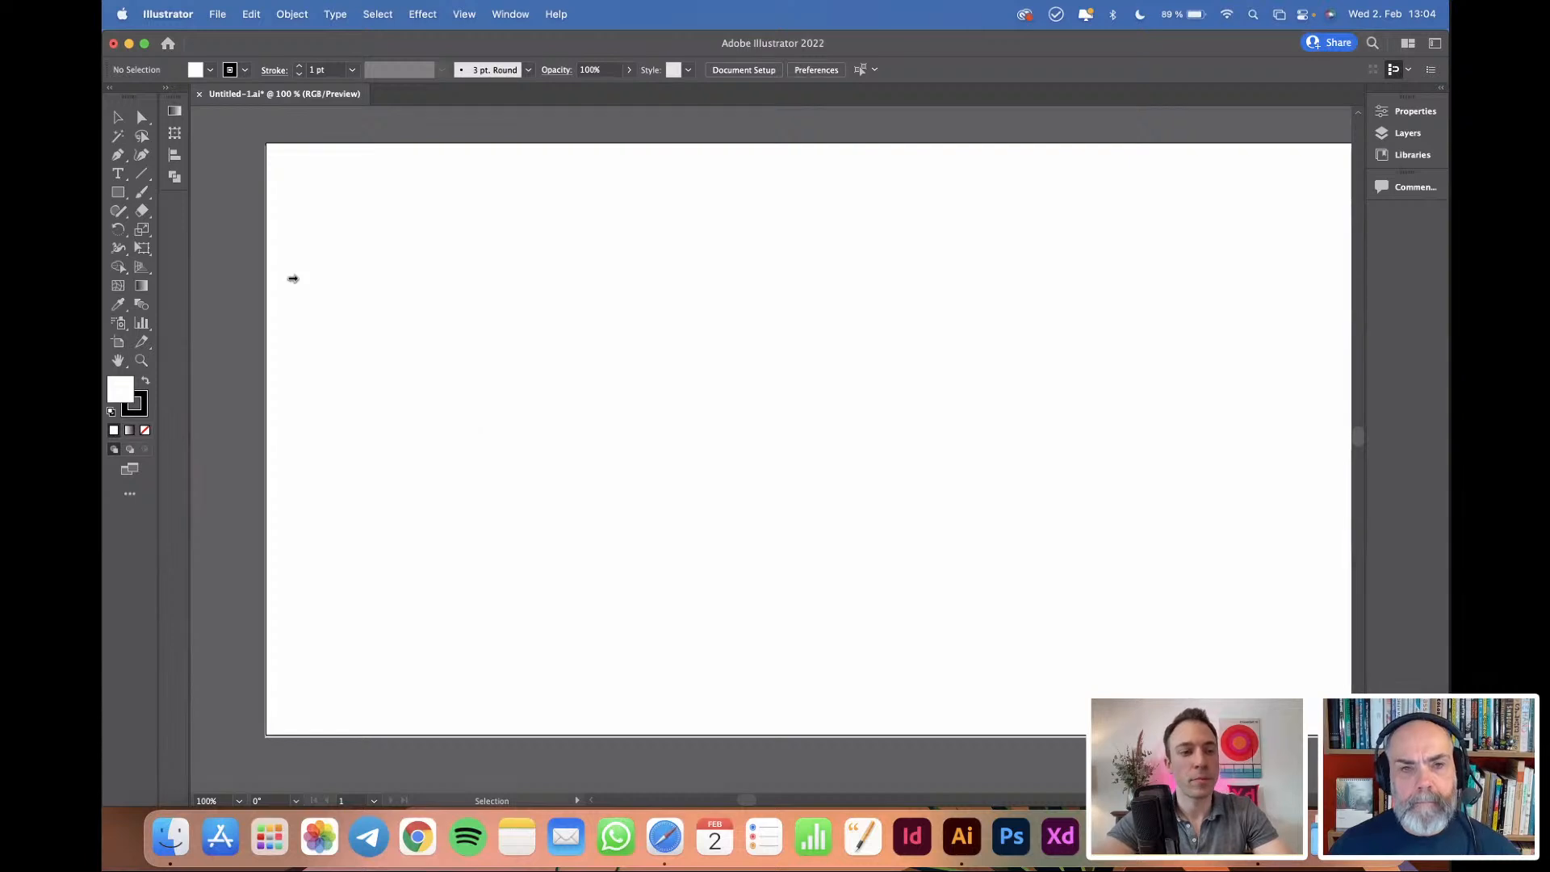
Draw a tall, narrow rectangle on the artboard and resize it to about 71 by 242 px.
click(118, 192)
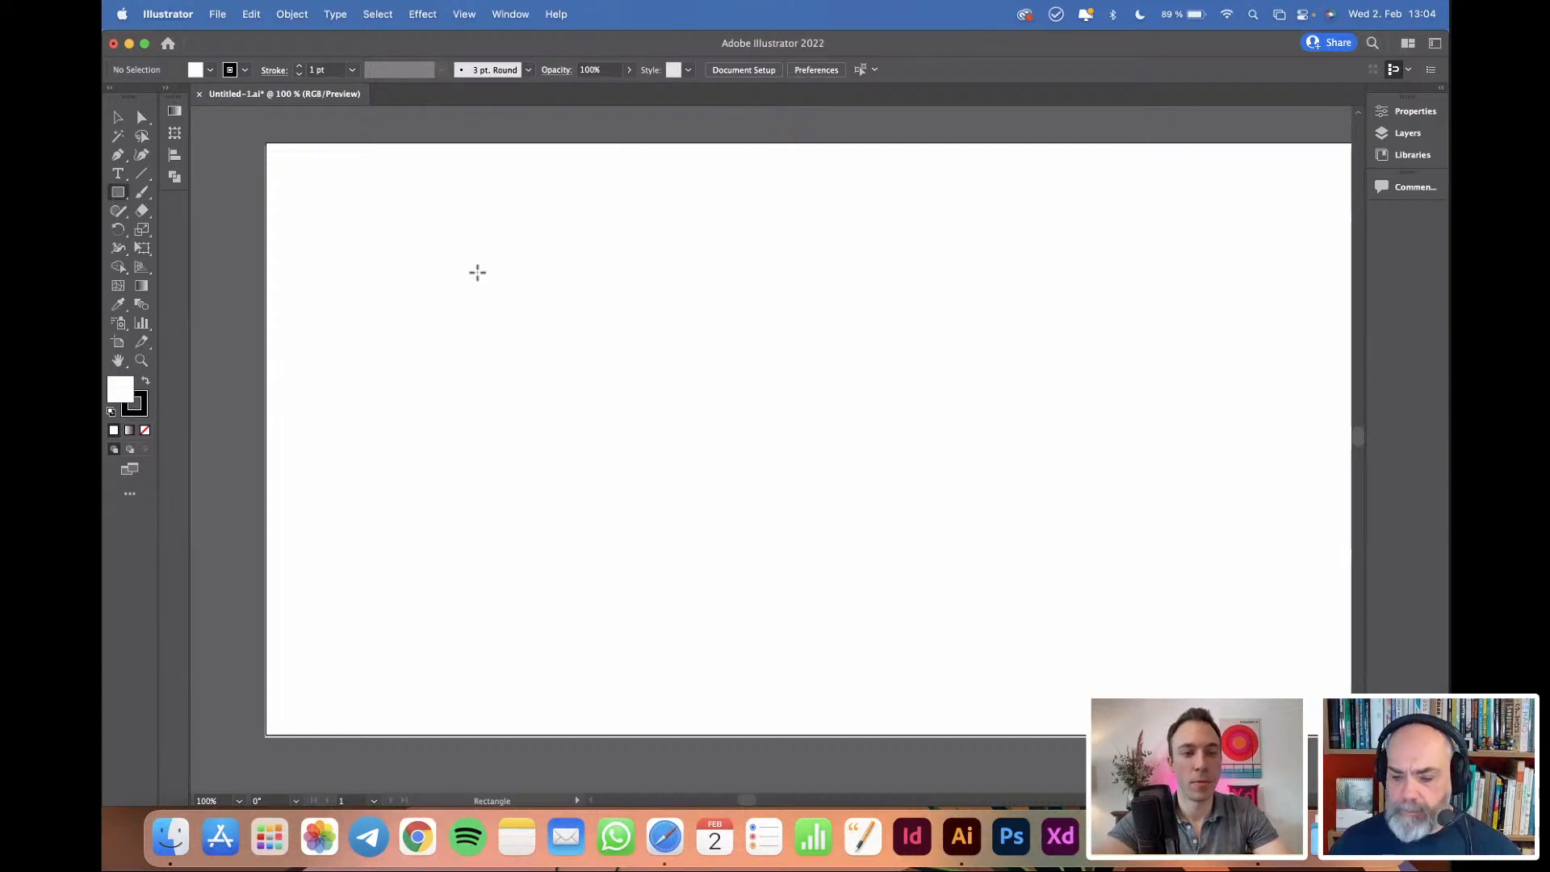
drag(477, 272, 571, 546)
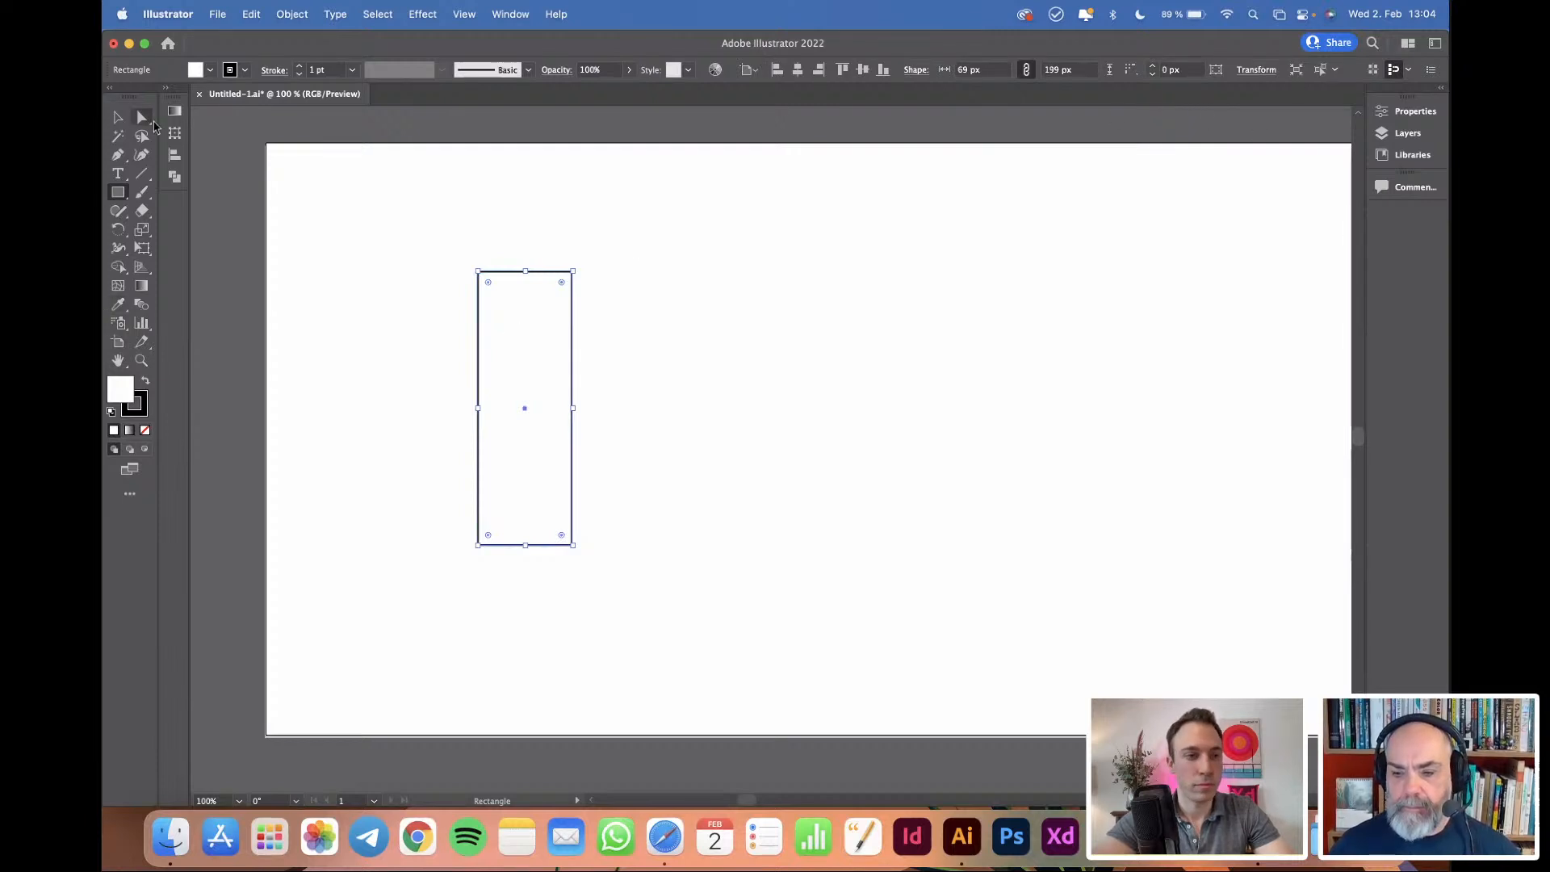
key(v)
drag(526, 545, 518, 596)
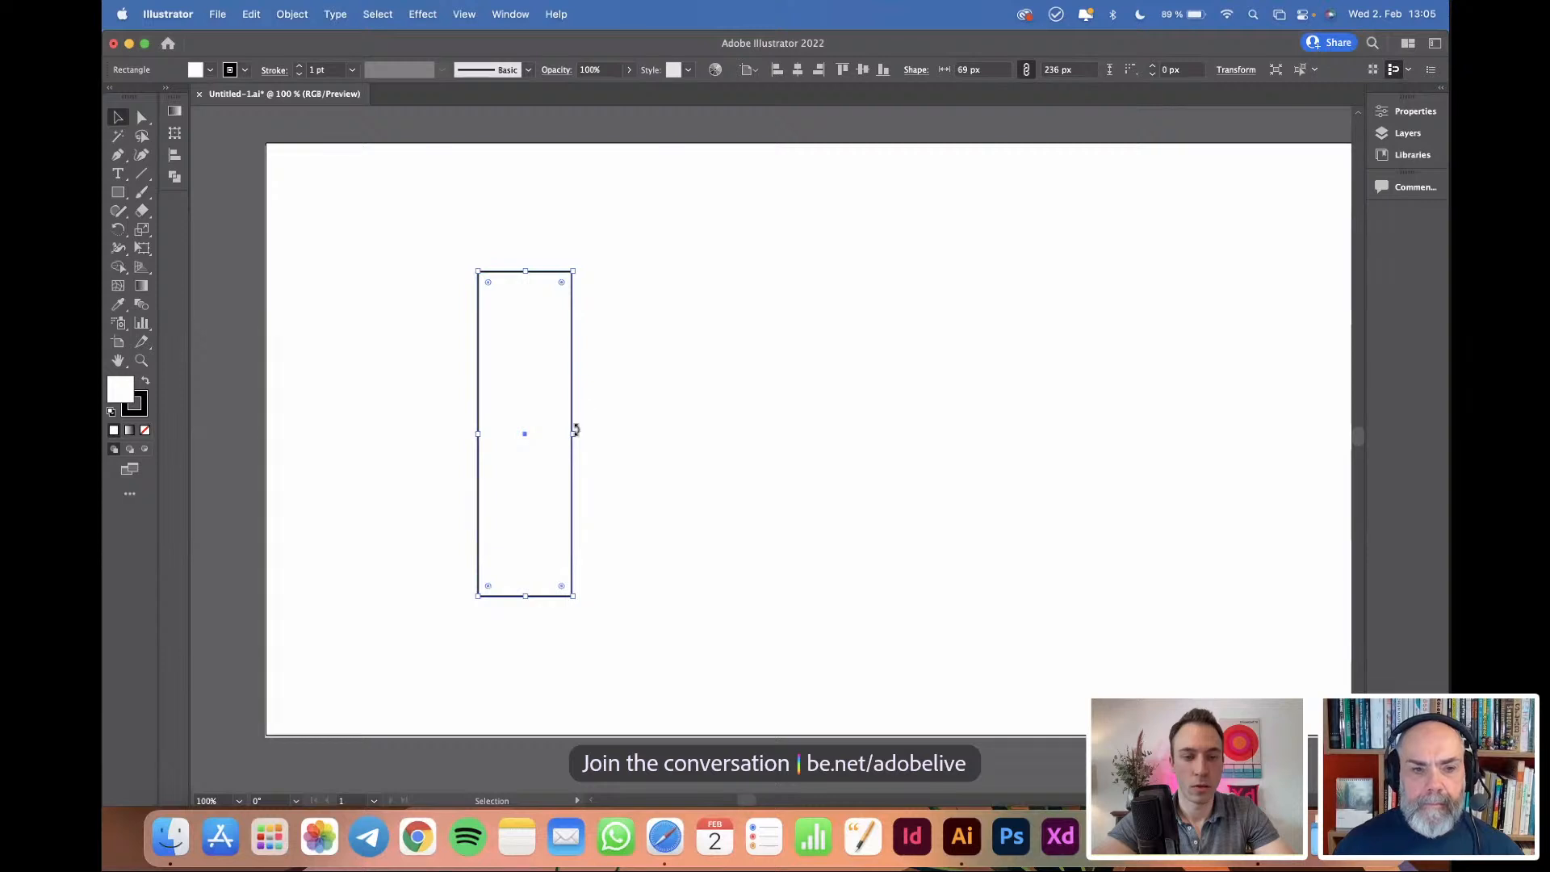
drag(572, 432, 578, 433)
drag(525, 596, 525, 603)
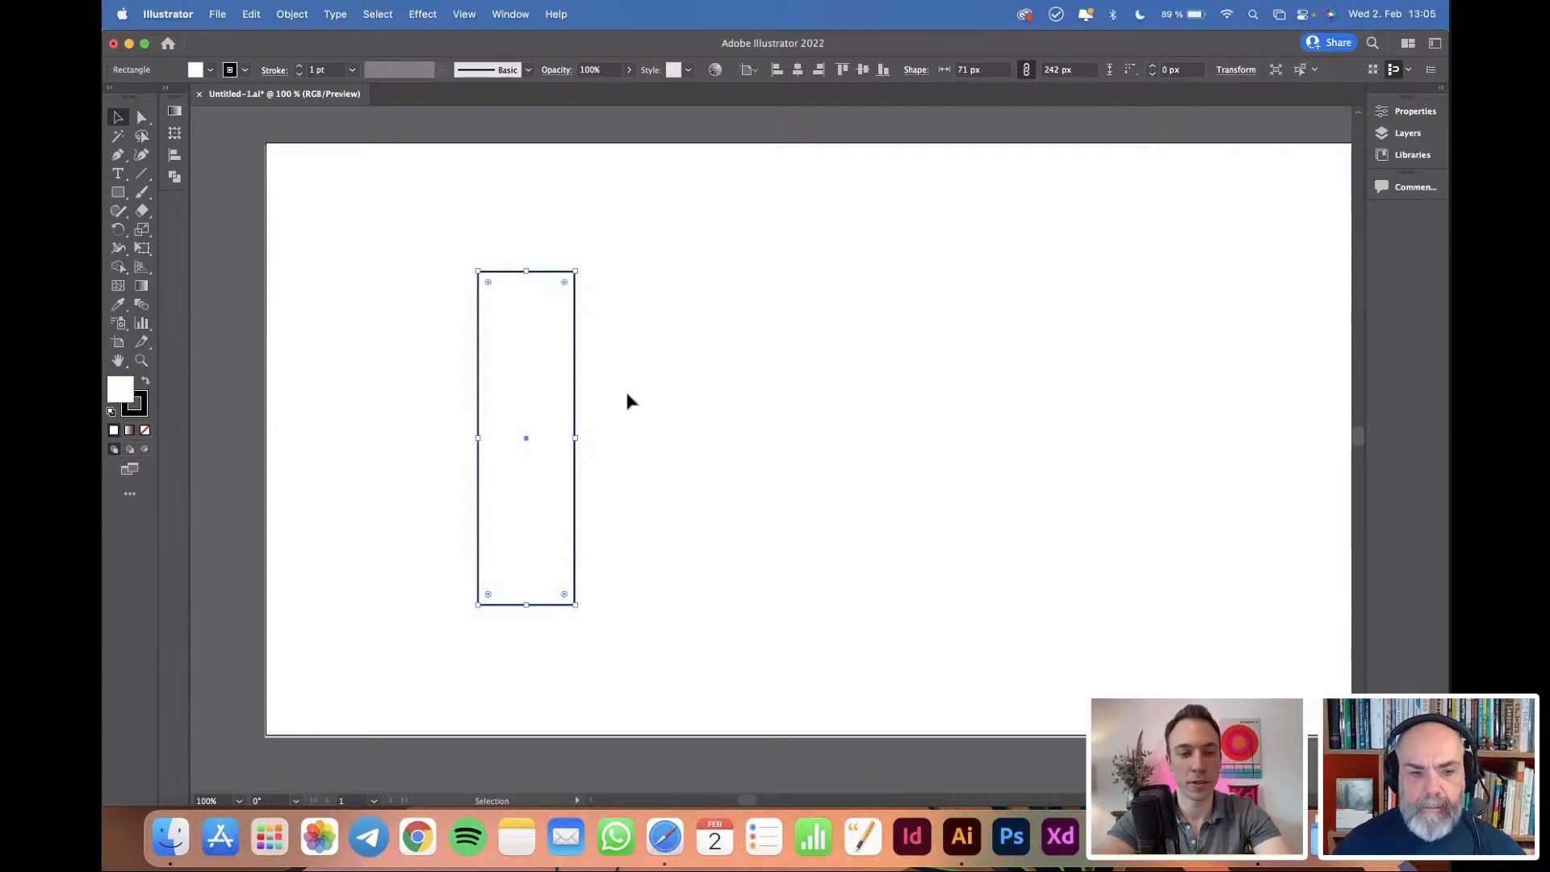
Duplicate the rectangle beside the original and nudge the copy level with it, leaving a narrow gap of about 20 px.
drag(574, 391, 721, 393)
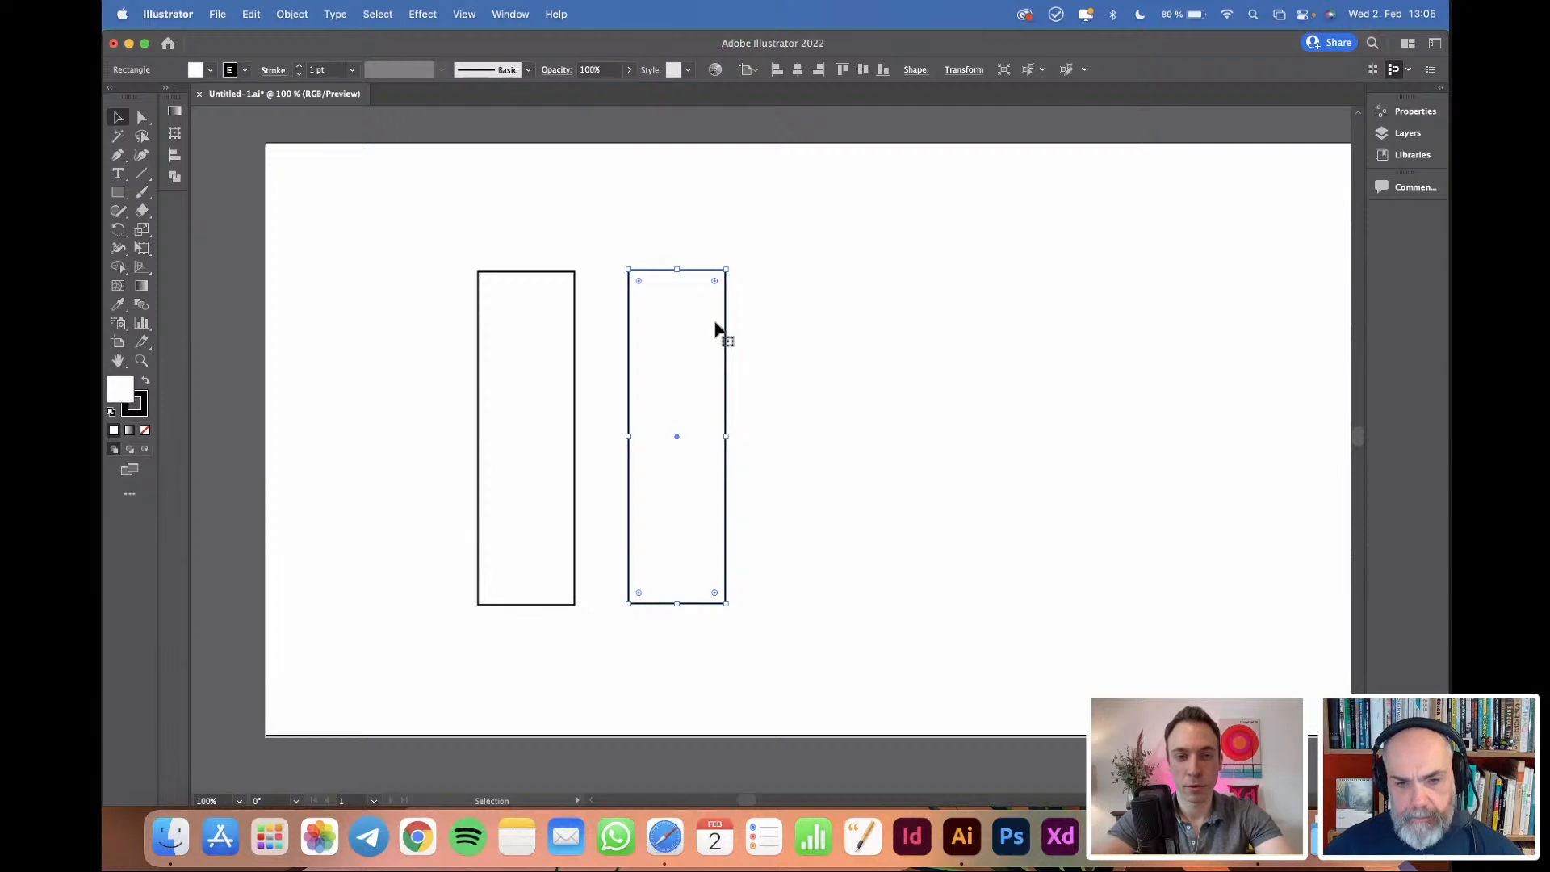
key(shift+Left)
key(shift+Left)
key(shift+Left)
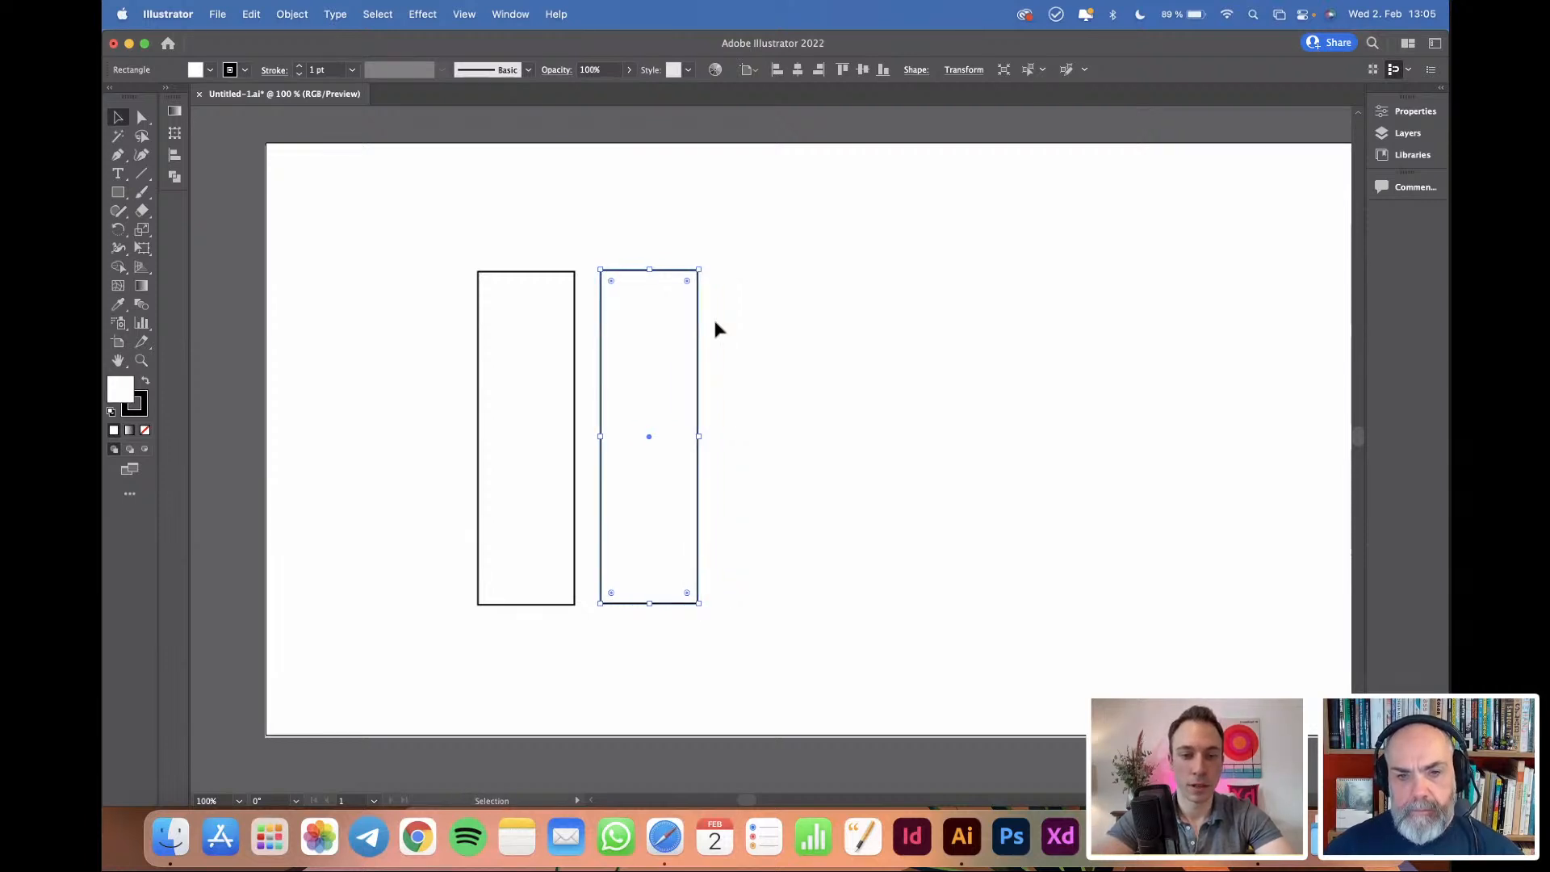
key(Down)
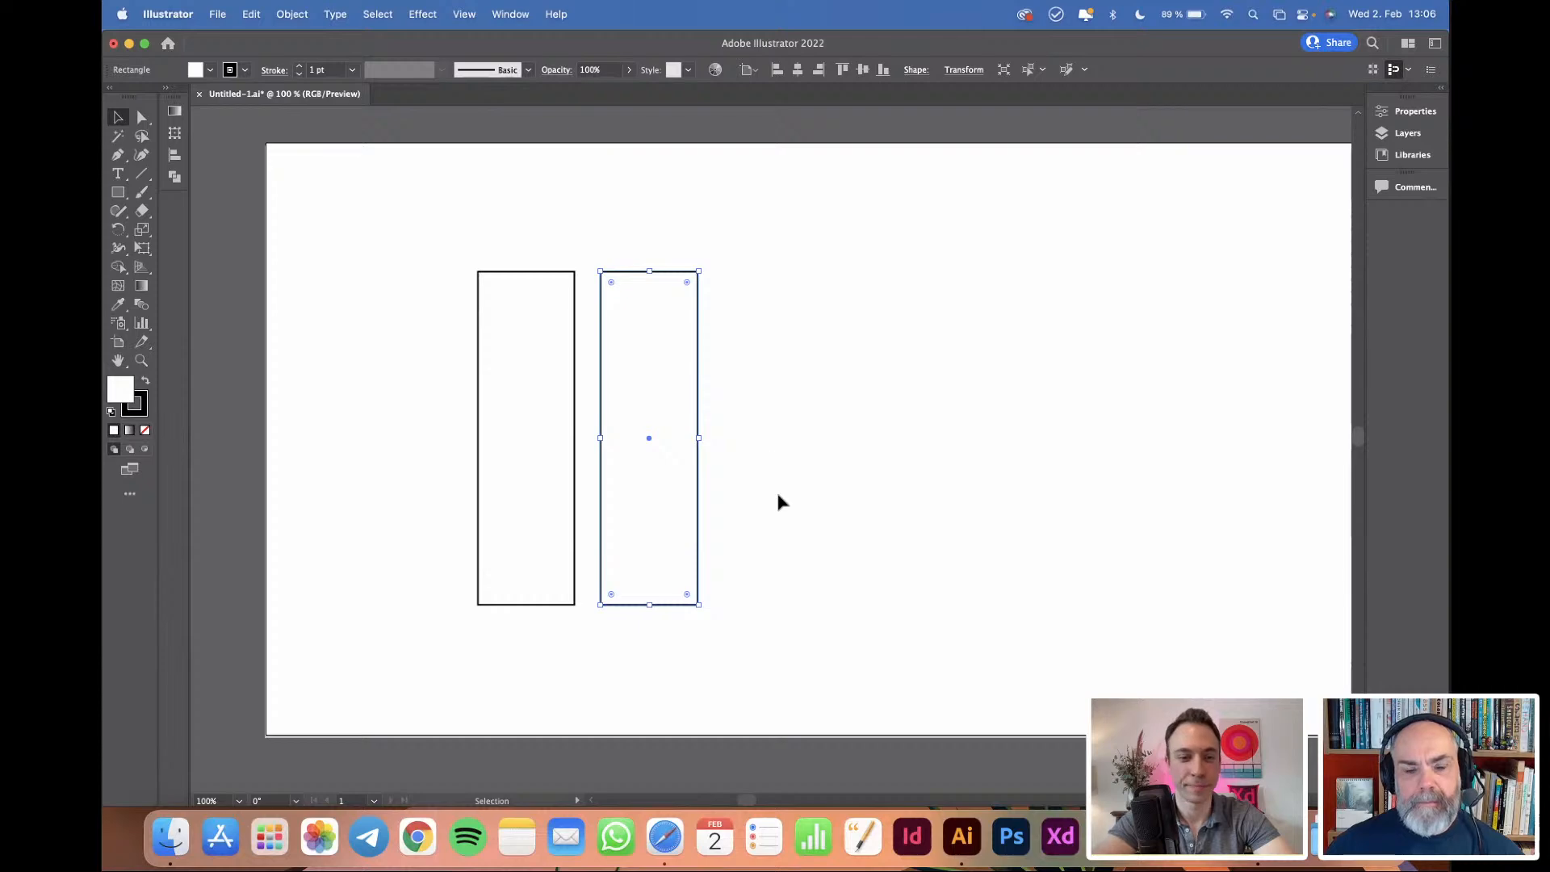
key(Right)
key(Right)
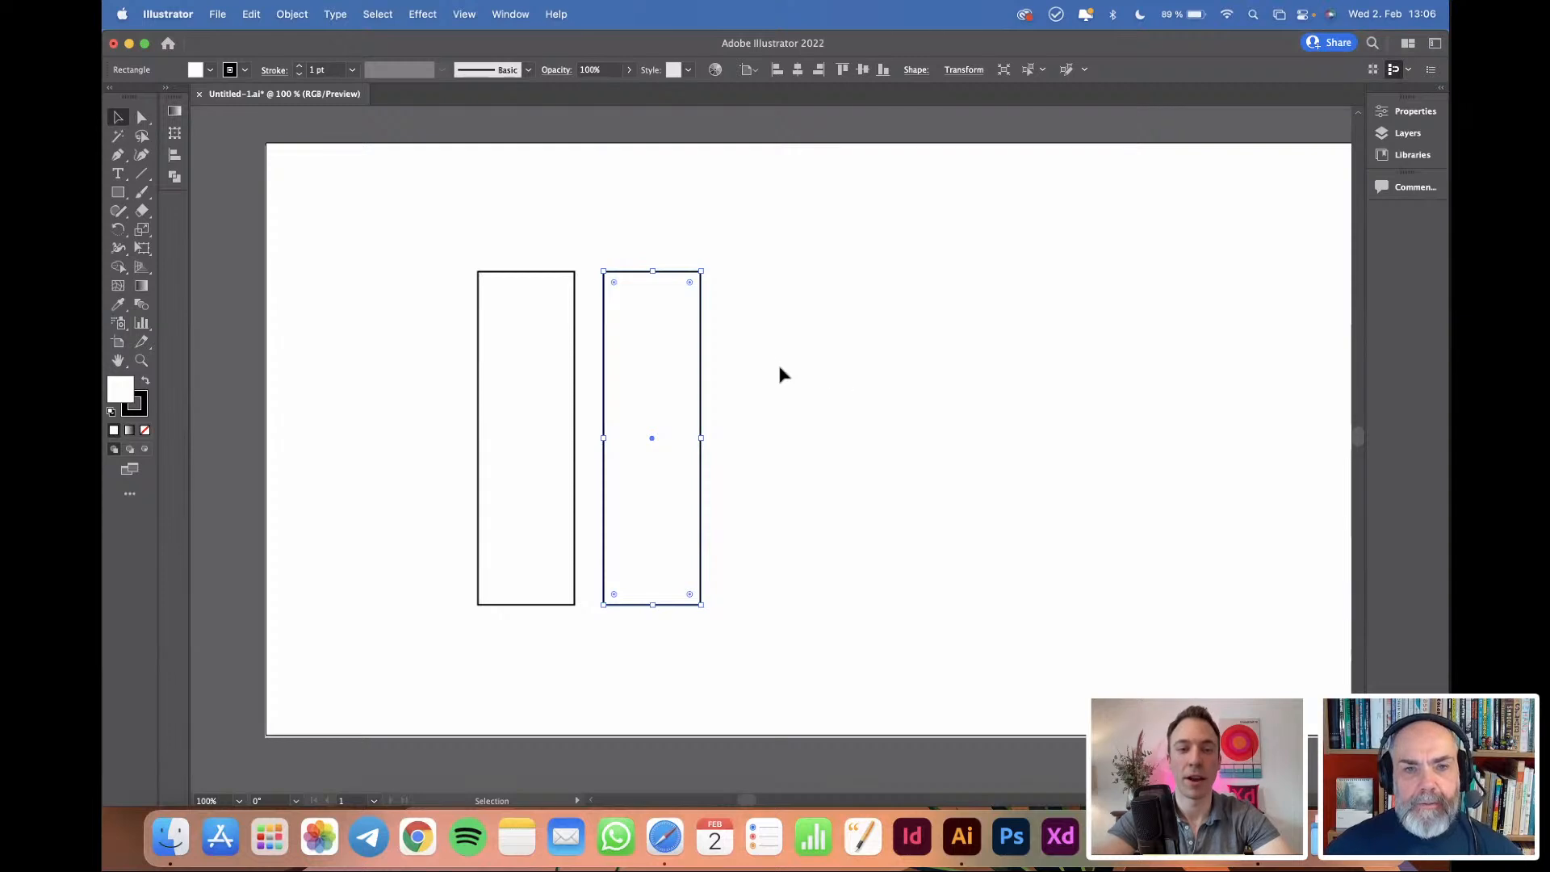
scroll(799, 319, right, 1)
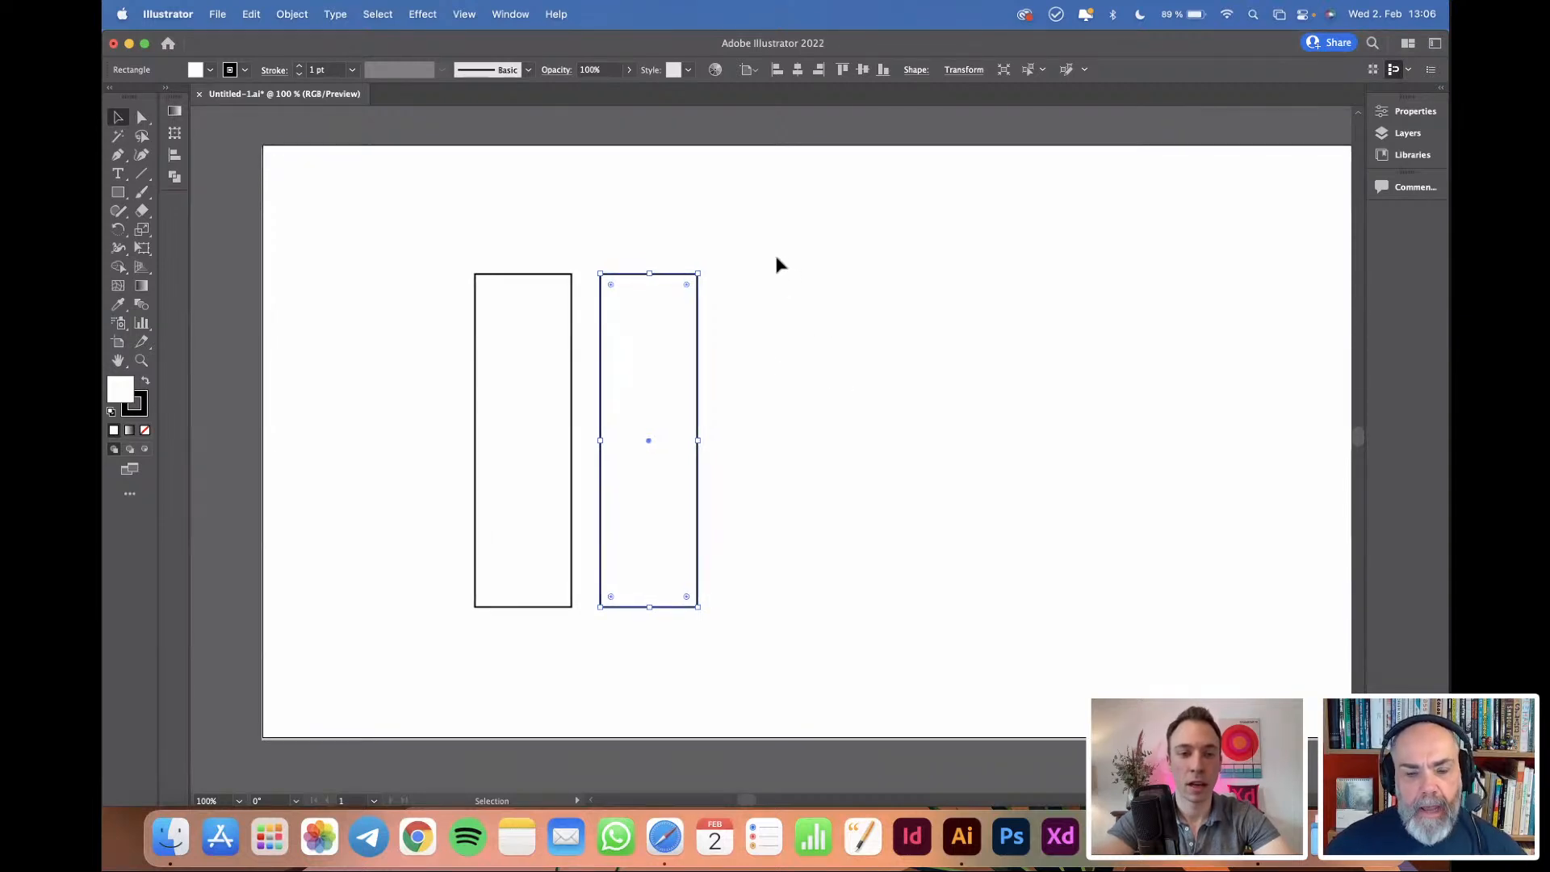
scroll(777, 260, right, 2)
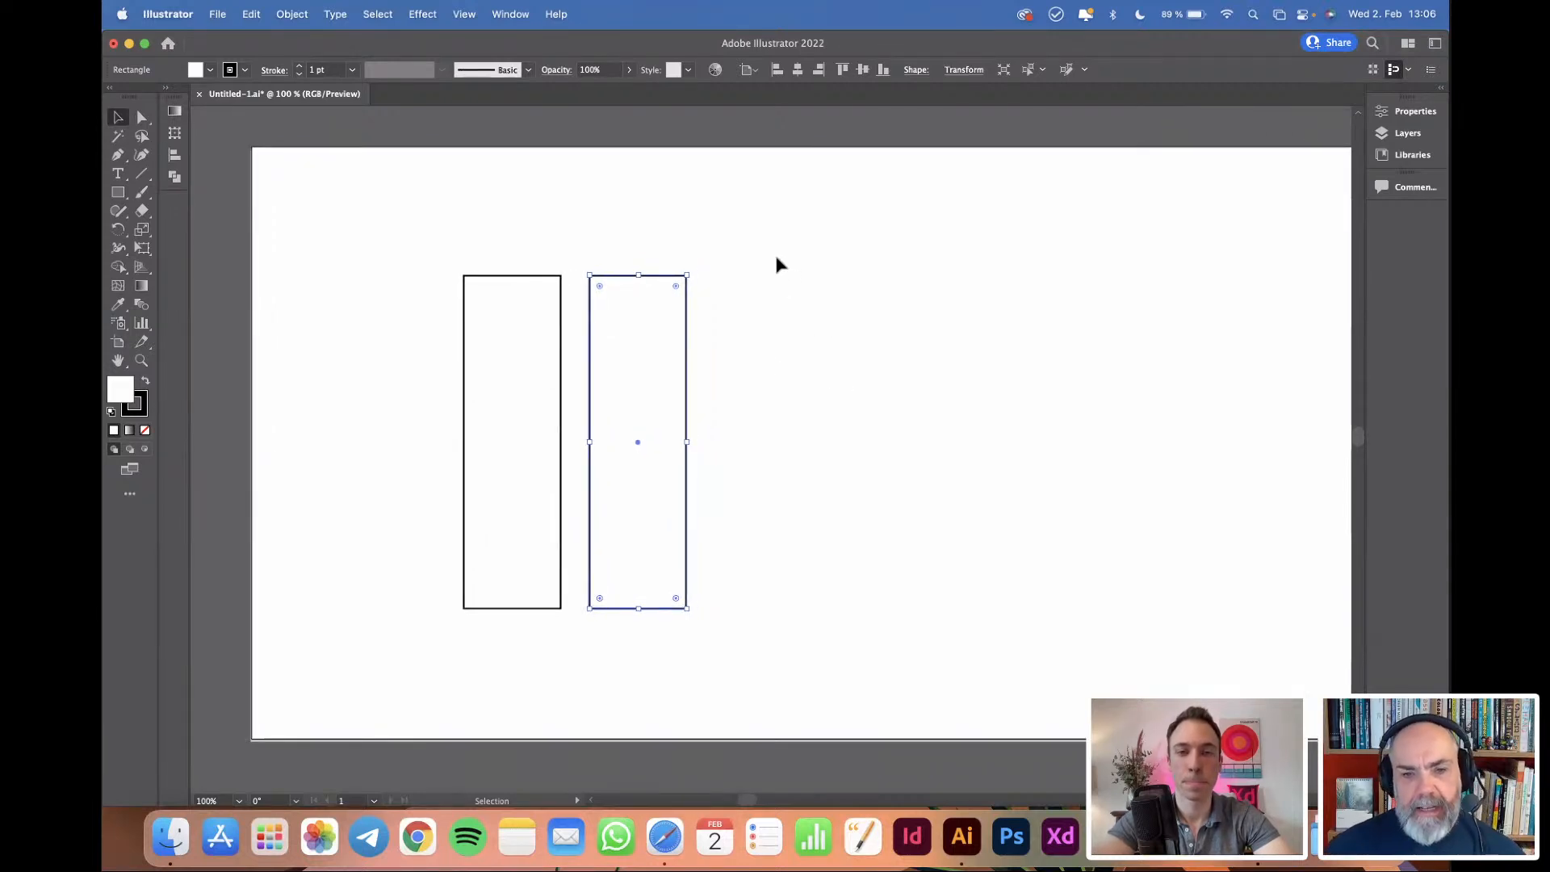
click(776, 257)
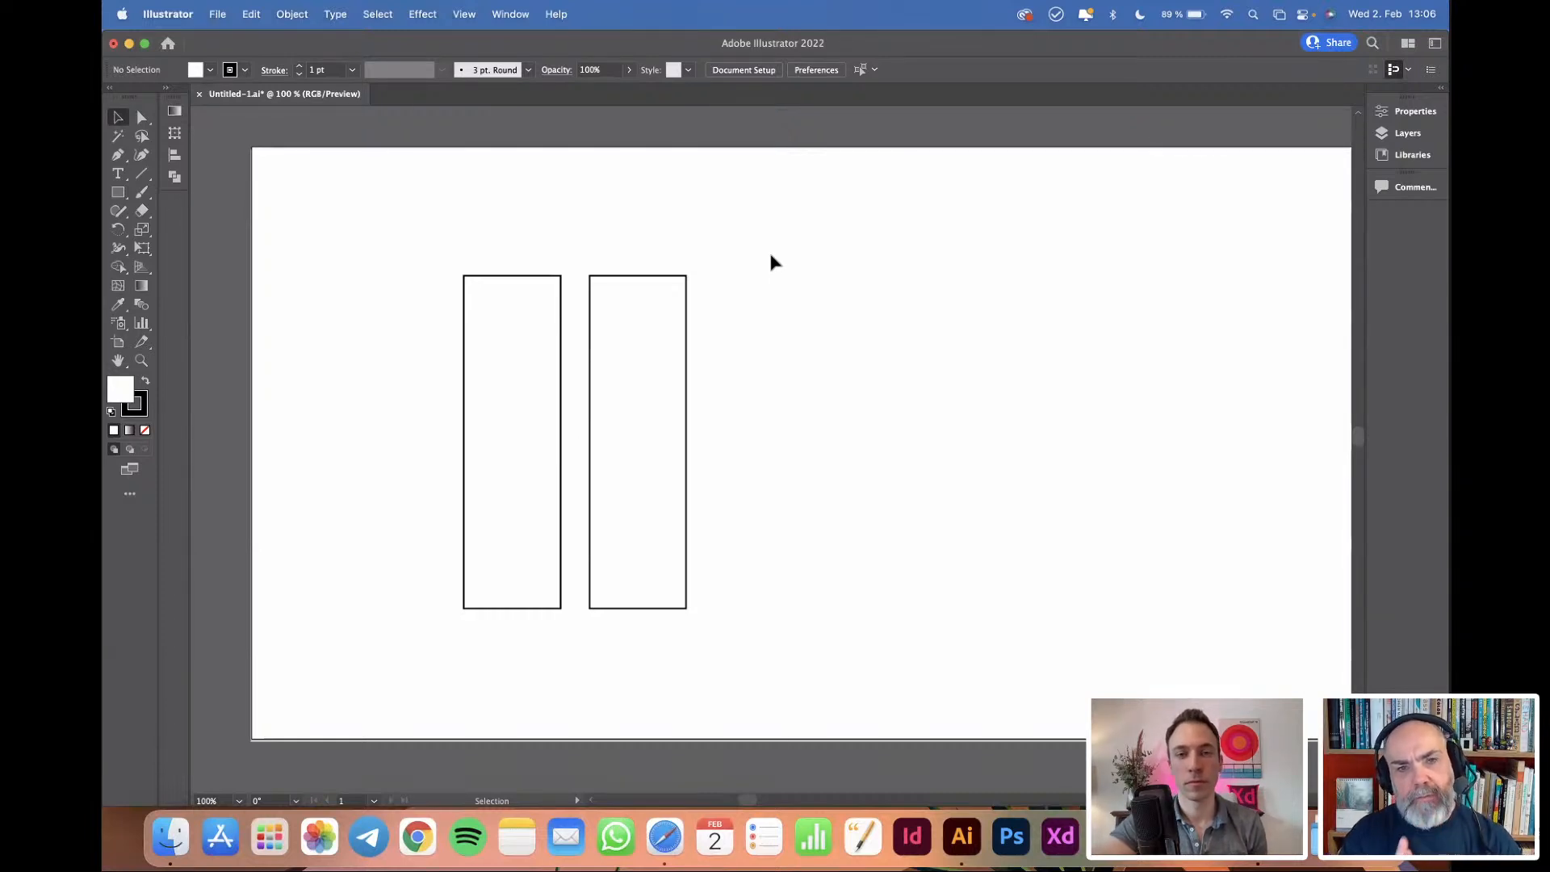
drag(762, 257, 667, 322)
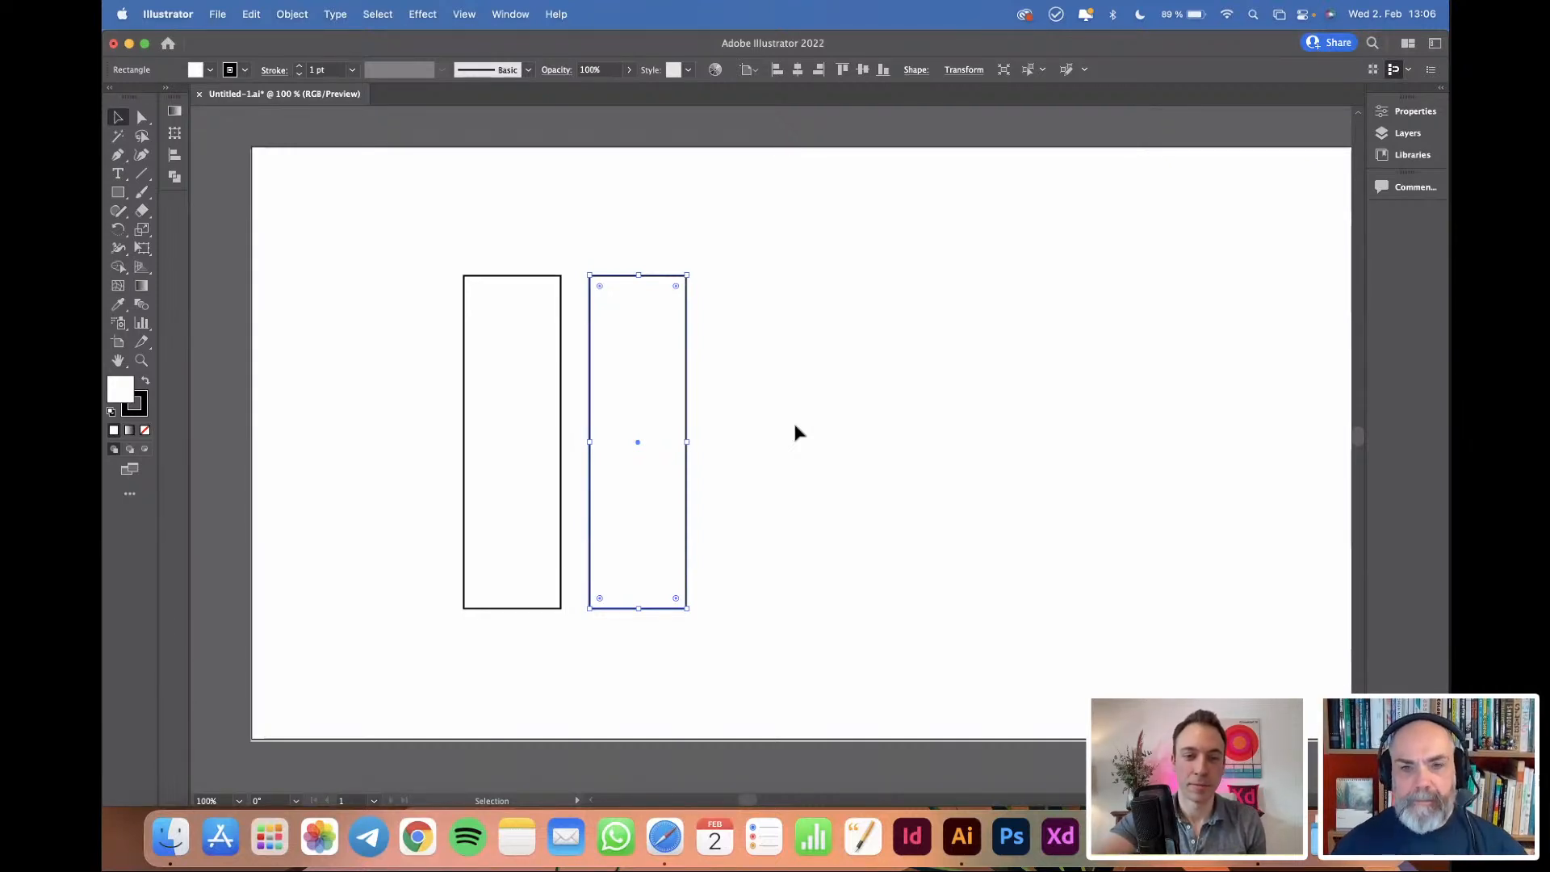
click(921, 364)
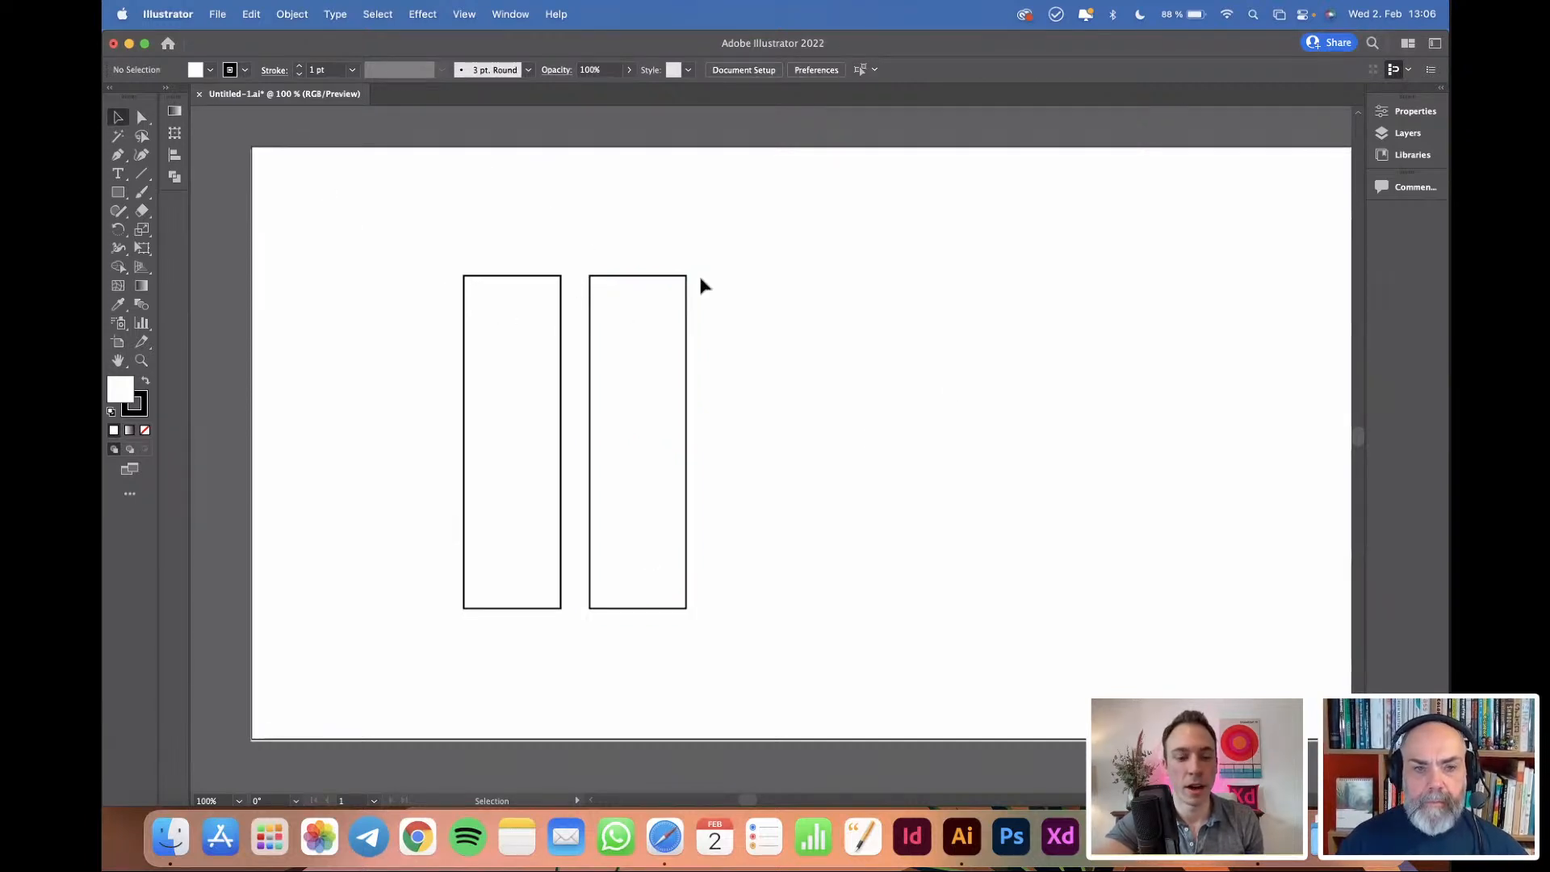
Show the rulers and place horizontal guides along the rectangles' bottom and top edges, aligning both rectangles to the lower guide.
key(super+r)
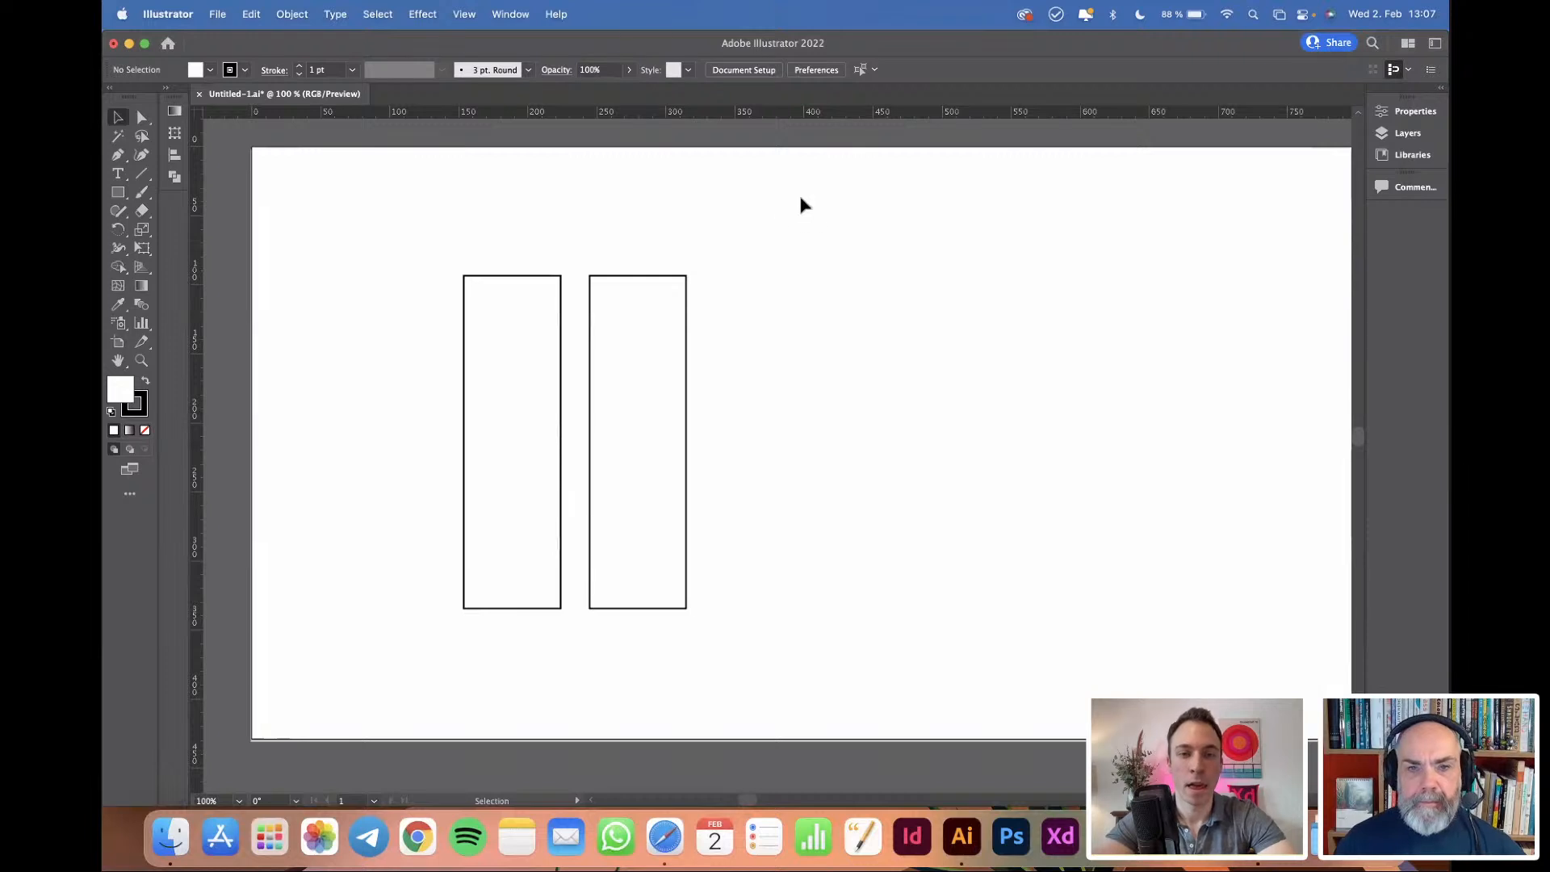
drag(763, 115, 761, 597)
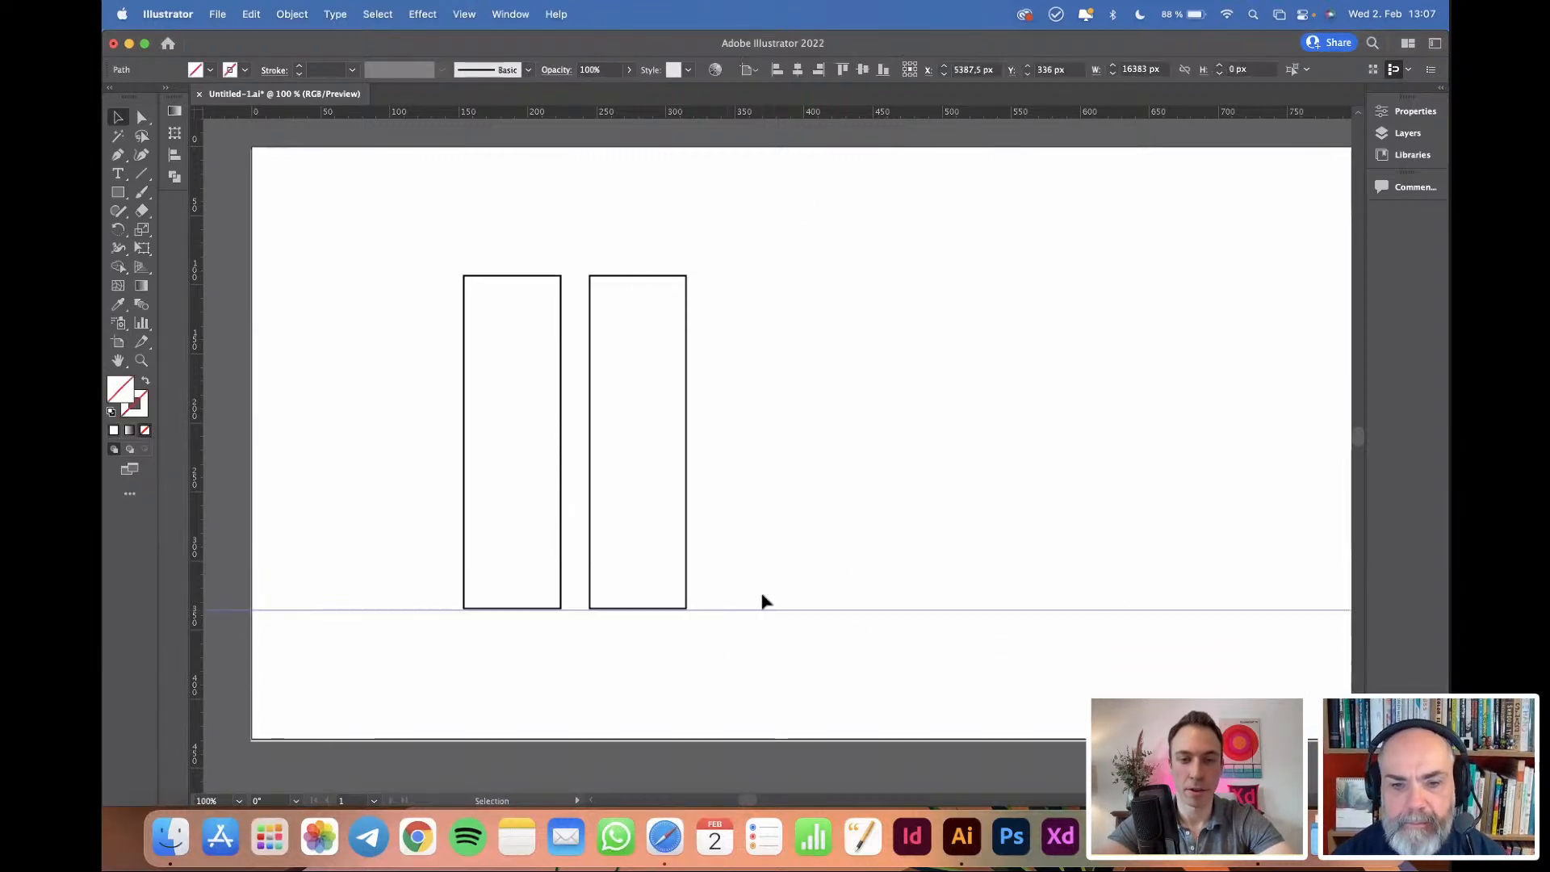
click(612, 518)
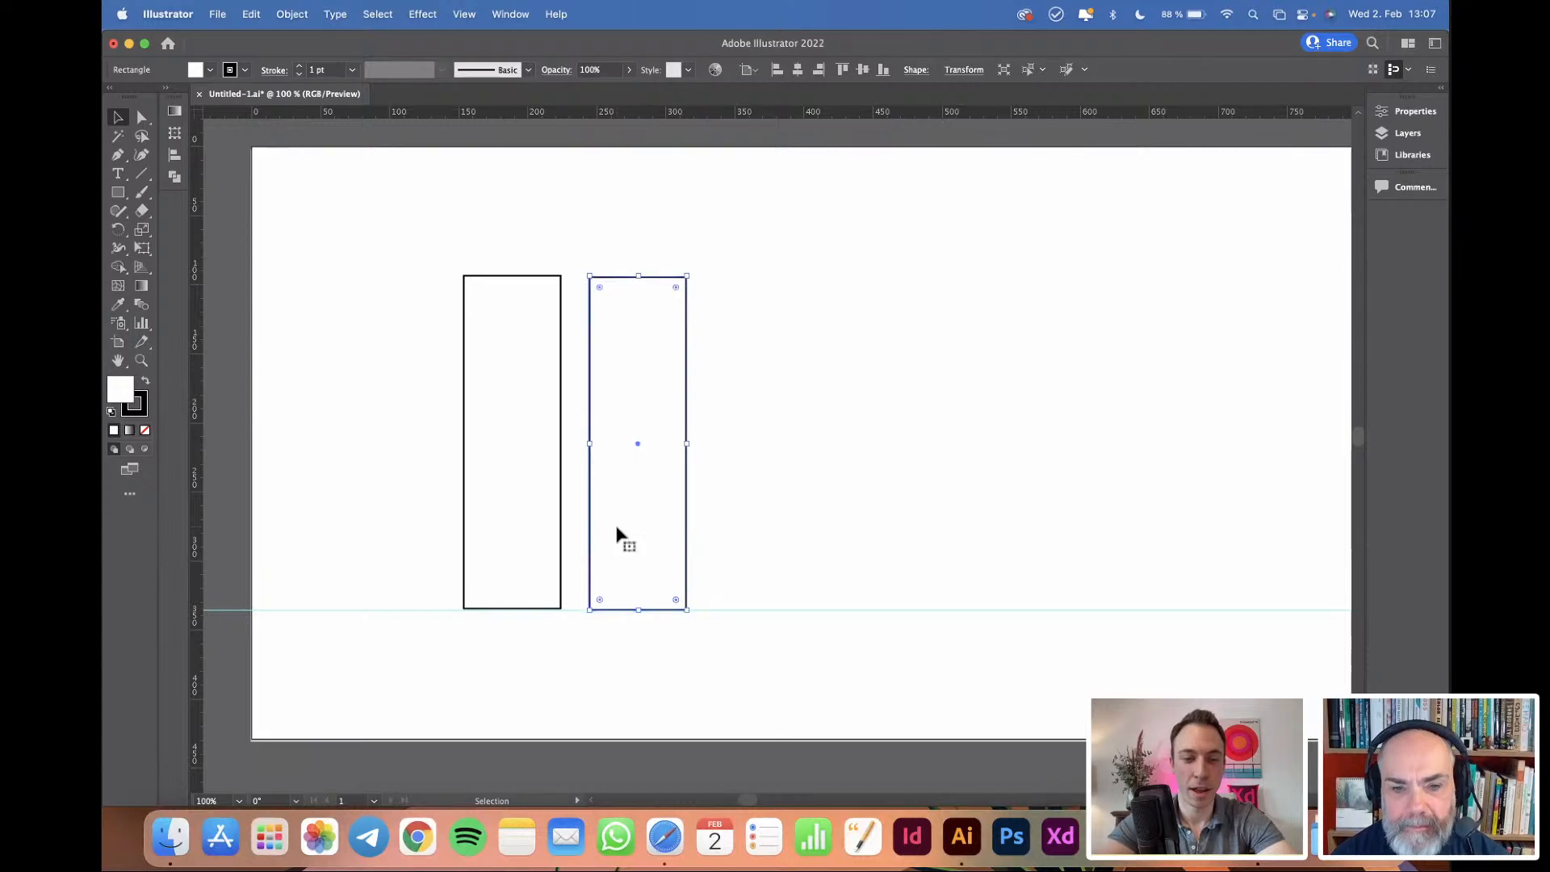
drag(501, 556, 502, 557)
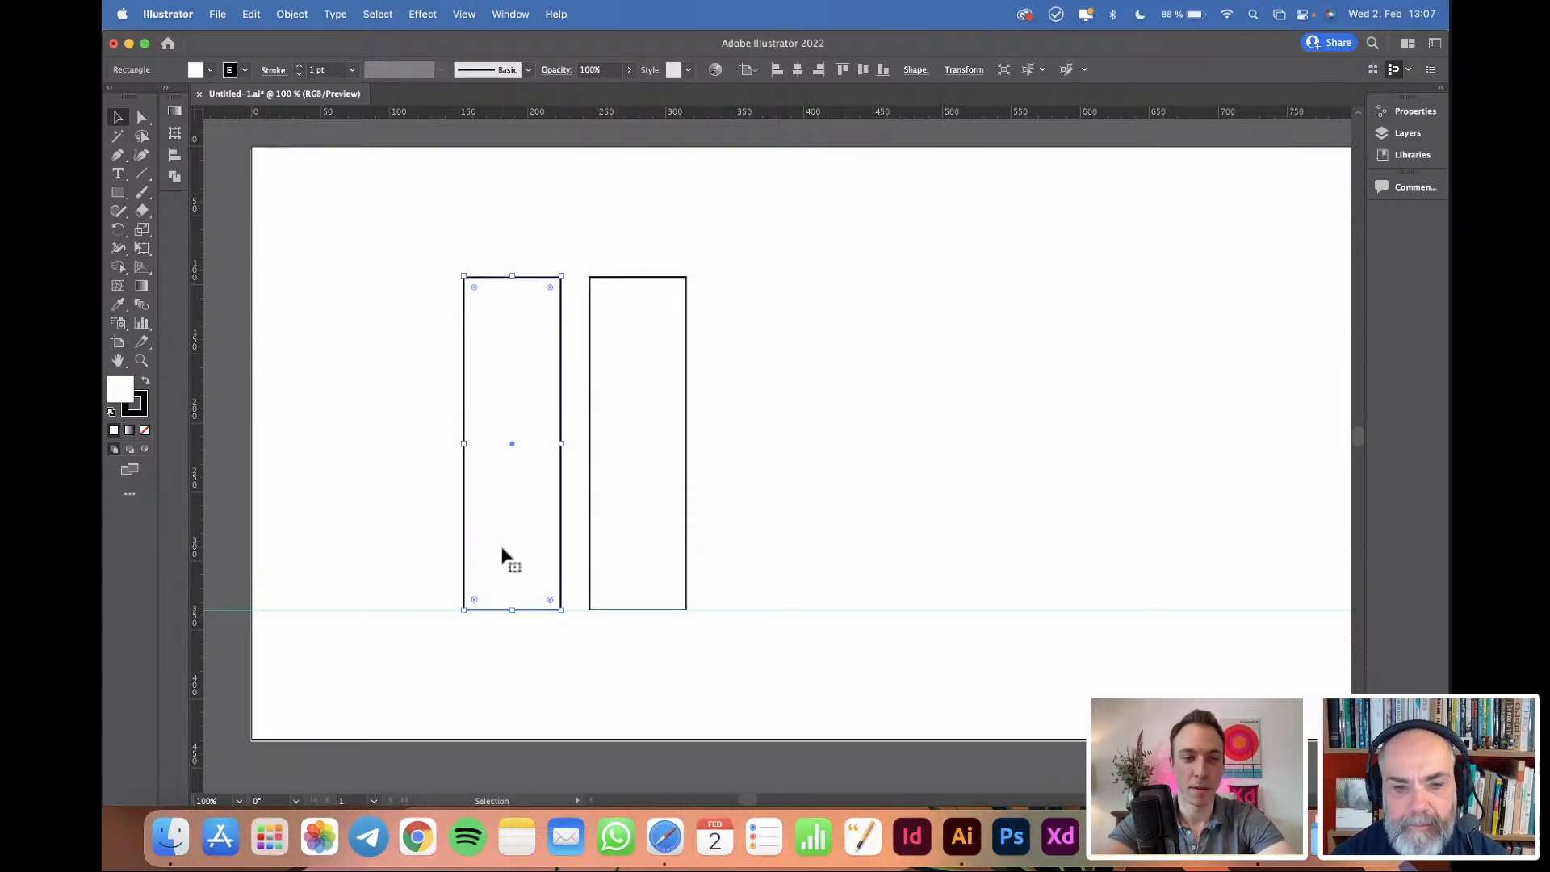
drag(737, 121, 729, 277)
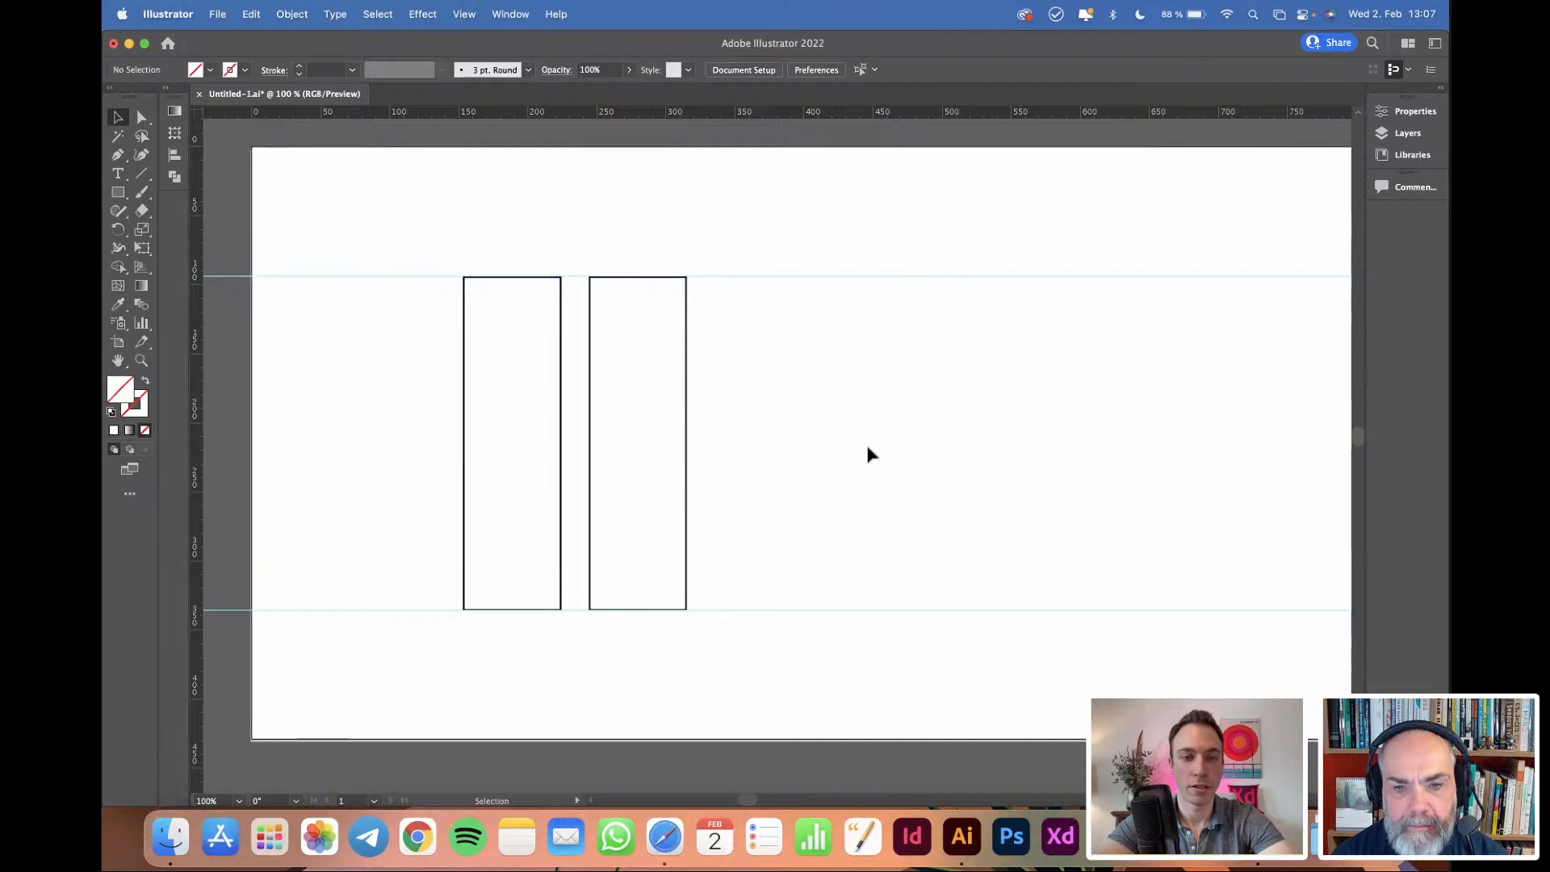
Draw a crossbar rectangle of about 79 by 41 px bridging the two stems and copy a stem's appearance onto it.
scroll(890, 466, right, 2)
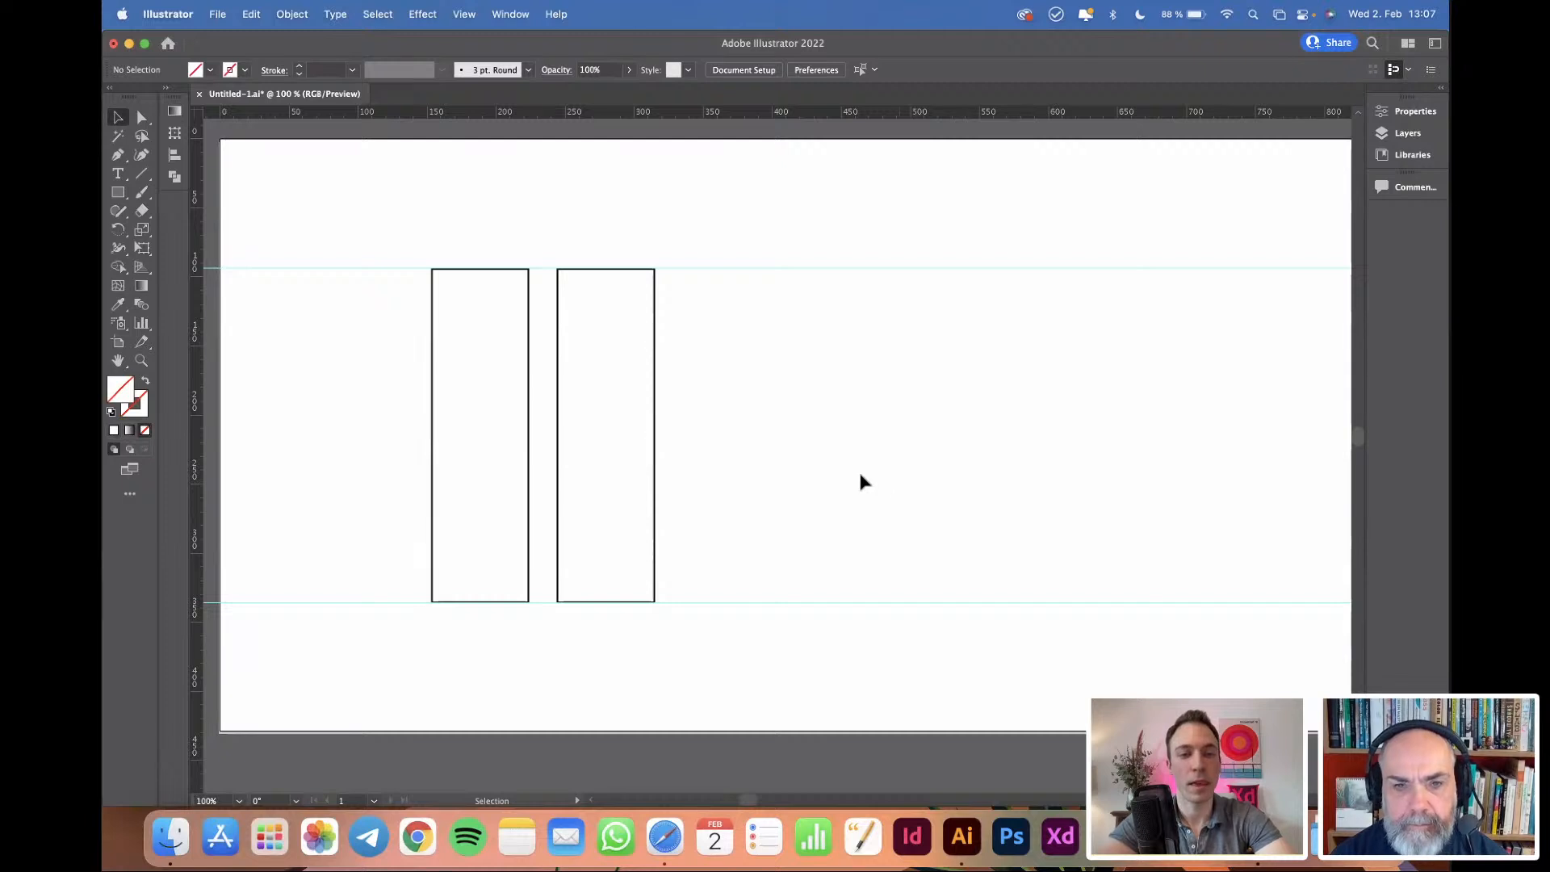
key(m)
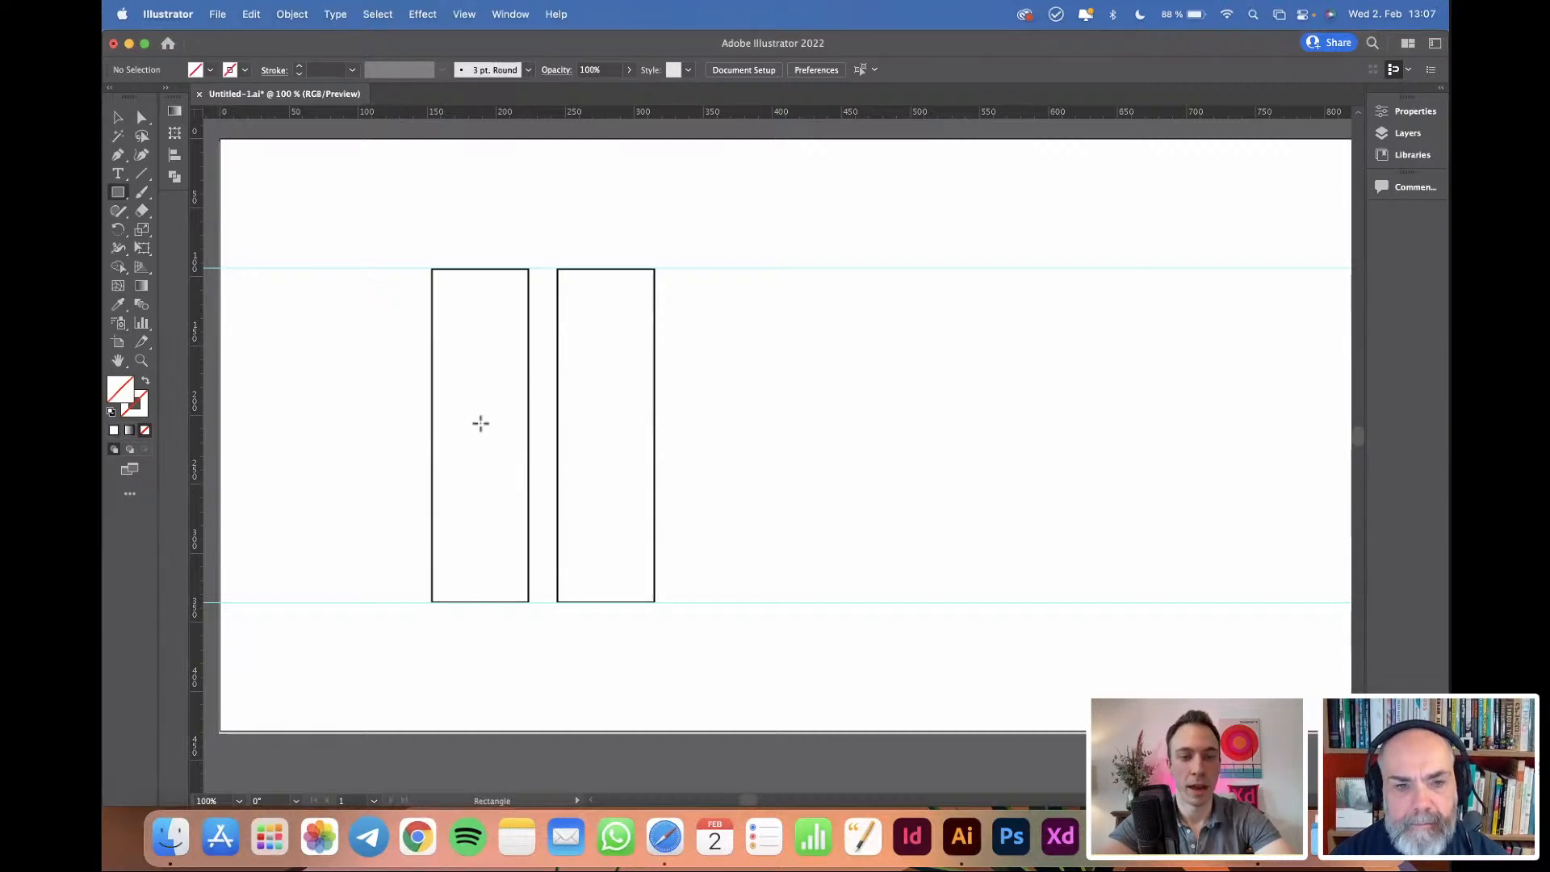
drag(560, 464, 600, 487)
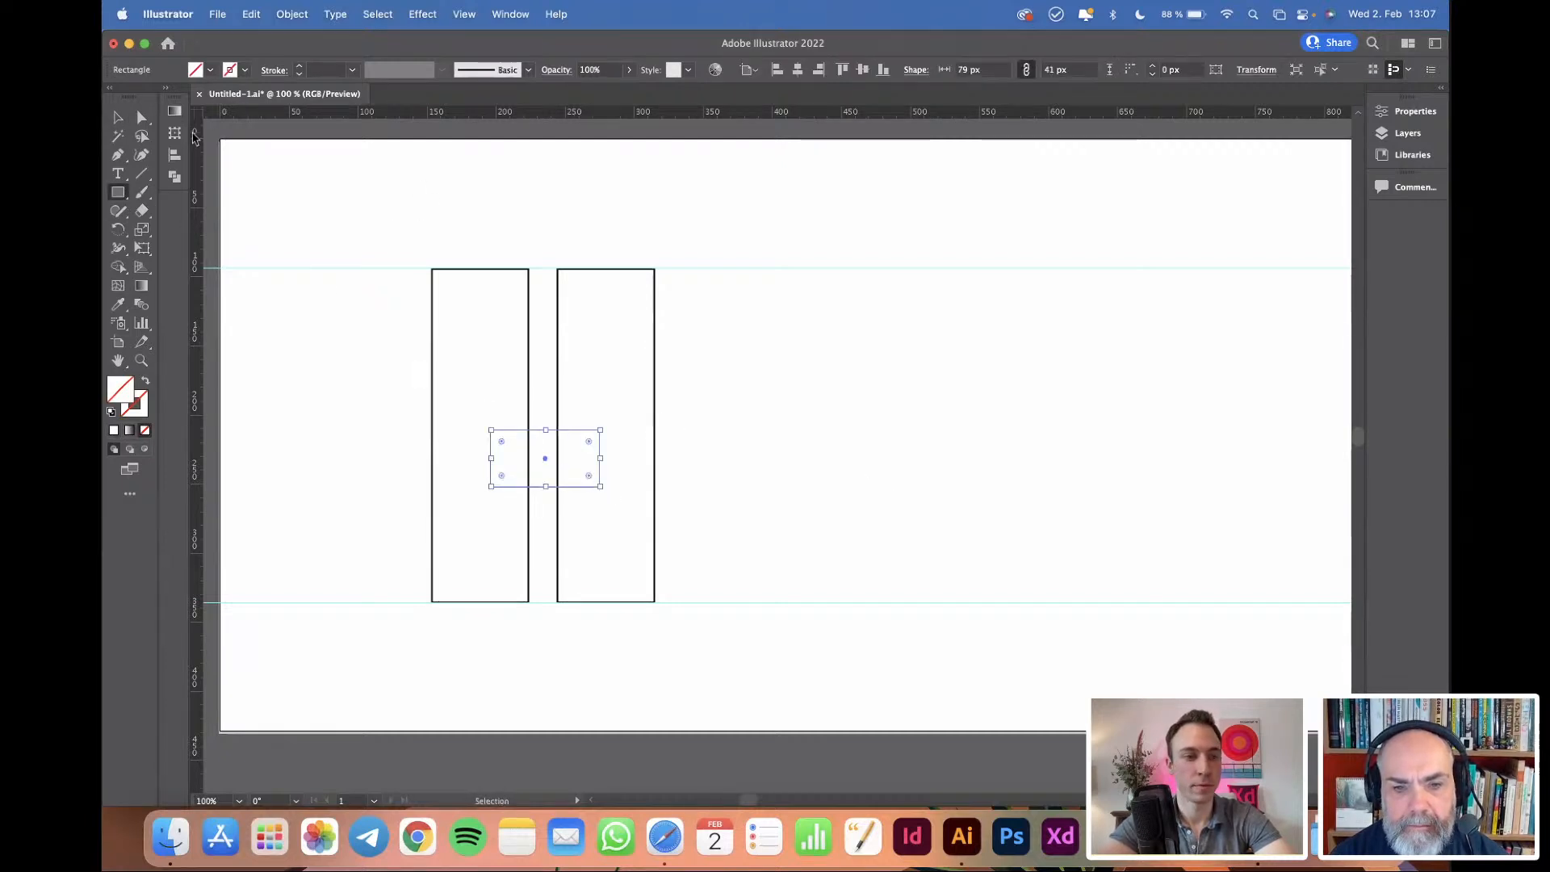
click(119, 118)
click(118, 303)
click(523, 331)
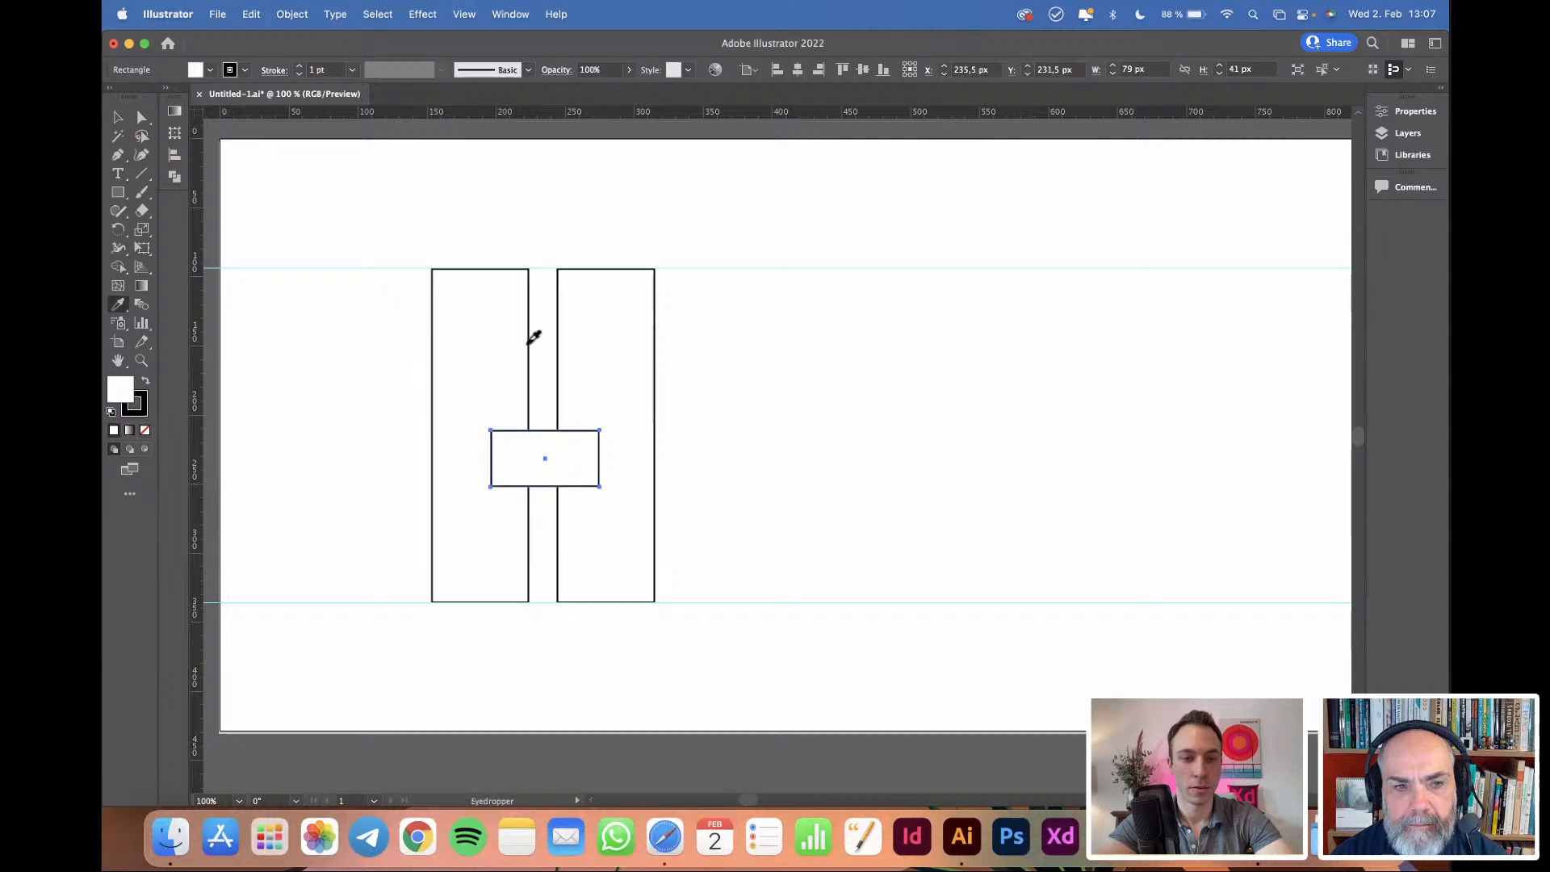
Fill all three rectangles with black and remove their stroke to form a solid letter H.
click(118, 118)
drag(338, 313, 769, 533)
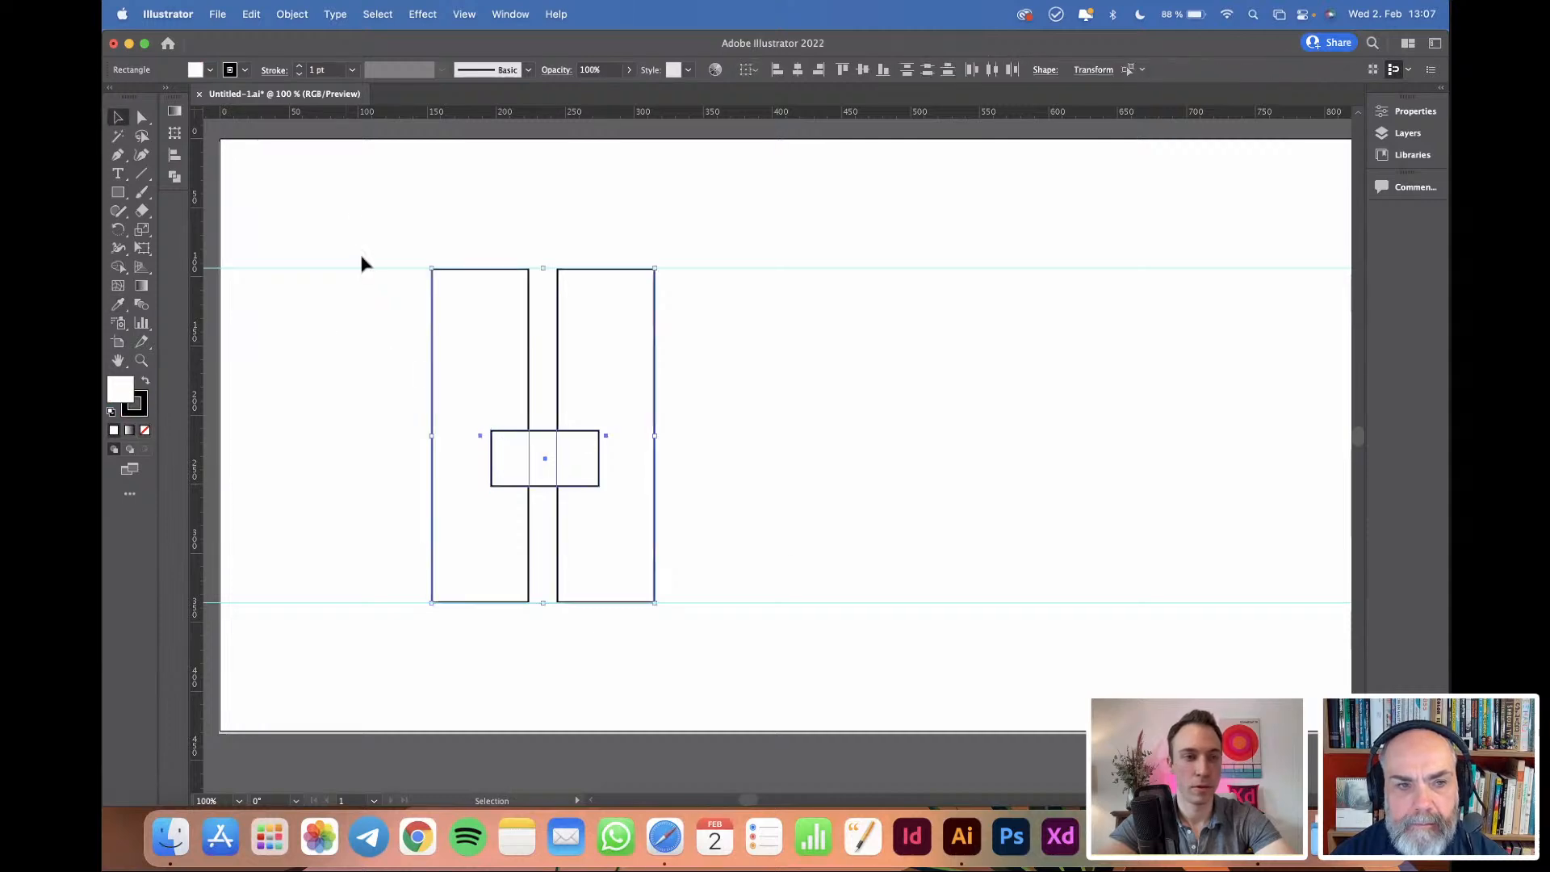
click(209, 71)
click(138, 100)
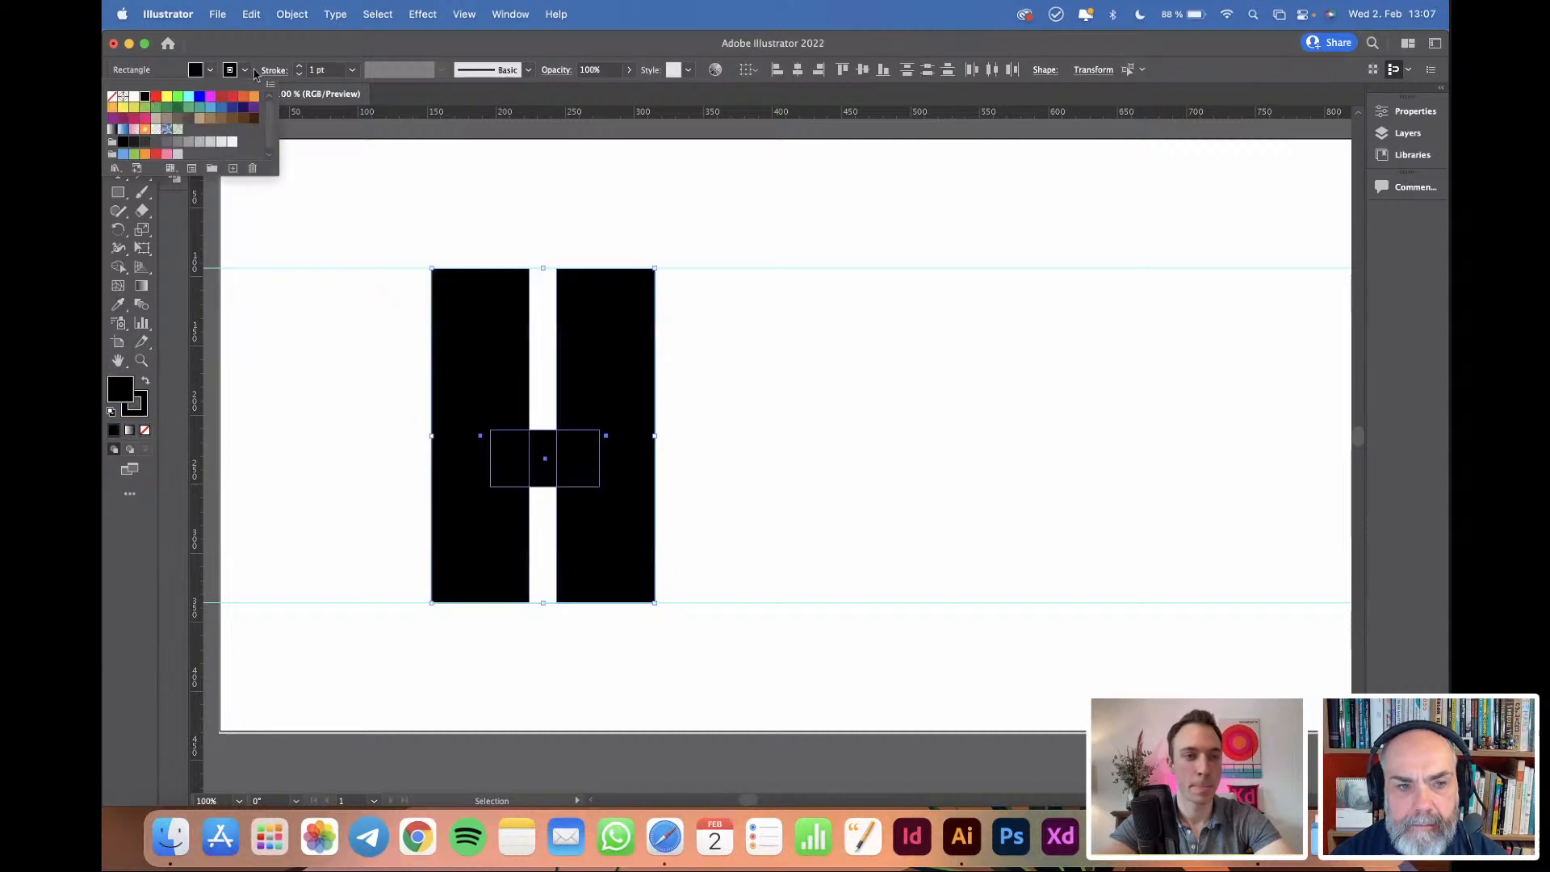
key(Escape)
click(245, 71)
click(114, 97)
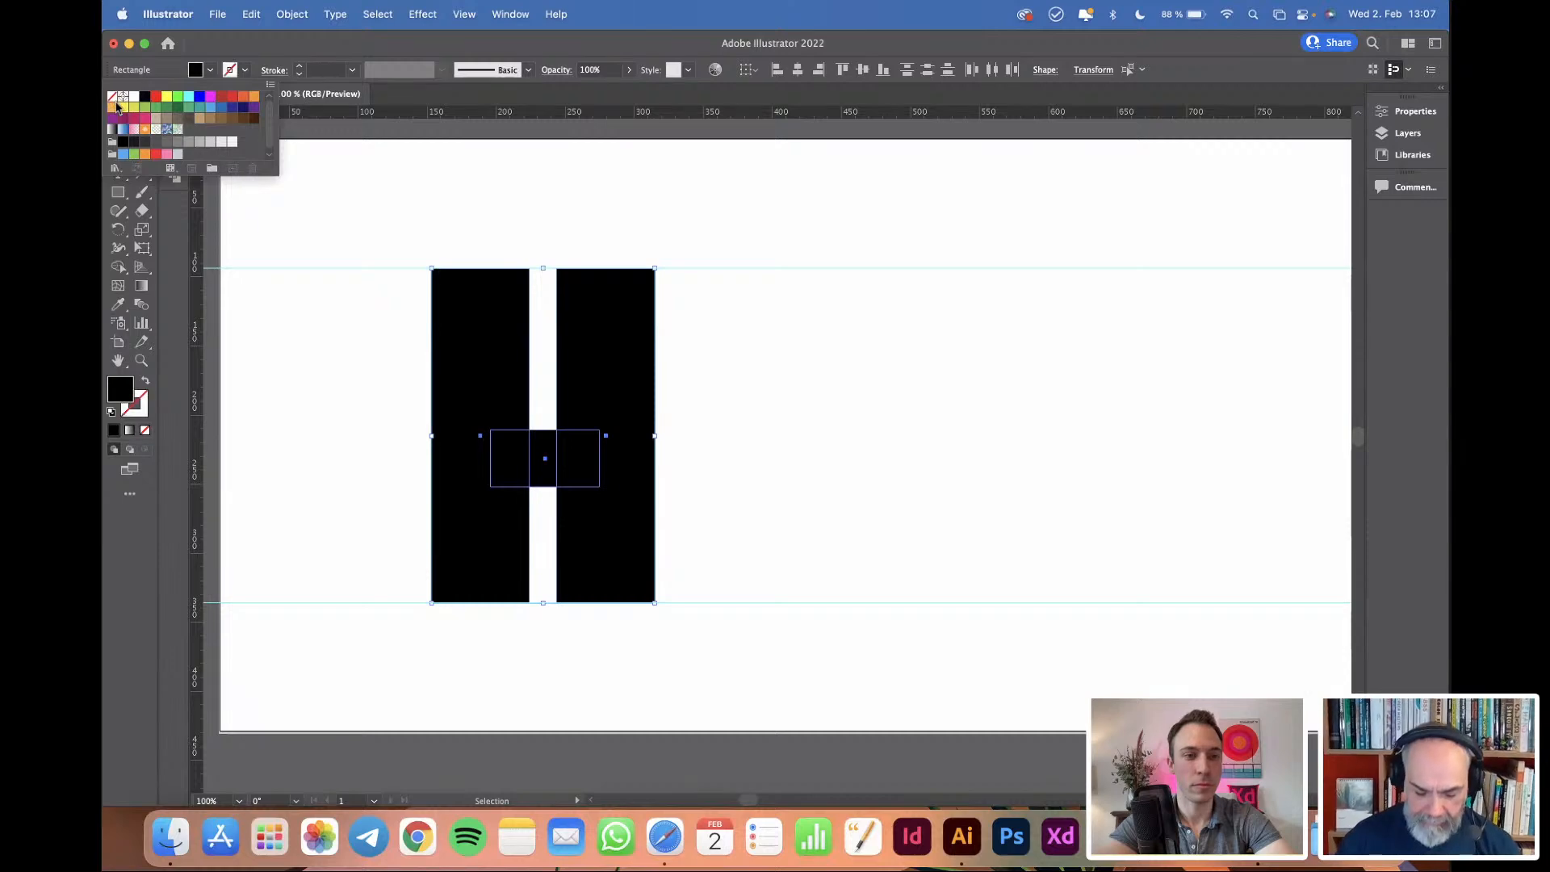
click(702, 310)
click(686, 246)
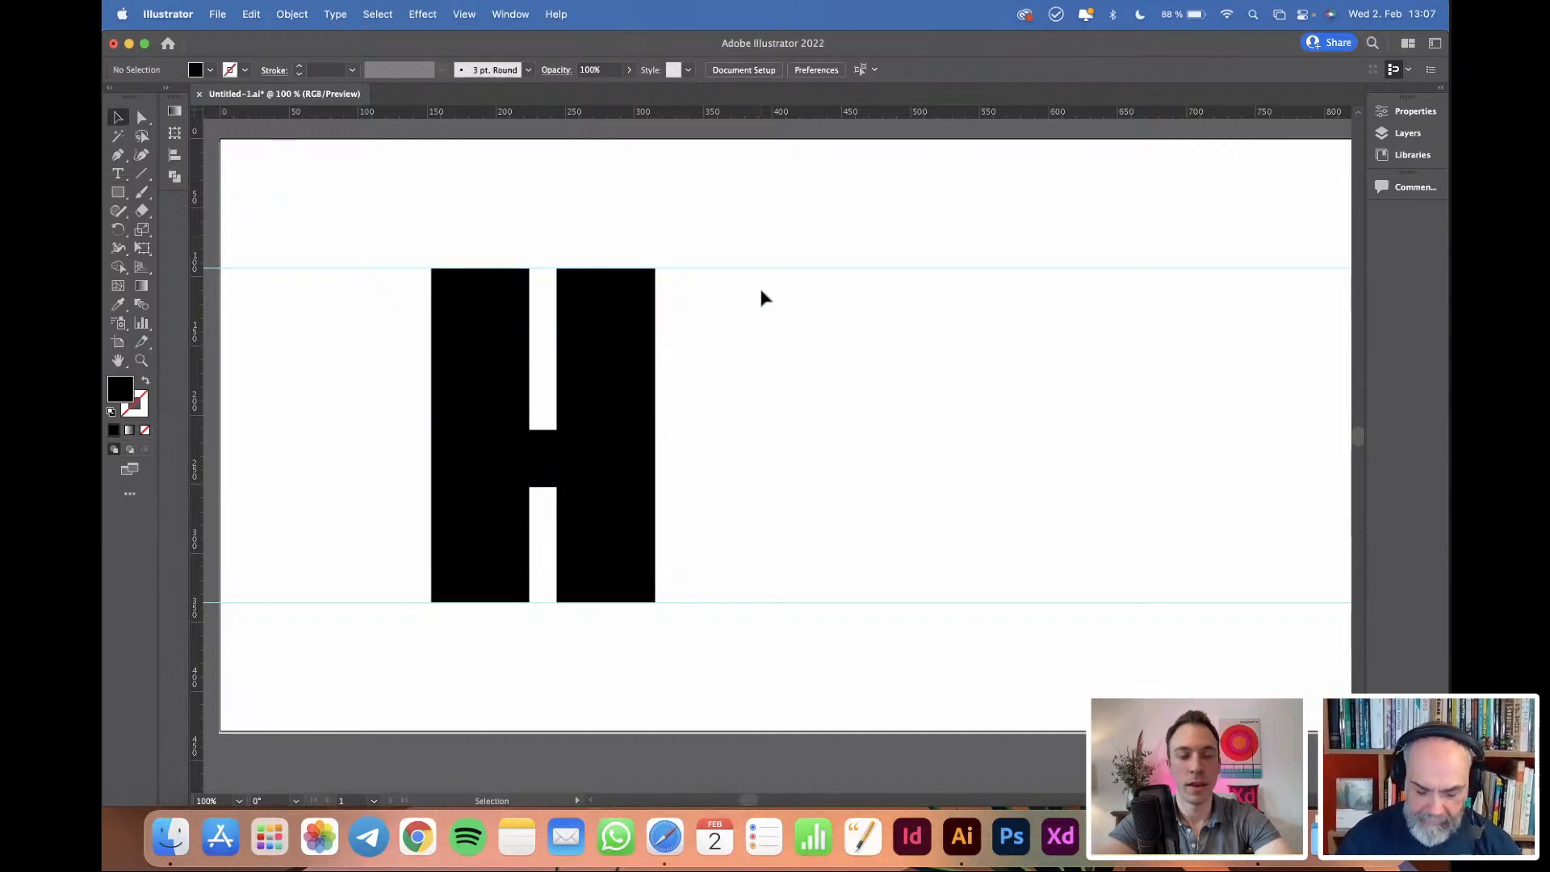
Extend the crossbar's lower edge so the bar is about 45 px tall.
click(556, 468)
mouse_move(544, 487)
mouse_down()
mouse_move(547, 510)
mouse_move(546, 491)
mouse_up()
click(845, 470)
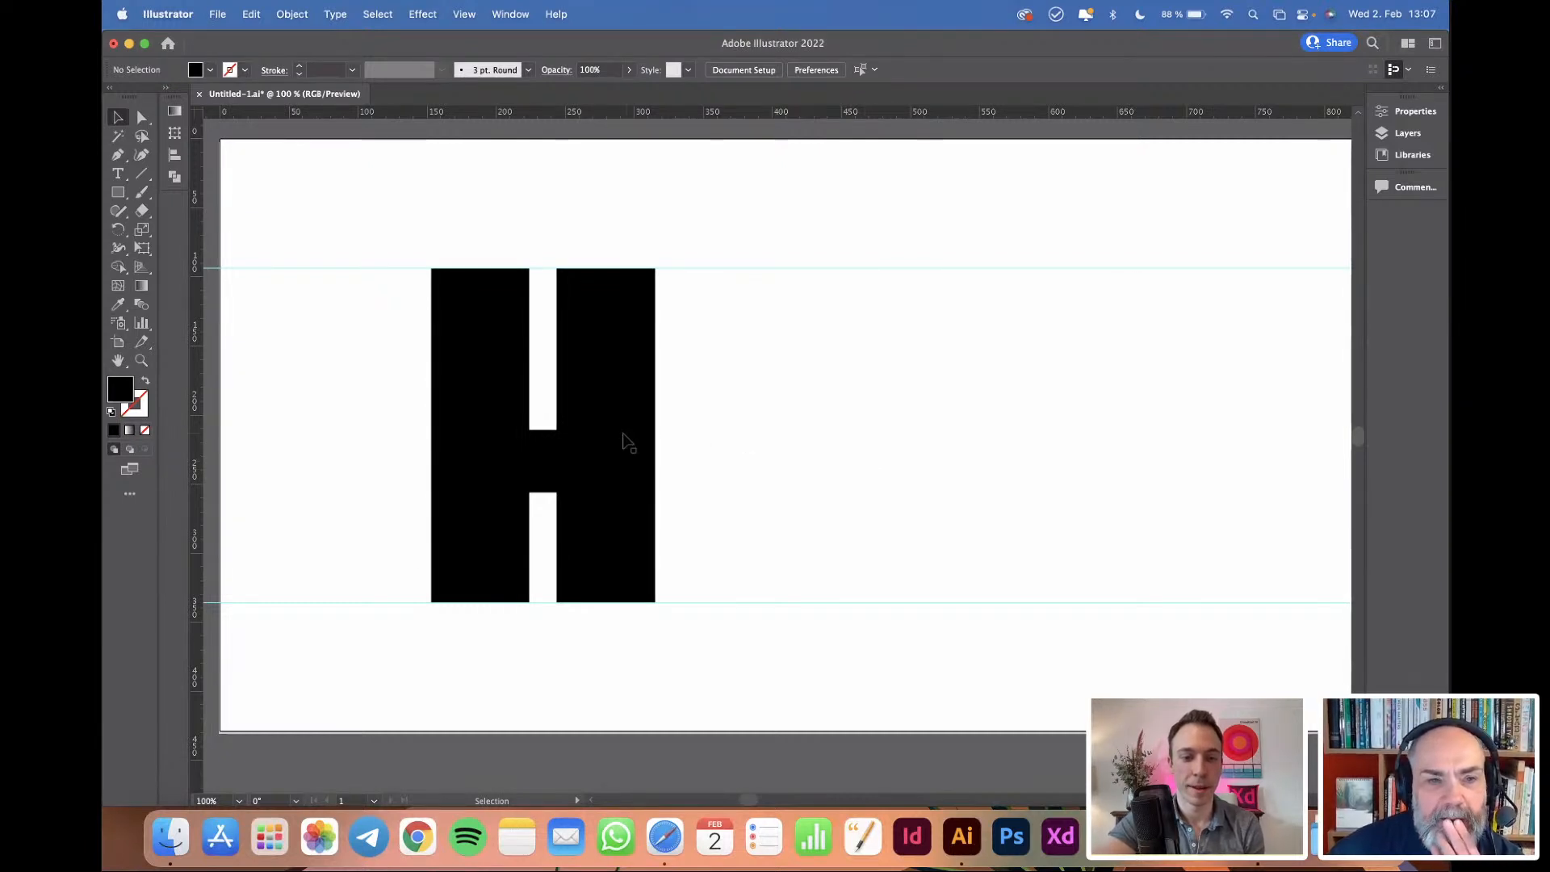
Thicken the crossbar to about 51 px and move it lower between the stems.
click(540, 457)
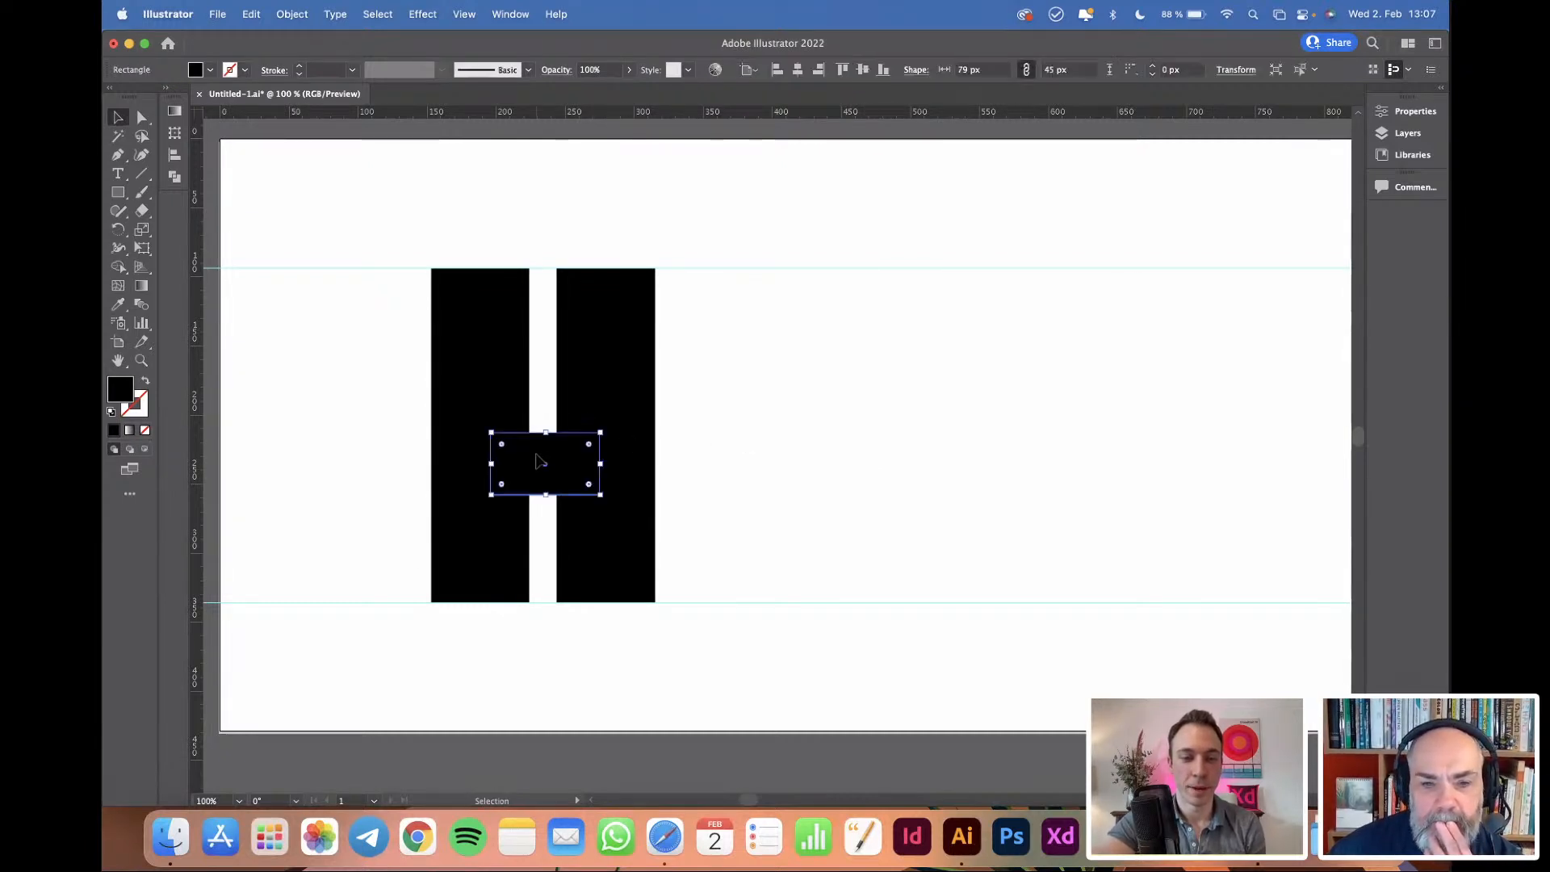
drag(546, 493, 549, 502)
key(Down)
key(Down)
key(Down)
key(Down)
key(Down)
key(Down)
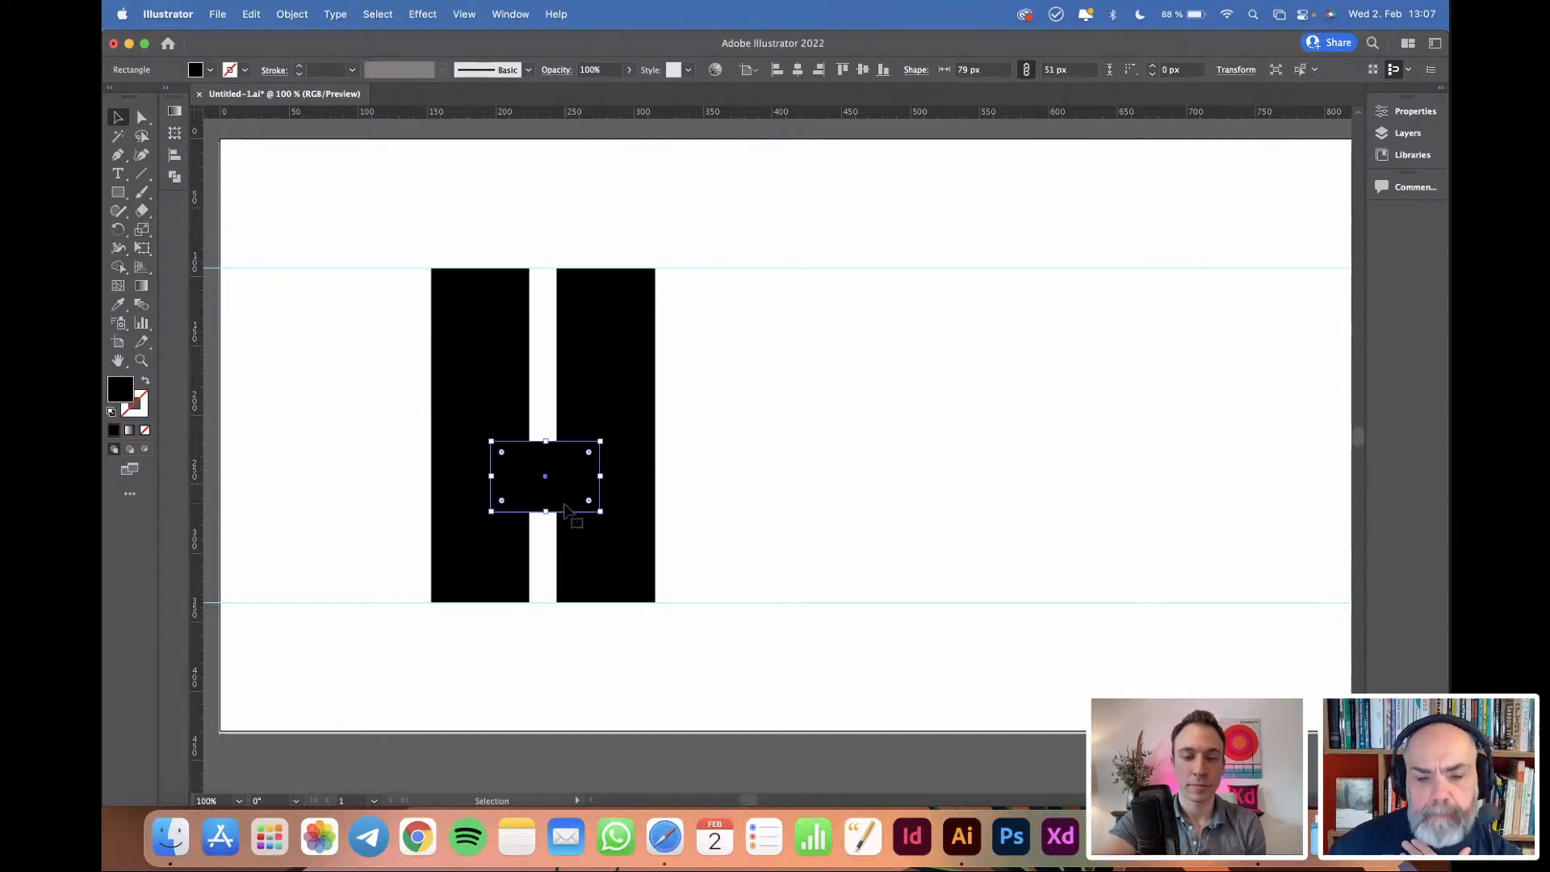
Nudge the crossbar slightly back up and extend its upper edge a little to thicken it.
key(Up)
key(Up)
key(Up)
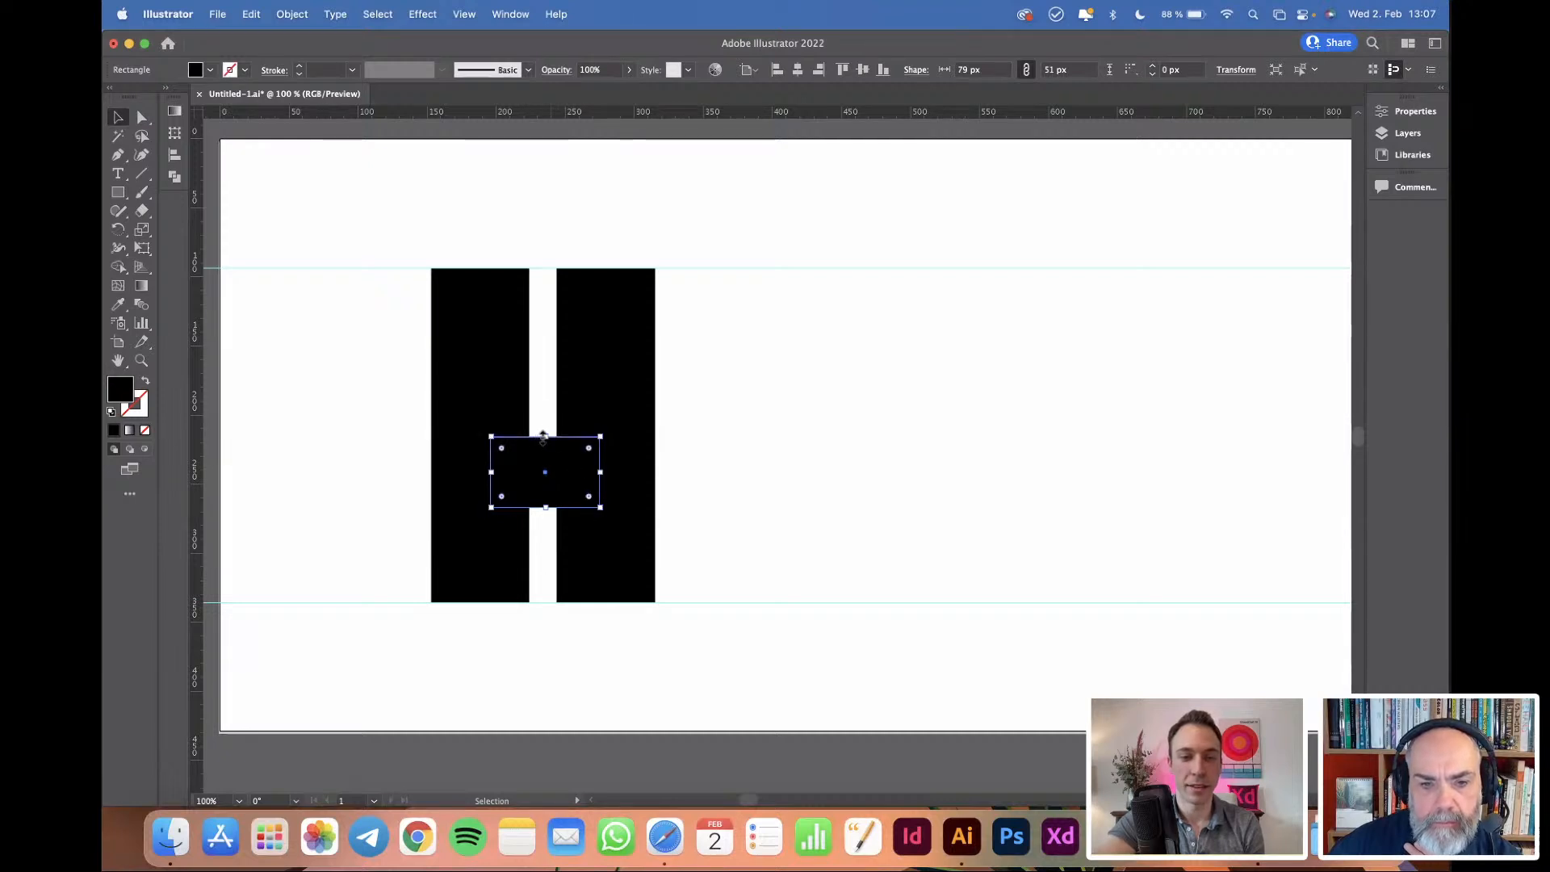
drag(542, 436, 542, 431)
click(934, 430)
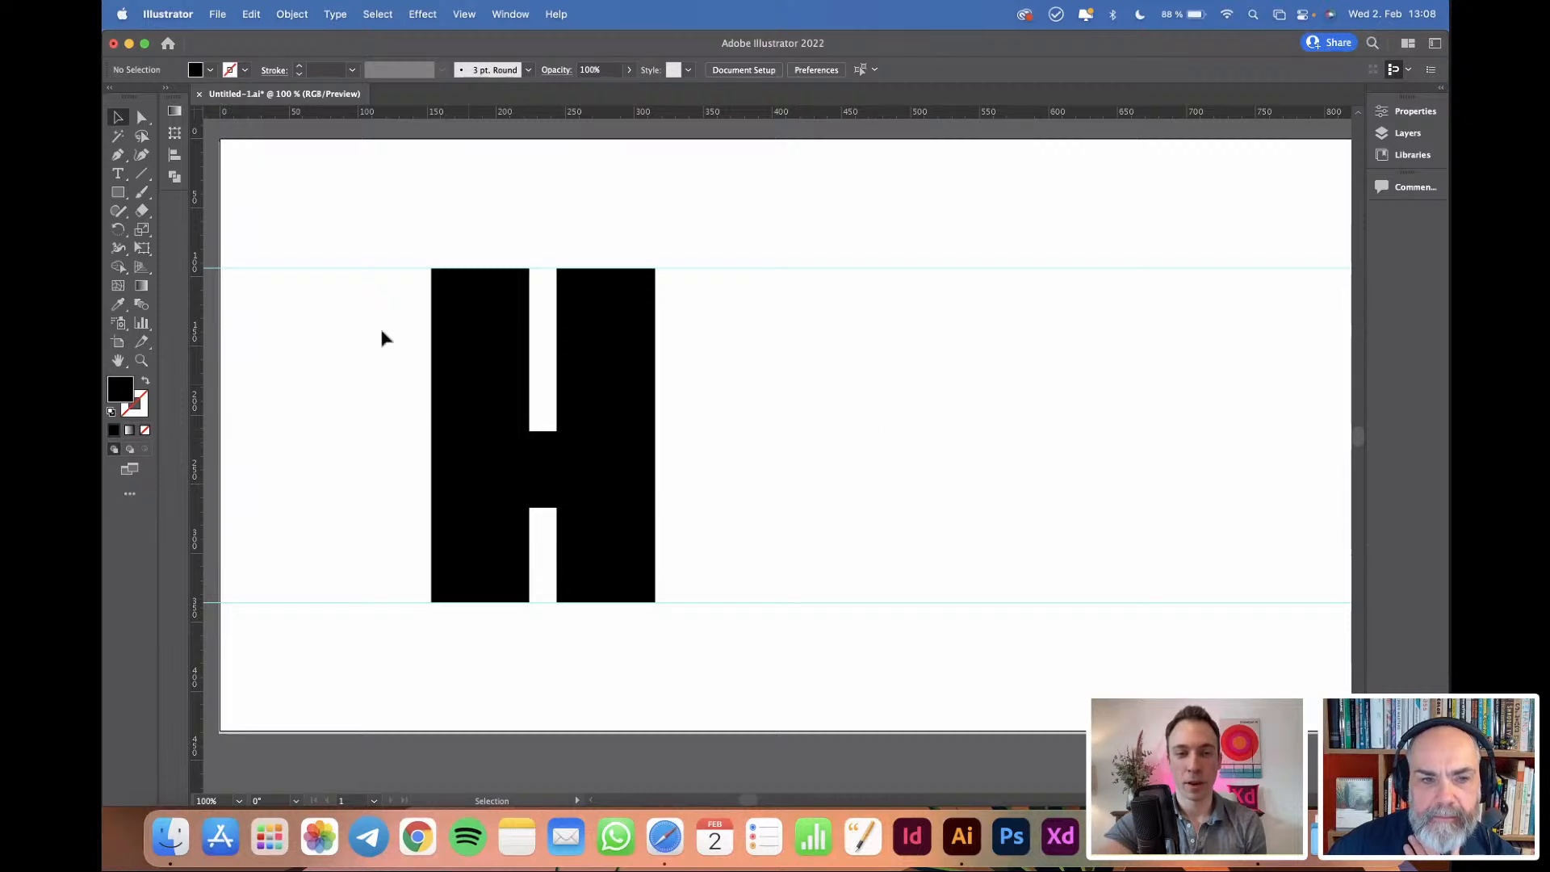
Select all three rectangles of the H and round their corners with a radius of 8 px.
drag(365, 331, 685, 512)
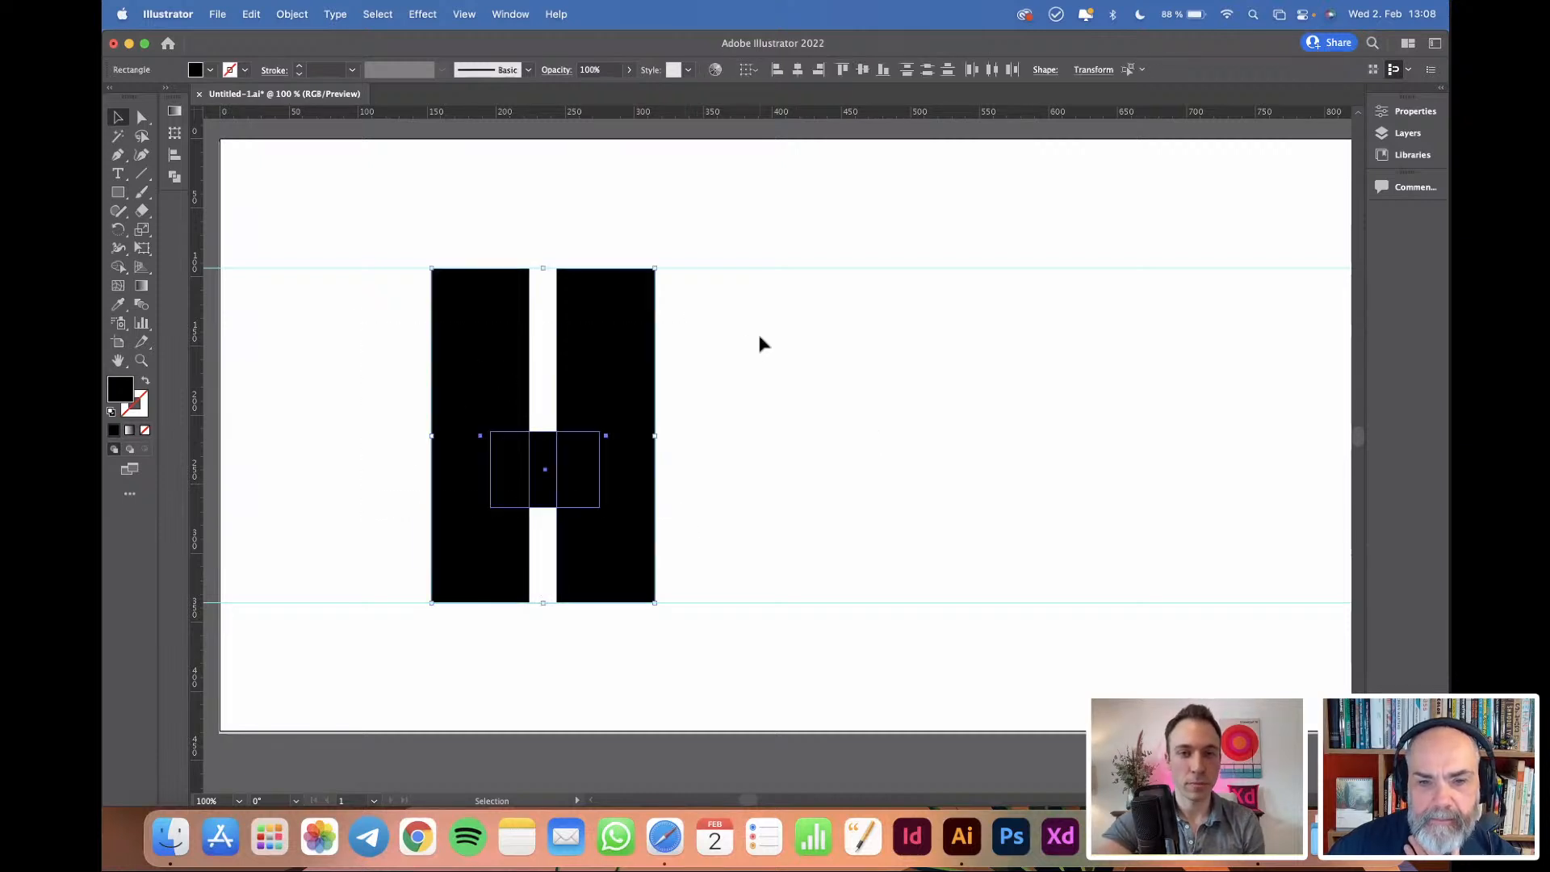
click(142, 117)
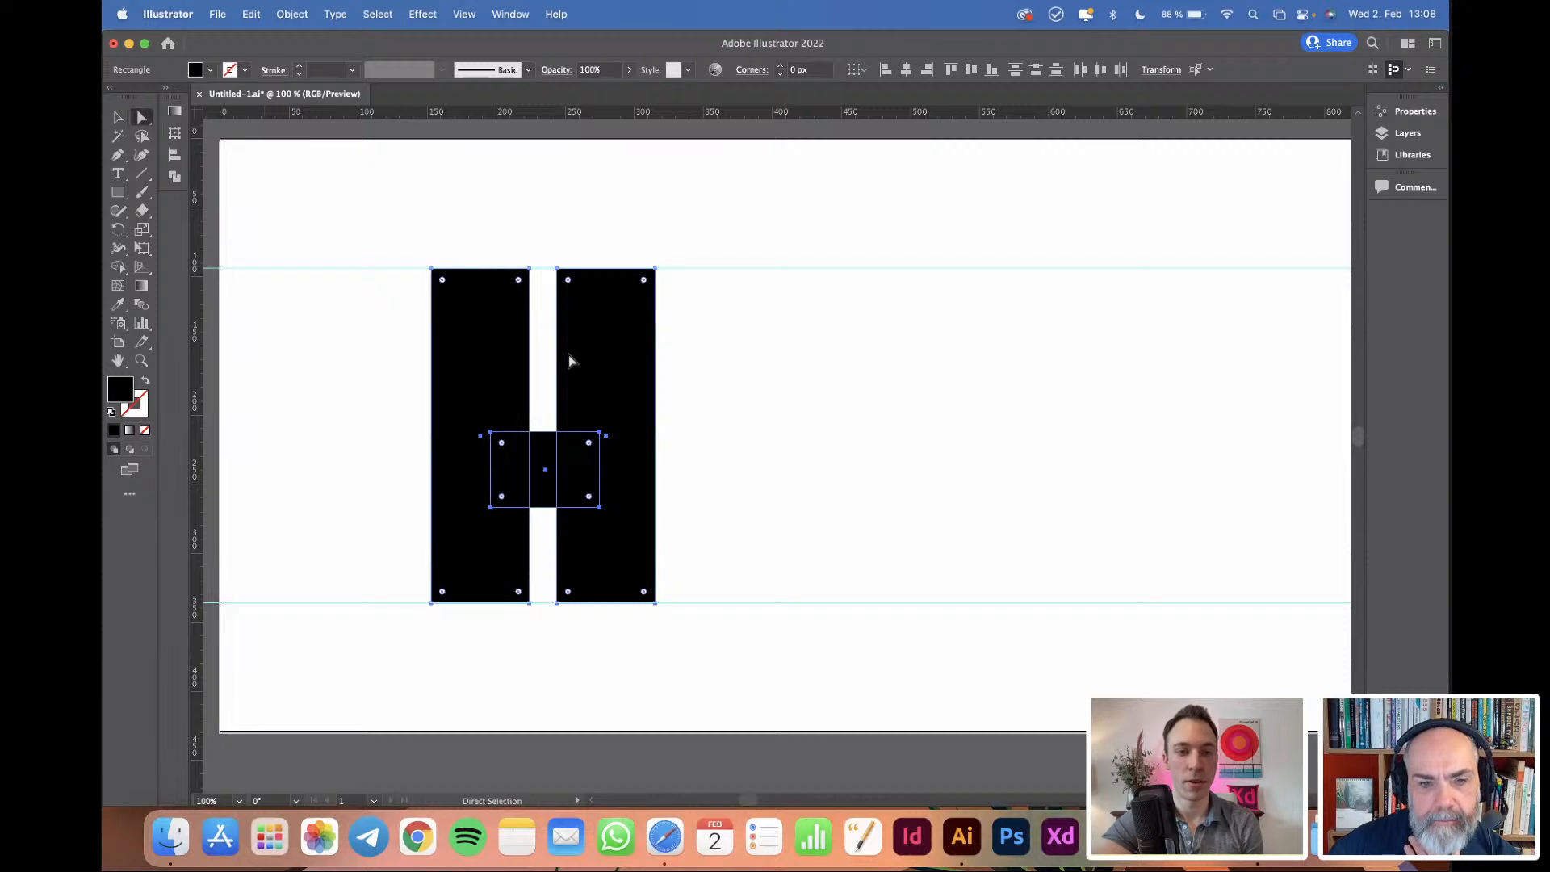
click(780, 66)
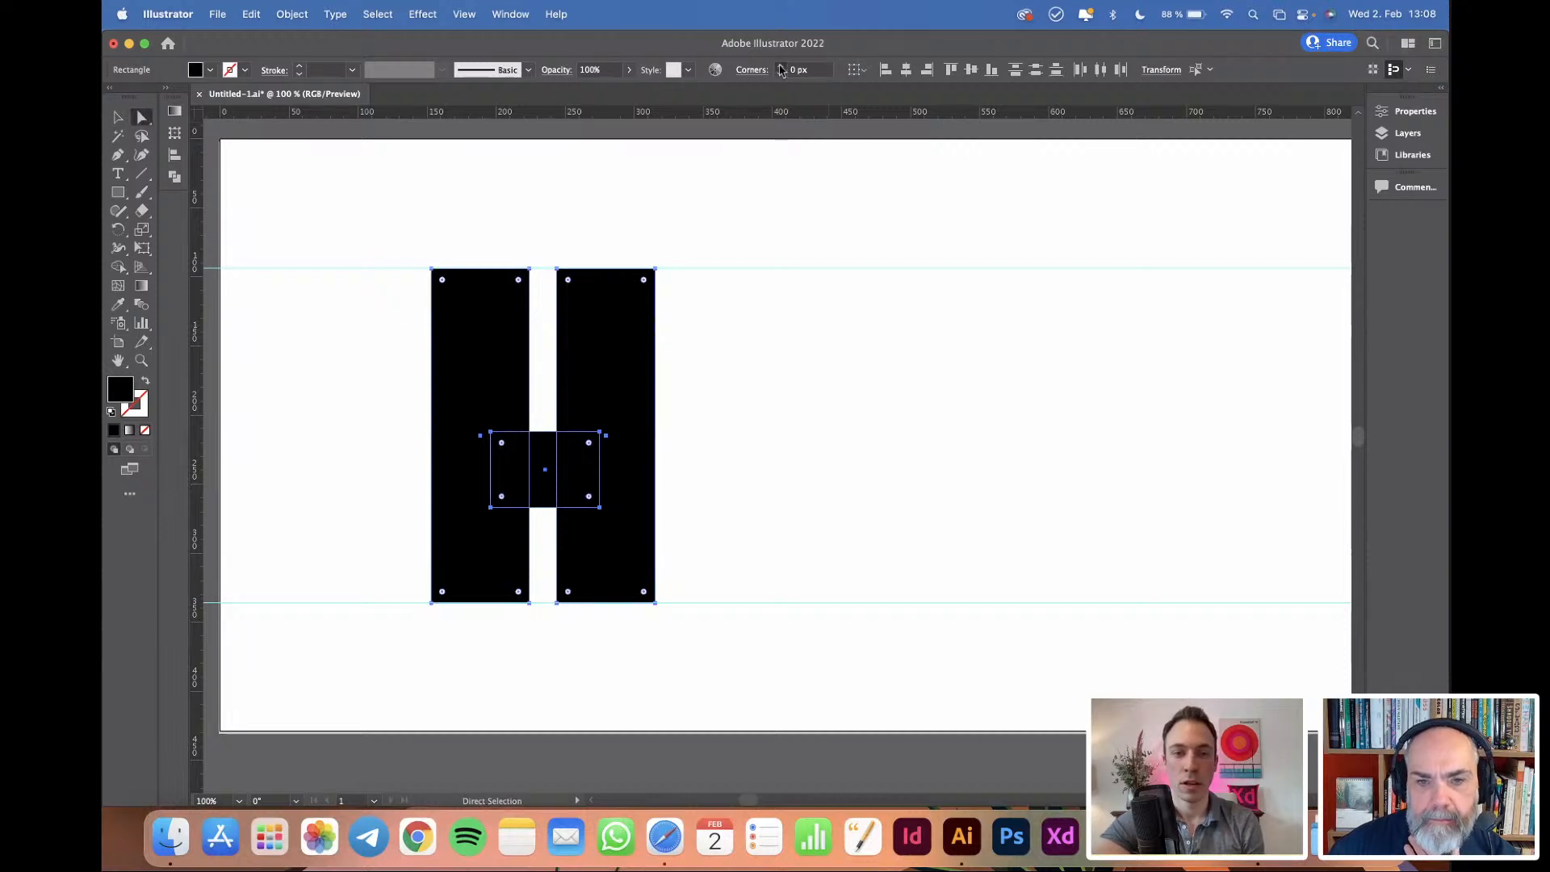
click(780, 66)
click(781, 66)
click(781, 66)
click(780, 66)
click(780, 66)
click(781, 66)
click(780, 67)
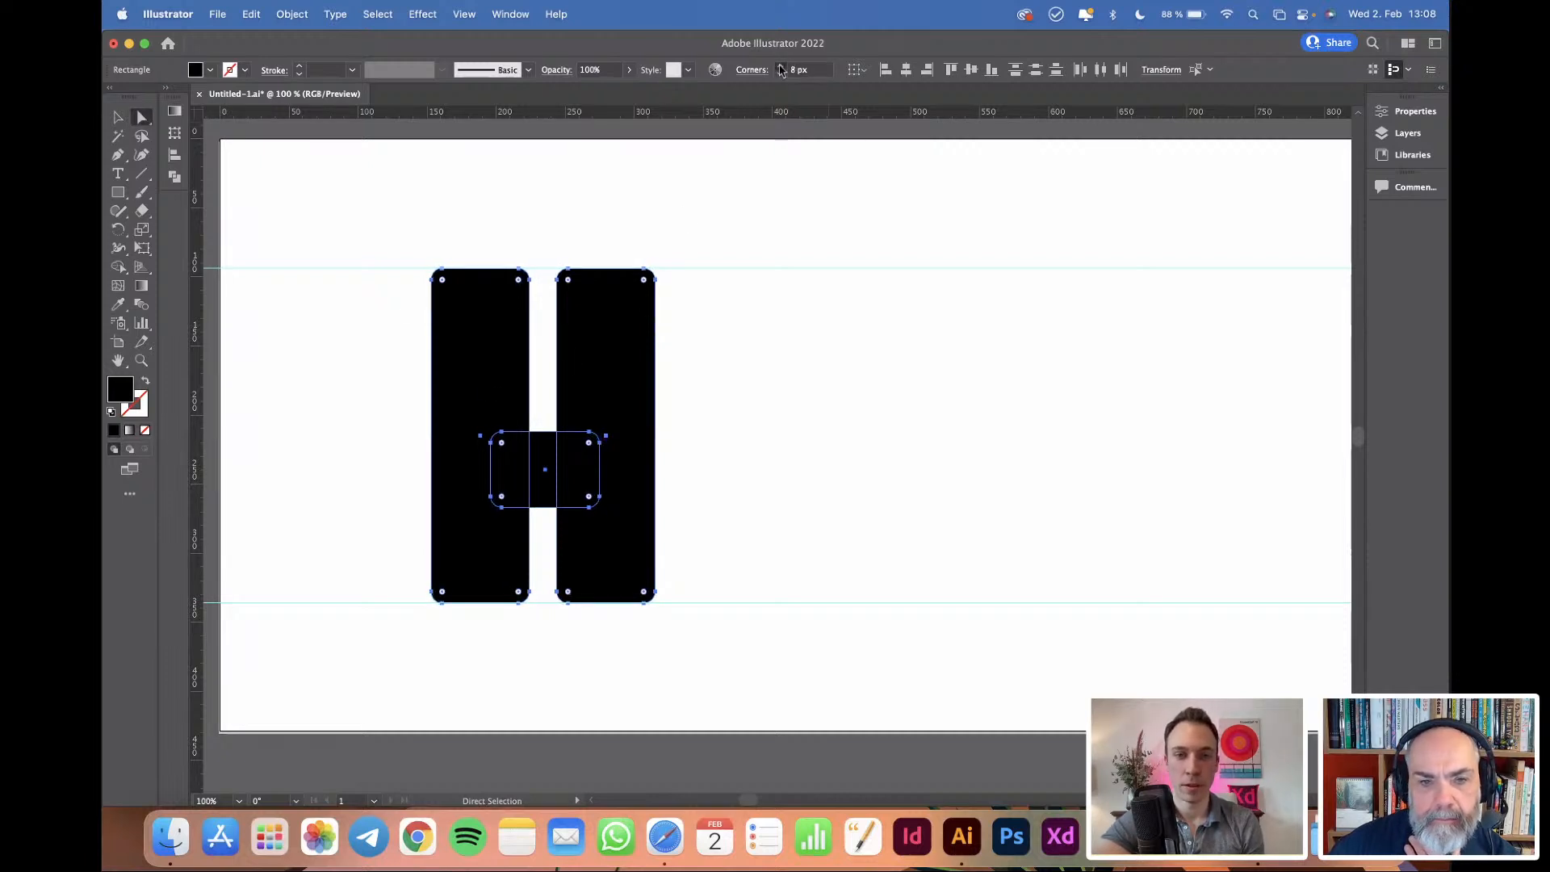
Increase the corner radius of all three rectangles of the H to 10 px.
click(781, 66)
click(781, 66)
click(117, 117)
click(349, 213)
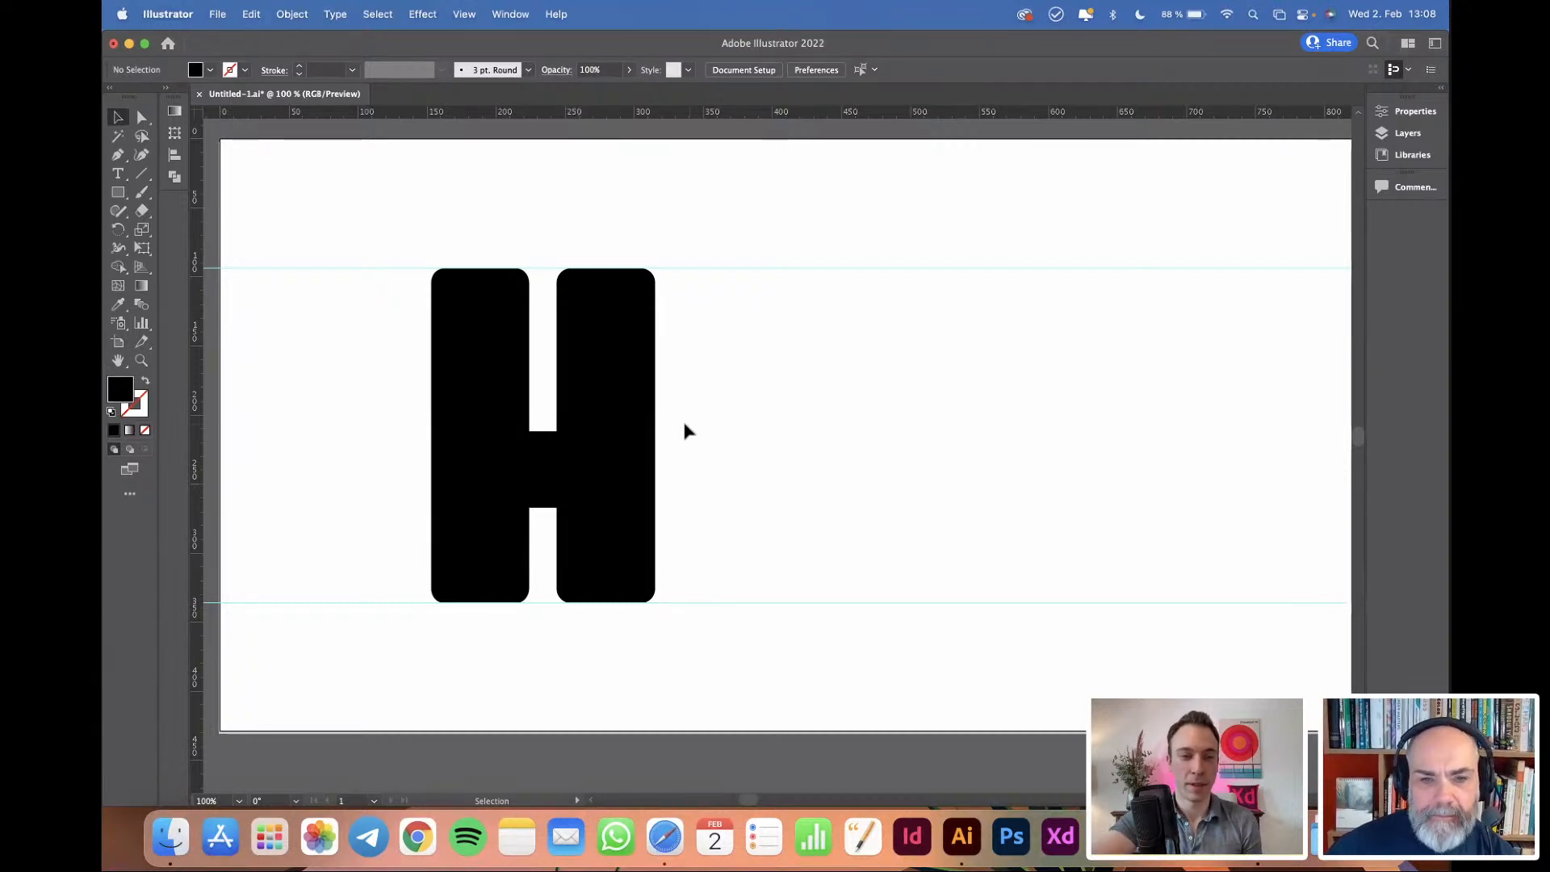
drag(374, 339, 746, 479)
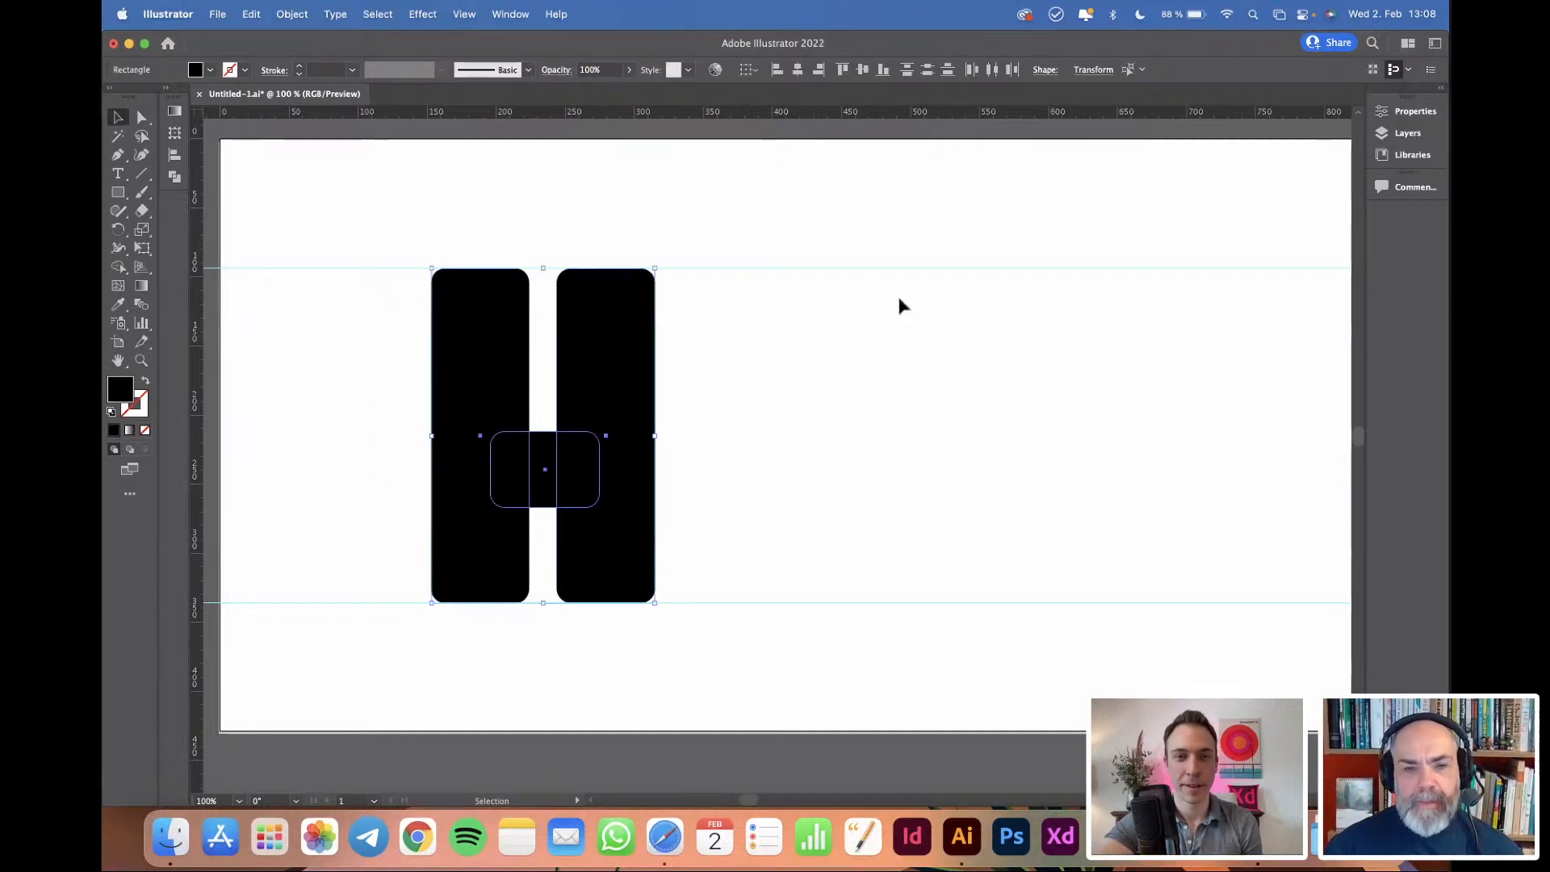
click(141, 117)
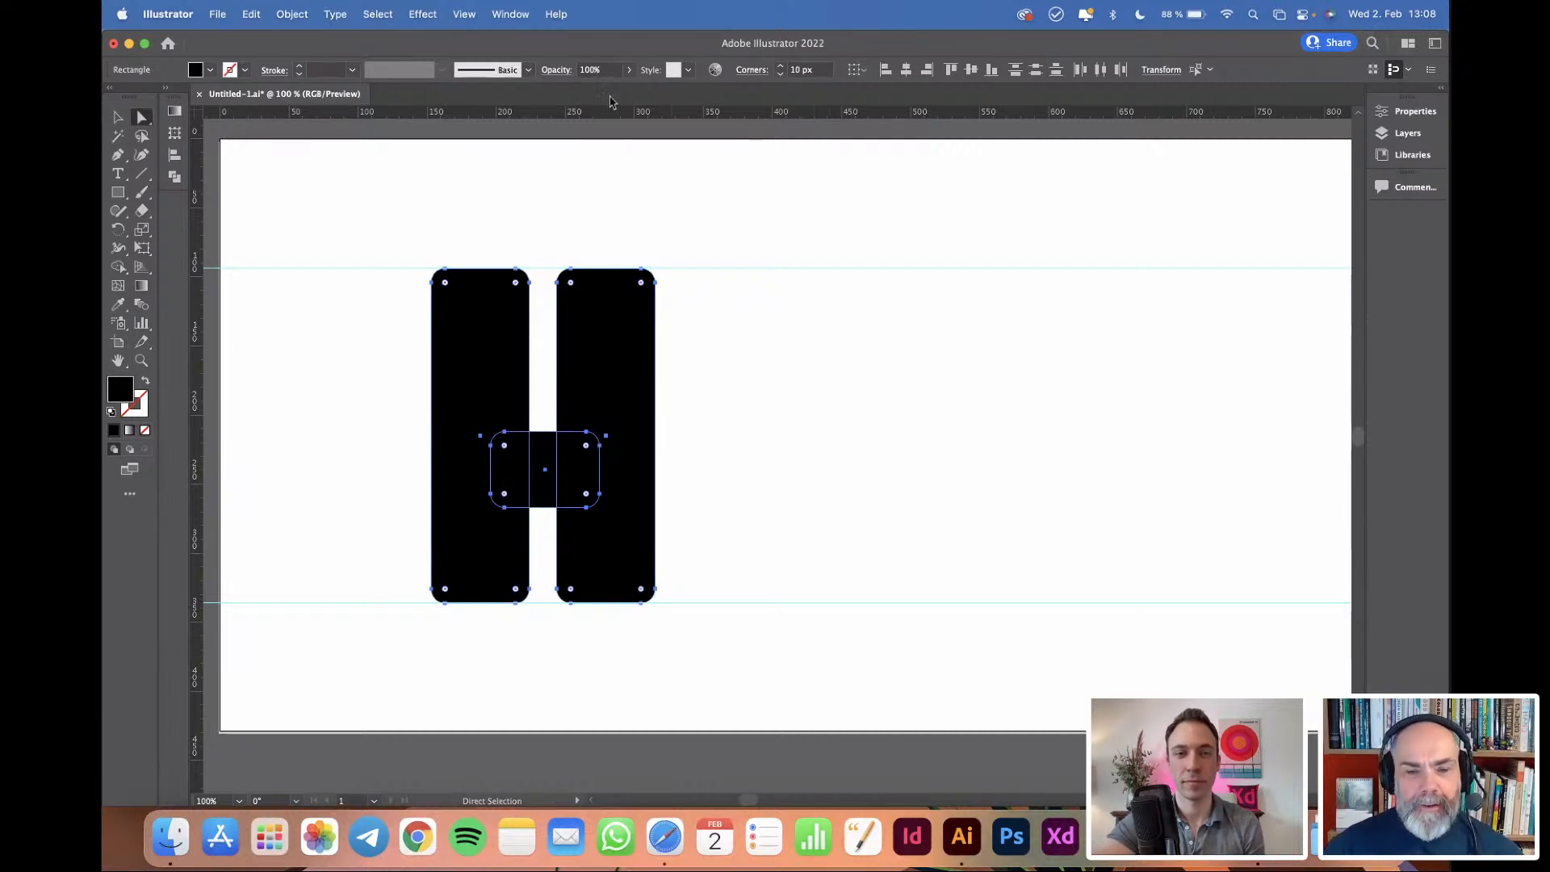
mouse_move(404, 46)
mouse_down()
mouse_move(403, 64)
mouse_move(403, 50)
mouse_up()
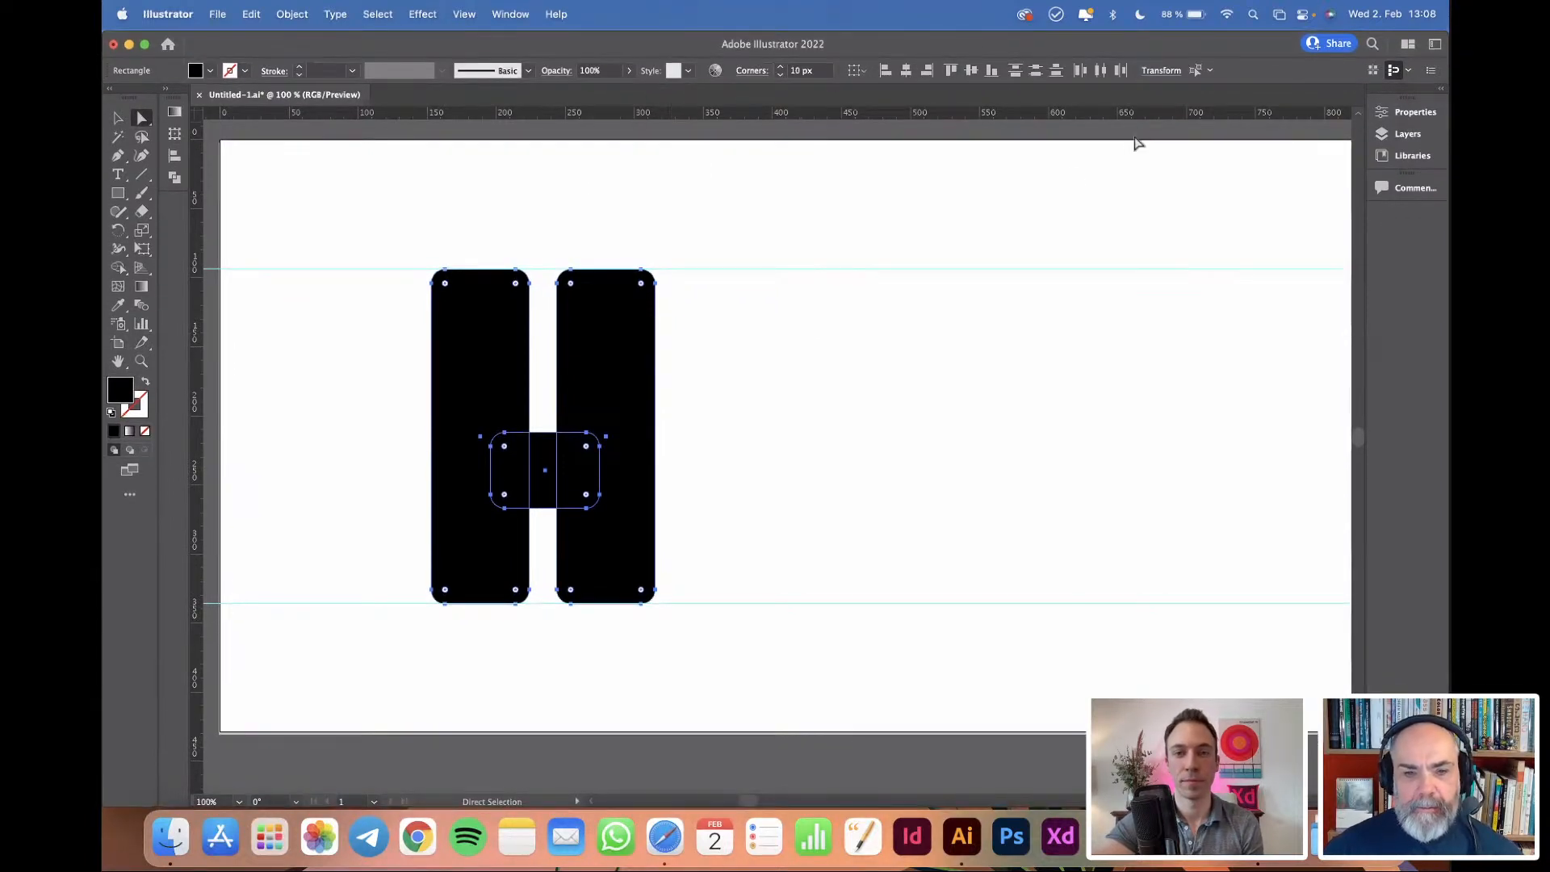
click(847, 176)
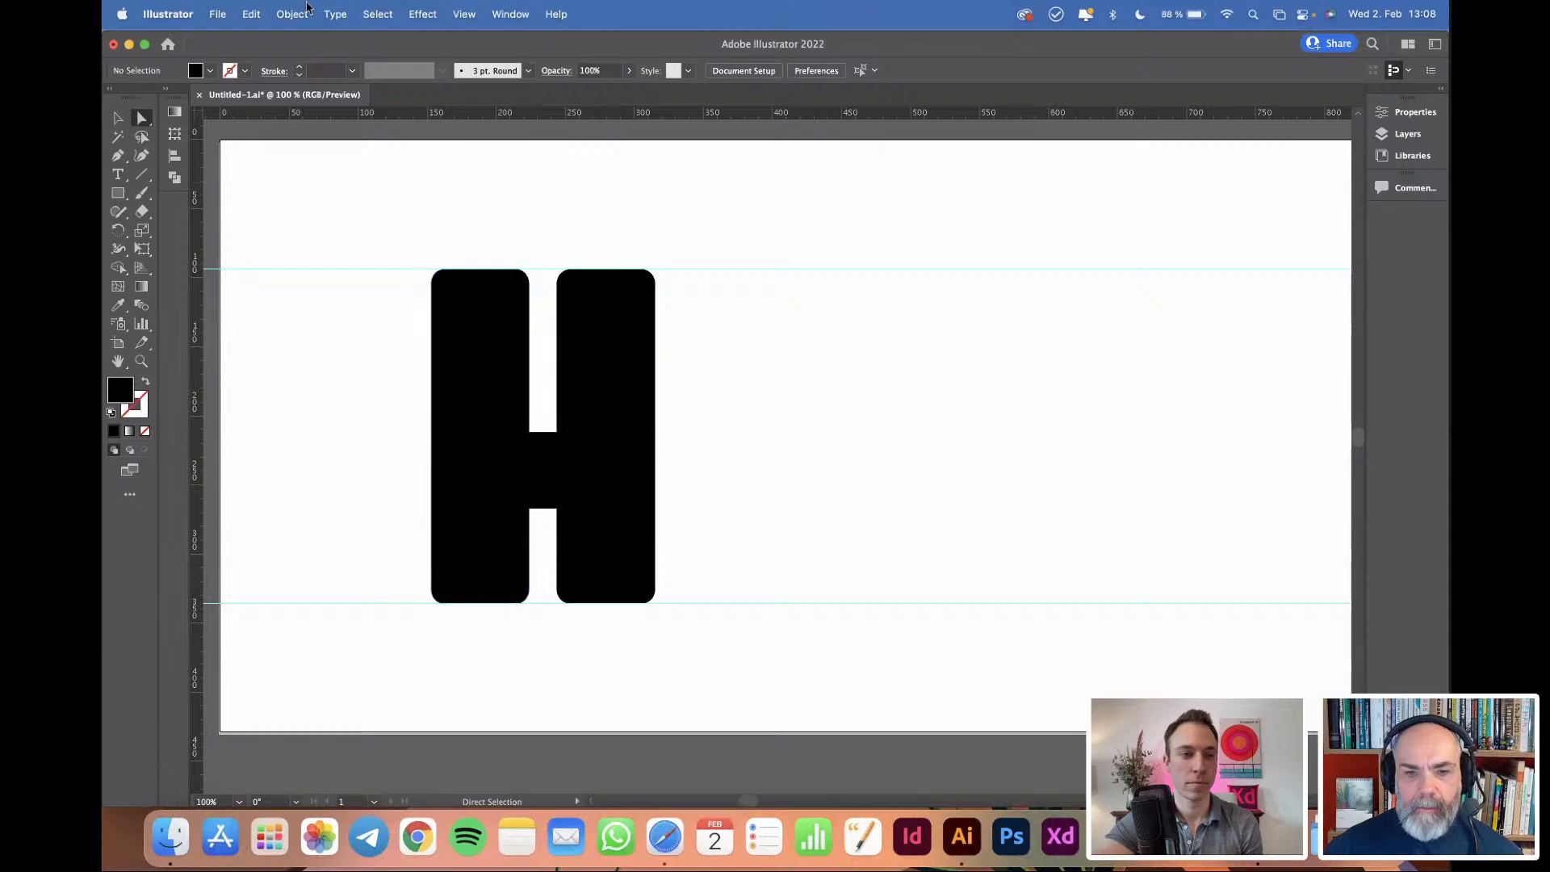
drag(567, 32, 557, 95)
drag(1132, 99, 1128, 36)
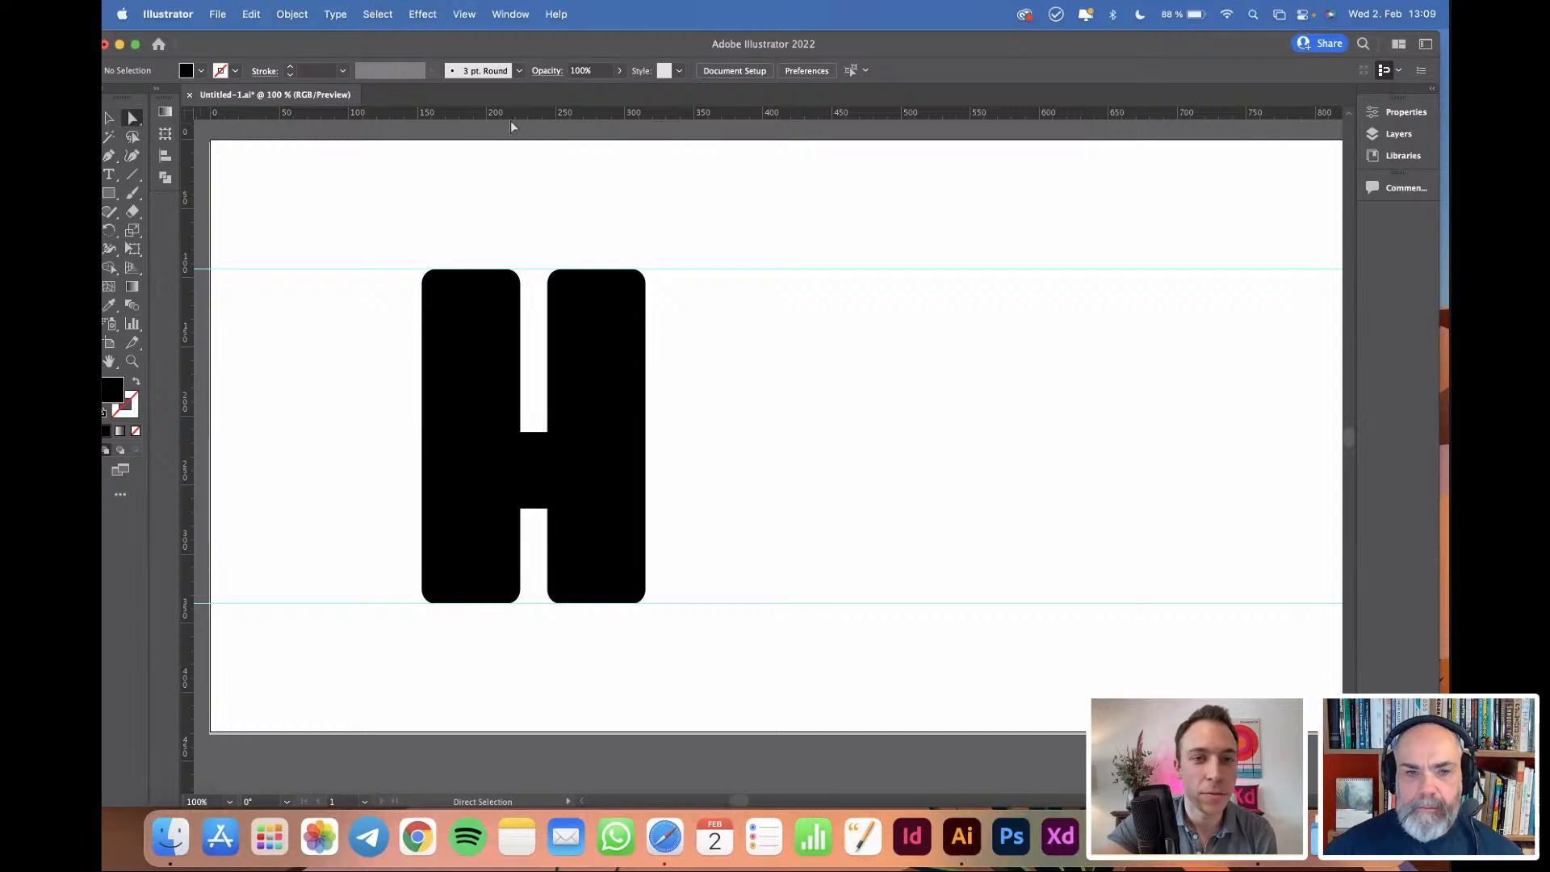
click(109, 118)
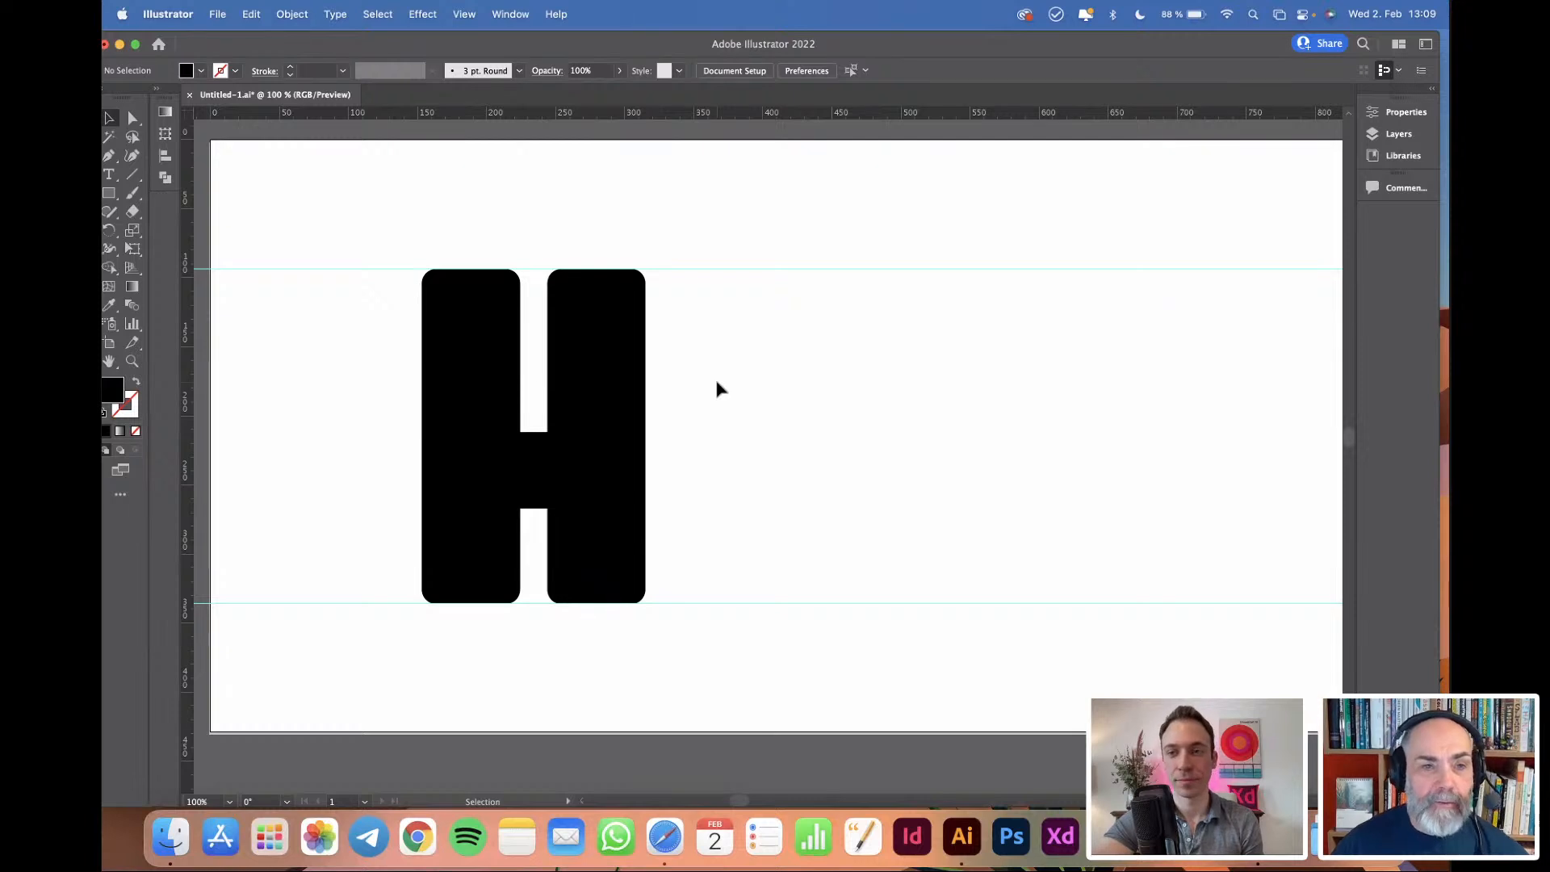
click(545, 460)
drag(539, 433, 539, 432)
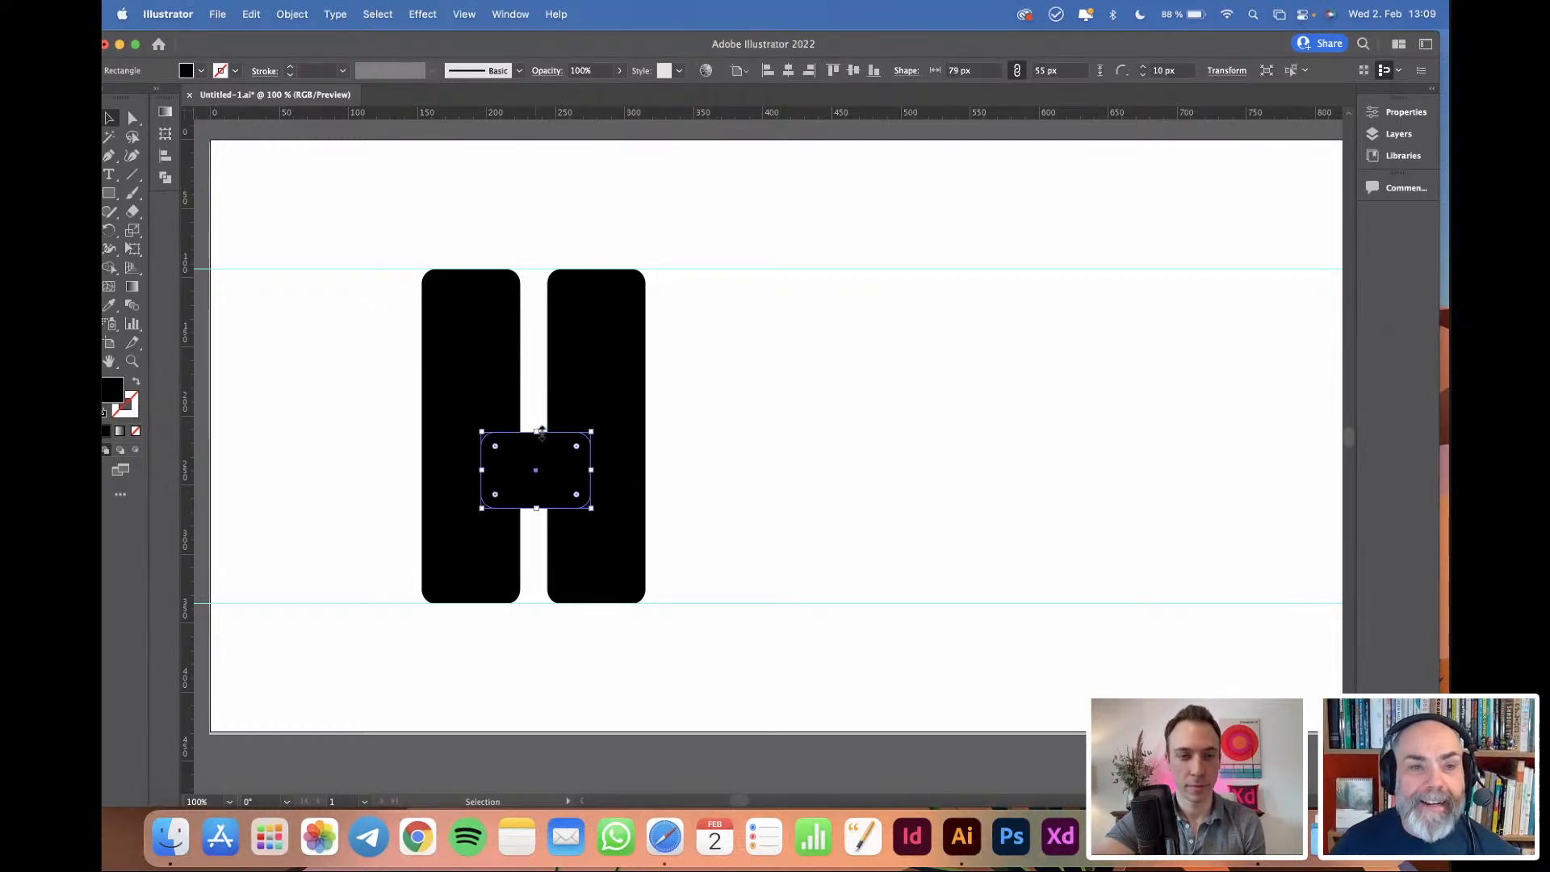
click(762, 434)
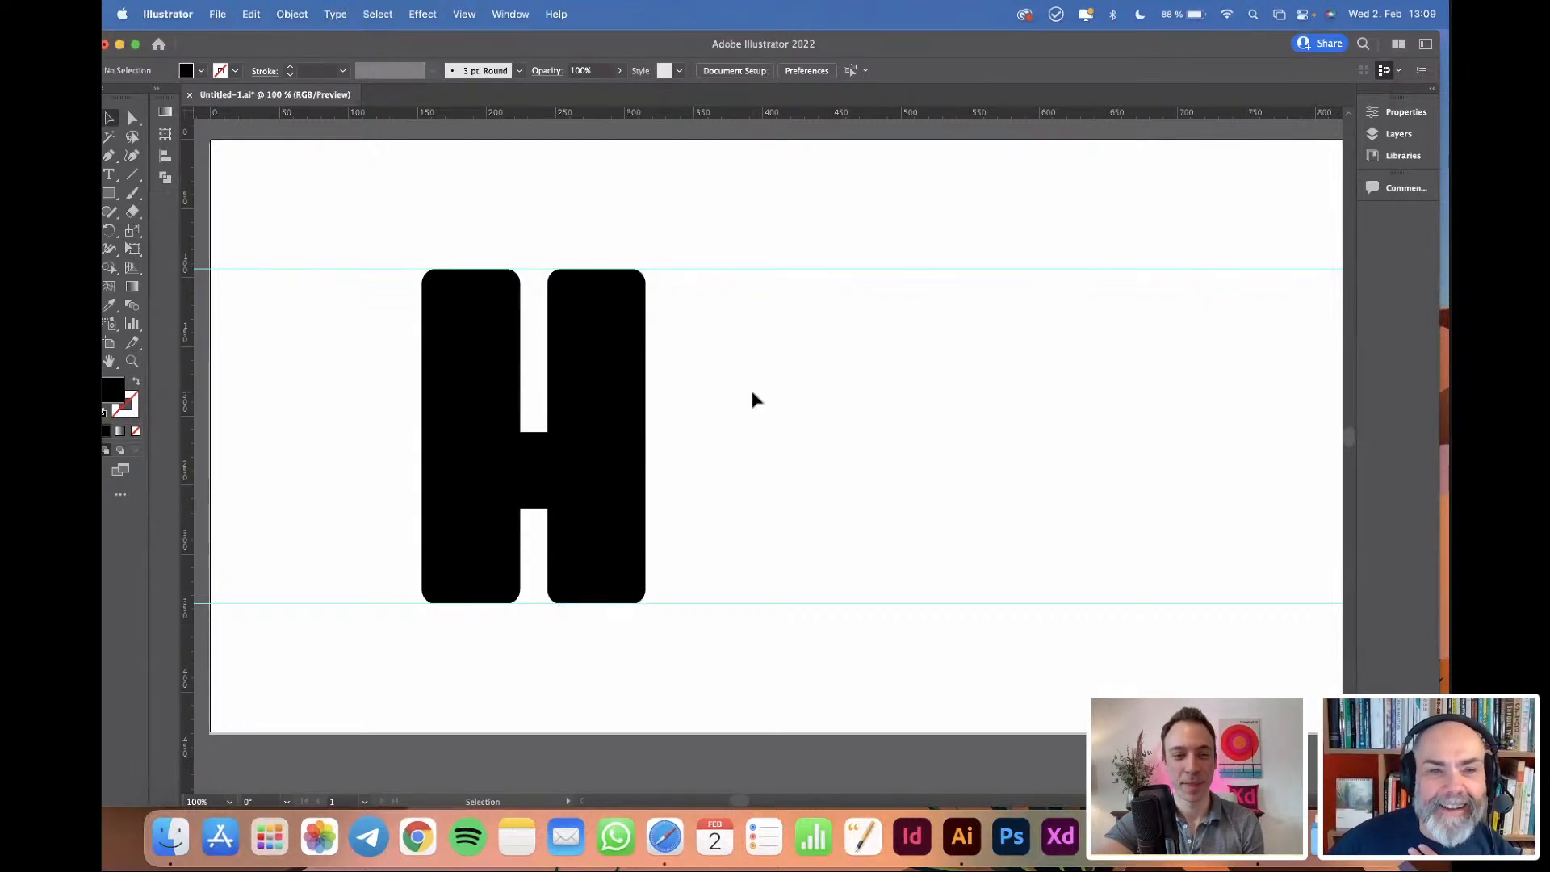
click(535, 489)
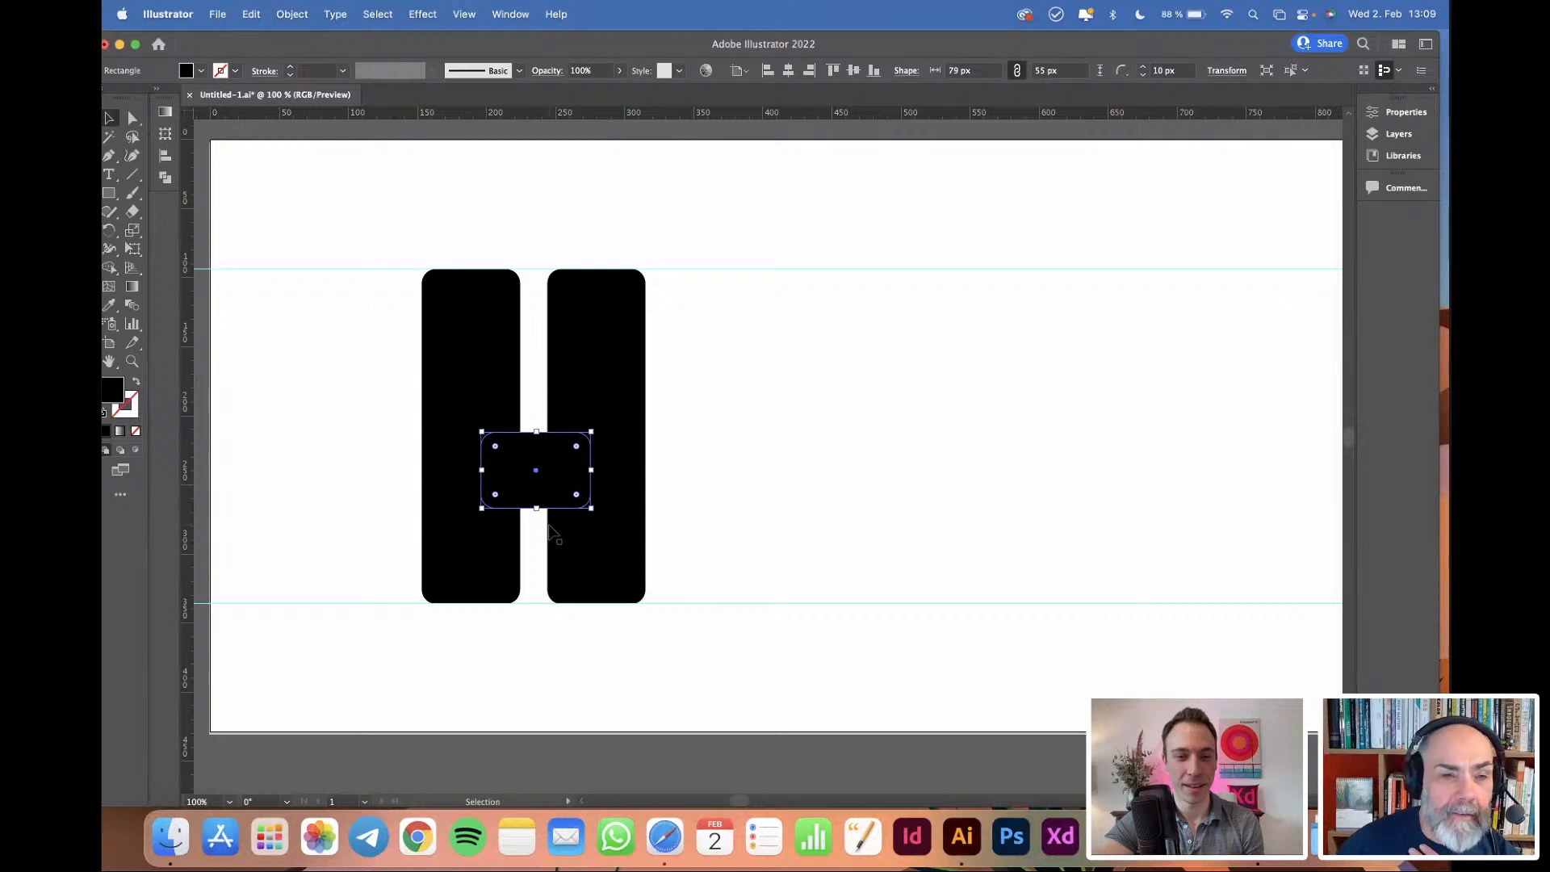
Nudge the H's right stem about 1 px towards the left stem and extend the crossbar's lower edge slightly downward.
click(633, 523)
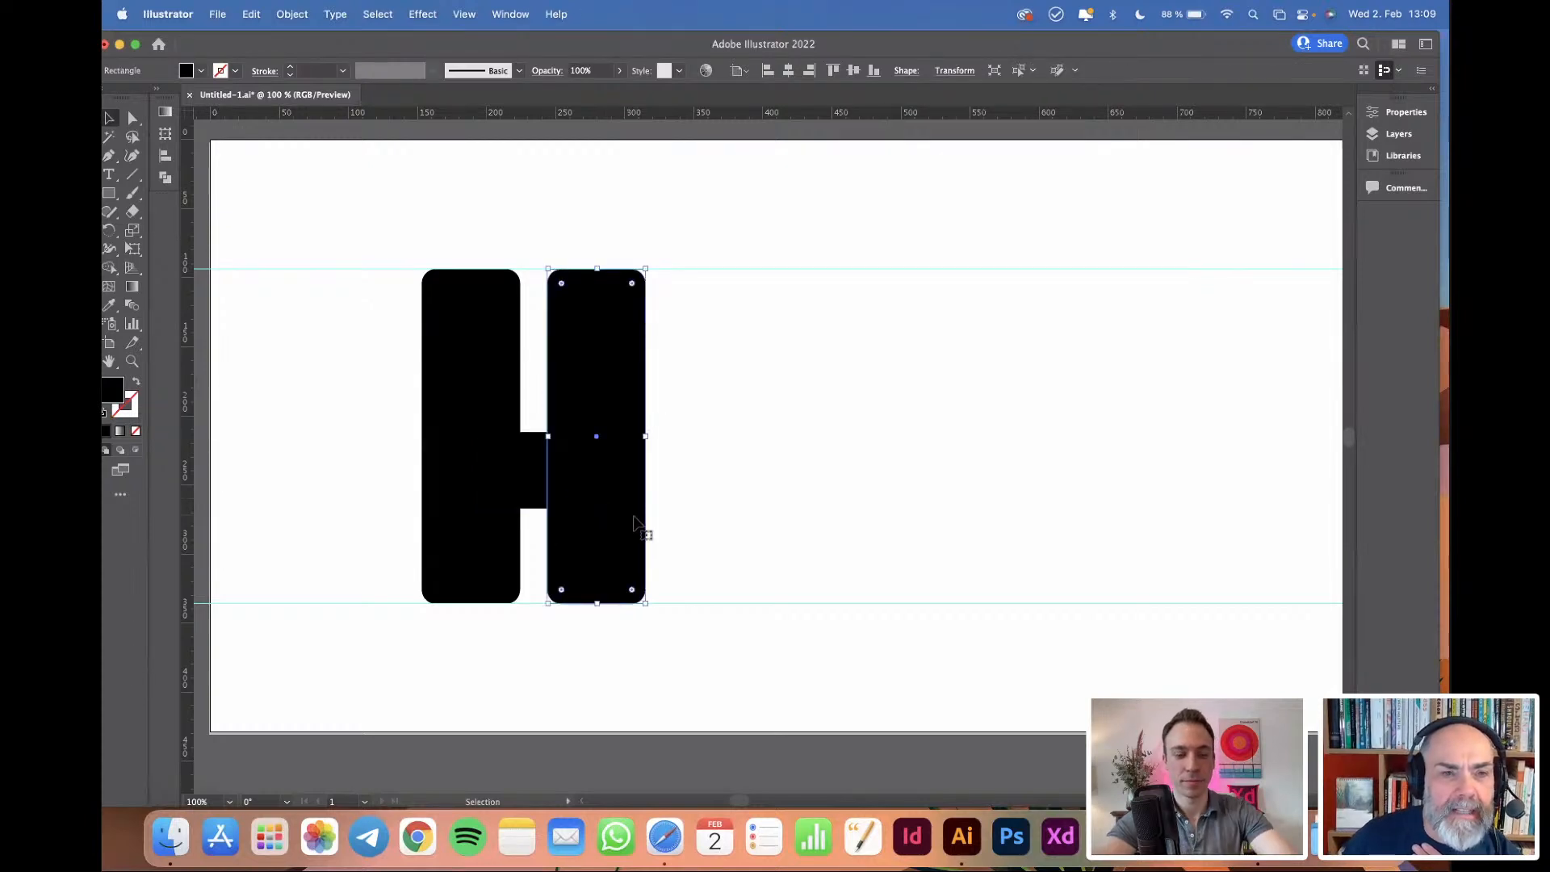
key(Left)
key(Left)
key(Right)
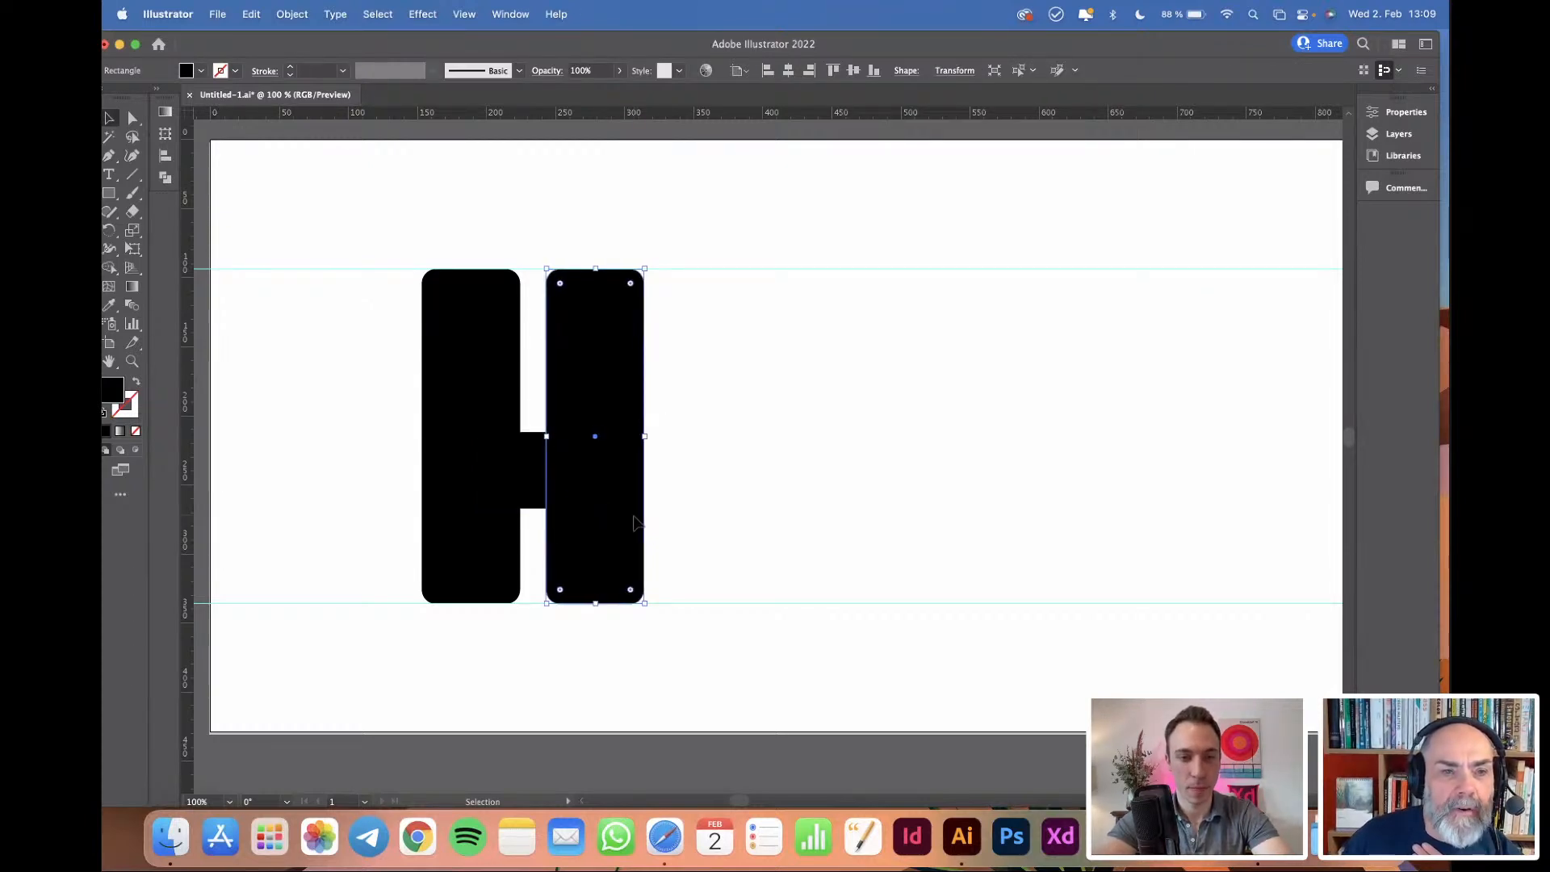
click(933, 402)
scroll(937, 353, right, 2)
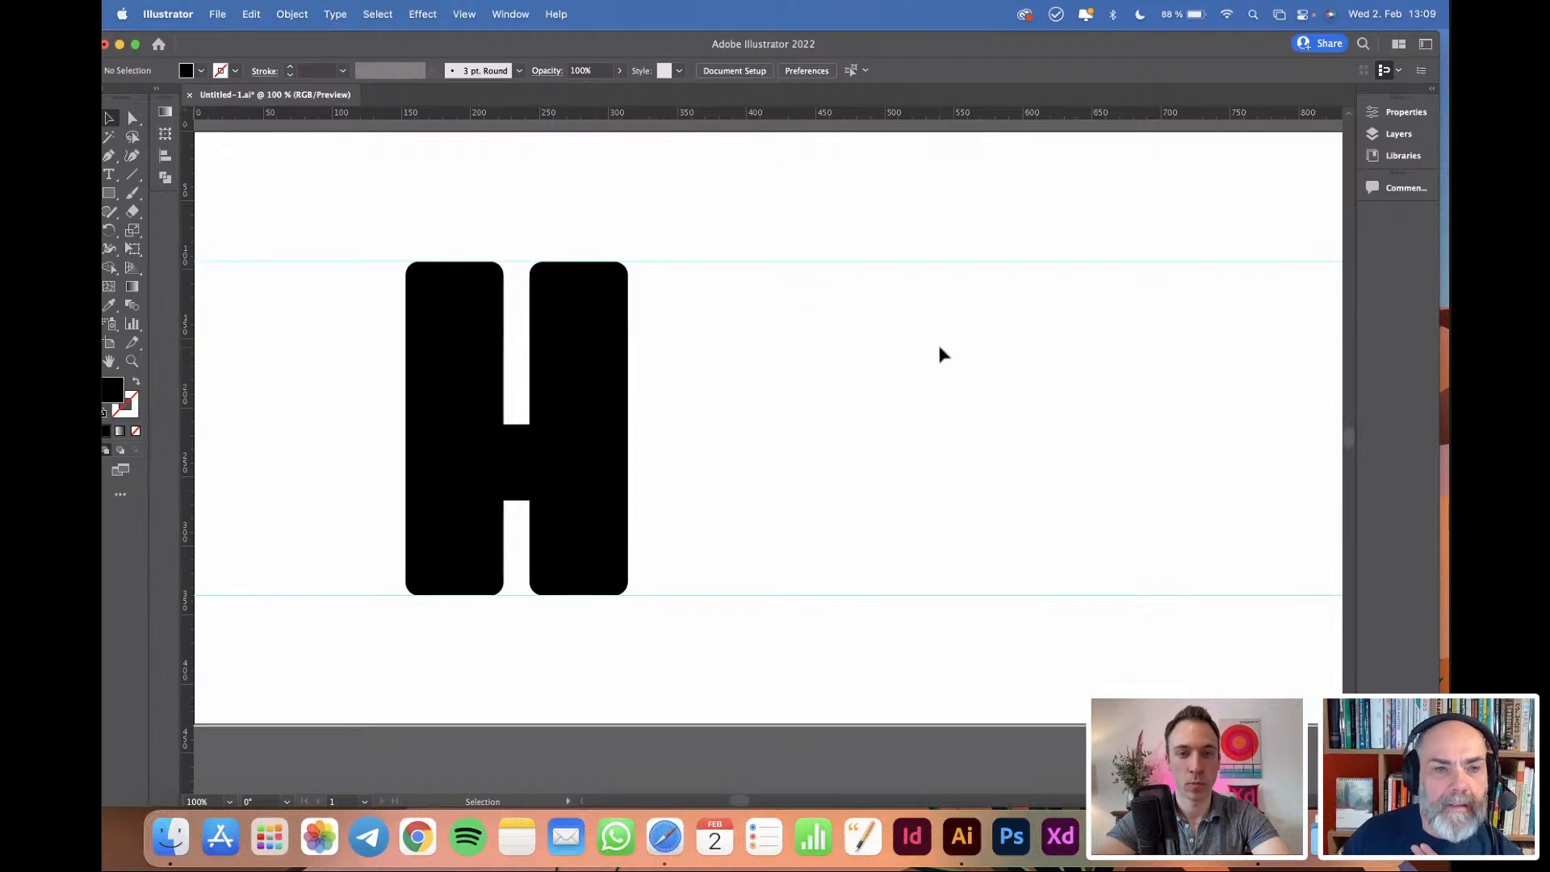
click(529, 460)
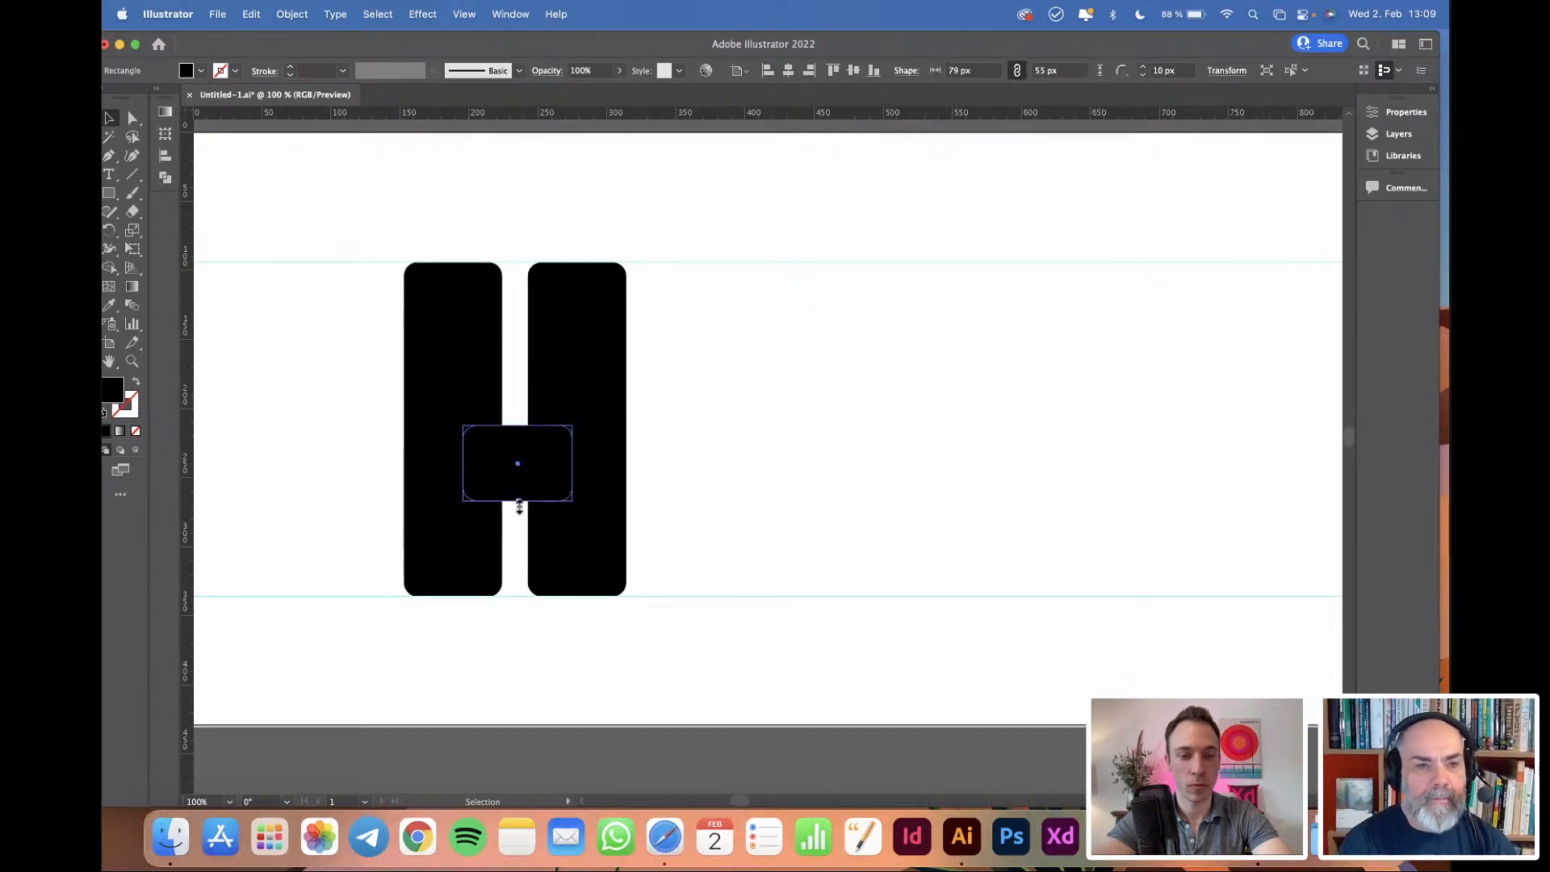
drag(518, 502, 519, 509)
Select all three rectangles of the H and reduce their corner radius to 9 px.
drag(747, 395, 420, 492)
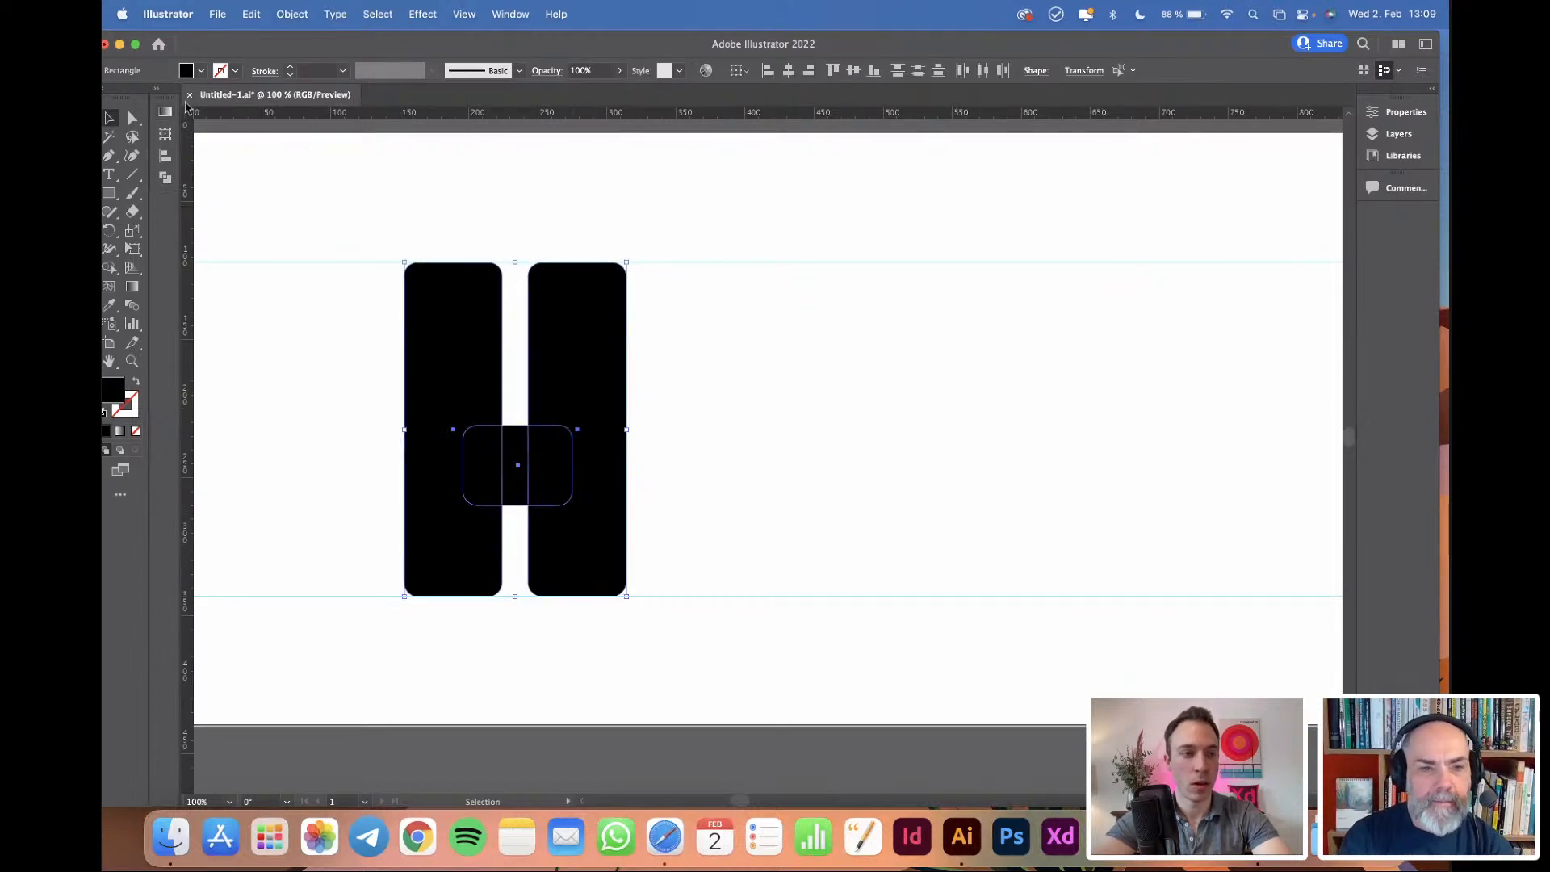
click(133, 118)
click(771, 75)
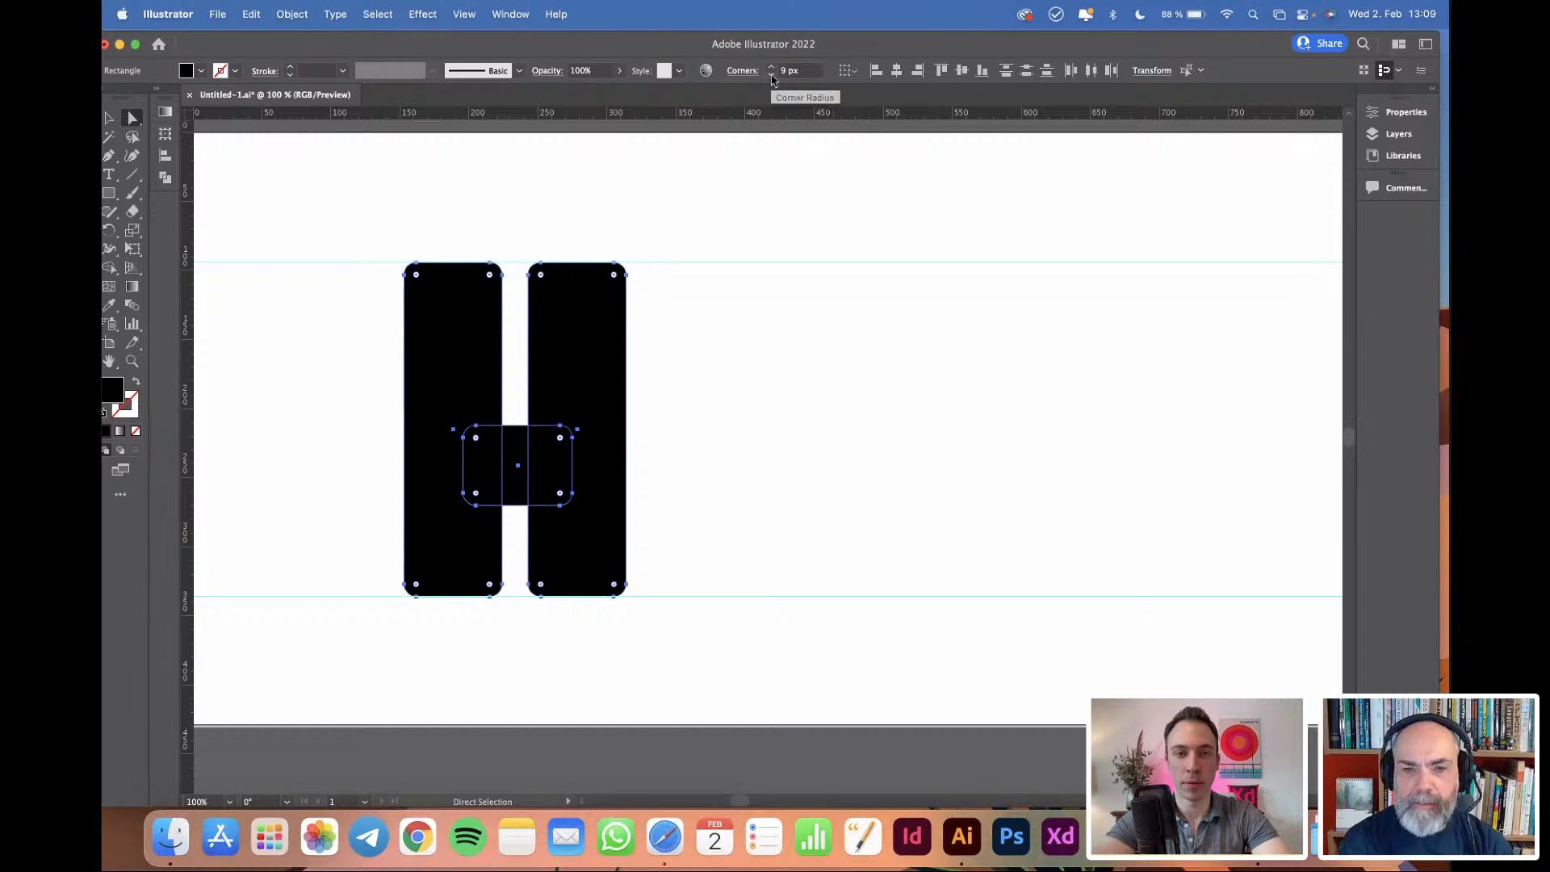
click(681, 281)
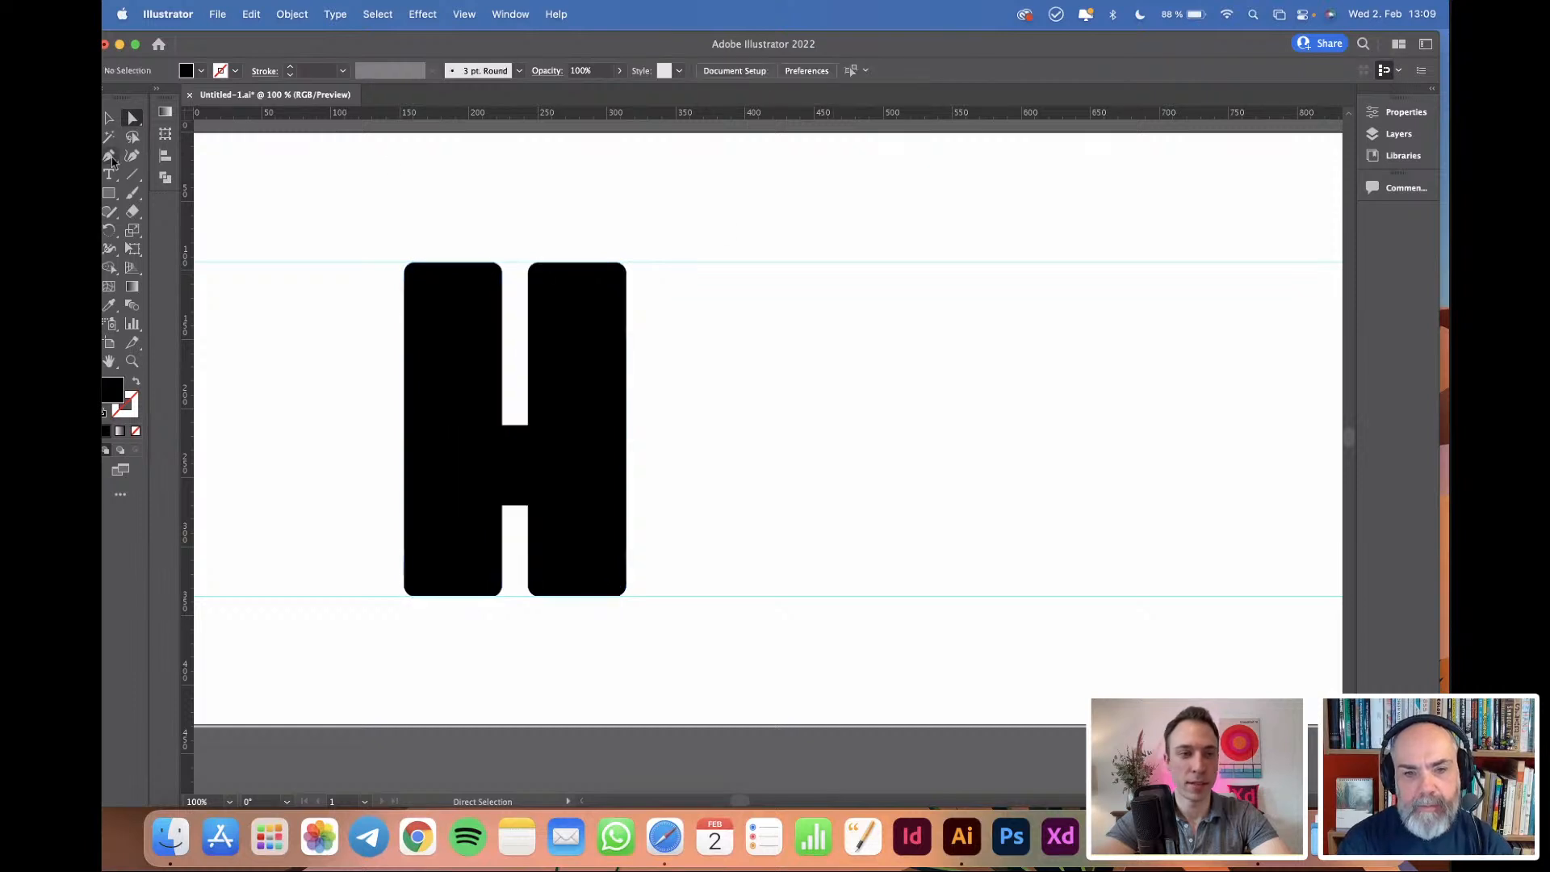
click(109, 121)
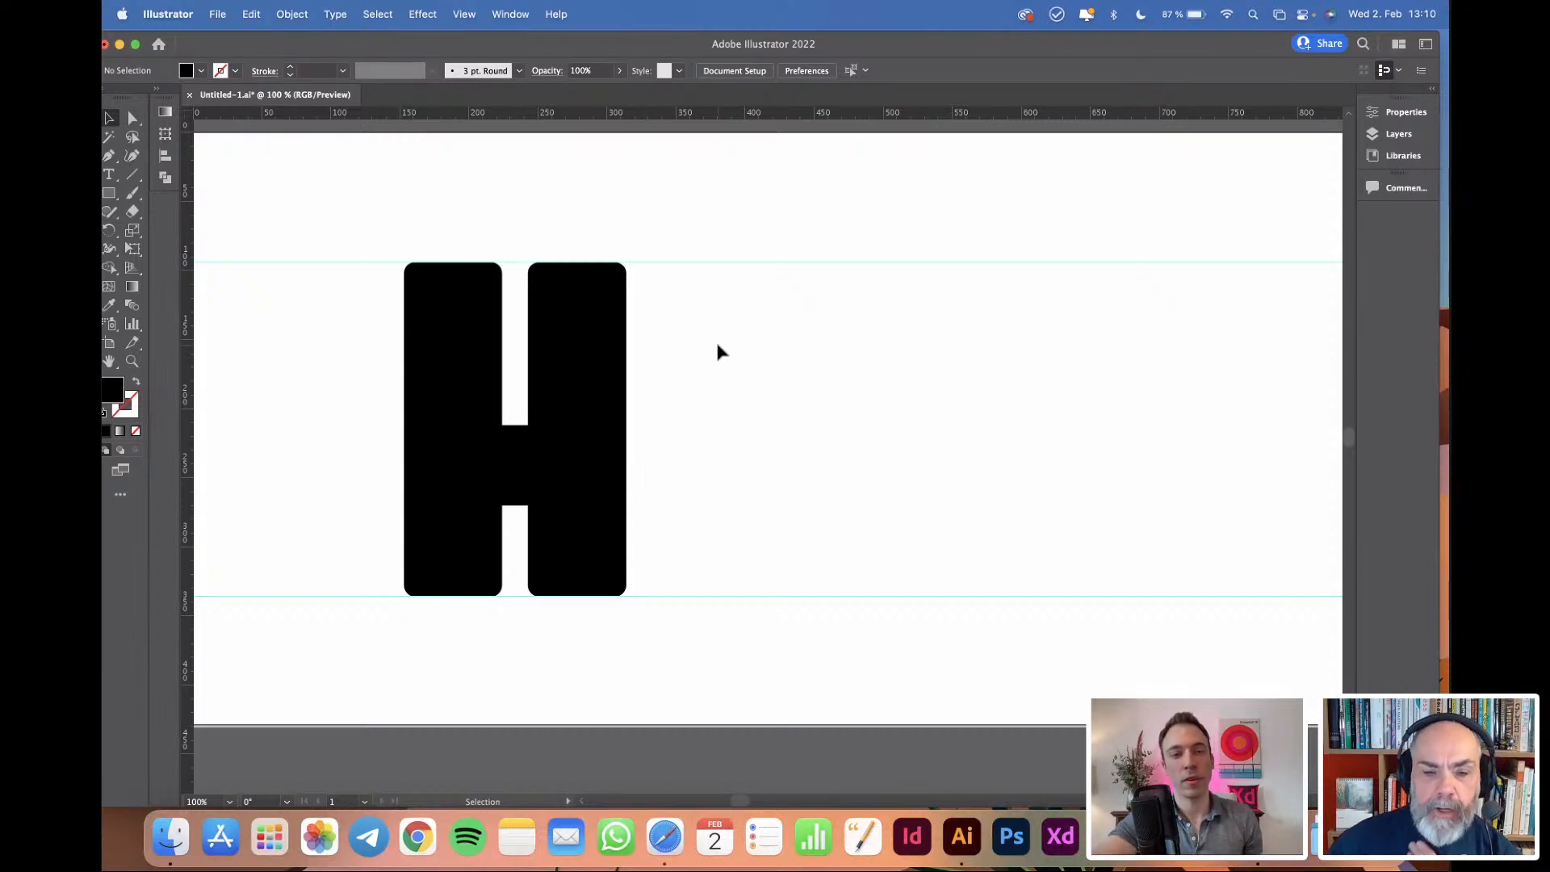
Duplicate the H's left stem and crossbar to the right of the H as the base of an E, leaving a narrow gap.
scroll(717, 345, right, 2)
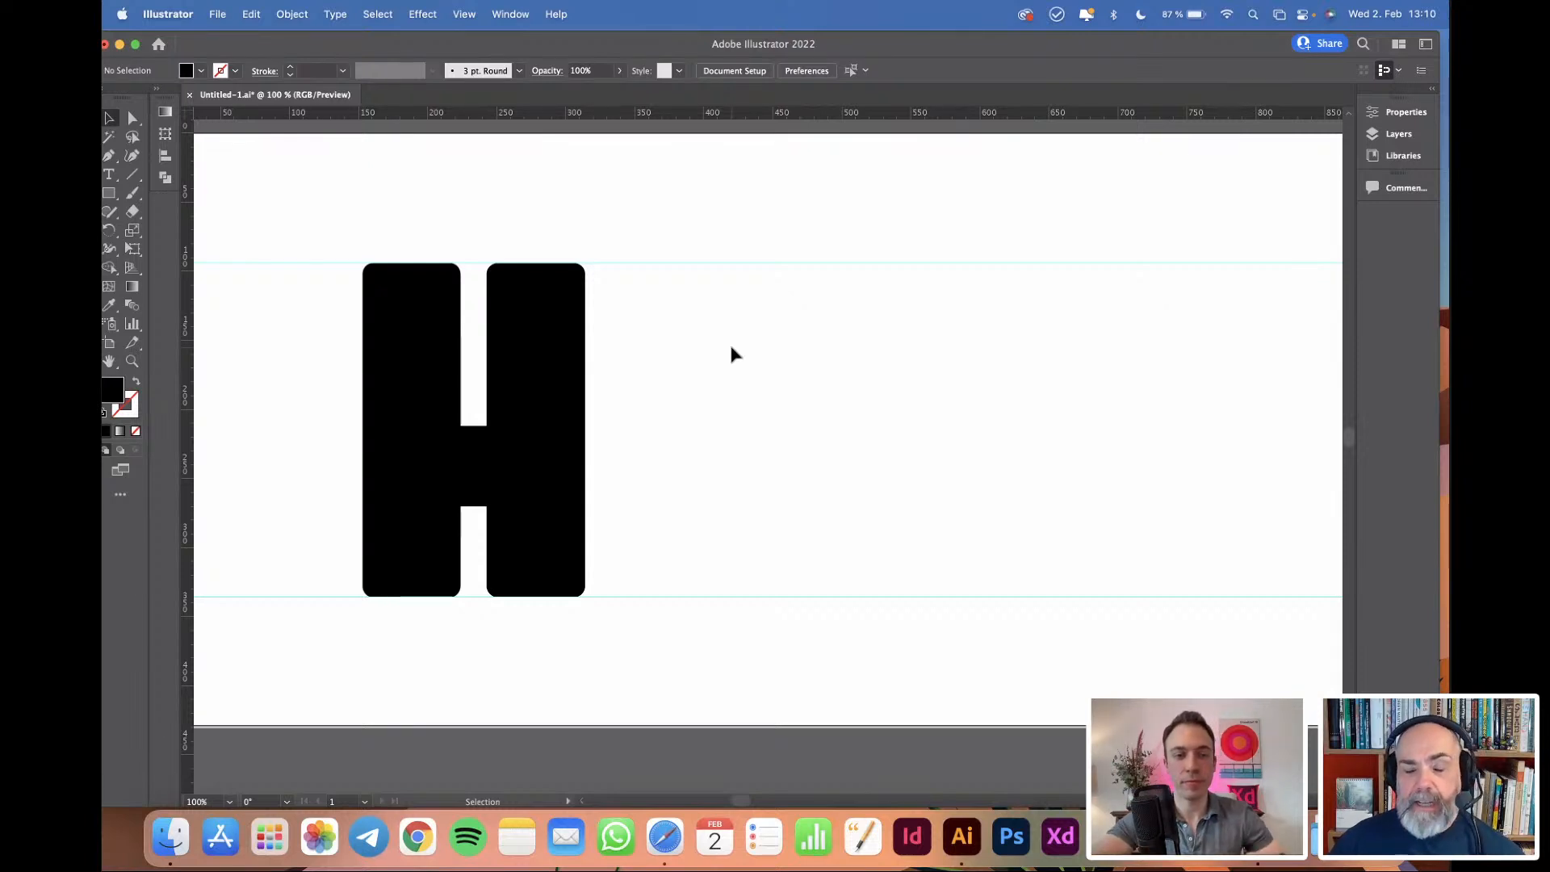
scroll(714, 380, right, 1)
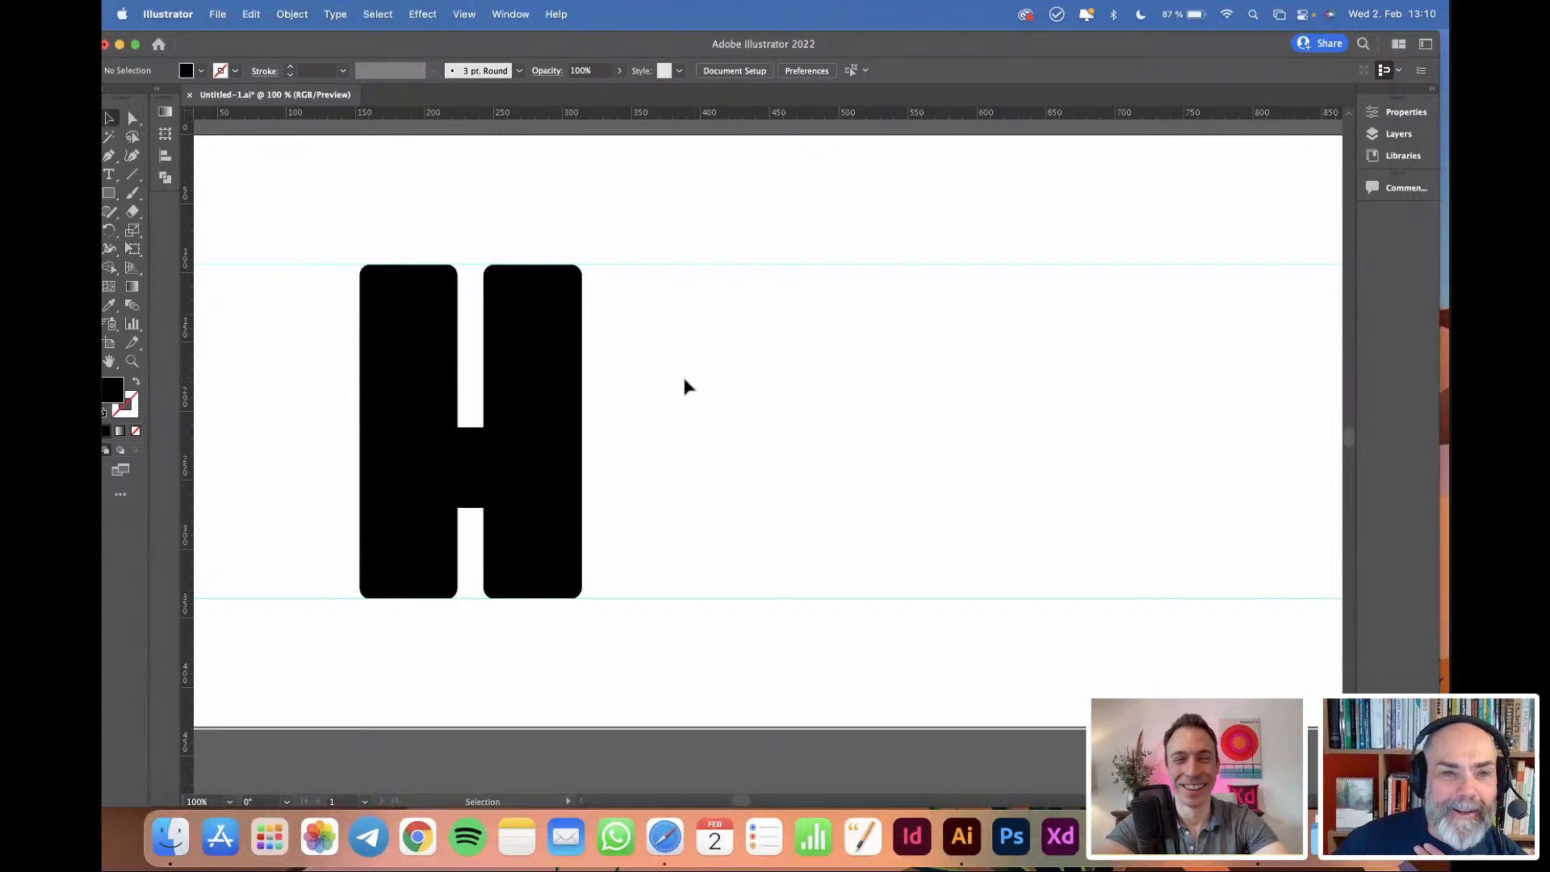
scroll(683, 386, right, 1)
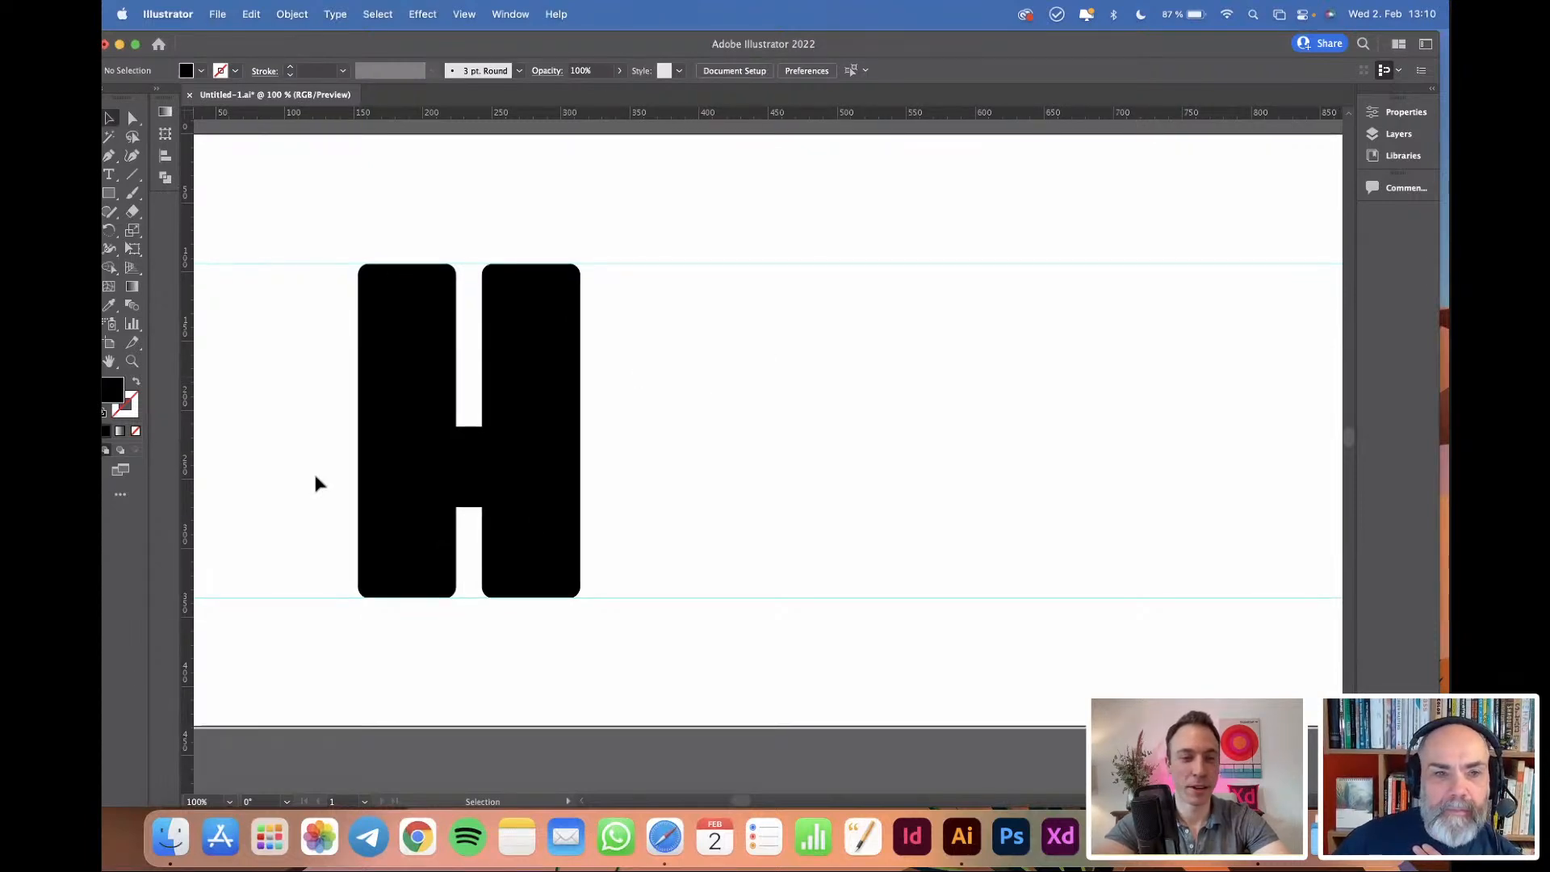
click(389, 464)
shift+click(510, 468)
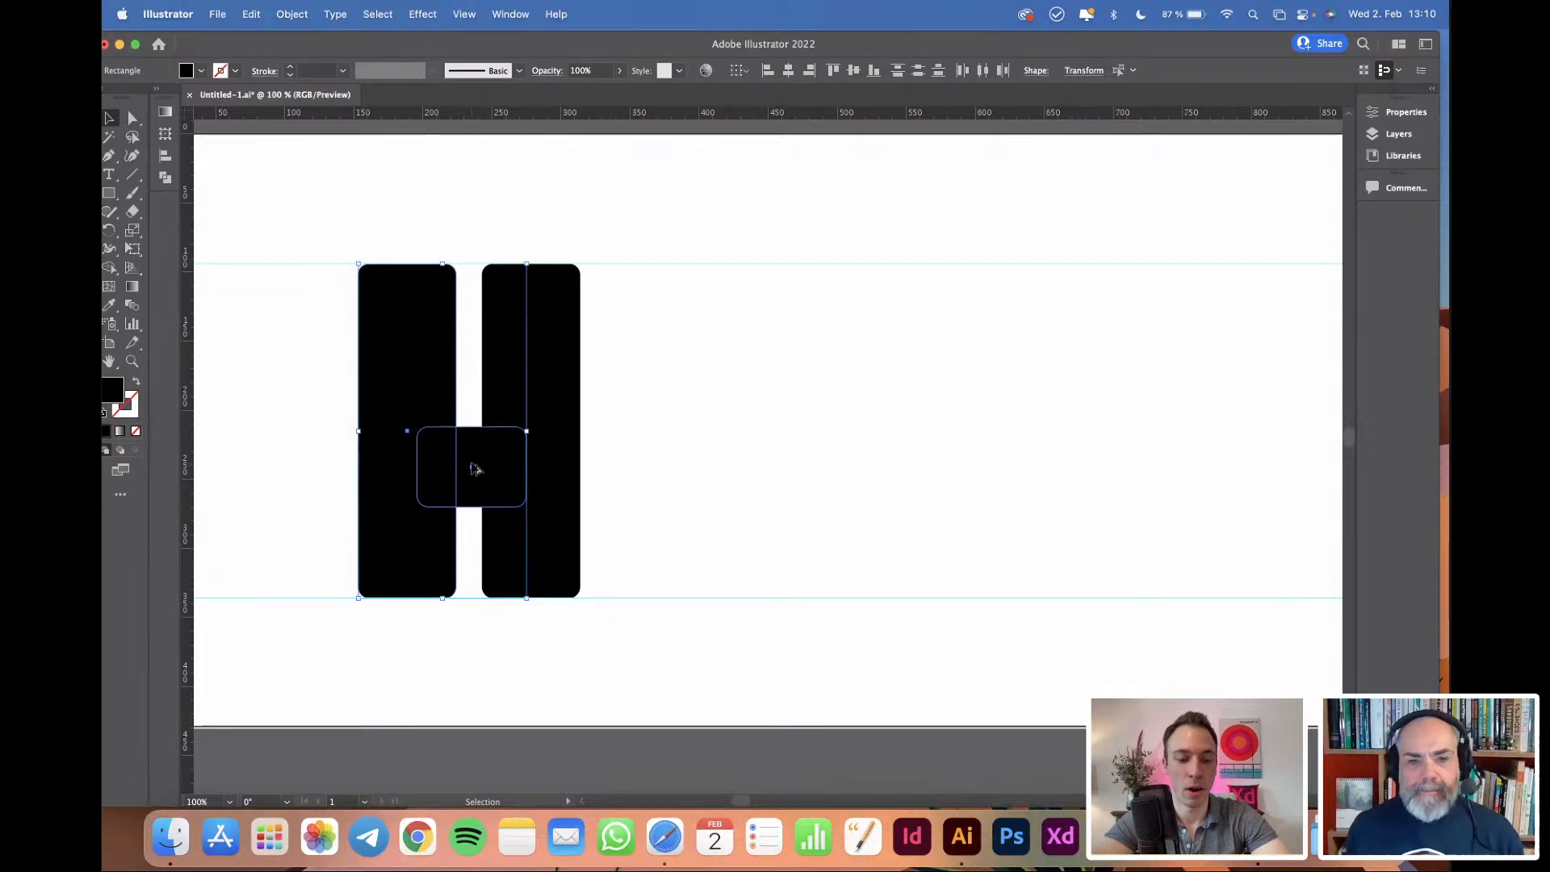
drag(468, 466, 705, 475)
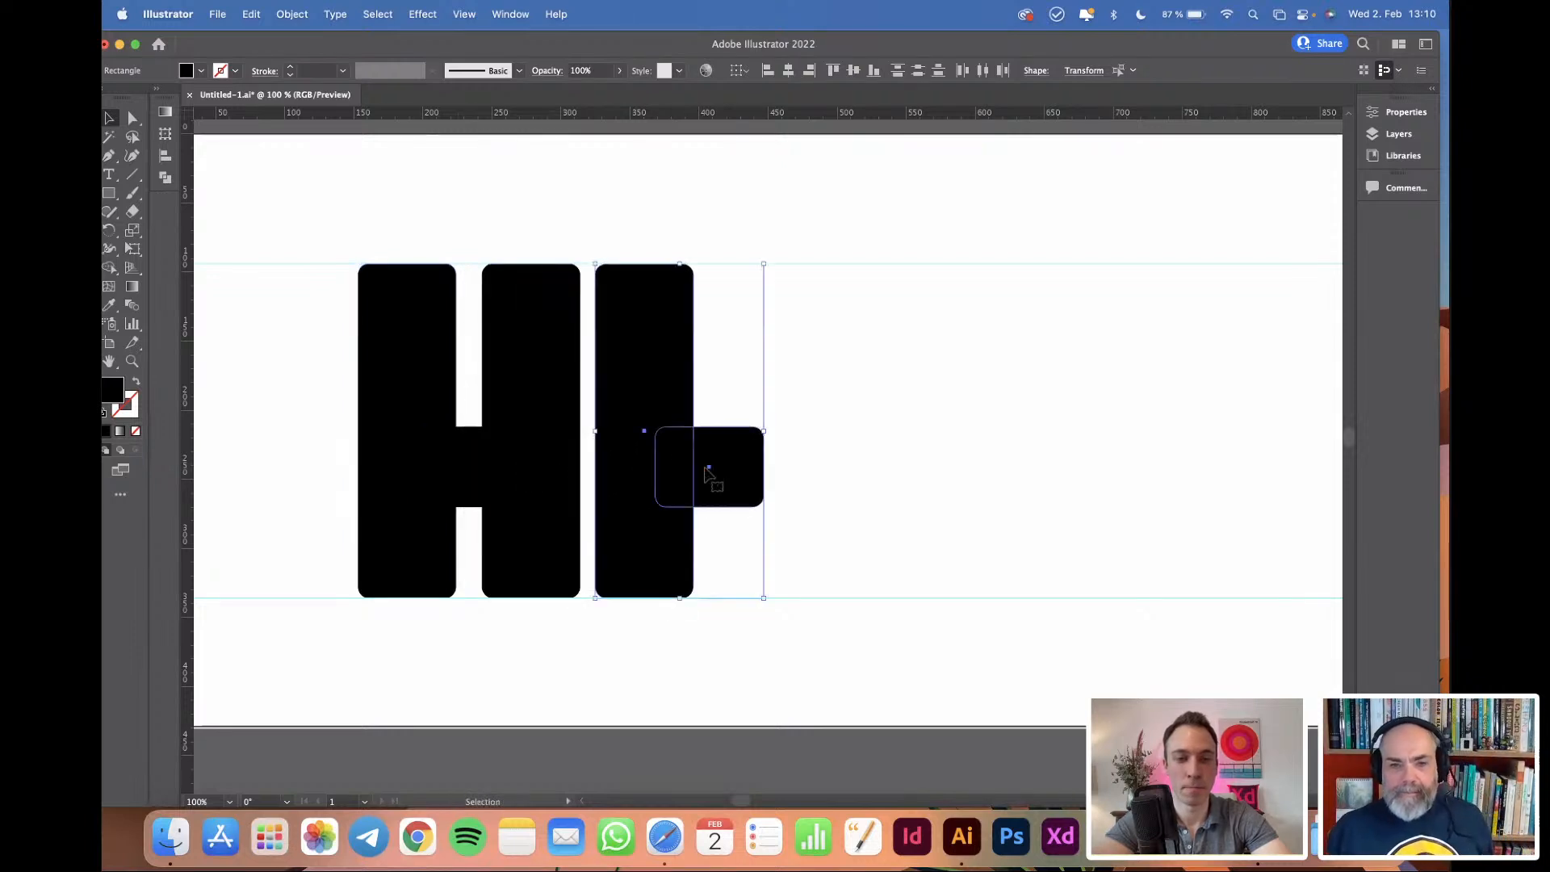
key(Right)
key(Right)
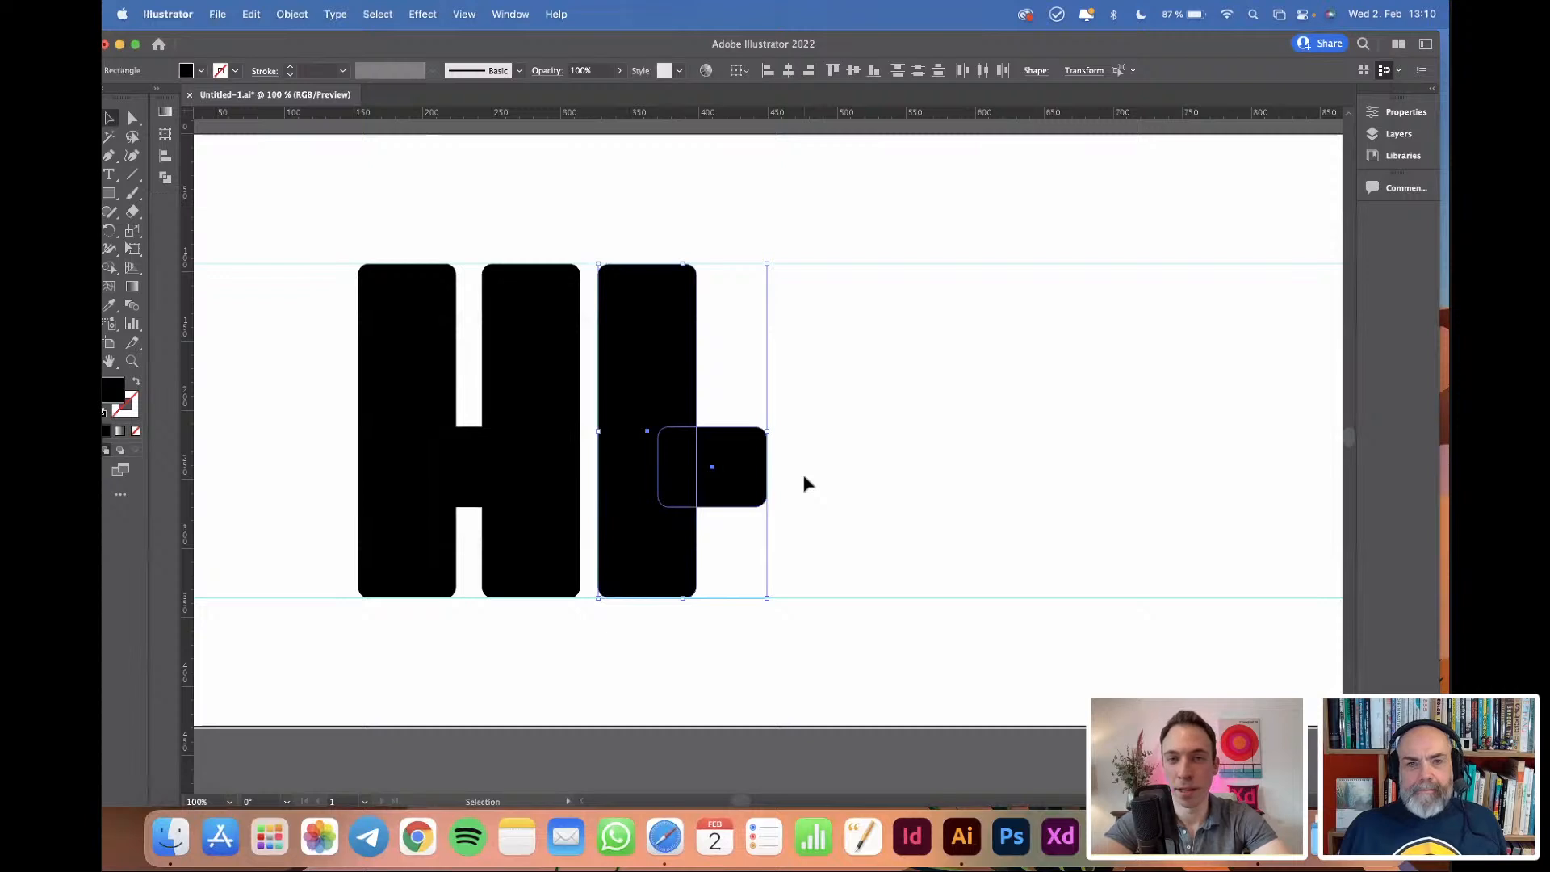
click(809, 430)
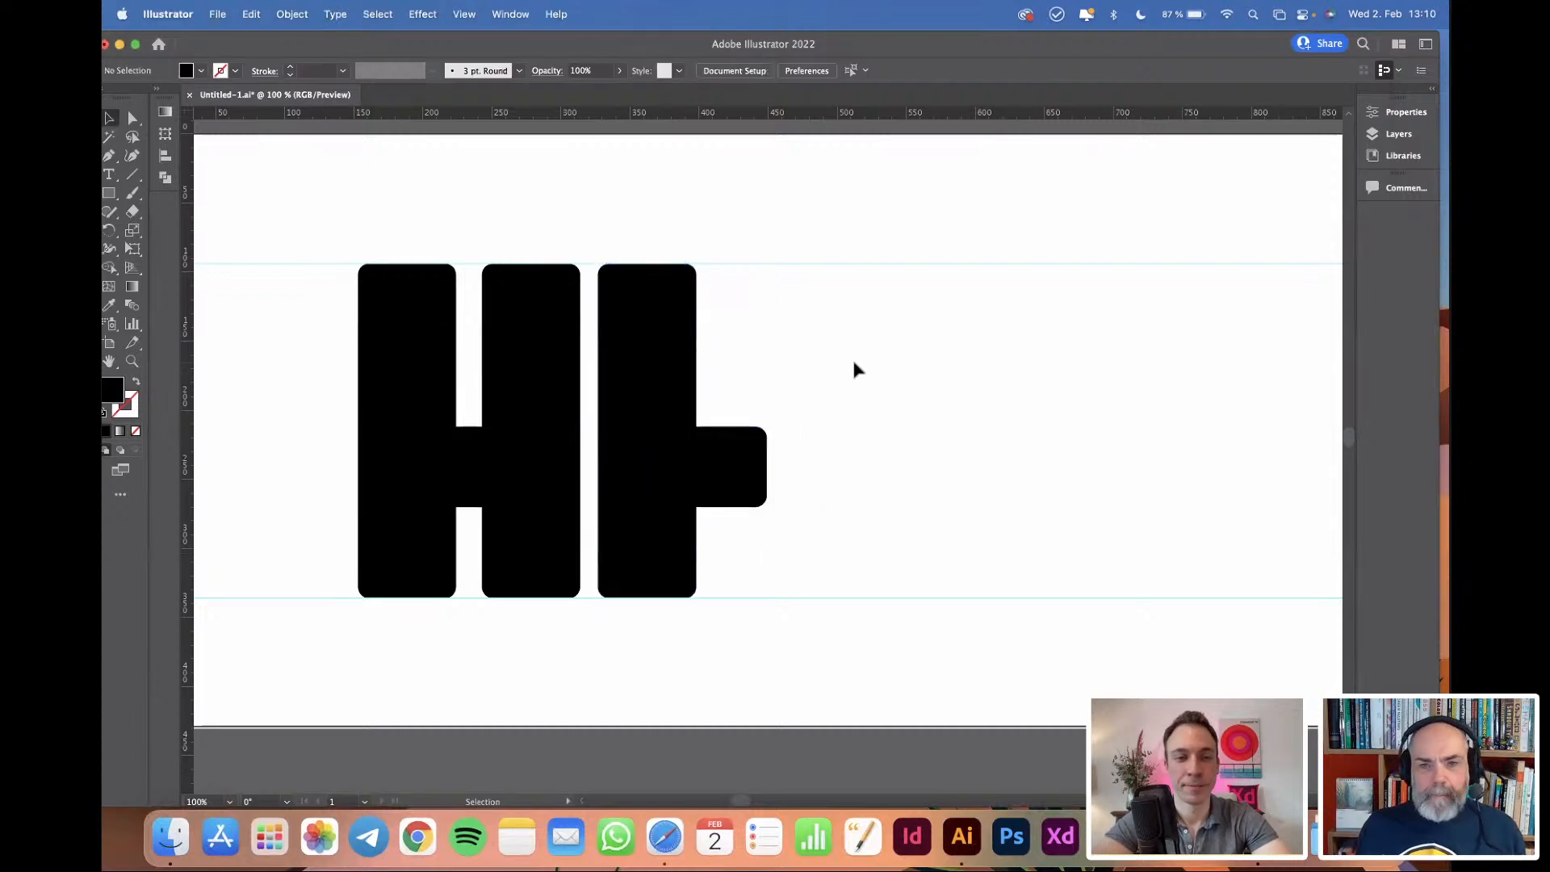
Duplicate the E's arm to the upper and lower guides to form its top and bottom arms.
drag(739, 466, 736, 565)
click(787, 479)
Raise the E's middle arm about 16 px and shorten its right end slightly relative to the outer arms.
click(754, 468)
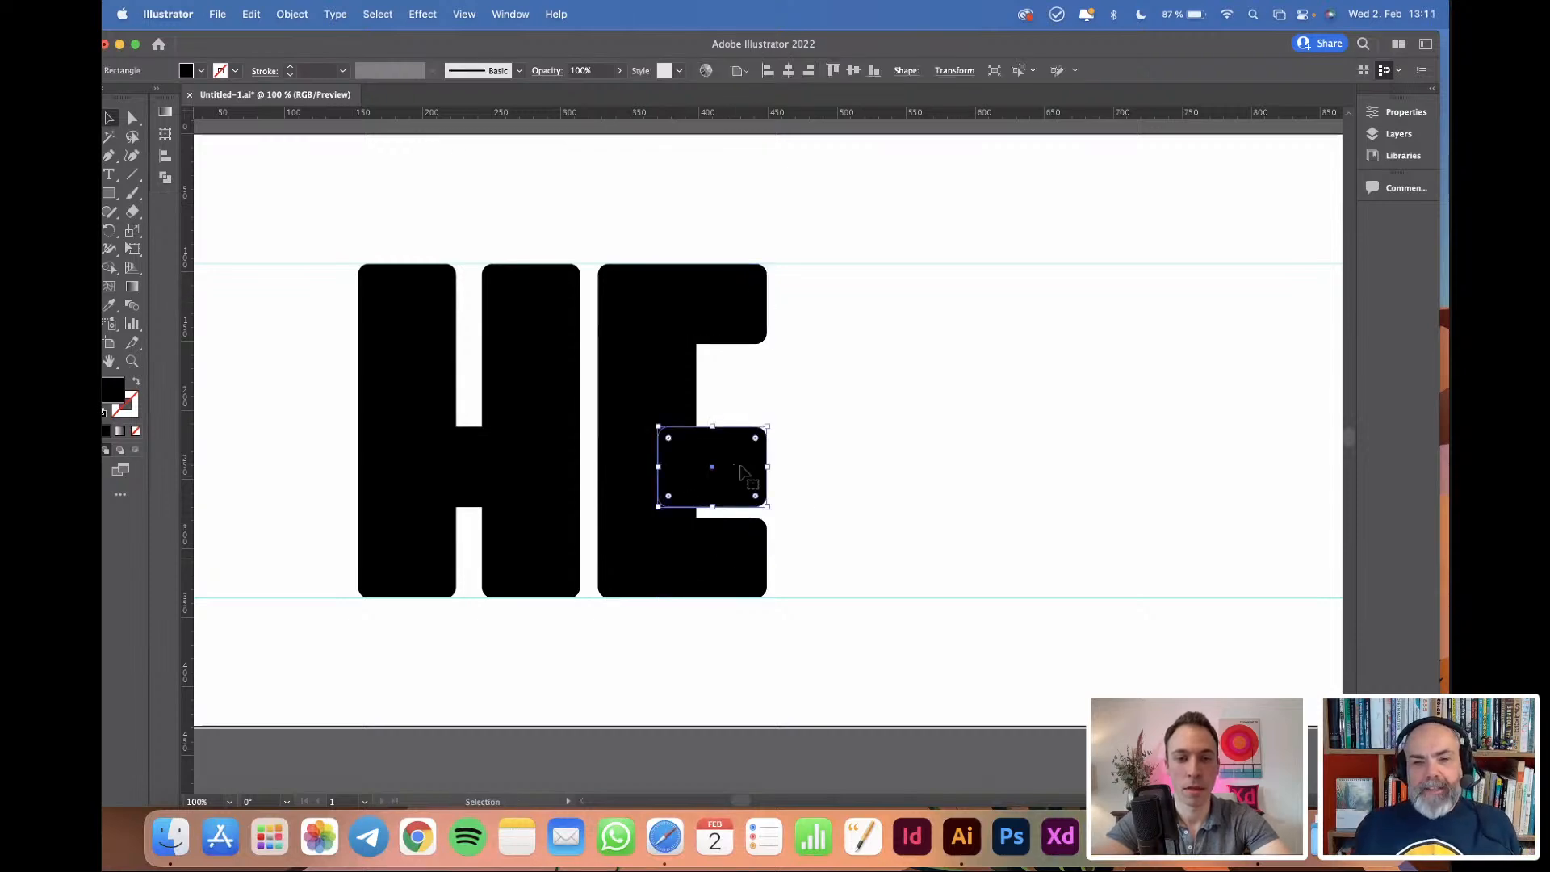
key(shift+Up)
key(shift+Up)
key(Down)
key(Down)
key(Down)
key(Down)
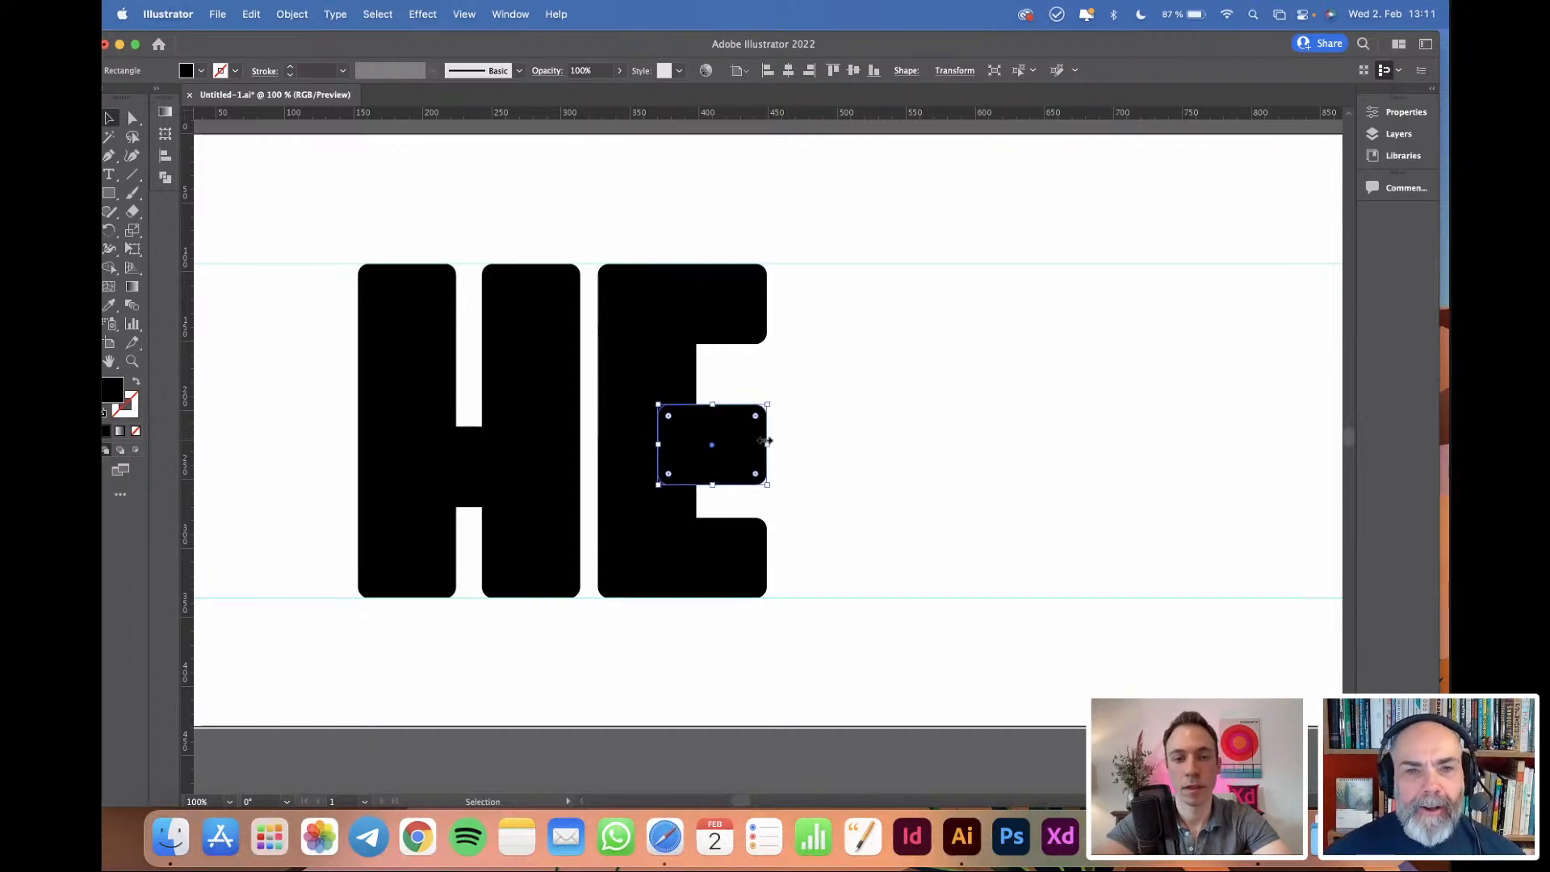
drag(767, 444, 749, 447)
click(814, 435)
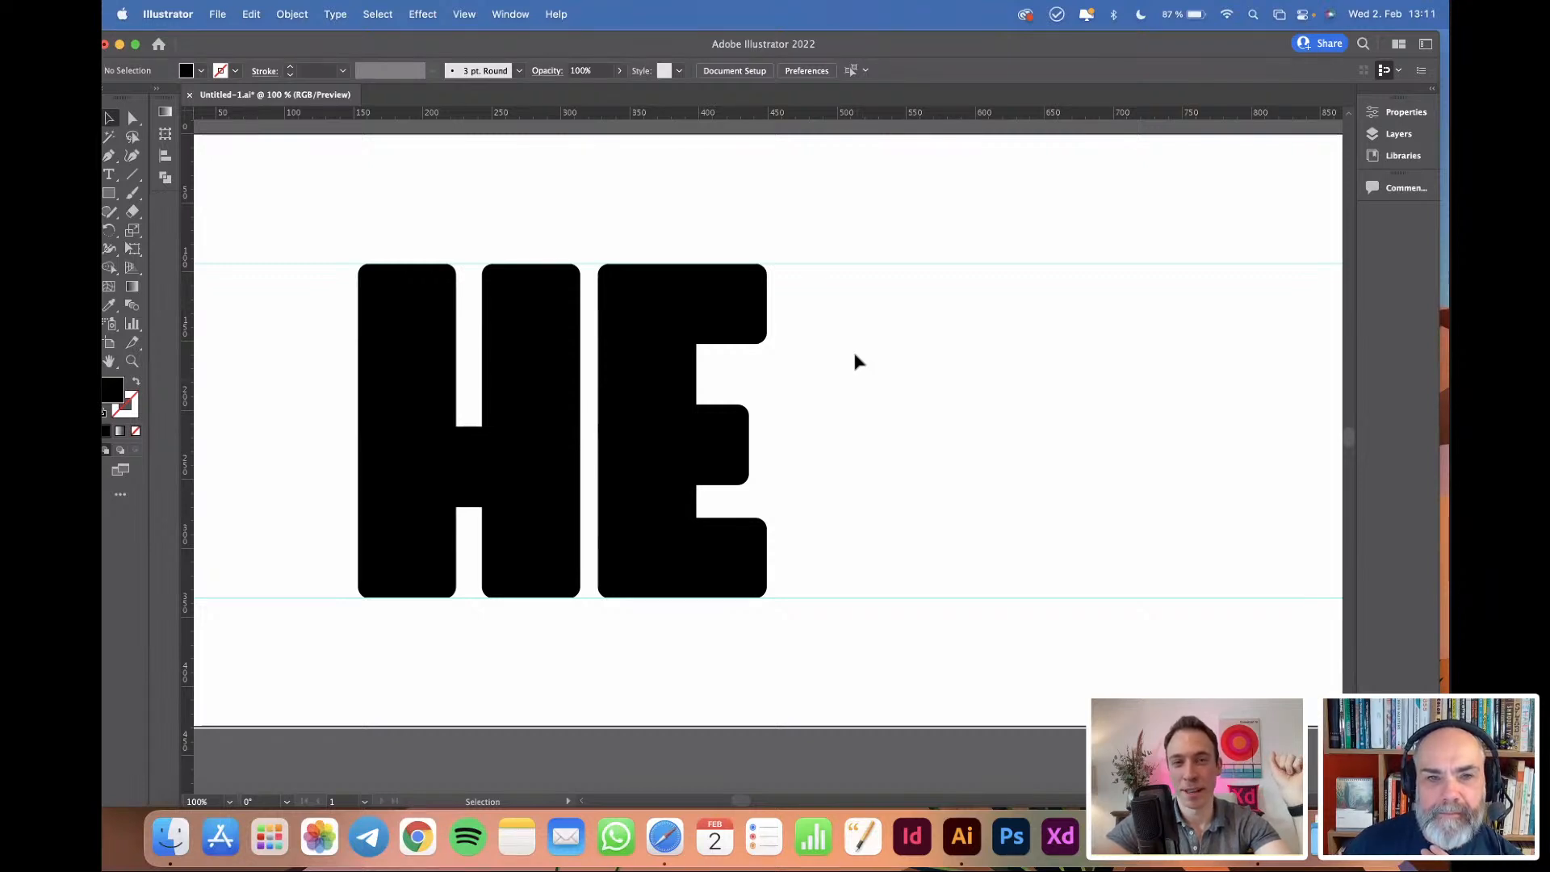
Duplicate the whole E to its right between the guides, leaving a narrow gap.
scroll(828, 361, right, 3)
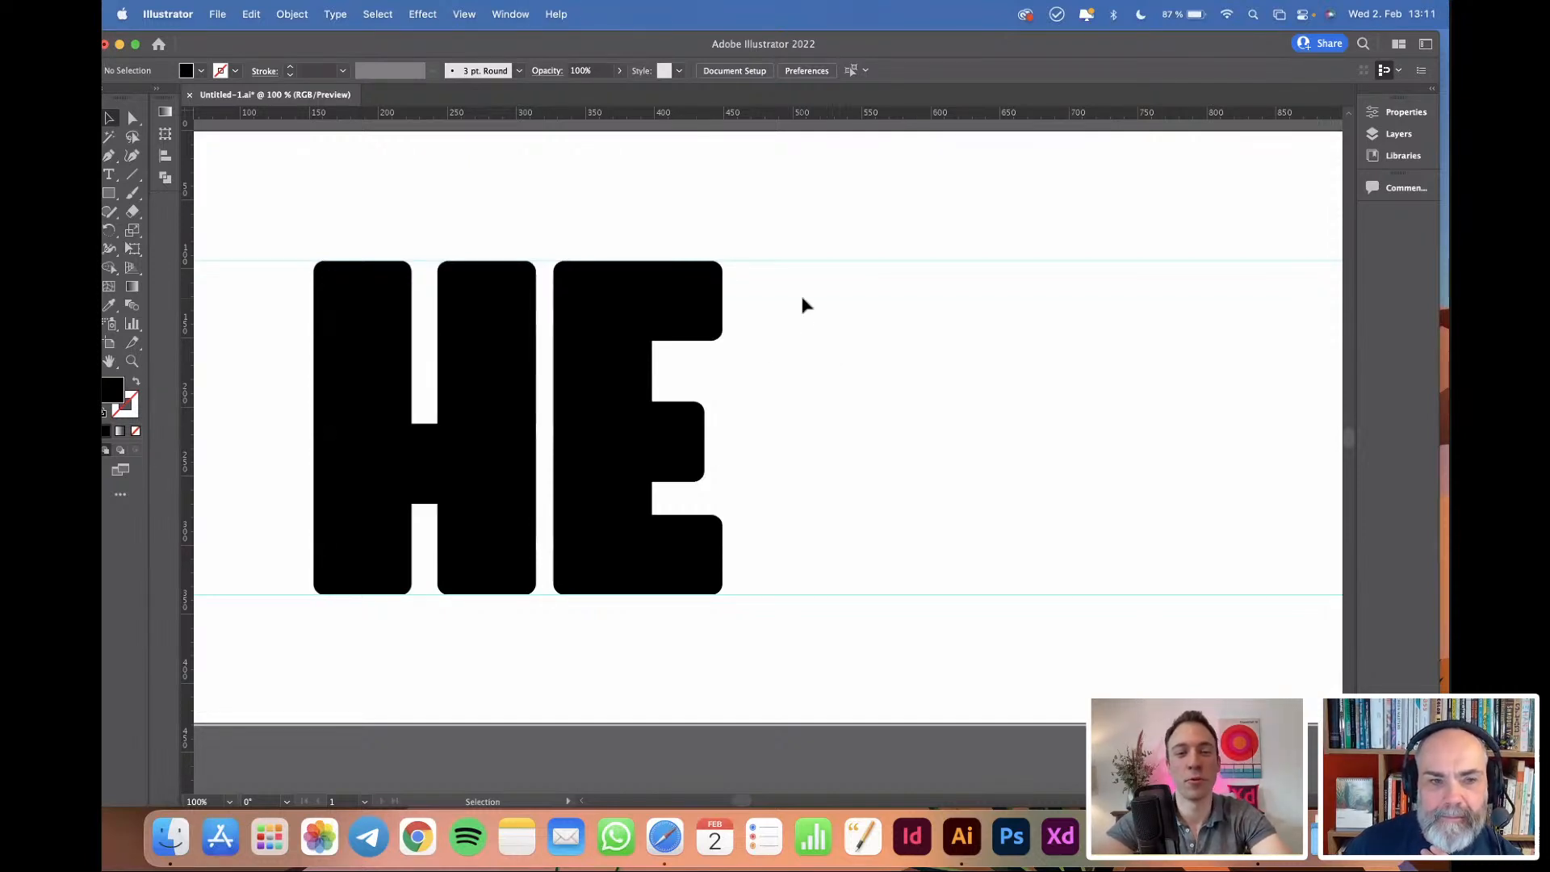
drag(787, 286, 596, 553)
click(608, 533)
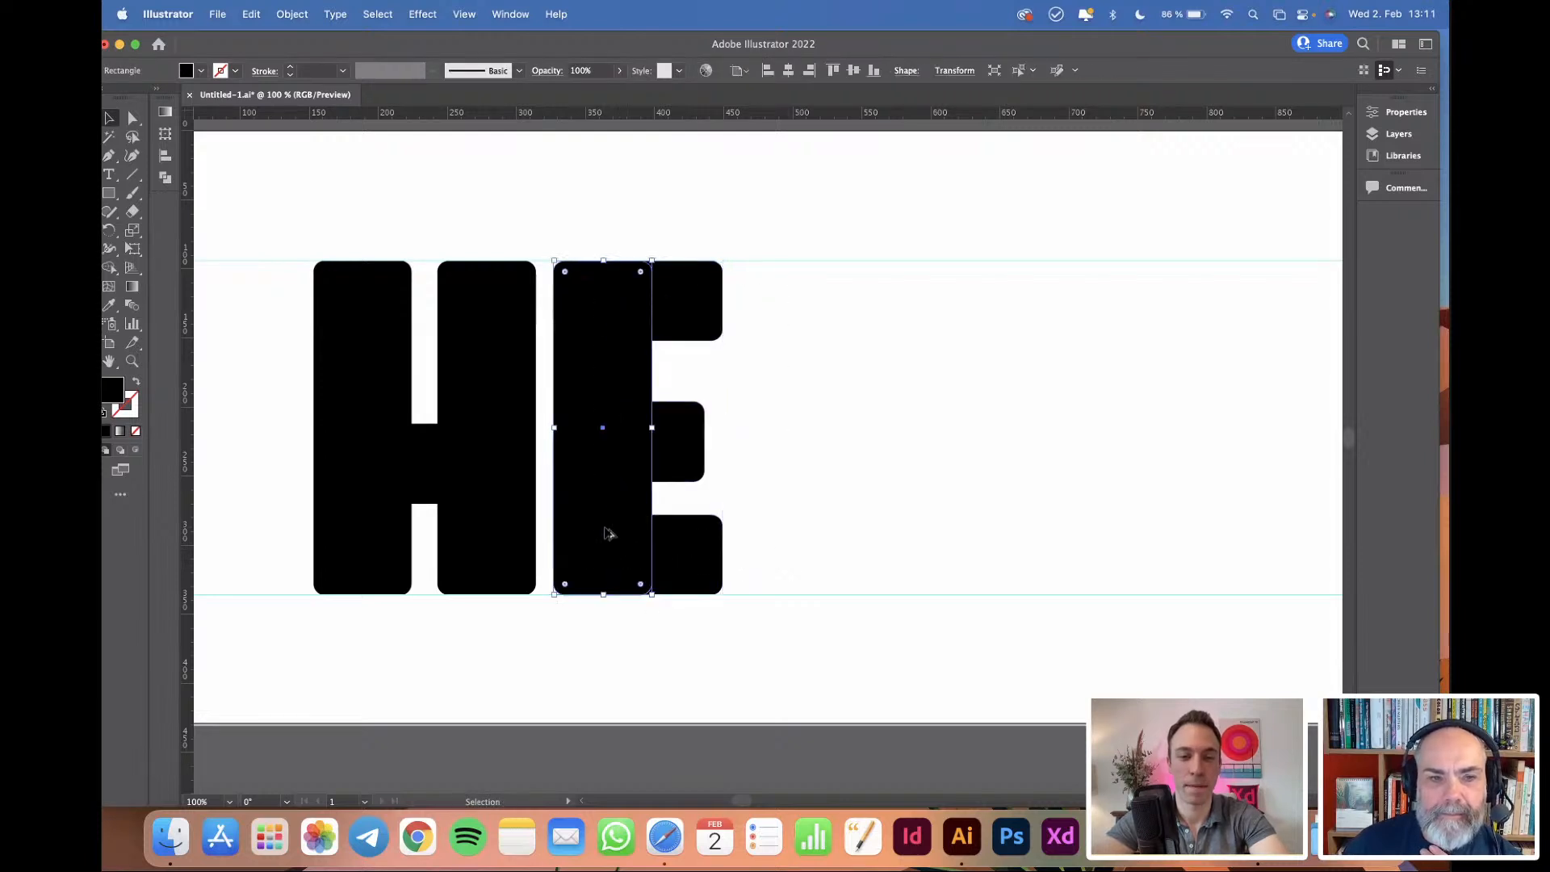
drag(773, 298, 783, 540)
click(946, 548)
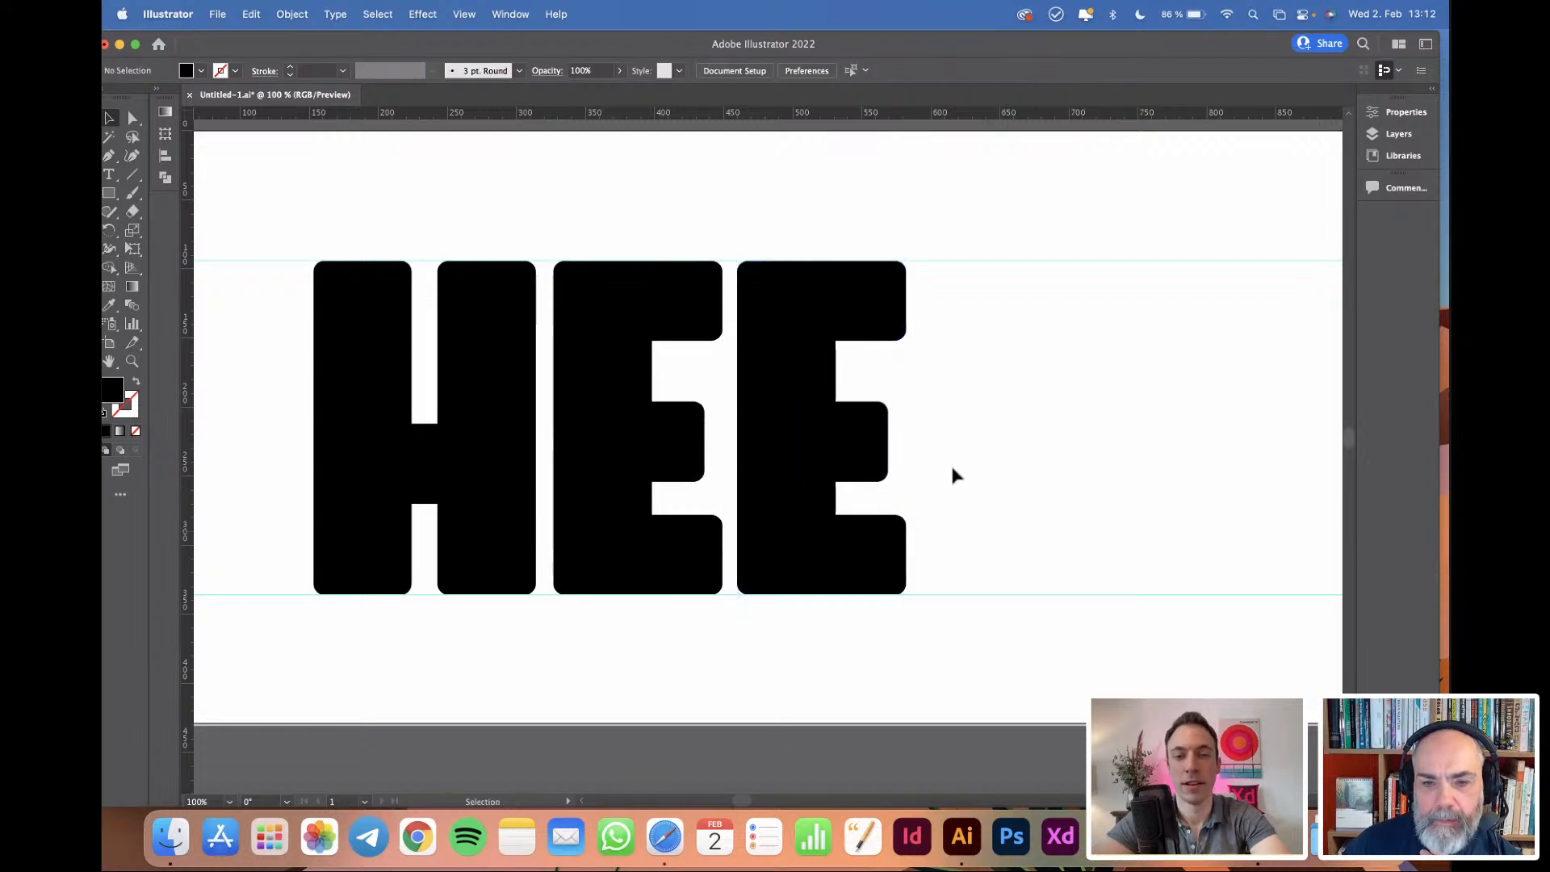
Delete the middle and top arms of the second E to turn it into an L.
click(892, 464)
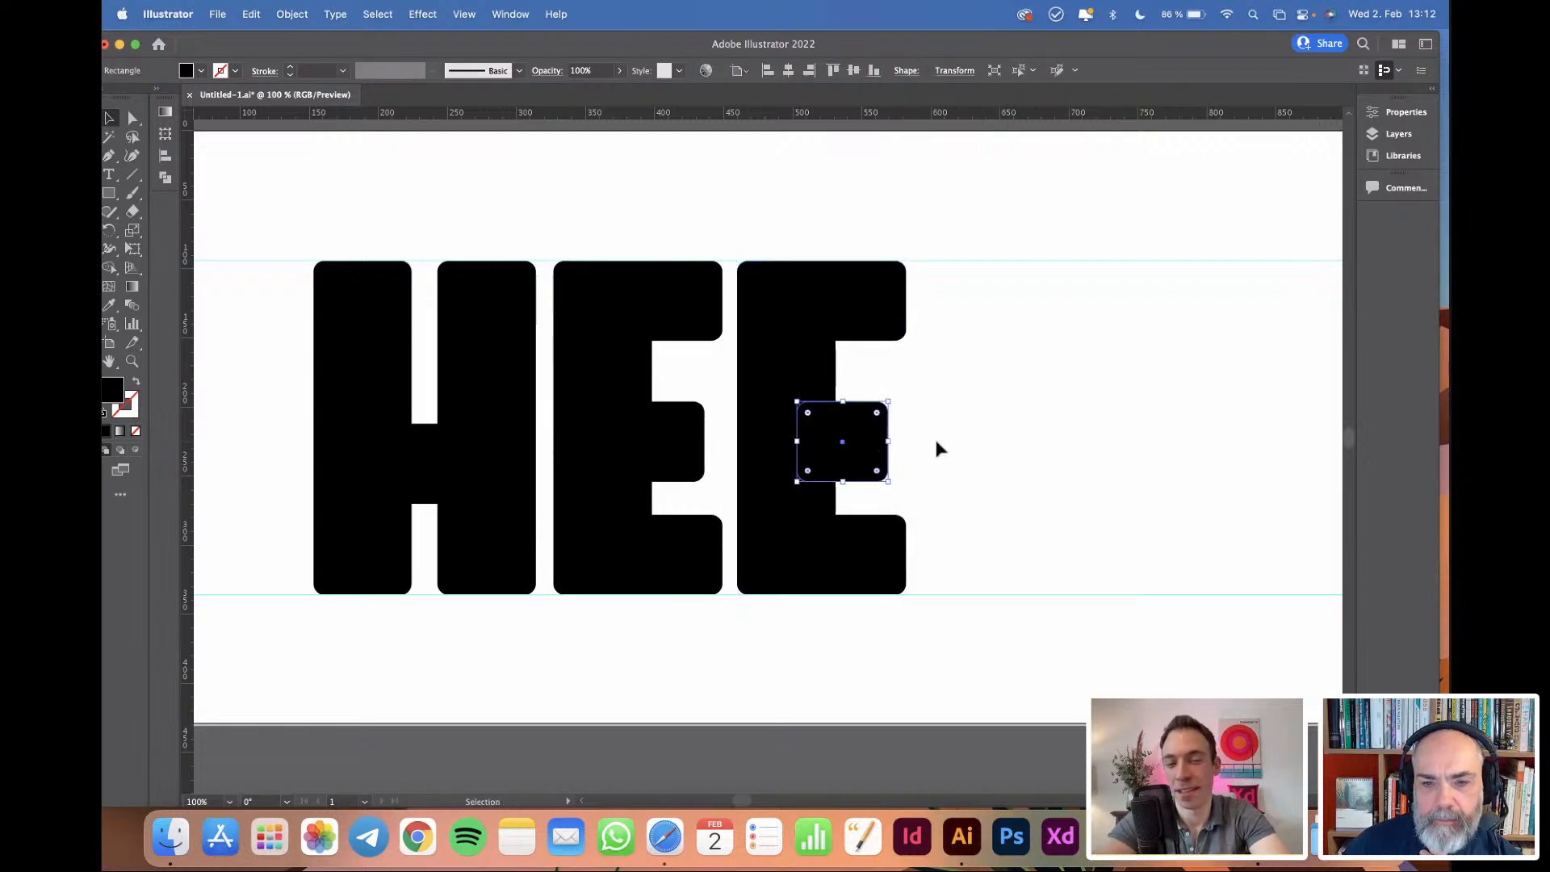
key(Delete)
click(855, 304)
key(Delete)
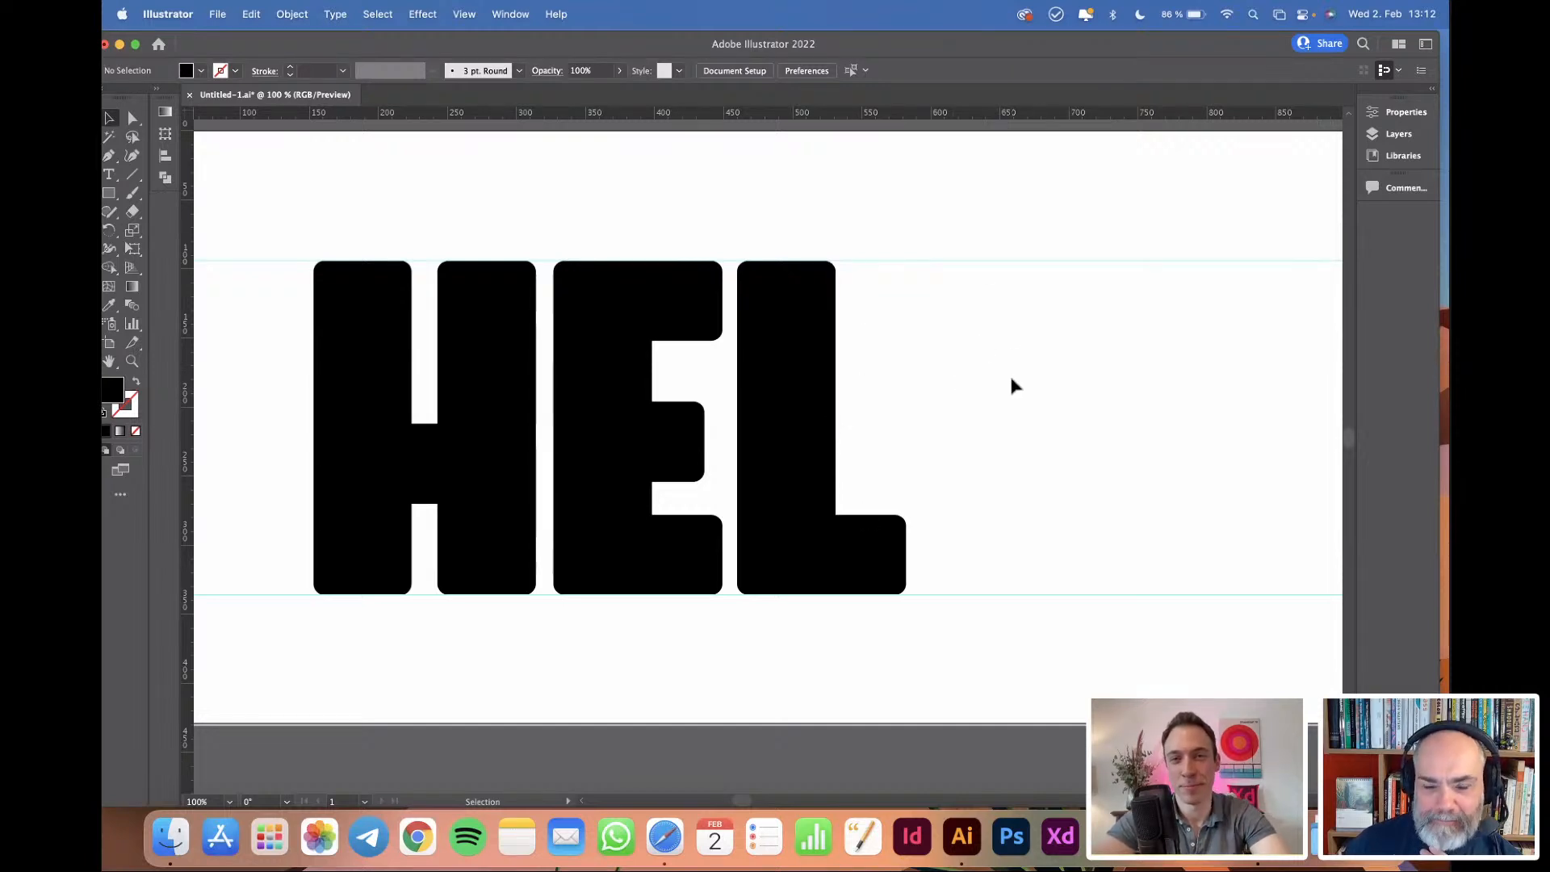
Undo the deletion of the L's top arm and remove that arm again.
scroll(934, 363, right, 2)
scroll(933, 364, right, 2)
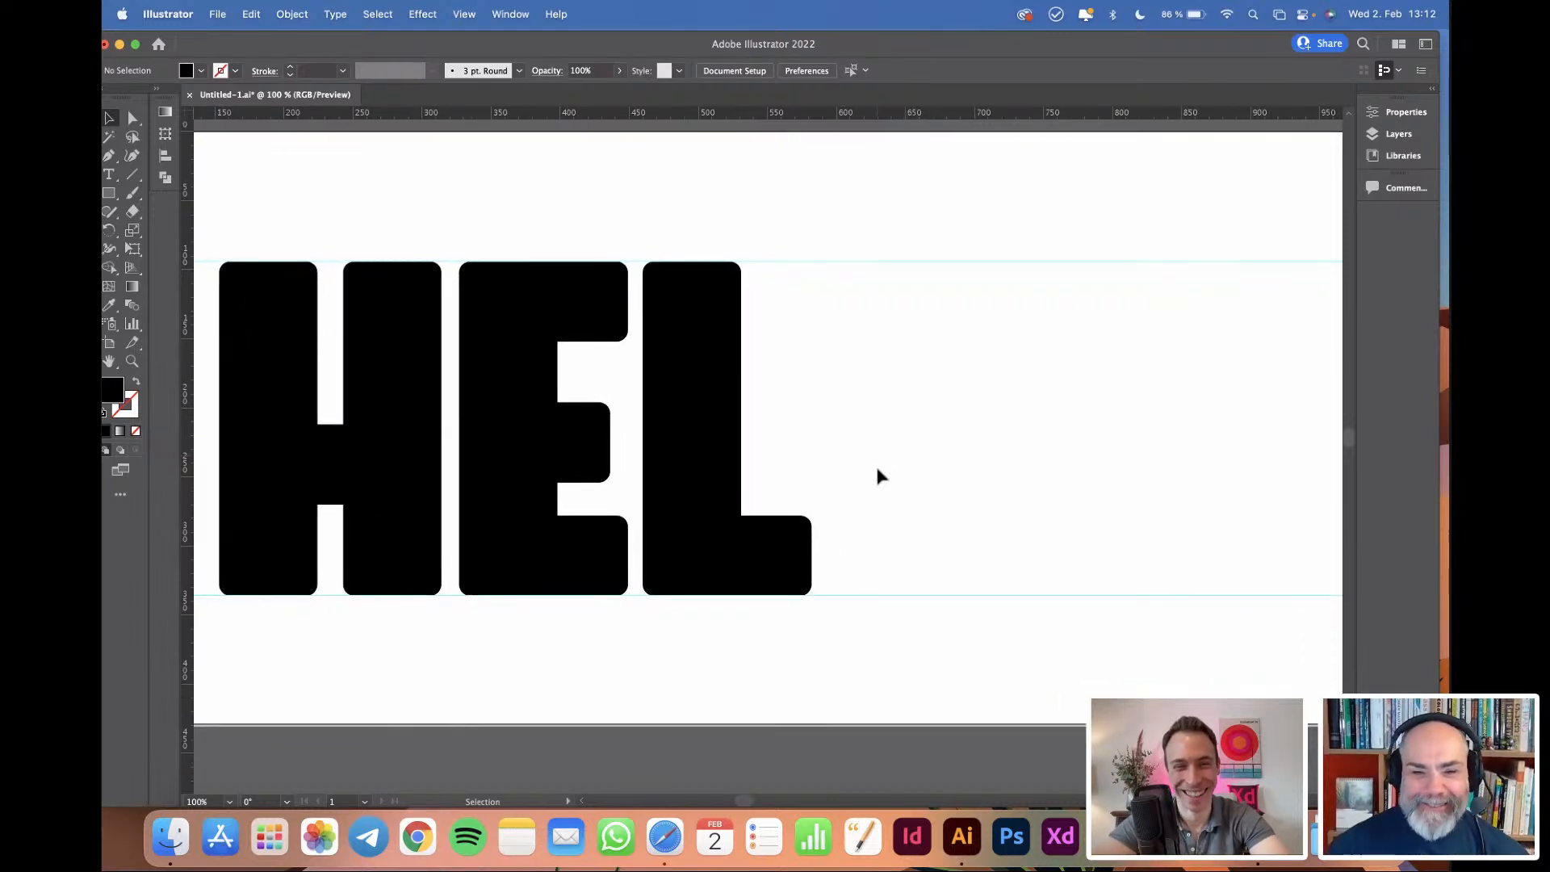
click(713, 541)
shift+click(708, 532)
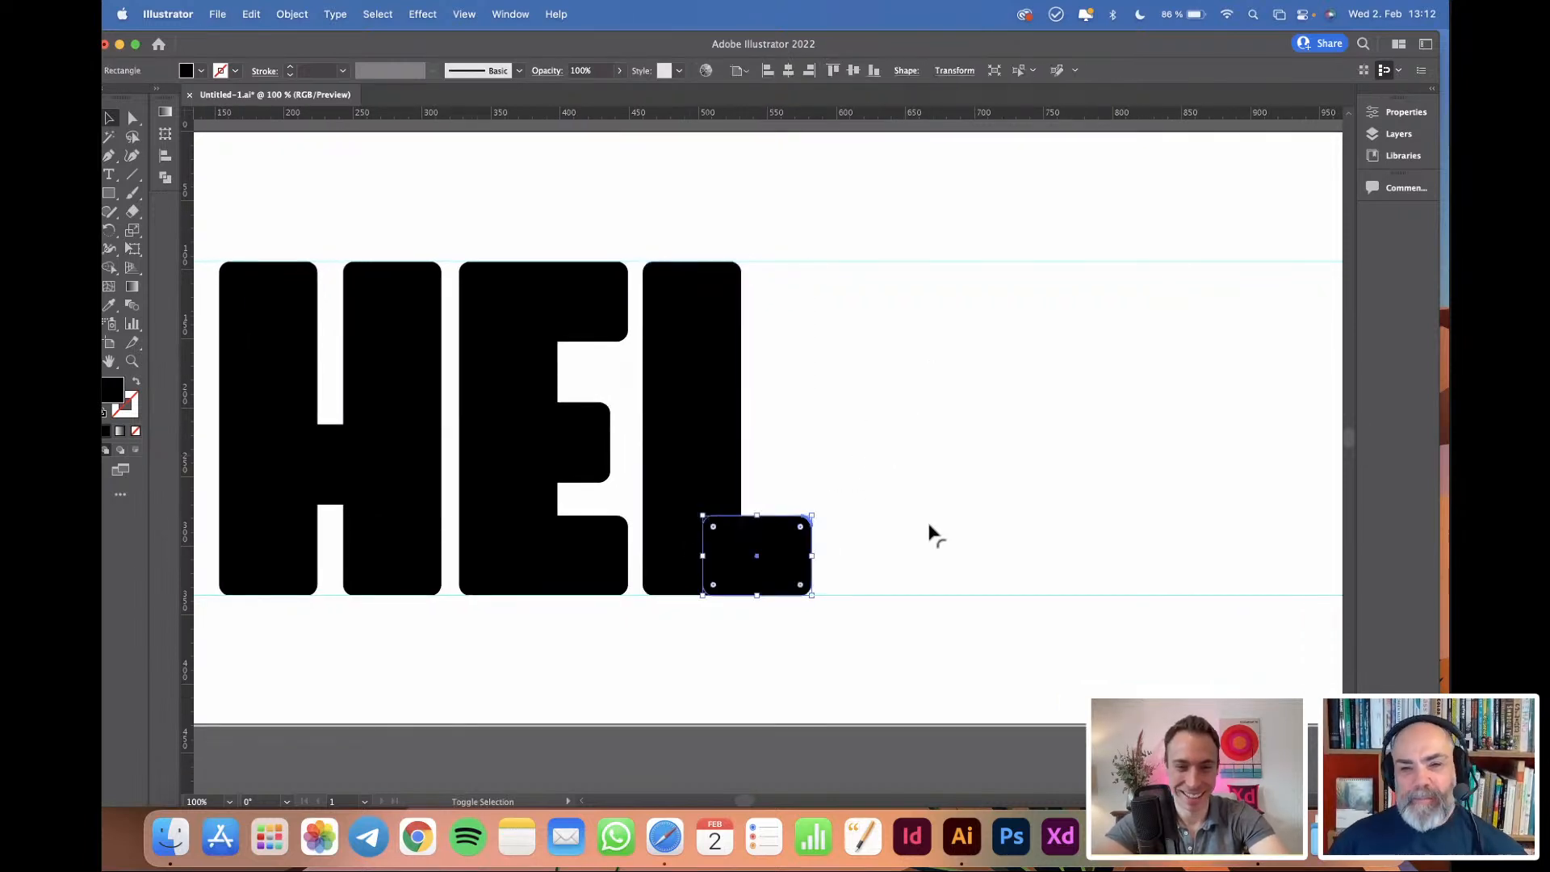
shift+click(724, 469)
shift+click(692, 470)
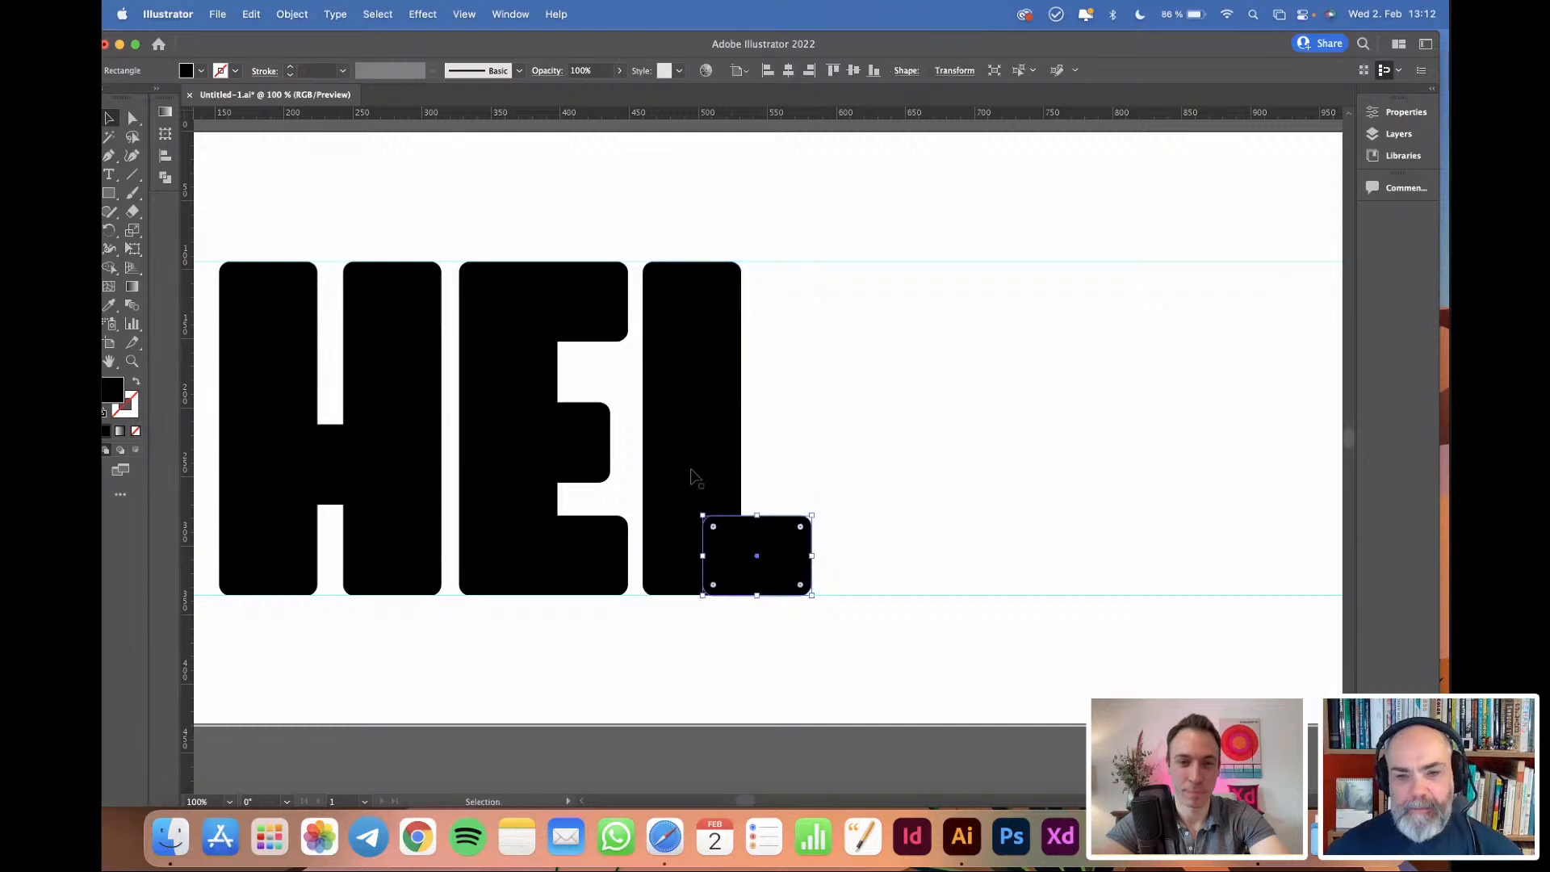
key(super+z)
click(882, 301)
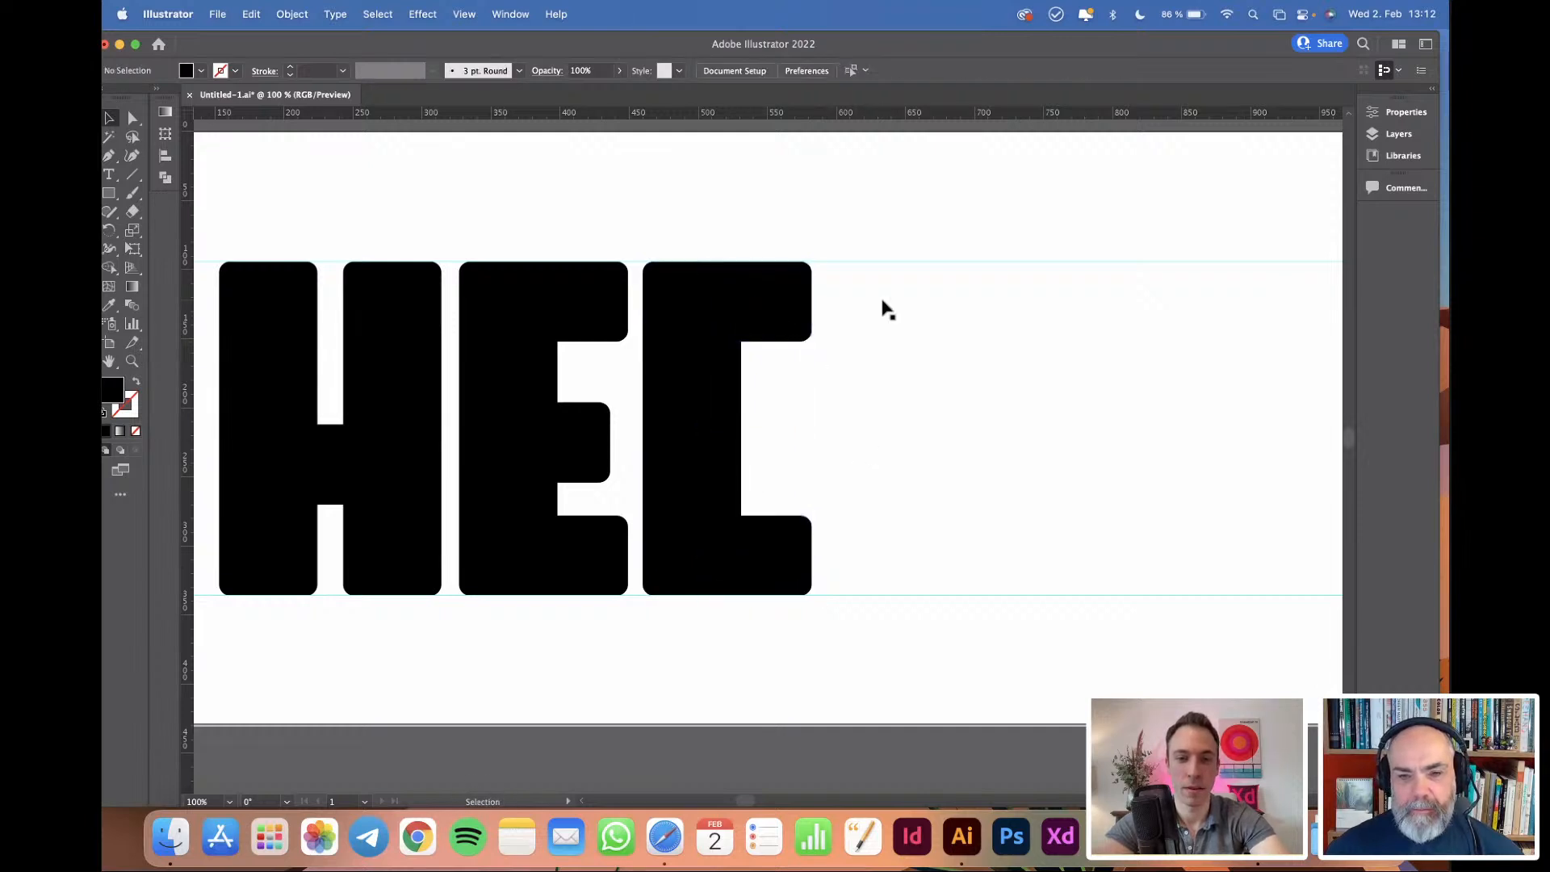
click(755, 304)
key(Delete)
Duplicate the whole L to its right between the guides, leaving the same narrow gap as between the other letters.
drag(917, 315, 695, 532)
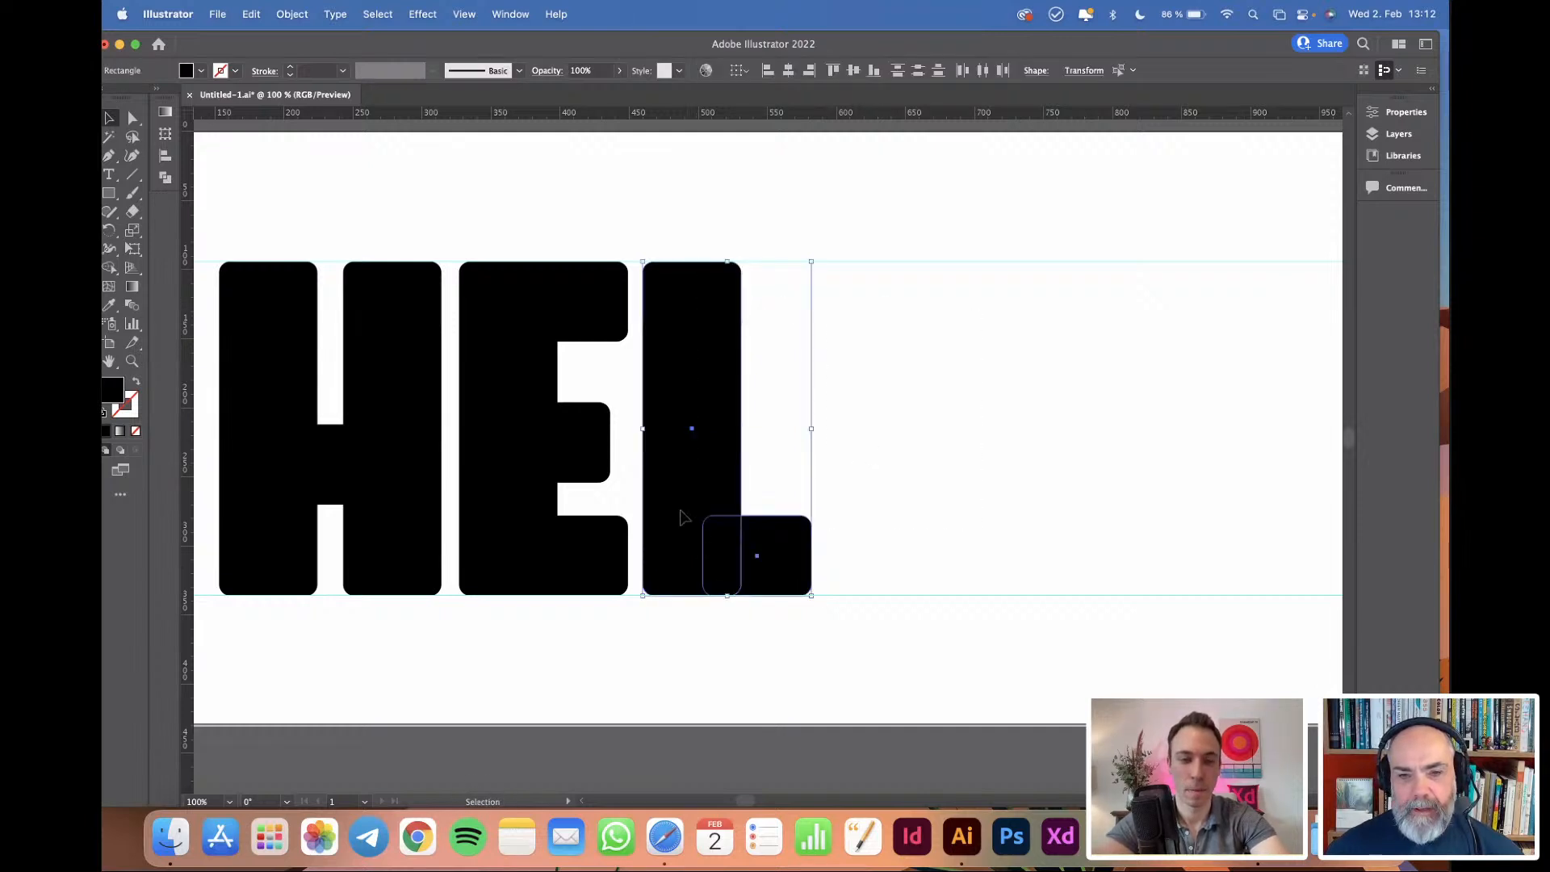
shift+click(682, 515)
click(715, 446)
shift+click(777, 555)
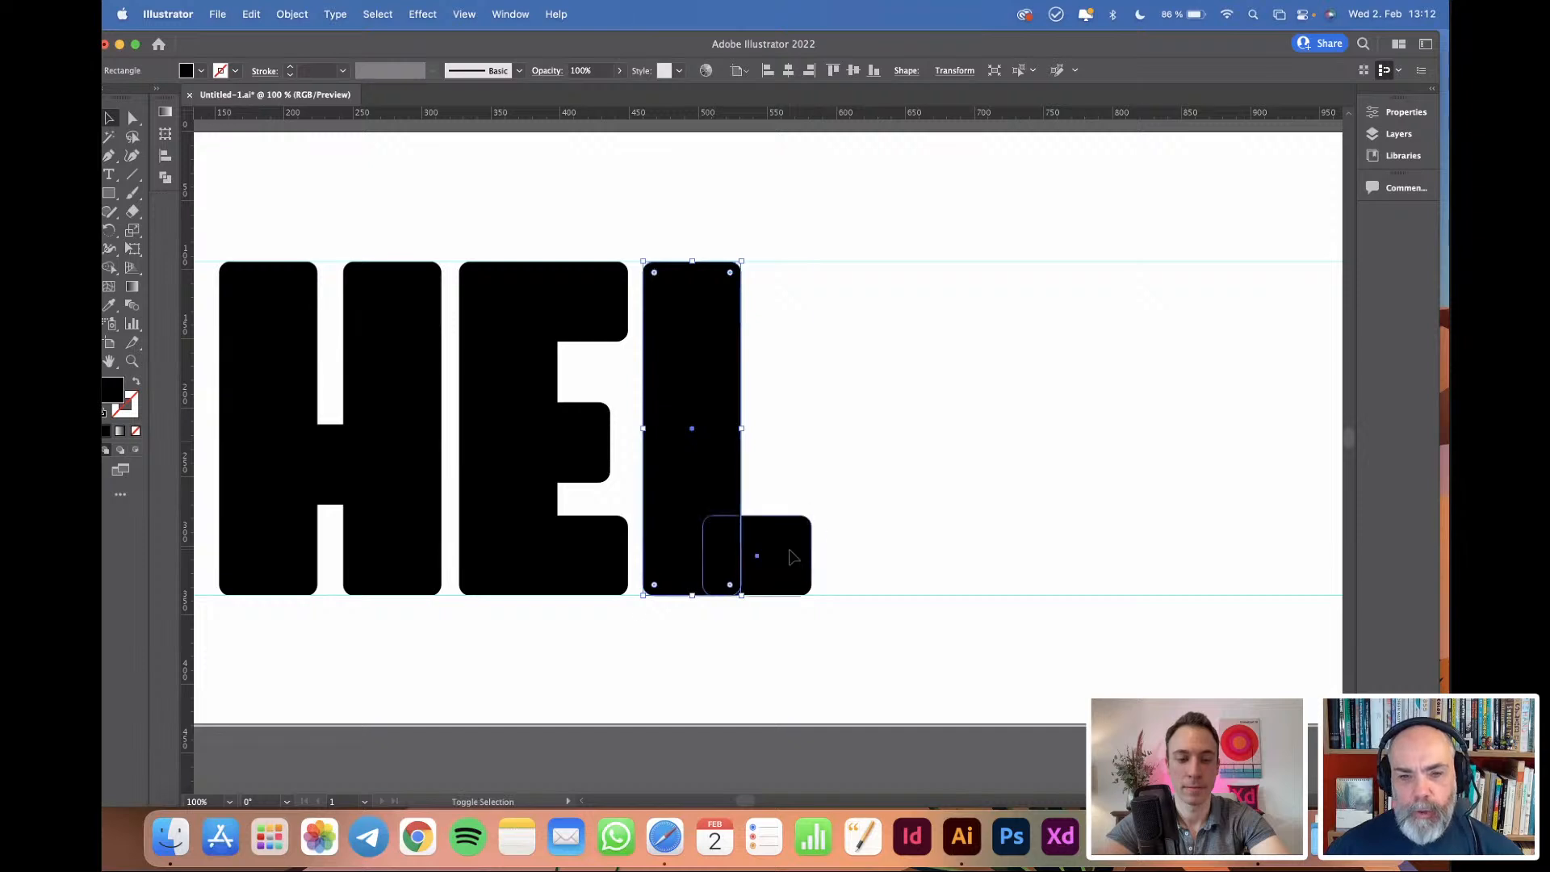
drag(709, 499, 878, 487)
scroll(878, 486, right, 3)
click(994, 442)
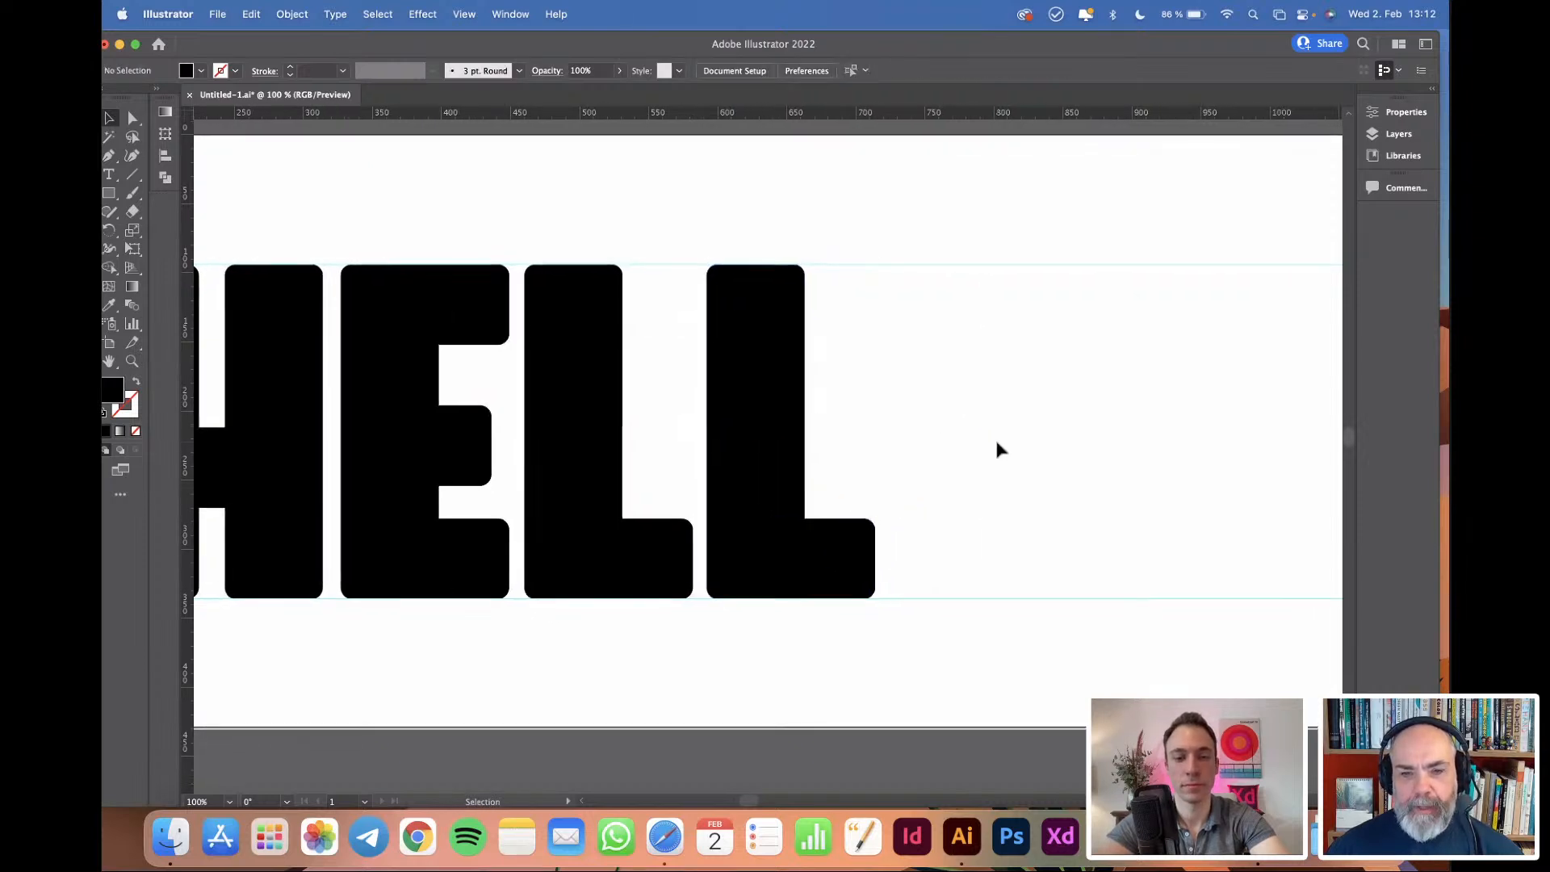
Draw a black rectangle over the whole H, about 159 × 242 px.
scroll(998, 448, right, 2)
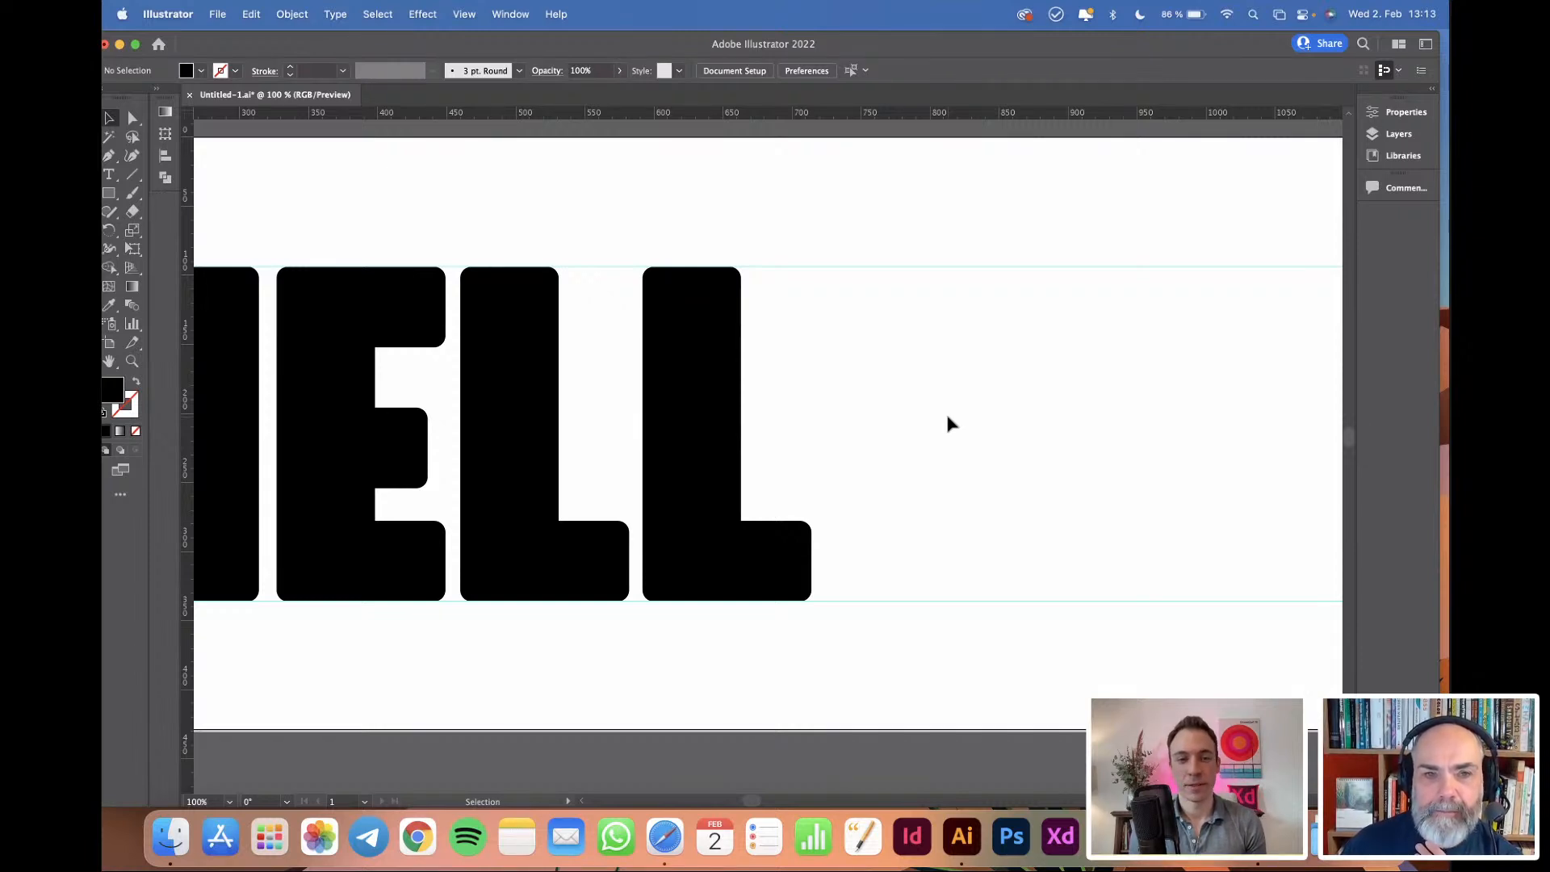
scroll(961, 422, up, 1)
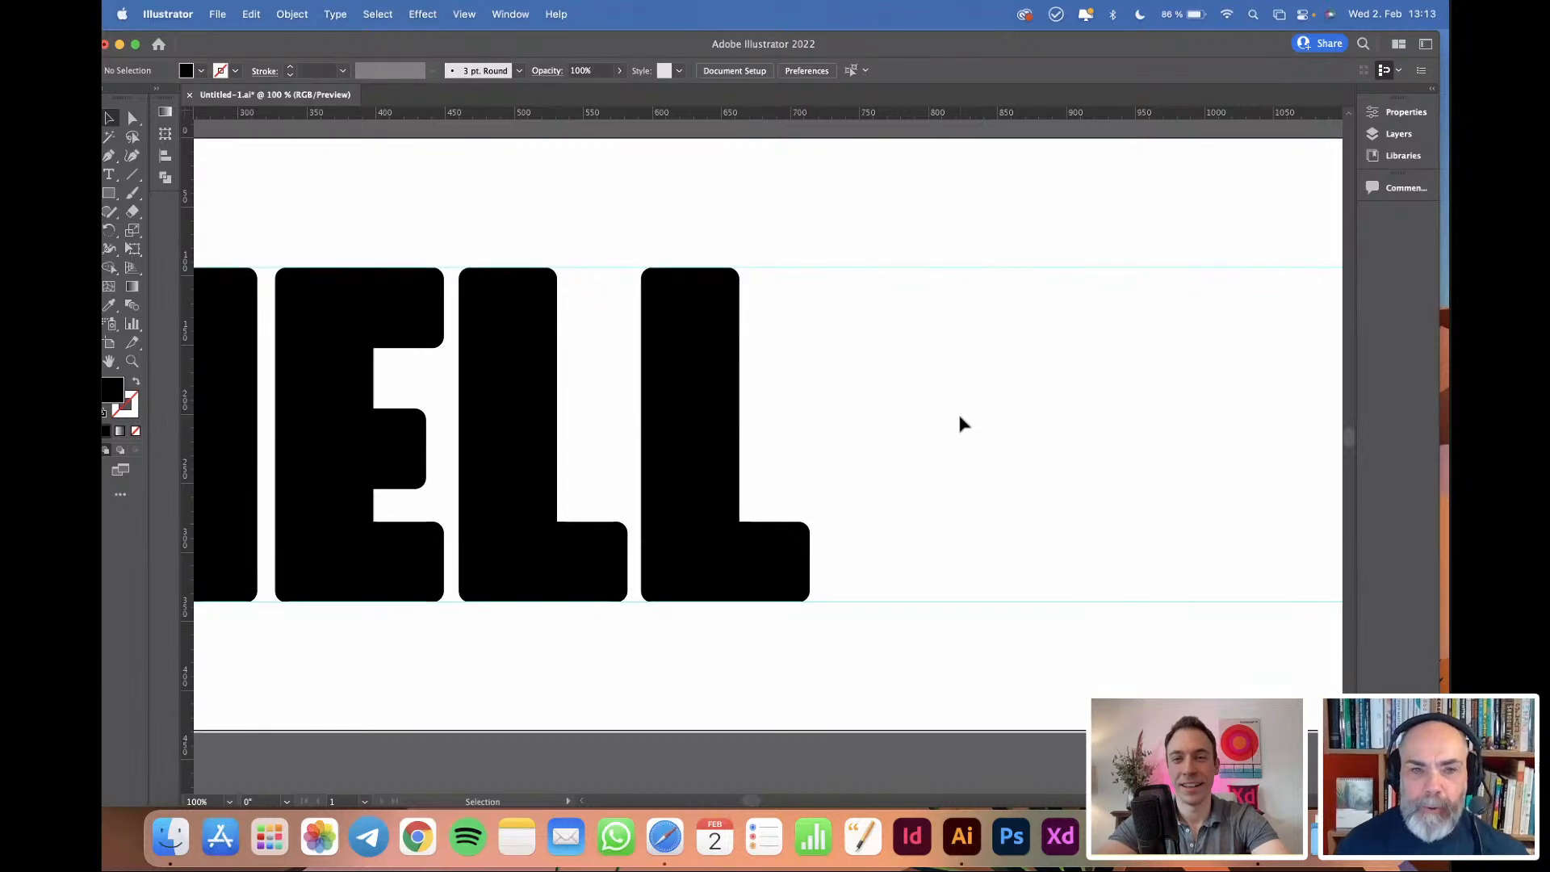
scroll(961, 422, right, 2)
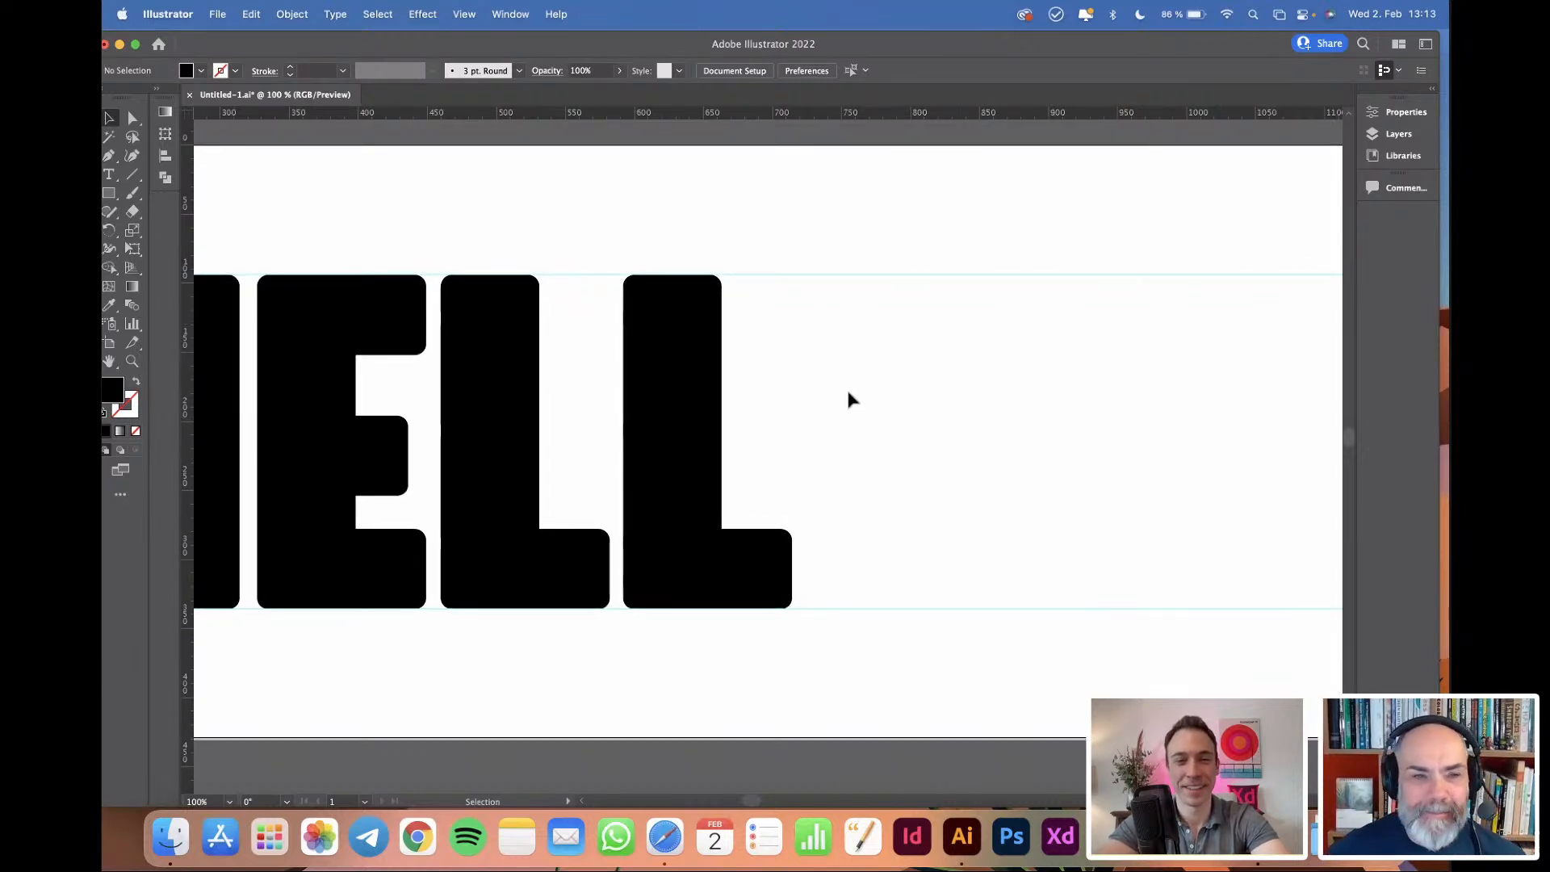
scroll(847, 393, left, 10)
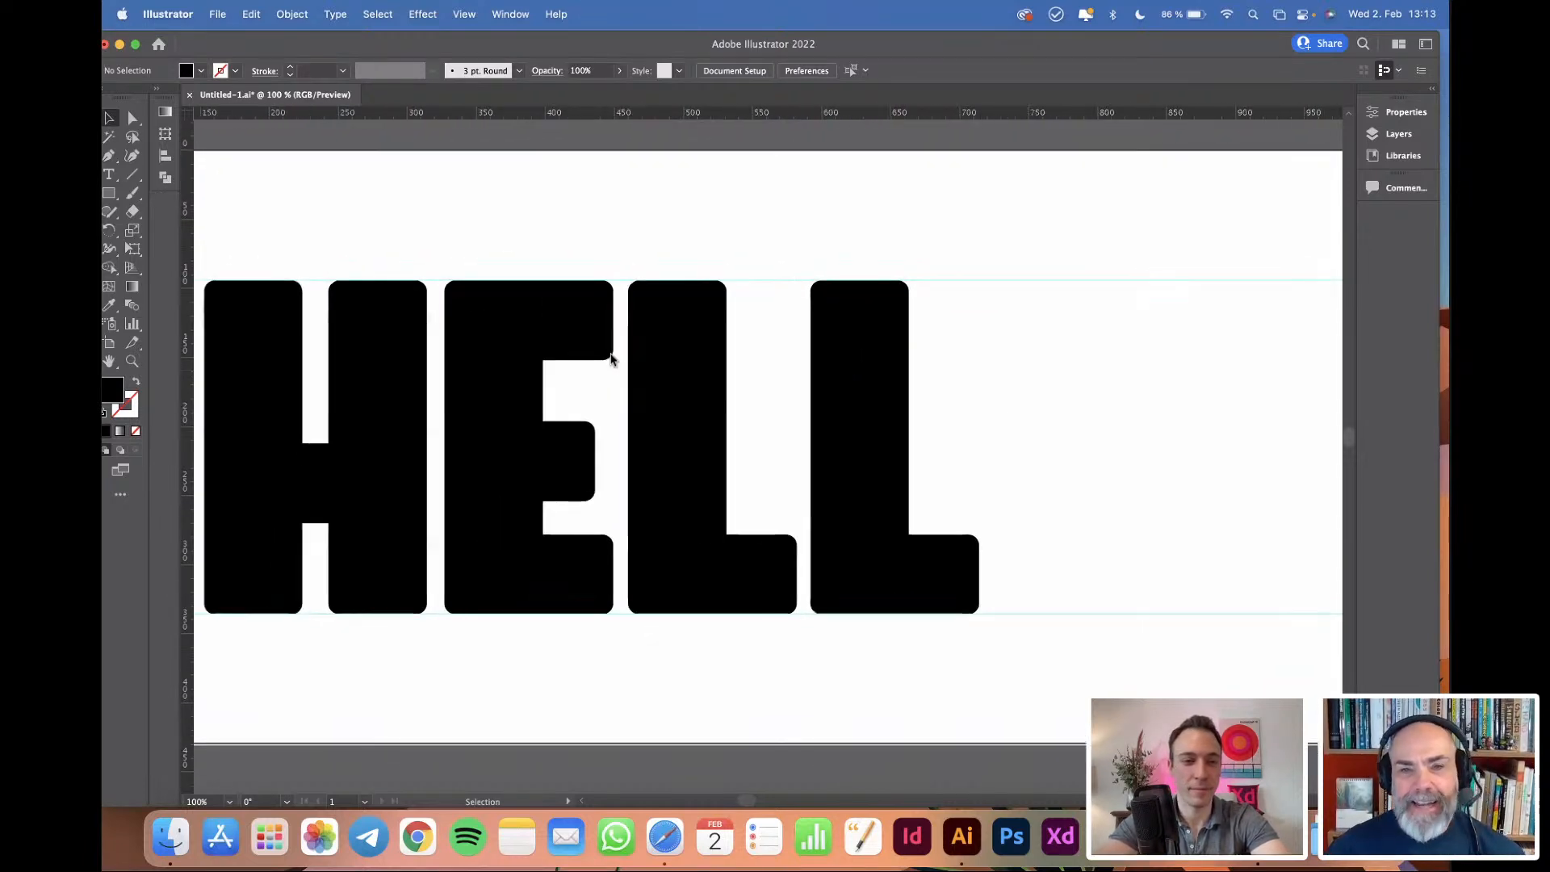
key(m)
scroll(415, 318, left, 4)
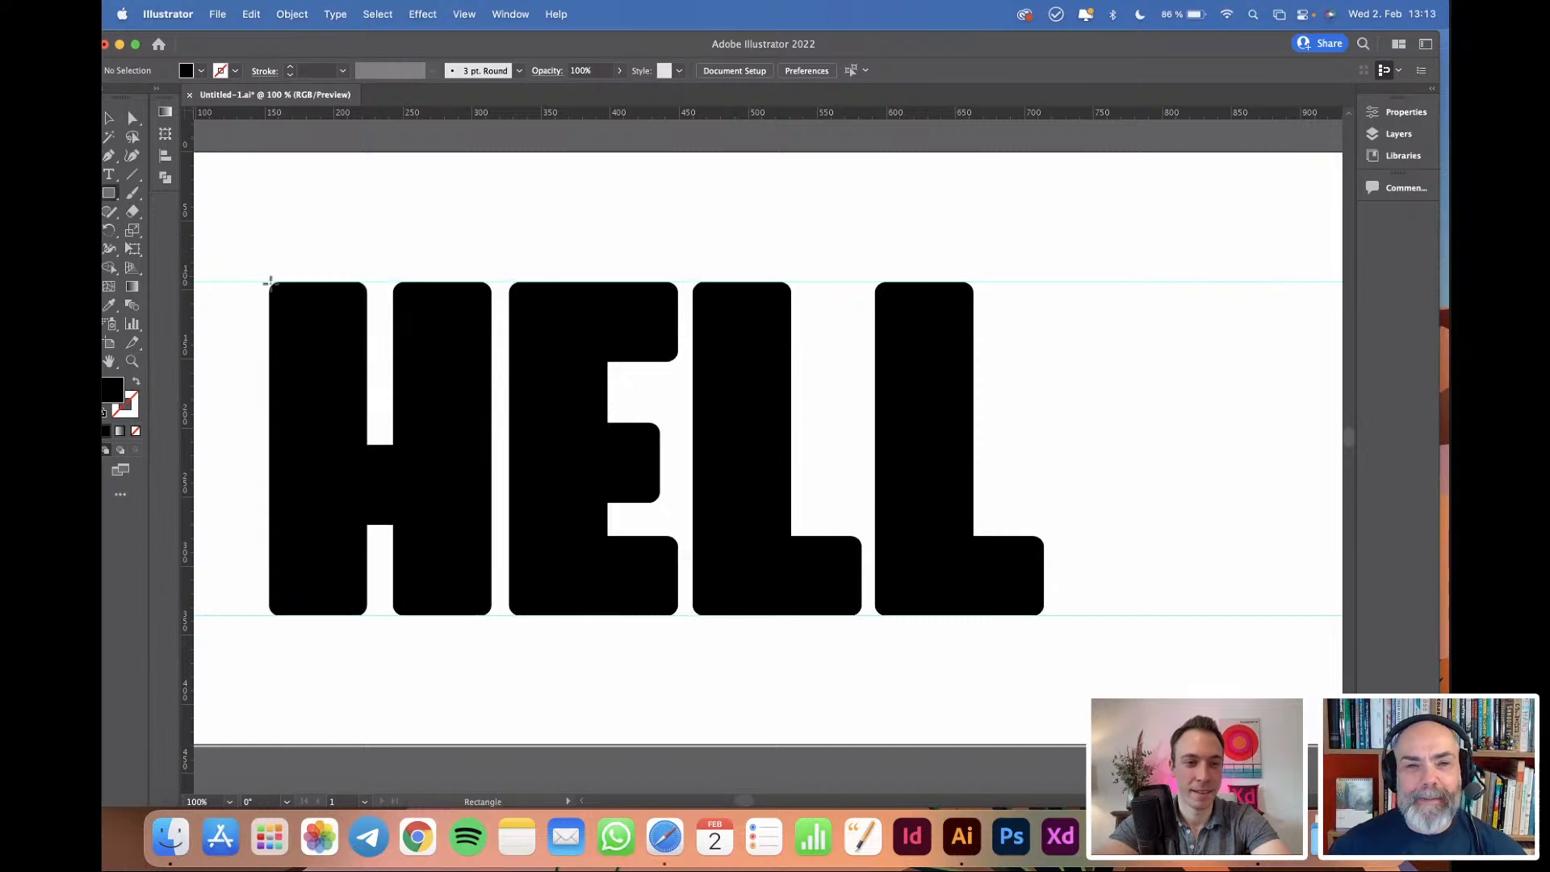
drag(270, 282, 491, 621)
Move the large rectangle off the H to the right of the second L, leaving a narrow gap.
key(v)
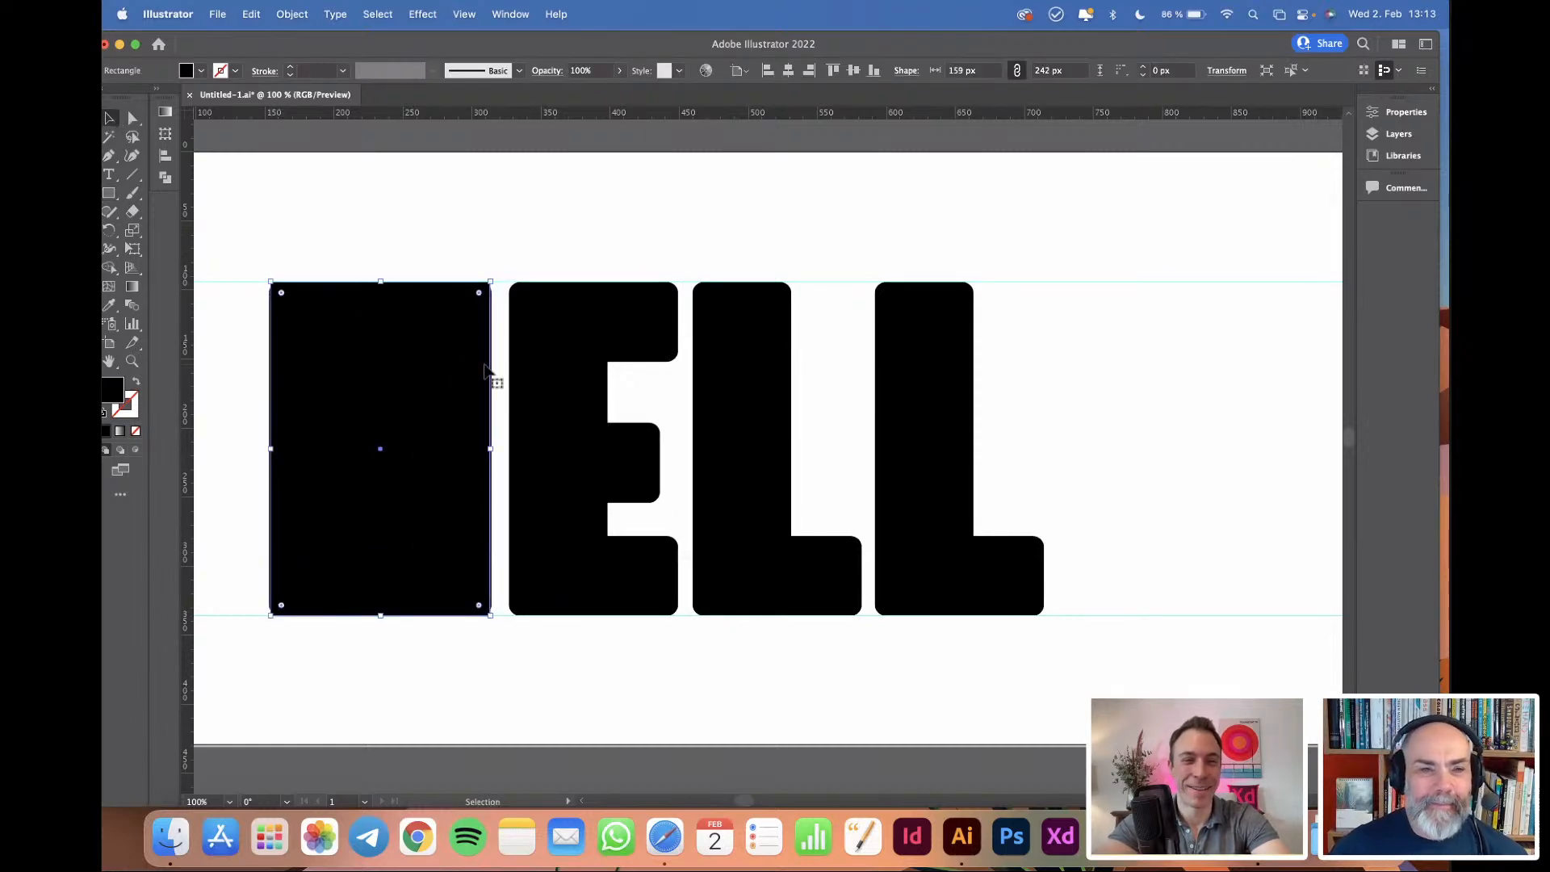
drag(352, 371, 1146, 371)
scroll(1083, 367, right, 3)
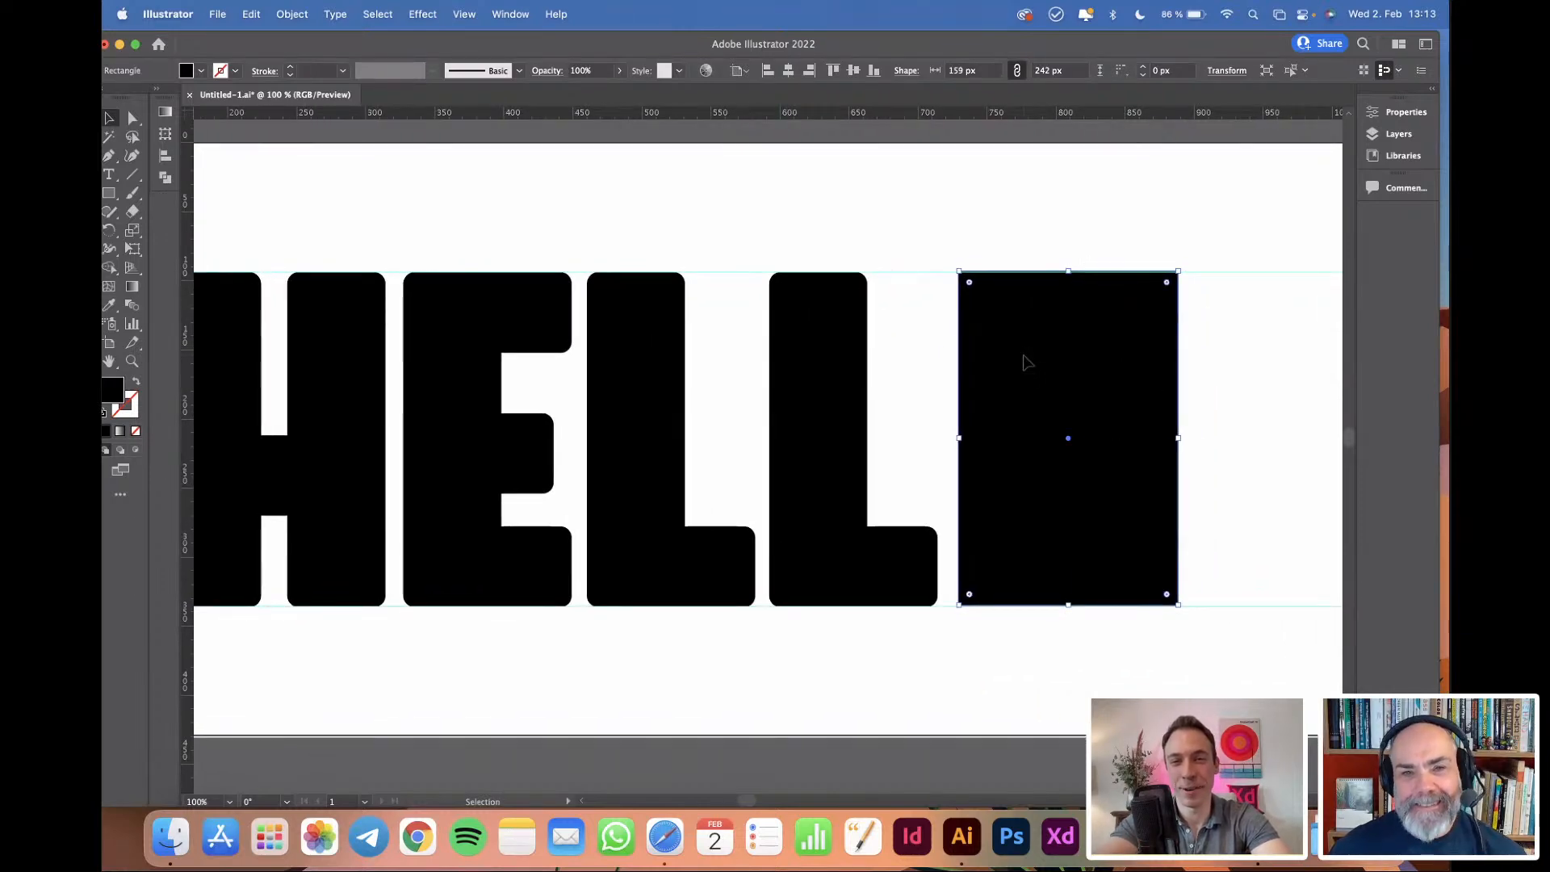
scroll(1010, 414, right, 2)
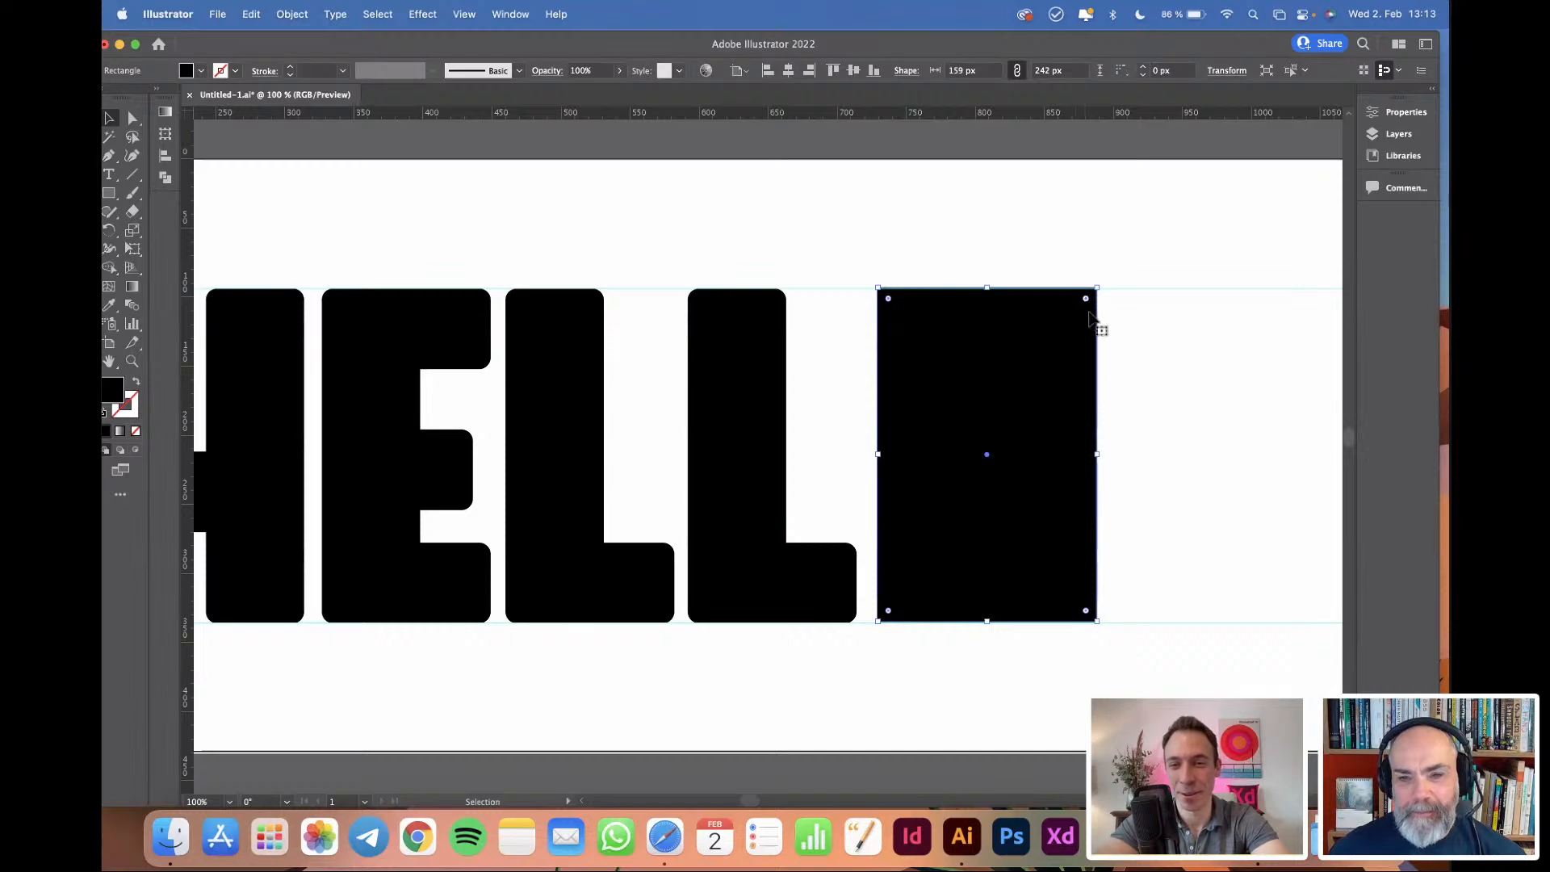
Lower the large rectangle's top edge onto the upper guide, making it 241 px tall.
scroll(1096, 414, right, 1)
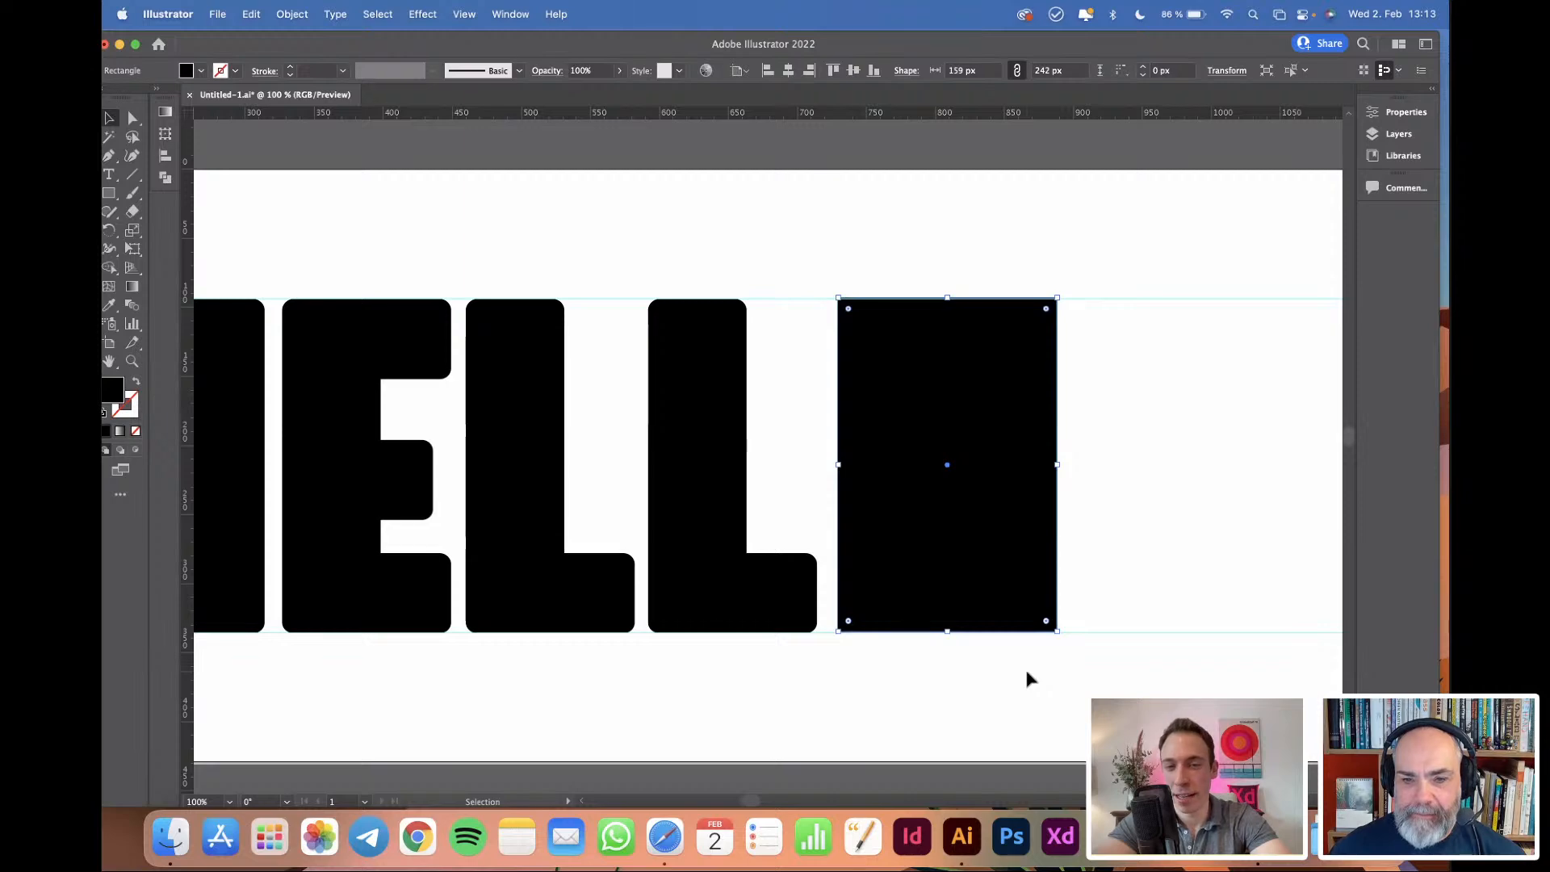
scroll(956, 297, up, 5)
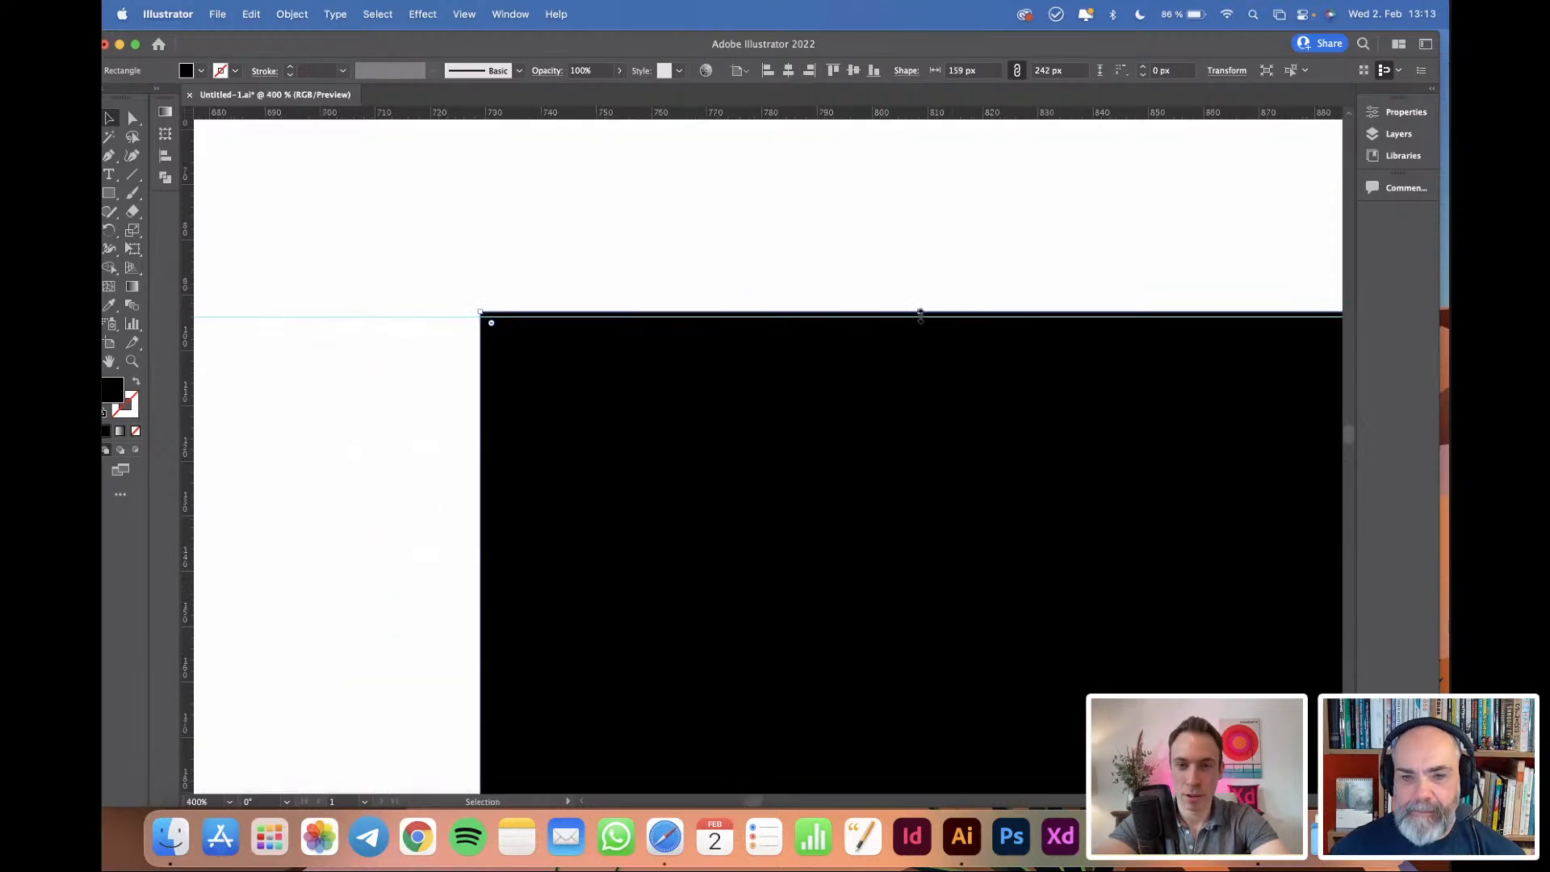
drag(920, 313, 920, 317)
scroll(912, 332, down, 5)
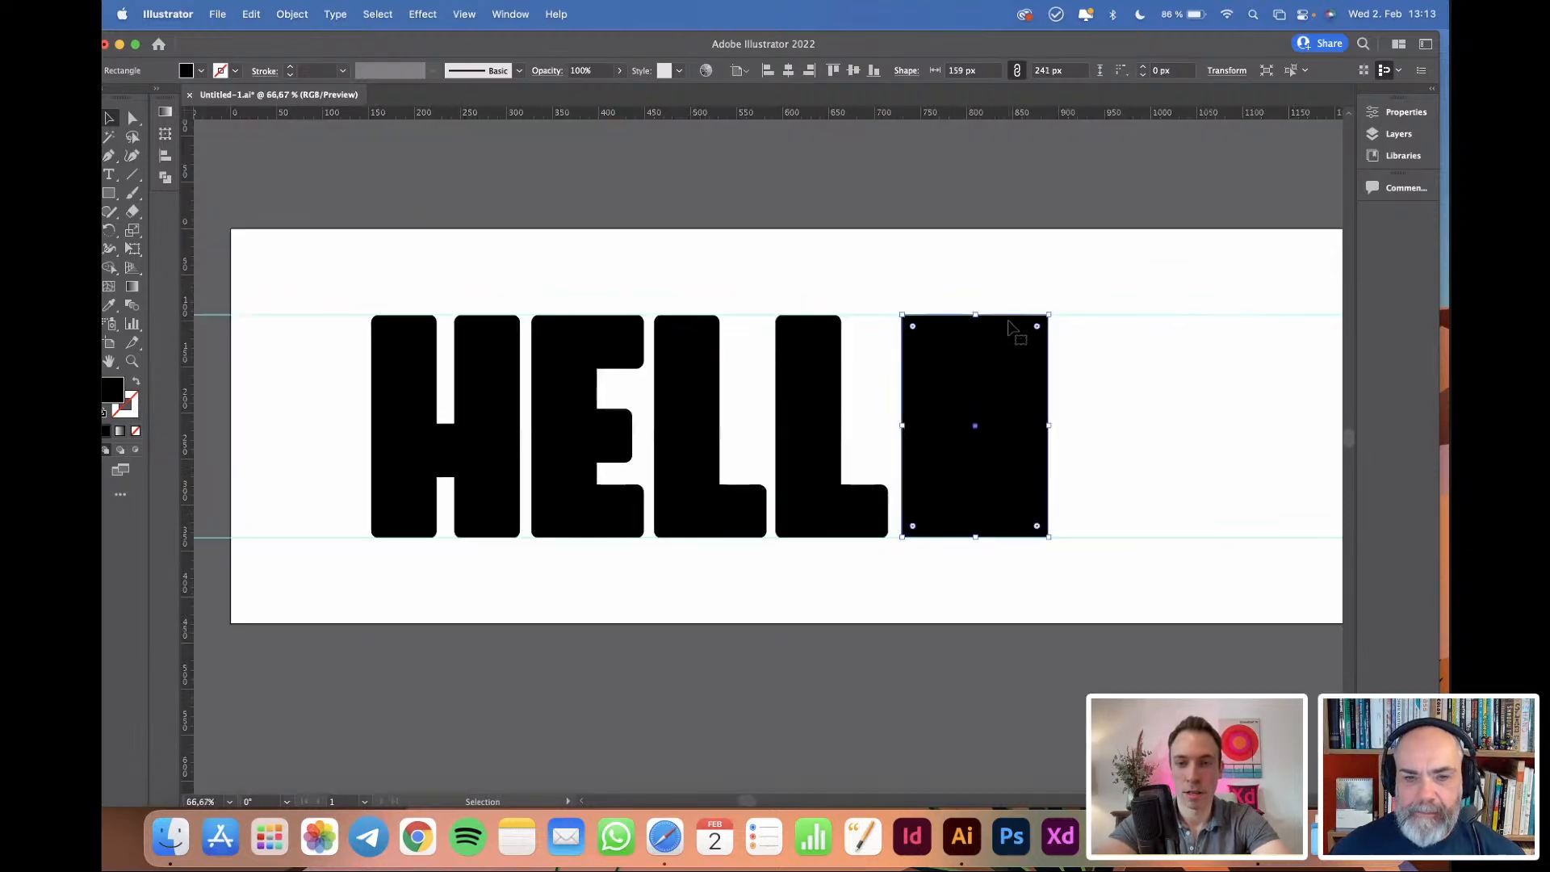
Round all four corners of the large rectangle to a radius of about 59 px, forming the O's outer shape.
scroll(1008, 321, up, 1)
drag(1050, 320, 979, 392)
click(1153, 446)
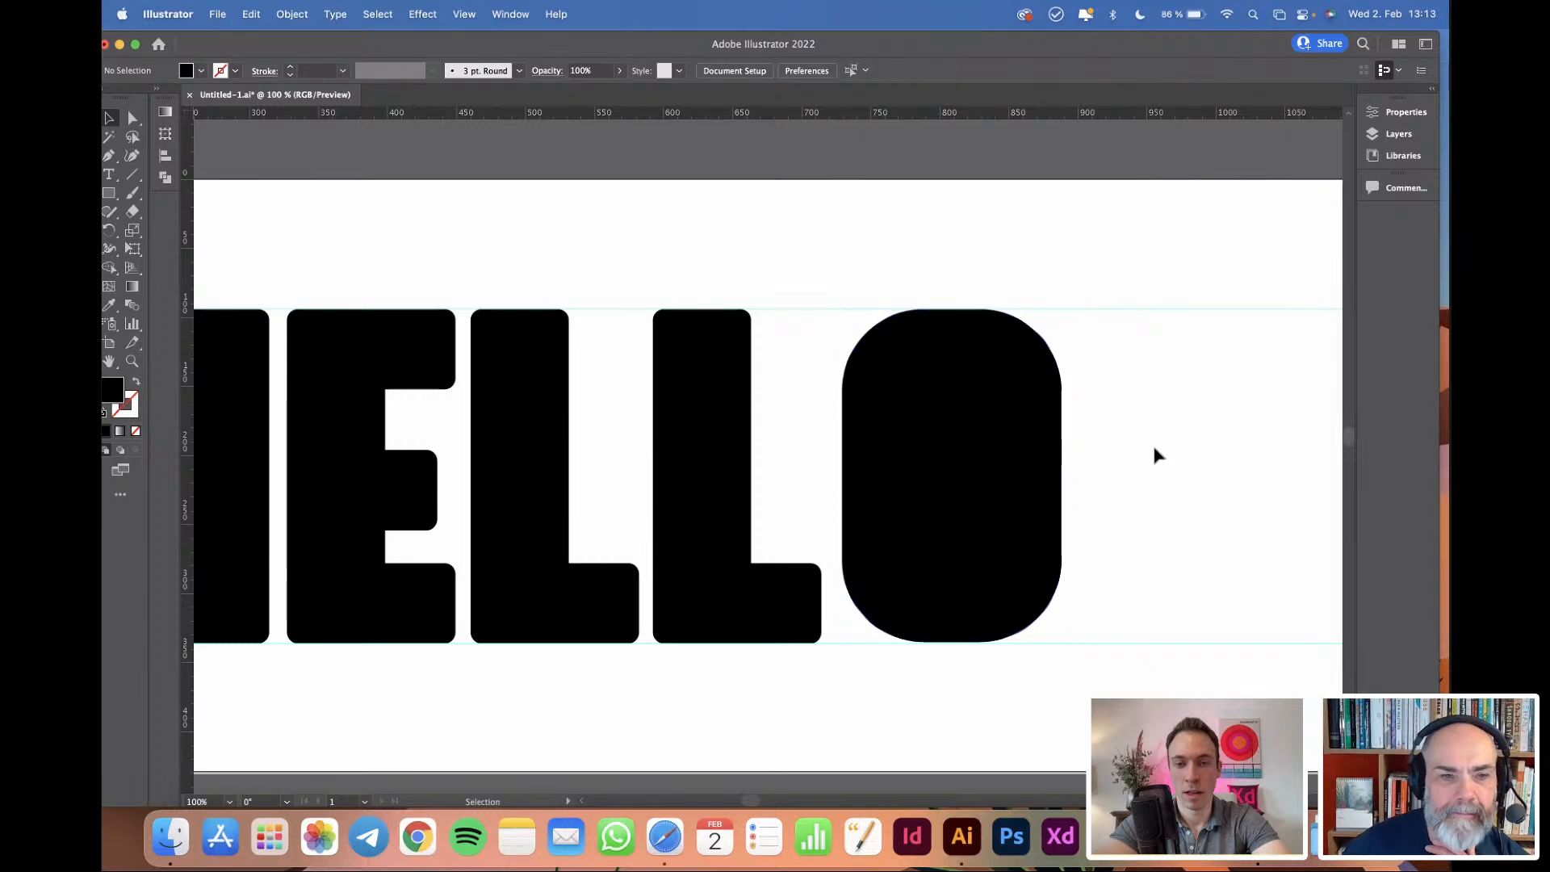
Move the O shape slightly left to tighten its gap to the second L.
scroll(1182, 458, left, 2)
scroll(1186, 469, left, 2)
click(1064, 473)
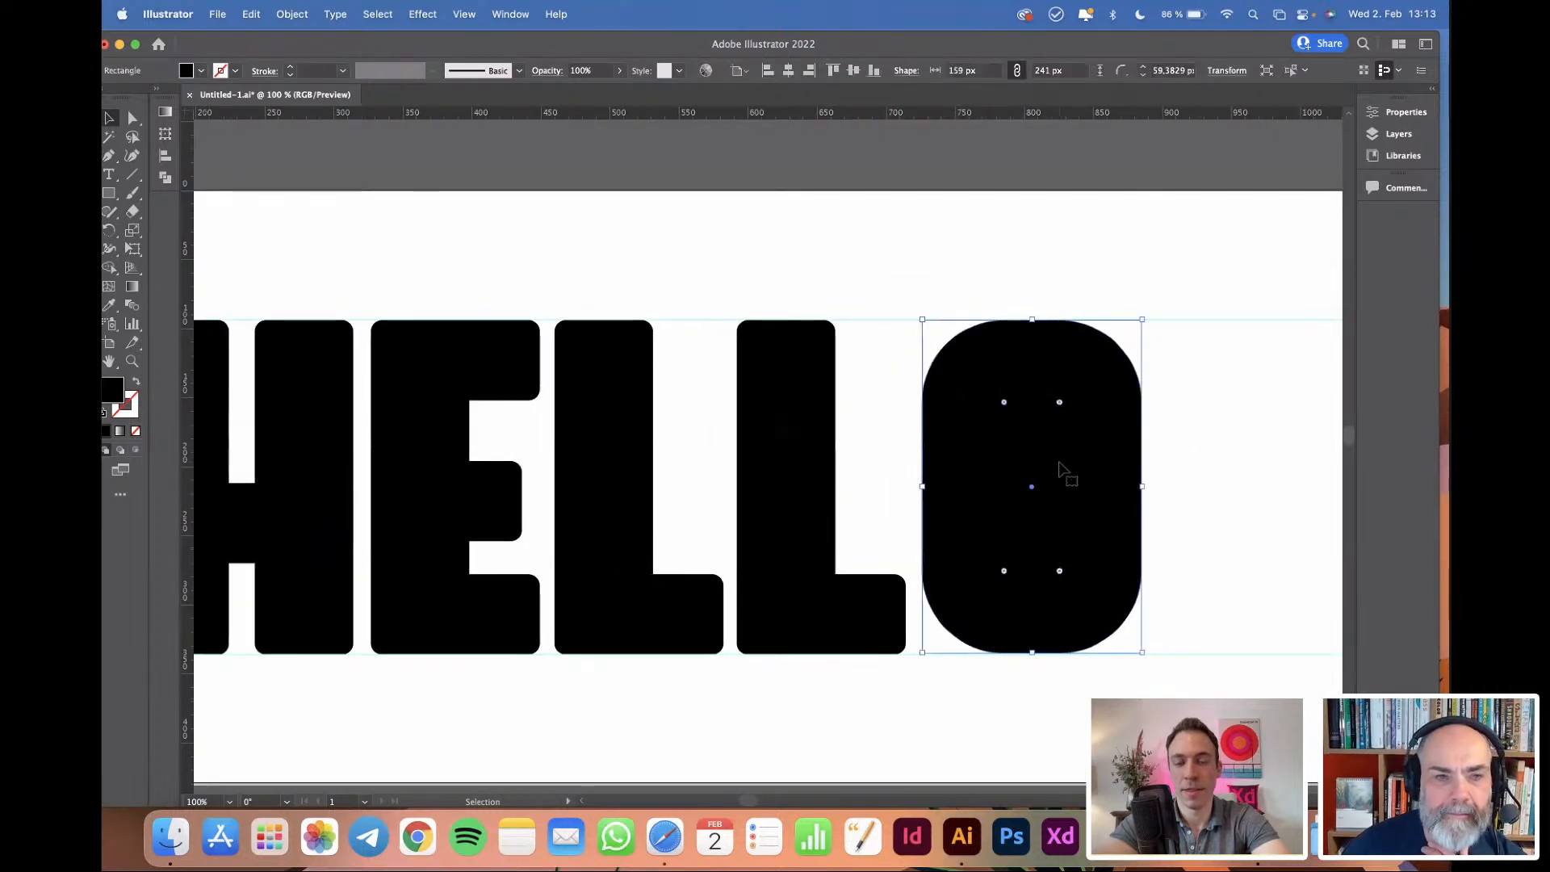
click(853, 232)
Draw a narrow rectangle about 21 × 101 px spanning the gap between the H's stems above the crossbar.
scroll(853, 232, left, 2)
scroll(853, 232, down, 1)
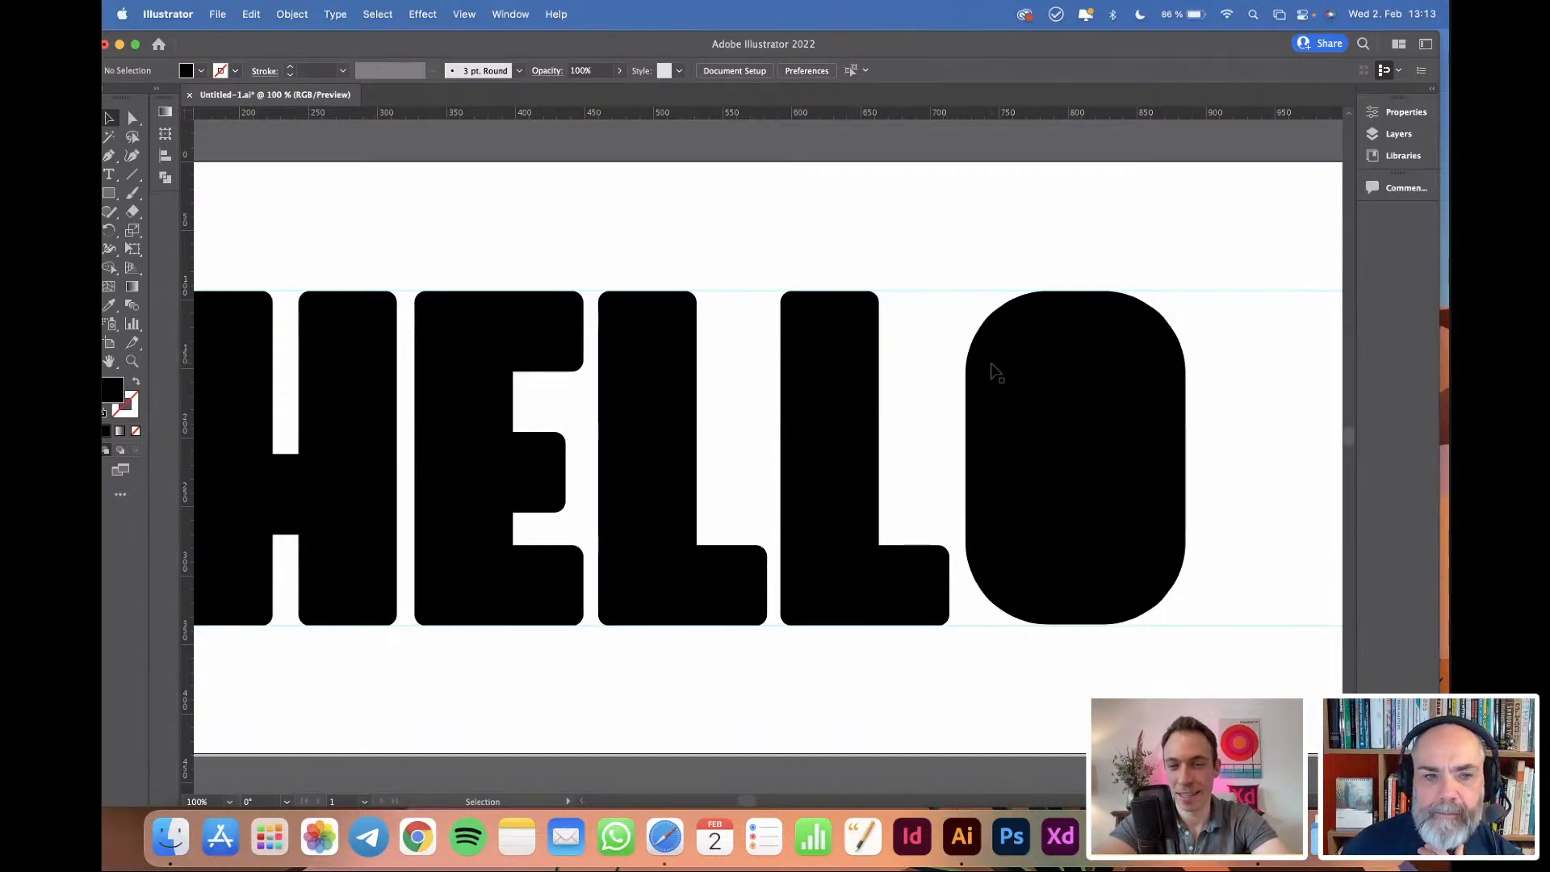
scroll(900, 350, left, 1)
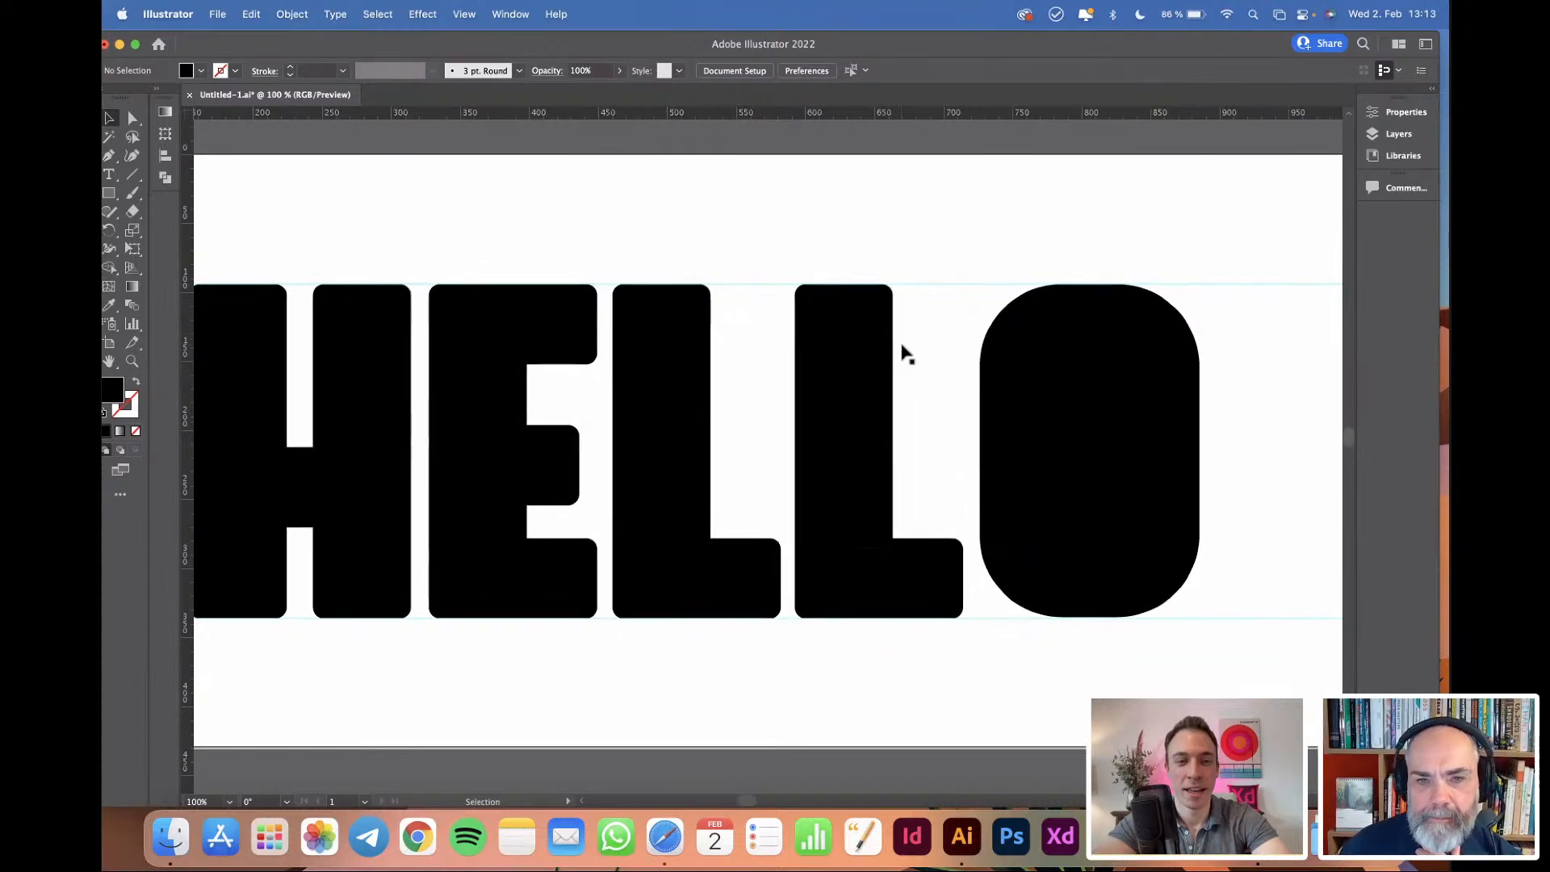
scroll(634, 430, left, 4)
scroll(633, 430, left, 2)
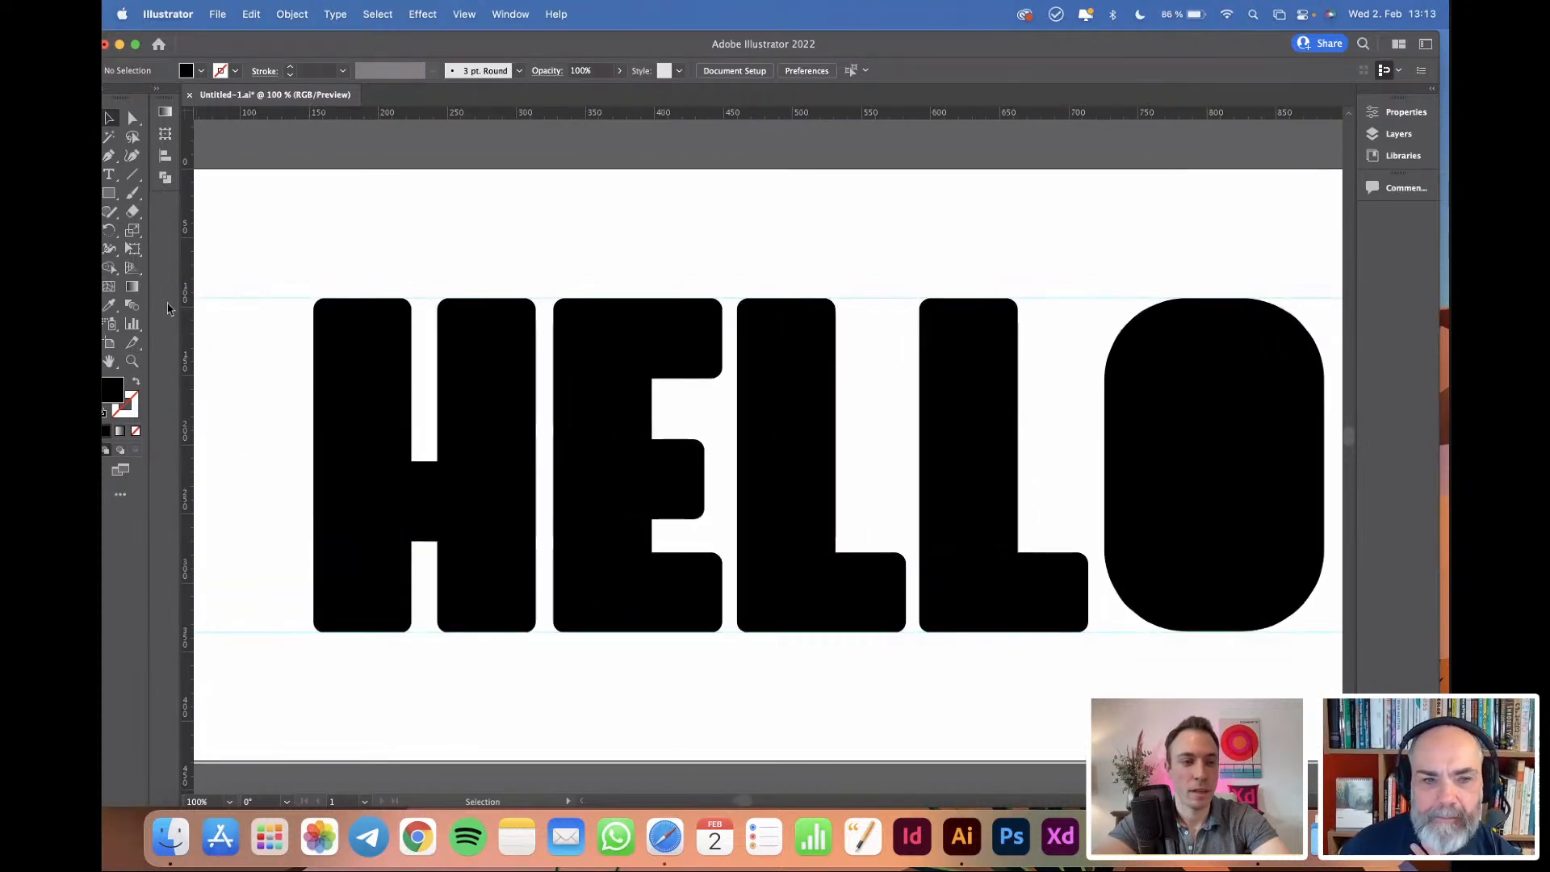
click(109, 192)
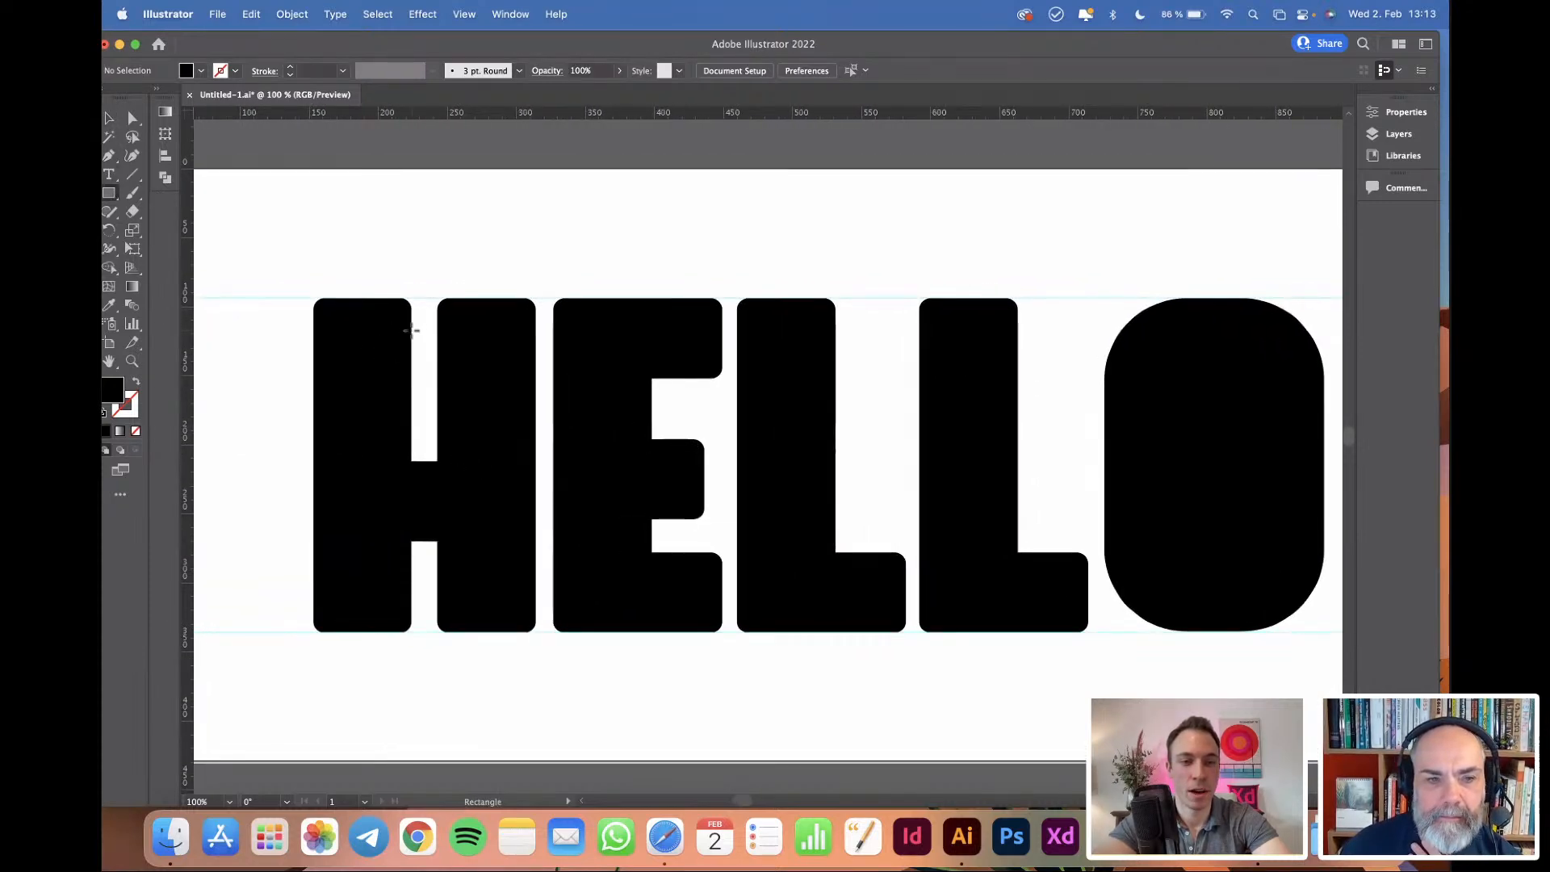
drag(411, 331, 440, 470)
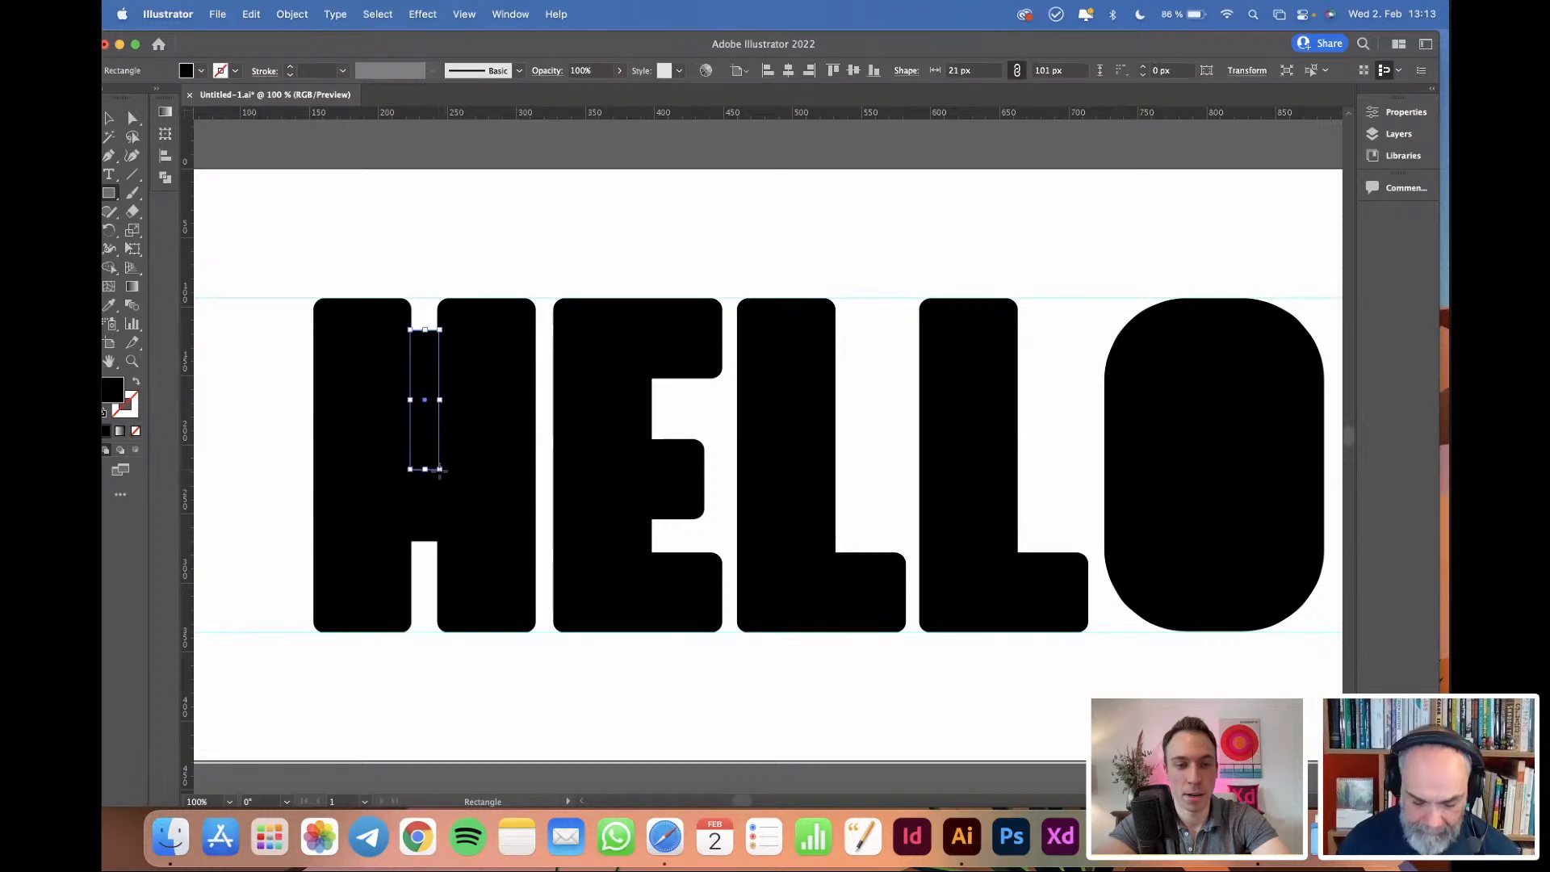
Move the narrow rectangle out of the H to the space just left of the O.
key(v)
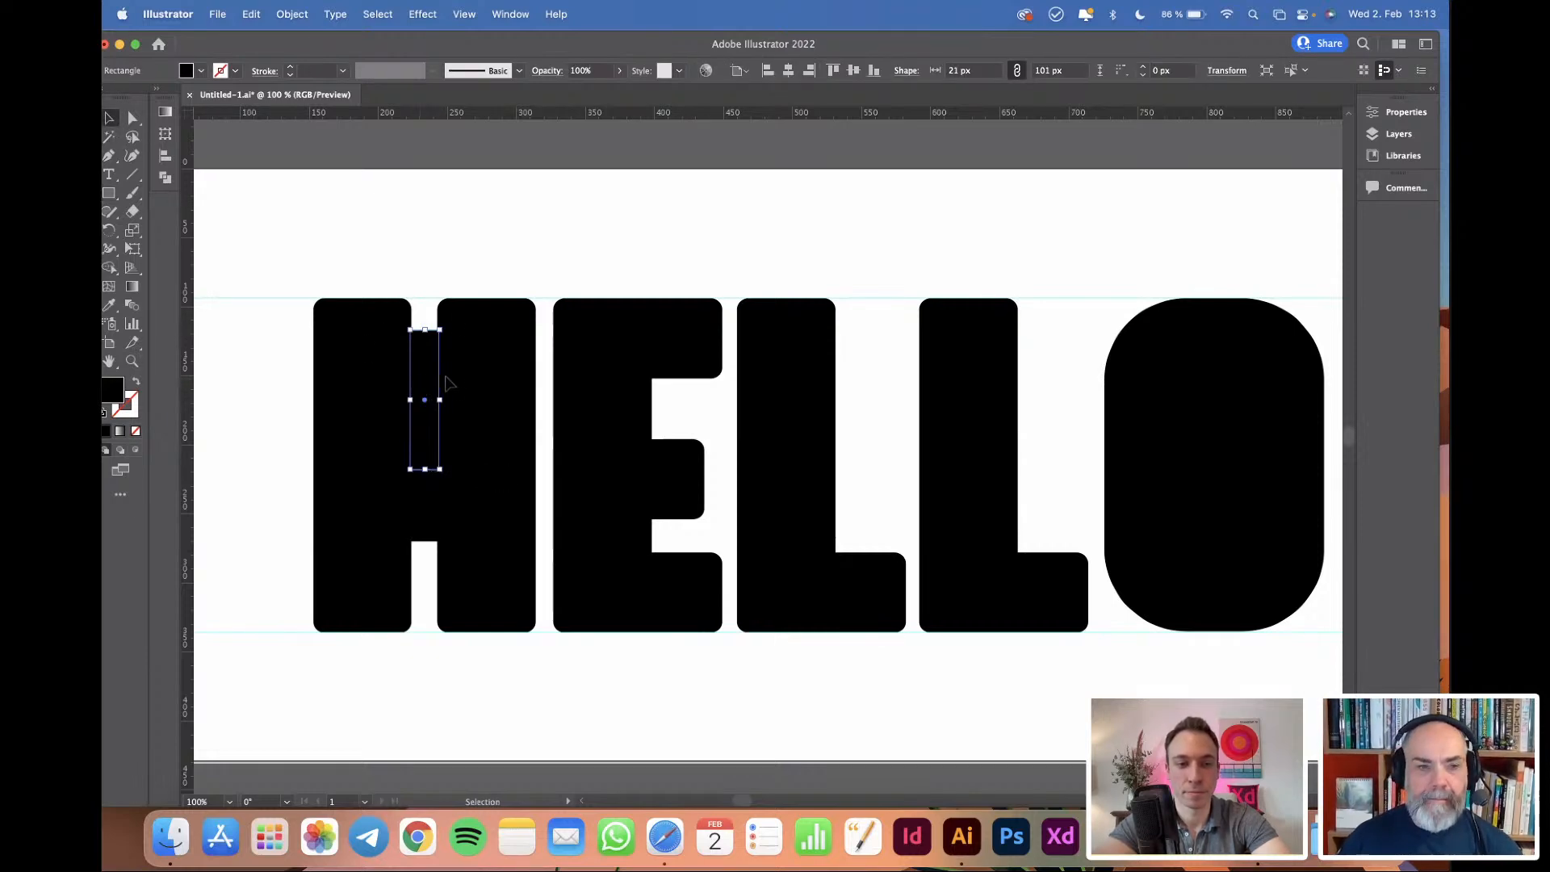
drag(448, 384, 1100, 414)
scroll(1082, 416, right, 5)
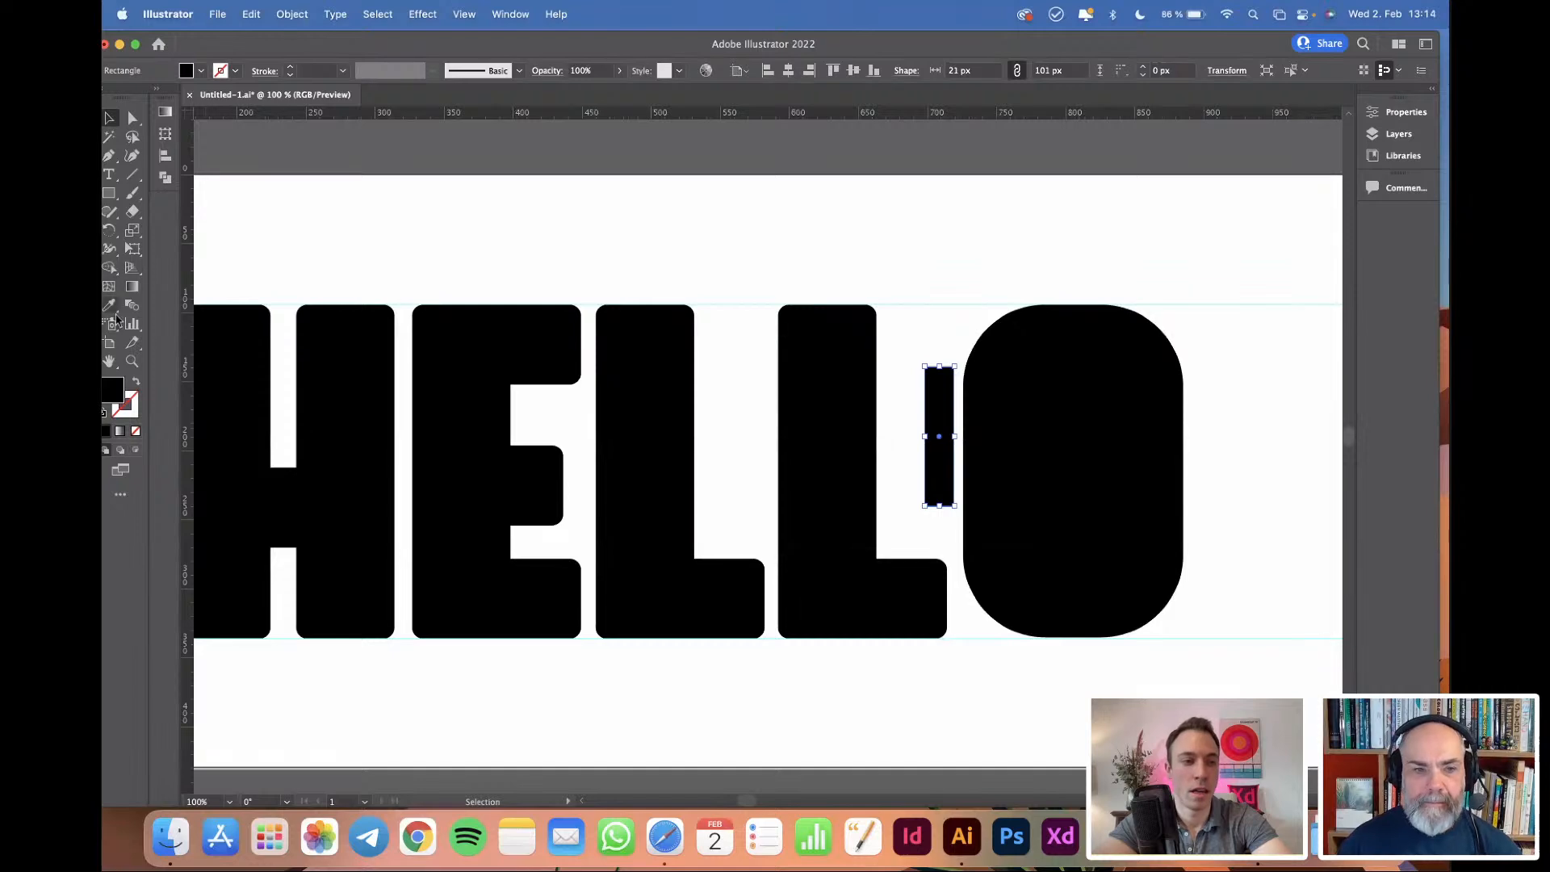
Fill the narrow rectangle with white sampled from the artboard and place it in the centre of the O.
click(110, 306)
click(224, 180)
click(114, 116)
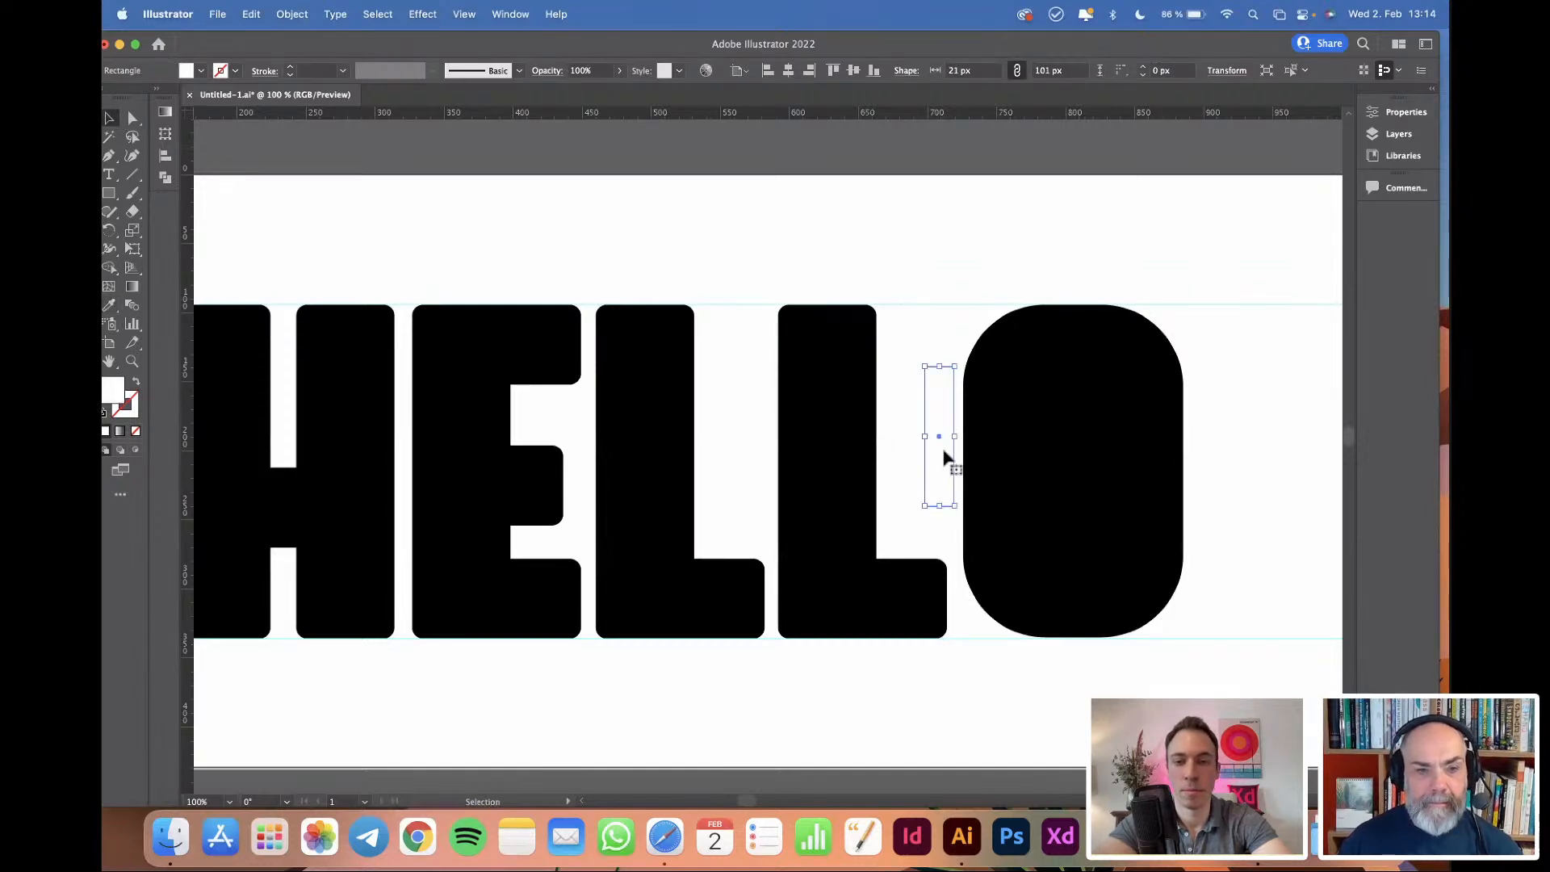
drag(944, 458, 1077, 489)
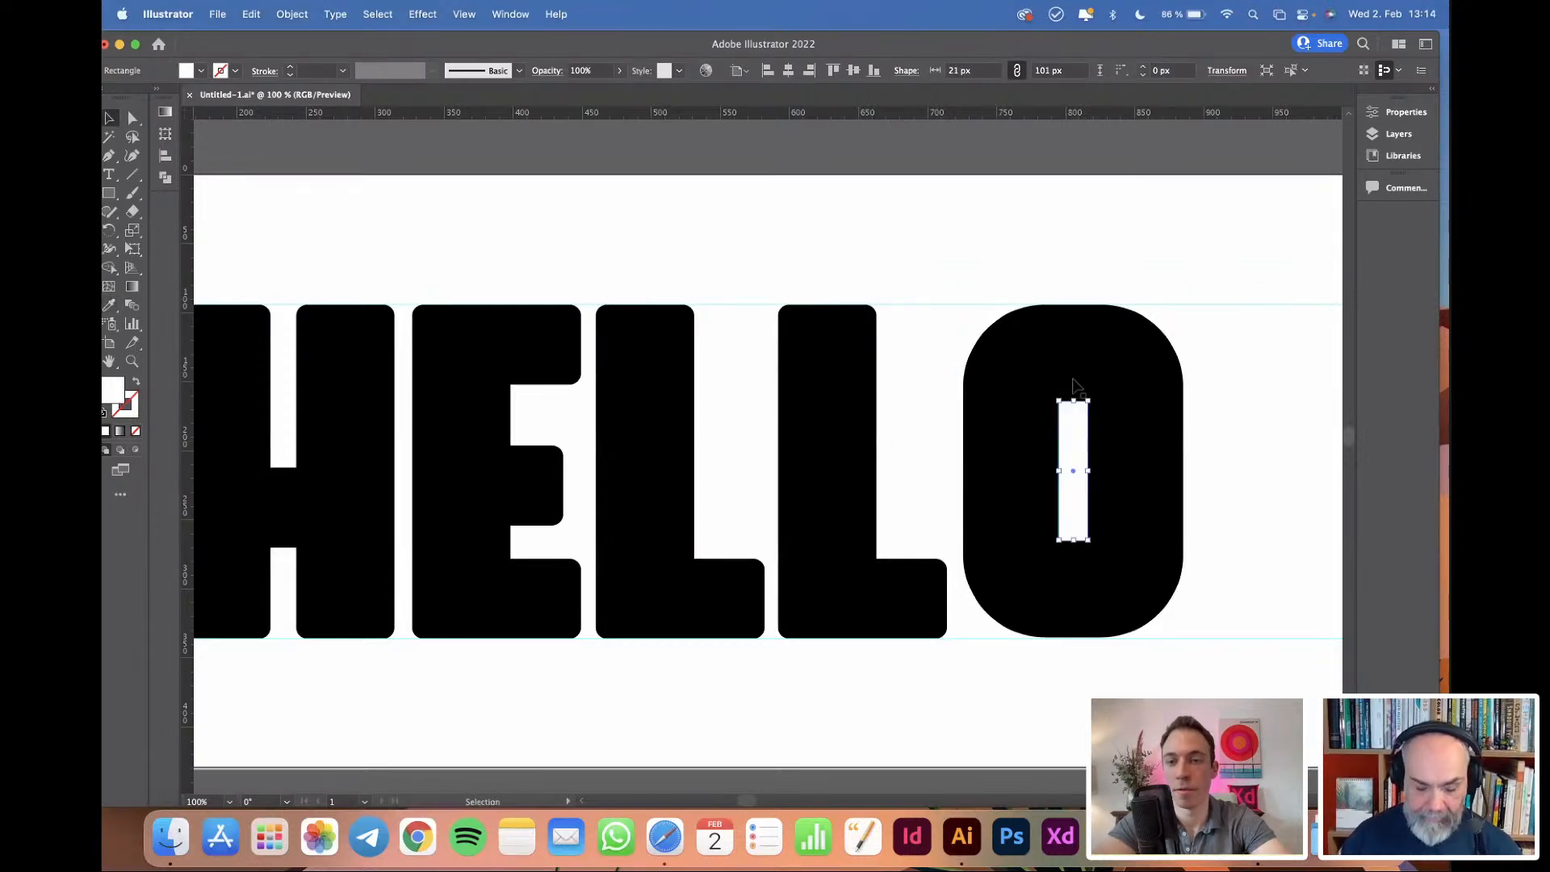
Lengthen the white rectangle inside the O to 137 px and fully round its ends with a 10.5 px radius.
key(super+equal)
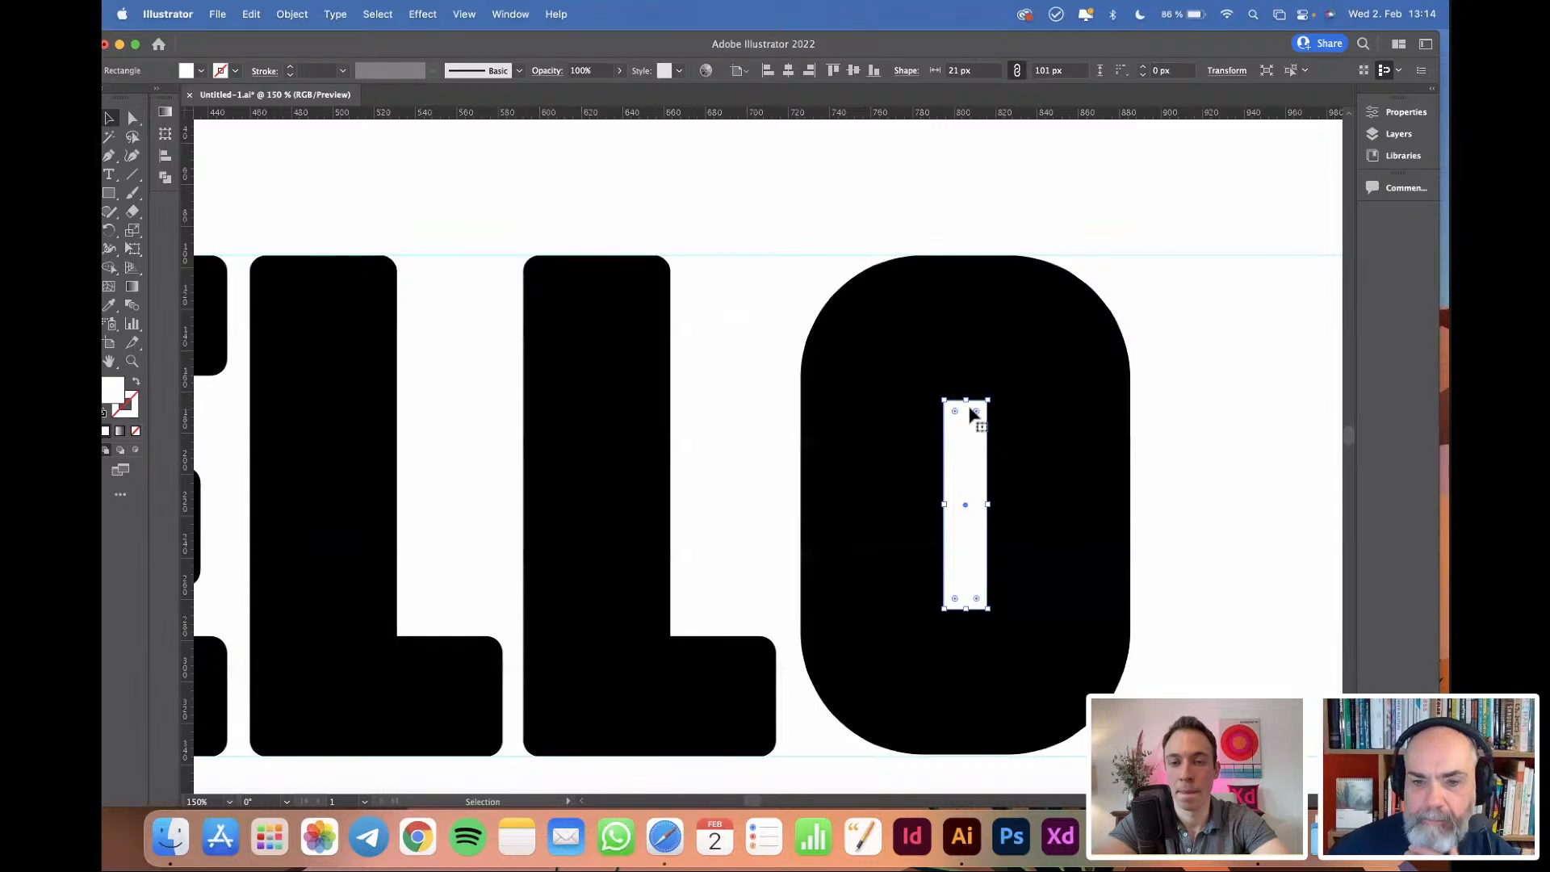
drag(965, 398, 962, 431)
click(1142, 474)
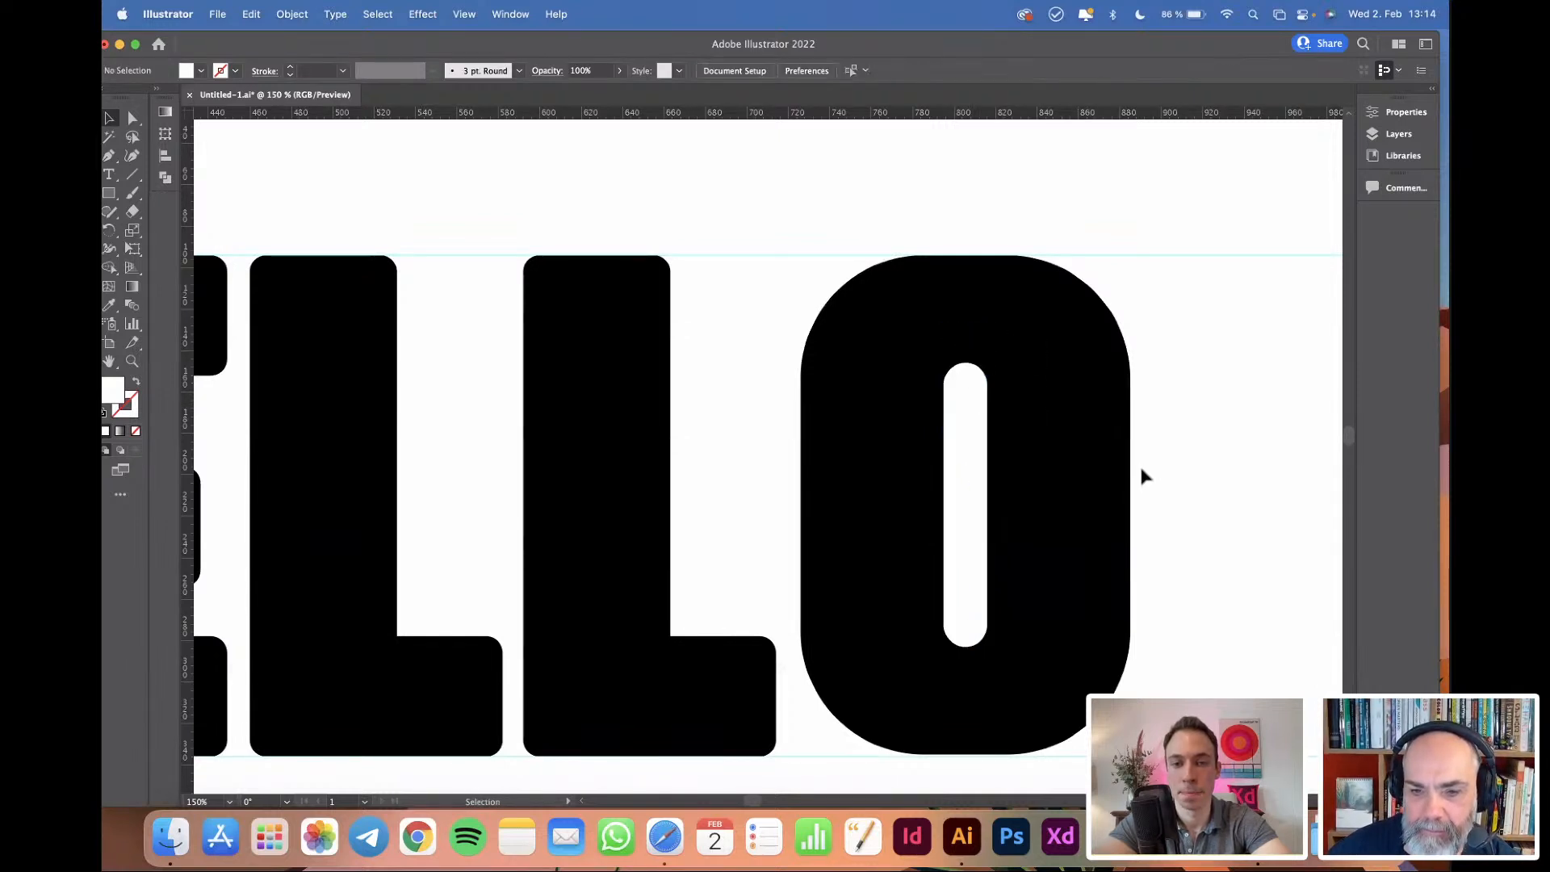
Shorten the O's white counter by about 5 px from its lower end.
scroll(1114, 468, right, 3)
click(851, 509)
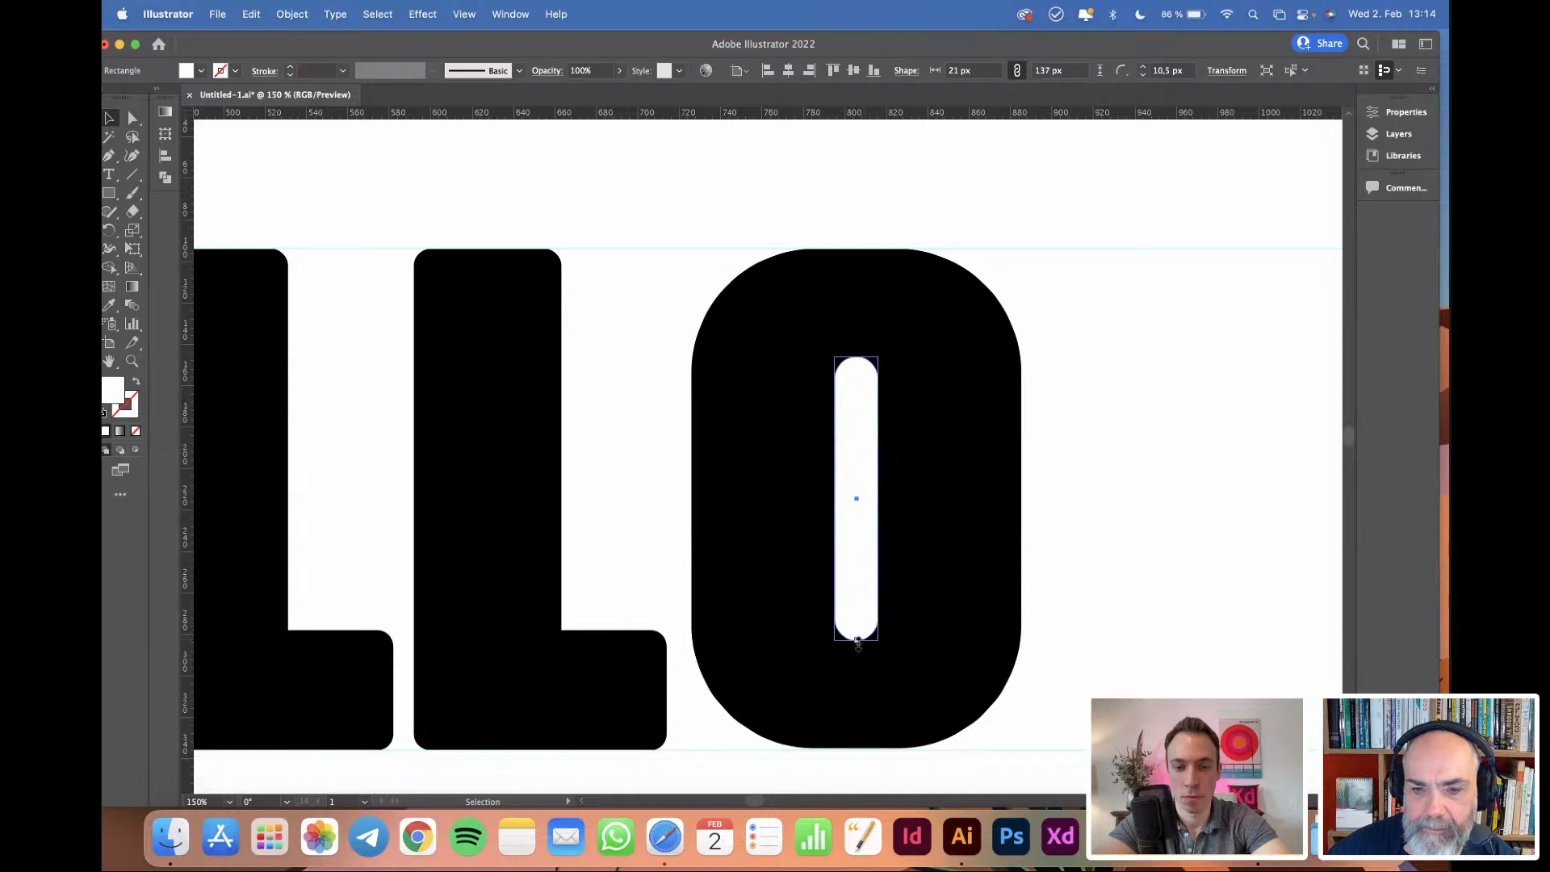
drag(858, 641, 858, 630)
click(1018, 615)
scroll(1020, 614, right, 2)
click(1021, 614)
Shorten the O's white counter by about 3 px from its upper end.
scroll(1022, 613, down, 2)
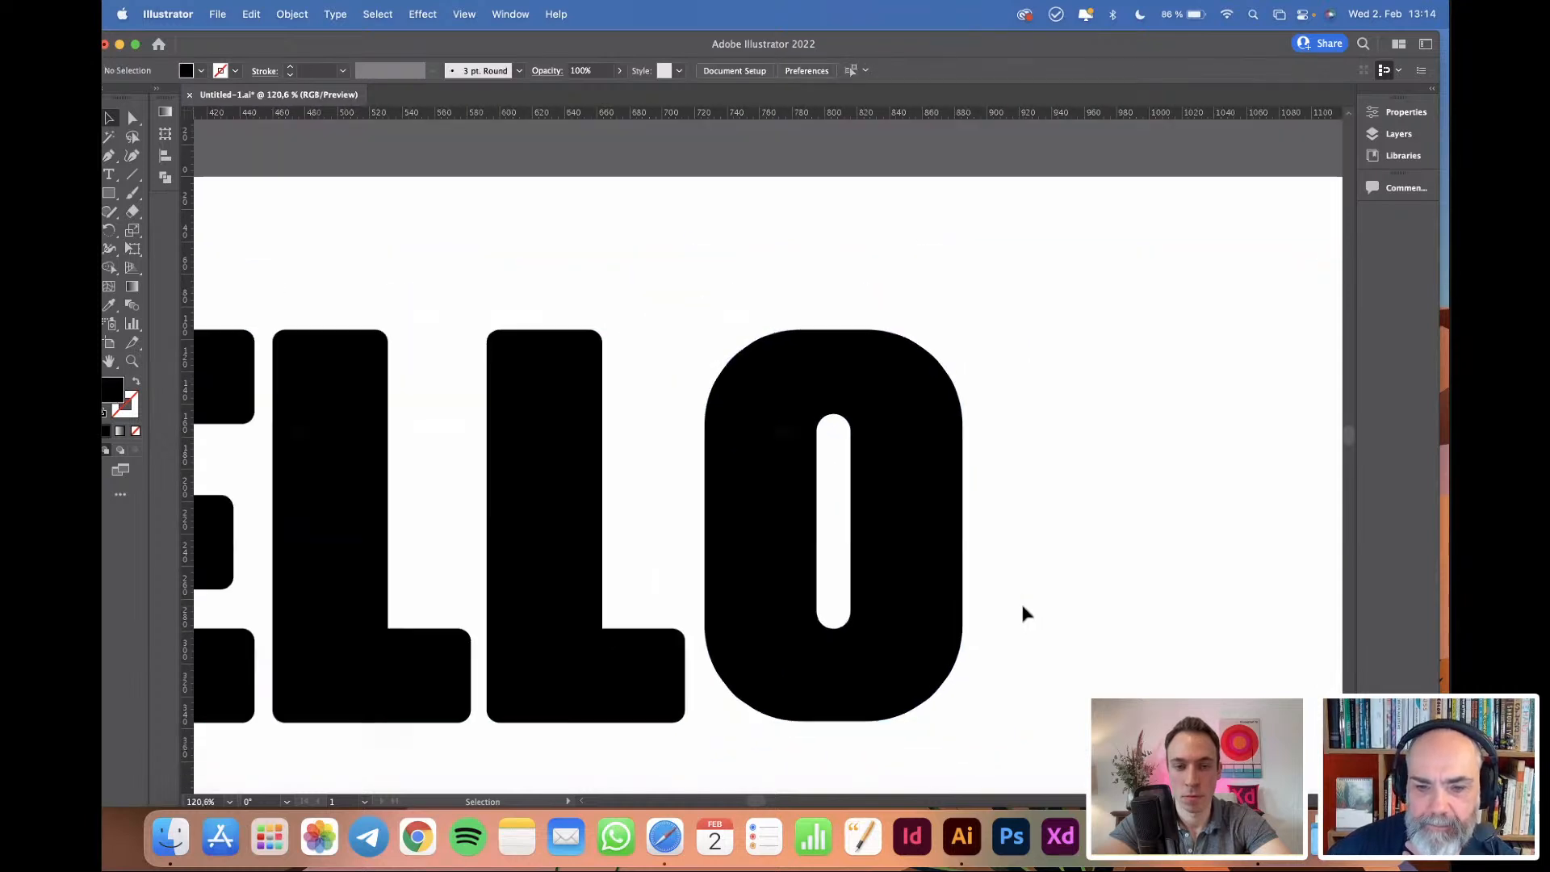
scroll(1022, 613, down, 1)
click(844, 537)
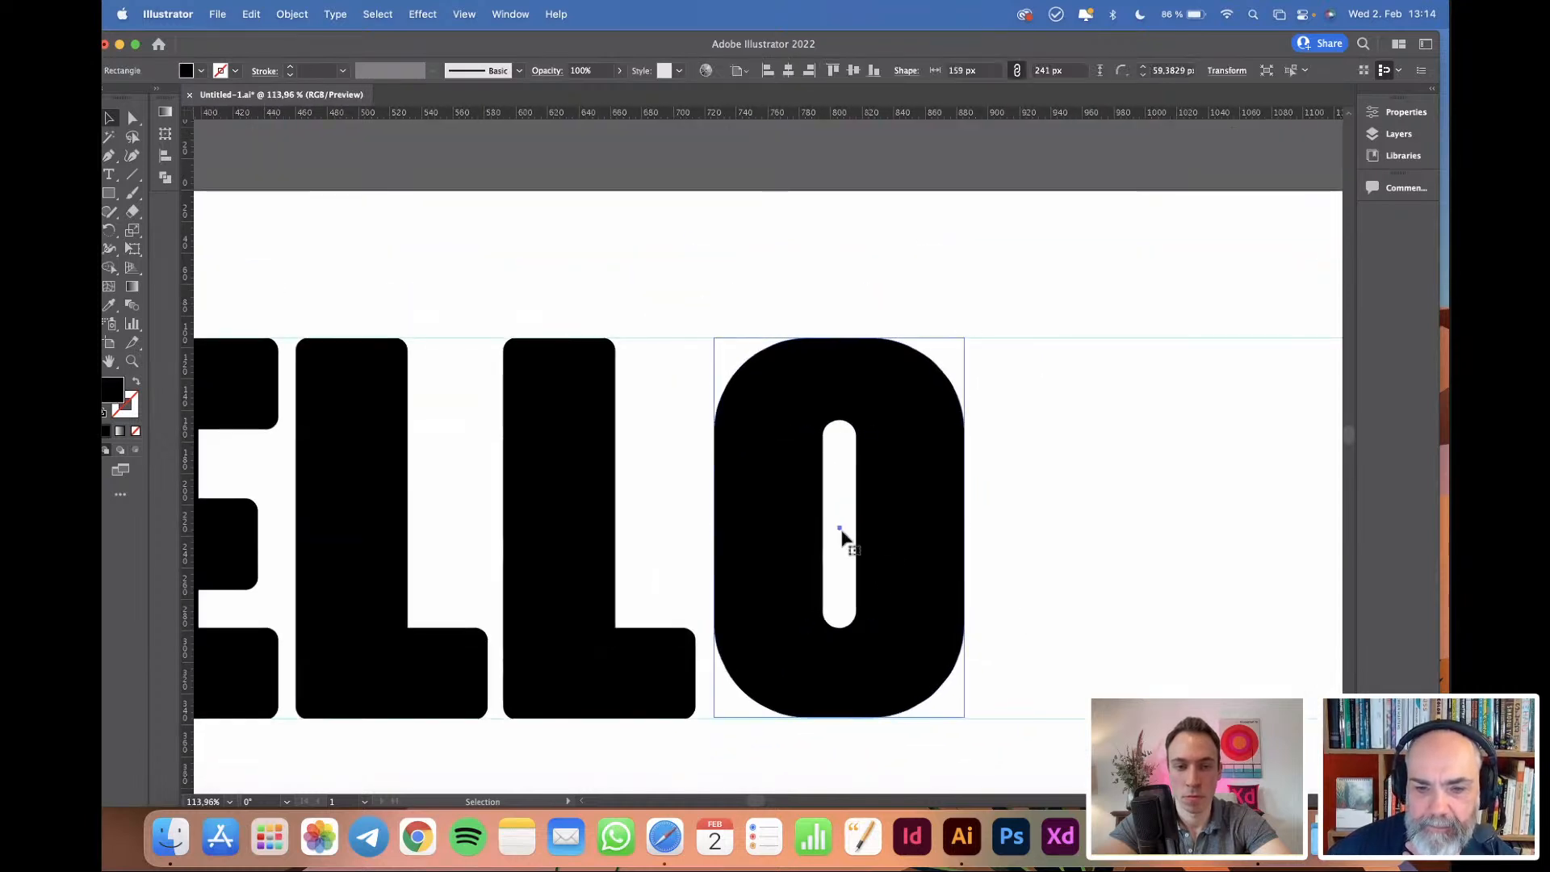
click(843, 443)
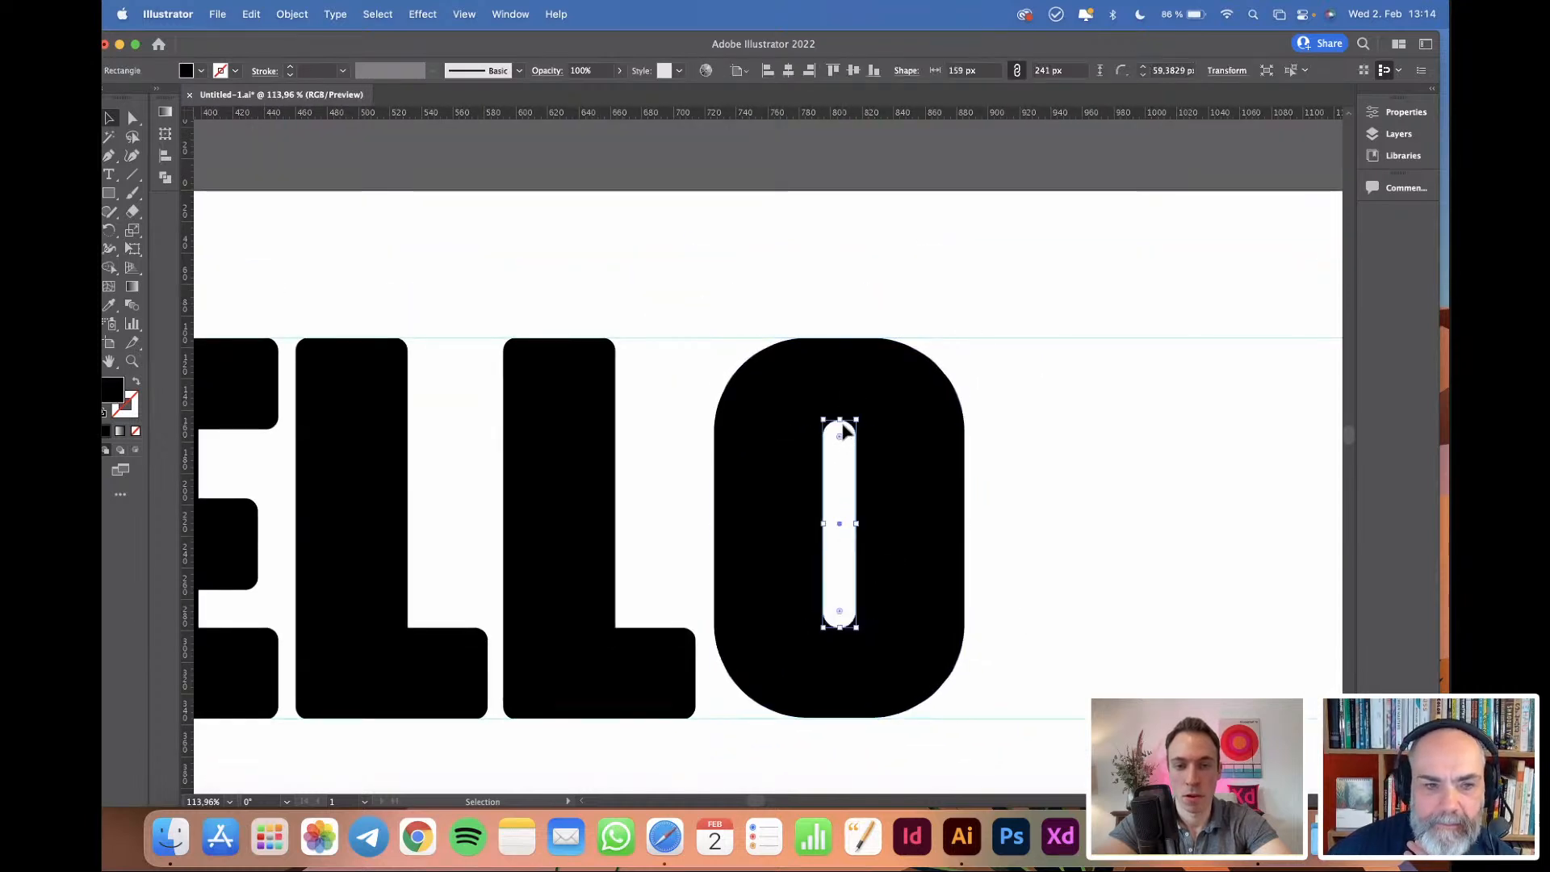
click(1056, 464)
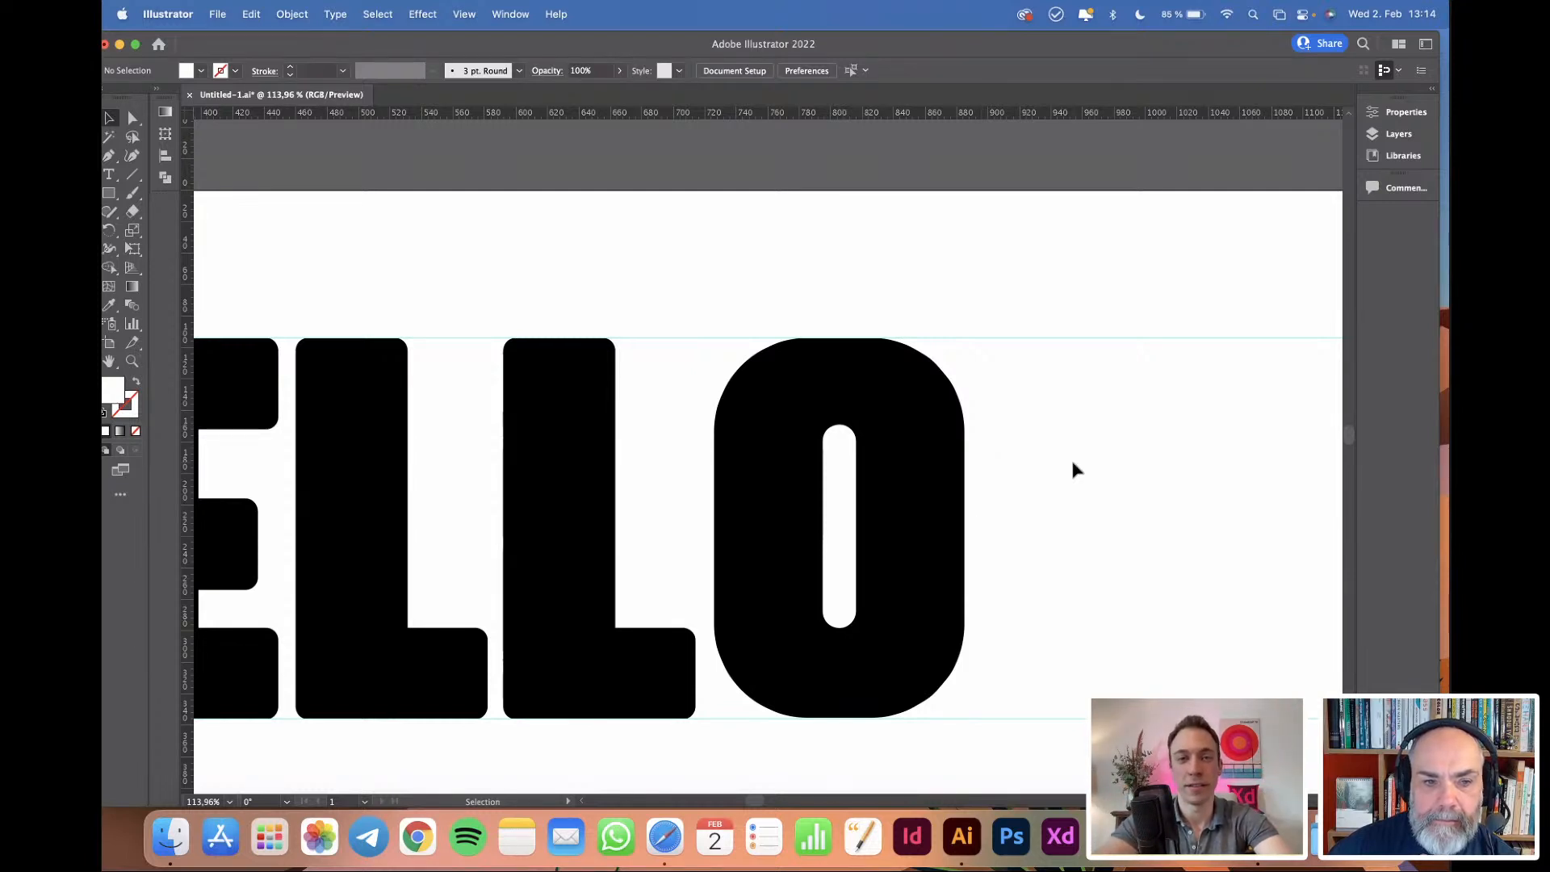
Align the white counter and the black O shape to their common vertical centre.
scroll(978, 429, down, 1)
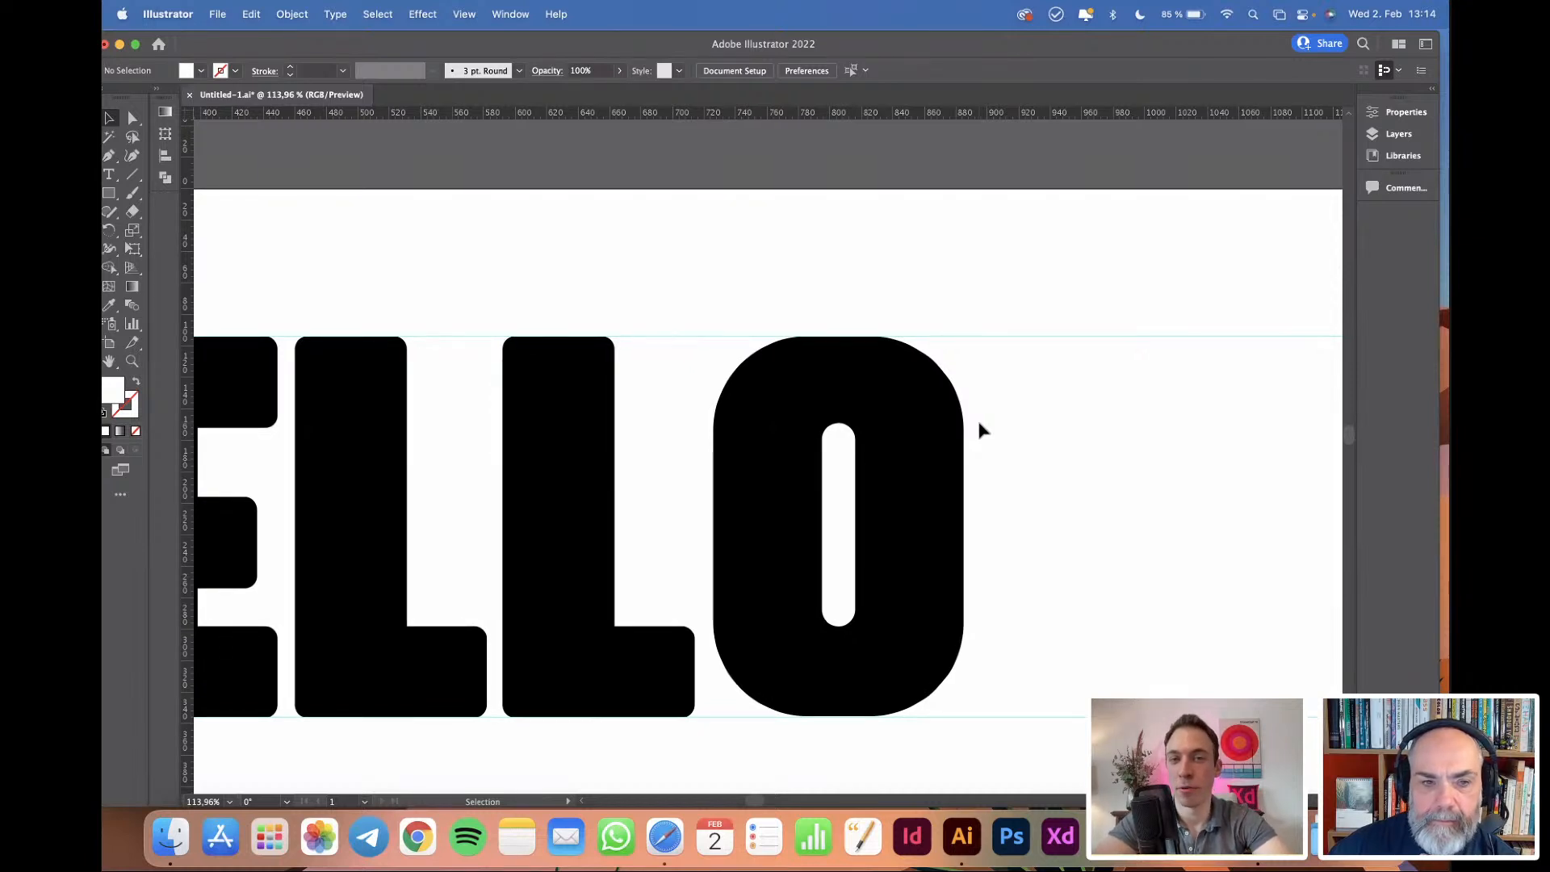
scroll(978, 429, down, 2)
scroll(978, 428, right, 1)
click(908, 450)
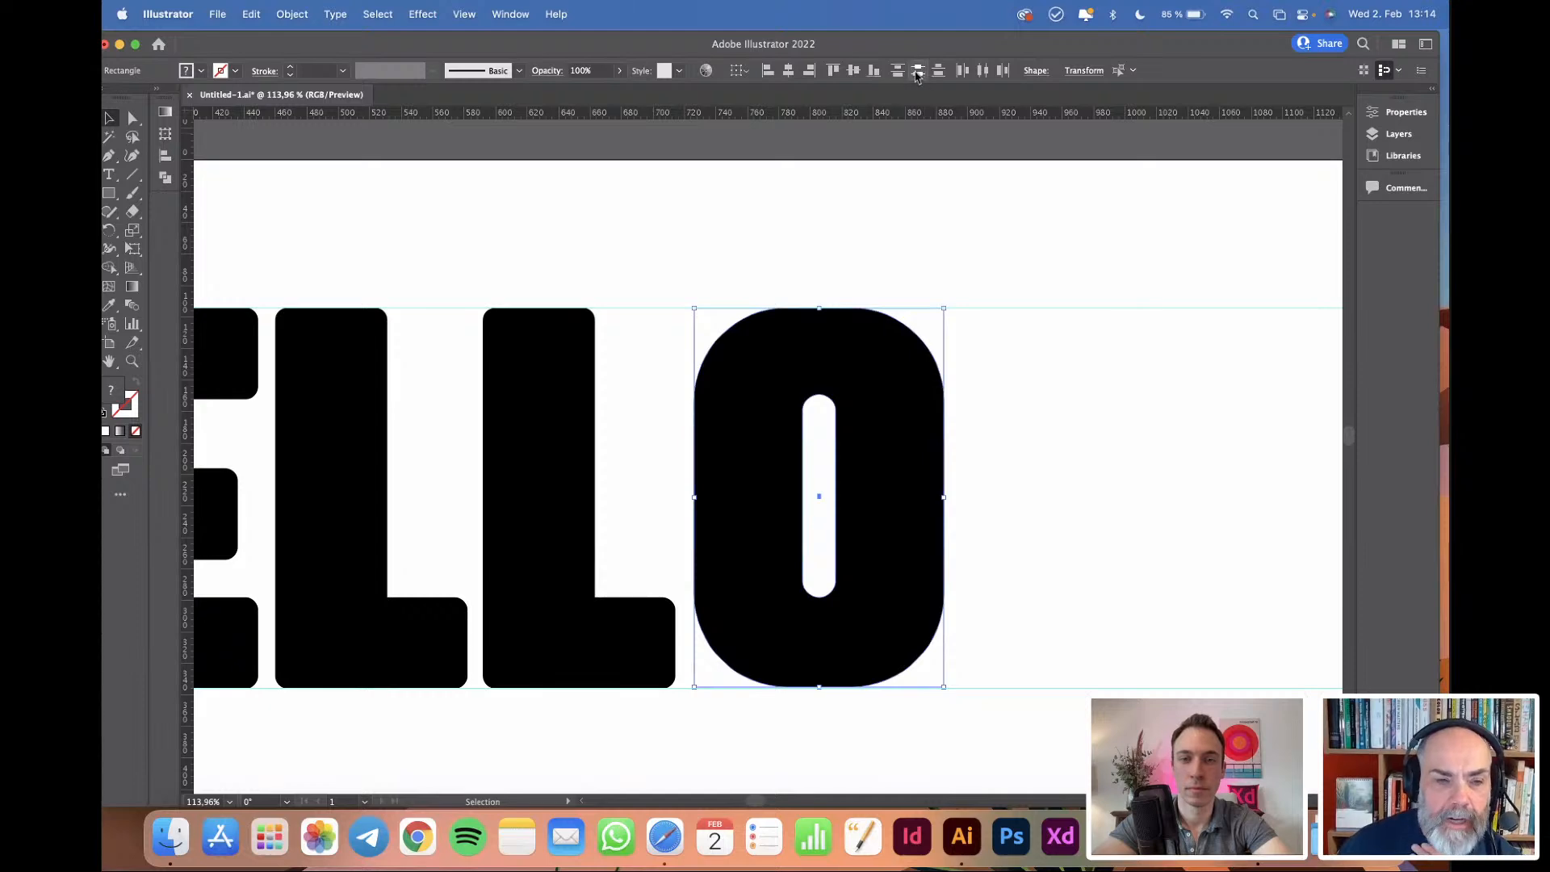
click(852, 70)
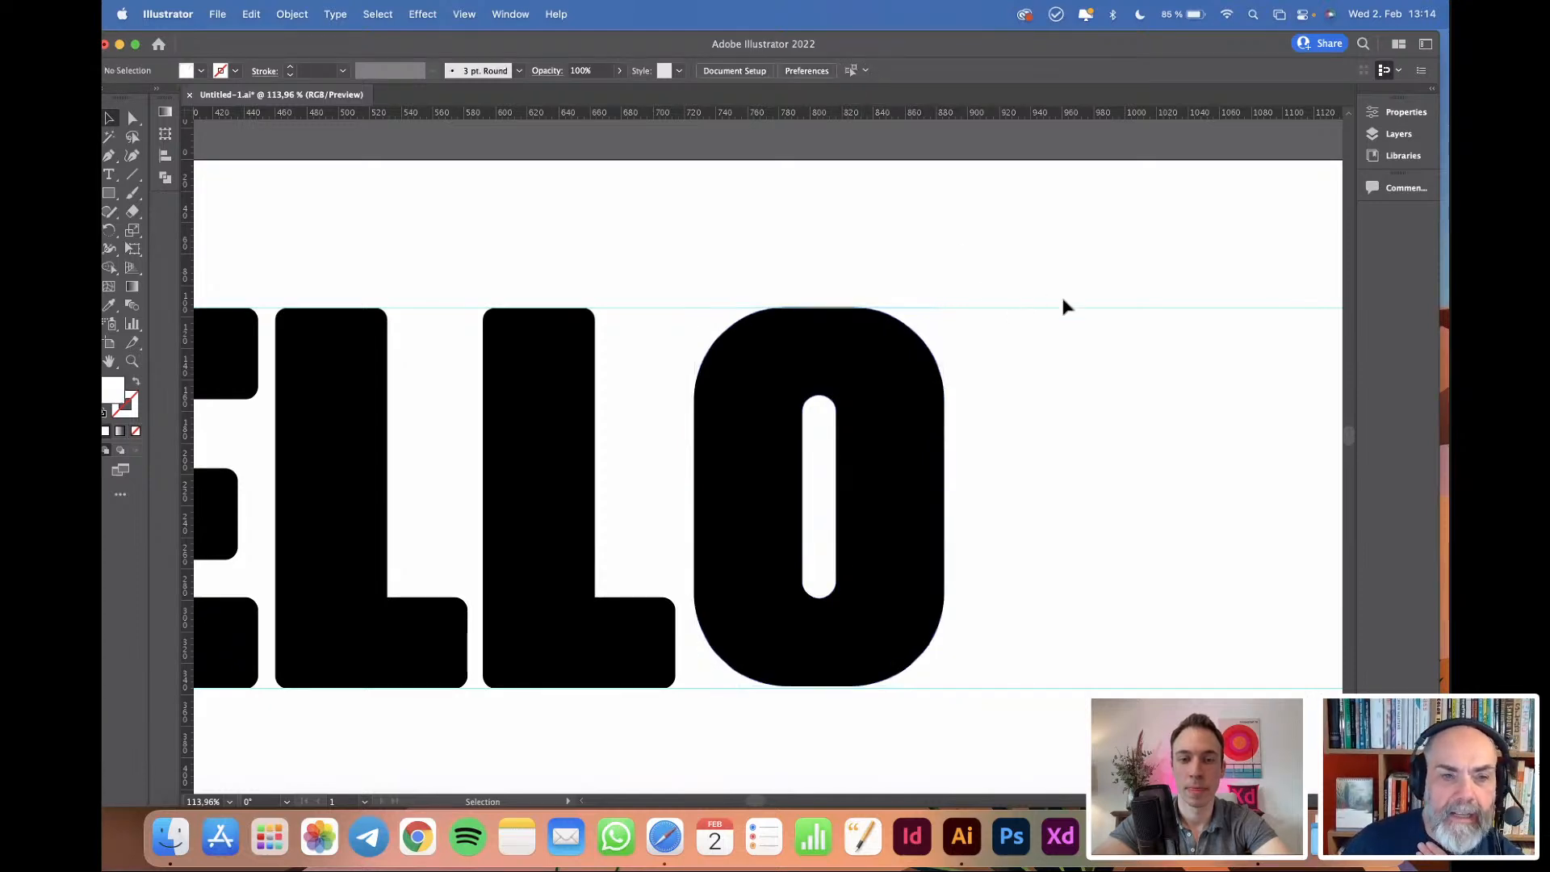
scroll(847, 557, up, 3)
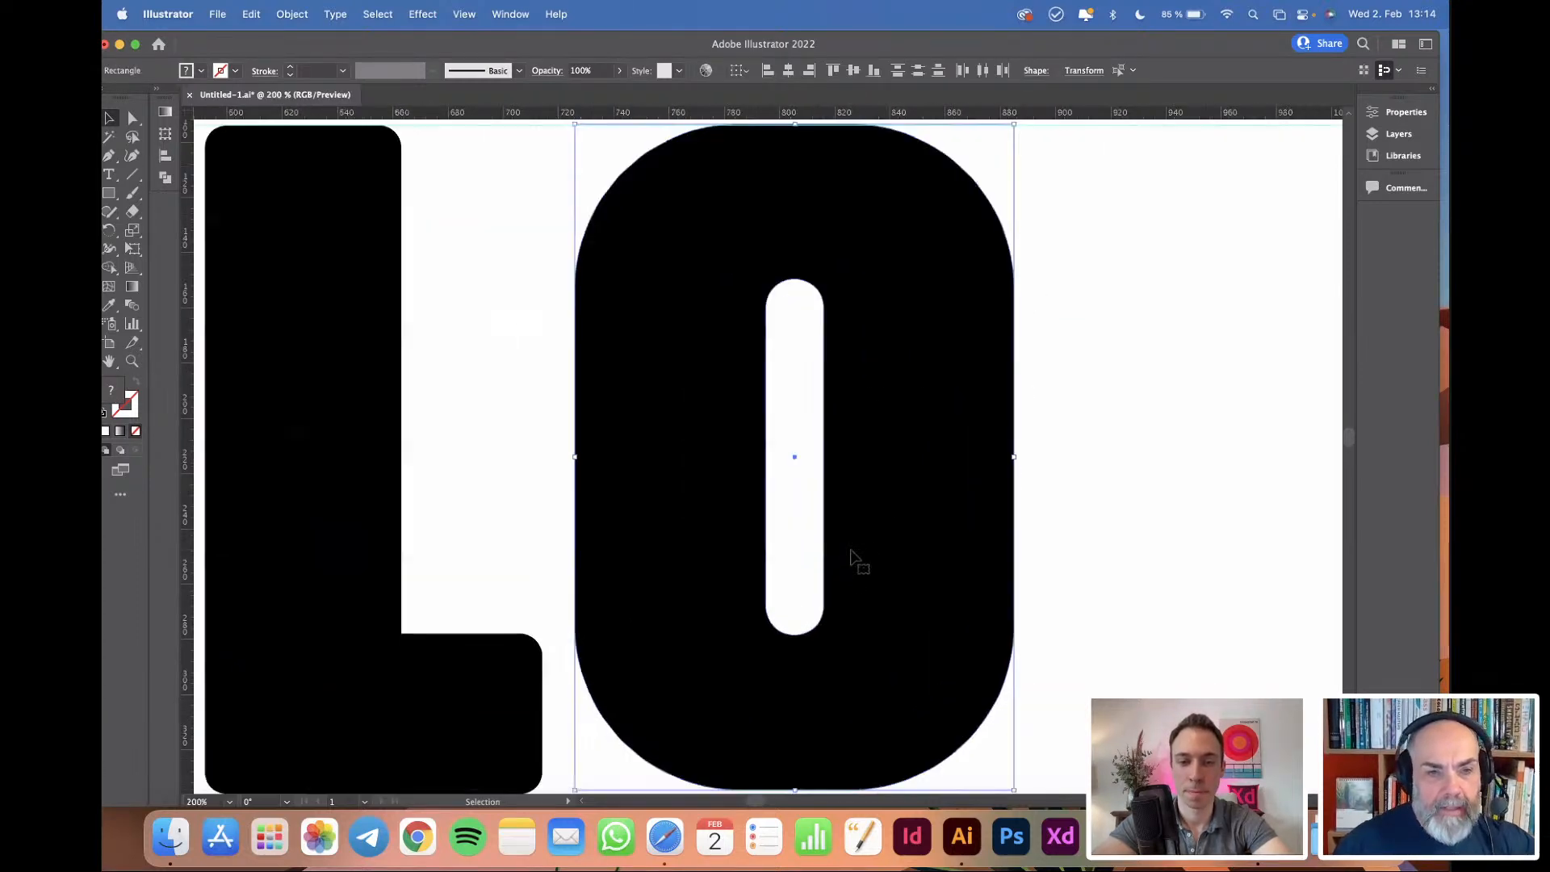
scroll(836, 676, down, 4)
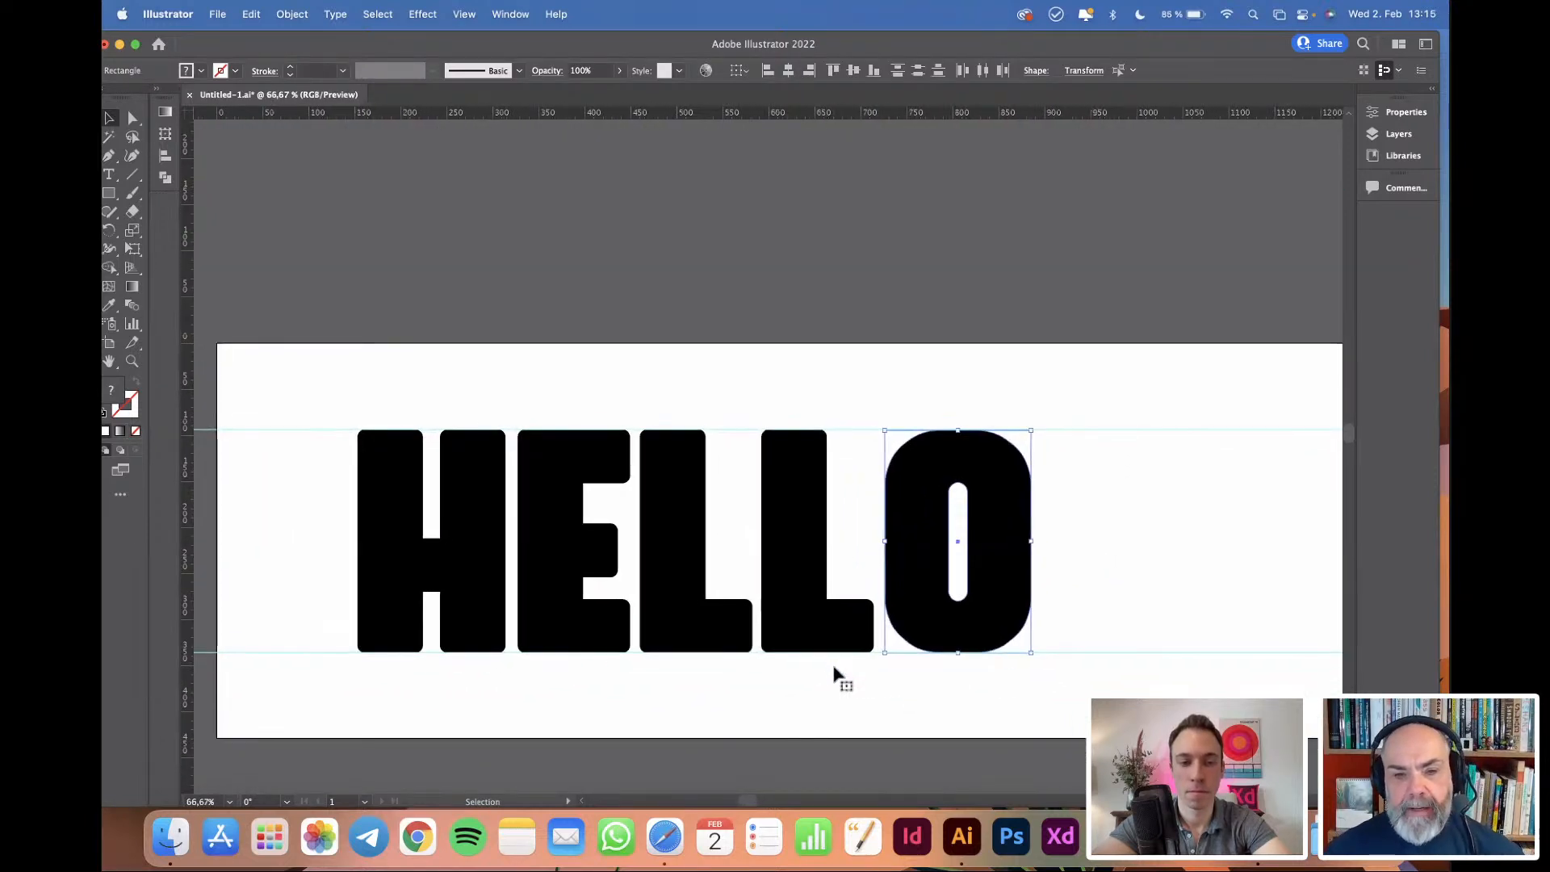
click(805, 416)
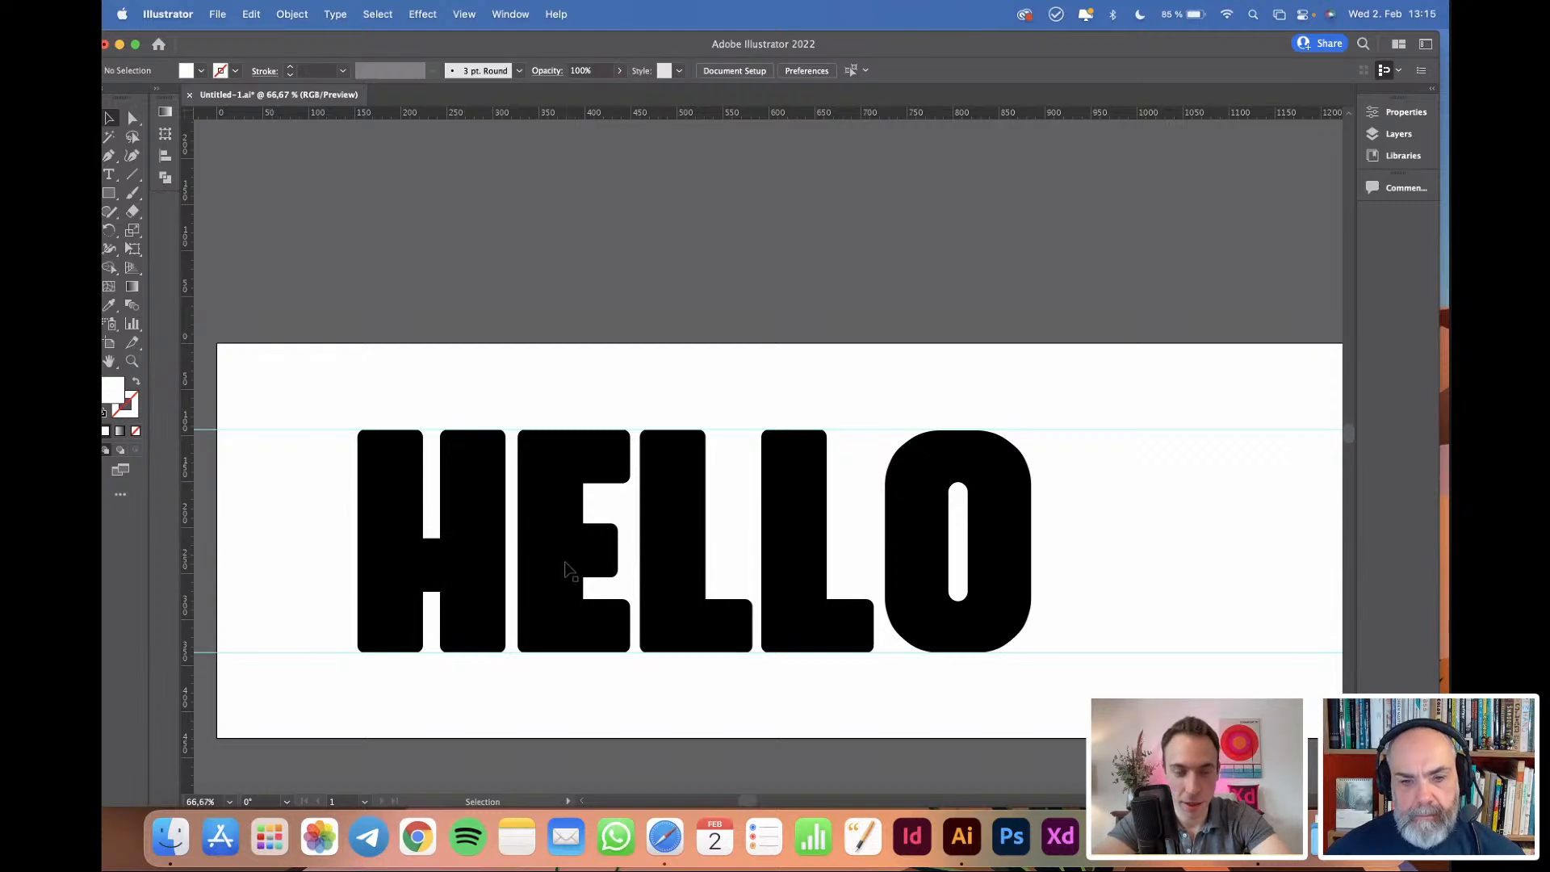
Try moving the E's middle bar slightly lower, and undo the move.
drag(598, 551, 600, 564)
click(618, 525)
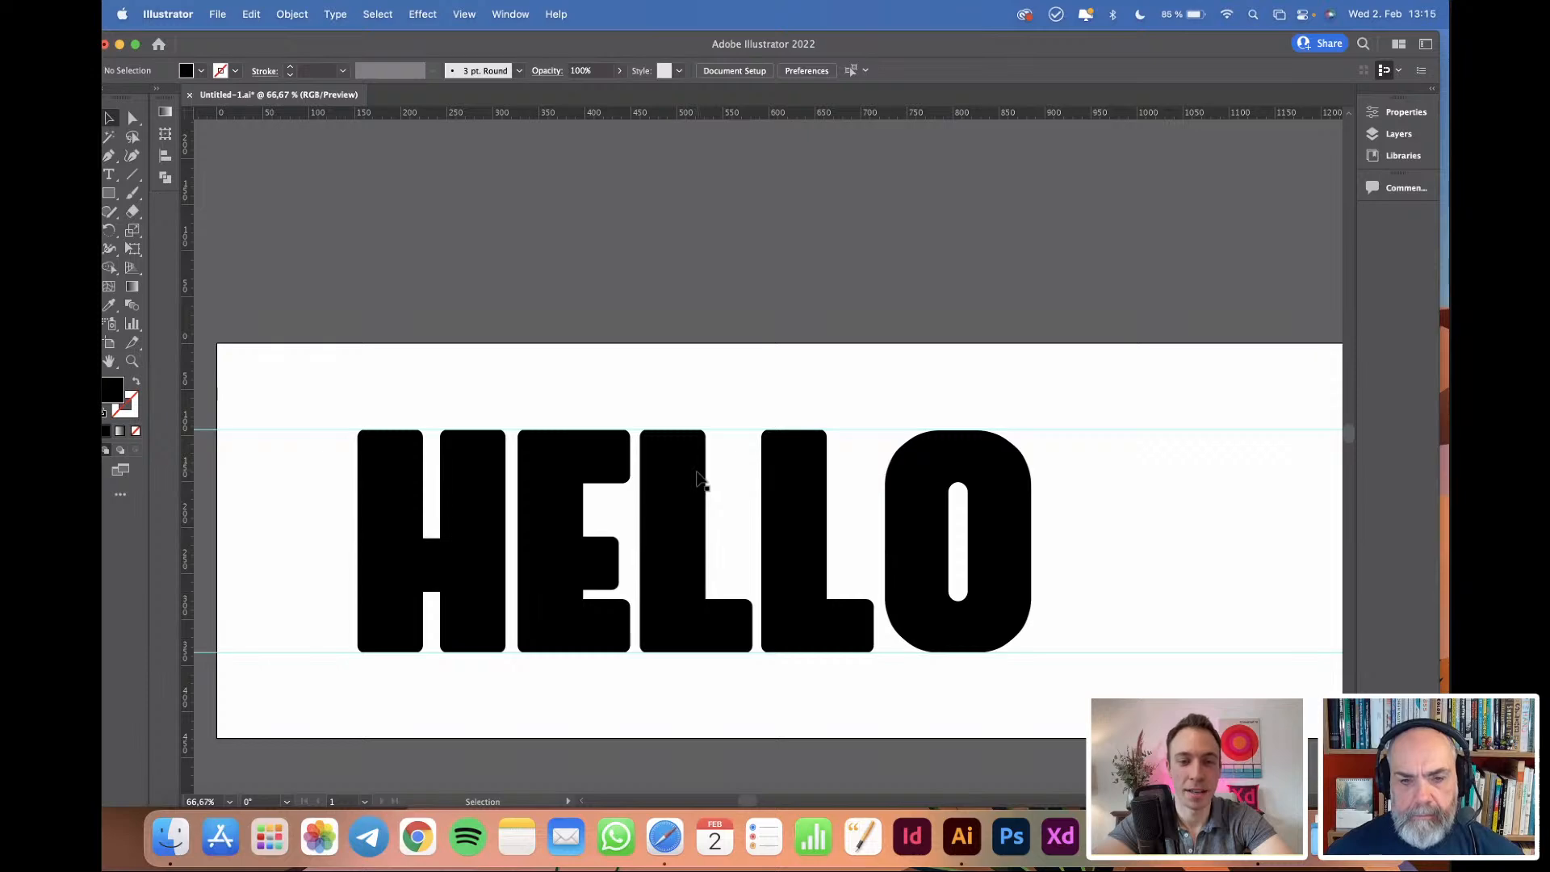
key(super+z)
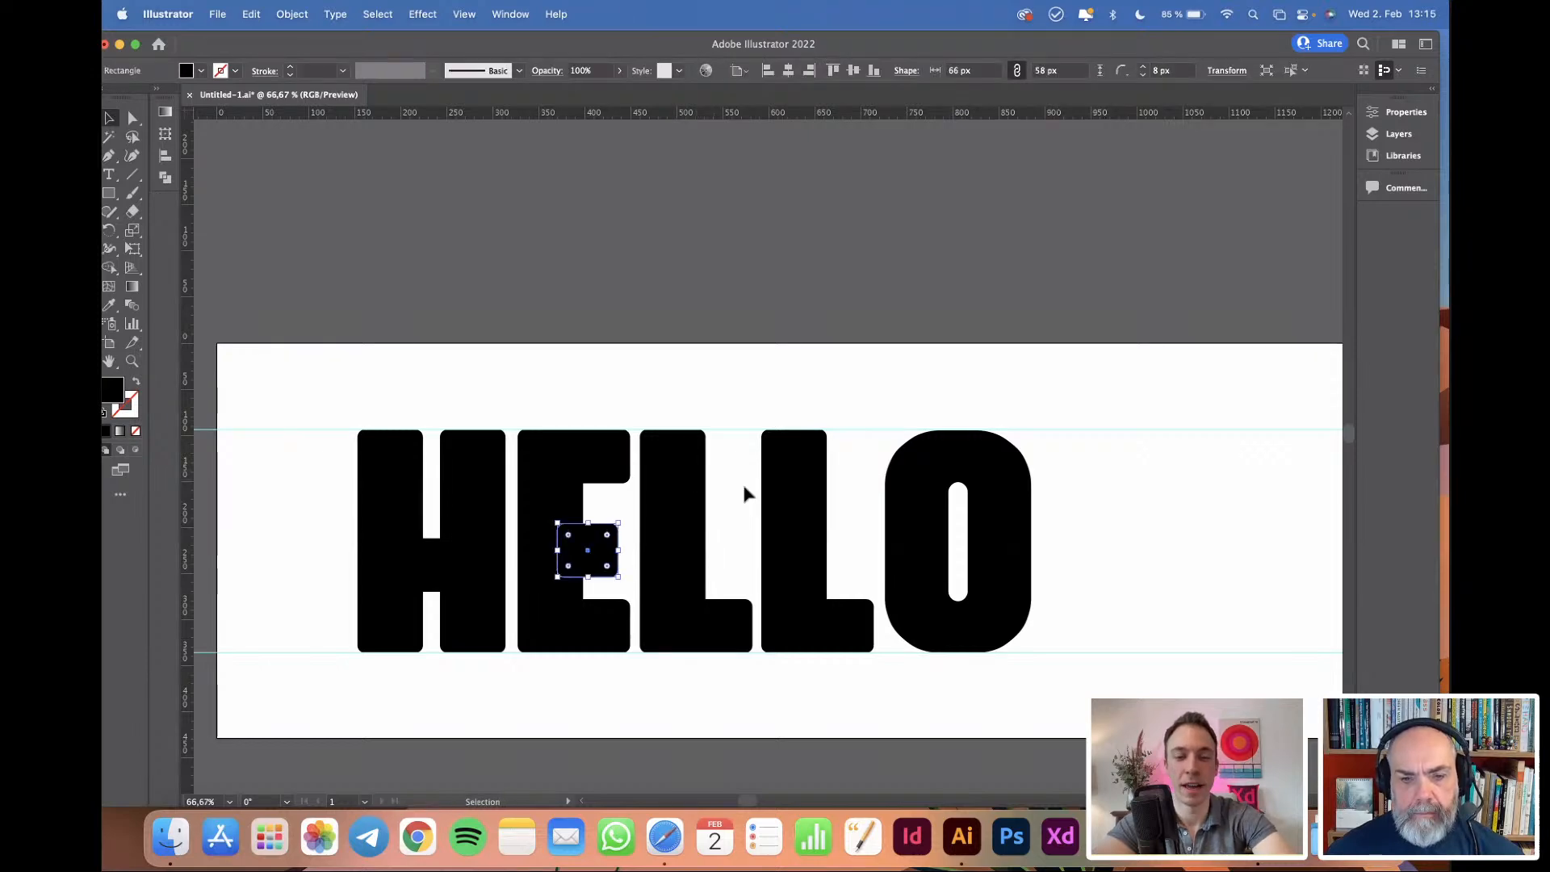
click(684, 397)
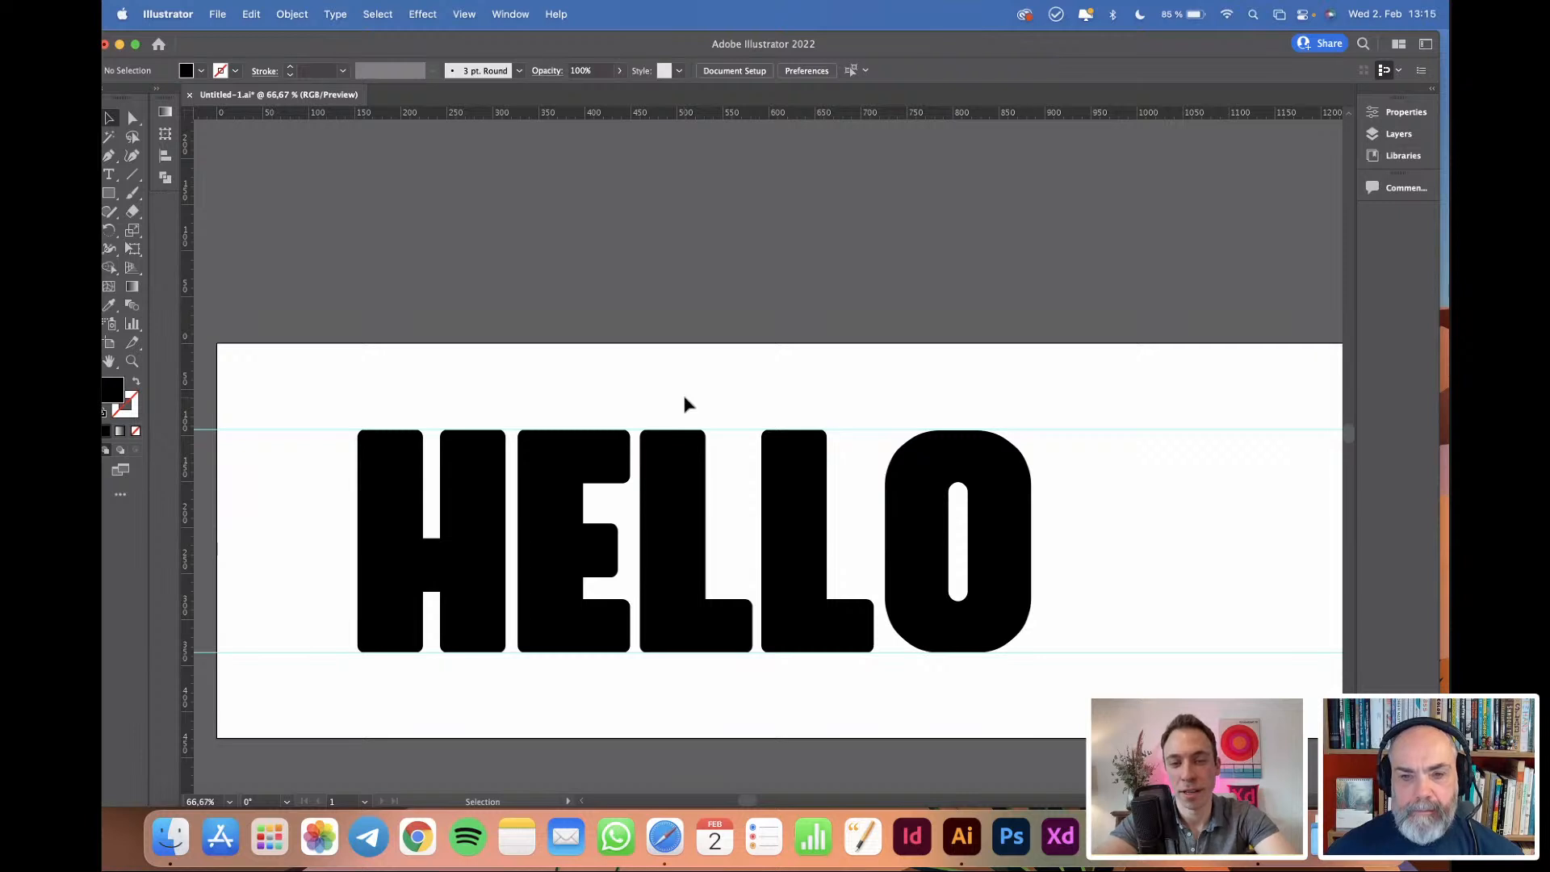
Cut the white counter out of the black O shape with the Pathfinder Minus Front operation.
scroll(803, 433, right, 2)
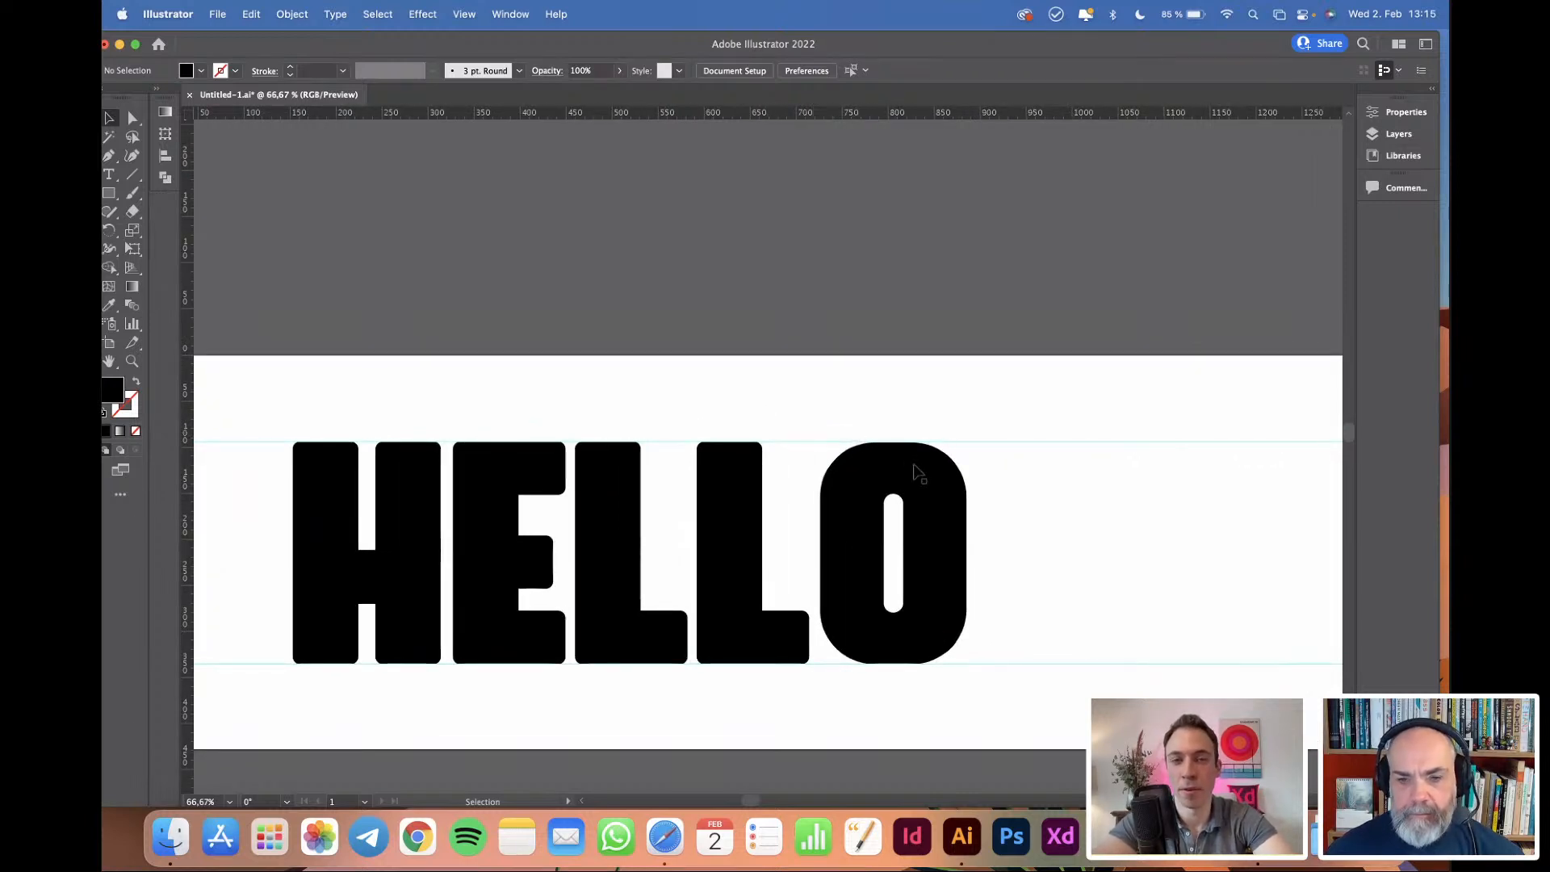
scroll(920, 472, right, 1)
scroll(919, 539, down, 1)
scroll(920, 539, up, 1)
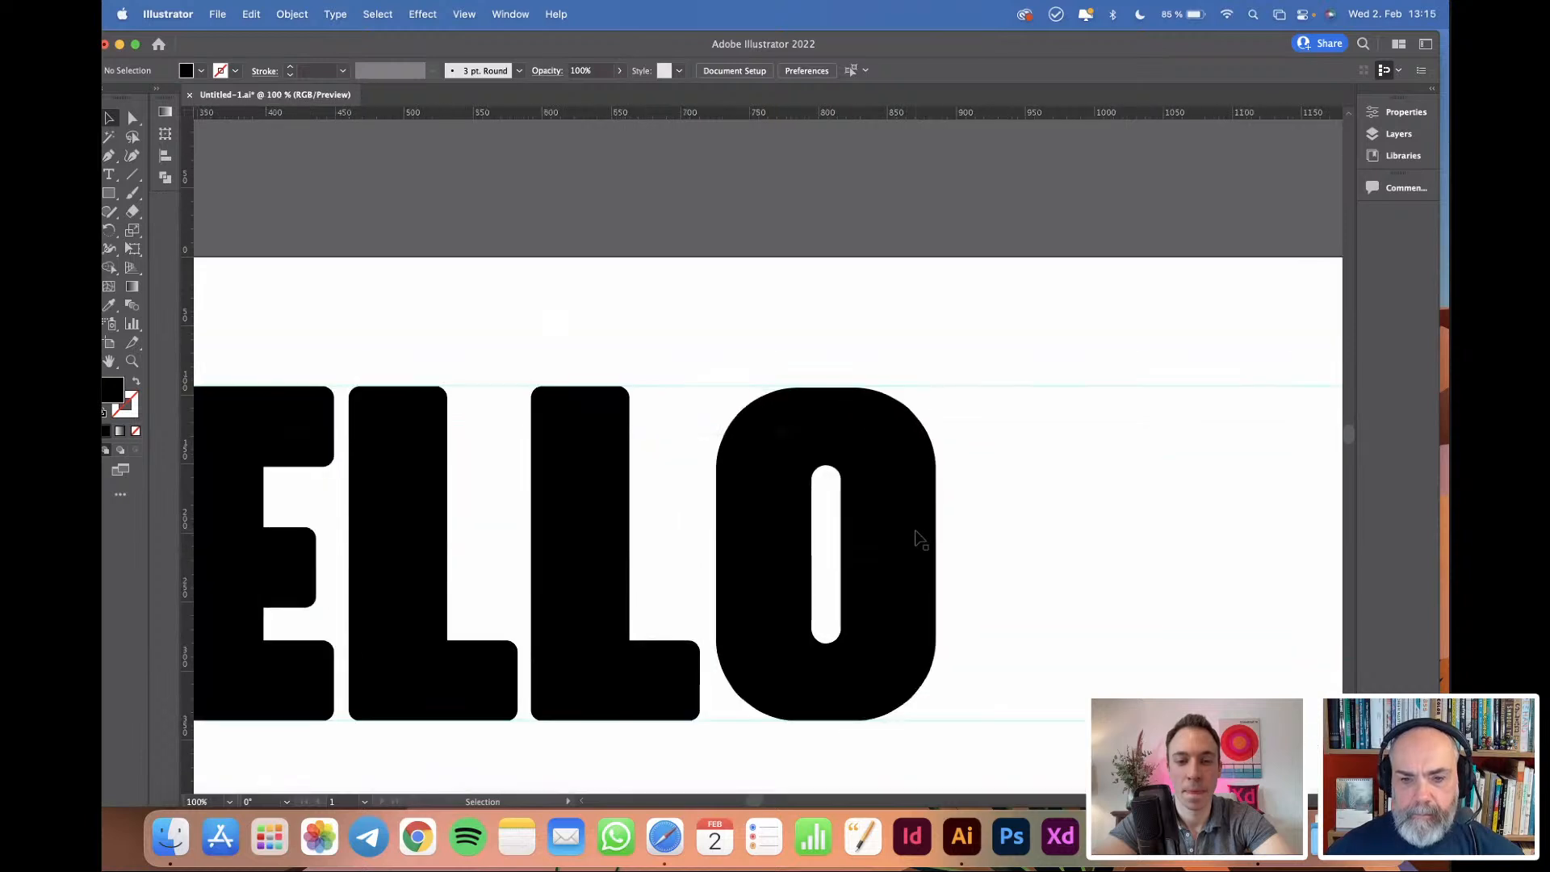
scroll(871, 578, up, 1)
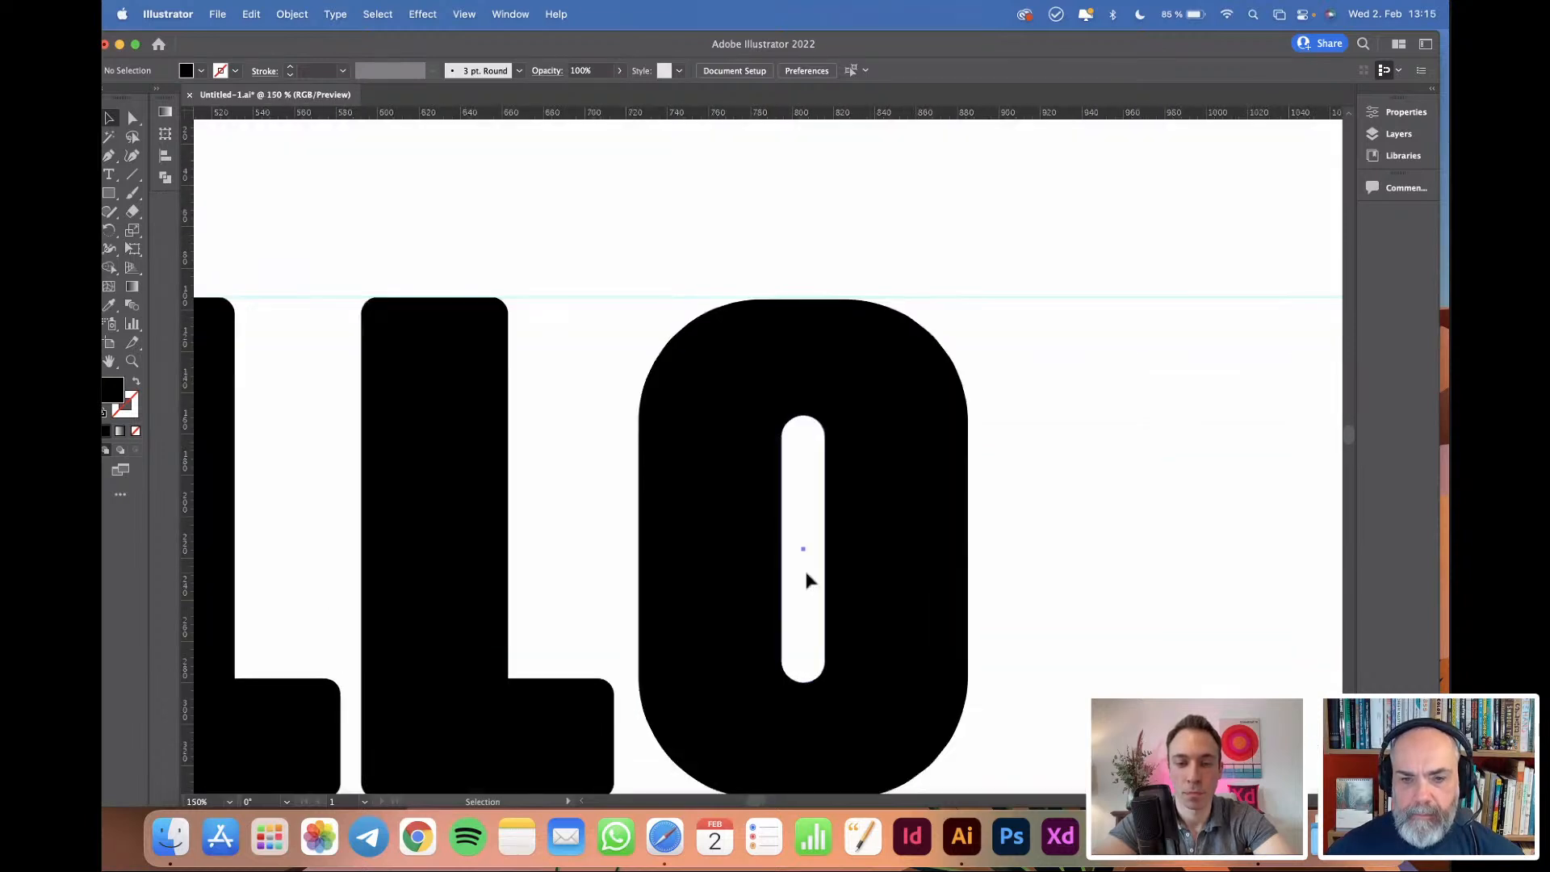
click(896, 561)
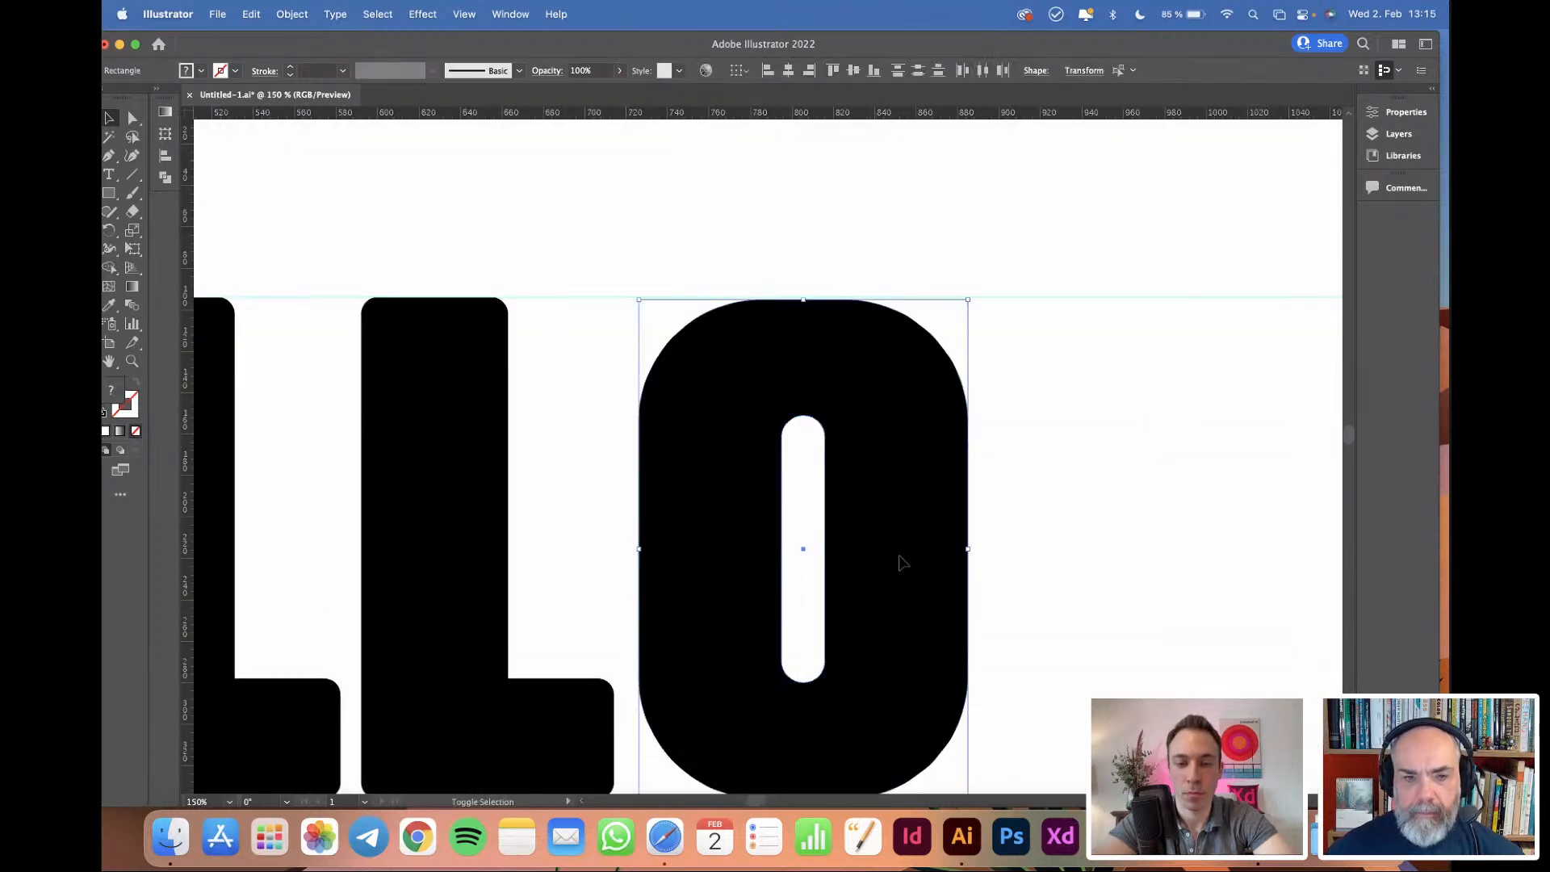
click(515, 11)
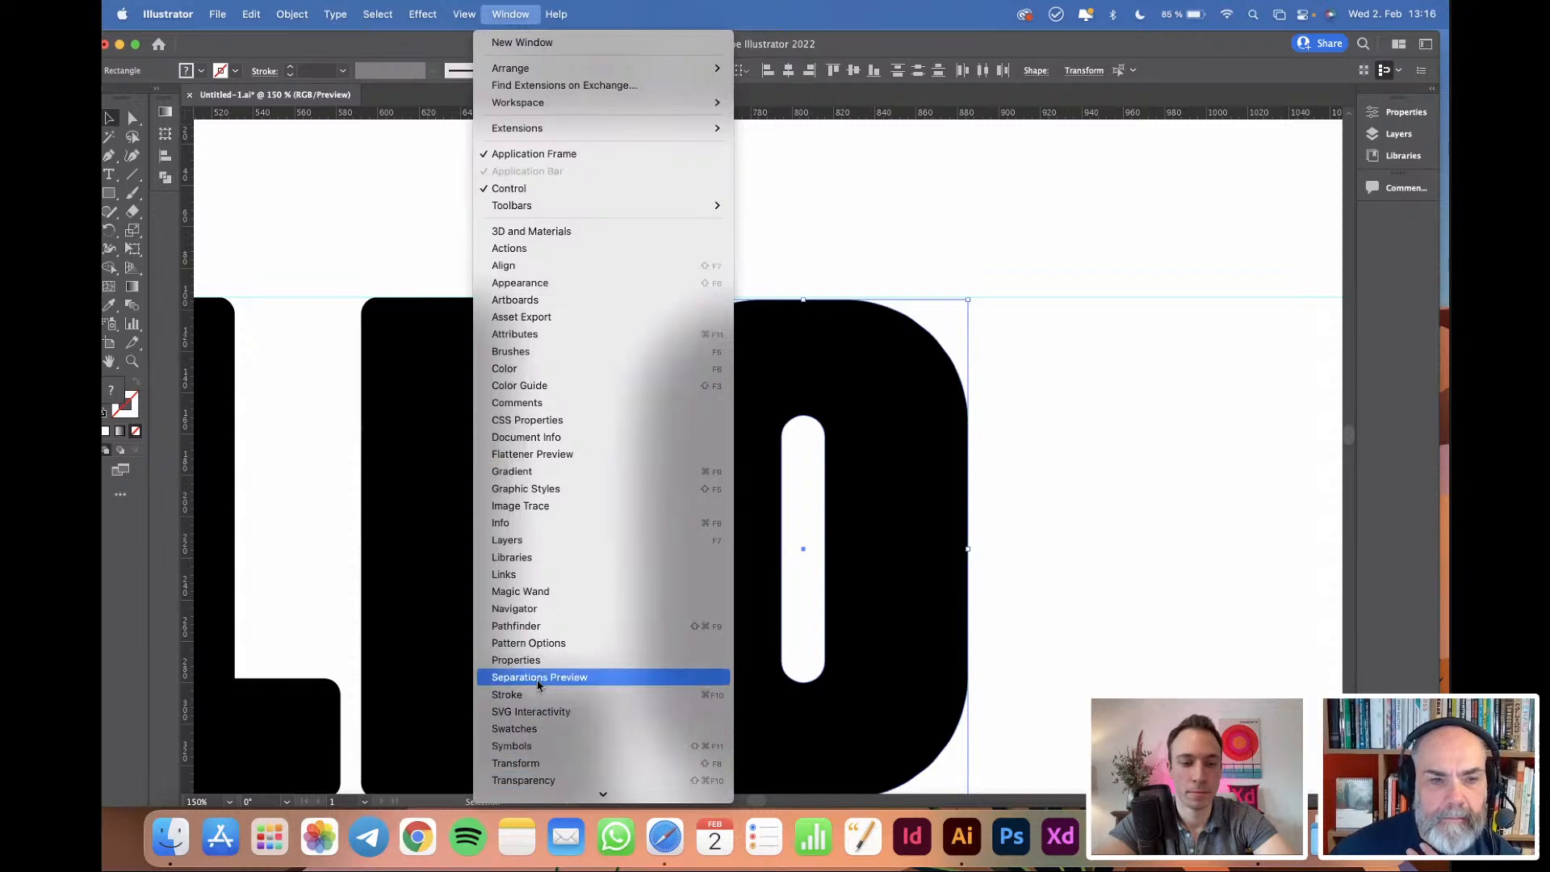
click(534, 627)
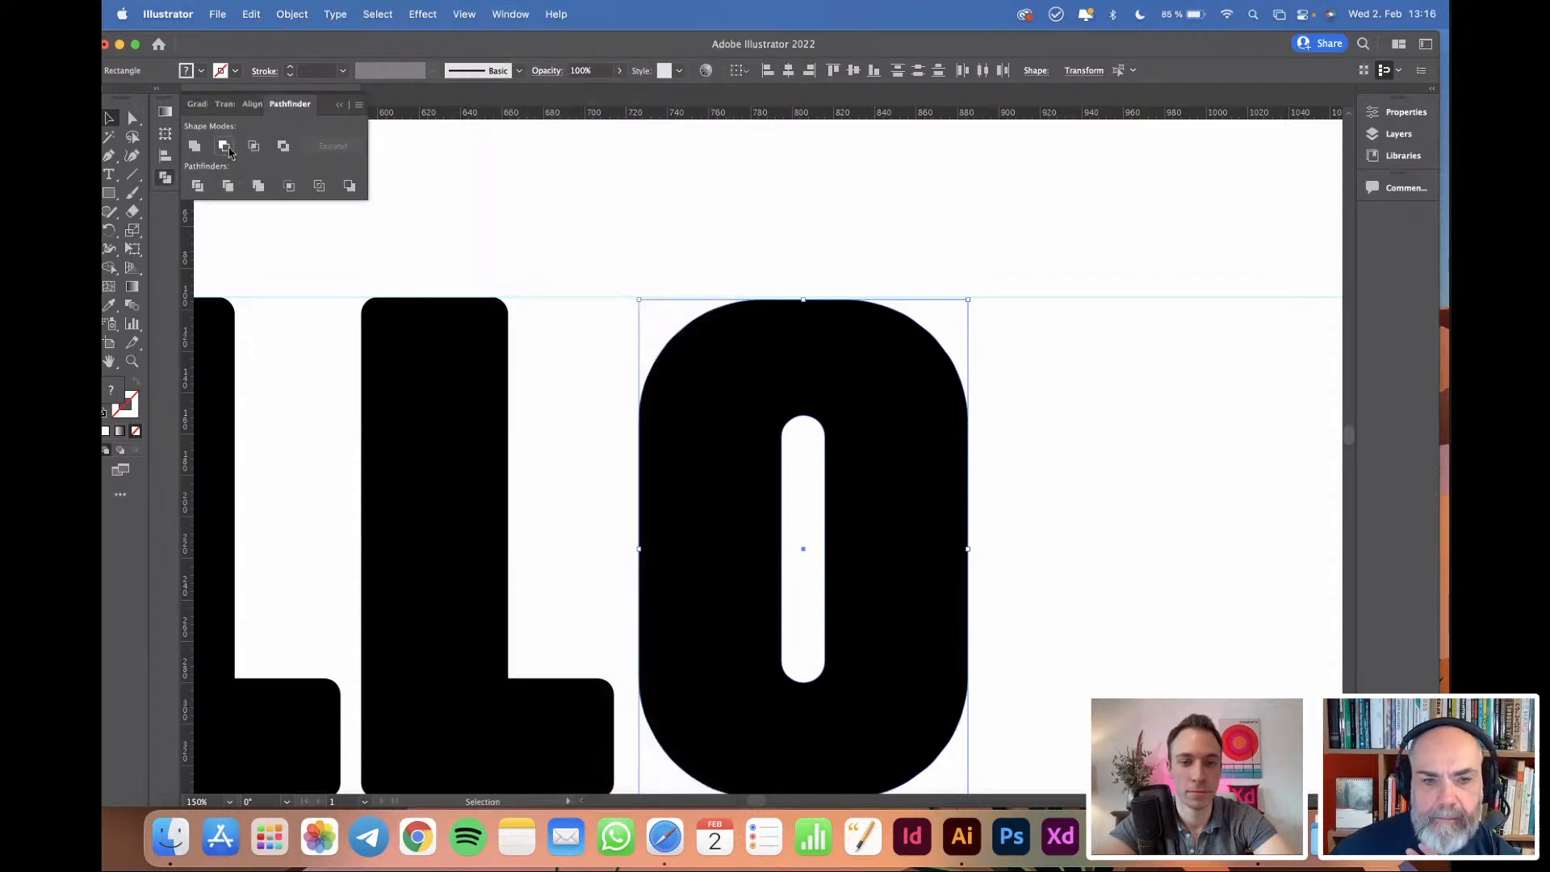
click(224, 146)
click(565, 200)
scroll(526, 200, down, 3)
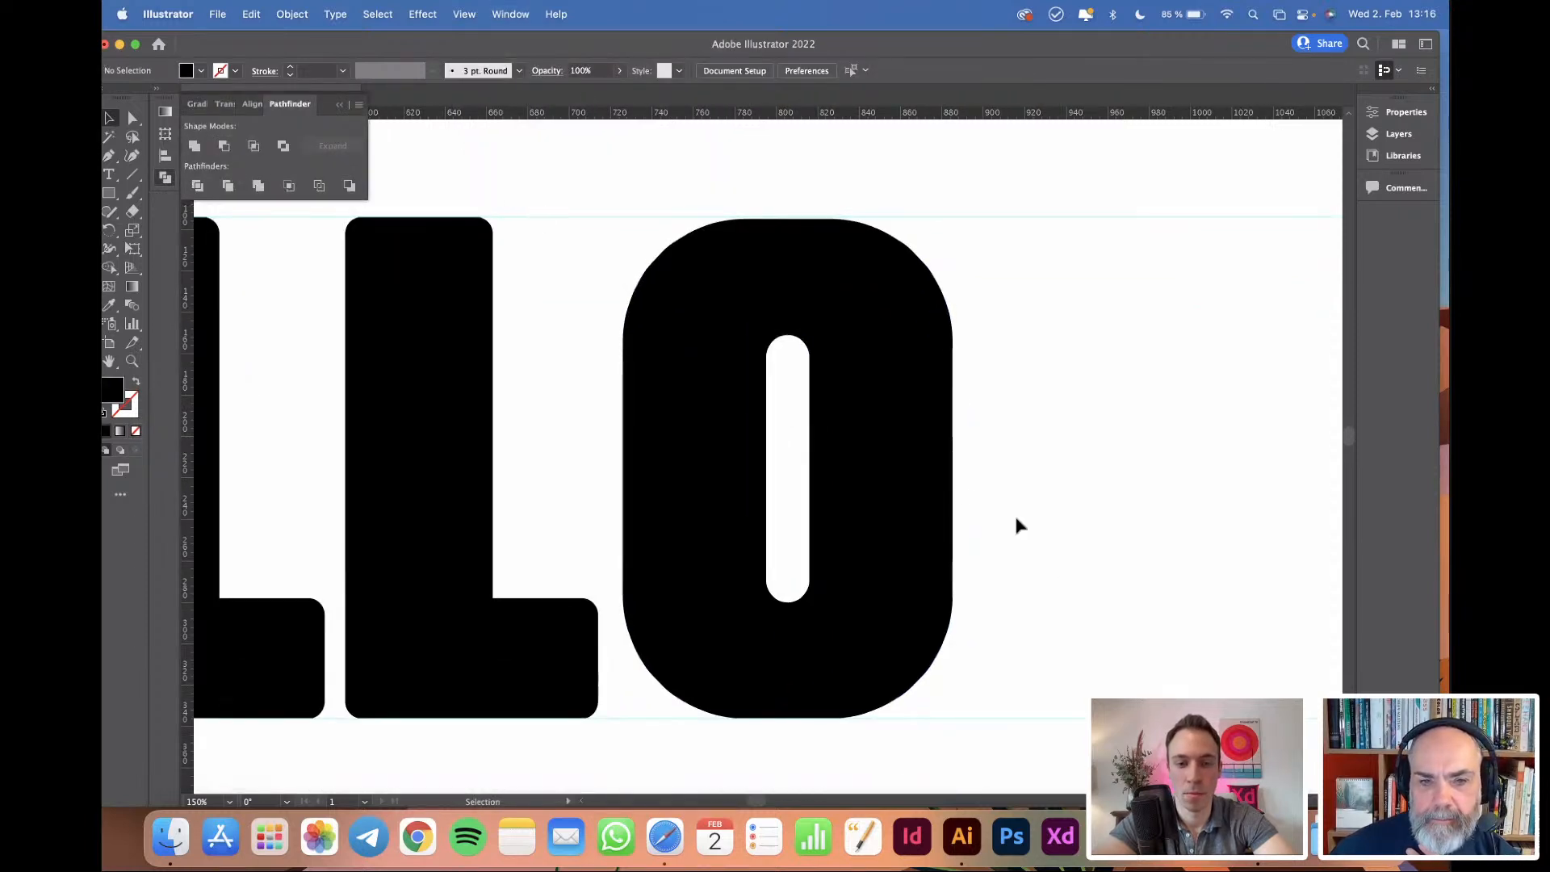
click(934, 483)
click(1052, 481)
scroll(1052, 481, right, 2)
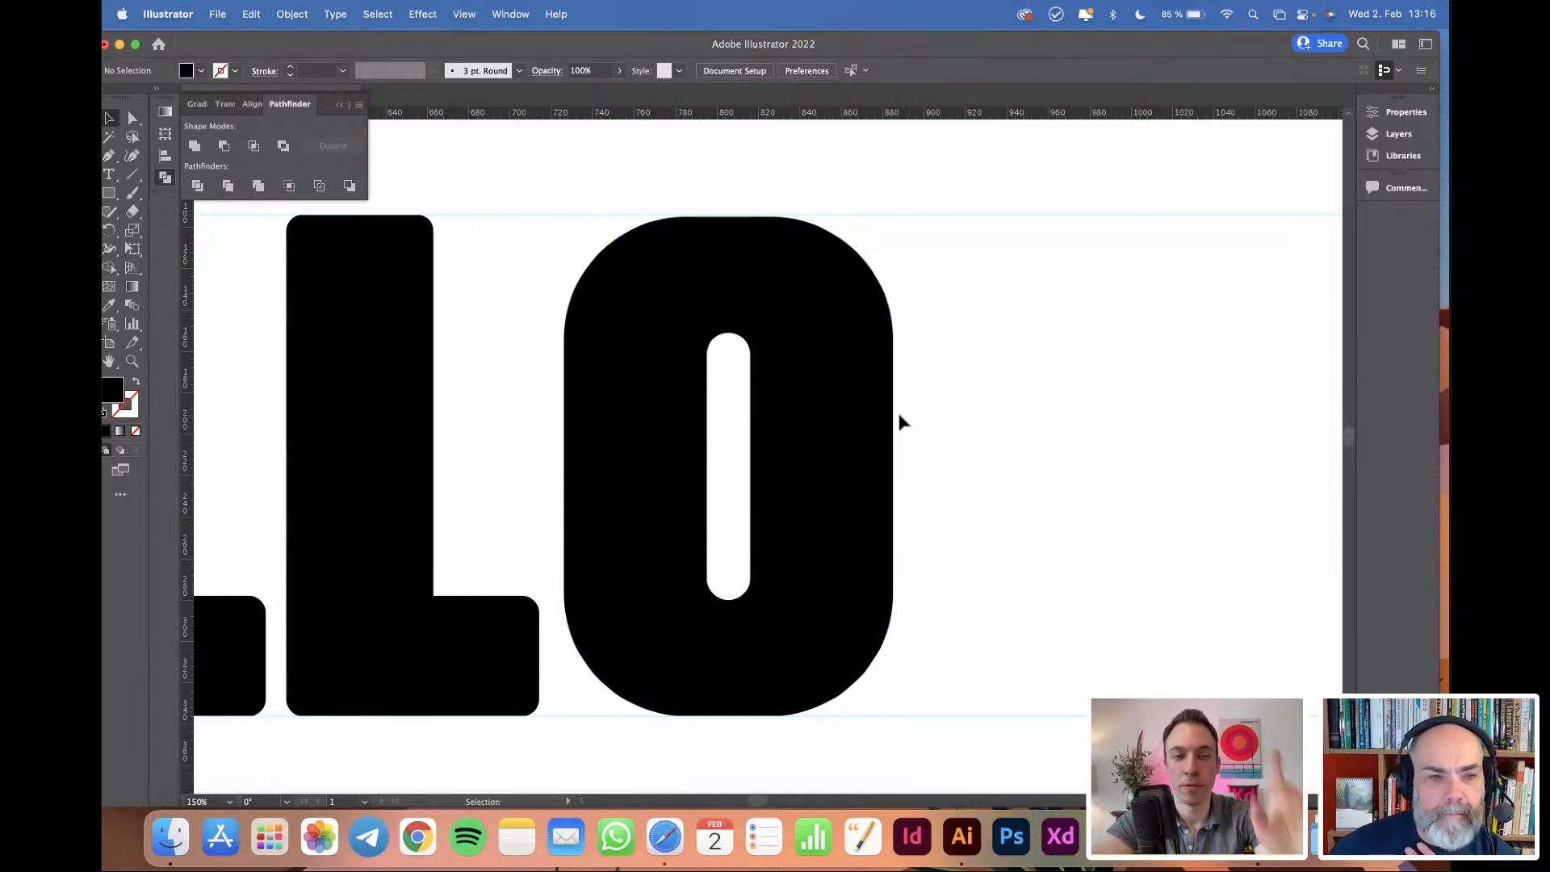
Scale the O up proportionally past the upper guide to about 162 by 245 px and nudge it down 1 px.
click(857, 395)
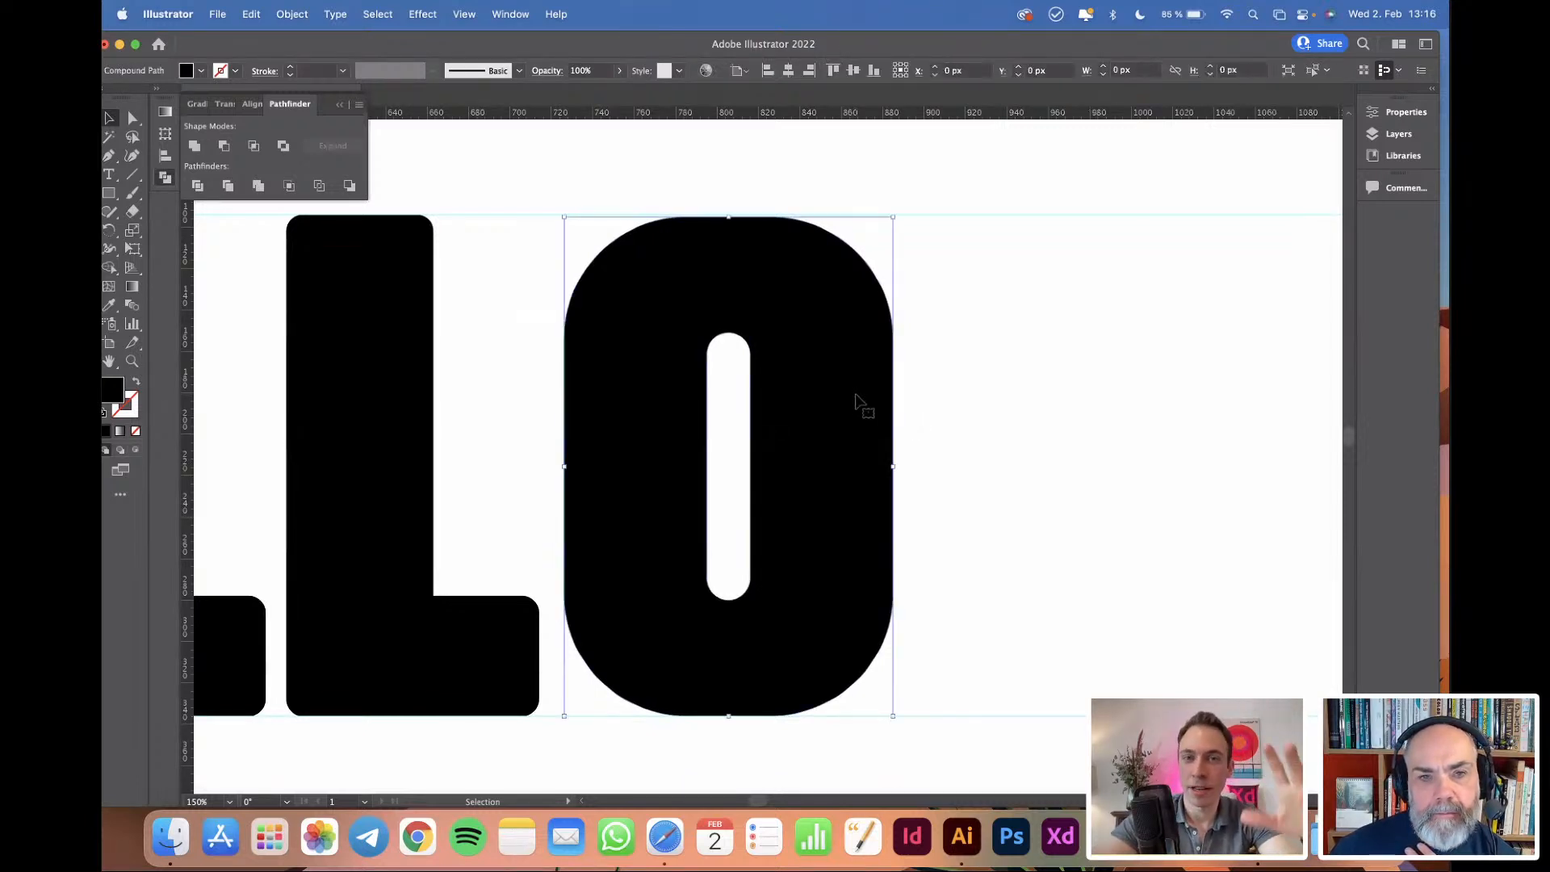
scroll(885, 226, up, 3)
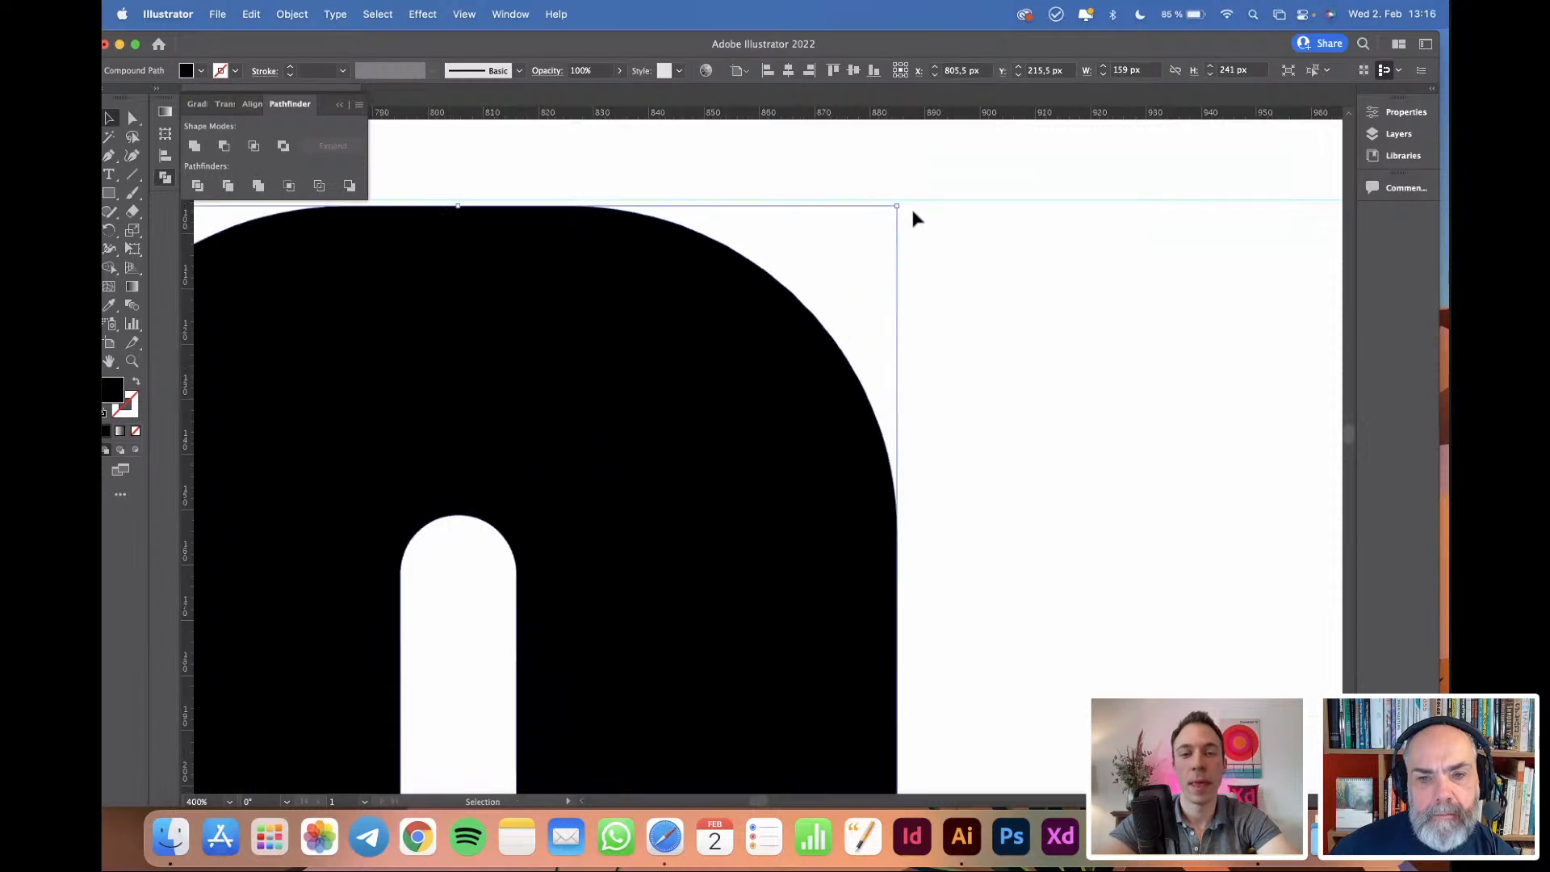
drag(905, 199, 907, 197)
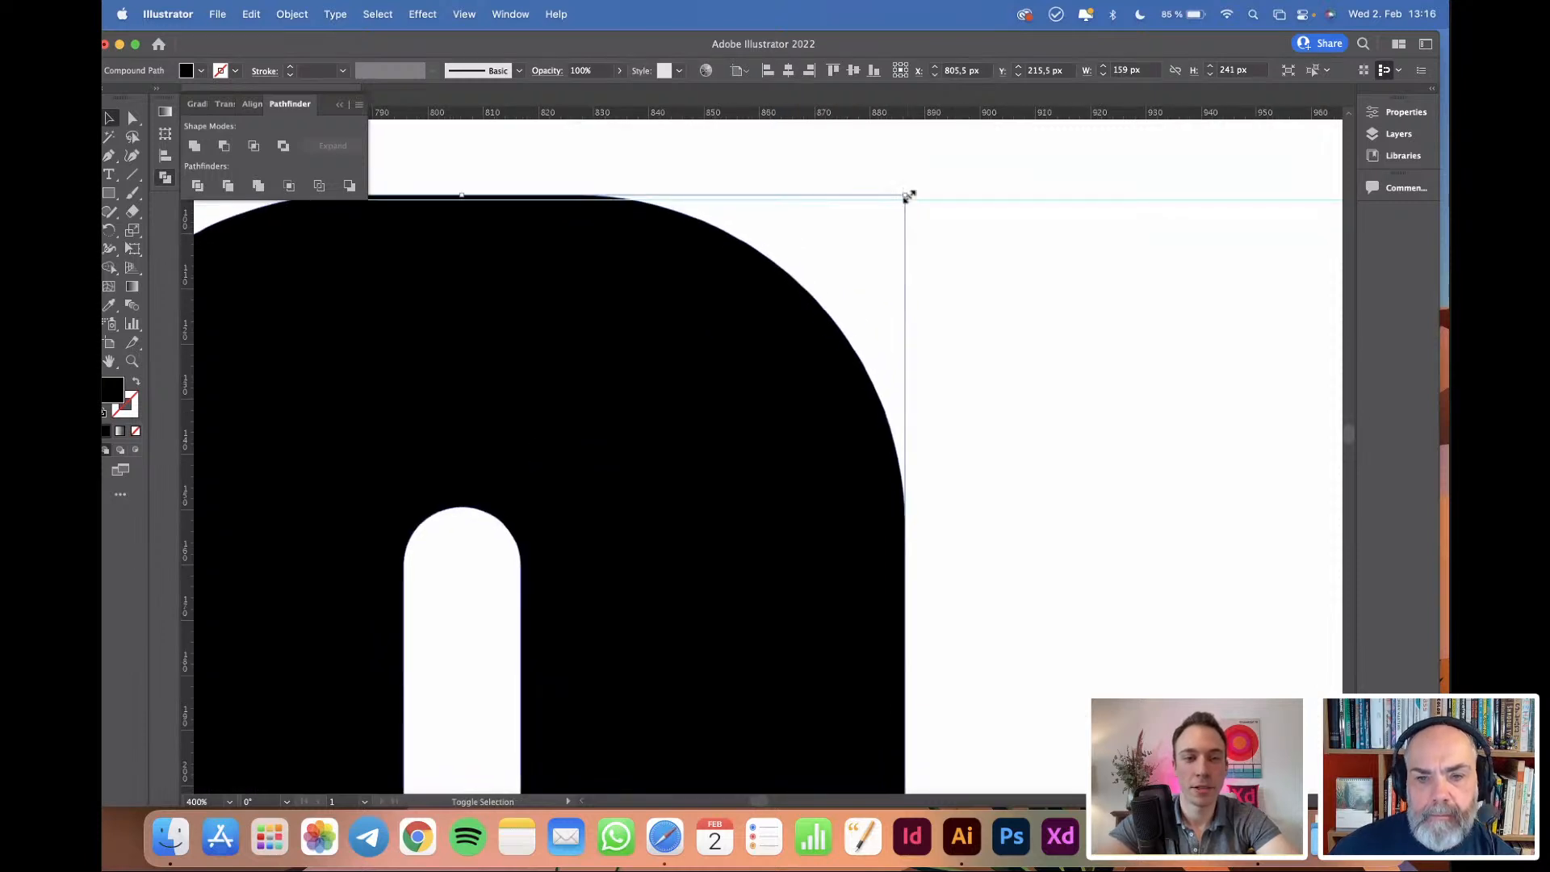
scroll(908, 196, down, 2)
scroll(923, 173, up, 2)
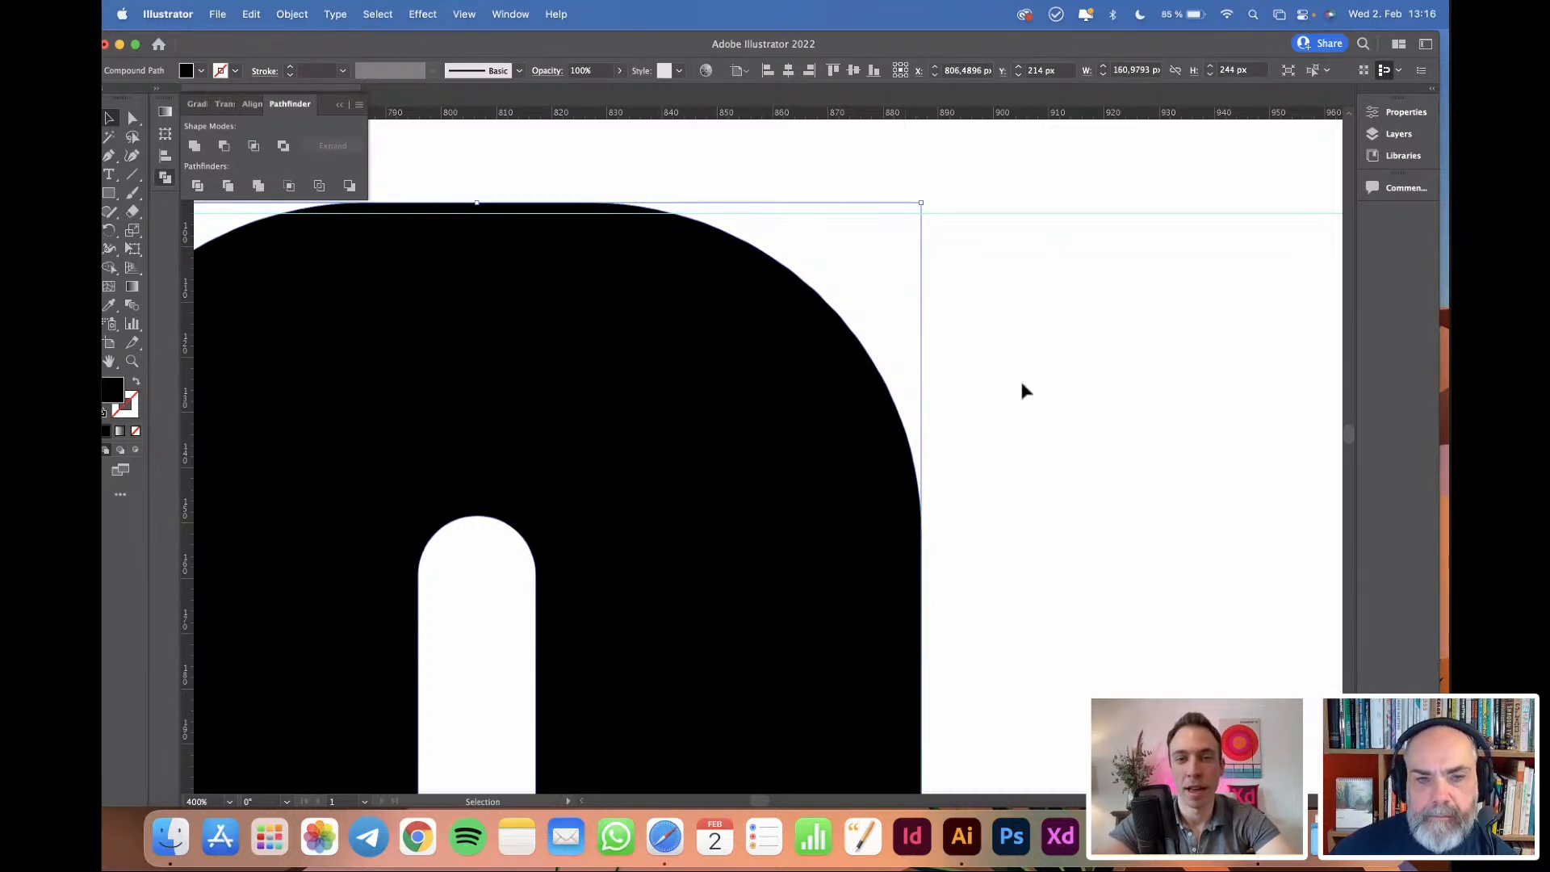
drag(921, 202, 927, 213)
key(super+1)
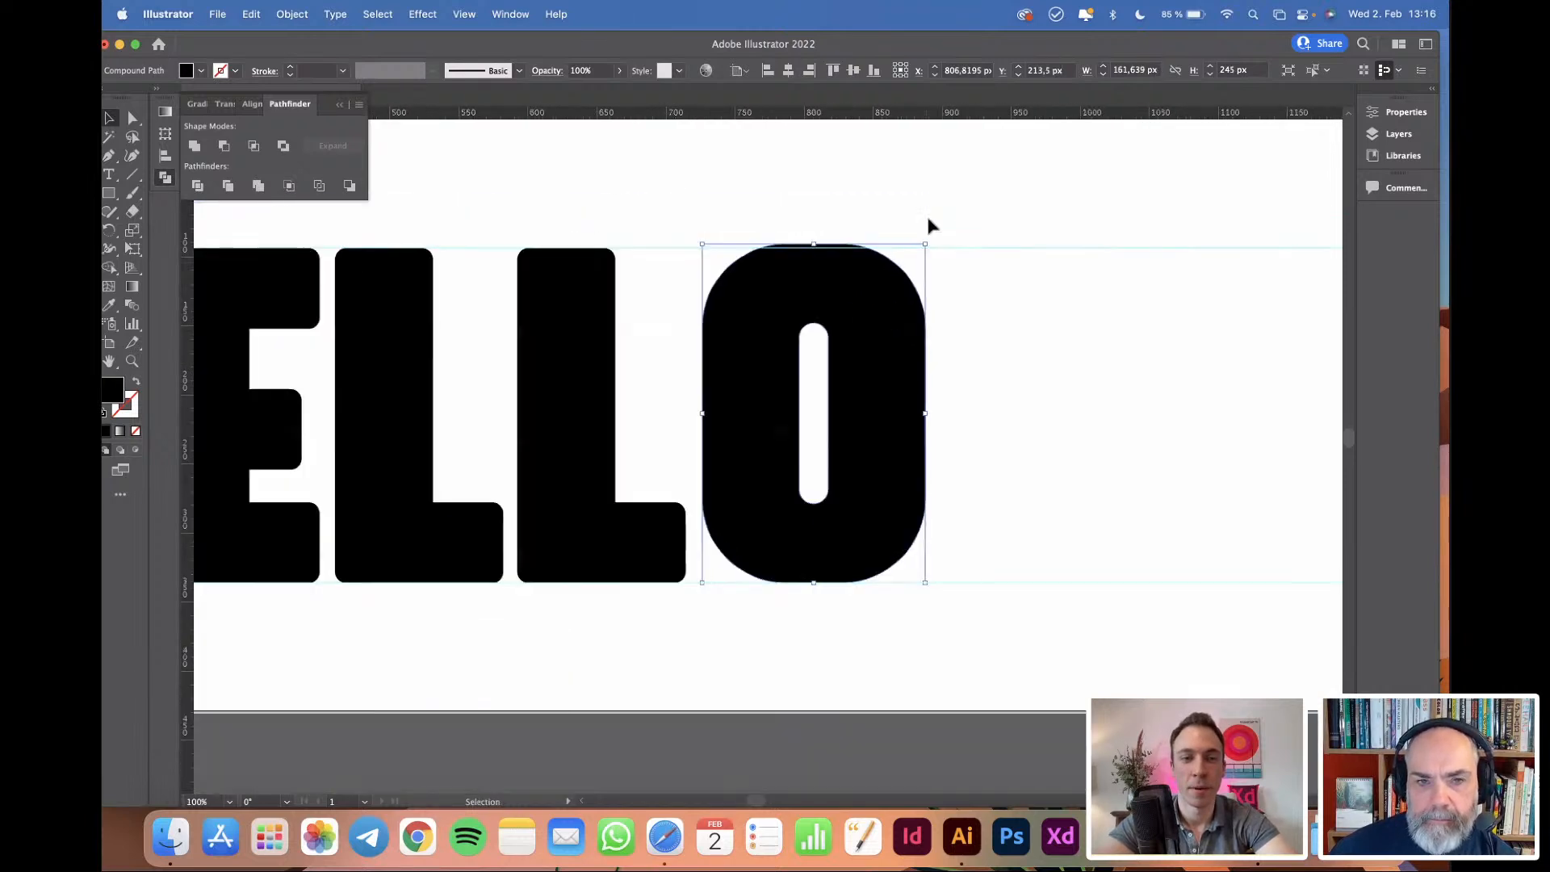
key(Down)
key(Down)
key(Up)
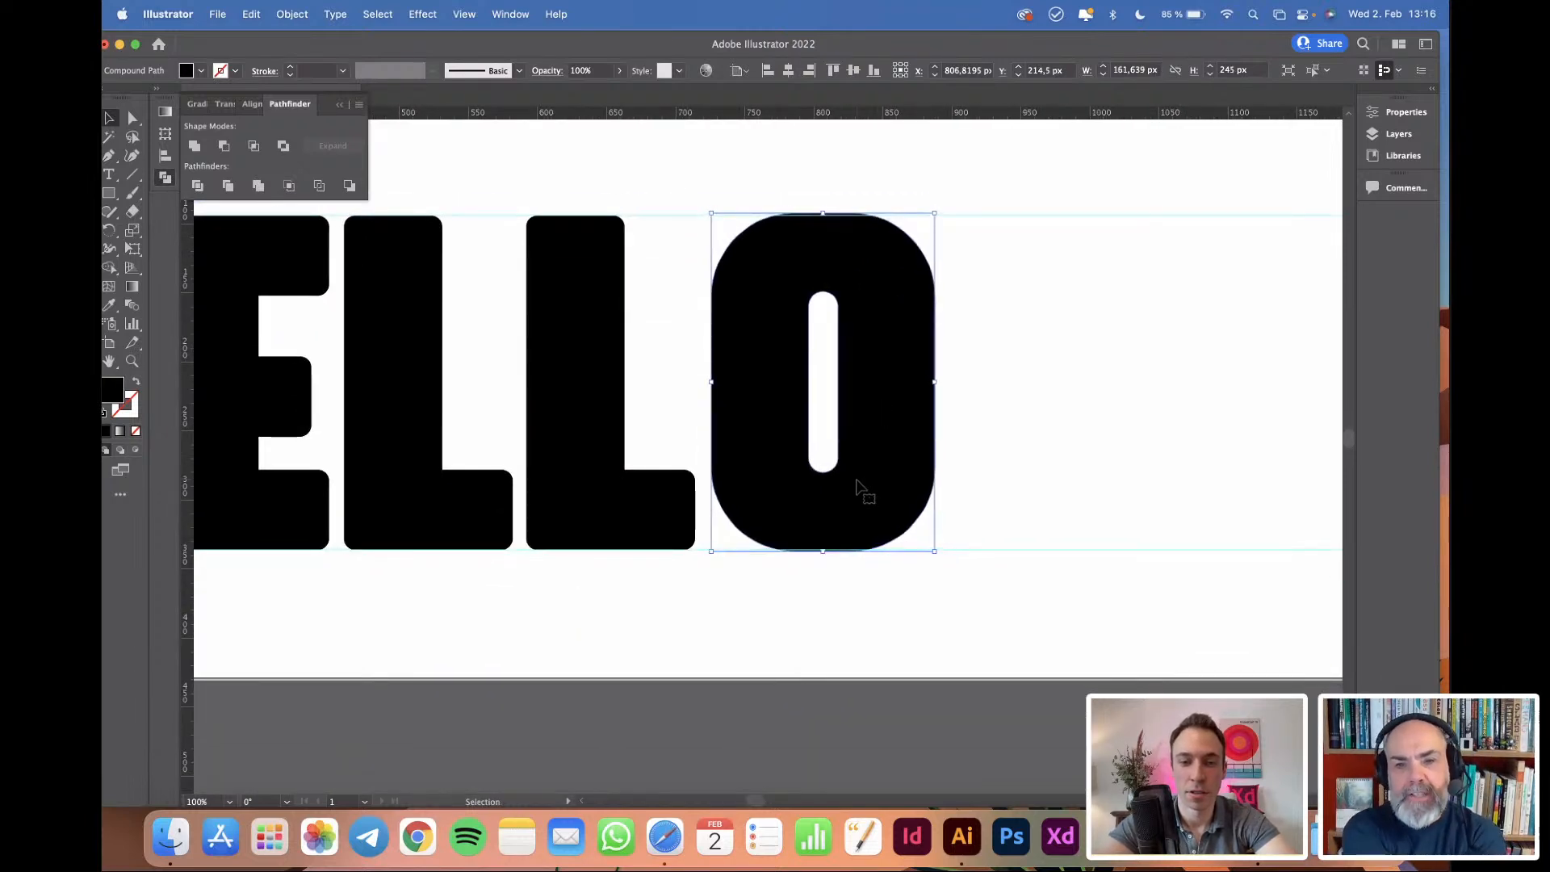
Enlarge the O slightly to 162 by about 245.5 px and nudge it down 1 px.
scroll(937, 209, up, 3)
drag(932, 225, 935, 221)
scroll(1021, 276, down, 3)
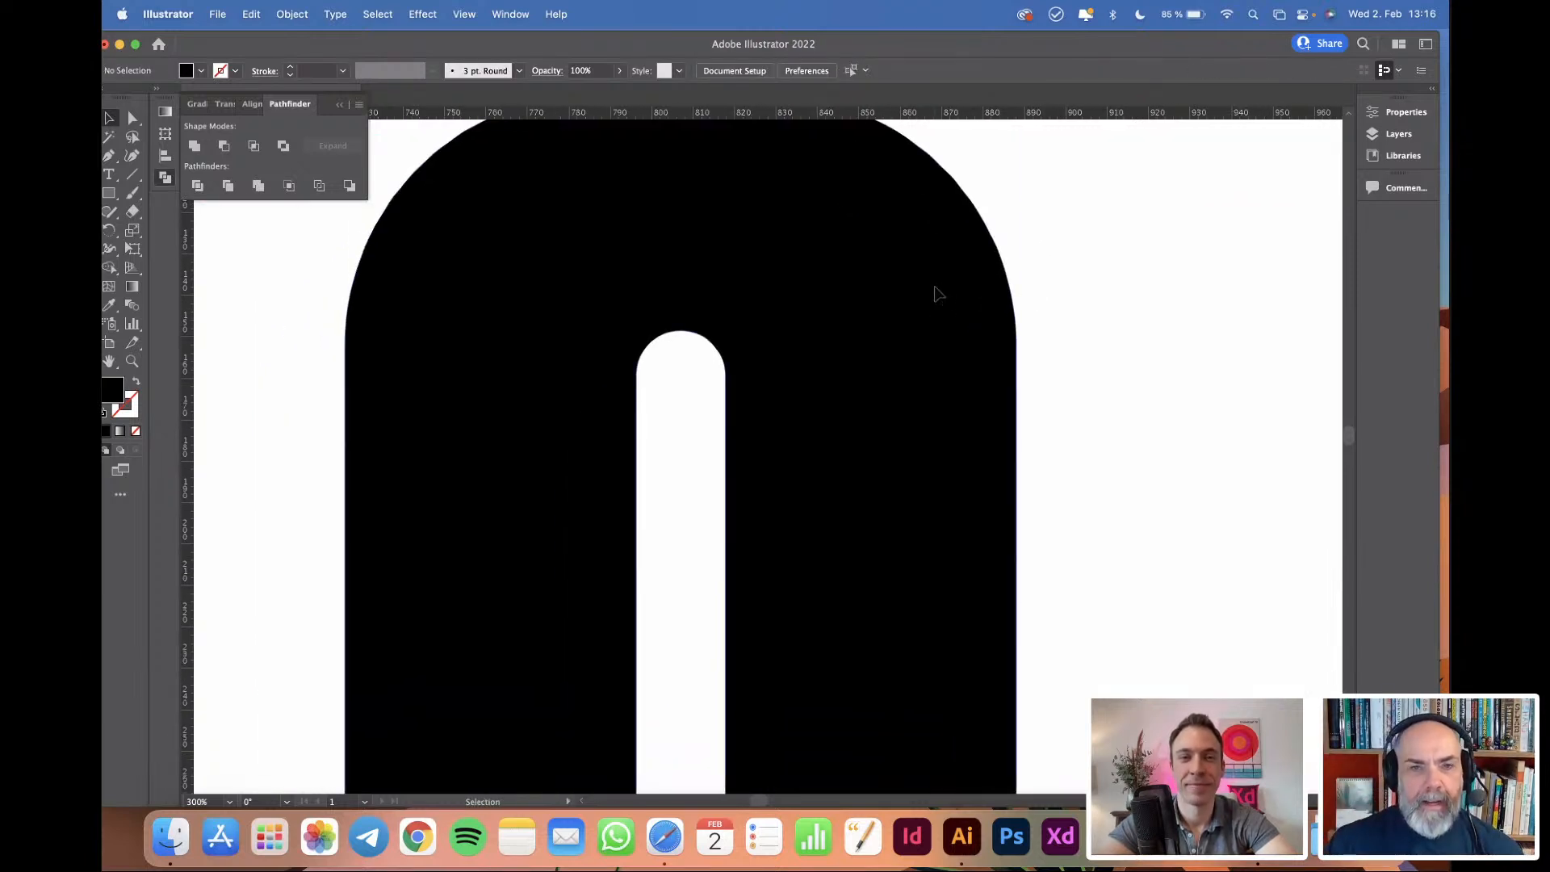
scroll(934, 288, down, 3)
scroll(936, 295, down, 5)
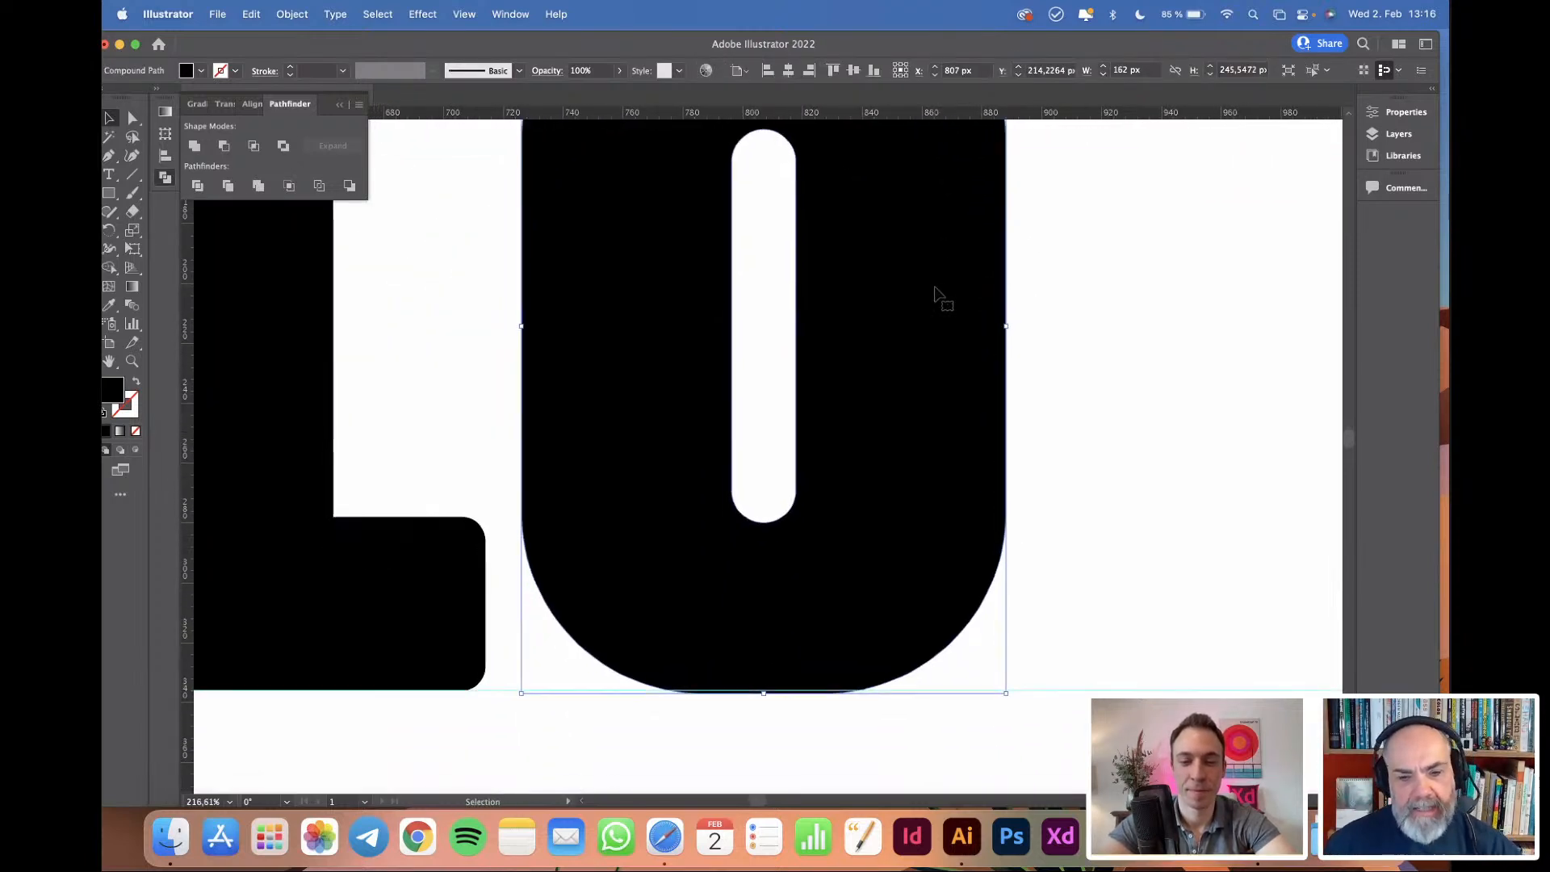
scroll(936, 295, up, 10)
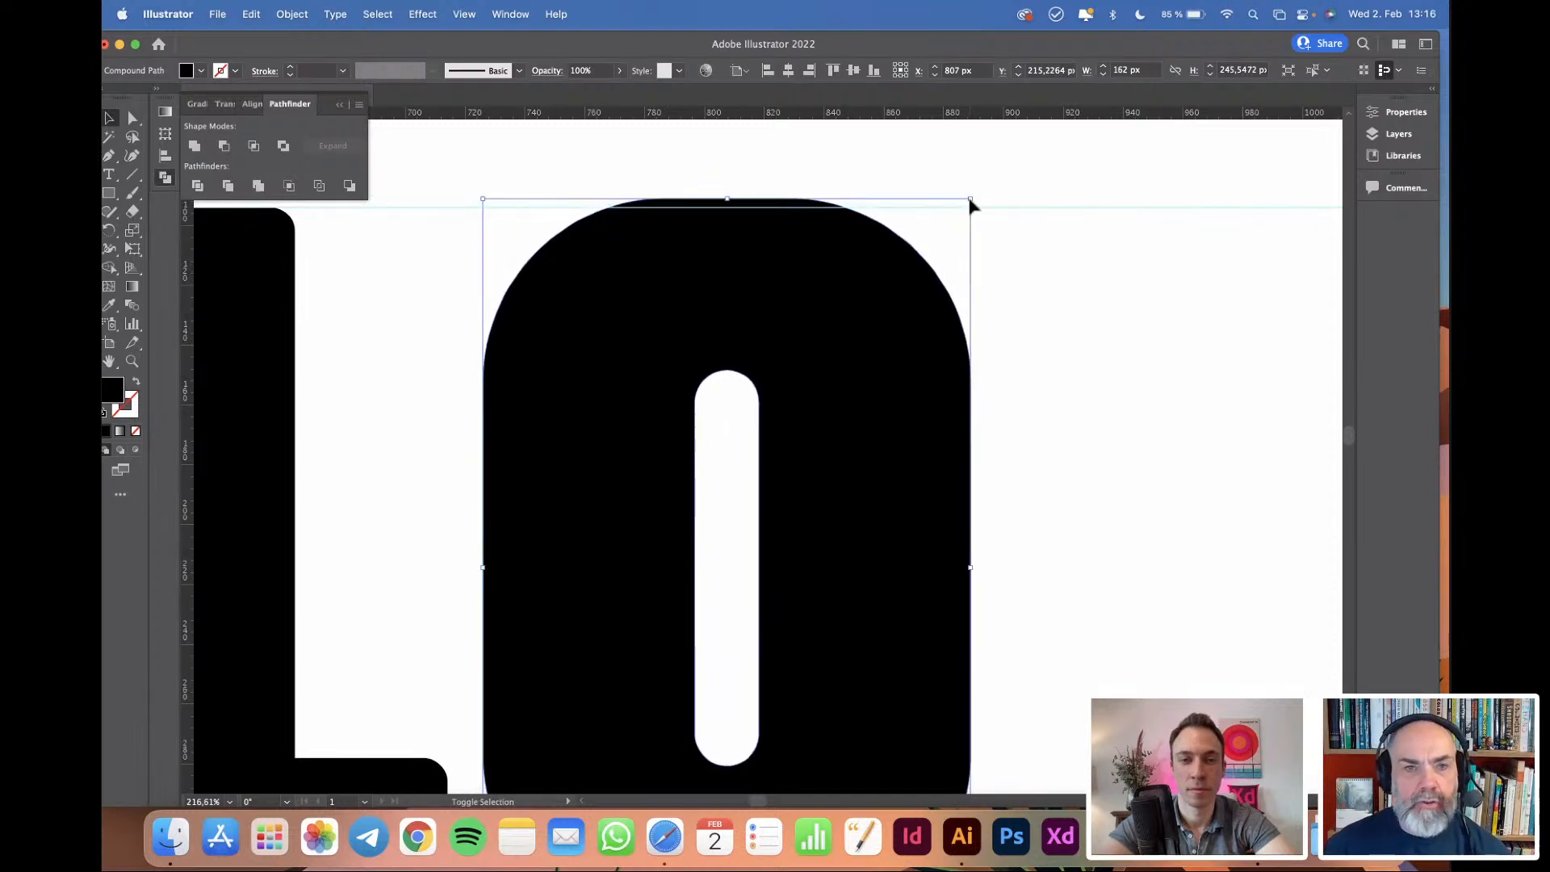
Enlarge the O proportionally to about 163 by 247 px and shift it down 1 px to overshoot both guides.
click(1015, 250)
scroll(1017, 253, down, 4)
scroll(1015, 253, down, 3)
click(920, 383)
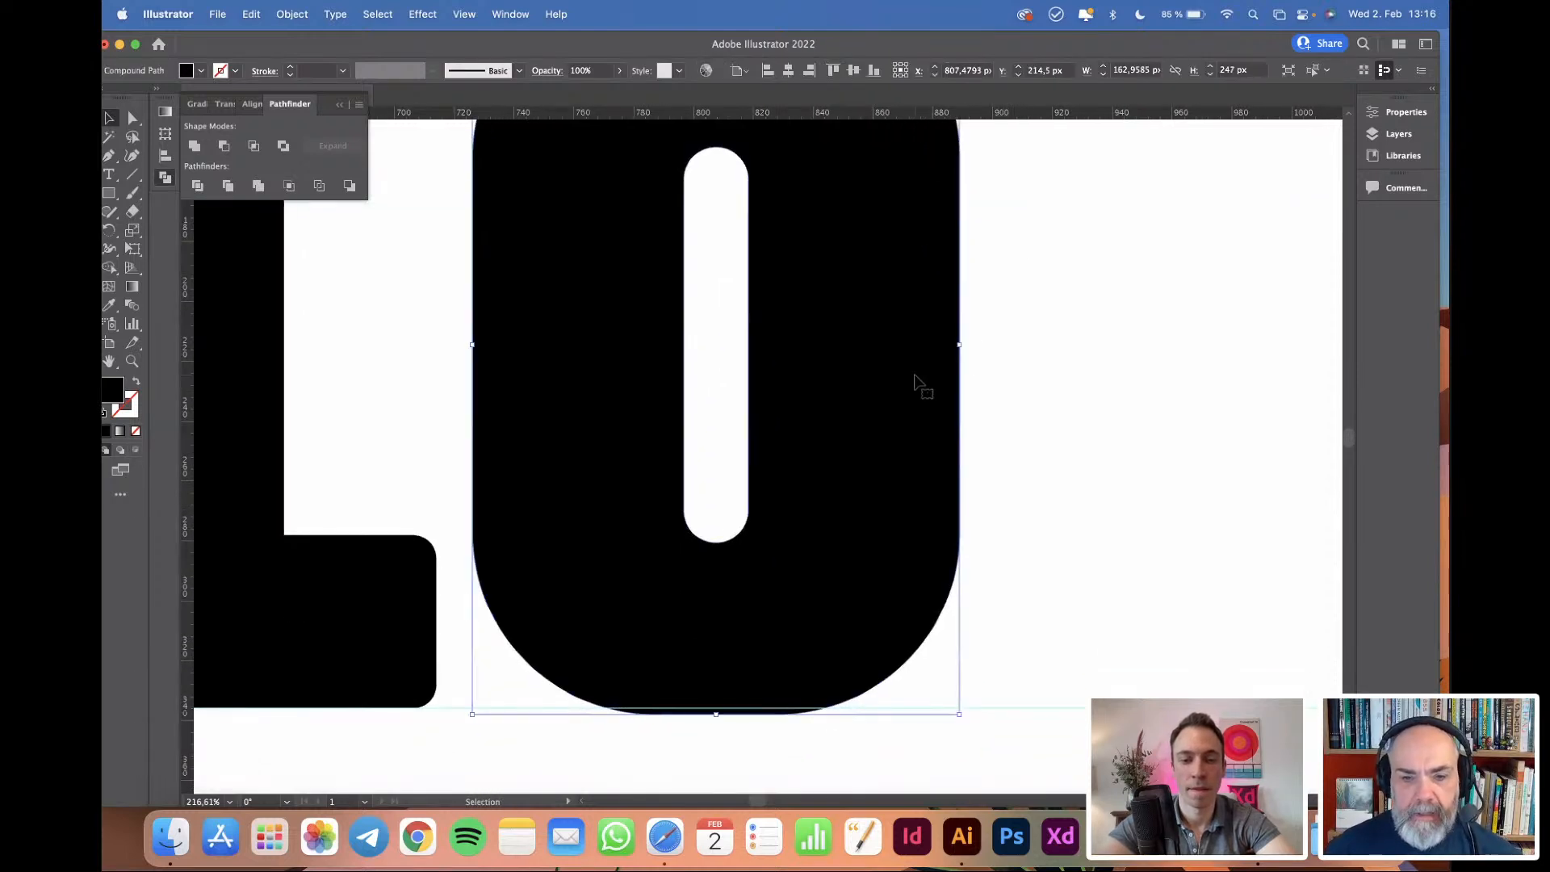
click(1062, 338)
scroll(1062, 337, down, 3)
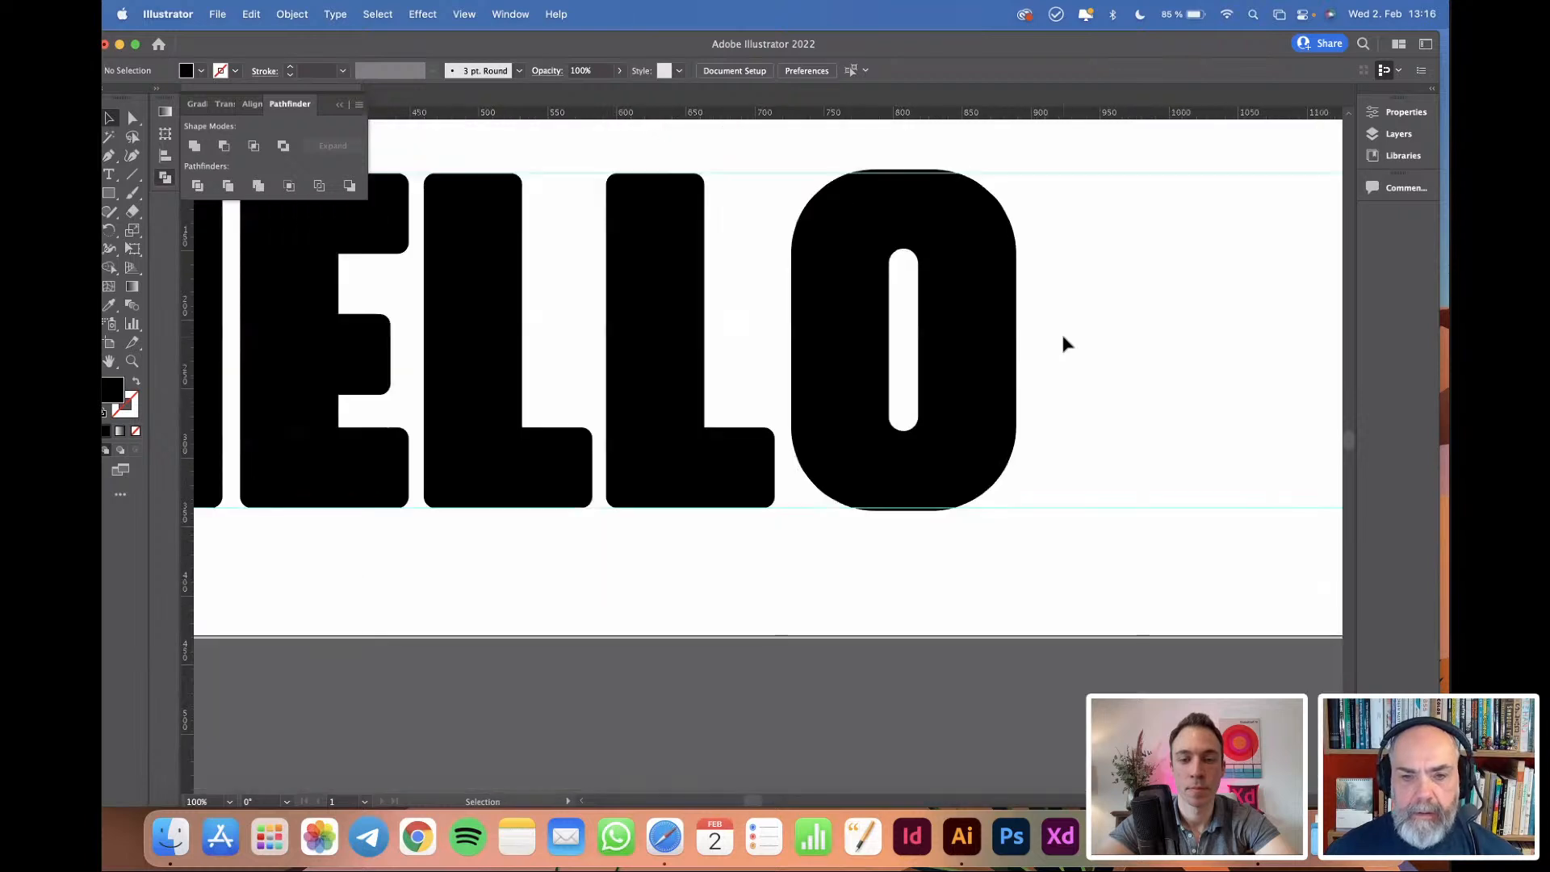
scroll(1062, 337, up, 2)
scroll(1062, 338, right, 3)
click(844, 388)
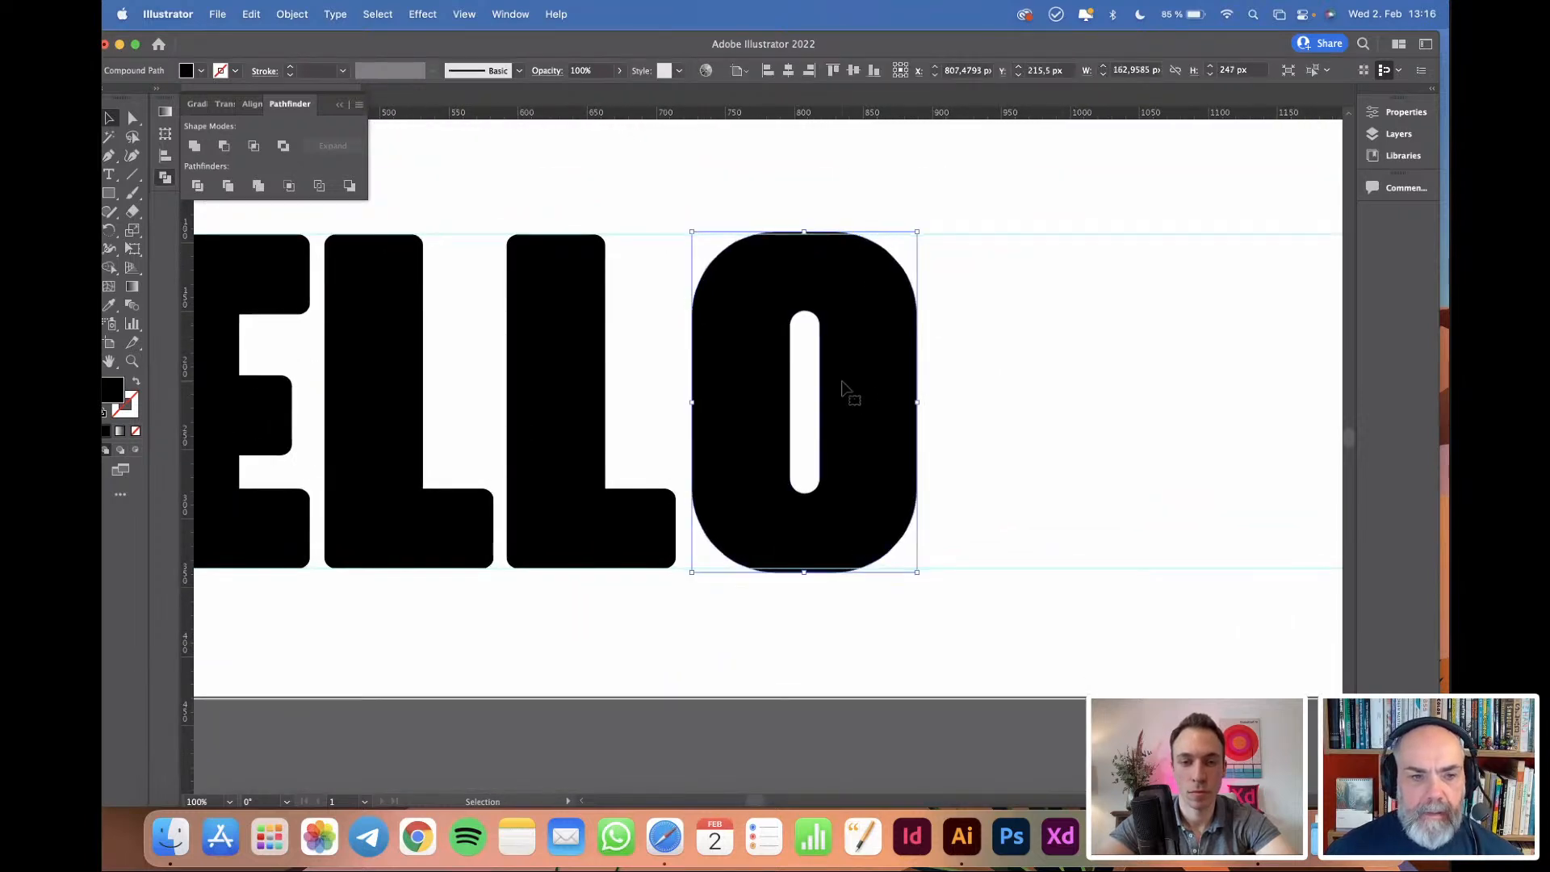
click(977, 333)
Move the O up 1 px and fine-tune its proportional size to 163 by about 247.06 px.
scroll(941, 322, up, 5)
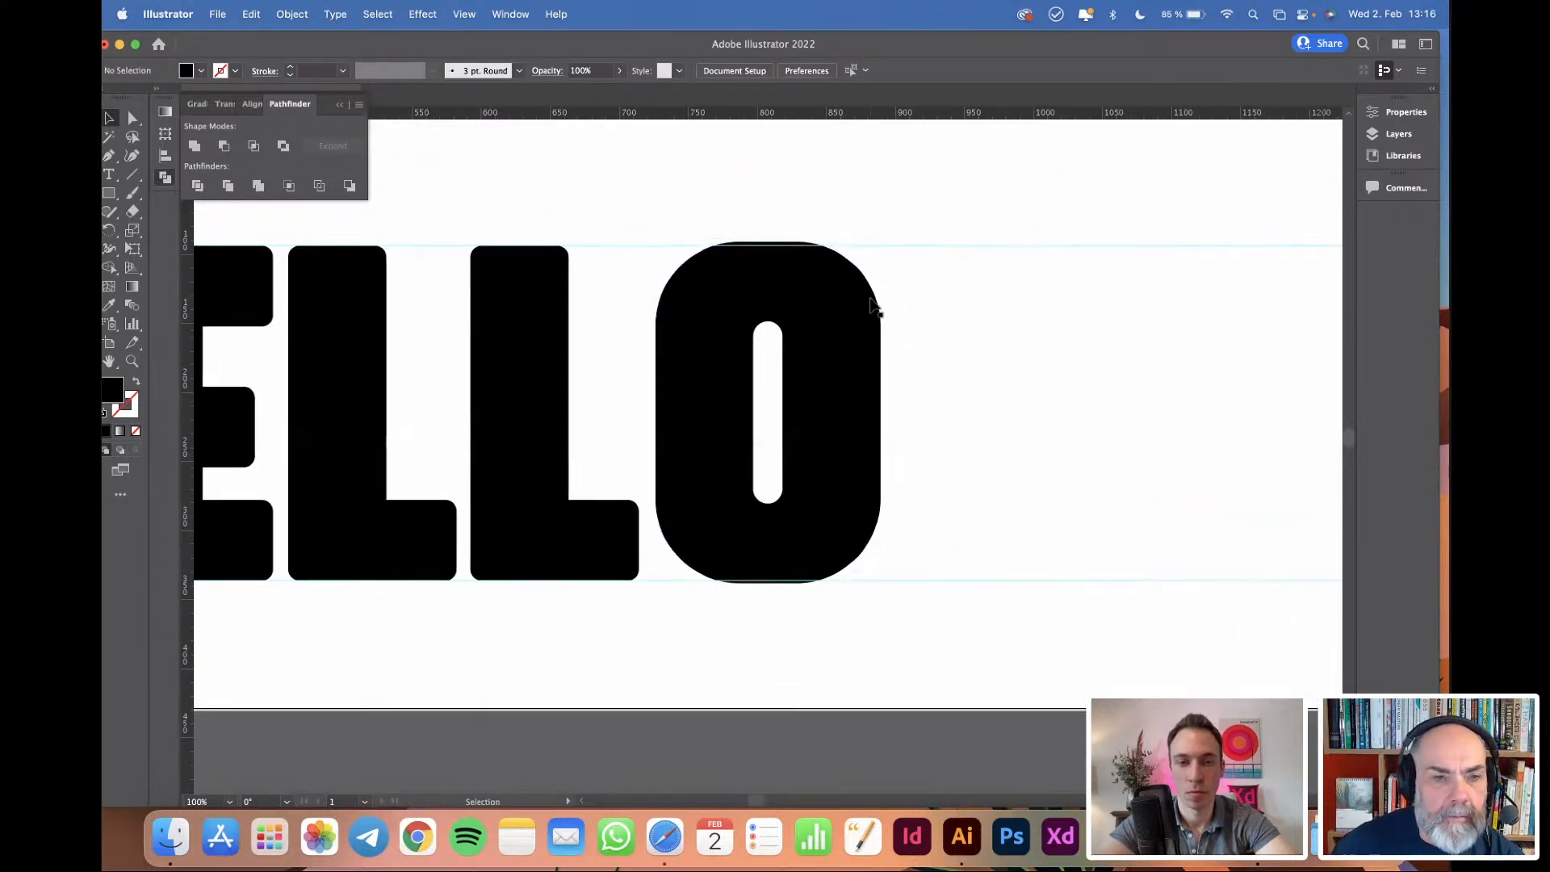
scroll(834, 289, up, 2)
scroll(835, 289, left, 1)
click(813, 294)
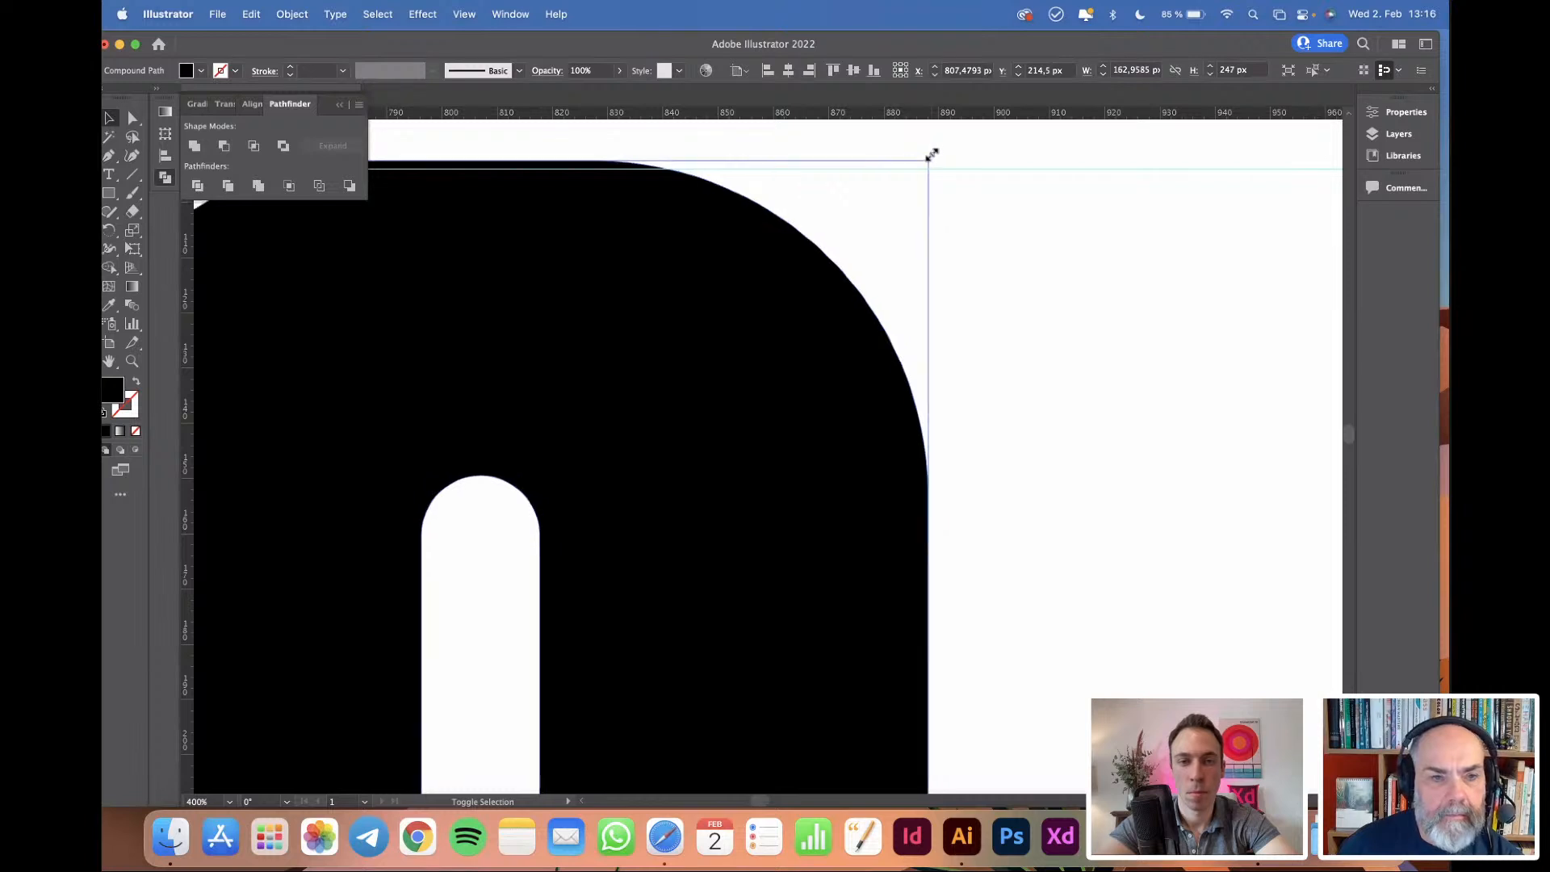
click(996, 259)
scroll(996, 259, down, 6)
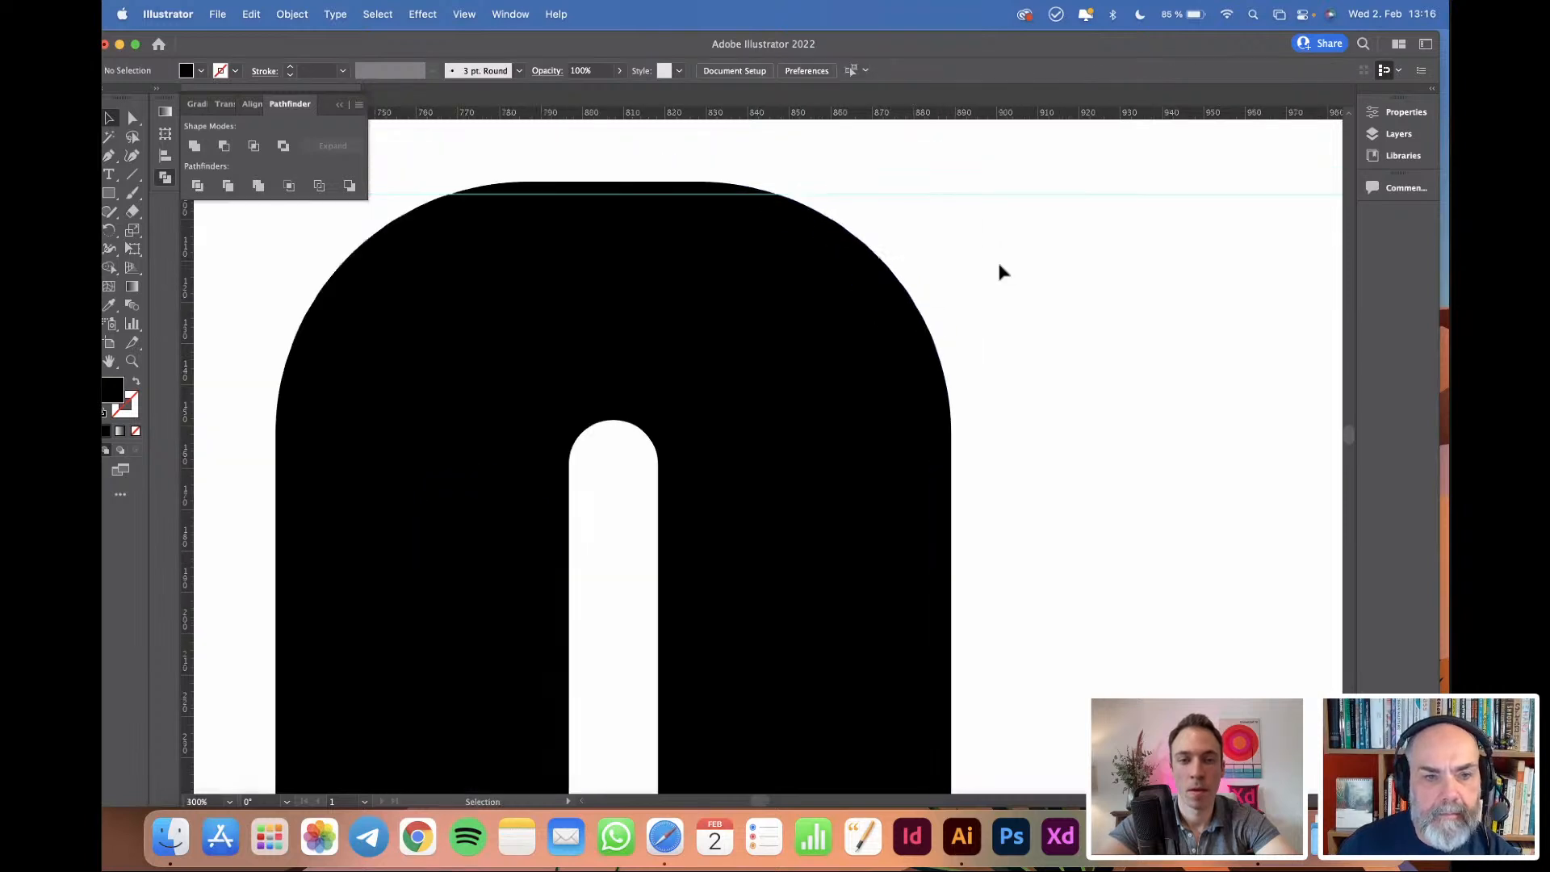
Duplicate the O horizontally to its right, keeping the copy on the same guides.
drag(860, 305, 1024, 305)
scroll(1009, 294, up, 2)
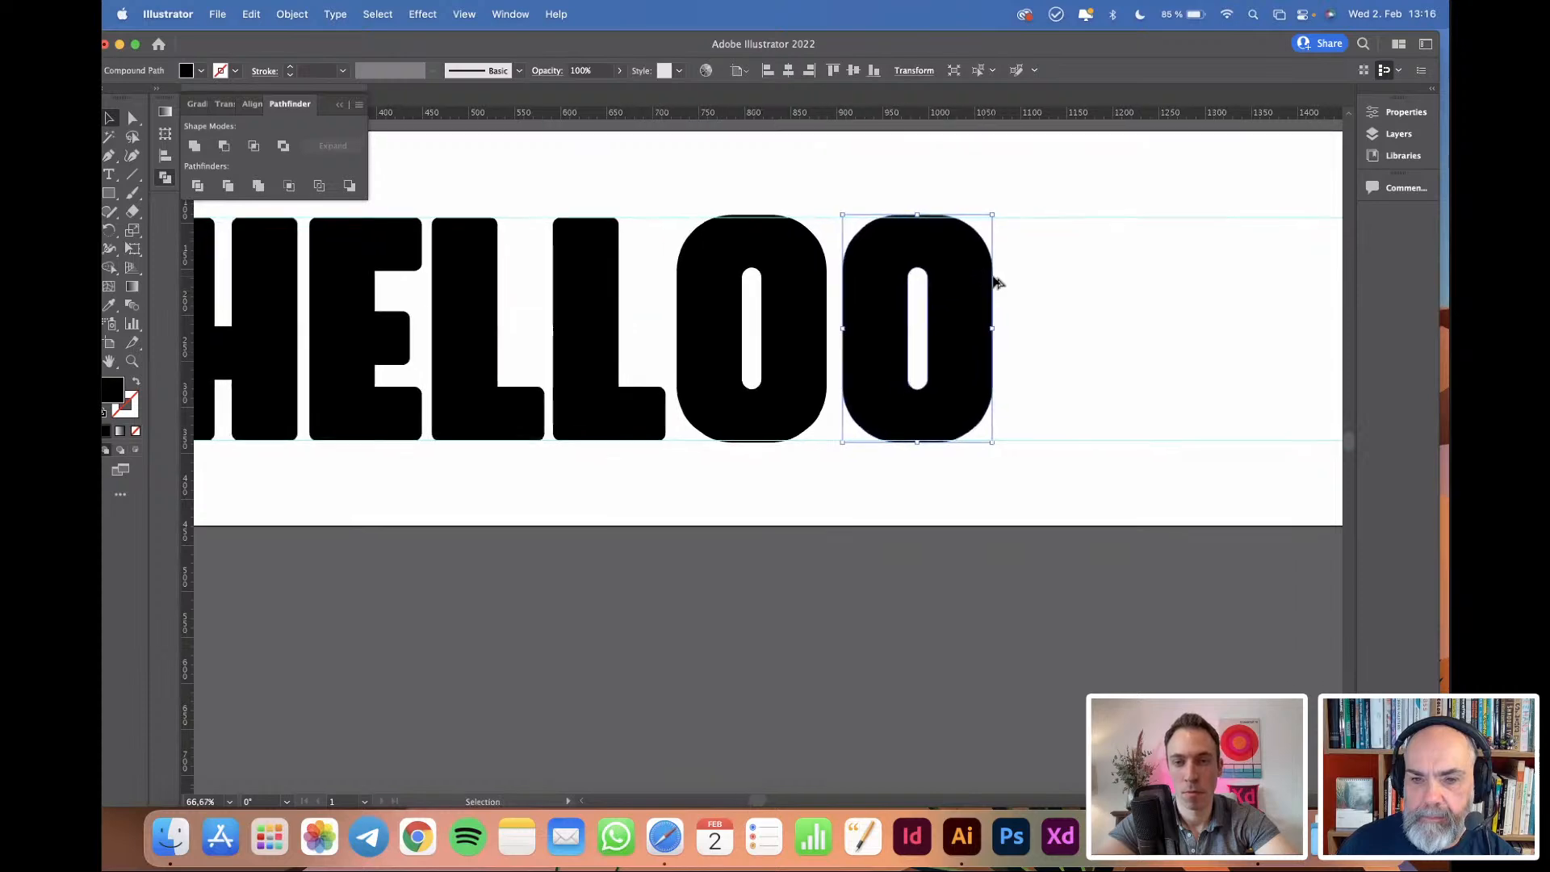
scroll(992, 276, up, 1)
Draw a black rectangle over the lower right edge of the duplicated O as a Q tail, sized 53 by 48 px.
click(109, 193)
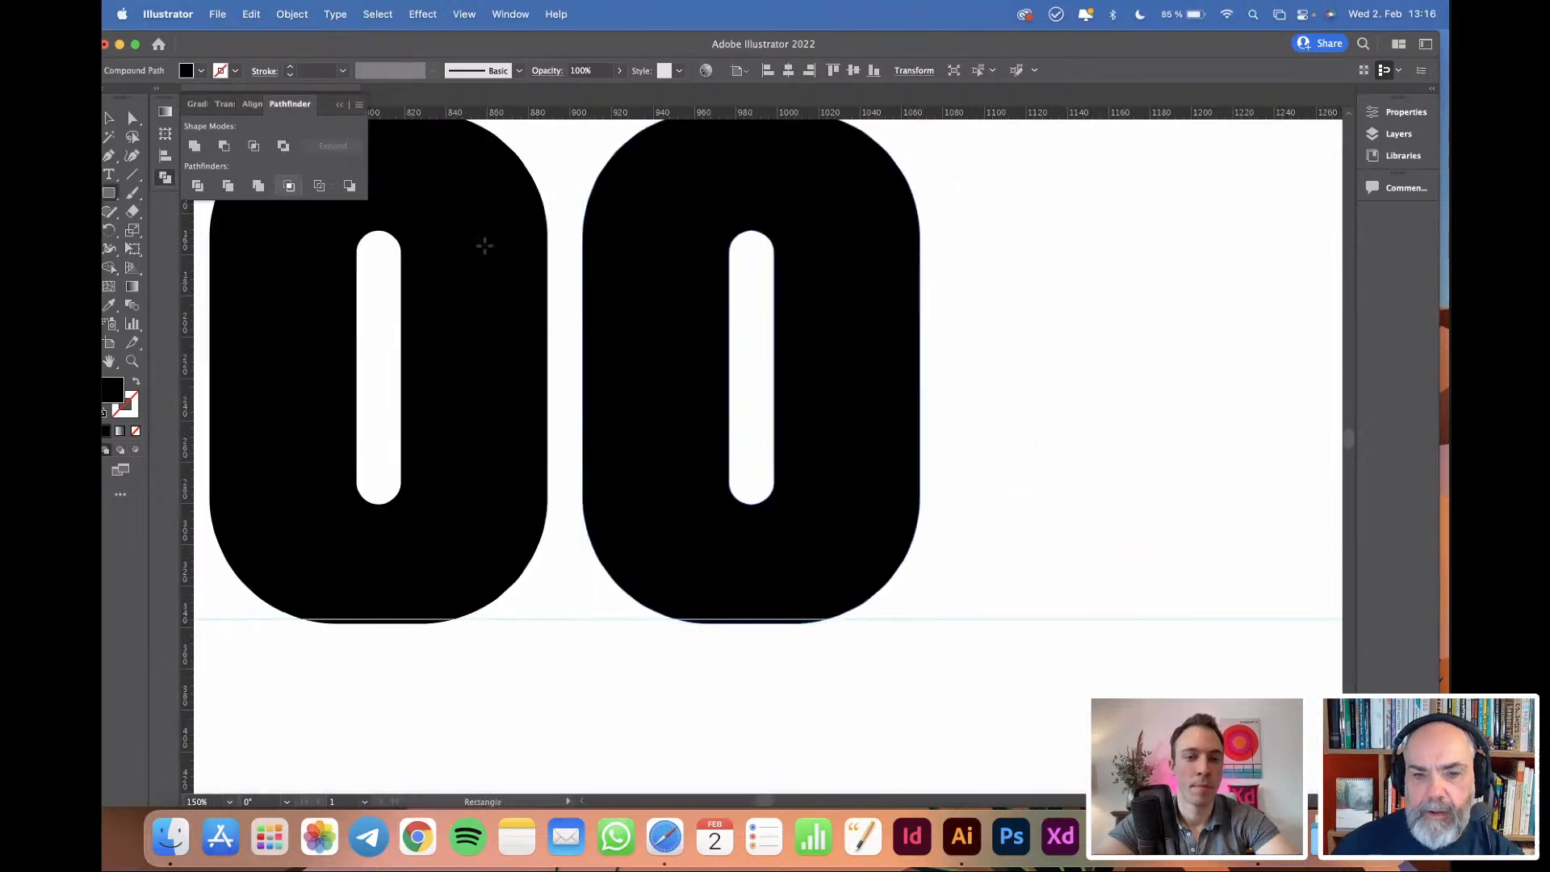
scroll(1014, 422, up, 1)
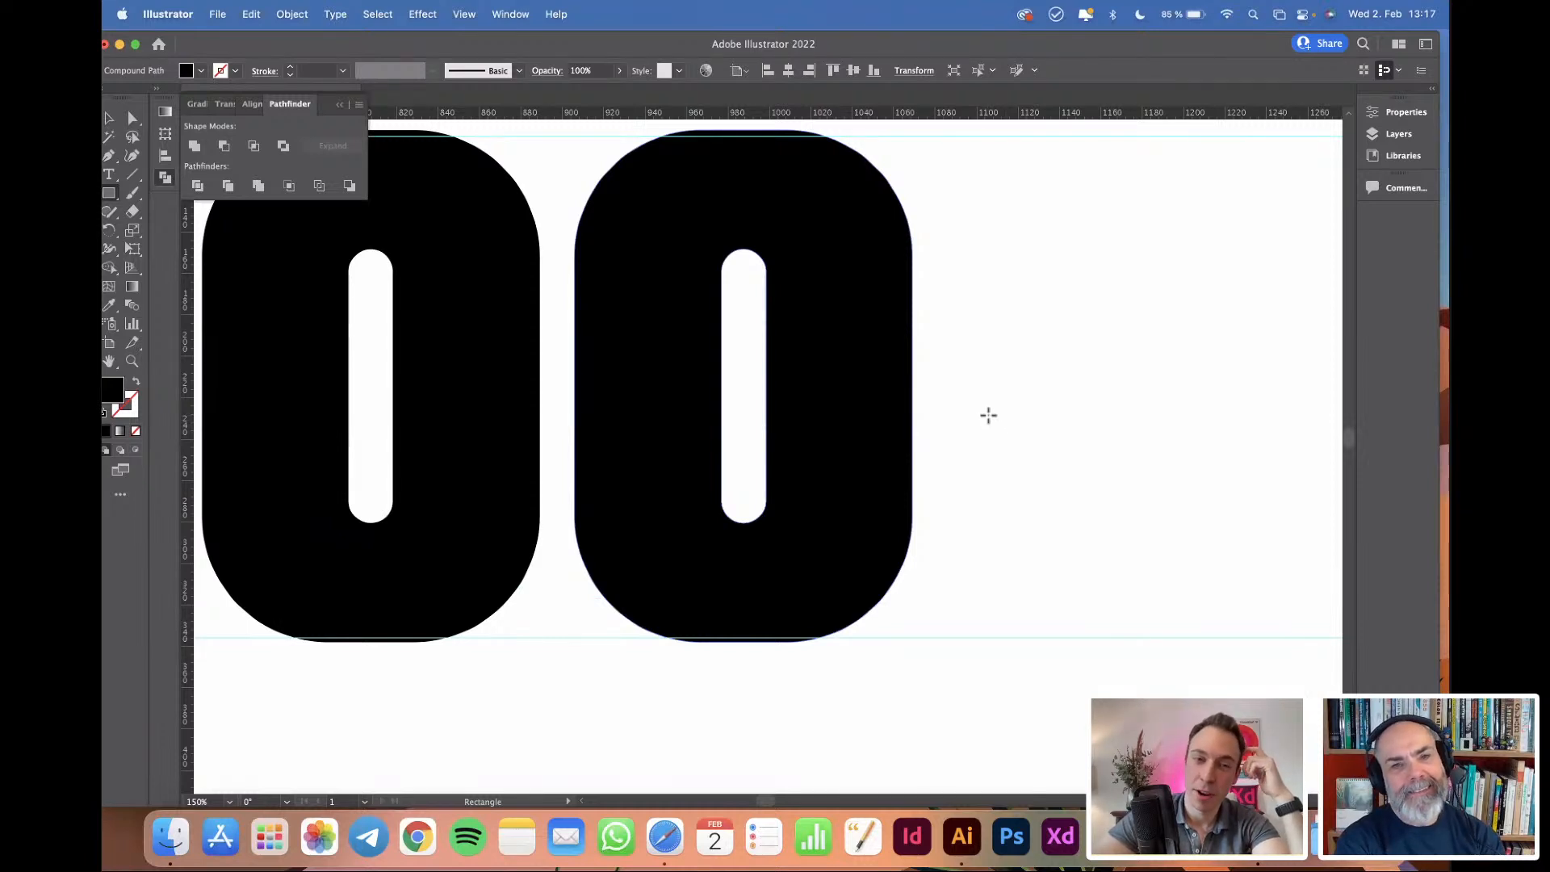
scroll(390, 368, left, 2)
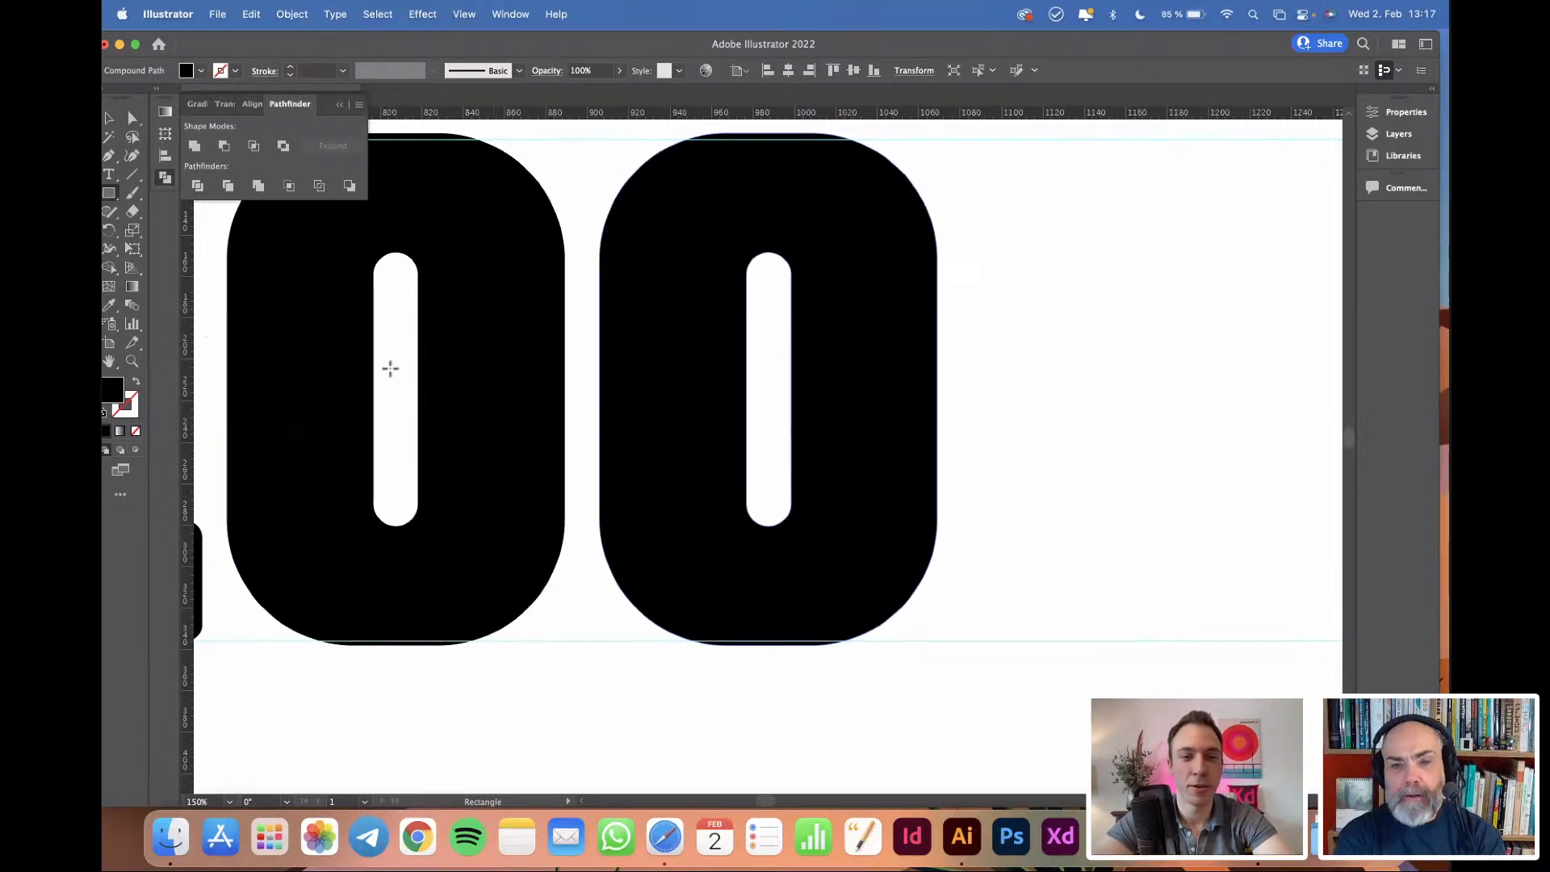
drag(725, 588, 823, 693)
drag(819, 688, 841, 670)
click(109, 118)
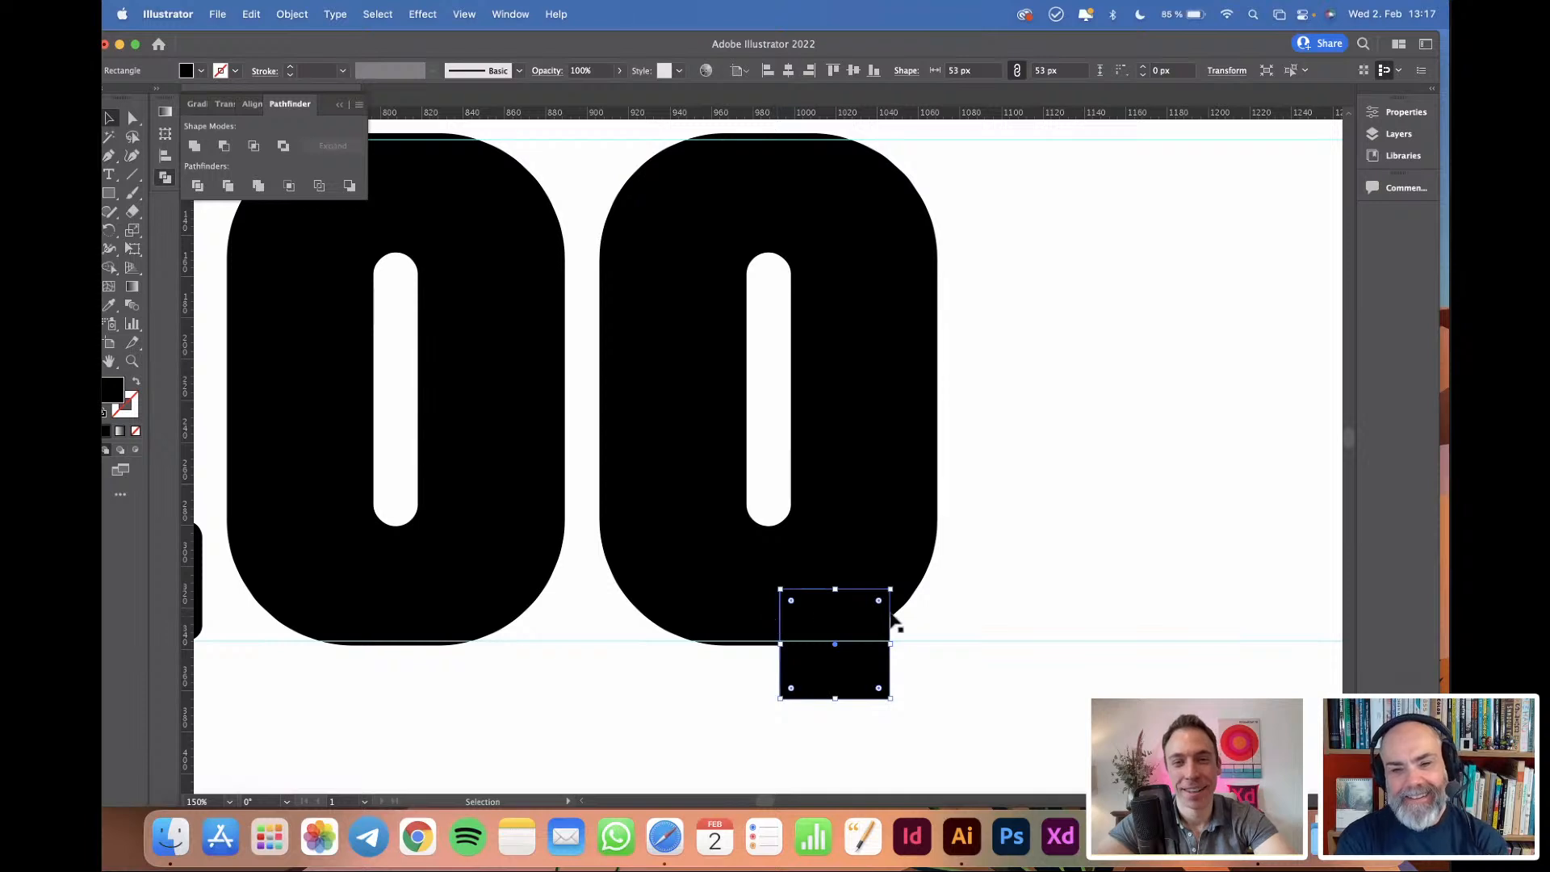
click(977, 636)
click(847, 690)
drag(830, 699, 832, 688)
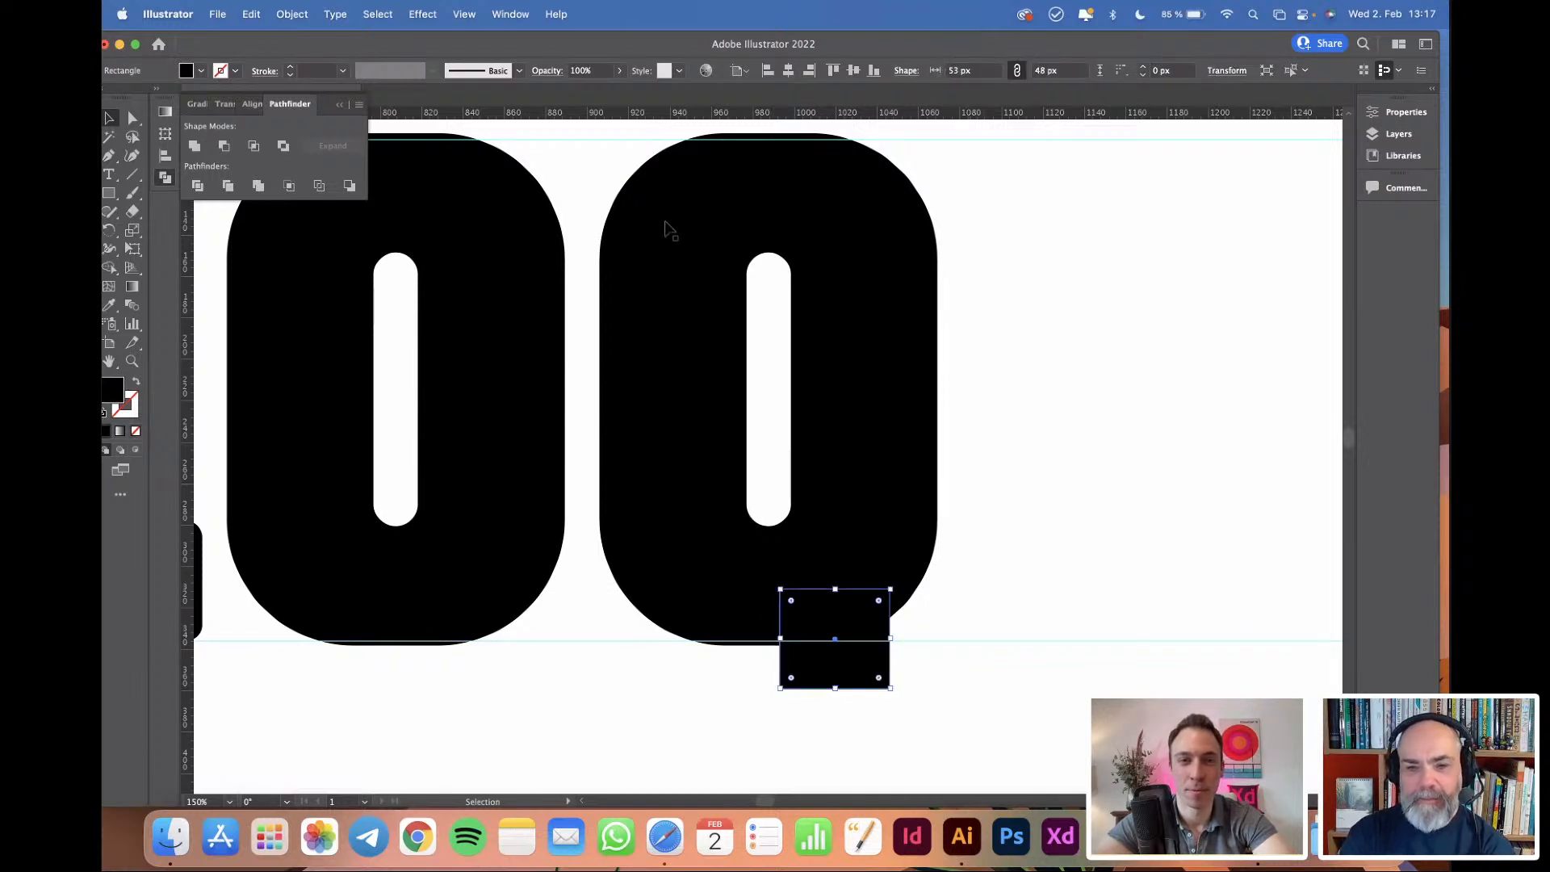
Round all corners of the tail rectangle to 8 px.
click(134, 119)
double_click(782, 70)
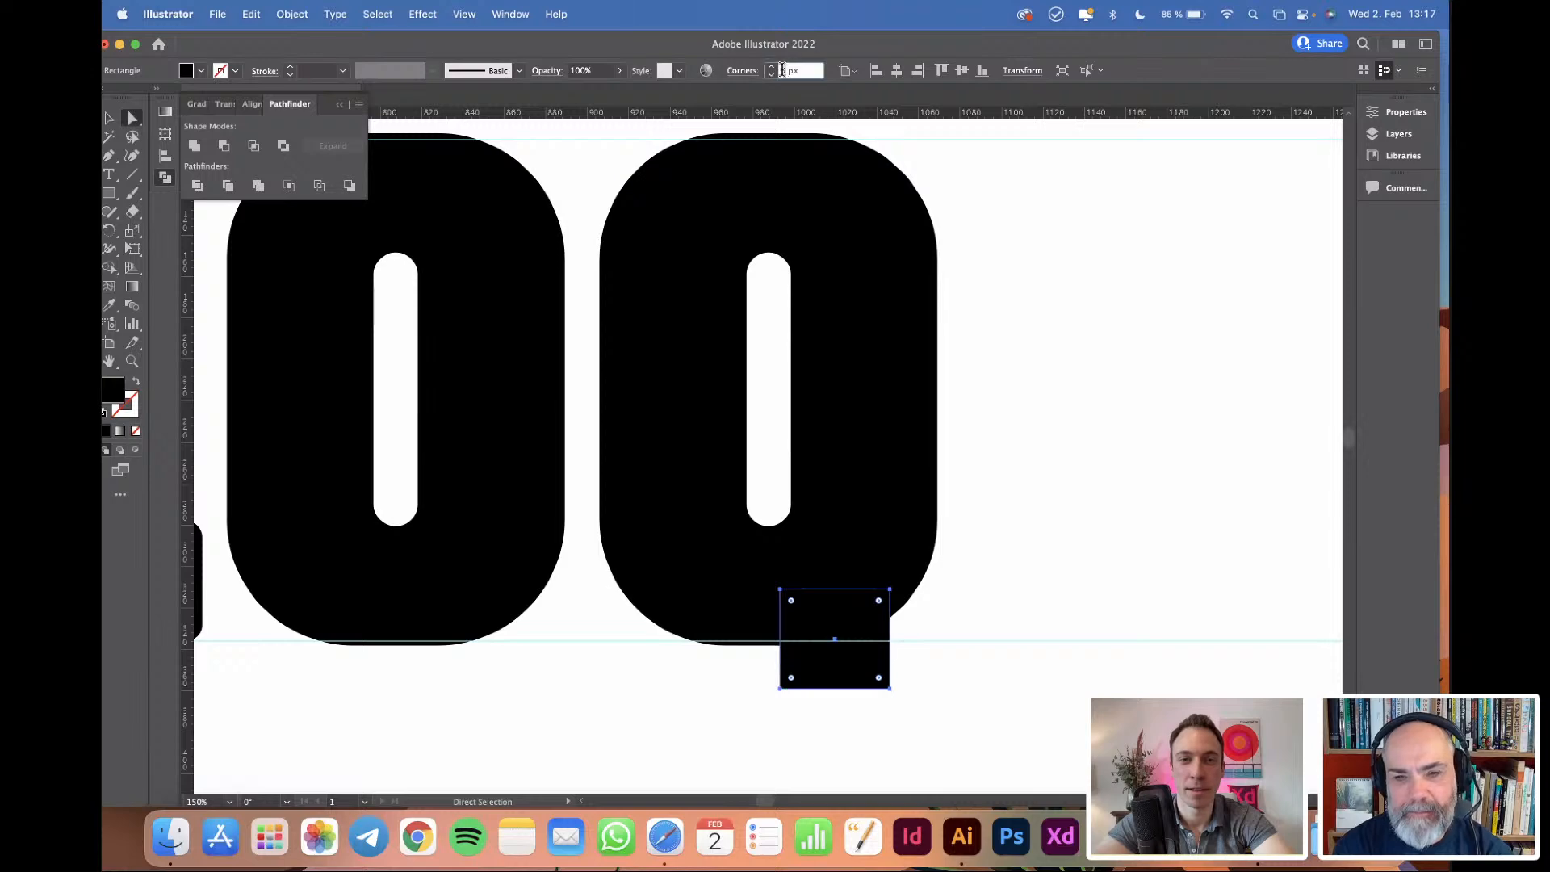
text(8)
key(Return)
click(110, 118)
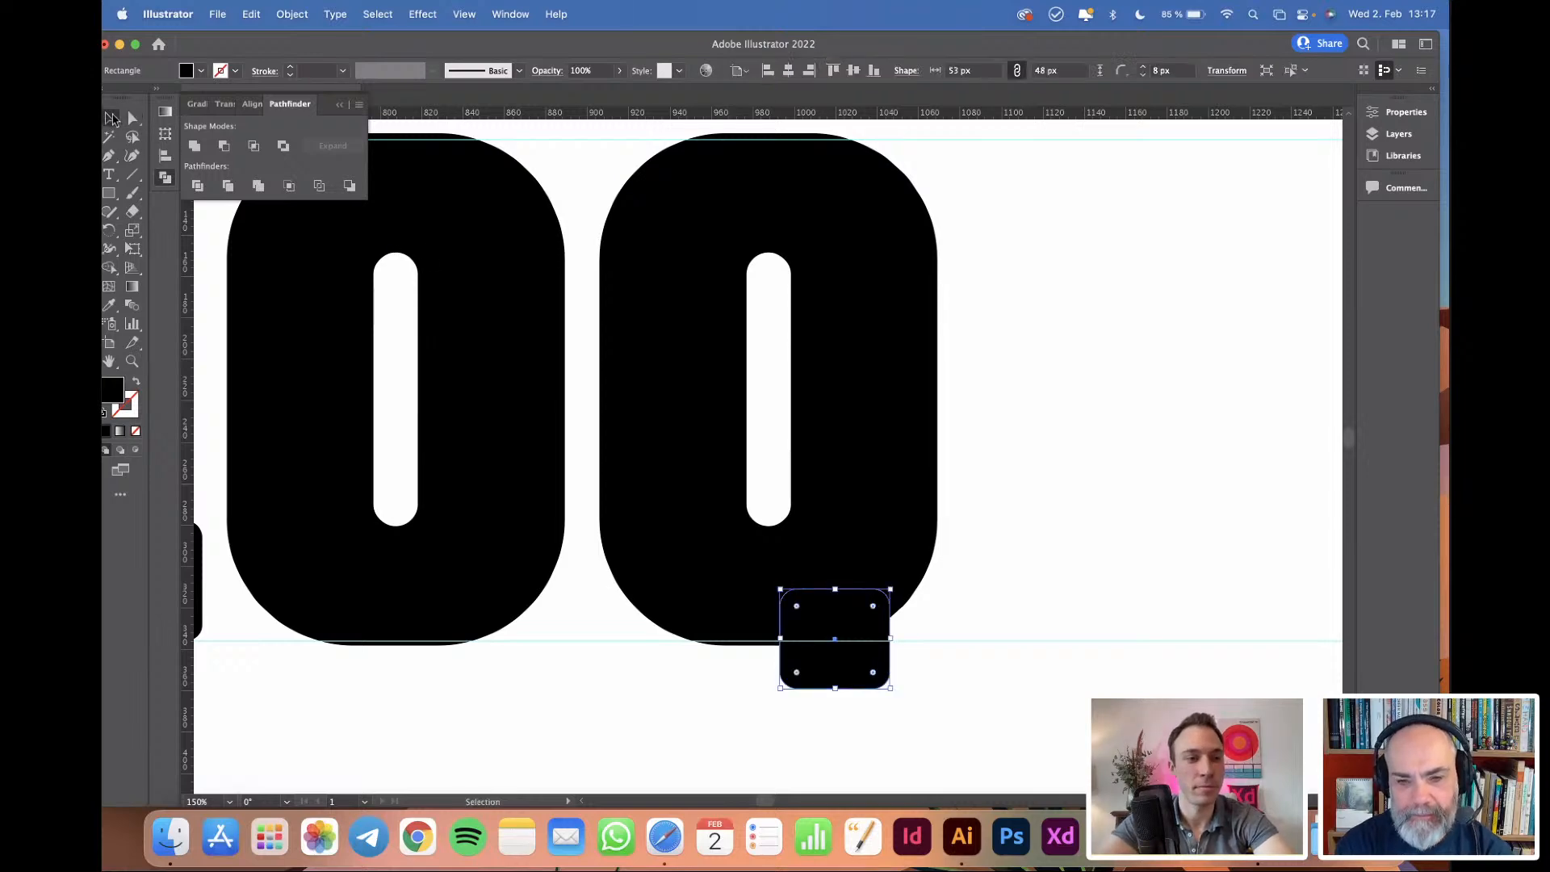
Display the transform properties of the rounded tail rectangle.
click(510, 14)
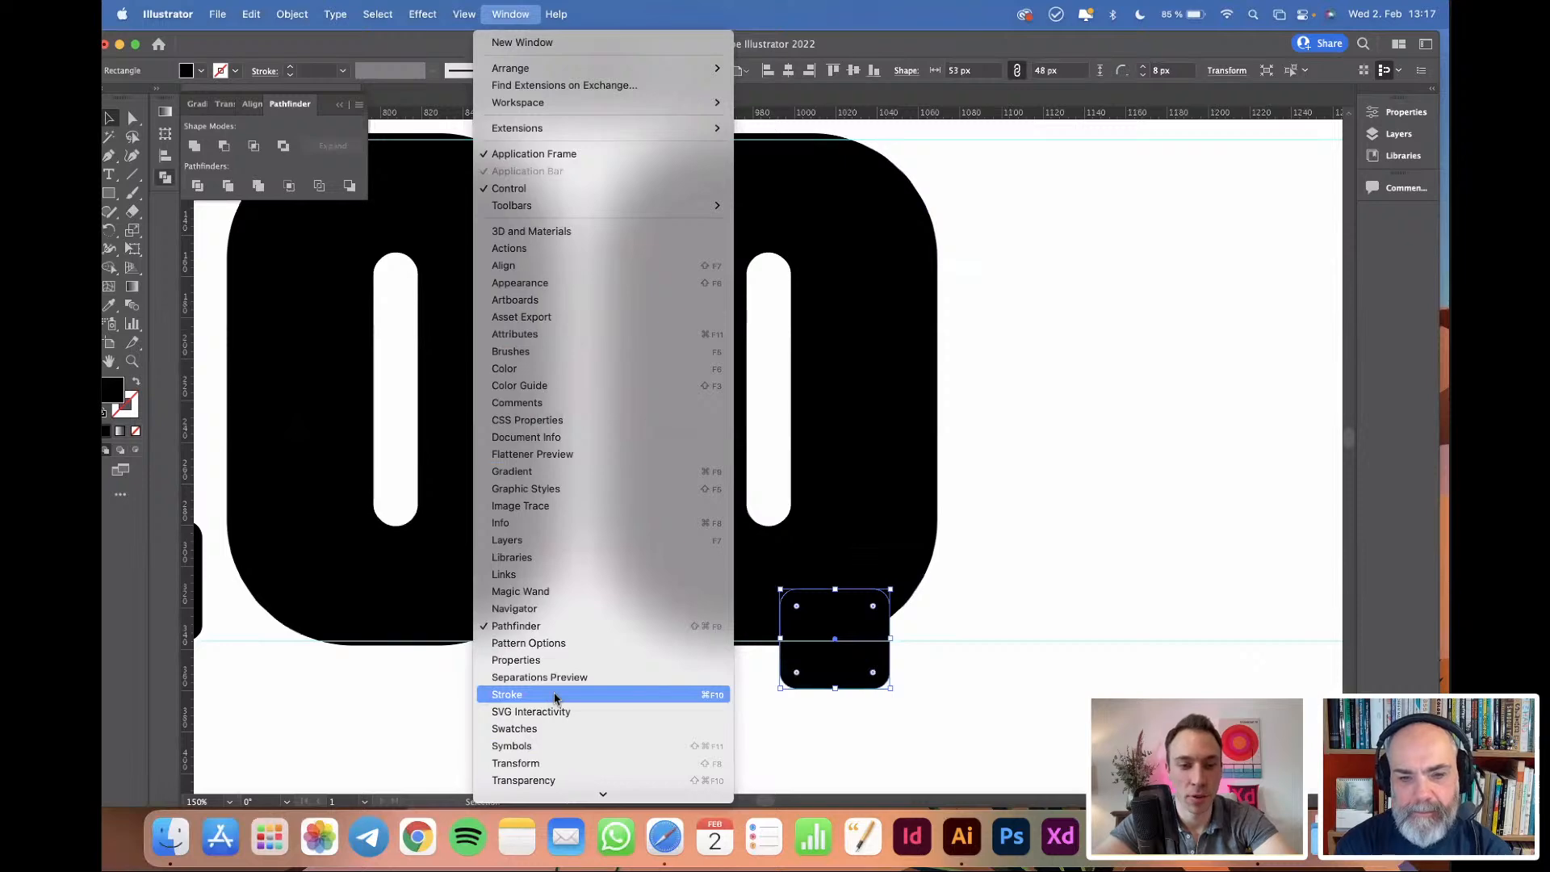
scroll(570, 606, down, 4)
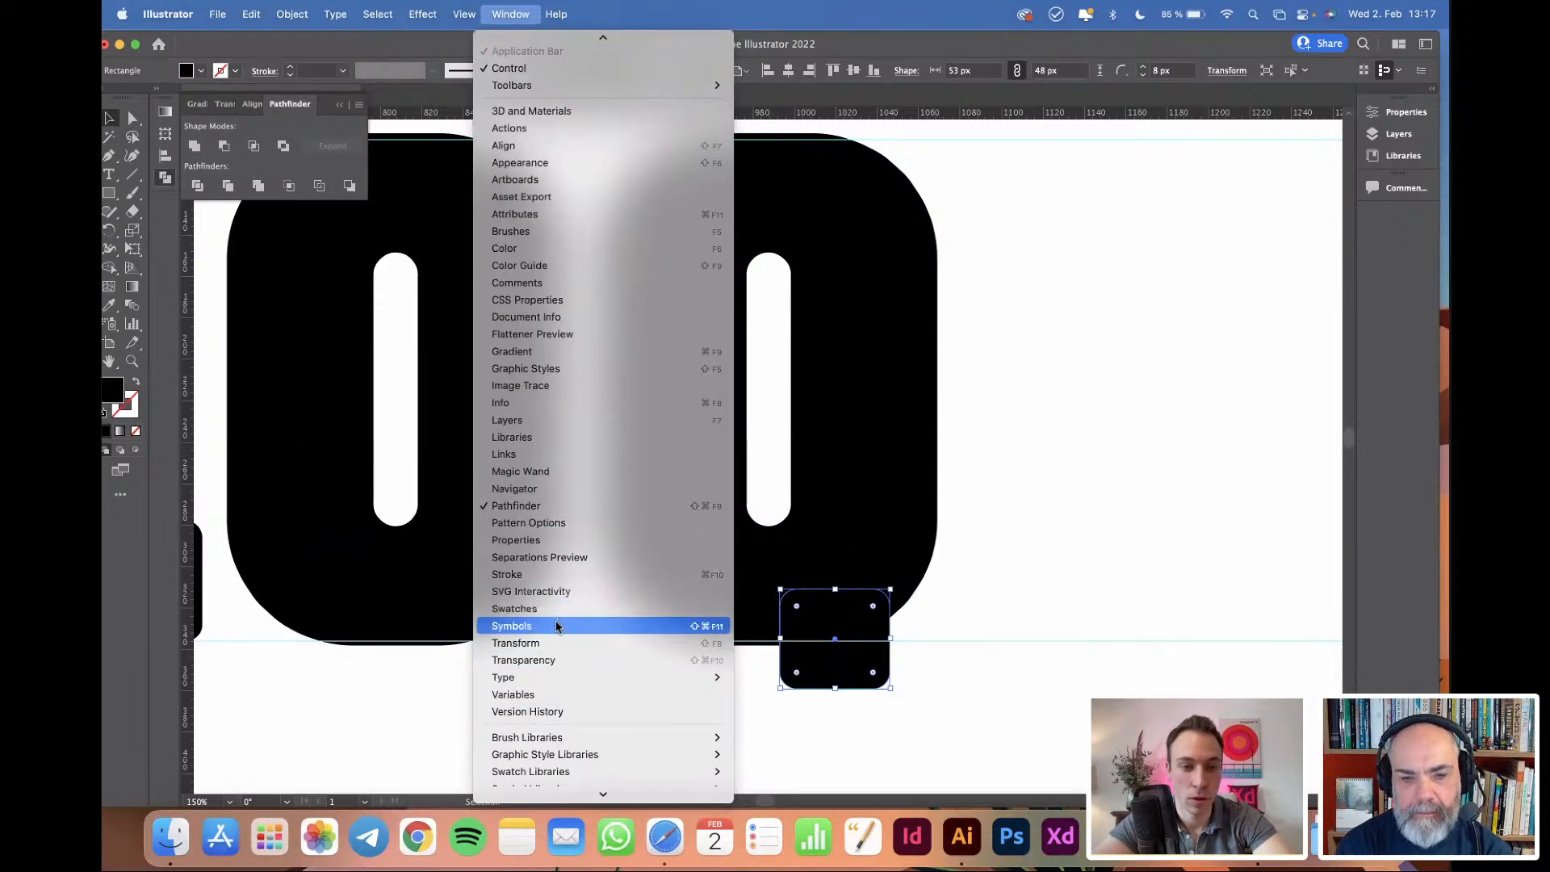
click(533, 642)
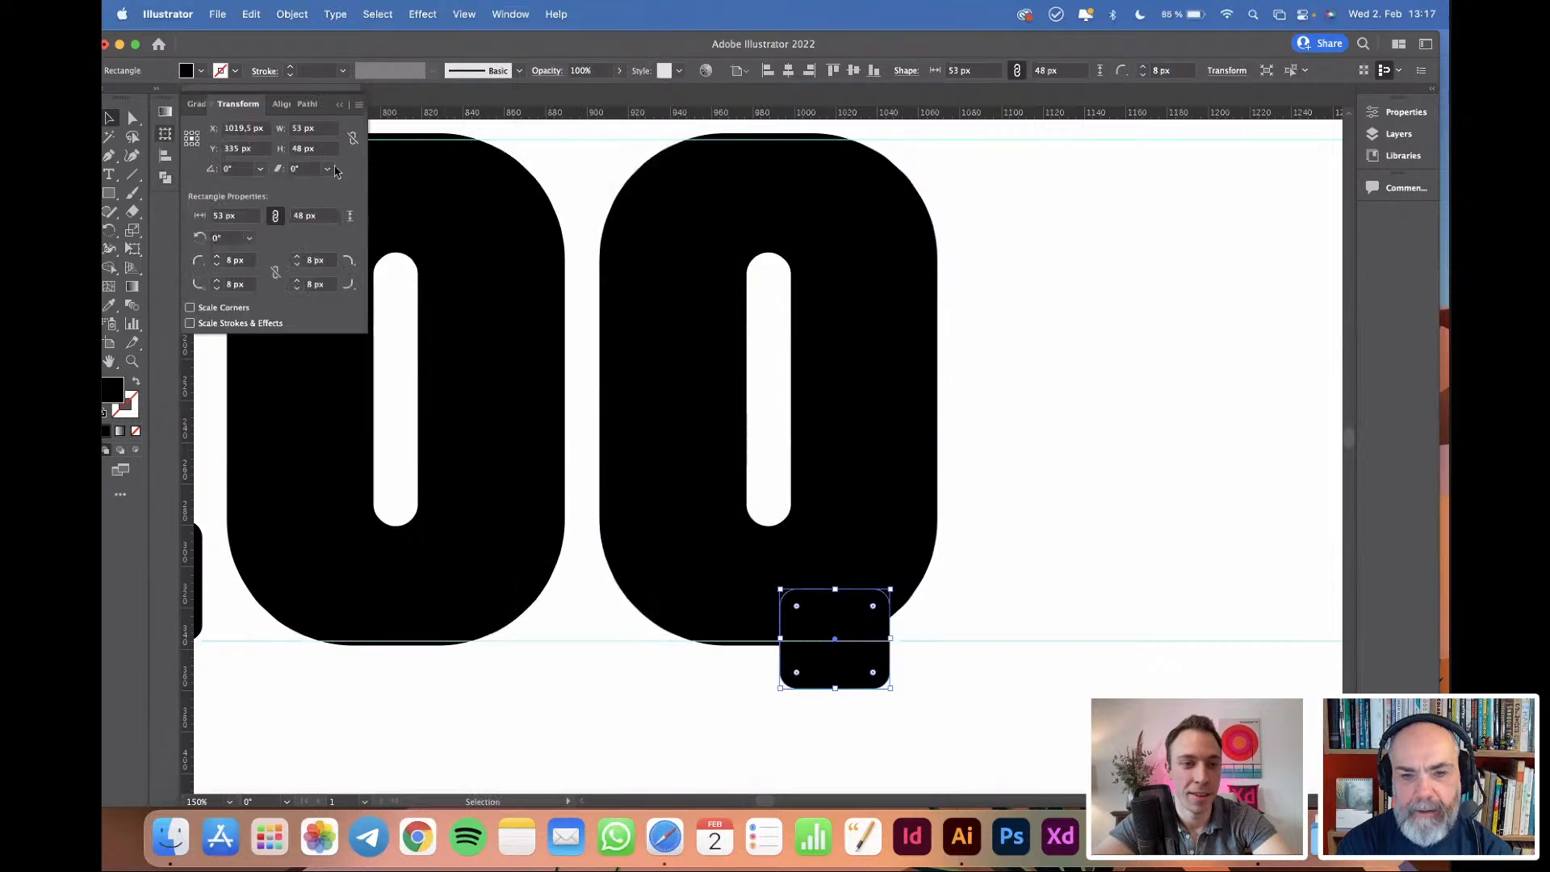
click(328, 169)
click(349, 288)
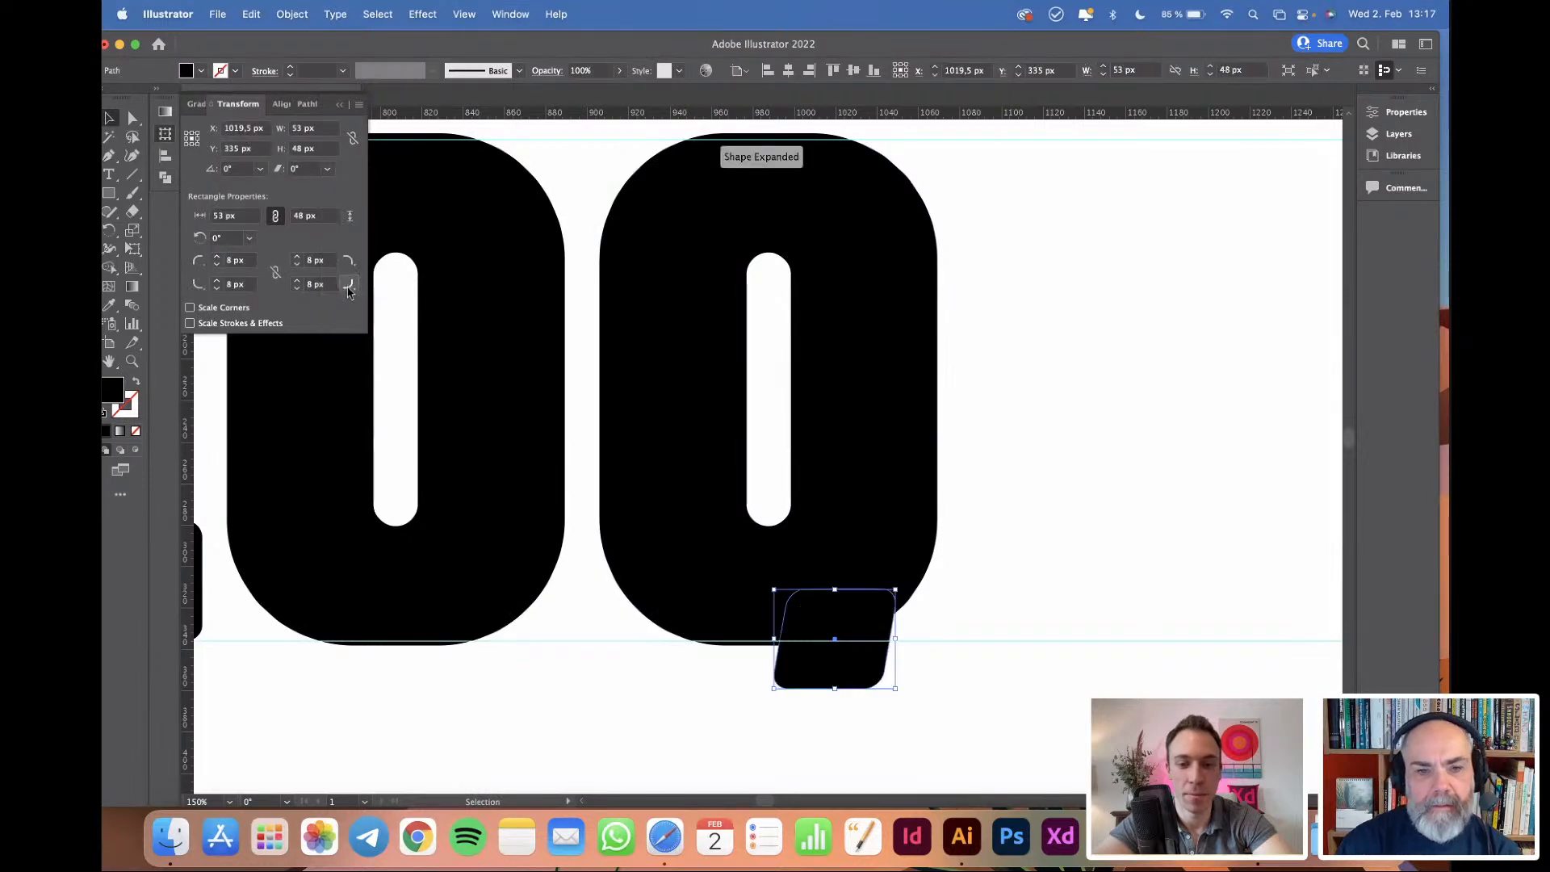
key(super+z)
Shear the rounded tail rectangle by -10° so that it slants down to the right.
click(328, 169)
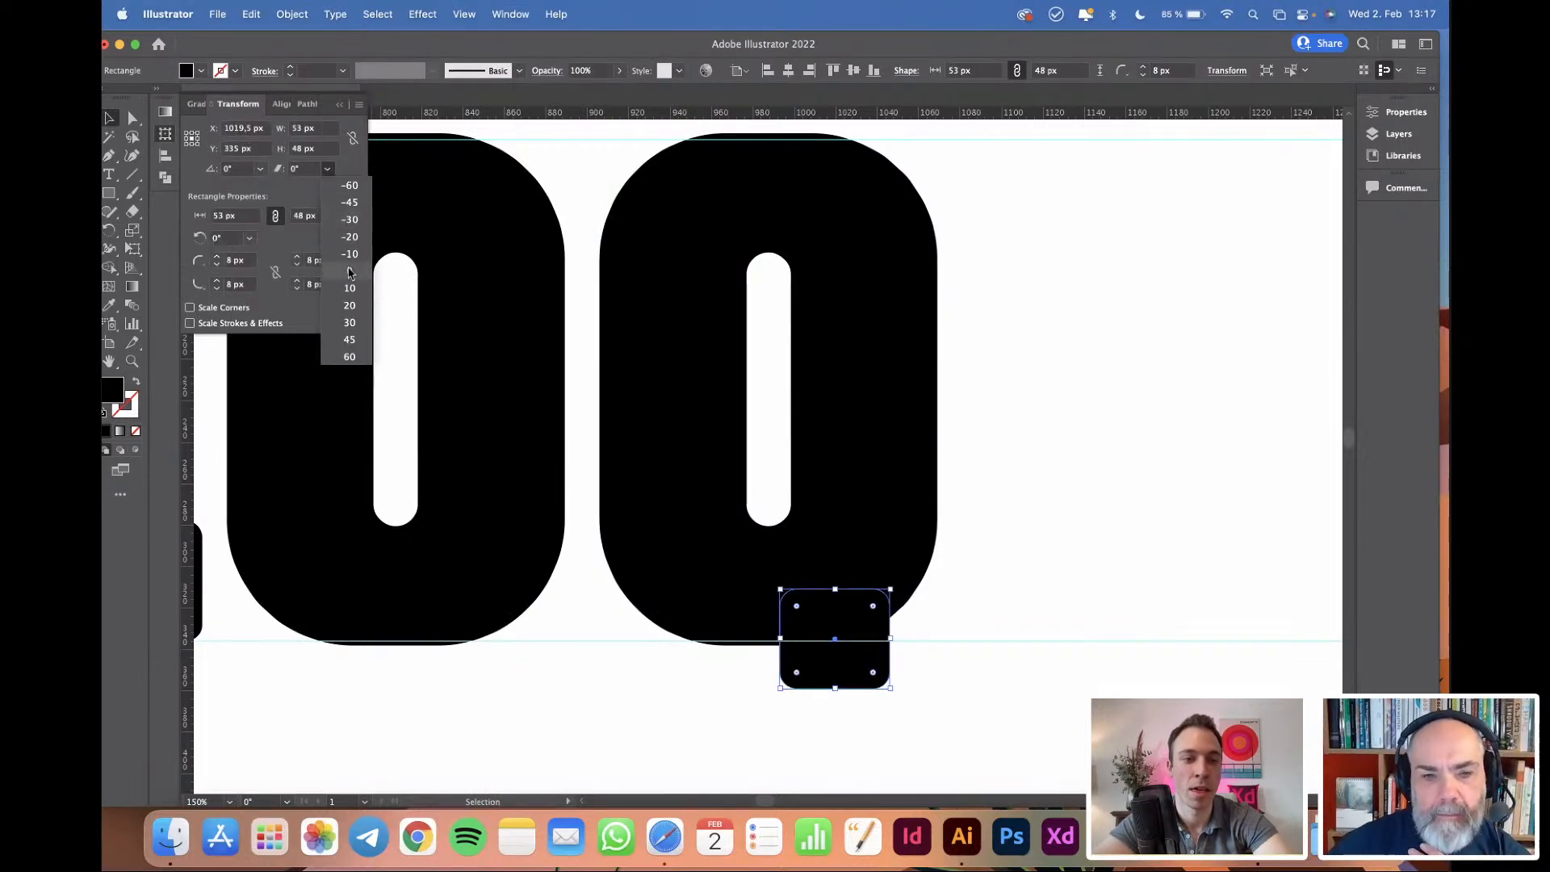
click(349, 253)
click(997, 478)
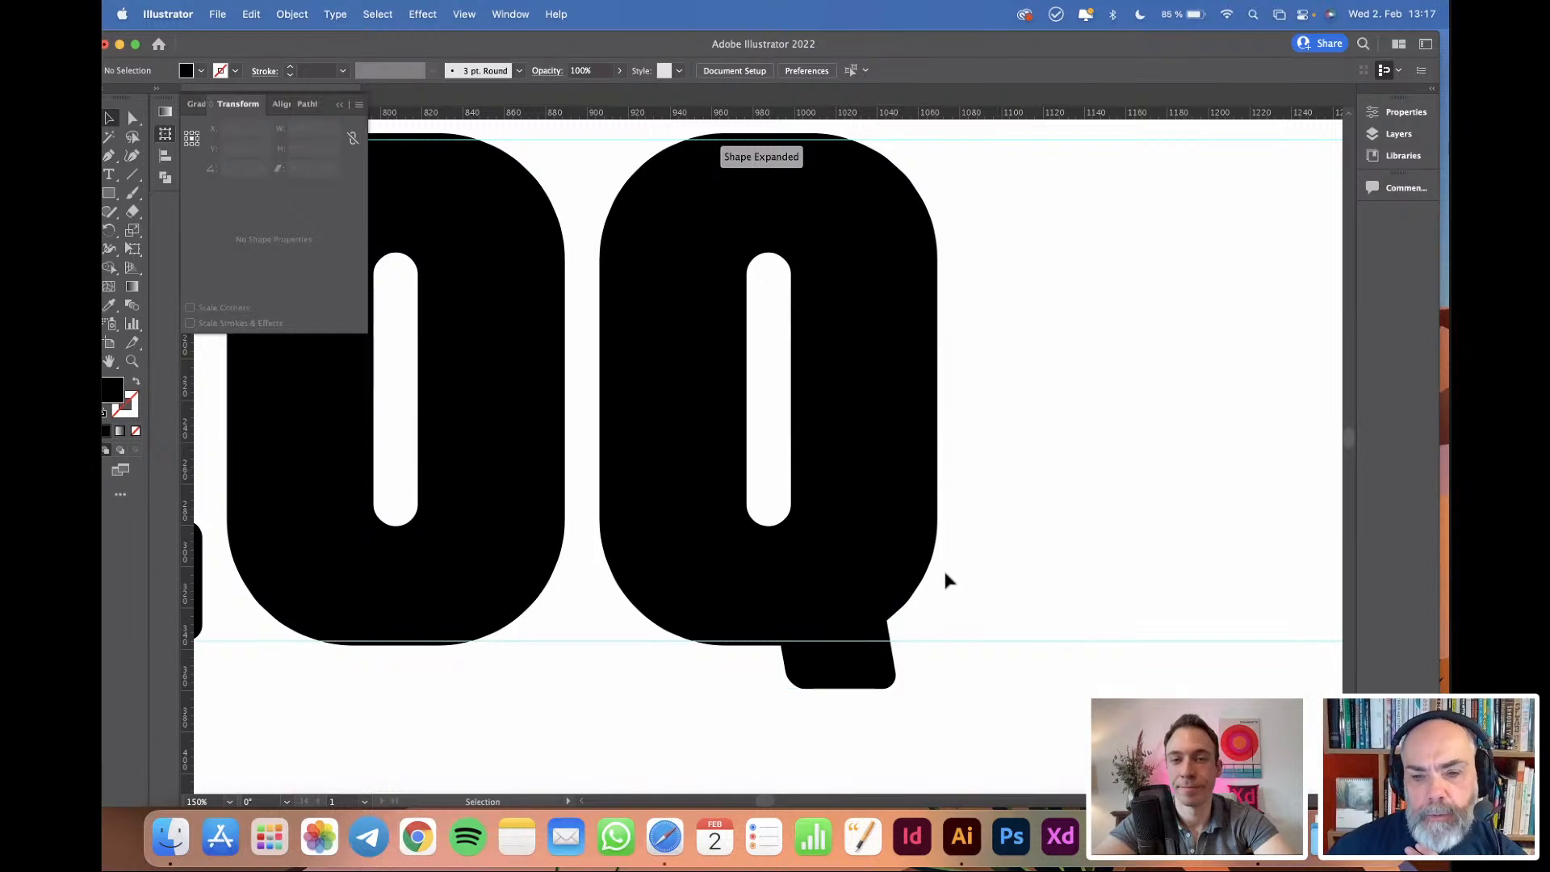
click(888, 679)
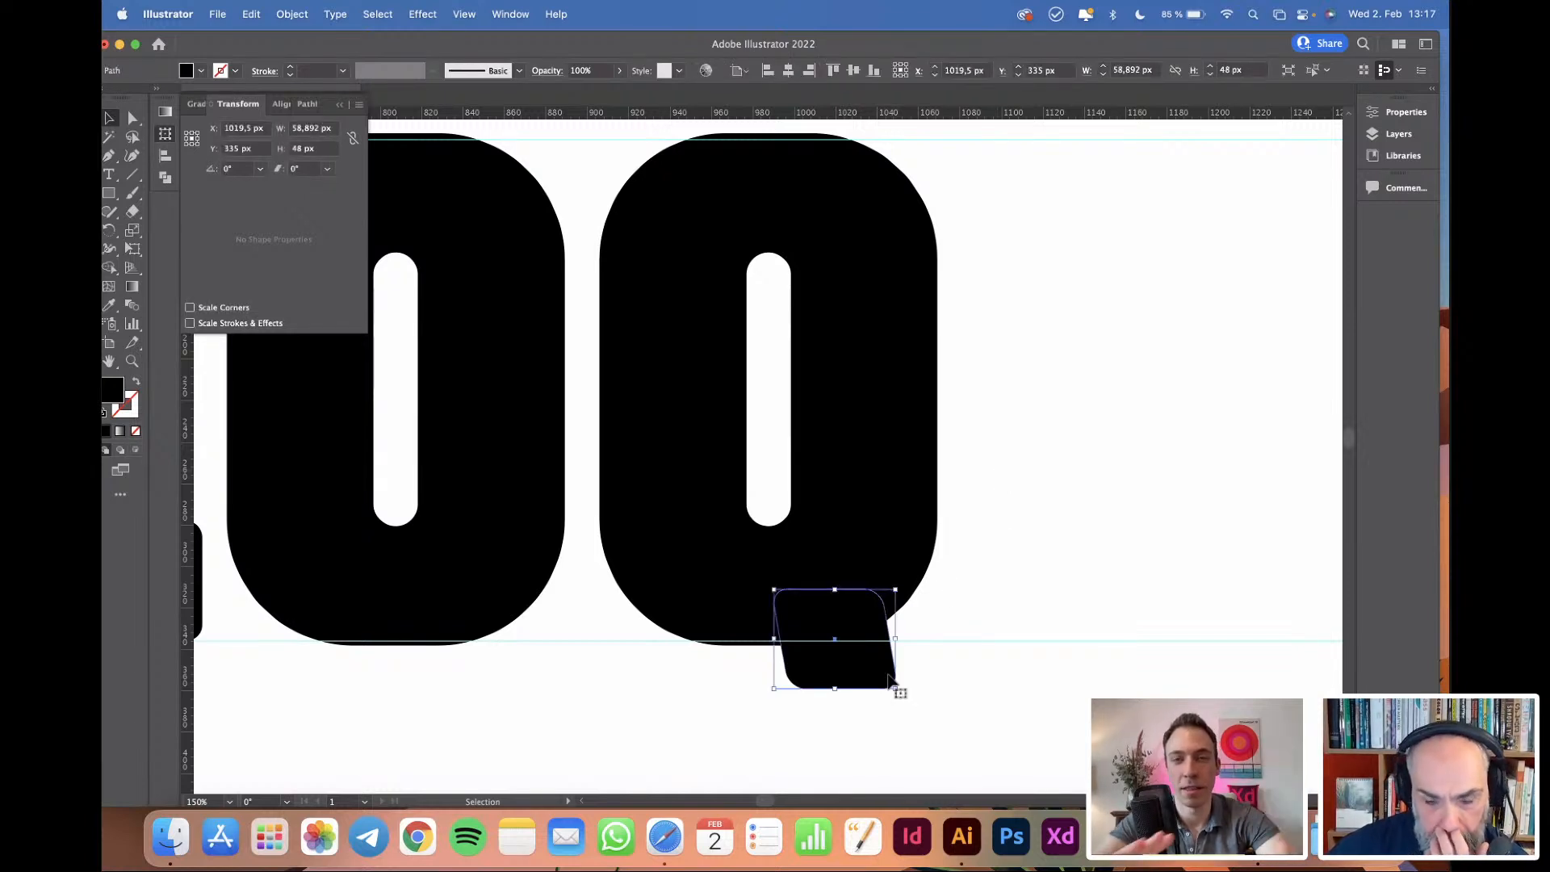
click(991, 595)
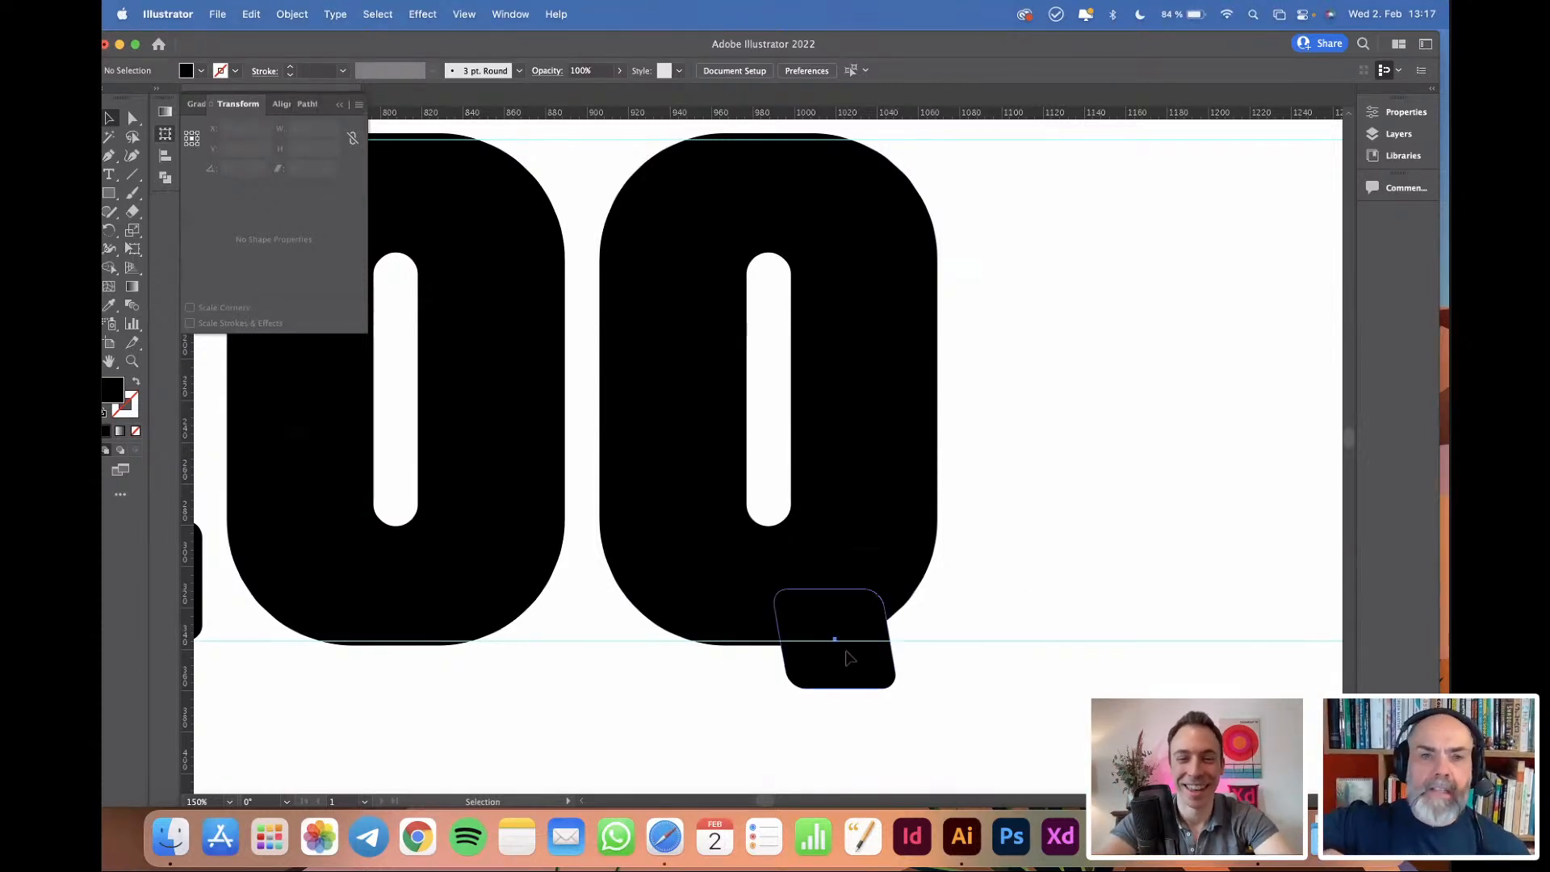
Move the Q tail to about X 1027.5, Y 332 px and extend its left side to about 61.9 px total width.
drag(845, 650, 877, 650)
key(shift+Left)
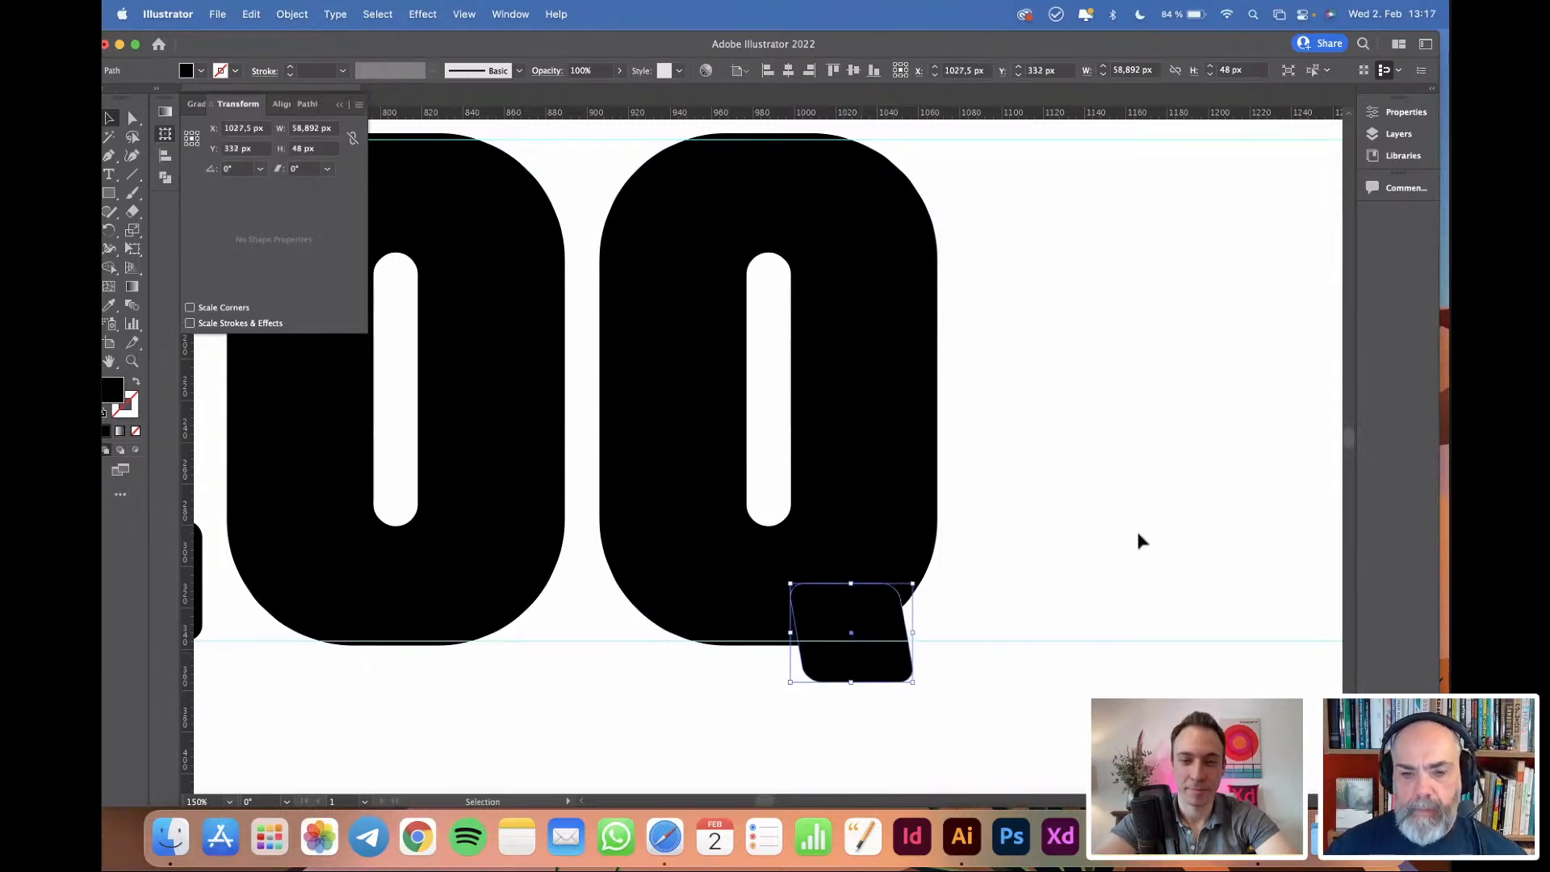
click(1013, 528)
click(818, 671)
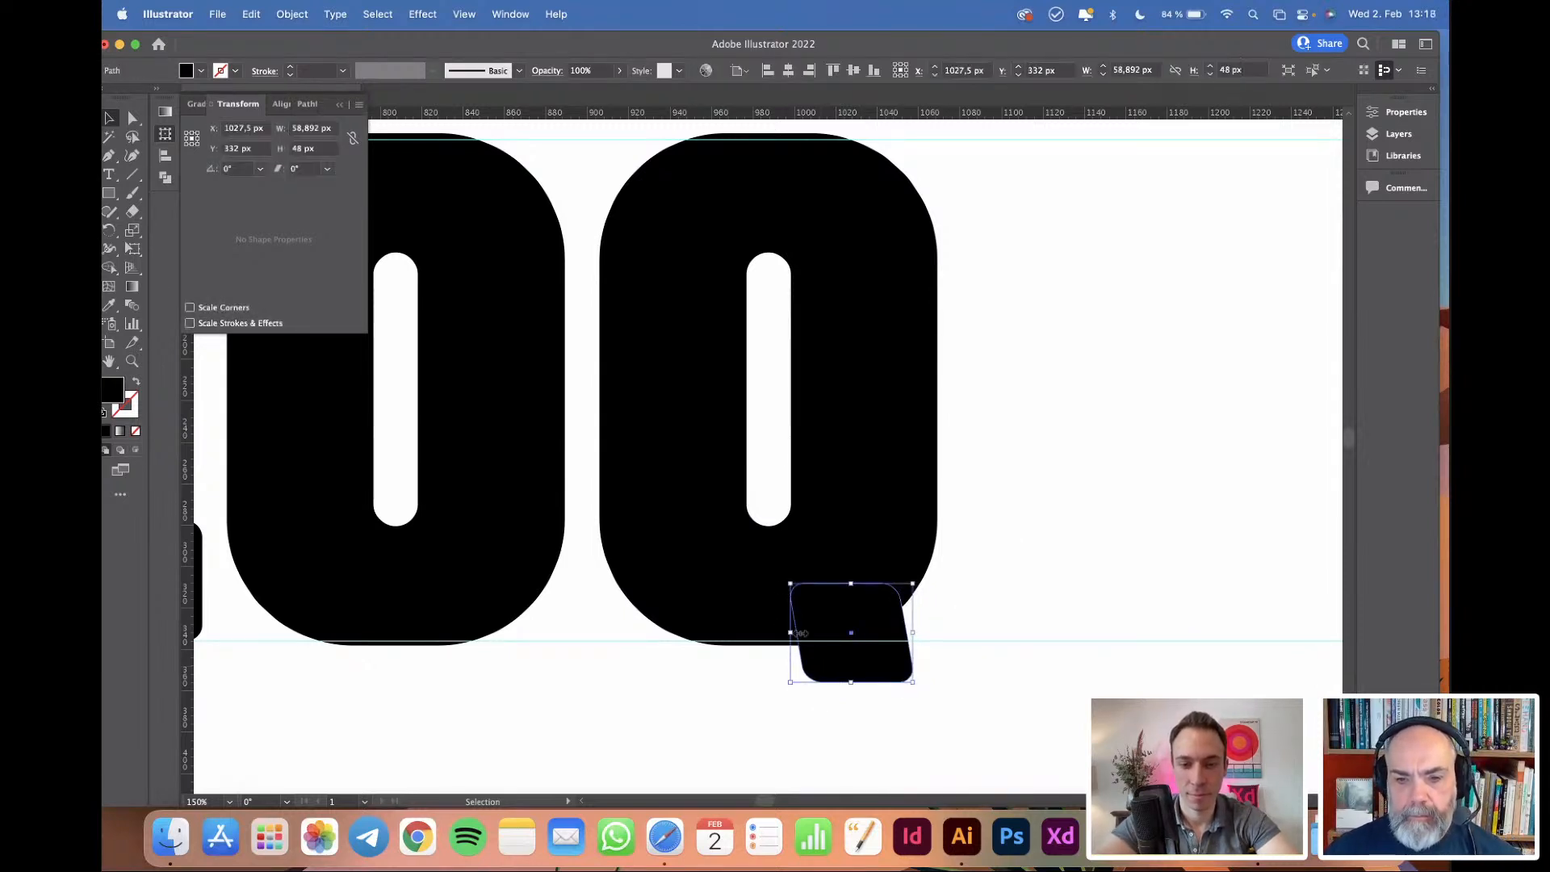
click(1054, 545)
Examine how the Q and its tail look beside the HELLO letters and relative to the guides.
scroll(1054, 545, down, 3)
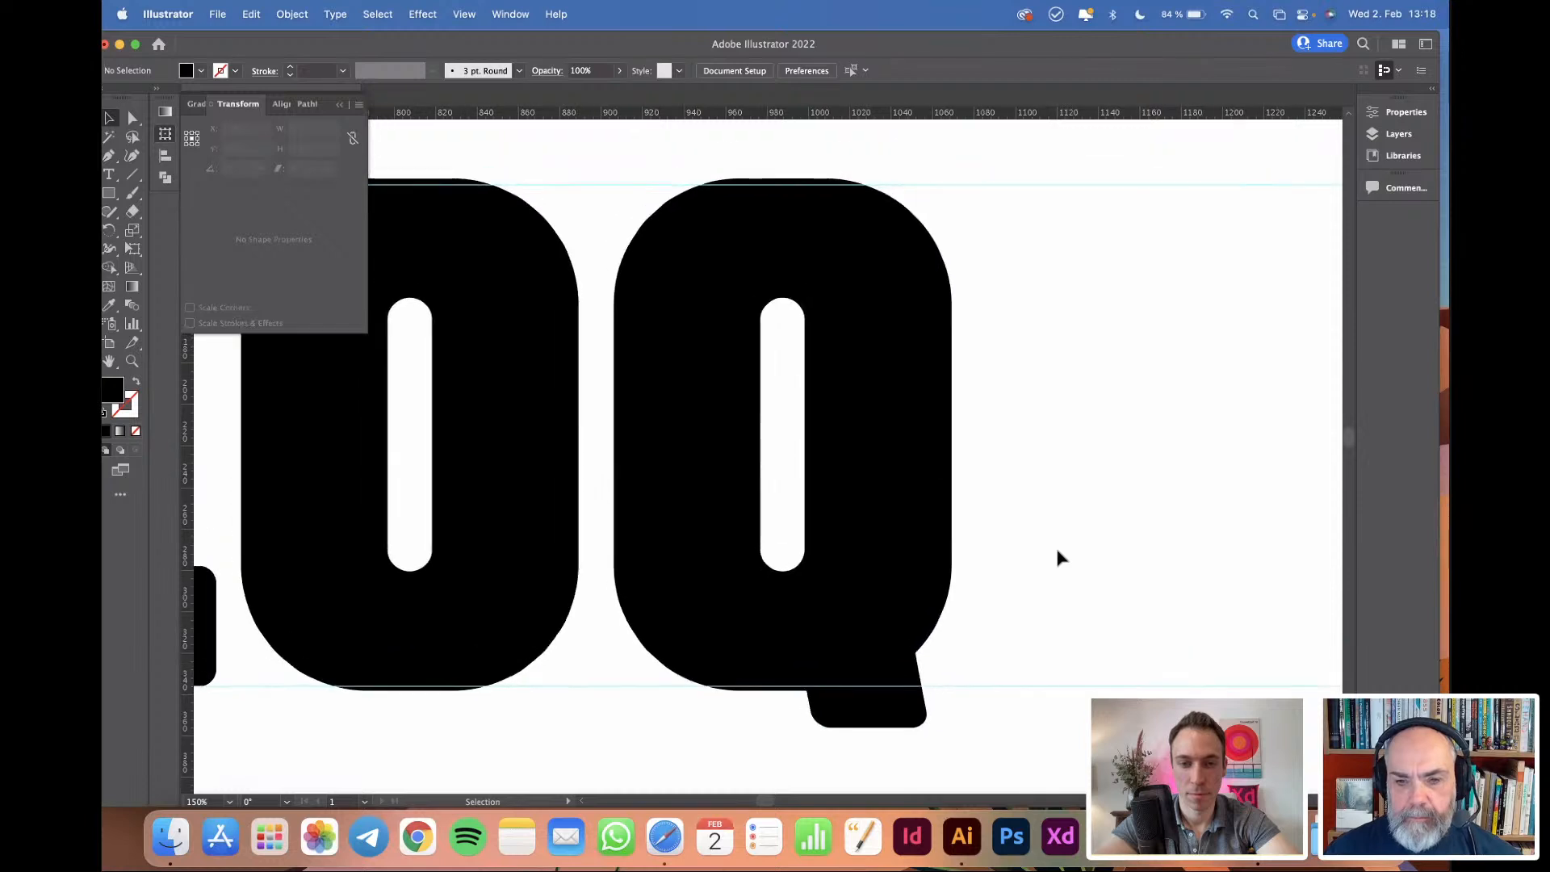
scroll(1052, 544, down, 2)
scroll(1053, 544, up, 1)
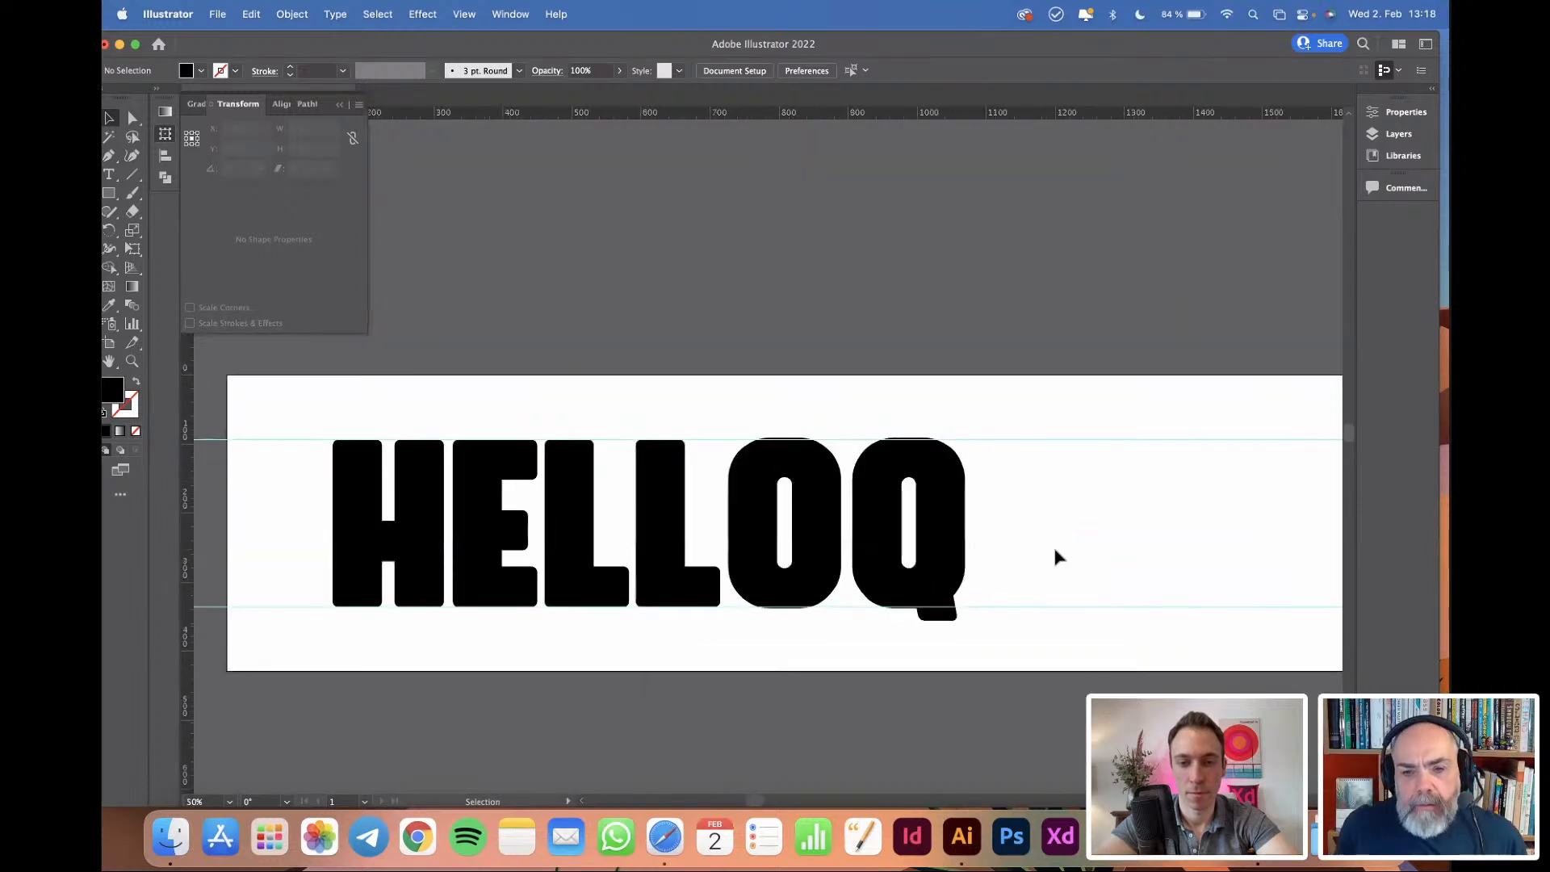
click(935, 608)
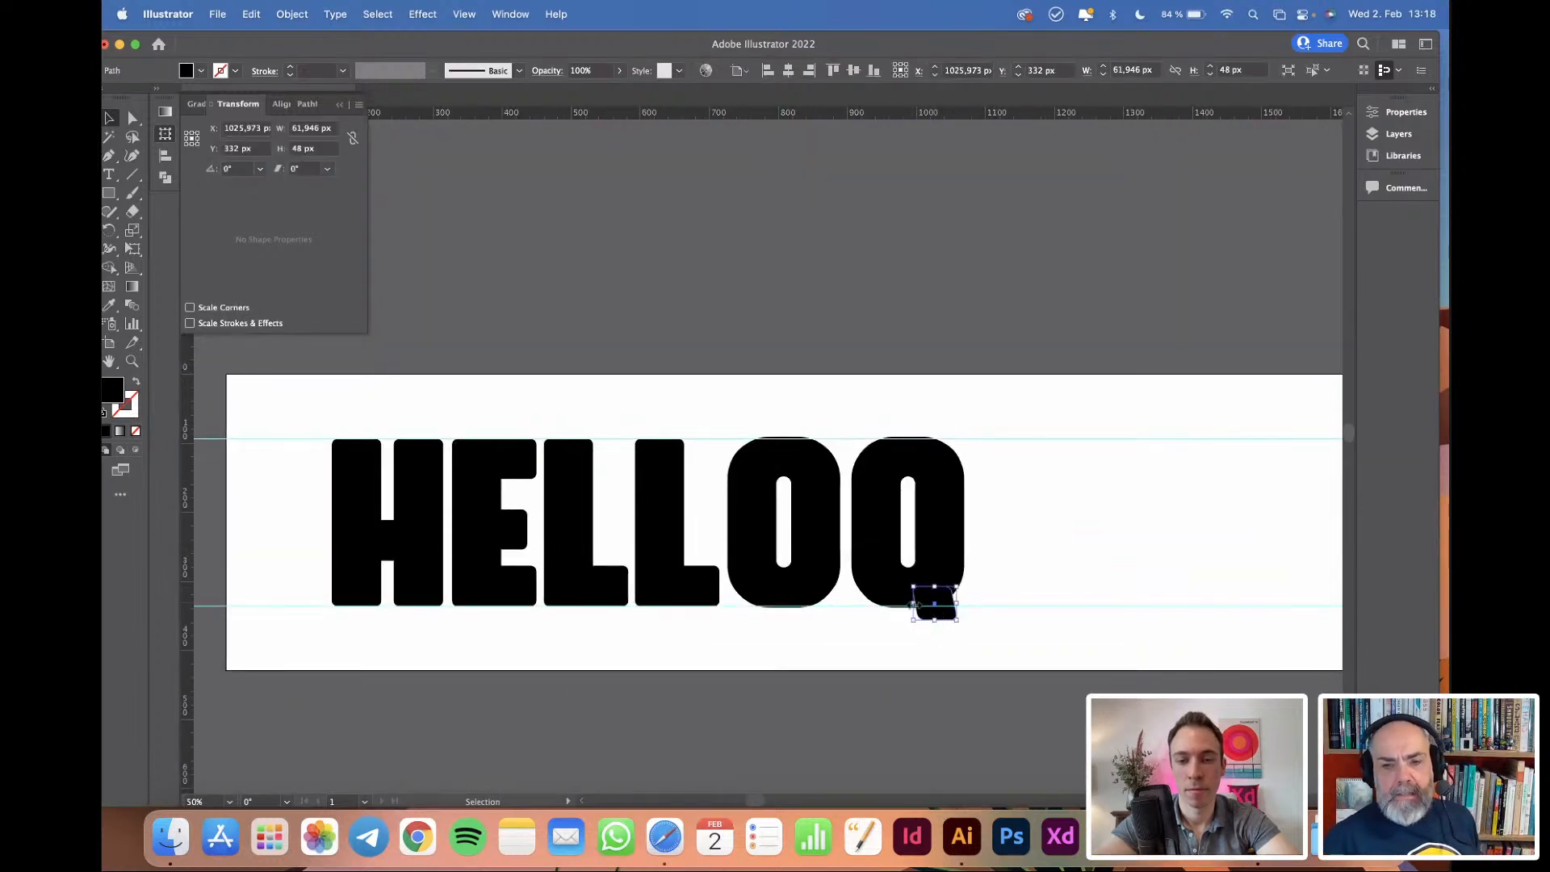
scroll(1004, 565, right, 2)
click(994, 551)
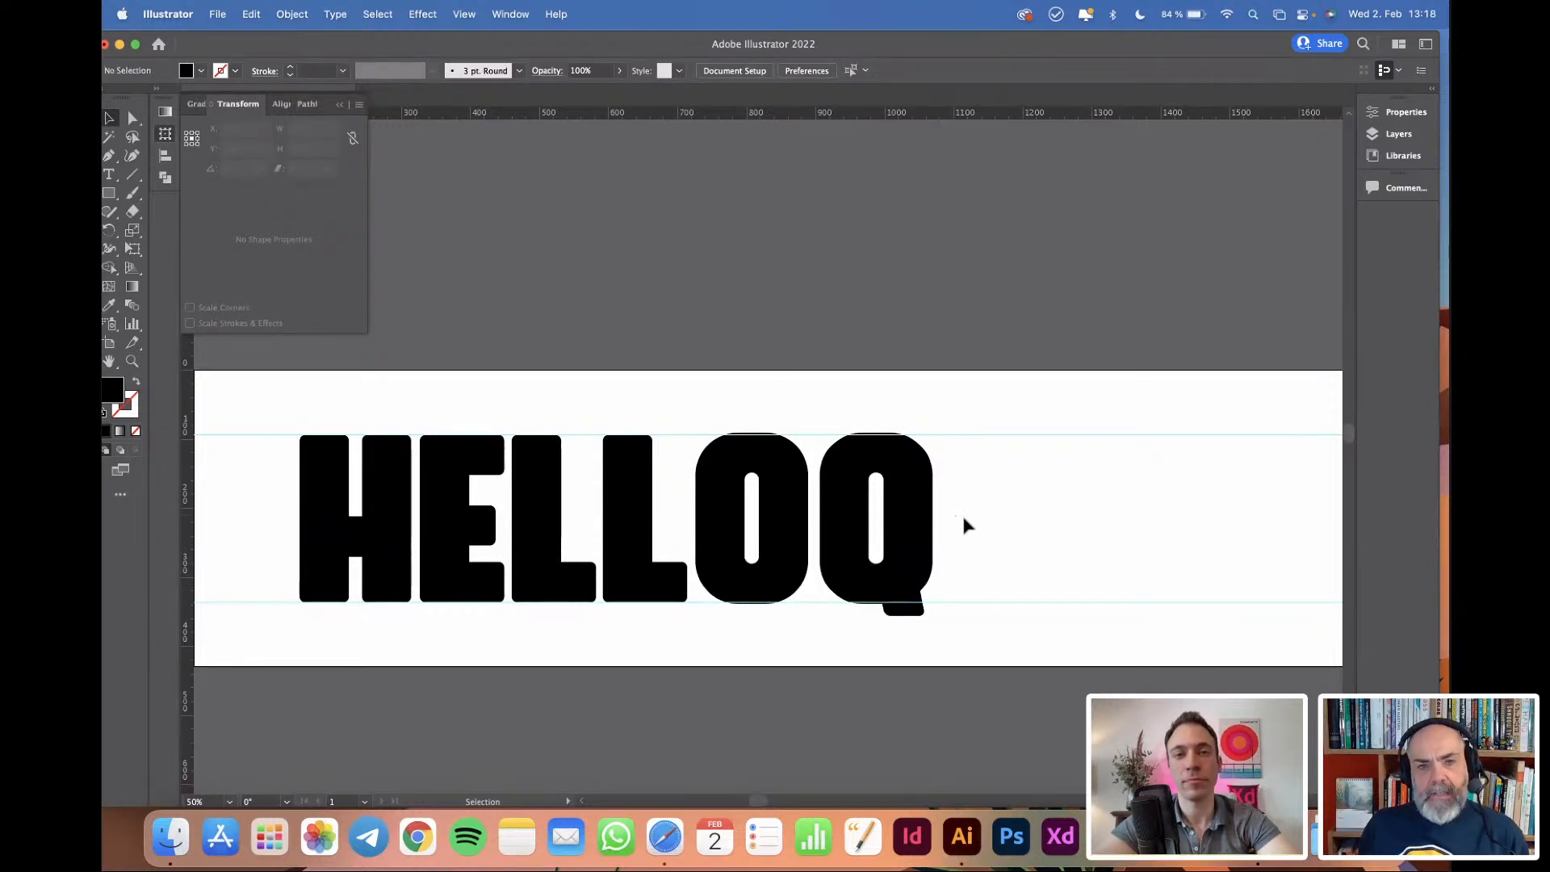
scroll(971, 483, up, 3)
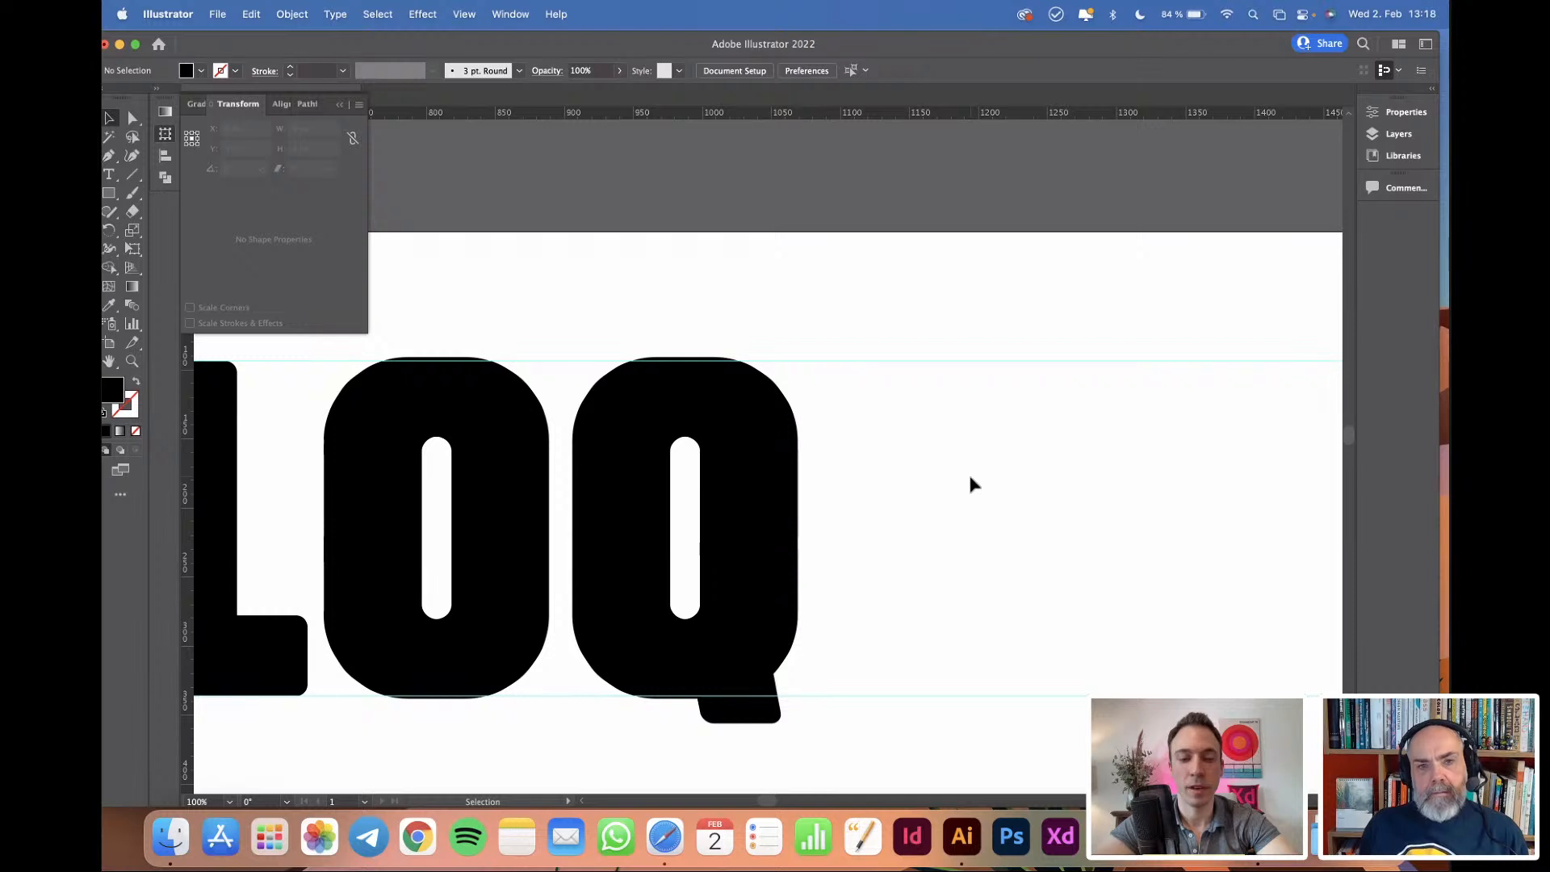
scroll(971, 483, right, 1)
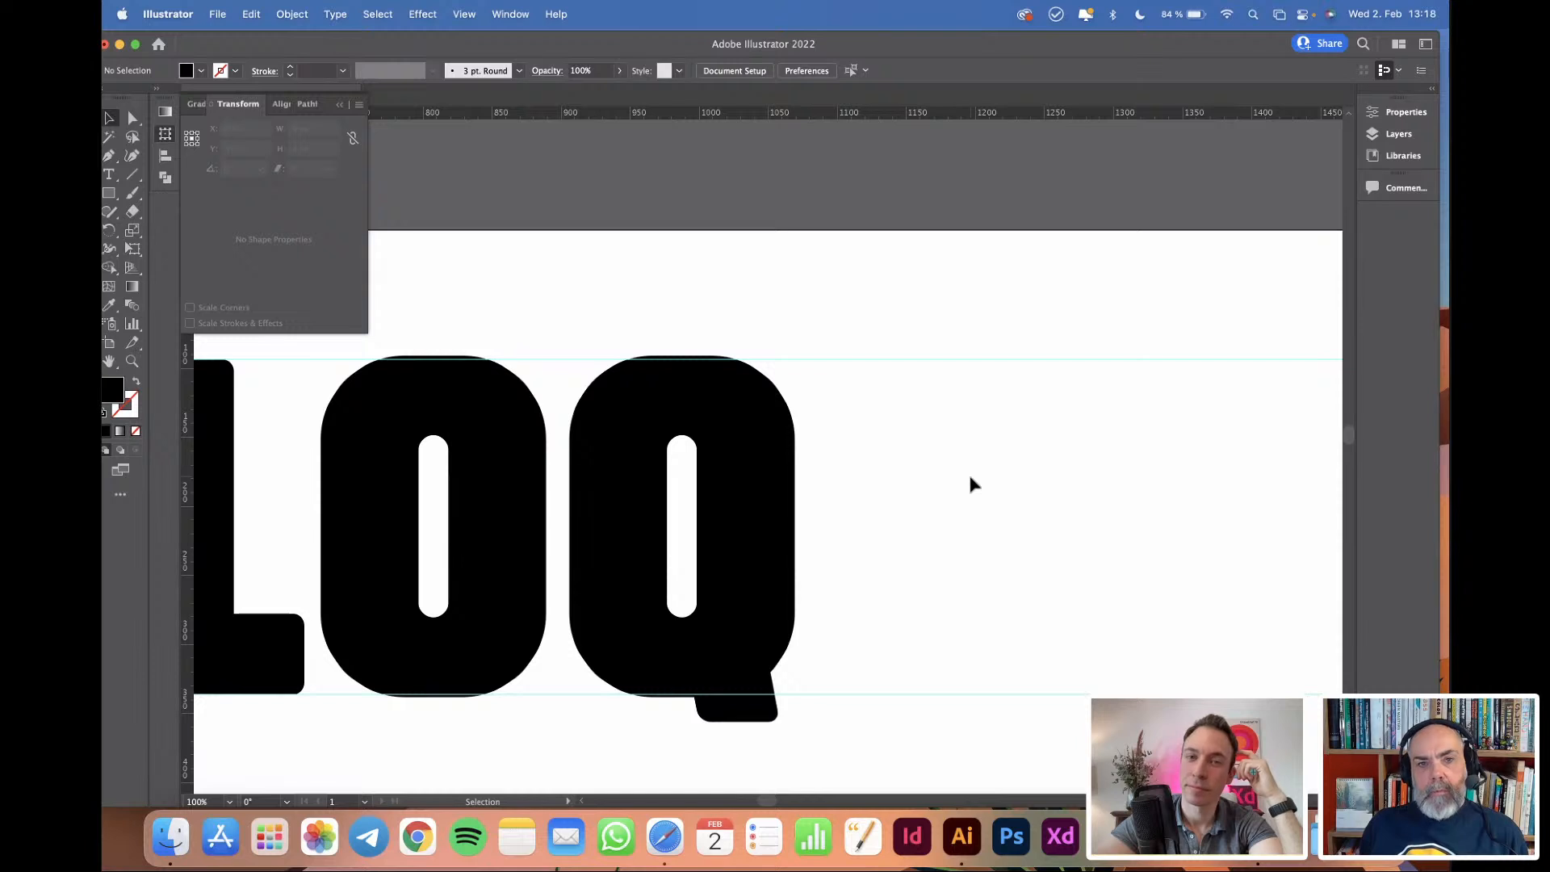
Duplicate the original O horizontally to the right of the Q as the base for a C.
scroll(971, 483, down, 2)
scroll(971, 482, right, 1)
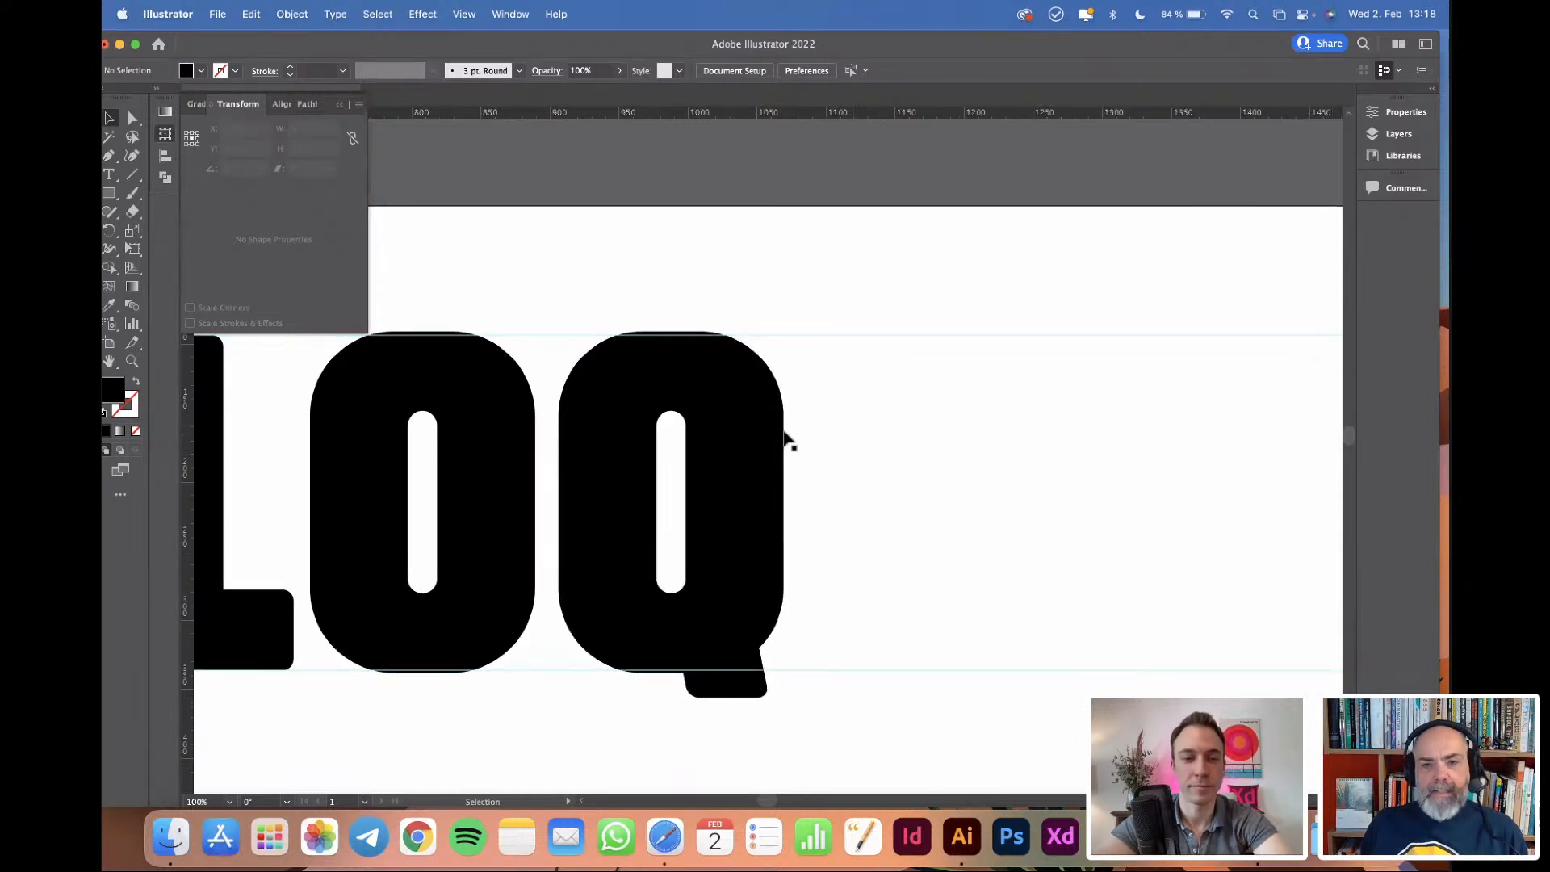
click(467, 485)
alt+shift+drag(467, 474, 968, 475)
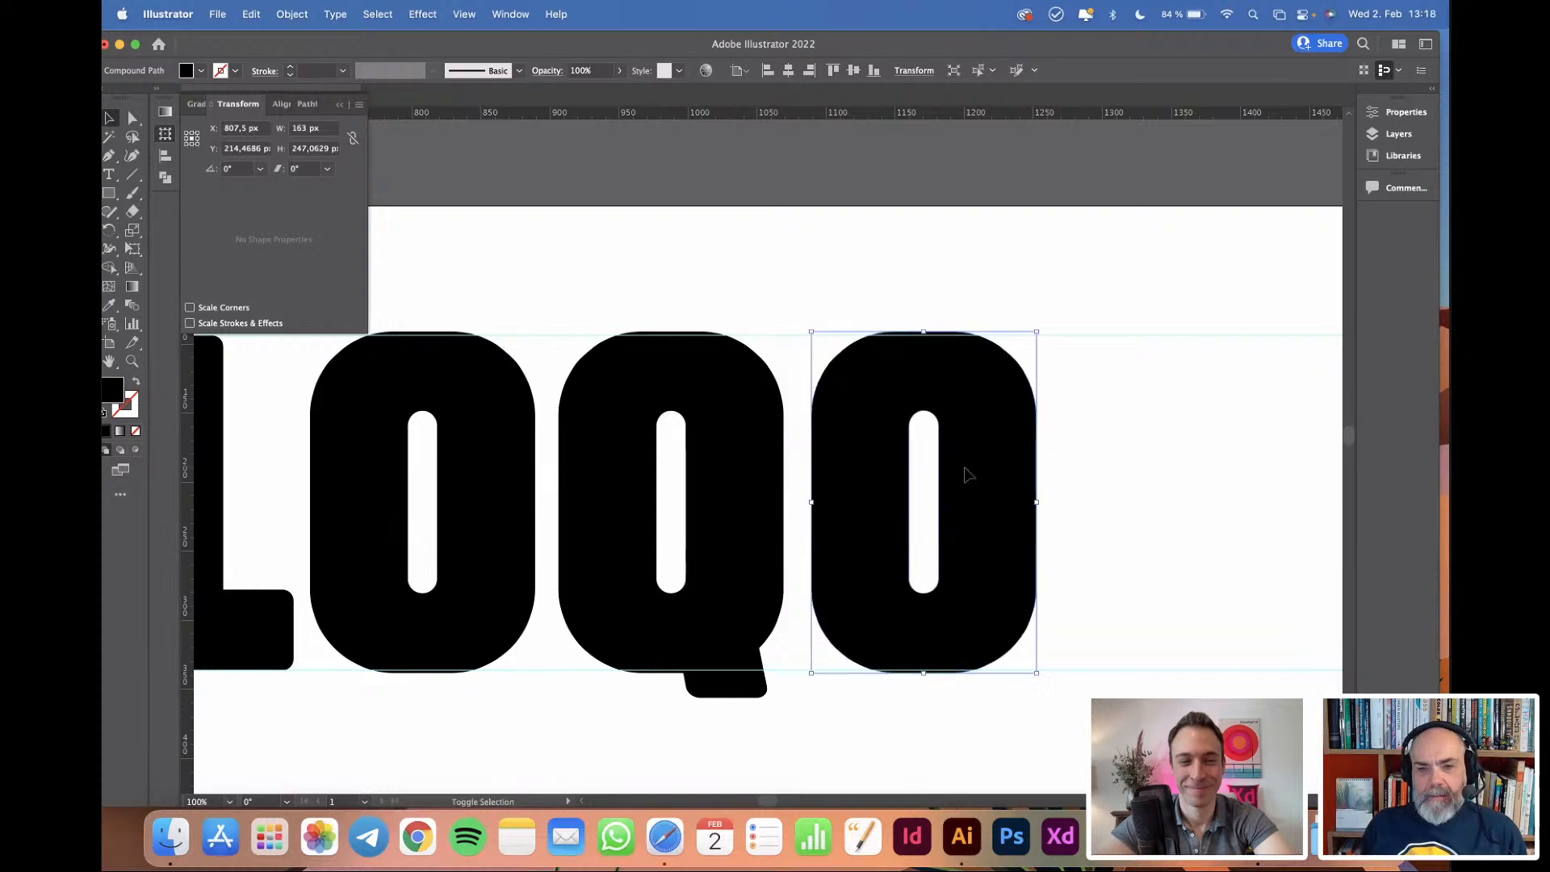
scroll(1044, 467, right, 3)
click(1044, 468)
Draw an 87 by 51 px rectangle from the new O's counter past its right edge and fill it with the sampled white.
key(super+plus)
scroll(1045, 467, right, 4)
scroll(1044, 467, down, 2)
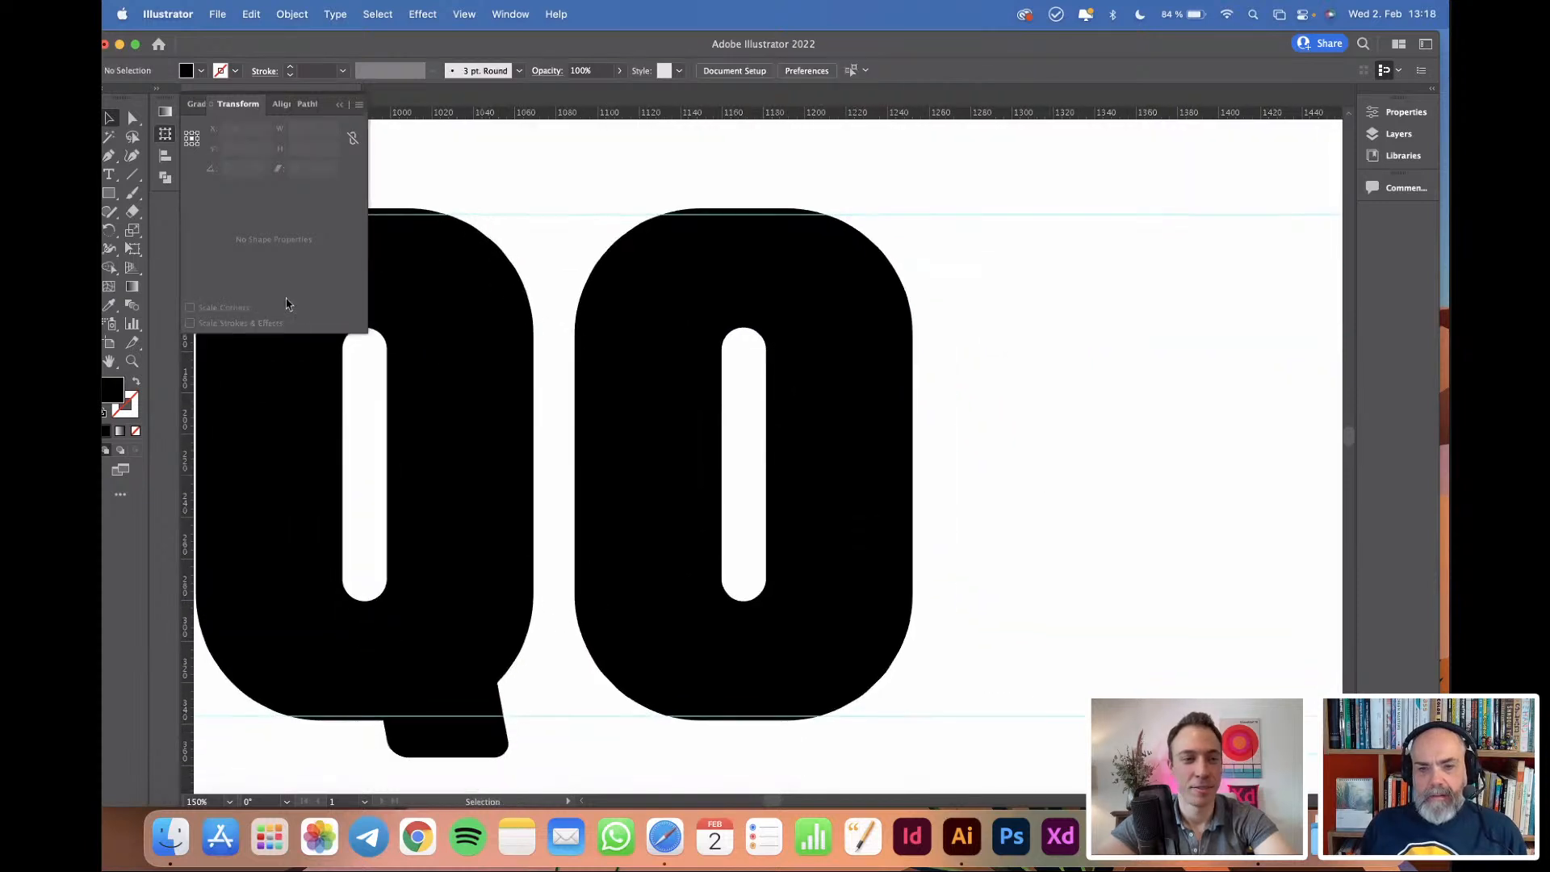
key(m)
mouse_move(749, 376)
mouse_down()
mouse_move(888, 510)
mouse_move(928, 482)
mouse_up()
key(i)
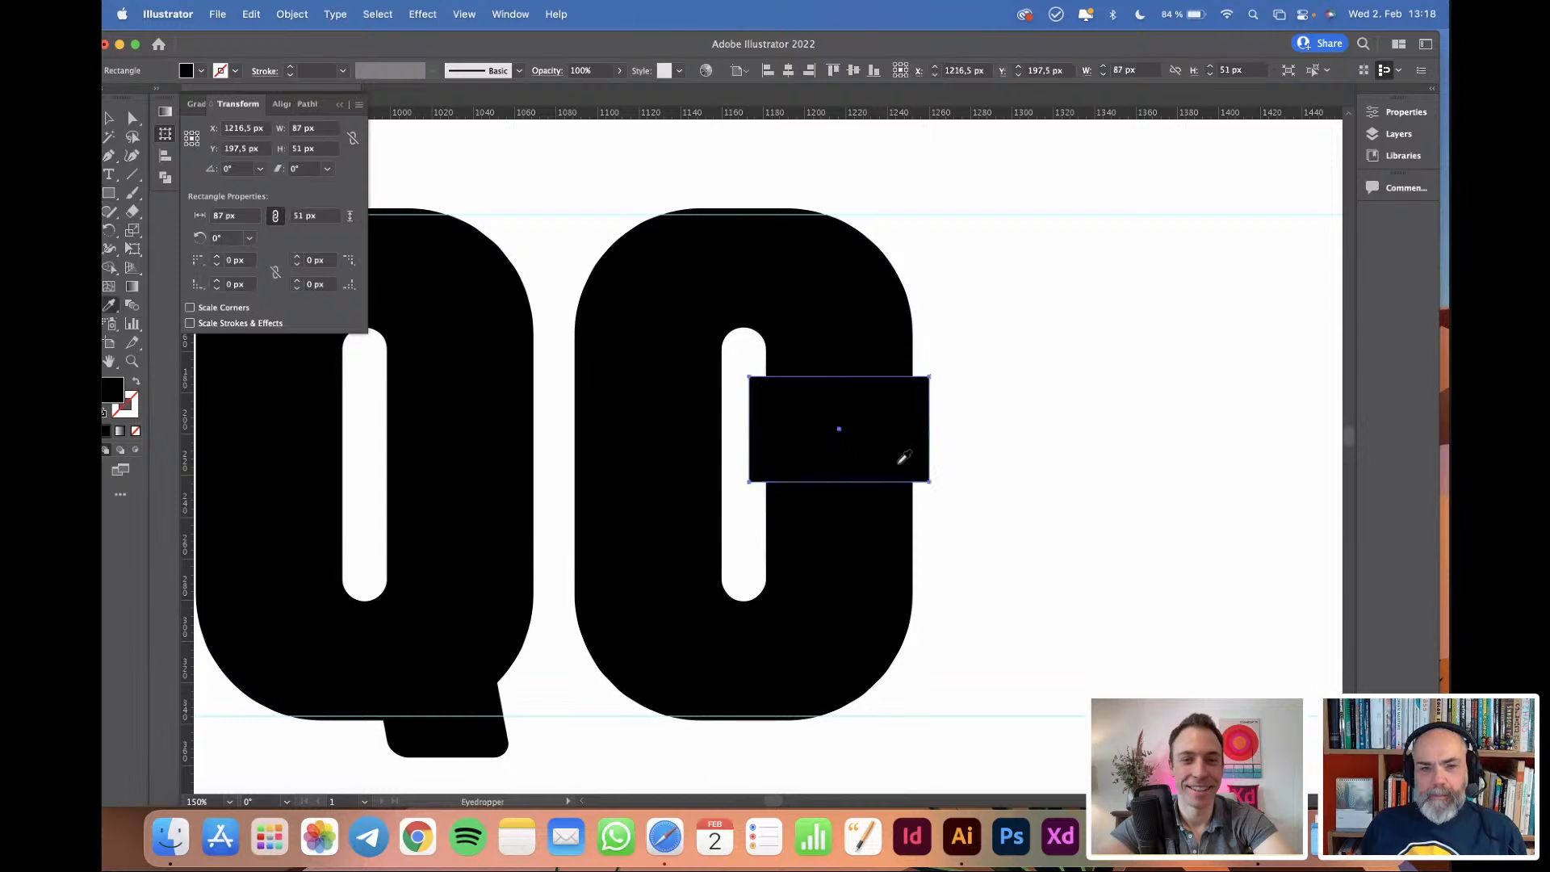
click(1007, 327)
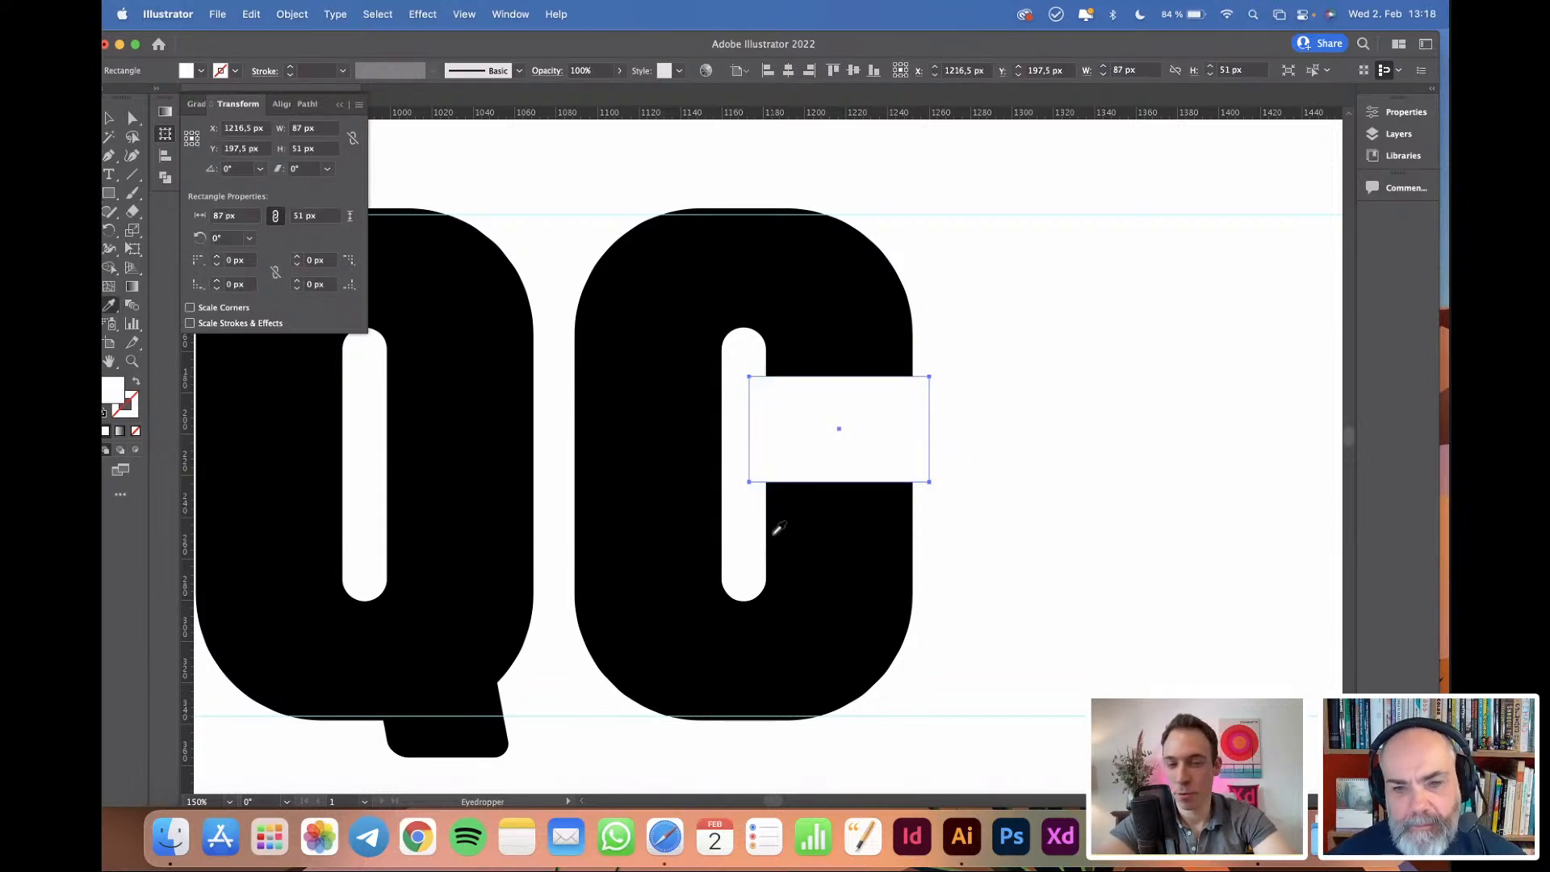
Subtract the white rectangle from the rightmost O with Pathfinder Minus Front to form a C.
click(111, 119)
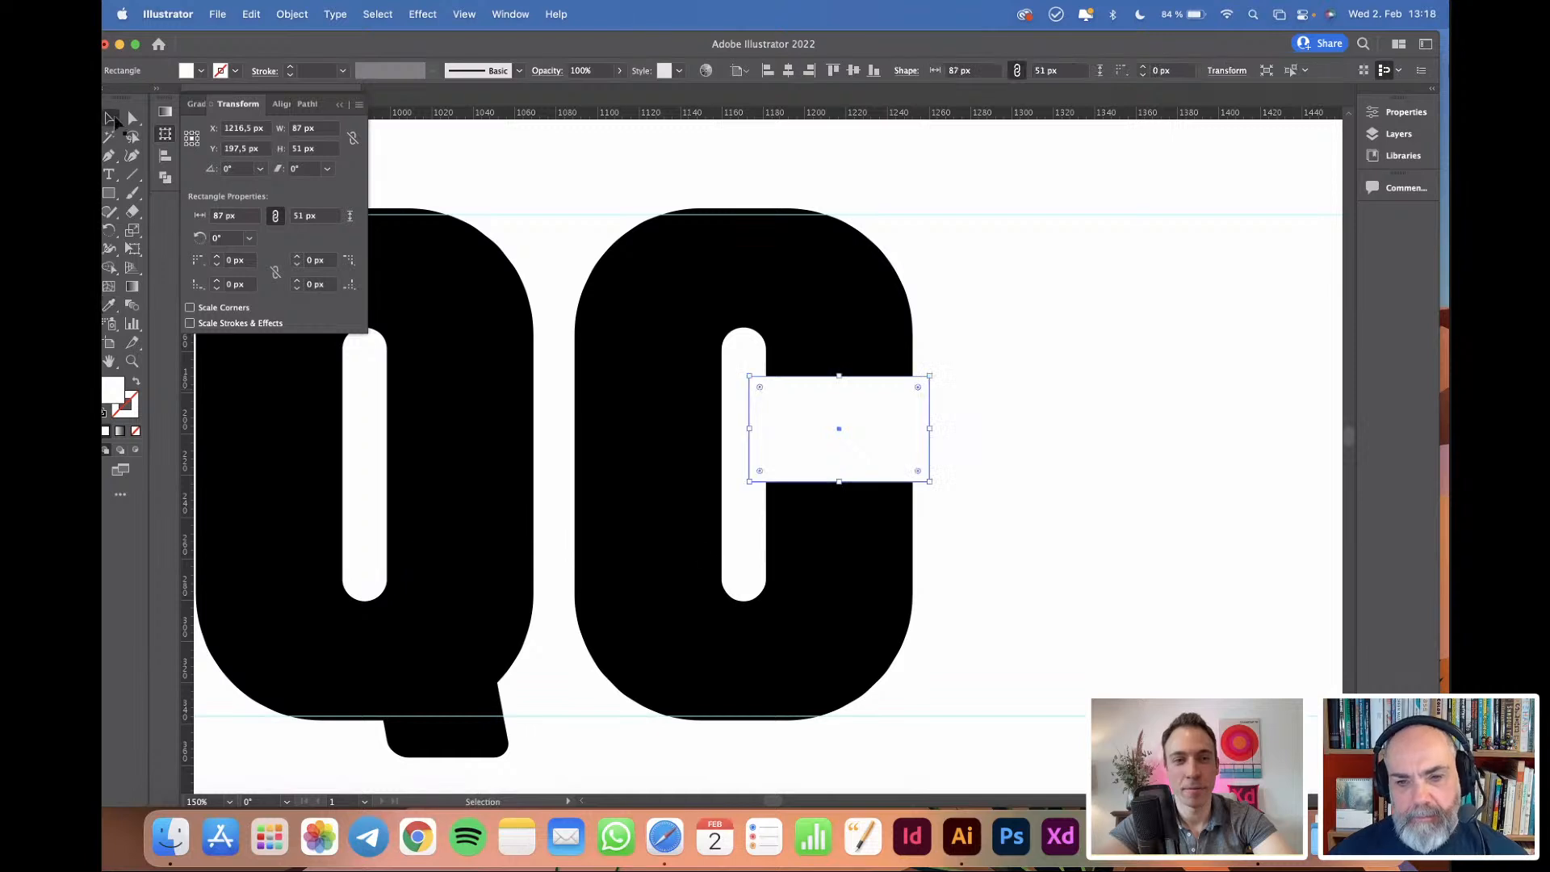
shift+click(668, 442)
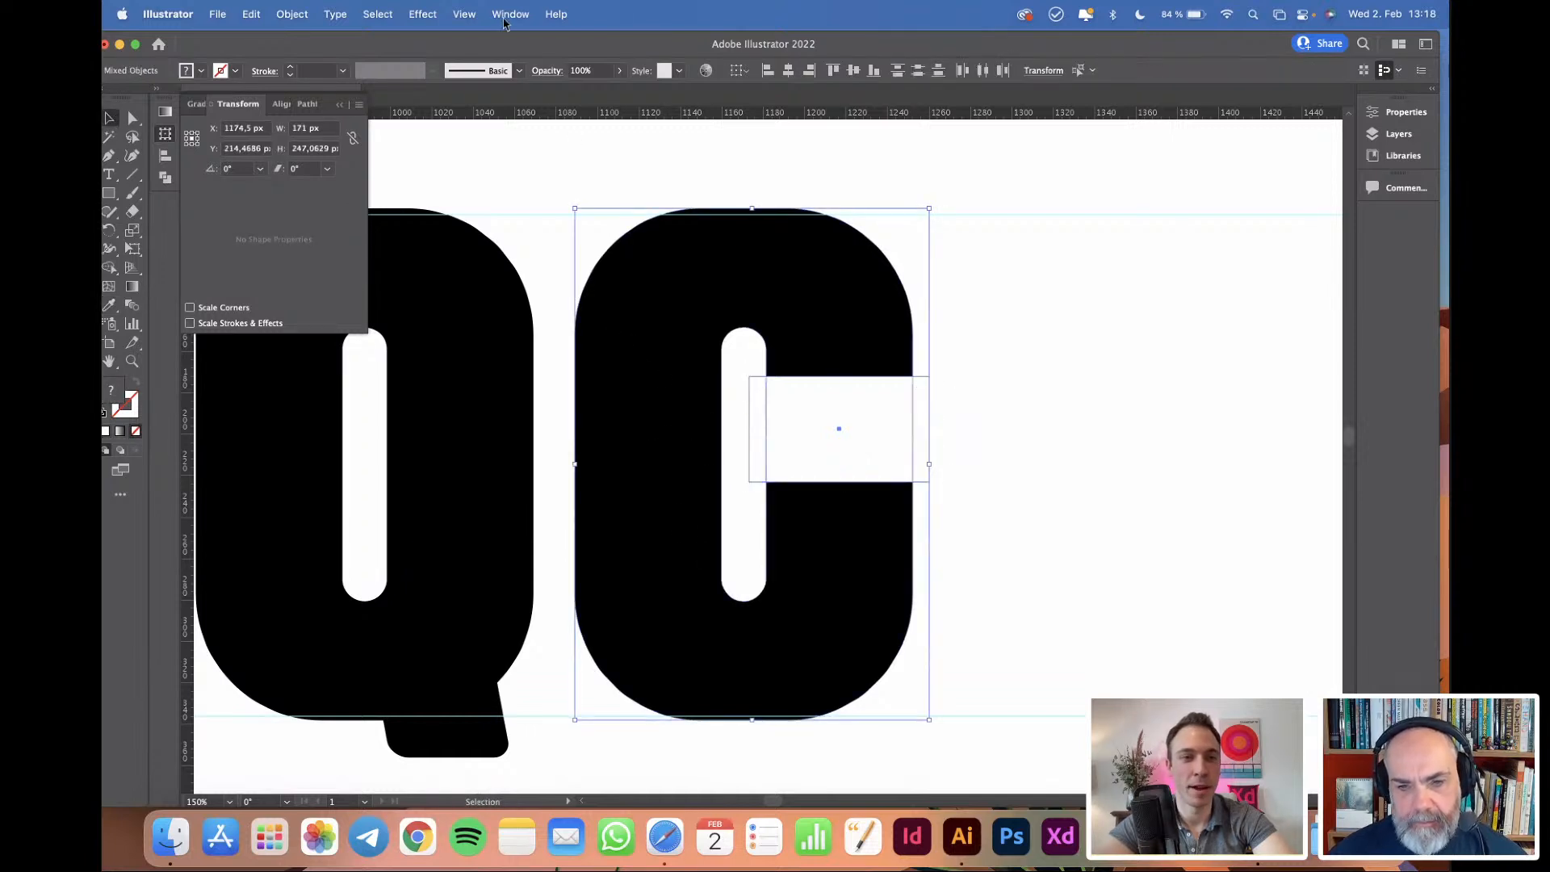
click(305, 105)
click(224, 147)
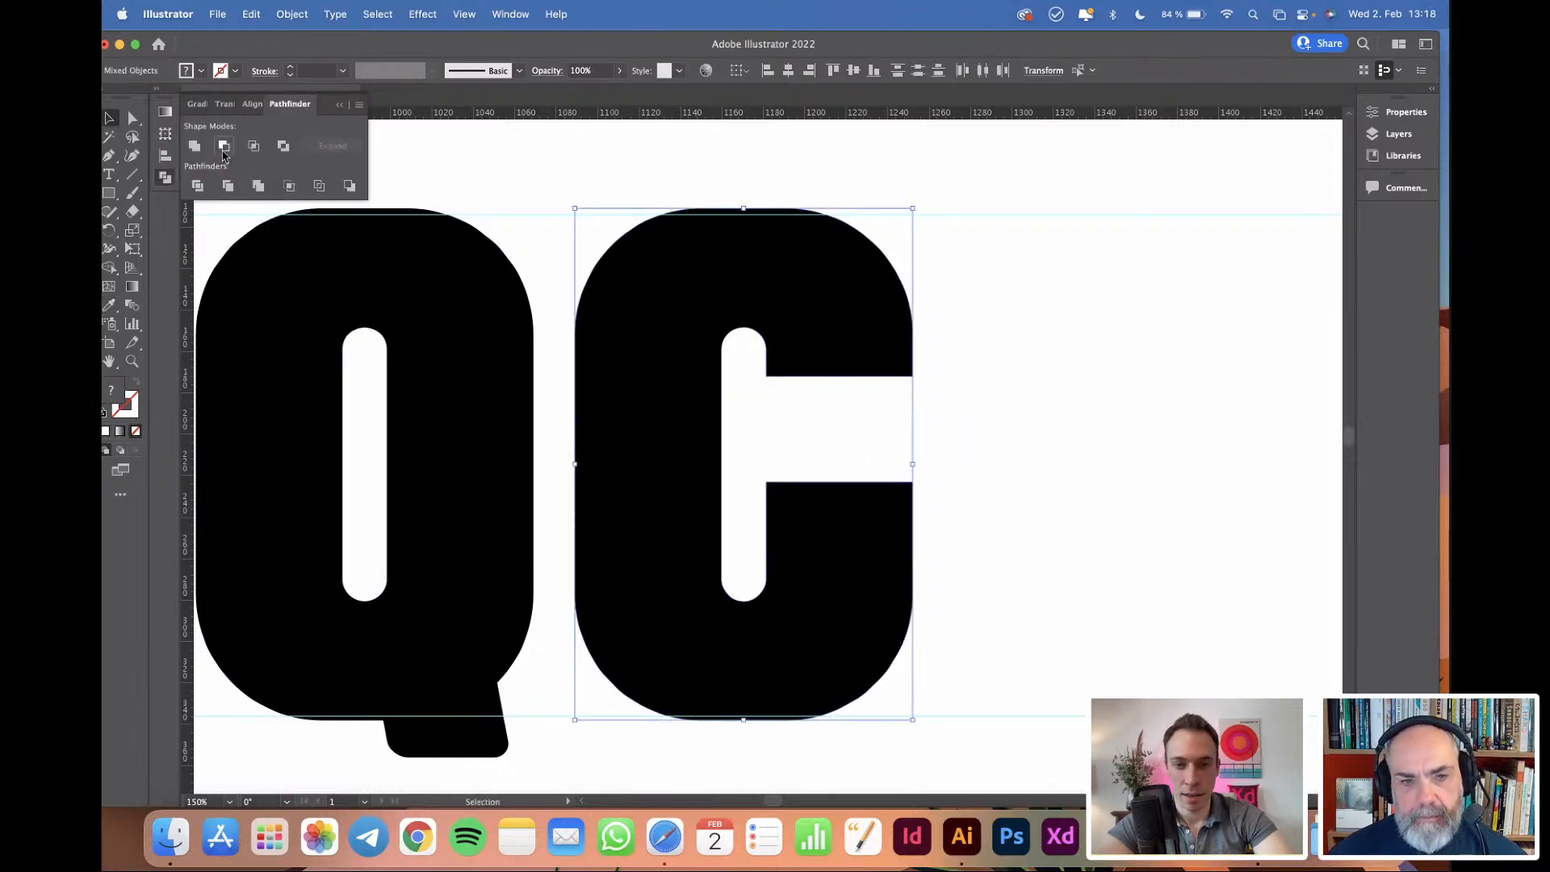
Round the two lower corners of the C's upper arm to an 8 px radius.
scroll(944, 394, left, 2)
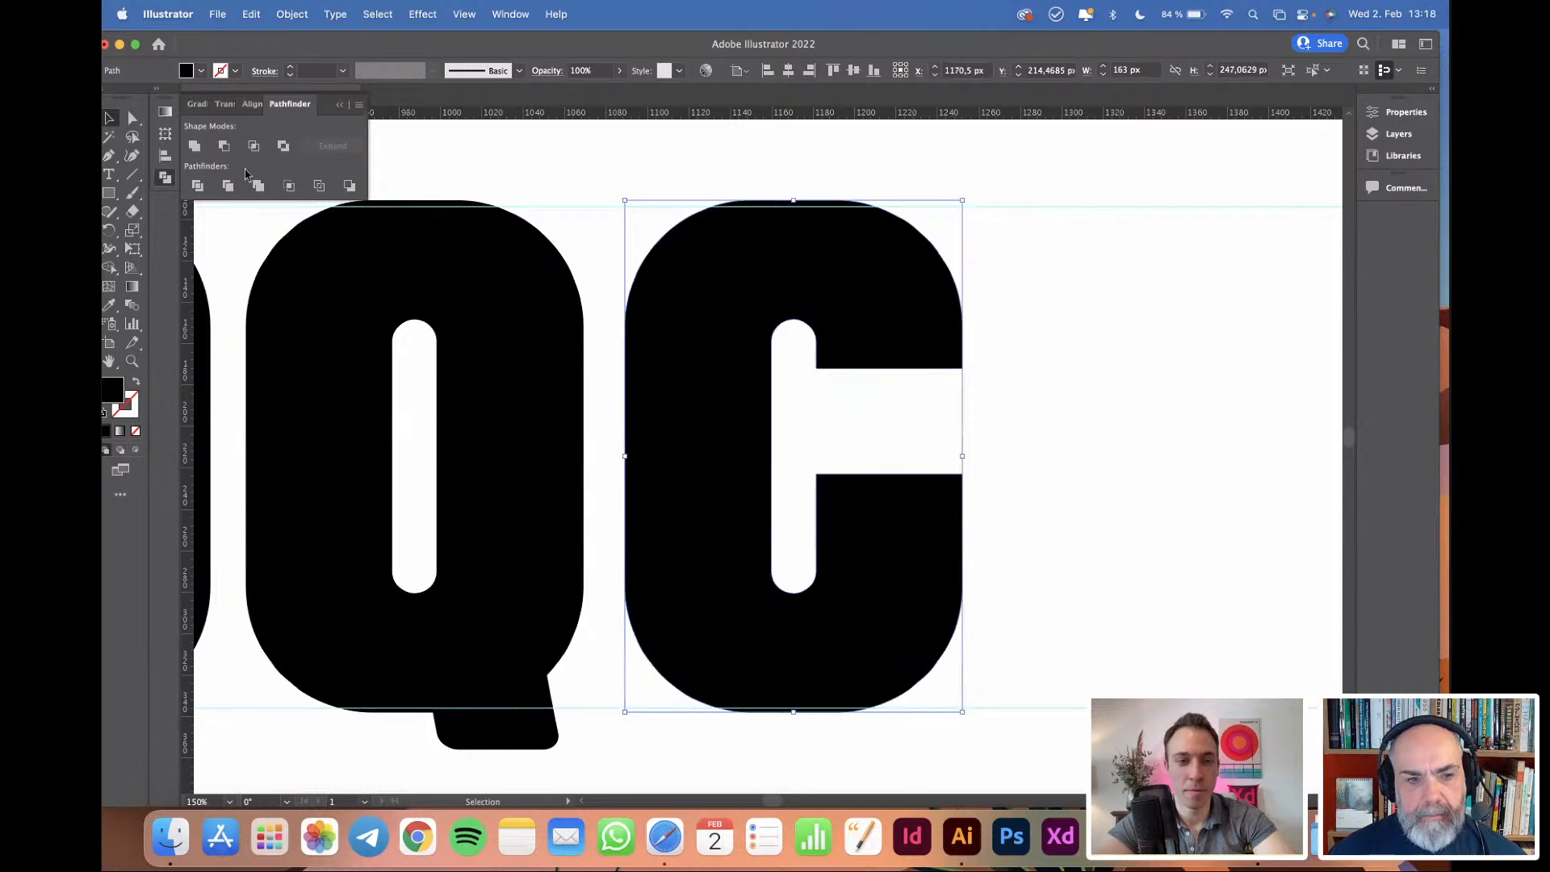
key(a)
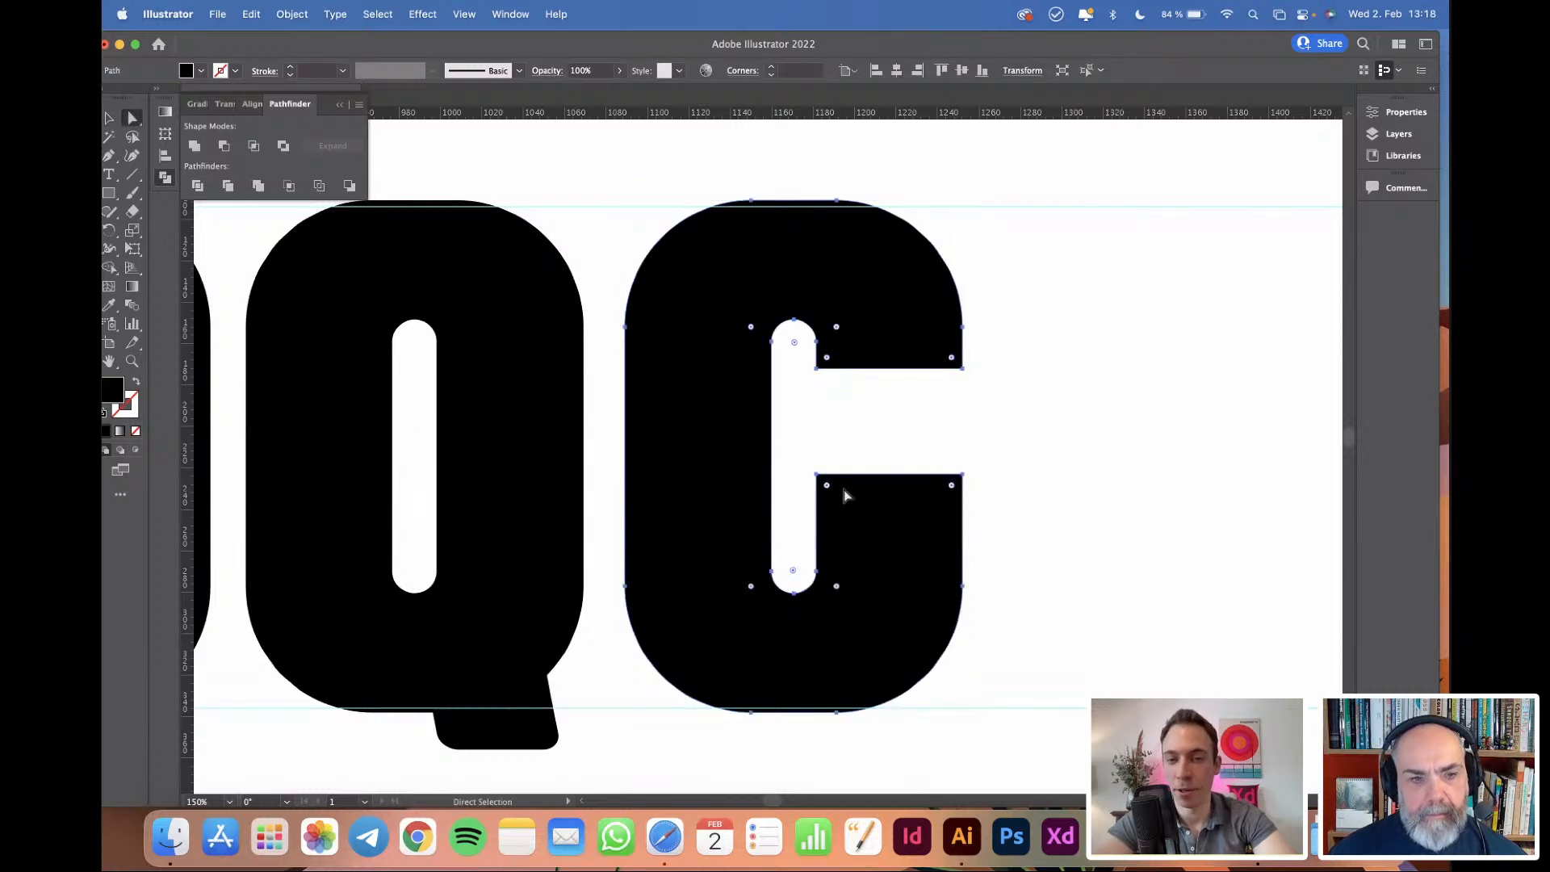
click(828, 361)
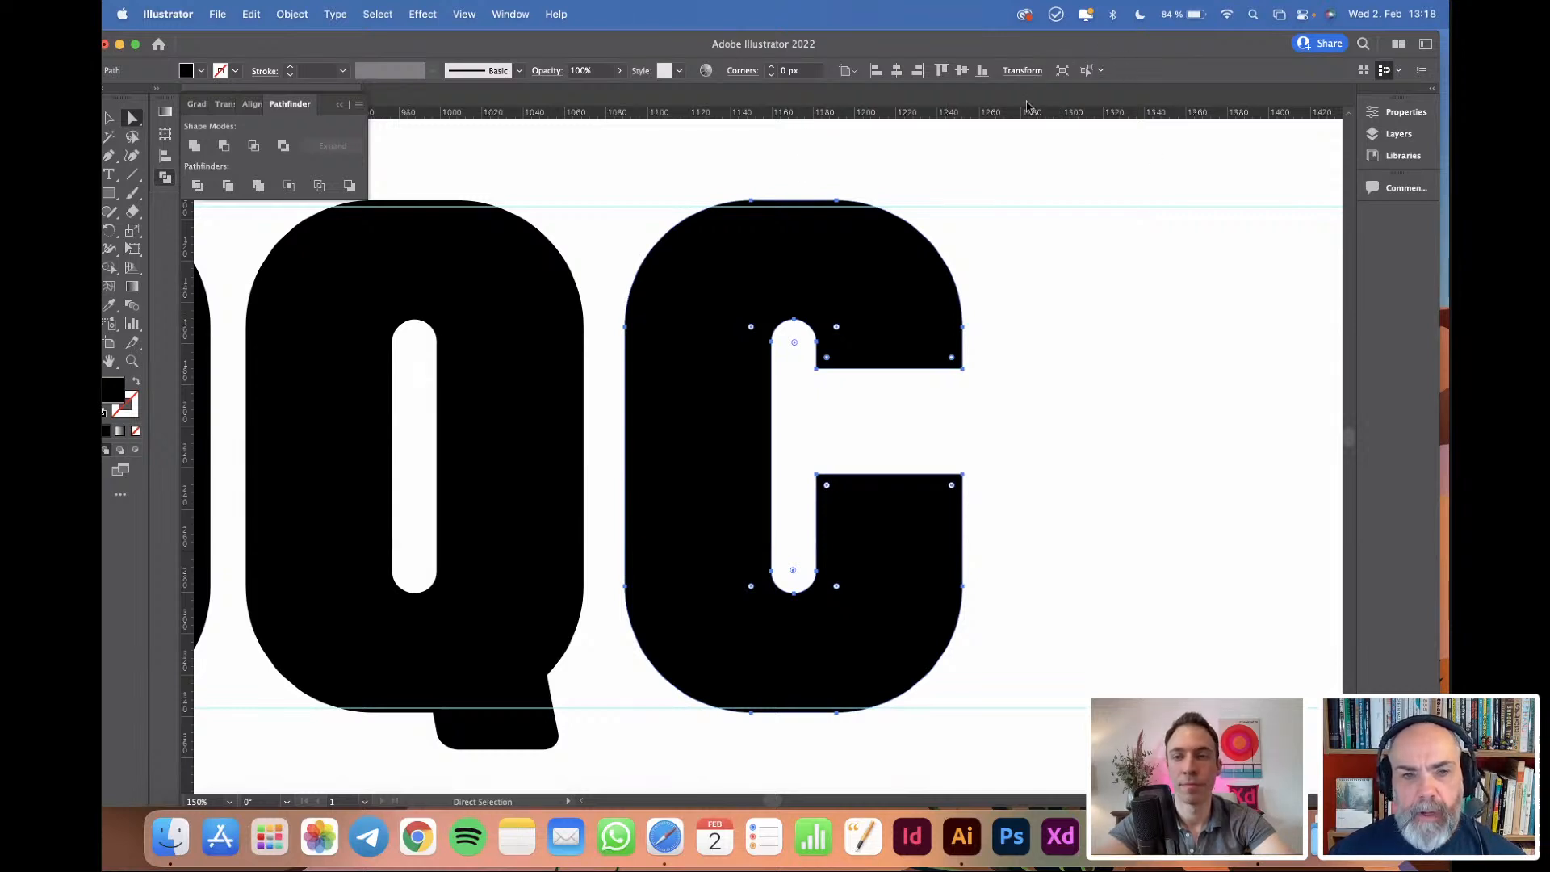
click(947, 356)
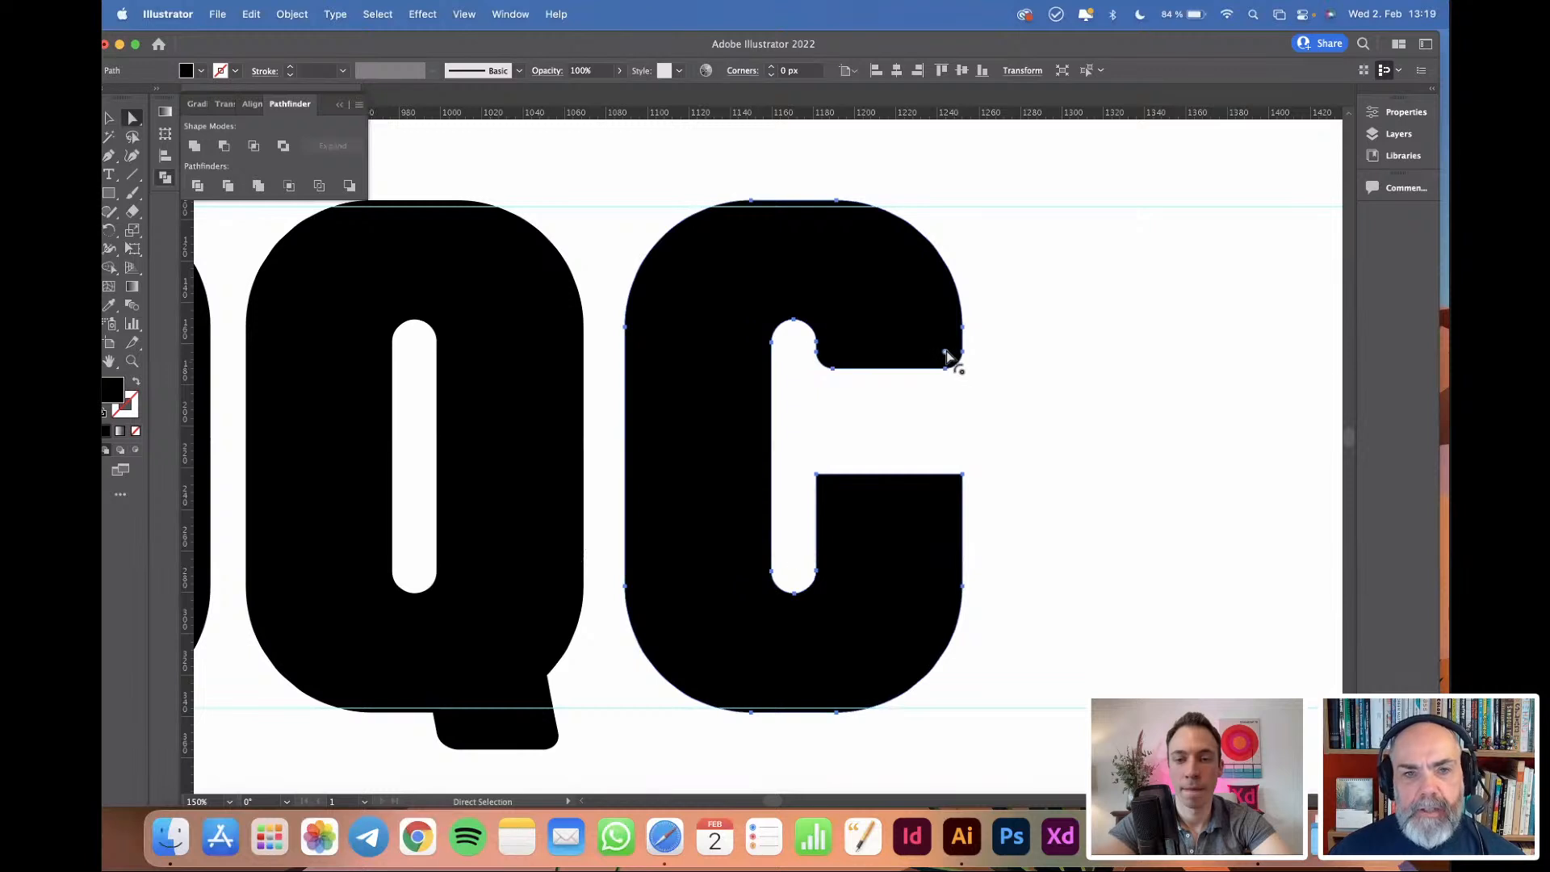
drag(947, 356, 942, 349)
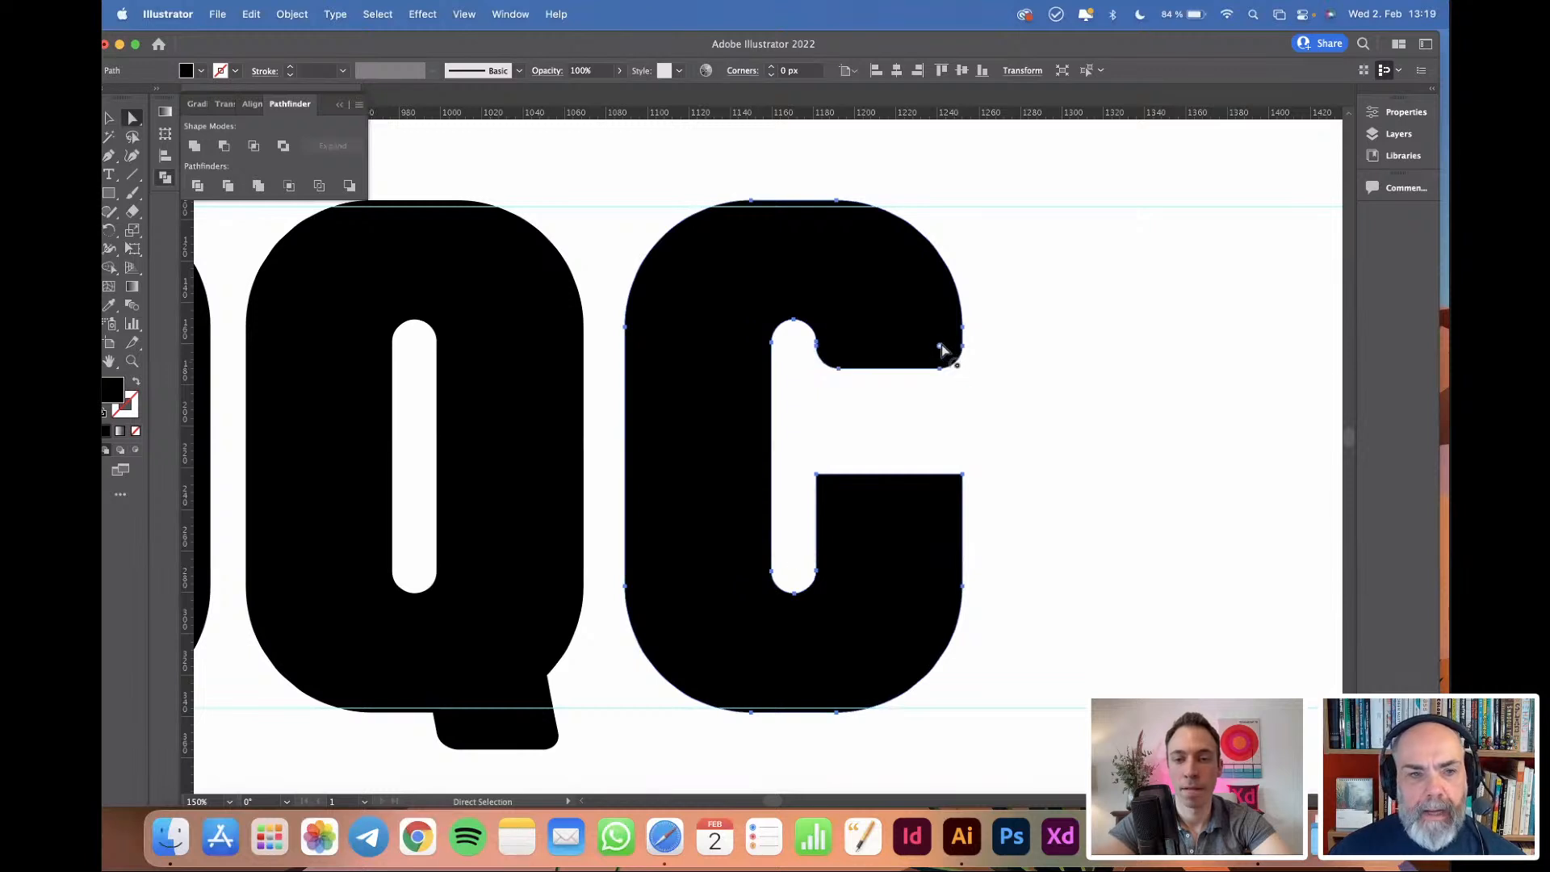
click(771, 75)
click(771, 75)
click(771, 74)
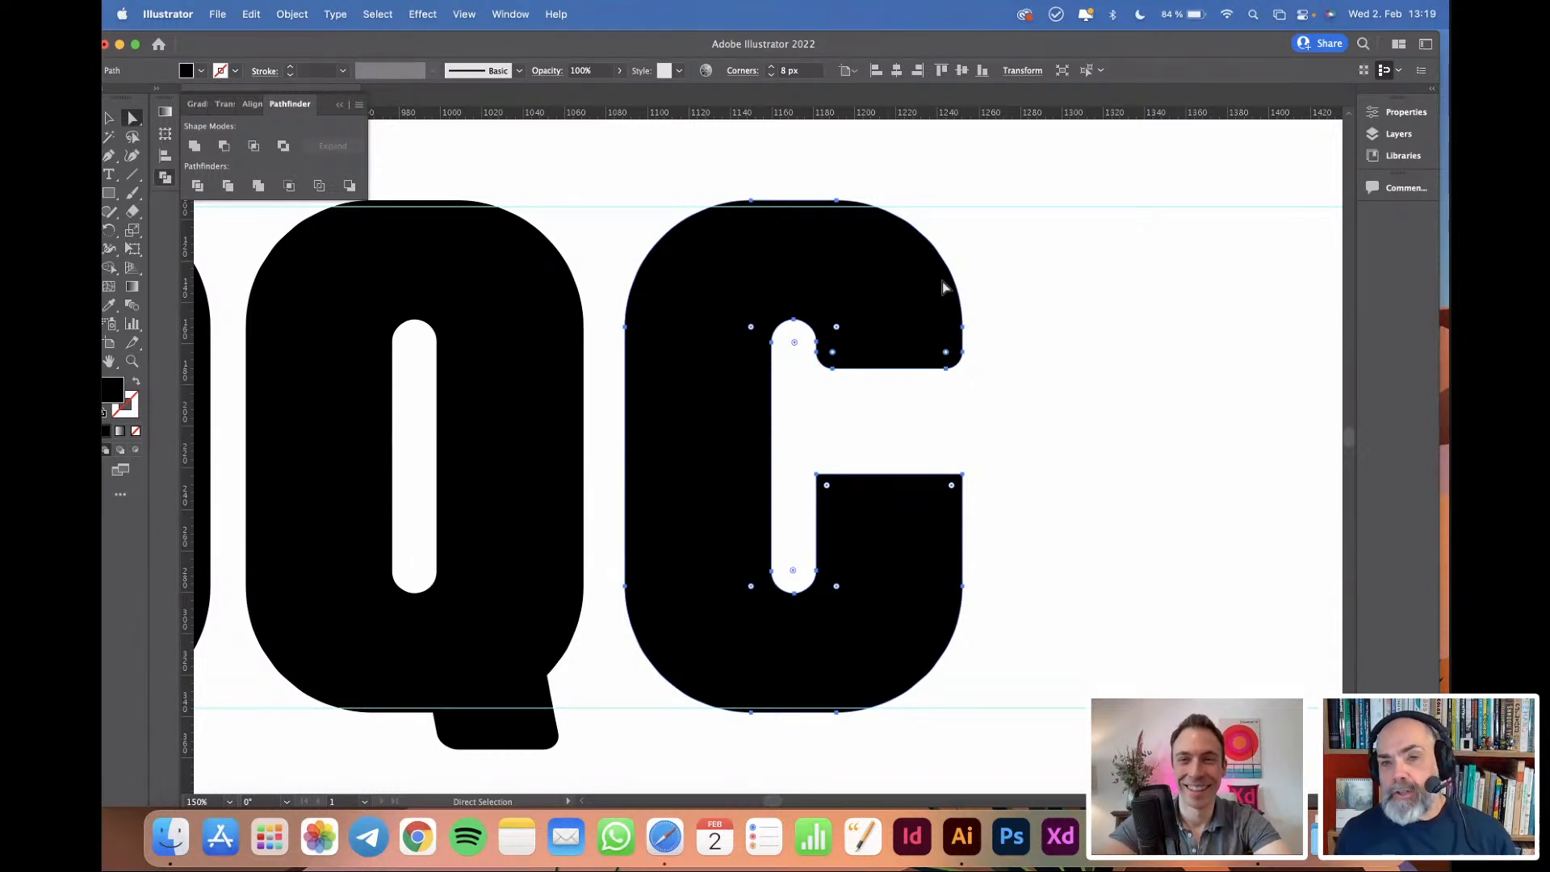
click(1005, 303)
Draw an 81 by 47 px black crossbar rectangle over the C's lower arm and round all its corners to 8 px.
scroll(646, 315, down, 1)
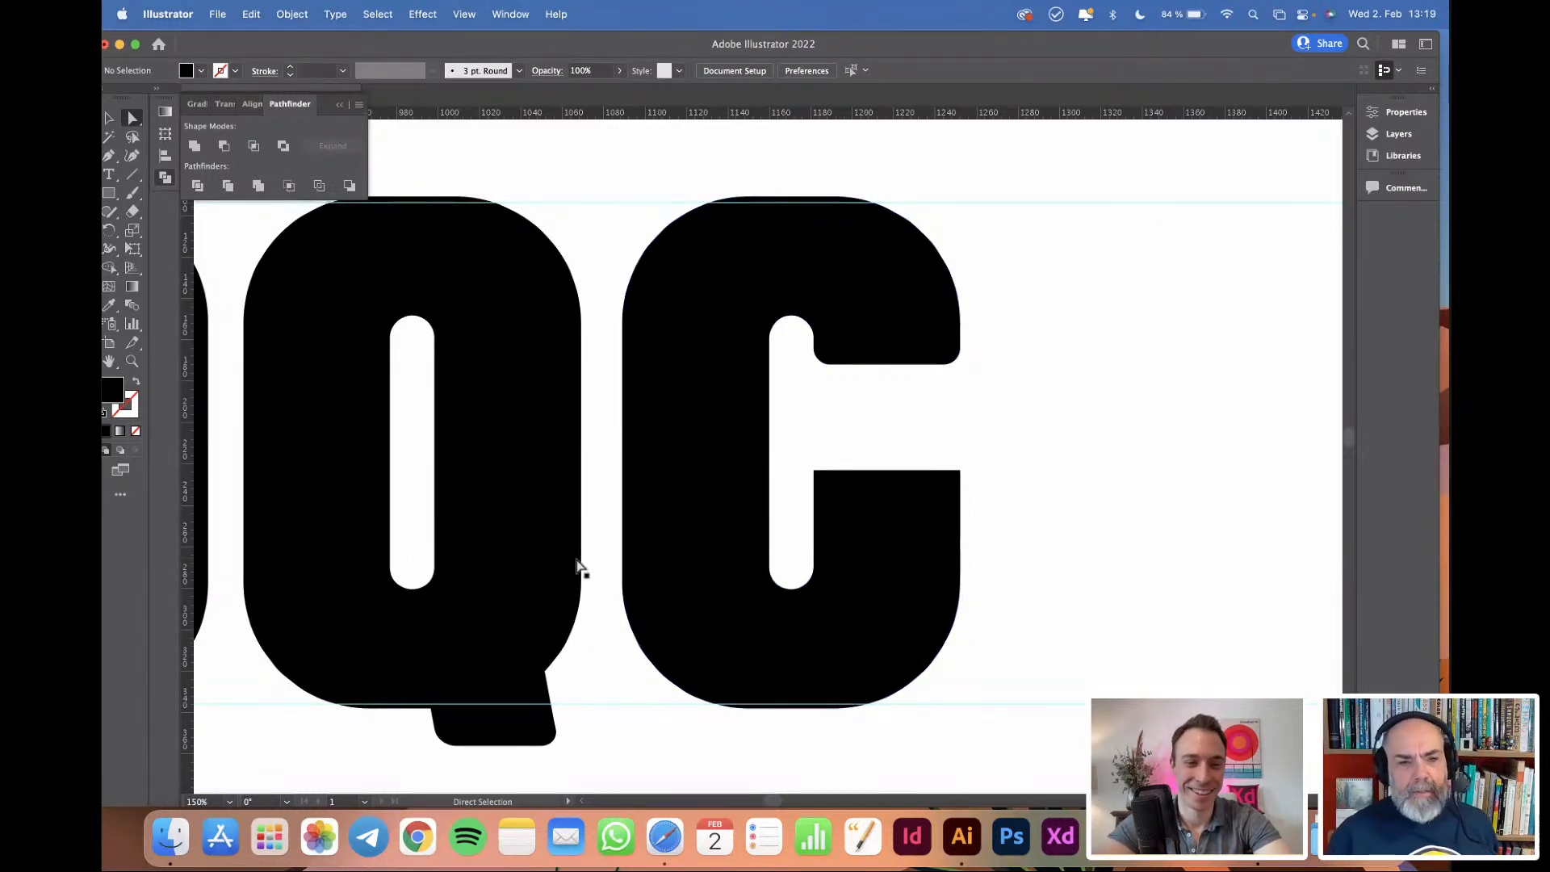
key(m)
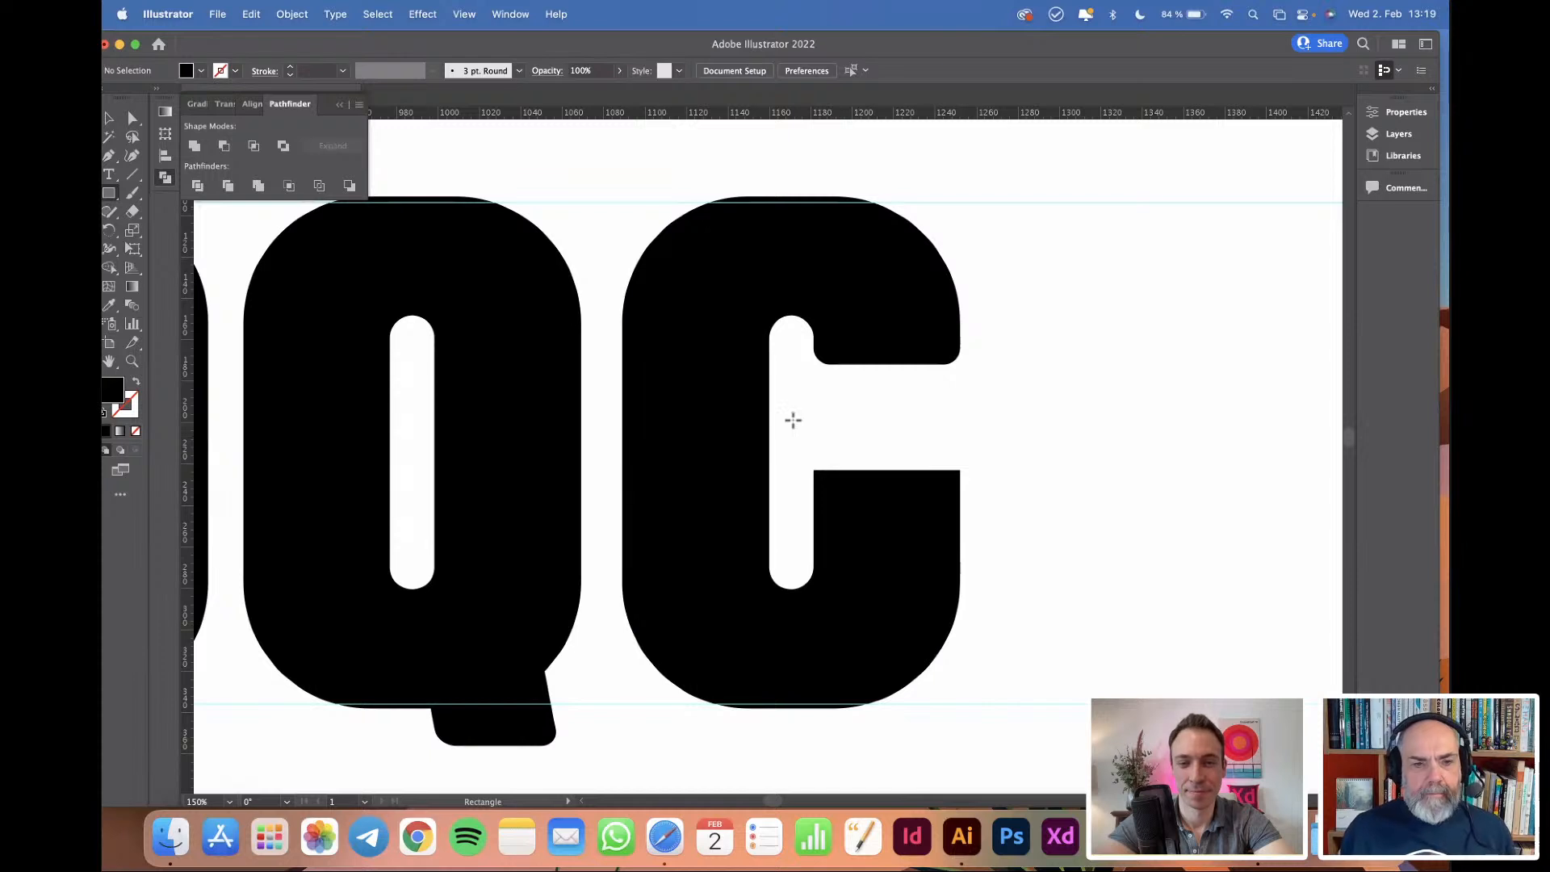
mouse_move(793, 419)
mouse_down()
mouse_move(952, 545)
mouse_move(960, 518)
mouse_up()
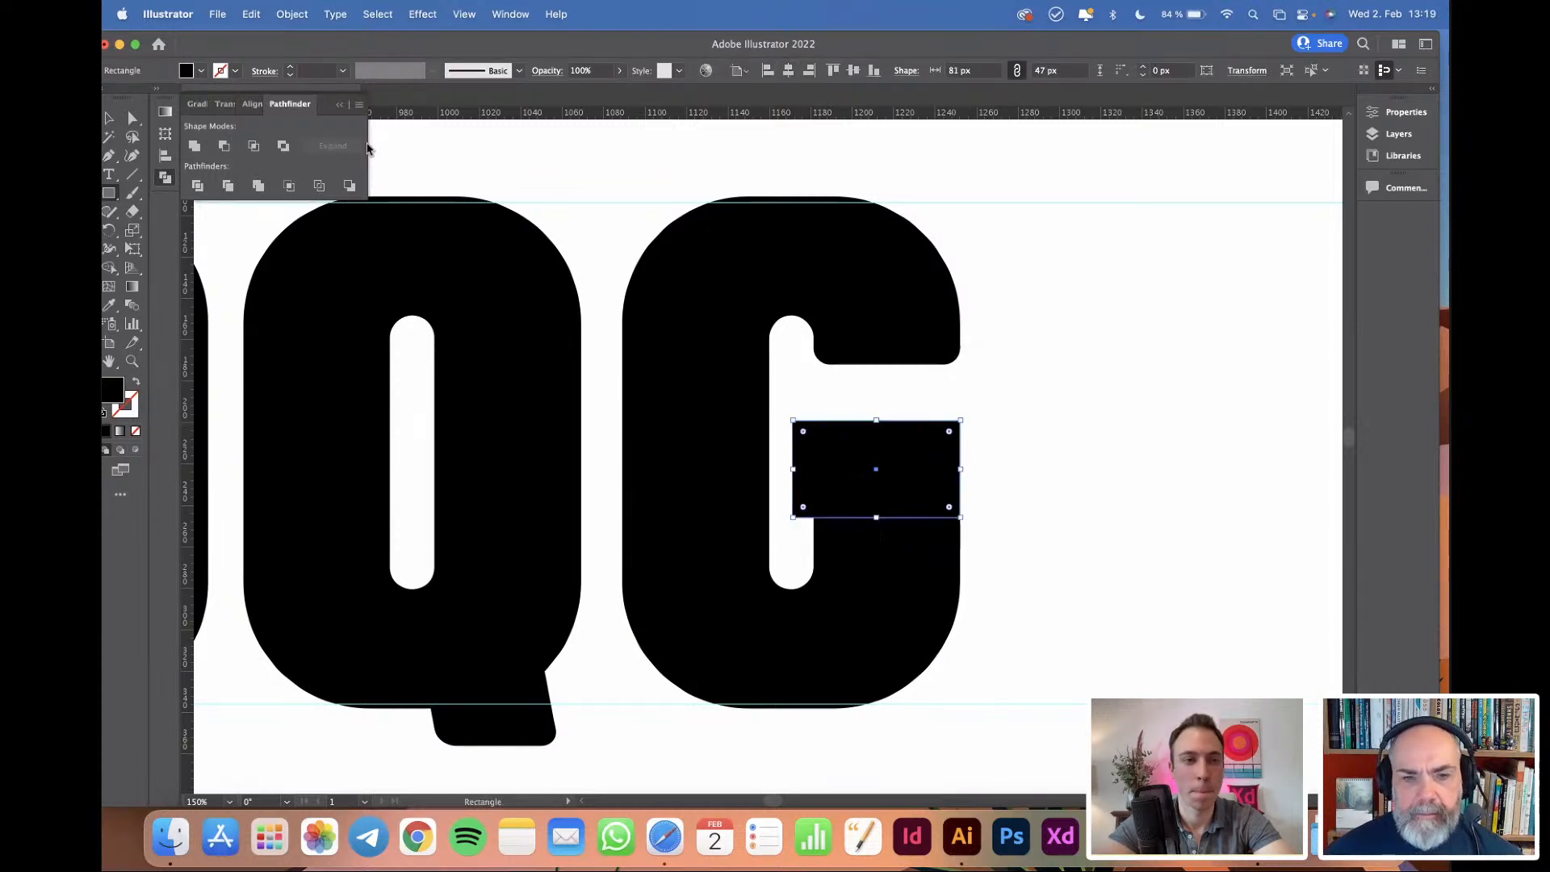
click(134, 119)
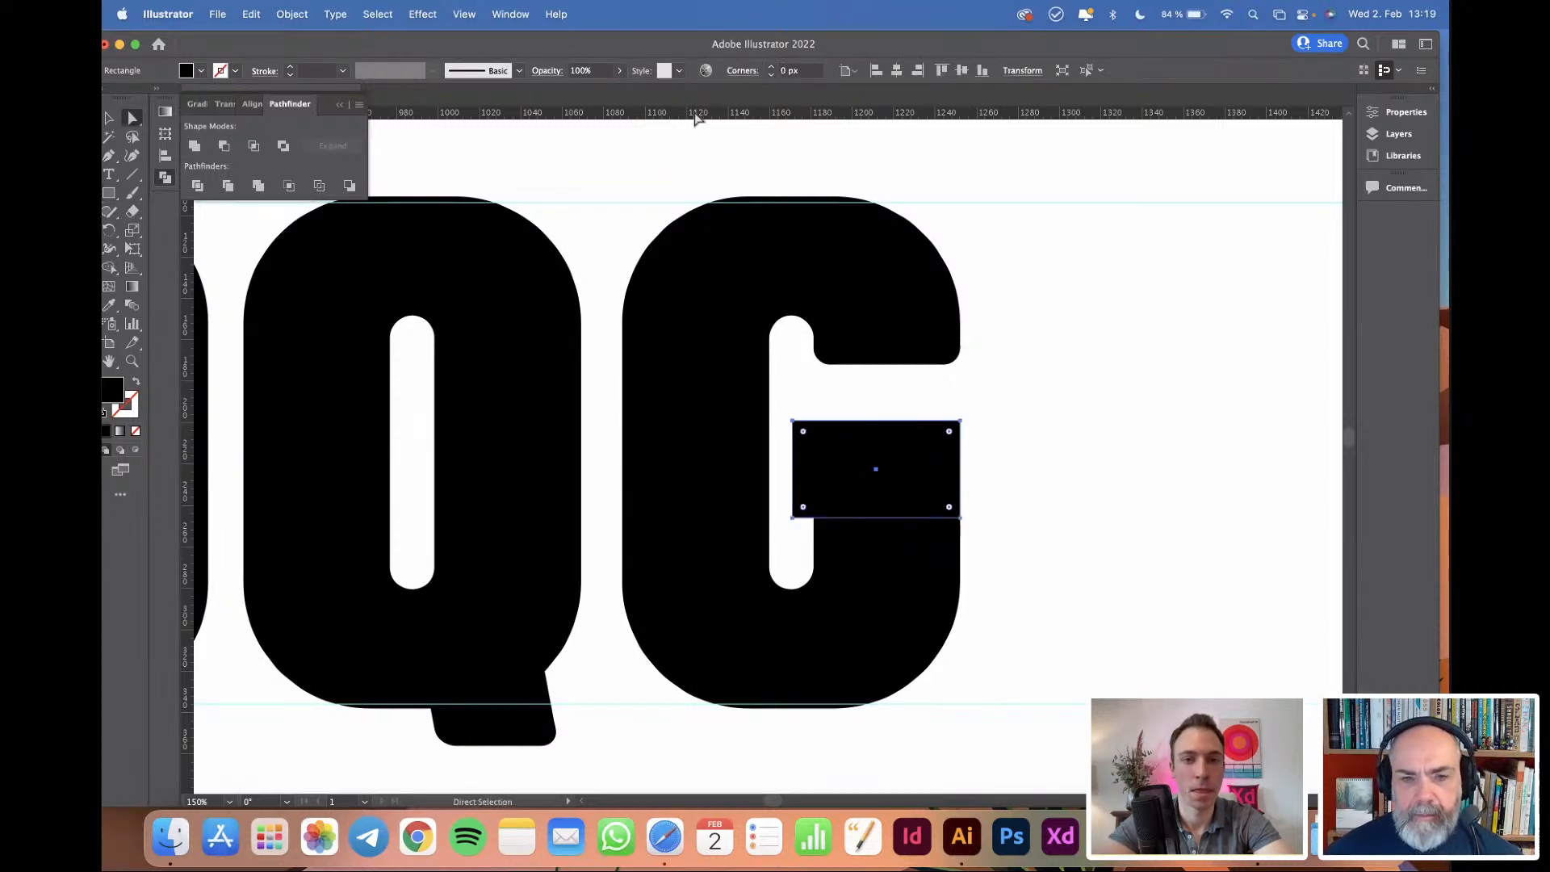
click(783, 70)
text(8)
key(Return)
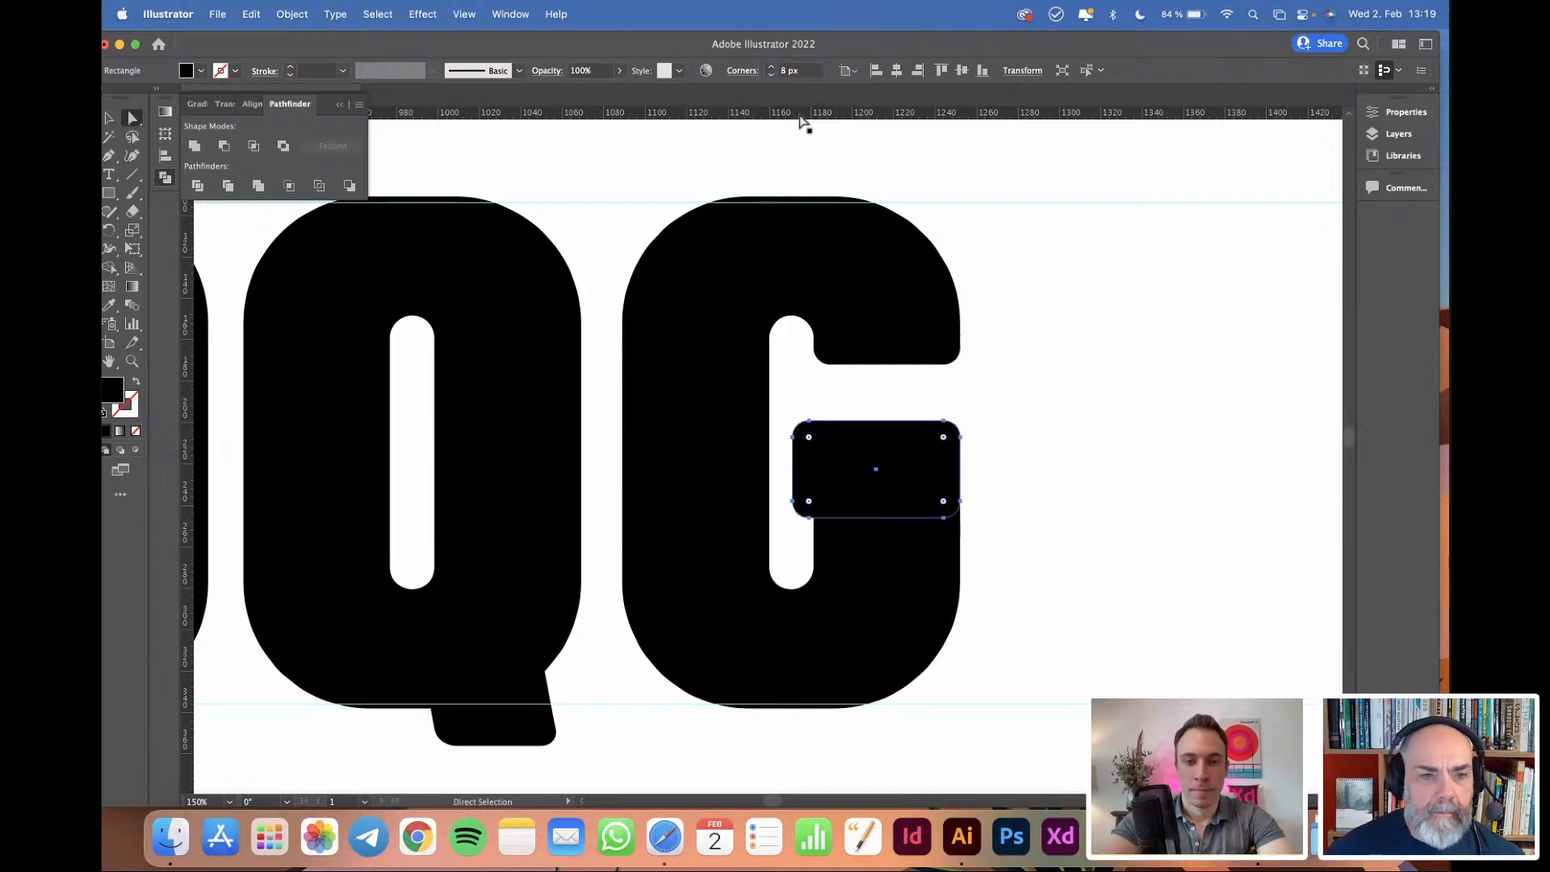
click(1044, 384)
click(879, 505)
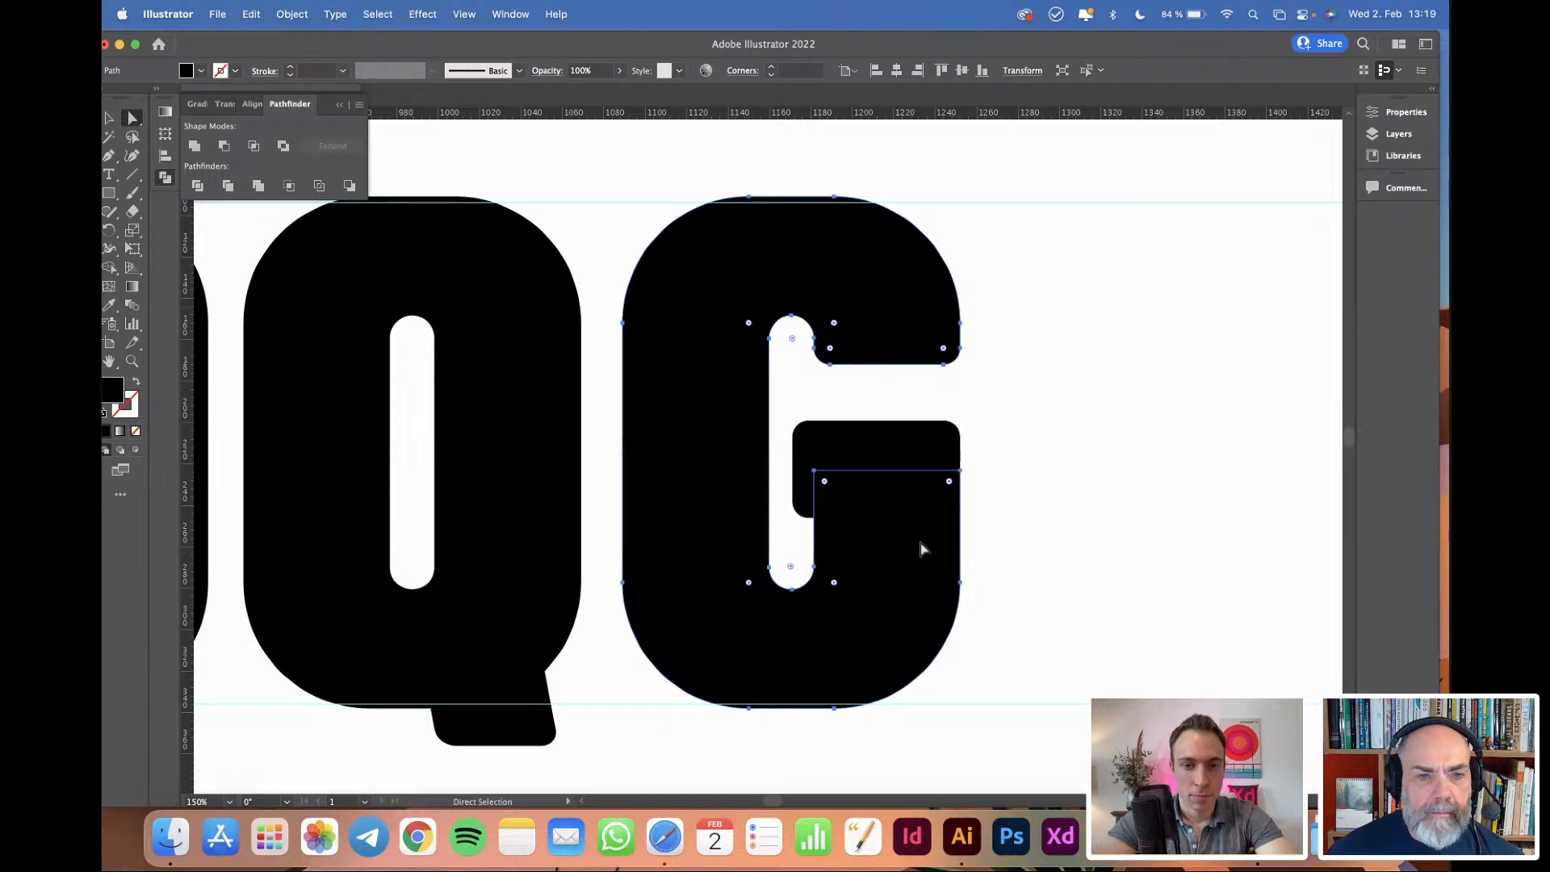
click(869, 450)
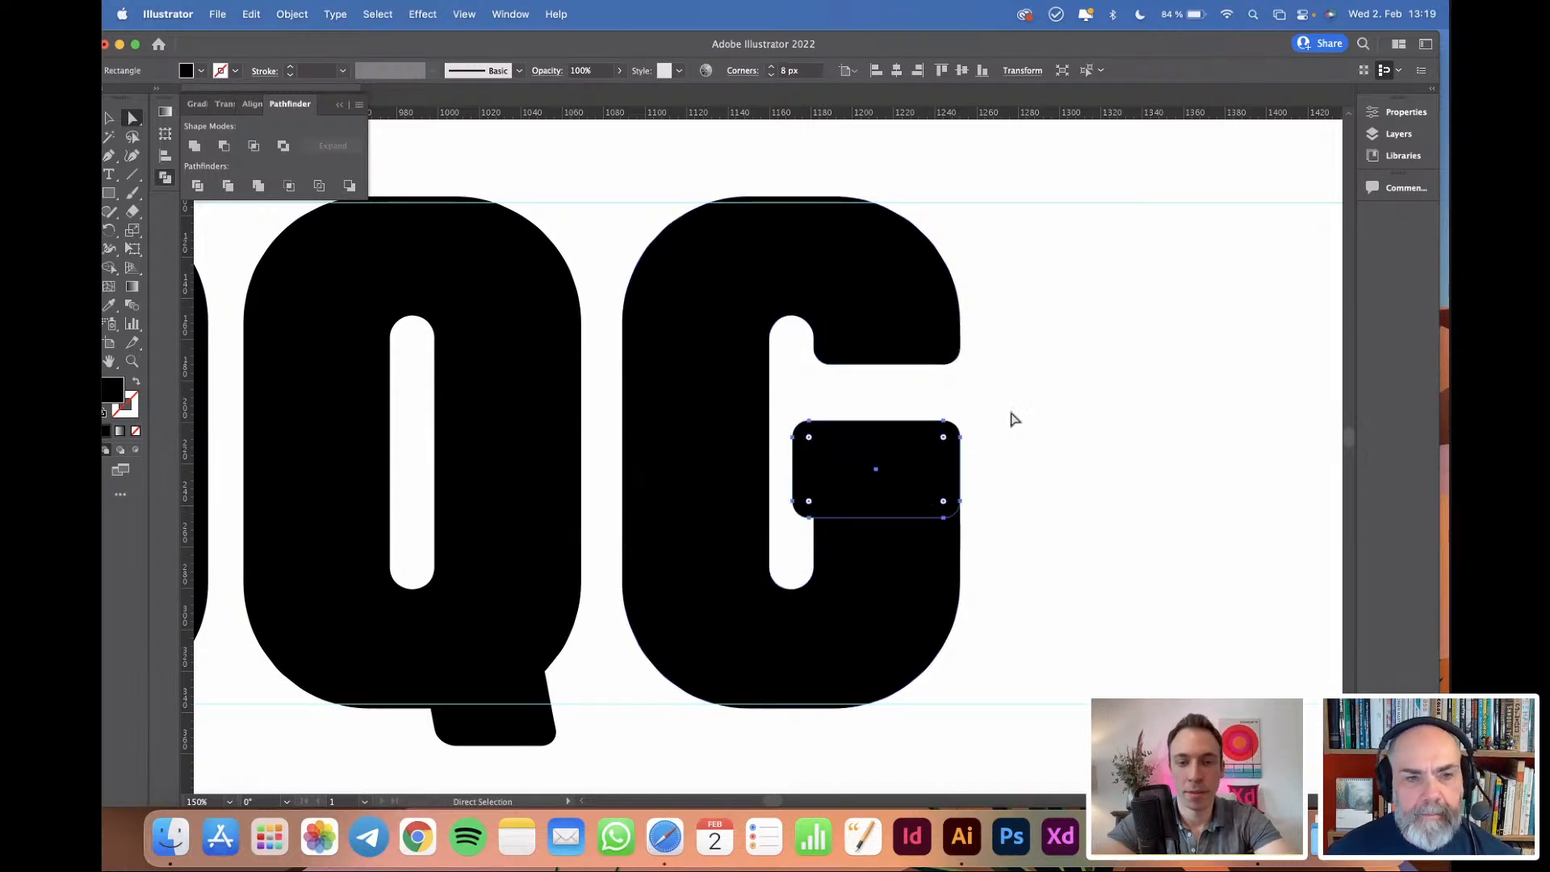
click(110, 119)
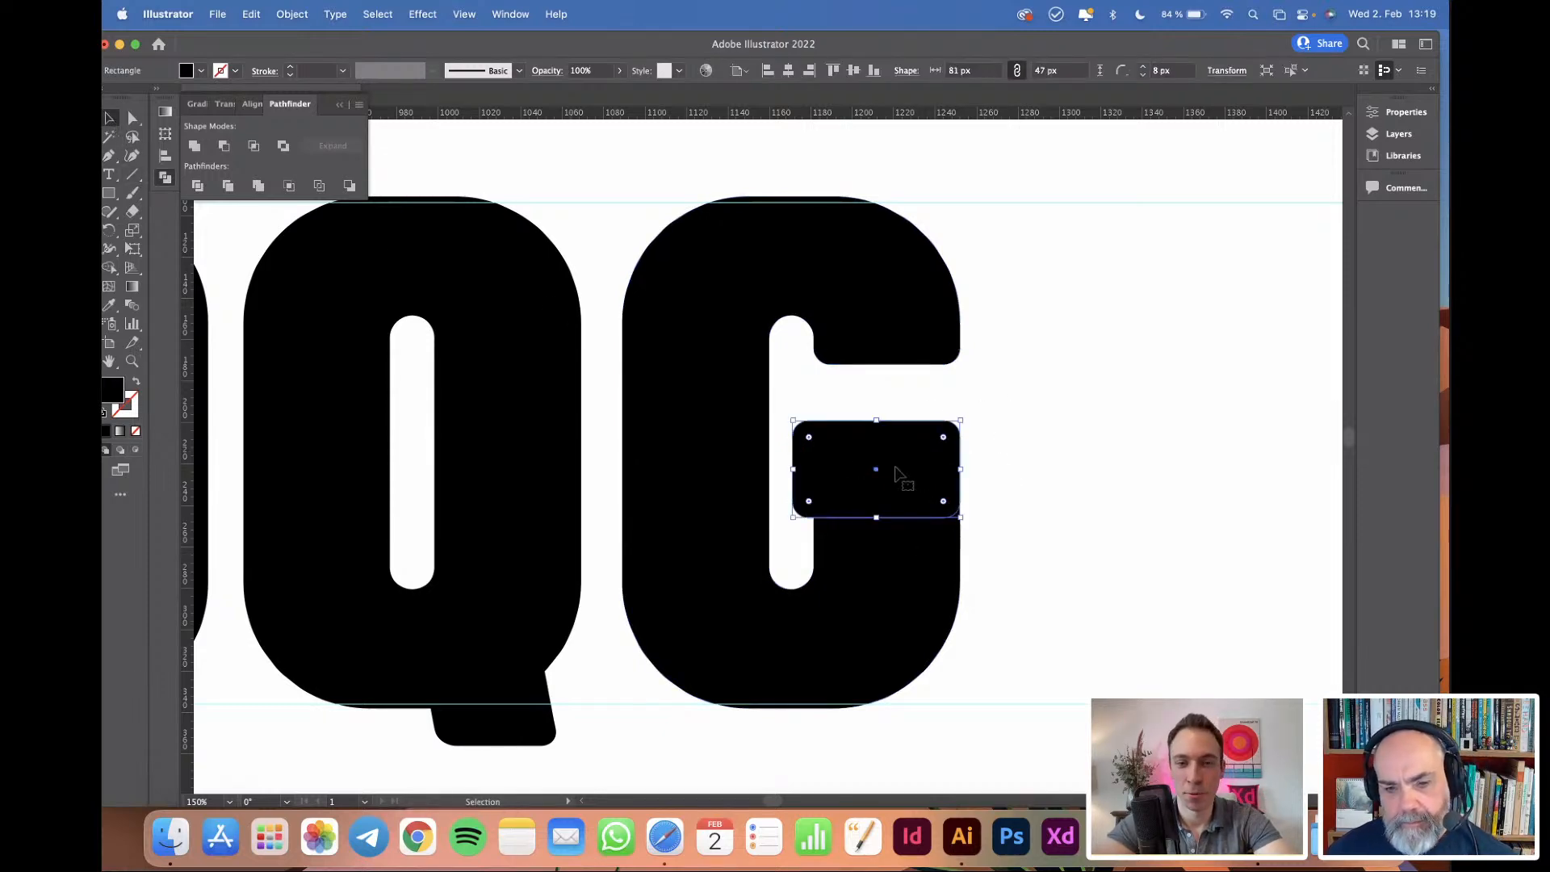
click(875, 569)
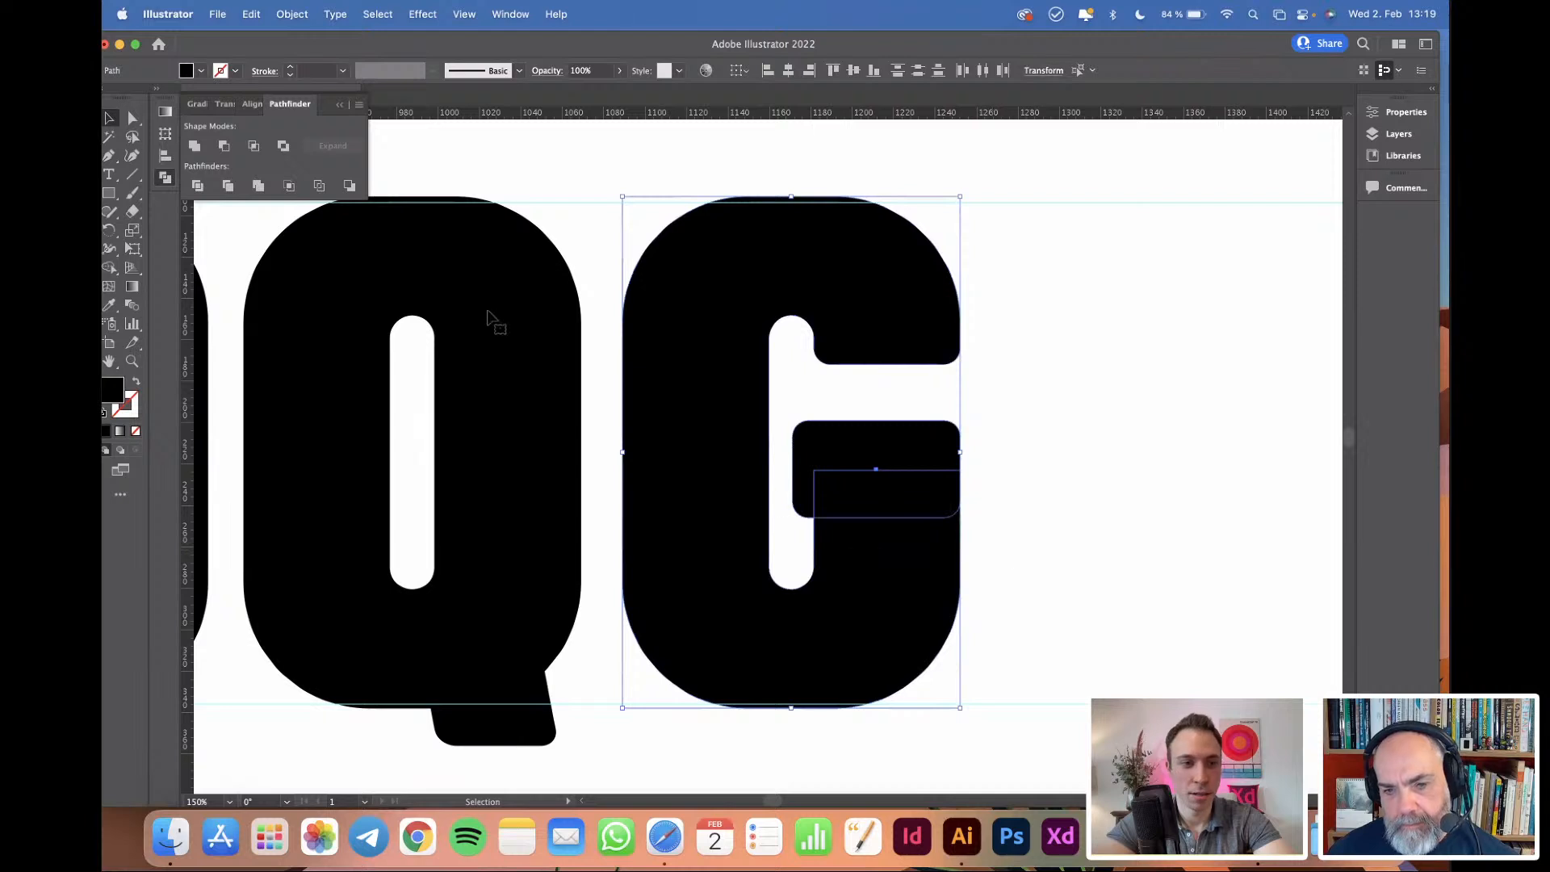
click(132, 119)
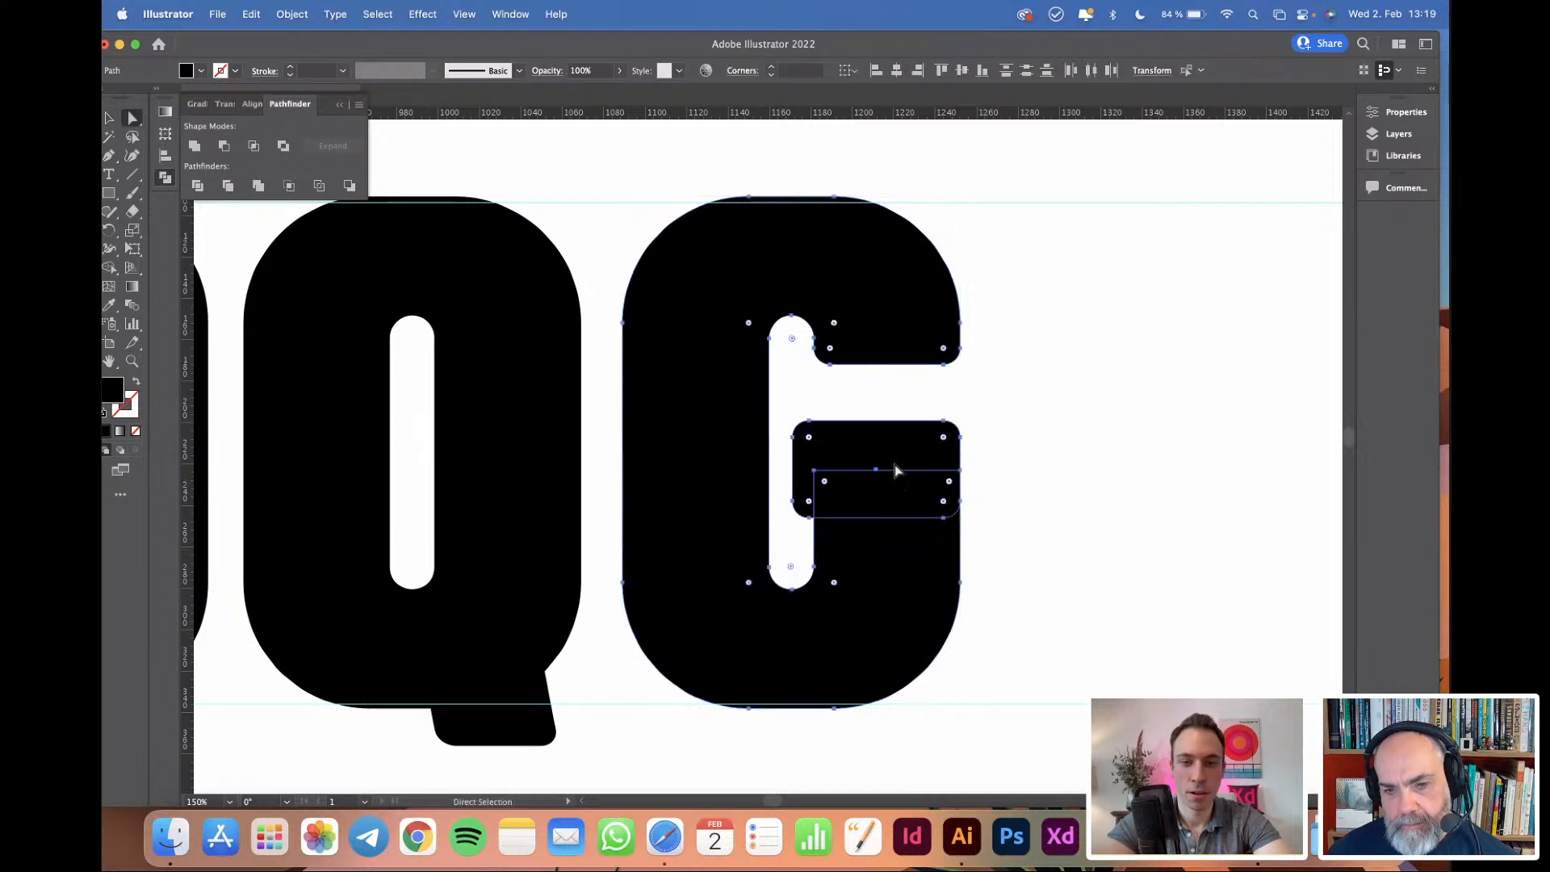
click(925, 560)
key(shift+Down)
key(super+z)
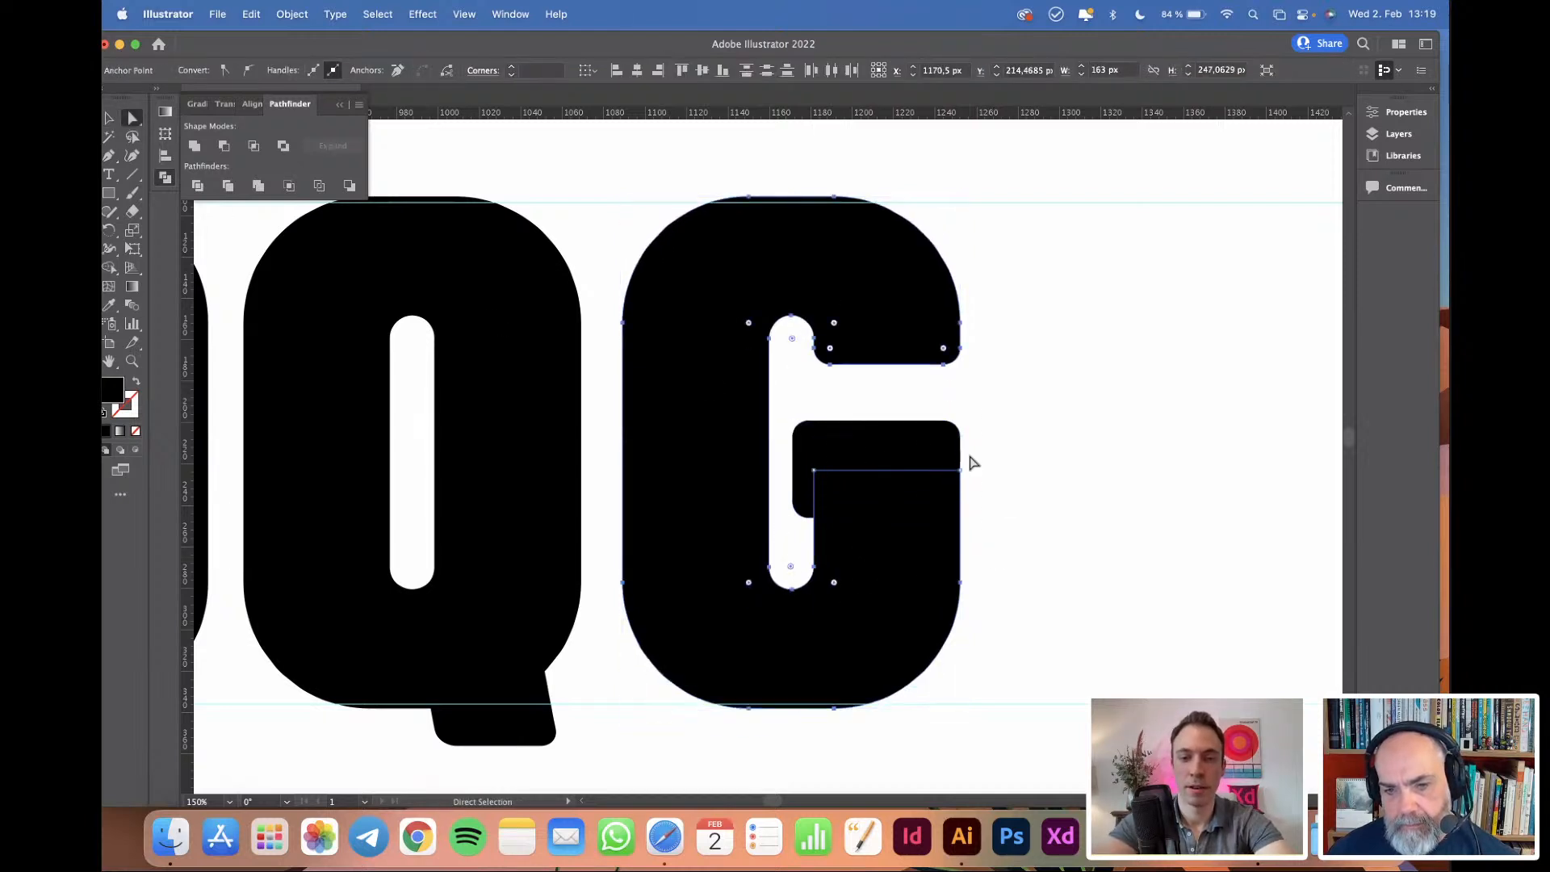
click(945, 459)
drag(1003, 410, 788, 546)
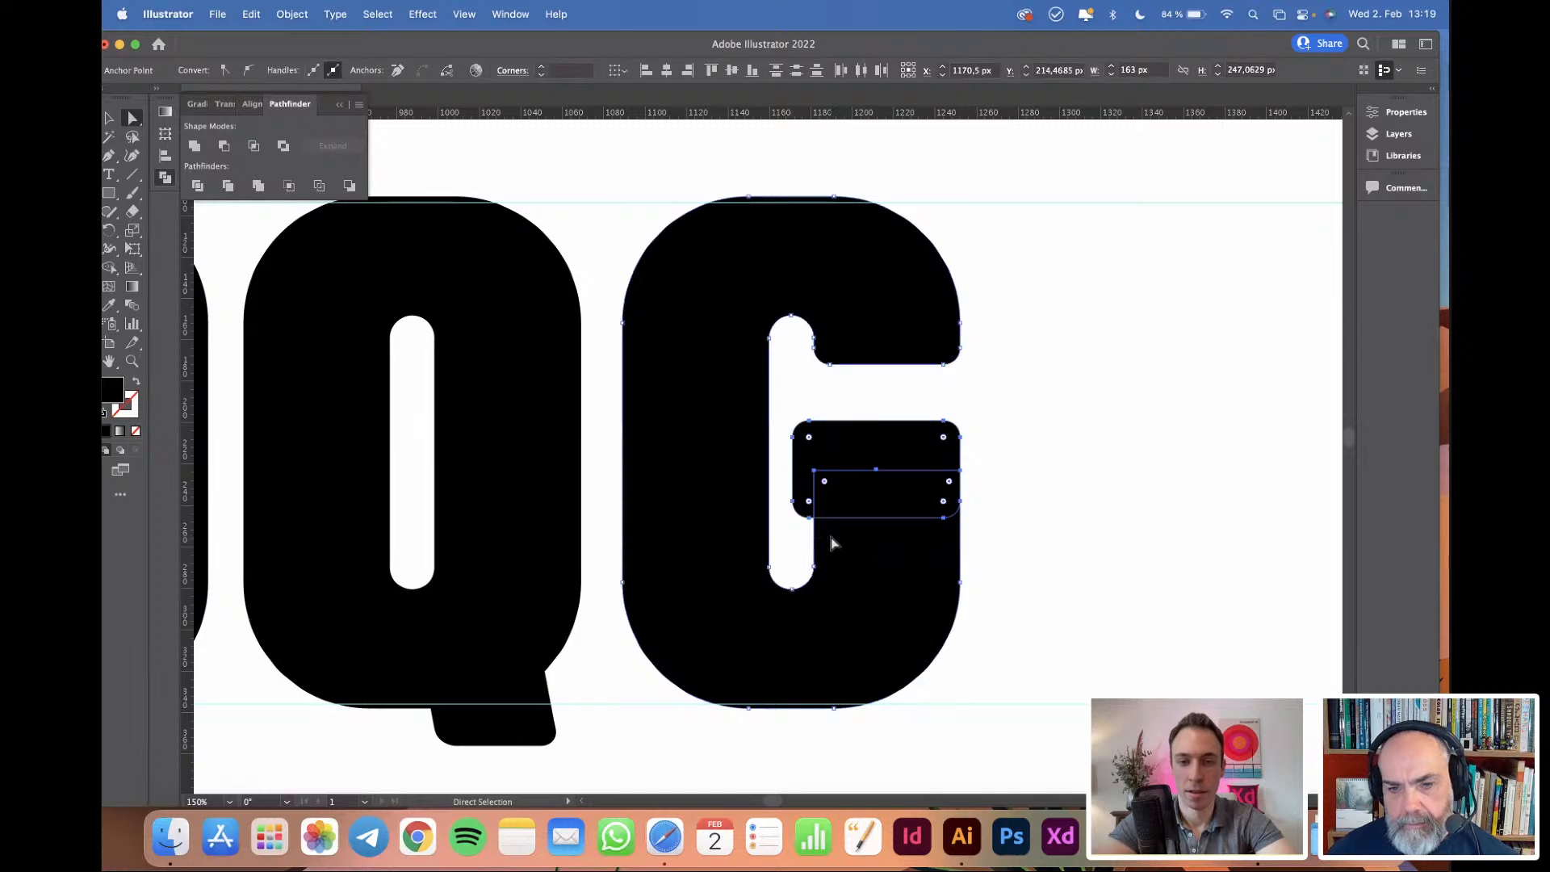
drag(963, 406, 795, 531)
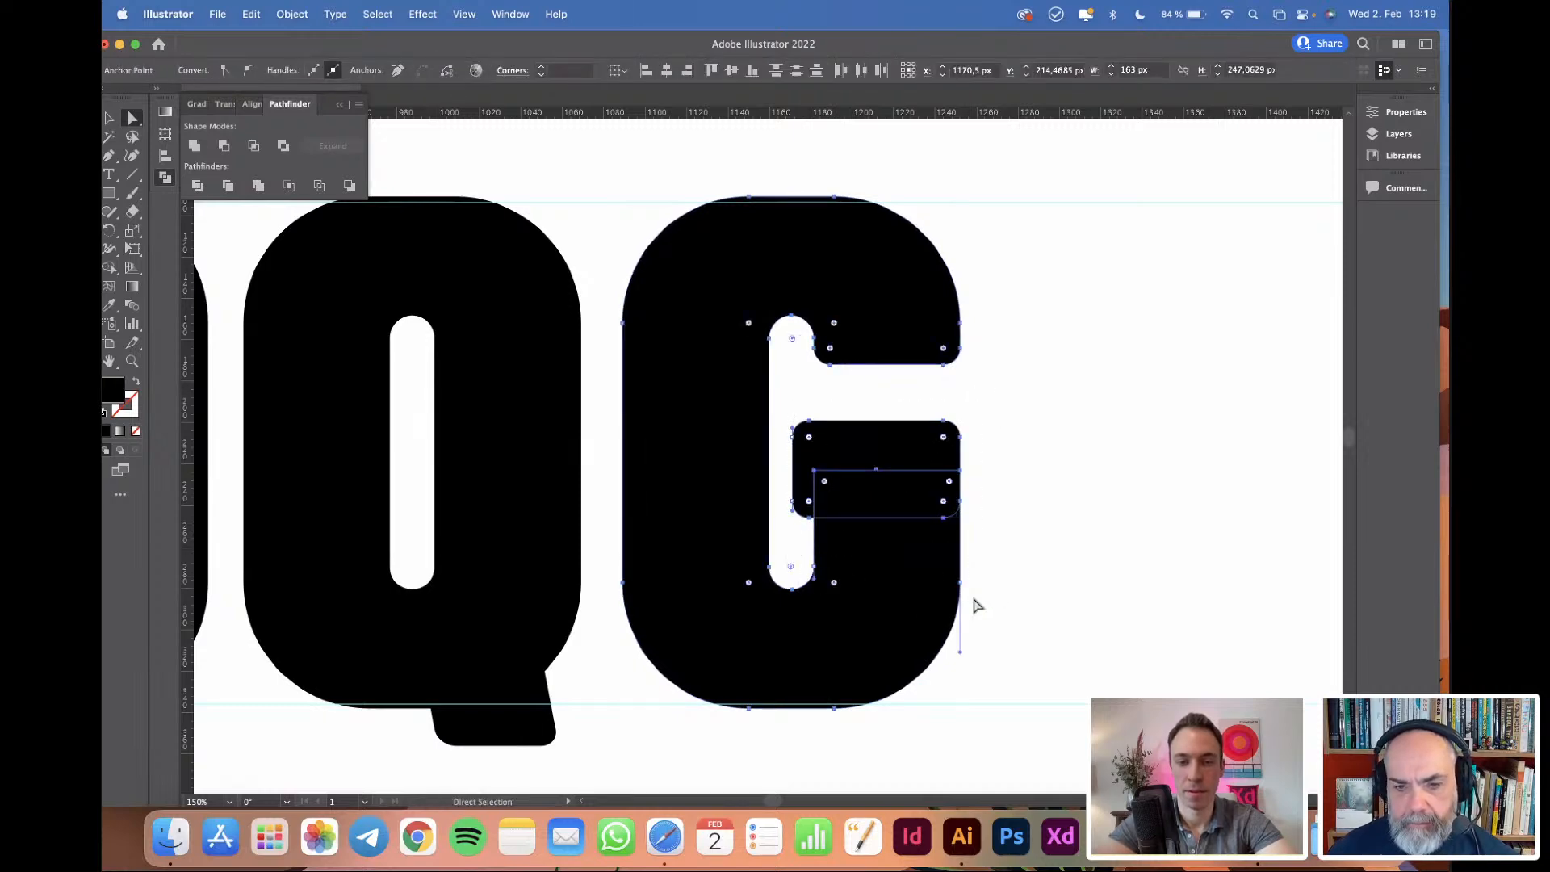
click(1025, 500)
click(111, 118)
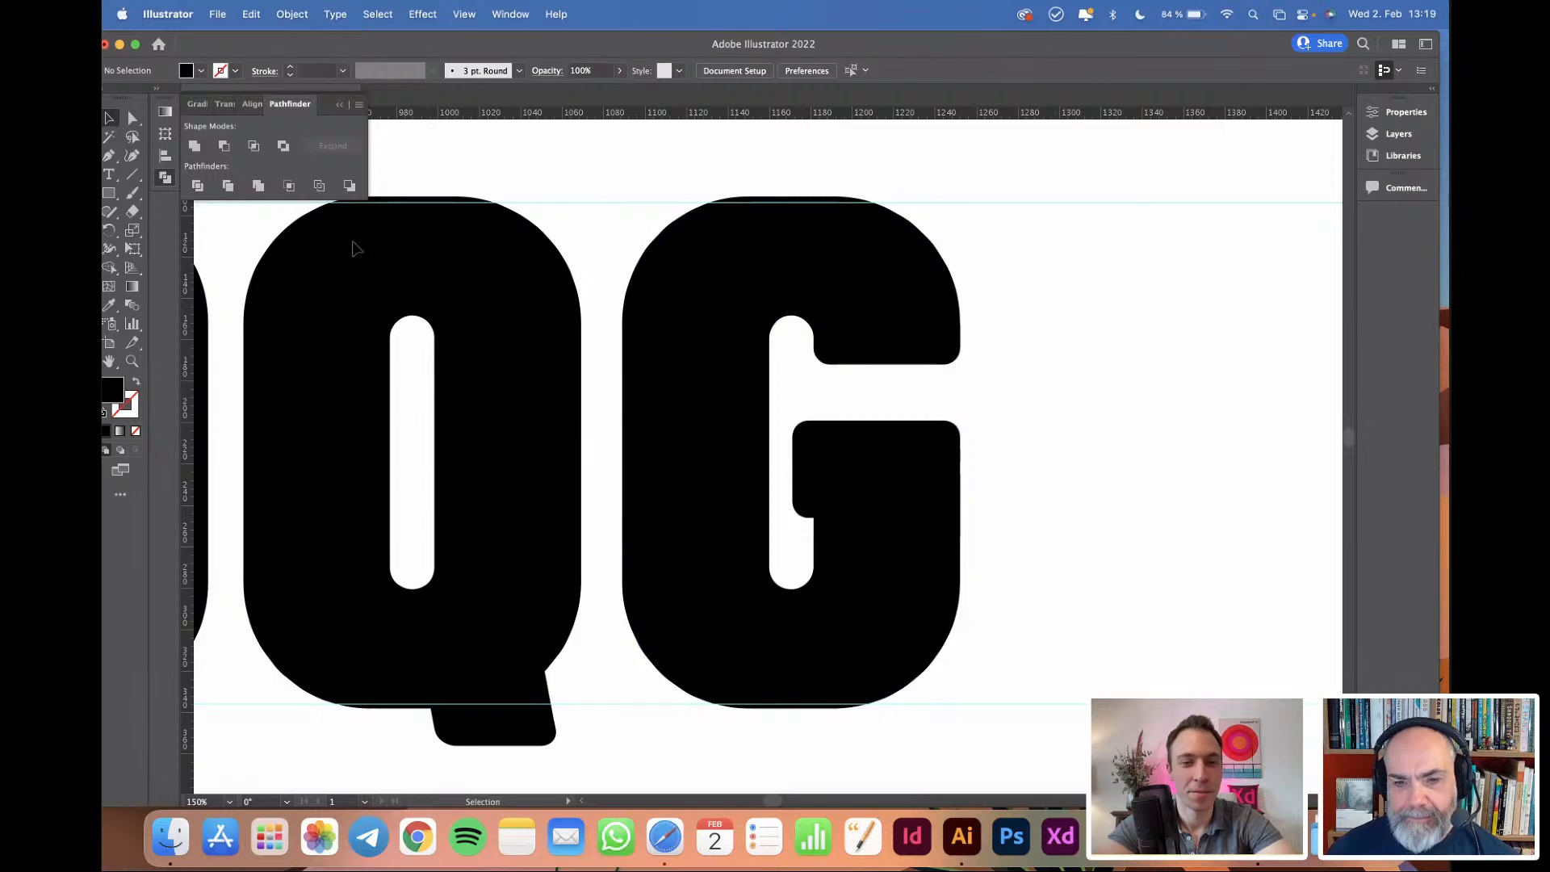
Move the two top anchor points of the C's lower arm down 20 px beneath the rounded crossbar.
click(875, 548)
click(132, 119)
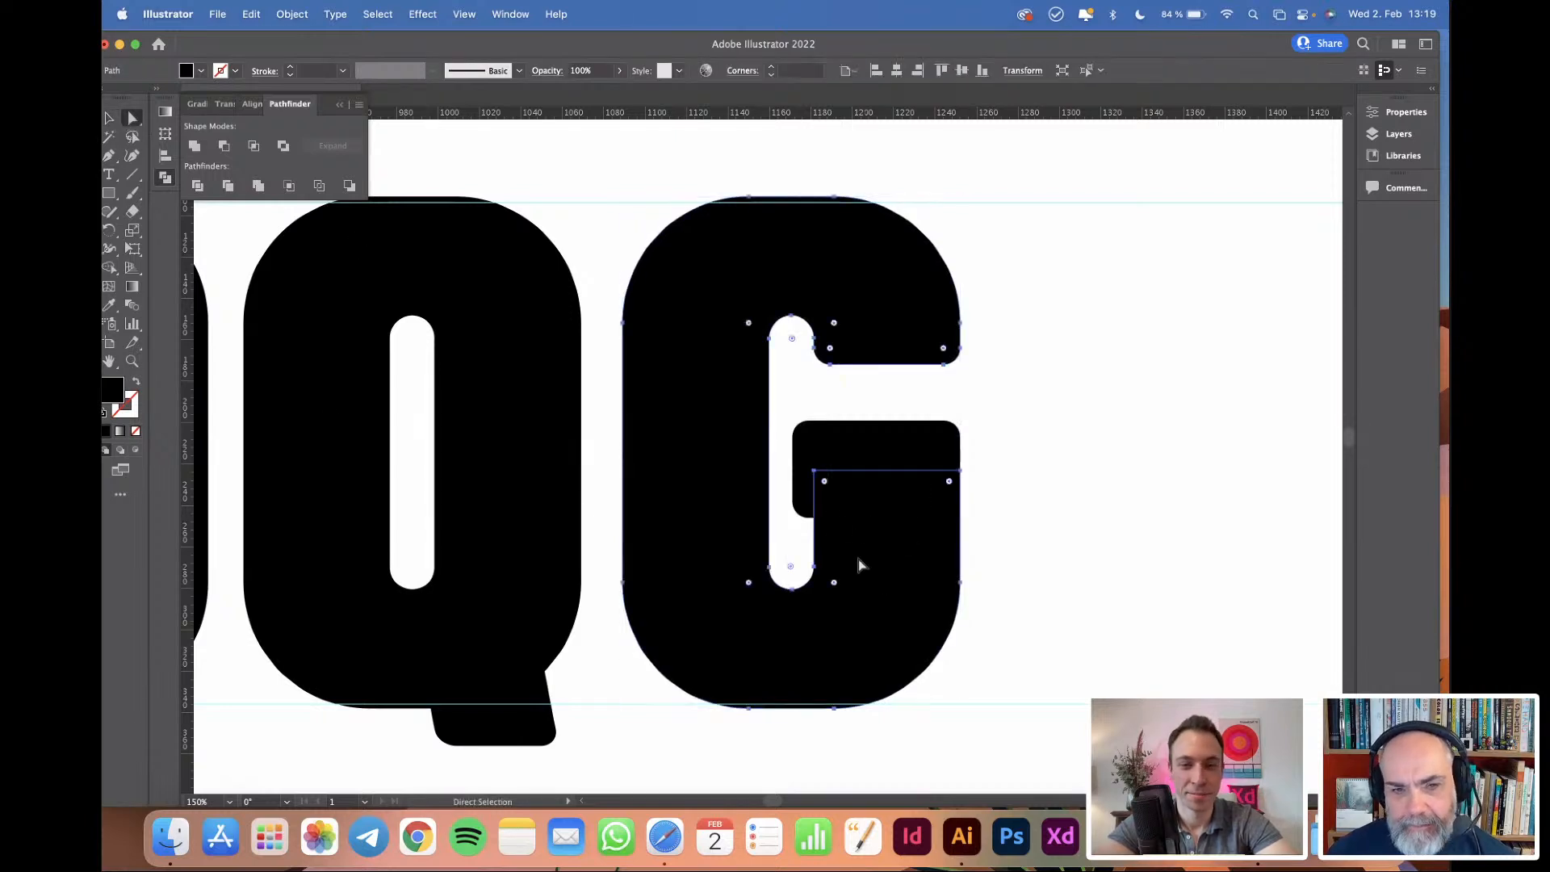
click(815, 471)
shift+click(959, 472)
key(shift+Down)
key(shift+Down)
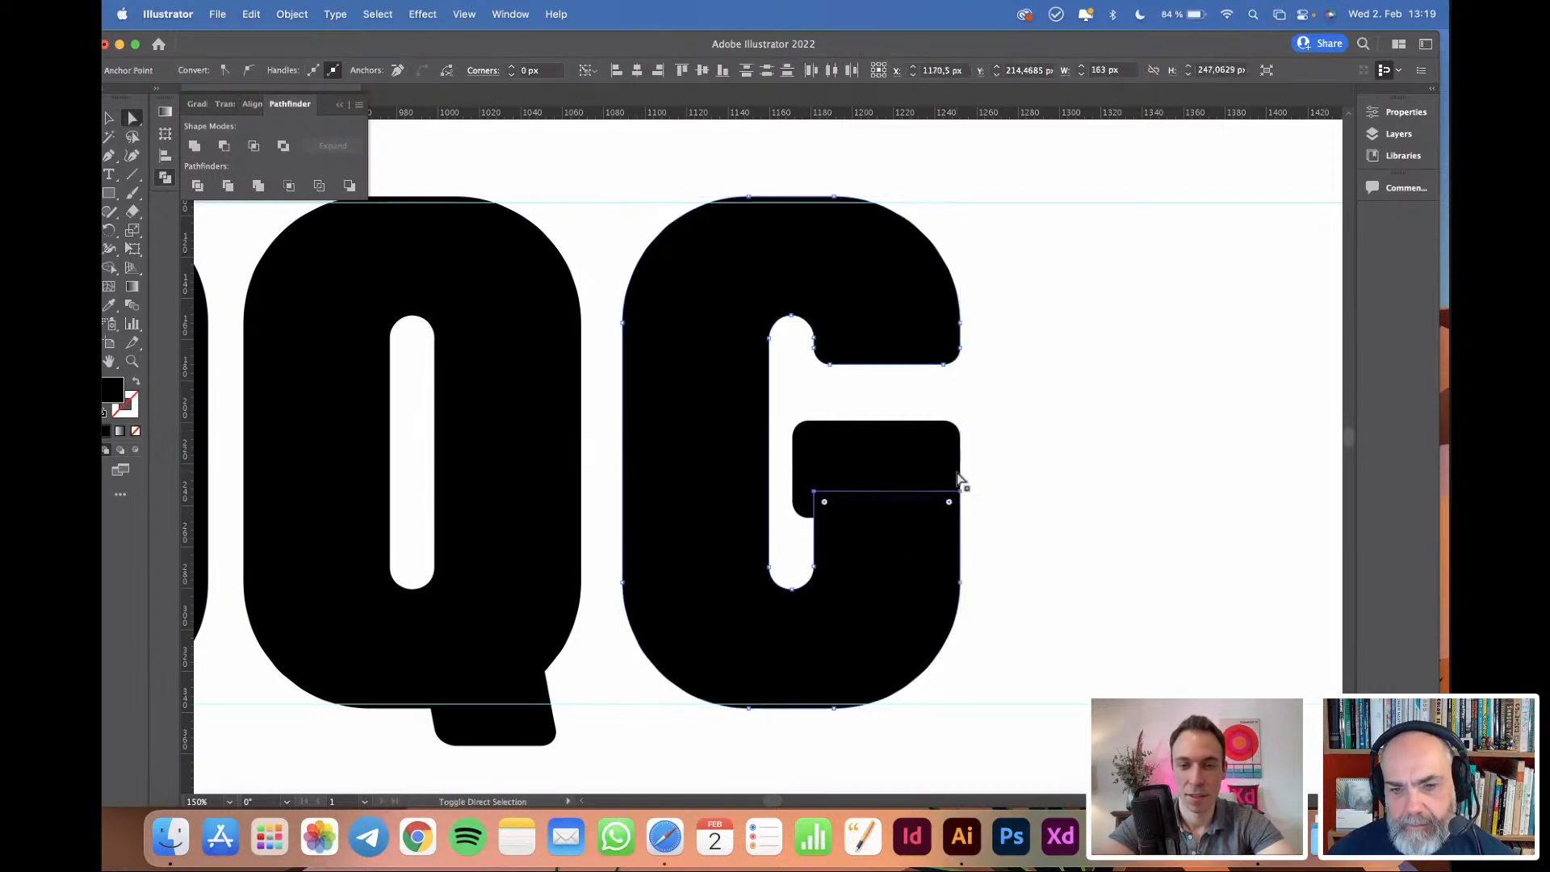
key(v)
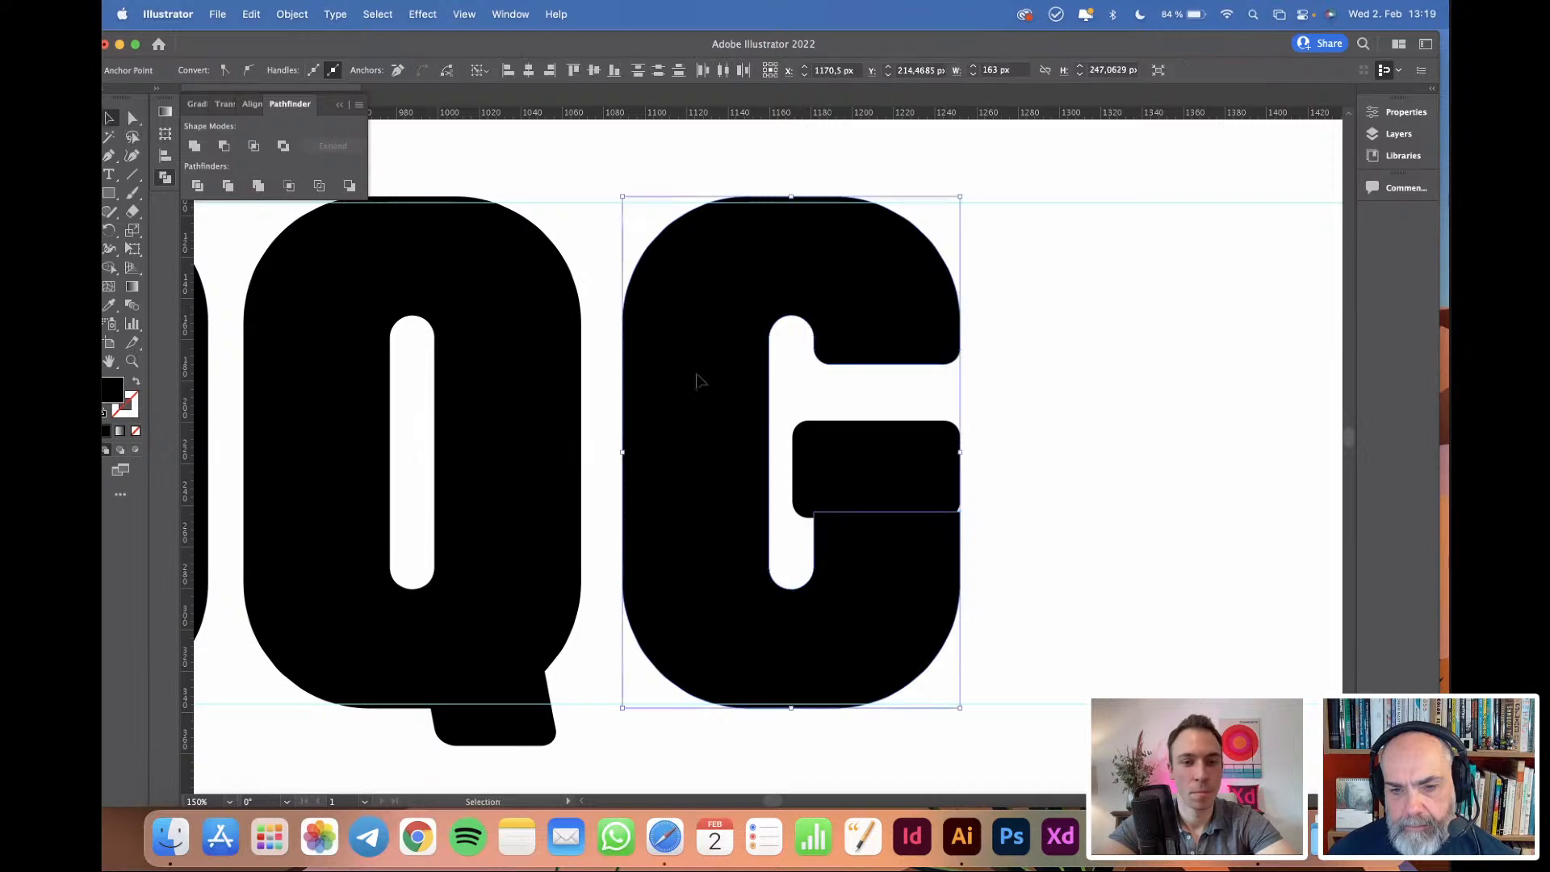
Nudge the rounded crossbar rectangle down about 3 px to widen the gap below the letter's upper arm.
click(837, 442)
key(shift+Down)
key(shift+Down)
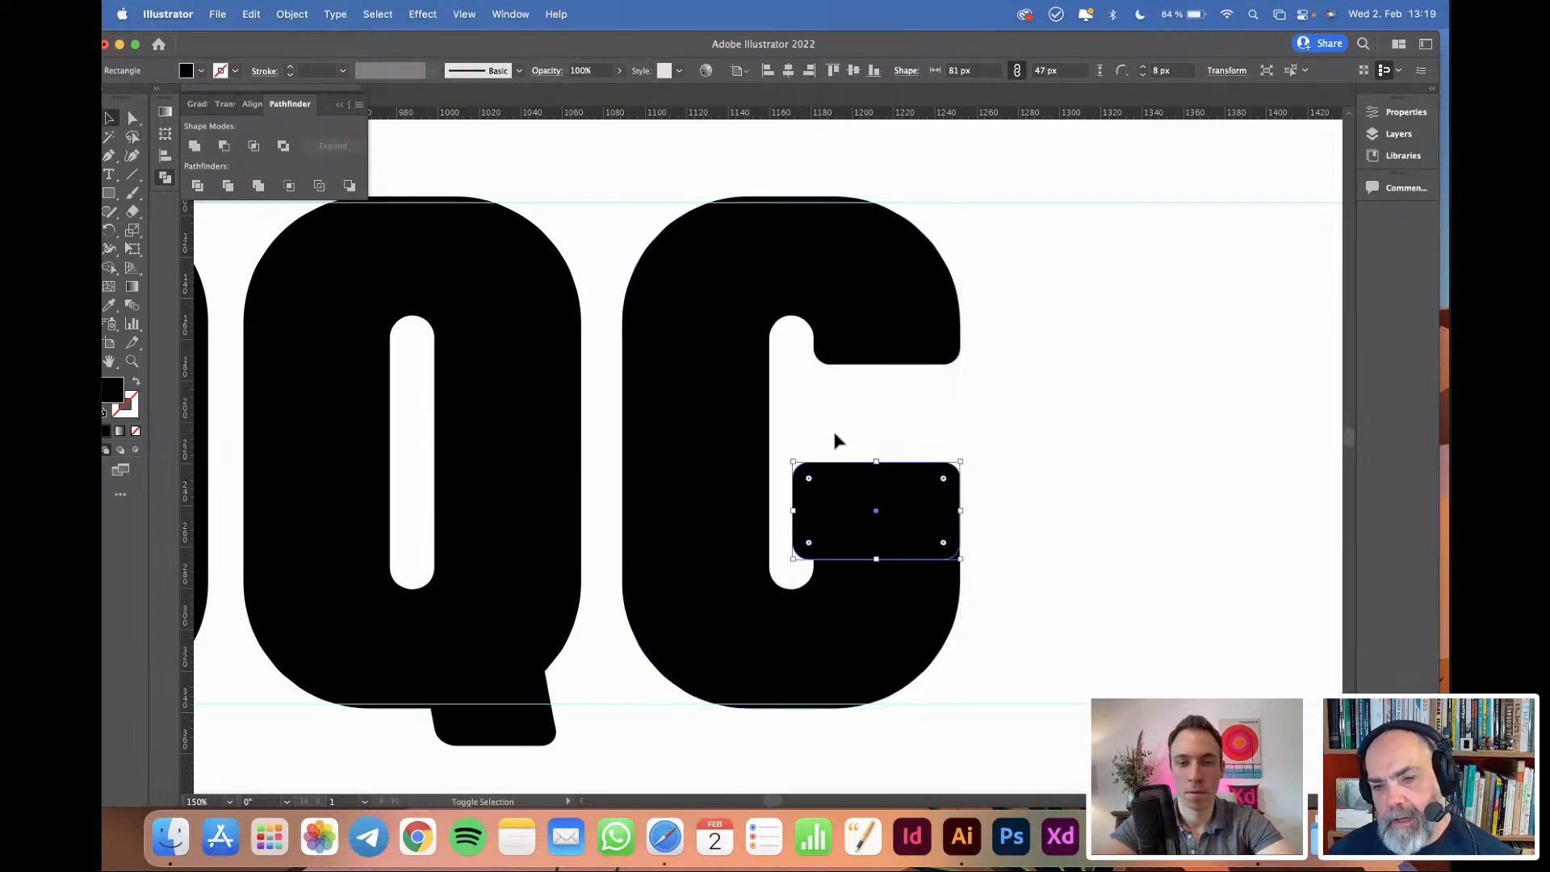
key(shift+Up)
key(shift+Up)
key(Down)
key(shift+Down)
key(shift+Up)
key(Down)
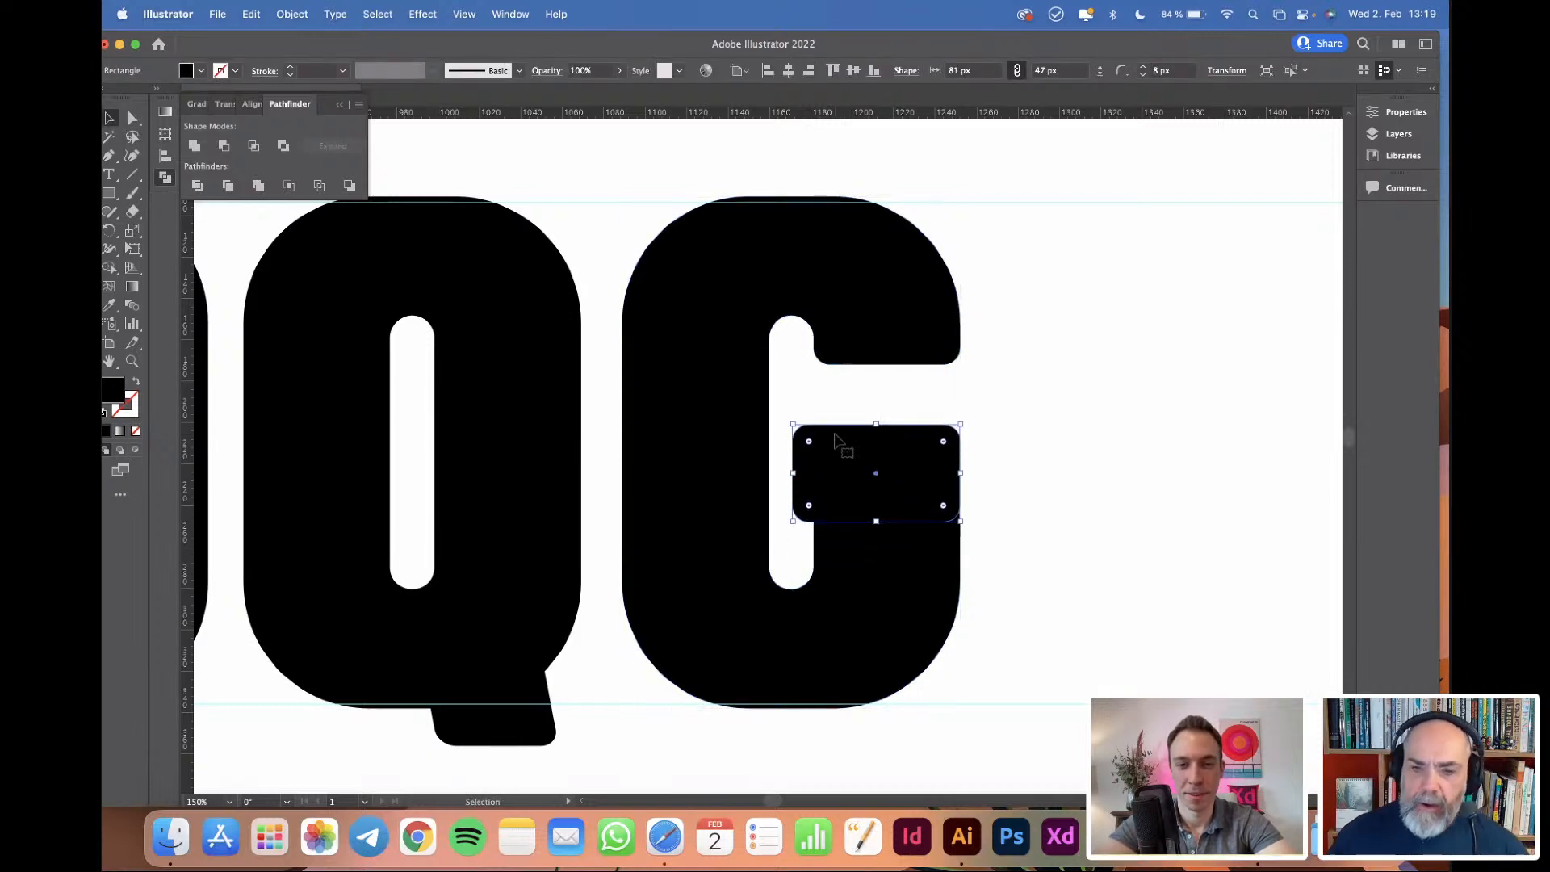
key(Down)
key(Down)
key(Up)
click(1099, 358)
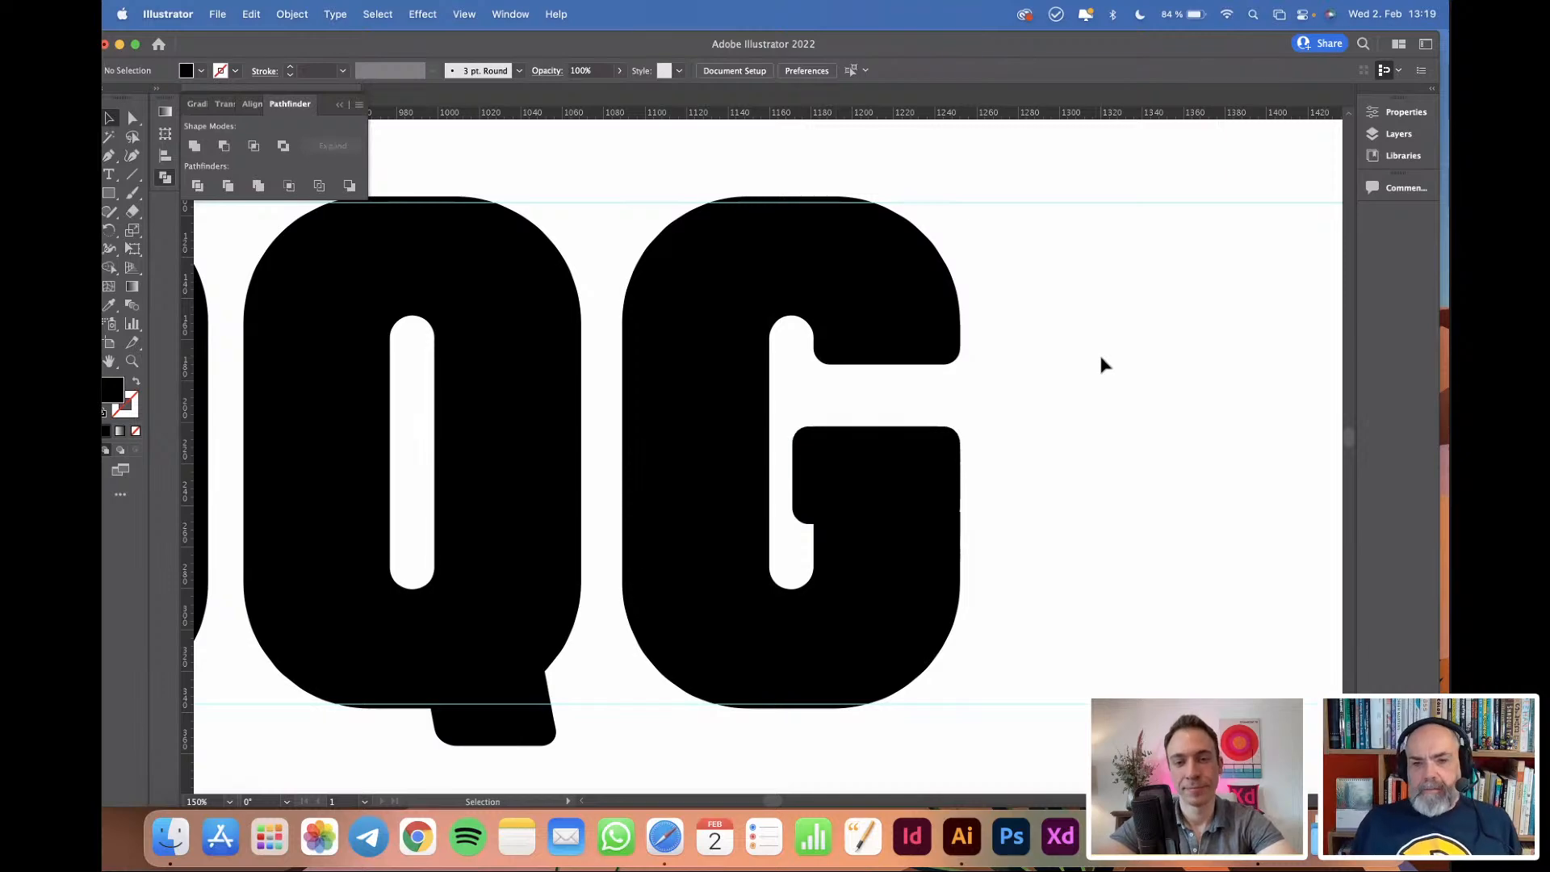
Lower the rounded end of the G's upper arm about 13 px to narrow the letter's opening.
key(super+minus)
key(super+minus)
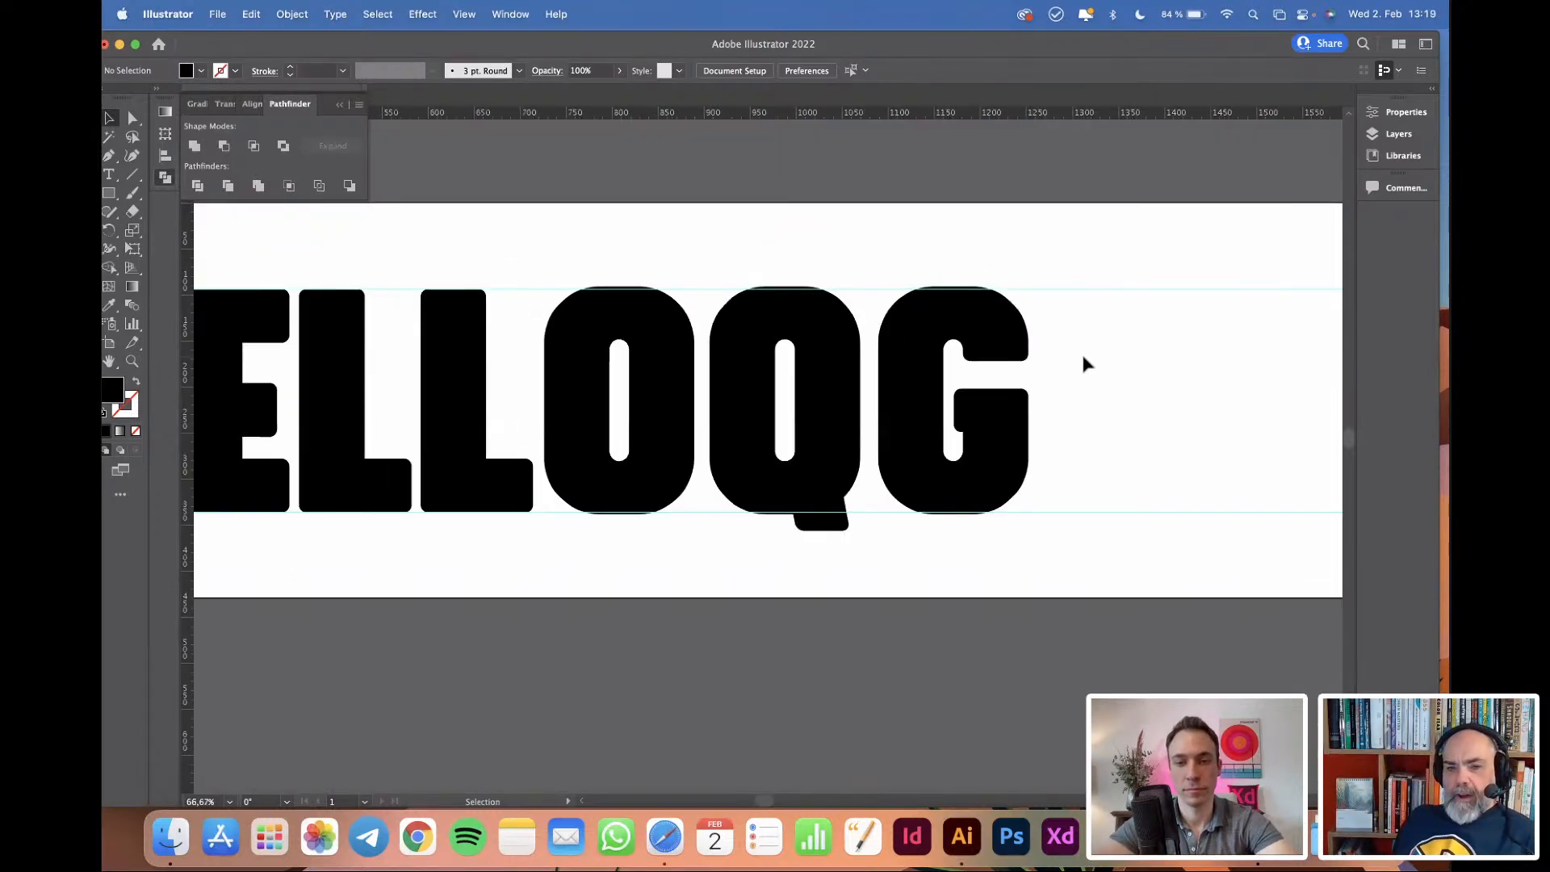
key(super+plus)
key(super+plus)
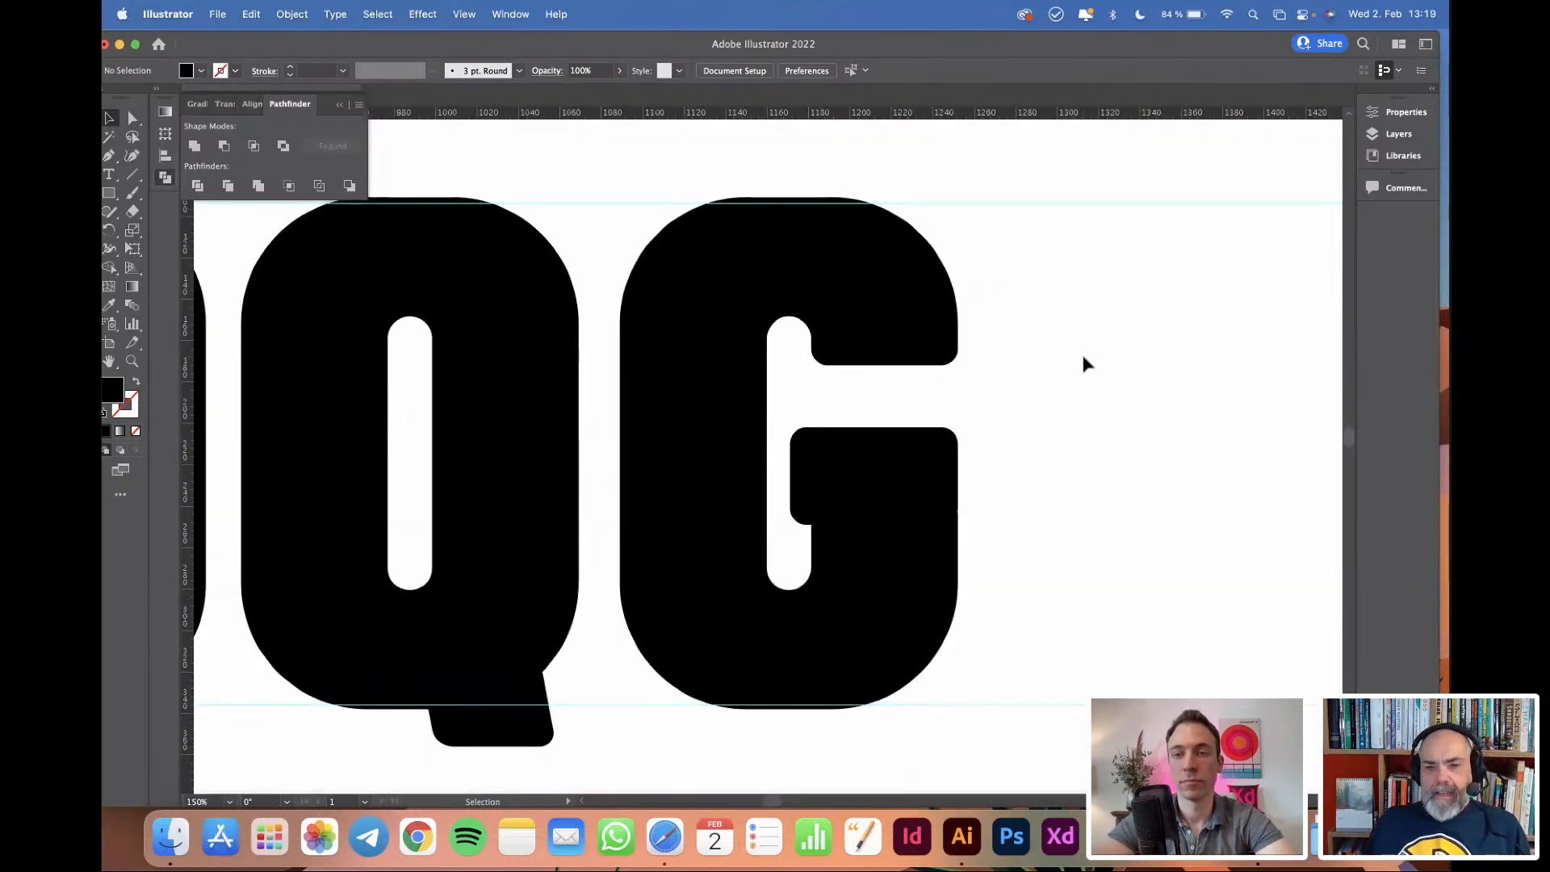
key(super+0)
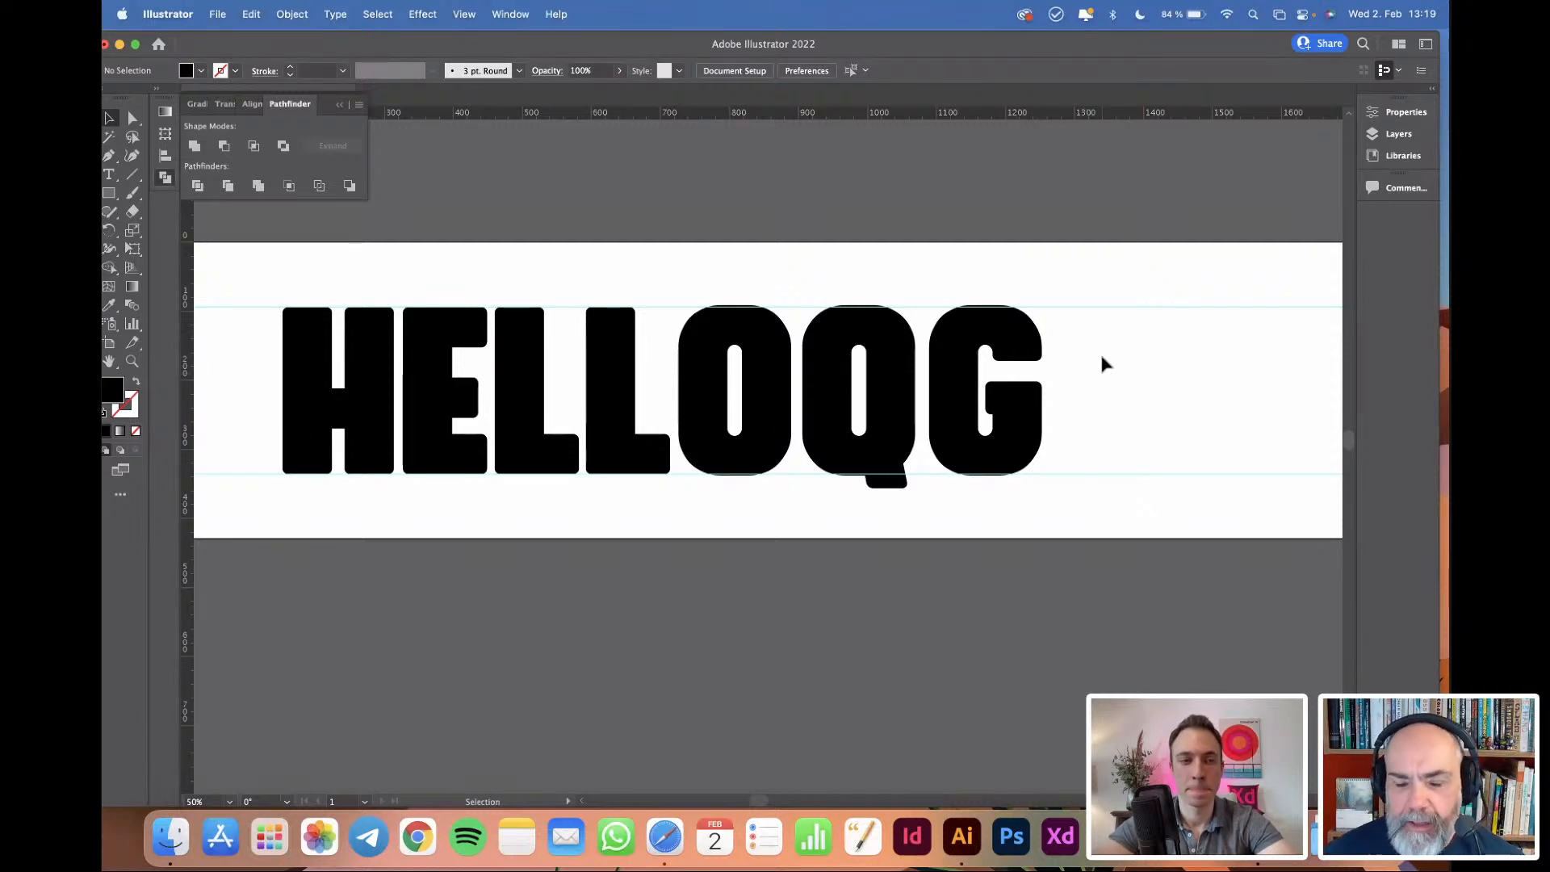
key(a)
alt+click(1016, 362)
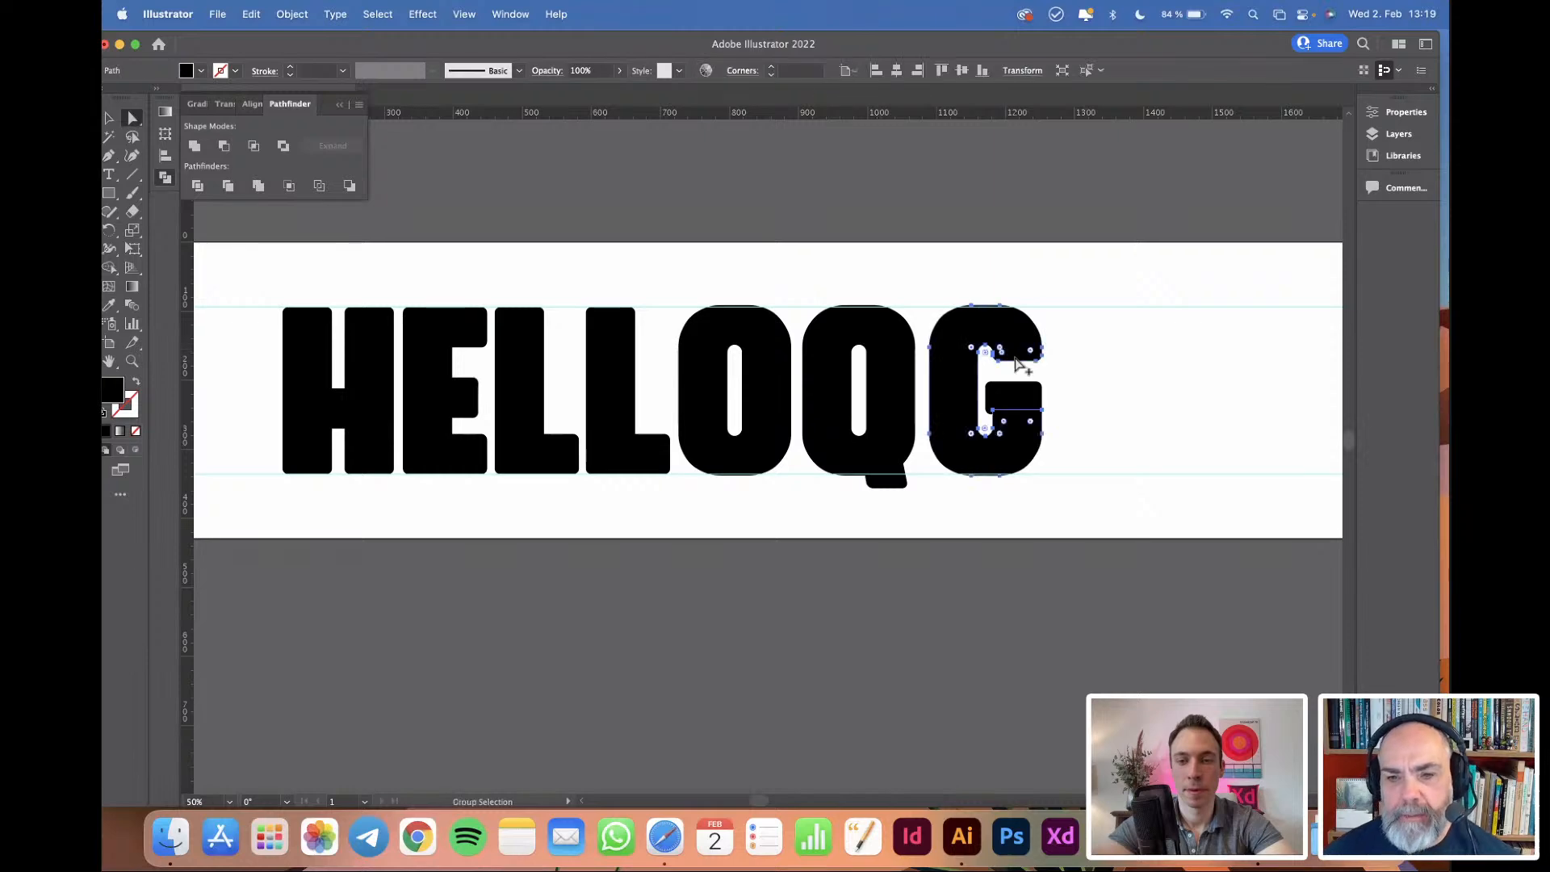
scroll(1015, 362, up, 5)
drag(860, 392, 1193, 339)
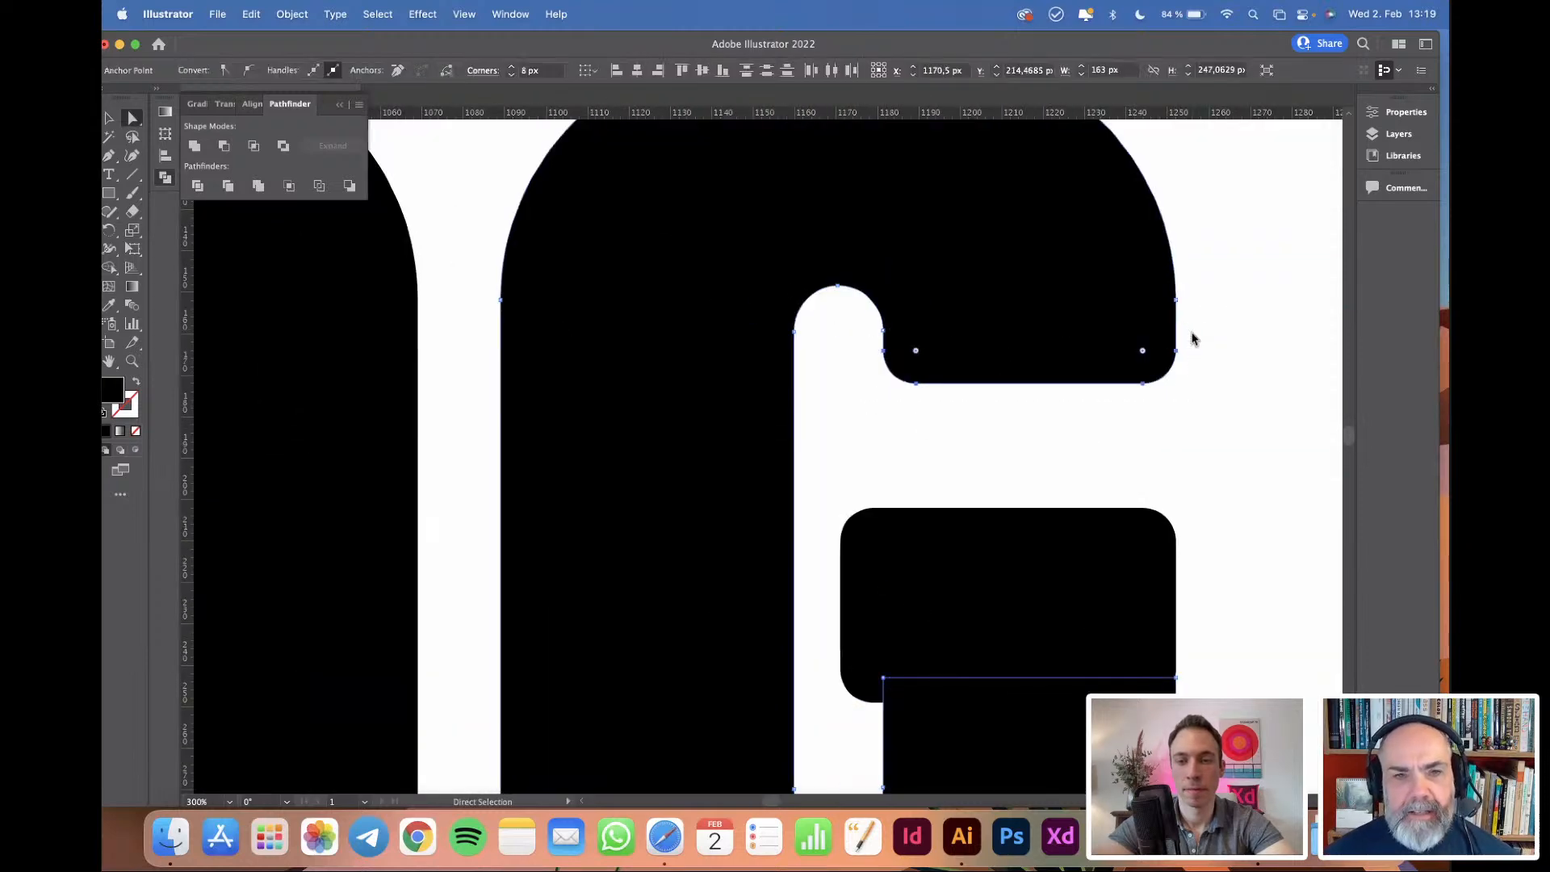
key(Down)
key(Down)
key(Down)
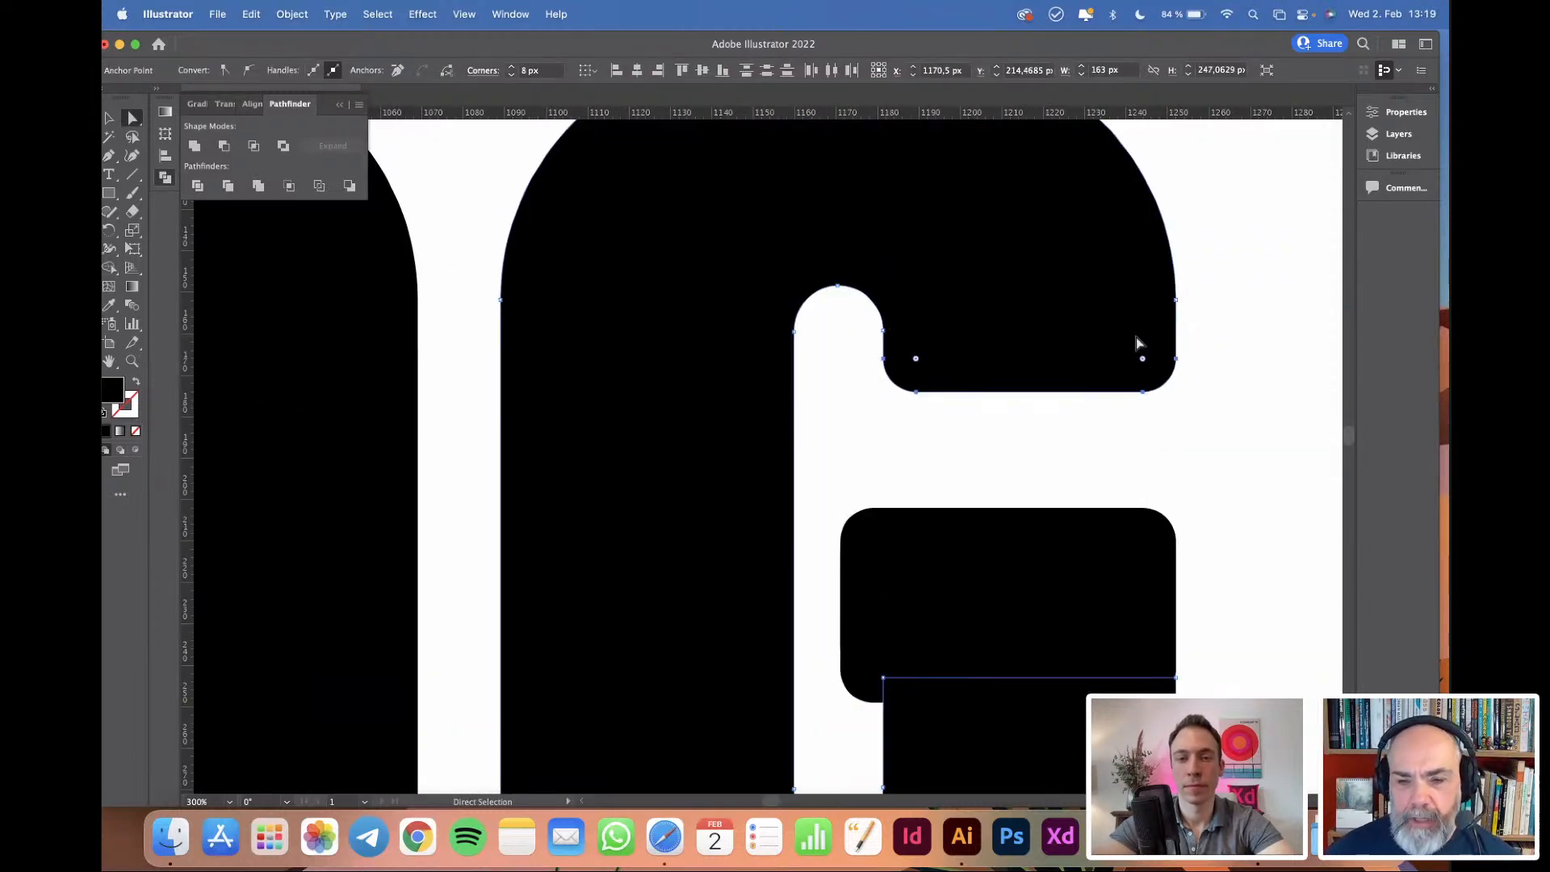
key(shift+Down)
scroll(1112, 332, down, 2)
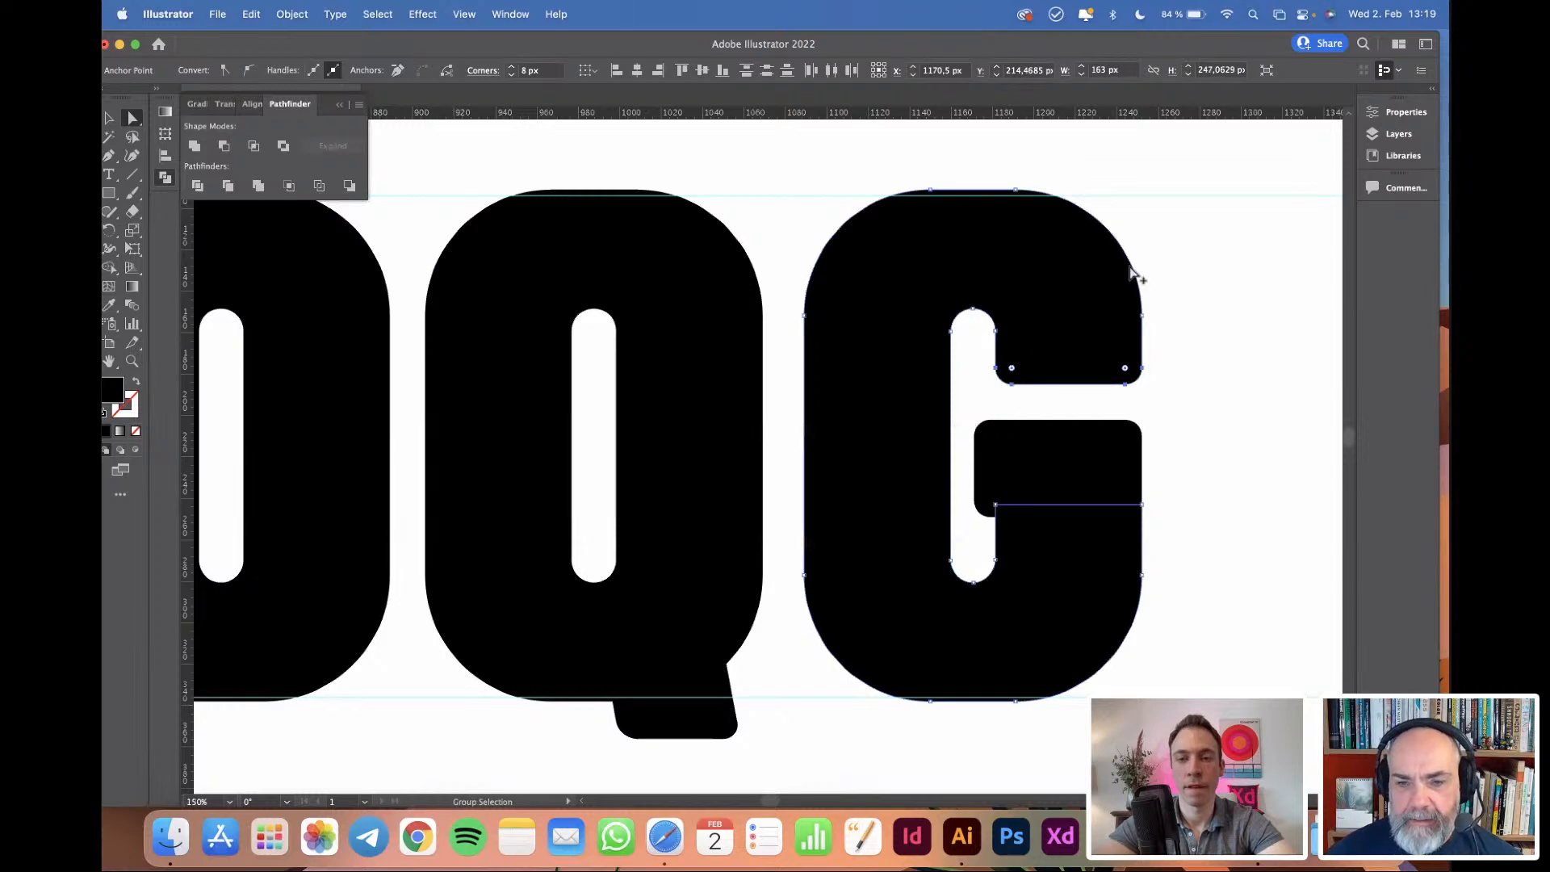
scroll(1135, 269, down, 6)
click(1143, 243)
click(1151, 248)
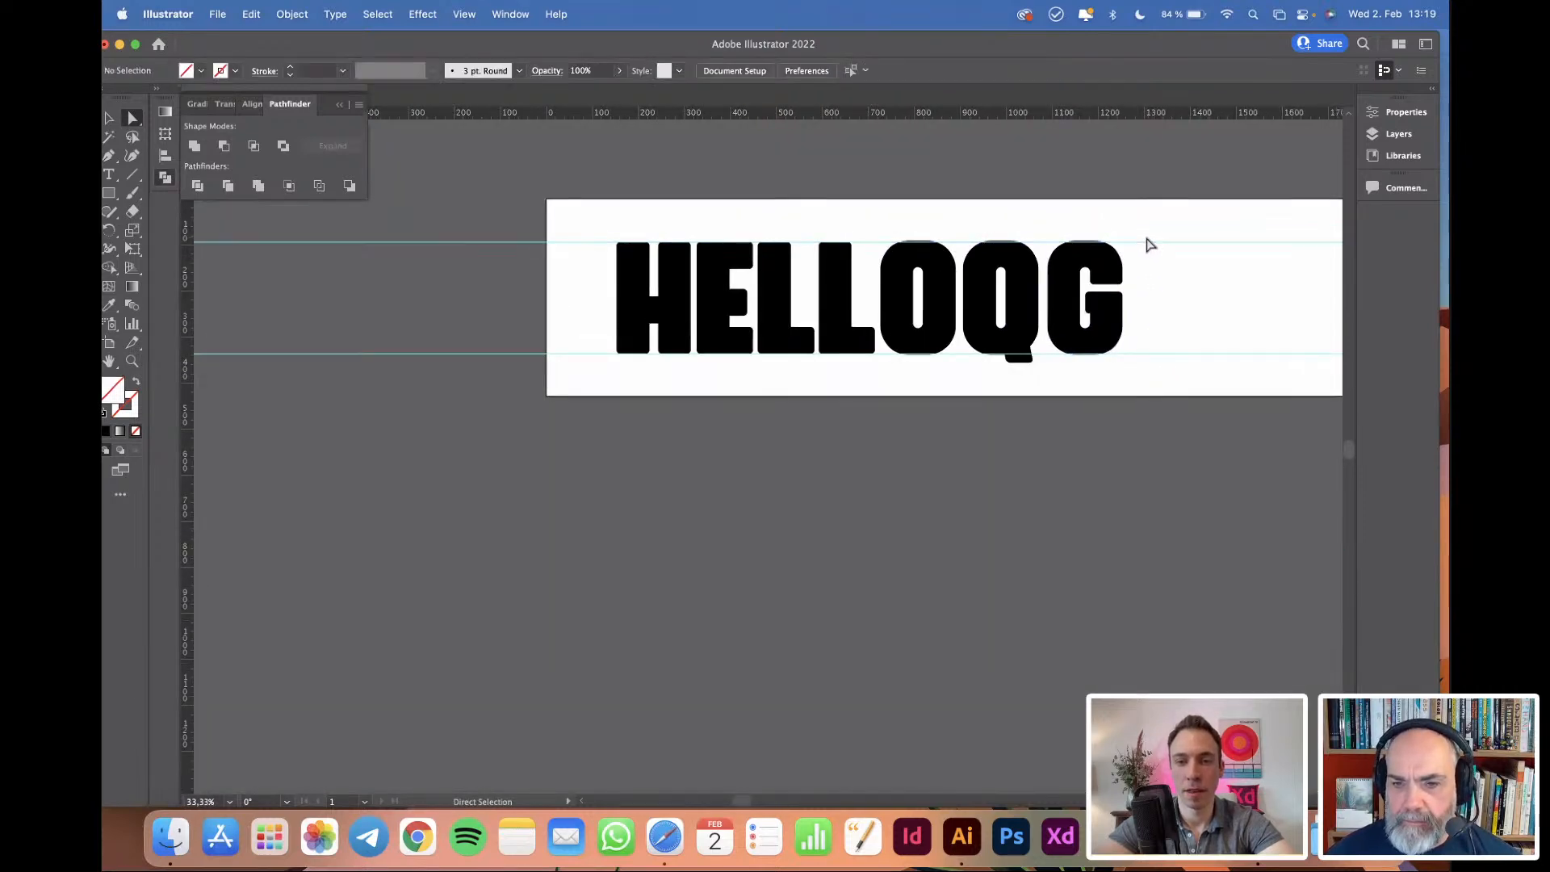
scroll(1146, 246, right, 1)
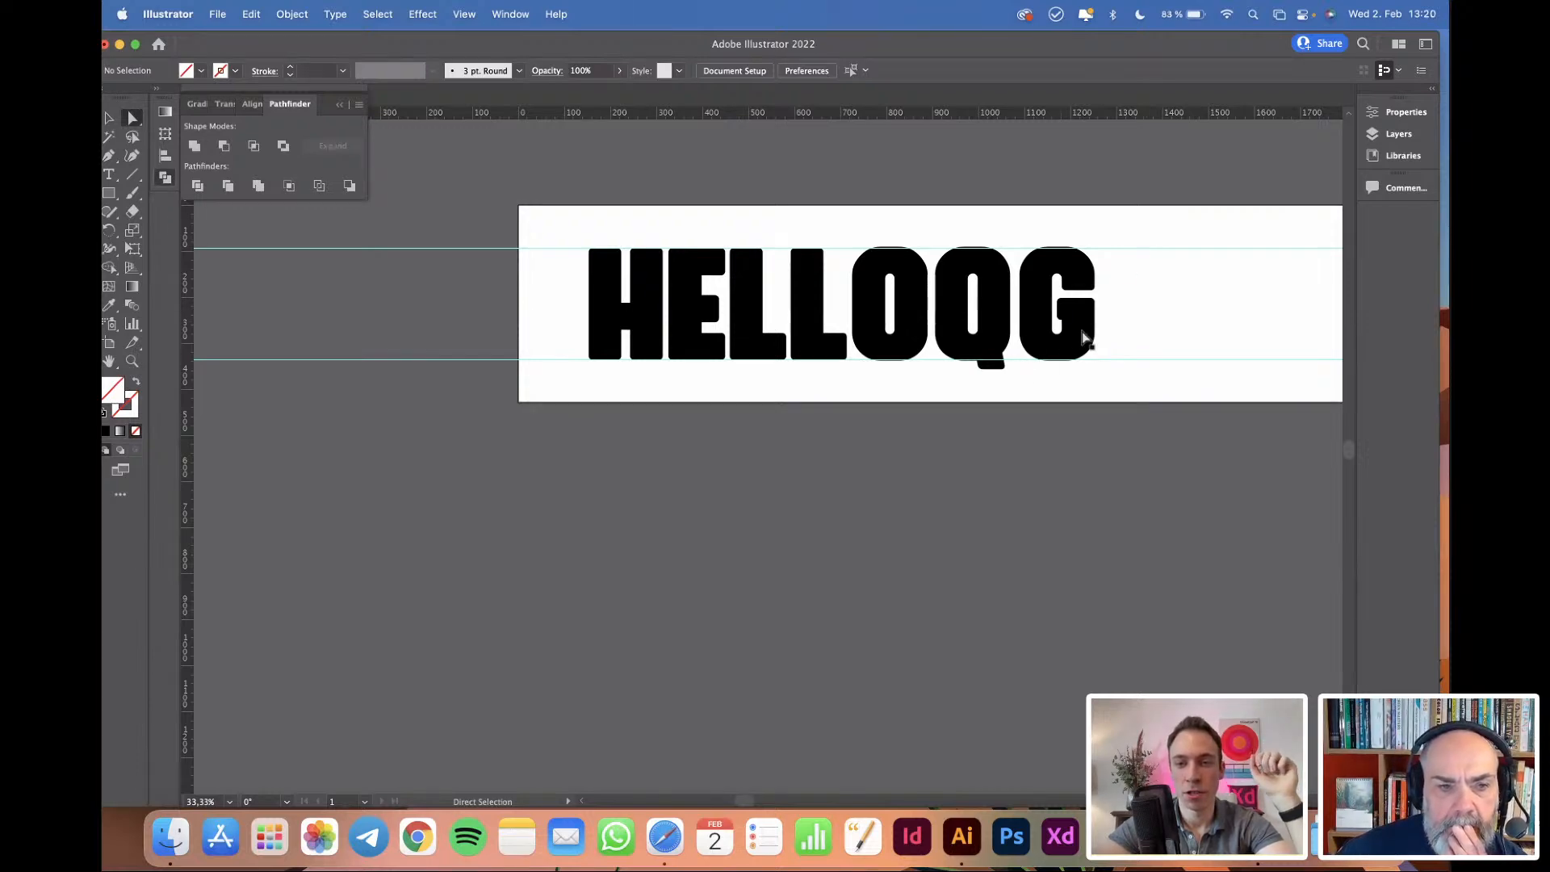
scroll(1082, 336, up, 3)
scroll(1081, 251, up, 3)
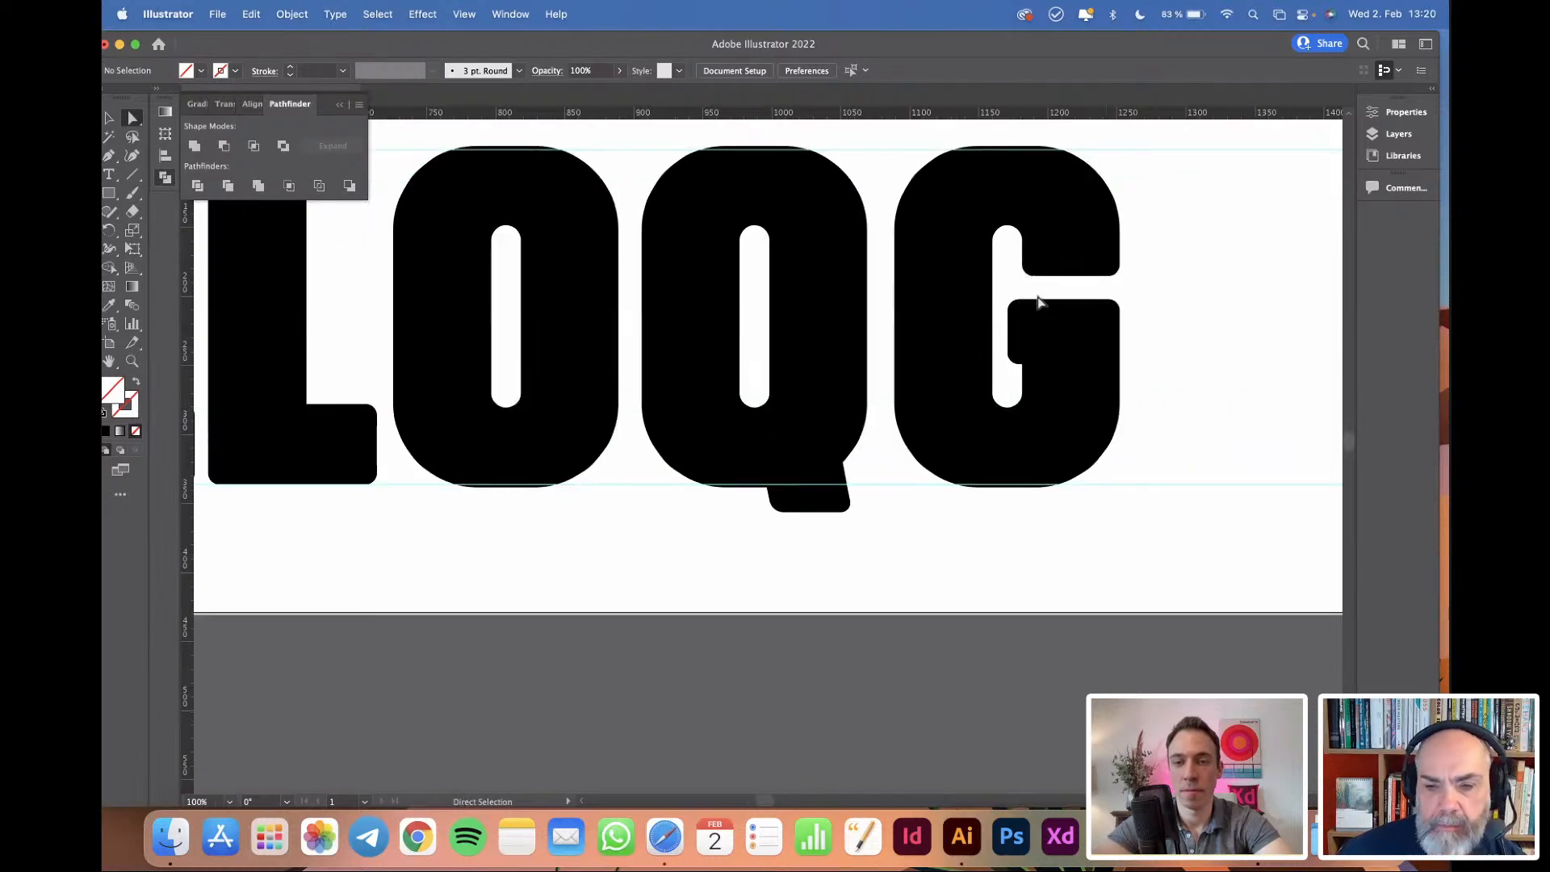
drag(1005, 251, 1143, 297)
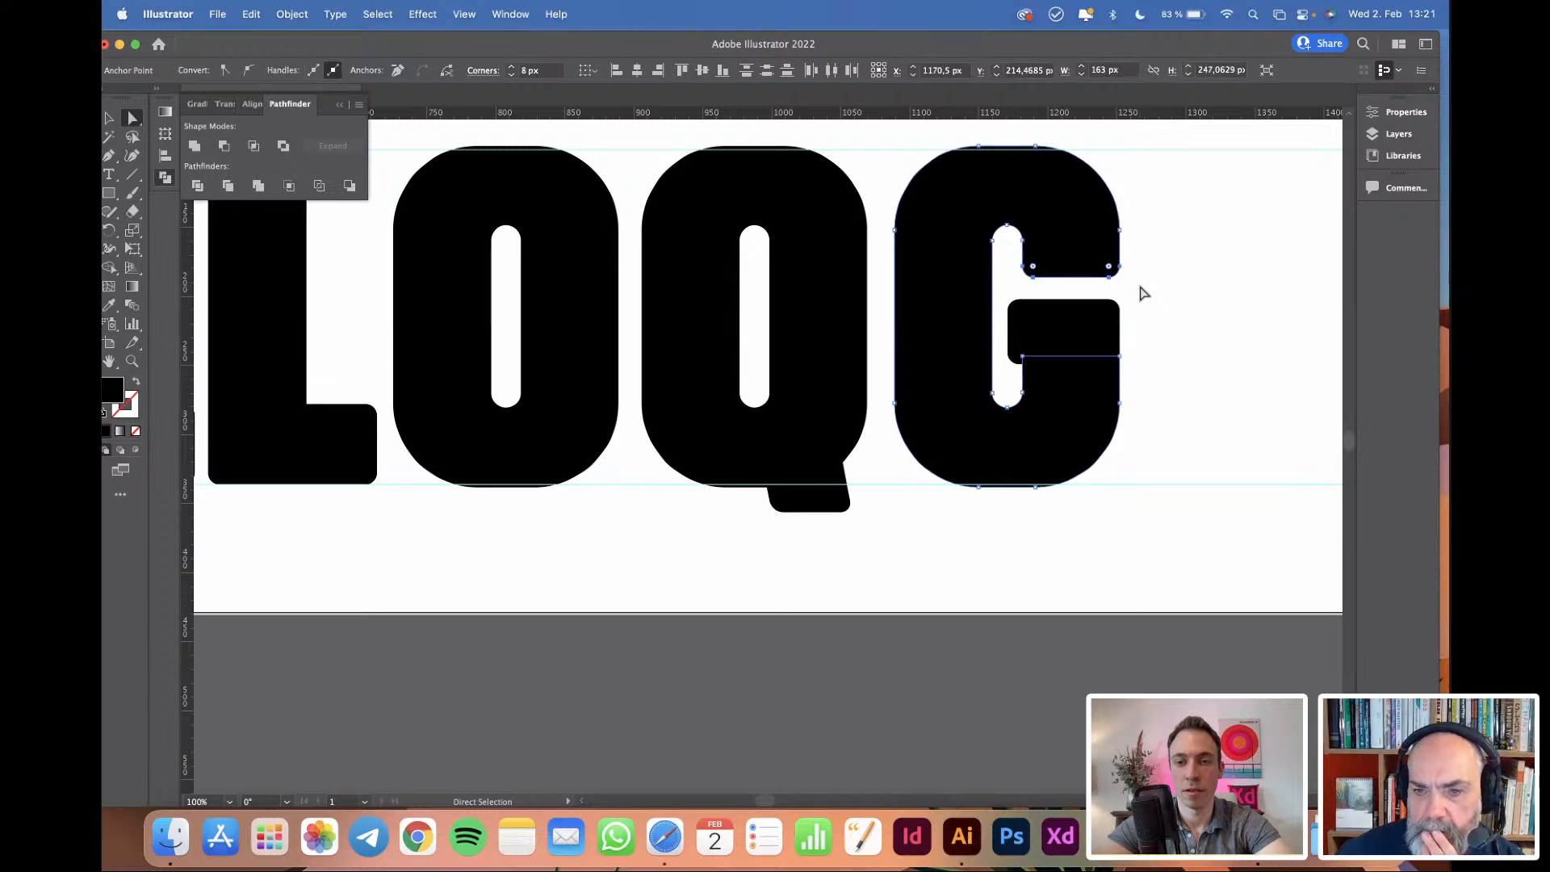
scroll(1093, 320, up, 2)
scroll(1092, 320, up, 1)
scroll(1093, 319, right, 1)
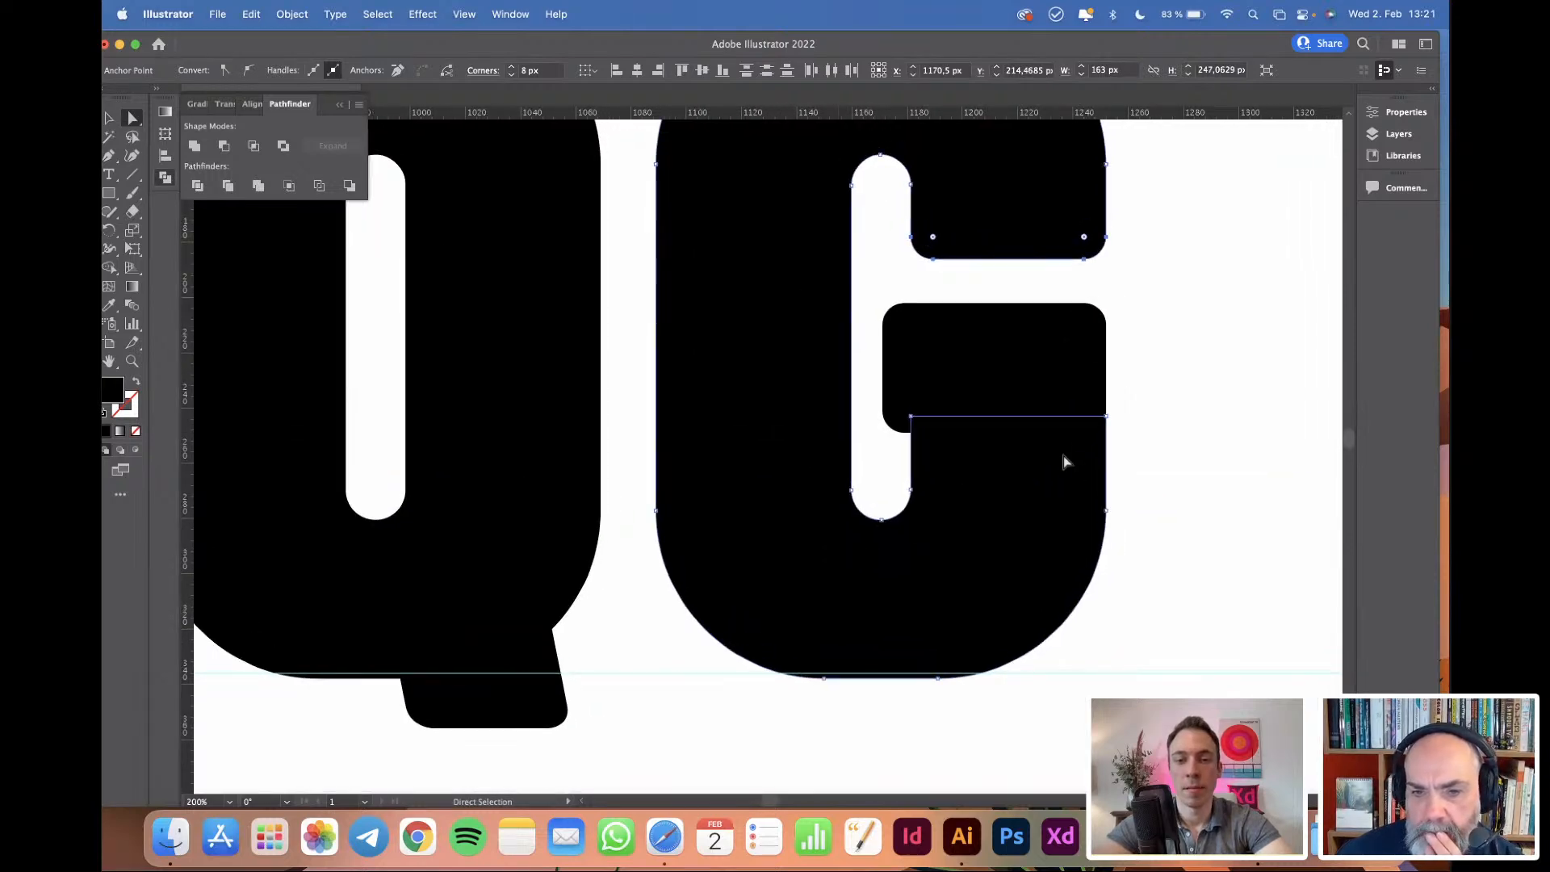
click(898, 478)
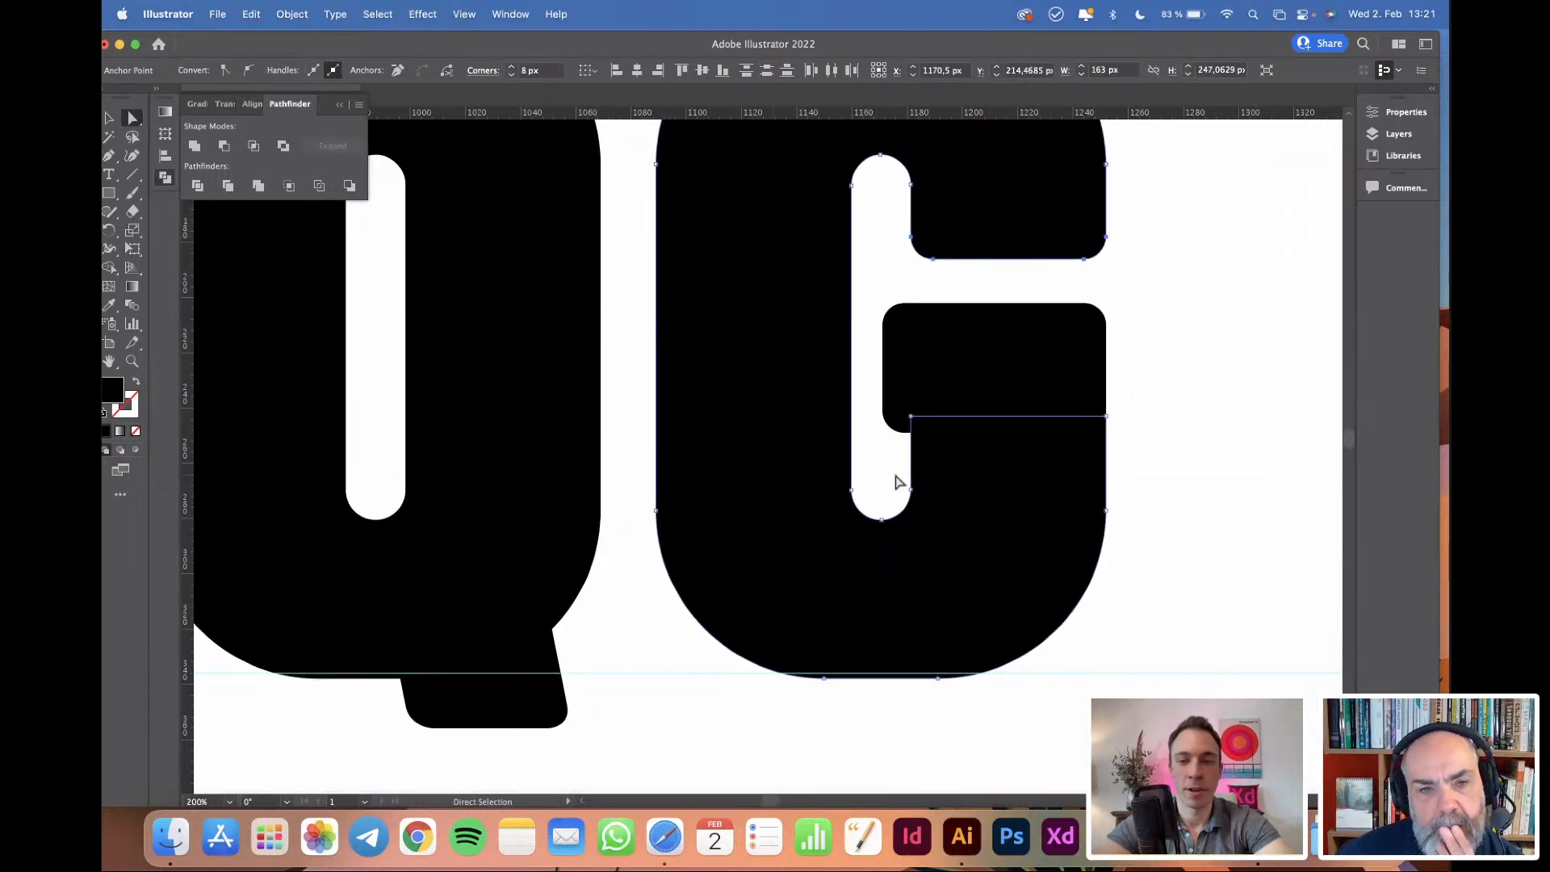
click(896, 518)
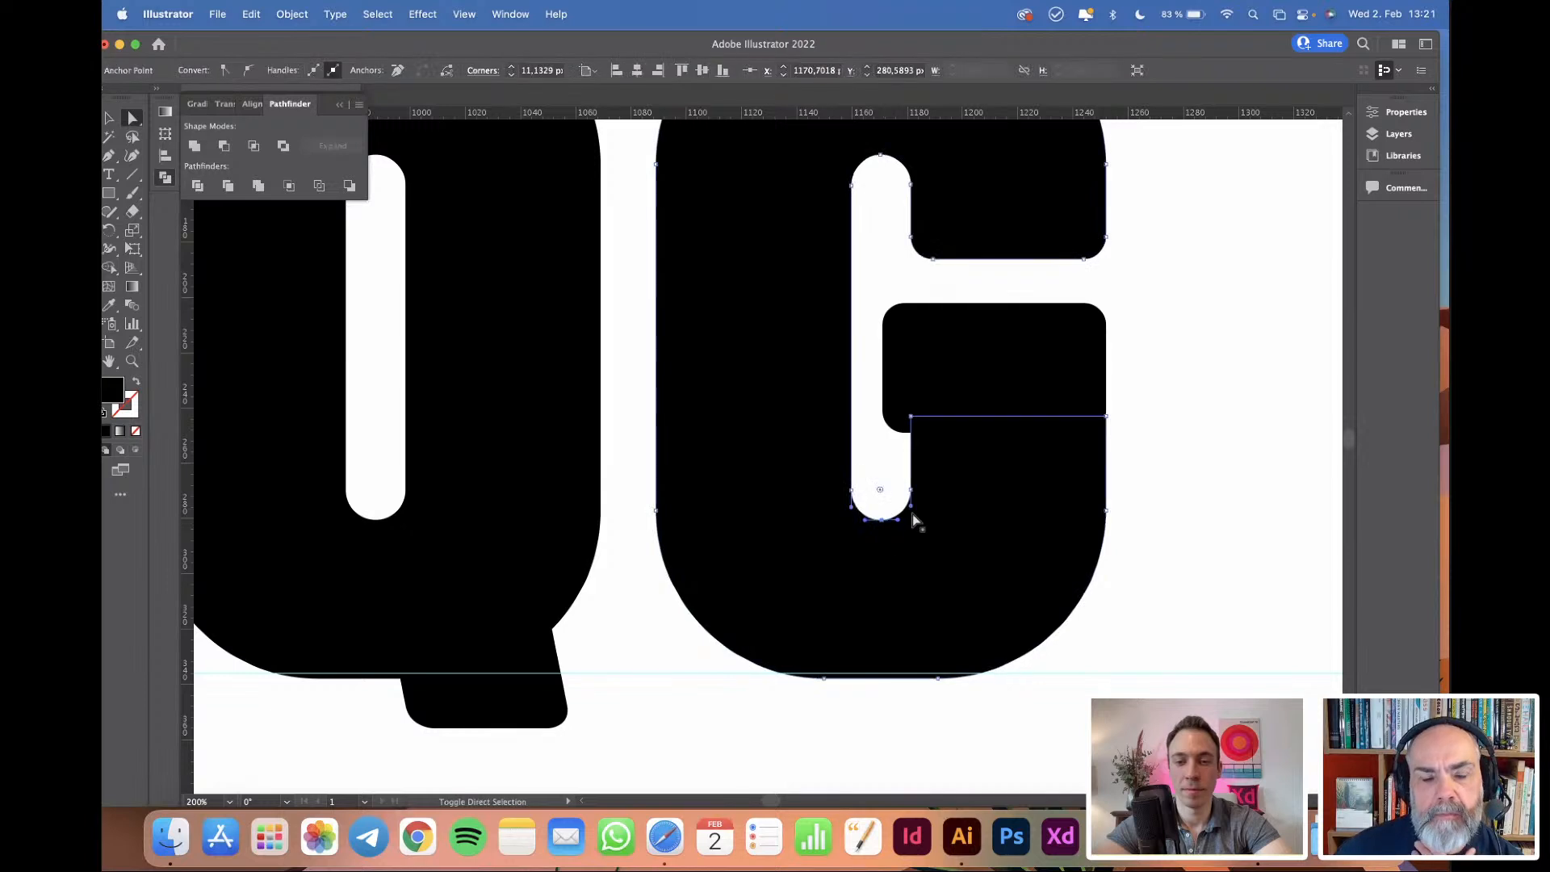
click(911, 490)
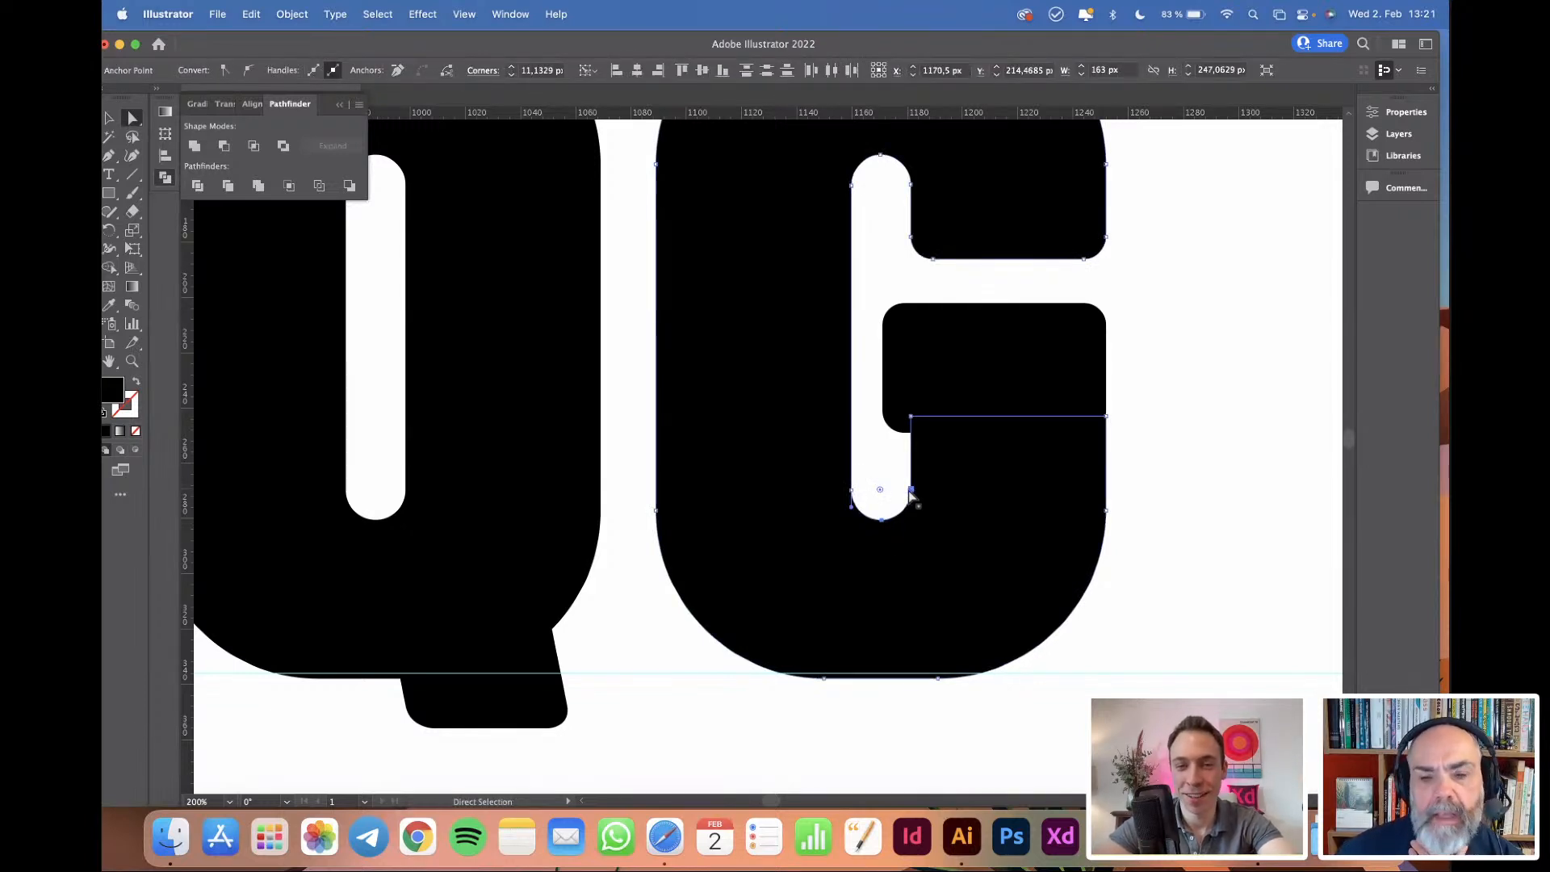
key(super+shift+a)
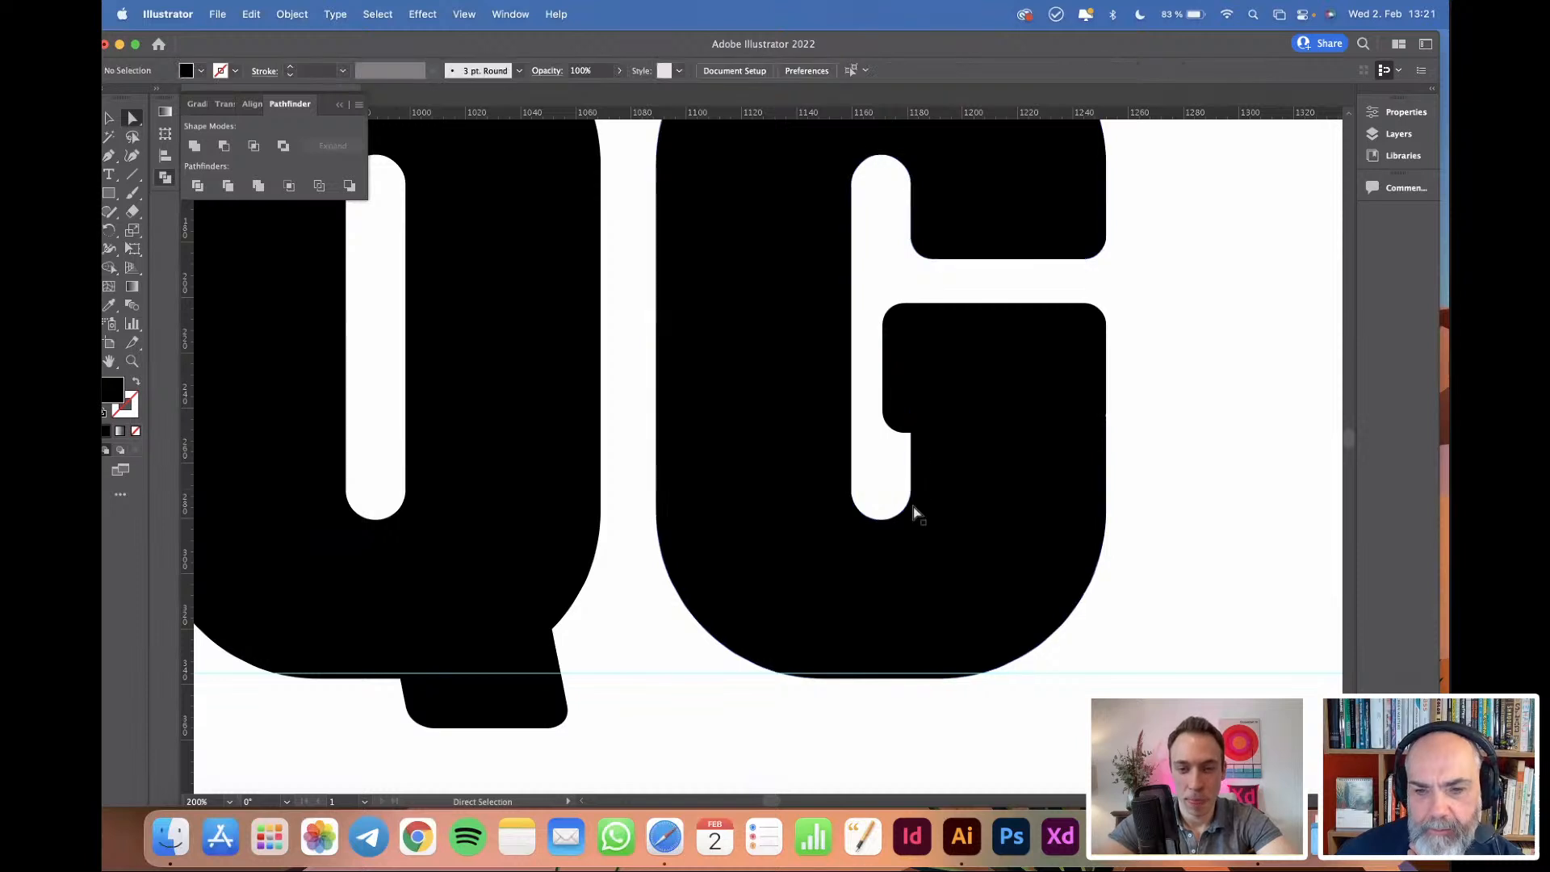
Move the lower inner edge of the G's counter about 5 px right to widen the opening beneath the crossbar.
click(910, 494)
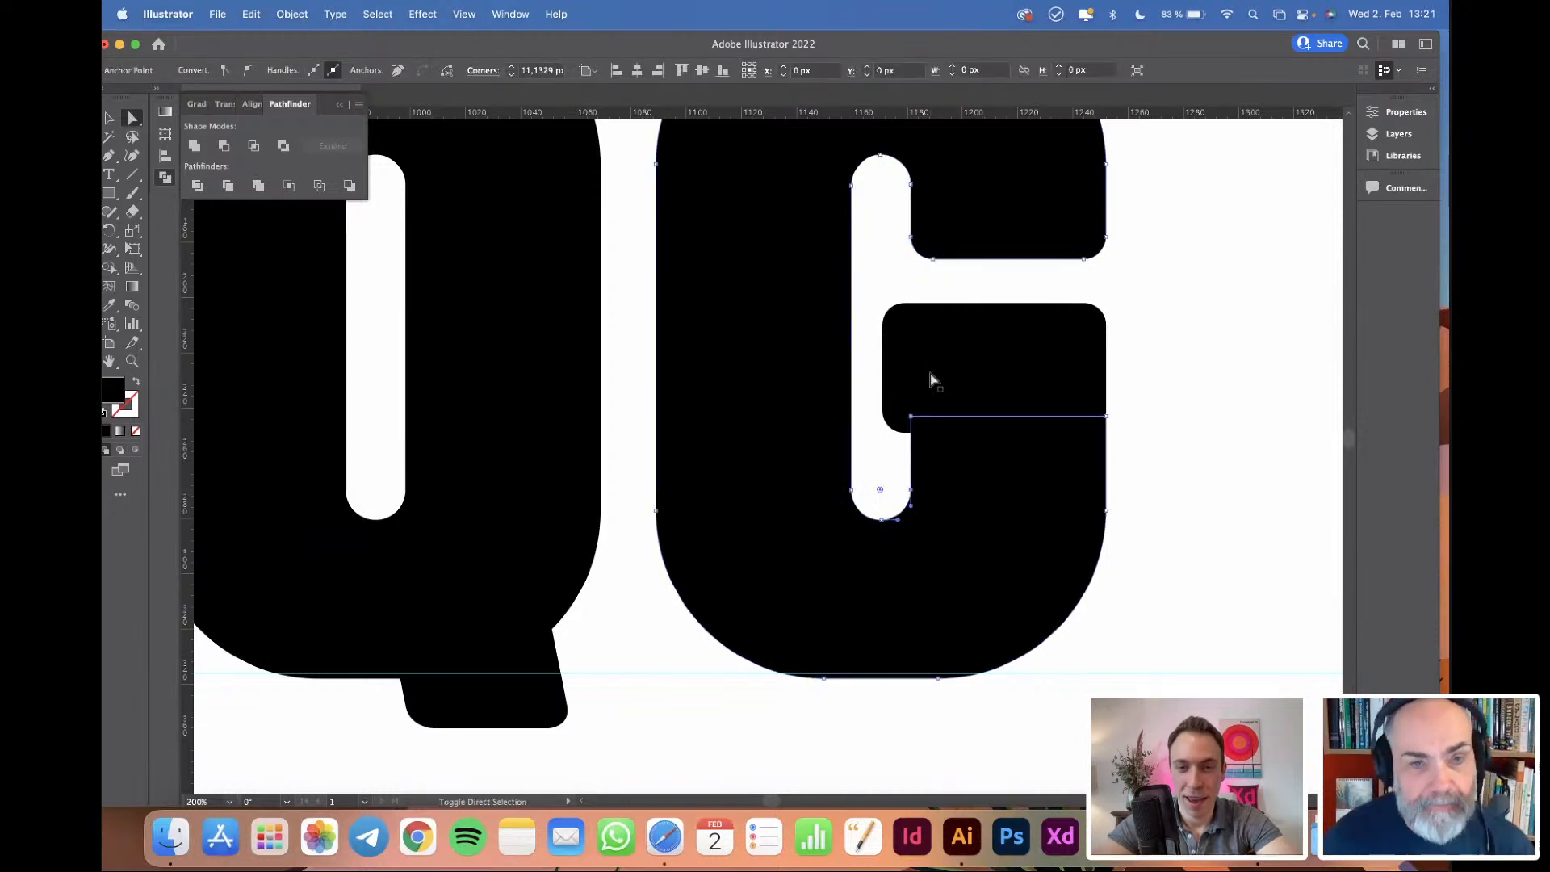
click(910, 417)
key(shift+Right)
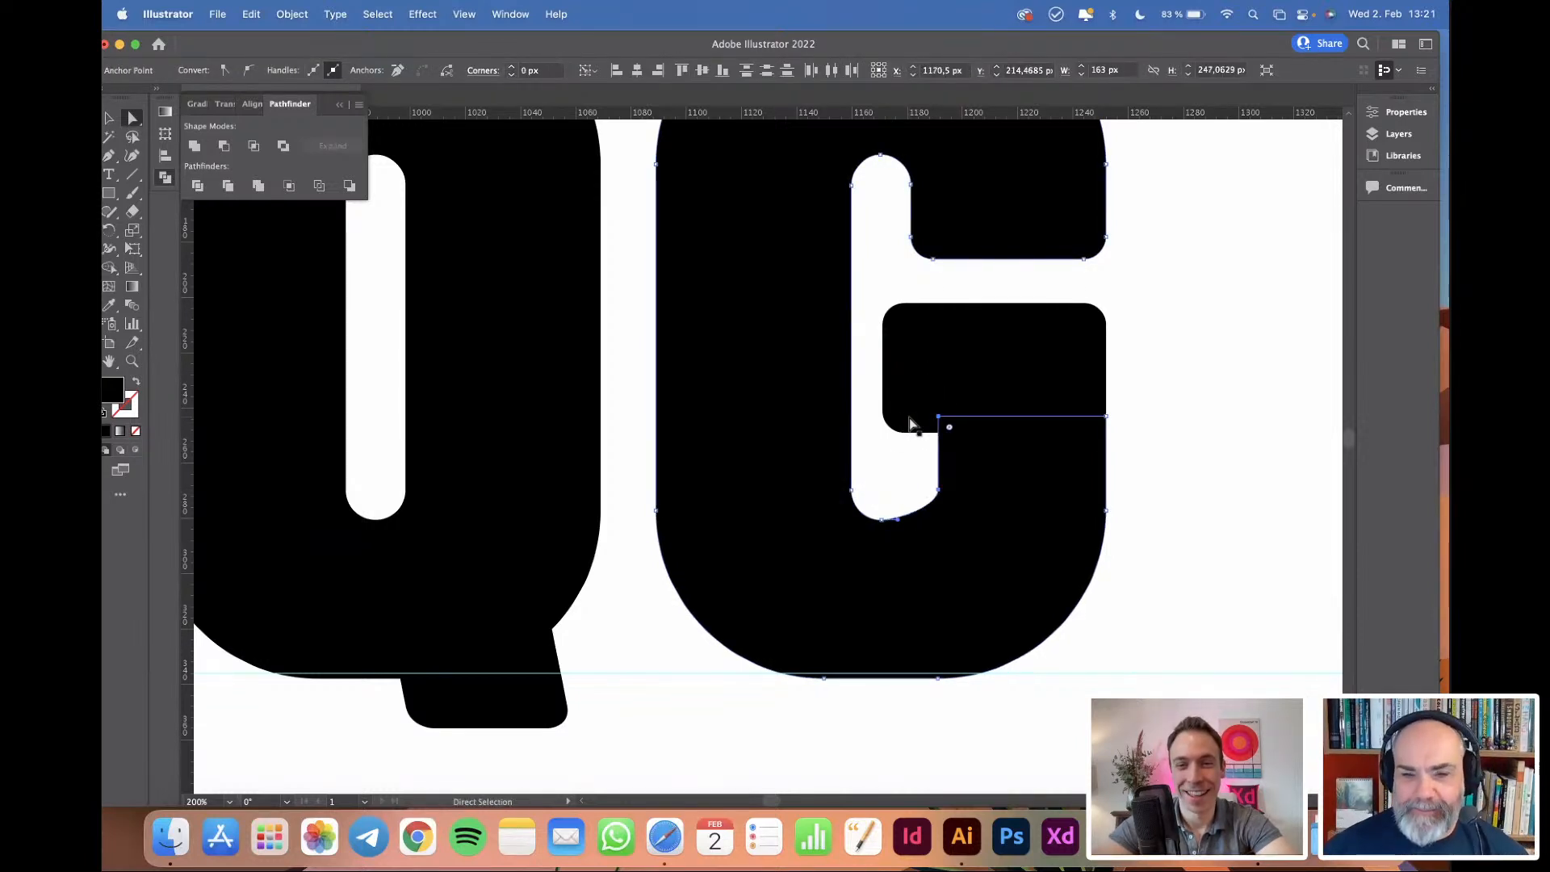
key(Left)
key(Left)
key(Left)
key(Left)
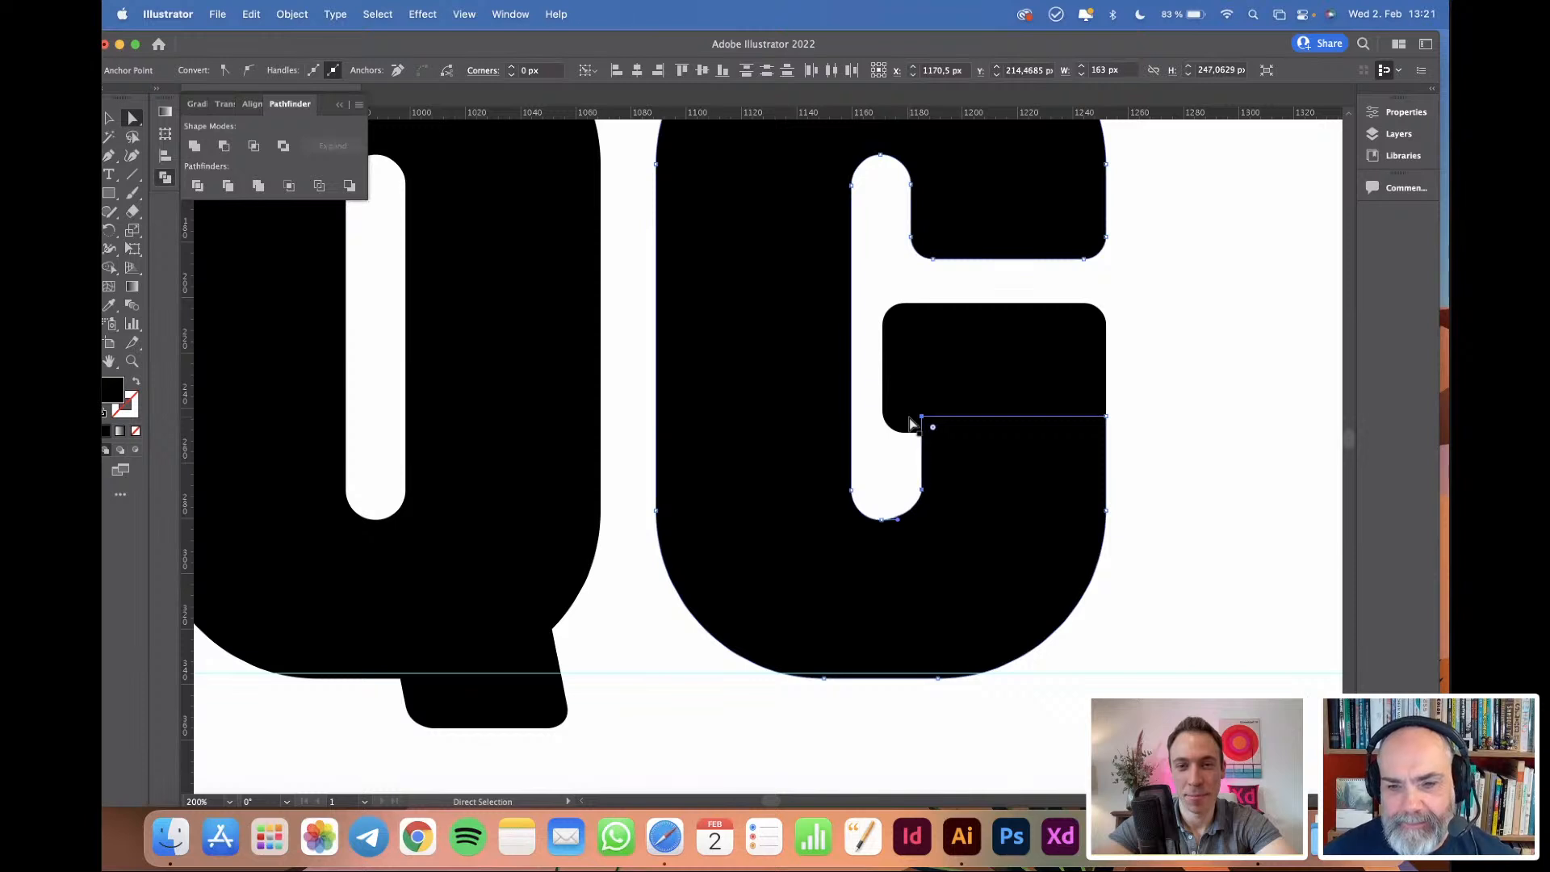
key(Left)
key(Left)
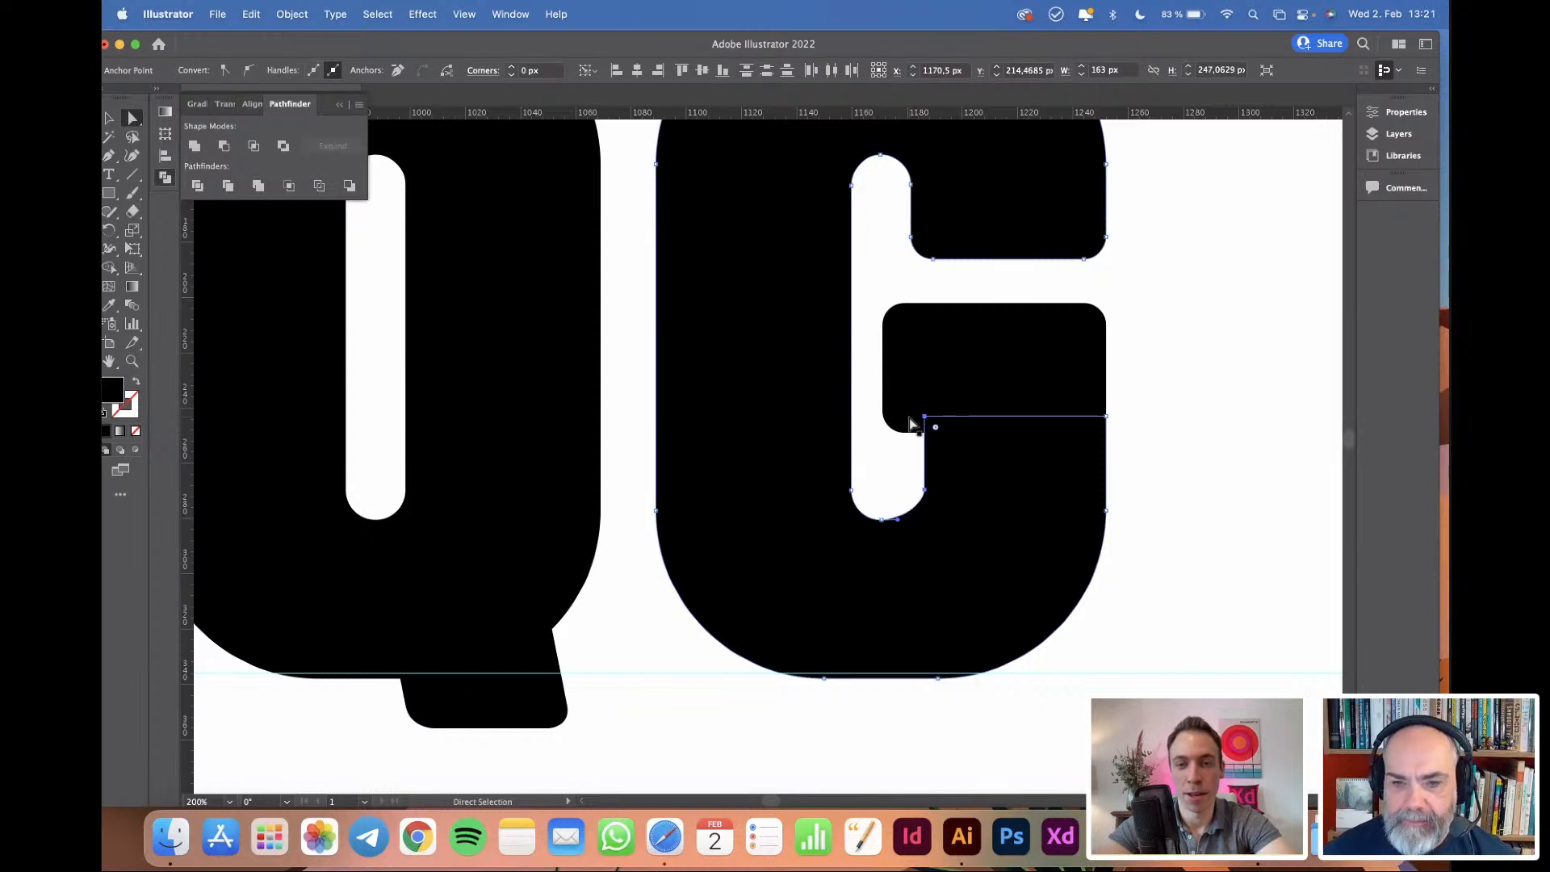
Shift the bottom anchor of the G's counter to X 1172 px, Y 281 px and adjust its handle for an even curve.
scroll(909, 418, right, 1)
scroll(887, 526, up, 4)
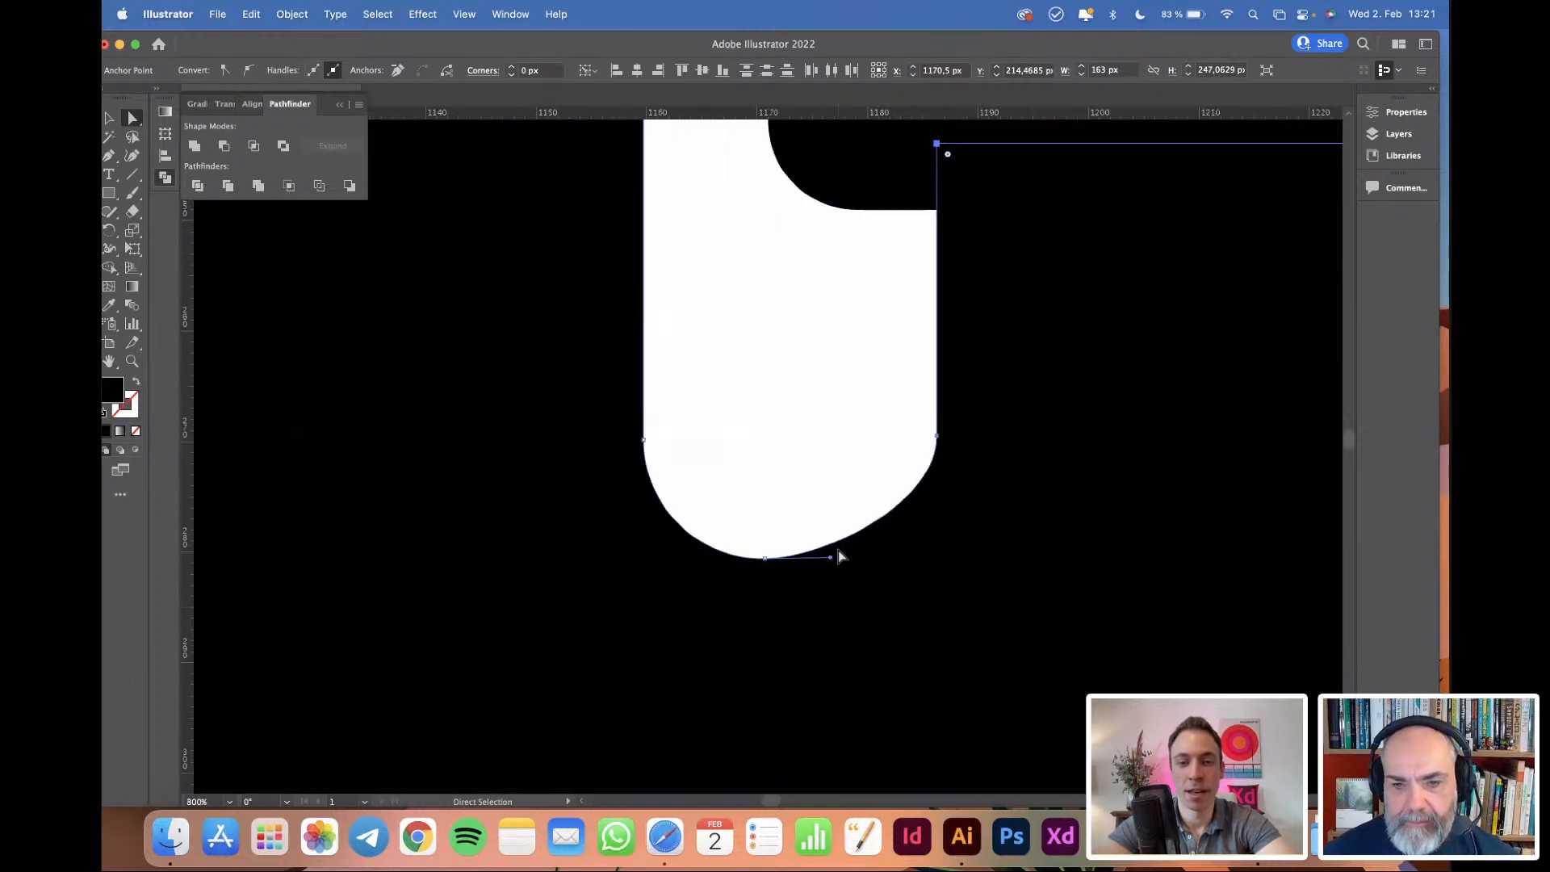
scroll(838, 550, right, 1)
drag(831, 564, 888, 575)
scroll(890, 576, down, 2)
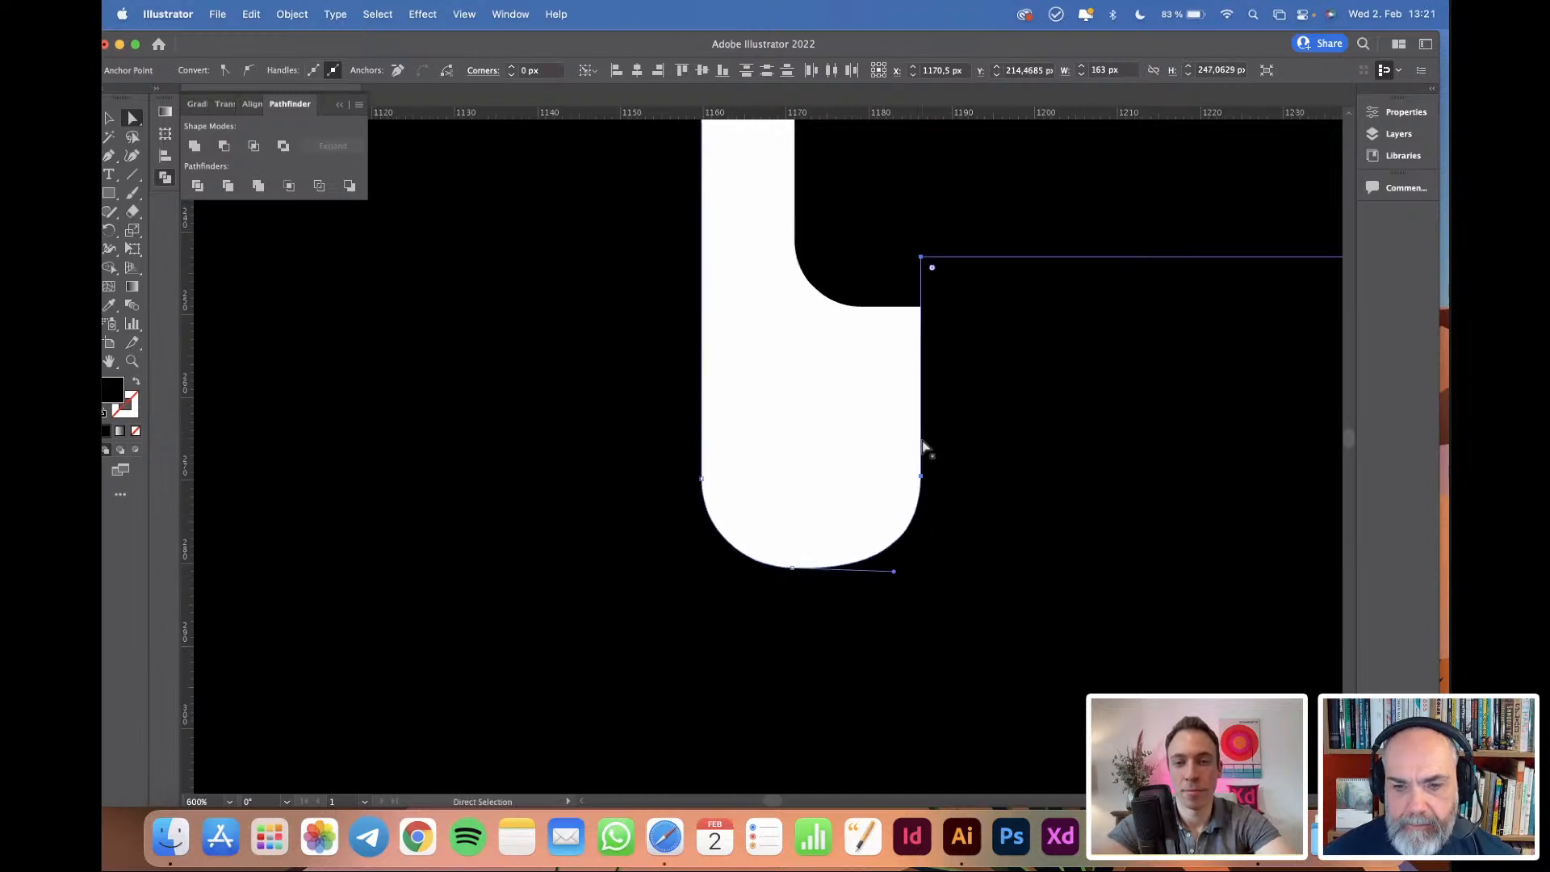
scroll(736, 525, up, 2)
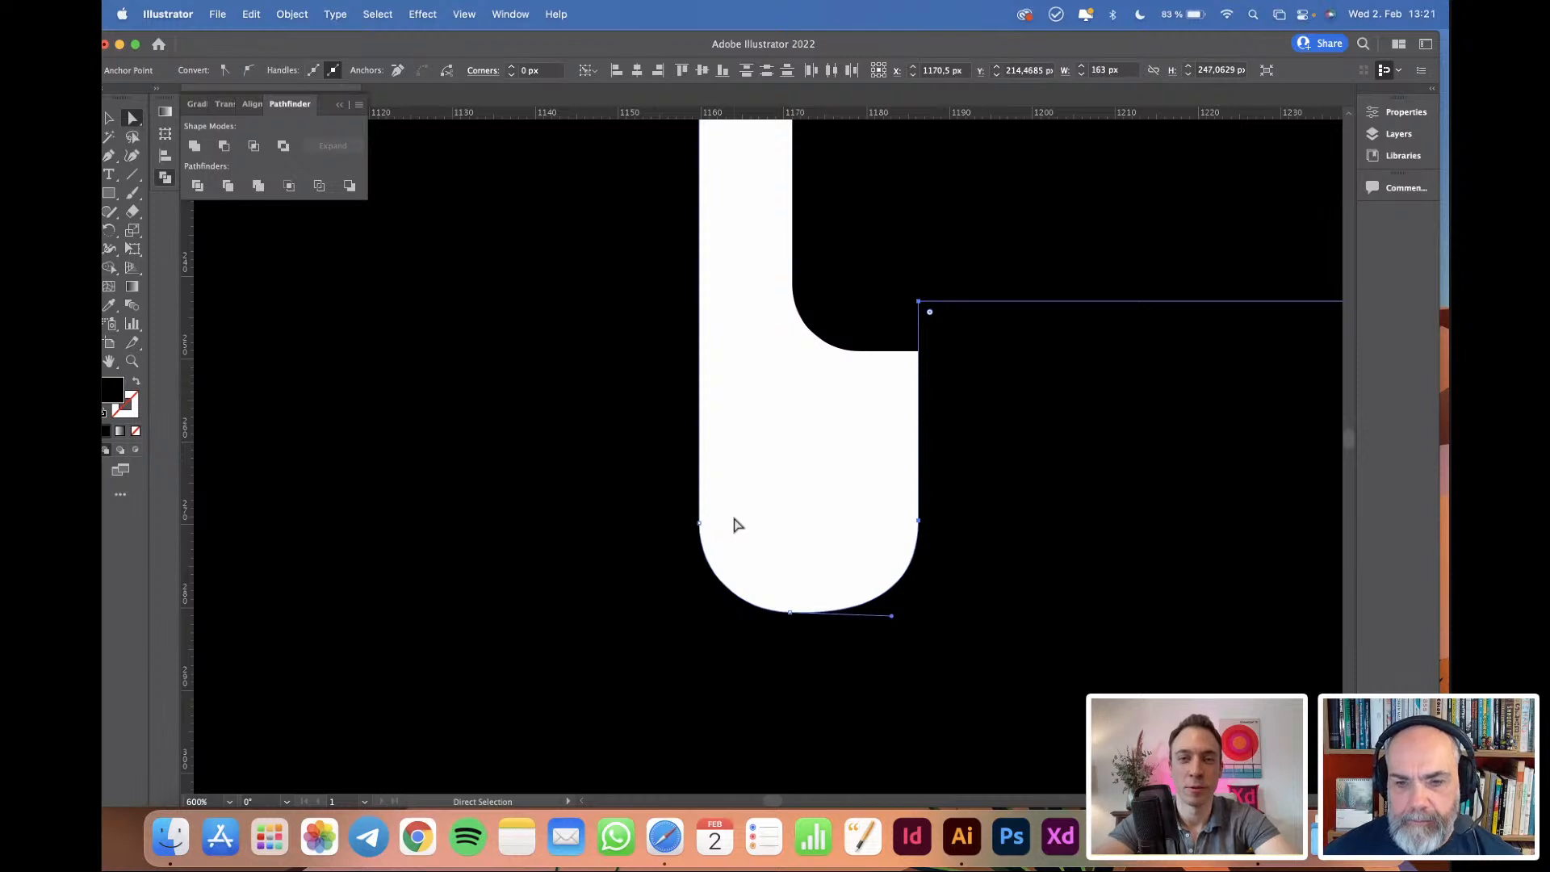
drag(791, 615, 802, 616)
drag(902, 619, 885, 617)
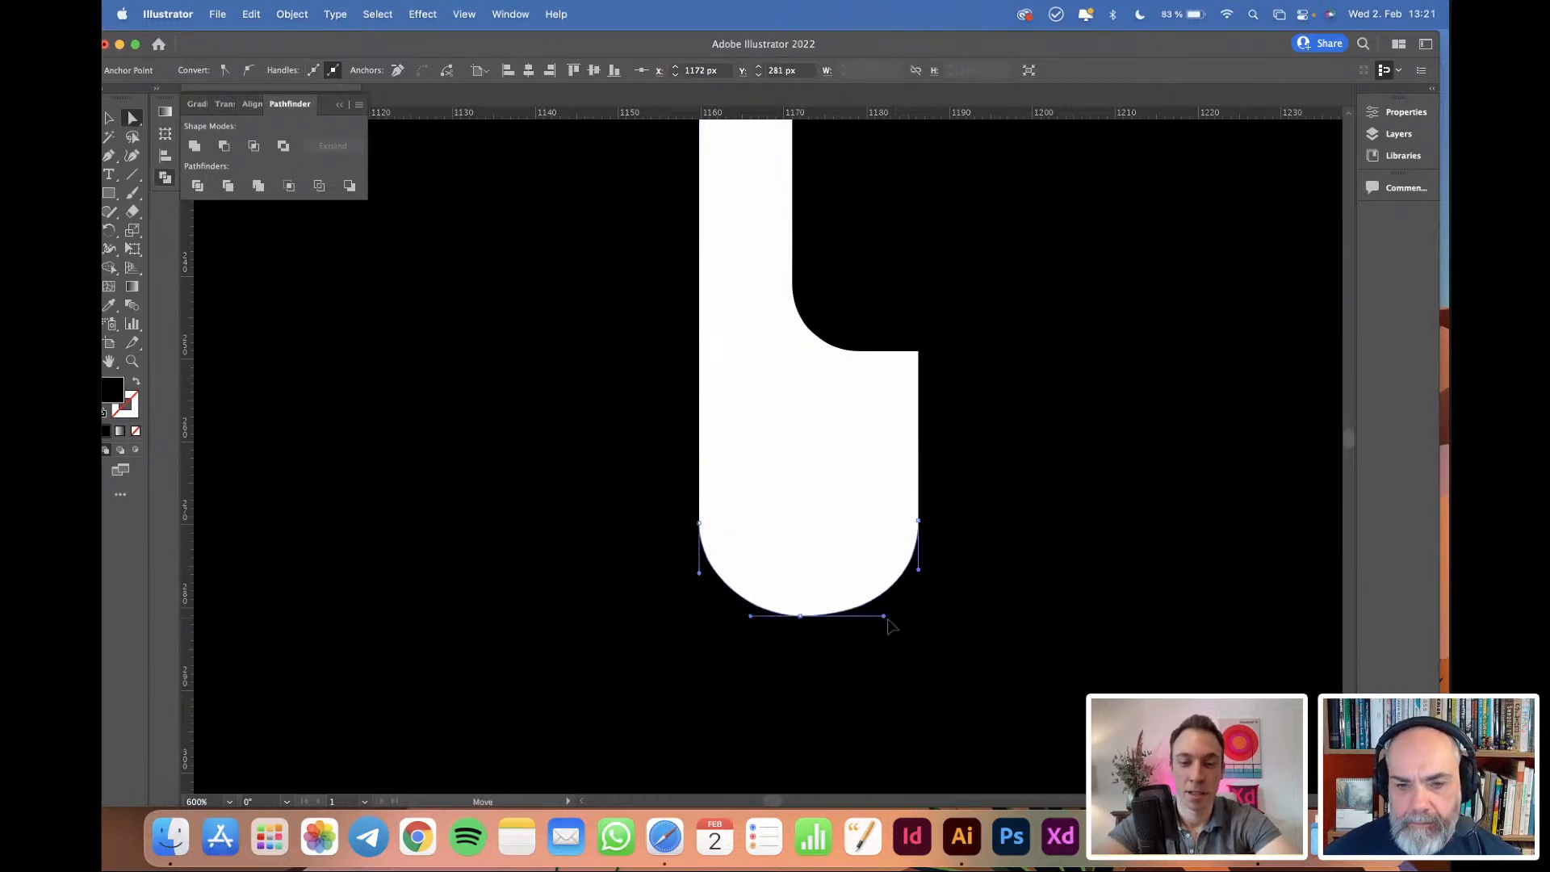
scroll(928, 541, down, 4)
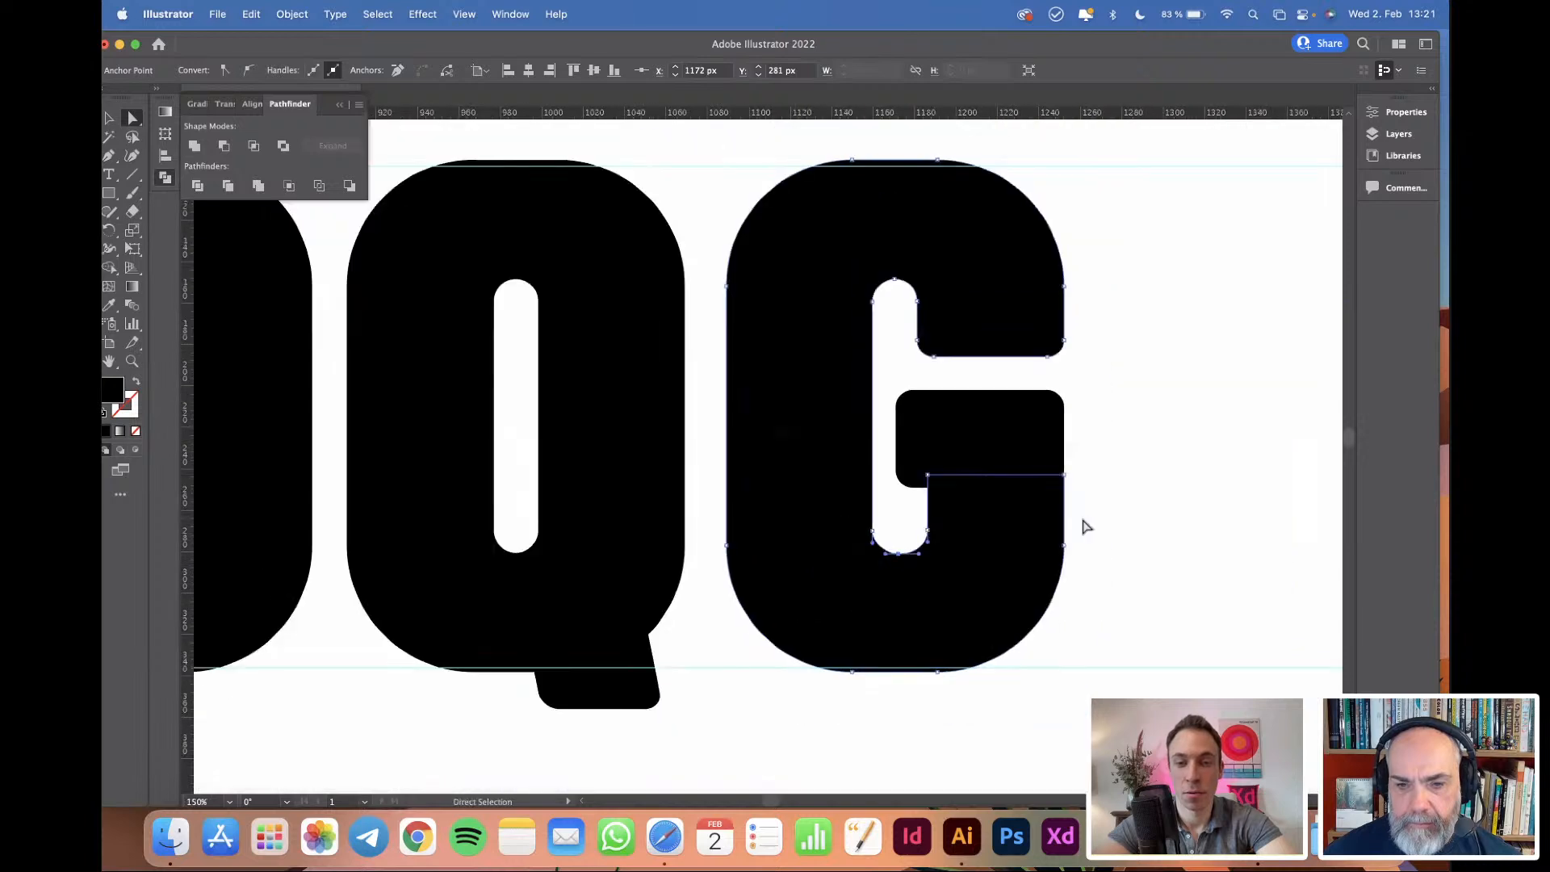
click(1082, 521)
scroll(1082, 521, right, 1)
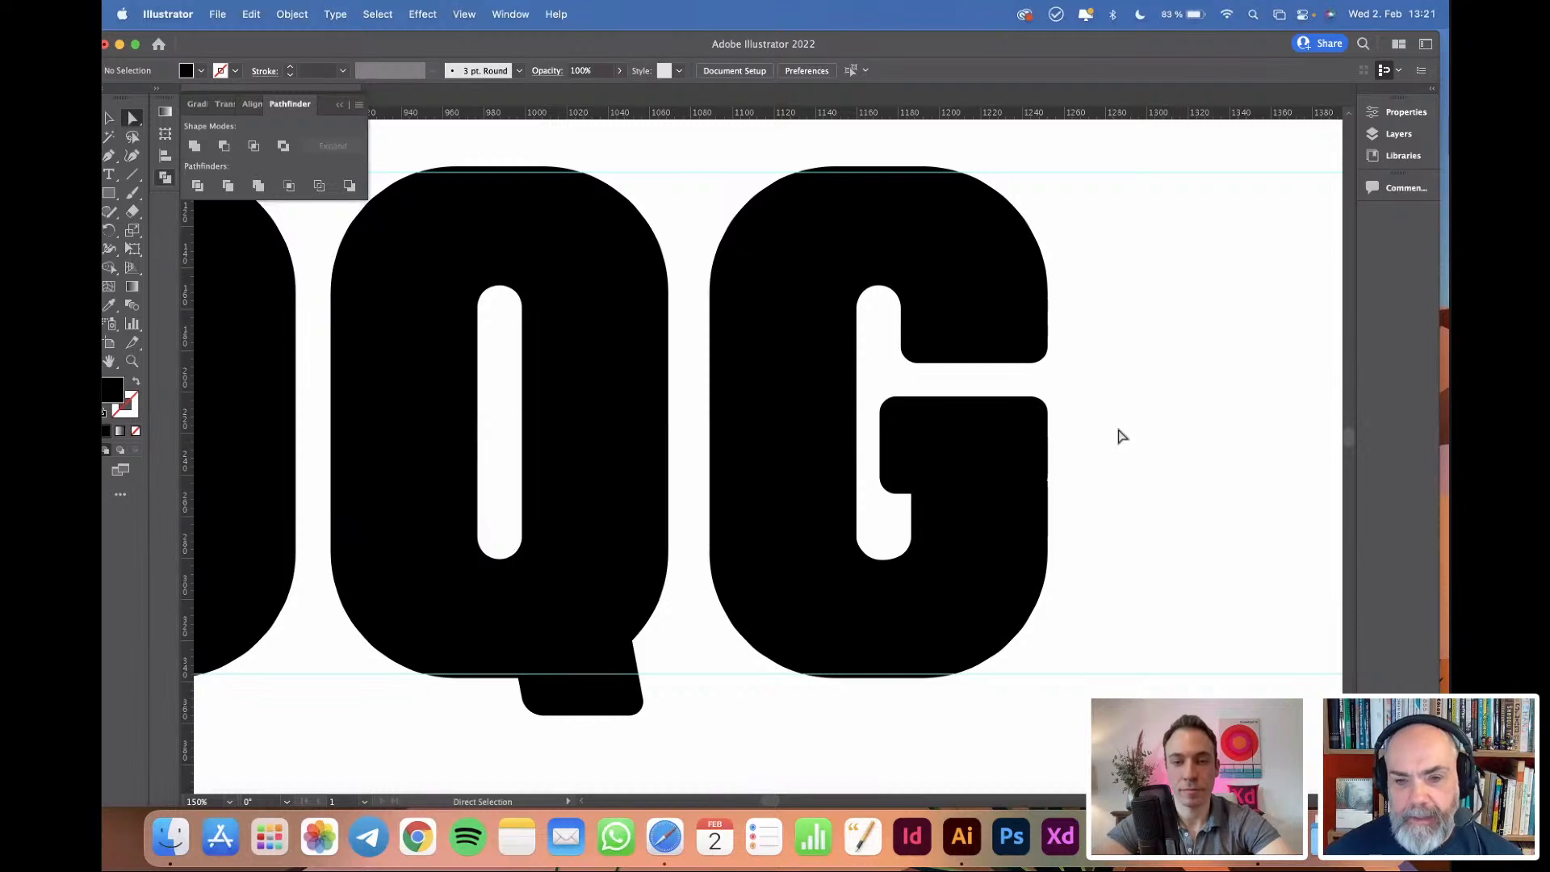
Unite the rounded crossbar and the C-shaped body into a single G shape.
scroll(1160, 435, down, 2)
scroll(1159, 436, right, 1)
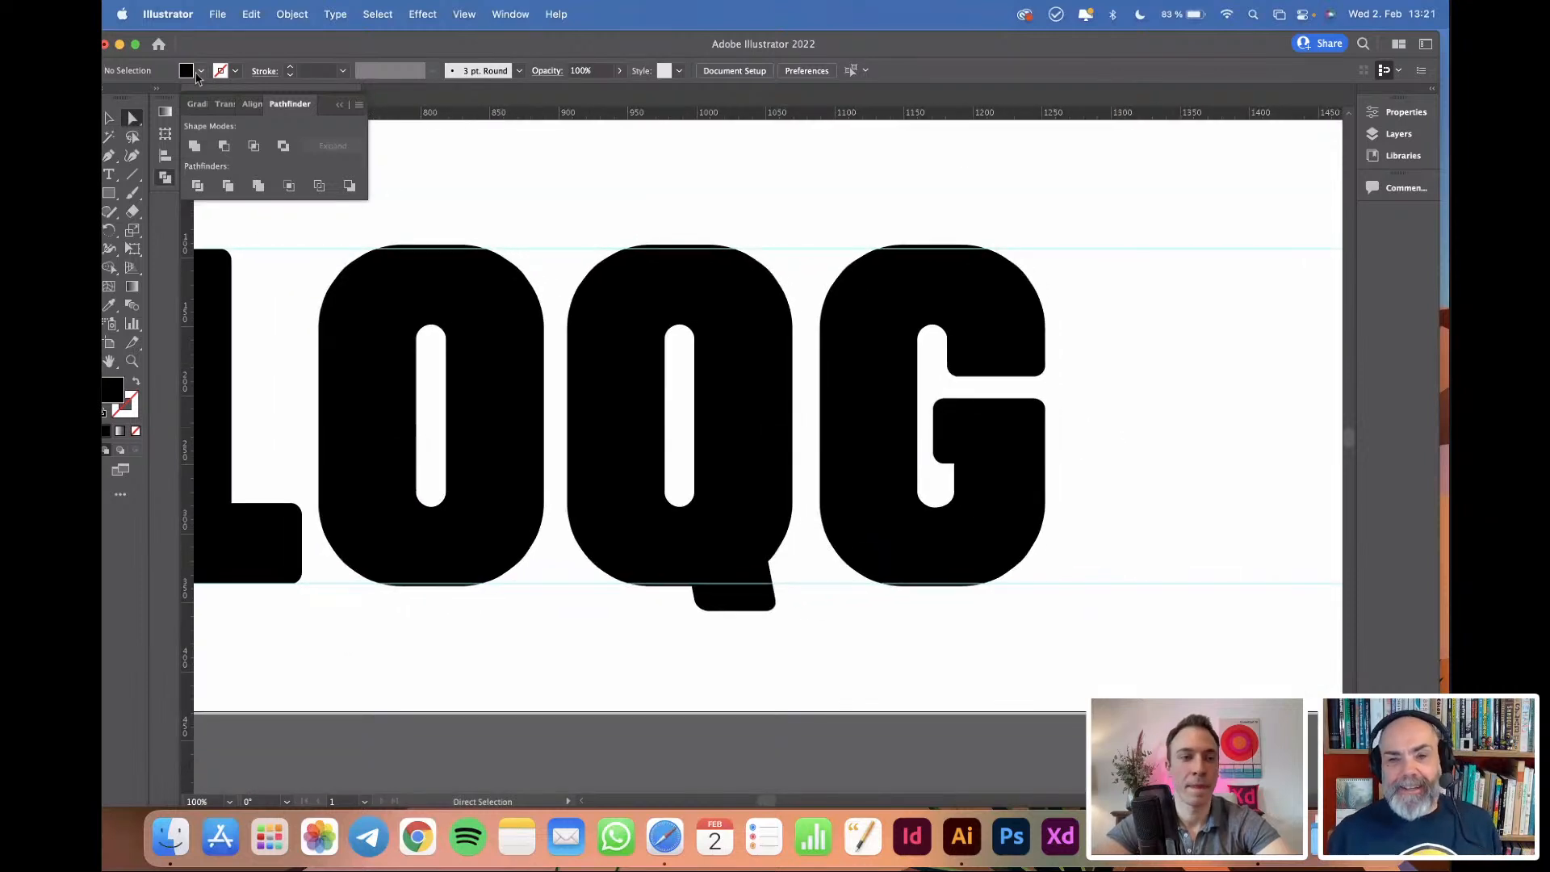
click(109, 119)
scroll(888, 428, right, 3)
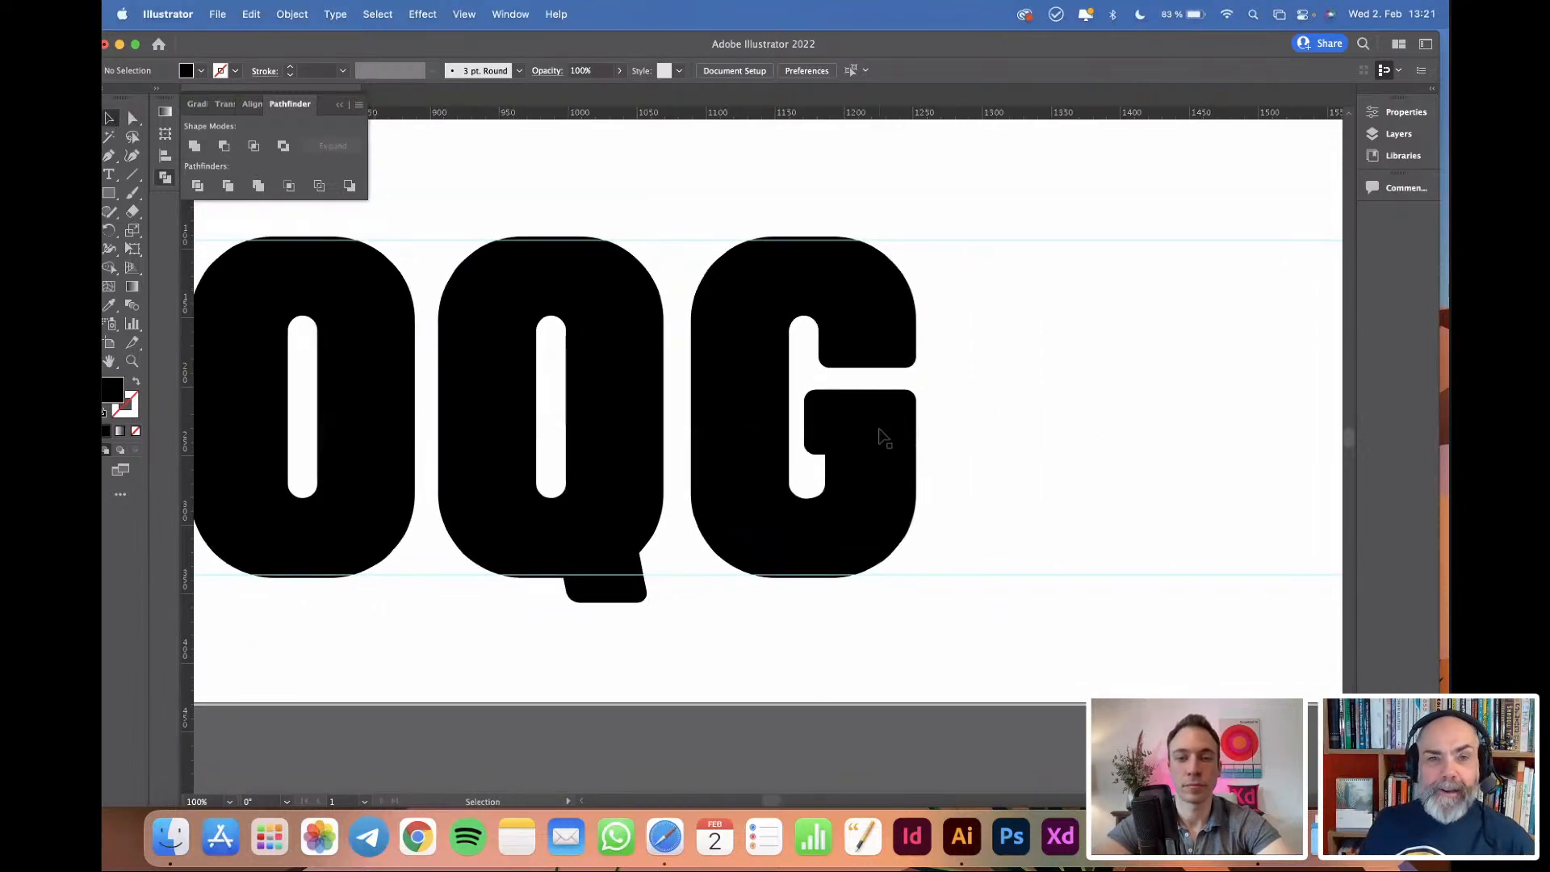
click(888, 440)
shift+click(863, 345)
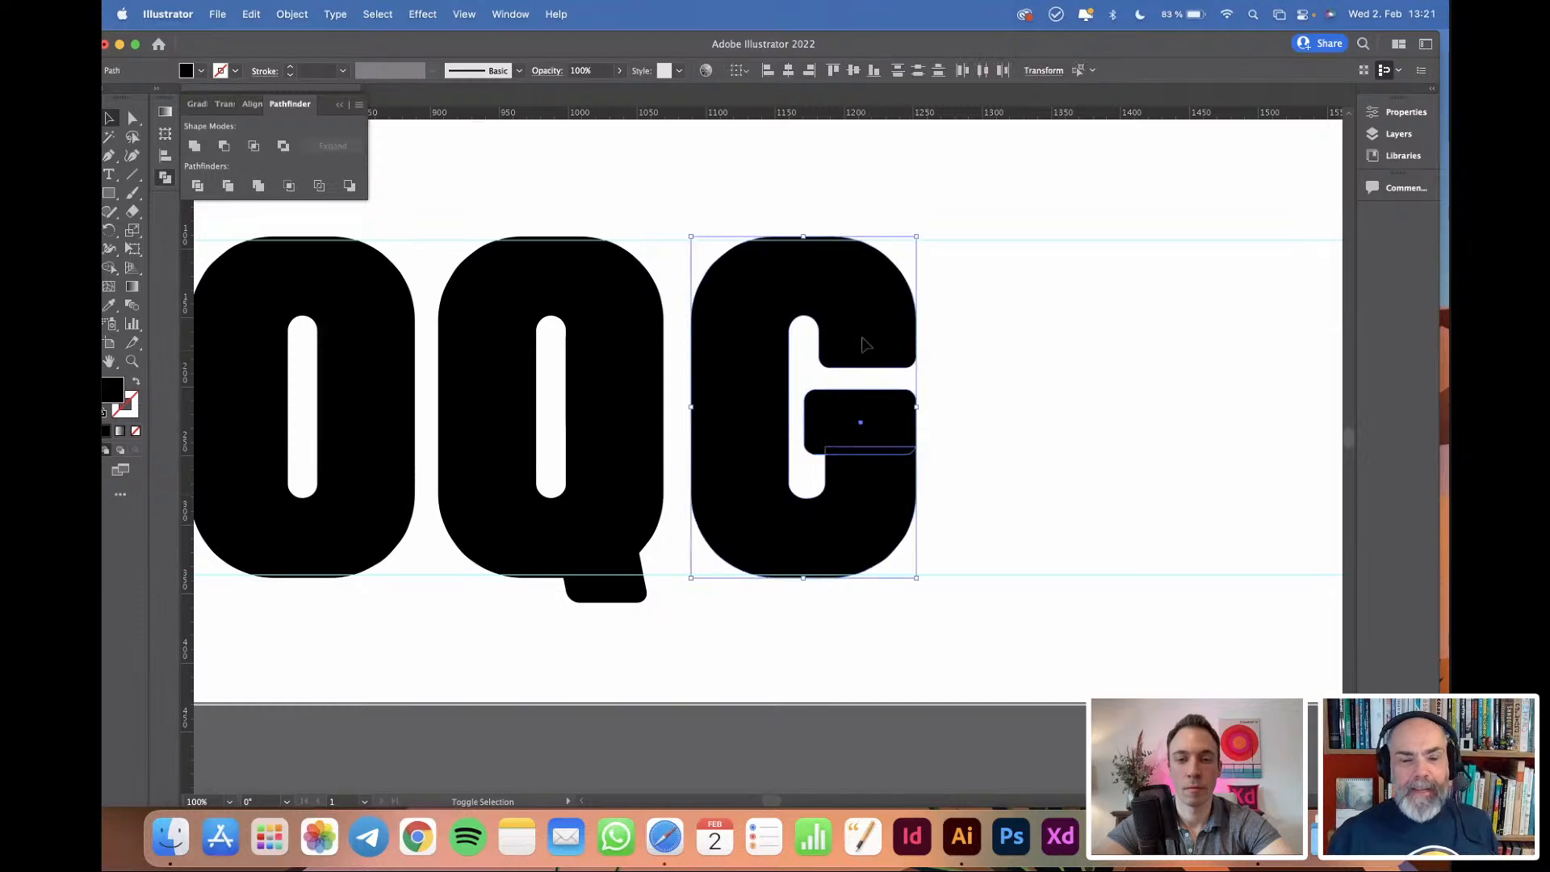
click(195, 145)
click(1018, 307)
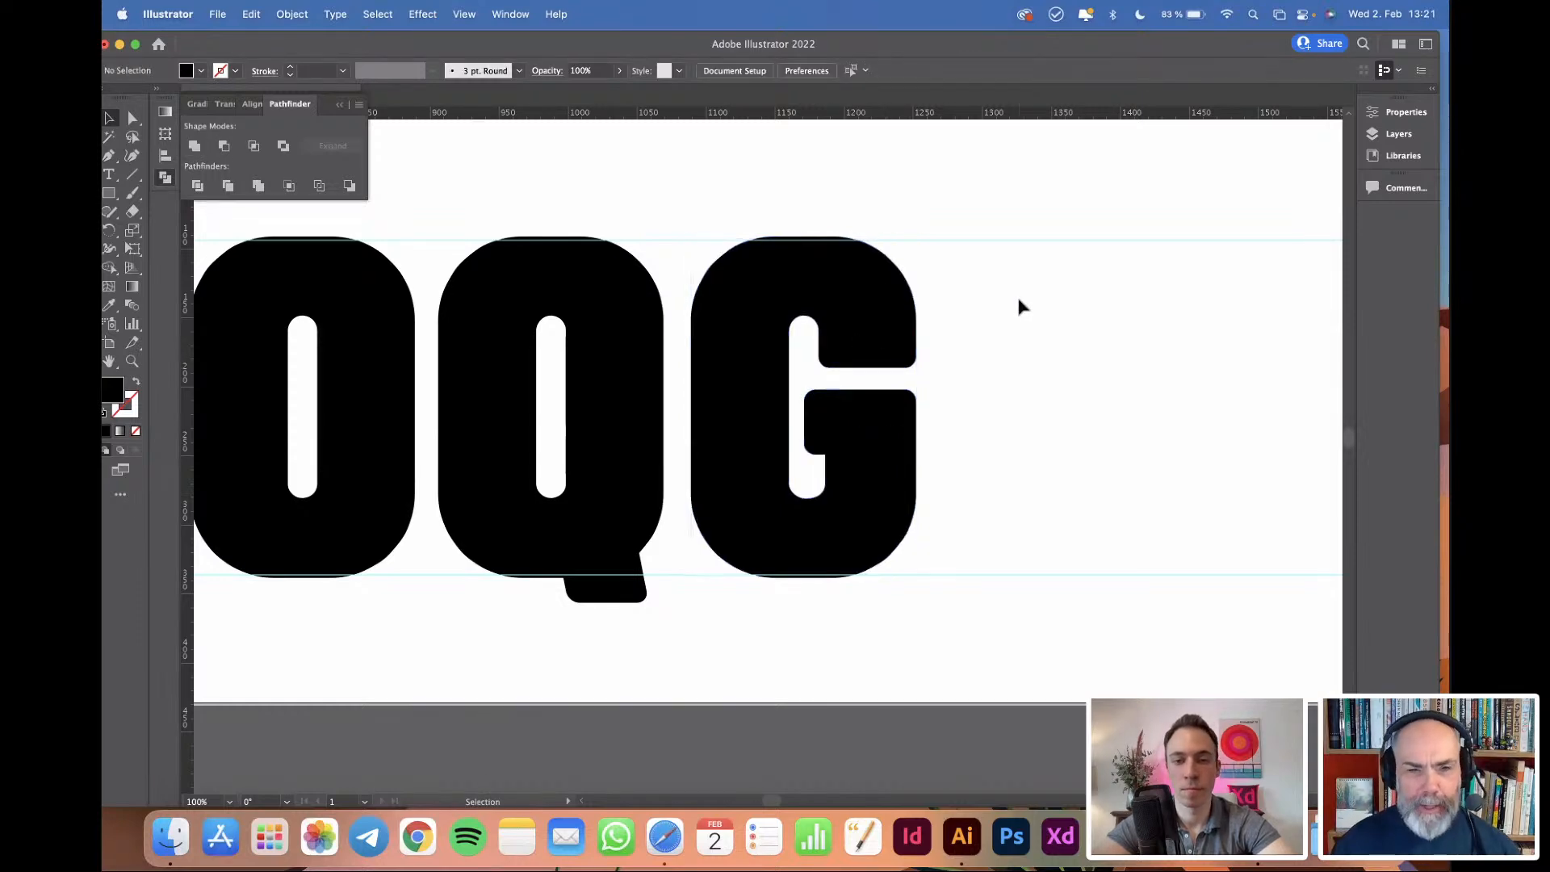
Duplicate the O to the right of the G and nudge the copy 13 px right to space the letters.
scroll(1018, 307, right, 2)
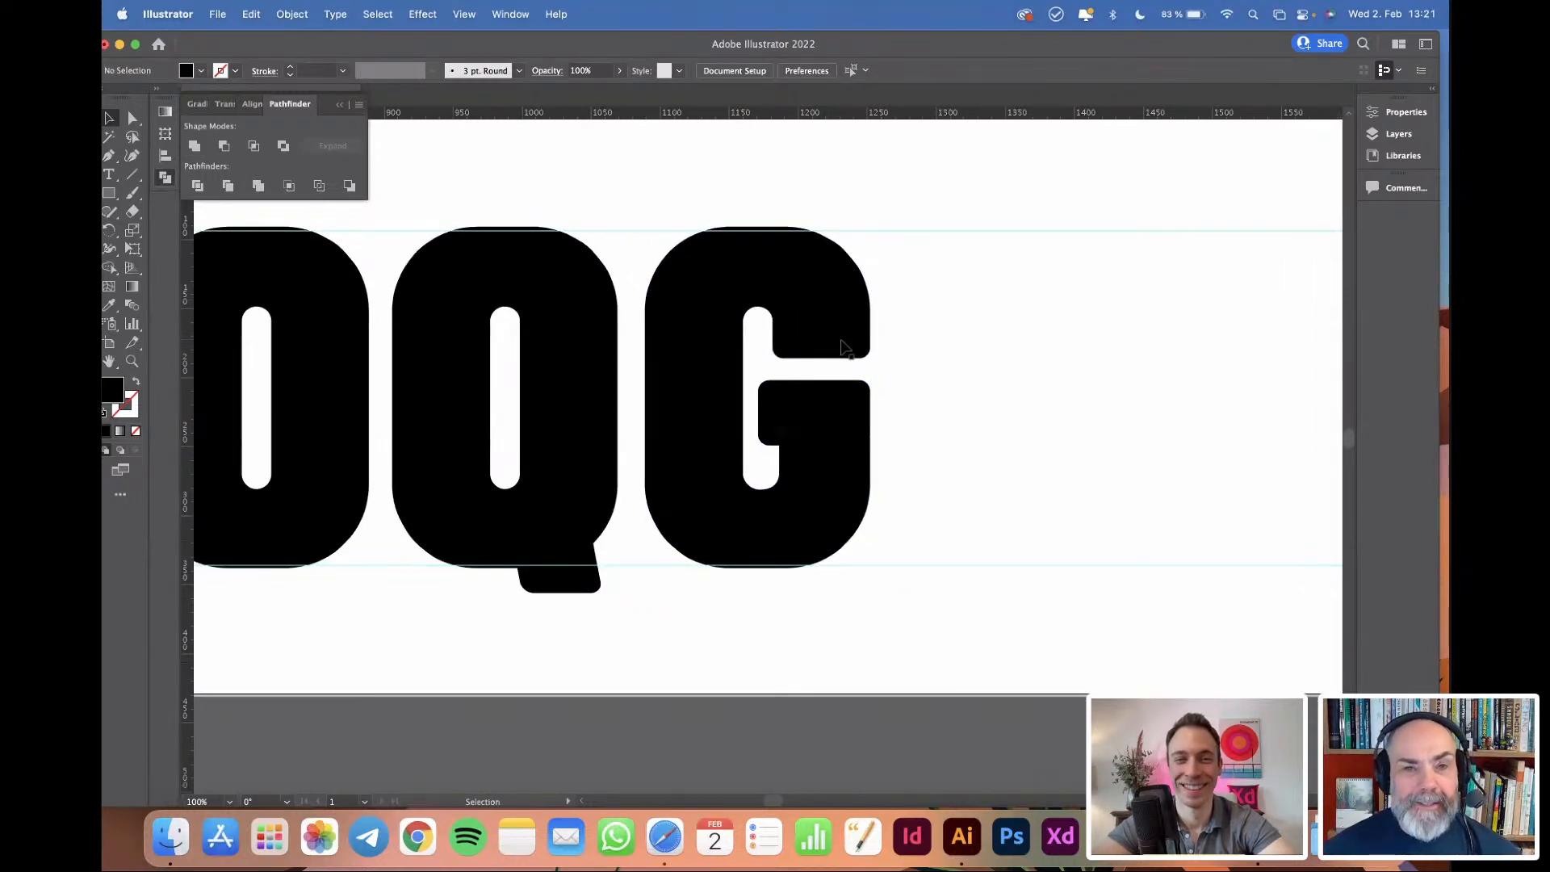
shift+click(354, 374)
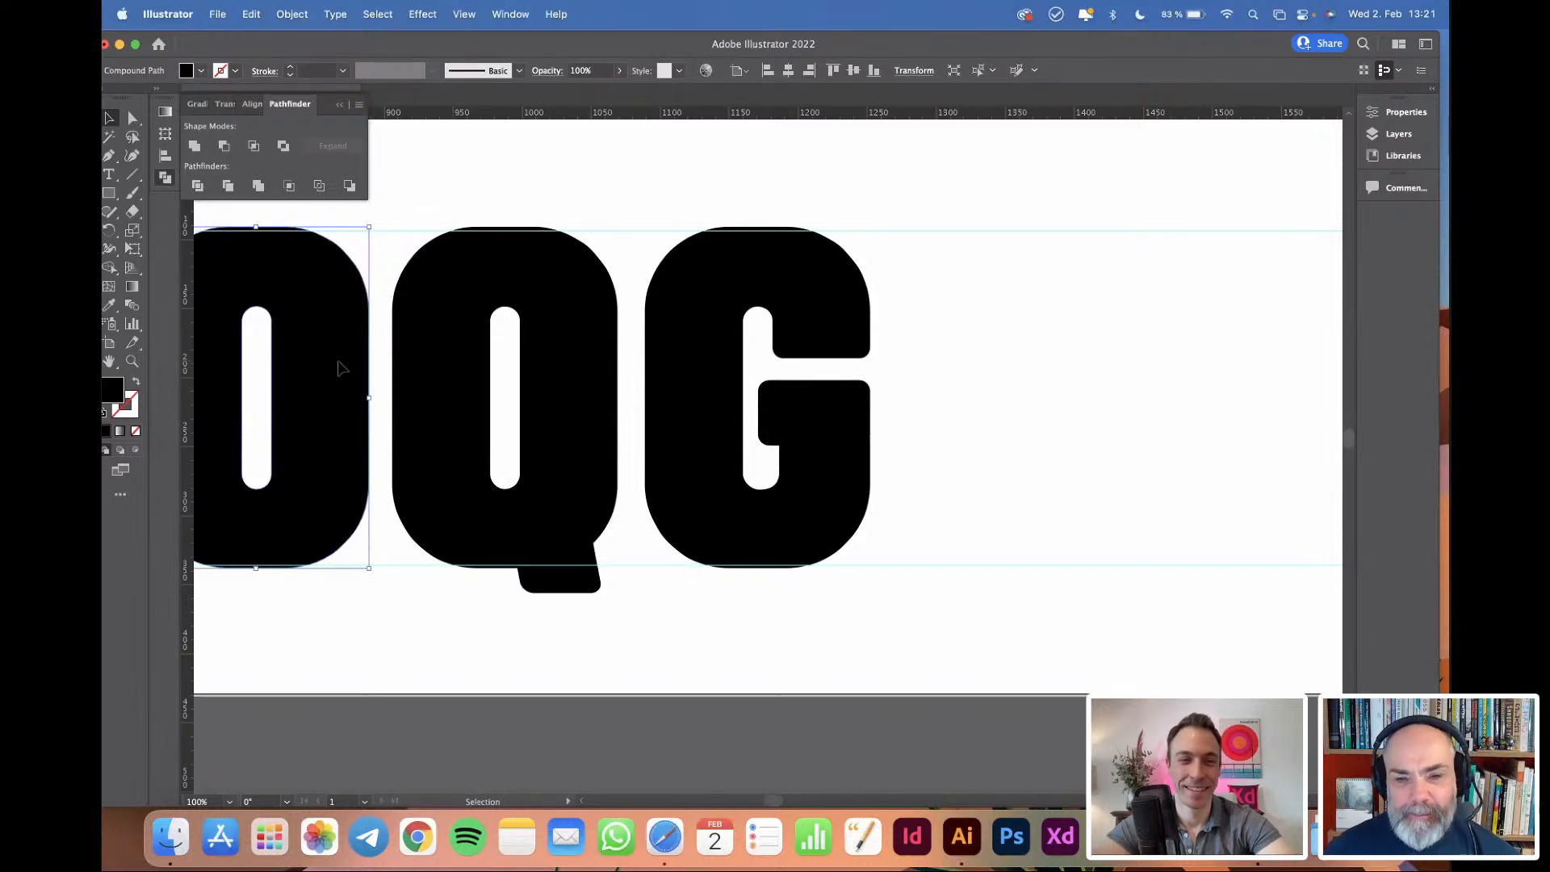
drag(353, 375, 1075, 361)
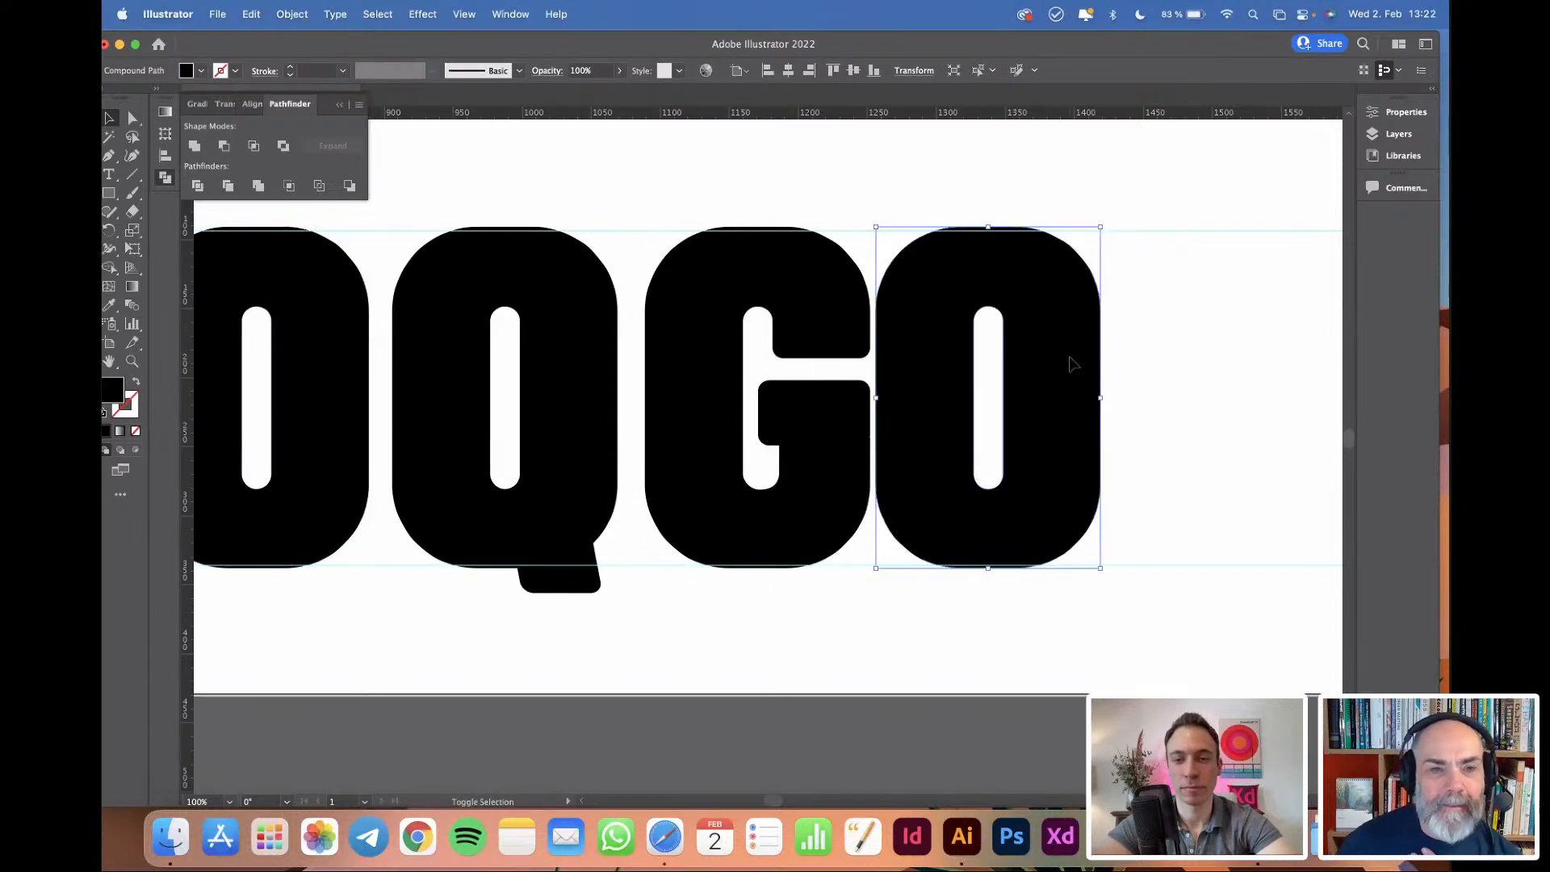
key(shift+Right)
key(Right)
key(Right)
key(Right)
scroll(1007, 444, right, 2)
click(1086, 402)
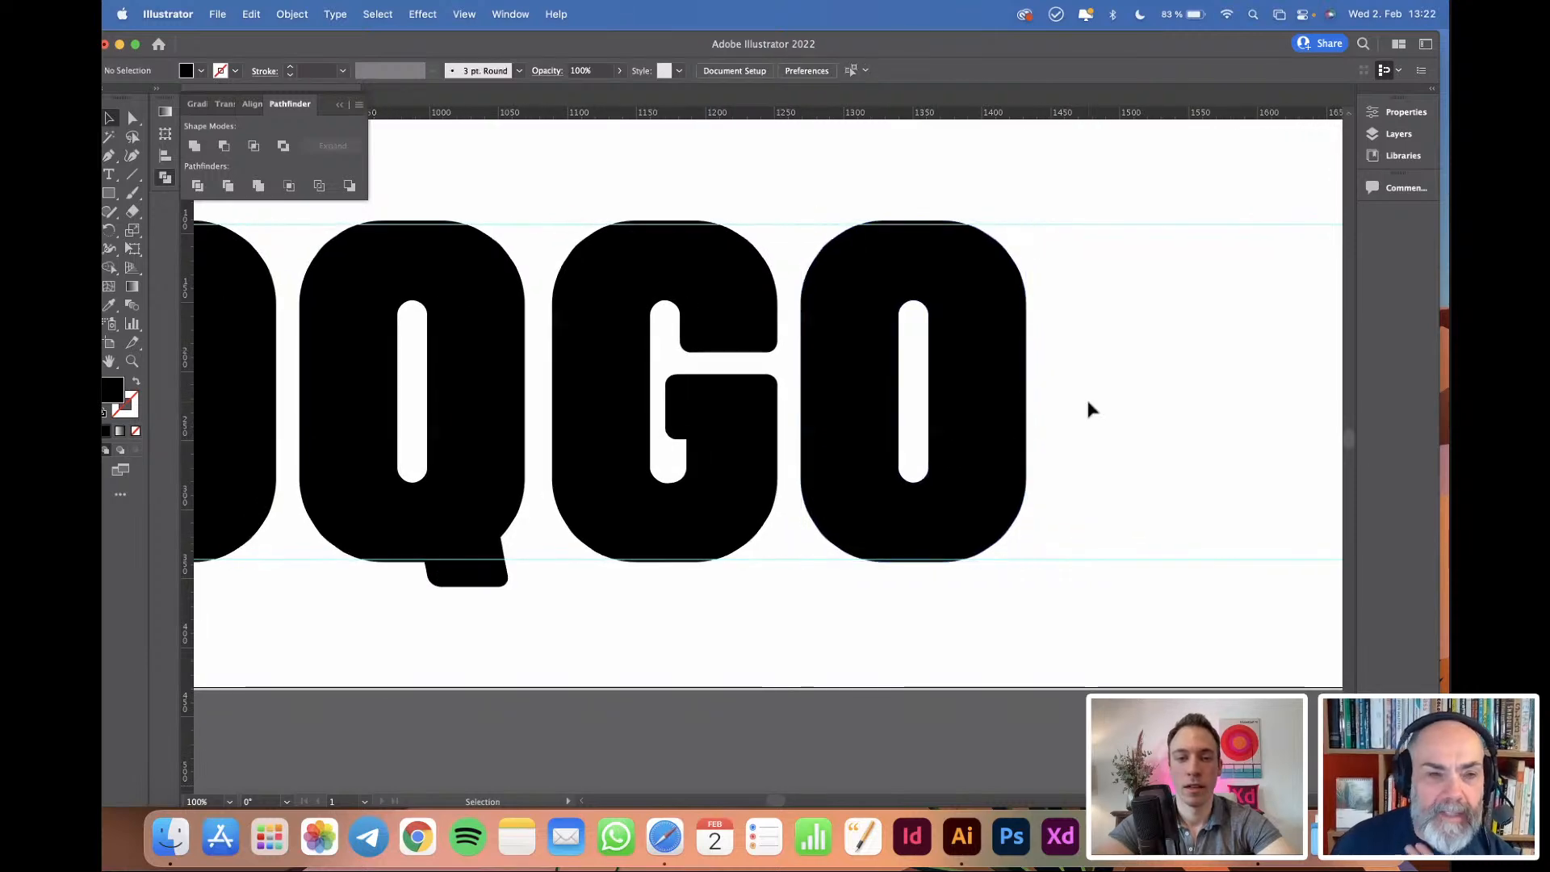
Draw an 87 by 50 px rectangle across the right side of the copied O and fill it white.
click(108, 193)
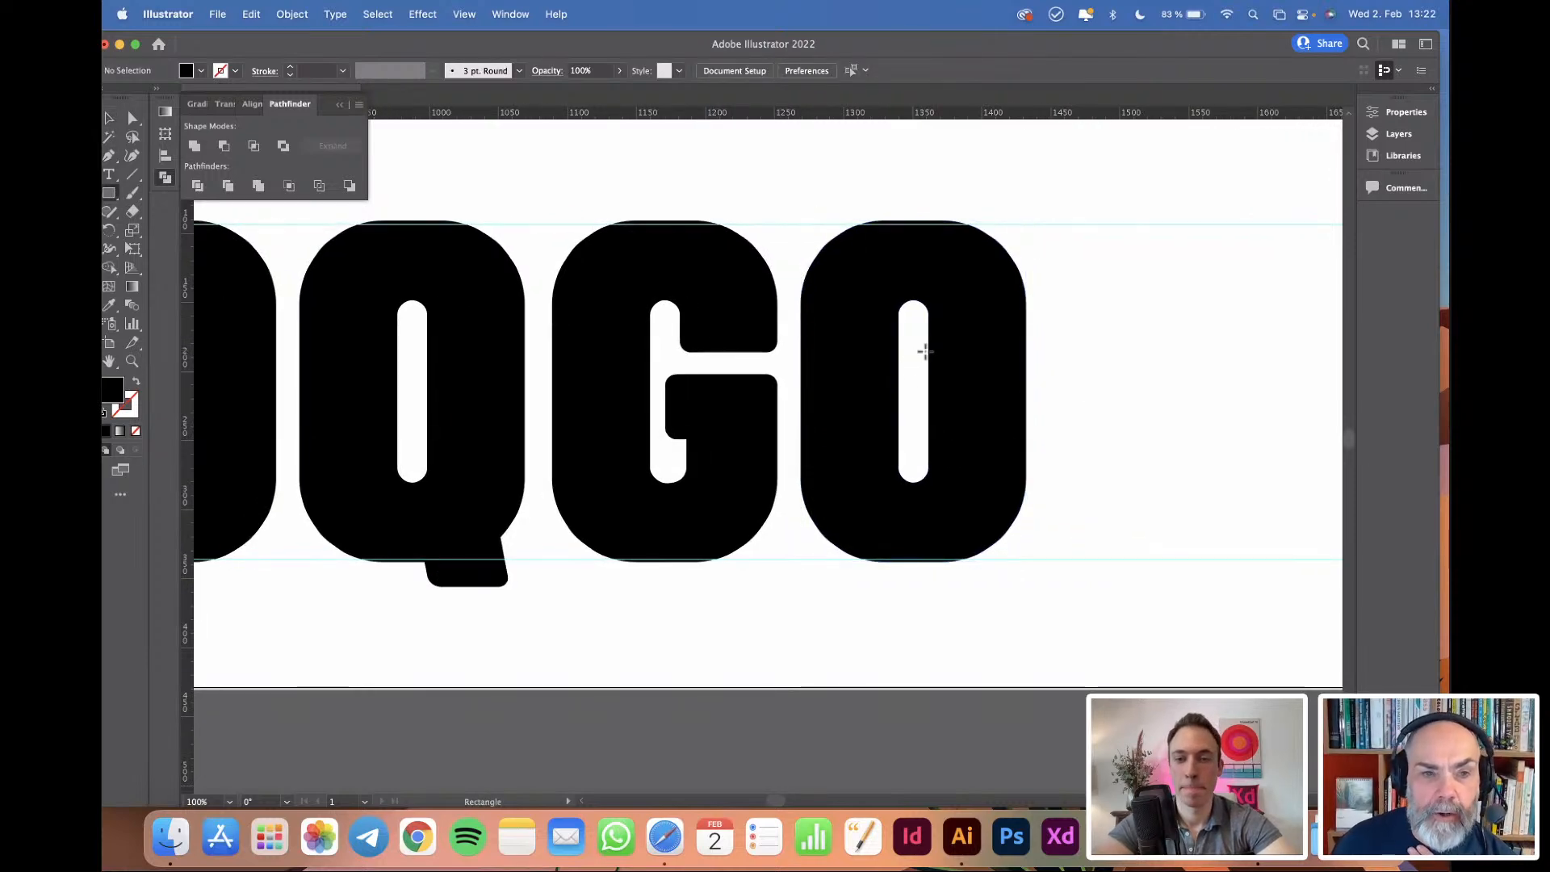
mouse_move(922, 343)
mouse_down()
mouse_move(970, 399)
mouse_move(1043, 411)
mouse_up()
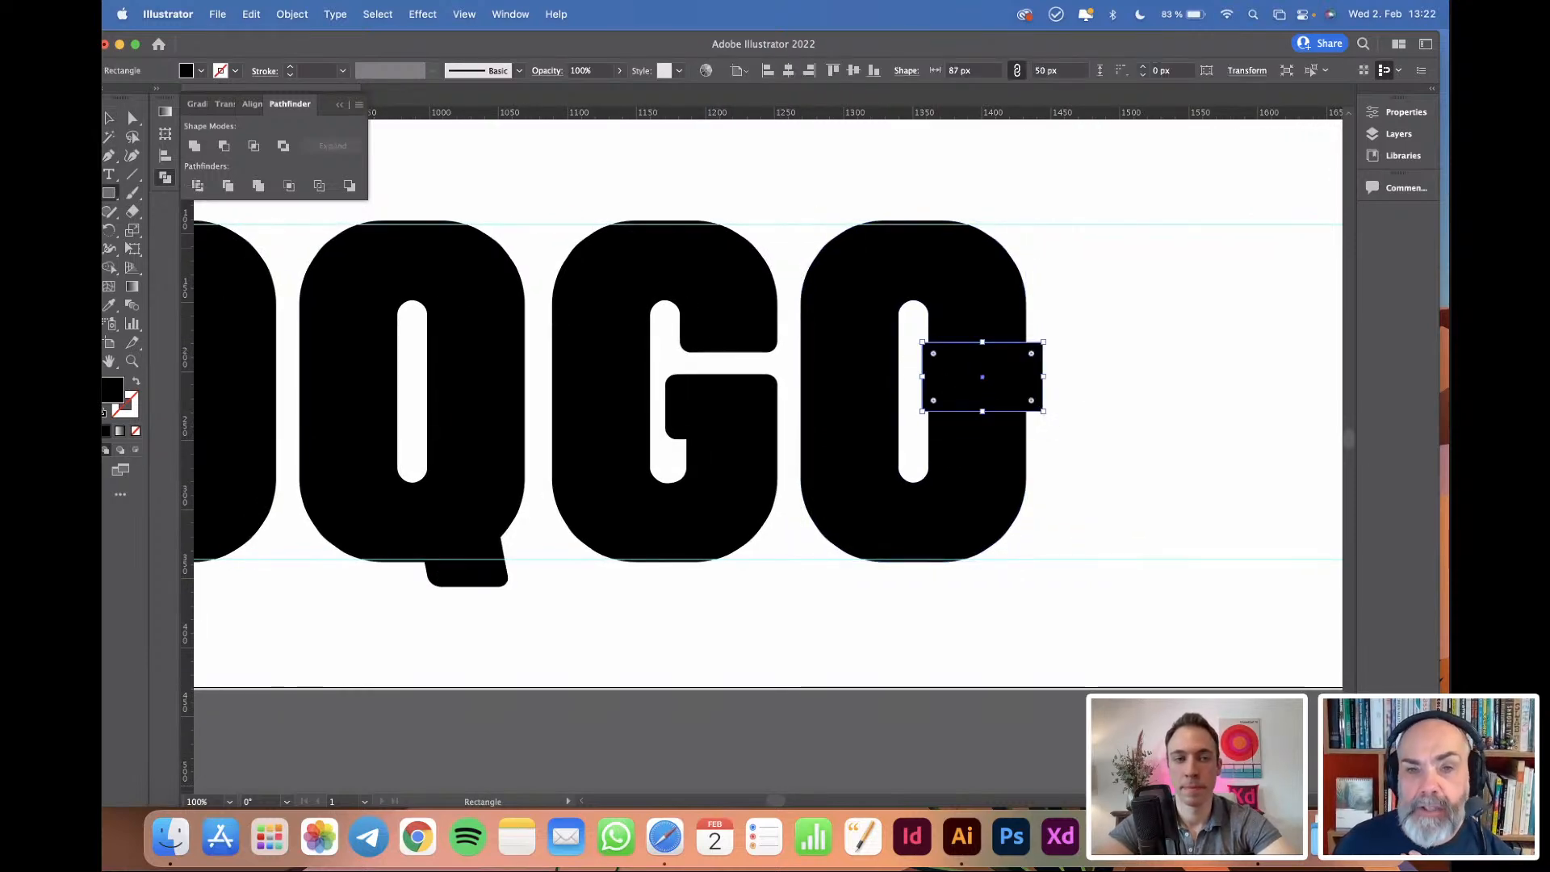
click(109, 118)
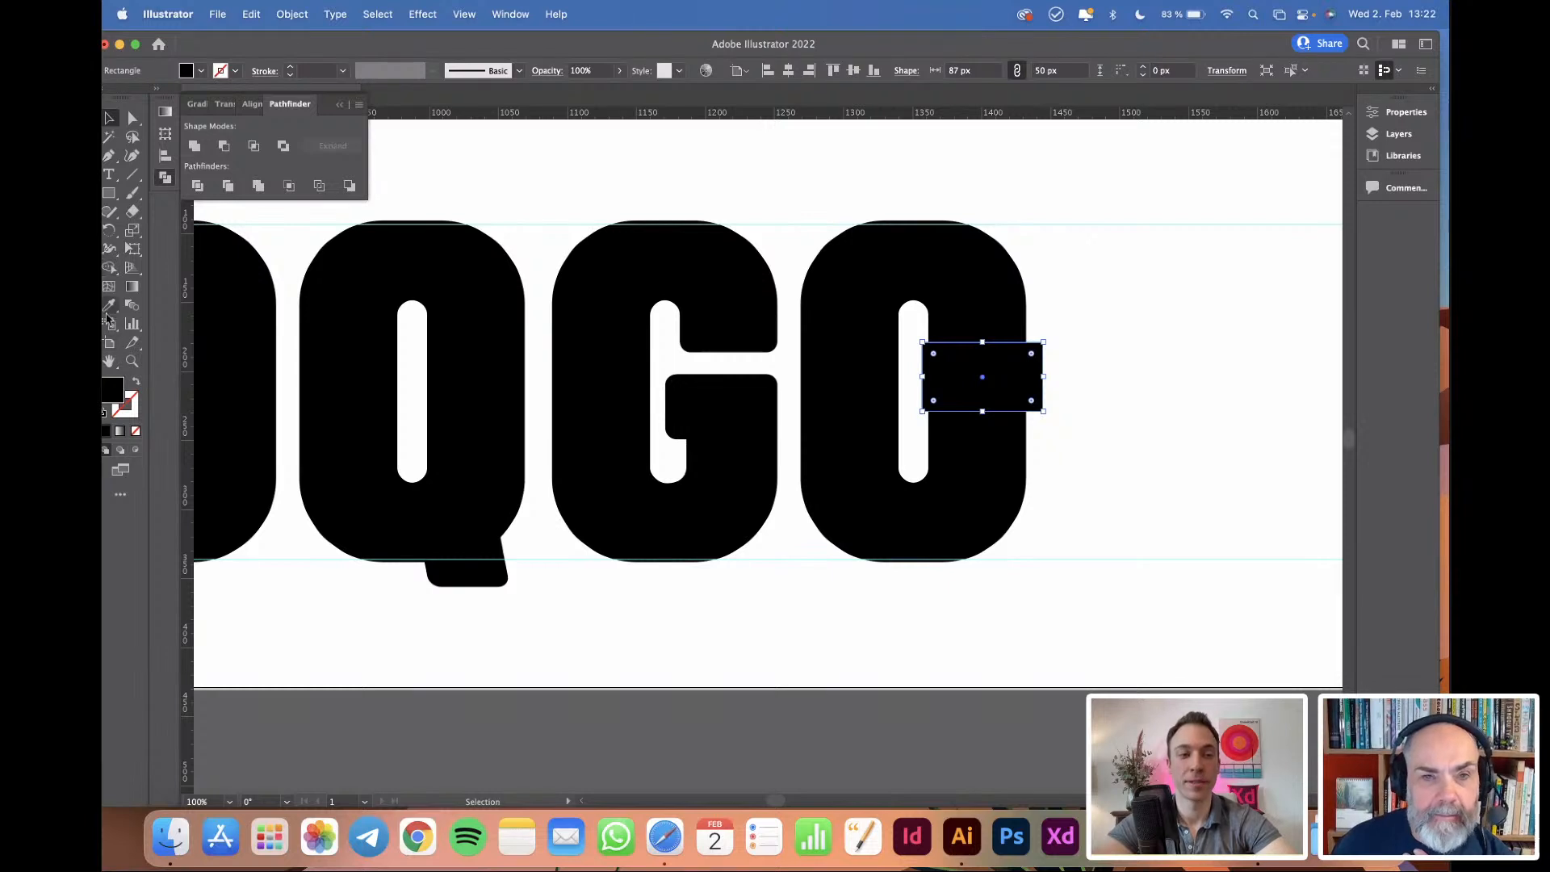
click(640, 193)
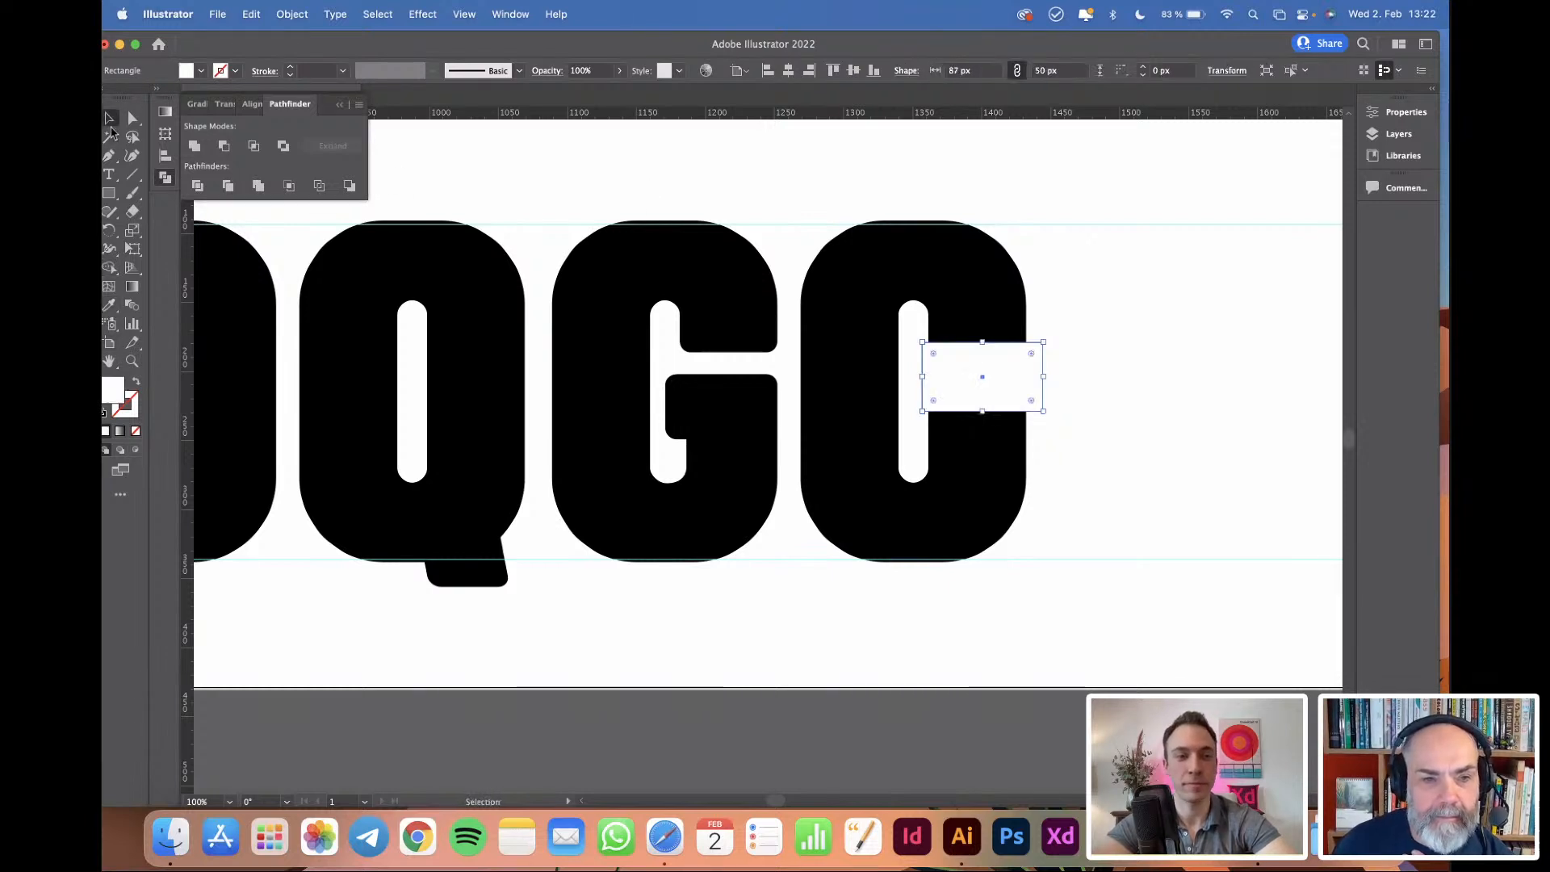
Adjust the white rectangle's position slightly and subtract it from the copied O to form a C.
scroll(1045, 379, up, 2)
drag(974, 390, 970, 397)
shift+click(961, 318)
click(224, 146)
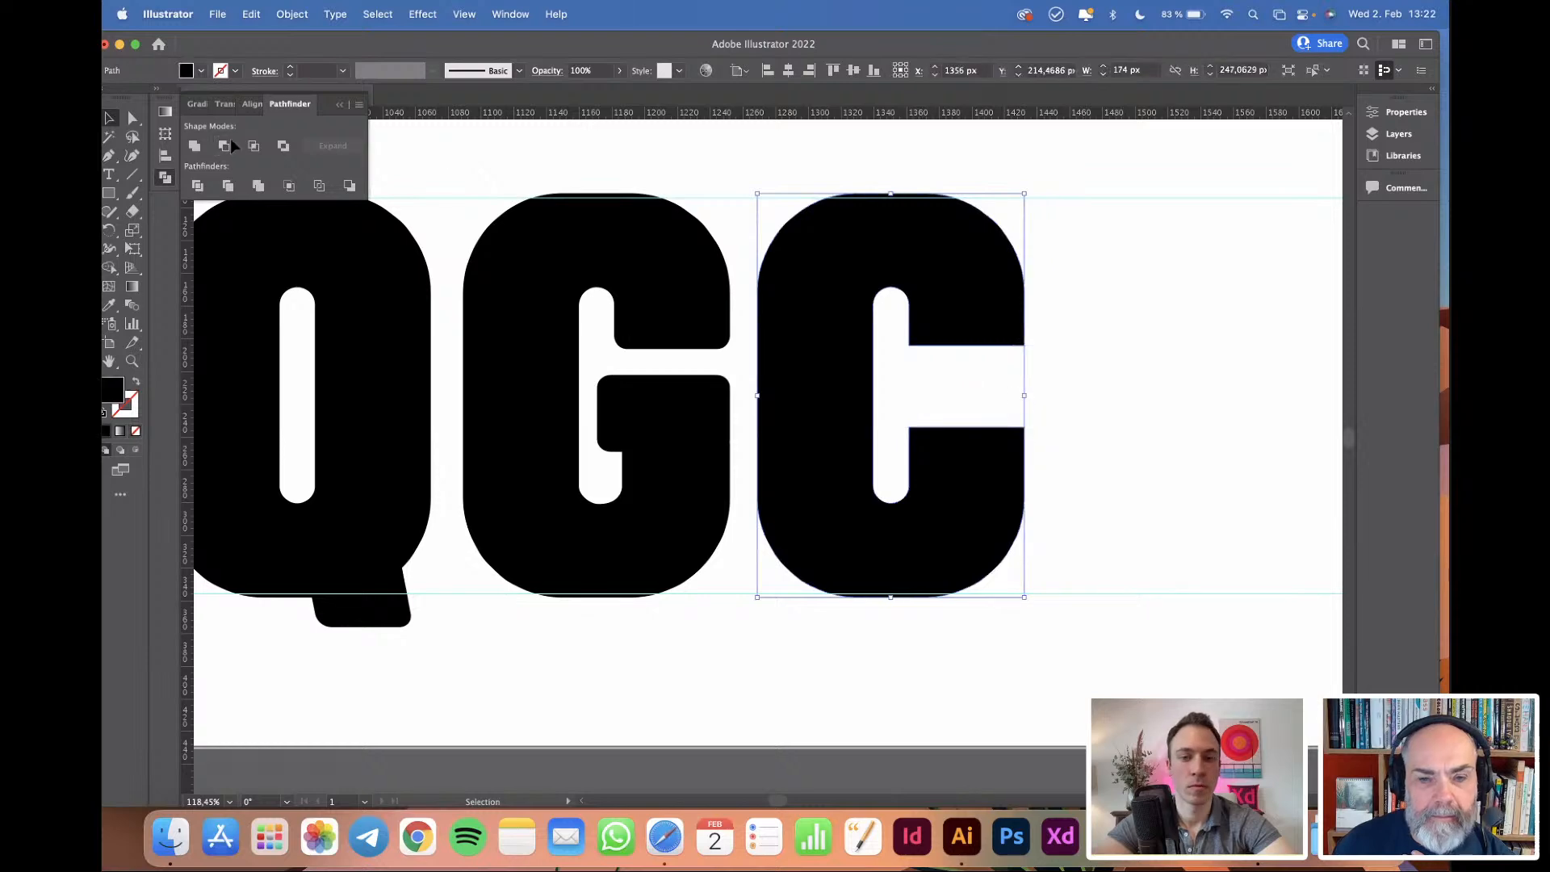
click(1131, 453)
Round the four sharp corners at the ends of the new C's arms to 8 px.
click(999, 336)
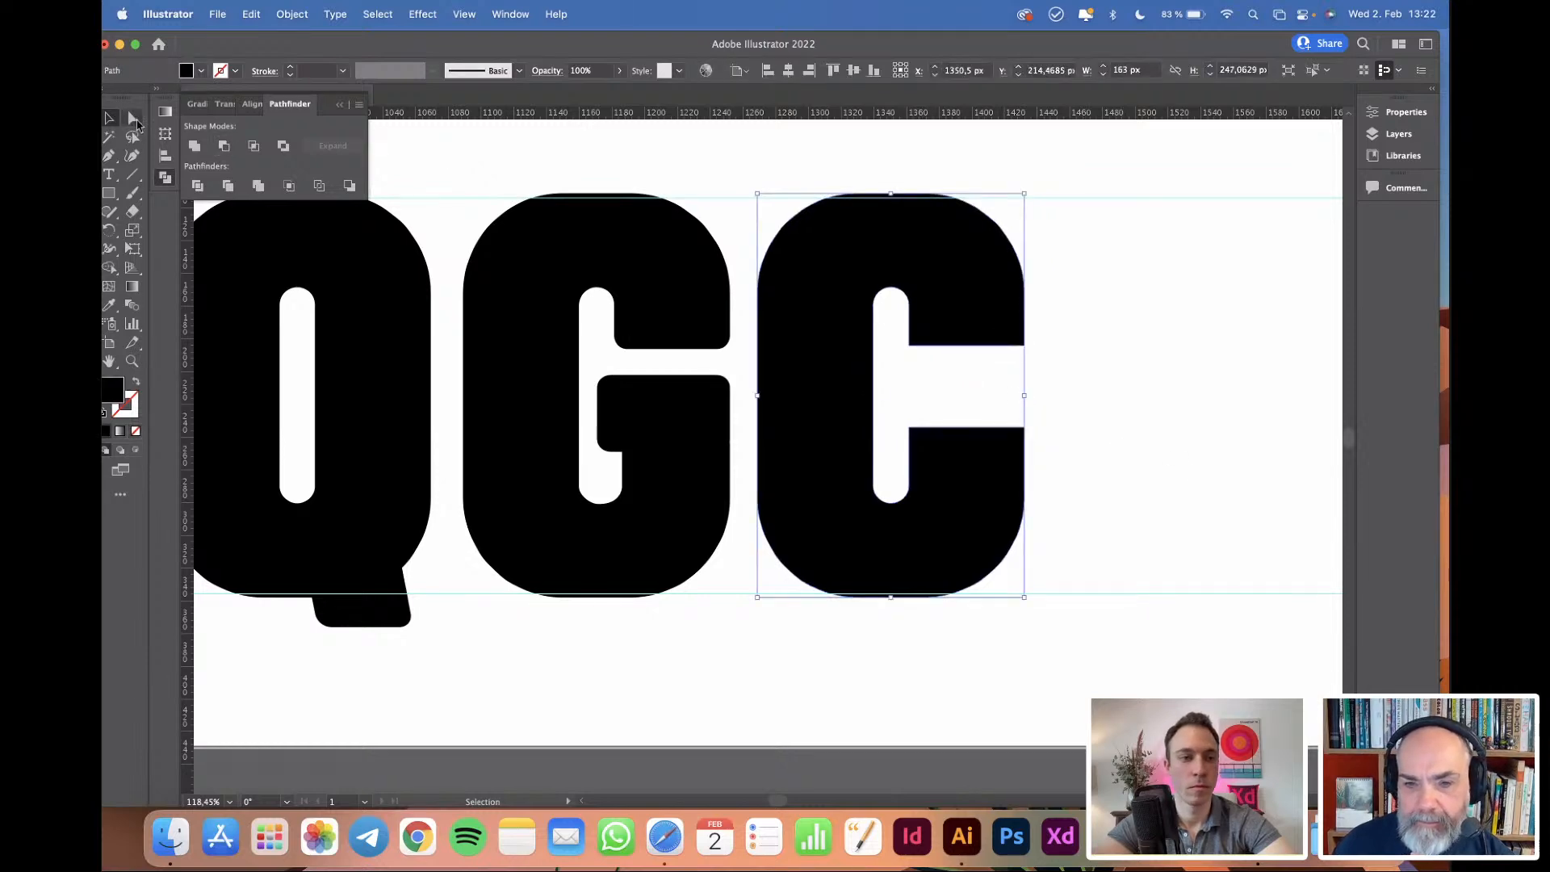
click(134, 119)
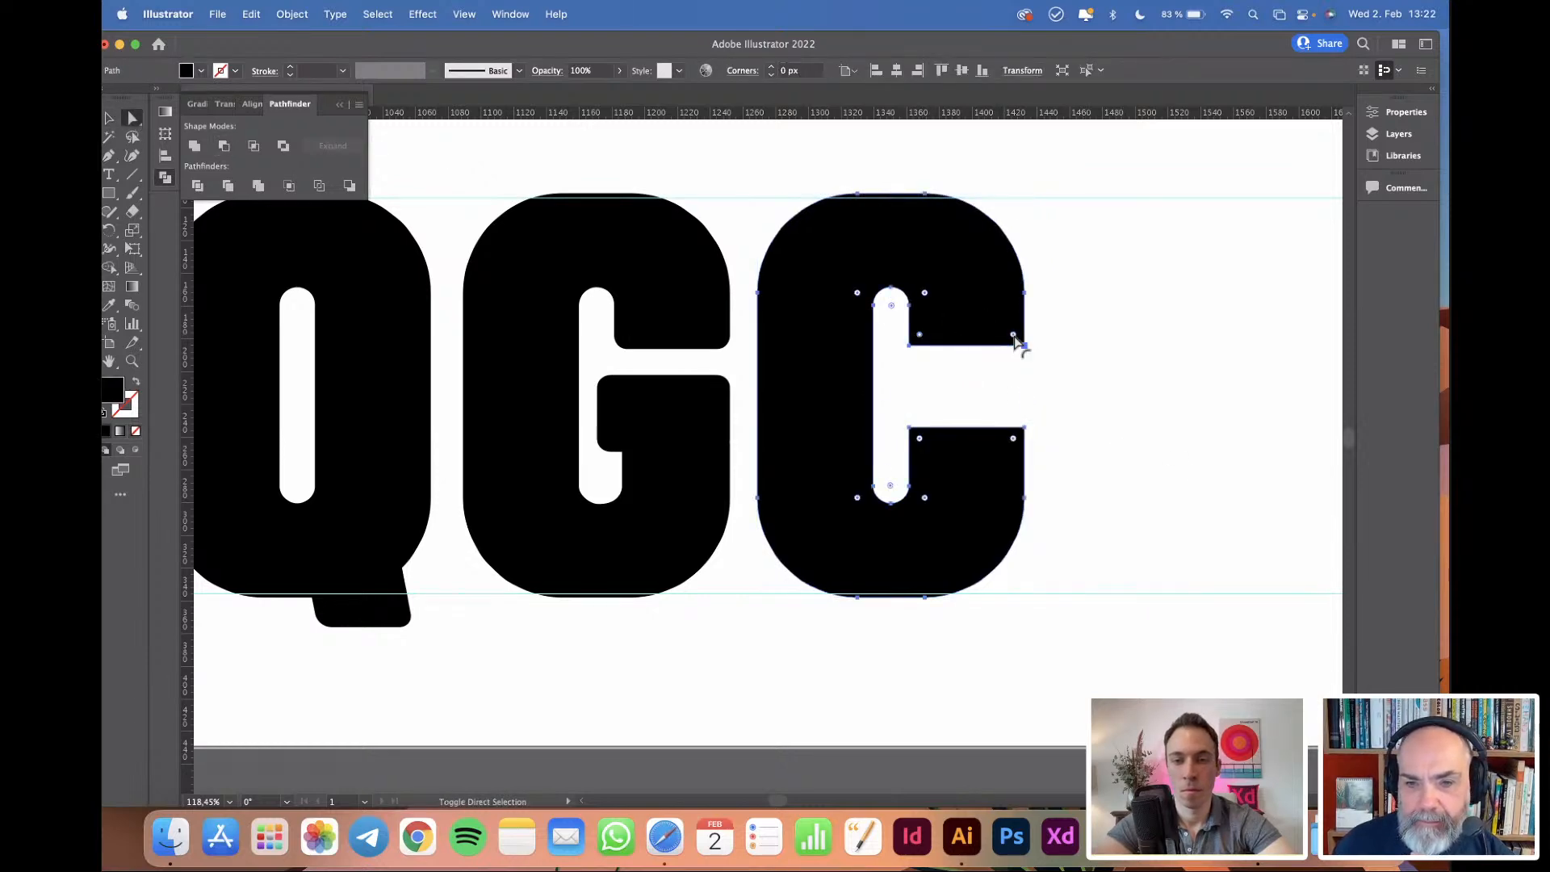
click(909, 427)
click(780, 71)
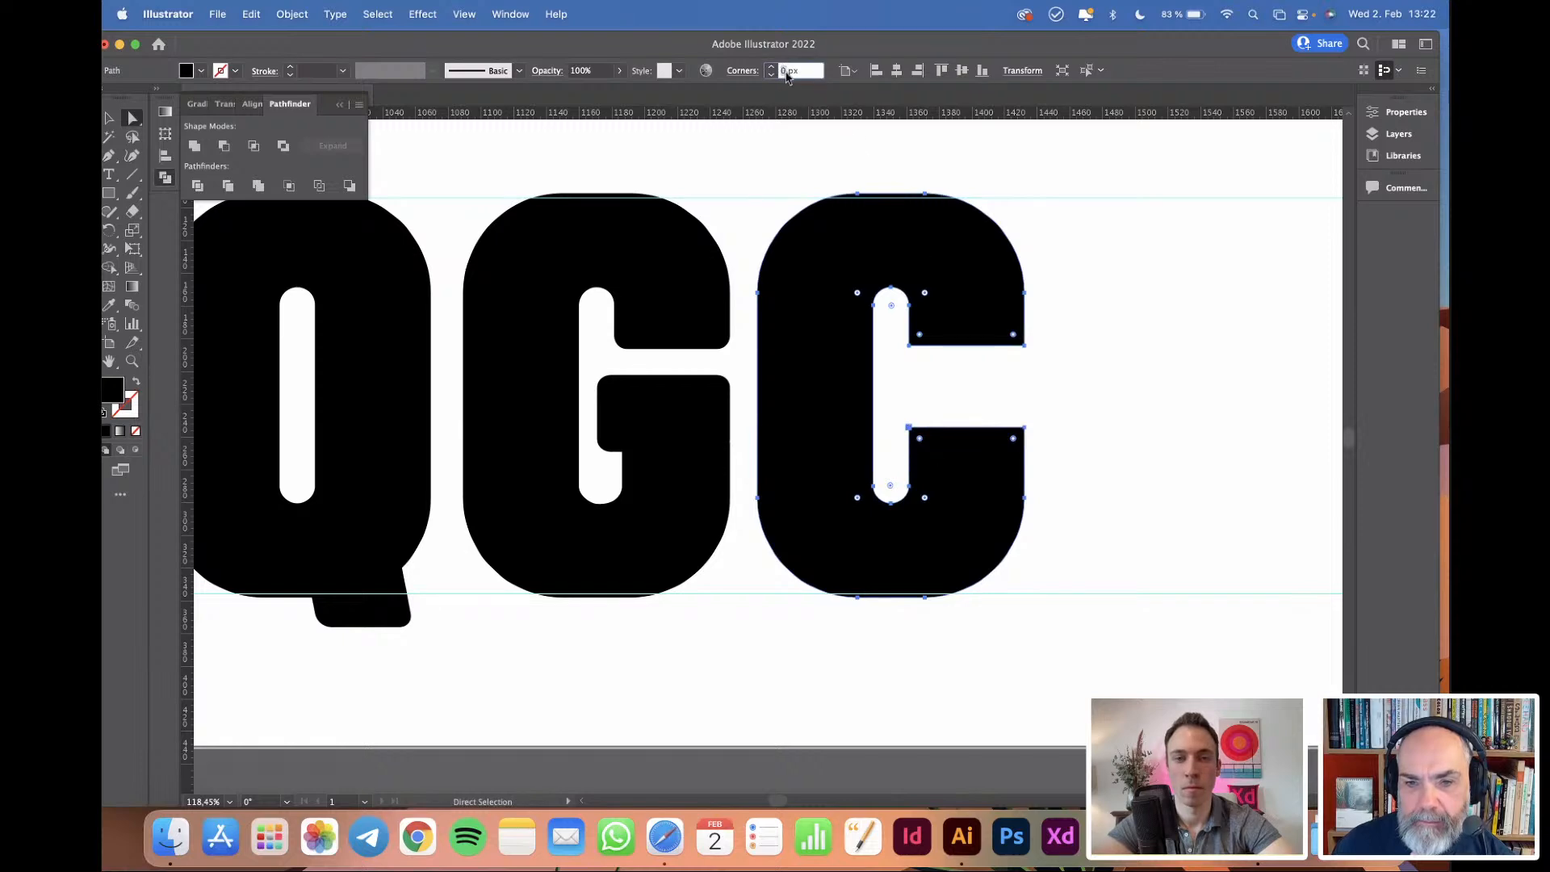
text(8)
key(Return)
click(1095, 373)
scroll(1074, 347, right, 1)
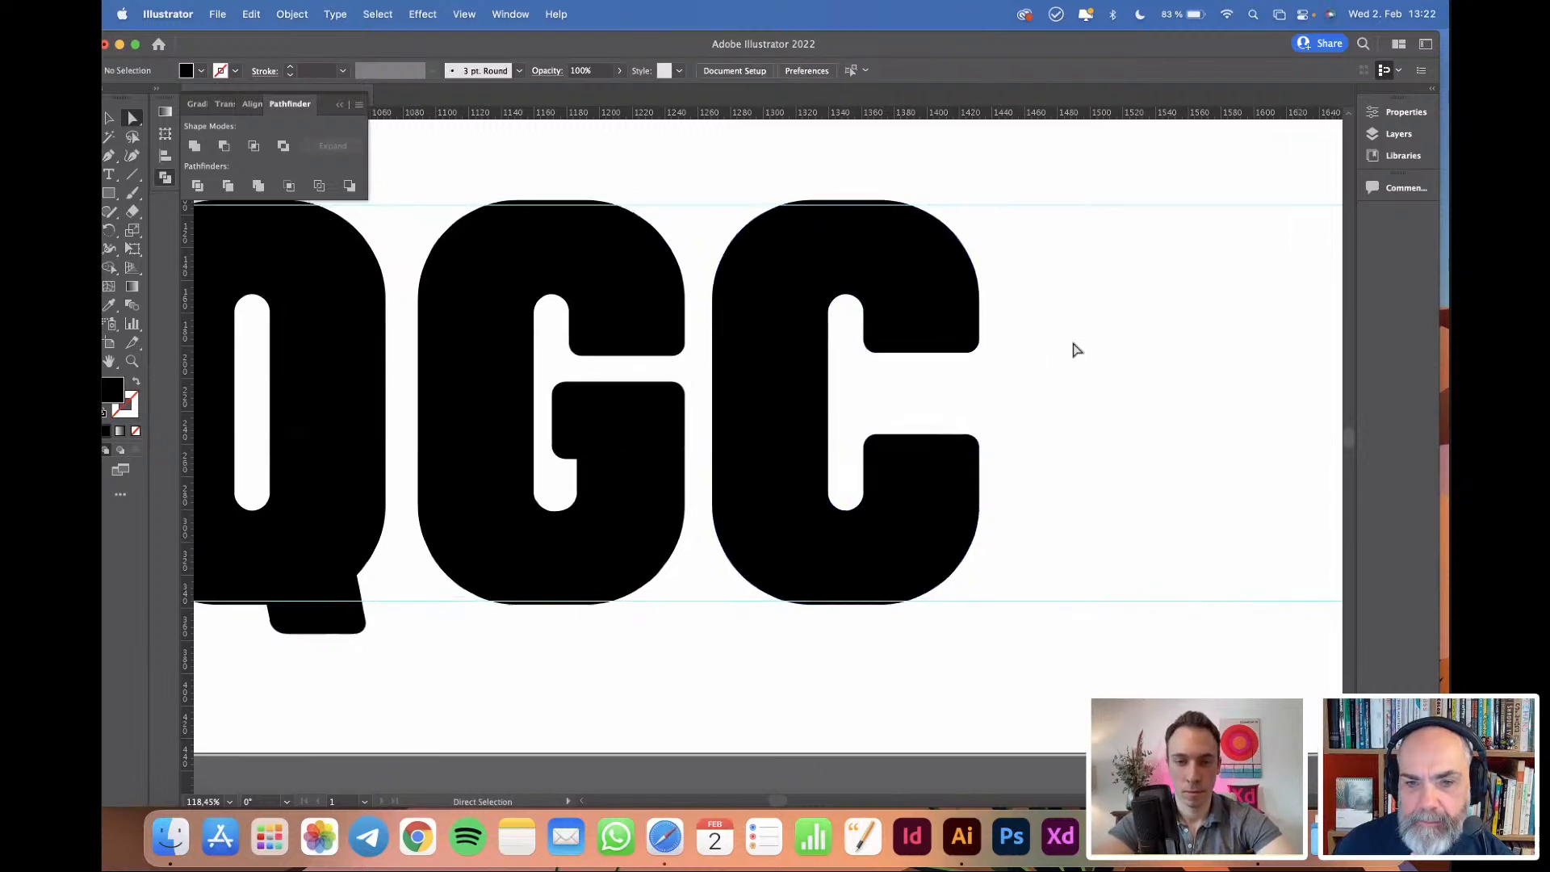
Select the two inner corners of the C's lower arm and raise that arm's top edge by 20 px.
click(908, 452)
click(867, 439)
key(cmd+minus)
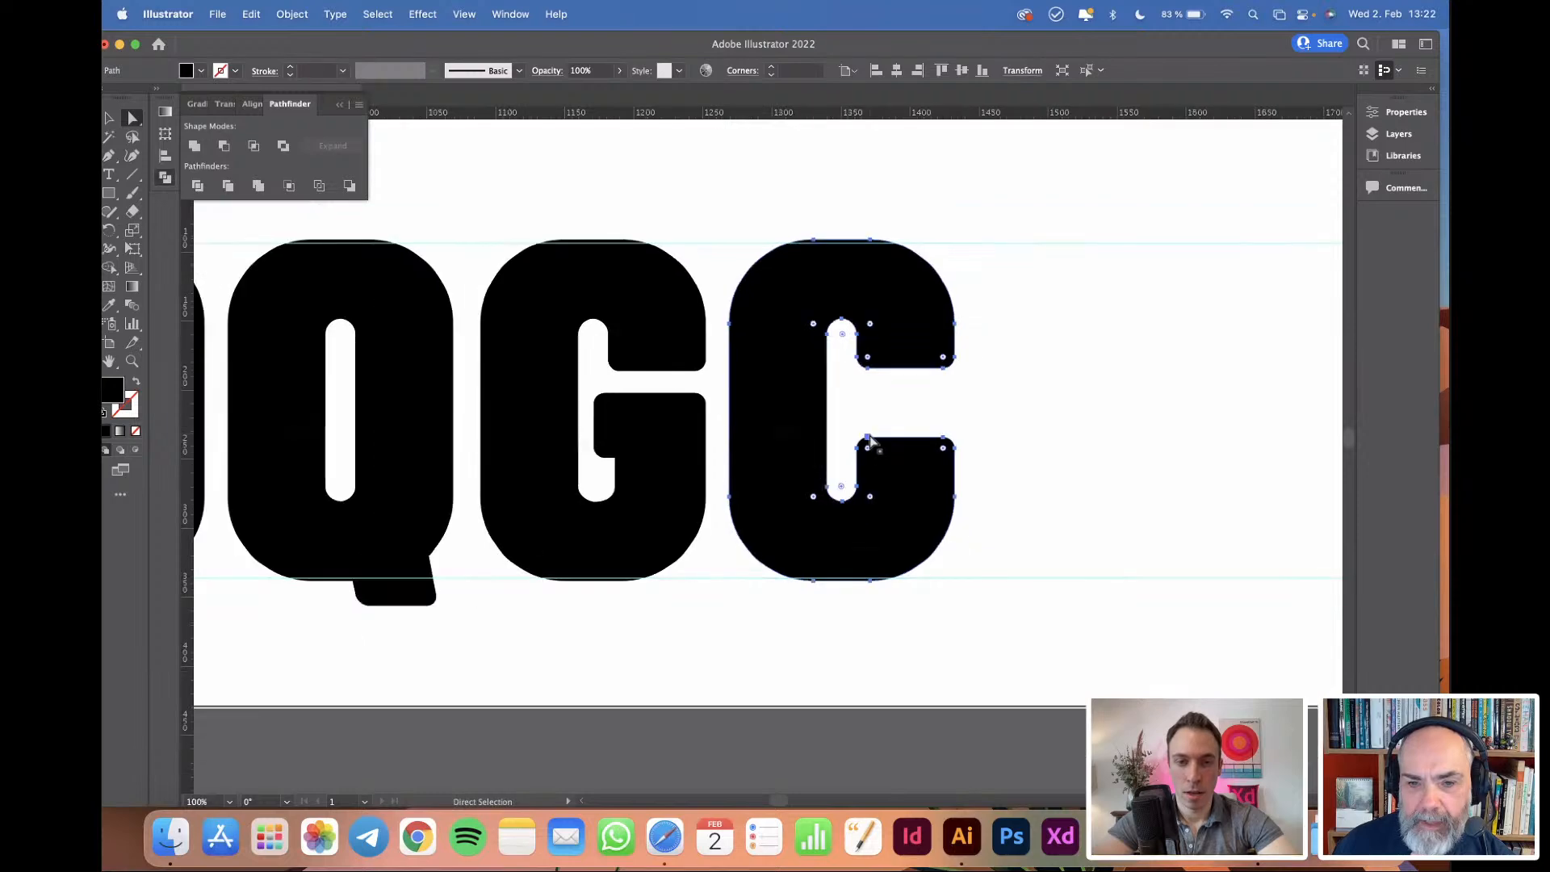
drag(854, 422, 1010, 470)
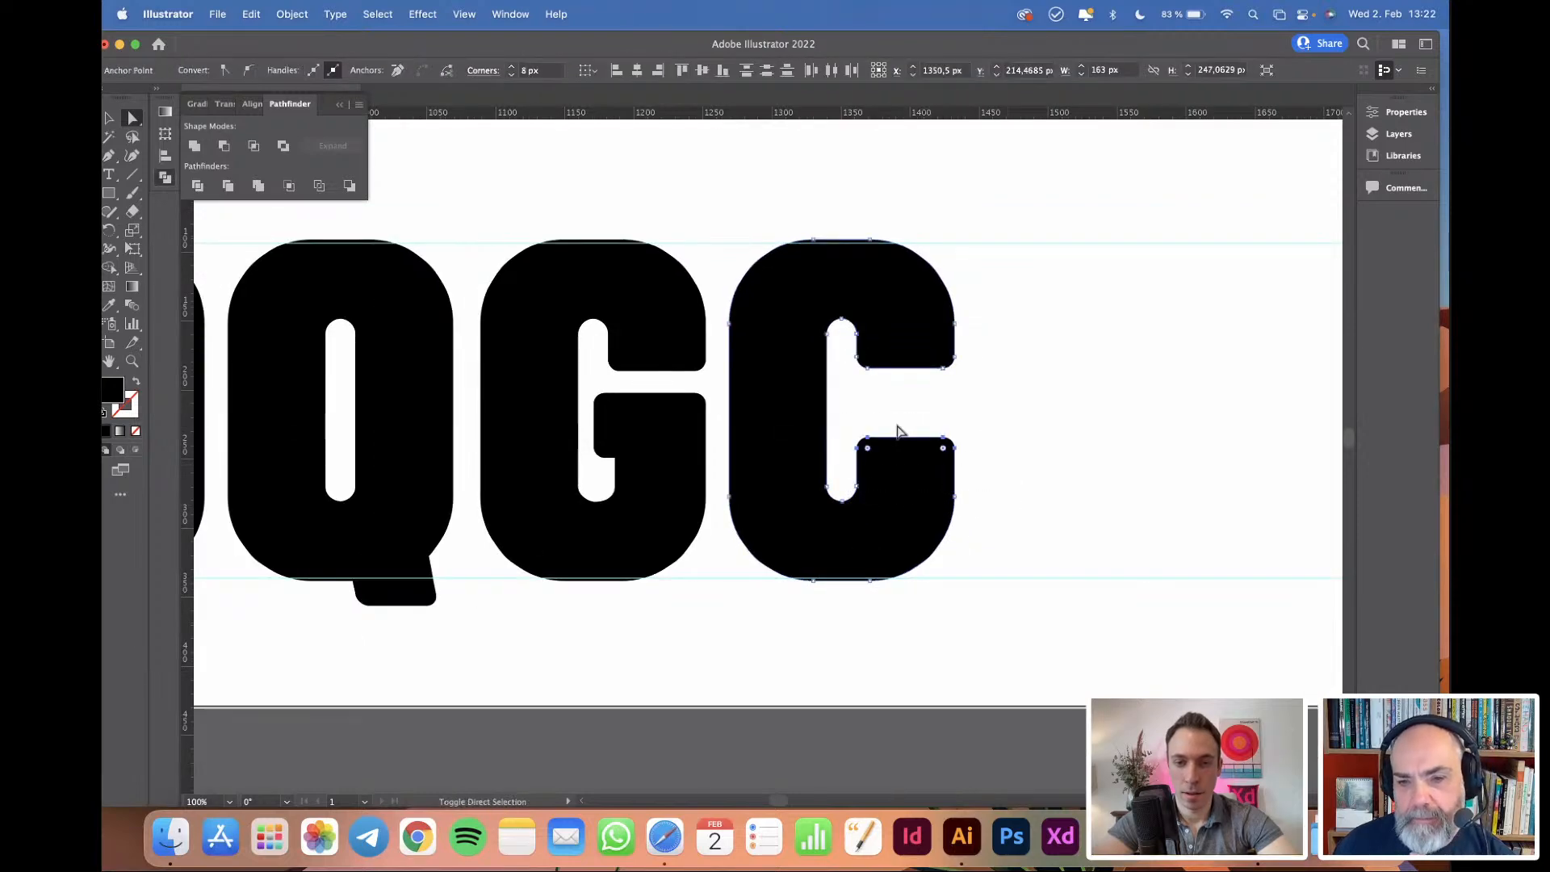
key(shift+Up)
key(shift+Up)
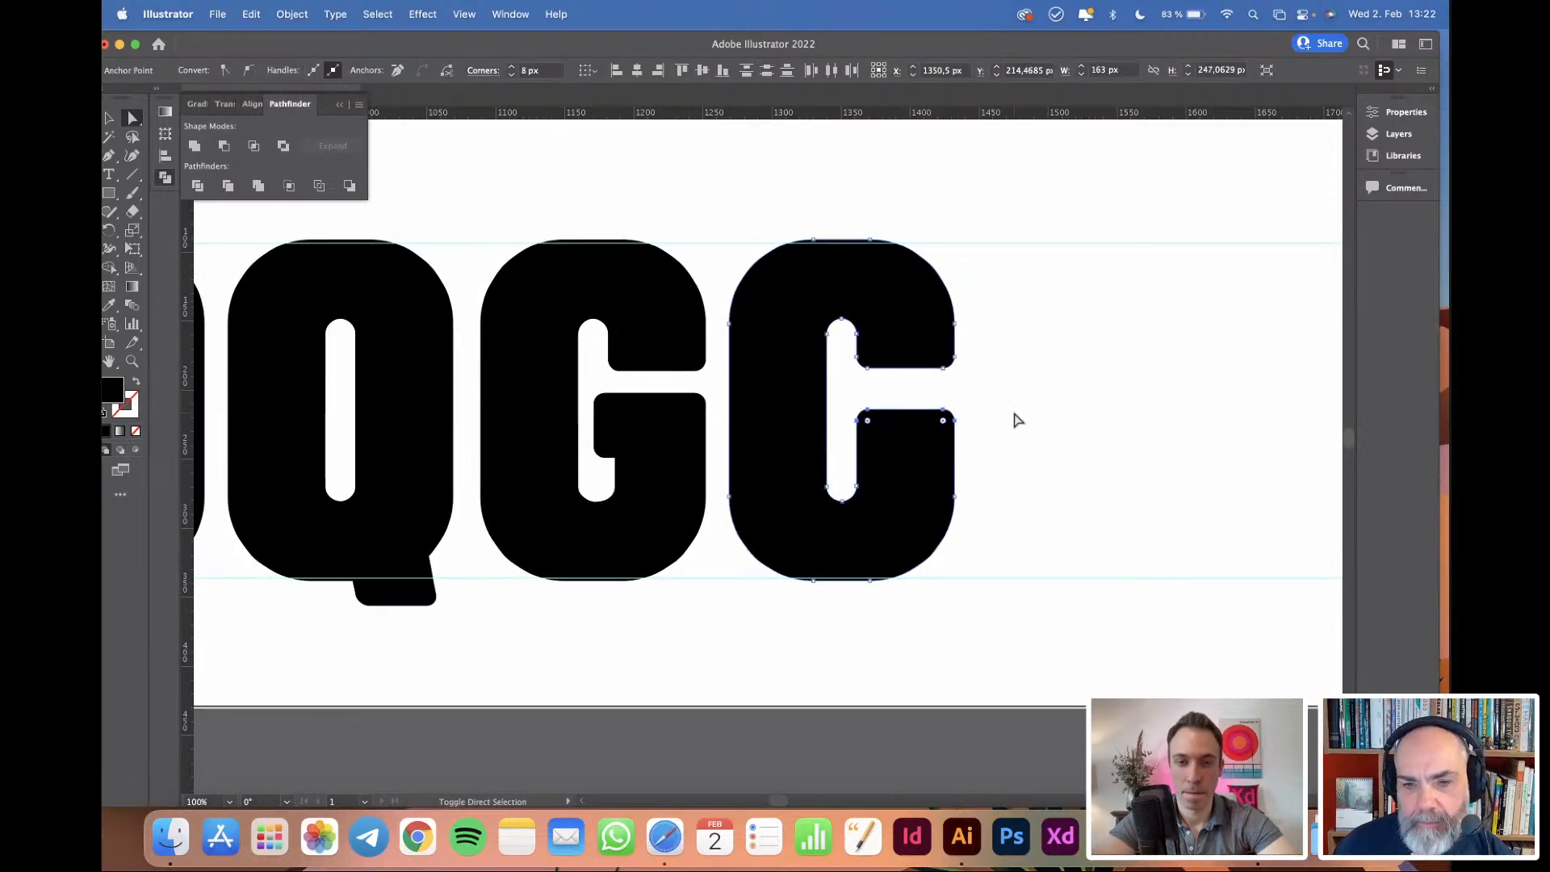
key(shift+Up)
key(shift+Down)
key(shift+Down)
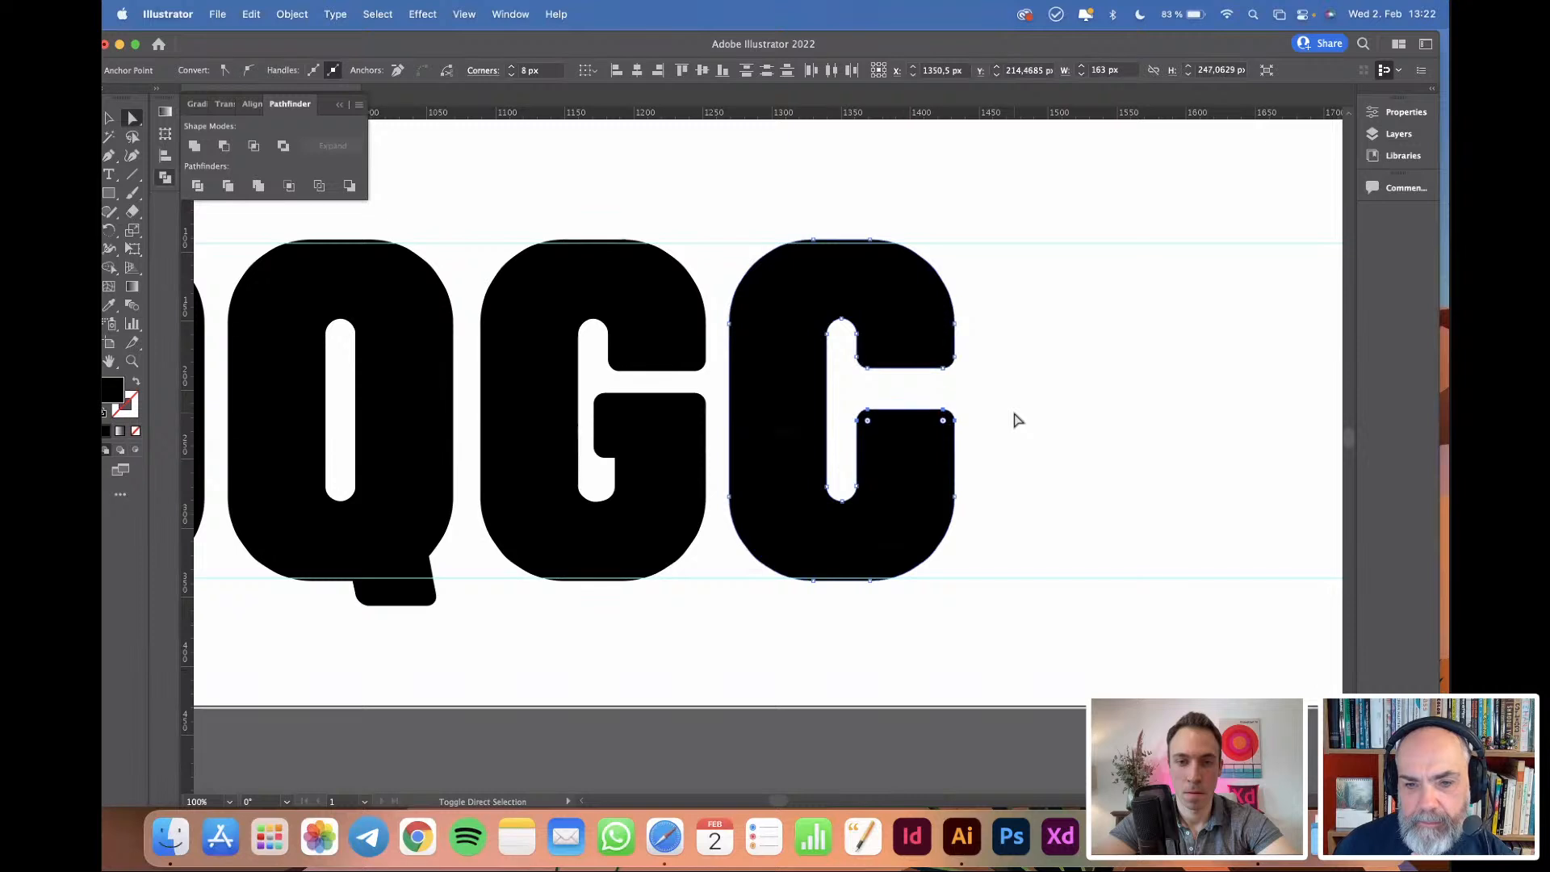
key(shift+Up)
Select the lower corners of the C's upper arm and move that edge down 10 px to narrow the opening.
drag(996, 356, 857, 385)
key(shift+Down)
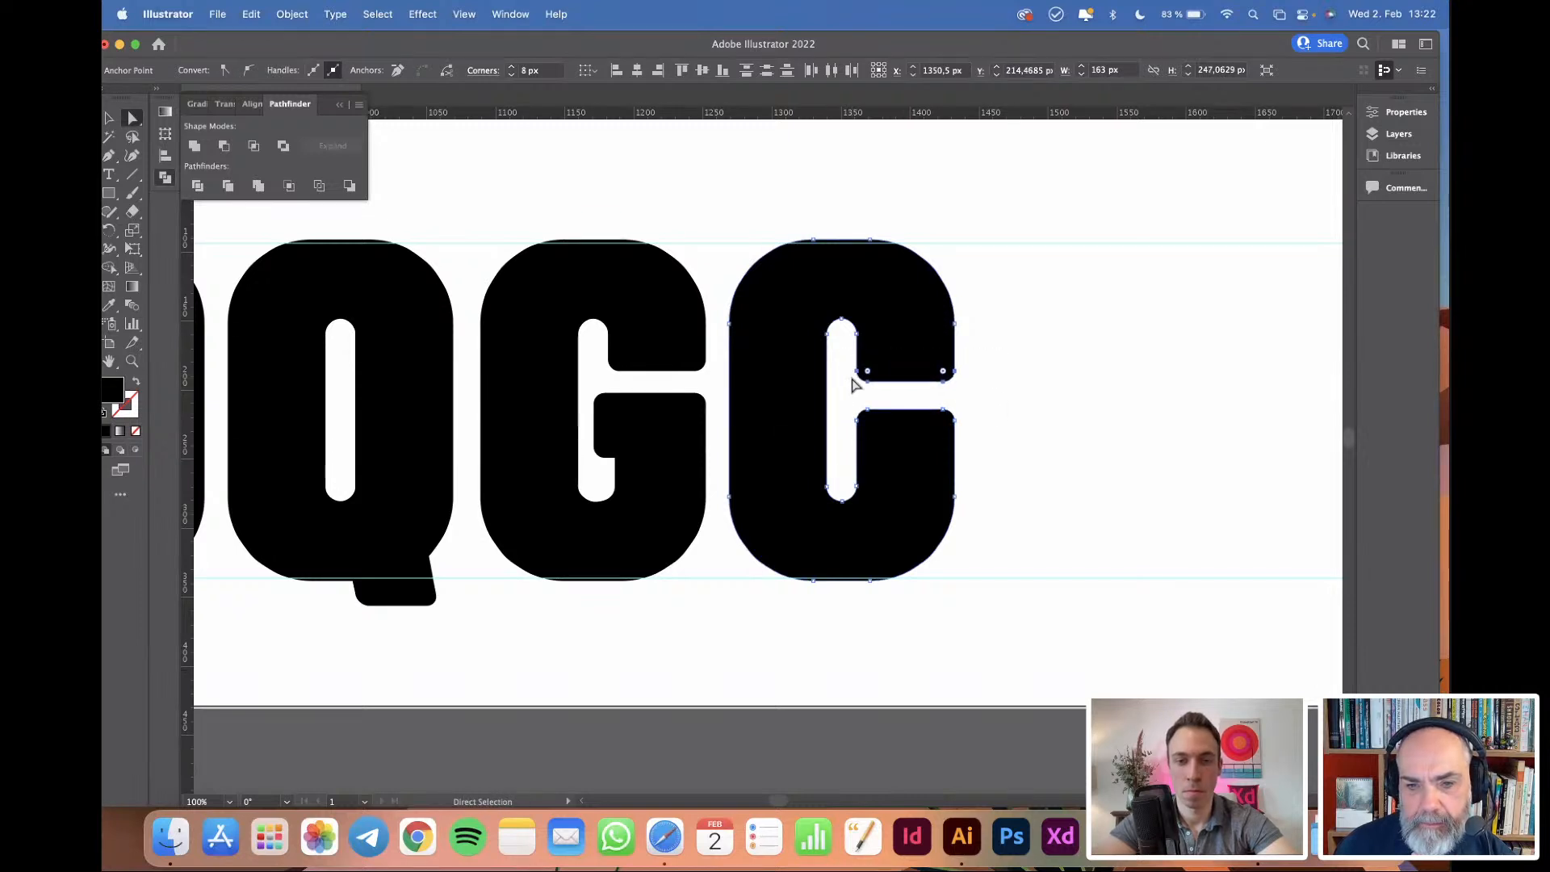
click(1080, 251)
Examine the whole row of letters and compare the C's opening with the neighbouring Q and G.
key(super+minus)
key(super+minus)
key(super+minus)
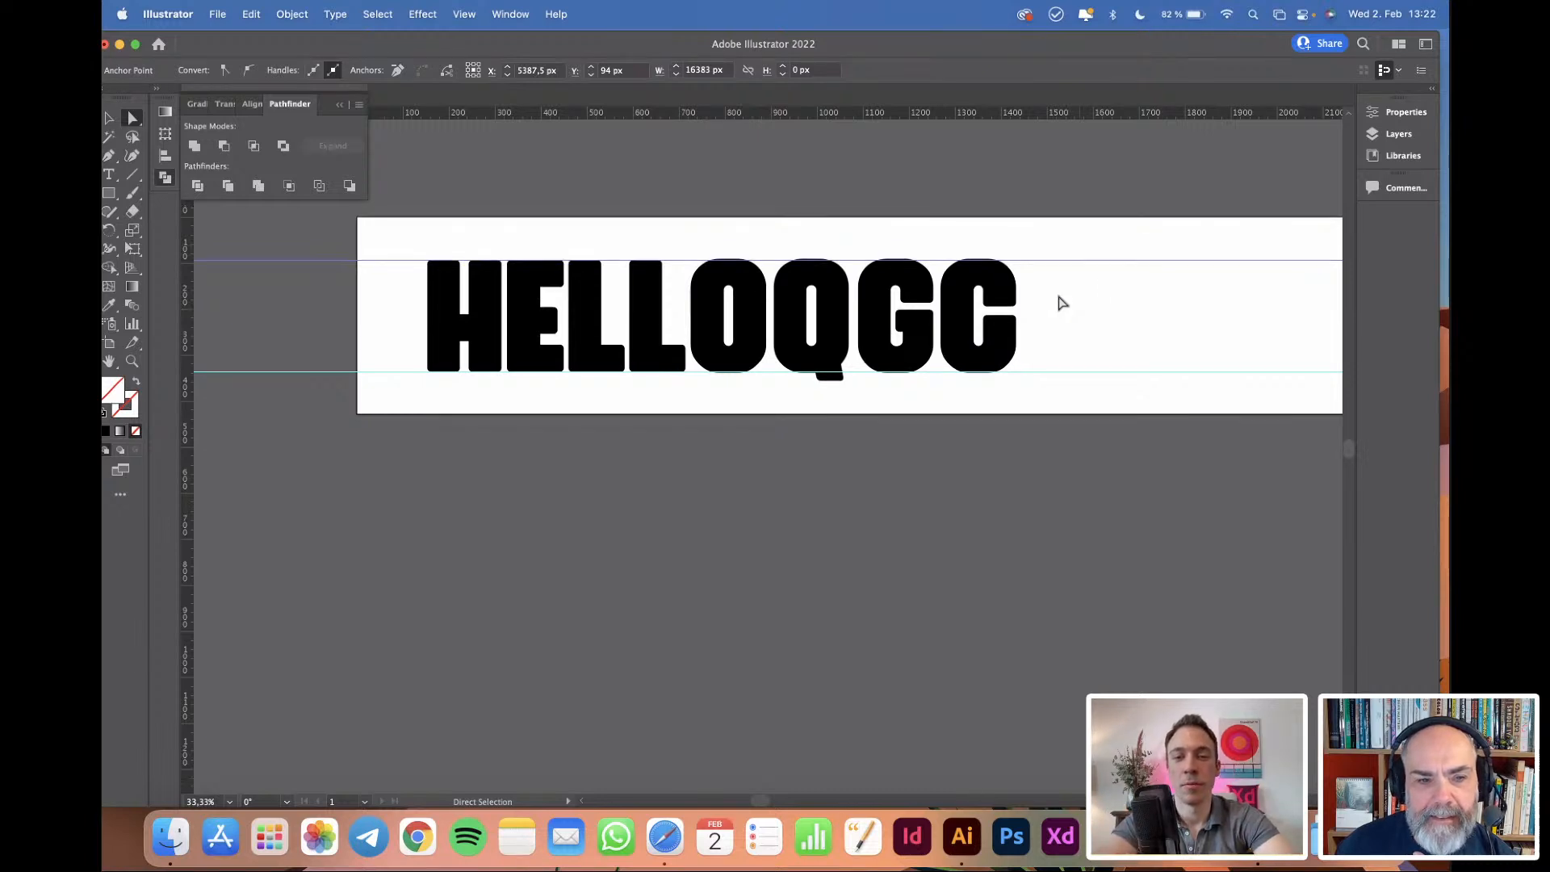
scroll(1060, 301, up, 1)
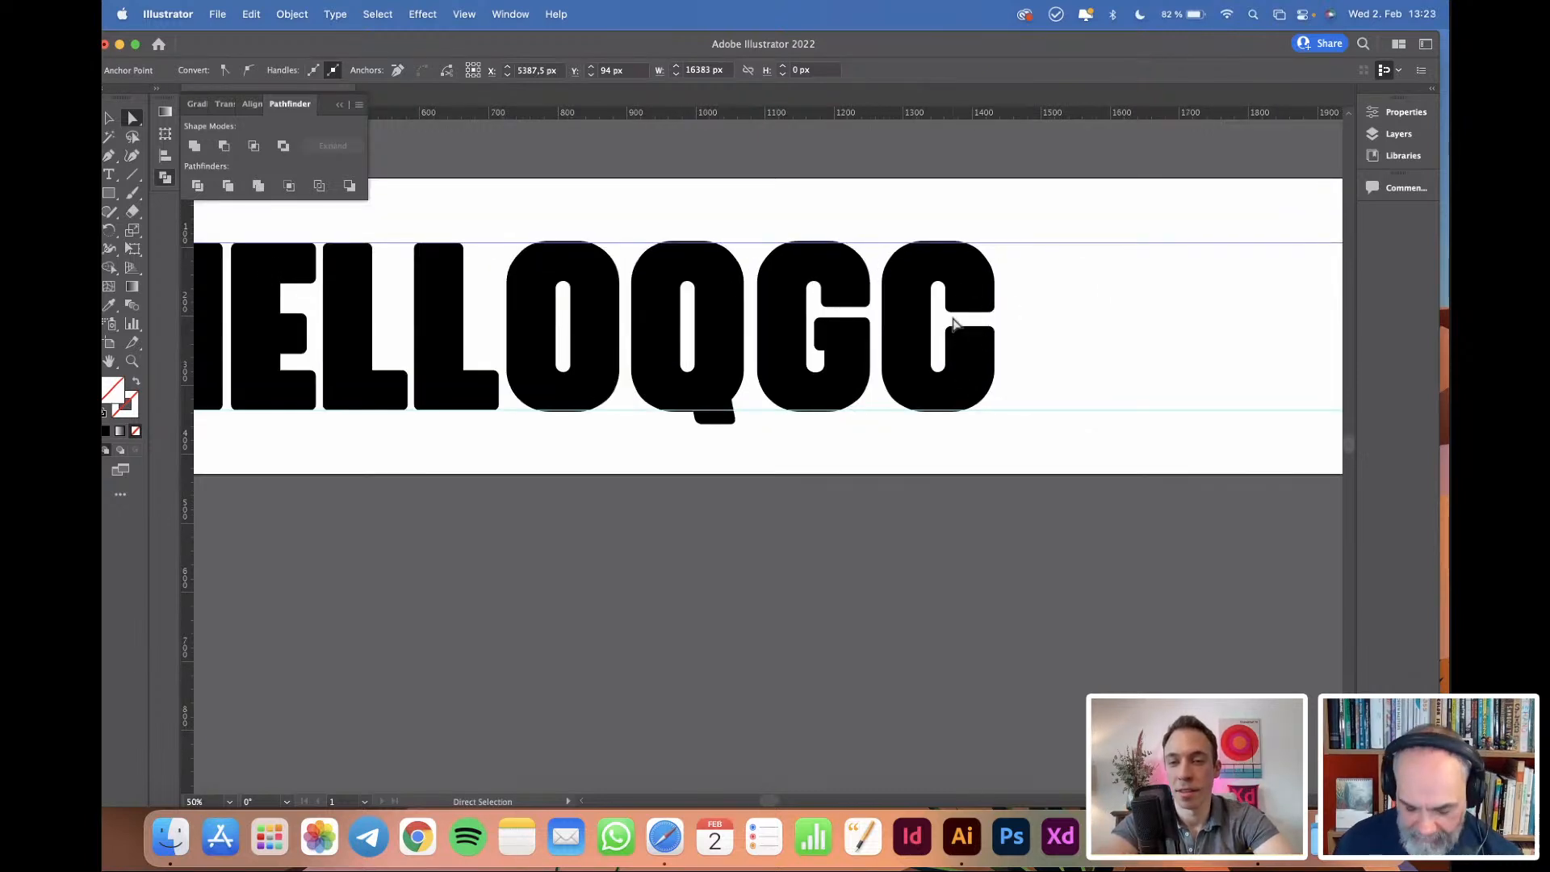
scroll(955, 321, down, 1)
click(1062, 302)
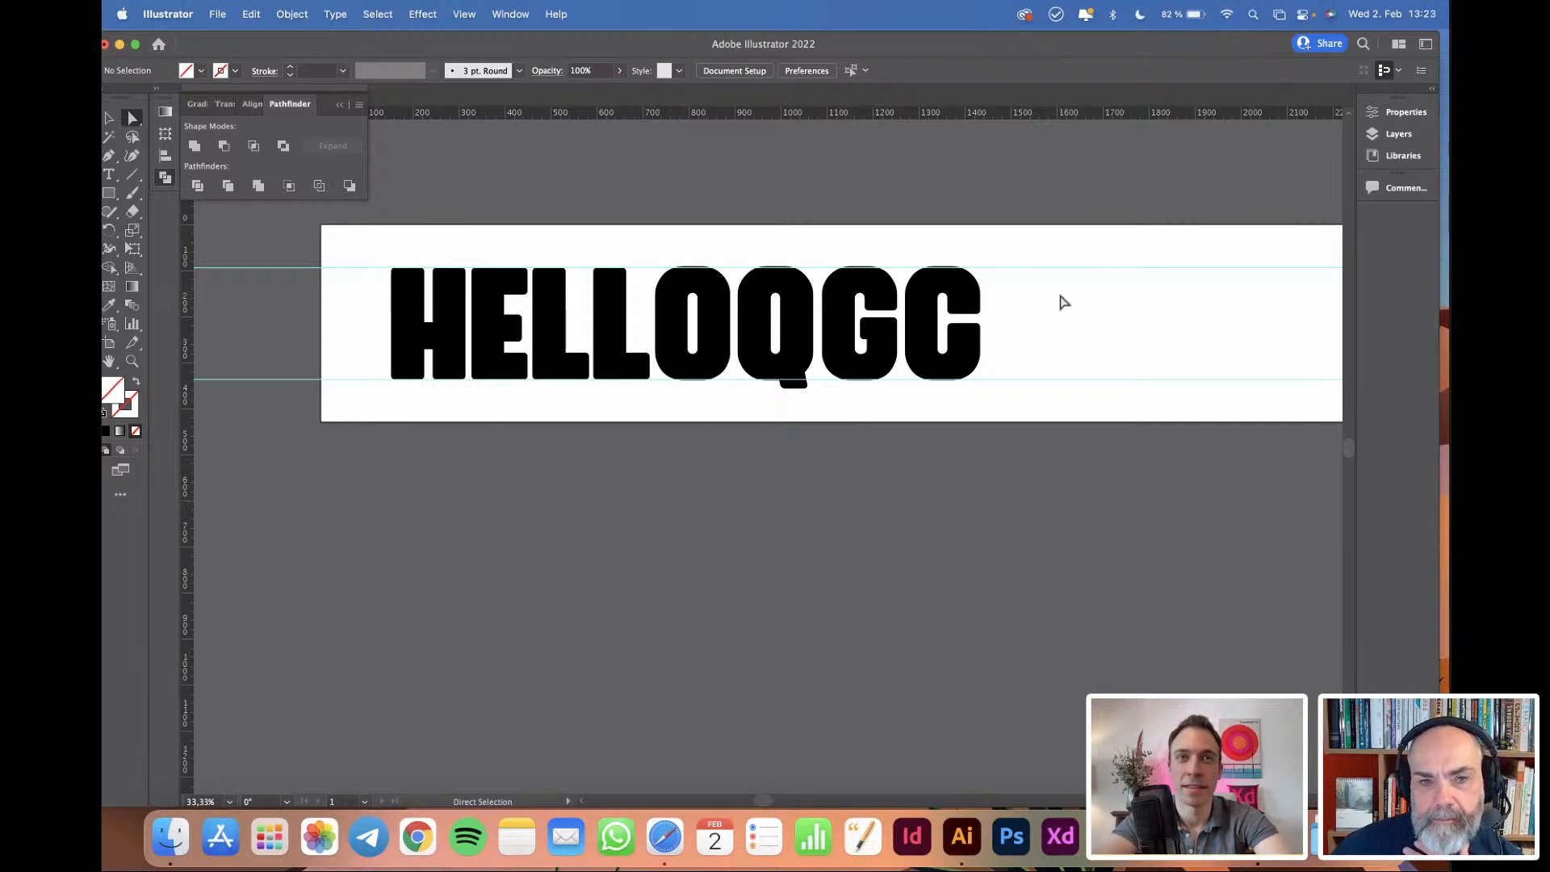
scroll(1006, 302, right, 2)
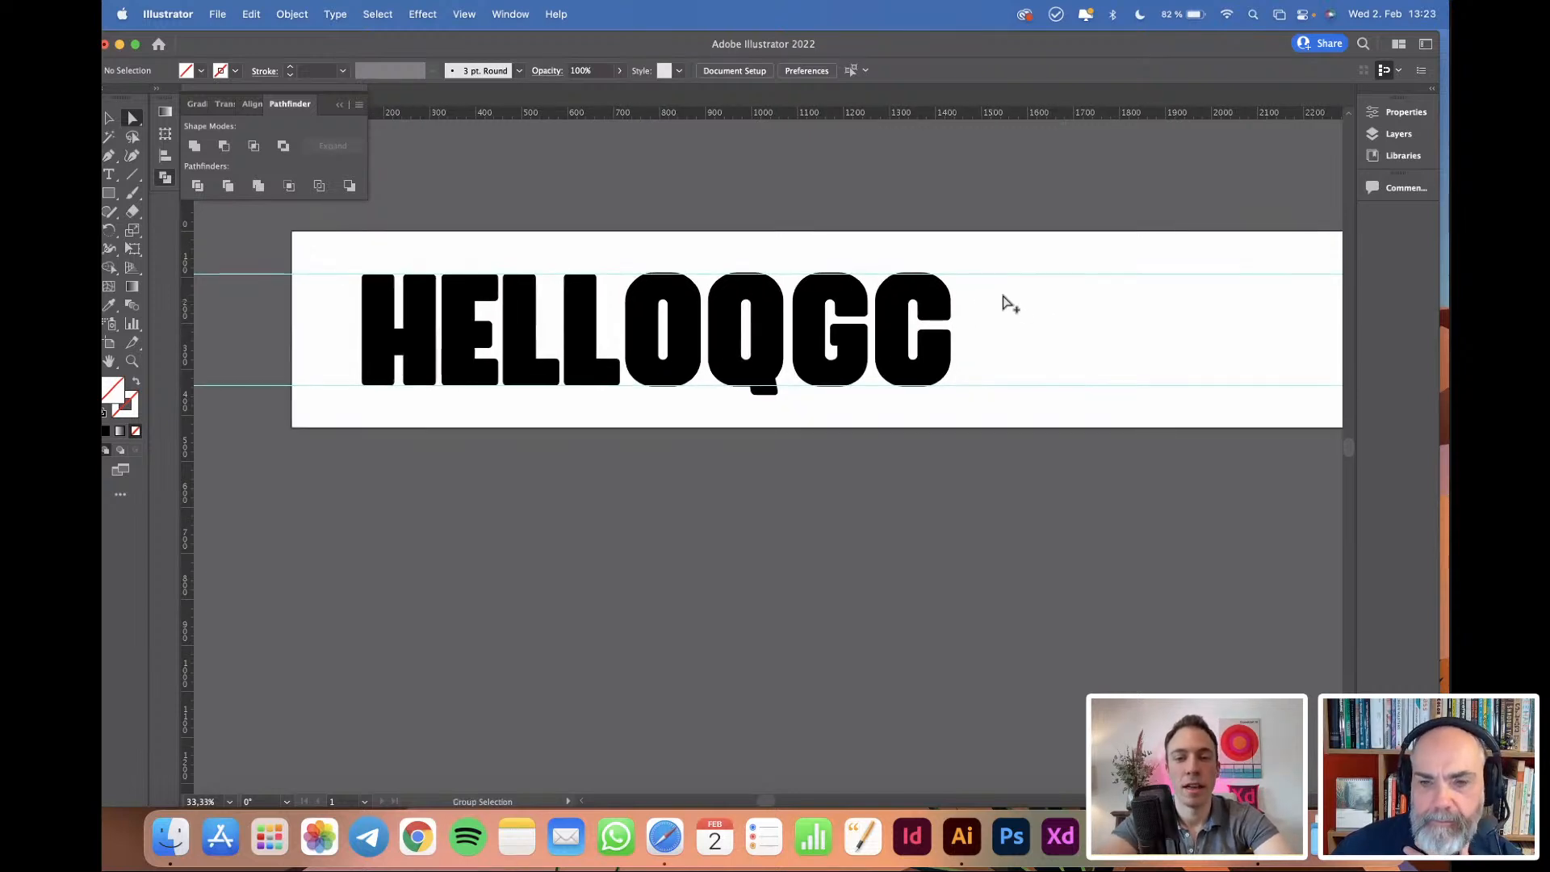
scroll(1006, 302, up, 1)
scroll(1006, 302, right, 1)
scroll(1004, 303, up, 1)
scroll(1004, 302, up, 3)
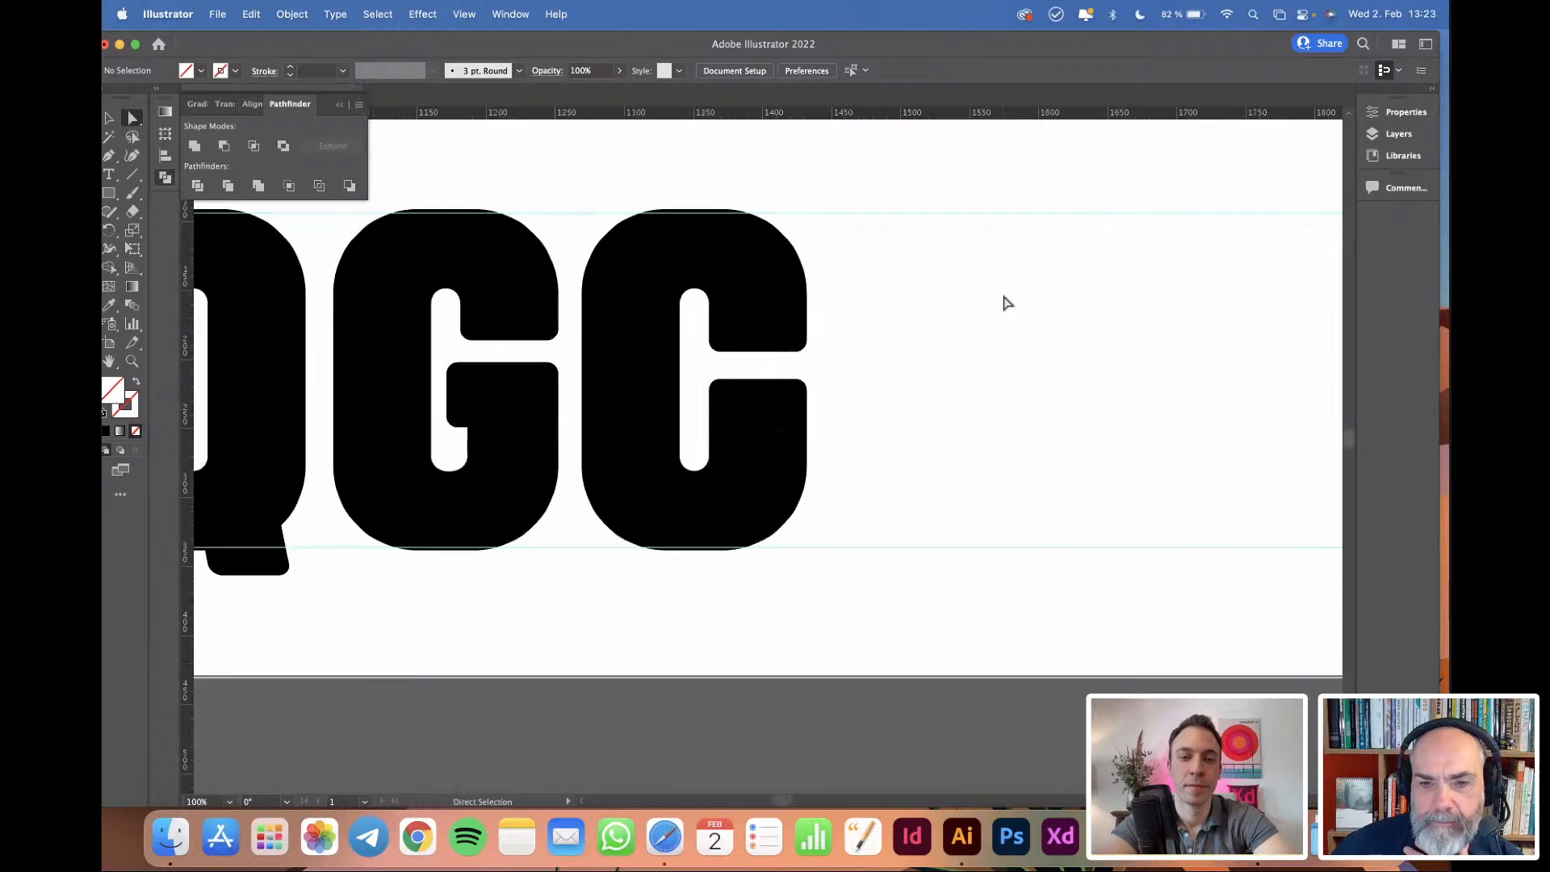
right_click(1003, 300)
click(420, 186)
scroll(428, 184, down, 3)
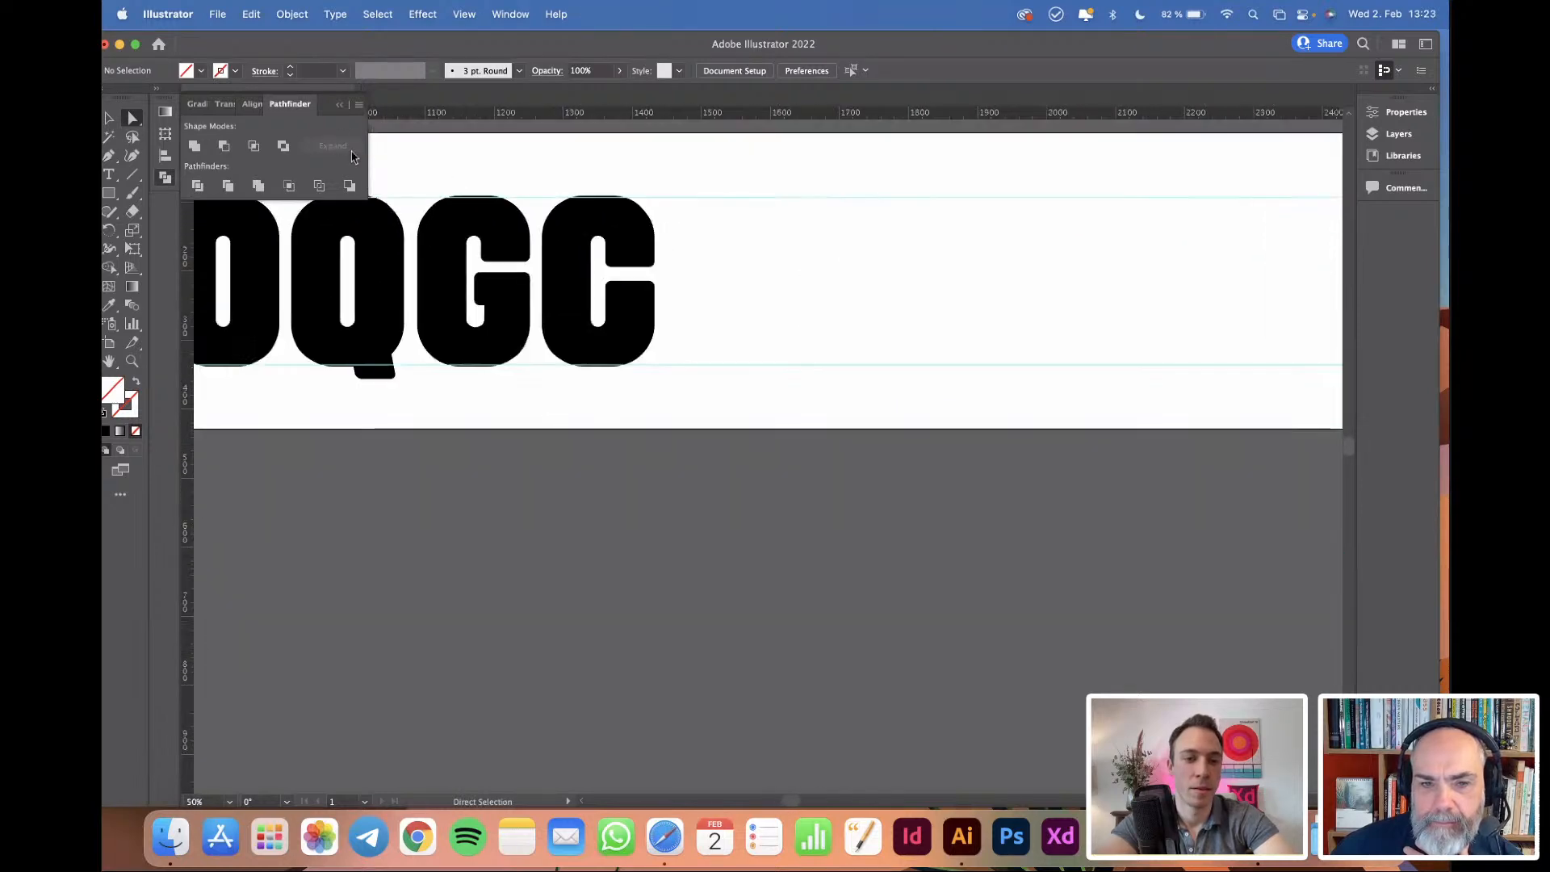
Duplicate the original O in a straight line and place the copy to the right of the C.
click(109, 118)
scroll(484, 299, left, 3)
scroll(484, 298, up, 1)
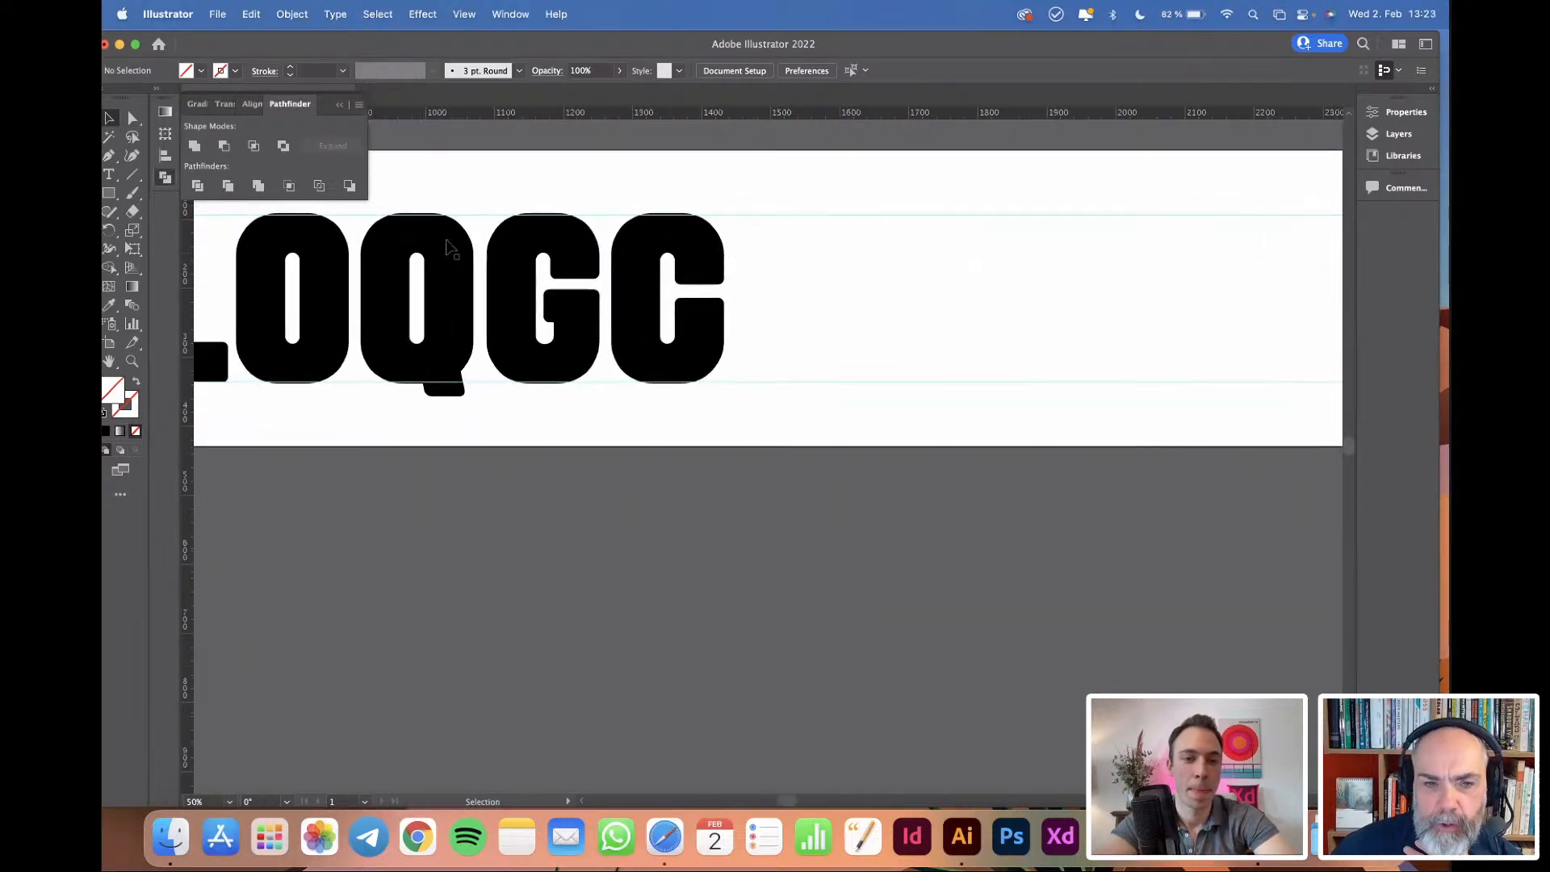
click(347, 297)
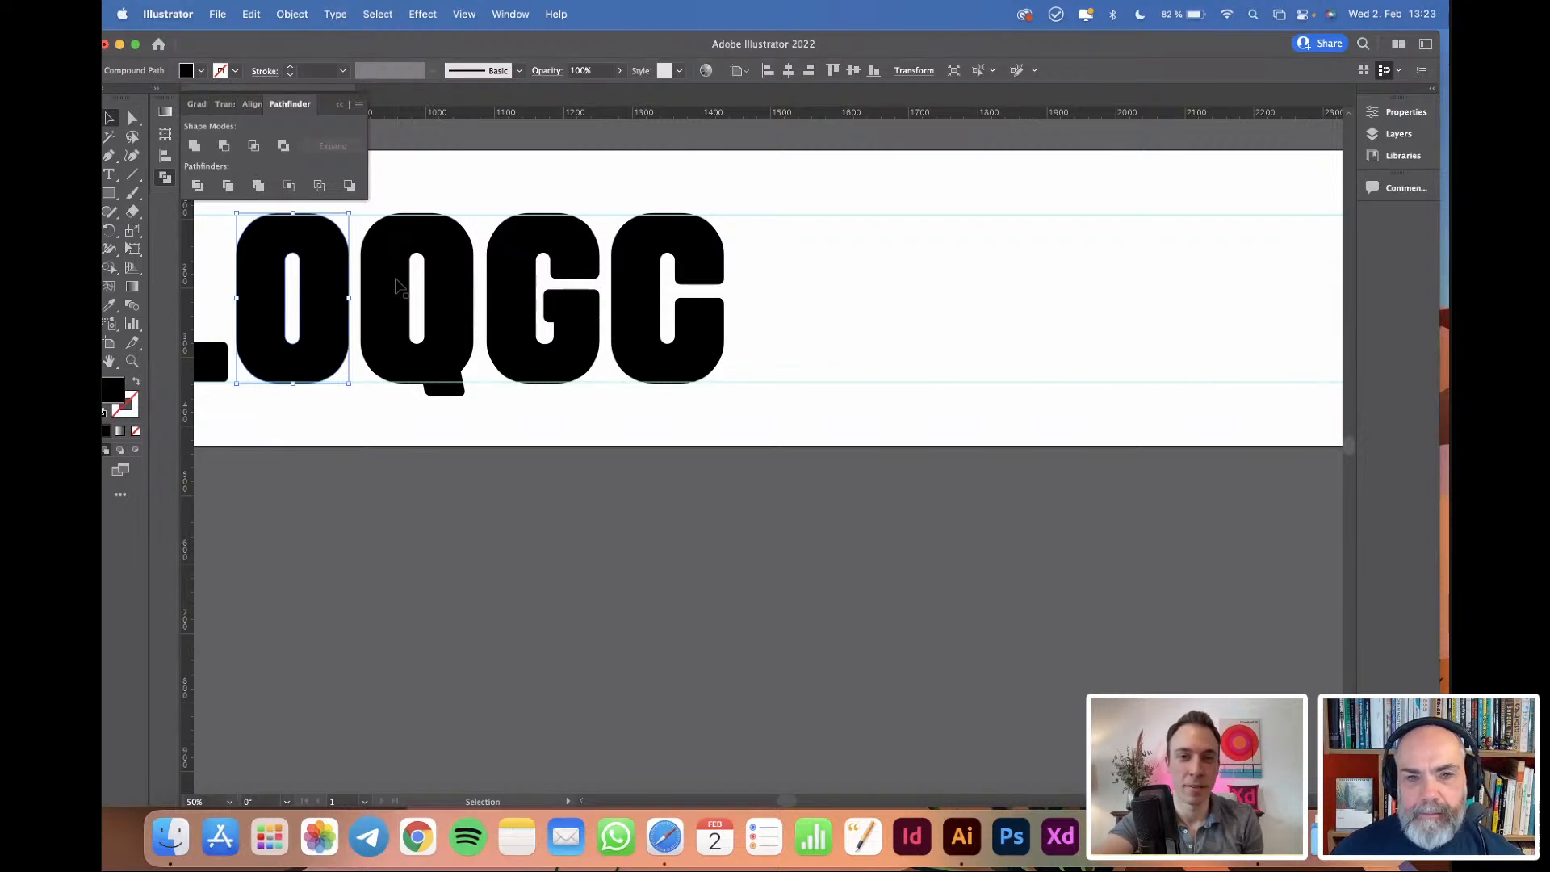
click(797, 315)
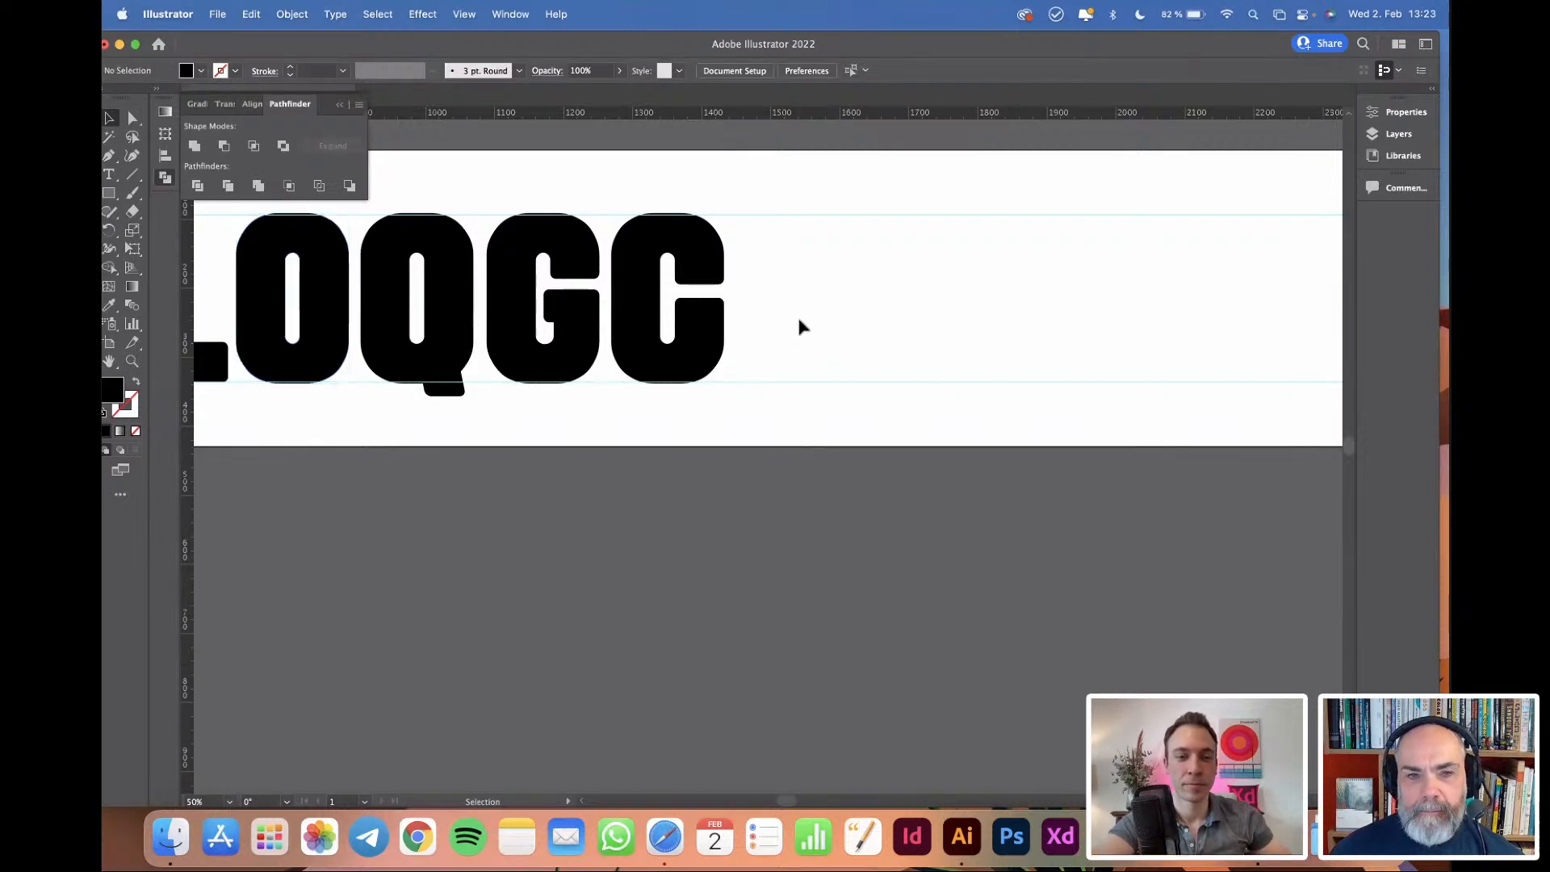
scroll(755, 317, left, 3)
click(408, 369)
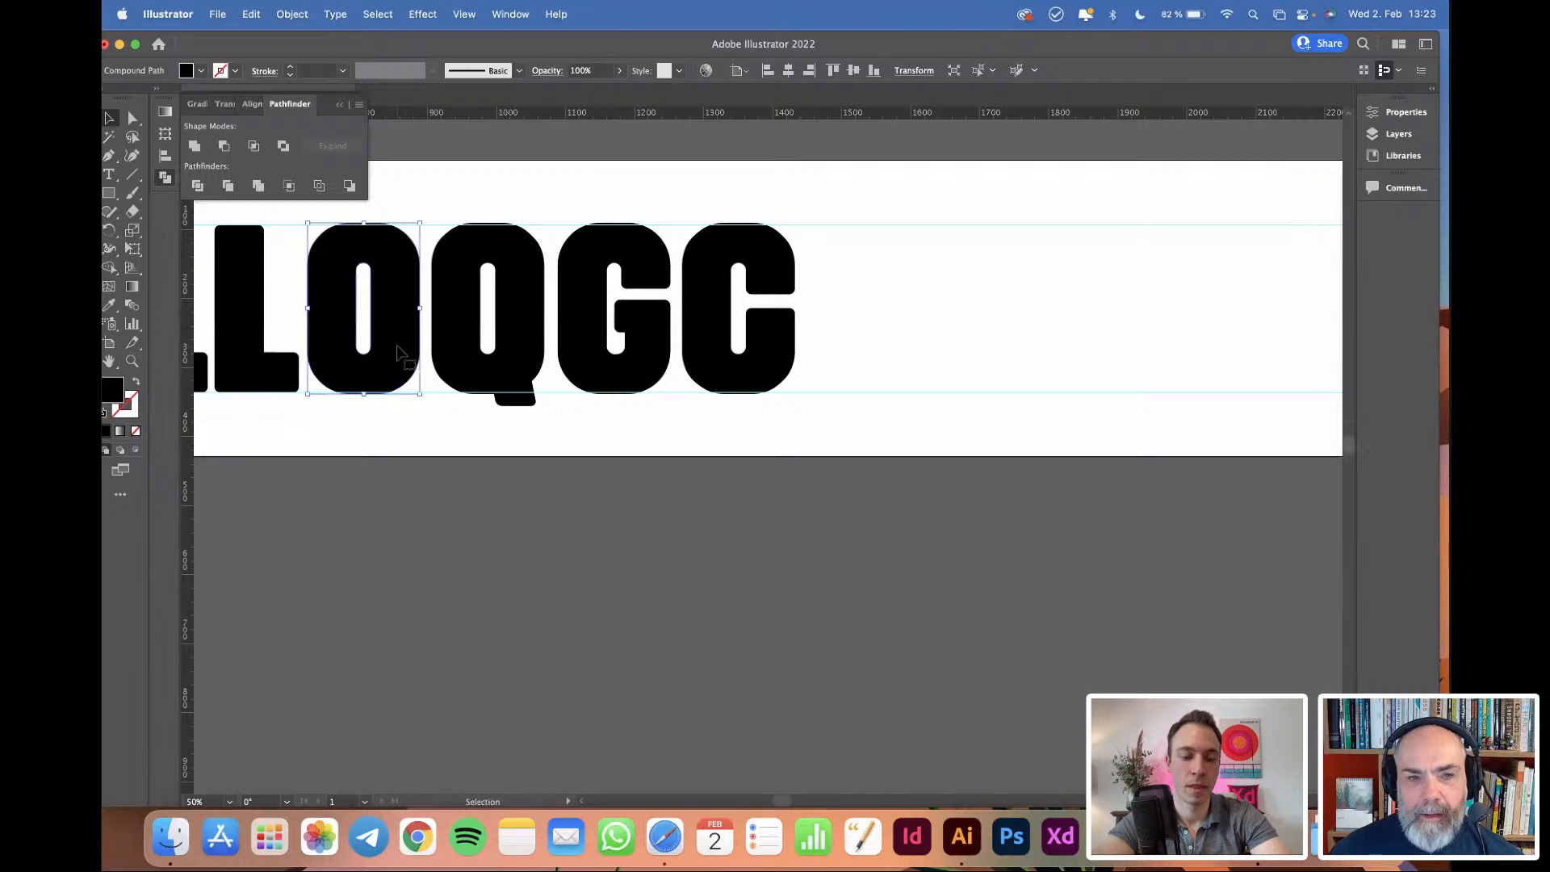
drag(404, 357, 896, 294)
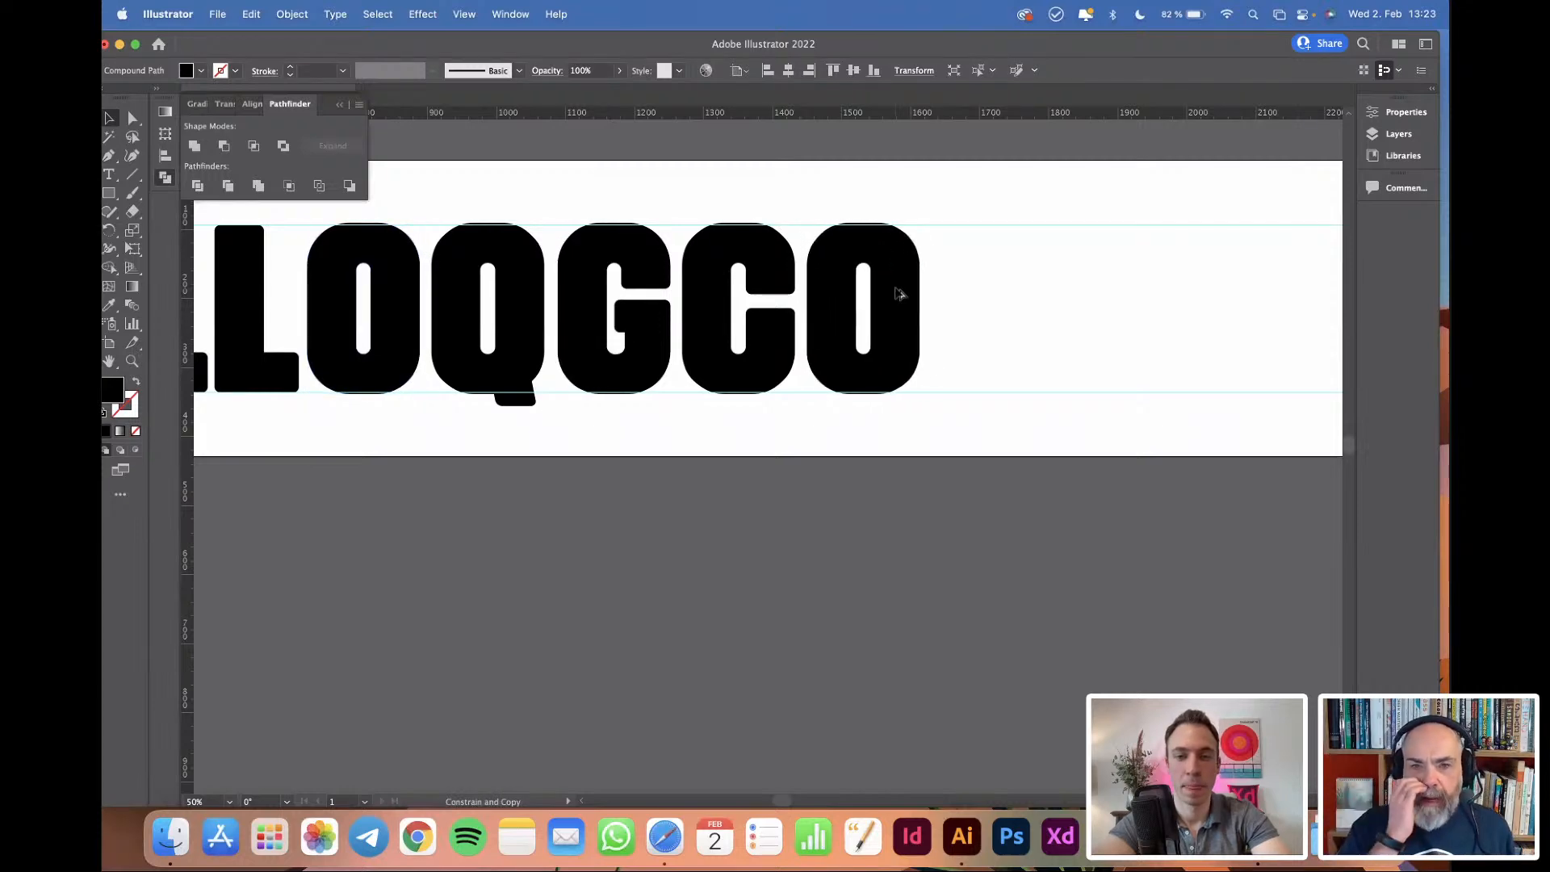
click(987, 266)
Set the outer left corners of the copied O to an 8 px radius to turn it into a D.
scroll(991, 273, up, 3)
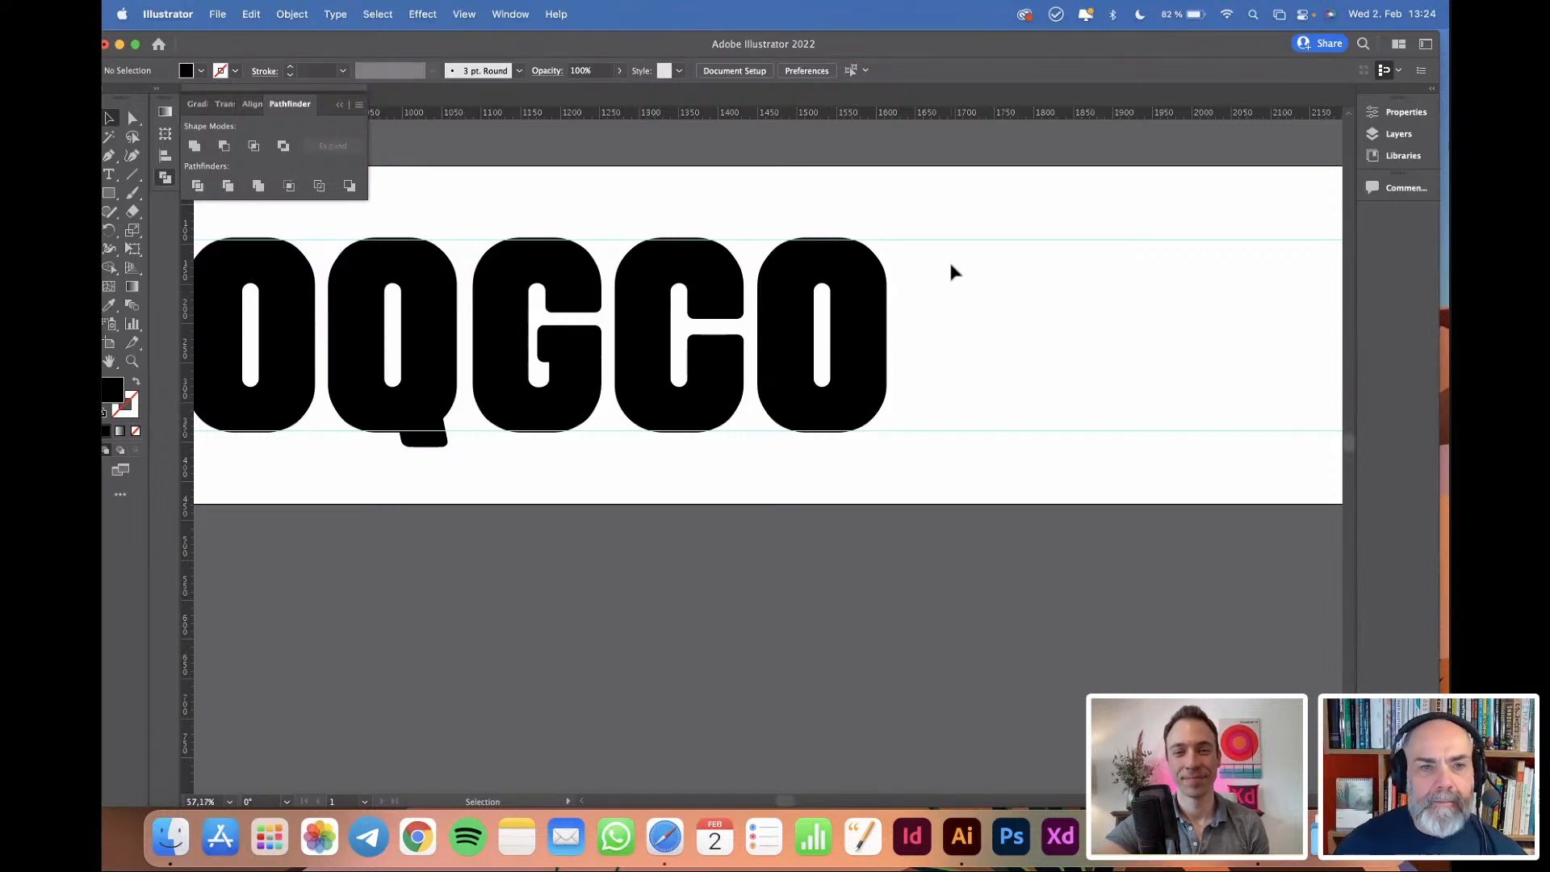
scroll(951, 272, up, 5)
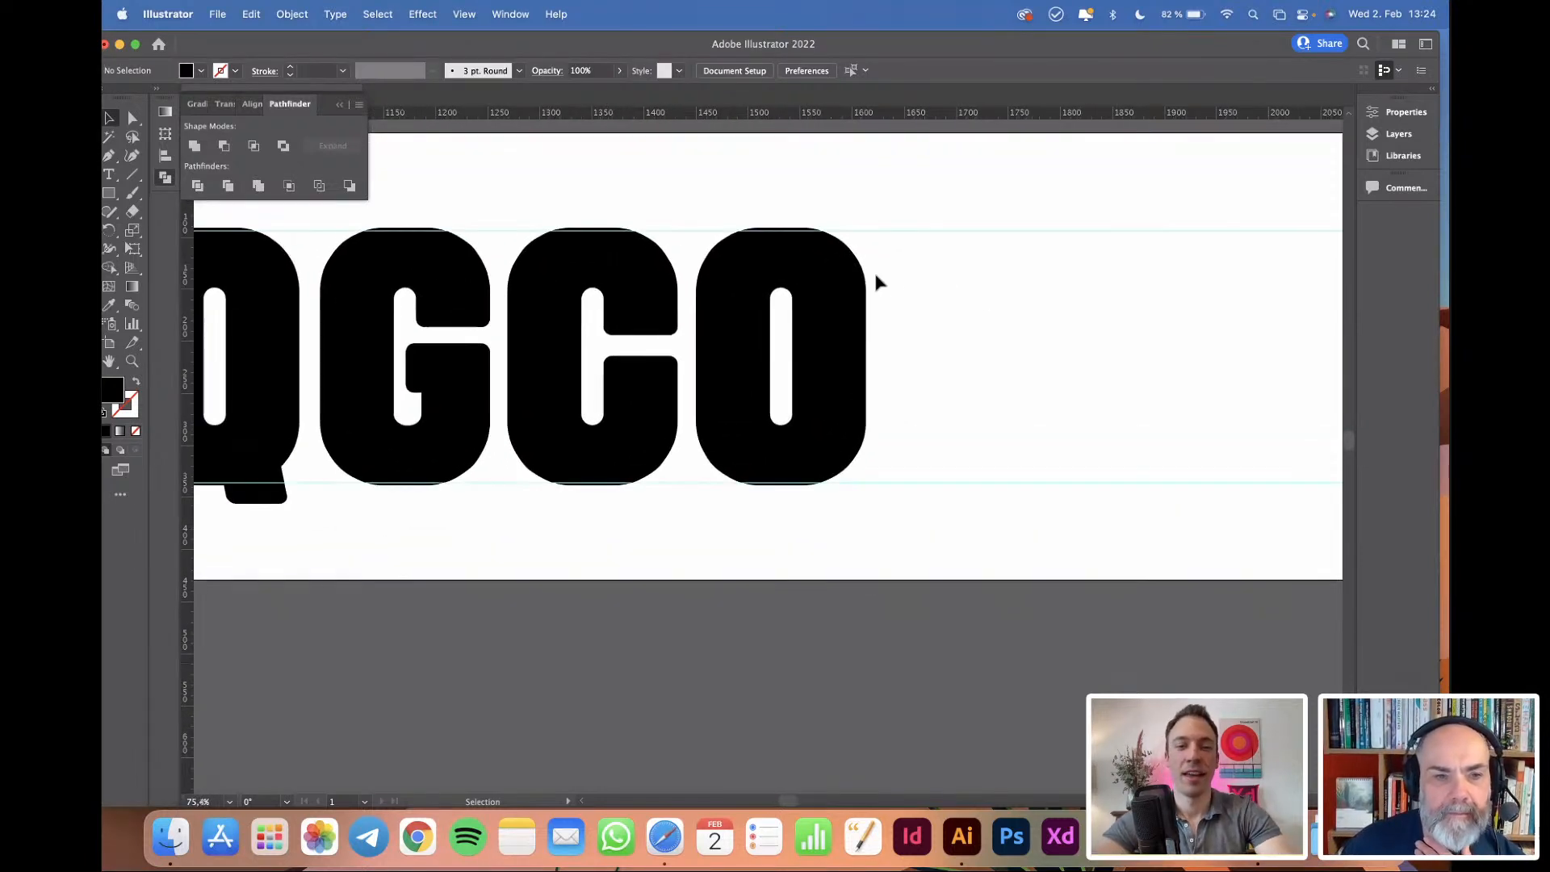
click(844, 301)
click(133, 119)
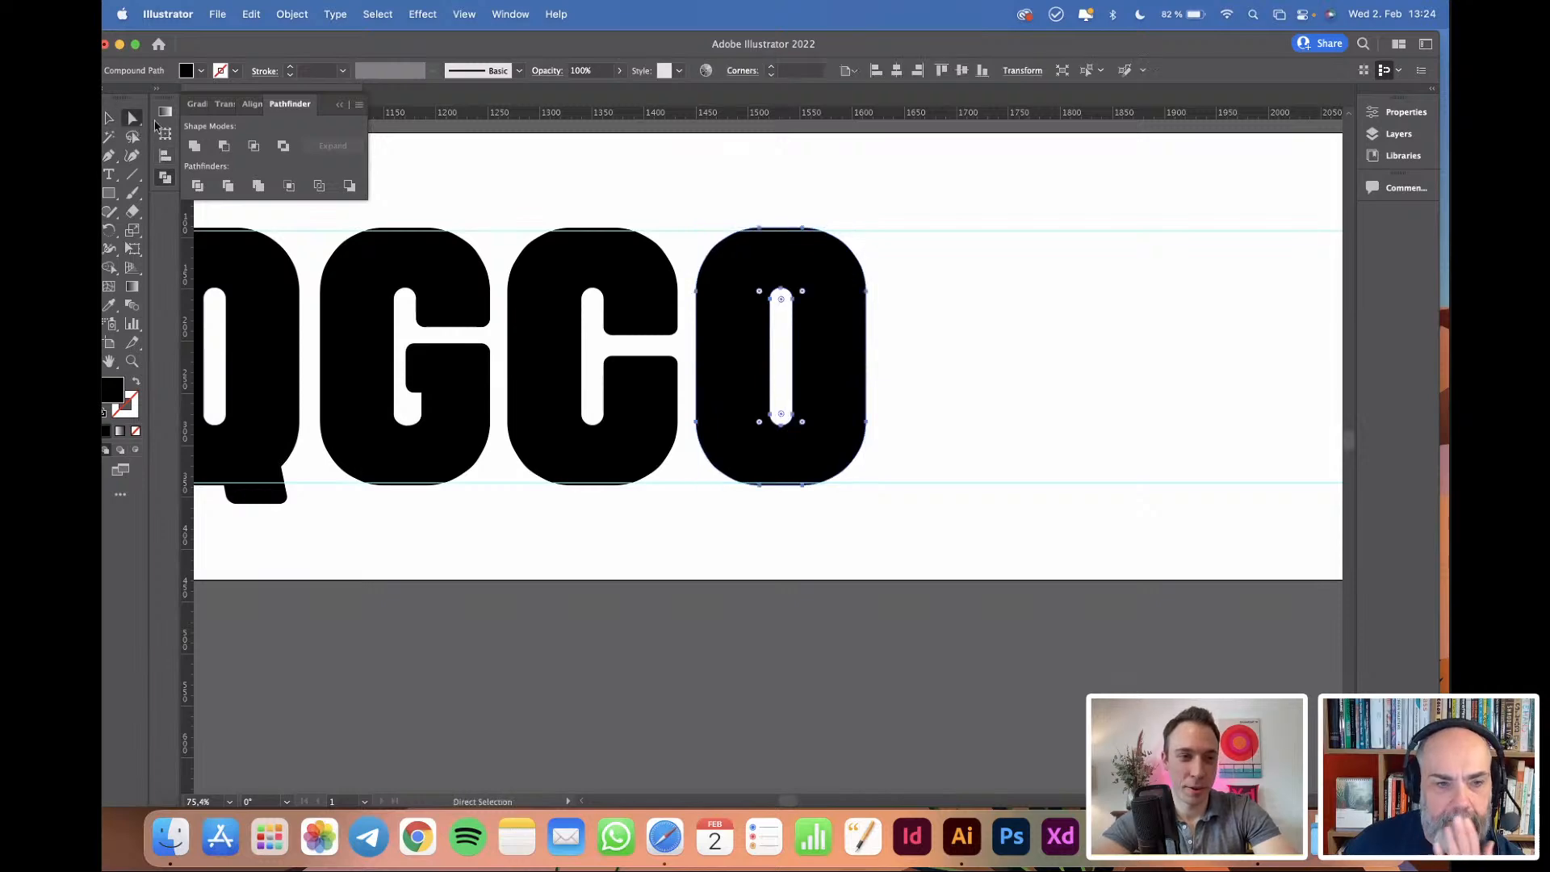
click(758, 296)
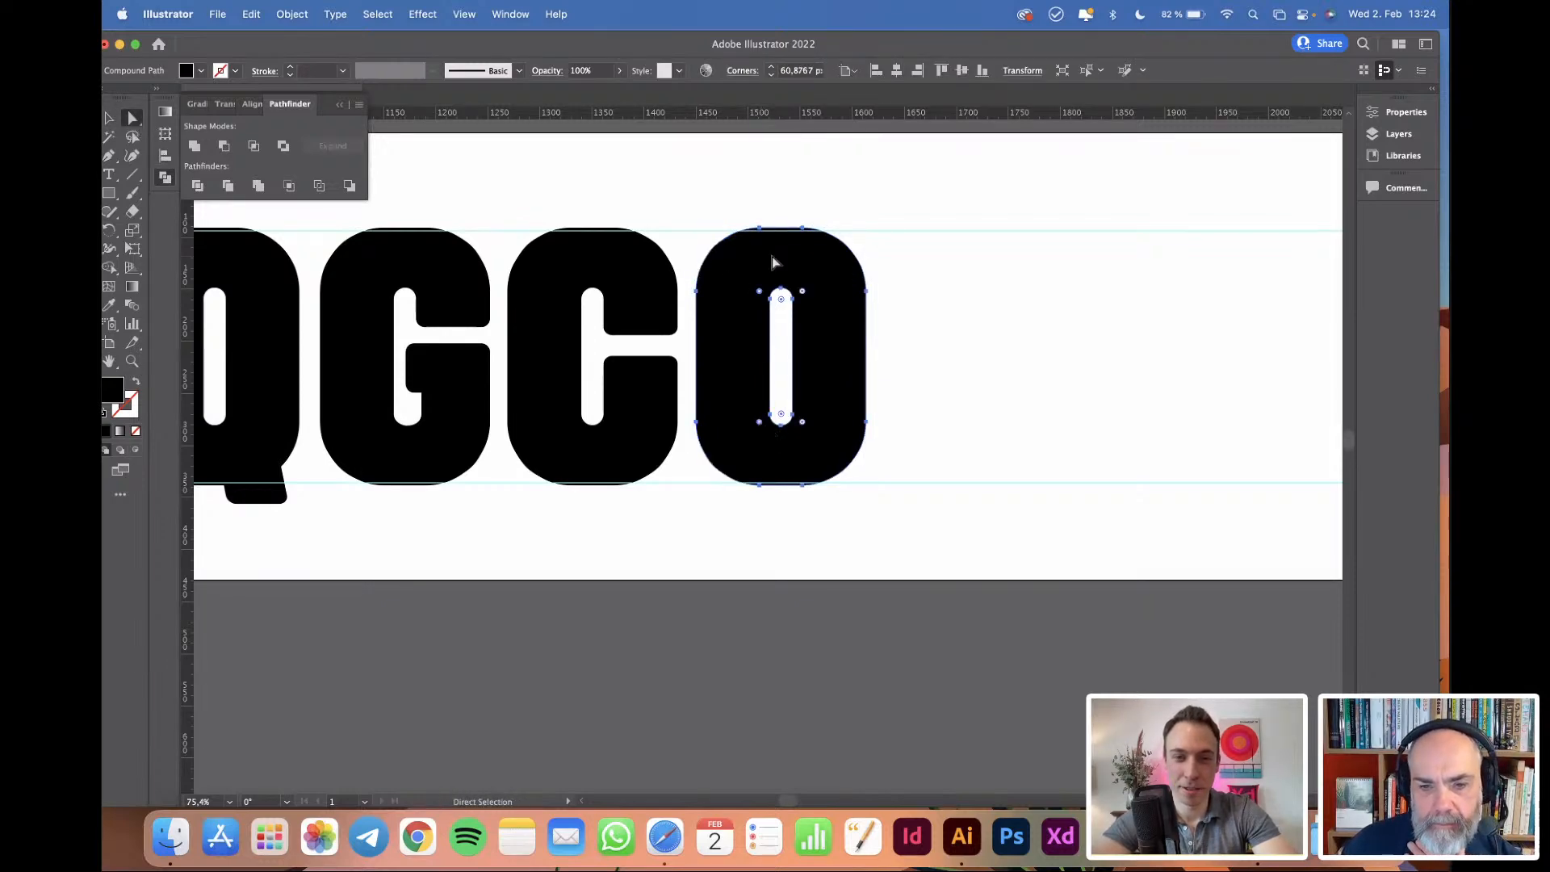
click(799, 71)
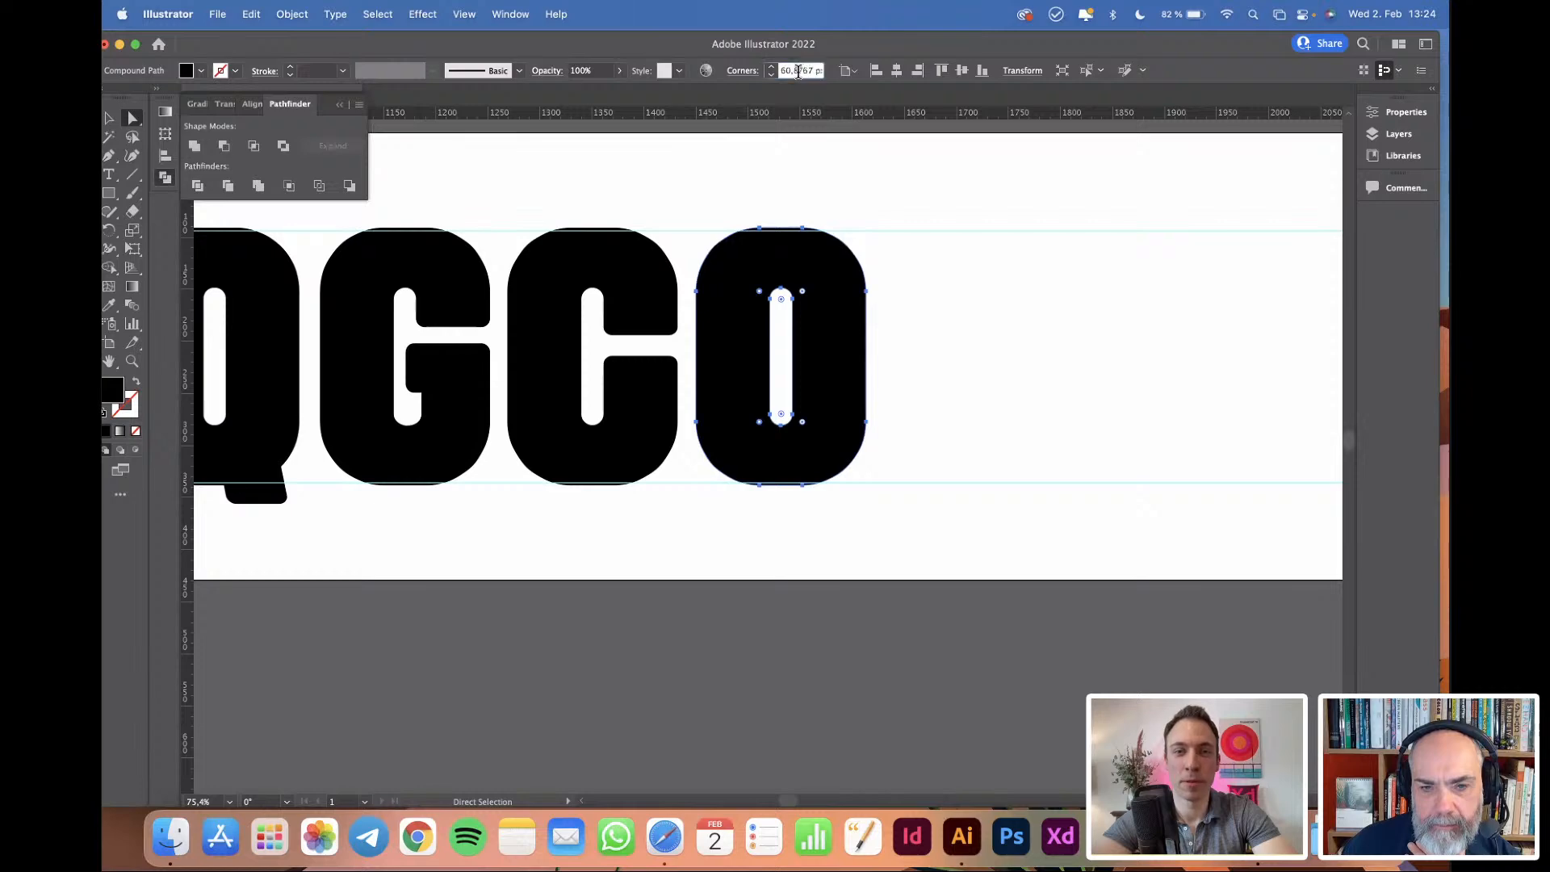
click(798, 71)
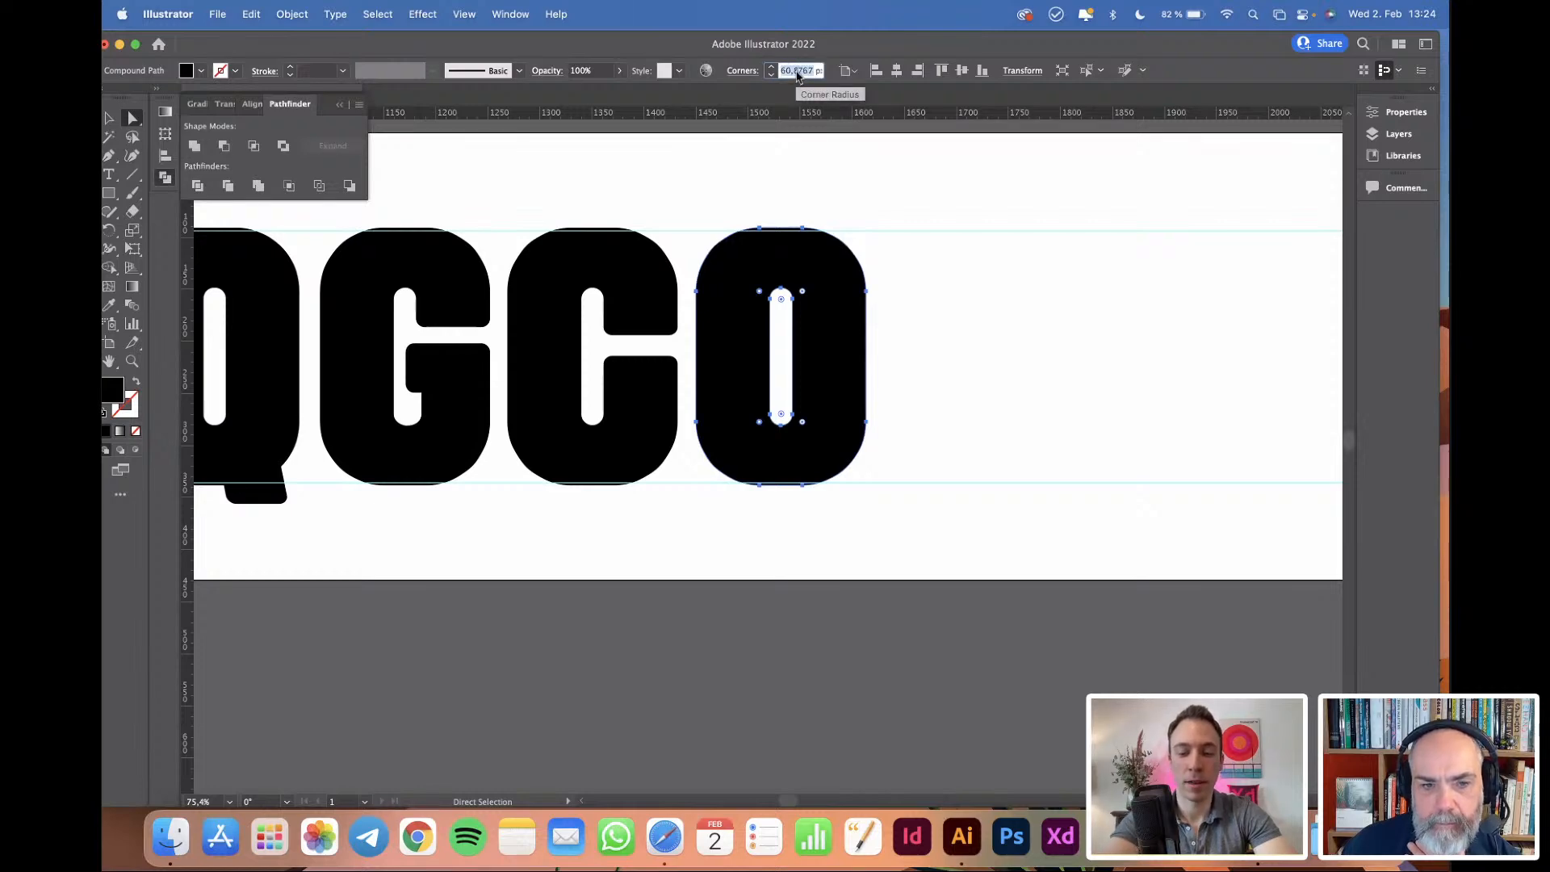
text(8)
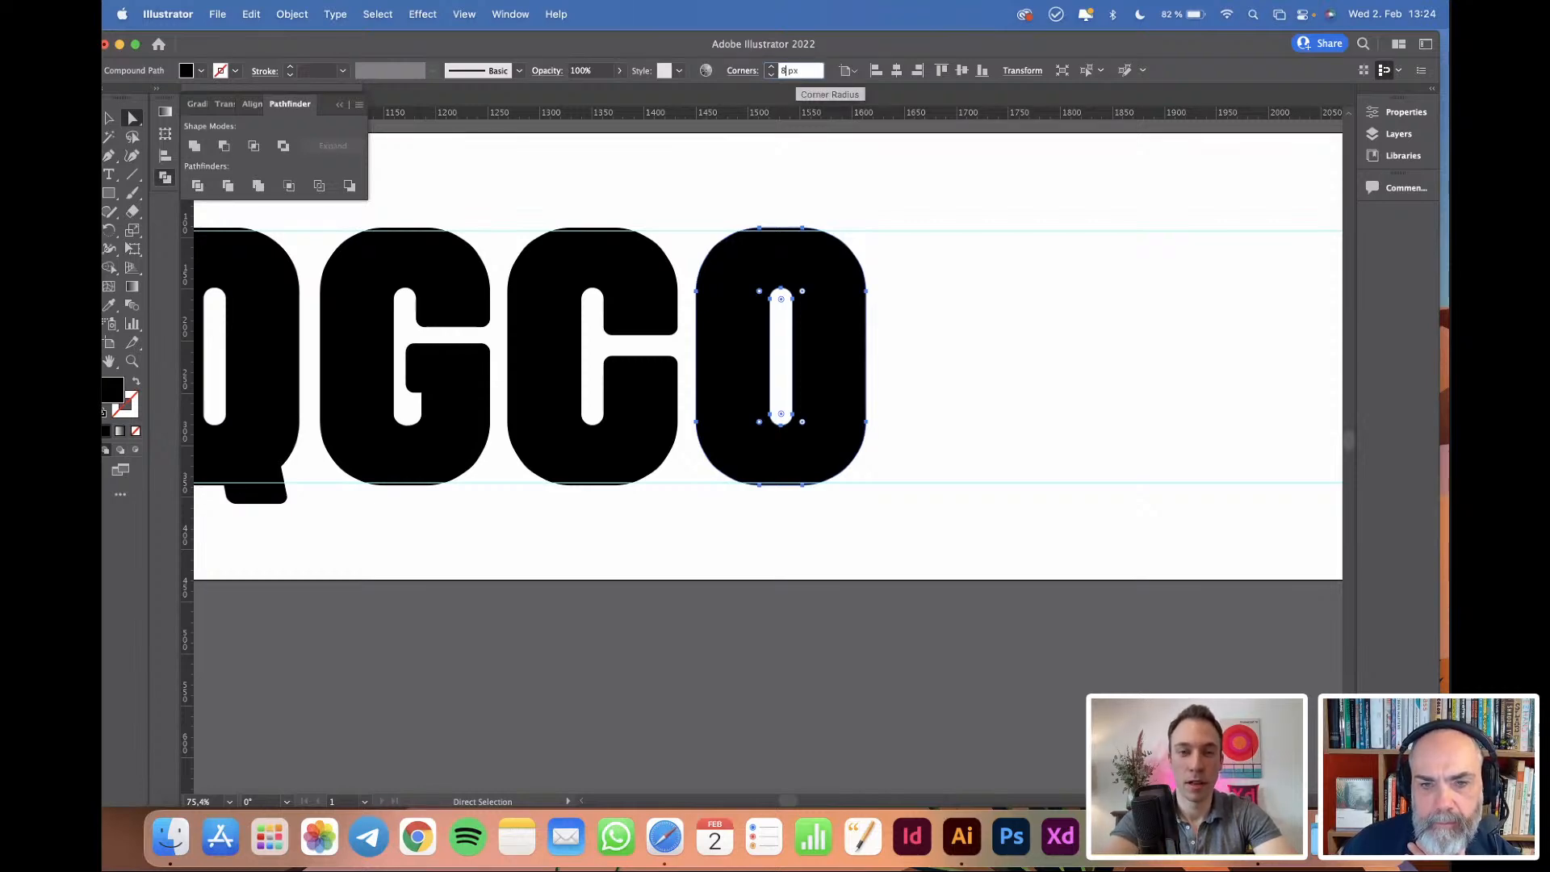
key(Return)
click(943, 206)
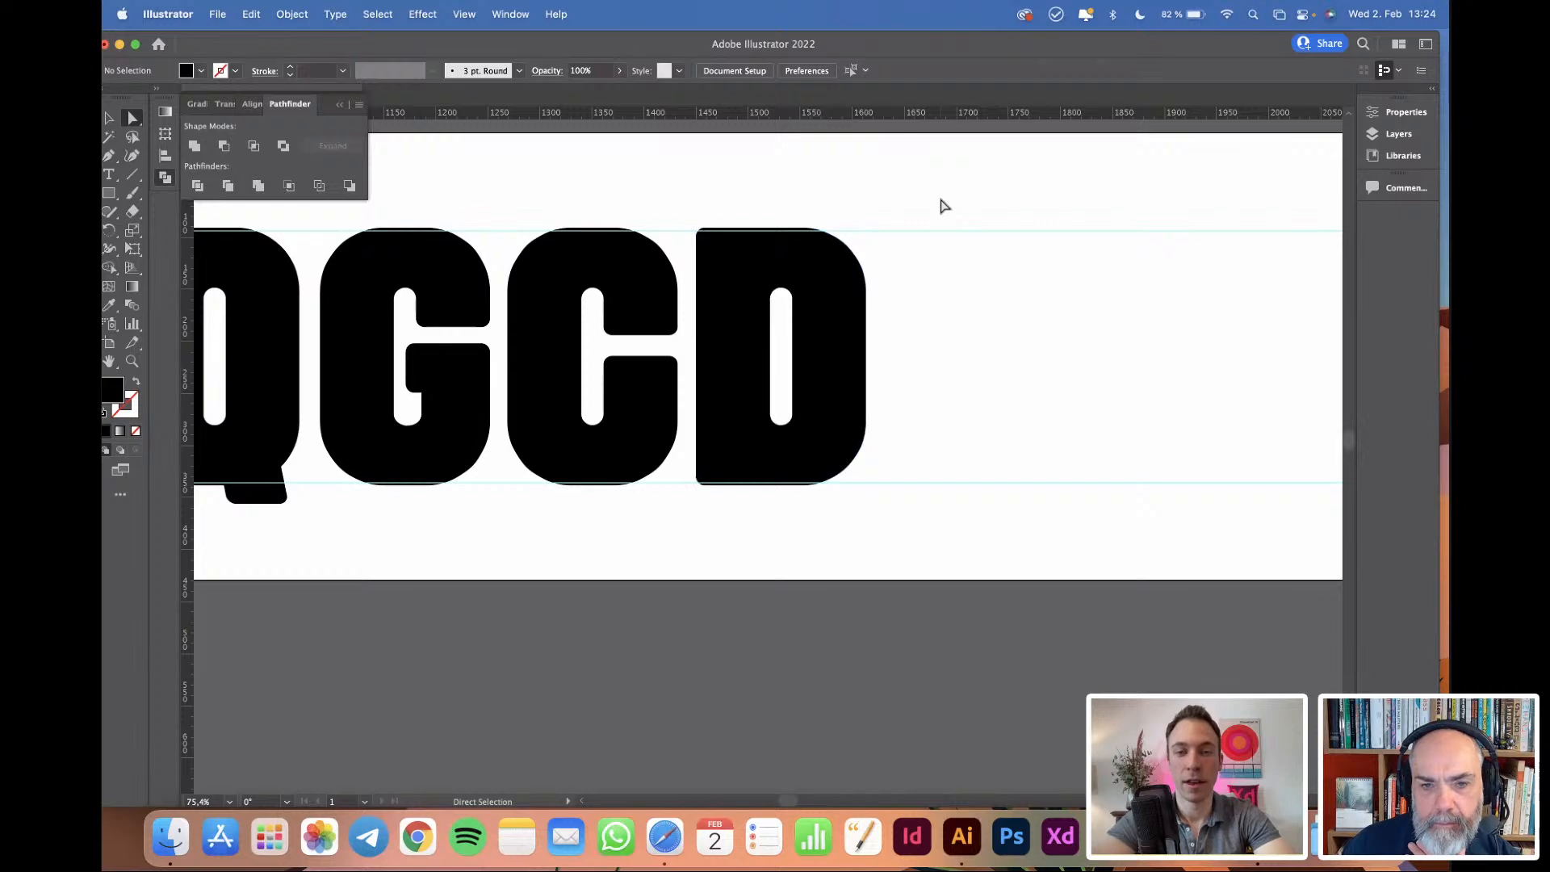
scroll(944, 206, up, 1)
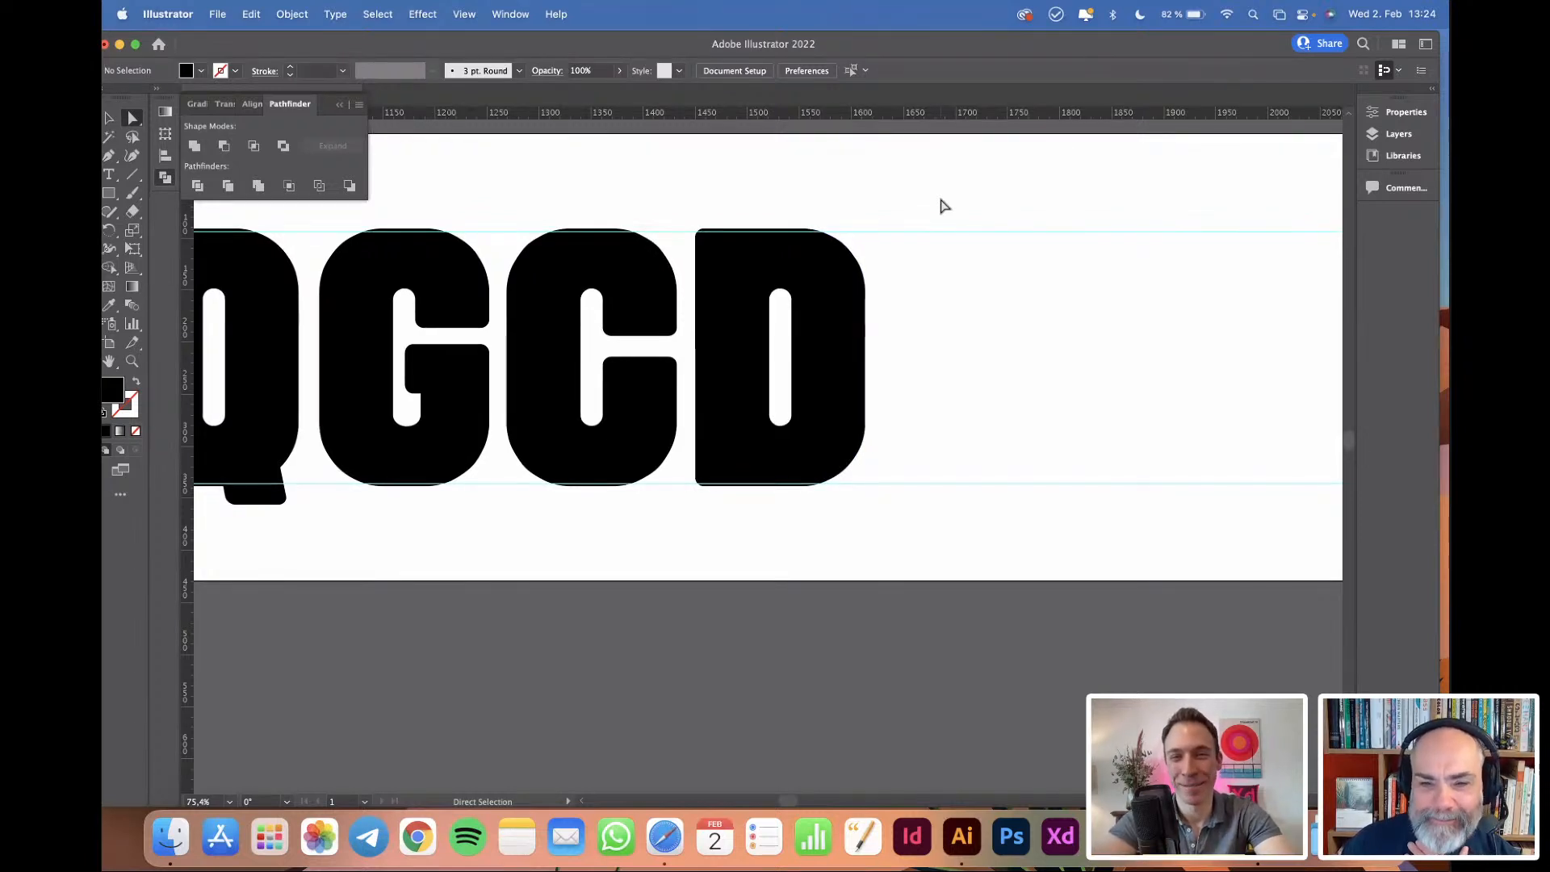
Duplicate the original O again and place the copy to the right of the D on the same baseline.
key(v)
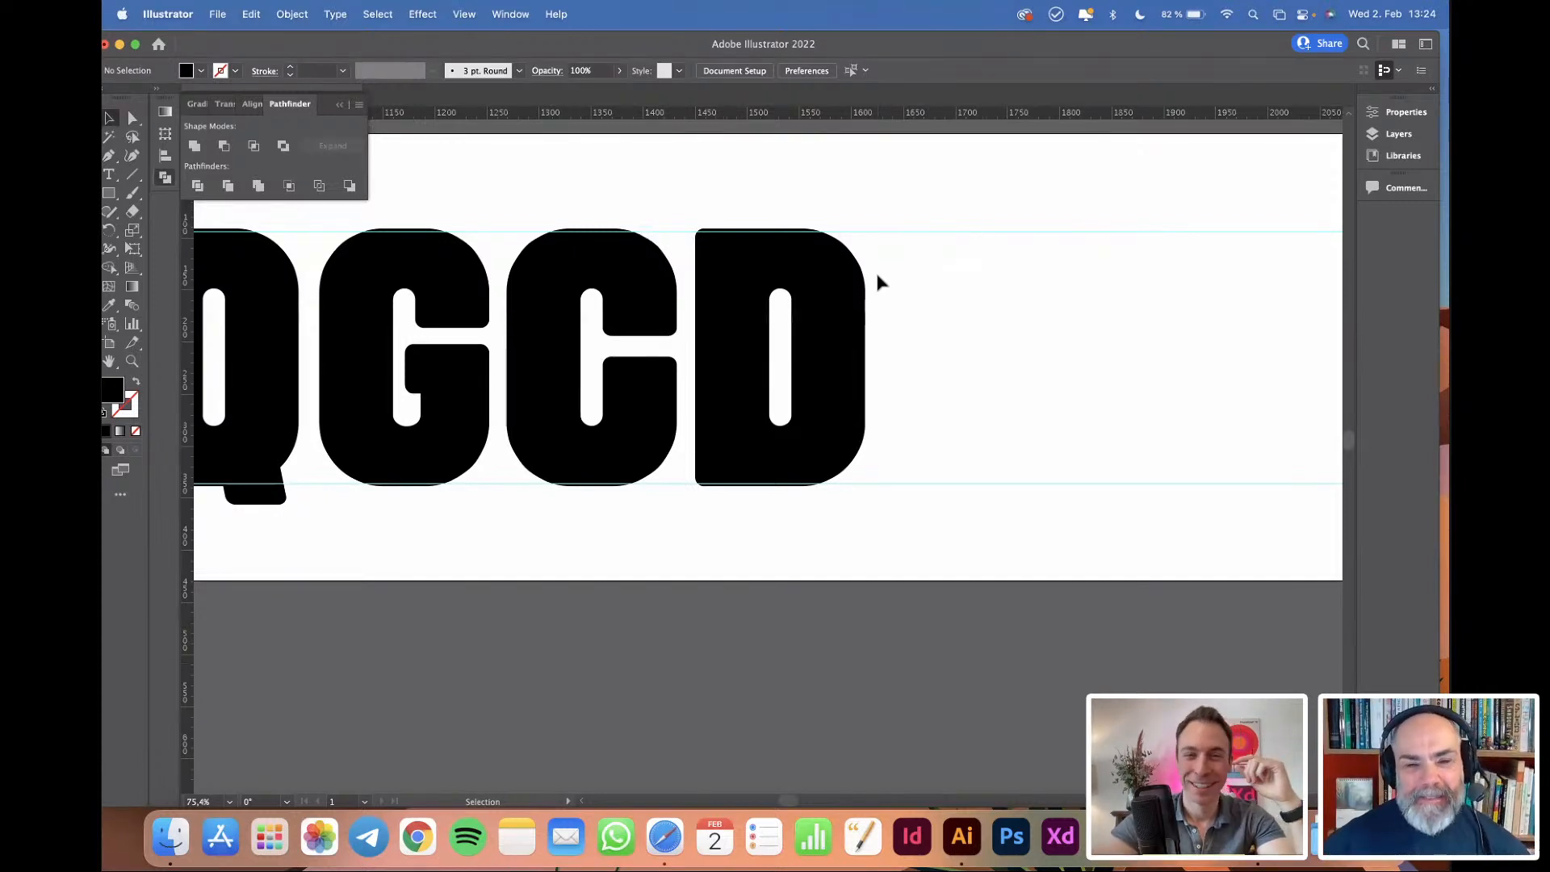
scroll(928, 282, right, 2)
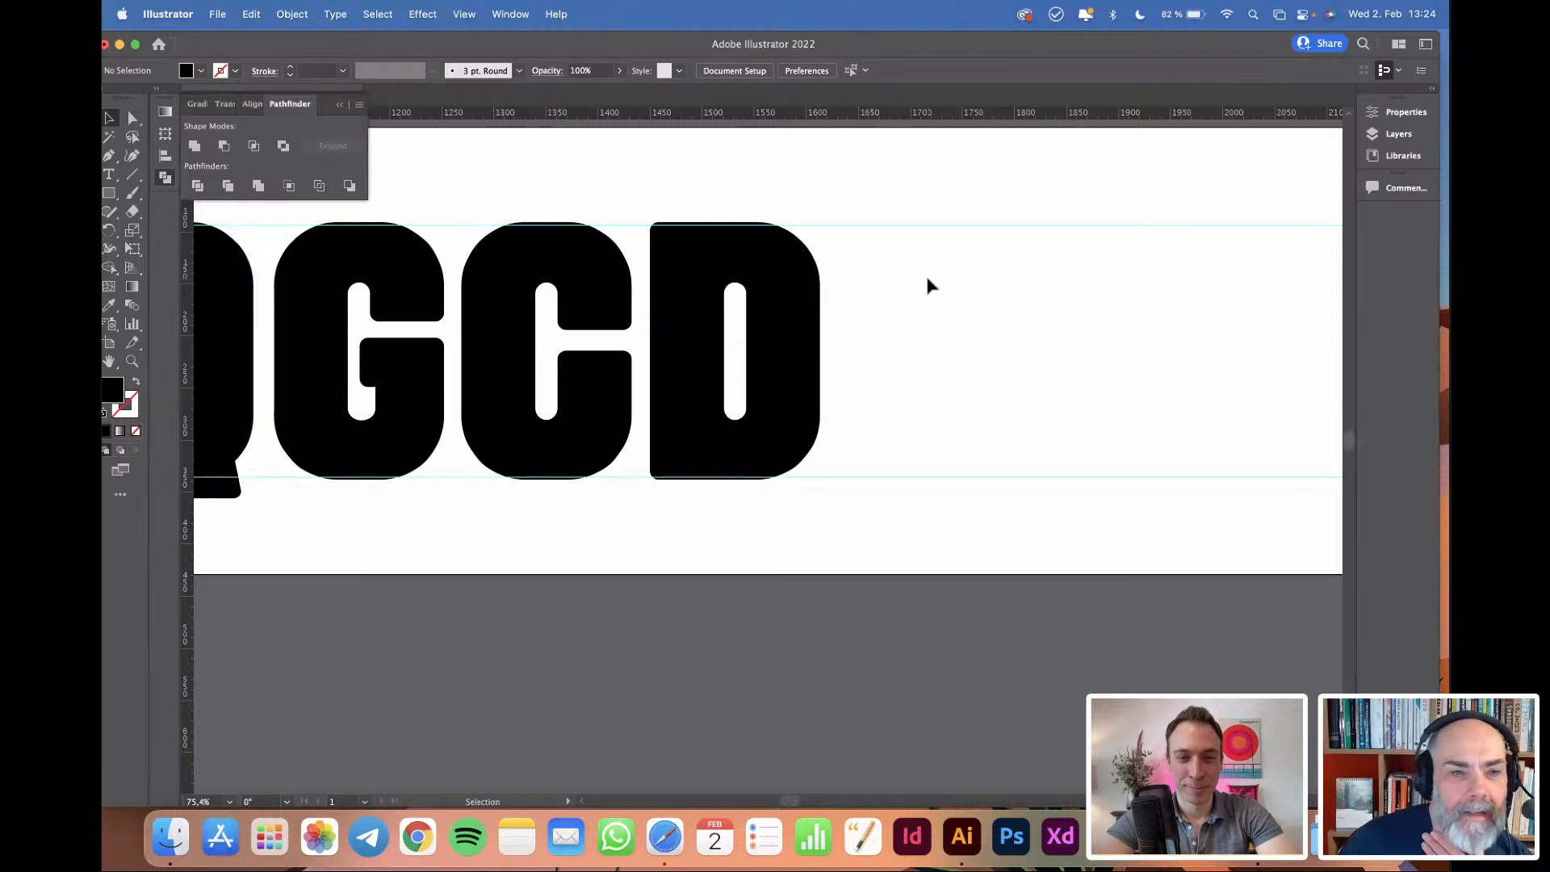
scroll(948, 288, right, 1)
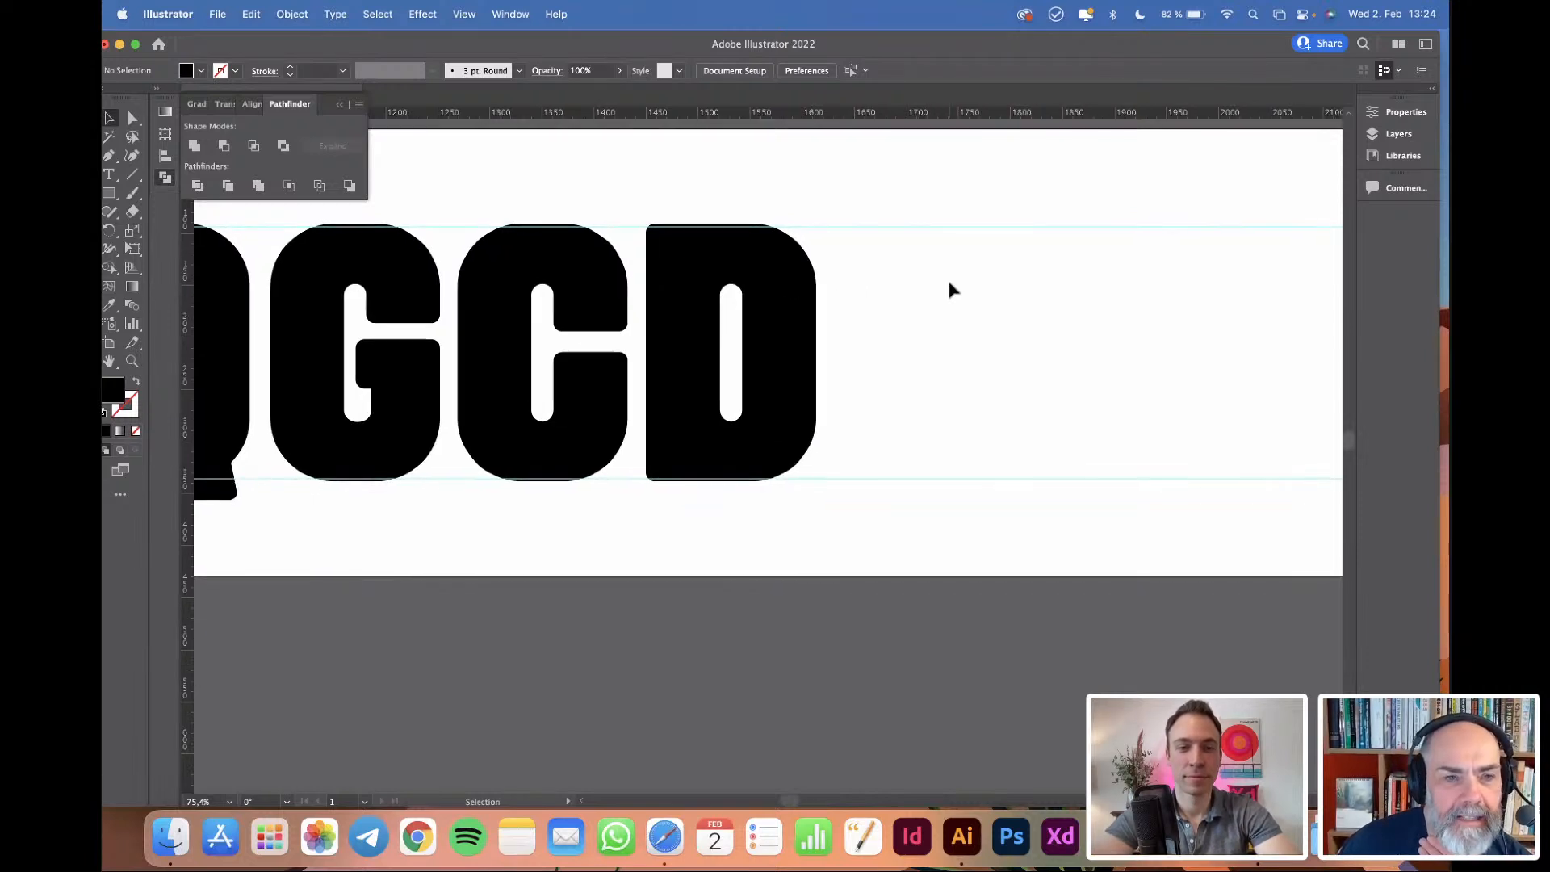
scroll(944, 290, down, 1)
scroll(449, 364, left, 2)
scroll(445, 360, down, 1)
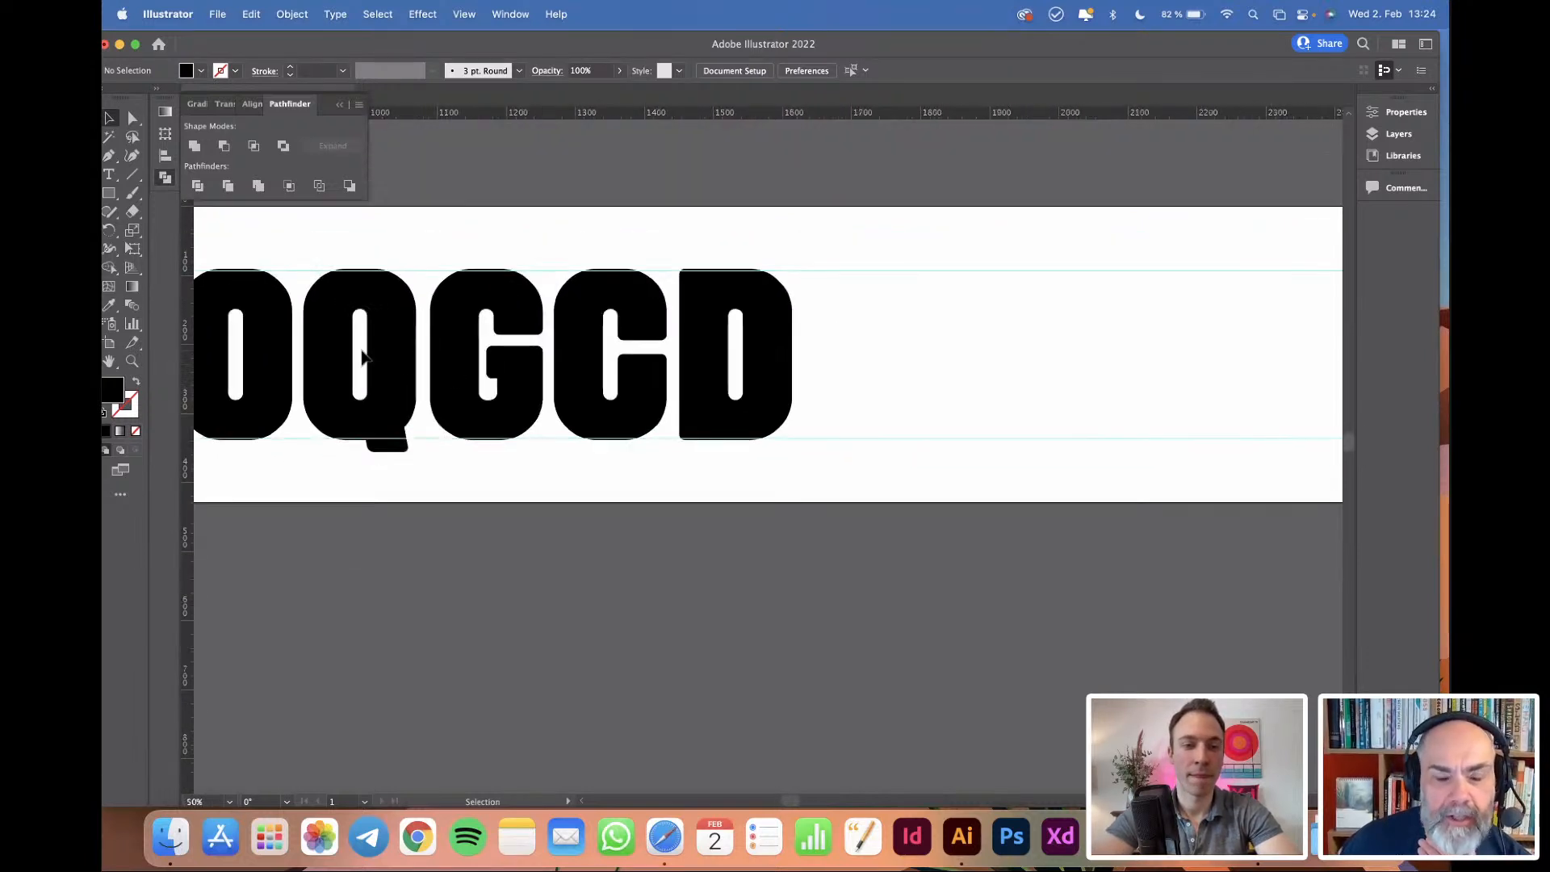
click(278, 351)
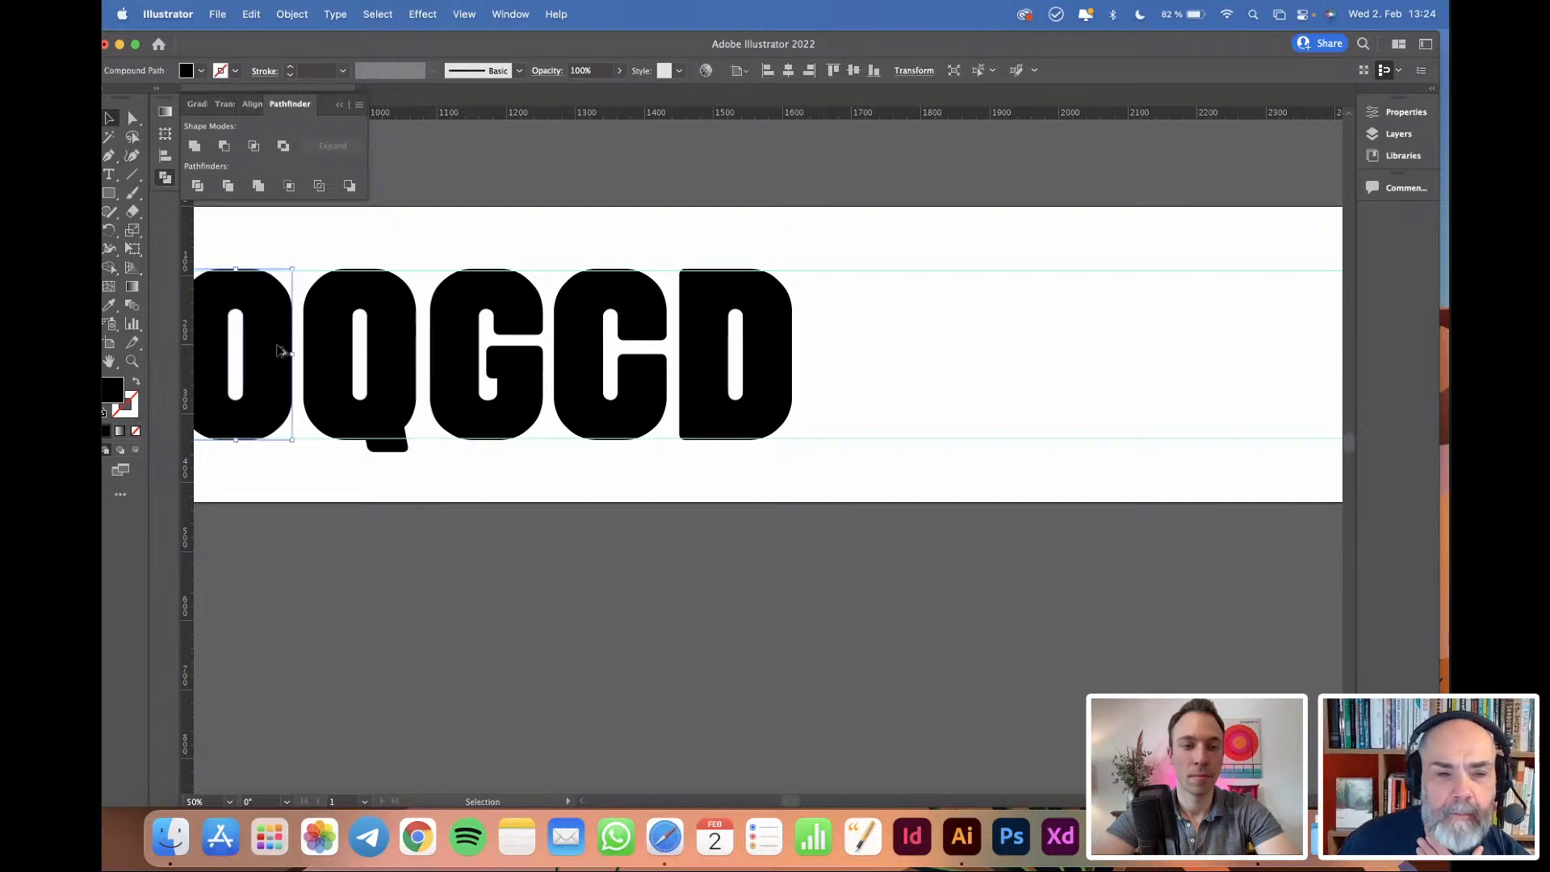
drag(278, 351, 896, 350)
scroll(908, 353, up, 2)
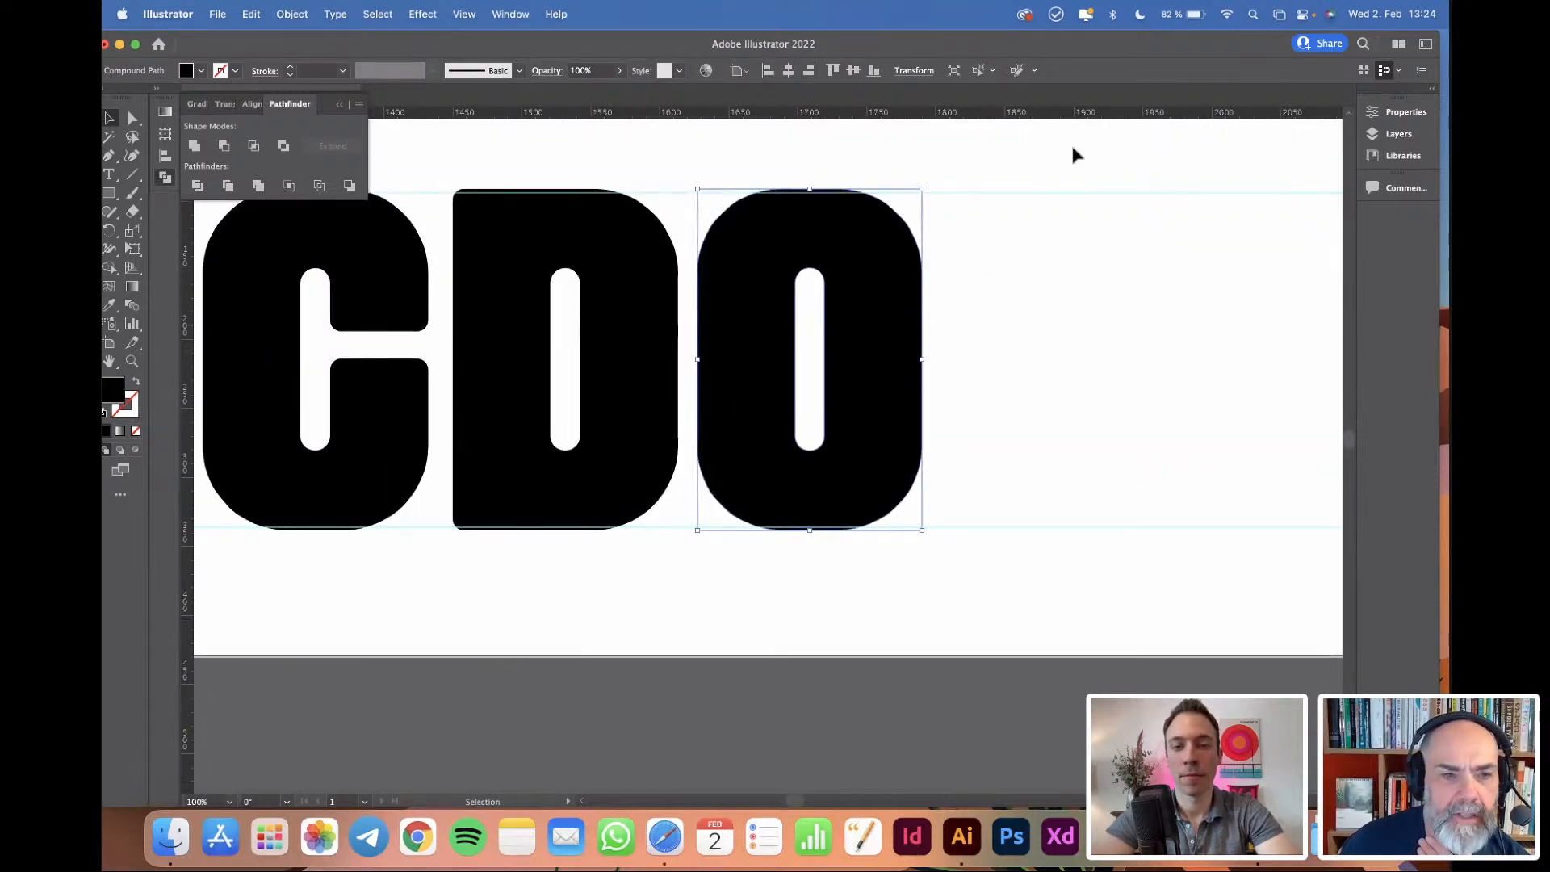
scroll(1073, 153, up, 1)
click(975, 321)
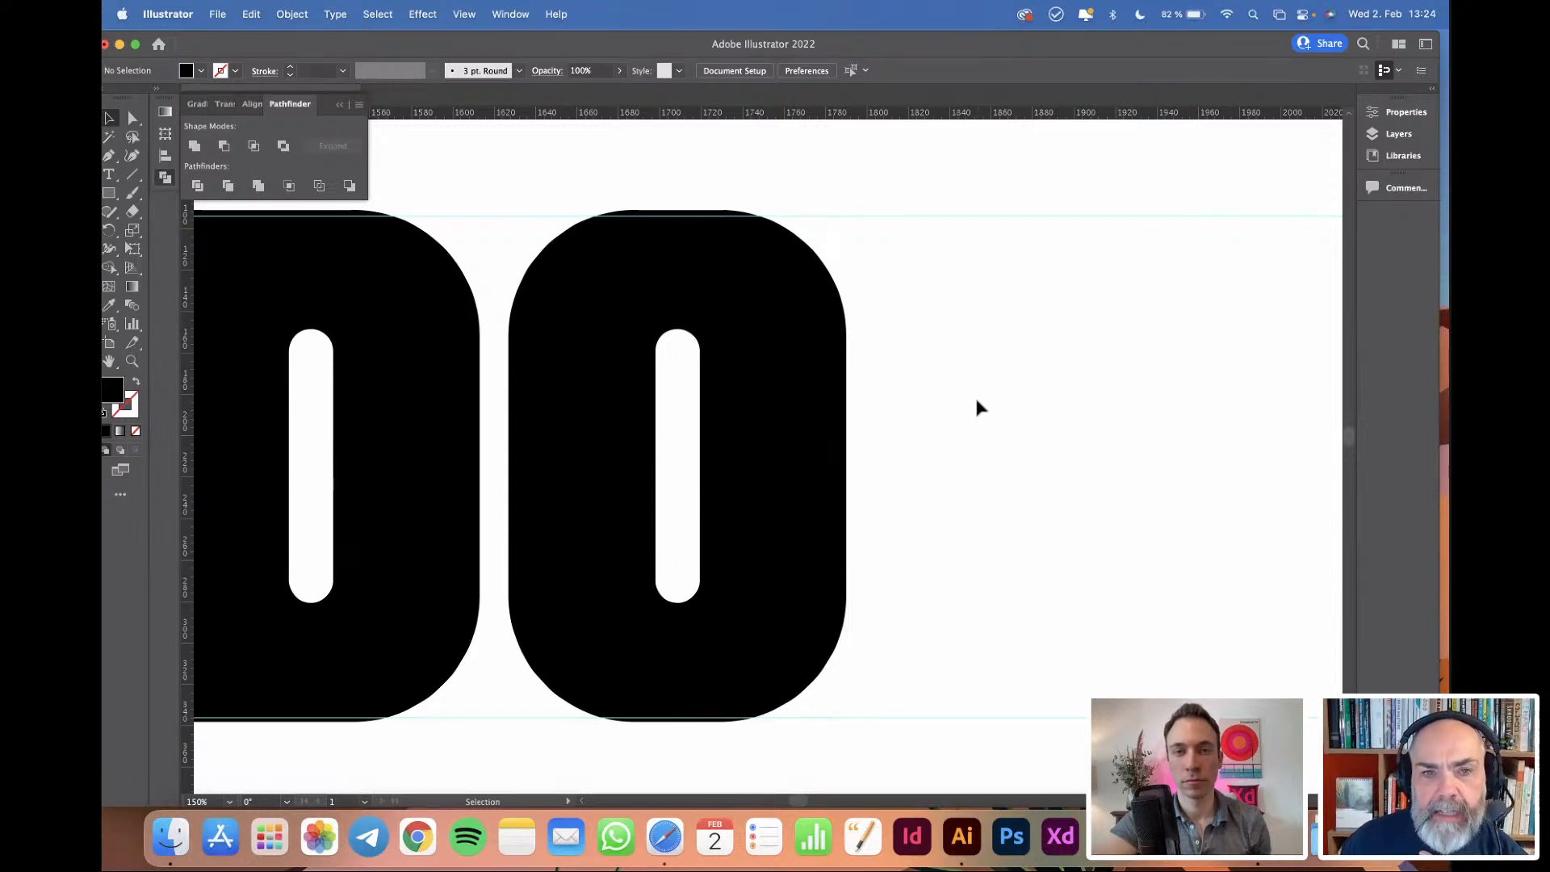
scroll(977, 400, down, 5)
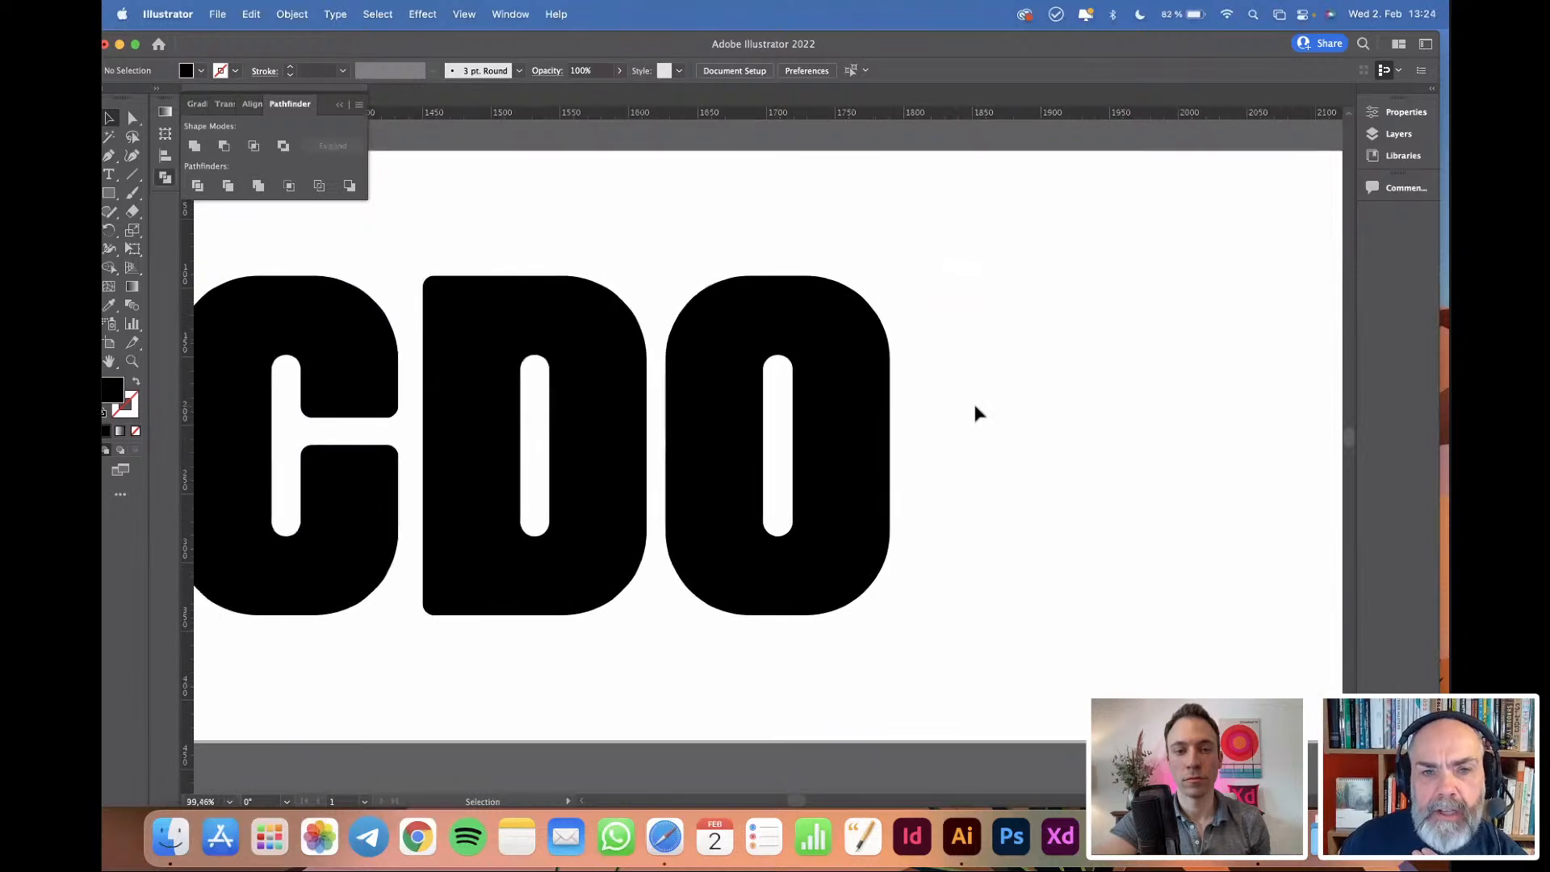
scroll(975, 407, up, 1)
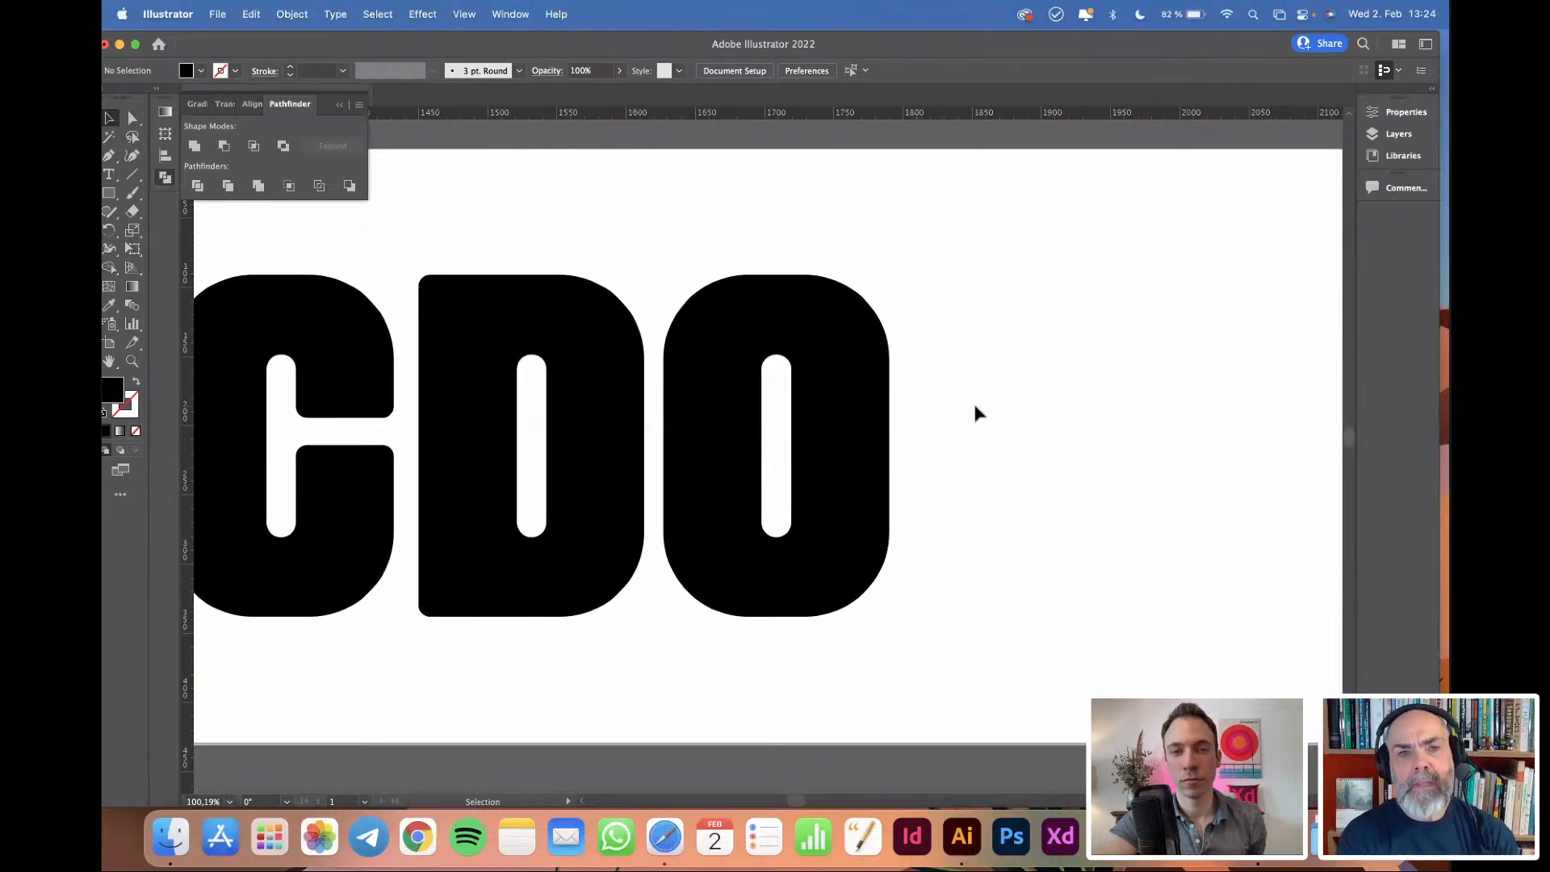
scroll(975, 408, up, 2)
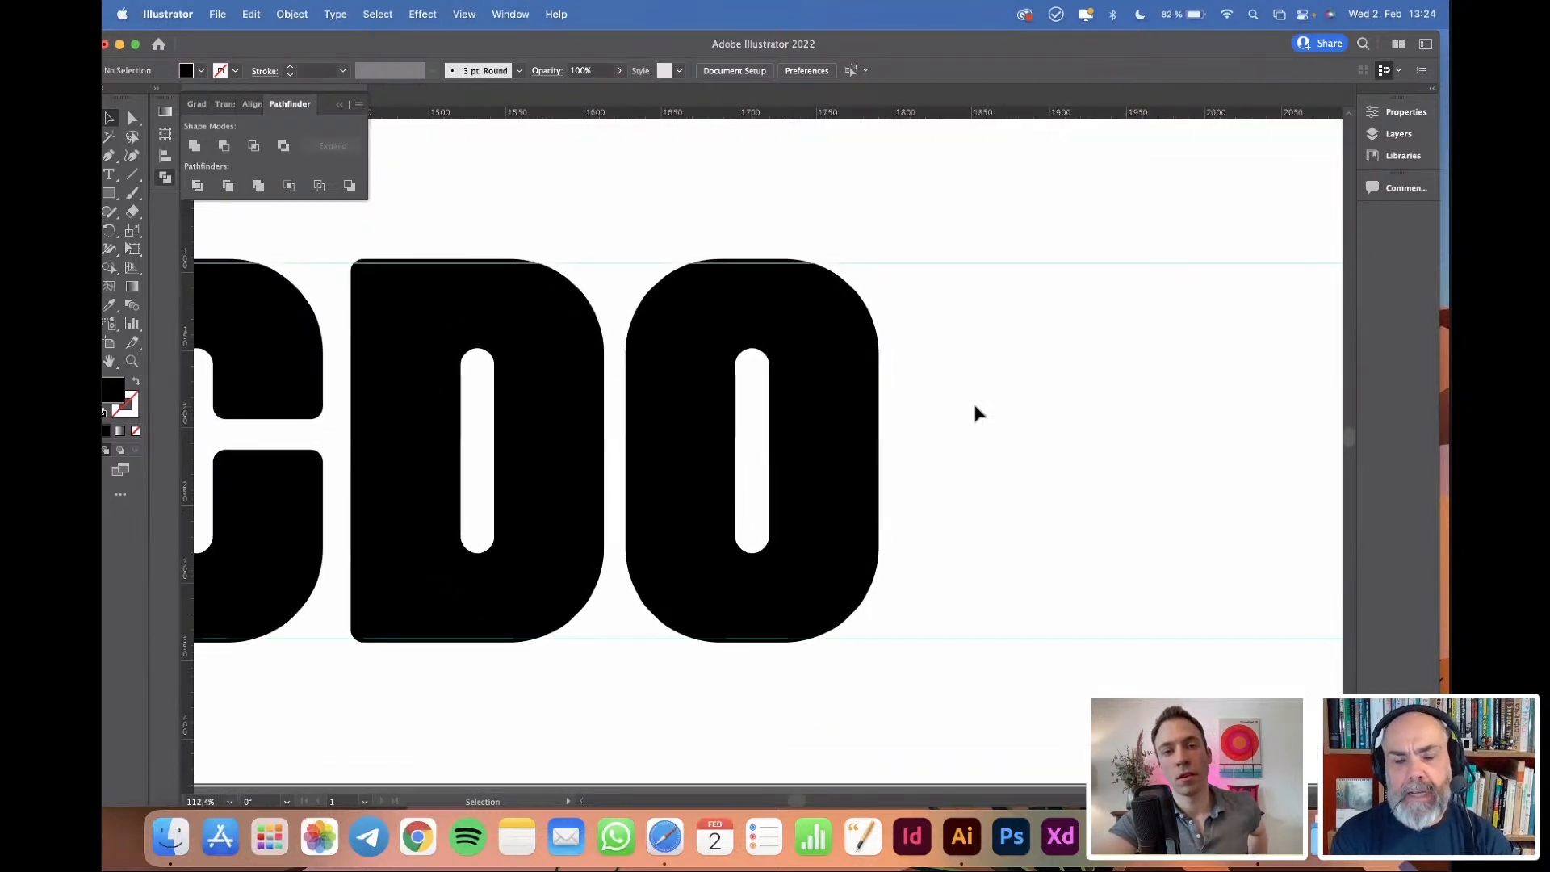
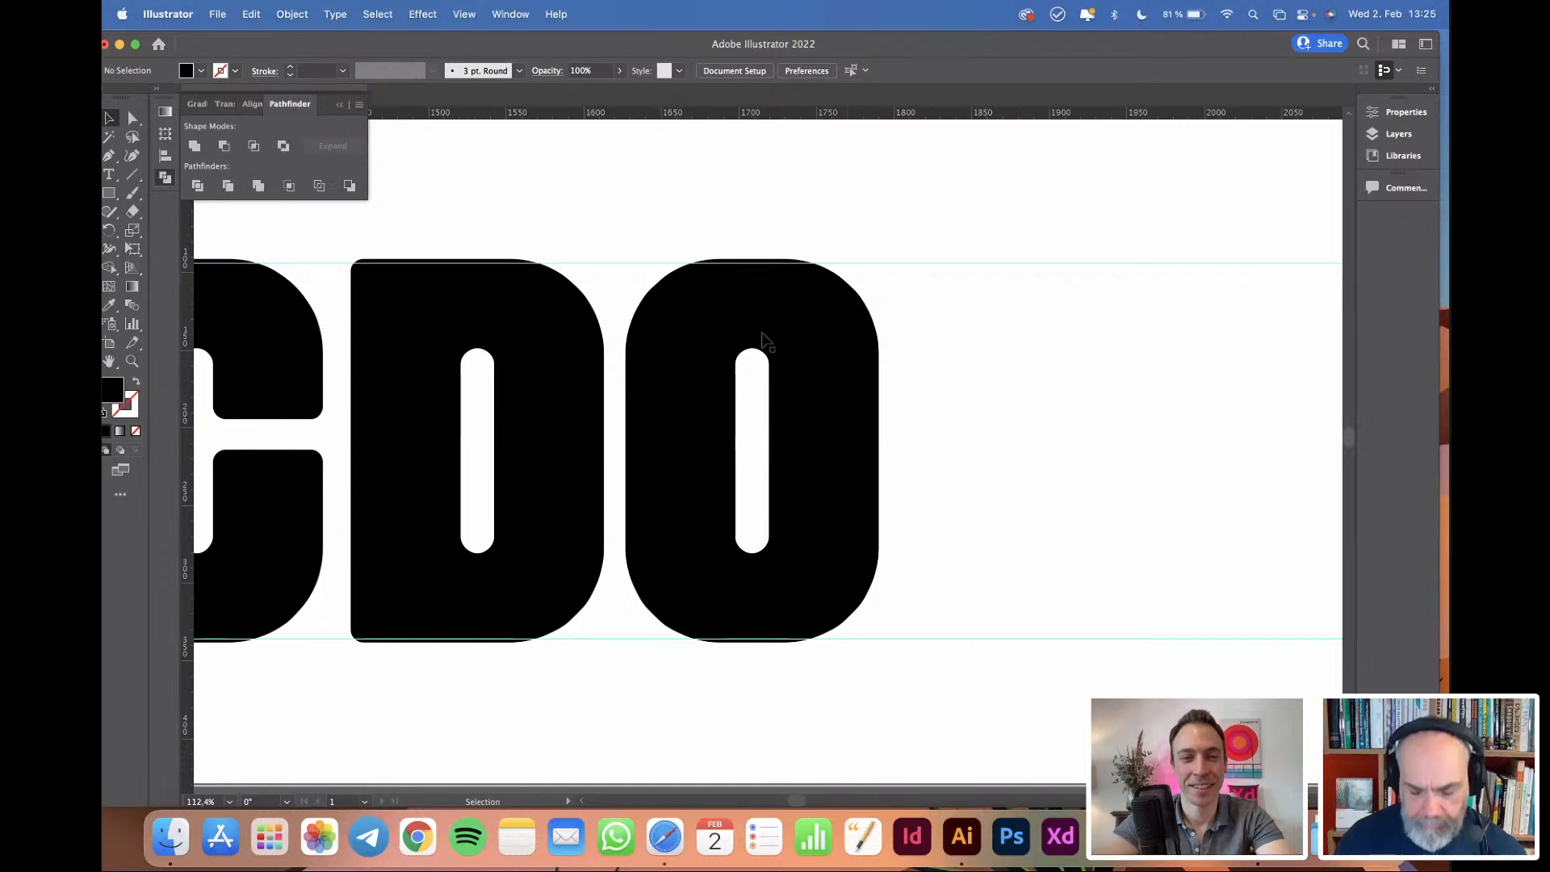
Cover the upper part of the copied O with a 168 × 88 px rectangle and fill it white.
click(108, 193)
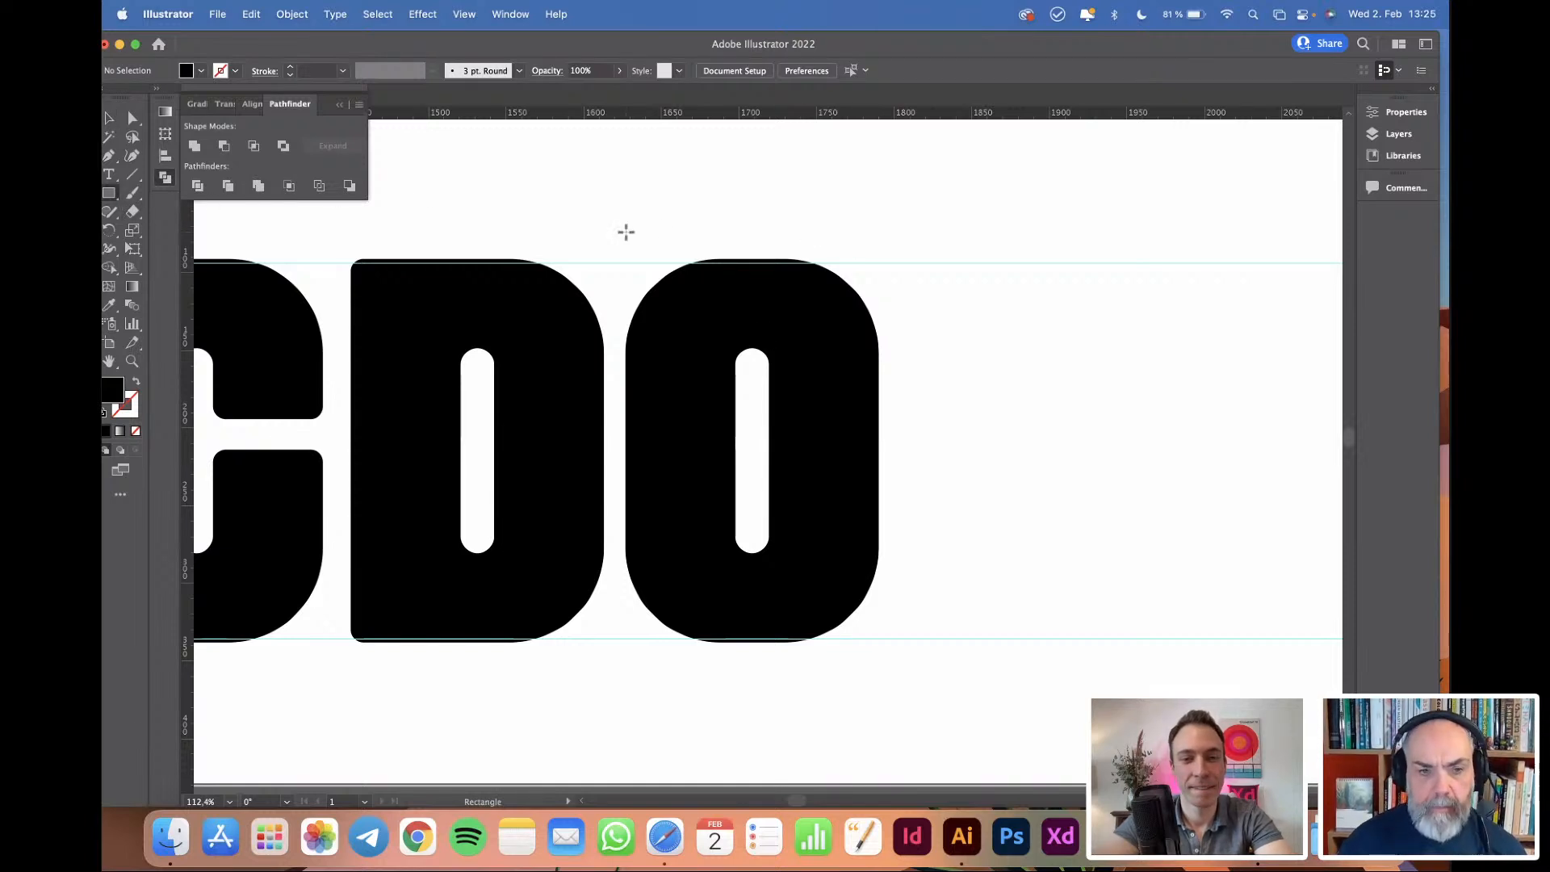
drag(626, 232, 886, 368)
click(109, 305)
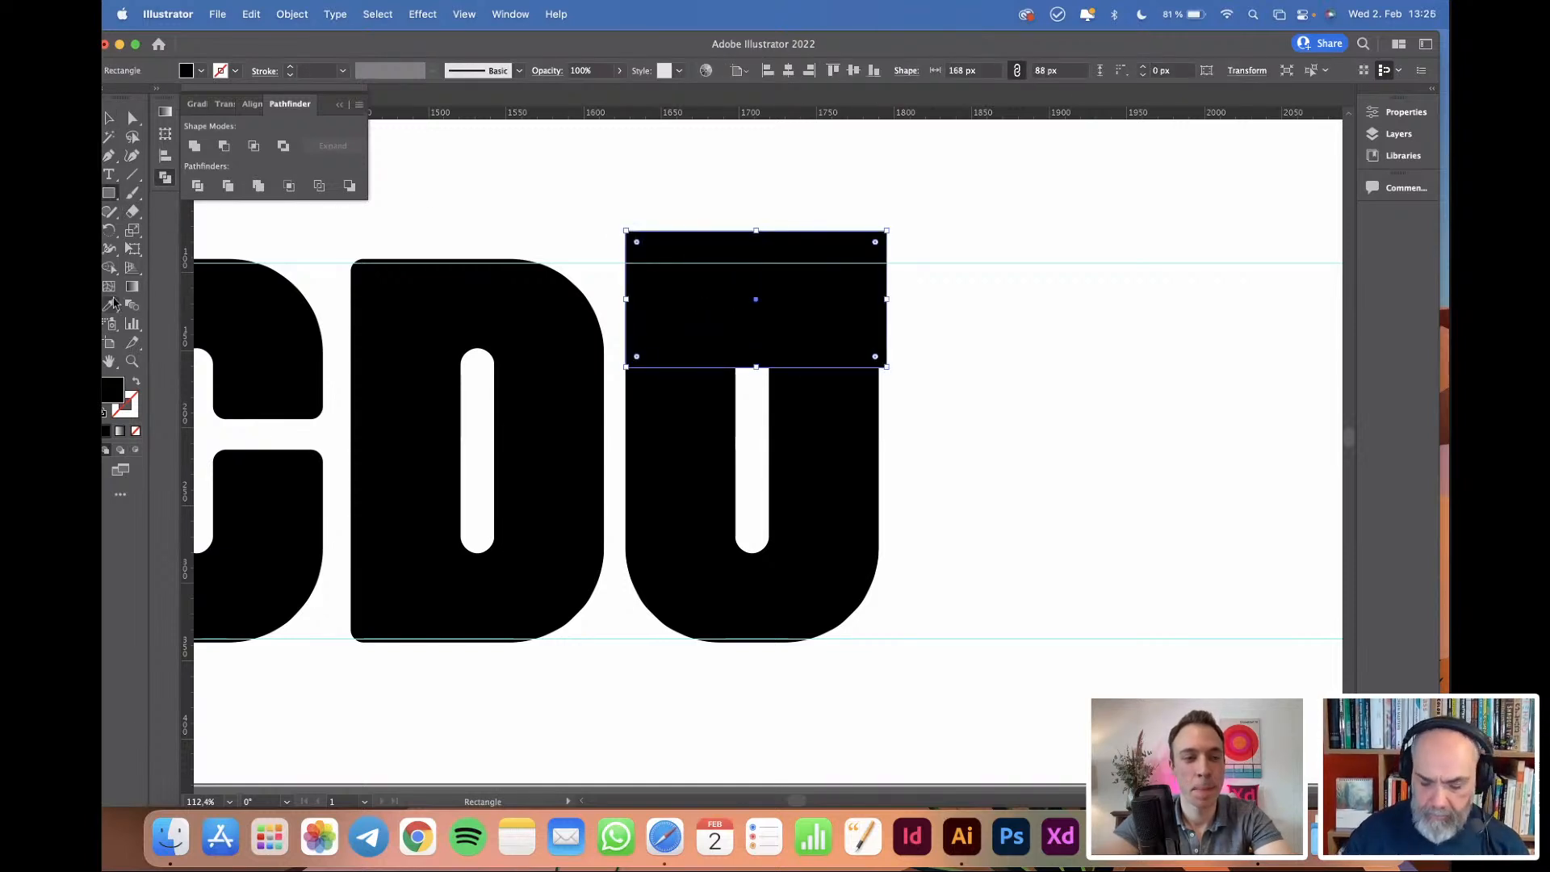
click(498, 240)
key(v)
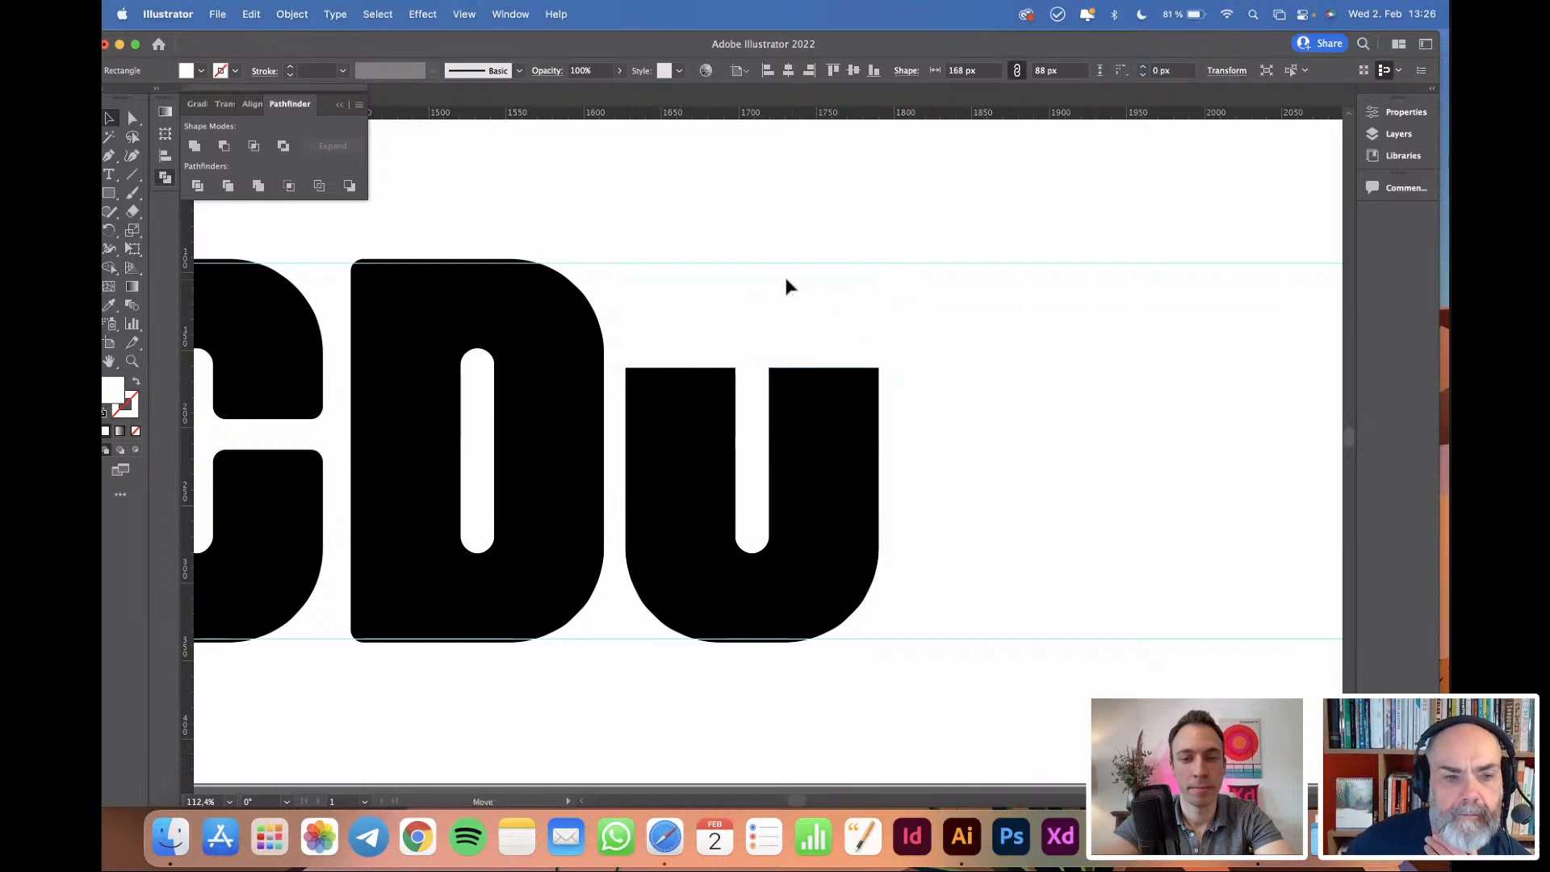
Subtract the white rectangle from the copied O to leave an open U shape.
click(789, 284)
shift+click(803, 491)
click(224, 145)
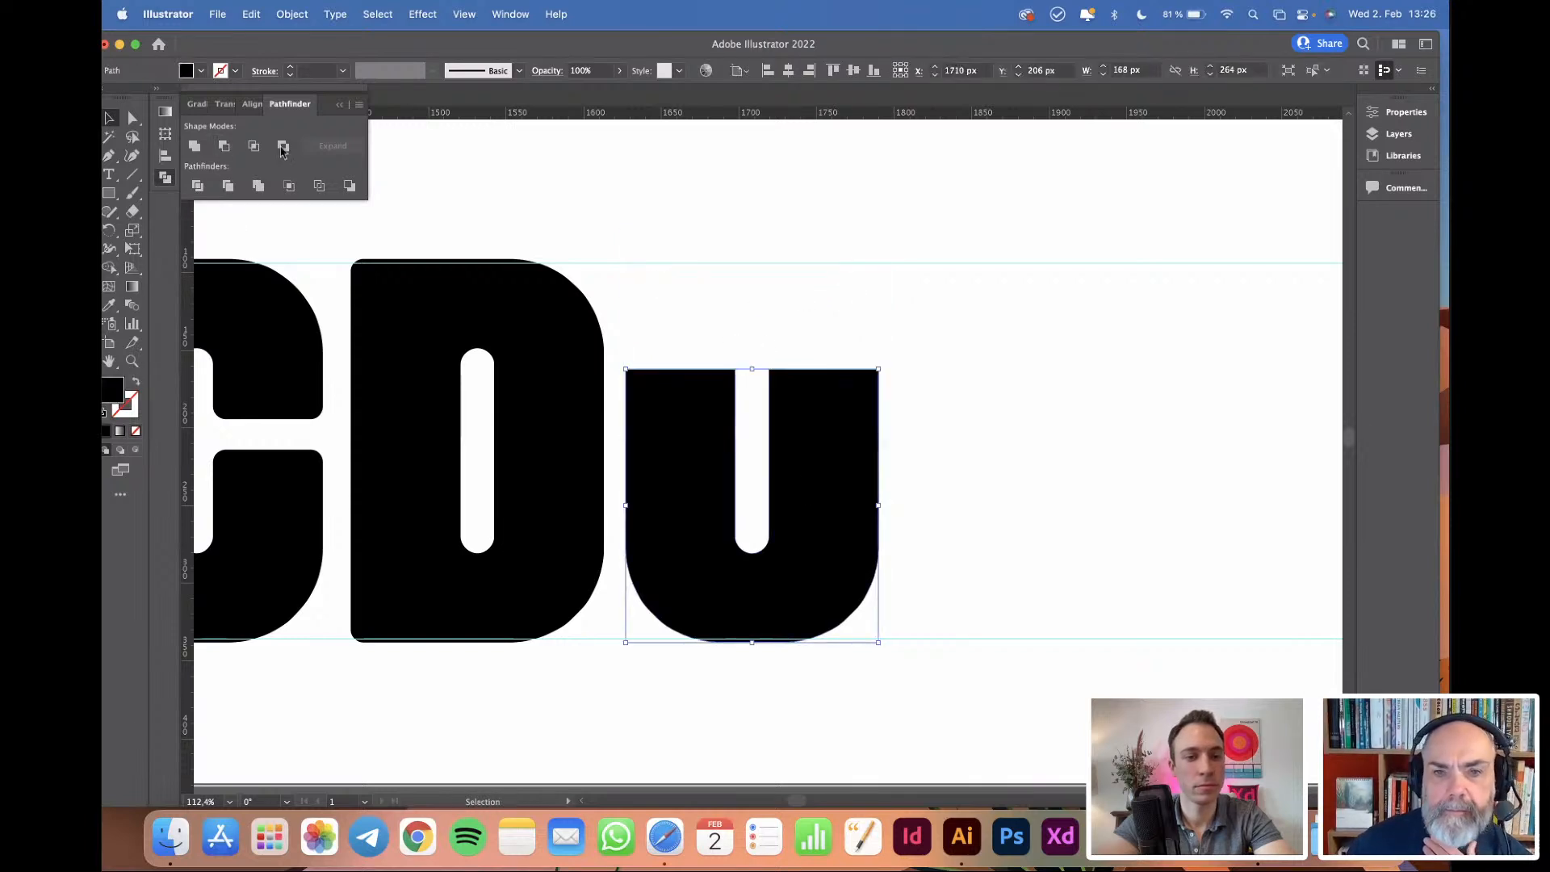
Extend both arms of the U upward by moving their top anchor points to the upper guide.
click(133, 118)
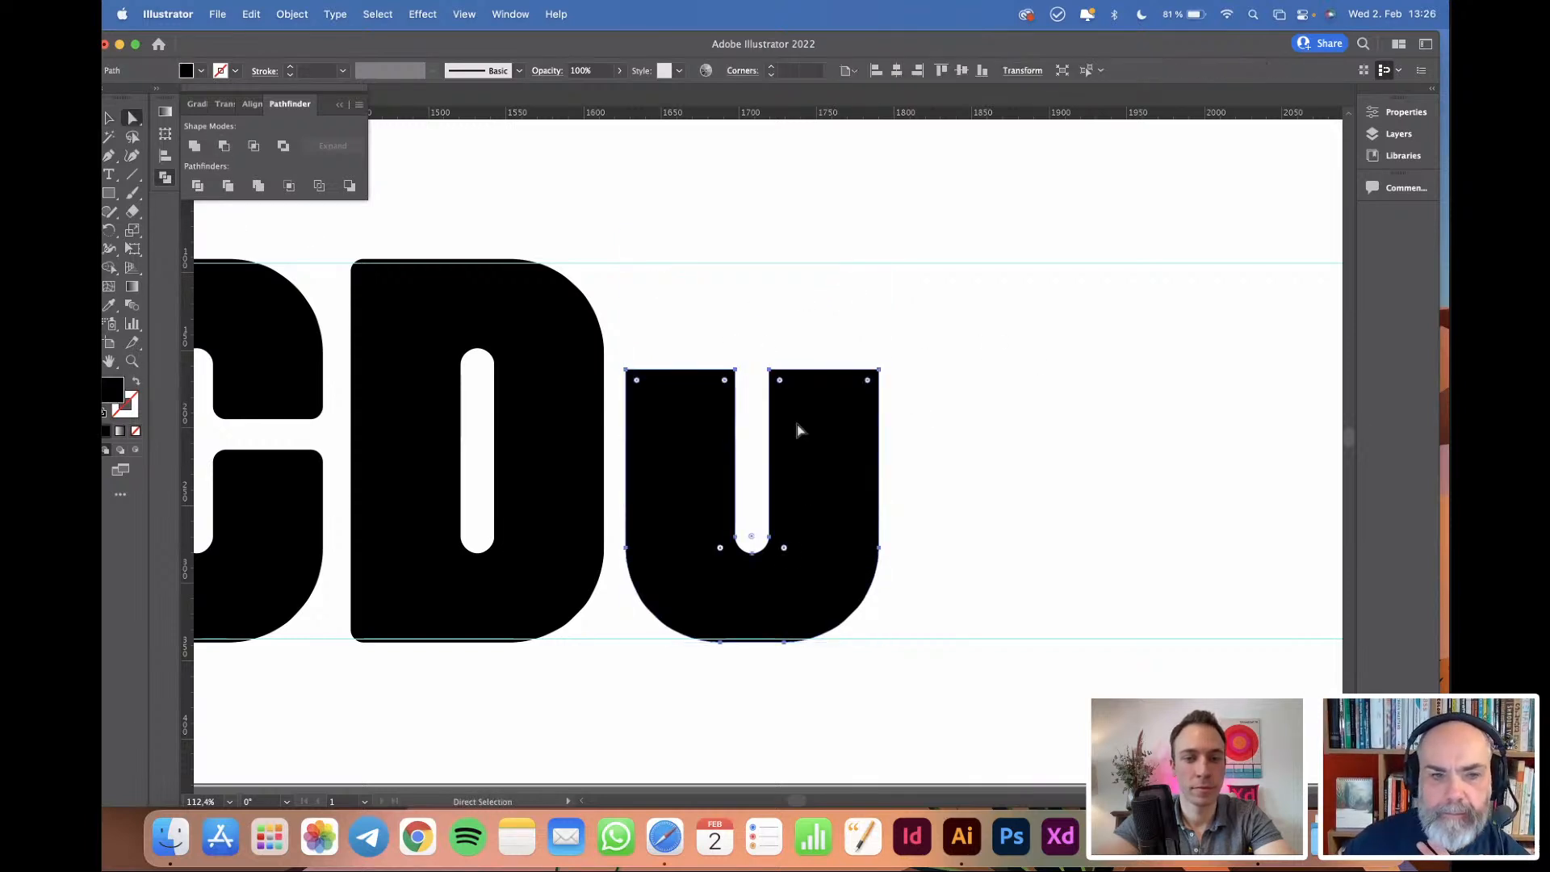
drag(617, 349, 936, 417)
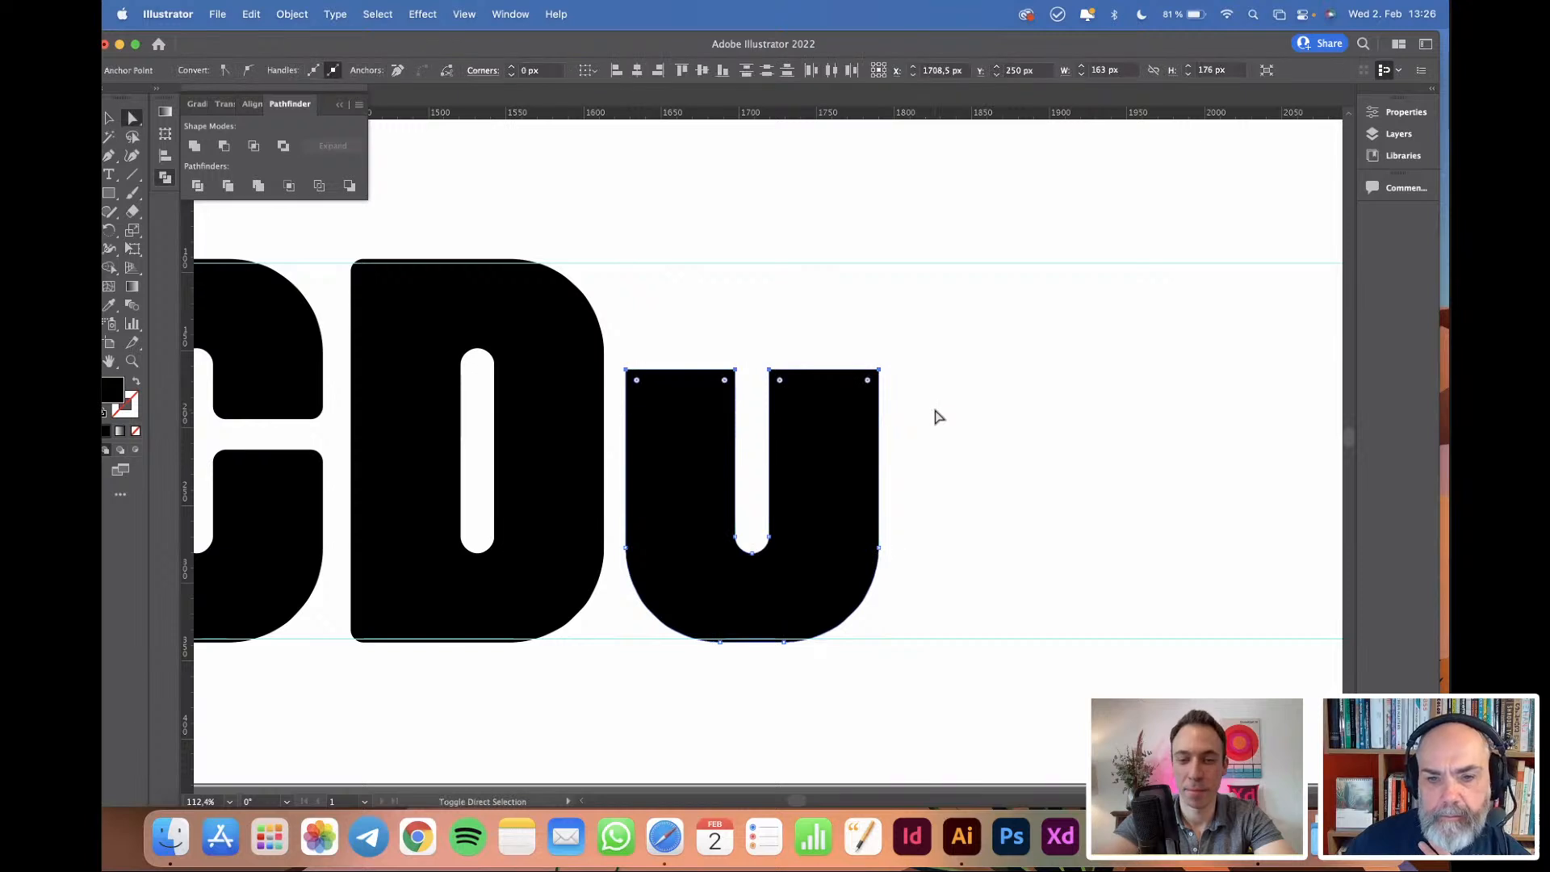
key(shift+Up)
key(shift+Up)
key(shift+Up)
key(shift+Up)
key(shift+Up)
key(shift+Up)
key(shift+Up)
key(shift+Up)
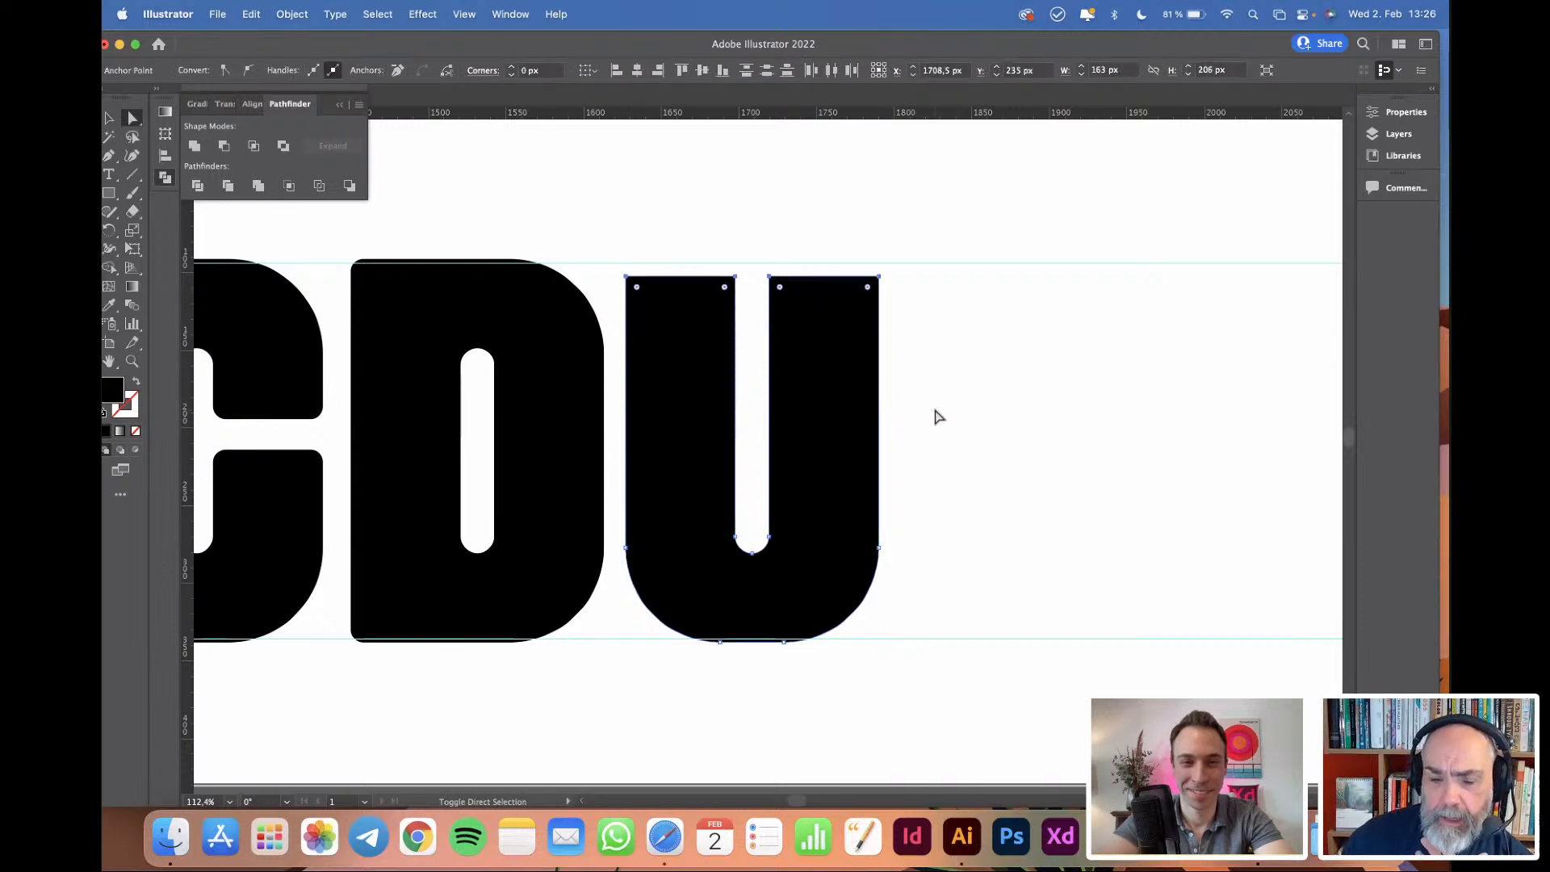
scroll(748, 271, up, 2)
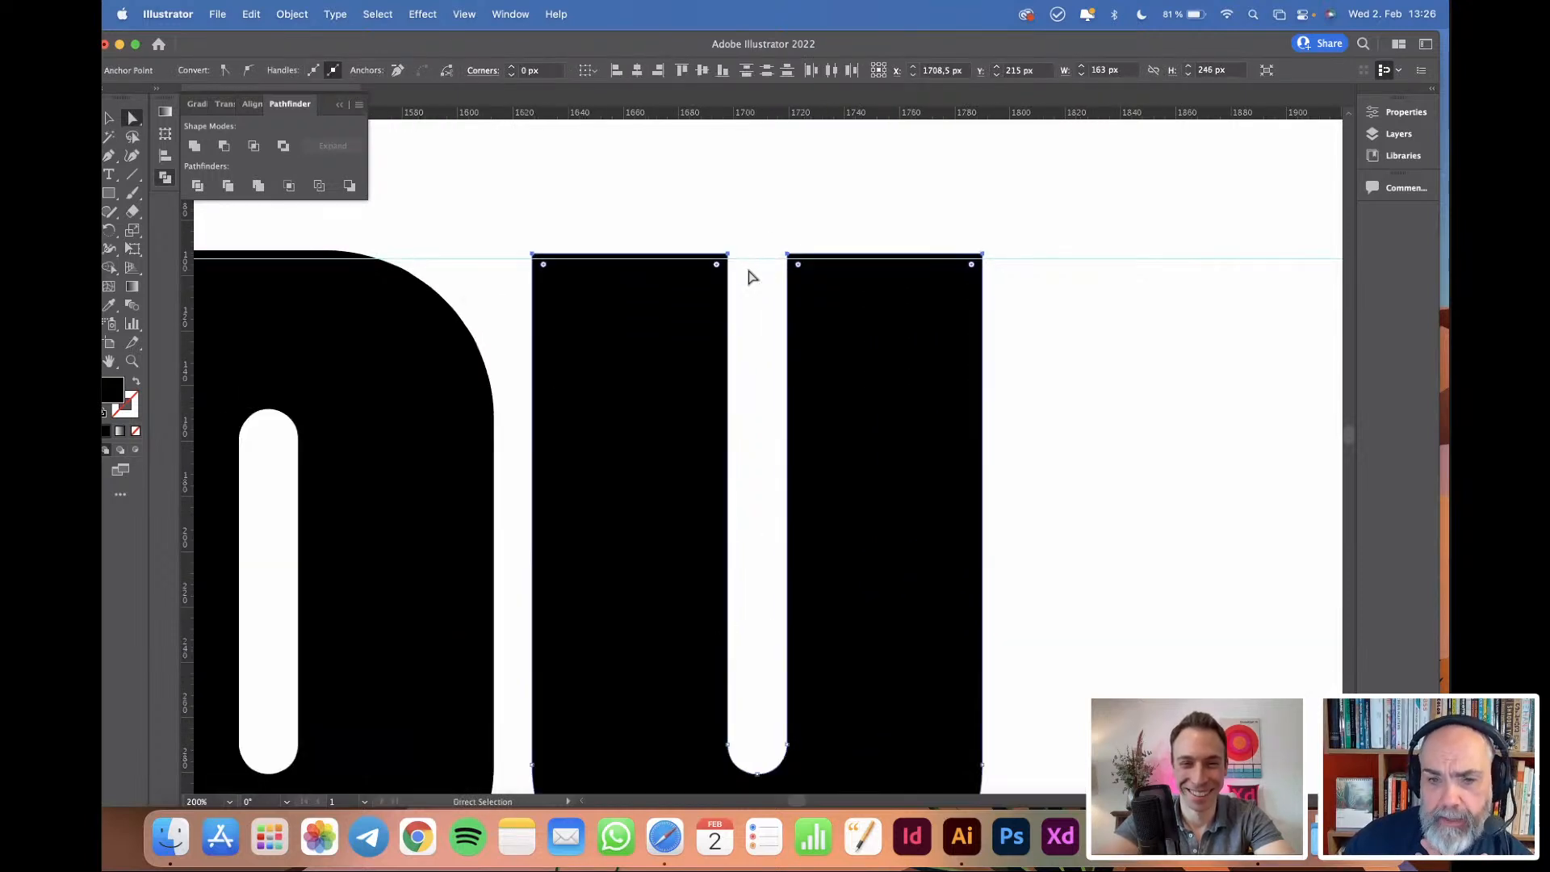
key(Down)
key(Down)
key(Down)
click(748, 277)
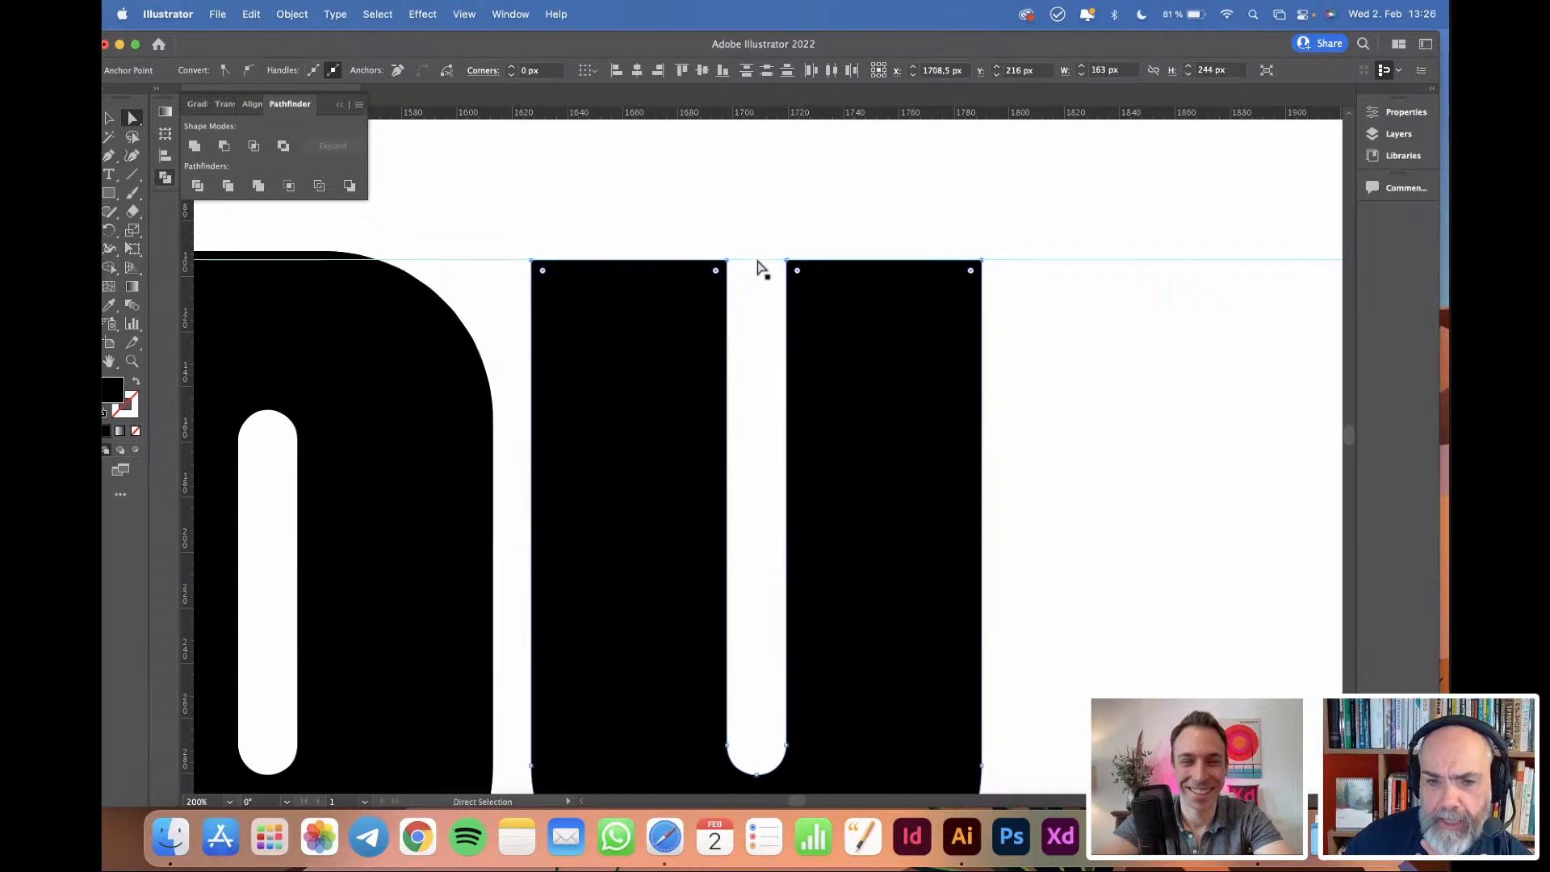
Round the four top corners of the U's arms with an 8 px radius.
scroll(771, 237, down, 2)
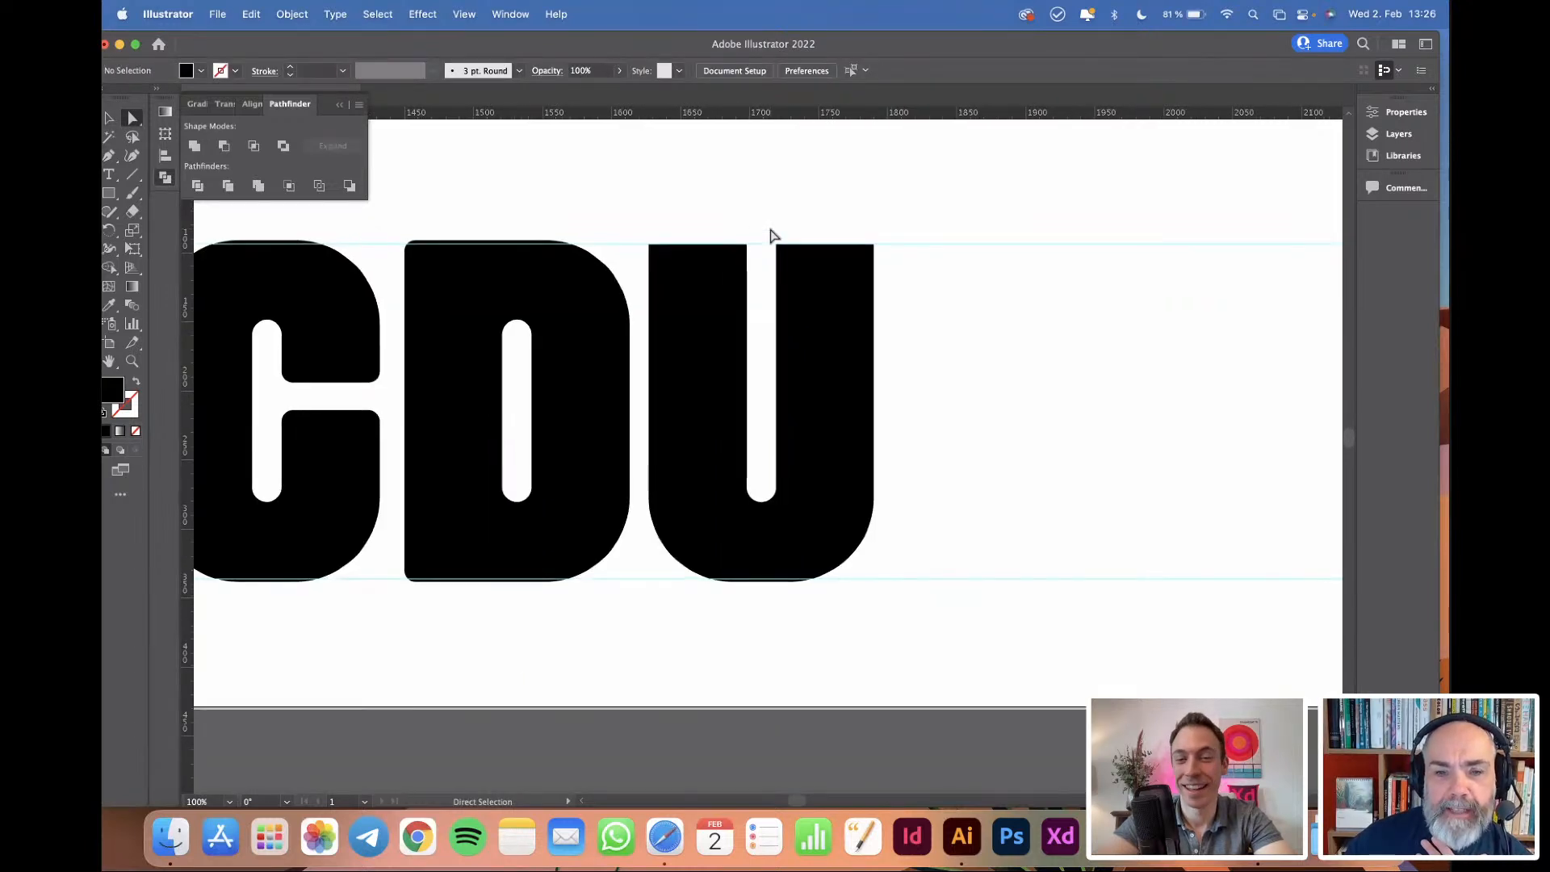
click(648, 255)
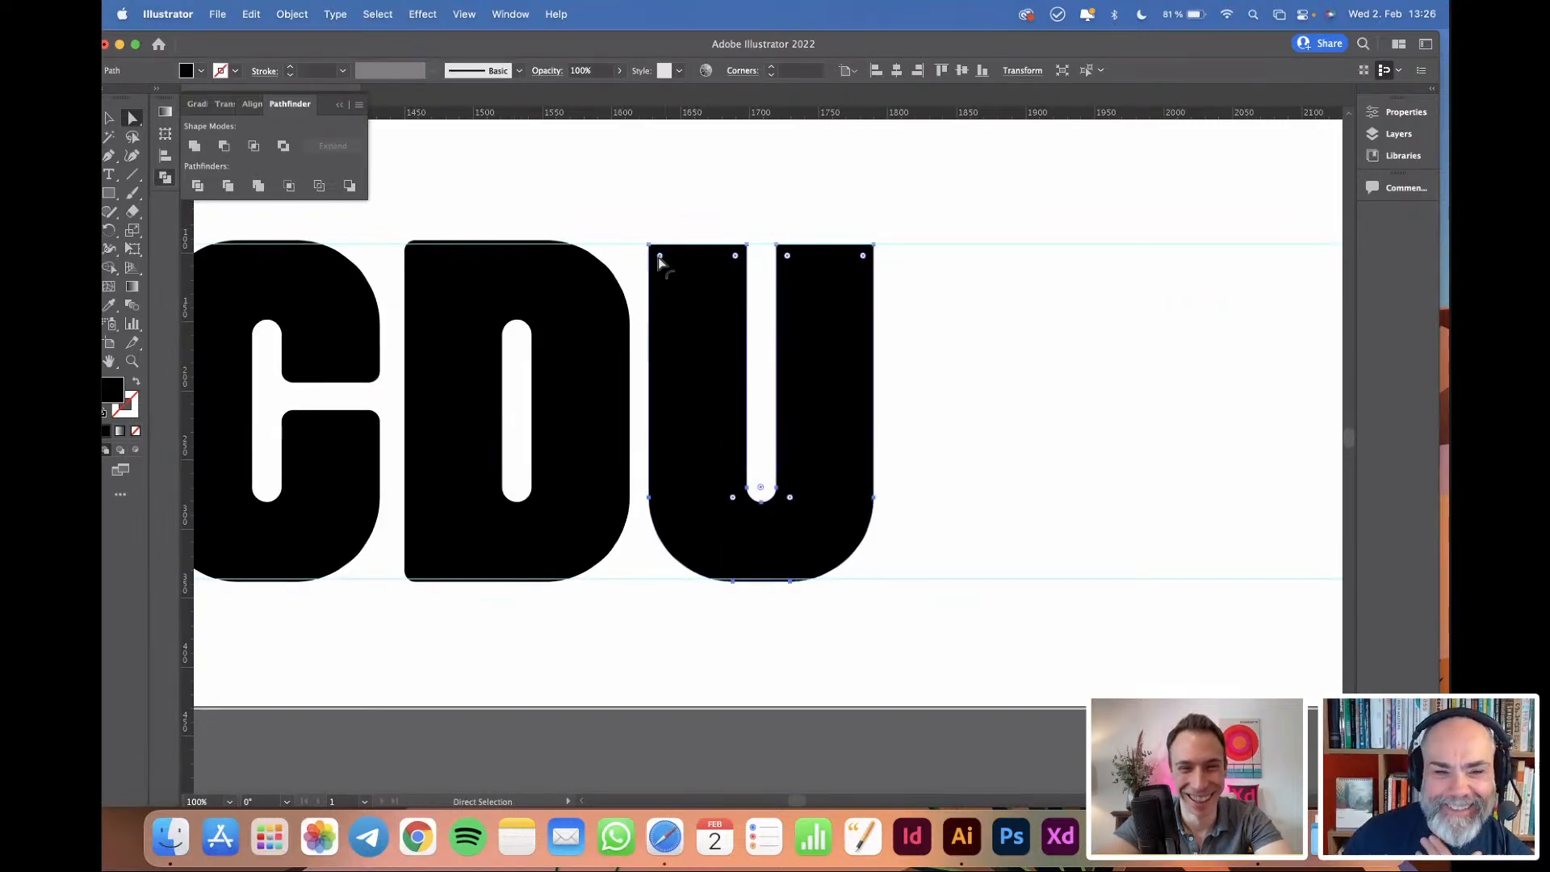
click(745, 246)
click(787, 256)
shift+click(864, 257)
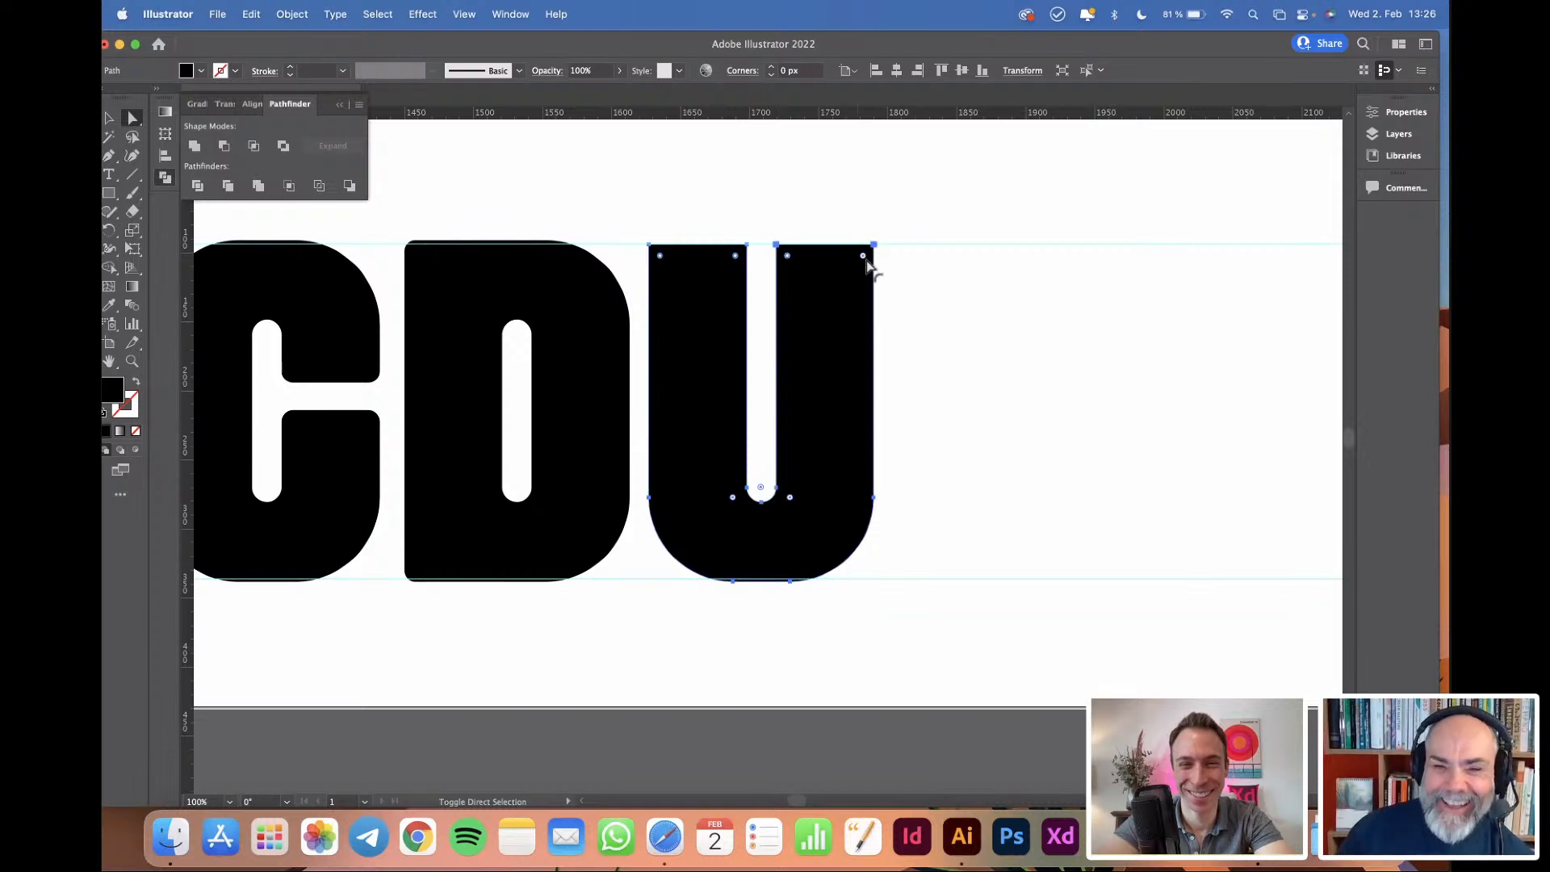
shift+click(863, 259)
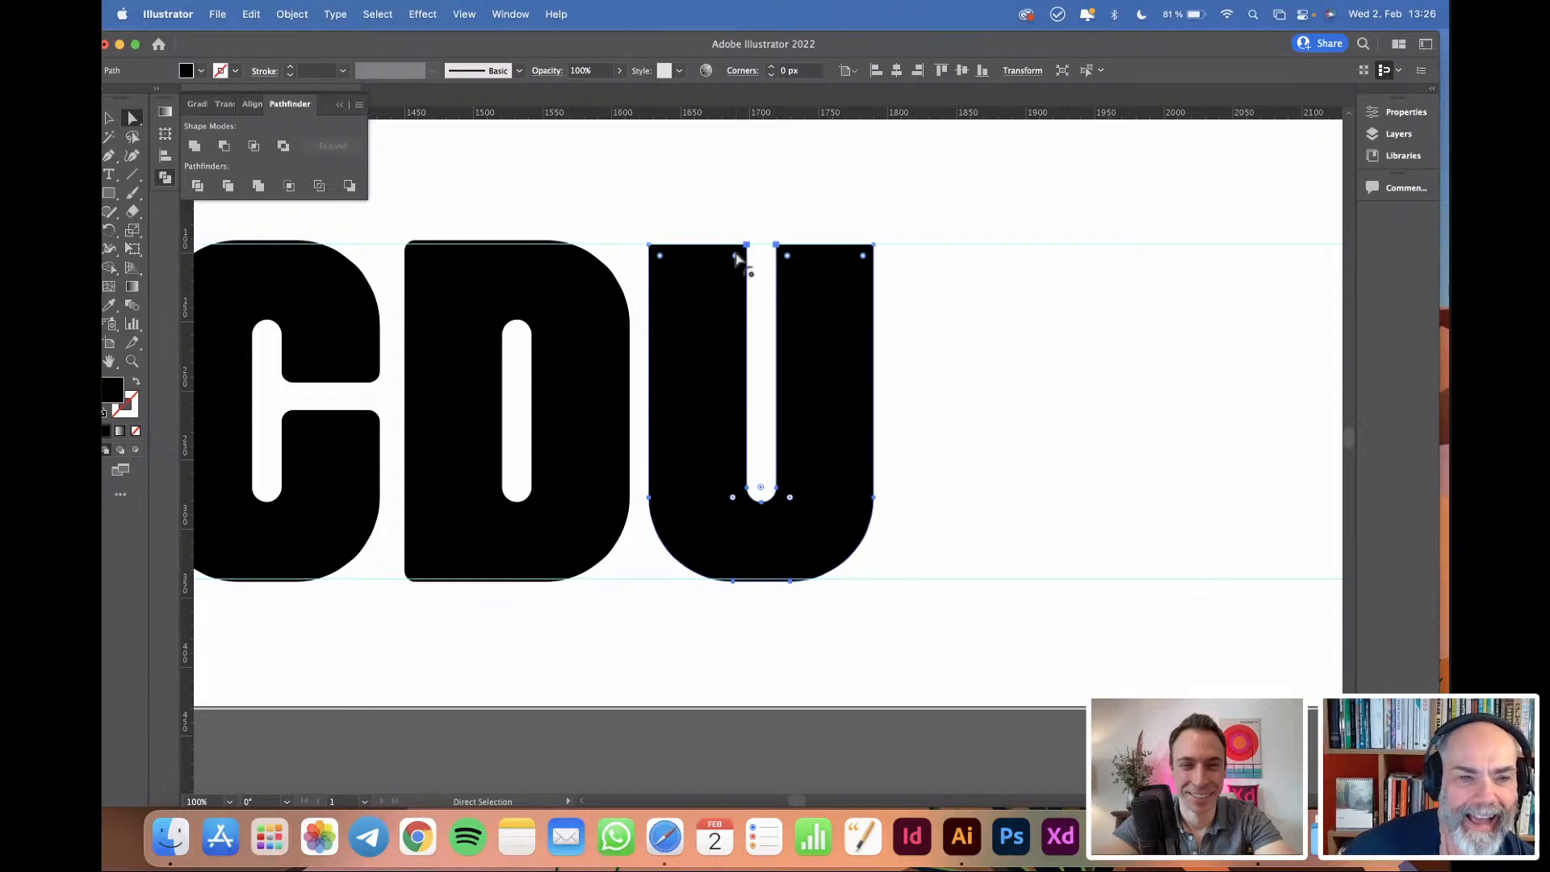
drag(729, 262, 736, 268)
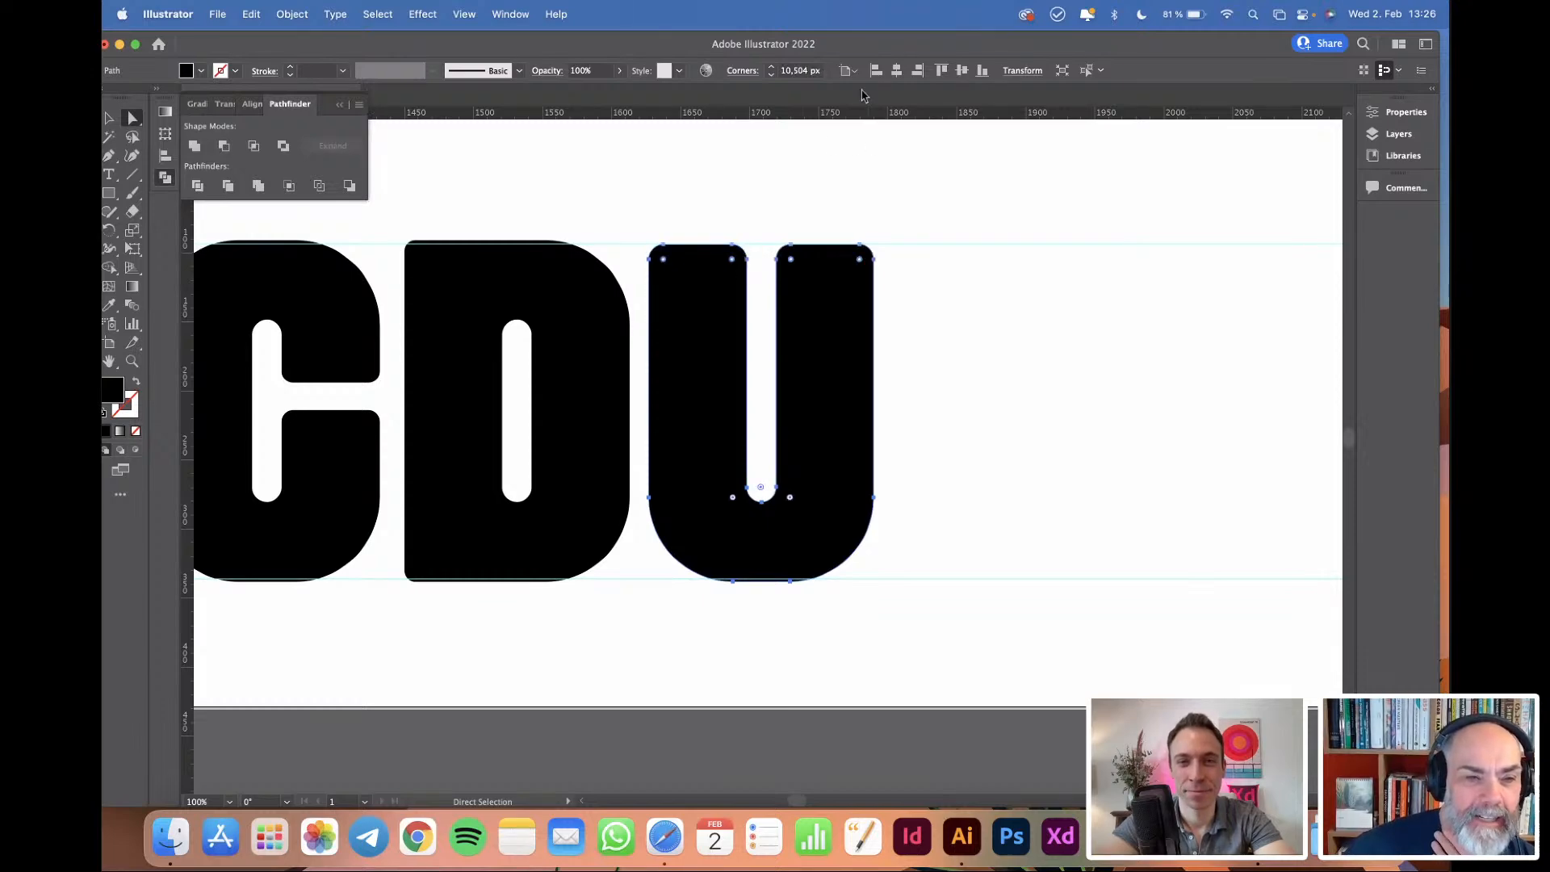
double_click(786, 70)
text(8)
key(Return)
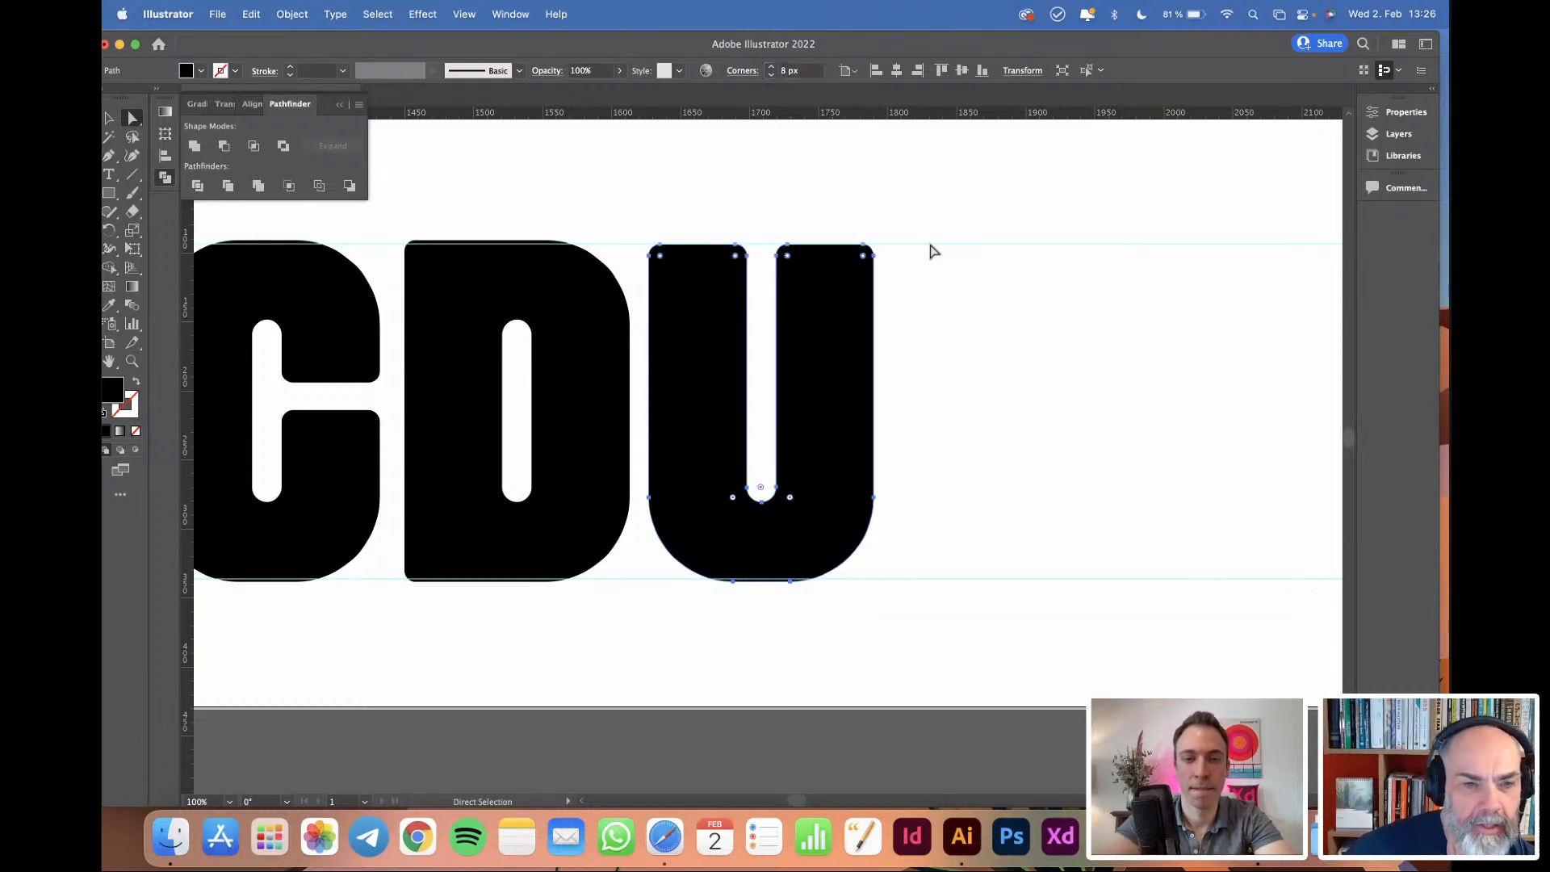
click(930, 251)
Duplicate the U in a straight line and place the copy directly to its right.
scroll(965, 263, right, 2)
scroll(965, 263, down, 1)
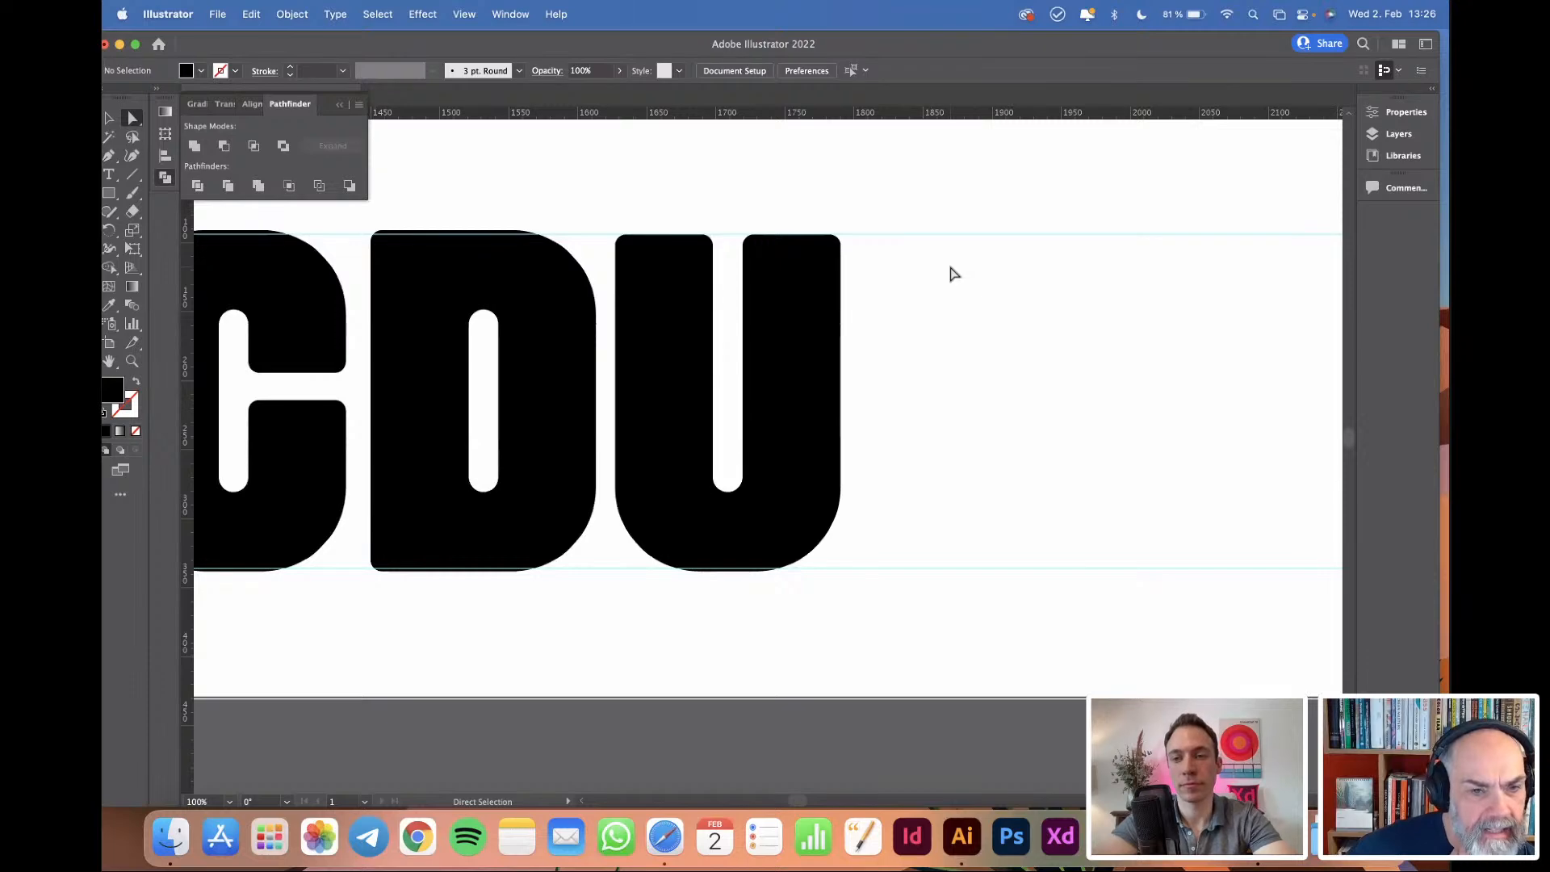
click(109, 118)
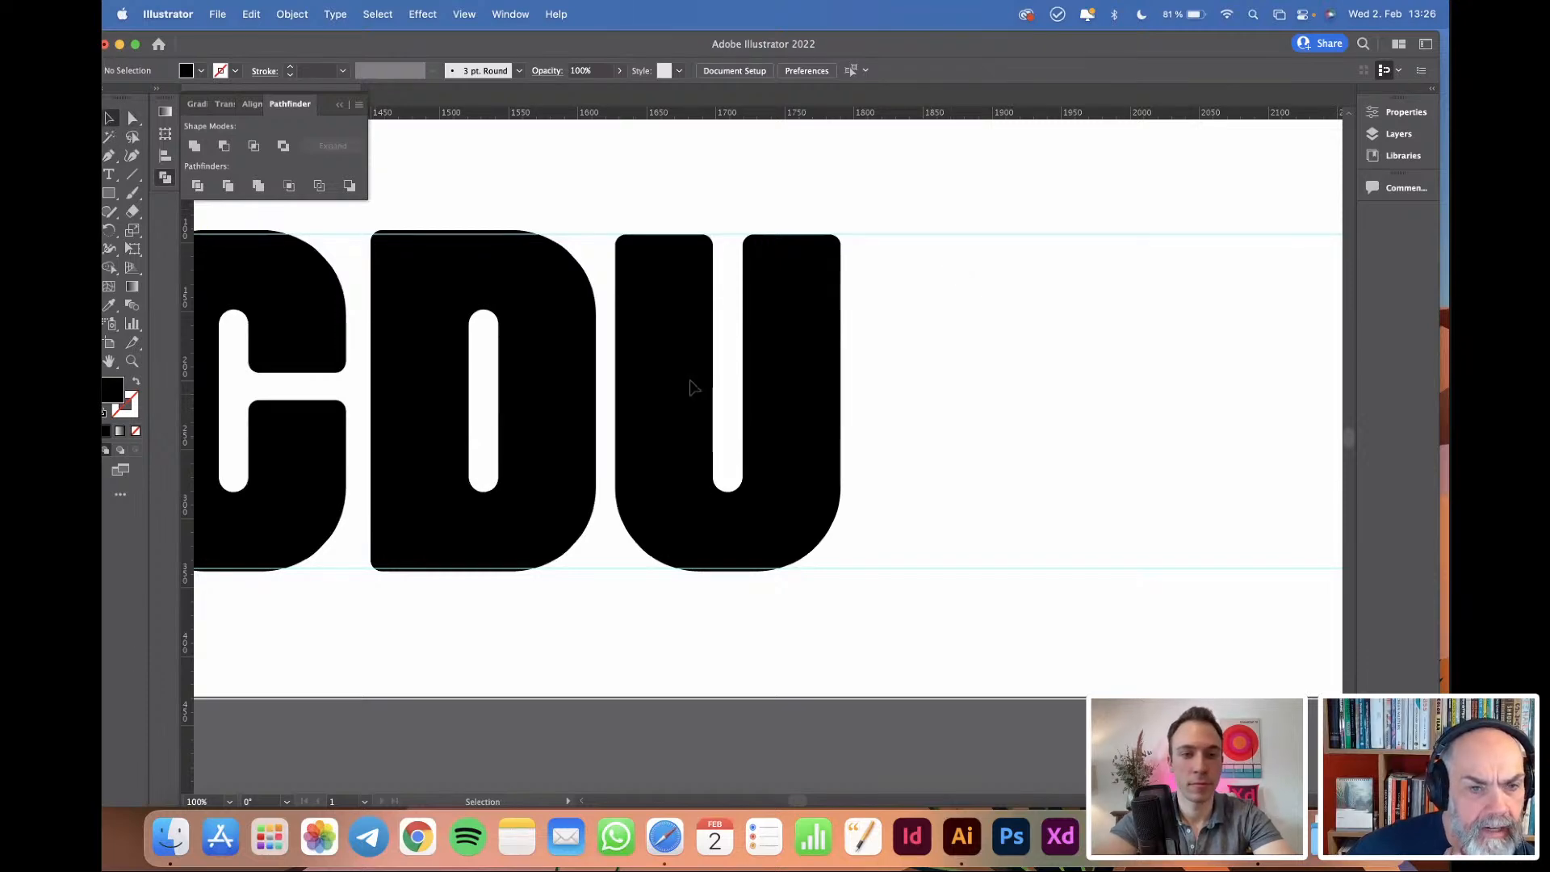
click(678, 410)
key(shift+super+a)
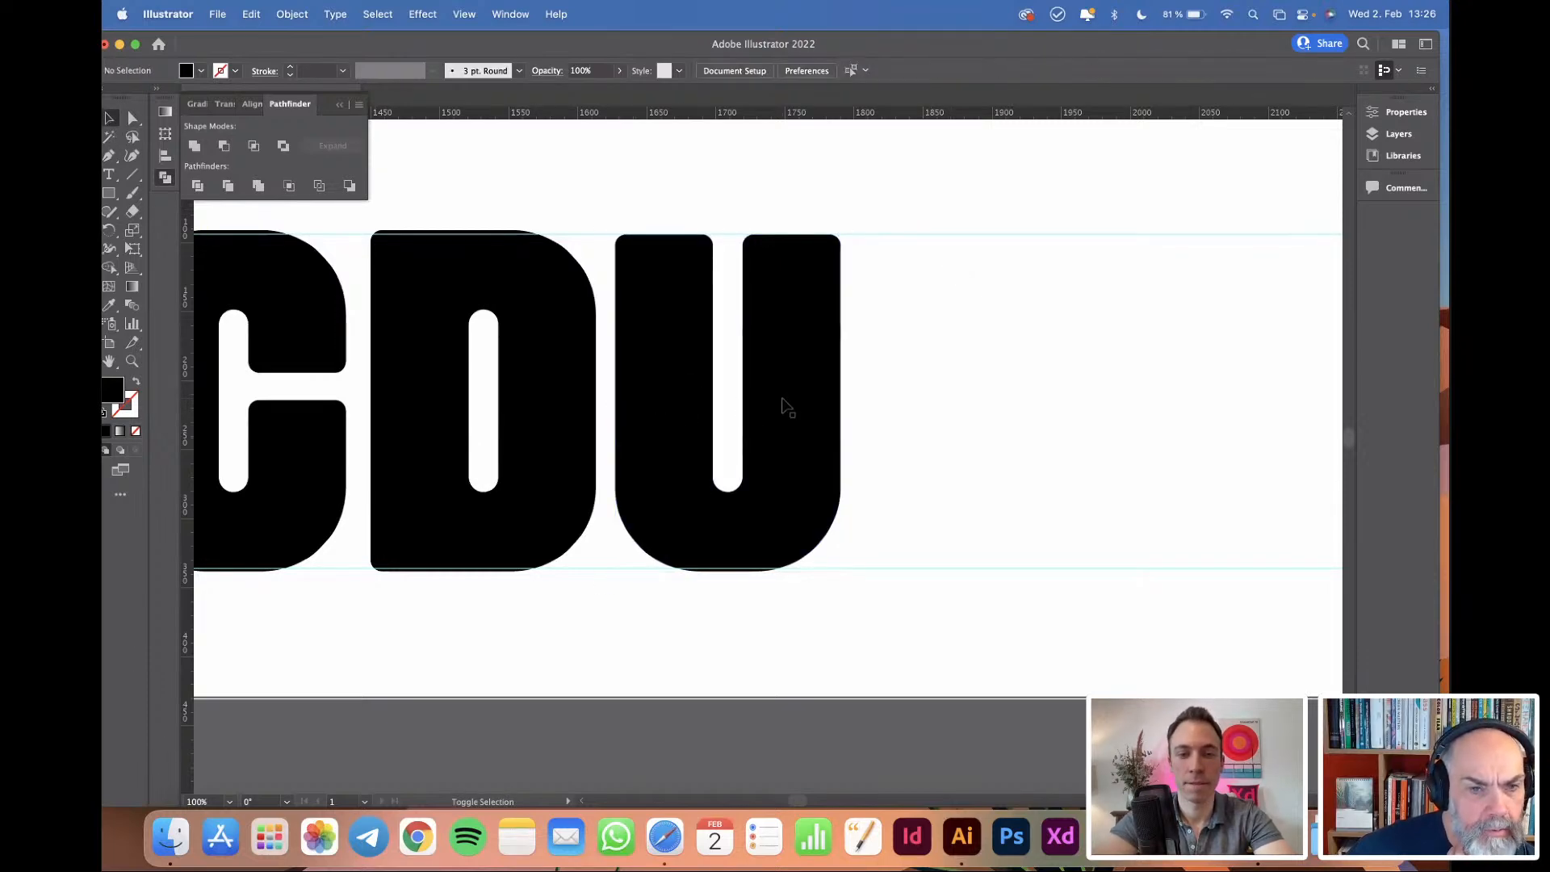
click(670, 385)
drag(685, 378, 932, 383)
click(885, 190)
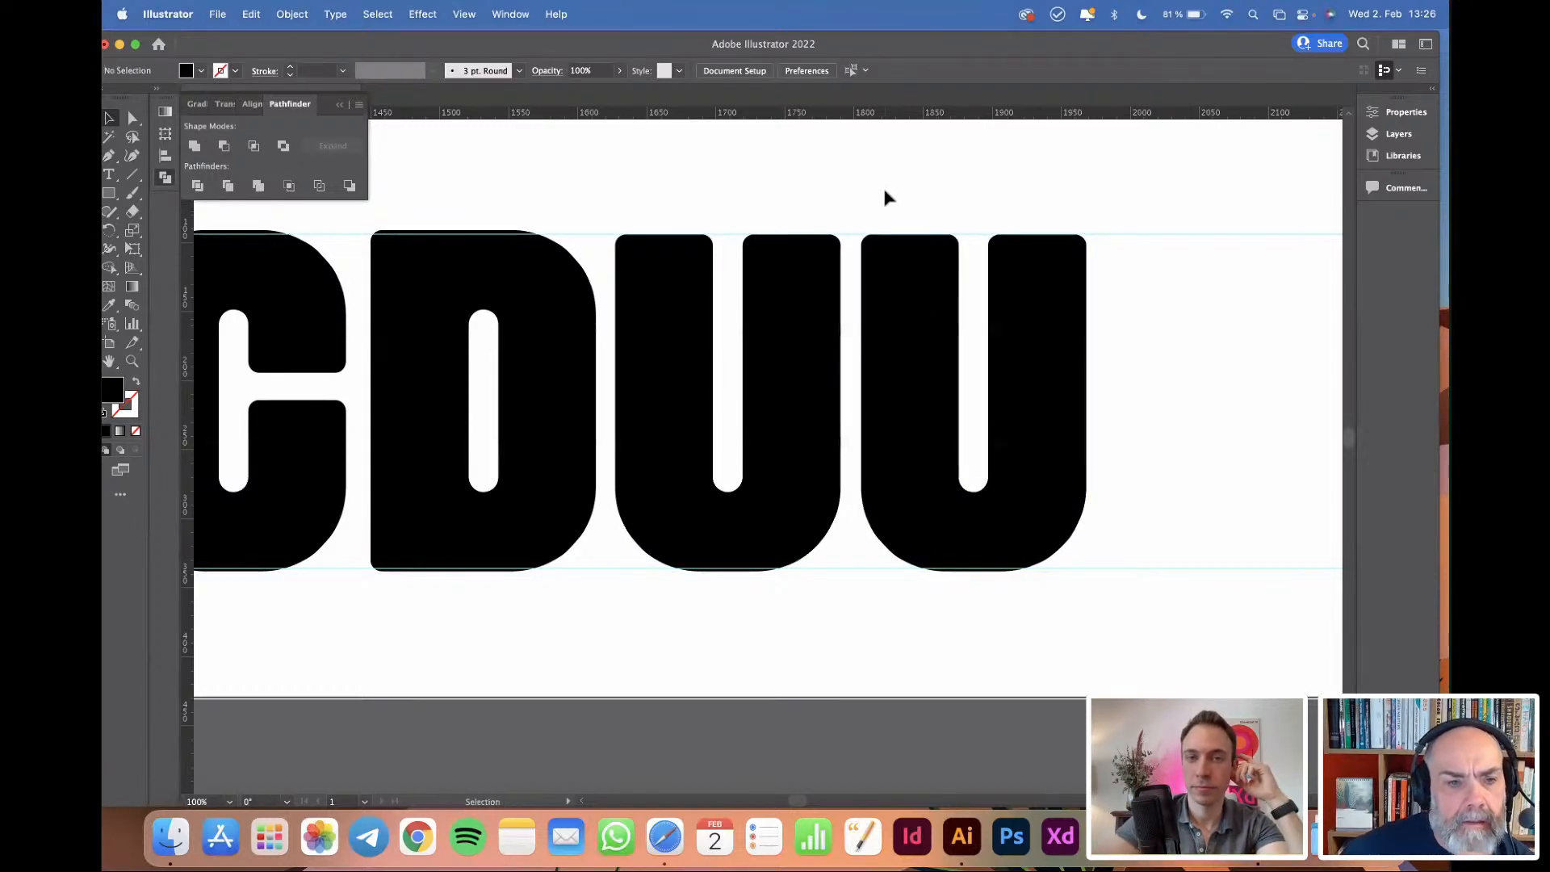
click(895, 293)
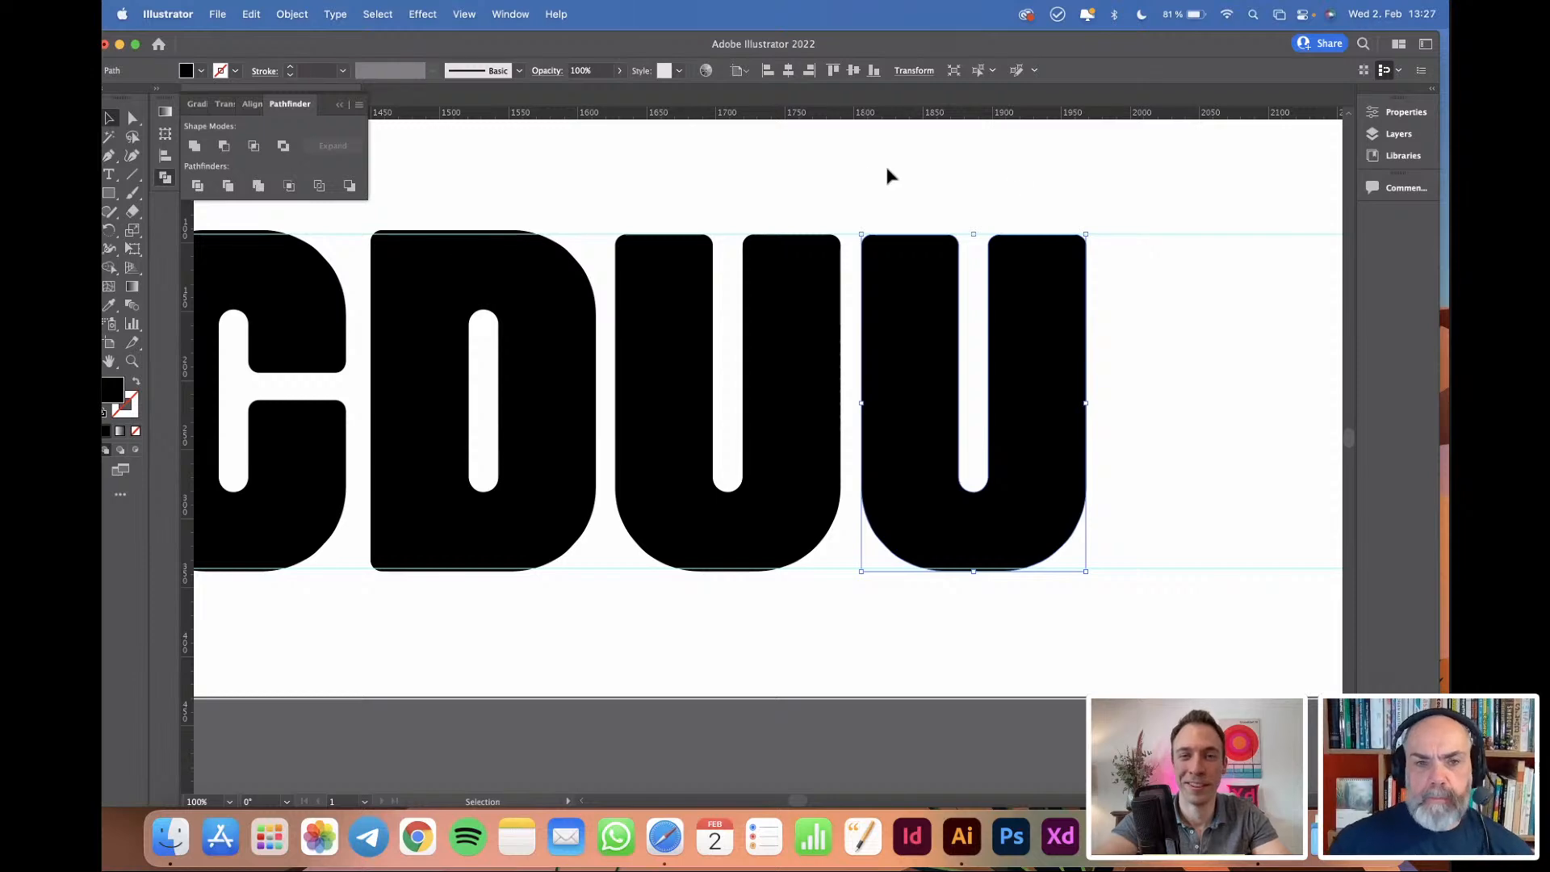
click(1105, 260)
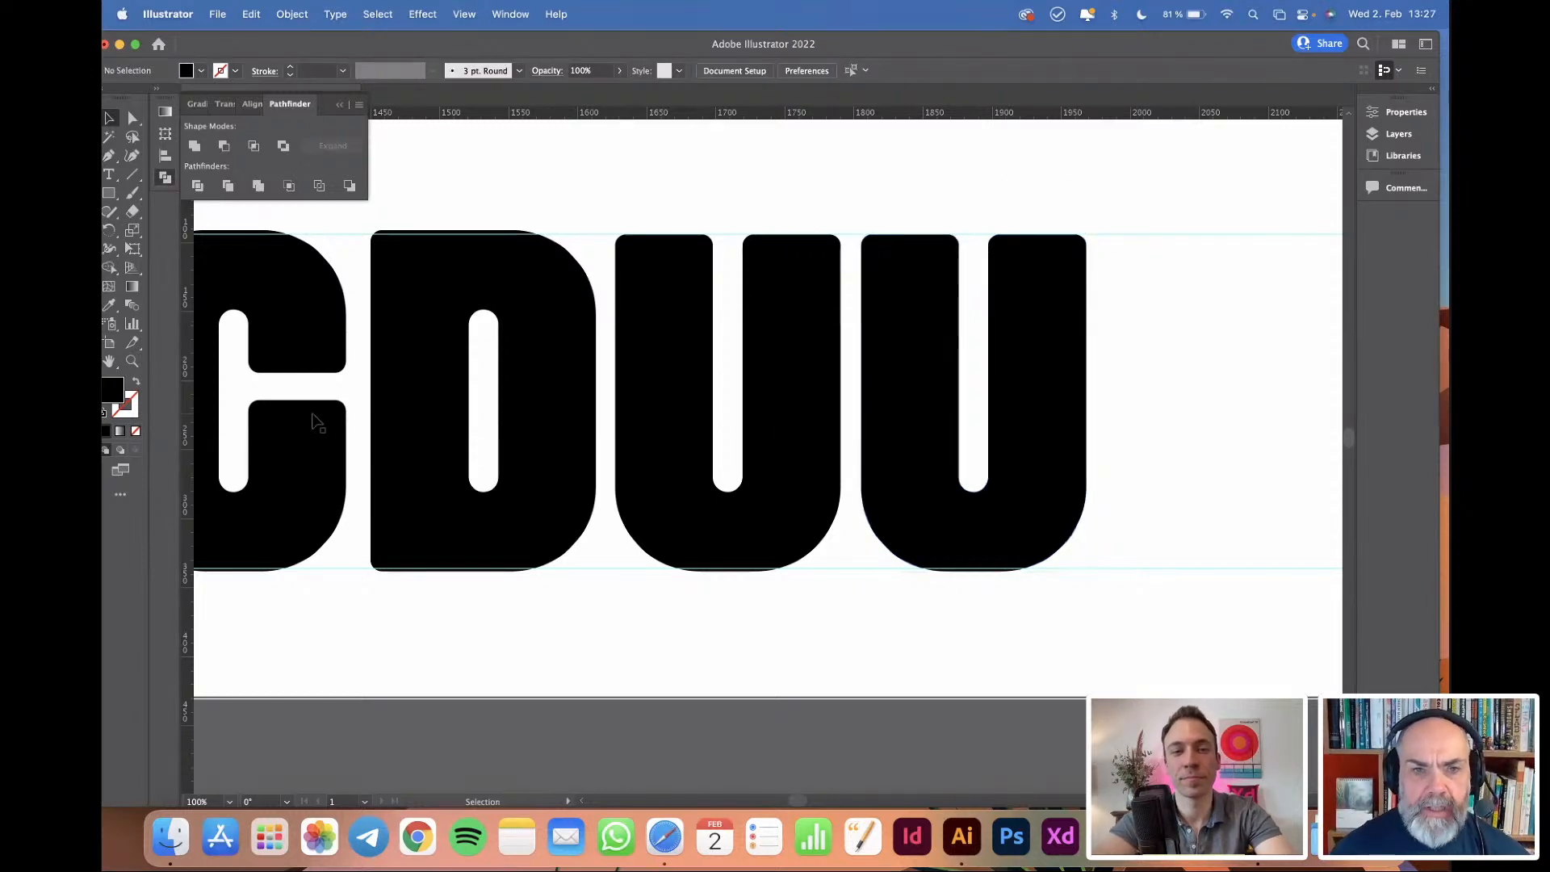
Draw a closed Pen shape over the second U's left arm, with a slanted lower edge from the counter to the outer curve.
click(111, 157)
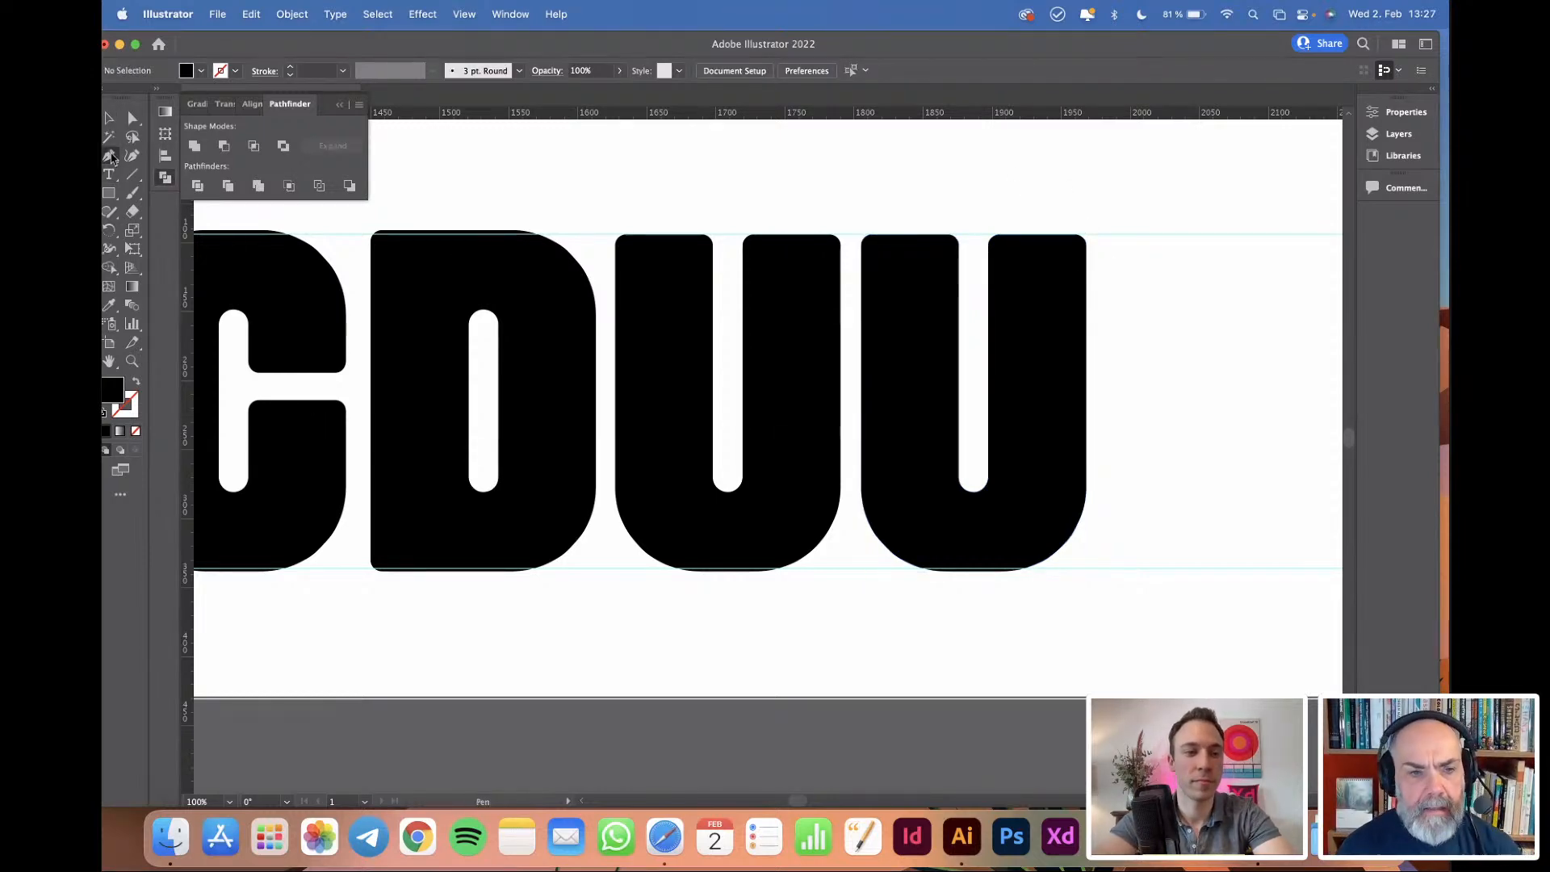
click(963, 464)
click(869, 547)
click(854, 496)
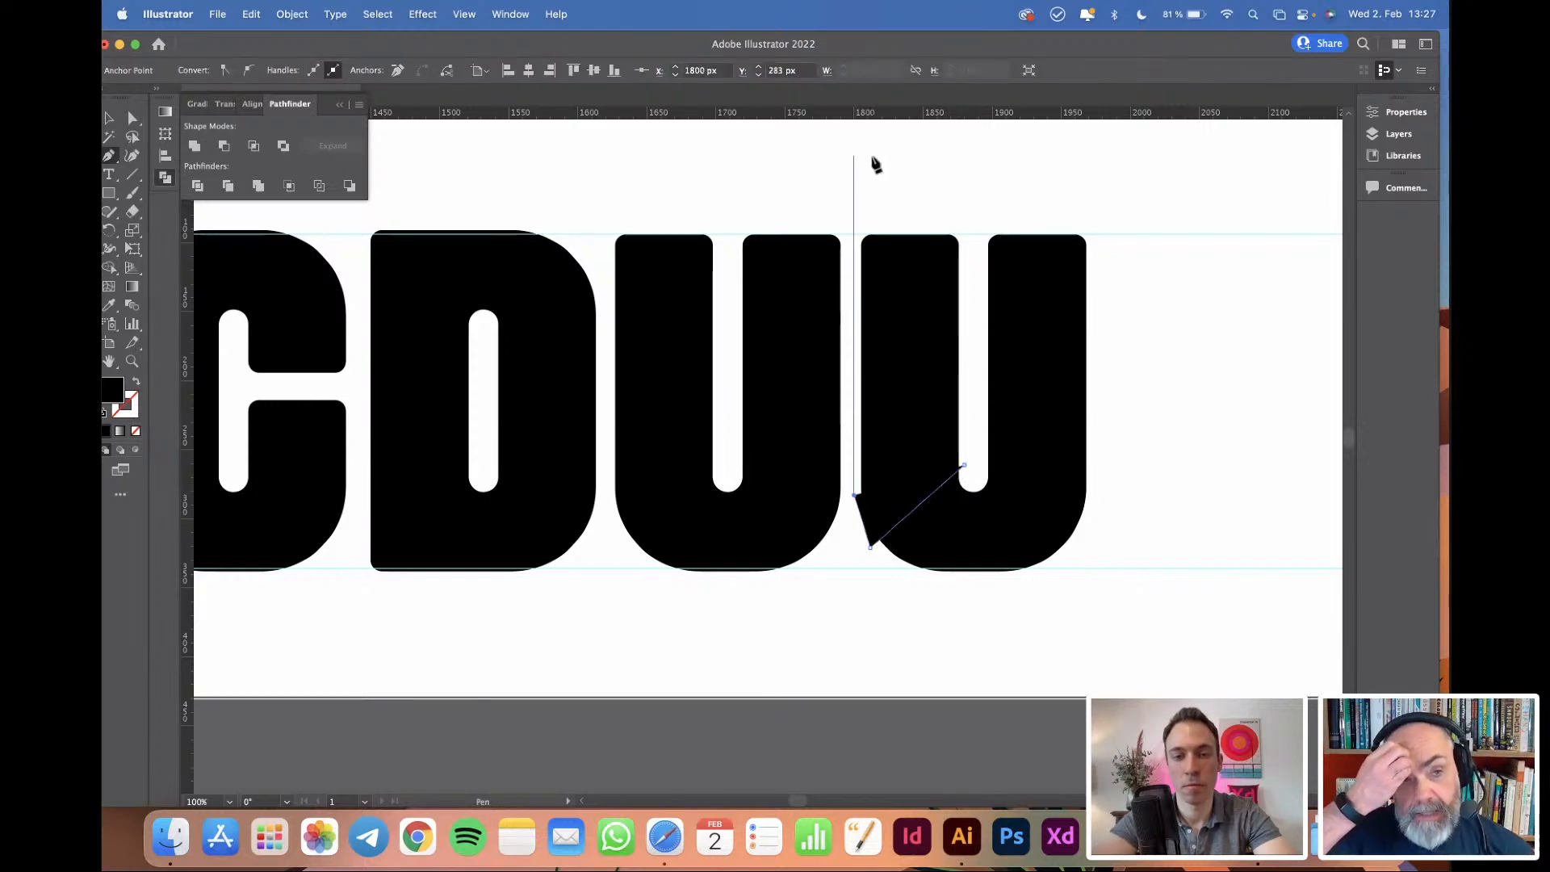
click(853, 217)
click(969, 218)
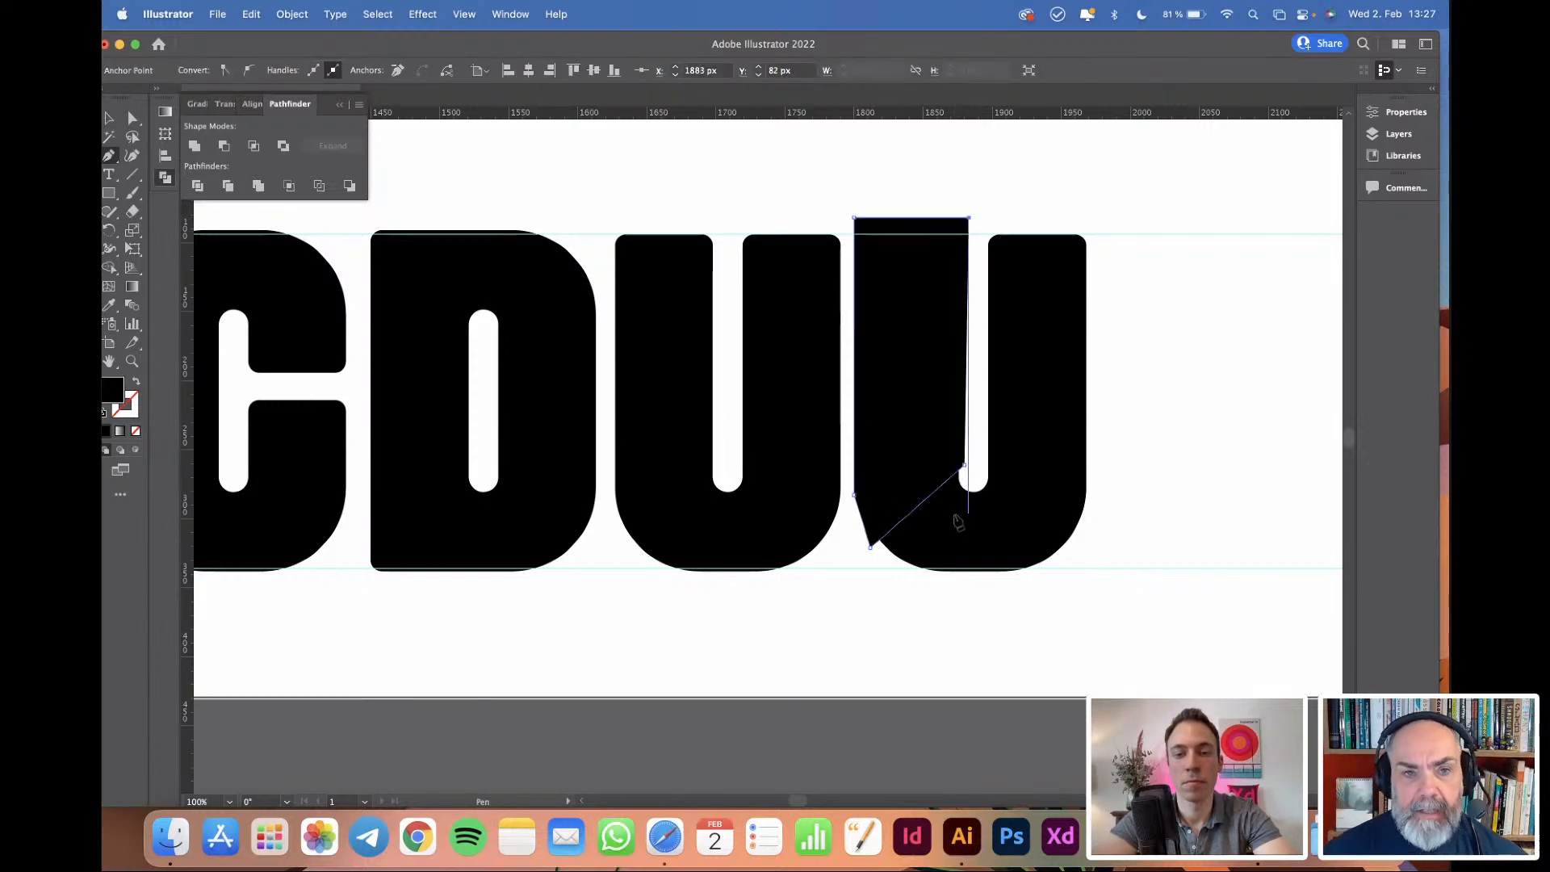
click(963, 464)
Try subtracting the Pen shape from the second U to form a J, and undo the cut.
click(109, 118)
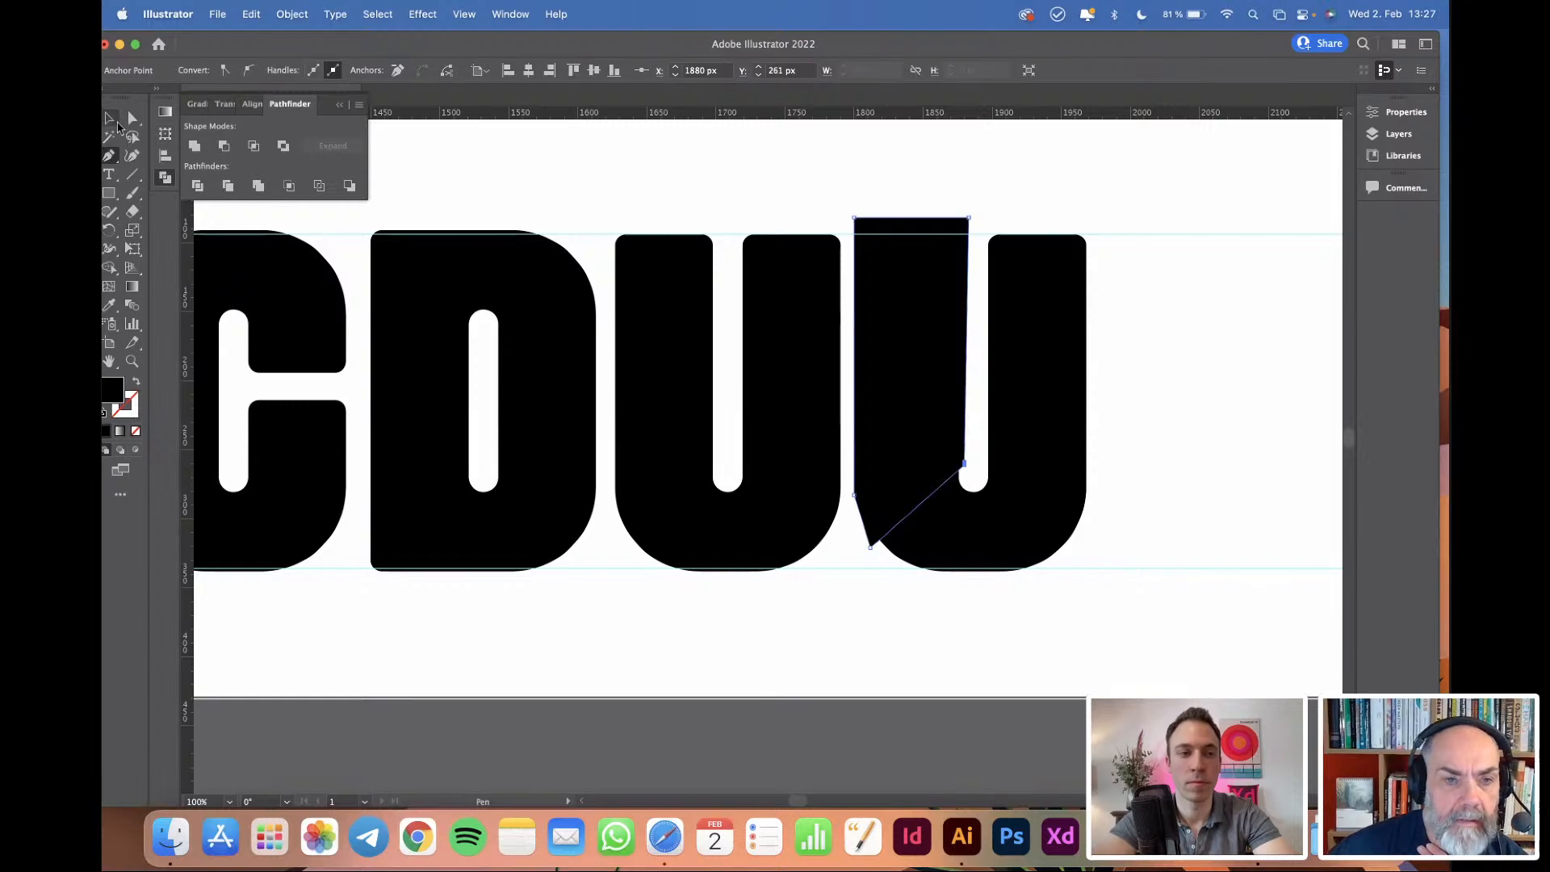
shift+click(1081, 414)
click(225, 145)
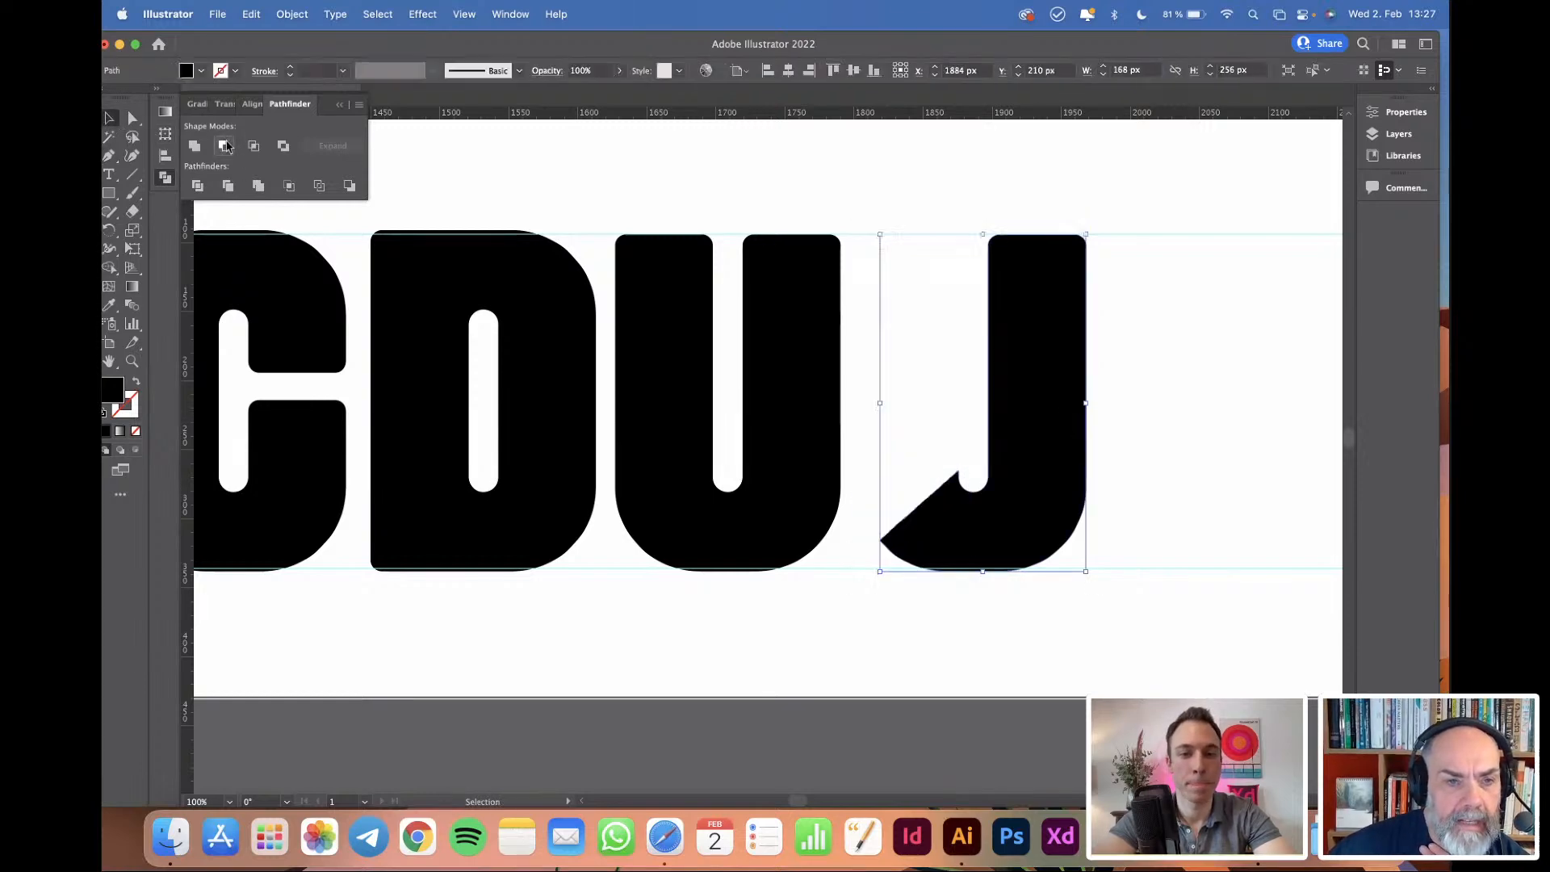
key(a)
key(super+z)
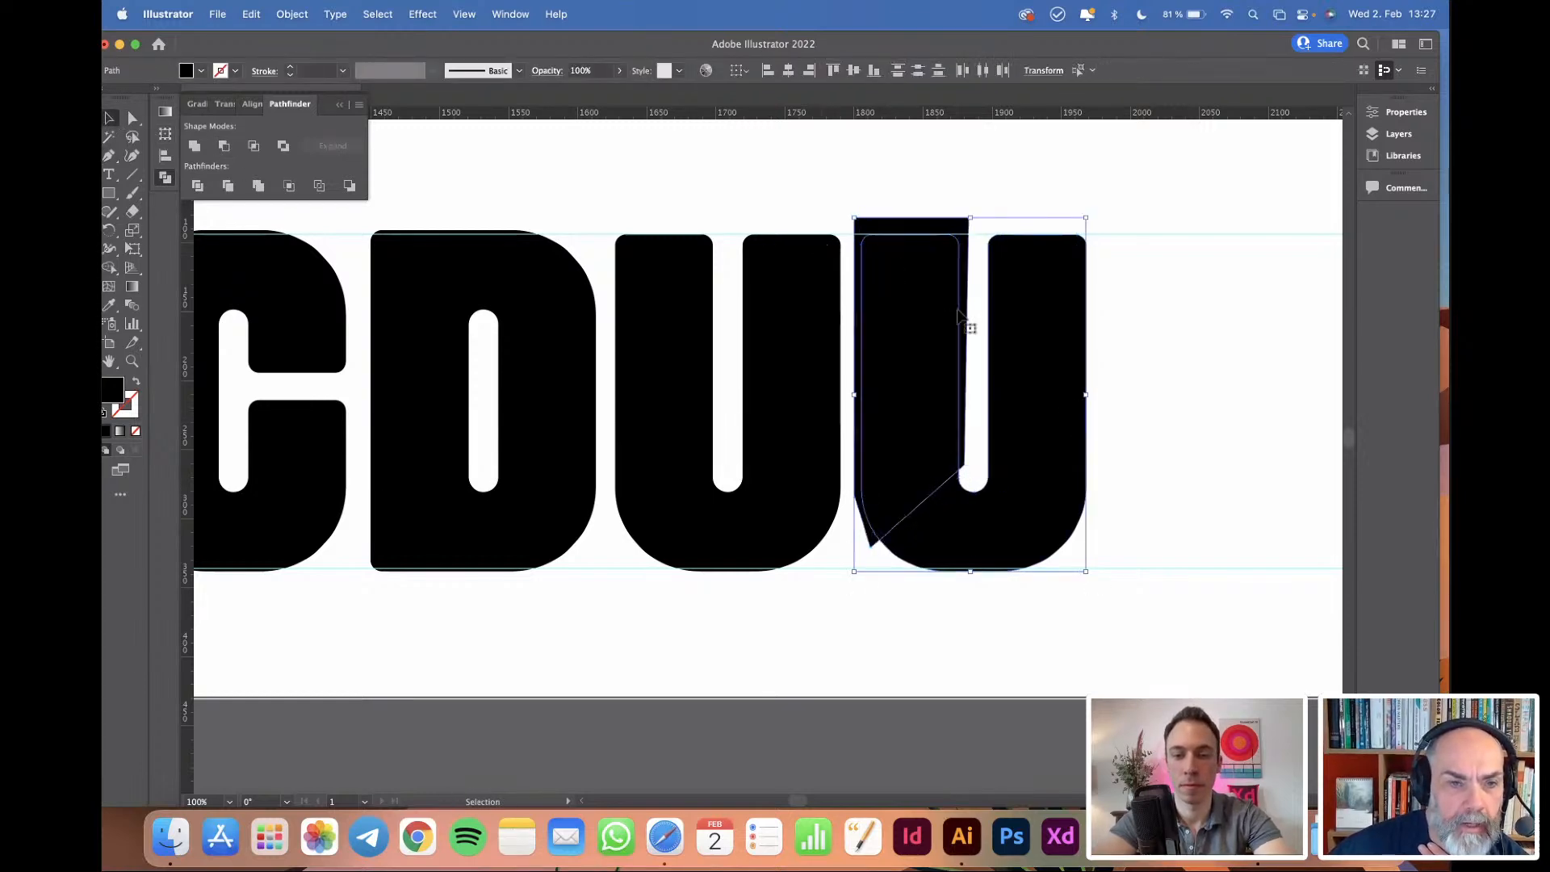
Reshape the lower edge of the Pen shape so it crosses the second U's left arm at a much flatter slant.
click(964, 317)
click(975, 192)
click(939, 398)
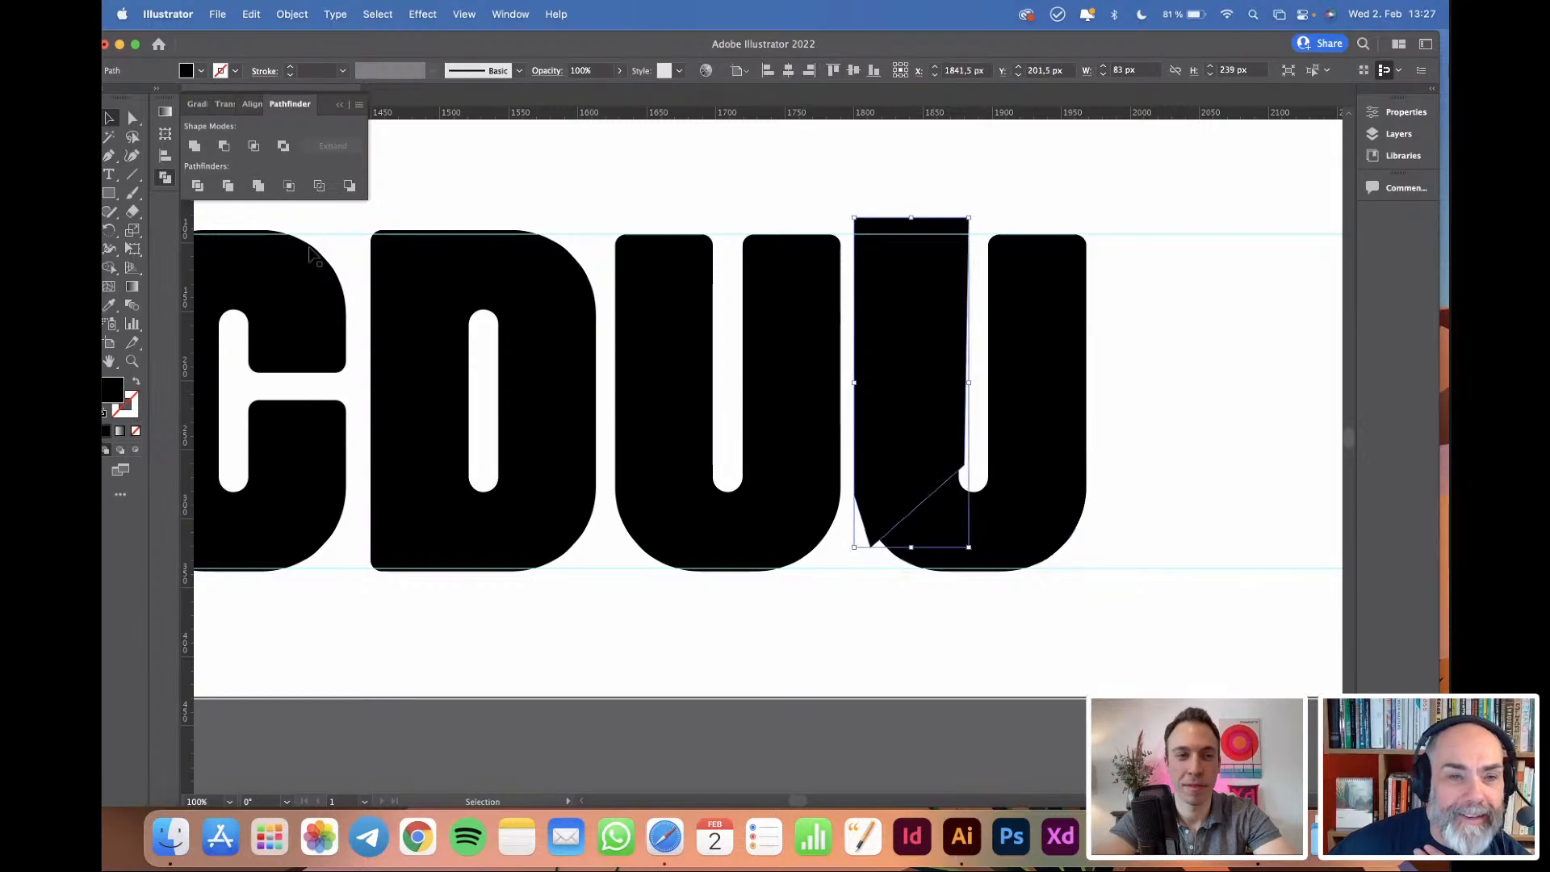
click(133, 118)
drag(871, 547, 854, 489)
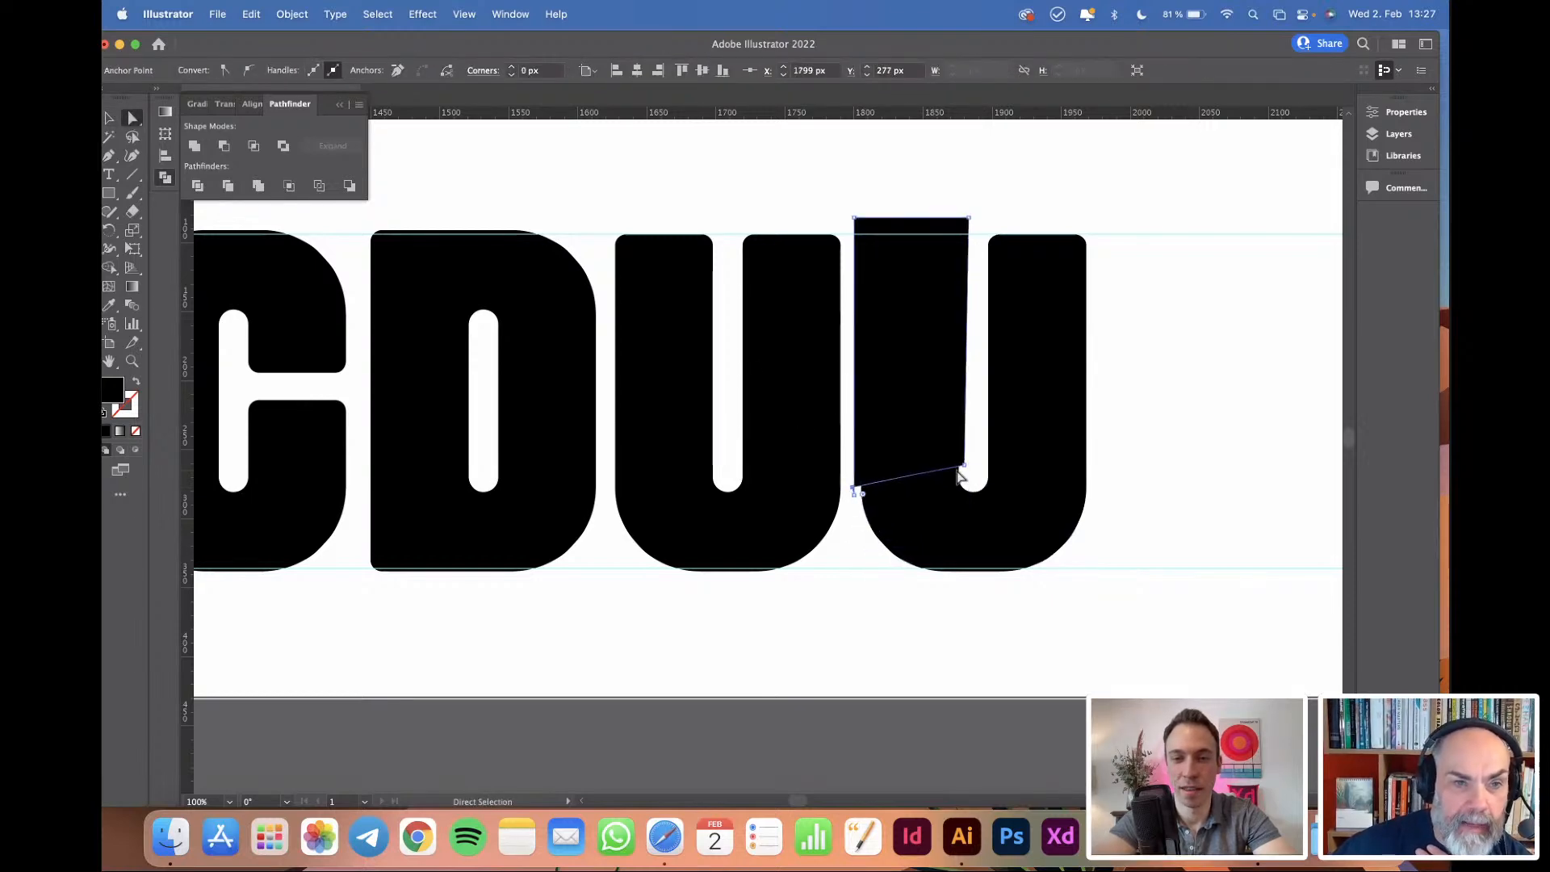
drag(964, 465, 968, 478)
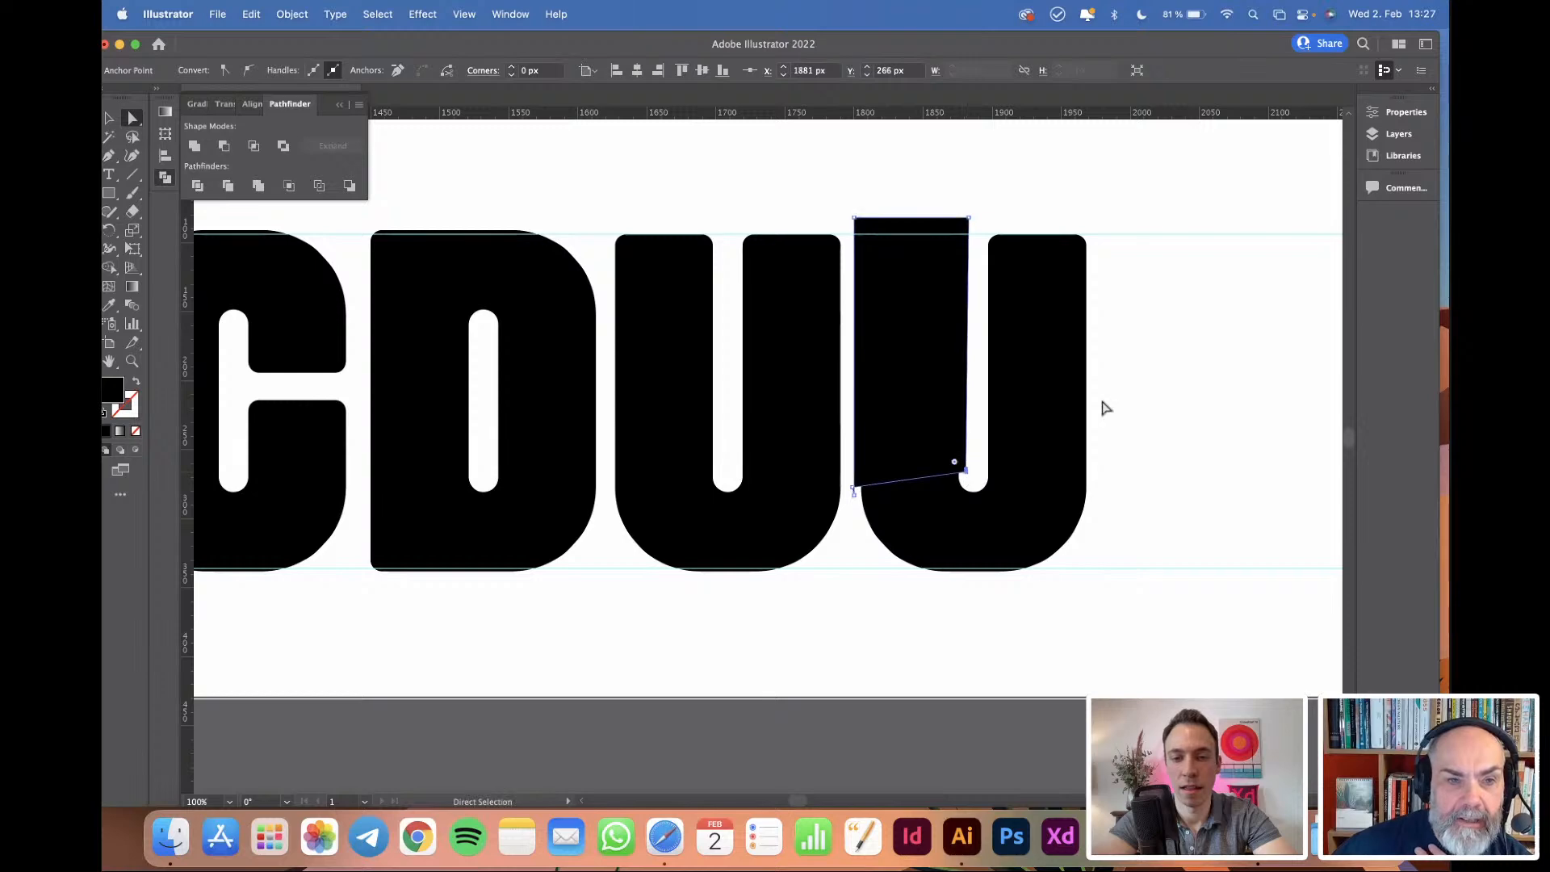
Try subtracting the flatter-slanted Pen shape from the second U to form a J.
click(1098, 403)
click(1059, 380)
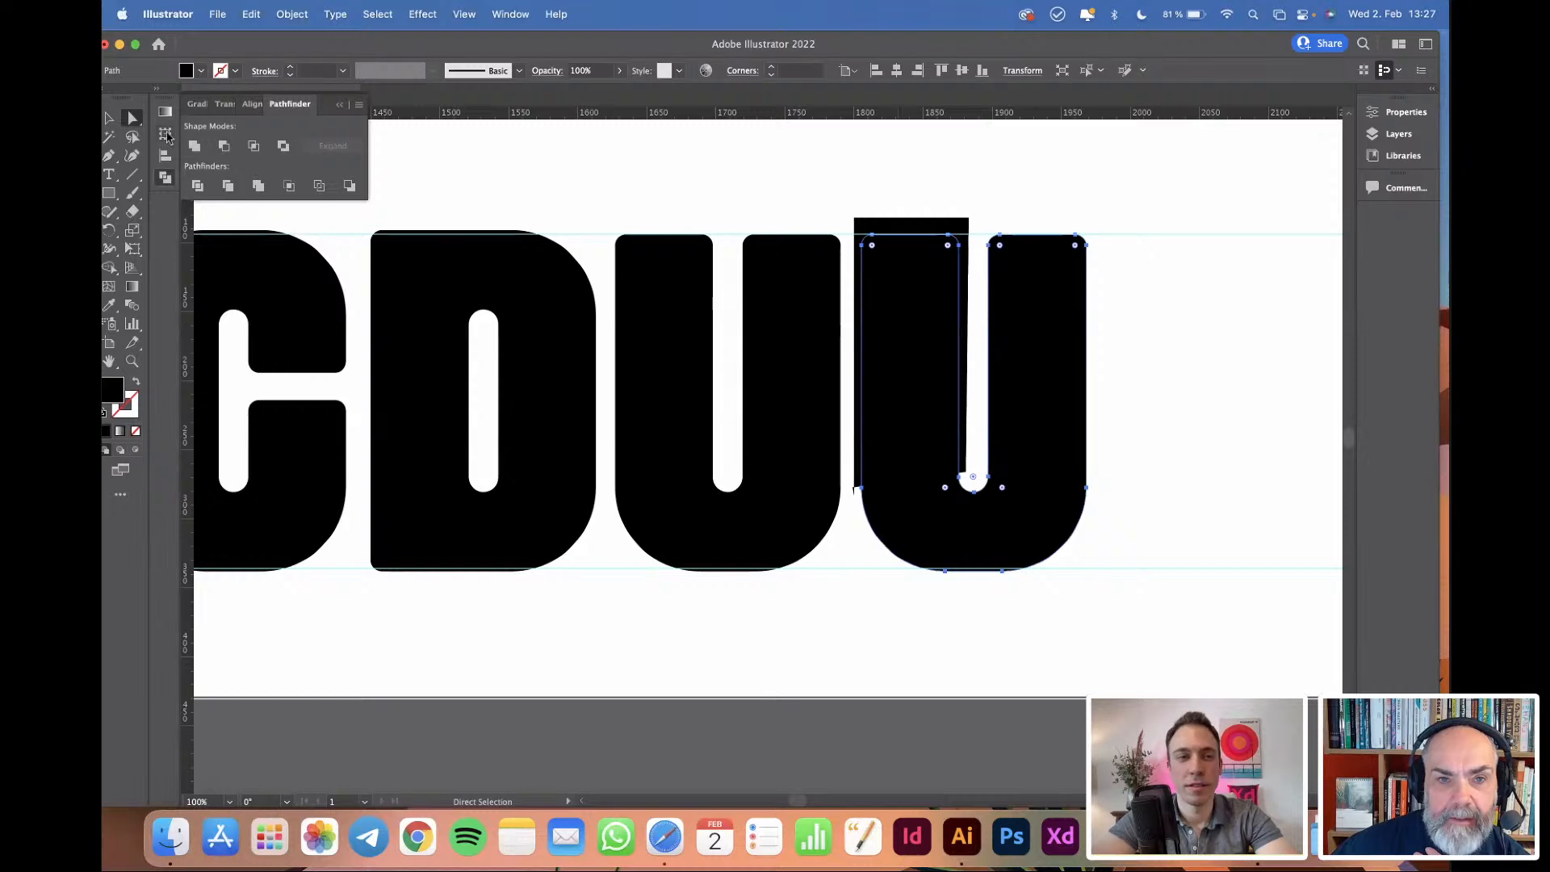
click(109, 119)
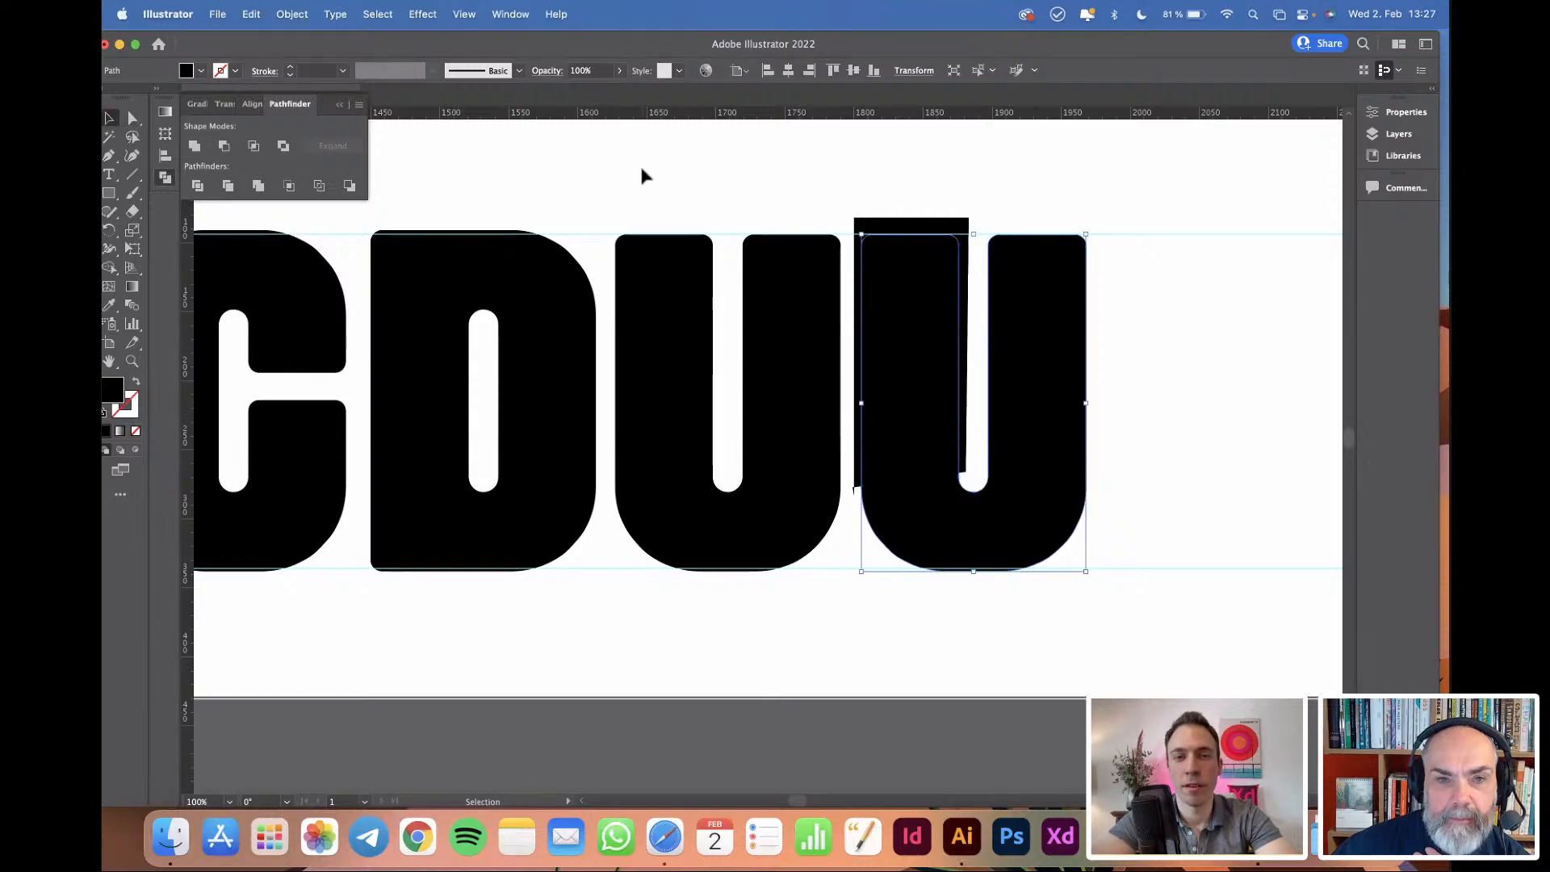
click(641, 173)
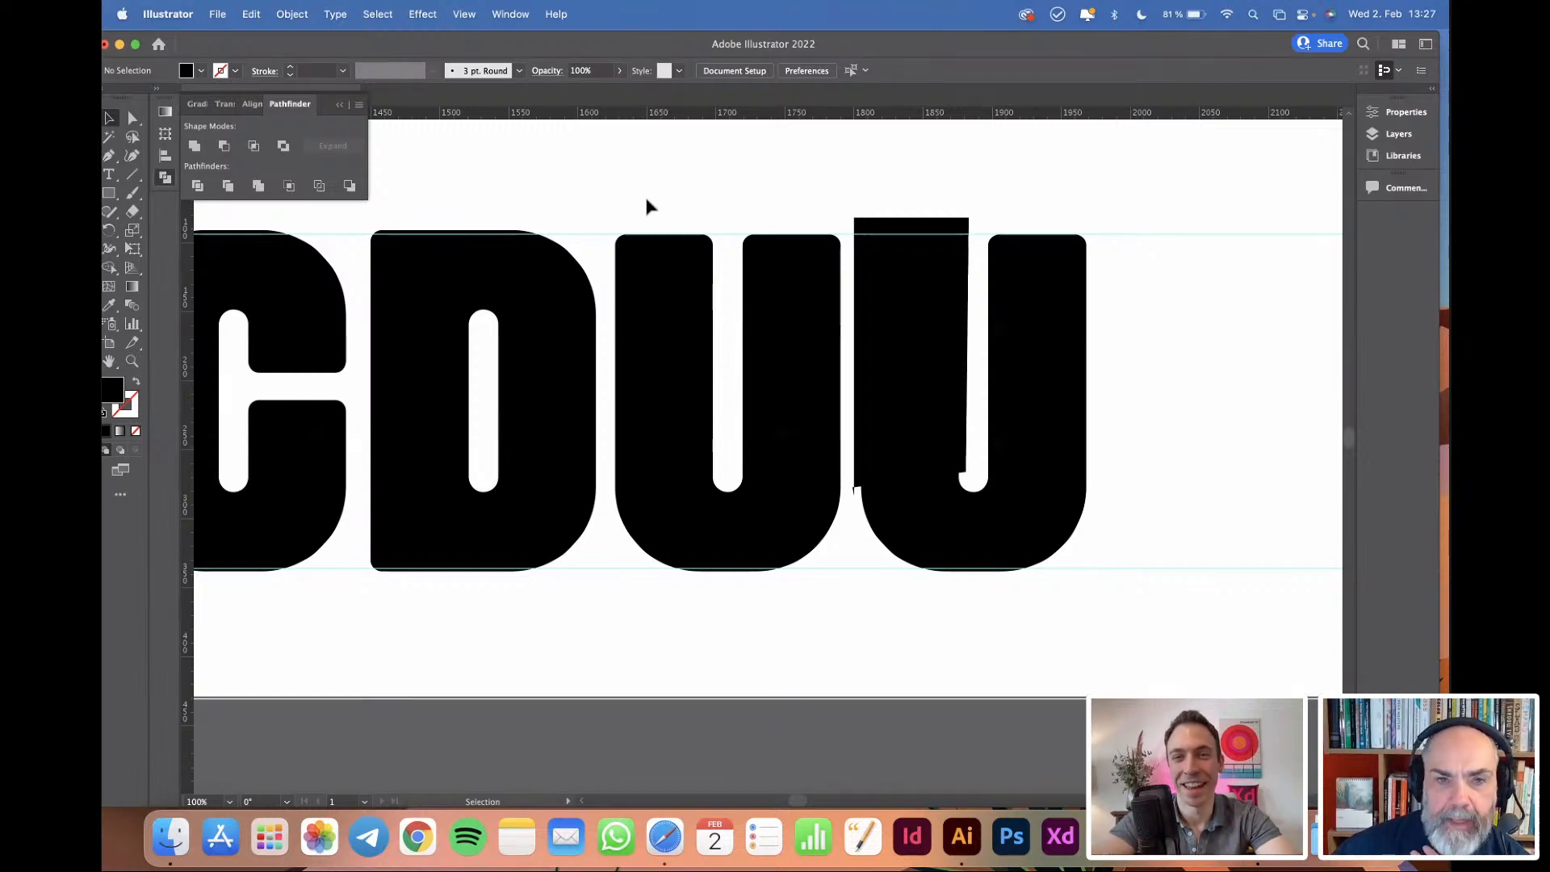
click(950, 437)
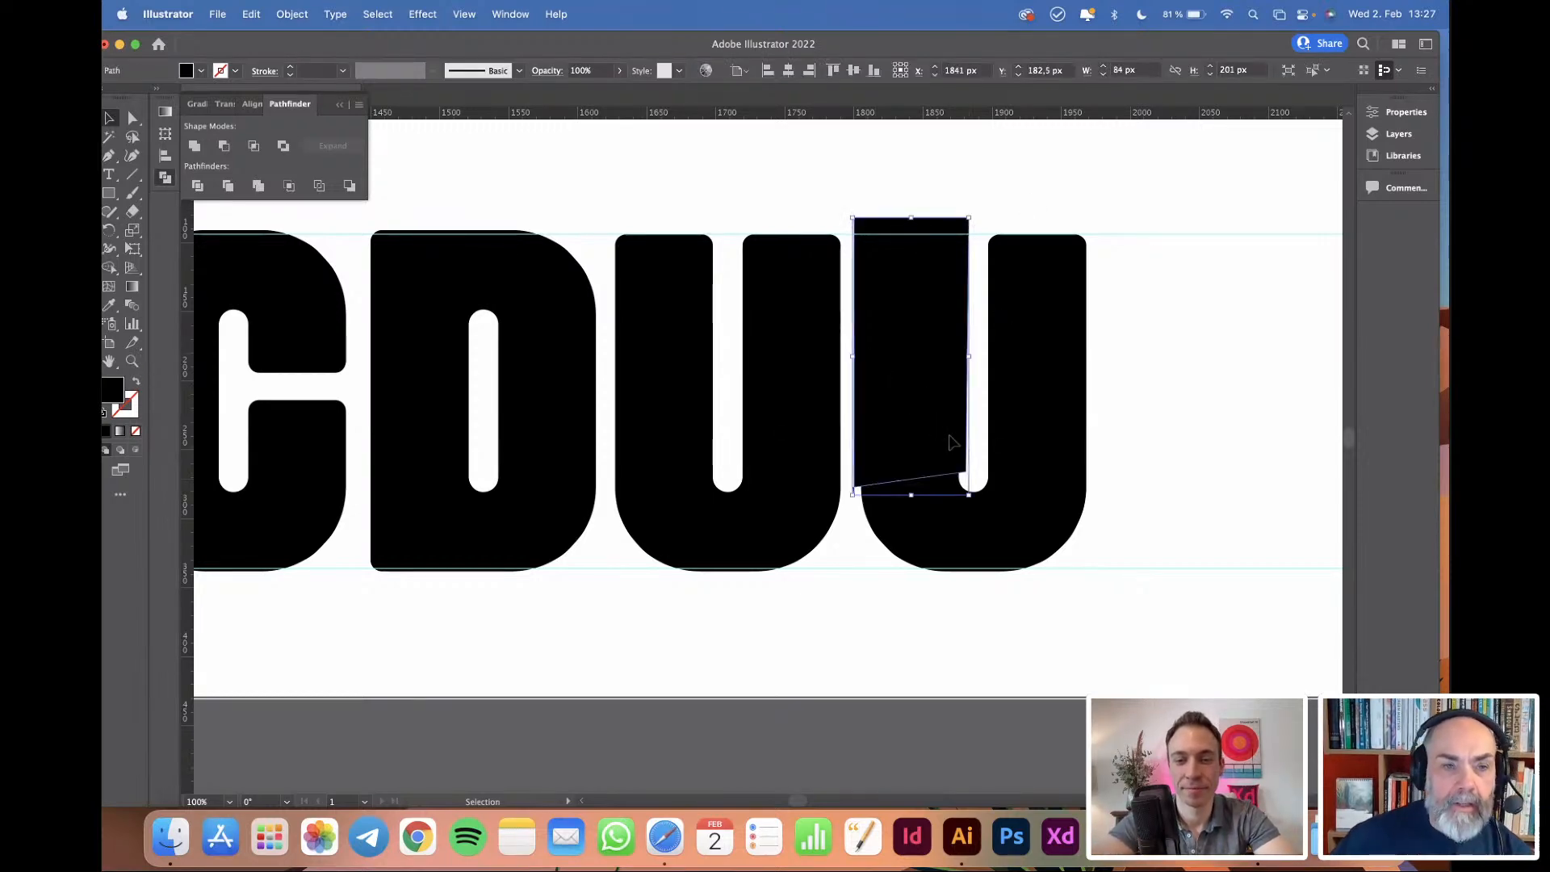
shift+click(933, 561)
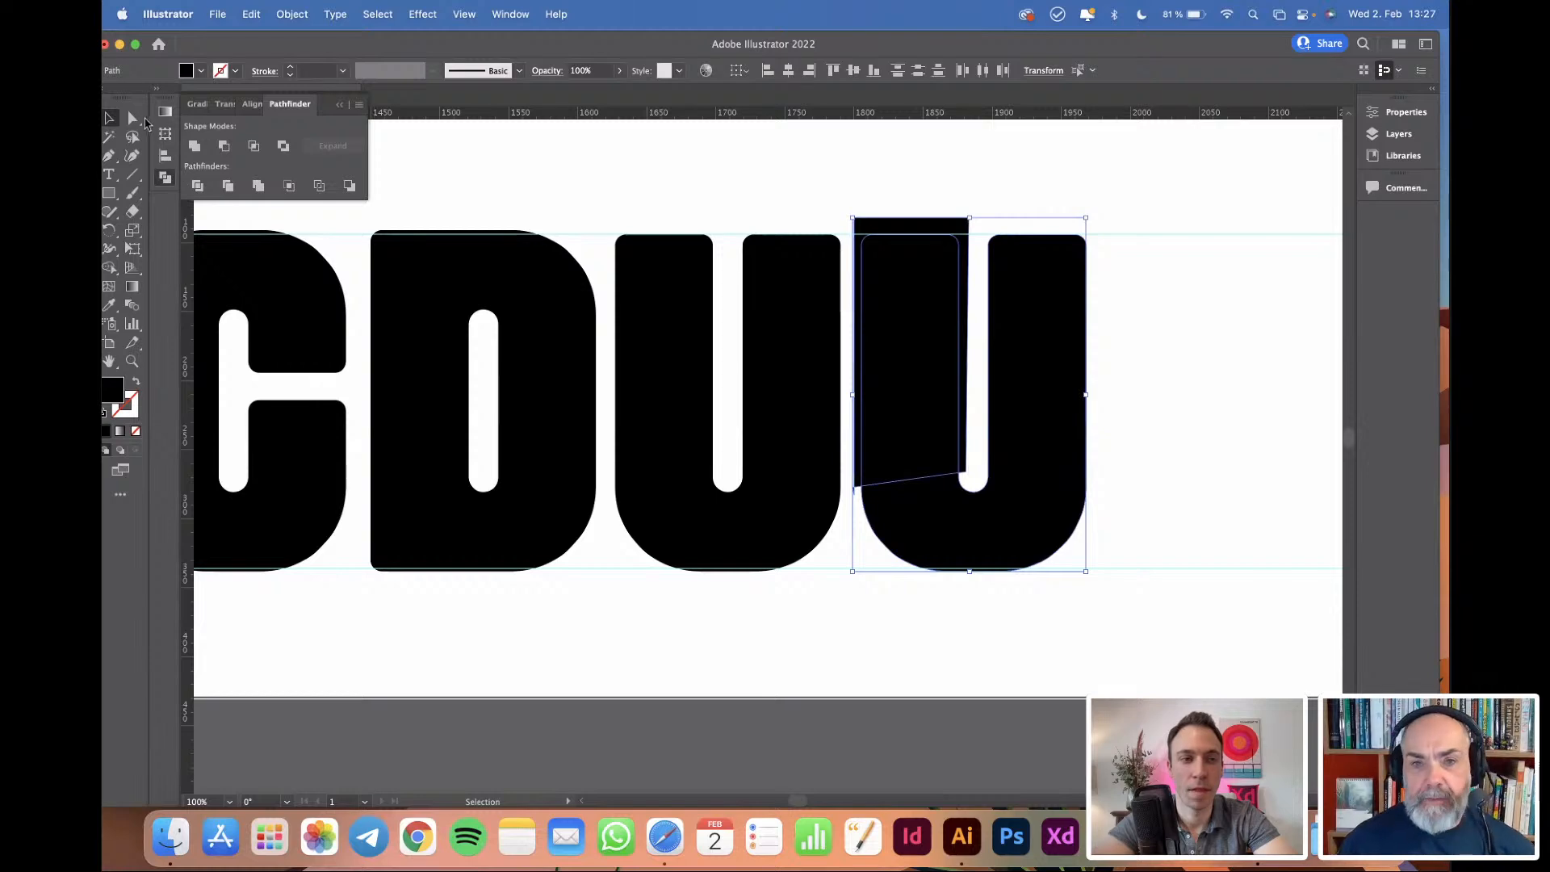
click(223, 145)
click(845, 180)
scroll(844, 181, right, 1)
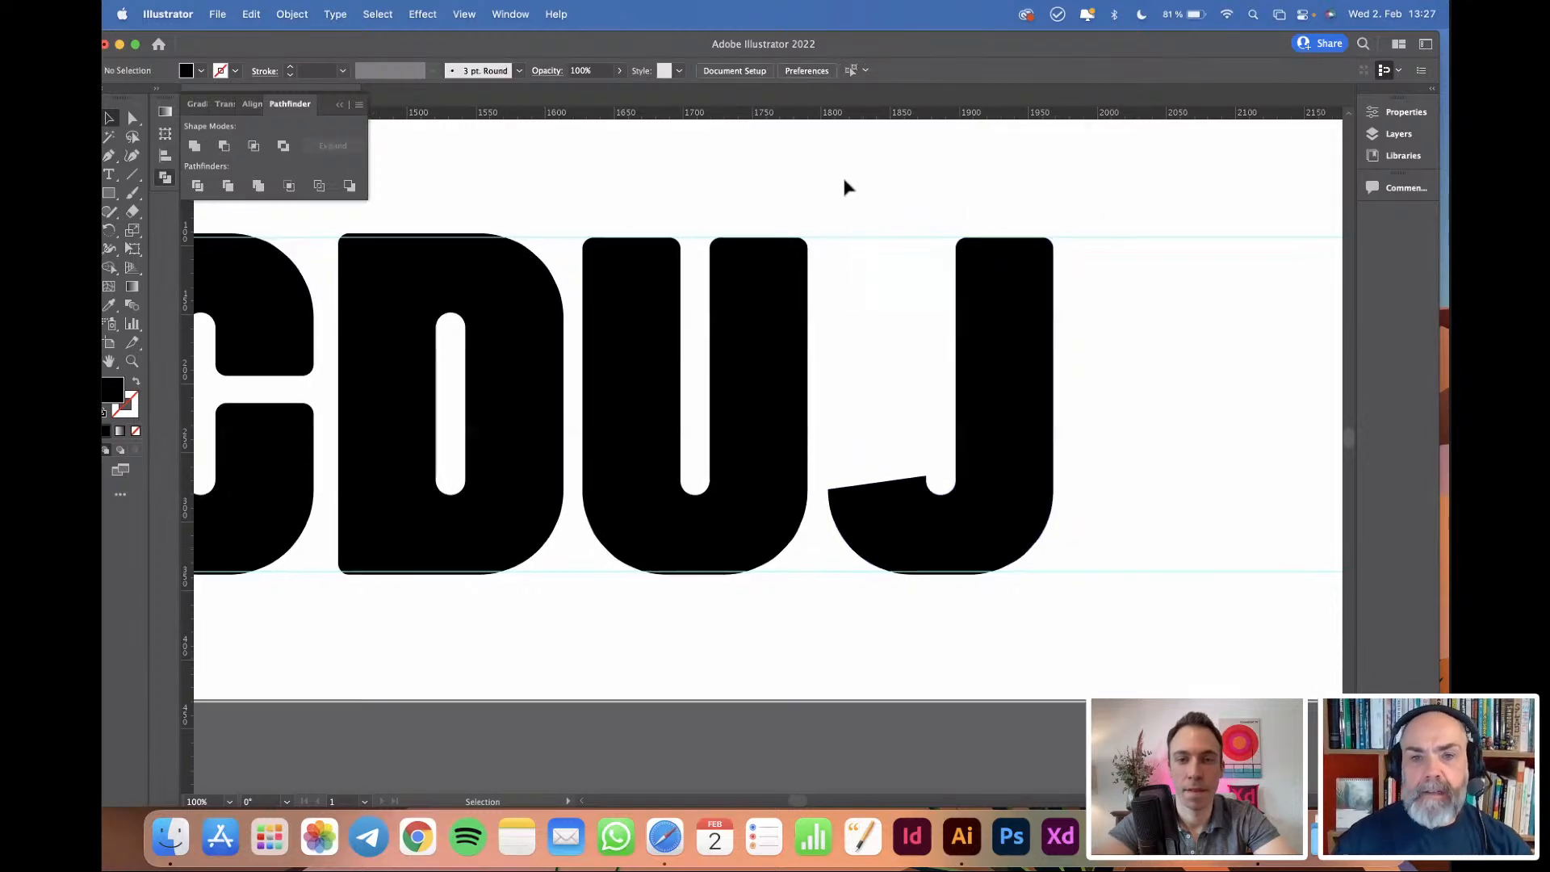
Check the J's short hook up close, and undo the subtraction of the Pen shape.
click(963, 310)
key(a)
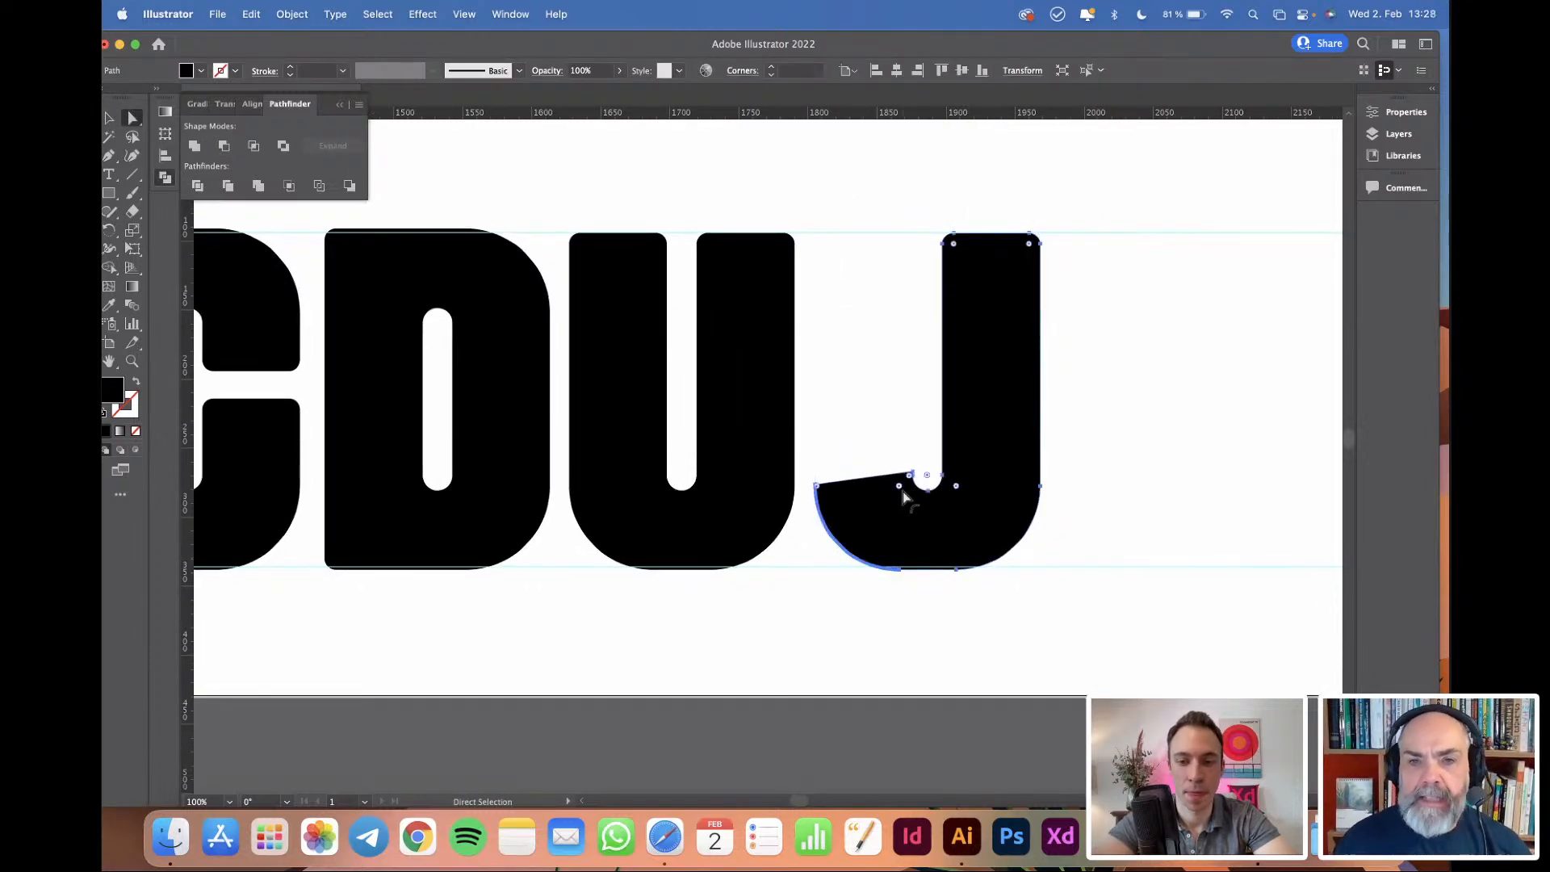
scroll(912, 476, up, 2)
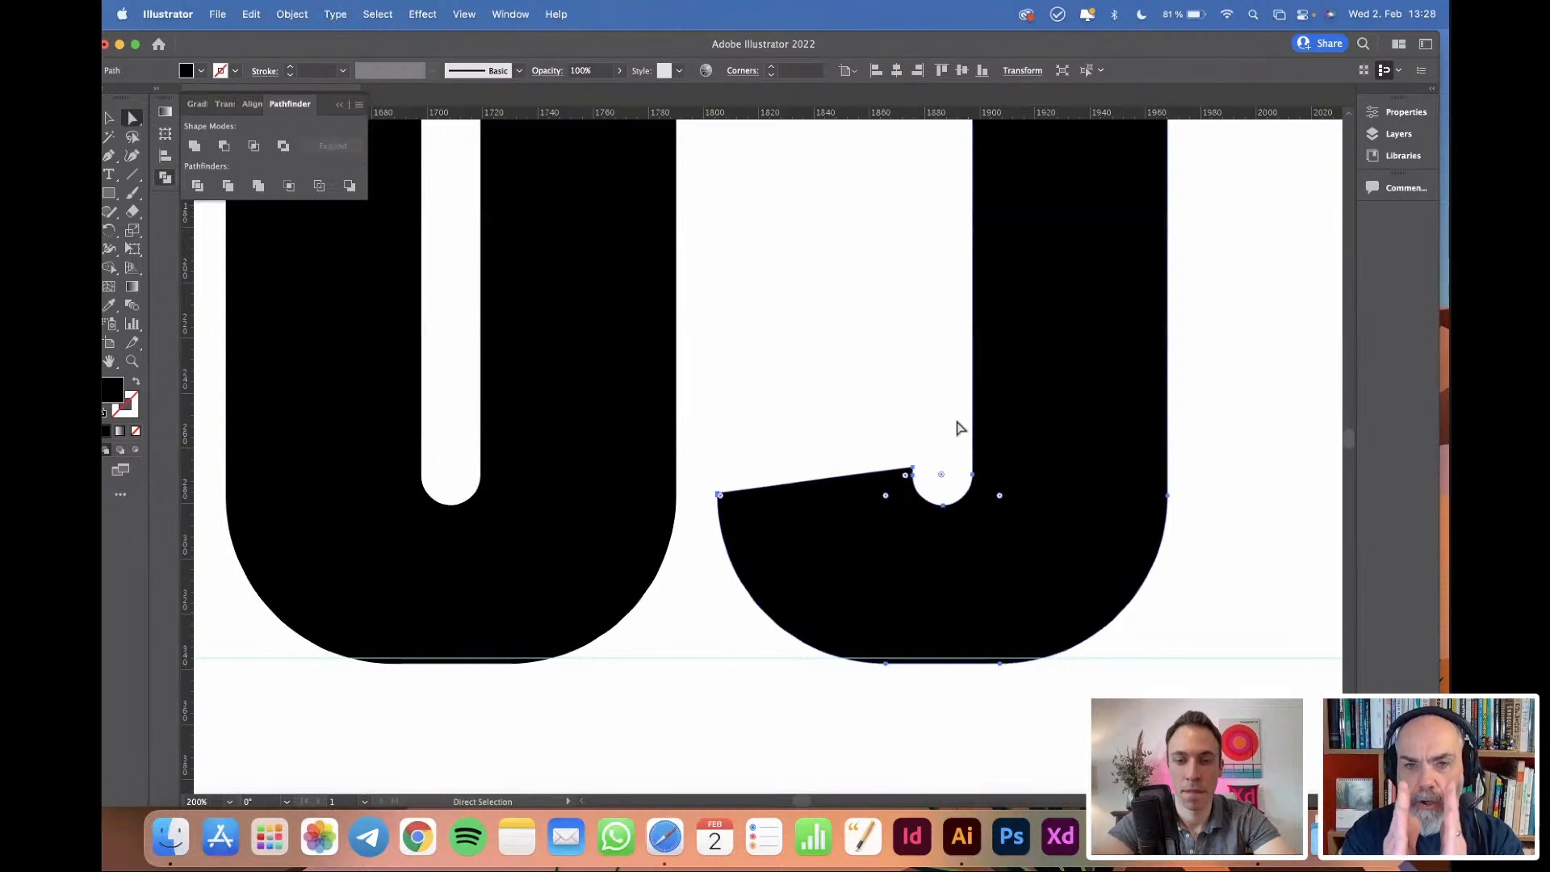
key(super+z)
key(v)
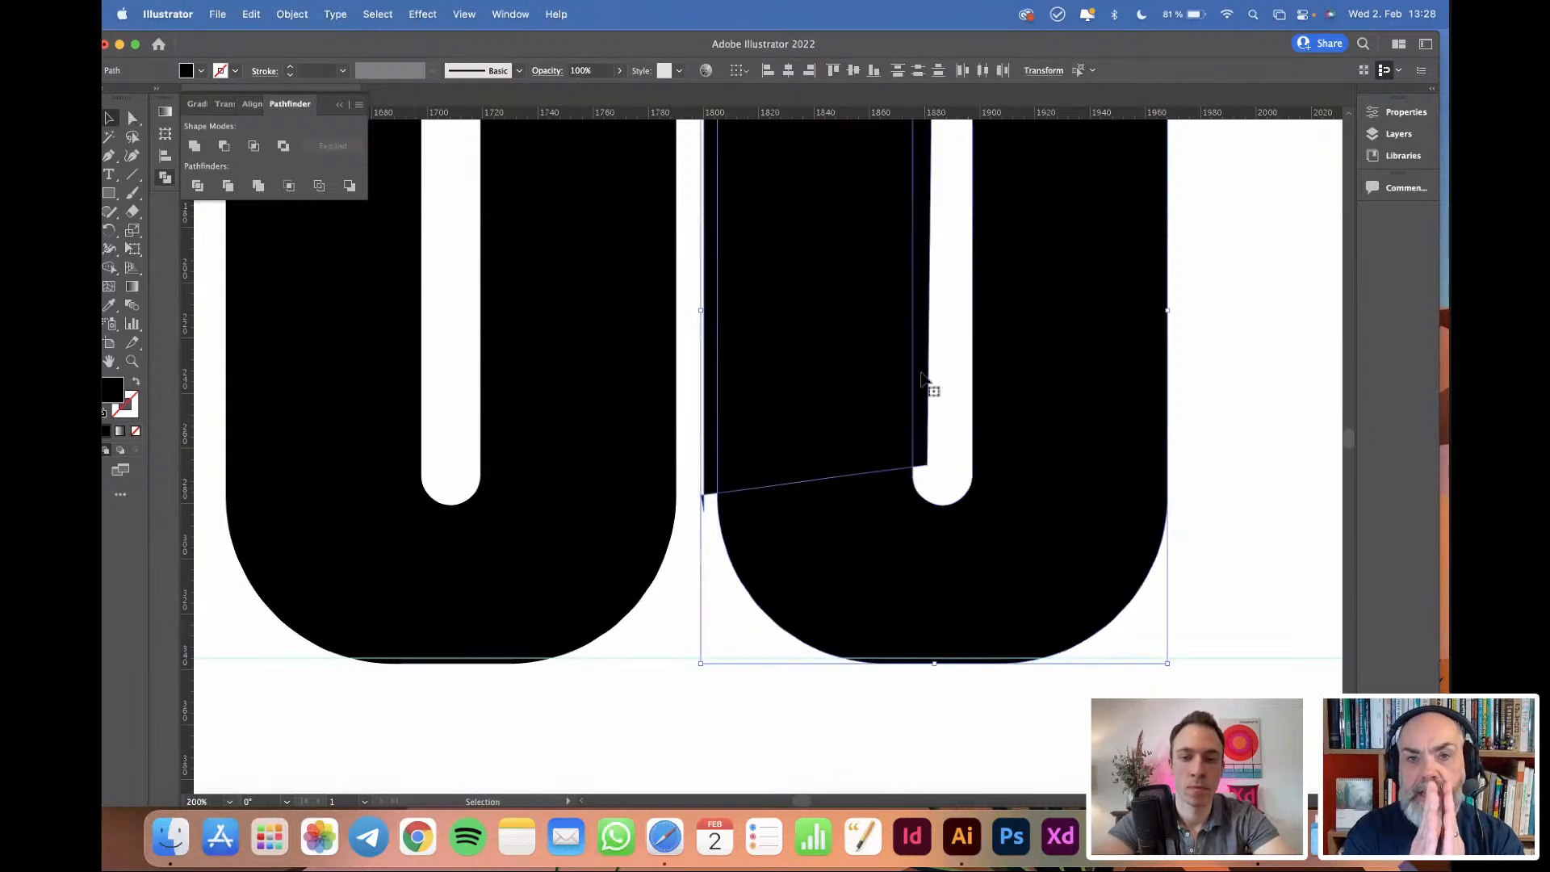
Shorten the Pen shape so its slanted edge crosses the second U's left arm higher up, and subtract it to form a J.
click(849, 381)
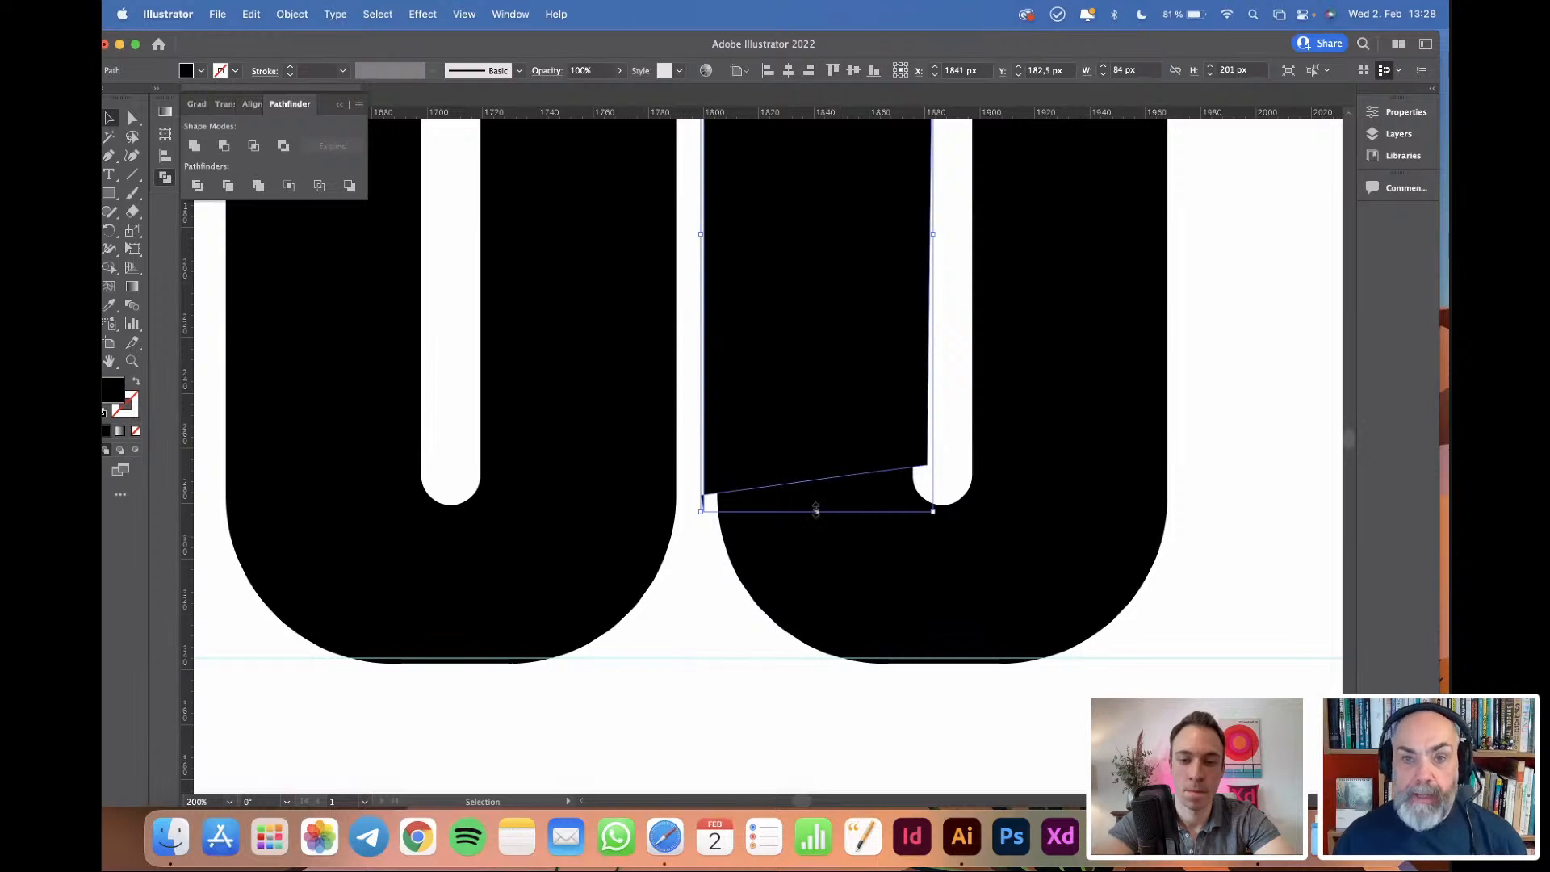
drag(816, 511, 816, 424)
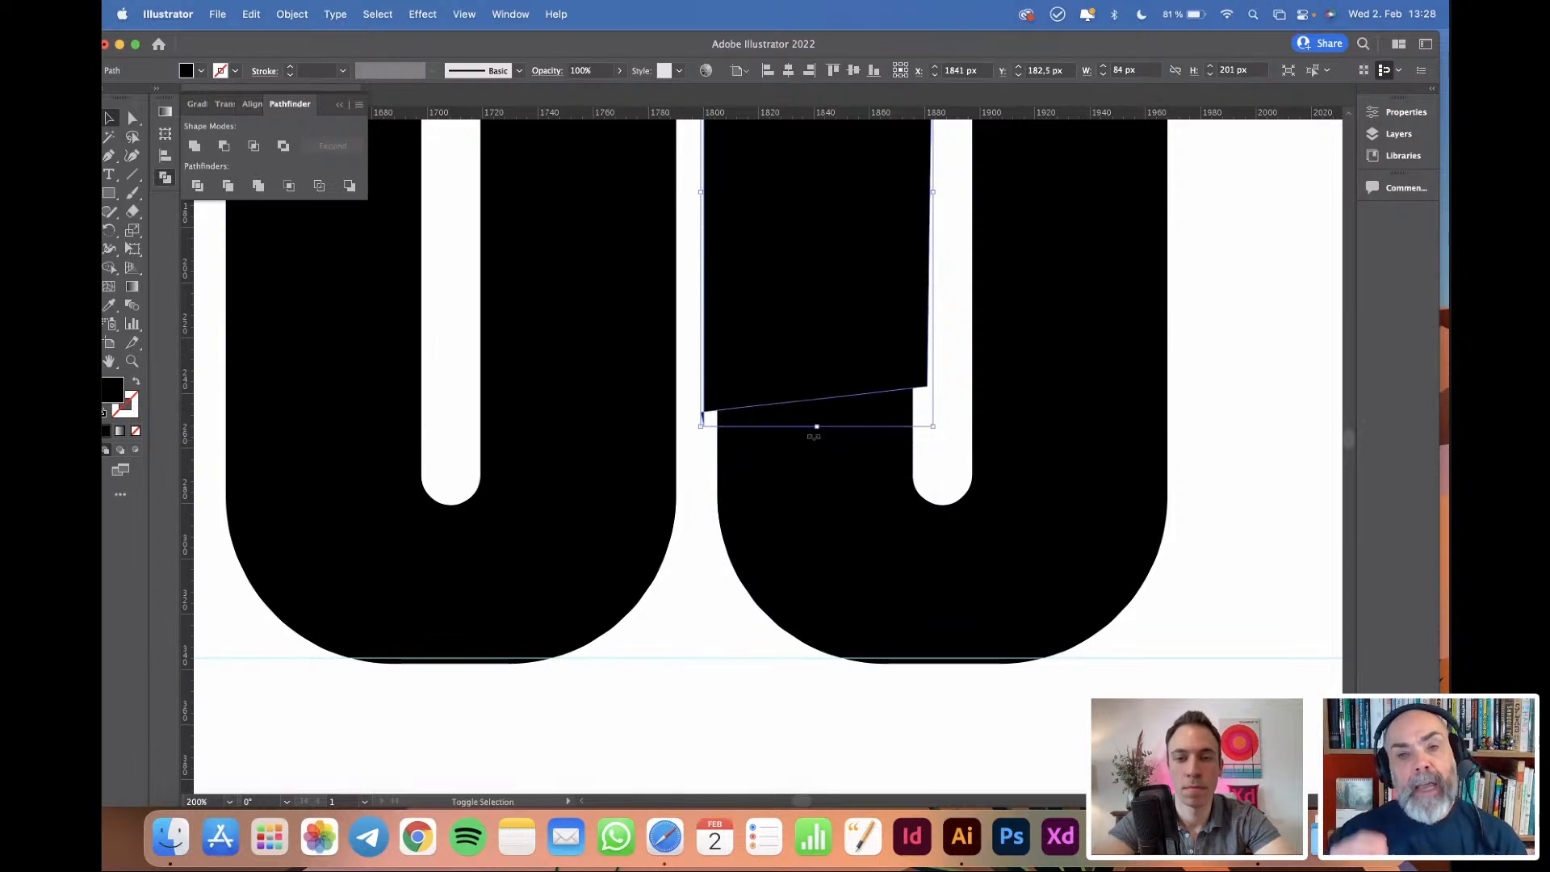
shift+click(736, 429)
click(224, 145)
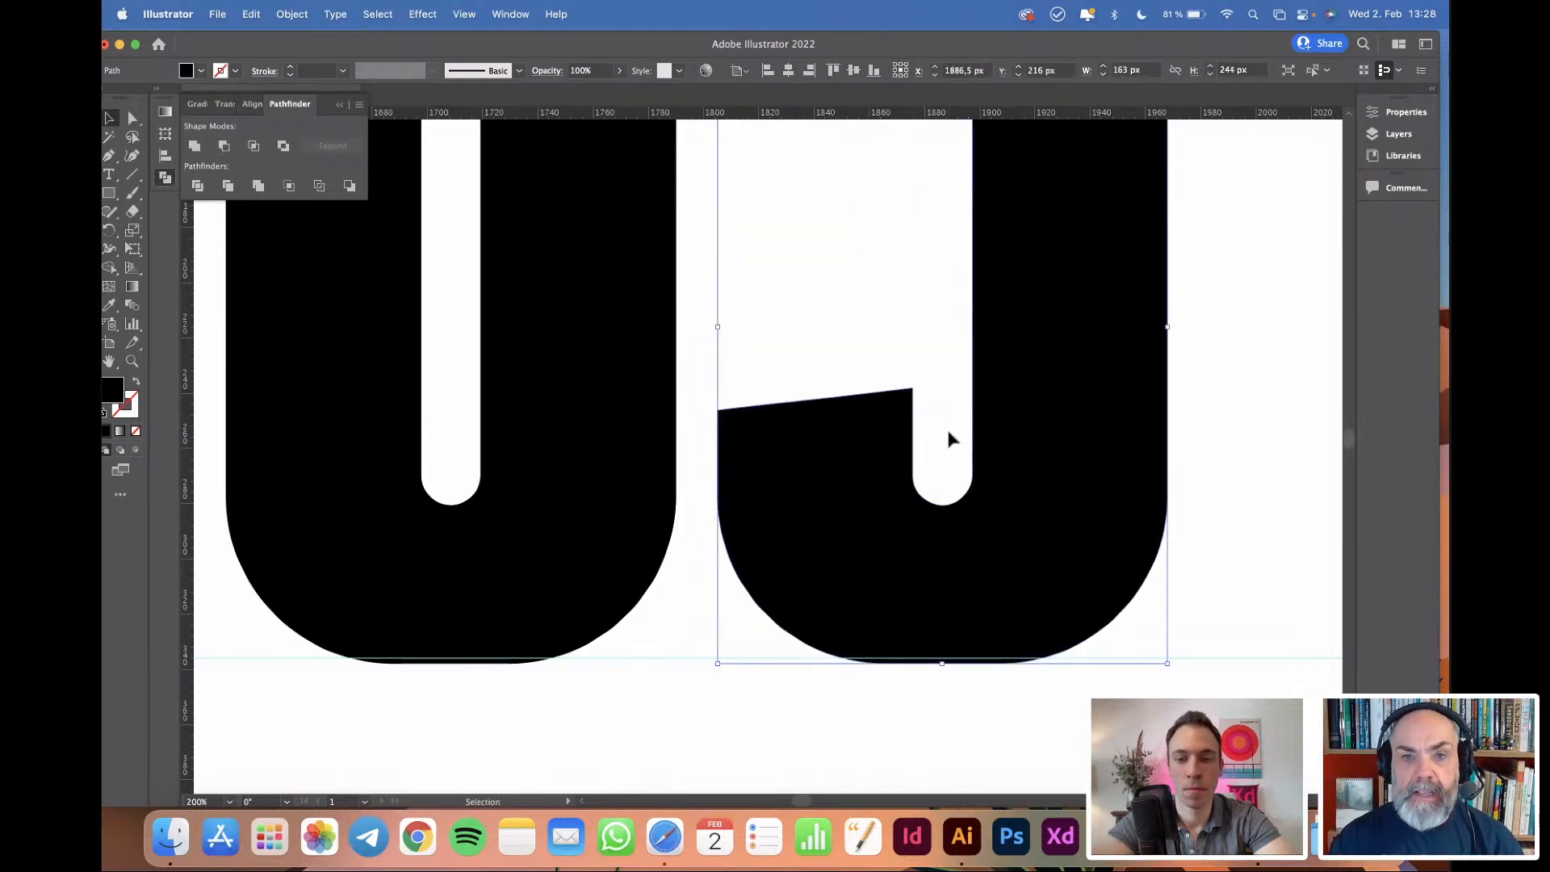
scroll(946, 426, down, 2)
click(1132, 424)
scroll(1008, 377, right, 2)
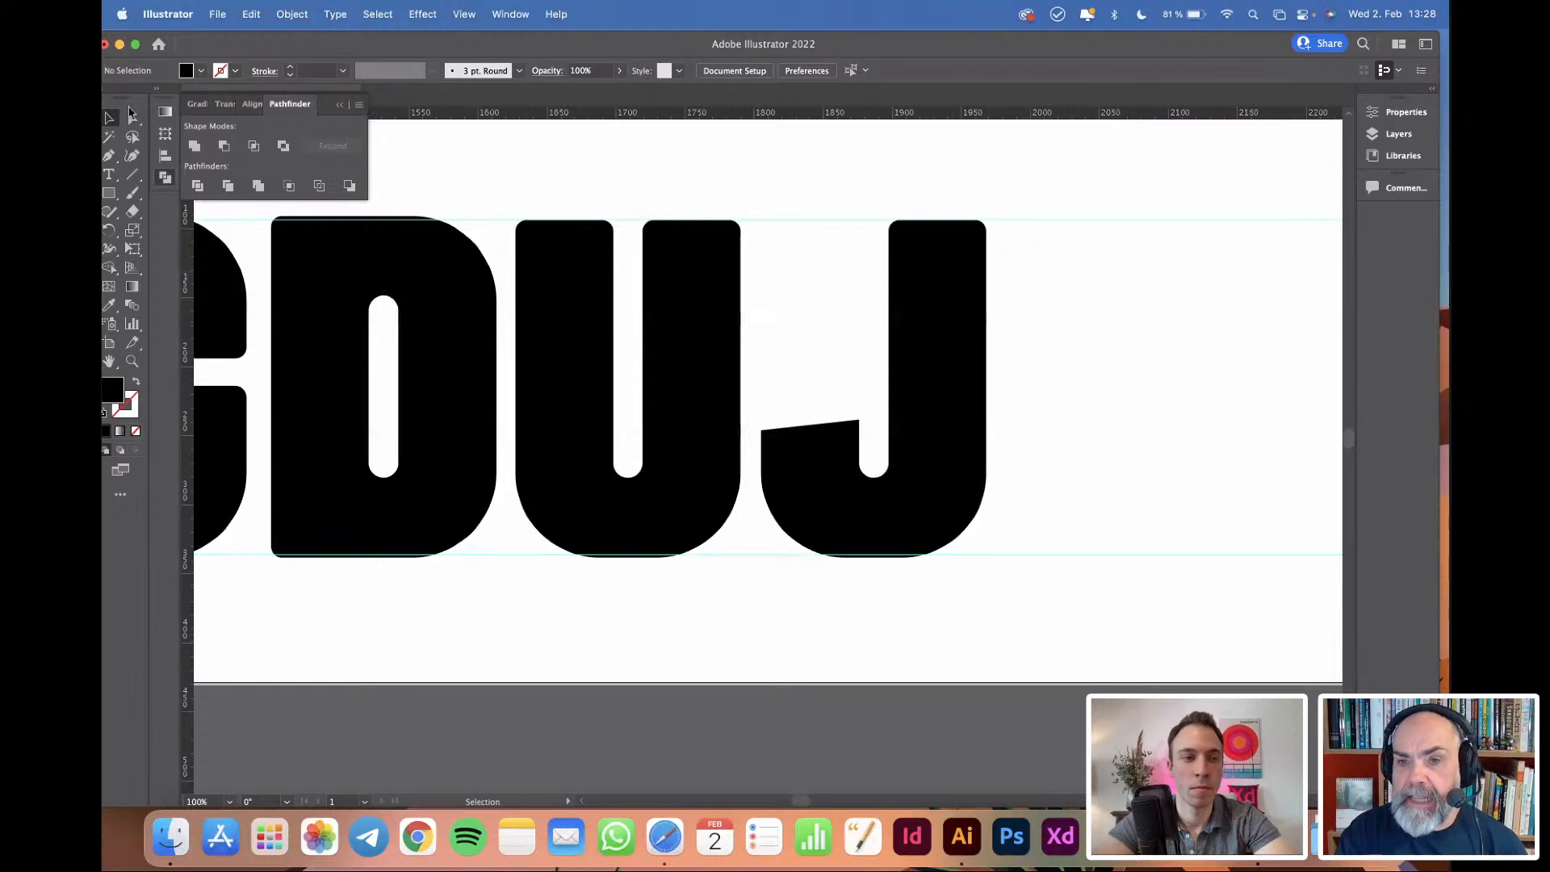
Round both upper corners of the J's short hook with the same small corner radius.
key(a)
click(826, 440)
scroll(855, 443, up, 1)
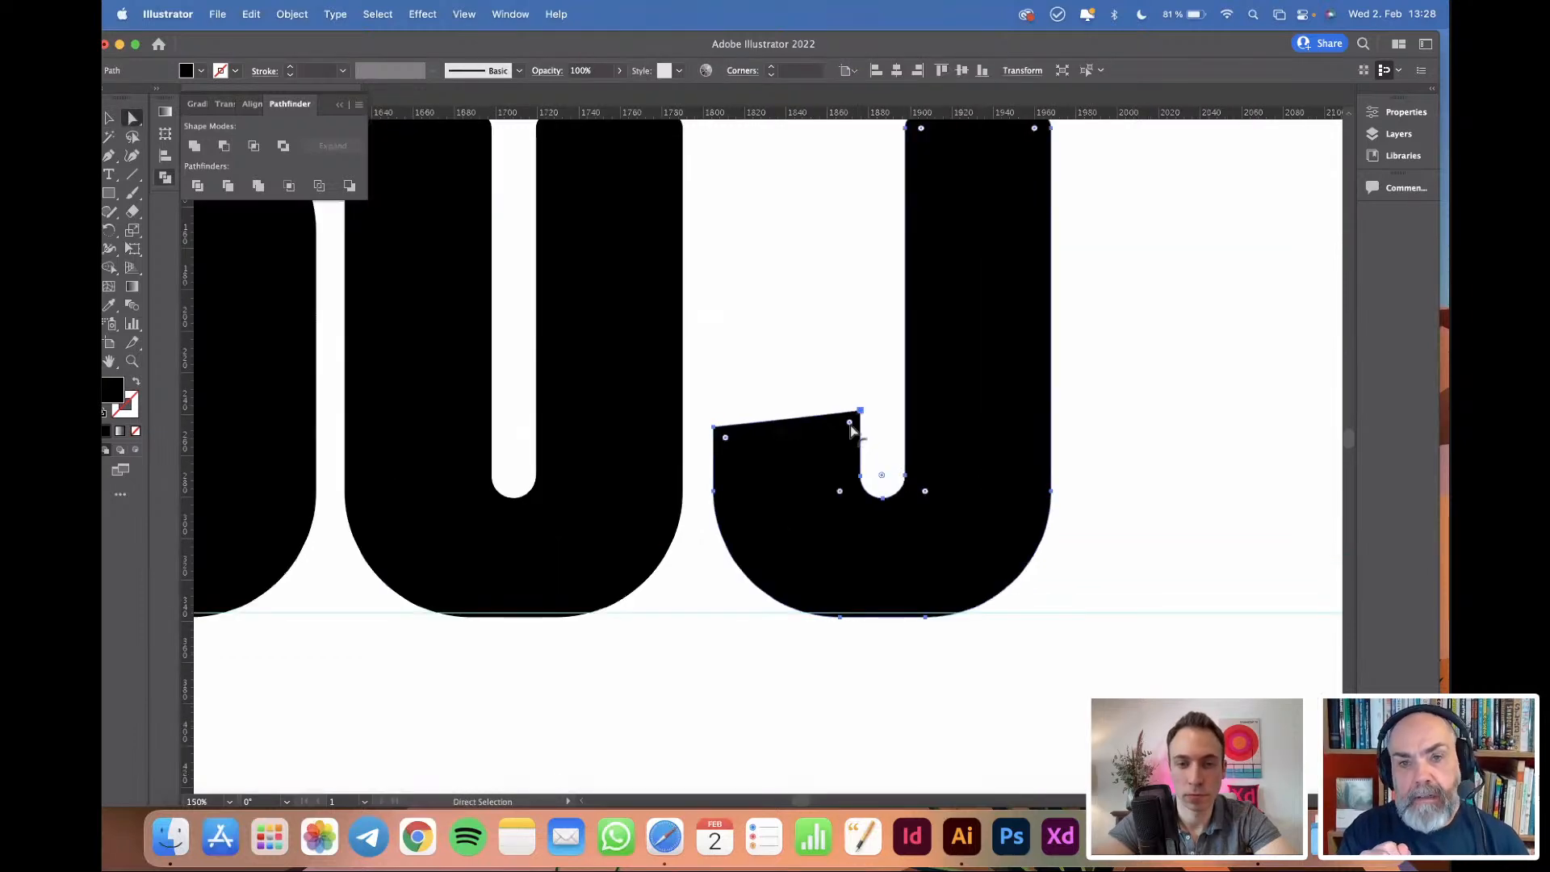
click(714, 427)
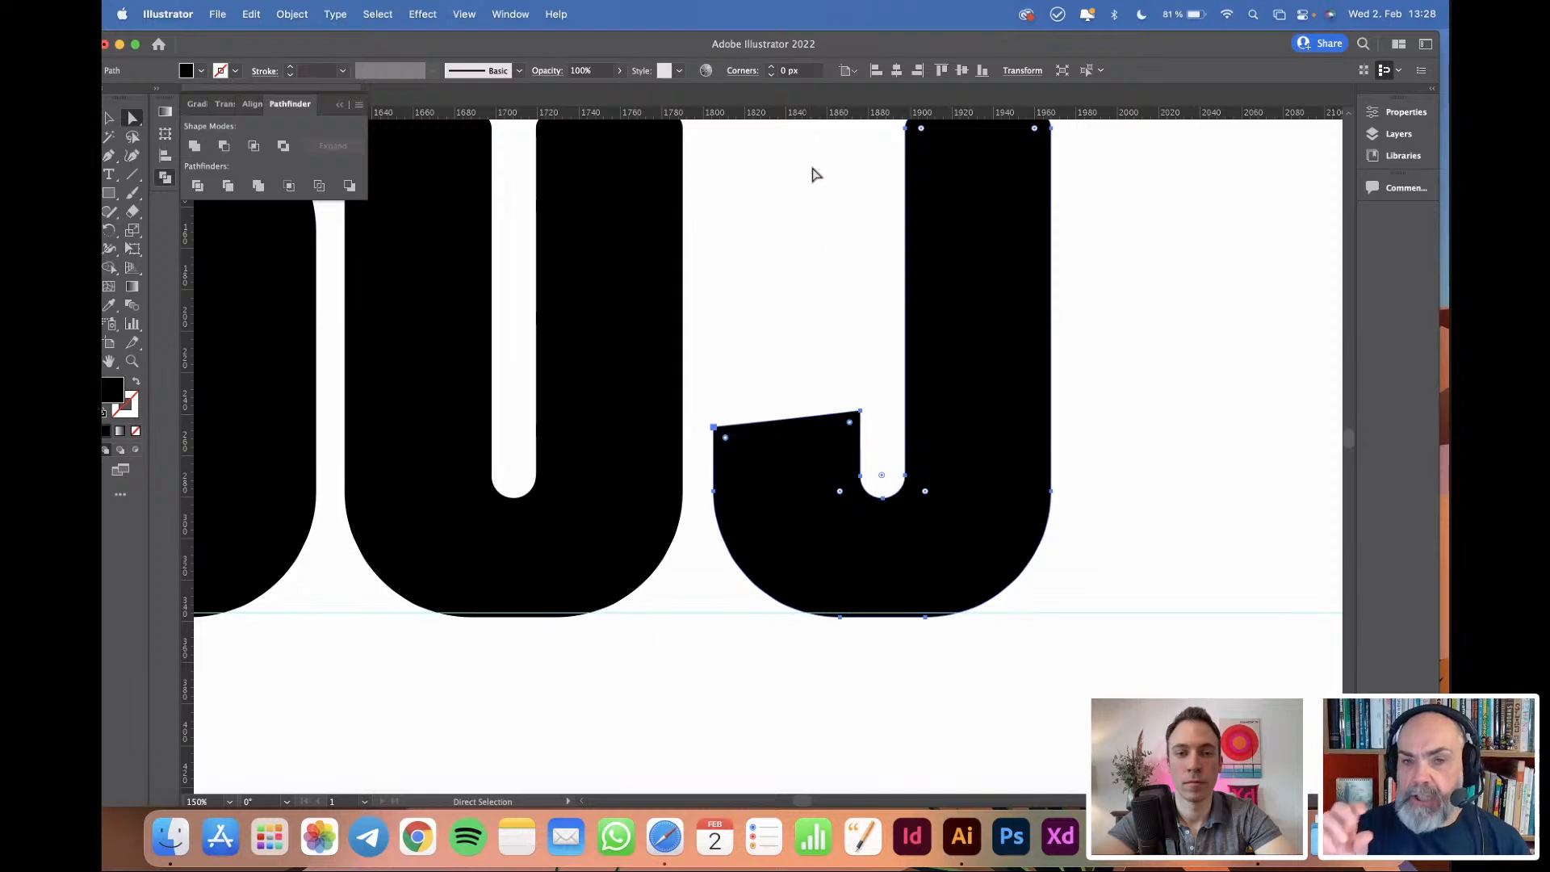
drag(849, 423, 844, 436)
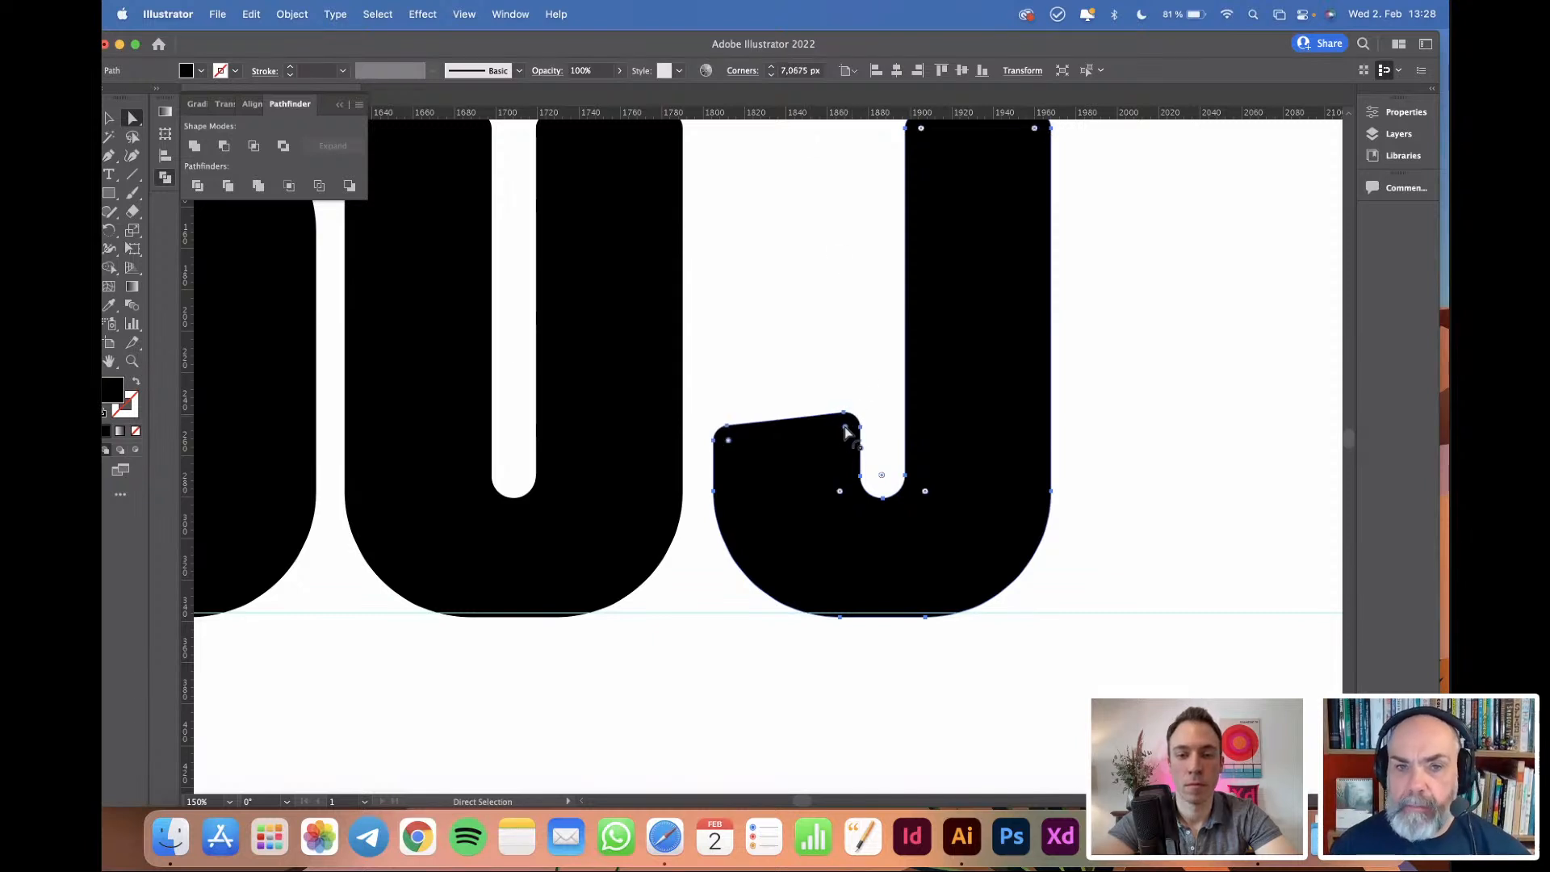
click(799, 71)
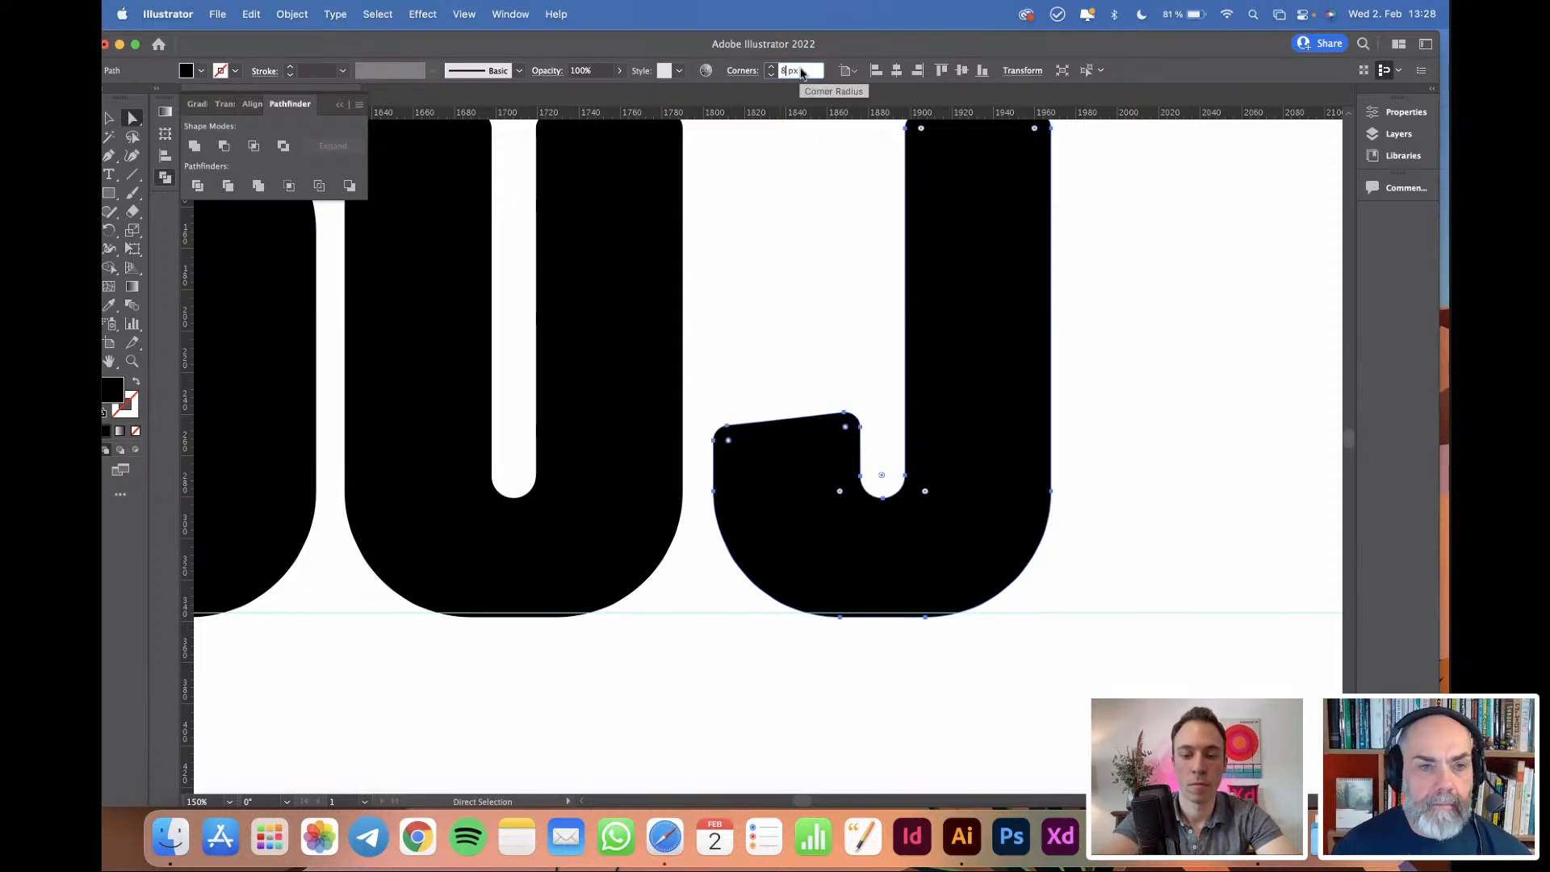
click(796, 277)
scroll(836, 277, down, 2)
scroll(835, 277, up, 1)
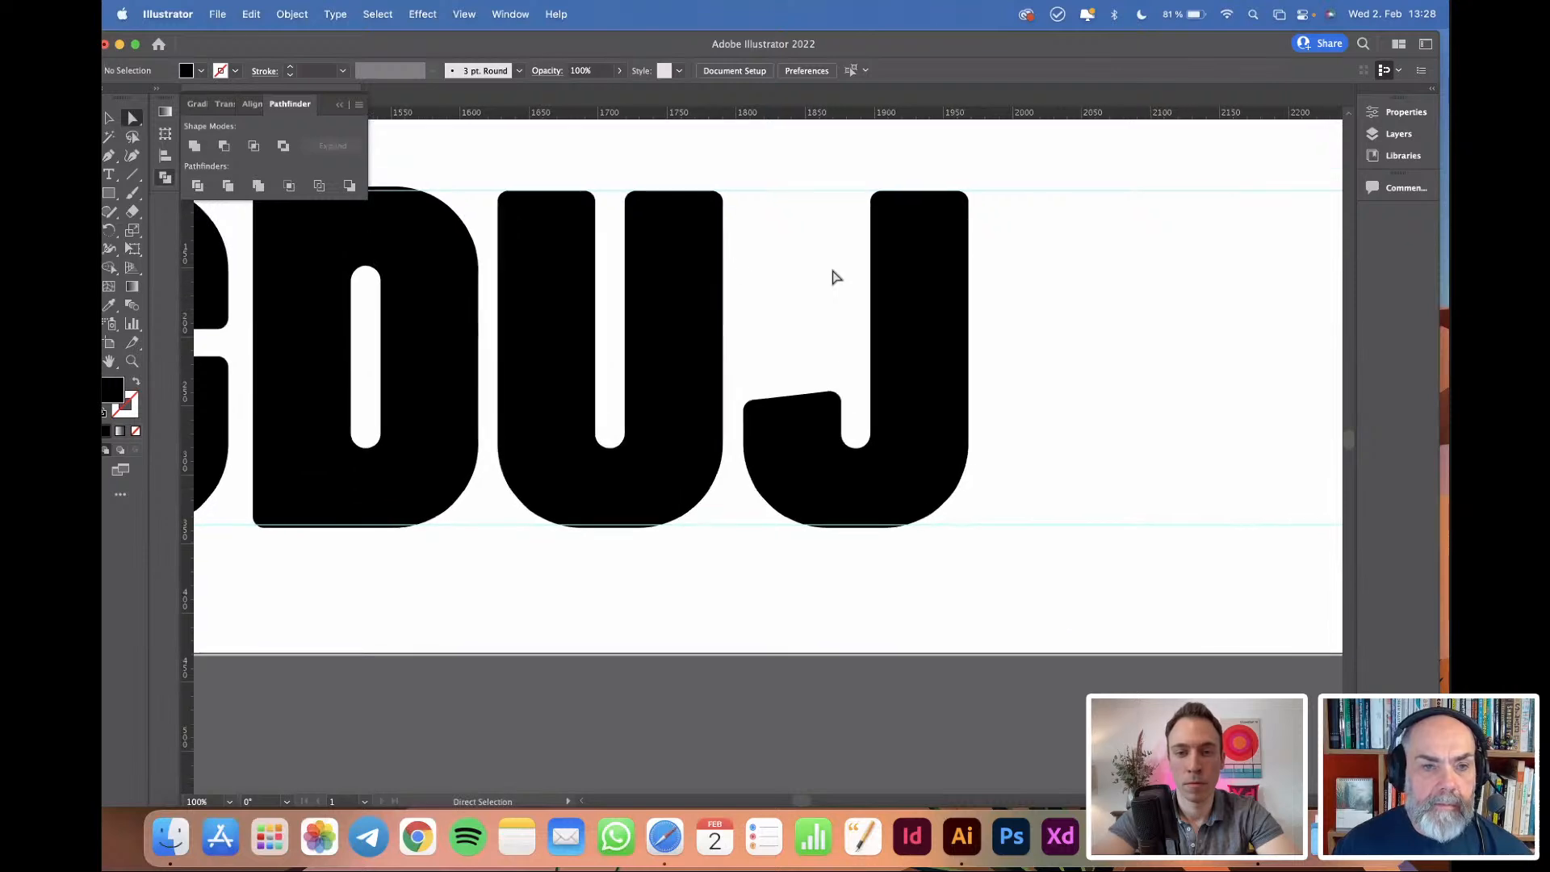
Examine the J's shape and proportions beside the other letters across the whole row, from HELLO to J.
scroll(816, 355, up, 1)
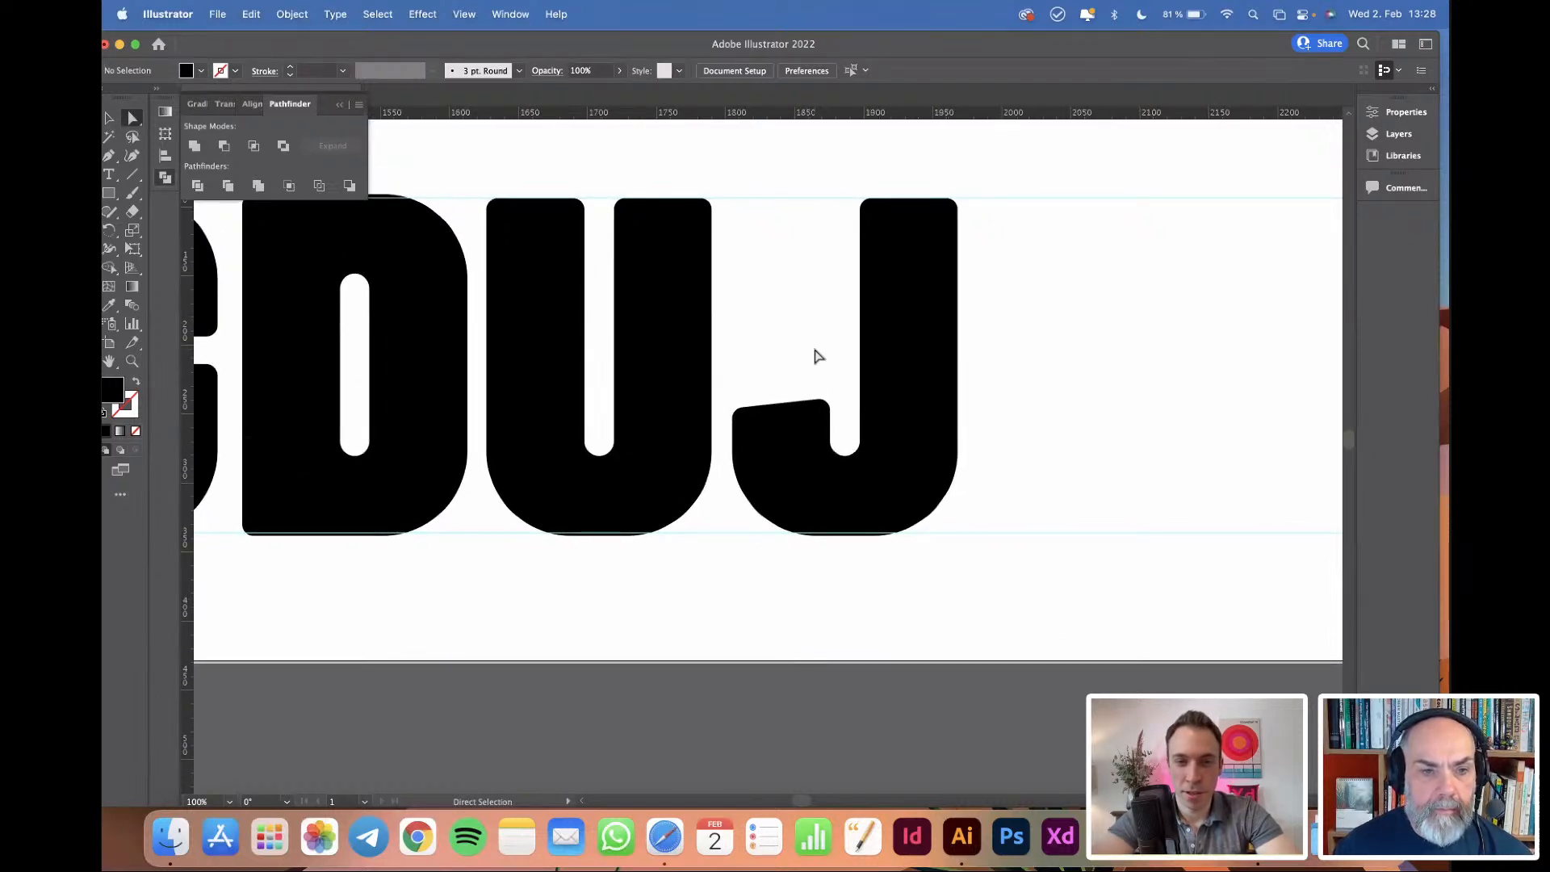
scroll(817, 355, down, 1)
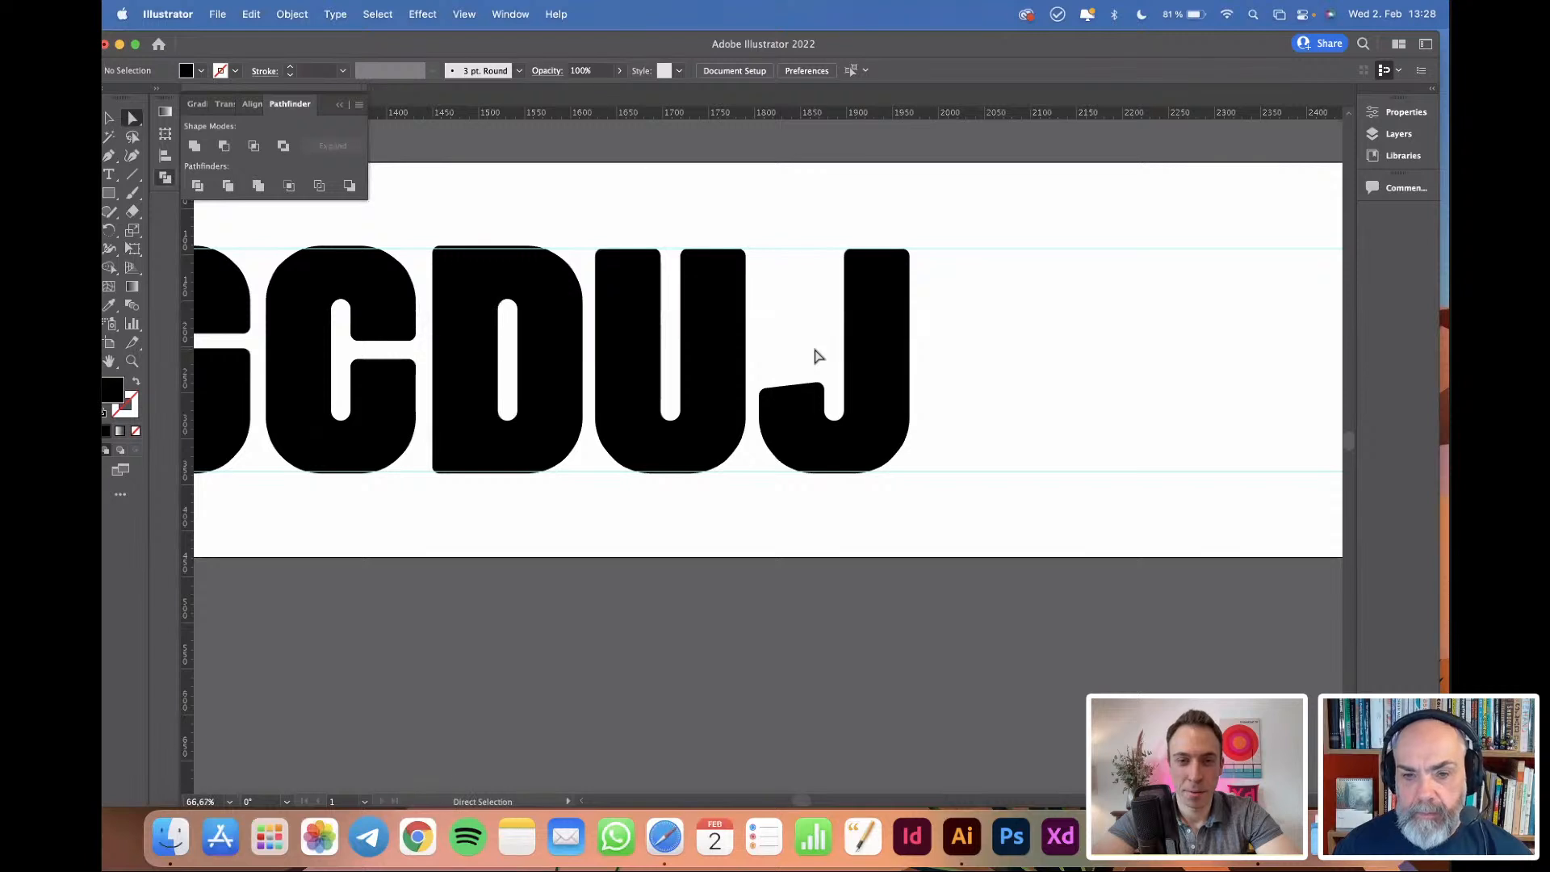
scroll(814, 356, up, 1)
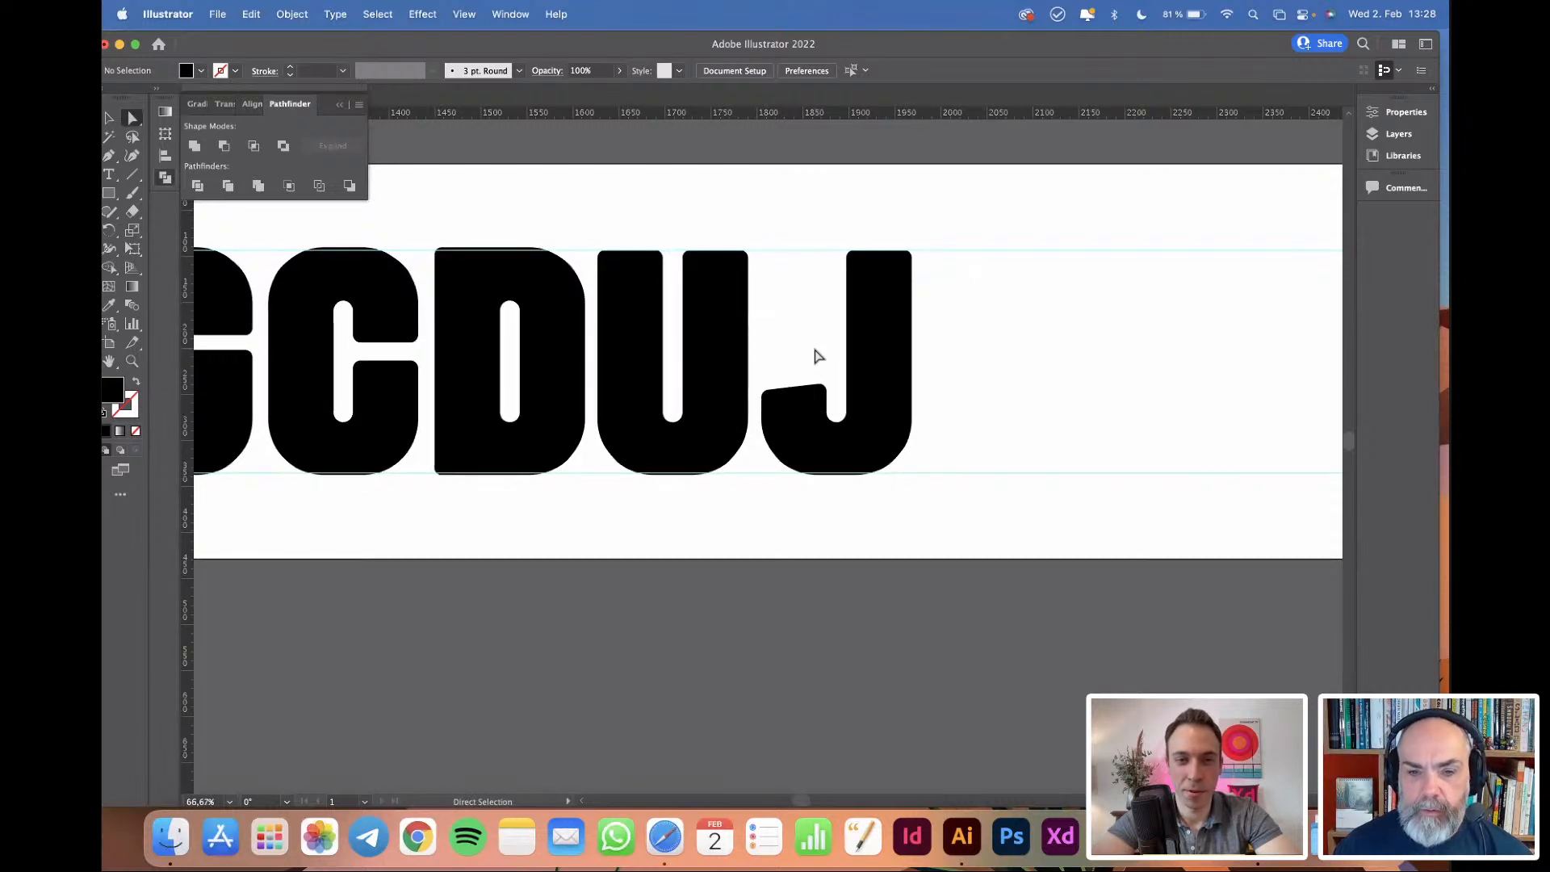
scroll(815, 355, left, 3)
scroll(816, 354, down, 1)
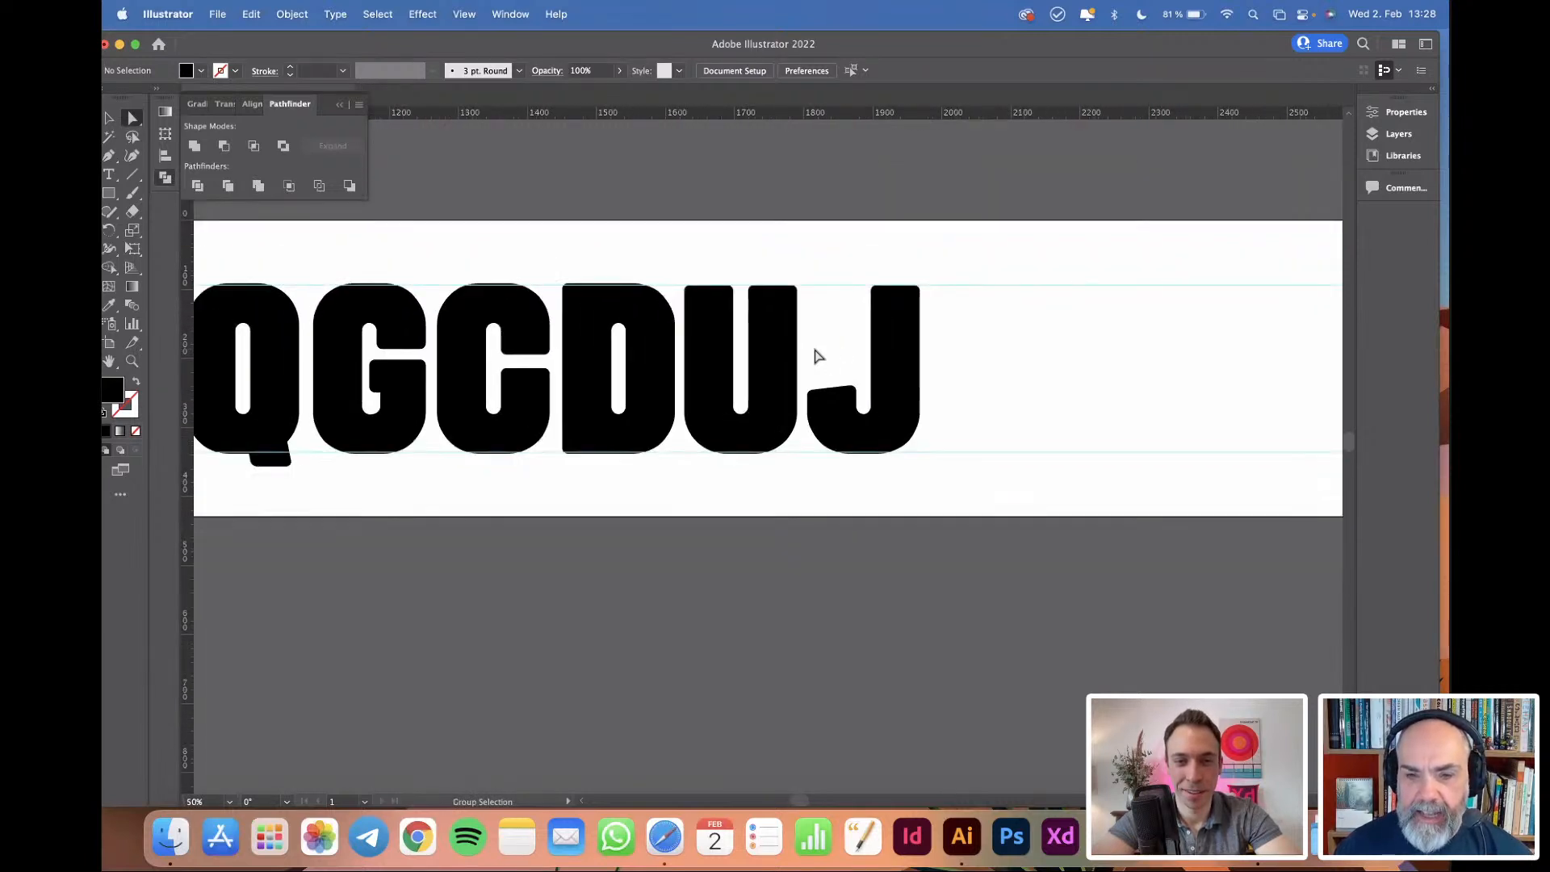
scroll(818, 350, left, 3)
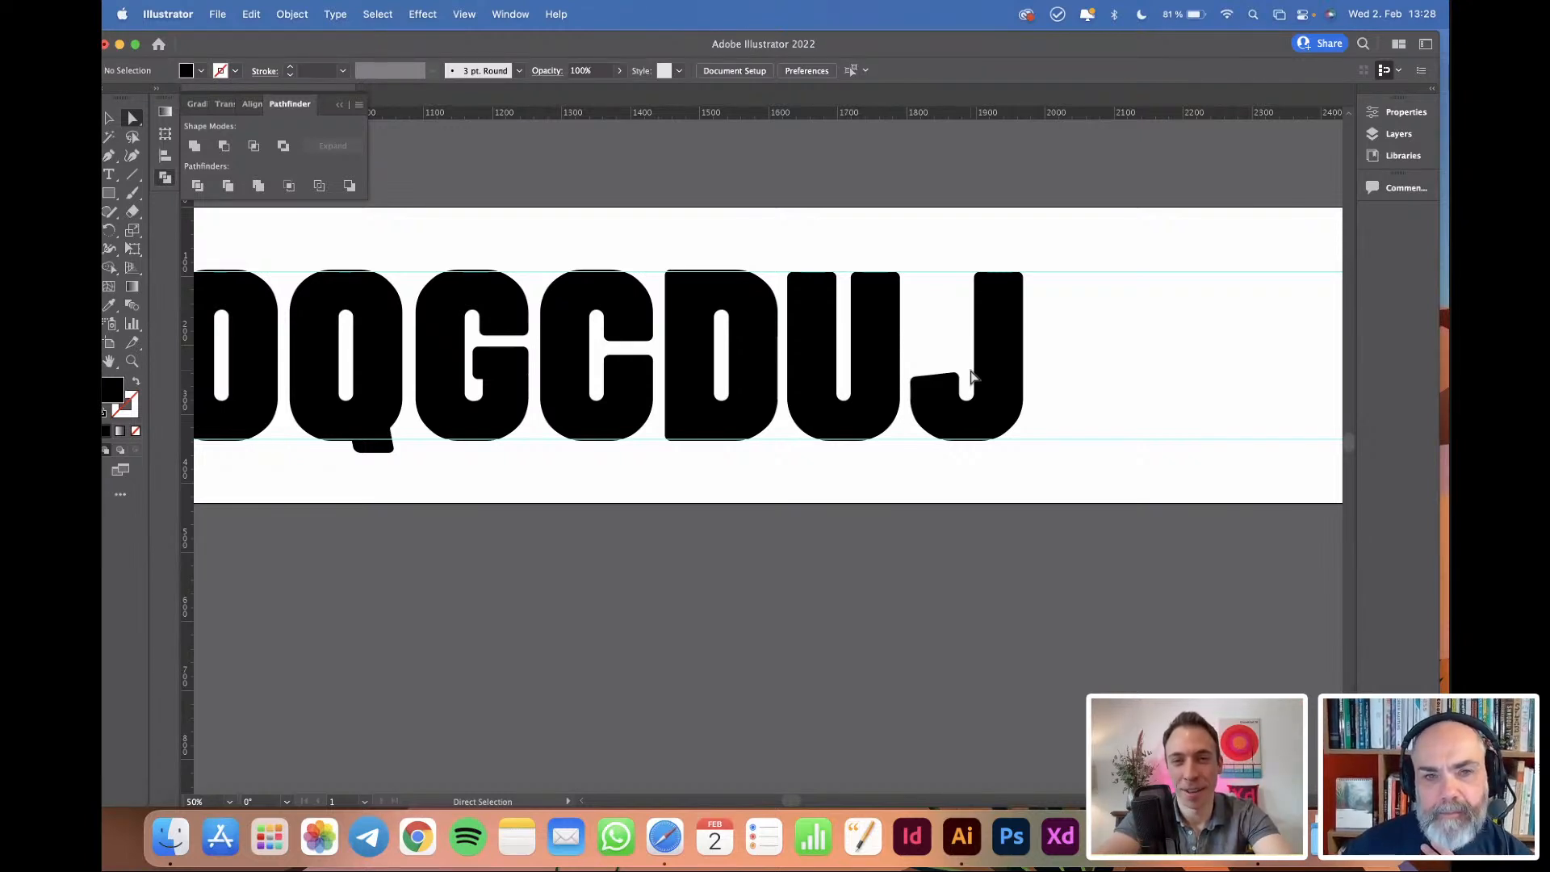
scroll(971, 371, left, 1)
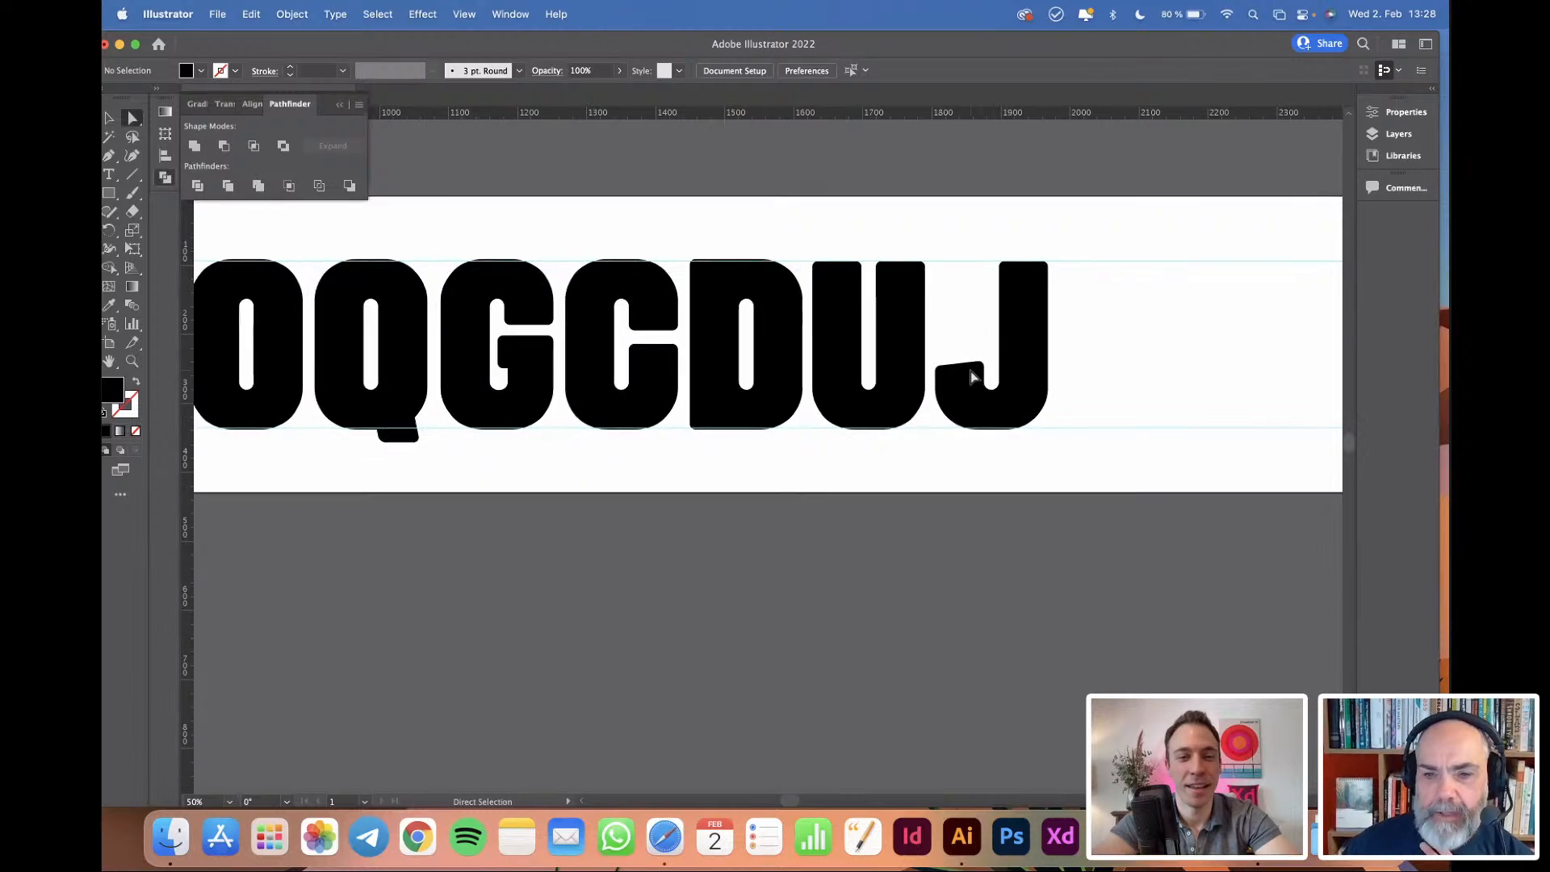
scroll(971, 371, down, 1)
scroll(1021, 342, left, 1)
scroll(1020, 342, up, 1)
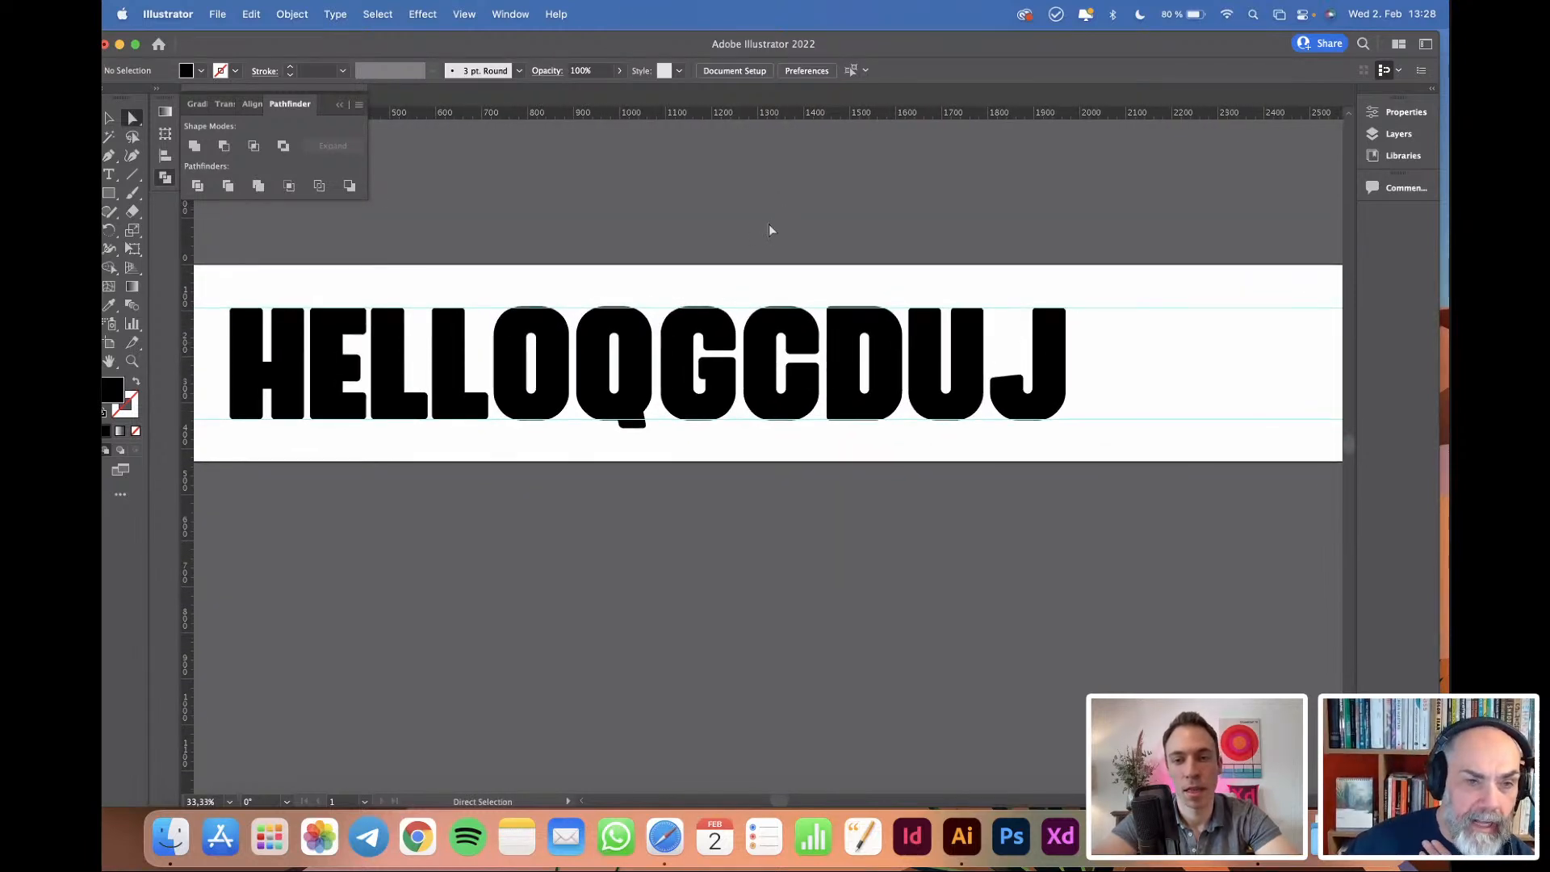
click(1013, 401)
key(v)
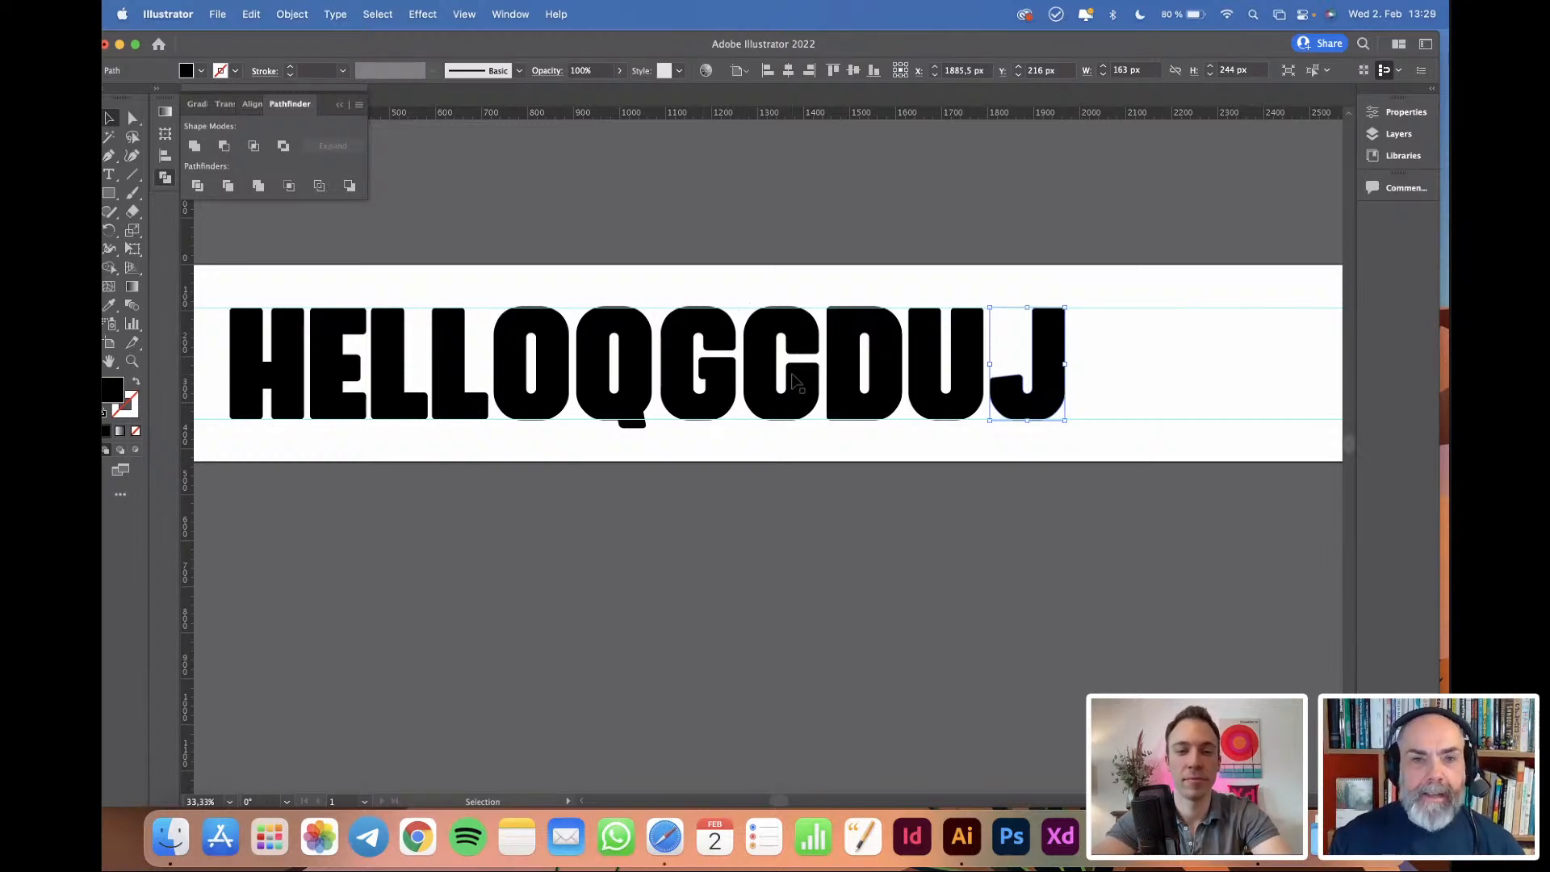
Draw a 40 px high rectangle over the upper end of the H's lower gap and narrow it to the gap's width, 19 px.
scroll(737, 392, left, 5)
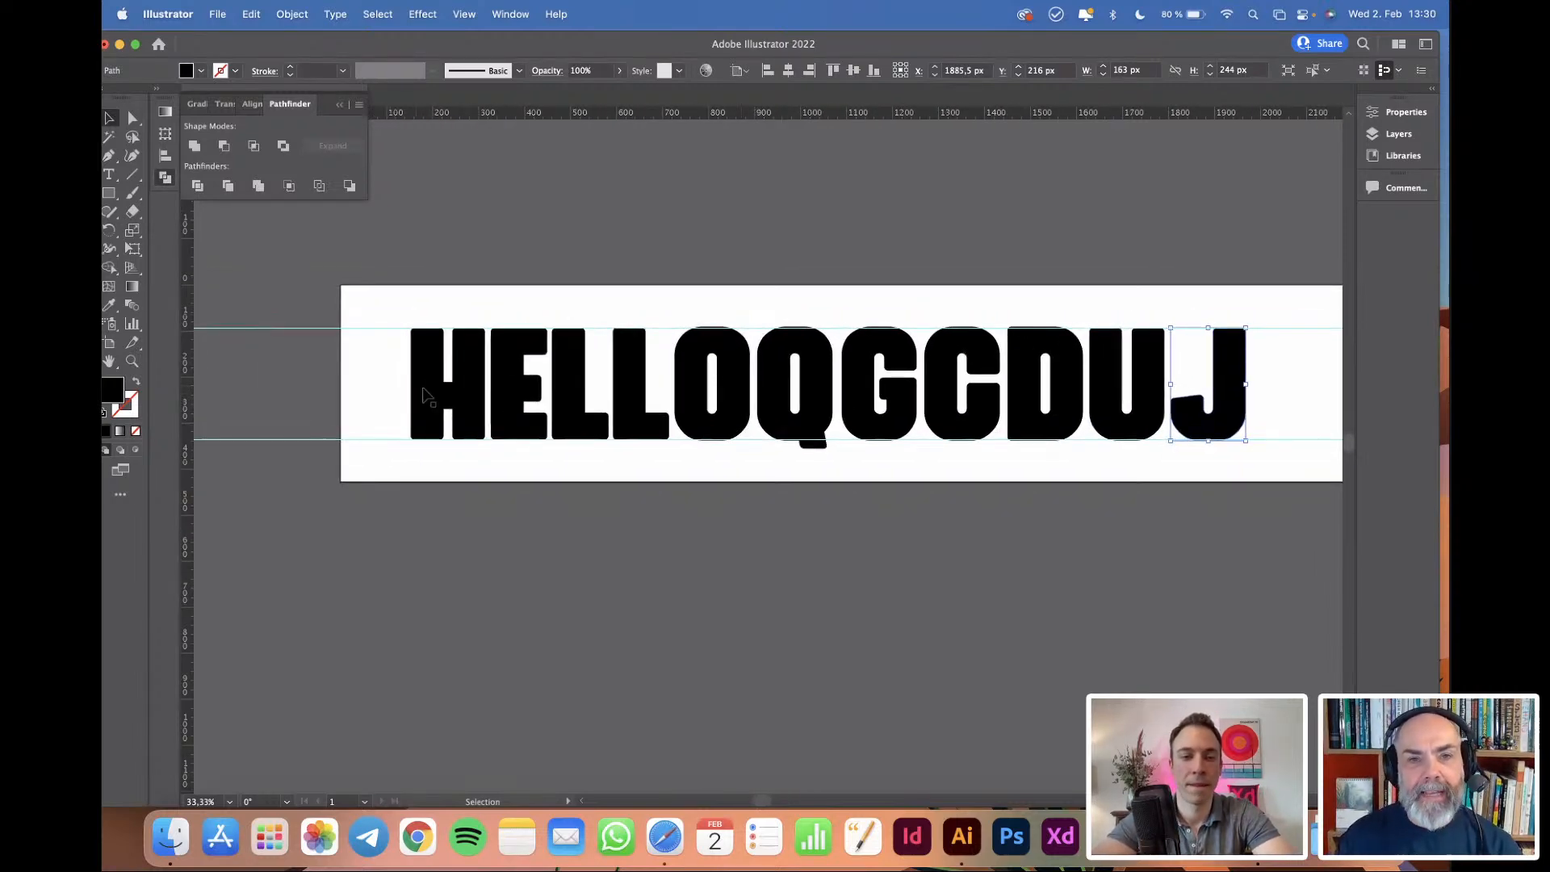
scroll(419, 395, up, 2)
key(m)
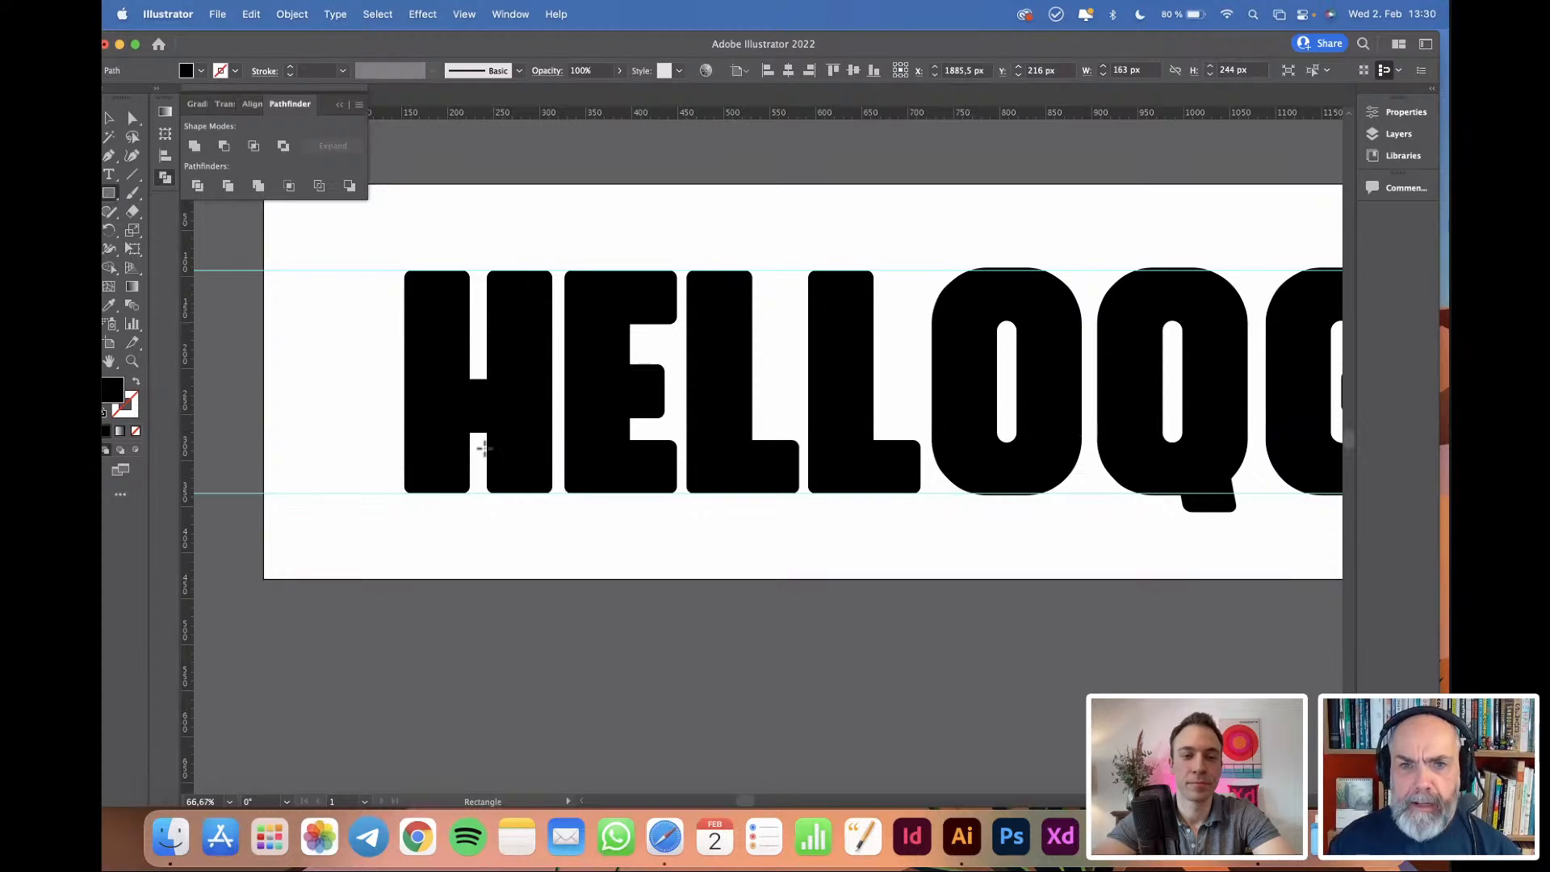
drag(470, 462, 489, 426)
scroll(488, 424, up, 4)
scroll(489, 425, left, 1)
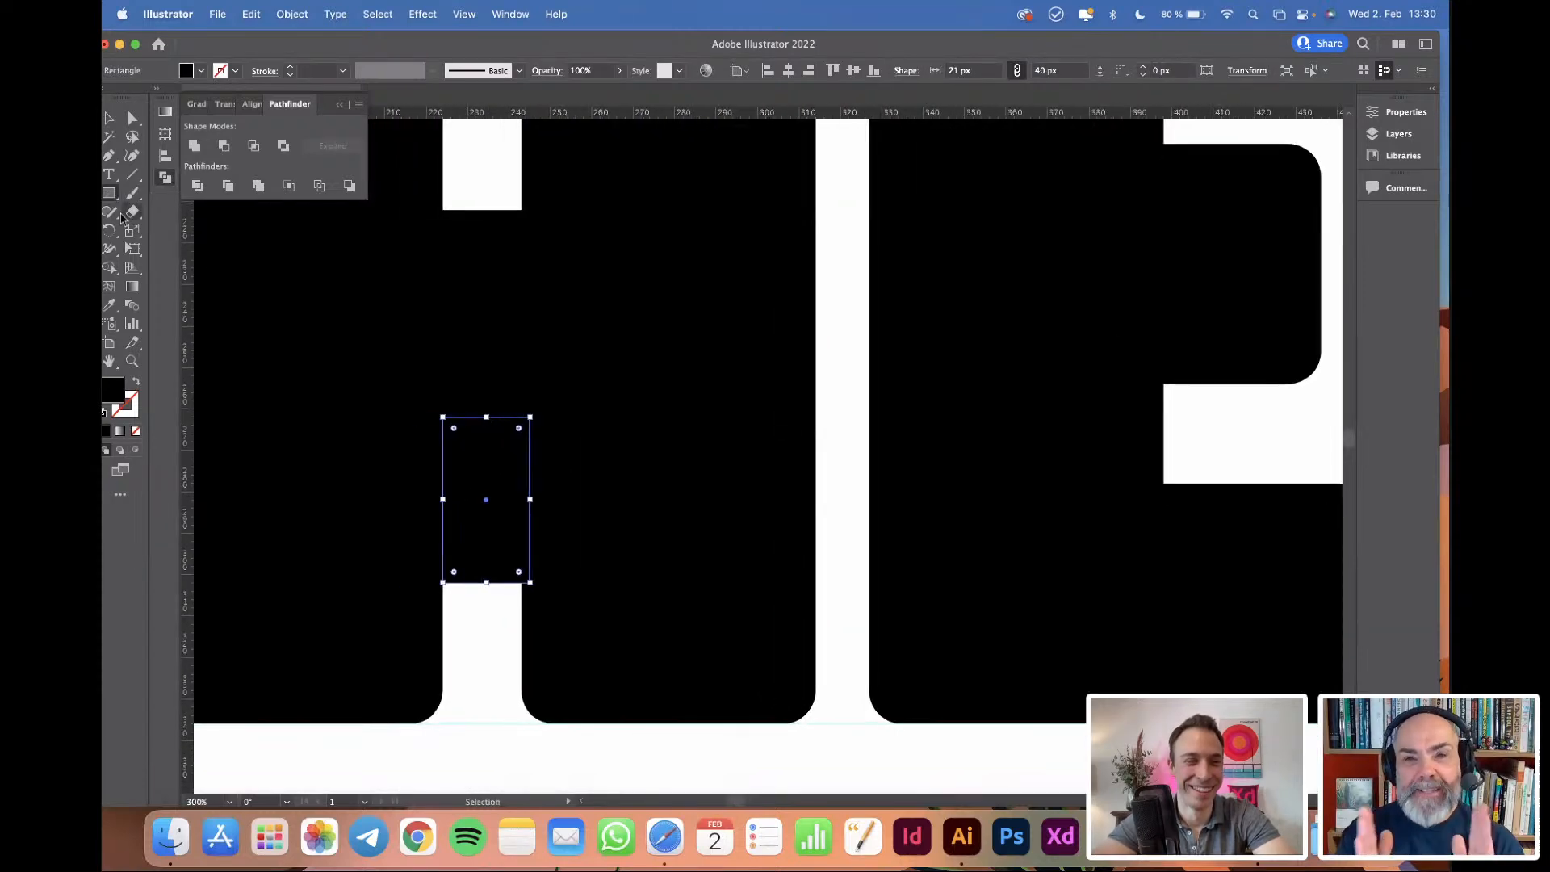
key(v)
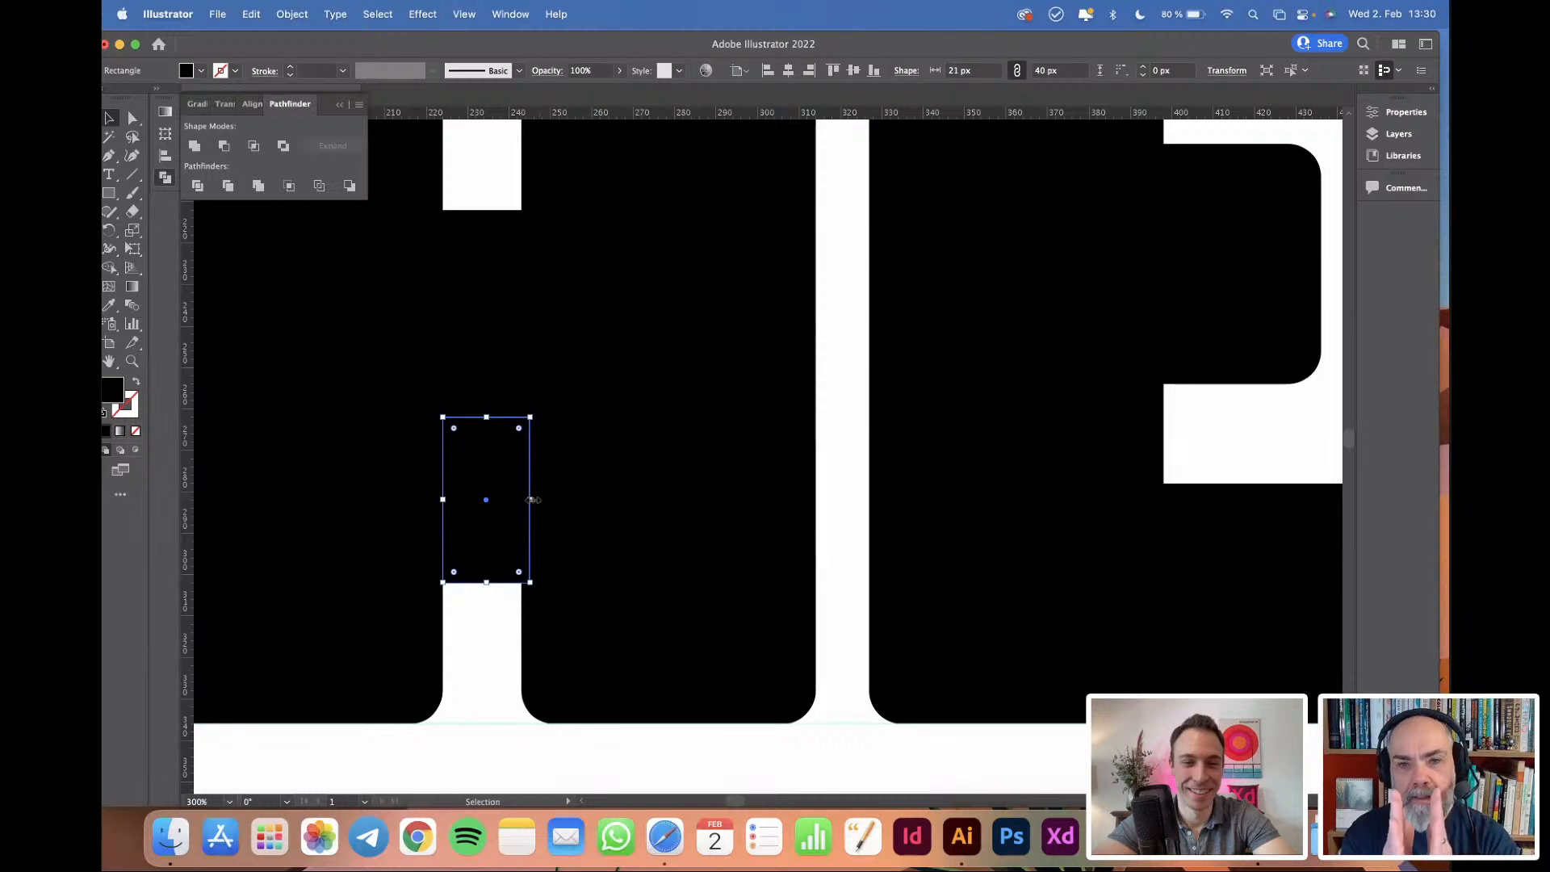
drag(530, 500, 522, 501)
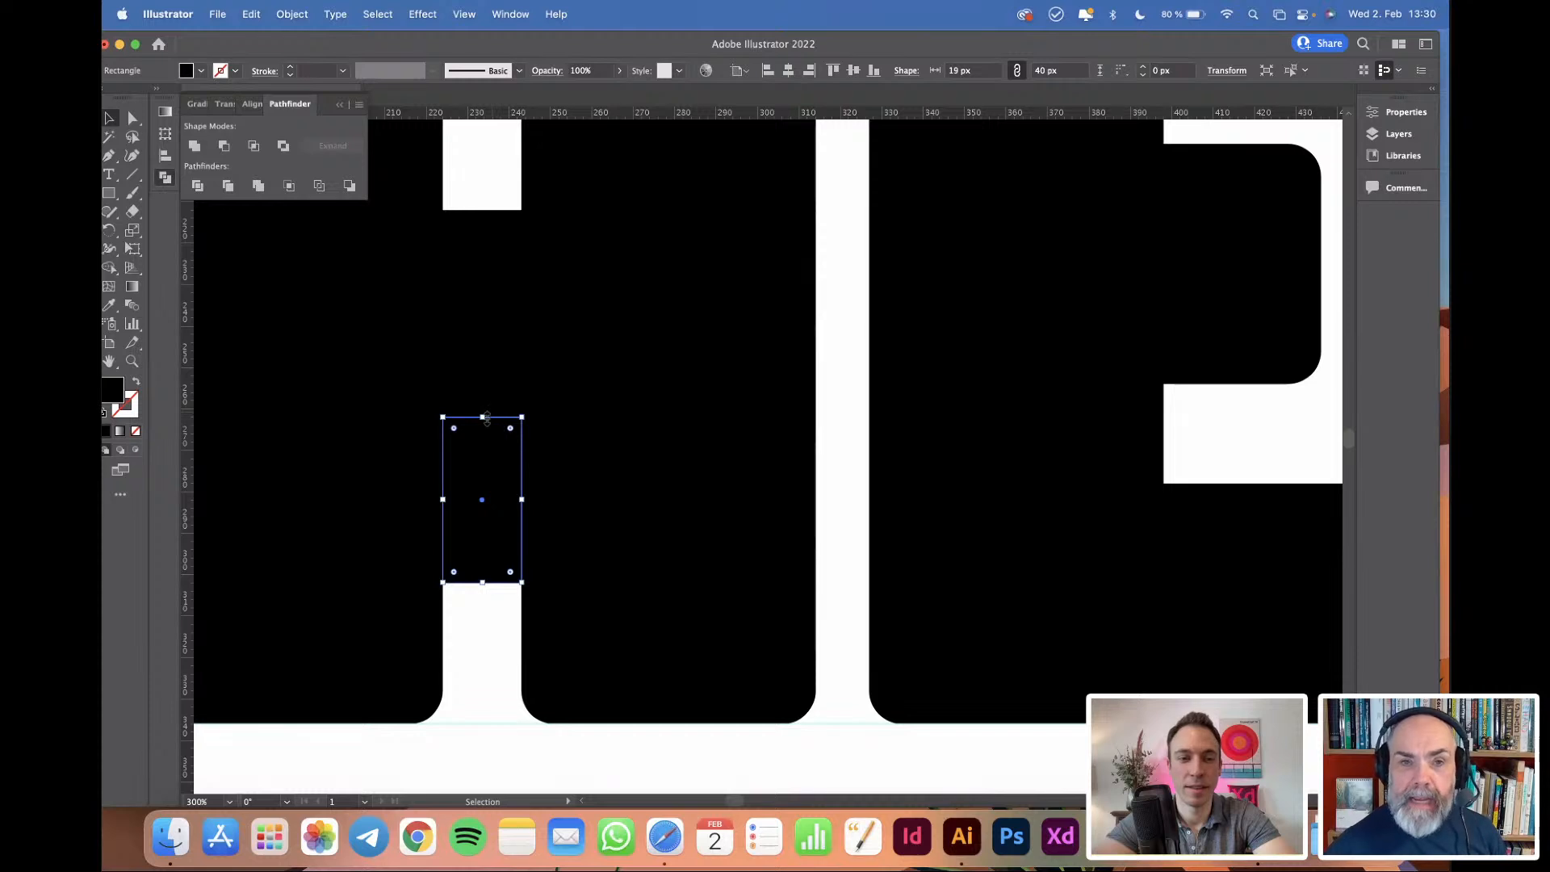
Fill the rectangle in the H white and round its corners fully, giving the lower gap a rounded upper end.
click(201, 71)
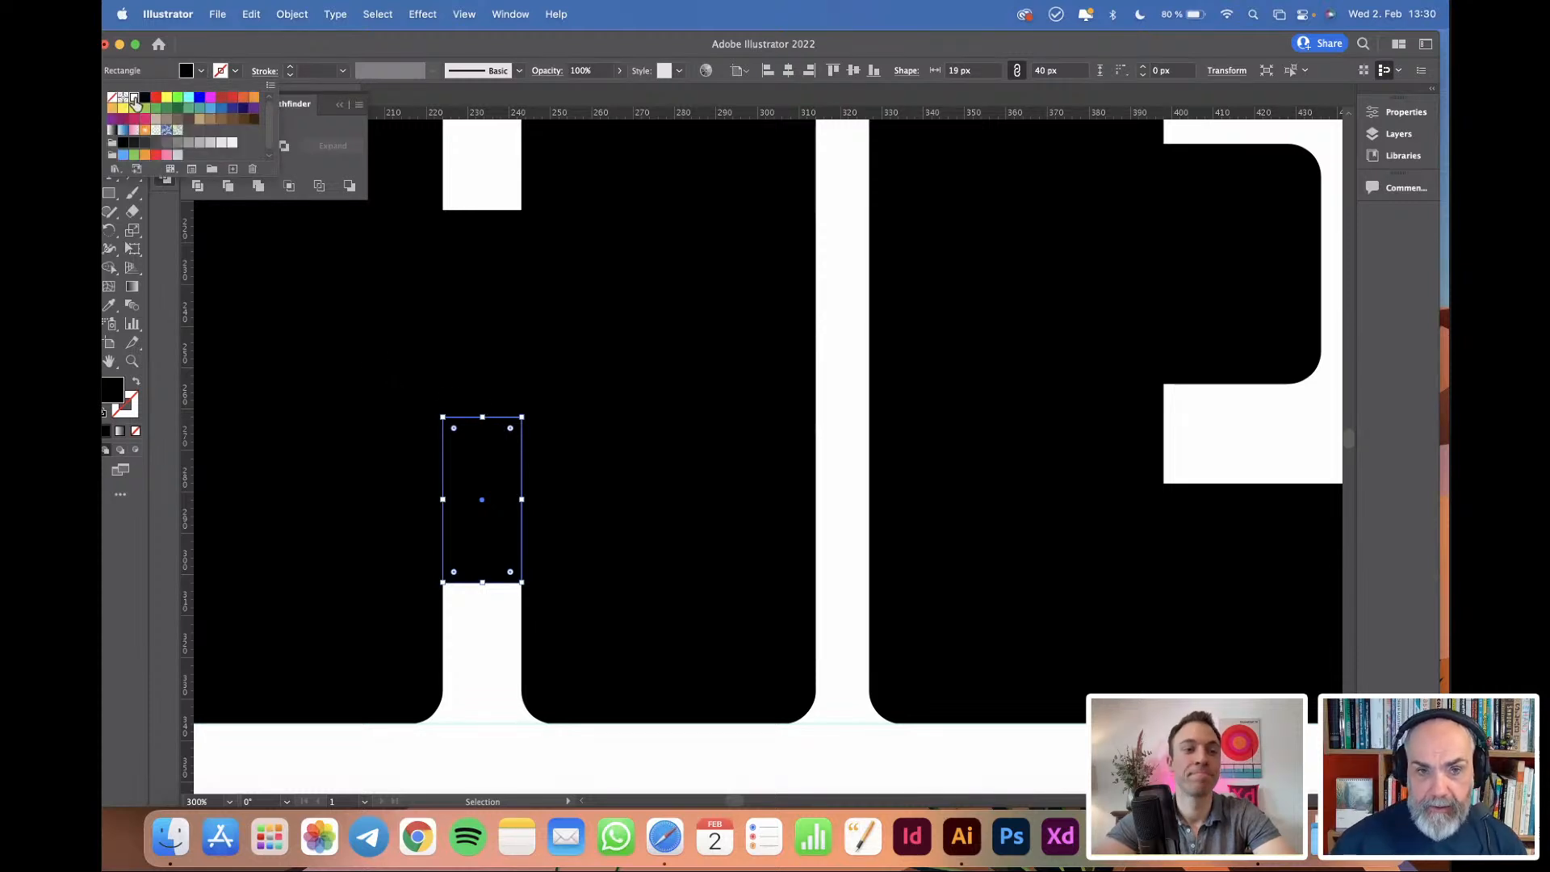
click(139, 101)
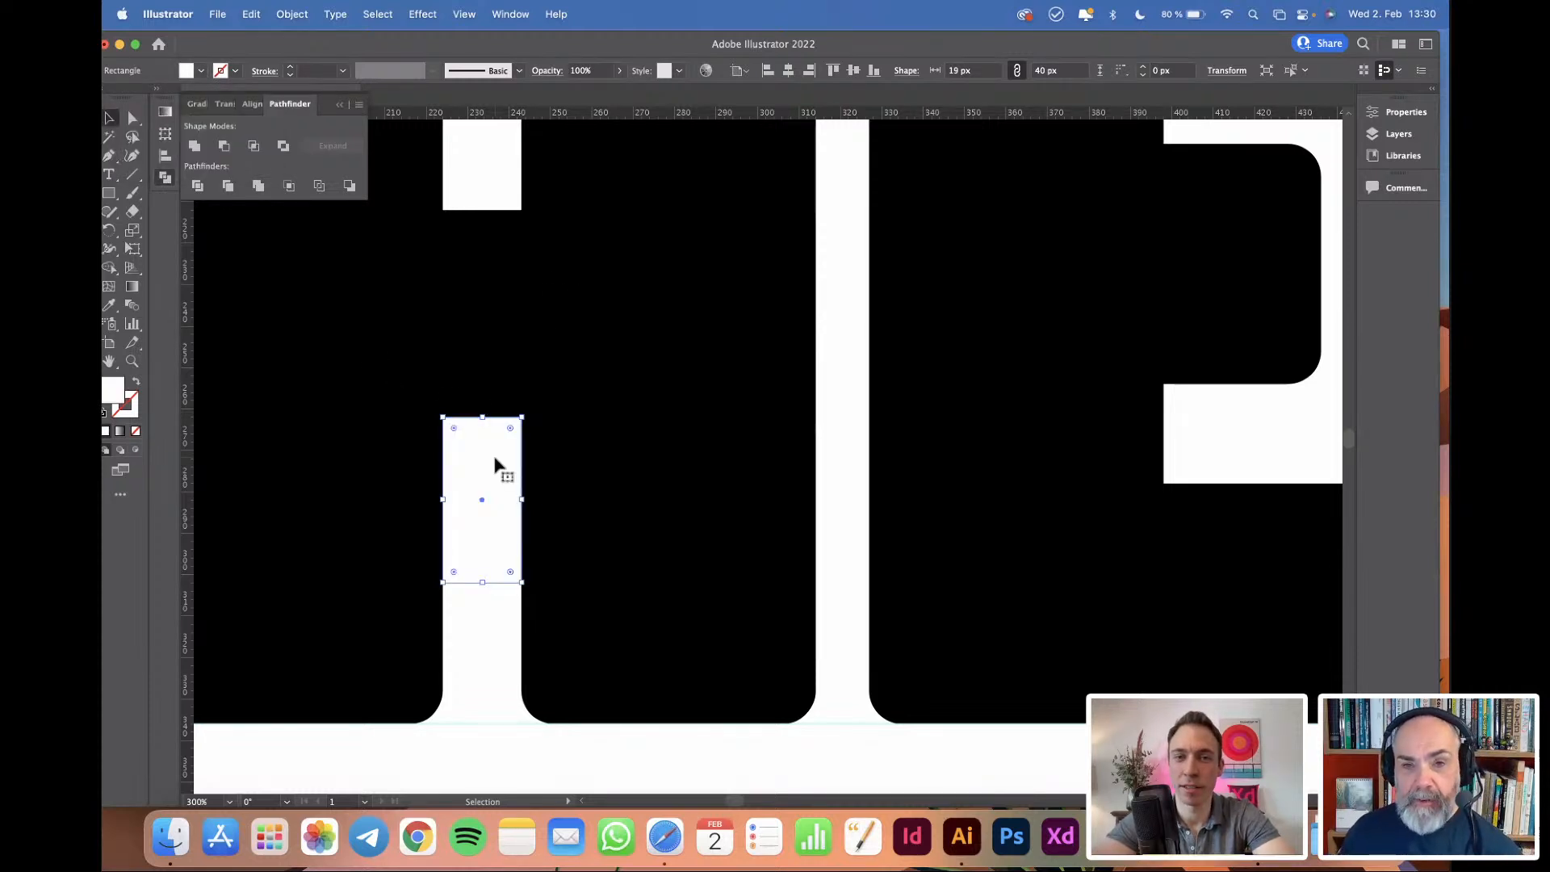
drag(510, 429, 458, 517)
click(872, 370)
scroll(871, 370, down, 5)
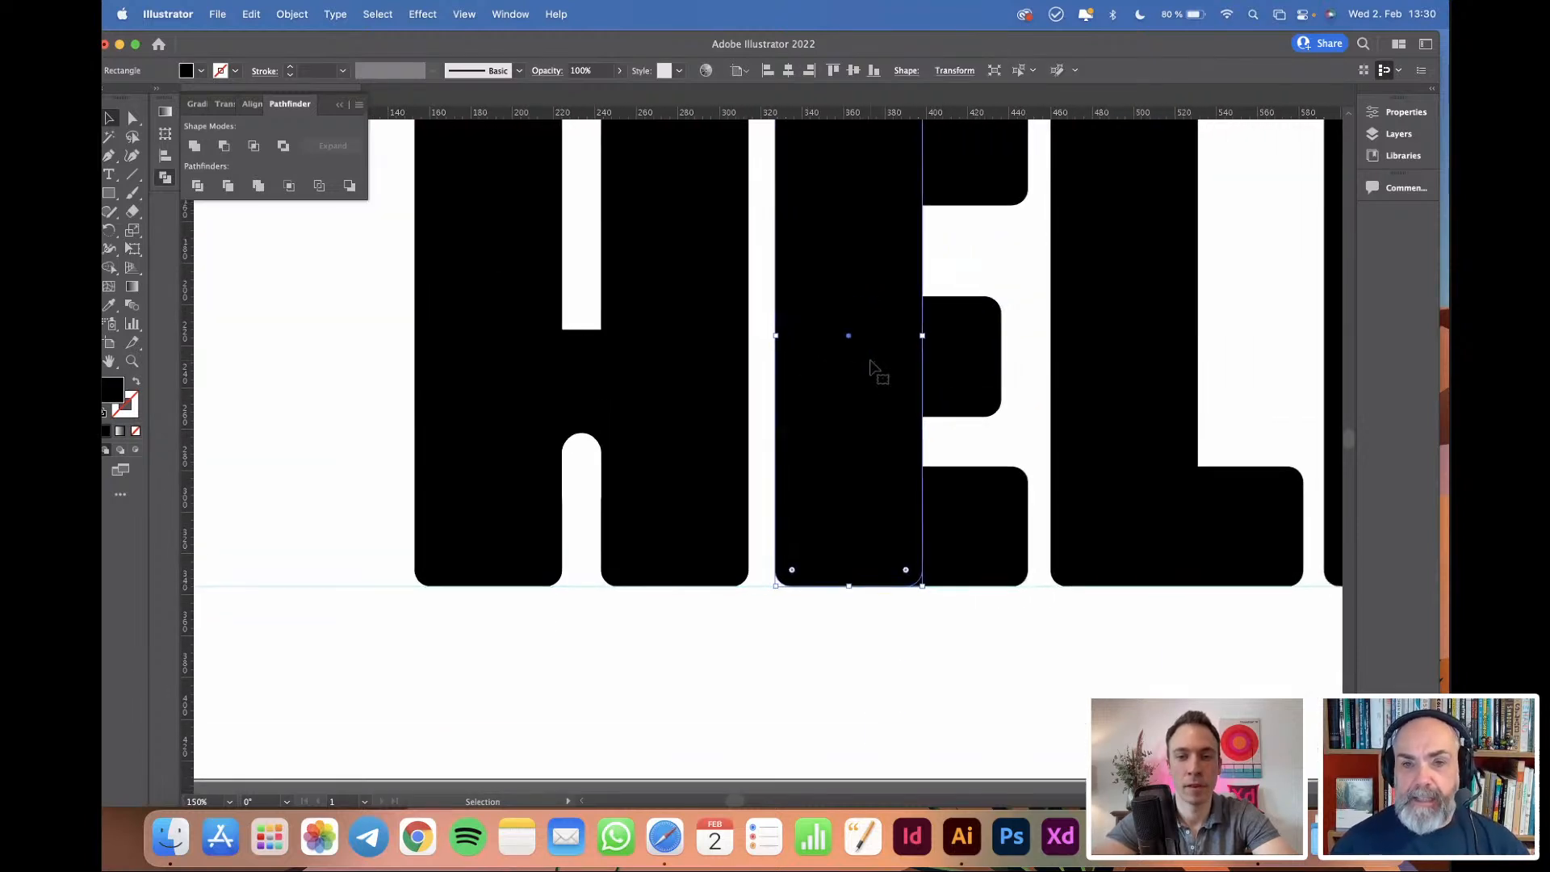
scroll(872, 369, down, 5)
click(822, 597)
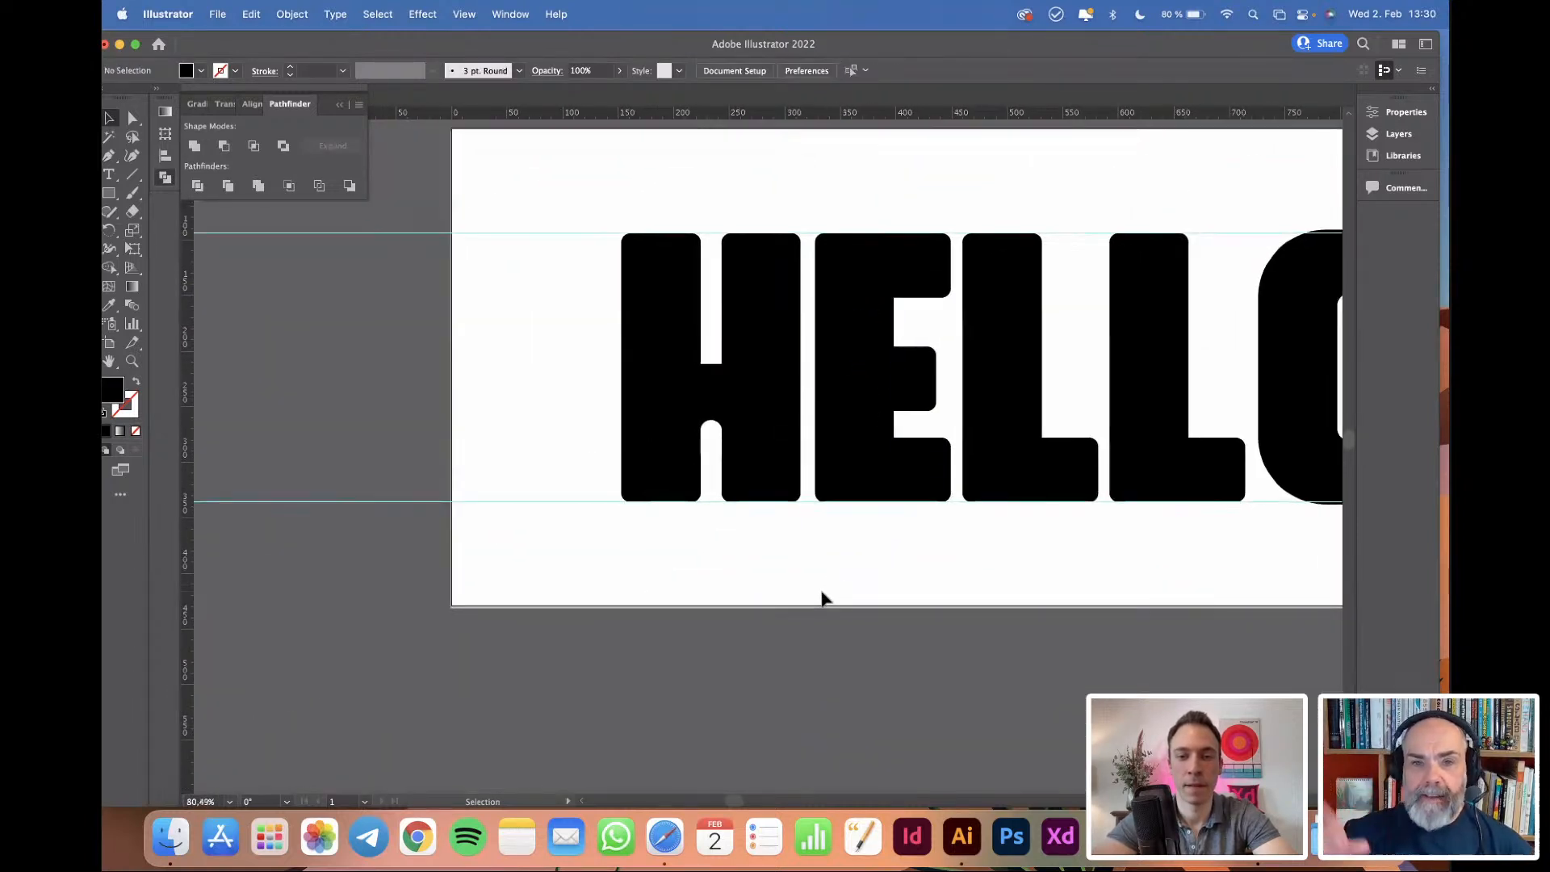
Examine the H's rounded lower gap beside the neighbouring letters E, L, L, O and Q.
scroll(821, 598, right, 3)
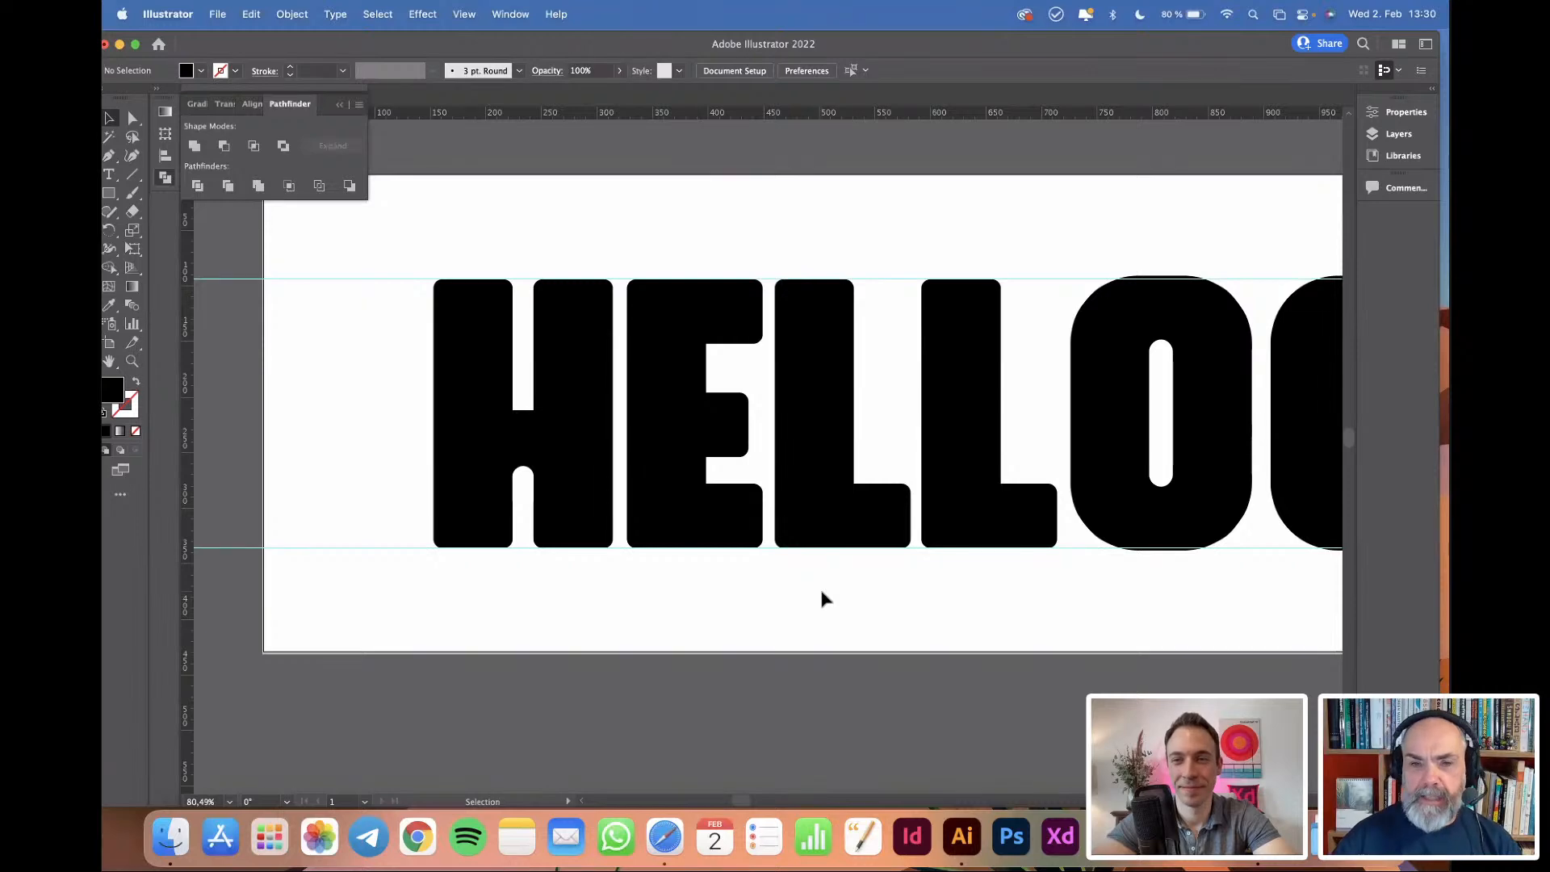
scroll(821, 592, right, 3)
scroll(821, 592, up, 1)
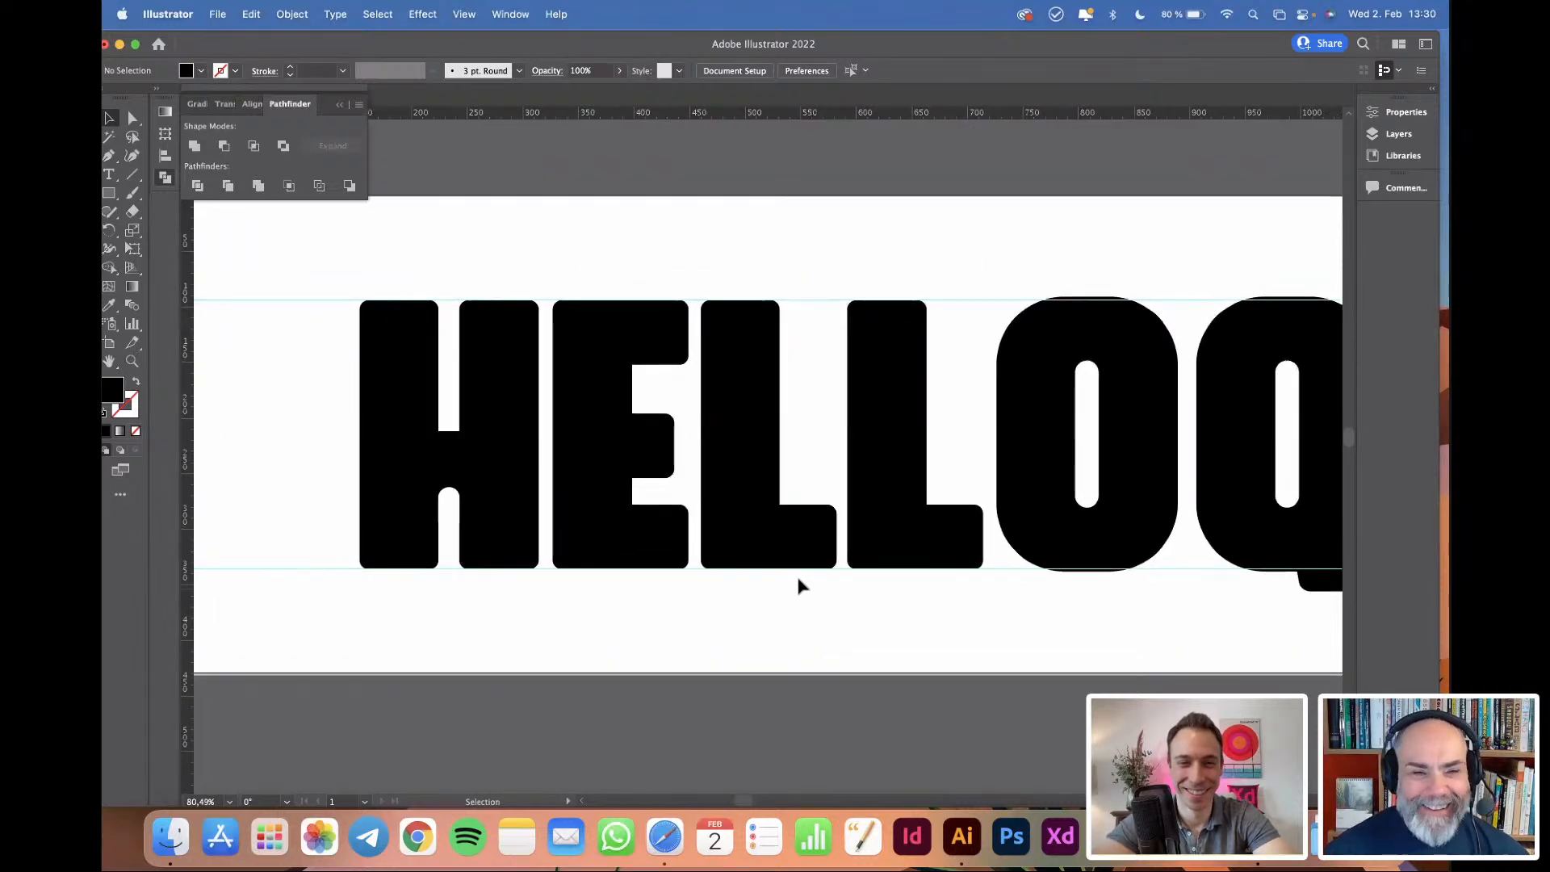
scroll(778, 557, right, 2)
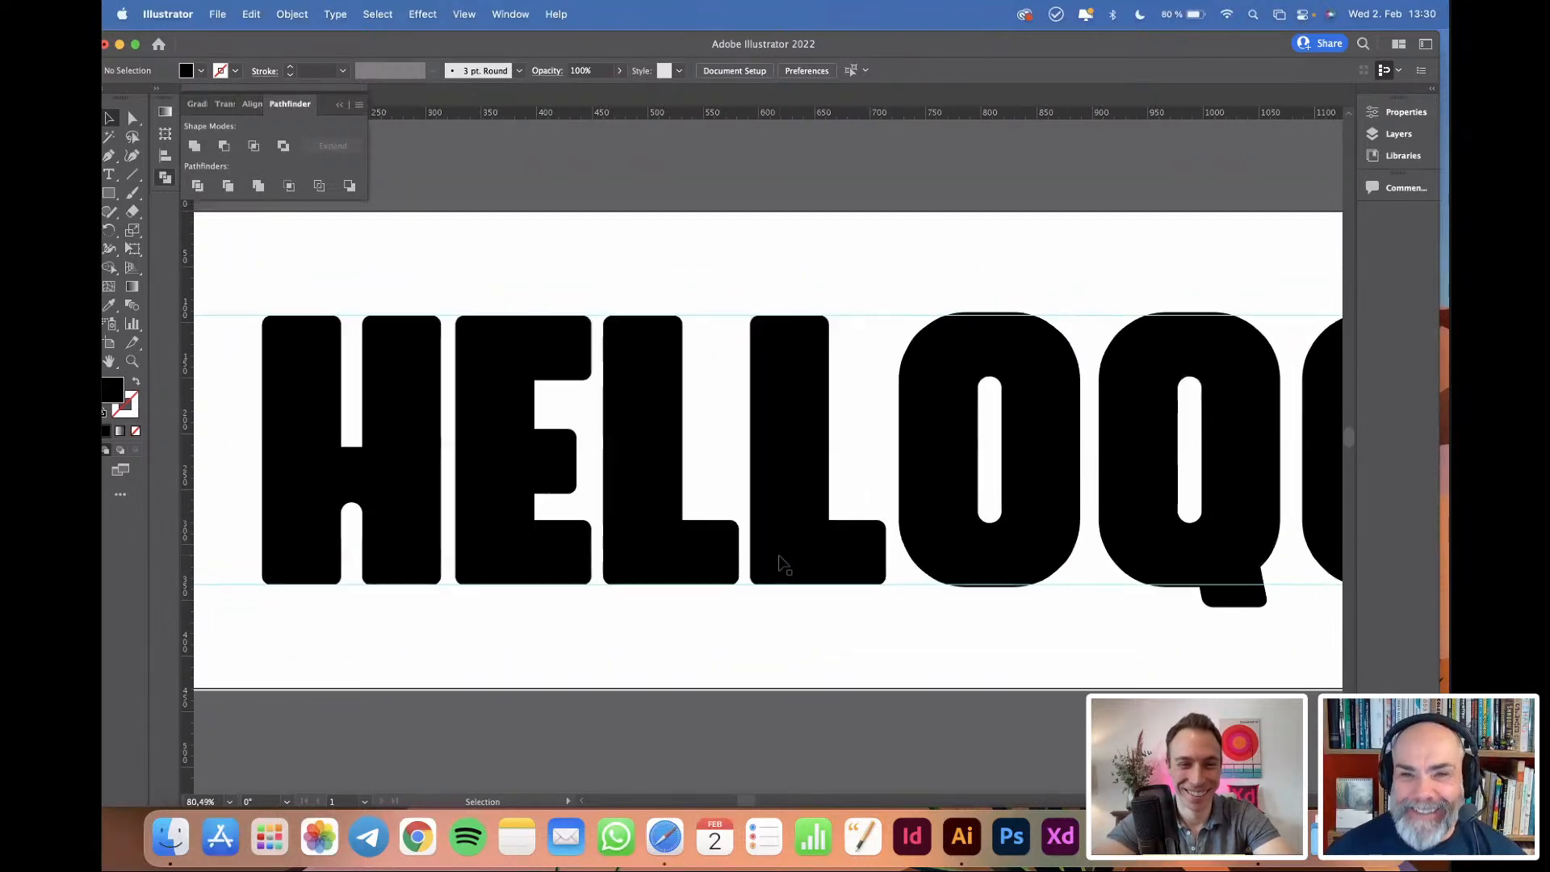
scroll(778, 557, down, 2)
scroll(779, 557, right, 1)
scroll(783, 563, left, 1)
scroll(783, 563, down, 1)
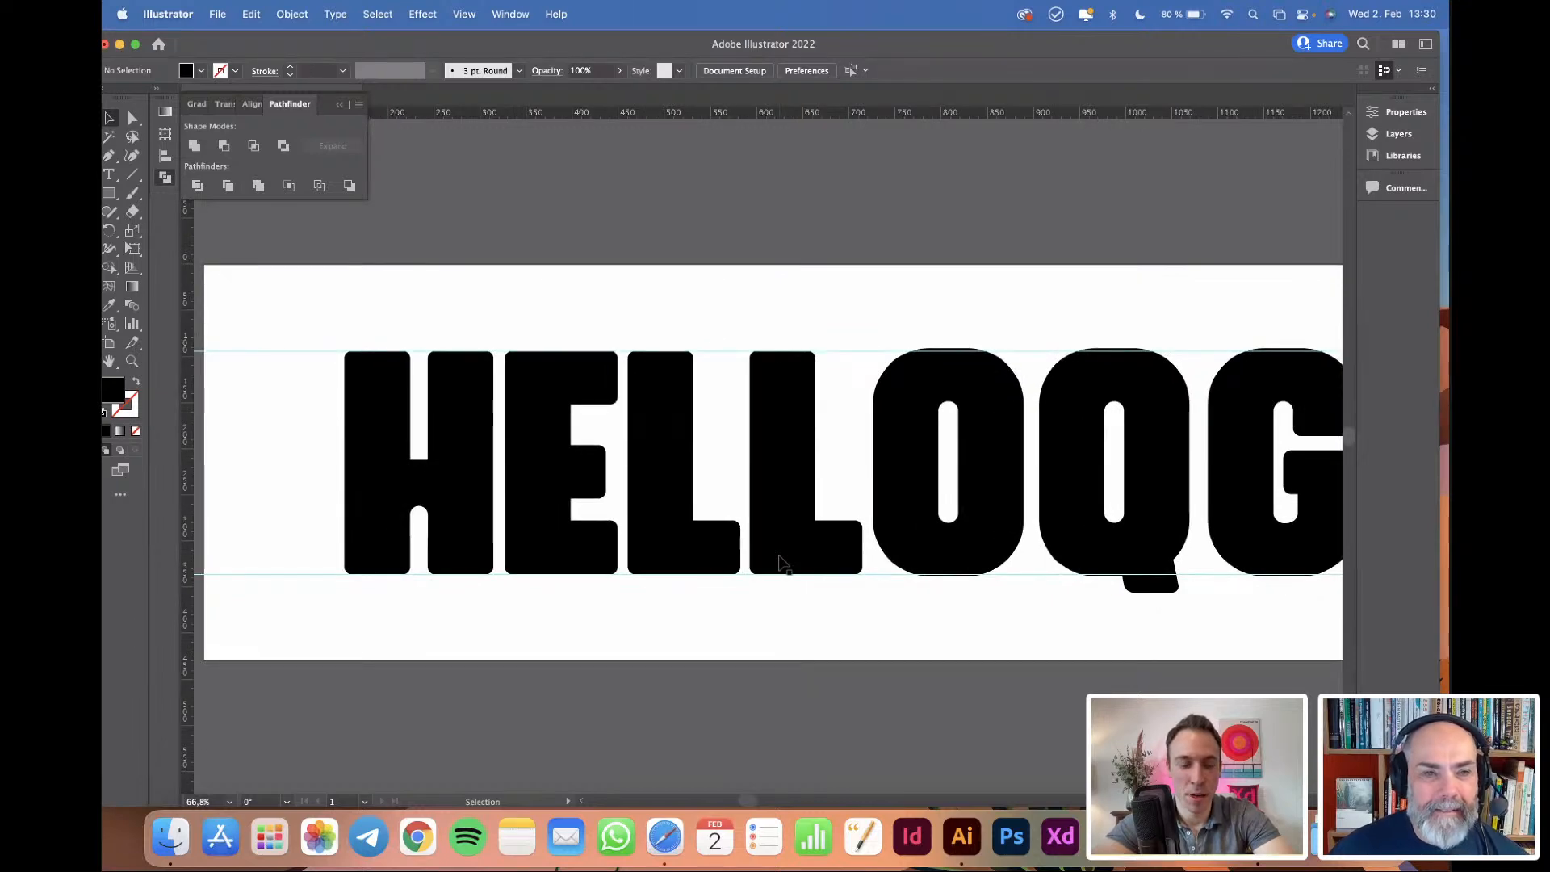
Check the white rounded rectangle in the H's lower gap and compare the H with the whole row through J.
click(418, 520)
scroll(417, 521, up, 5)
scroll(418, 521, down, 5)
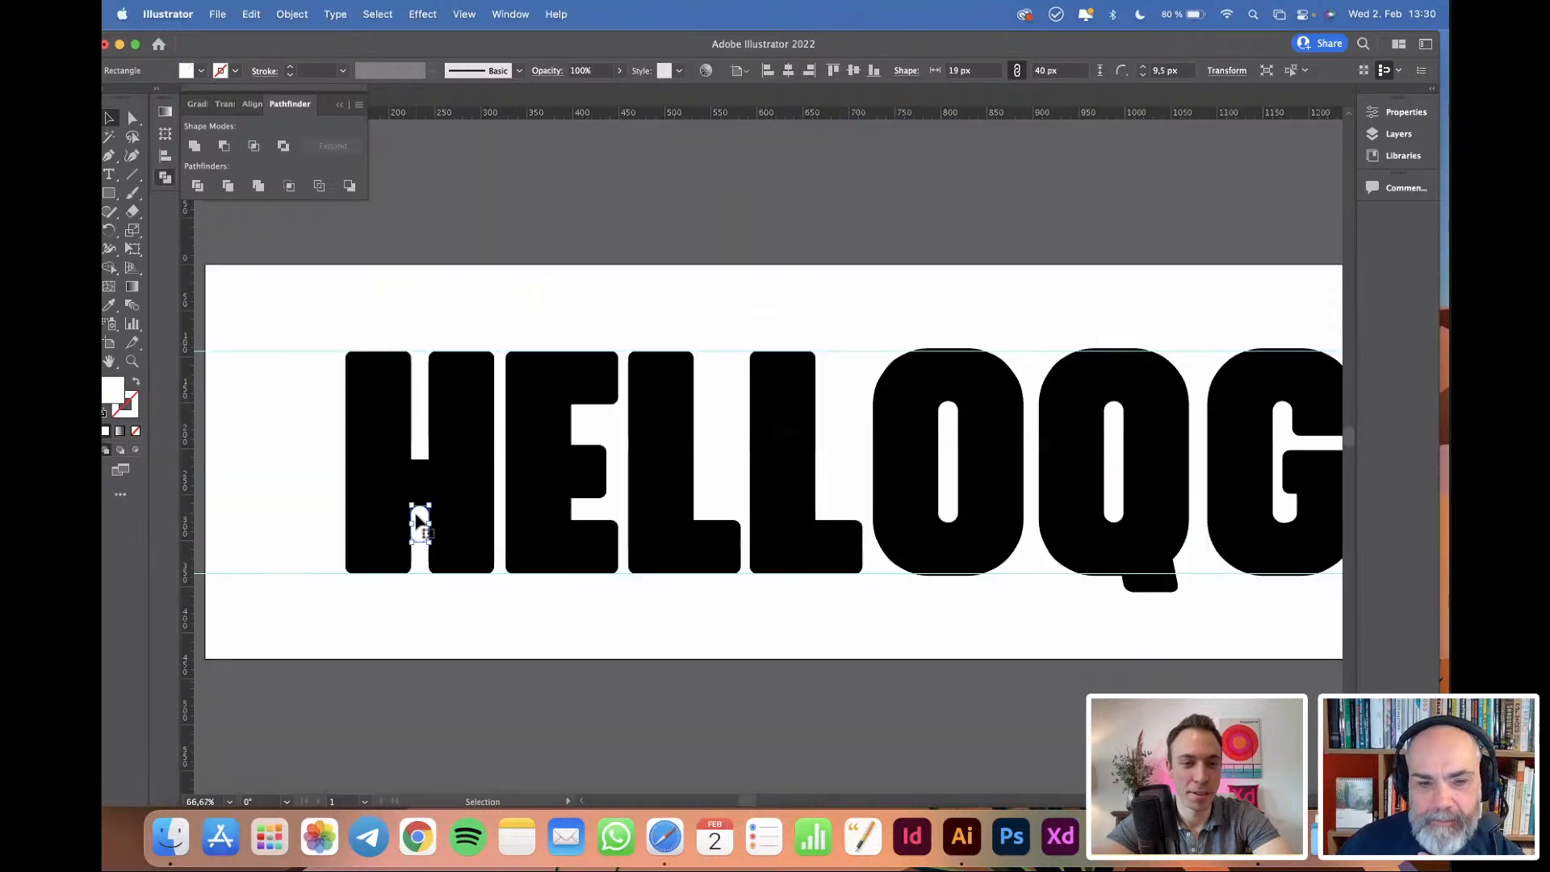
scroll(417, 521, up, 2)
click(445, 601)
scroll(446, 612, down, 4)
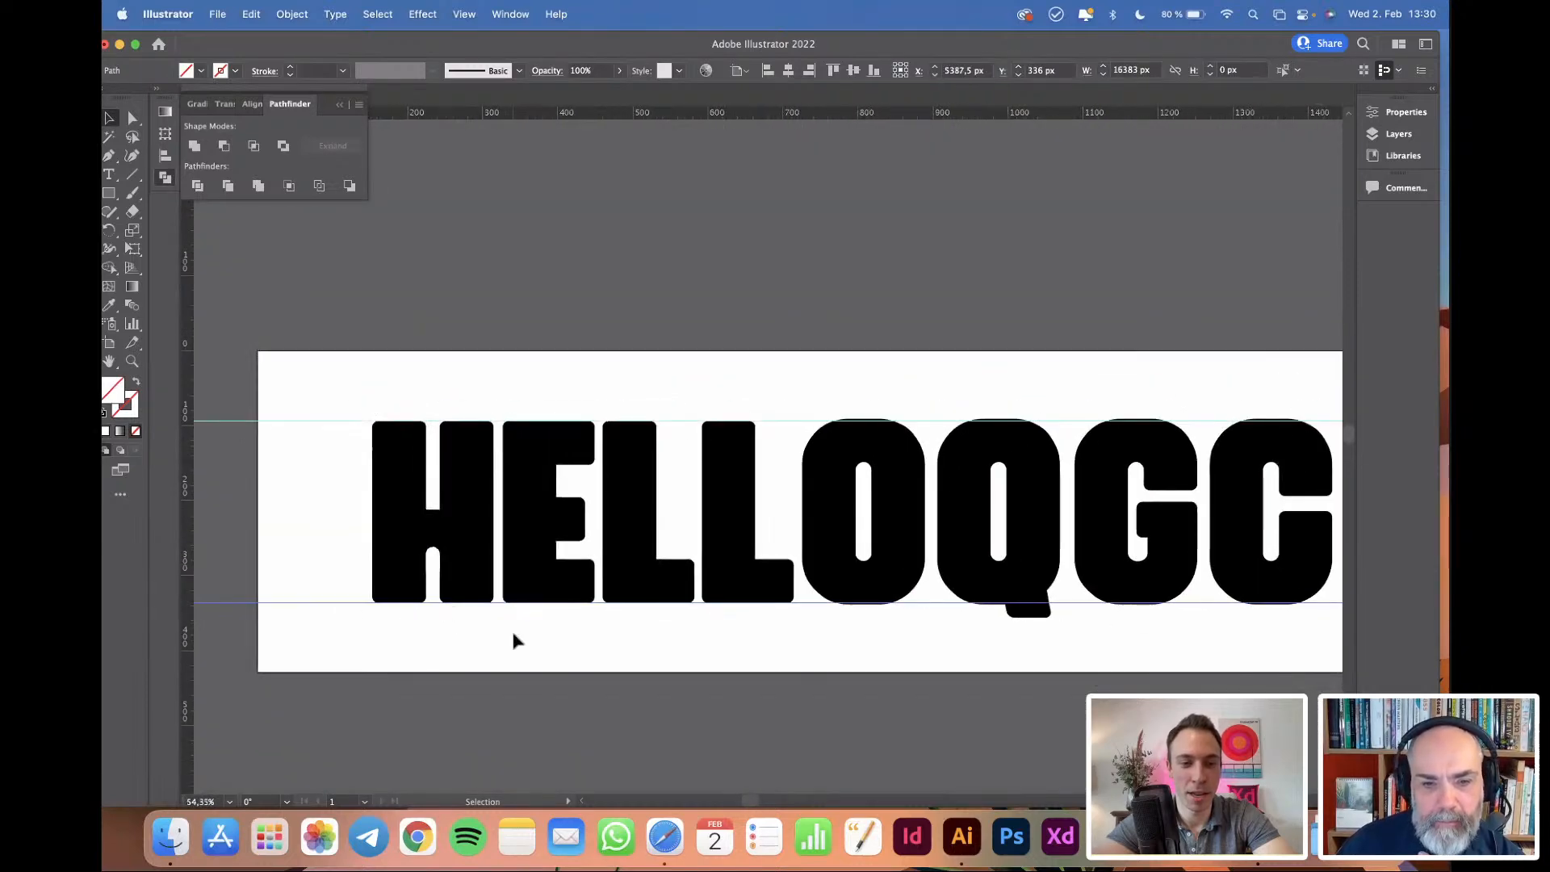
scroll(518, 640, right, 4)
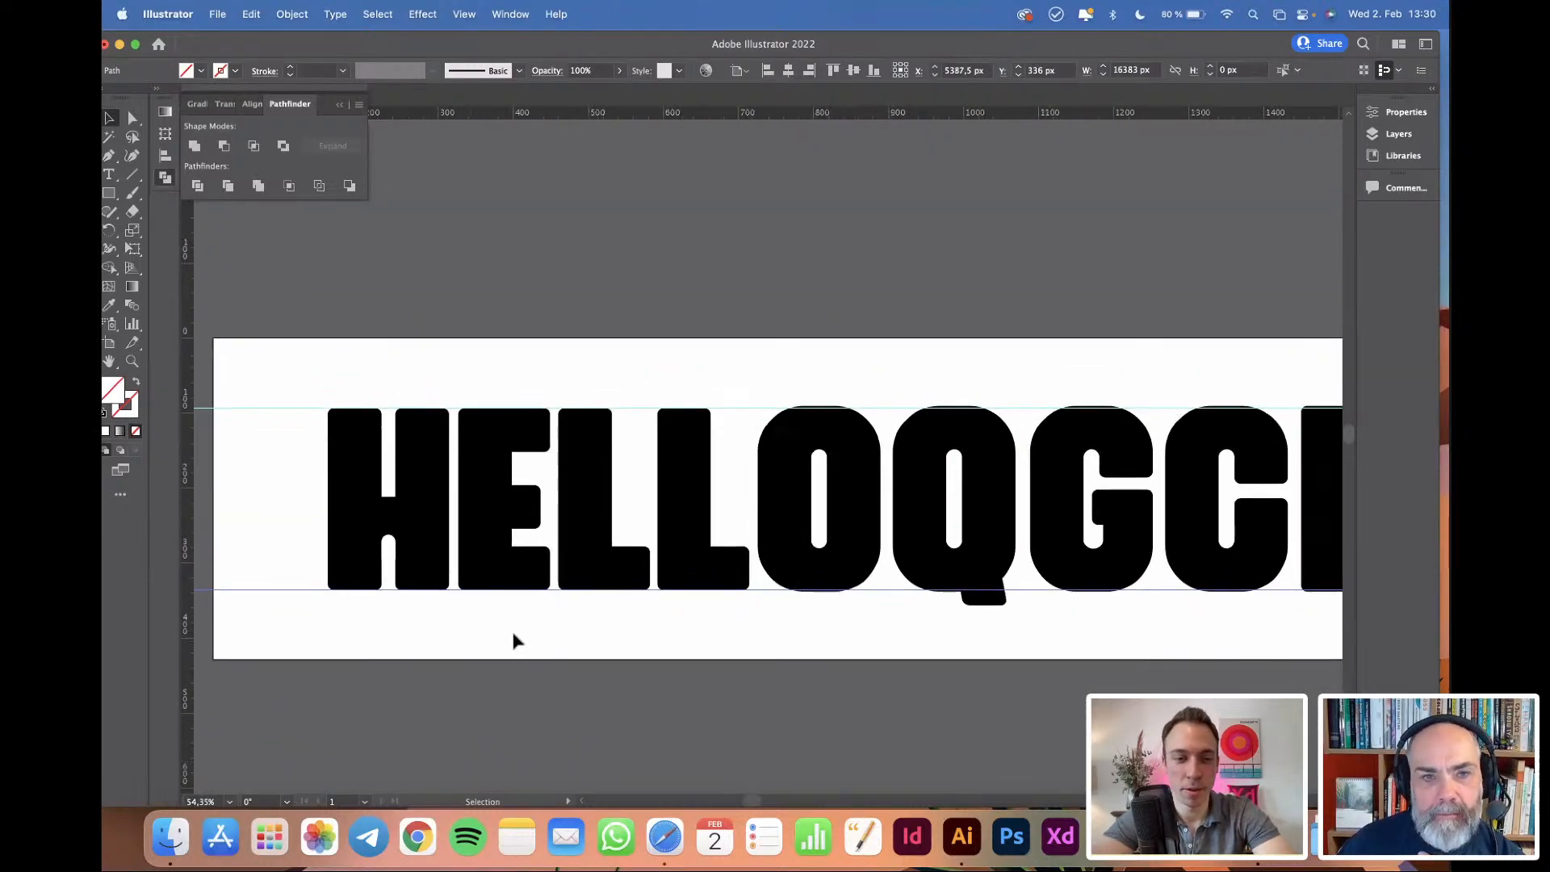
scroll(515, 633, down, 3)
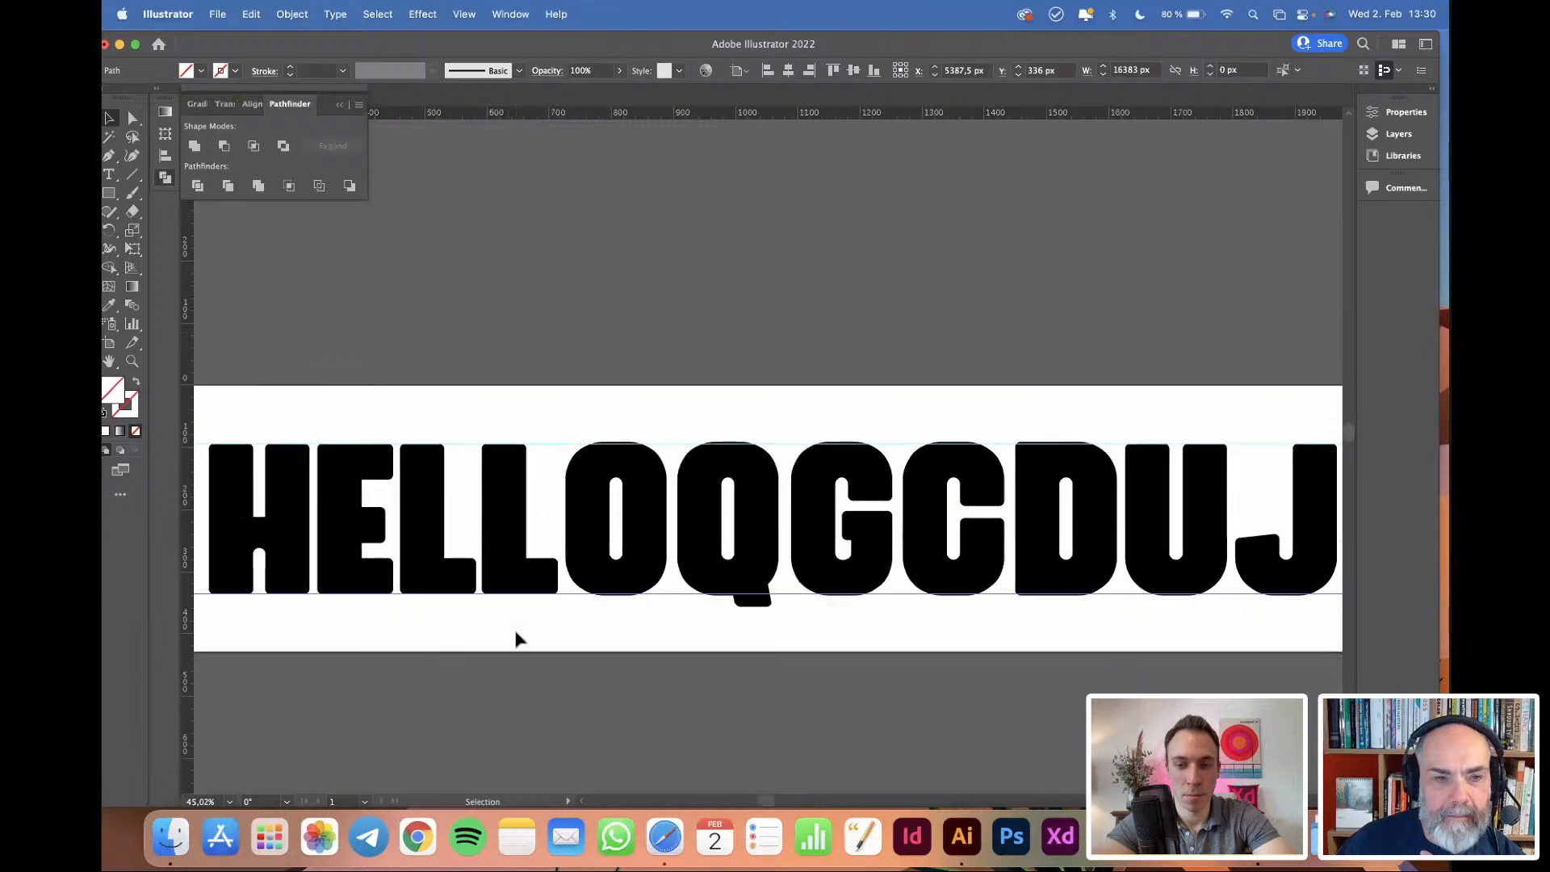
click(308, 610)
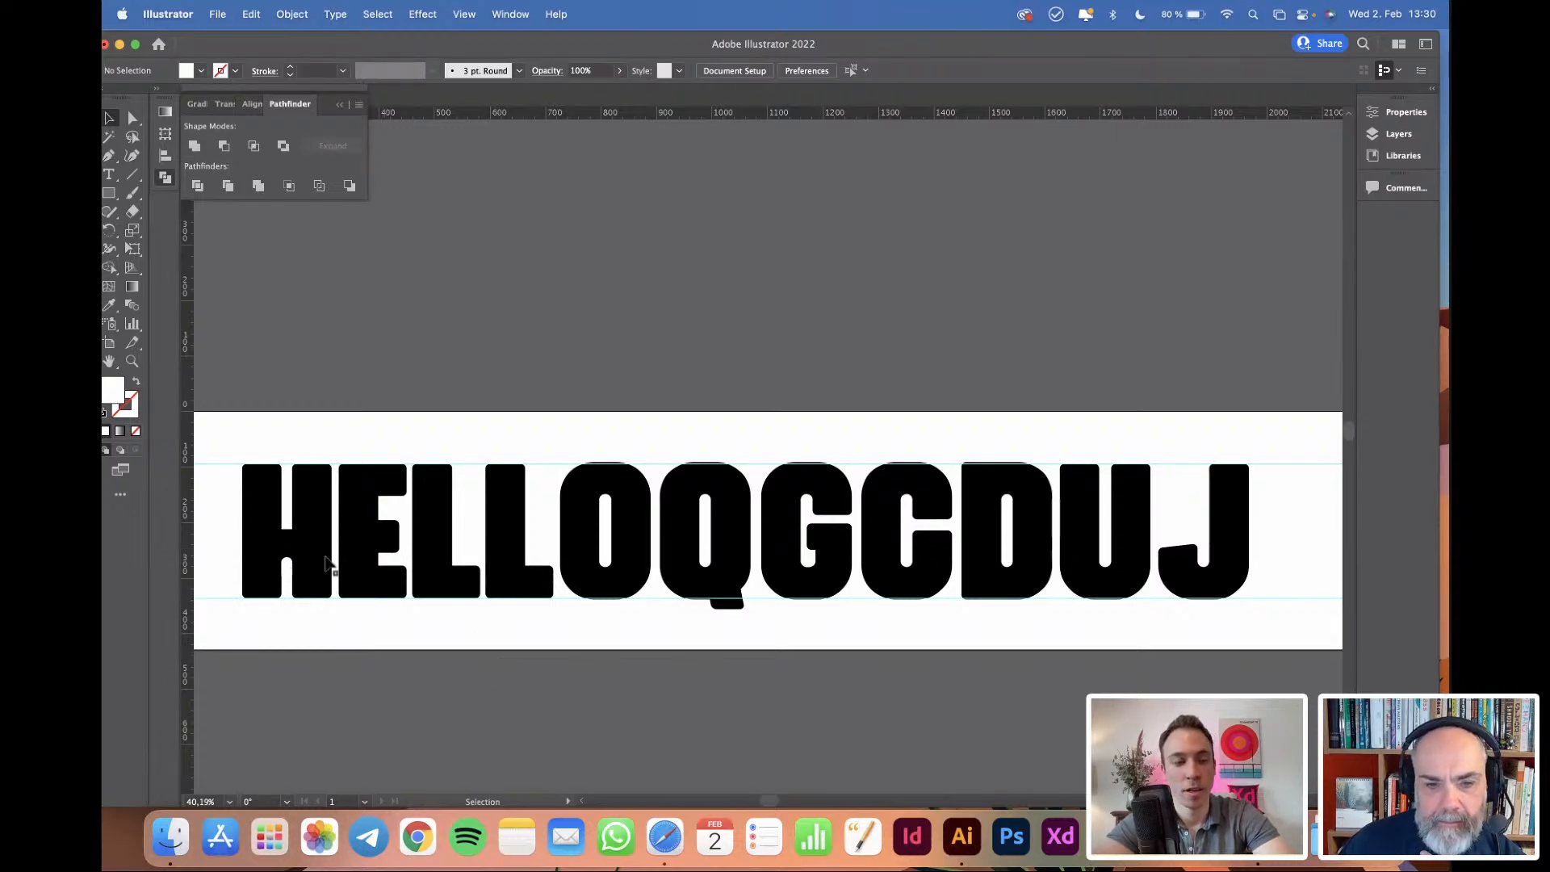
Try moving the white rounded rectangle up to give the H's upper gap a rounded lower end.
click(290, 526)
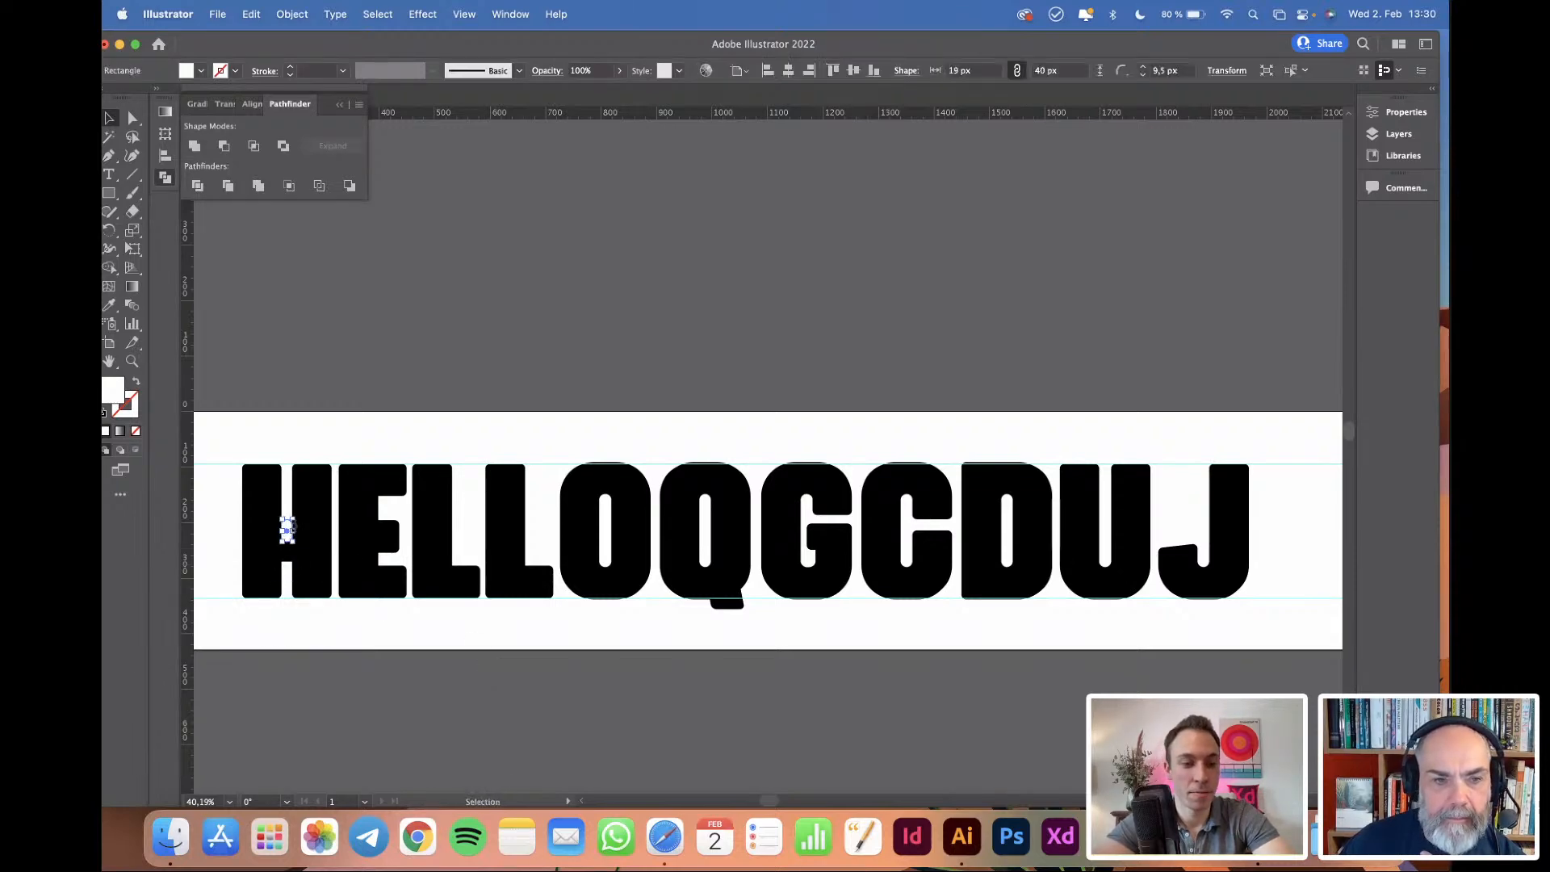
scroll(292, 528, up, 5)
key(shift+Up)
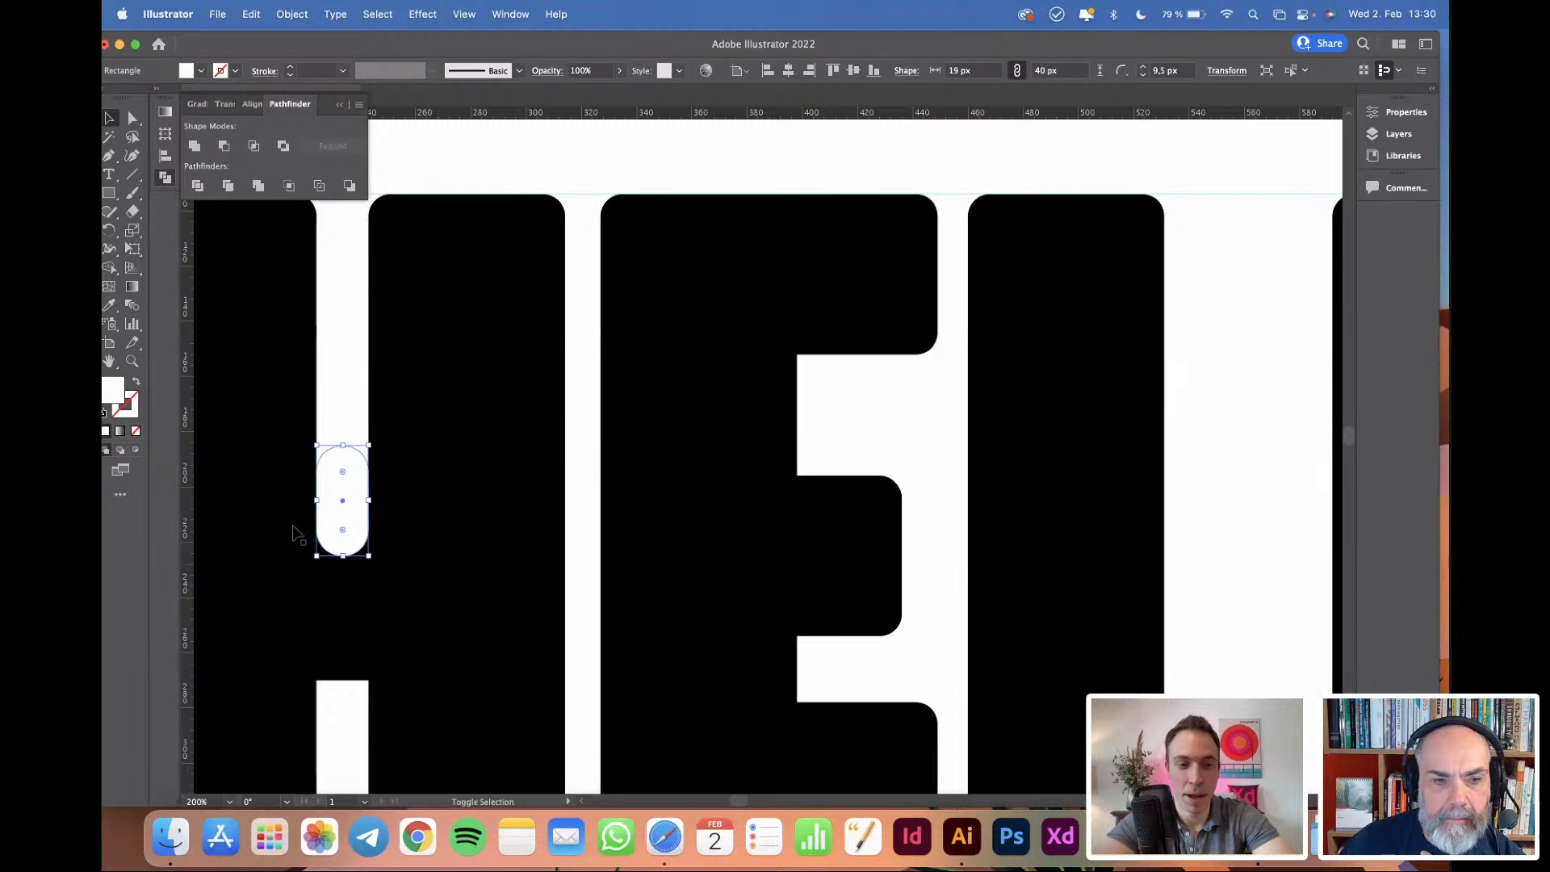
key(shift+Up)
key(shift+Down)
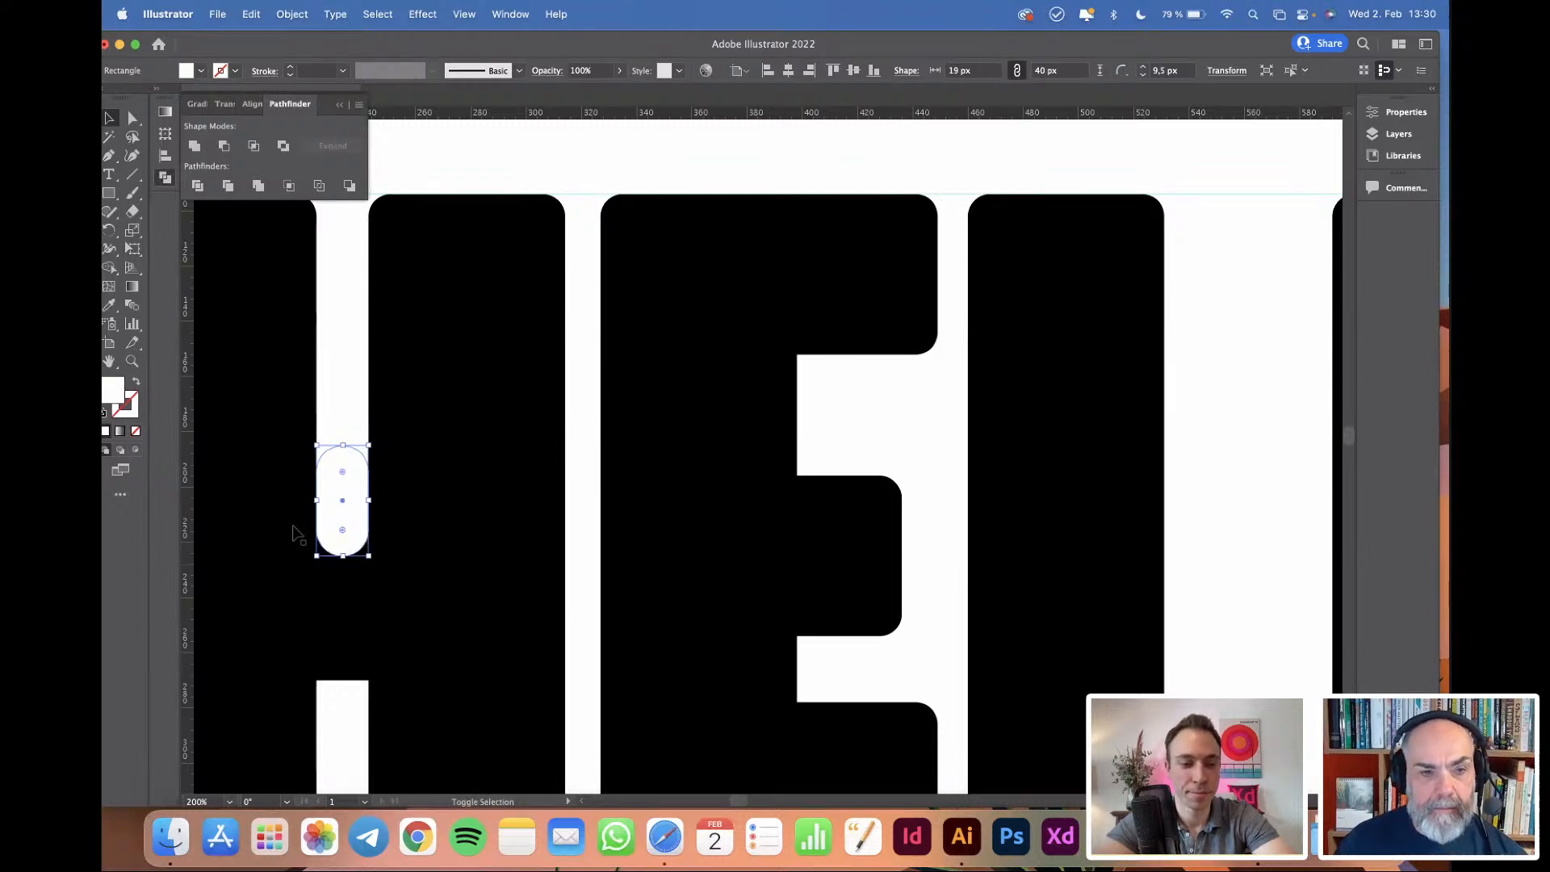
scroll(532, 369, down, 5)
click(597, 259)
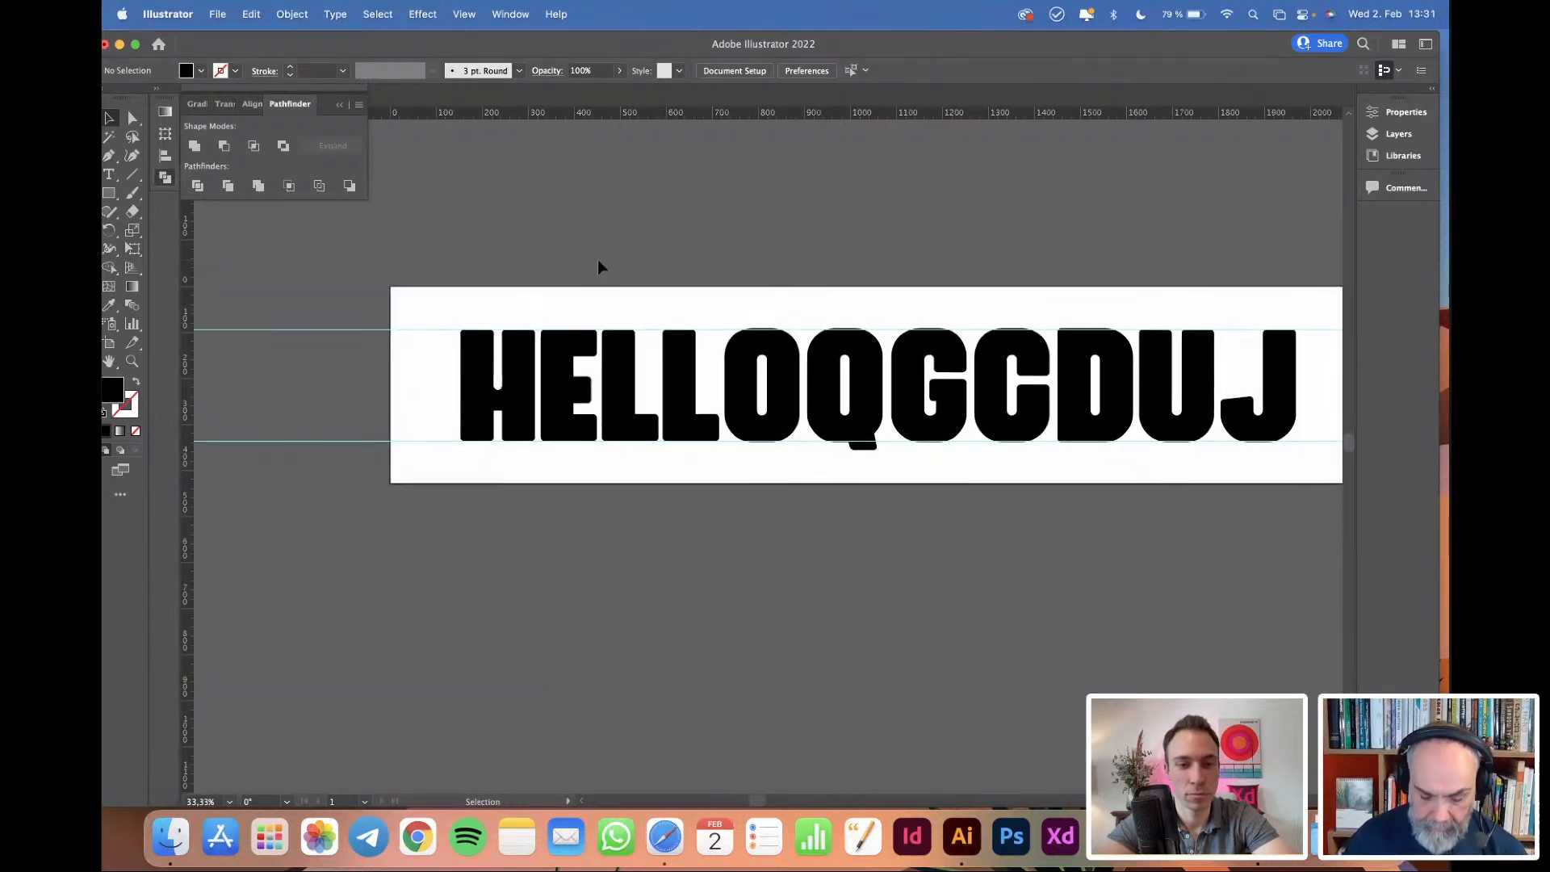
Undo the moves of the white rounded rectangle, back to its place in the H's lower gap, and deselect it.
scroll(598, 259, up, 2)
key(super+z)
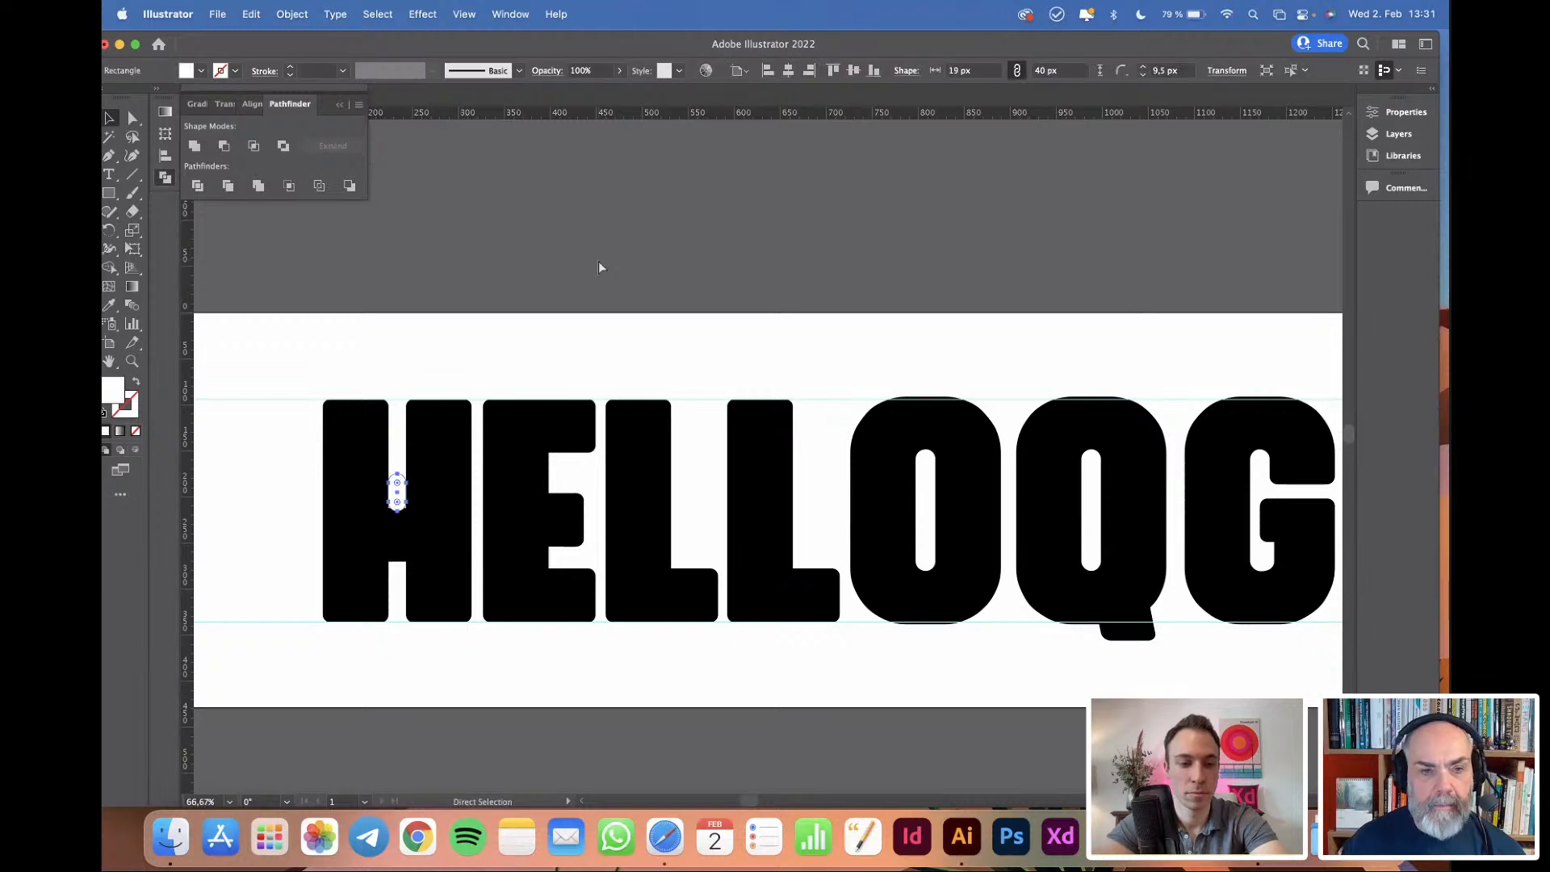
key(super+z)
key(super+z)
key(super+z)
click(598, 255)
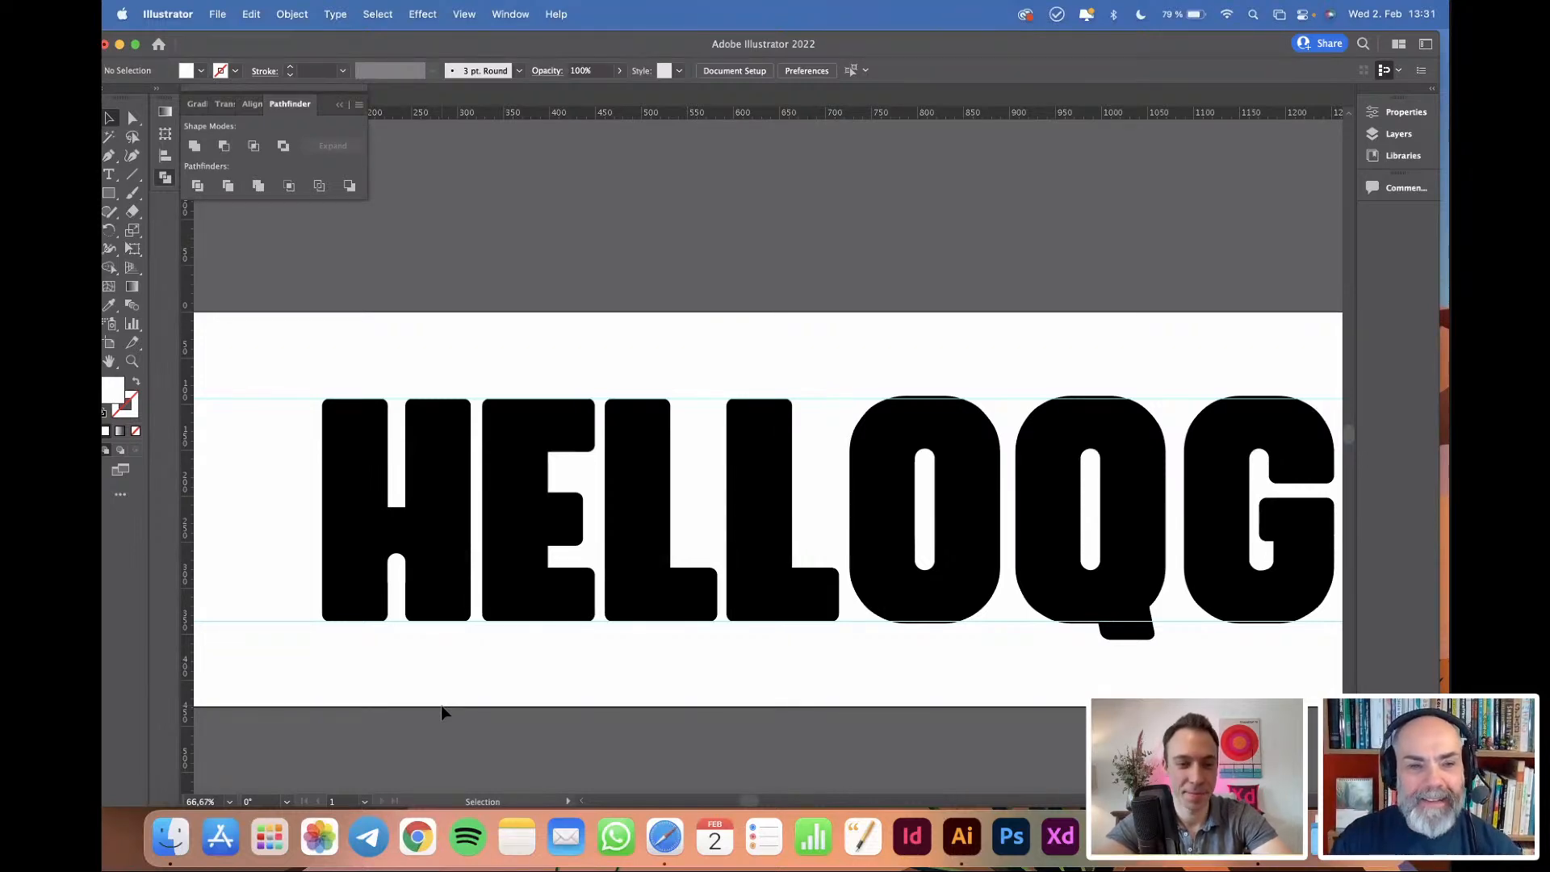
Compare the H's rounded lower gap with the inner shapes of the other letters, from E across to J.
scroll(449, 680, right, 3)
scroll(449, 681, up, 1)
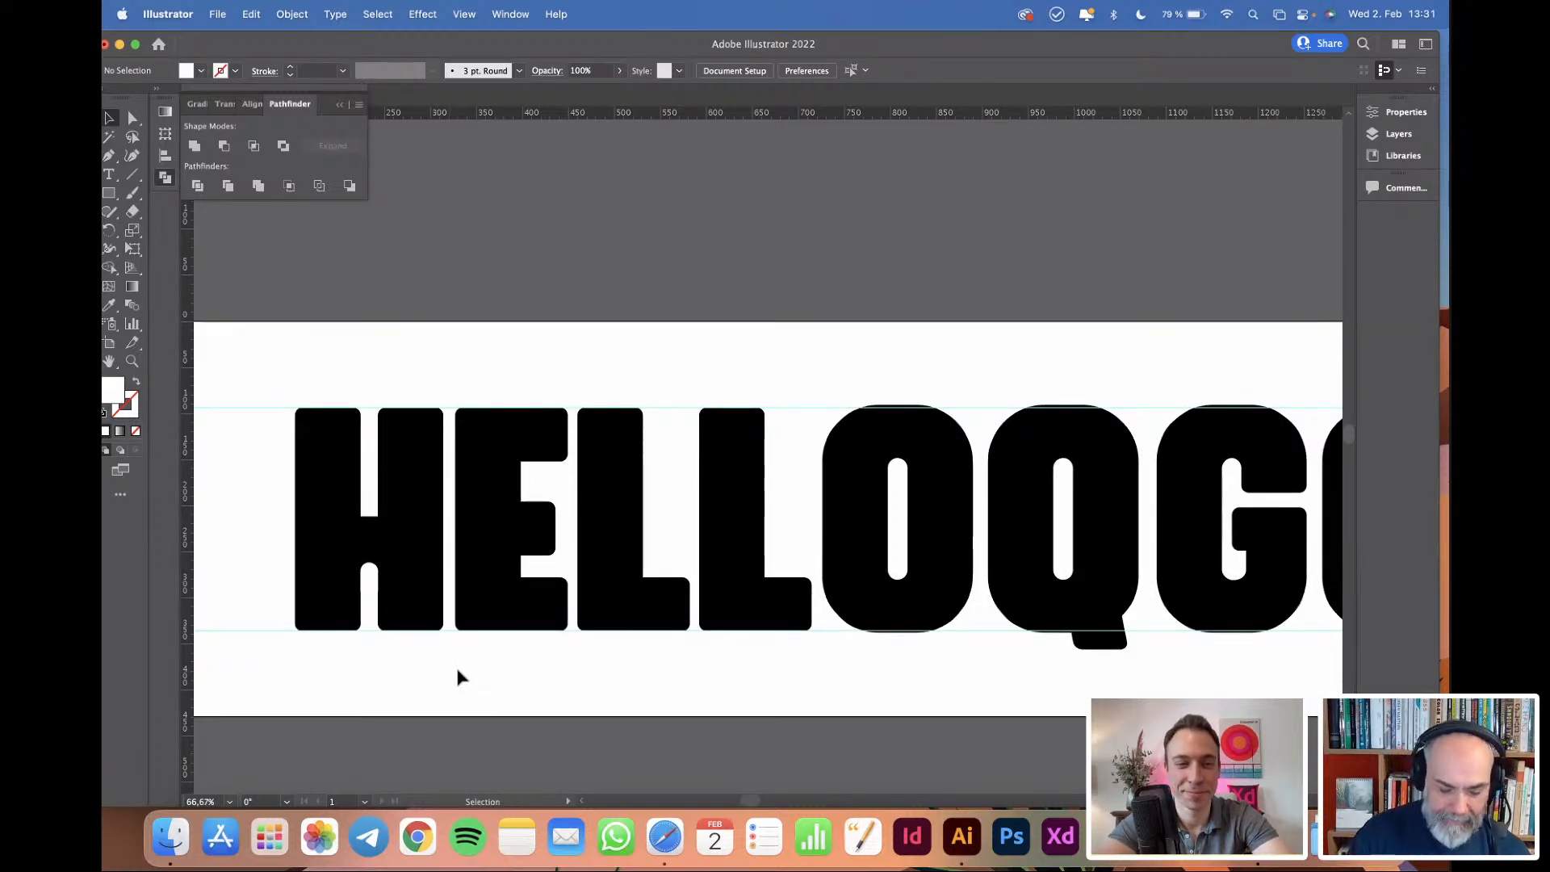
scroll(524, 653, right, 1)
scroll(524, 654, up, 1)
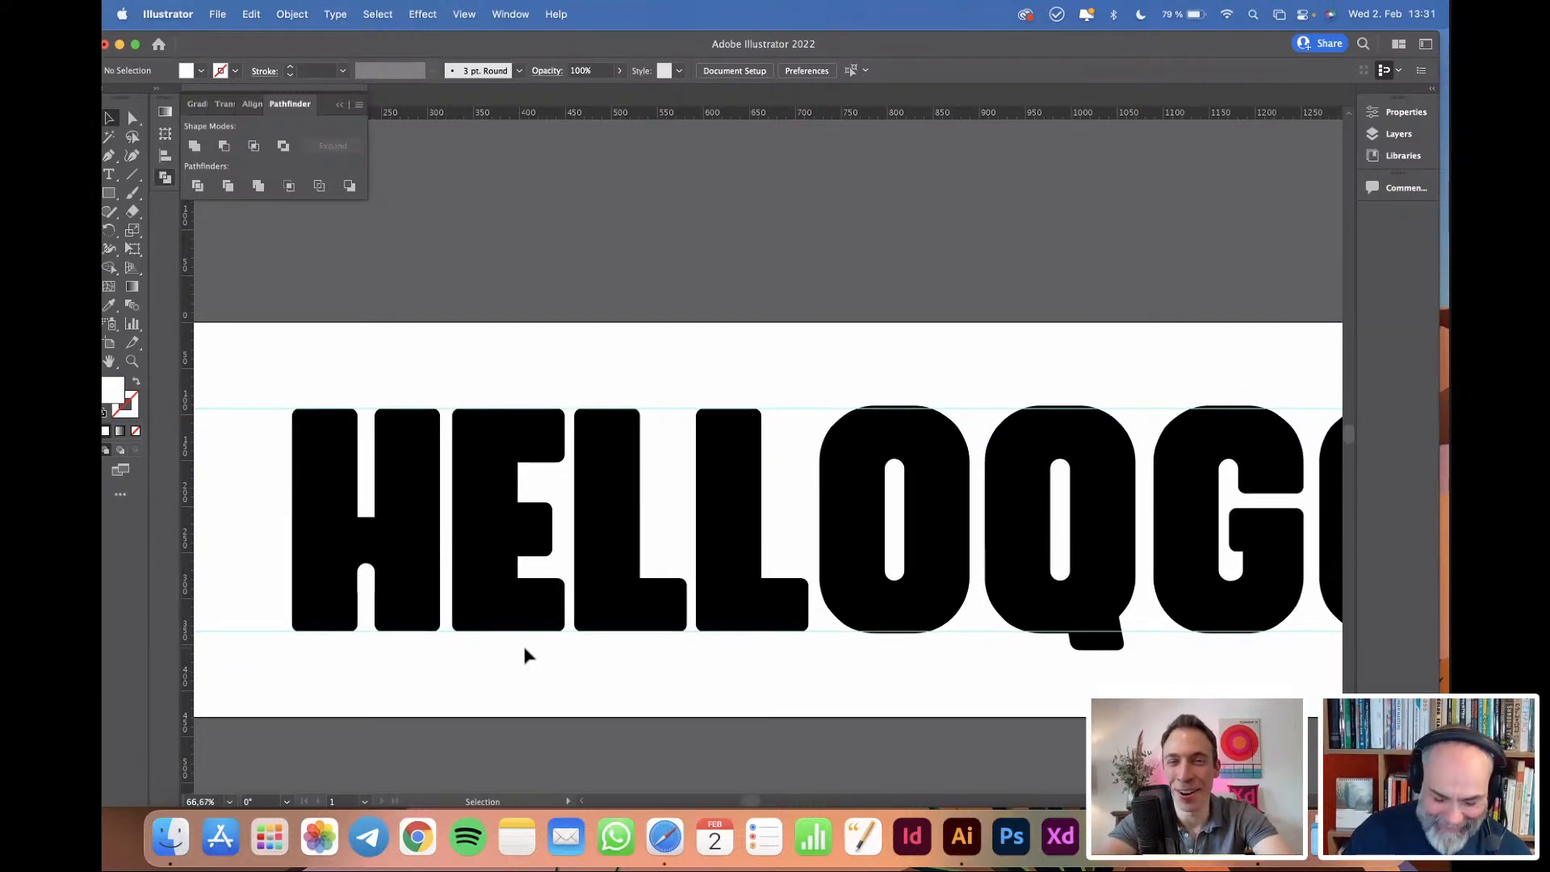
scroll(524, 648, right, 10)
scroll(524, 648, up, 2)
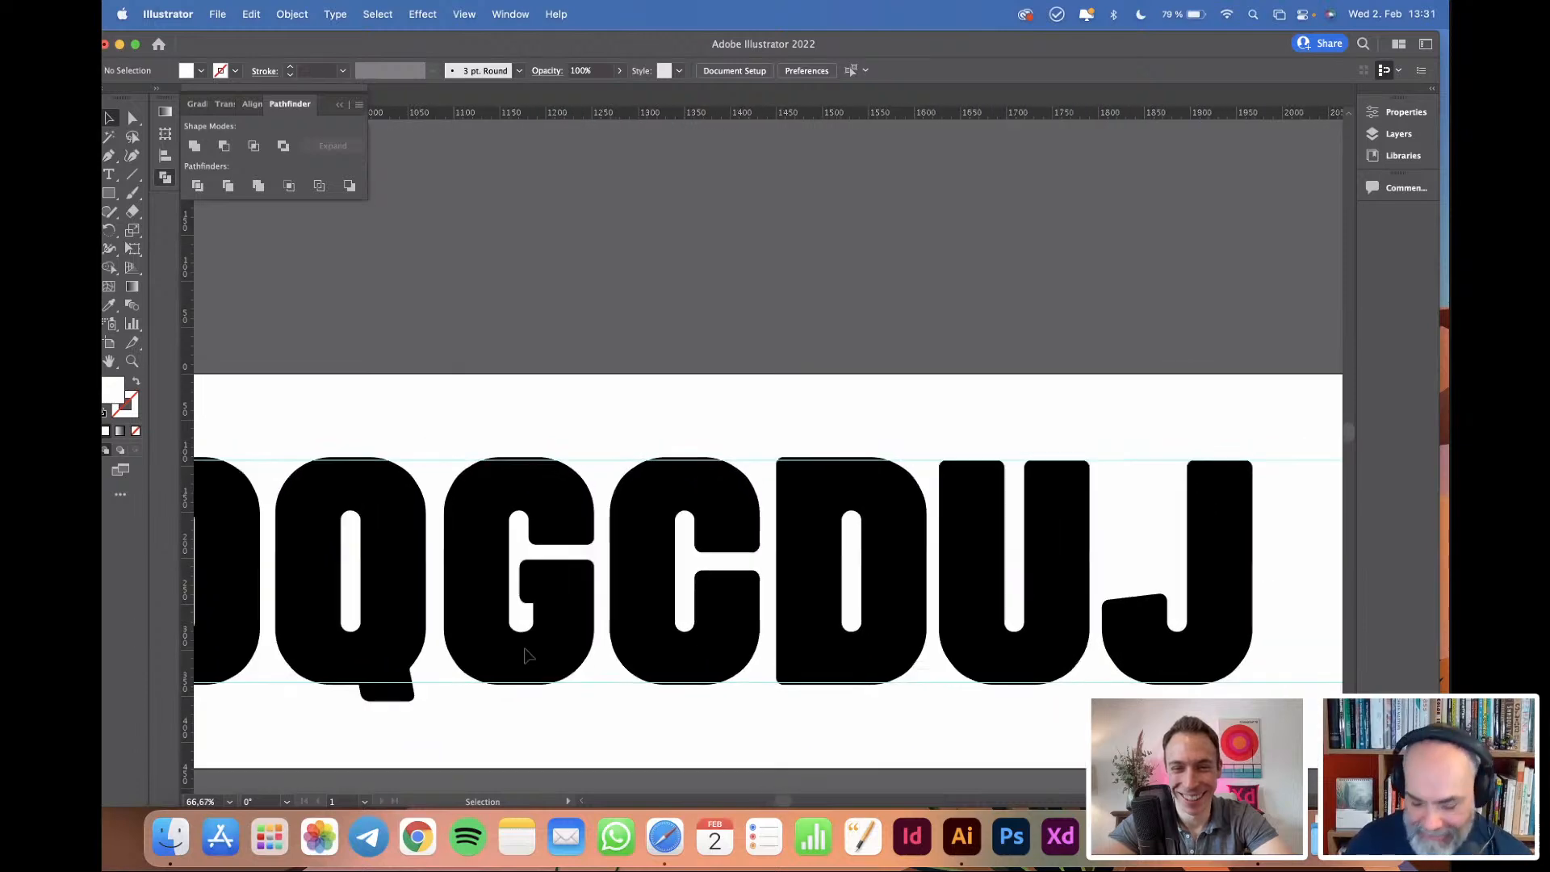
Duplicate the E to the end of the row after the J and delete the copy's bottom bar to form an F.
scroll(525, 652, right, 5)
scroll(525, 652, down, 1)
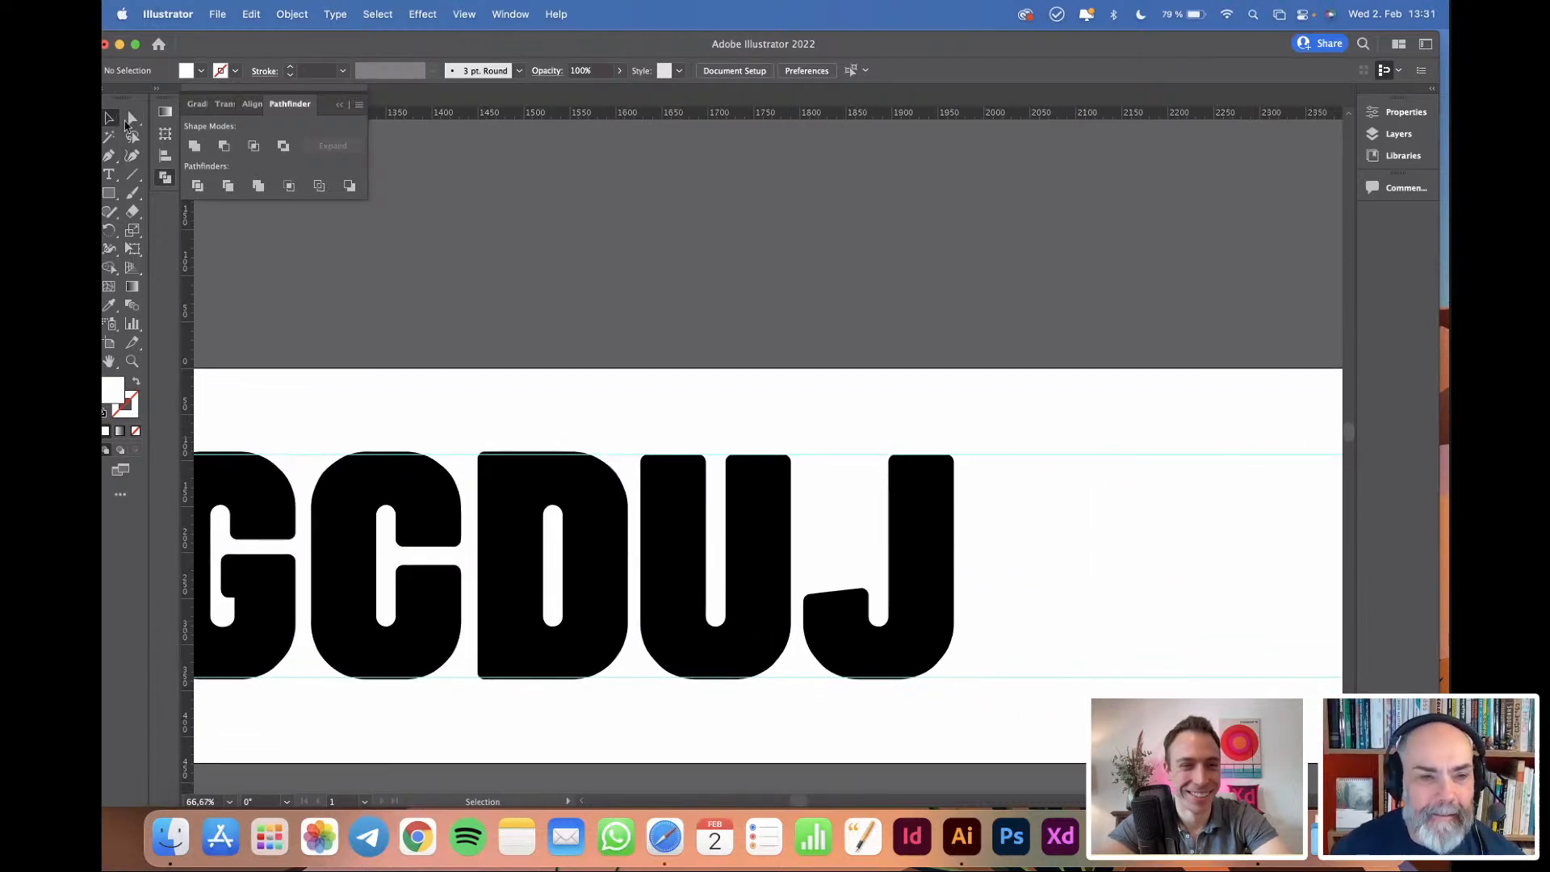
scroll(383, 301, right, 2)
scroll(383, 301, down, 1)
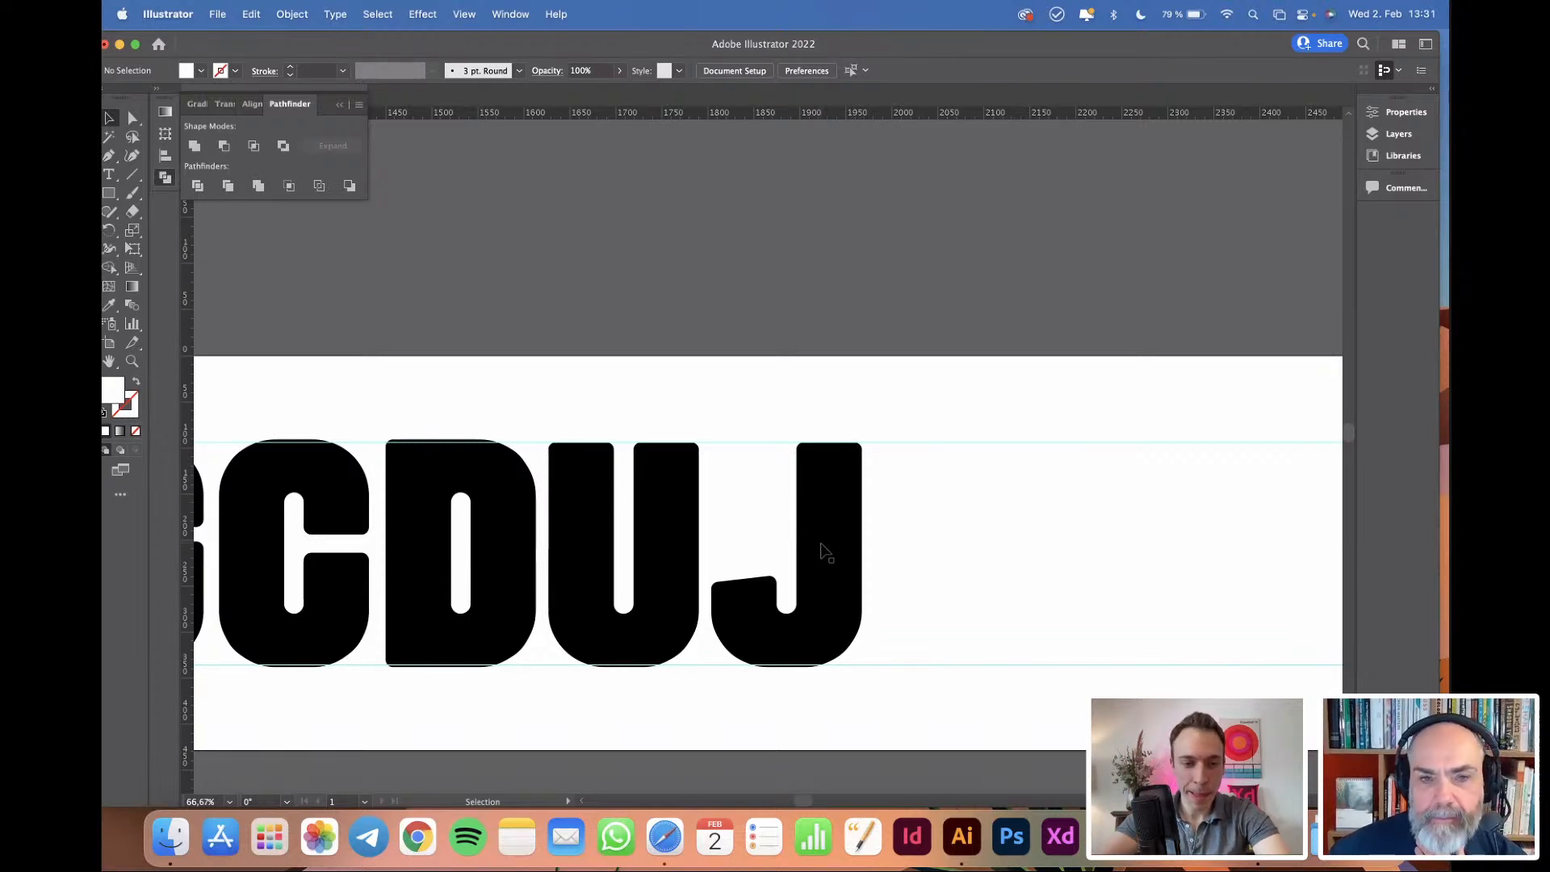
scroll(821, 545, down, 2)
scroll(821, 545, left, 1)
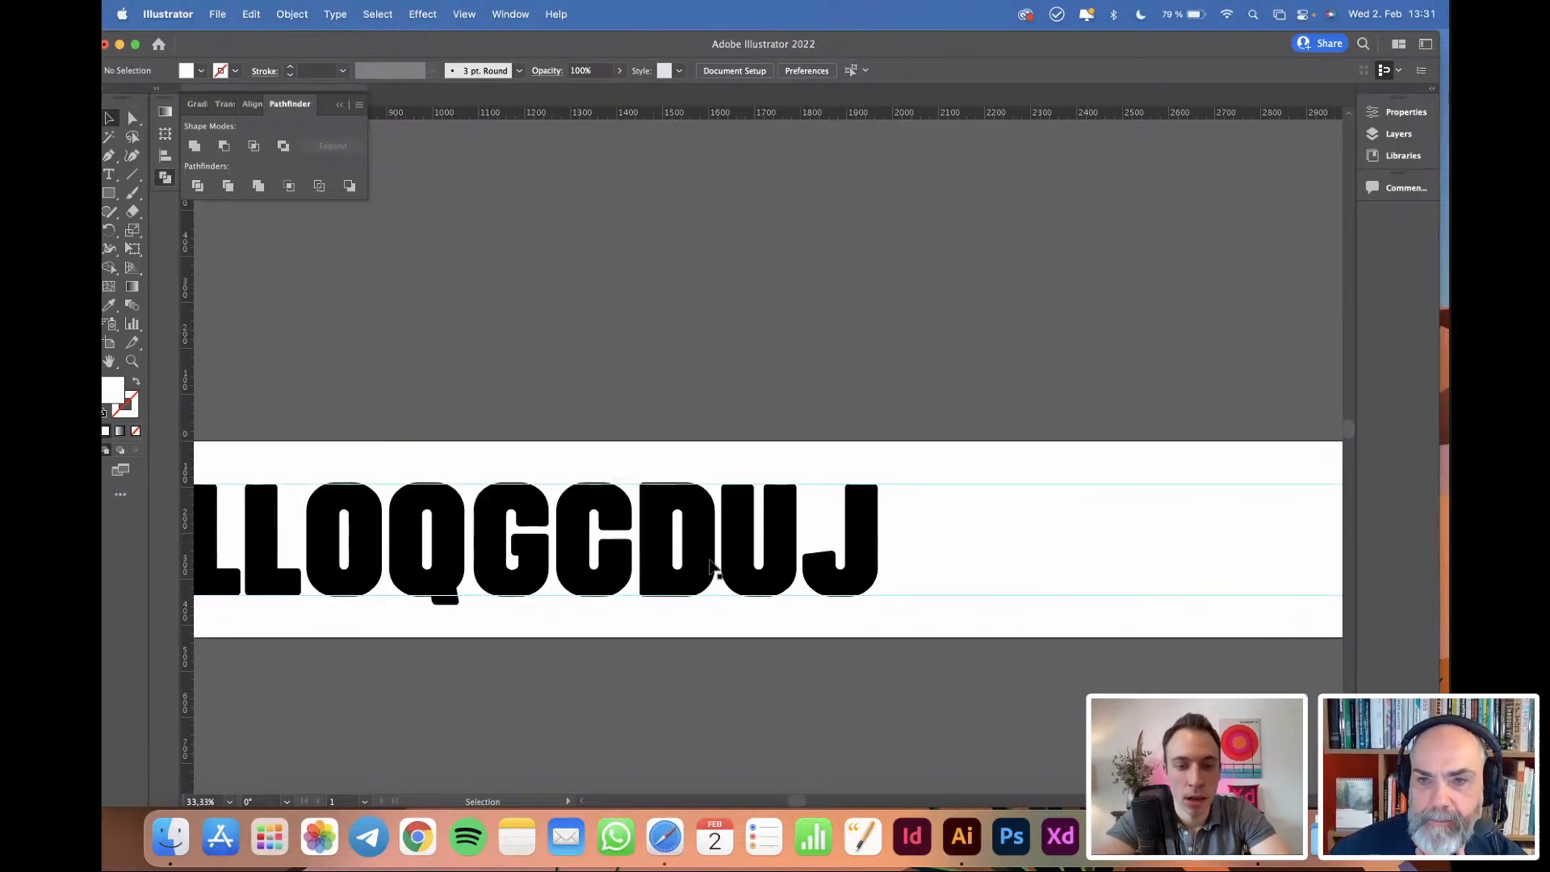
scroll(710, 565, left, 5)
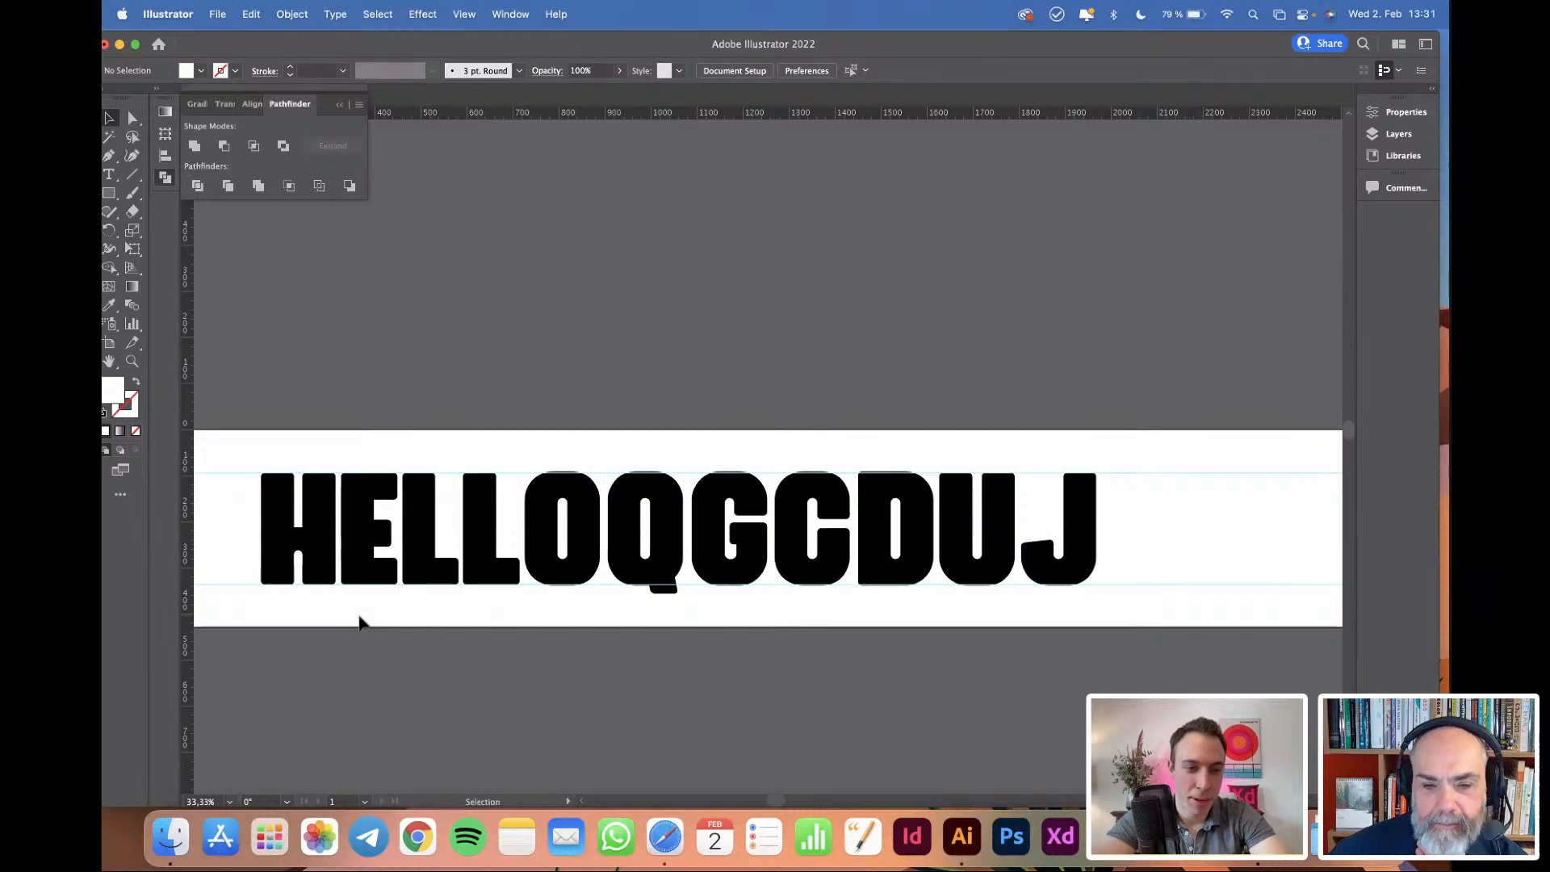
click(391, 486)
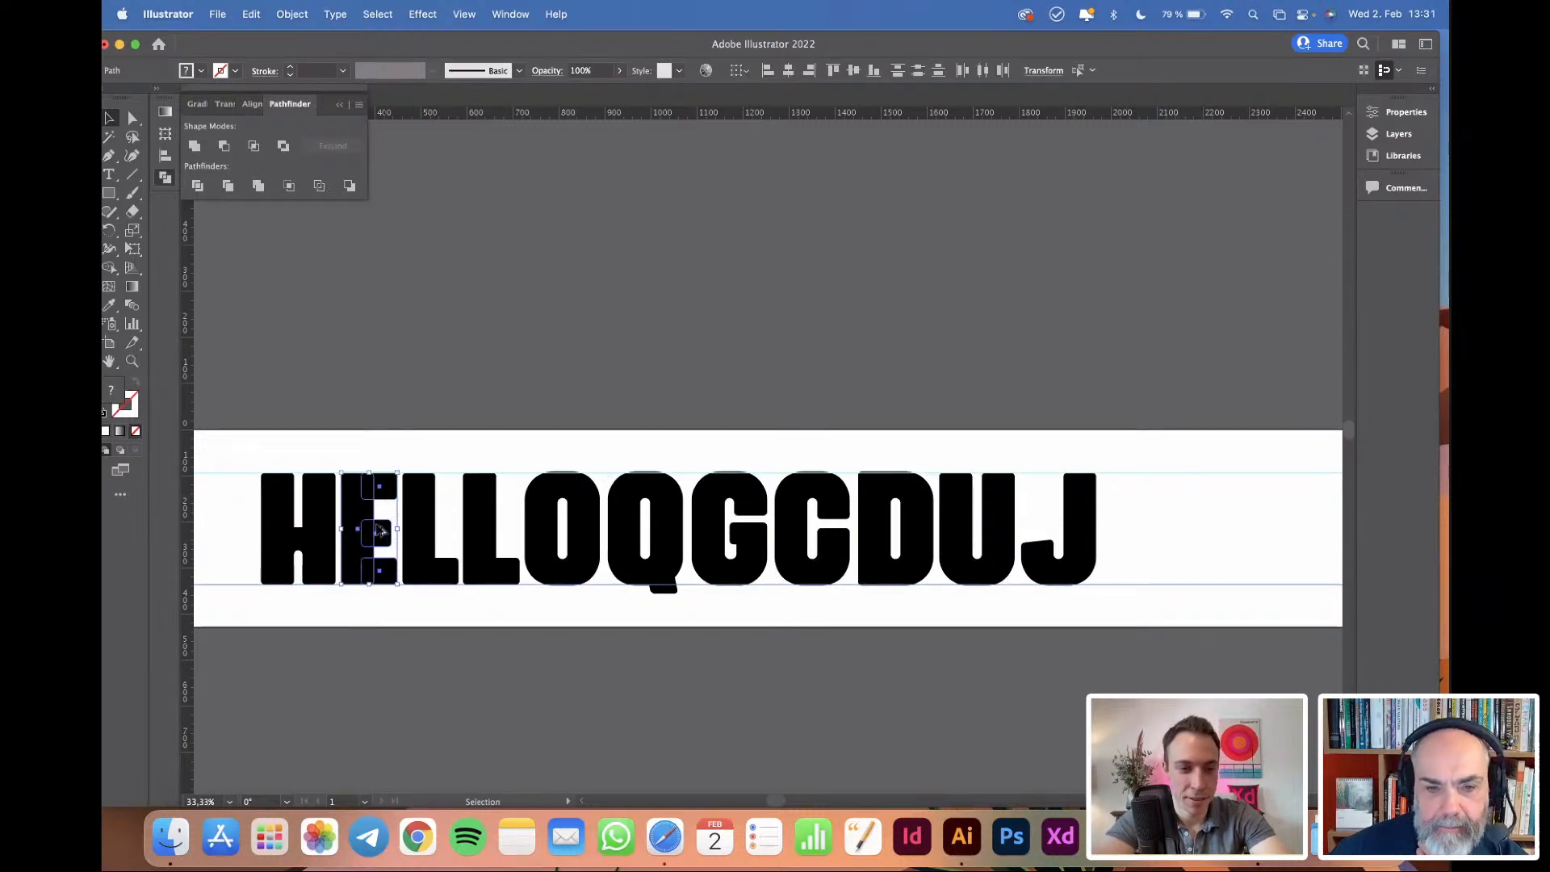
drag(358, 530, 1126, 525)
click(1169, 560)
click(1155, 568)
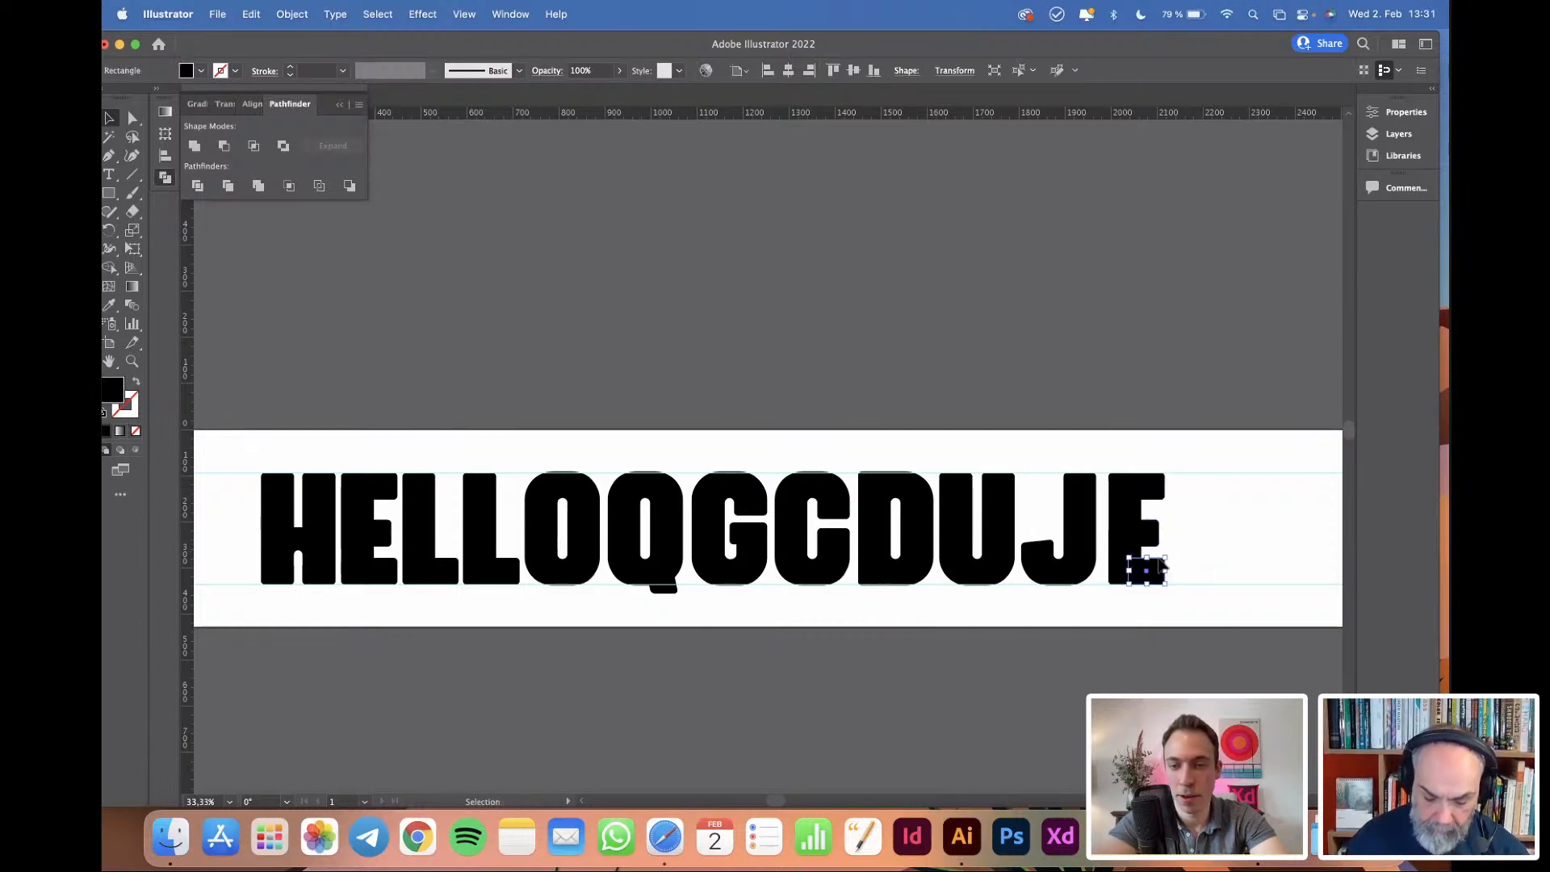
key(BackSpace)
Move the whole F slightly closer to the J.
scroll(1184, 554, up, 6)
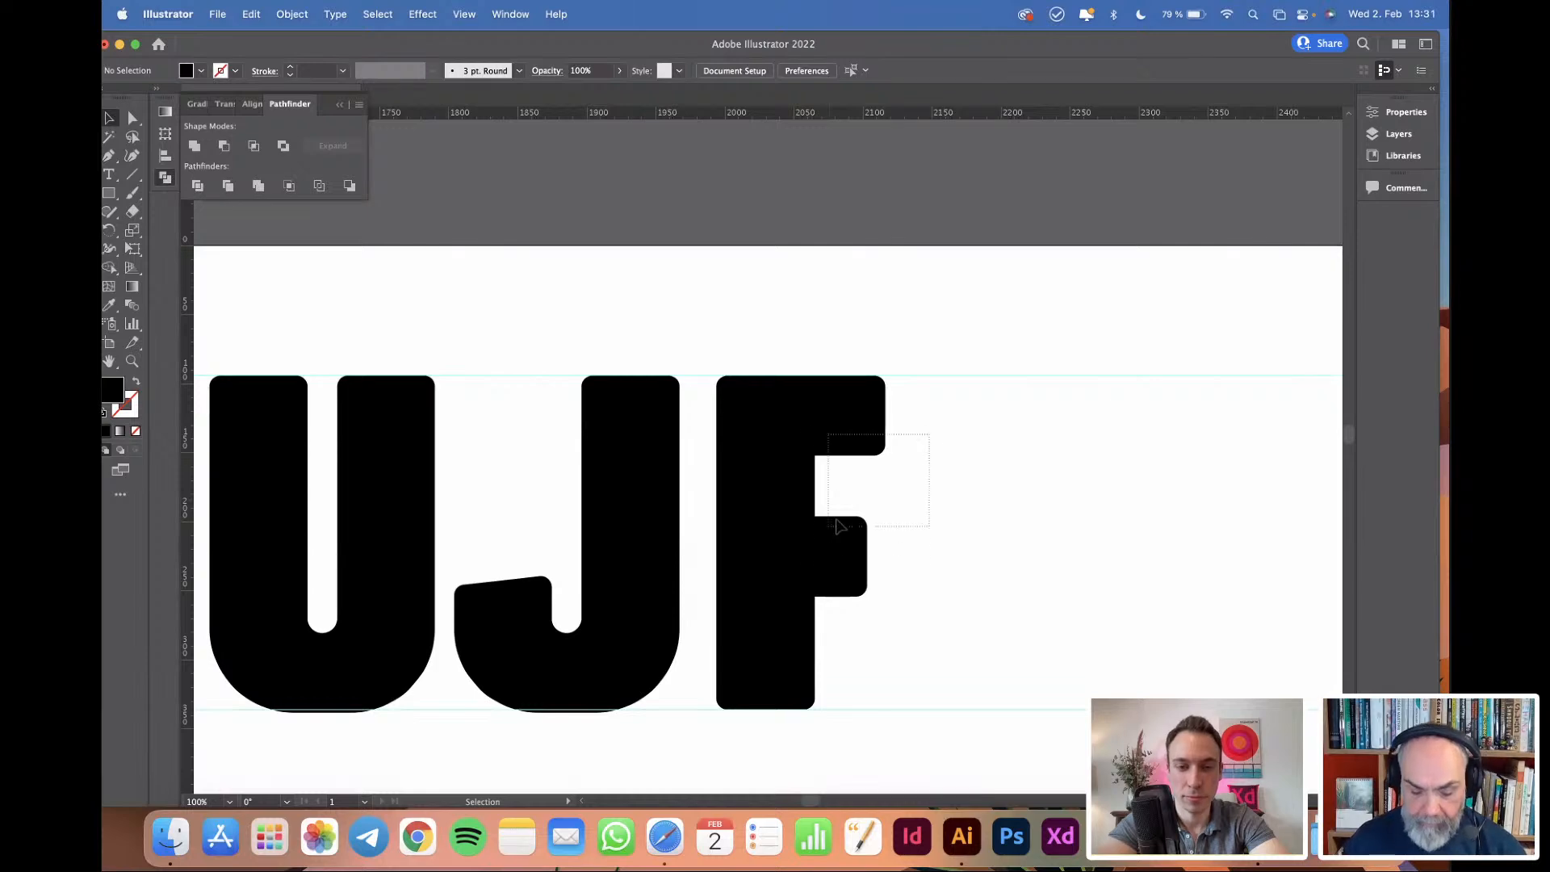
click(766, 638)
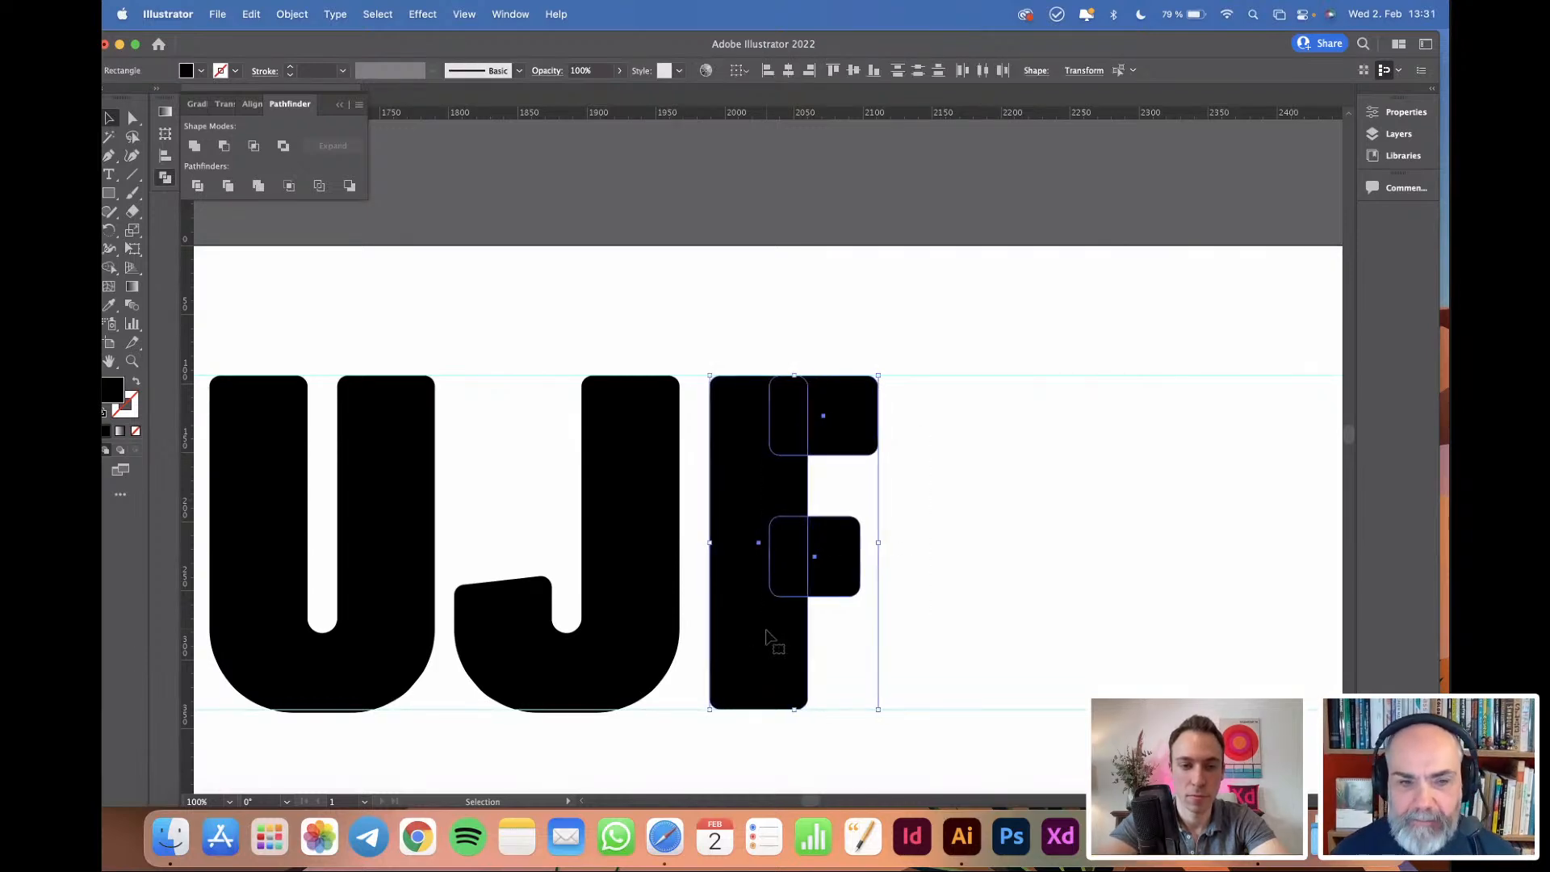
click(917, 579)
Duplicate the F to its right and delete the copy's middle bar.
key(super+minus)
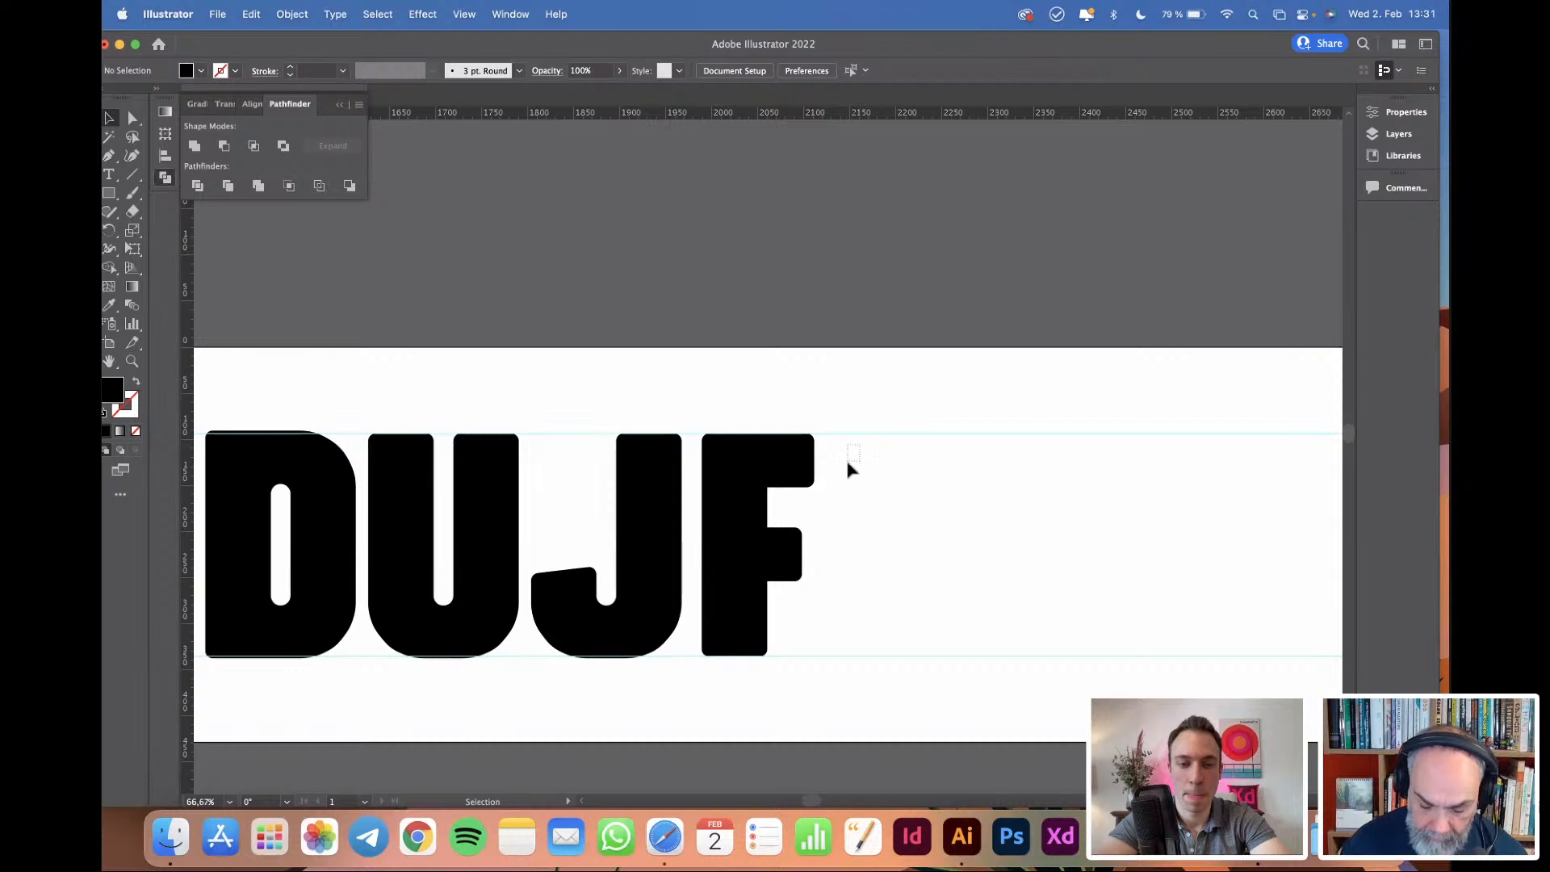
click(743, 621)
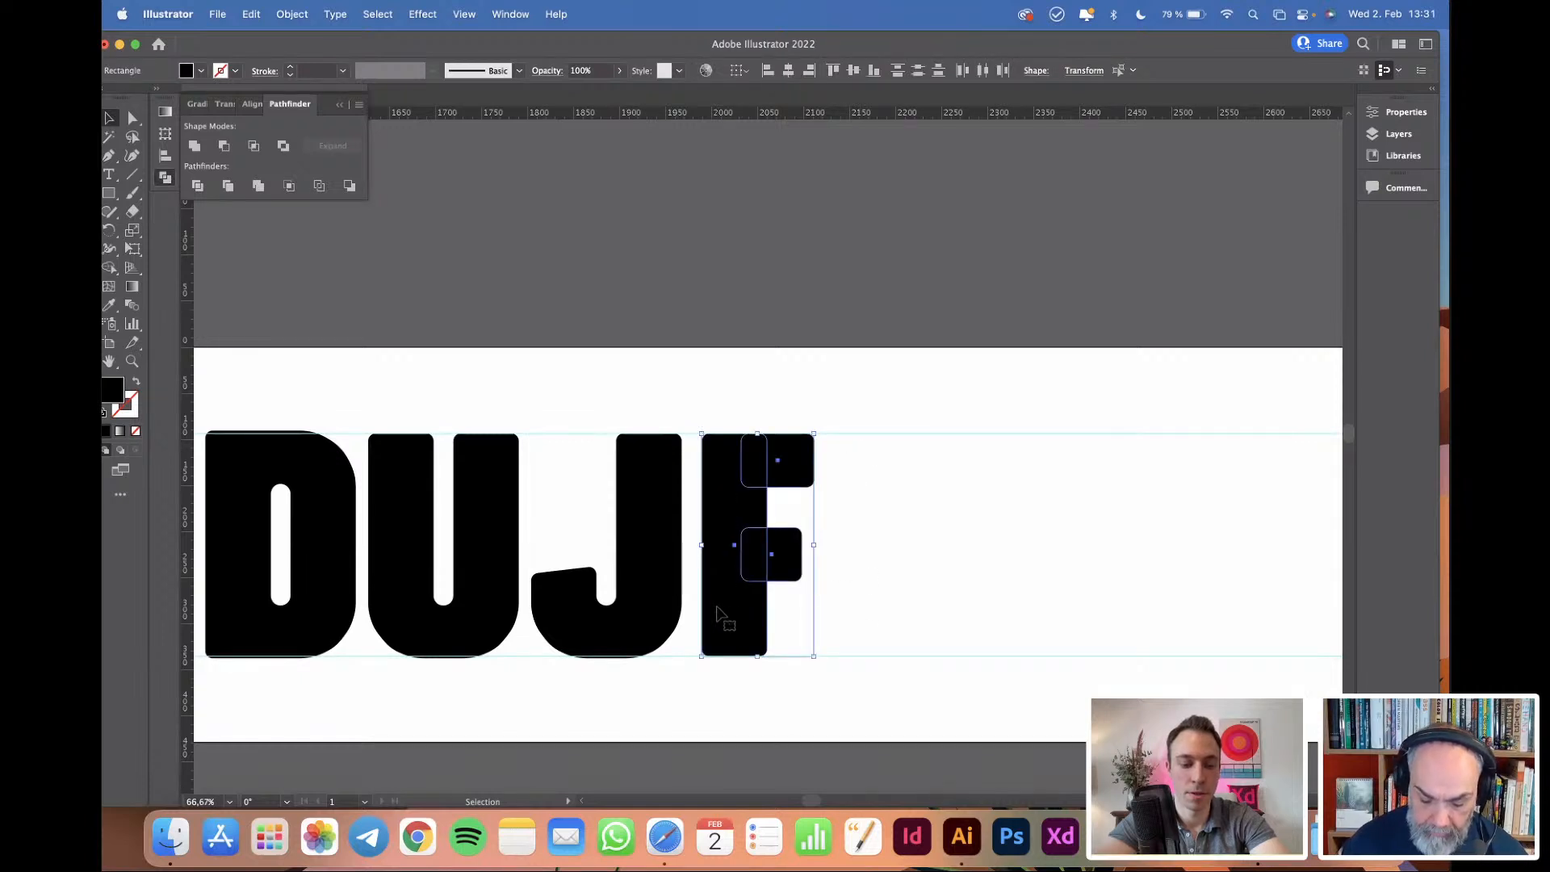
shift+click(716, 607)
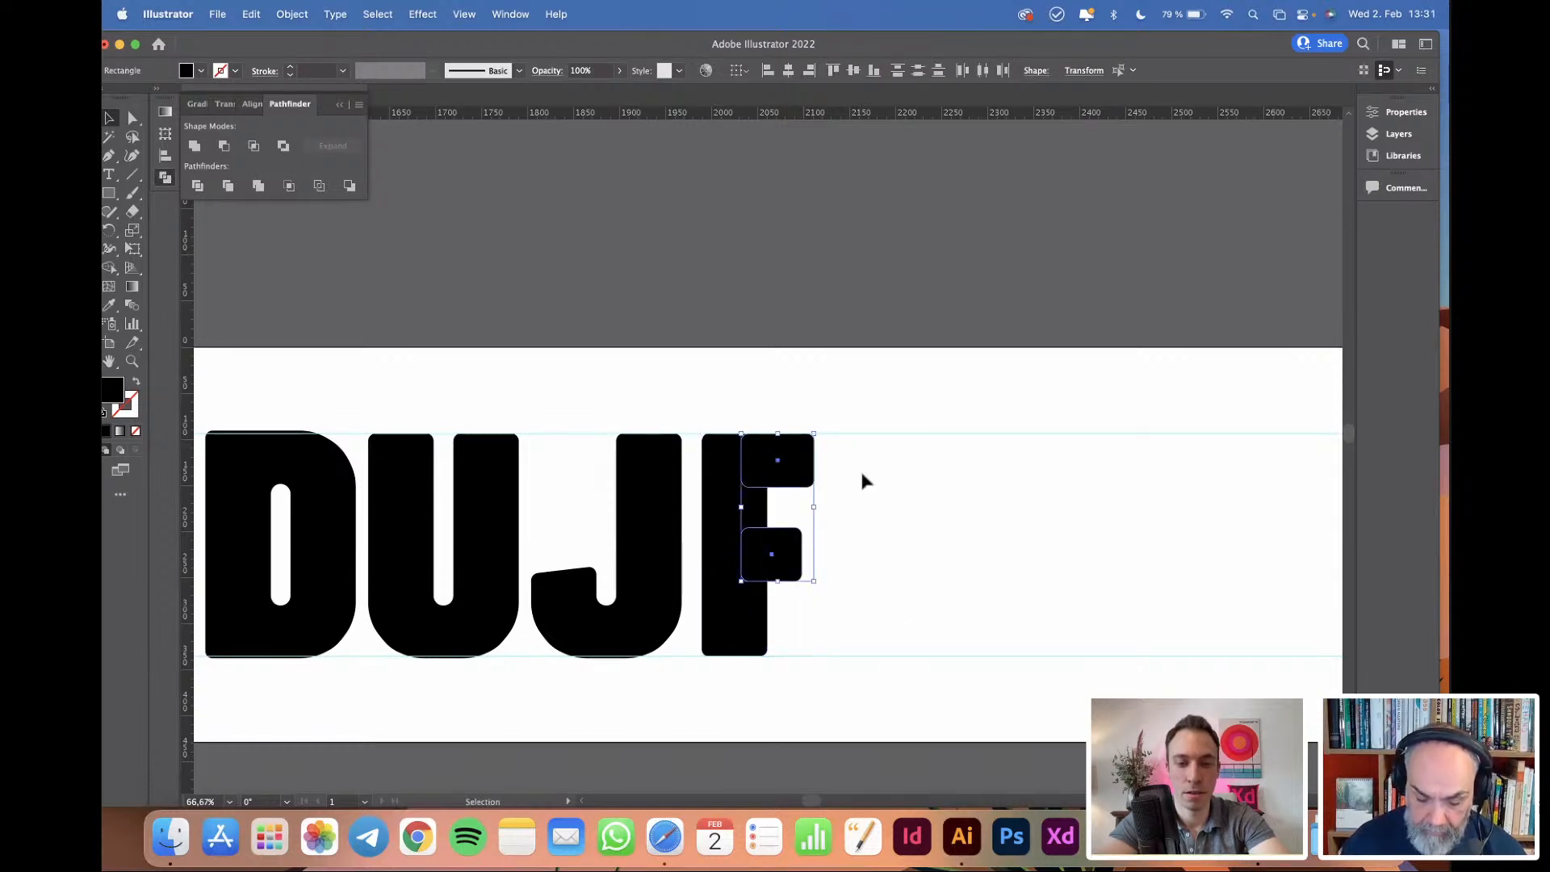
drag(859, 469, 895, 595)
click(957, 496)
click(924, 556)
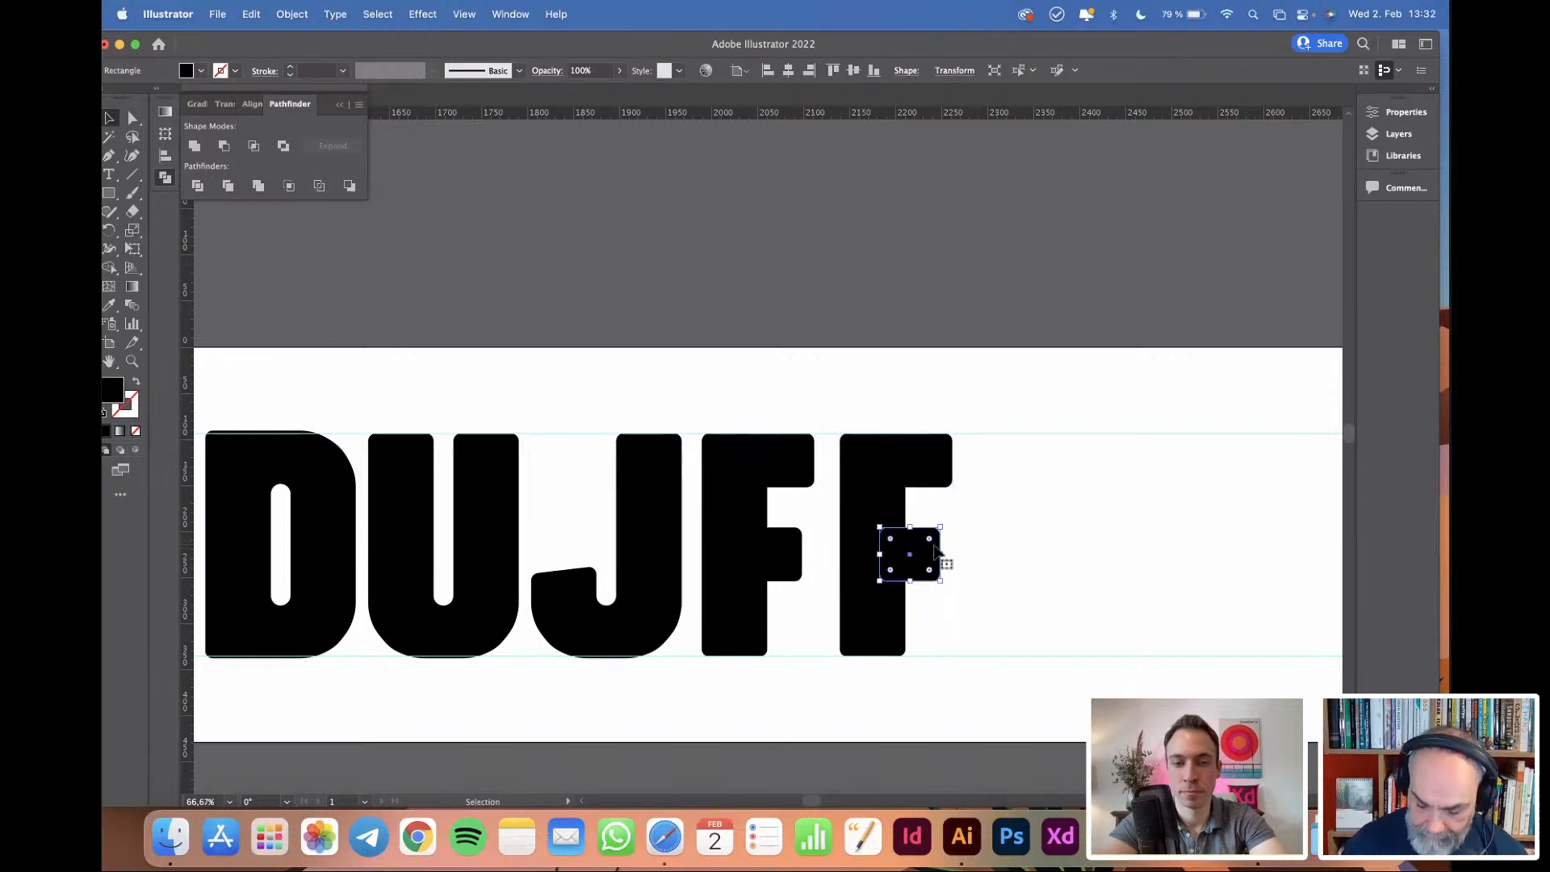
key(Delete)
Stretch the remaining top bar of the copied letter leftward past the stem to form a T crossbar.
scroll(908, 495, up, 5)
click(907, 468)
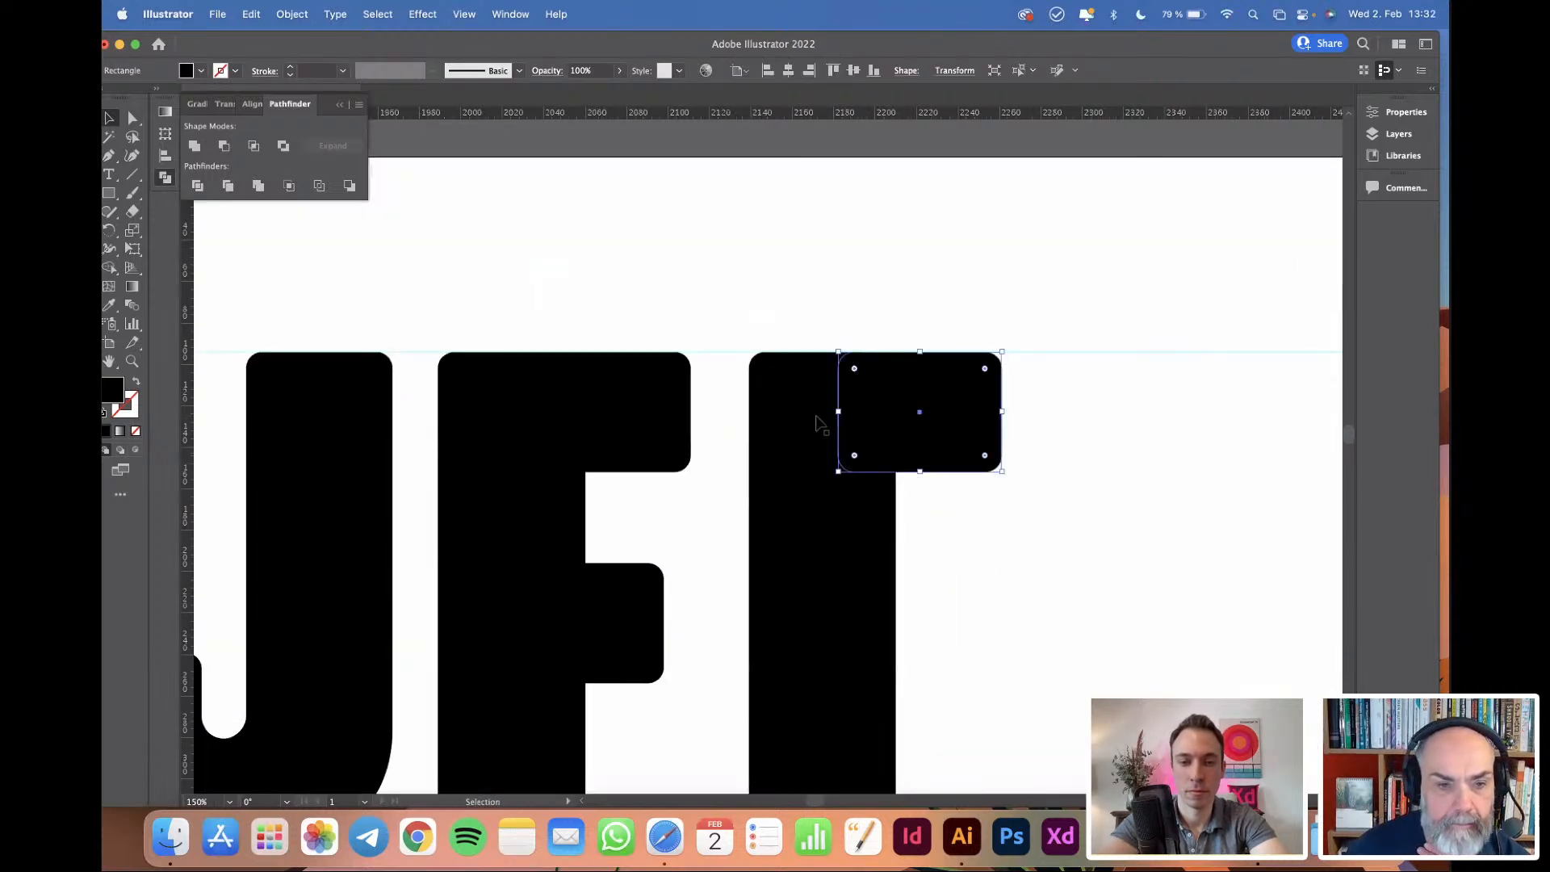
drag(840, 411, 724, 412)
Nudge the T's stem to the right until it sits roughly in the middle of the crossbar.
click(846, 561)
key(Right)
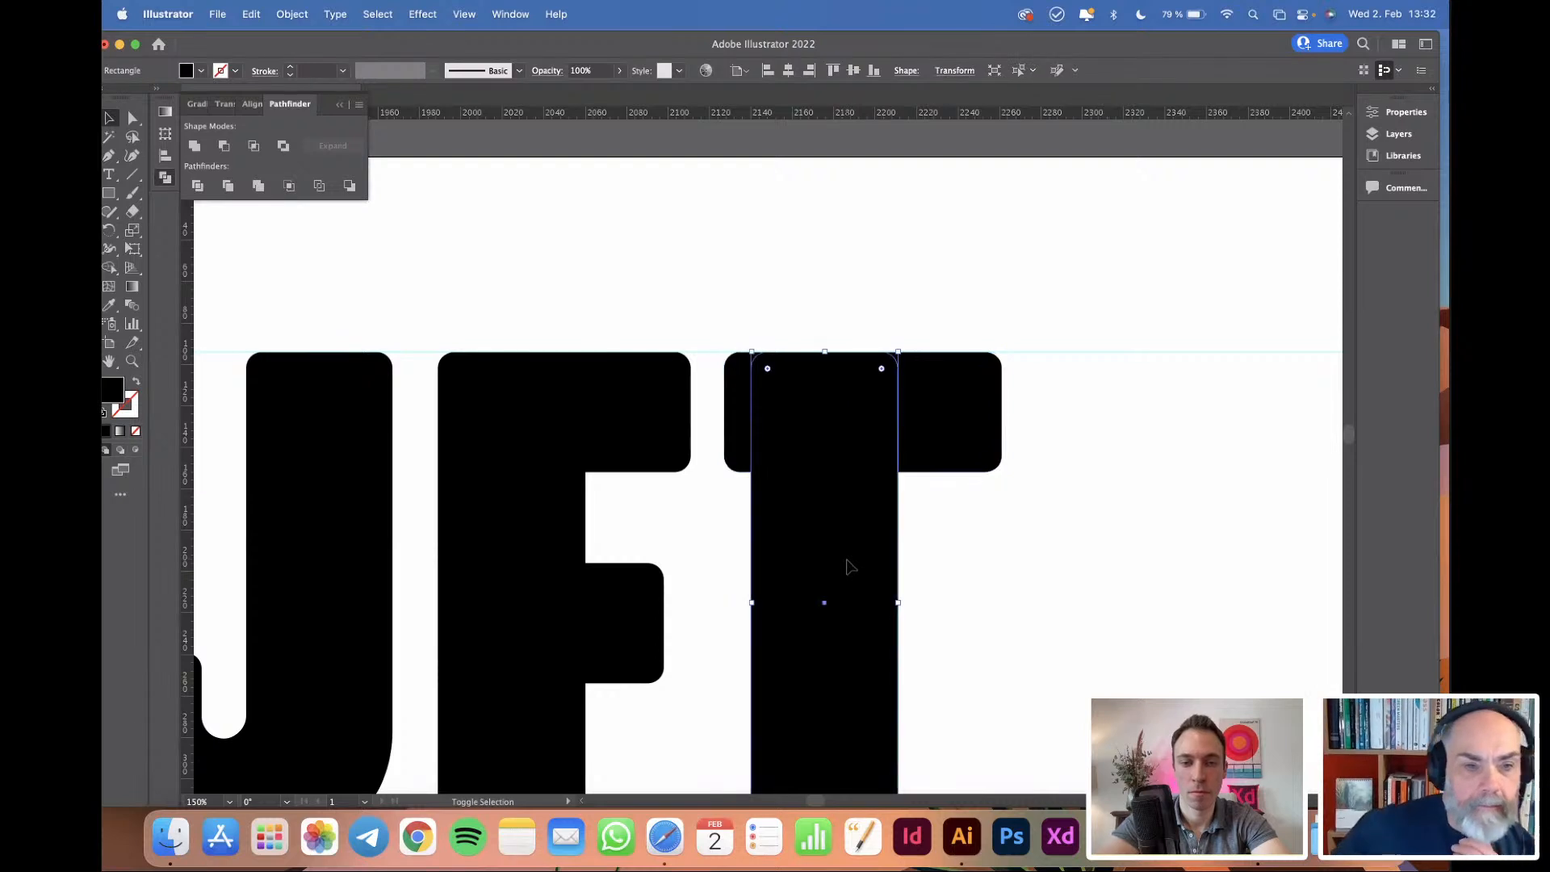
key(shift+Right)
key(shift+Right)
key(Left)
key(Right)
key(Right)
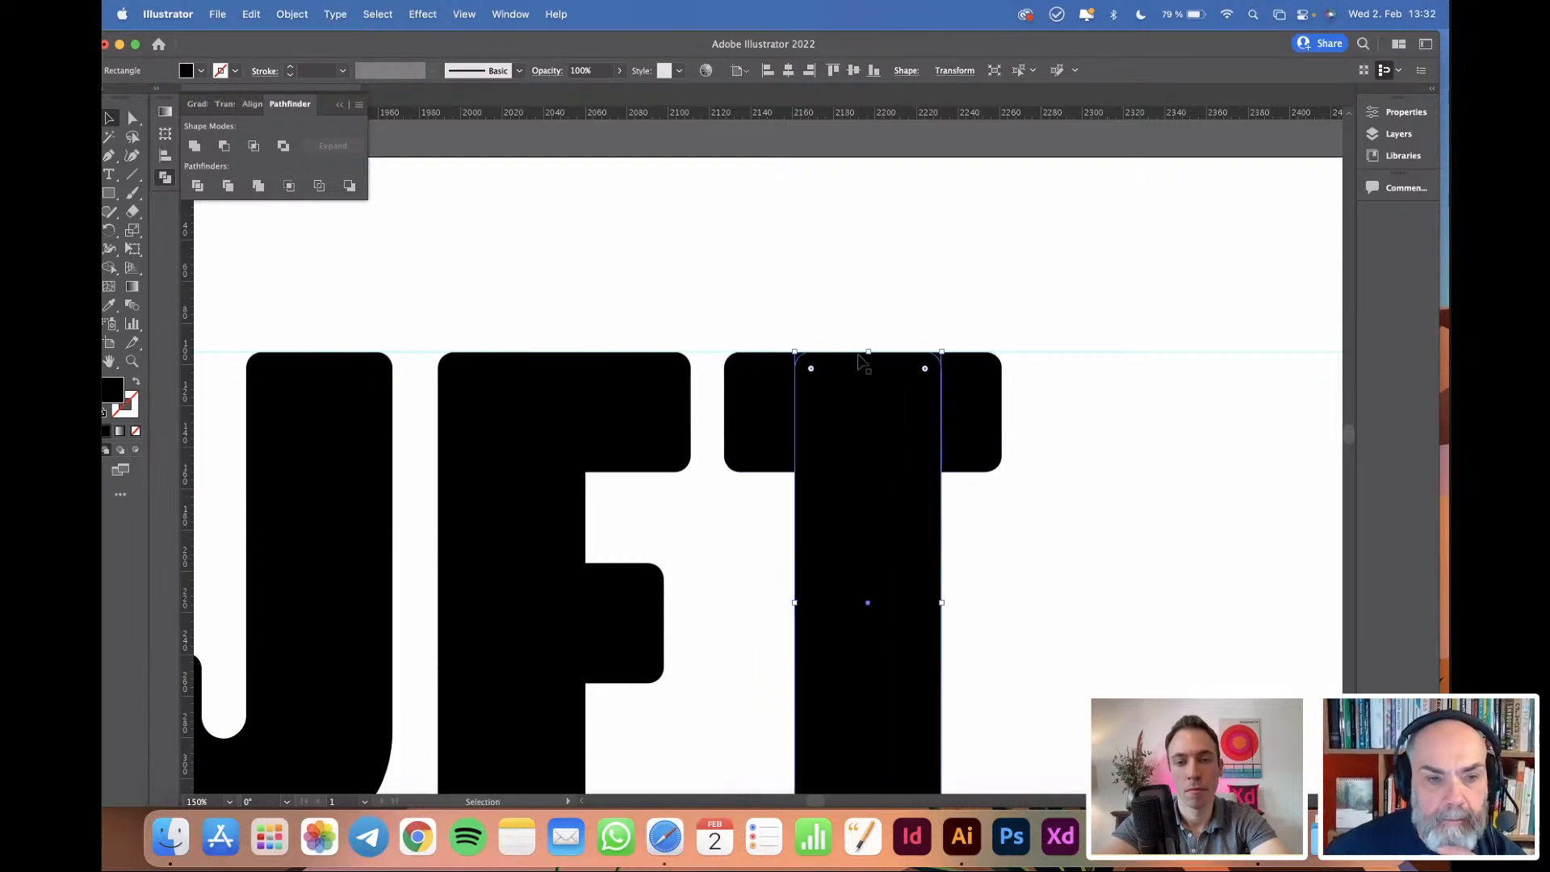
click(860, 320)
scroll(860, 323, down, 3)
scroll(864, 332, up, 5)
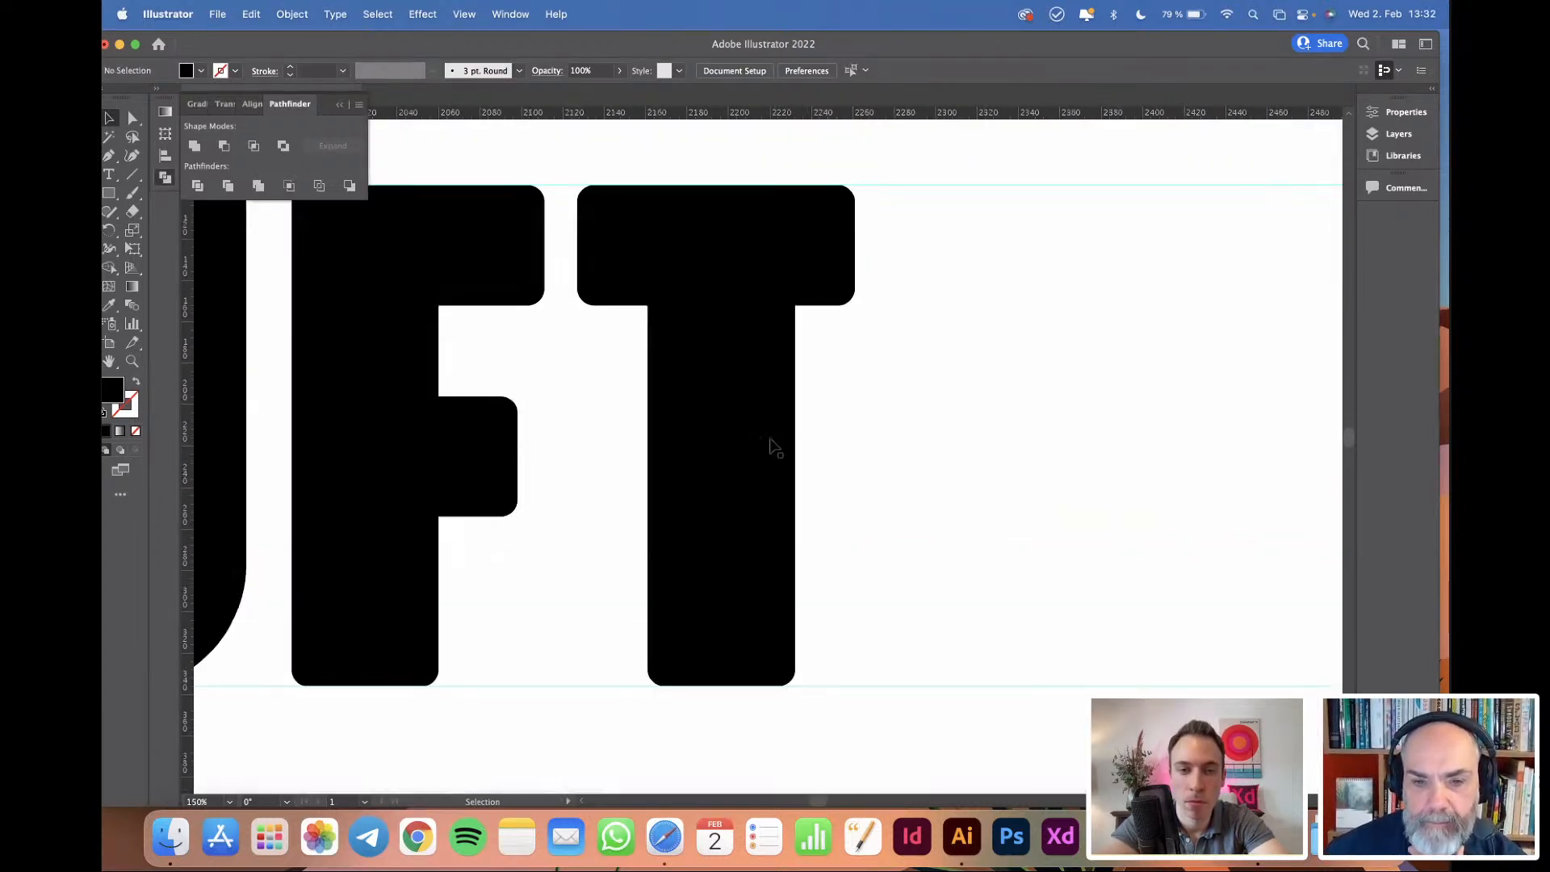
click(769, 447)
key(Left)
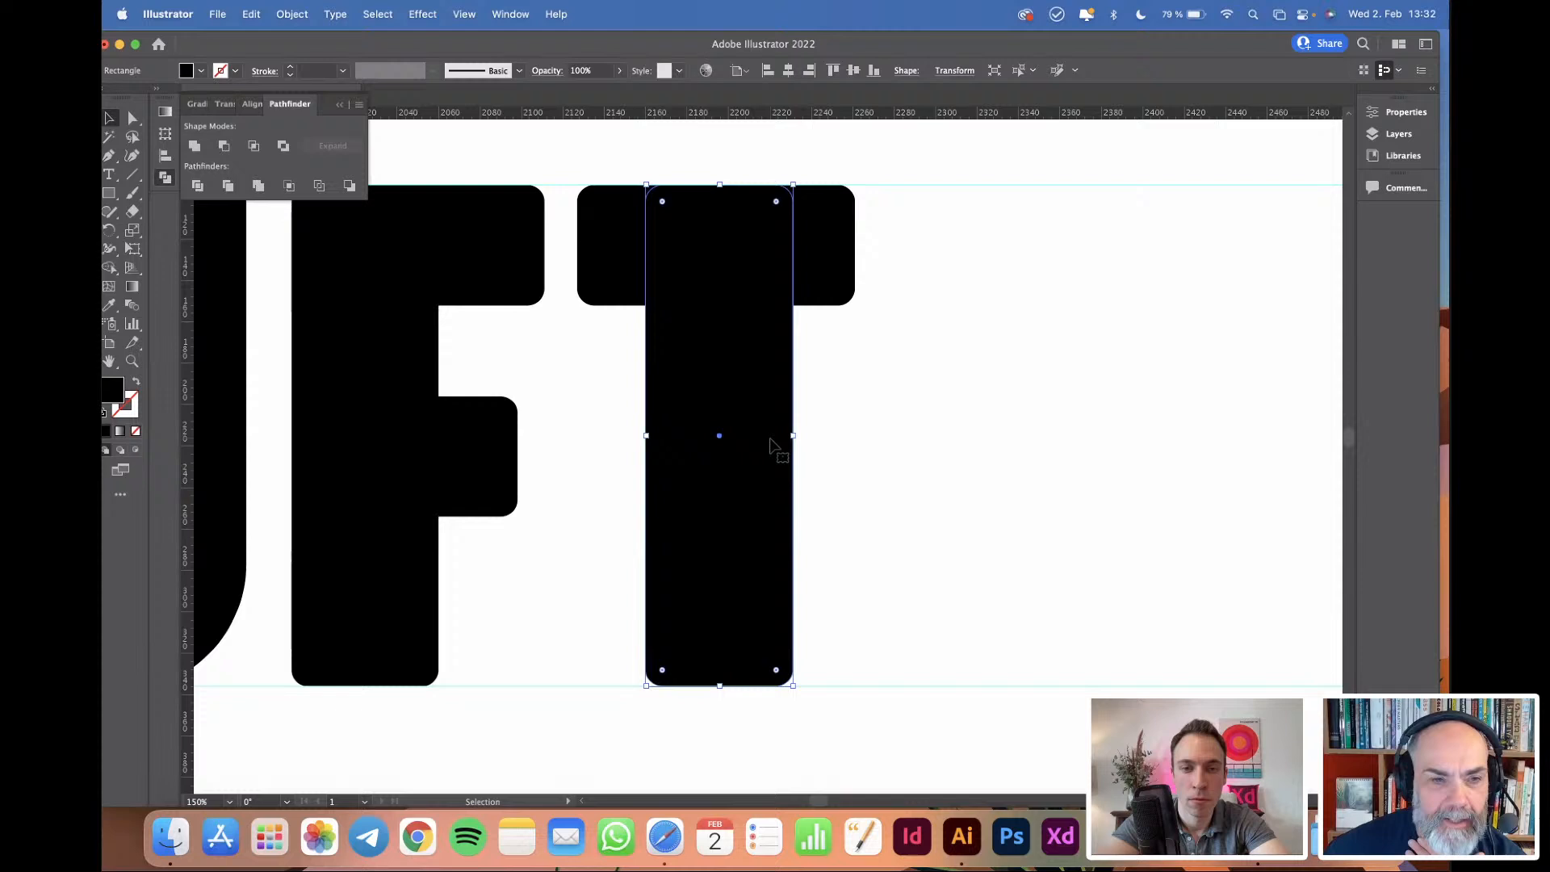
Select the T's stem and crossbar together and align their horizontal centres.
shift+click(841, 249)
click(788, 71)
click(949, 297)
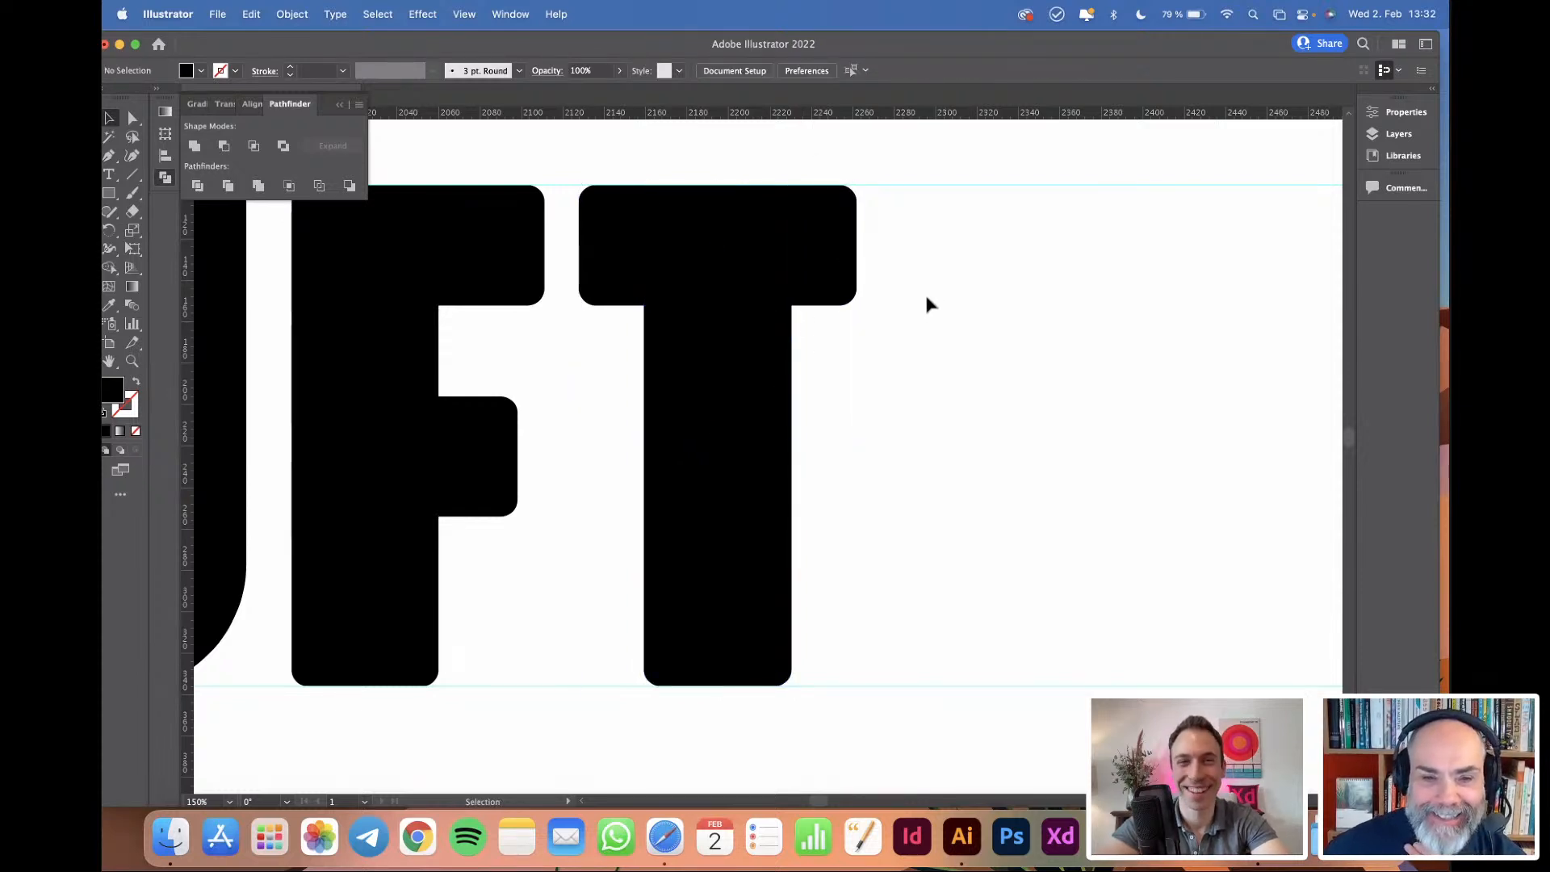
click(827, 284)
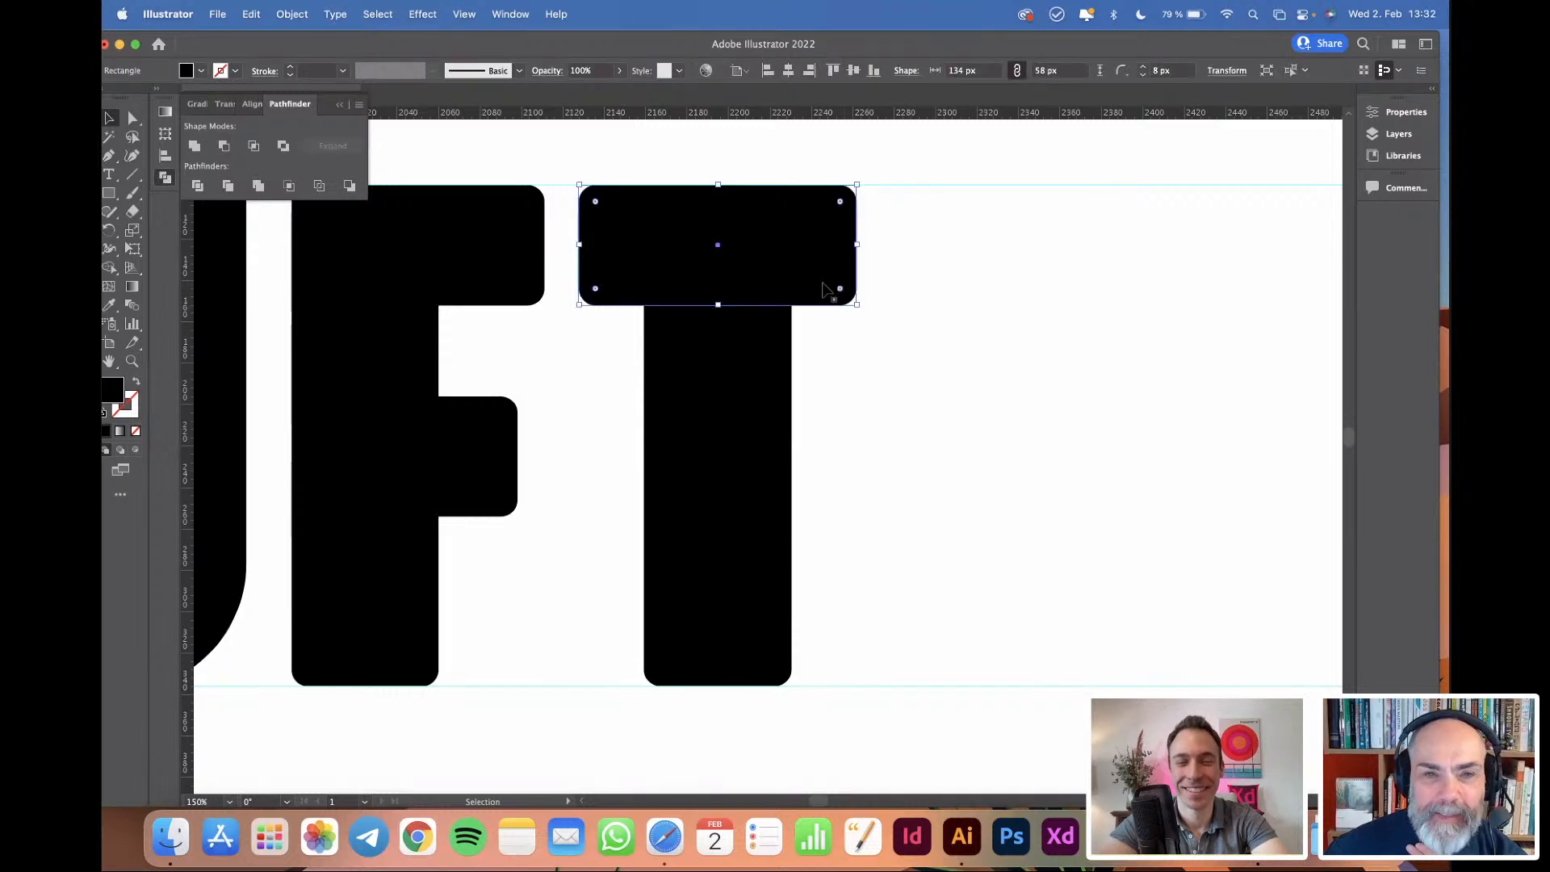
shift+click(771, 386)
click(1009, 361)
click(790, 353)
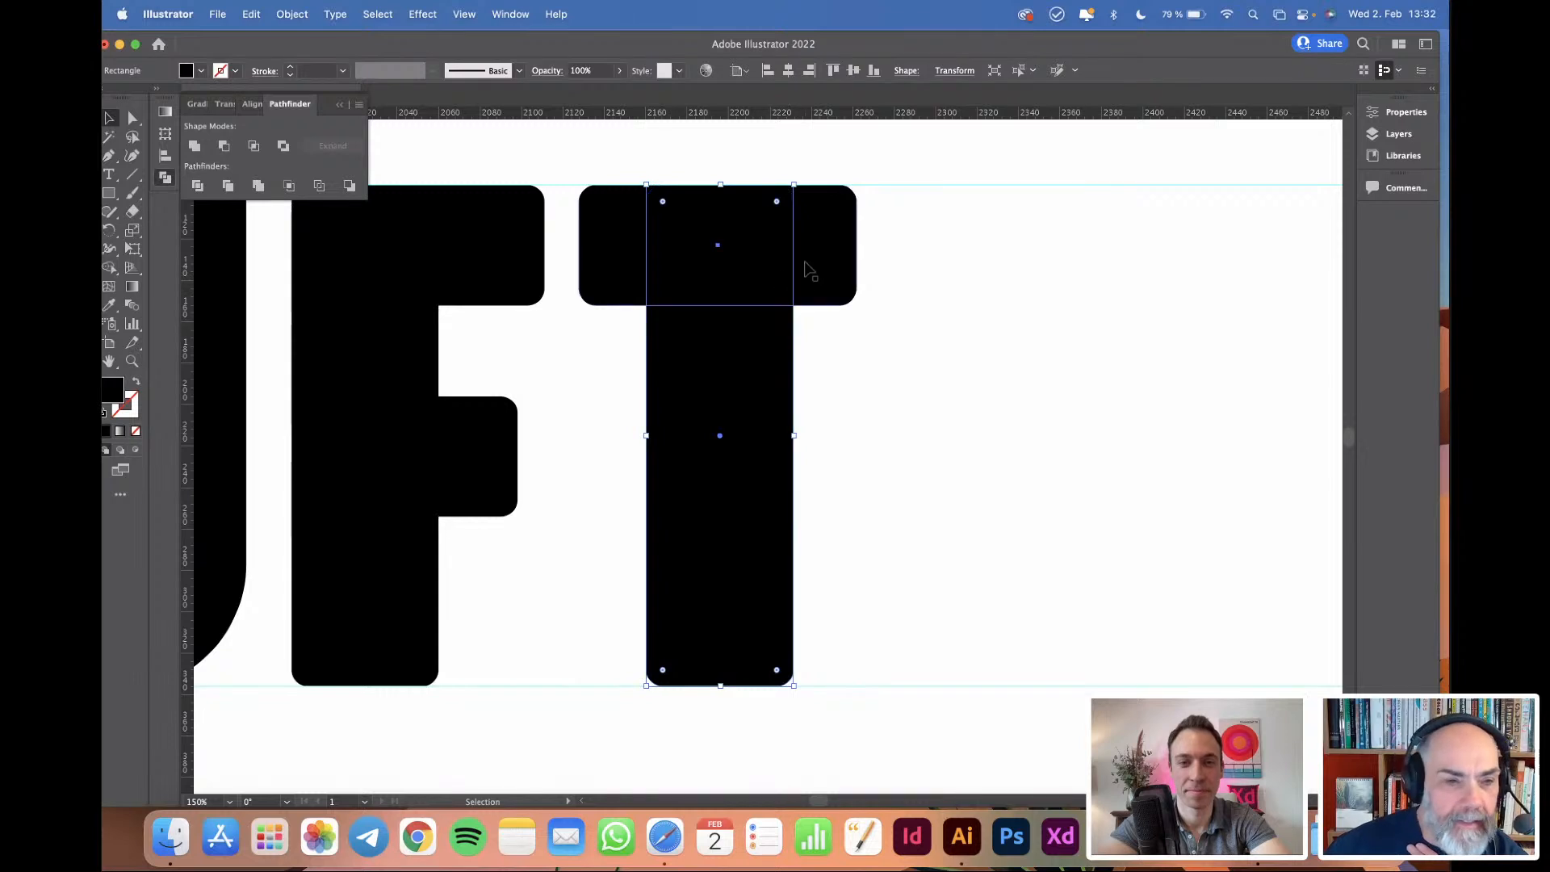
shift+click(790, 300)
click(751, 318)
shift+click(810, 224)
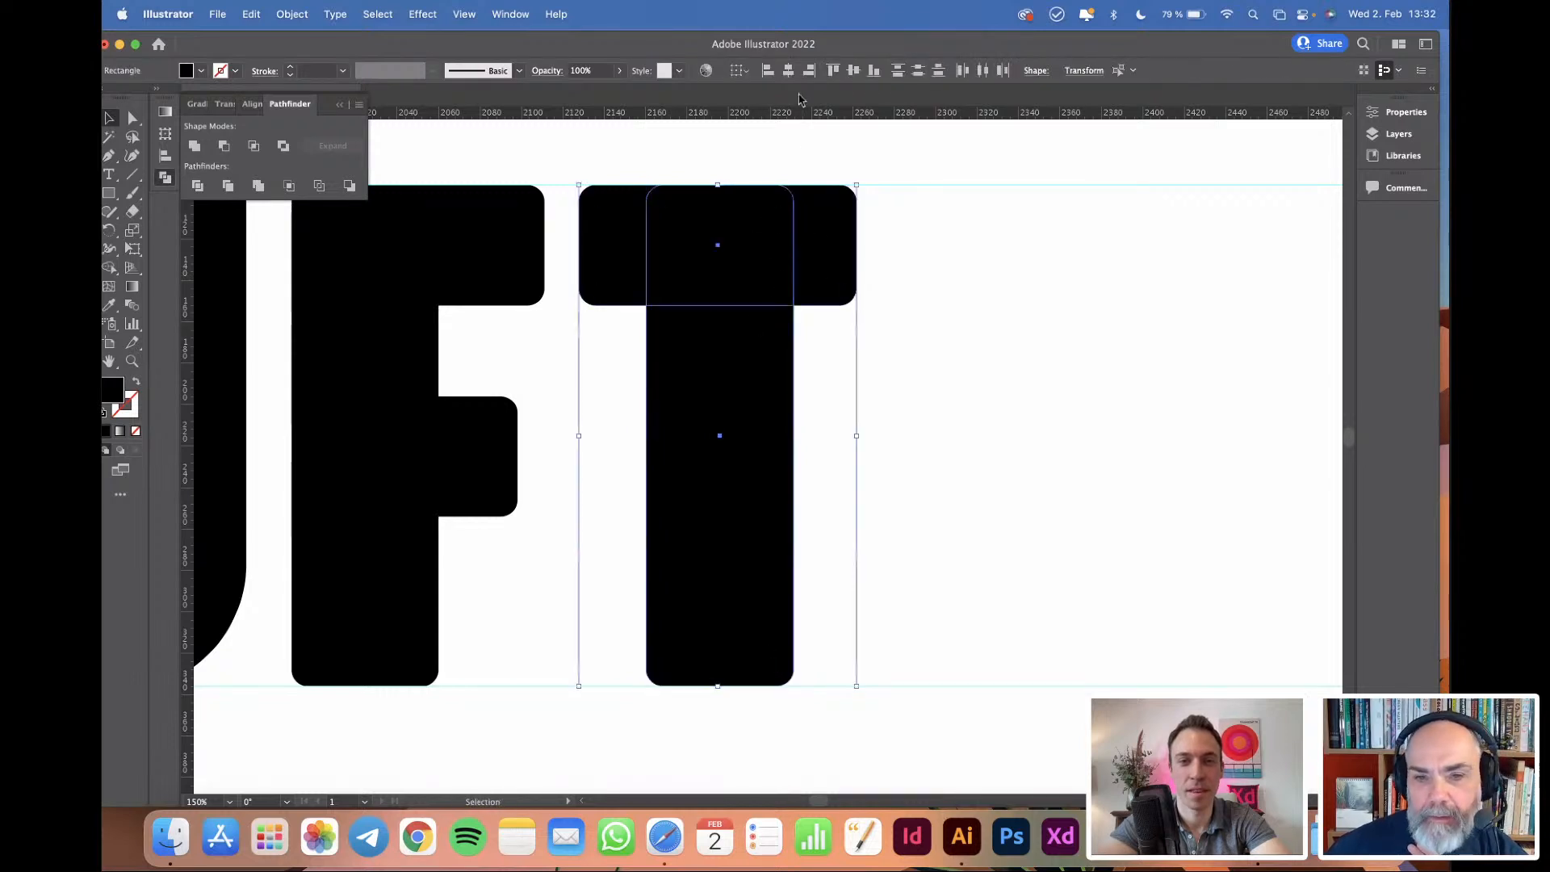
click(787, 71)
click(995, 209)
Duplicate the T's stem to the right of the T to form an I.
scroll(997, 209, down, 2)
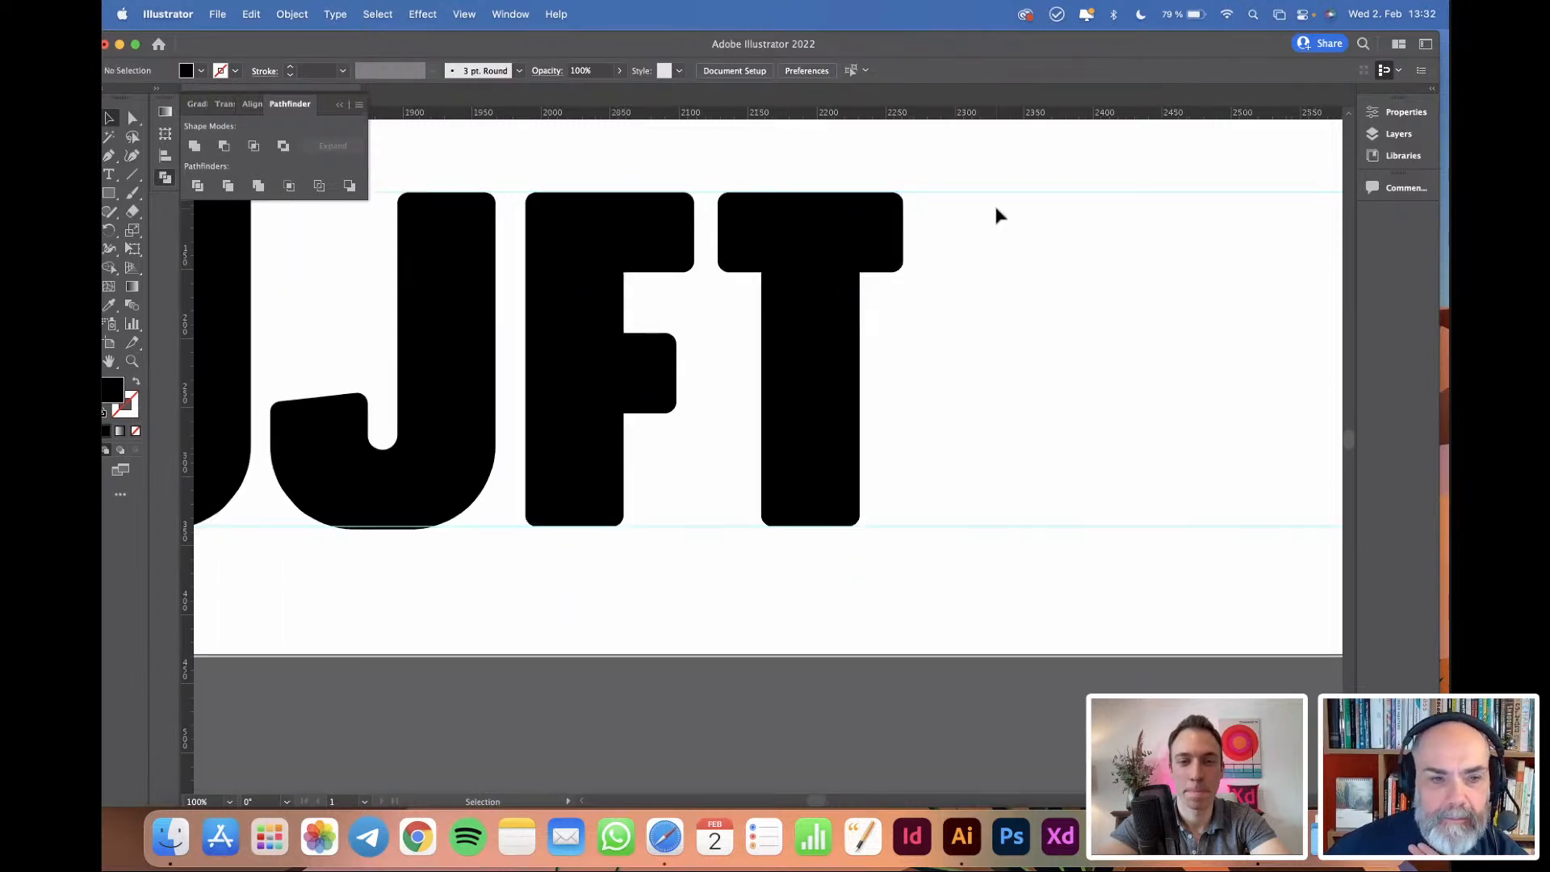
scroll(995, 201, down, 1)
scroll(995, 201, right, 2)
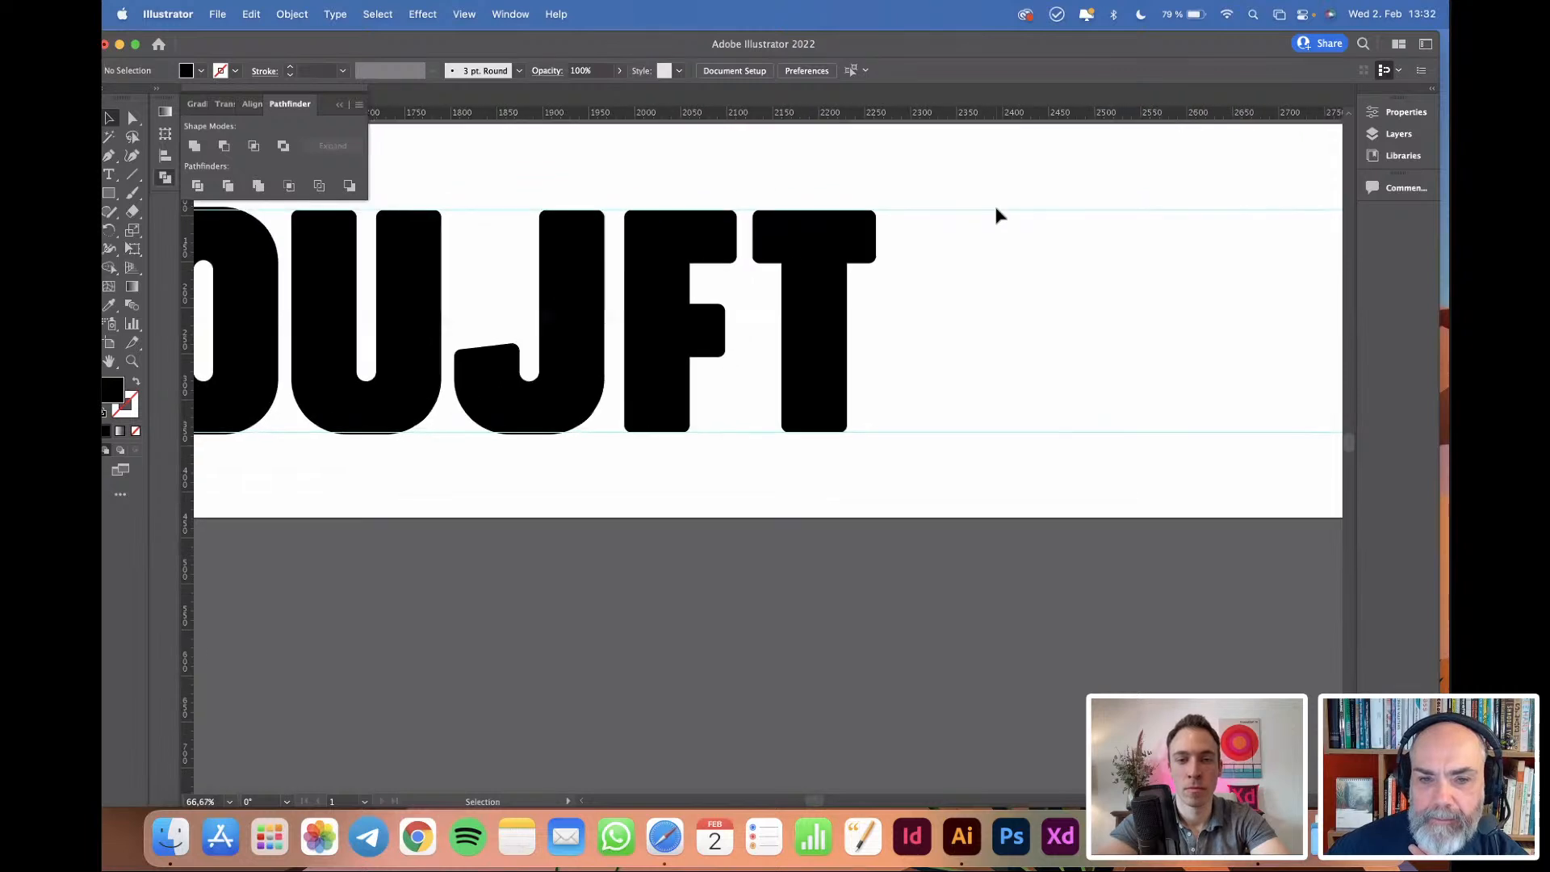
click(785, 326)
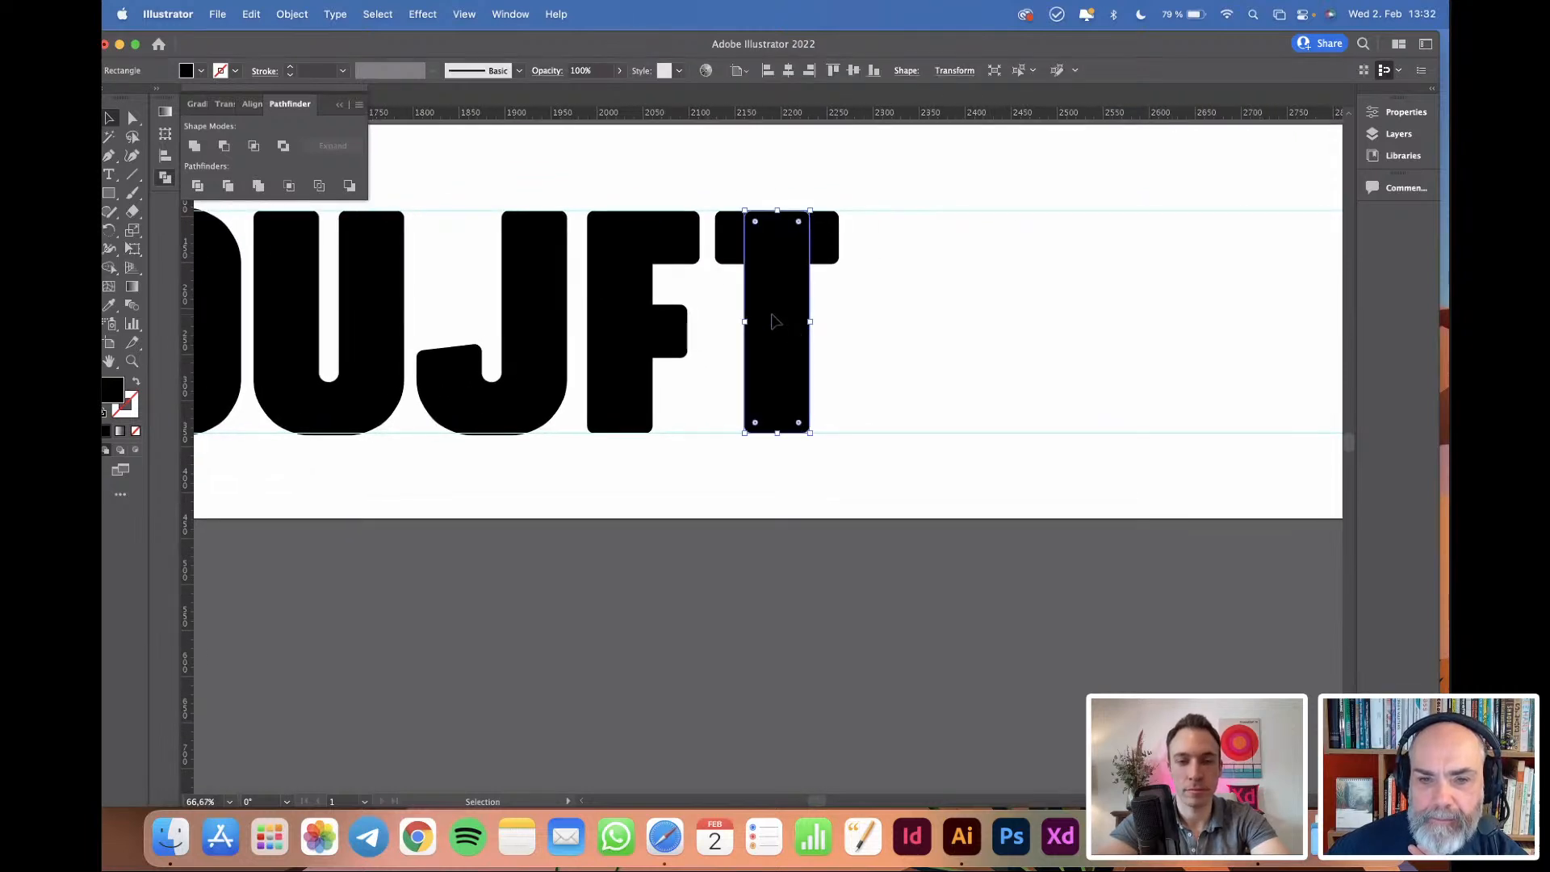
drag(781, 323, 895, 316)
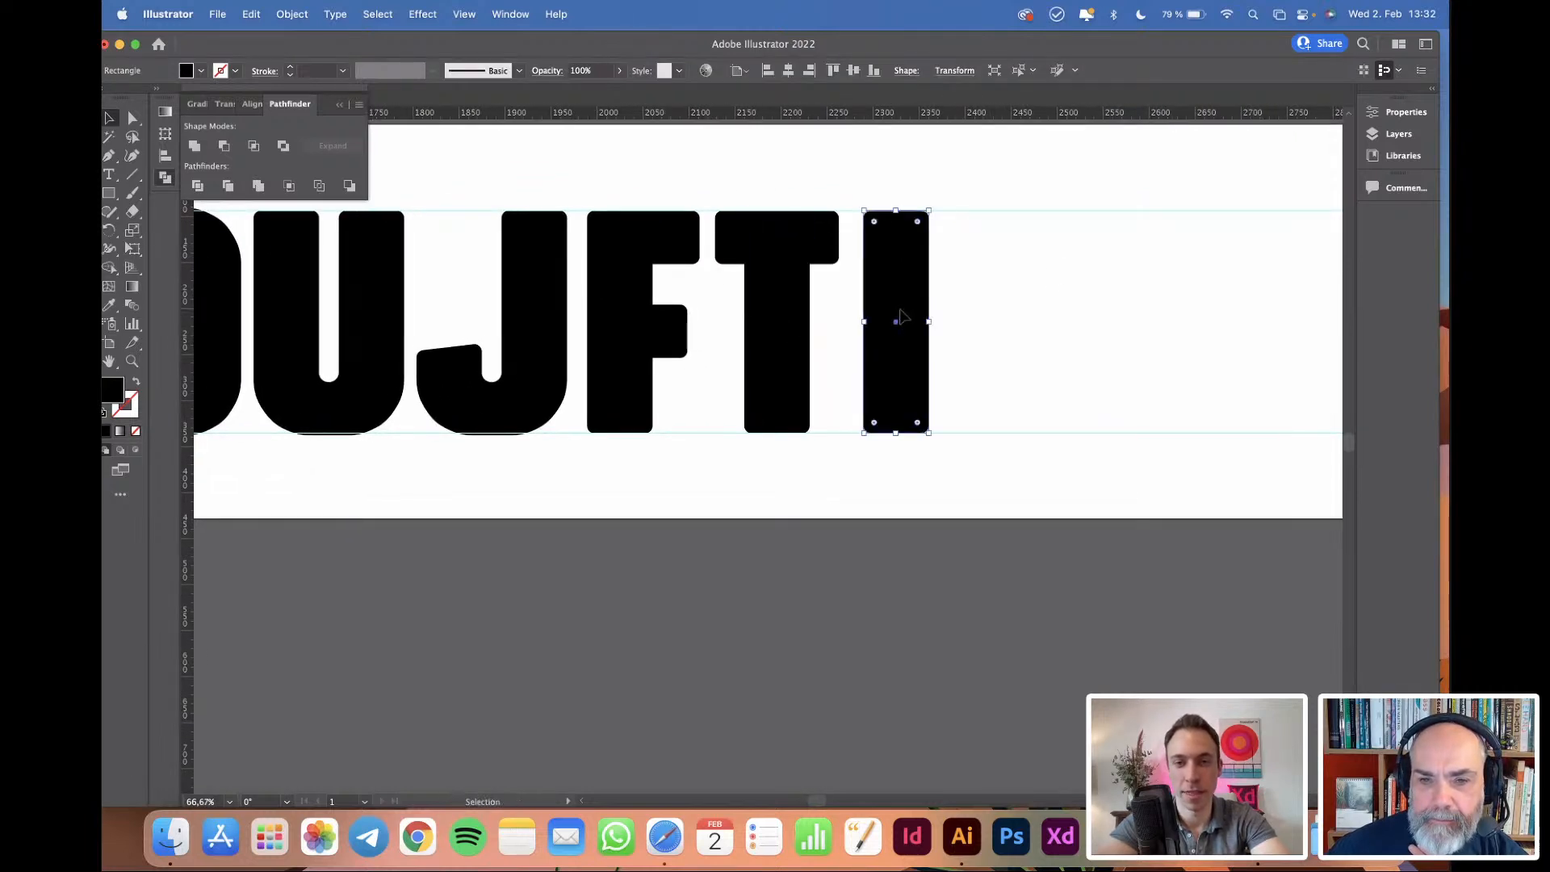
scroll(962, 224, up, 2)
scroll(964, 230, left, 1)
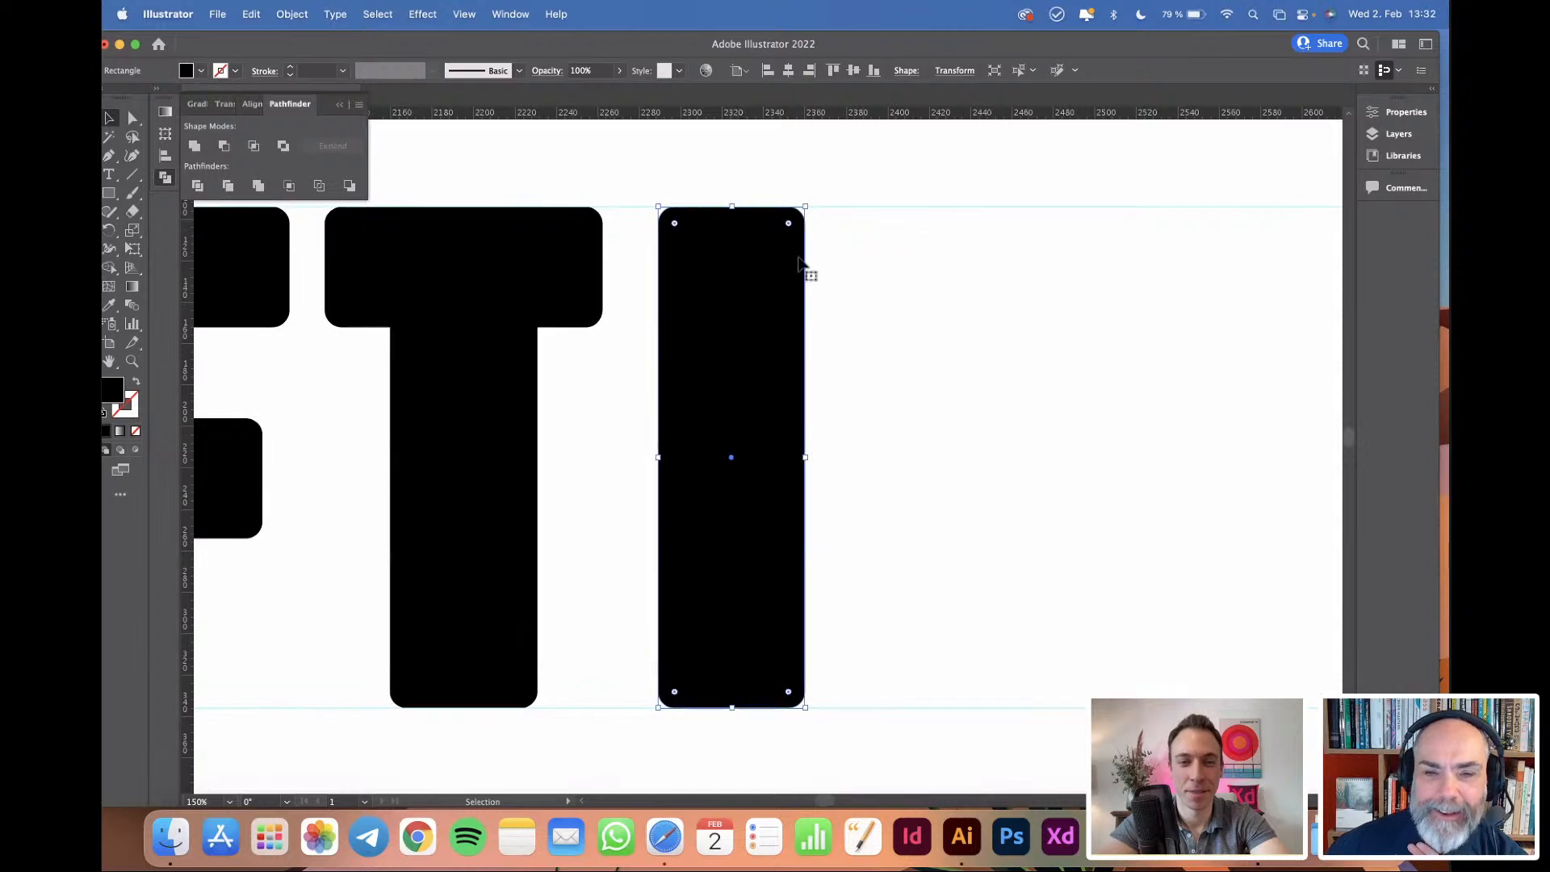
scroll(839, 238, left, 1)
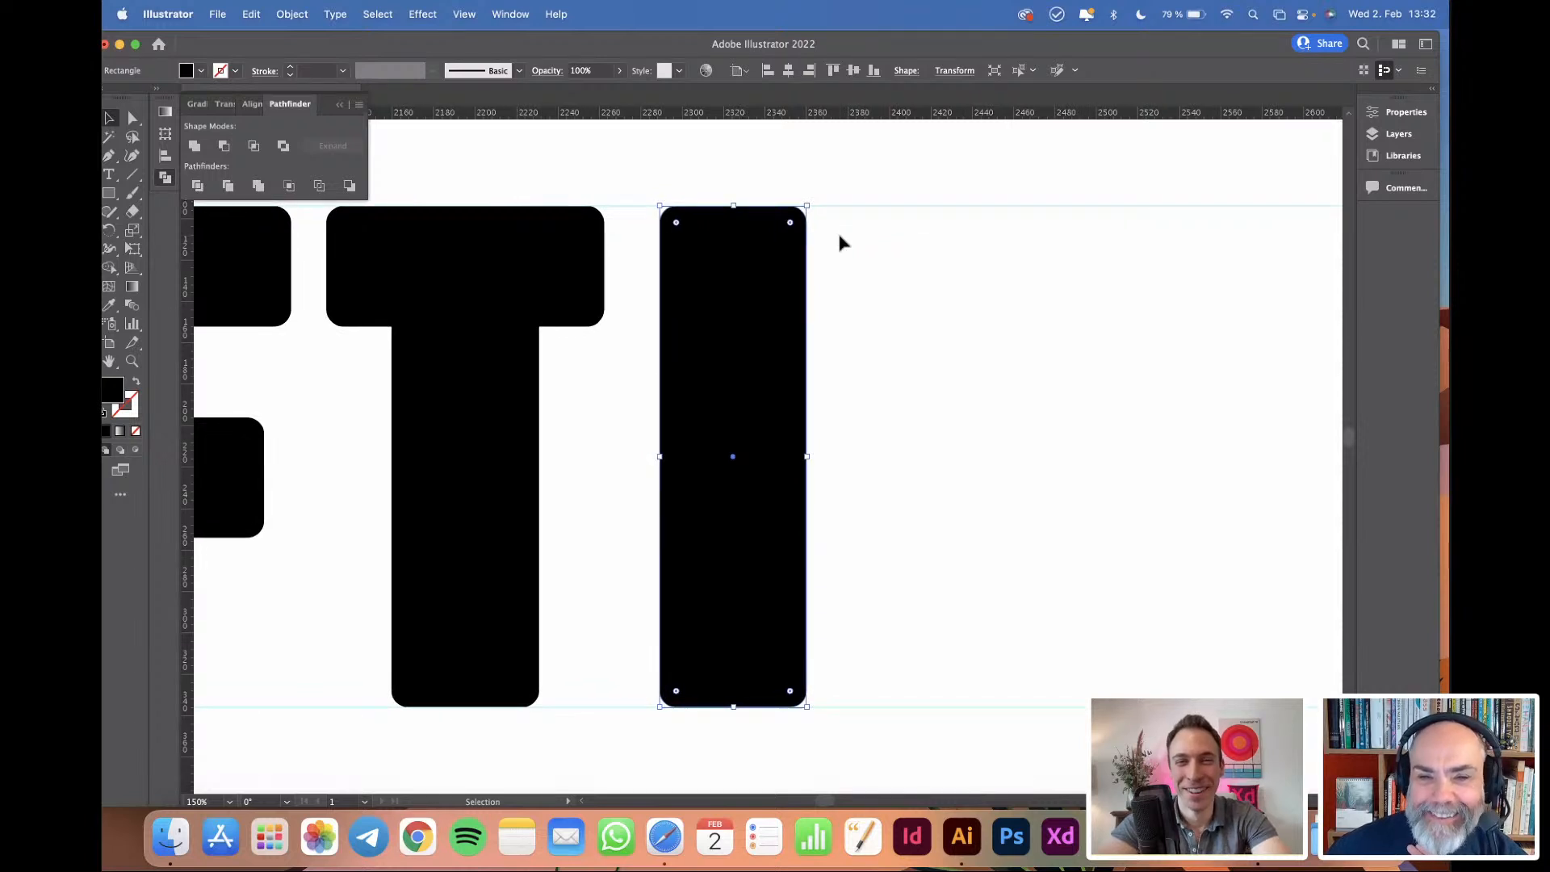
Move the I slightly closer to the T to tighten the spacing.
scroll(882, 268, left, 2)
scroll(882, 268, down, 2)
click(887, 266)
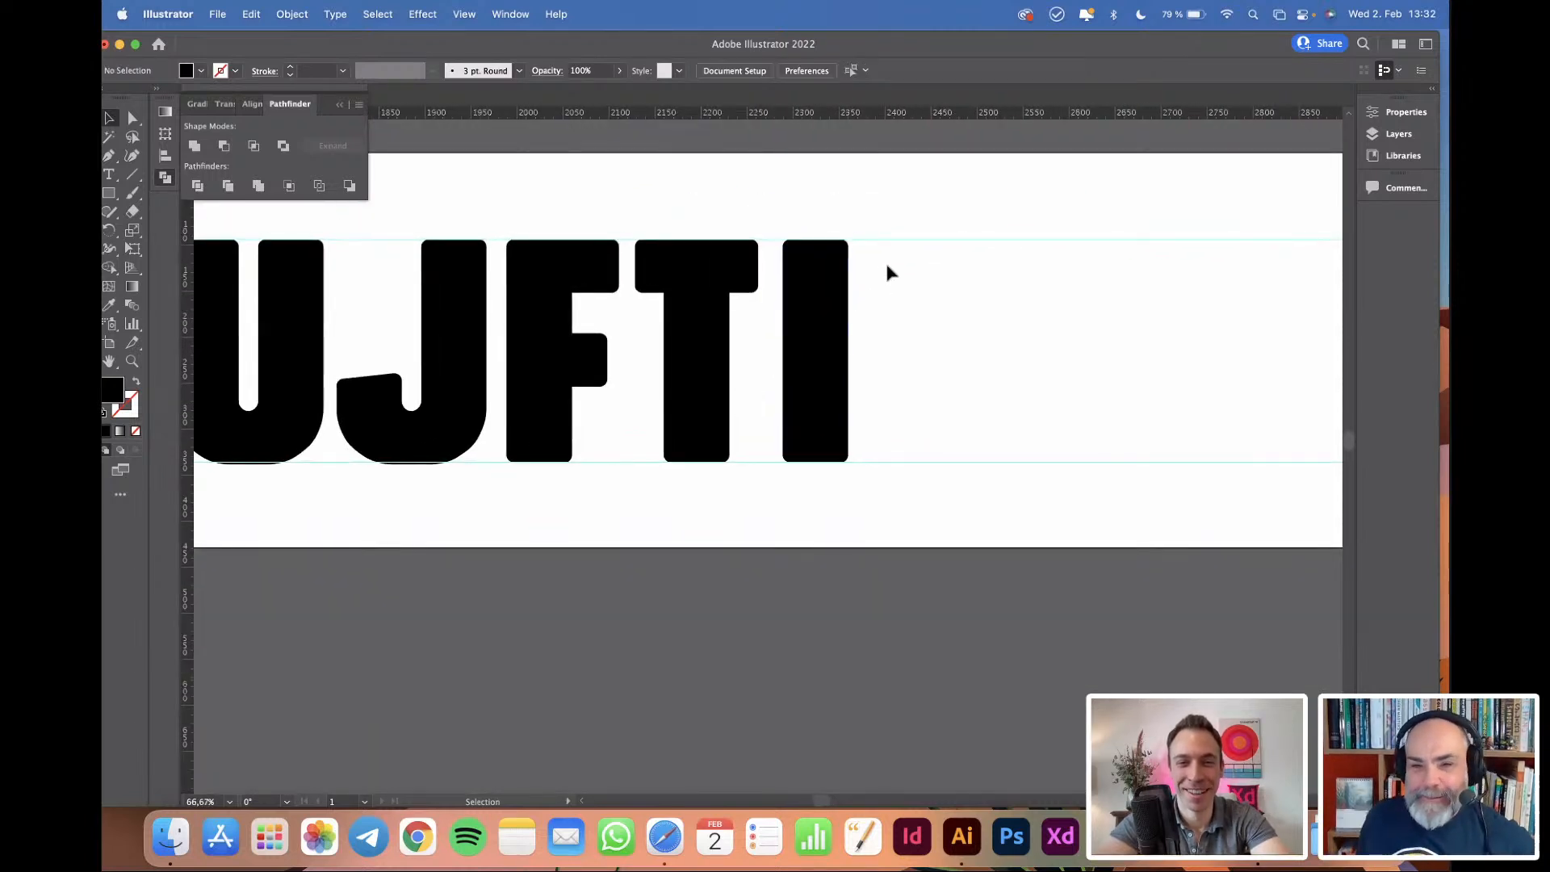
drag(806, 321, 803, 318)
click(926, 327)
Duplicate the I to its right as a second separate vertical stem at the end of the row.
scroll(926, 327, right, 4)
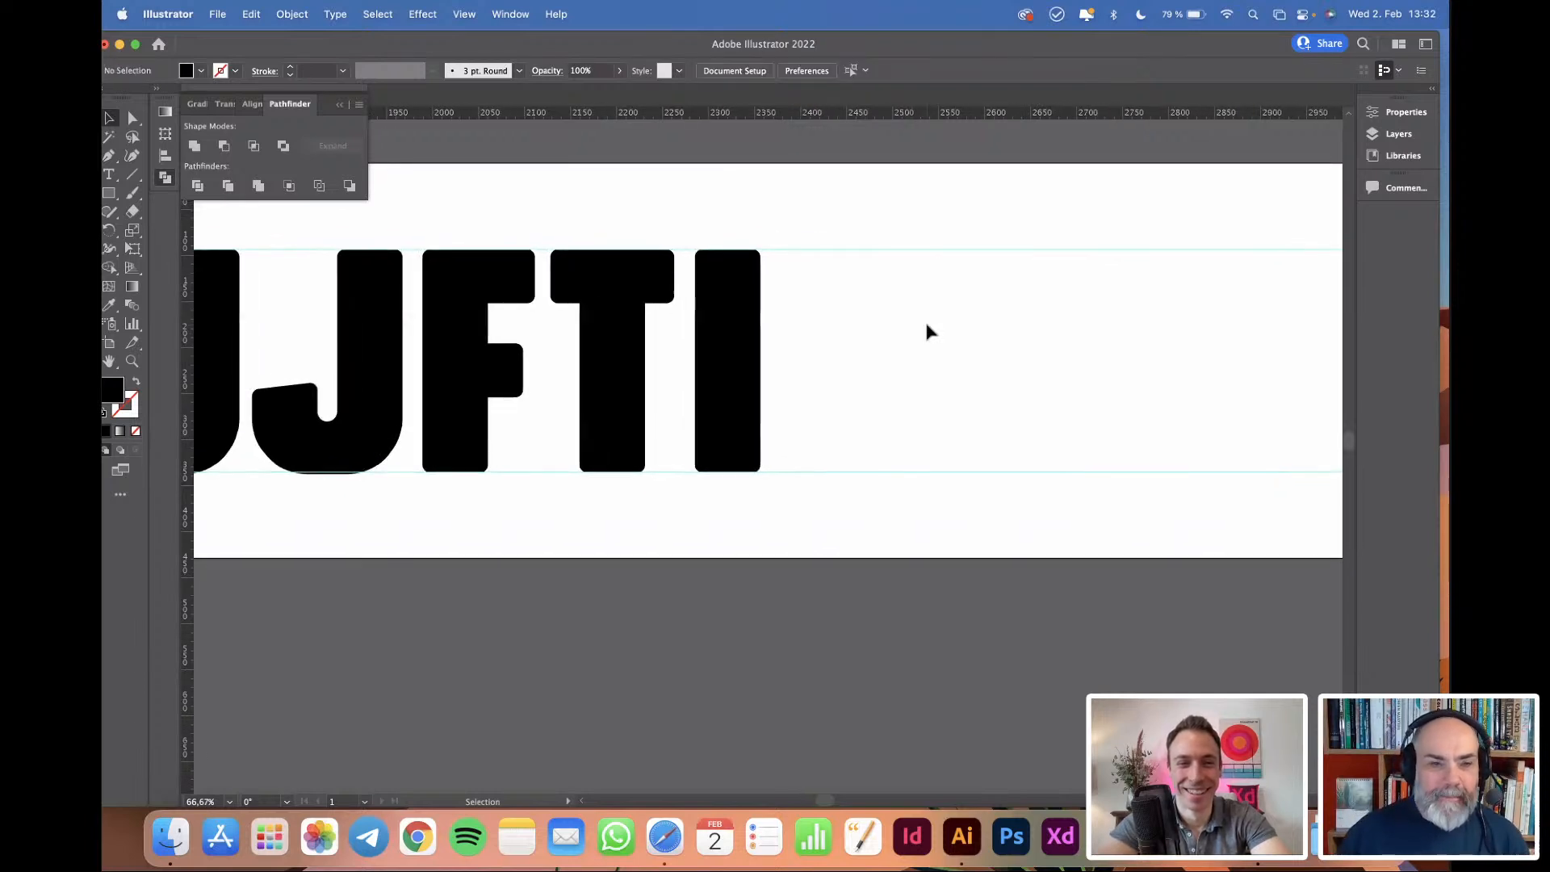
scroll(926, 326, down, 5)
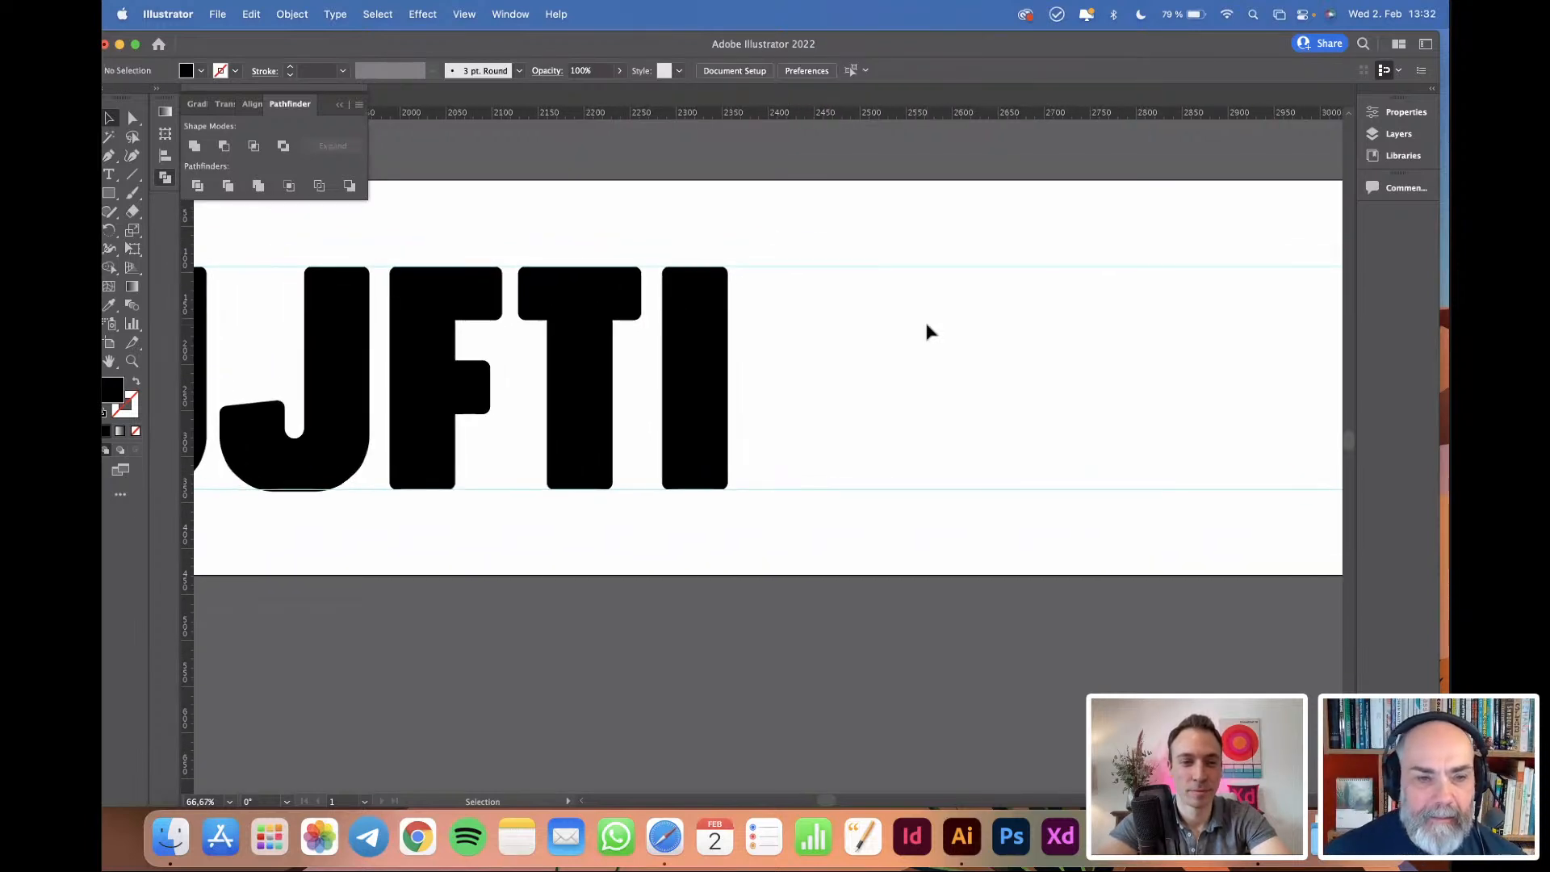
scroll(927, 327, left, 8)
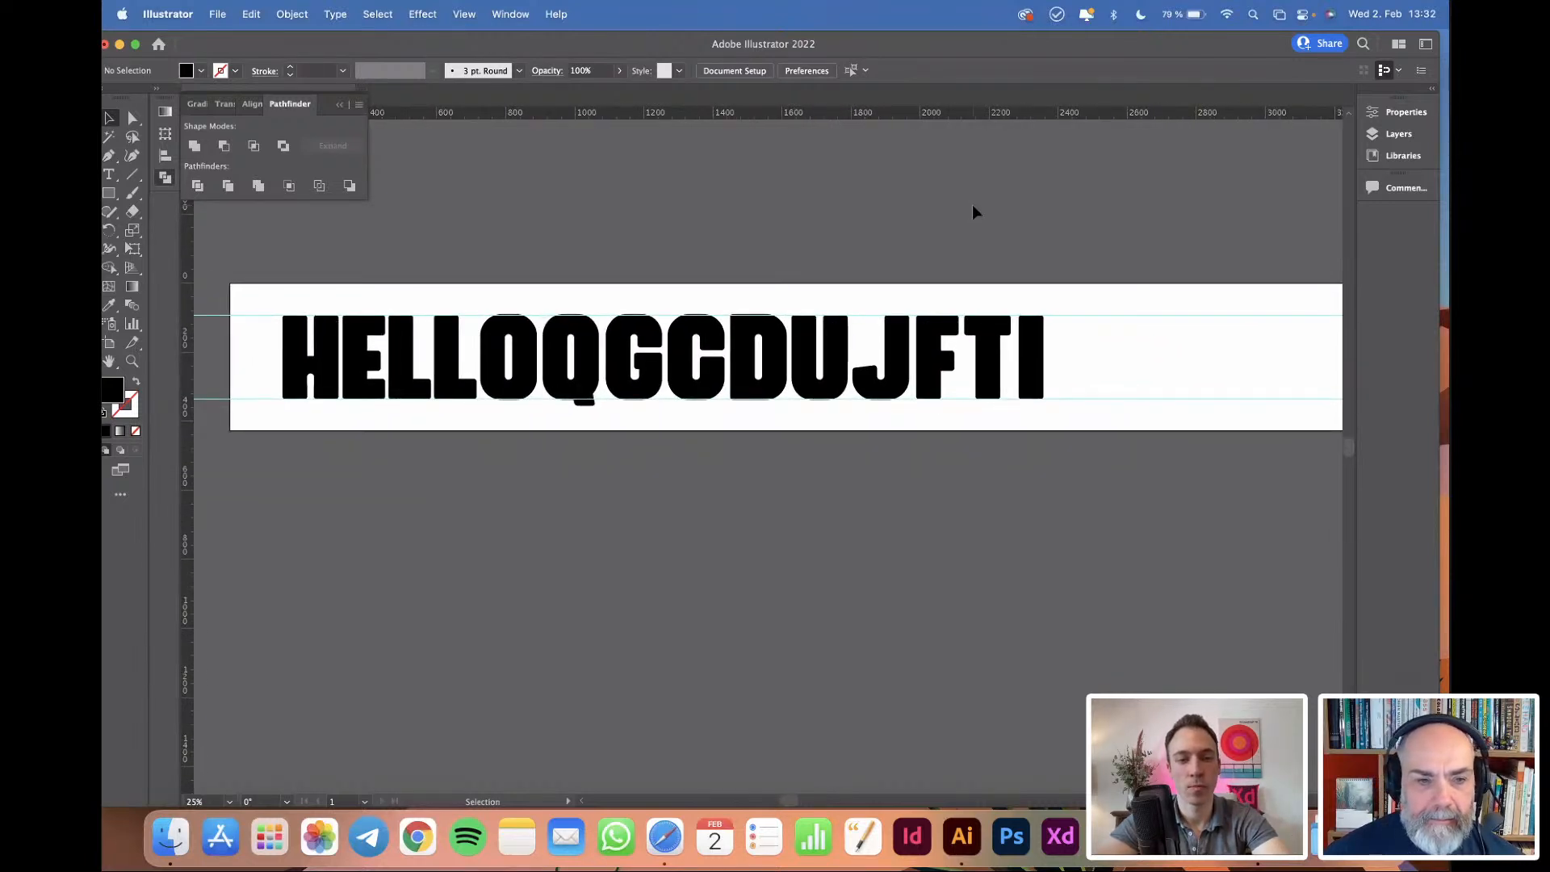
scroll(987, 395, up, 5)
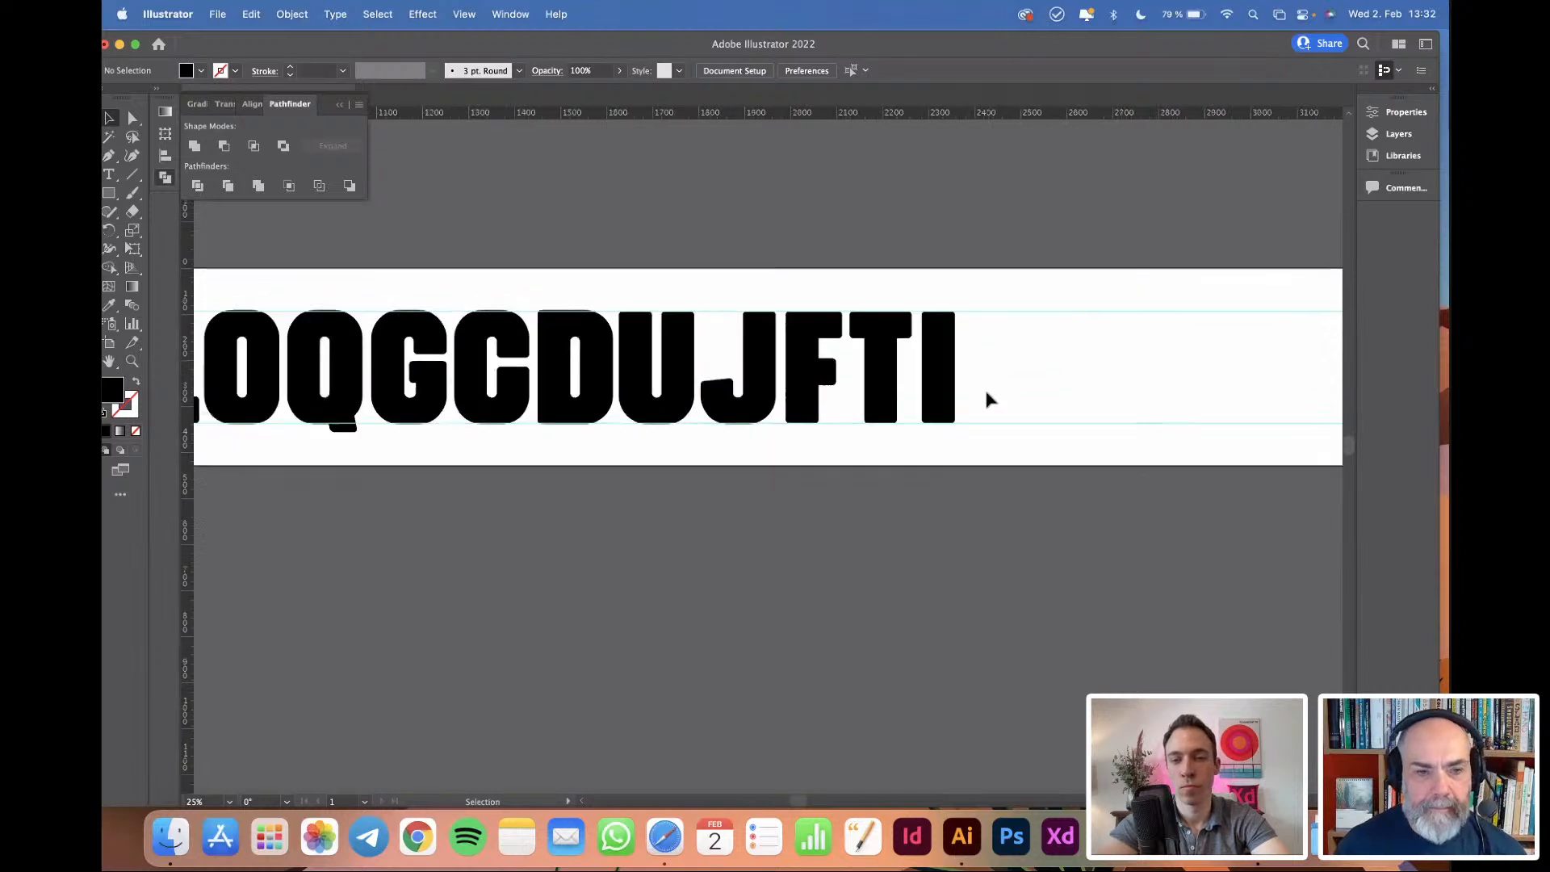
click(916, 346)
scroll(877, 335, right, 3)
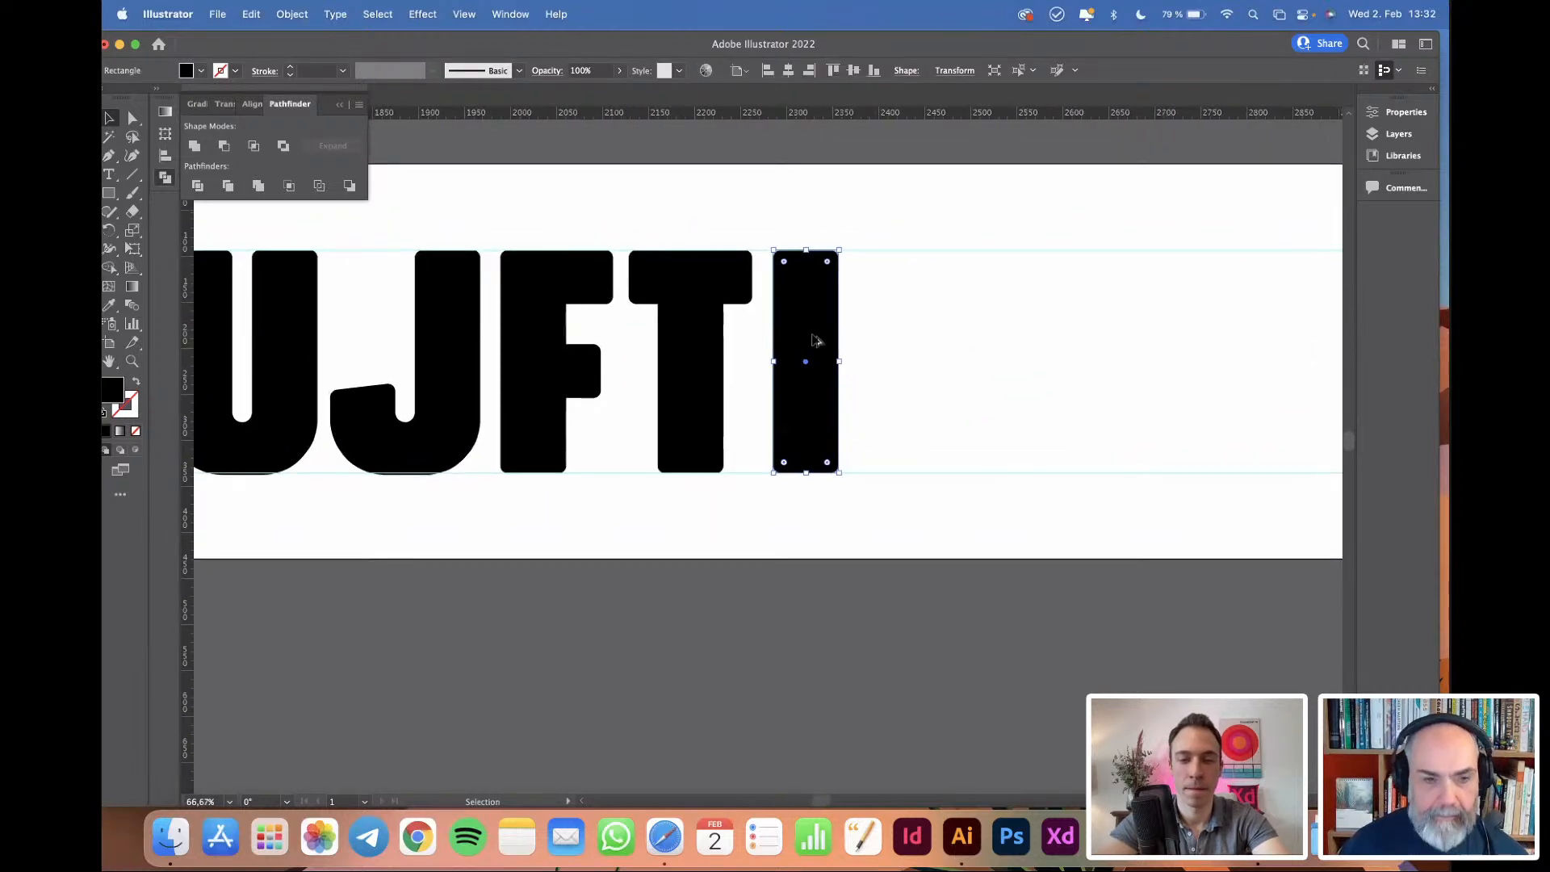
drag(811, 344, 910, 339)
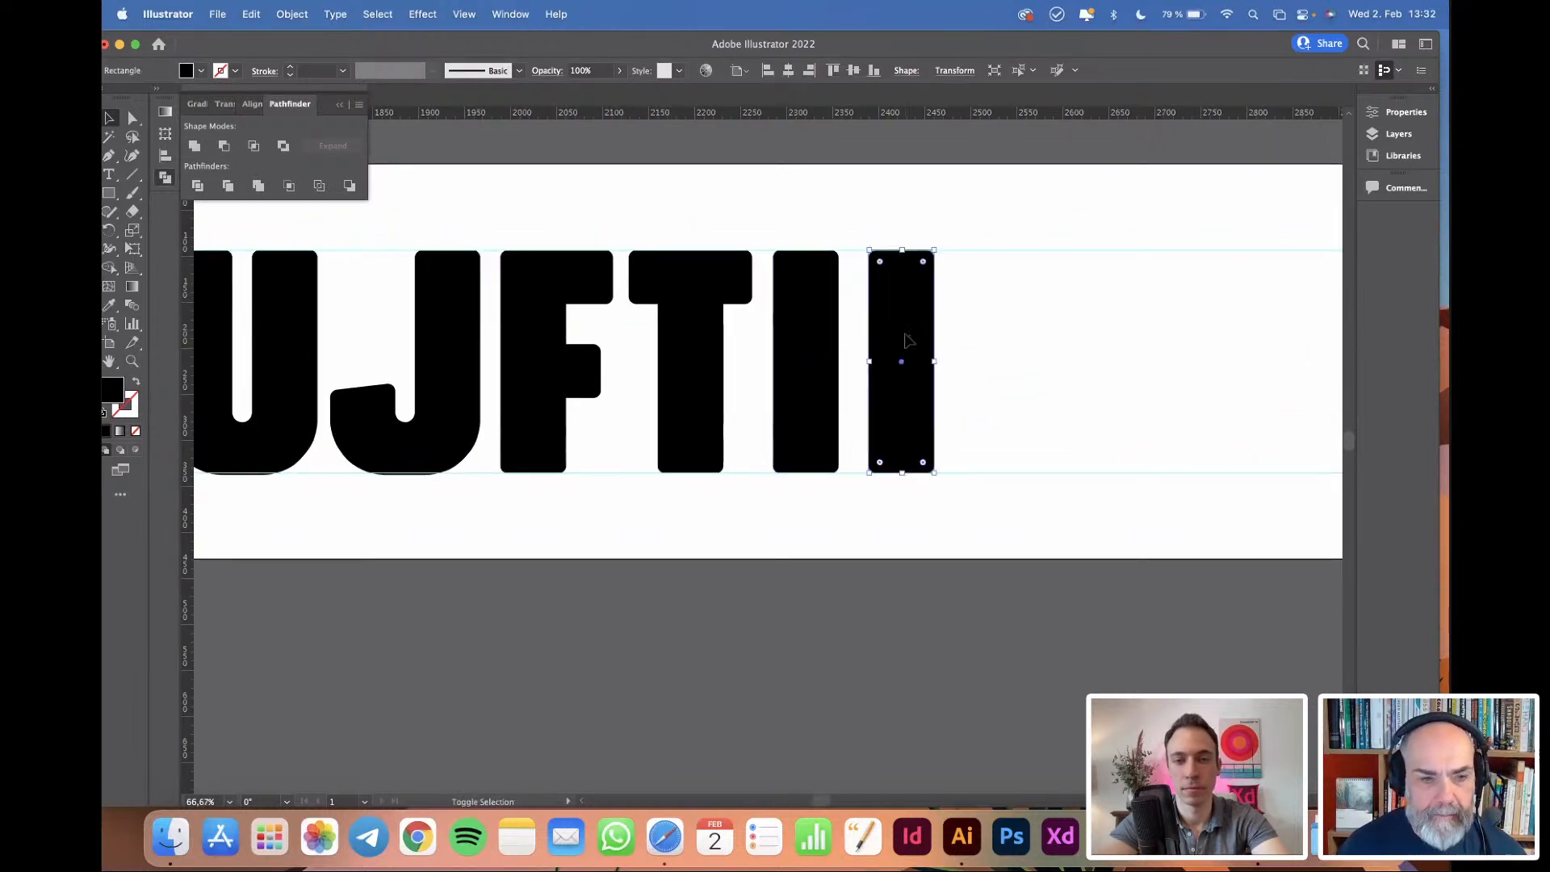
click(1008, 324)
key(super+plus)
scroll(945, 318, right, 2)
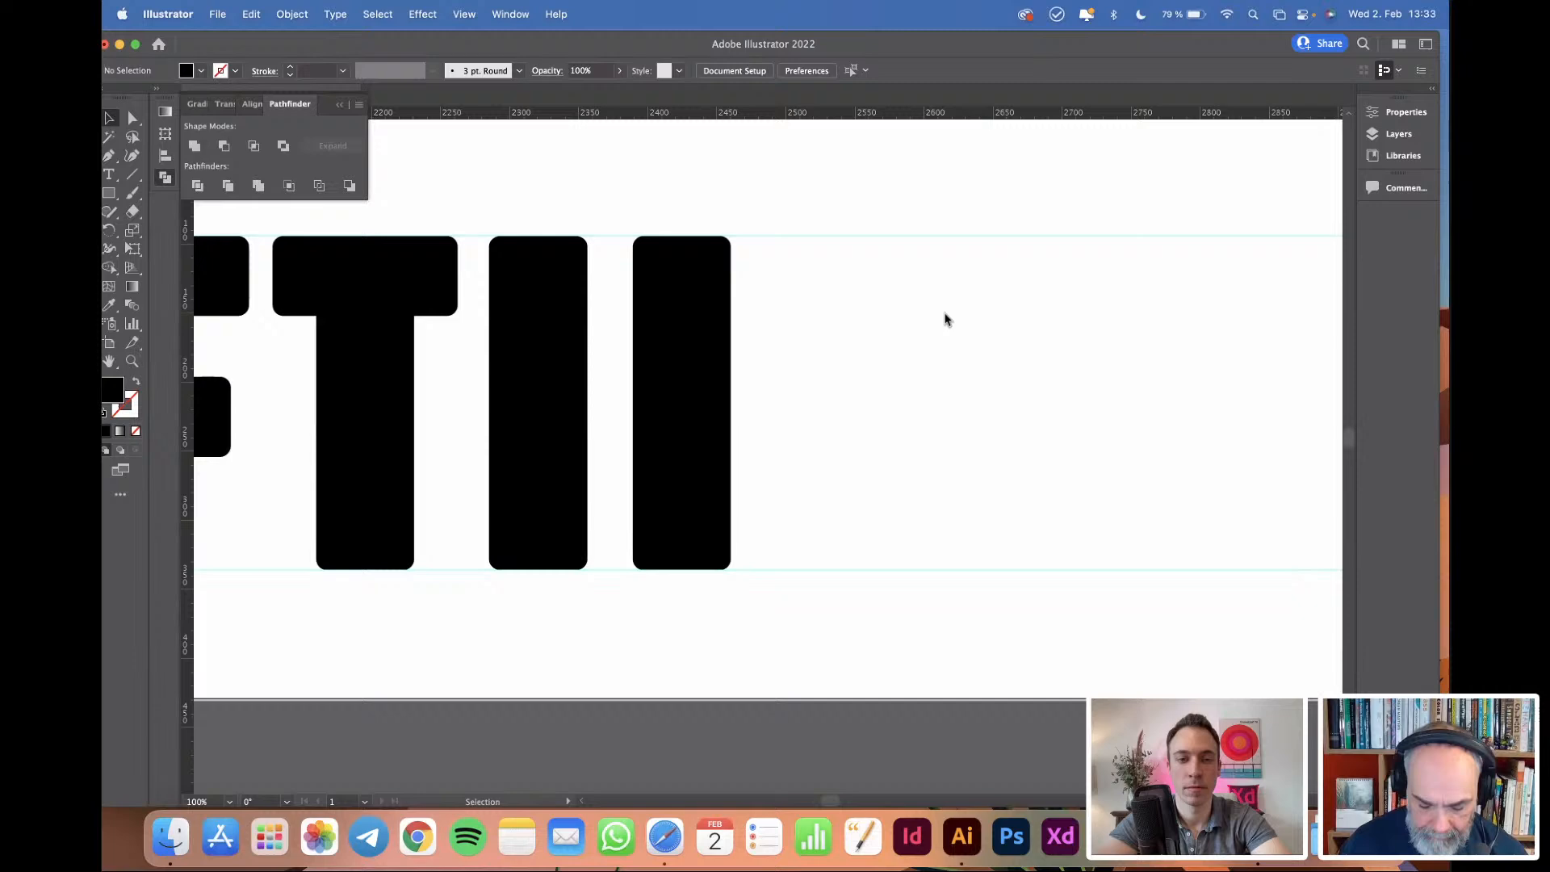
Draw a rectangle about 131 × 169 px over the upper part of the last stem as a P's bowl.
click(109, 193)
scroll(584, 300, right, 2)
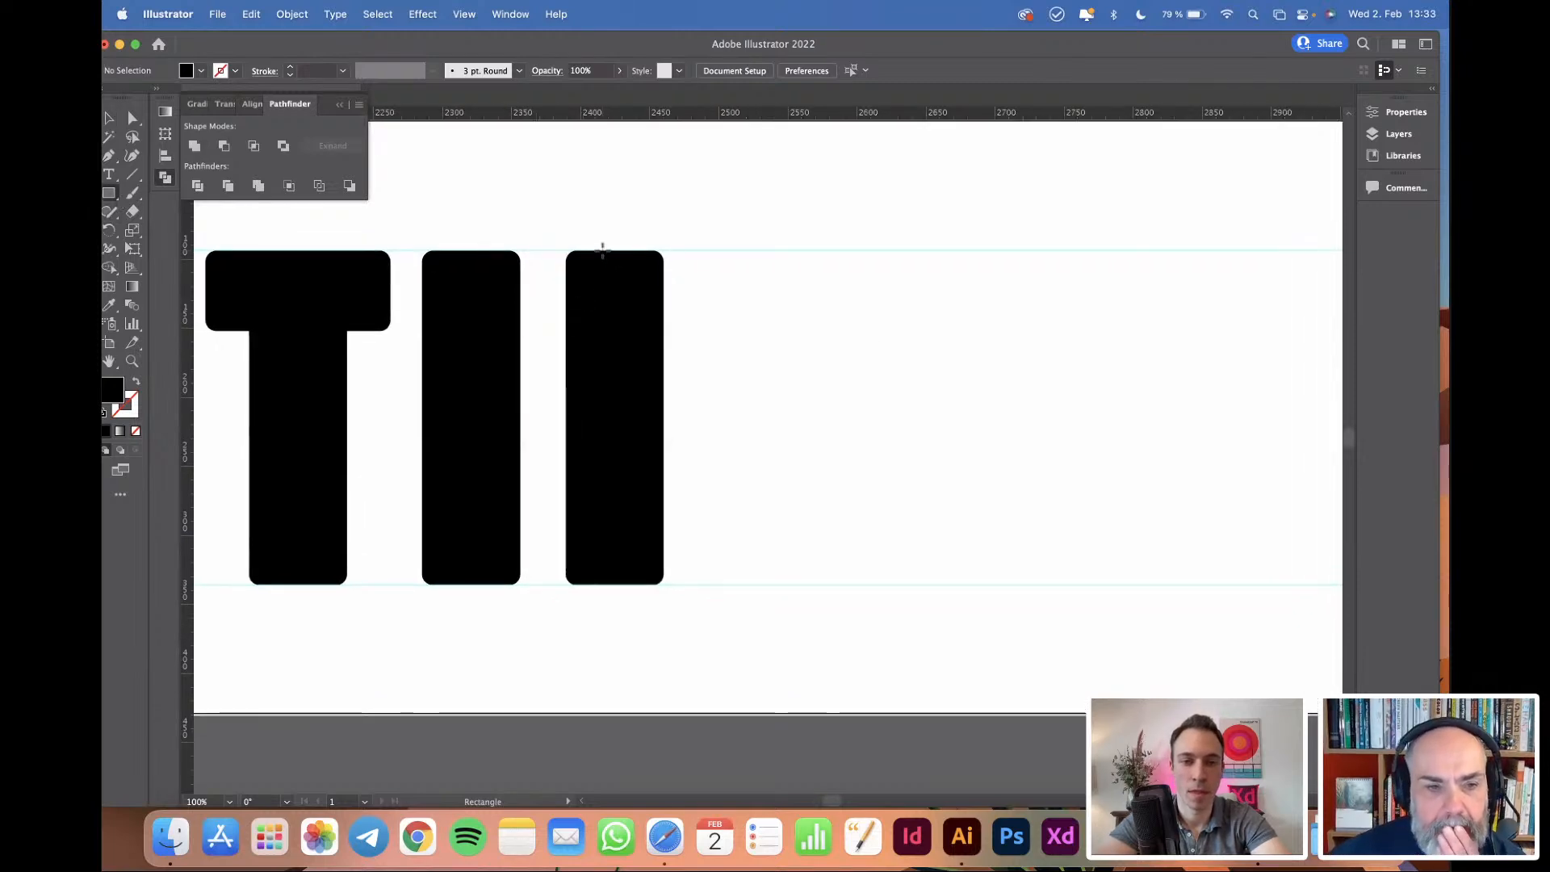
drag(602, 250, 785, 484)
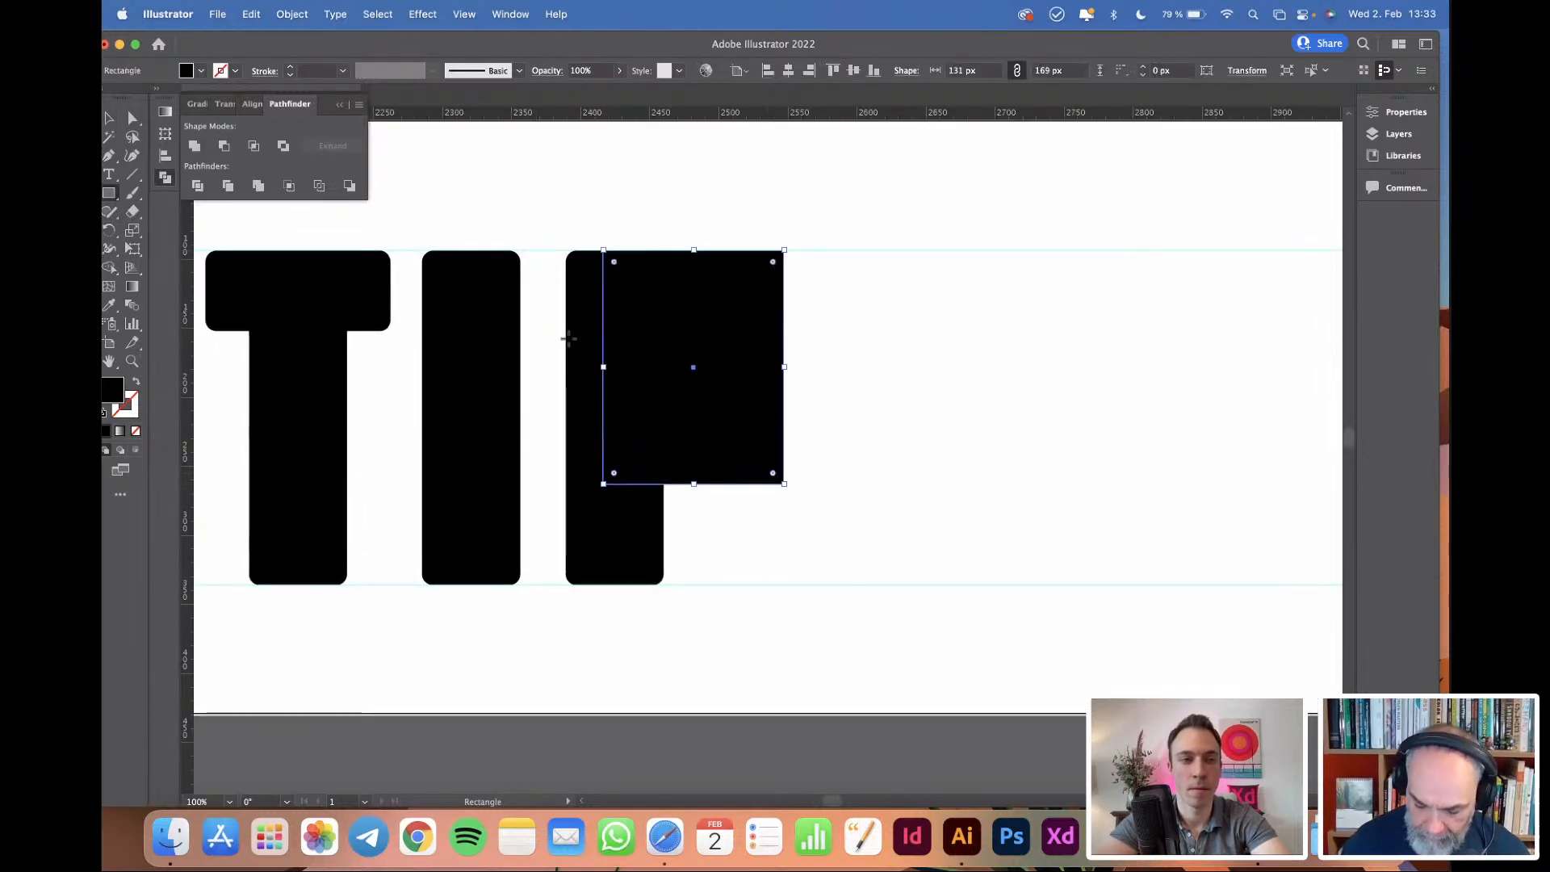
key(v)
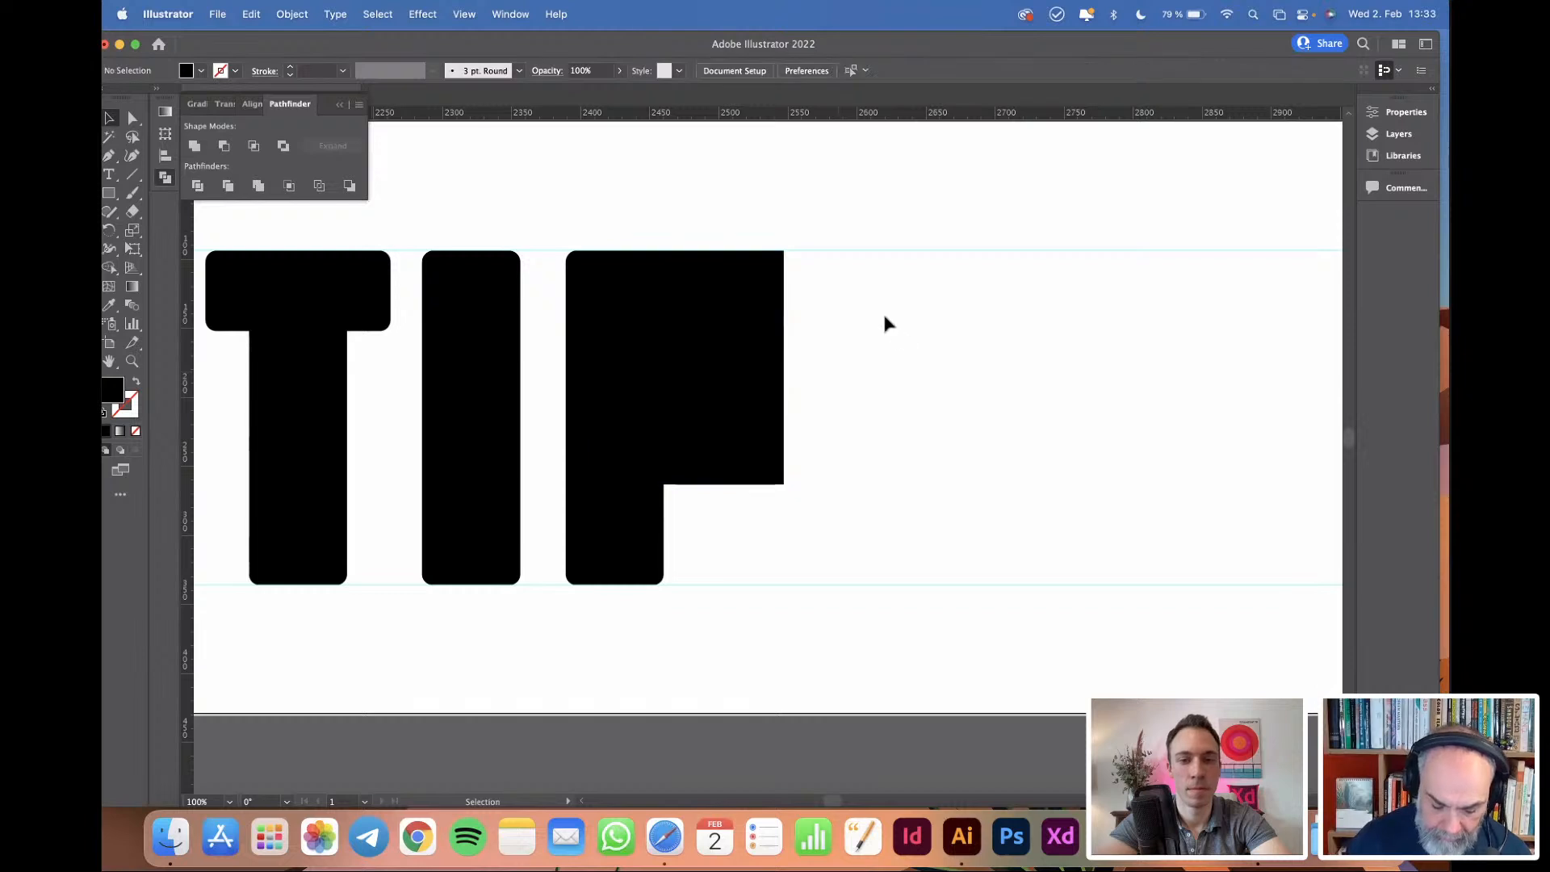
scroll(886, 322, right, 2)
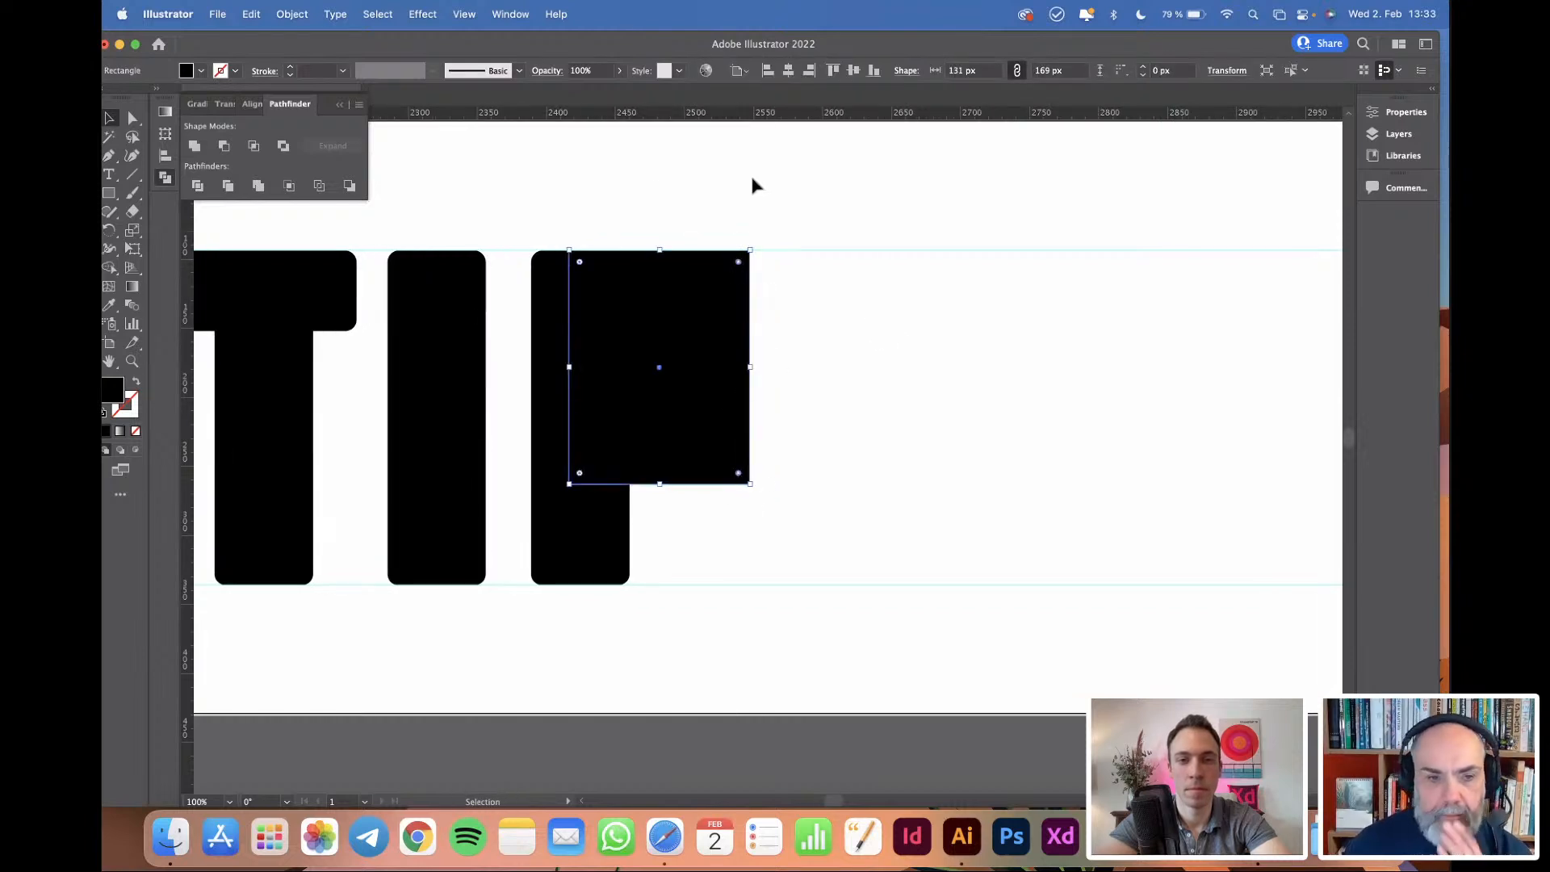
Round the bowl rectangle's corners to 60 px, then square off its two left corners again.
click(133, 118)
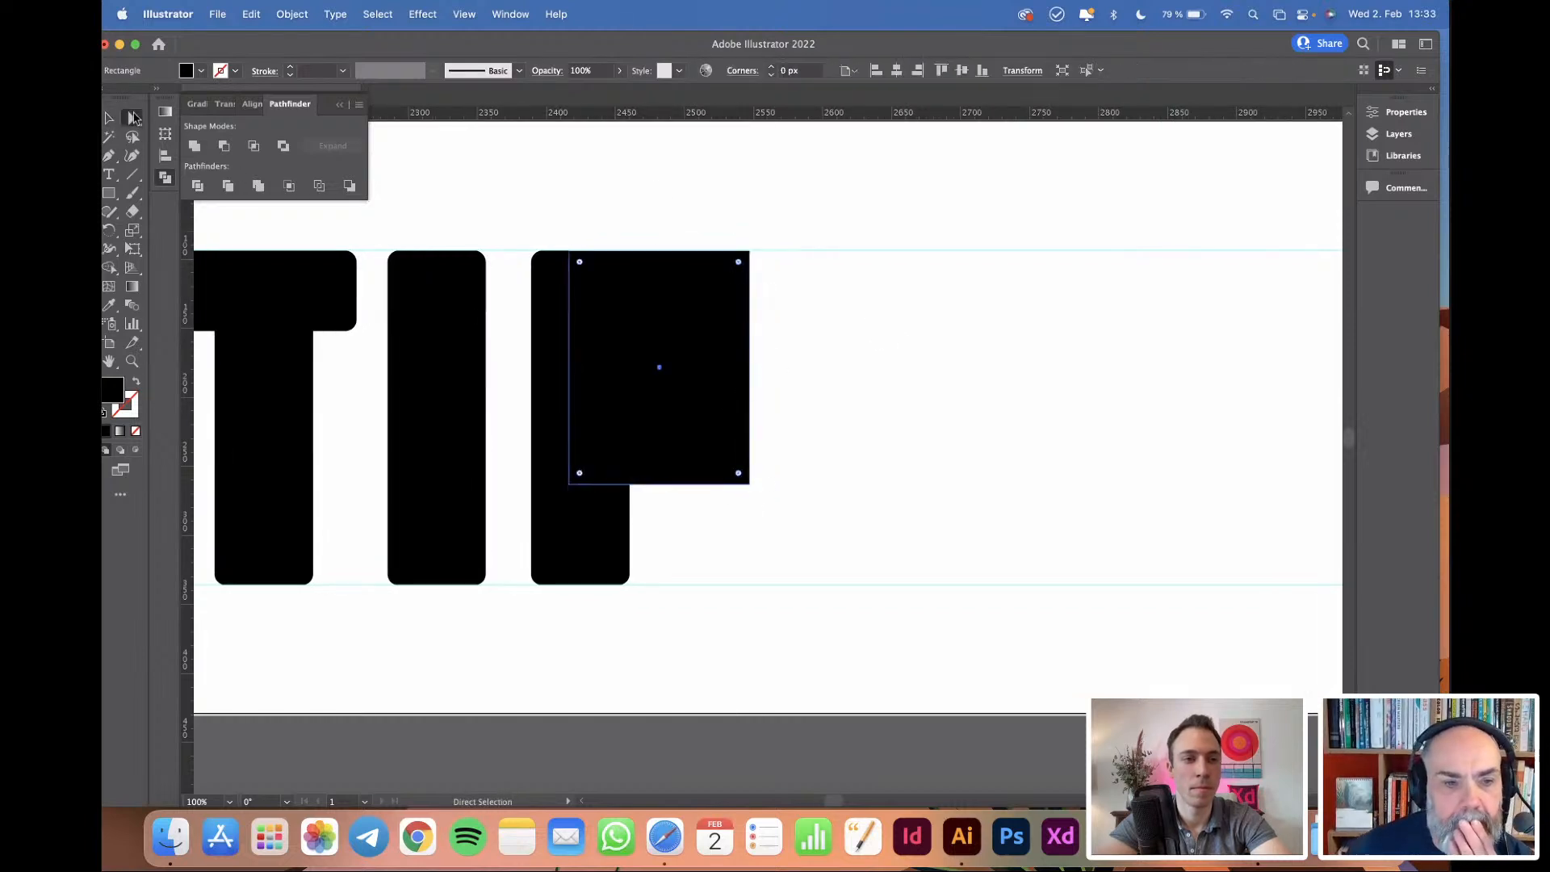
click(783, 70)
text(60)
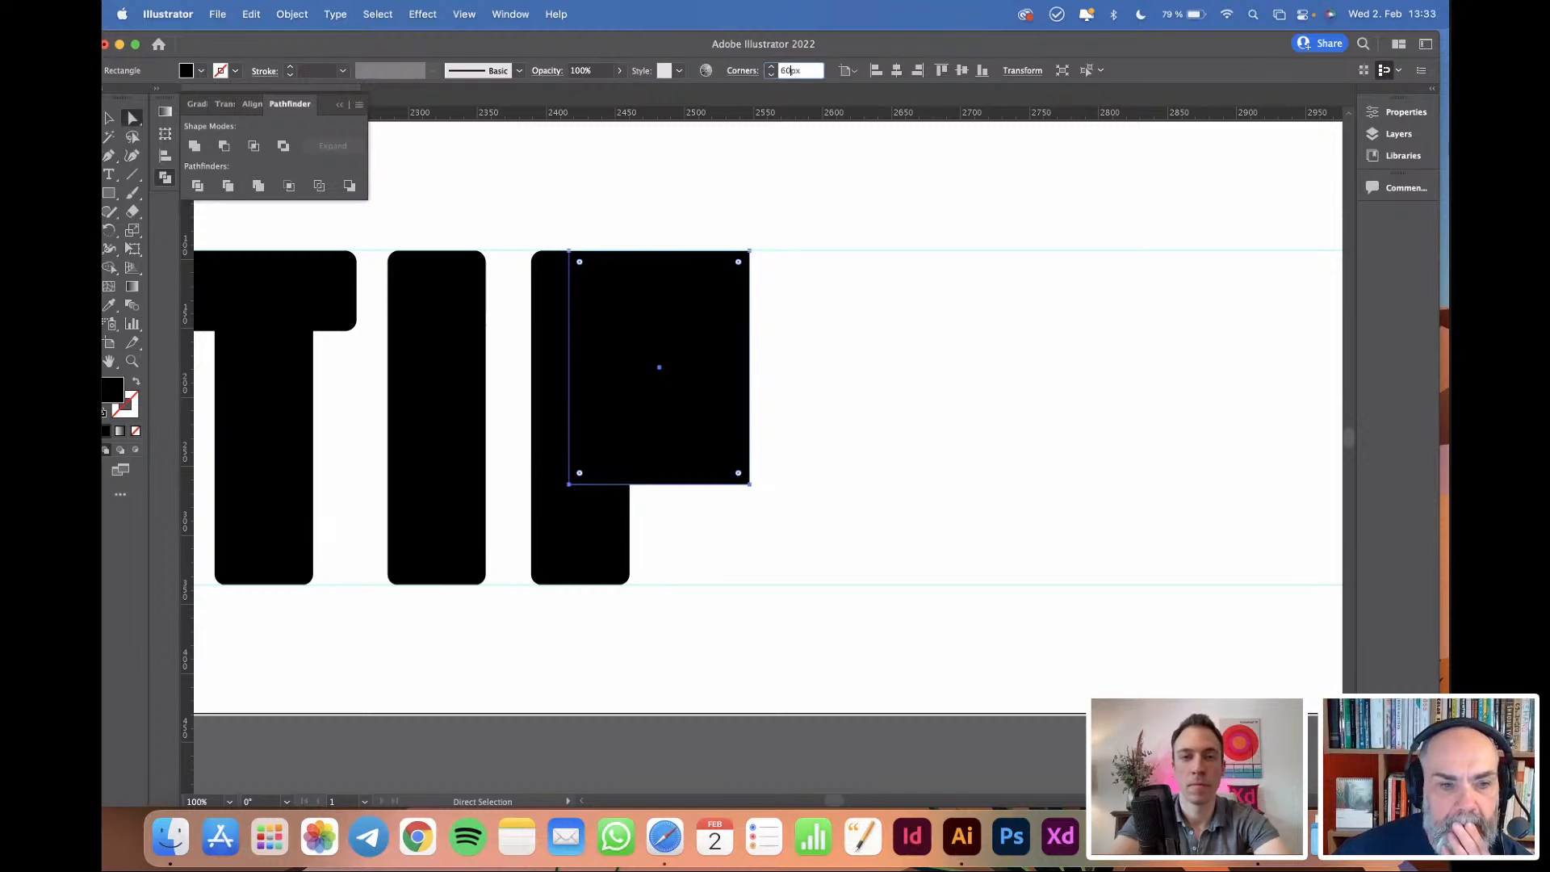
key(Return)
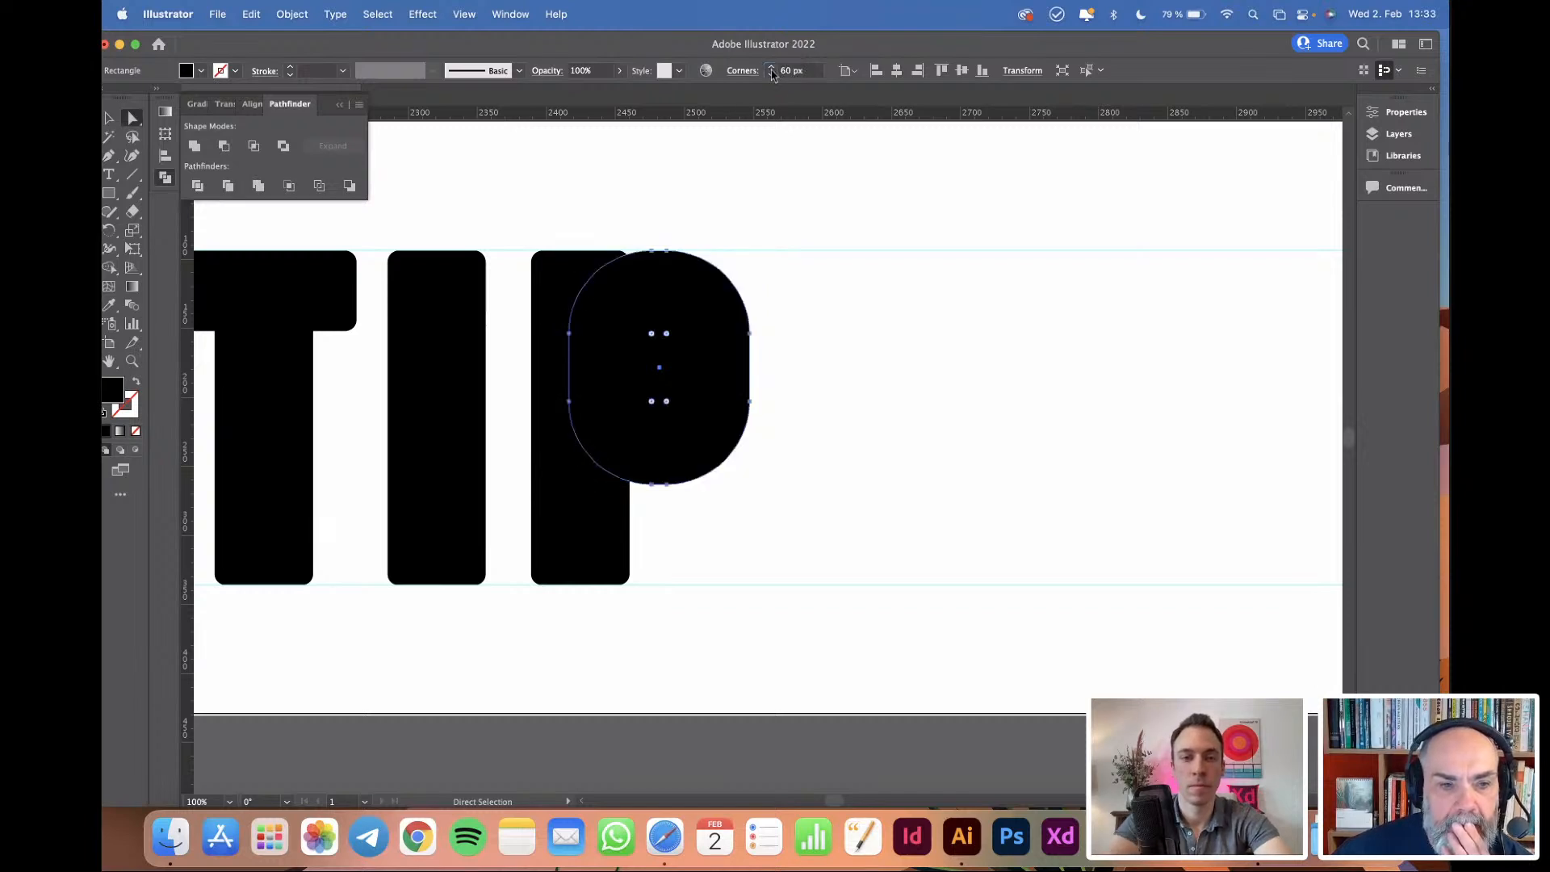
click(651, 334)
shift+click(651, 403)
drag(650, 403, 514, 395)
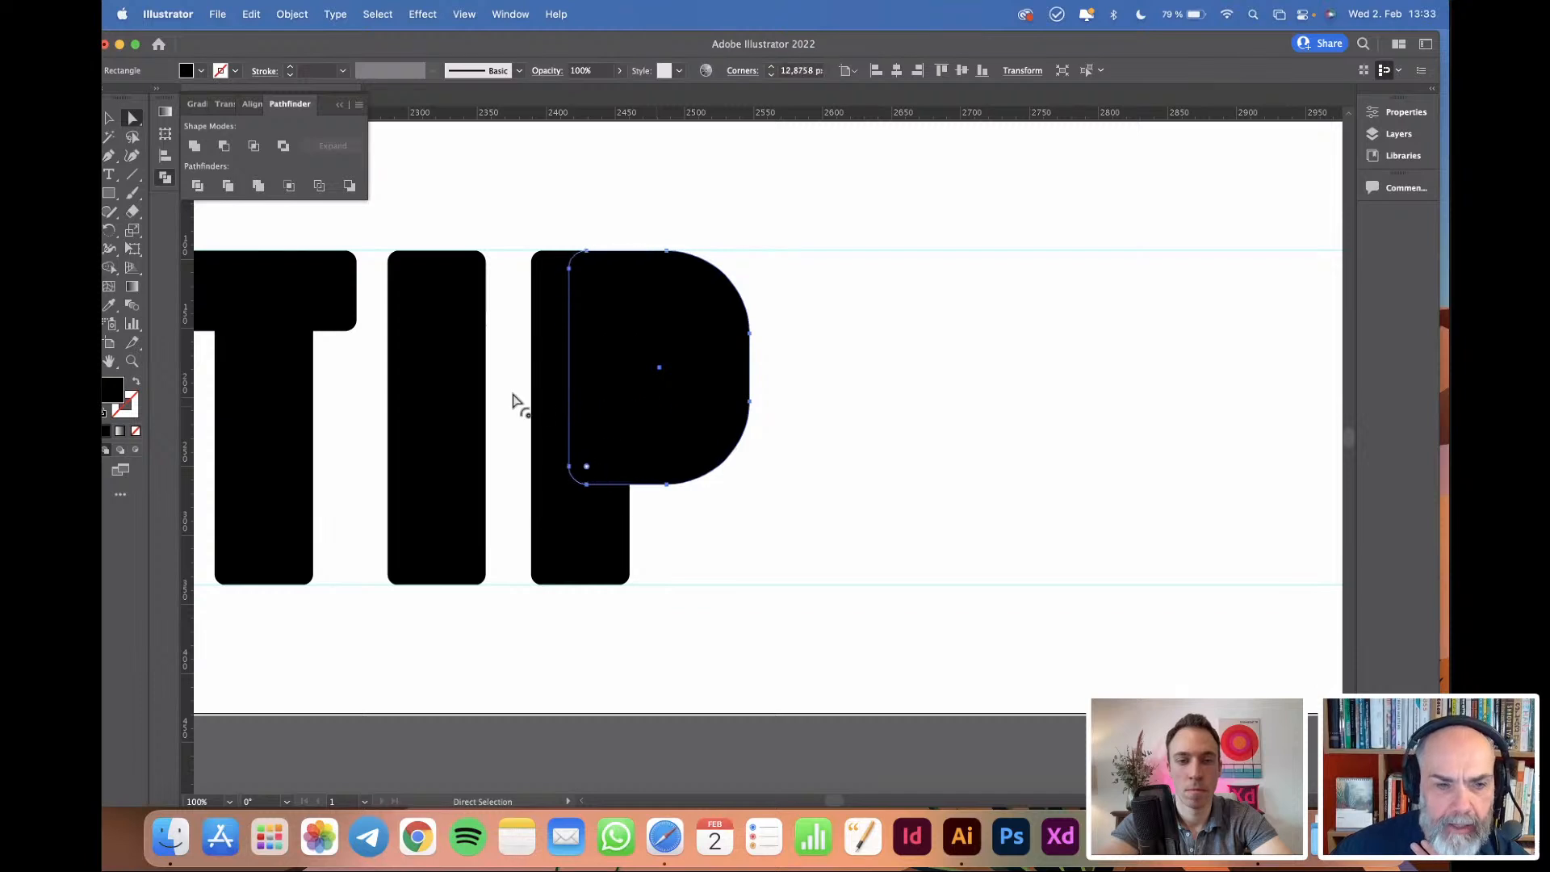
click(893, 322)
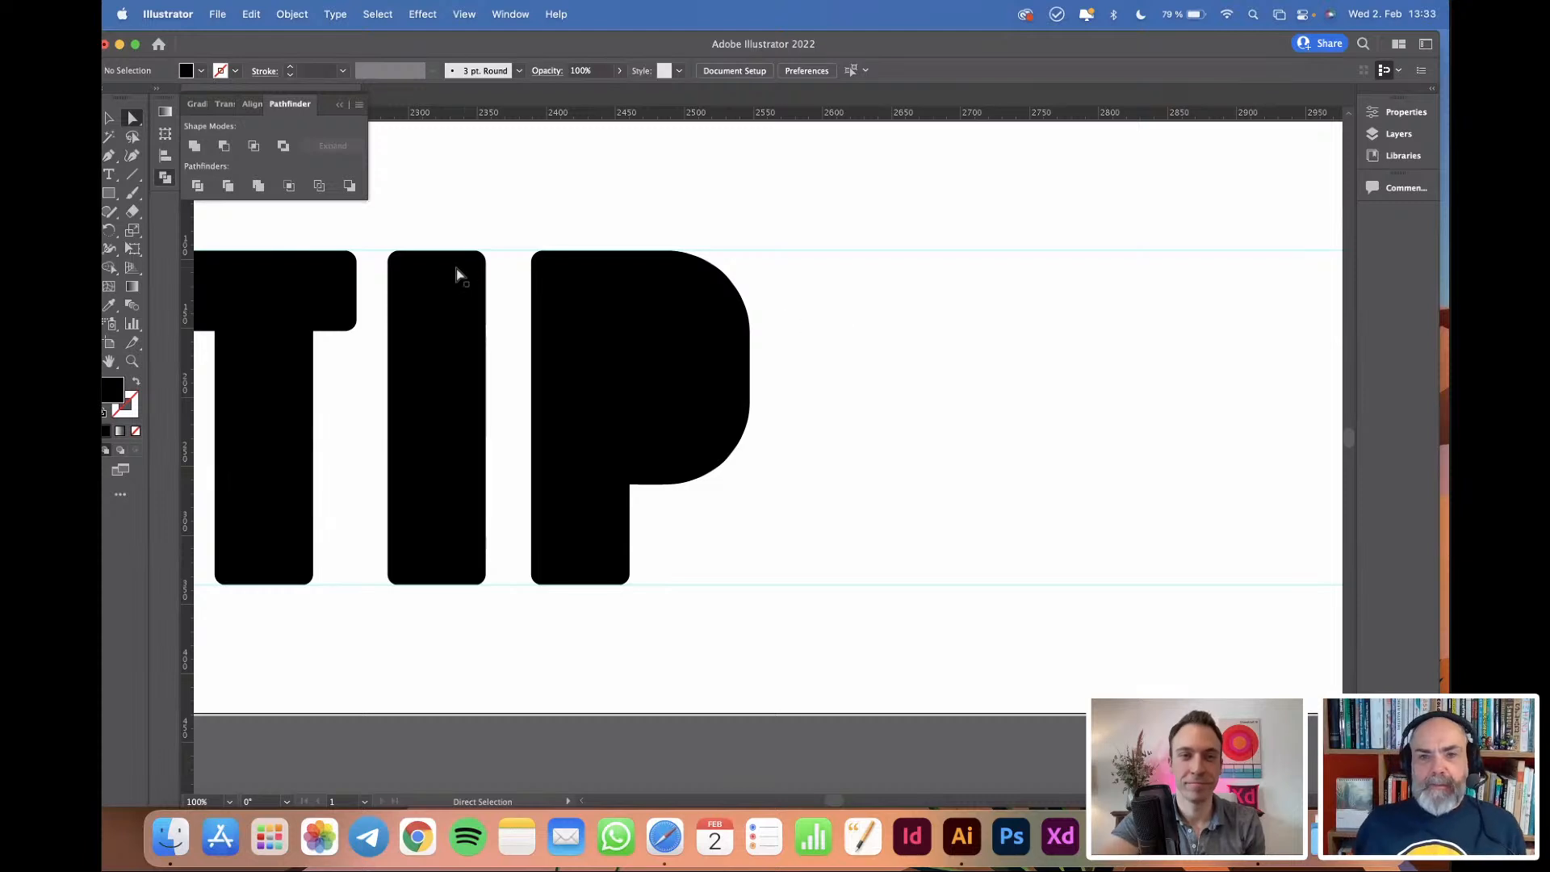
Narrow the P's bowl to about 122 px wide and extend its lower edge slightly downward.
click(109, 118)
click(676, 333)
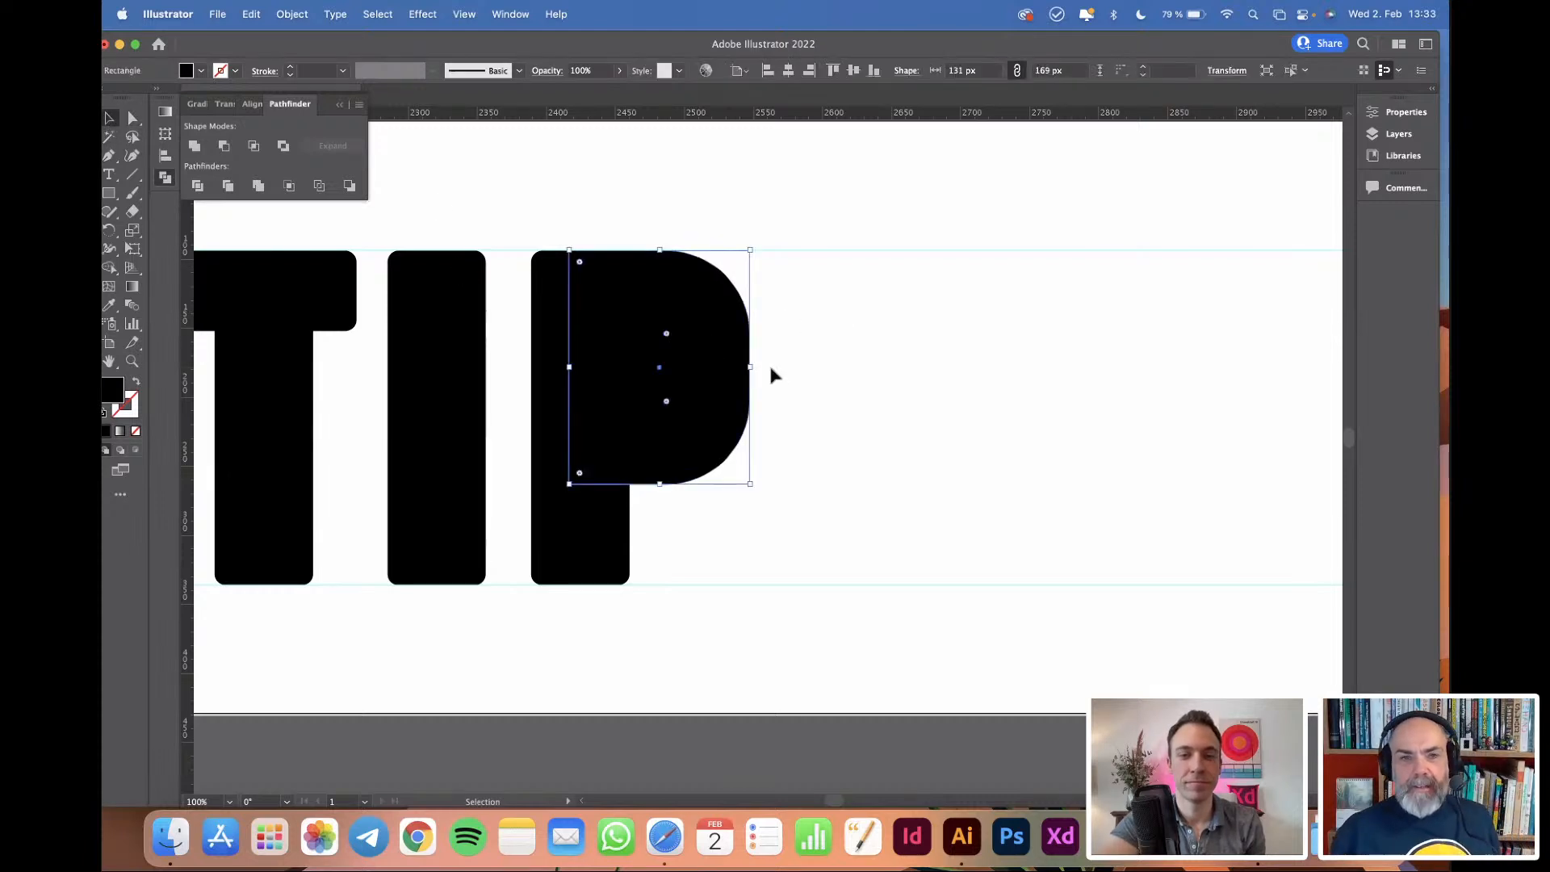
drag(751, 368, 739, 365)
click(924, 362)
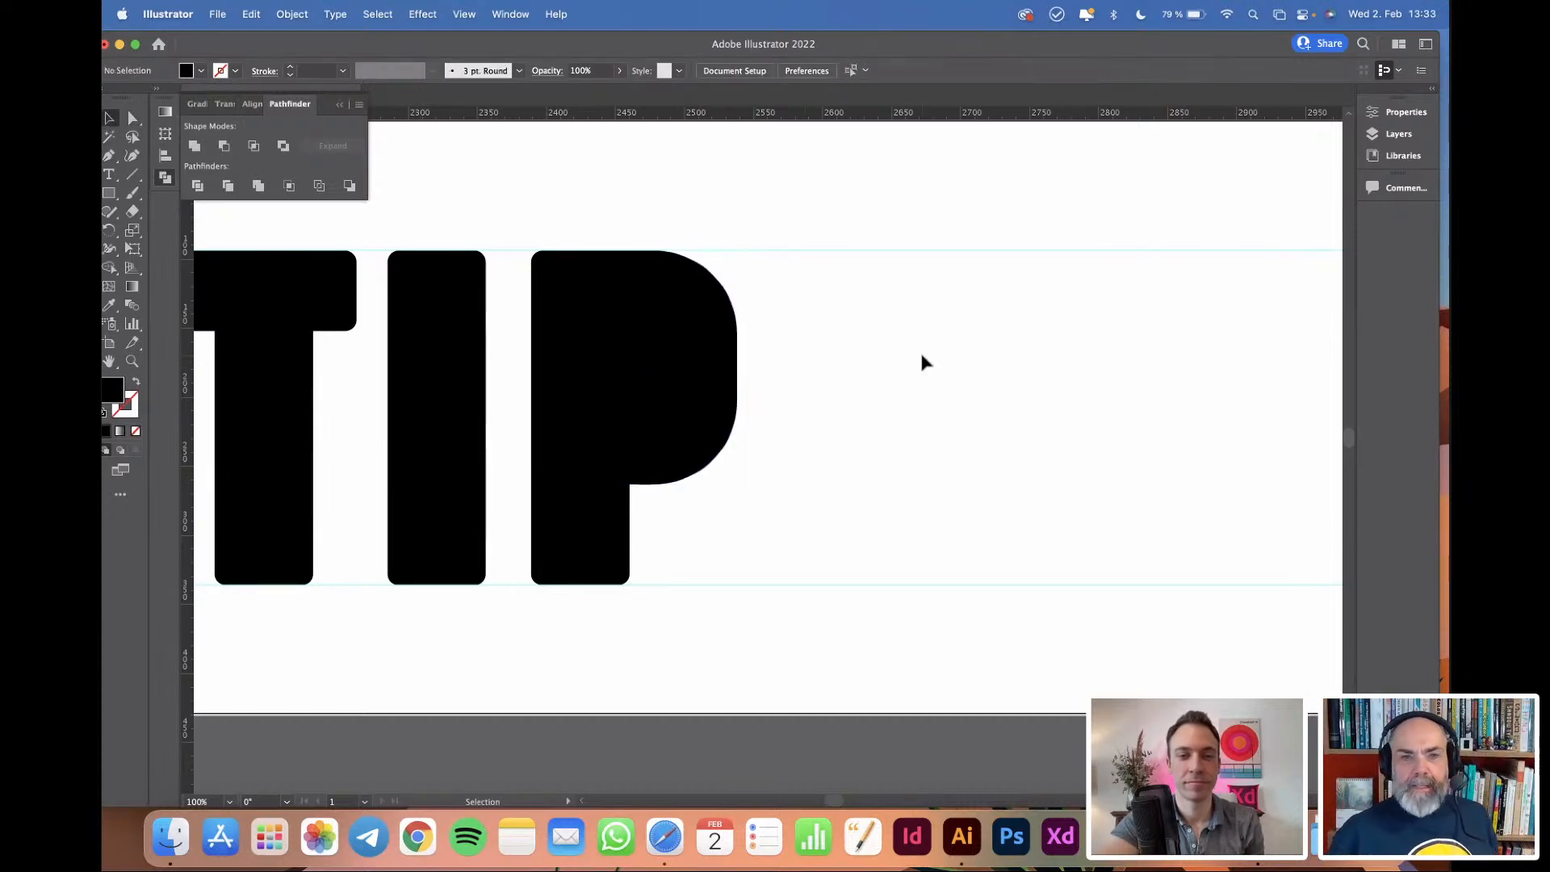
scroll(924, 361, down, 2)
click(751, 404)
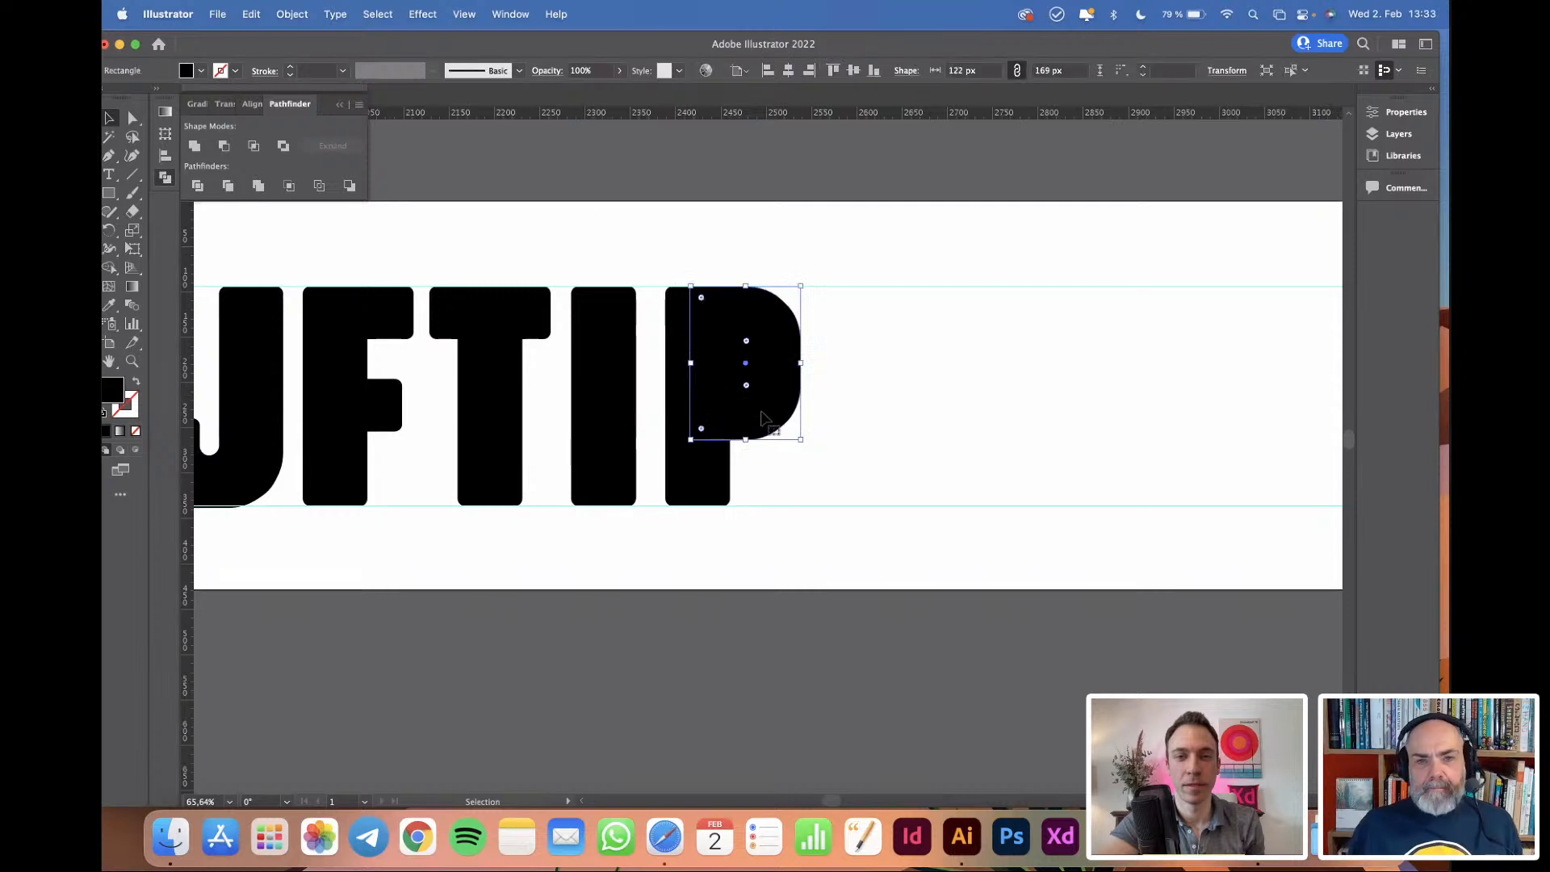
drag(747, 446, 743, 450)
click(903, 404)
scroll(904, 404, left, 1)
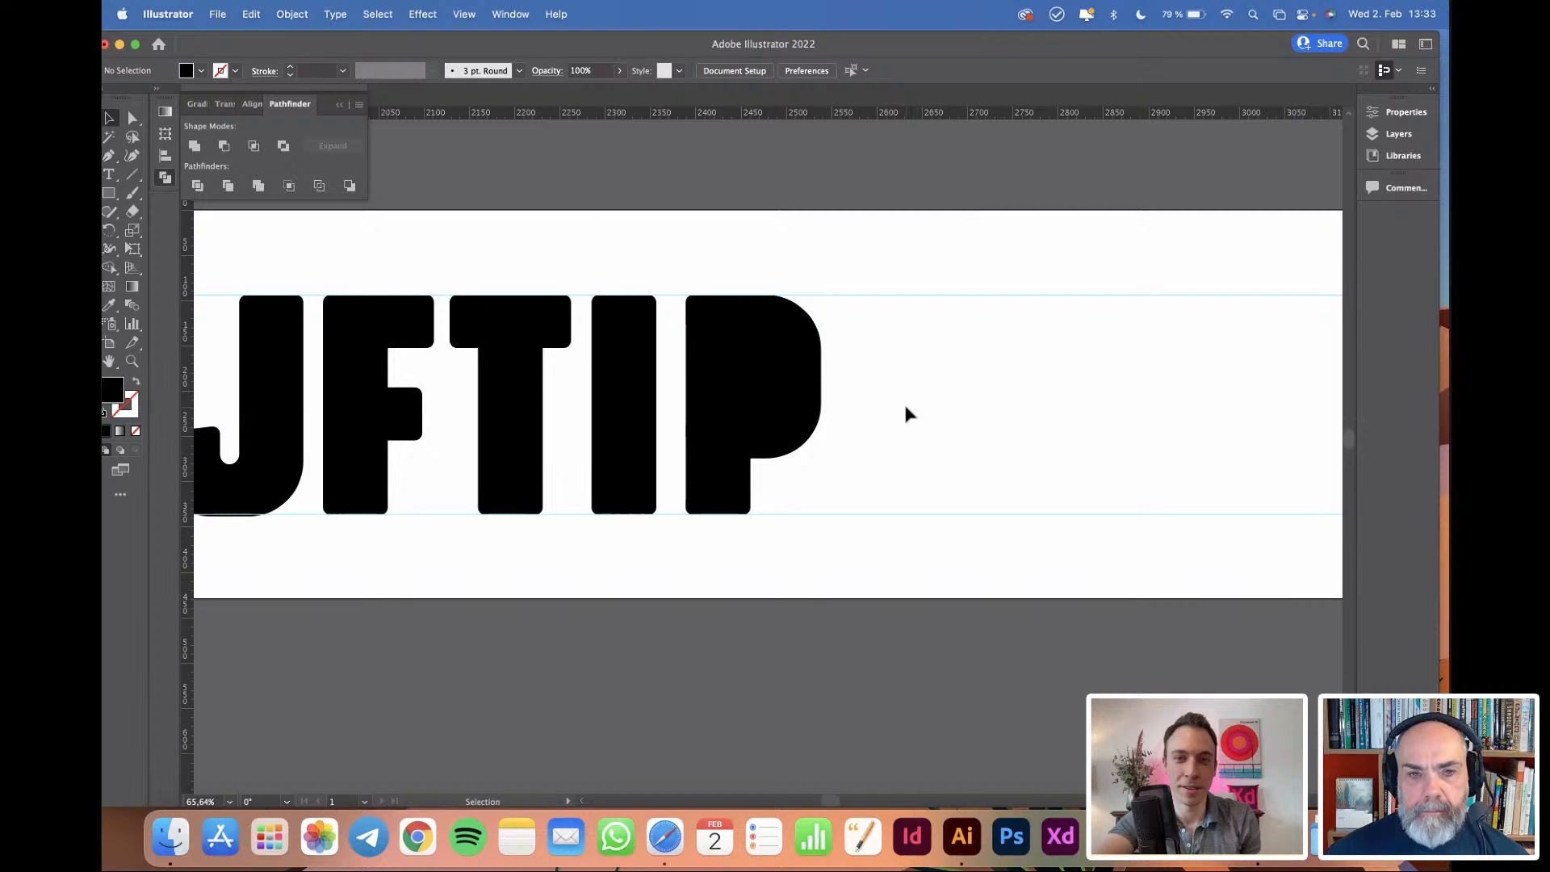
Extend the P's bowl further downward to a height of about 185 px.
scroll(905, 407, down, 3)
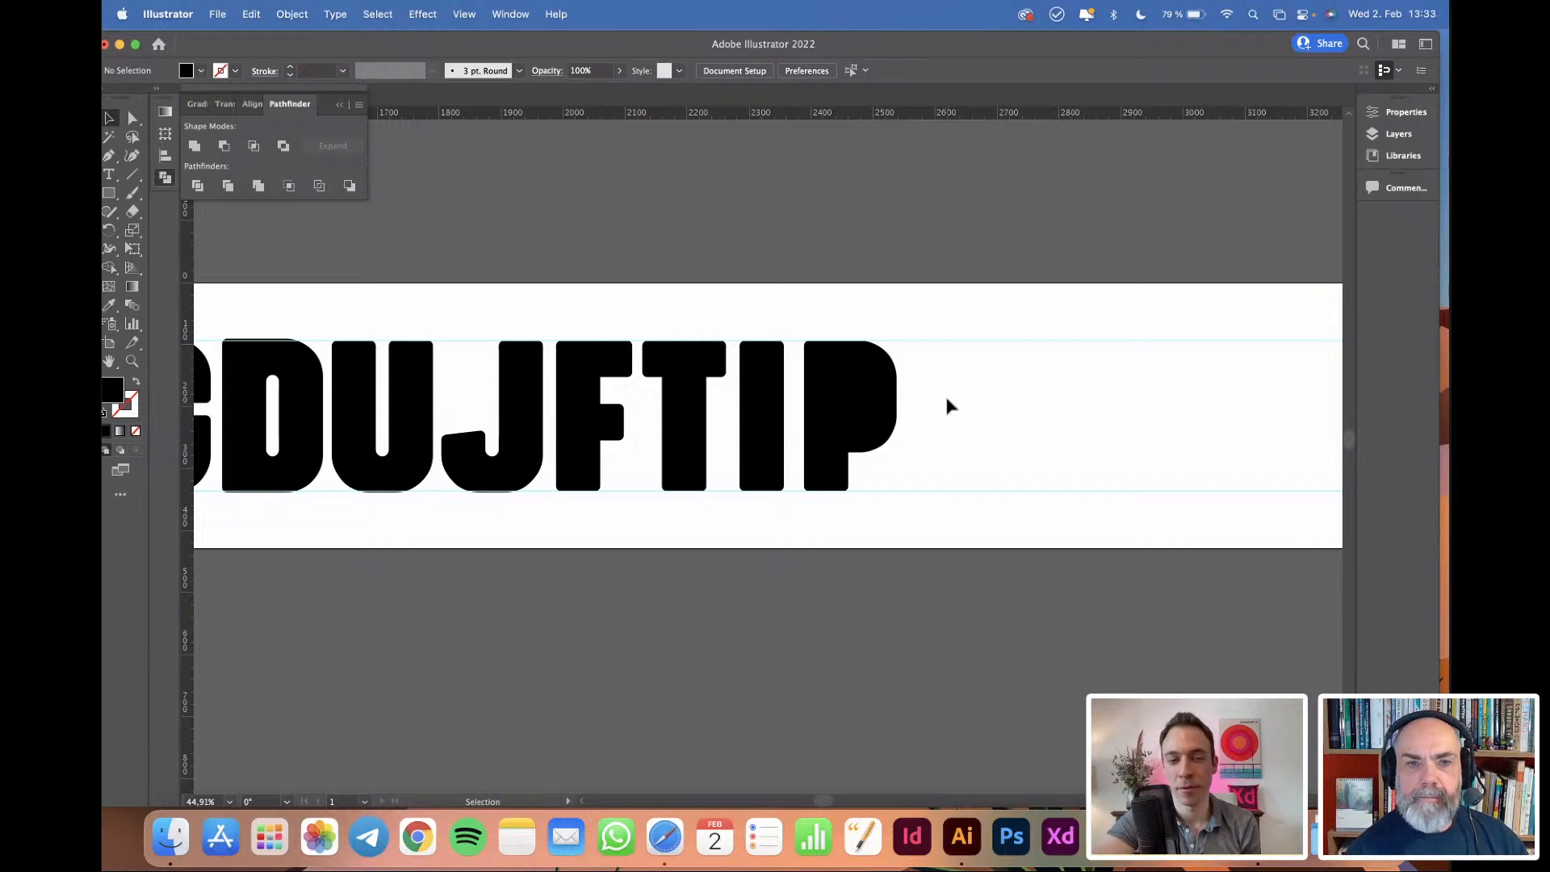
scroll(950, 396, left, 3)
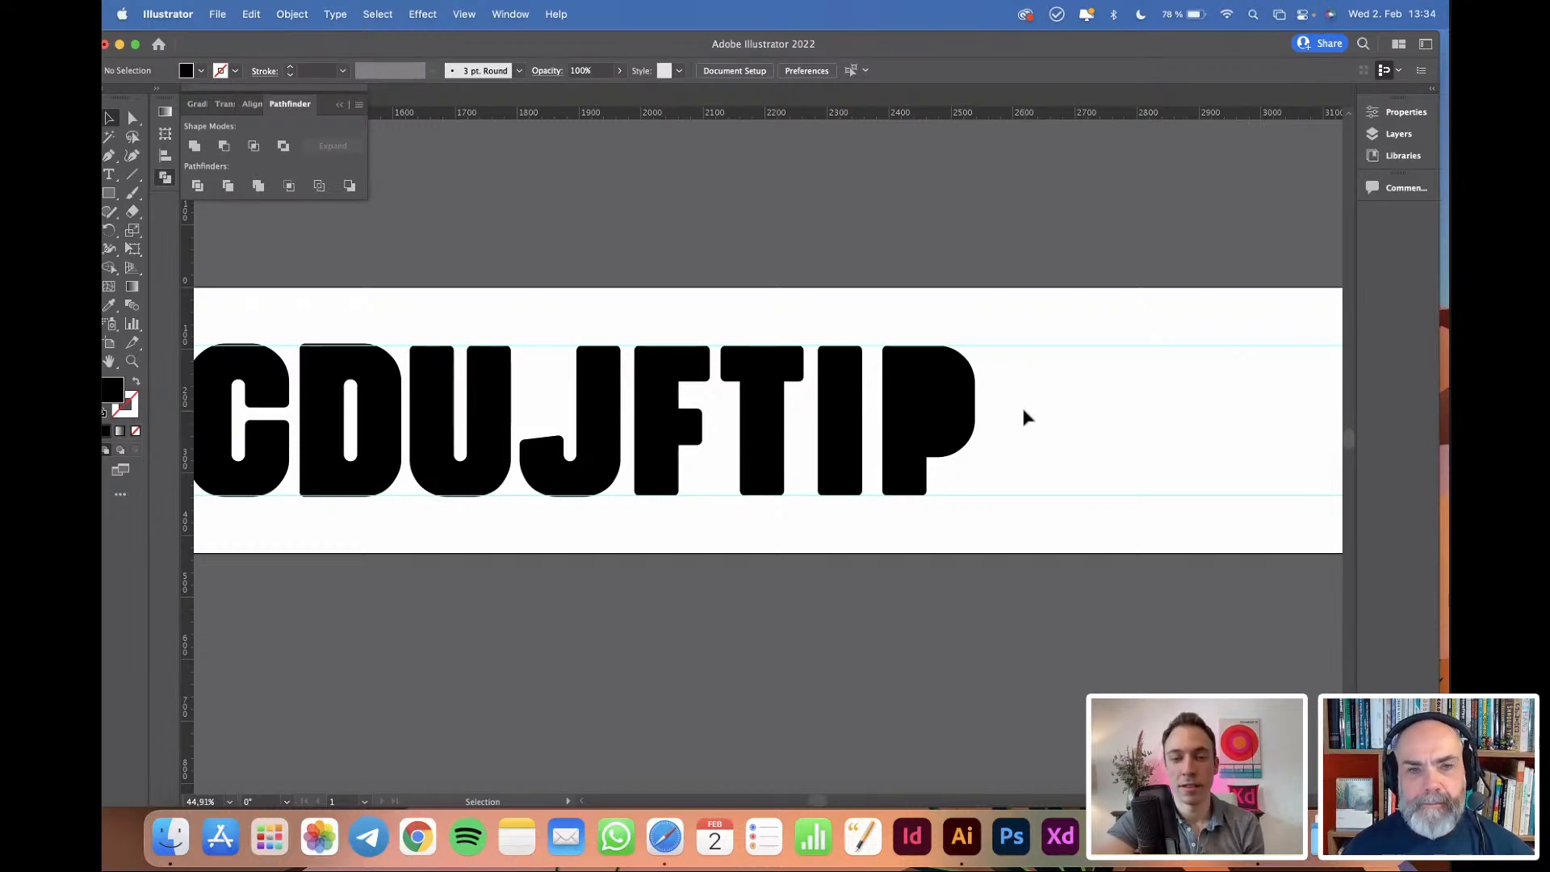
scroll(1023, 416, up, 2)
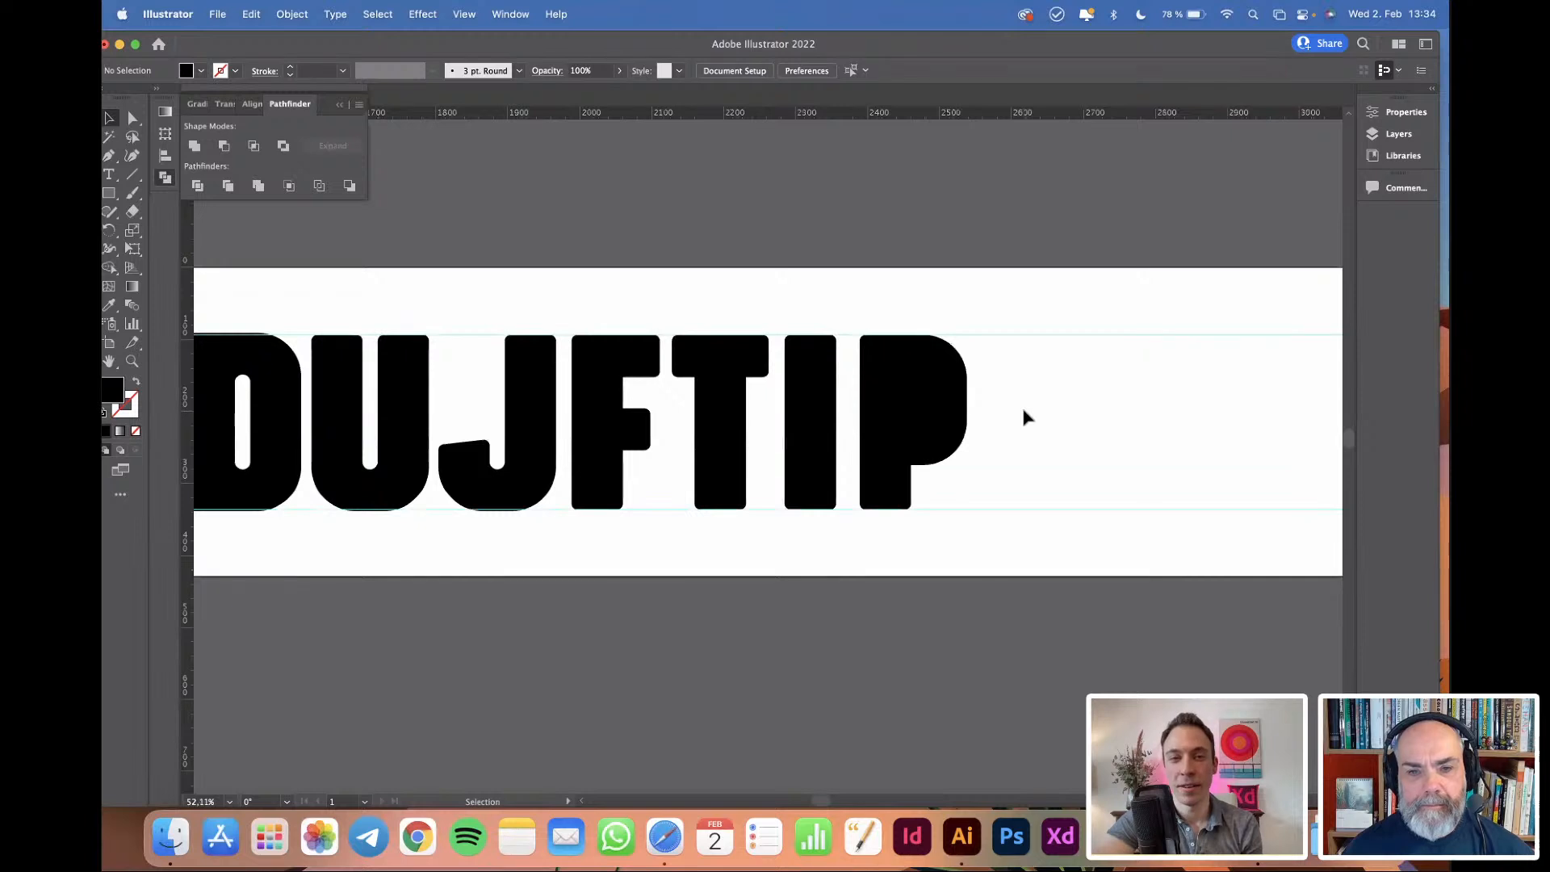
scroll(1024, 415, up, 2)
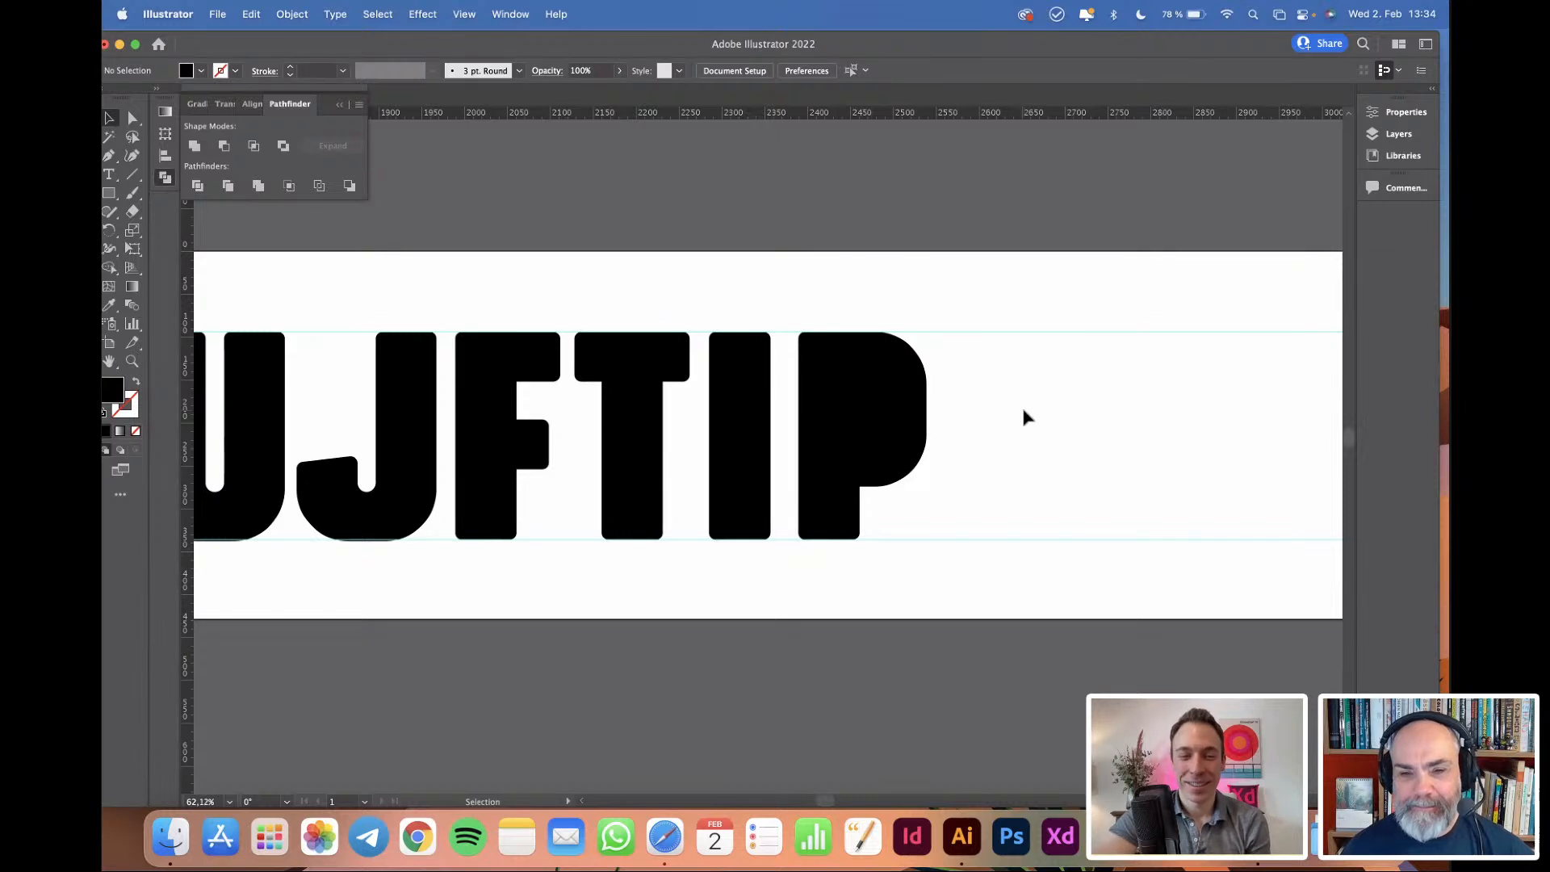
scroll(1023, 415, up, 2)
scroll(991, 403, up, 5)
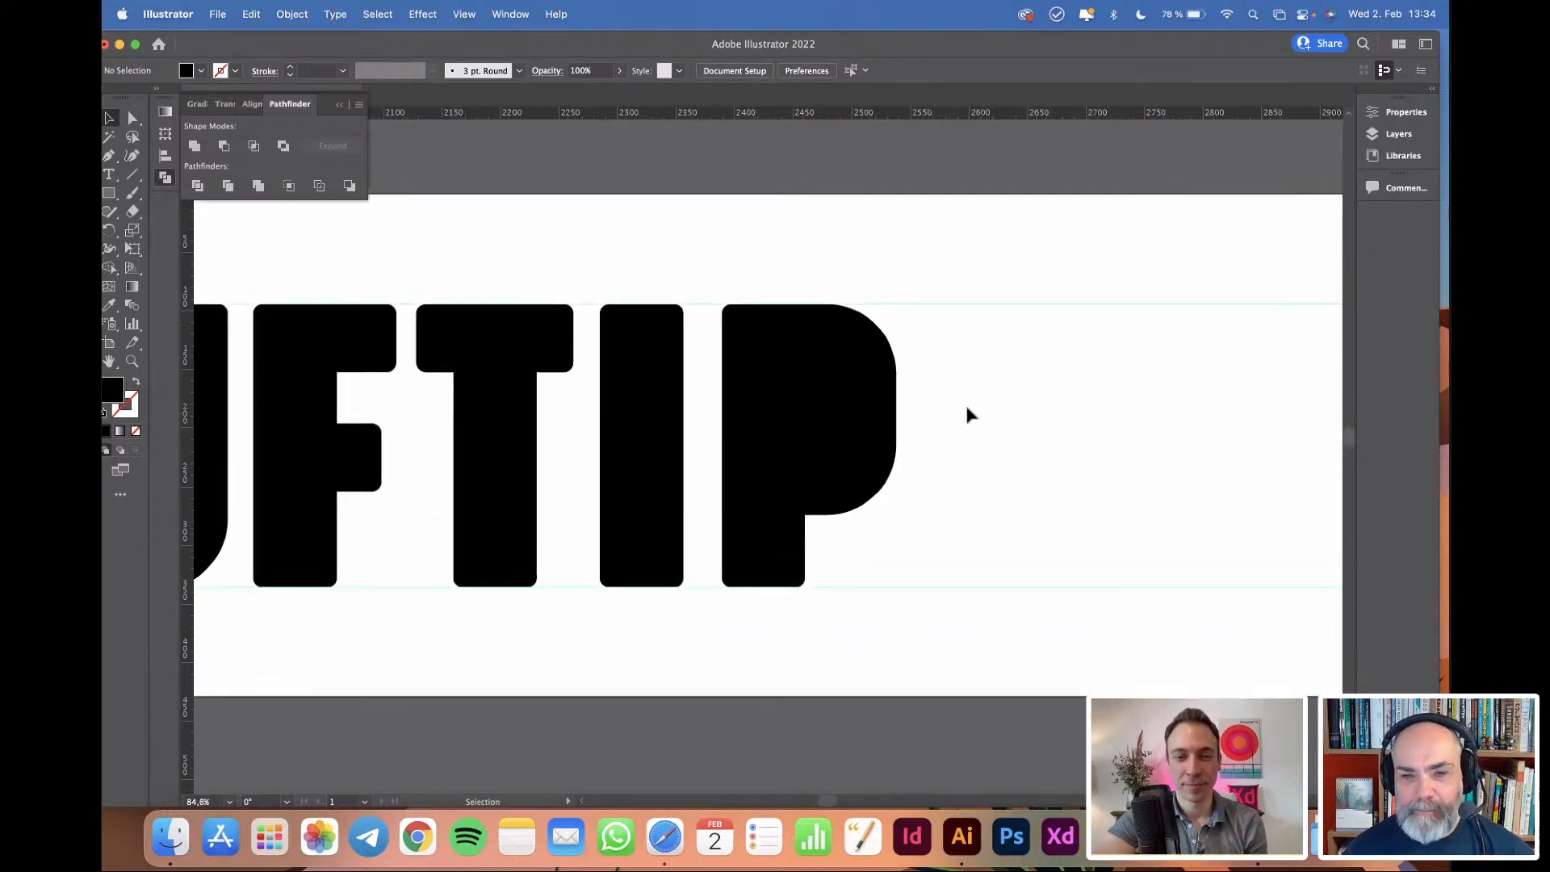
click(821, 479)
drag(777, 550, 777, 558)
click(983, 538)
click(862, 477)
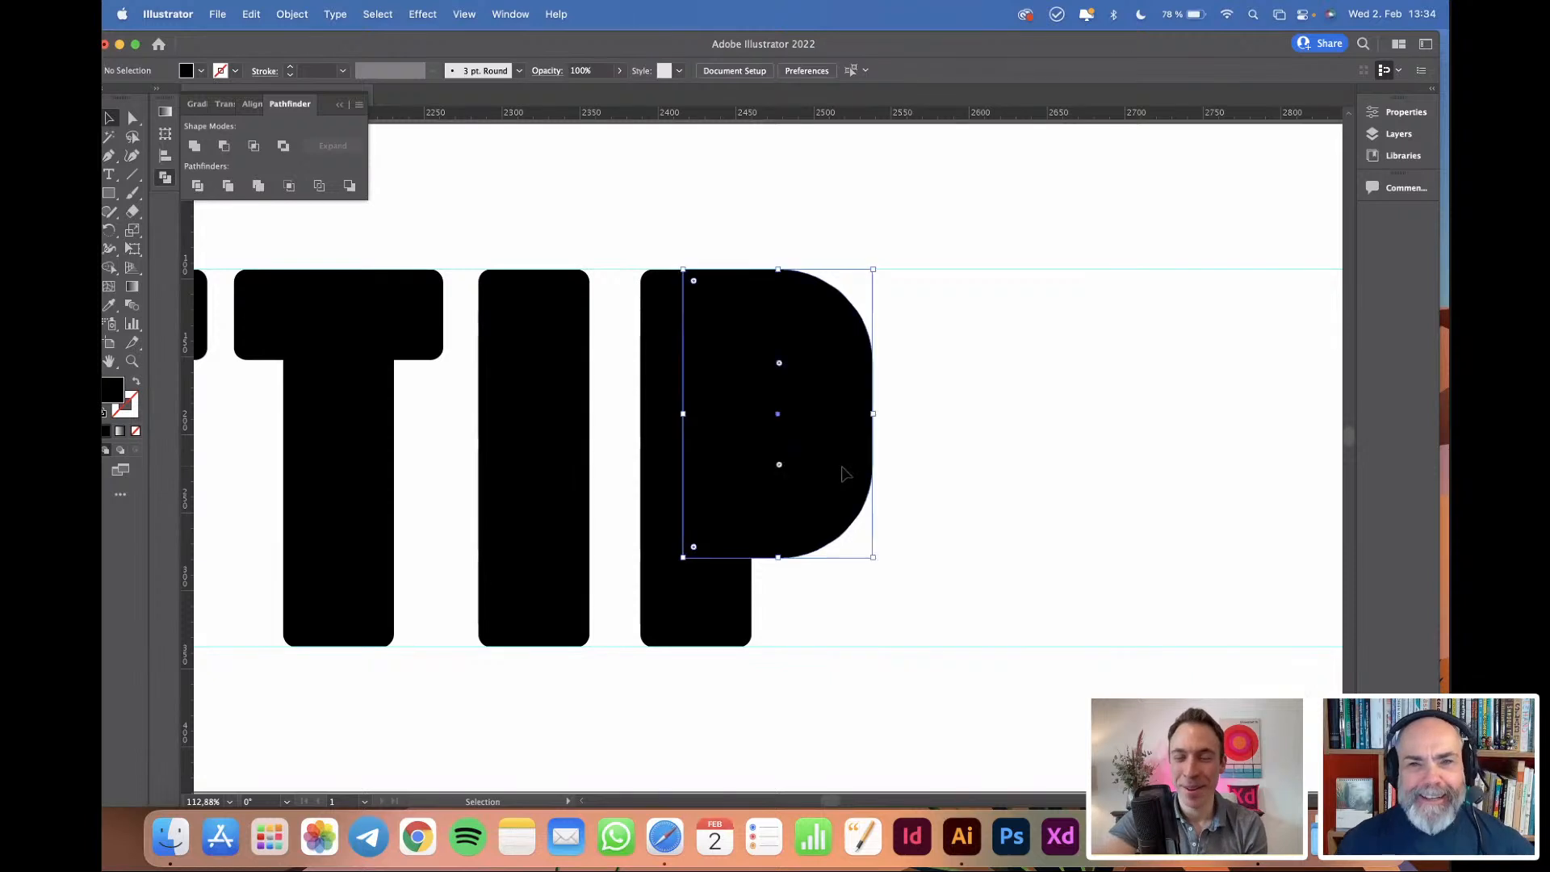
drag(778, 562, 778, 558)
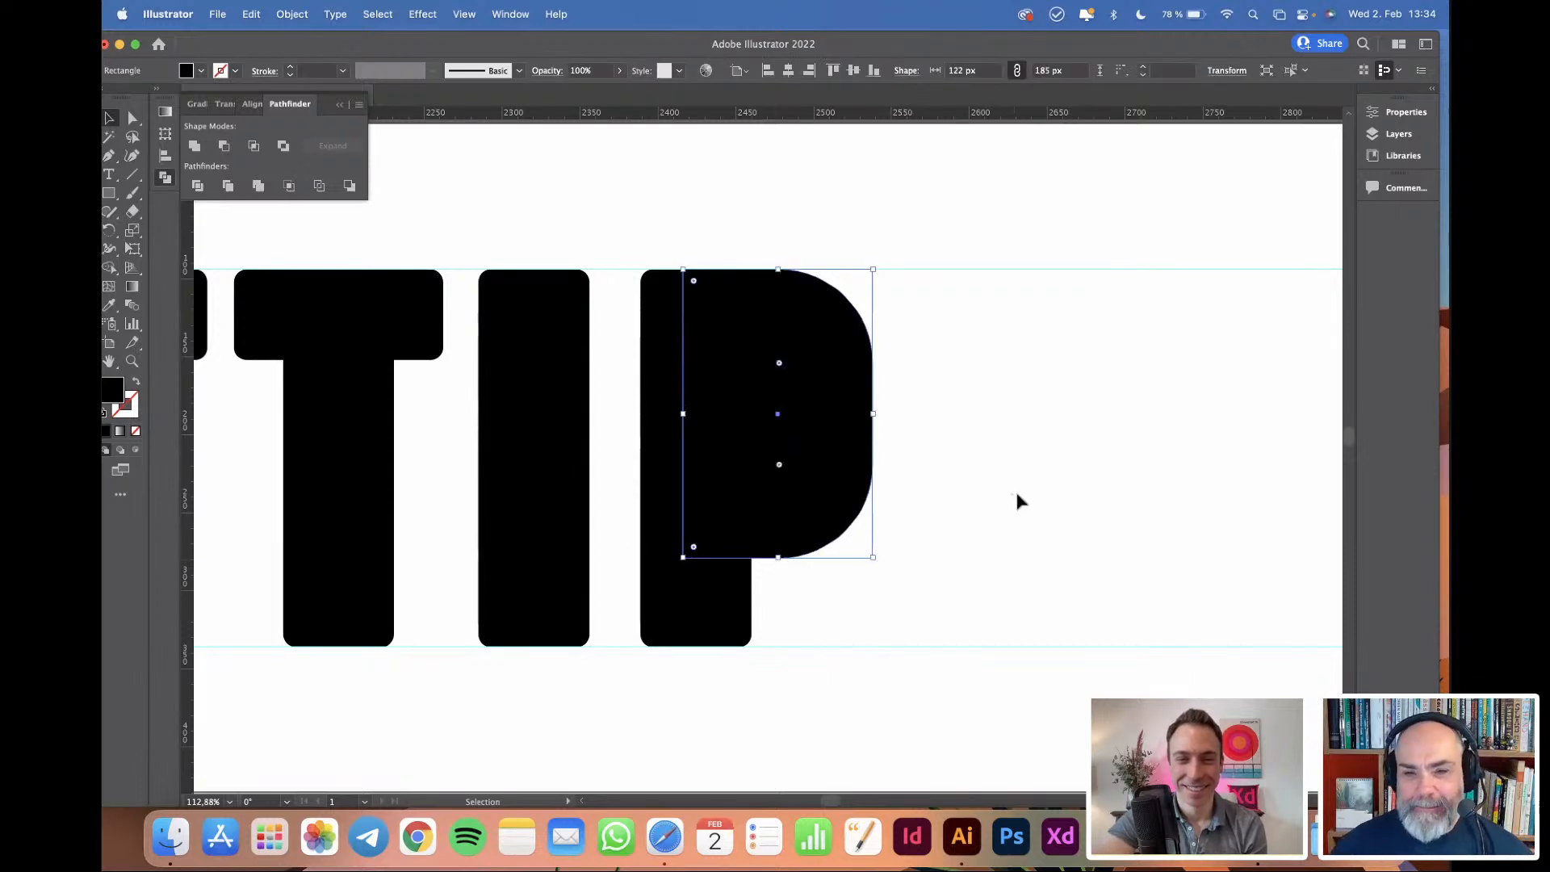
click(1014, 488)
Widen the P's bowl slightly on its right side to about 125 px.
scroll(770, 370, down, 5)
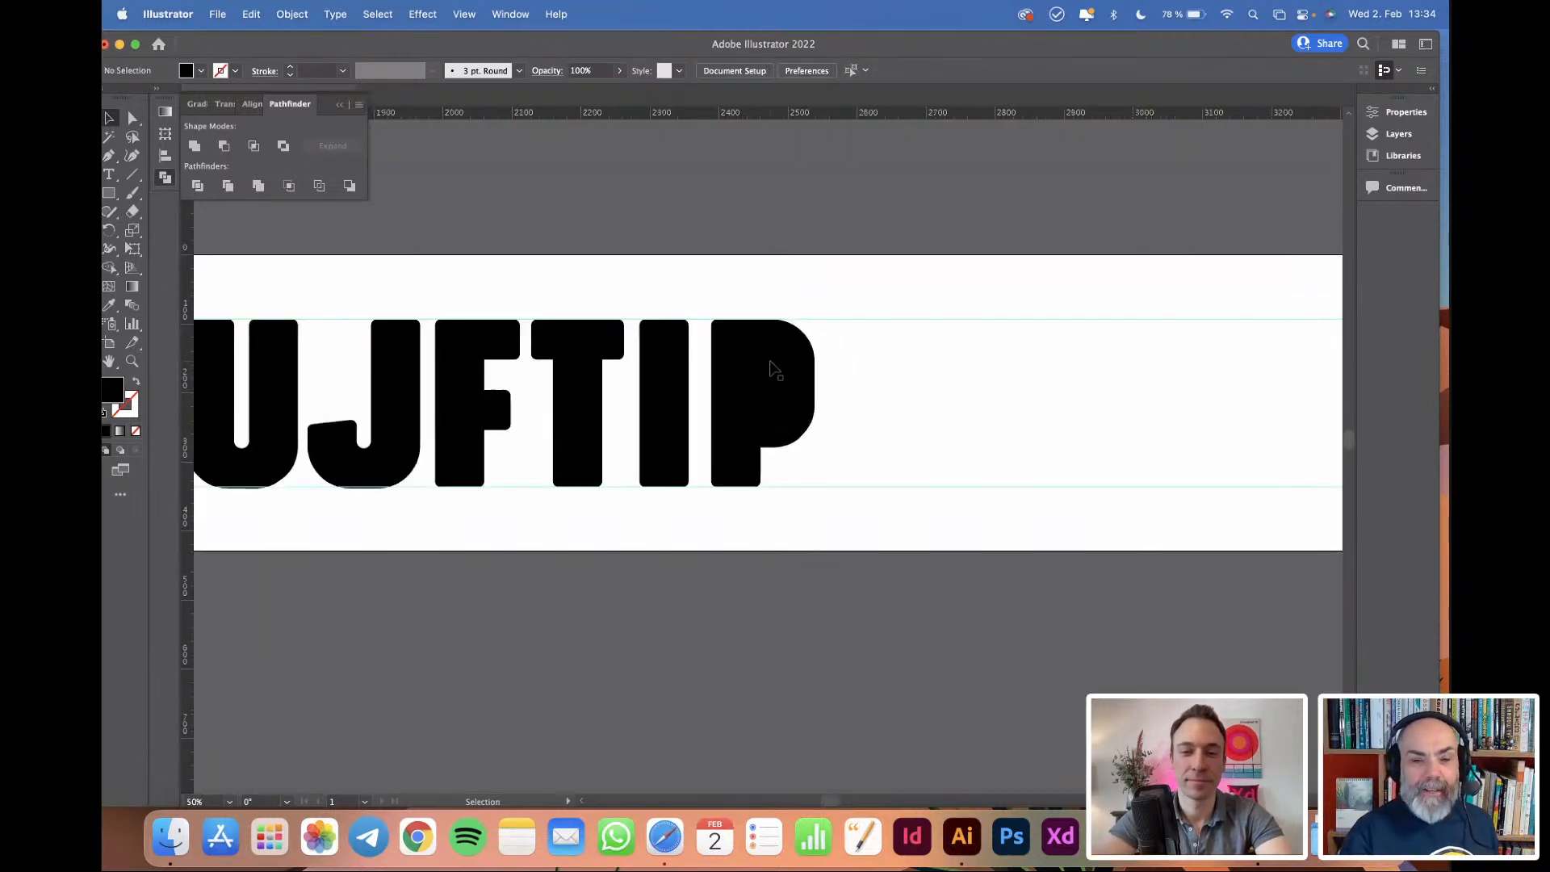
click(951, 372)
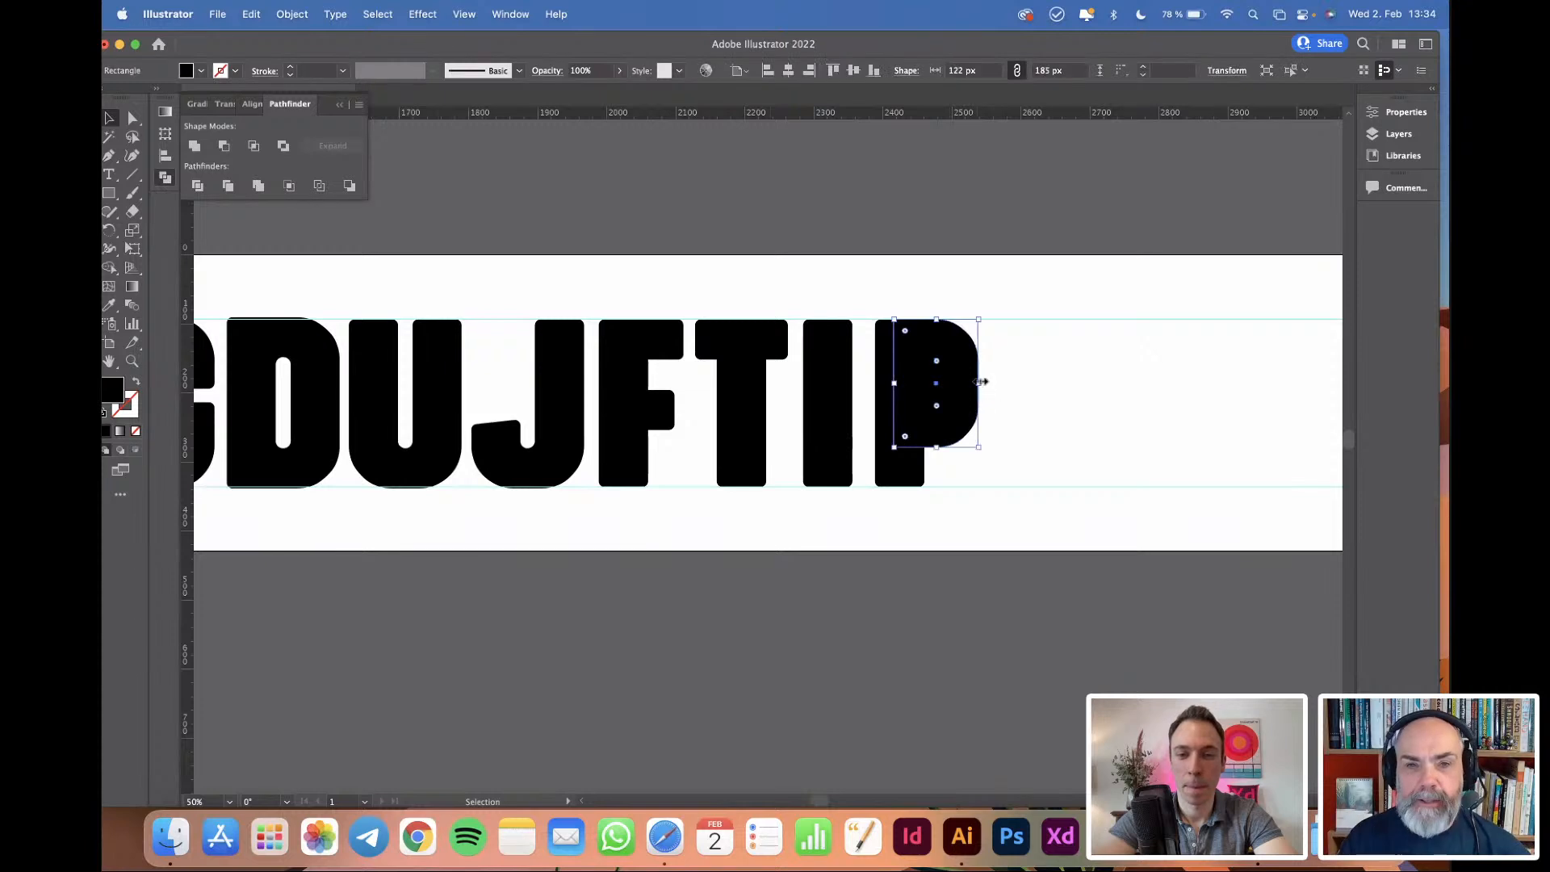
drag(979, 384, 983, 385)
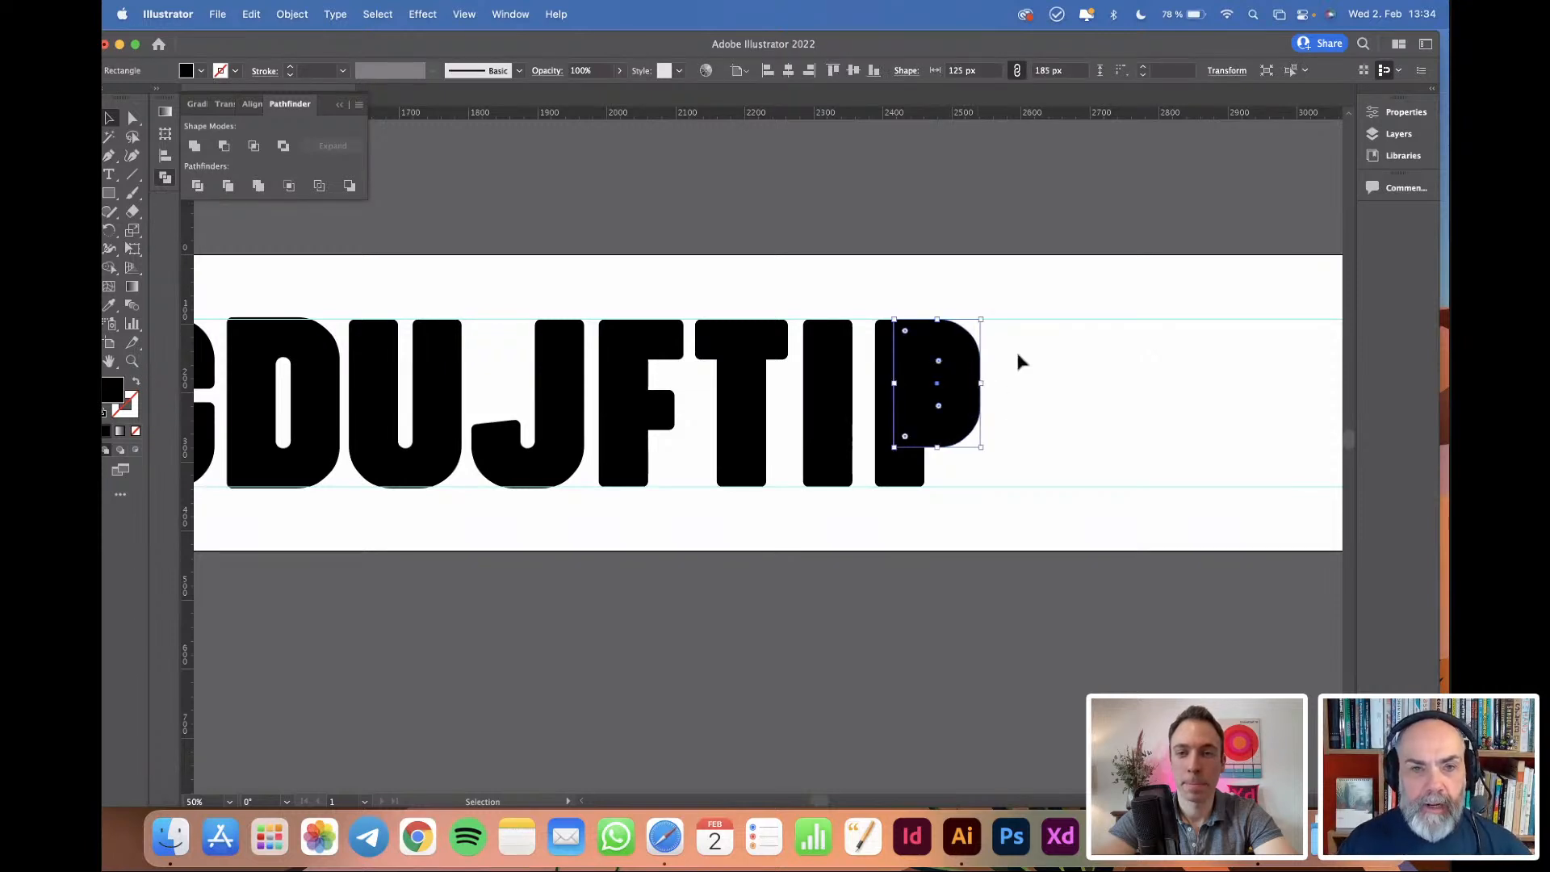
click(1016, 349)
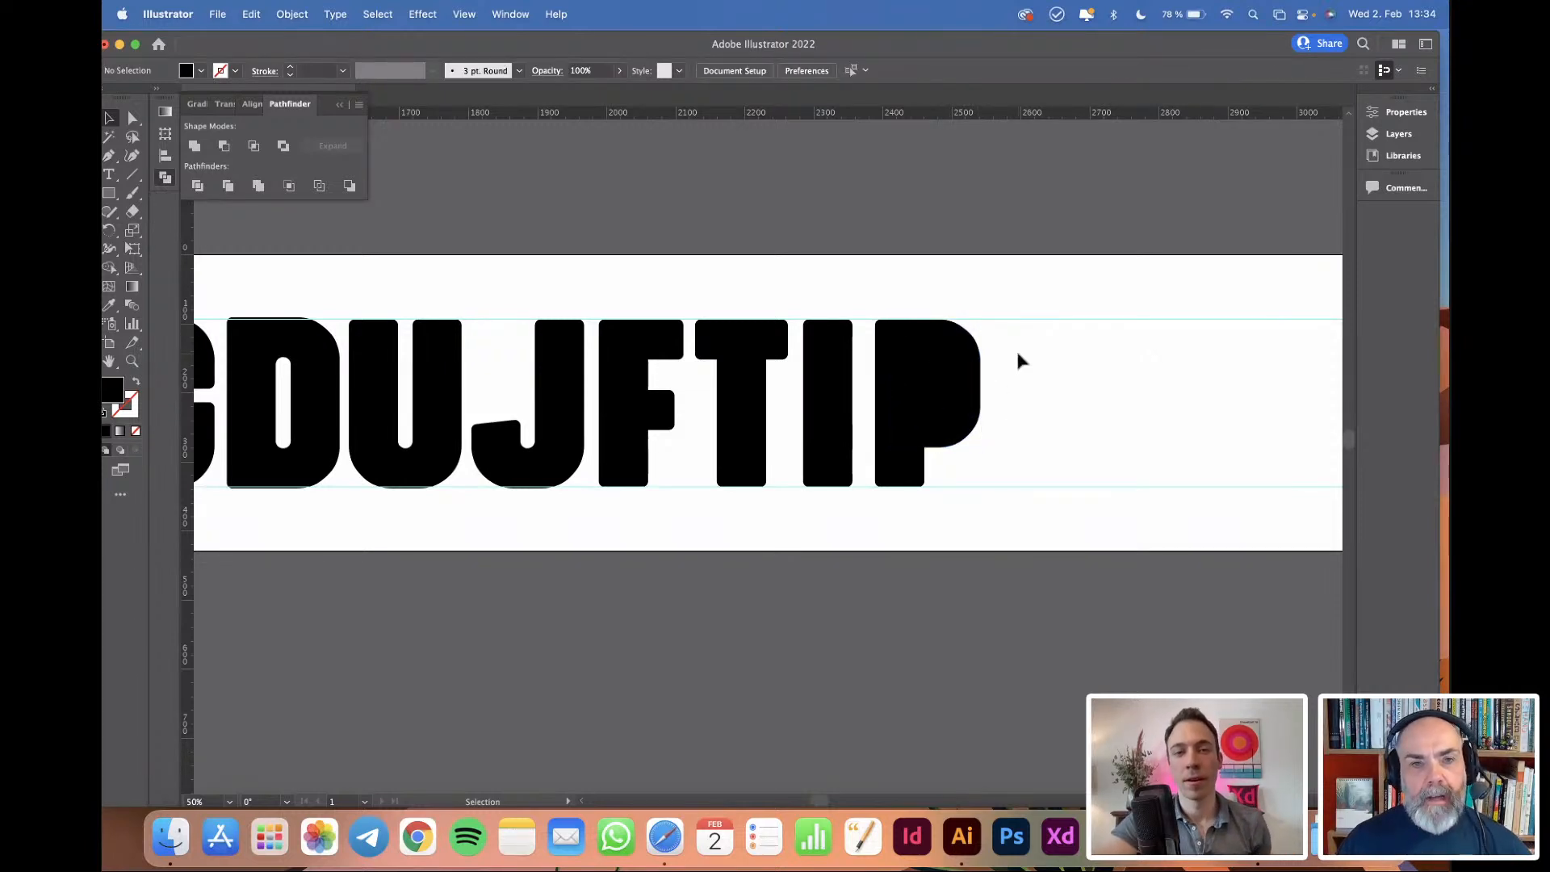
Isolate the D, copy its inner counter shape, and leave isolation mode.
scroll(1014, 339, left, 3)
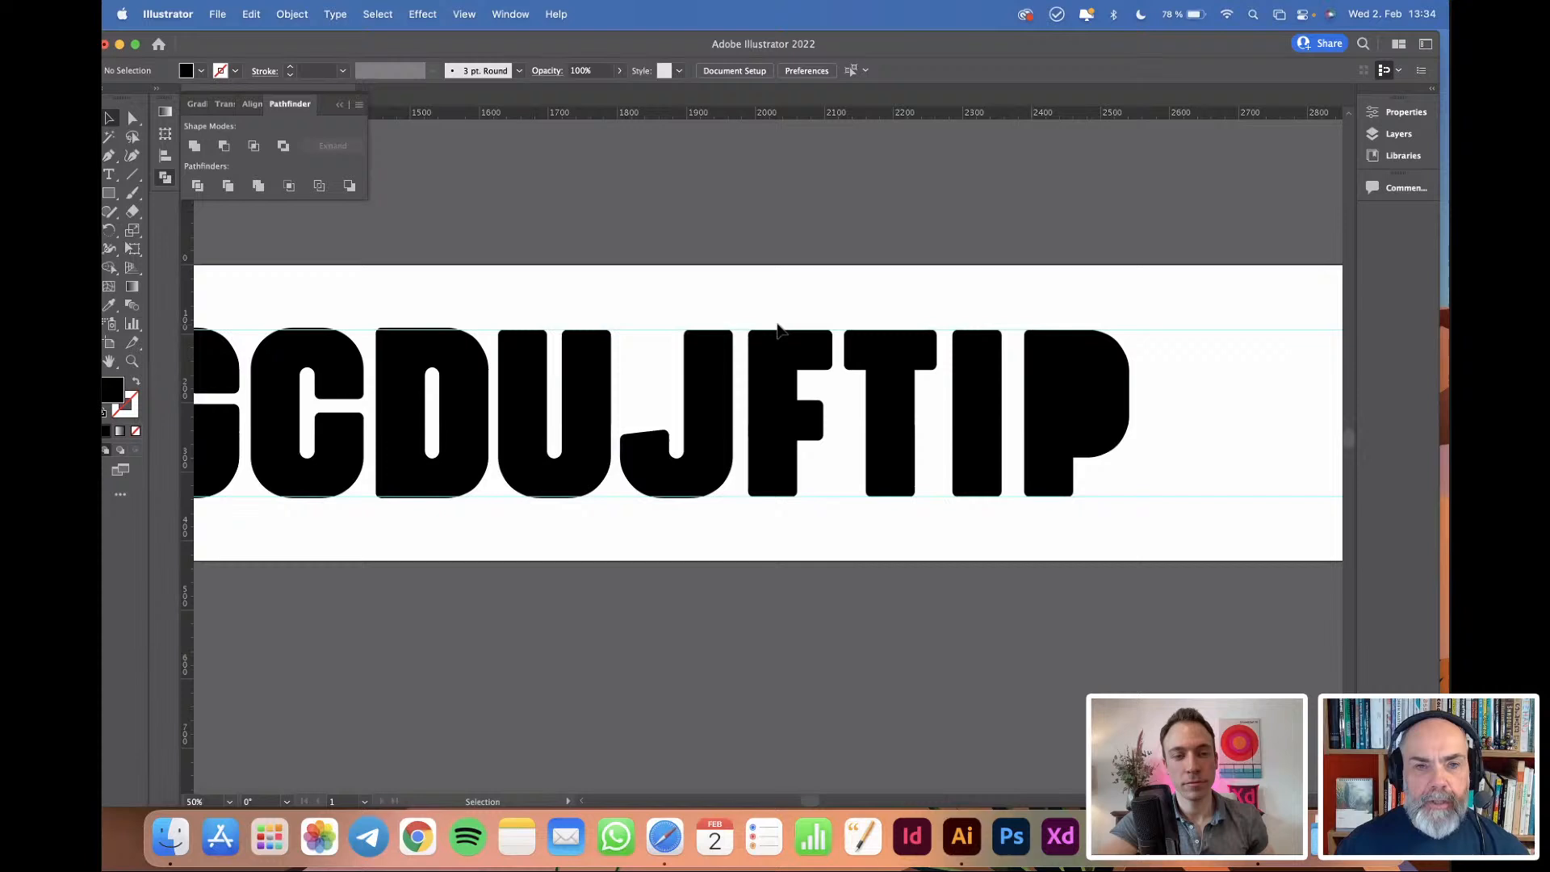
double_click(433, 407)
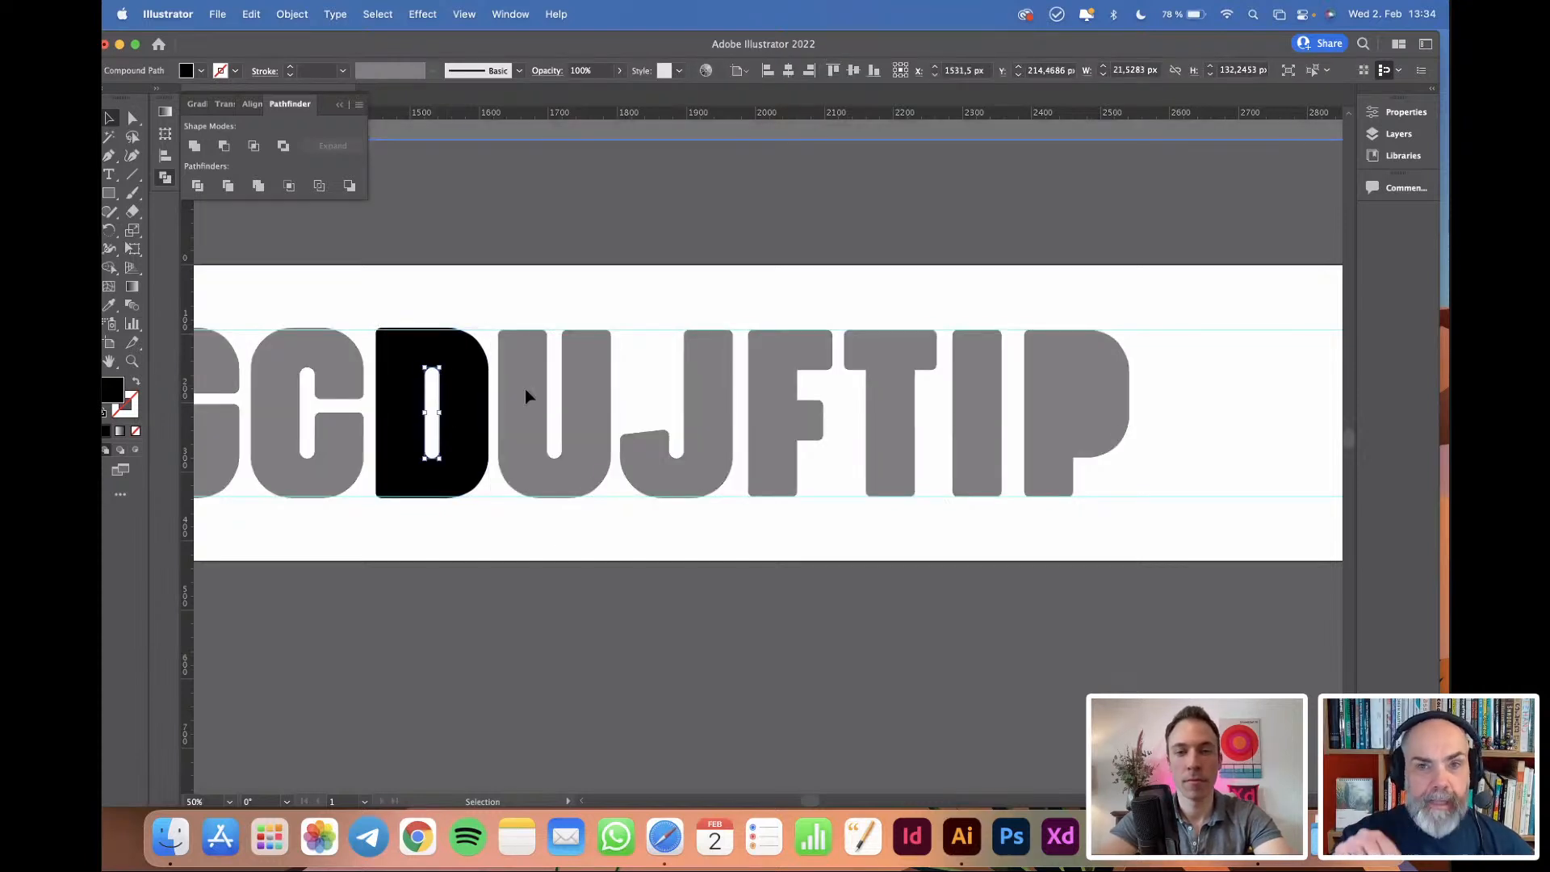
scroll(906, 396, right, 3)
double_click(1031, 398)
scroll(1031, 398, up, 3)
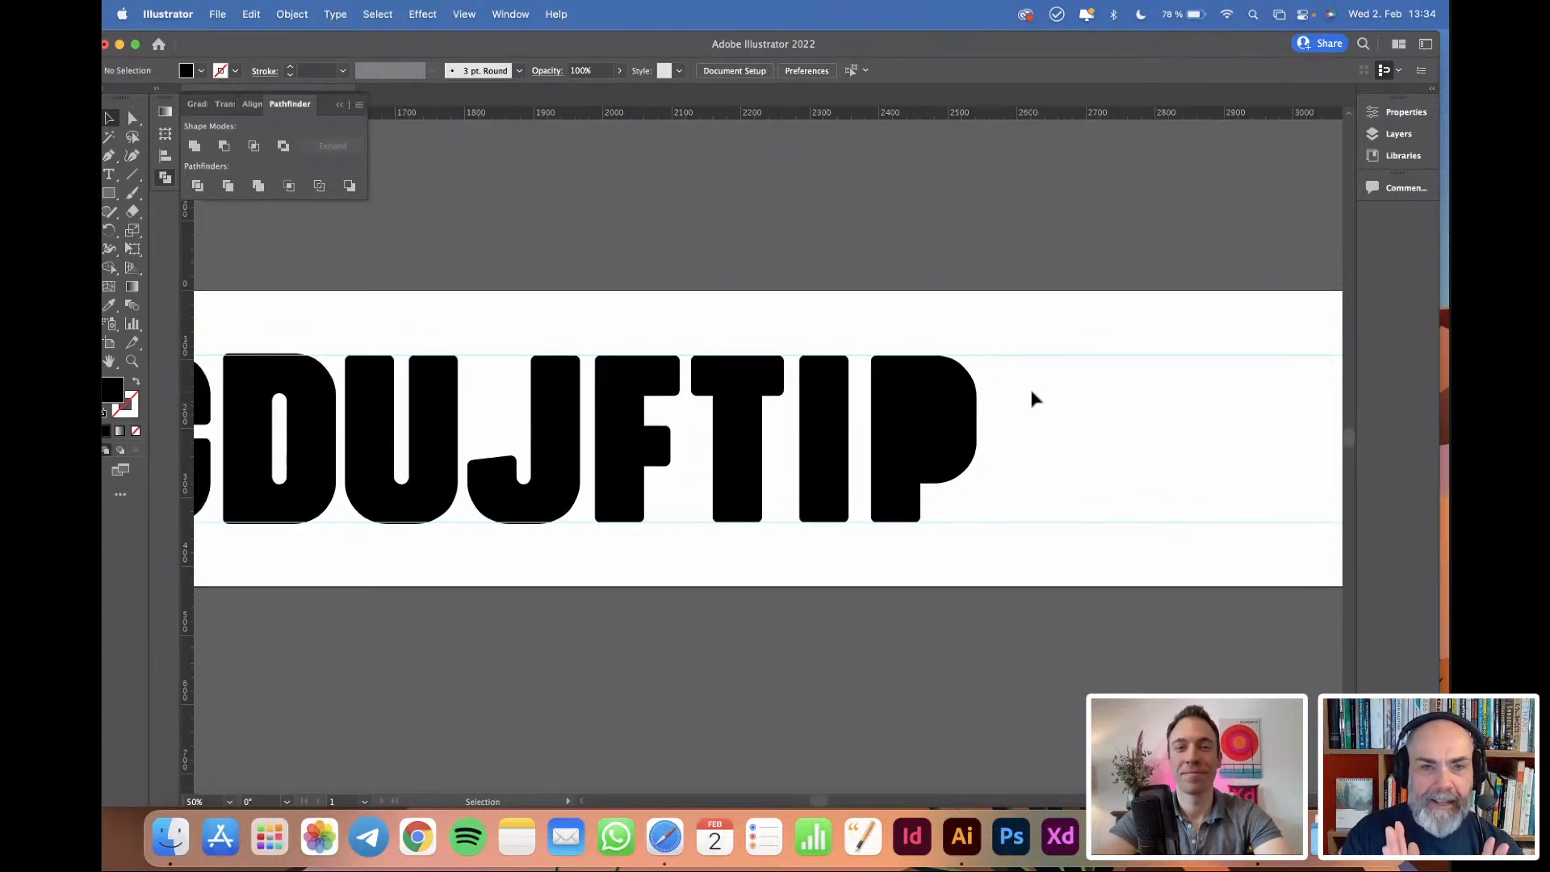
click(937, 412)
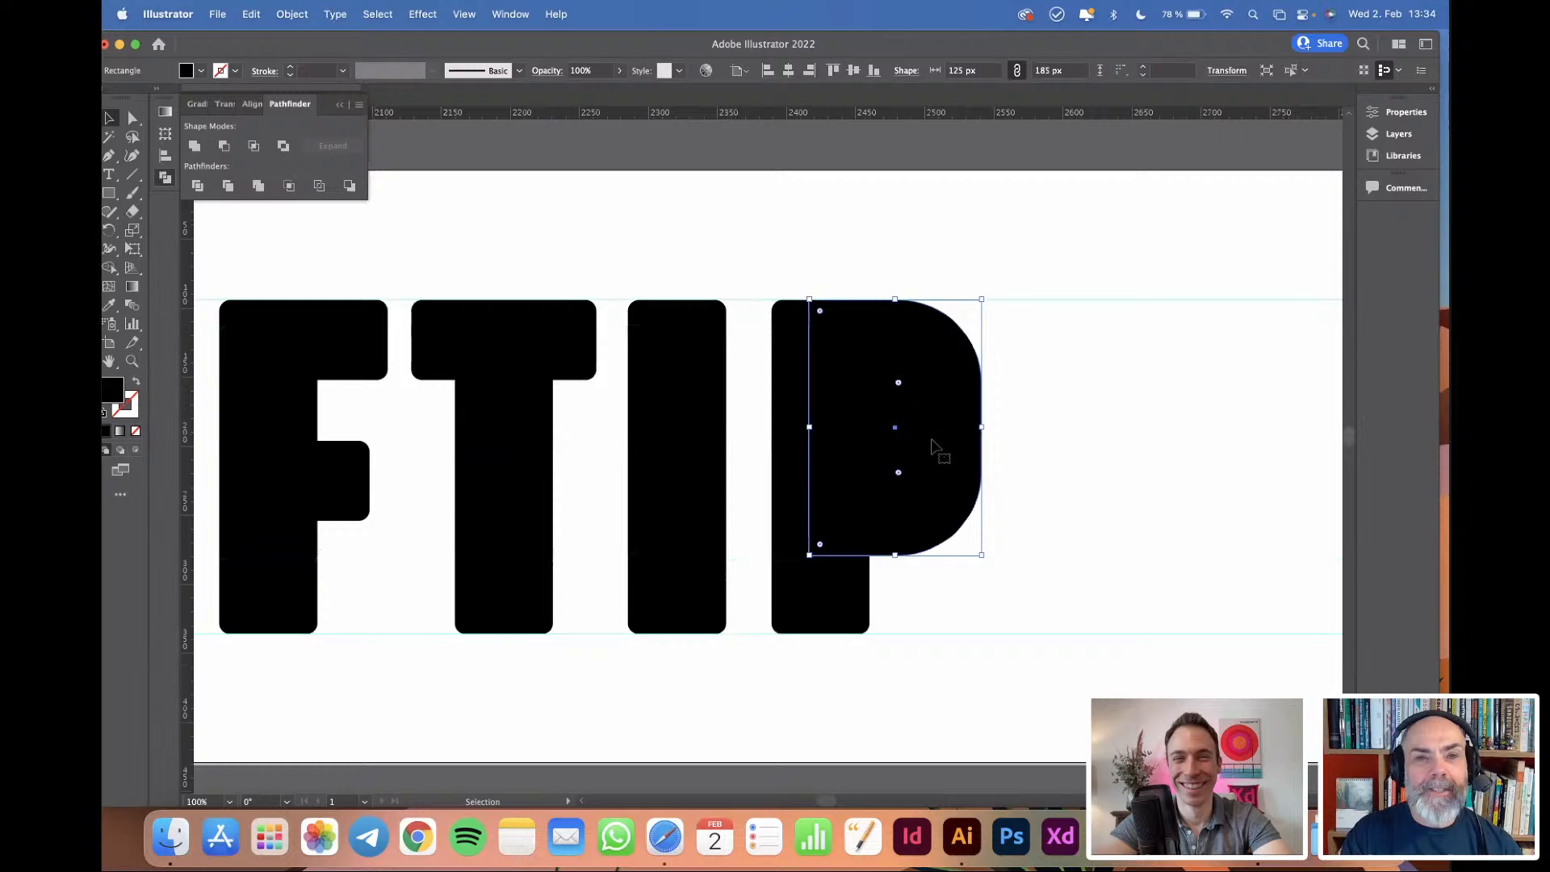
click(1038, 367)
click(925, 397)
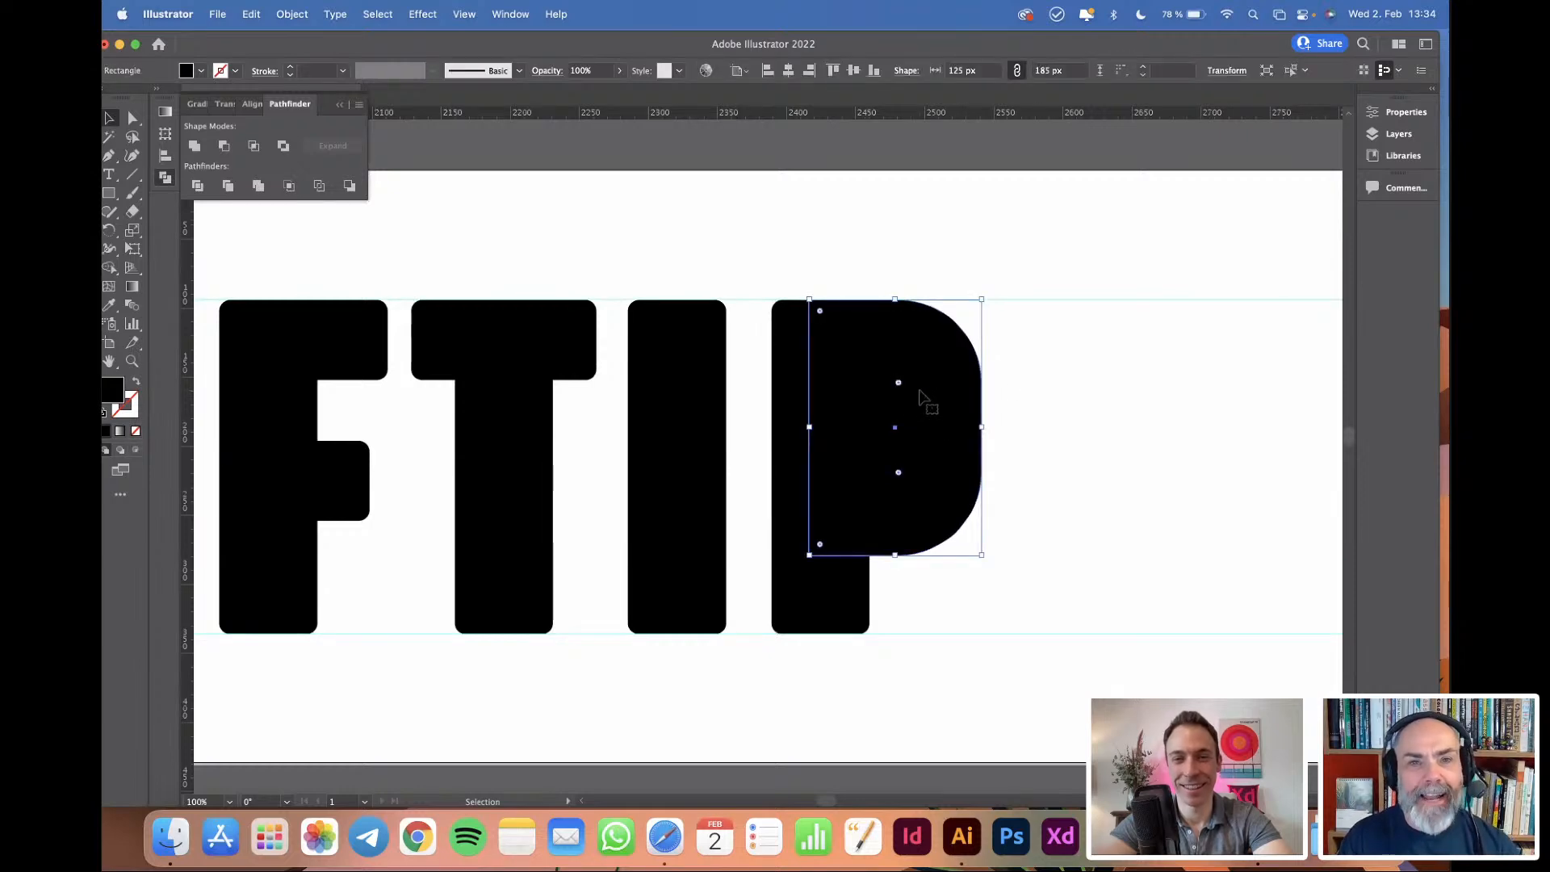
click(1027, 355)
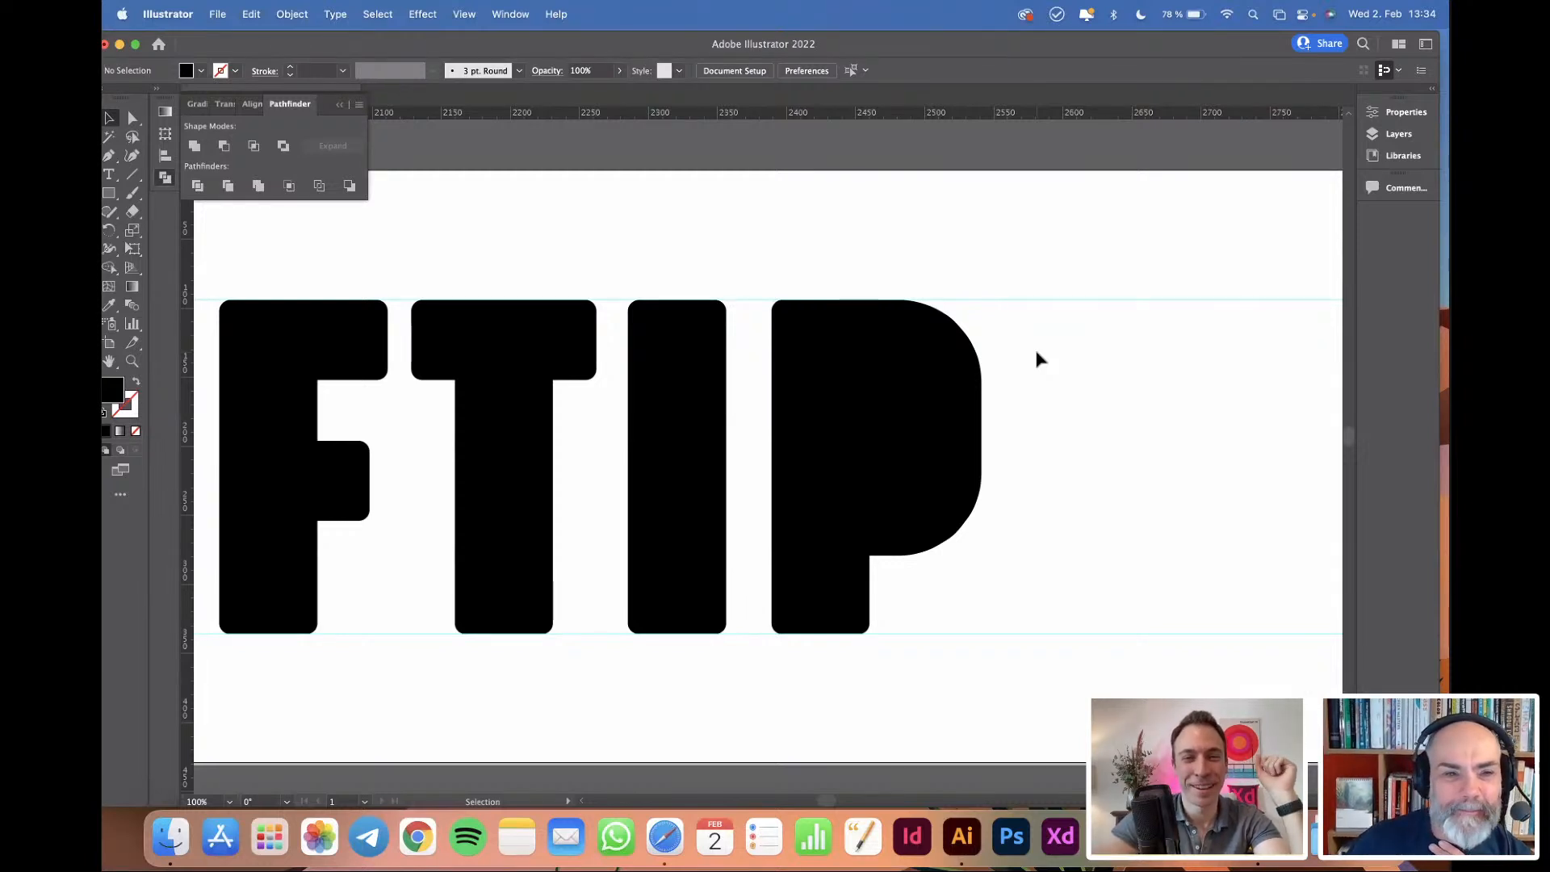
click(920, 454)
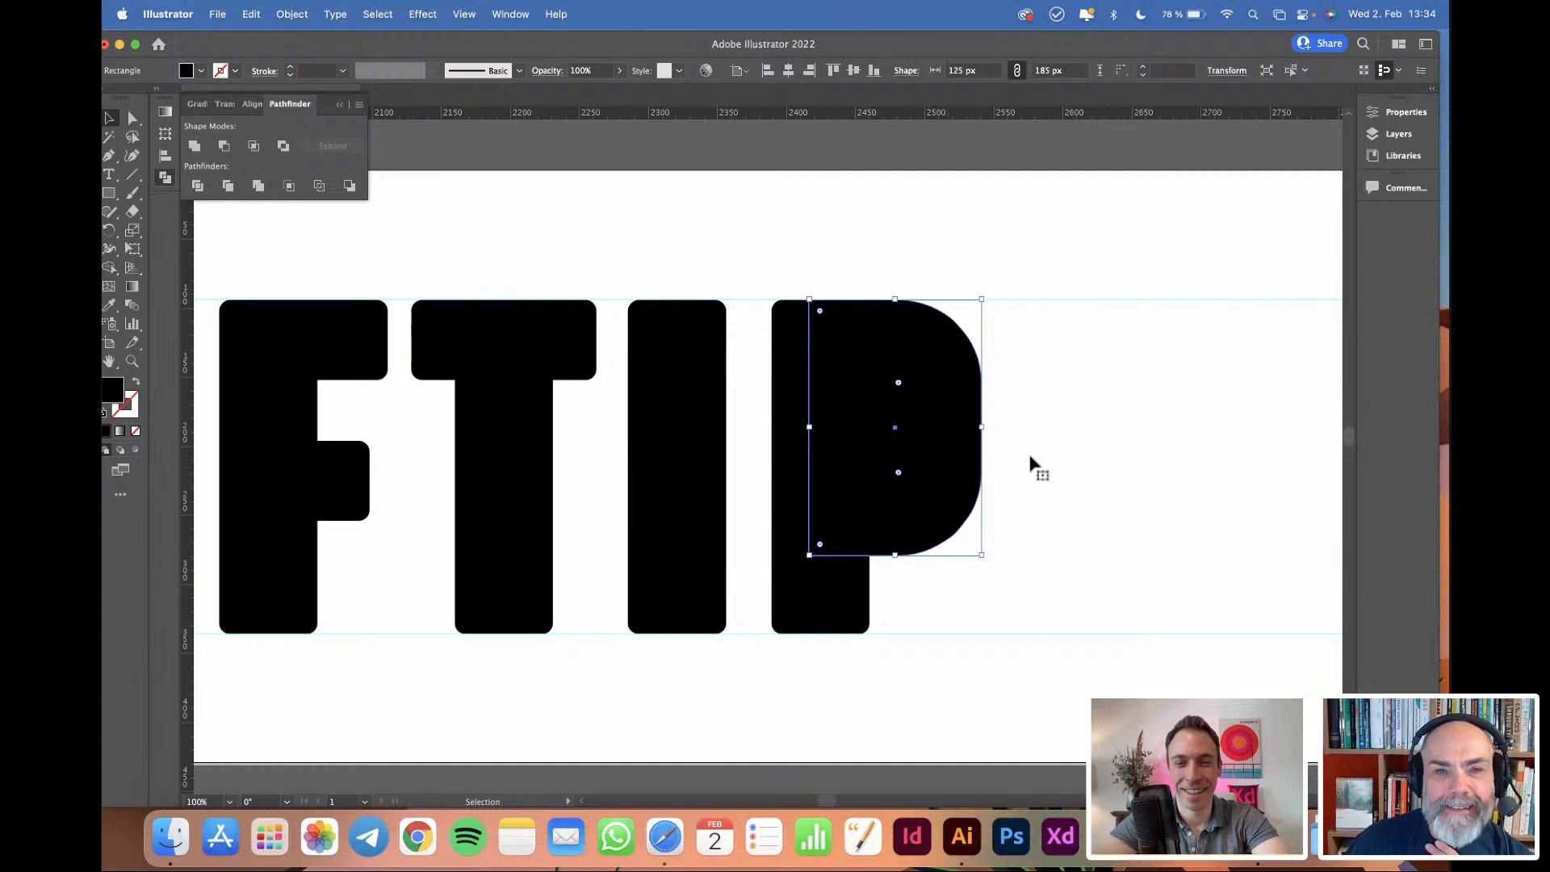
Paste the D's counter shape and place it over the P's bowl.
click(1009, 427)
key(super+v)
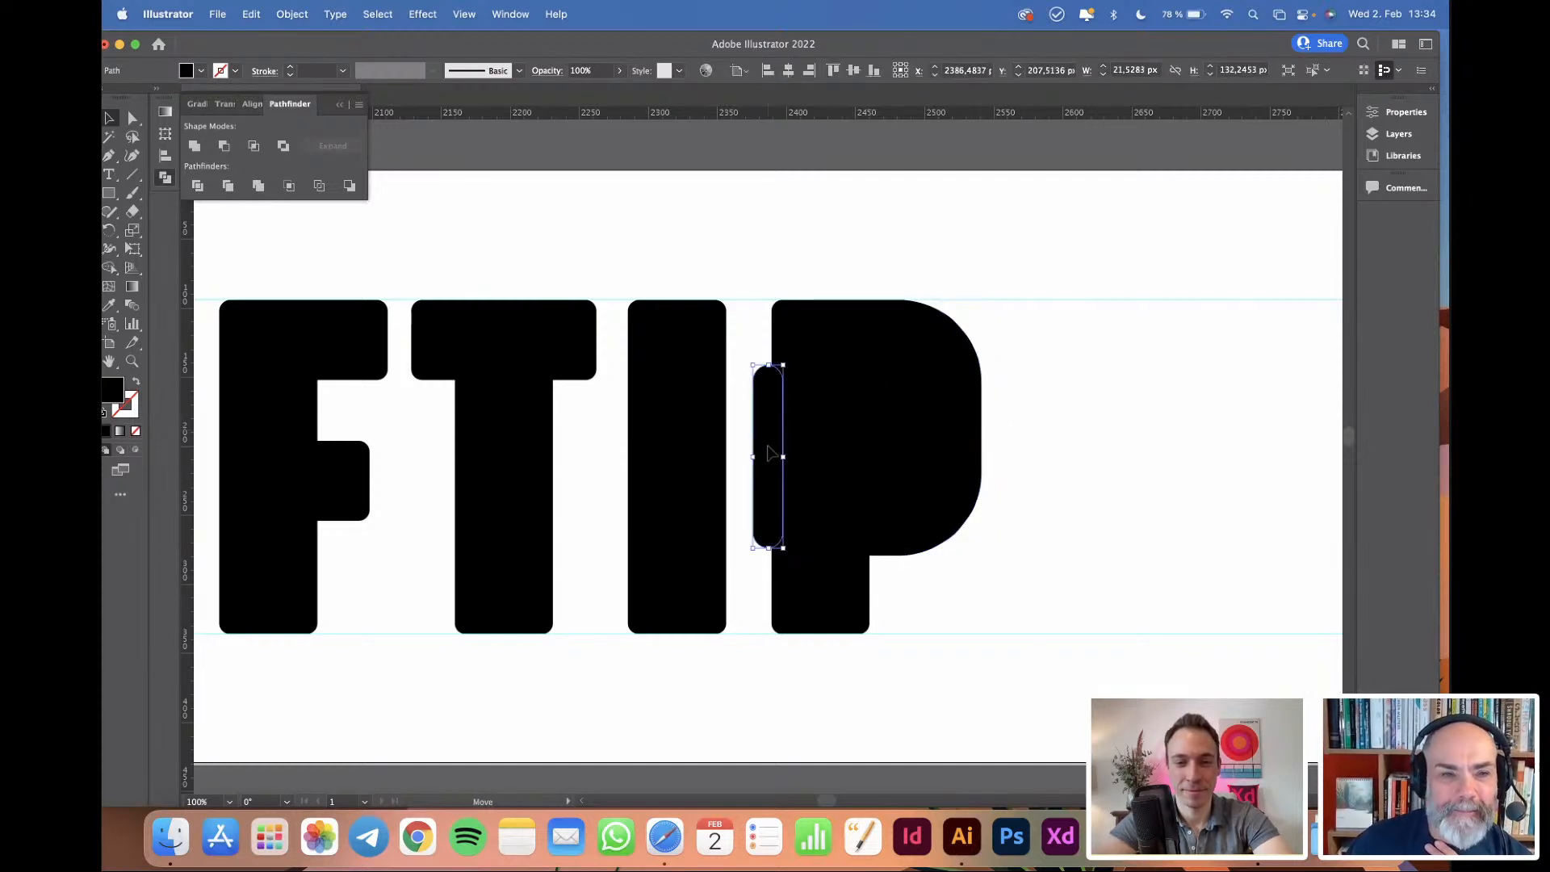
drag(768, 453, 887, 429)
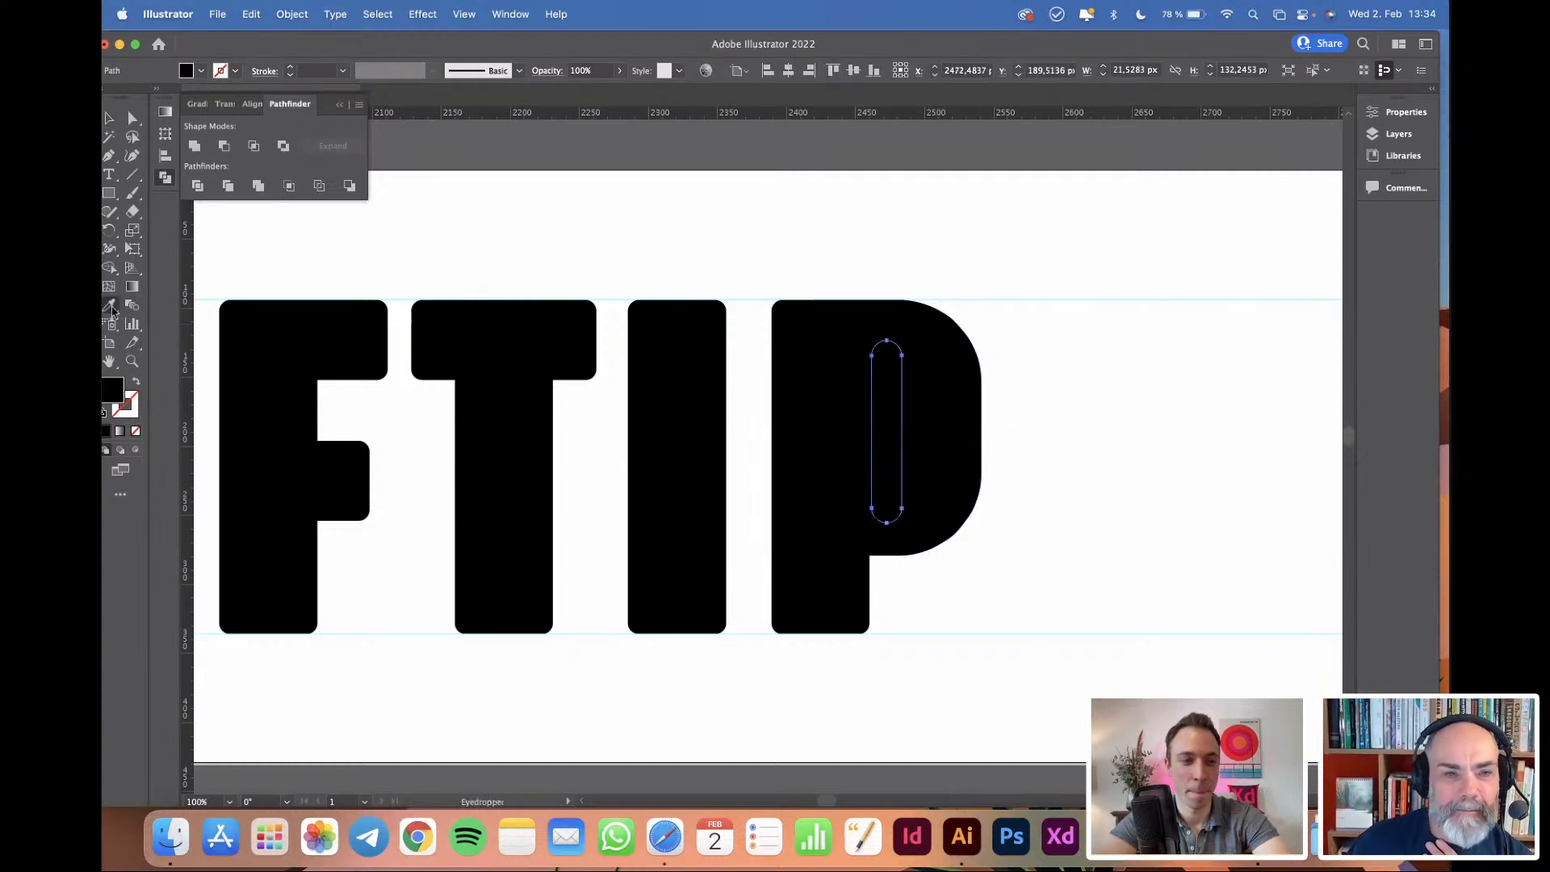
Fill the P's counter with the artboard's white using the Eyedropper and shorten it to about 95 px tall.
click(312, 274)
click(109, 118)
scroll(748, 468, right, 2)
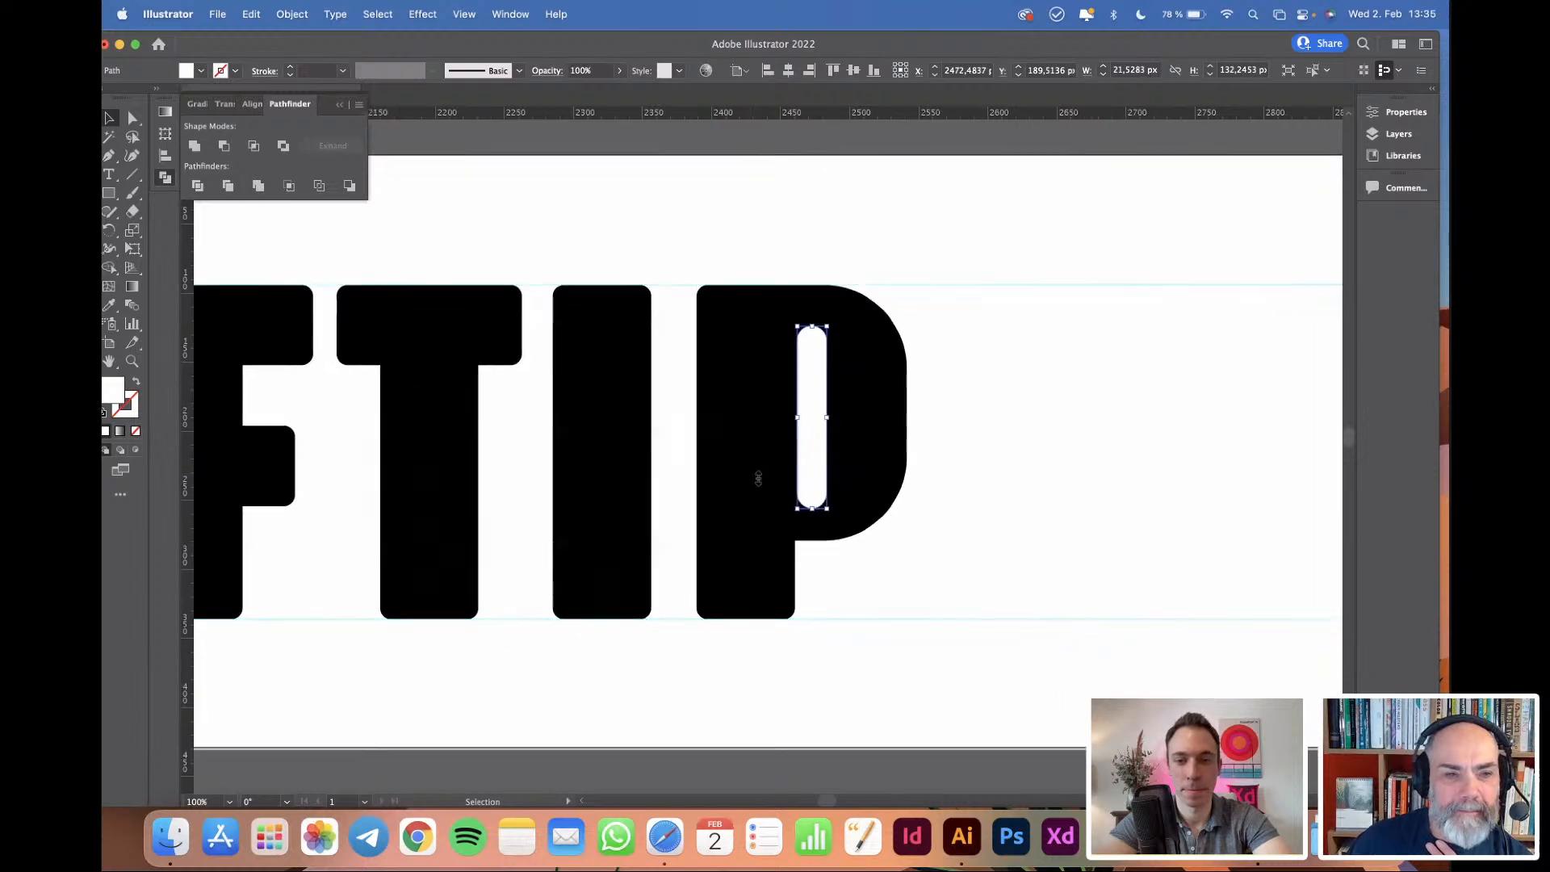
drag(811, 509, 804, 468)
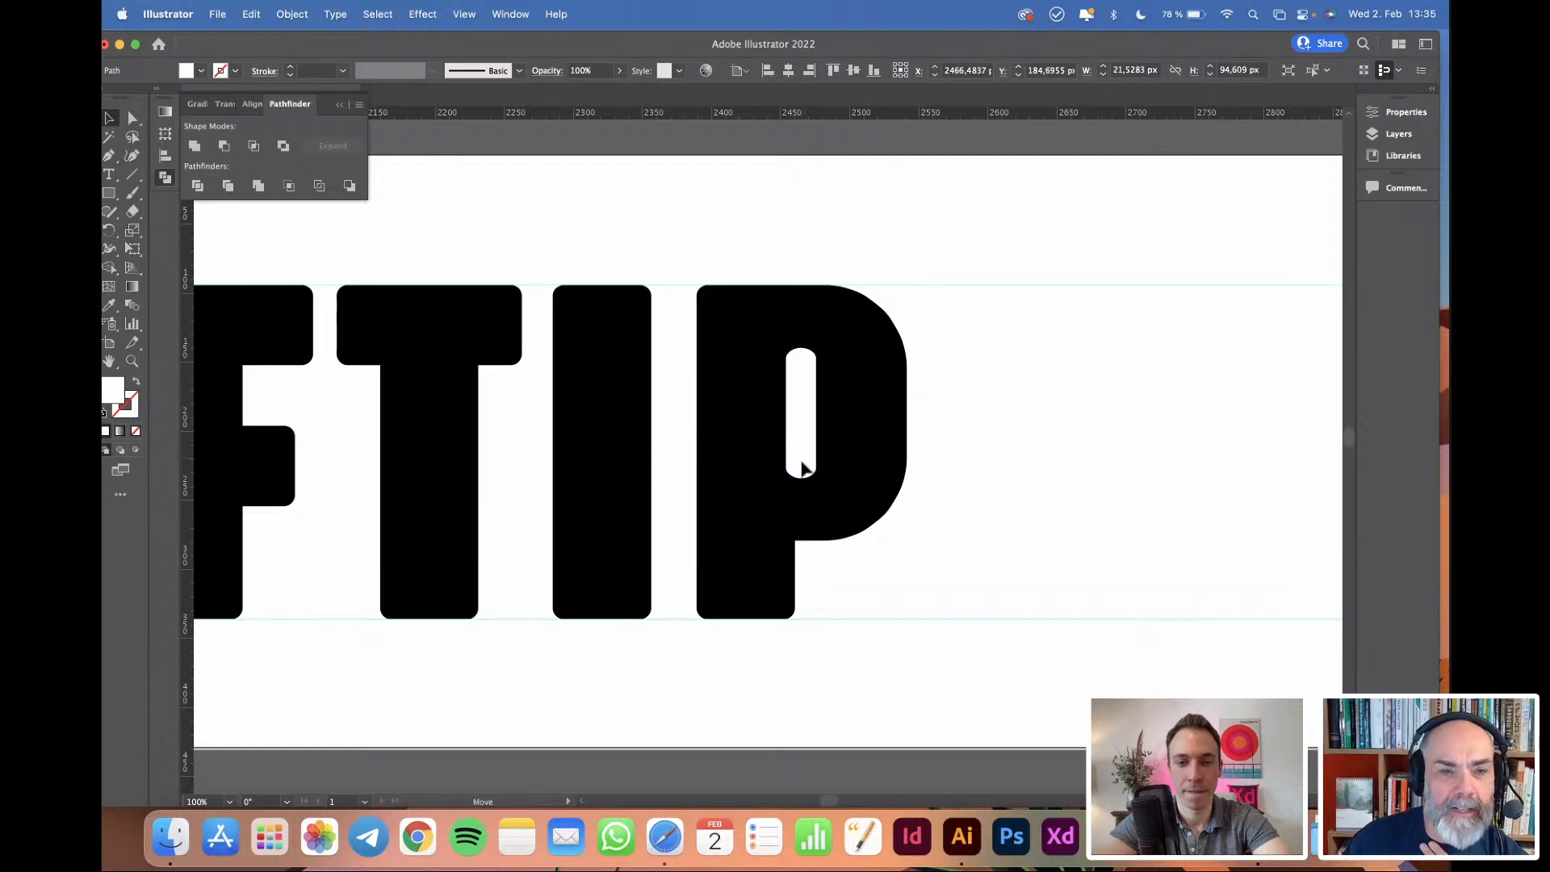
Draw a white rectangle about 23 by 95 px over the P's existing counter.
click(951, 362)
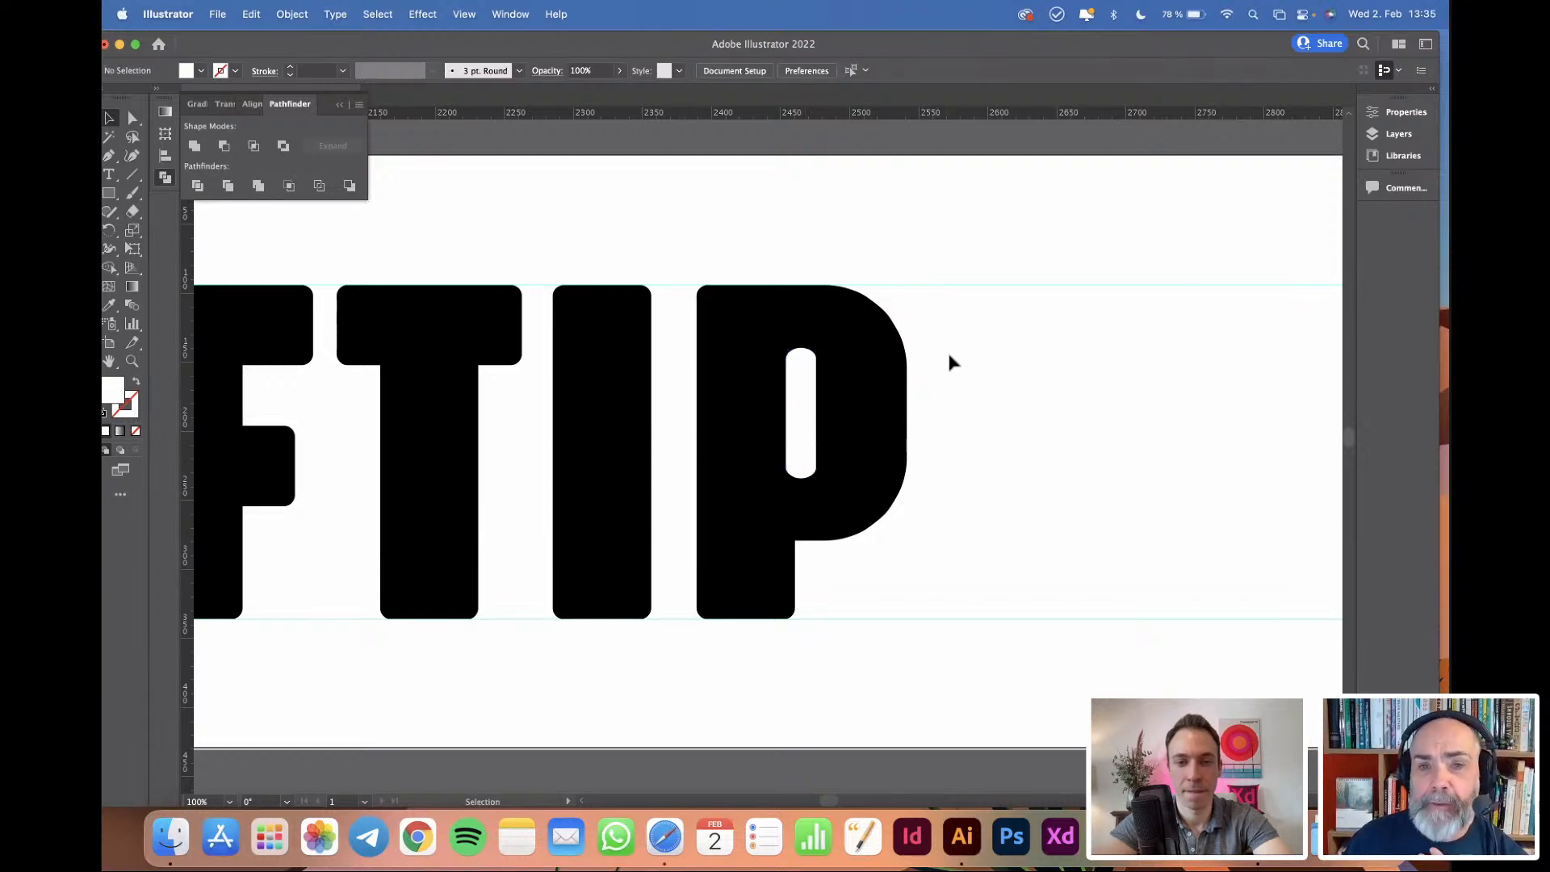
scroll(906, 373, up, 2)
right_click(906, 372)
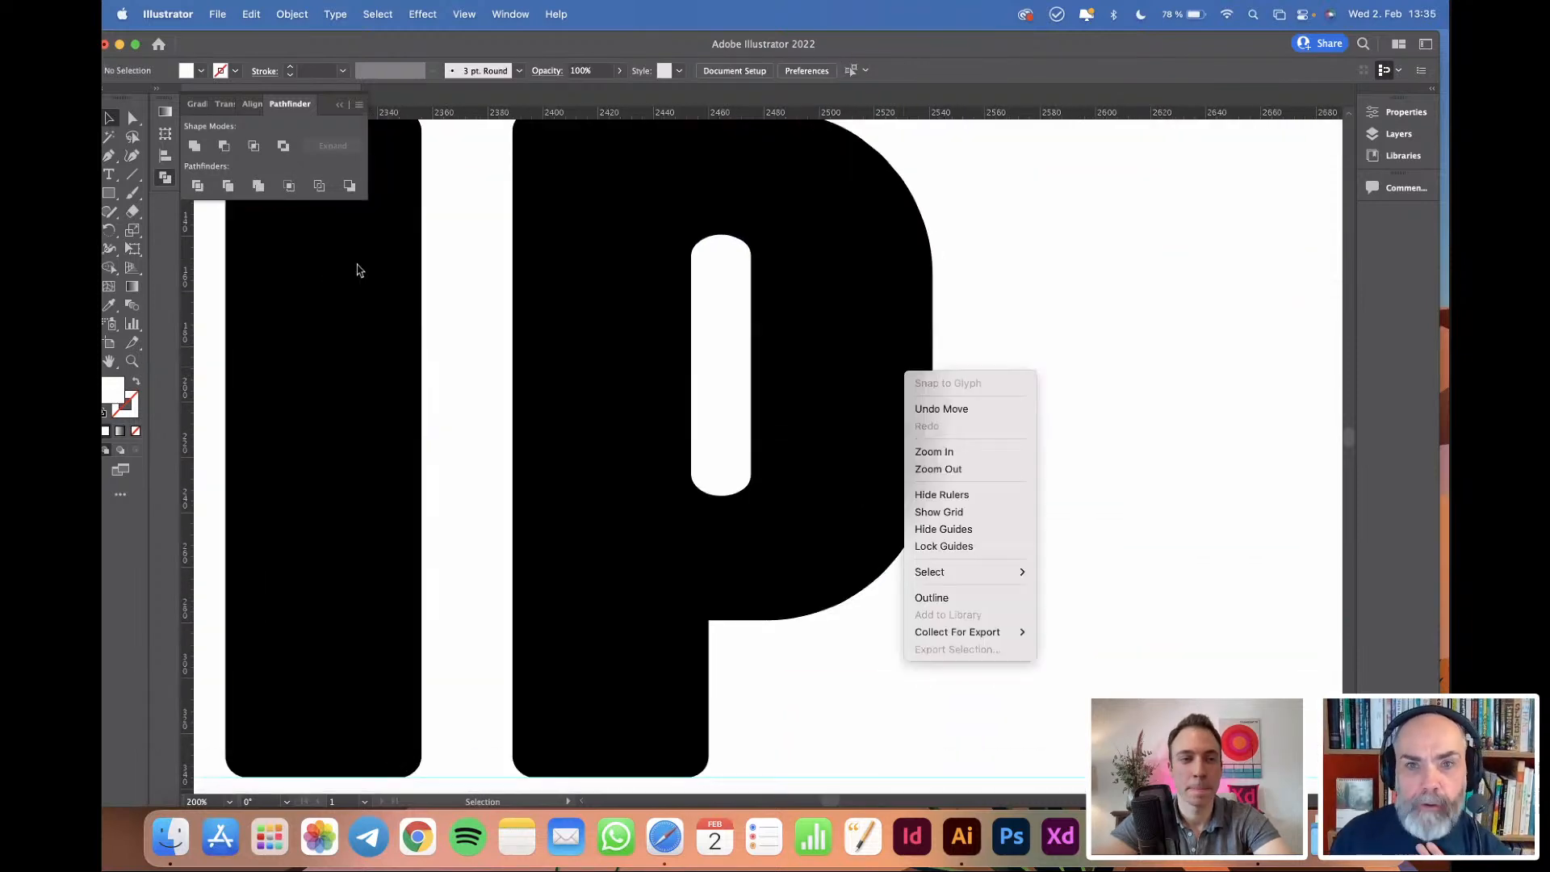
click(487, 198)
click(109, 194)
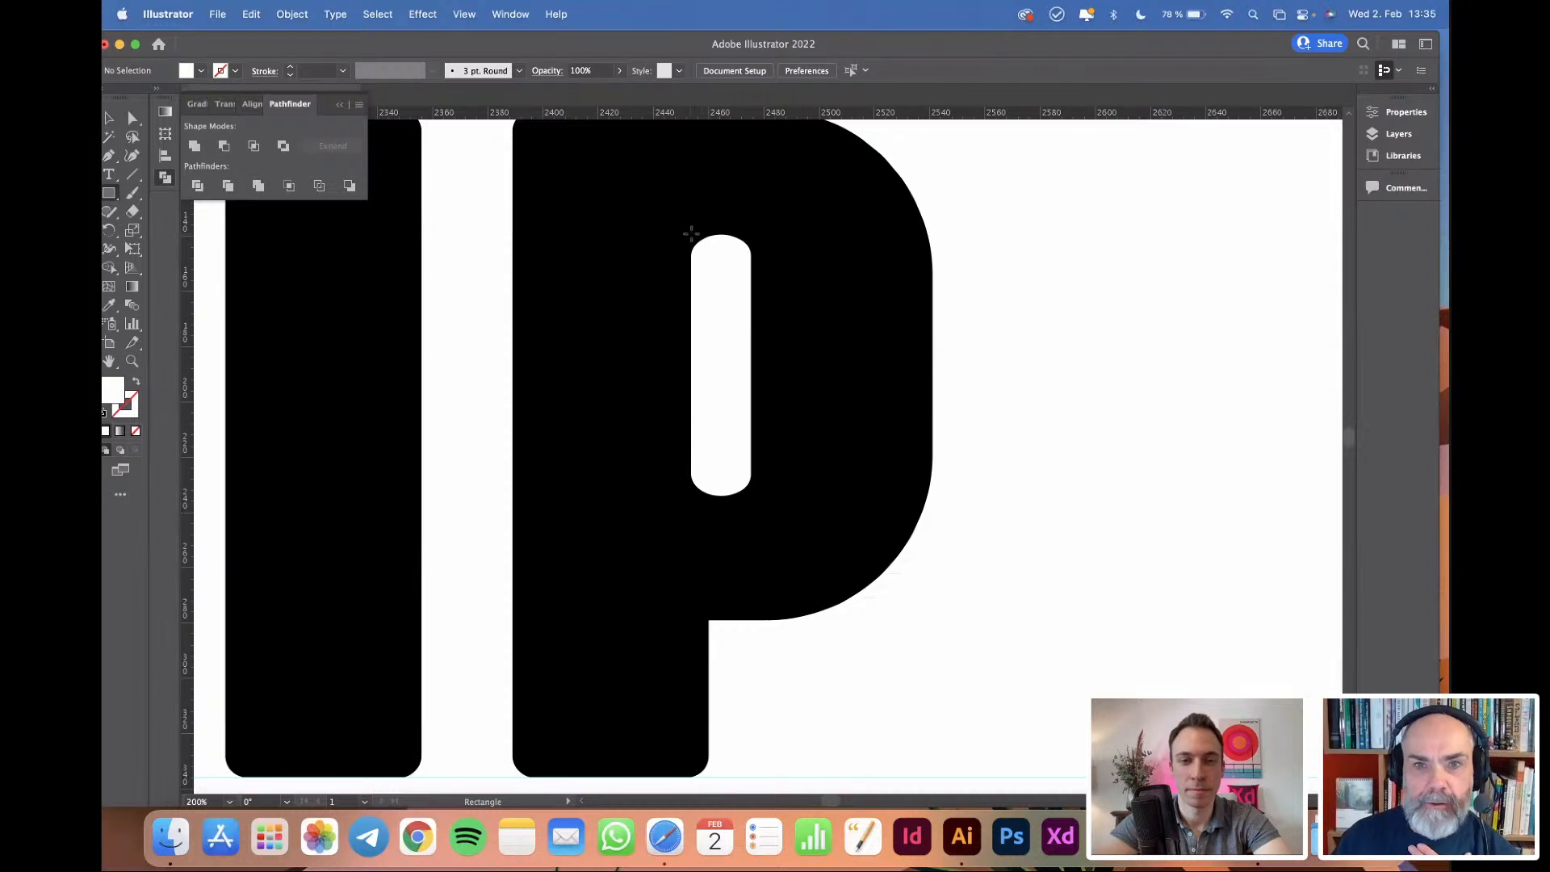
drag(690, 233, 754, 495)
click(110, 119)
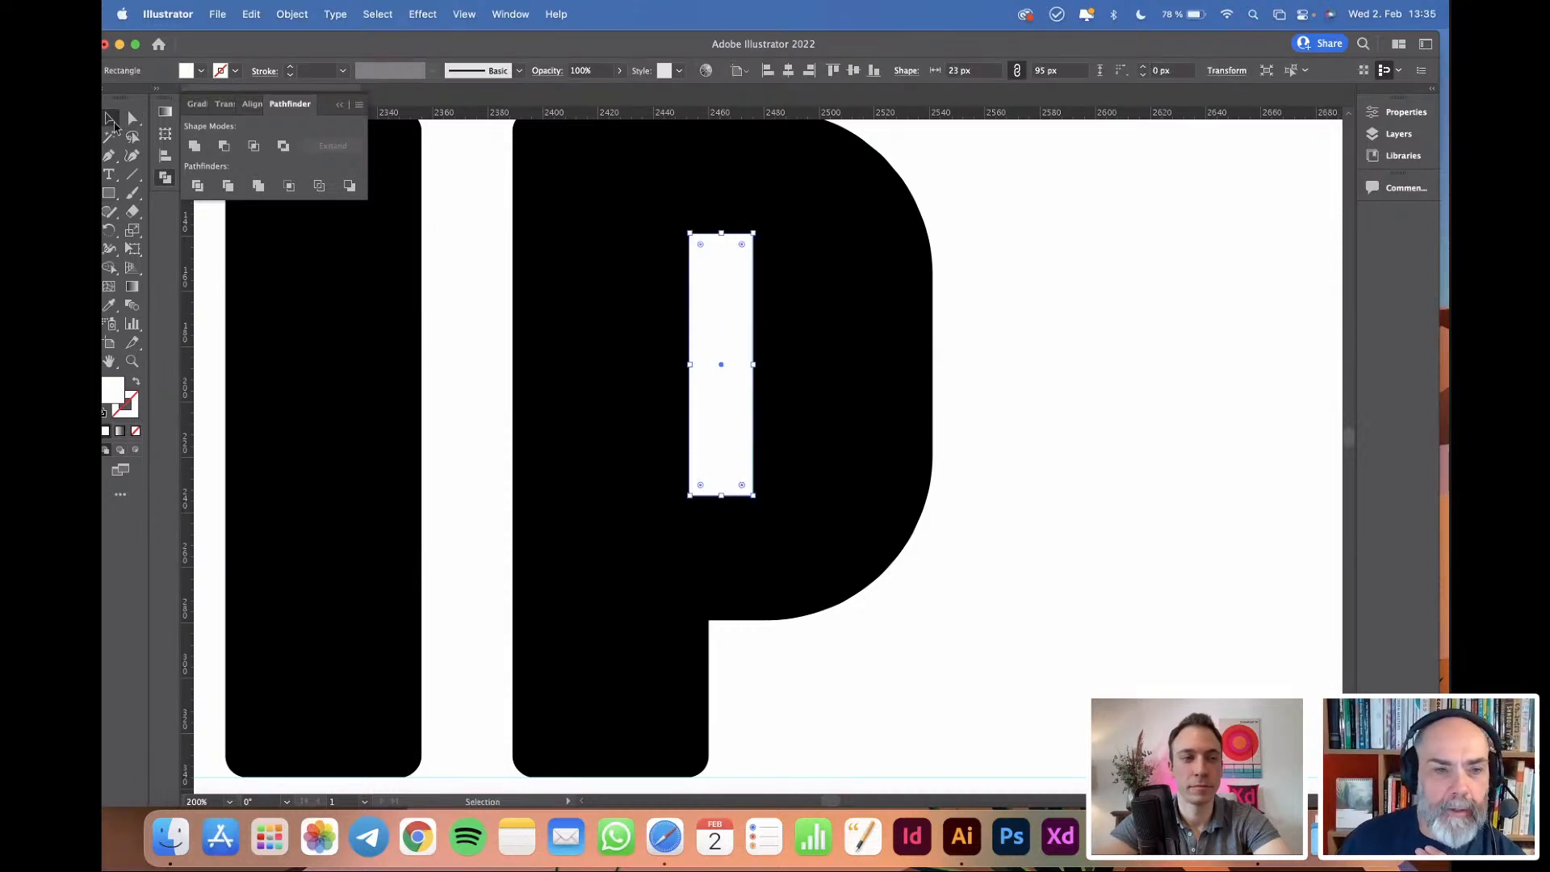
Round the rectangle's corners fully to an 11.5 px radius and delete the old counter shape beneath it.
click(133, 118)
drag(741, 244, 723, 312)
click(701, 314)
key(BackSpace)
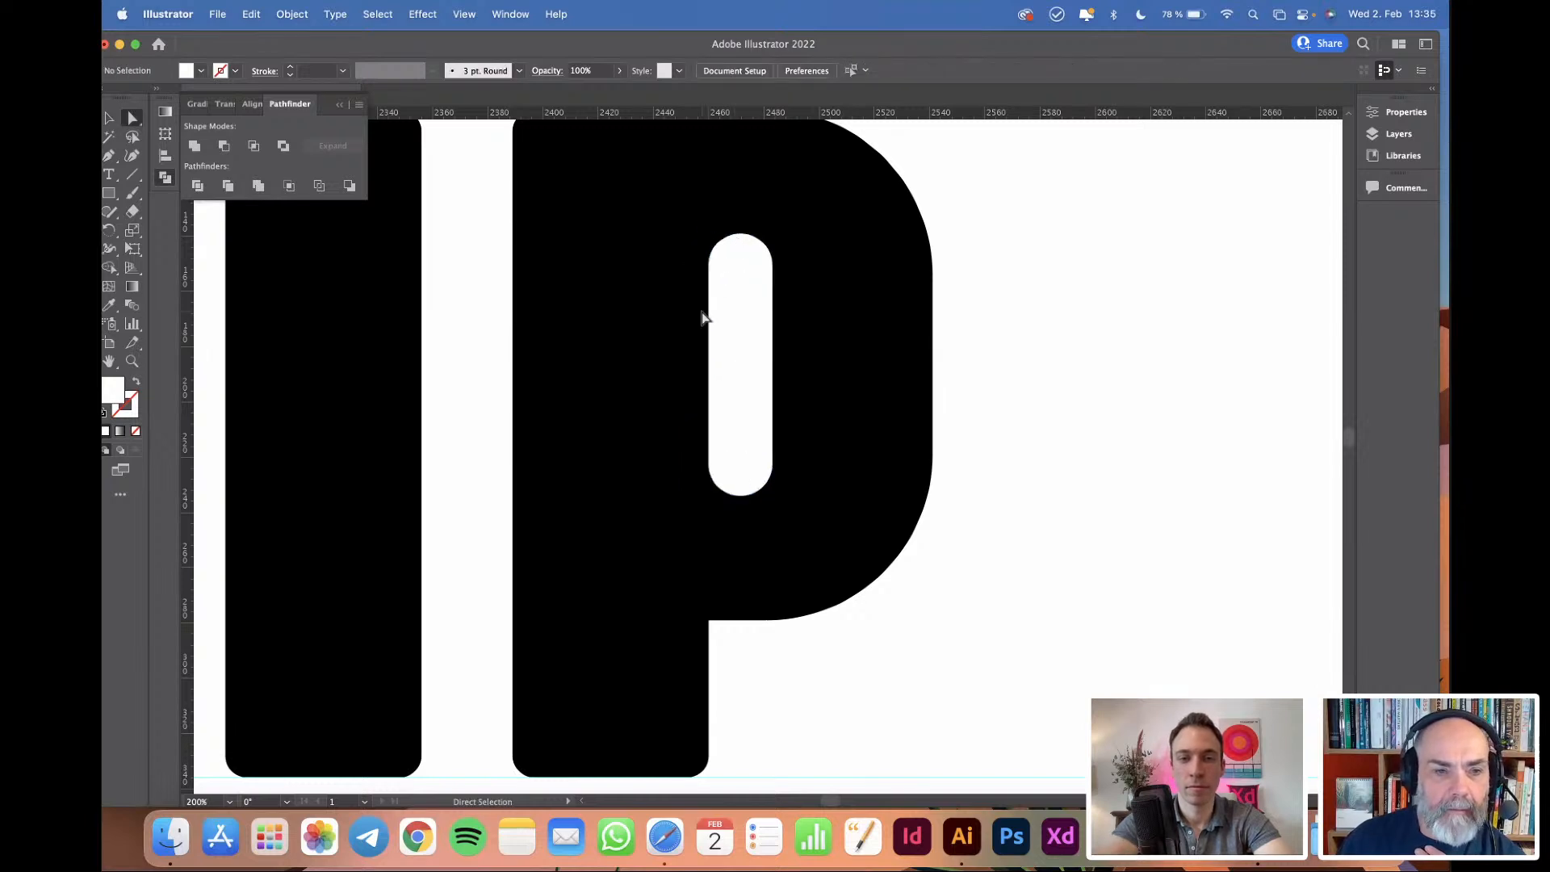
Nudge the new rounded counter slightly left within the P and deselect it.
click(744, 314)
key(Left)
key(Left)
key(Left)
key(Left)
key(Right)
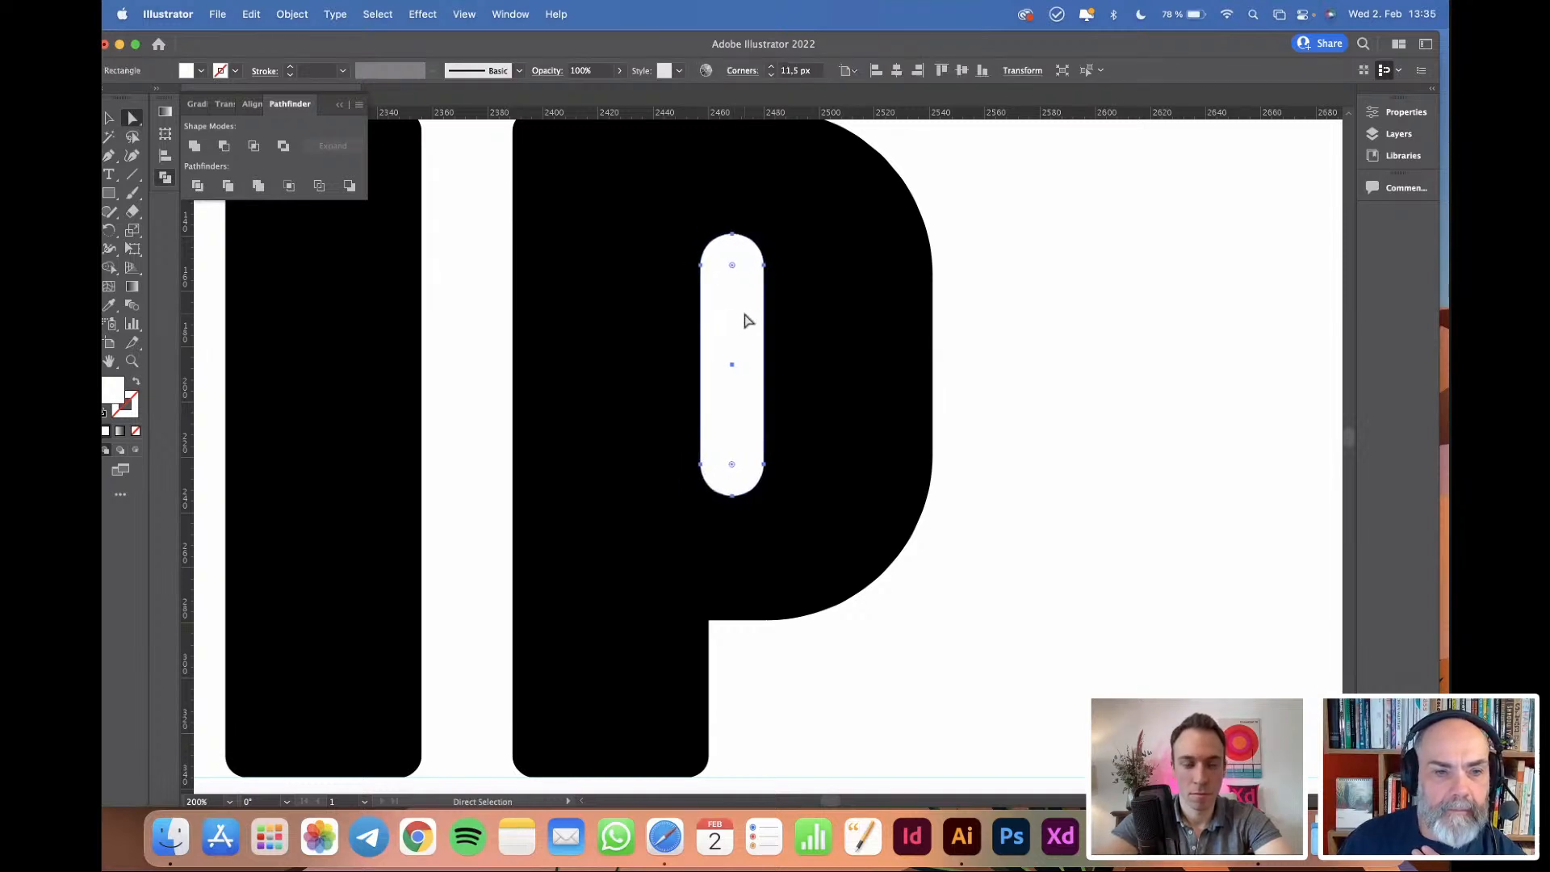
key(v)
click(983, 318)
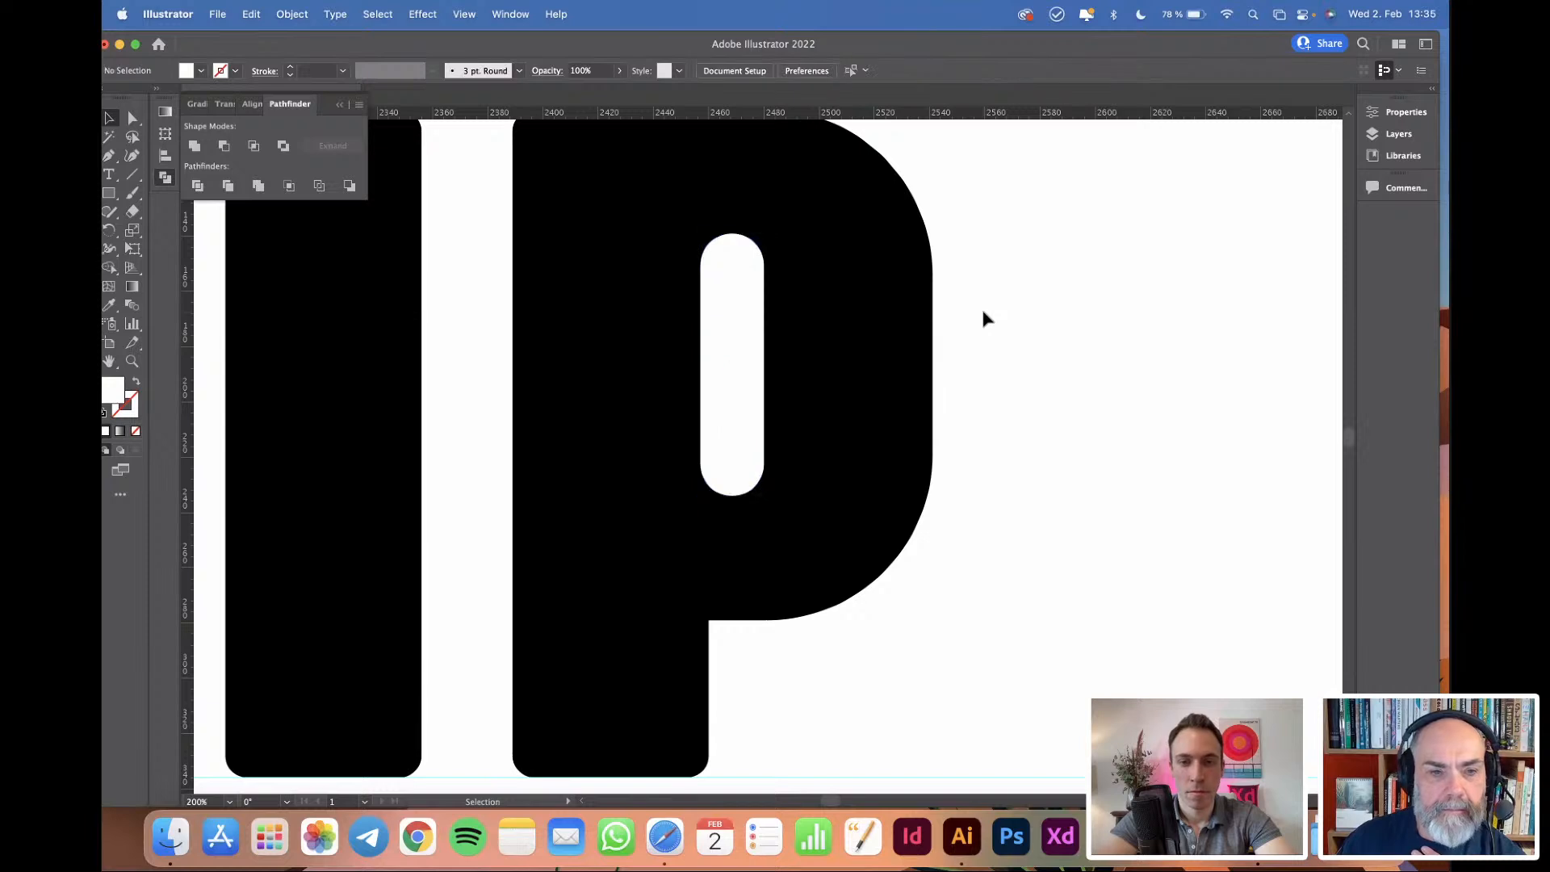
Add a horizontal guide at about Y 149 px, aligned with the top of the C's counter.
key(super+0)
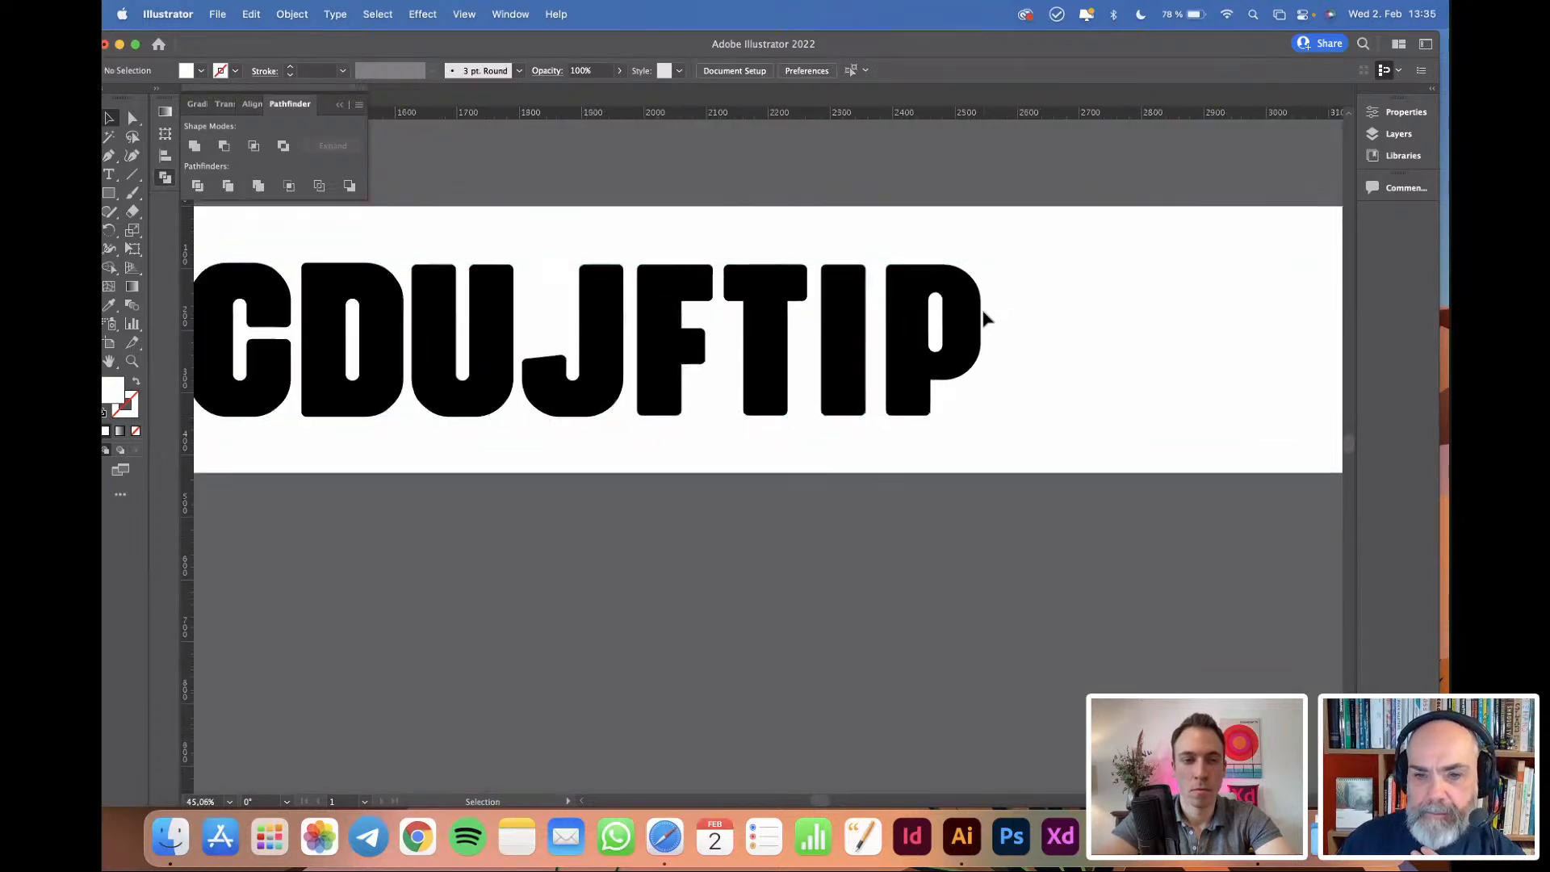
scroll(983, 319, left, 2)
scroll(983, 319, down, 2)
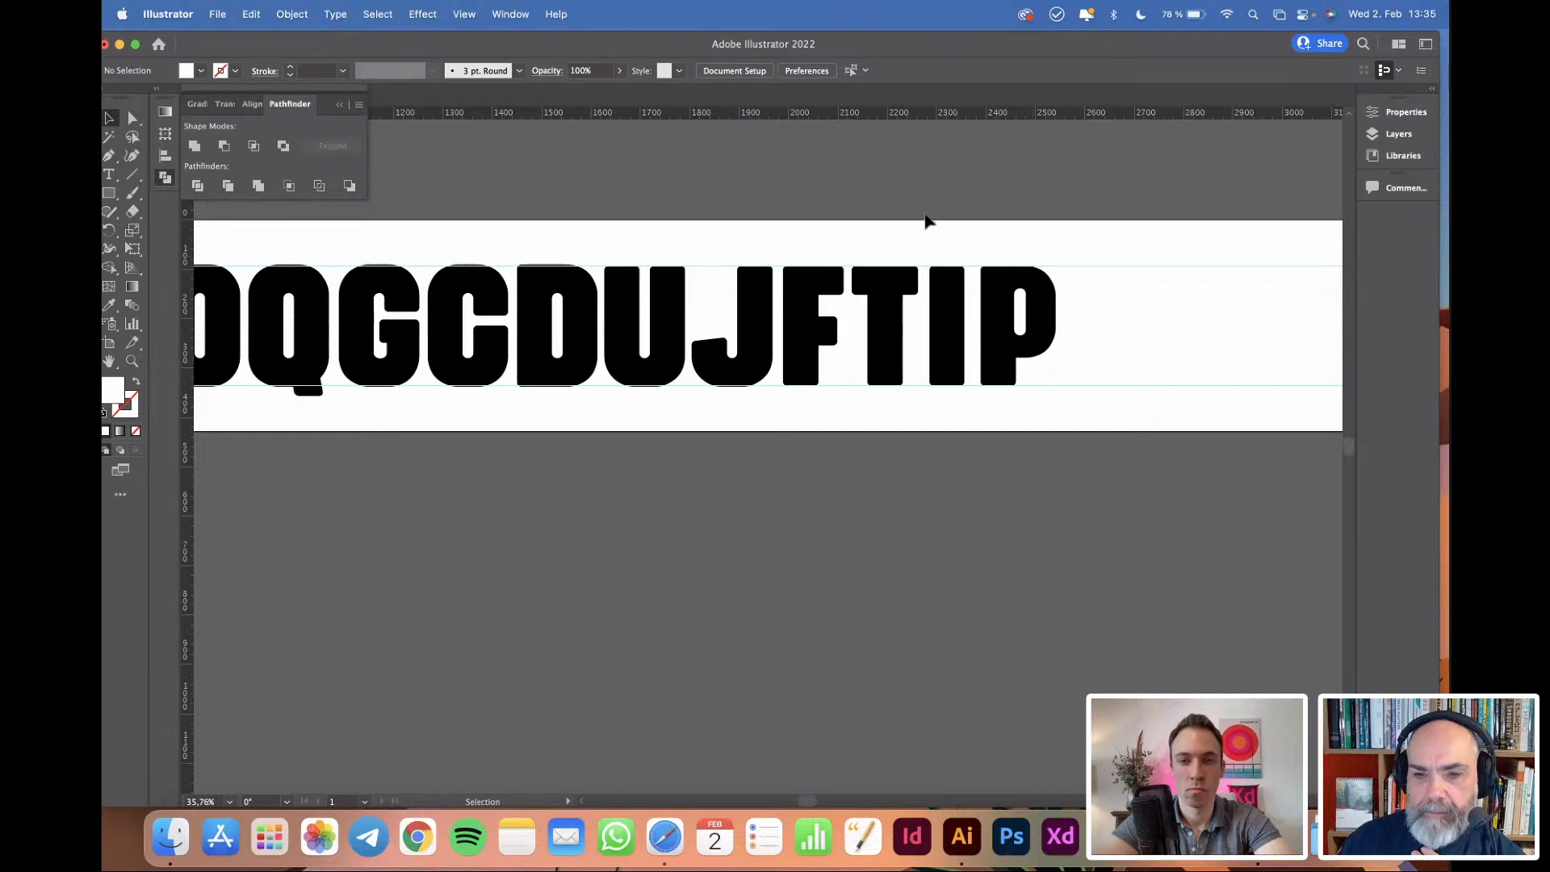
drag(875, 113, 845, 289)
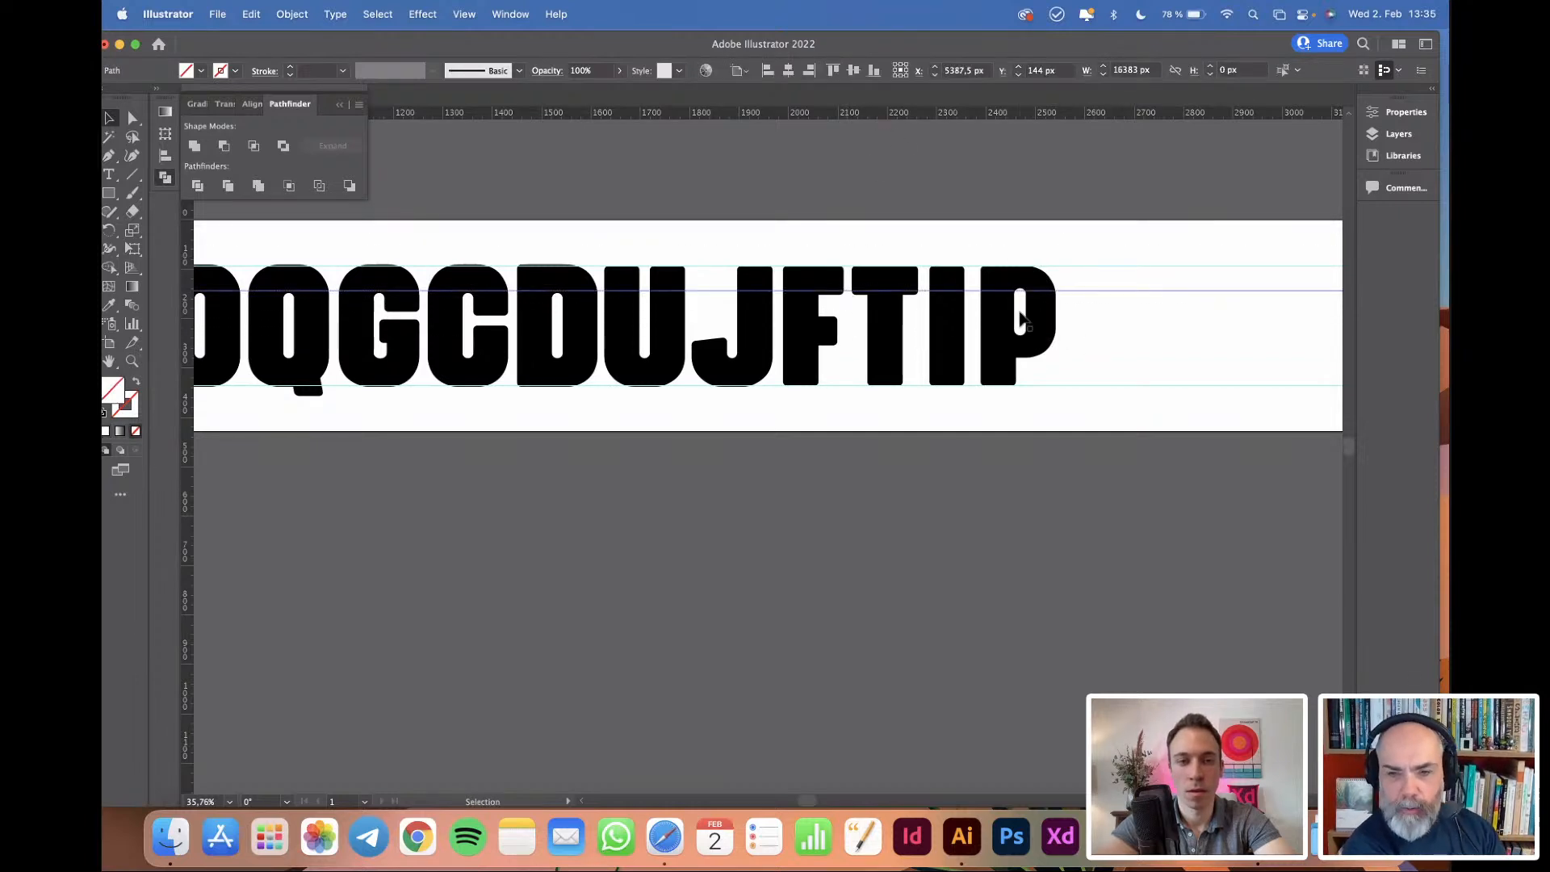
click(440, 325)
scroll(444, 284, up, 4)
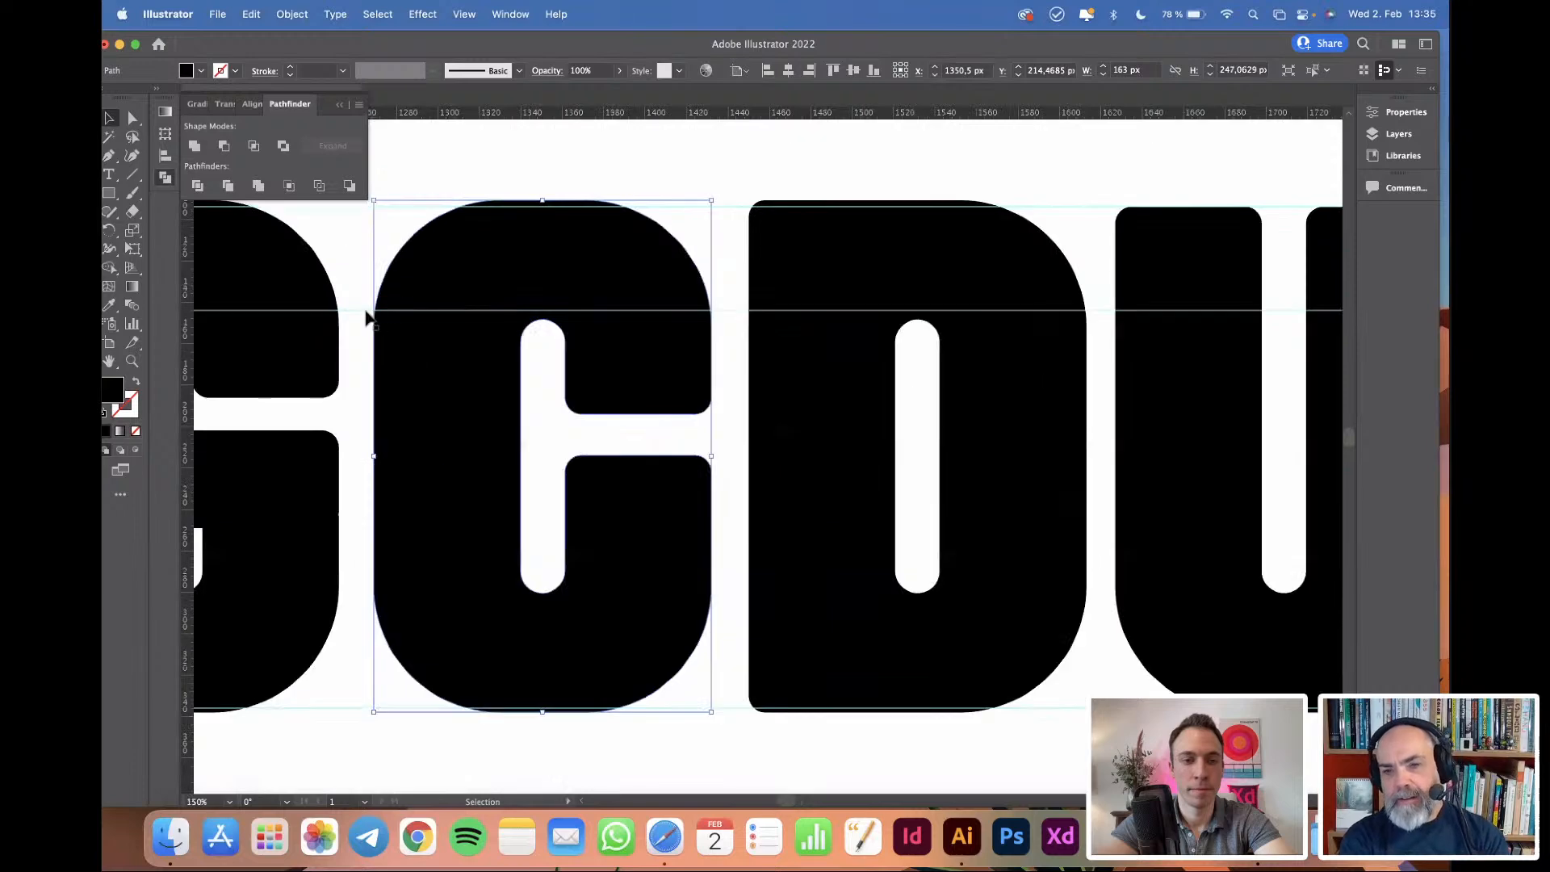
drag(364, 310, 363, 321)
scroll(363, 321, down, 3)
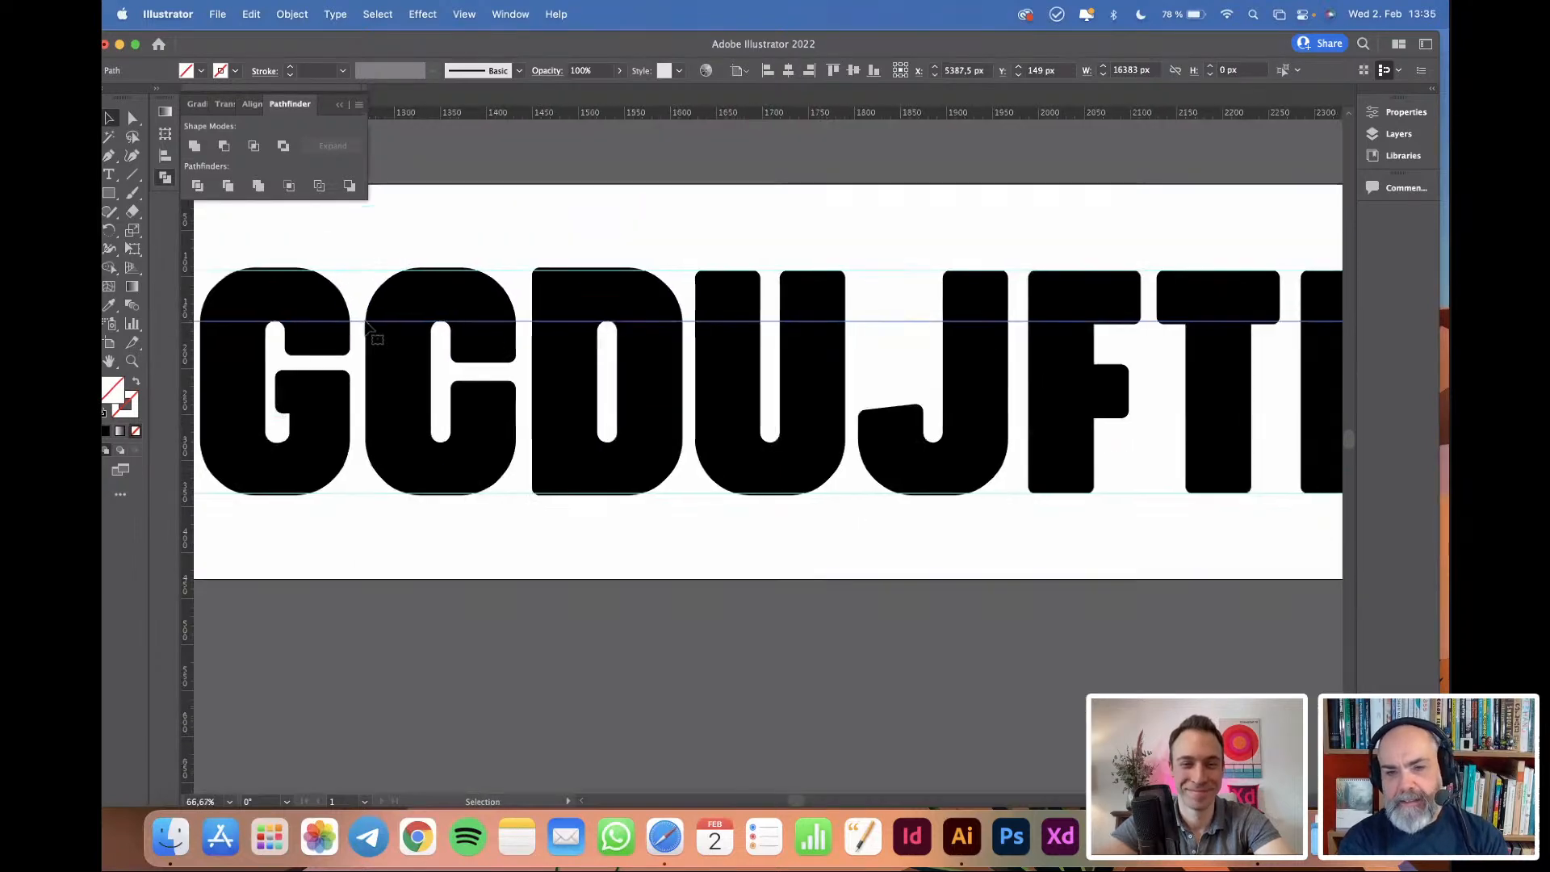
Shorten the P's counter from its top edge to the new guide, making it about 85 px tall.
scroll(484, 363, right, 10)
click(728, 362)
scroll(728, 347, up, 5)
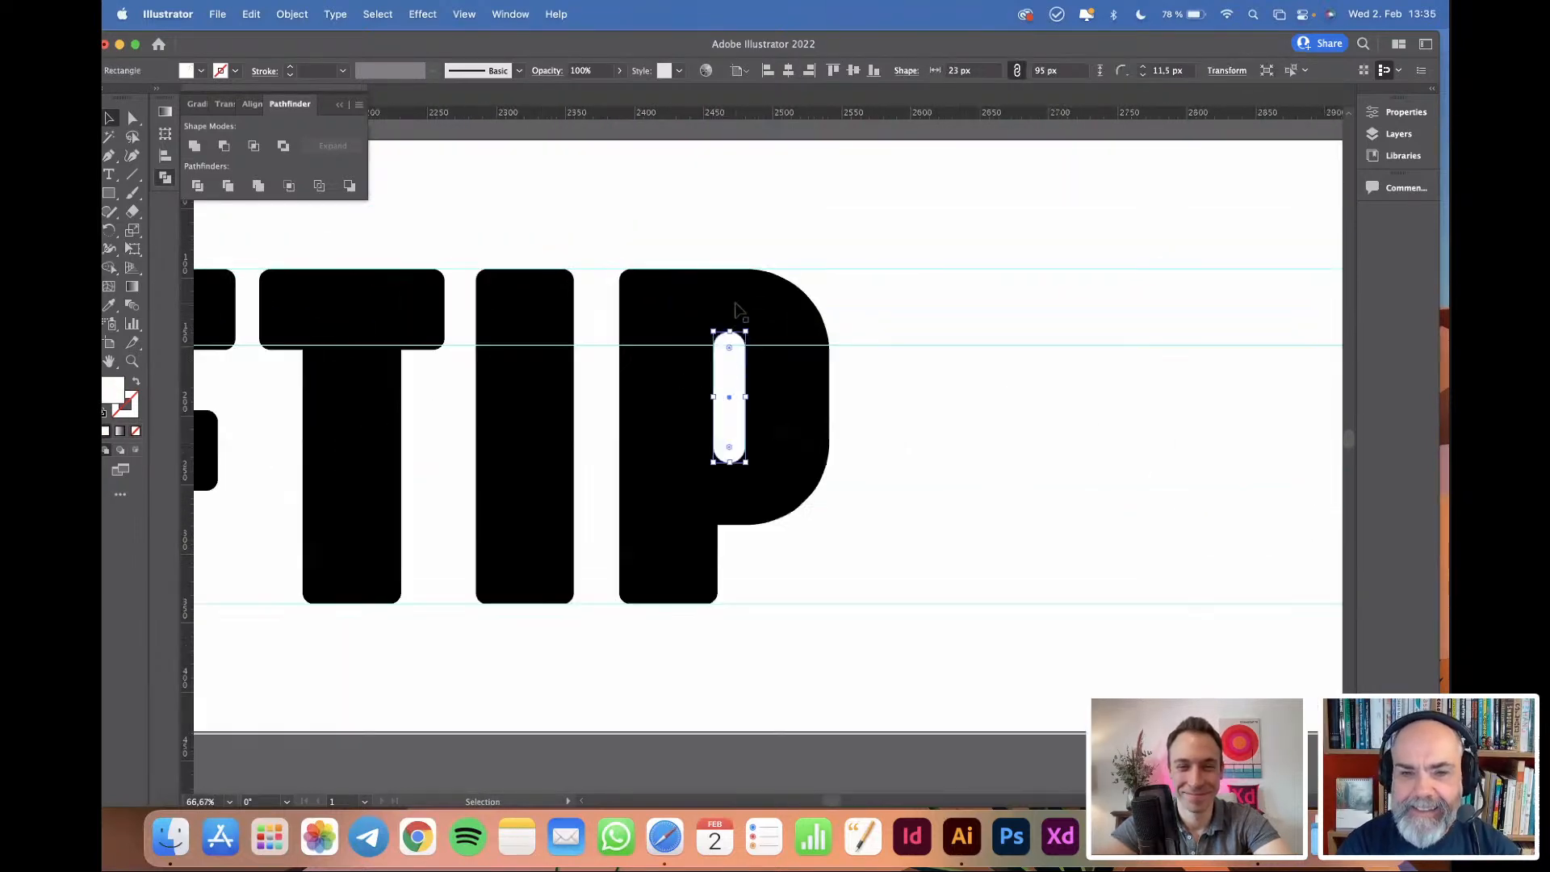
drag(727, 315, 725, 355)
scroll(878, 349, down, 3)
click(970, 344)
scroll(970, 344, down, 5)
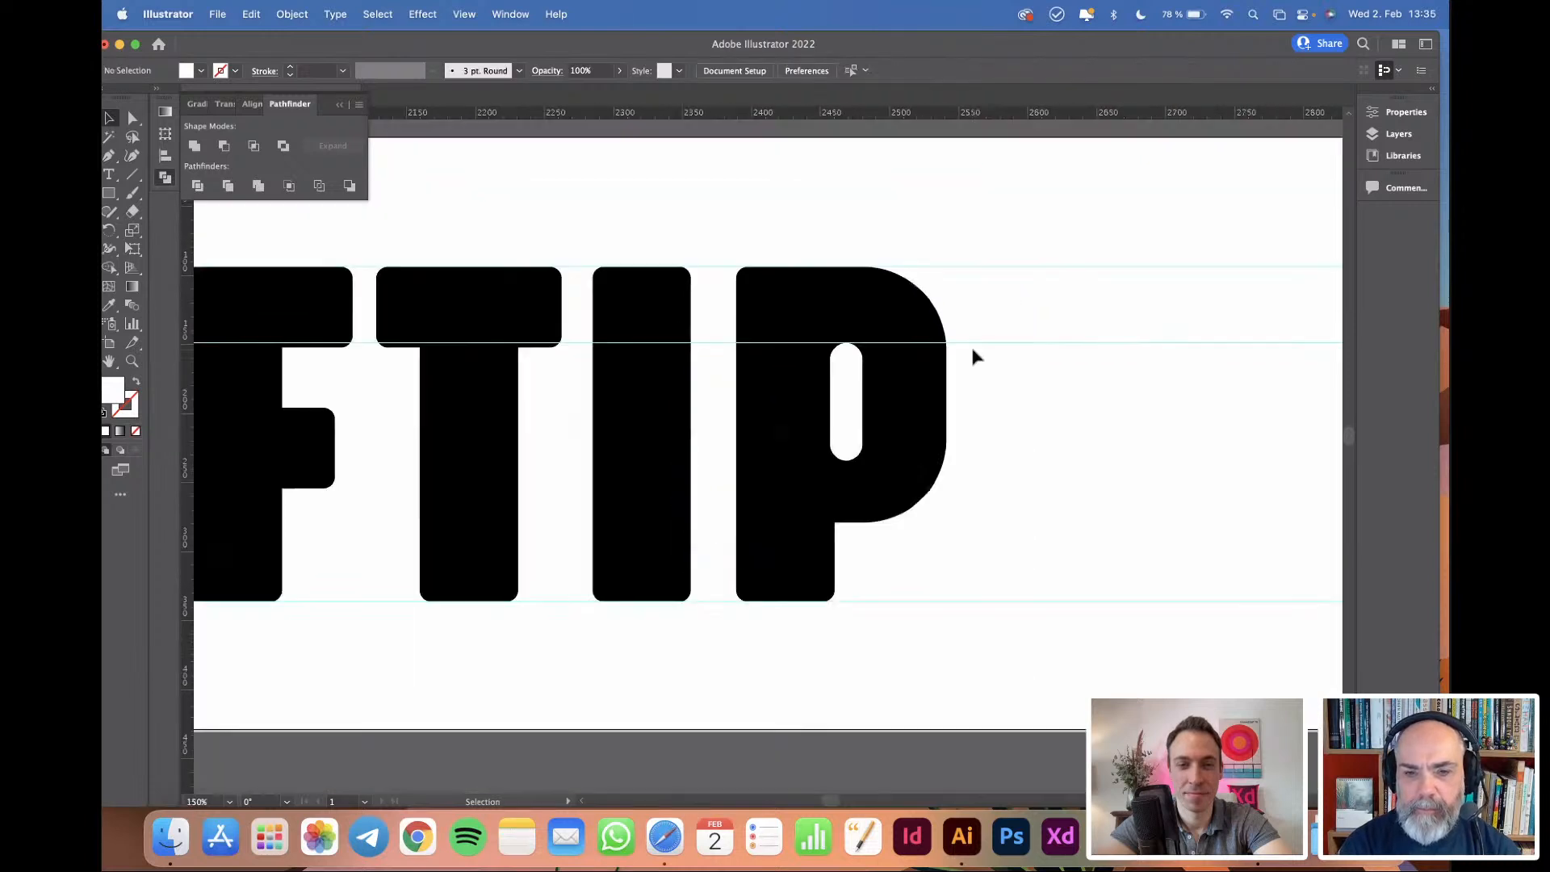
Extend the lower edge of the P's bowl downward to a height of about 195 px.
right_click(1069, 357)
click(973, 397)
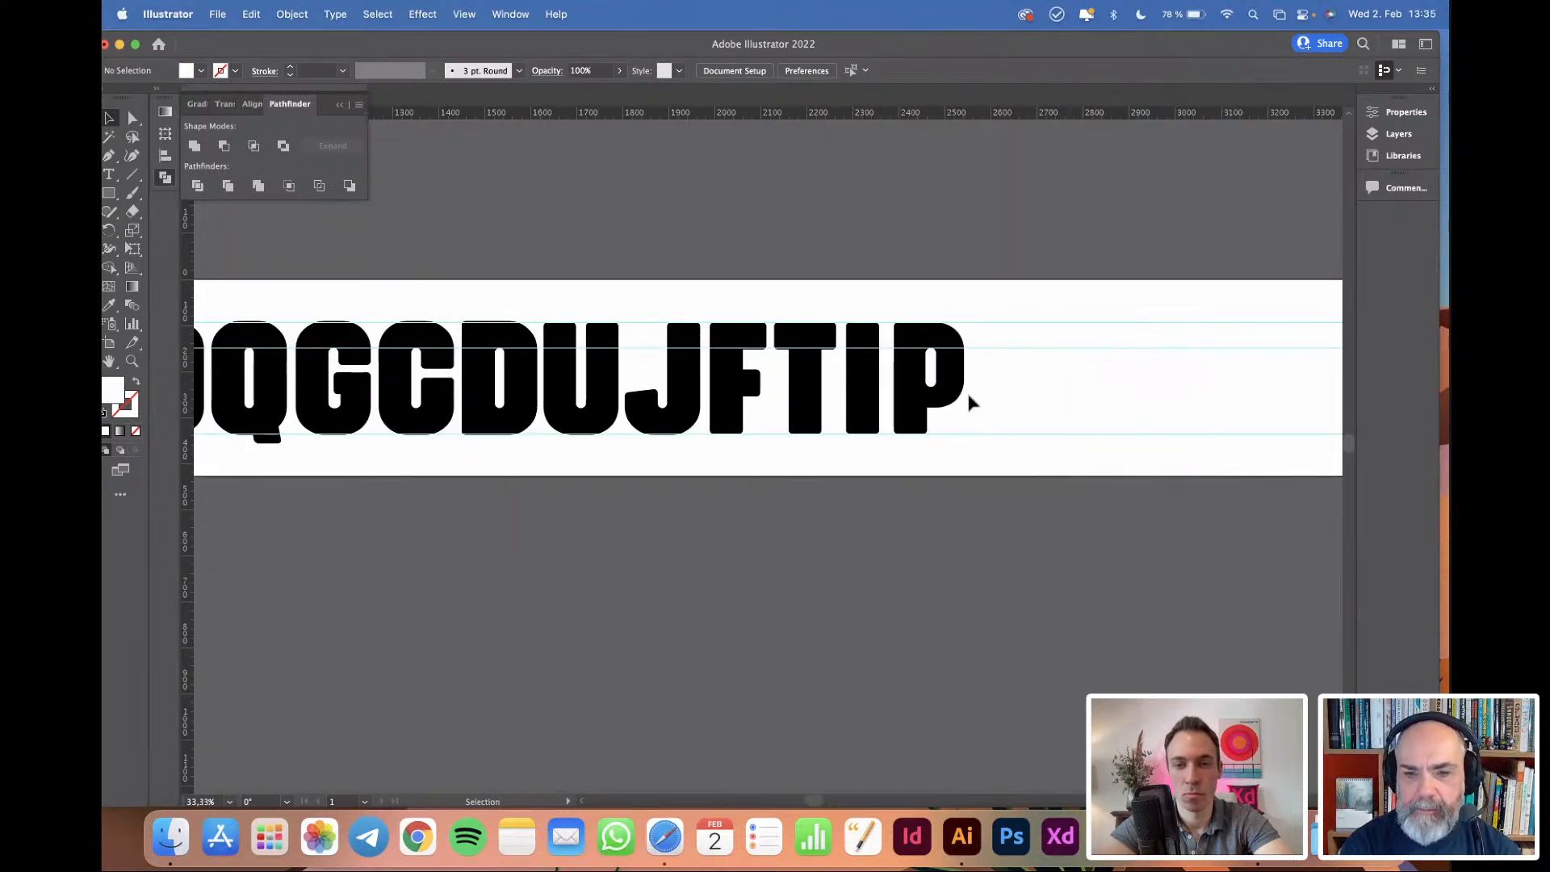
scroll(969, 397, up, 2)
click(926, 405)
drag(900, 418, 902, 427)
click(1082, 416)
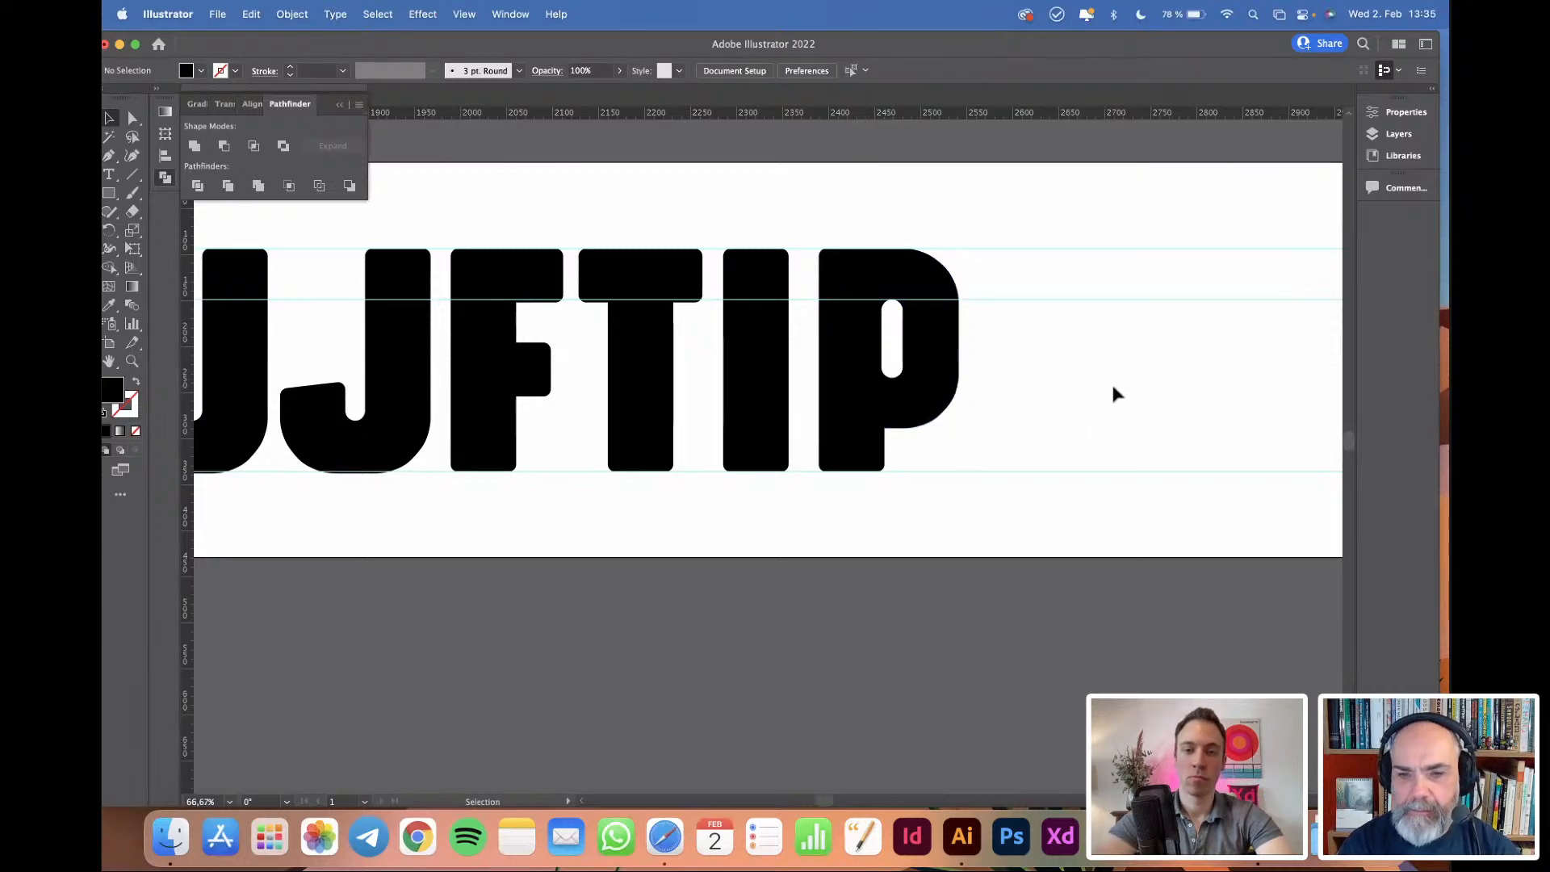
click(954, 363)
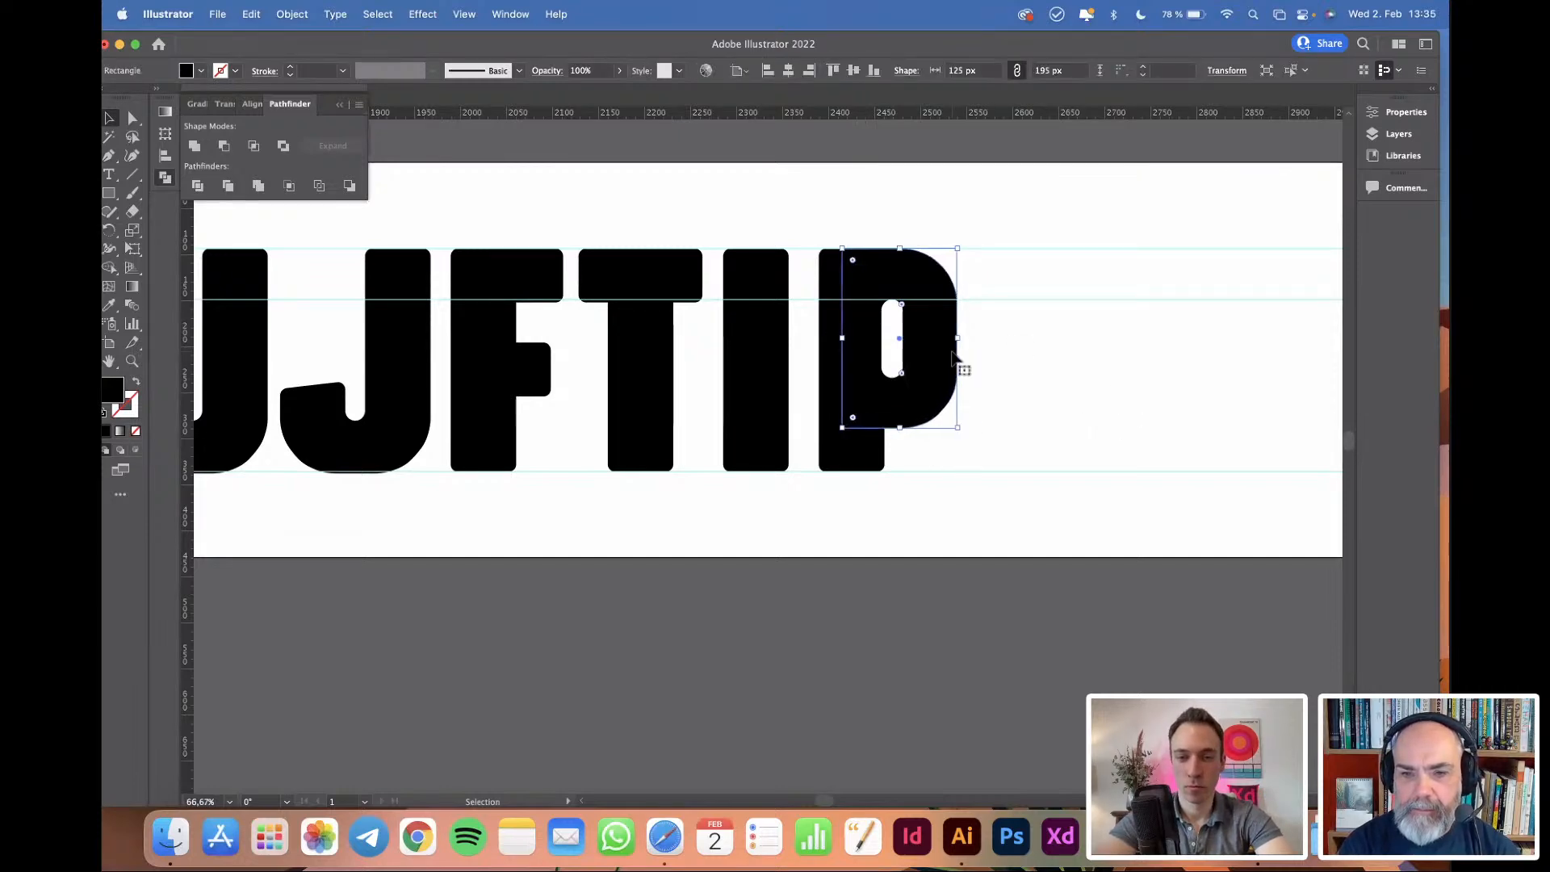
scroll(1025, 341, right, 5)
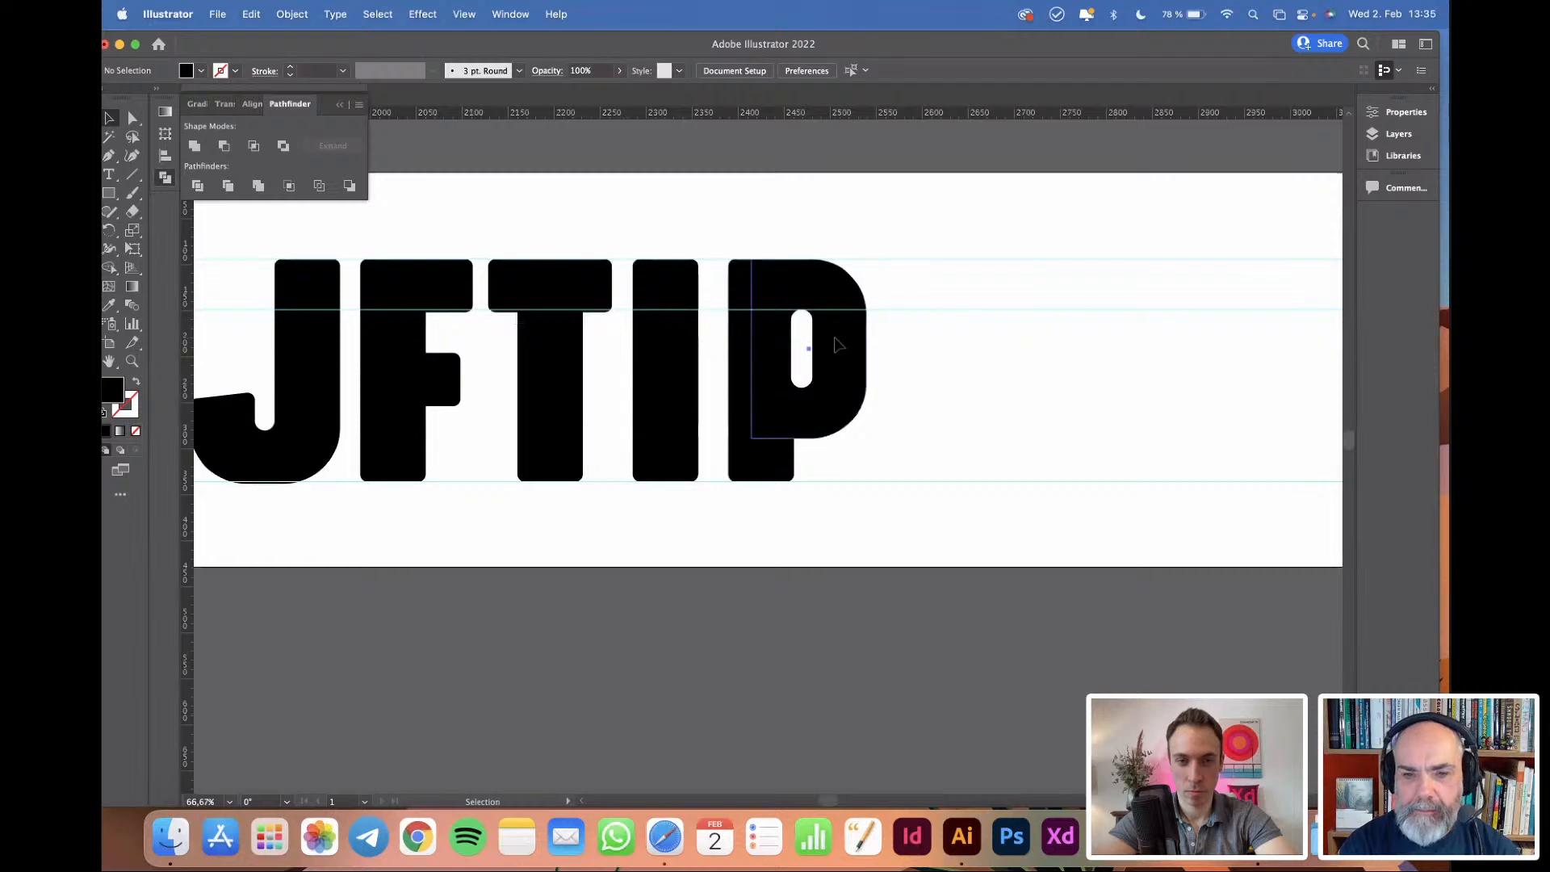
click(951, 316)
scroll(951, 307, up, 5)
scroll(888, 347, right, 1)
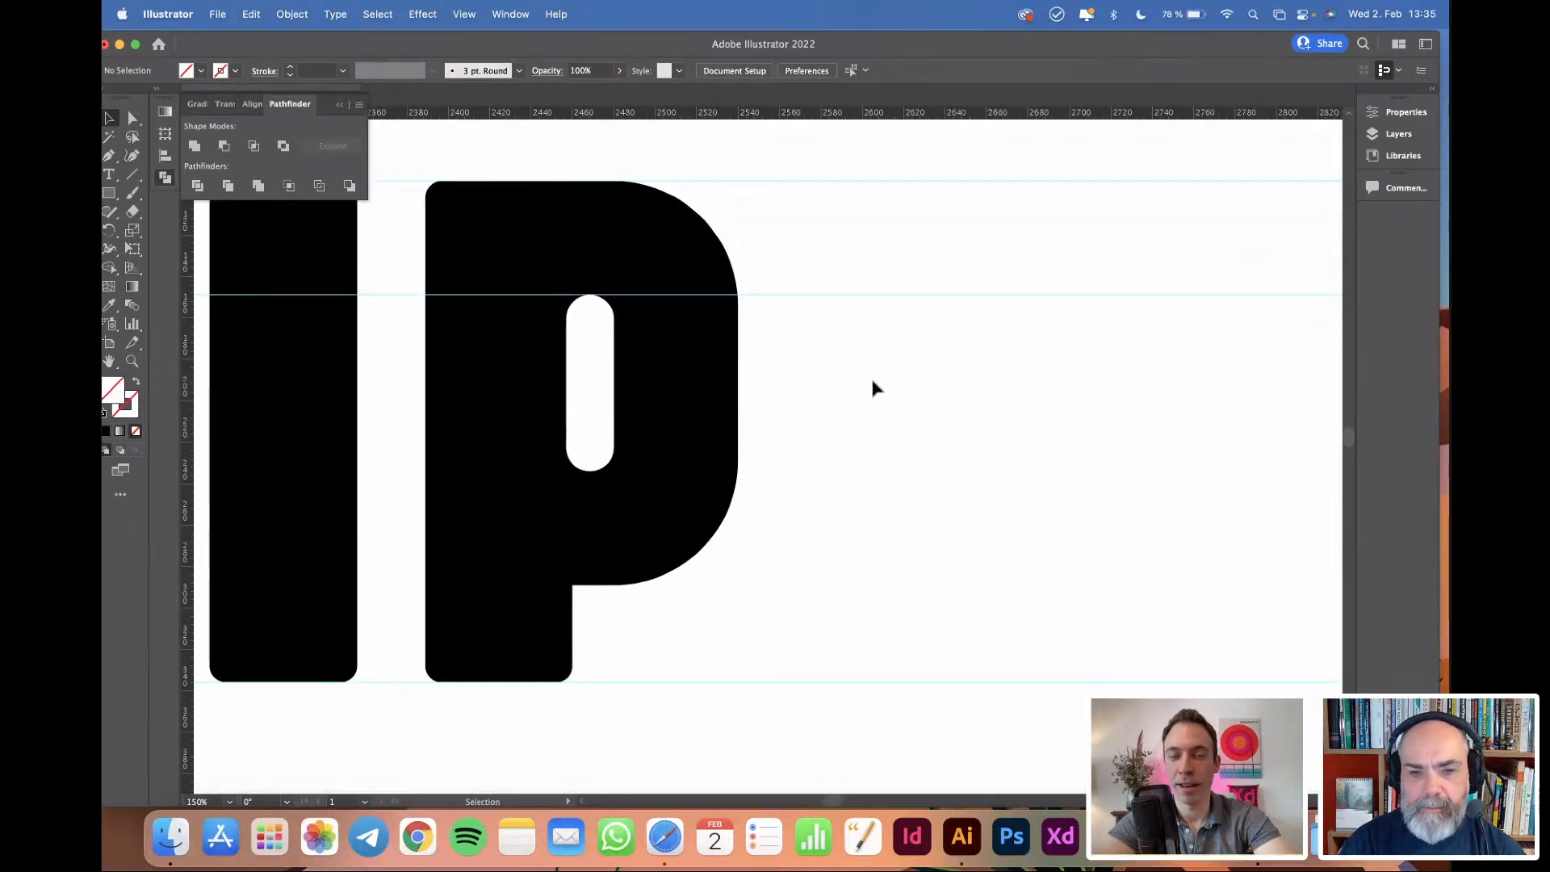
drag(846, 365, 524, 564)
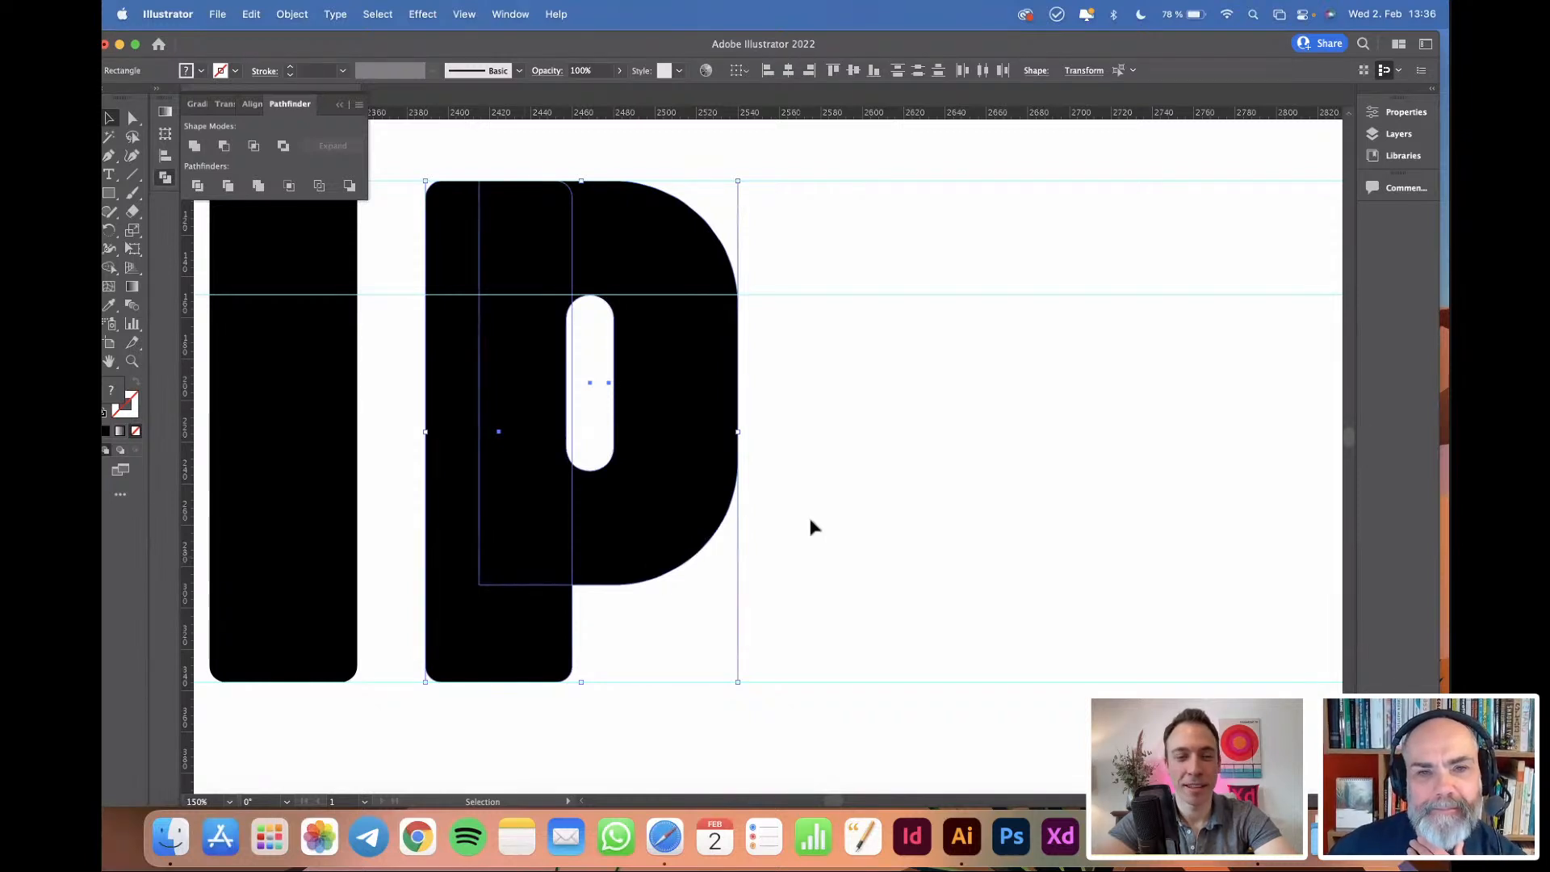
click(847, 466)
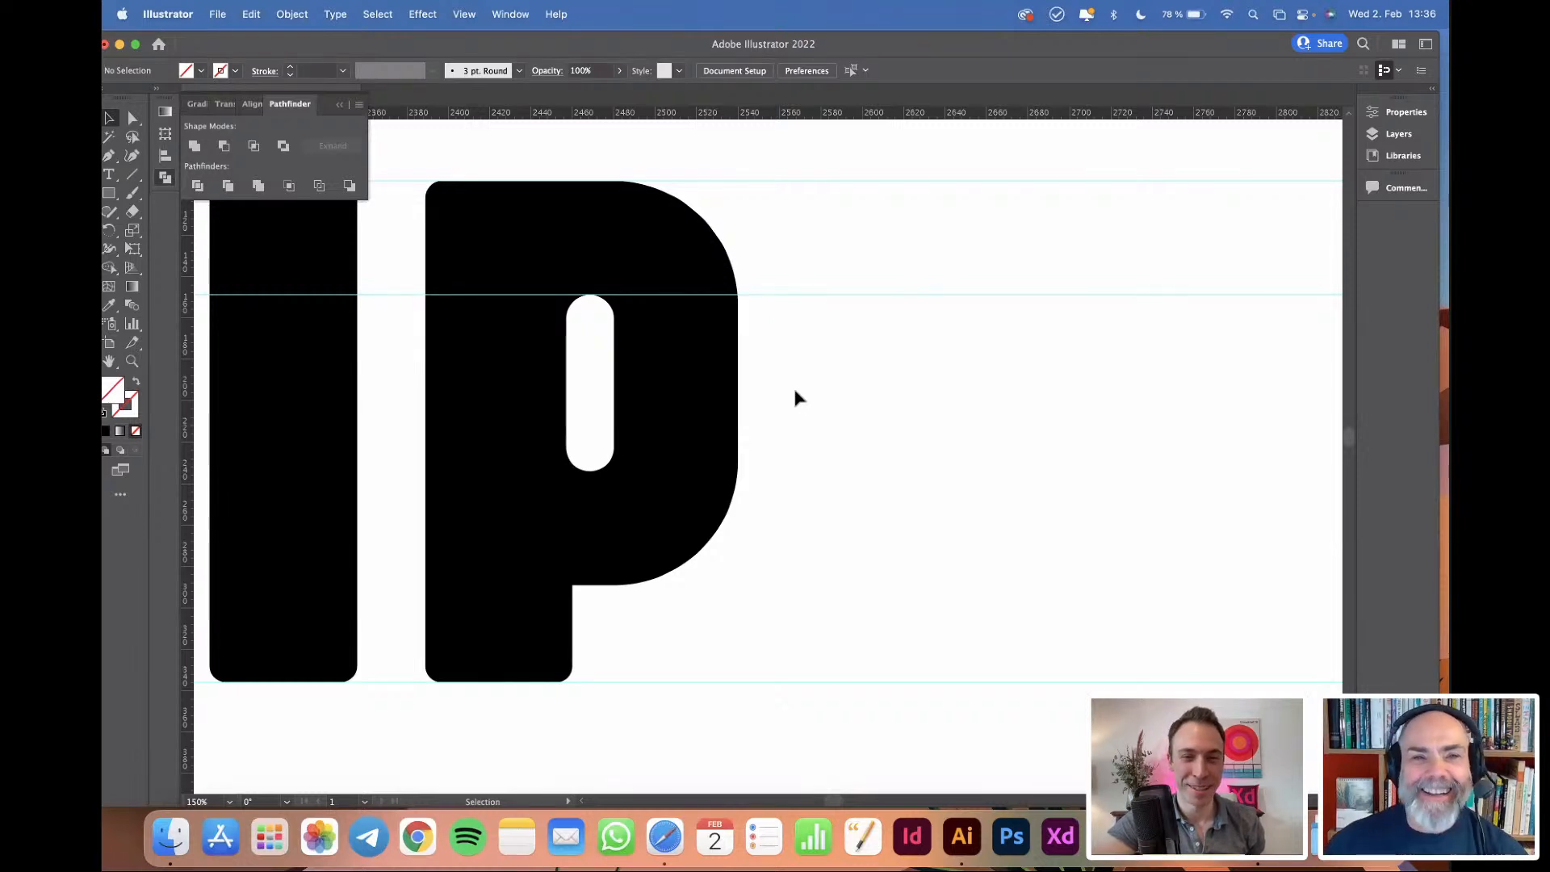
Nudge the P's counter slightly left and lengthen it a little at its lower end.
click(602, 390)
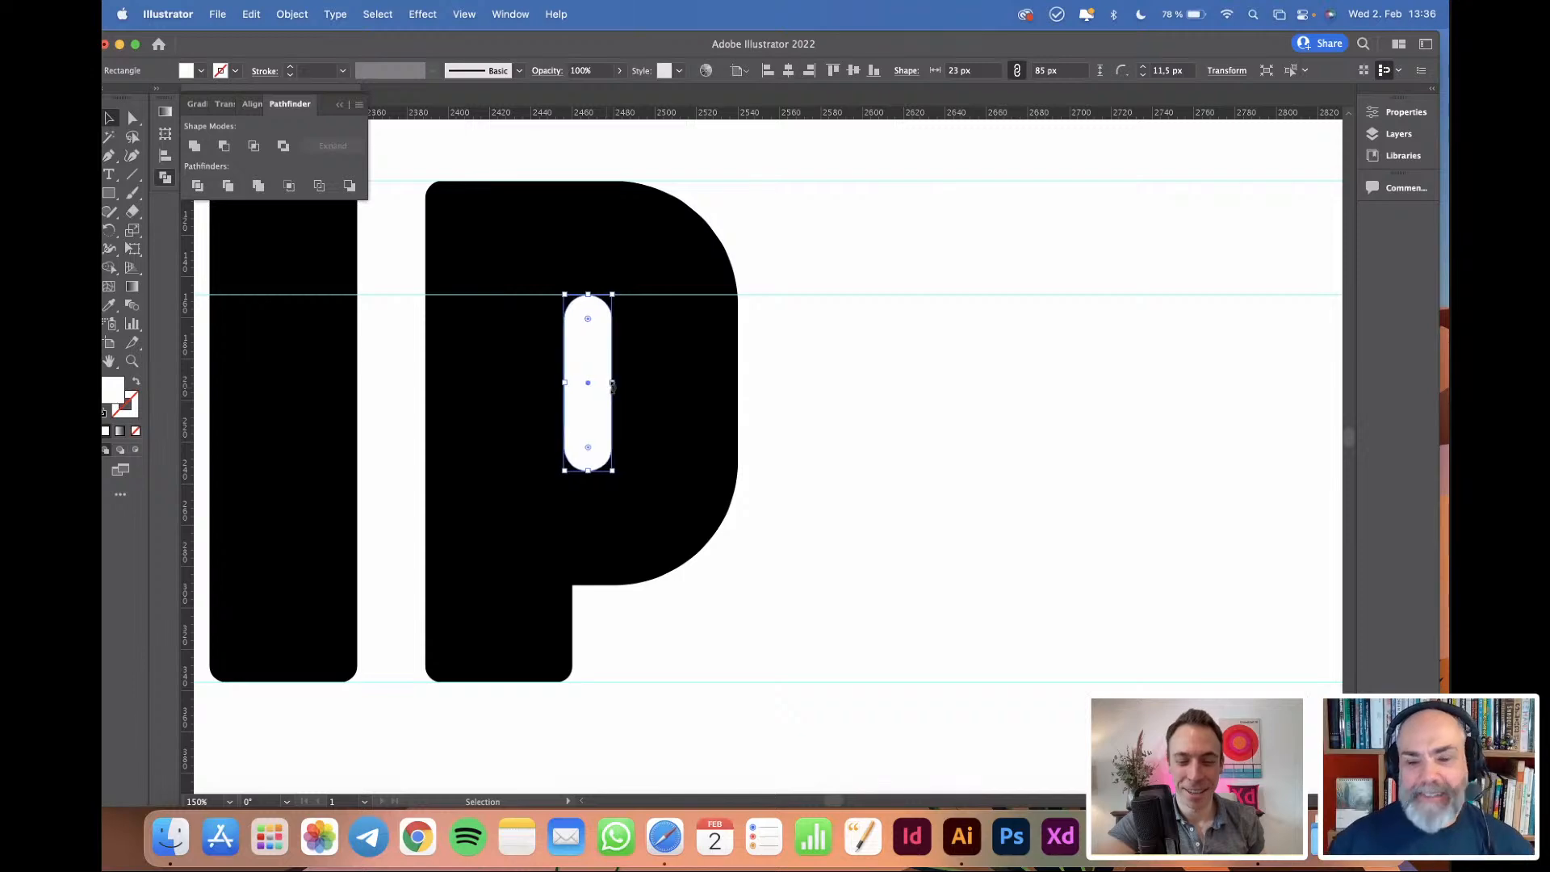
key(Left)
key(Left)
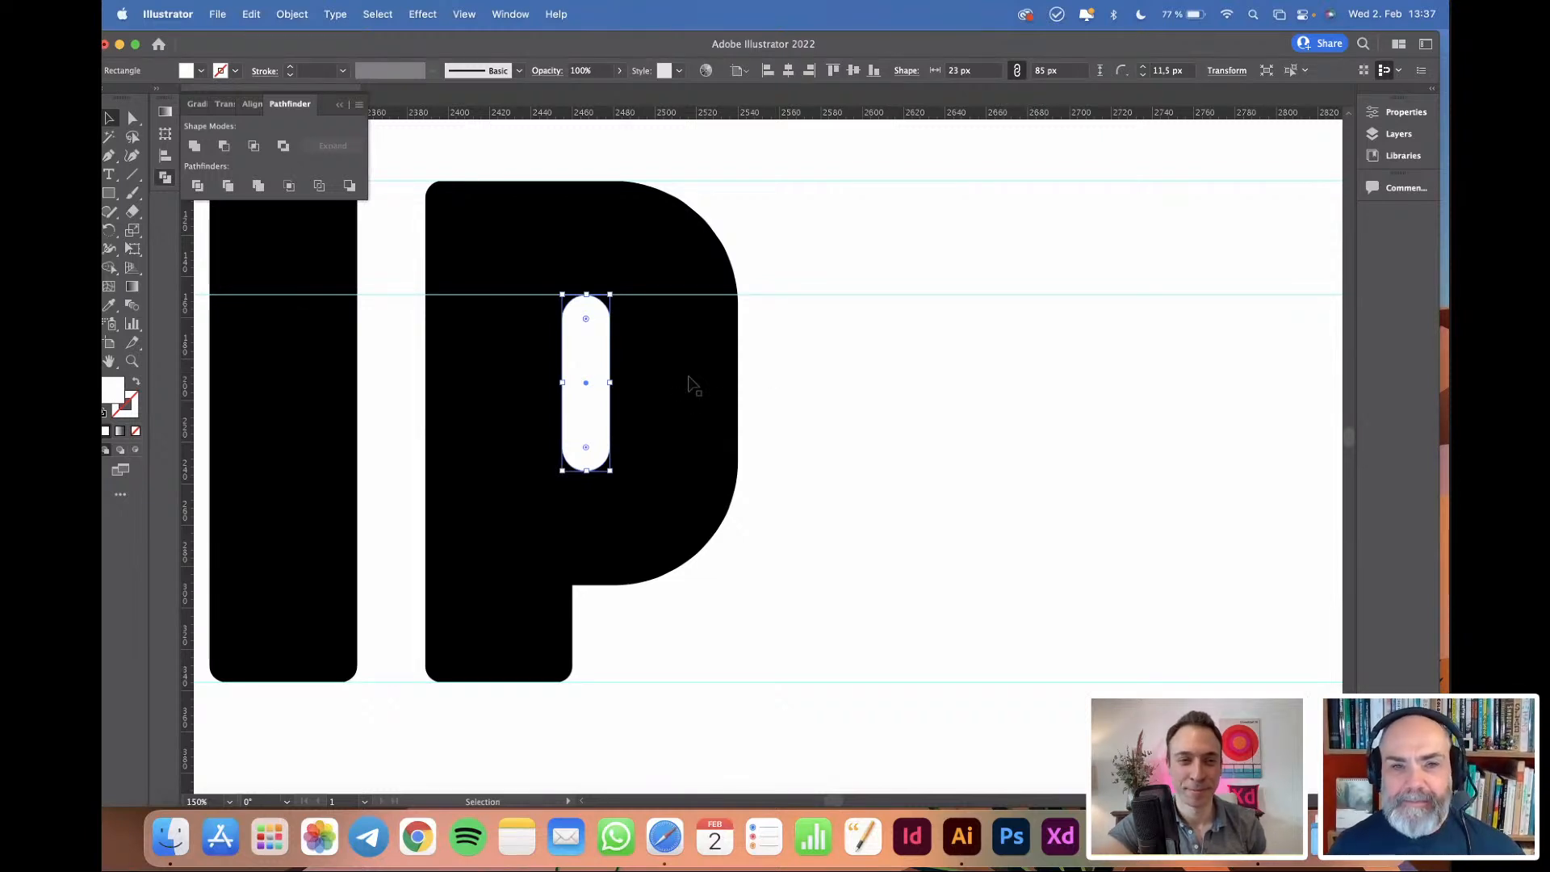
click(111, 117)
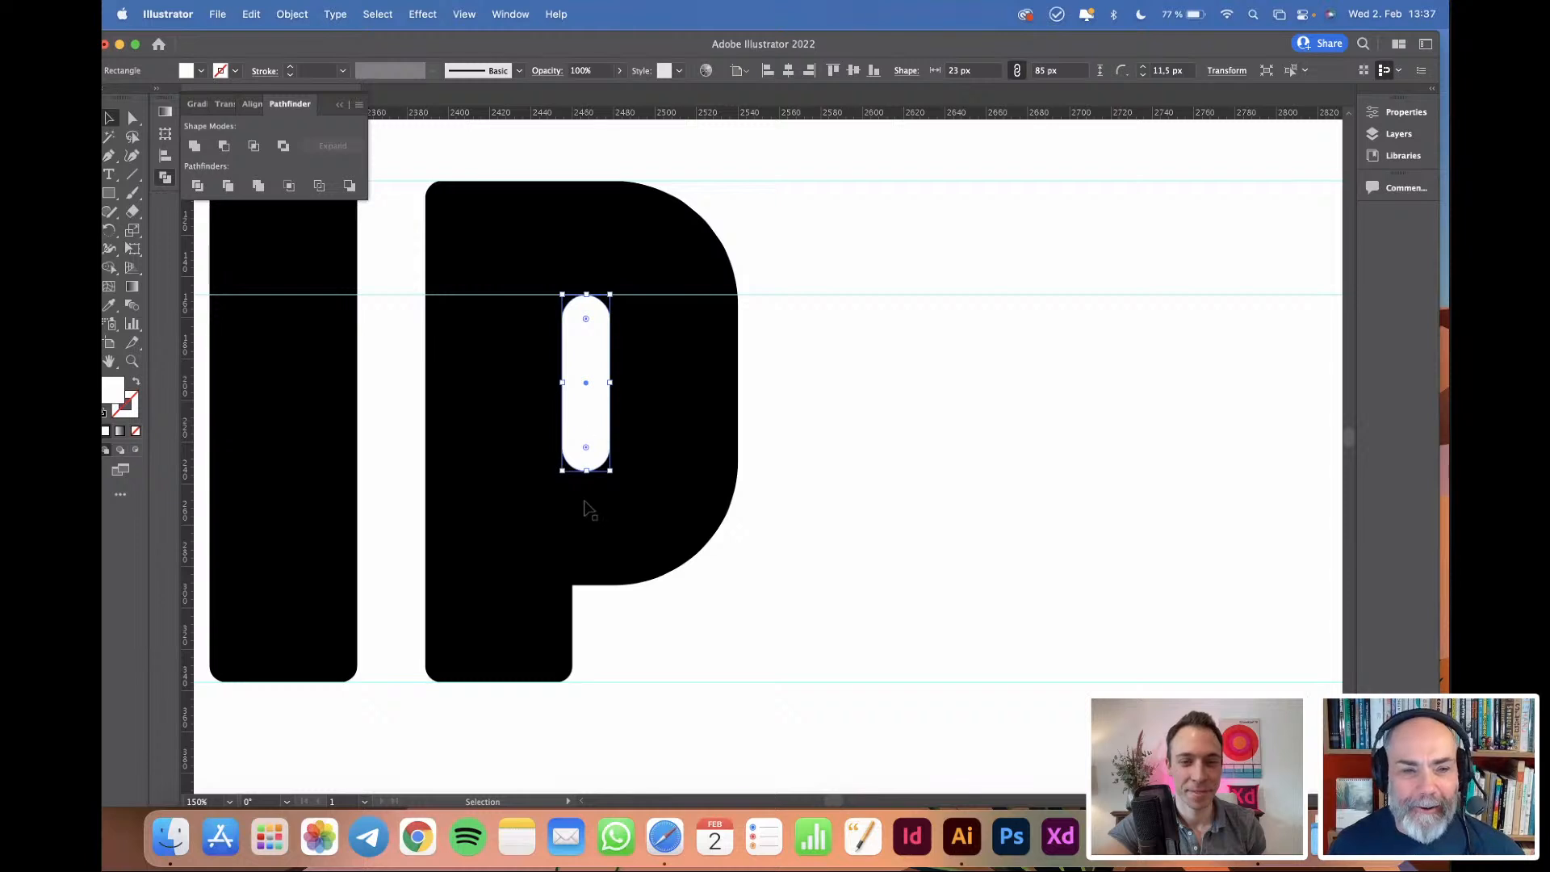
drag(586, 471, 586, 481)
click(814, 460)
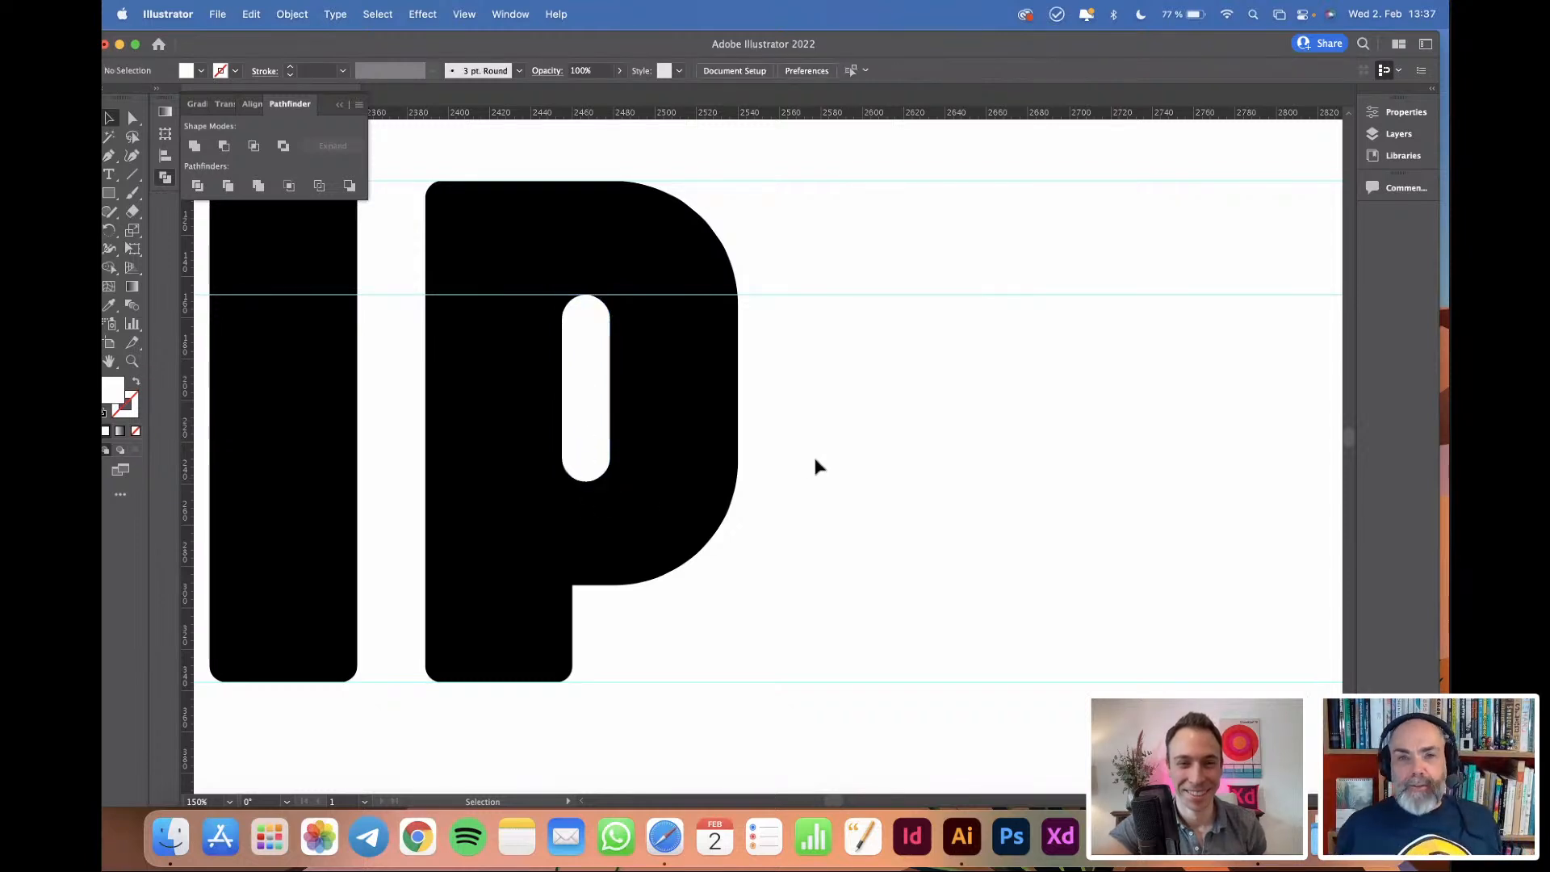
Extend the lower edge of the P's bowl slightly to a height of about 196 px.
scroll(815, 460, left, 2)
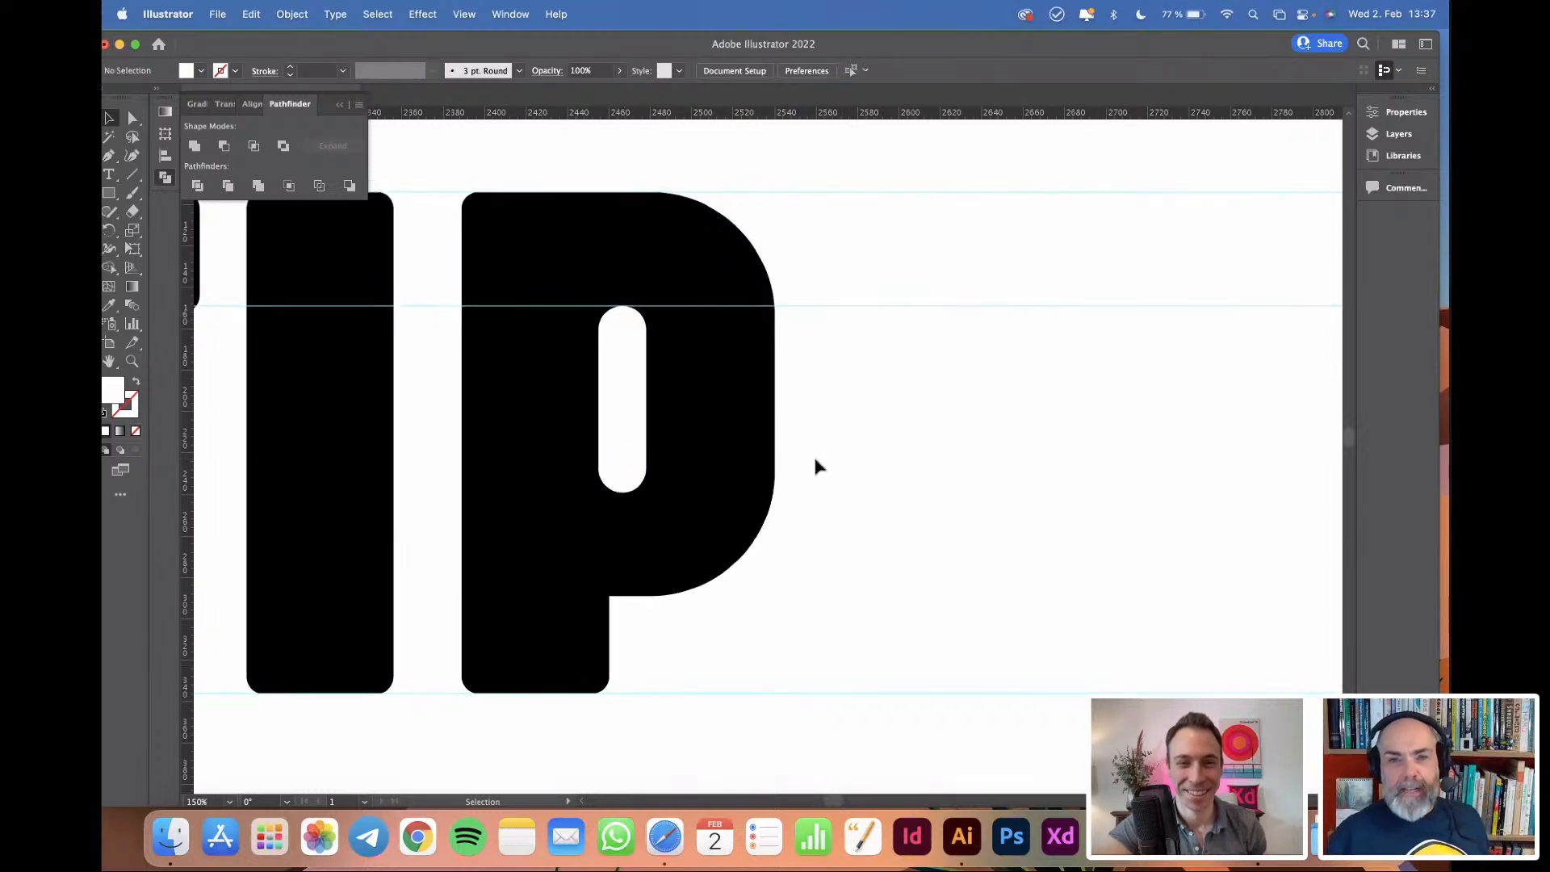
click(749, 461)
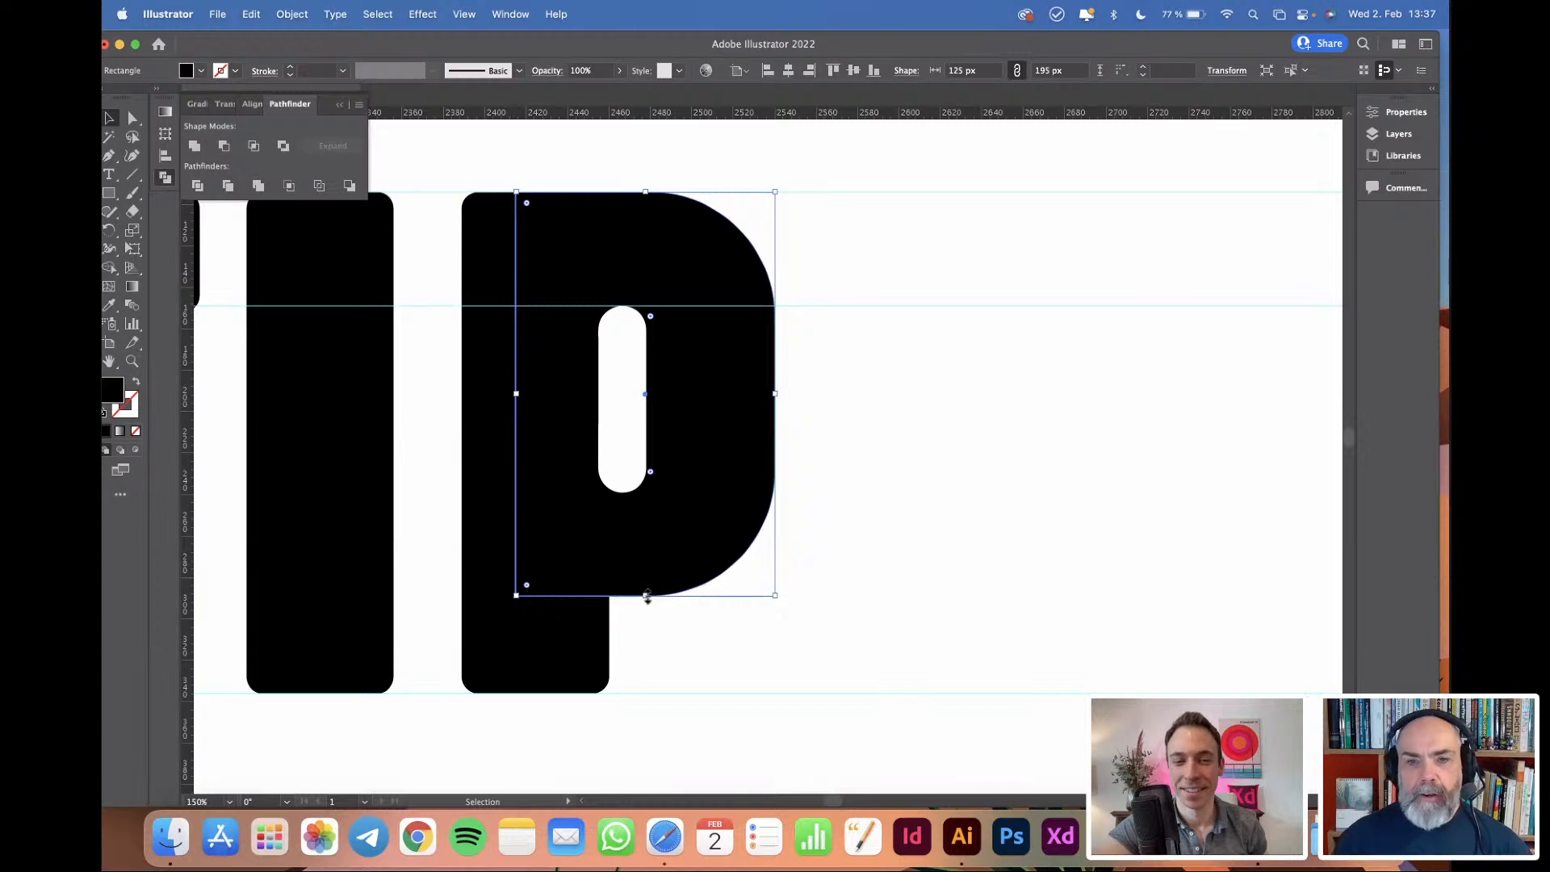
drag(646, 597, 648, 601)
click(851, 537)
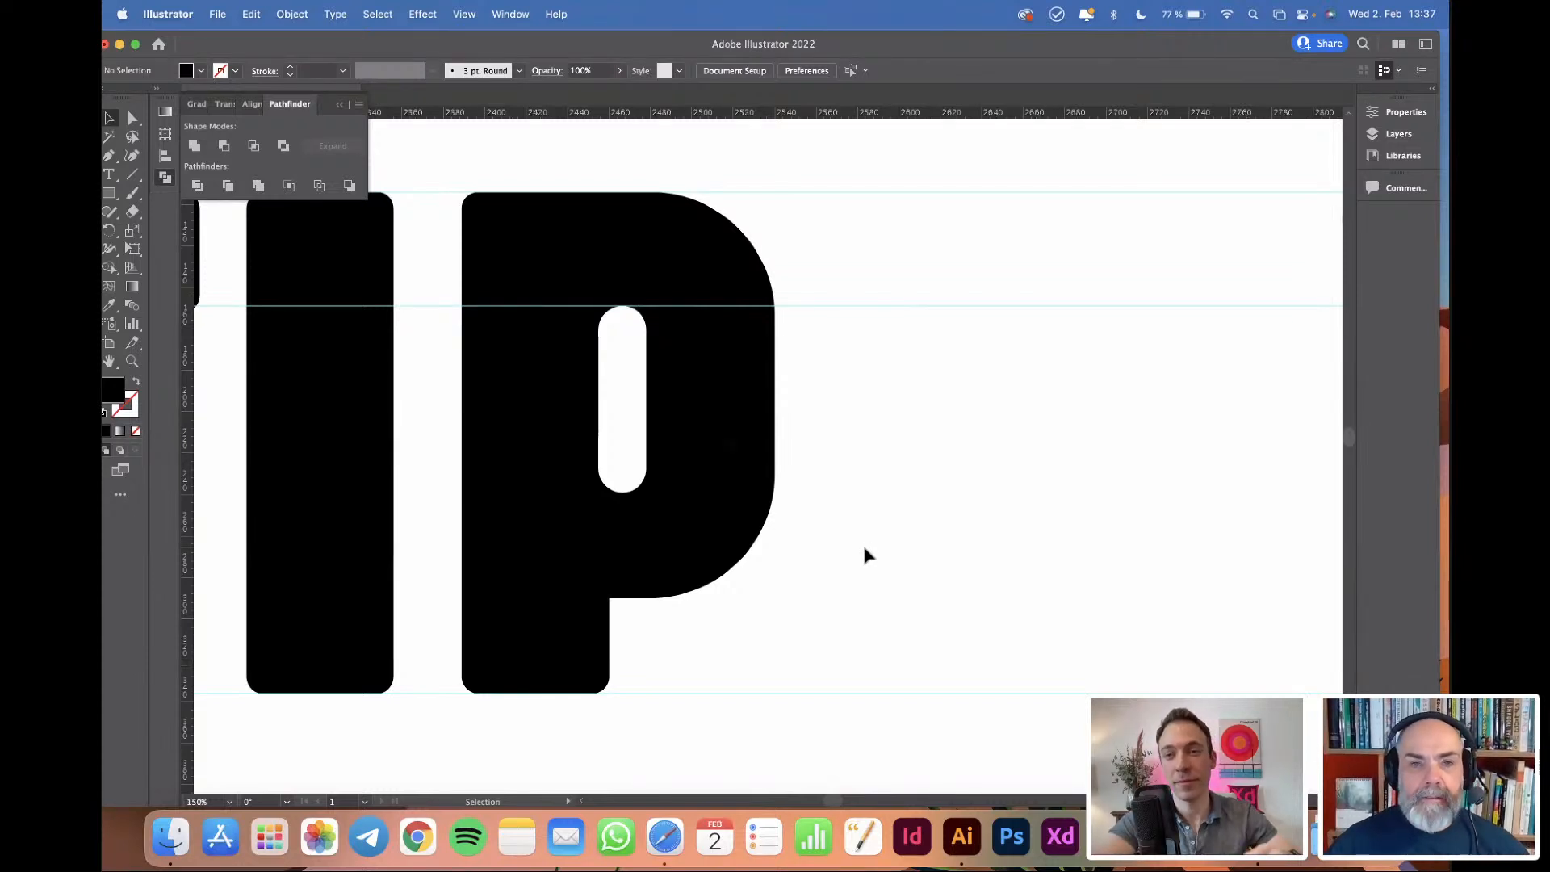
scroll(864, 537, up, 2)
scroll(870, 543, down, 1)
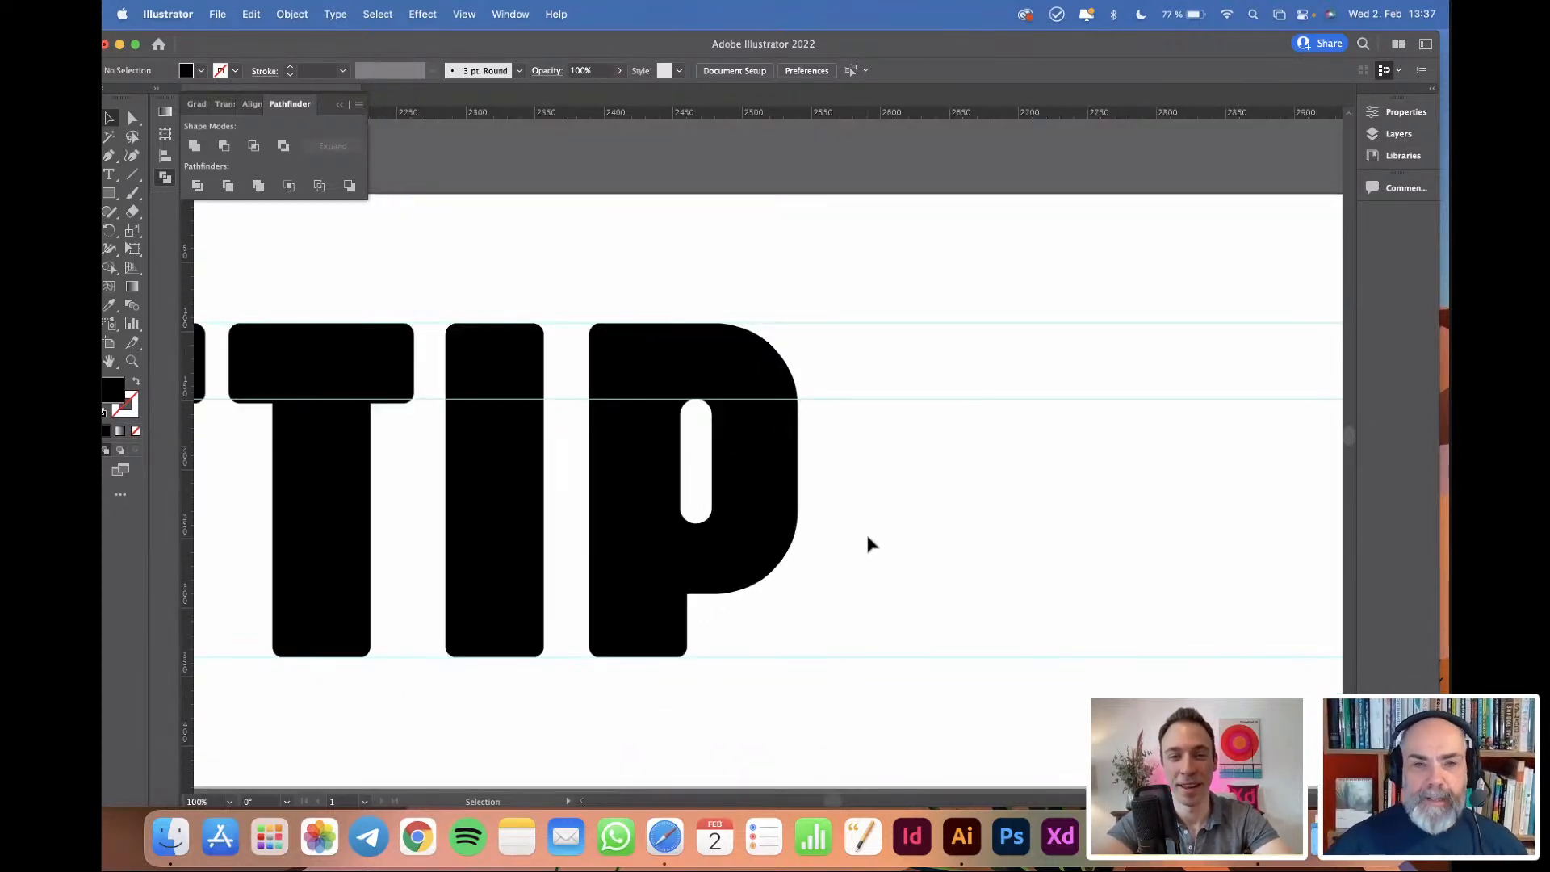
click(741, 474)
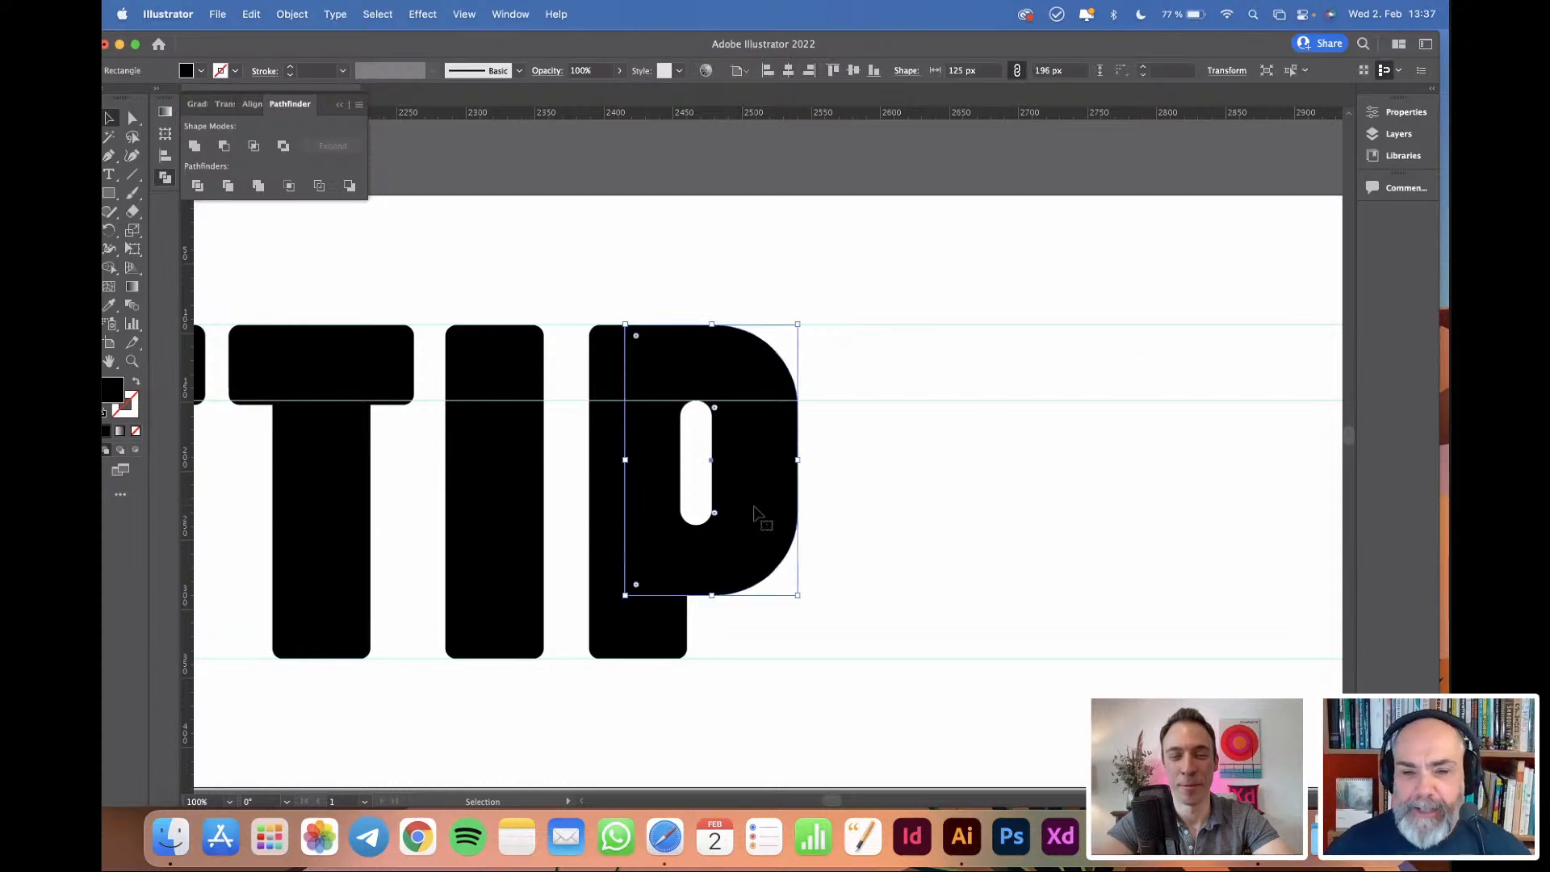
drag(711, 598, 712, 596)
scroll(759, 587, down, 2)
click(905, 434)
Duplicate the complete P, with stem, bowl and counter, to the right of the original on the same baseline.
click(684, 509)
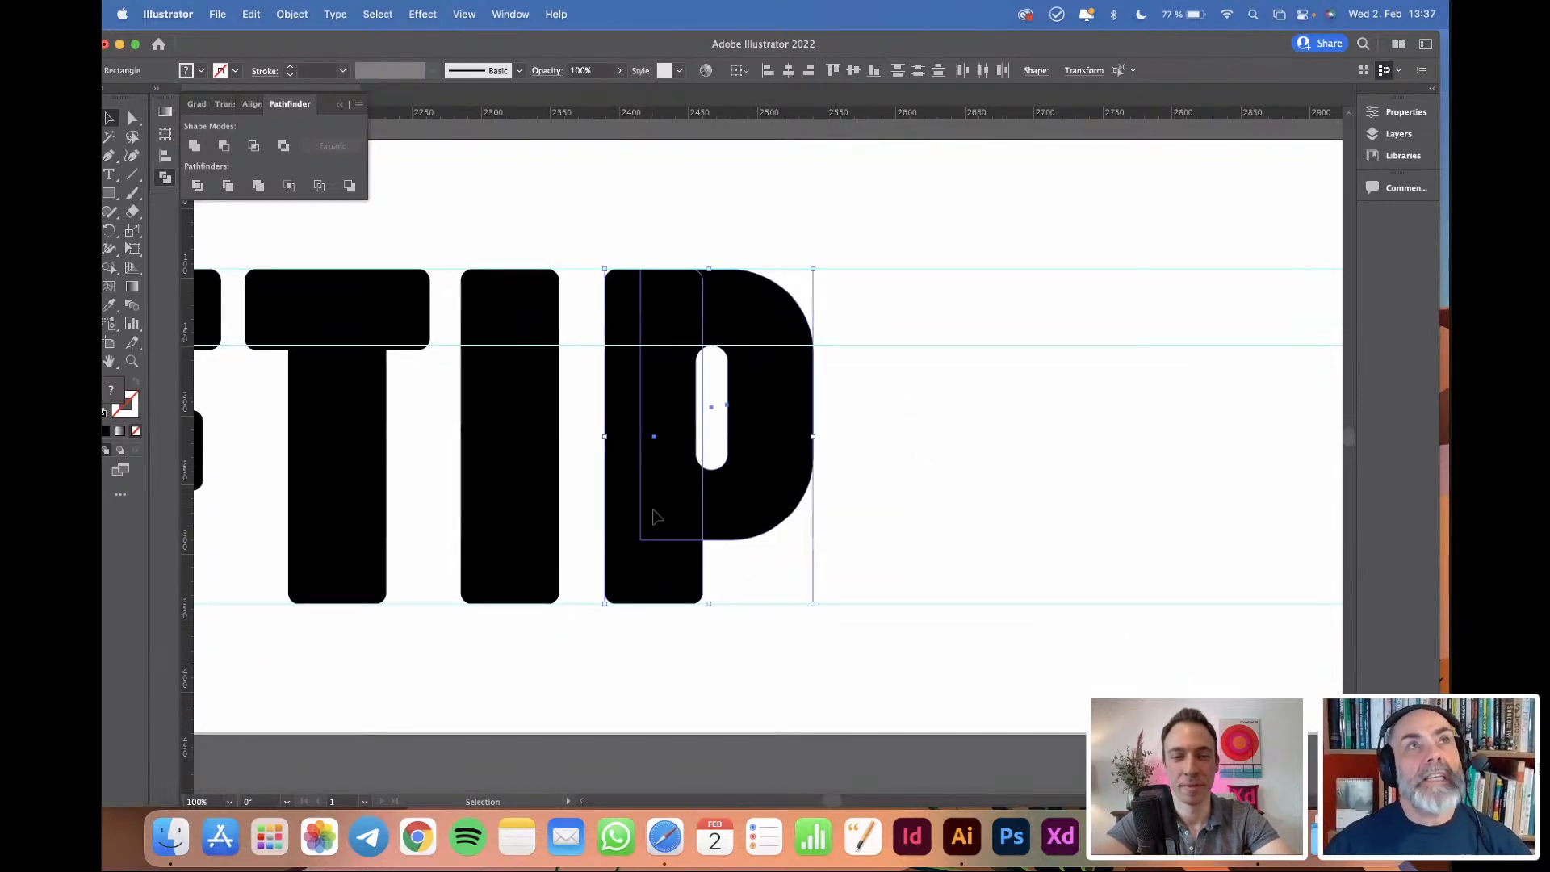
drag(688, 494, 913, 492)
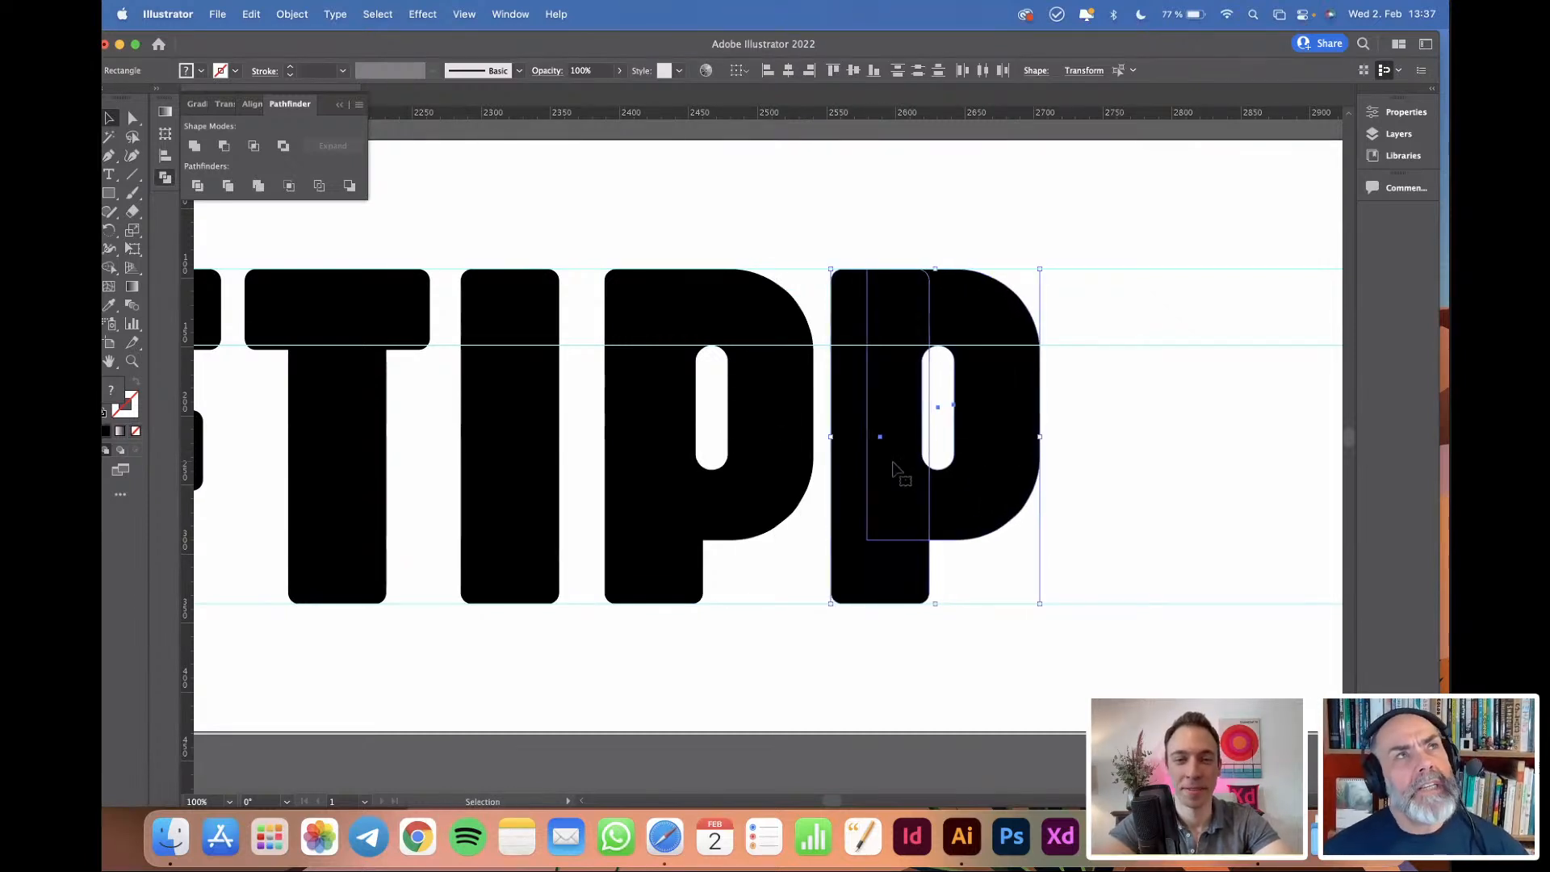
scroll(896, 411, up, 1)
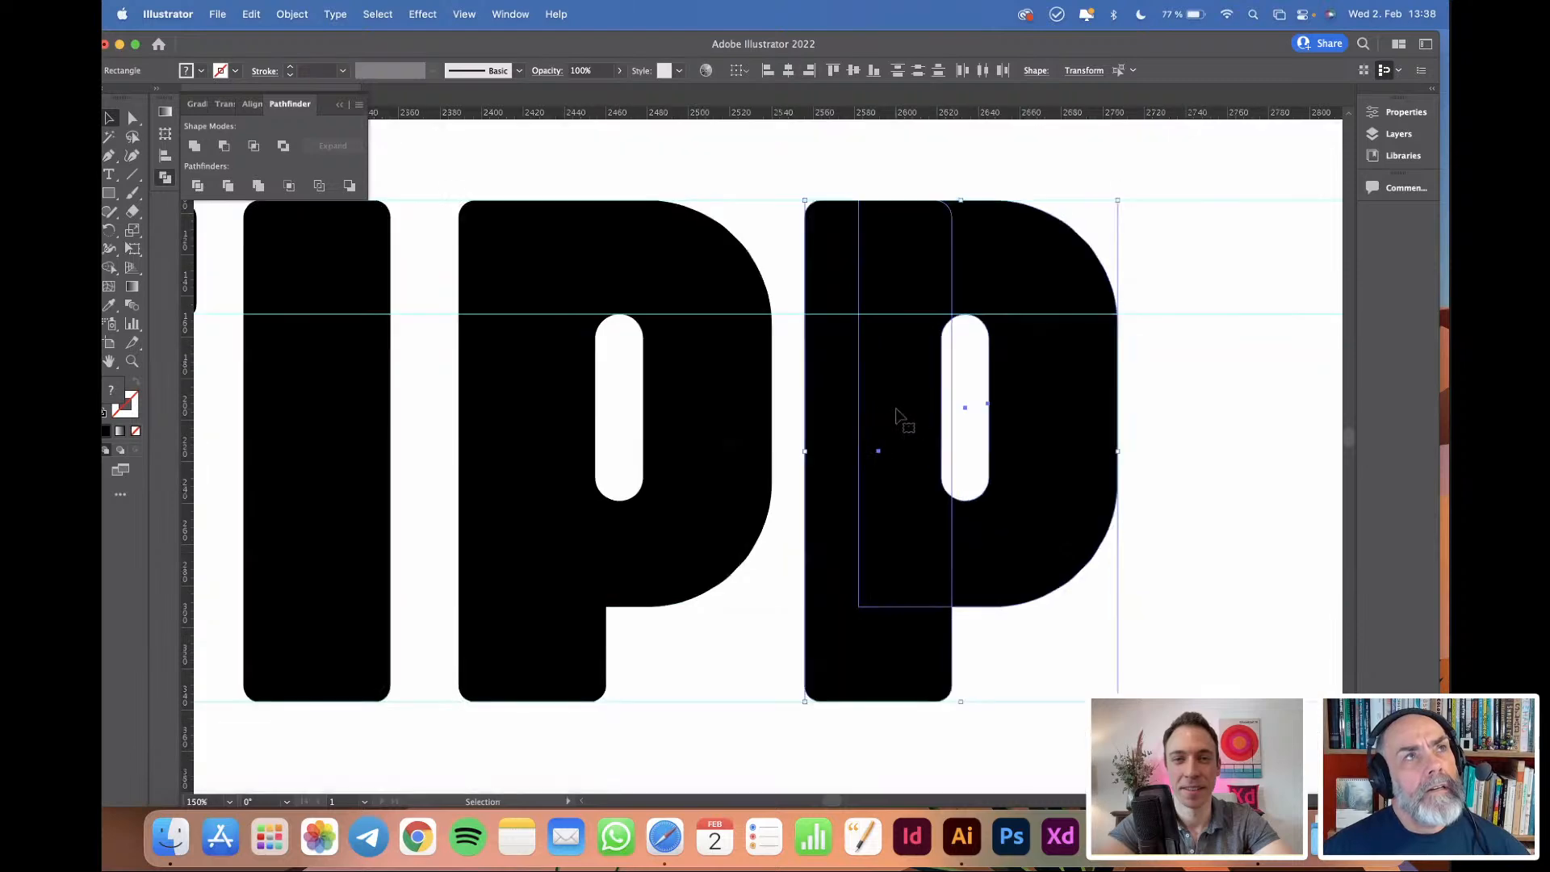
scroll(898, 415, up, 2)
scroll(809, 357, left, 2)
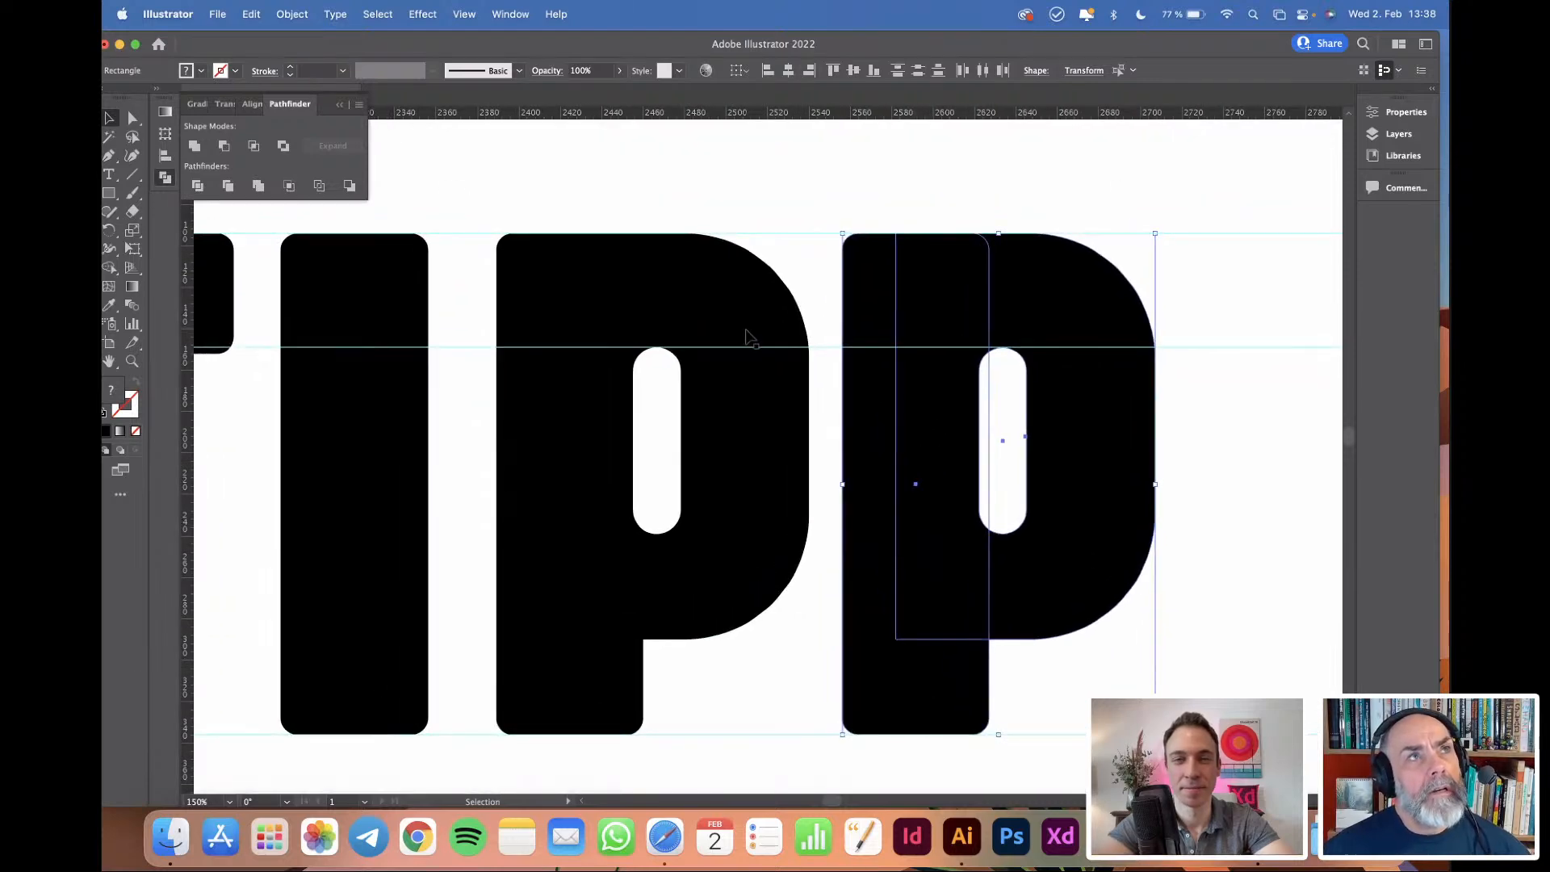
click(739, 444)
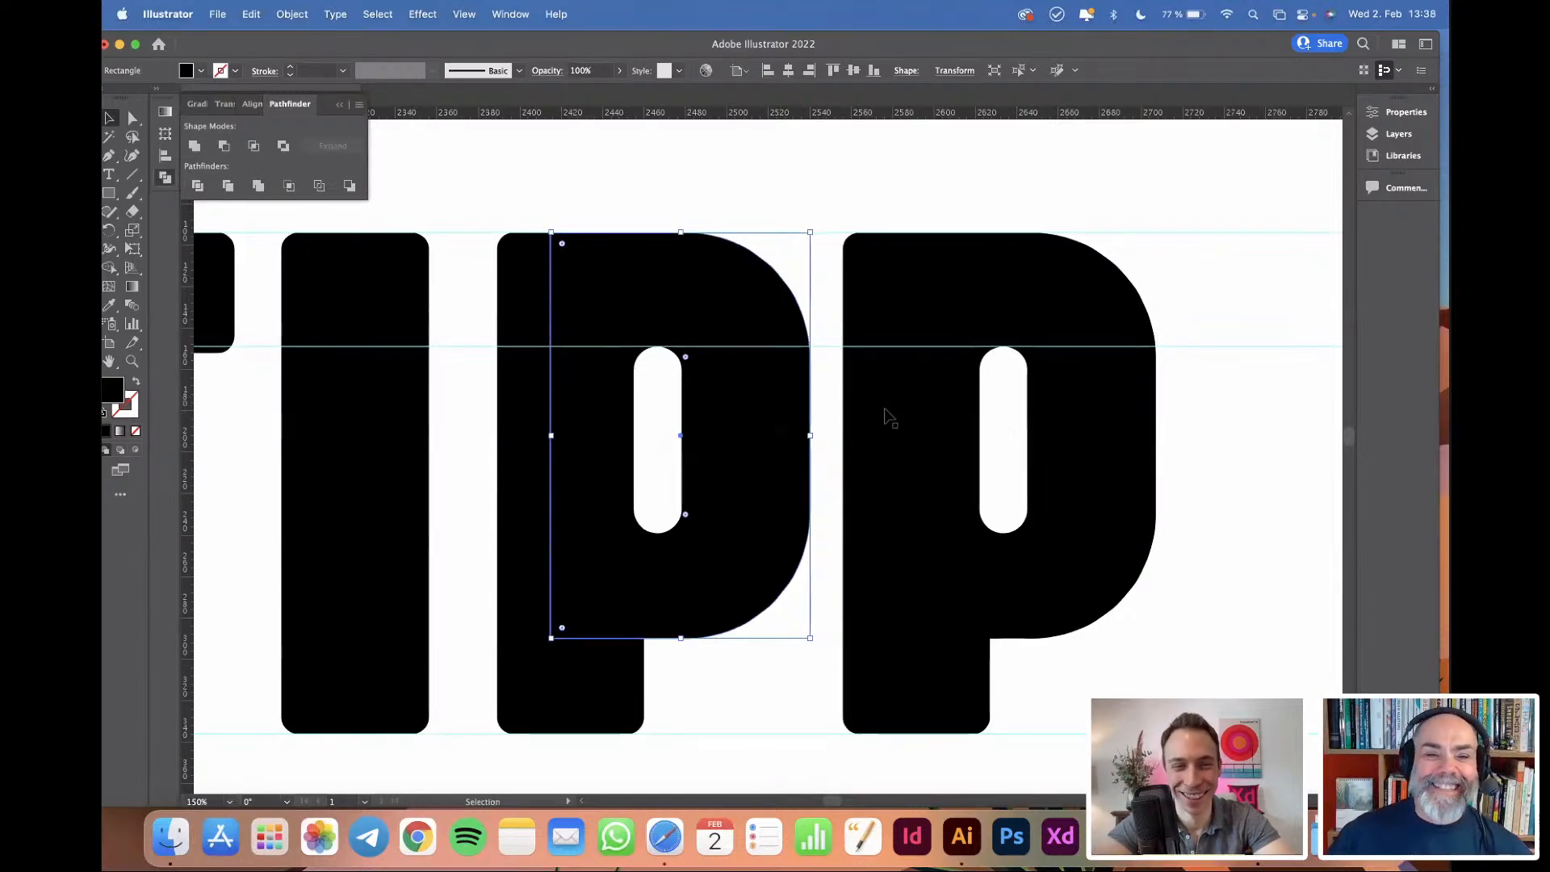
Unite the original P's stem and bowl into one shape and subtract the counter from it.
click(527, 296)
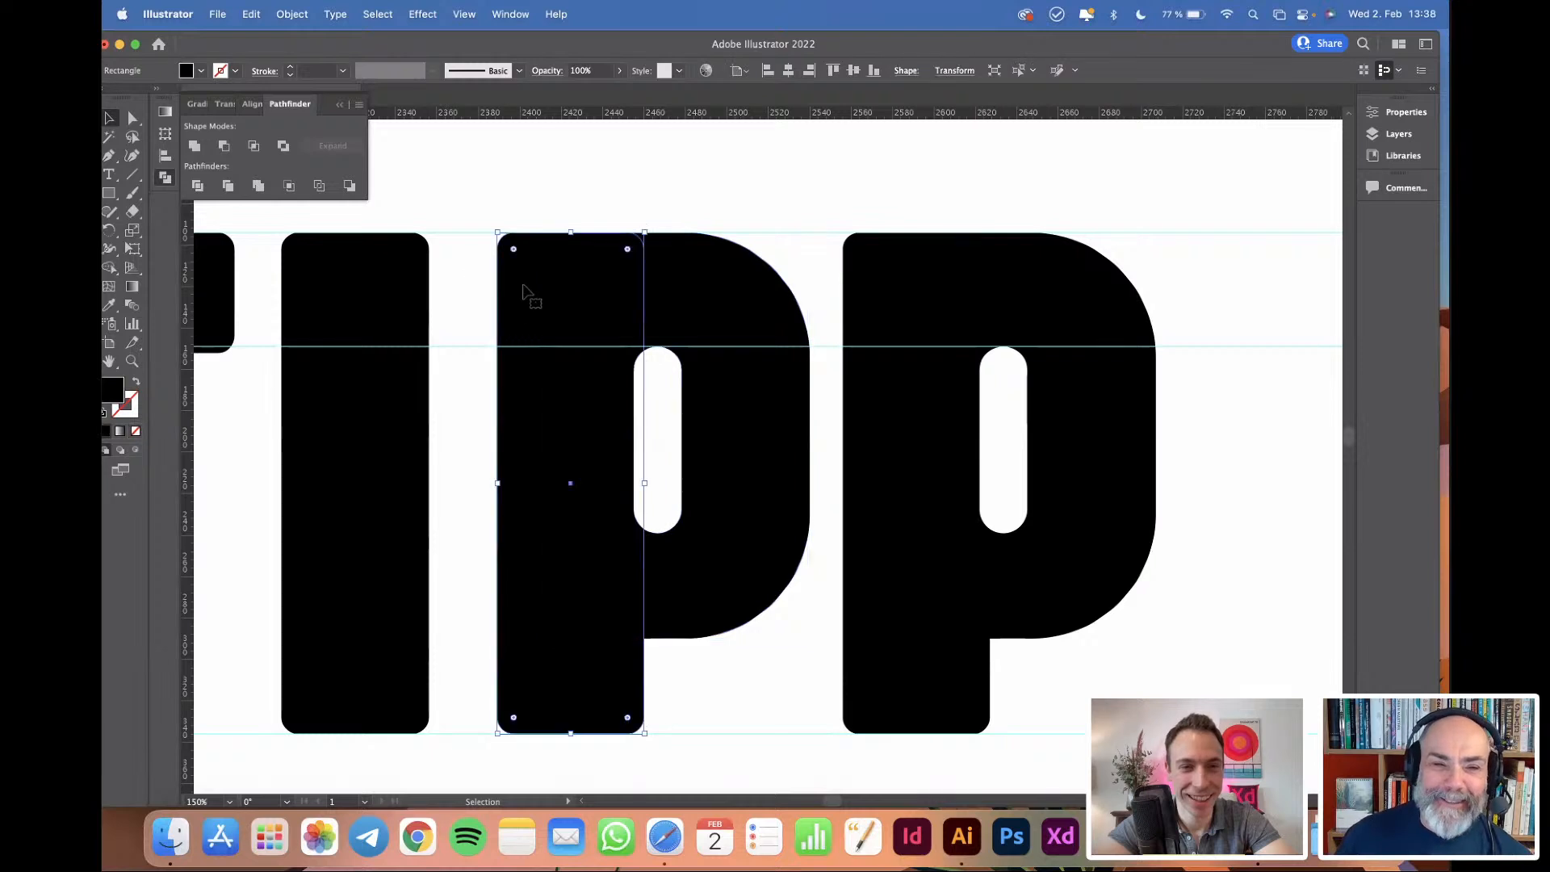
click(705, 166)
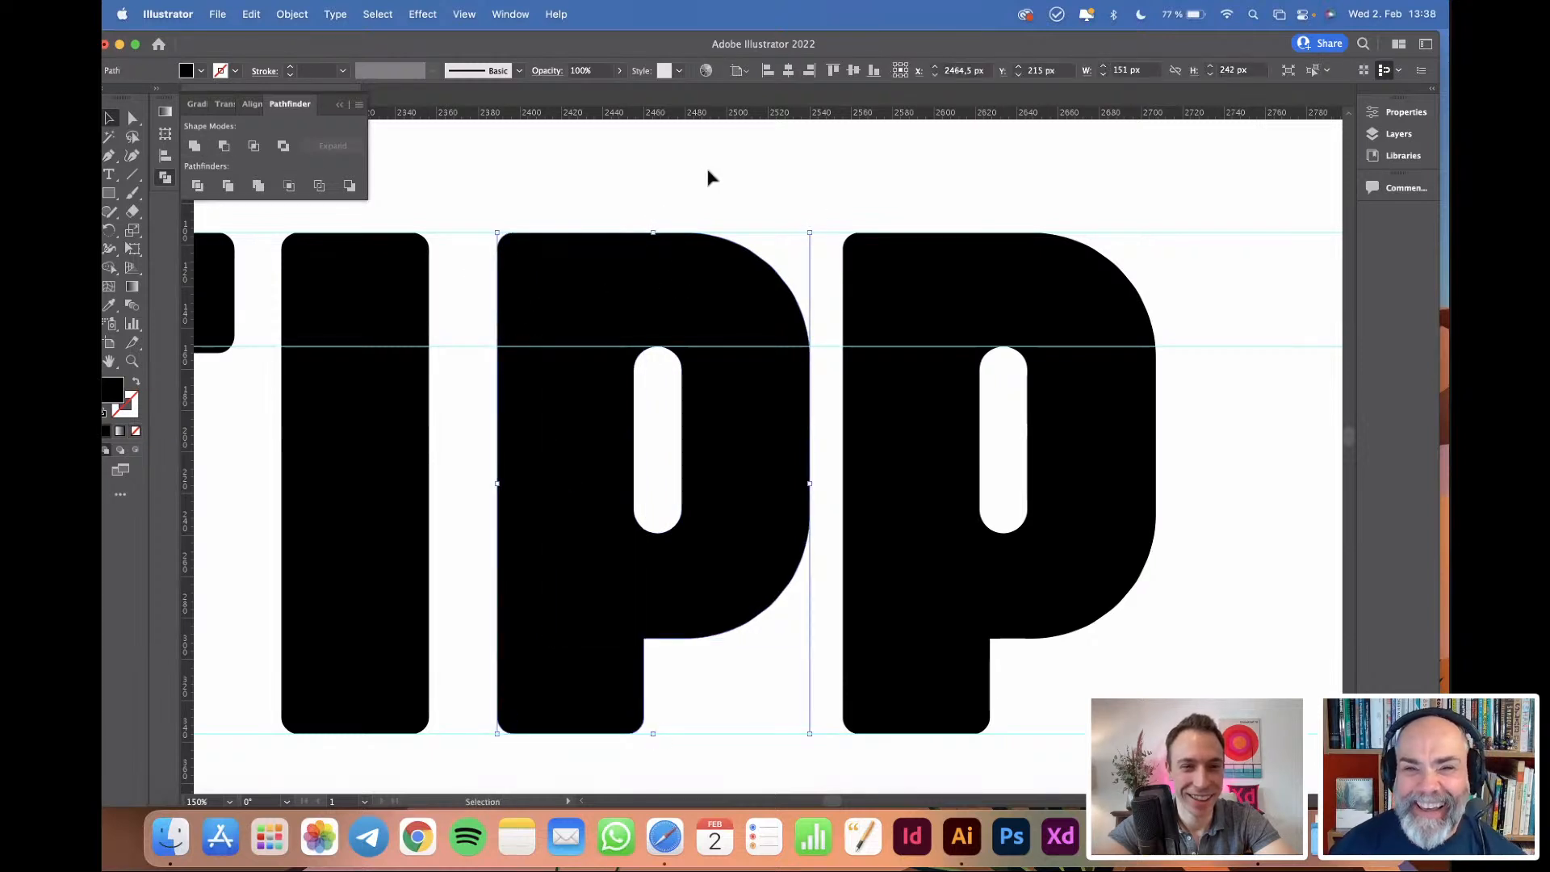
click(677, 405)
shift+click(719, 401)
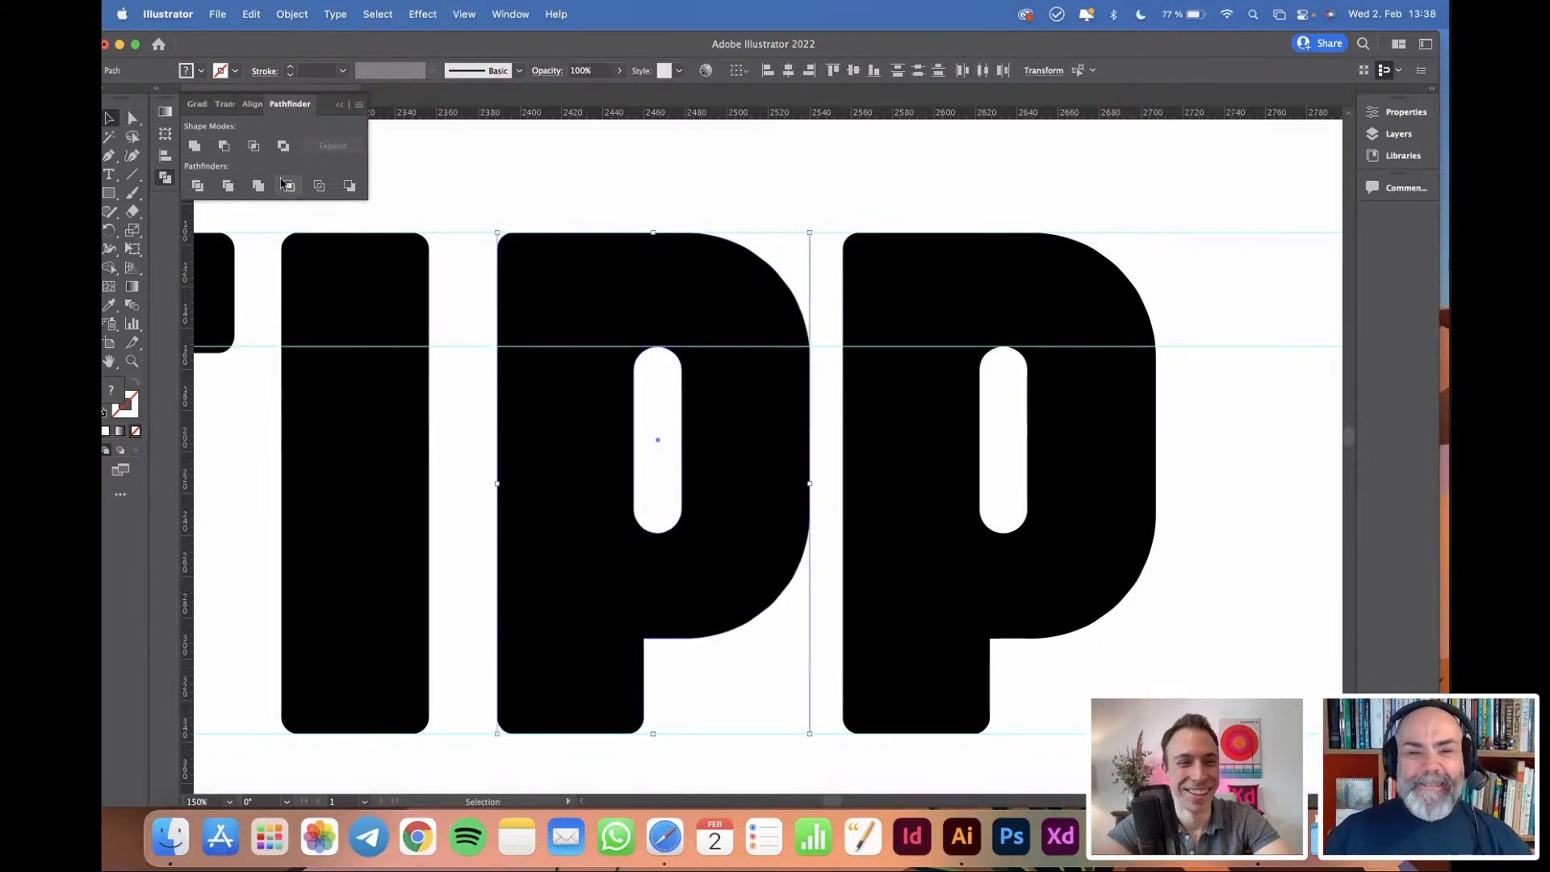
click(224, 146)
click(609, 181)
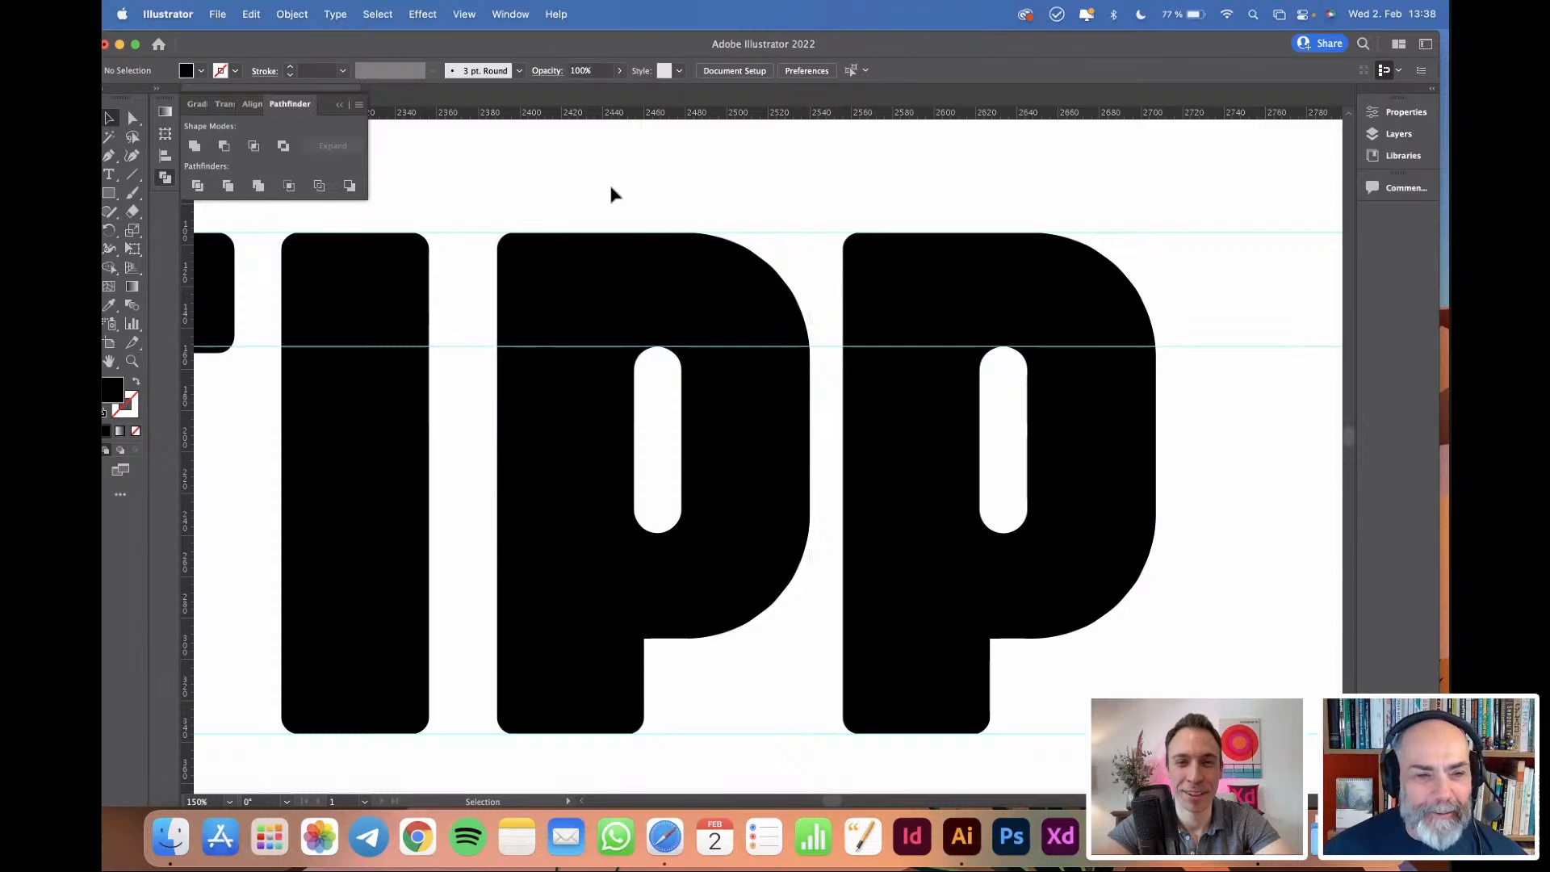
Merge the duplicated P's stem and bowl and cut its counter out of the combined shape.
scroll(608, 182, left, 1)
click(1020, 446)
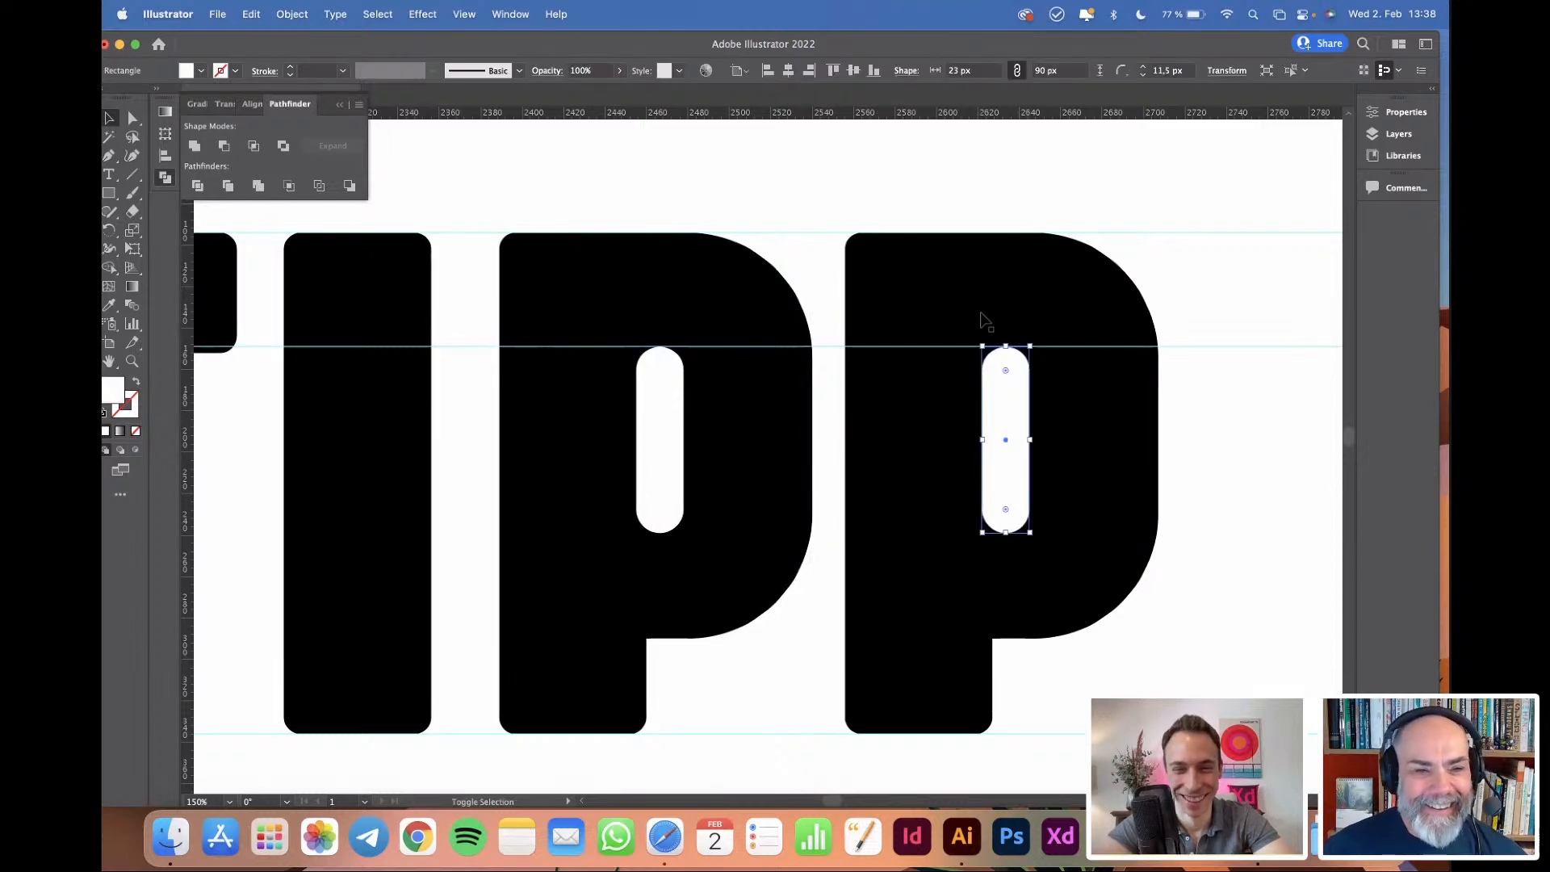
shift+click(924, 305)
click(878, 266)
shift+click(944, 268)
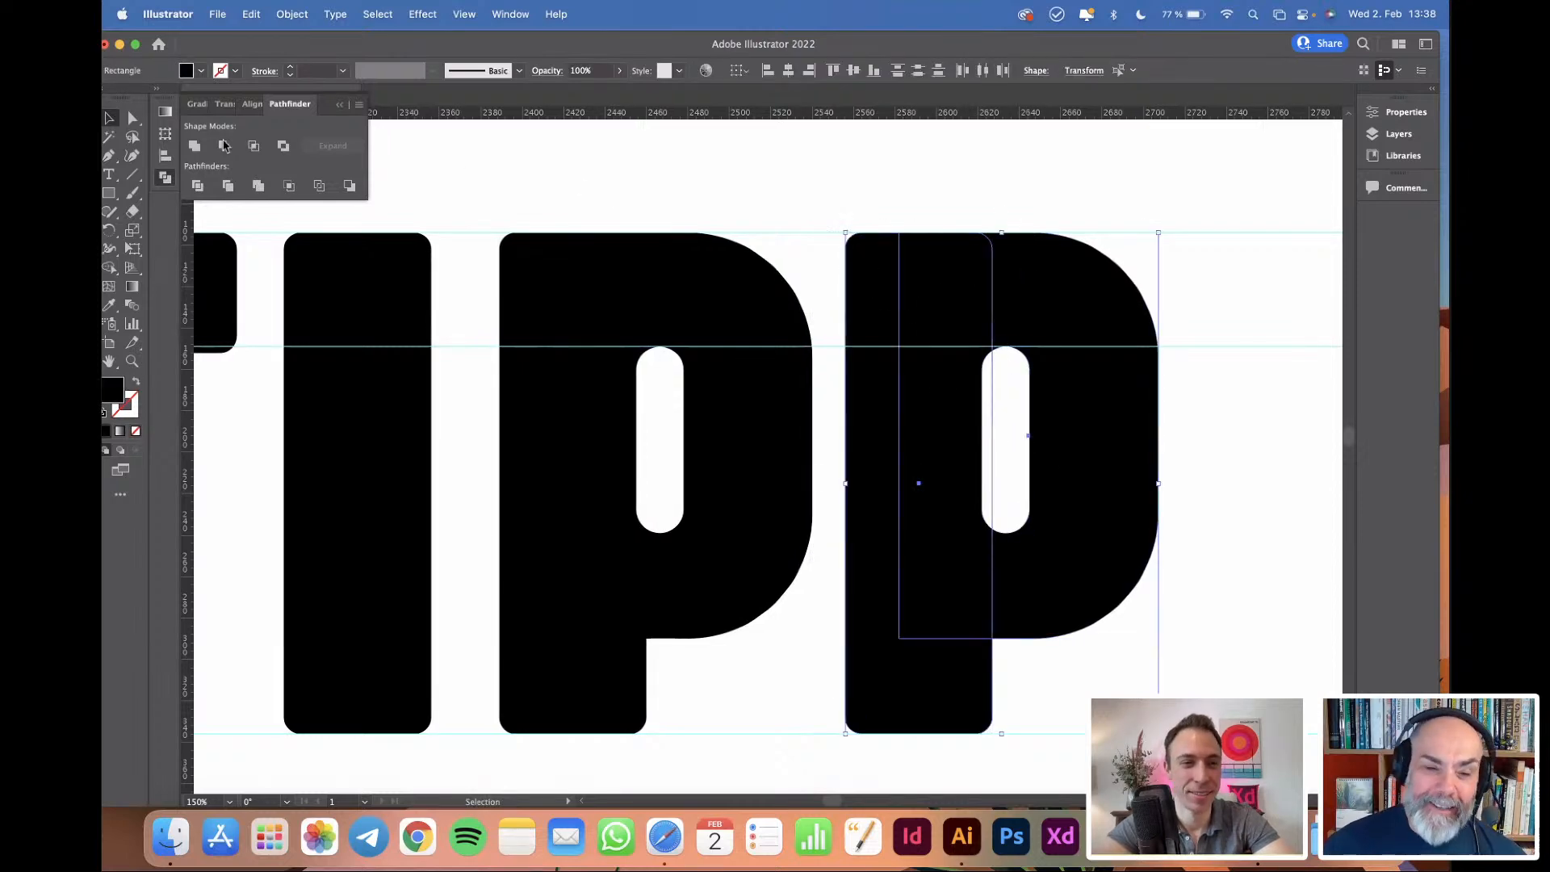
click(194, 147)
click(1023, 445)
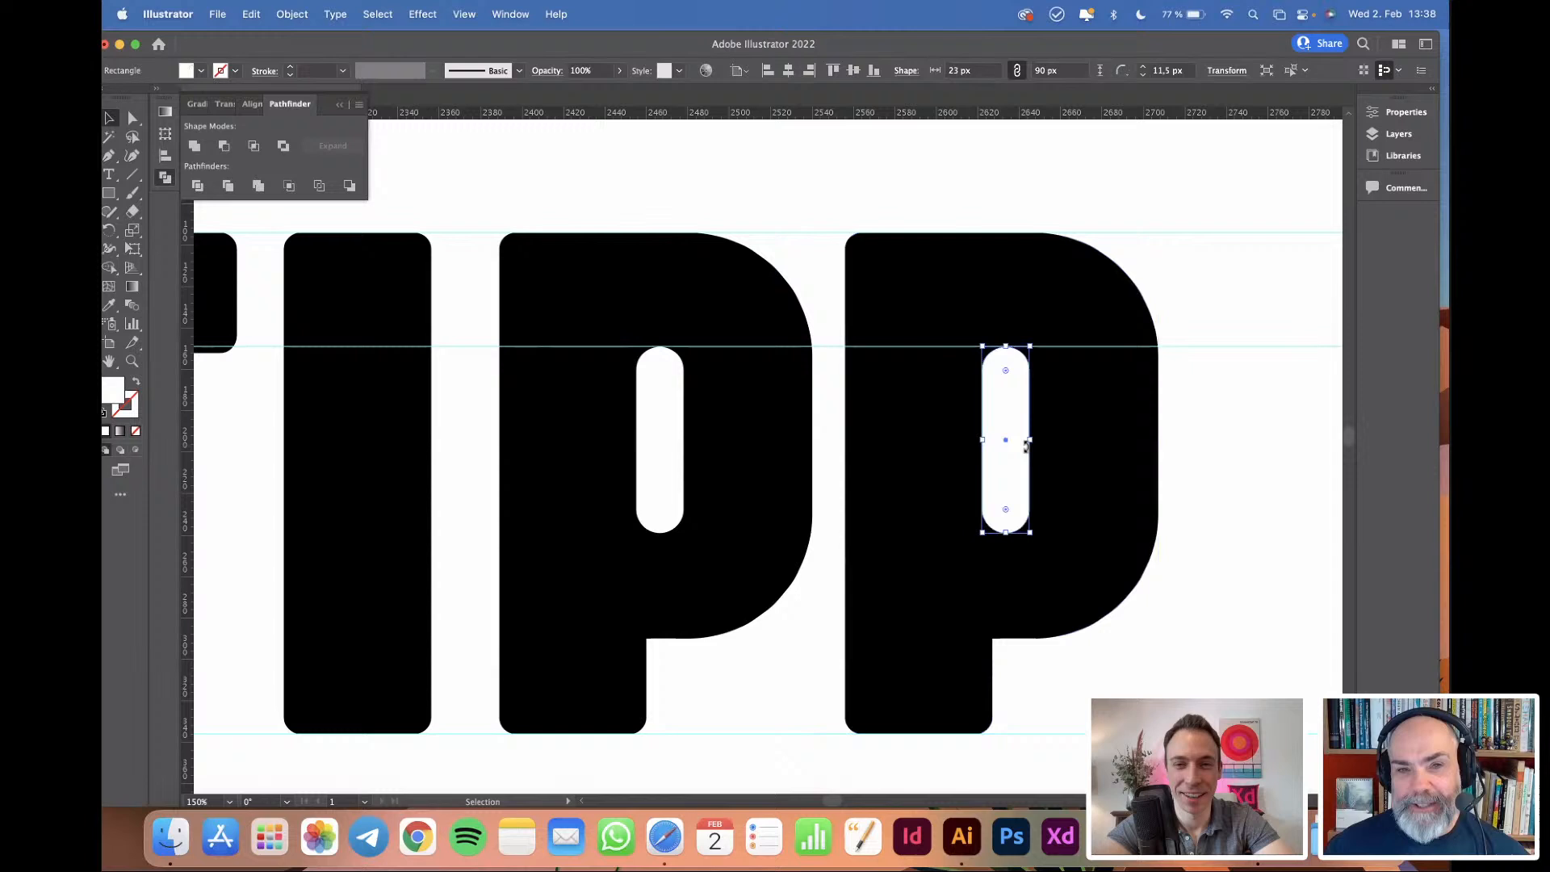
shift+click(1009, 312)
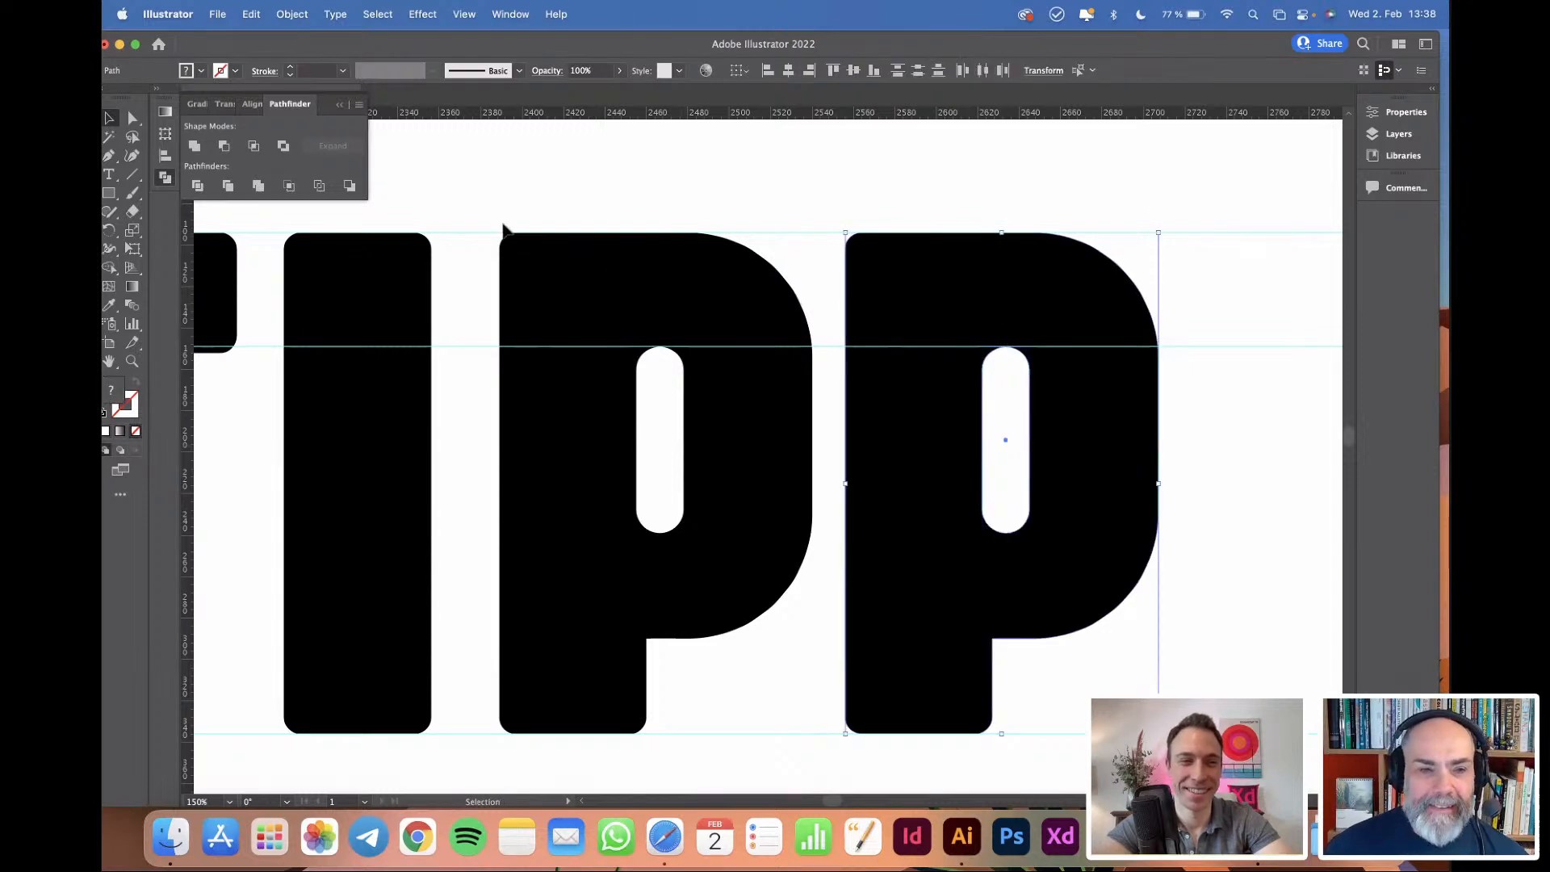
click(223, 146)
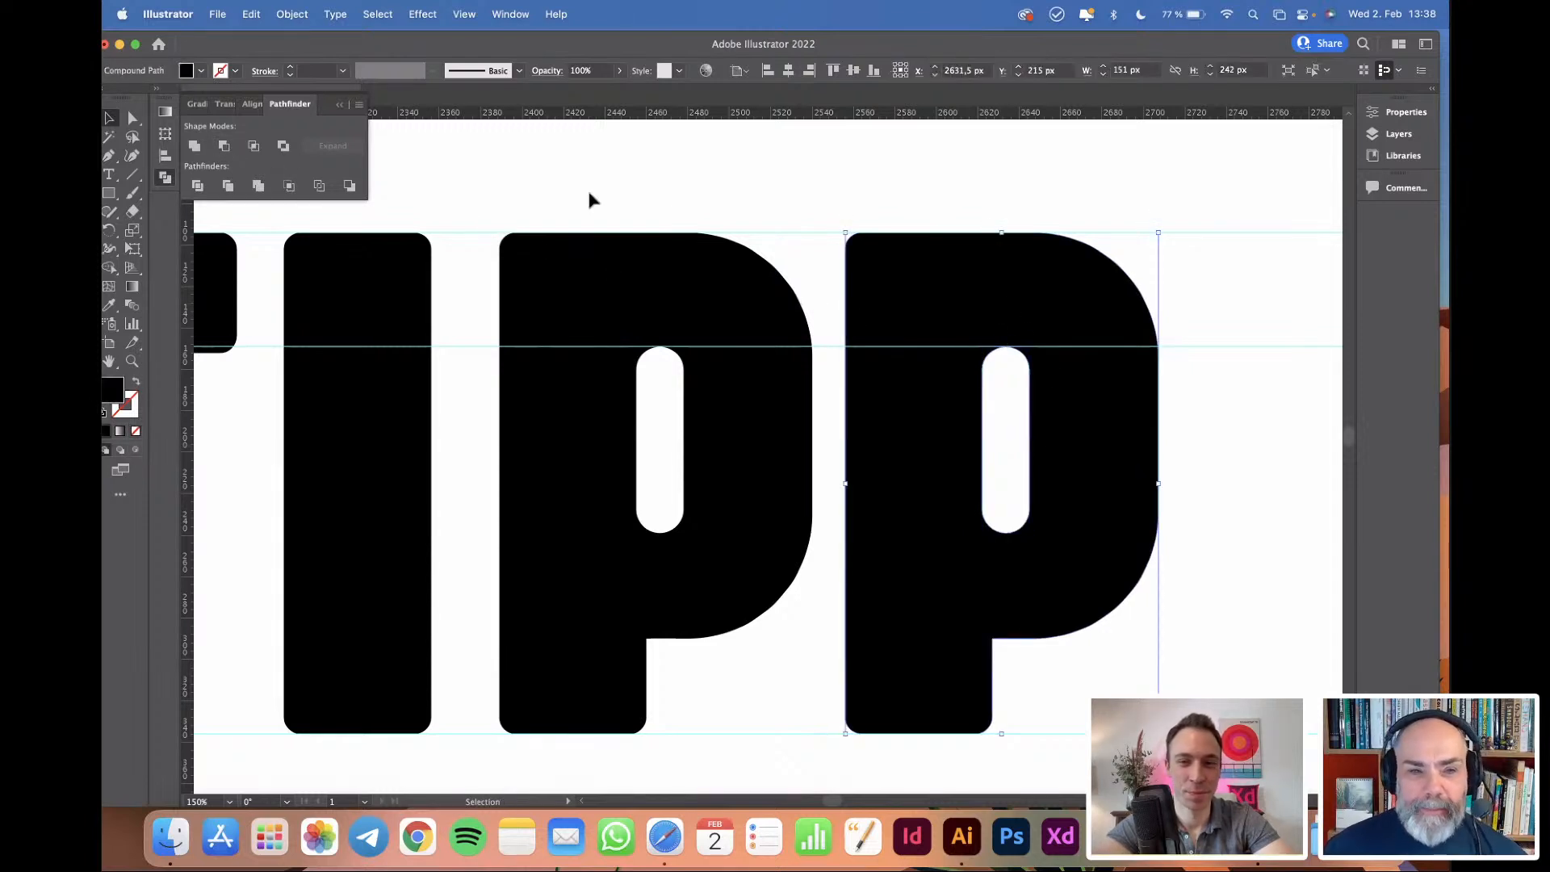
click(676, 198)
Copy the Q's slanted tail and place it on the baseline beneath the second P's bowl as the leg of an R.
scroll(640, 179, right, 2)
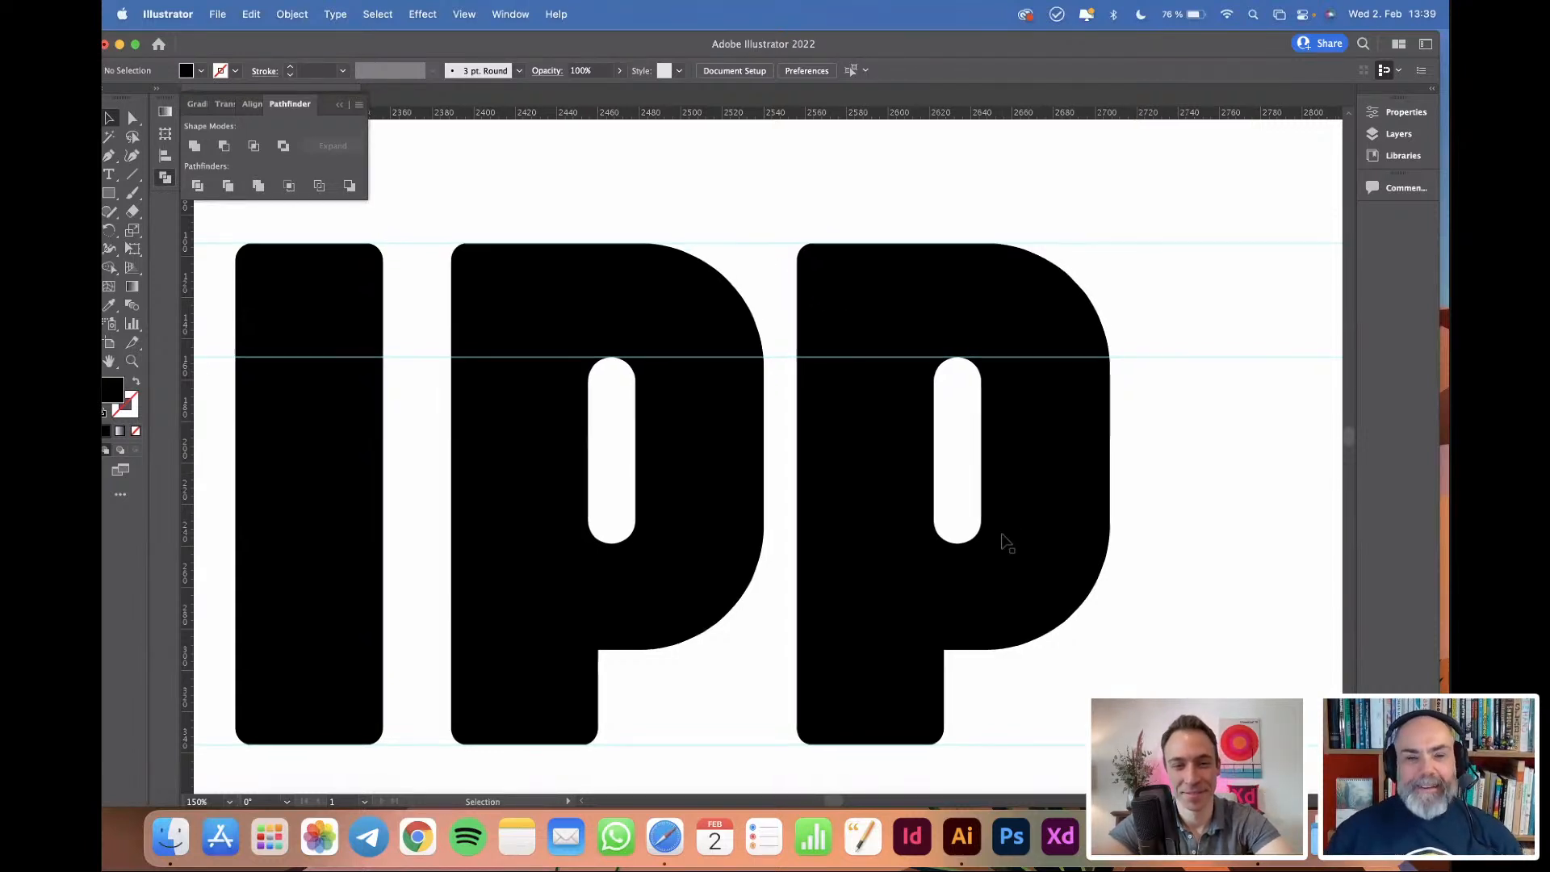
scroll(705, 479, right, 2)
scroll(437, 327, down, 3)
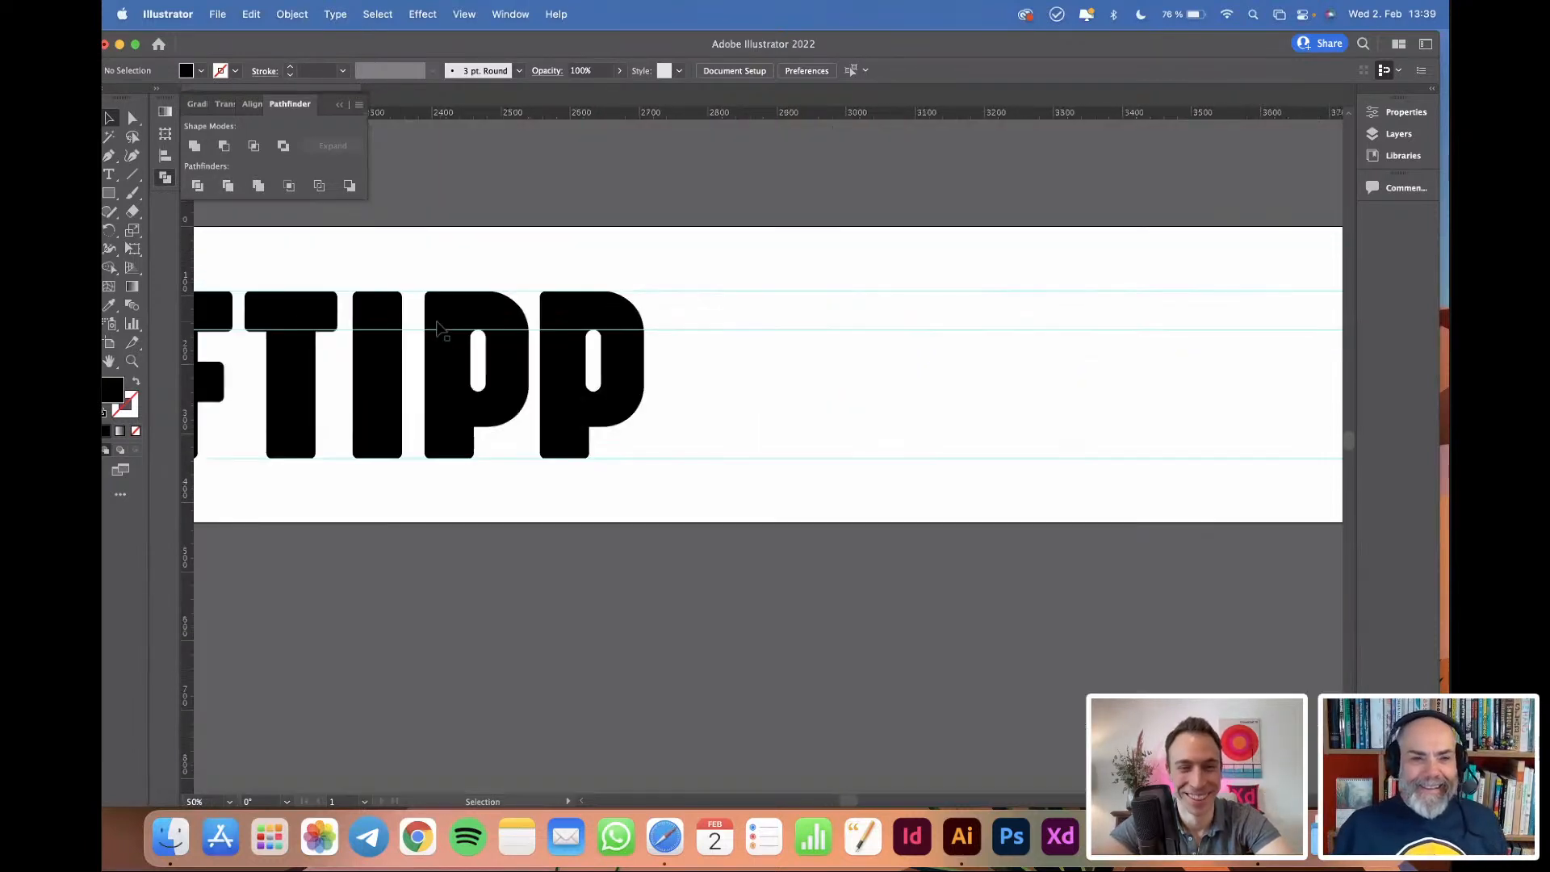
scroll(437, 327, left, 2)
scroll(437, 326, left, 10)
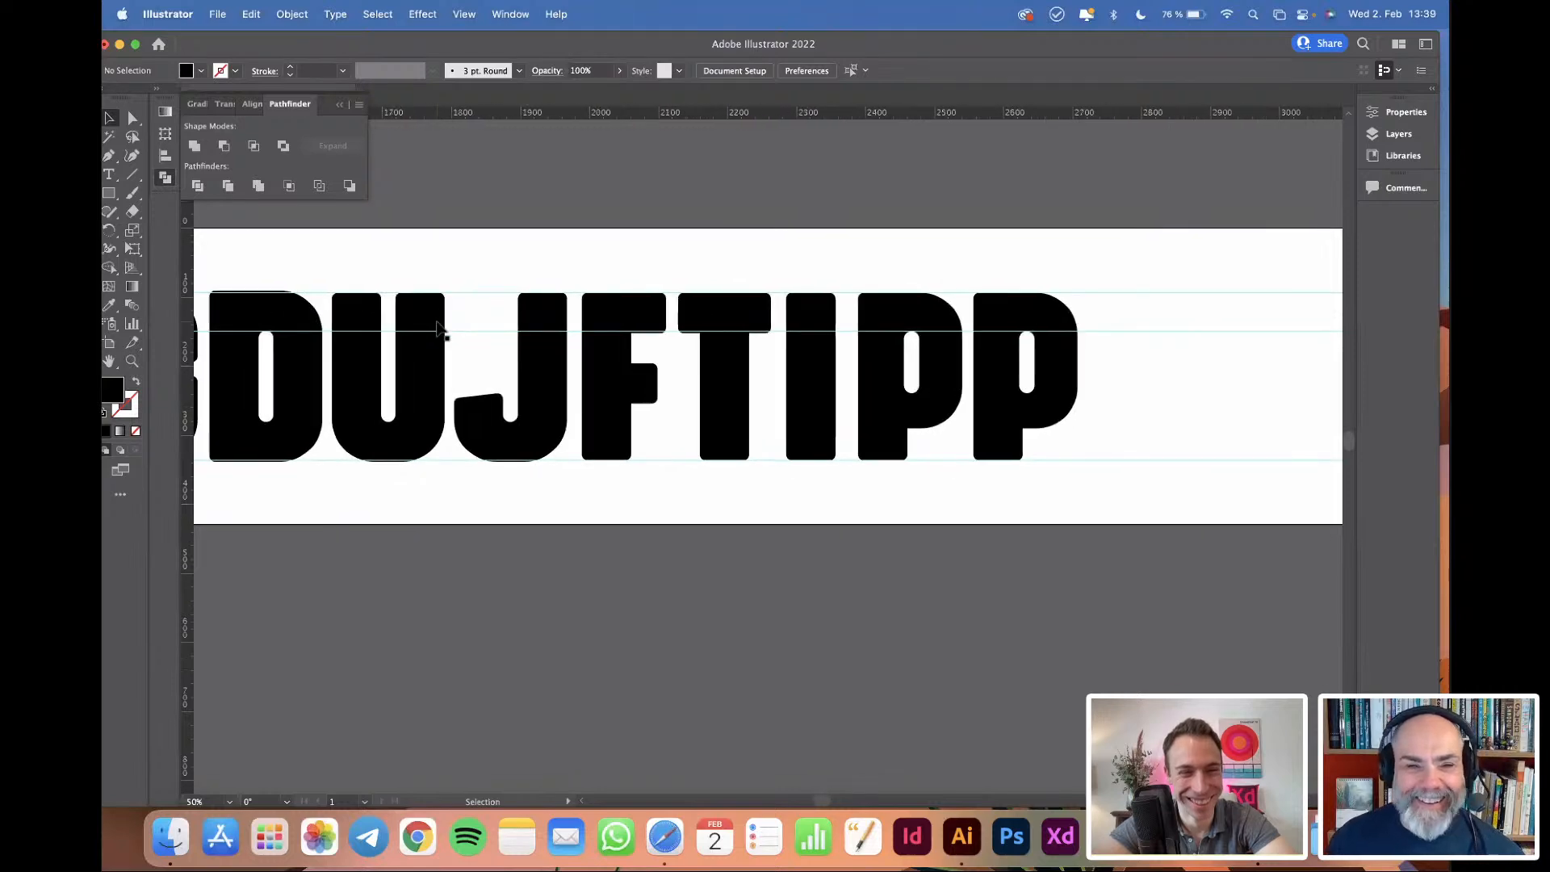
scroll(386, 434, left, 2)
click(347, 440)
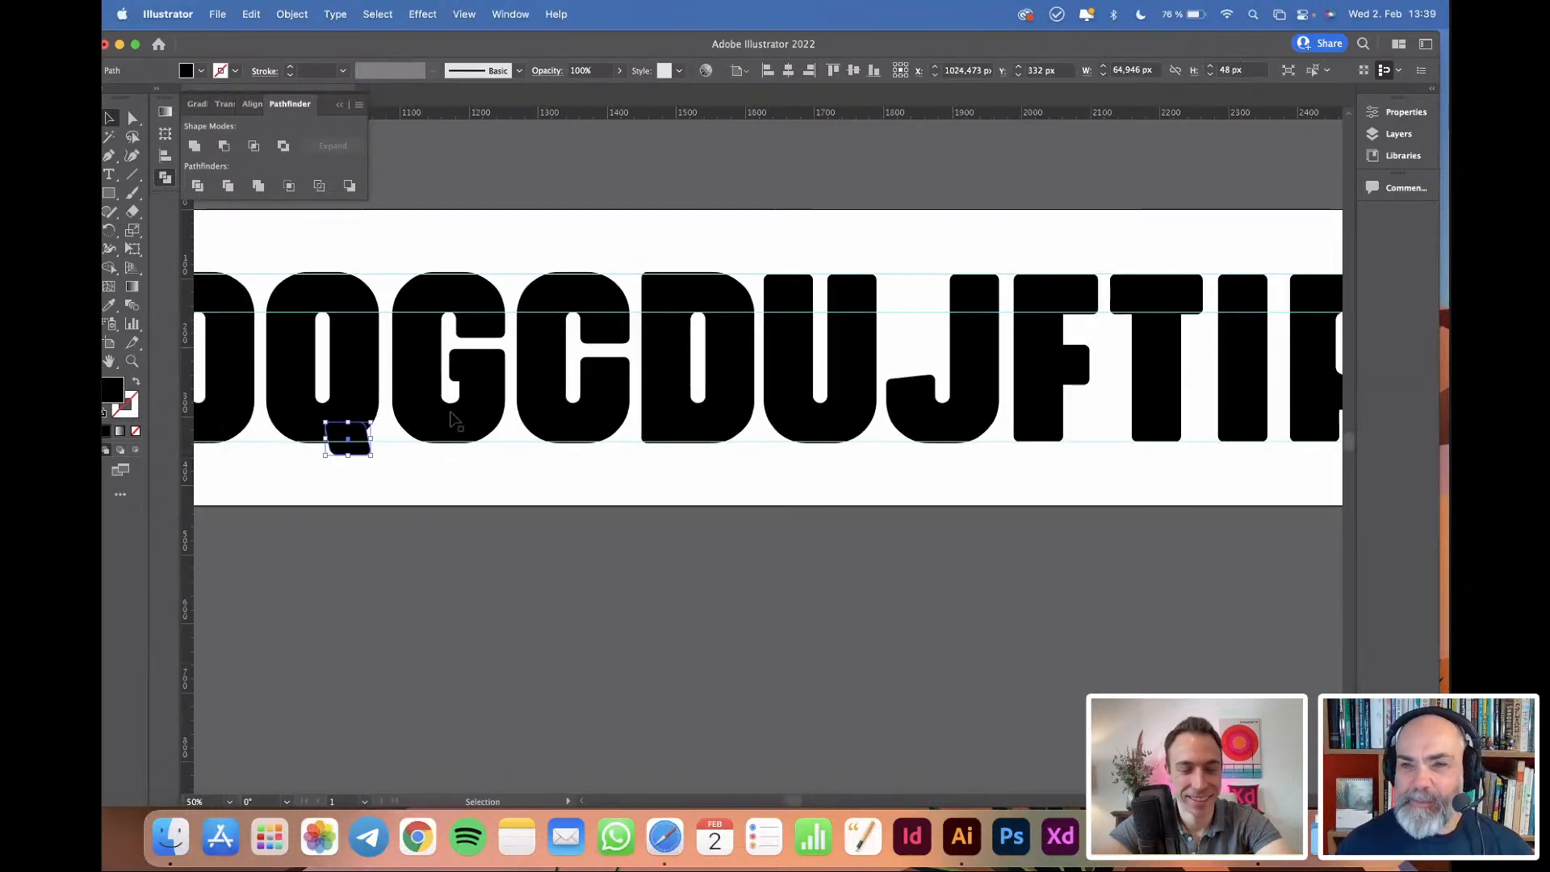
scroll(501, 396, right, 2)
scroll(500, 389, right, 4)
scroll(972, 407, up, 3)
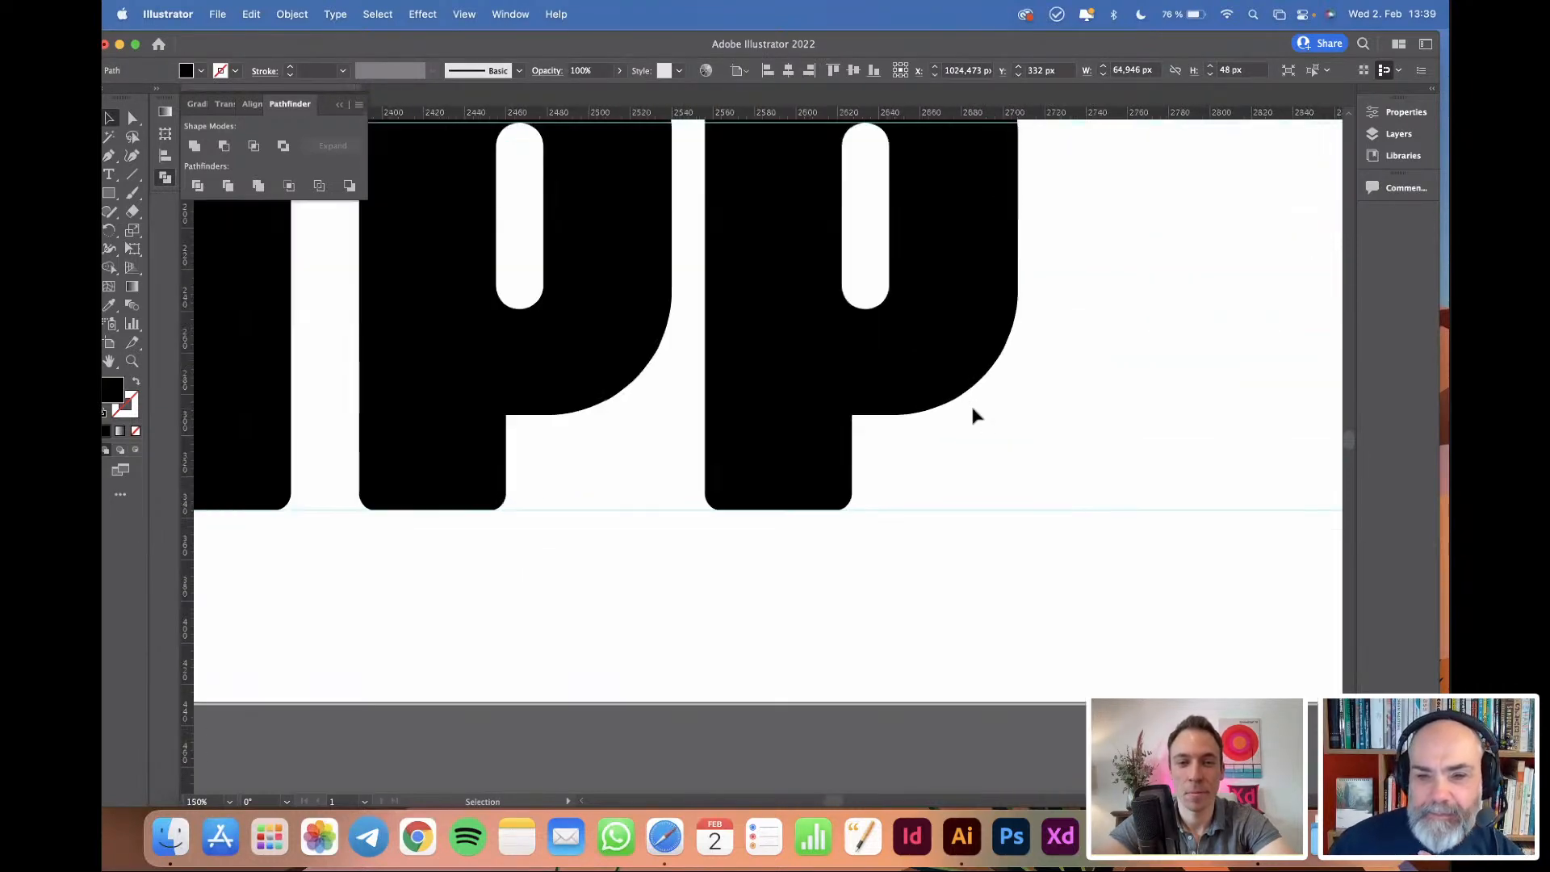
key(super+v)
drag(804, 454, 999, 455)
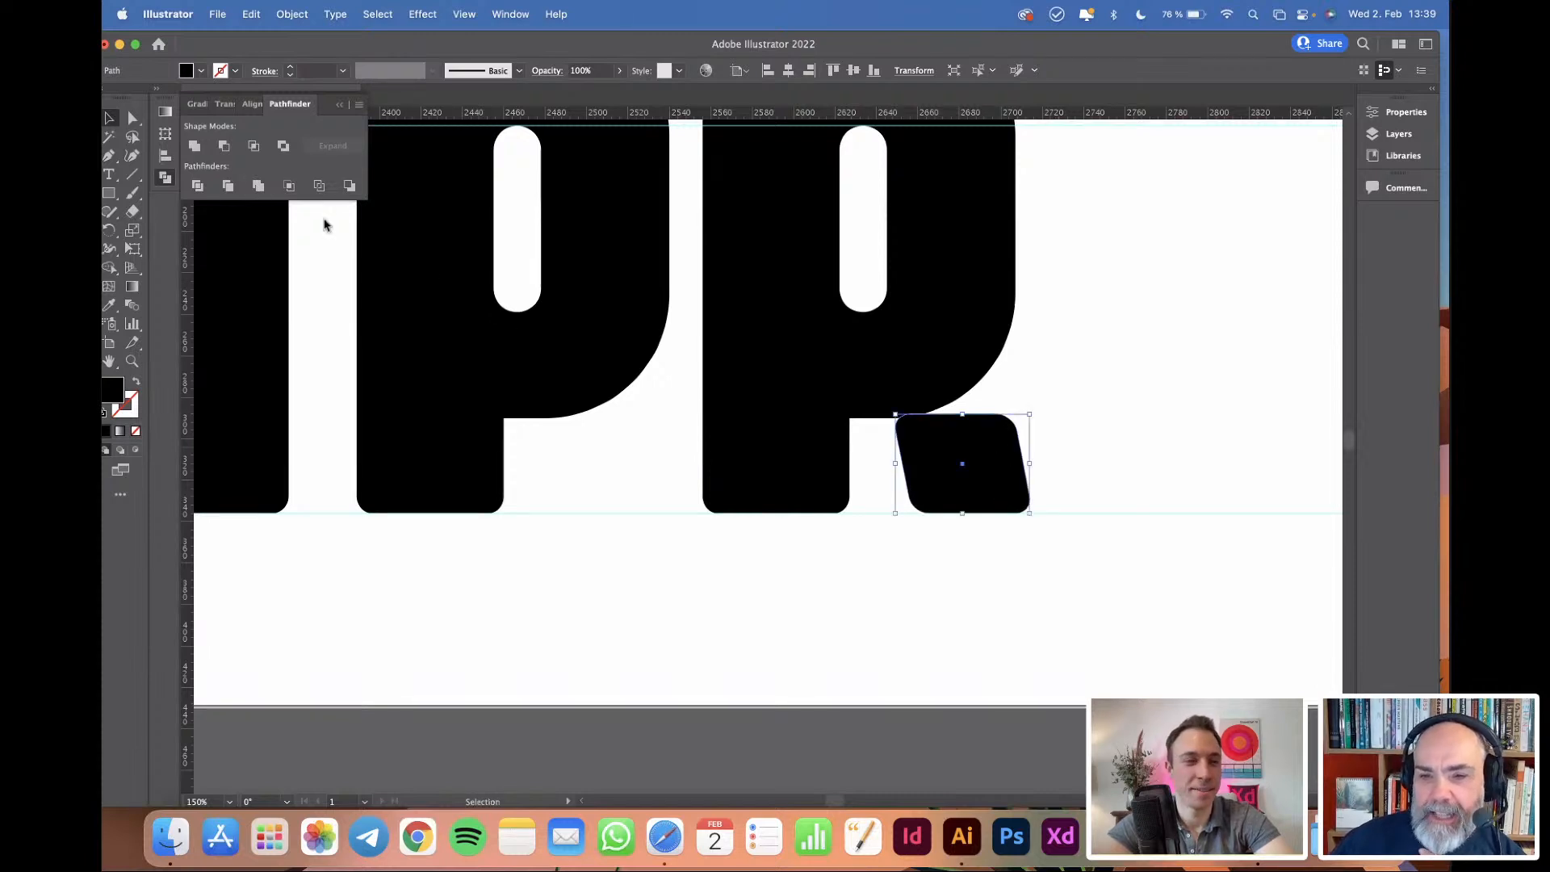
Move the R leg's four upper anchor points up and slightly left into the bowl, making the leg 88 px high and about 75 px wide.
click(133, 118)
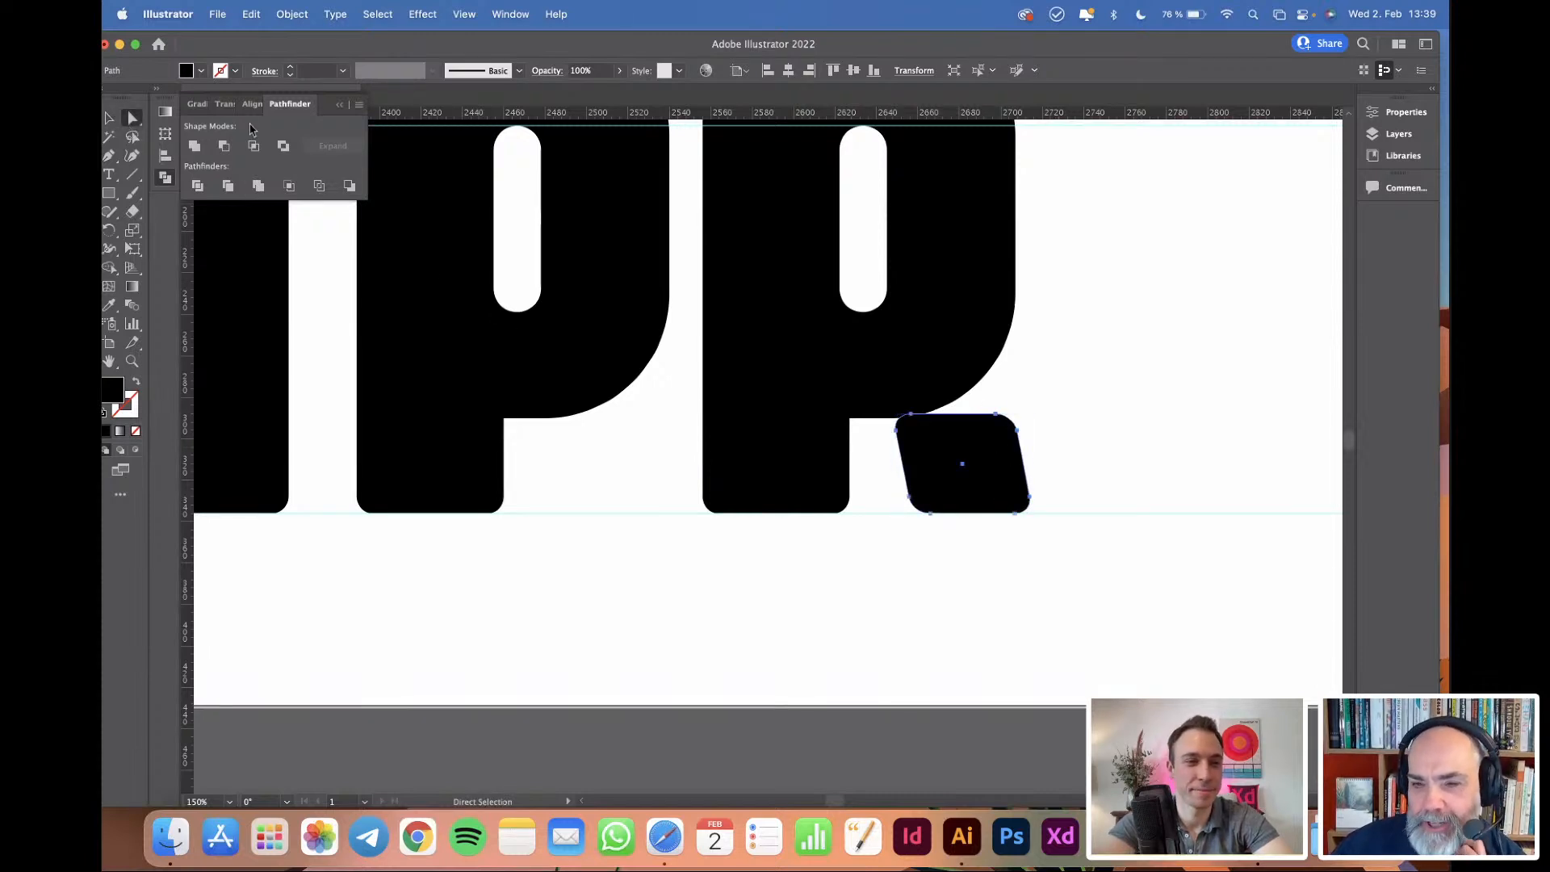
click(910, 415)
shift+click(895, 431)
shift+click(995, 414)
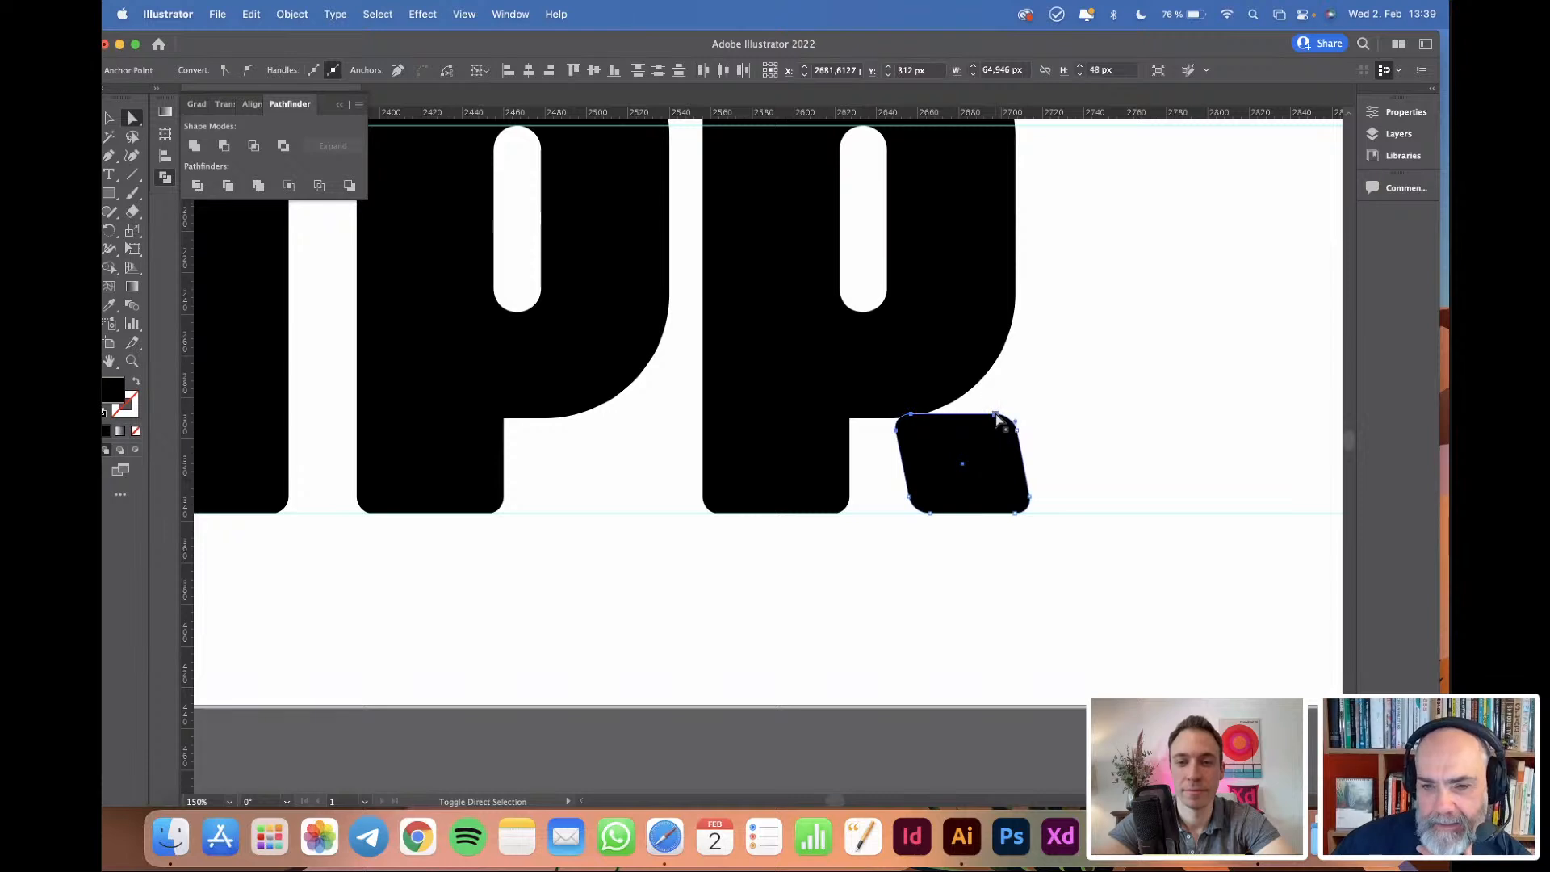
shift+click(1016, 431)
key(shift+Up)
key(shift+Up)
key(shift+Left)
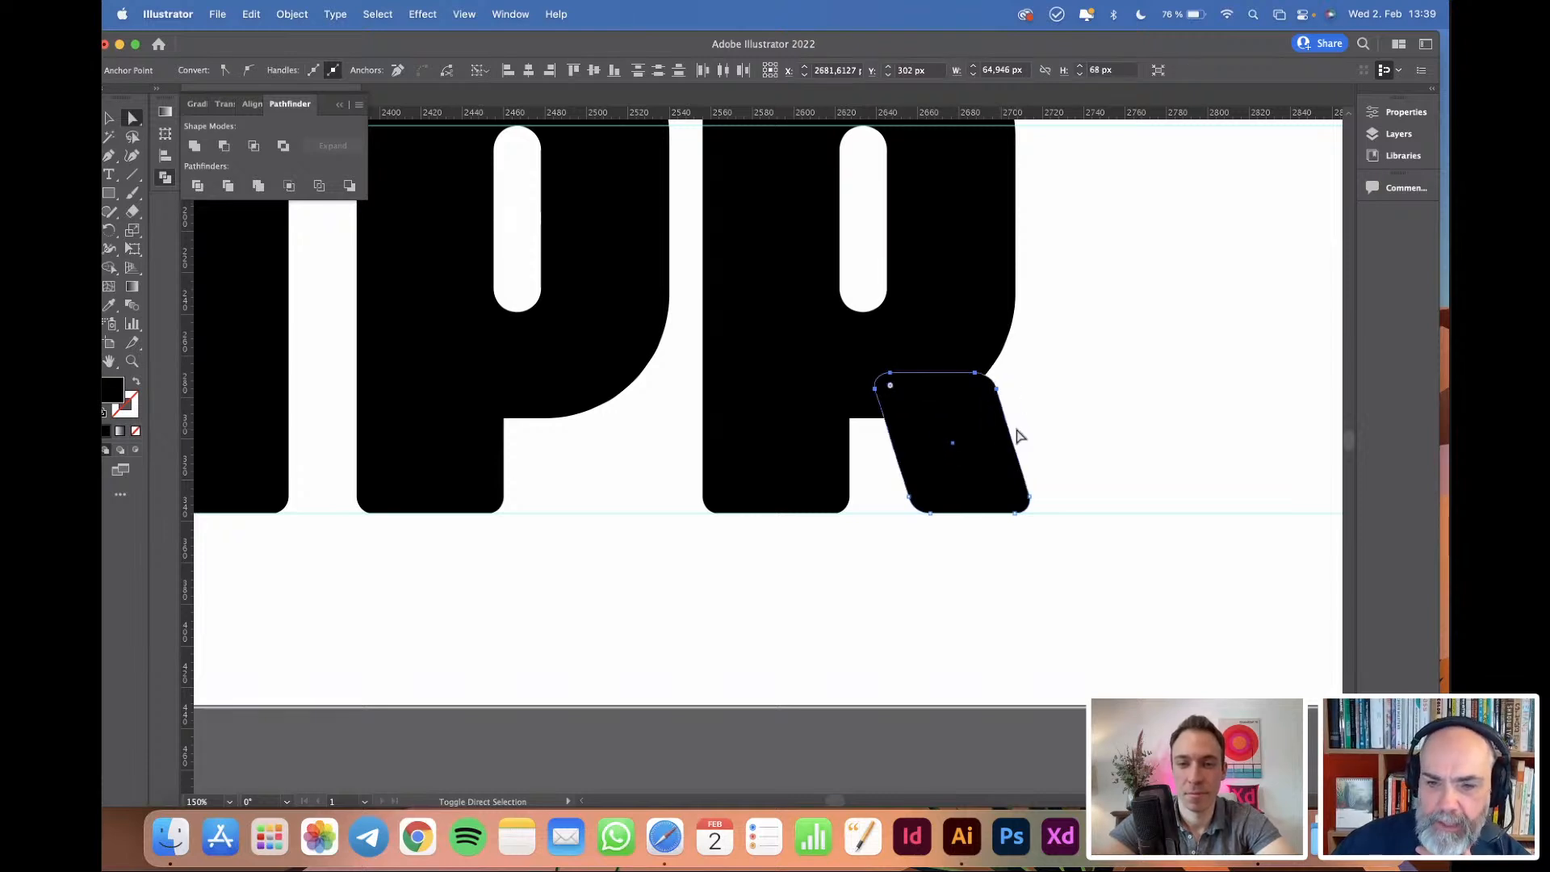
key(shift+Up)
key(shift+Up)
key(shift+Up)
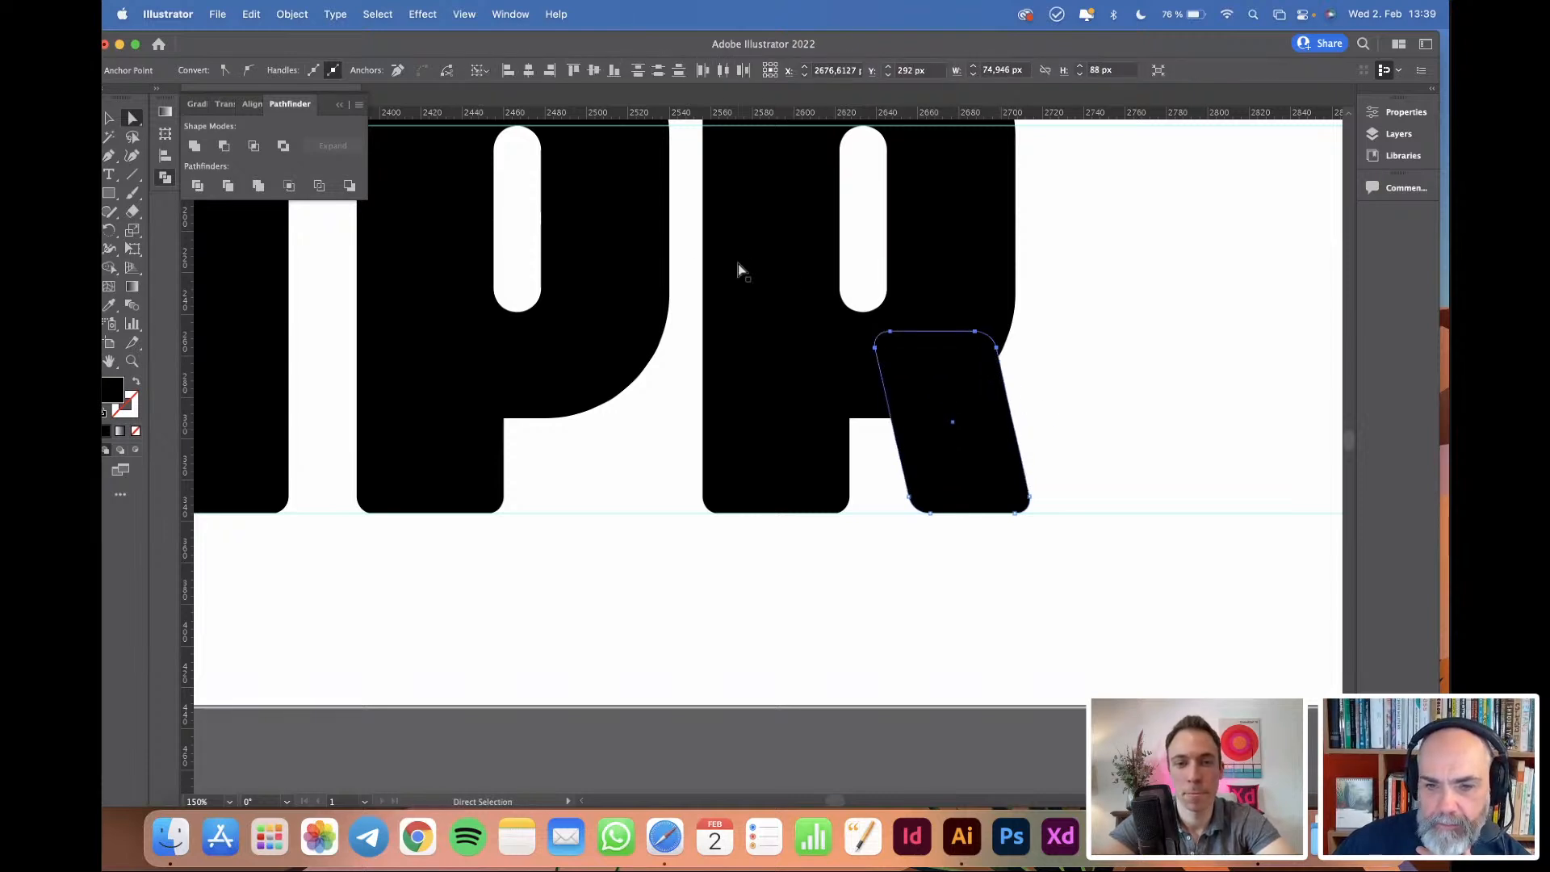
click(874, 507)
scroll(928, 517, right, 2)
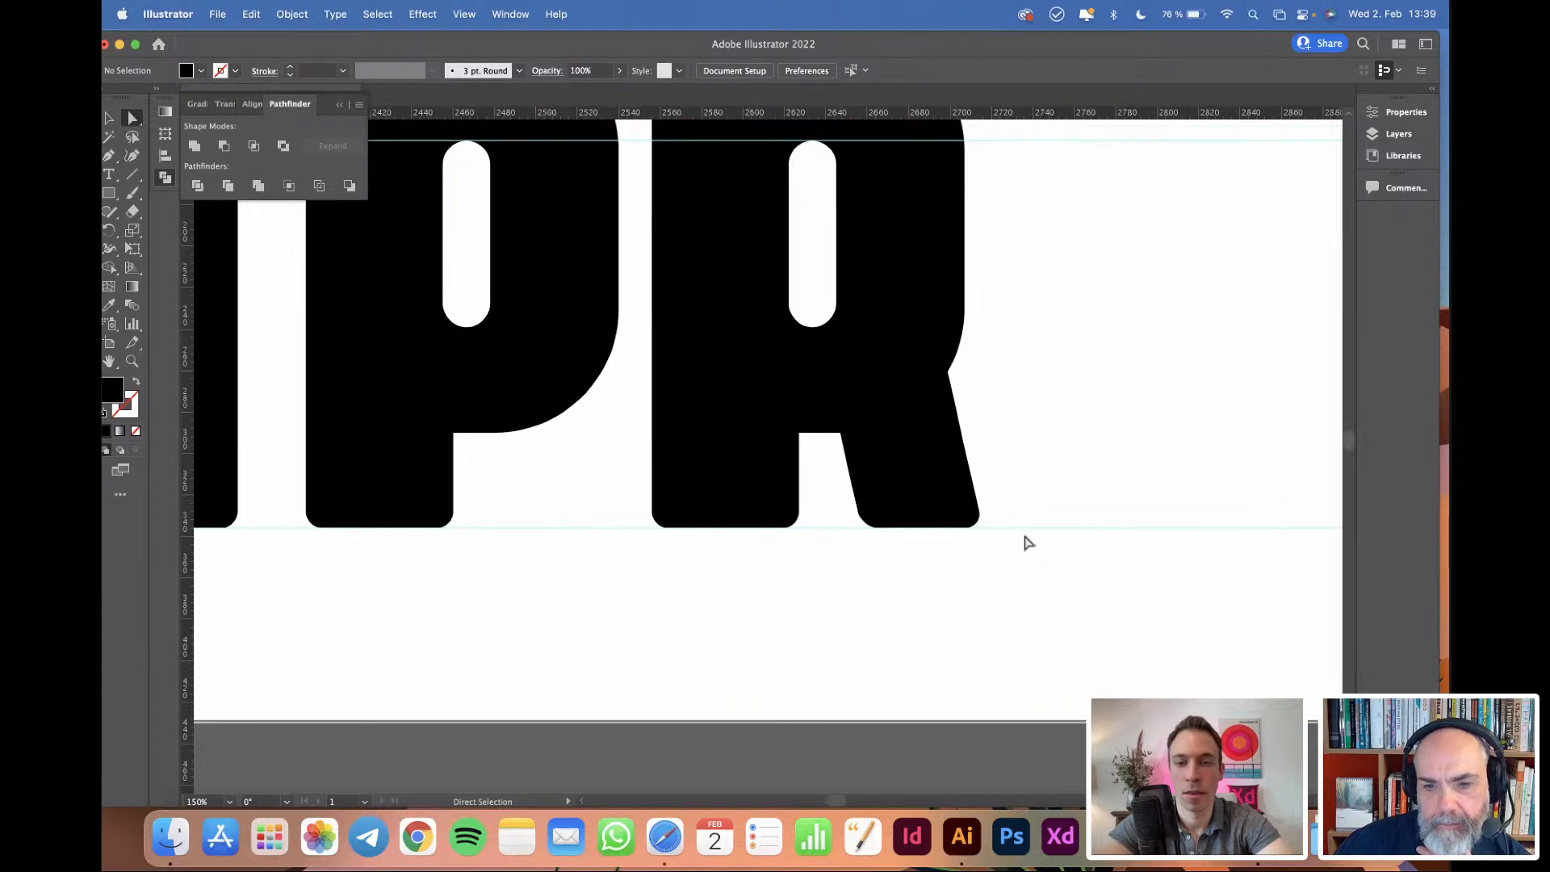
Move the two anchor points of the R leg's upper inner corner right, narrowing the leg to about 64 px.
scroll(1130, 434, down, 5)
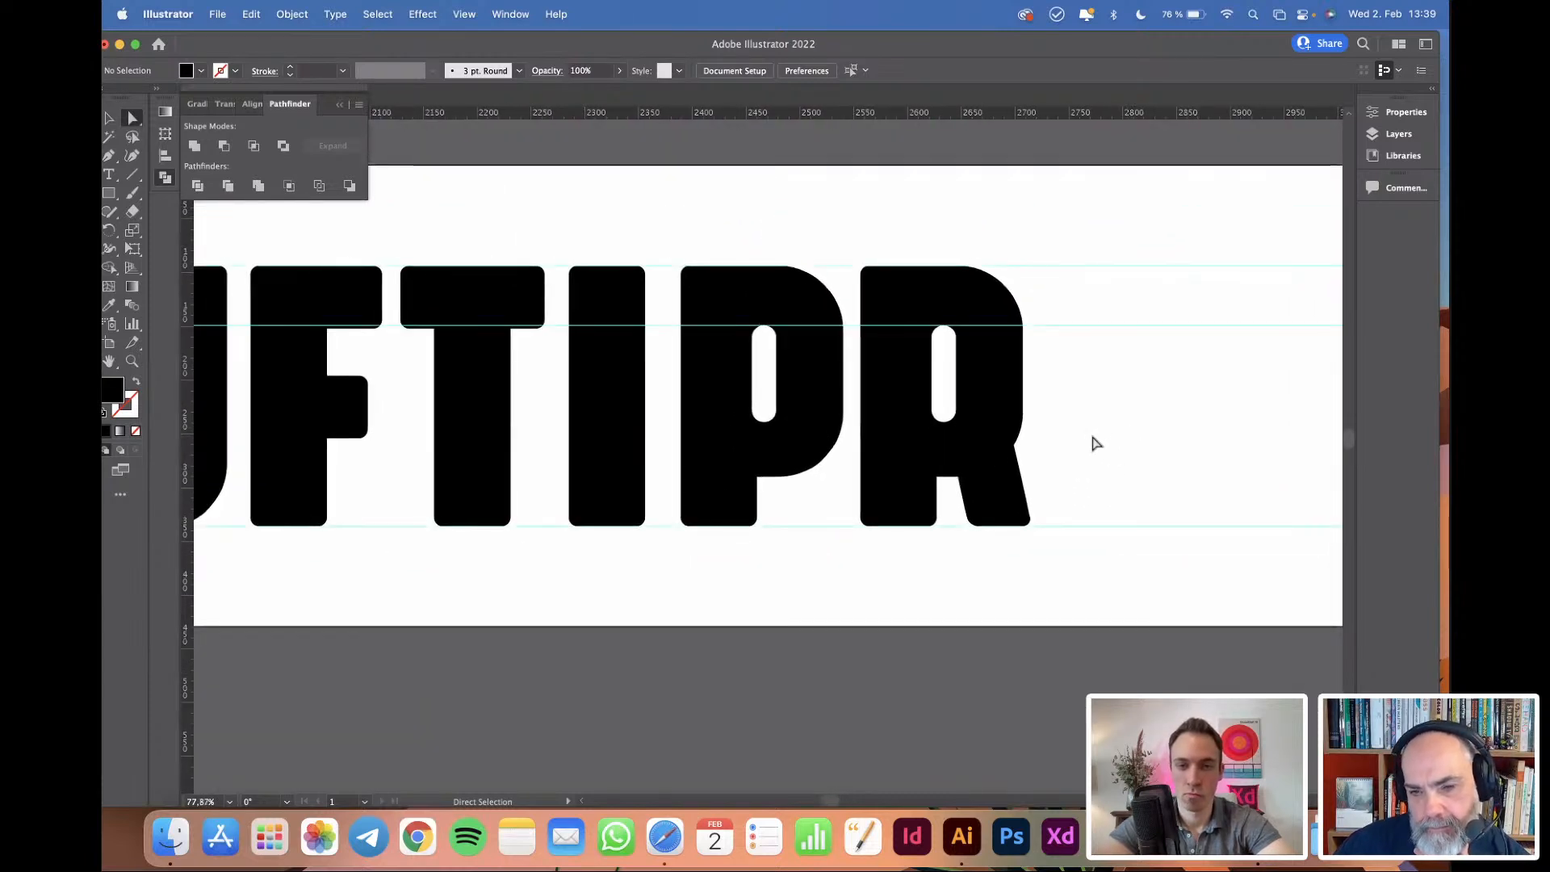
scroll(1094, 435, up, 3)
click(954, 505)
right_click(917, 534)
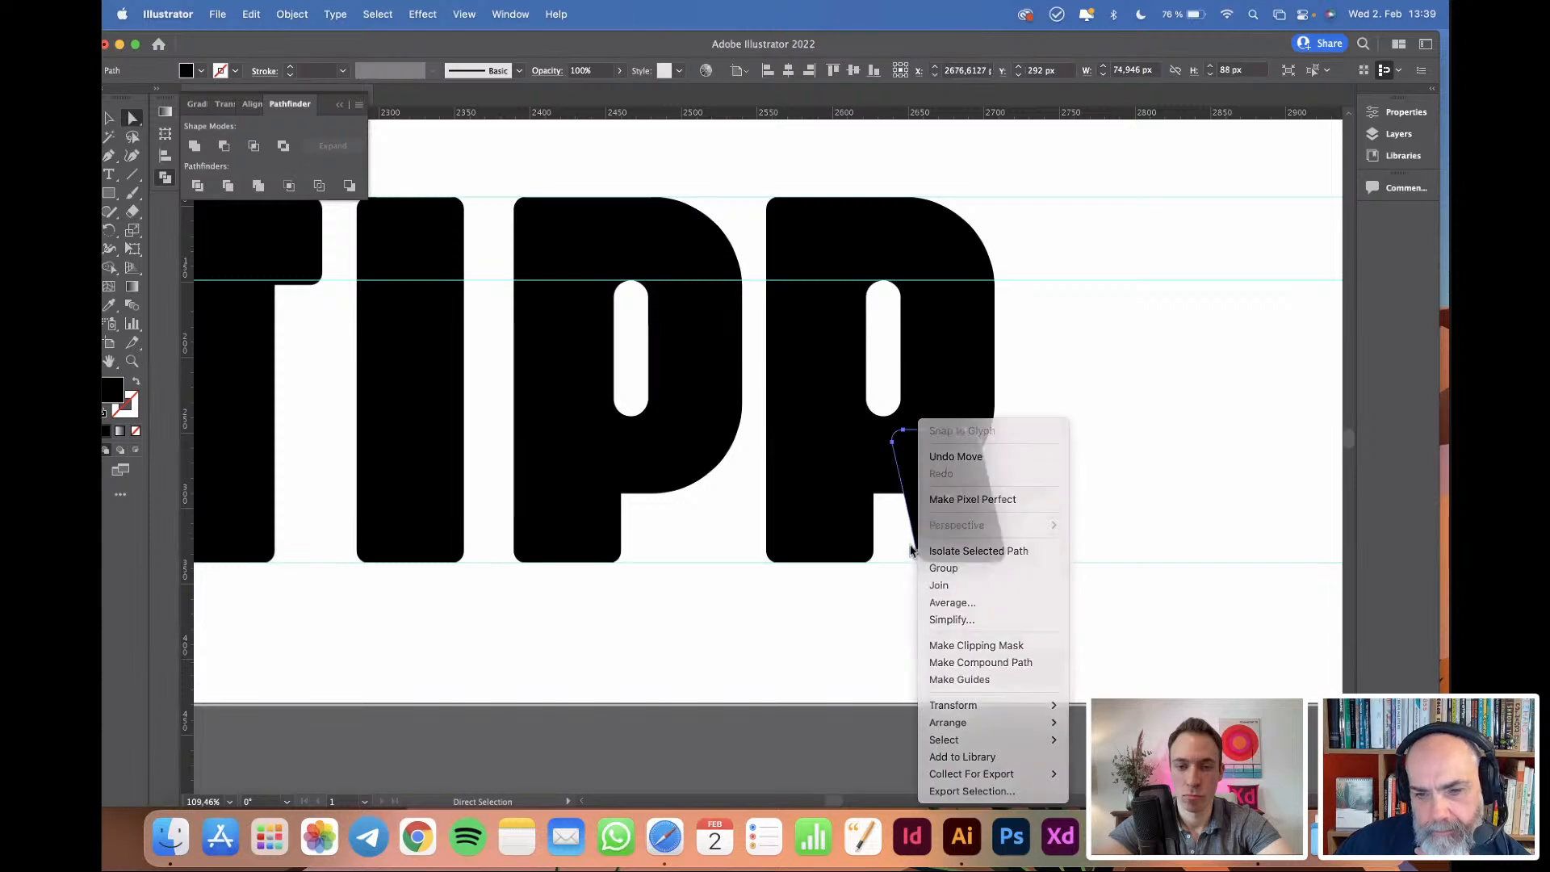
click(921, 555)
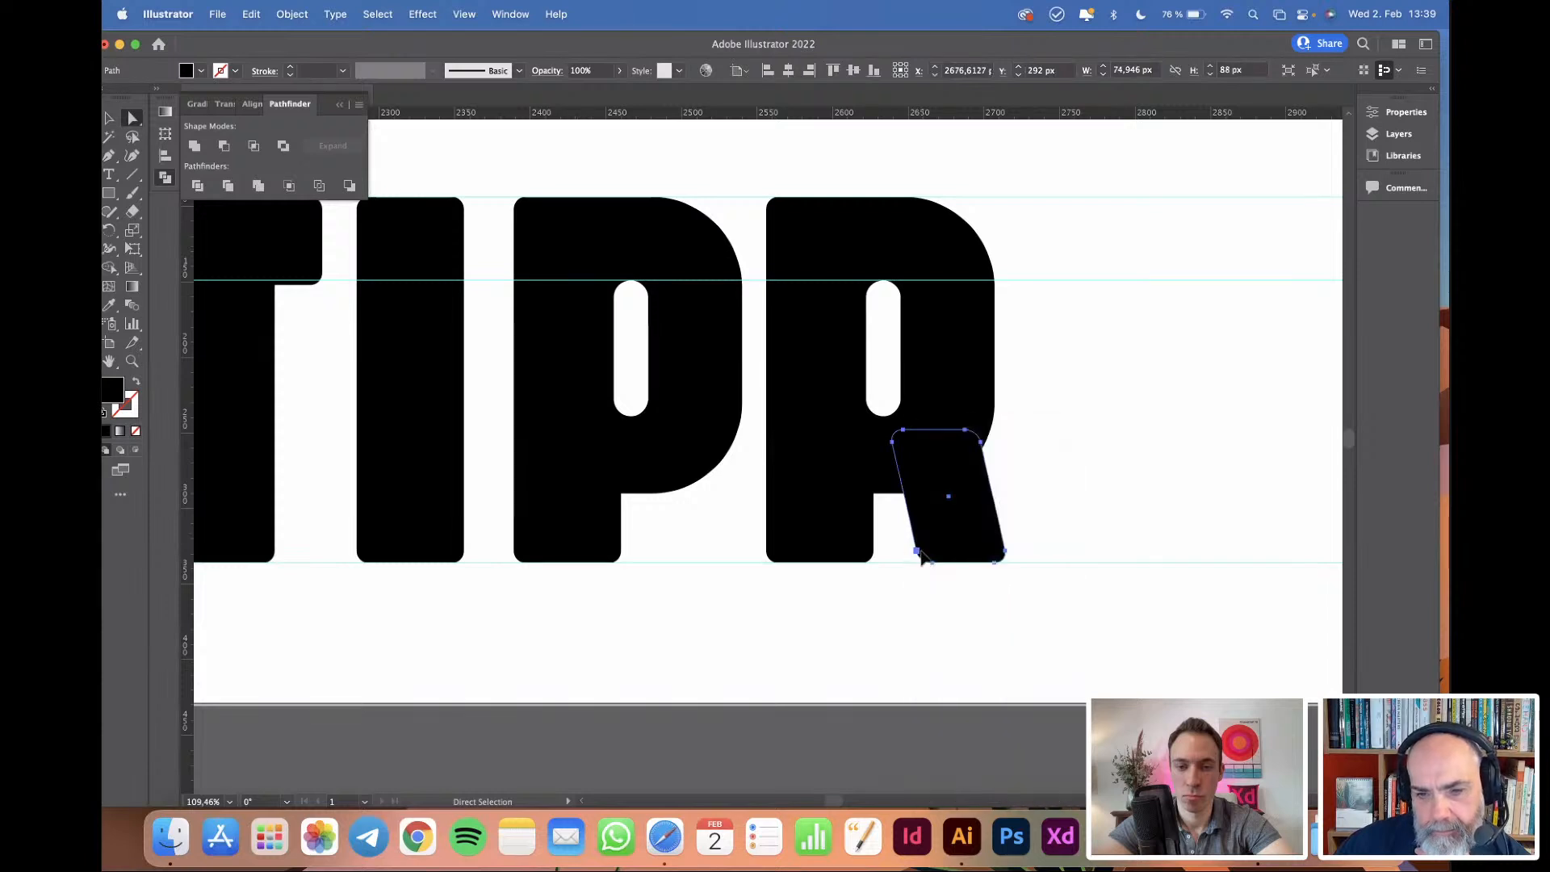
click(904, 433)
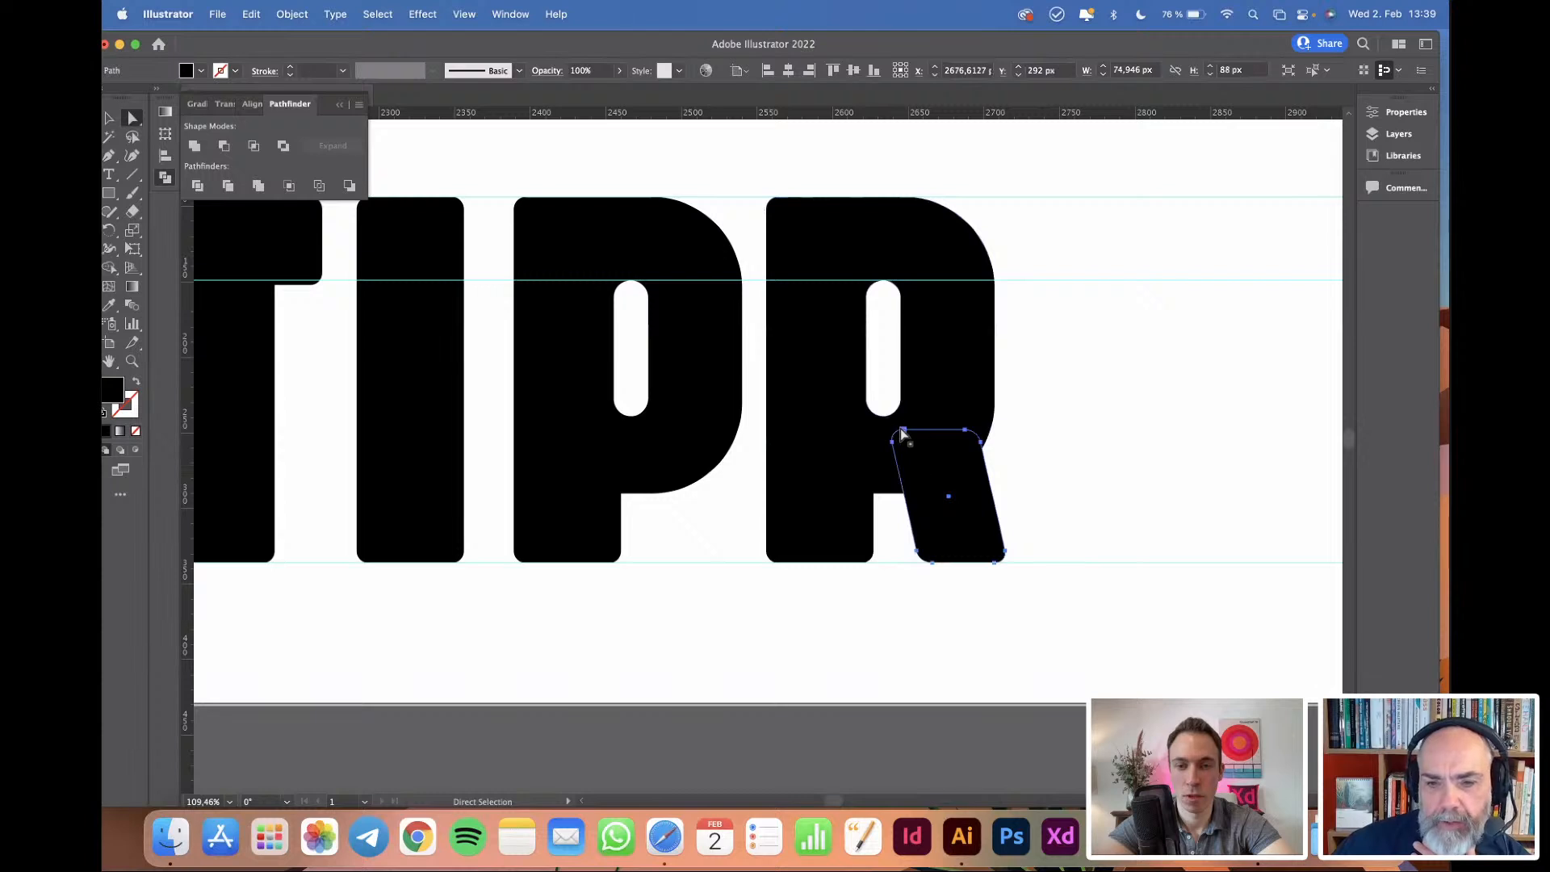
click(902, 431)
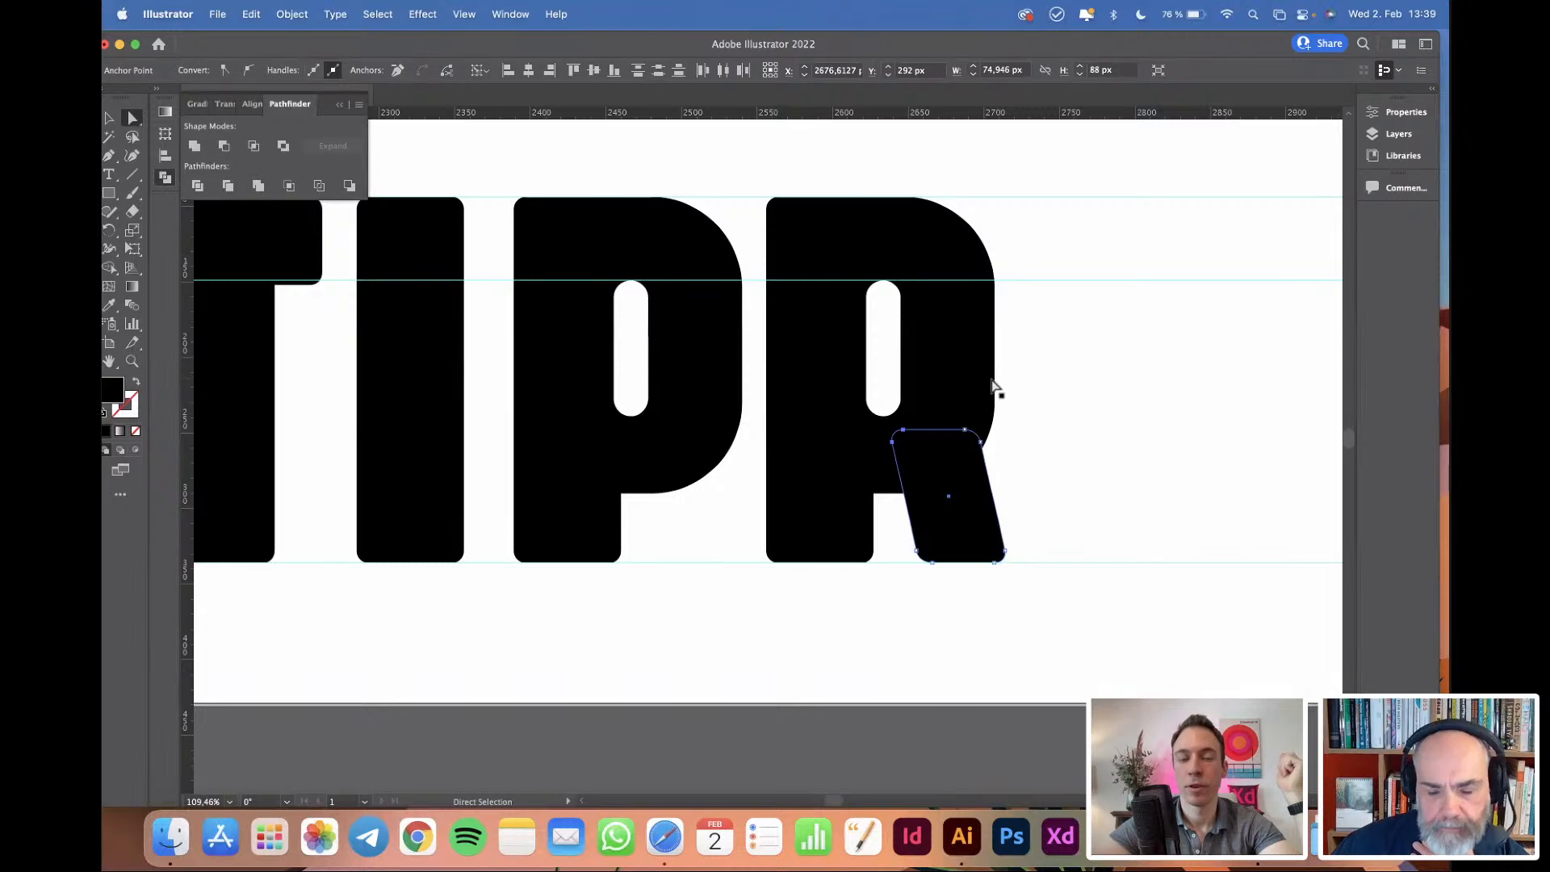
key(shift+Right)
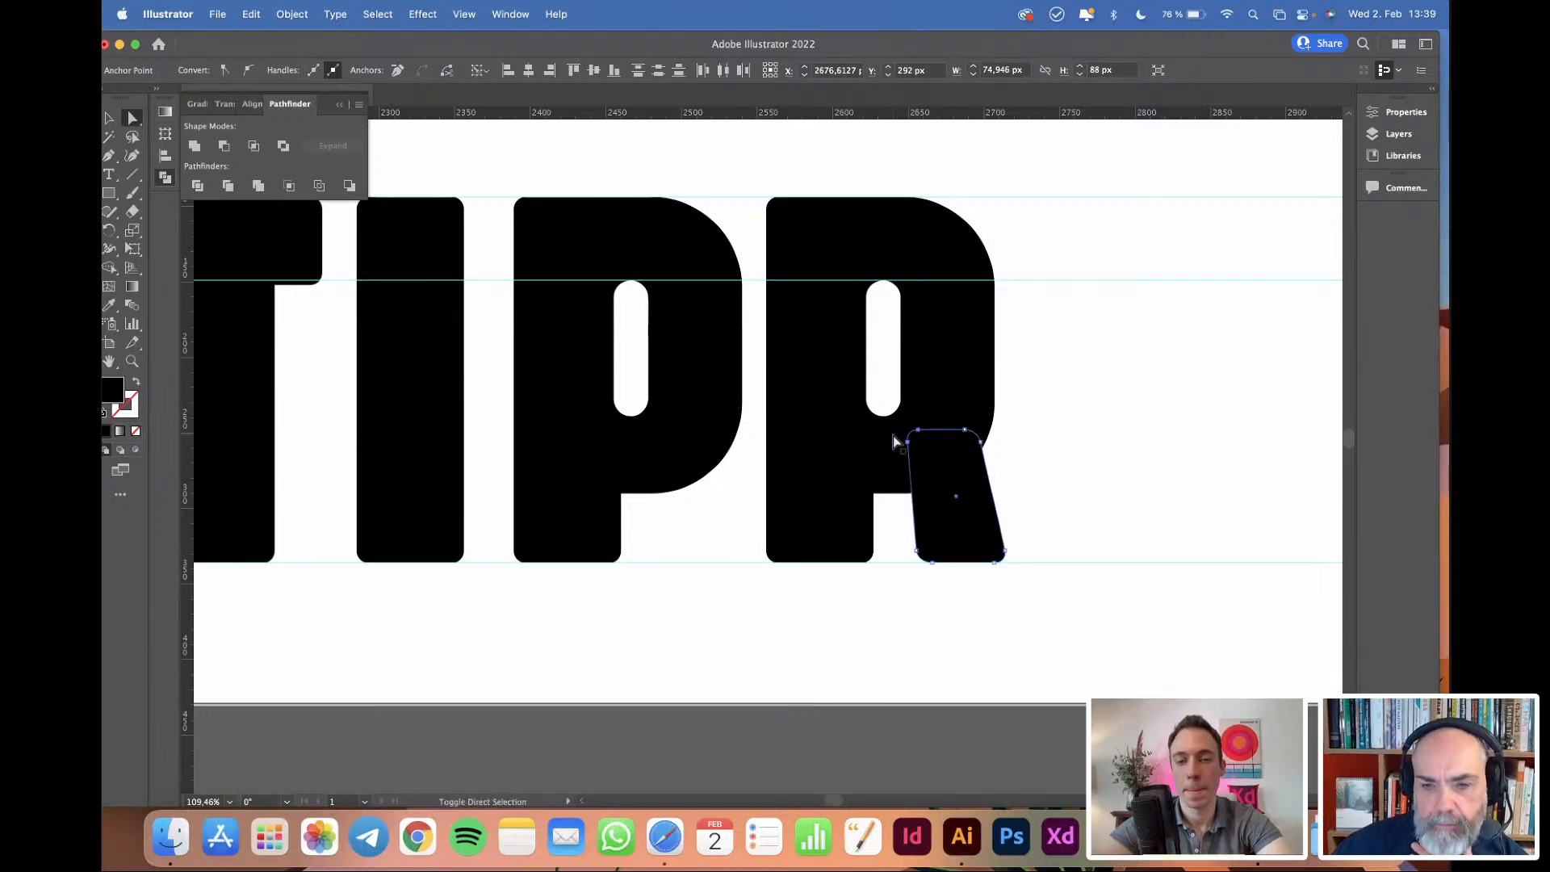
key(shift+Right)
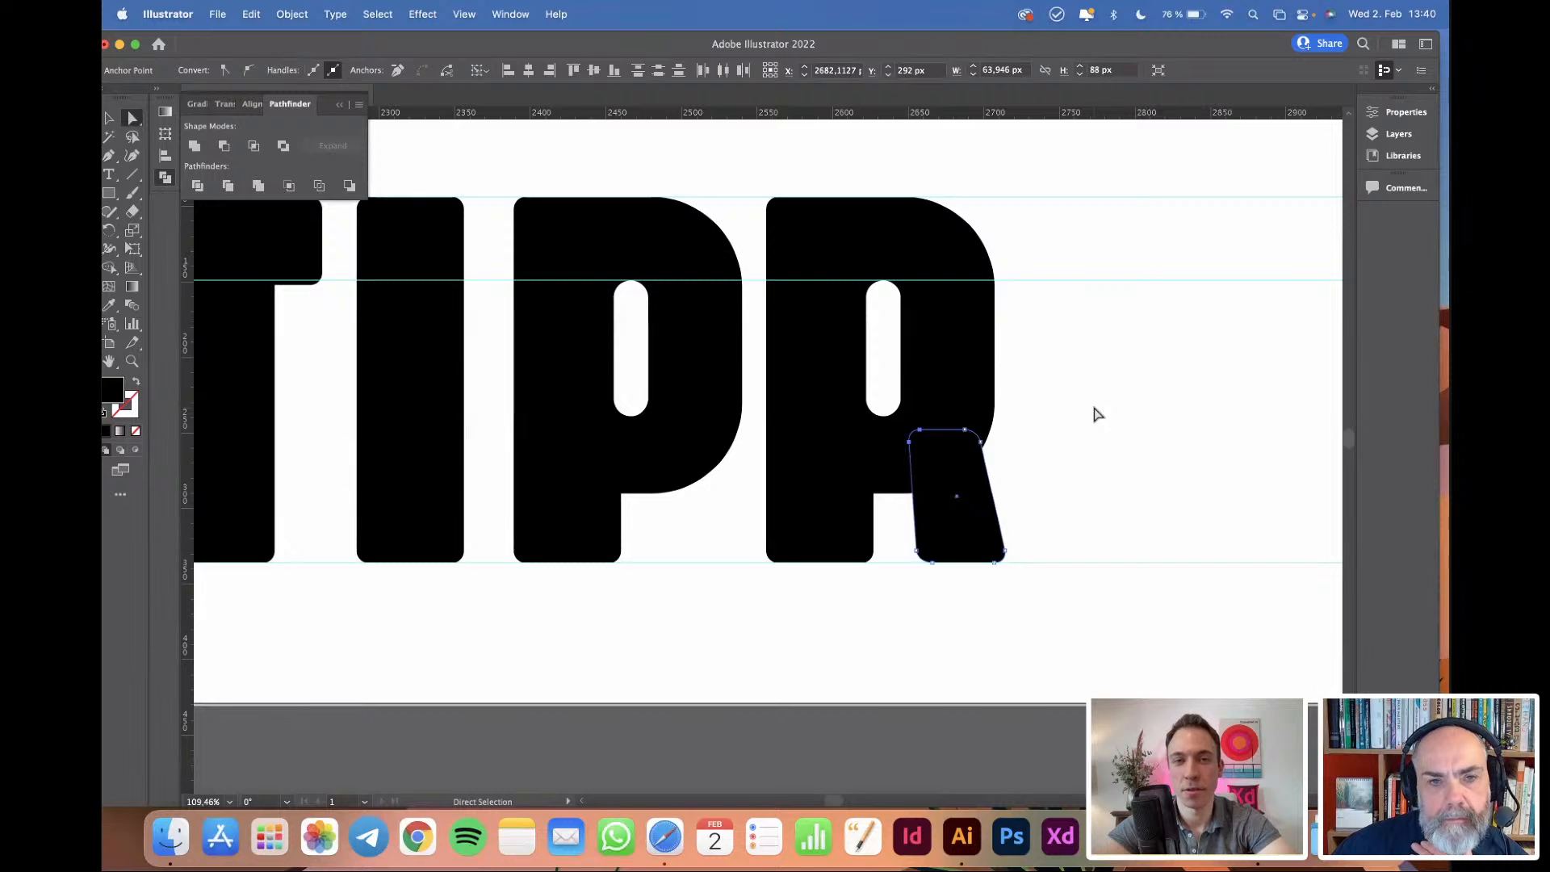
click(1040, 414)
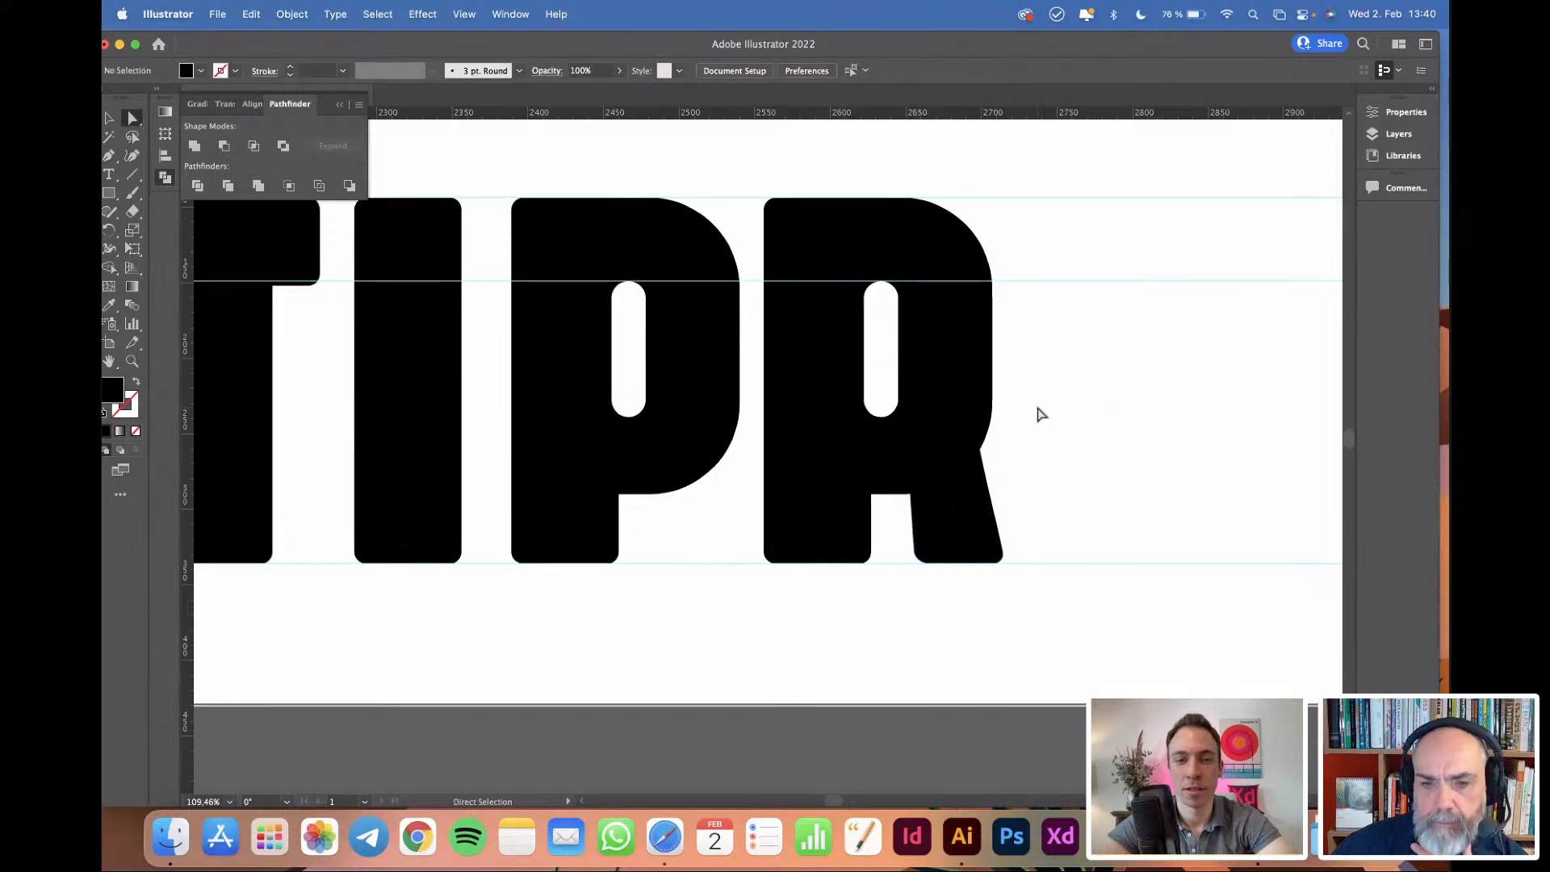
Shift the R leg's upper inner corner further right until the leg is about 60 px wide and its inner edge nearly vertical.
scroll(1040, 414, right, 2)
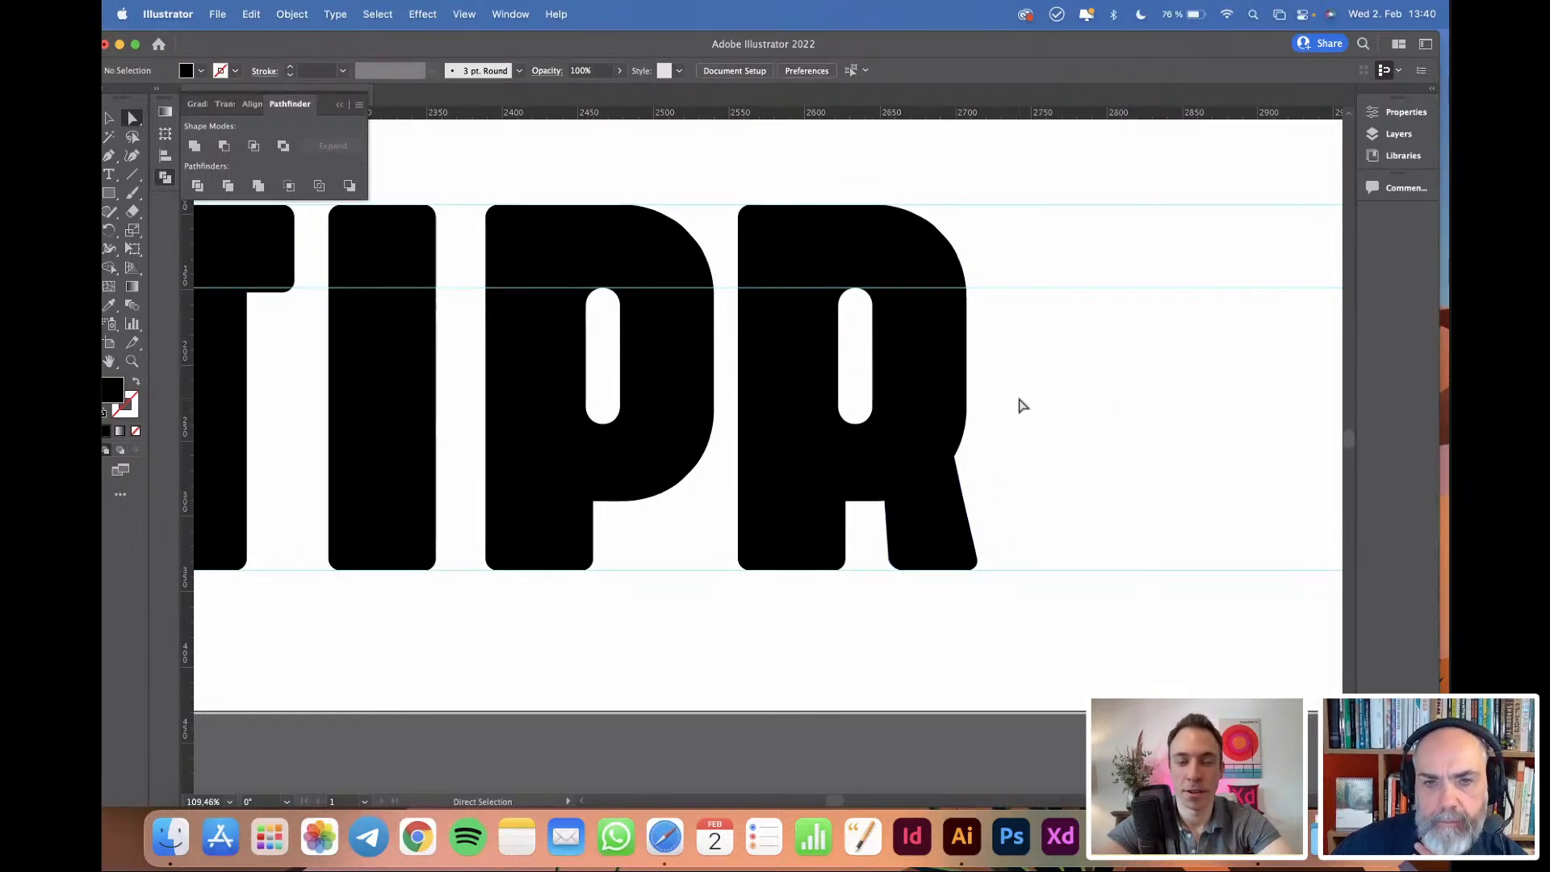
scroll(1020, 404, right, 2)
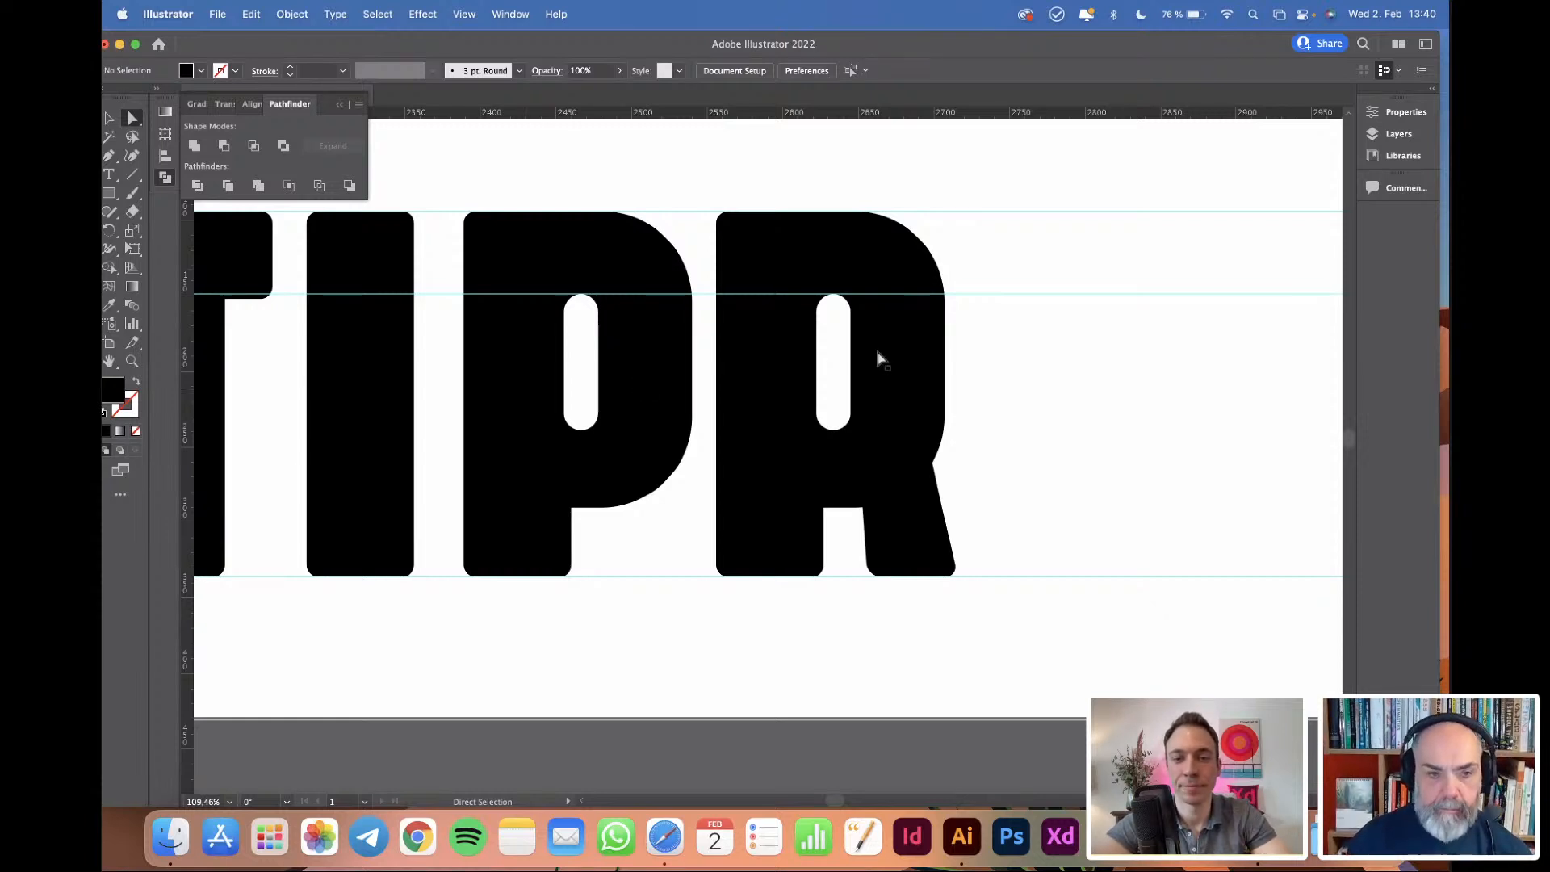
click(872, 501)
drag(859, 456, 870, 451)
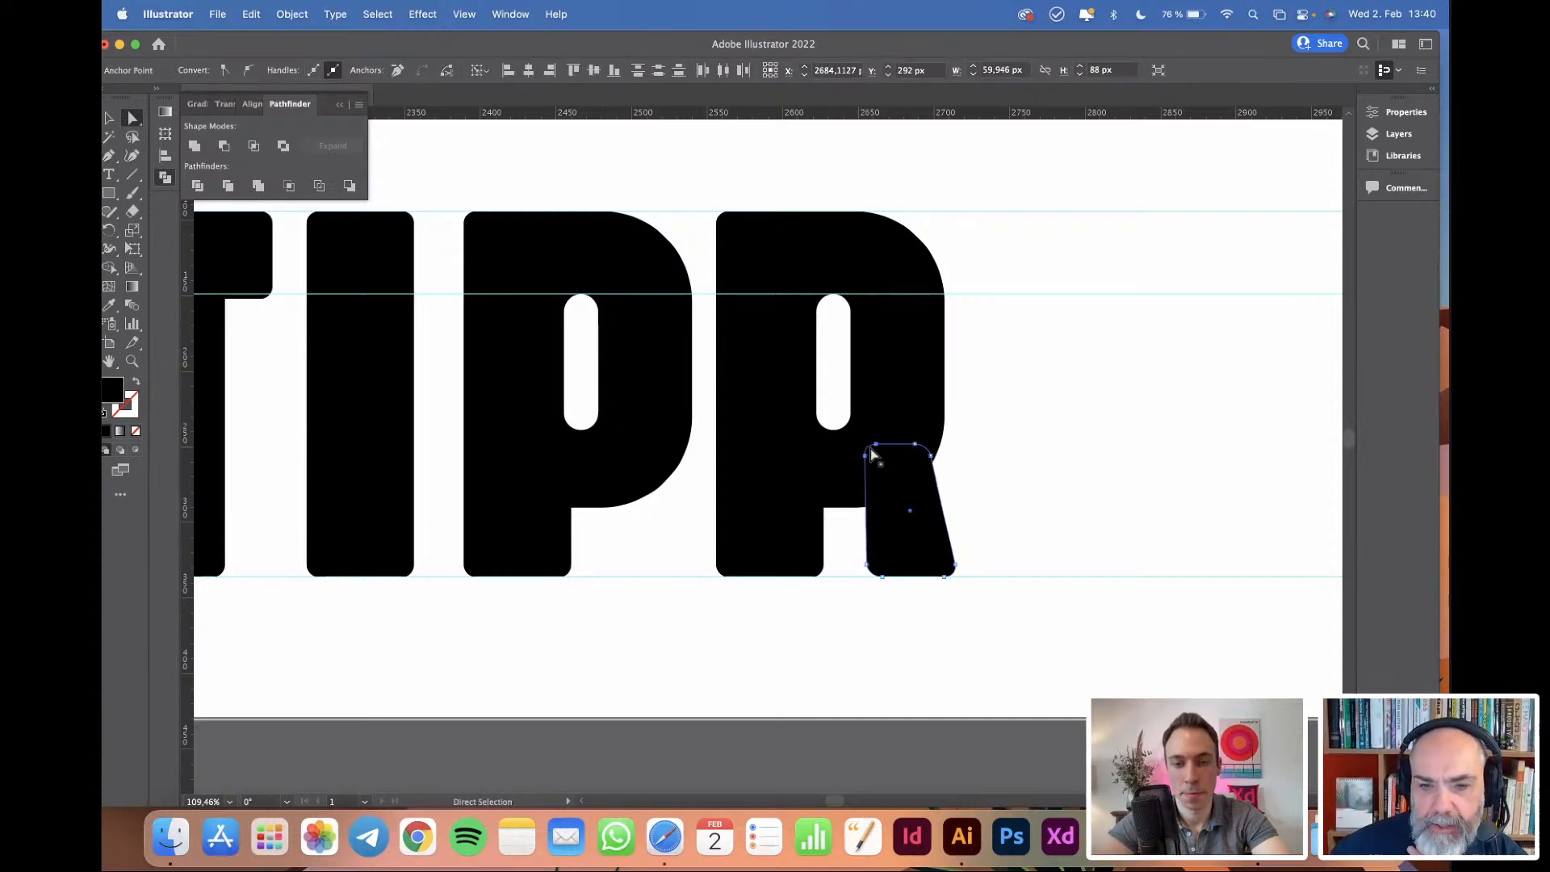
click(870, 453)
scroll(877, 452, up, 3)
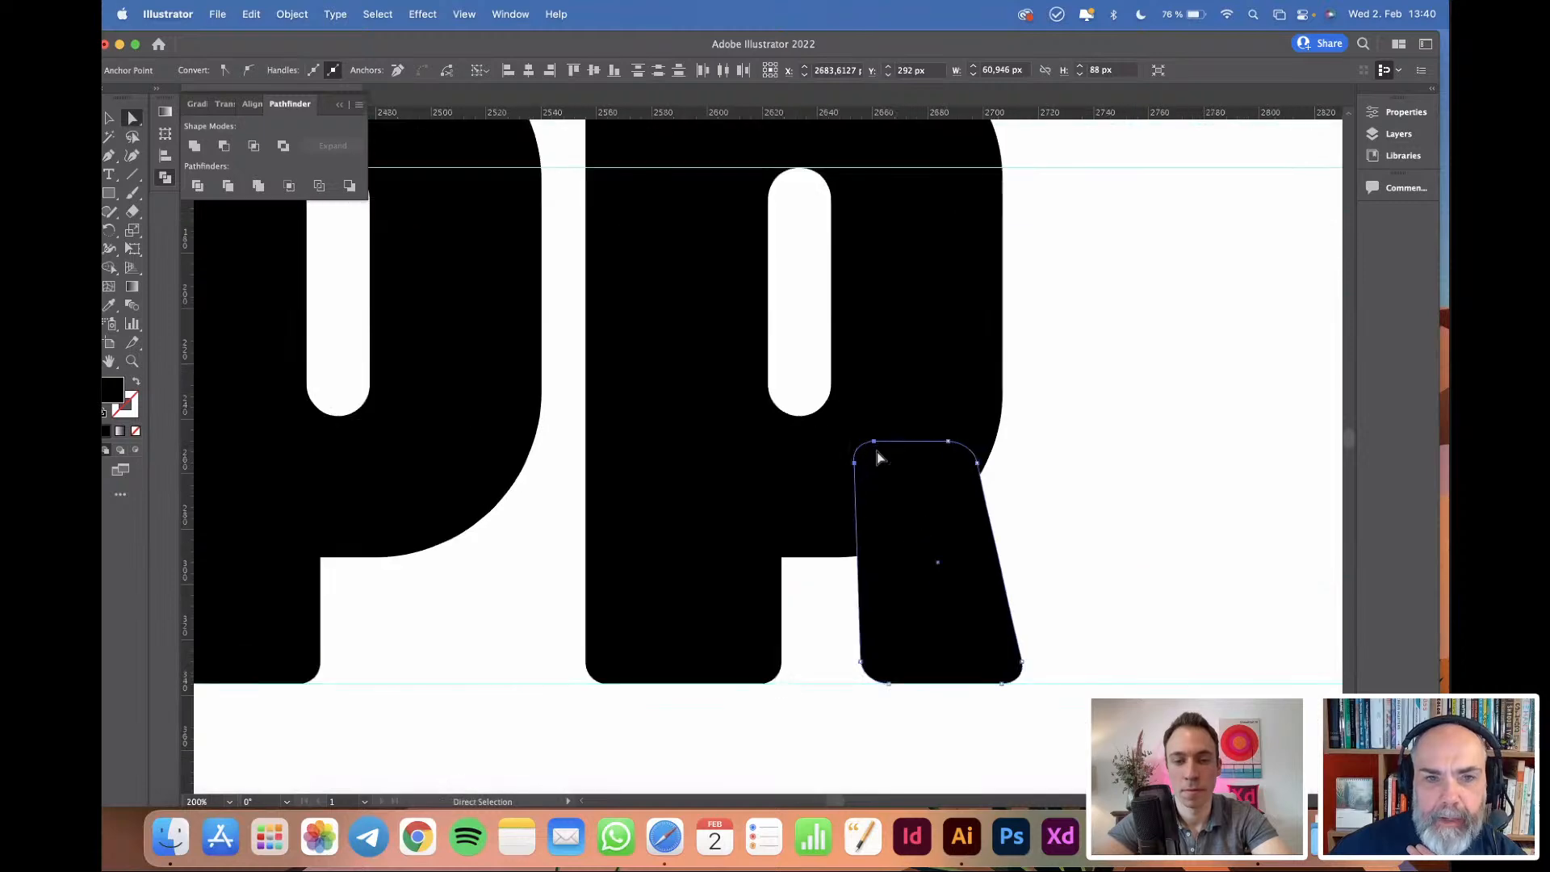
key(Right)
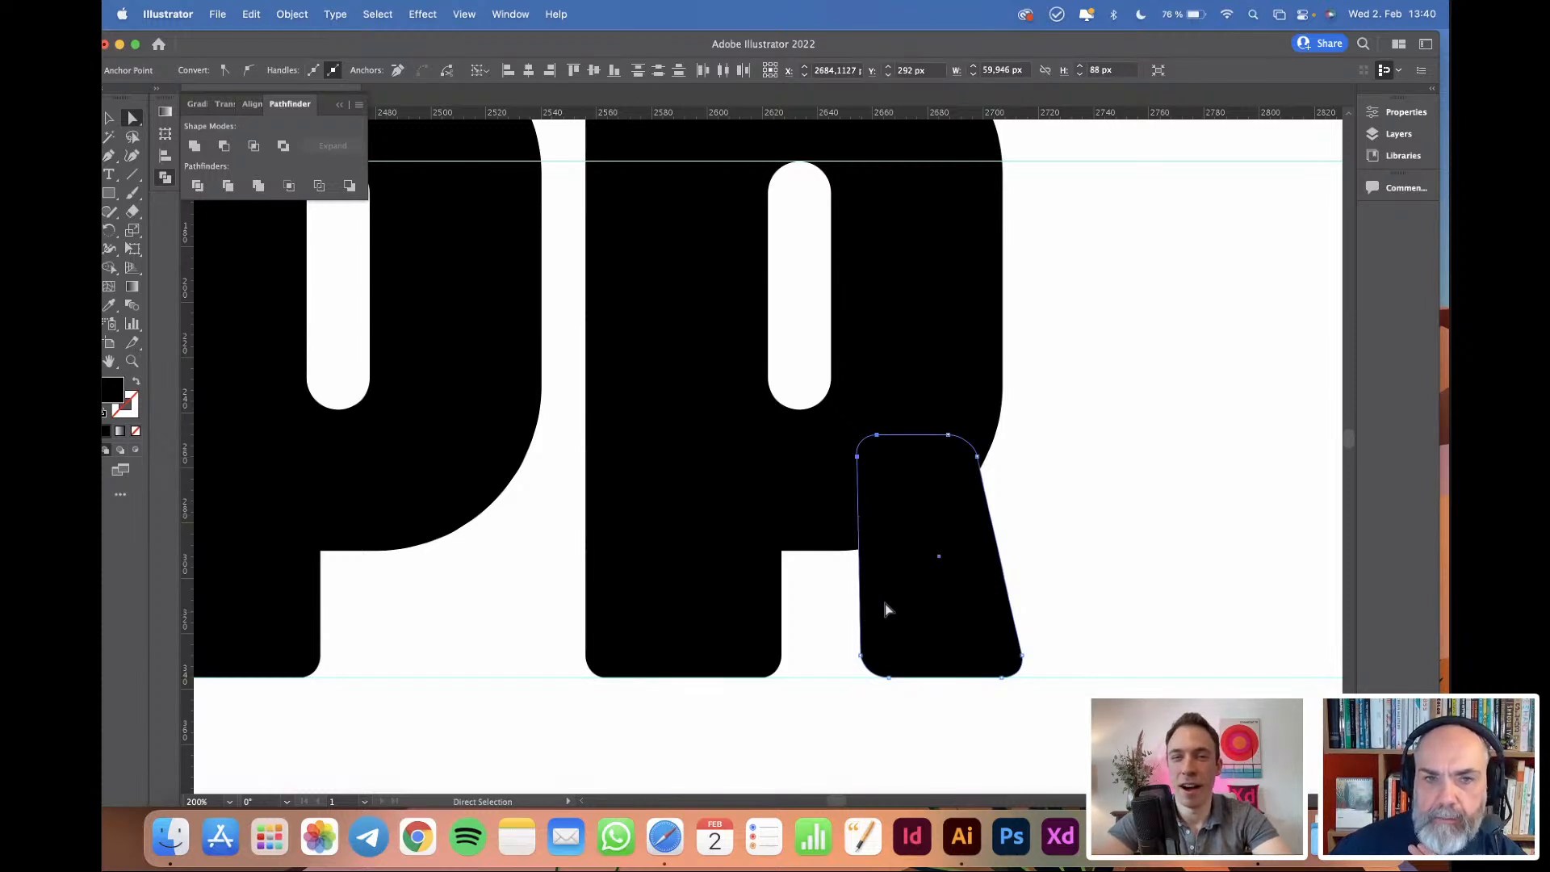
Move the R leg's whole inner edge, upper and lower corners together, 8 px left to widen the leg to about 68 px.
shift+click(861, 655)
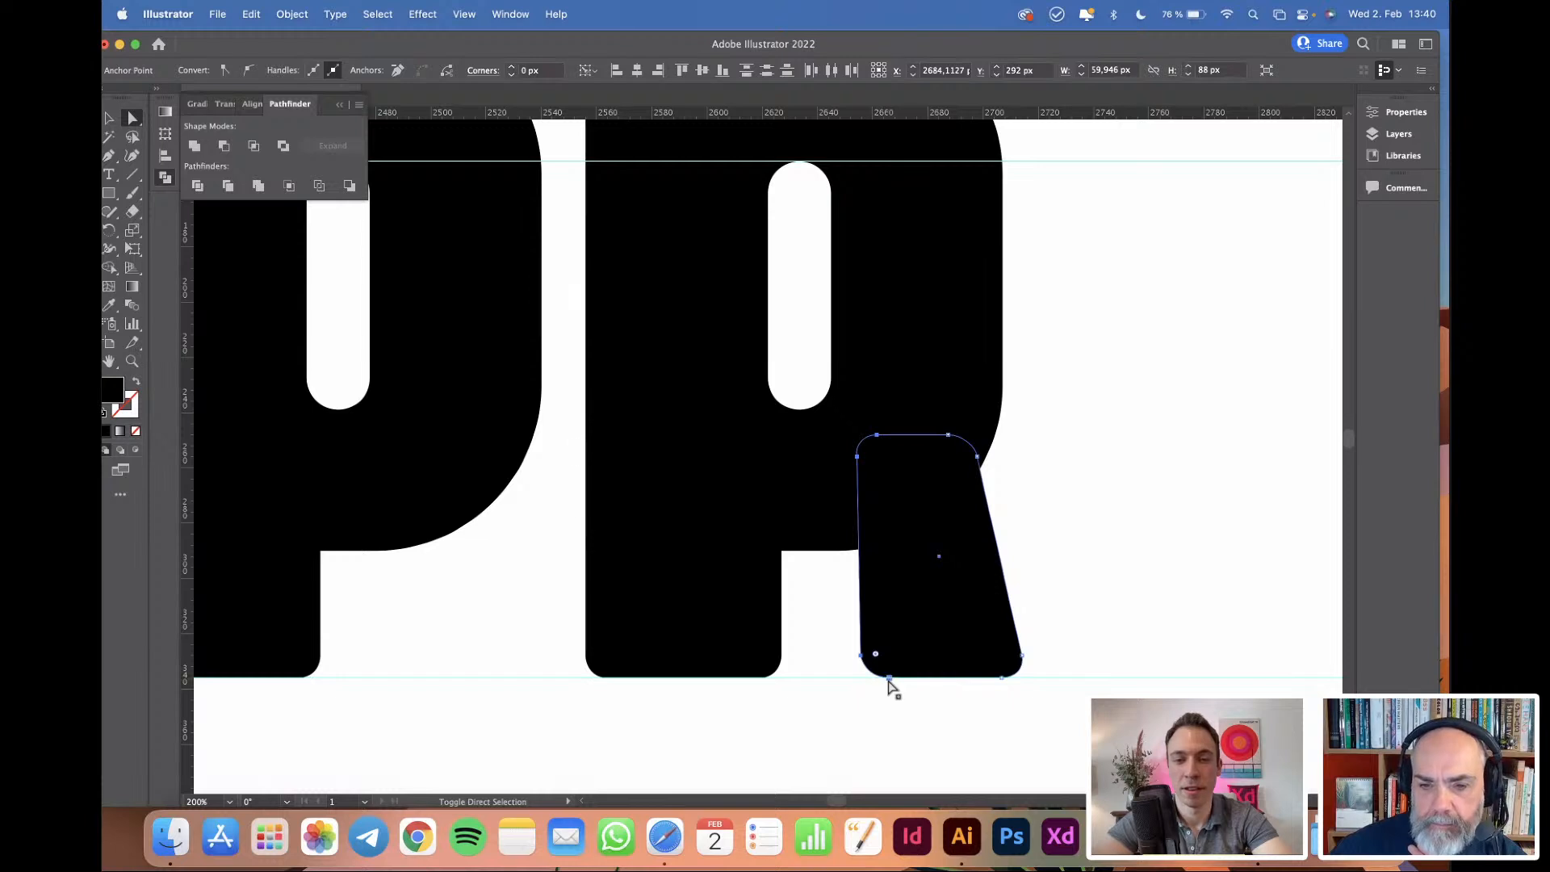
key(Left)
key(Left)
key(Left)
key(Left)
key(Left)
key(Left)
key(Left)
key(Left)
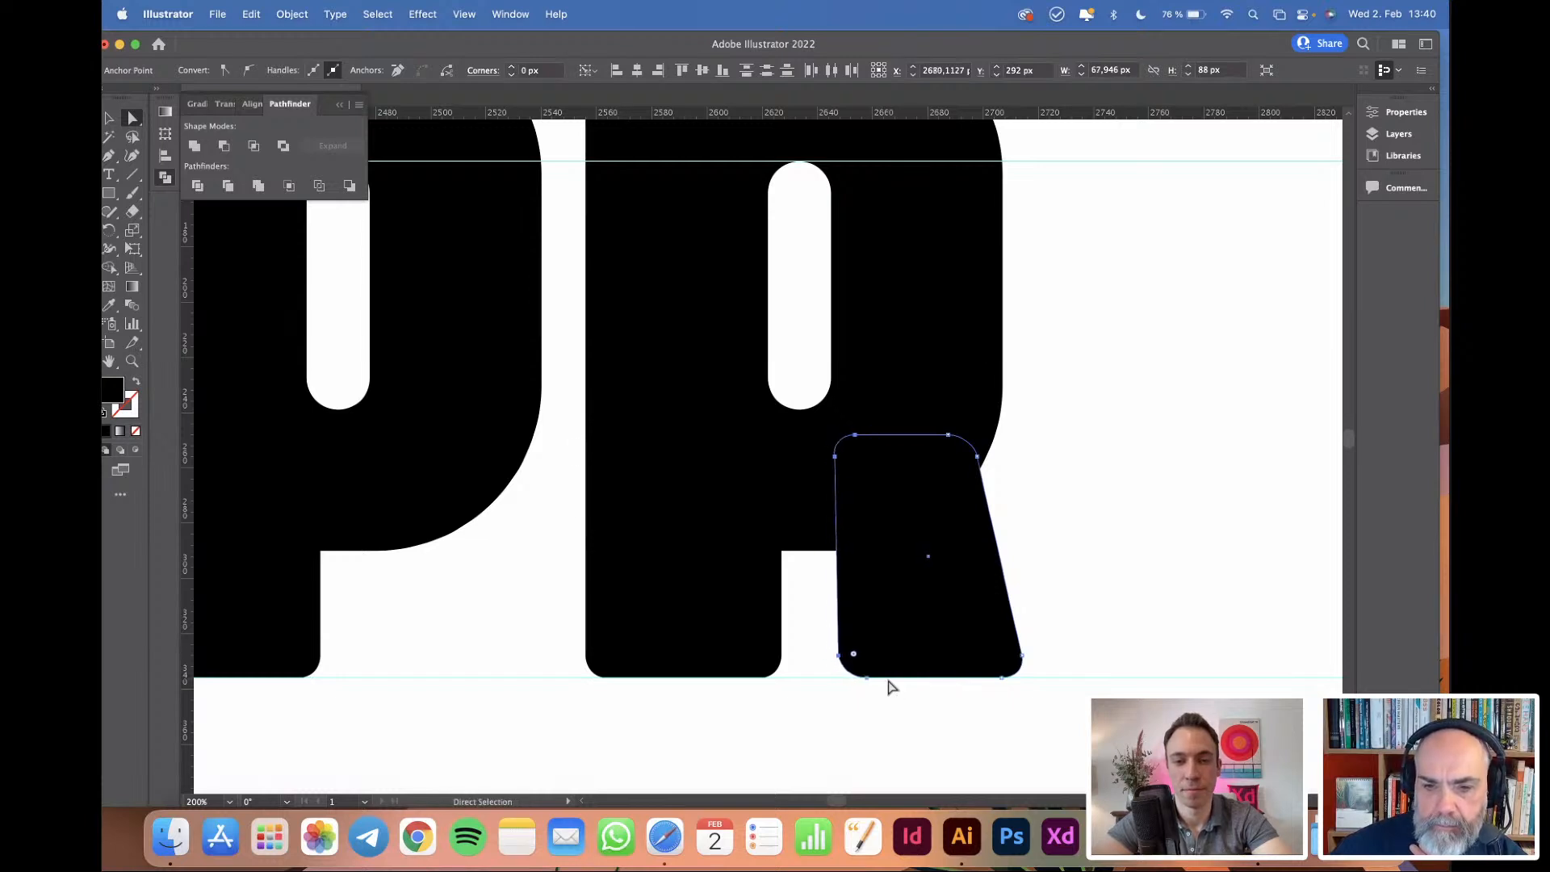
Nudge the R leg's inner edge 1 px left, making the leg about 69 px wide, and deselect it.
key(Left)
key(v)
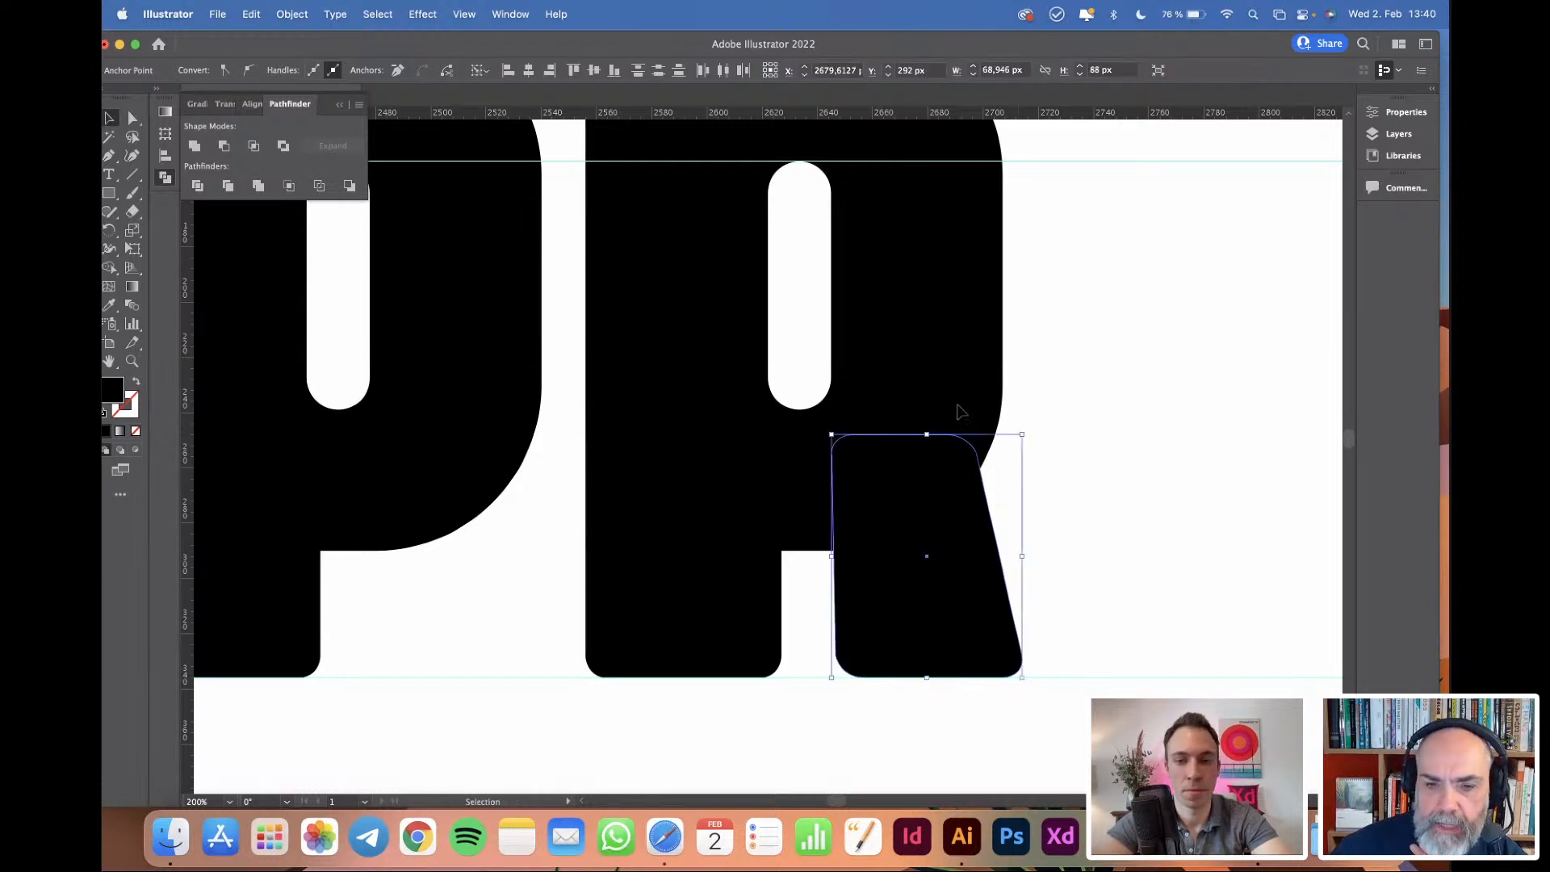
click(1036, 358)
Examine the finished R beside the P and within the whole row of letters at progressively smaller magnification.
scroll(1037, 358, down, 5)
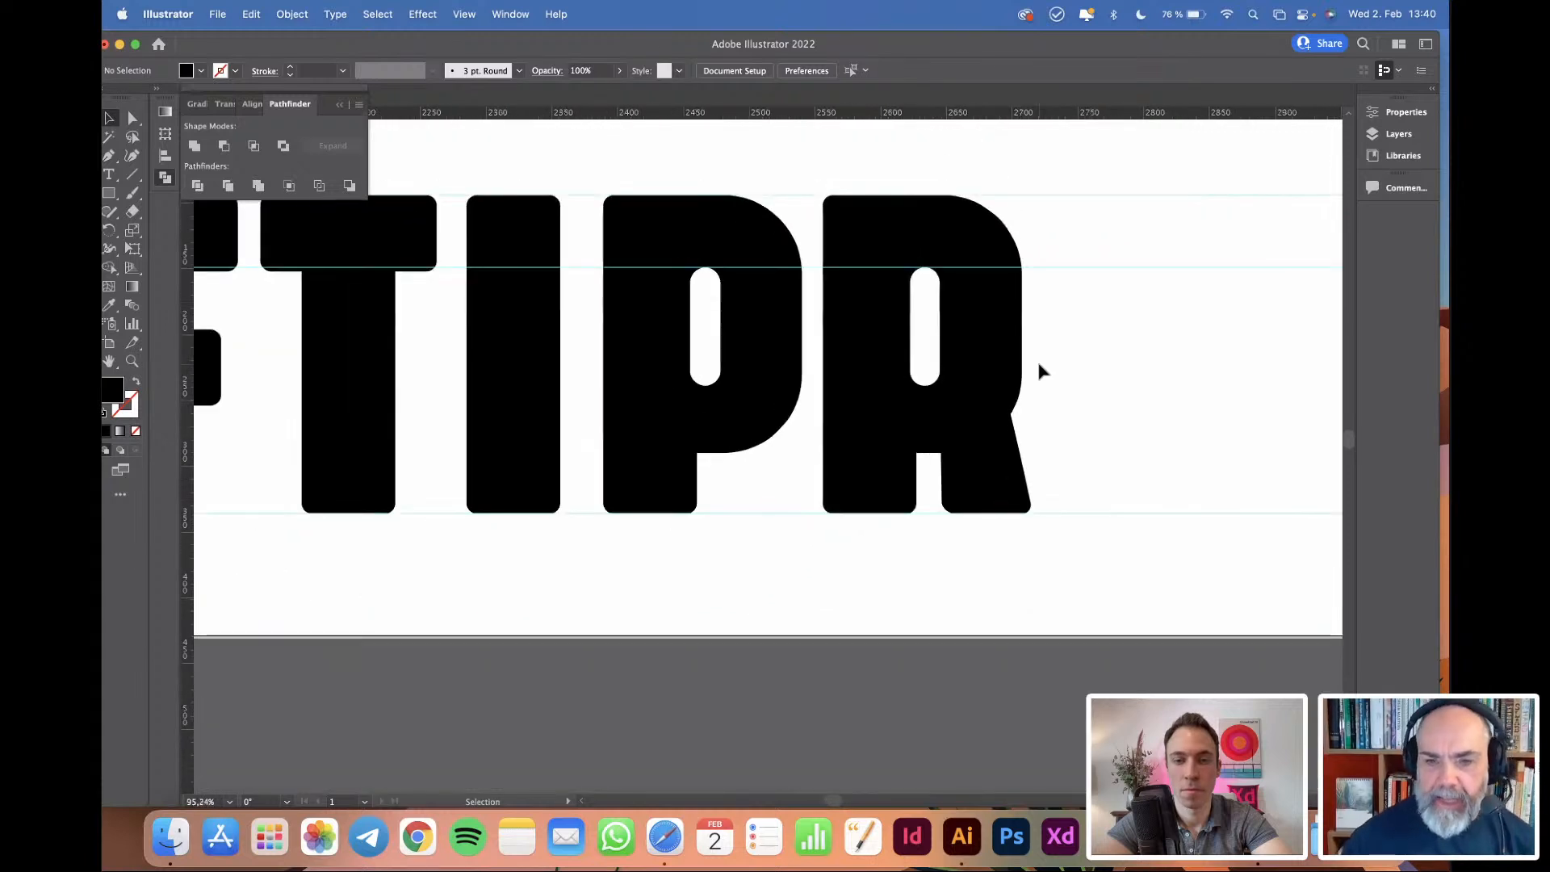
scroll(1036, 358, down, 3)
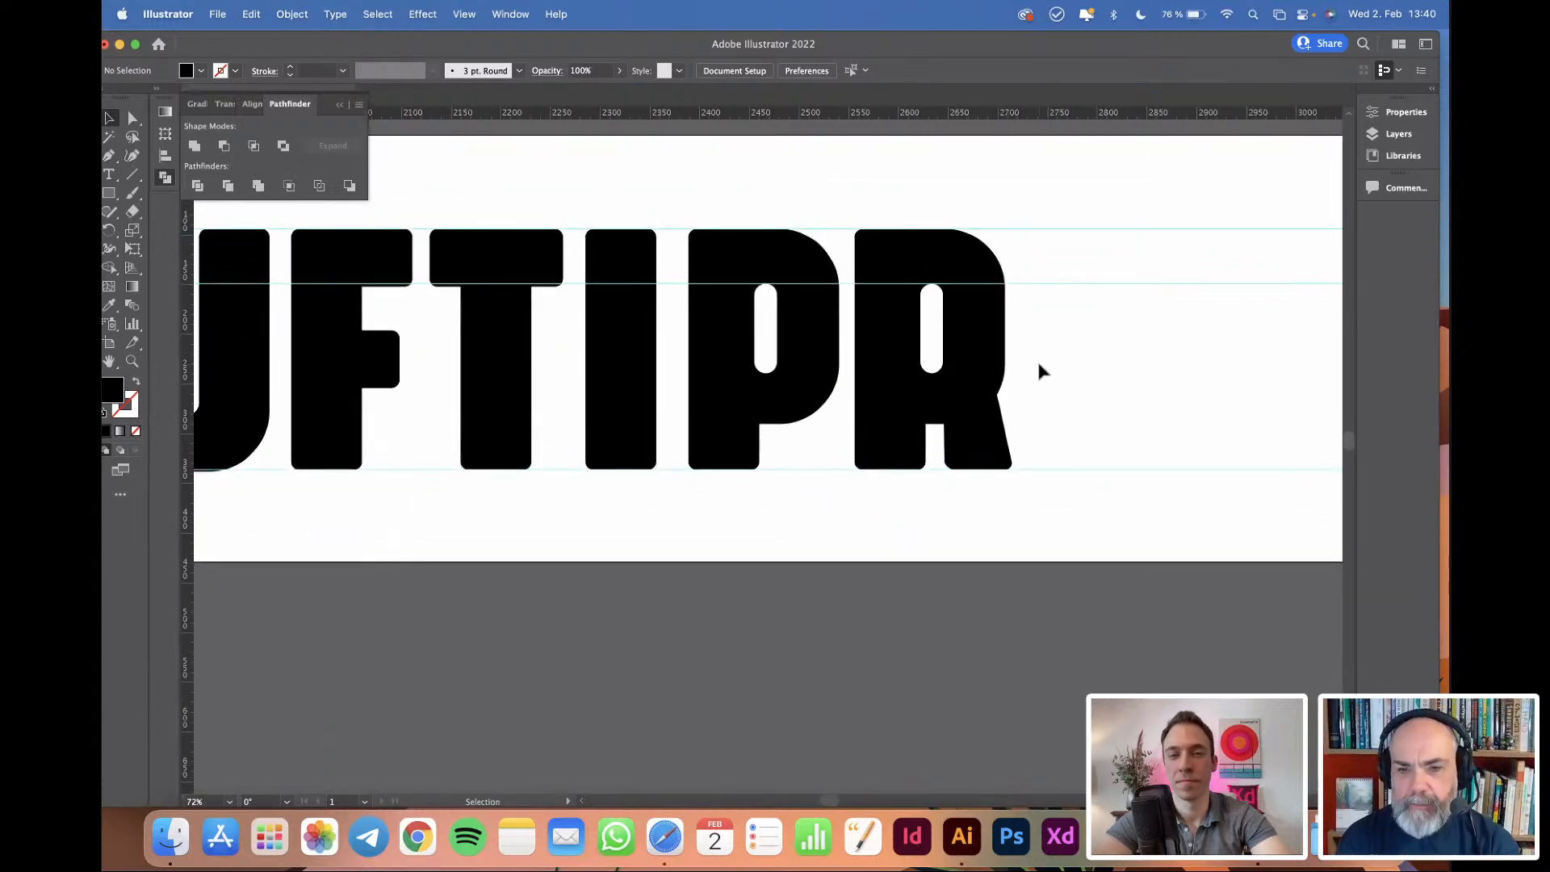
click(980, 424)
click(1049, 387)
scroll(1049, 387, right, 1)
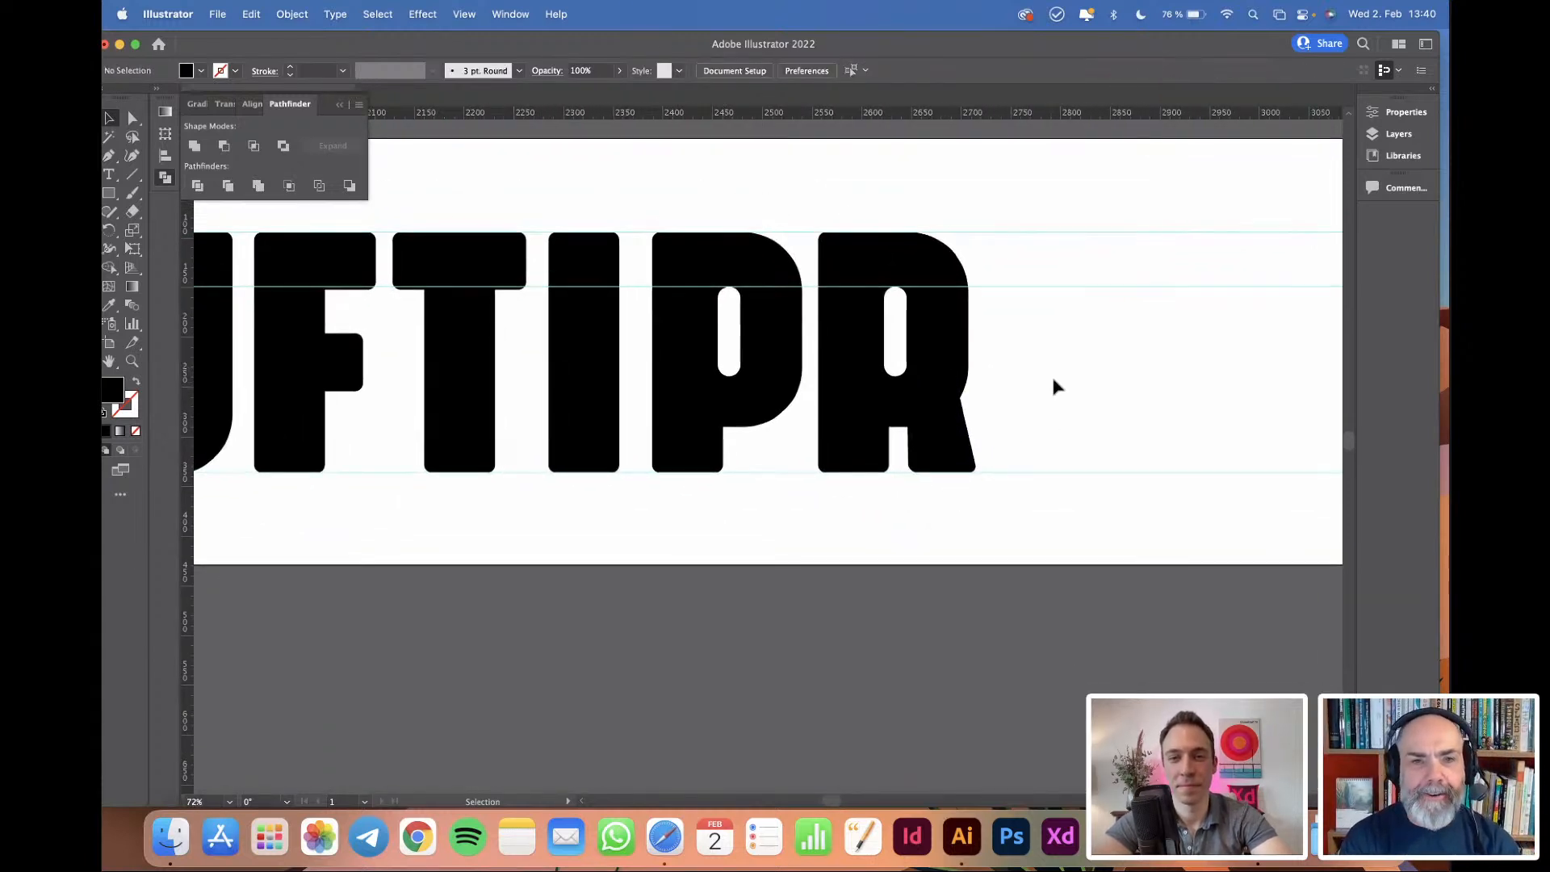
scroll(1051, 374, right, 2)
scroll(1051, 375, up, 1)
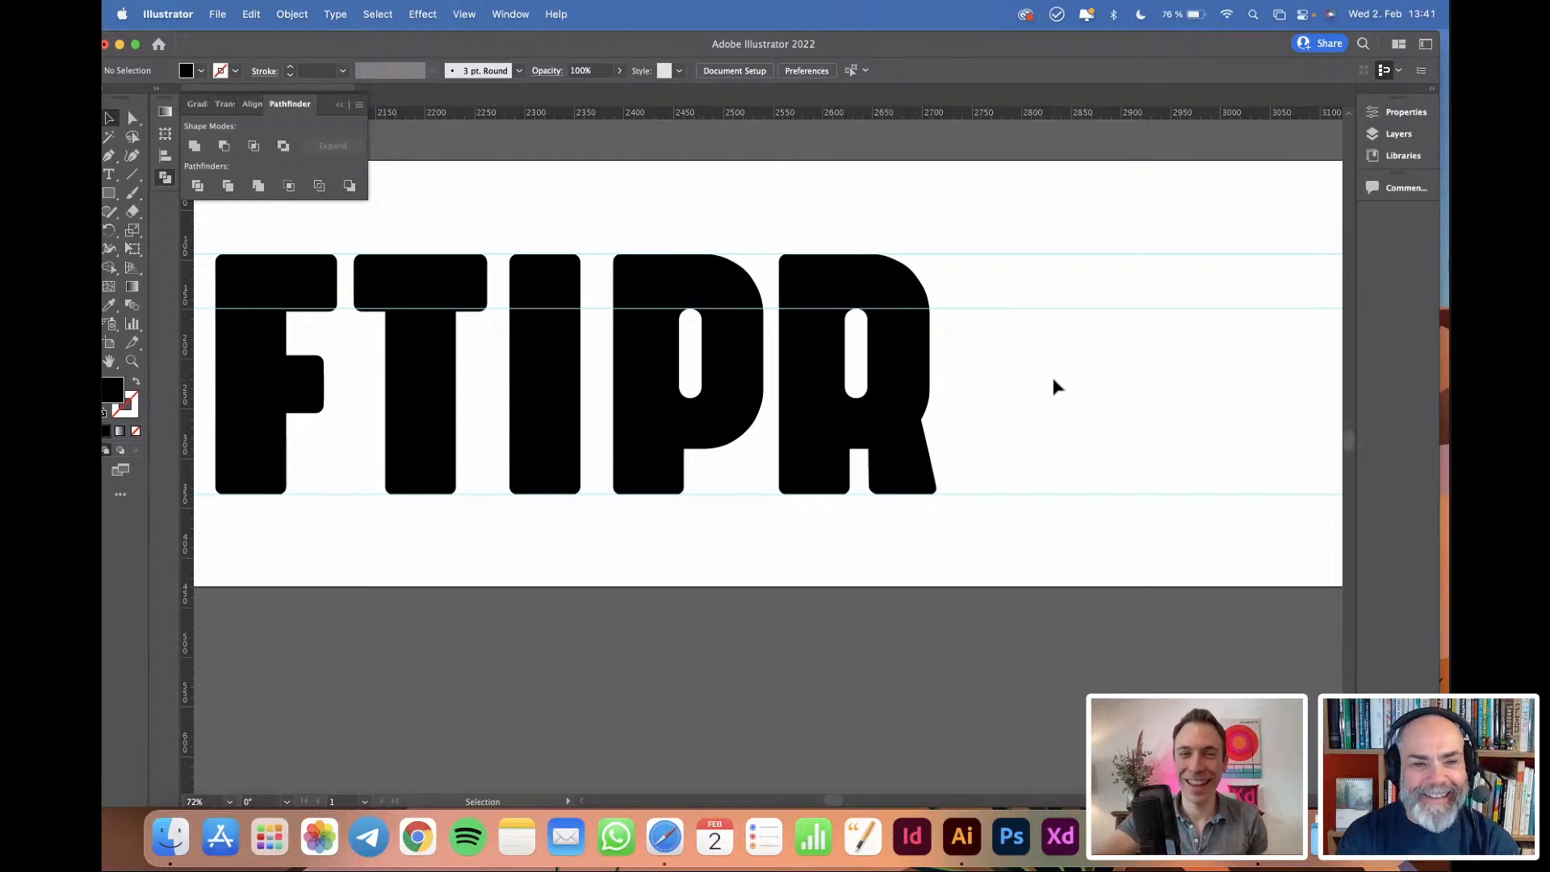
scroll(1051, 374, down, 3)
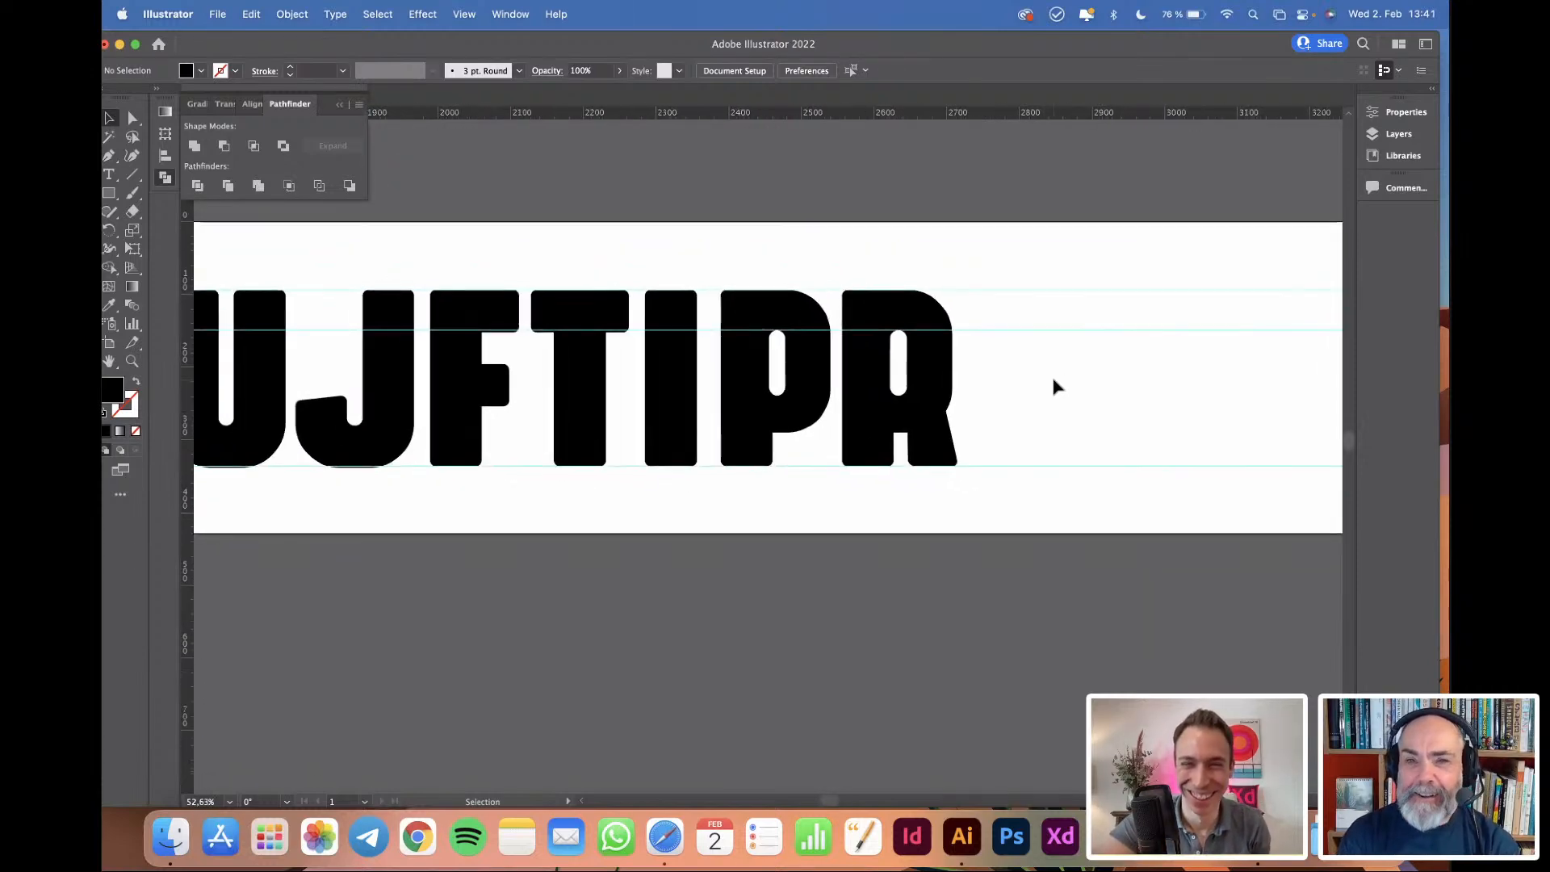
scroll(1053, 379, right, 1)
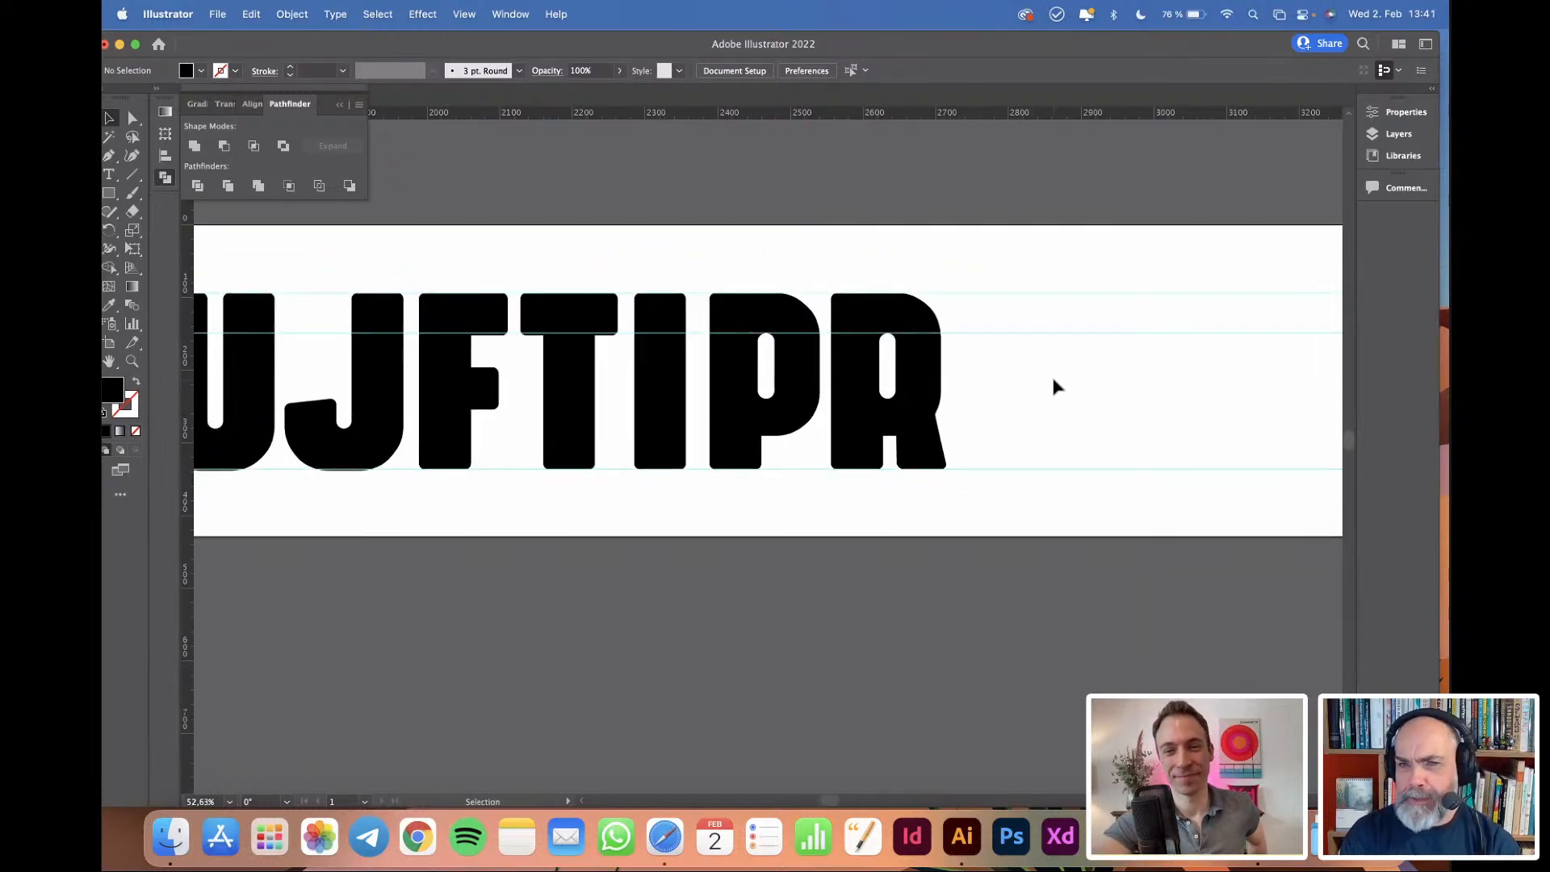
scroll(1053, 378, down, 5)
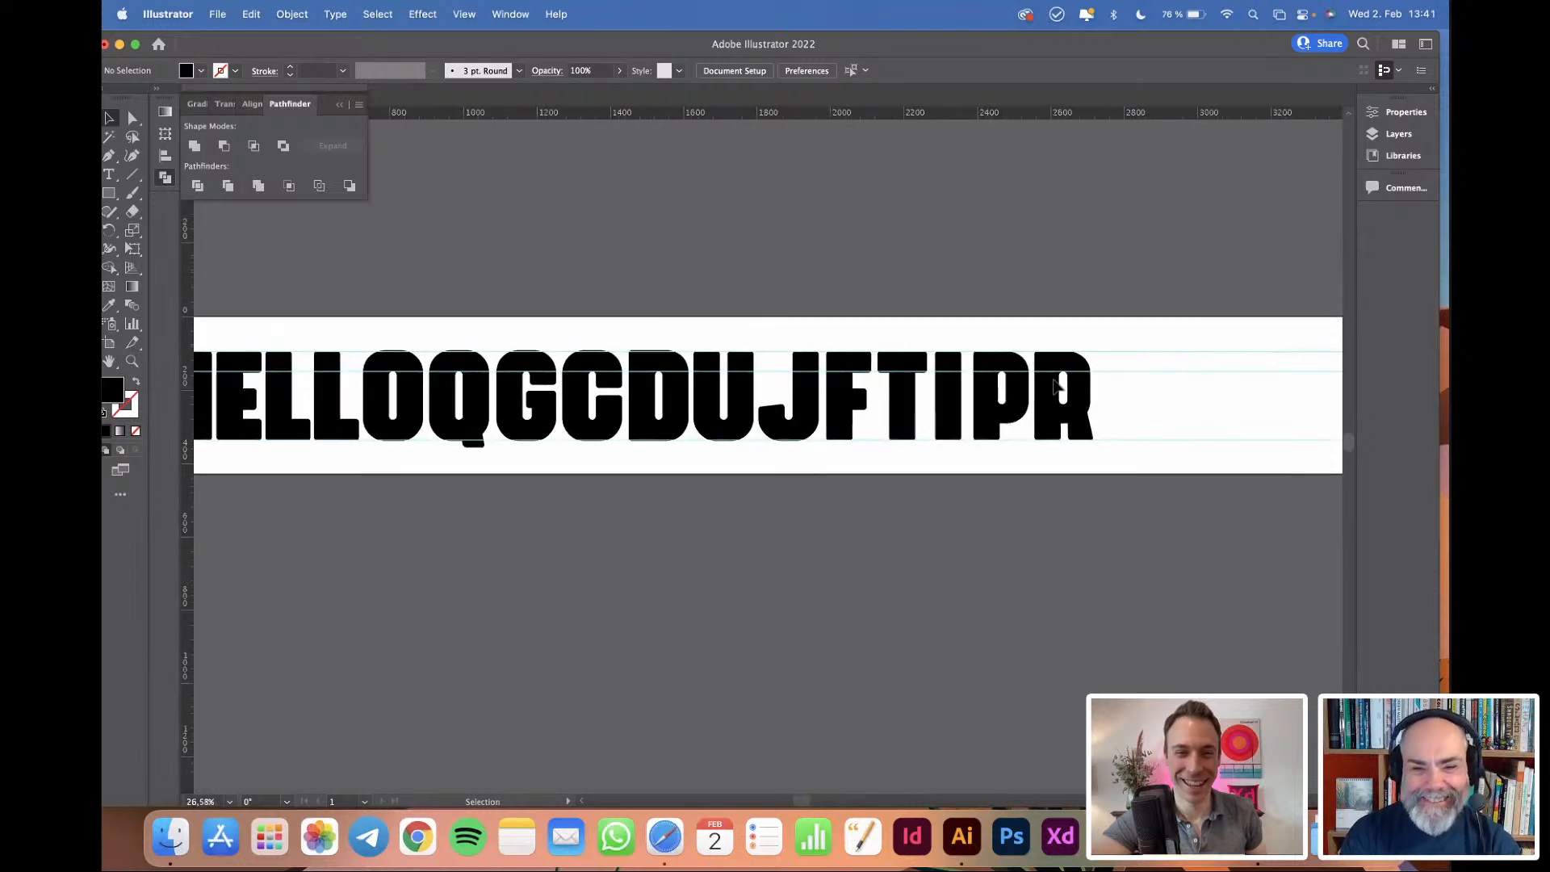
scroll(1054, 381, down, 2)
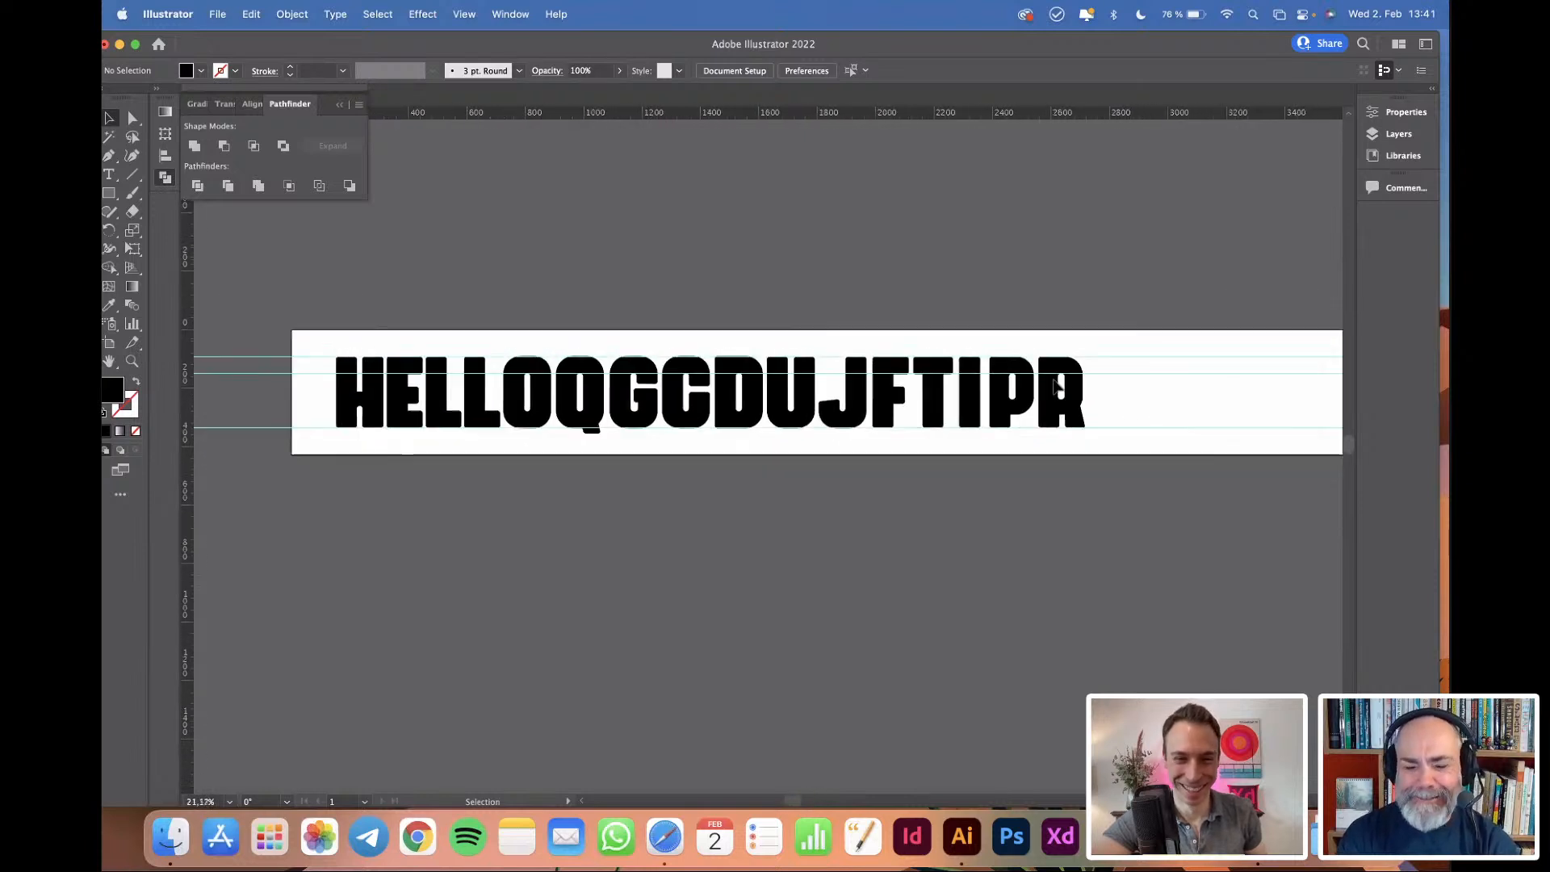
Extend the artboard downward to a height of 1105 px for empty space below the letter row, and return to the Selection tool.
click(117, 343)
scroll(1143, 495, right, 1)
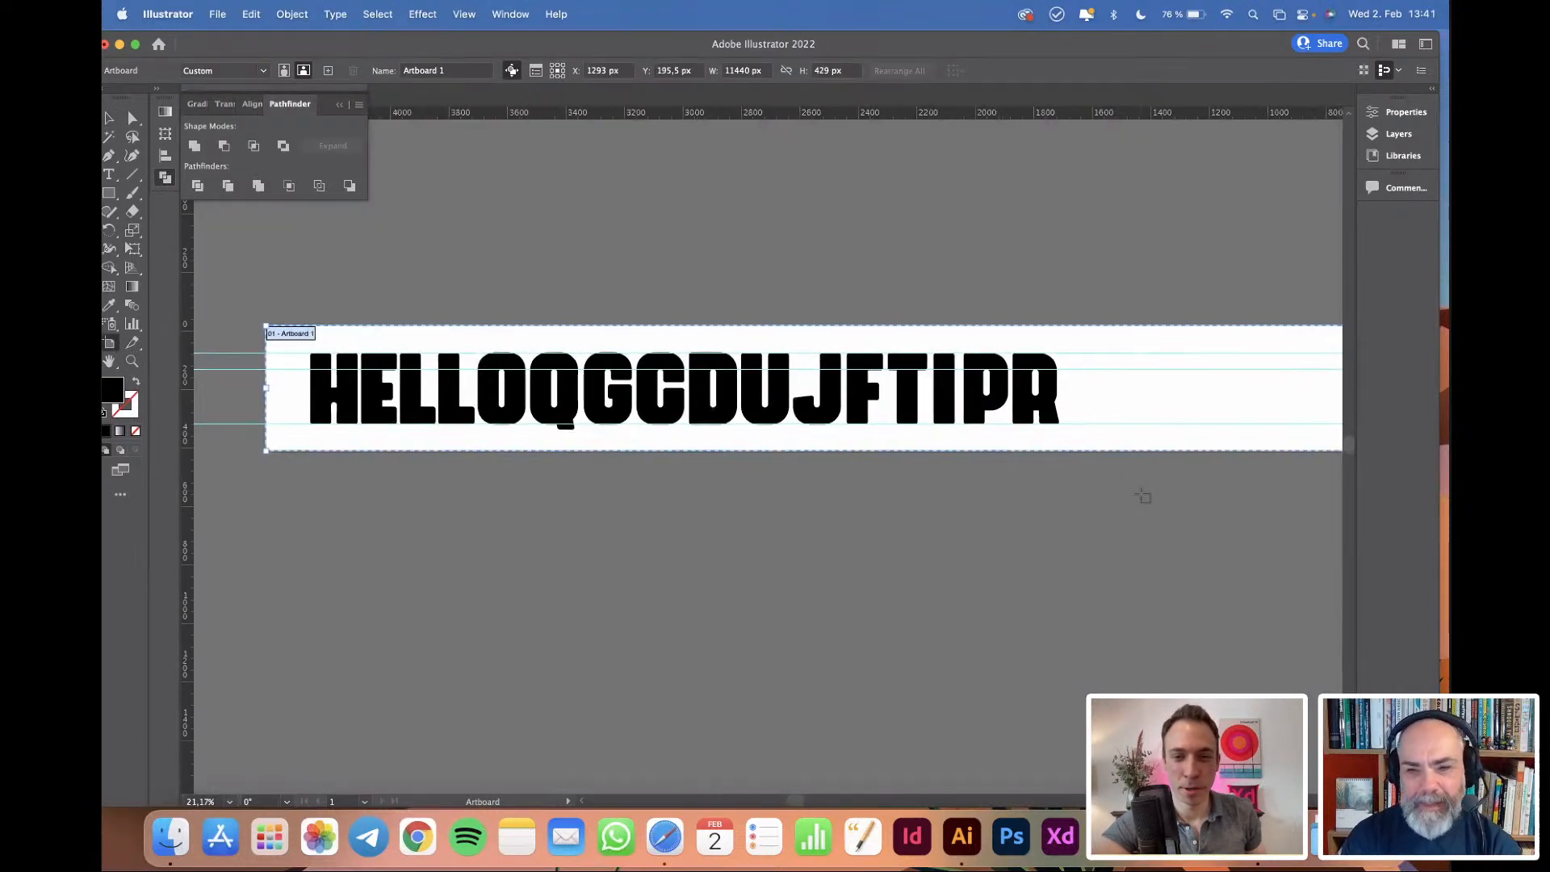
scroll(1142, 494, left, 1)
scroll(868, 478, down, 3)
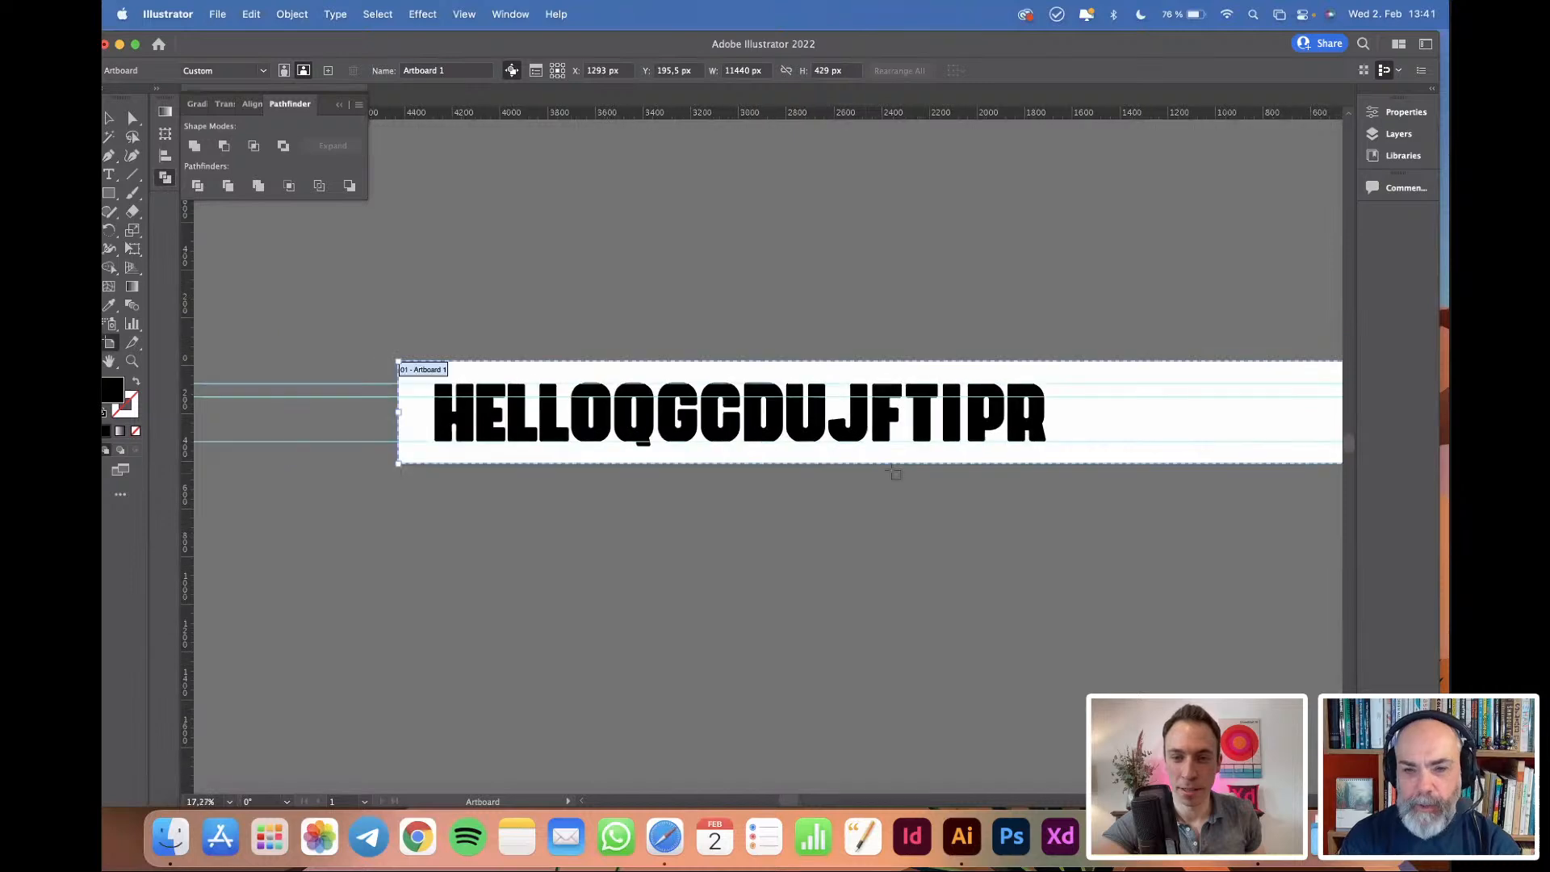
scroll(955, 460, right, 1)
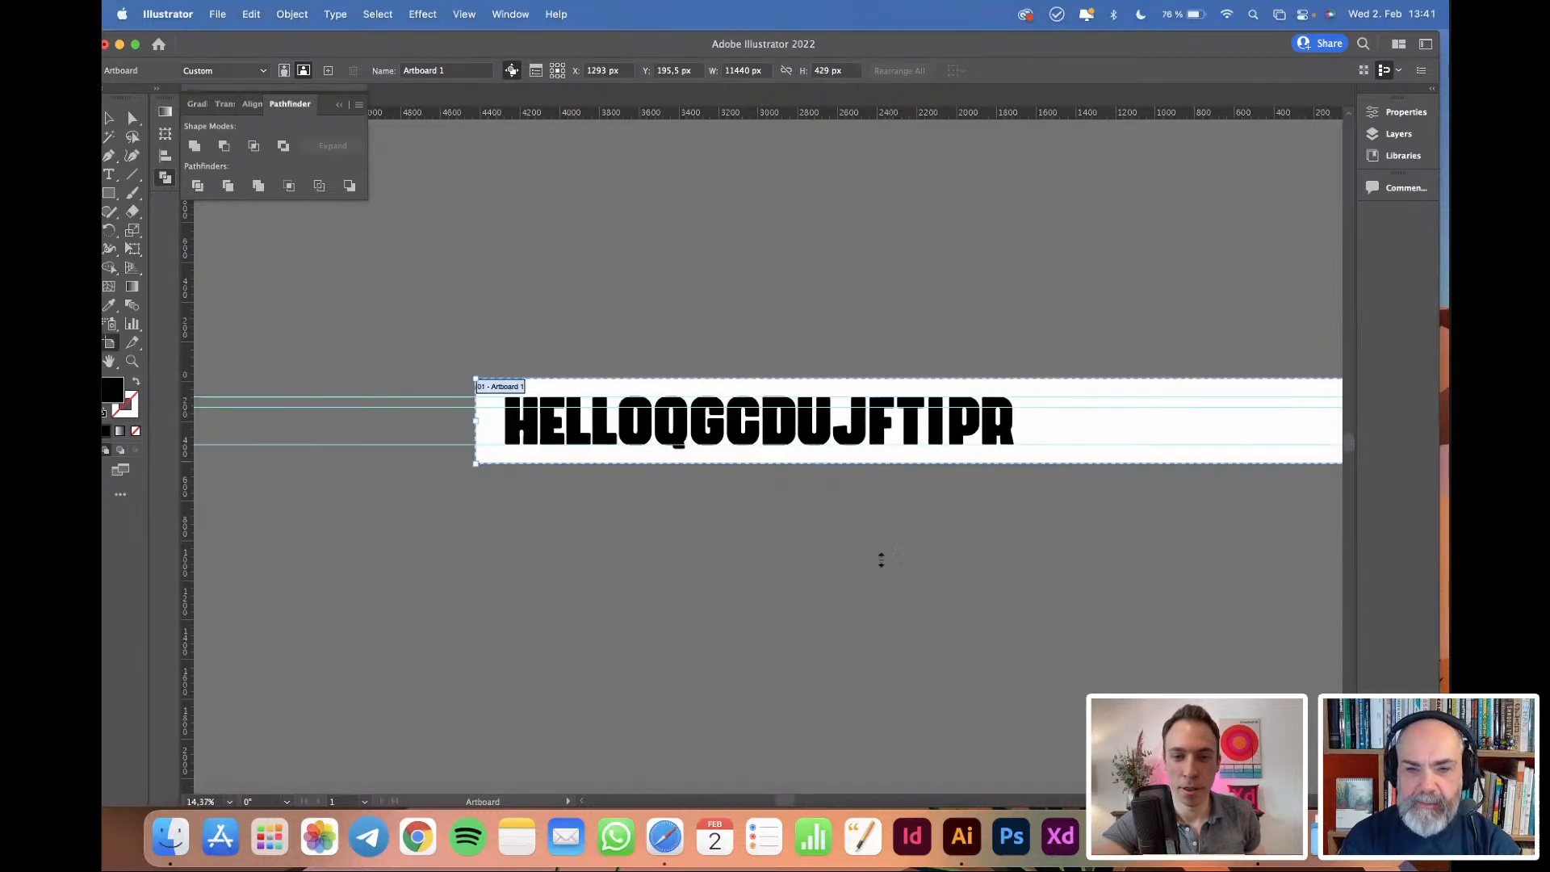
drag(880, 559, 871, 595)
scroll(658, 425, up, 3)
scroll(658, 424, right, 1)
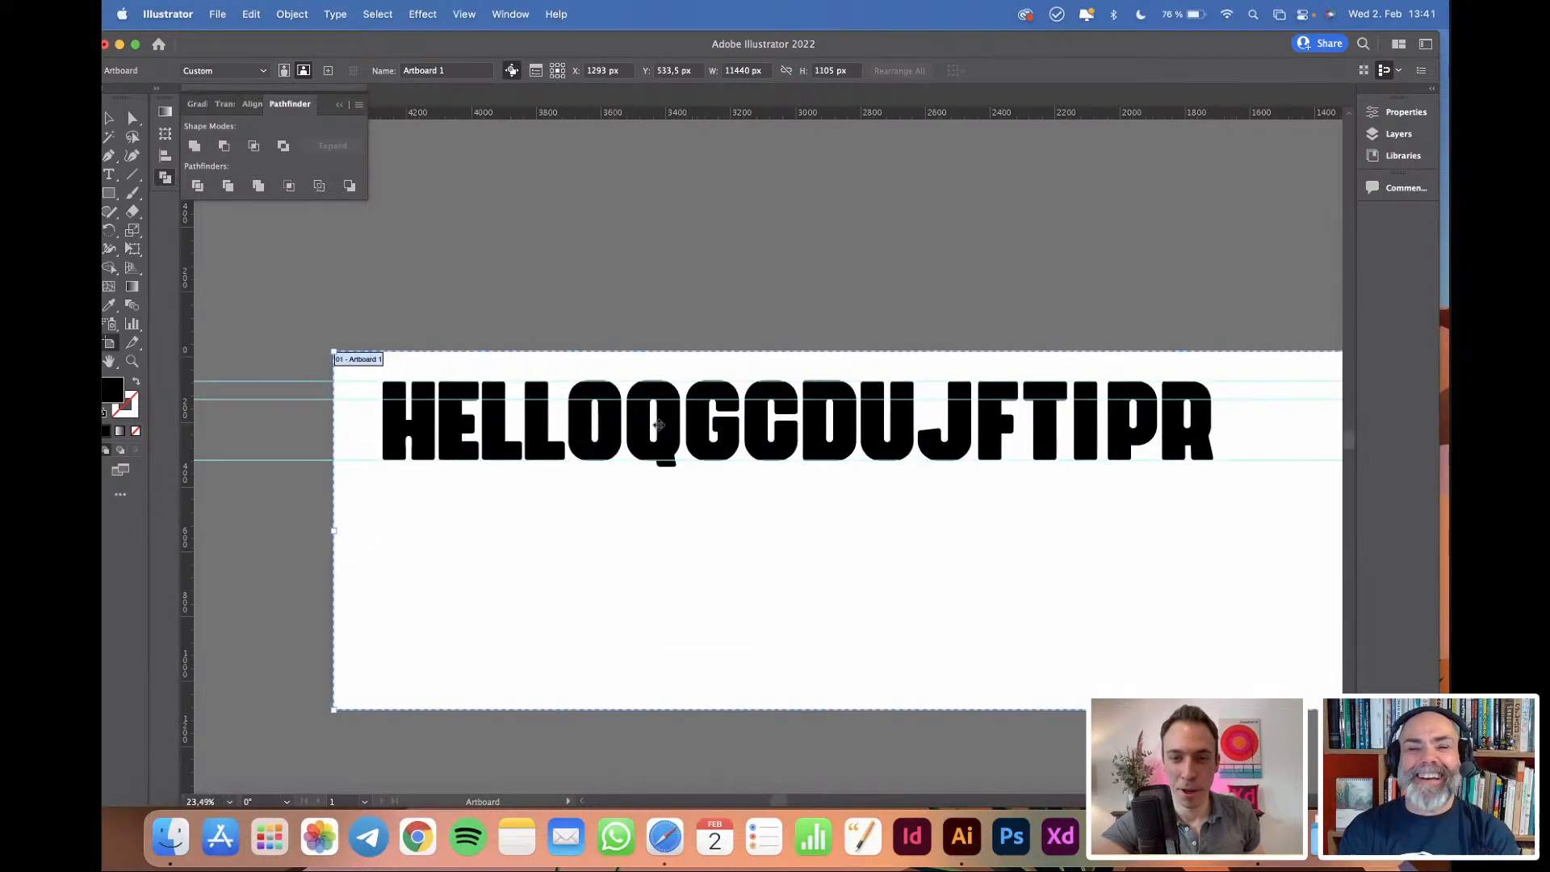
scroll(658, 424, up, 2)
click(109, 118)
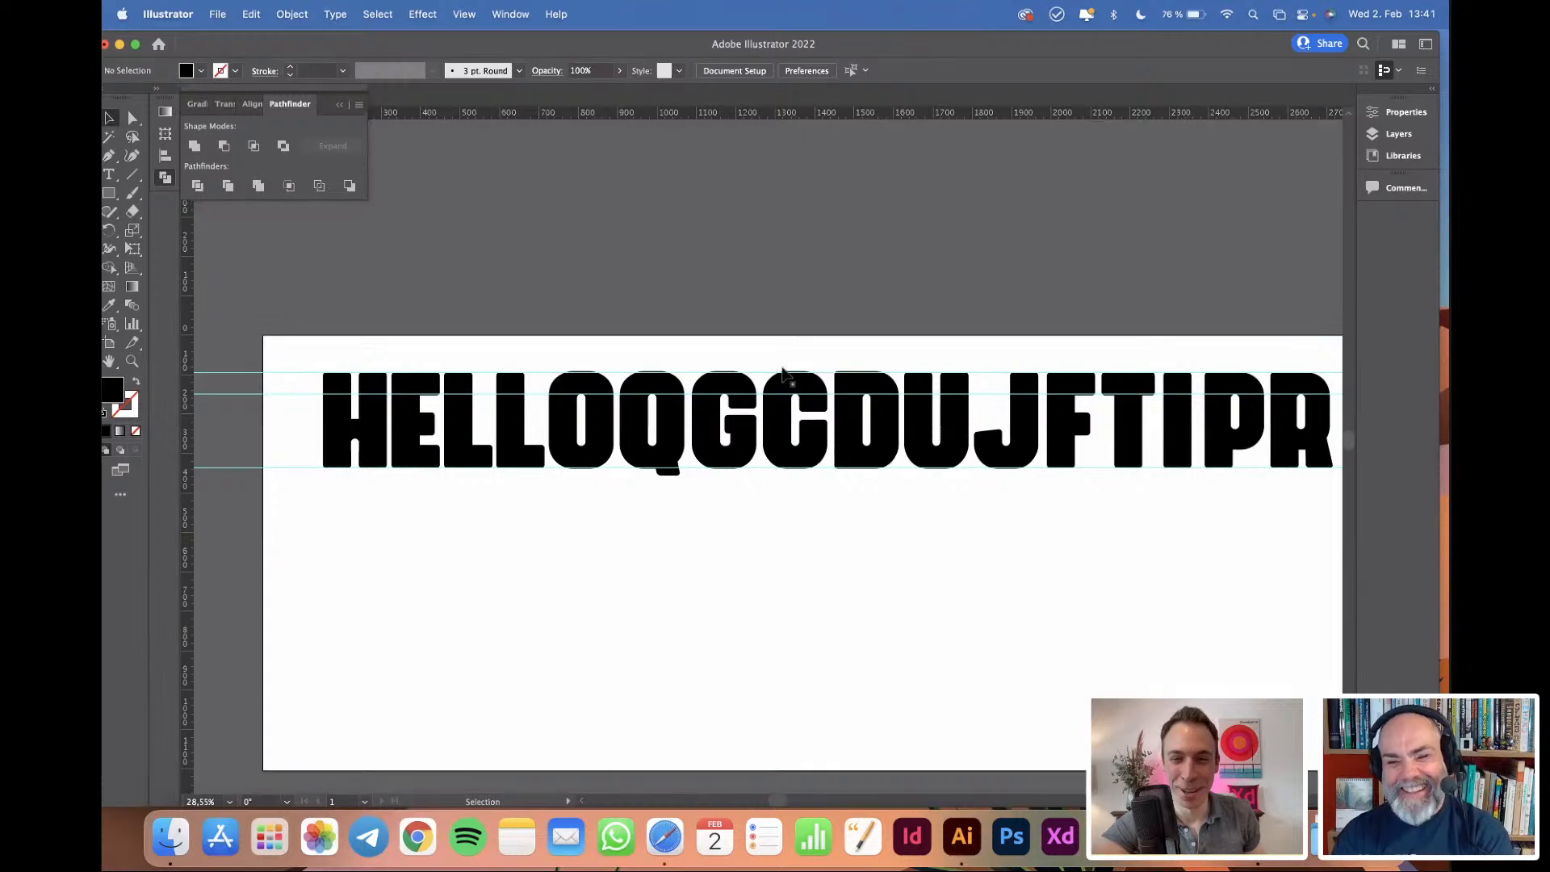
scroll(783, 373, right, 1)
scroll(783, 372, down, 1)
scroll(789, 272, up, 2)
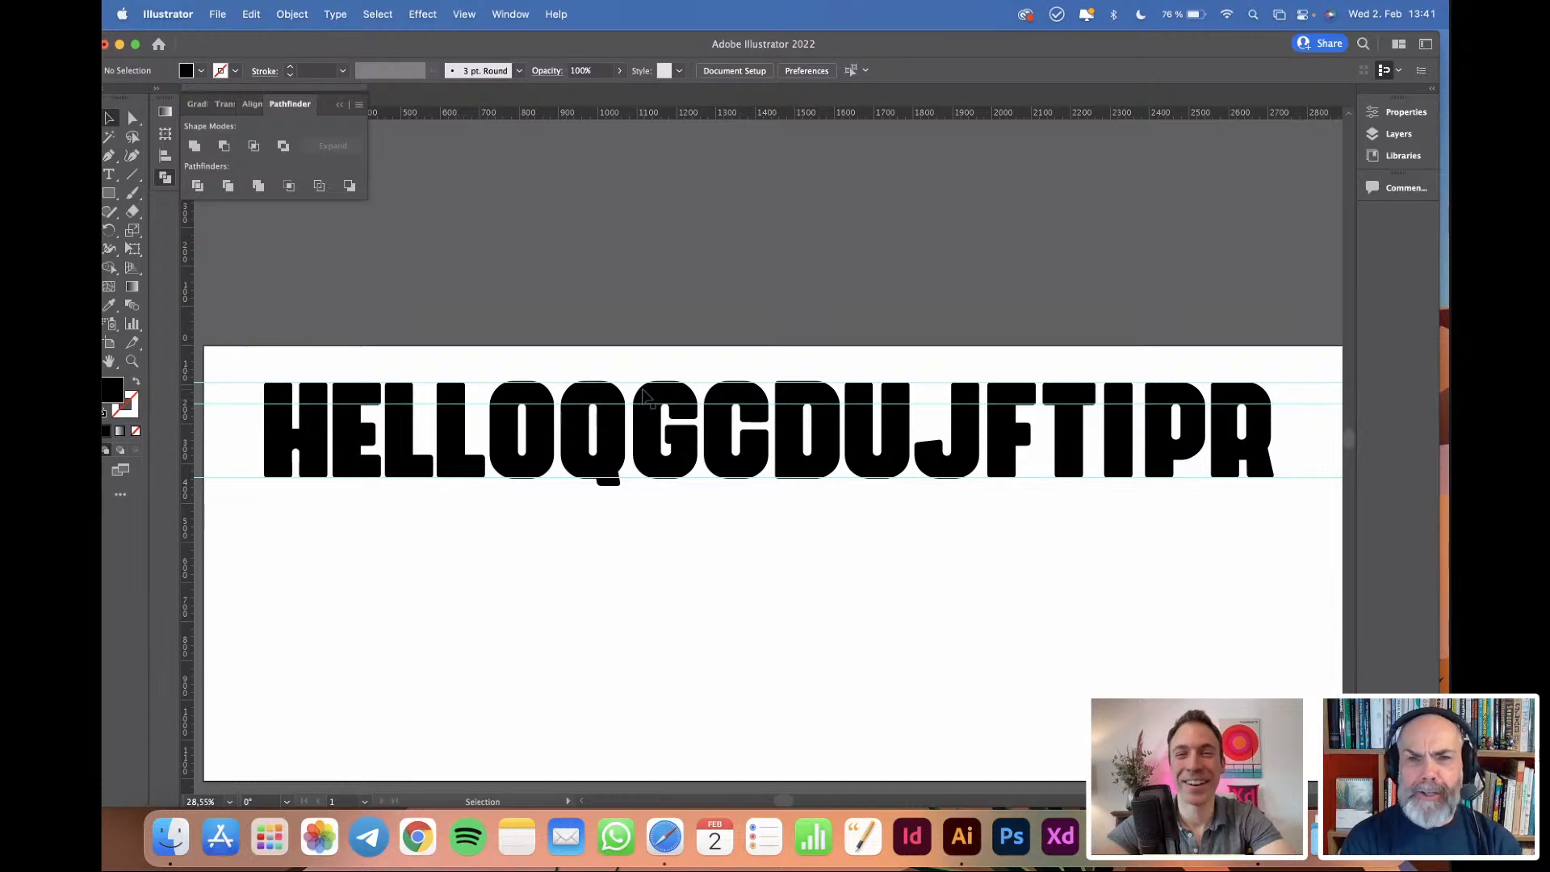
scroll(626, 450, right, 1)
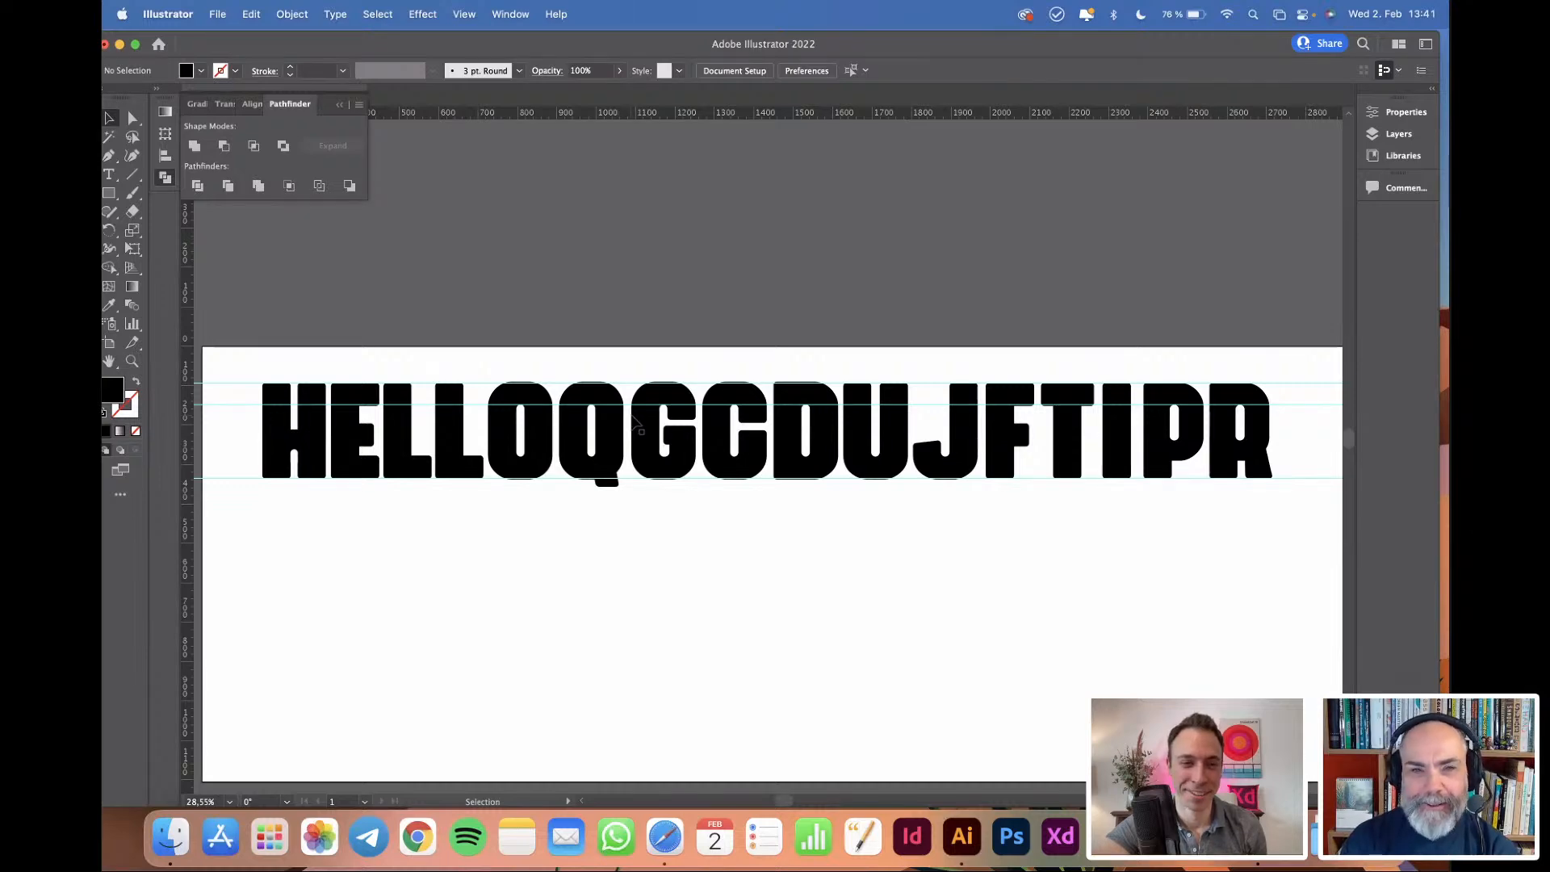
scroll(756, 432, right, 3)
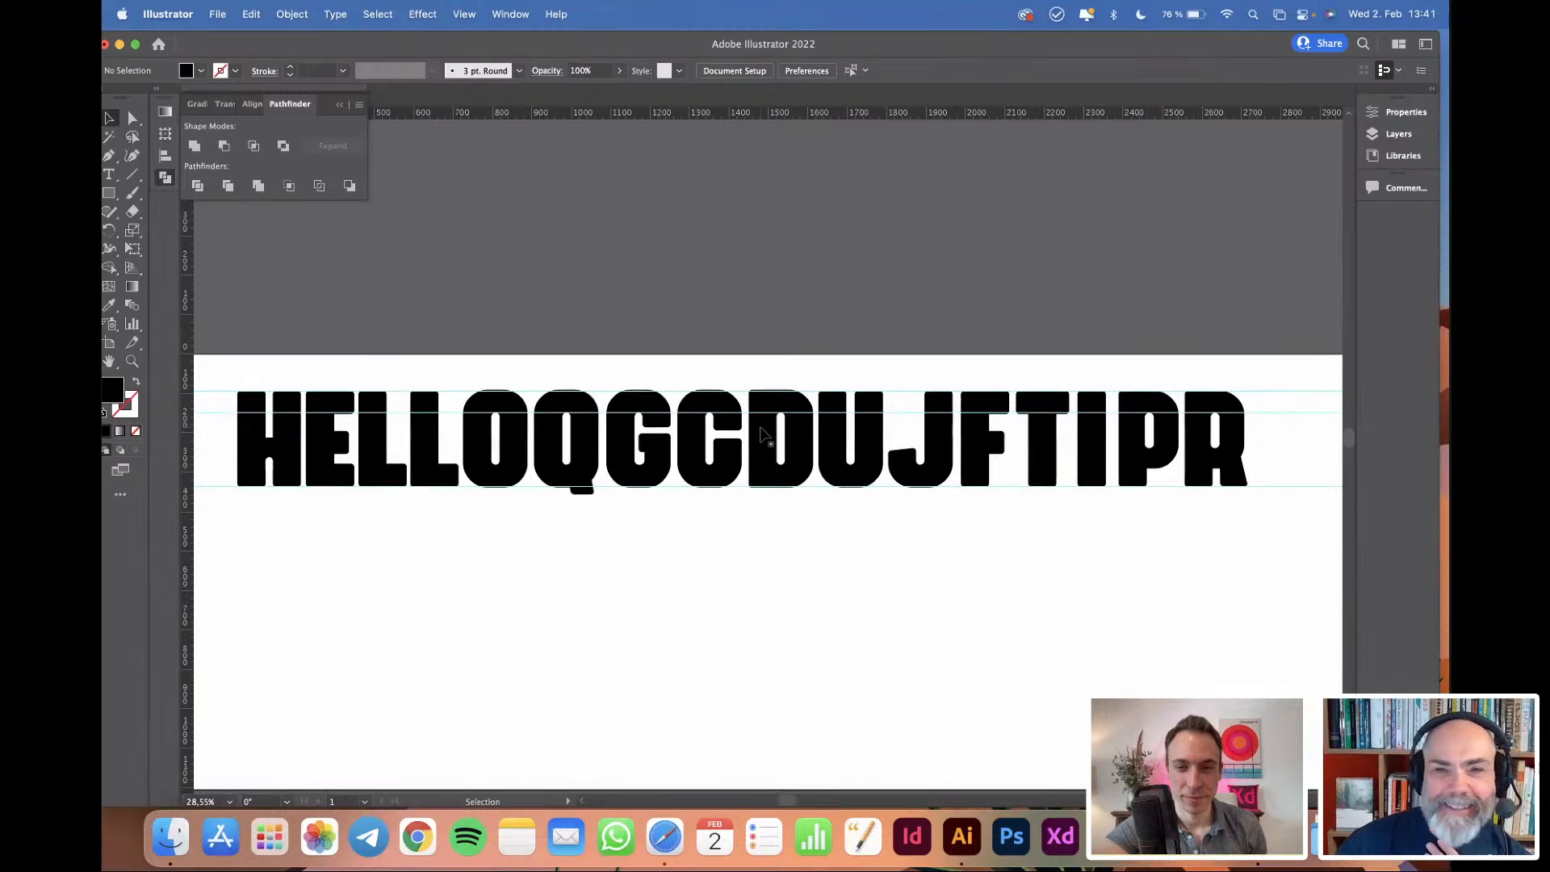
scroll(764, 436, left, 2)
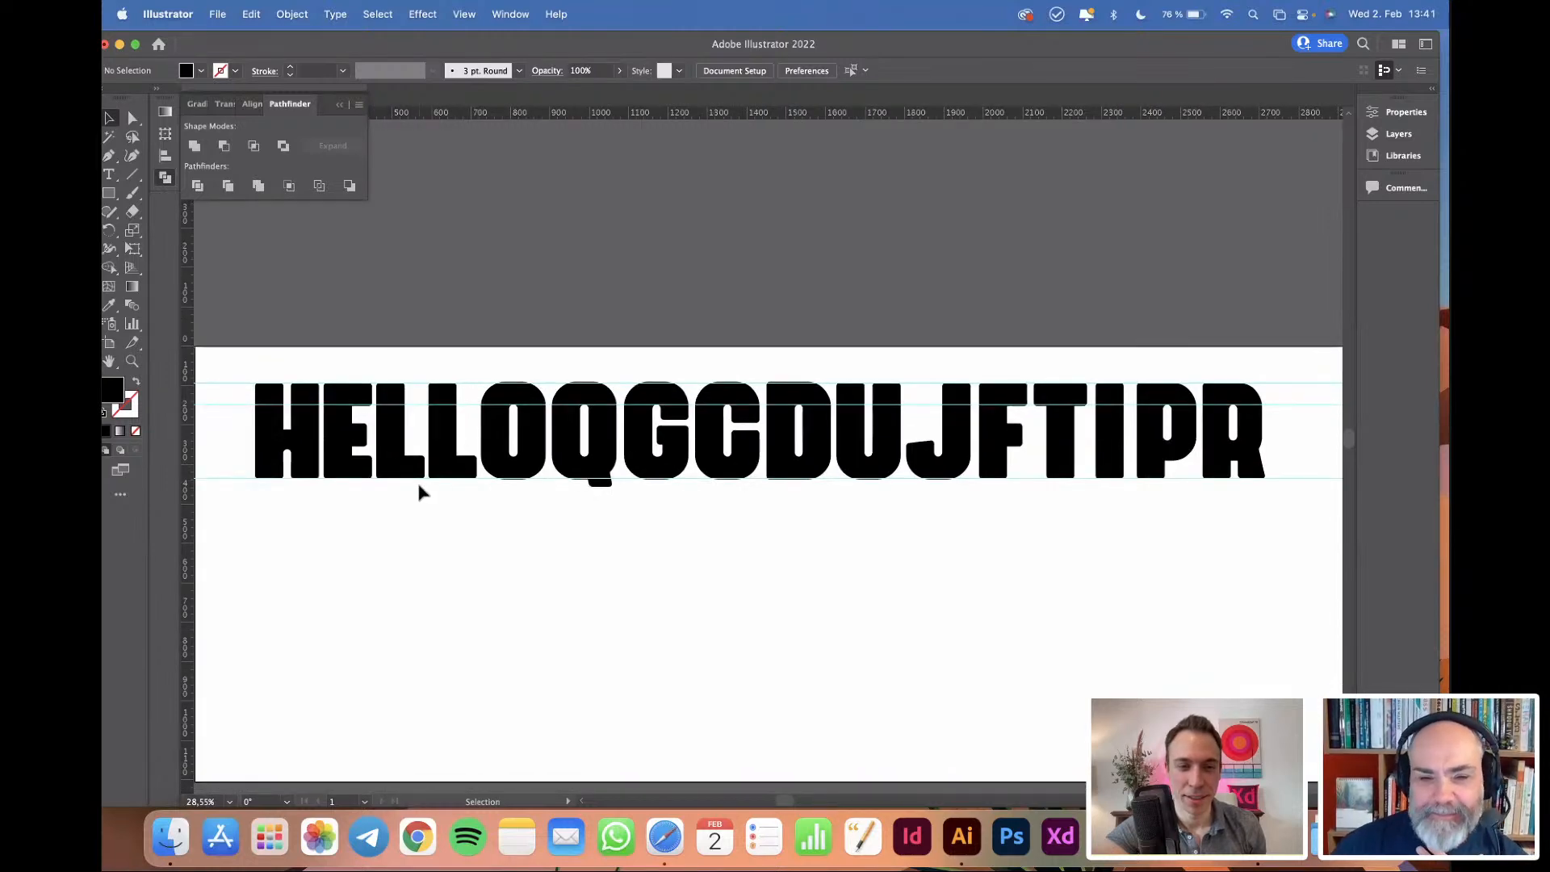
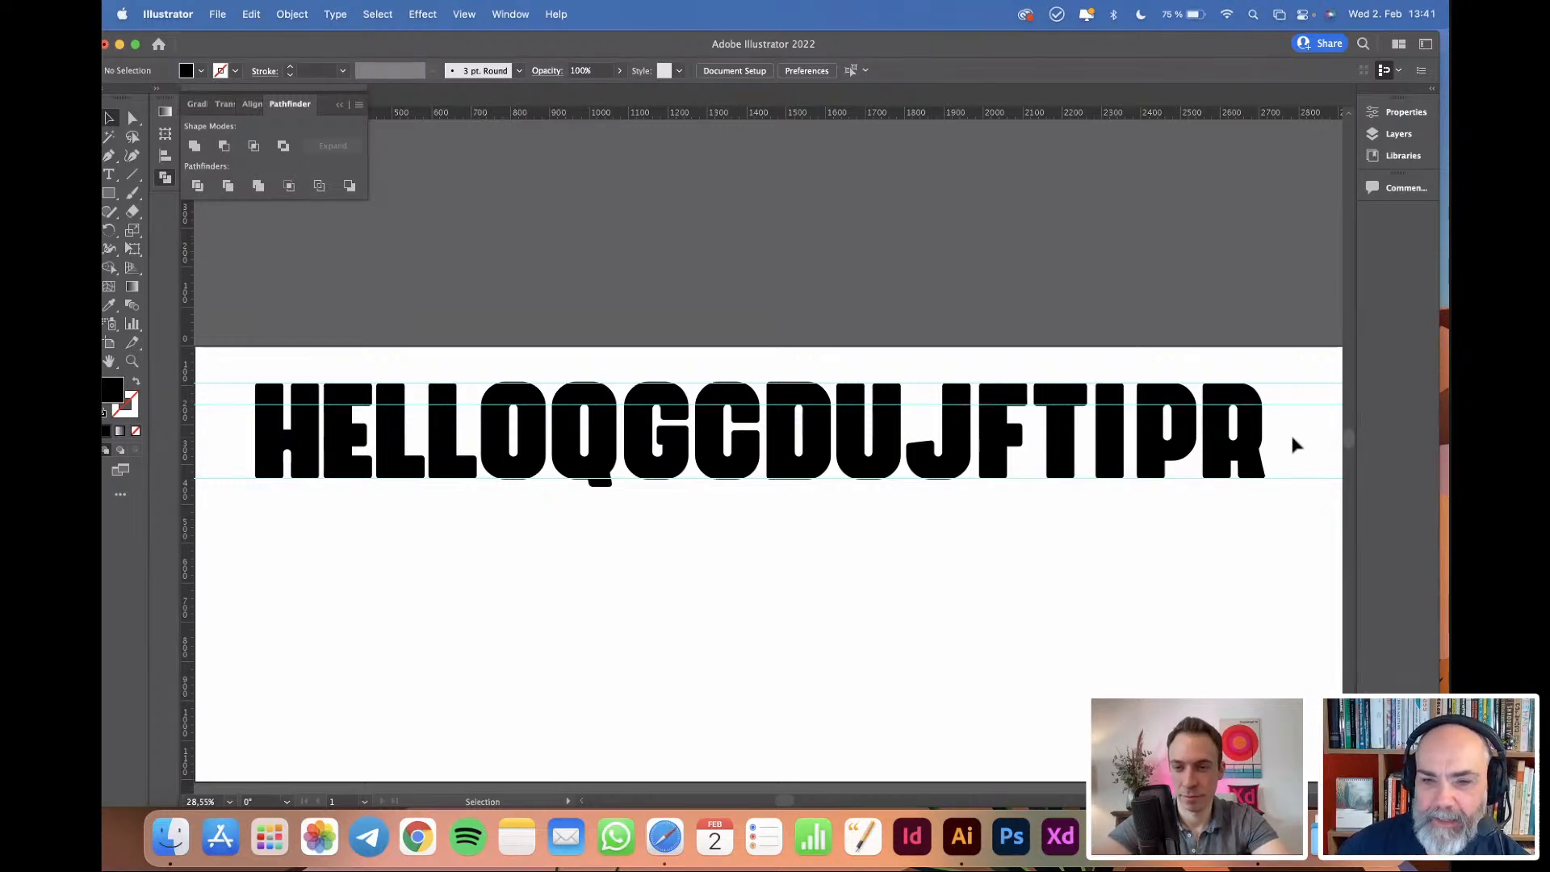
Copy the letters P and R without the guides and place the duplicate in the empty area below the row's middle.
scroll(1290, 420, right, 3)
right_click(1147, 429)
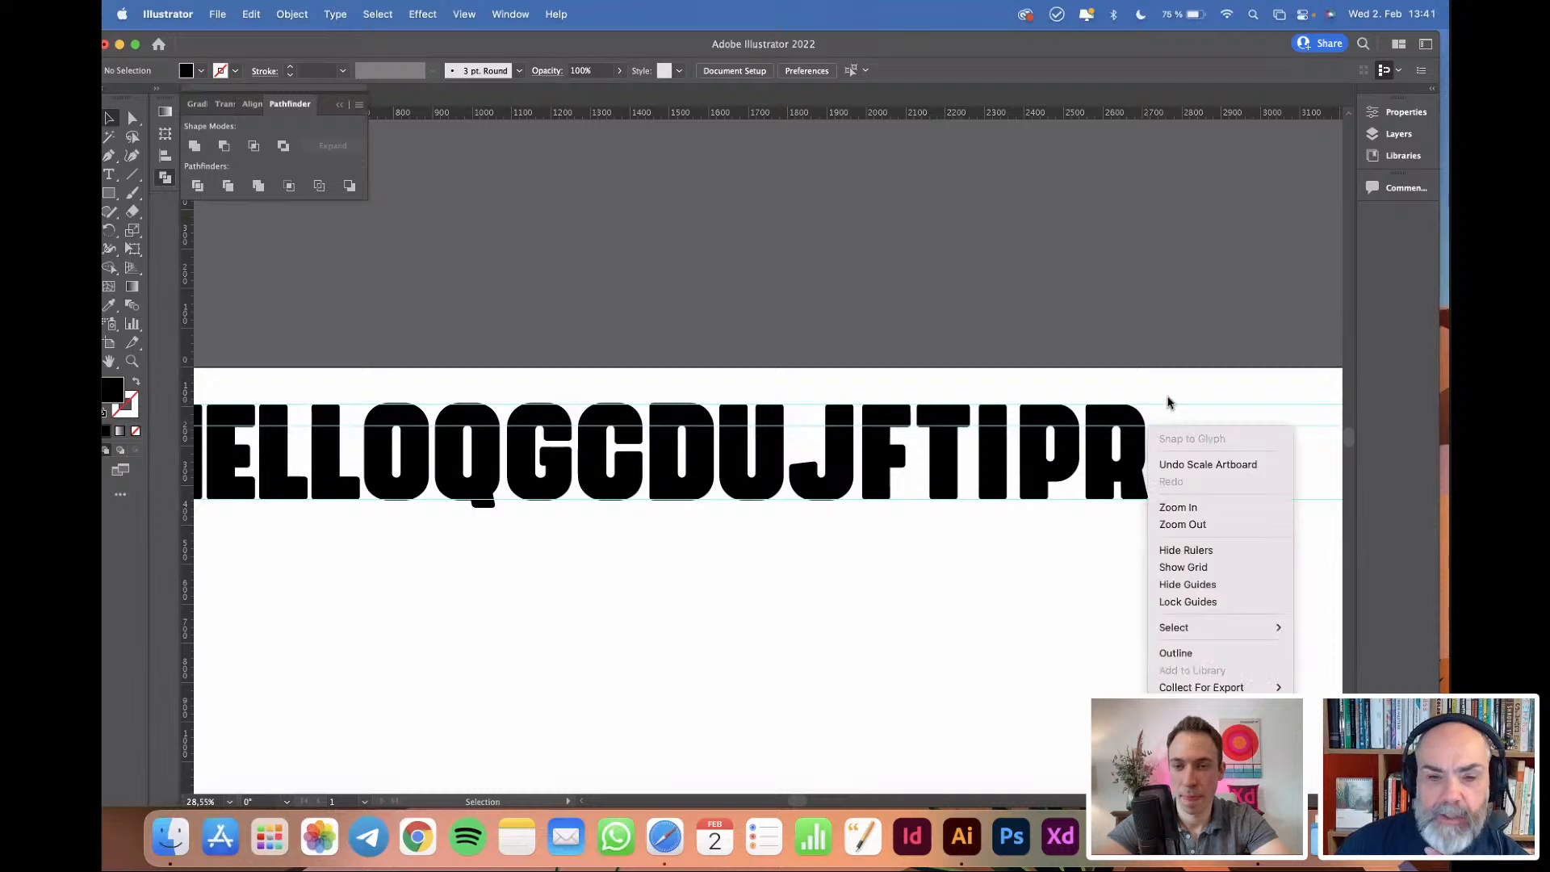
click(1163, 388)
drag(1163, 388, 1032, 518)
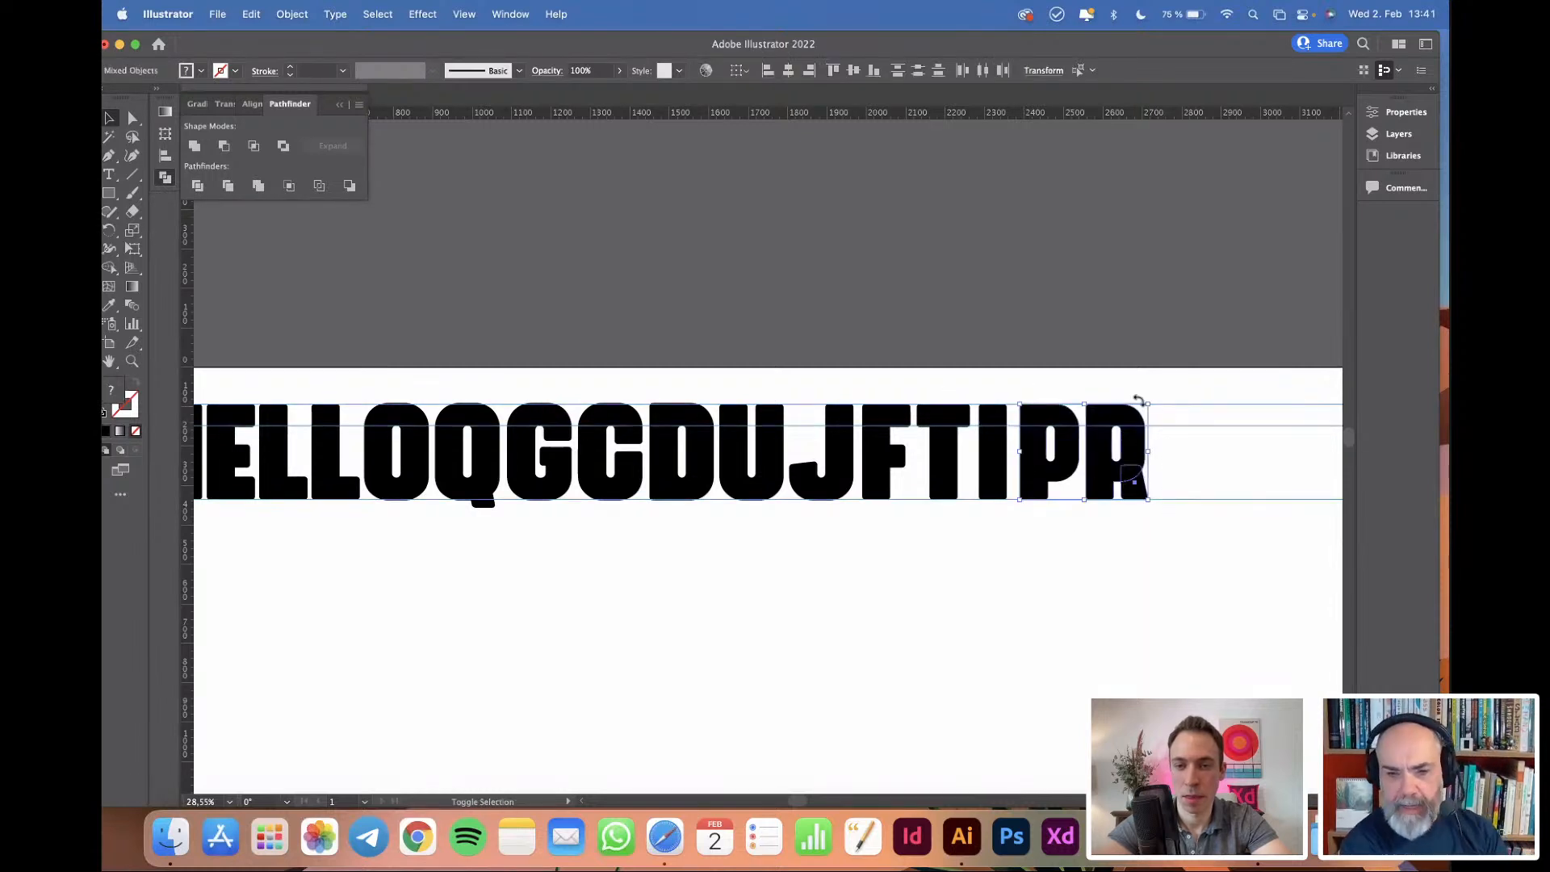
drag(1169, 385, 1188, 519)
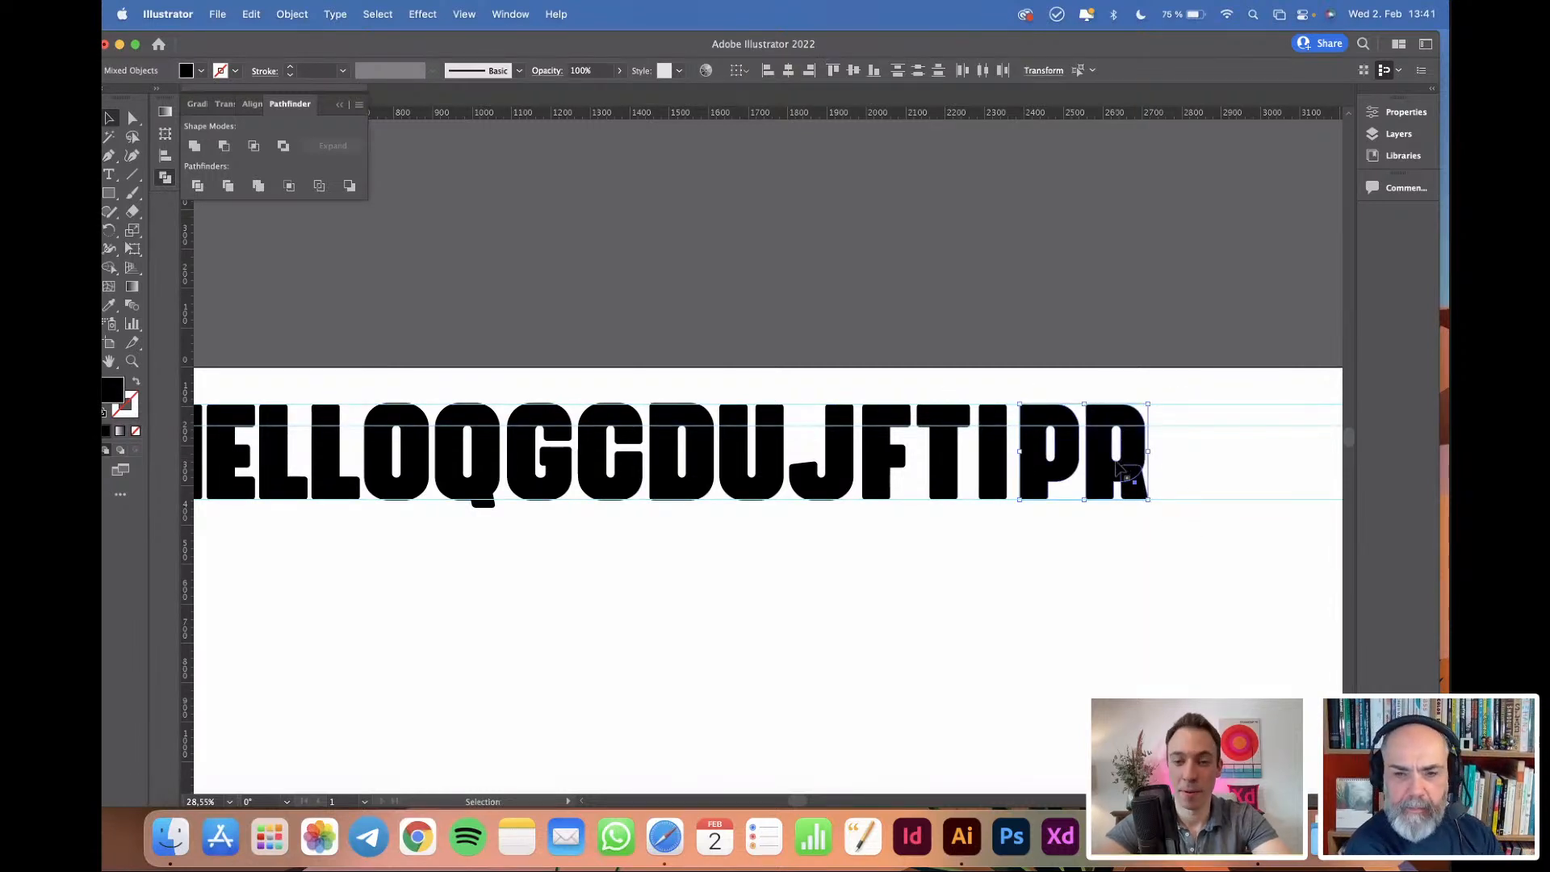
scroll(1100, 470, left, 3)
click(1100, 468)
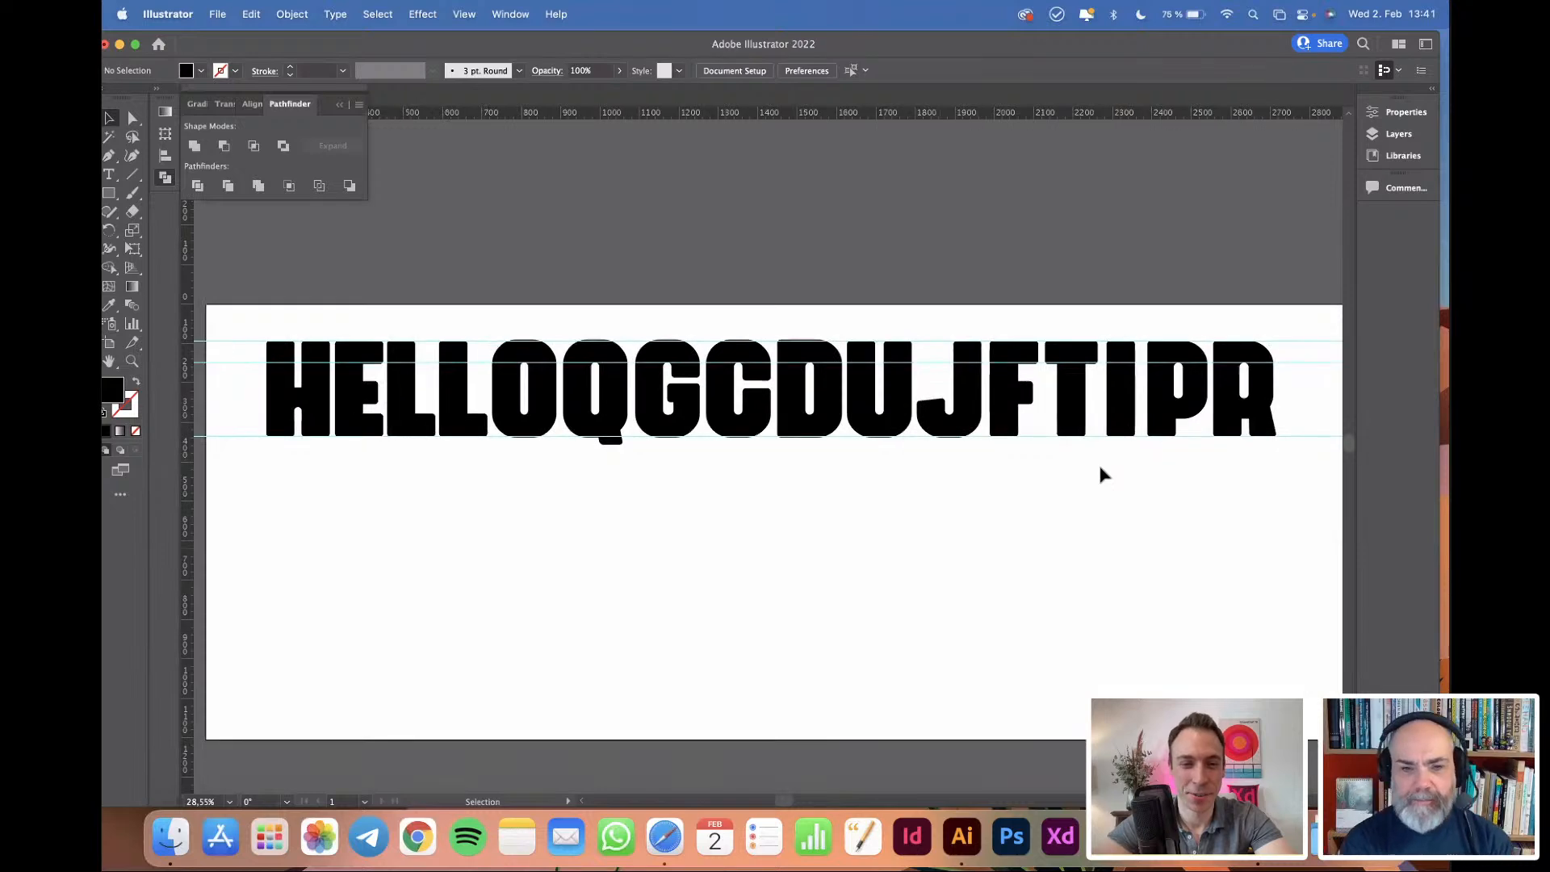
key(super+v)
drag(758, 502, 674, 611)
click(937, 523)
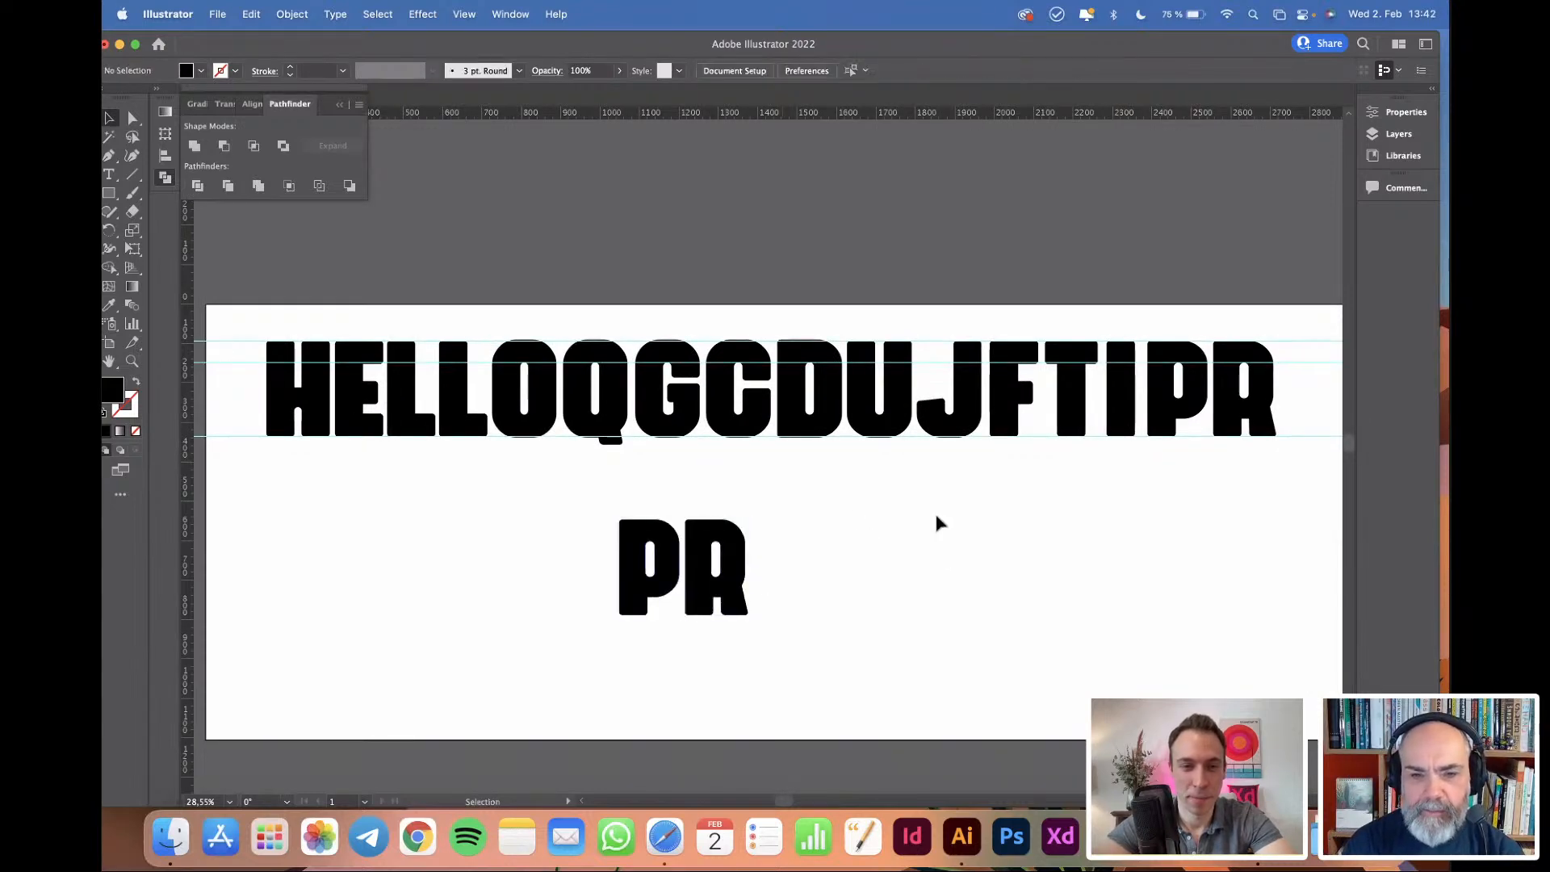
Move the I from the letter row to the right of the copied PR and add a horizontal guide along their baseline.
scroll(1001, 491, right, 2)
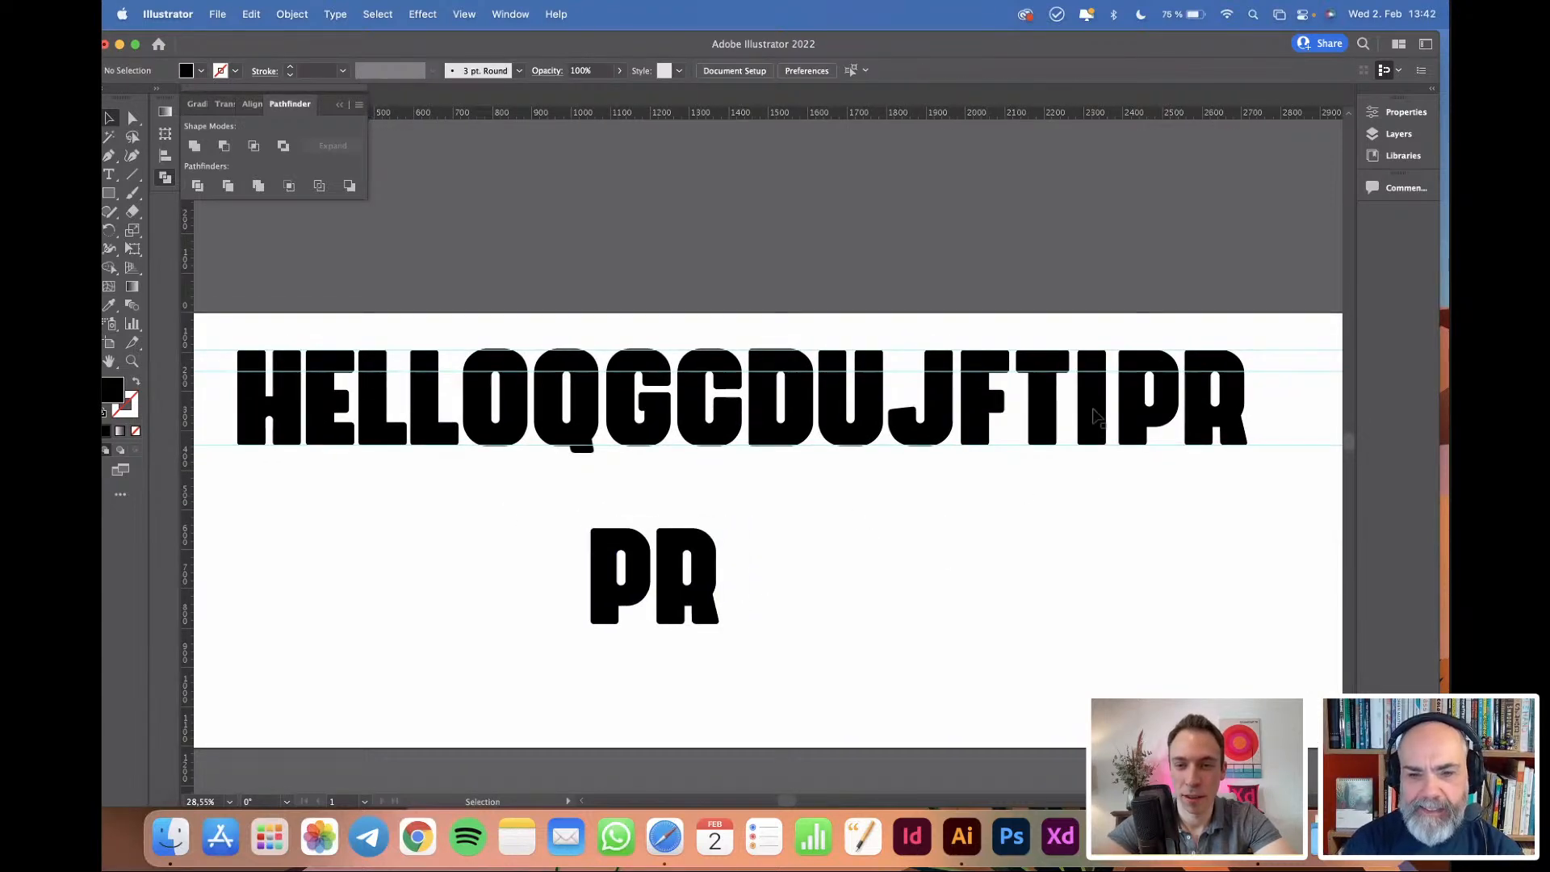
drag(1099, 412, 749, 589)
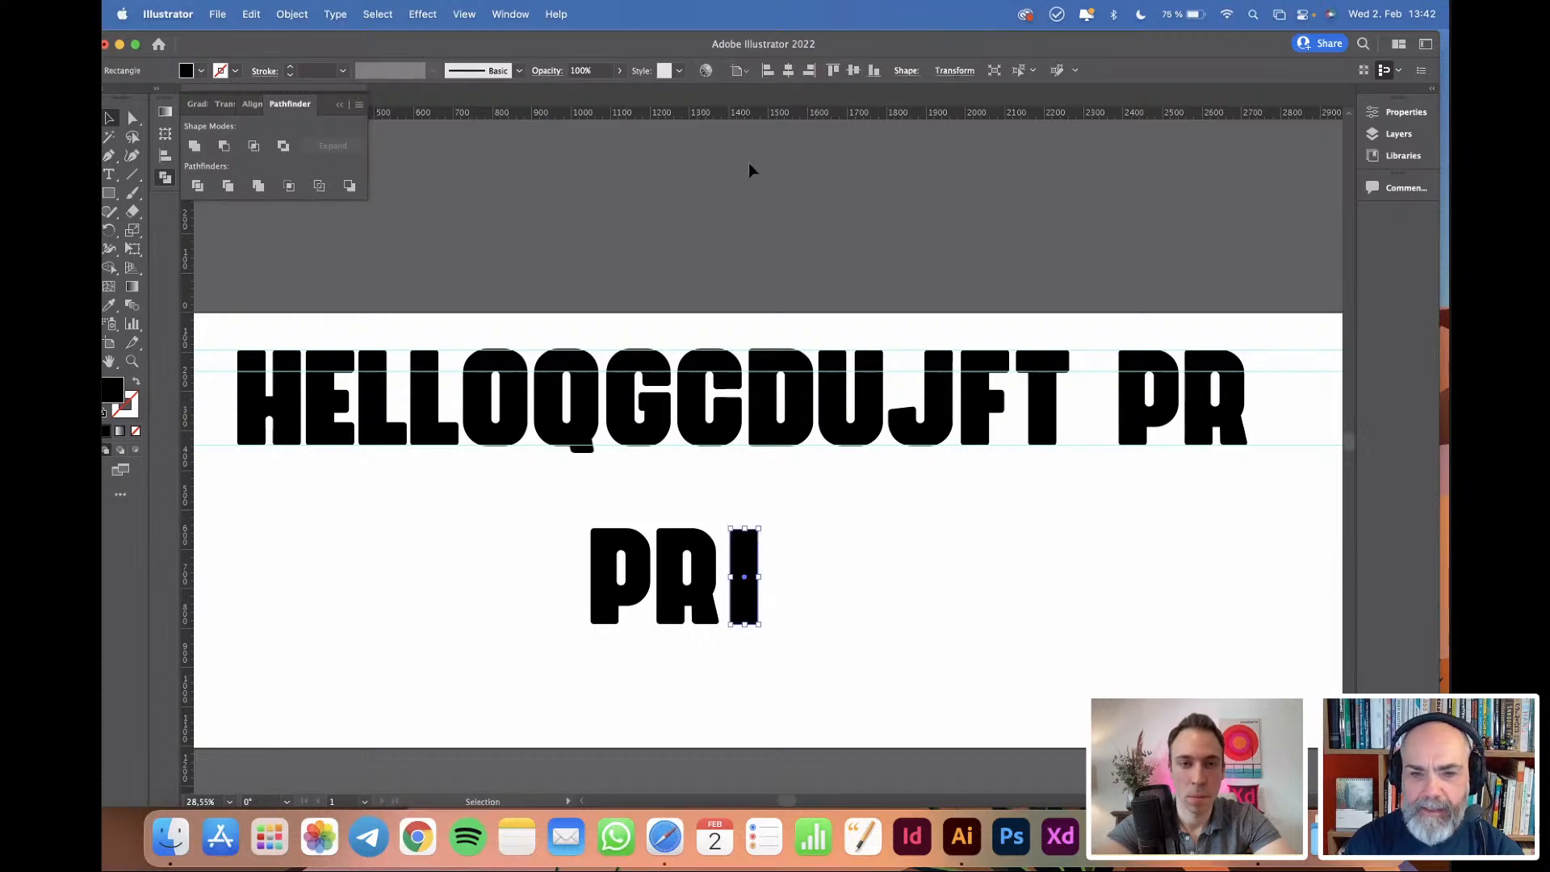
scroll(626, 638, up, 5)
drag(678, 129, 730, 576)
Tighten the spacing between R and I in the lower word by nudging the I about 15 px left.
click(1013, 539)
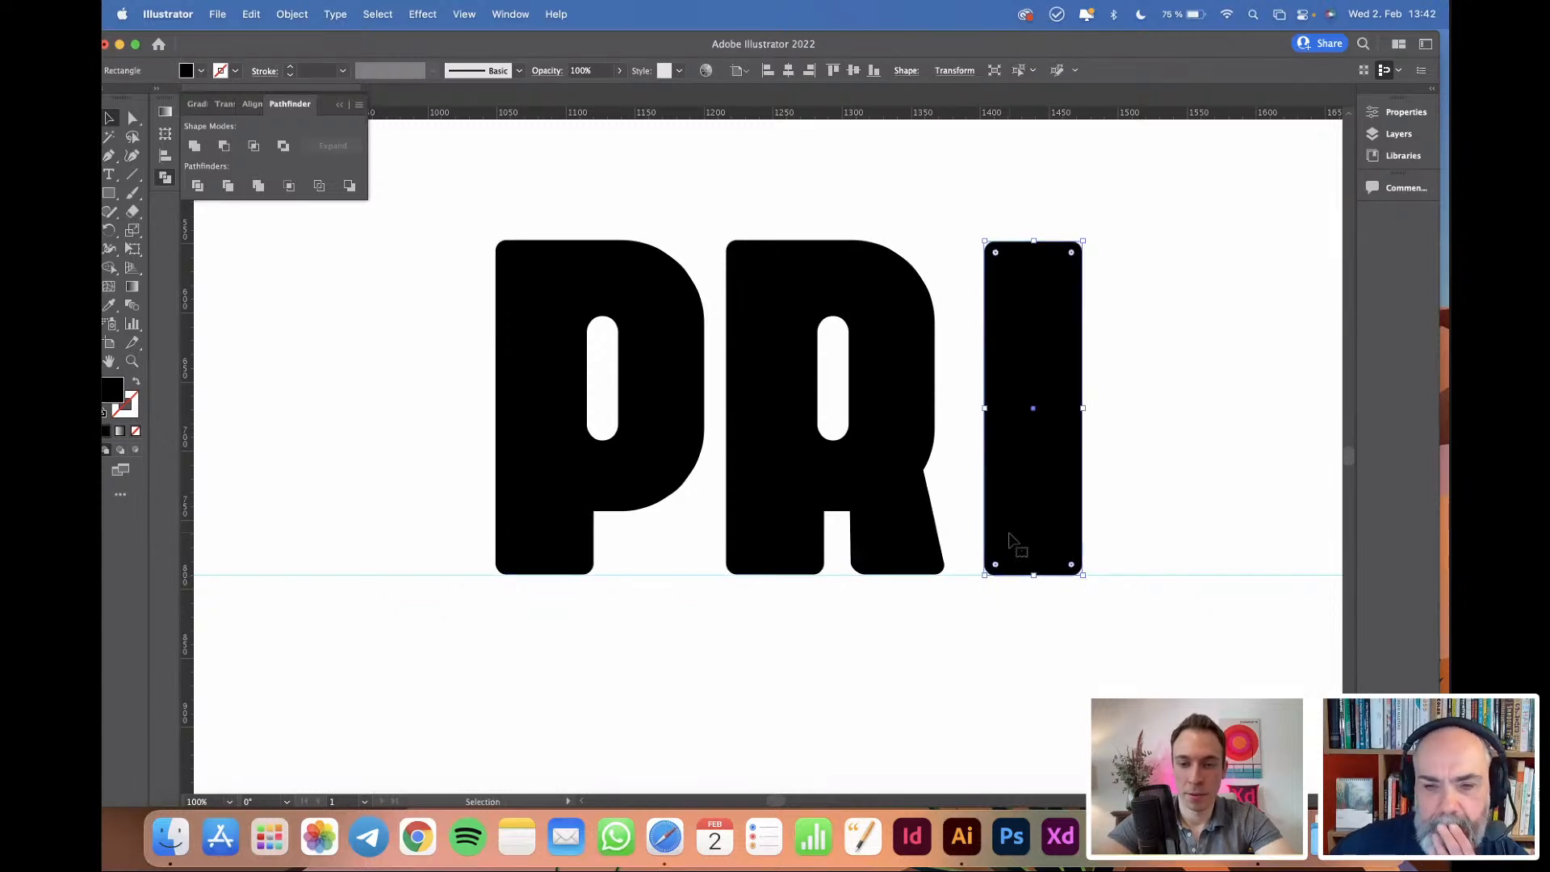
key(Left)
key(Left)
key(Left)
key(Left)
key(Left)
key(Left)
key(Left)
key(Left)
key(Left)
key(Left)
key(Left)
key(Left)
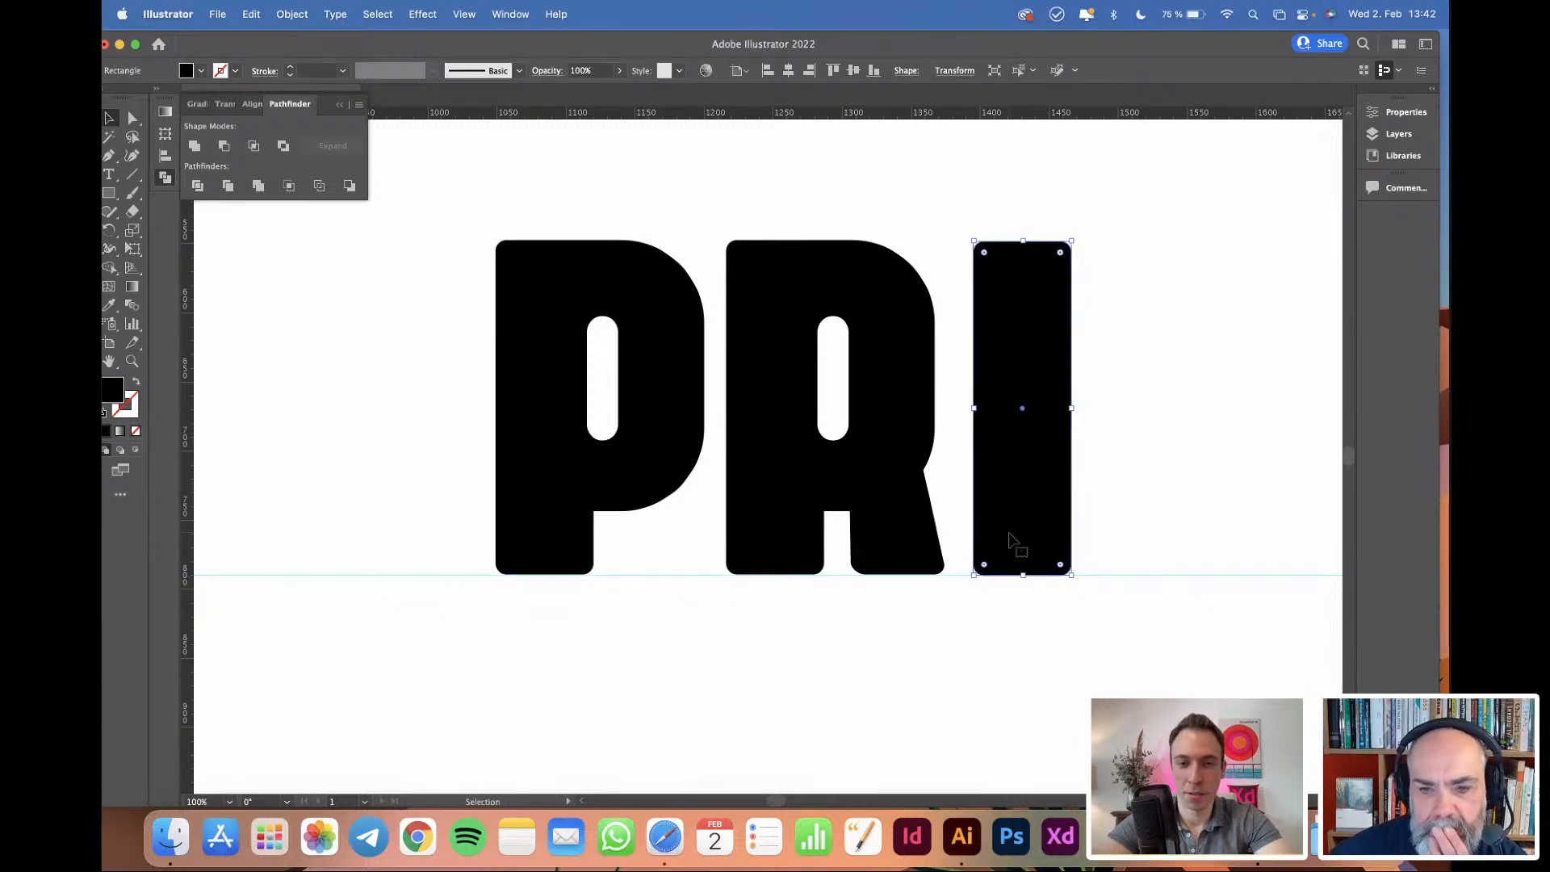
key(Left)
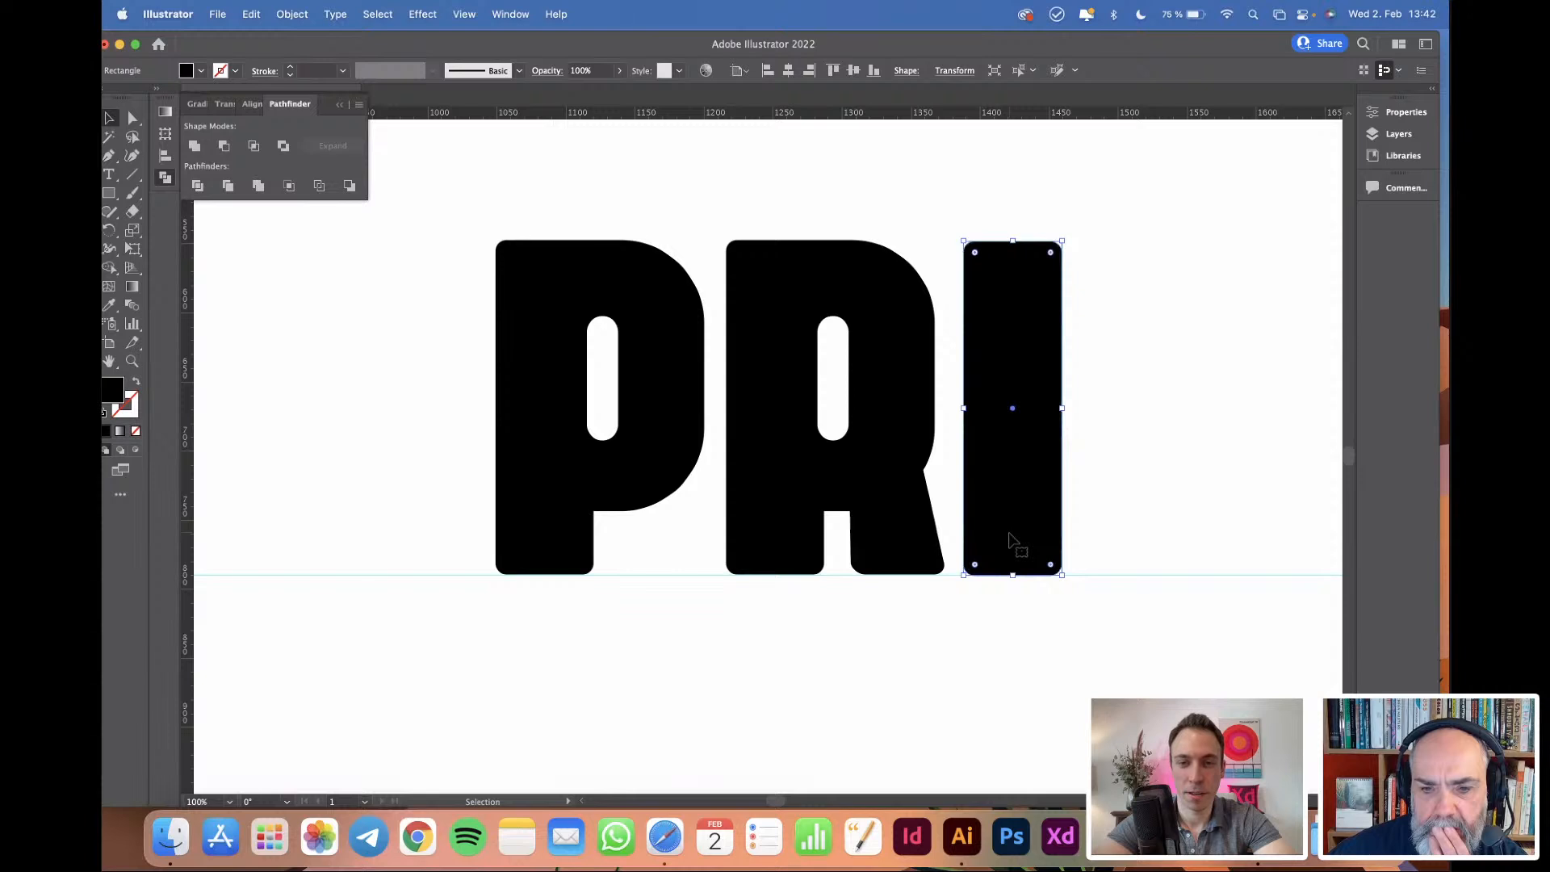
key(Left)
click(1128, 565)
Nudge the R of the lower word, including its separate leg, 3 px left towards the P.
scroll(1129, 565, right, 3)
scroll(1129, 565, up, 1)
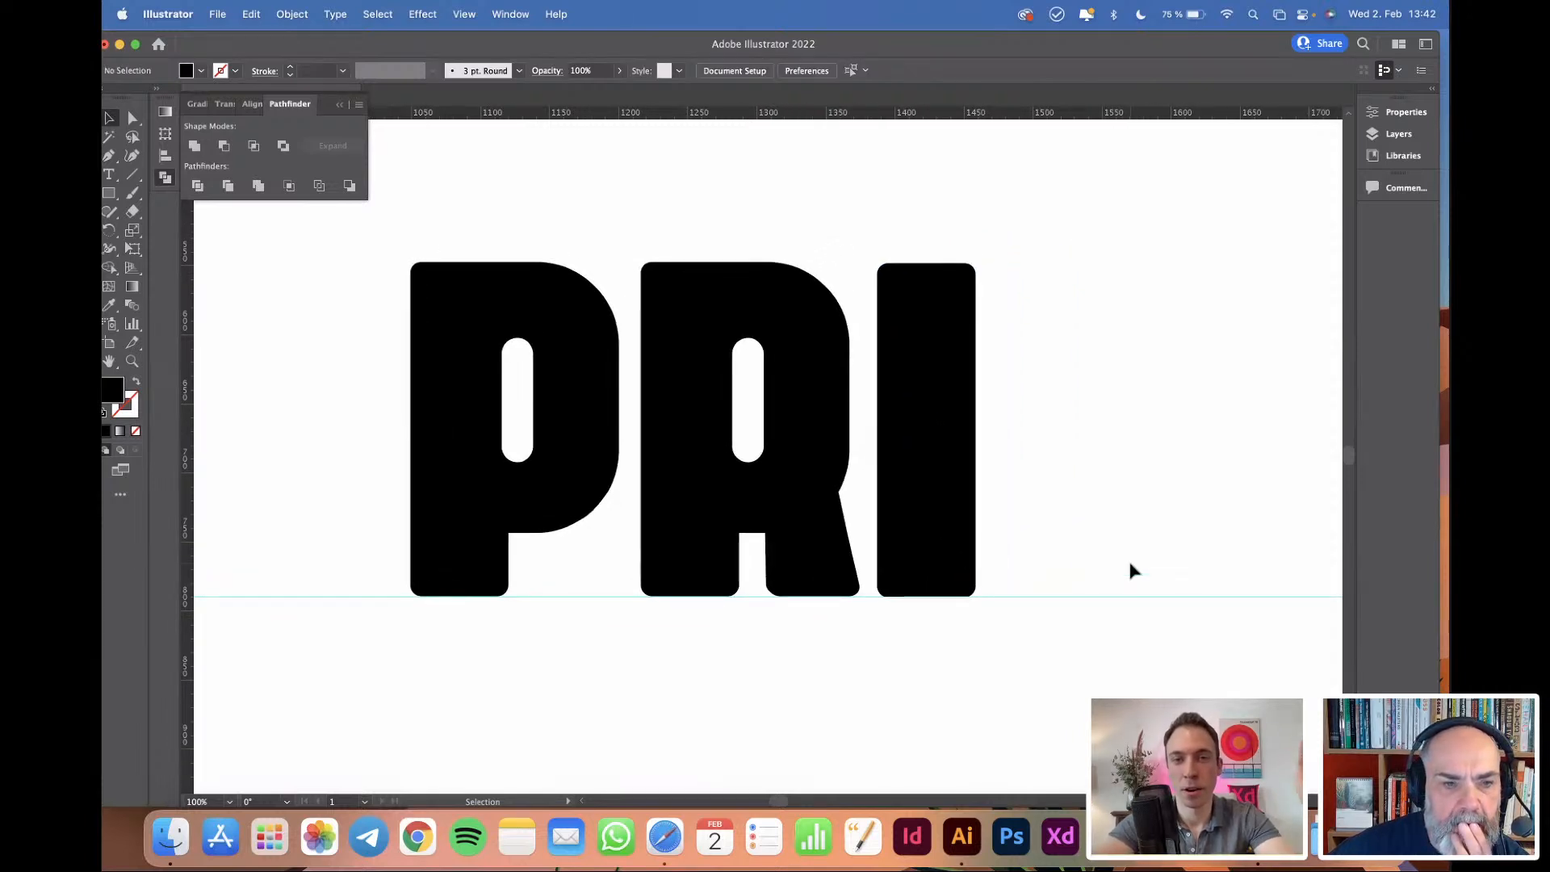
scroll(1129, 564, down, 5)
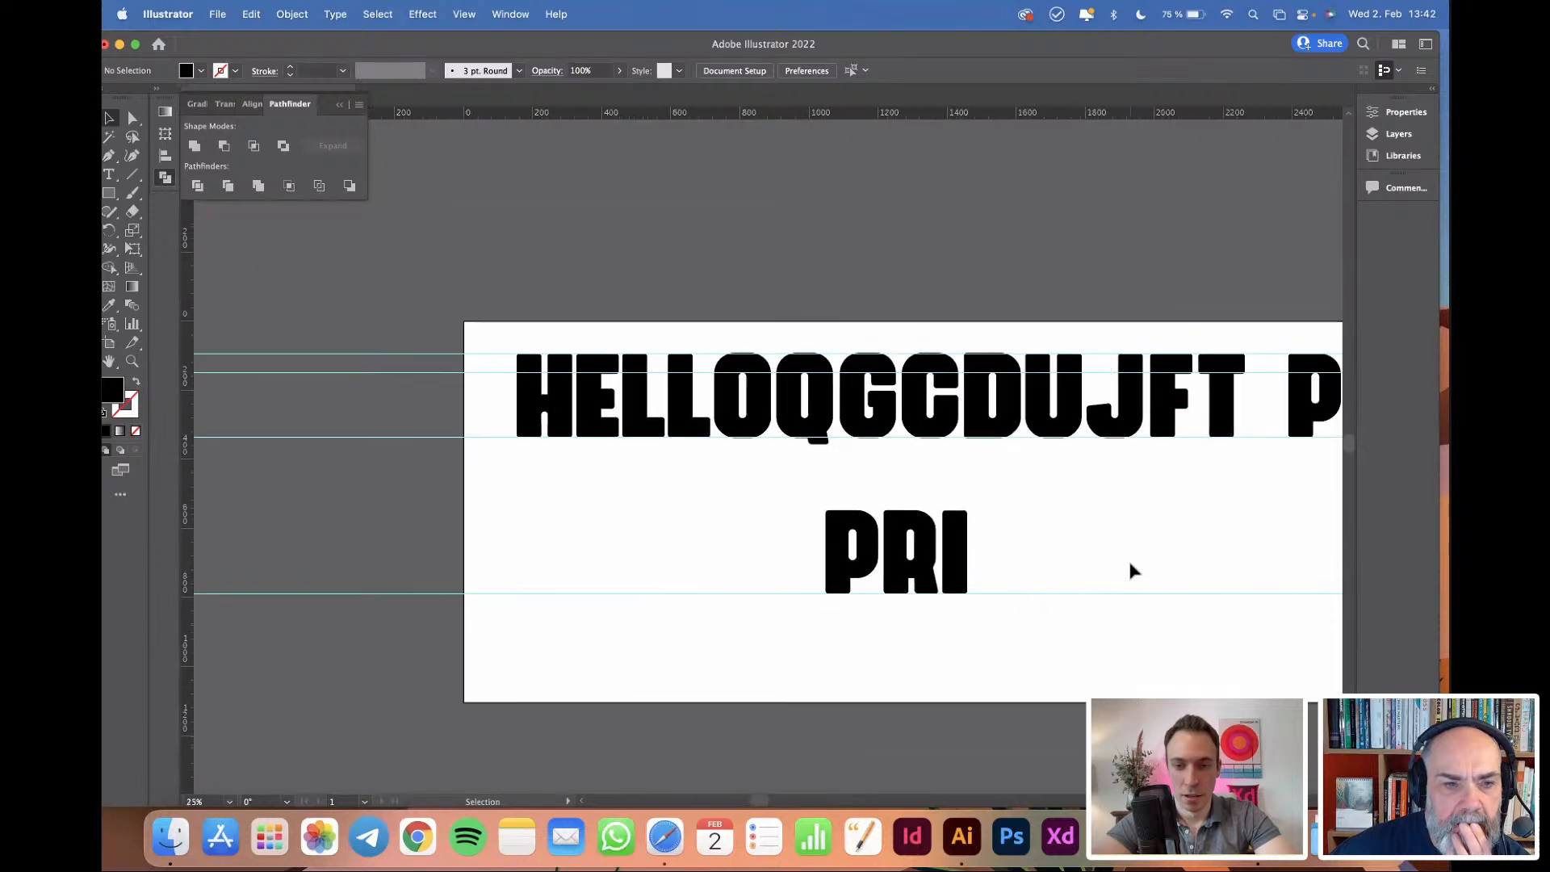
scroll(984, 554, up, 3)
click(888, 584)
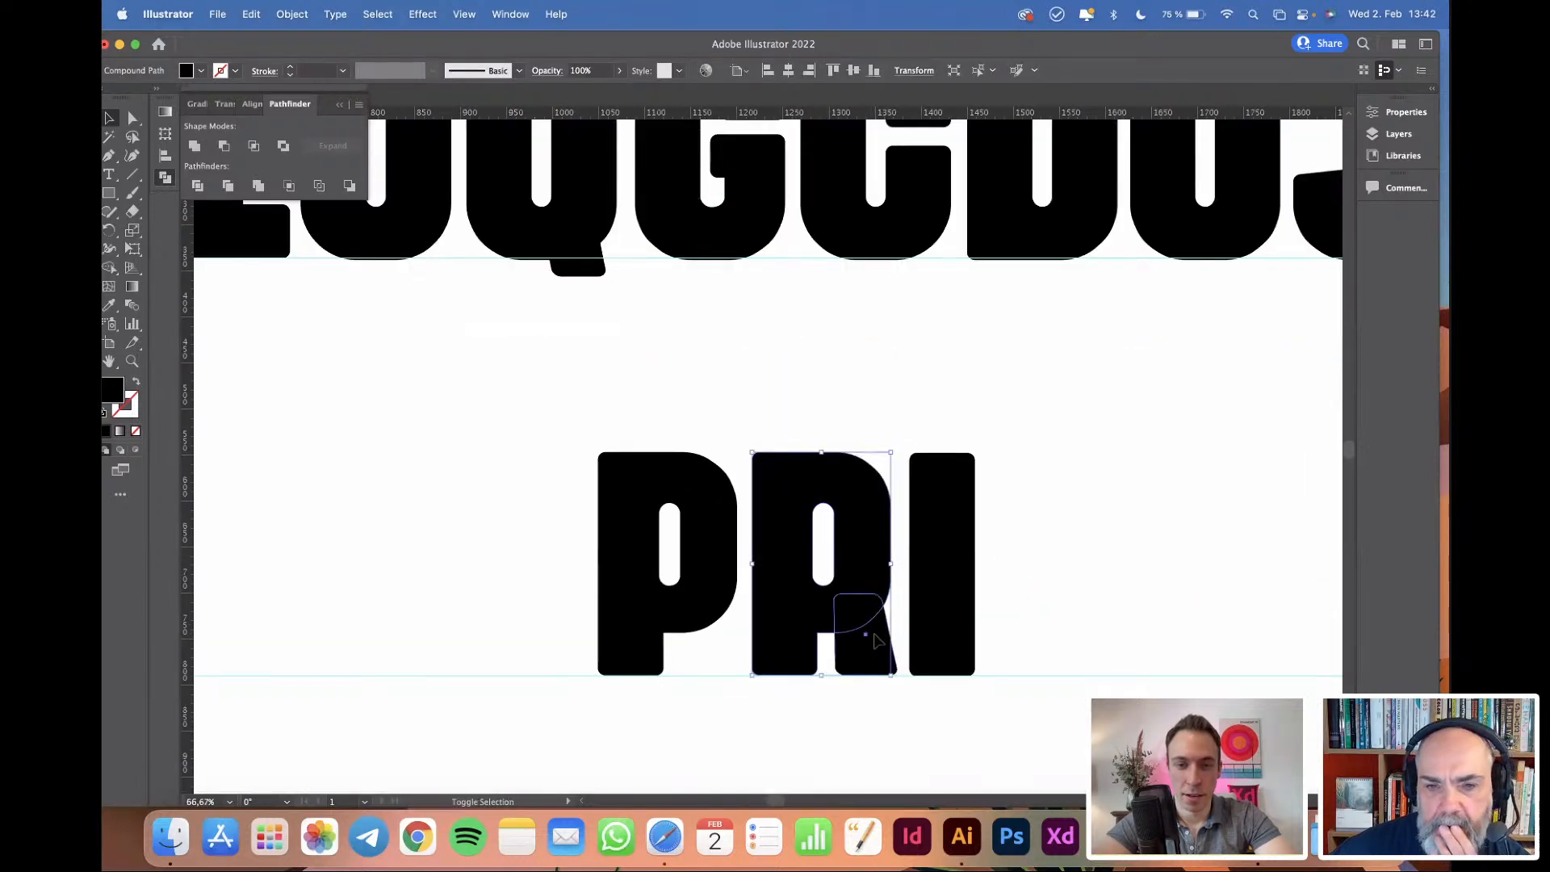
key(Left)
key(Left)
key(Left)
click(983, 602)
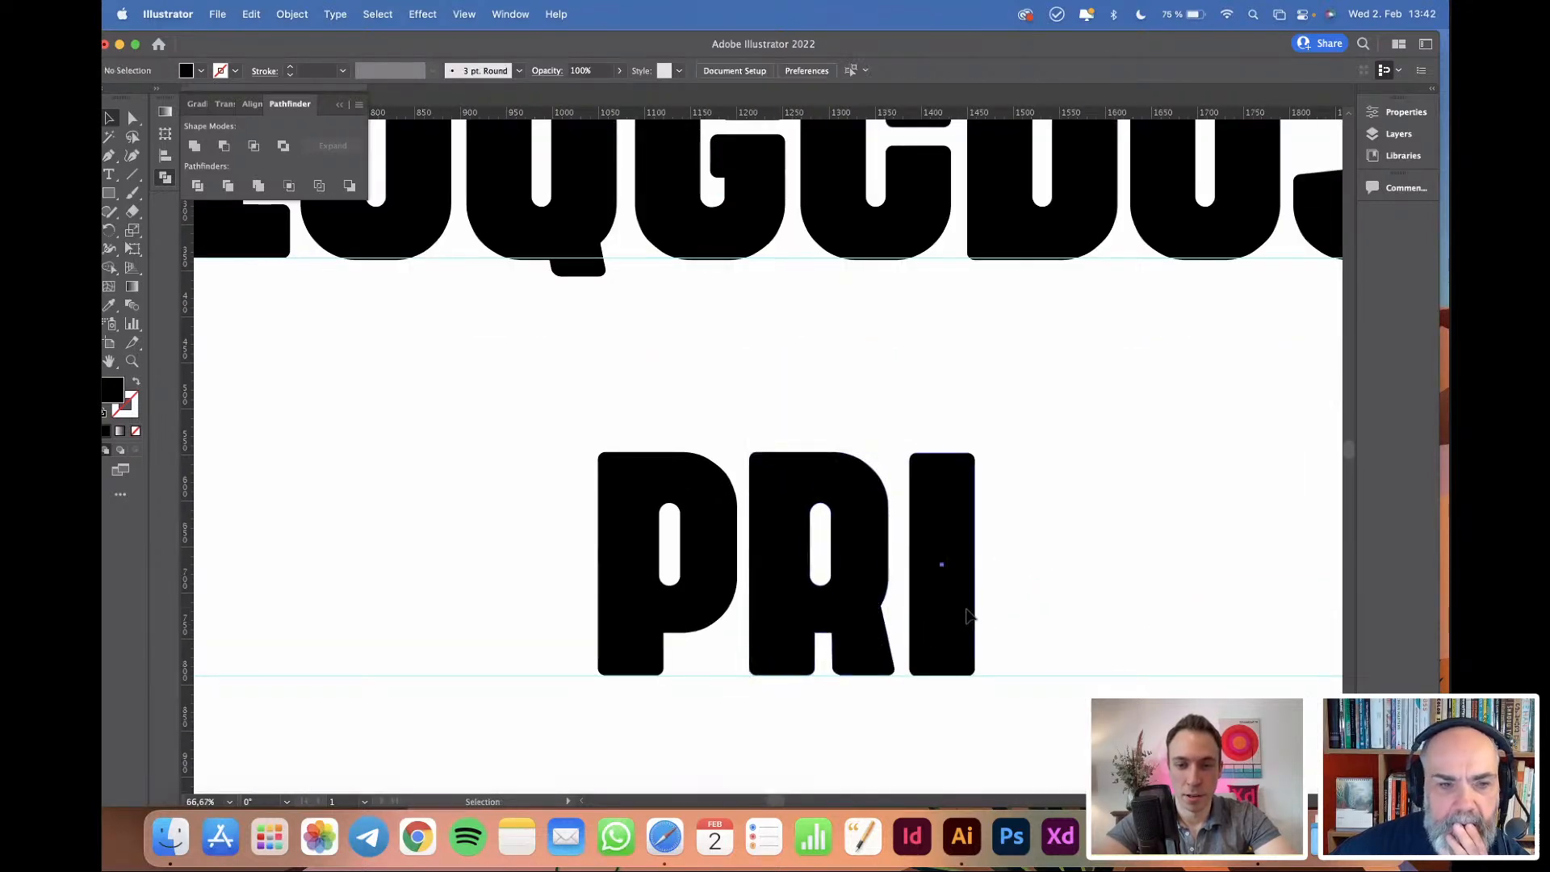
Nudge the I of the lower word 4 px left to close up its gap to the shifted R.
click(966, 612)
key(Left)
key(Left)
key(Left)
key(Left)
click(1025, 568)
scroll(1026, 570, down, 3)
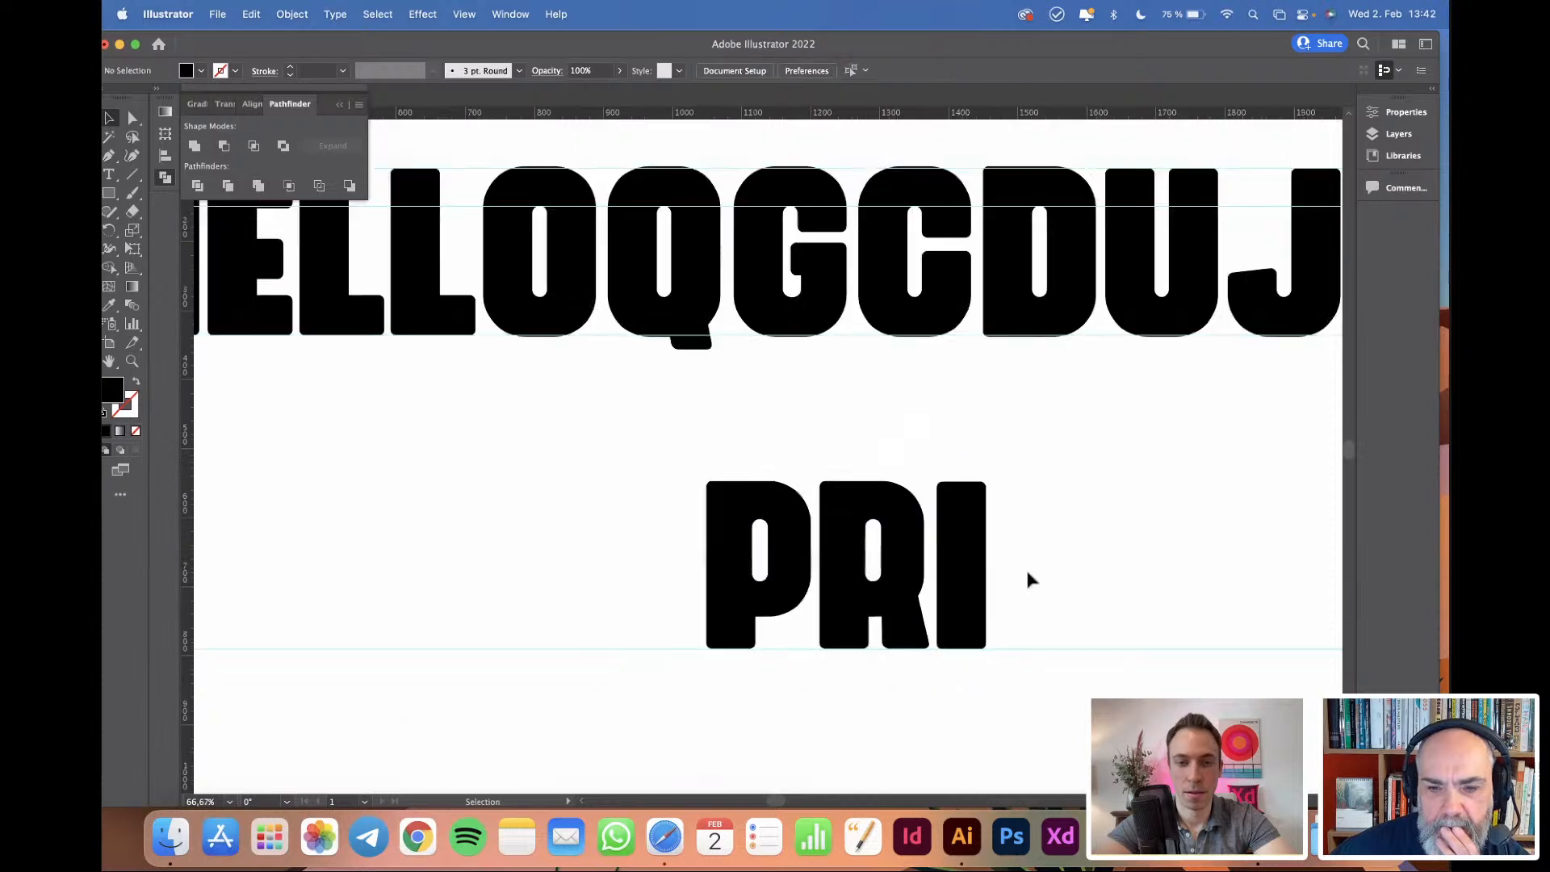
scroll(970, 481, up, 2)
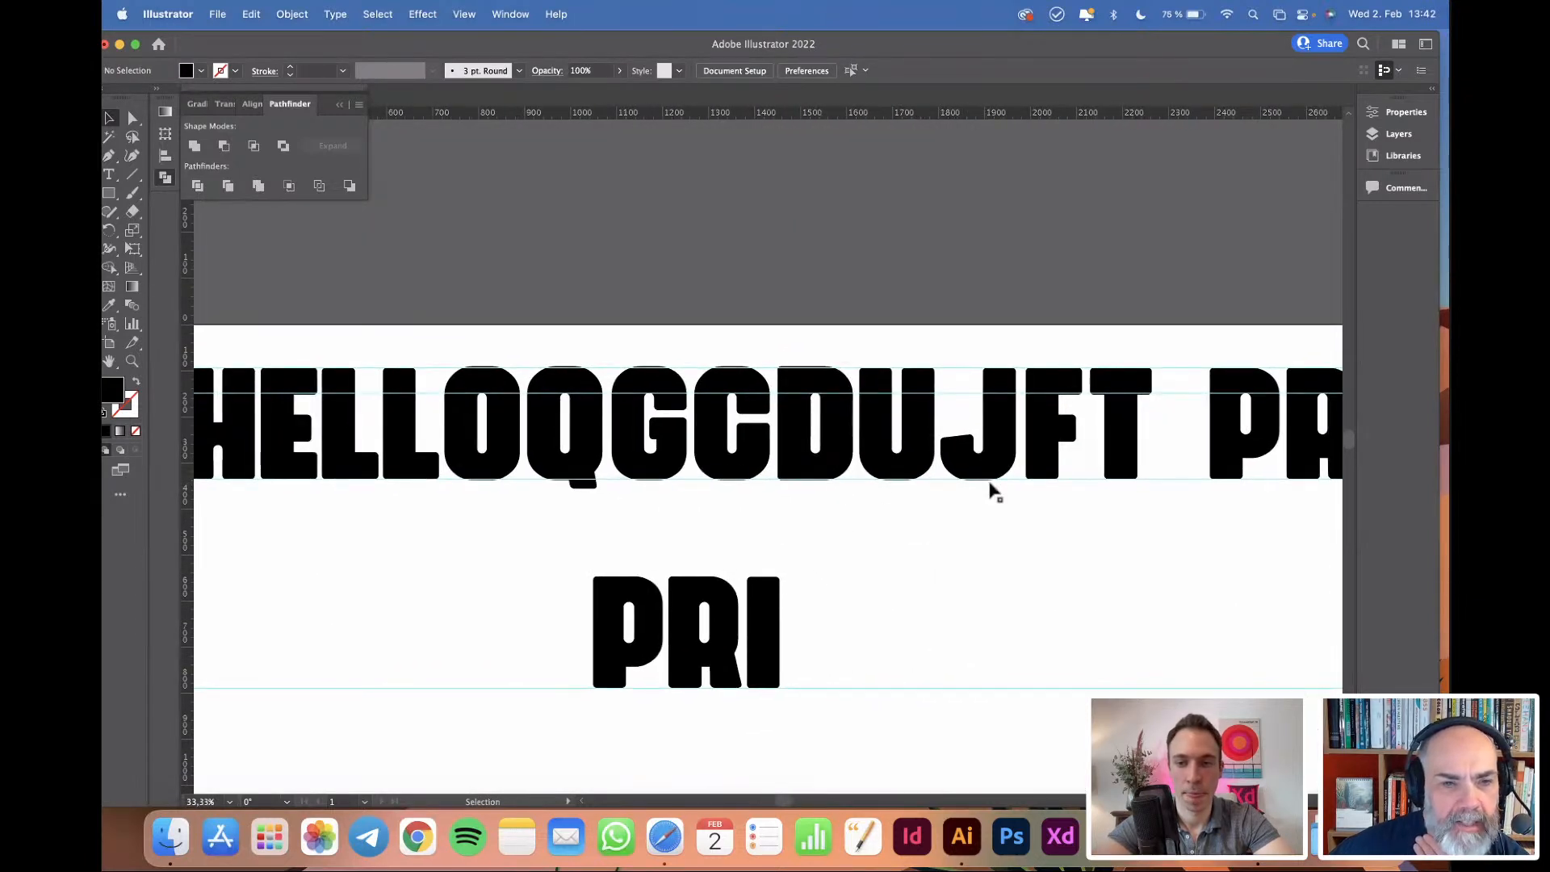
Delete the upright stem and foot of the second L in HELLO from the letter row.
click(744, 456)
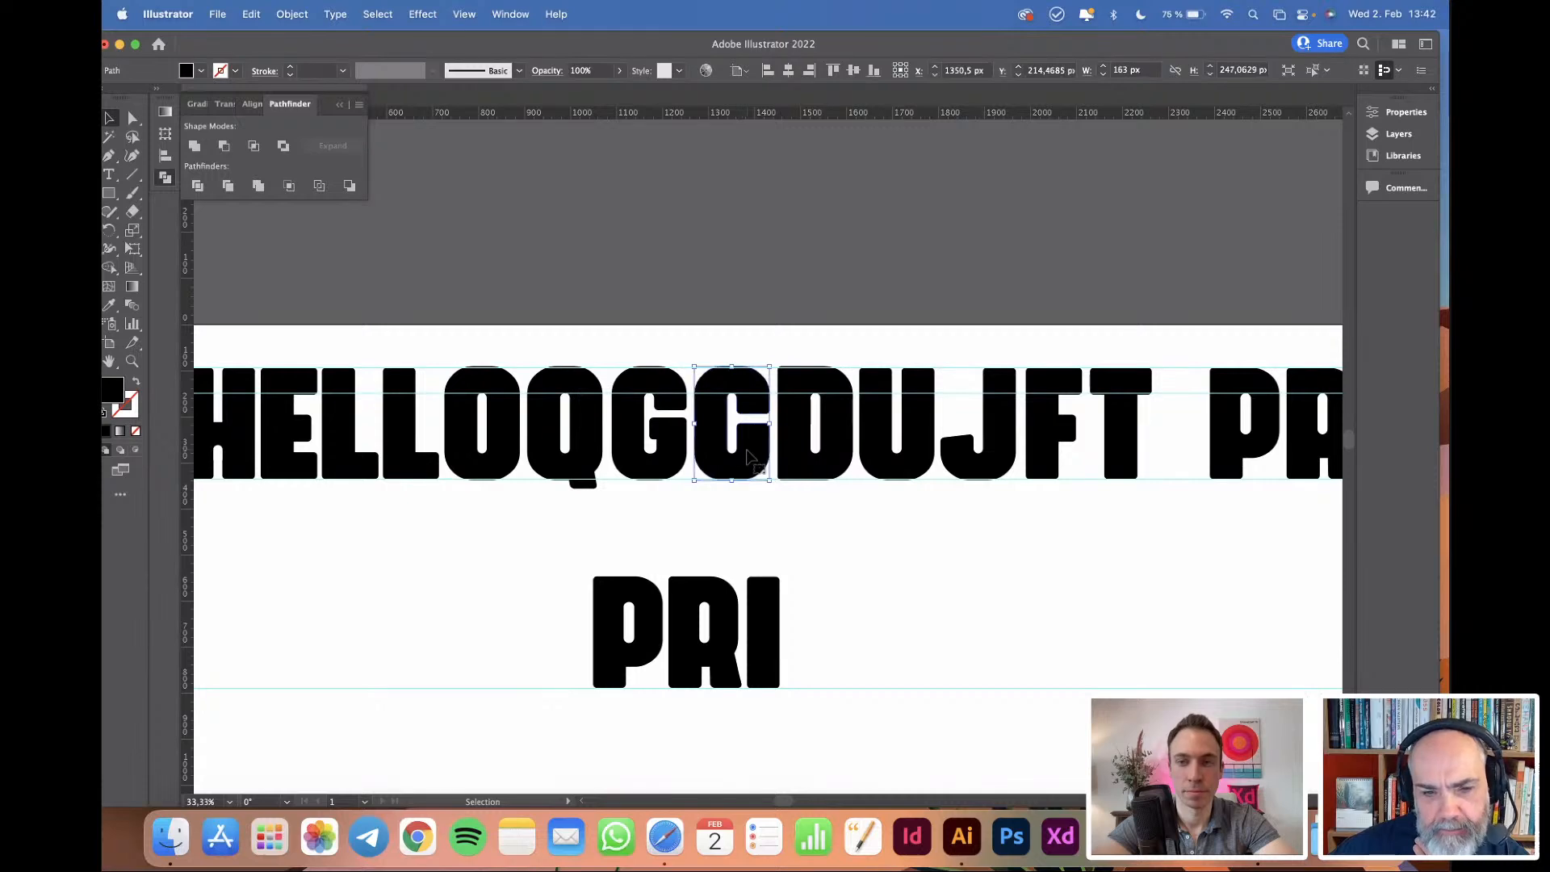
scroll(747, 456, left, 5)
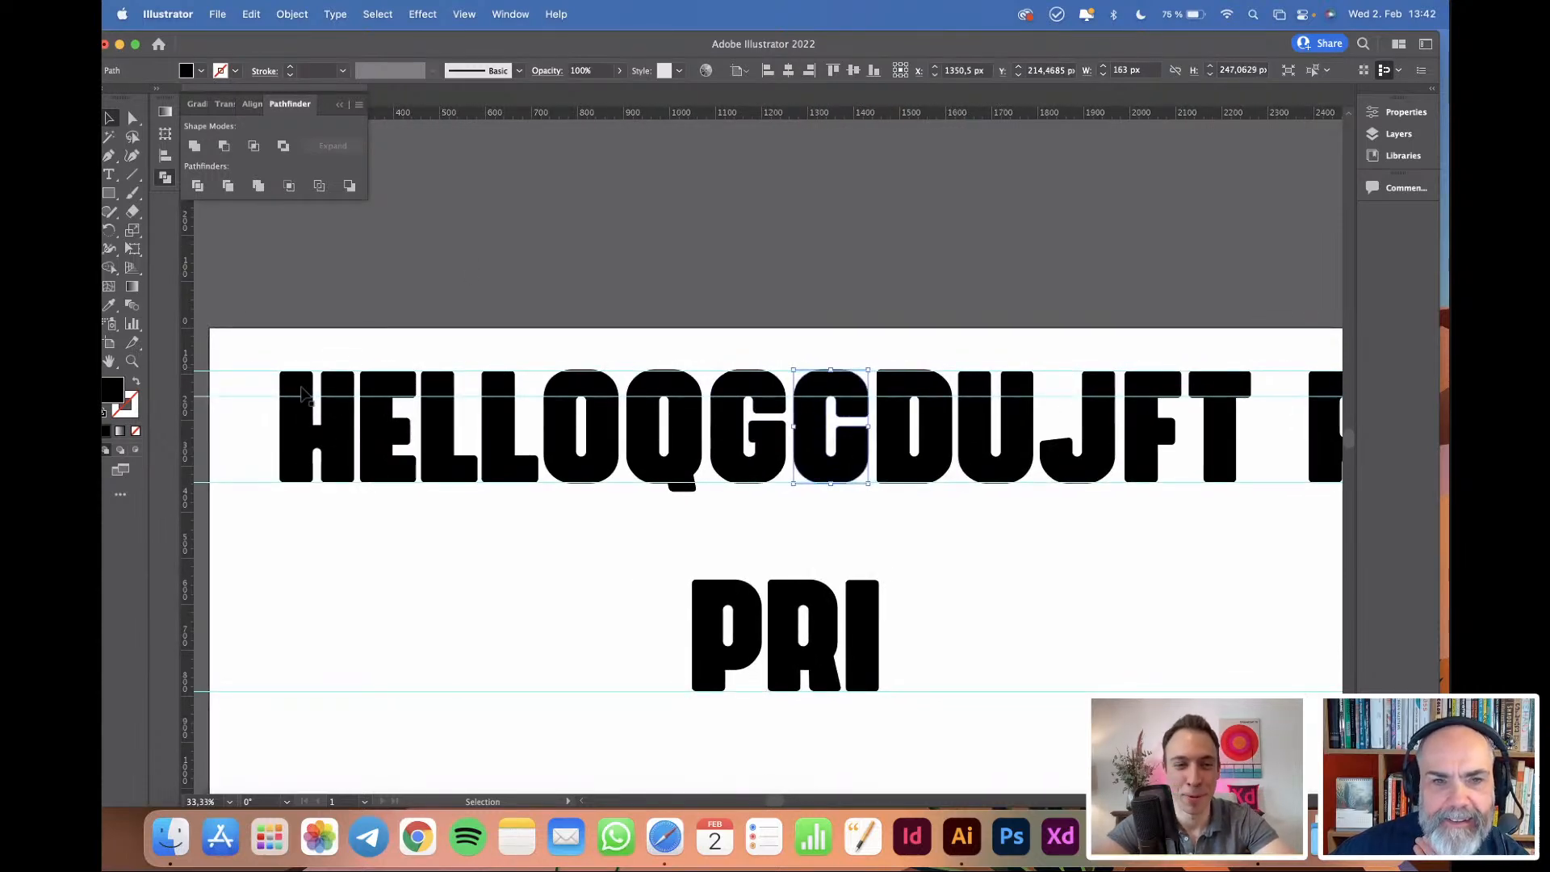
click(504, 454)
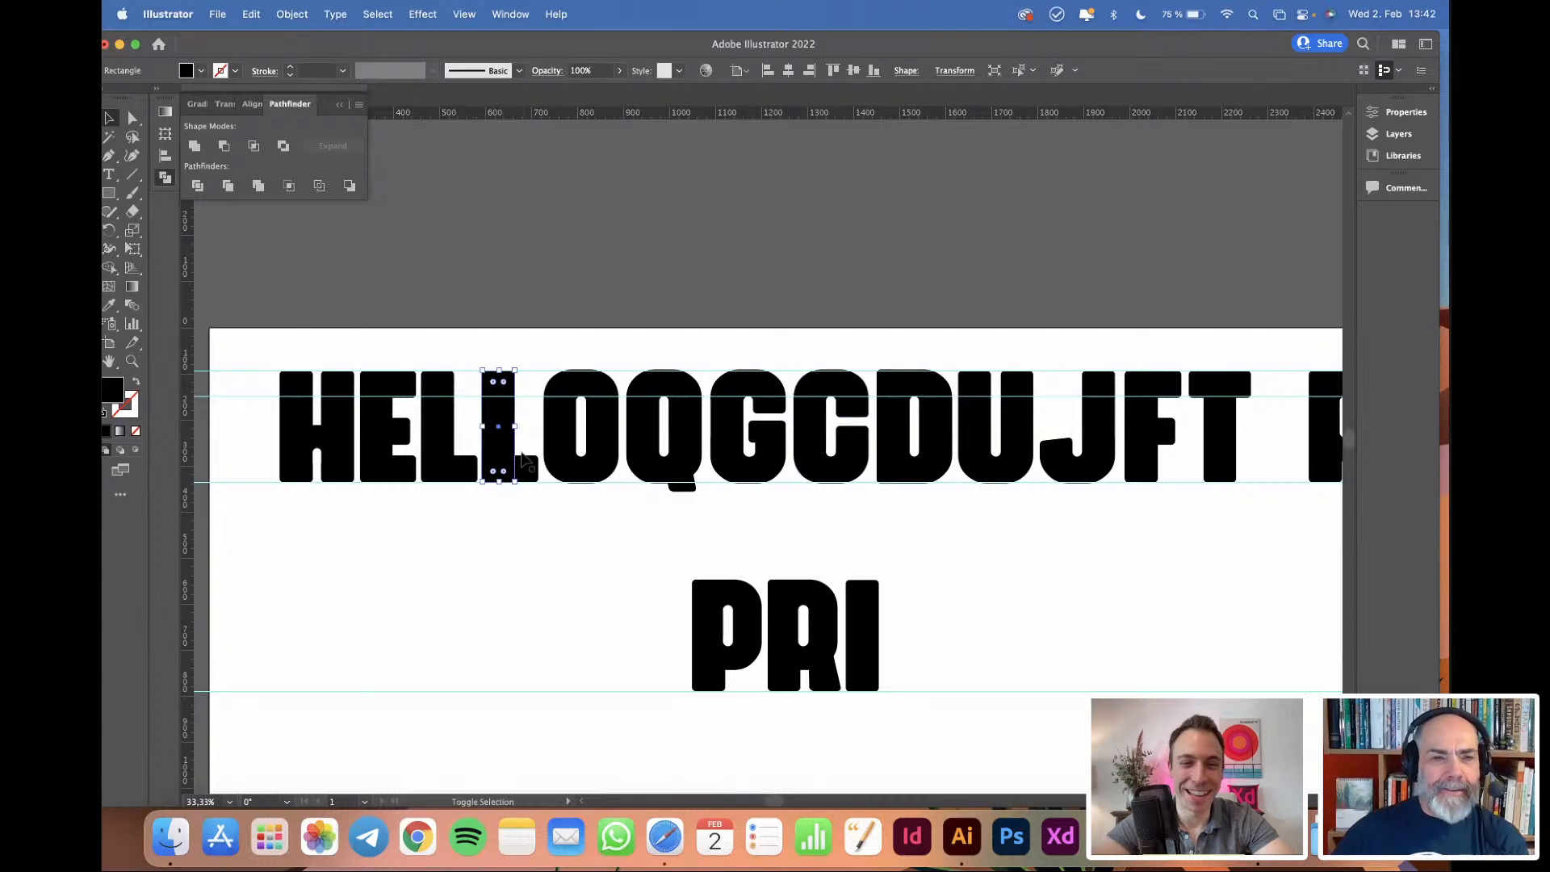
key(Delete)
scroll(527, 472, left, 1)
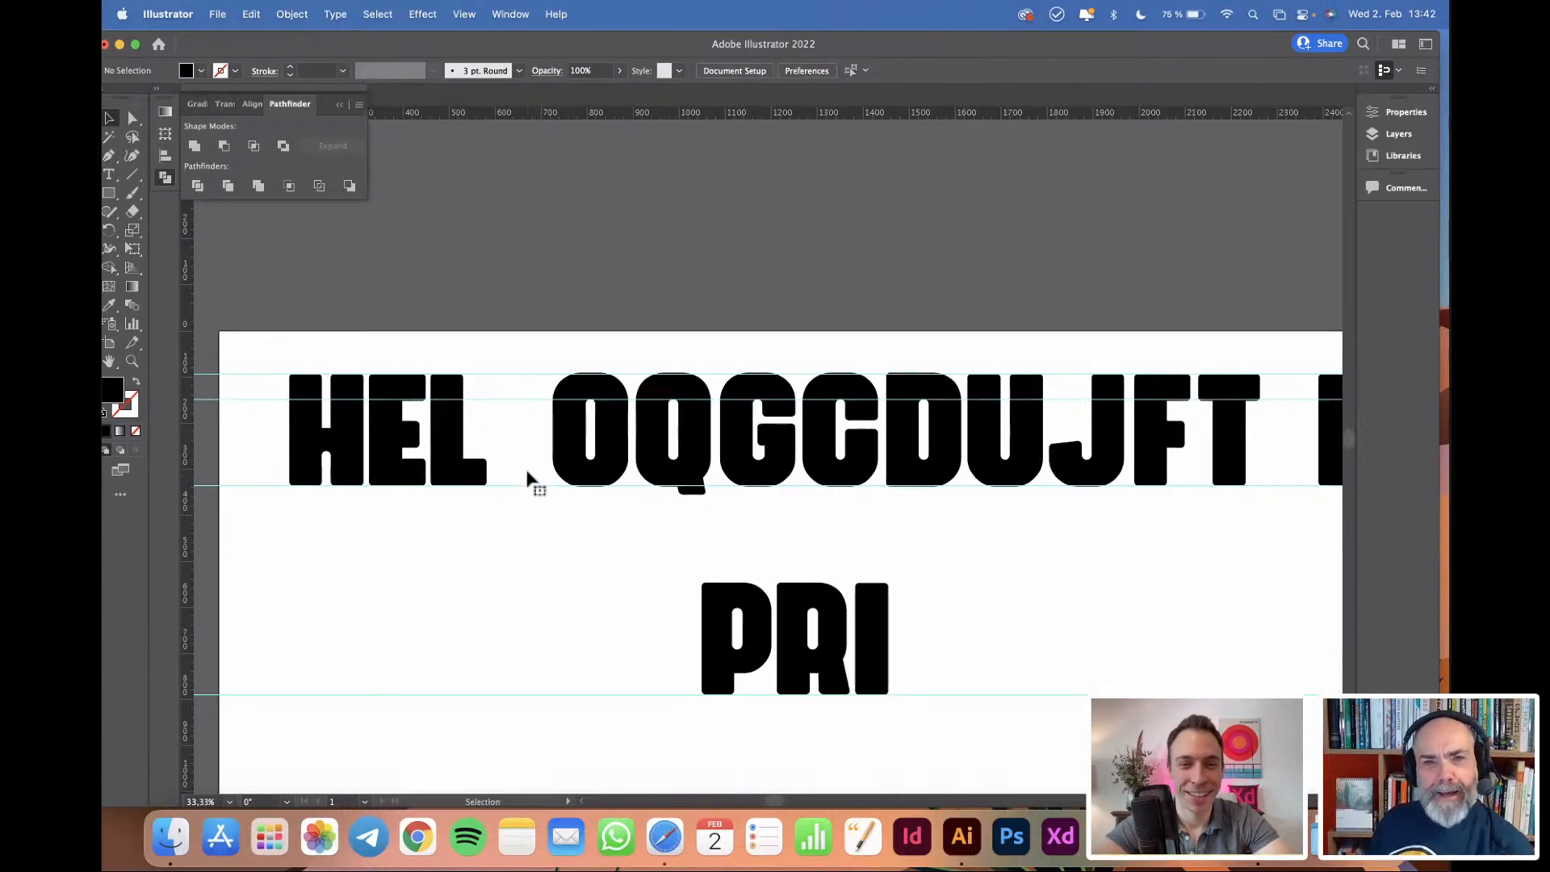
Move the letters H, E and L of the letter row together about 130 px right to close the gap before the O.
scroll(526, 478, left, 3)
drag(261, 422, 514, 482)
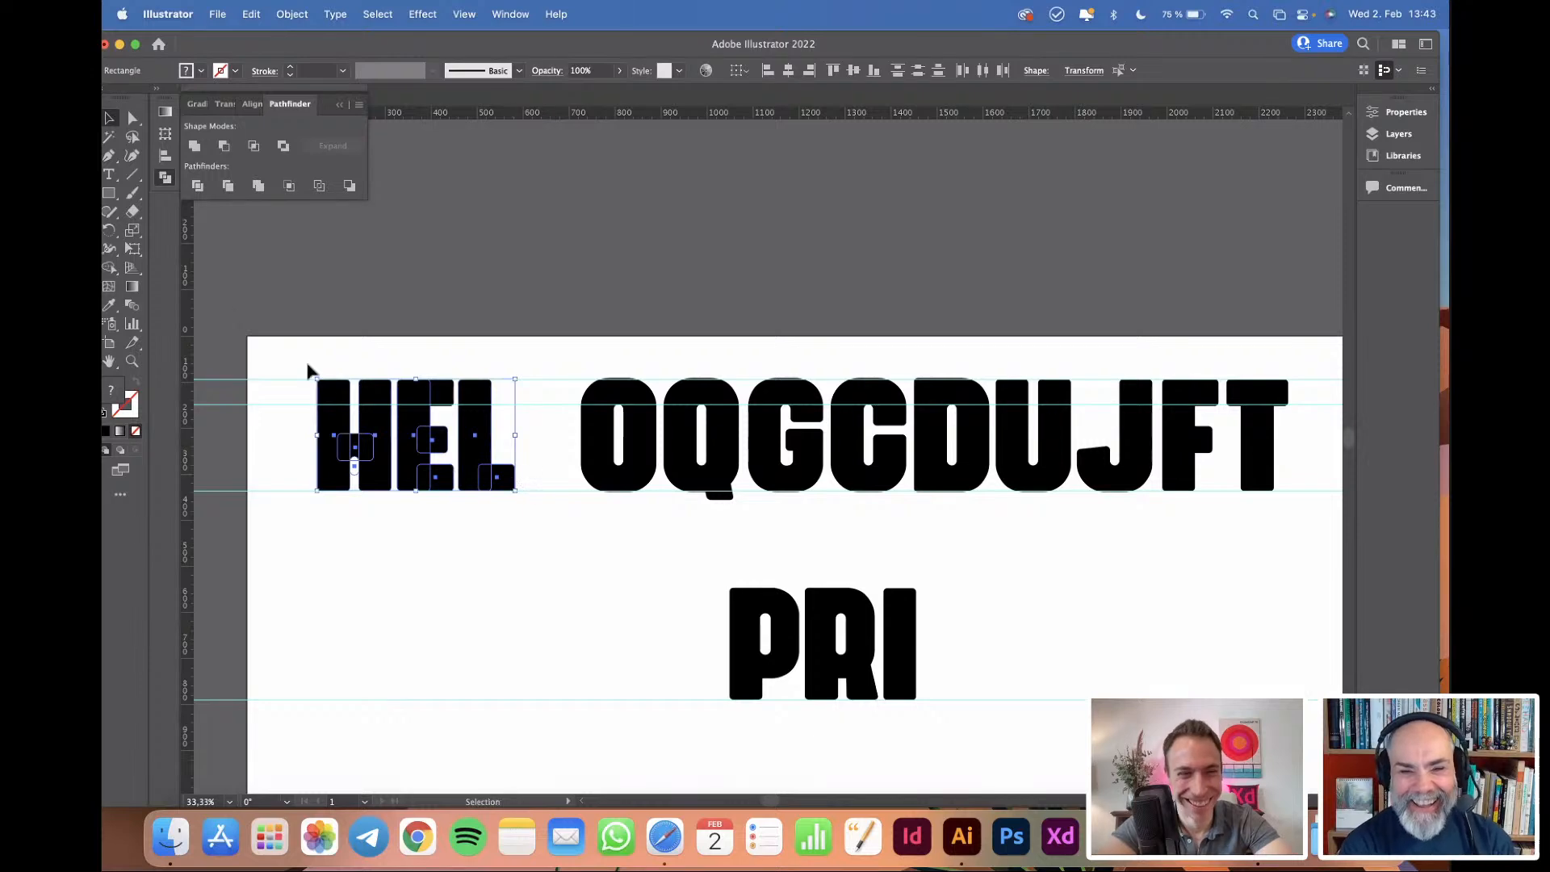
drag(303, 341, 523, 572)
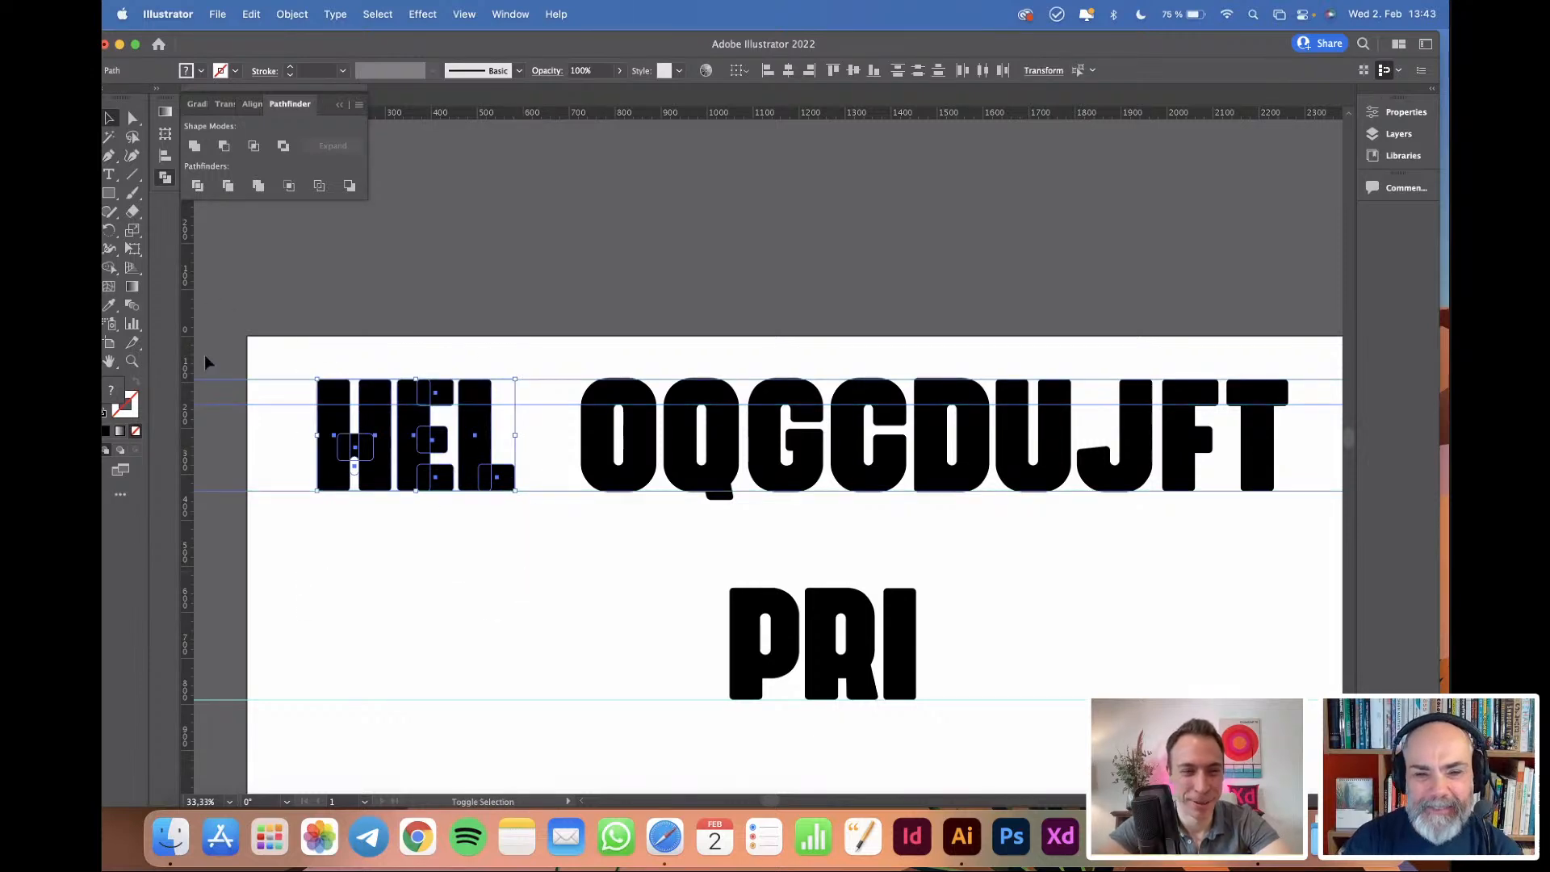
drag(264, 332, 272, 587)
key(shift+Right)
key(shift+Right)
key(shift+Right)
key(shift+Right)
key(shift+Right)
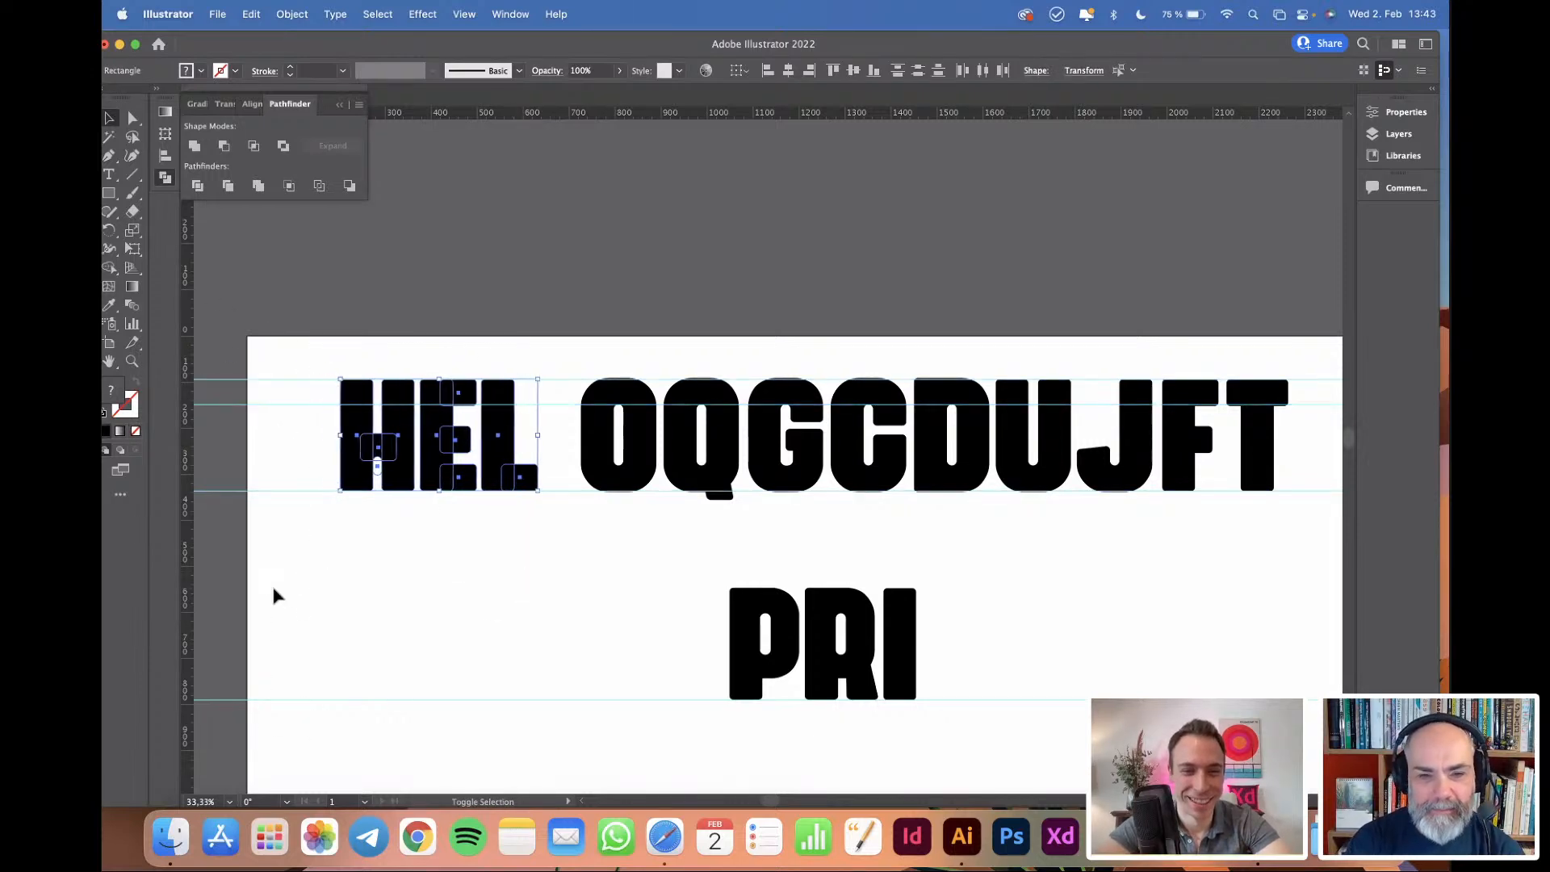
key(shift+Right)
key(shift+Right)
key(shift+Right)
key(shift+Right)
key(shift+Right)
key(shift+Right)
key(shift+Right)
key(shift+Right)
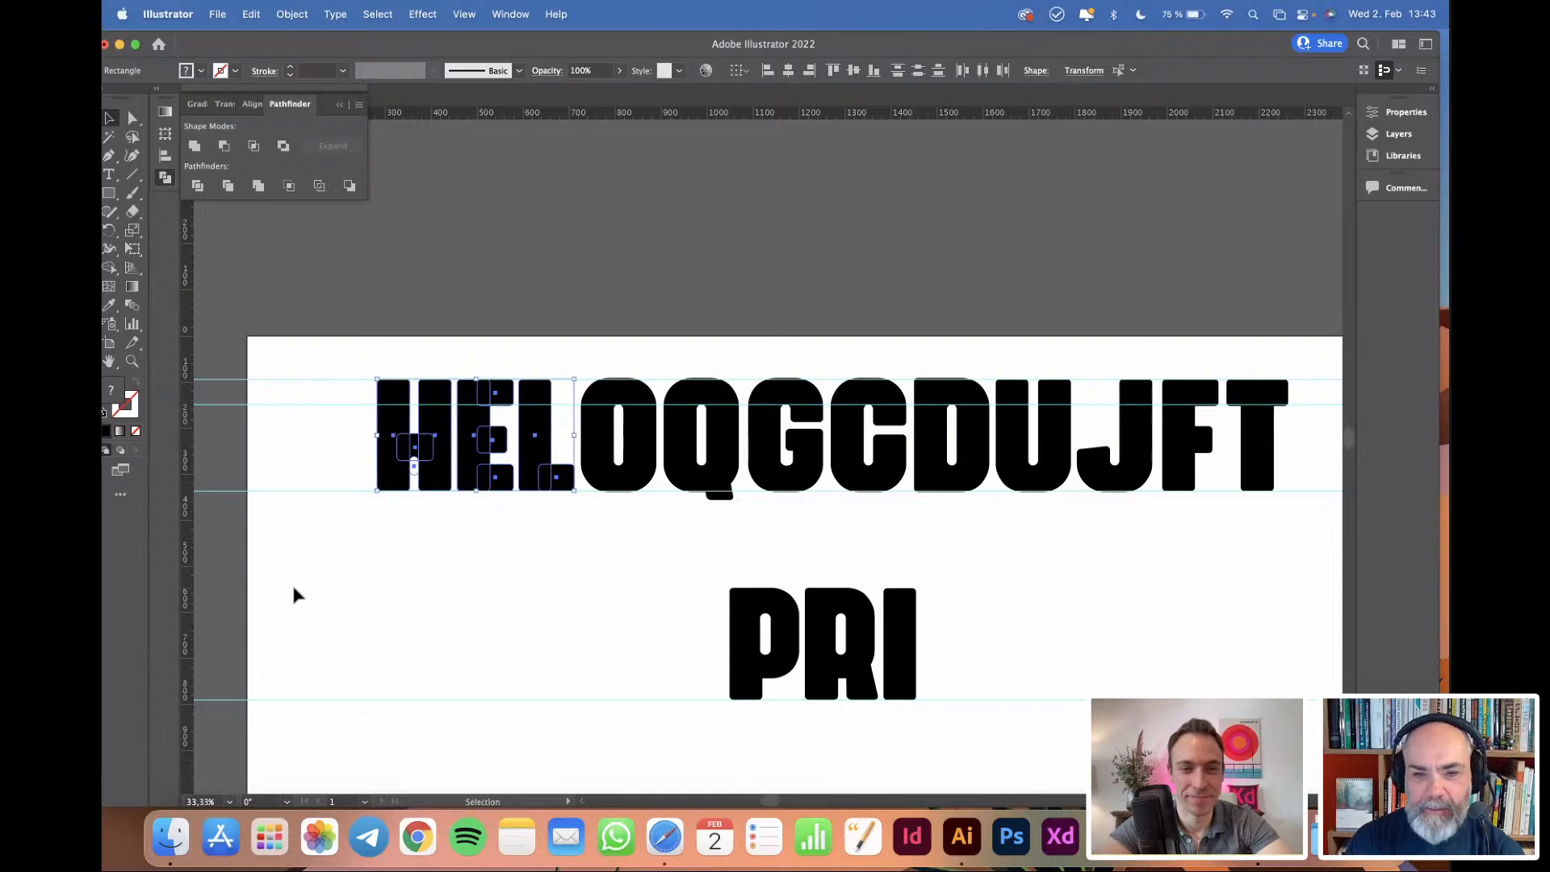
click(526, 572)
Move the C from the letter row to the right of the I in the lower word, its bottom curve slightly overshooting the baseline guide.
scroll(840, 487, right, 3)
click(833, 467)
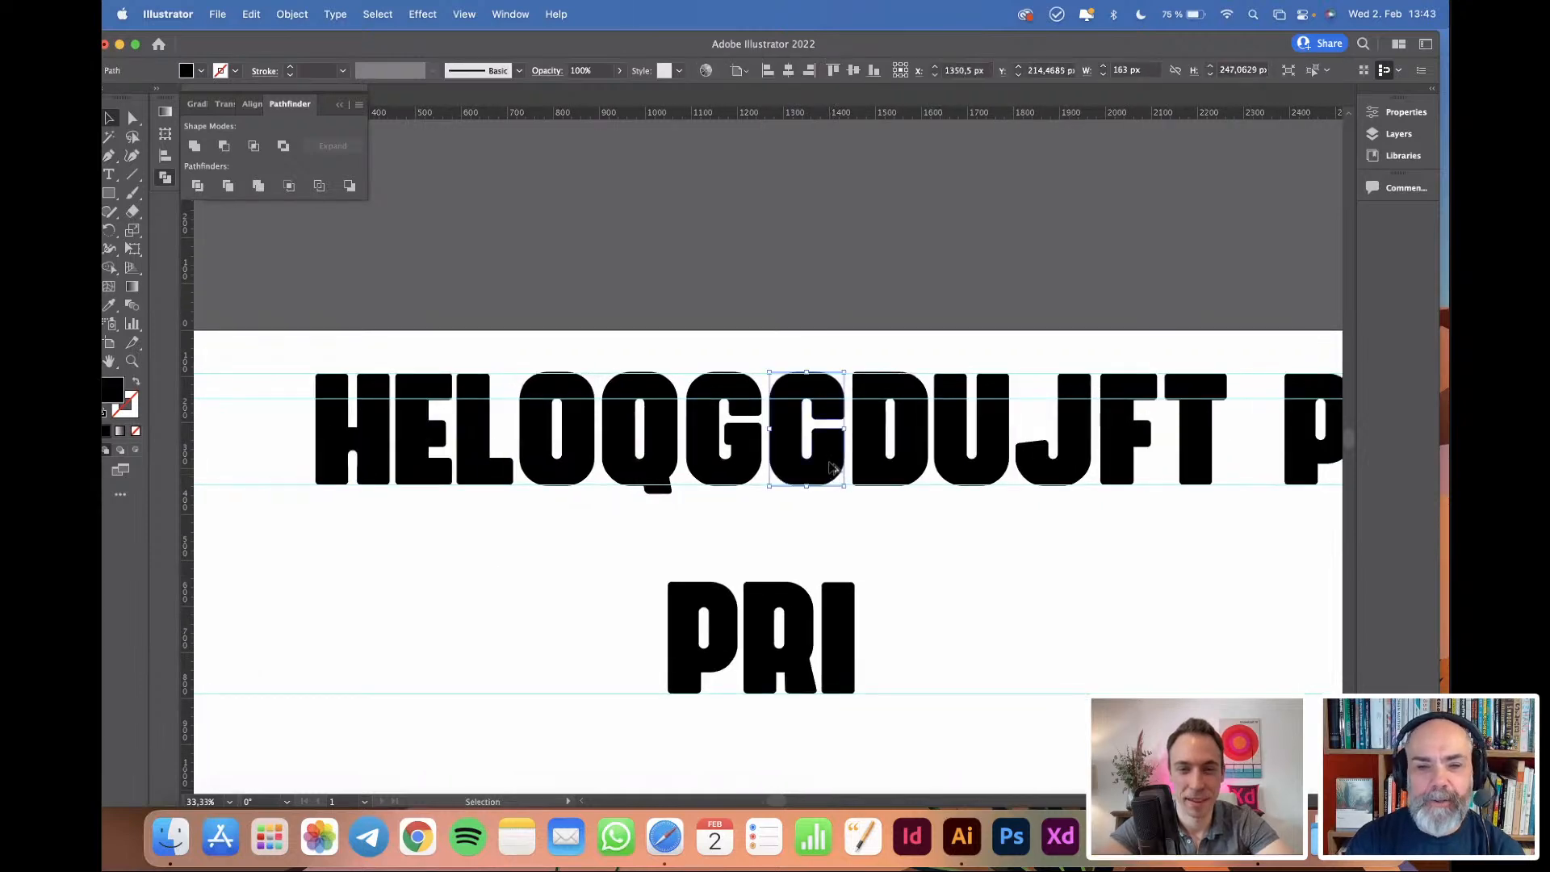
drag(834, 467, 851, 667)
scroll(916, 670, up, 5)
scroll(888, 666, down, 2)
key(Down)
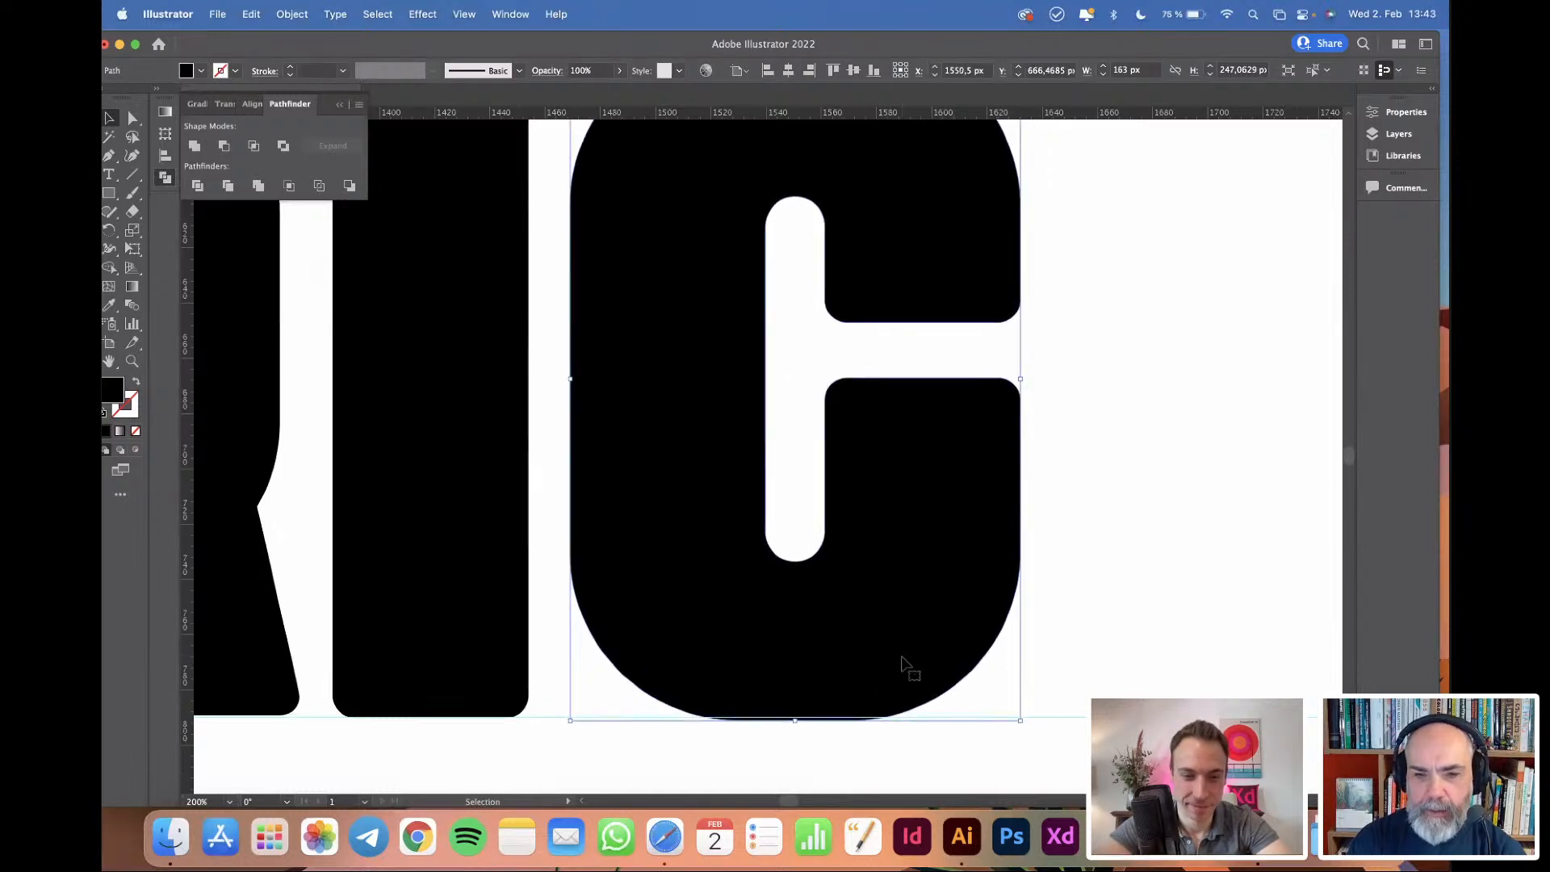
key(Down)
Nudge the C of the lower word 3 px right, away from the I, and 1 px down.
scroll(953, 663, up, 3)
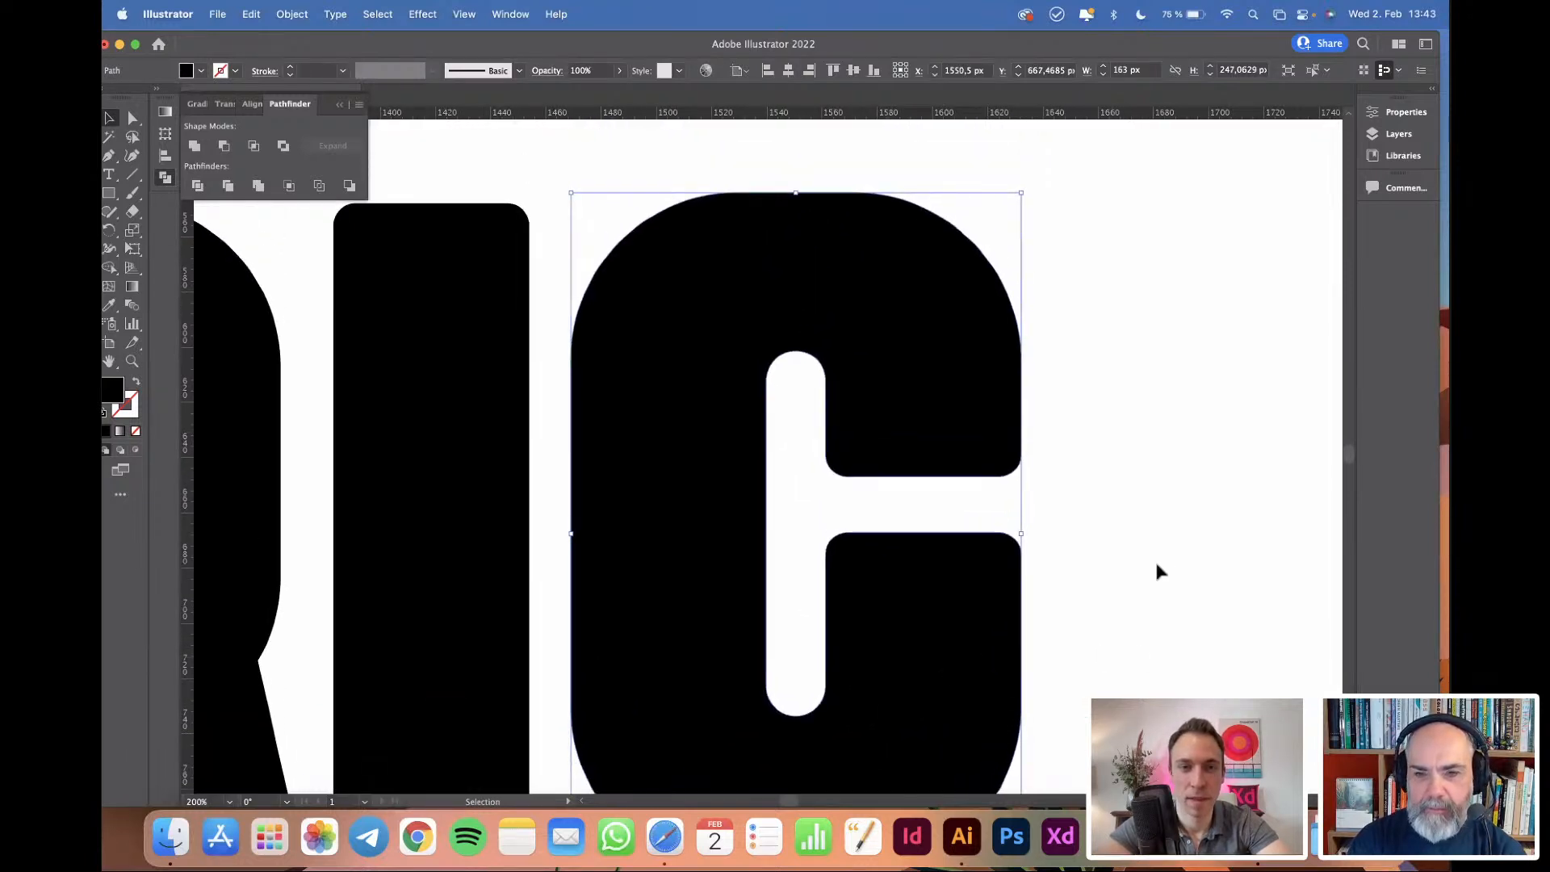
key(Left)
key(Right)
key(Right)
key(Right)
key(Right)
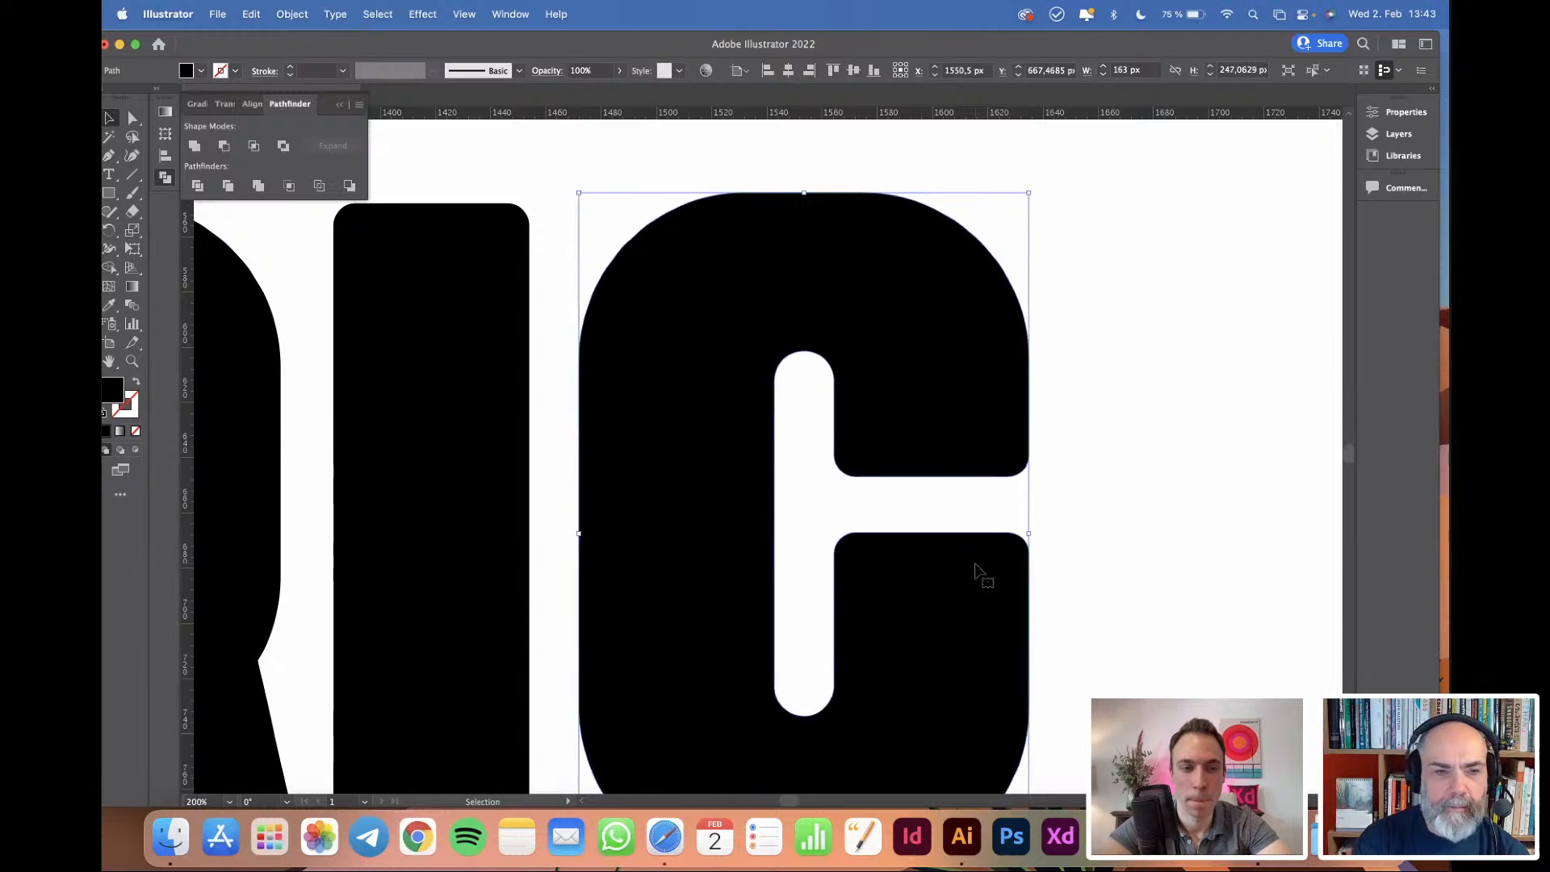
scroll(984, 552, down, 1)
scroll(986, 563, down, 2)
key(Down)
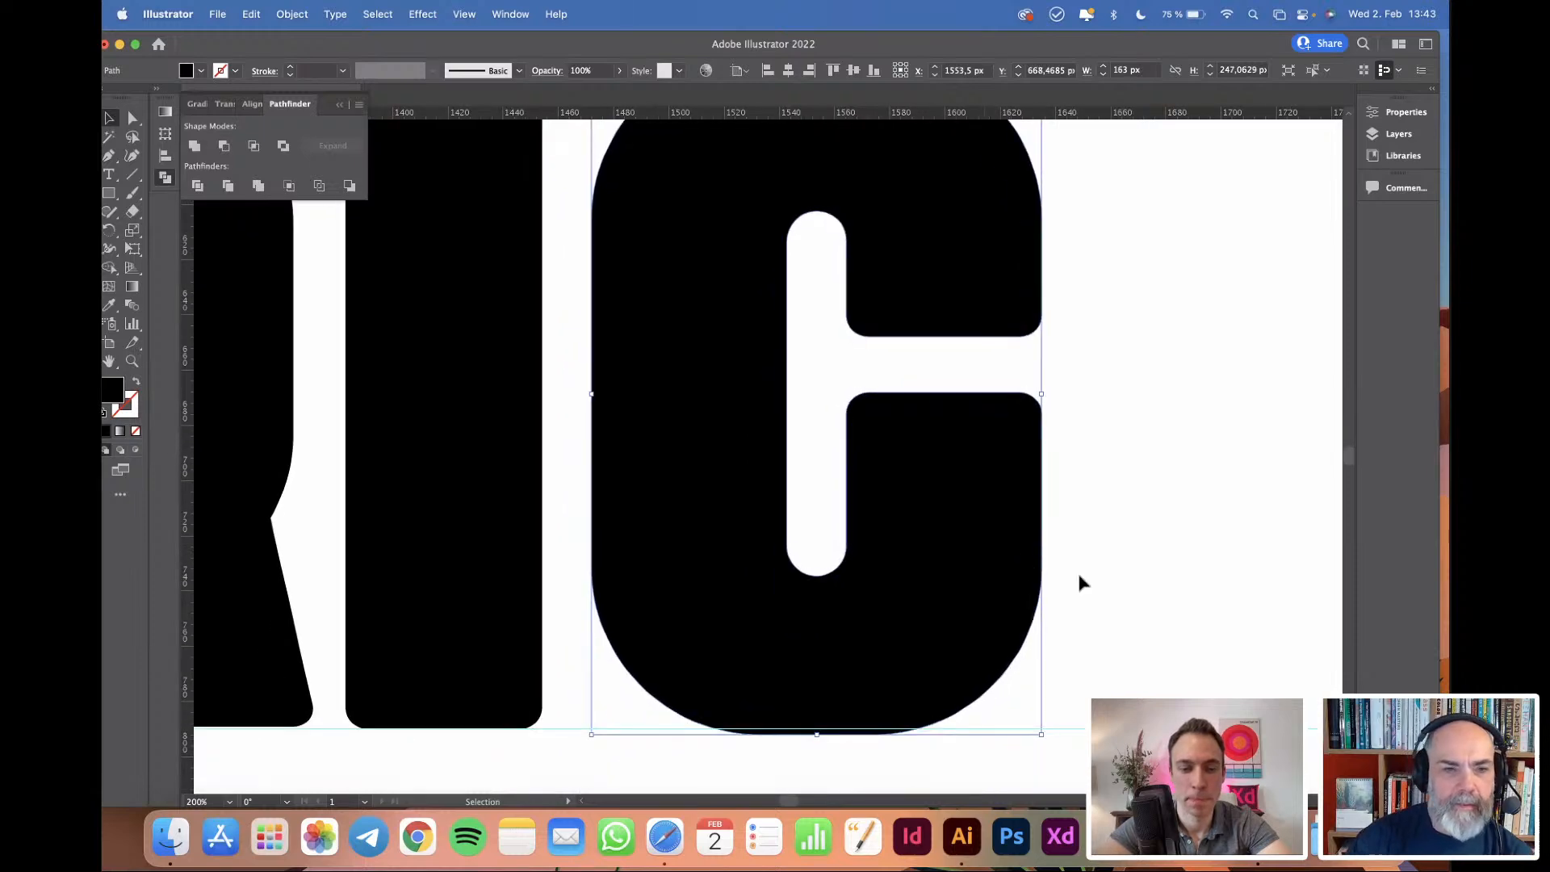
click(1083, 574)
Place a copy of the complete E from the letter row directly to the right of the C to complete the word PRICE.
scroll(1083, 574, down, 3)
scroll(1083, 574, up, 4)
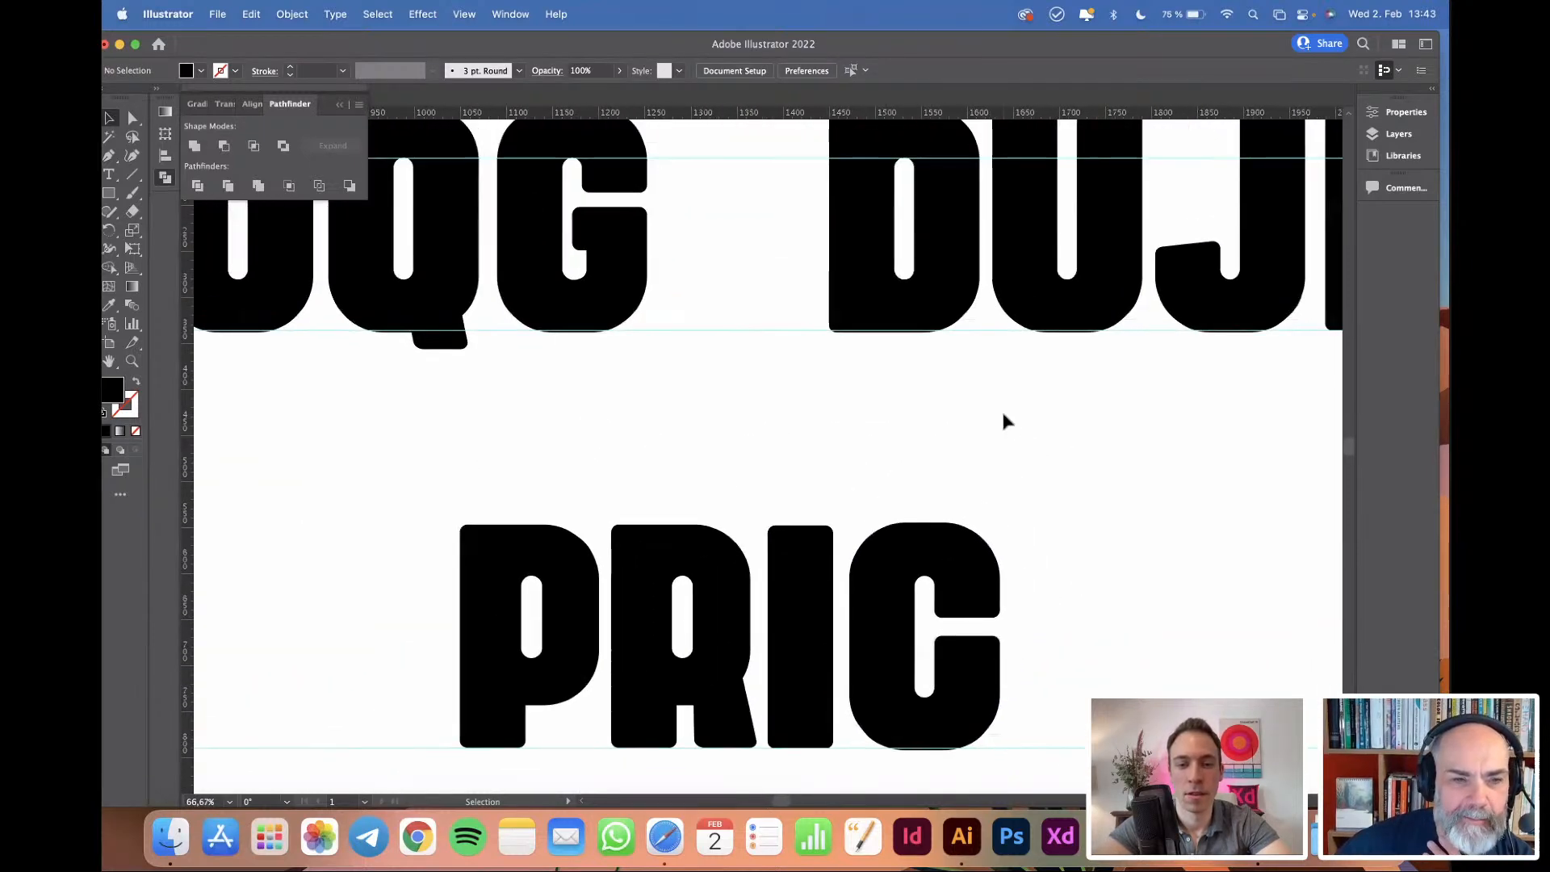
key(super+minus)
key(super+minus)
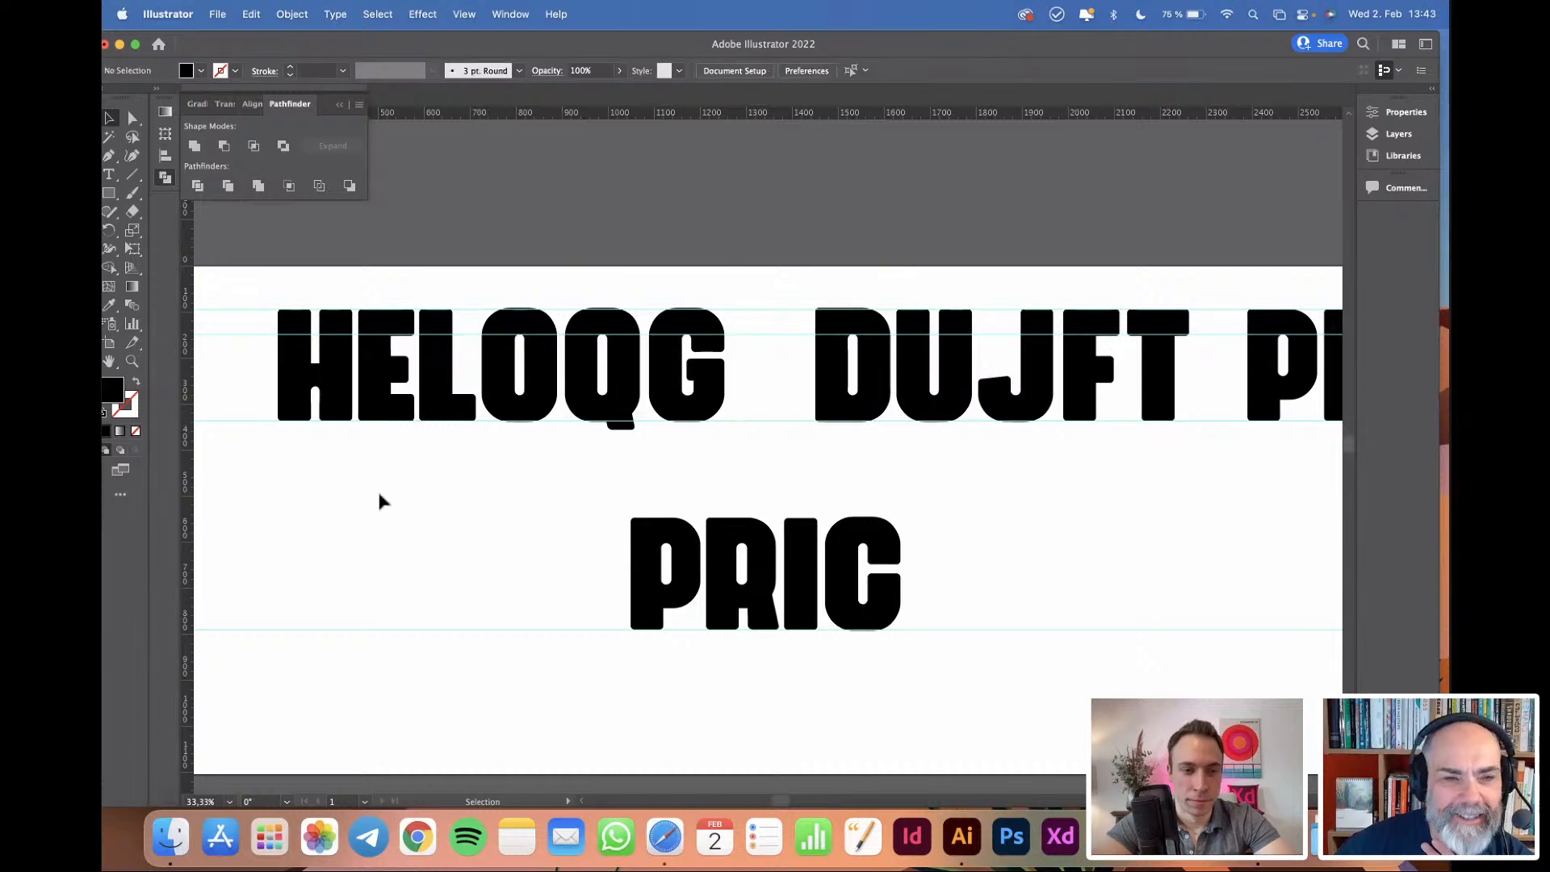
drag(362, 482, 408, 319)
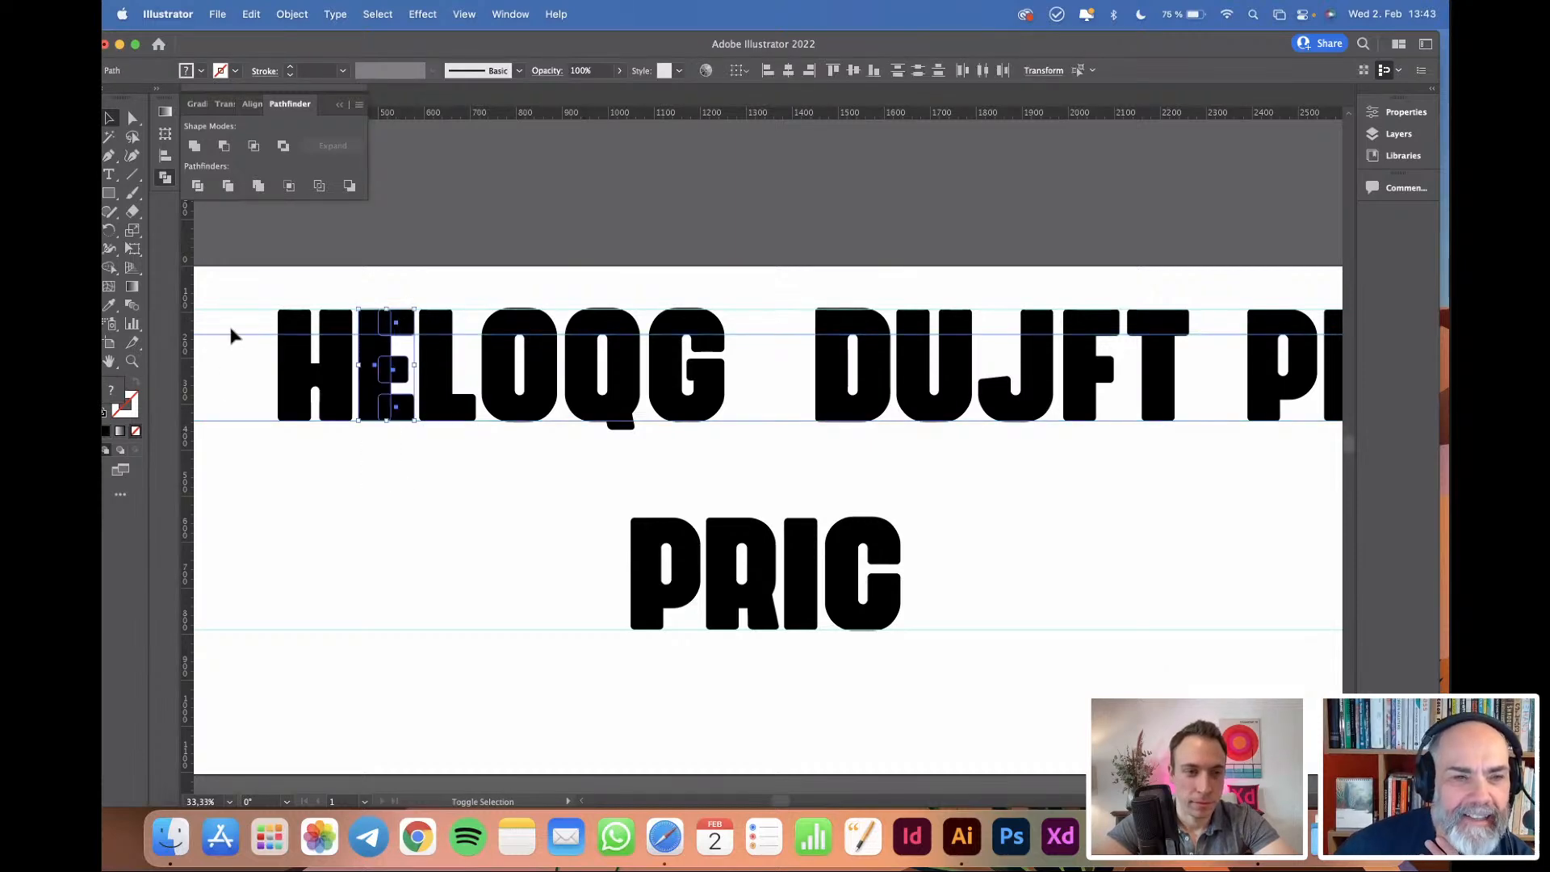
click(397, 367)
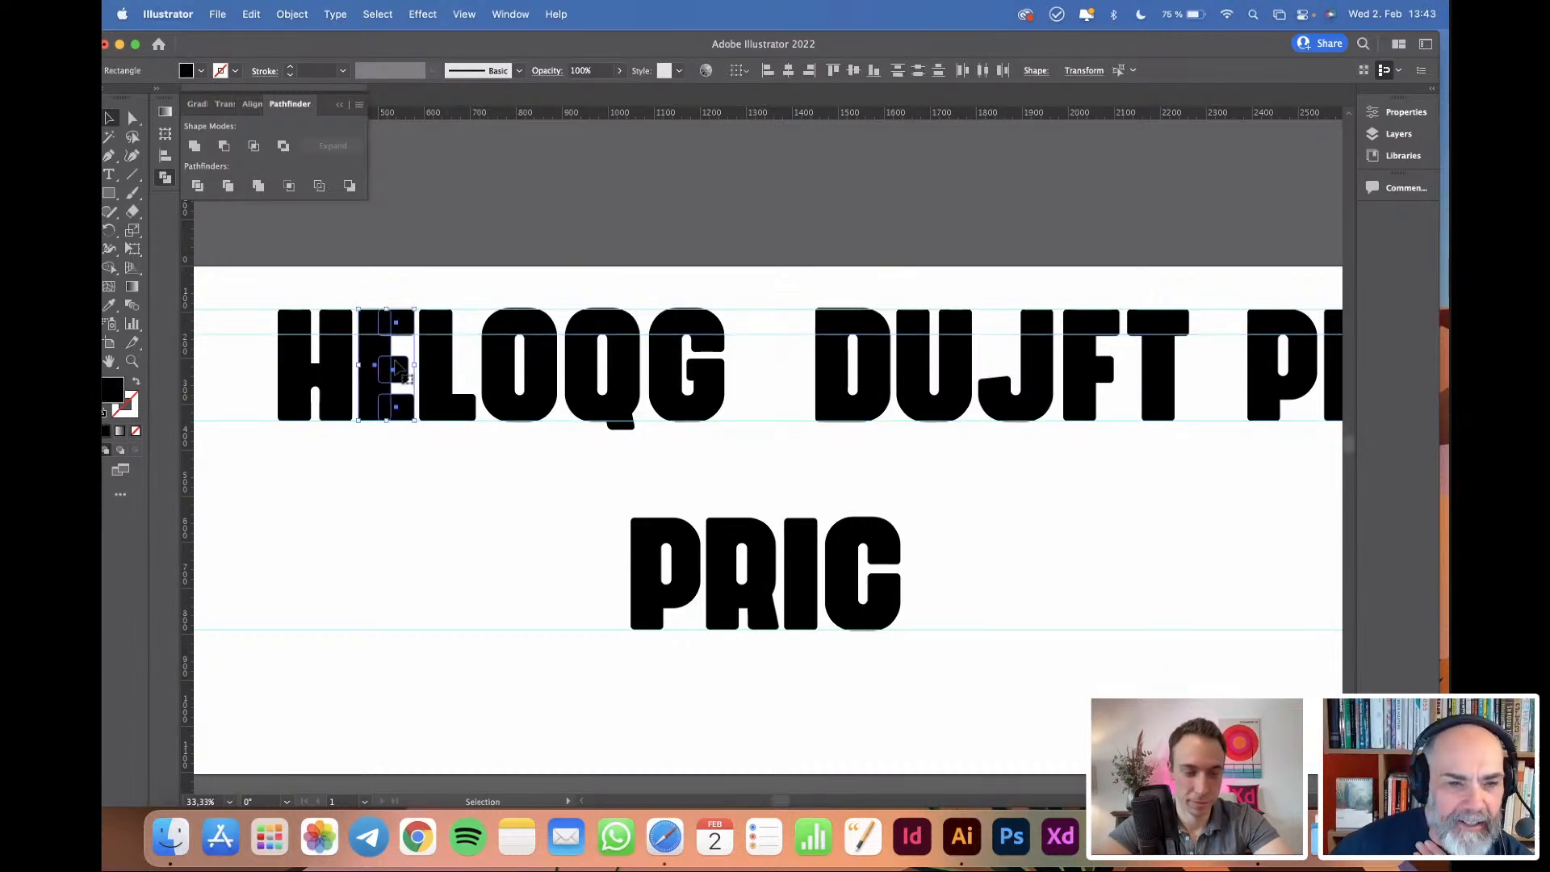
drag(395, 368, 930, 573)
scroll(929, 573, right, 1)
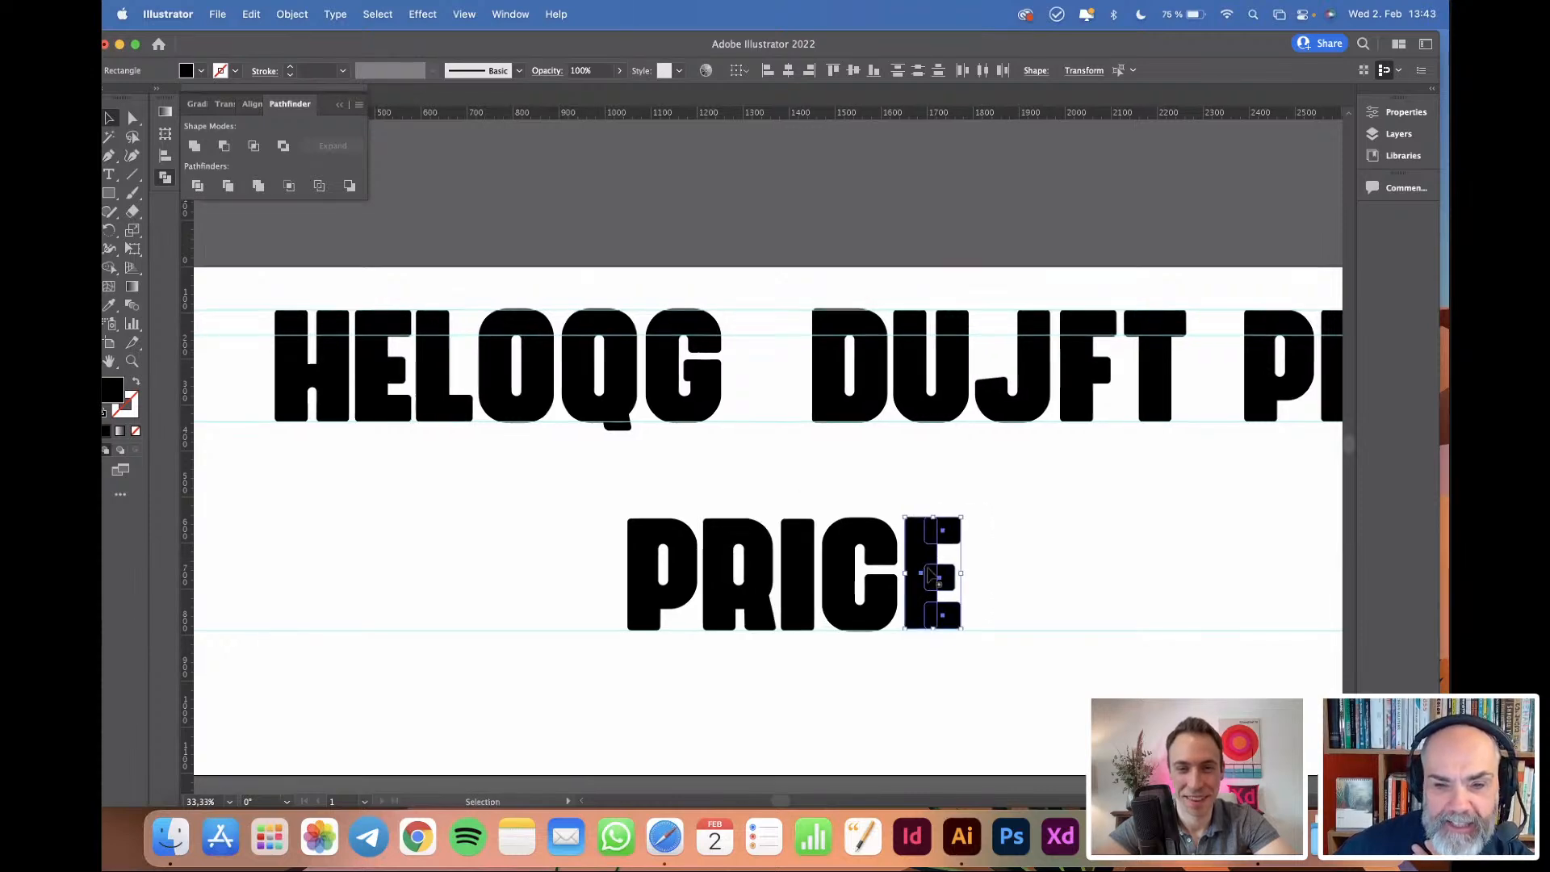
Nudge the copied E 4 px down so that it stands on the baseline guide of the lower word.
scroll(928, 573, down, 3)
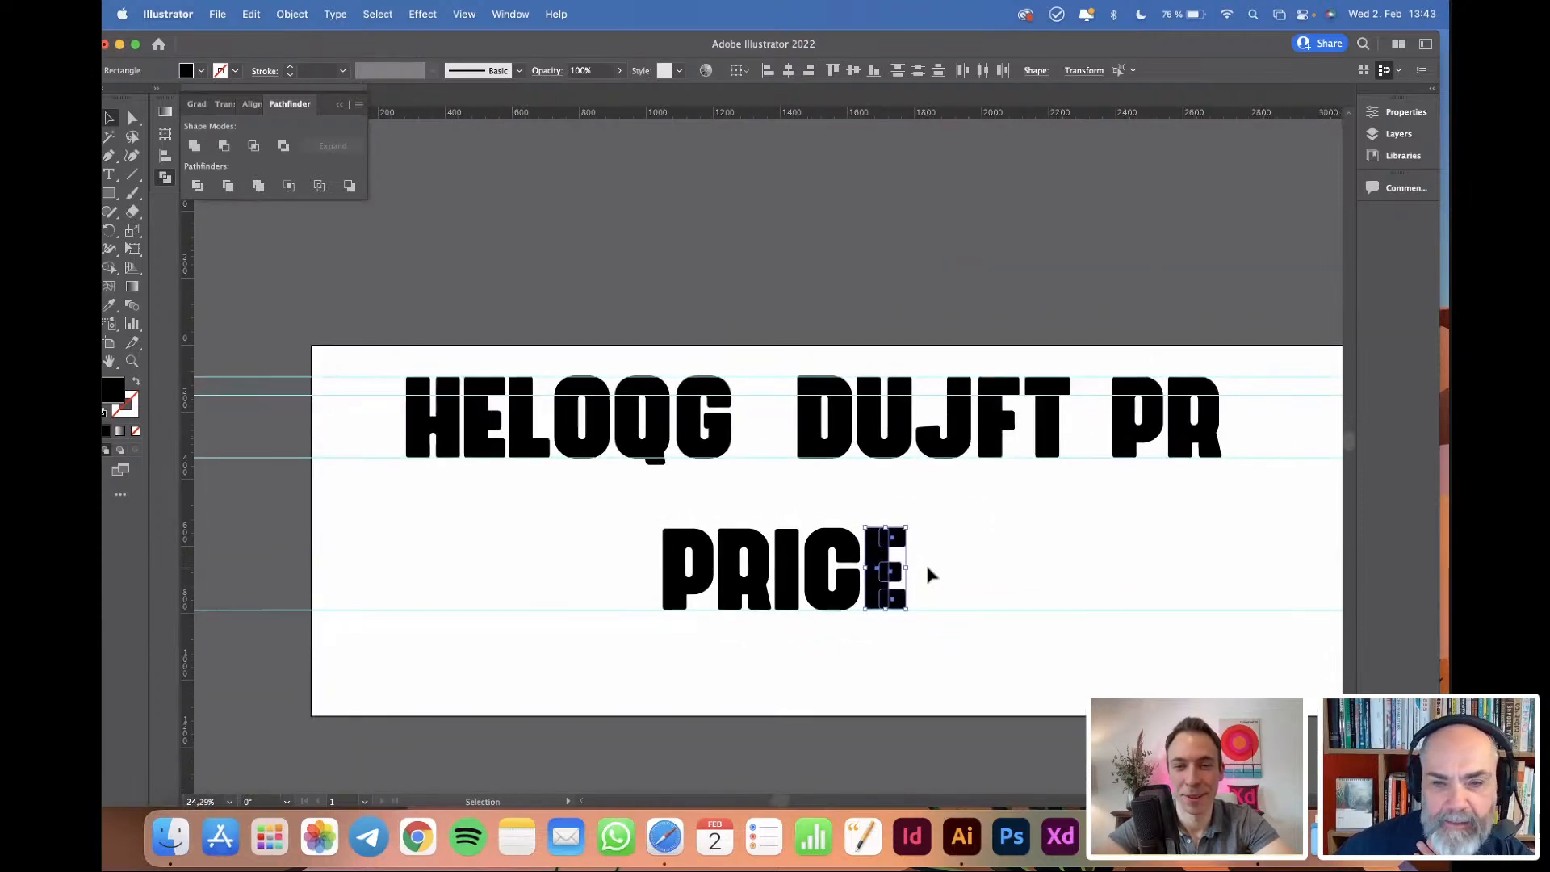
key(super+1)
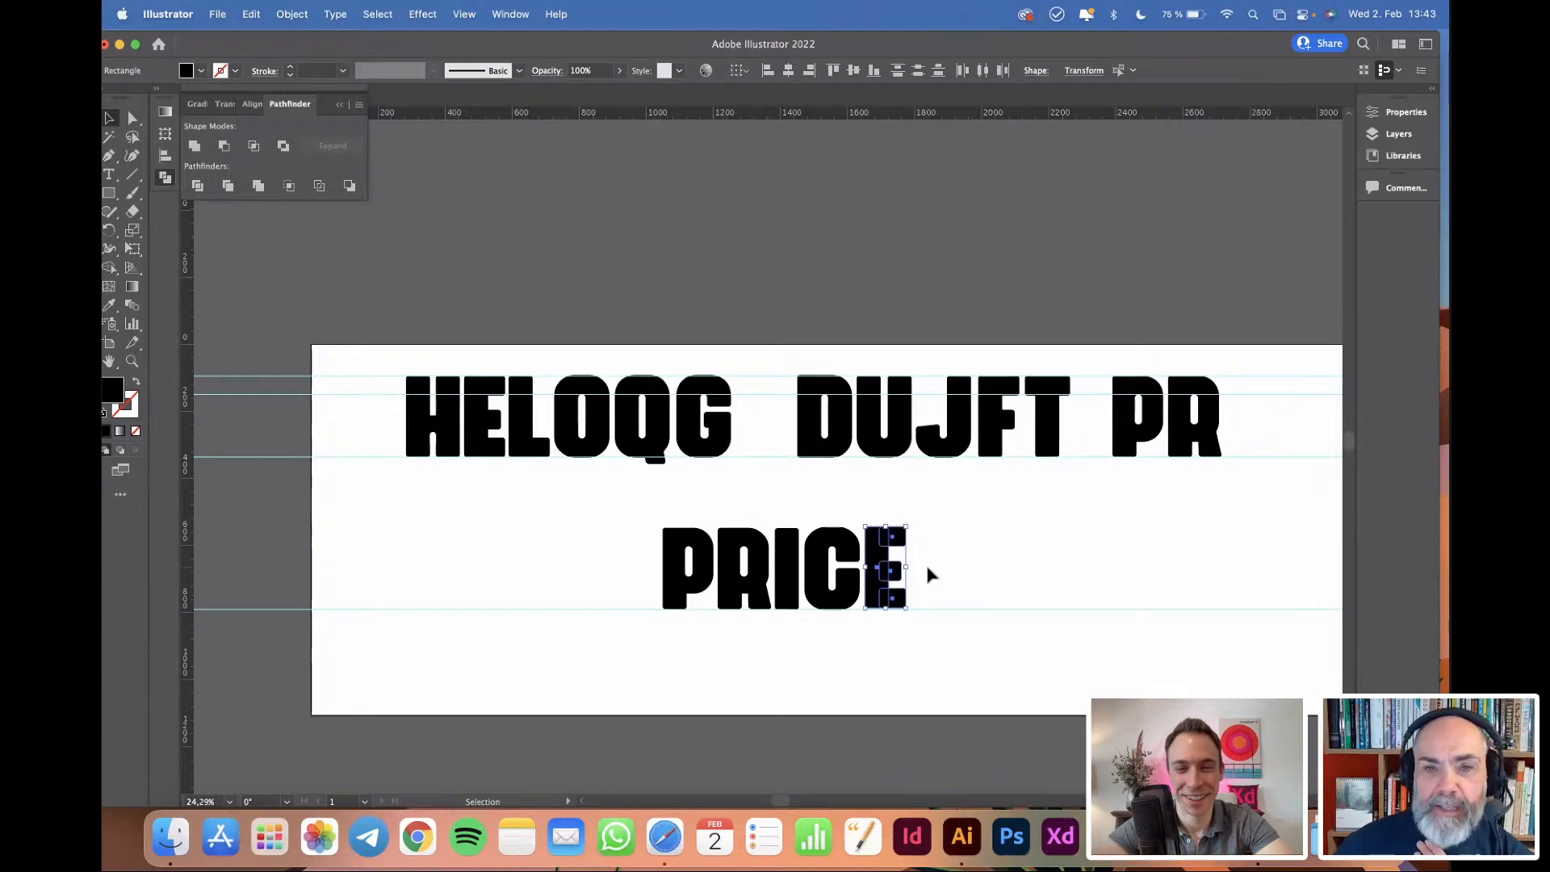
scroll(859, 605, right, 1)
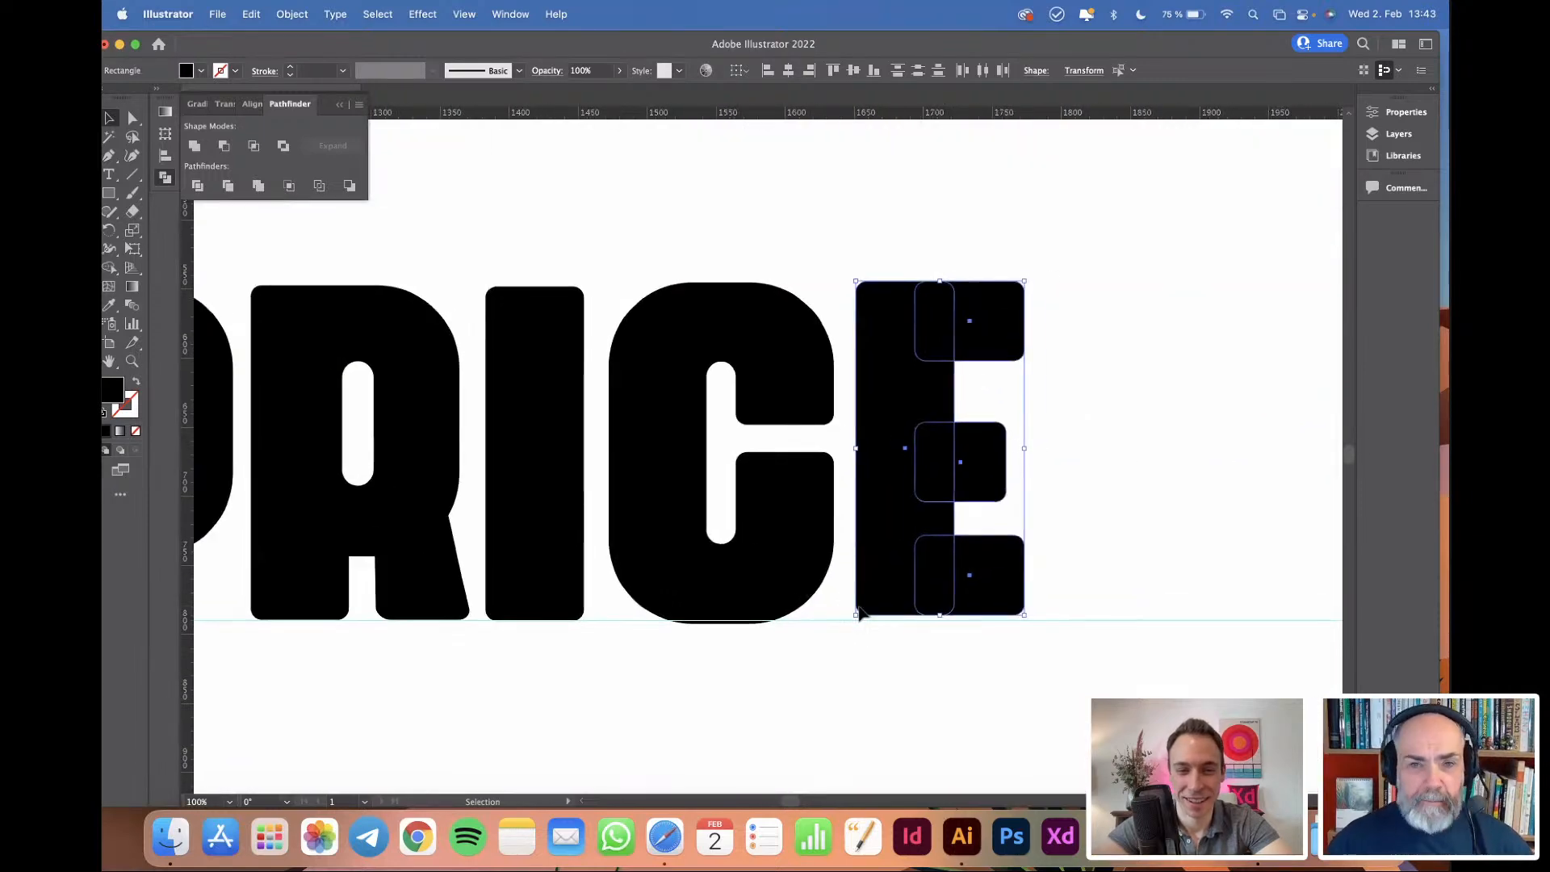
key(Down)
key(Down)
key(Down)
key(Down)
key(Down)
key(Up)
key(Up)
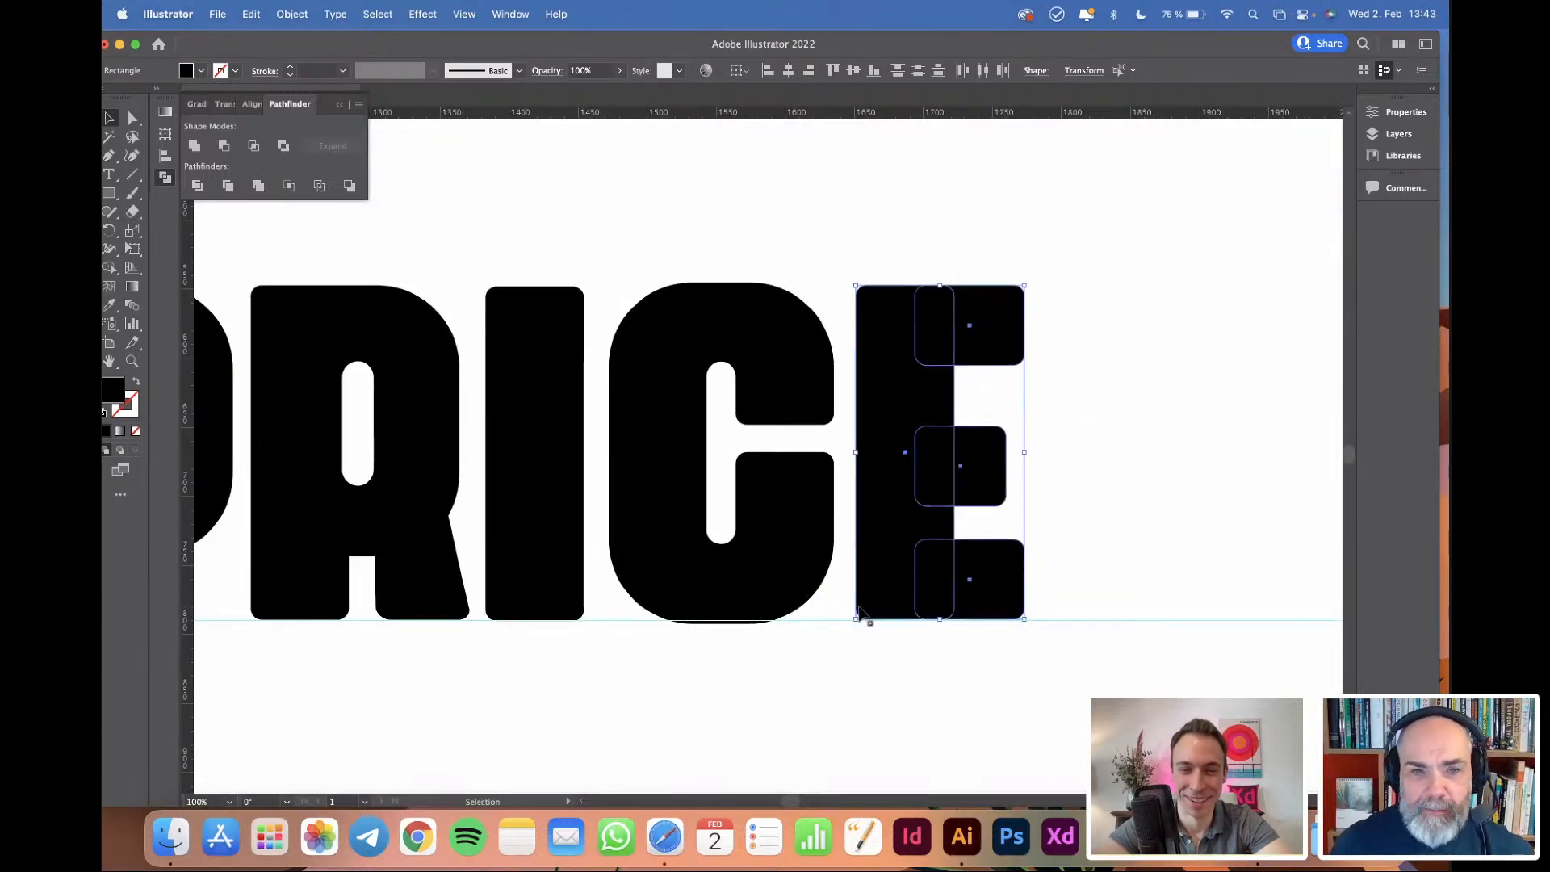
key(Down)
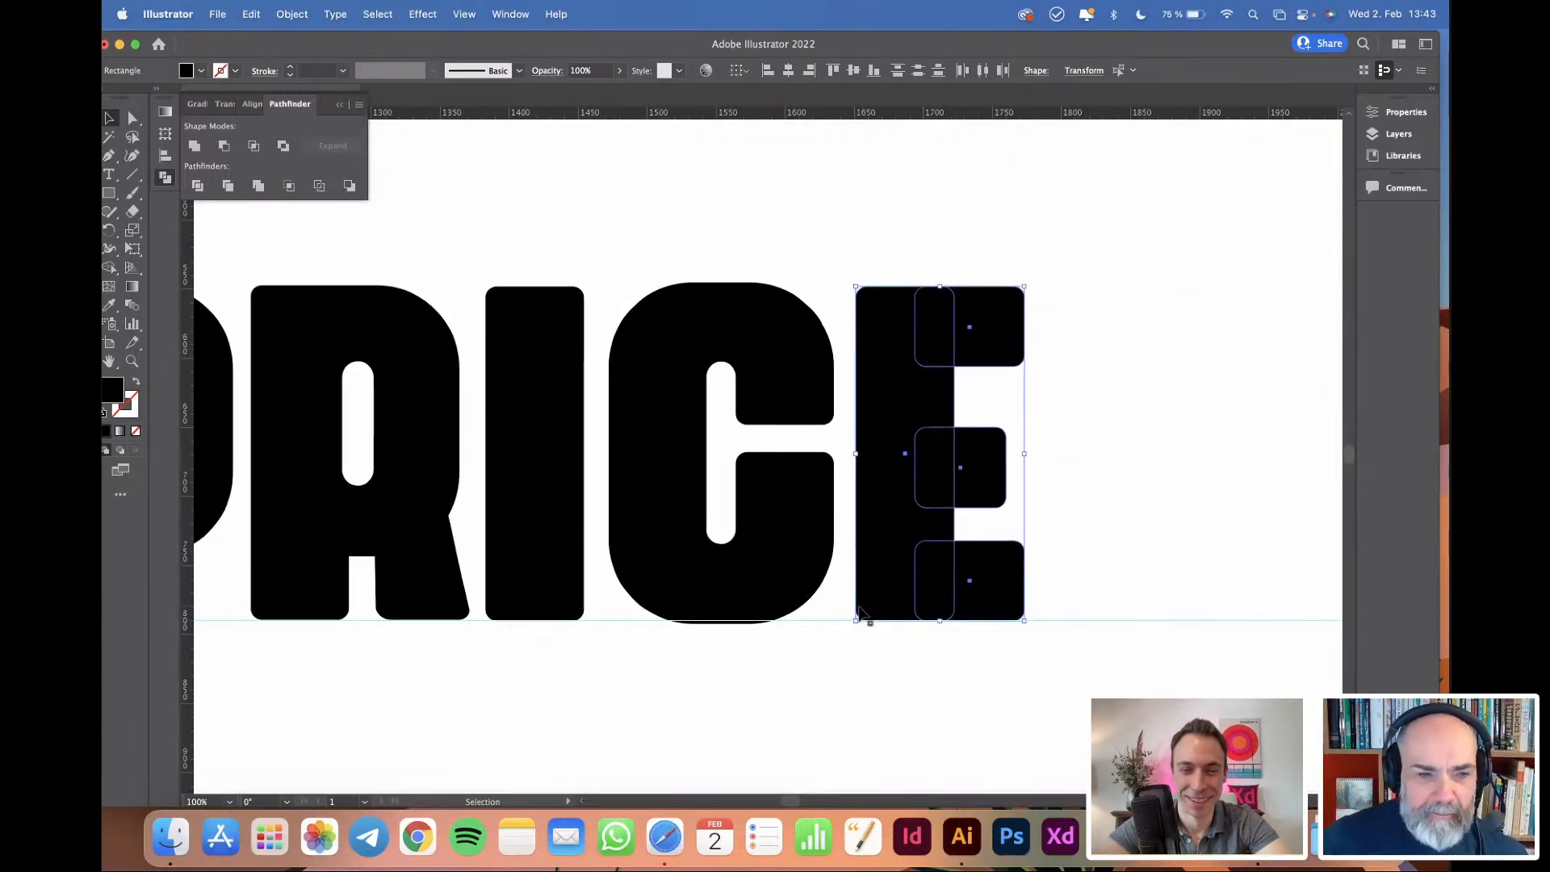
click(1101, 493)
scroll(1101, 493, down, 1)
scroll(1100, 500, down, 1)
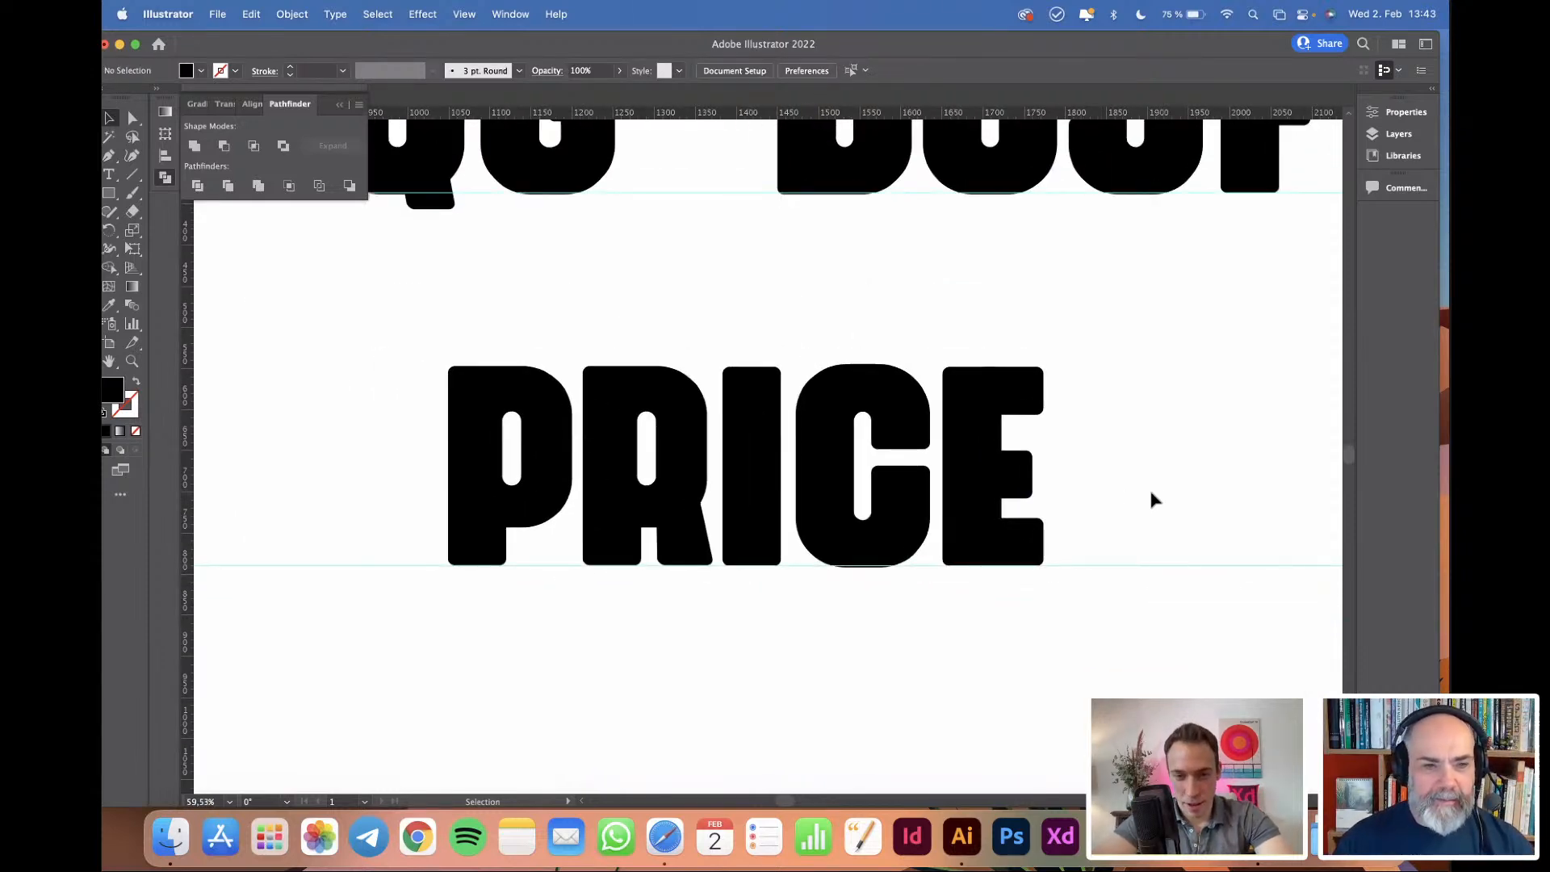
Nudge the middle bar of the E in PRICE about 4 px up.
click(1012, 475)
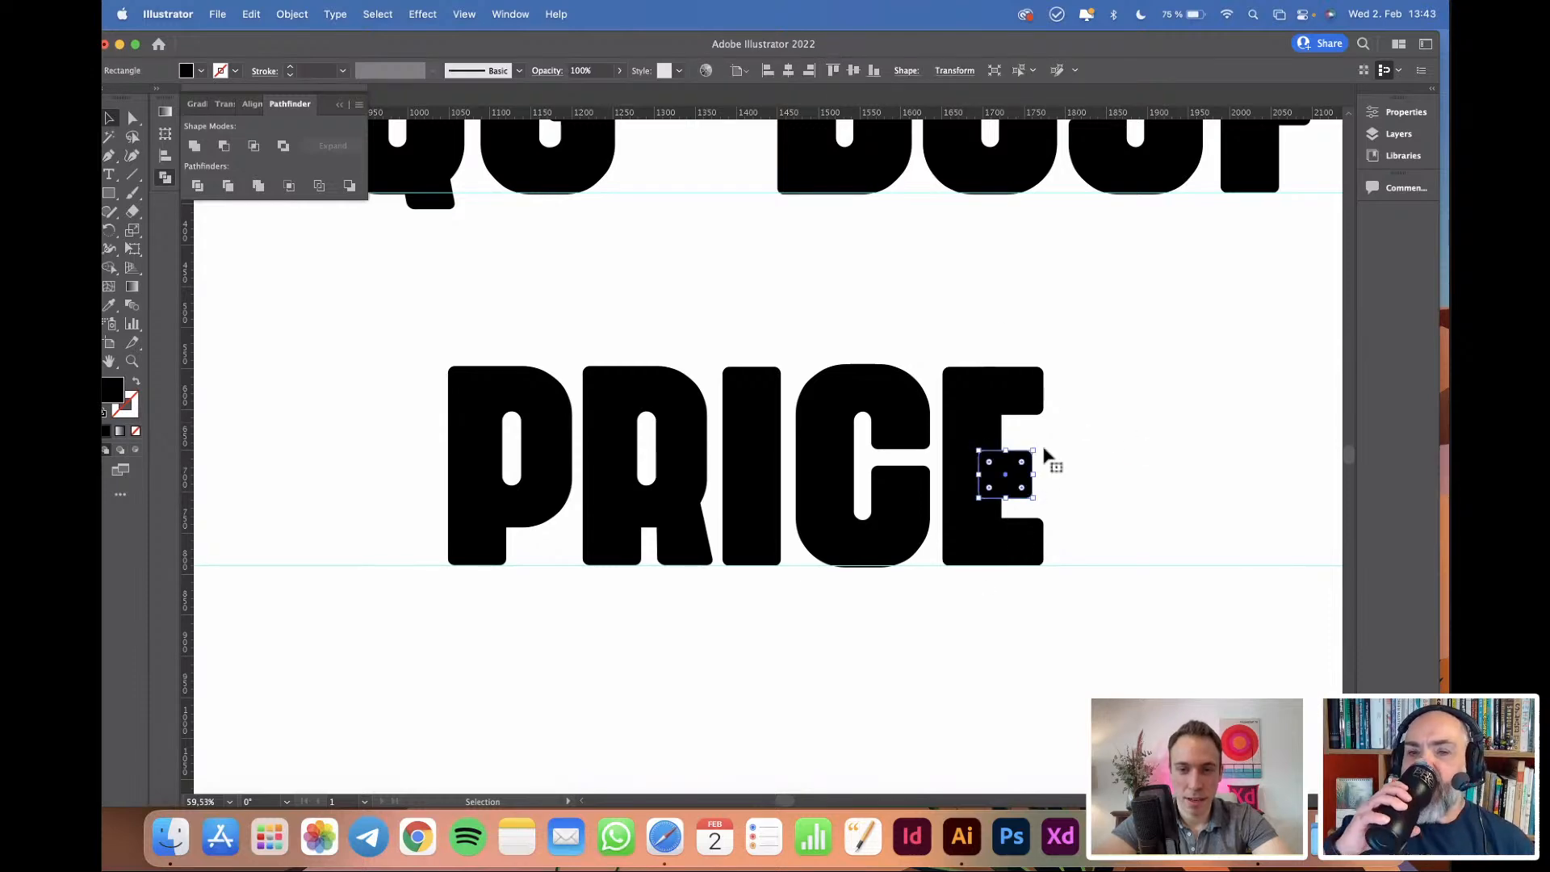
key(Up)
key(Up)
key(Up)
key(Up)
key(Down)
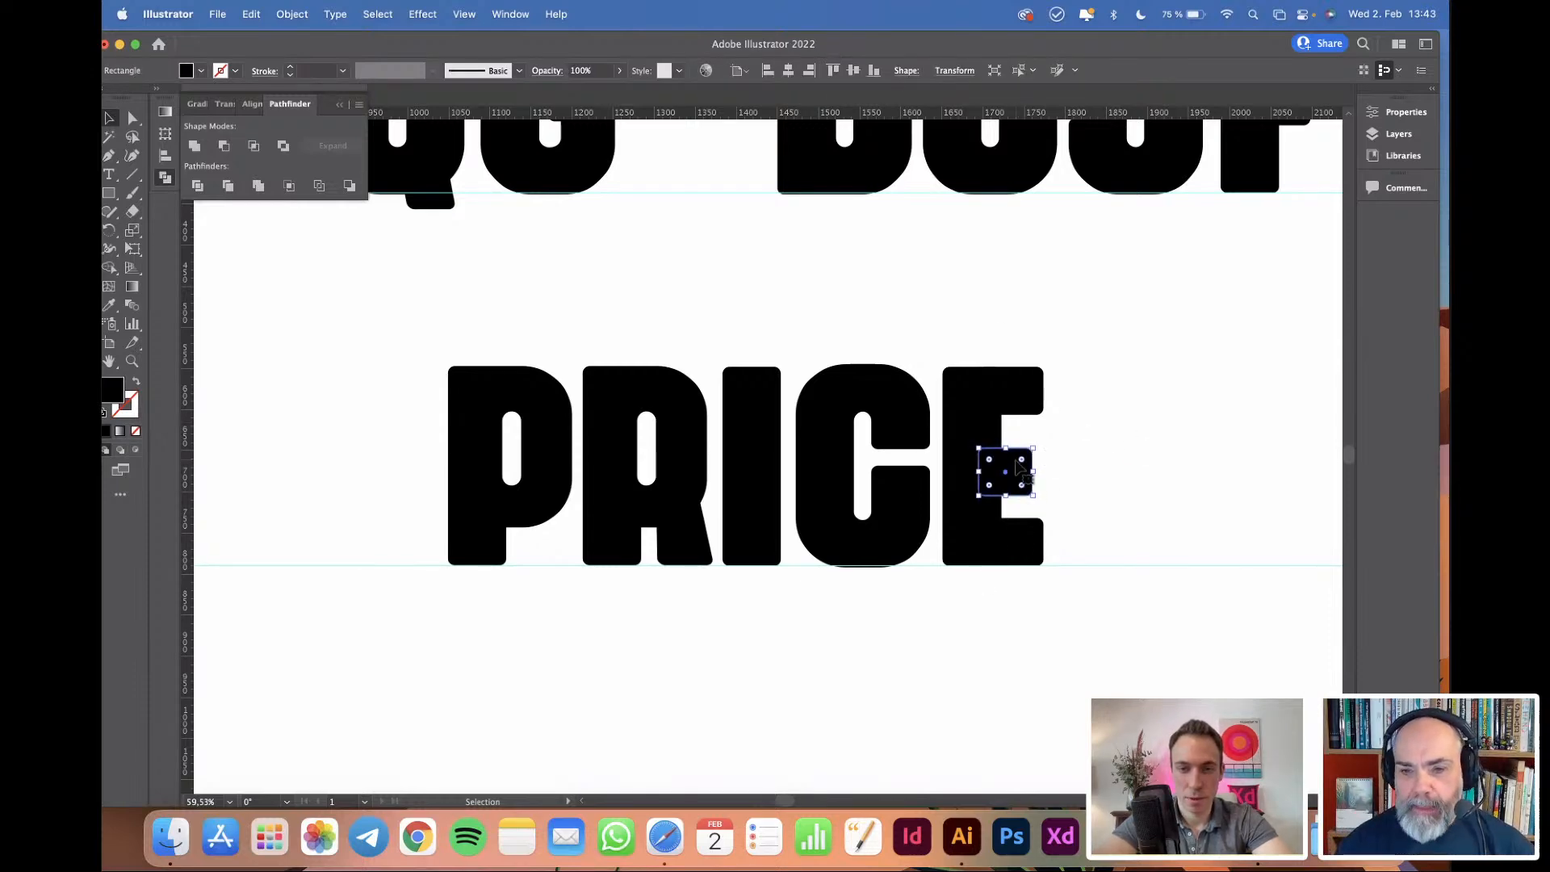
key(Up)
click(1076, 449)
Shorten the middle bar of the E in PRICE by about 7 px at its outer end.
scroll(1077, 448, right, 3)
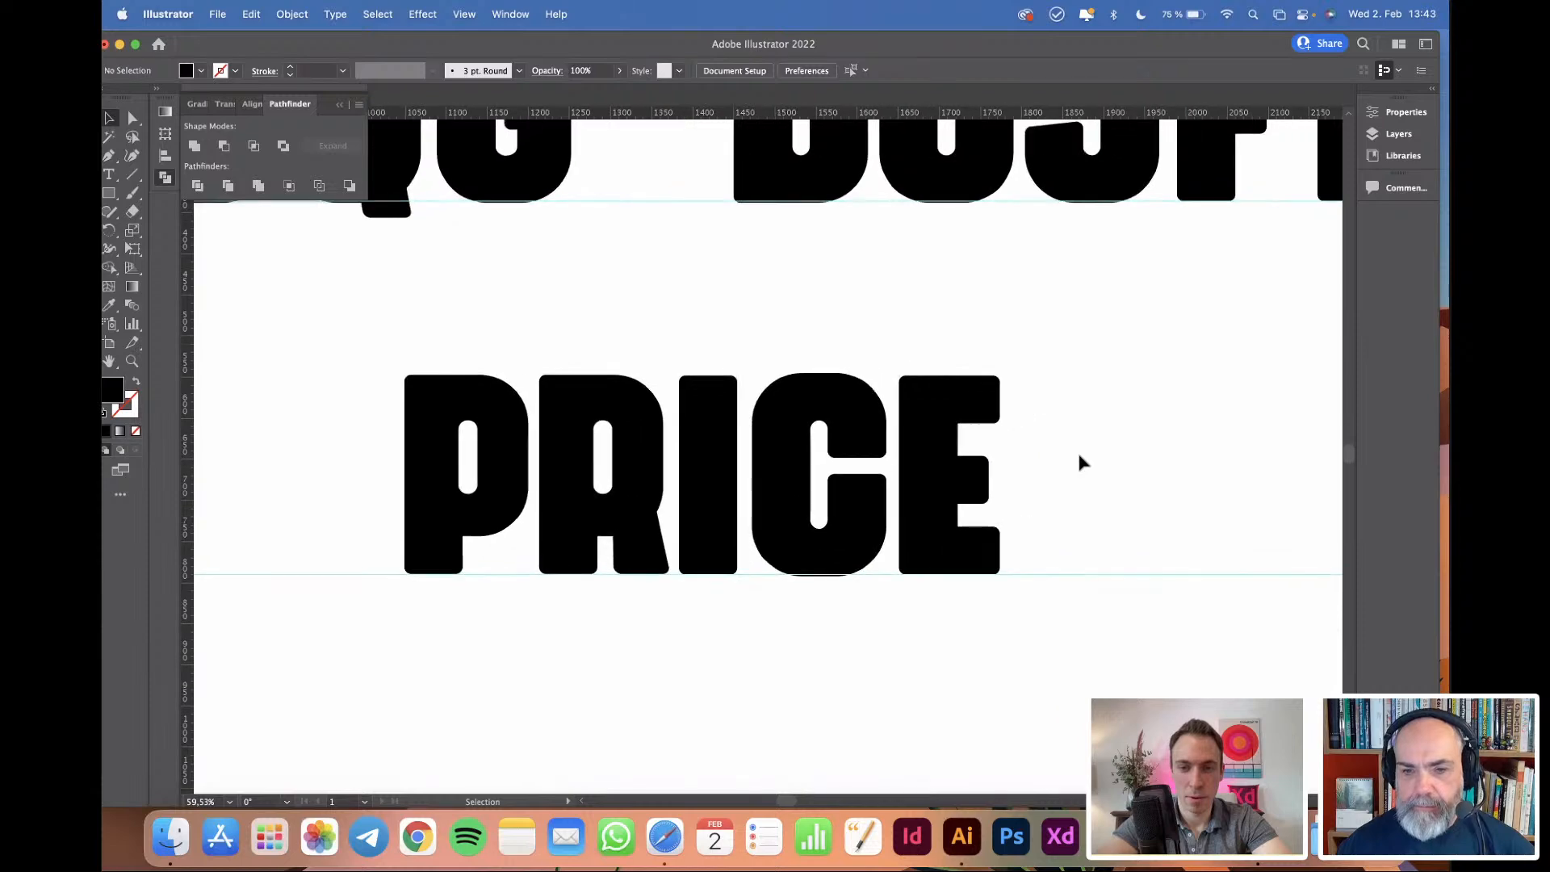
click(961, 508)
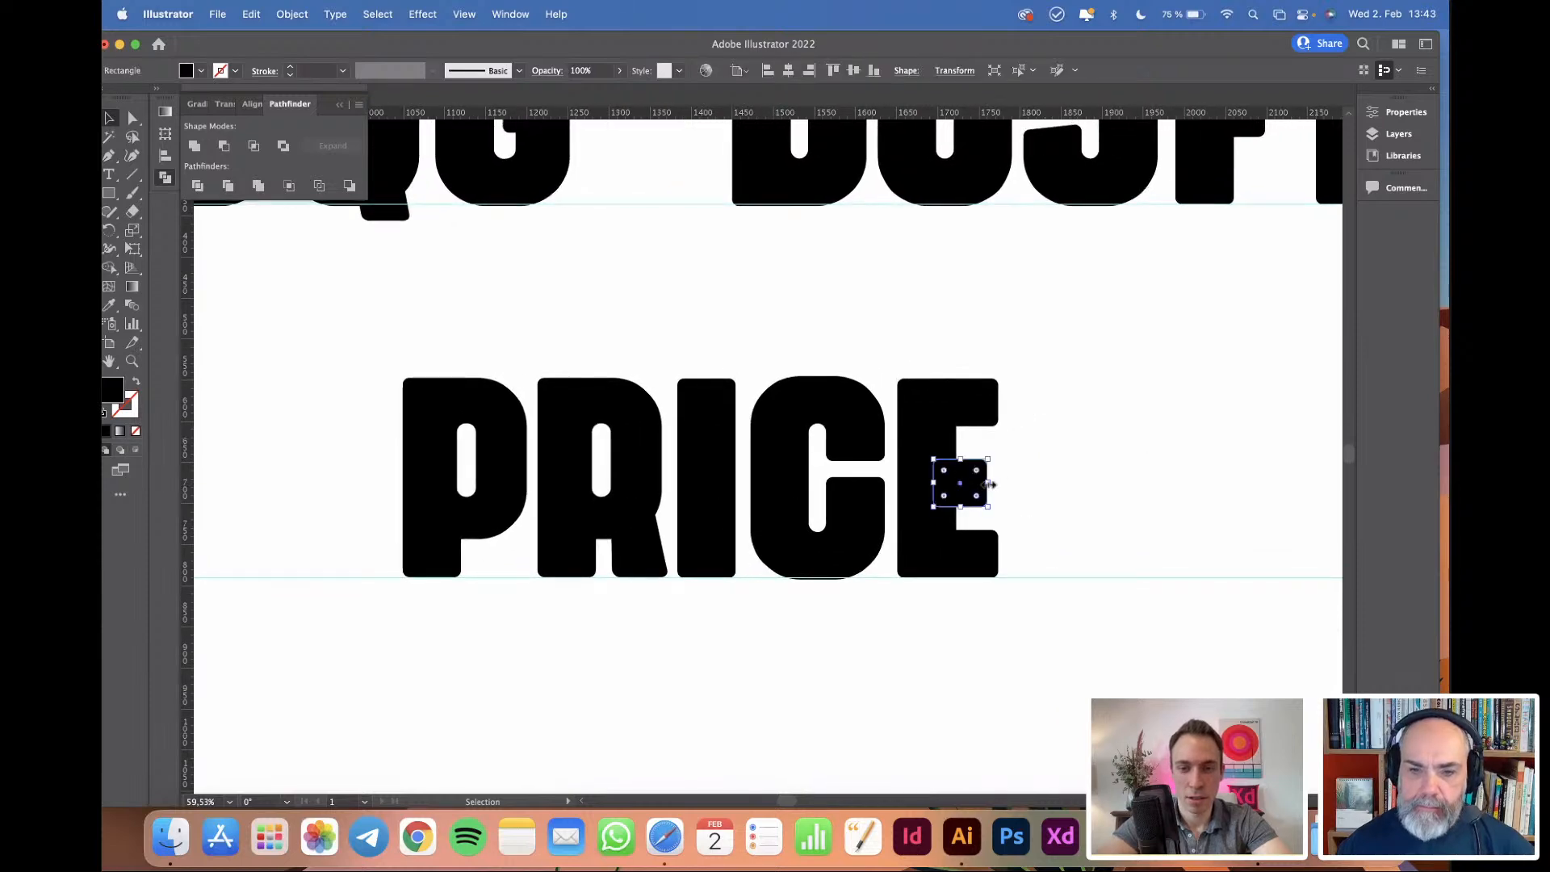
drag(988, 484, 986, 485)
click(1050, 486)
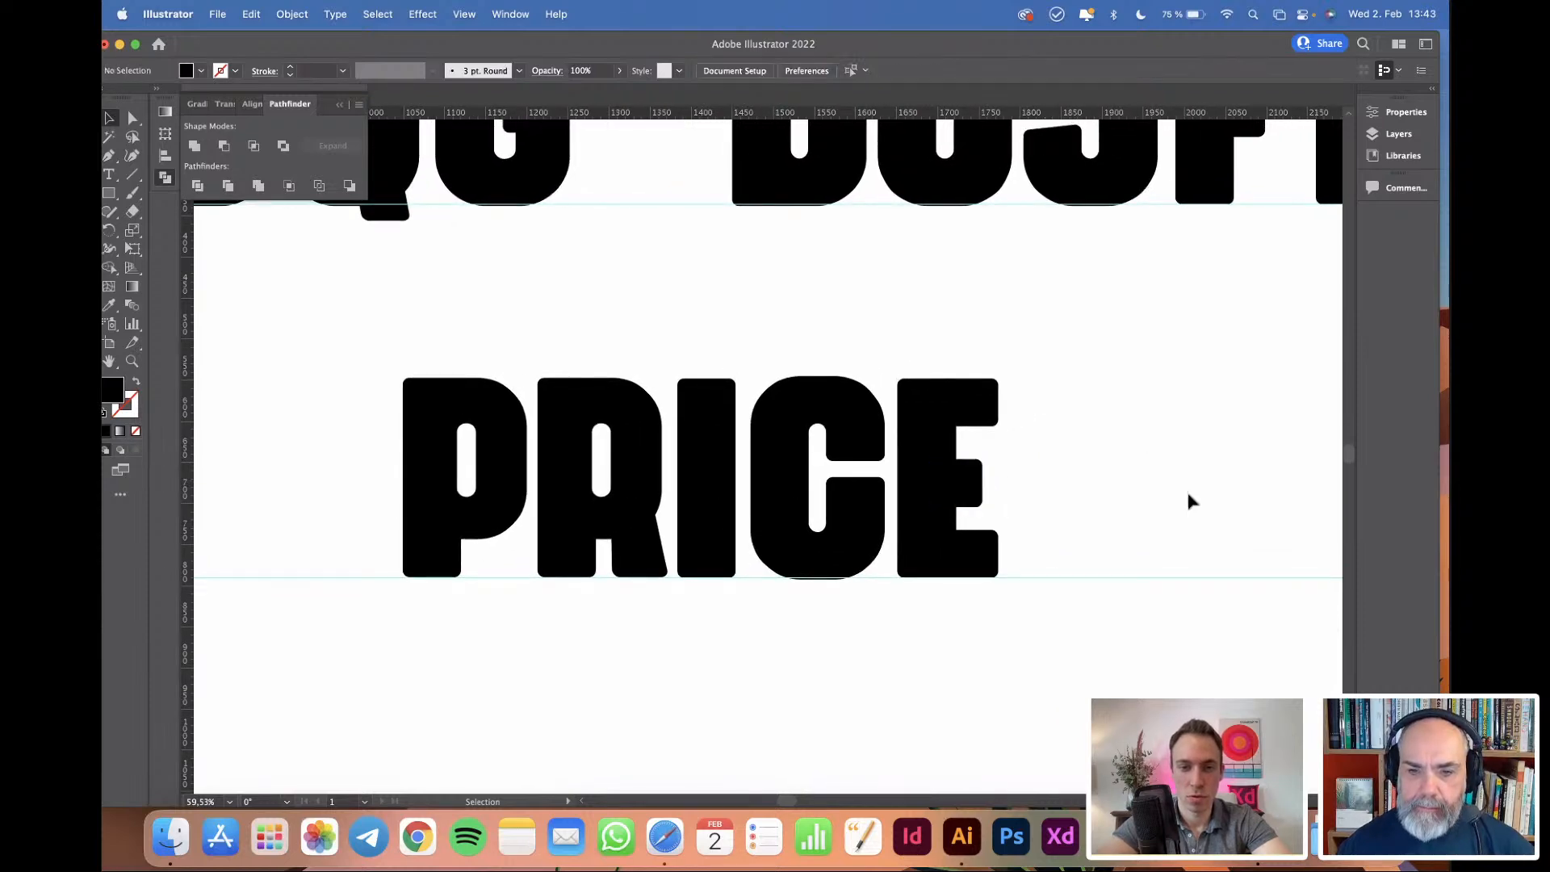
scroll(1130, 477, down, 3)
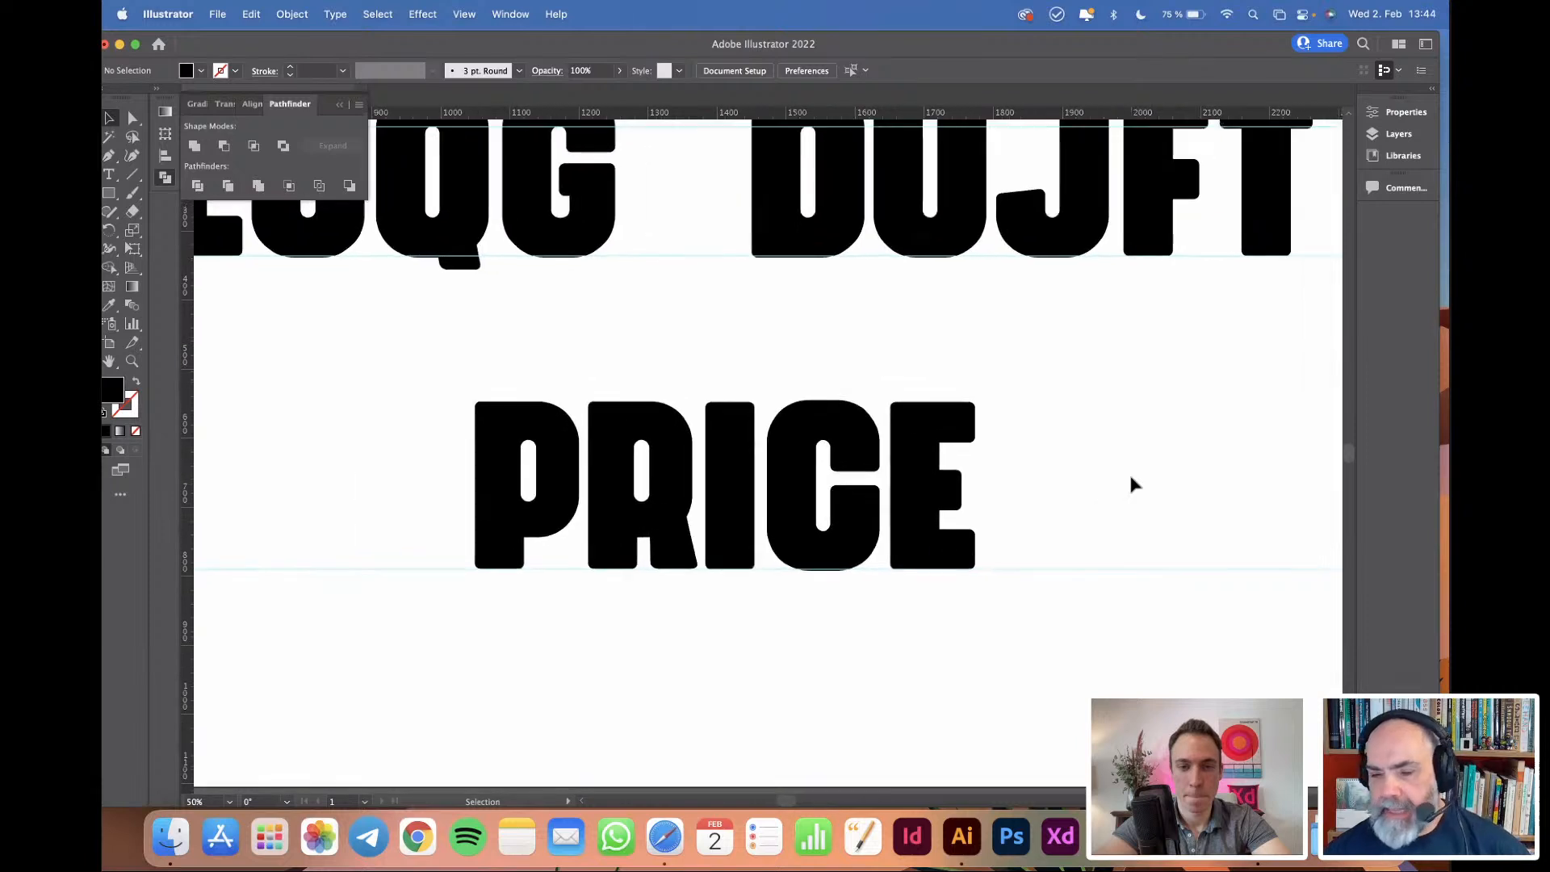
scroll(1130, 477, up, 2)
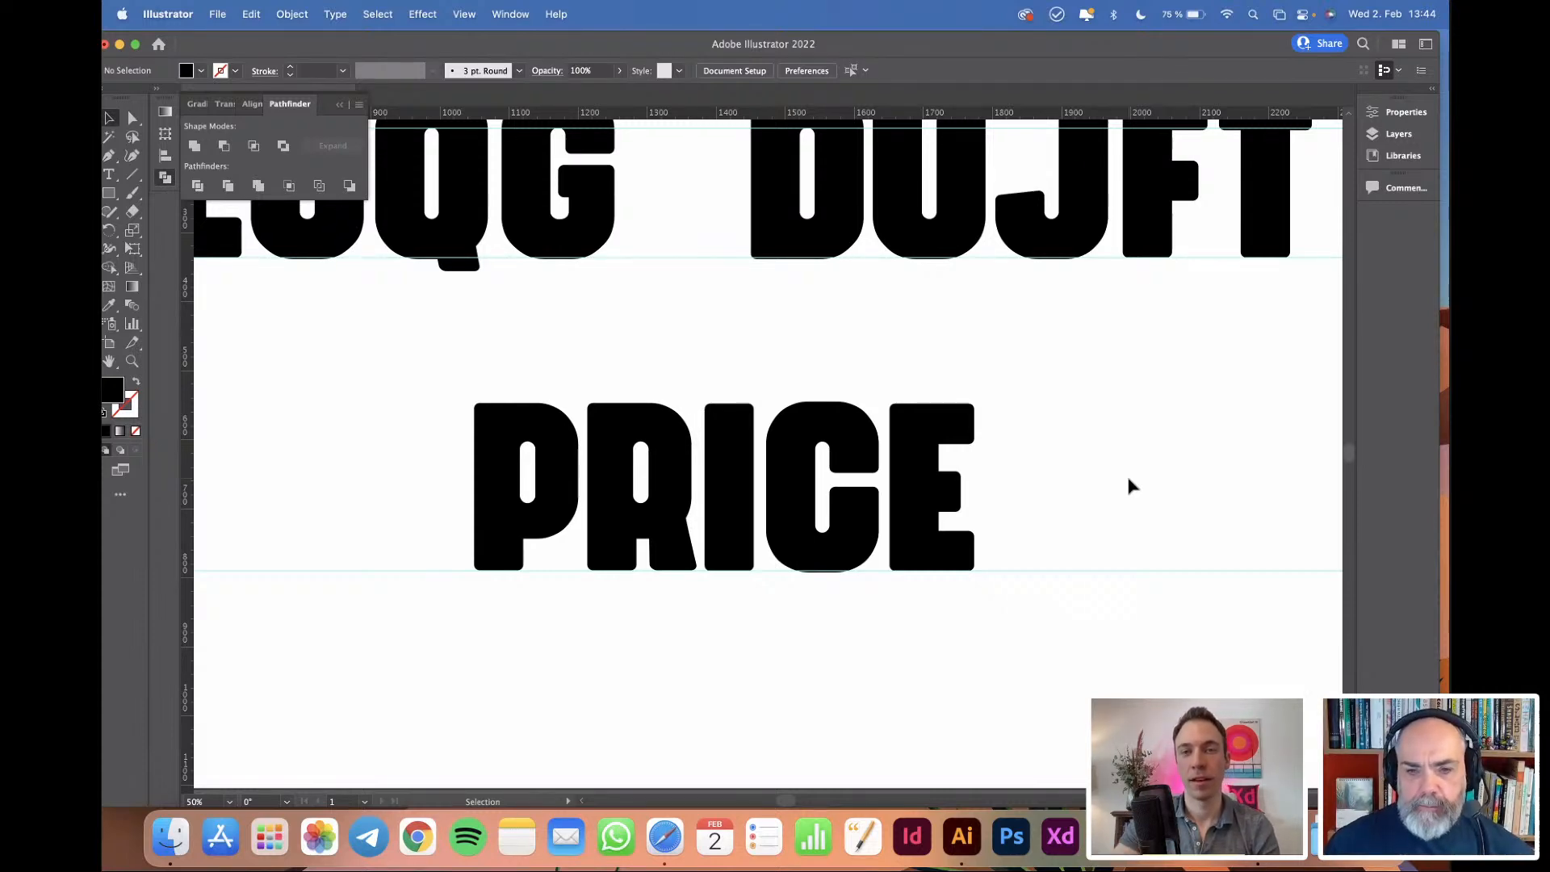
scroll(950, 565, right, 3)
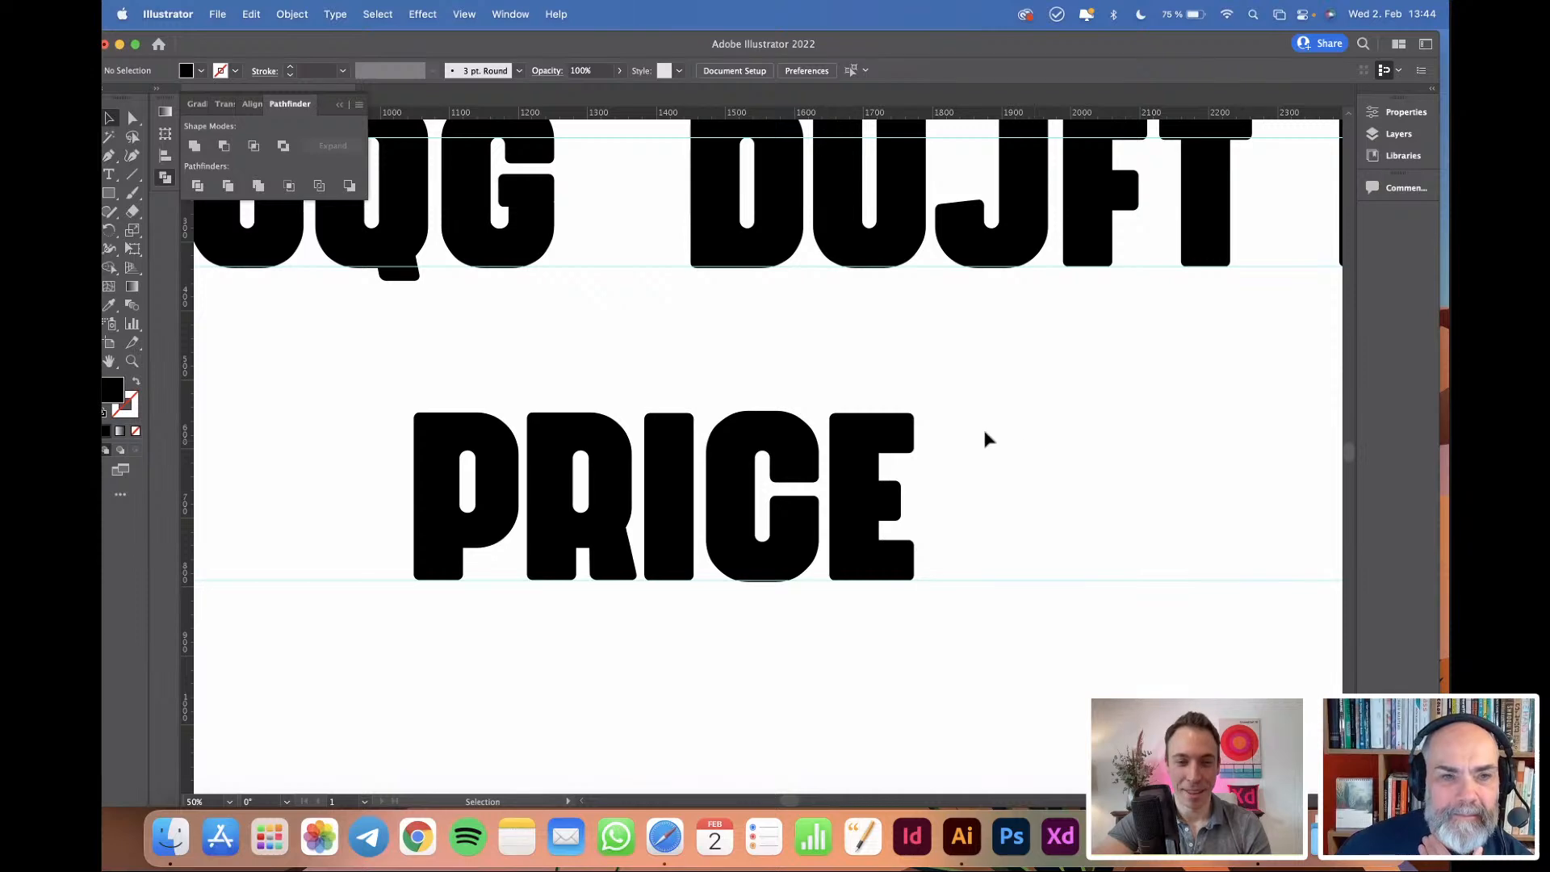
scroll(984, 432, down, 3)
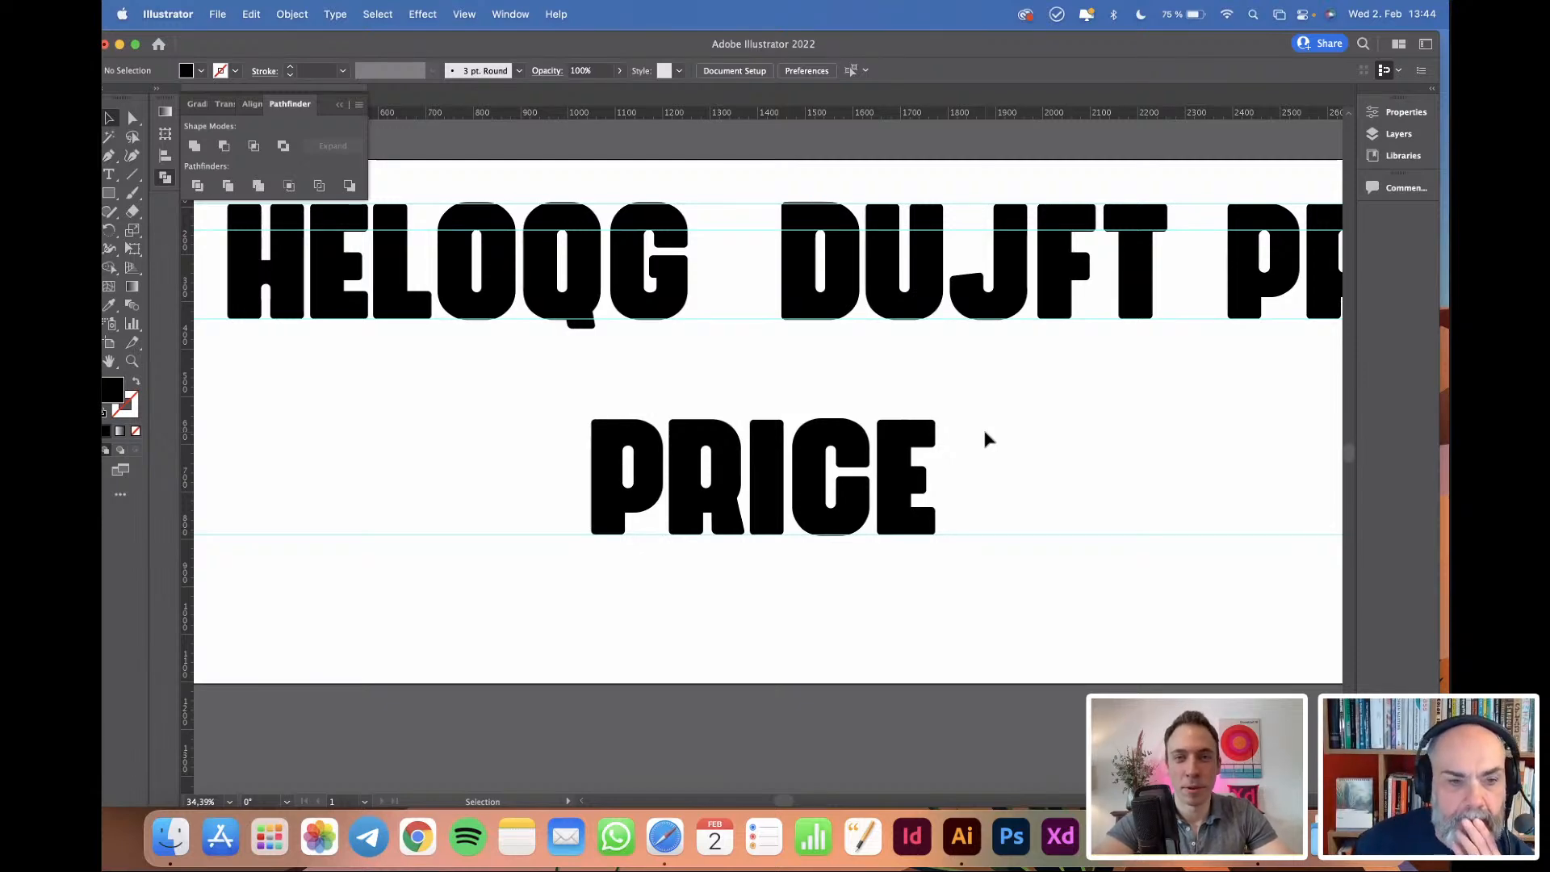
scroll(1009, 433, right, 1)
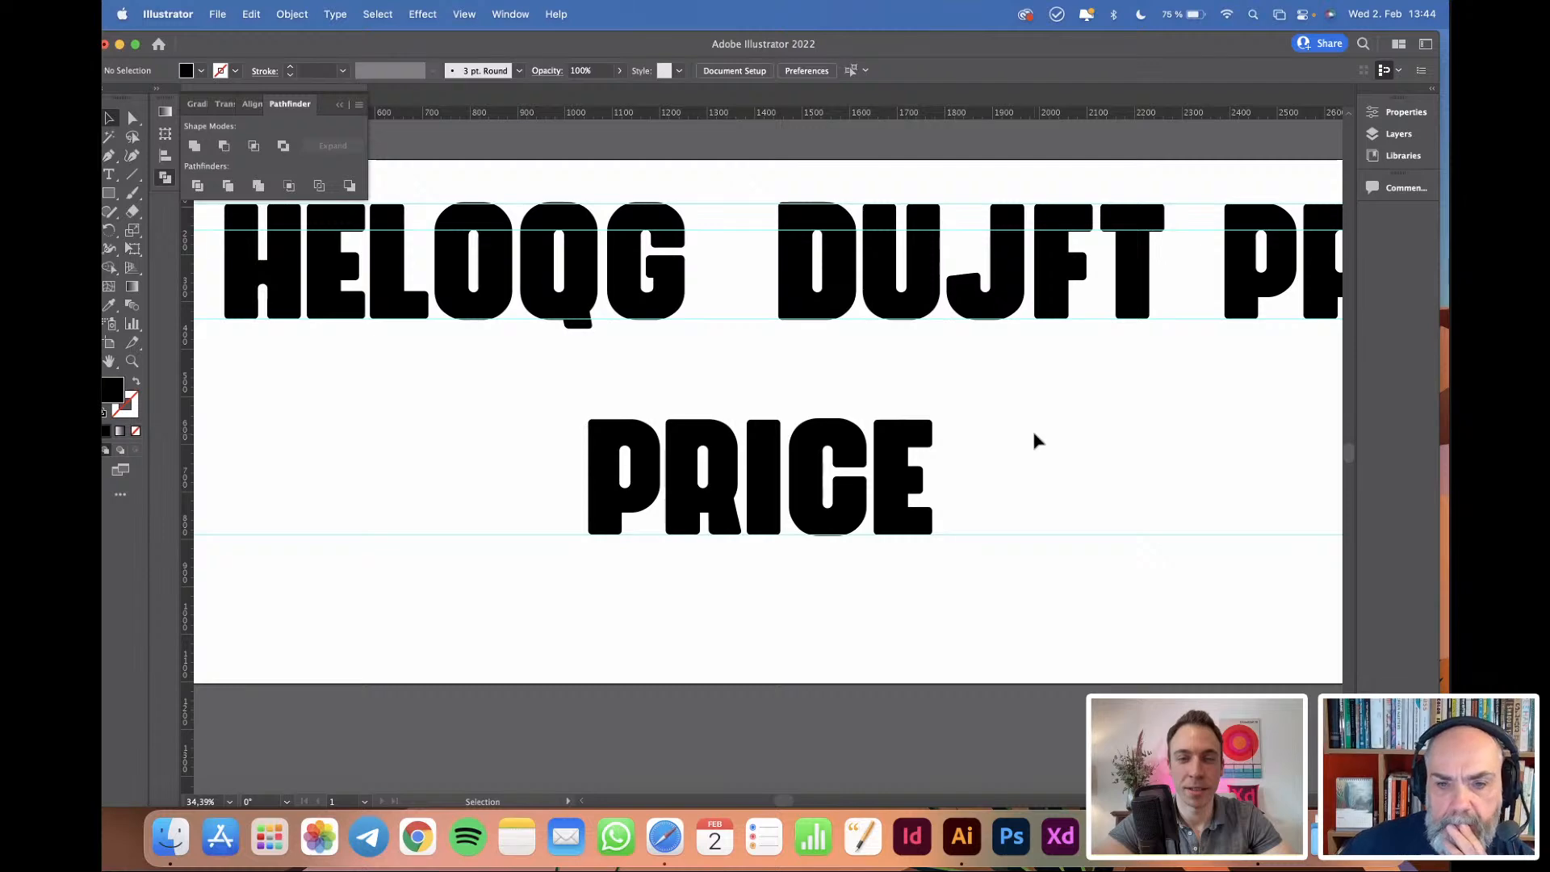
scroll(946, 446, left, 1)
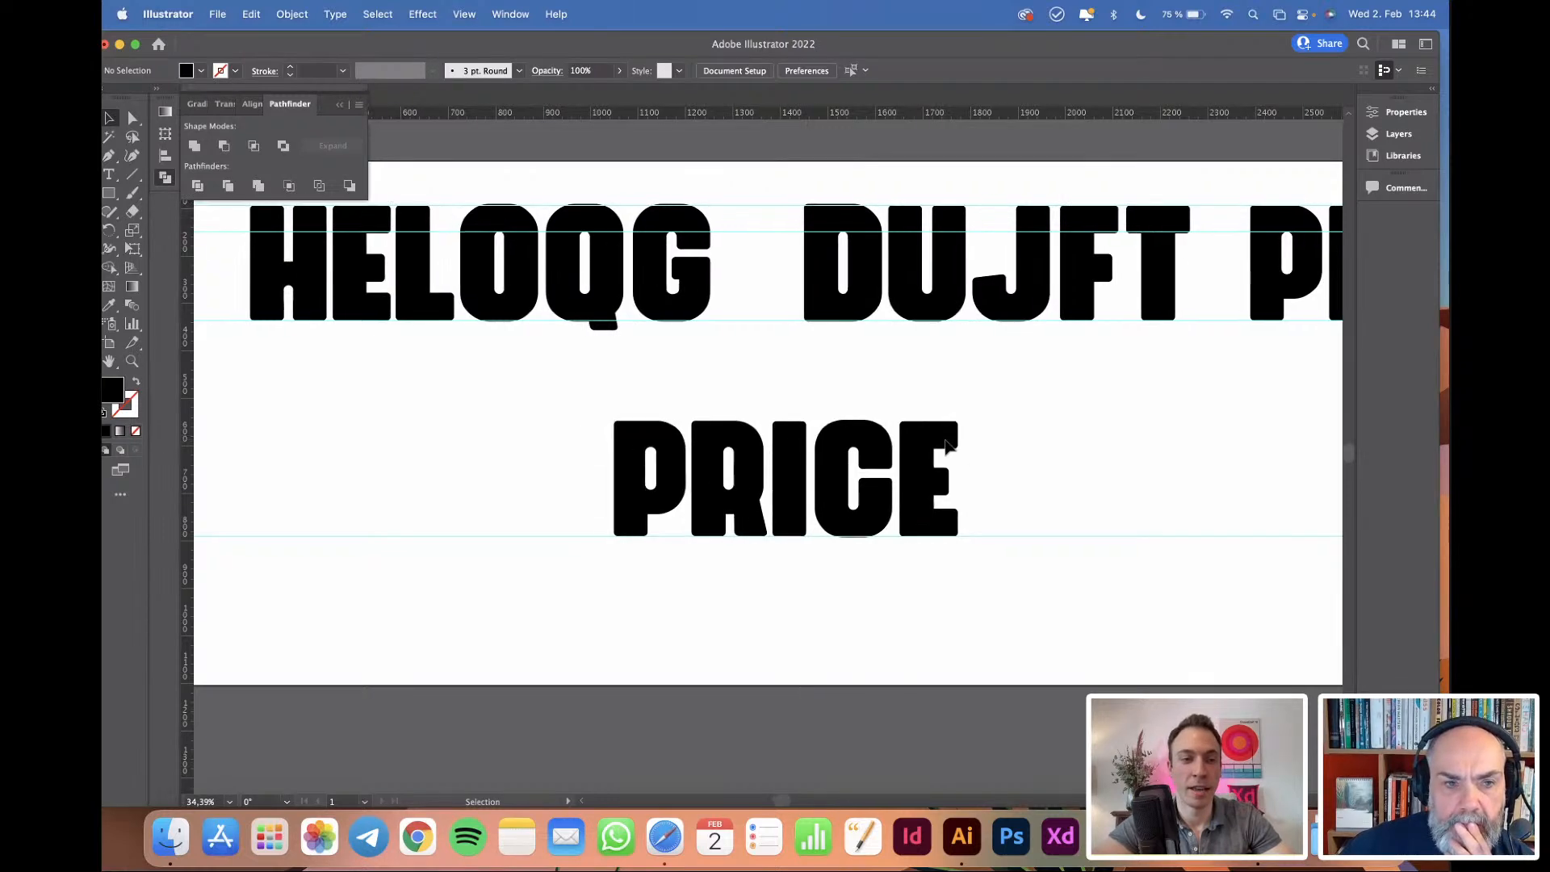
Copy the white rounded rectangle from the lower opening of the H into the gap between the legs of the R in PRICE.
click(290, 297)
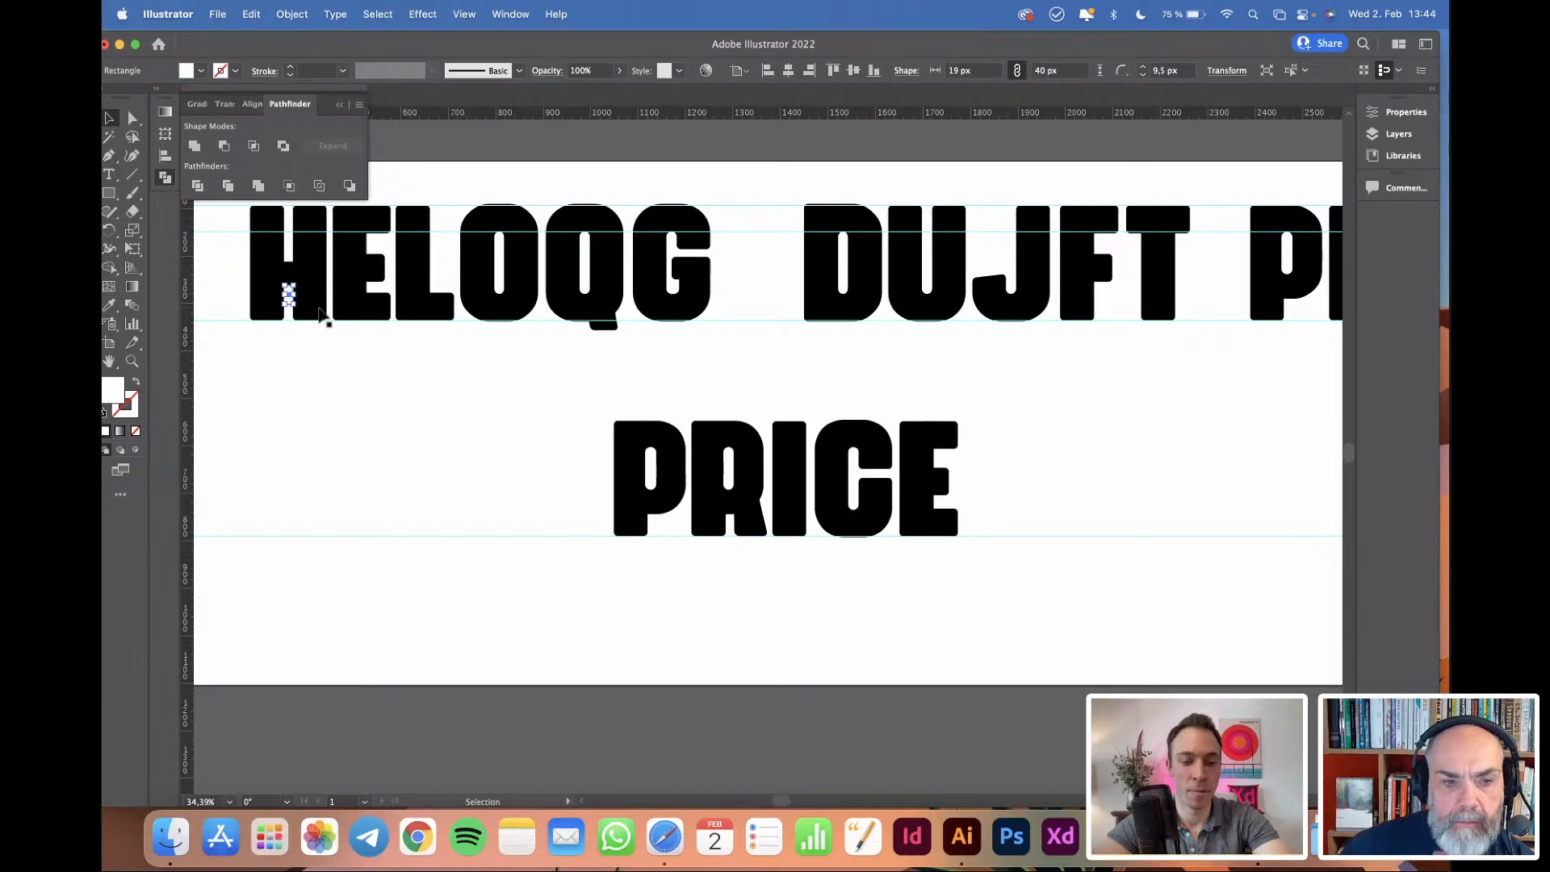
scroll(736, 536, up, 5)
key(super+v)
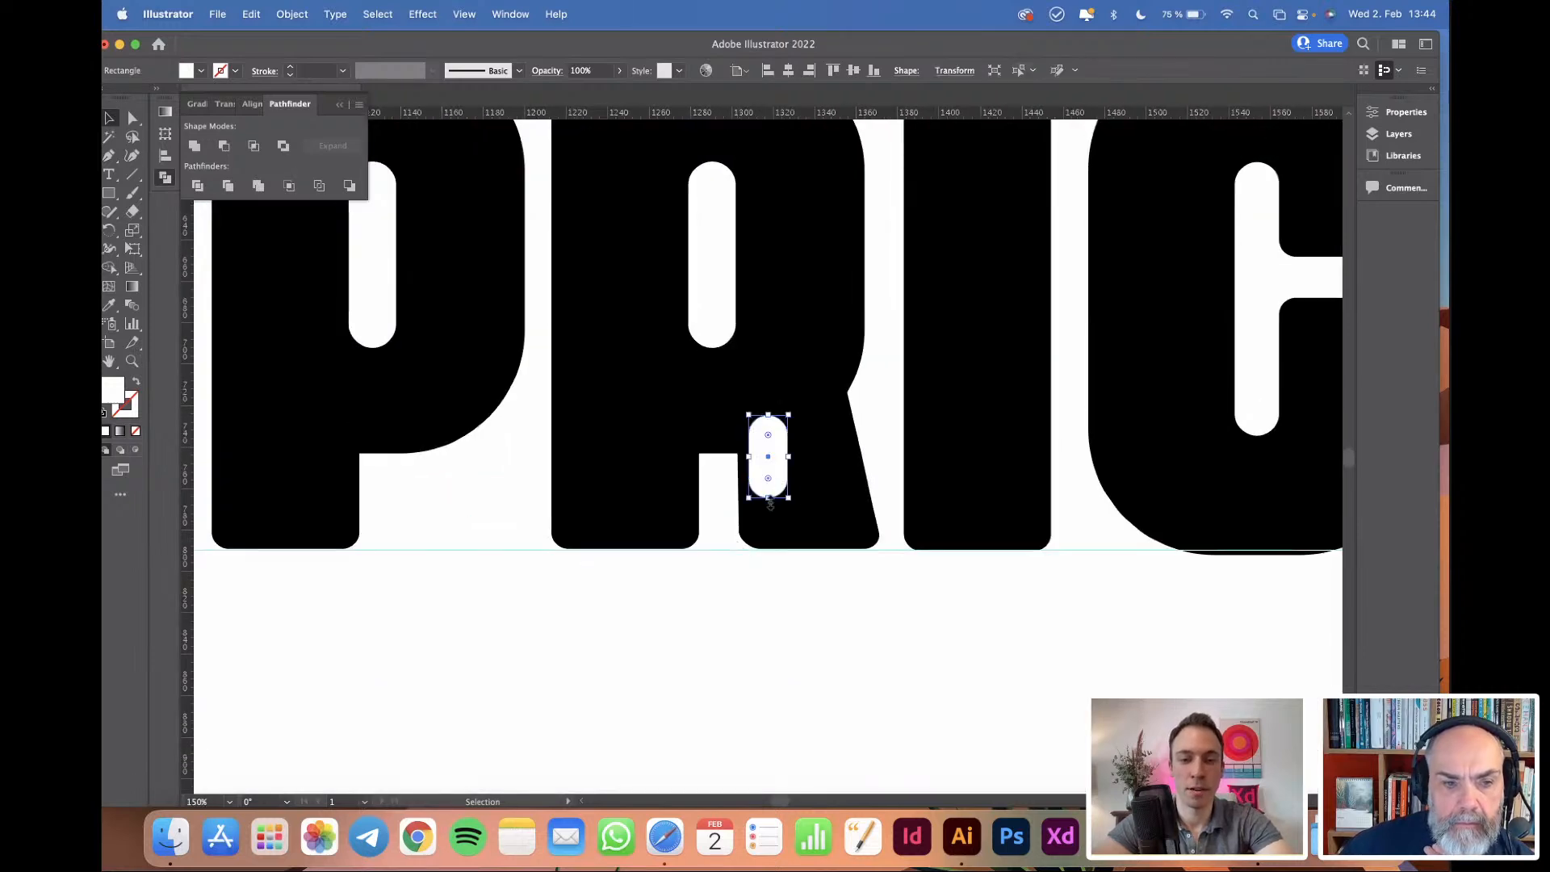
drag(774, 463, 724, 479)
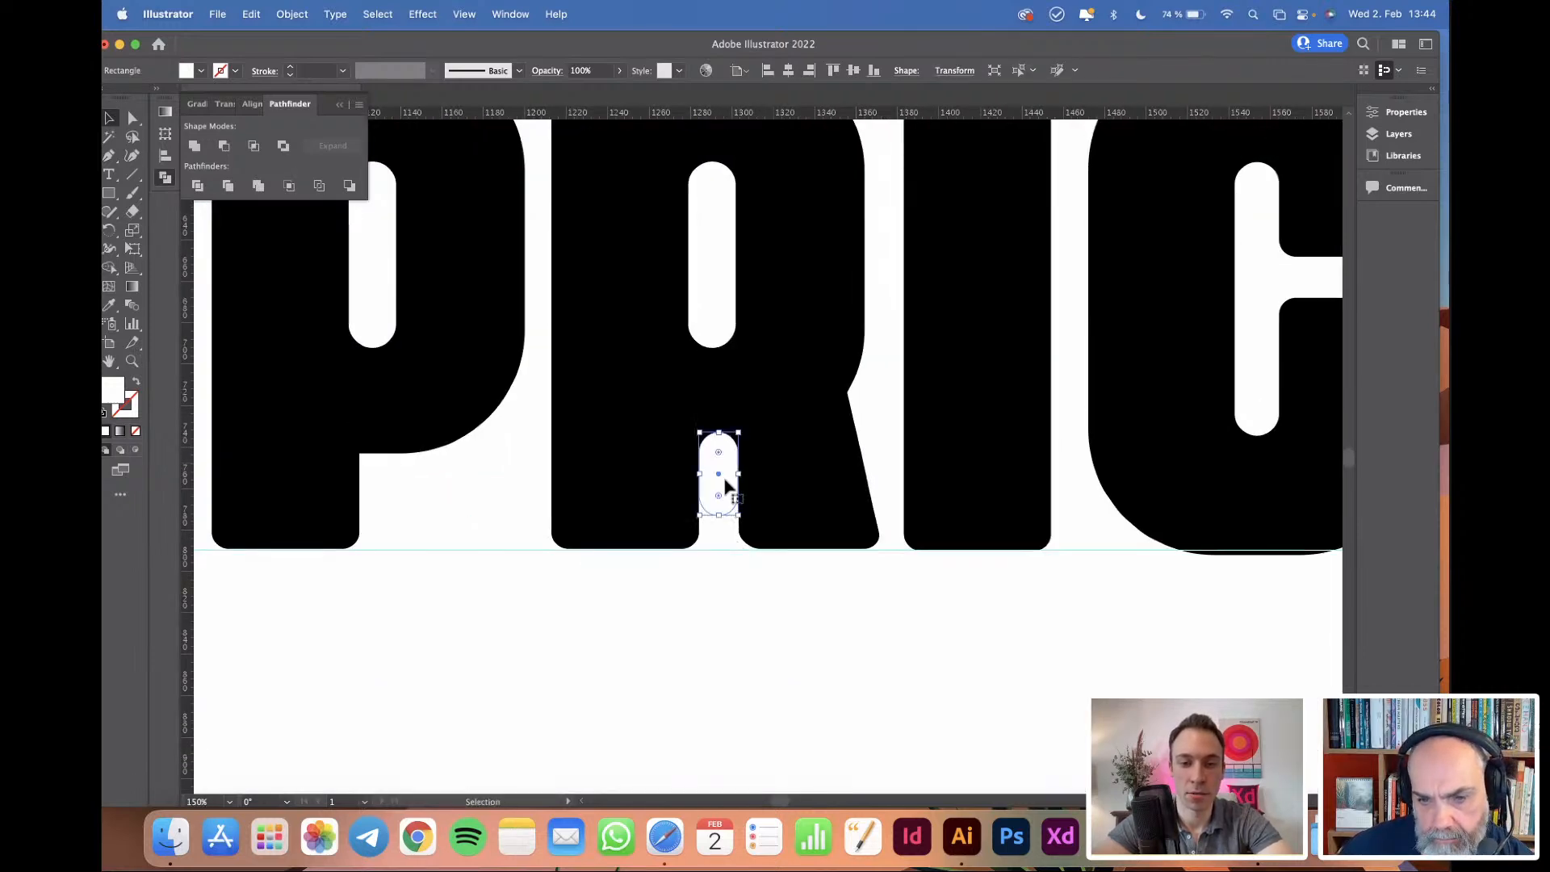
click(742, 621)
Examine the rounded gap between the R's legs within the word PRICE and compare it with the letter row above.
scroll(743, 622, down, 3)
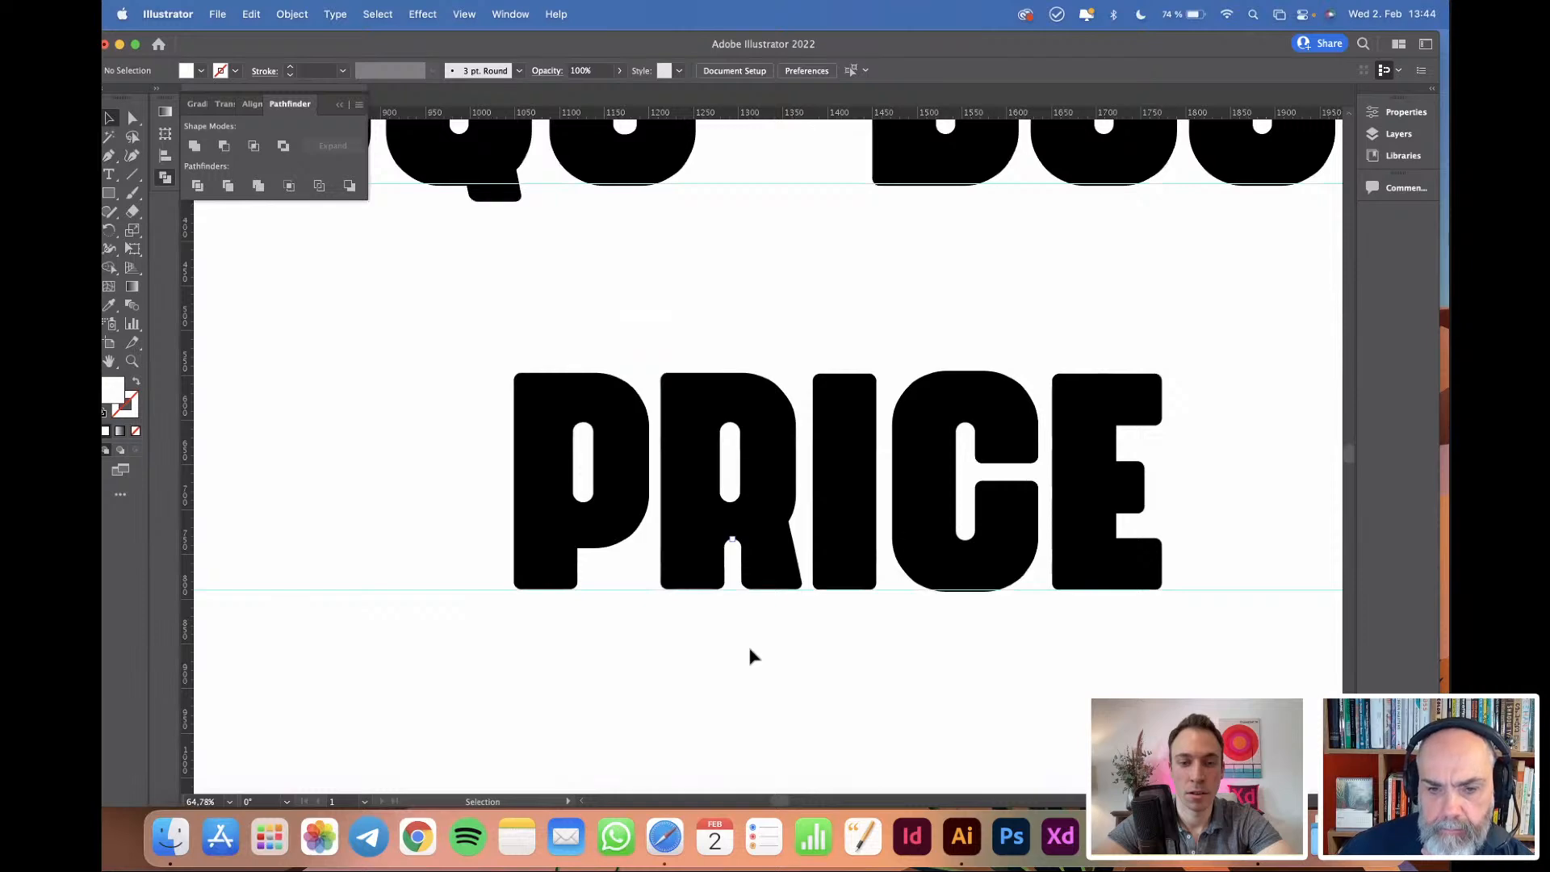
scroll(747, 642, down, 2)
scroll(1048, 665, down, 2)
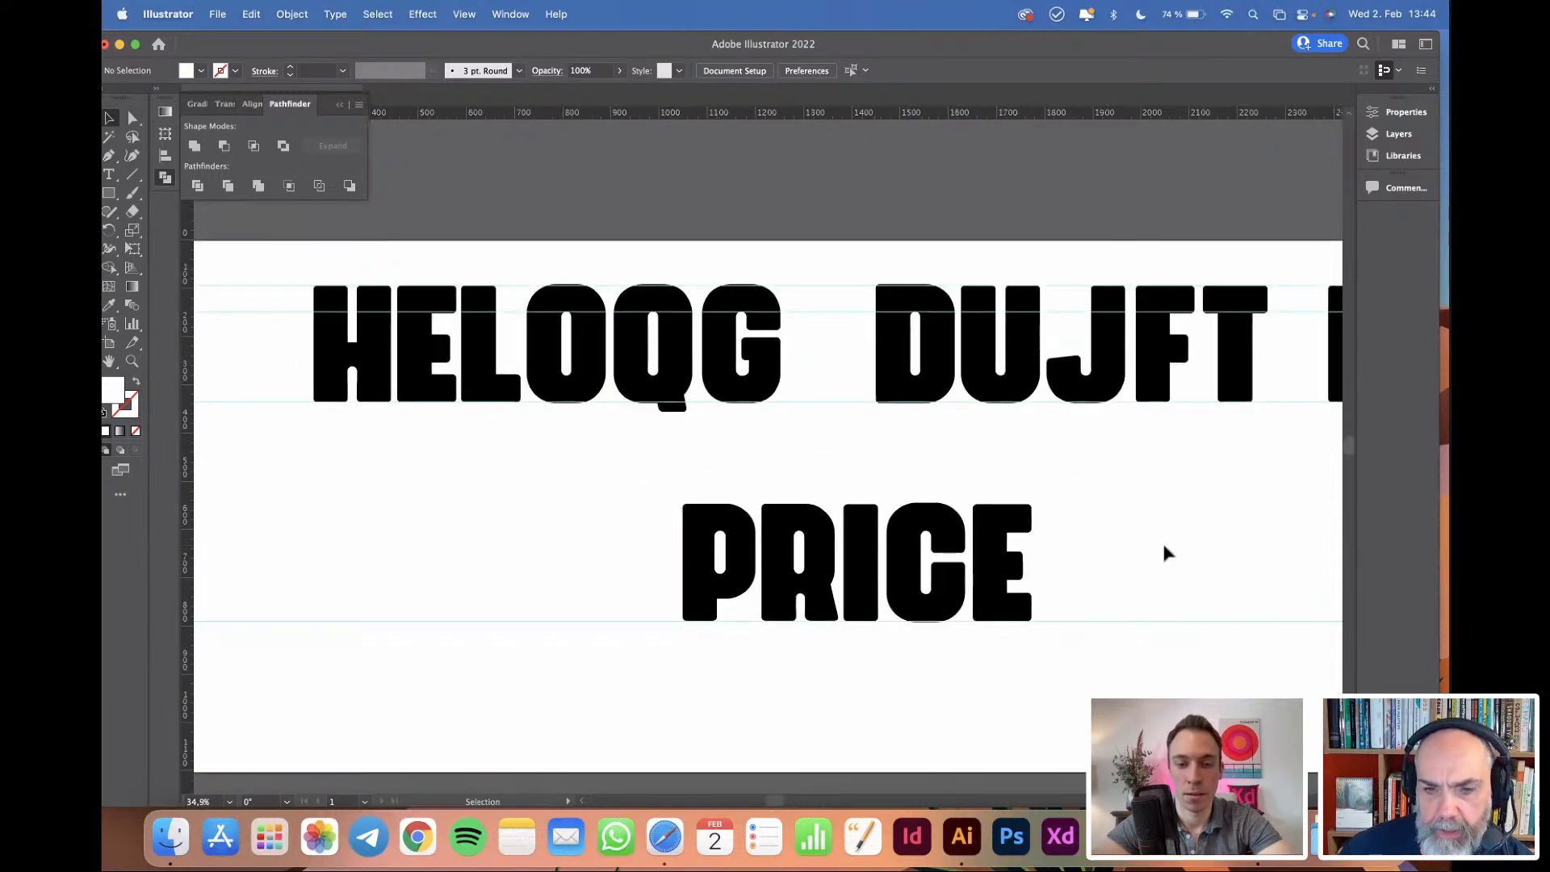
scroll(1163, 552, up, 2)
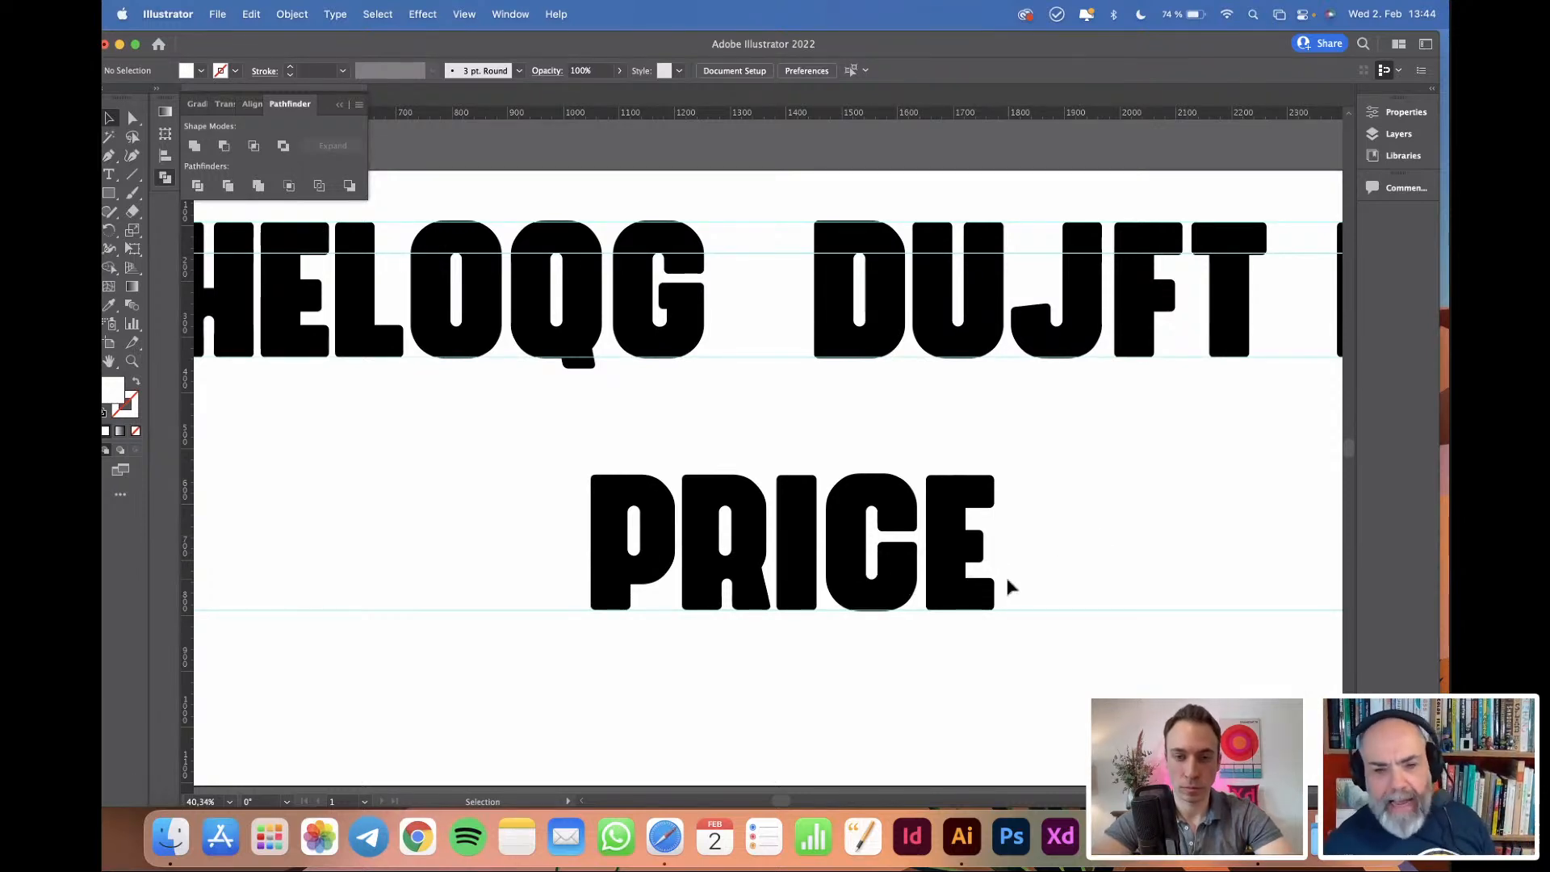
scroll(1039, 587, right, 3)
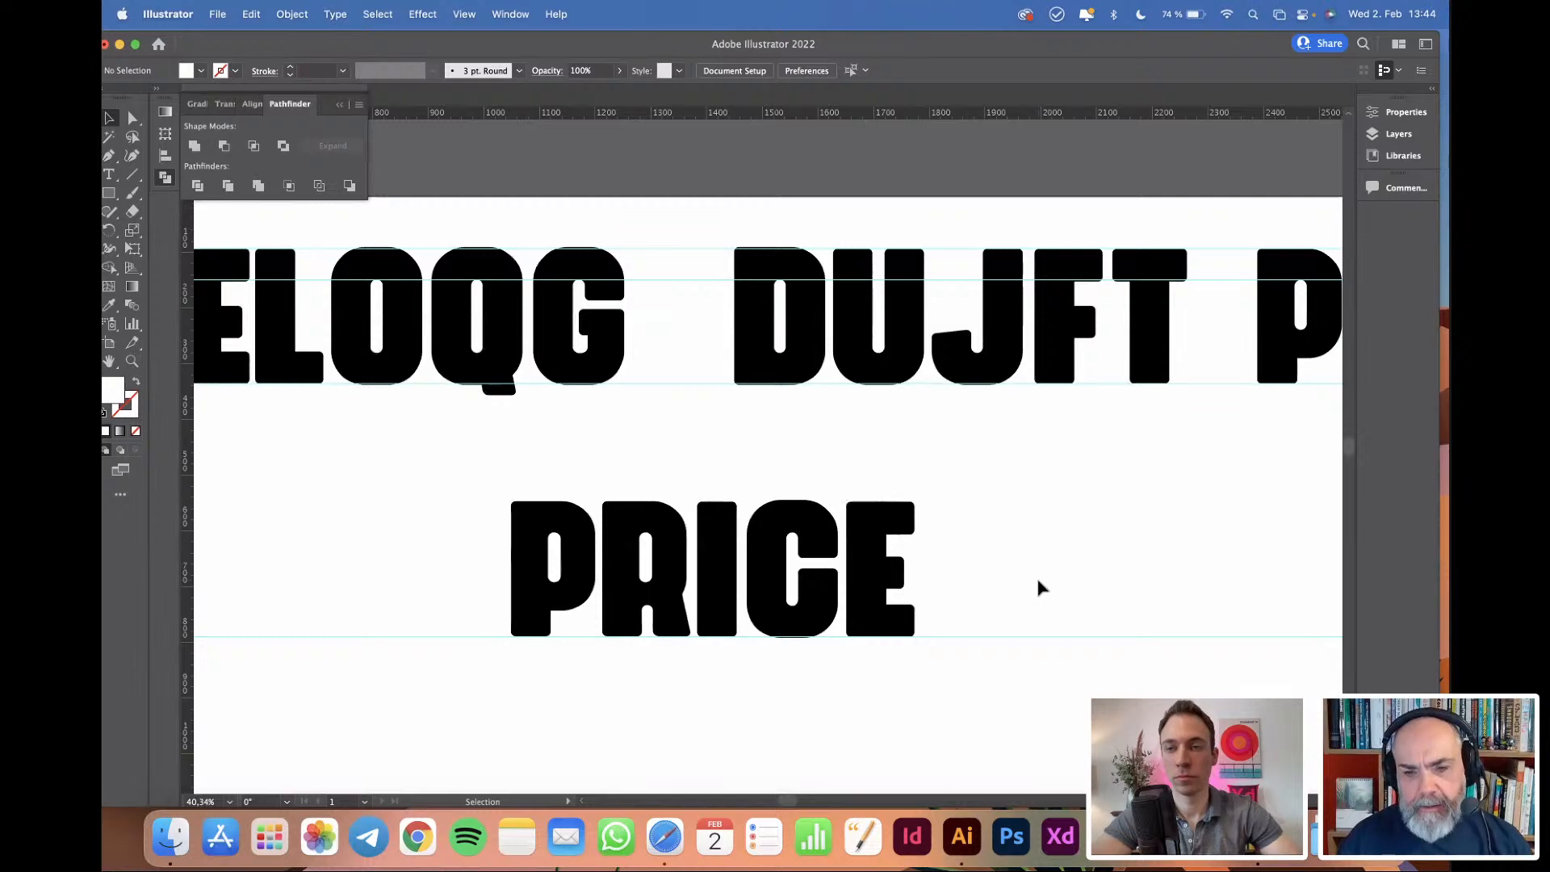
click(647, 615)
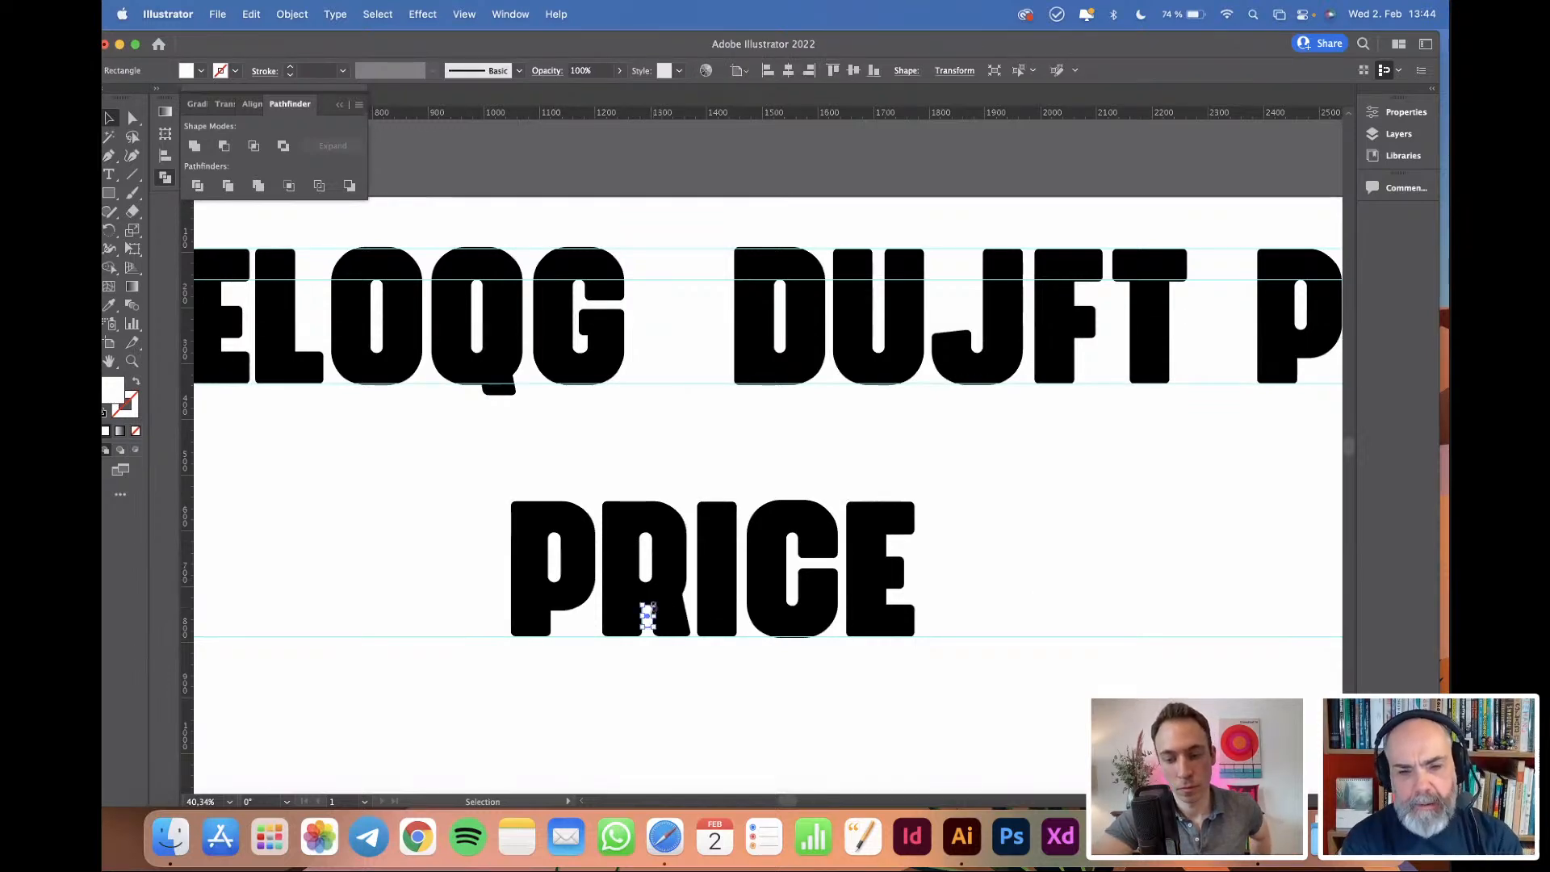
click(967, 449)
scroll(967, 449, right, 2)
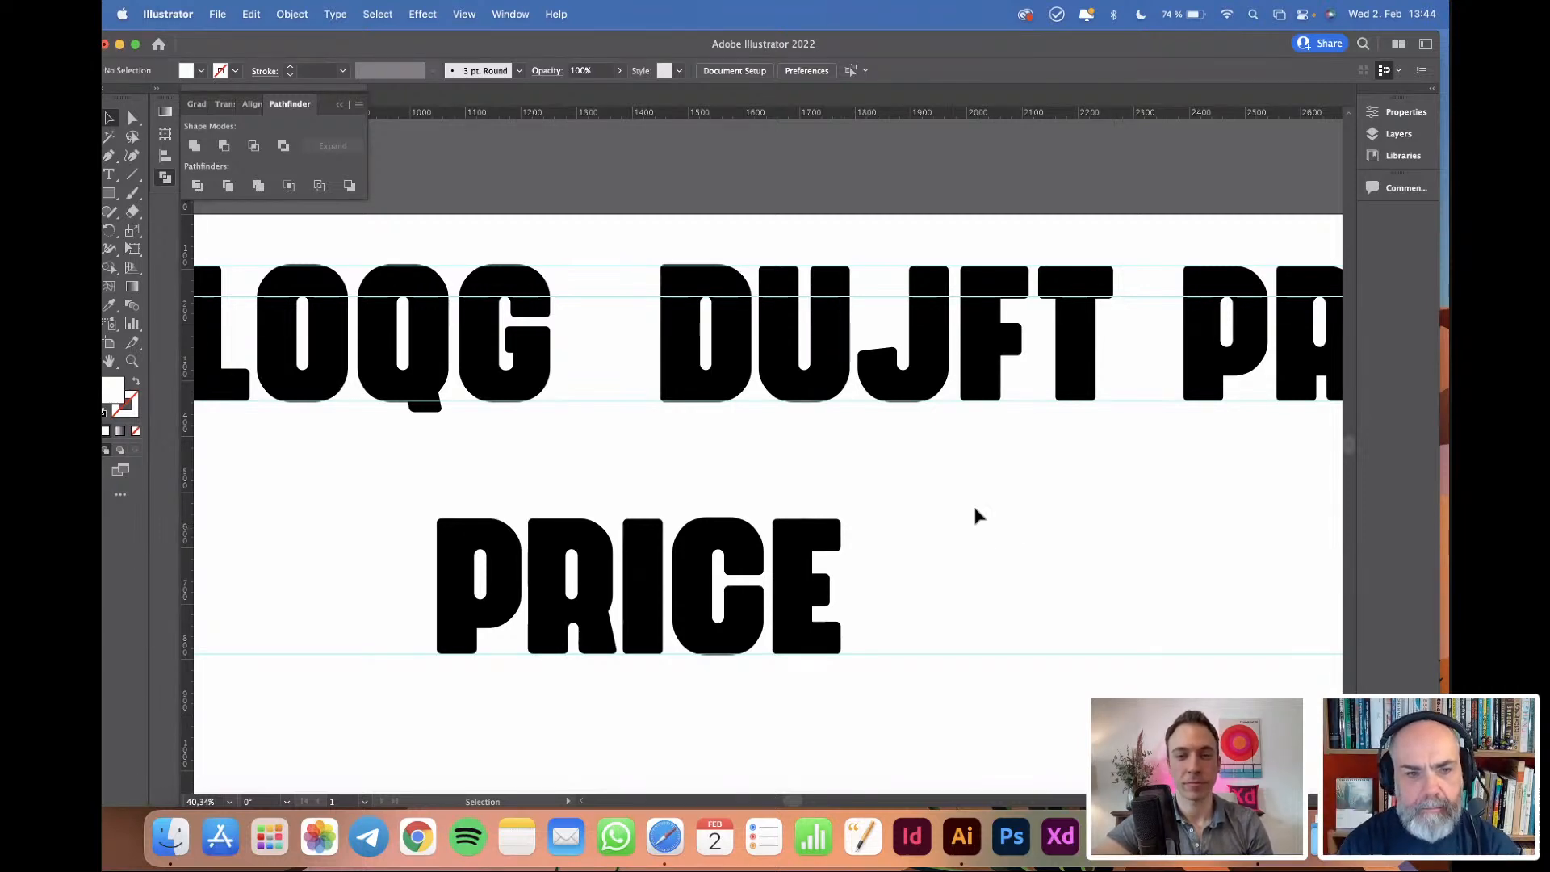
Place a copy of the T's stem on the baseline to the right of the R and shorten it from above to about 153 px.
scroll(975, 515, right, 5)
scroll(975, 515, up, 2)
scroll(975, 515, right, 1)
scroll(975, 515, up, 1)
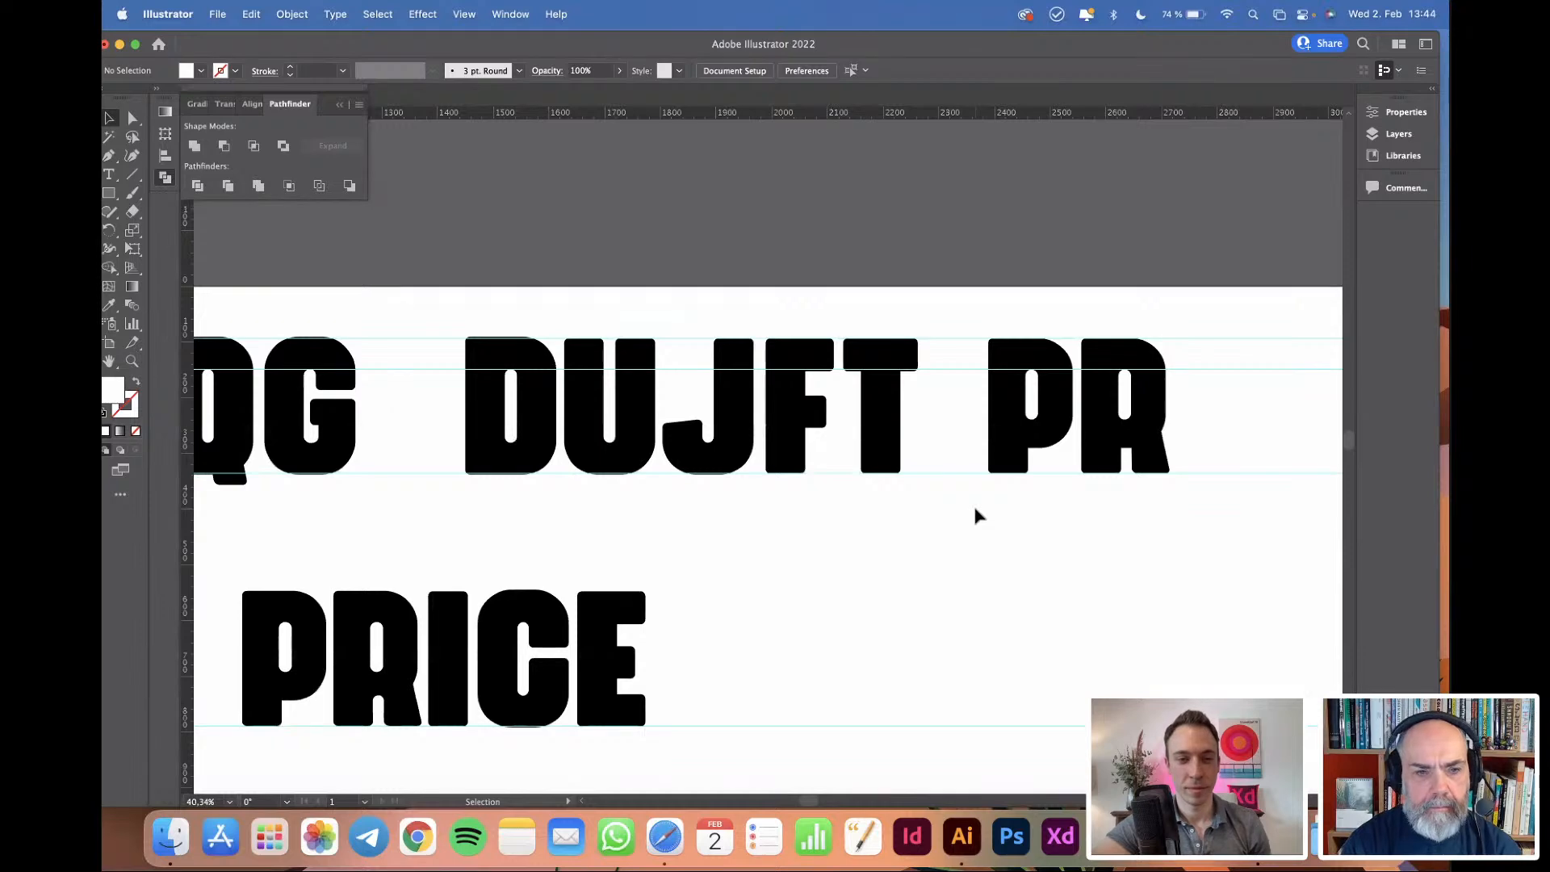
scroll(975, 515, right, 1)
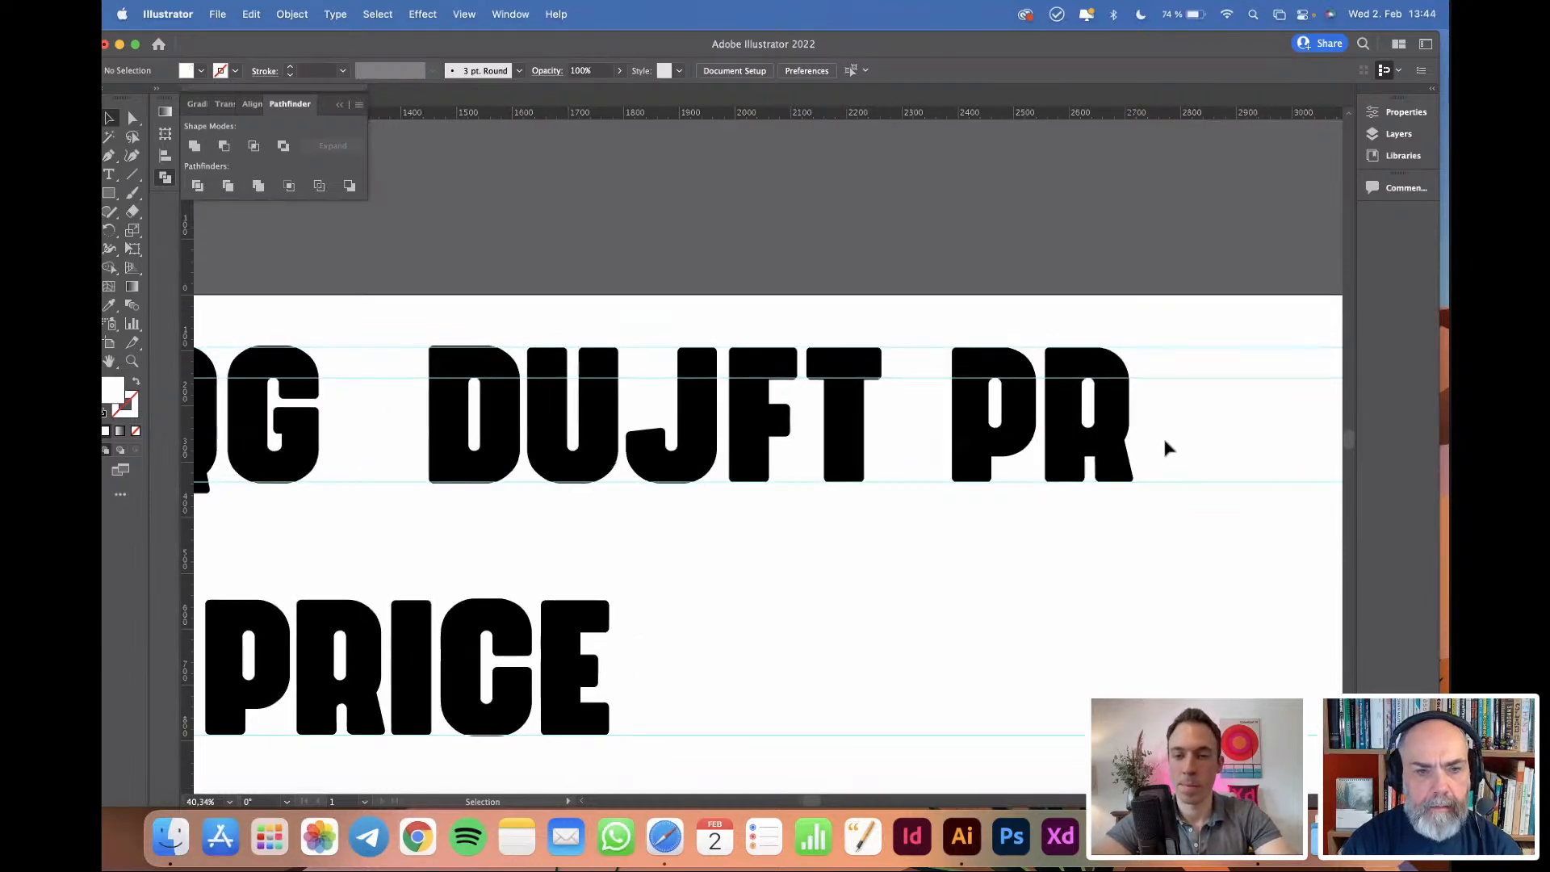
scroll(1162, 444, right, 2)
scroll(1072, 422, right, 3)
scroll(1073, 422, up, 1)
scroll(1064, 421, up, 2)
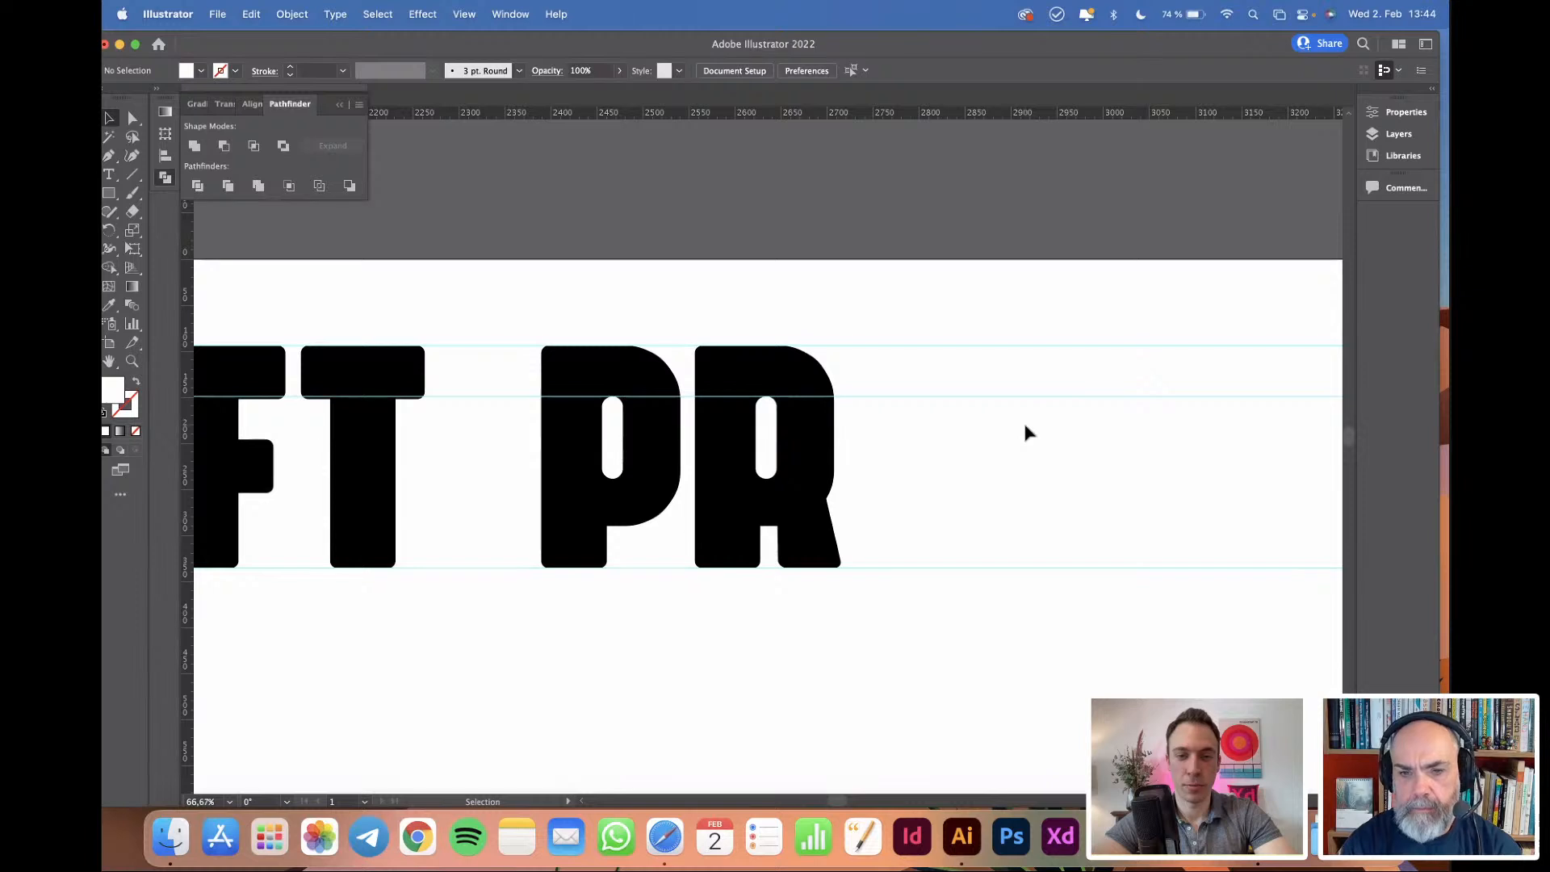
scroll(1024, 427, right, 2)
scroll(1025, 427, right, 1)
scroll(1024, 427, up, 1)
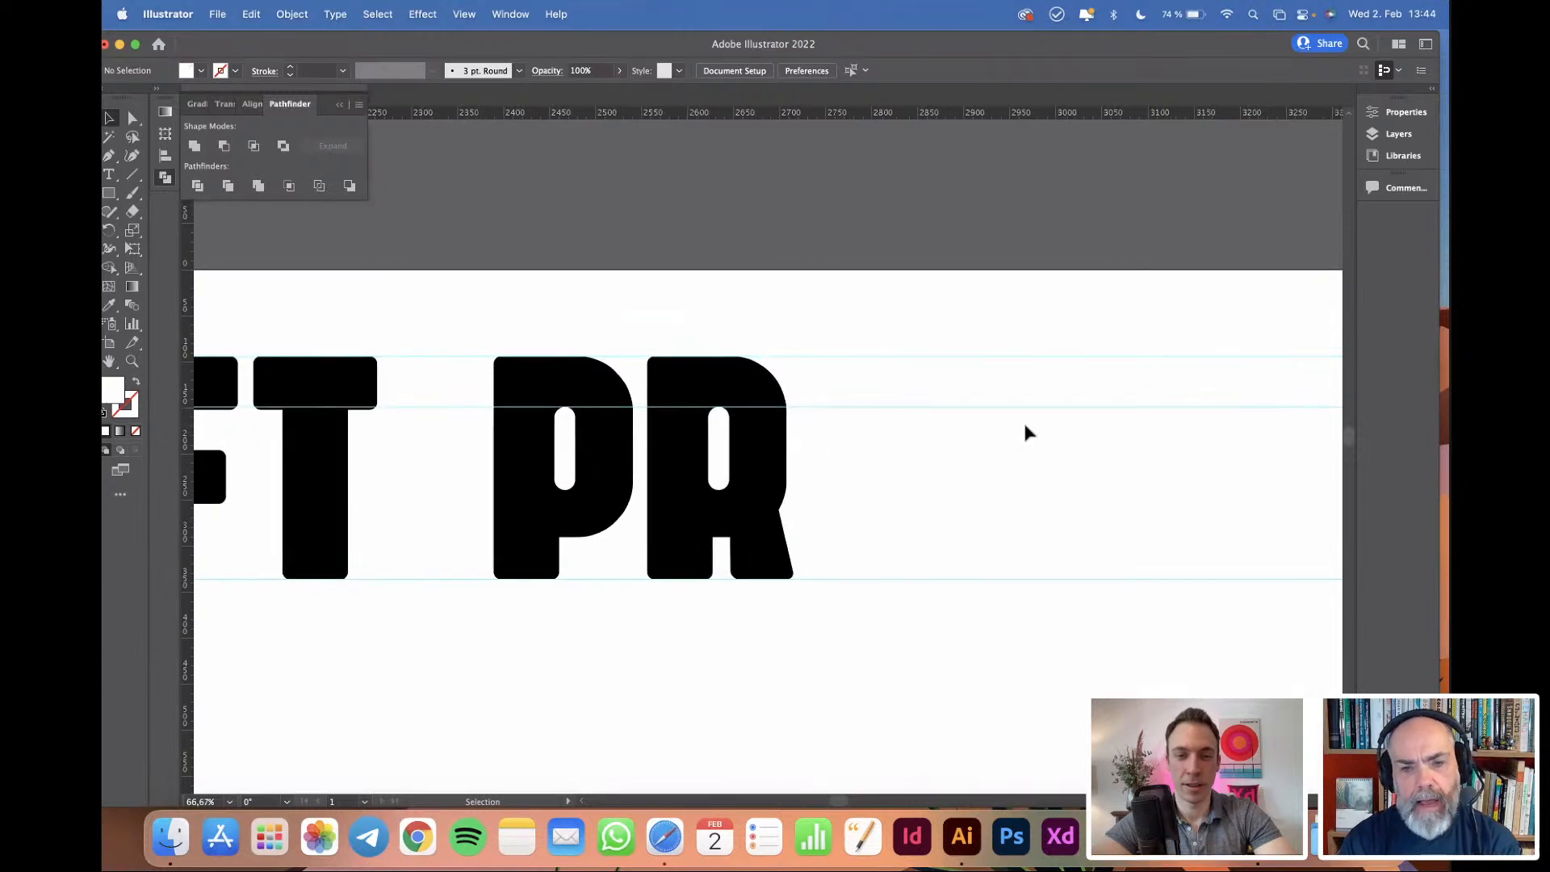
scroll(1025, 427, right, 1)
scroll(1024, 427, up, 1)
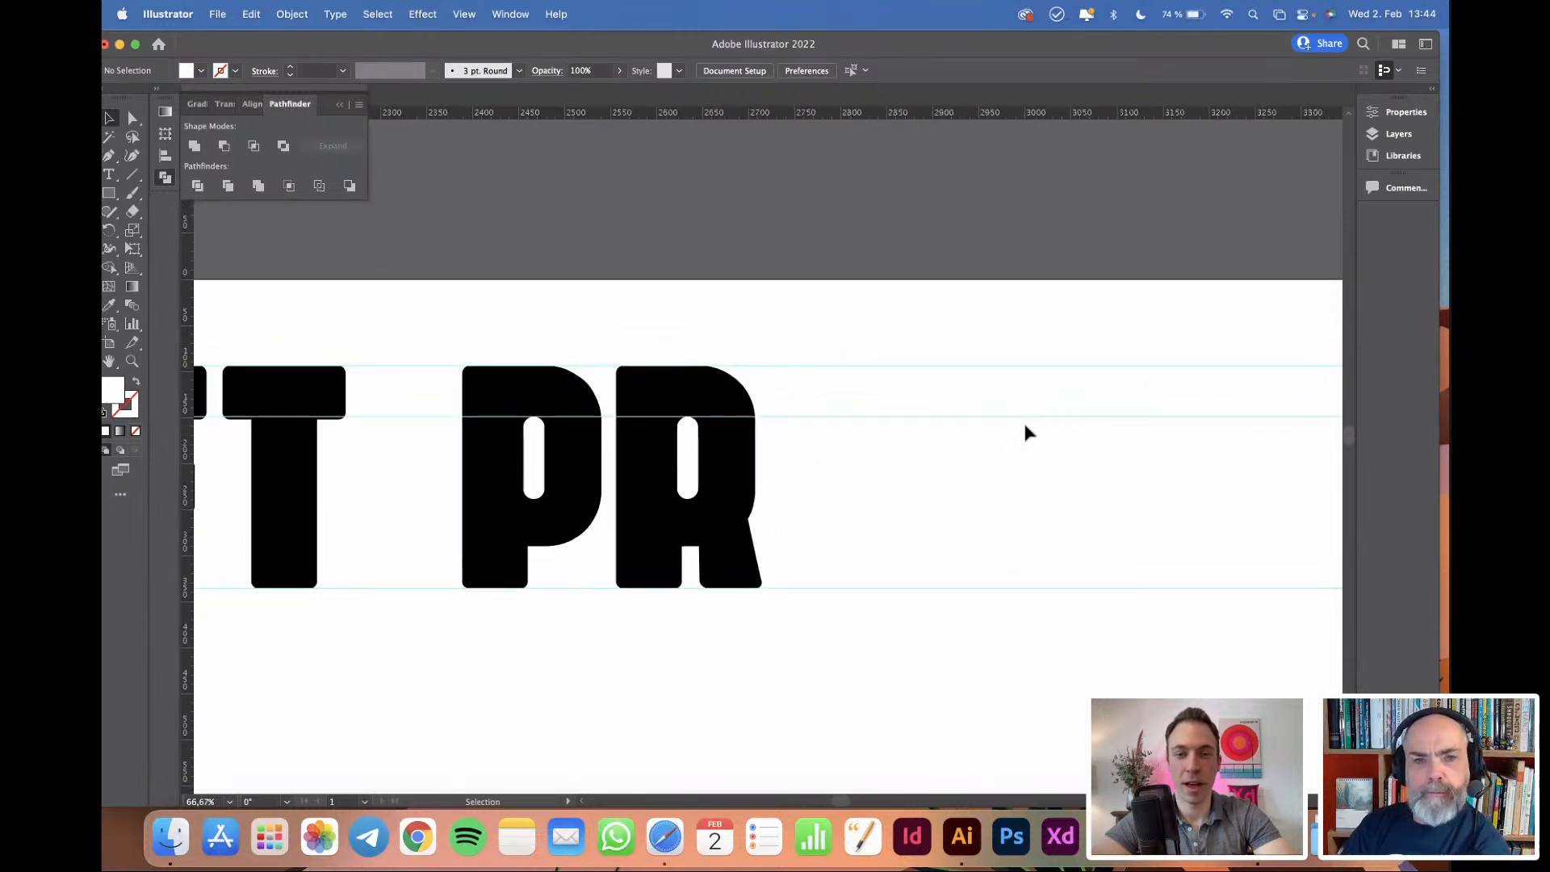
click(289, 454)
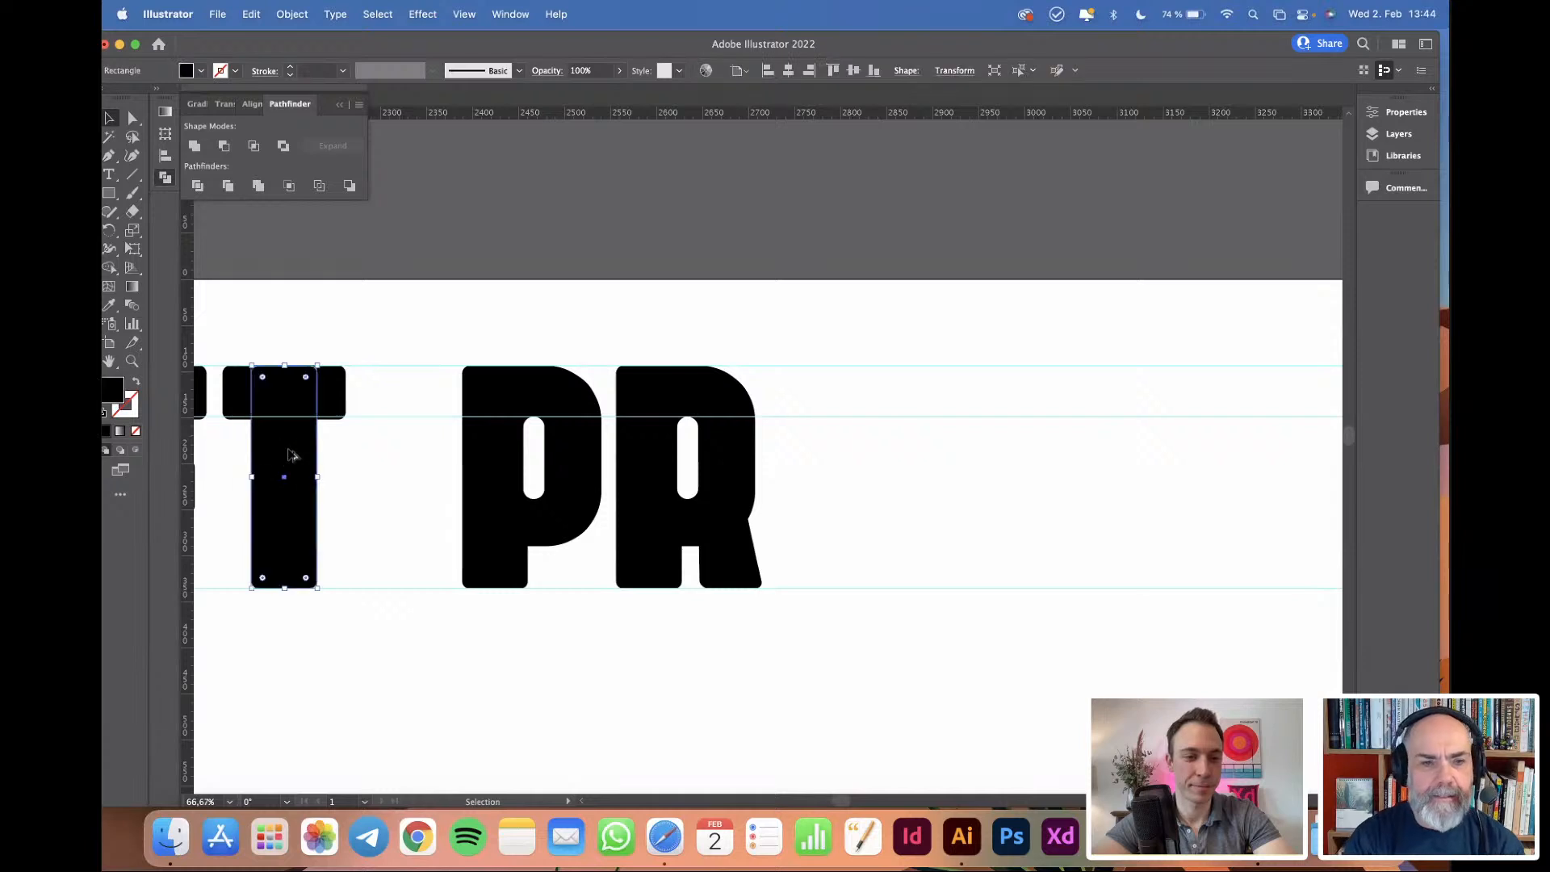
drag(293, 455, 850, 453)
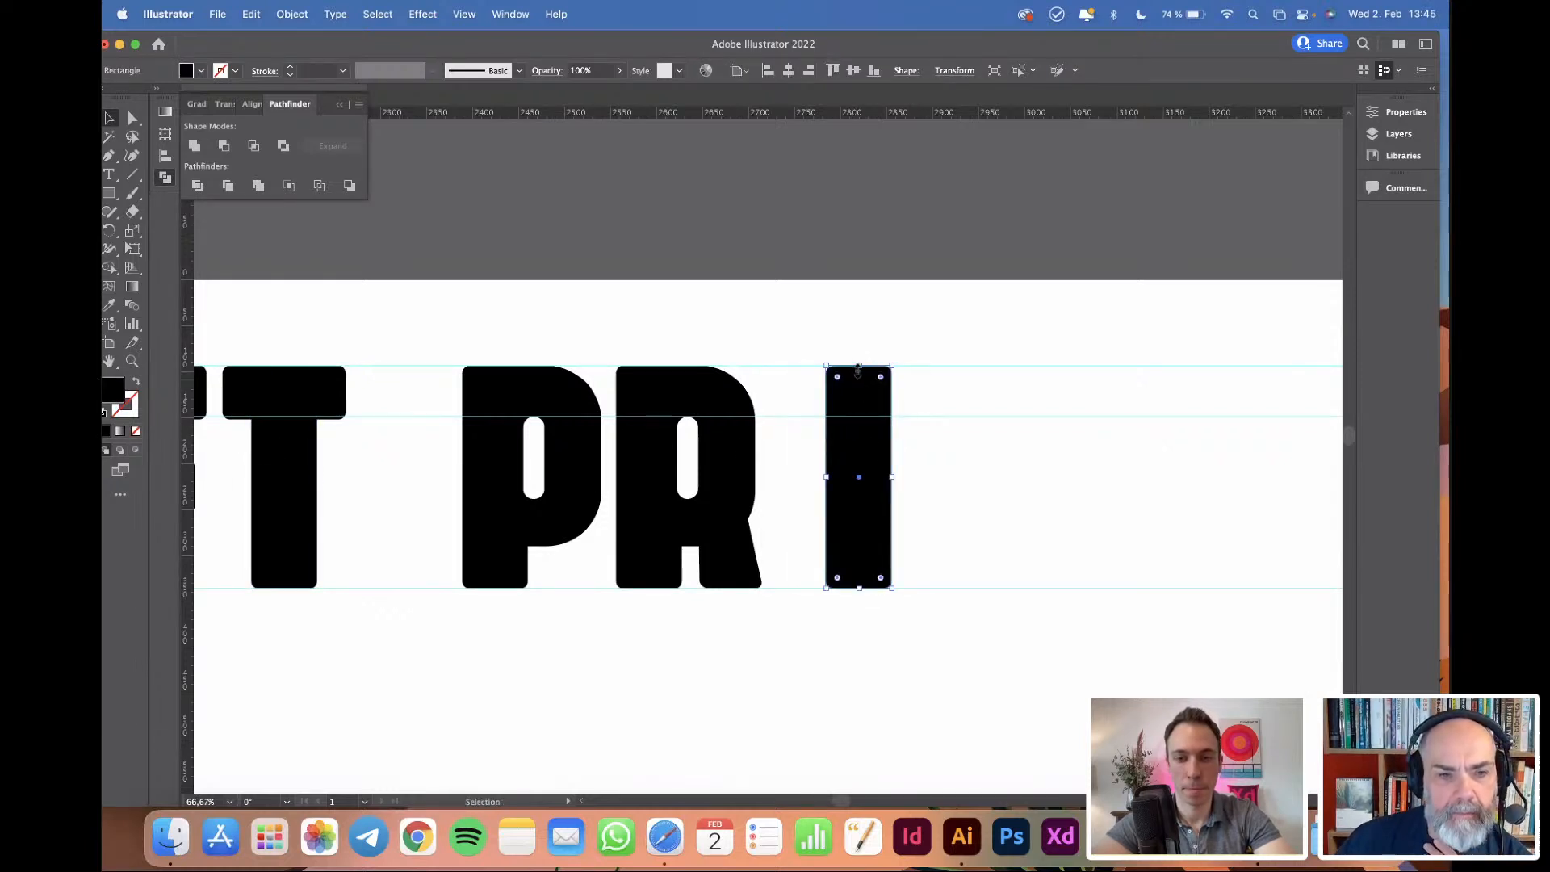
drag(858, 367, 859, 447)
click(981, 435)
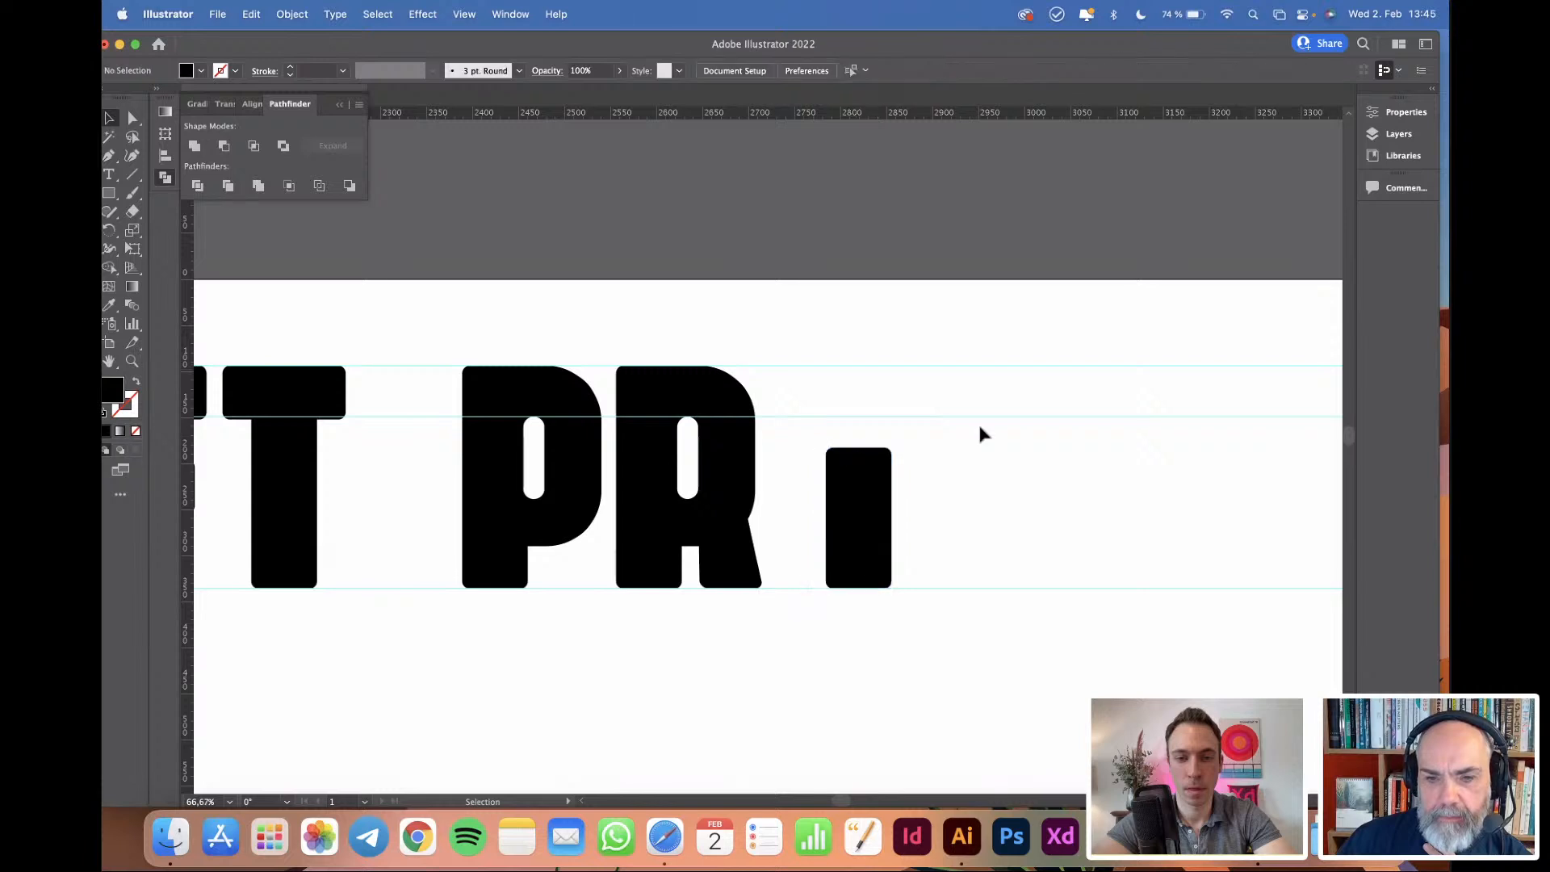
Duplicate the shortened stem up and to the right as an arm for the Y, and shear the copy by 10° twice.
scroll(981, 434, right, 2)
drag(805, 502, 844, 409)
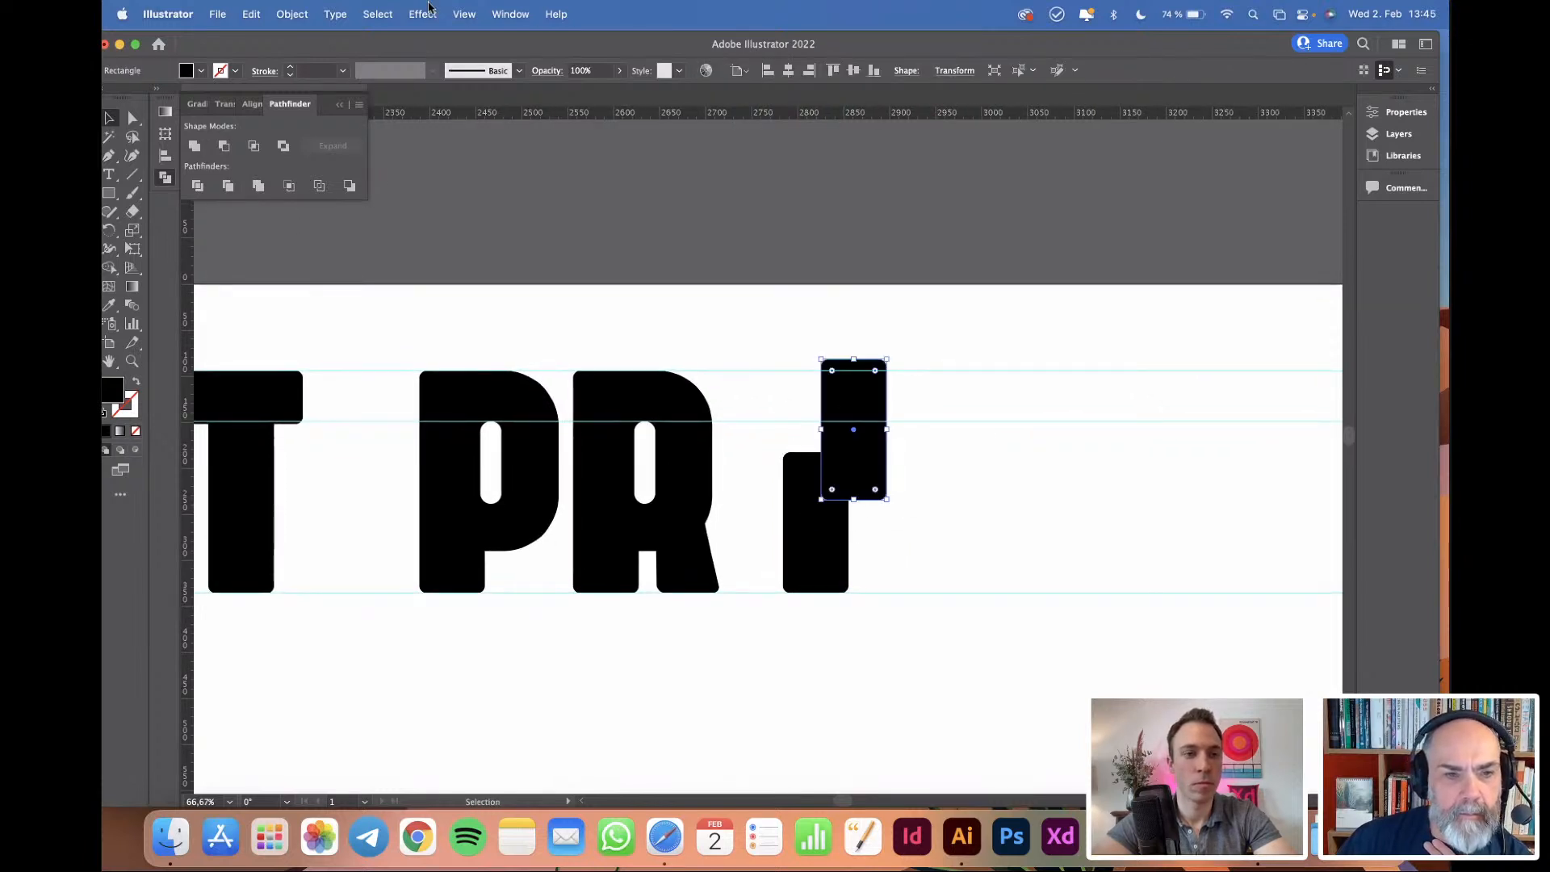
click(510, 13)
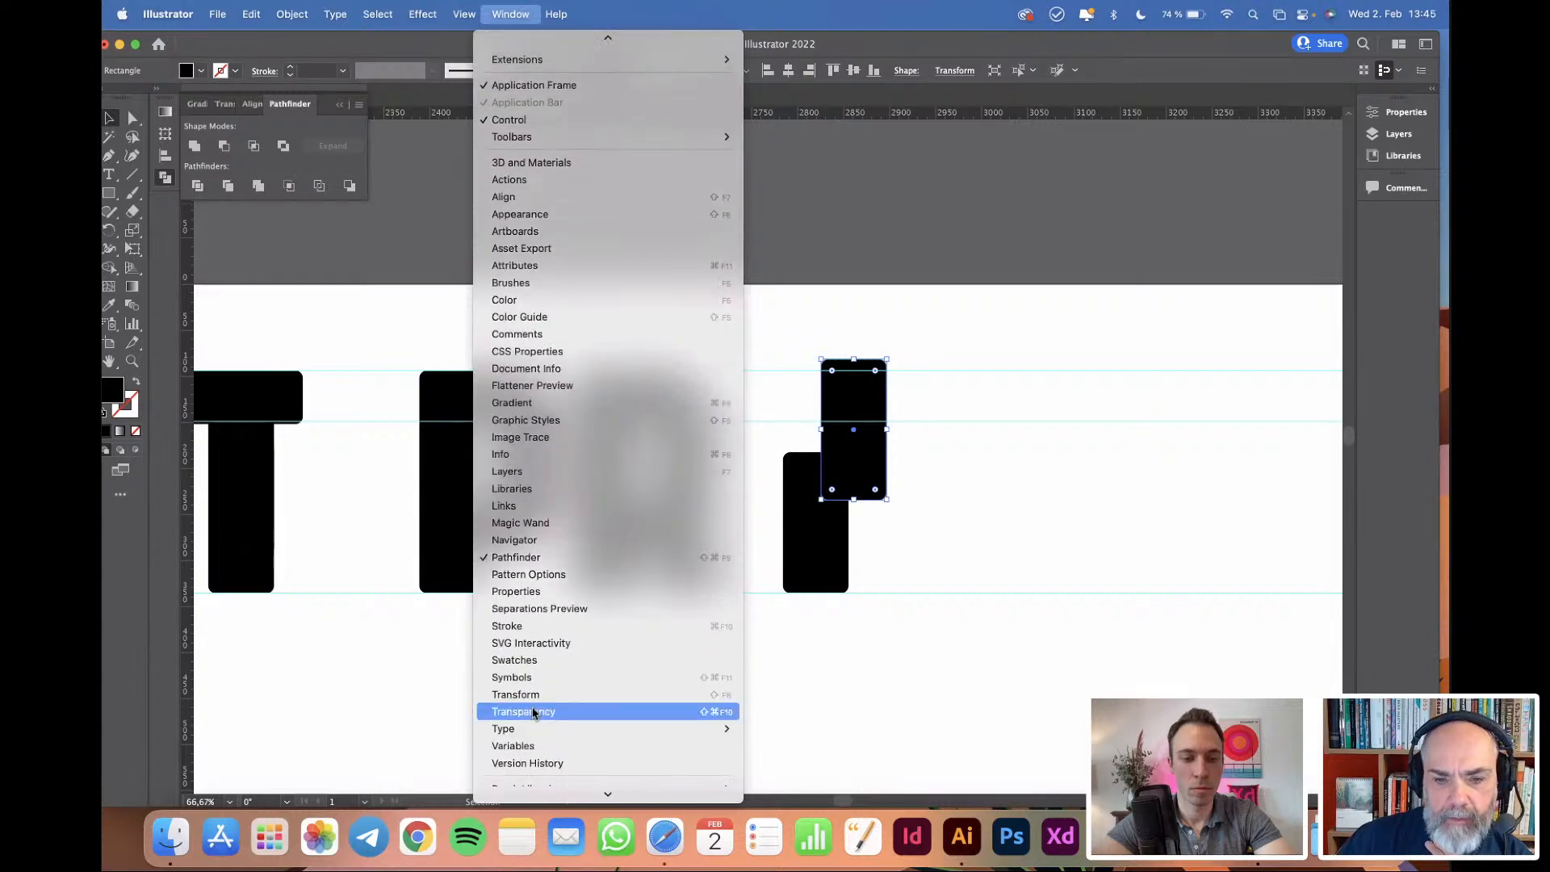
click(533, 694)
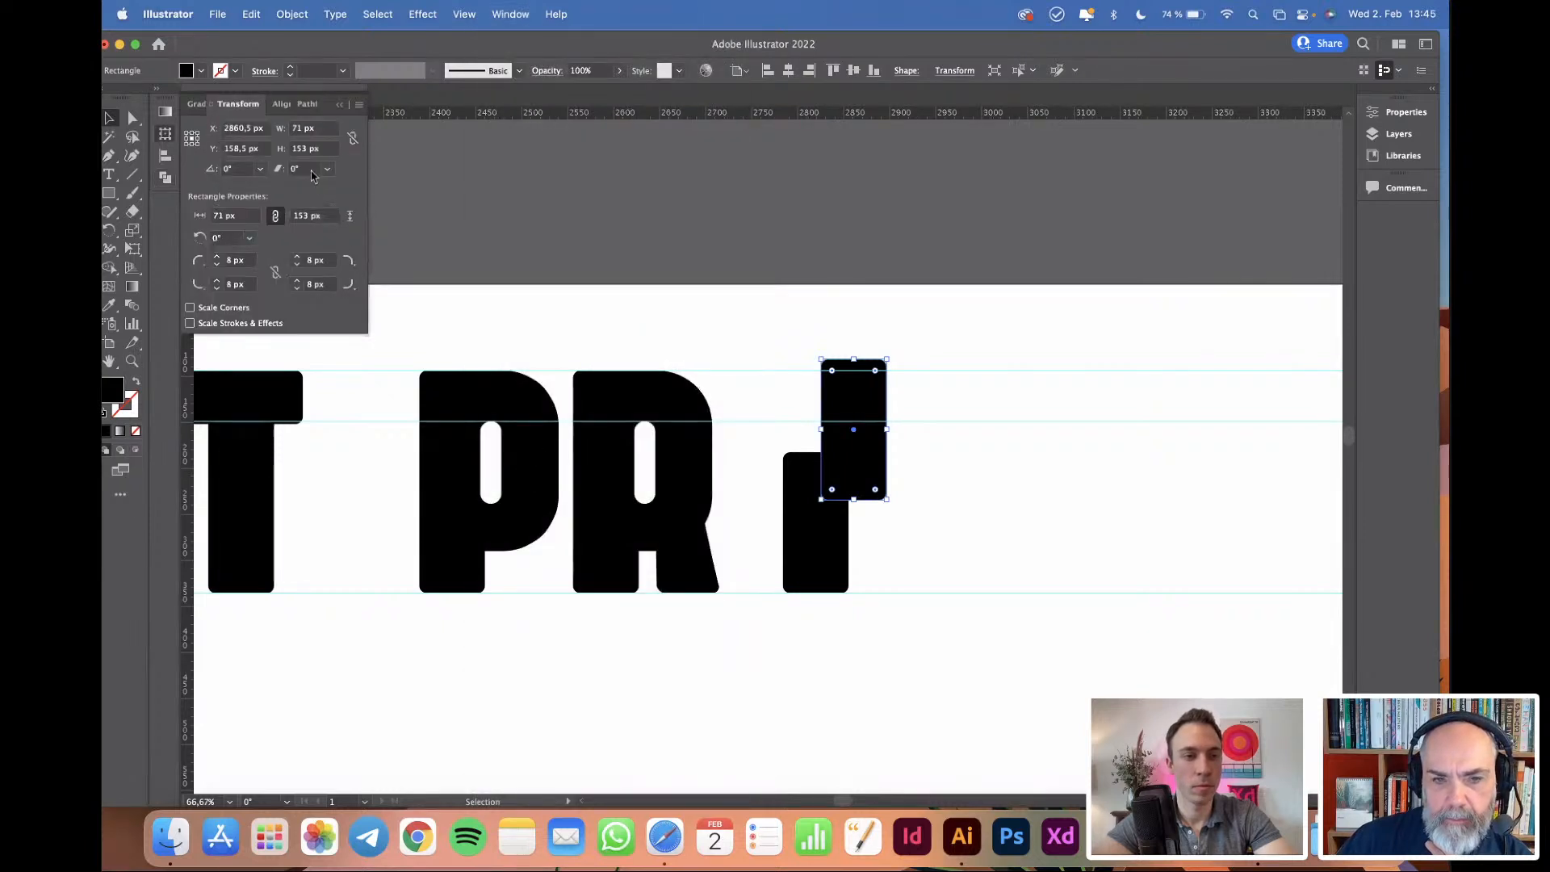
click(327, 169)
click(356, 295)
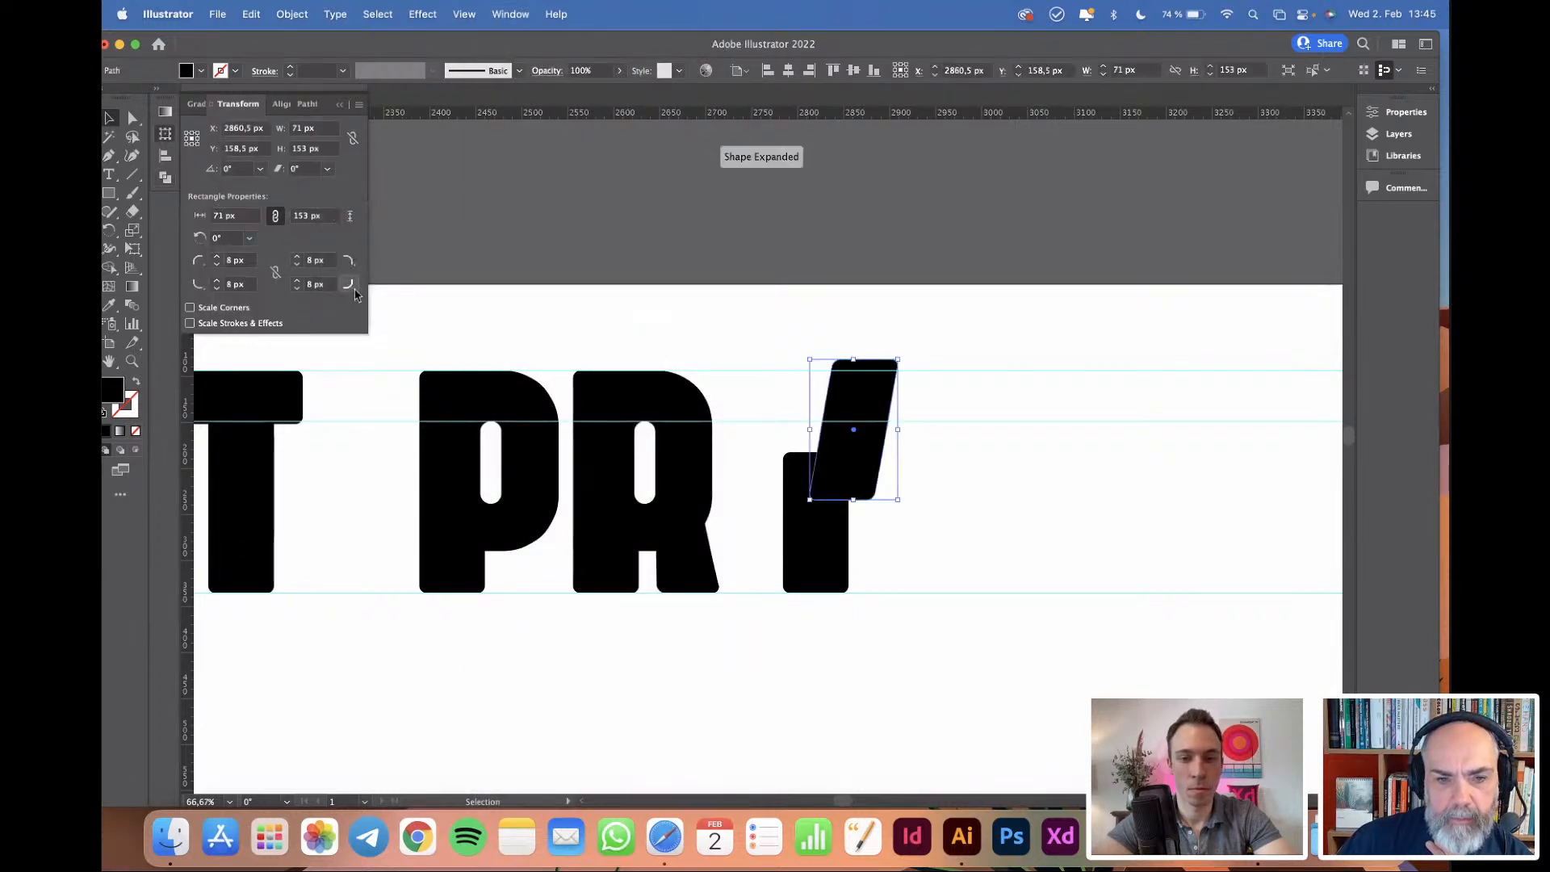
click(327, 169)
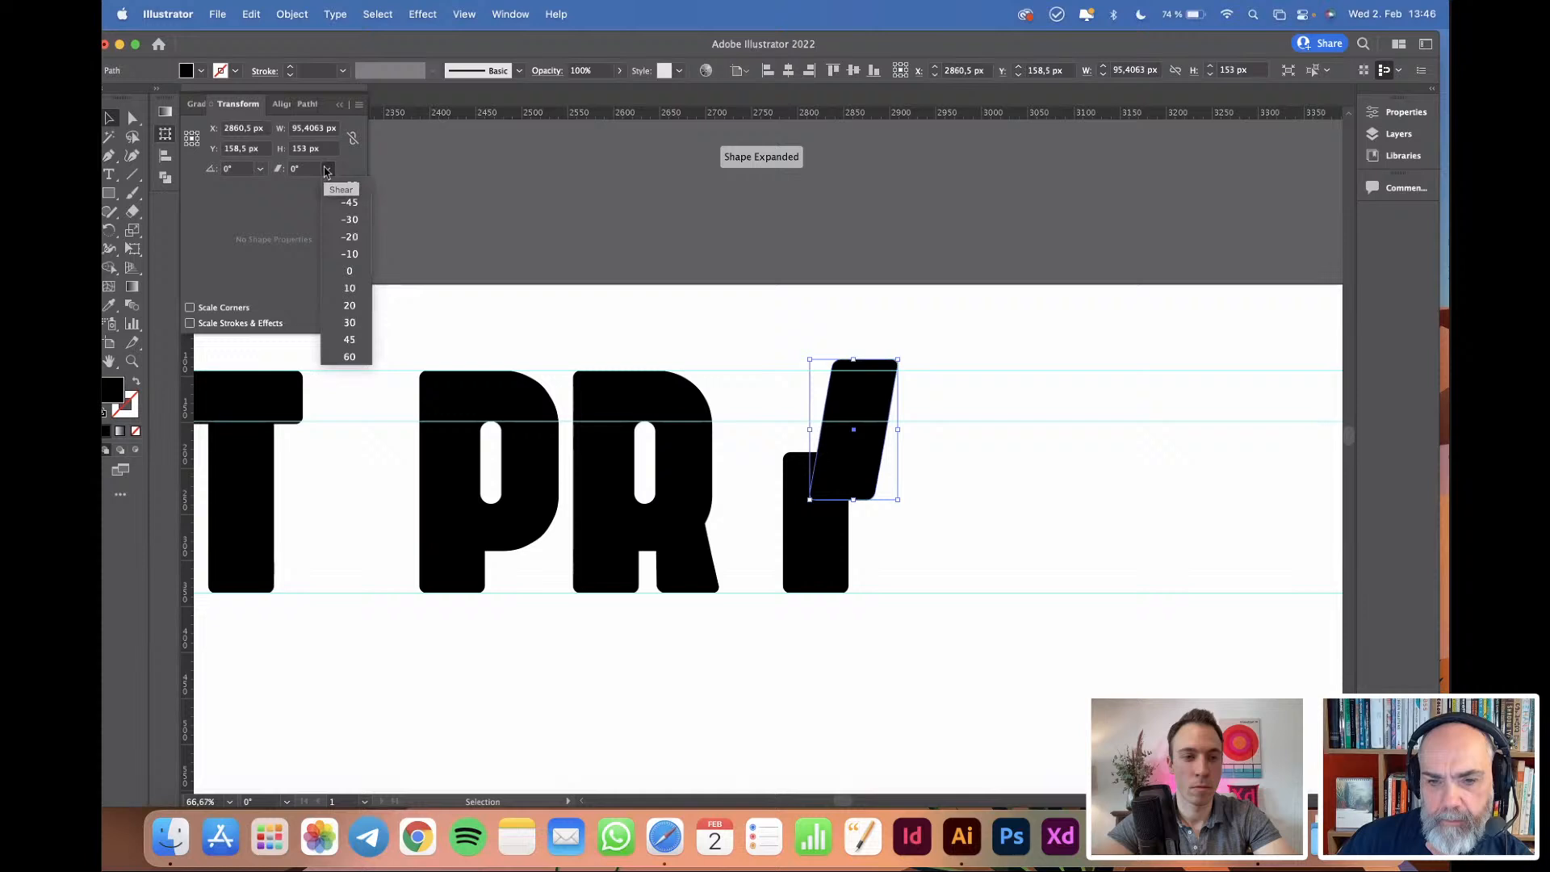
click(350, 292)
click(920, 428)
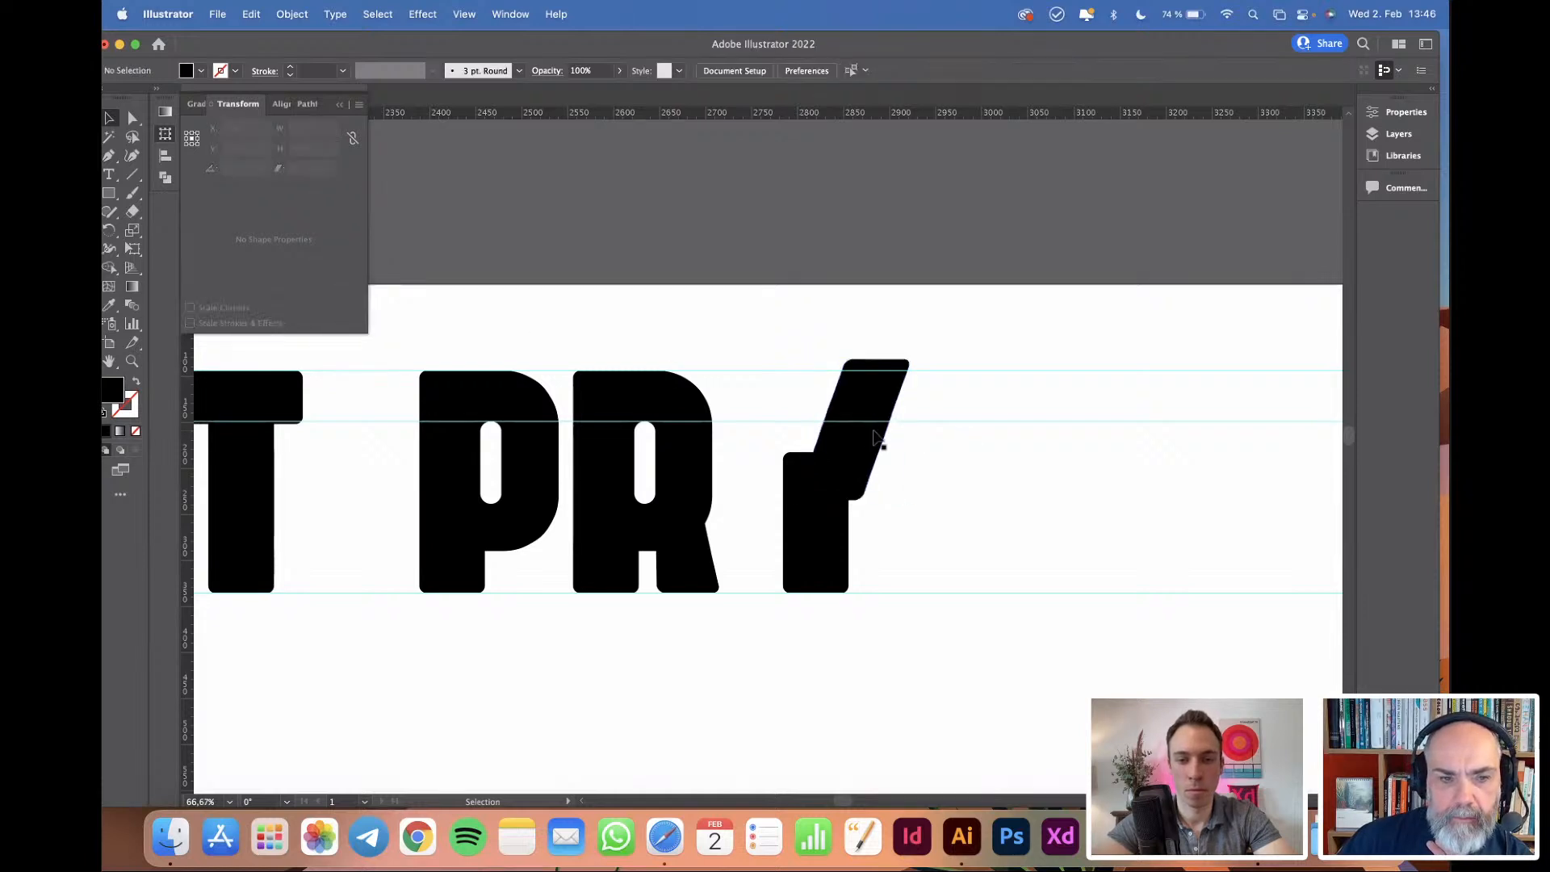
Move the slanted arm down to the cap-height guide and shift the Y's stem right until it lines up with the arm's foot.
drag(876, 436, 872, 449)
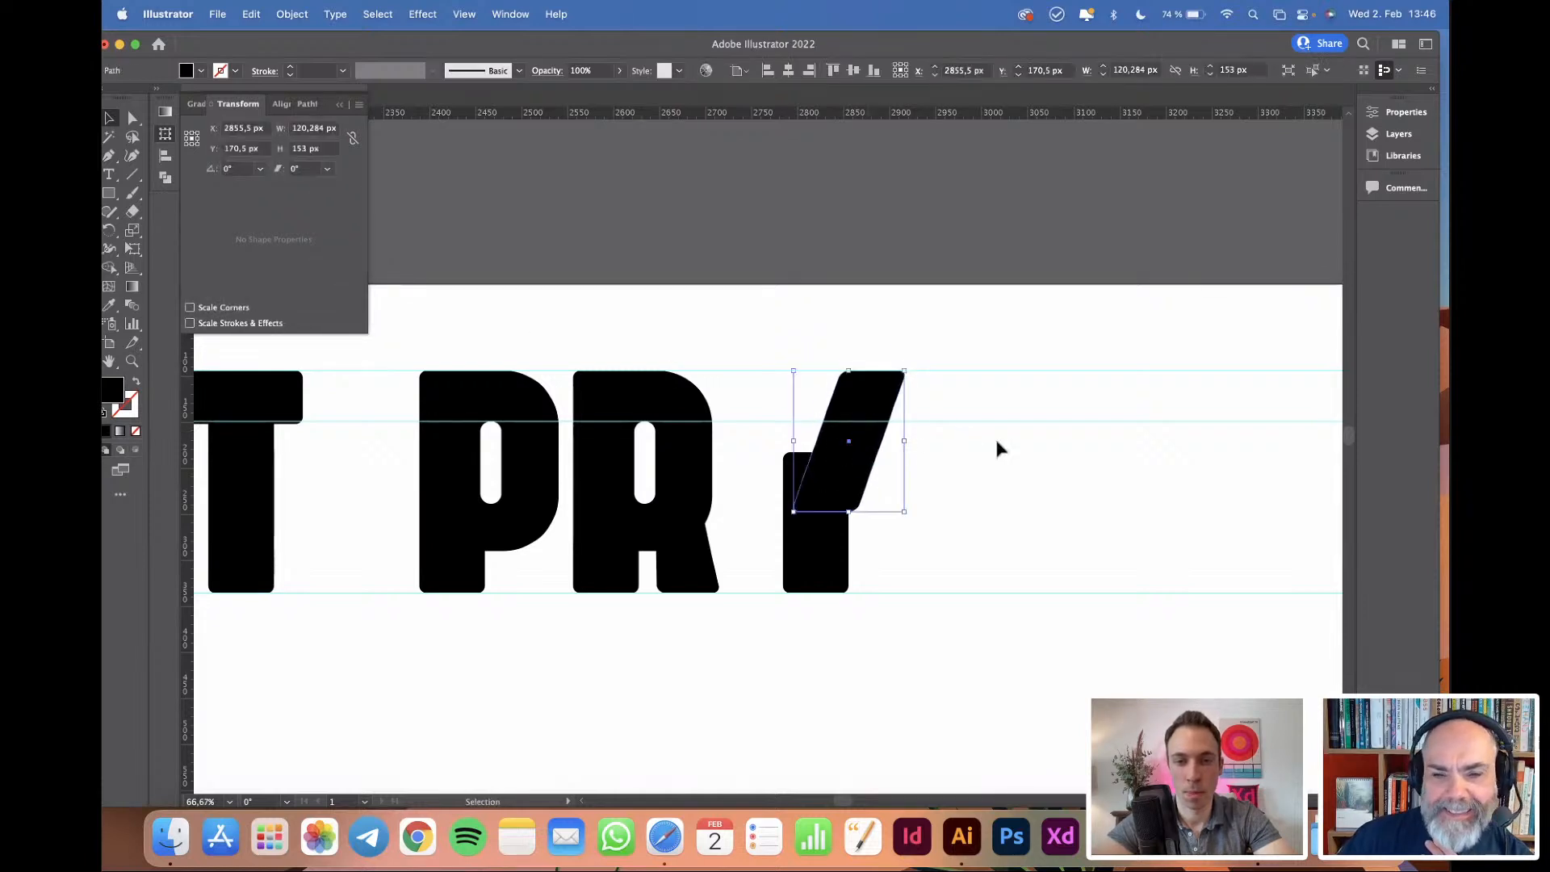
click(998, 445)
drag(819, 555, 836, 559)
click(927, 482)
scroll(926, 480, up, 2)
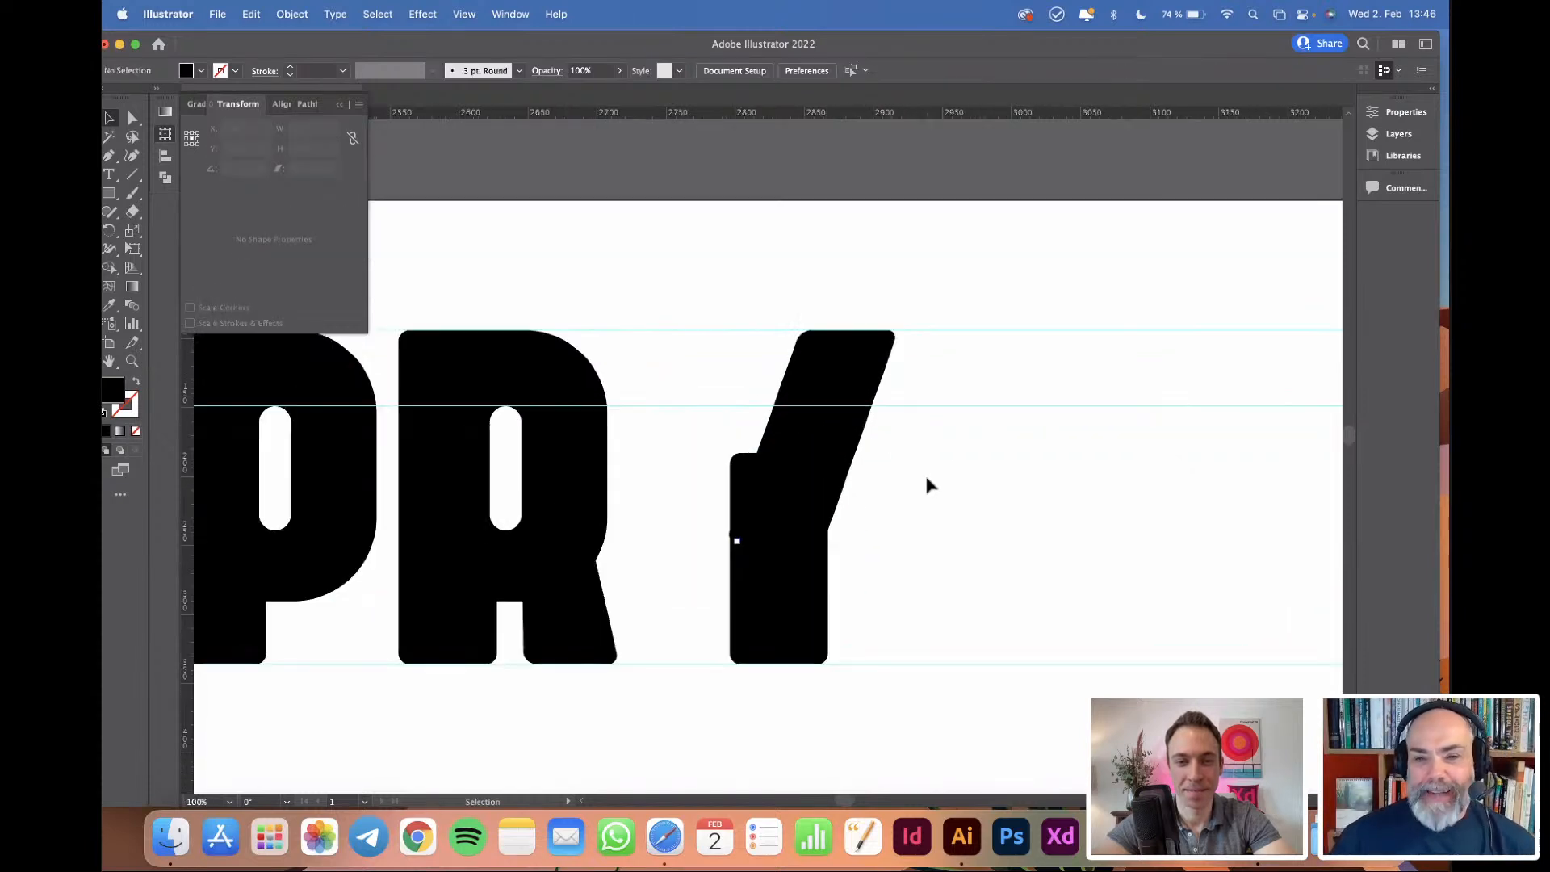
Duplicate the slanted arm to the left and reflect the copy horizontally to form the Y's left arm.
click(862, 457)
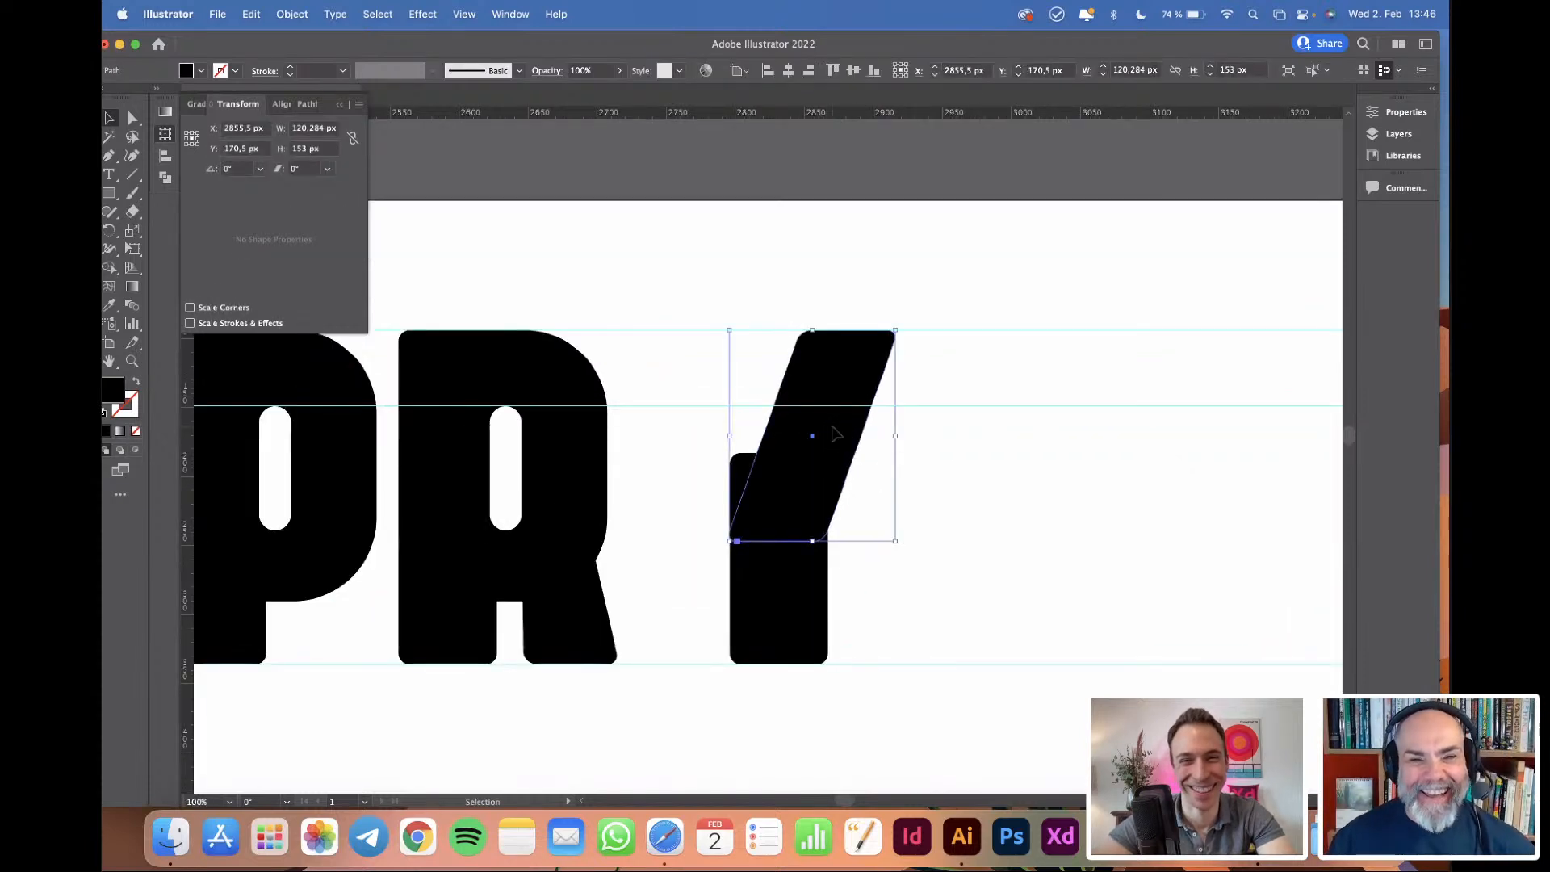
drag(831, 433, 738, 431)
right_click(740, 428)
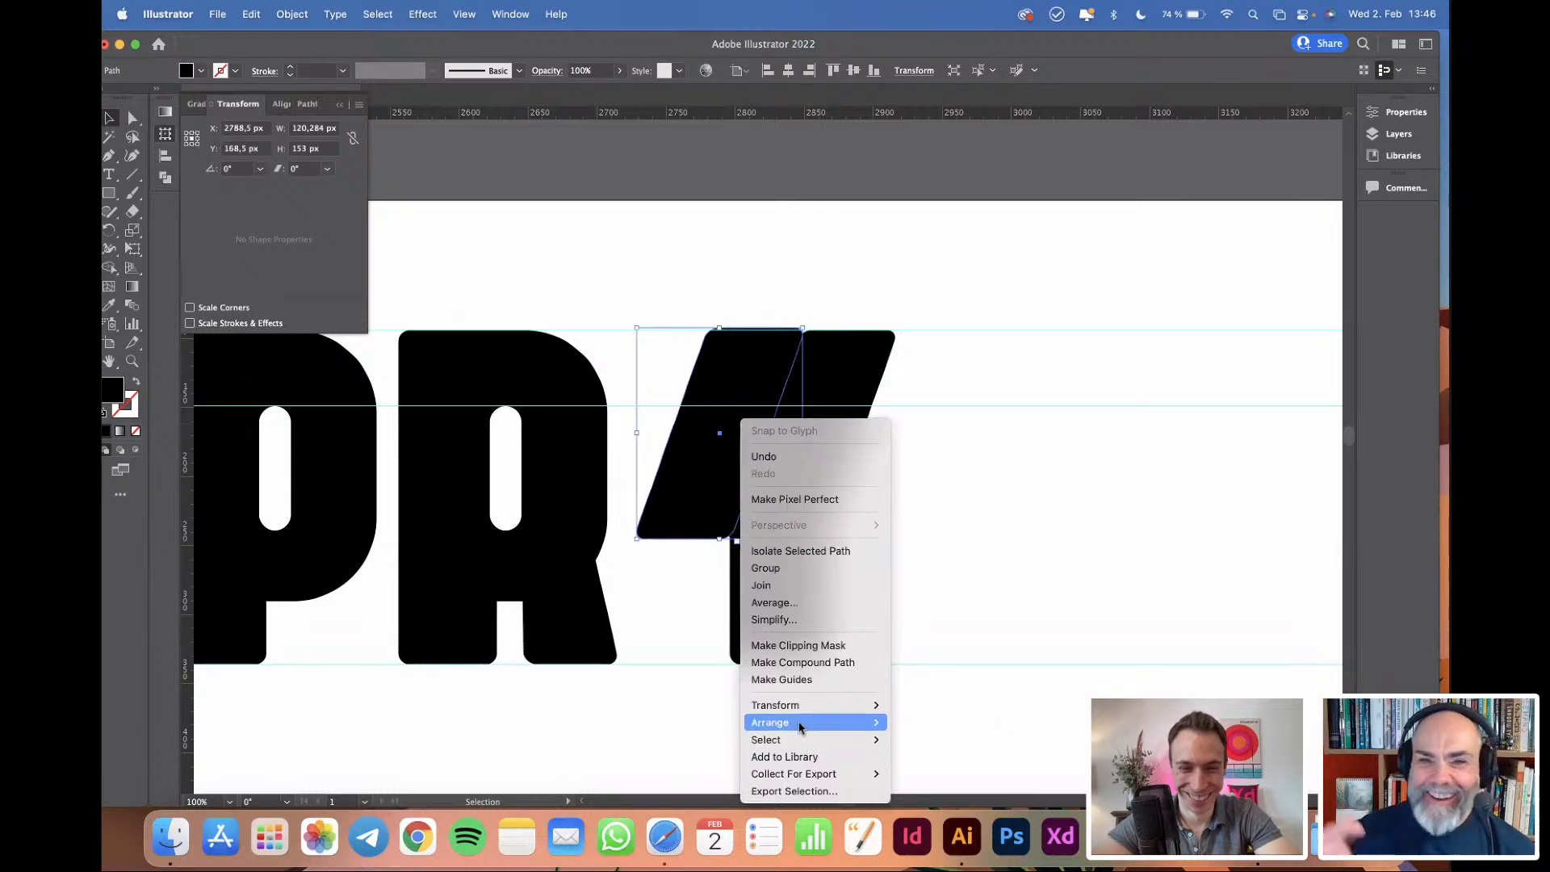
mouse_move(803, 707)
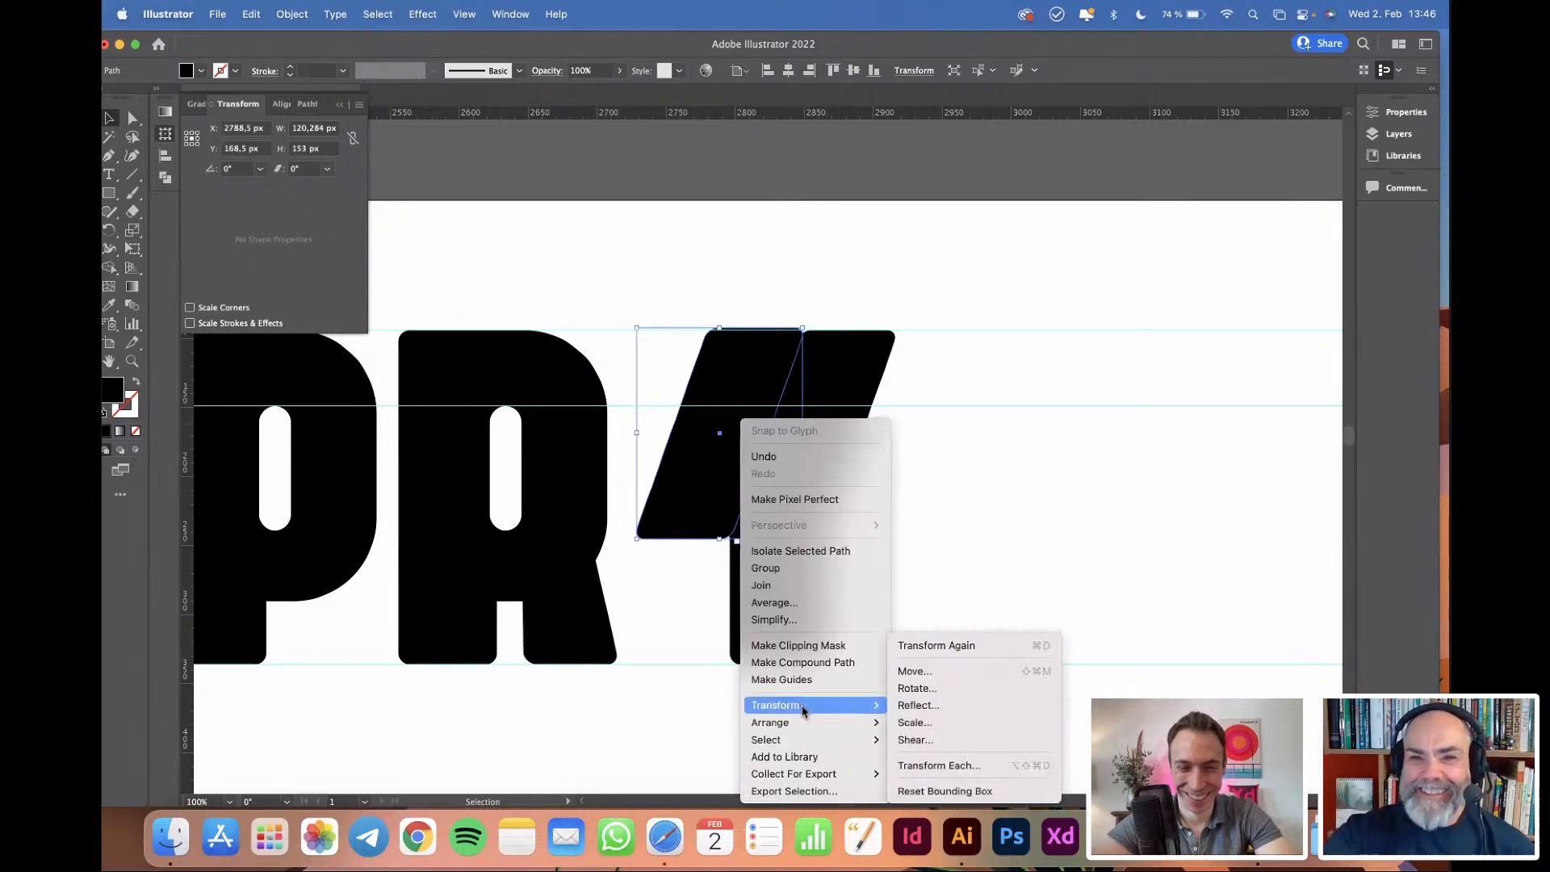
click(927, 707)
click(848, 525)
click(990, 516)
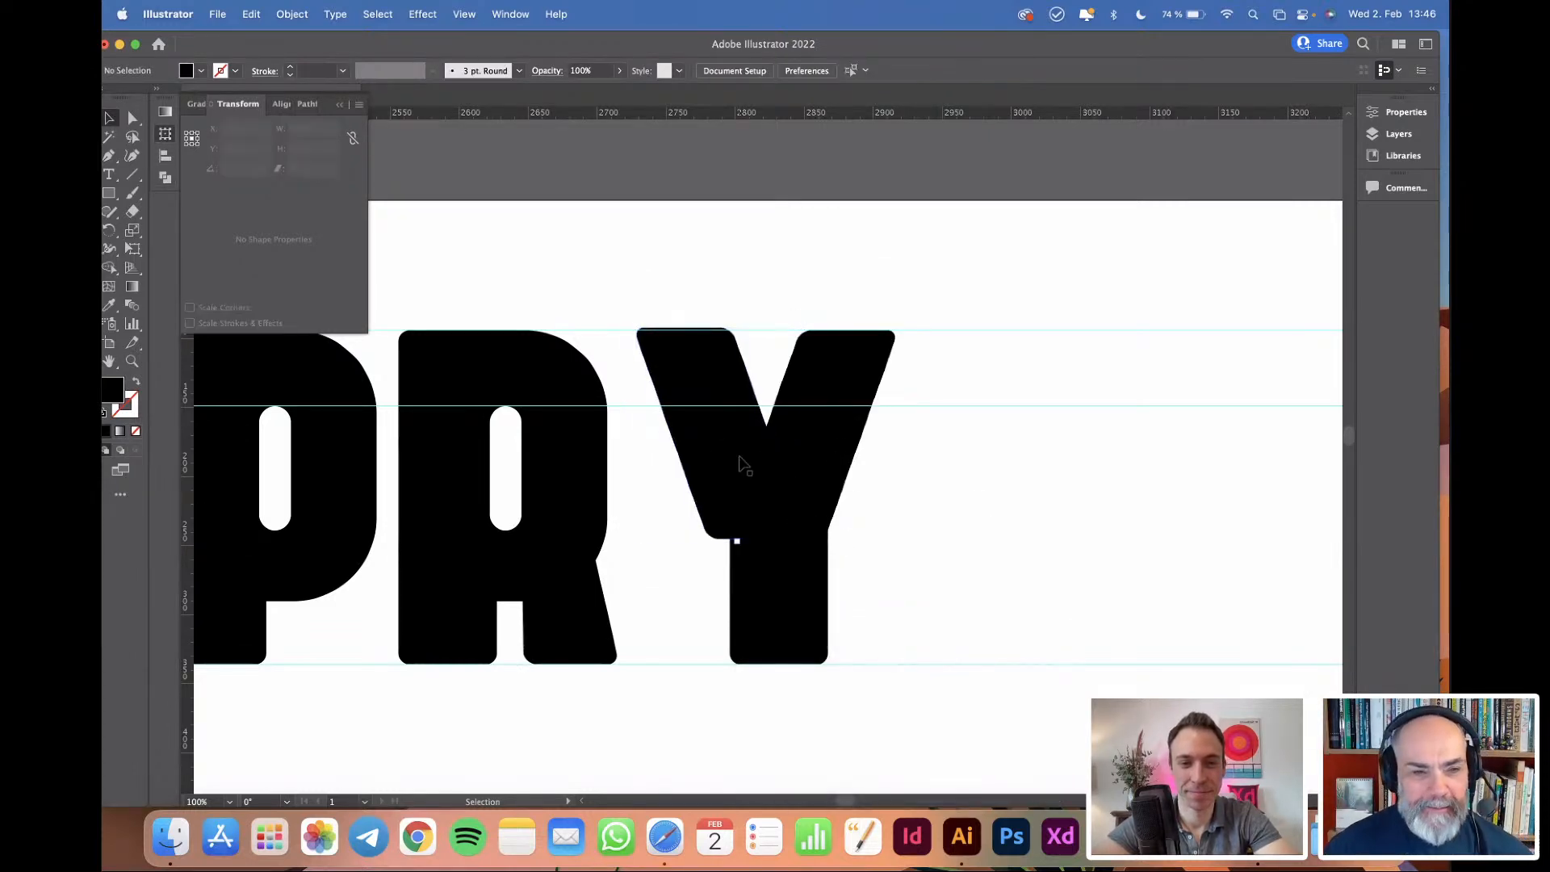
Align the mirrored arm with the cap-height guide and the stem's left edge, and nudge the Y's right arm 2 px right.
drag(712, 457, 738, 450)
click(886, 406)
click(863, 437)
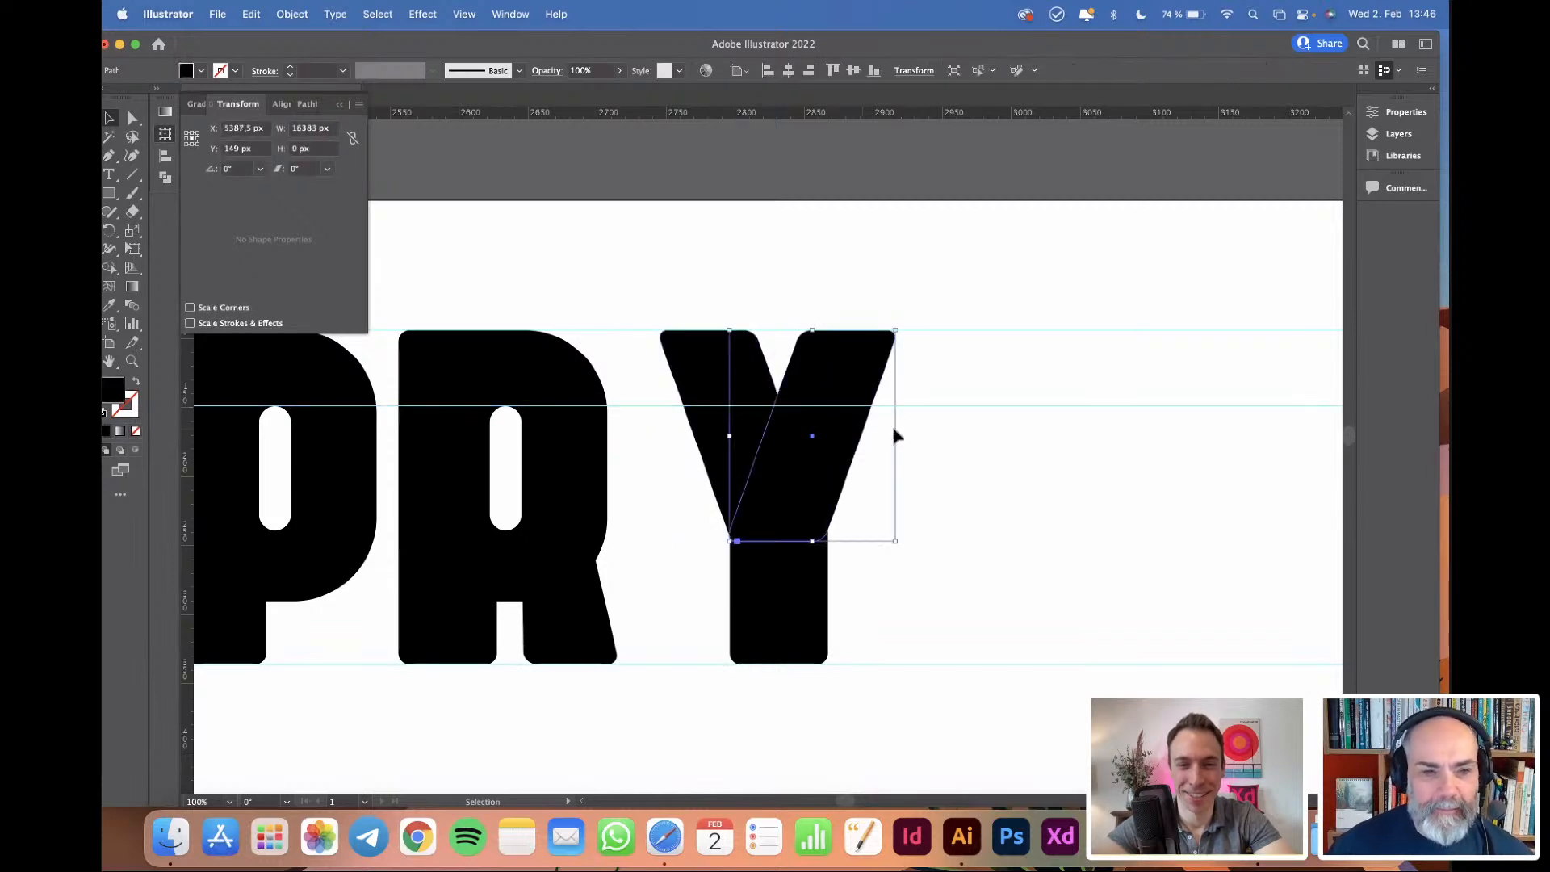
click(807, 579)
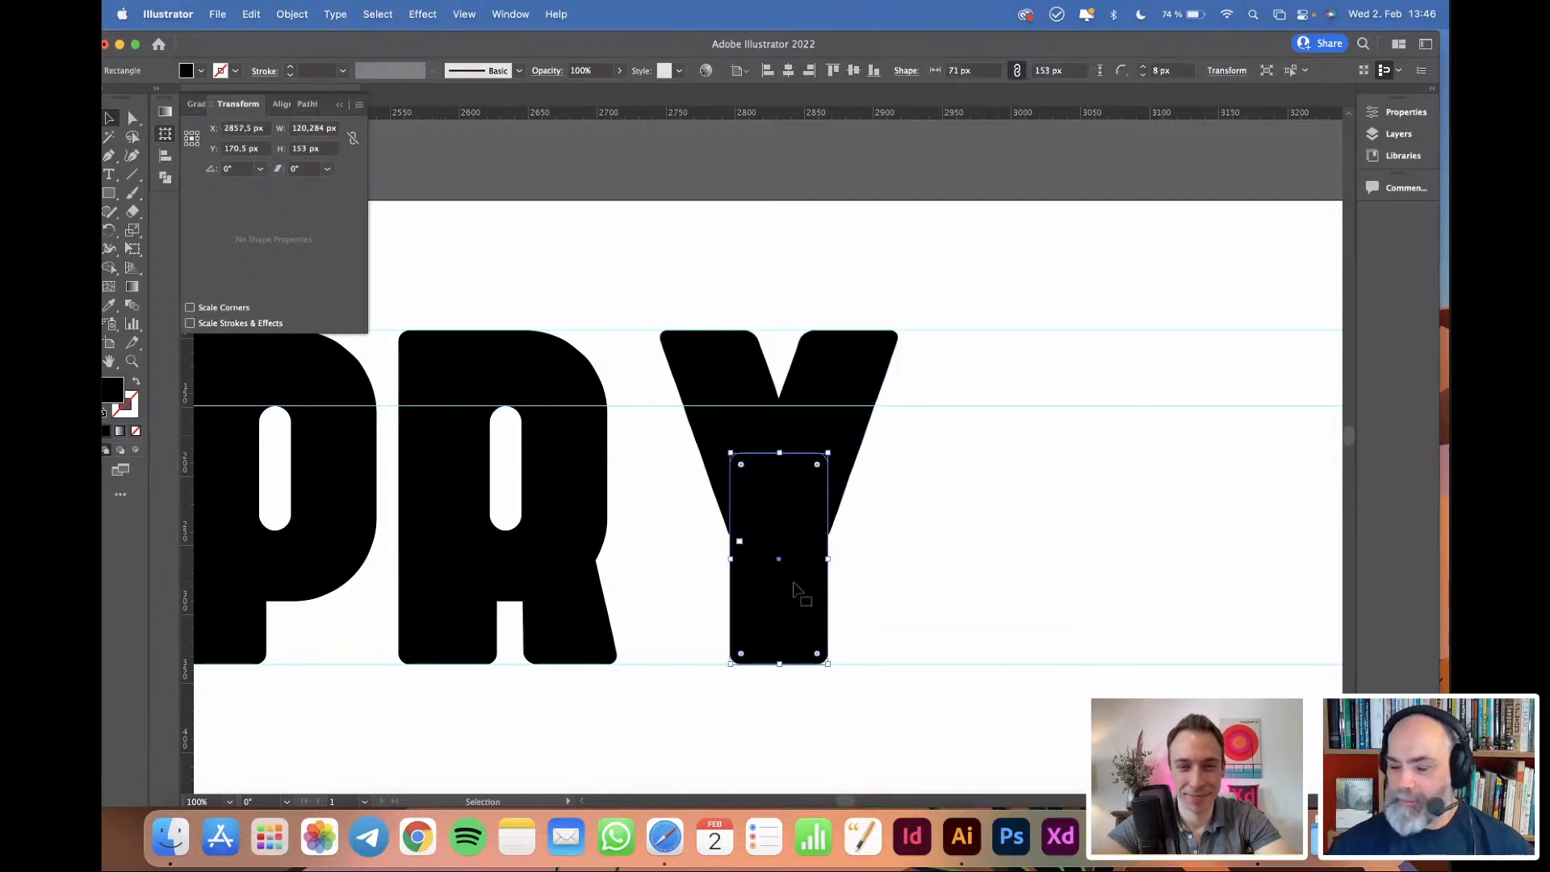
click(1005, 480)
Select the Y's stem and both slanted arms and unite them into a single shape.
scroll(930, 487, down, 10)
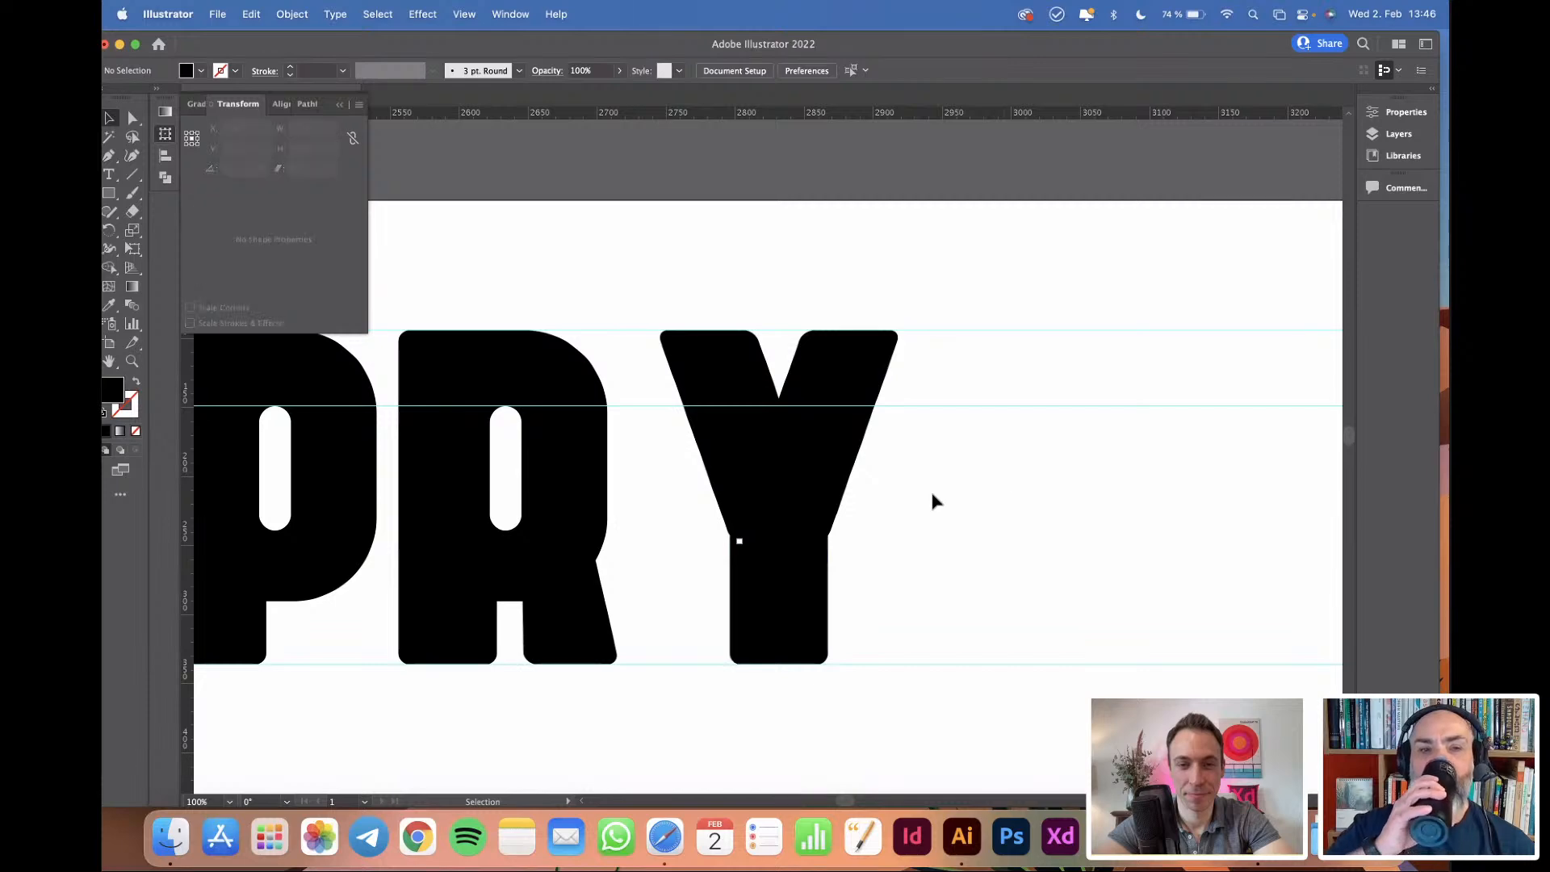
scroll(927, 489, down, 2)
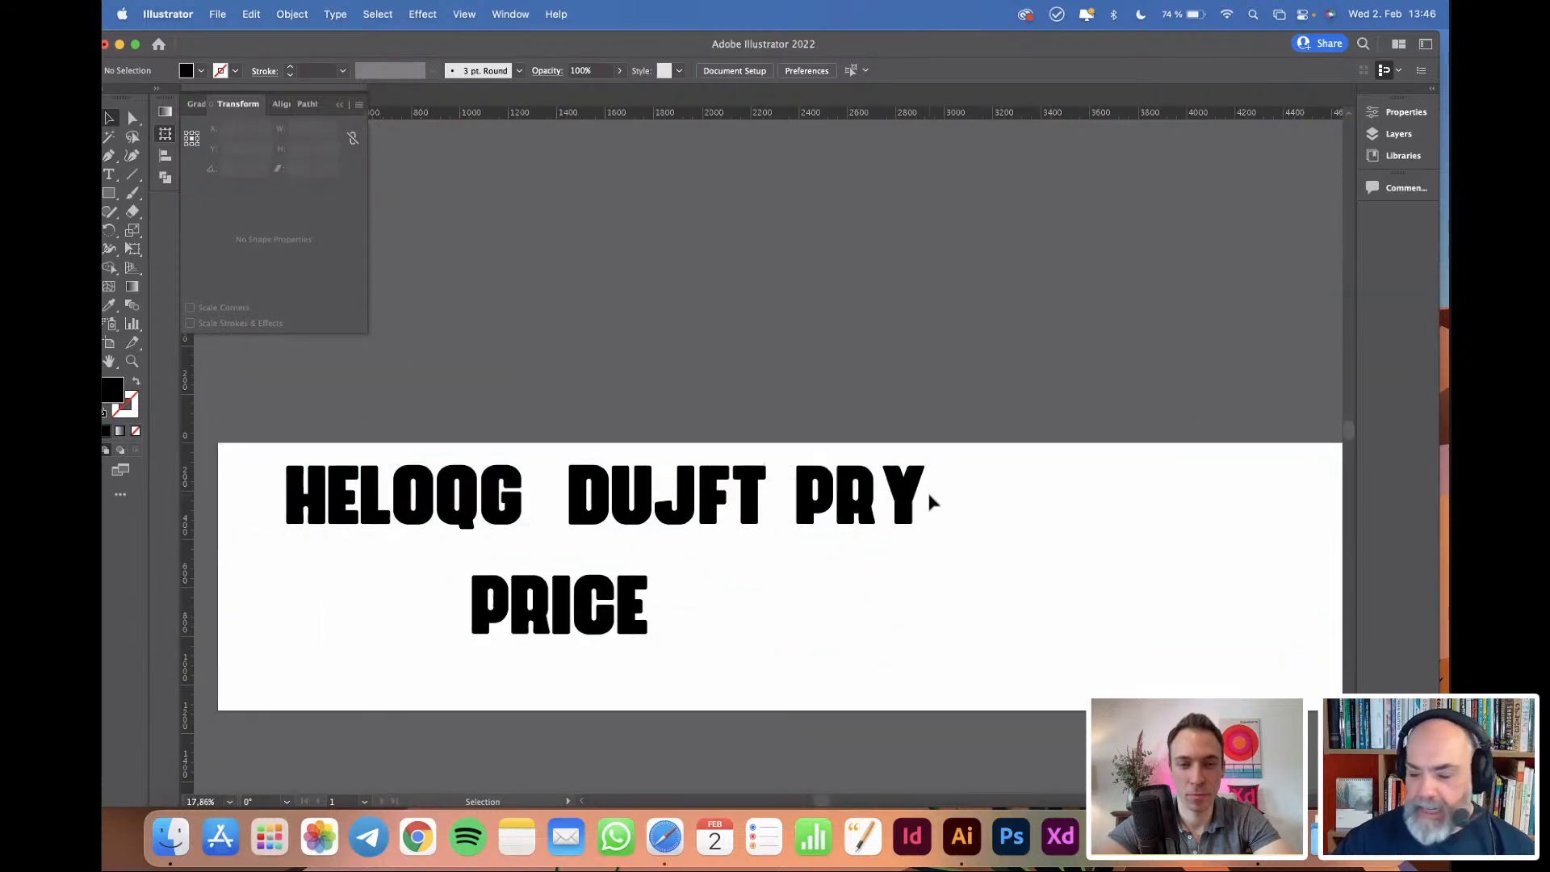
scroll(927, 489, up, 10)
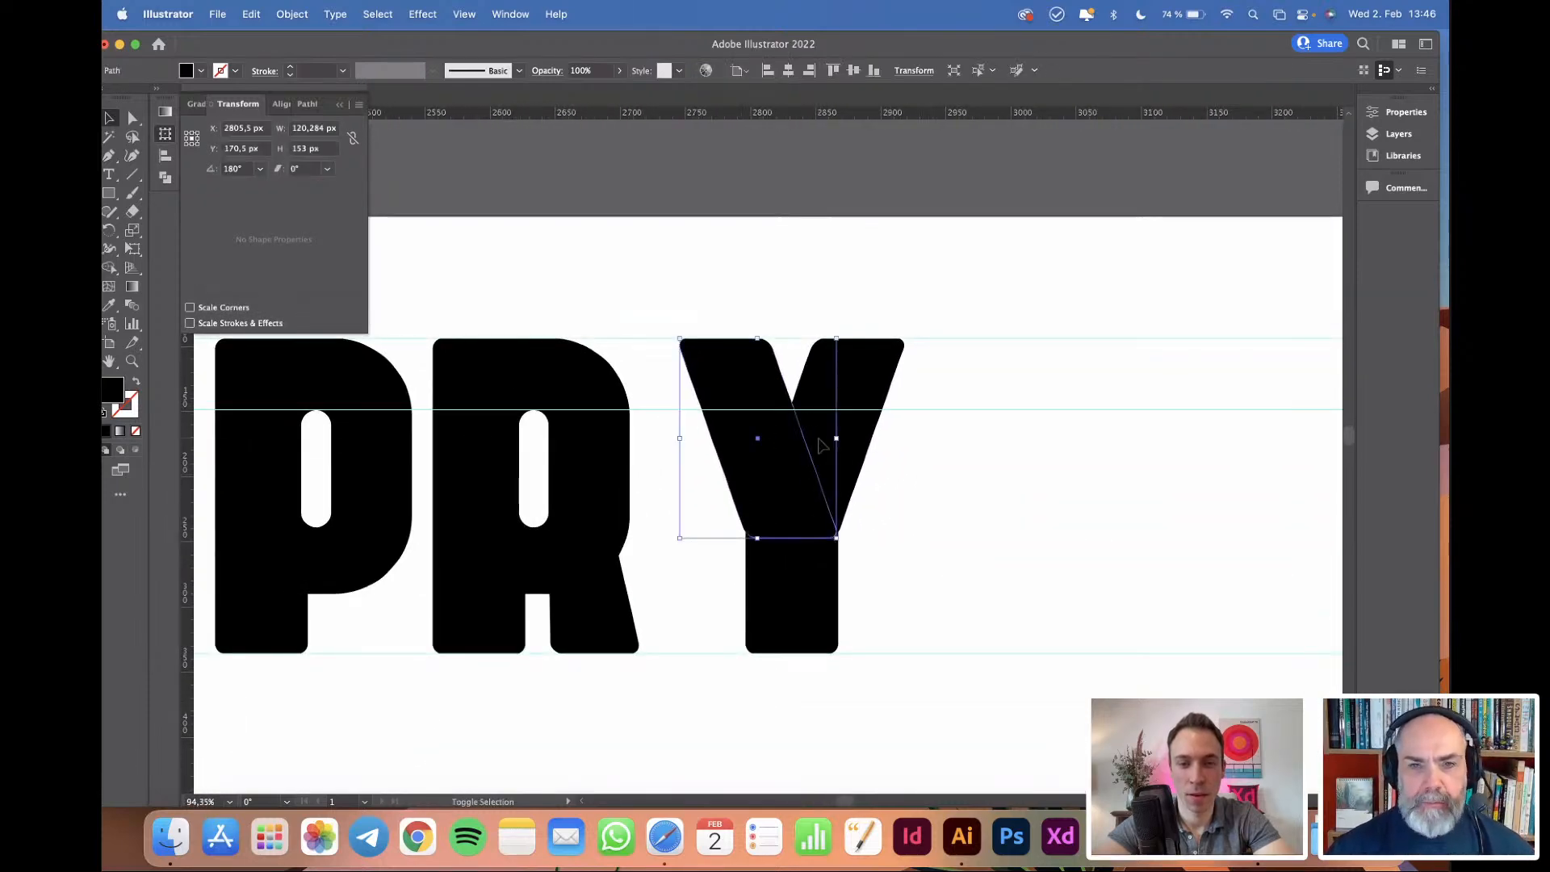
click(733, 498)
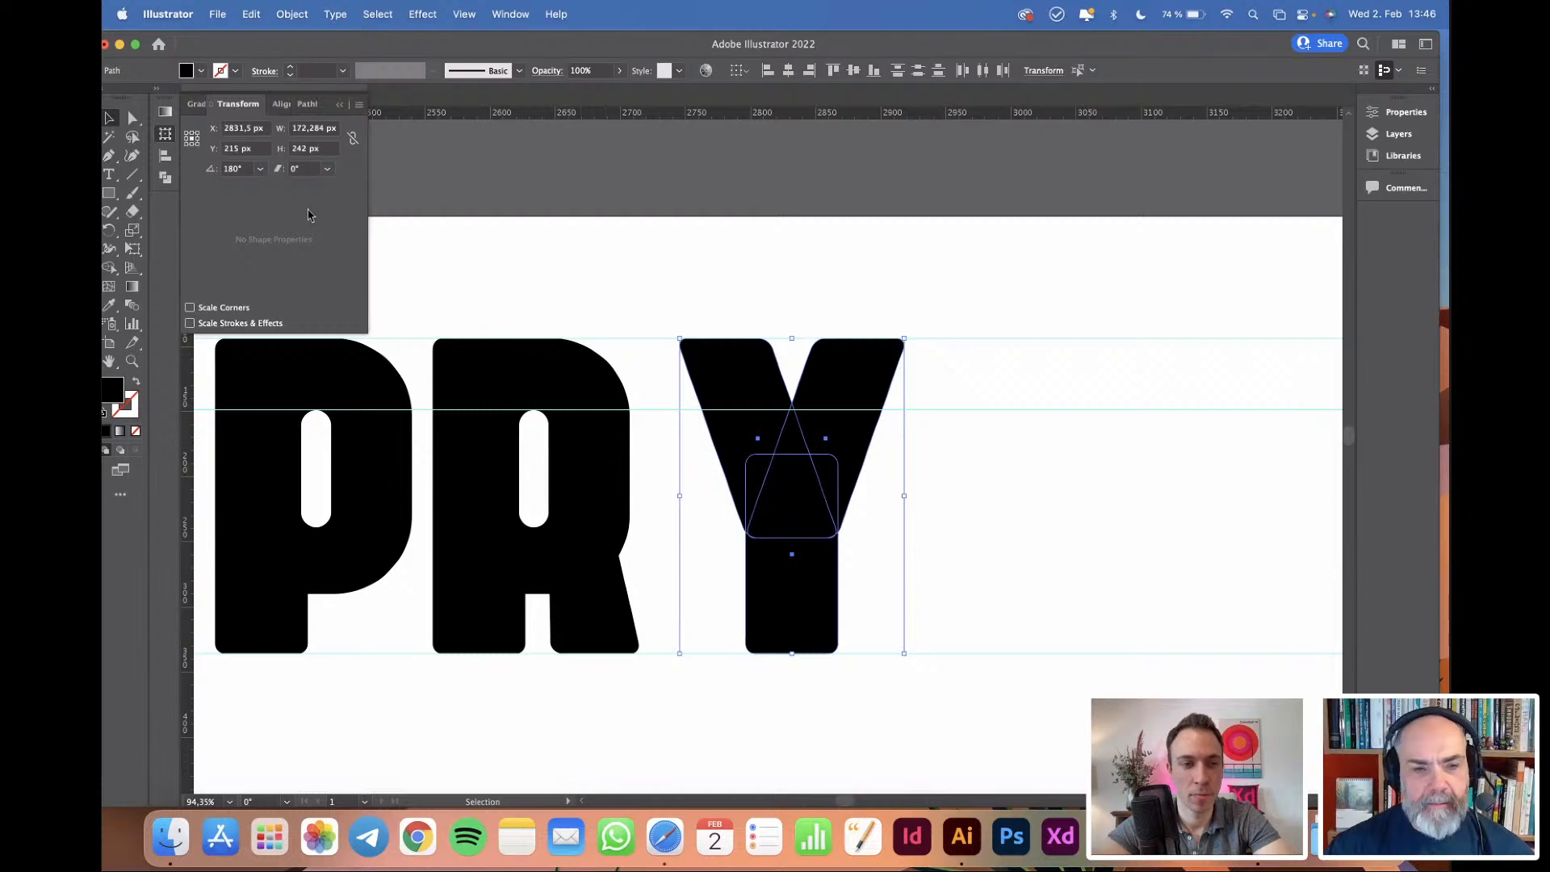
click(307, 104)
click(194, 146)
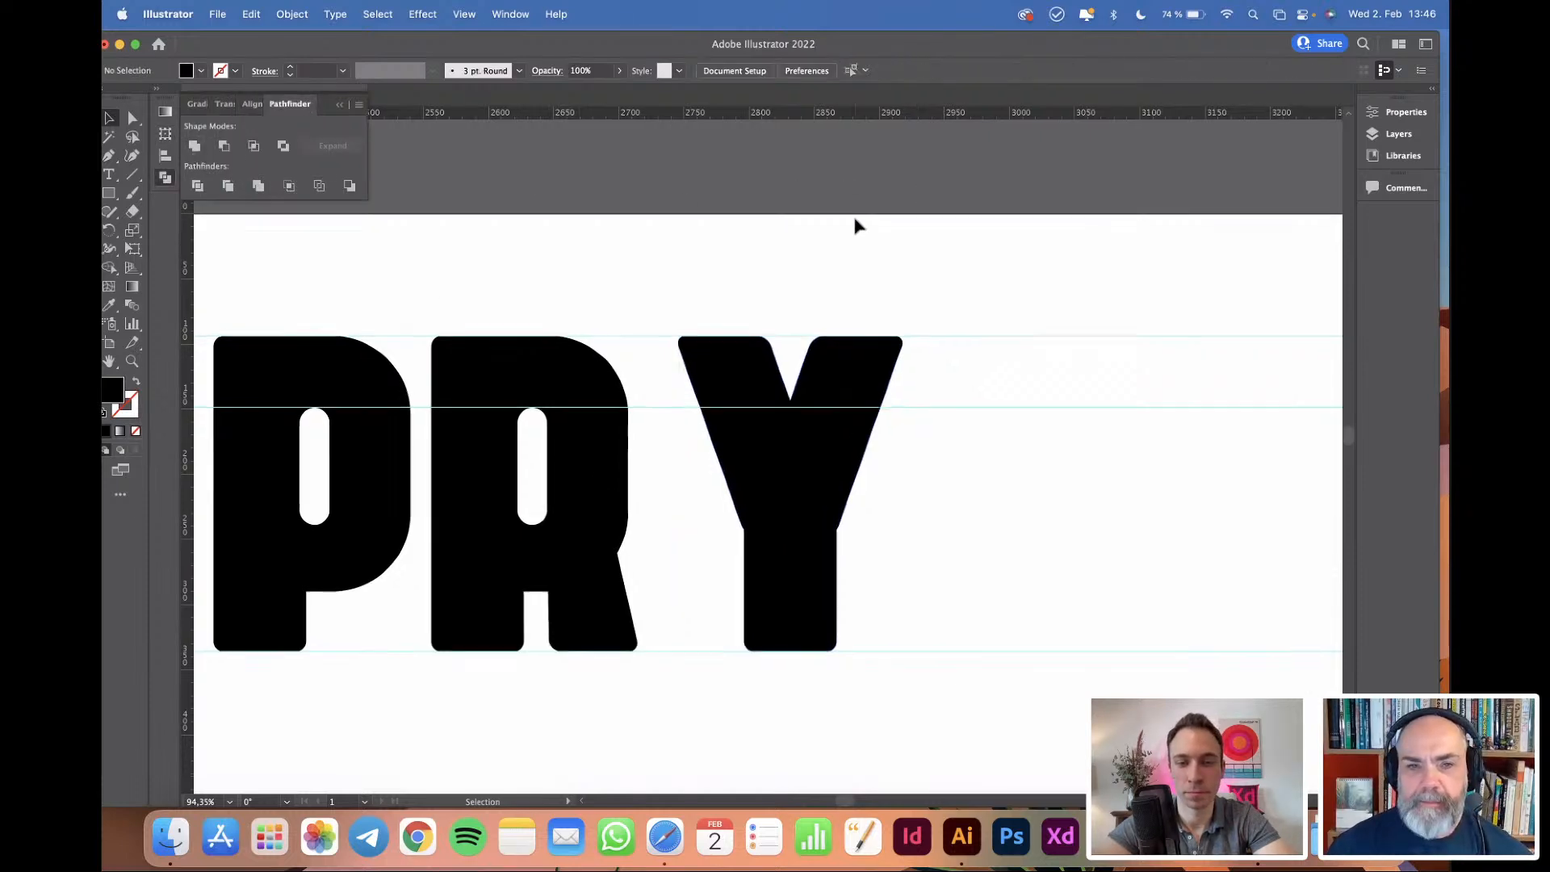
Lower the anchor point at the bottom of the Y's notch to a vertical position of 173.56 px.
scroll(855, 225, down, 2)
scroll(855, 225, right, 2)
click(133, 118)
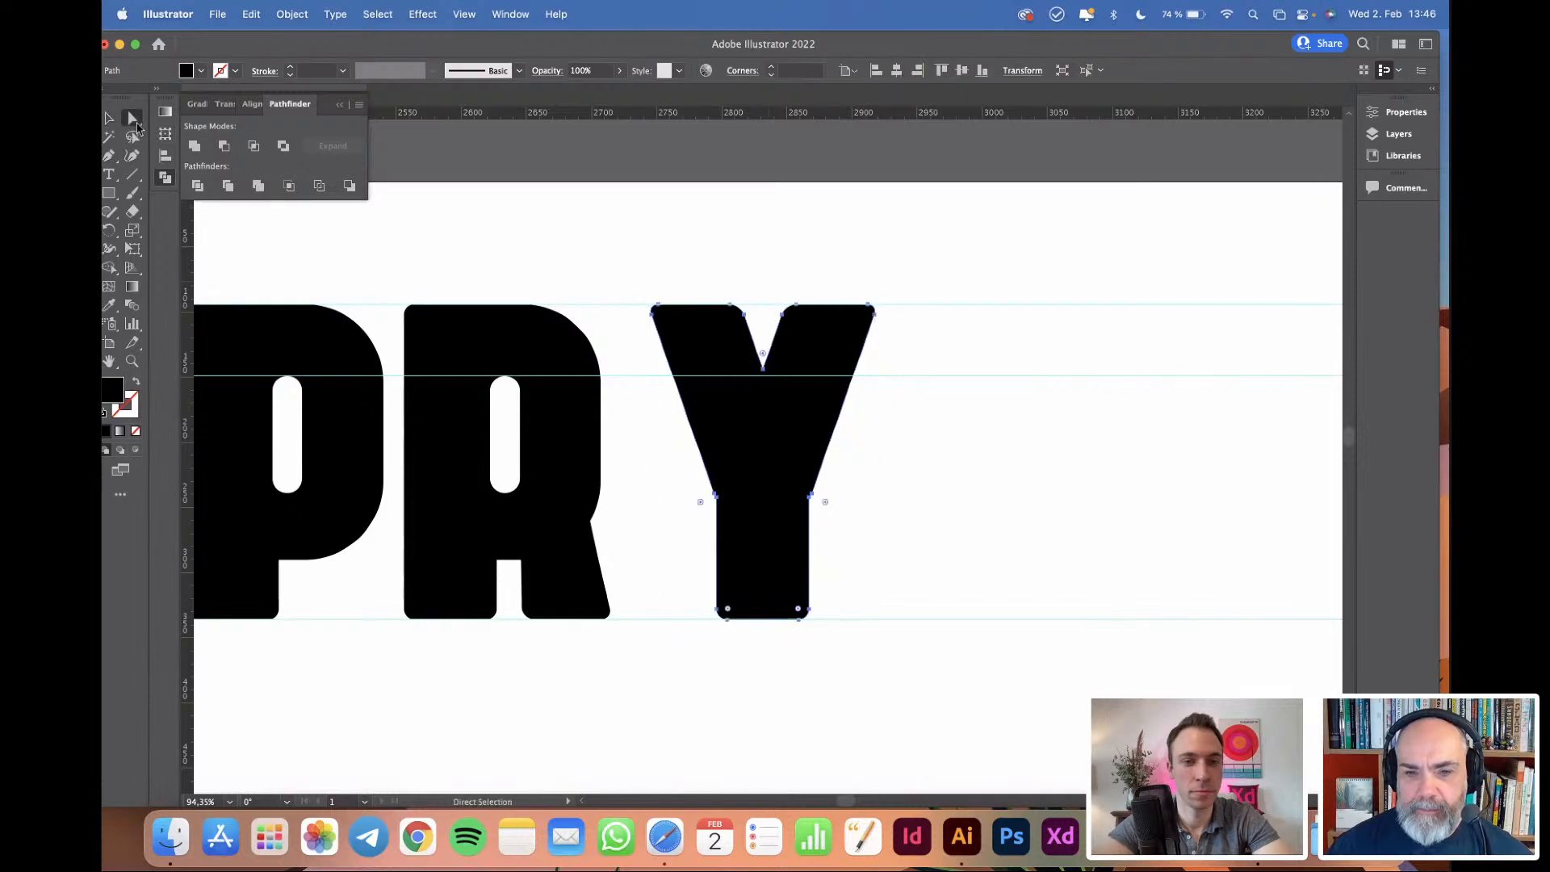
click(764, 370)
key(shift+Down)
key(shift+Down)
key(shift+Down)
key(shift+Down)
key(shift+Down)
key(shift+Down)
key(shift+Down)
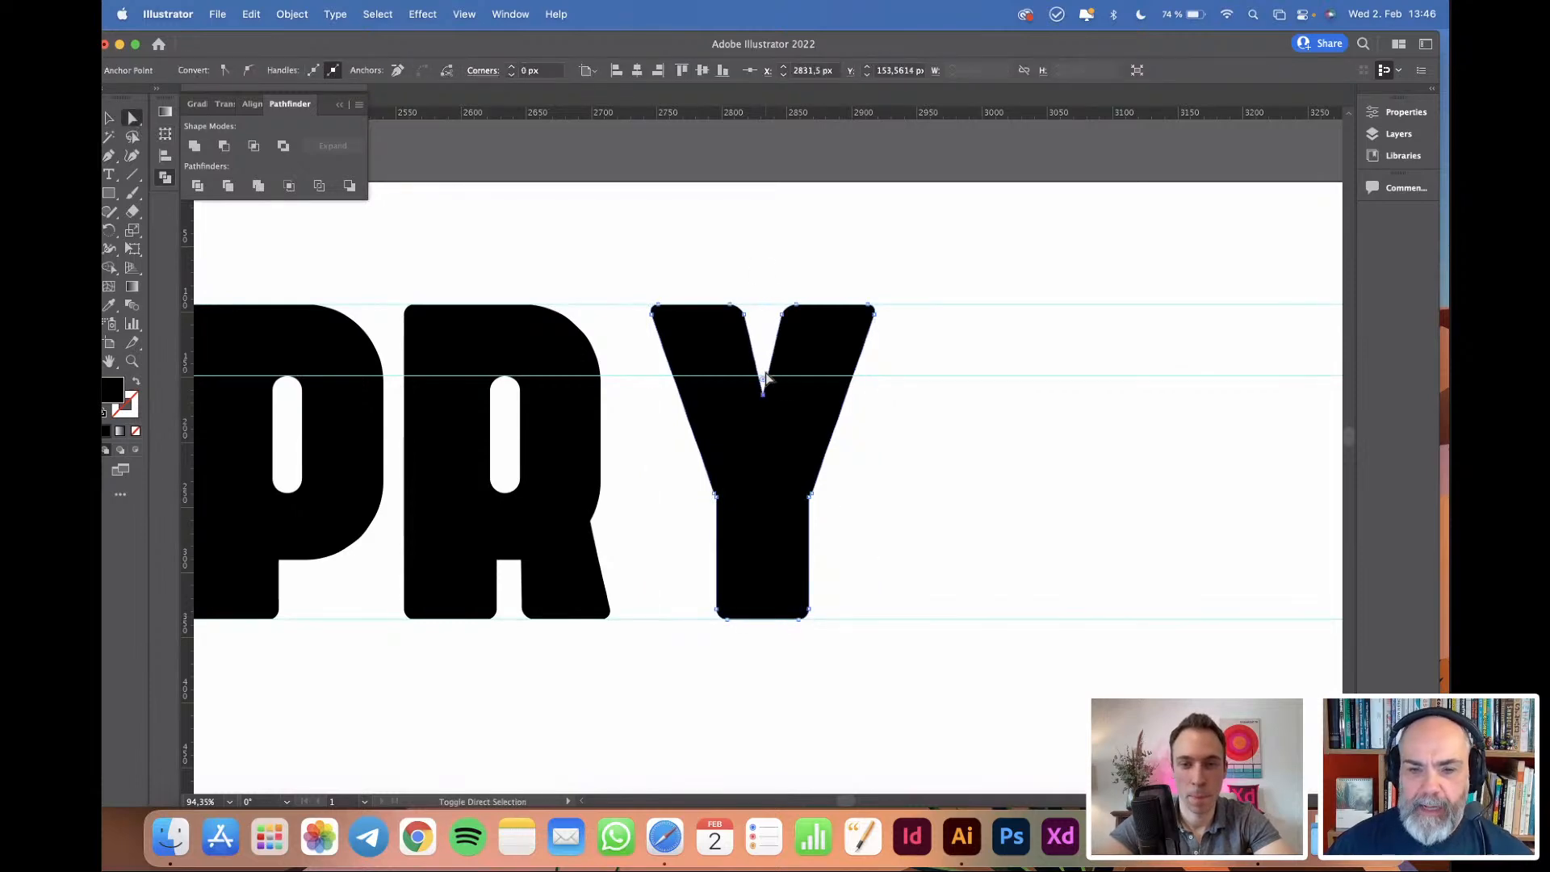
key(shift+Up)
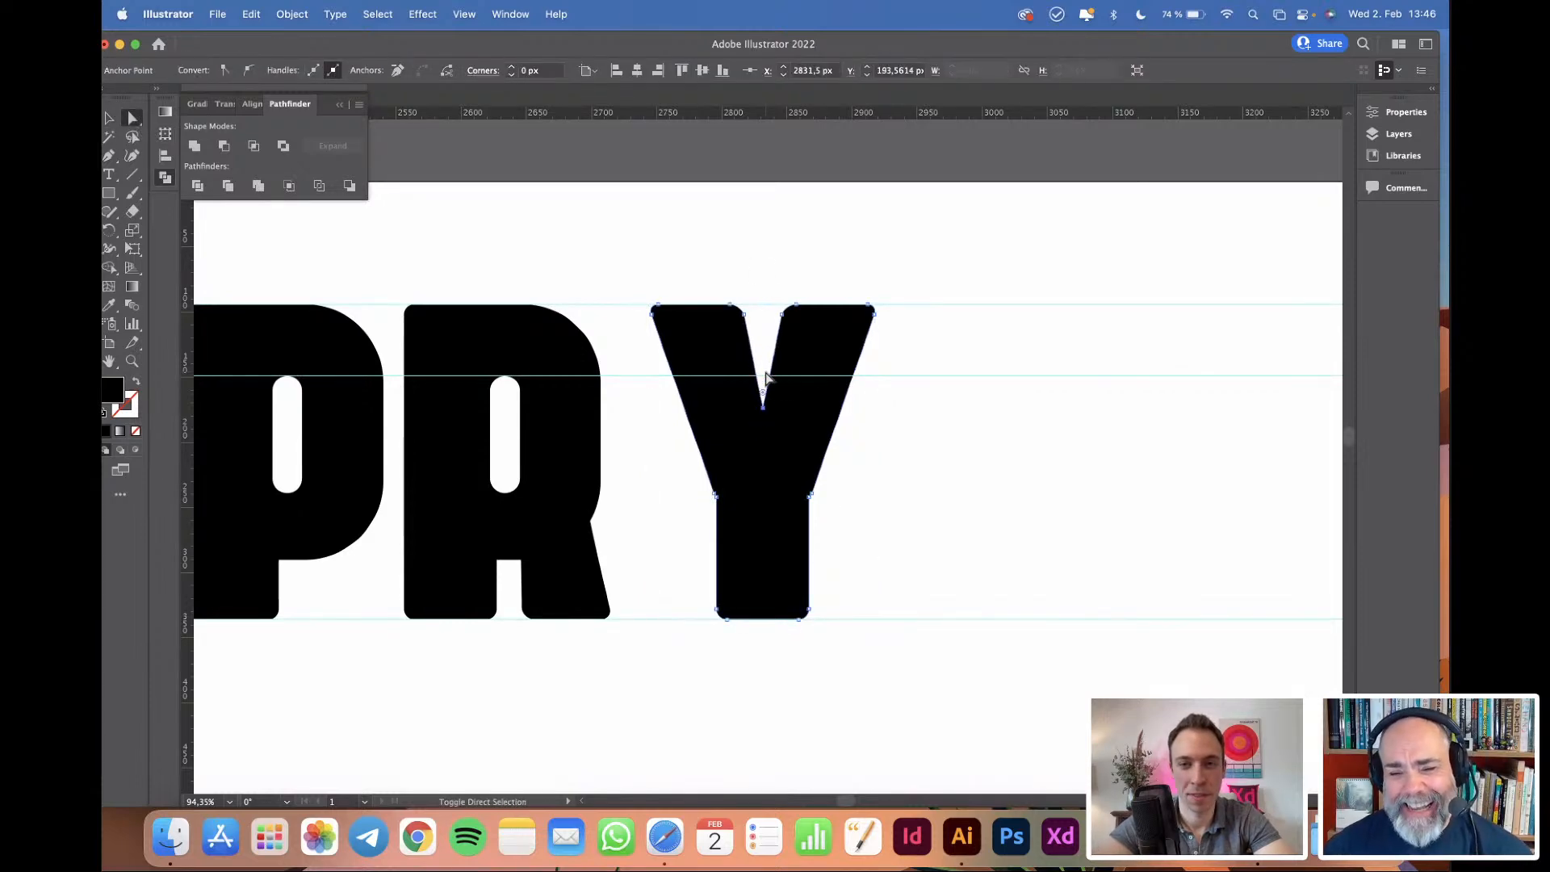
click(945, 377)
click(749, 323)
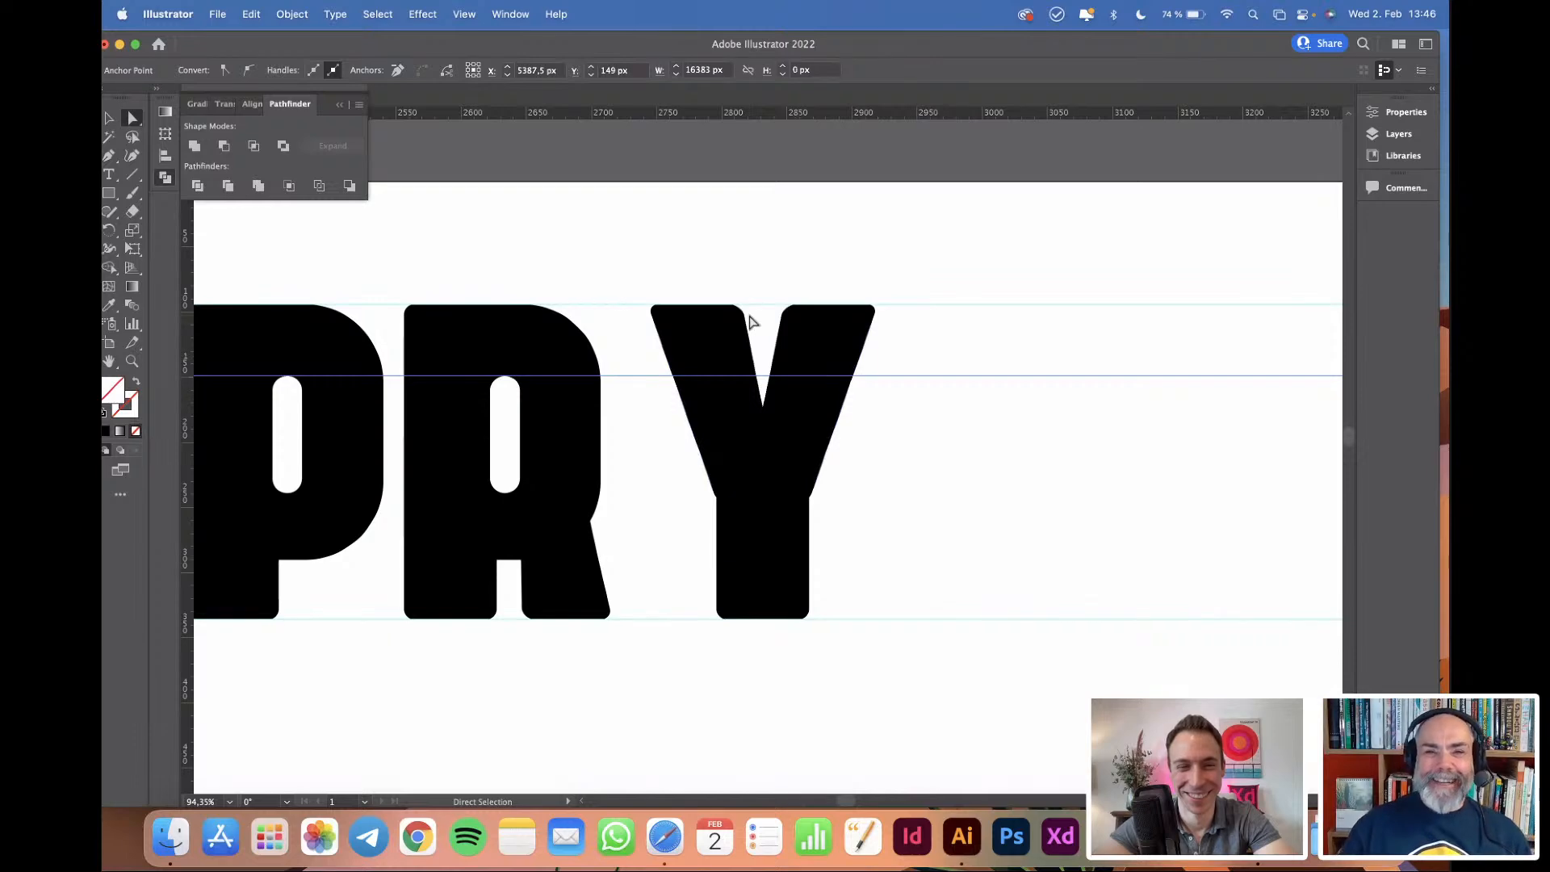
scroll(755, 339, down, 2)
click(744, 378)
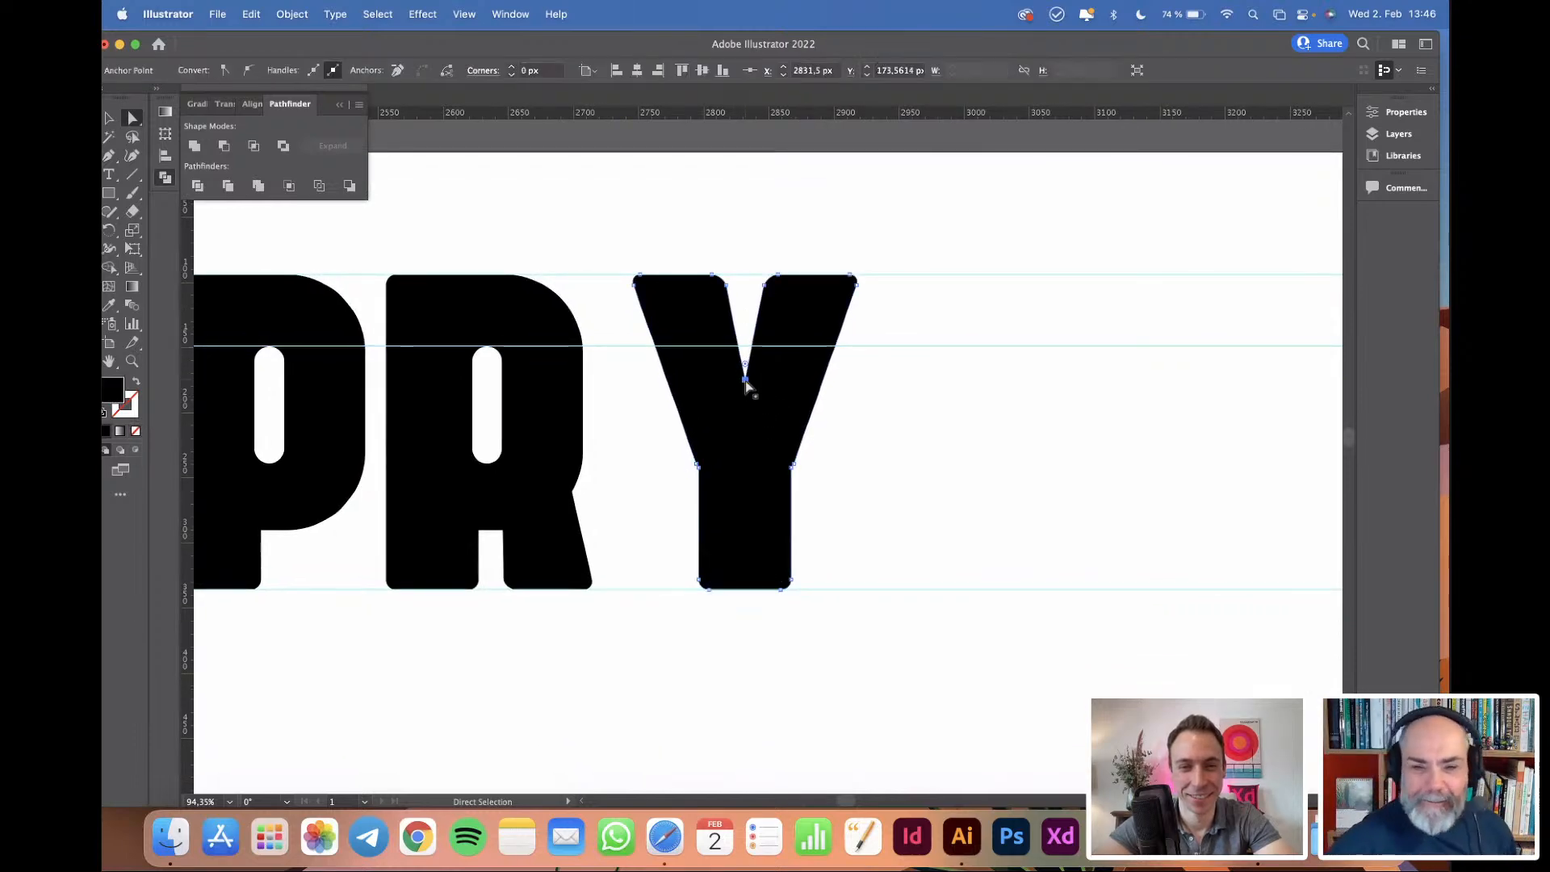
Widen the Y's notch by nudging the left arm's inner corner left and the right arm's inner corner 1 px right.
click(955, 380)
scroll(955, 379, down, 2)
scroll(927, 345, down, 3)
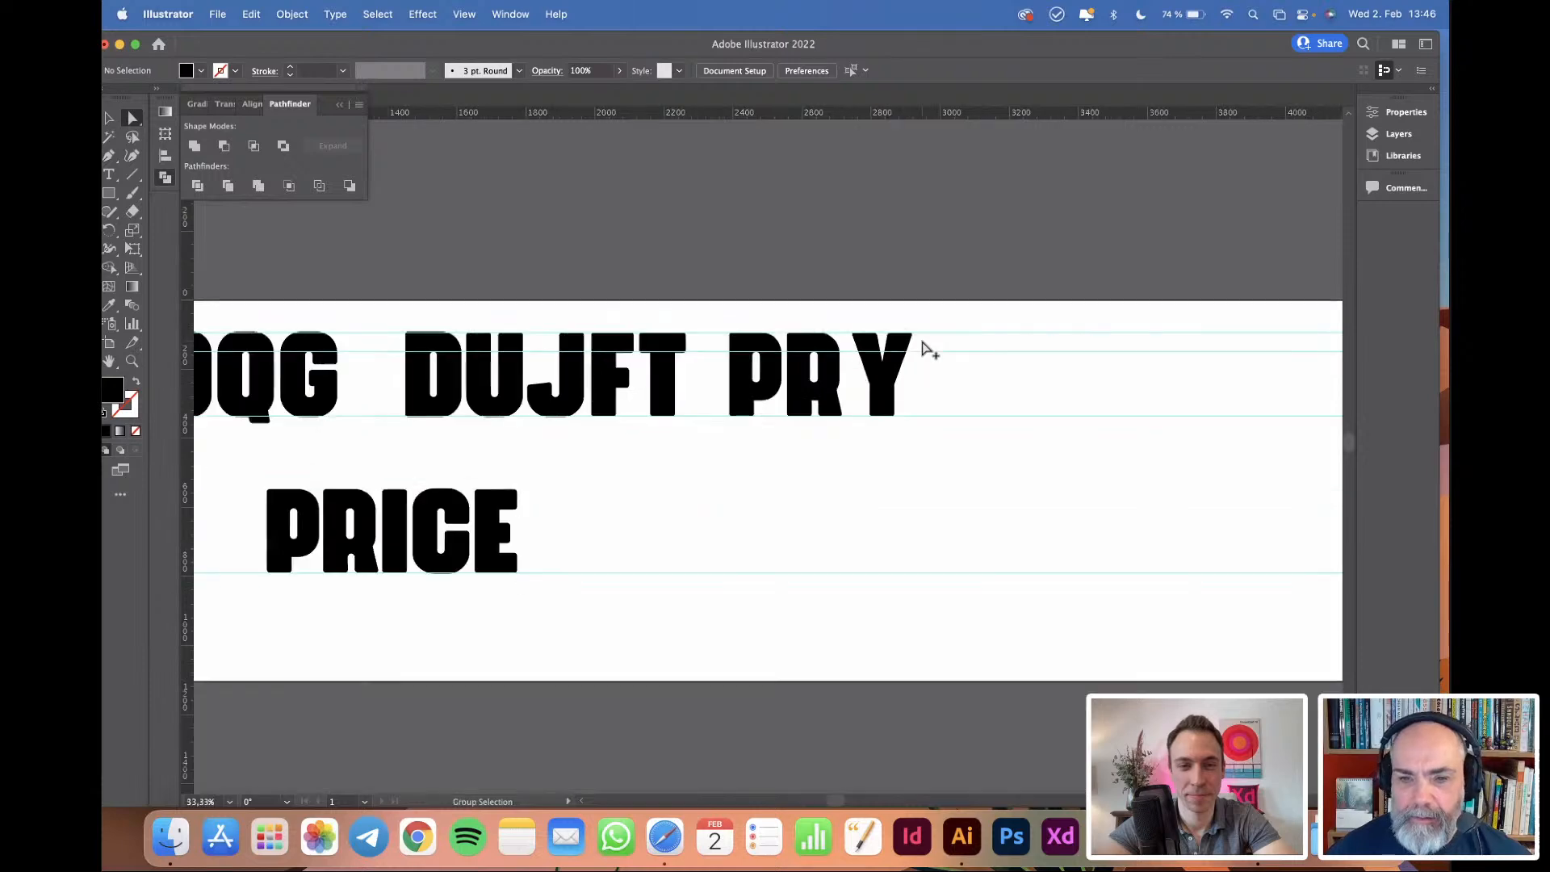
scroll(827, 343, up, 1)
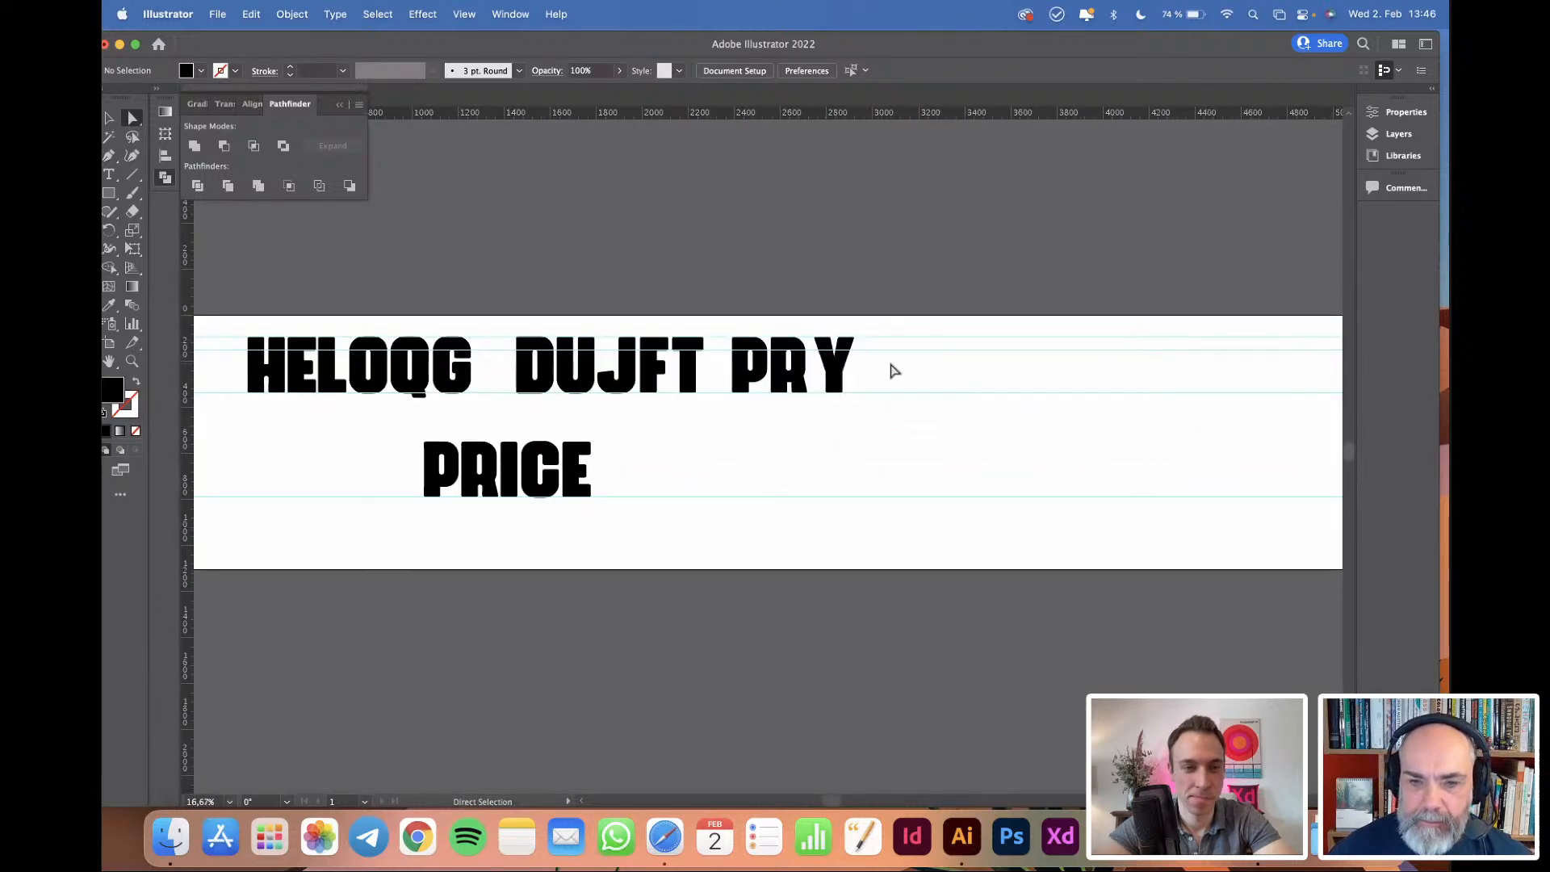
scroll(864, 360, up, 7)
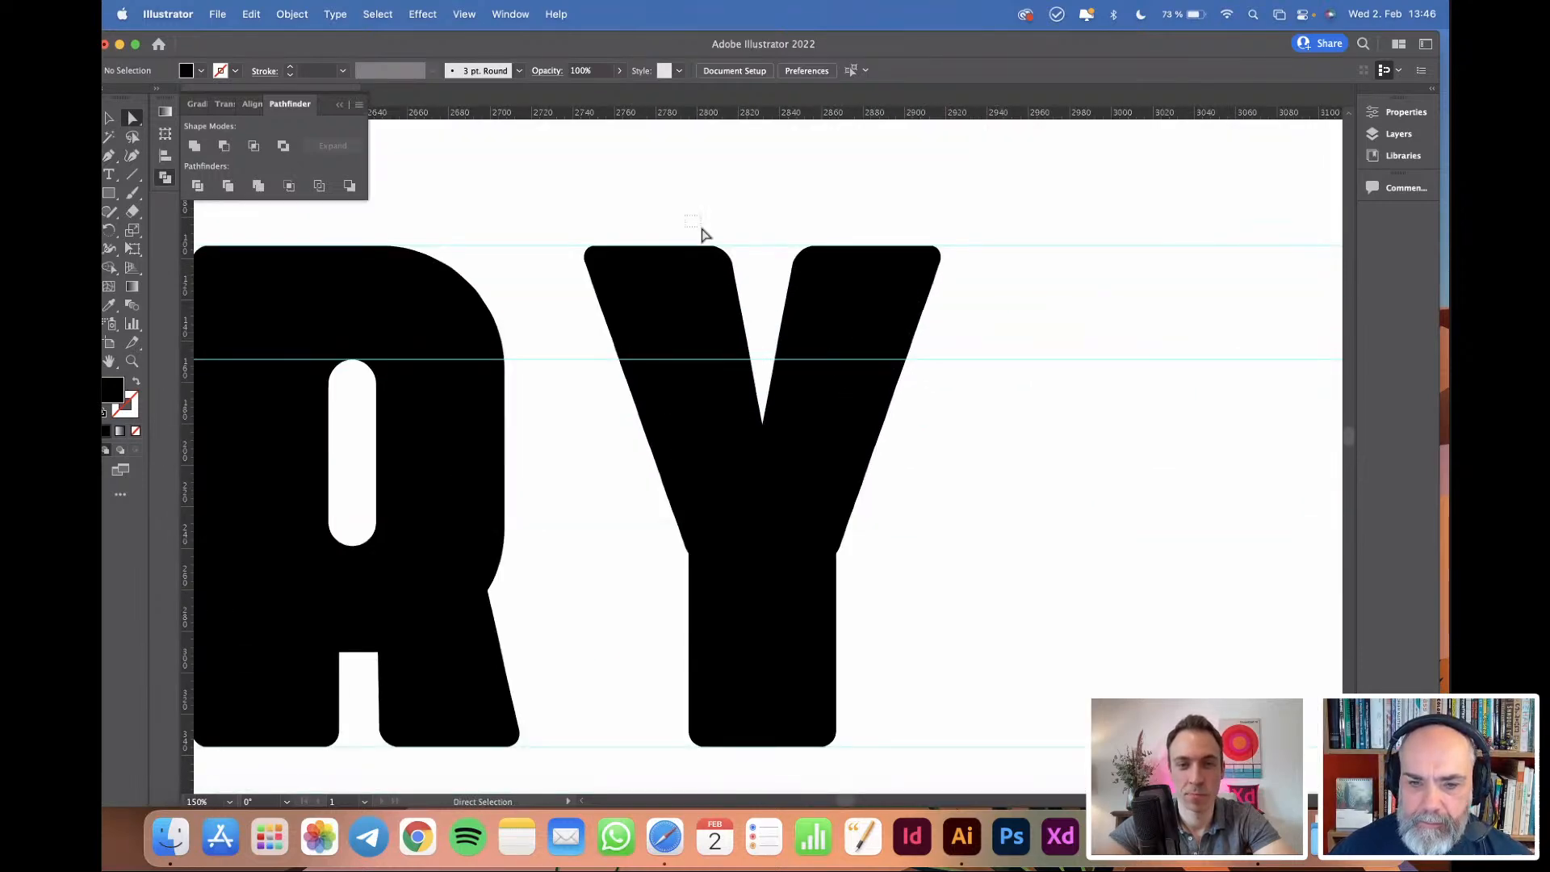
drag(702, 235, 738, 274)
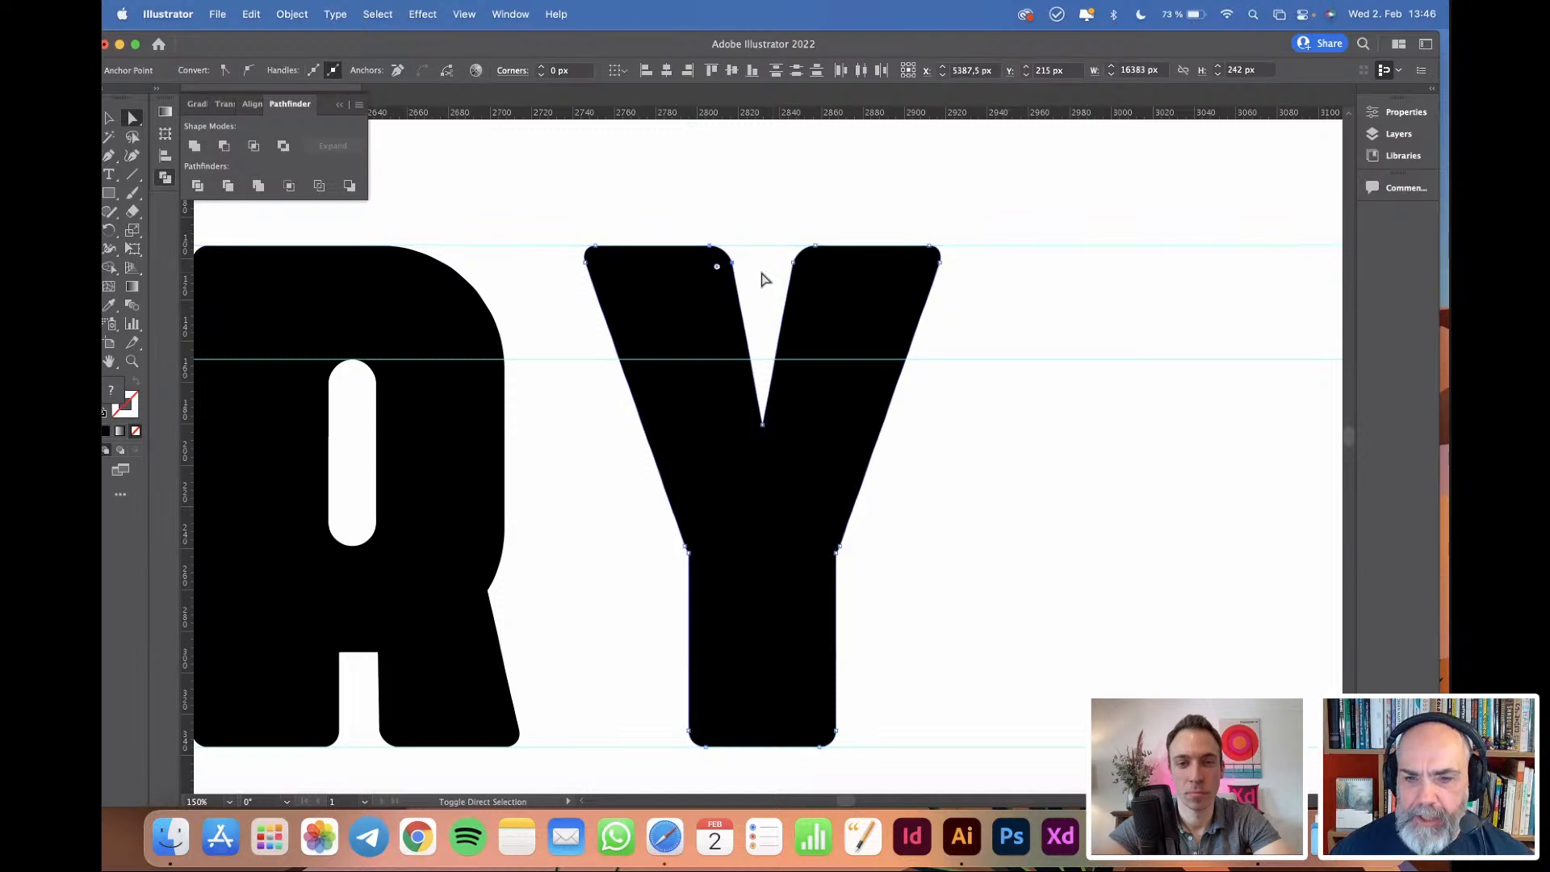
drag(769, 224, 821, 264)
shift+click(984, 244)
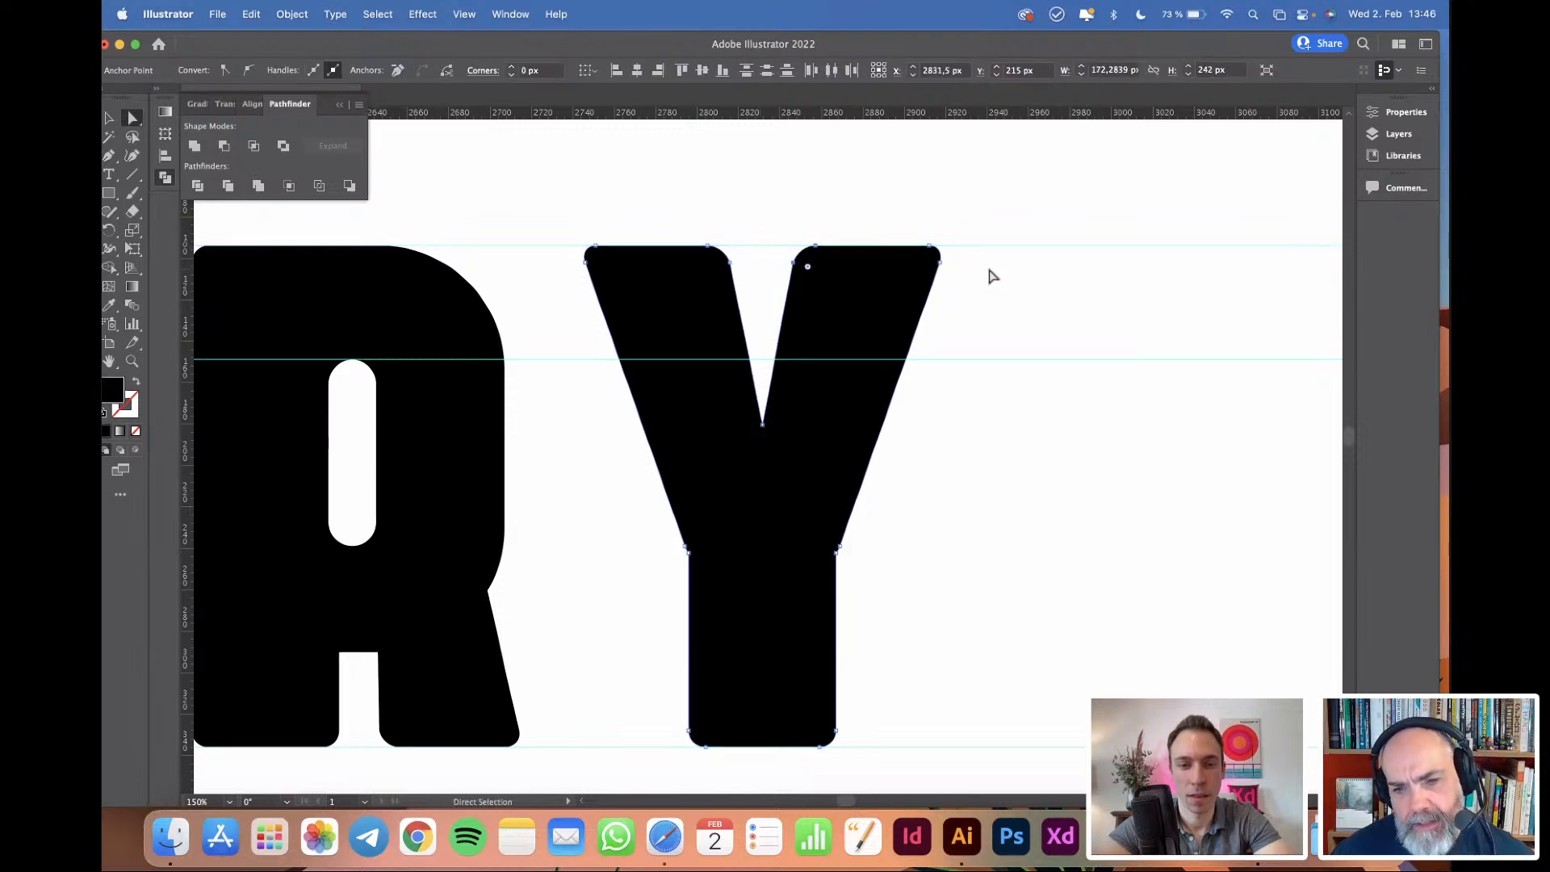
key(Right)
click(946, 197)
scroll(941, 194, down, 2)
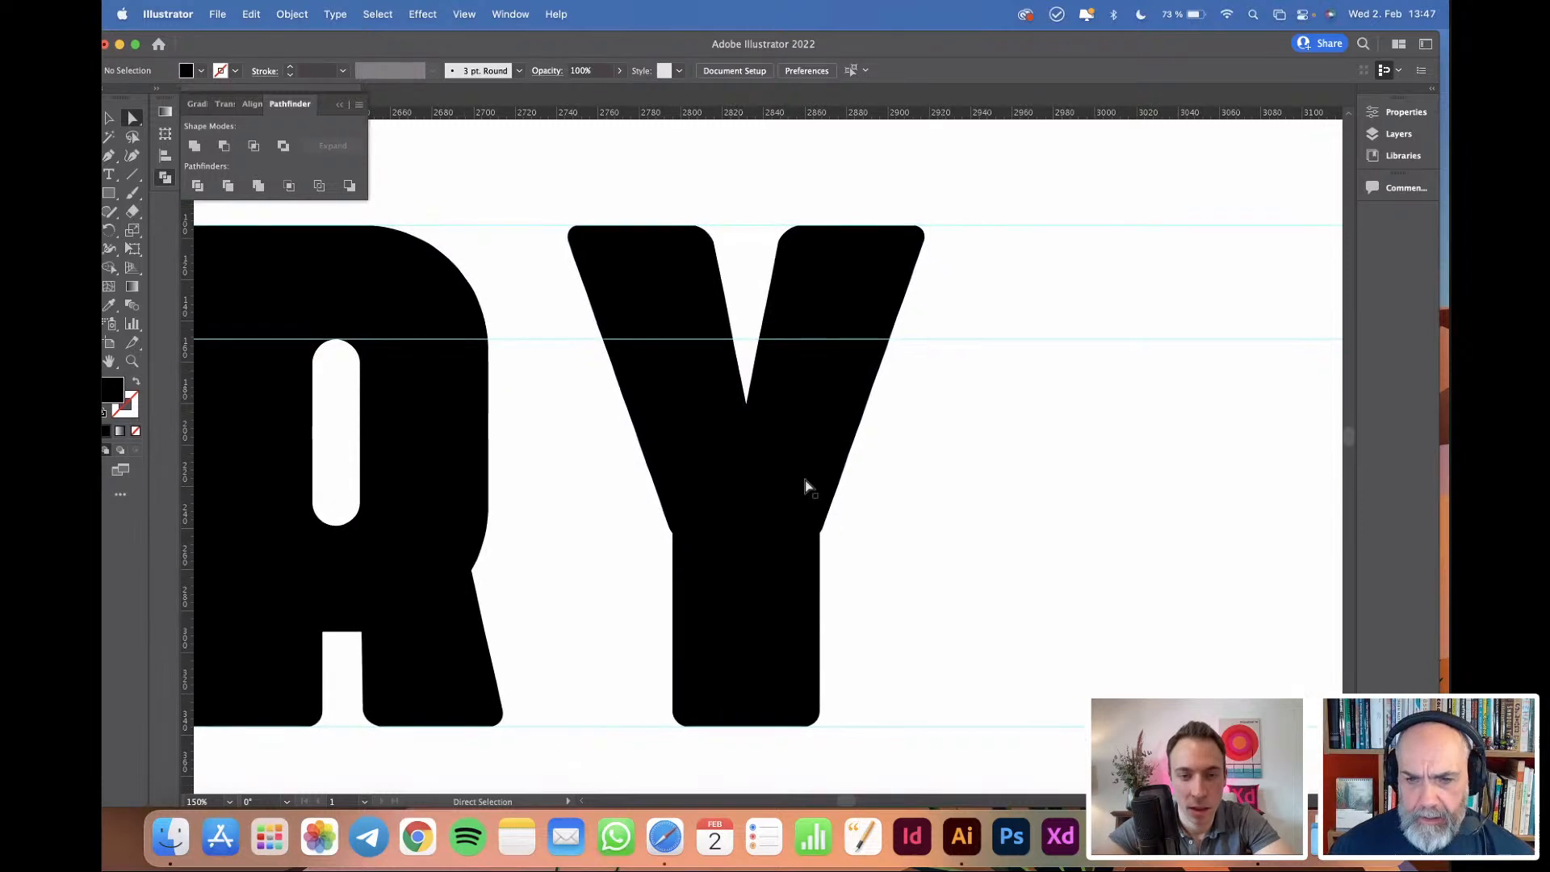
Draw an 87 by 227 px rectangle over the right half of the Y and fill it with red.
click(109, 192)
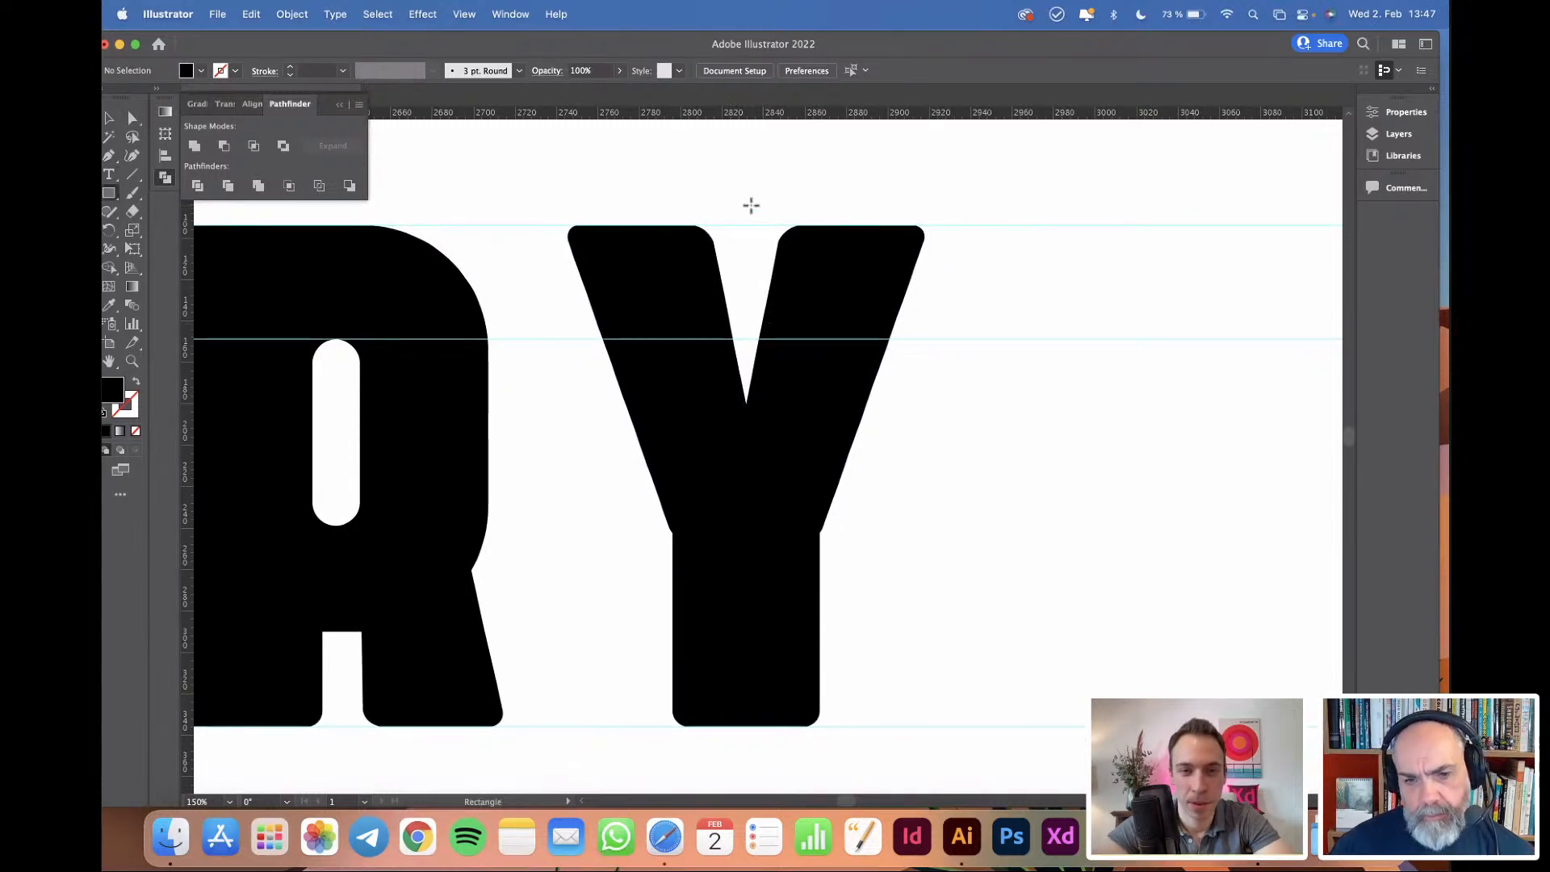
mouse_move(750, 205)
mouse_down()
mouse_move(843, 655)
mouse_move(929, 675)
mouse_up()
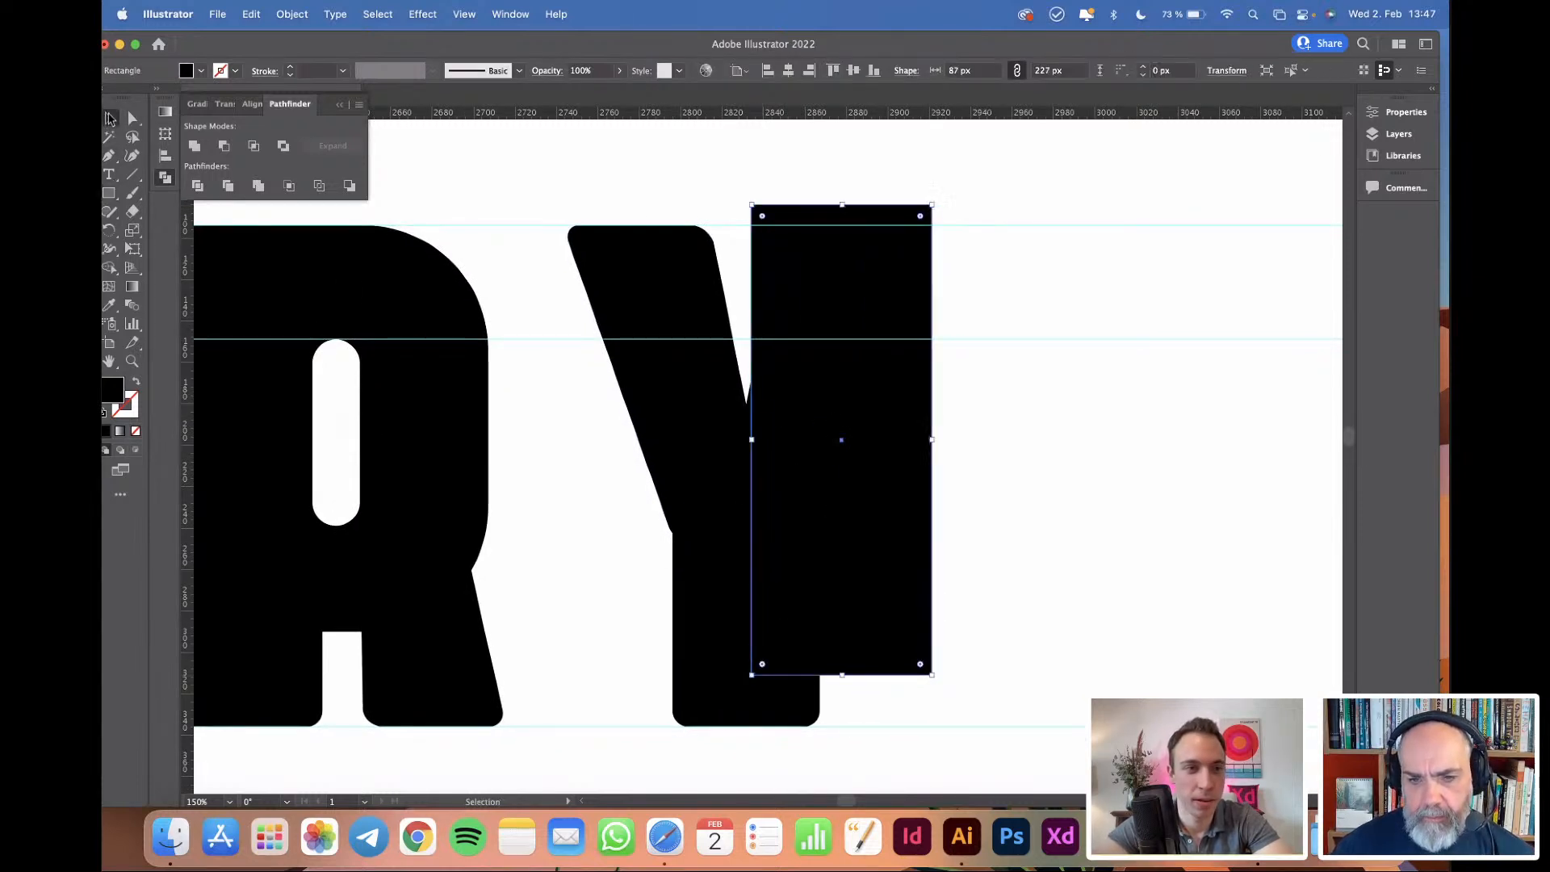
click(187, 70)
click(156, 96)
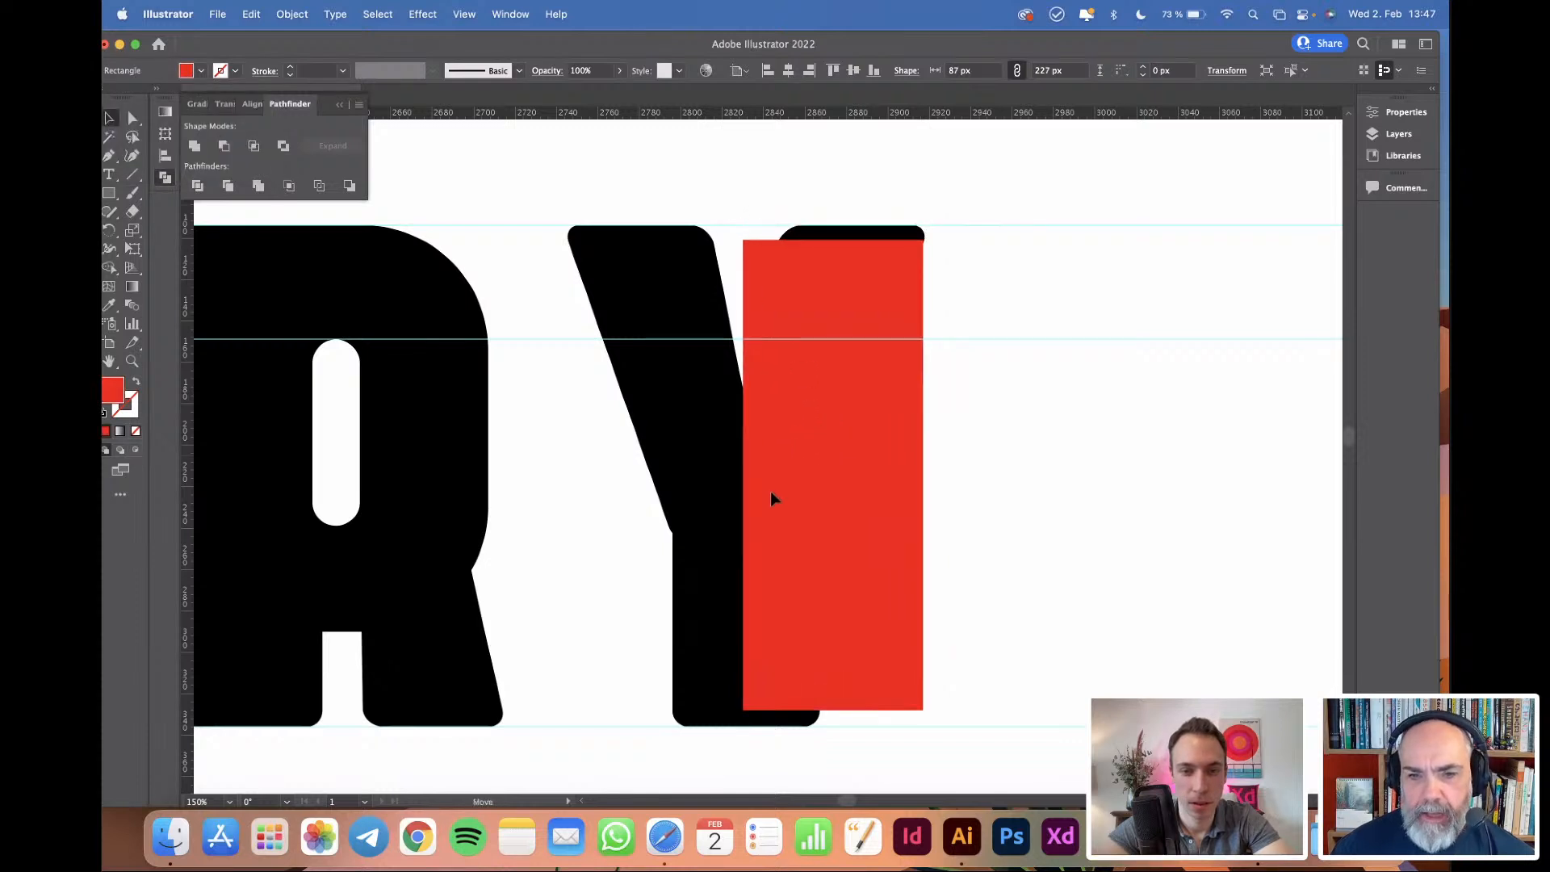
Try to snap the Y's bottom centre point to the lower edge of the red rectangle.
key(v)
click(708, 721)
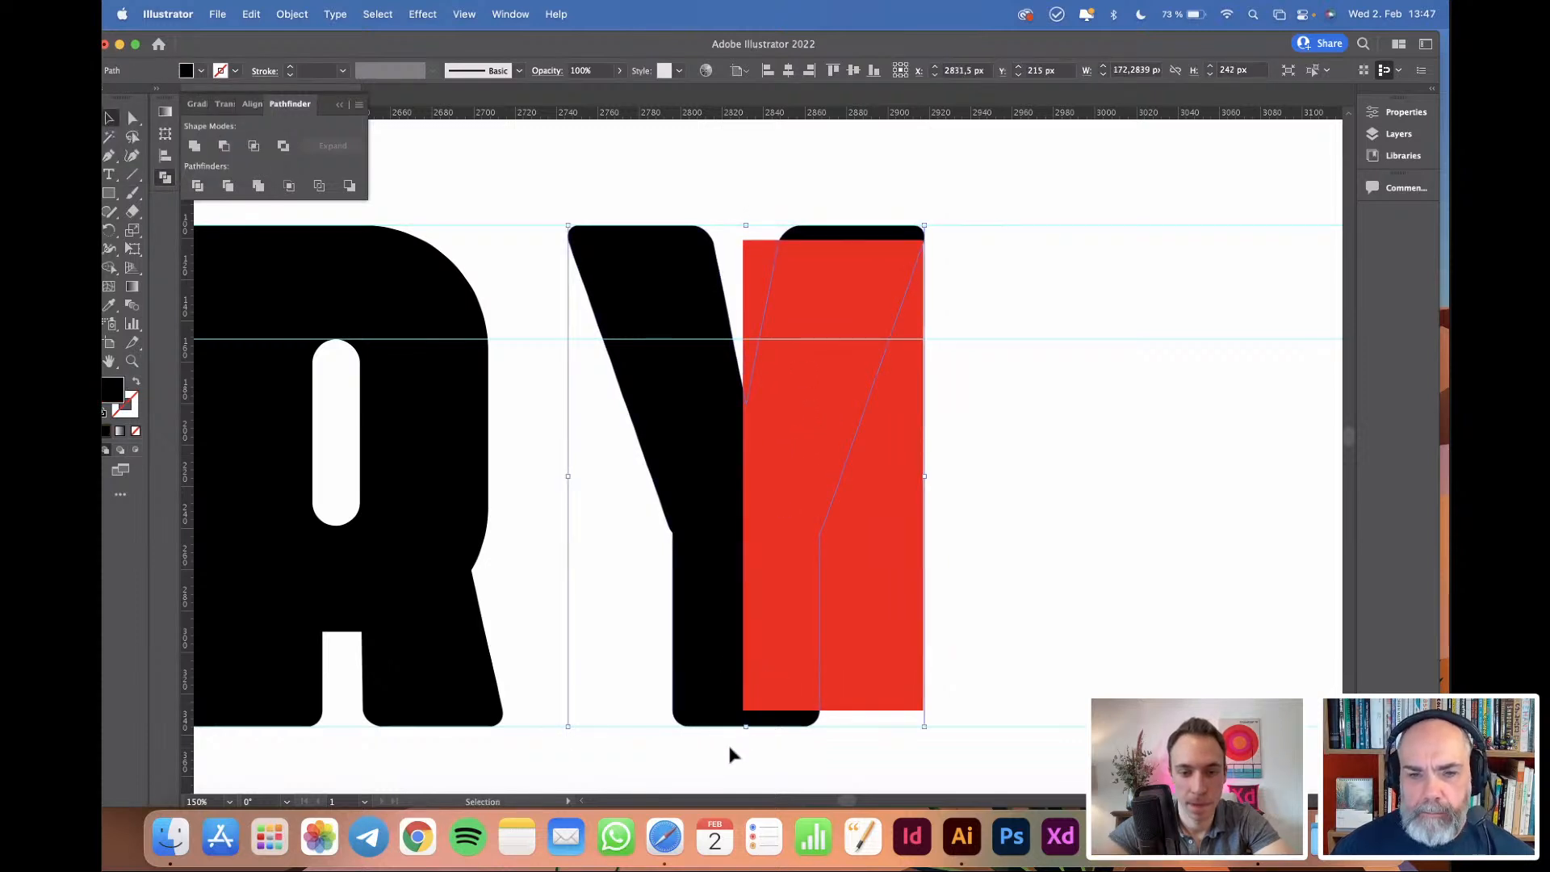
scroll(728, 742, up, 4)
click(874, 584)
click(839, 637)
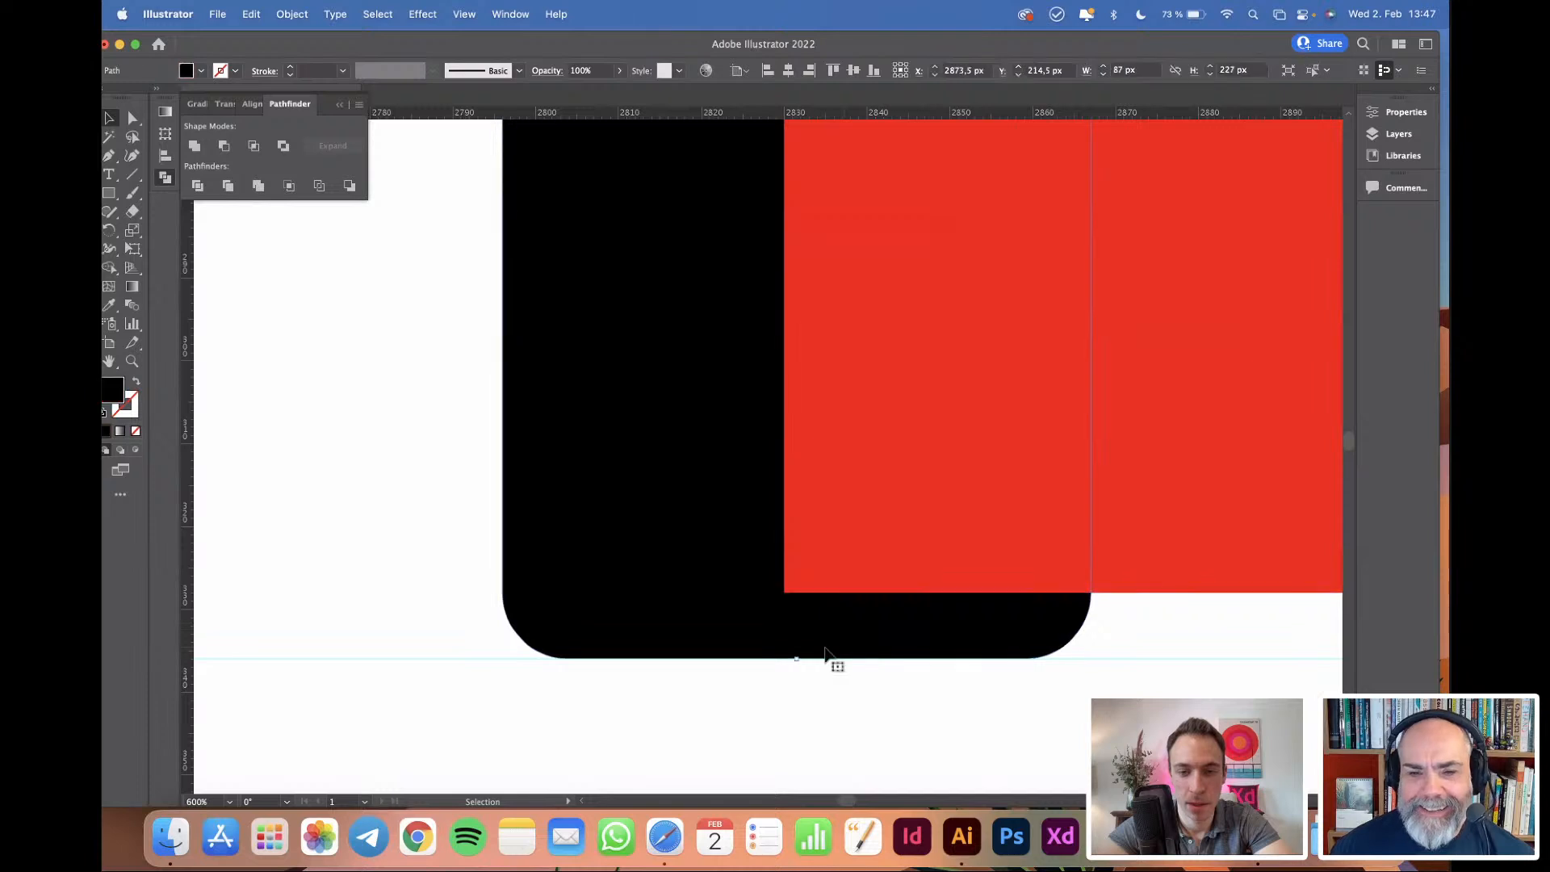
drag(797, 658, 800, 596)
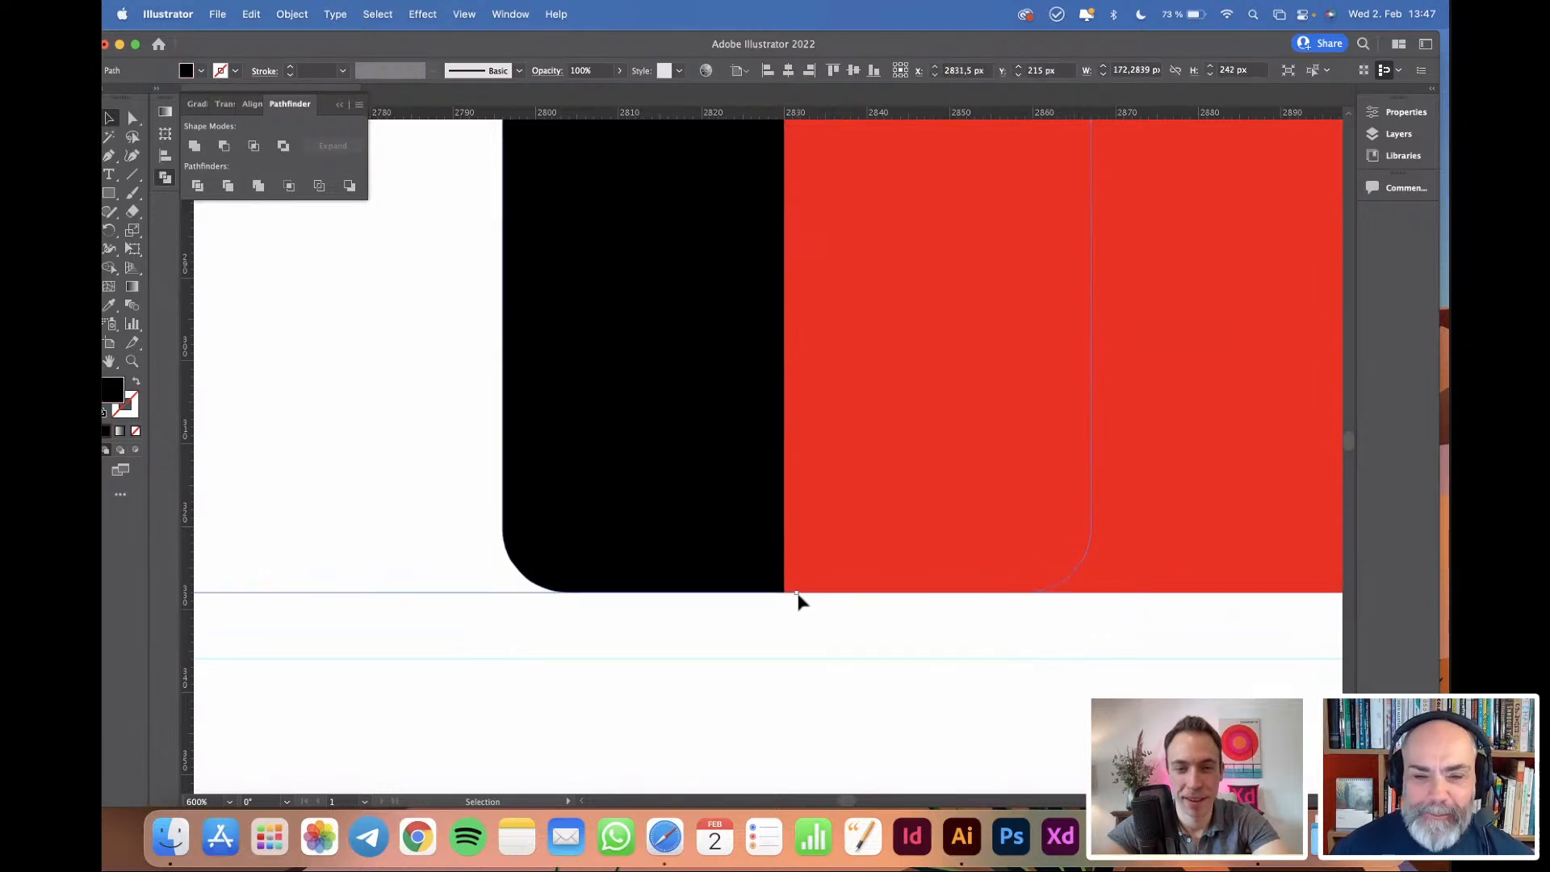
key(super+z)
Move the red rectangle so its left edge lies on the Y's vertical centre line and its top clears the cap-height guide.
scroll(827, 578, down, 4)
scroll(840, 557, up, 1)
click(854, 504)
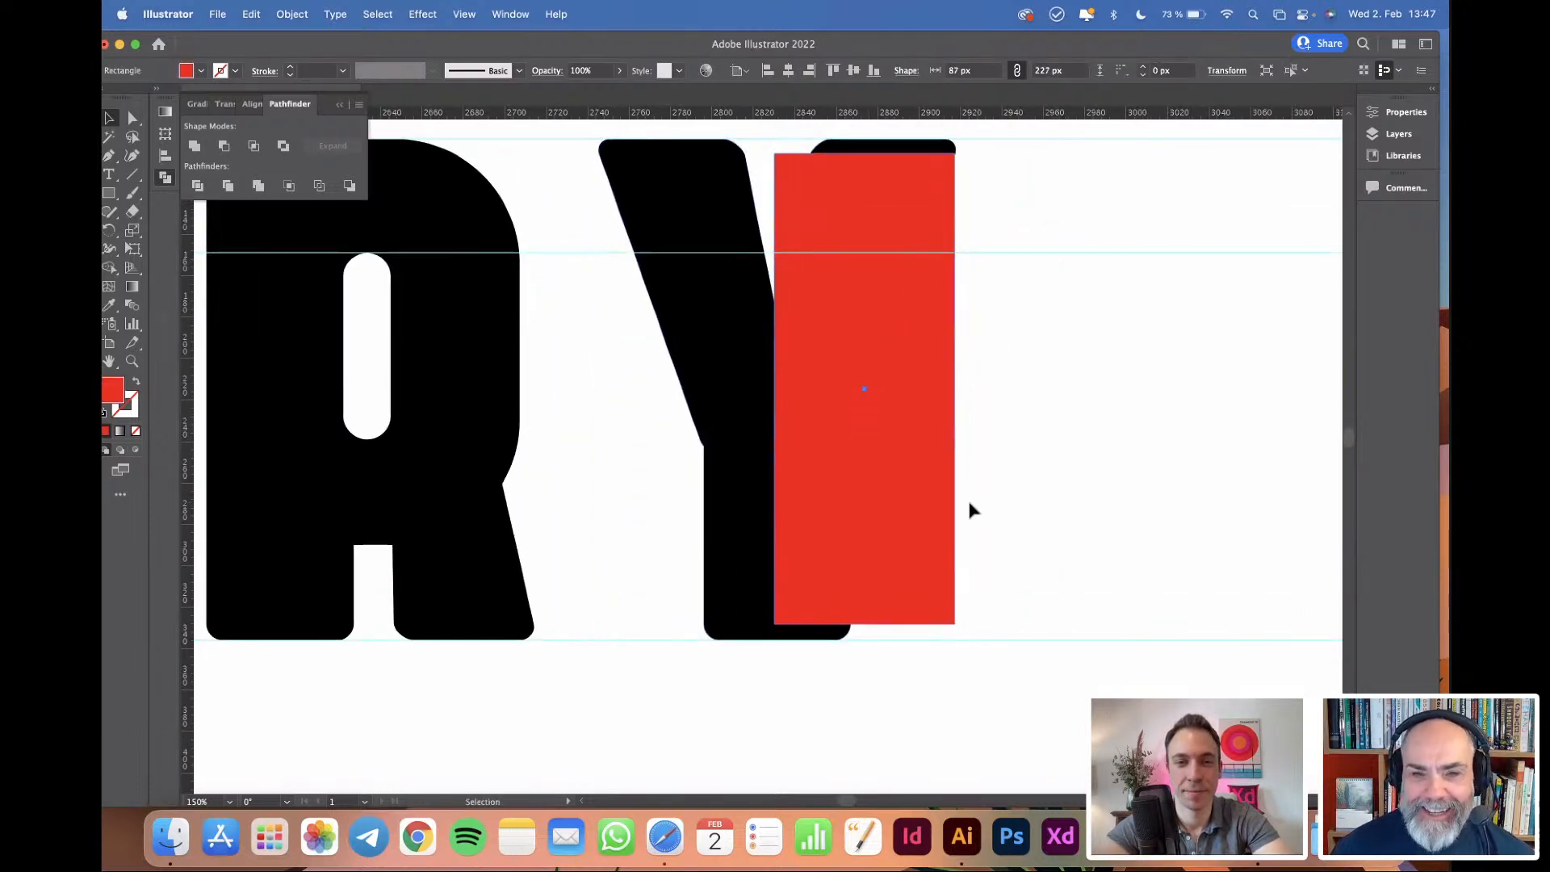
drag(970, 506, 823, 449)
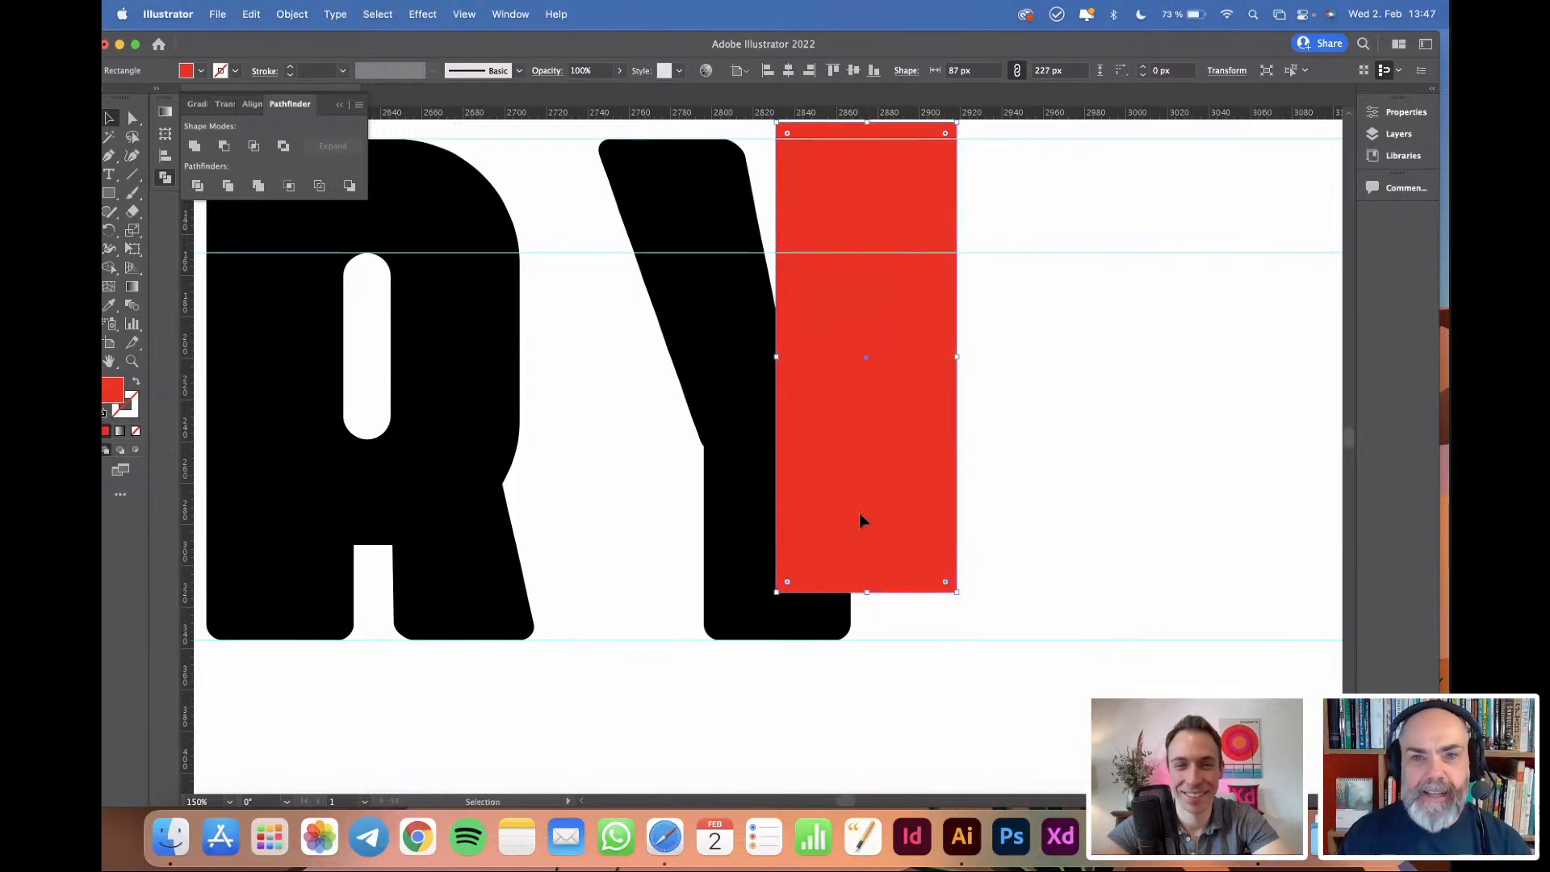
drag(860, 519, 856, 511)
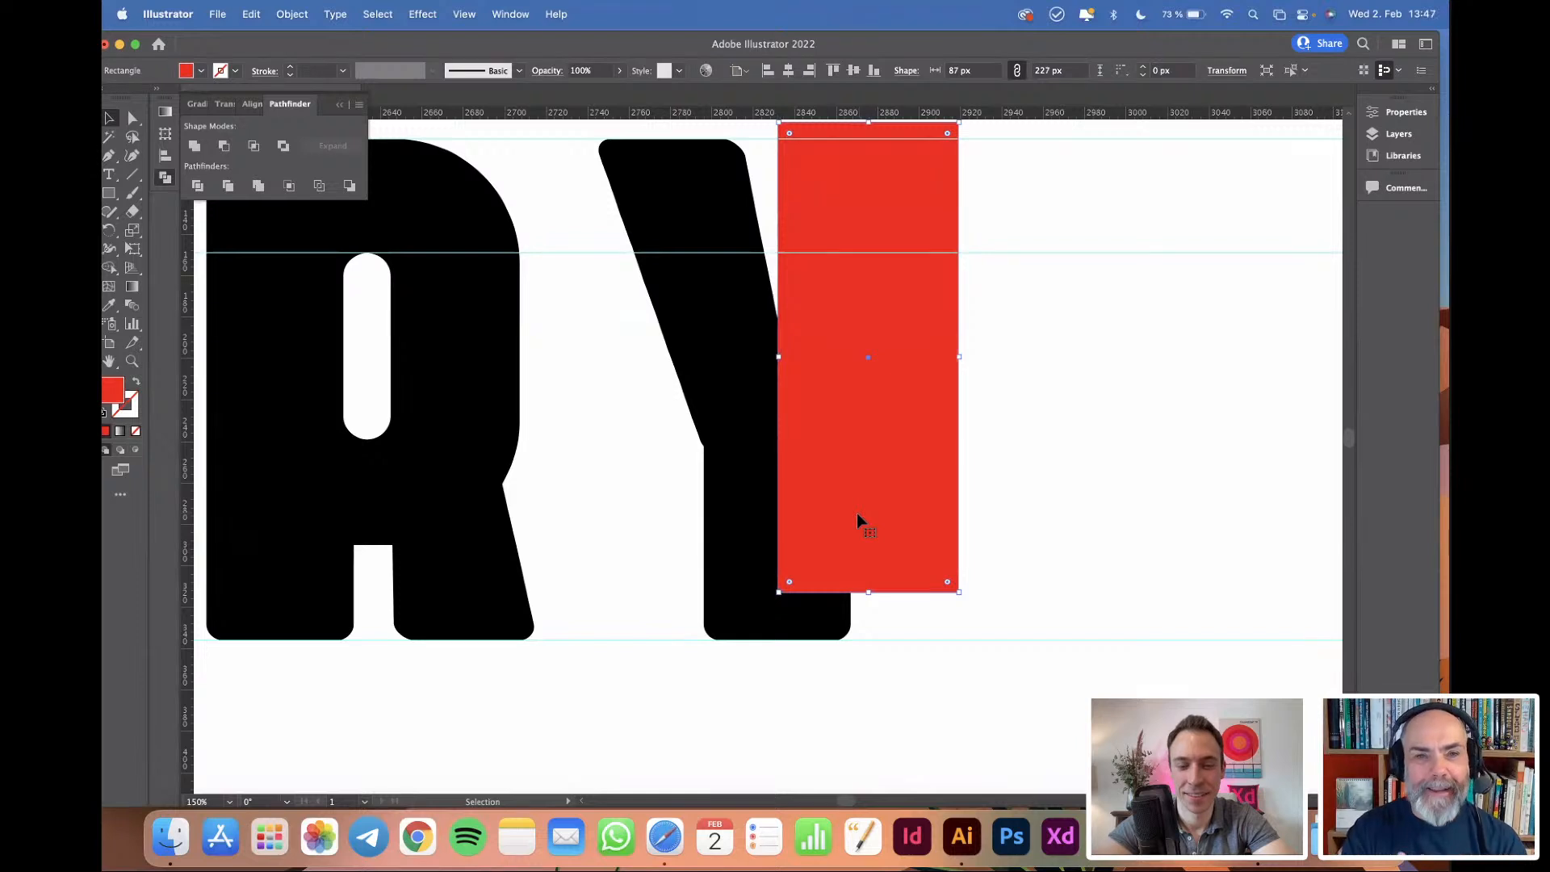
Extend the red rectangle below the baseline to 291 px tall and subtract it from the Y.
drag(868, 592, 867, 729)
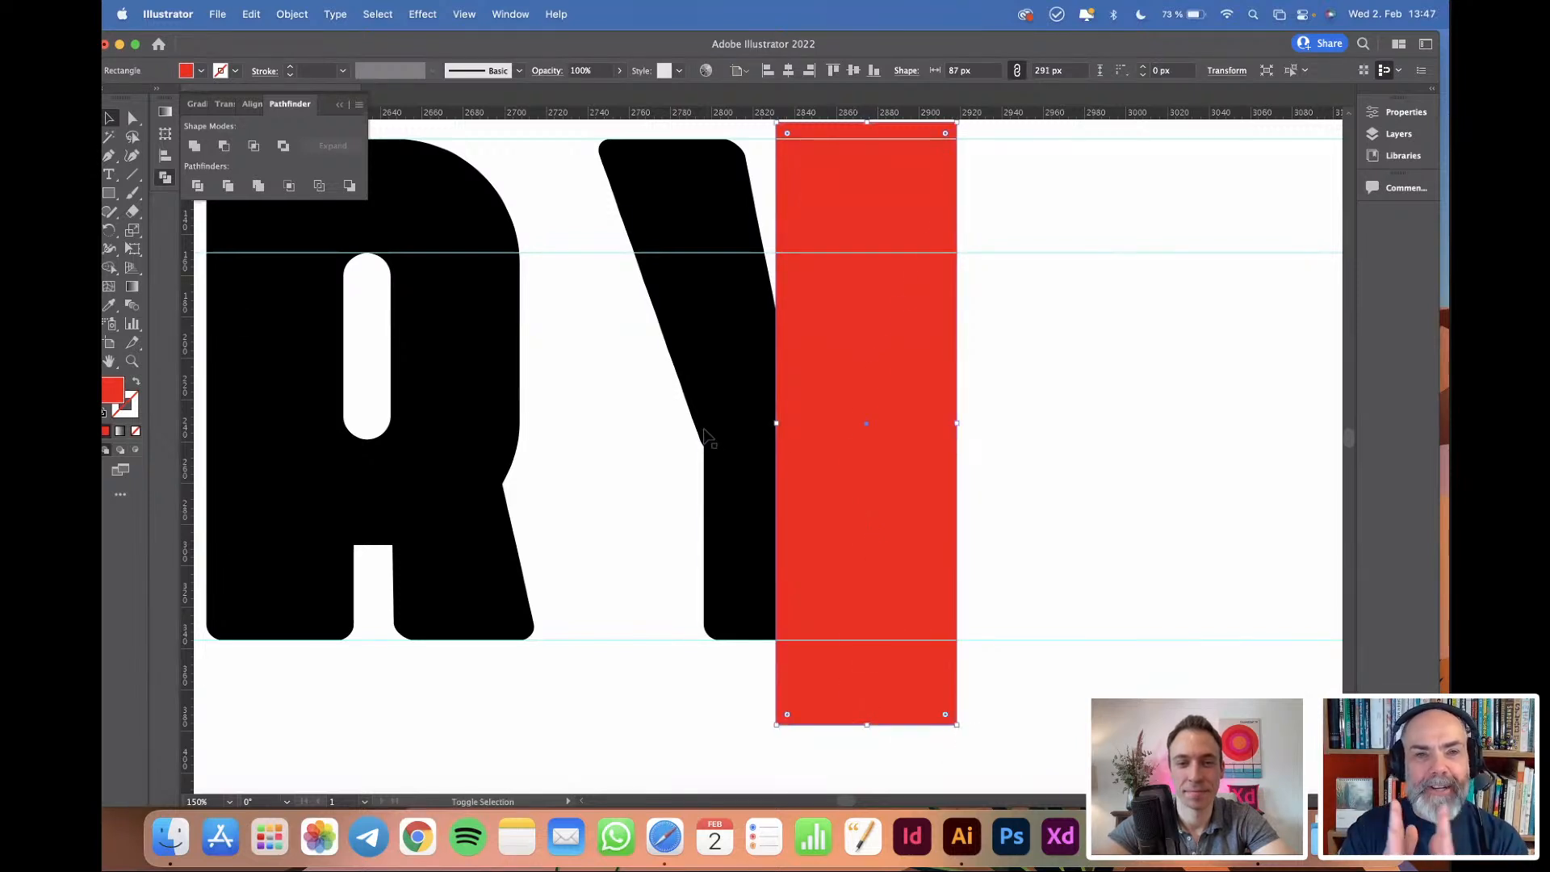
shift+click(709, 436)
click(224, 146)
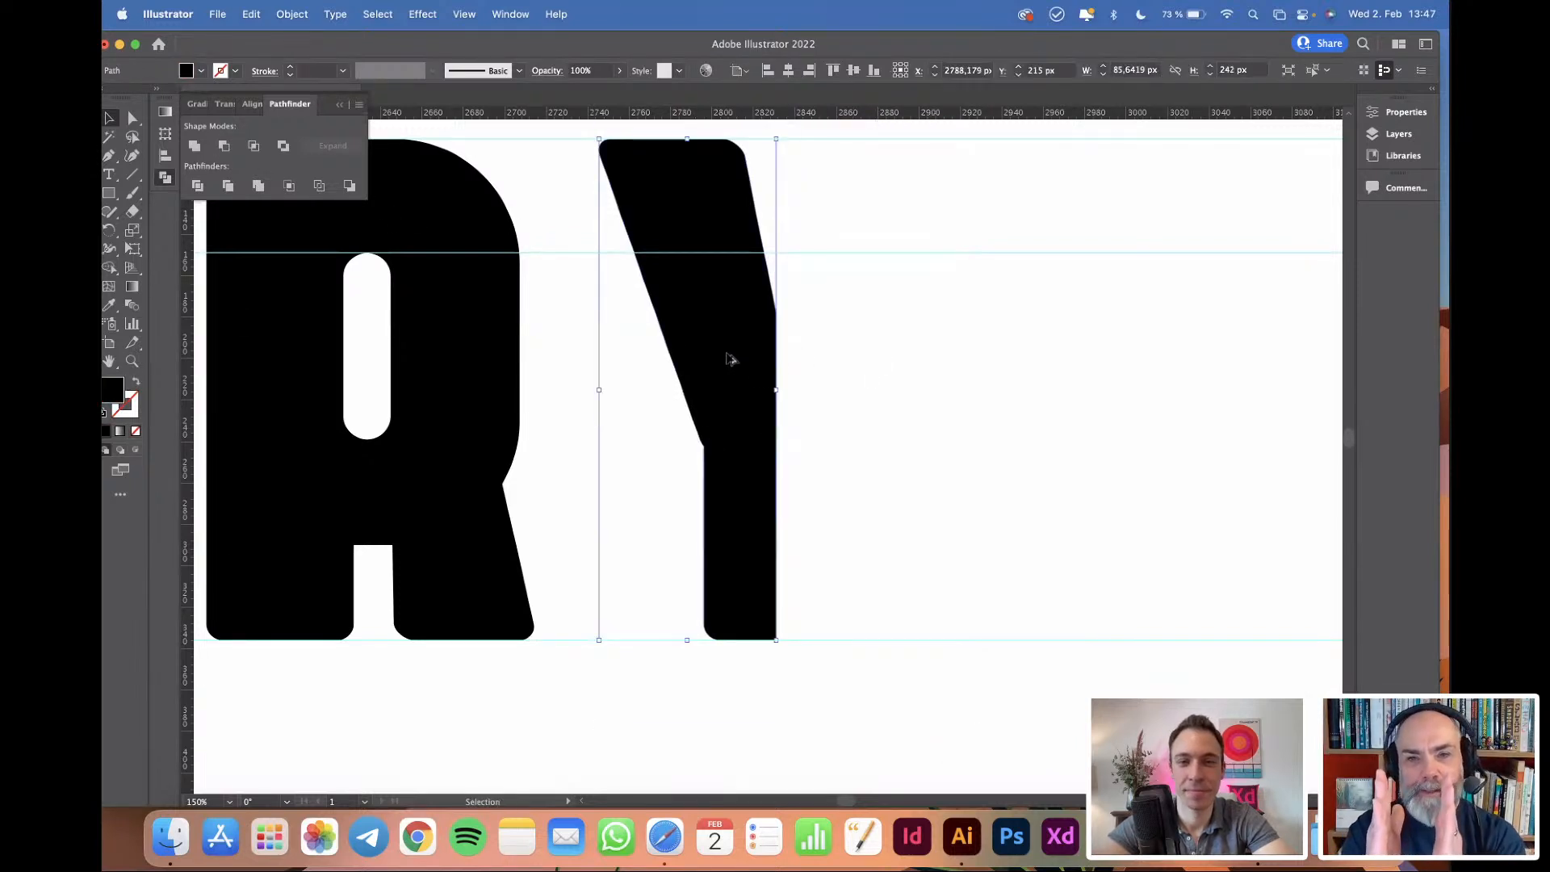
Reflect a copy of the Y's left half across the vertical axis and butt it against the original as the right half.
drag(727, 356, 888, 362)
right_click(888, 363)
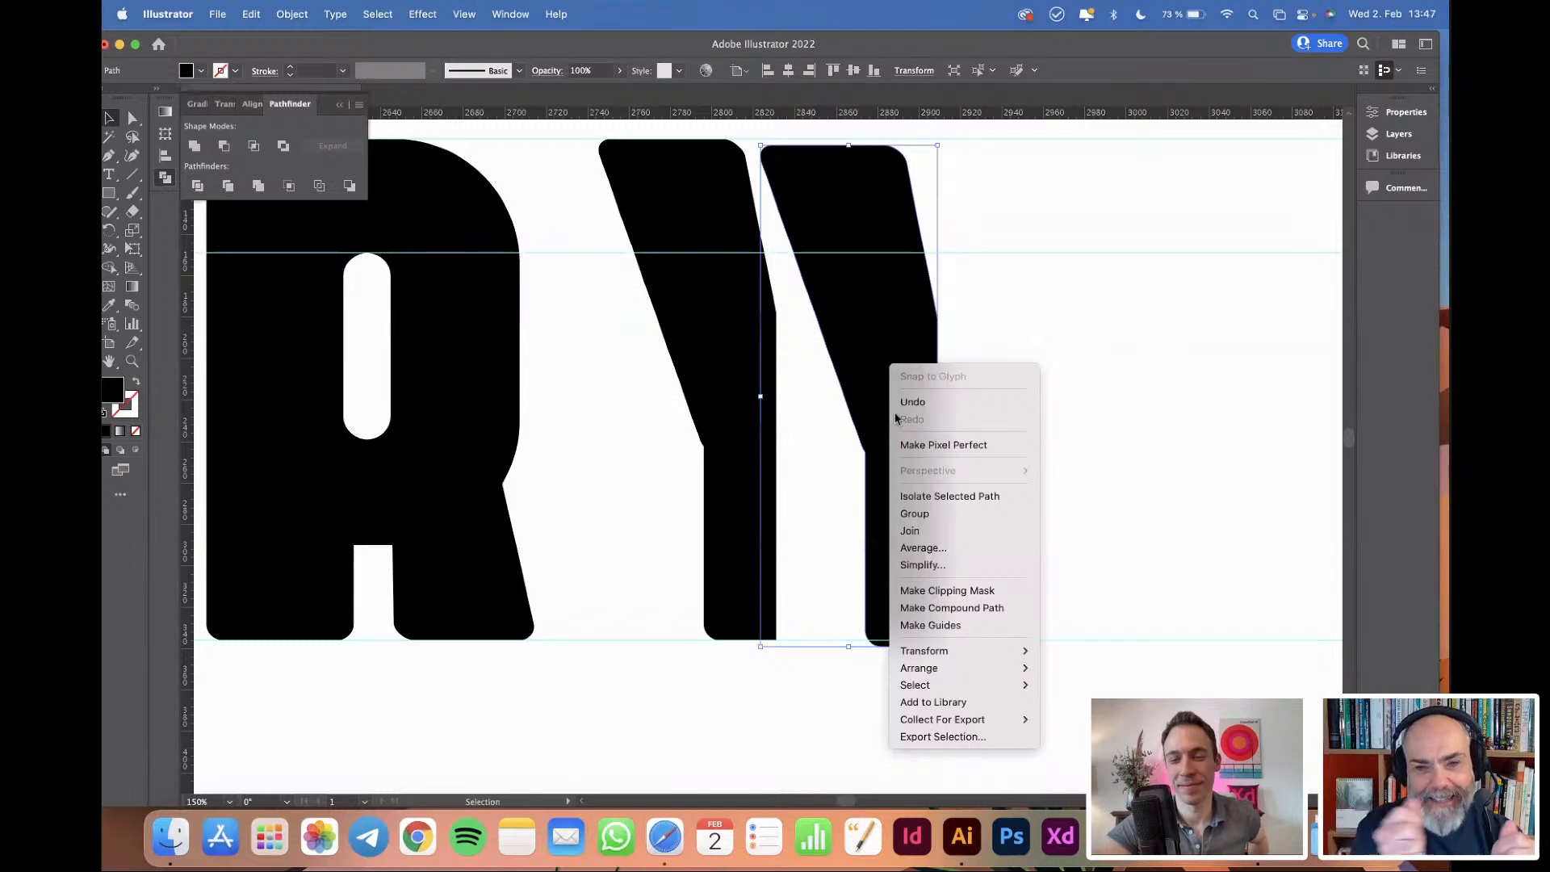
mouse_move(924, 651)
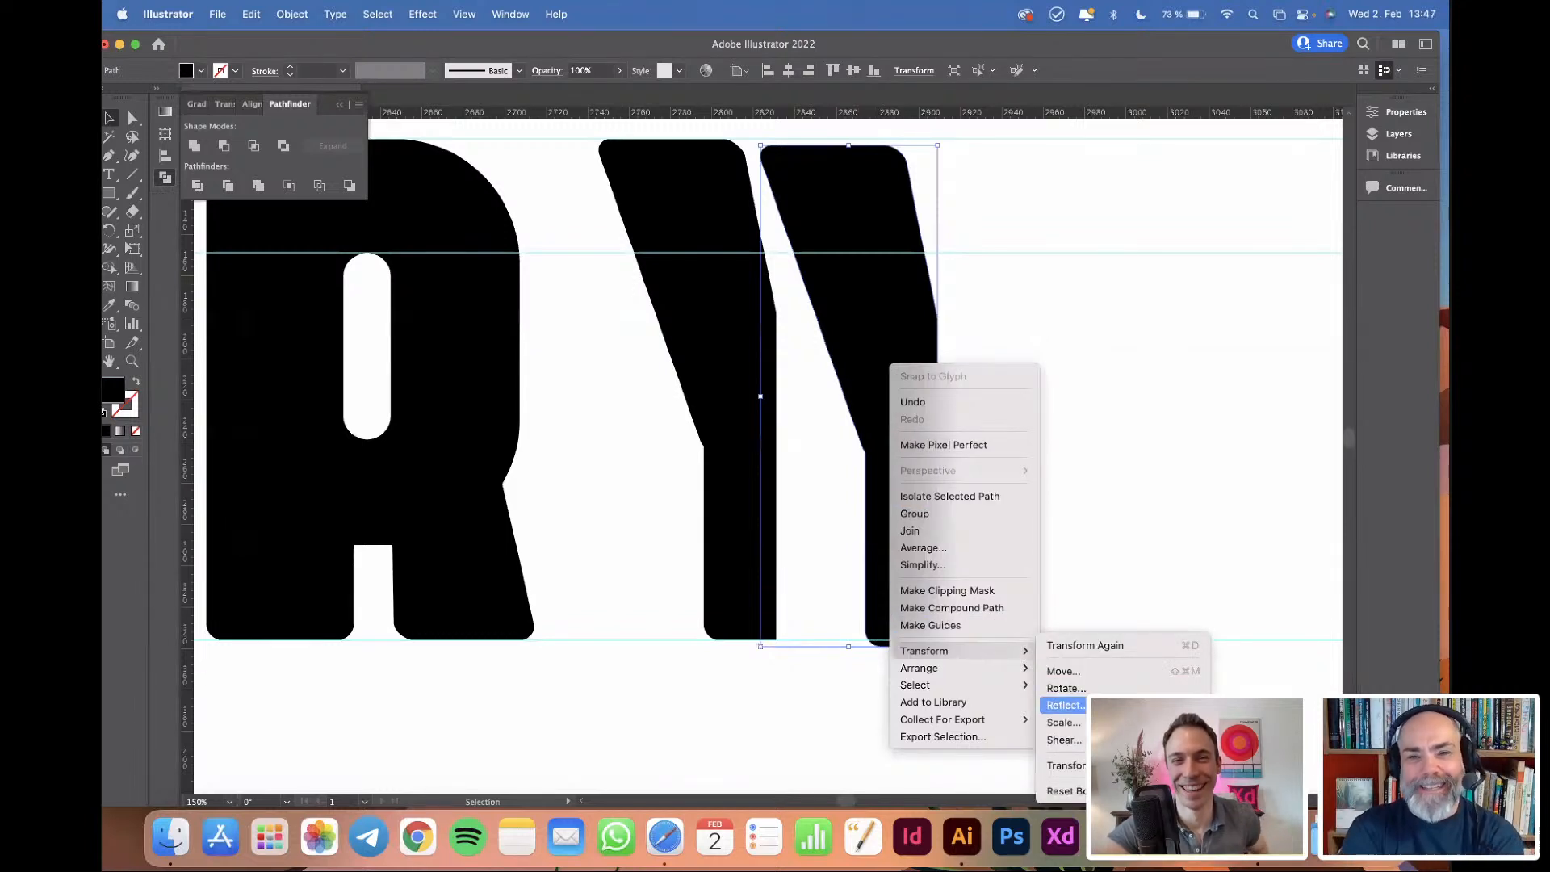
click(1064, 704)
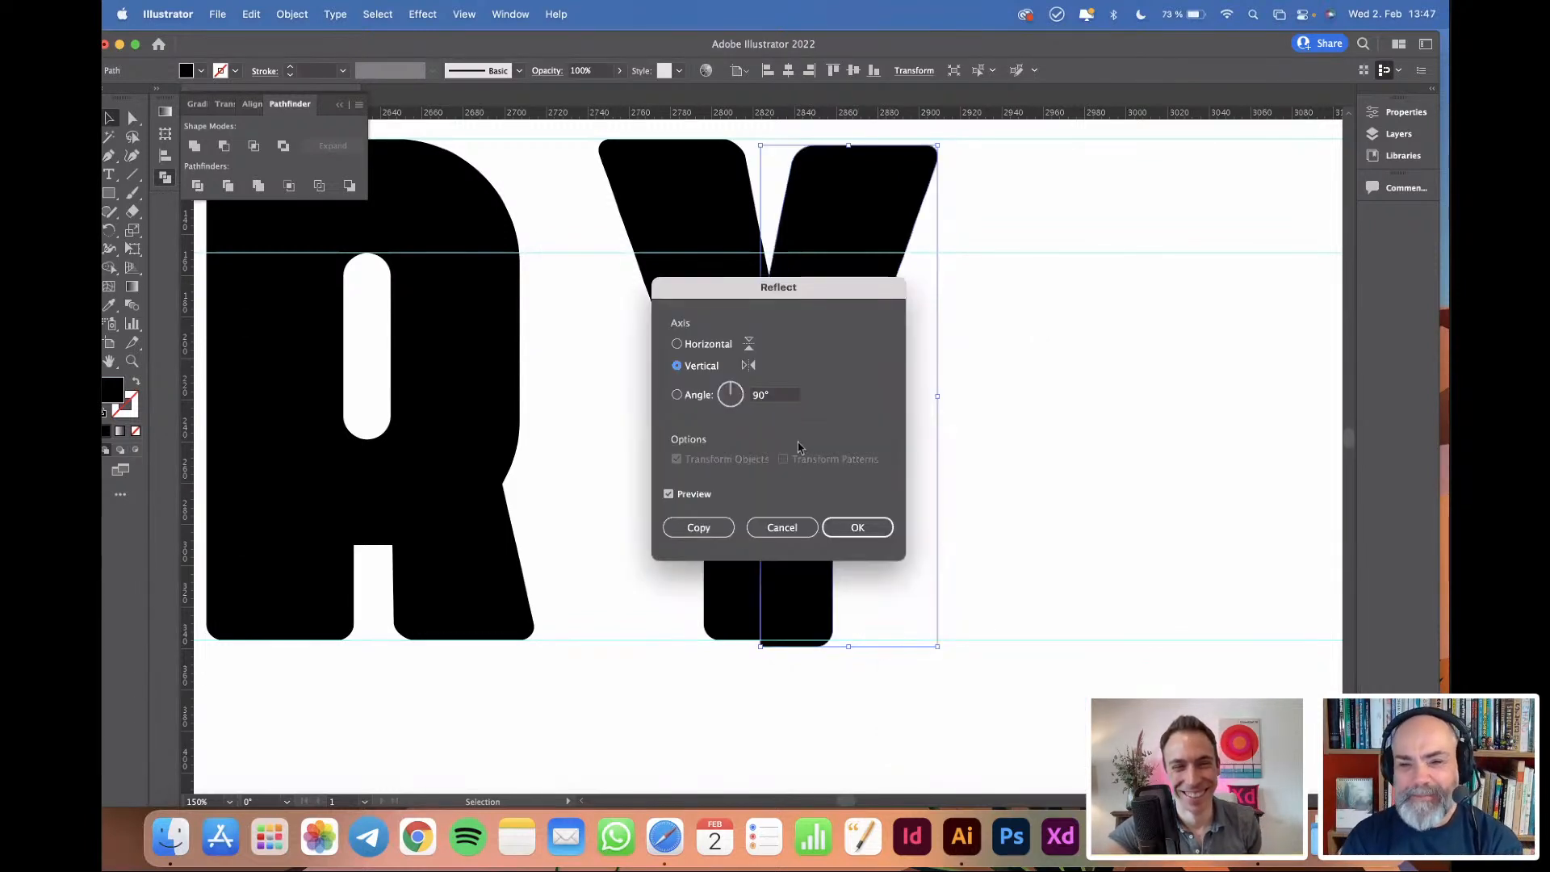
click(857, 527)
mouse_move(855, 377)
mouse_down()
mouse_move(876, 343)
mouse_move(862, 365)
mouse_up()
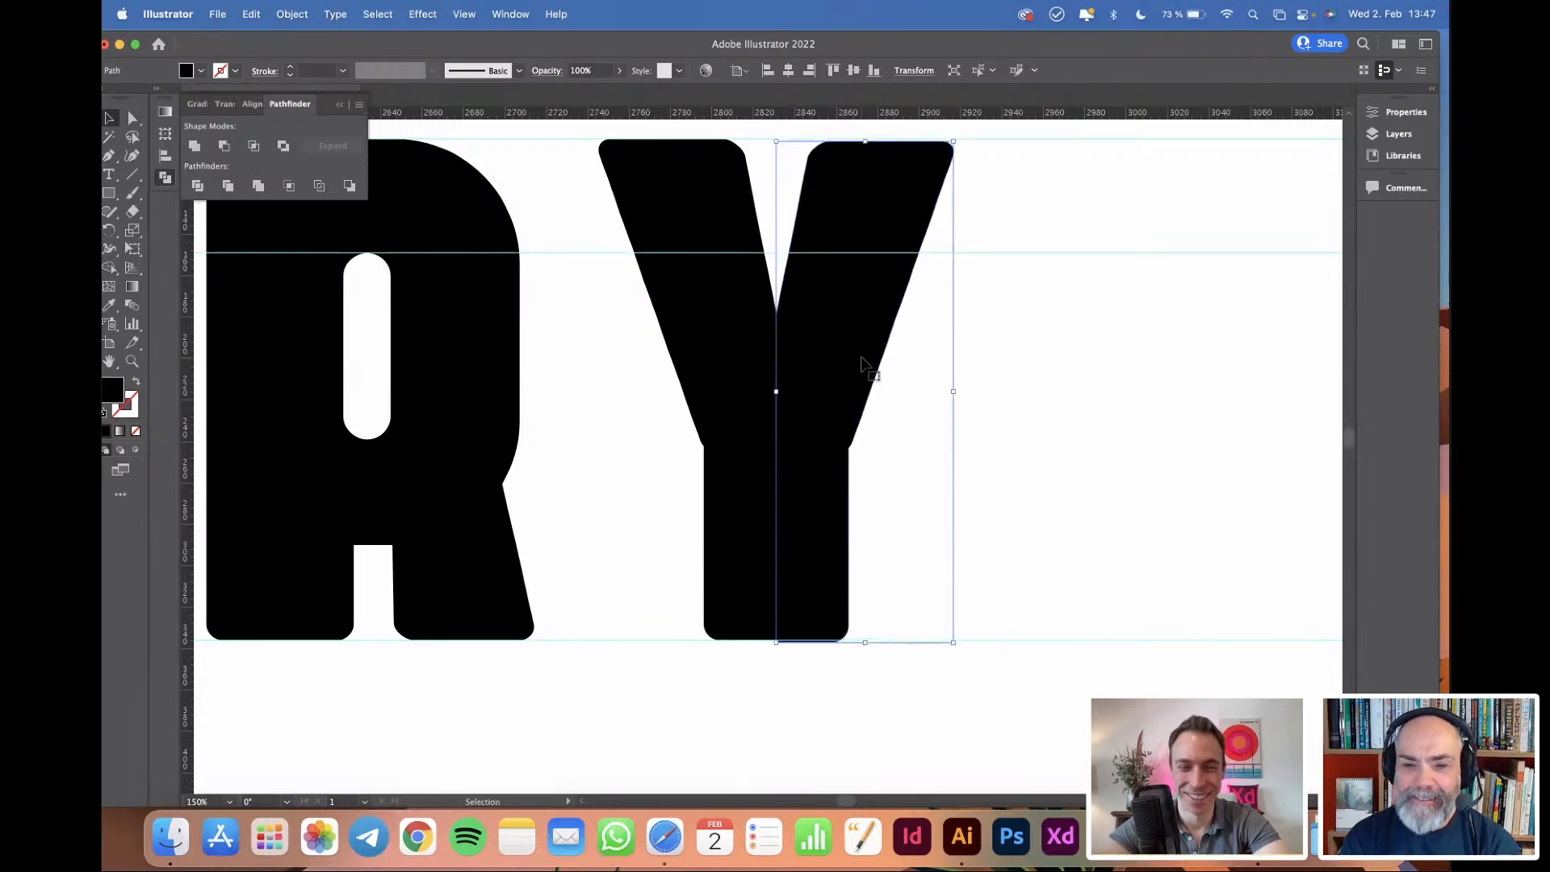
click(1006, 352)
Select both halves of the Y and move them 30 px left, closer to the R.
scroll(1010, 351, down, 3)
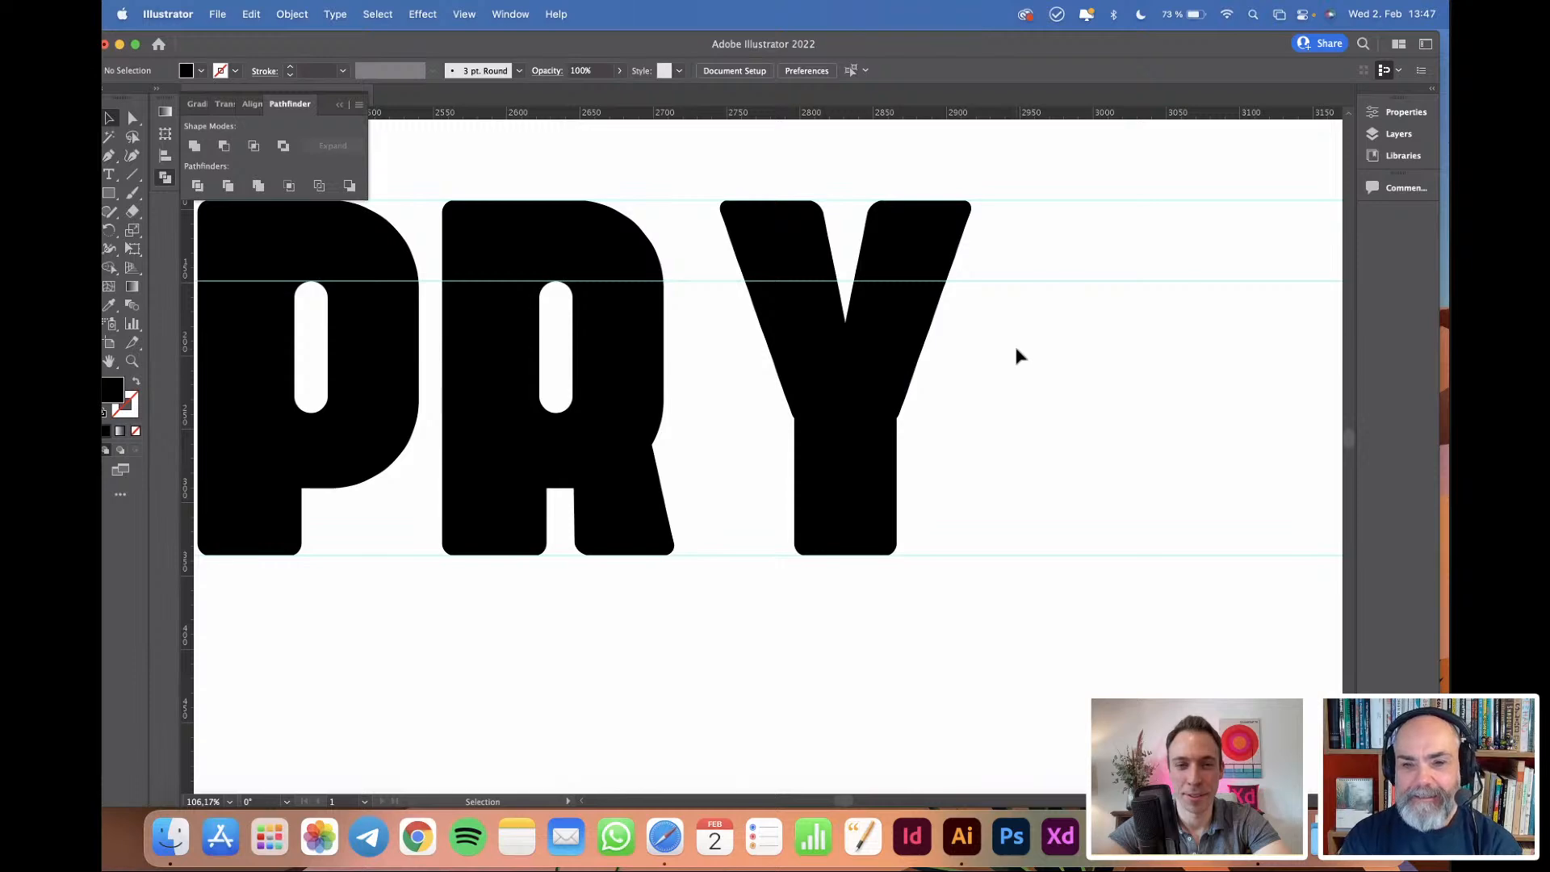
drag(1014, 346, 777, 424)
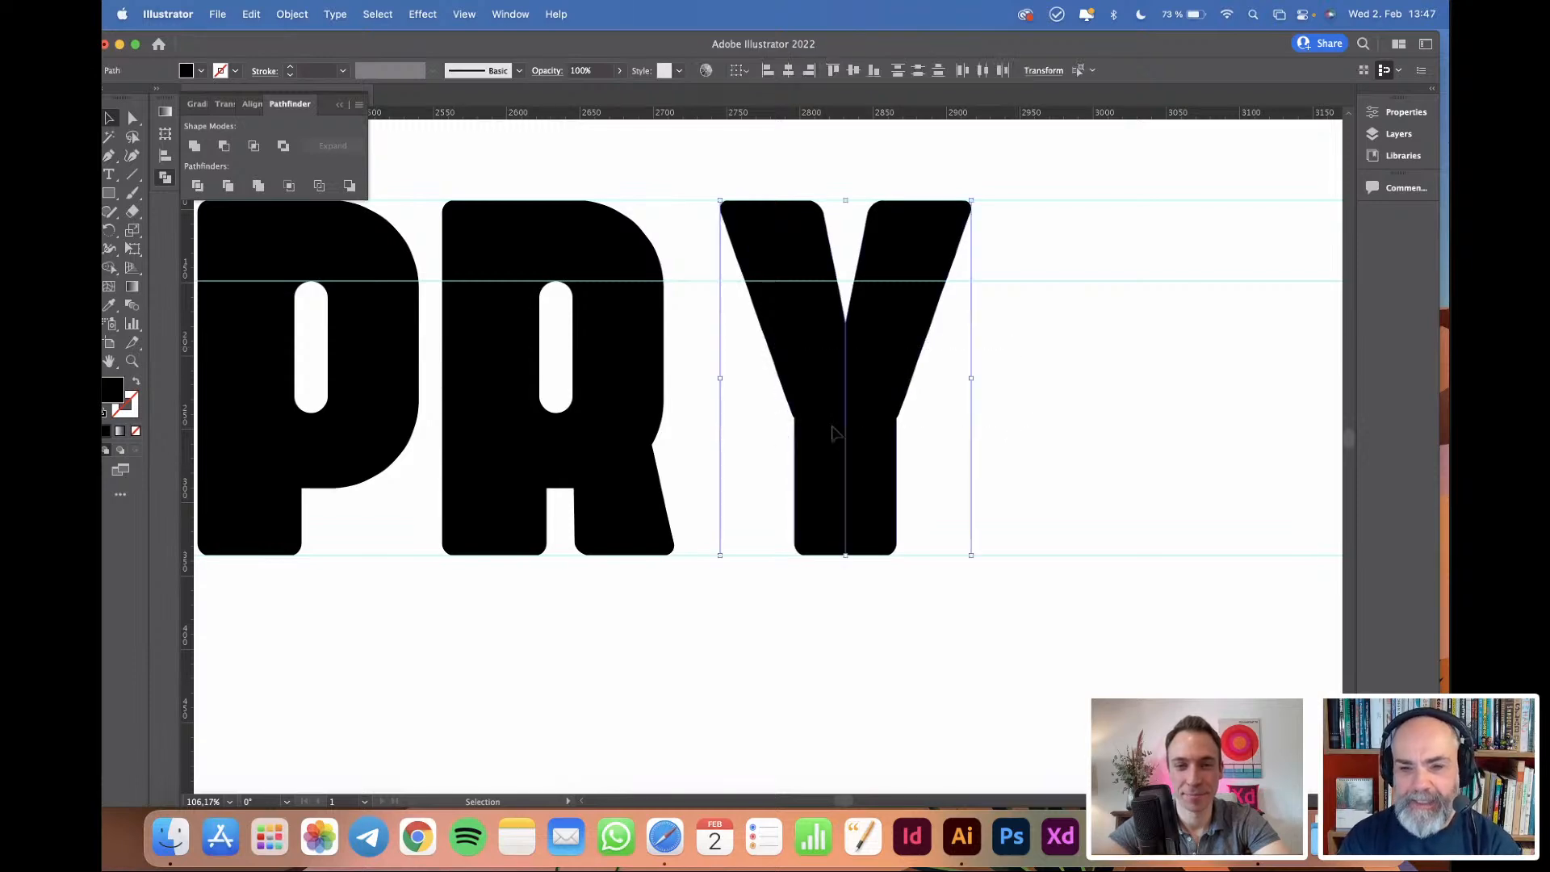
key(shift+Left)
key(shift+Left)
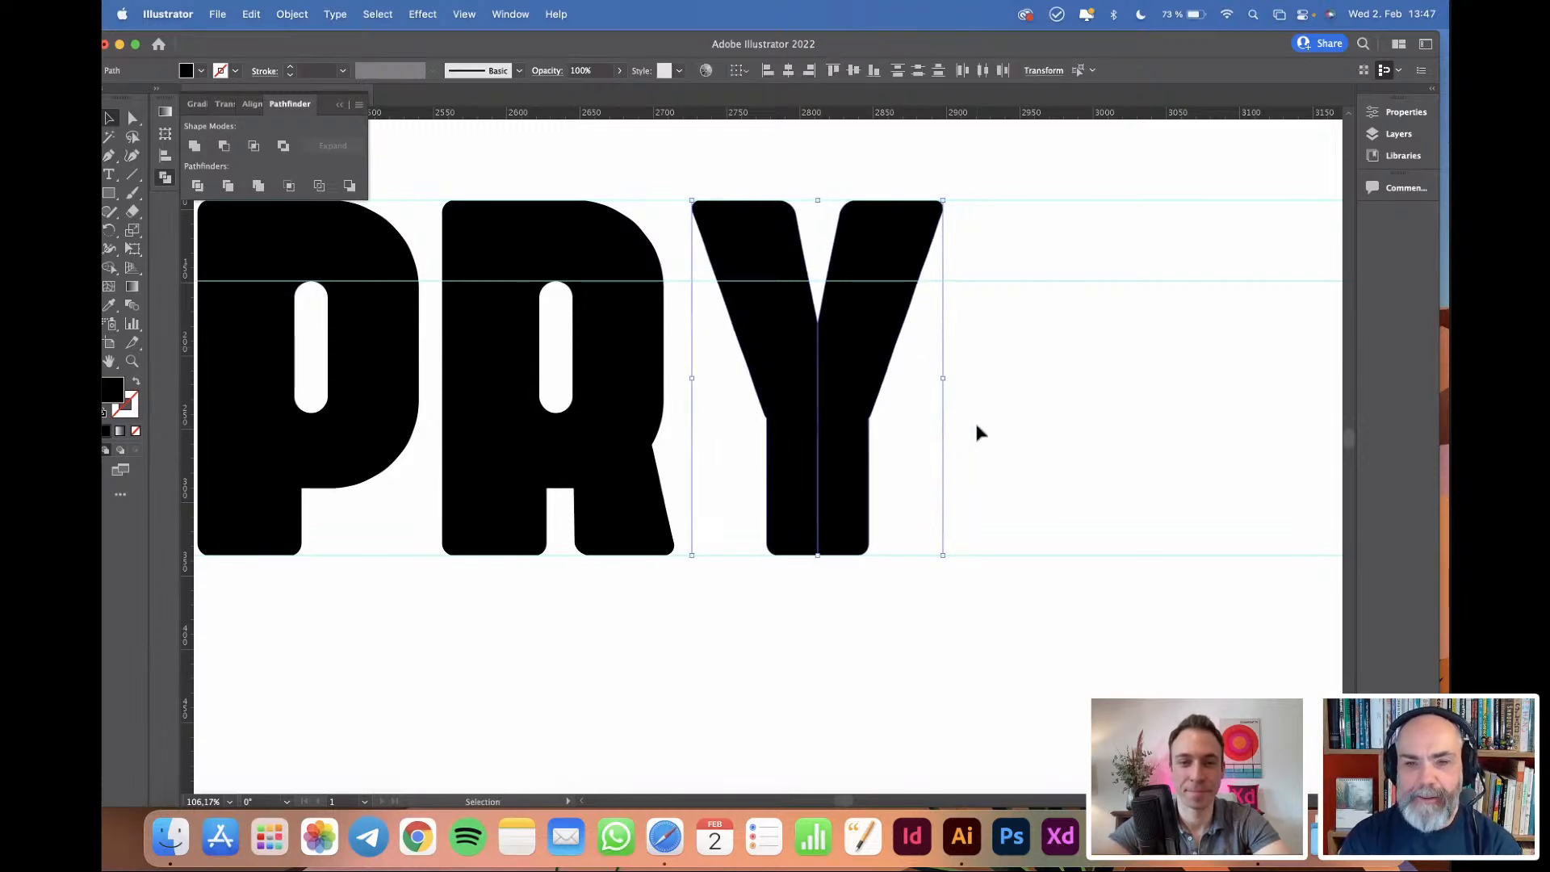
key(shift+Left)
click(975, 426)
scroll(941, 312, up, 5)
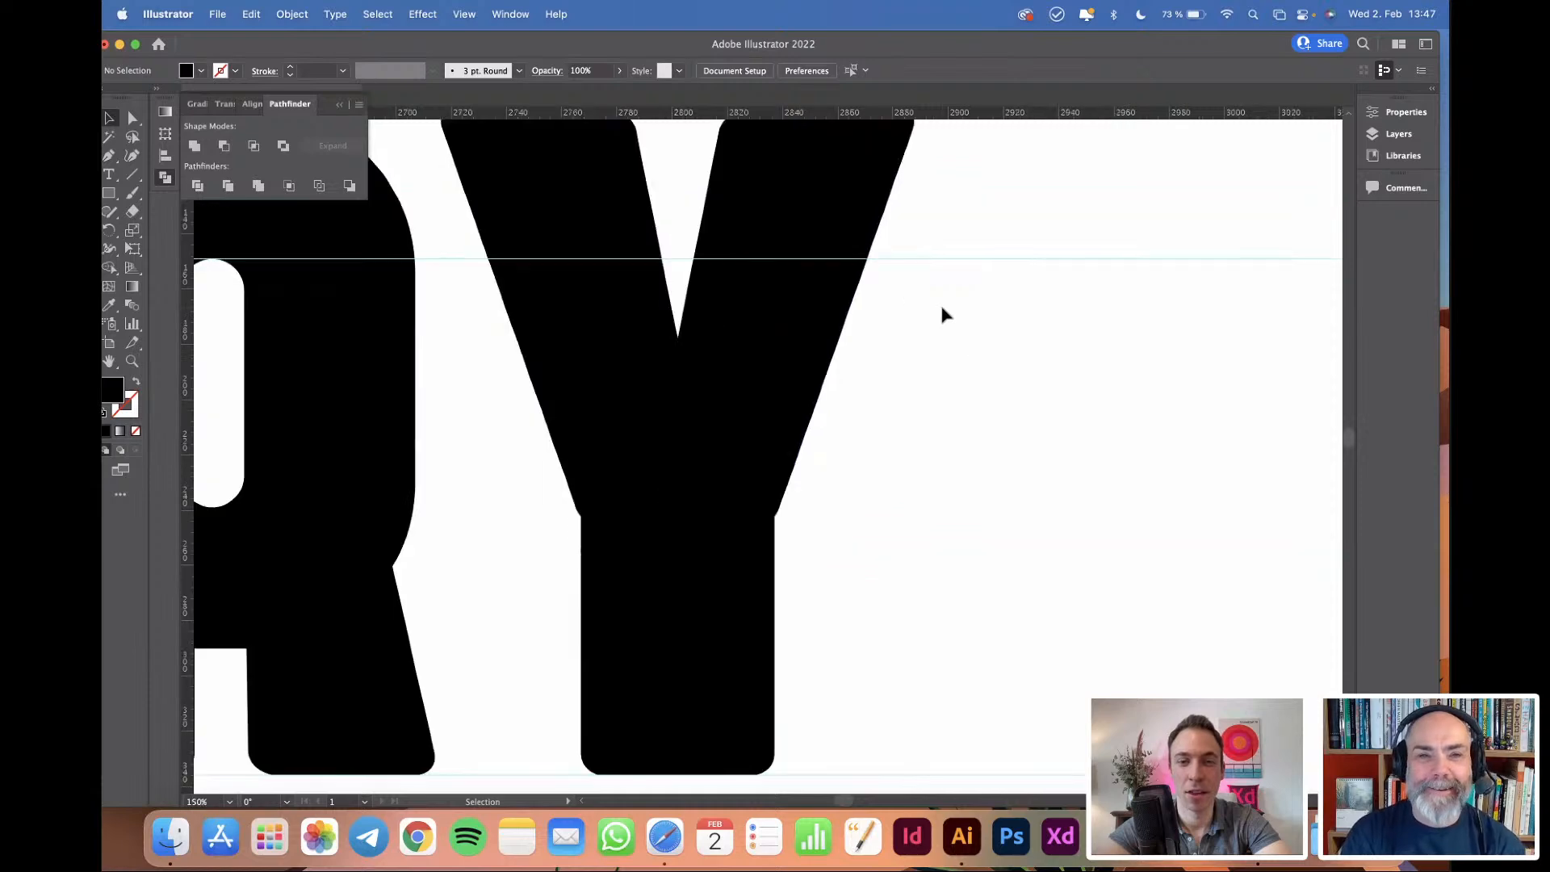
Delete the extra curve anchor at the elbow where the Y's left arm meets the stem, leaving a clean corner.
click(650, 597)
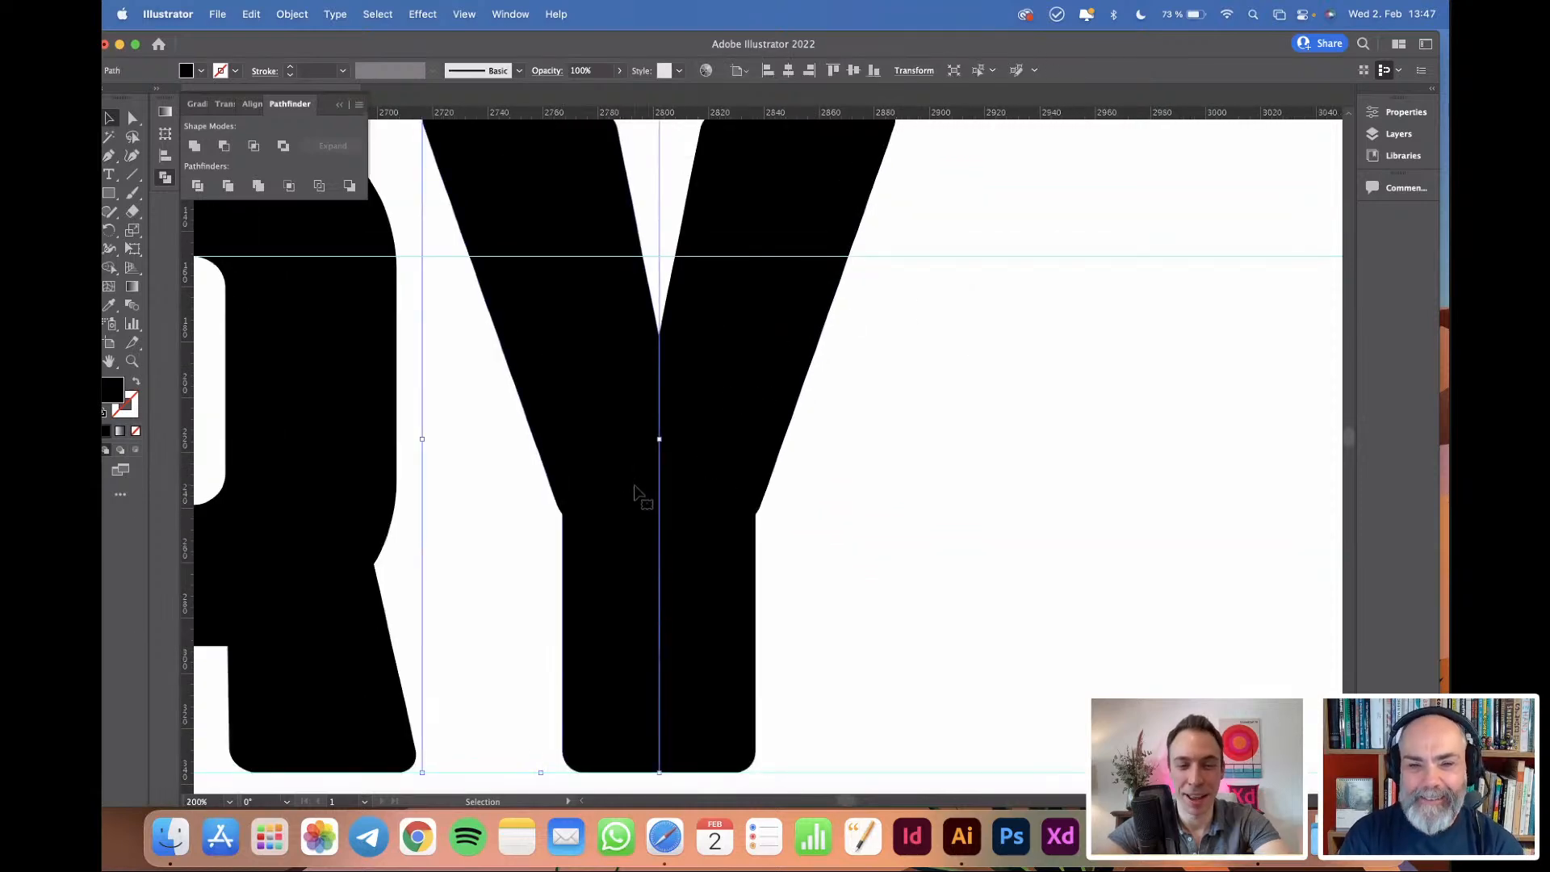
scroll(811, 327, down, 2)
scroll(808, 327, left, 2)
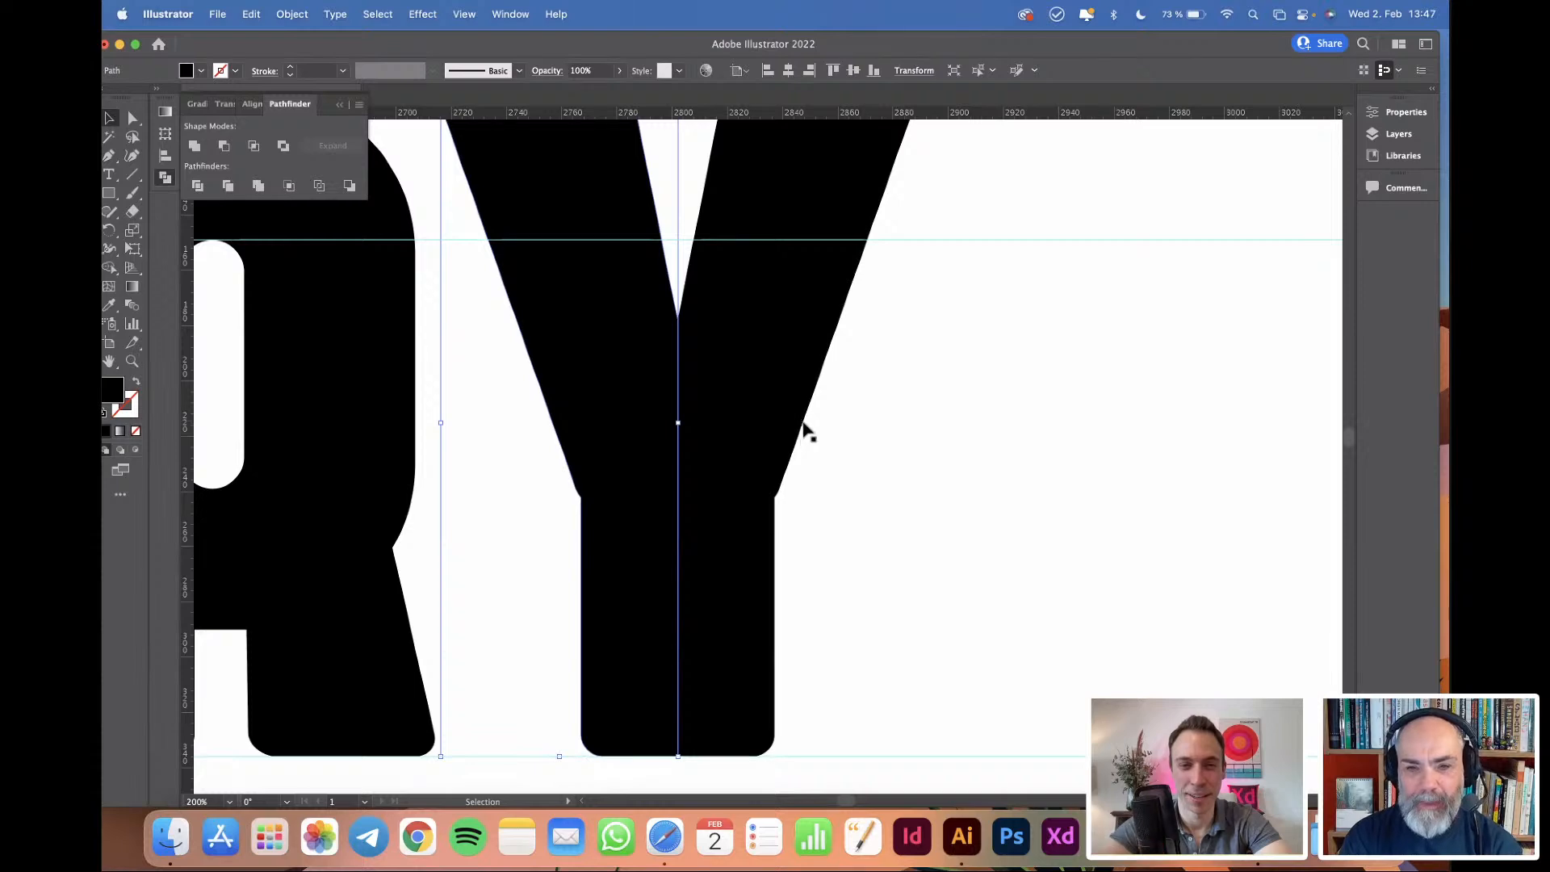
click(709, 454)
click(133, 118)
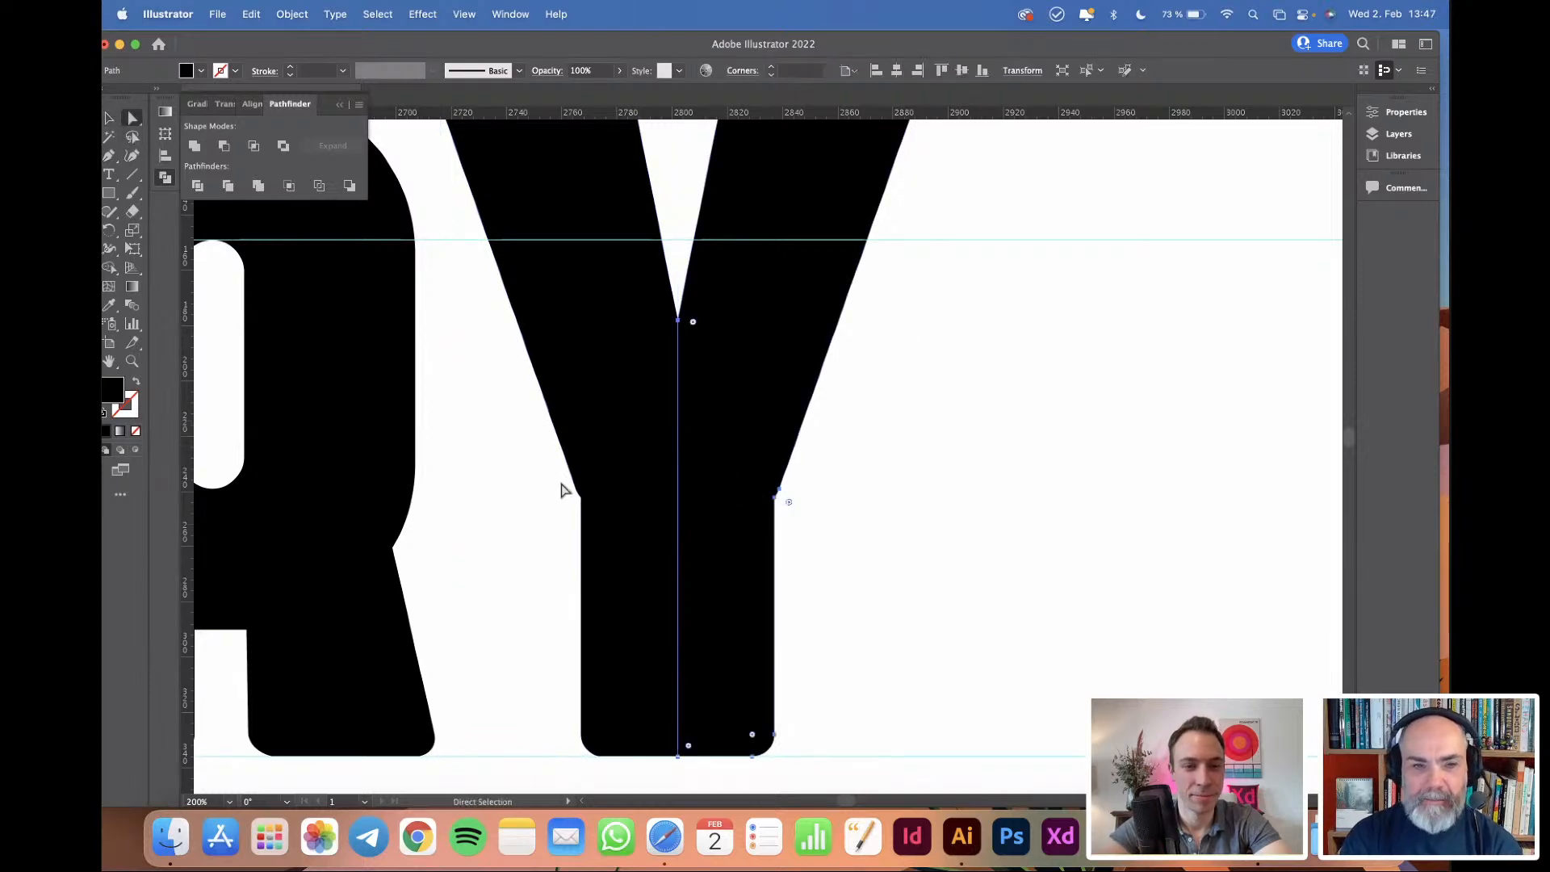
scroll(584, 497, up, 2)
click(581, 486)
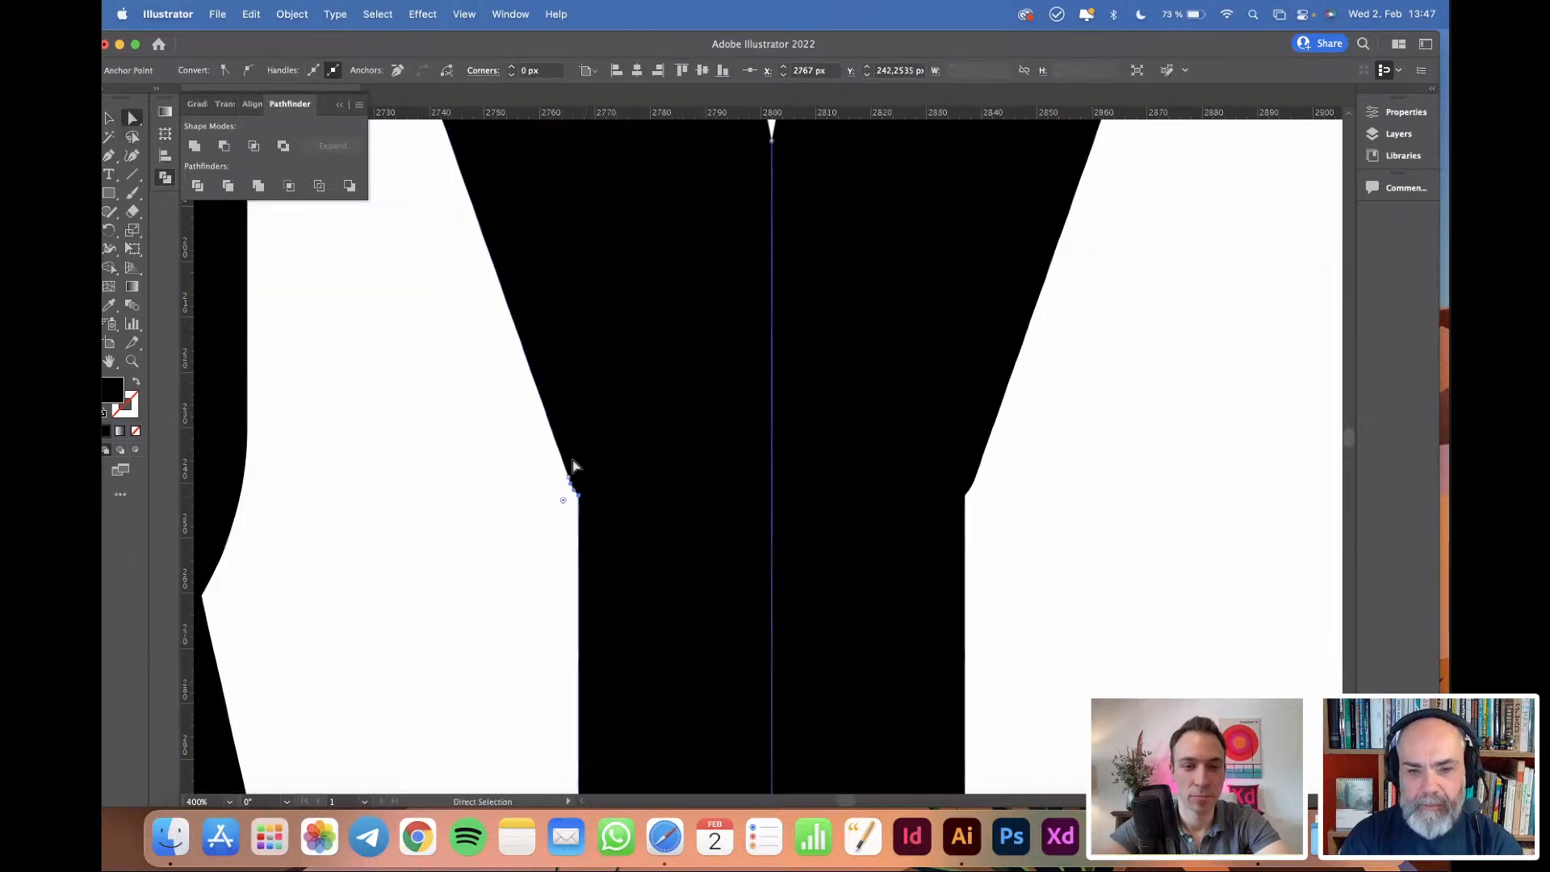
drag(109, 155, 206, 192)
scroll(626, 510, up, 3)
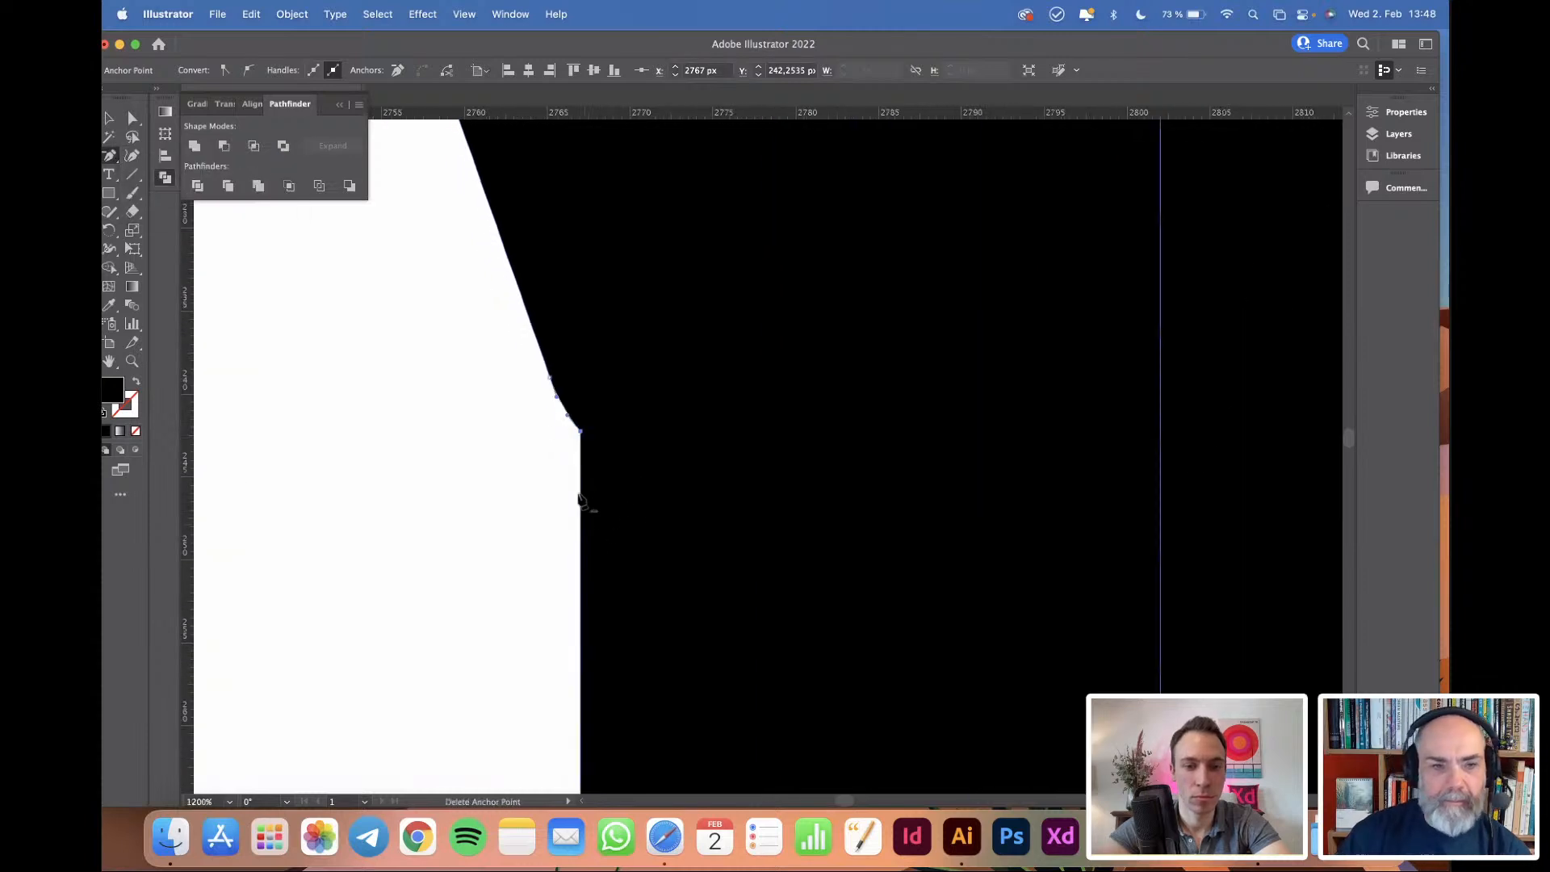
click(550, 380)
Delete the matching extra anchor at the elbow of the Y's right half so its arm runs straight to the stem.
scroll(744, 474, right, 10)
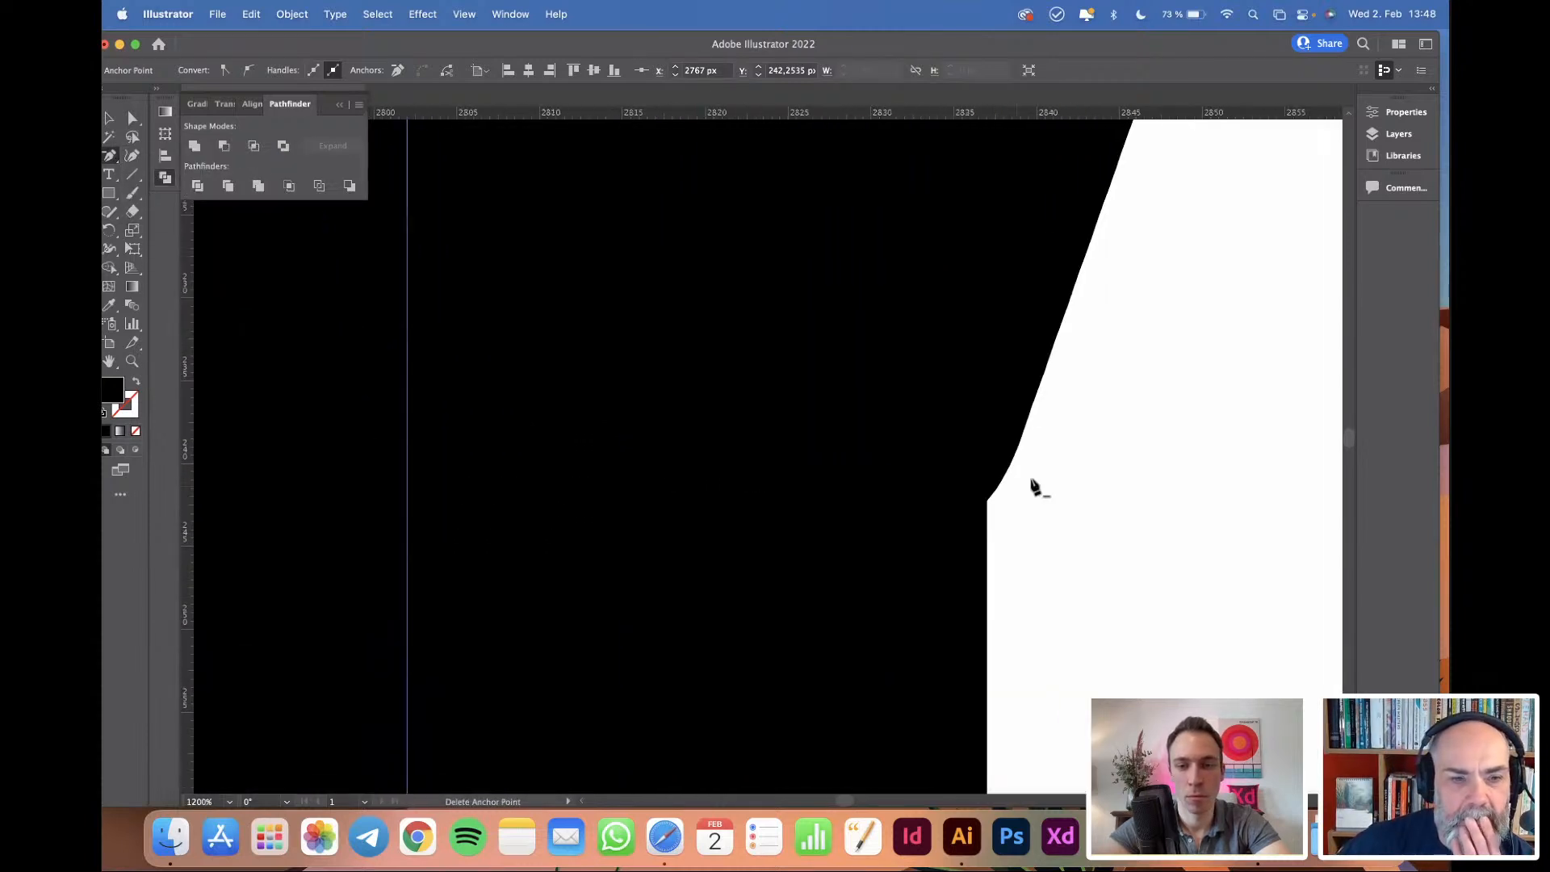
key(v)
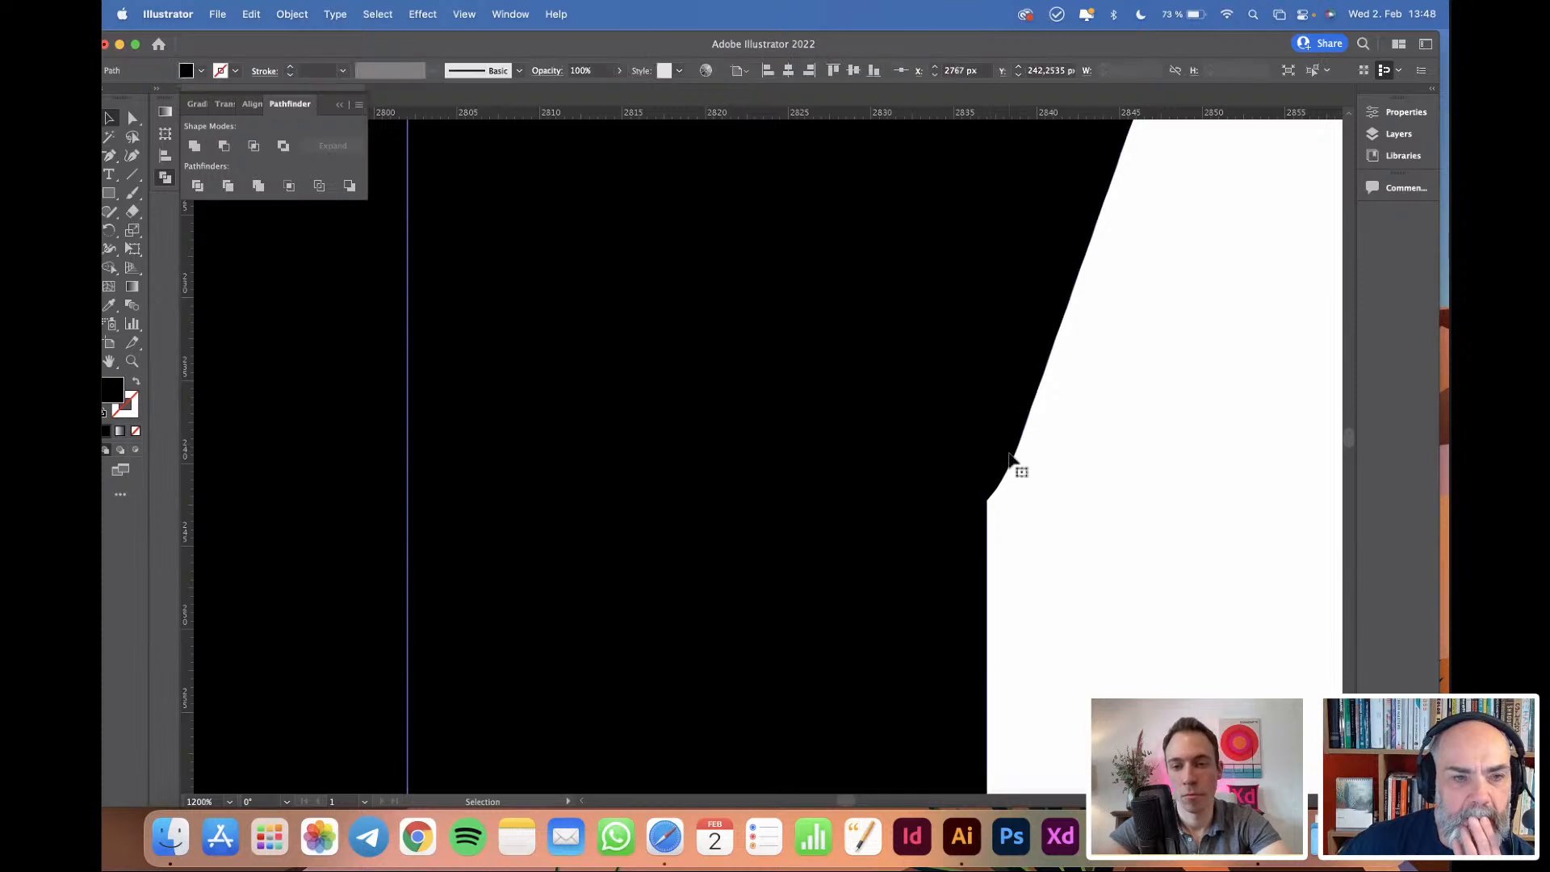
click(1010, 460)
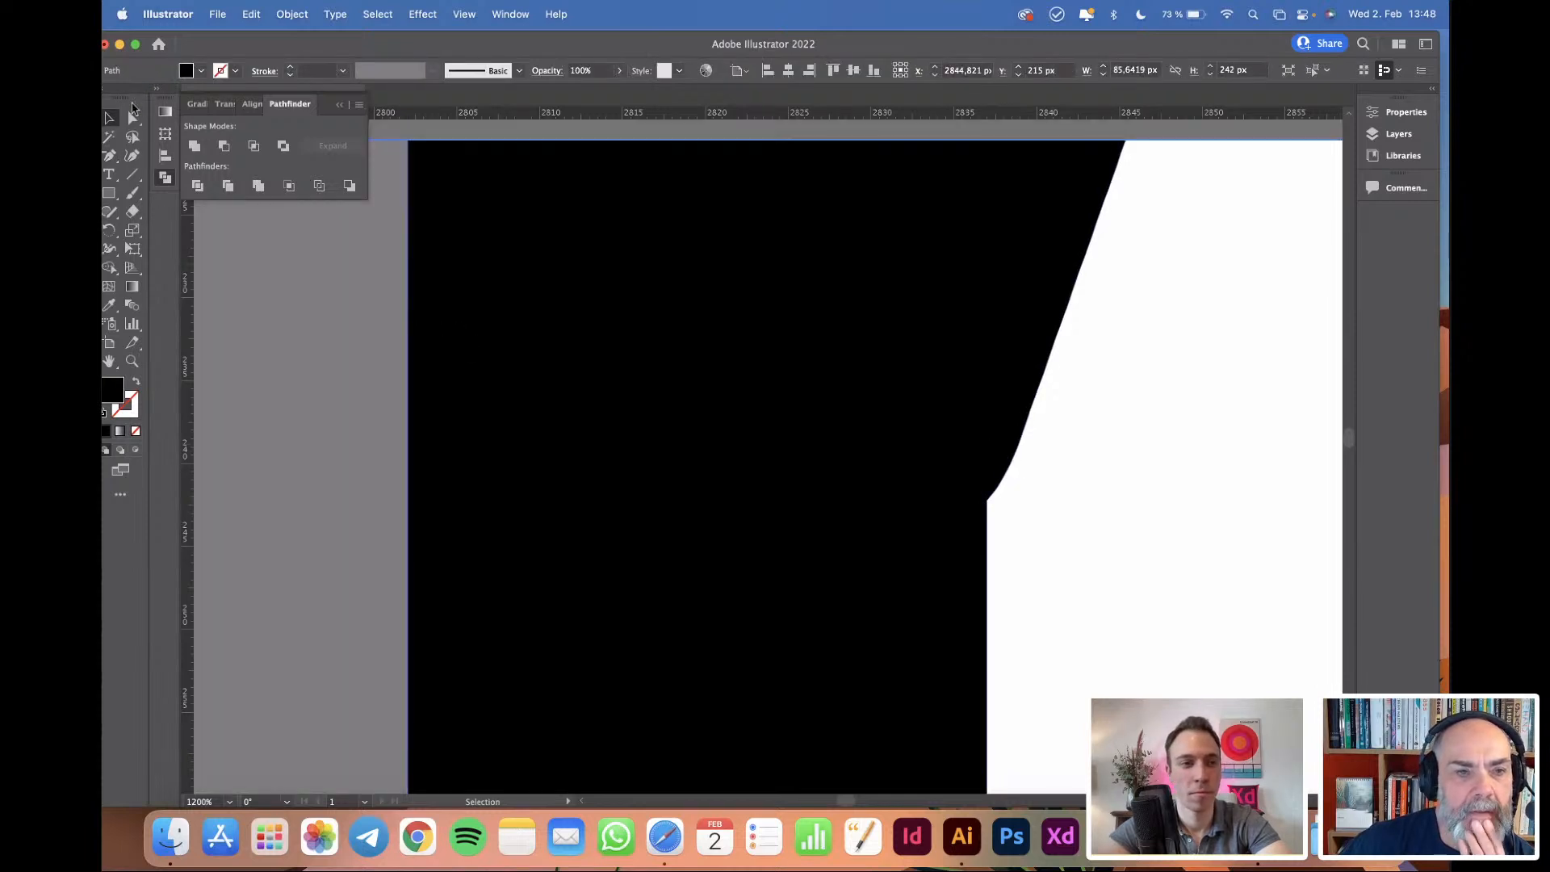
click(110, 155)
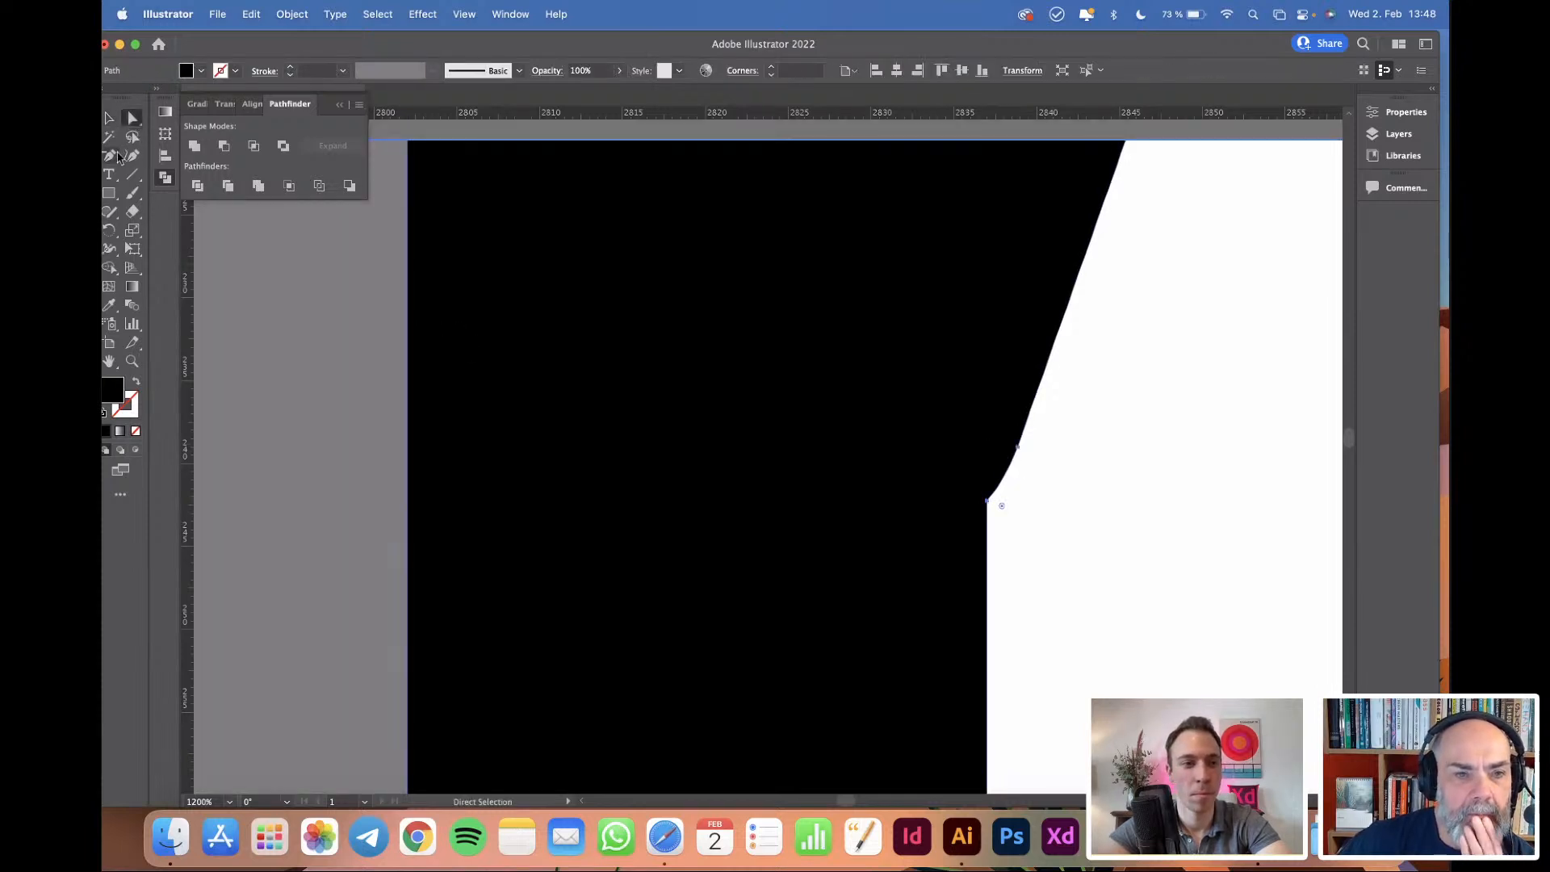
click(1016, 449)
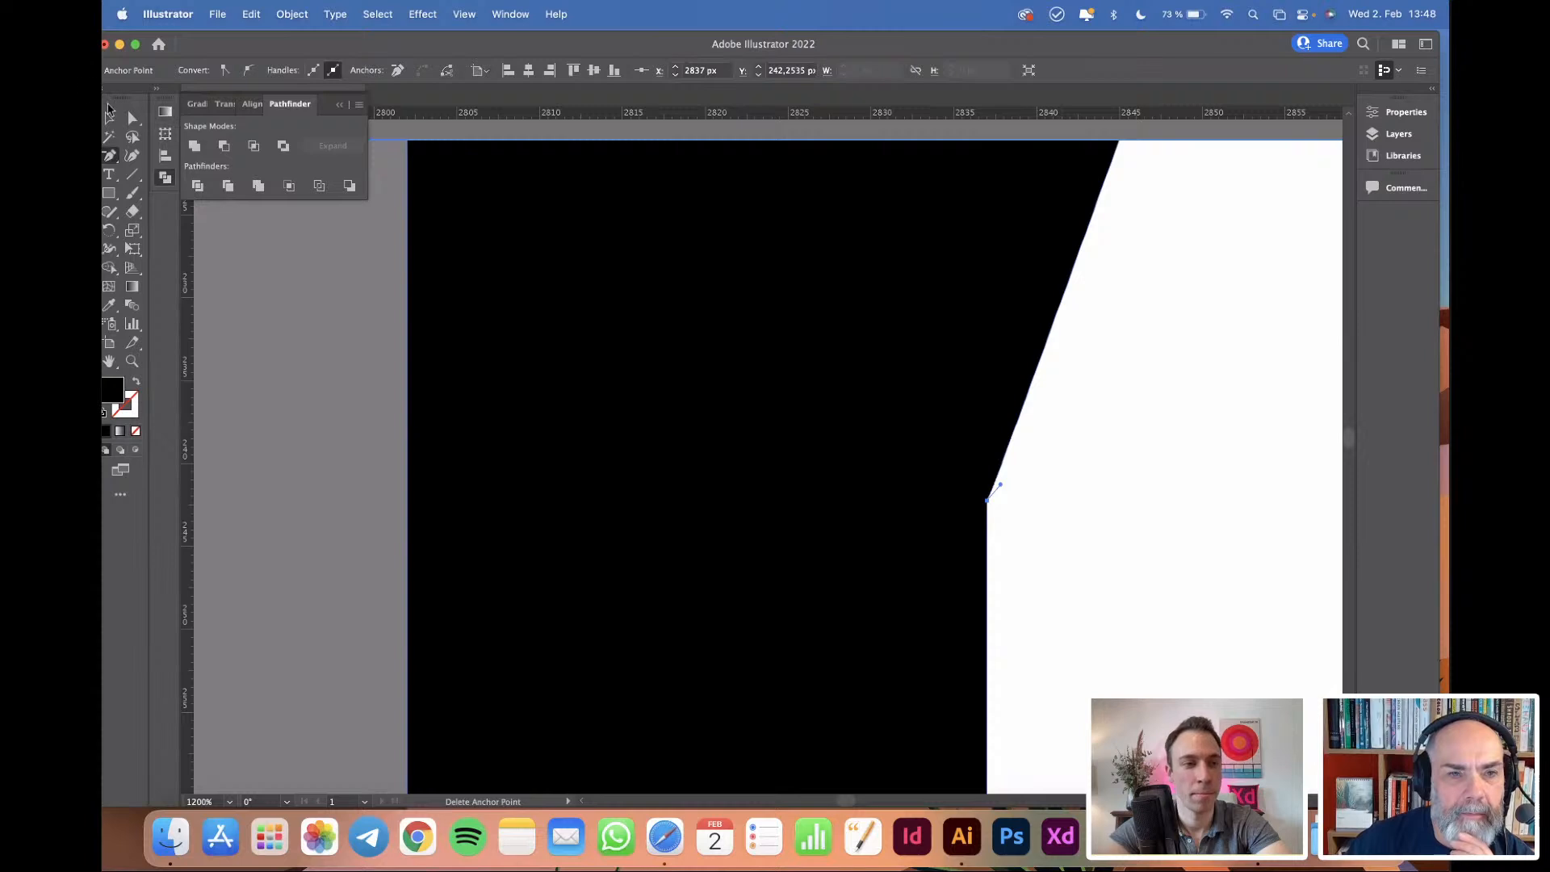
click(109, 116)
Unite the two halves of the Y into a single shape.
scroll(727, 370, down, 5)
double_click(909, 382)
scroll(910, 382, up, 2)
scroll(910, 382, down, 1)
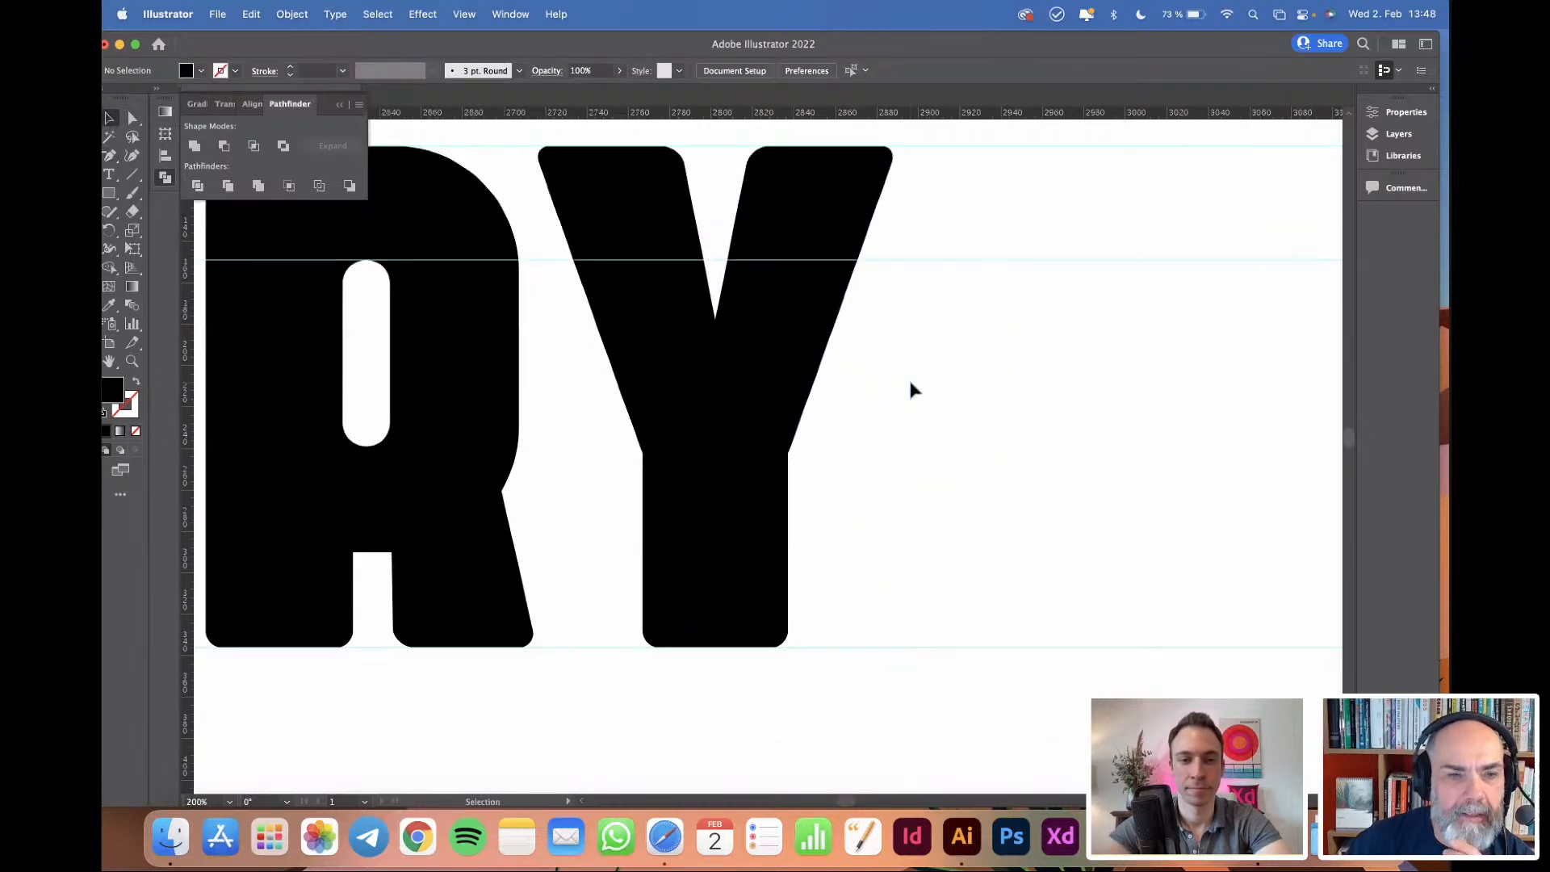
scroll(910, 382, down, 1)
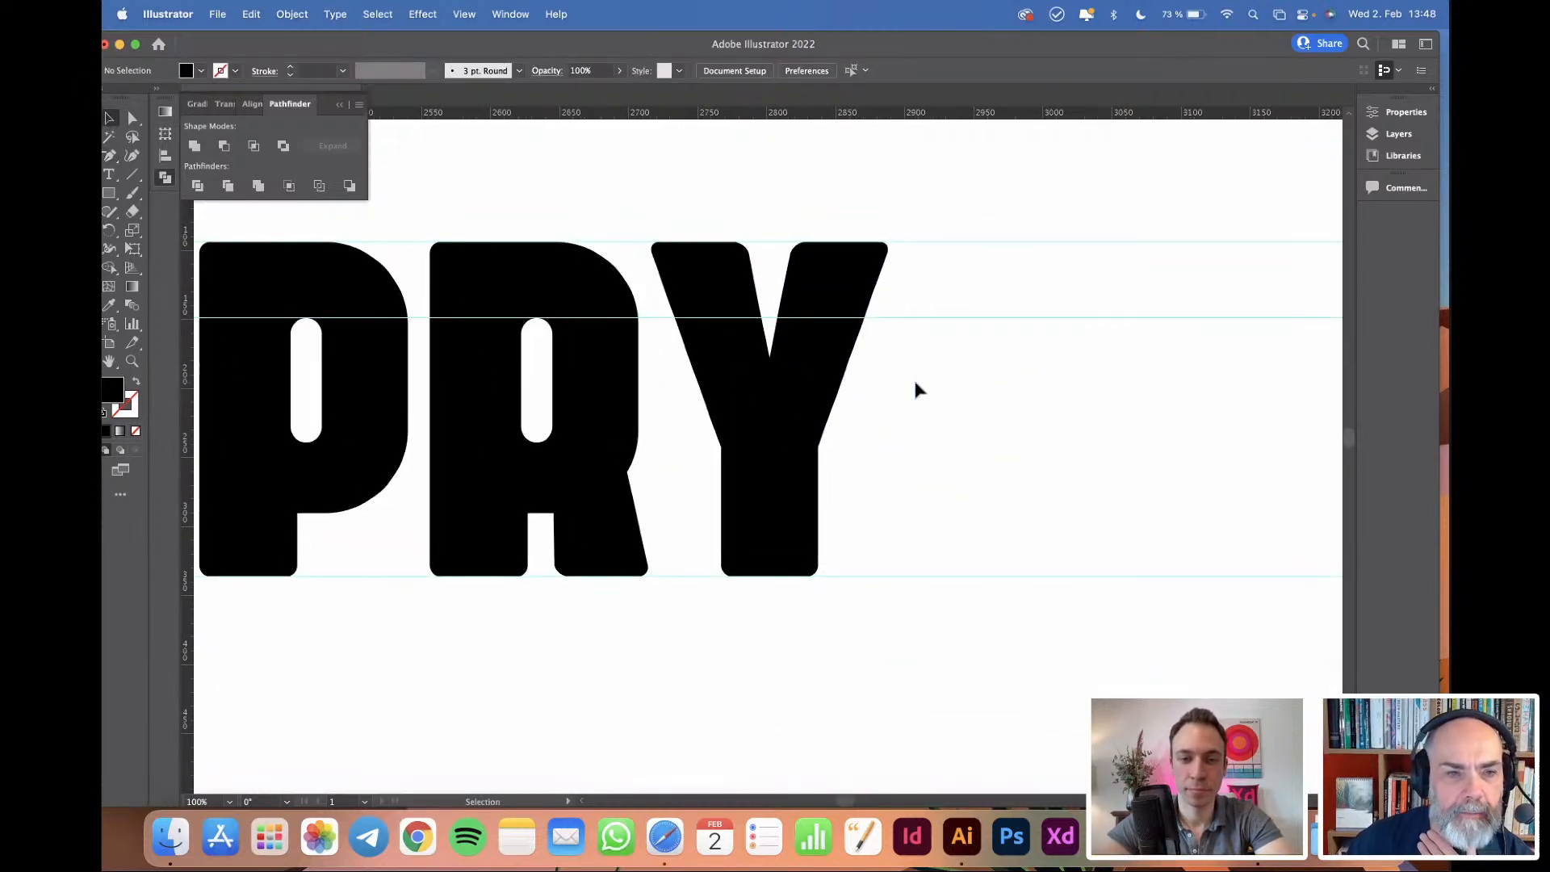
scroll(929, 377, down, 1)
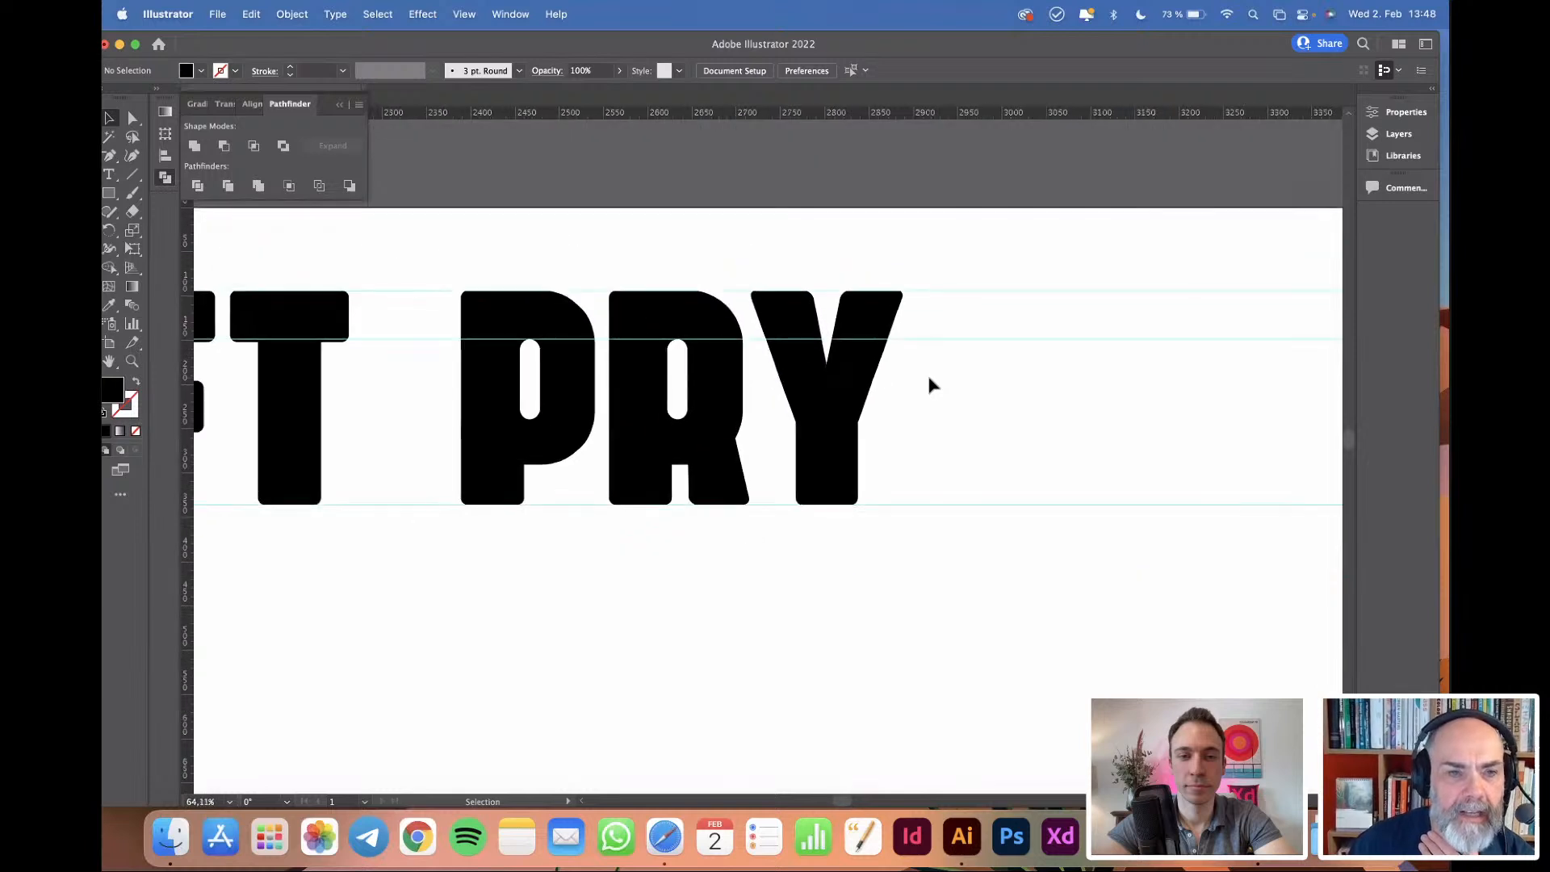
scroll(950, 380, left, 1)
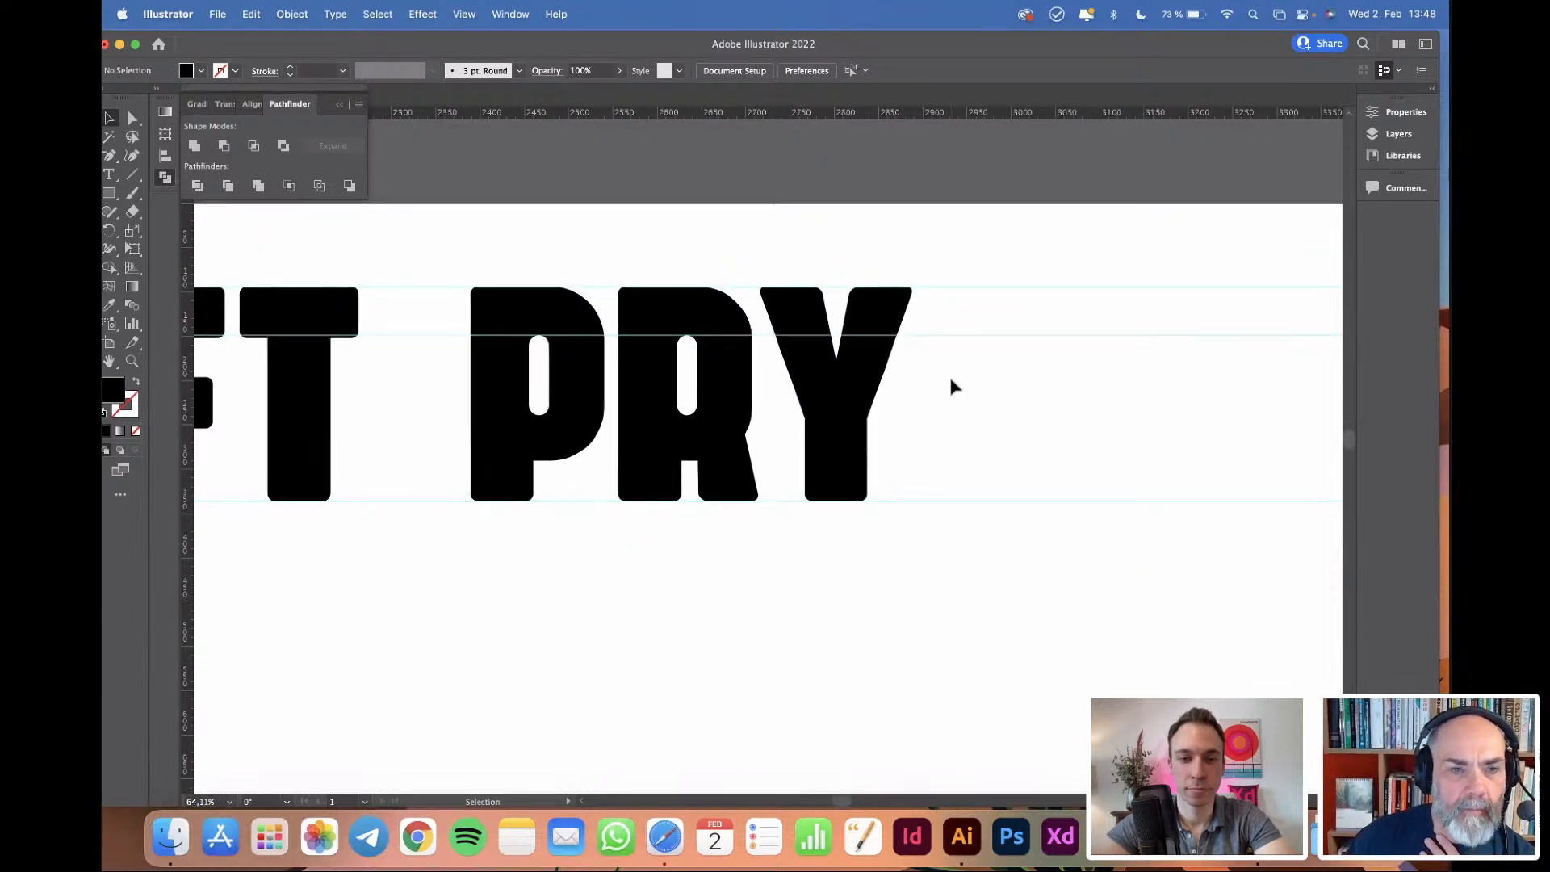
scroll(948, 375, up, 1)
click(780, 386)
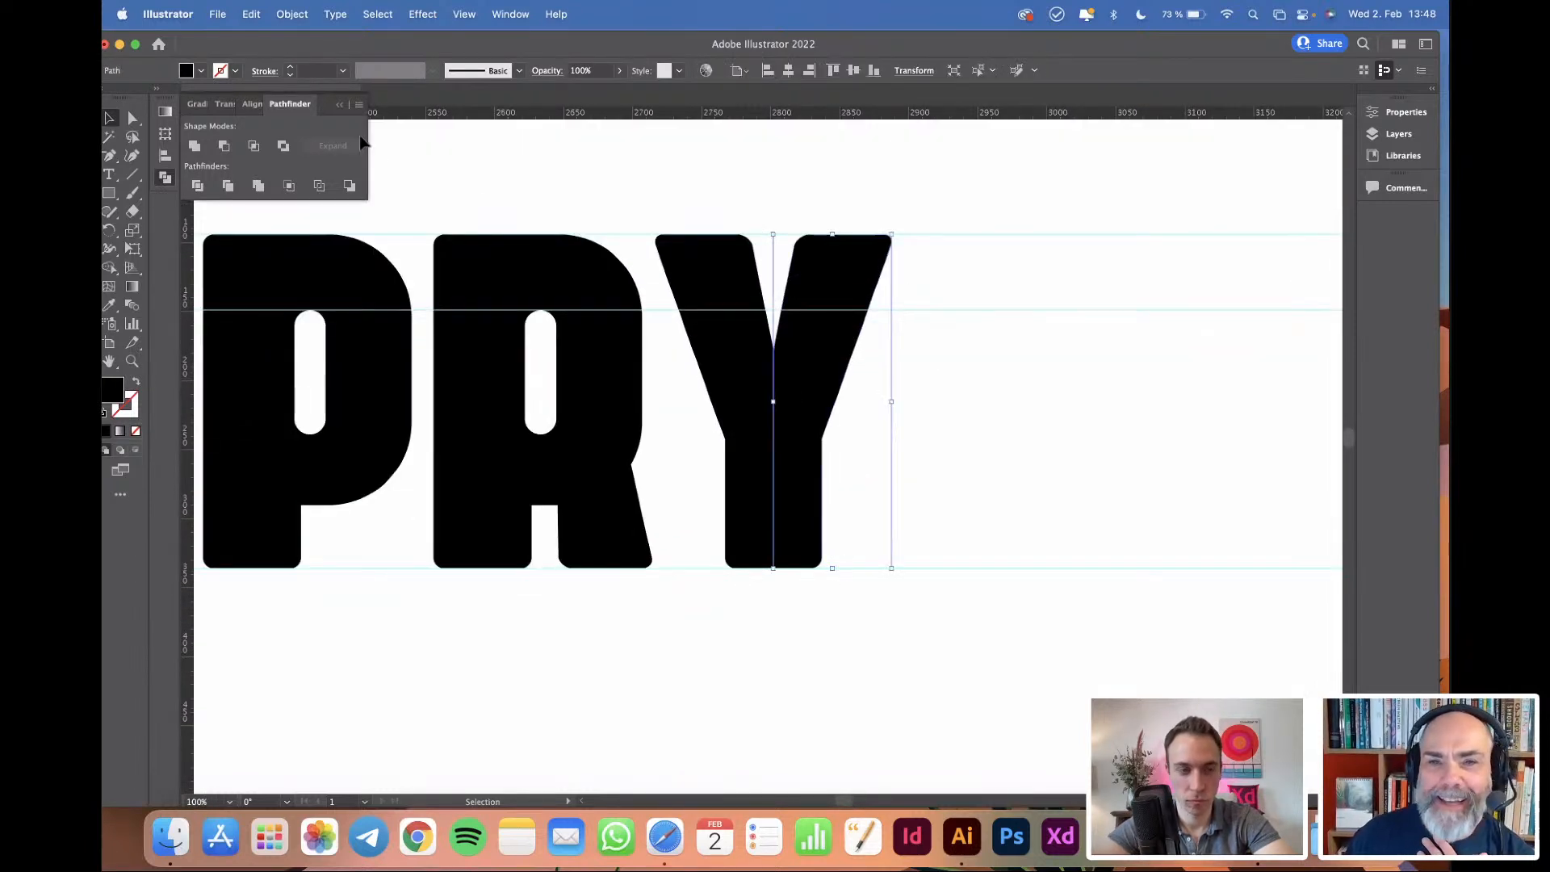
click(1061, 327)
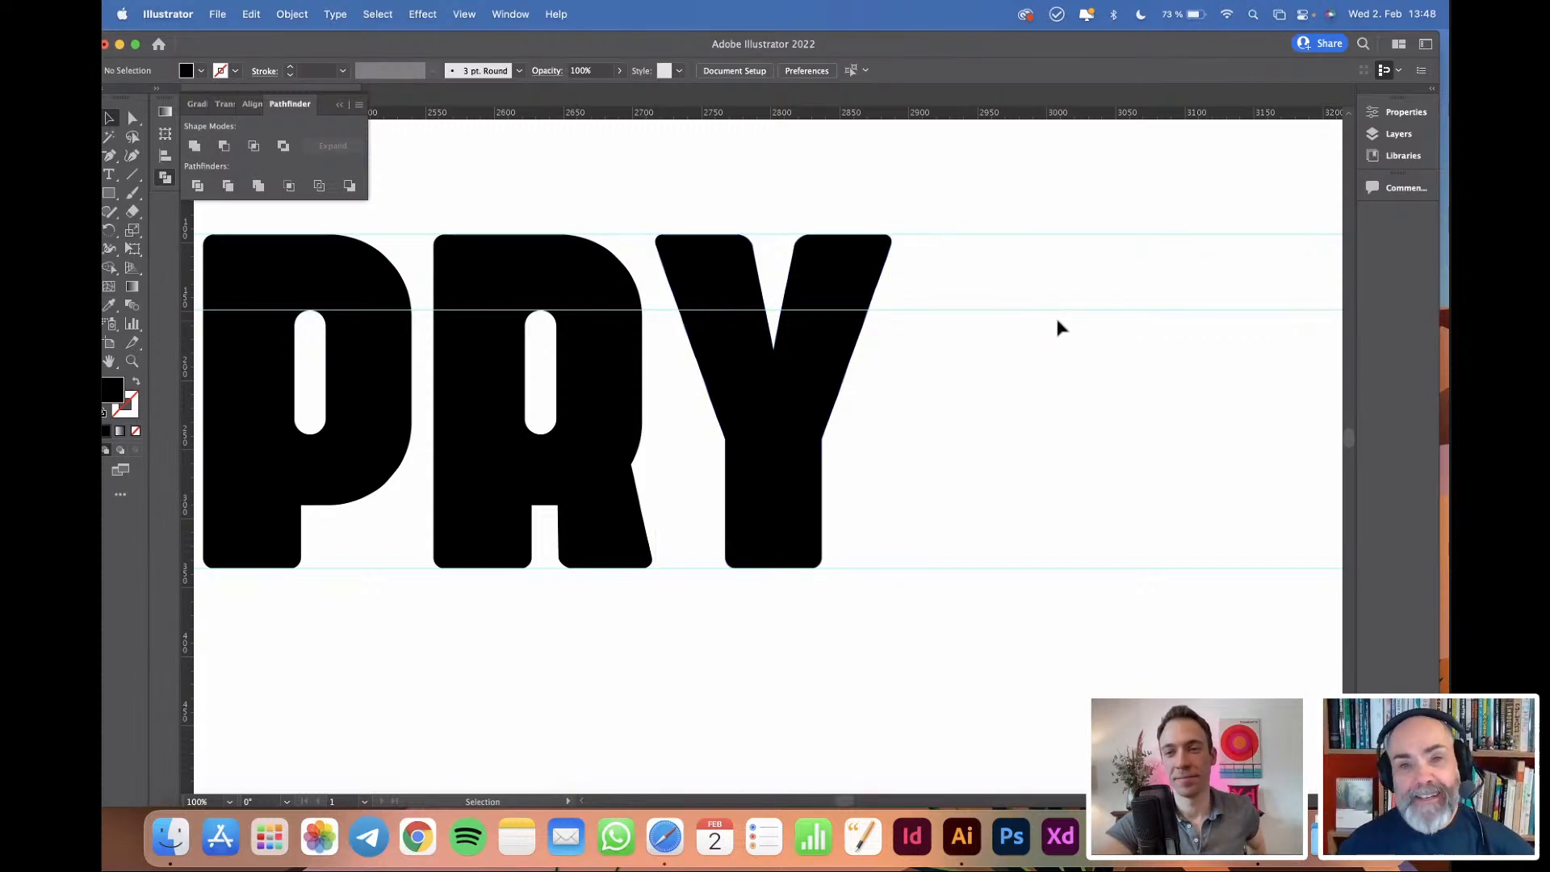
Lower the anchor at the bottom of the Y's inner notch to about Y 187.05 px, deepening the V.
click(788, 387)
click(133, 135)
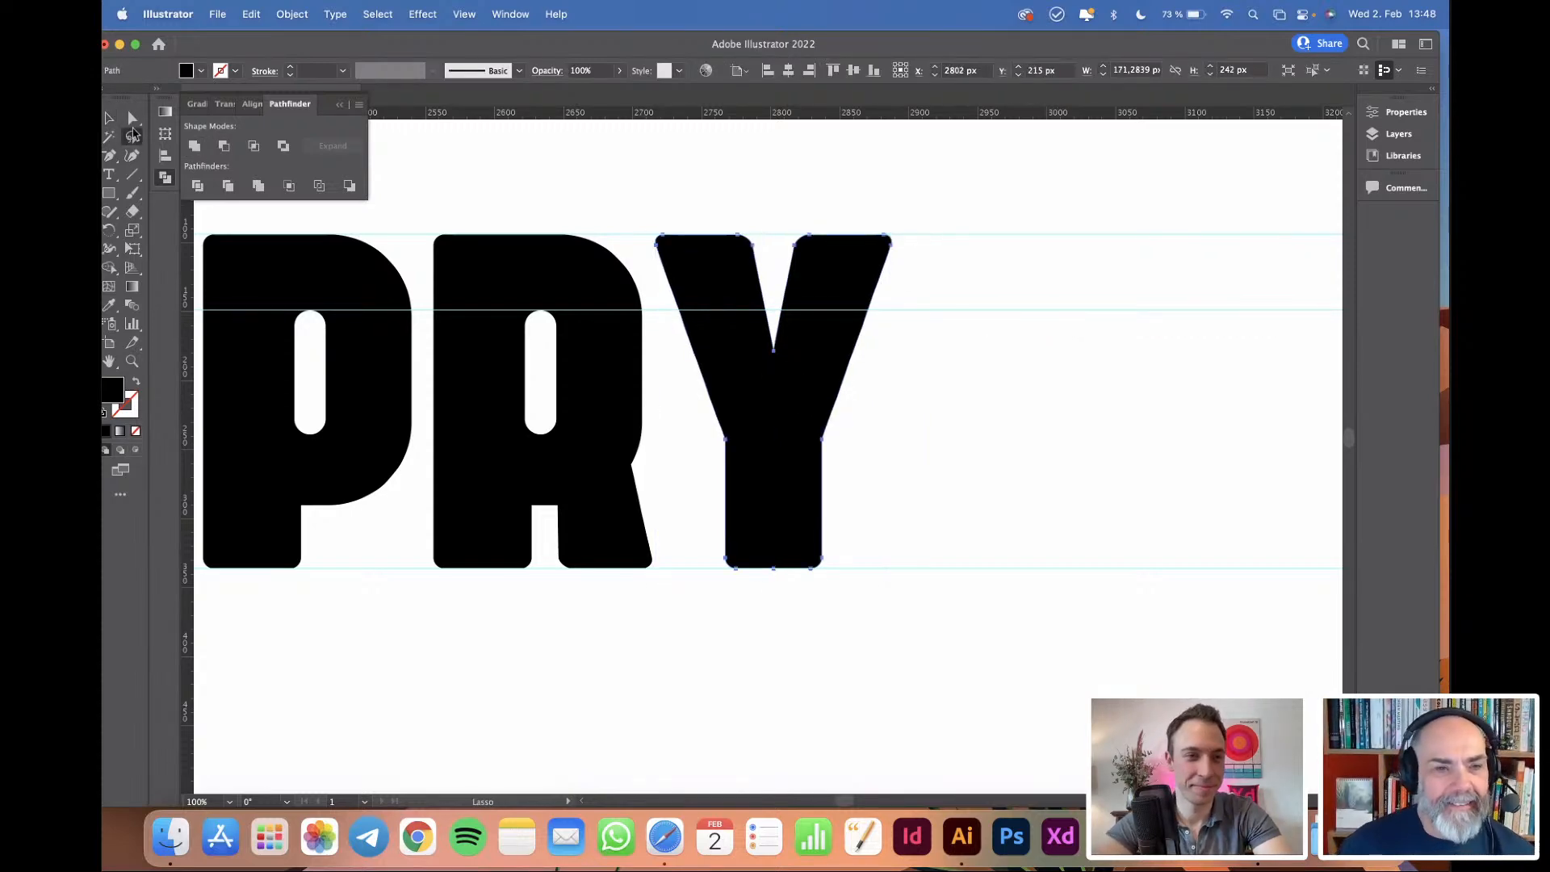
key(a)
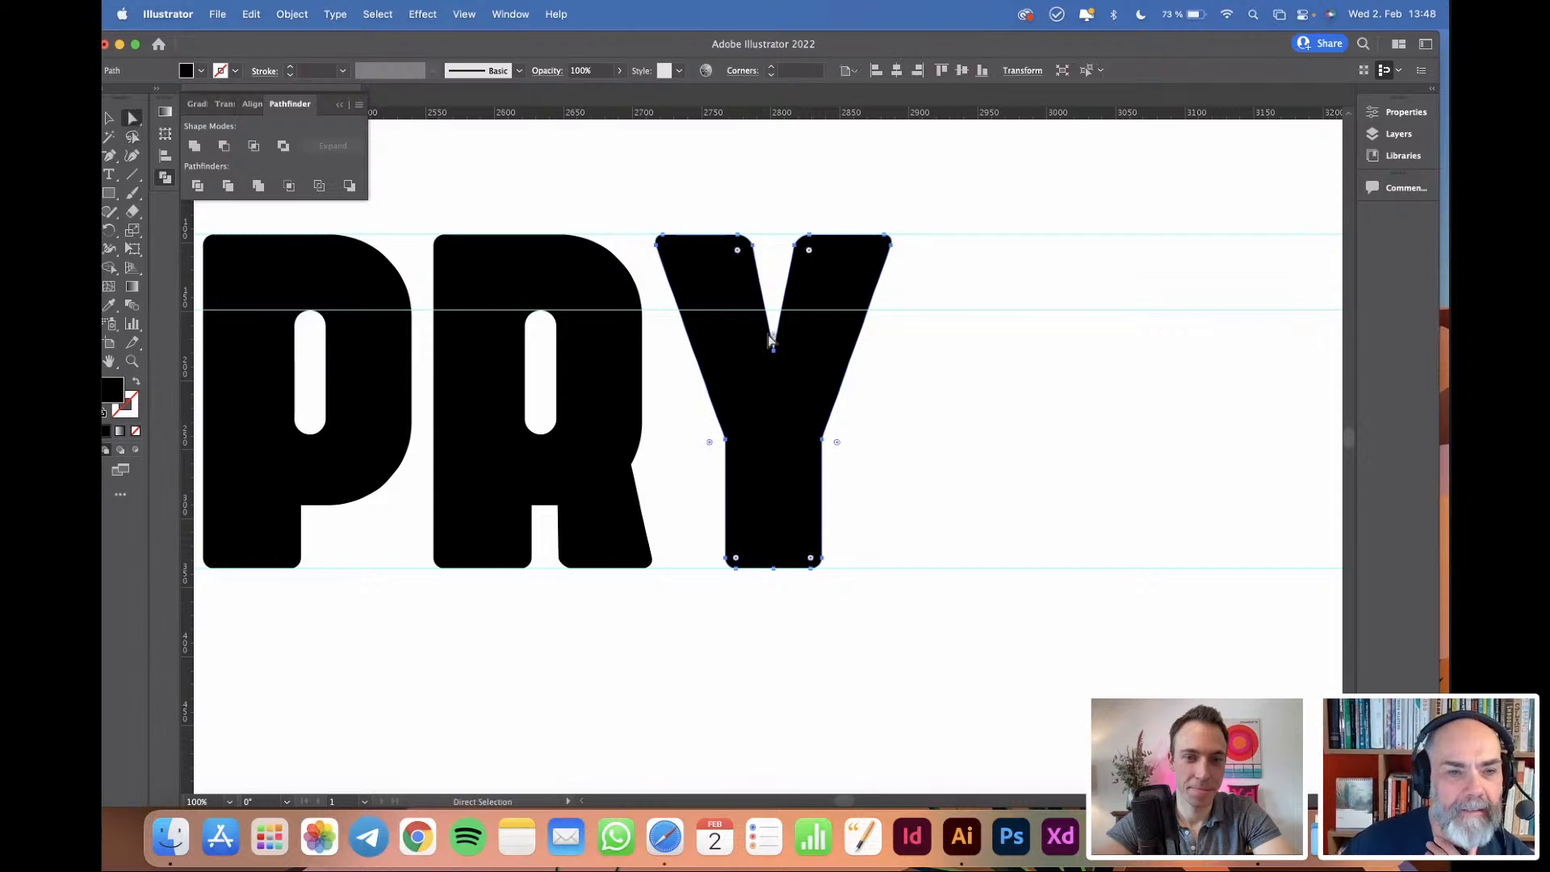
click(771, 352)
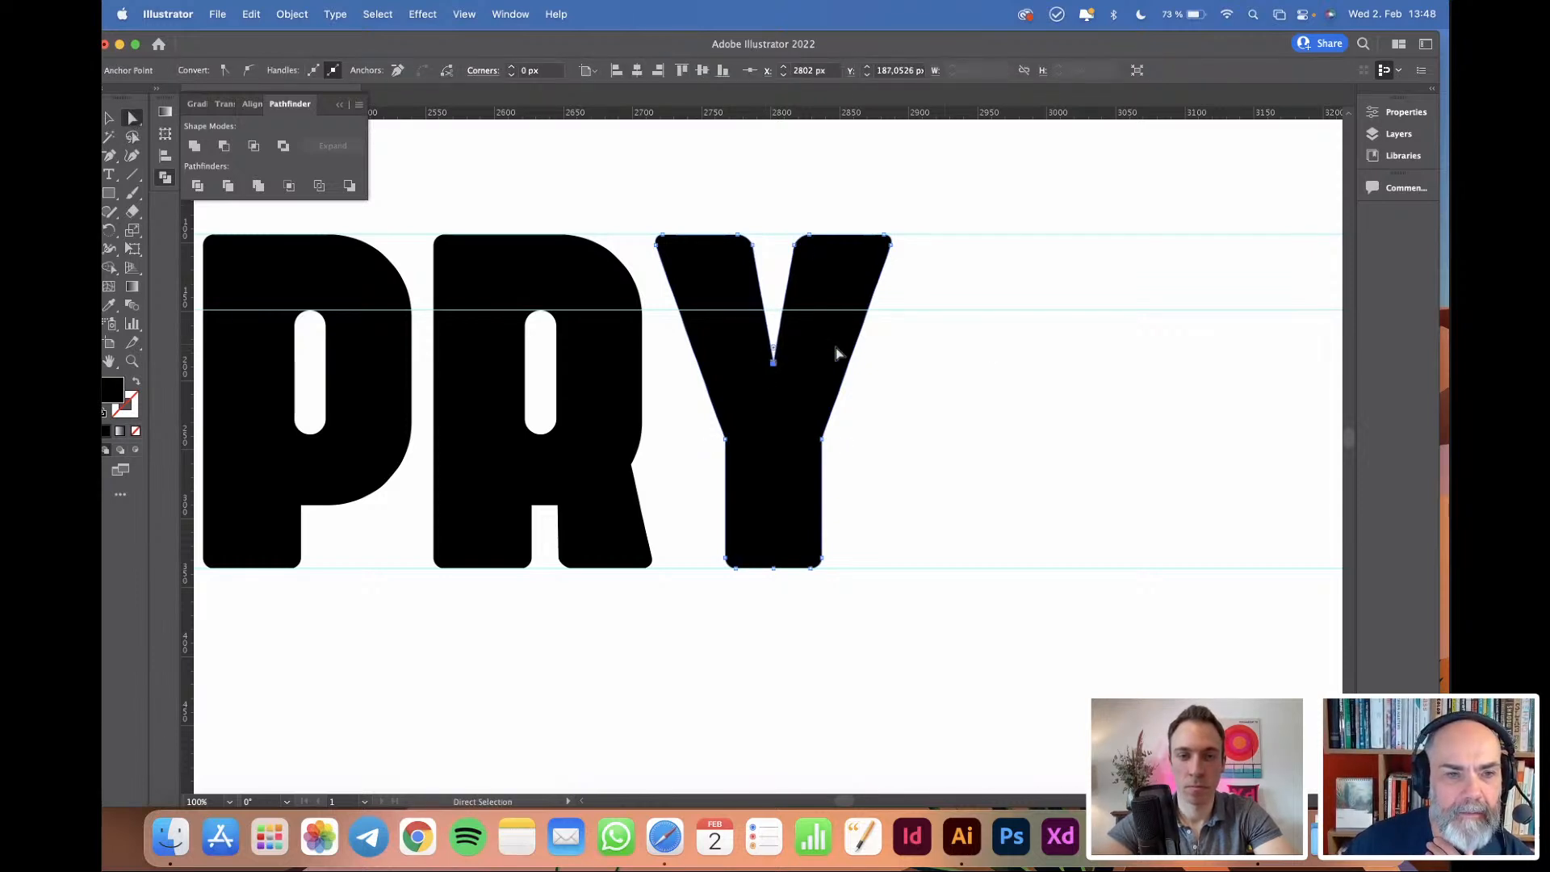
click(993, 349)
scroll(993, 349, right, 3)
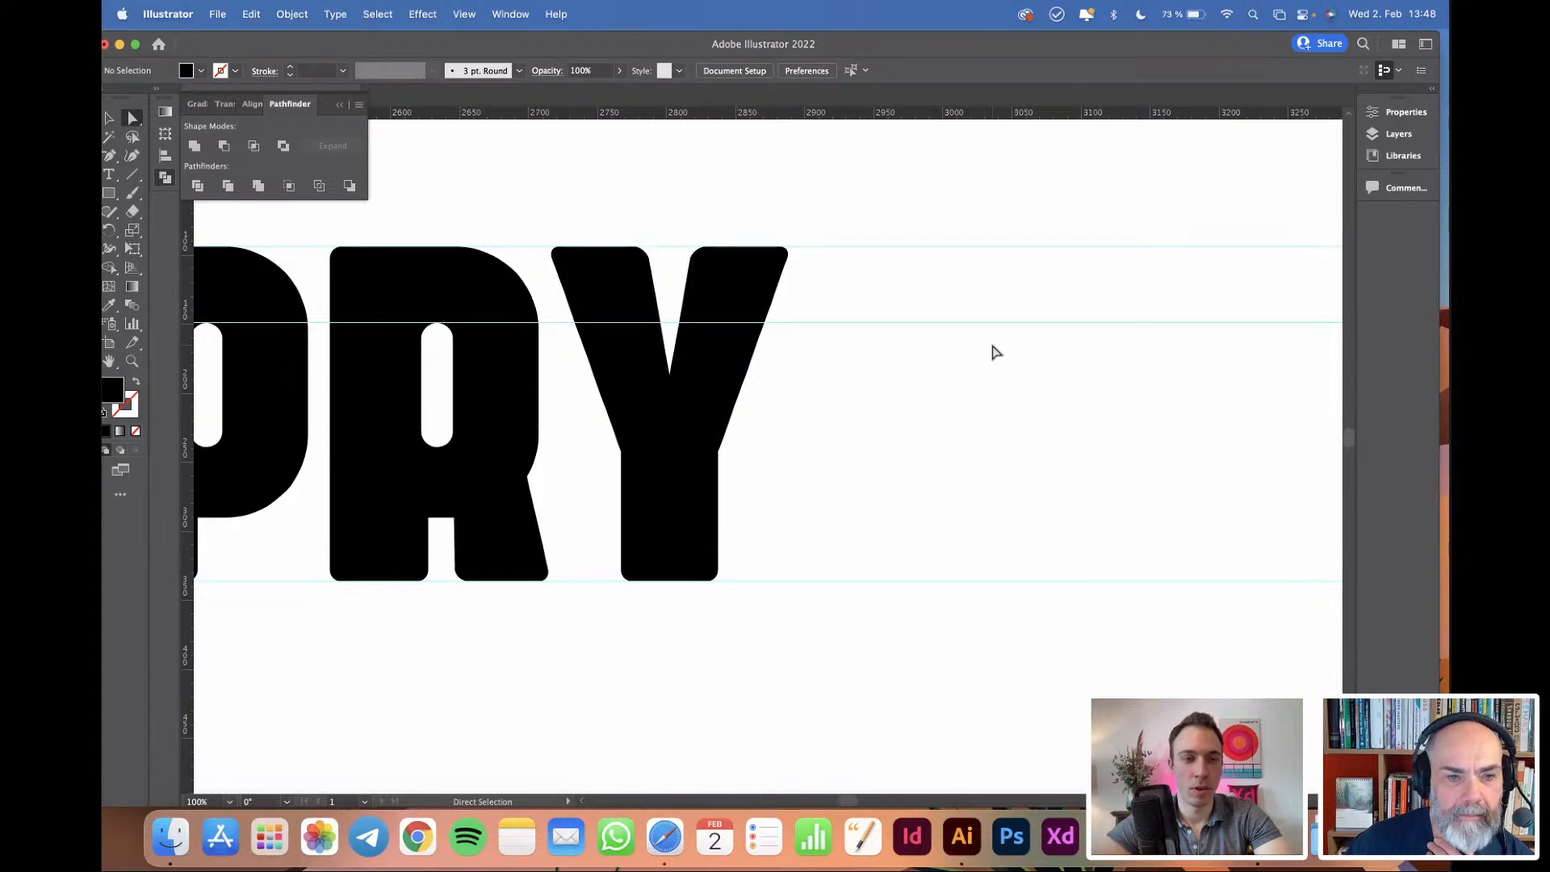
Move the Y slightly left towards the R, to X 2798 px.
click(113, 119)
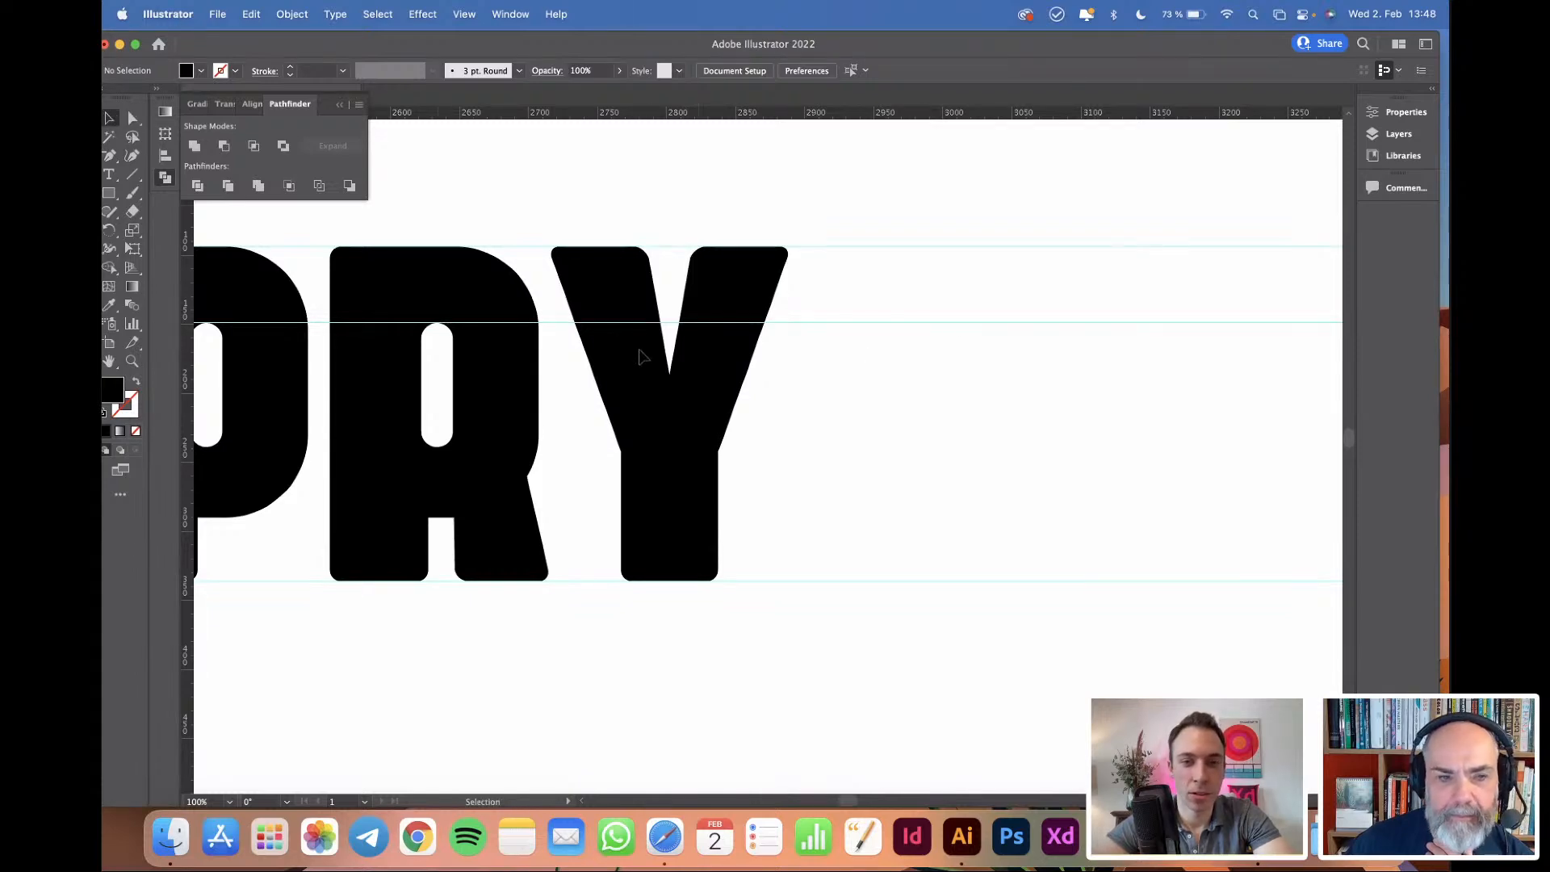
scroll(728, 382, right, 1)
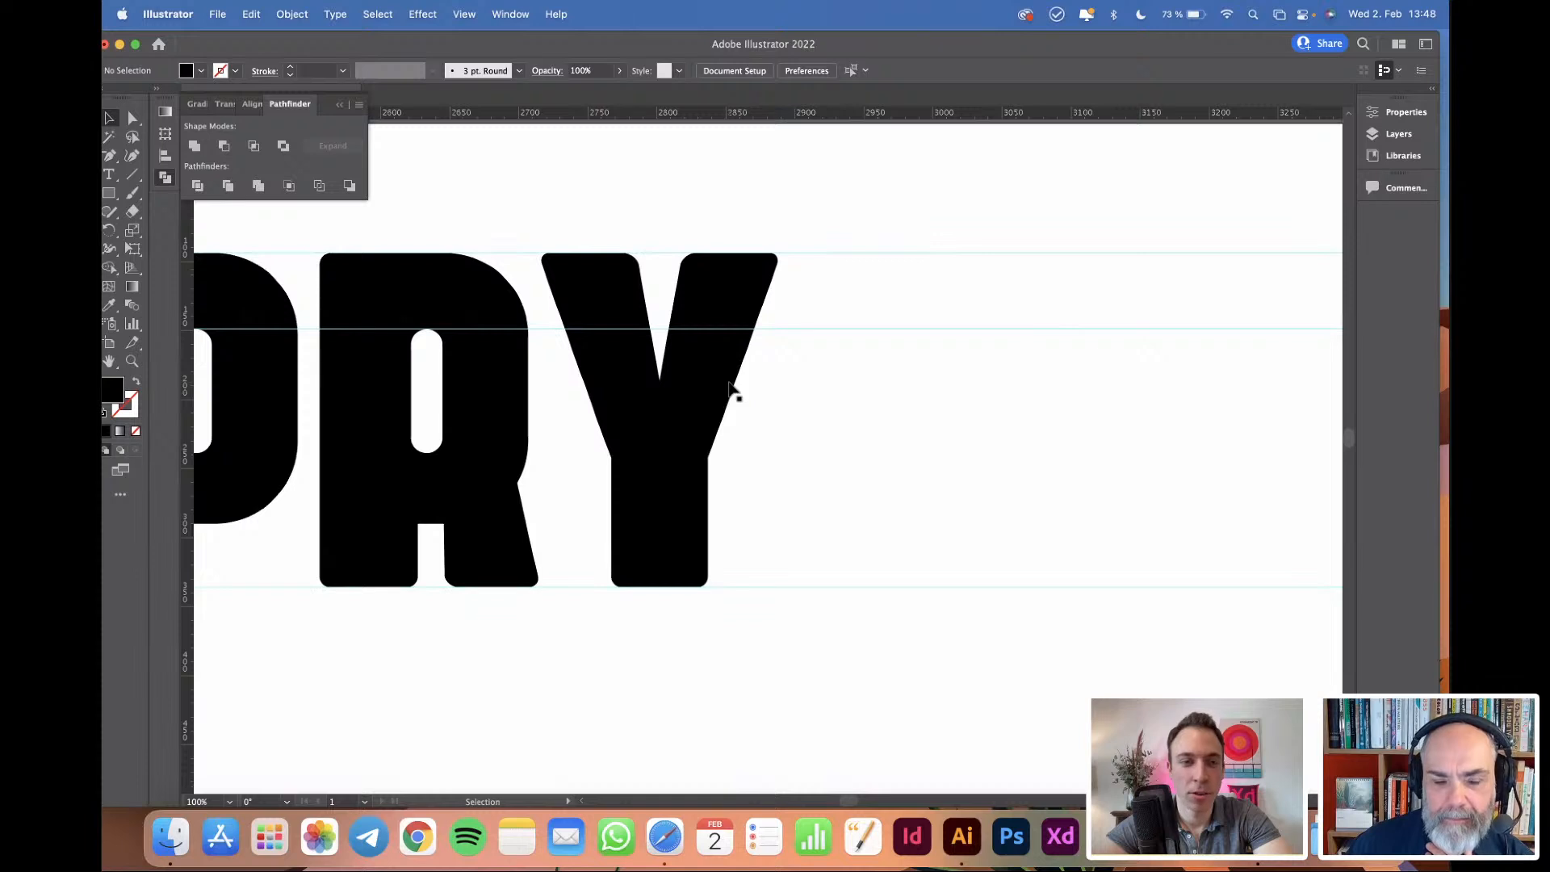
drag(707, 387, 702, 386)
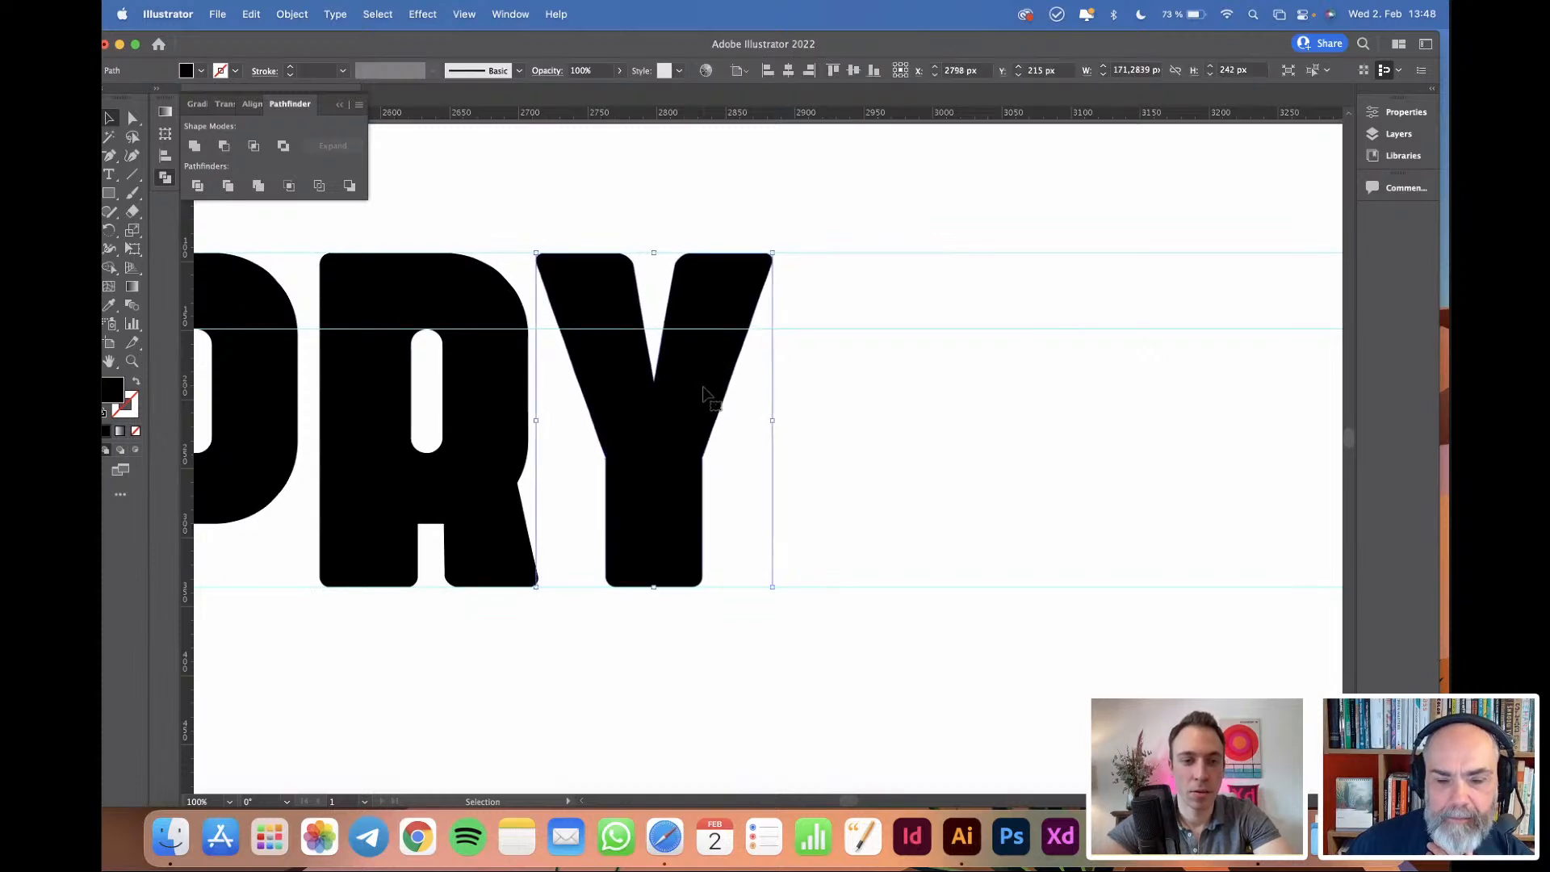
click(861, 365)
scroll(860, 364, left, 2)
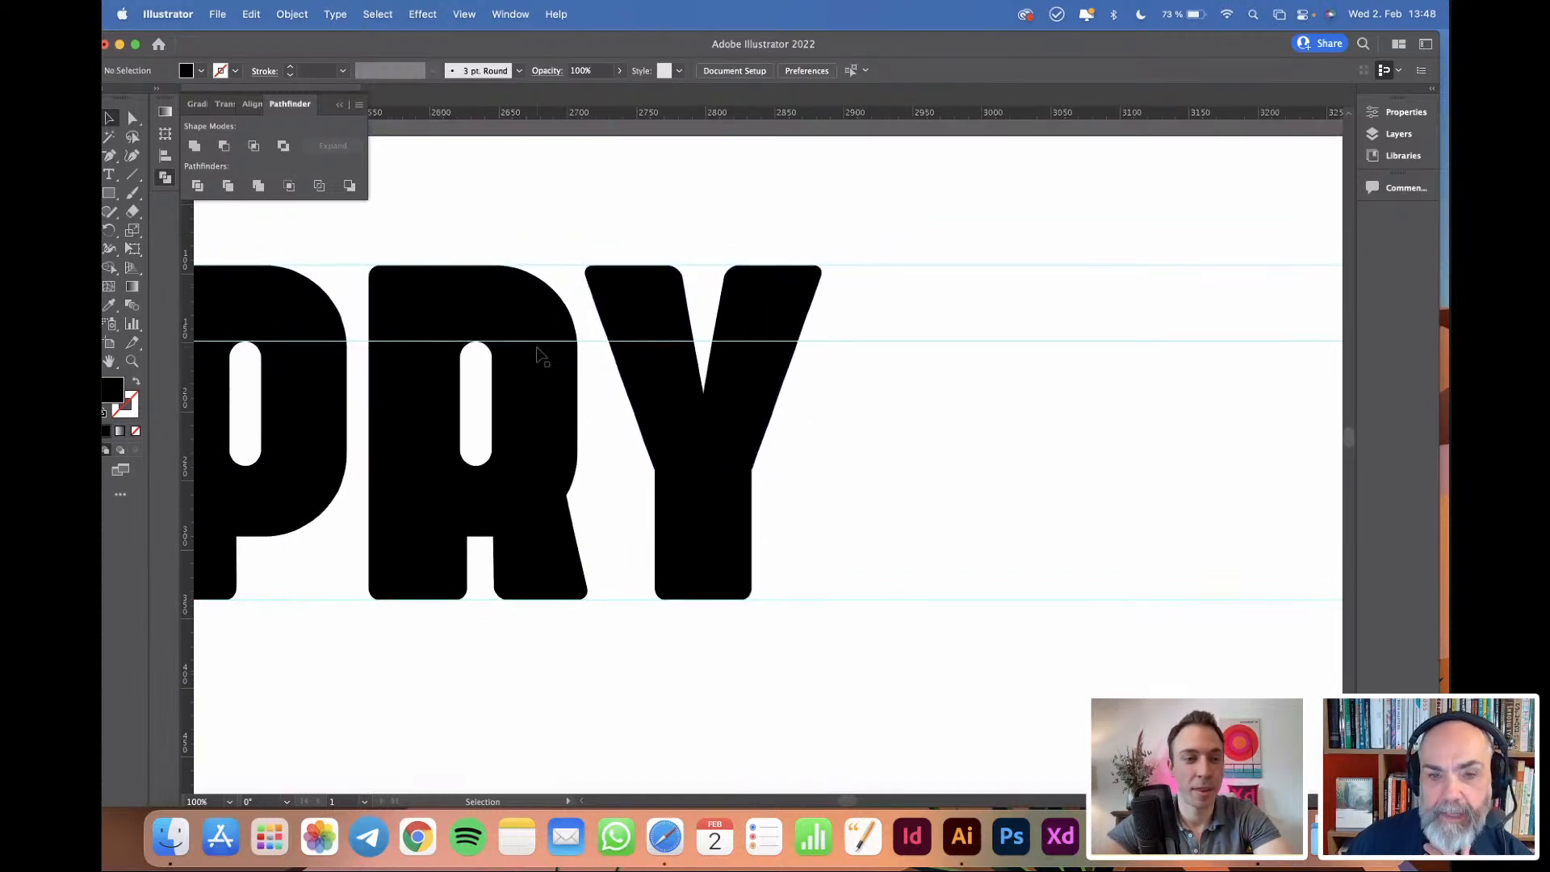
right_click(760, 383)
click(320, 267)
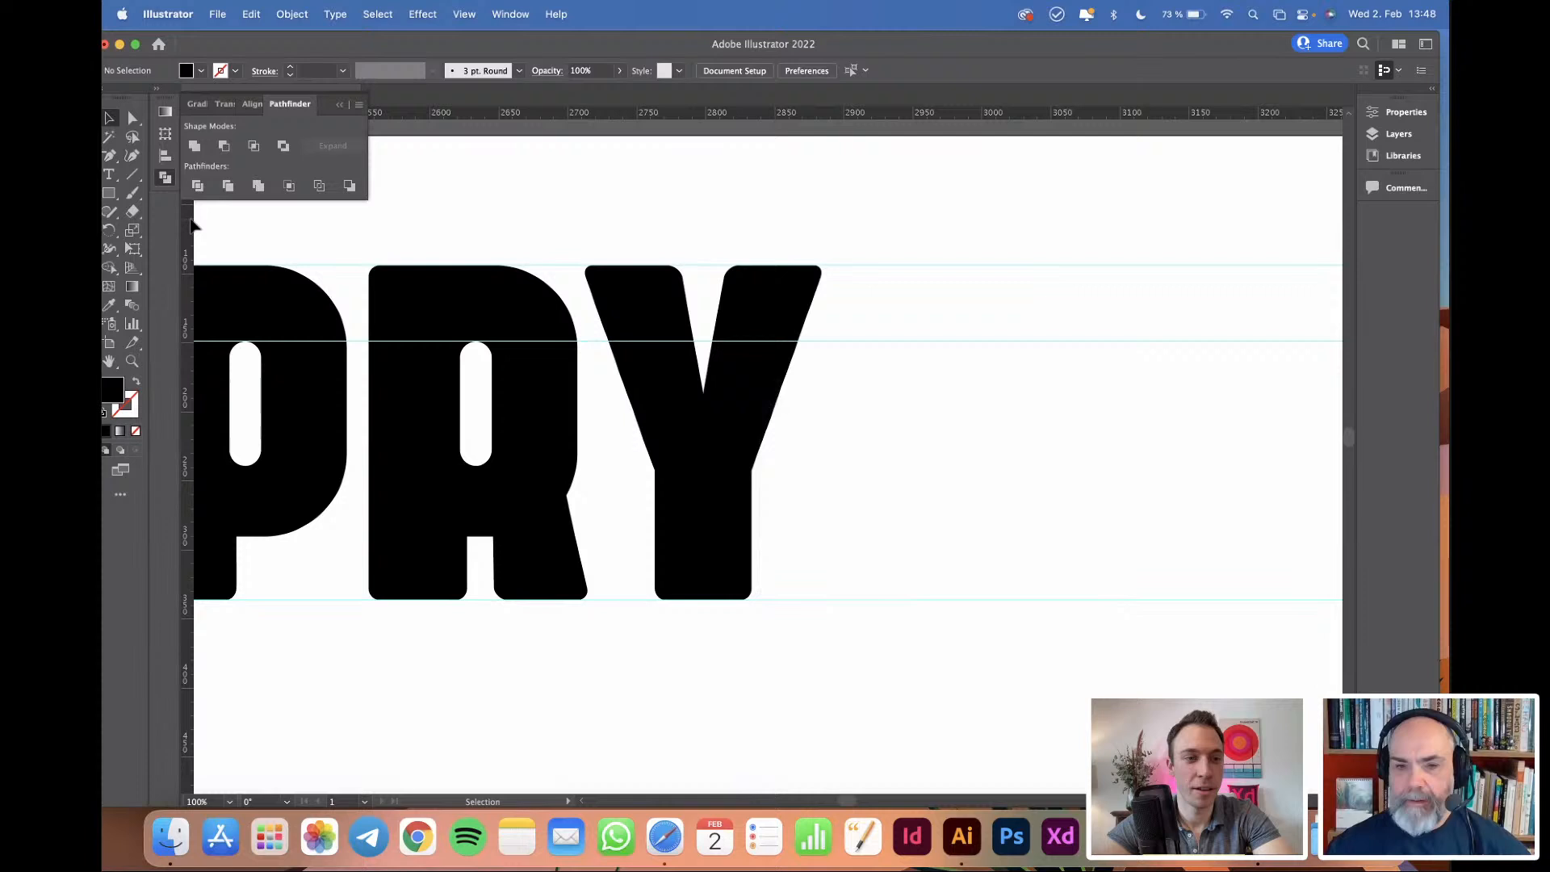
click(109, 193)
scroll(842, 300, right, 1)
scroll(842, 300, right, 3)
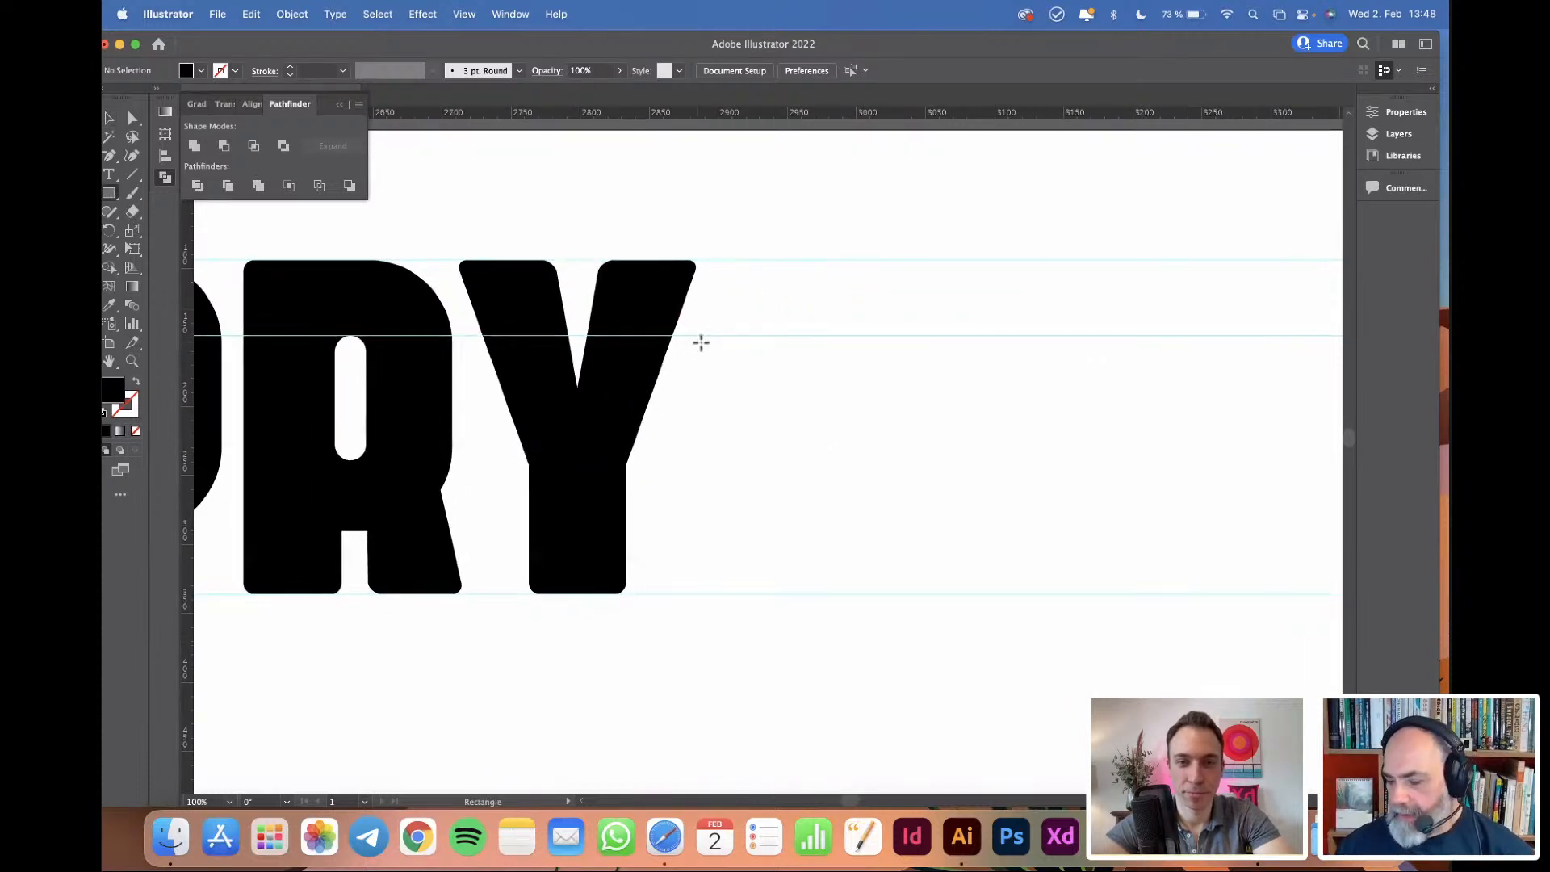
click(109, 118)
Duplicate the I from the word PRICE and place it after the Y, aligned between the cap-height and baseline guides.
scroll(657, 371, down, 2)
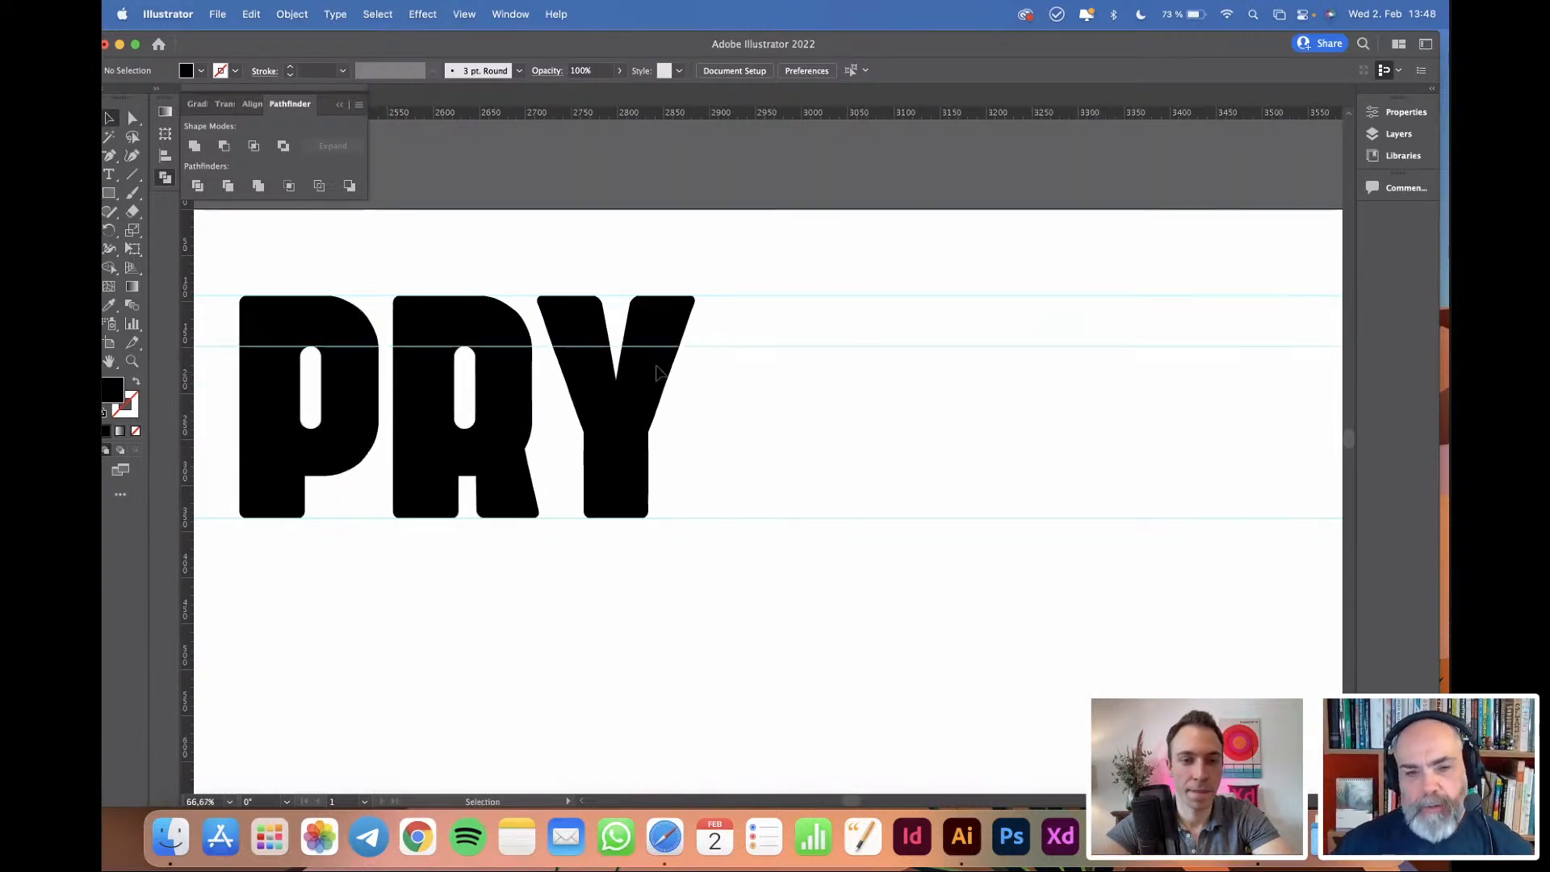
scroll(658, 372, down, 4)
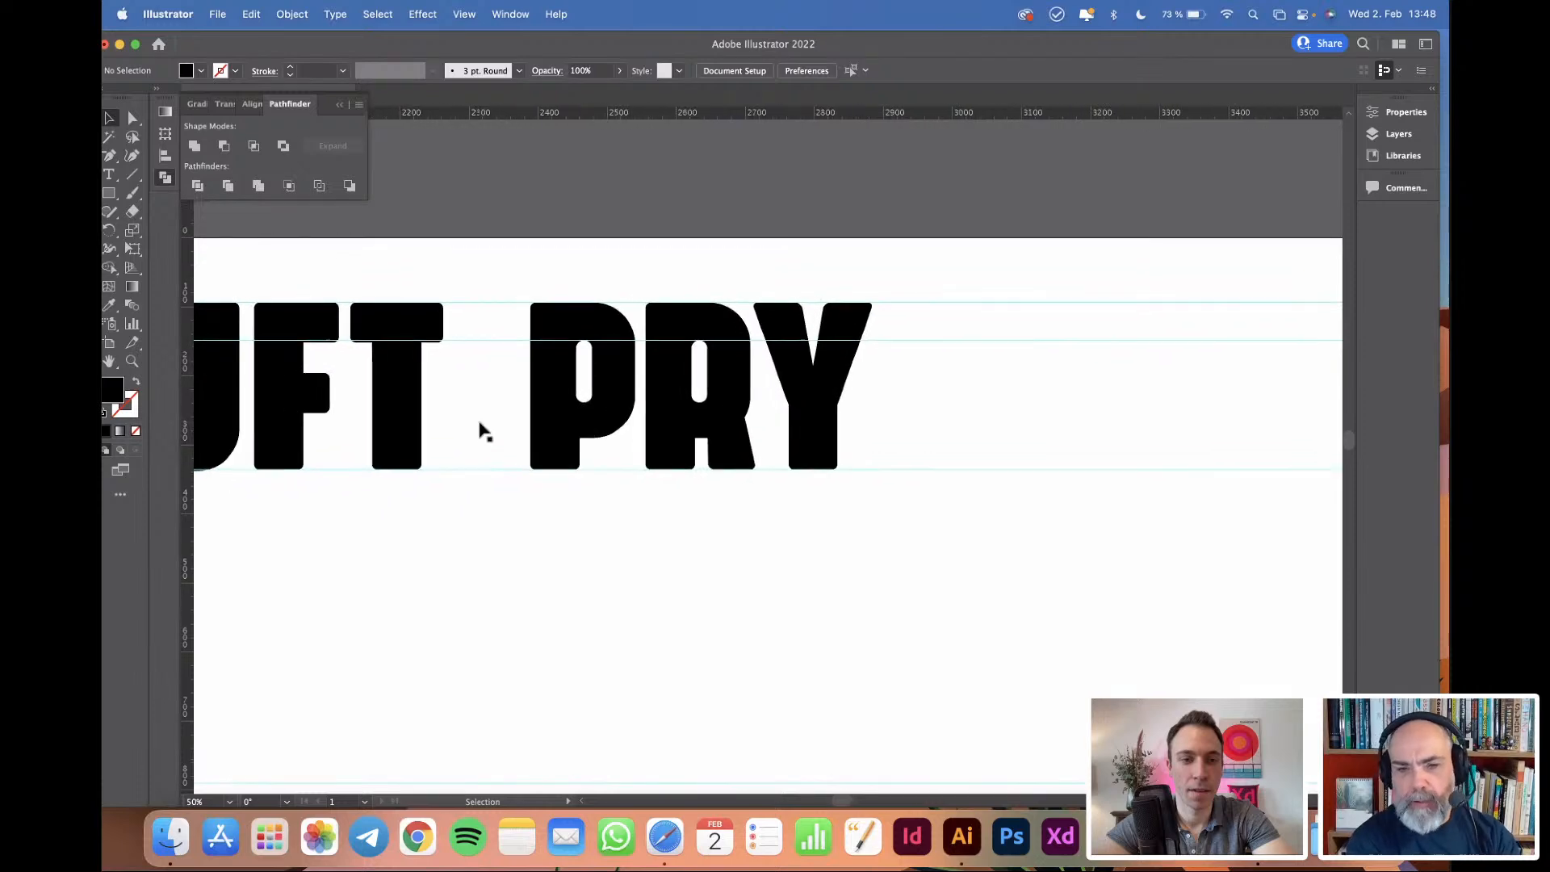
scroll(481, 427, up, 2)
scroll(481, 427, left, 4)
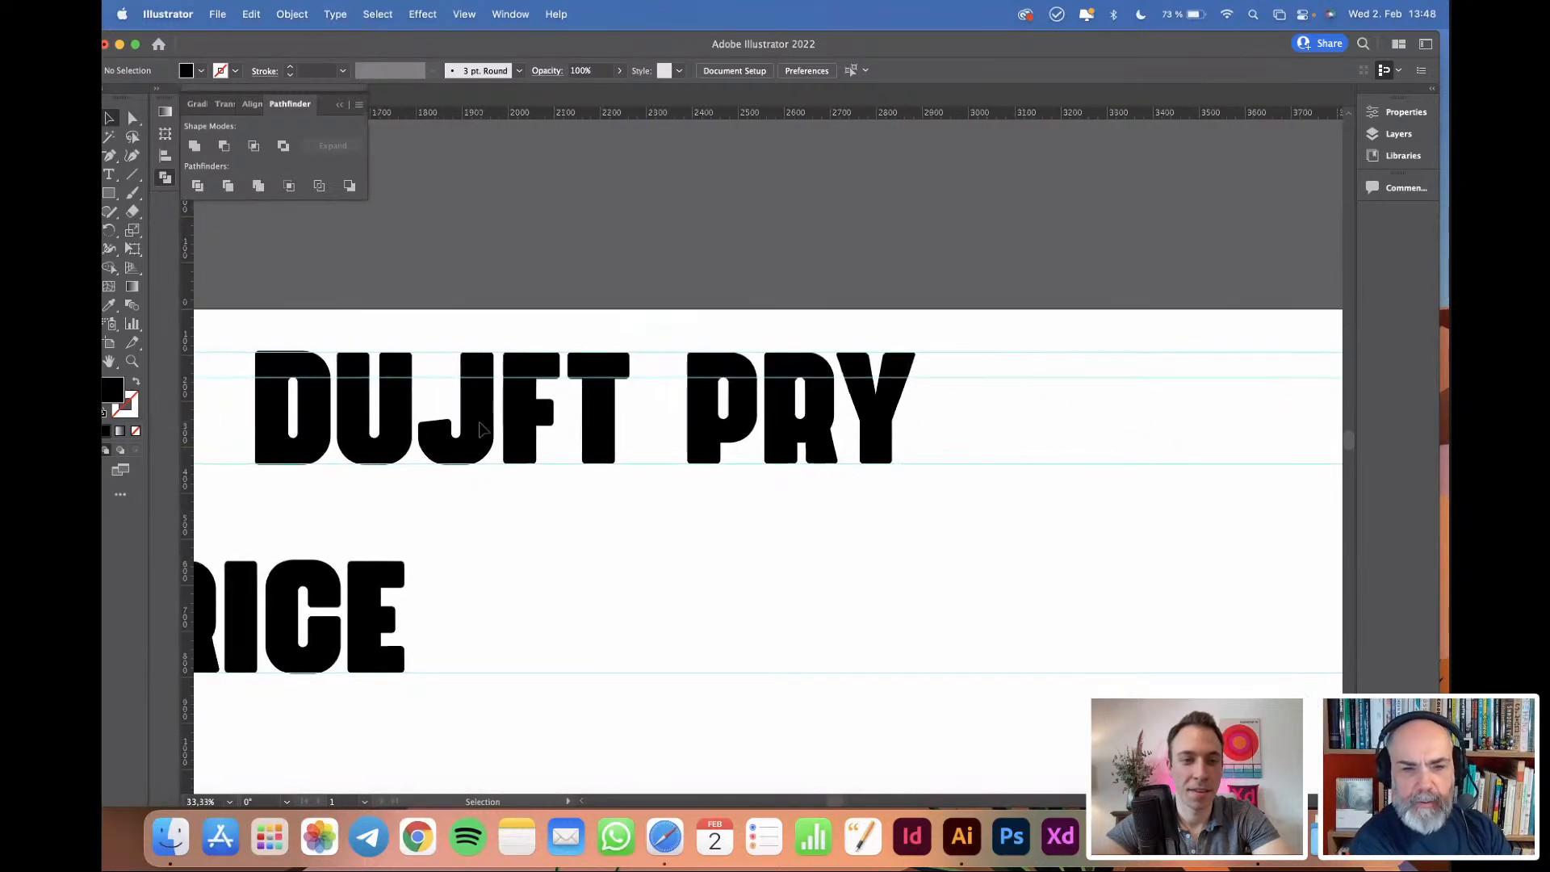
scroll(433, 533, left, 8)
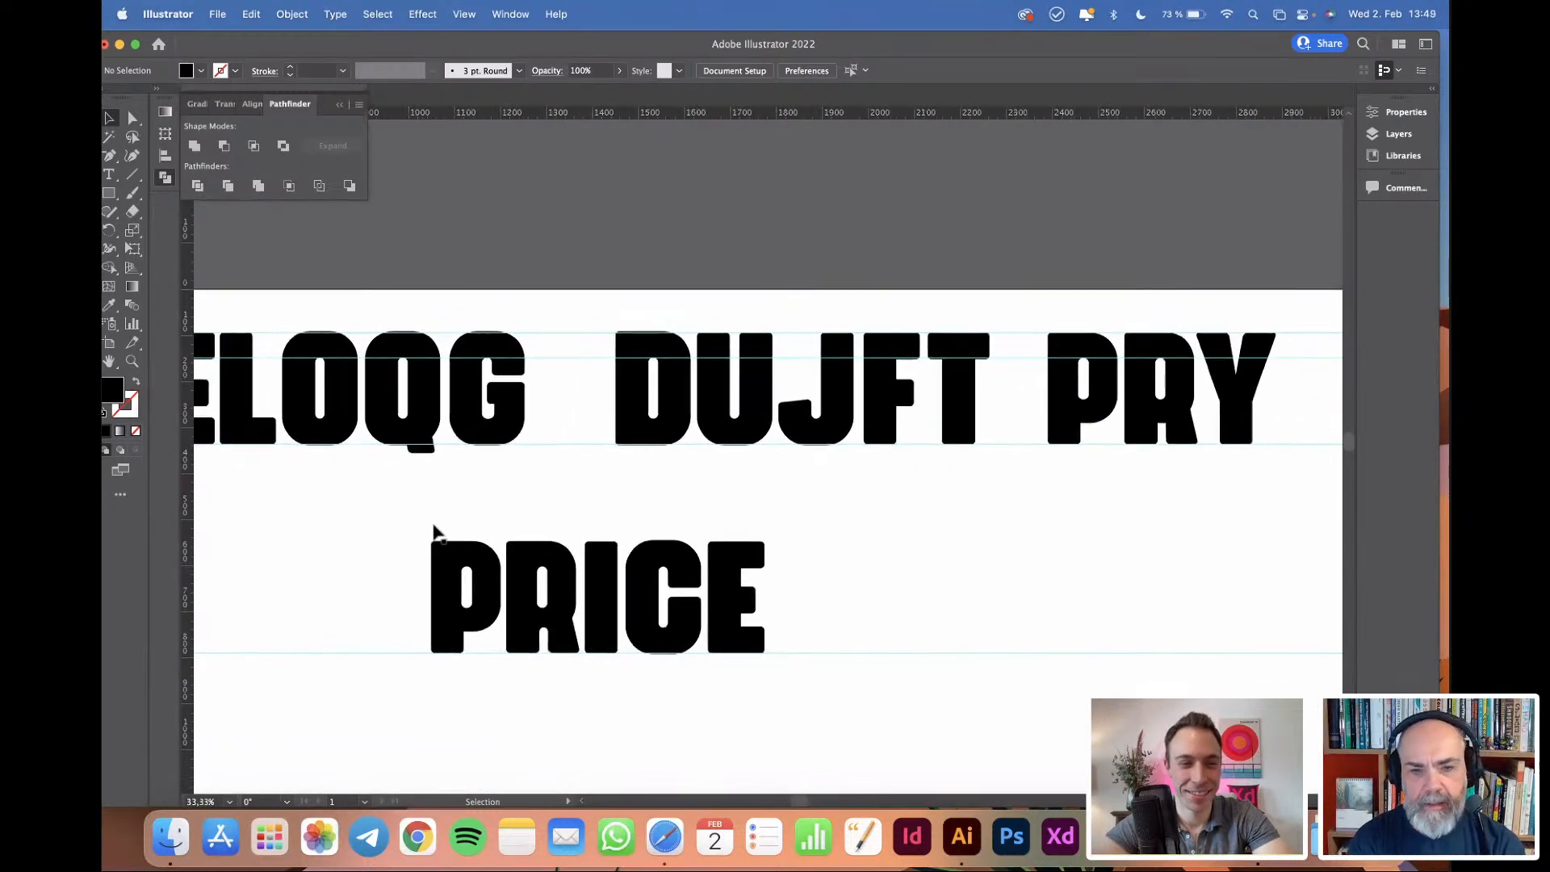
click(614, 593)
drag(614, 593, 1226, 487)
scroll(1226, 487, up, 1)
scroll(1179, 484, right, 3)
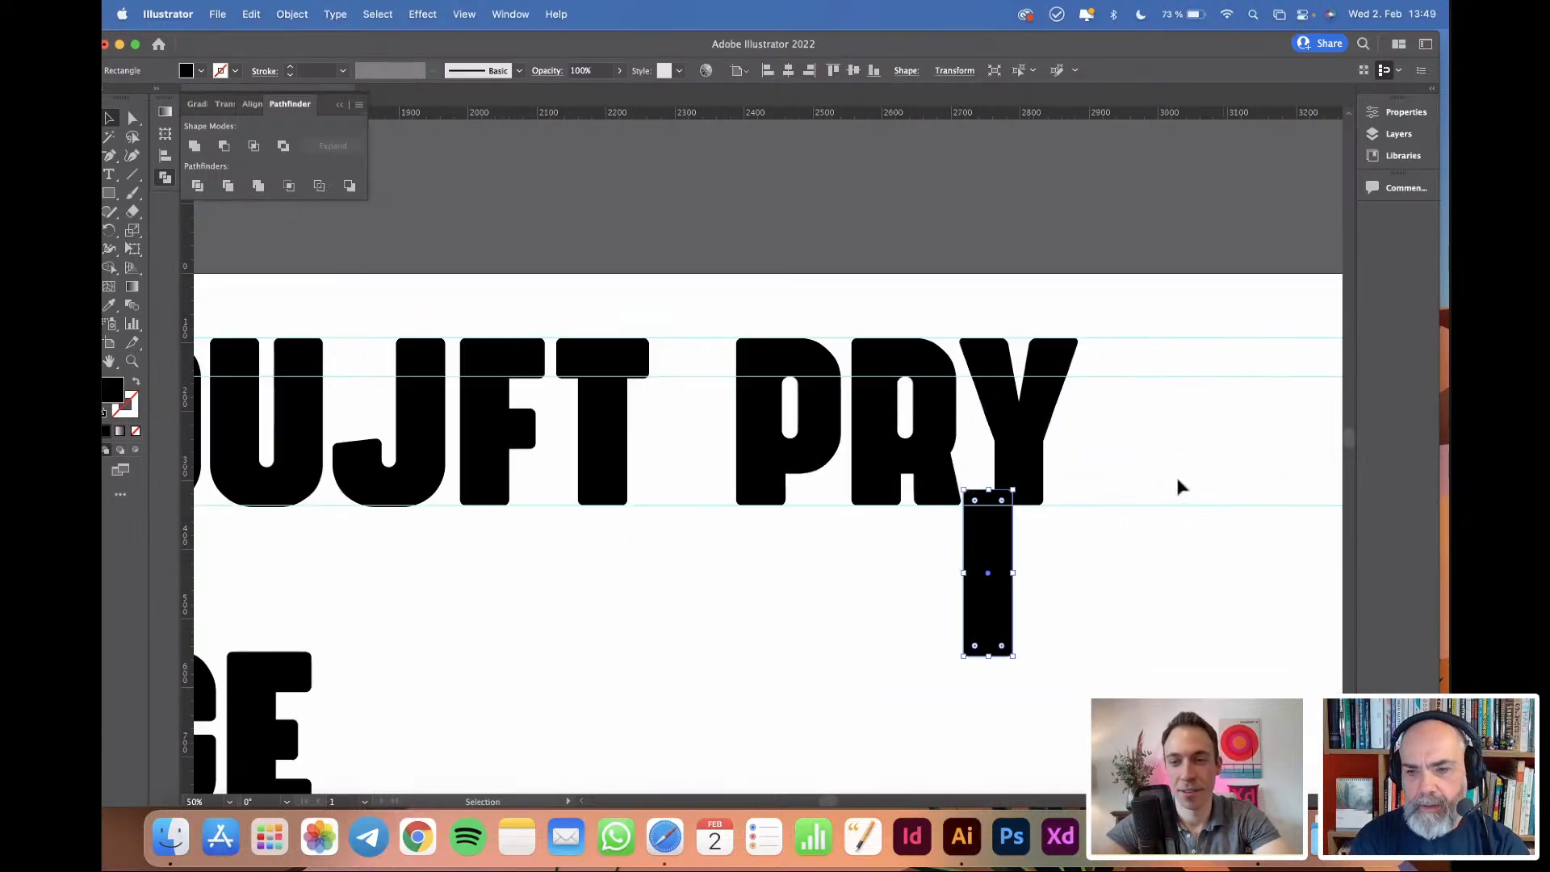
drag(979, 550, 1112, 401)
scroll(1107, 389, up, 3)
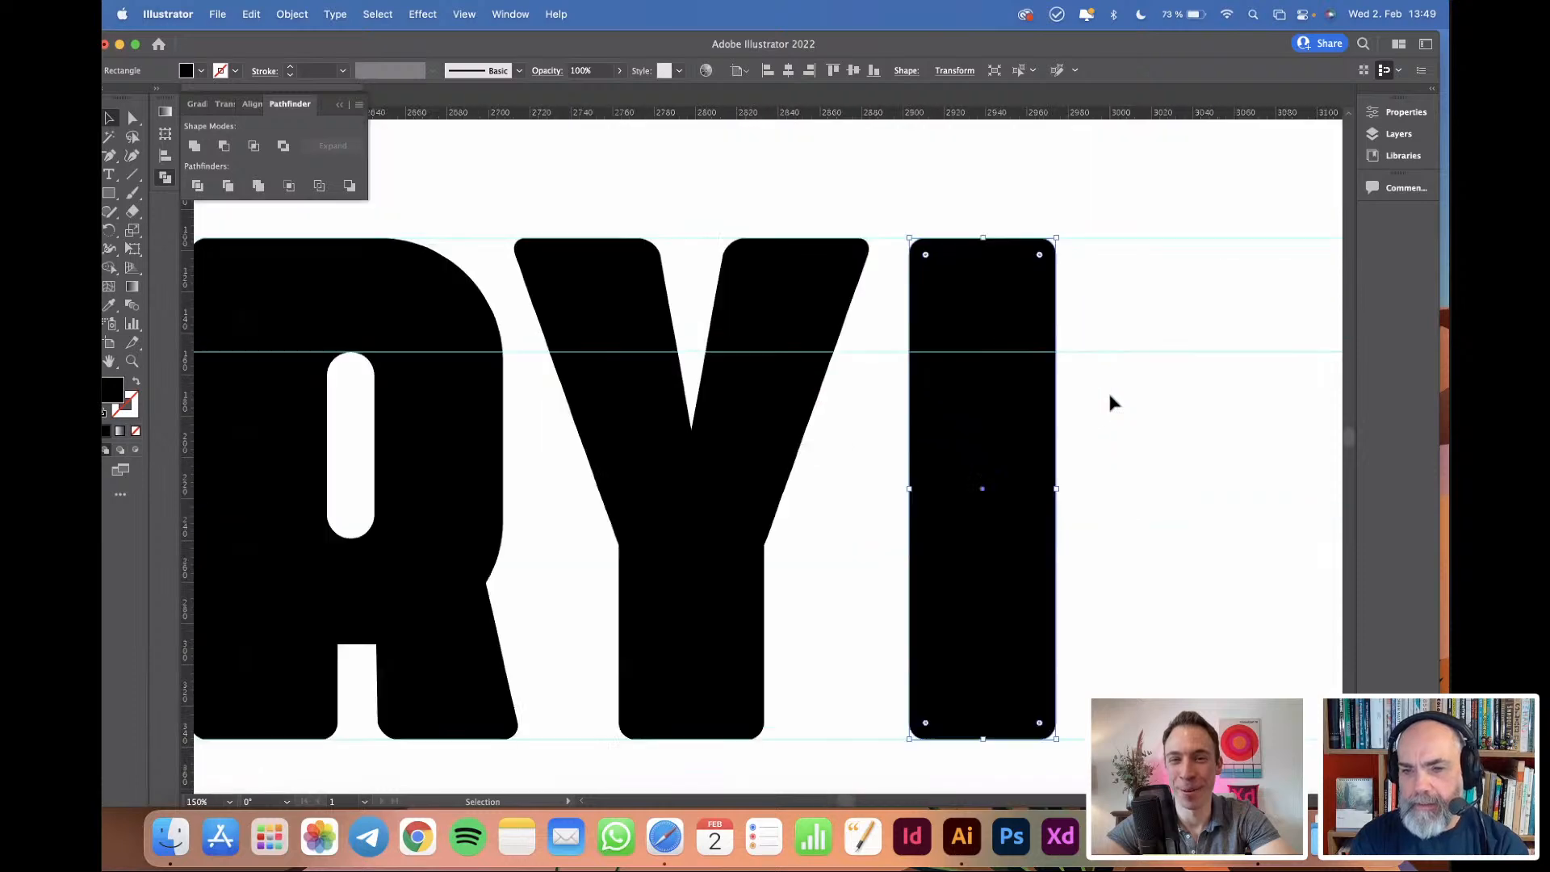
Move the copied I about 11 px right to widen its gap from the Y.
click(1107, 389)
scroll(1106, 390, right, 2)
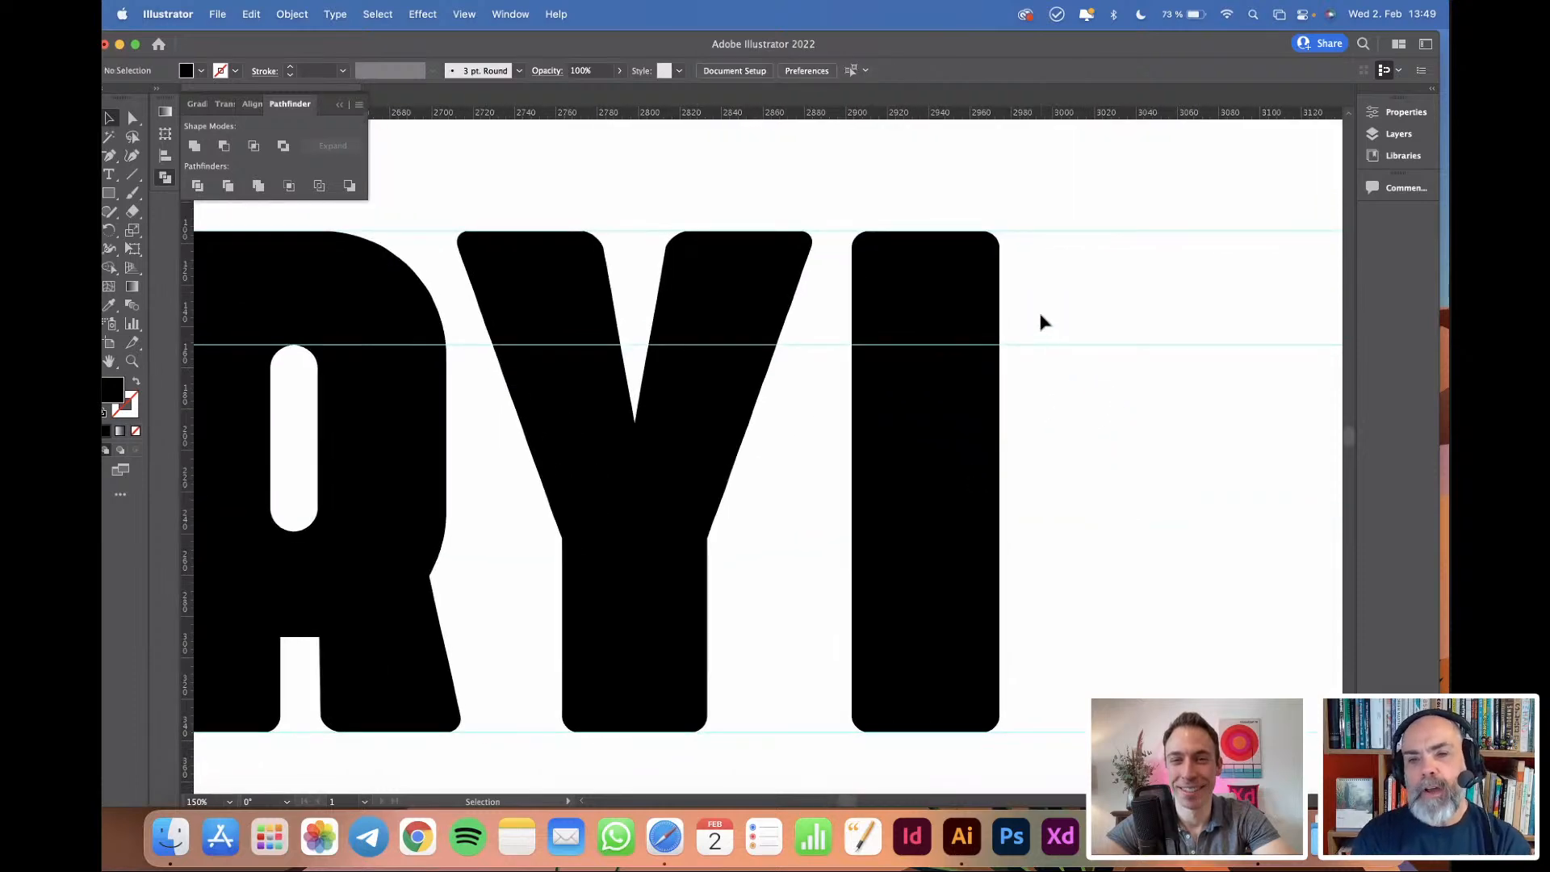
drag(969, 287, 995, 285)
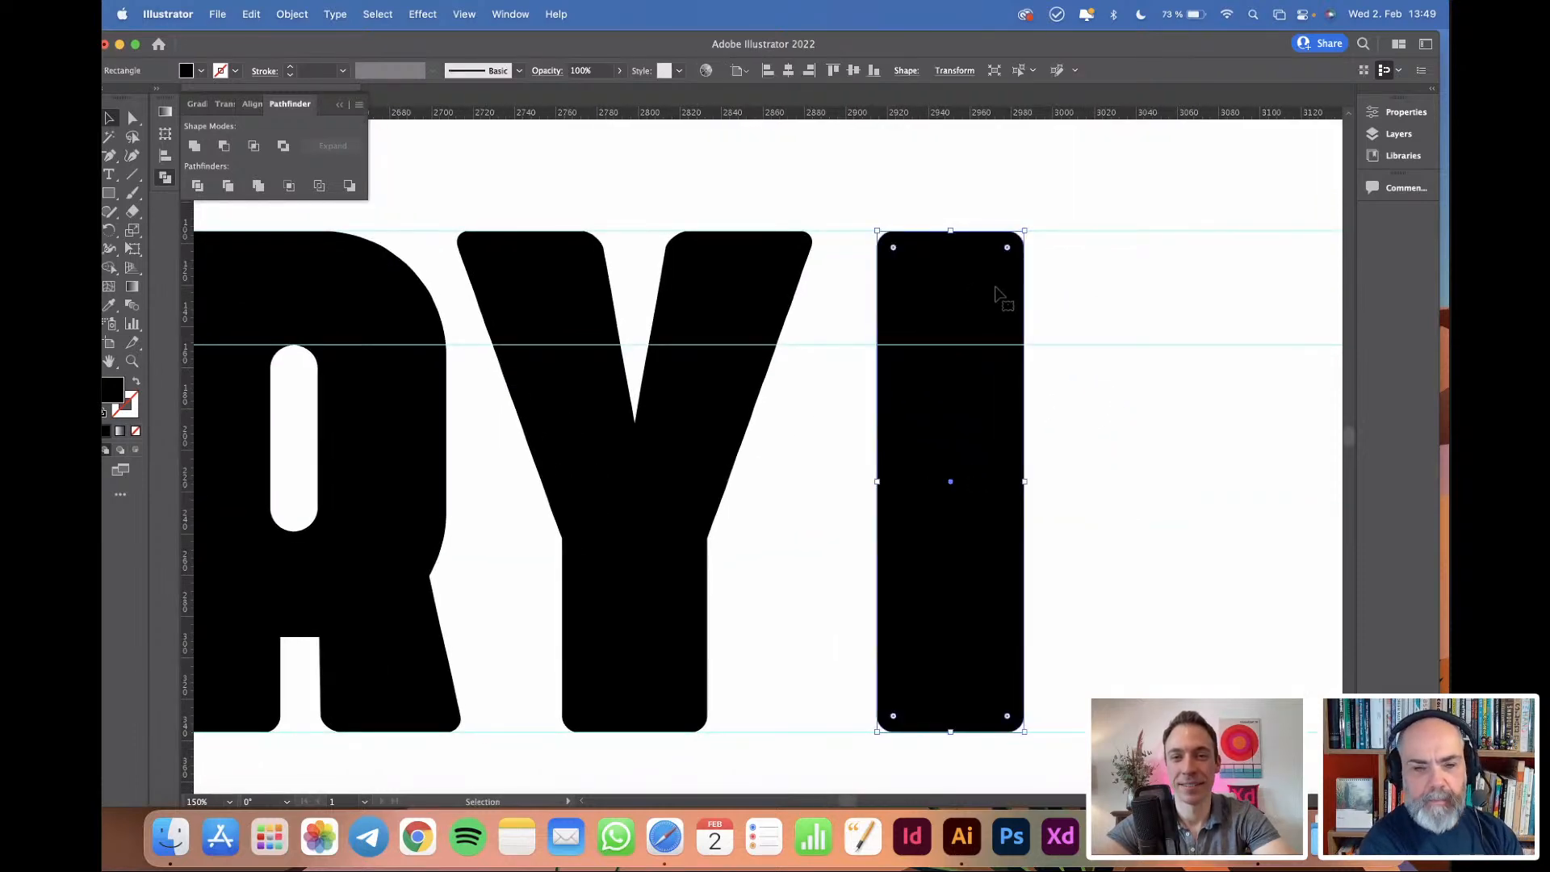
key(Left)
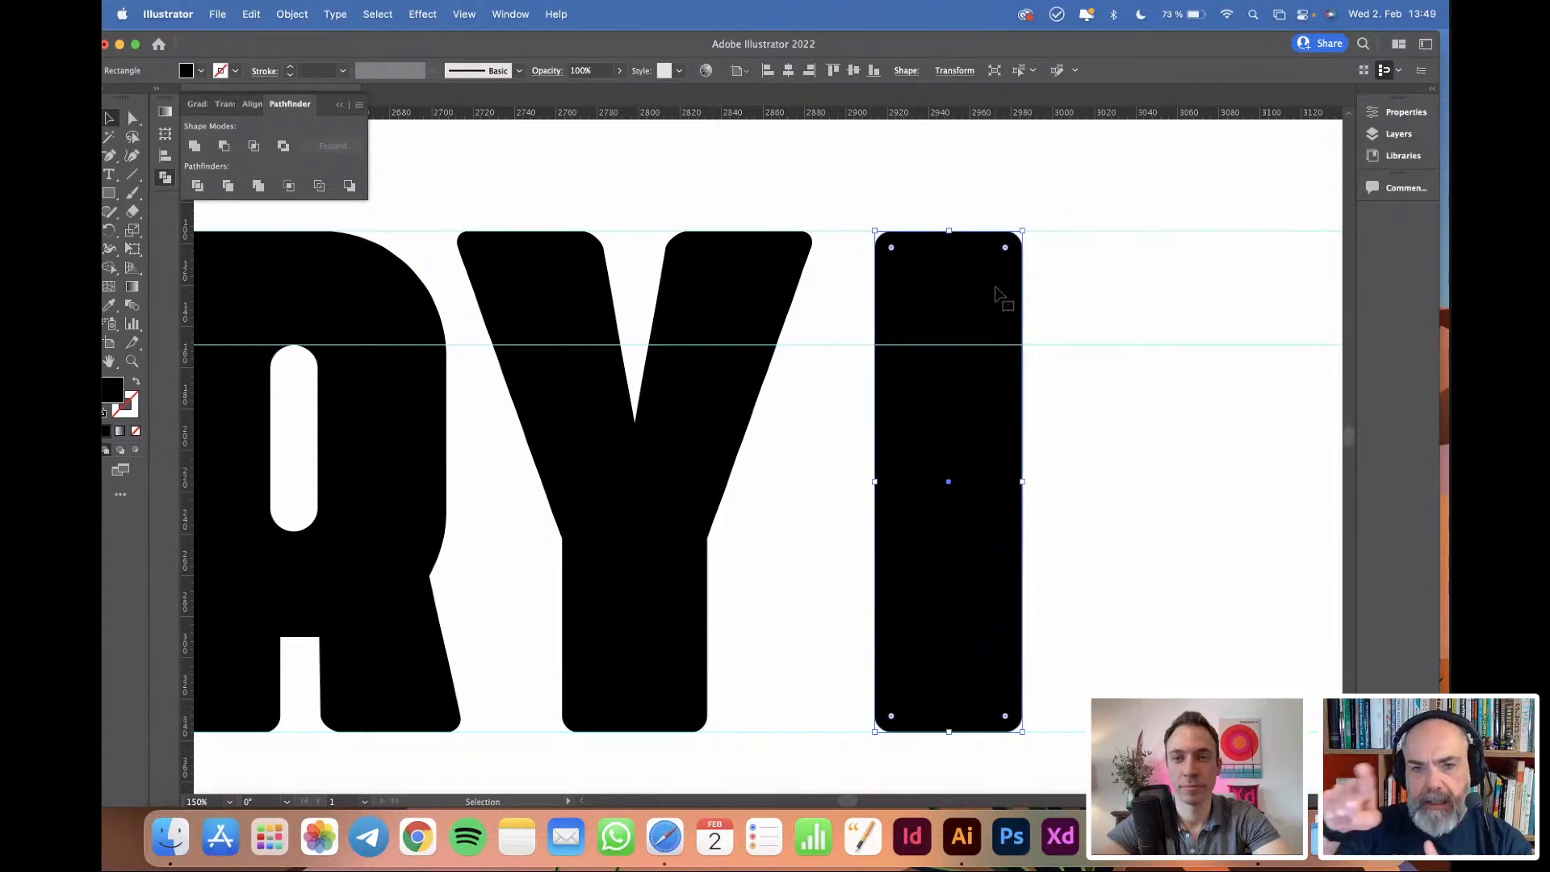
click(1052, 282)
scroll(1052, 282, right, 3)
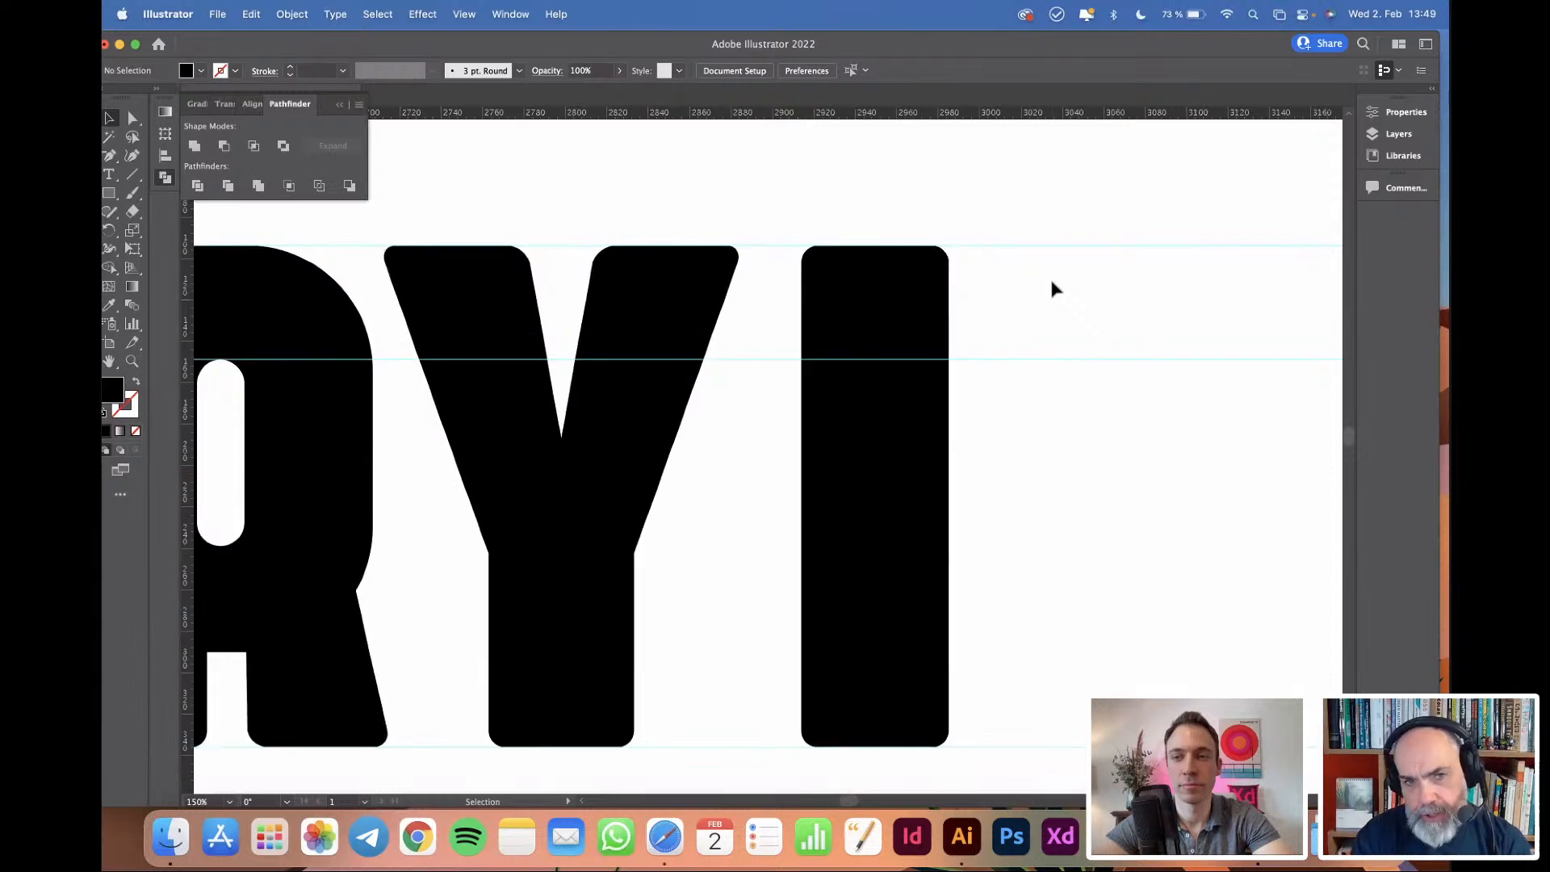
click(900, 284)
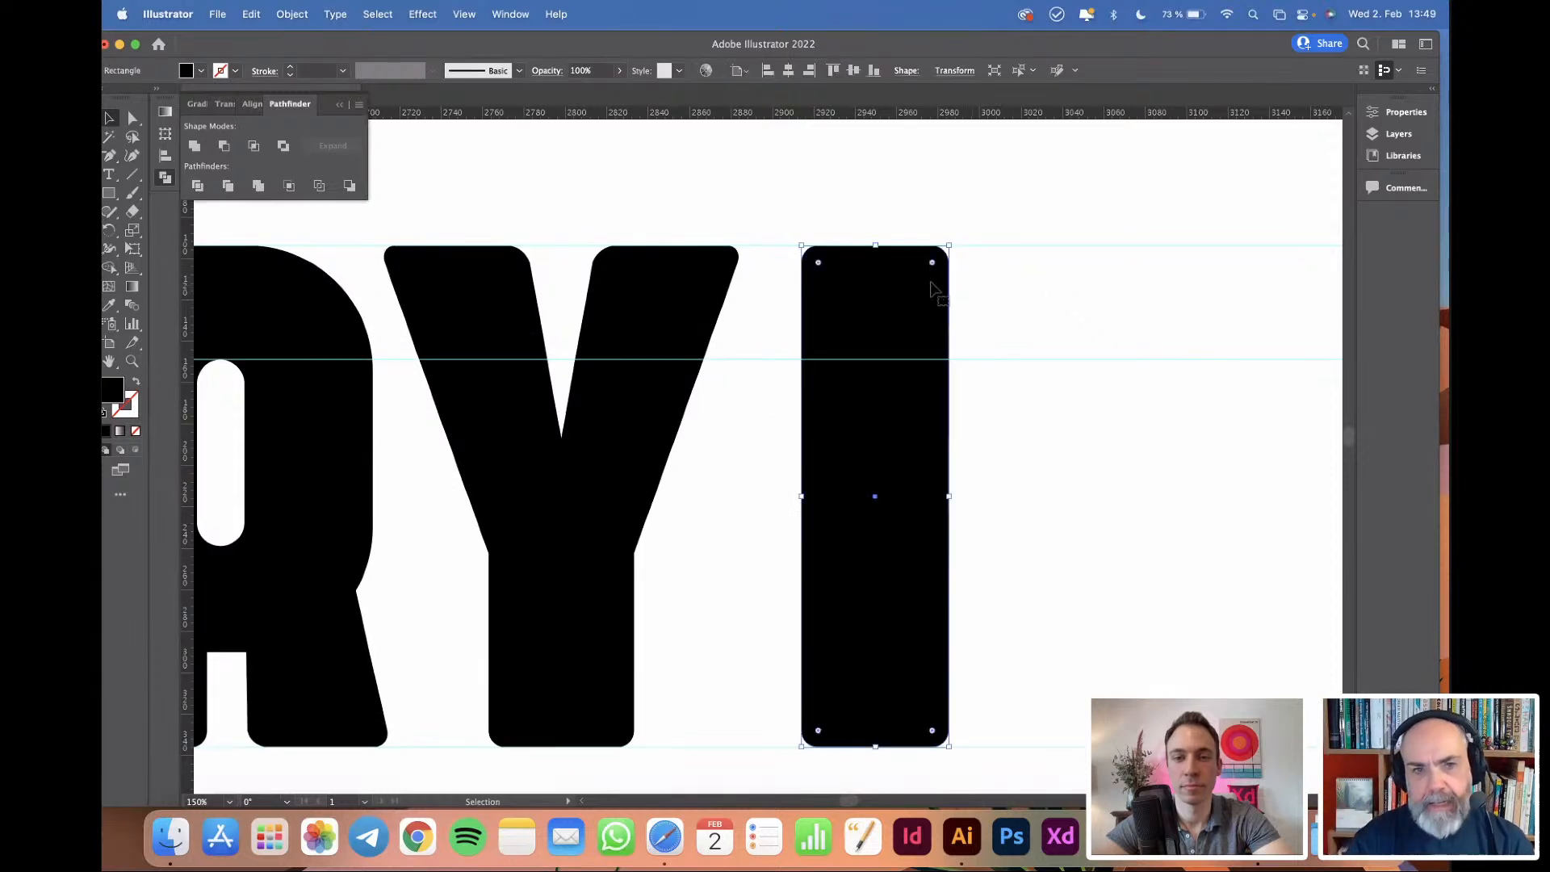
scroll(1052, 284, down, 1)
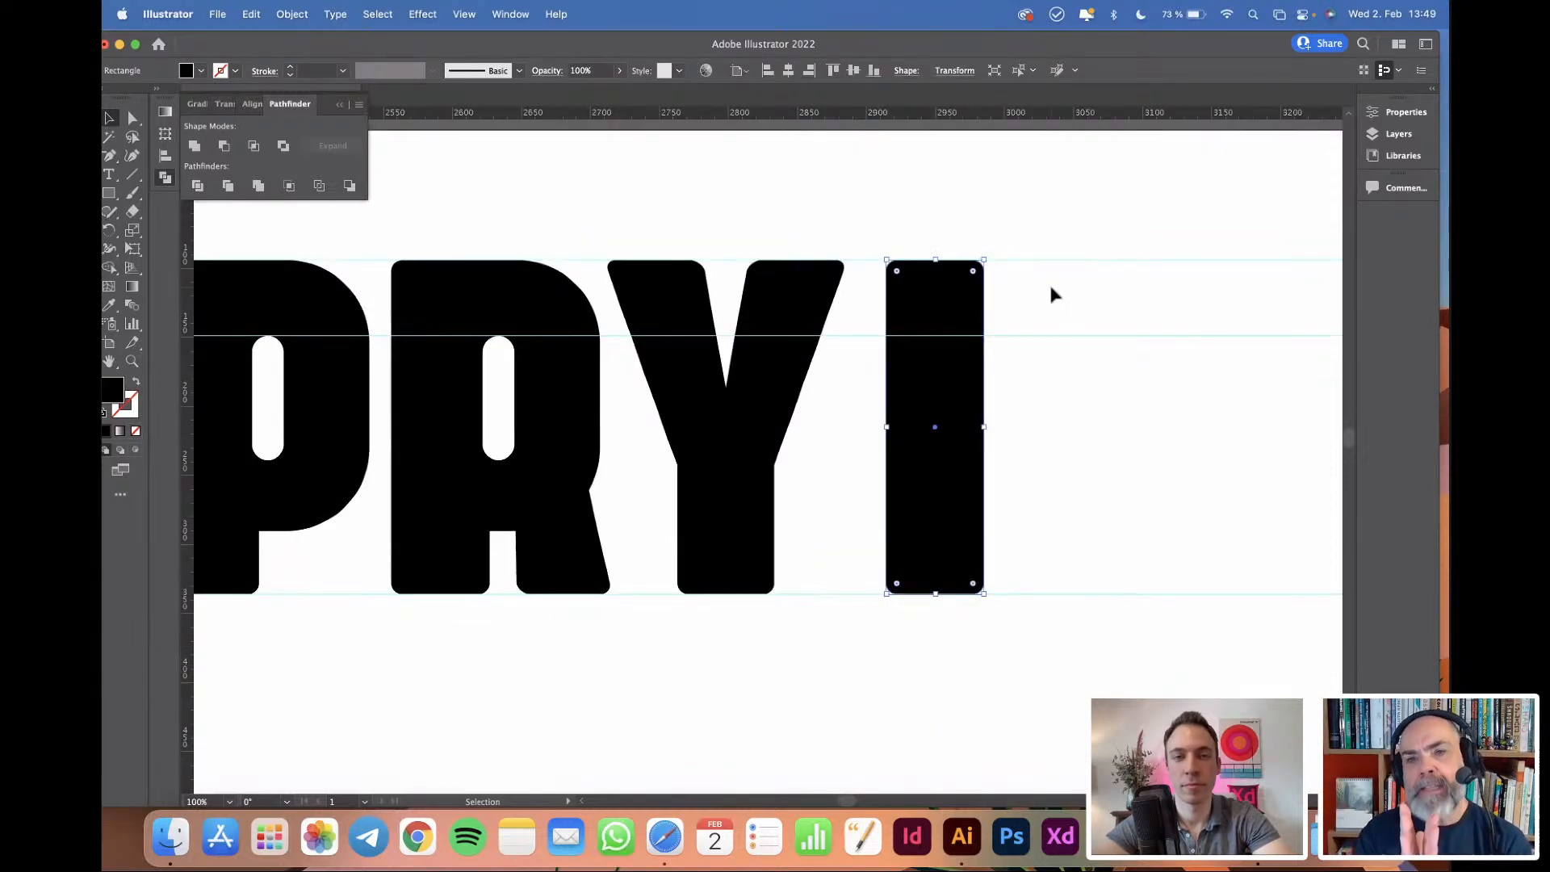
scroll(1051, 294, right, 1)
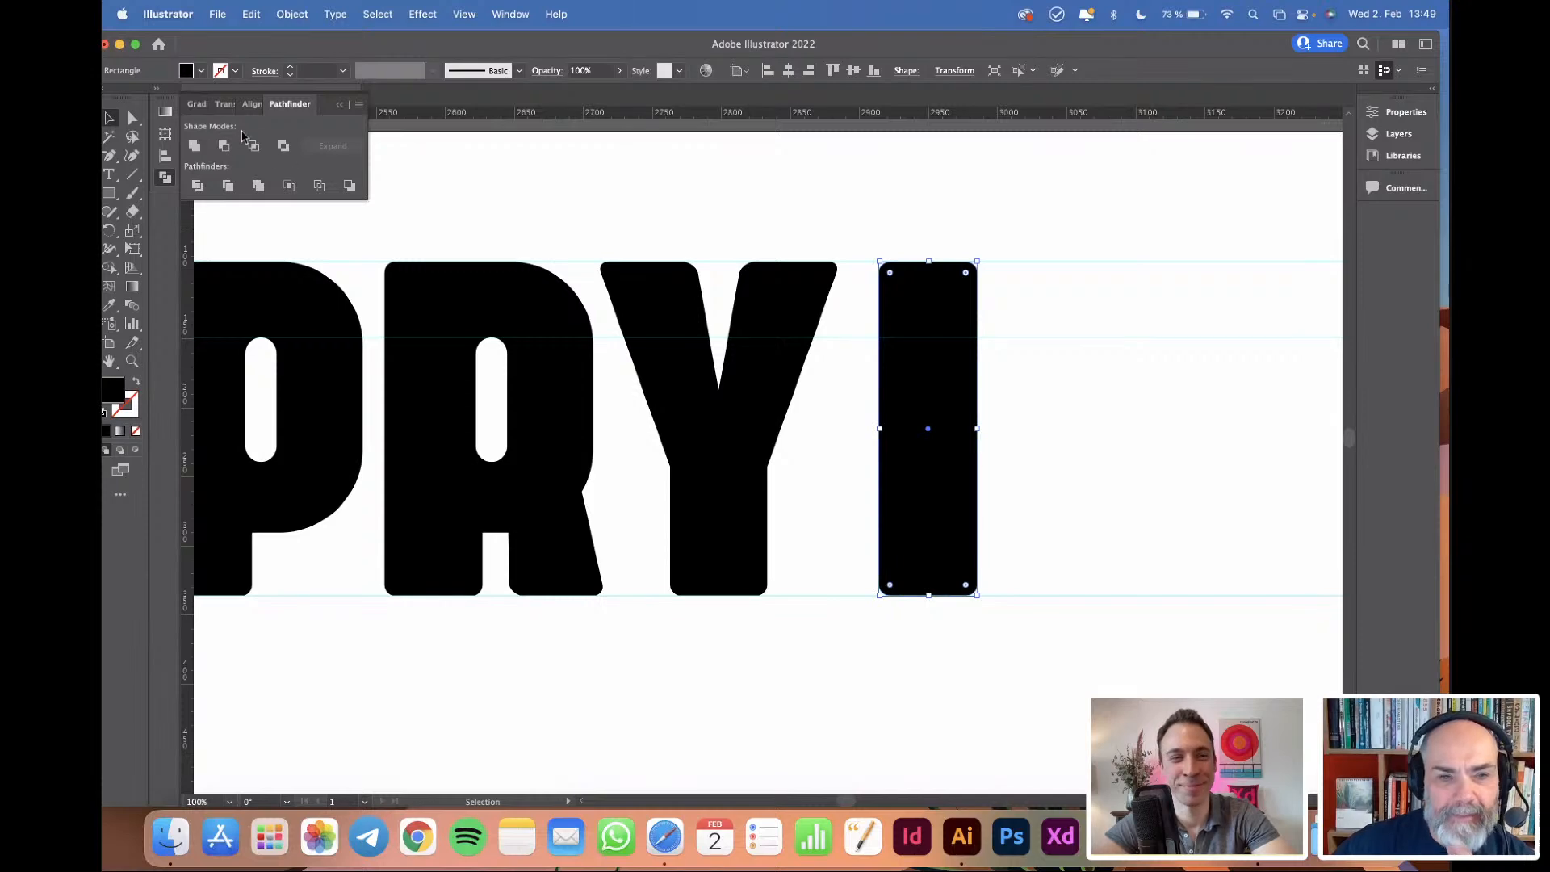
Shear the copied I after the Y by 10° to turn it into a slanted stem.
click(225, 103)
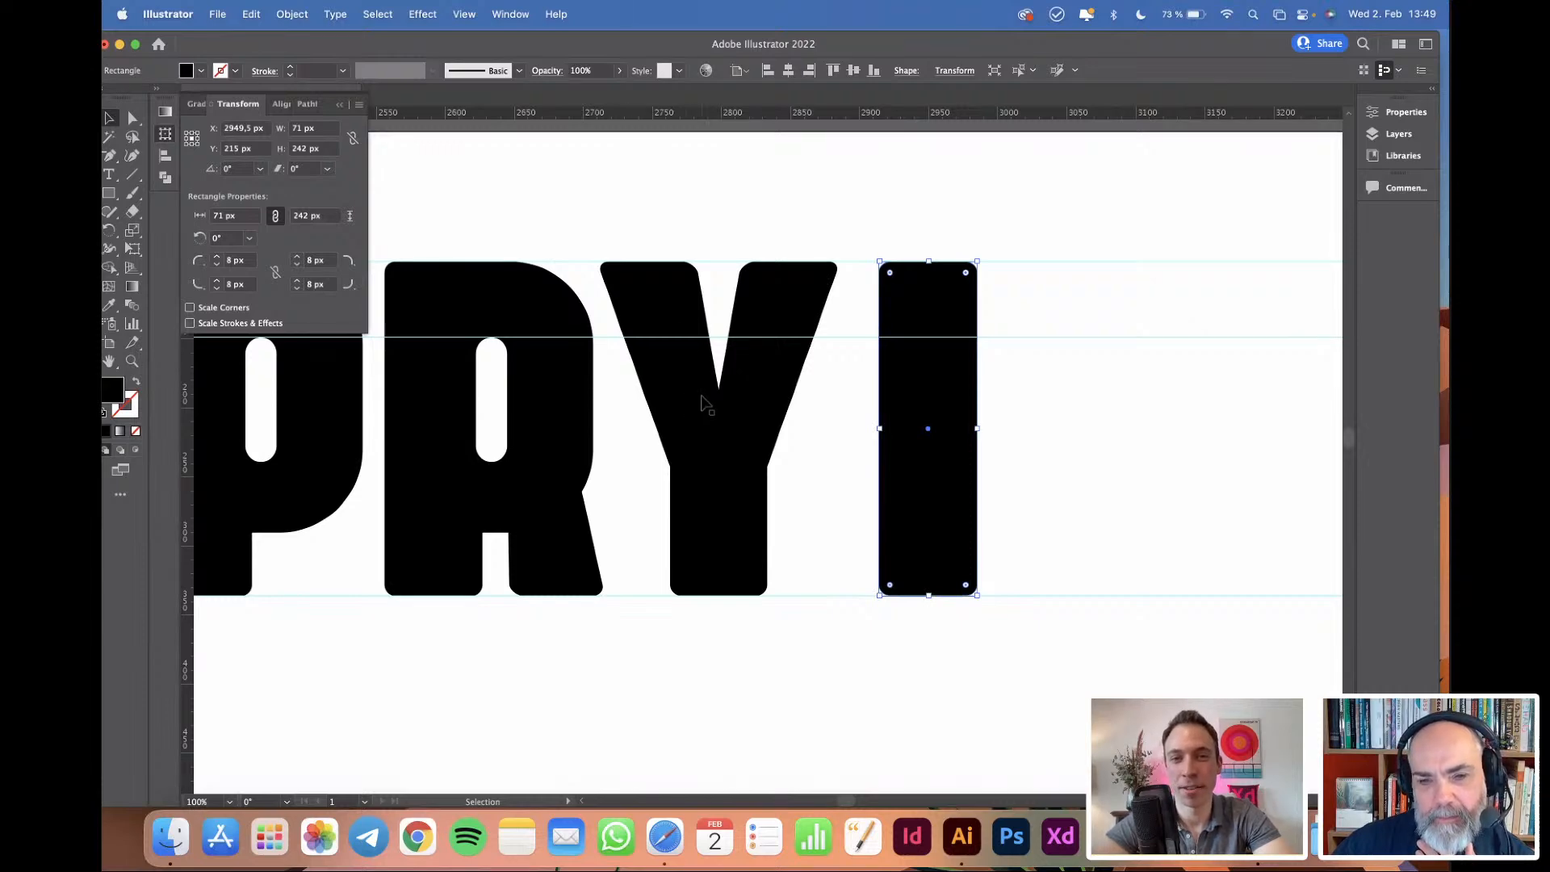
click(868, 387)
scroll(868, 390, down, 2)
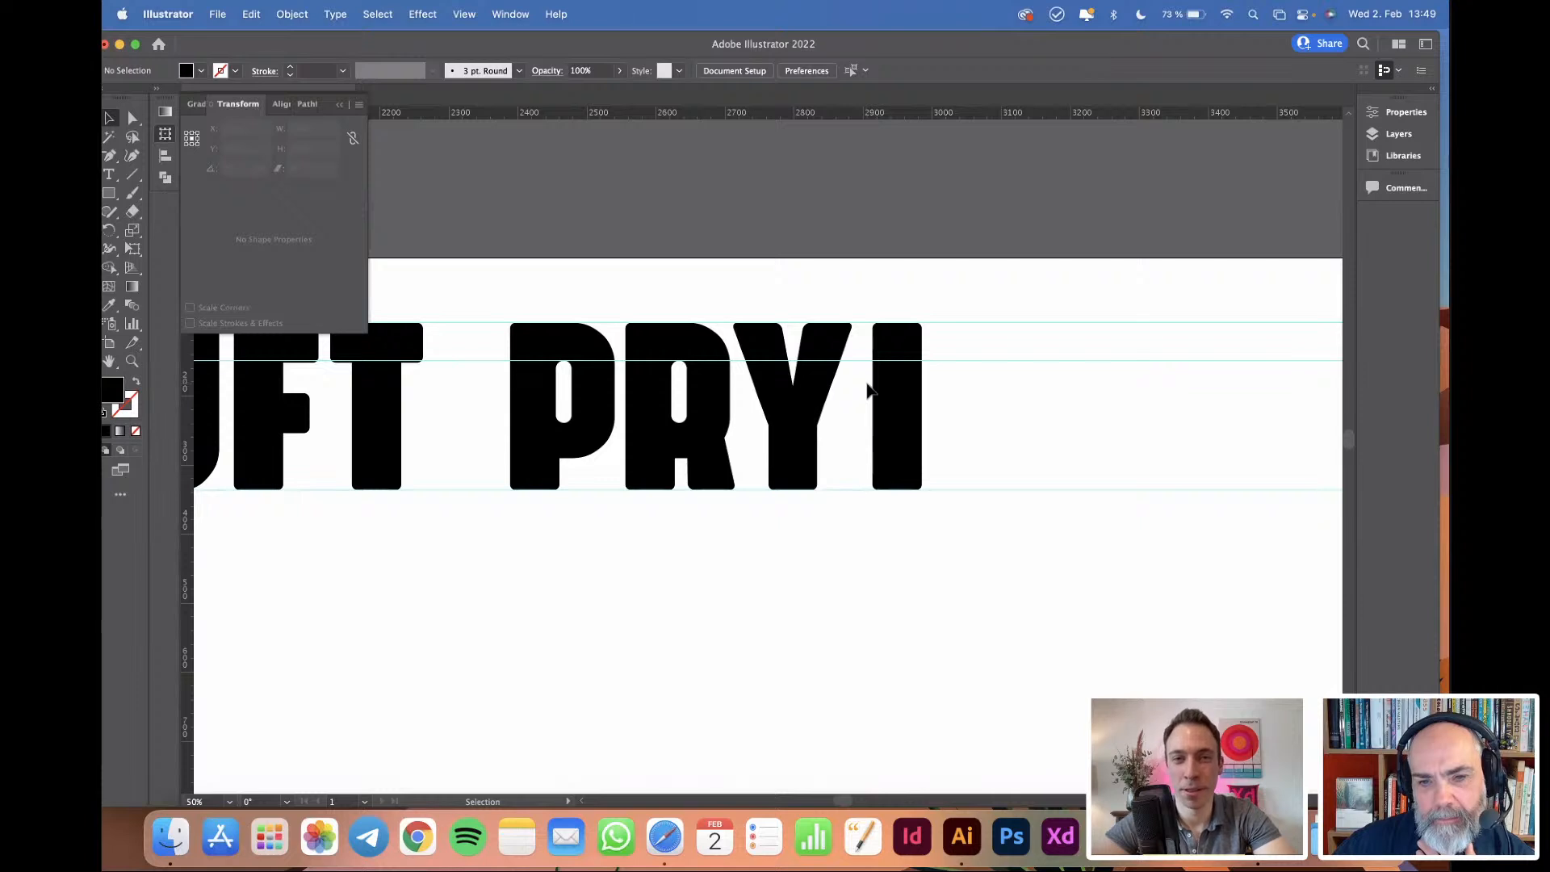
scroll(927, 368, up, 1)
click(889, 422)
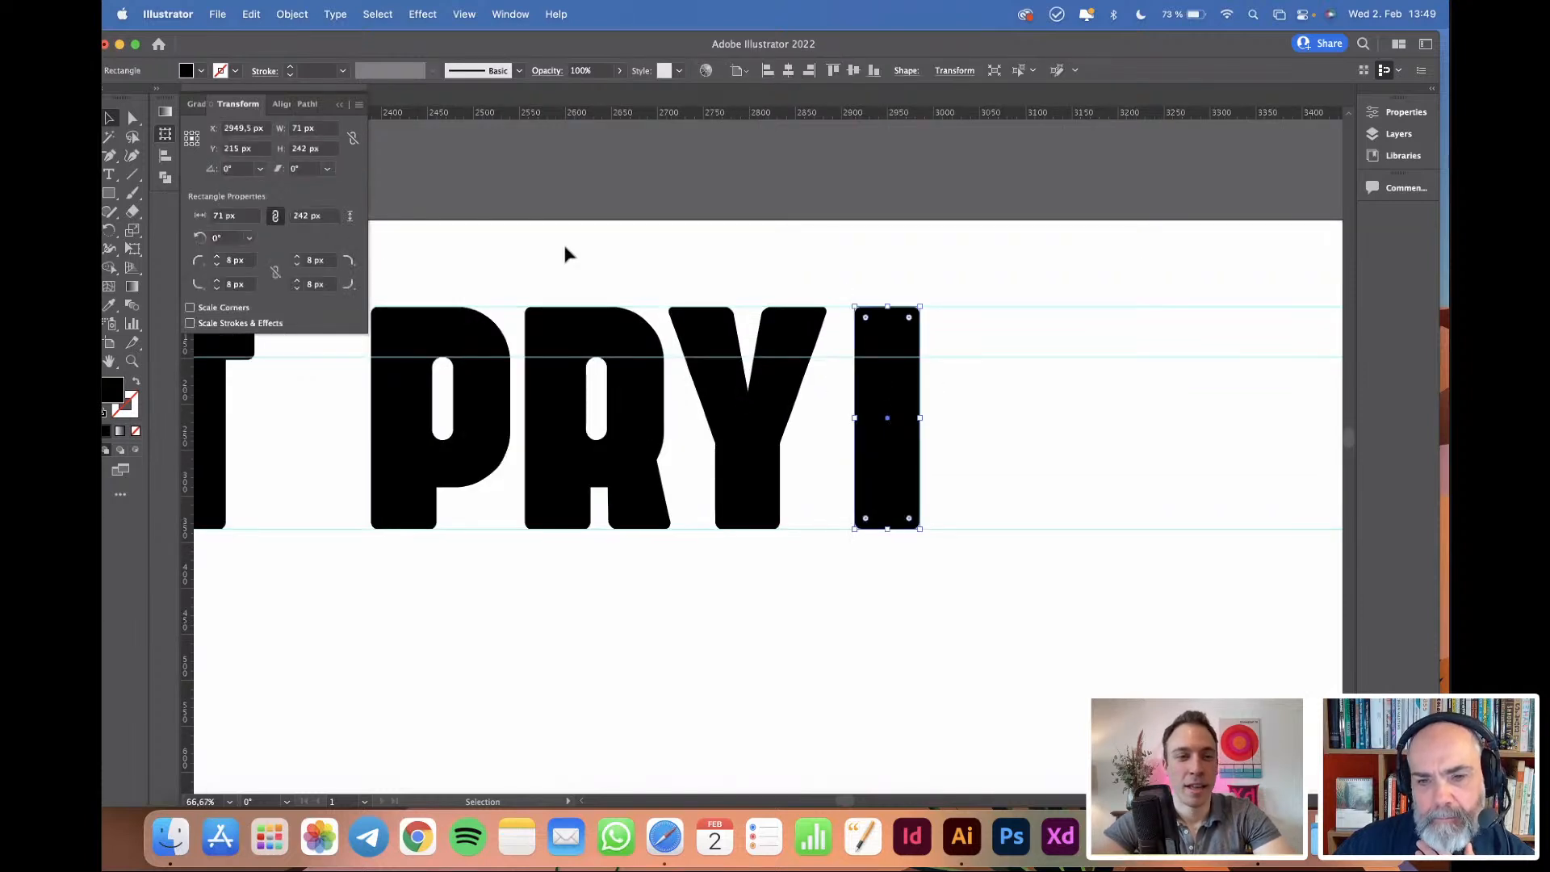
click(327, 167)
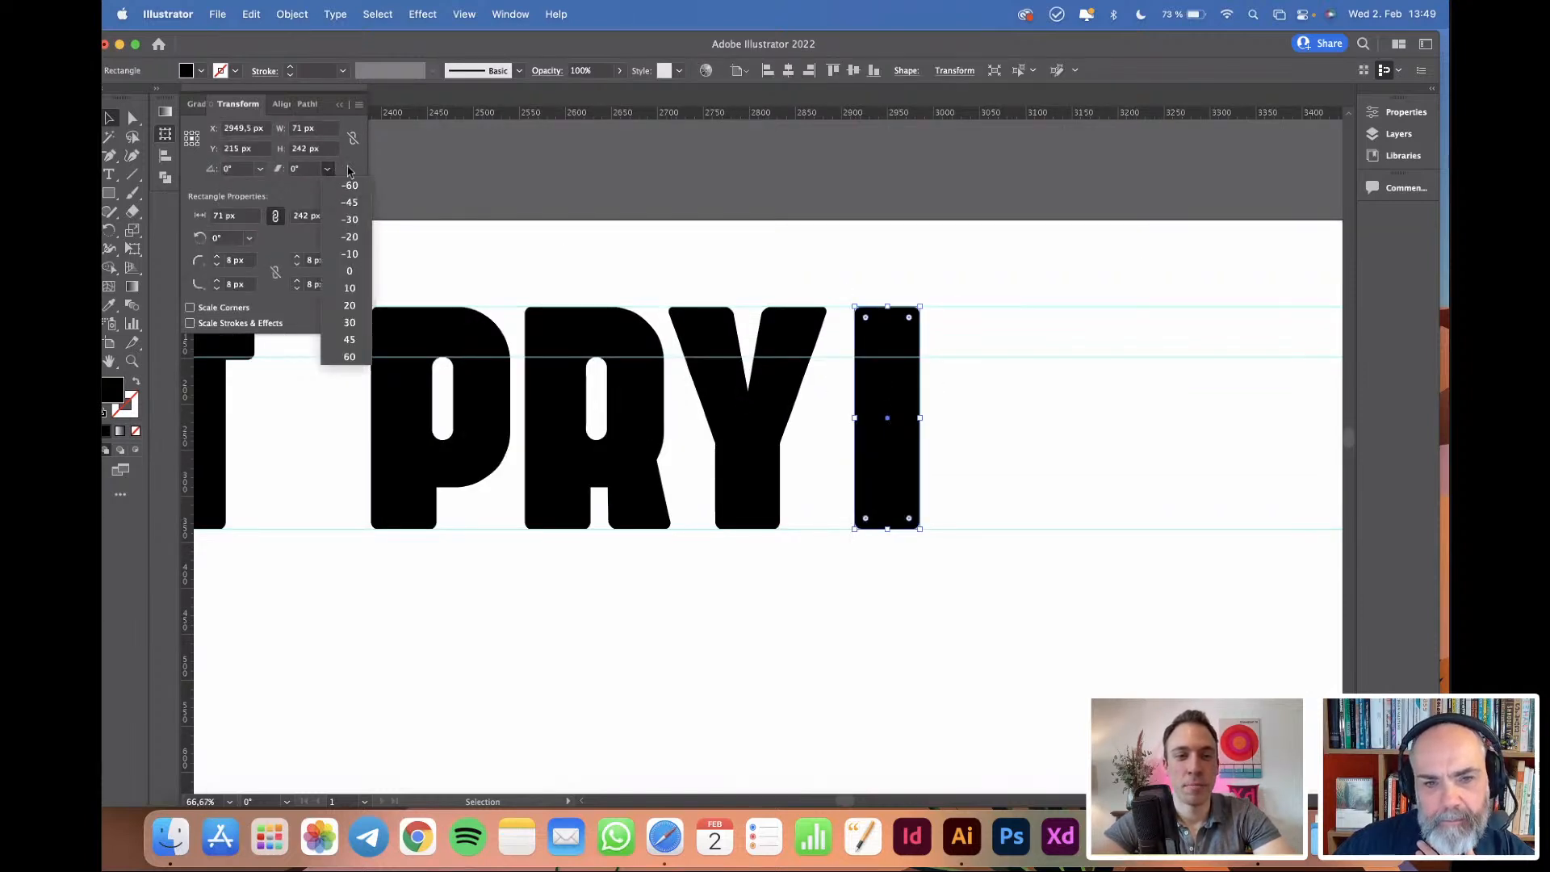
click(328, 165)
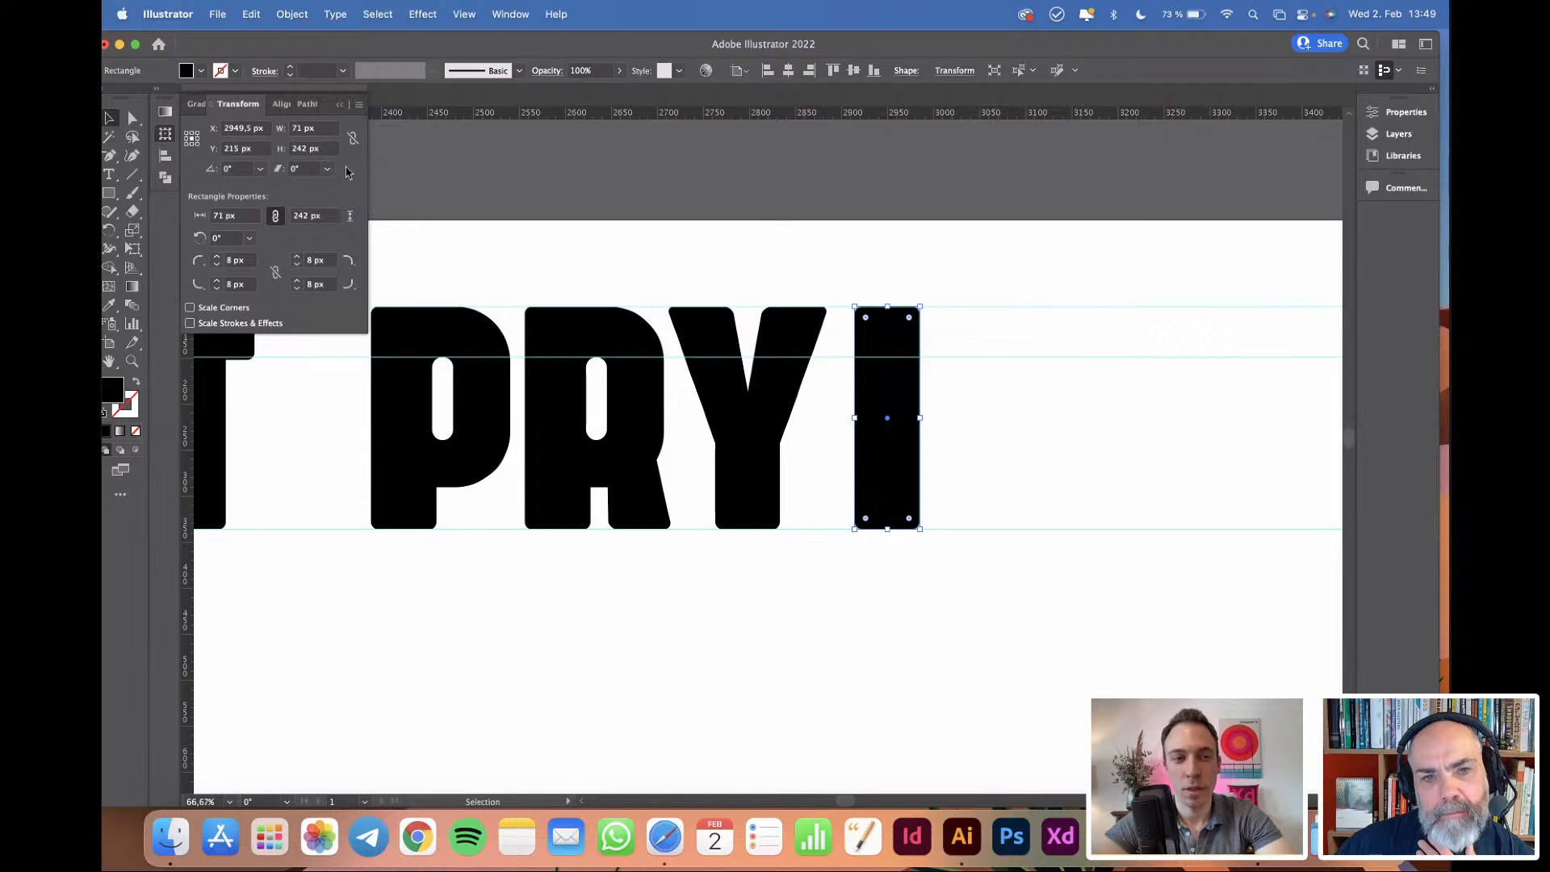
click(295, 169)
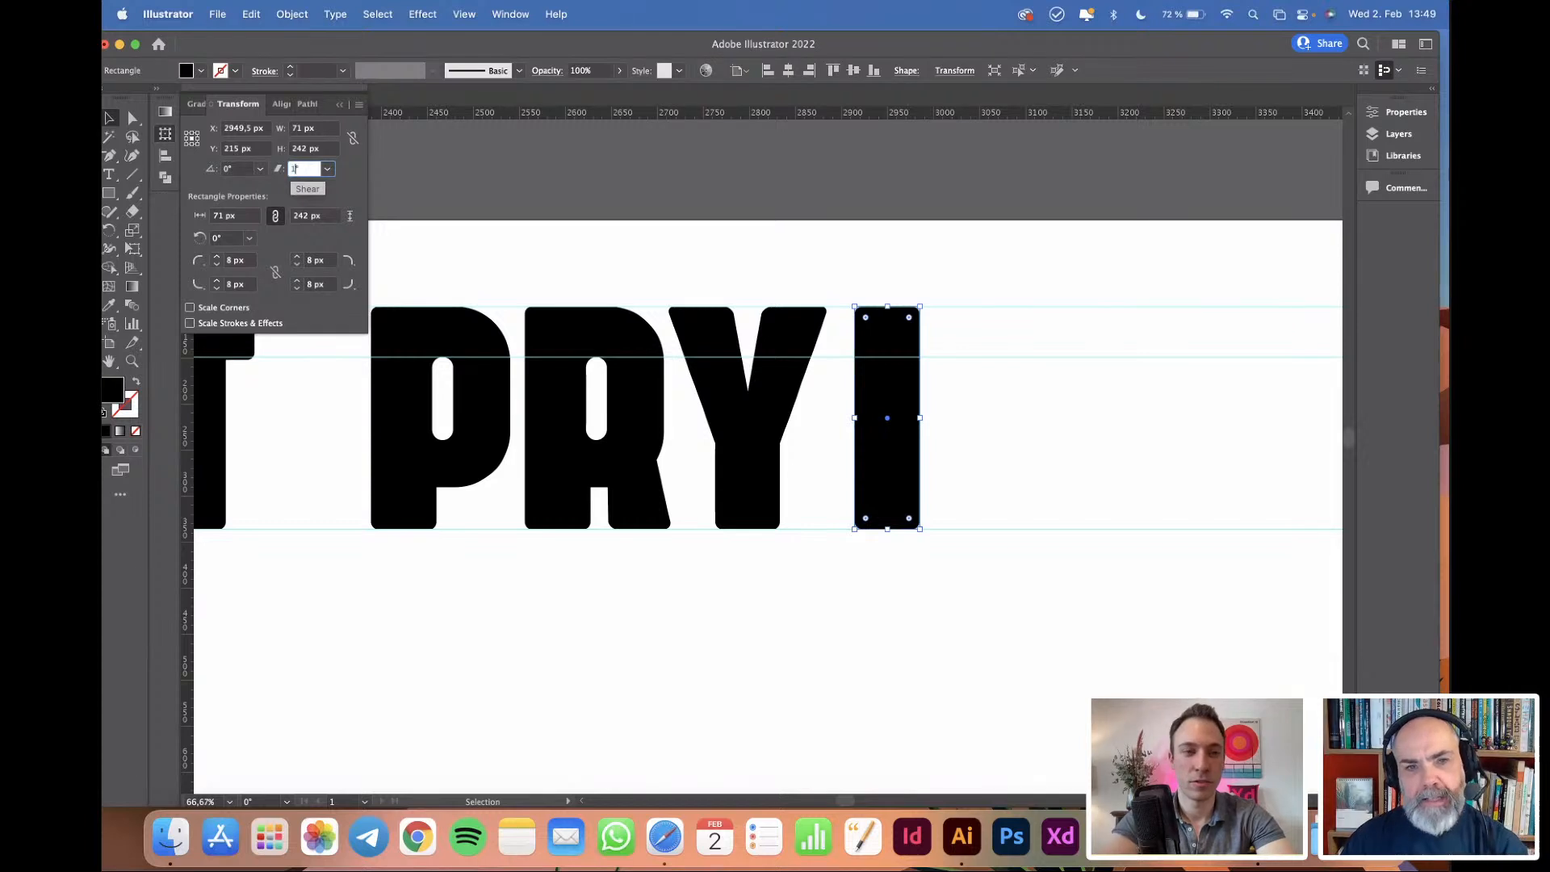
text(10)
key(Return)
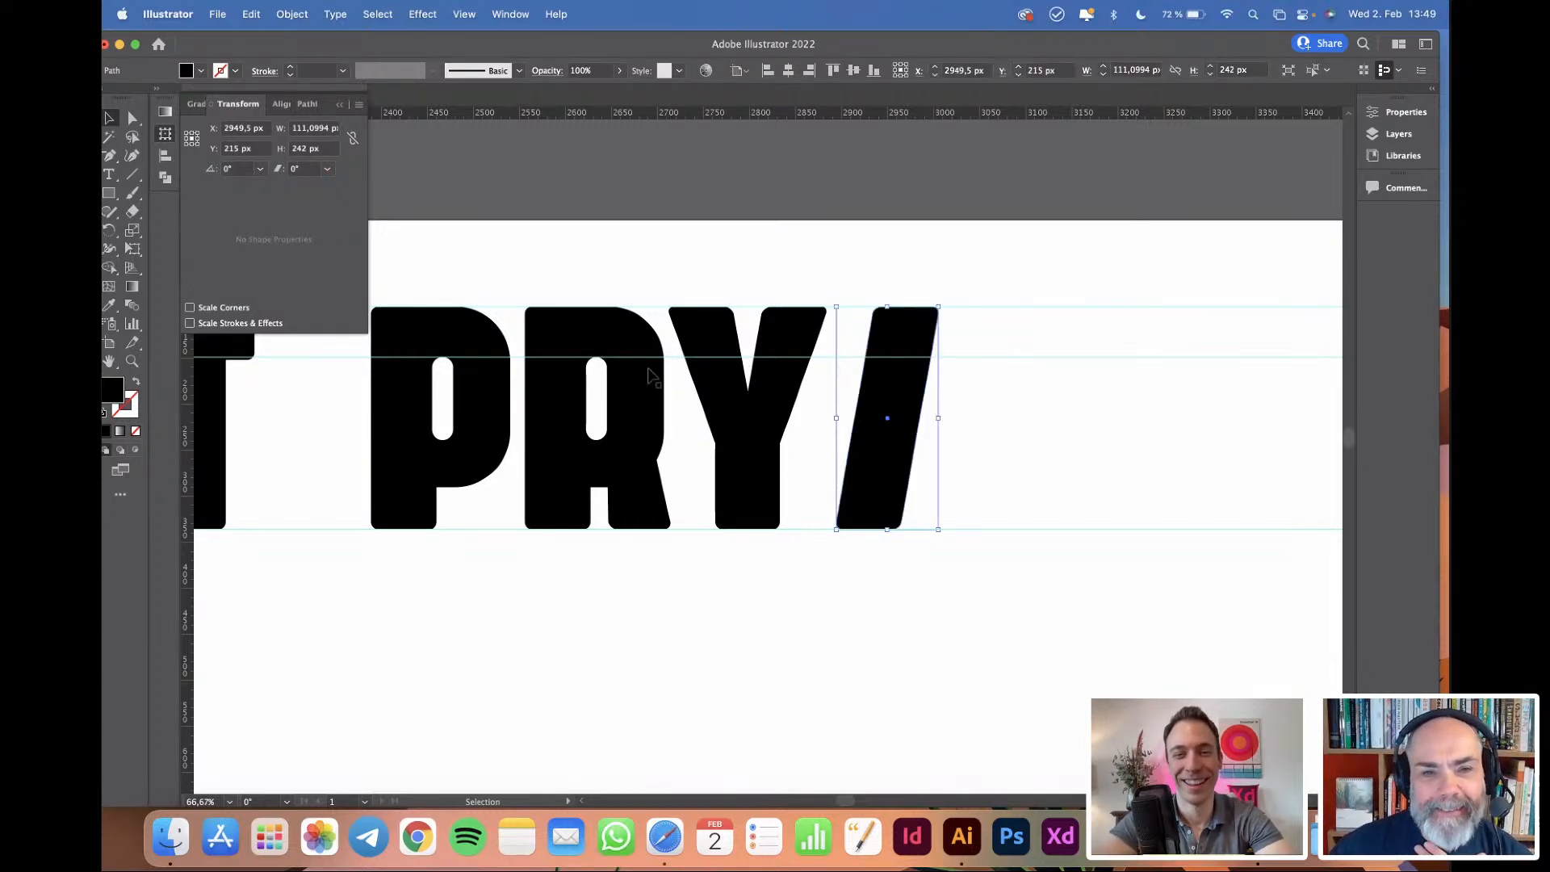
Move the slanted stem closer to the Y, to X 2931.5 px.
scroll(908, 311, right, 1)
drag(884, 383, 870, 389)
key(super+equal)
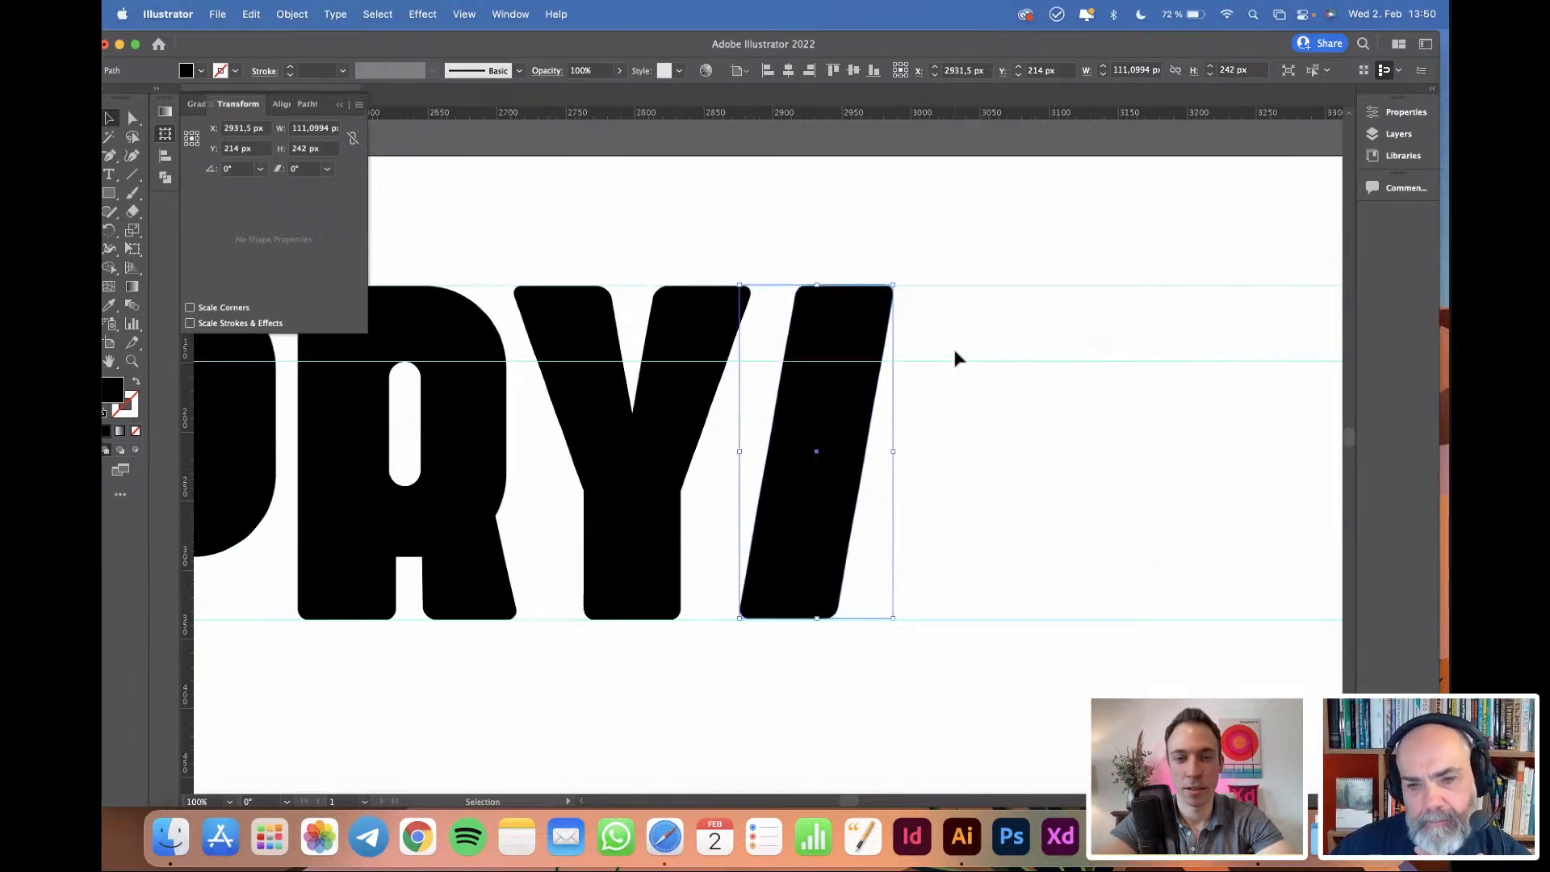
Duplicate the slanted stem beside the original and reflect the copy across the vertical axis.
scroll(946, 351, right, 1)
drag(779, 436, 894, 436)
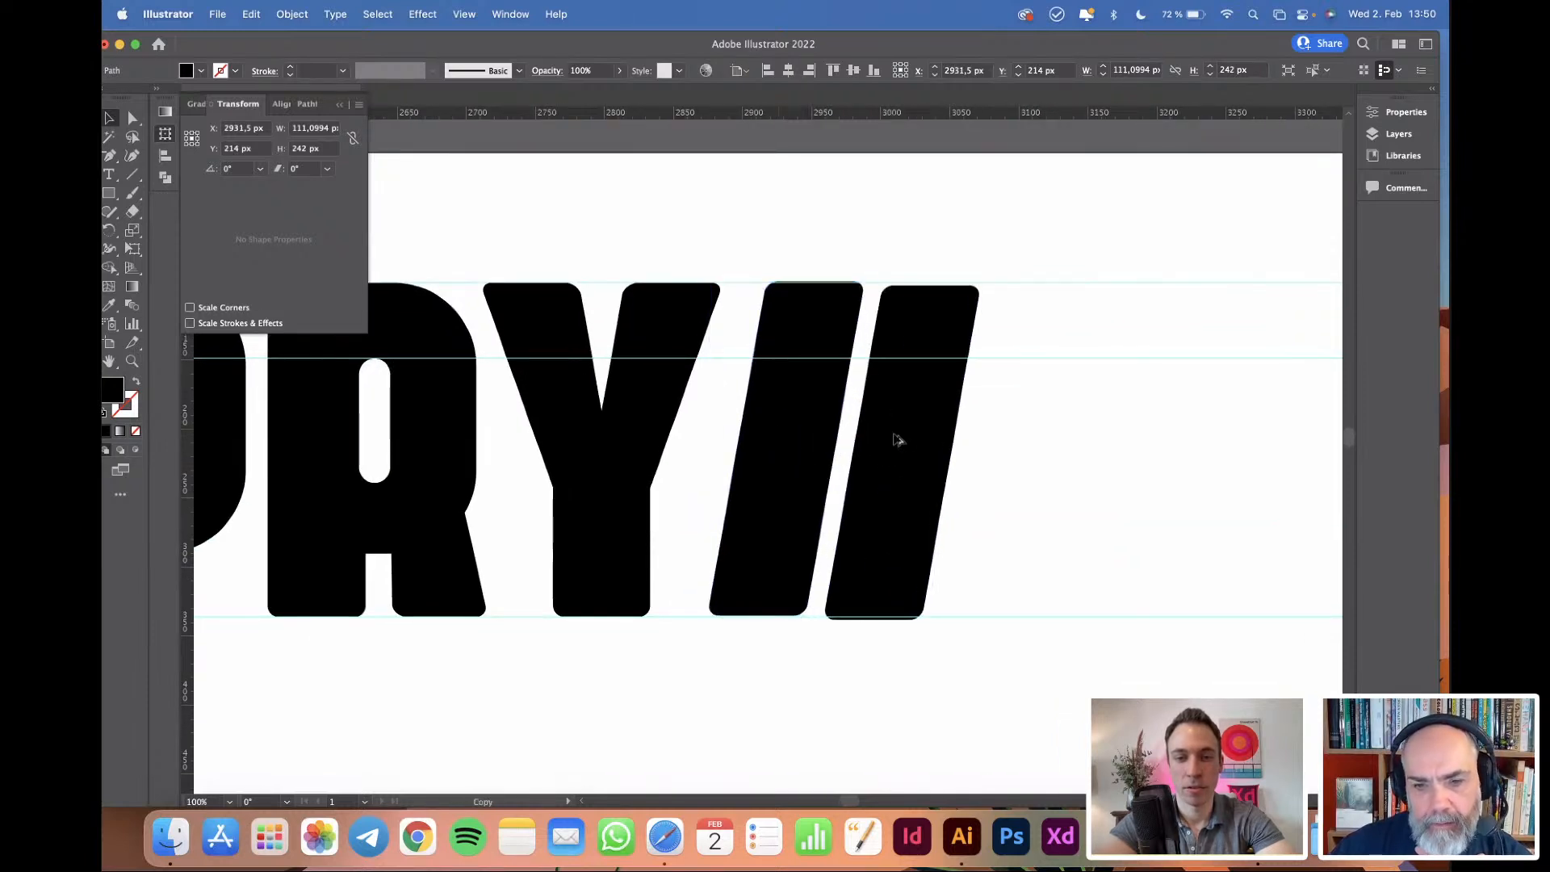
right_click(928, 461)
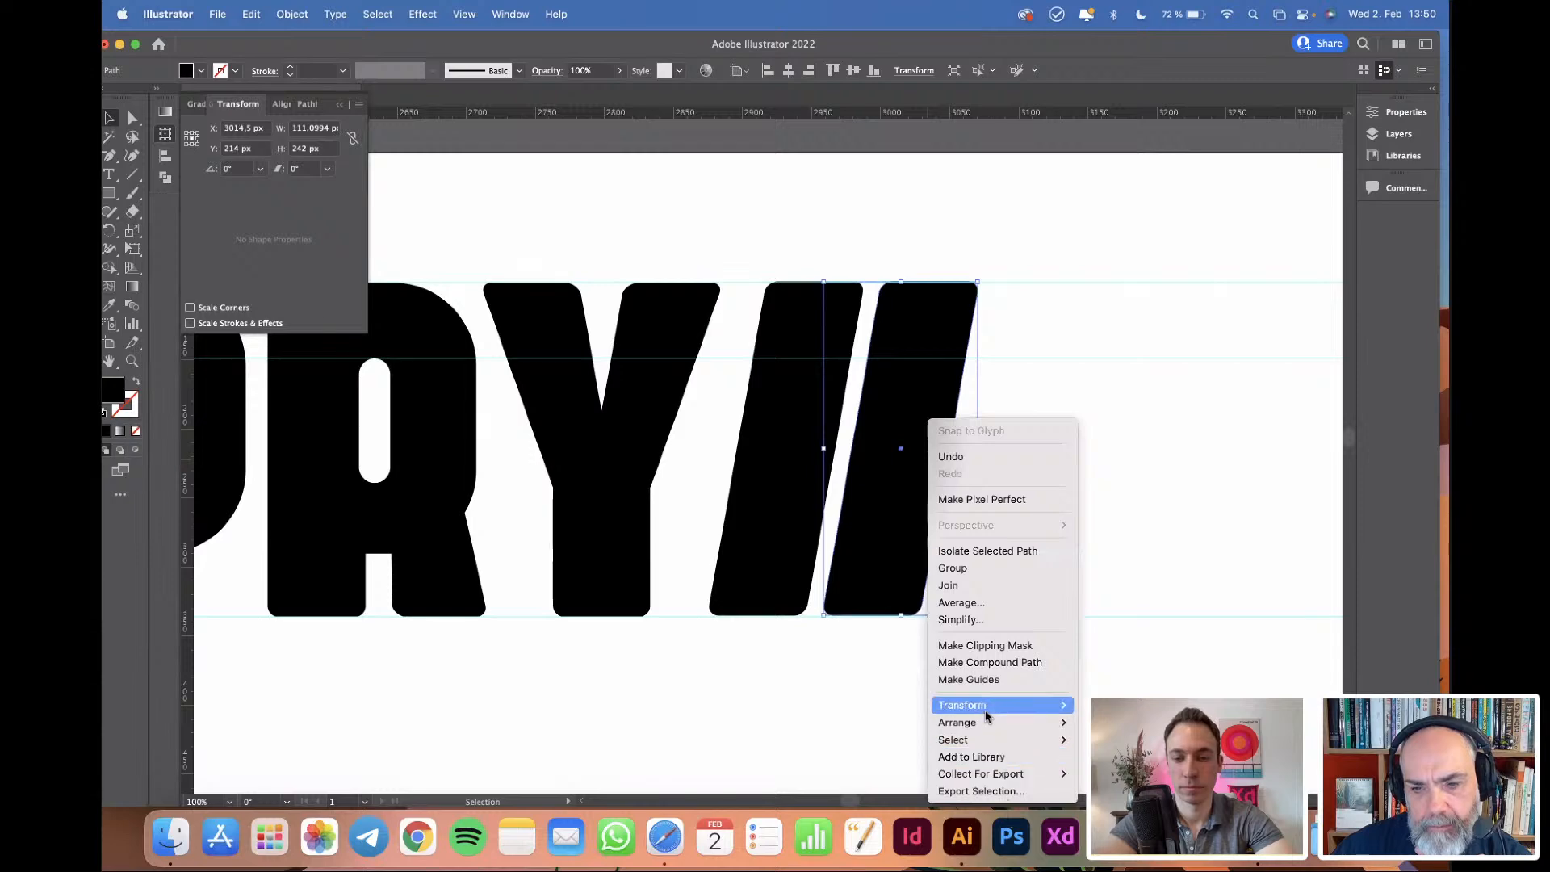
mouse_move(986, 707)
click(1106, 705)
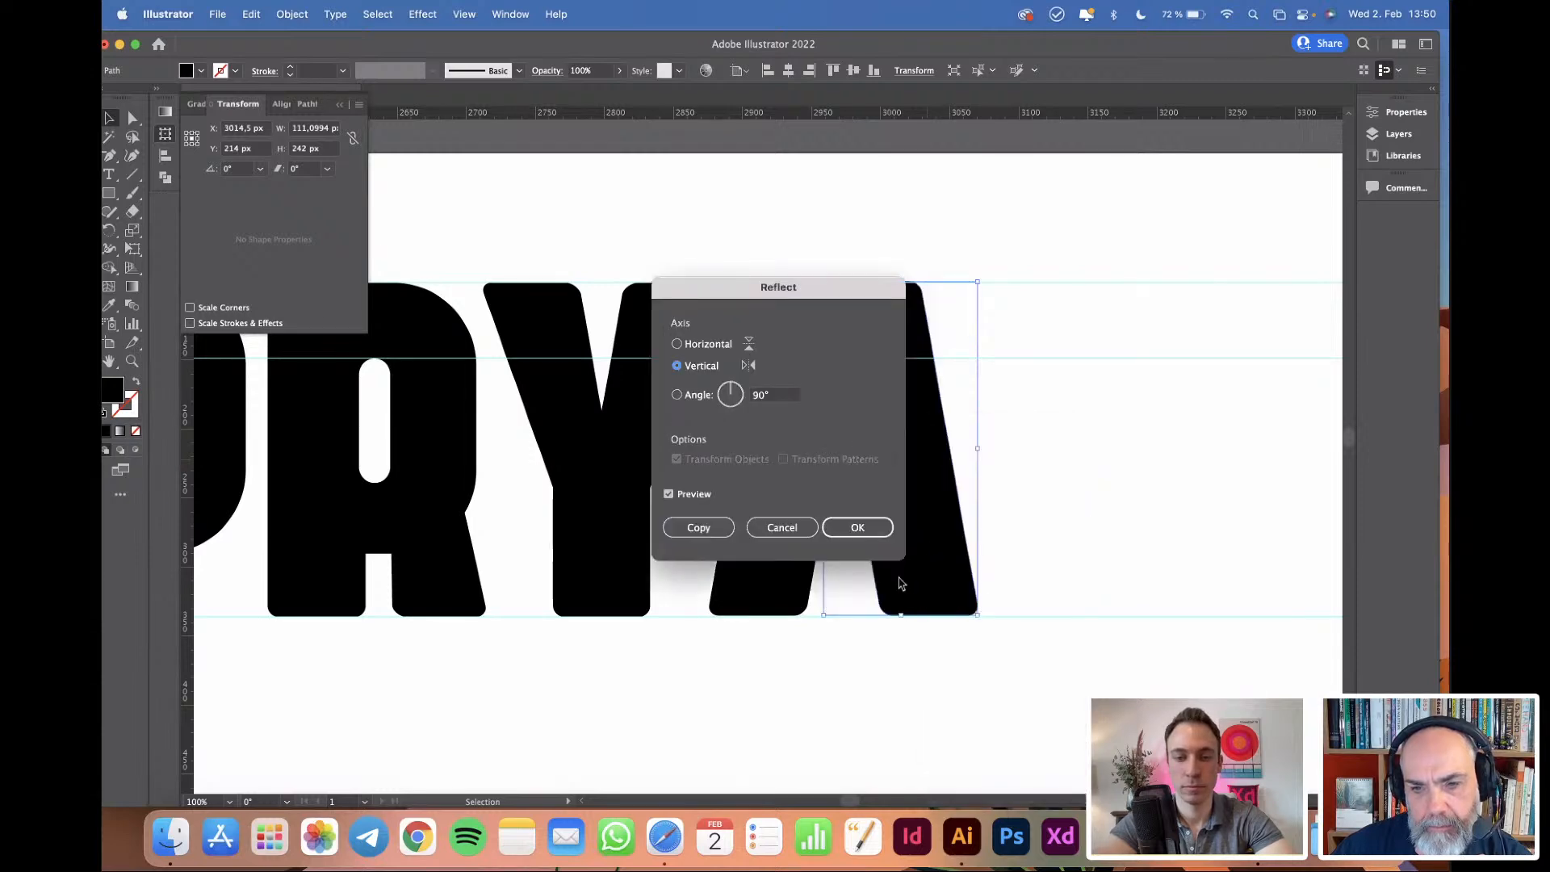
click(845, 523)
Move the mirrored stem left to X 3004.5 px so both stems overlap at the top as an A.
key(shift+Left)
key(shift+Left)
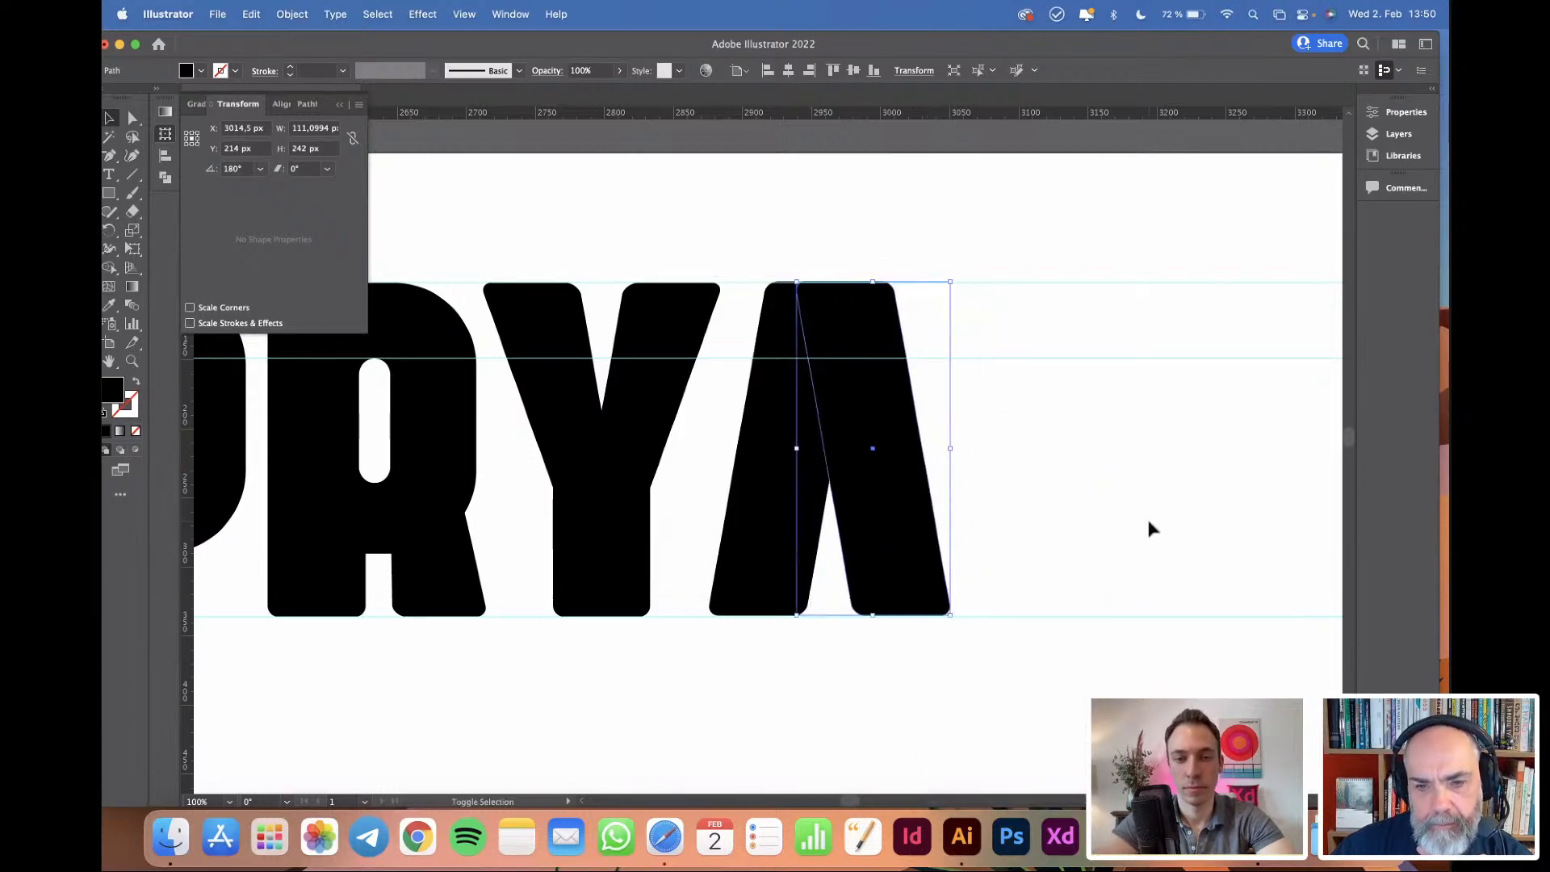
key(shift+Right)
click(1081, 436)
Align the tops of both A stems to the cap-height guide, at Y 215 px.
scroll(908, 272, up, 4)
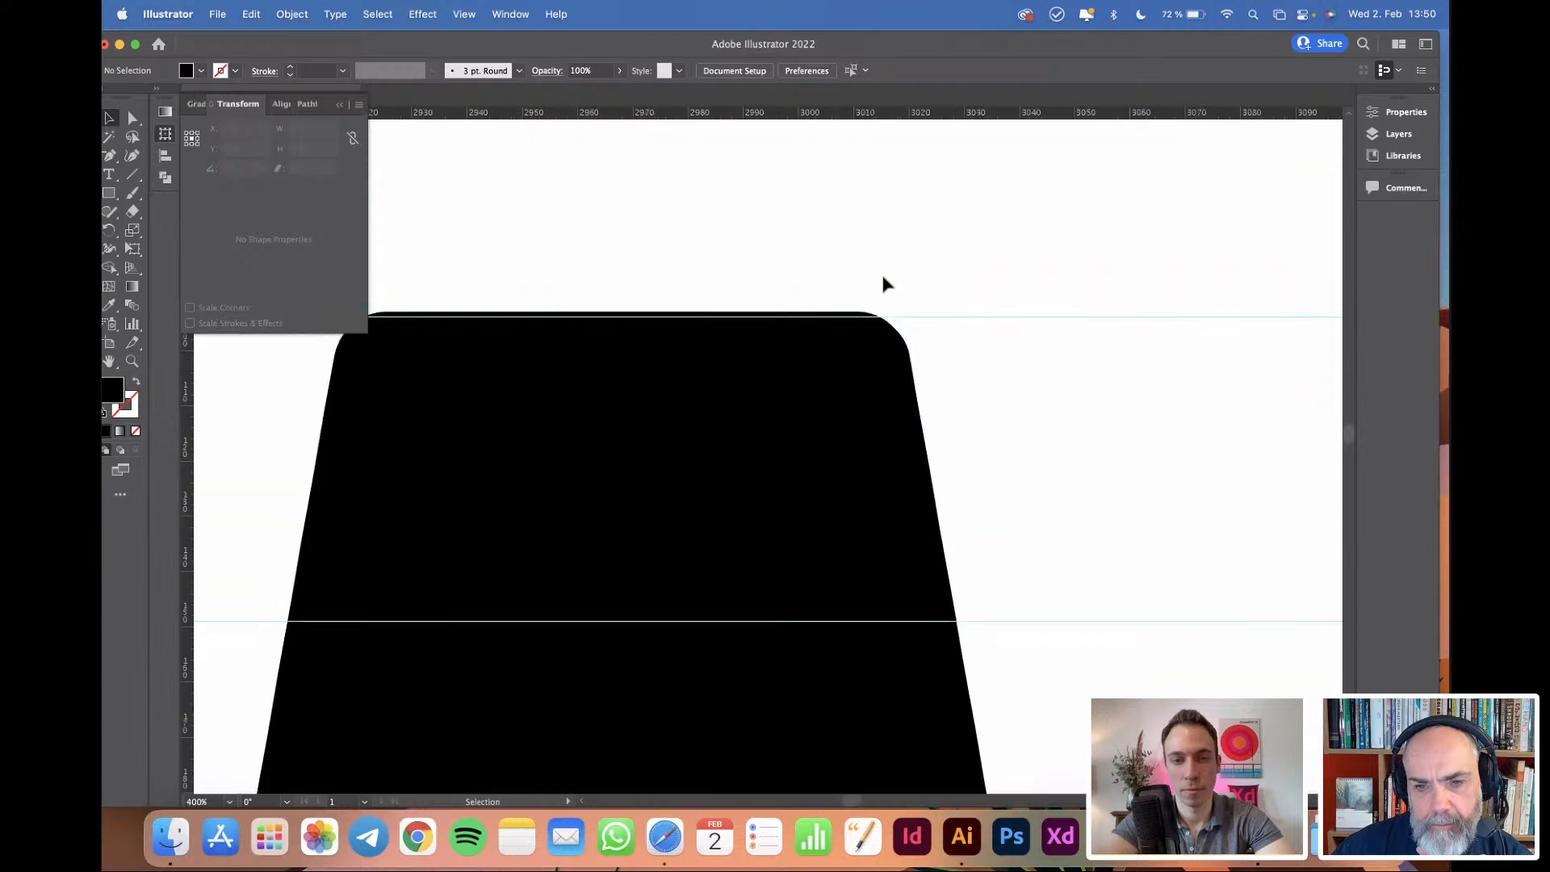
drag(812, 340, 813, 346)
drag(443, 421, 444, 426)
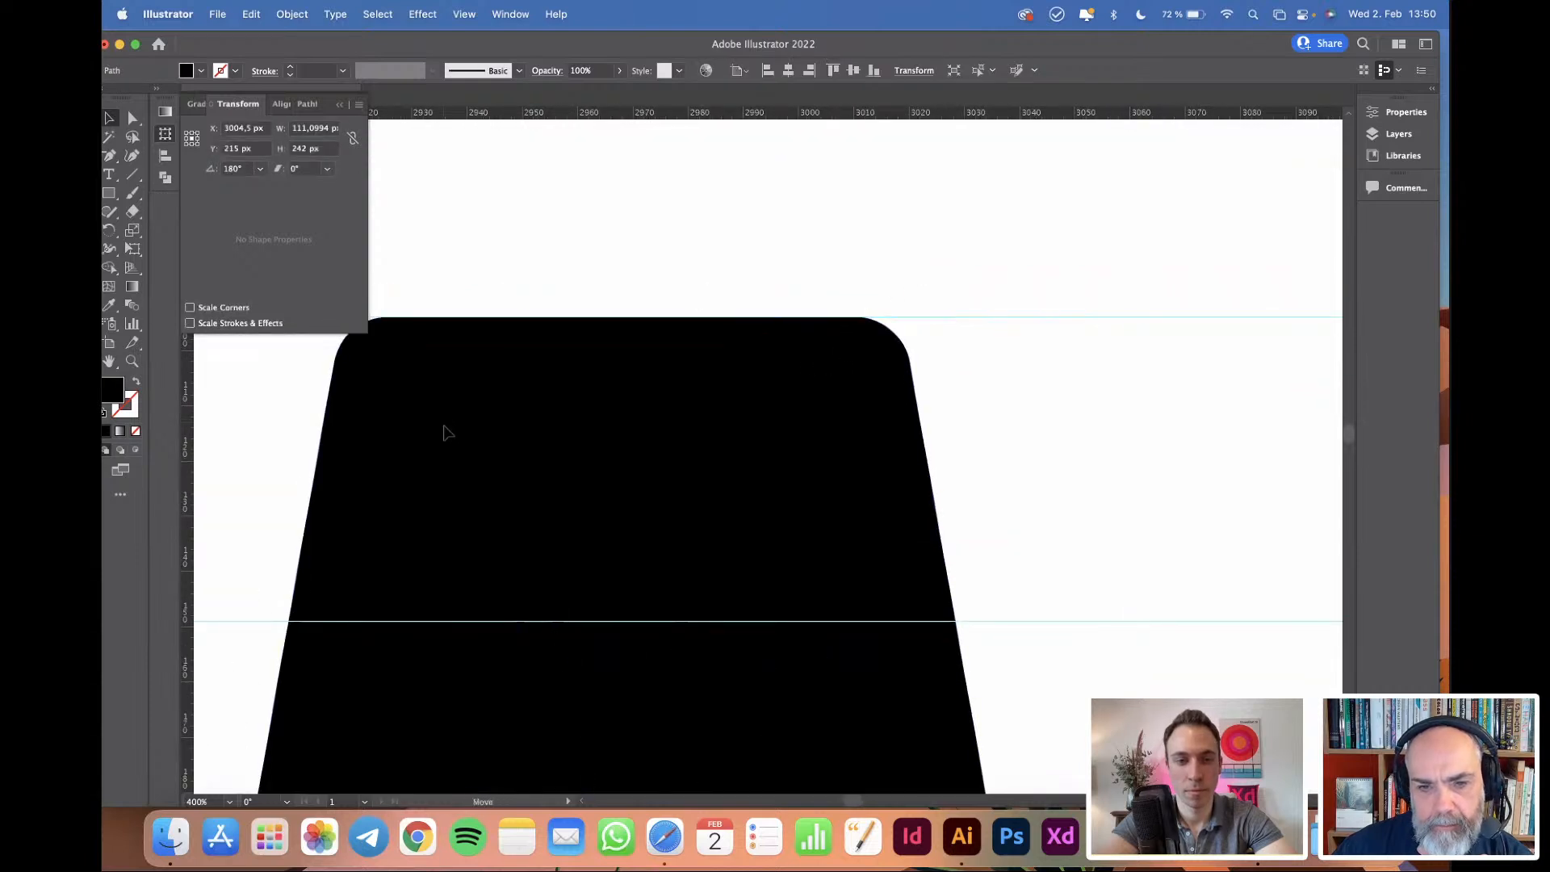
scroll(444, 426, down, 4)
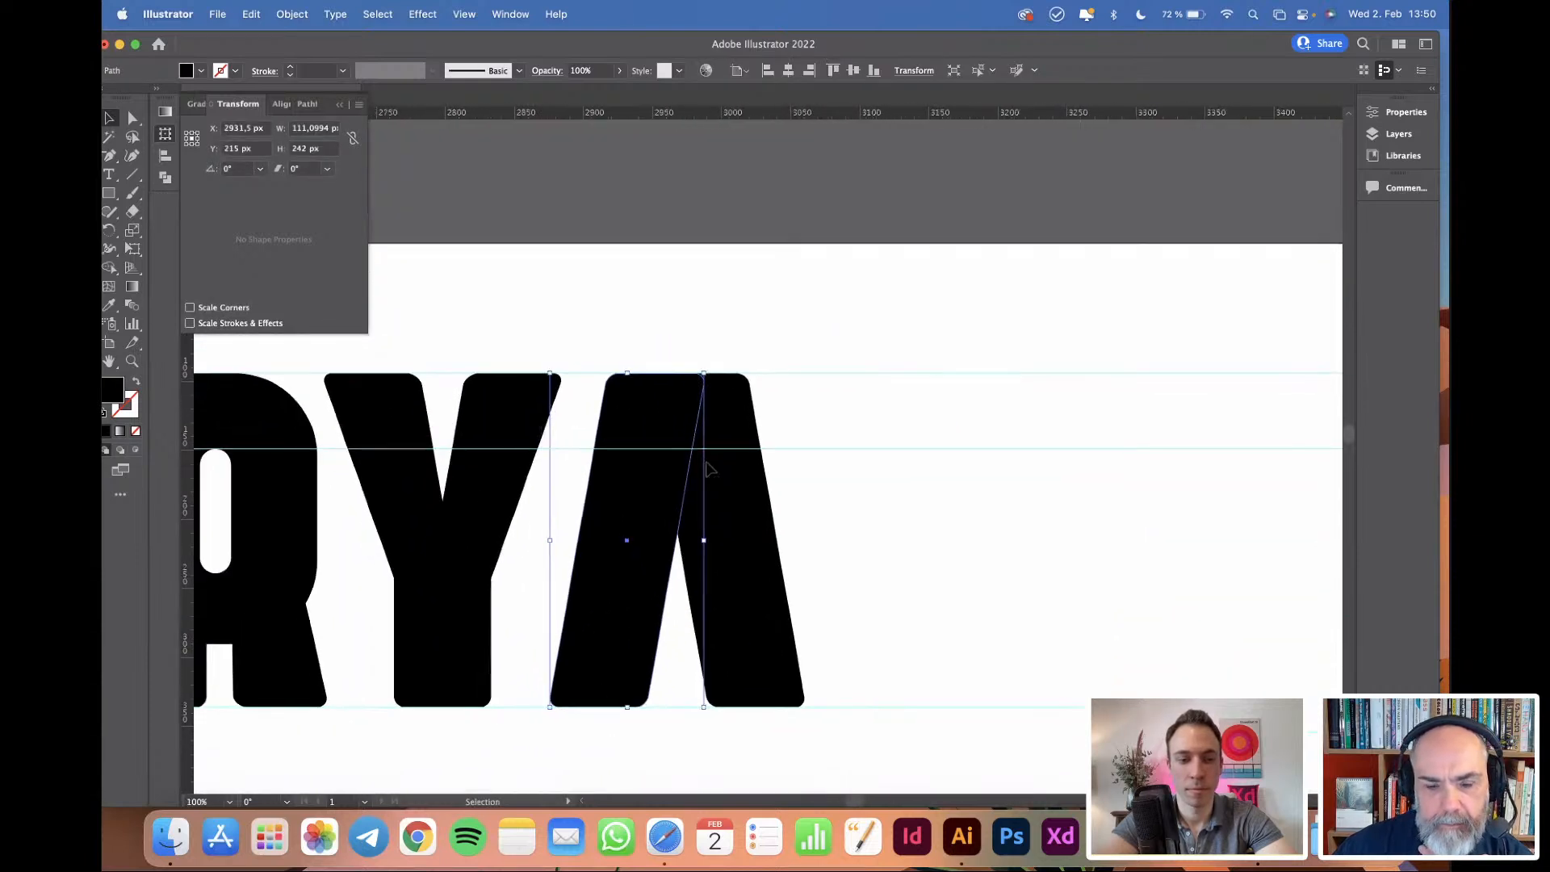
Narrow the A by nudging its right stem about 4 px left, to X 3000.5 px.
scroll(951, 510, down, 5)
click(951, 511)
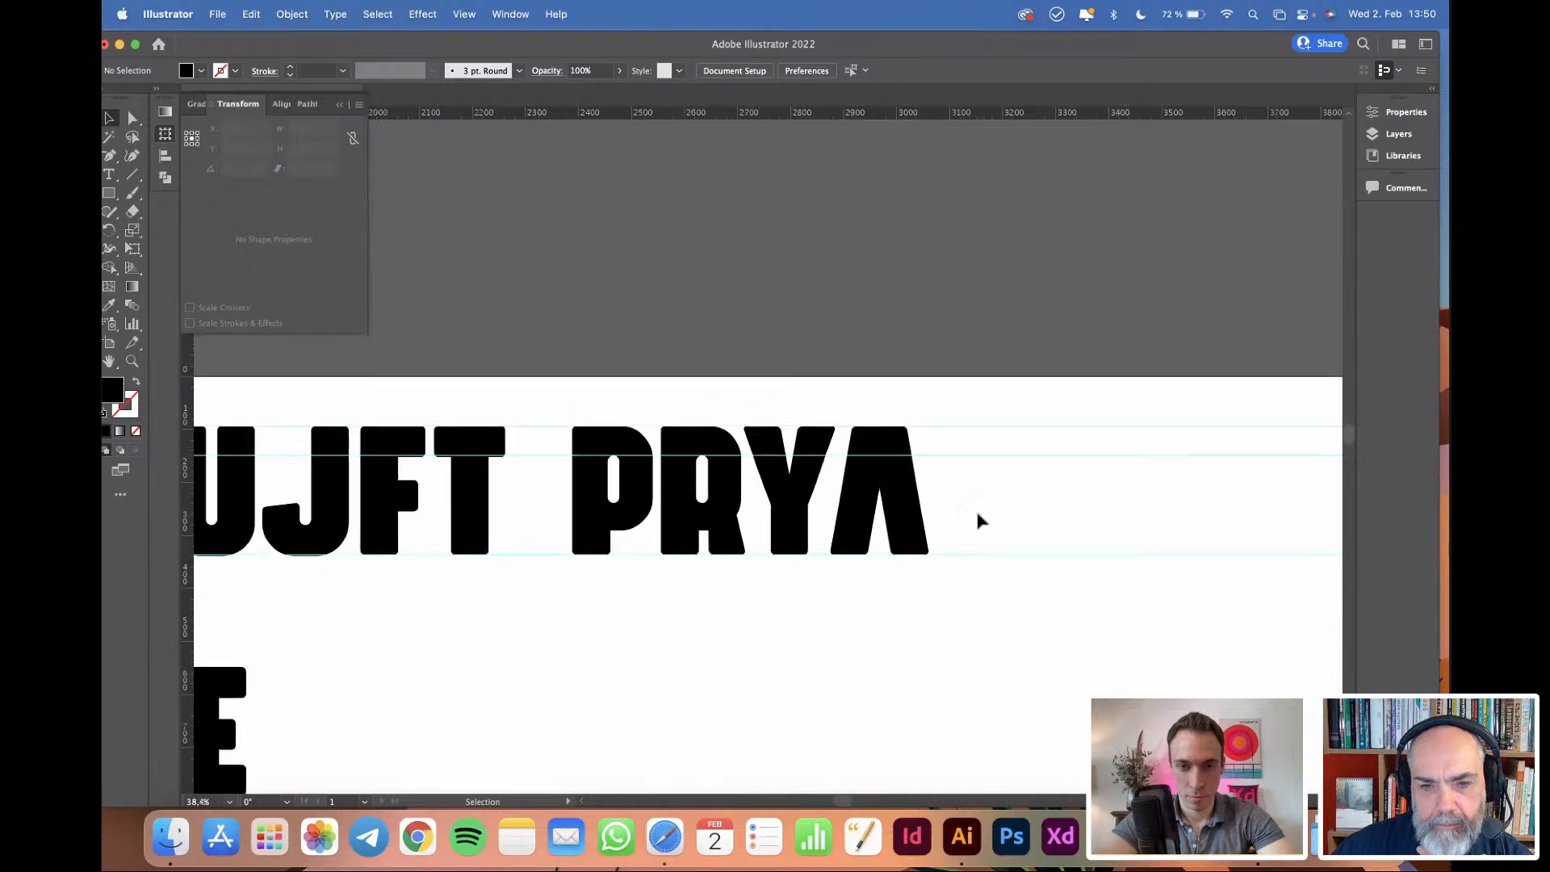
click(920, 521)
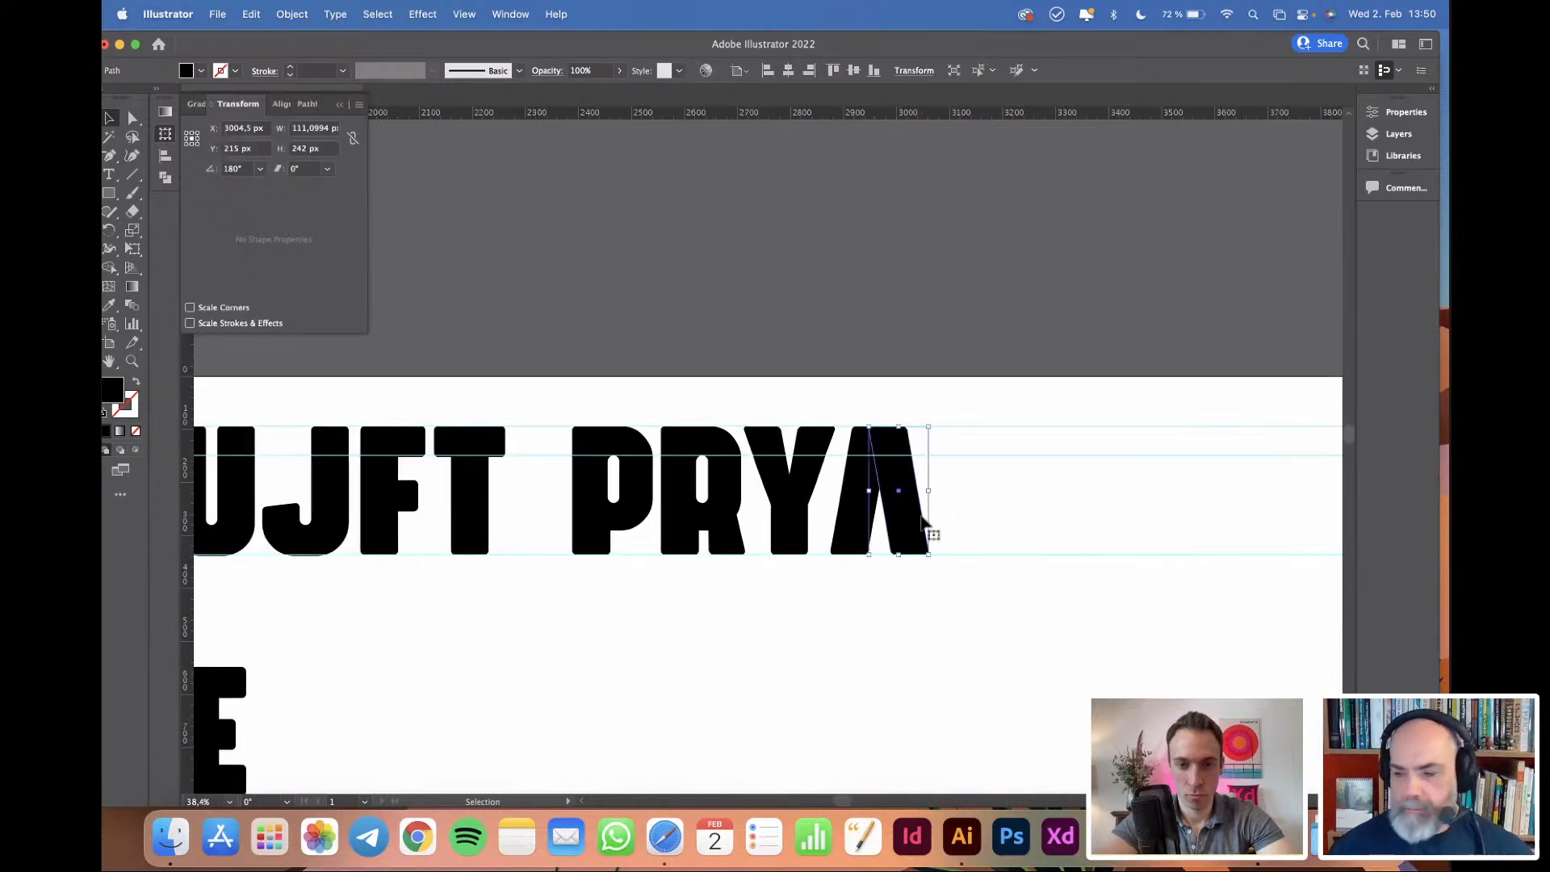
click(965, 513)
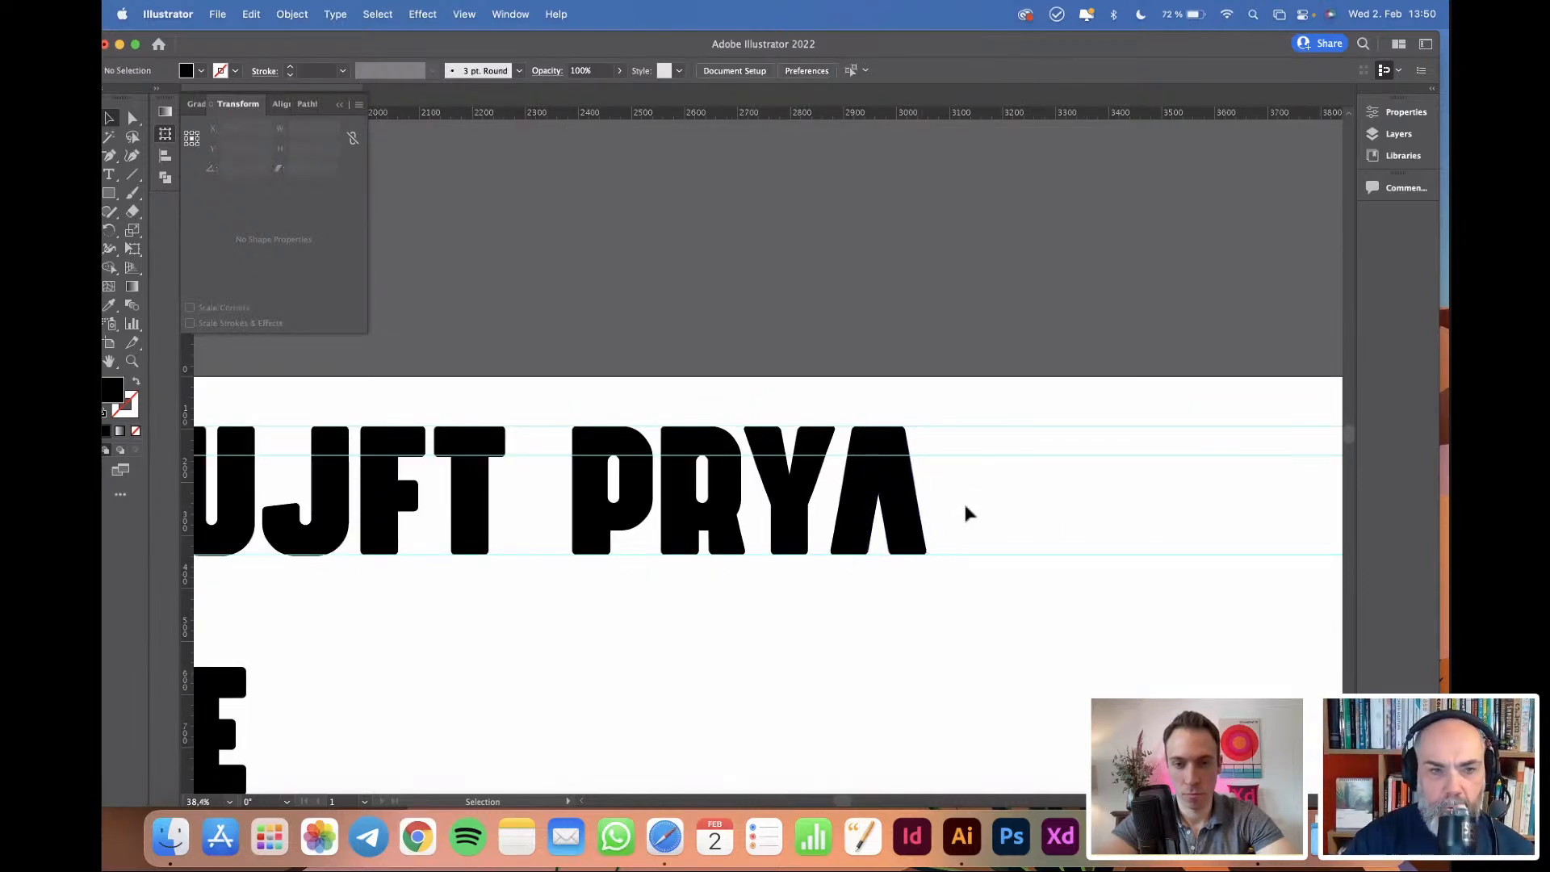
Examine the A's width and its spacing from the Y against the other letters at several zoom levels.
scroll(967, 513, up, 1)
scroll(966, 506, up, 2)
scroll(965, 506, left, 1)
scroll(965, 506, down, 3)
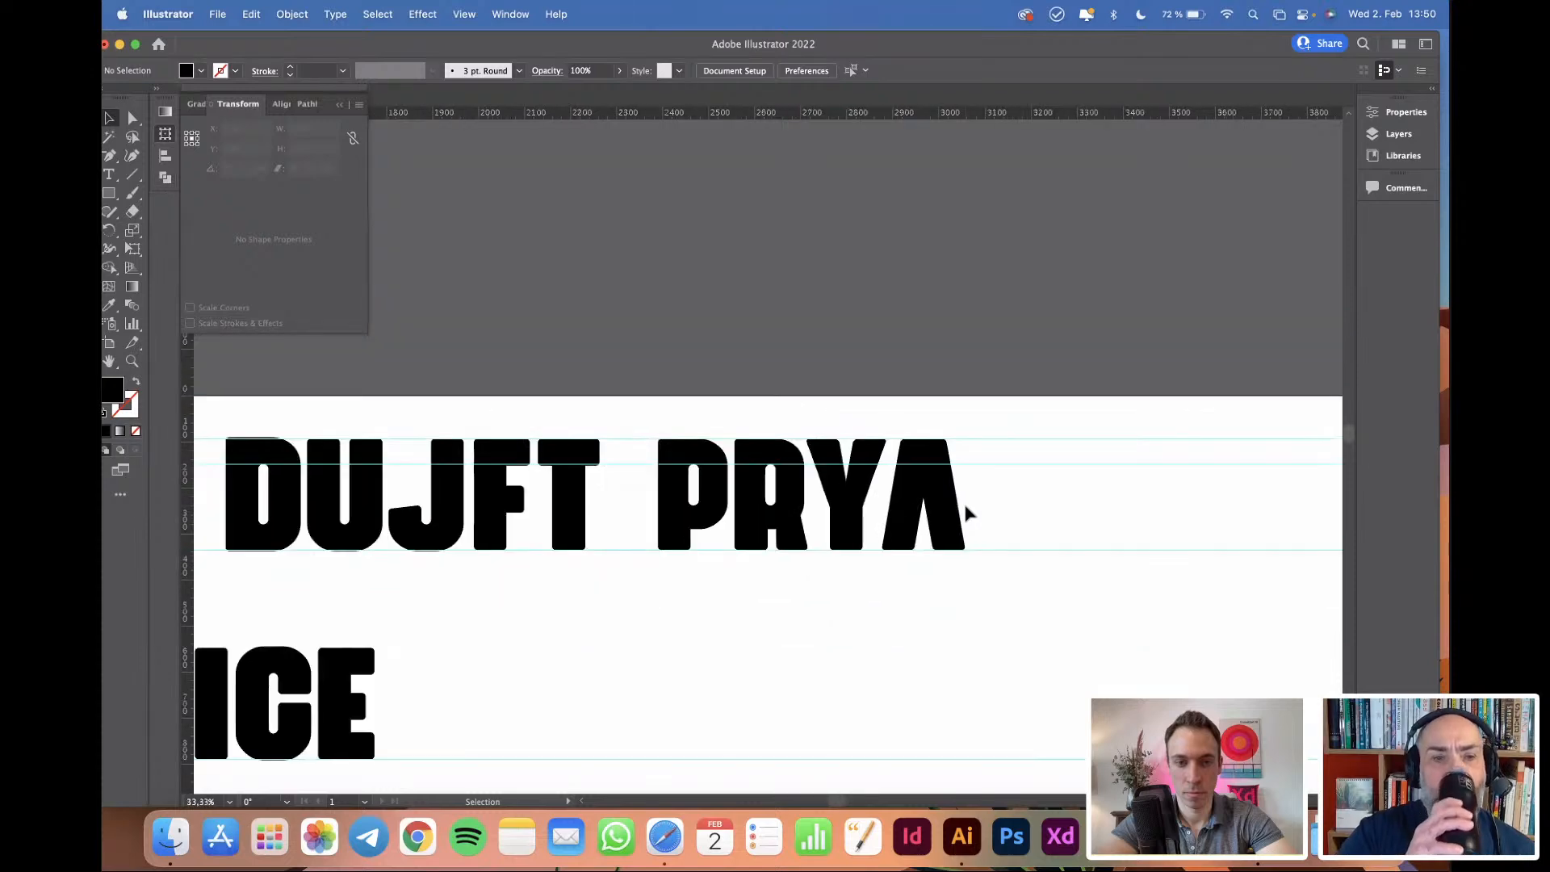
scroll(965, 506, up, 1)
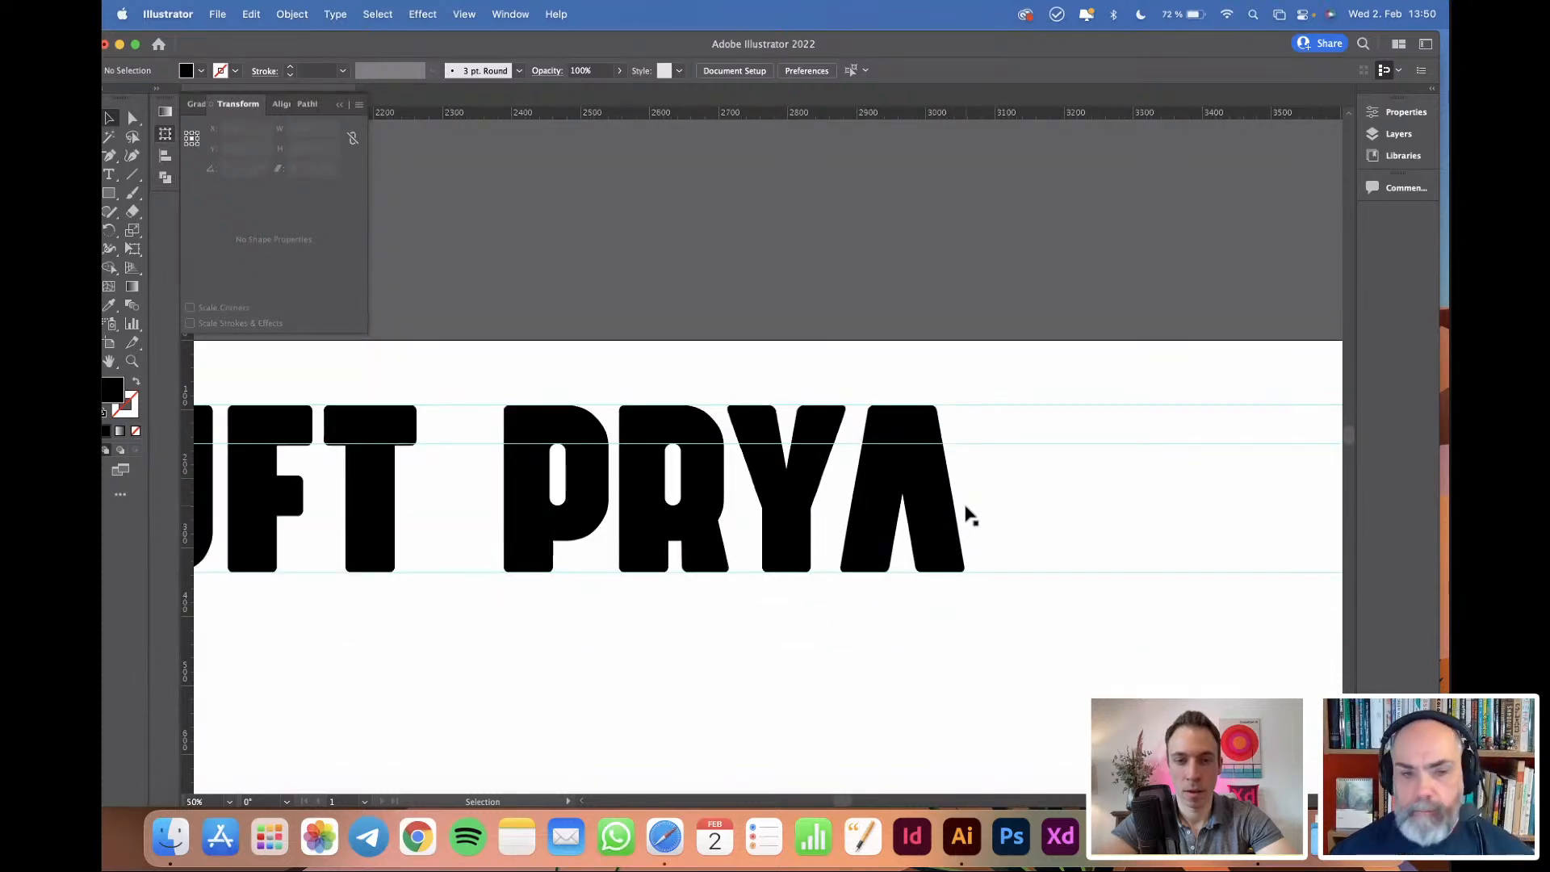
scroll(965, 507, up, 1)
drag(850, 548, 849, 545)
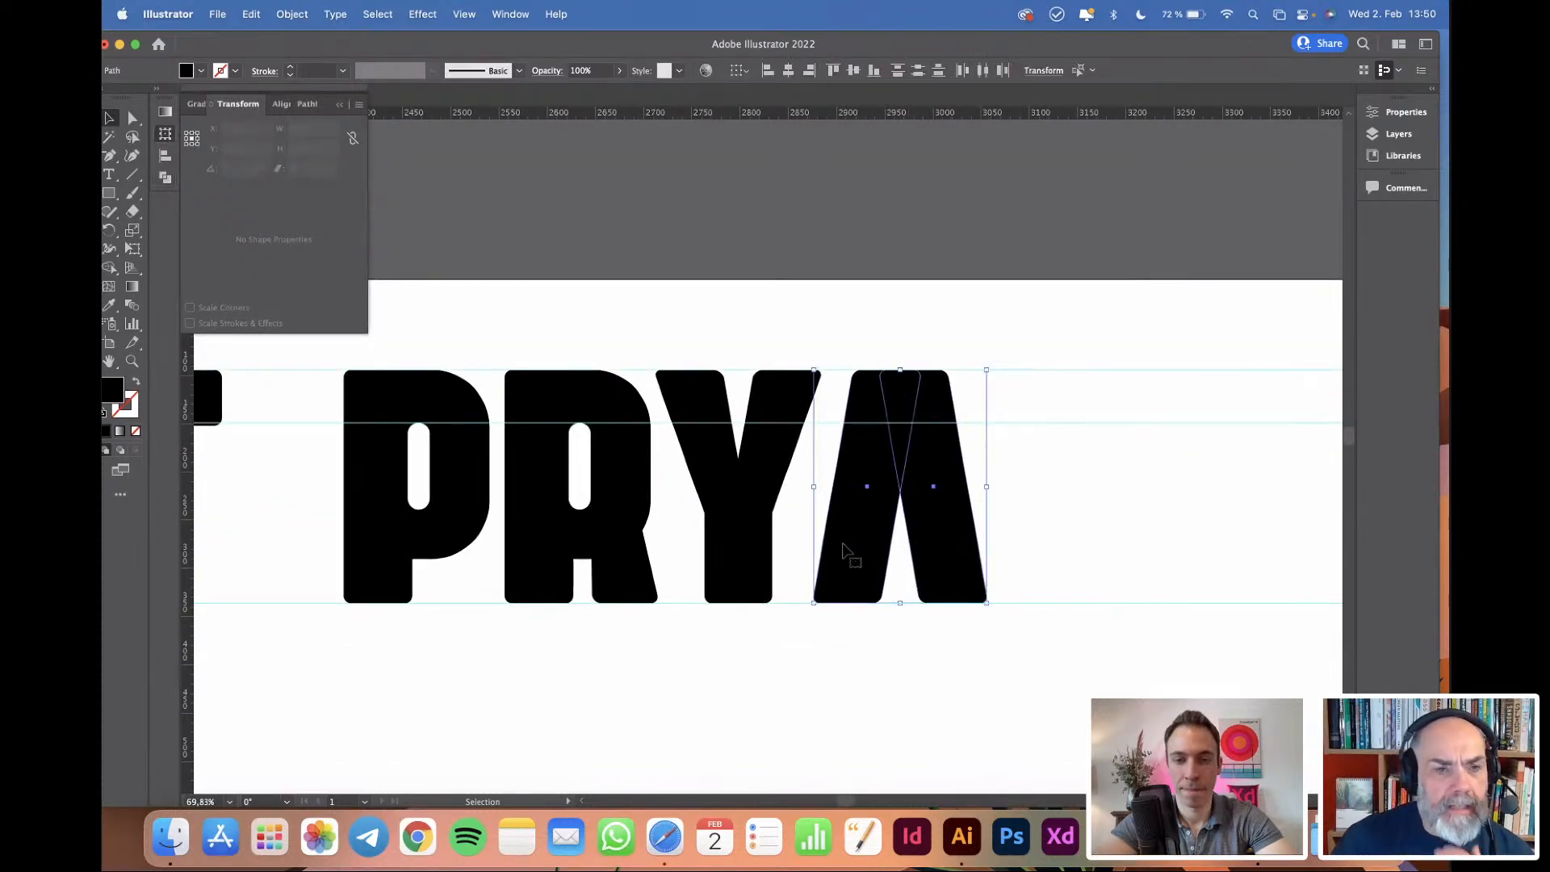
scroll(1000, 490, up, 2)
click(1000, 490)
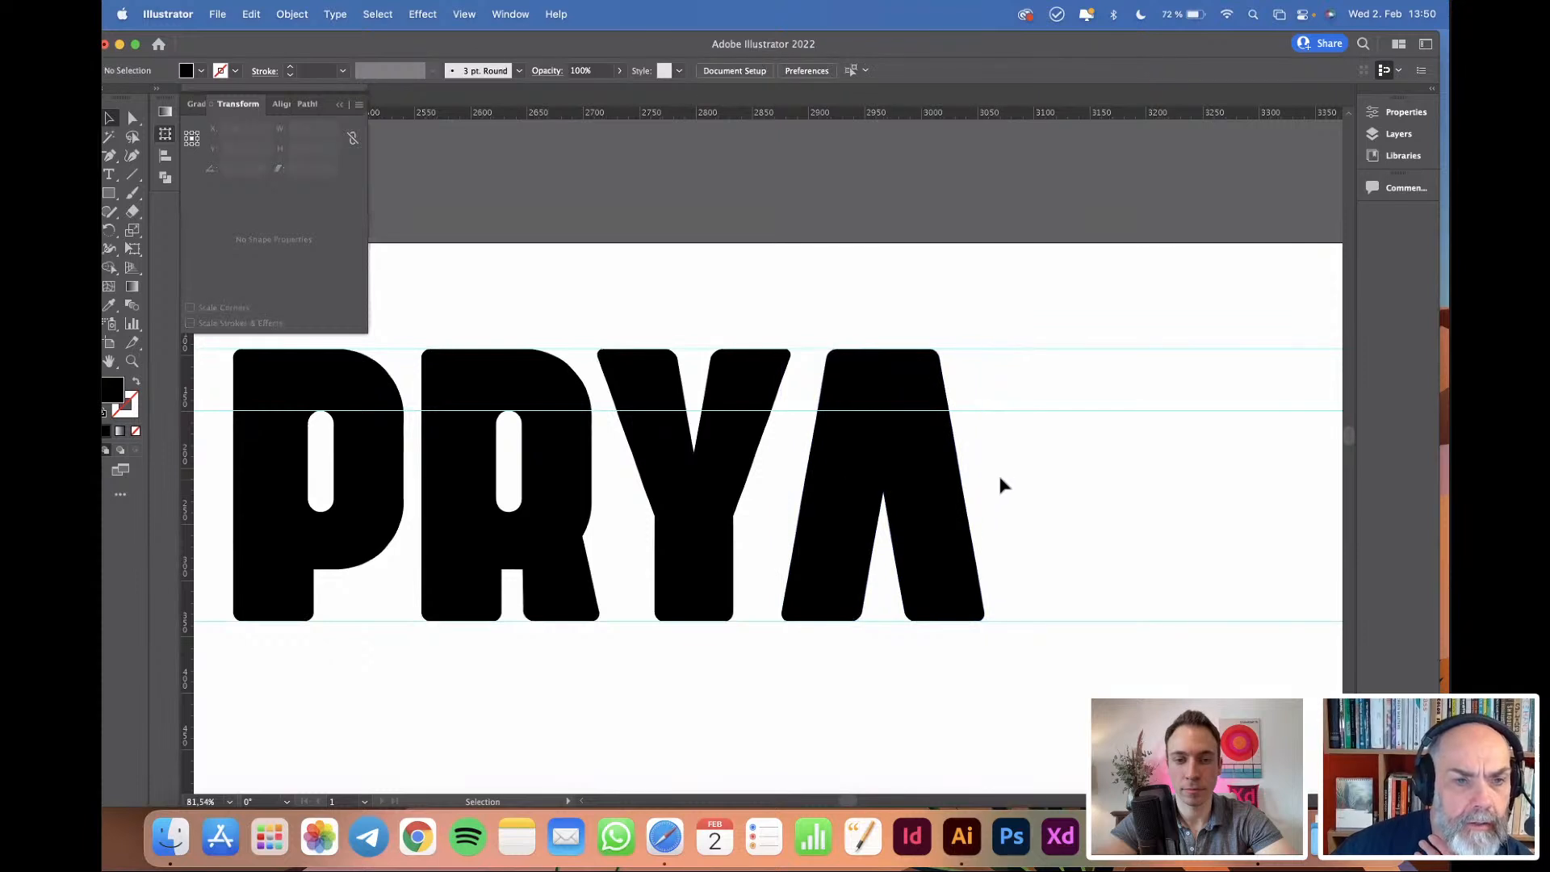
Nudge the A's two stems closer together, the left one to X 2932.5 px and the right one to X 2999.5 px.
click(928, 485)
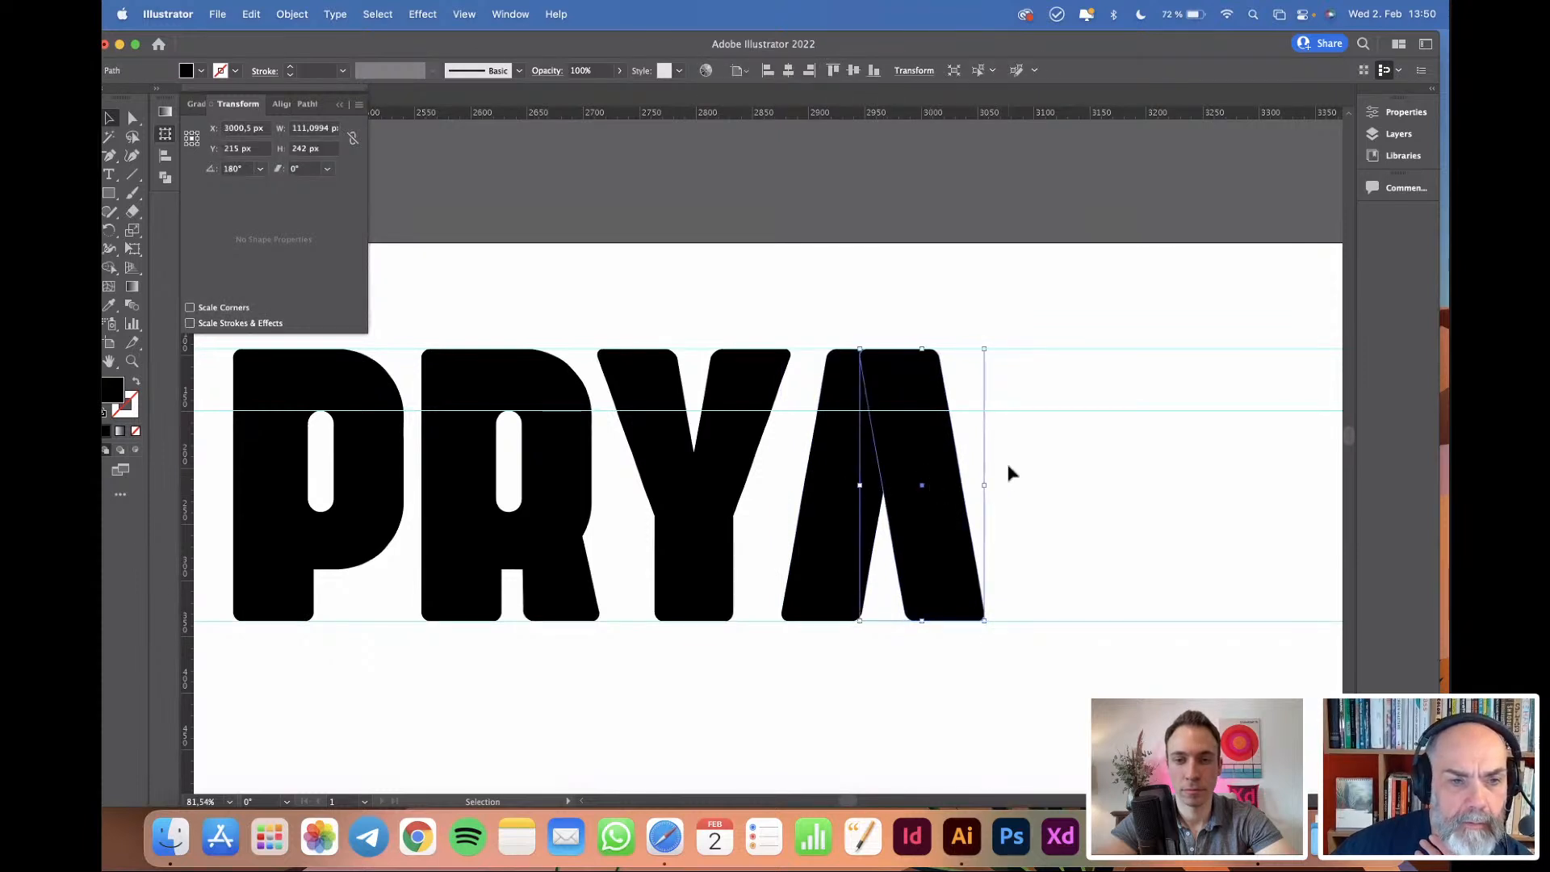
click(1007, 462)
click(841, 521)
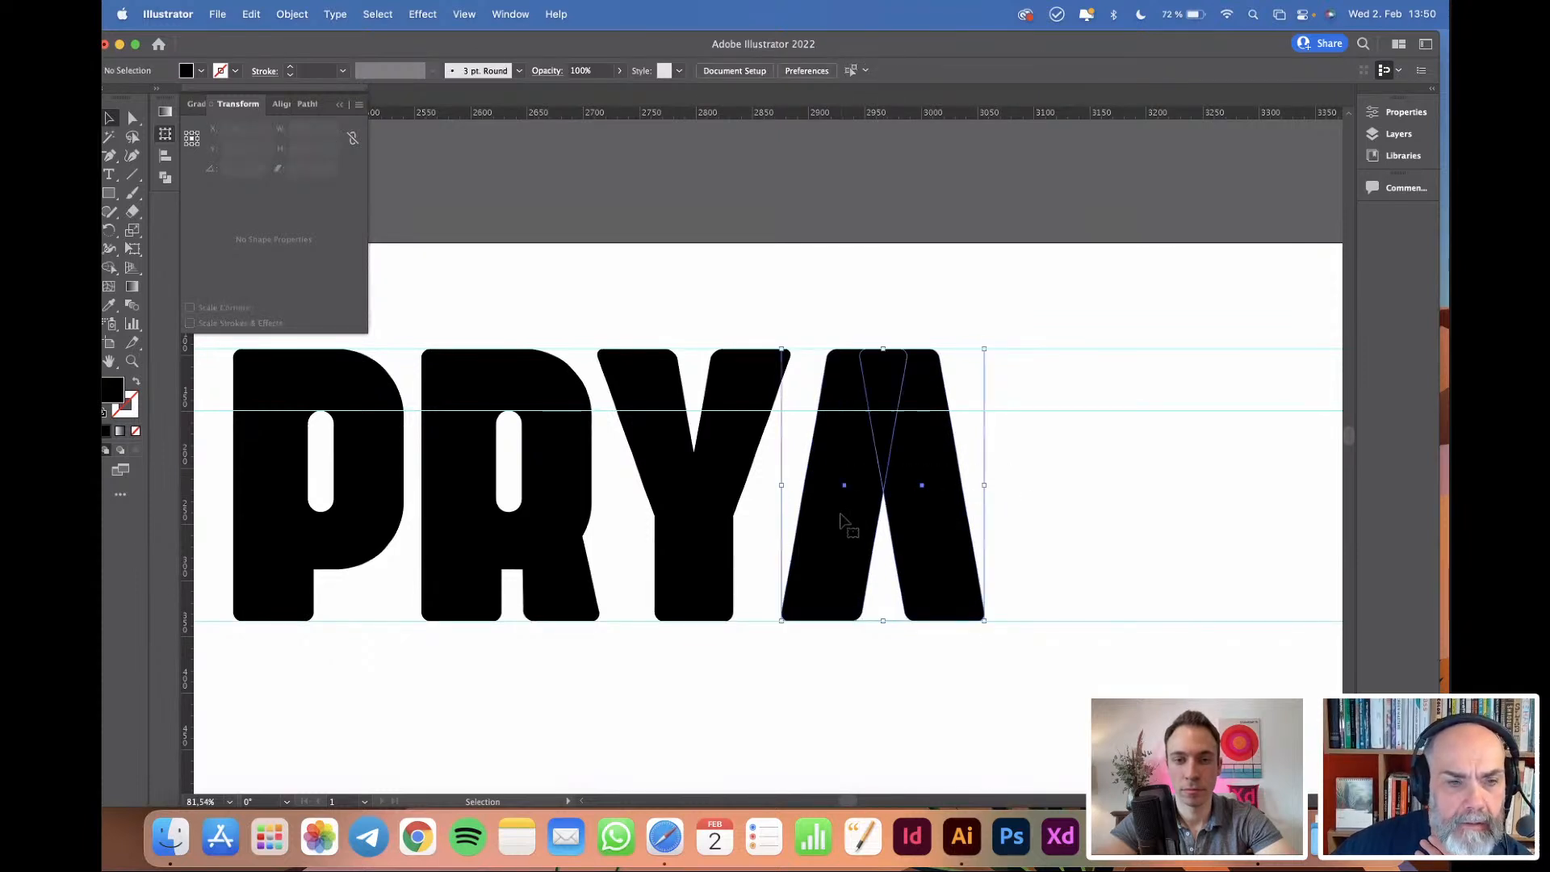
click(1094, 478)
click(844, 501)
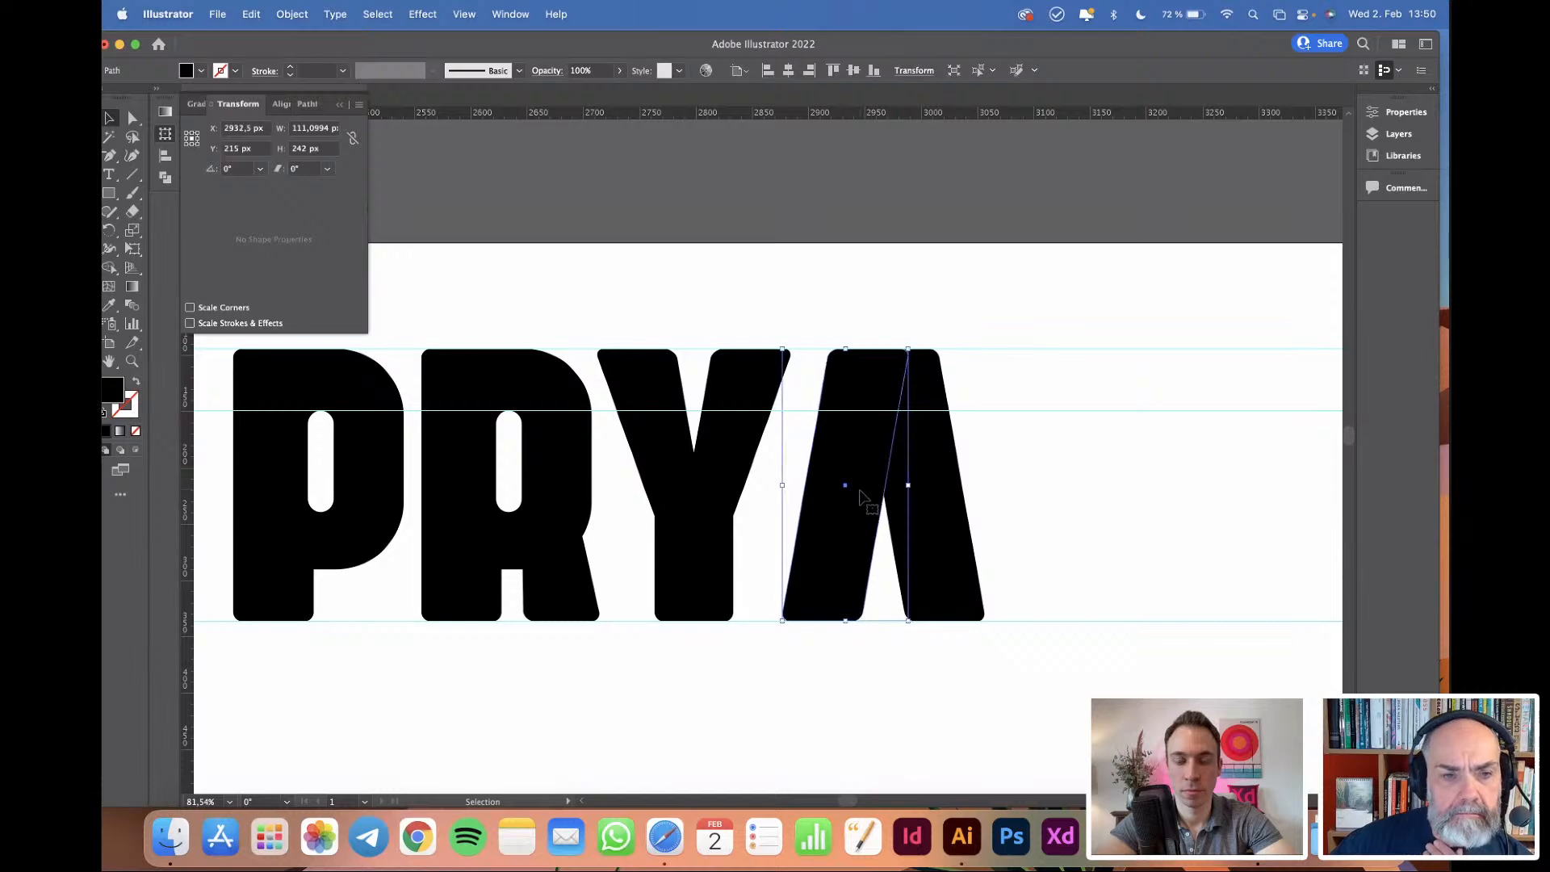
click(900, 494)
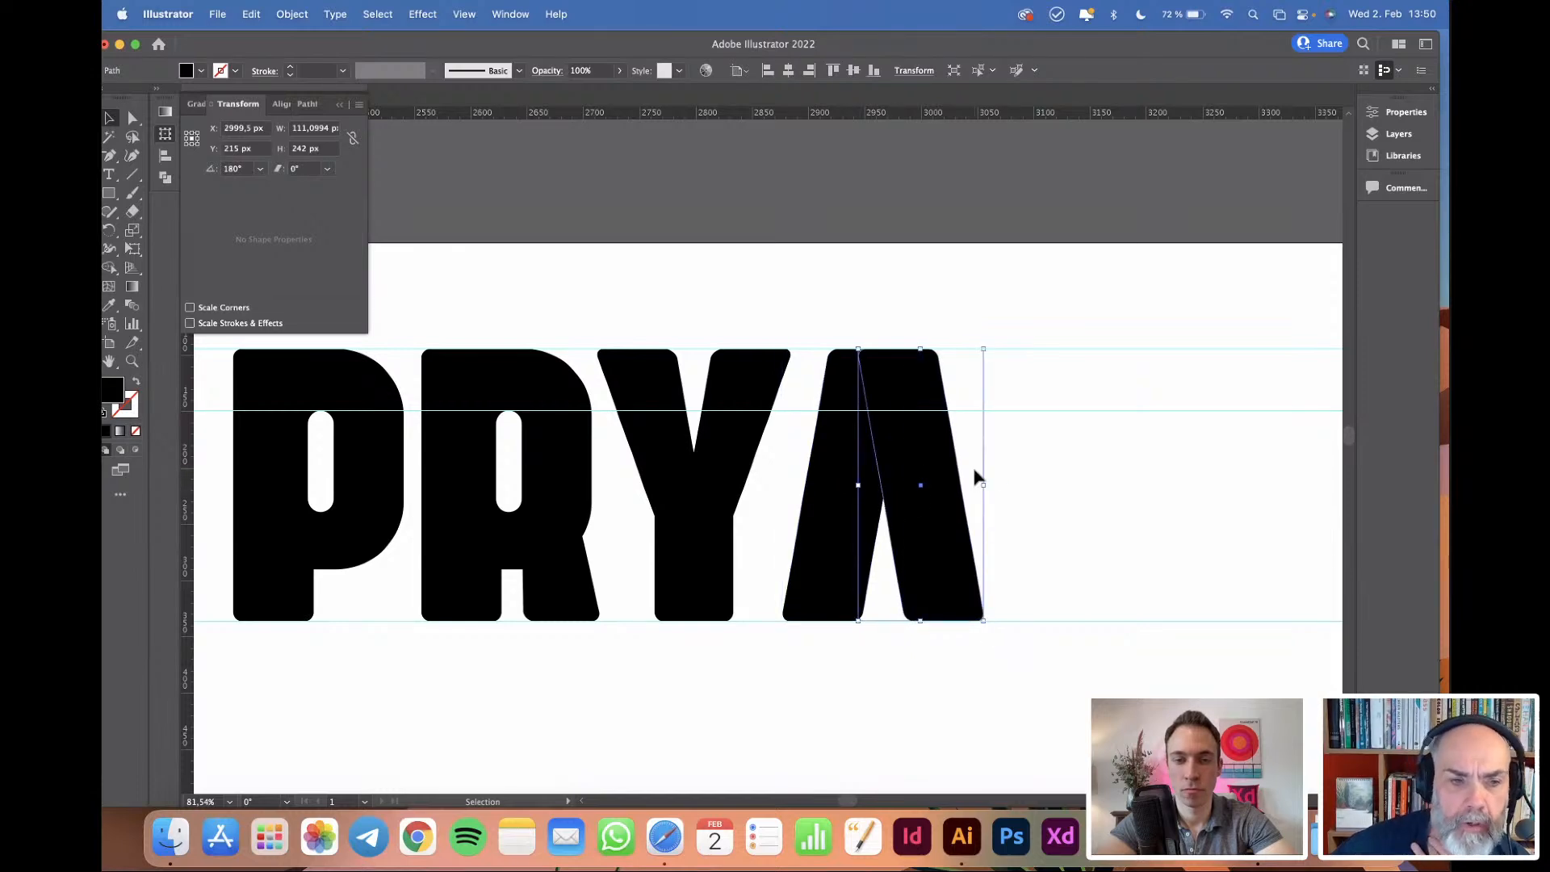
click(1017, 478)
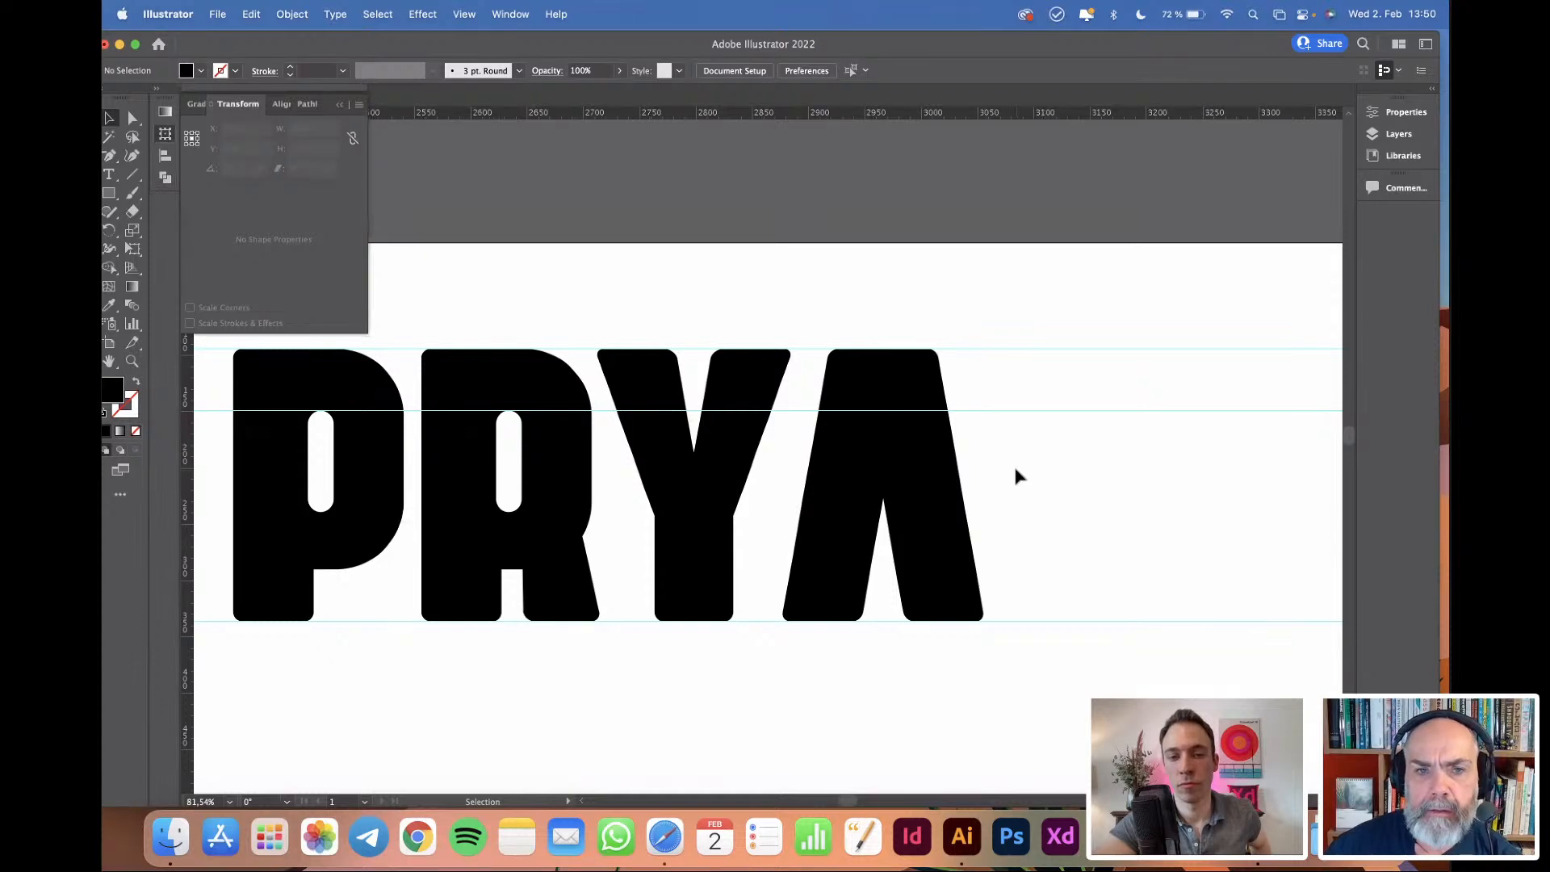
Copy the short middle bar of the E in PRICE onto the lower part of the A as its crossbar.
click(924, 482)
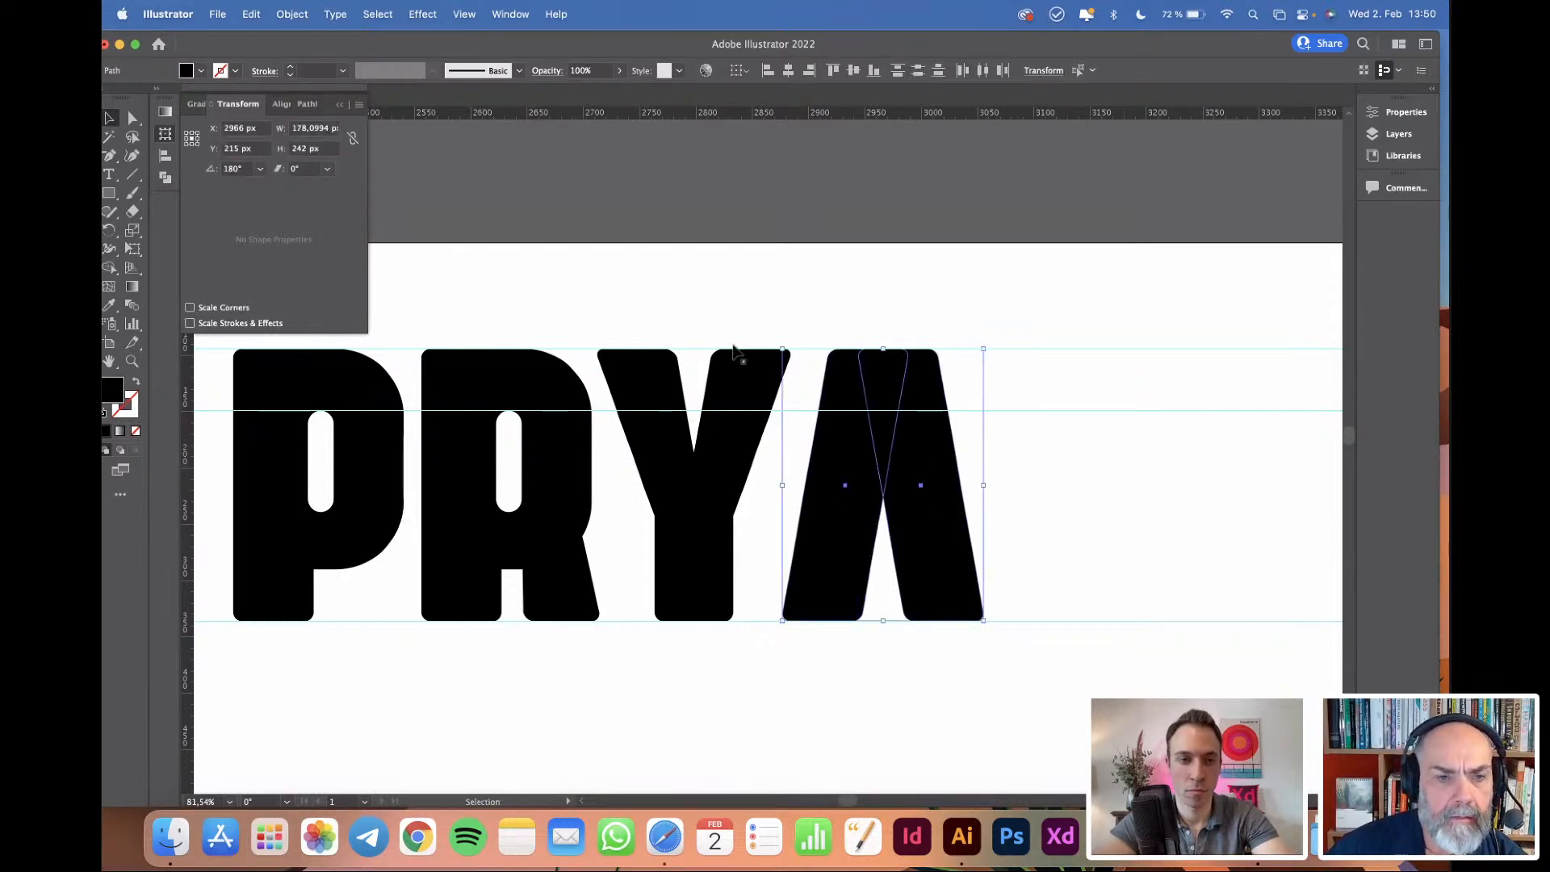
click(486, 247)
scroll(513, 432, left, 1)
scroll(513, 432, down, 5)
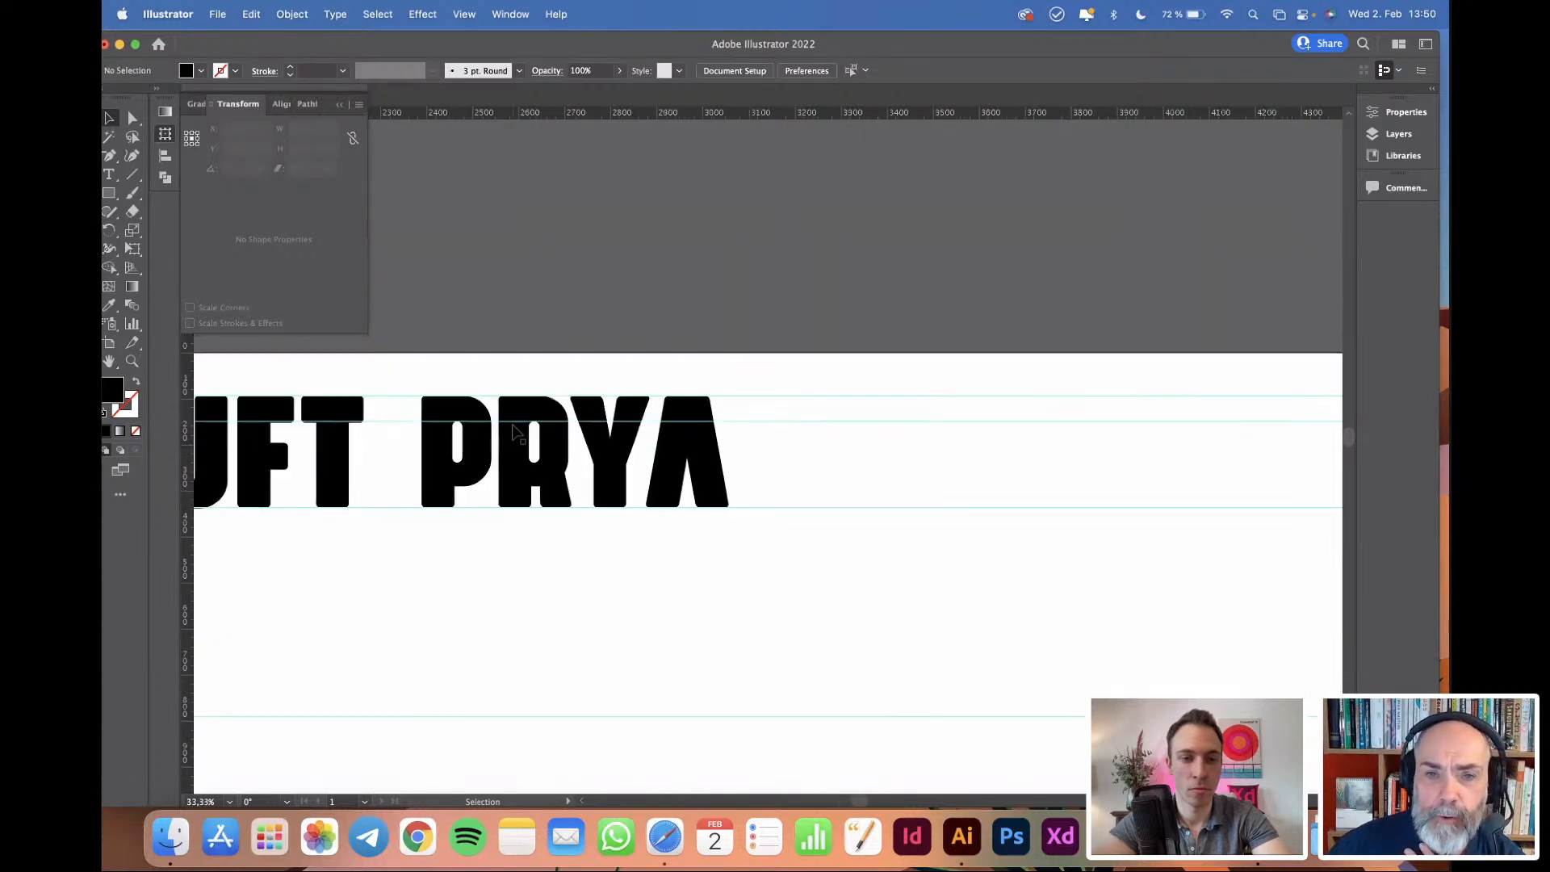
scroll(511, 433, left, 5)
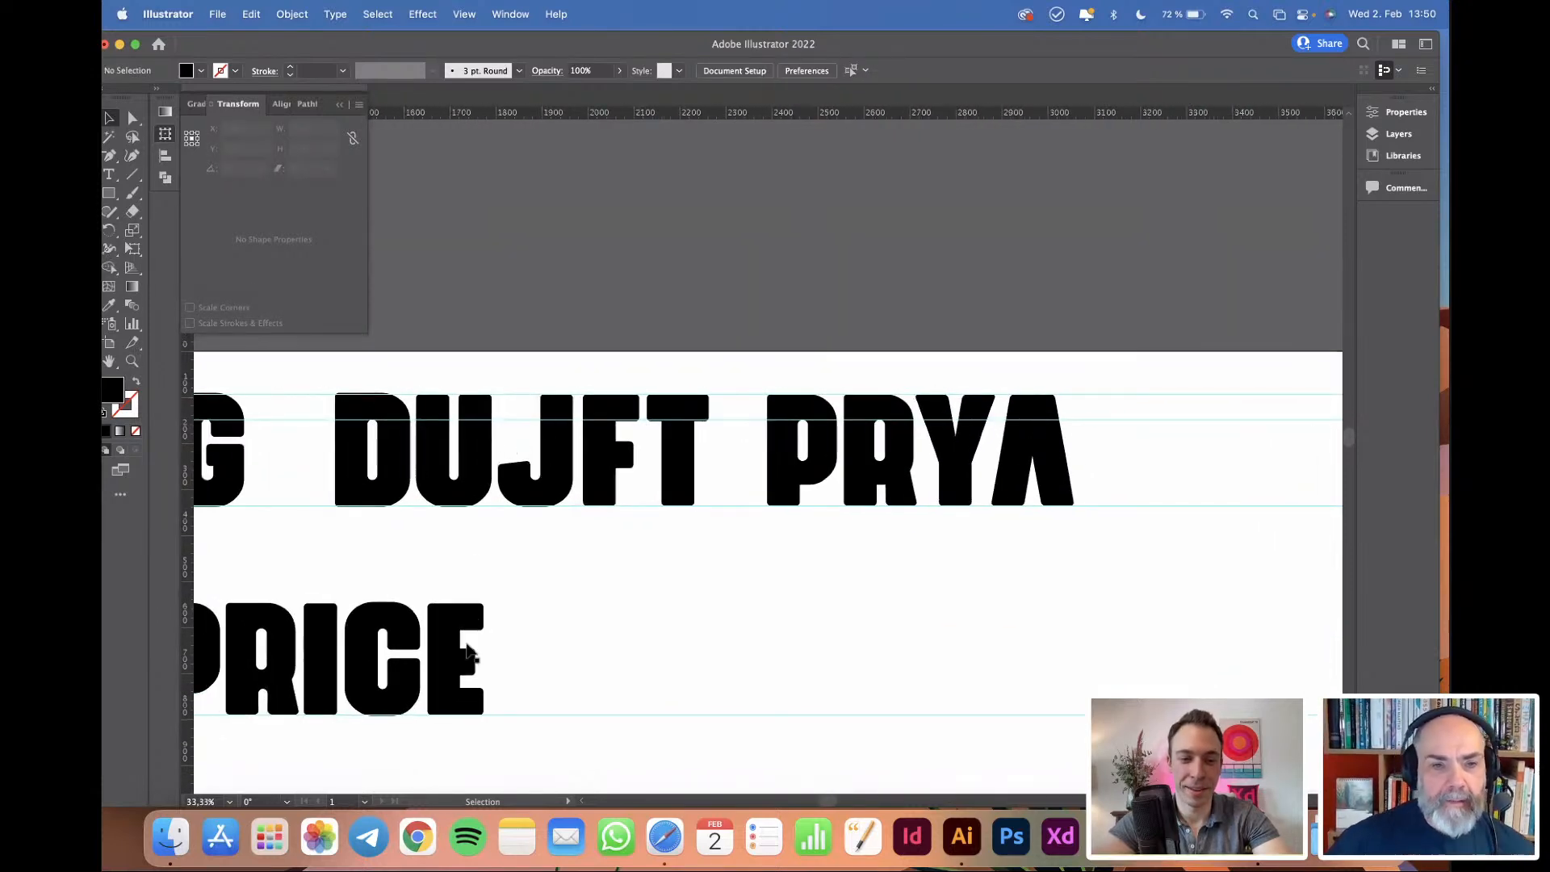
click(463, 666)
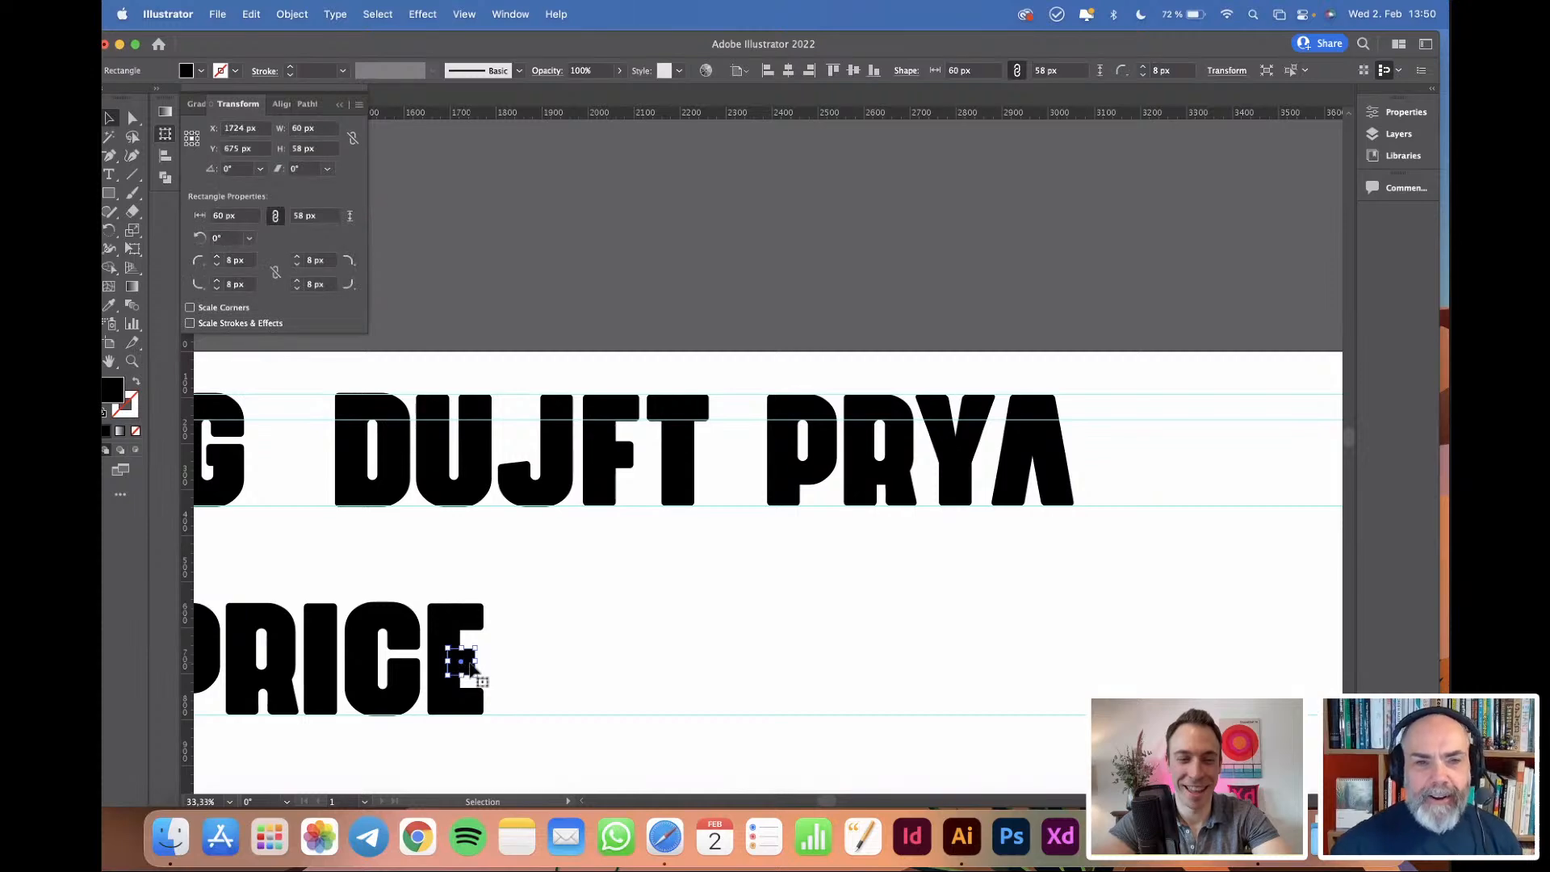
drag(466, 666, 1042, 483)
scroll(1090, 463, right, 2)
click(1073, 449)
scroll(1070, 448, right, 1)
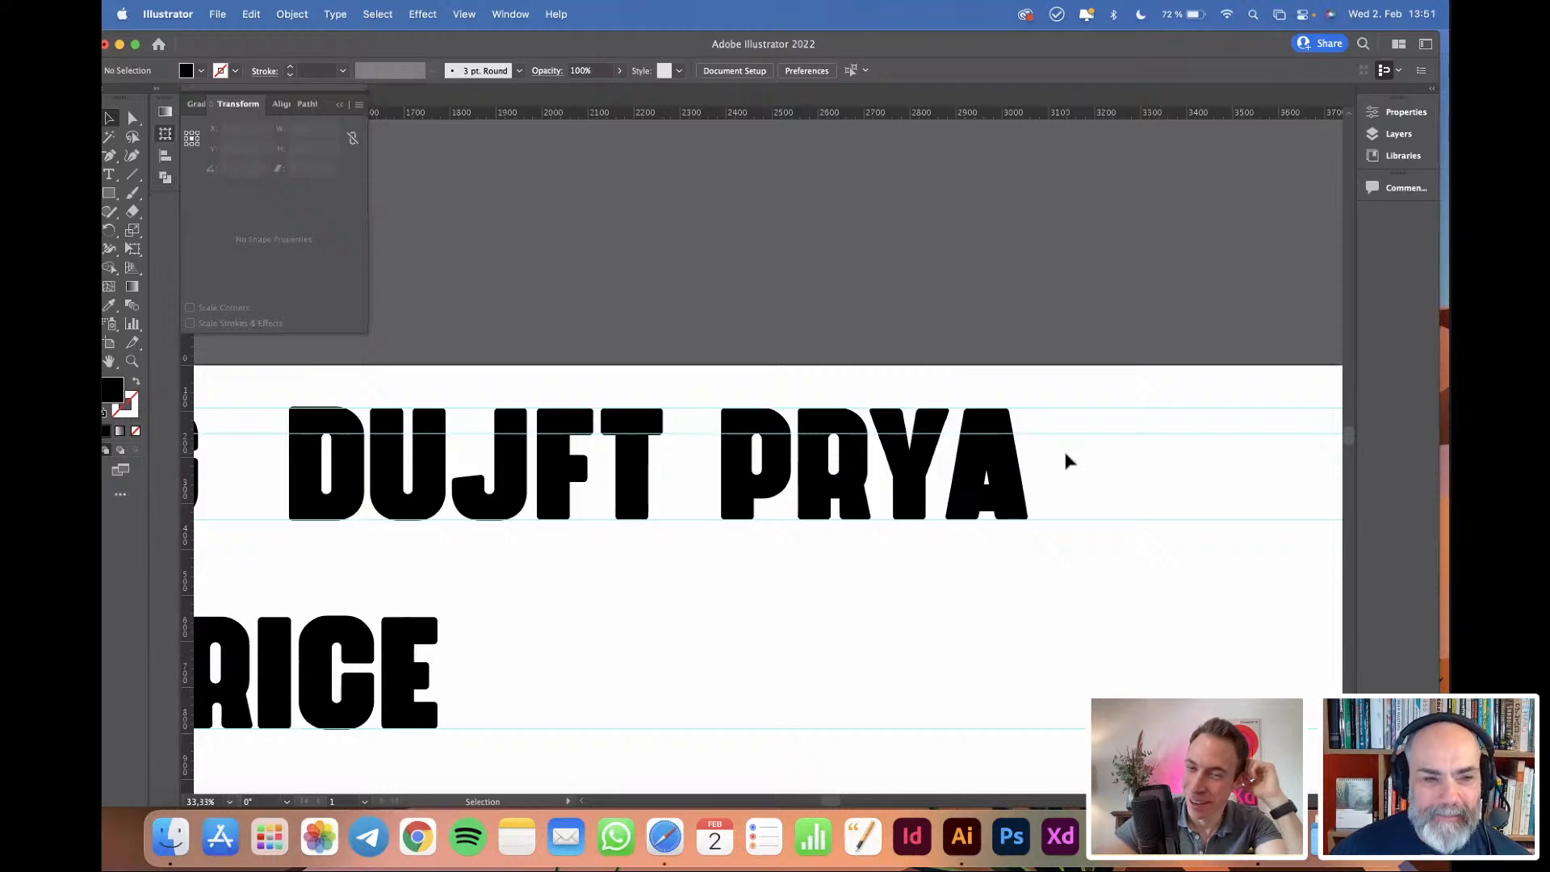
Raise the A's crossbar by 20 px, to Y 268 px.
scroll(1019, 462, up, 2)
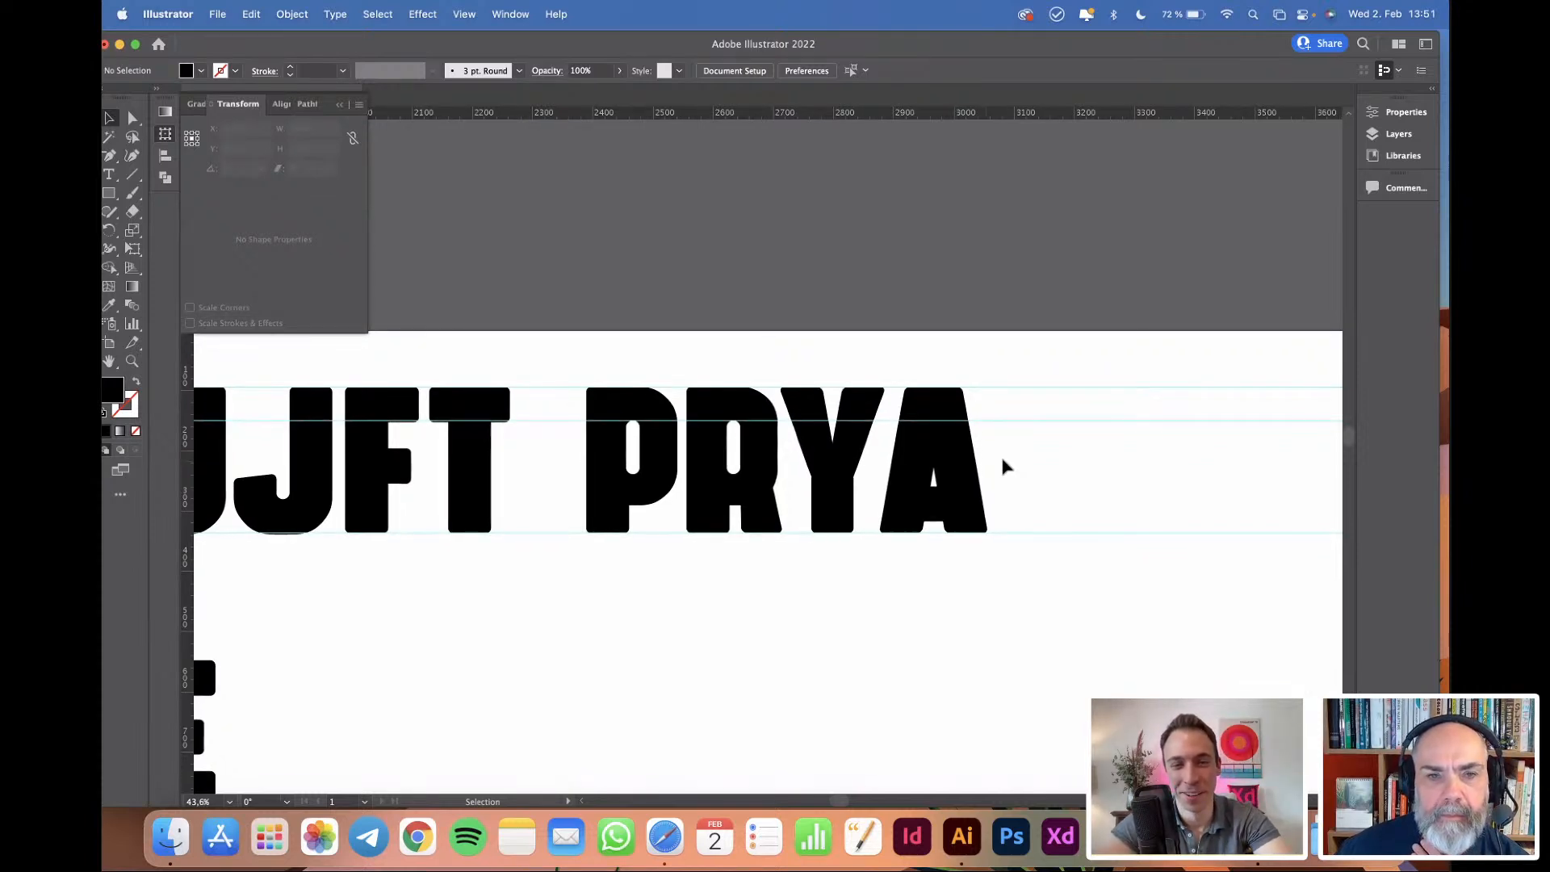
scroll(1001, 456, up, 3)
click(885, 545)
scroll(935, 520, up, 1)
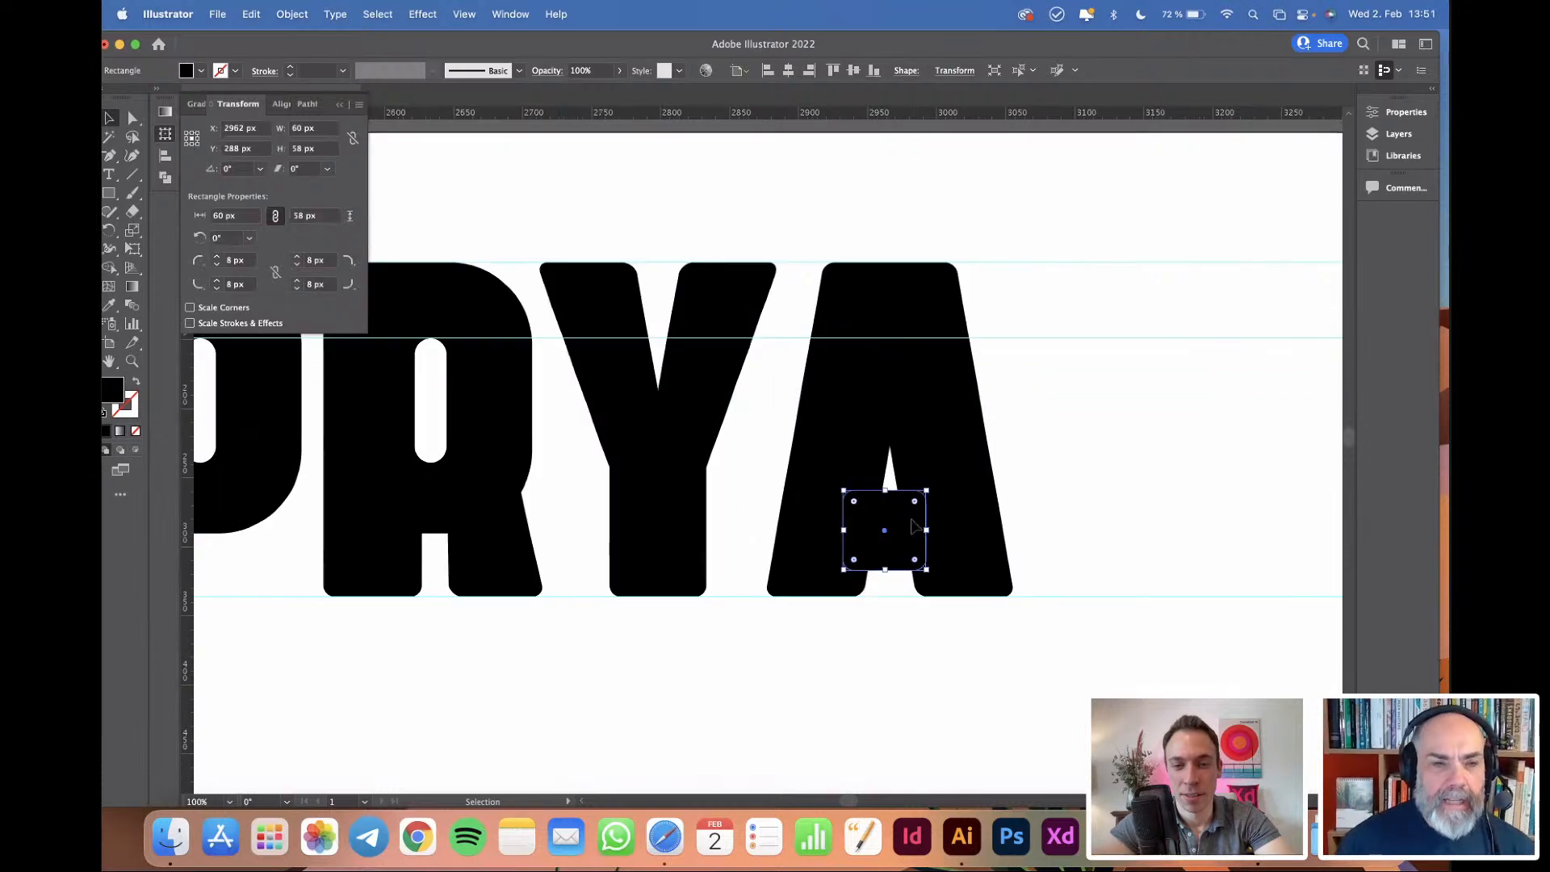
drag(912, 520, 930, 521)
key(super+z)
key(super+shift+a)
click(878, 505)
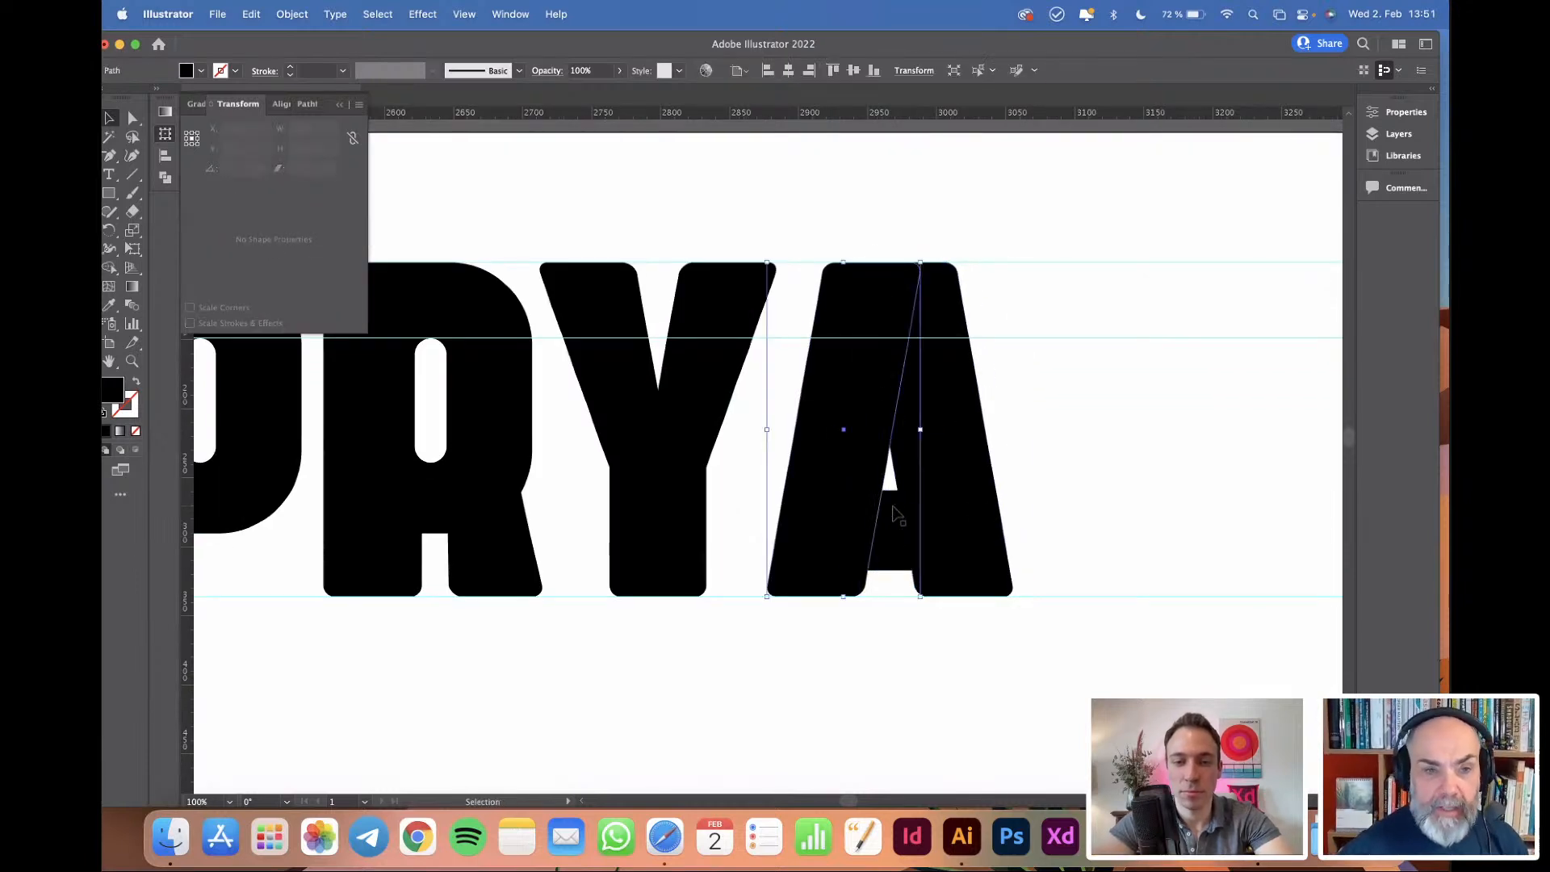
click(897, 525)
key(shift+Up)
key(shift+Up)
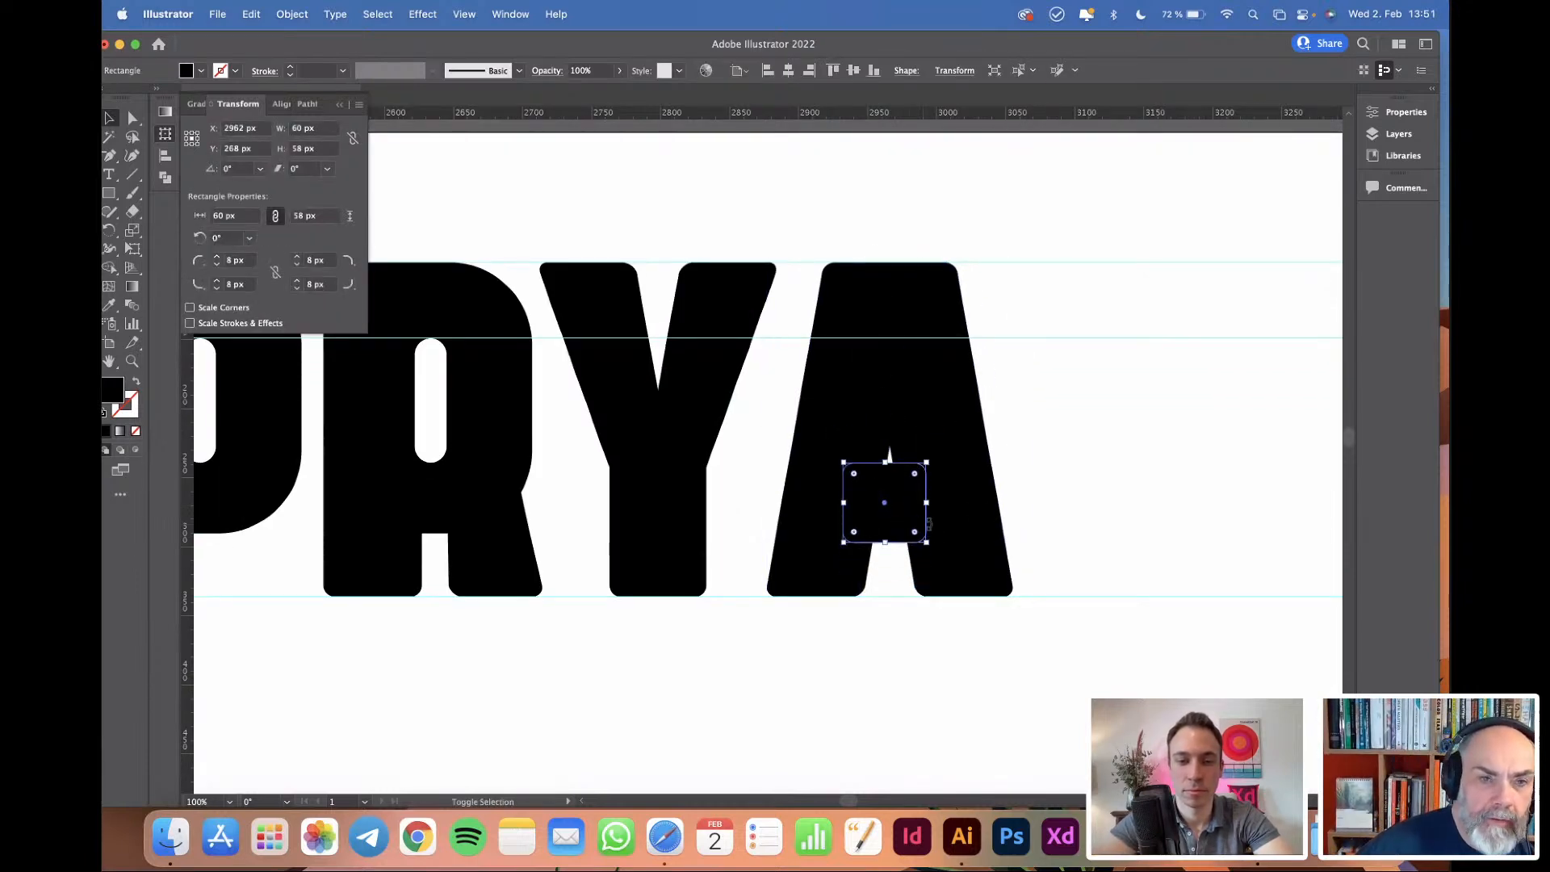
Fine-tune the crossbar's position between the A's stems, to X 2970 px and Y 273 px.
key(Right)
key(Right)
key(Down)
key(shift+Down)
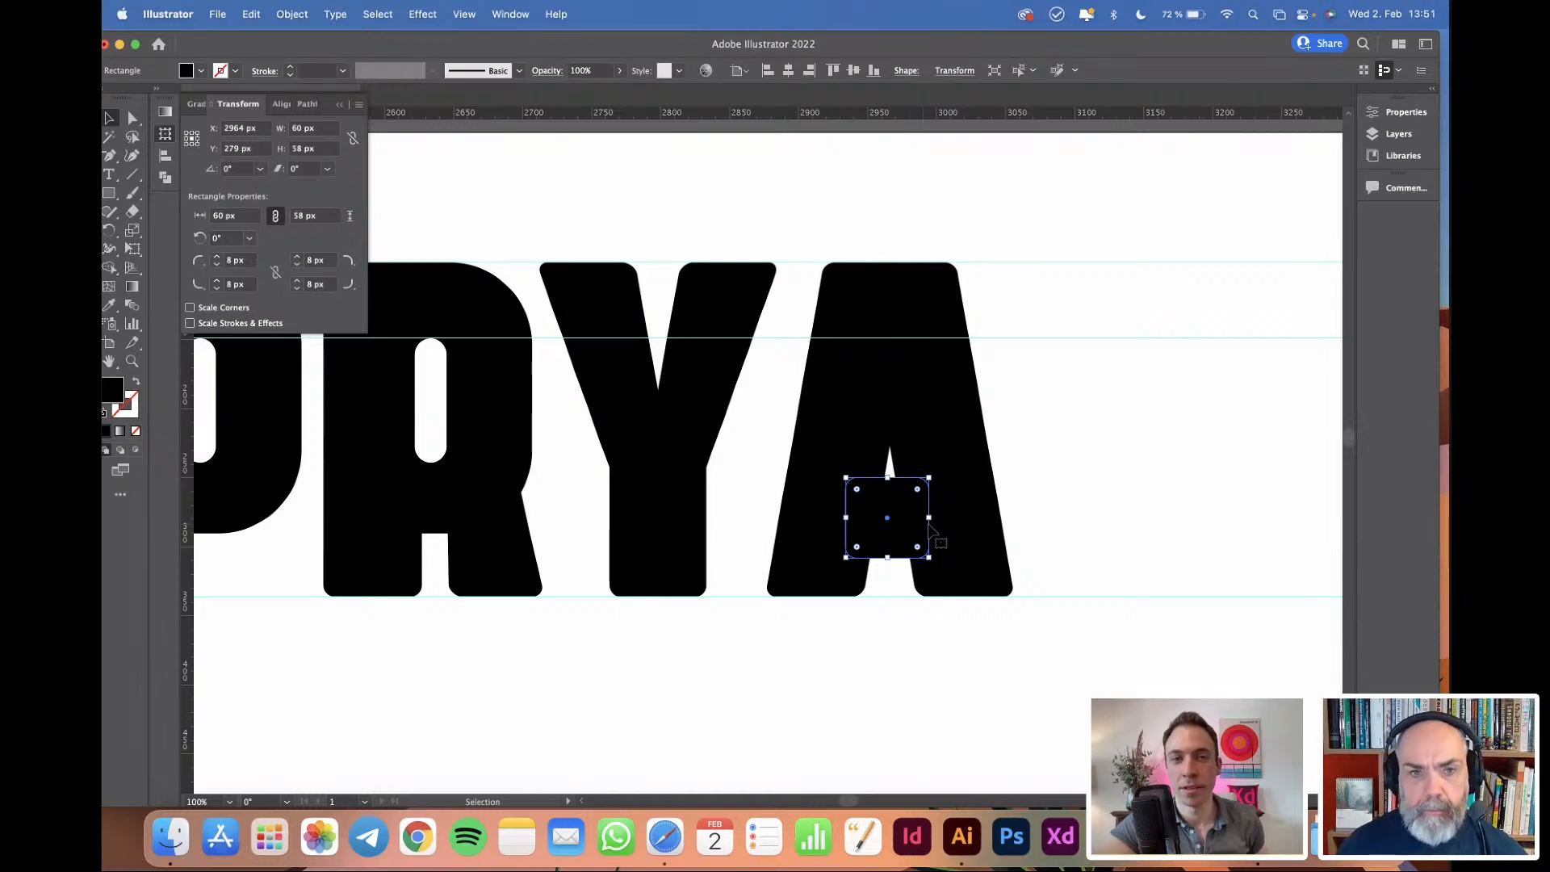
click(875, 521)
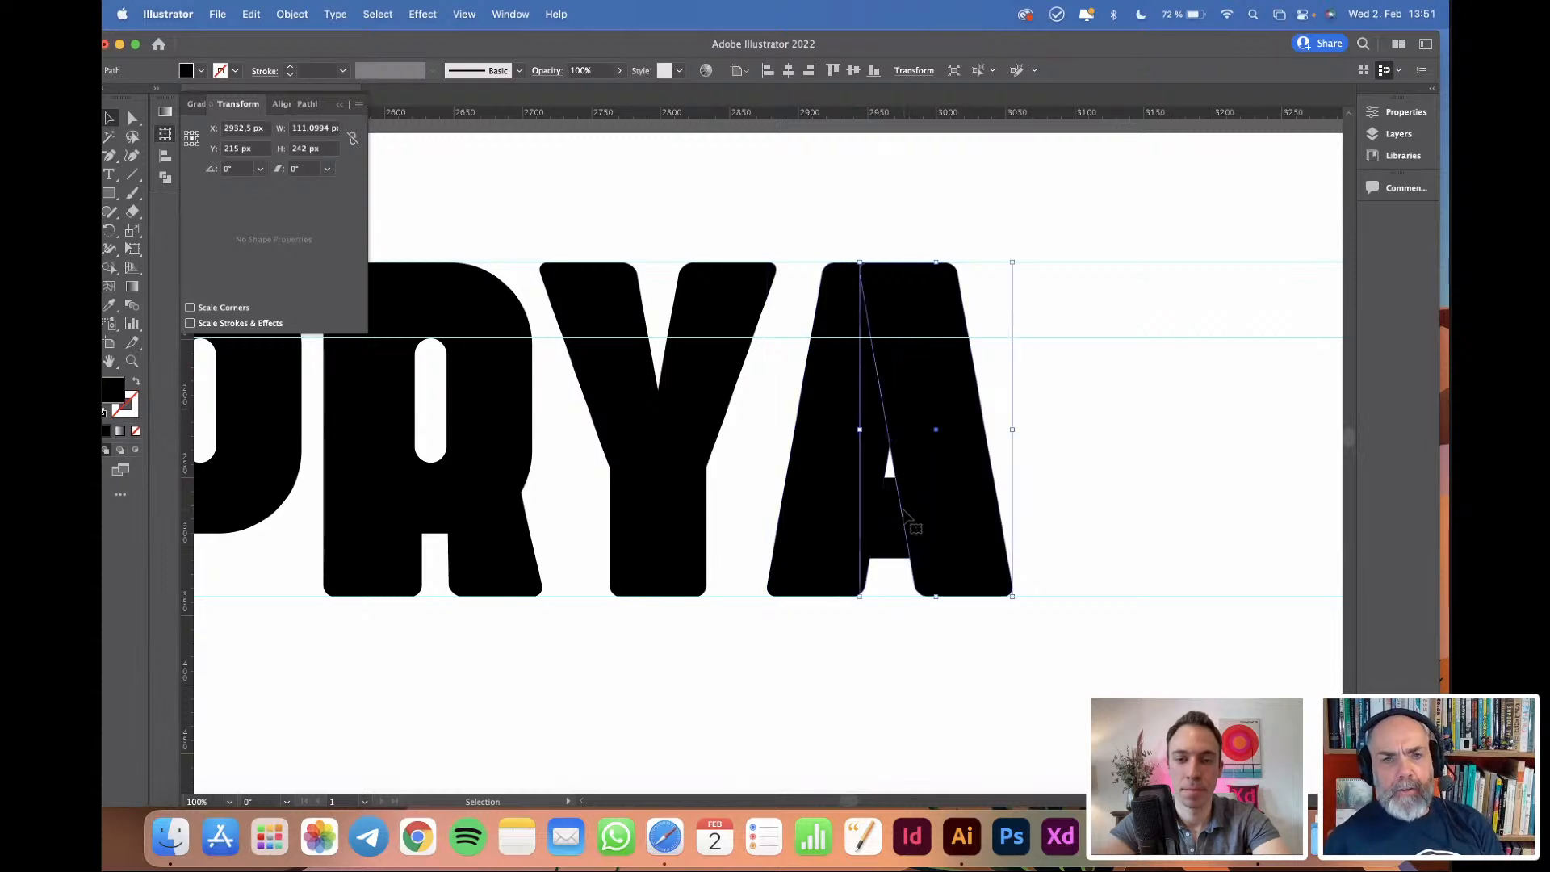
click(904, 517)
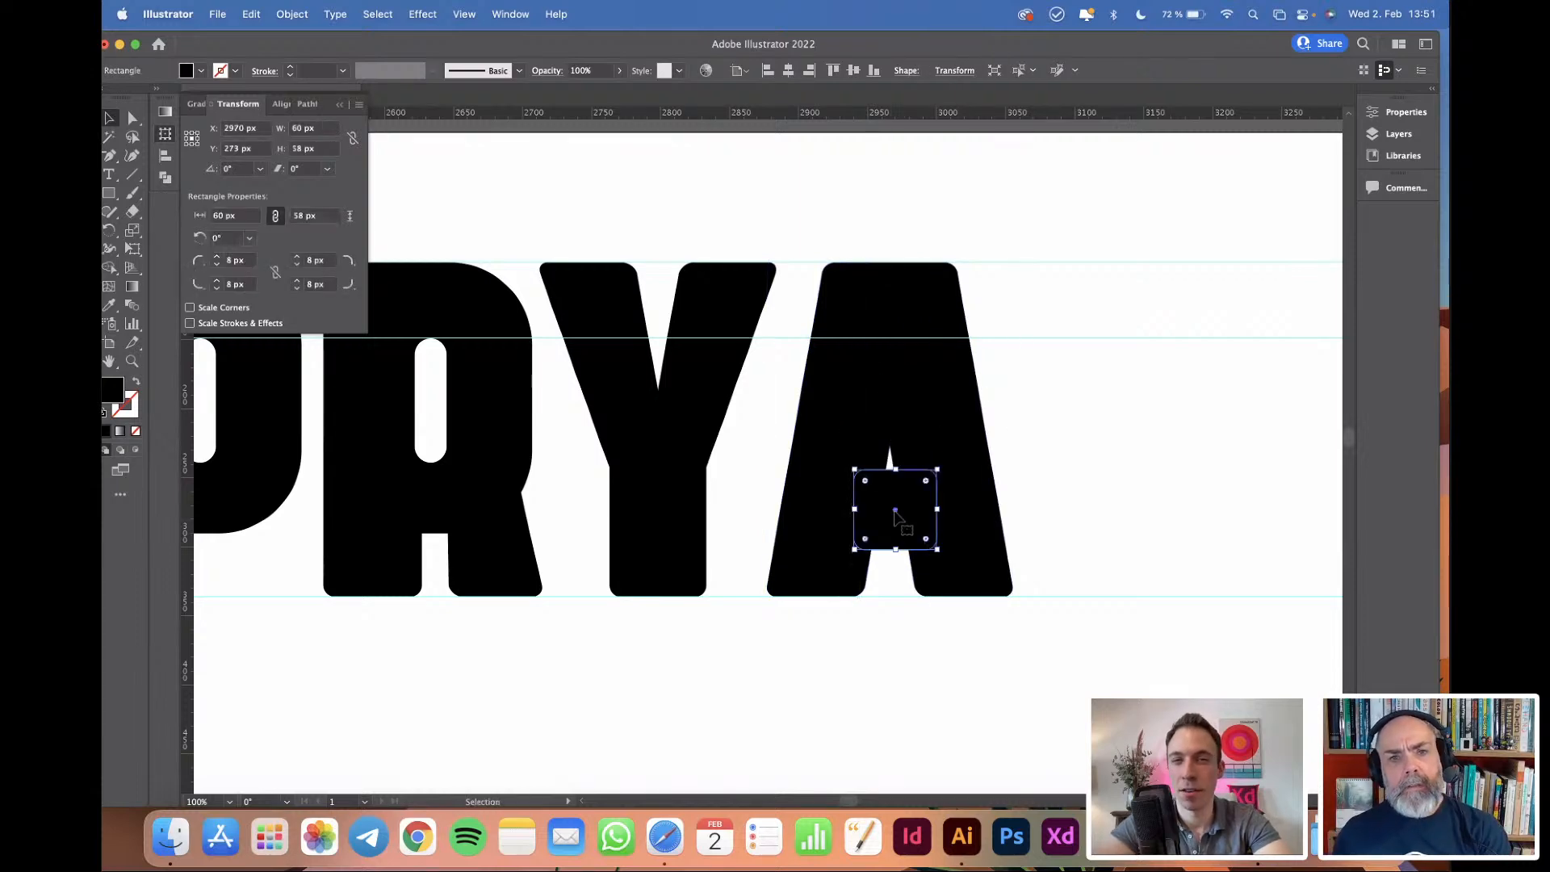
Select both slanted stems of the A together.
click(902, 454)
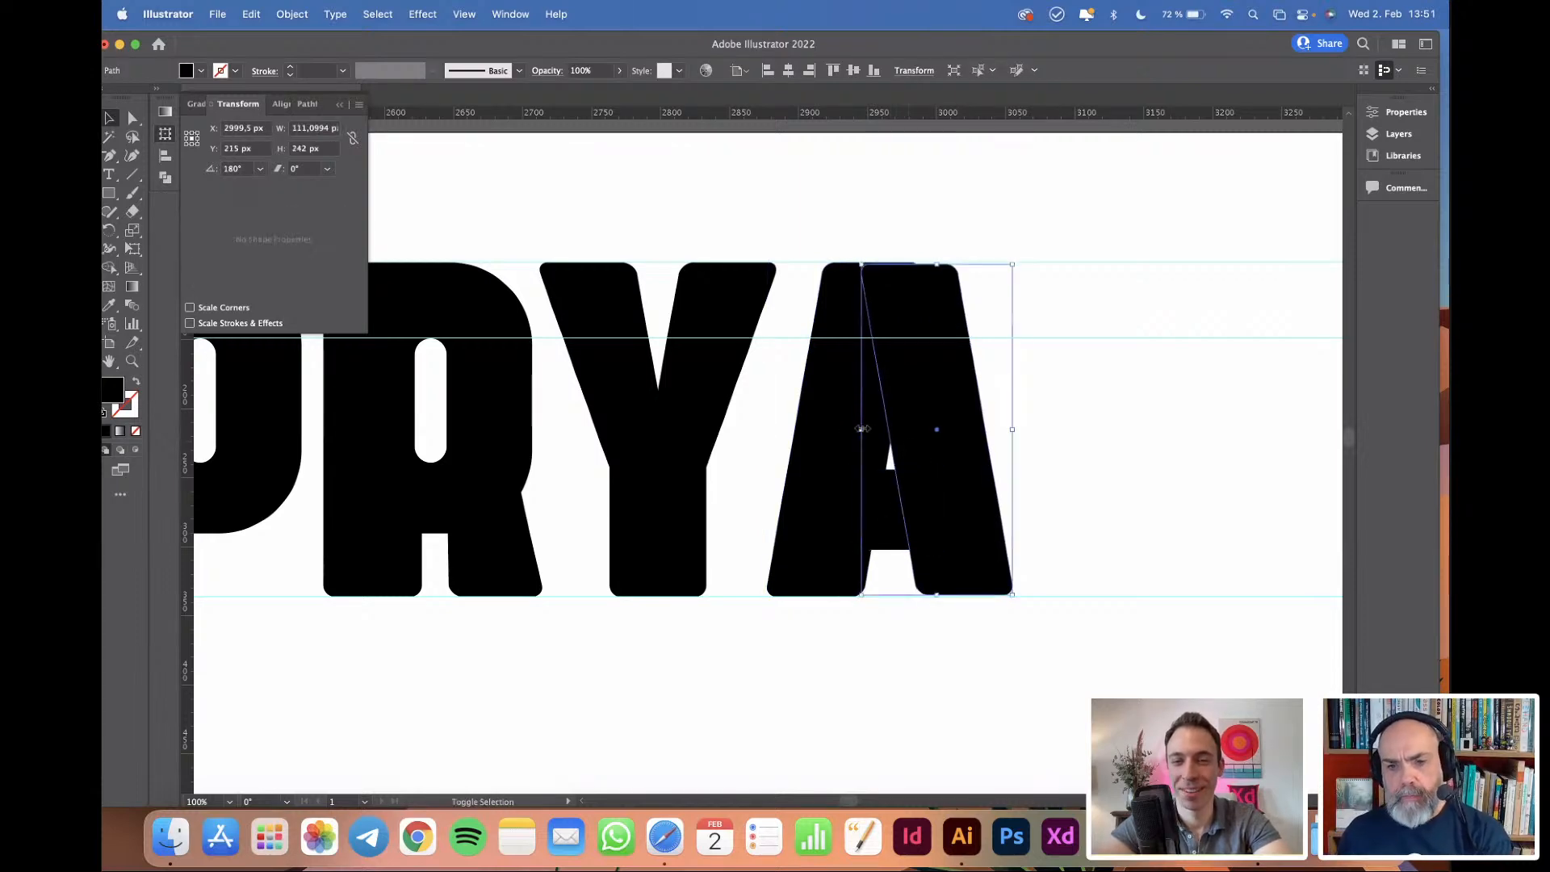
shift+click(817, 413)
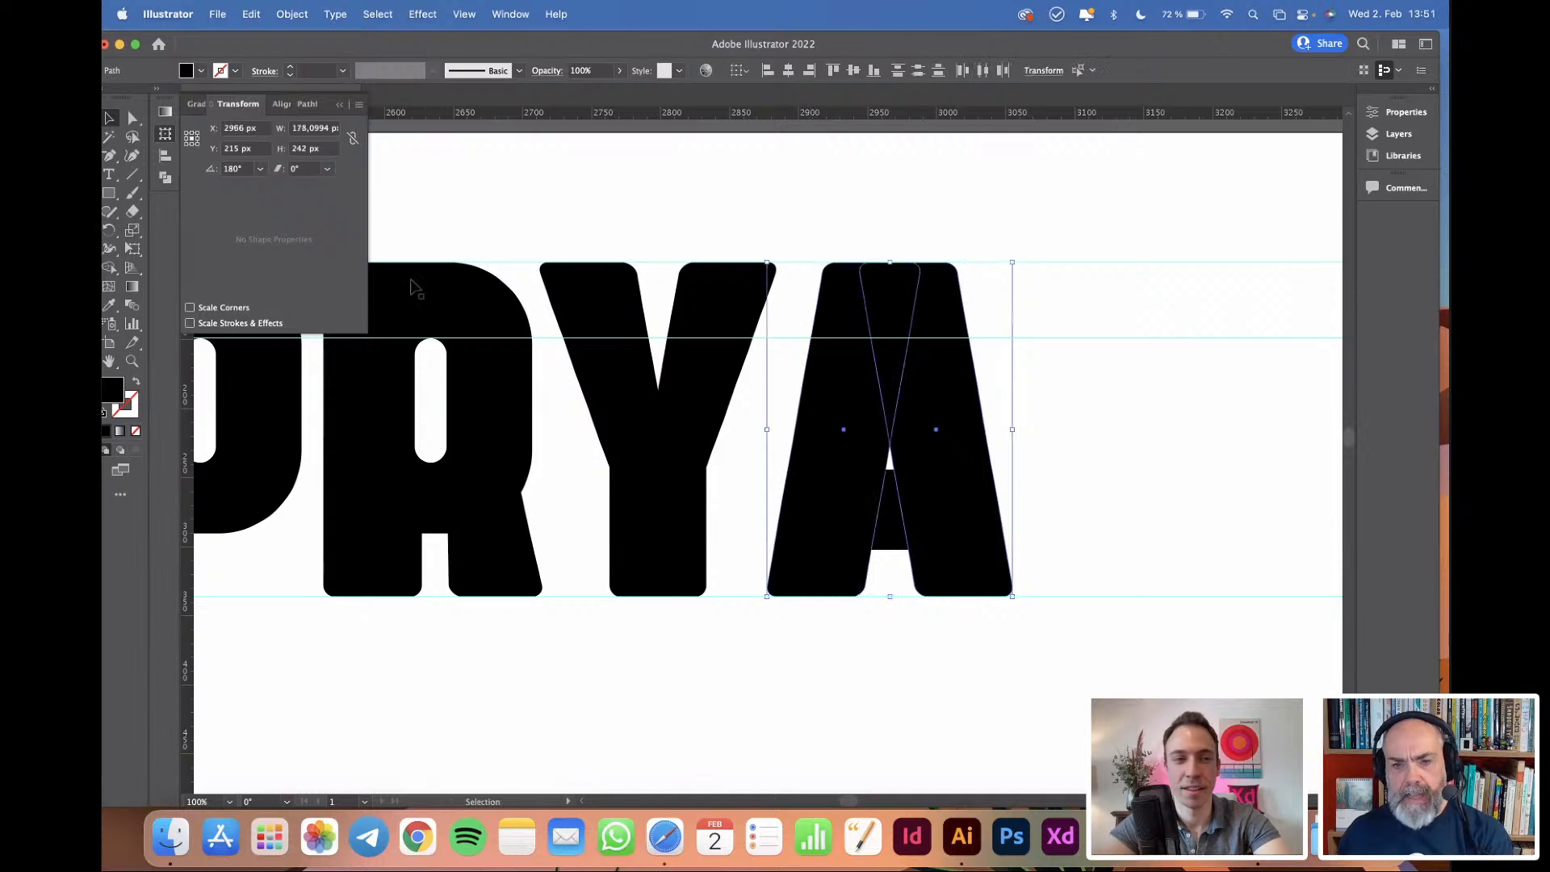
Unite the two overlapping diagonal strokes of the letter A into a single shape.
click(510, 15)
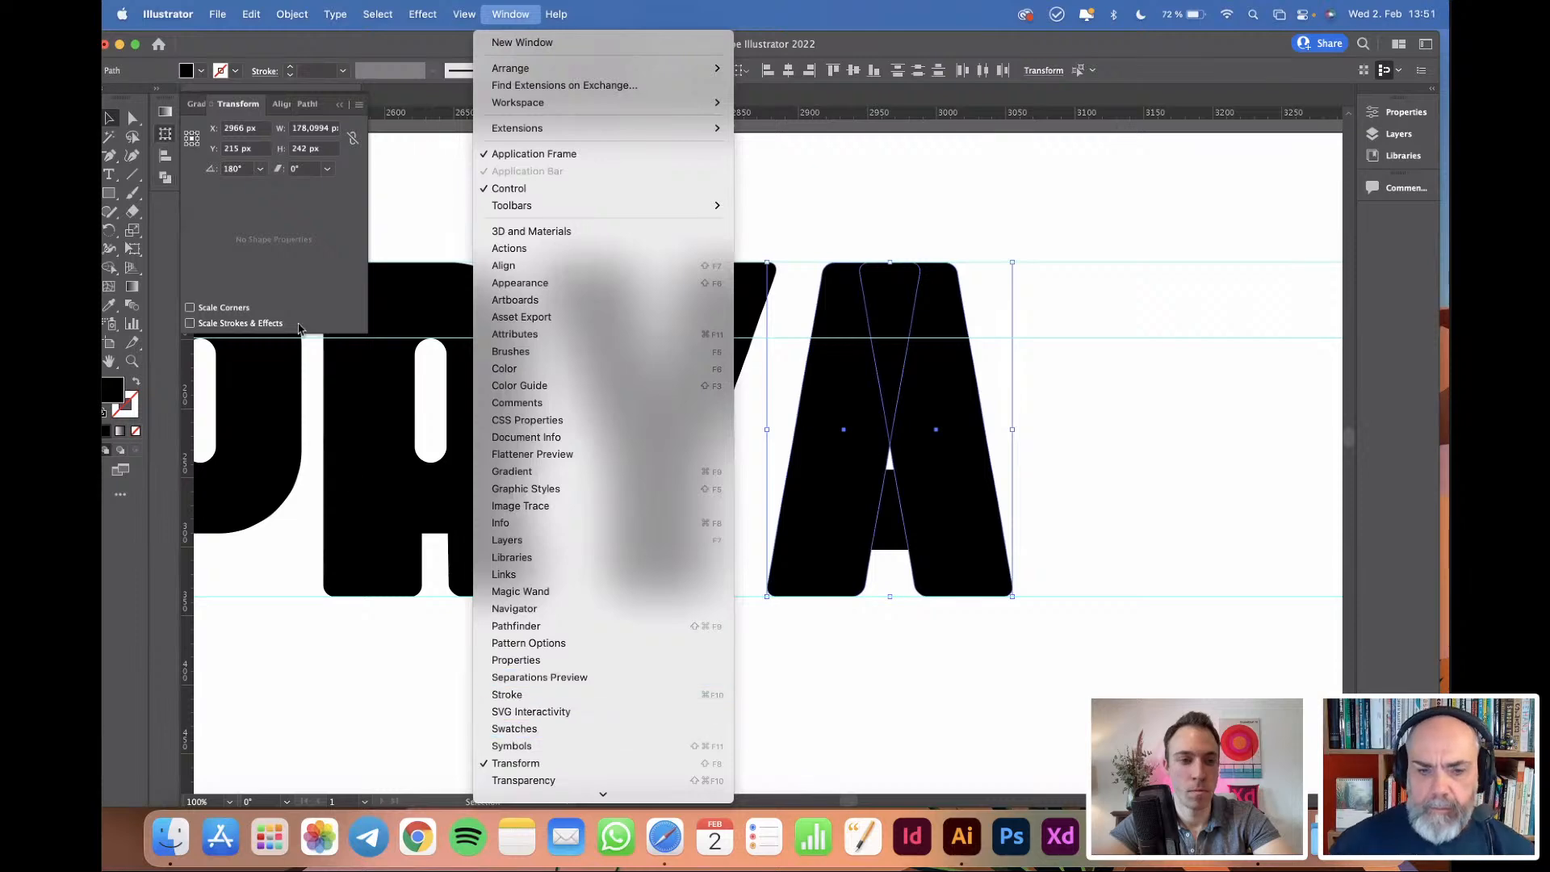
click(303, 107)
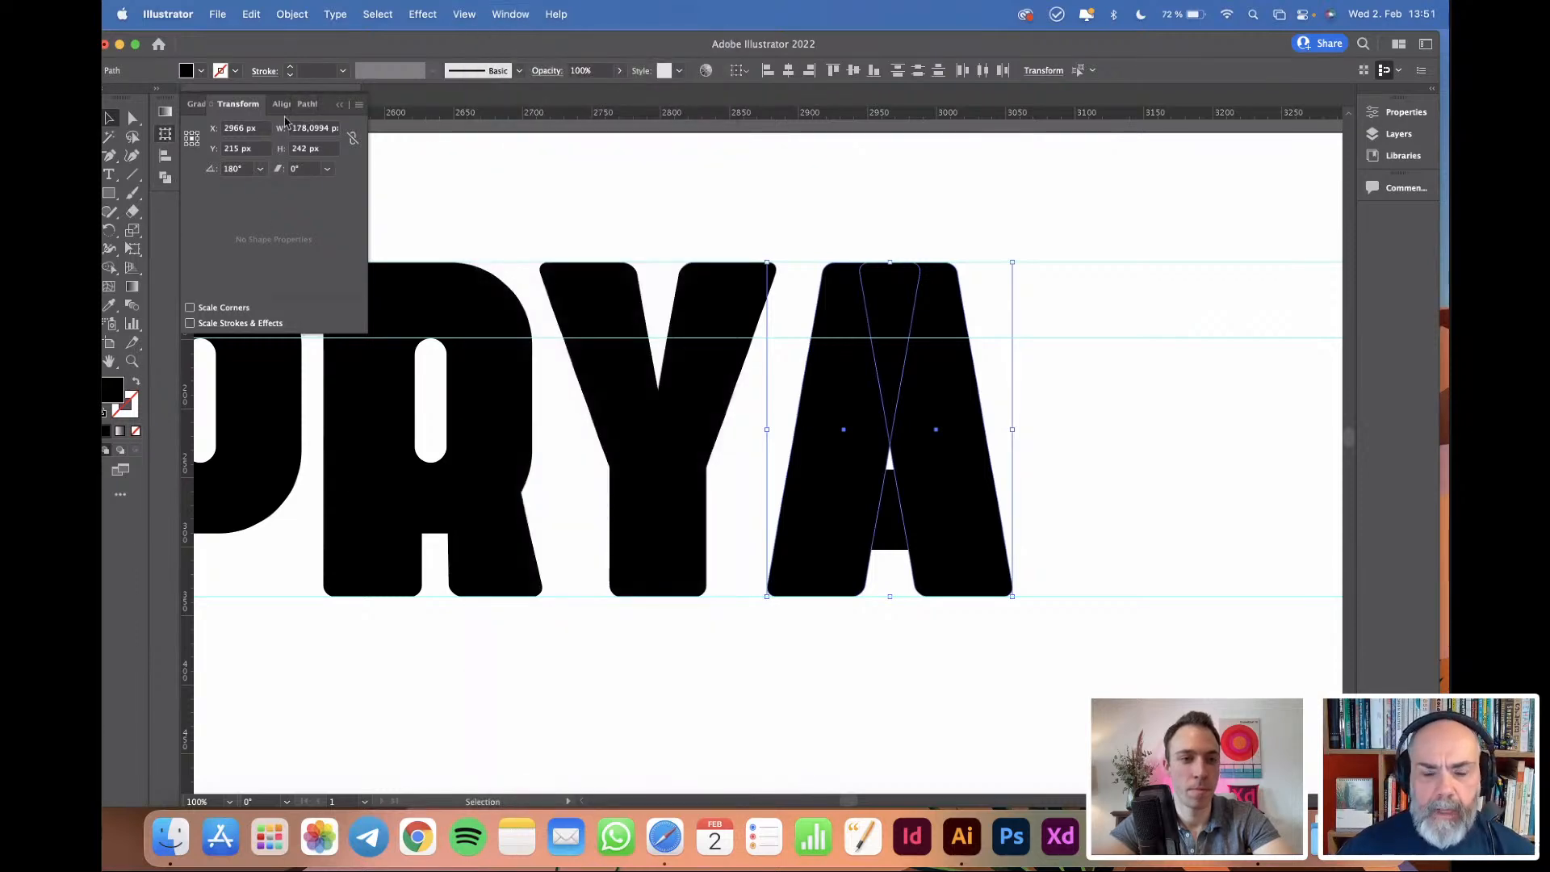
click(304, 106)
click(194, 145)
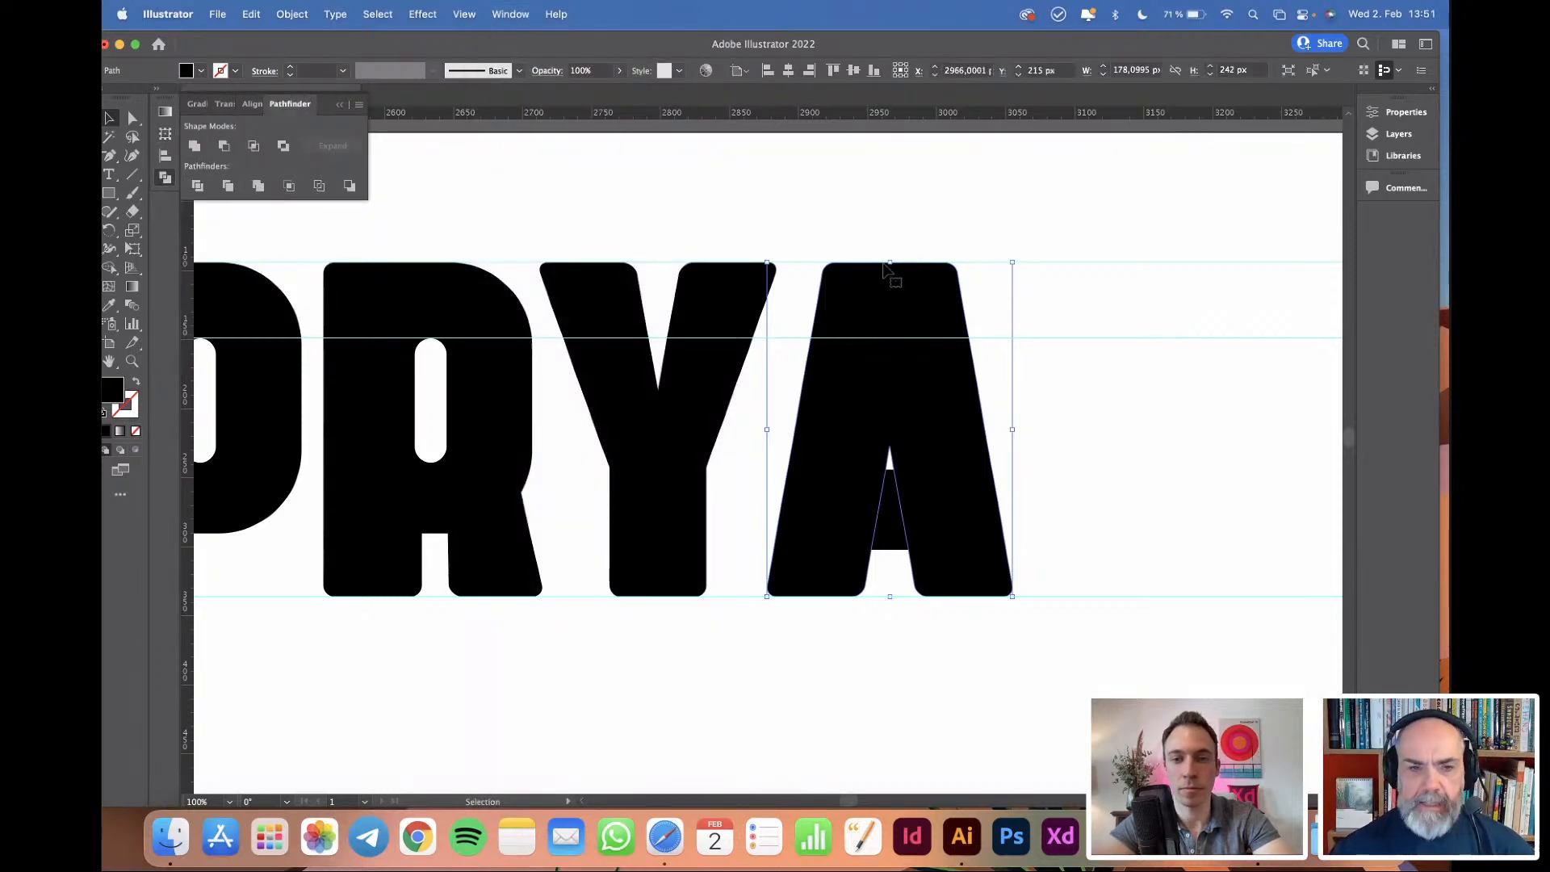
click(882, 246)
Reposition the A's crossbar rectangle slightly higher between the legs, just below the inner peak.
click(870, 526)
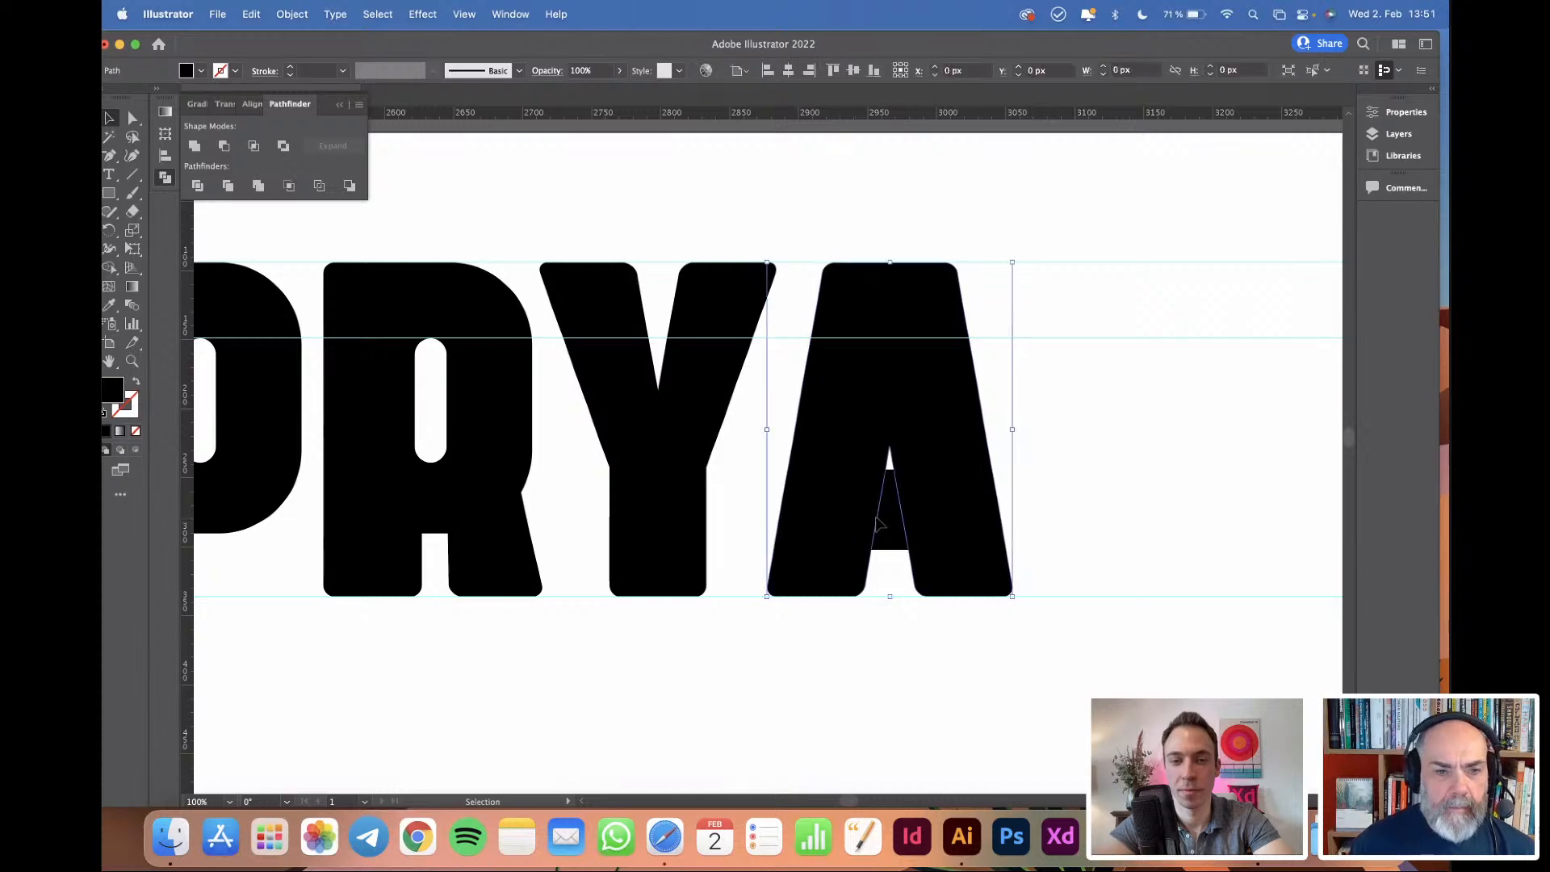
click(895, 532)
key(Down)
key(Down)
key(Down)
key(Down)
key(Down)
key(Down)
key(Left)
key(Left)
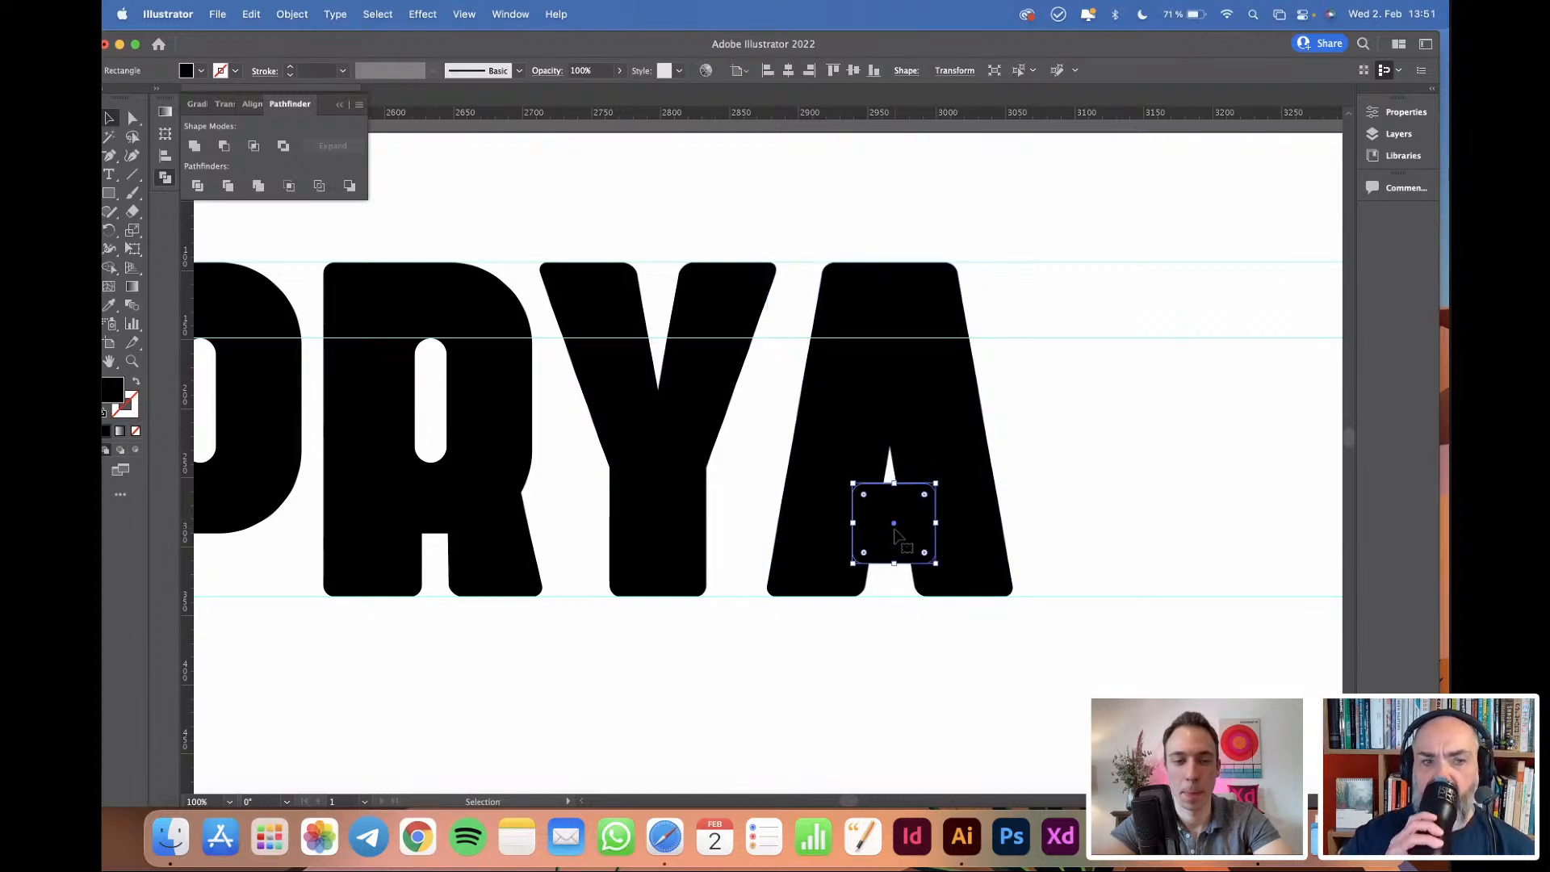
key(shift+Up)
key(Up)
key(Up)
key(Up)
key(Up)
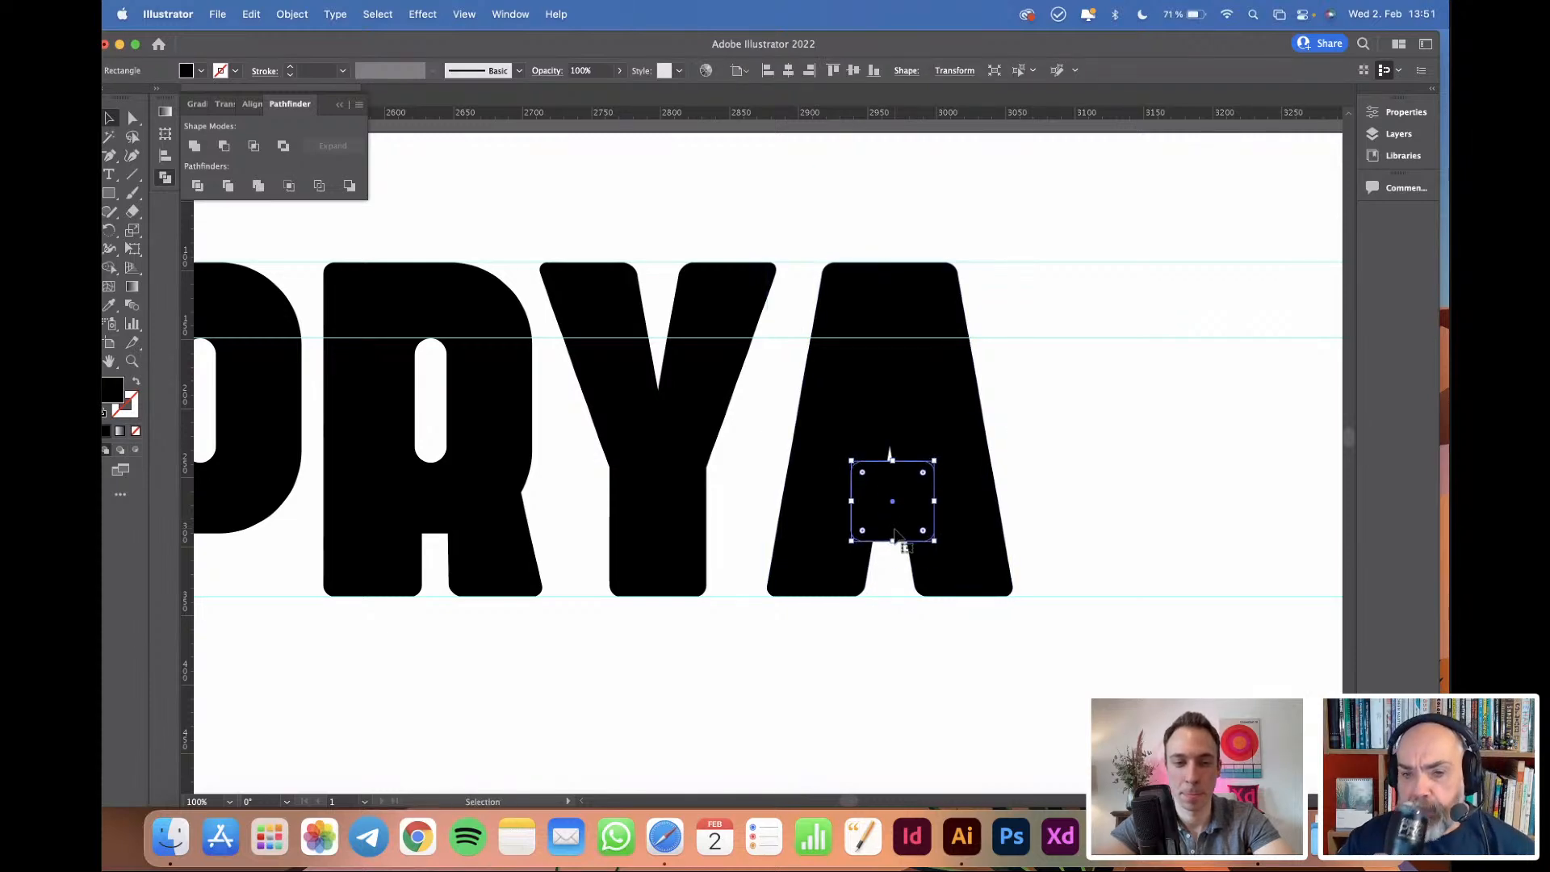
key(Down)
key(Down)
key(Down)
key(Down)
key(Down)
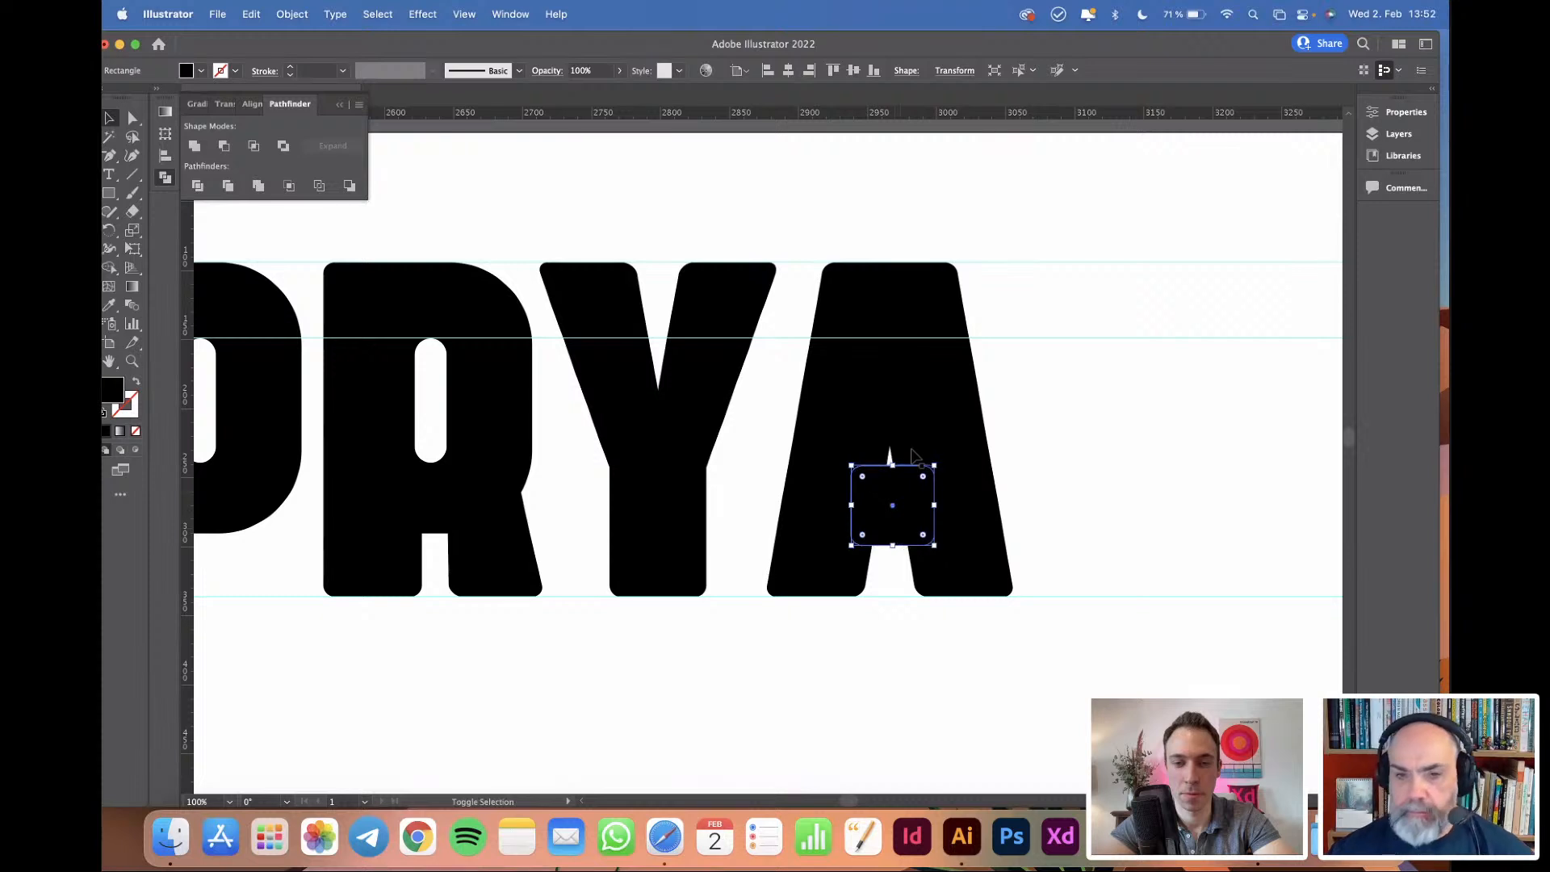
Unite the crossbar rectangle with the body of the A.
shift+click(893, 451)
click(224, 145)
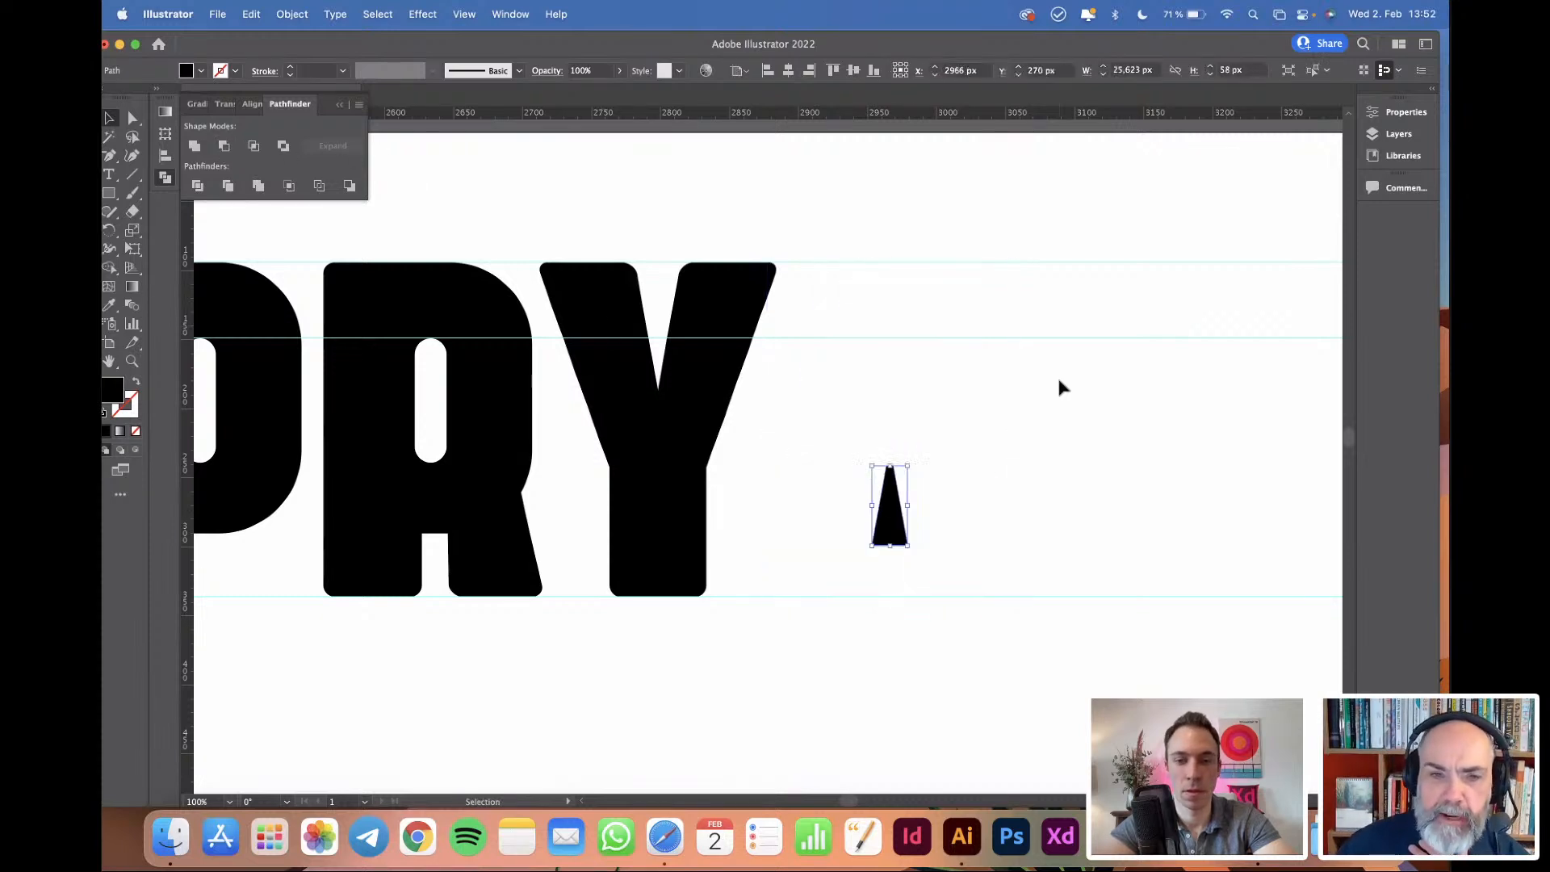
key(super+z)
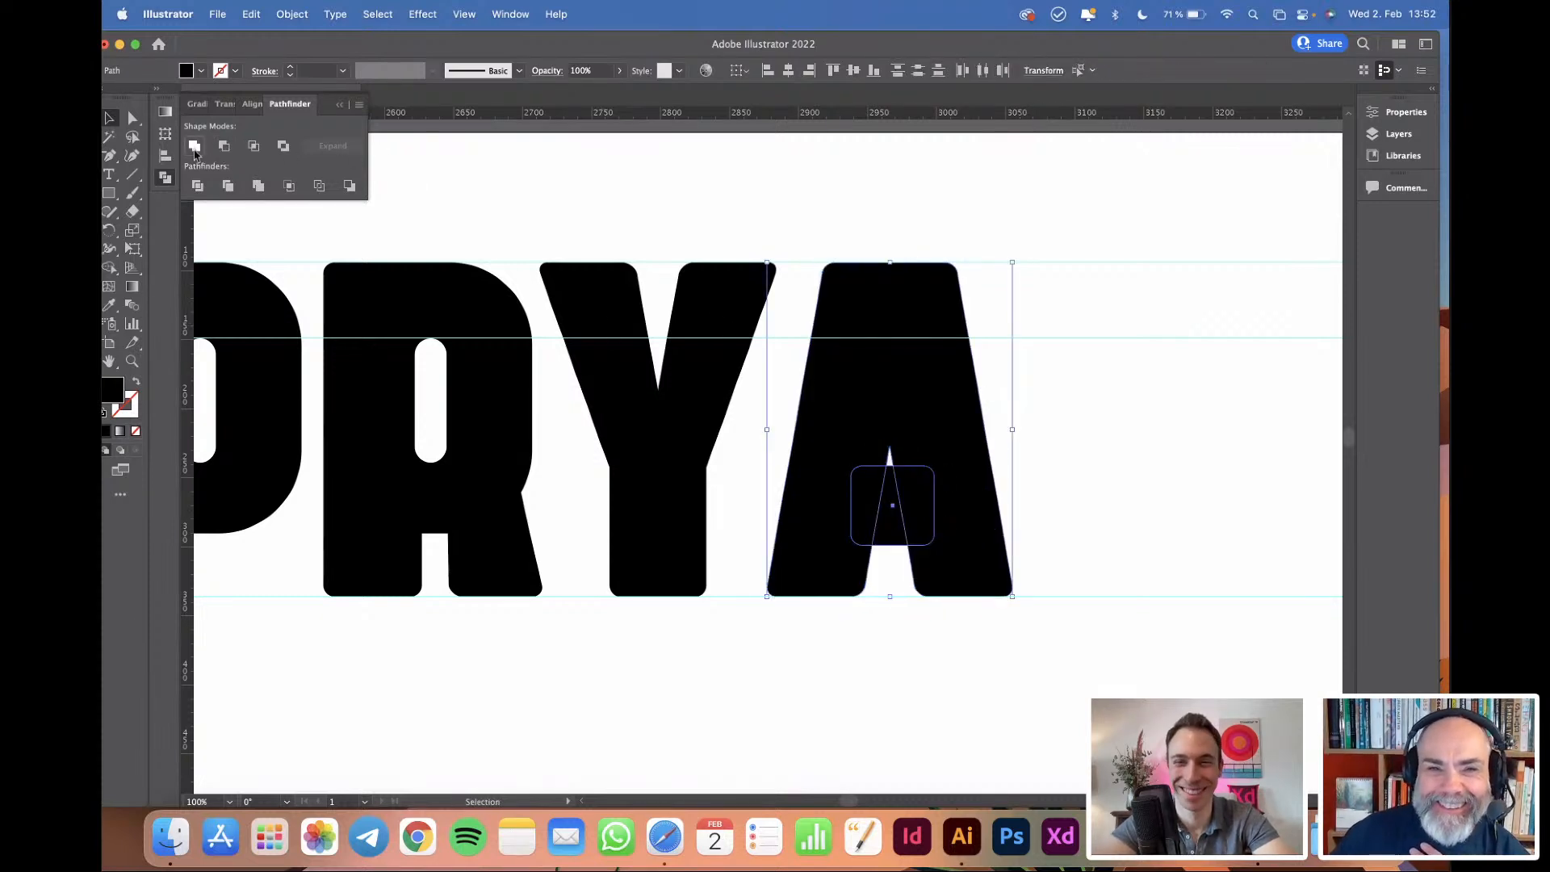
click(194, 146)
click(1068, 478)
Isolate the A, stretch its small triangular counter up to about the lower of the two top guides, and round the counter's corners.
double_click(889, 455)
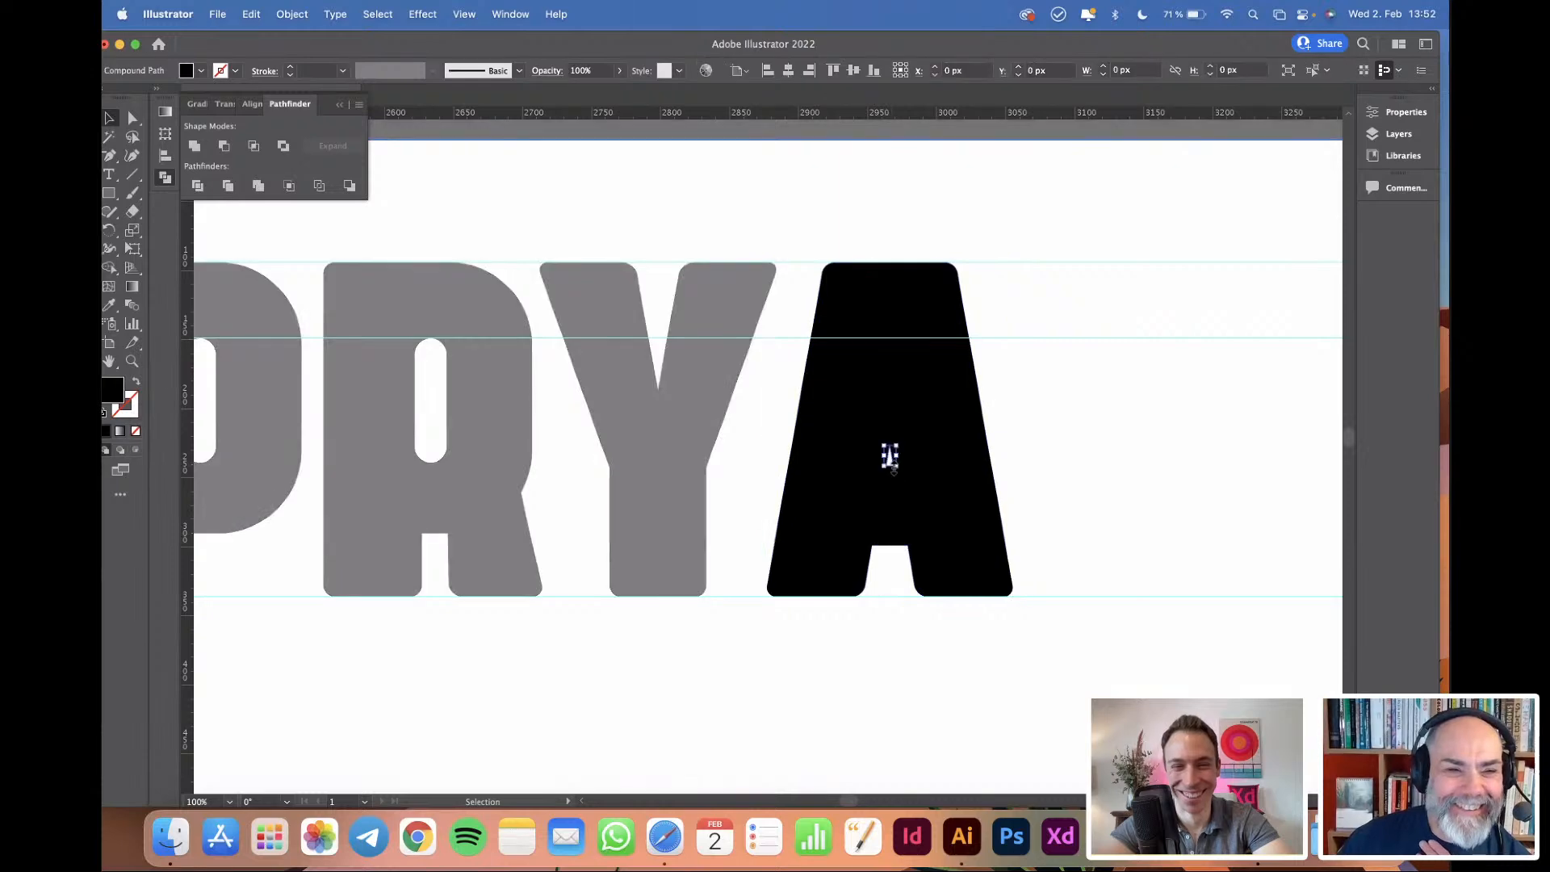
drag(889, 442, 908, 328)
click(134, 119)
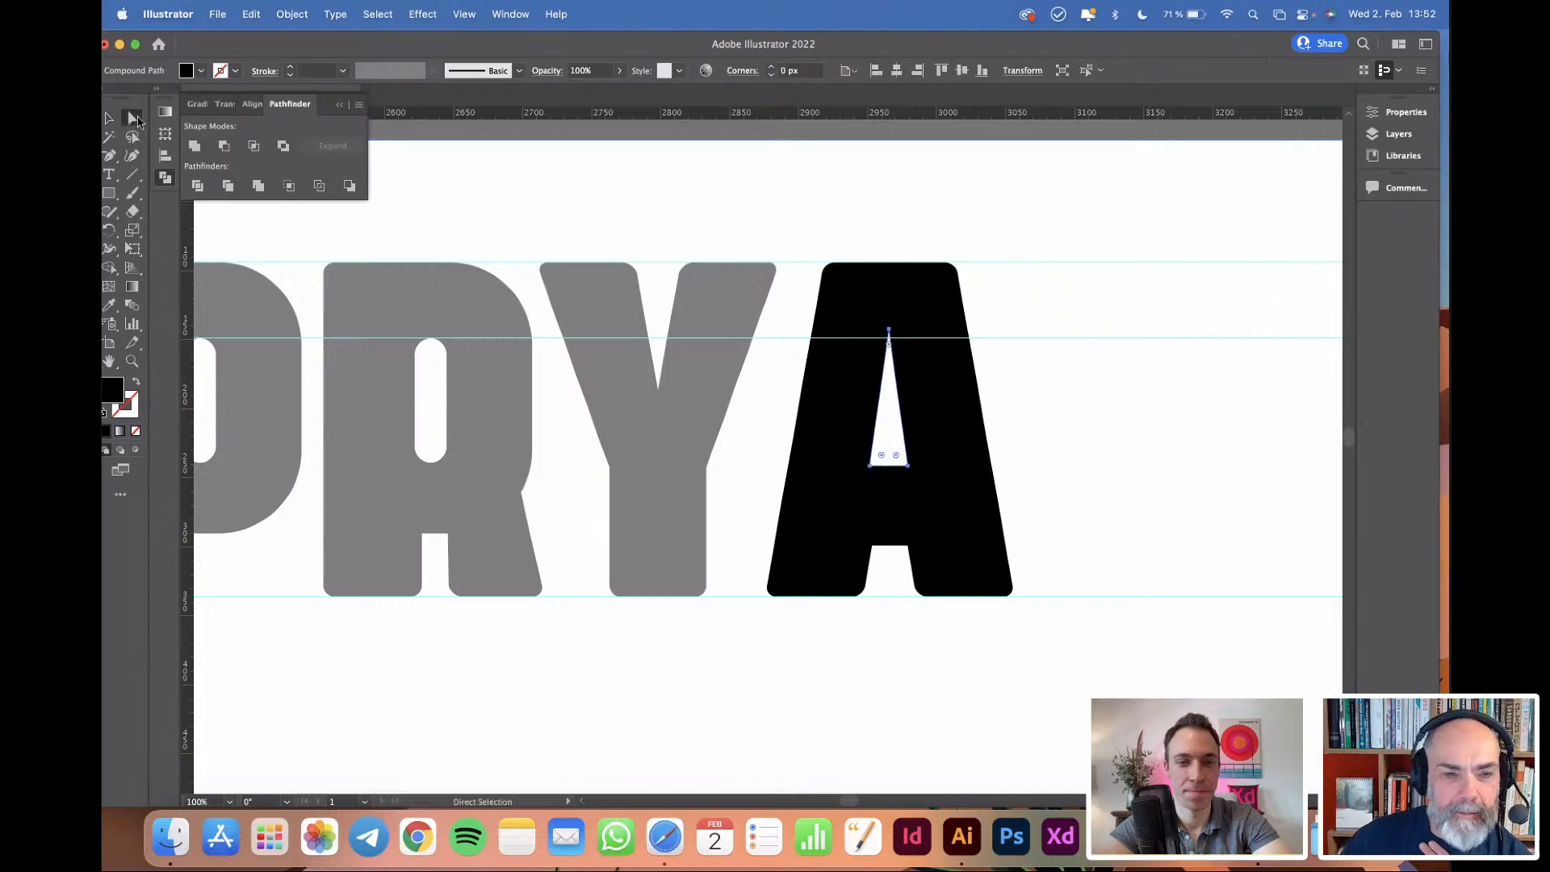
scroll(893, 459, up, 3)
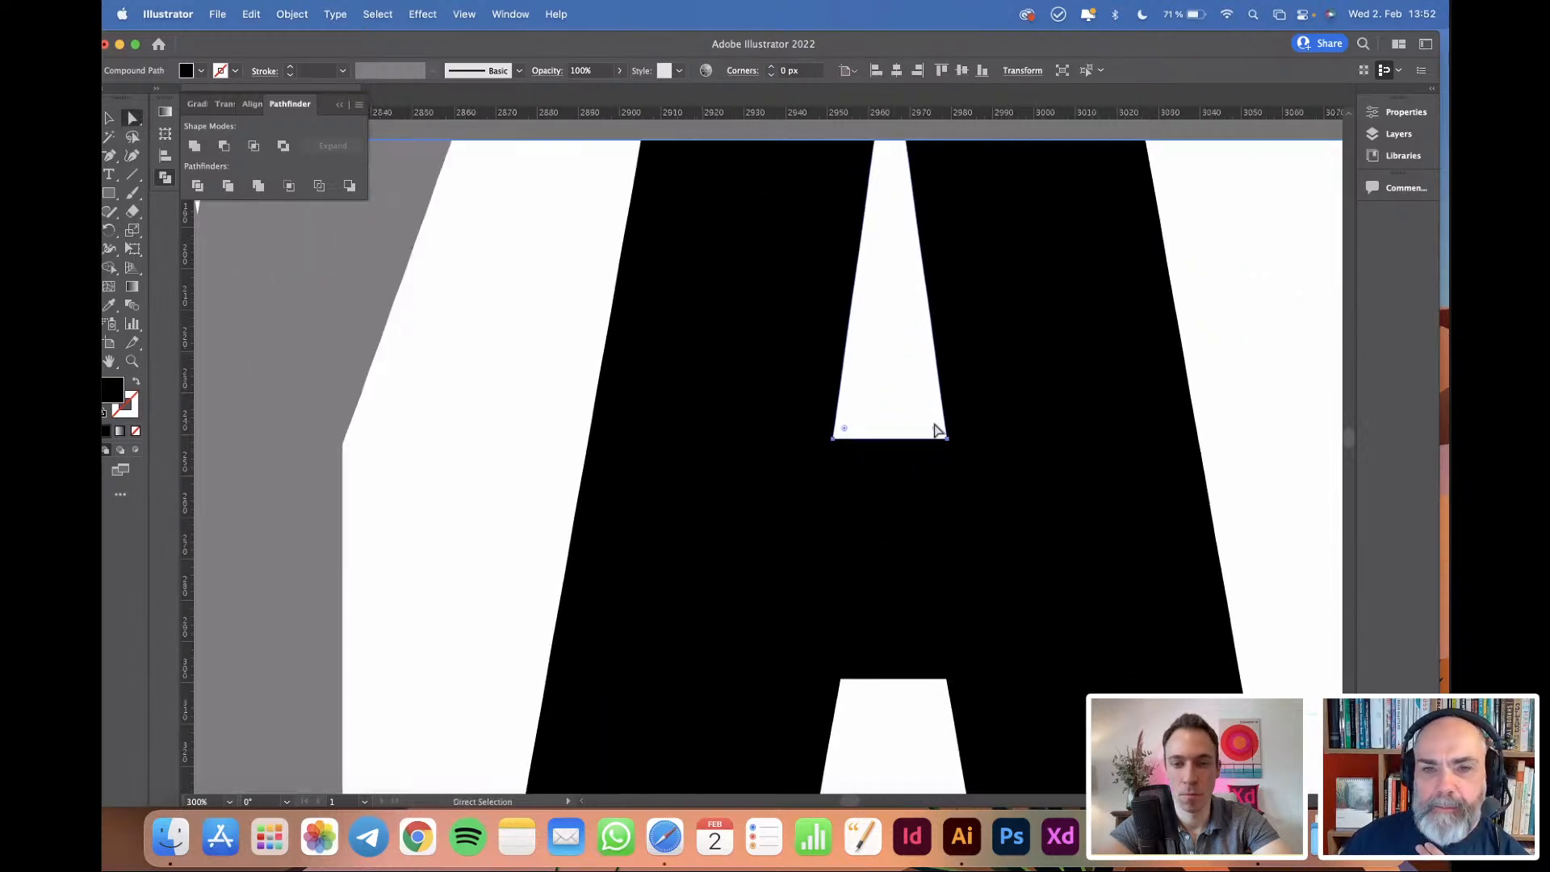
drag(934, 426, 928, 423)
scroll(928, 423, down, 2)
click(1052, 448)
scroll(1055, 448, right, 2)
scroll(1054, 448, down, 1)
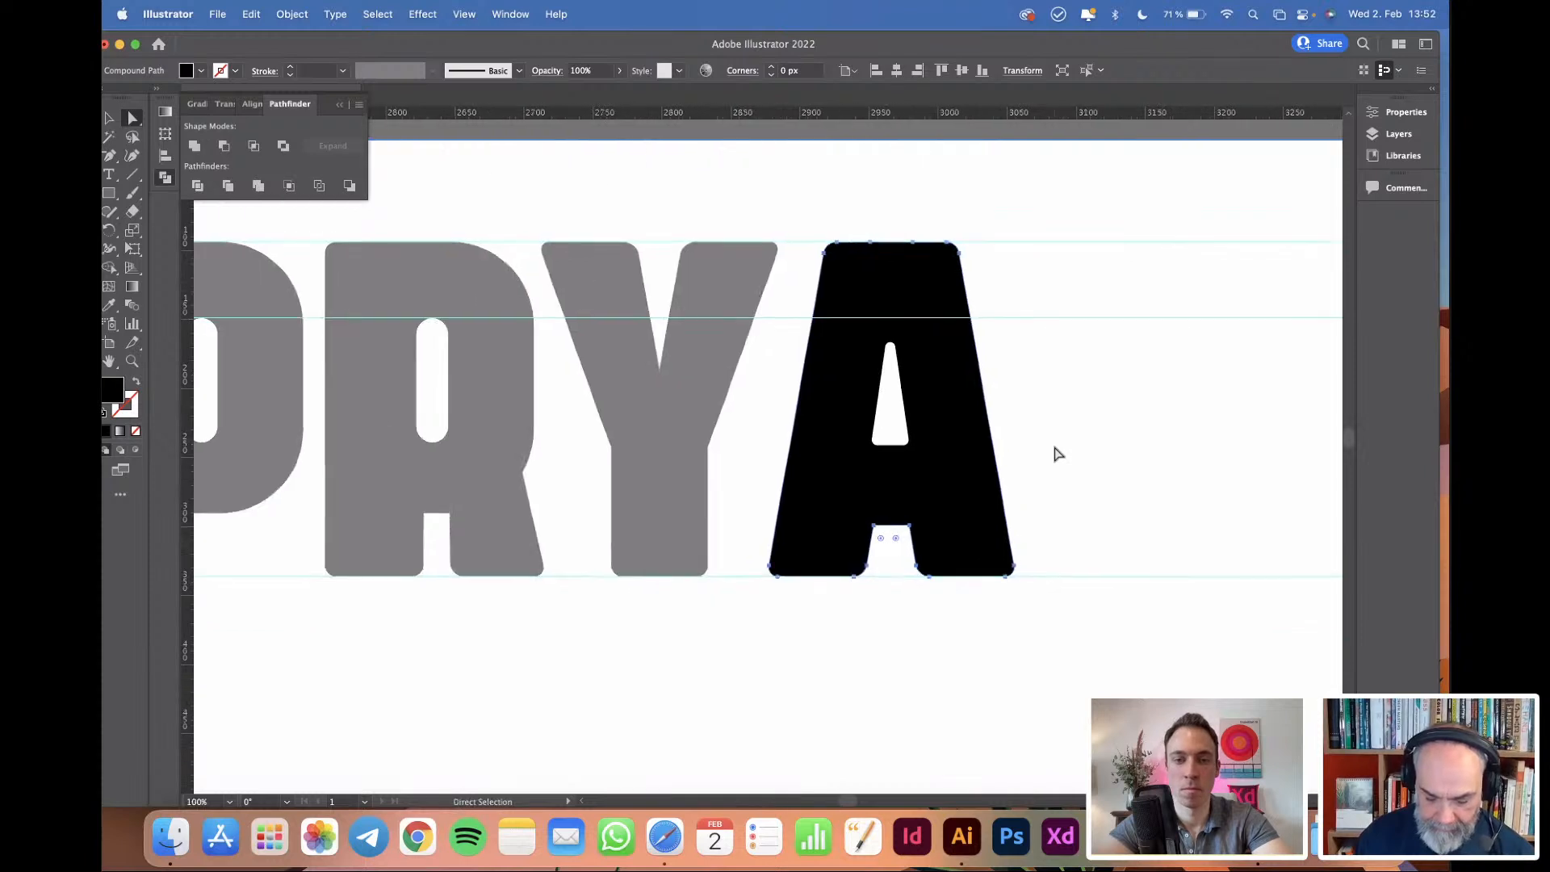
scroll(1054, 447, right, 2)
Move the A's counter 10 px down, keeping it horizontally centred in the letter.
click(109, 117)
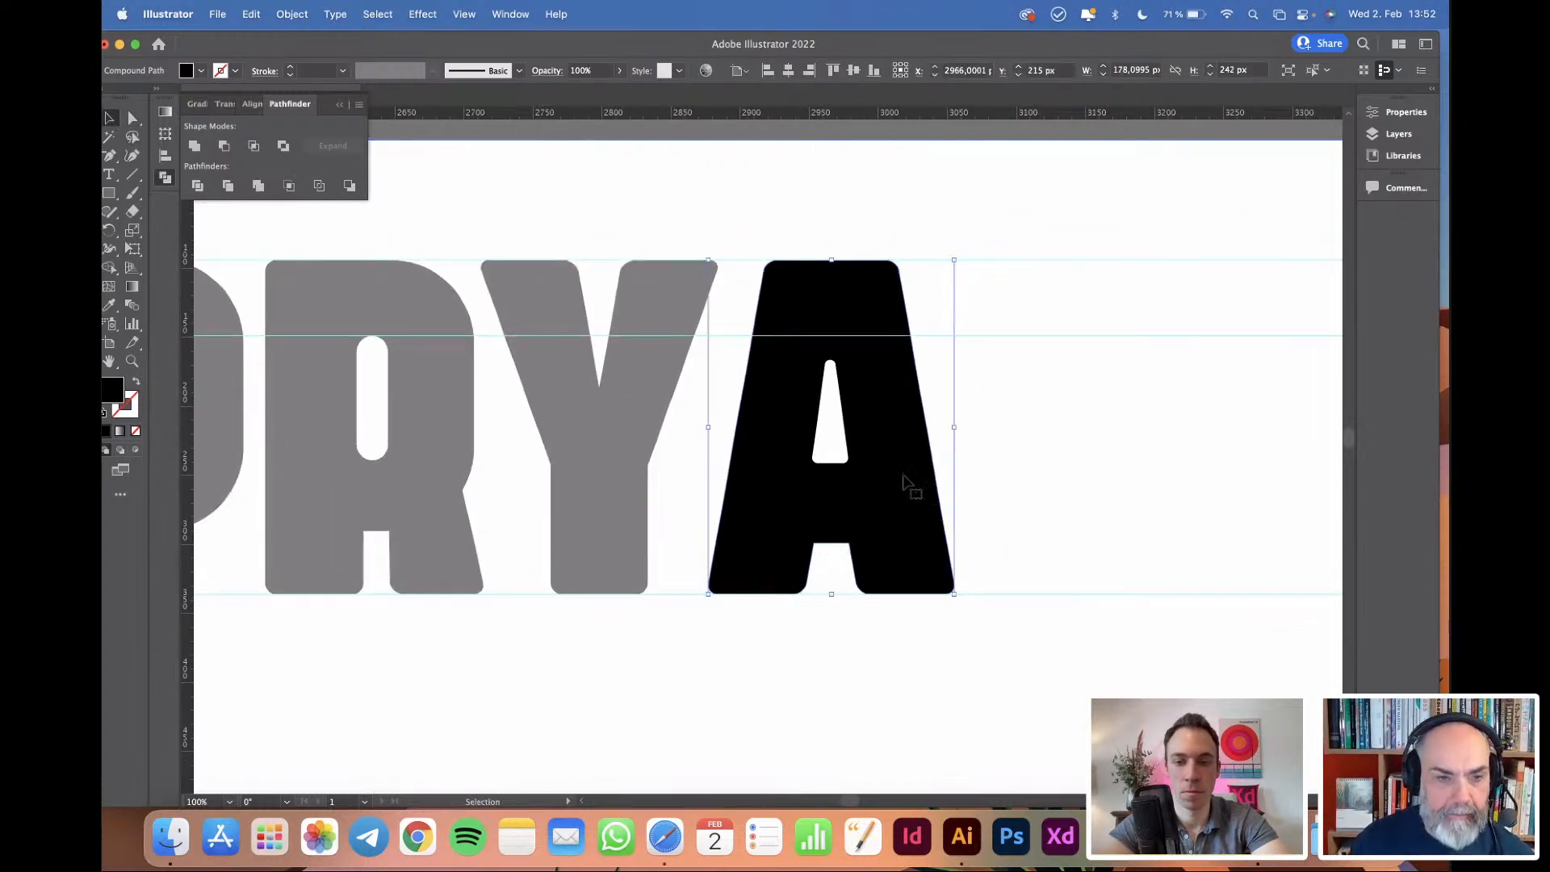
click(847, 462)
key(shift+Right)
key(Left)
key(Left)
key(Left)
key(Left)
key(Left)
key(Left)
key(Left)
key(Left)
key(Left)
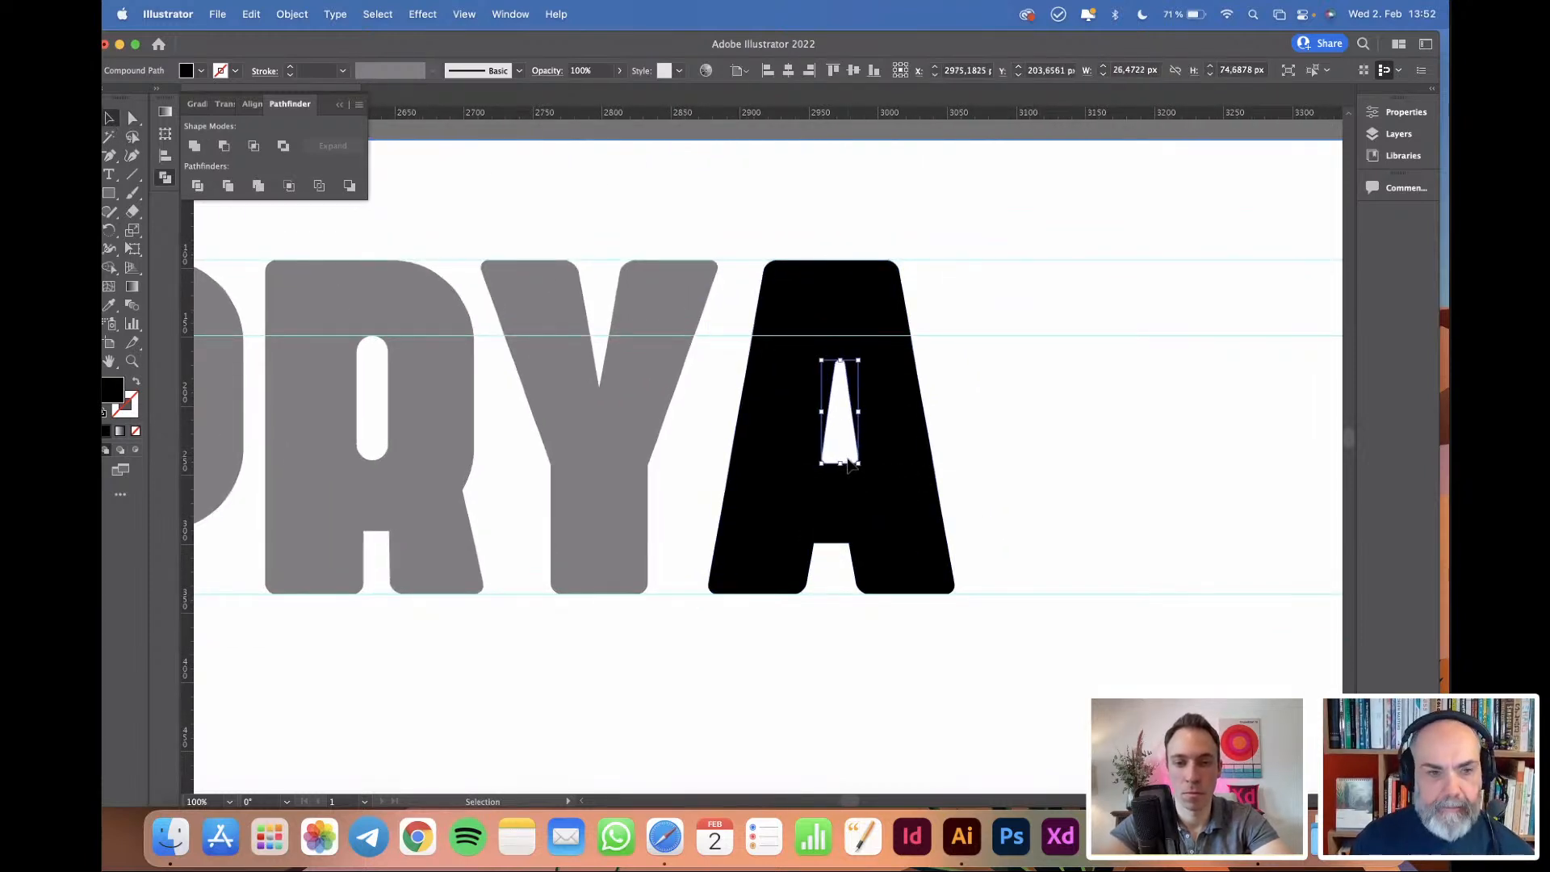
key(shift+Down)
key(Left)
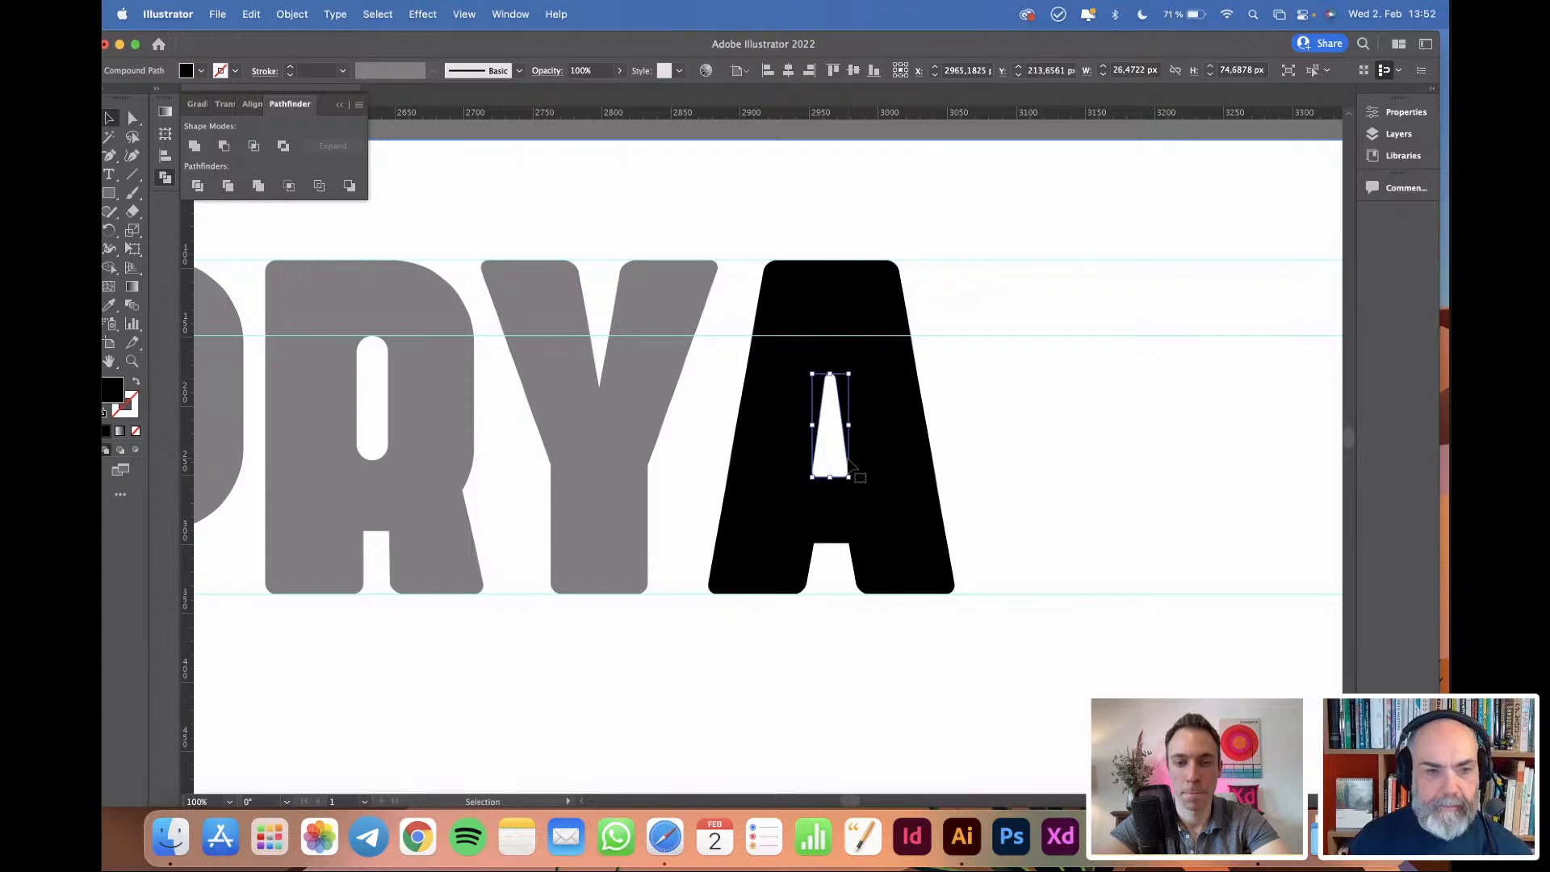
Stretch the top of the counter up to the guide through the upper part of the letters, making it 102 px tall.
drag(829, 374, 832, 339)
scroll(846, 339, up, 3)
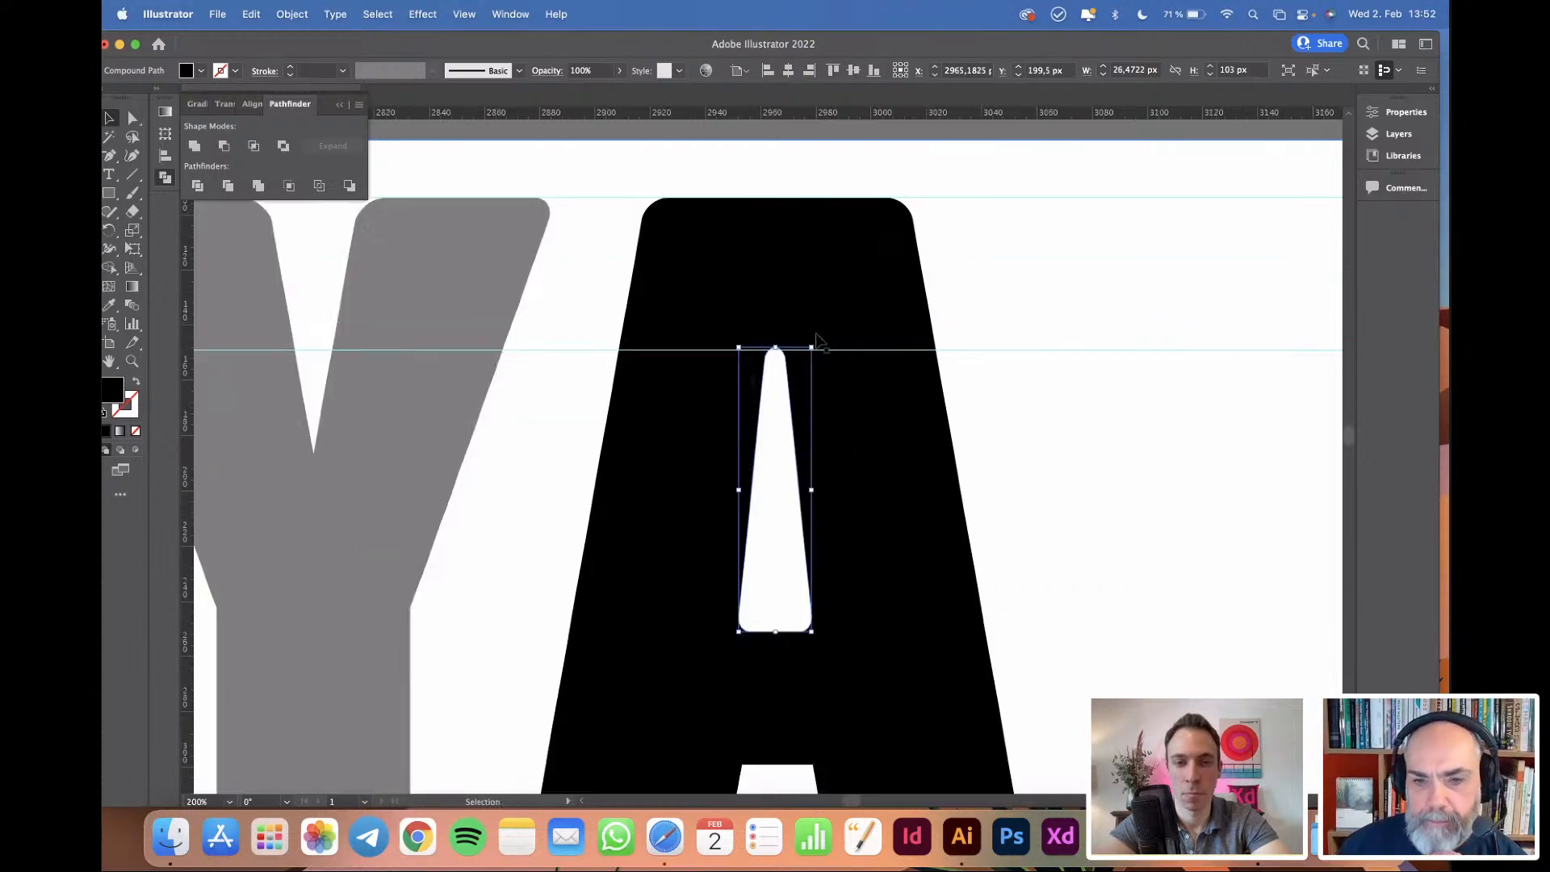
drag(779, 321, 779, 329)
scroll(779, 328, down, 5)
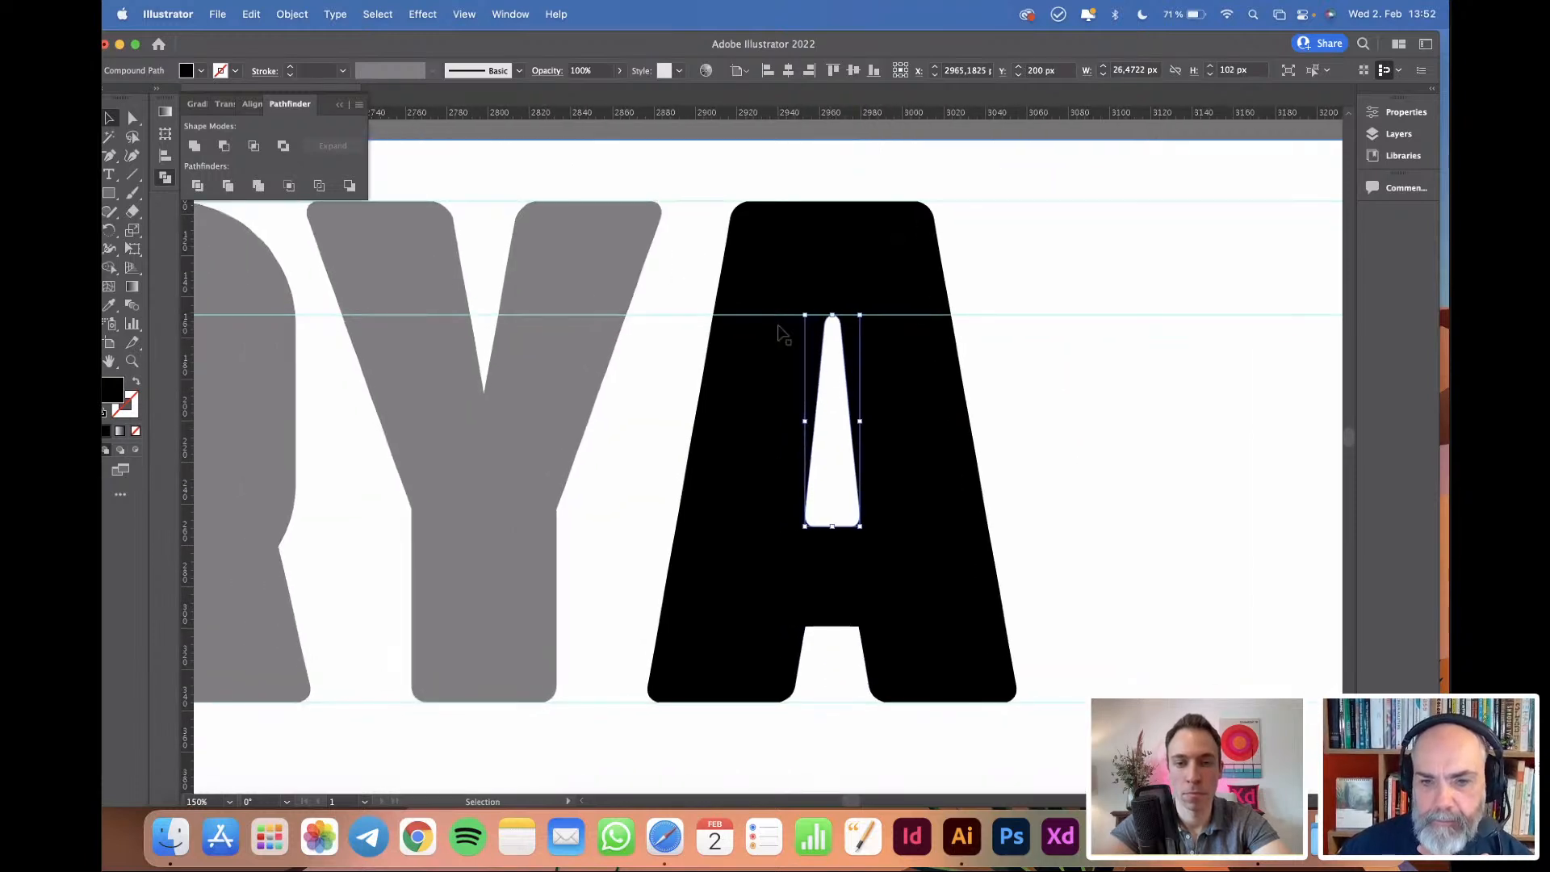
click(886, 243)
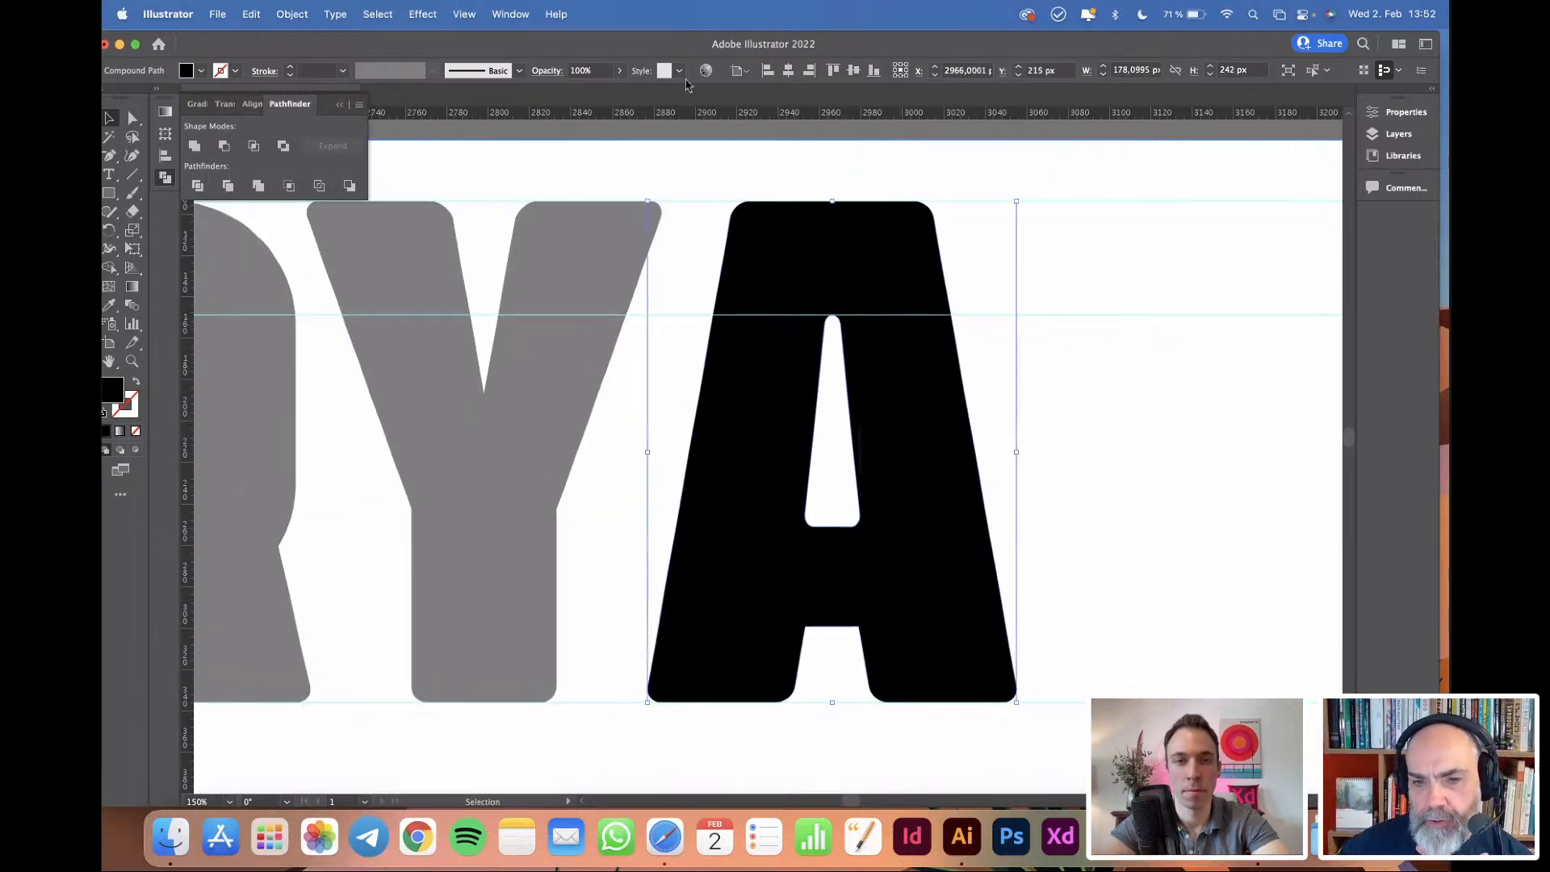
click(788, 71)
key(super+z)
Shift the A's counter 1 px to the right and shorten it from the bottom to a height of 100 px.
scroll(990, 299, down, 3)
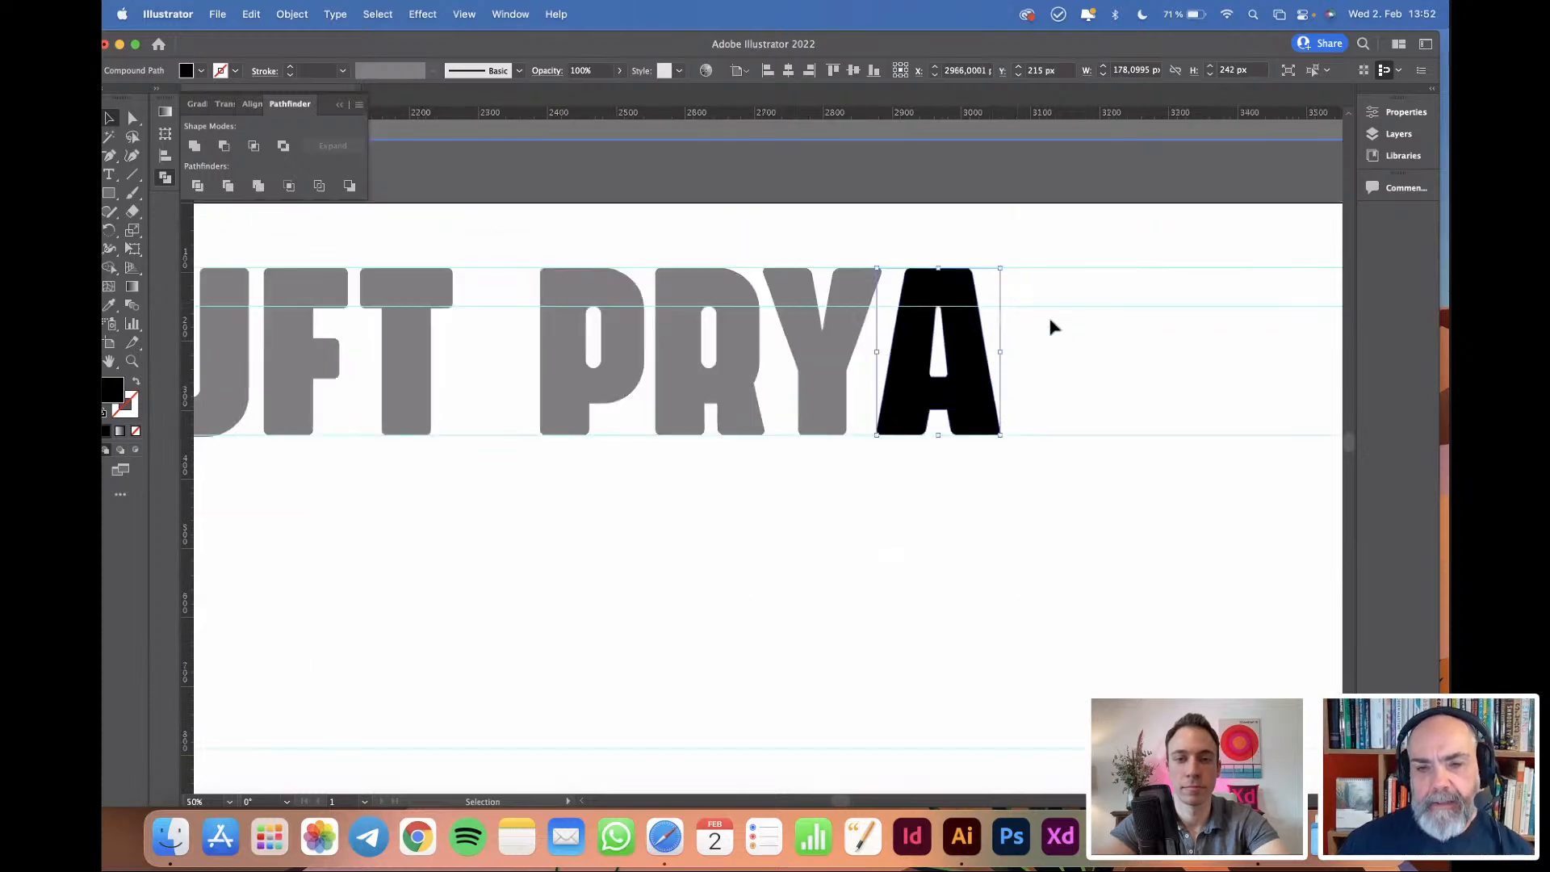
double_click(1043, 335)
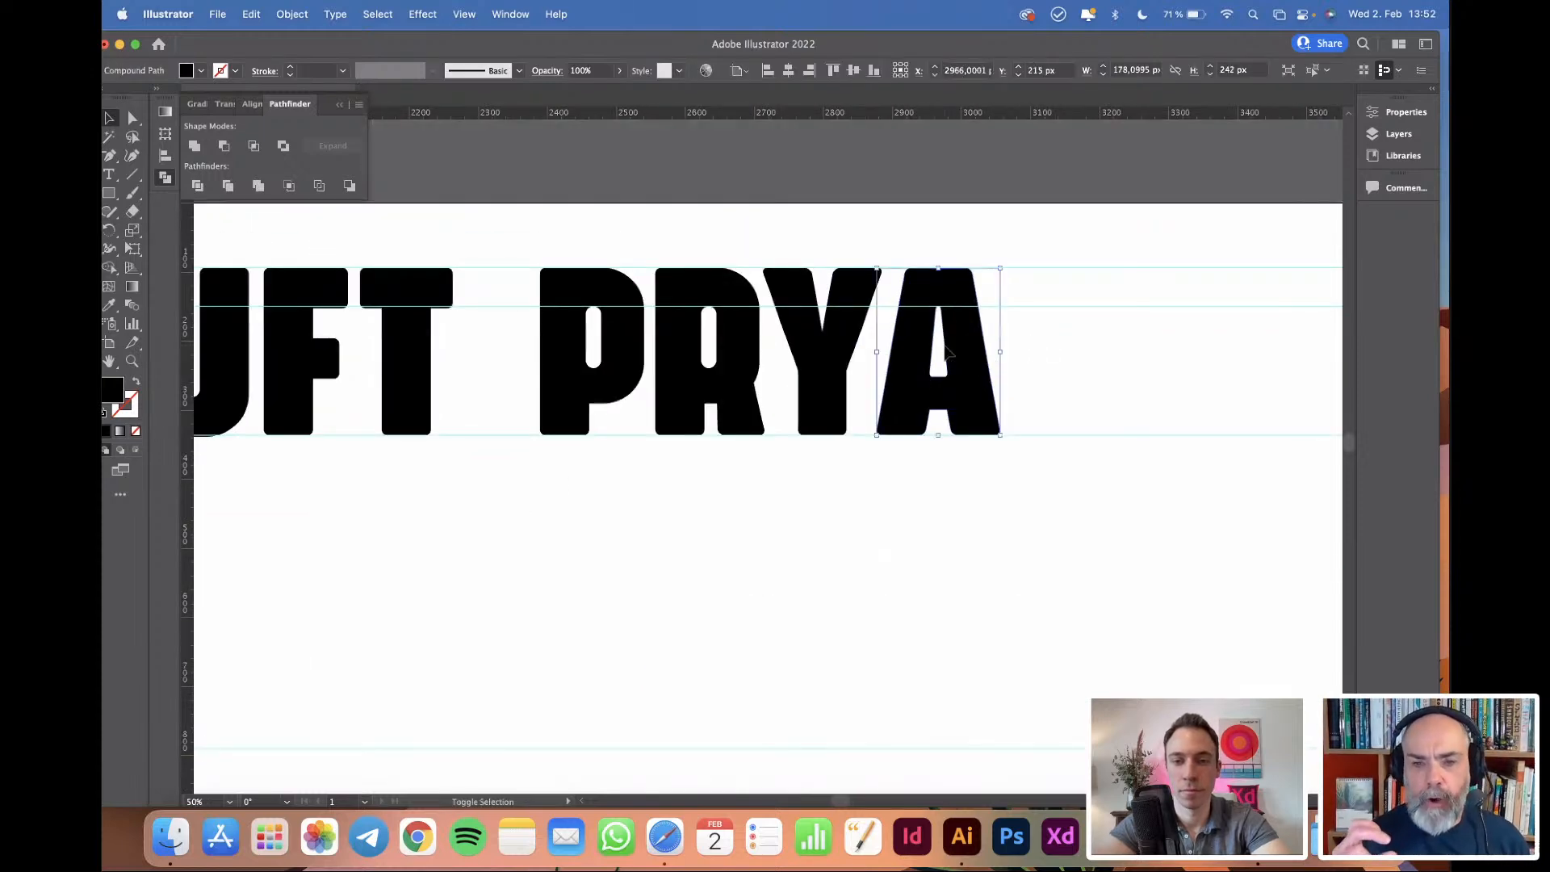
scroll(961, 349, up, 5)
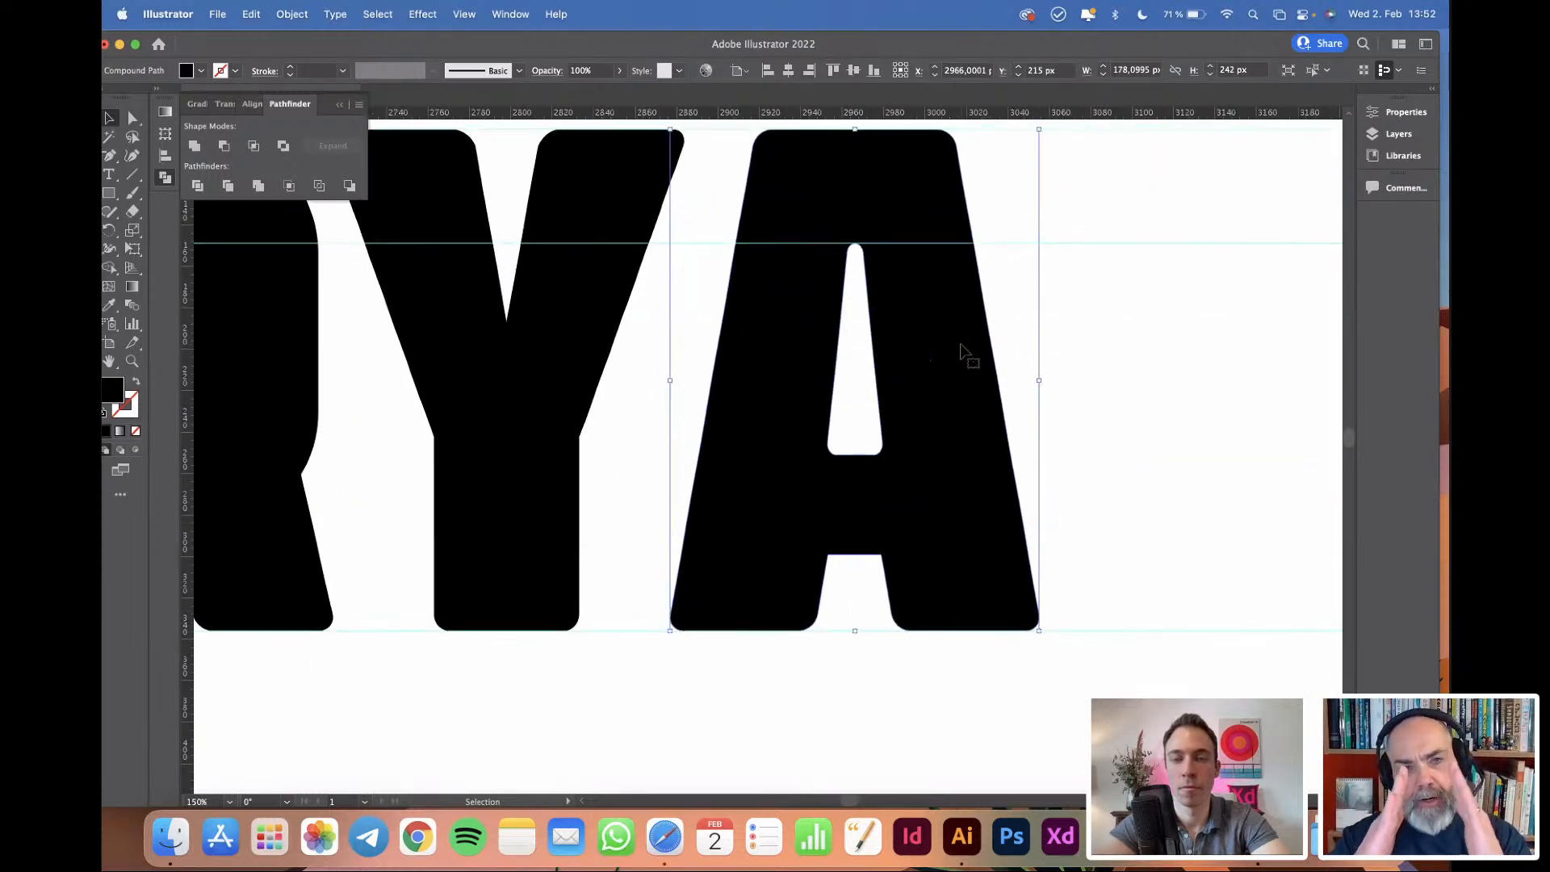
click(870, 361)
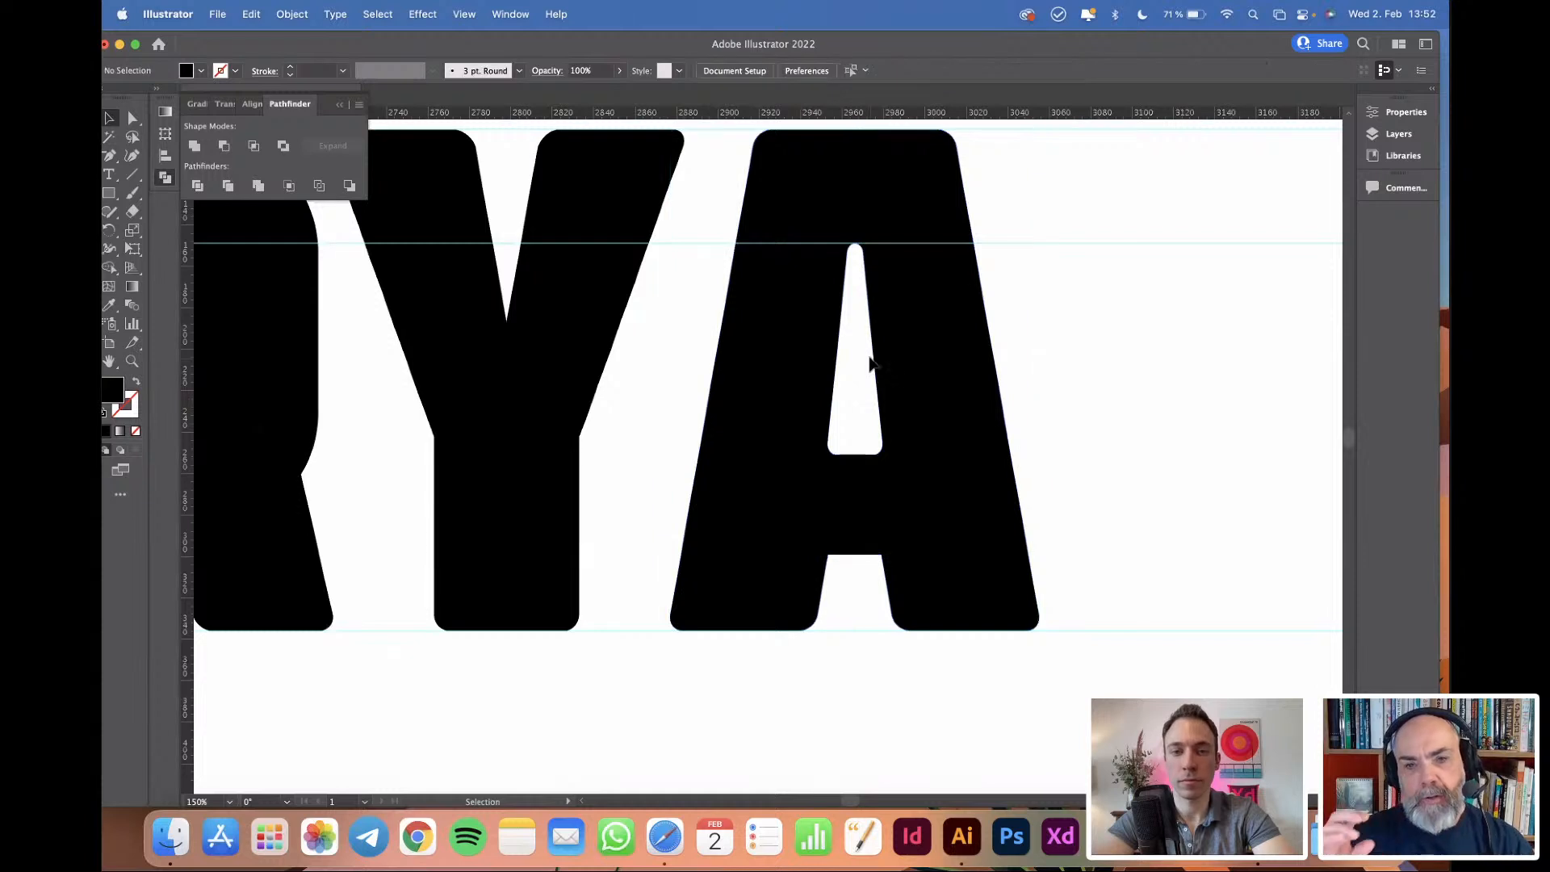
double_click(869, 350)
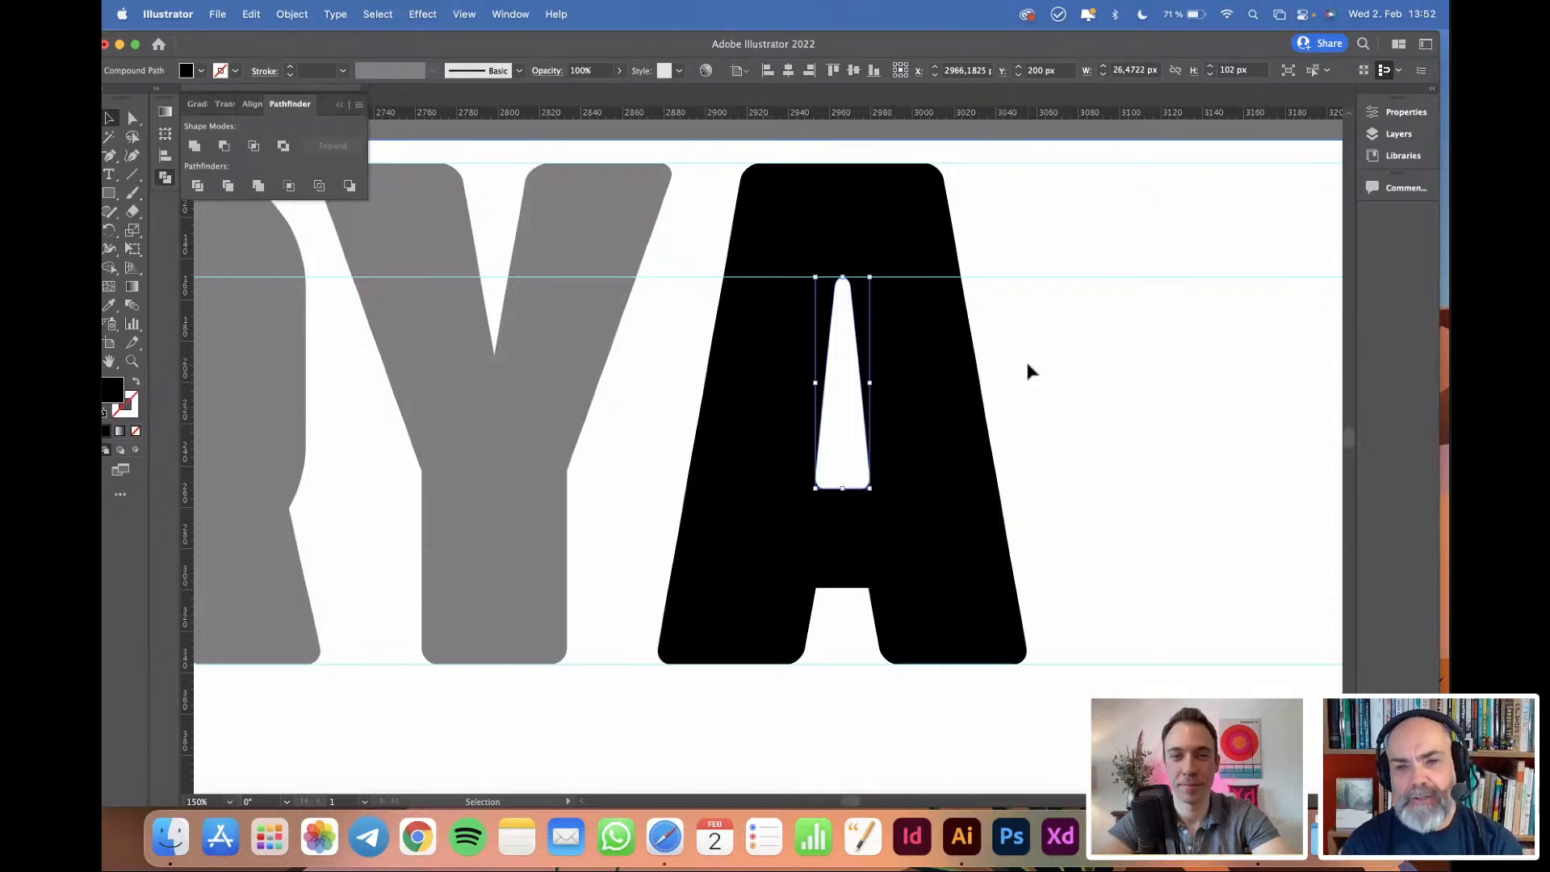
drag(847, 489, 848, 488)
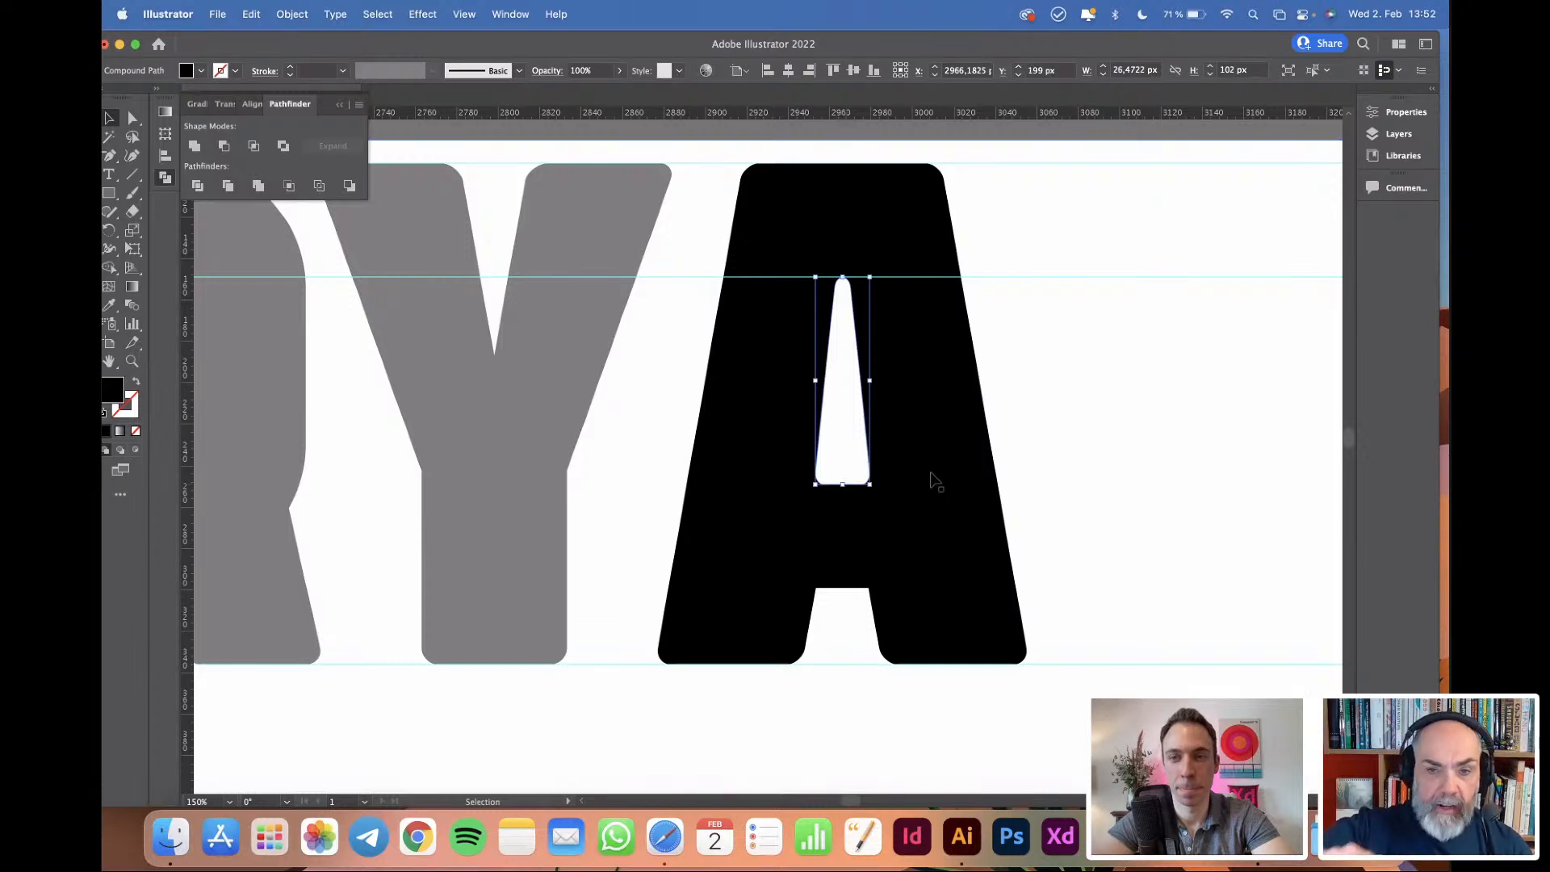
click(1038, 423)
Isolate the A and tighten its counter's lower-left rounded corner by moving the corner's side anchor down to X 2953 px, Y 244 px.
scroll(1039, 423, down, 4)
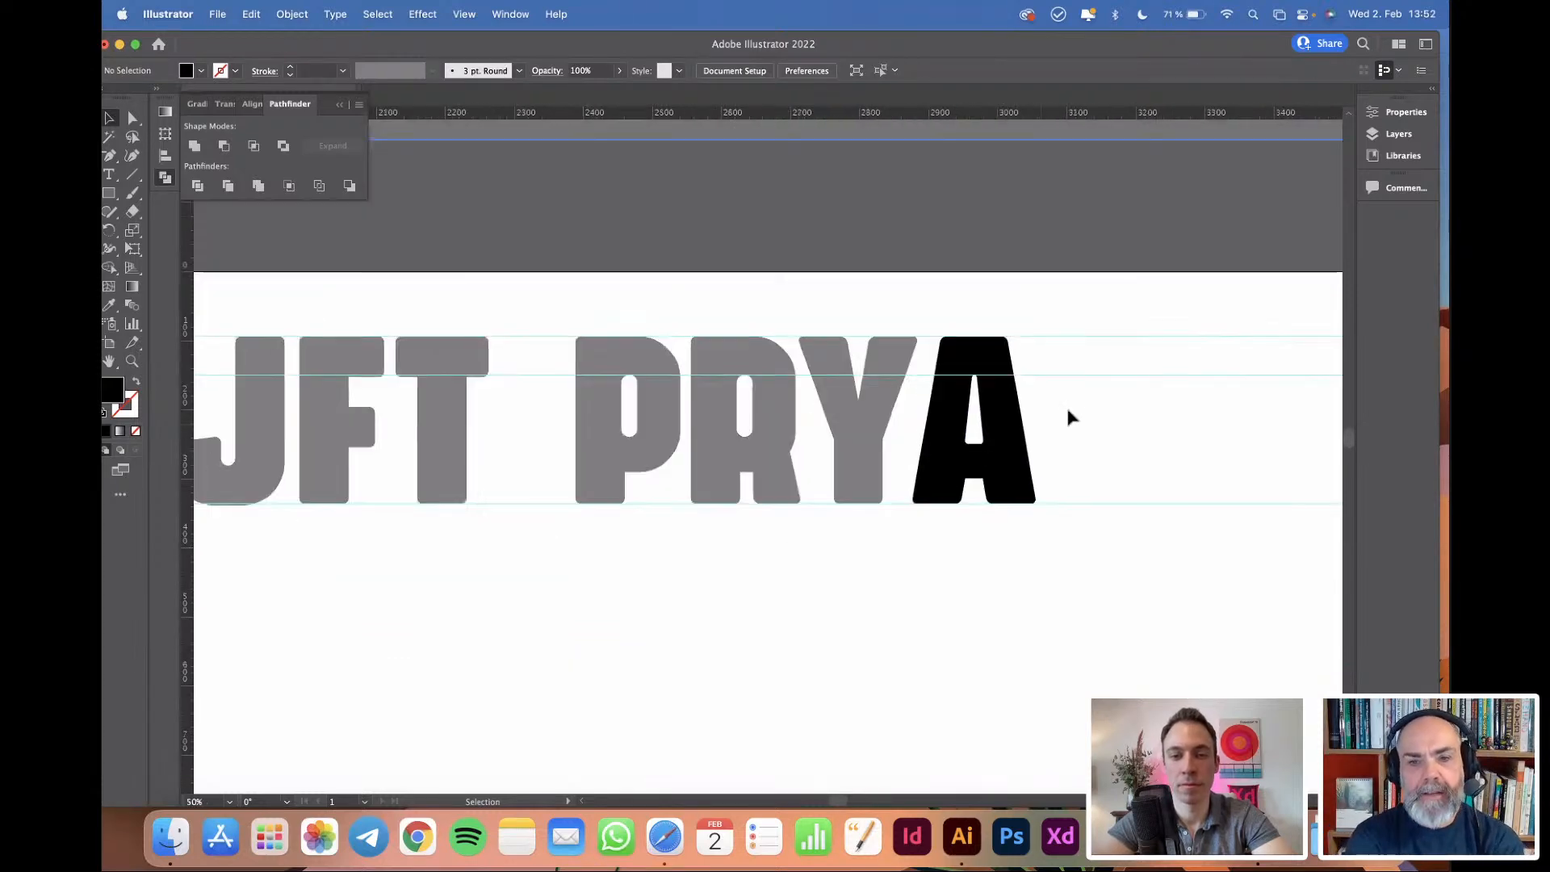
scroll(1126, 416, up, 1)
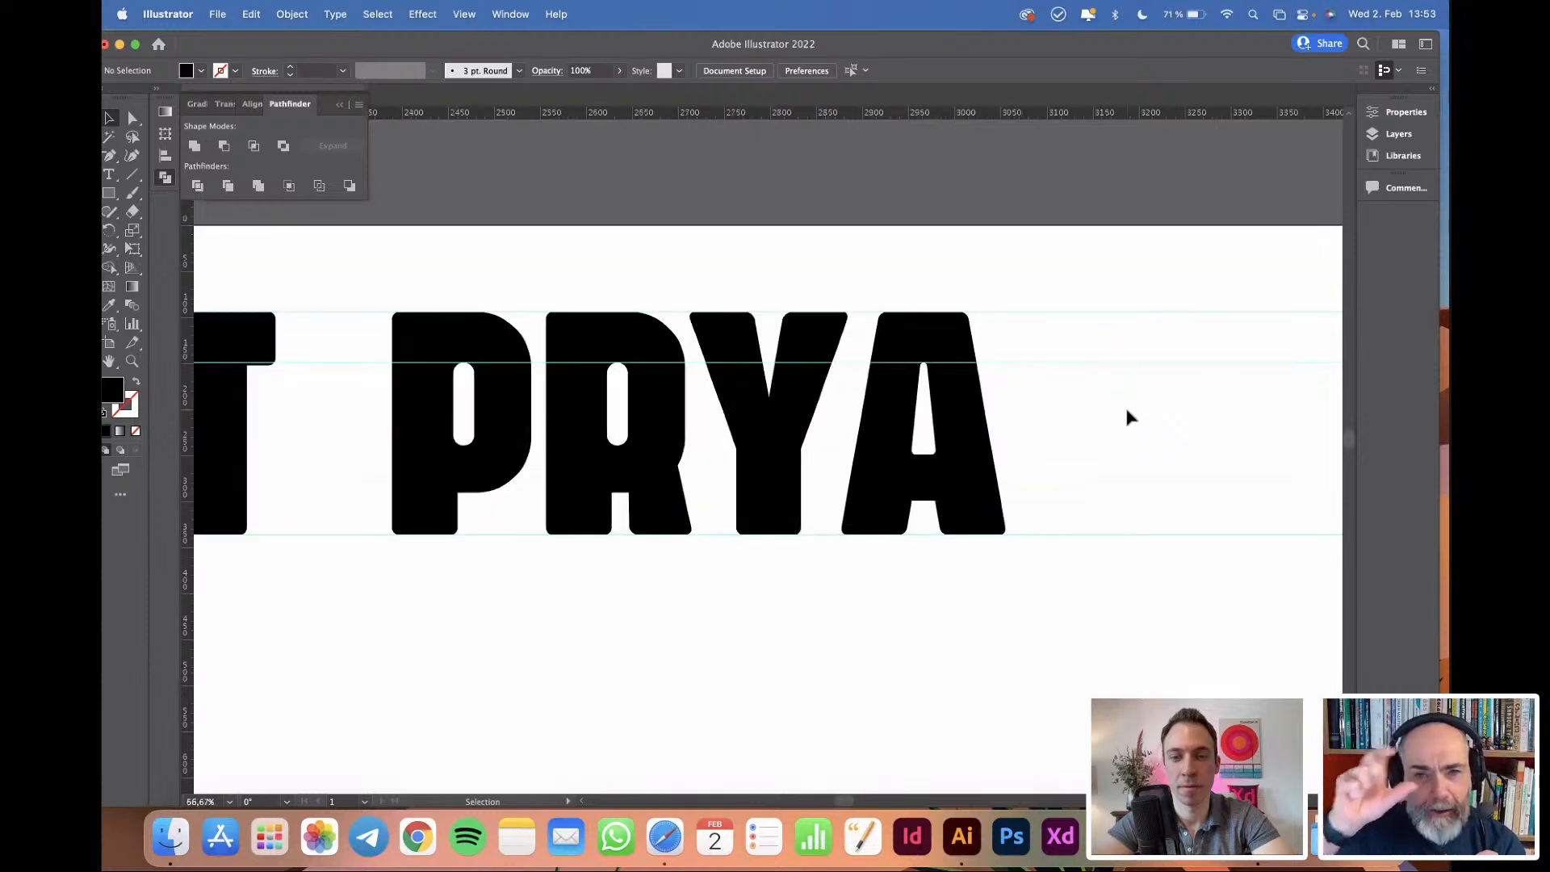
scroll(999, 416, up, 1)
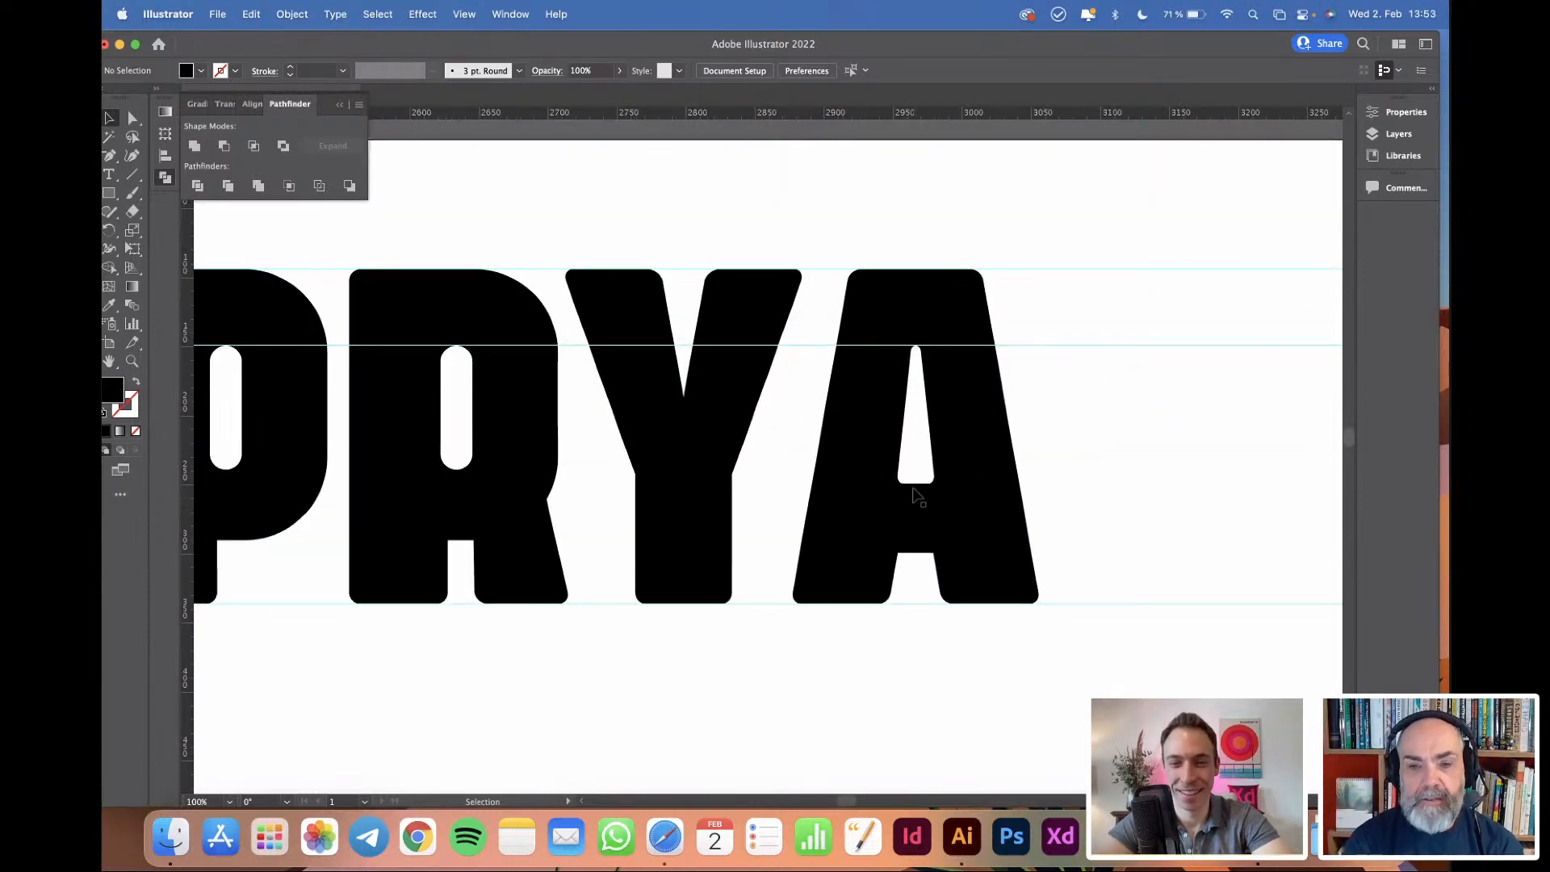
scroll(918, 496, up, 2)
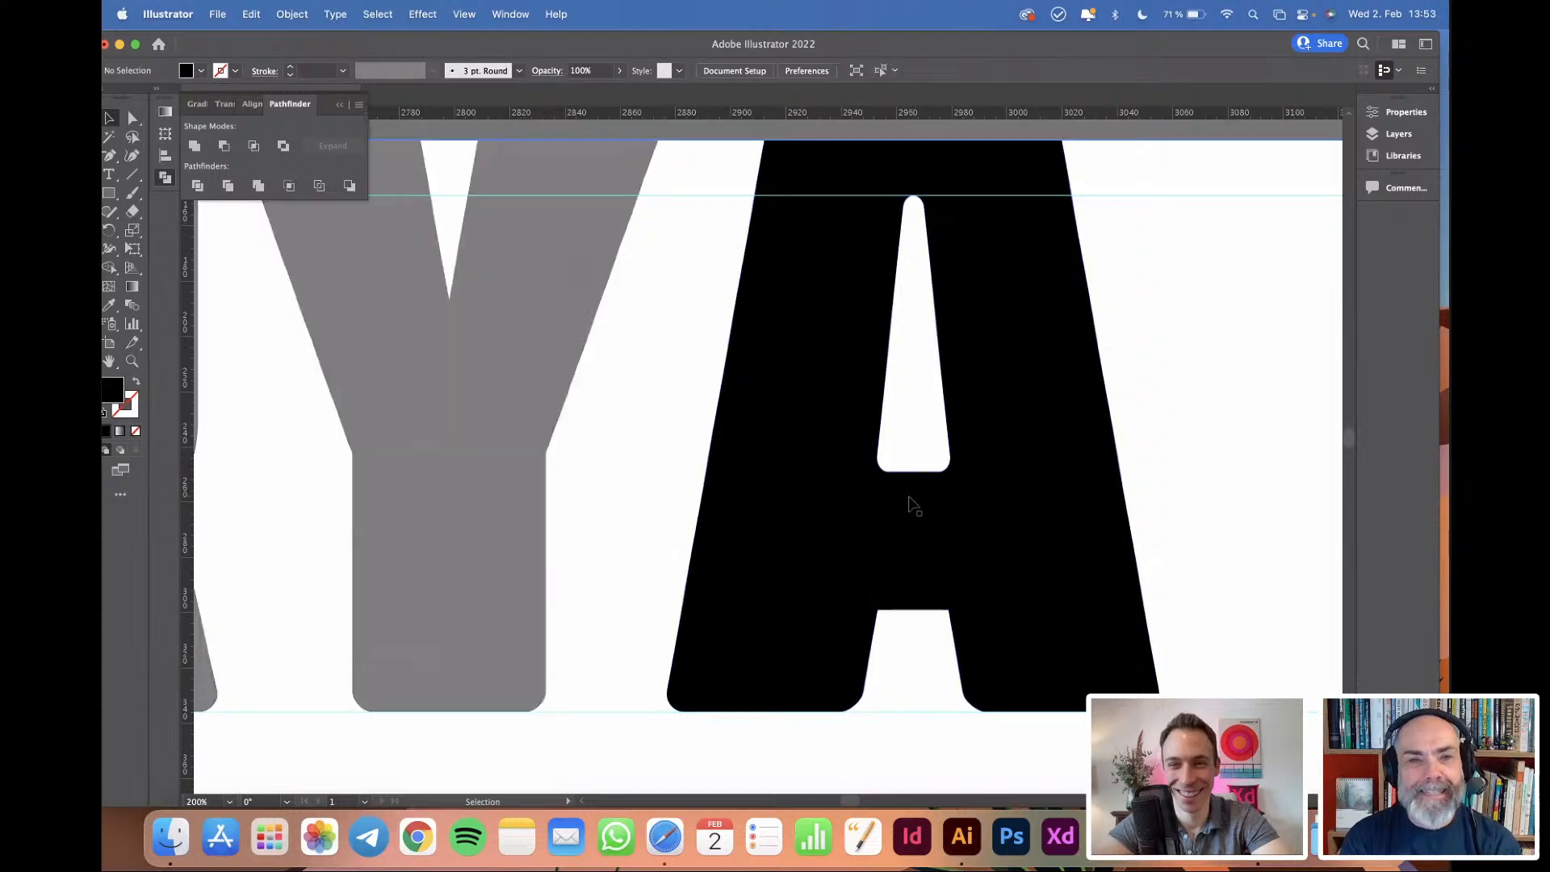
click(907, 481)
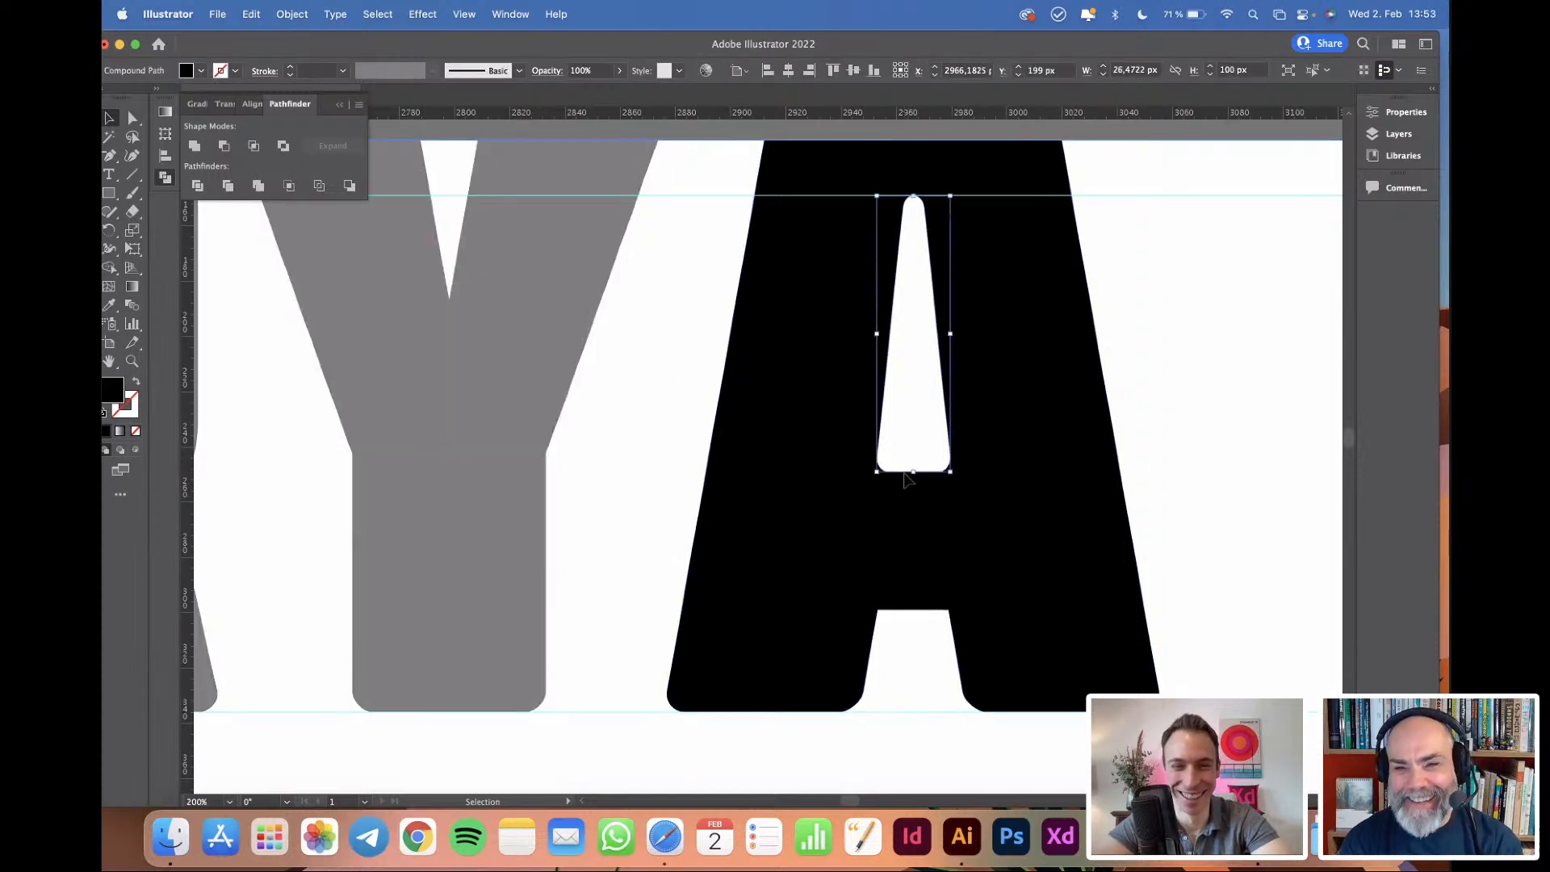
click(133, 138)
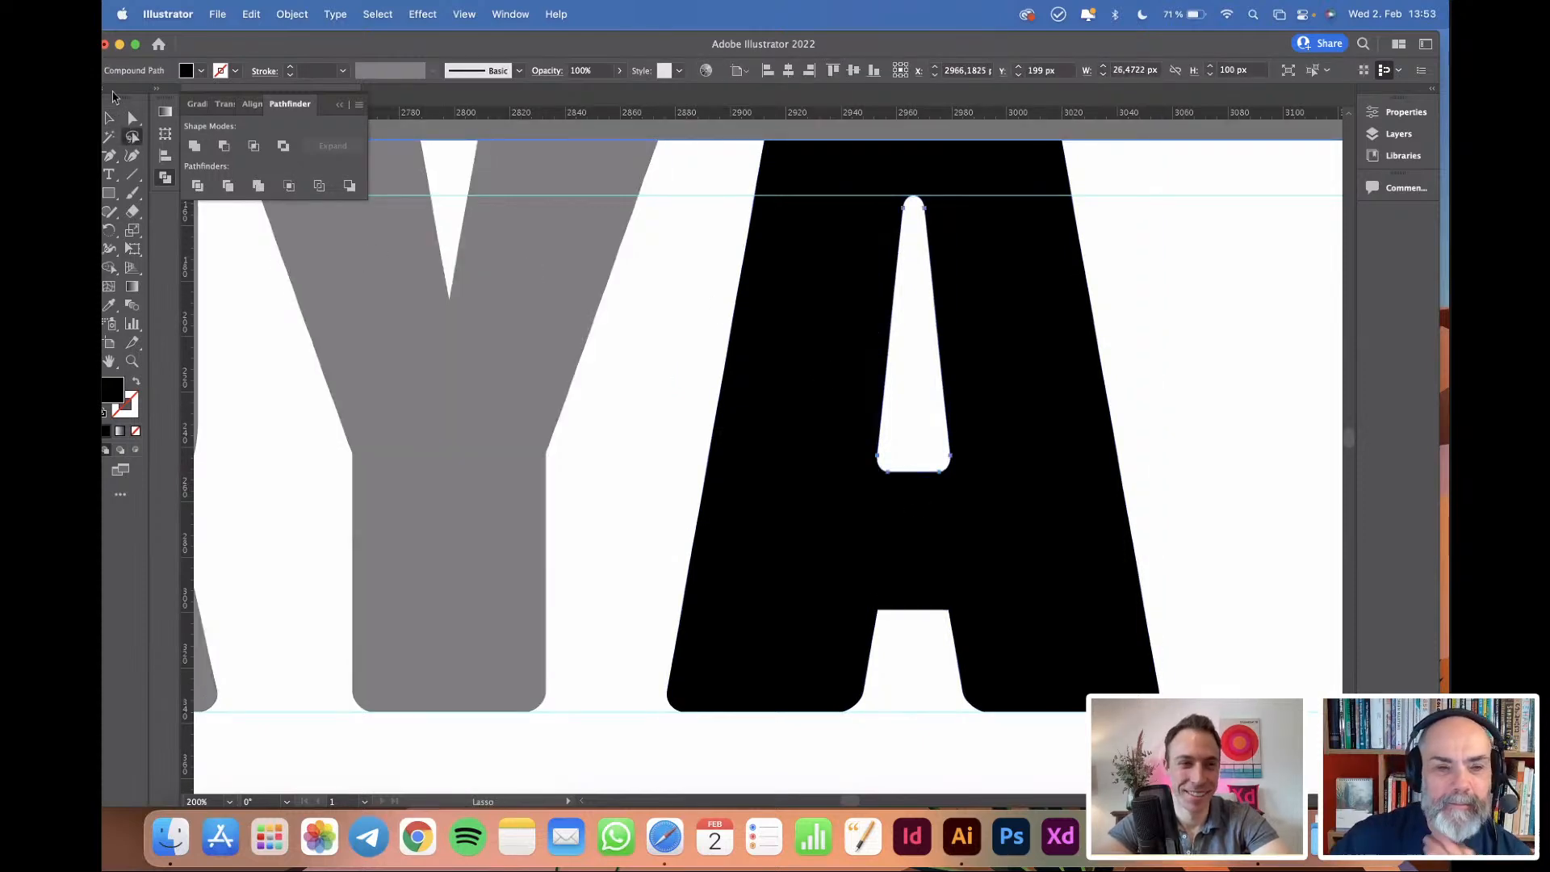
click(133, 118)
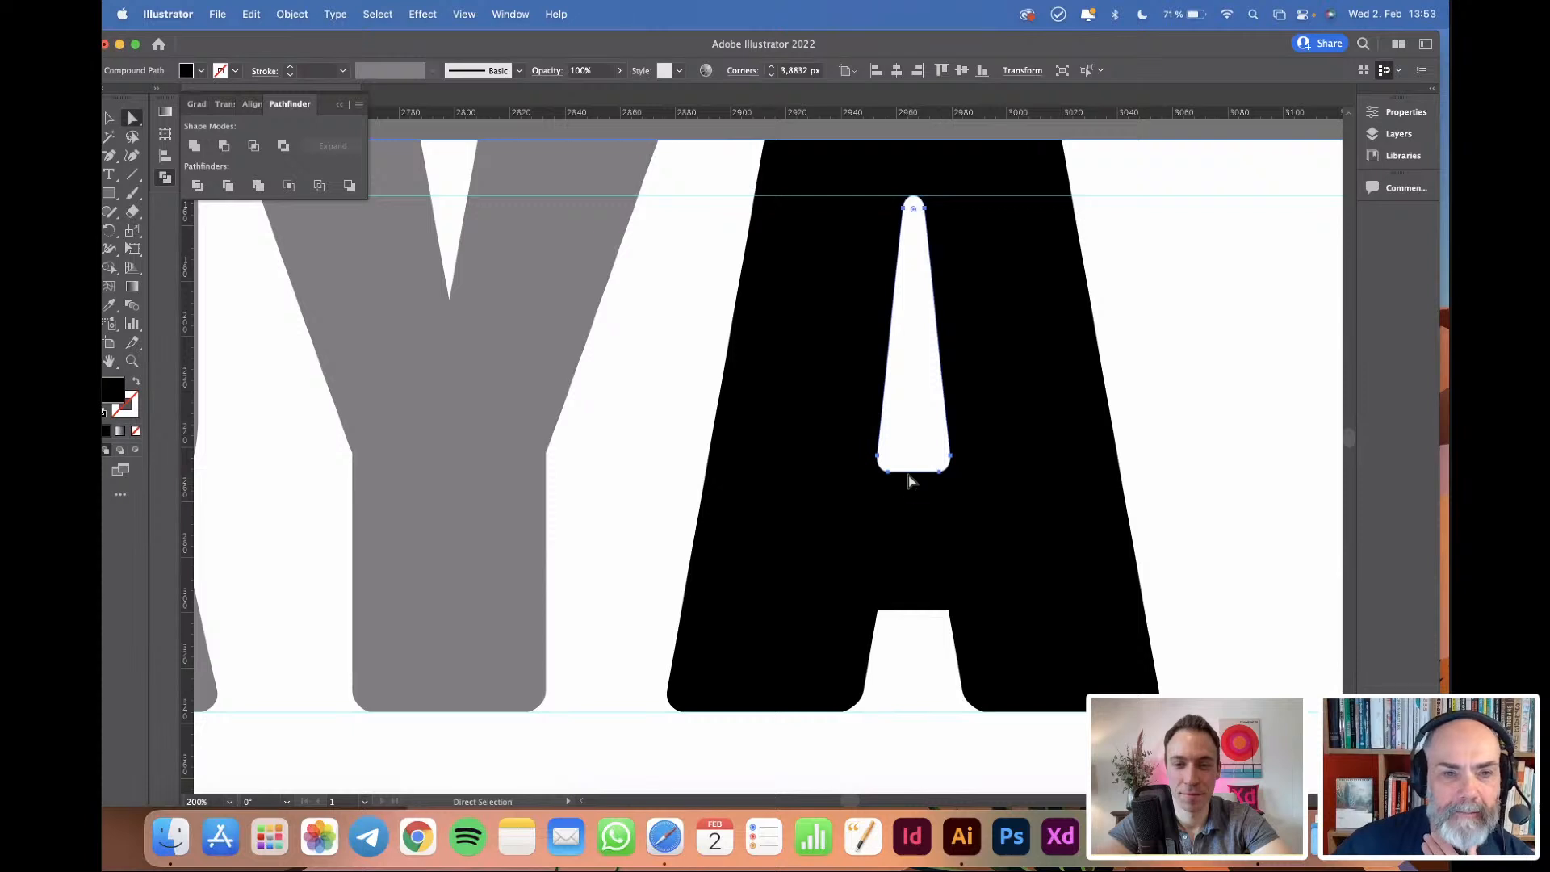
click(928, 566)
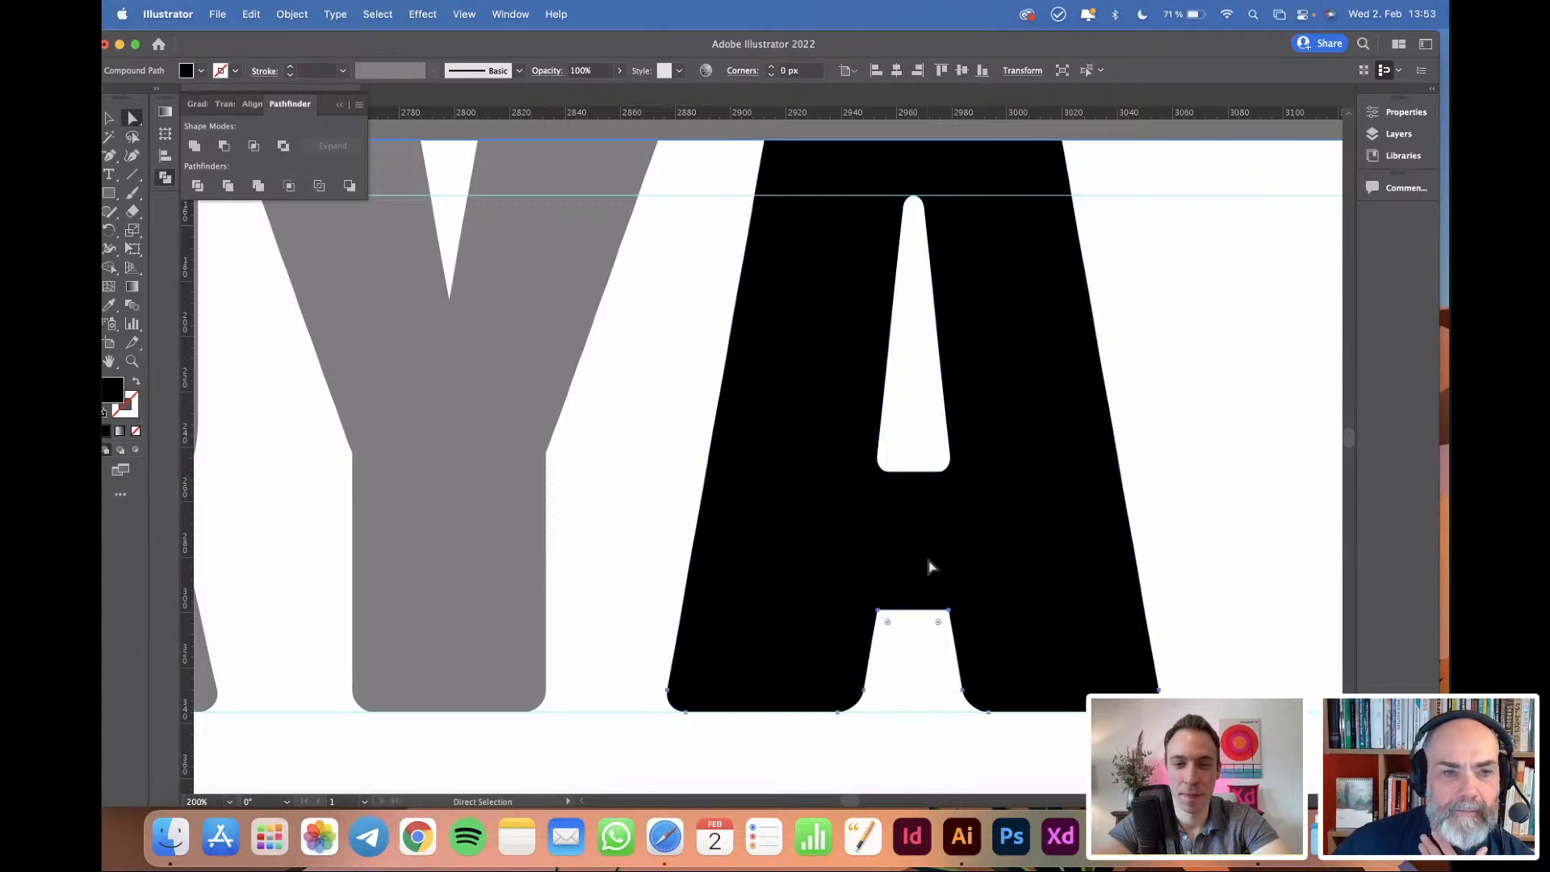
click(114, 117)
key(a)
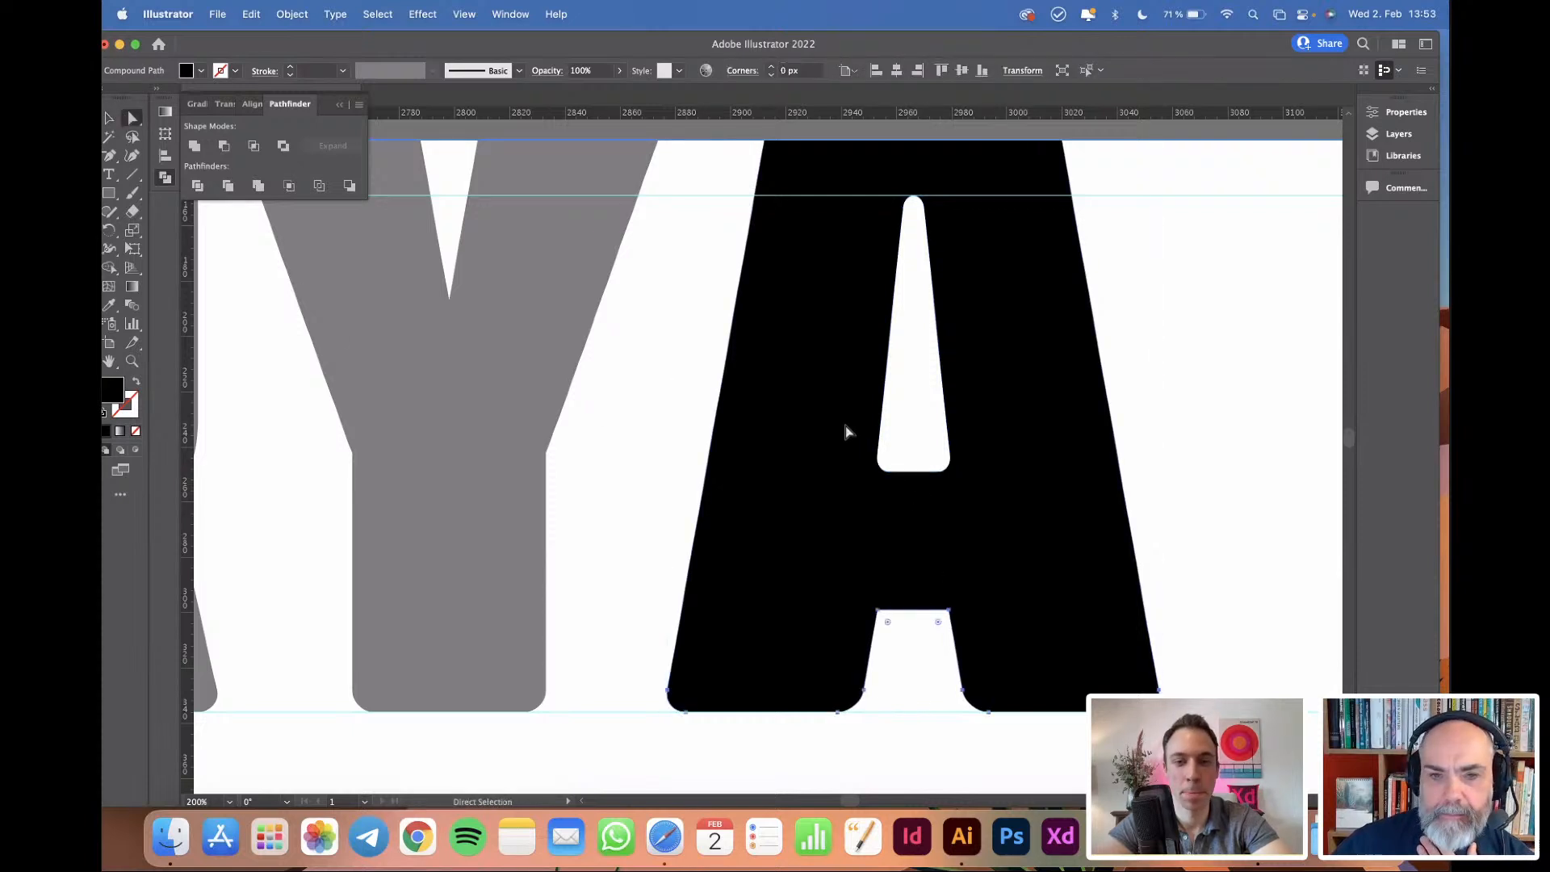
click(891, 347)
scroll(888, 470, up, 3)
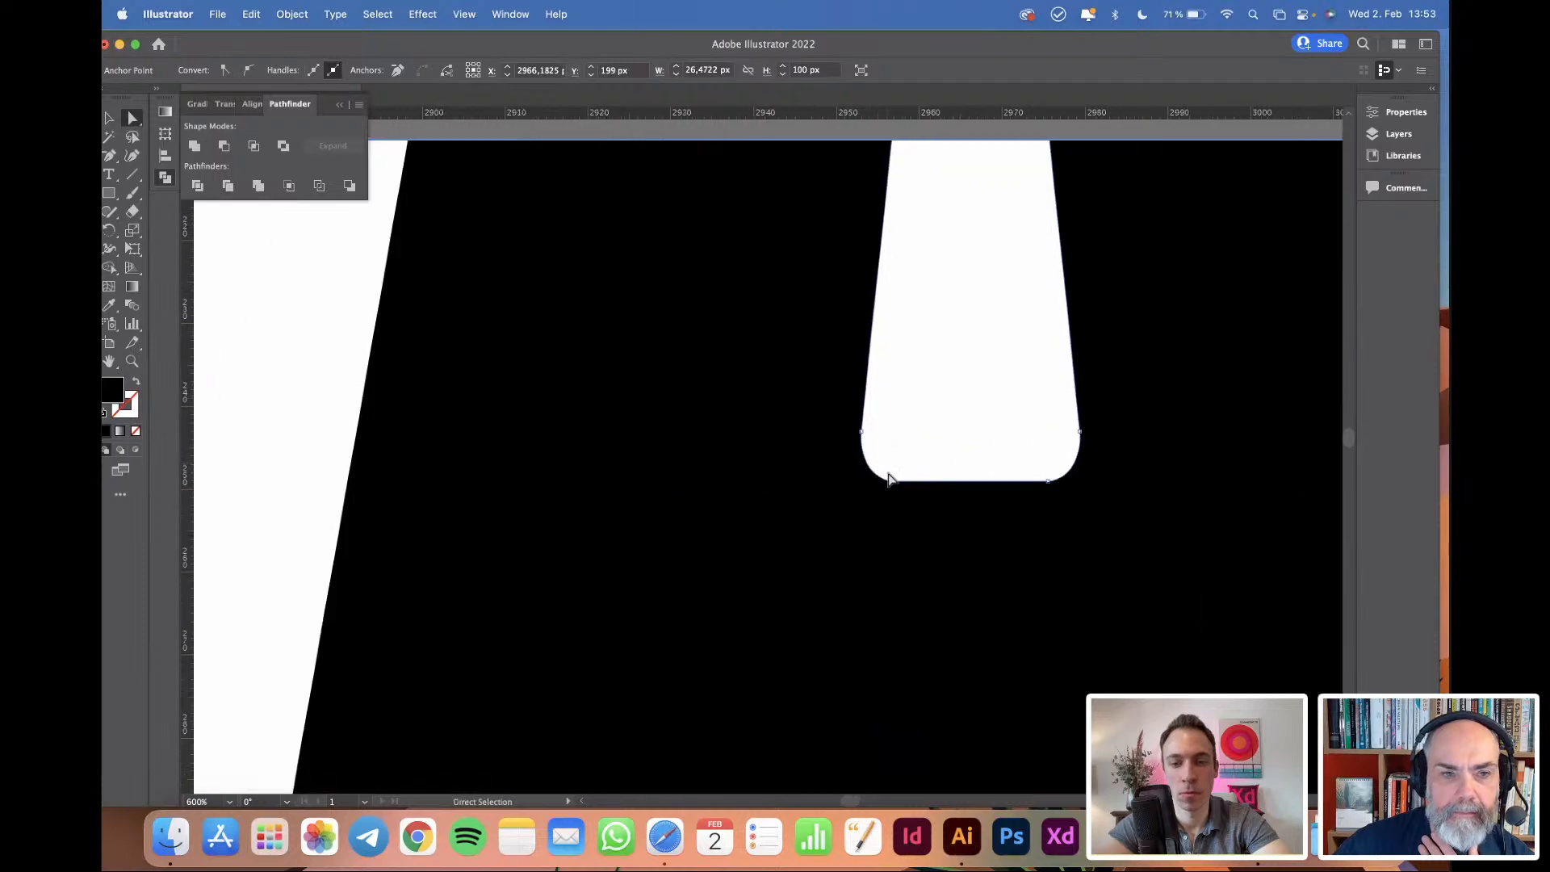
click(865, 437)
drag(861, 432, 861, 440)
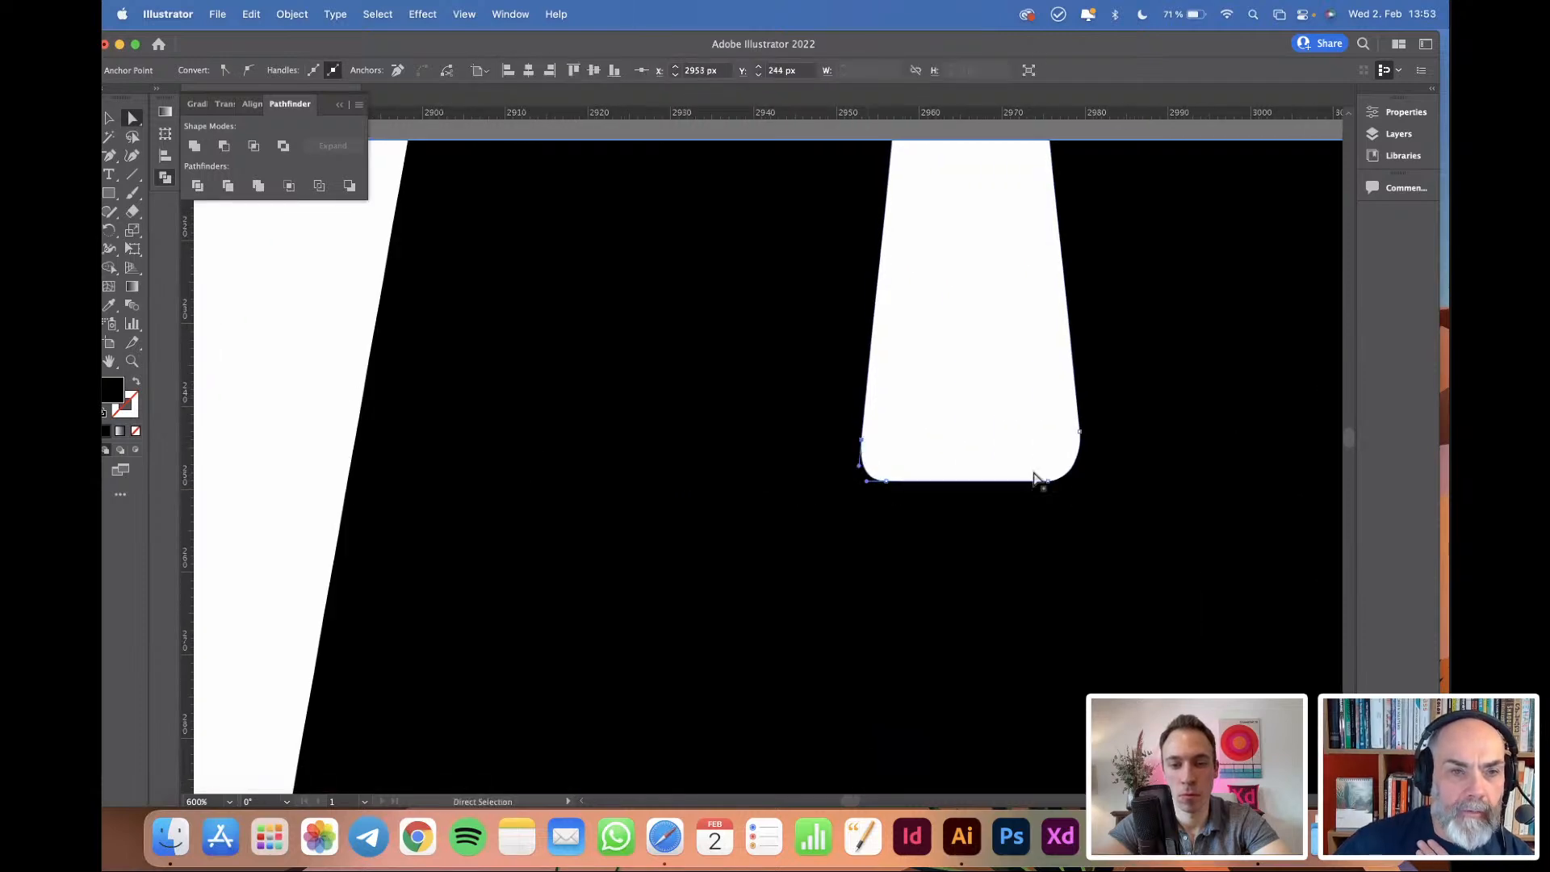
Tighten the counter's lower-right corner to match, lowering its side anchor and moving its bottom anchor to X 2975 px, Y 249 px.
click(1080, 436)
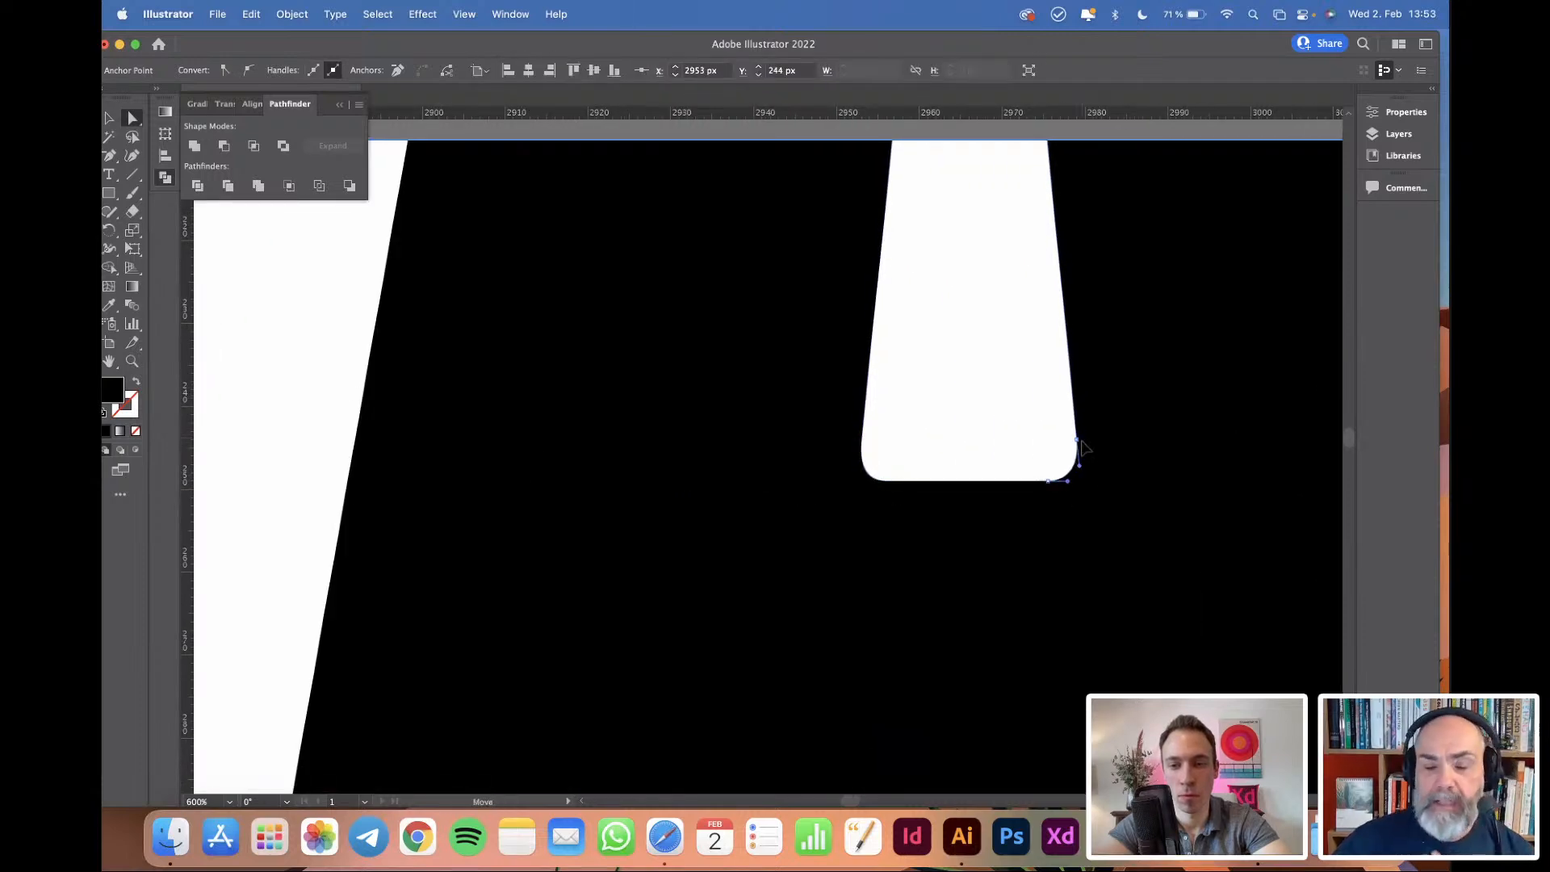
click(1046, 481)
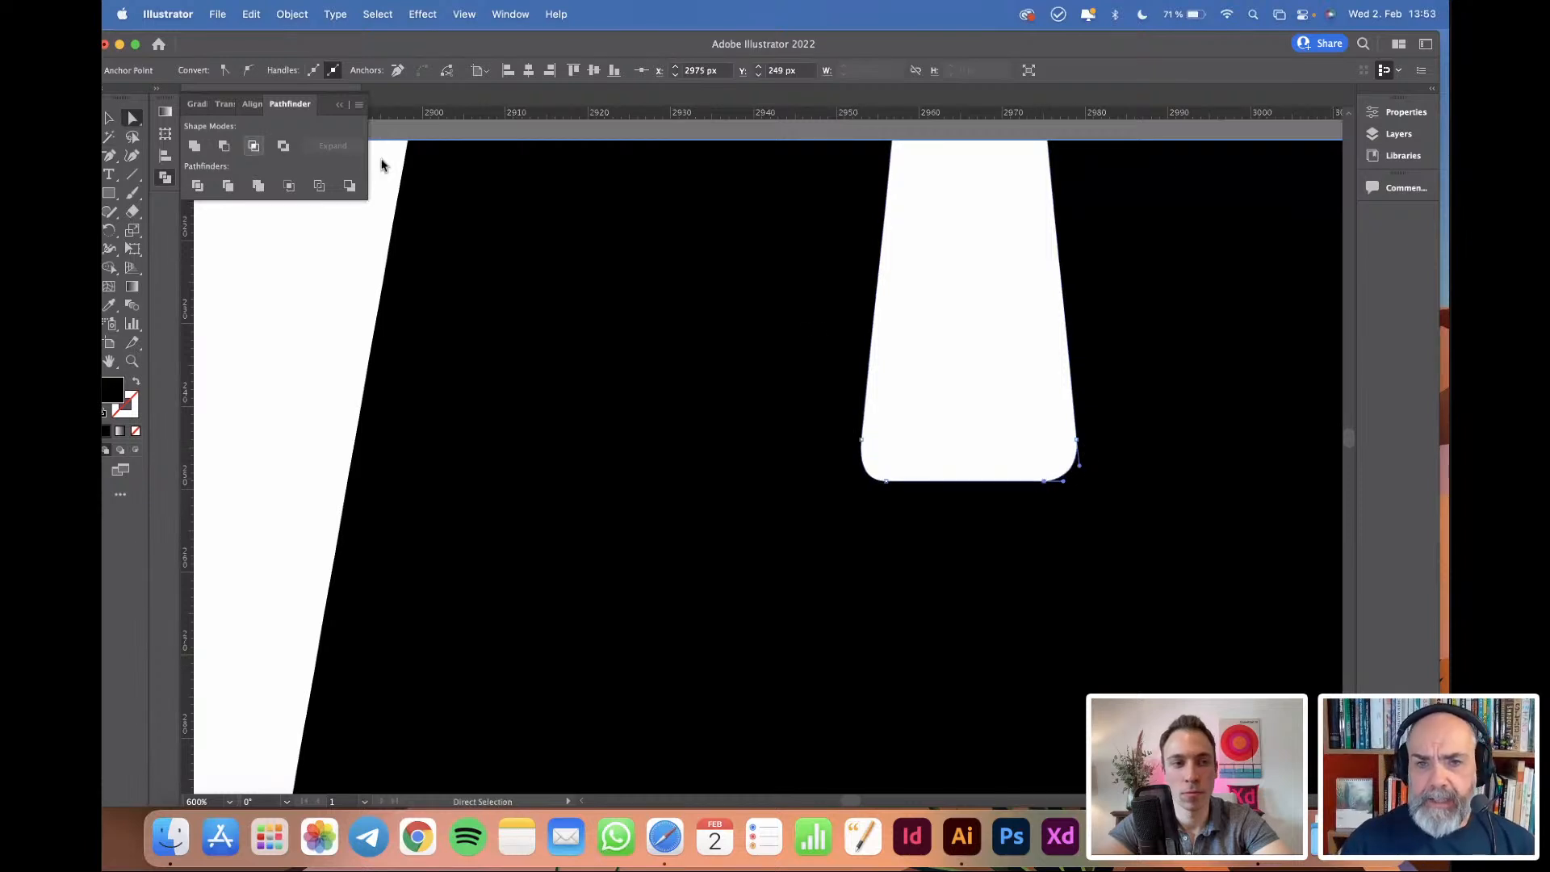
key(v)
Exit isolation and examine the A's counter, crossbar and overall proportions, close up and beside the letters P, R and Y.
scroll(430, 339, down, 3)
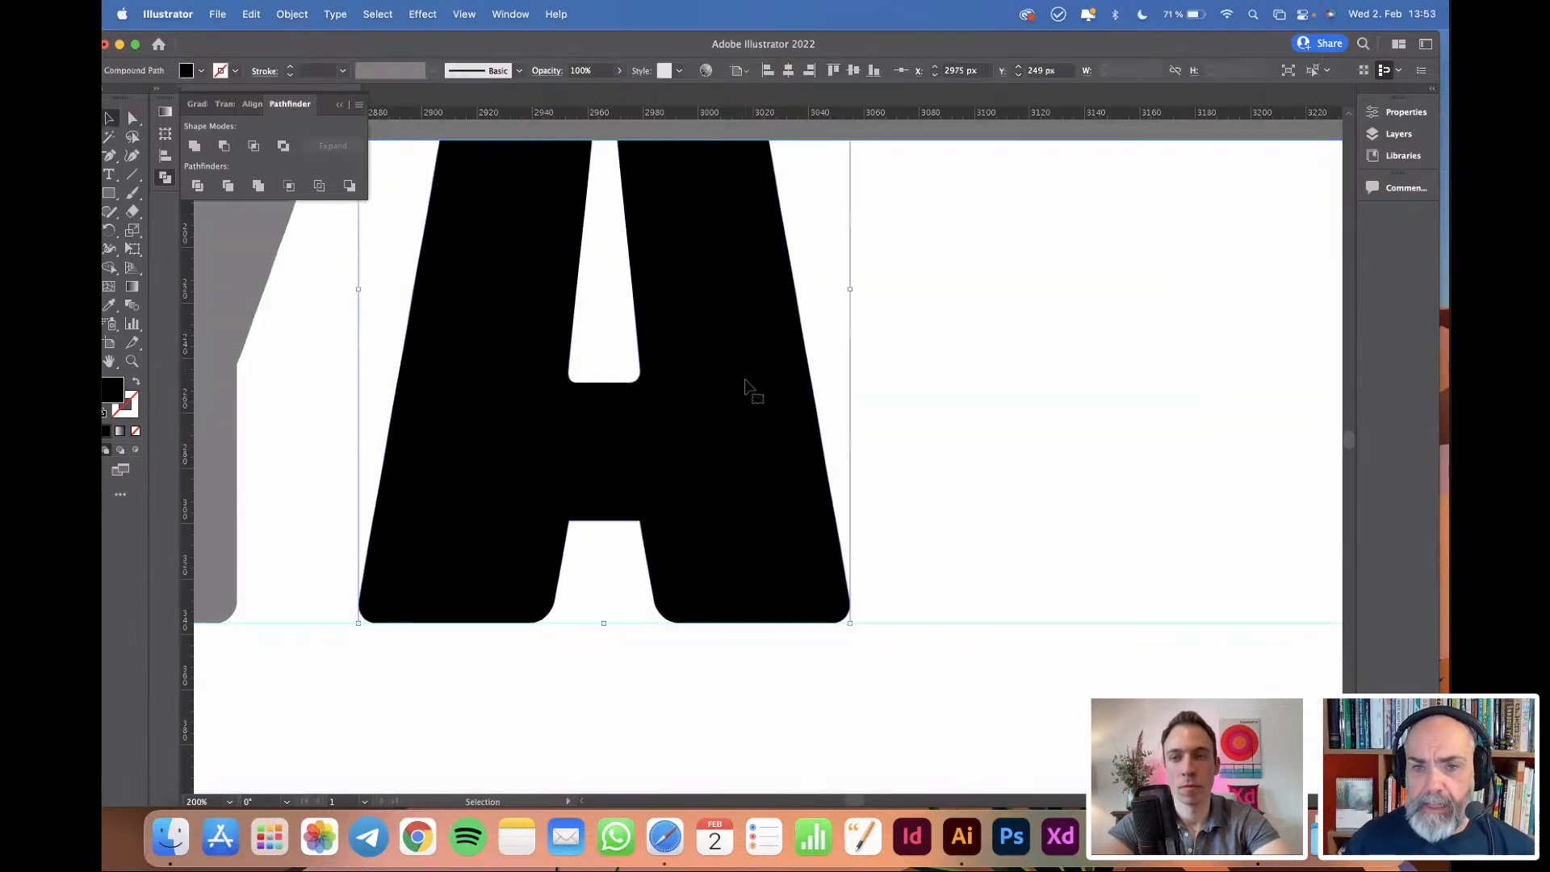
scroll(744, 386, up, 3)
scroll(744, 386, down, 2)
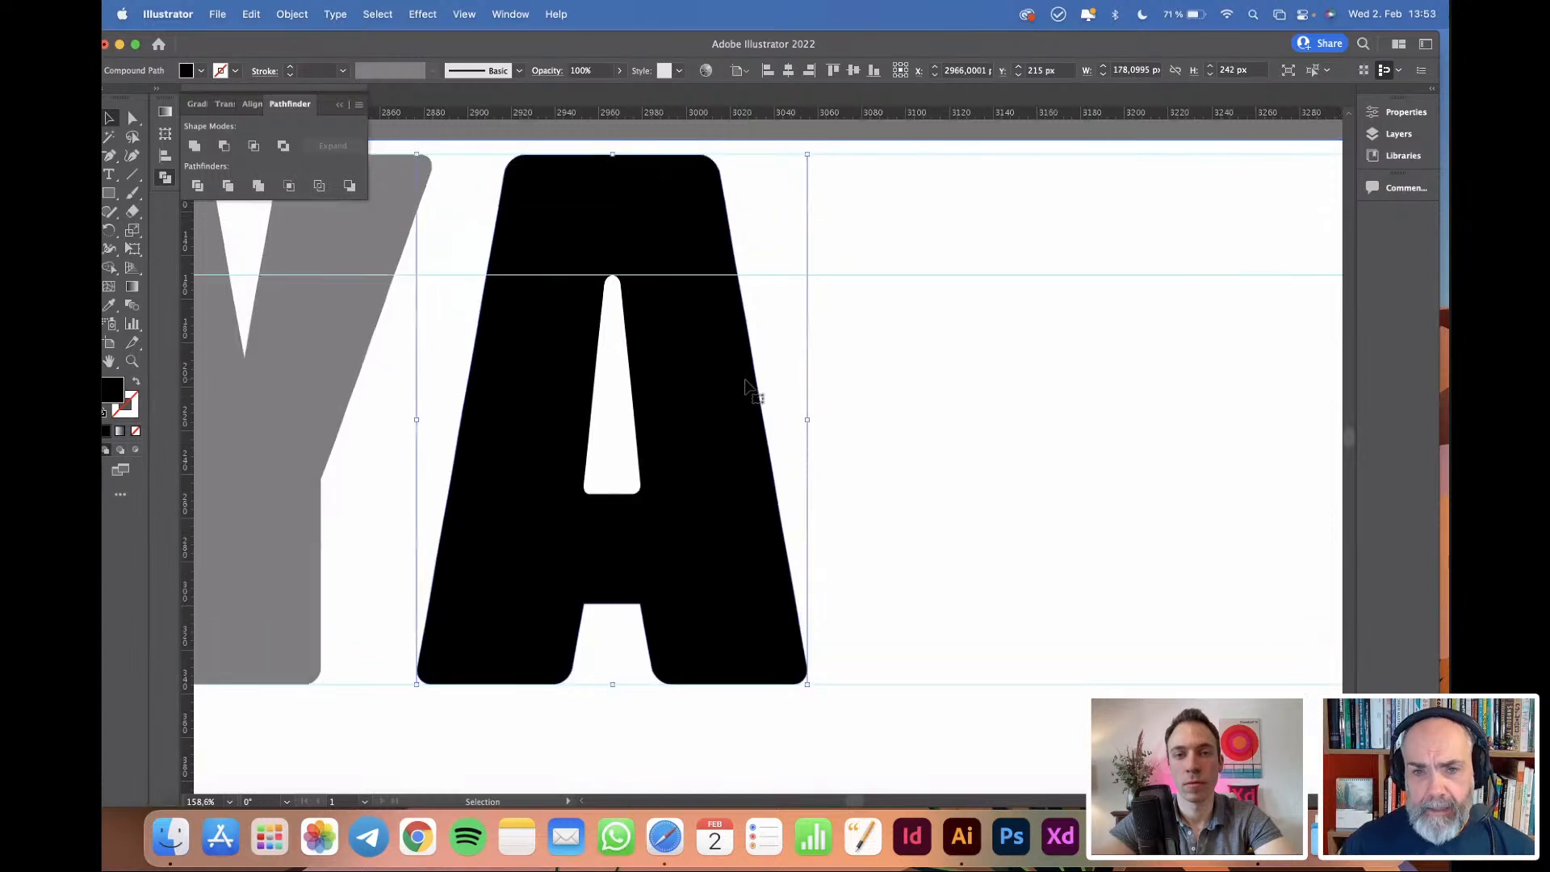
scroll(744, 386, left, 2)
click(983, 407)
scroll(983, 407, left, 1)
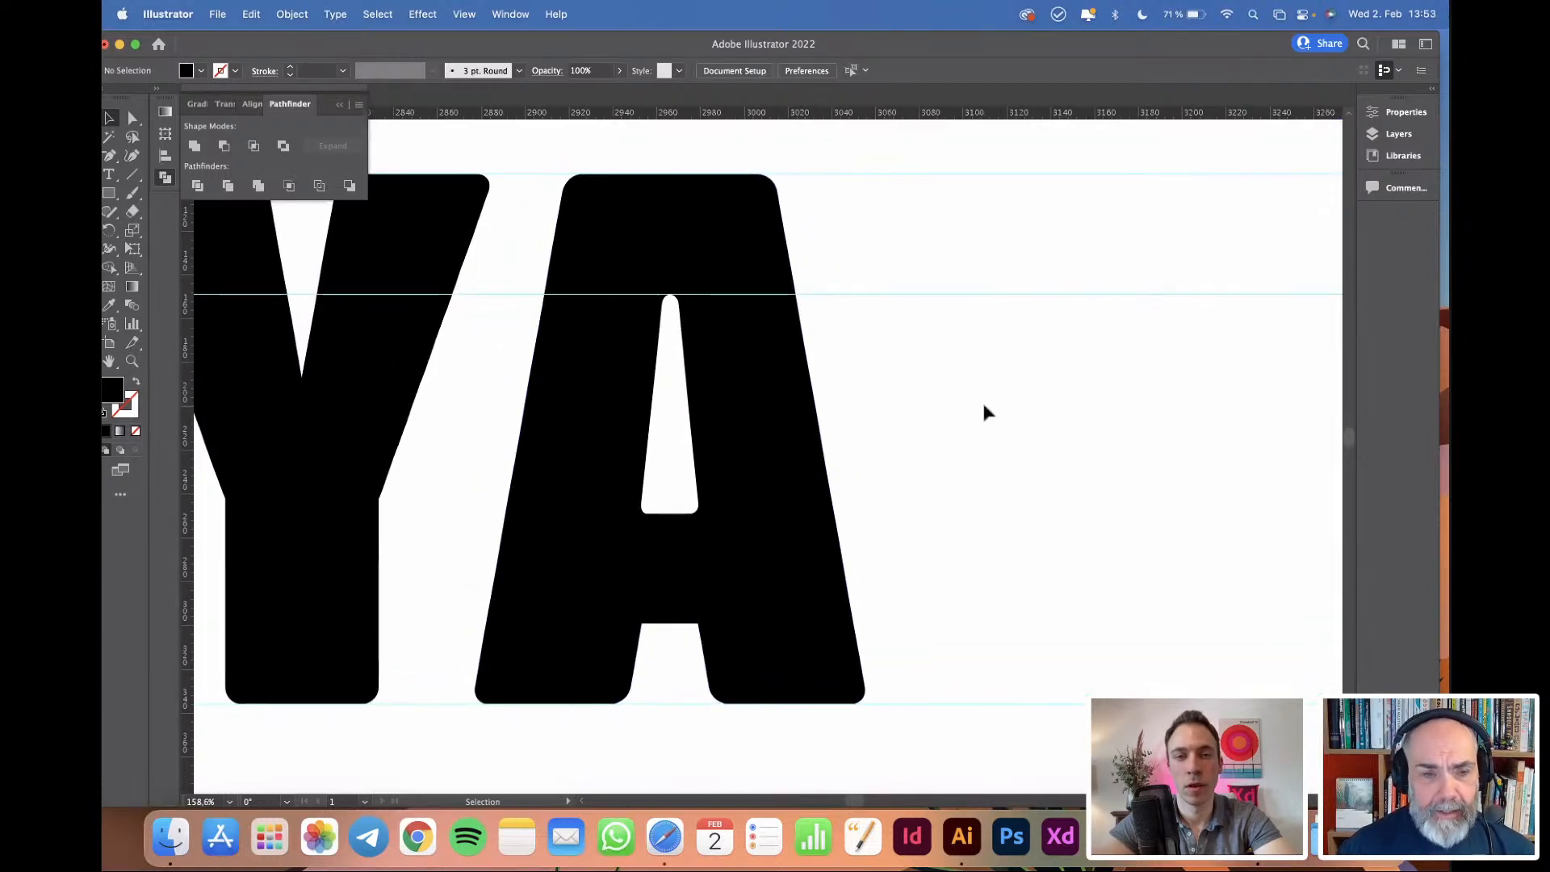
scroll(983, 407, left, 1)
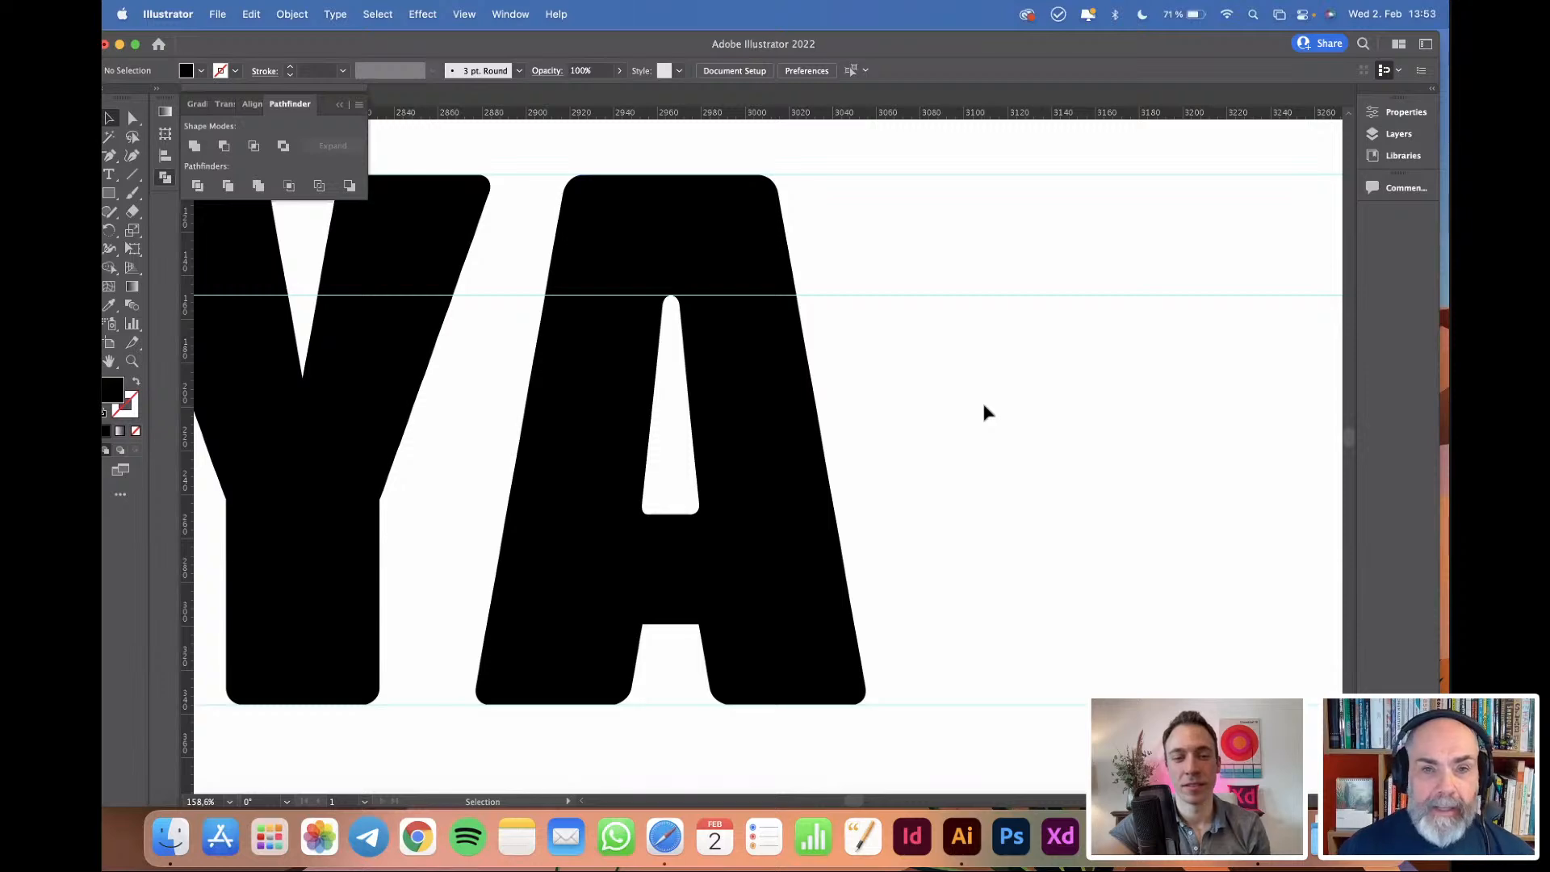
scroll(983, 407, left, 1)
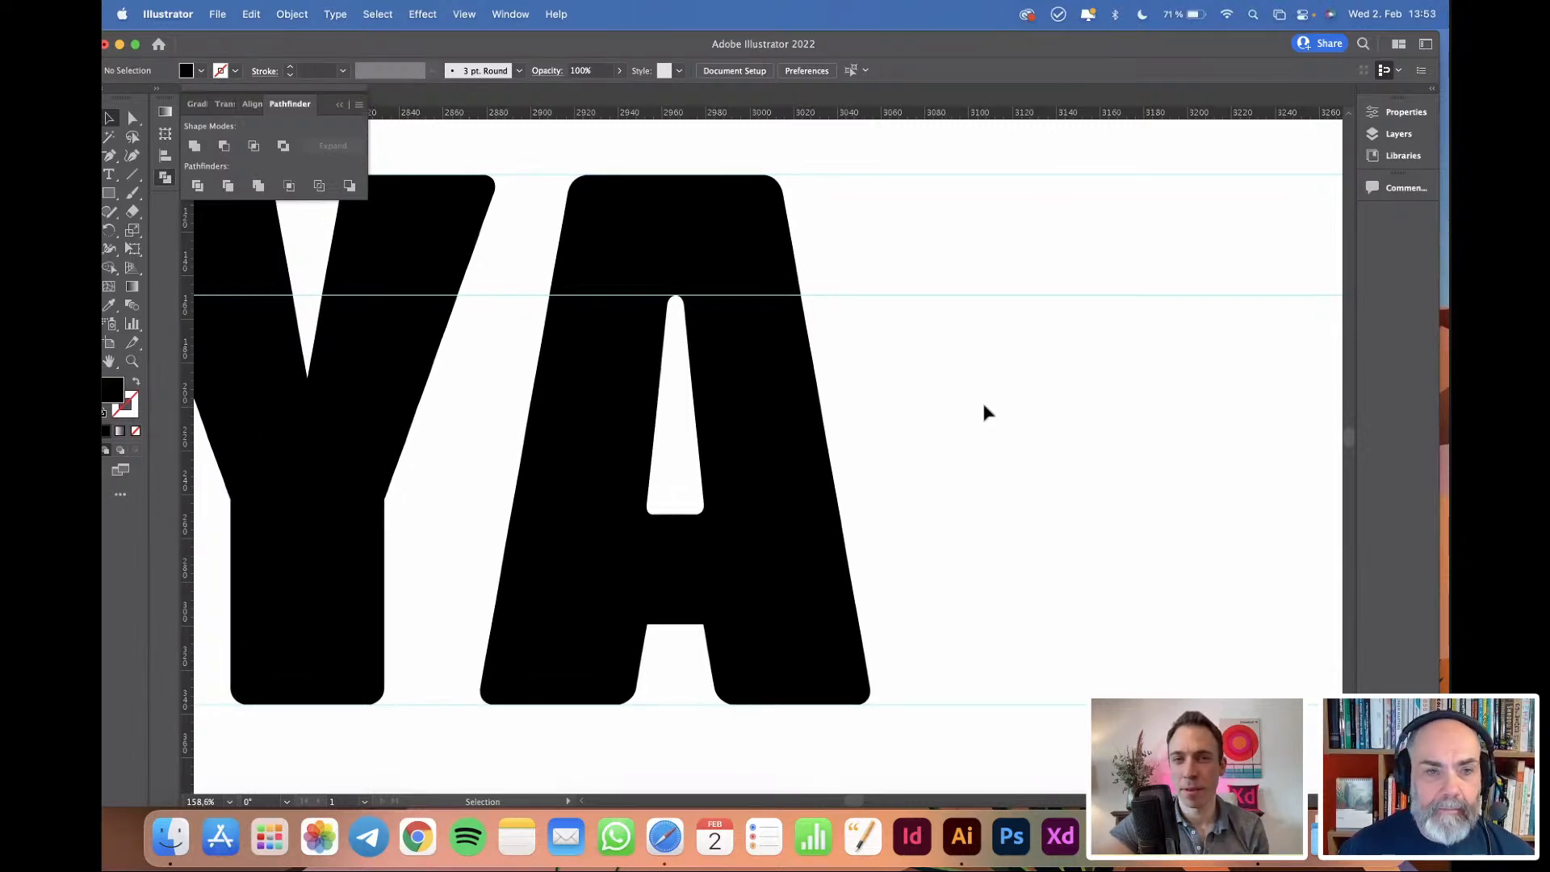
scroll(983, 406, left, 1)
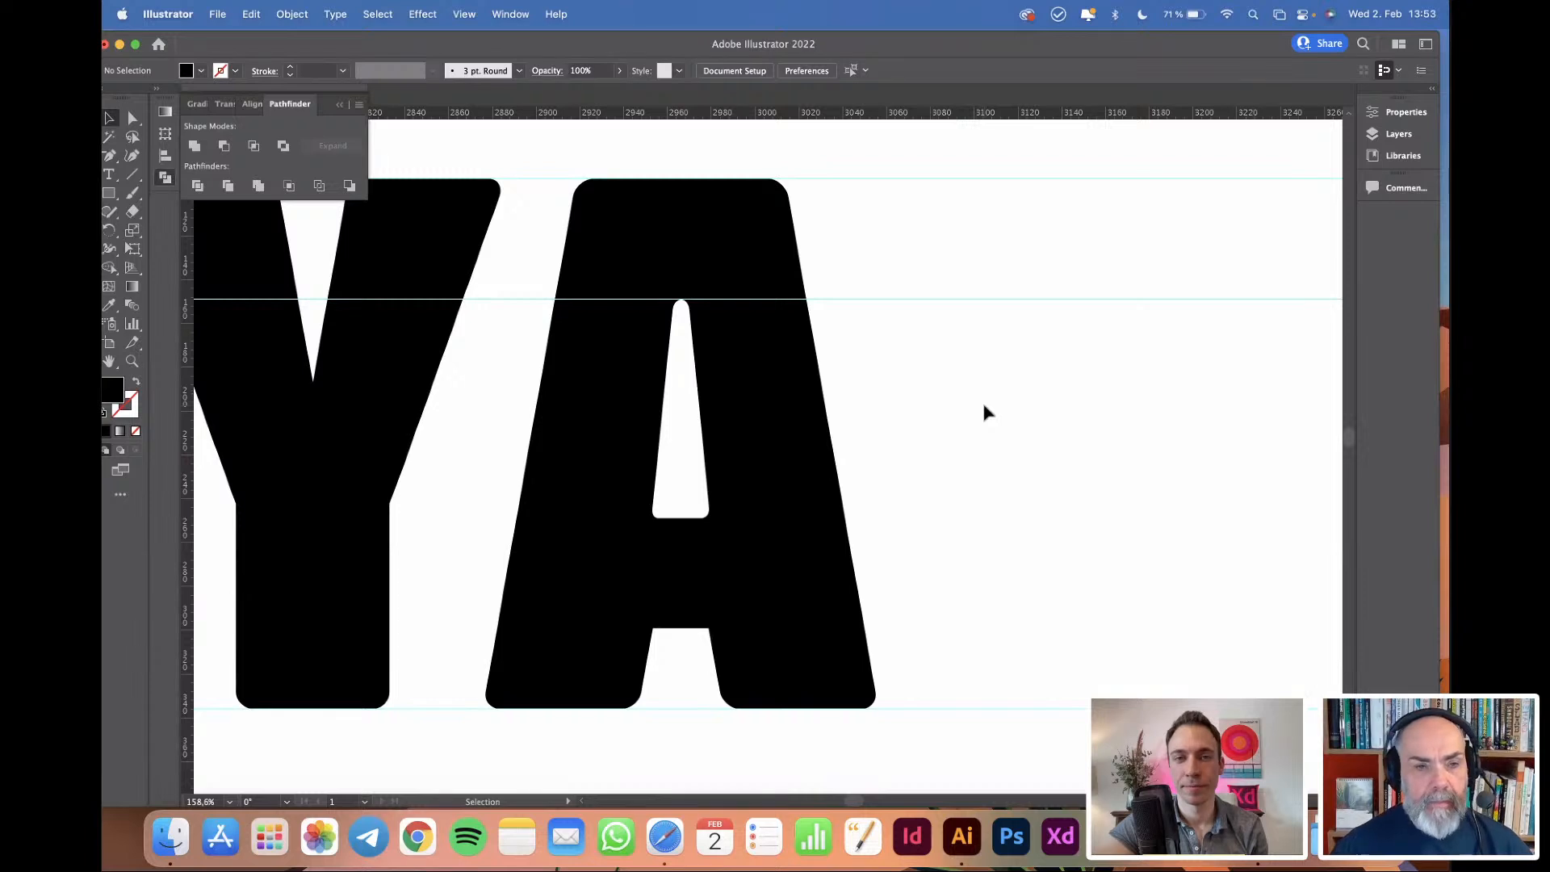
scroll(983, 413, down, 5)
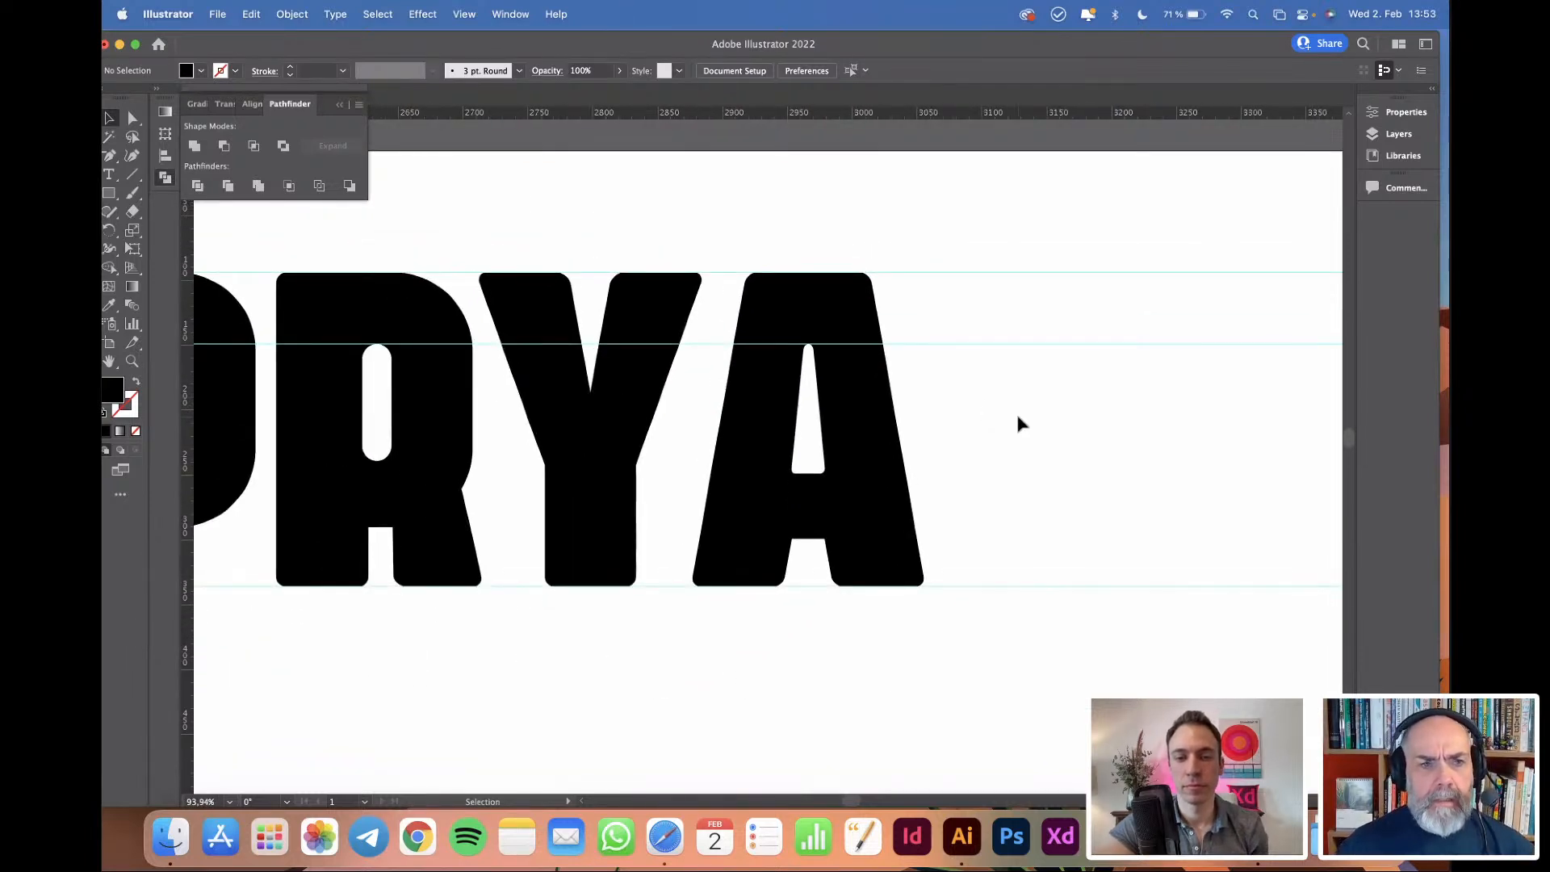
scroll(1017, 424, down, 2)
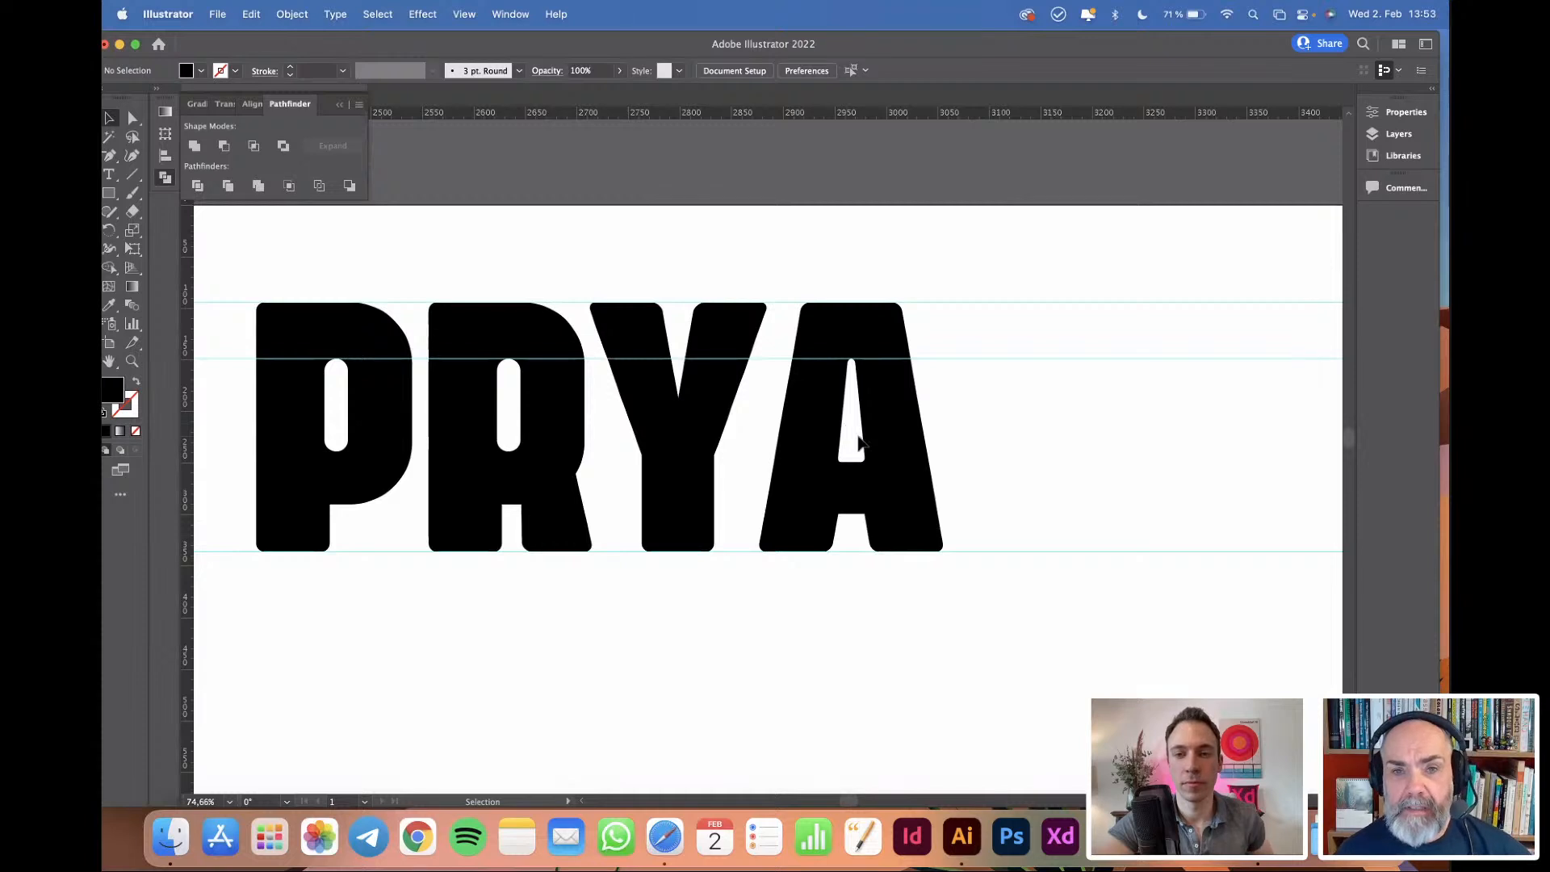
scroll(844, 426, up, 5)
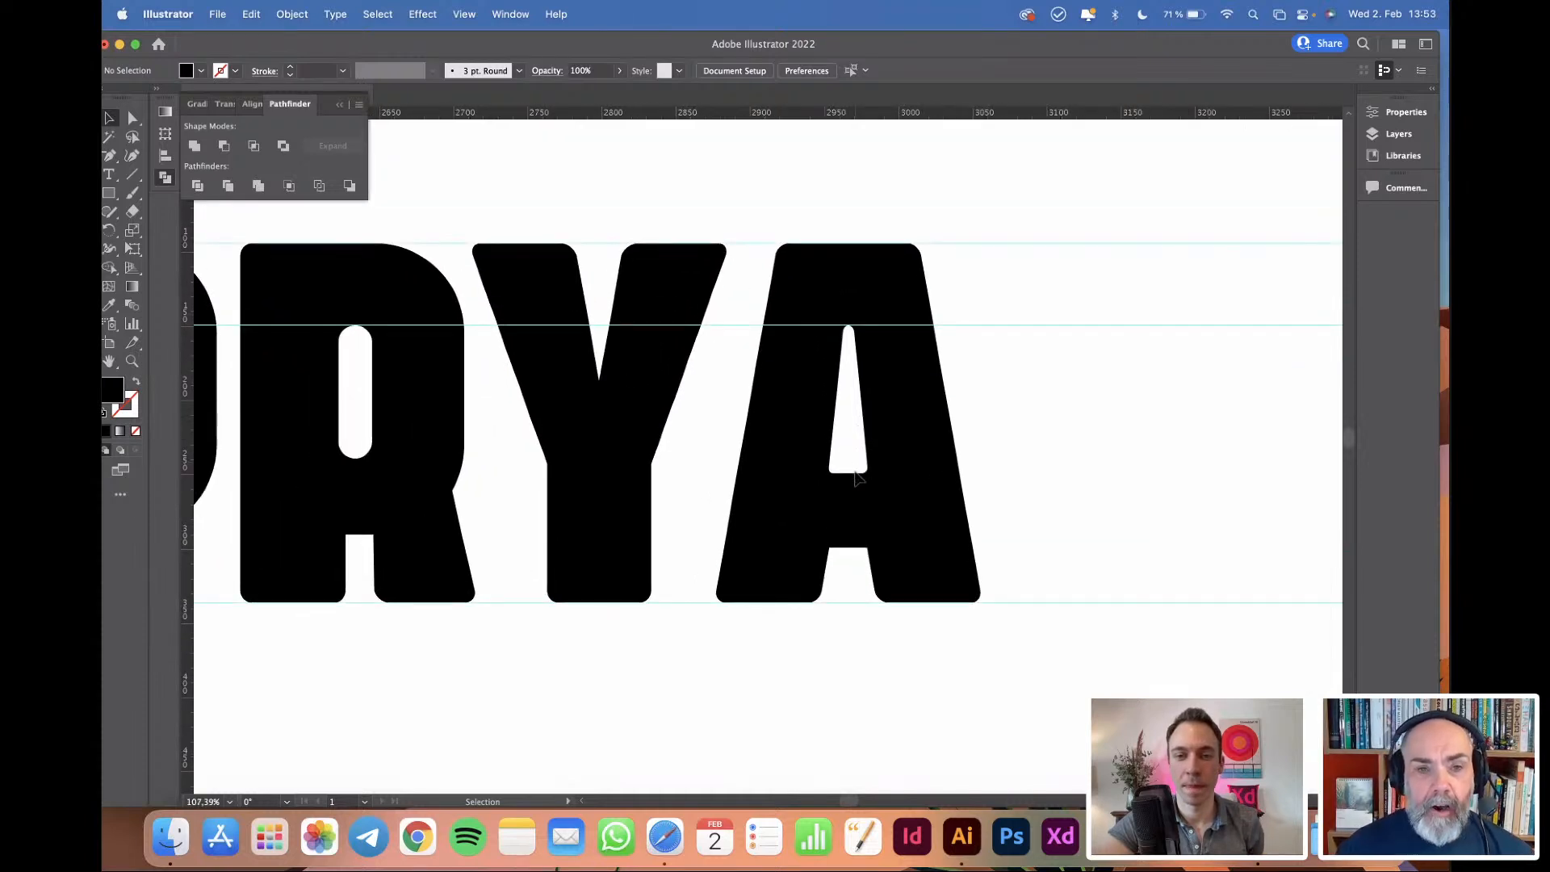
Isolate the A, shorten its counter slightly by raising the bottom edge to thicken the crossbar, and leave isolation.
double_click(857, 477)
click(849, 469)
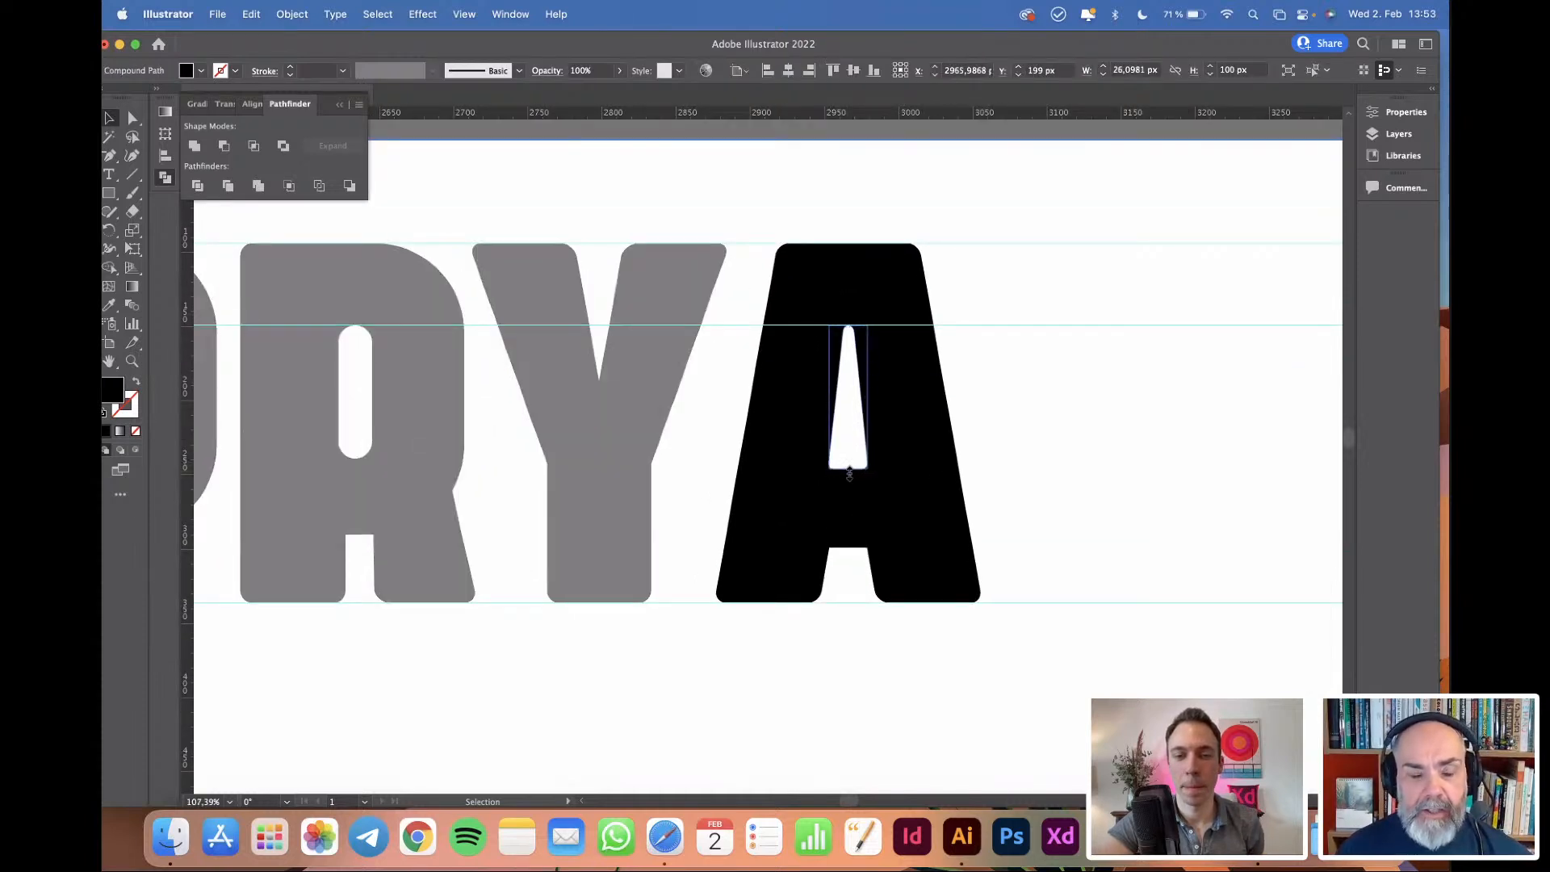
click(1070, 429)
key(Escape)
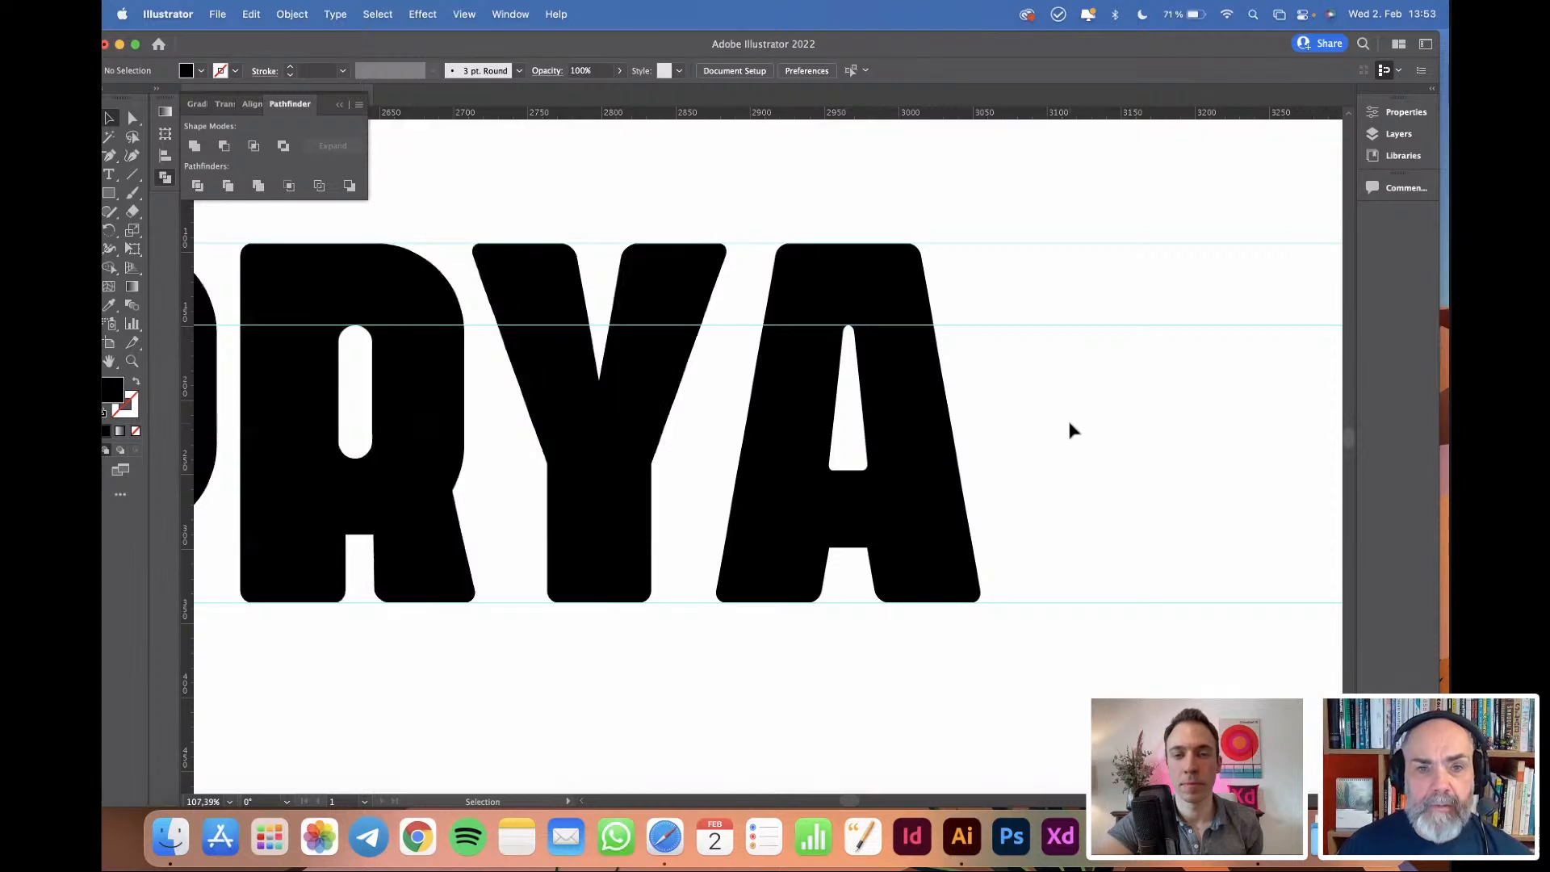
Compare the A's crossbar and weight with the P, R and Y, briefly hiding the guides.
scroll(1069, 423, down, 1)
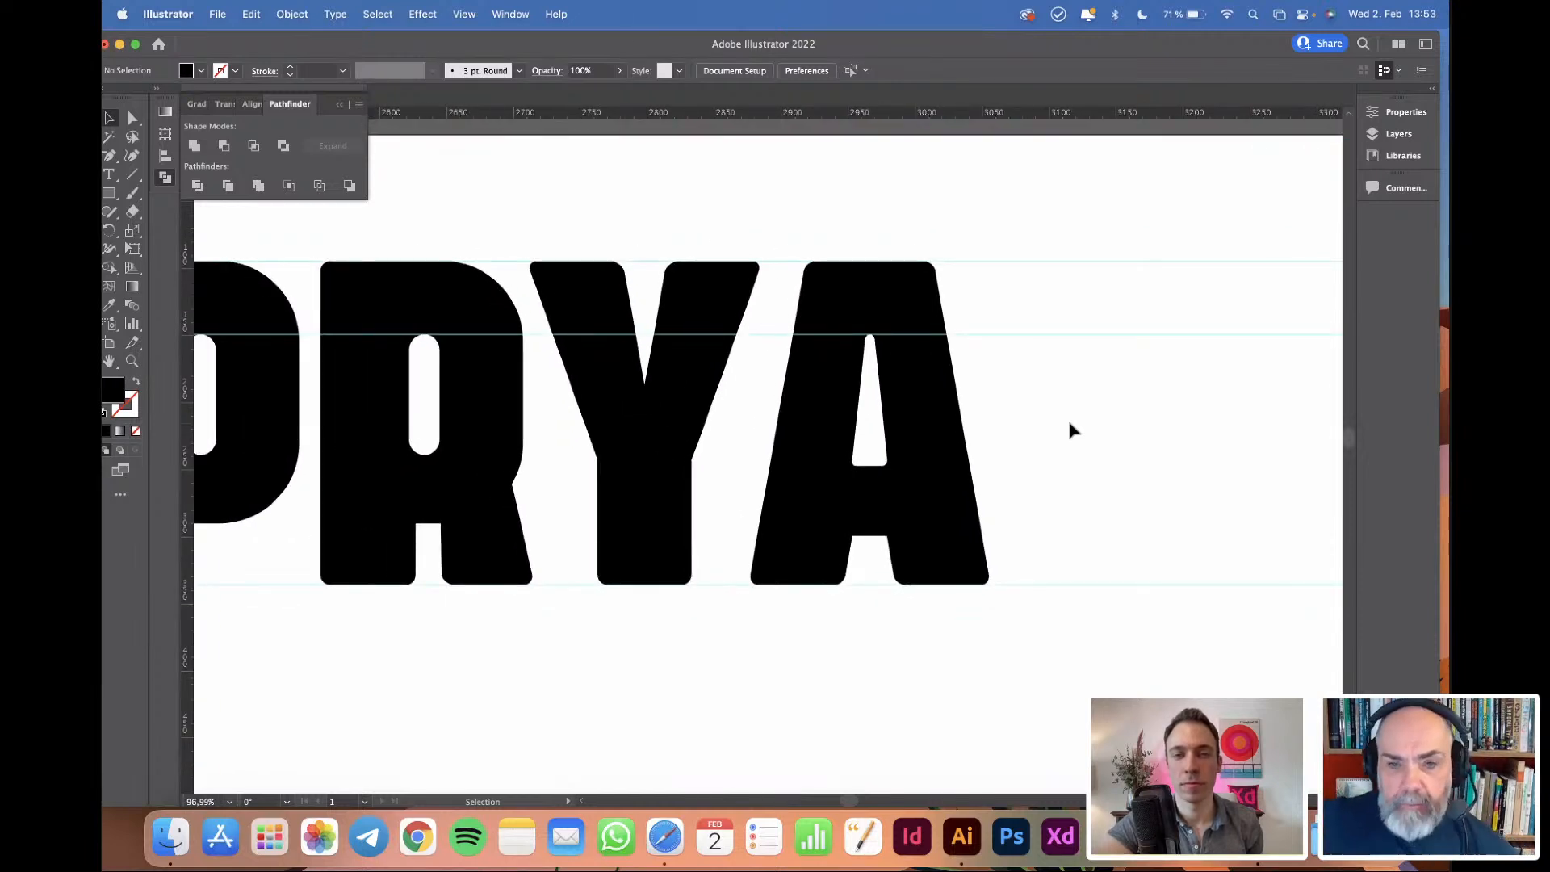
scroll(1070, 427, down, 2)
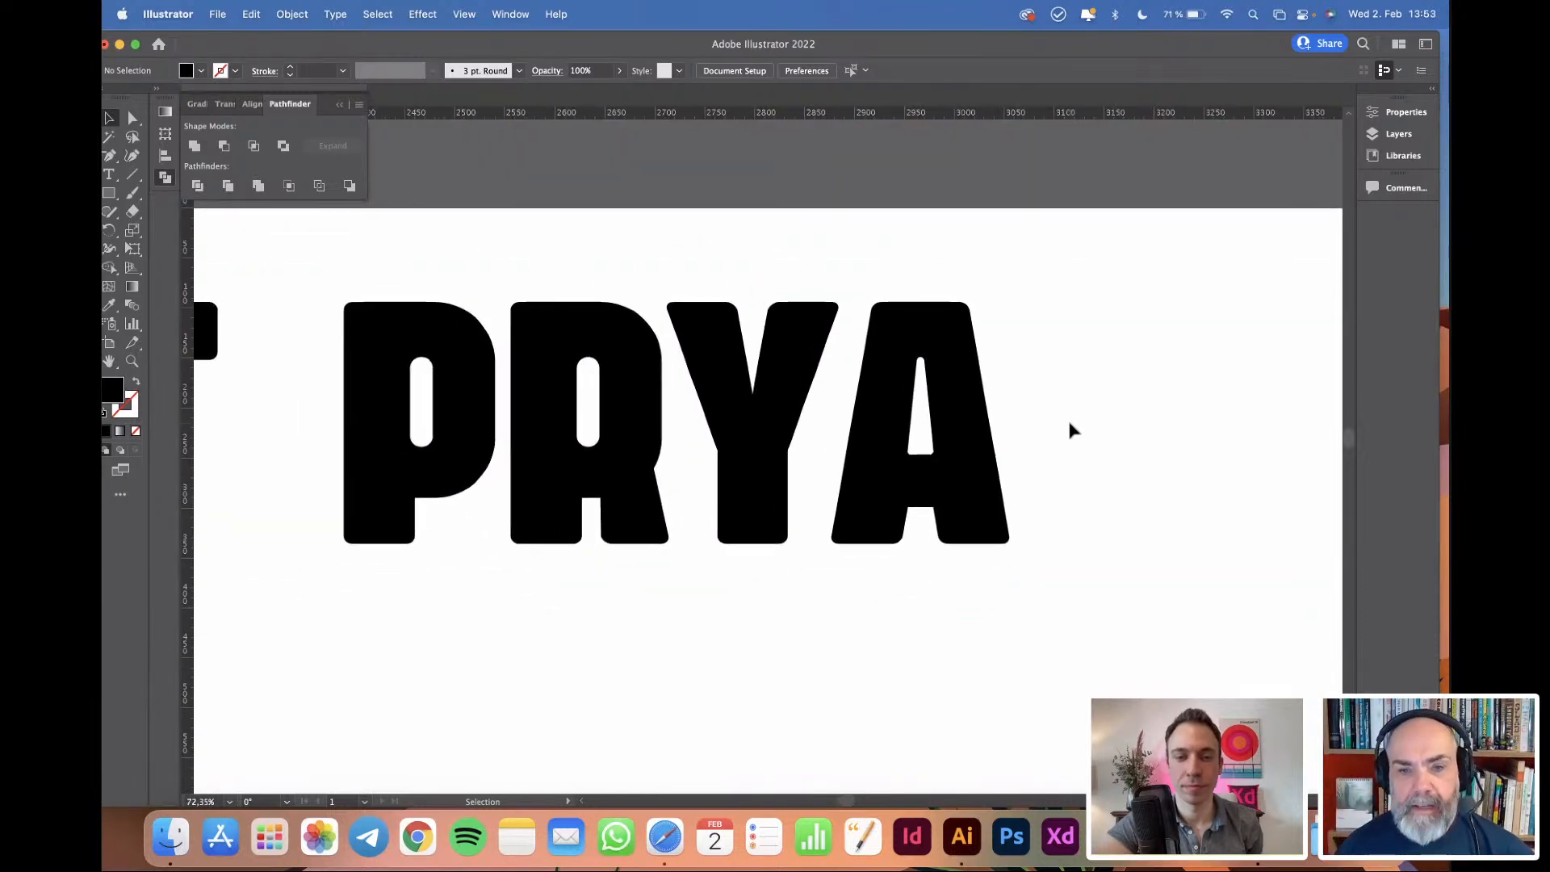
scroll(1069, 430, right, 1)
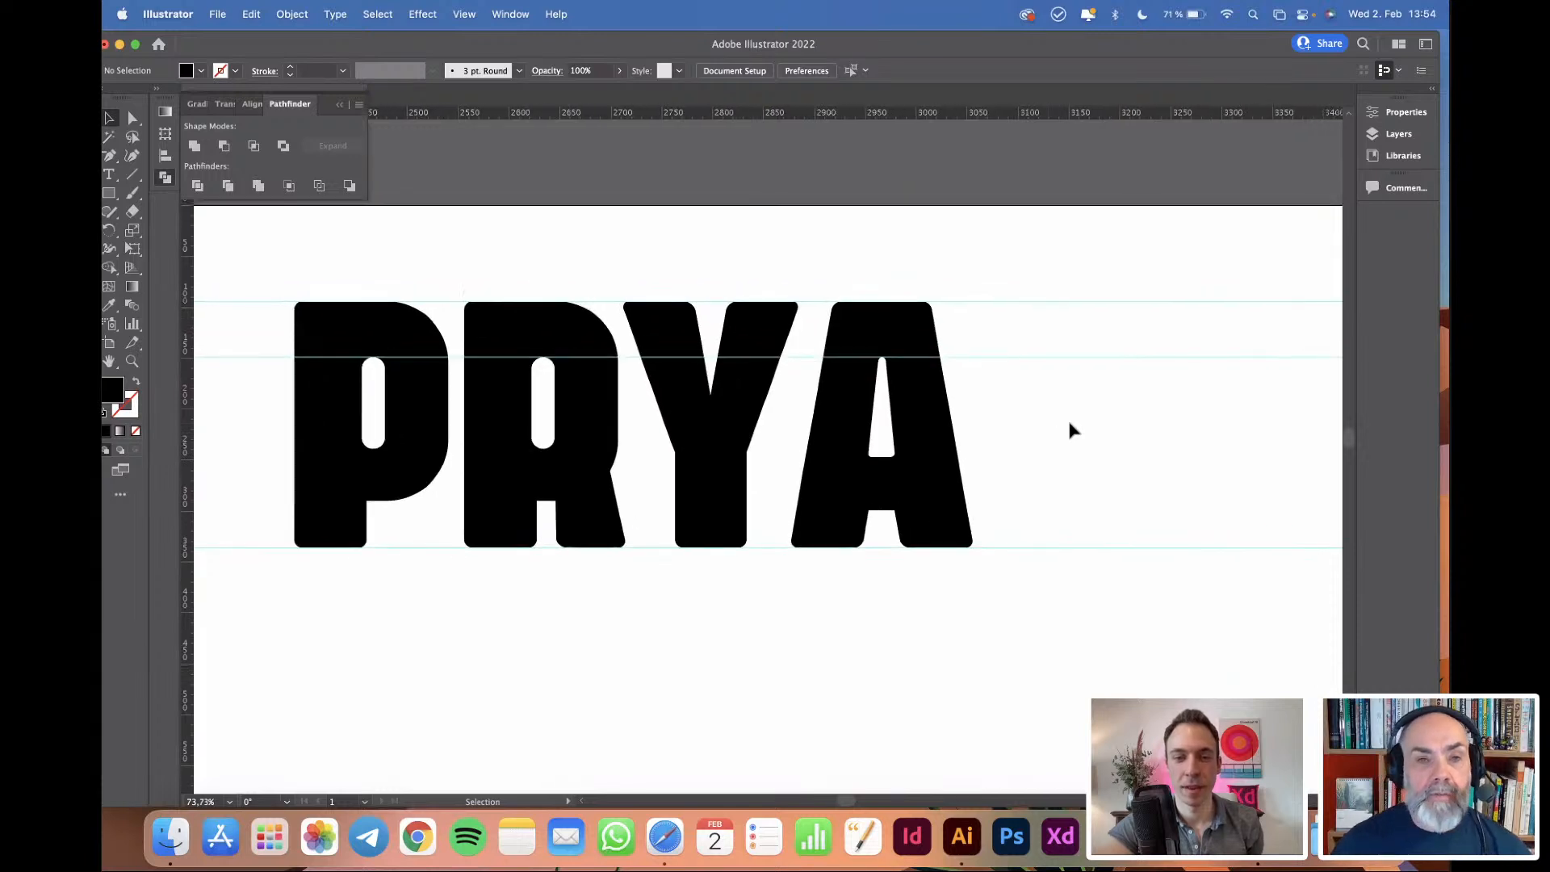
scroll(1068, 429, right, 1)
scroll(1069, 428, down, 1)
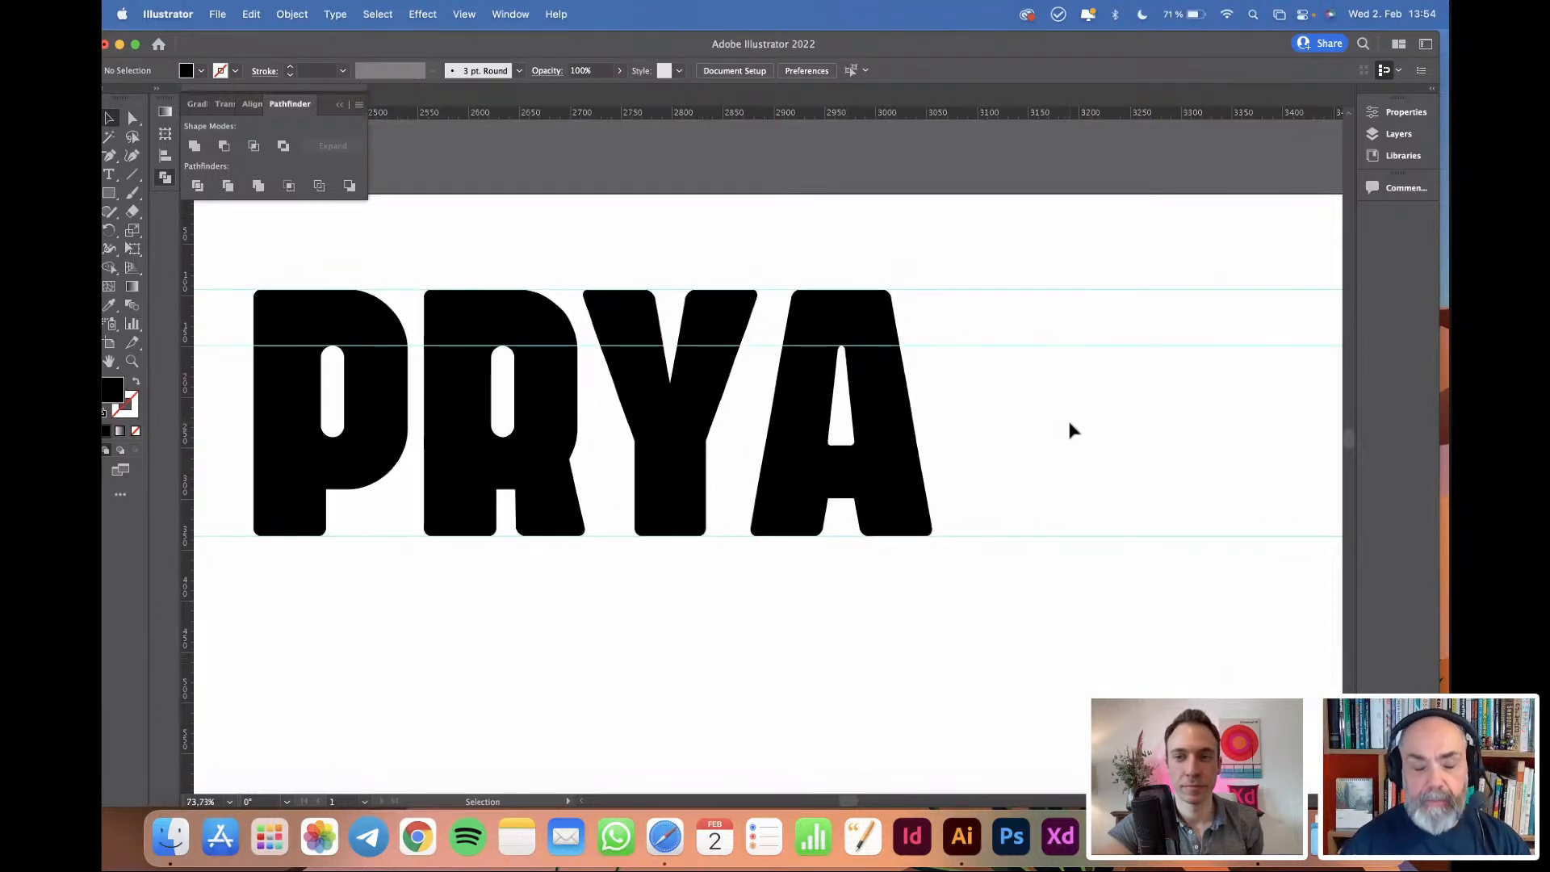
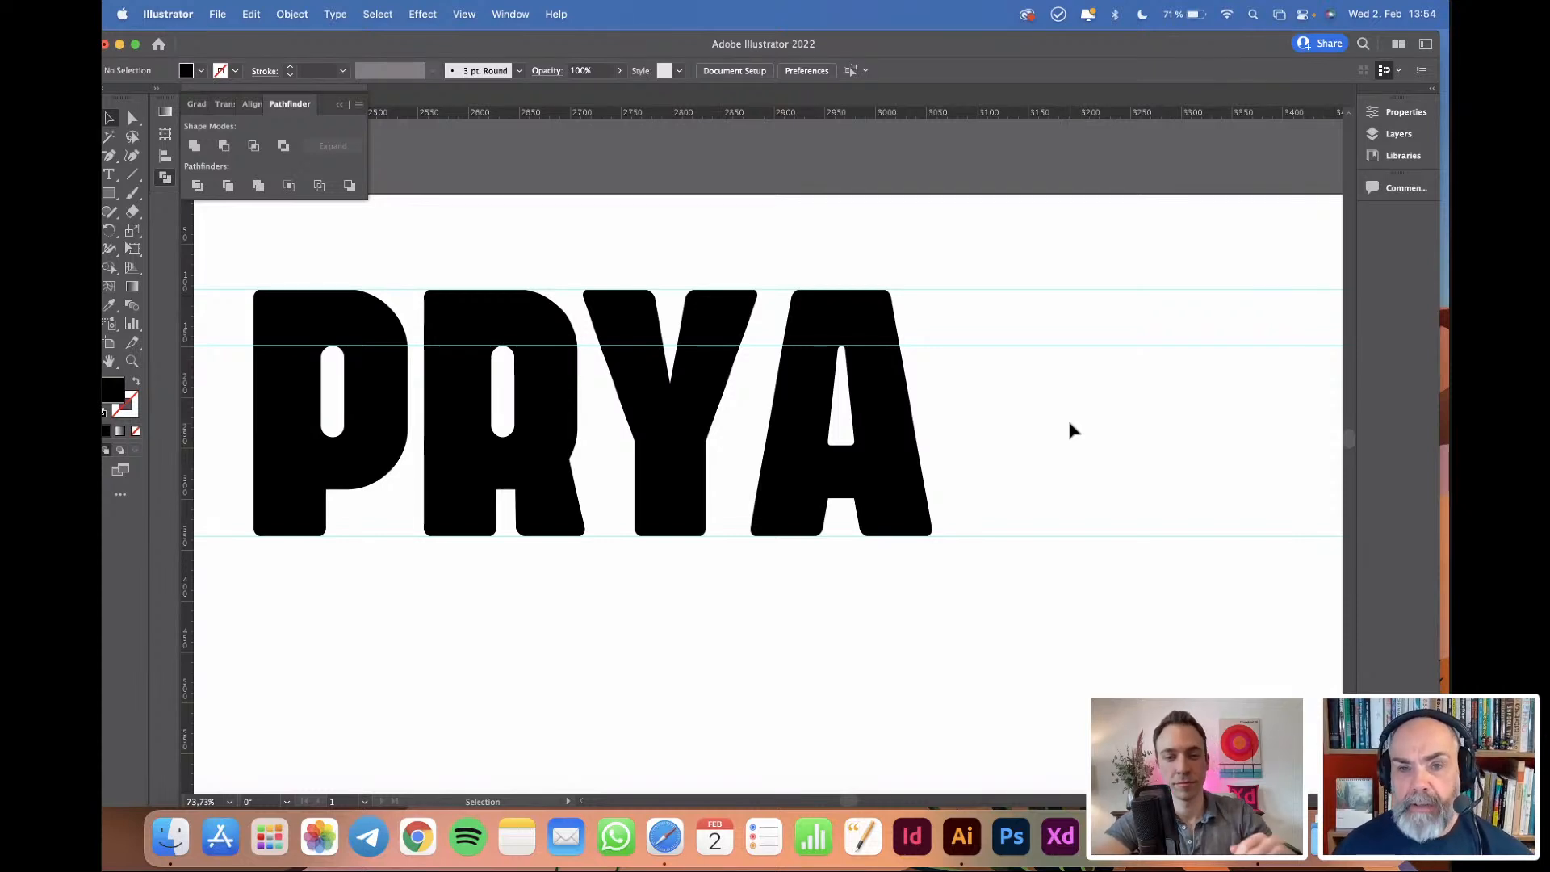
scroll(1052, 416, up, 1)
scroll(1052, 415, right, 1)
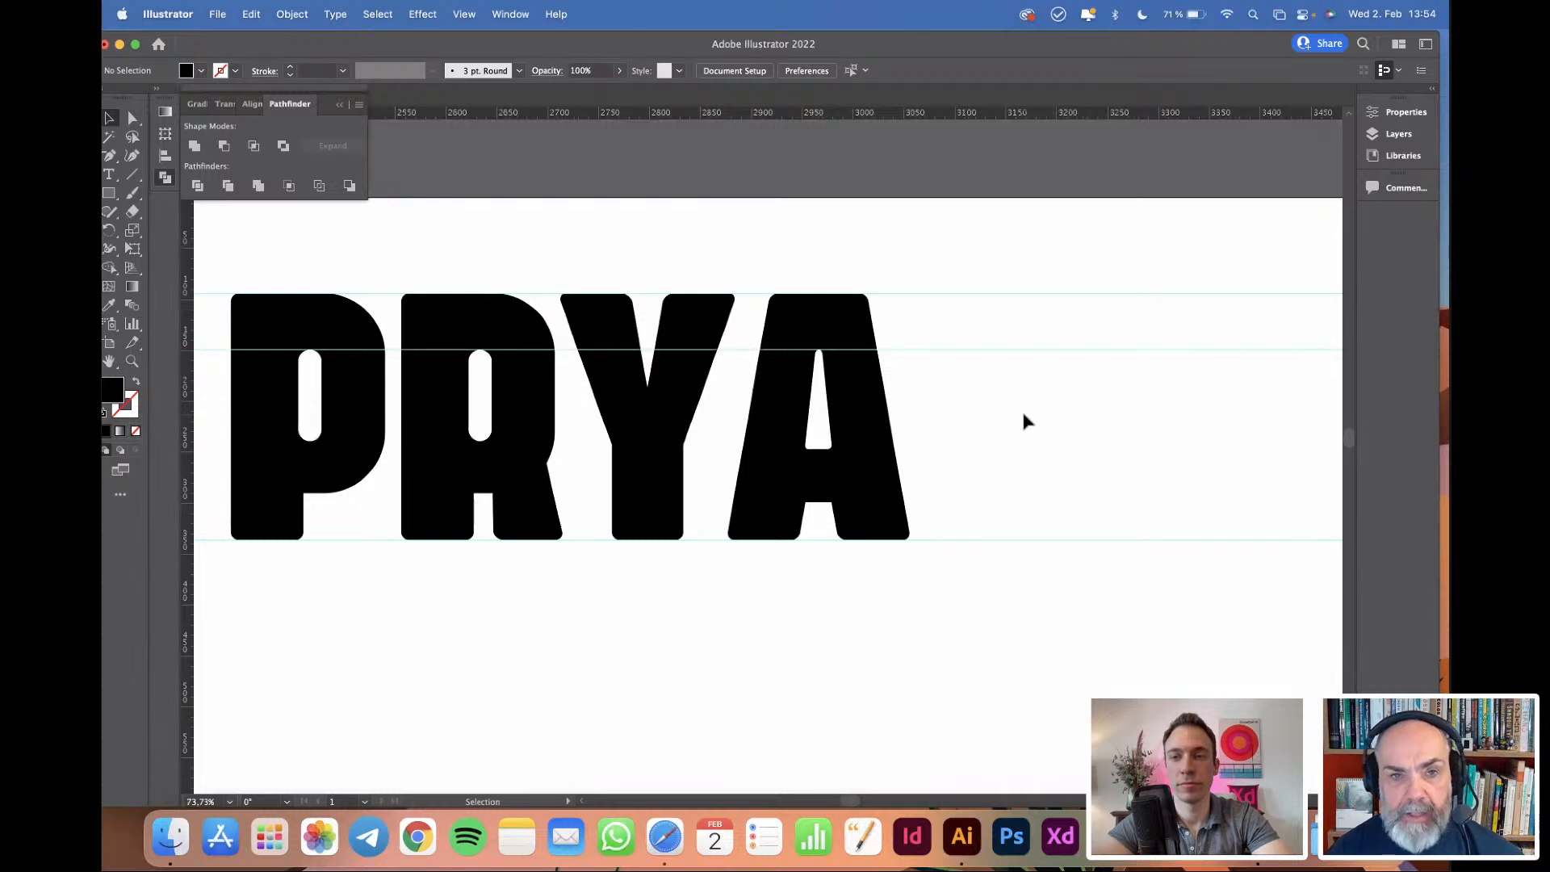
Duplicate the finished A horizontally and place the copy directly to its right, on the same baseline.
scroll(1020, 409, up, 1)
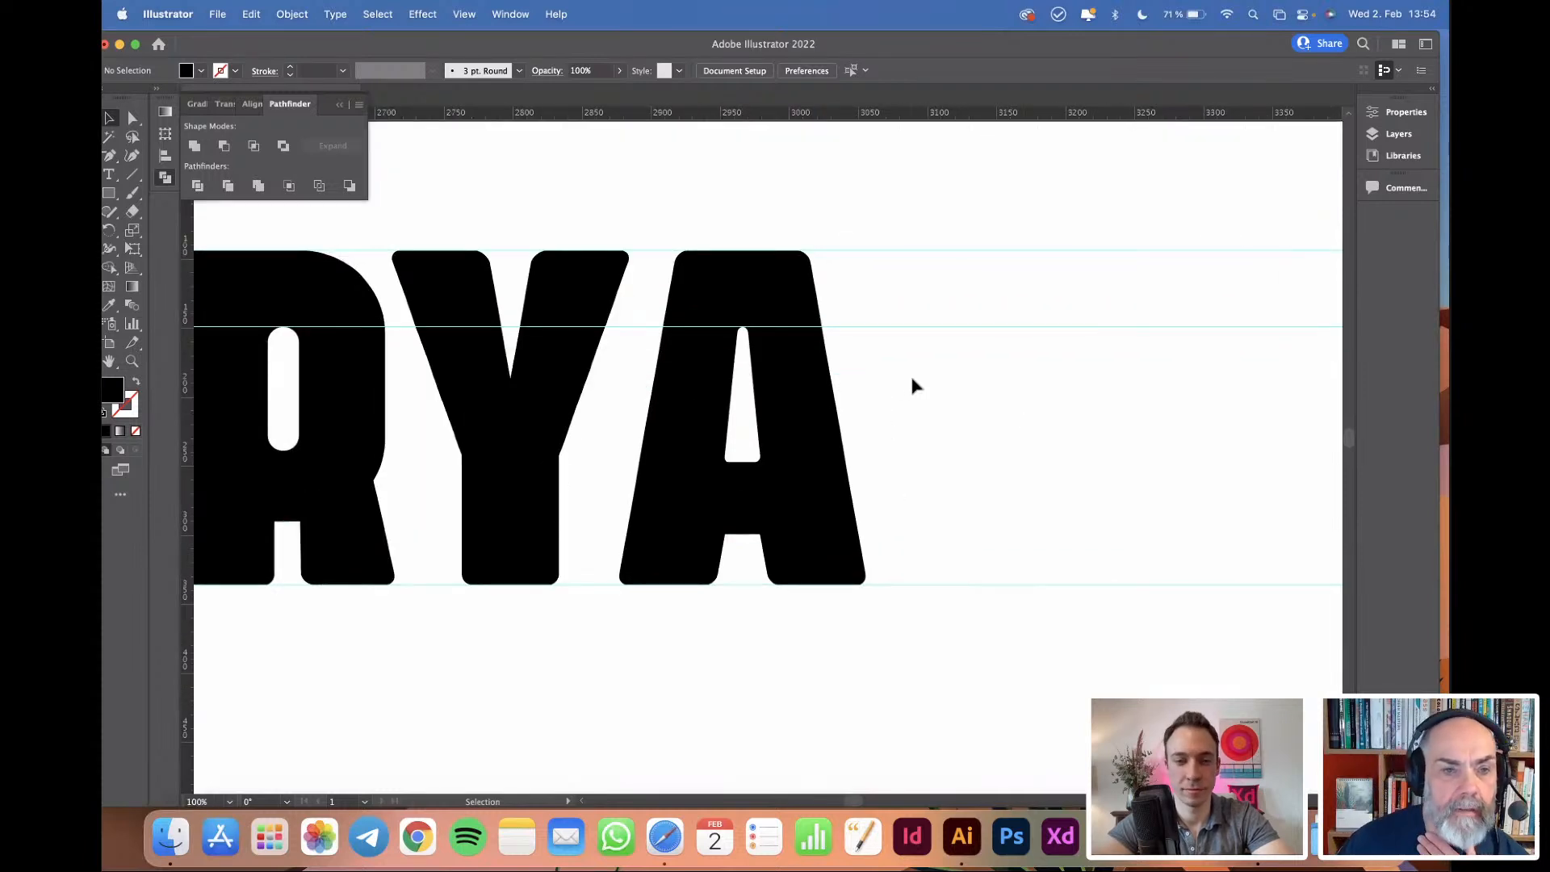
drag(912, 386, 661, 543)
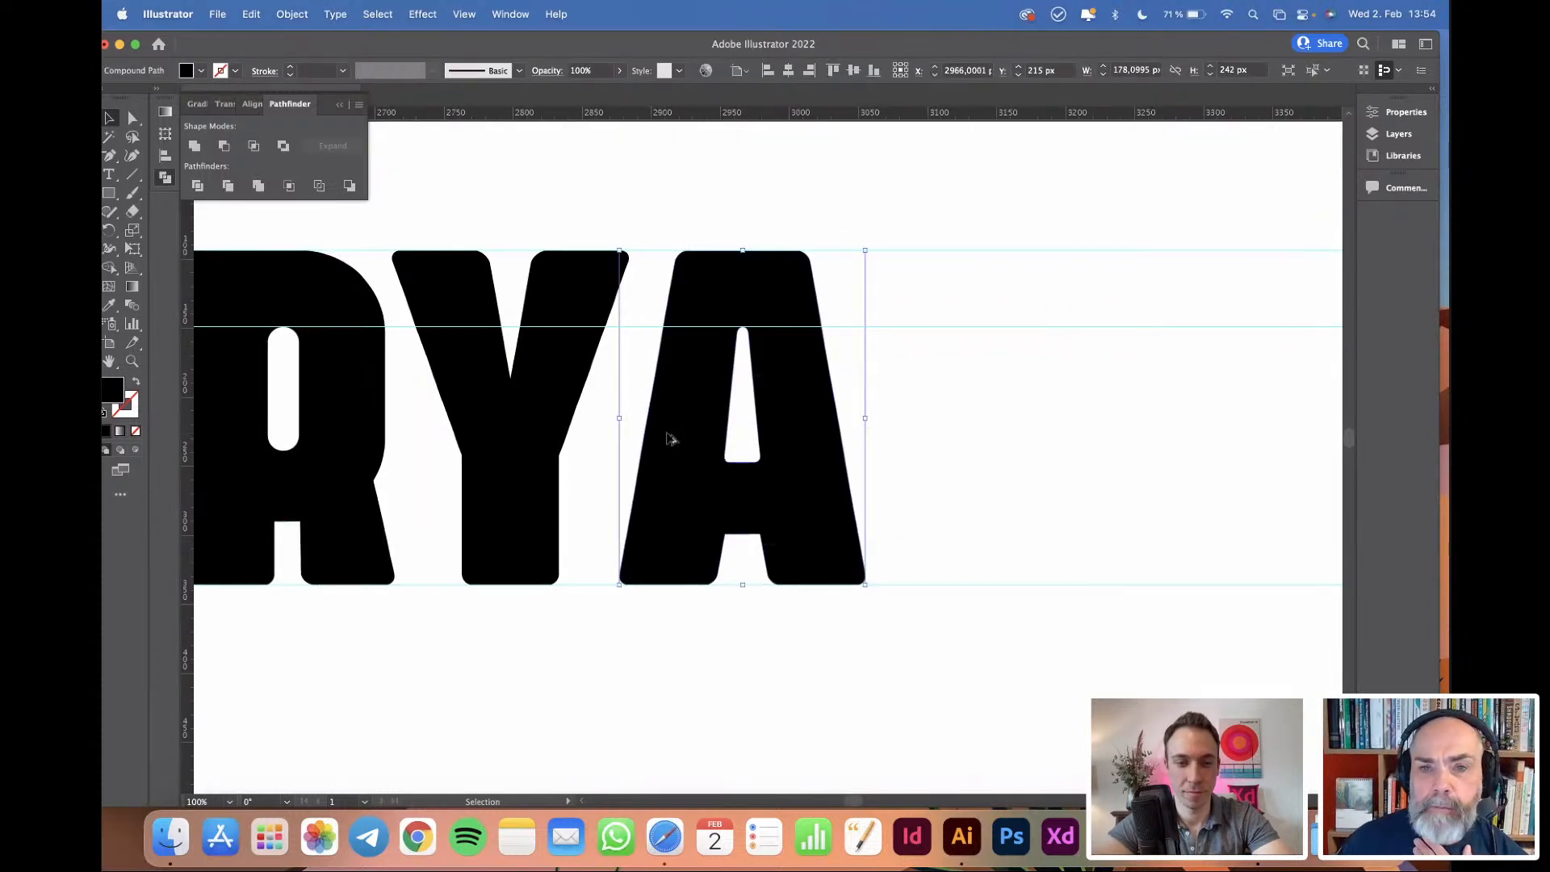
drag(690, 440, 950, 440)
Nudge the first A left so it sits closer to the Y.
click(717, 484)
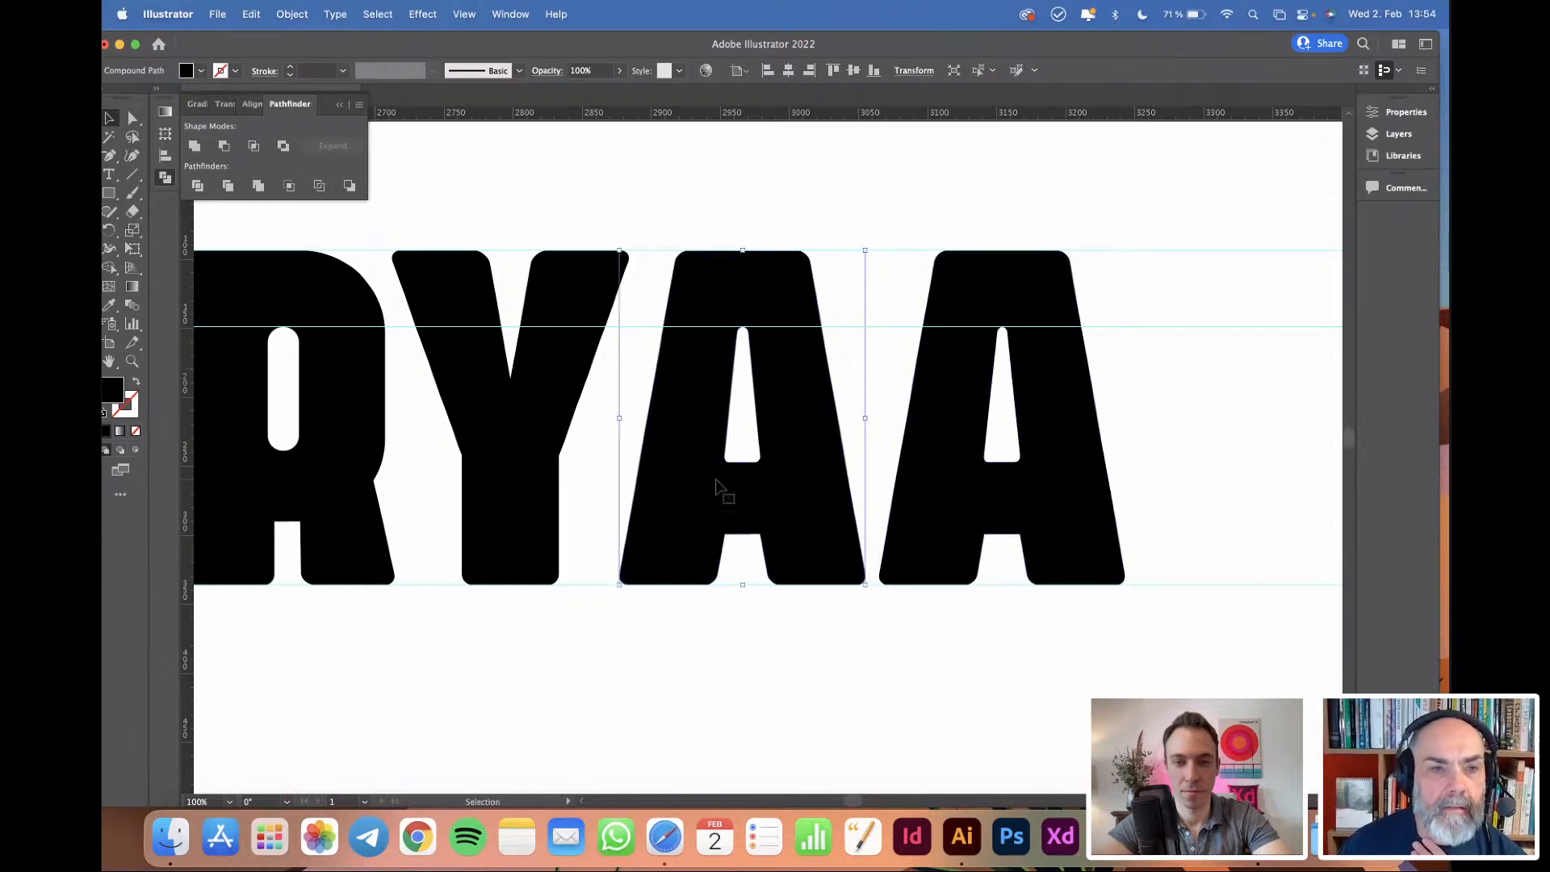
key(shift+Left)
key(shift+Left)
key(Right)
key(Right)
key(Right)
key(Right)
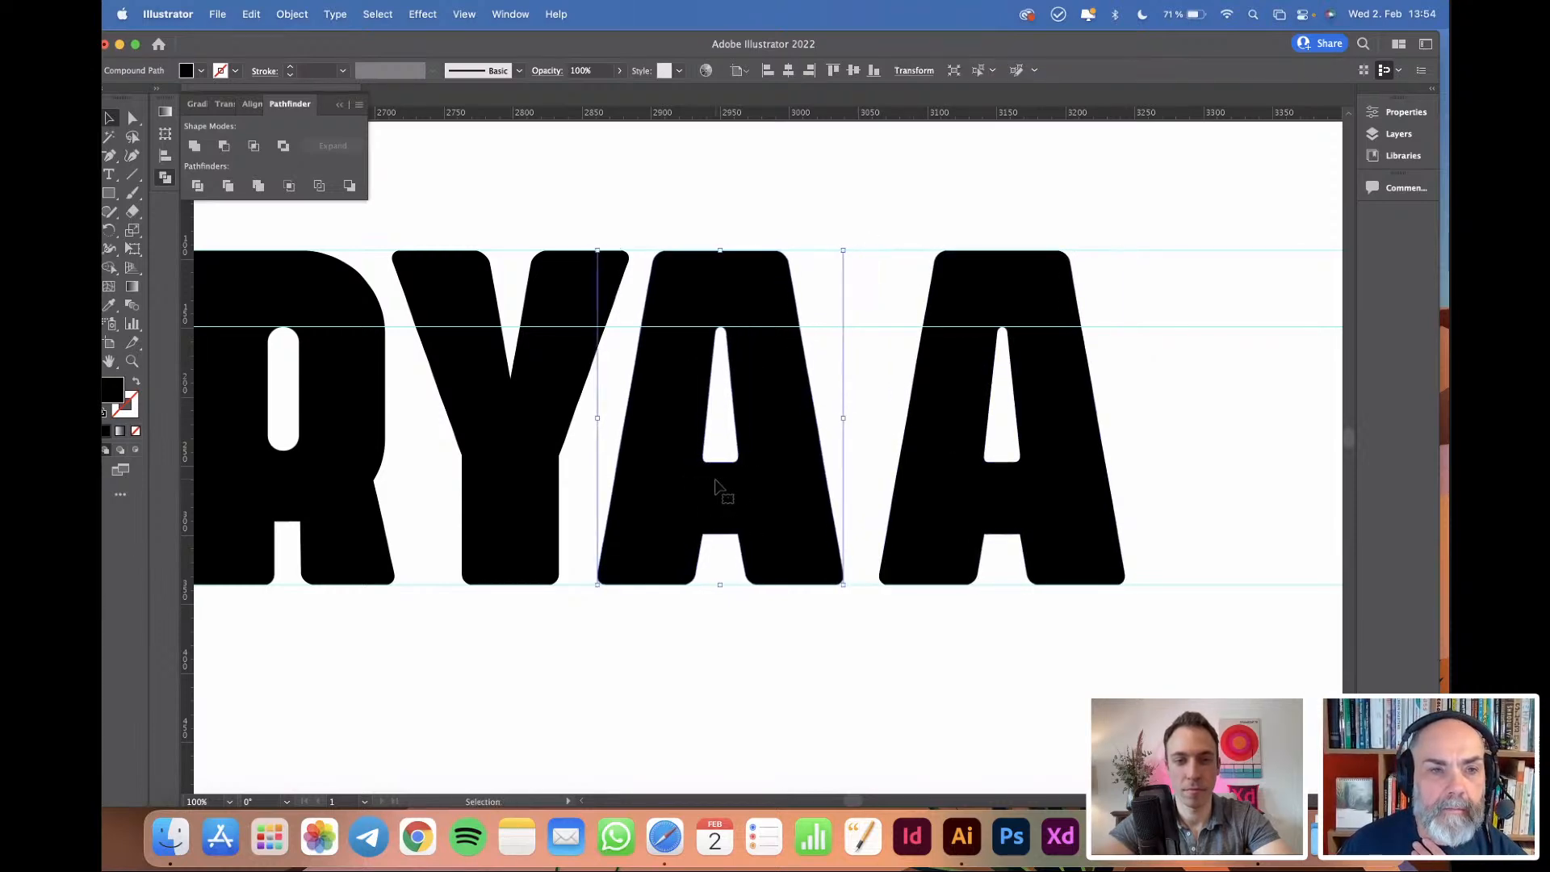
Rotate the copied A 180° so it stands upside down, and nudge it left to nest against the first A's slope.
click(1025, 510)
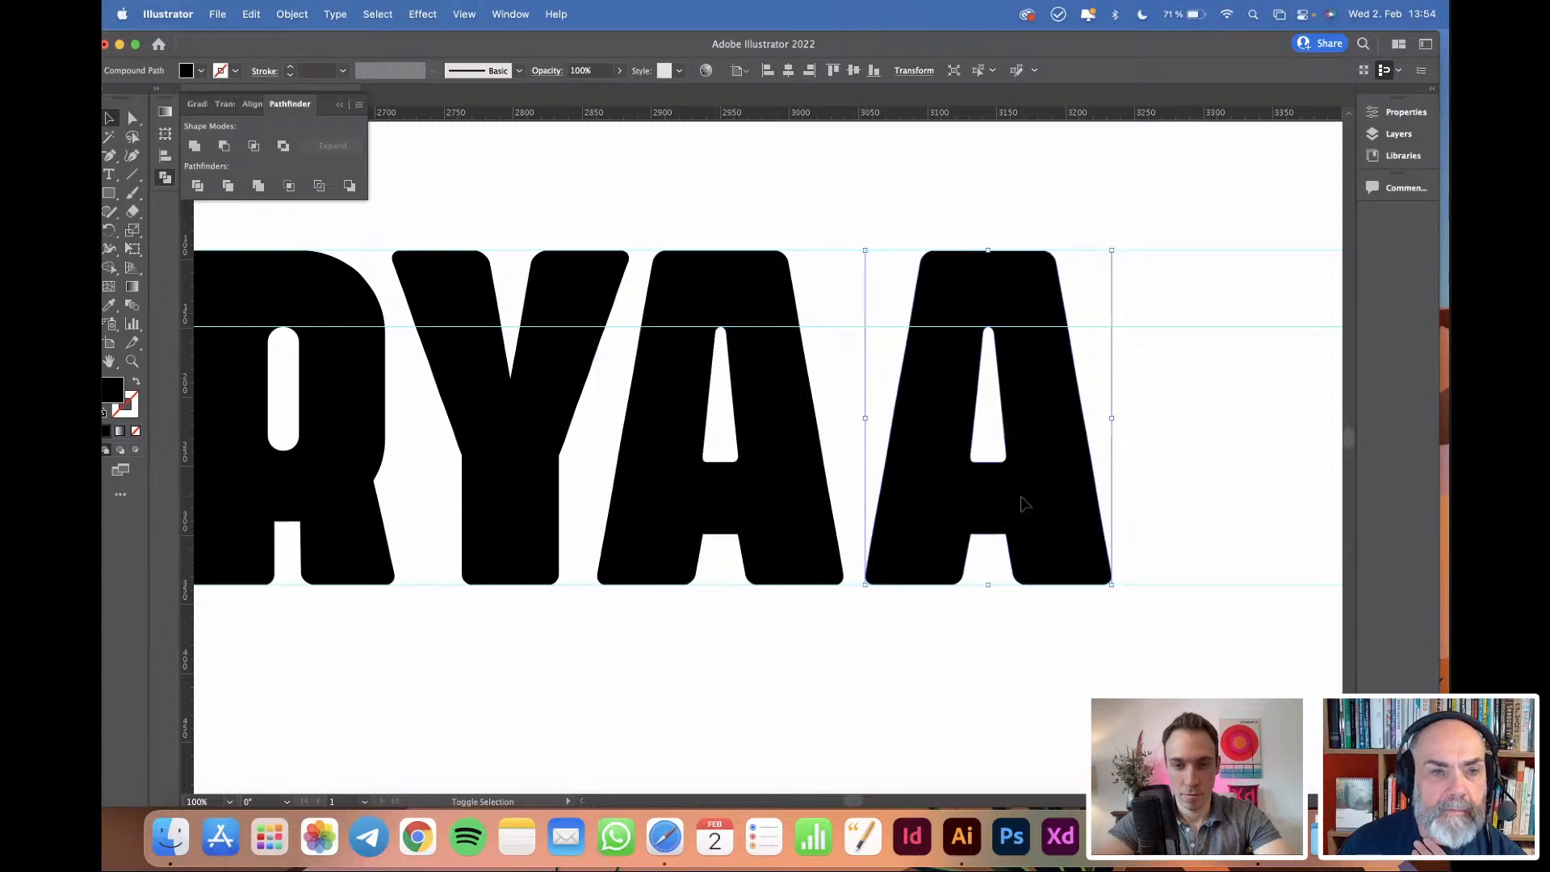
key(shift+Left)
scroll(1032, 504, right, 3)
scroll(1032, 504, up, 1)
click(1033, 499)
click(955, 485)
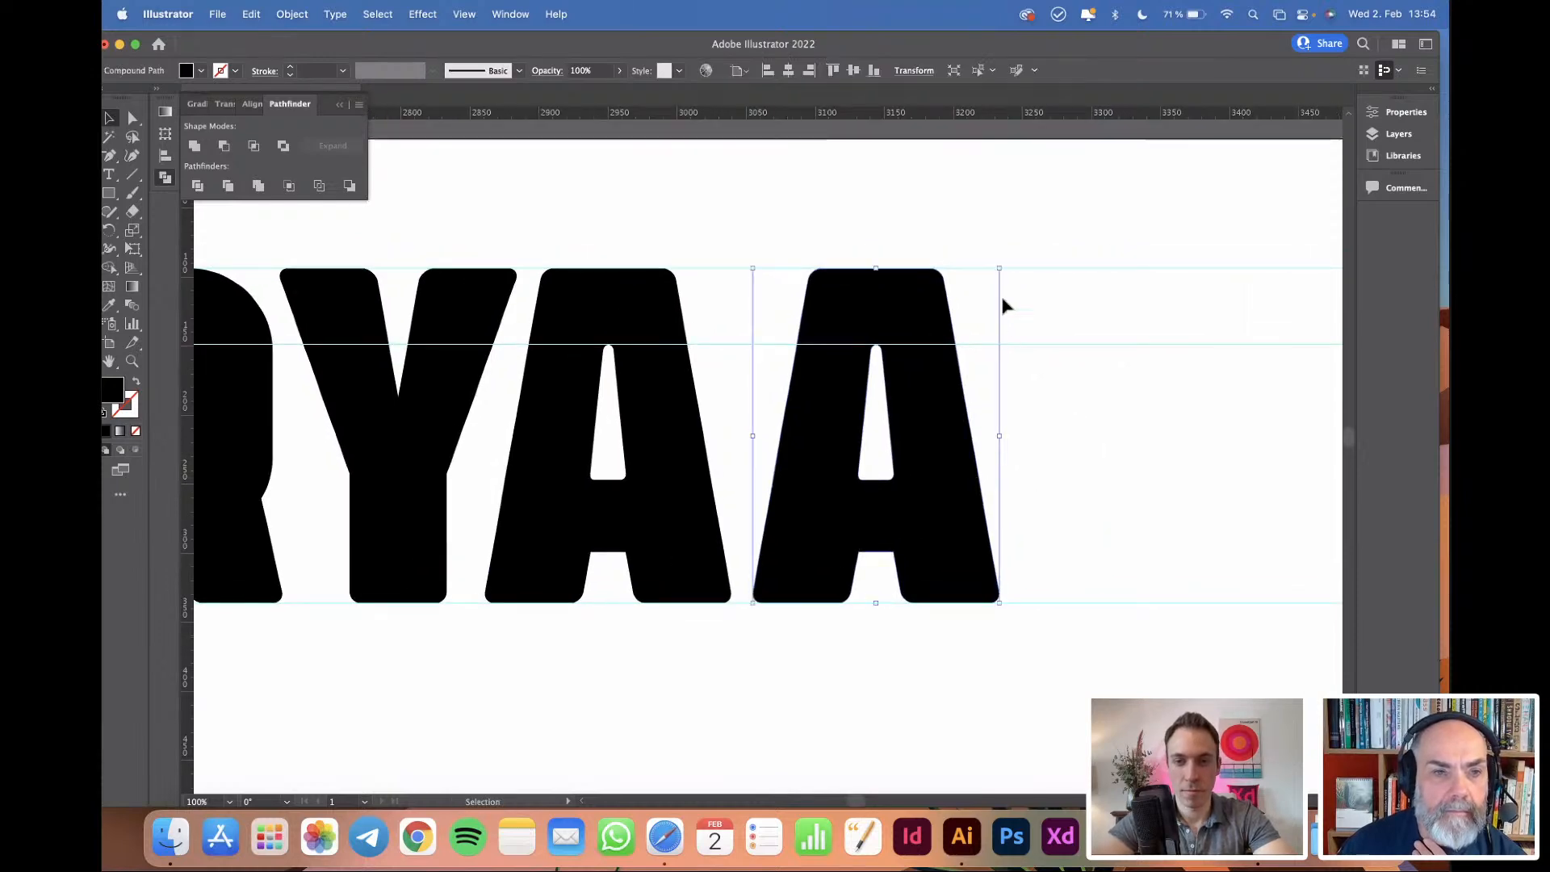
drag(1020, 280, 758, 664)
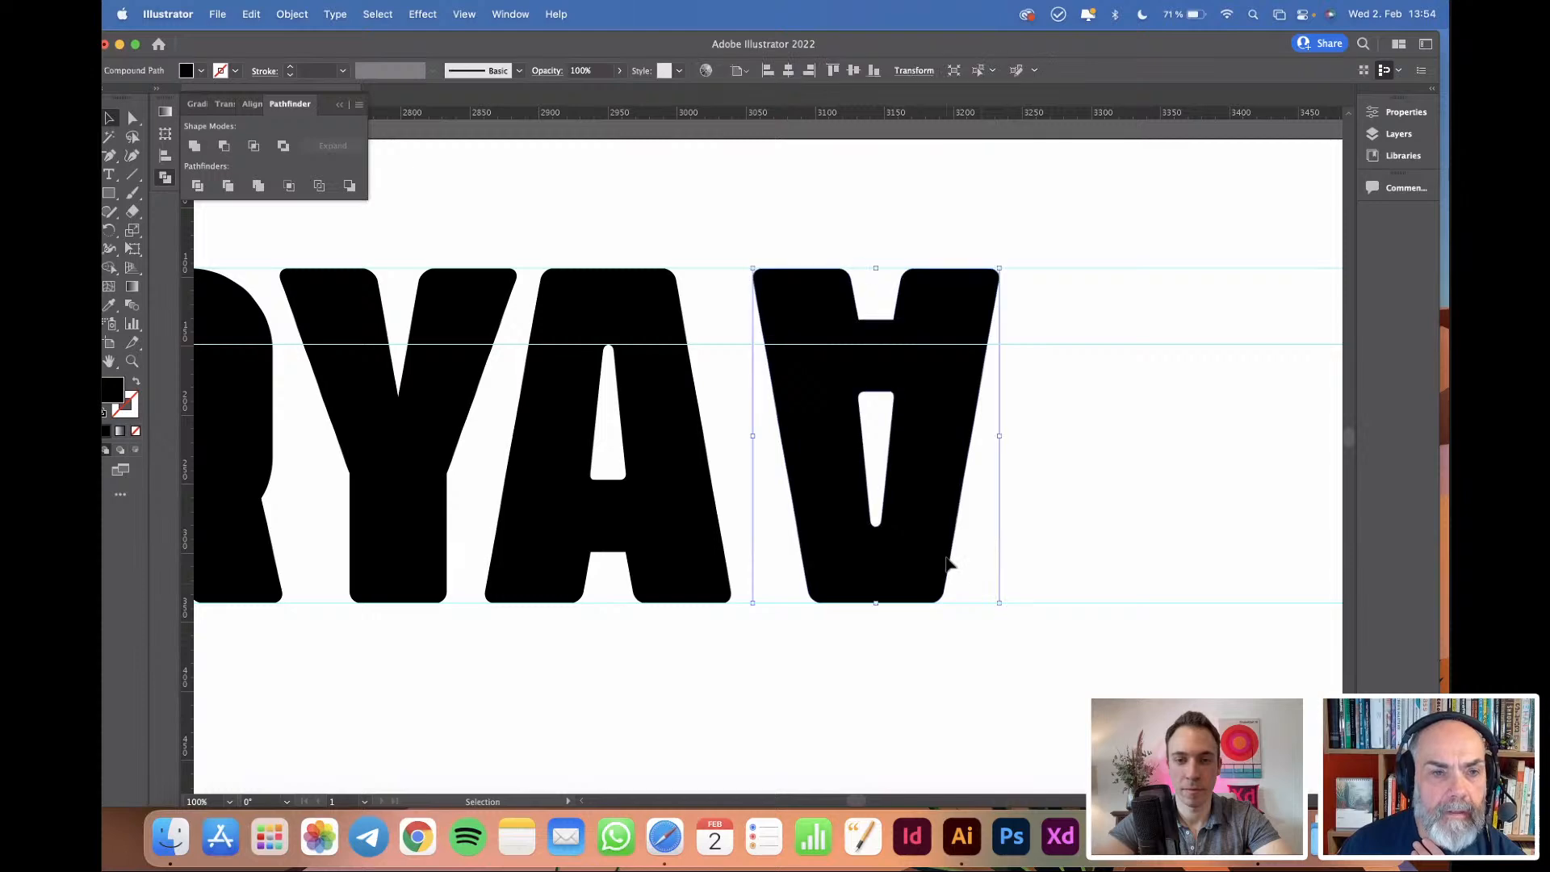
key(shift+Left)
key(shift+Left)
key(shift+Left)
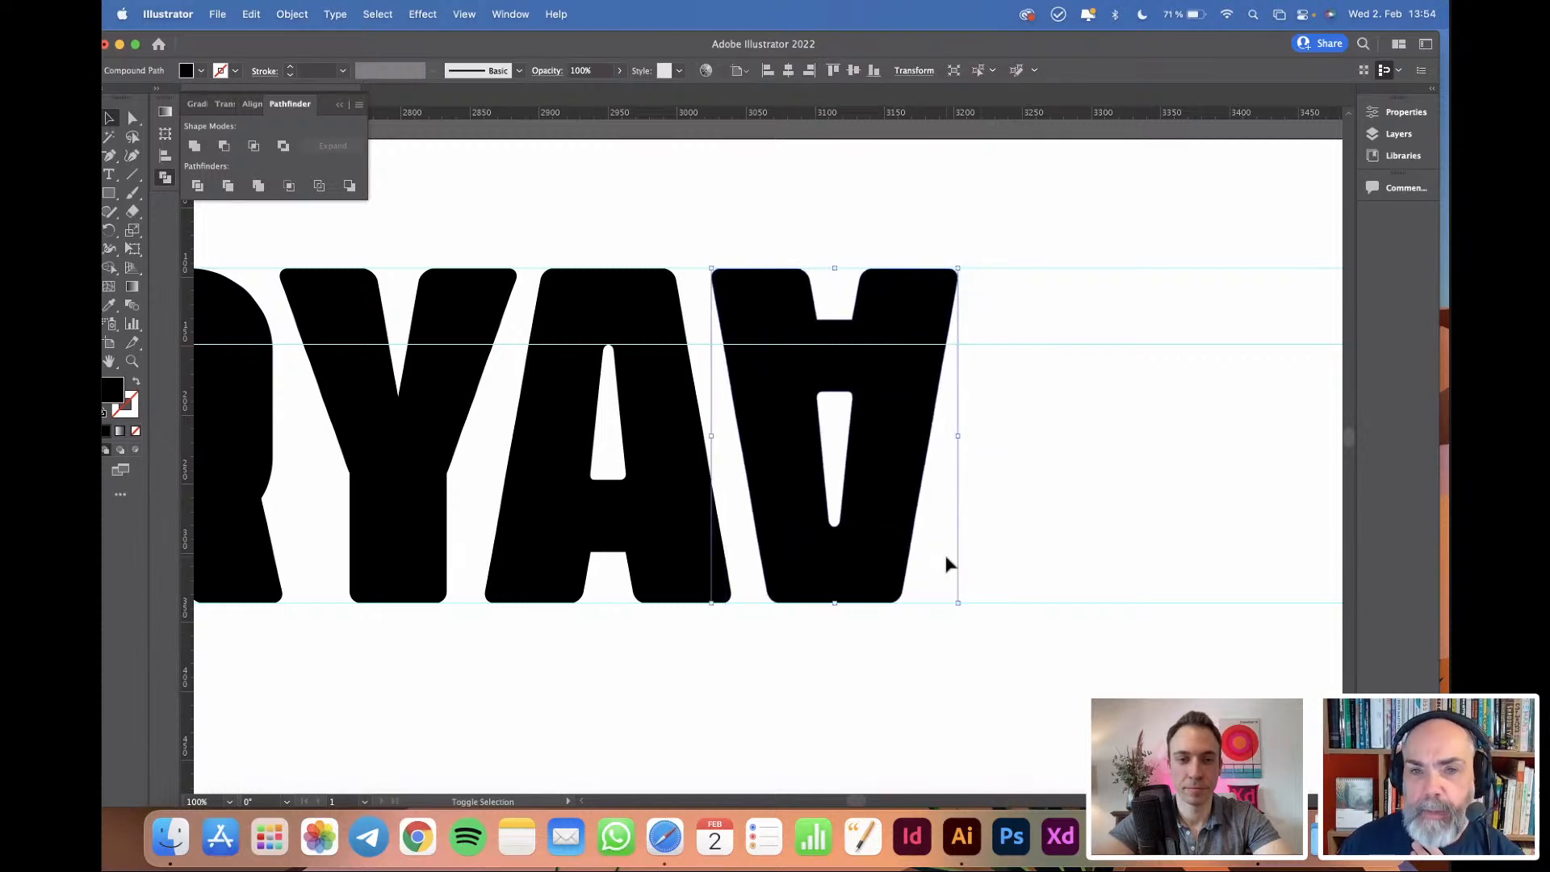
click(1006, 504)
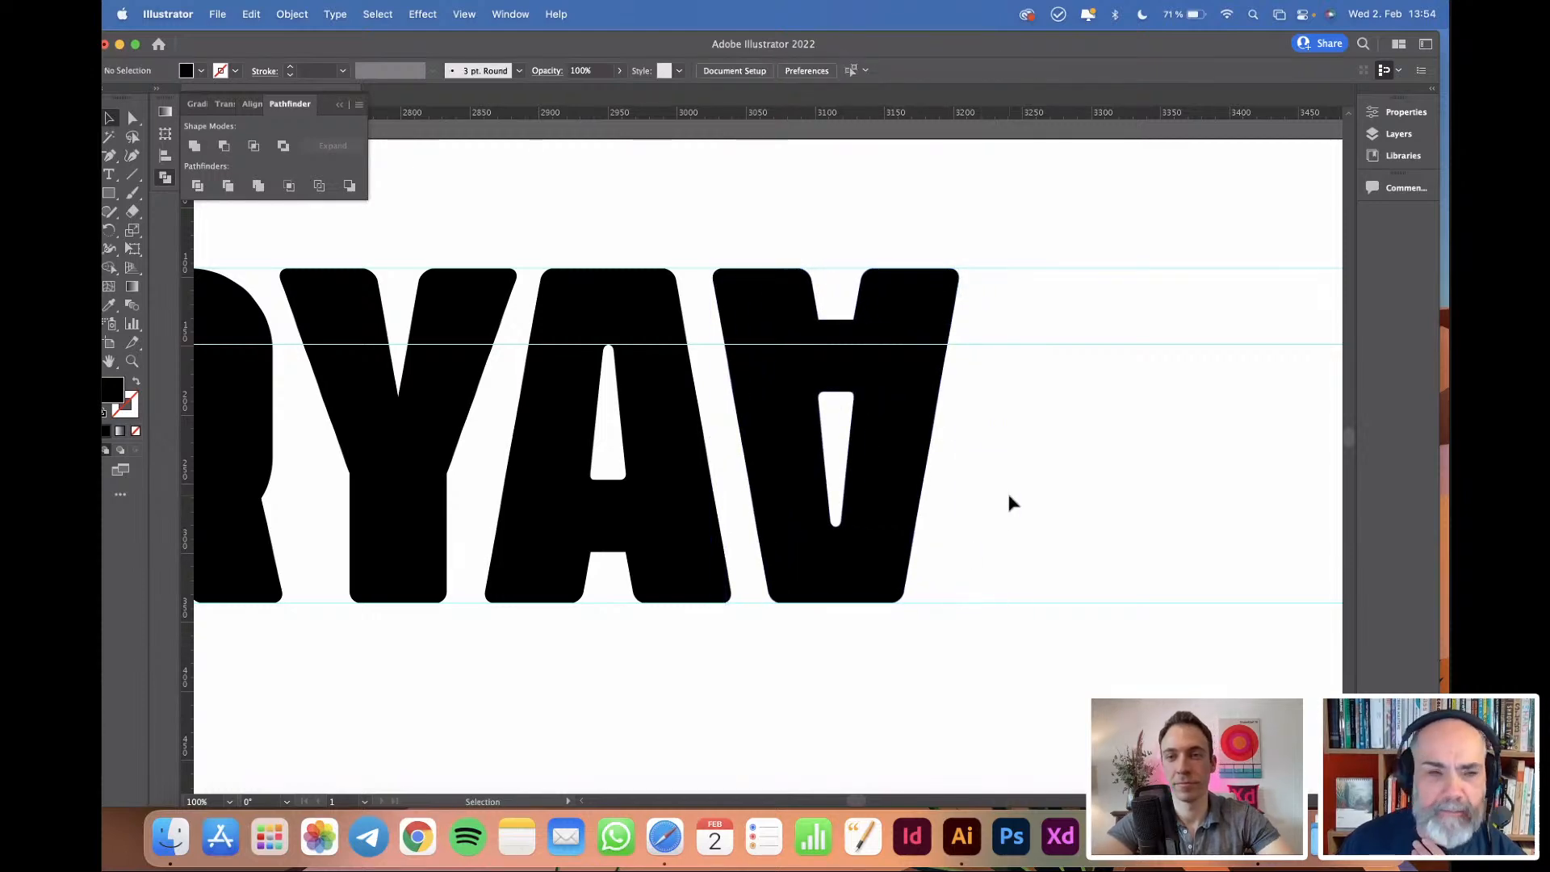
Lower the two inner corner points of the inverted A's open notch until they sit just above the enclosed counter.
click(132, 118)
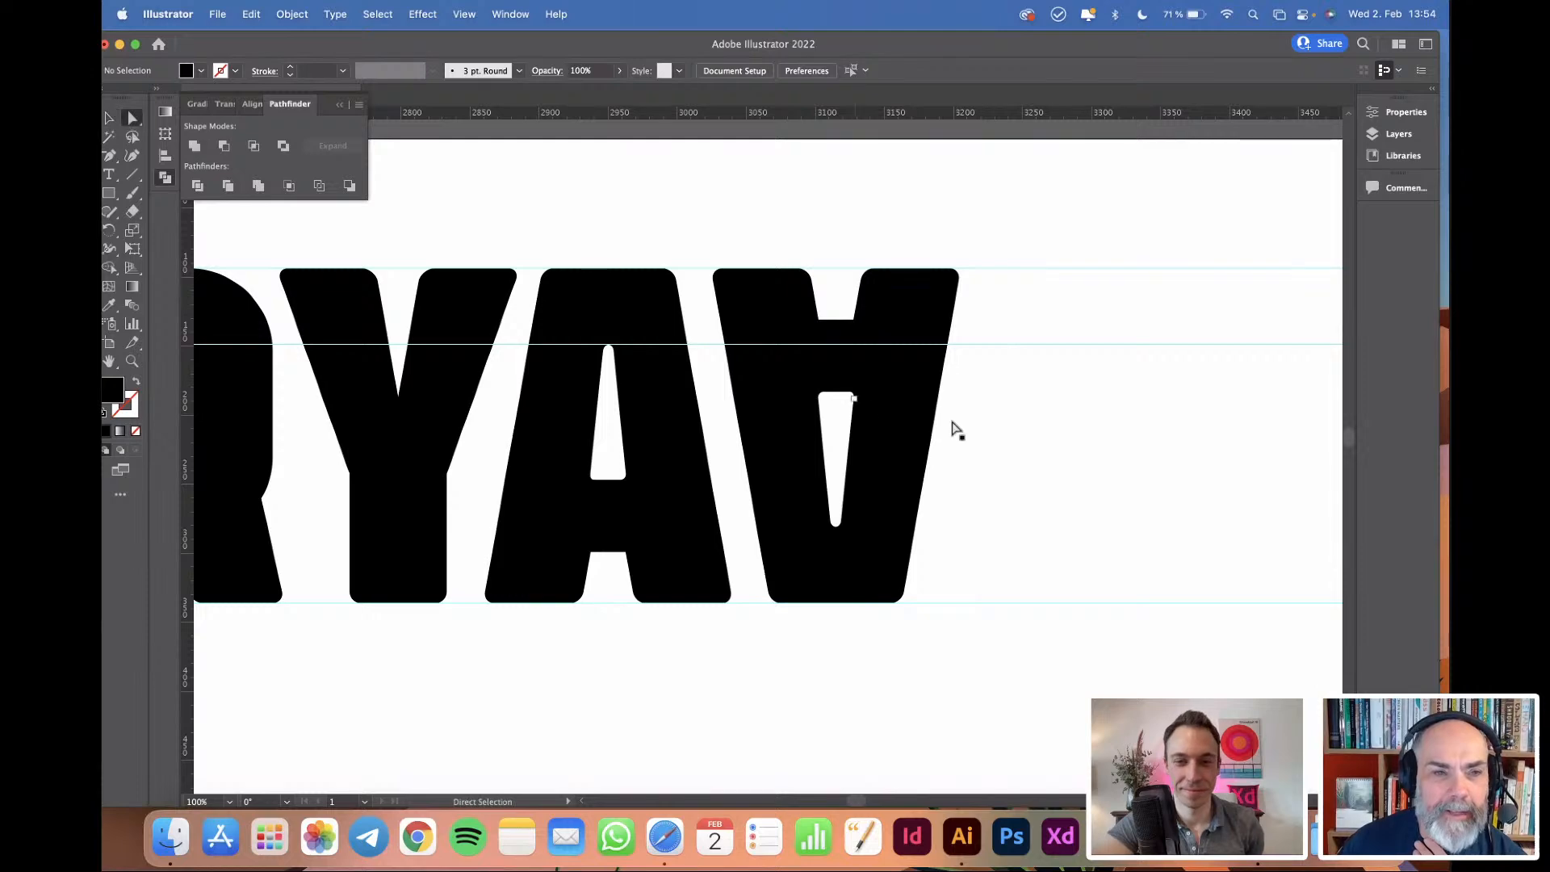
click(842, 396)
scroll(857, 395, up, 3)
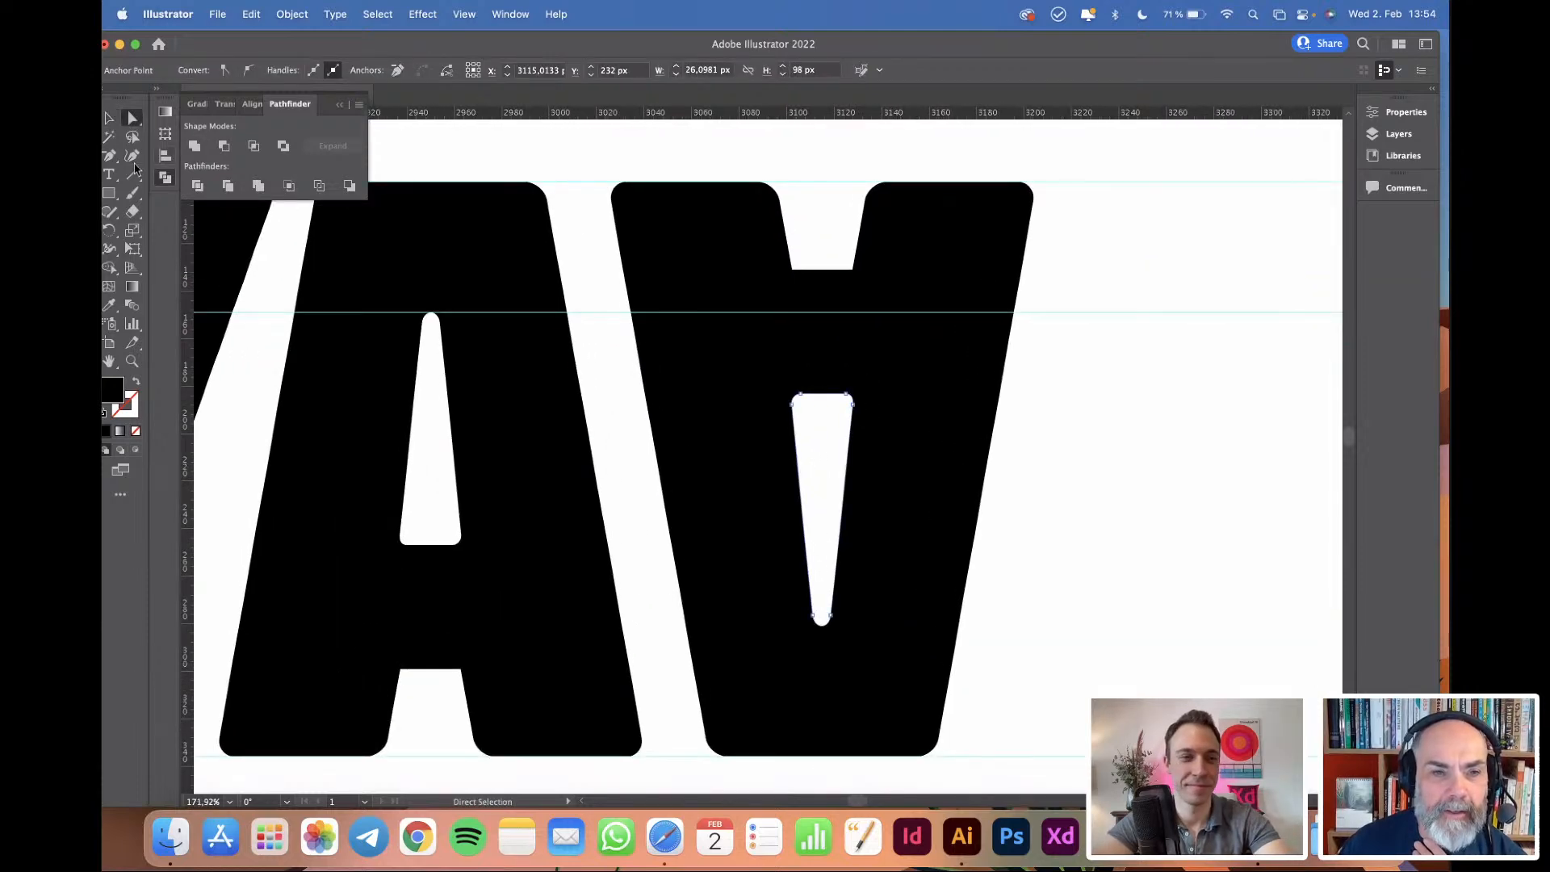
drag(791, 269, 791, 385)
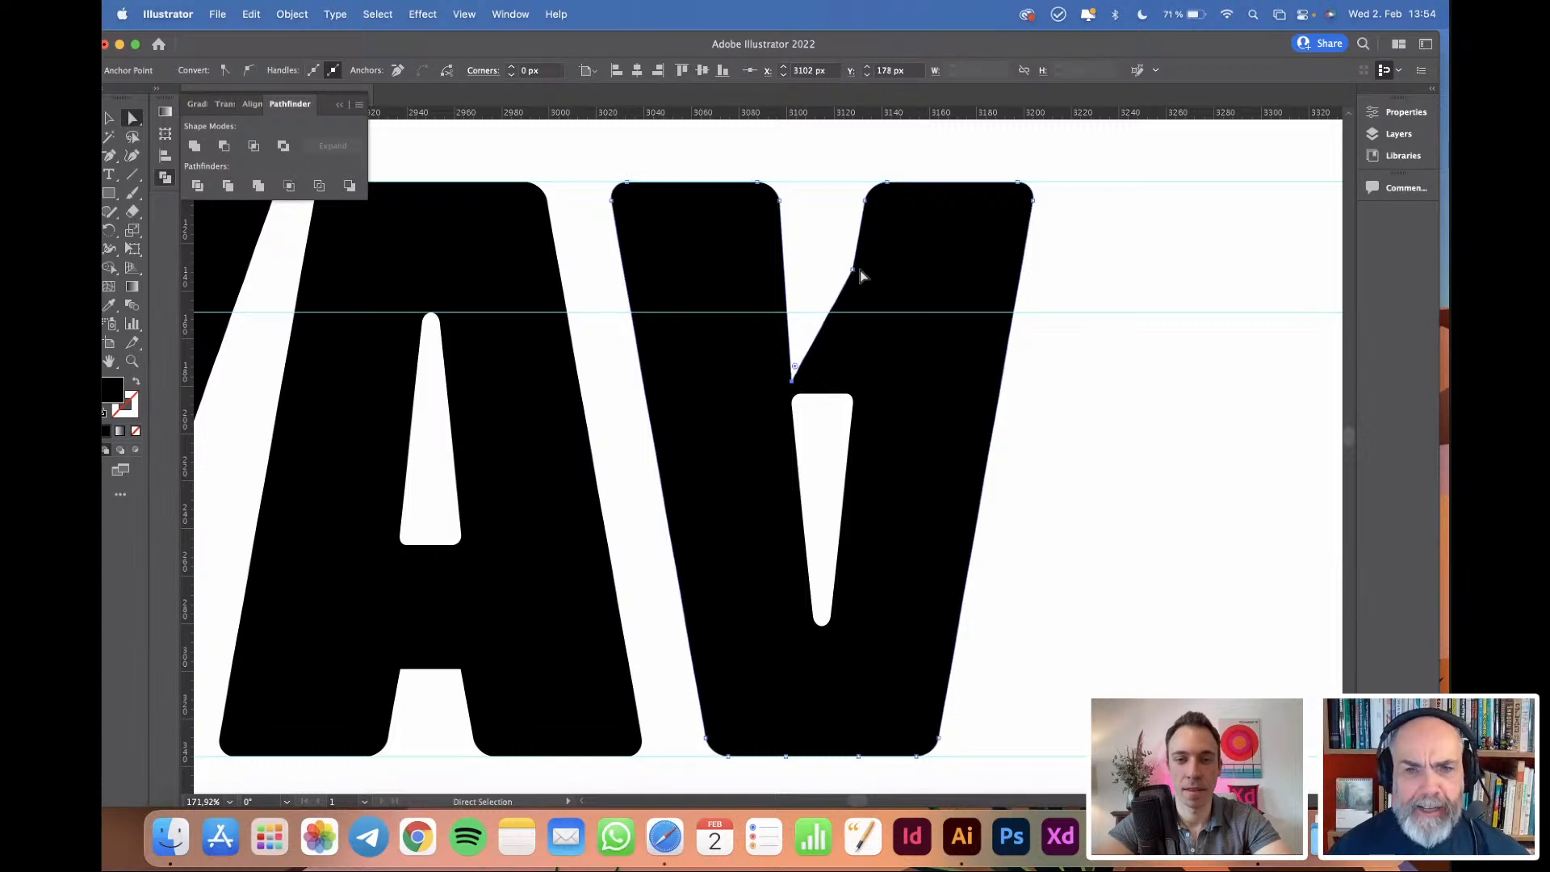
drag(850, 269, 858, 386)
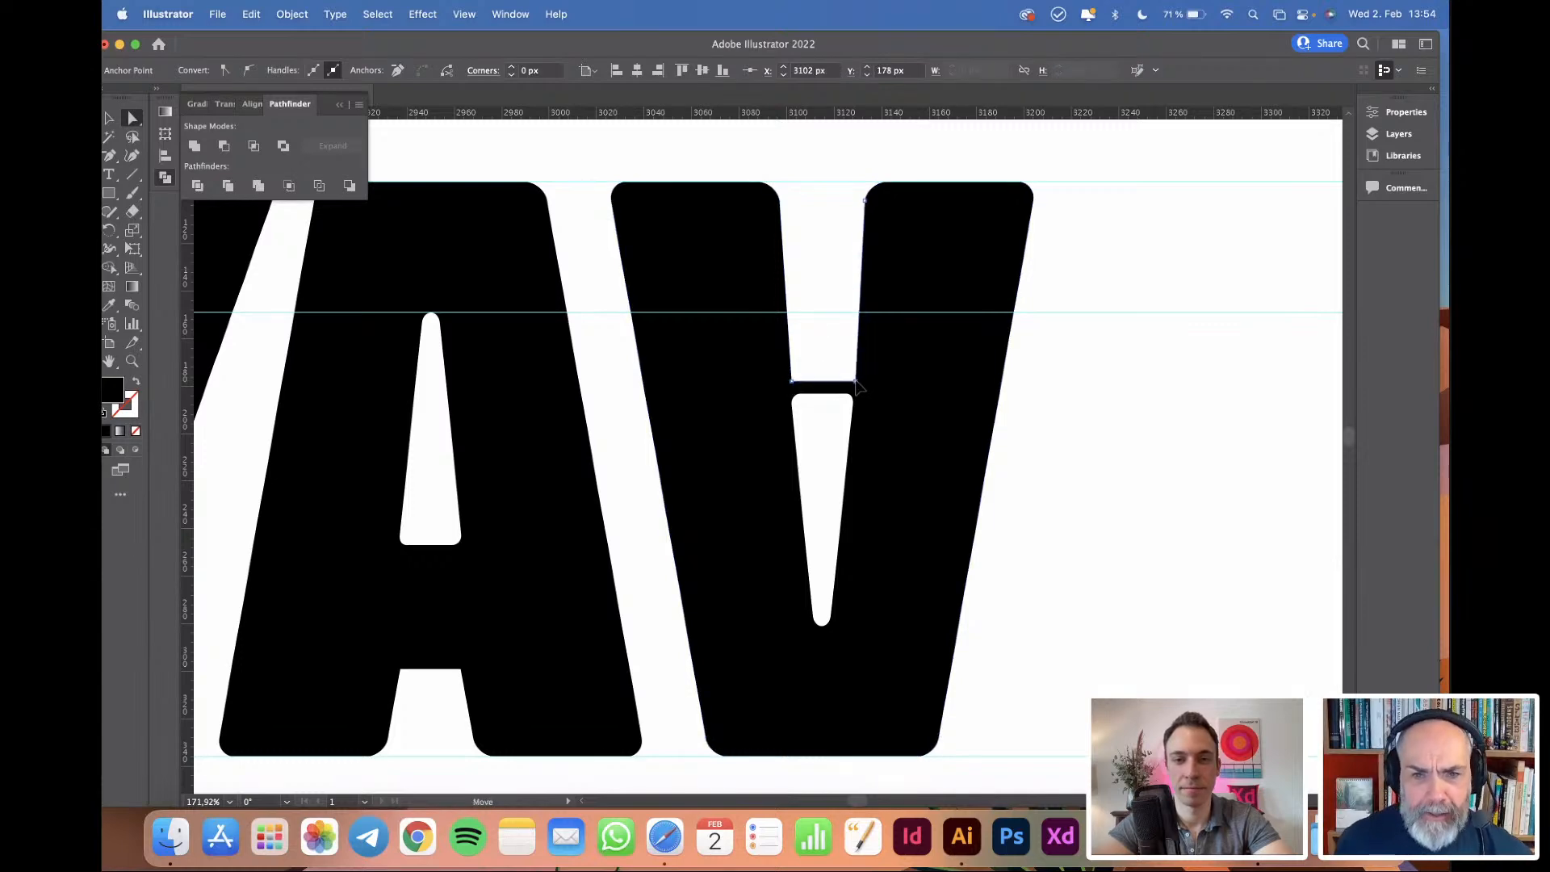
scroll(855, 386, up, 5)
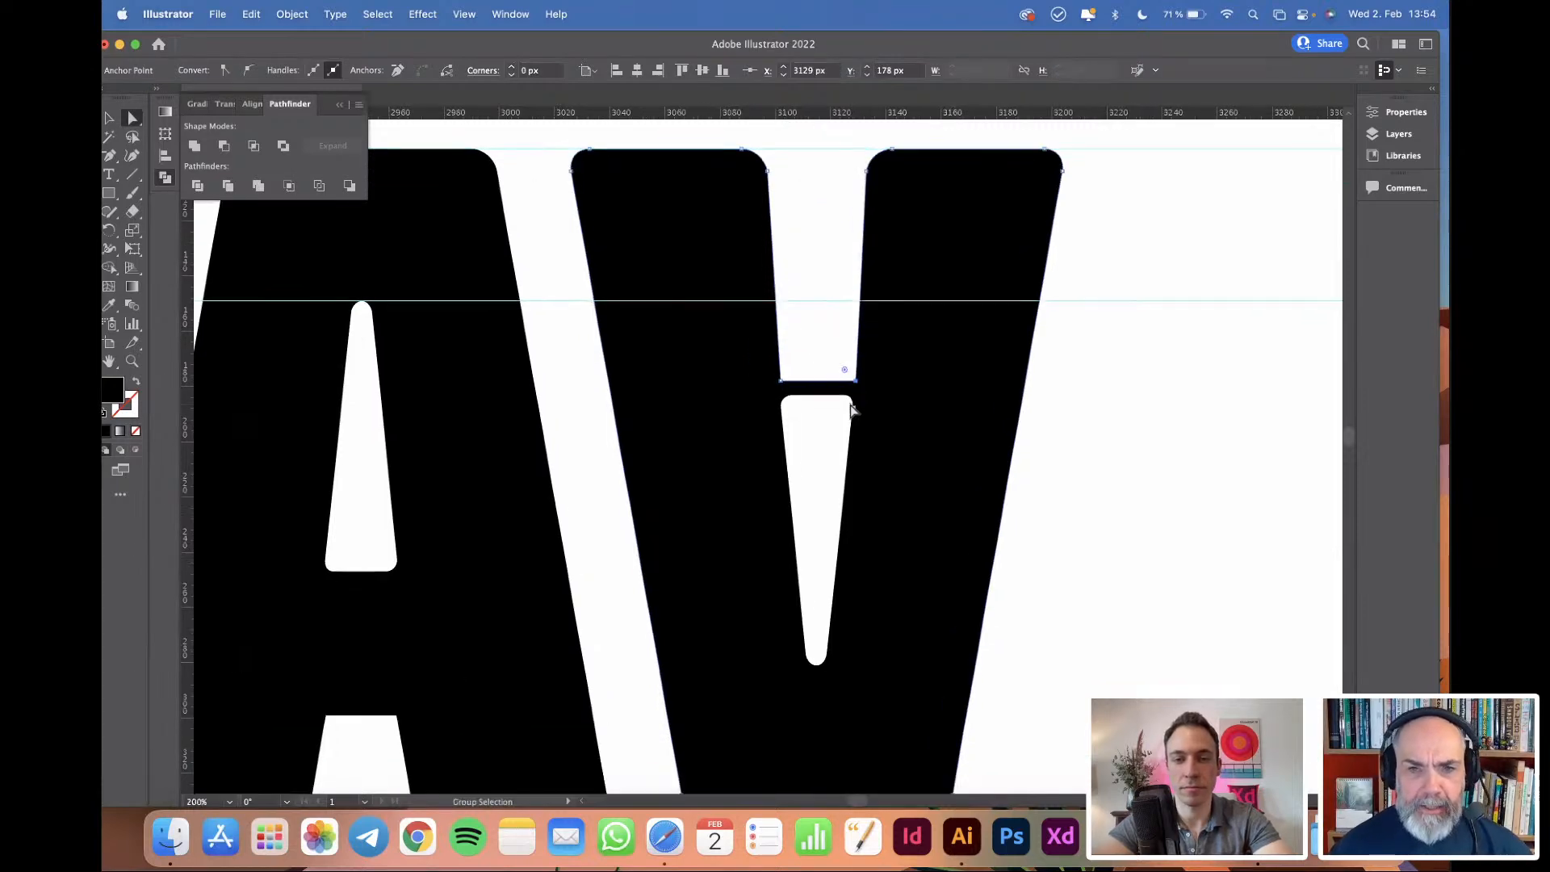
Isolate the inverted letter and delete its enclosed tapered counter.
click(831, 402)
key(v)
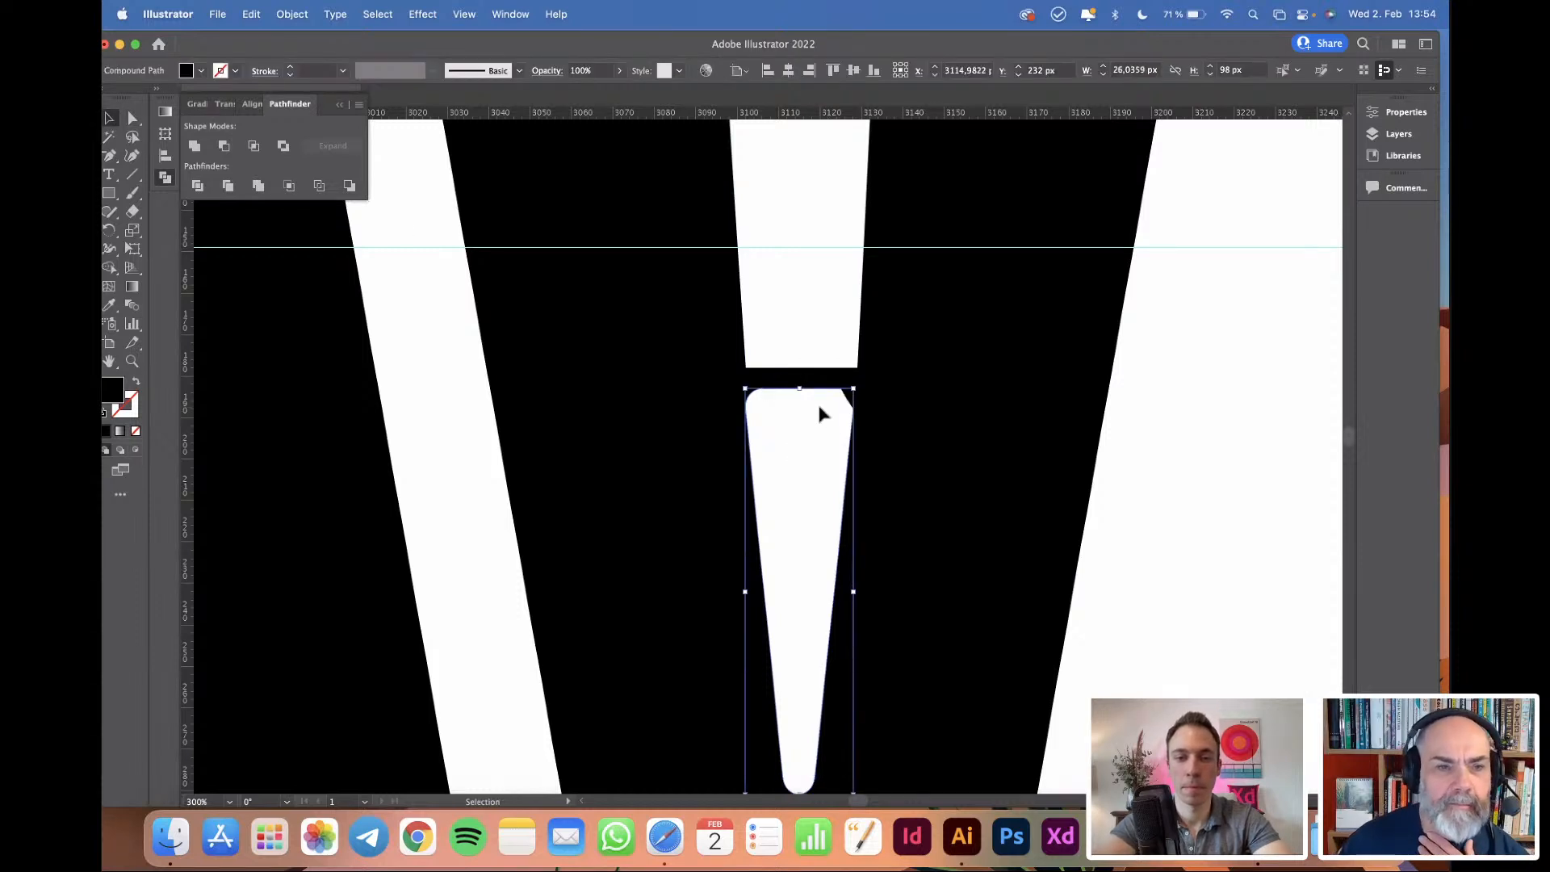
key(super+z)
double_click(854, 423)
click(850, 429)
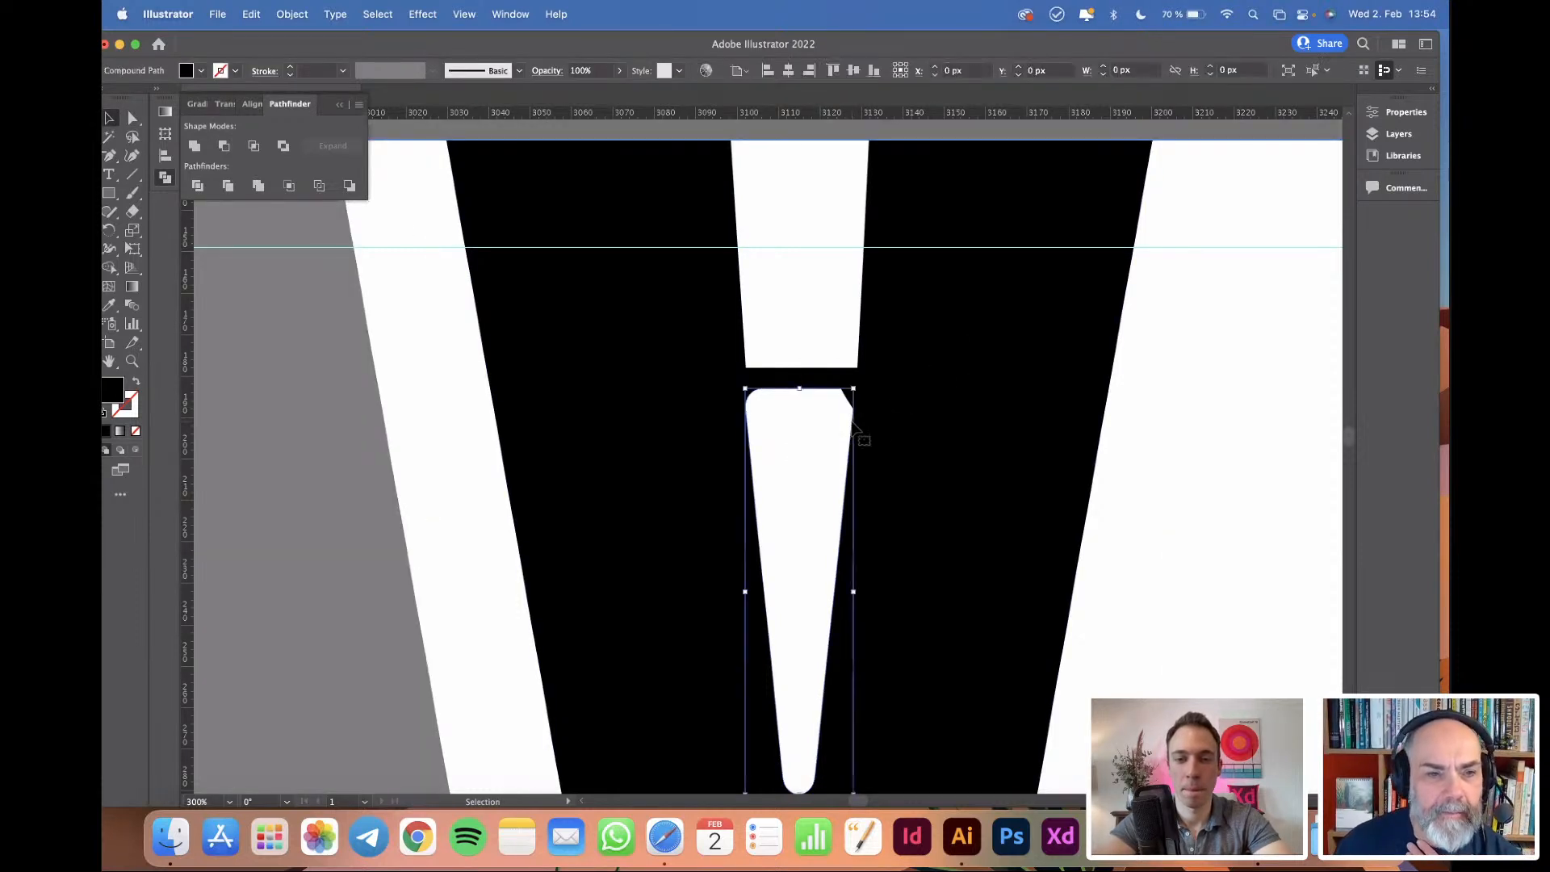
key(Delete)
scroll(851, 422, down, 3)
scroll(856, 428, down, 3)
click(848, 419)
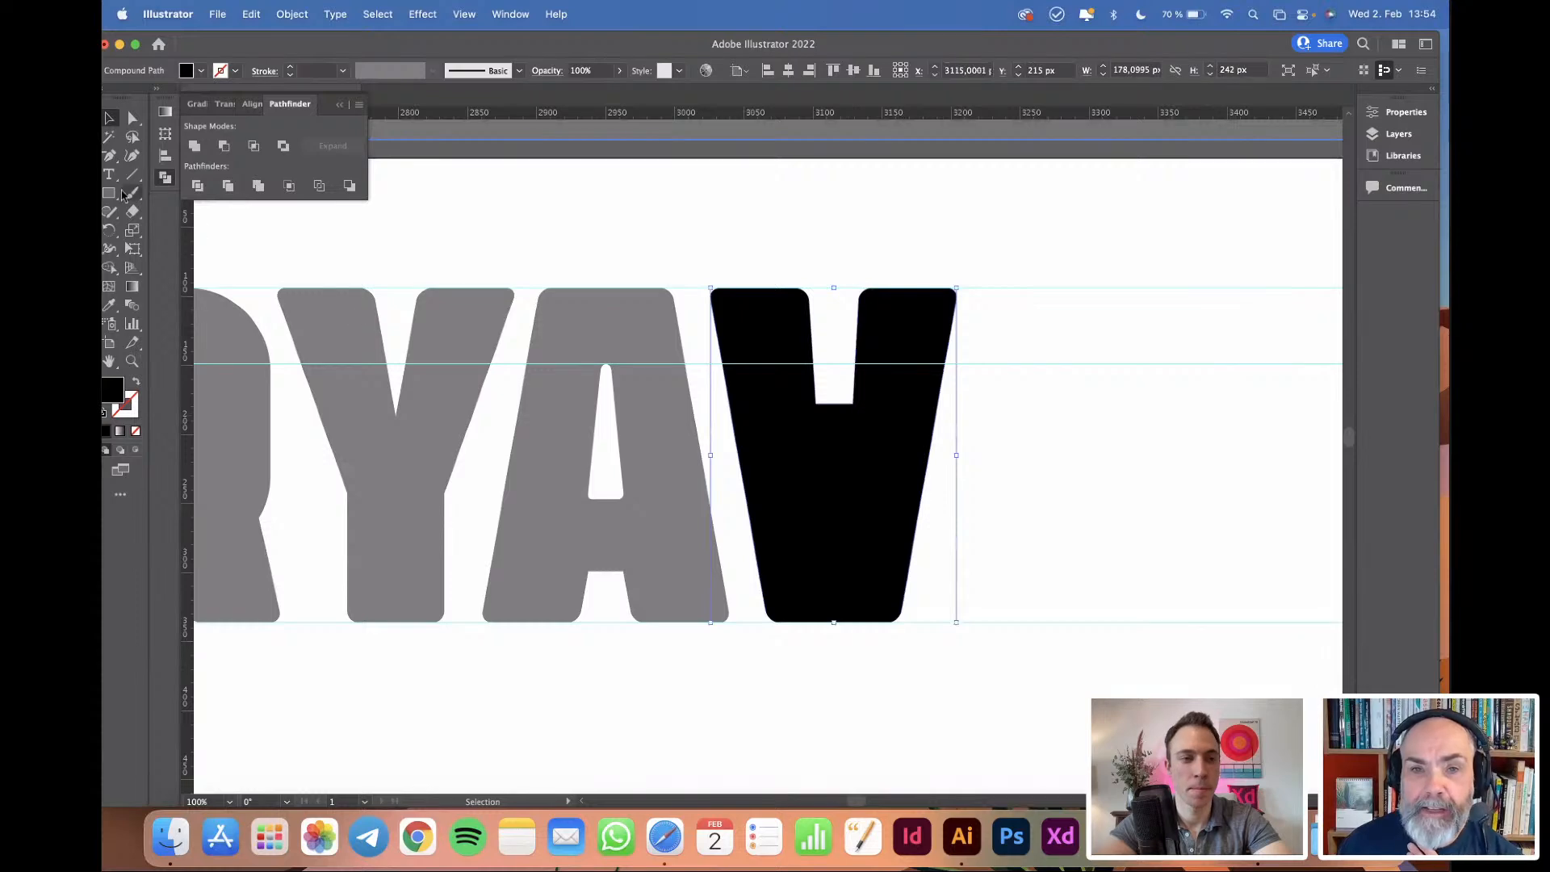
Pull the notch's two bottom corner points down to Y 280 px, at X 3113 px and 3120 px, forming a narrow V.
key(a)
drag(816, 404, 830, 540)
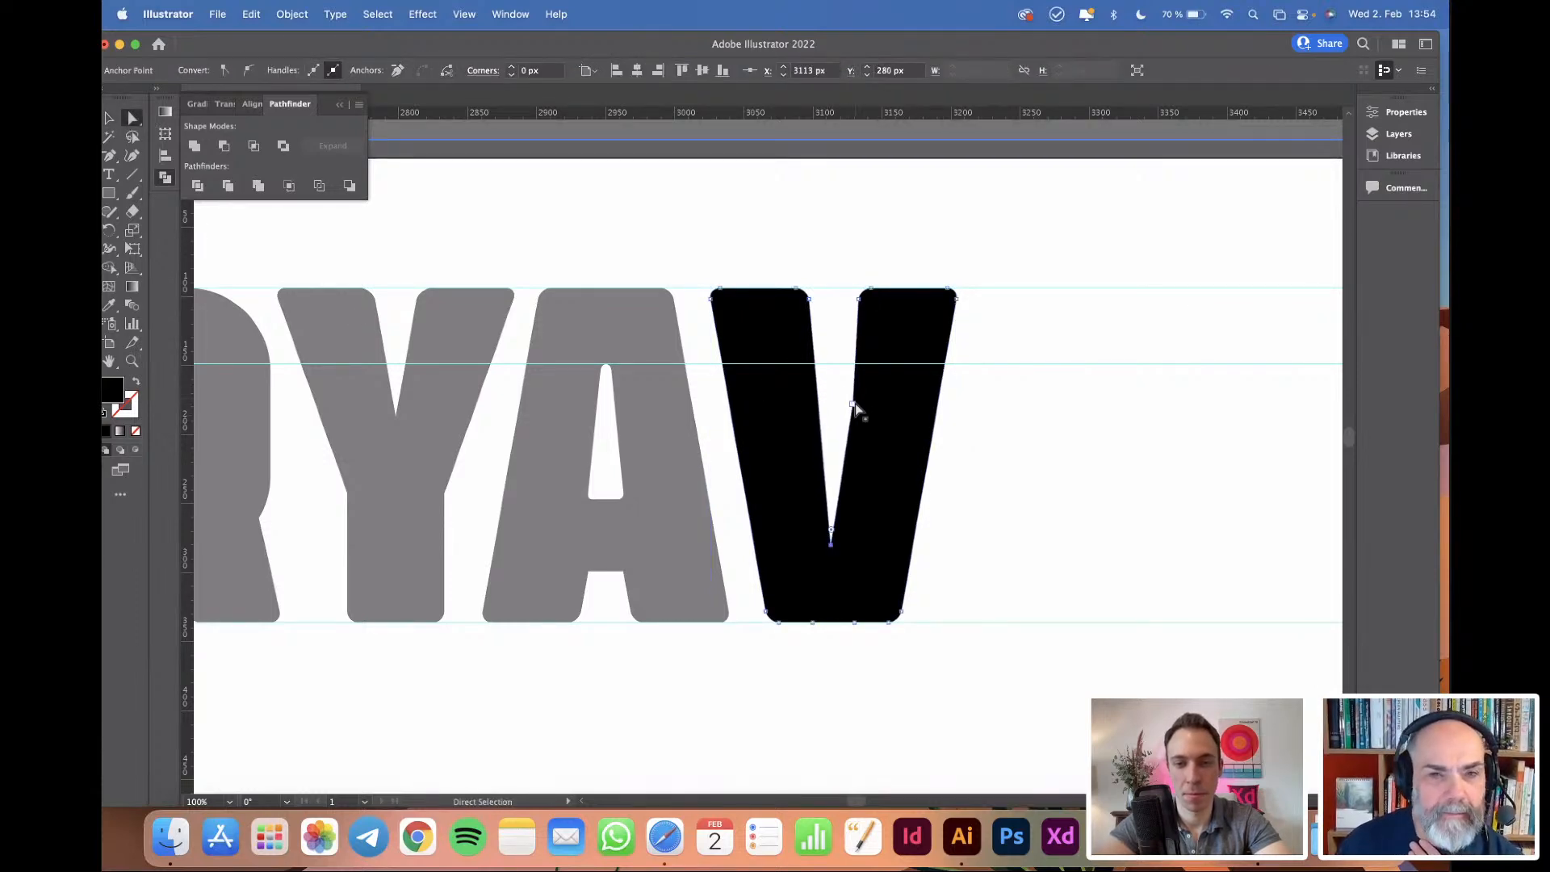
drag(854, 405, 845, 547)
scroll(839, 550, up, 3)
scroll(844, 540, down, 3)
click(1012, 543)
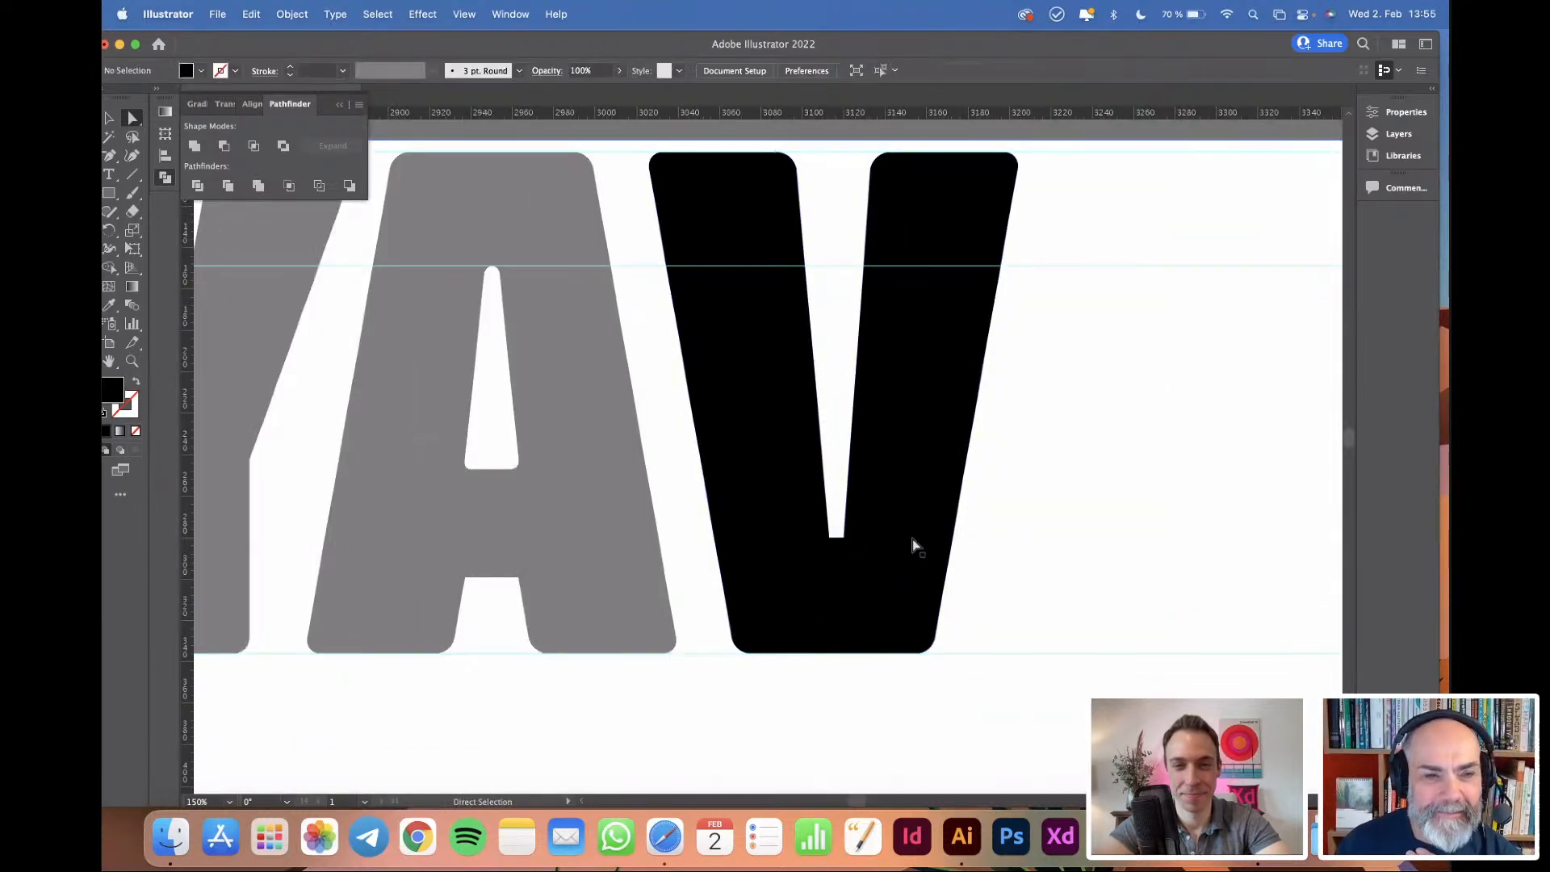
Fully round both corners at the base of the V's notch with a radius of about 3.8 px.
click(845, 539)
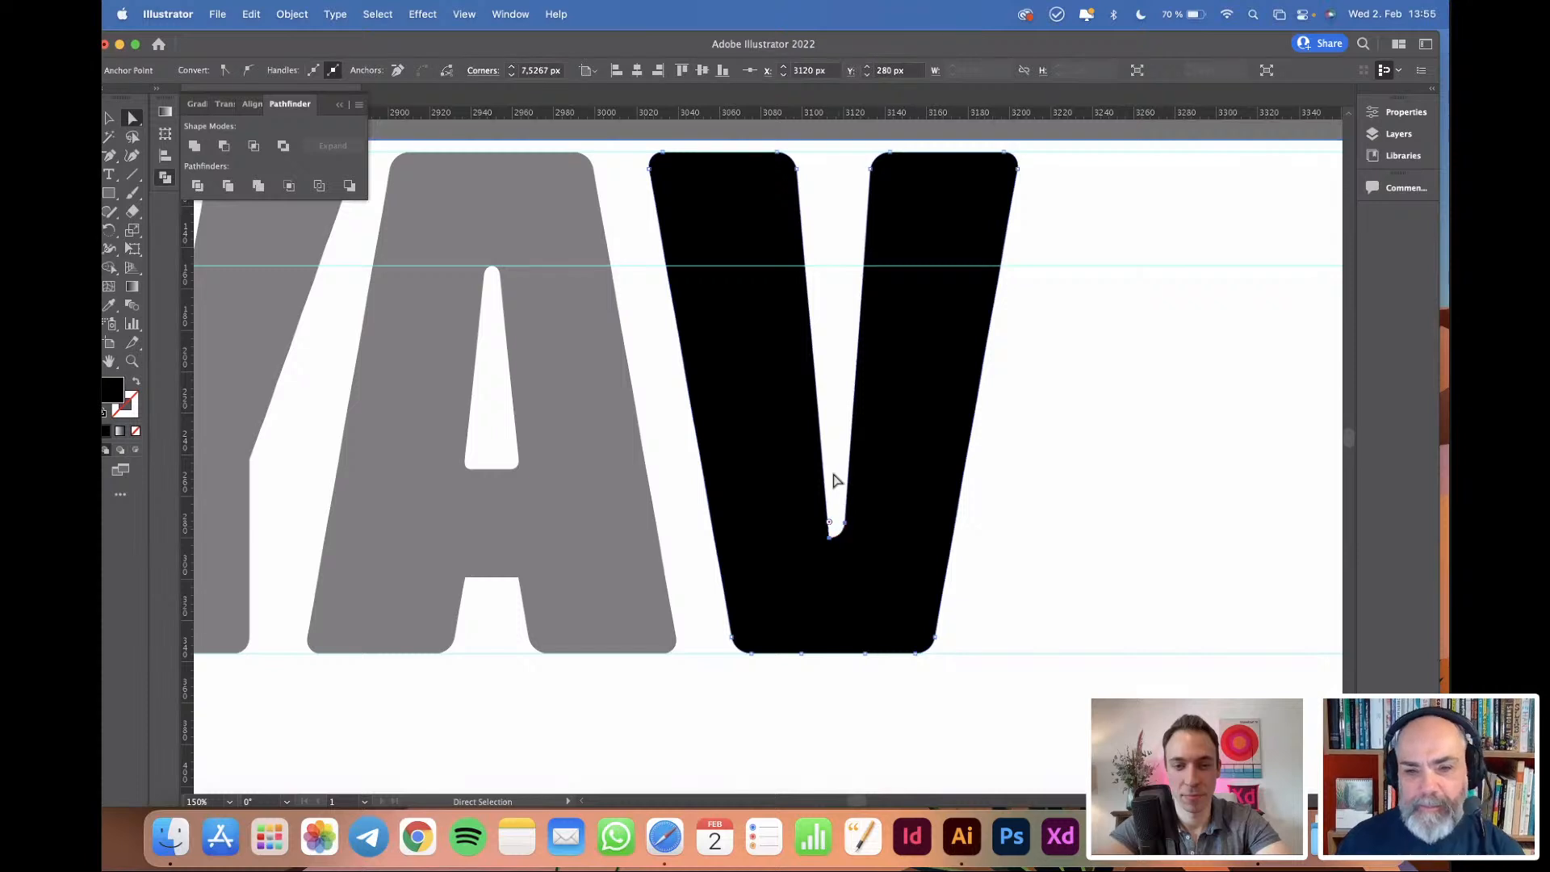
click(1014, 541)
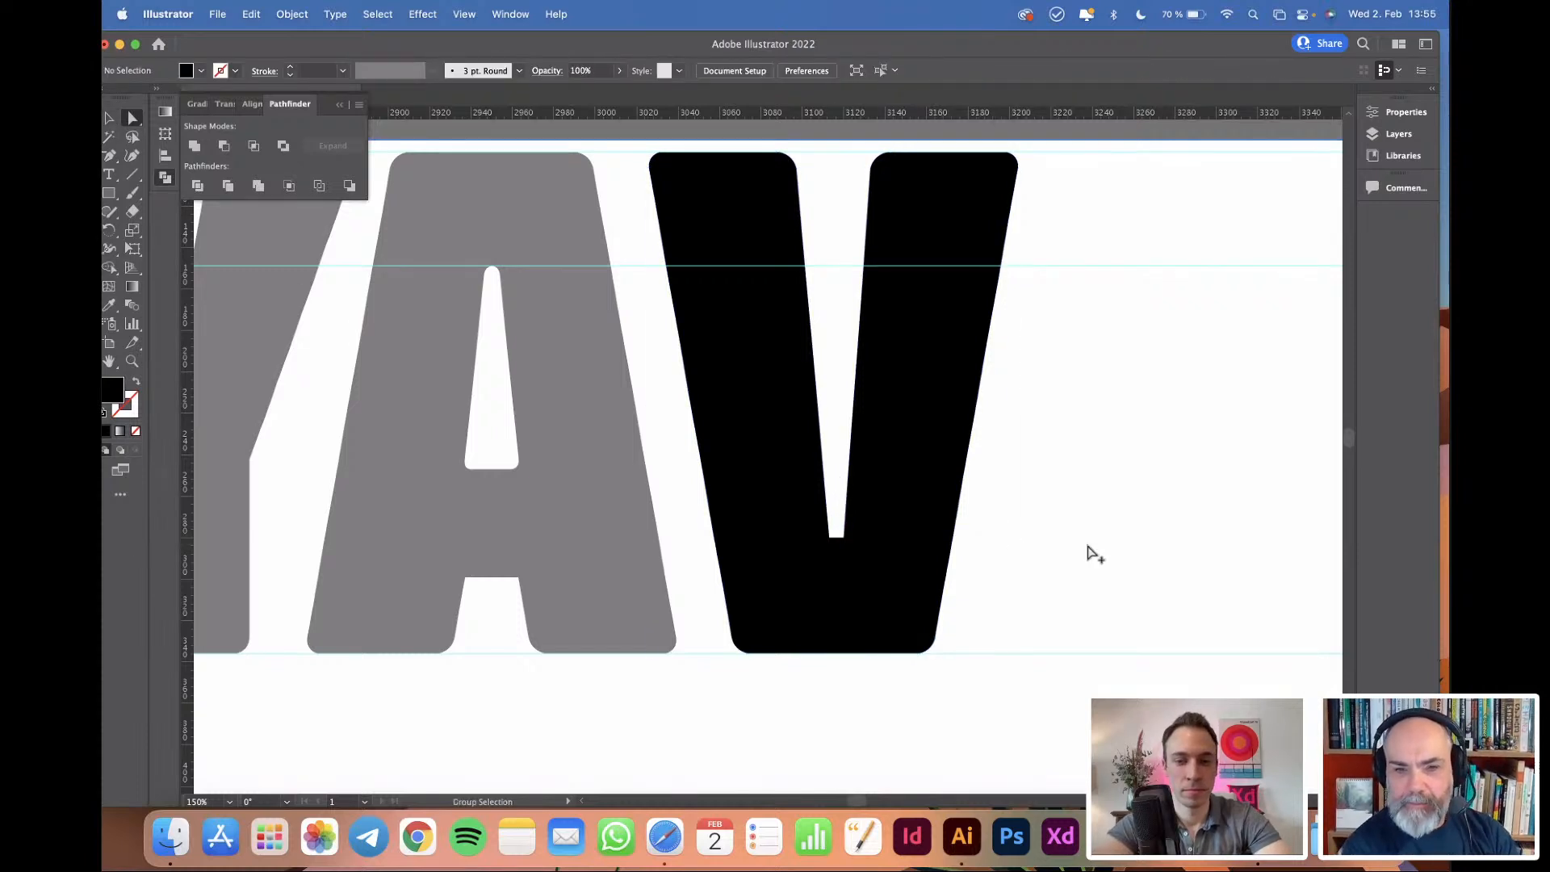
scroll(1090, 551, up, 3)
scroll(614, 549, left, 3)
click(537, 530)
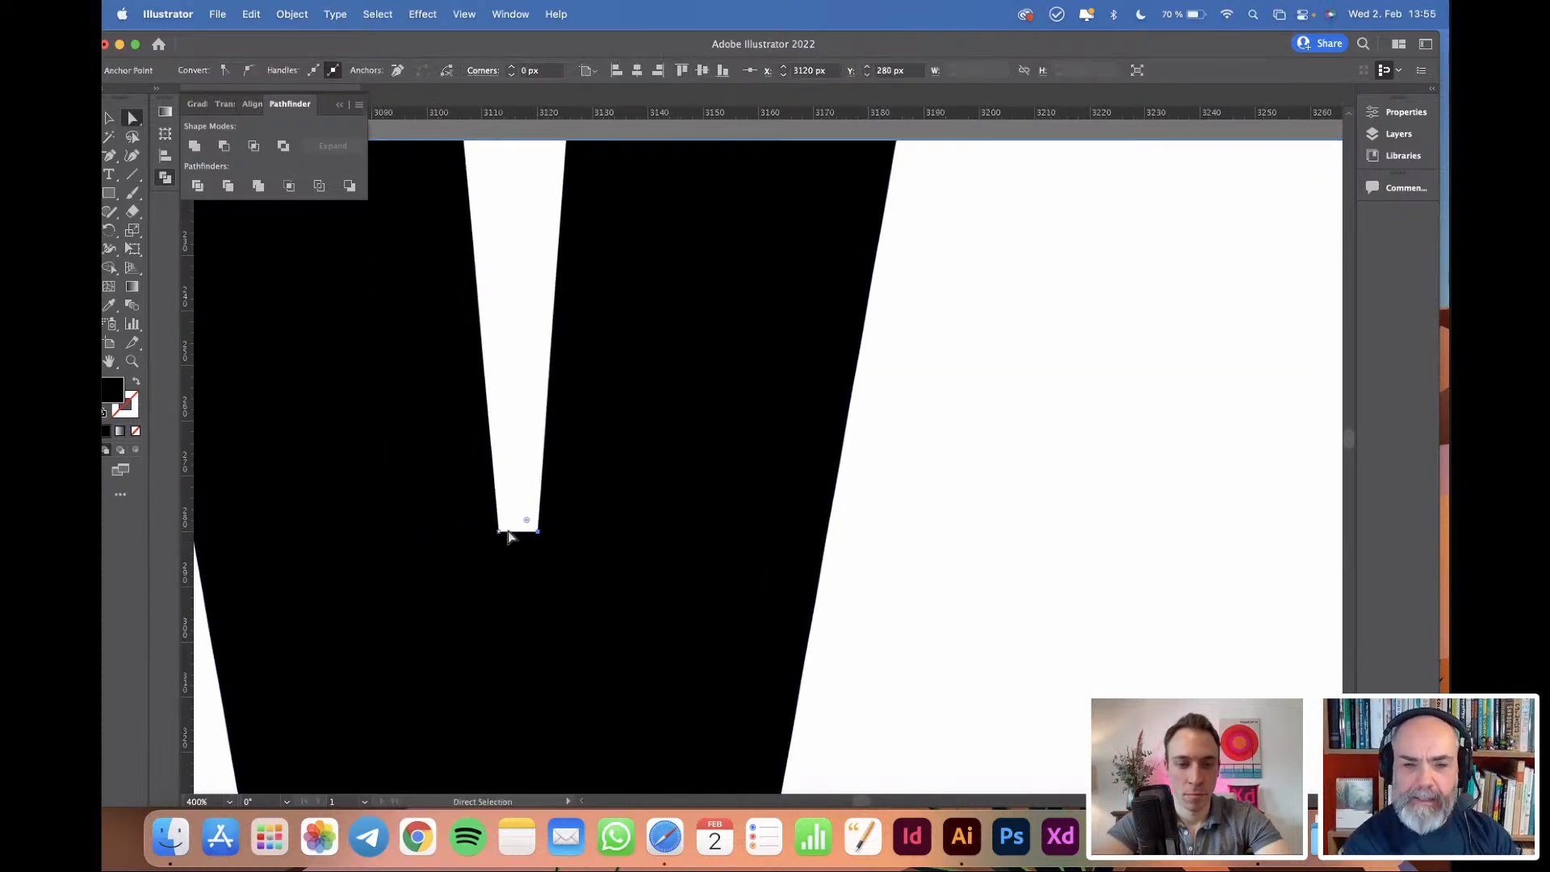
click(500, 530)
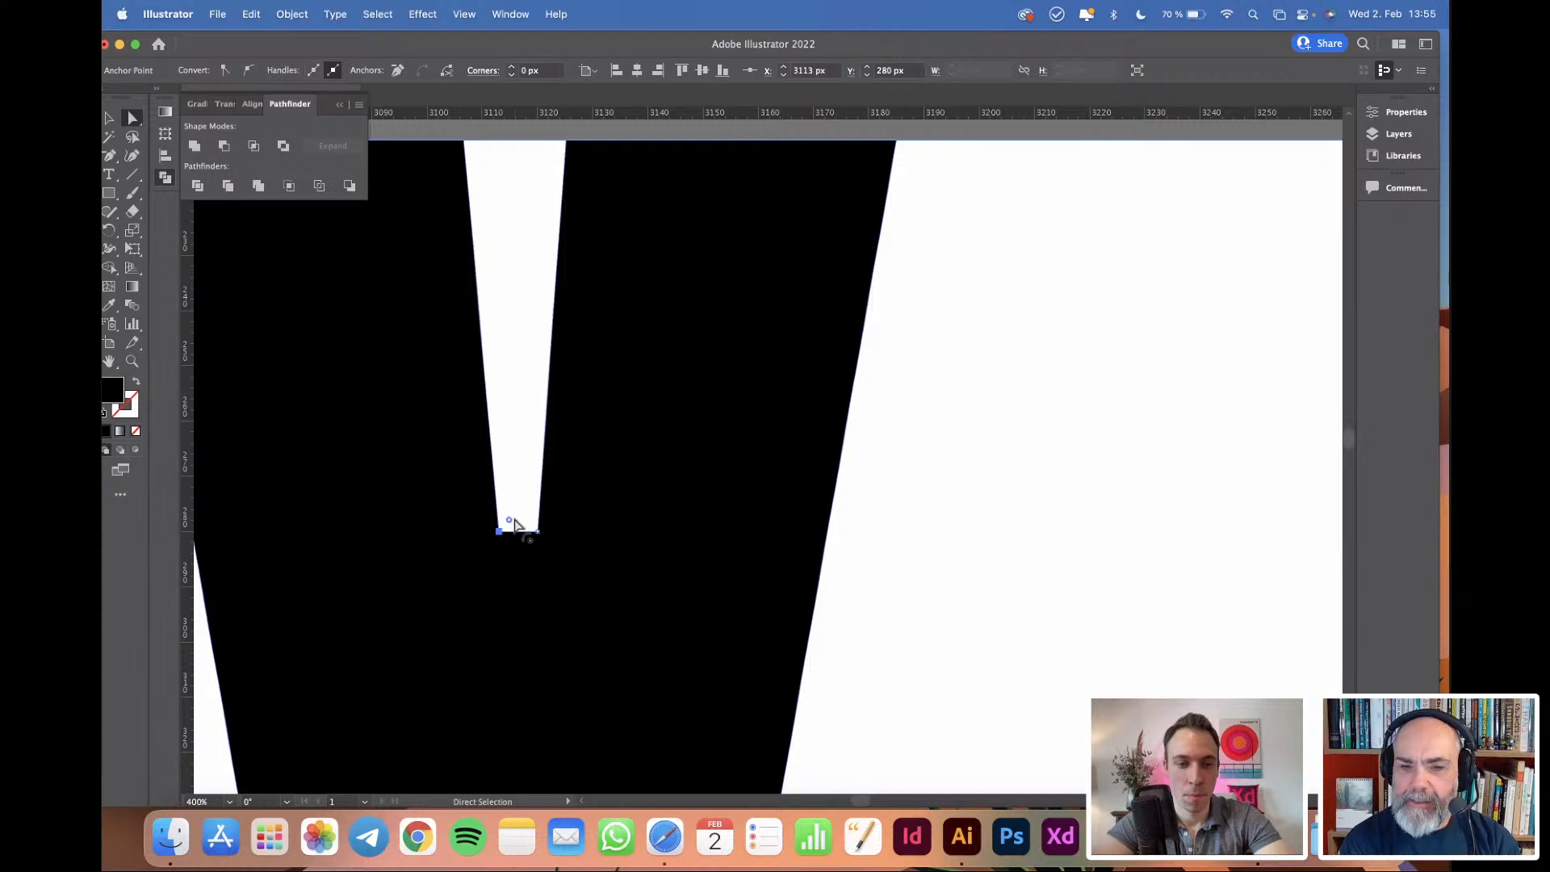
click(536, 534)
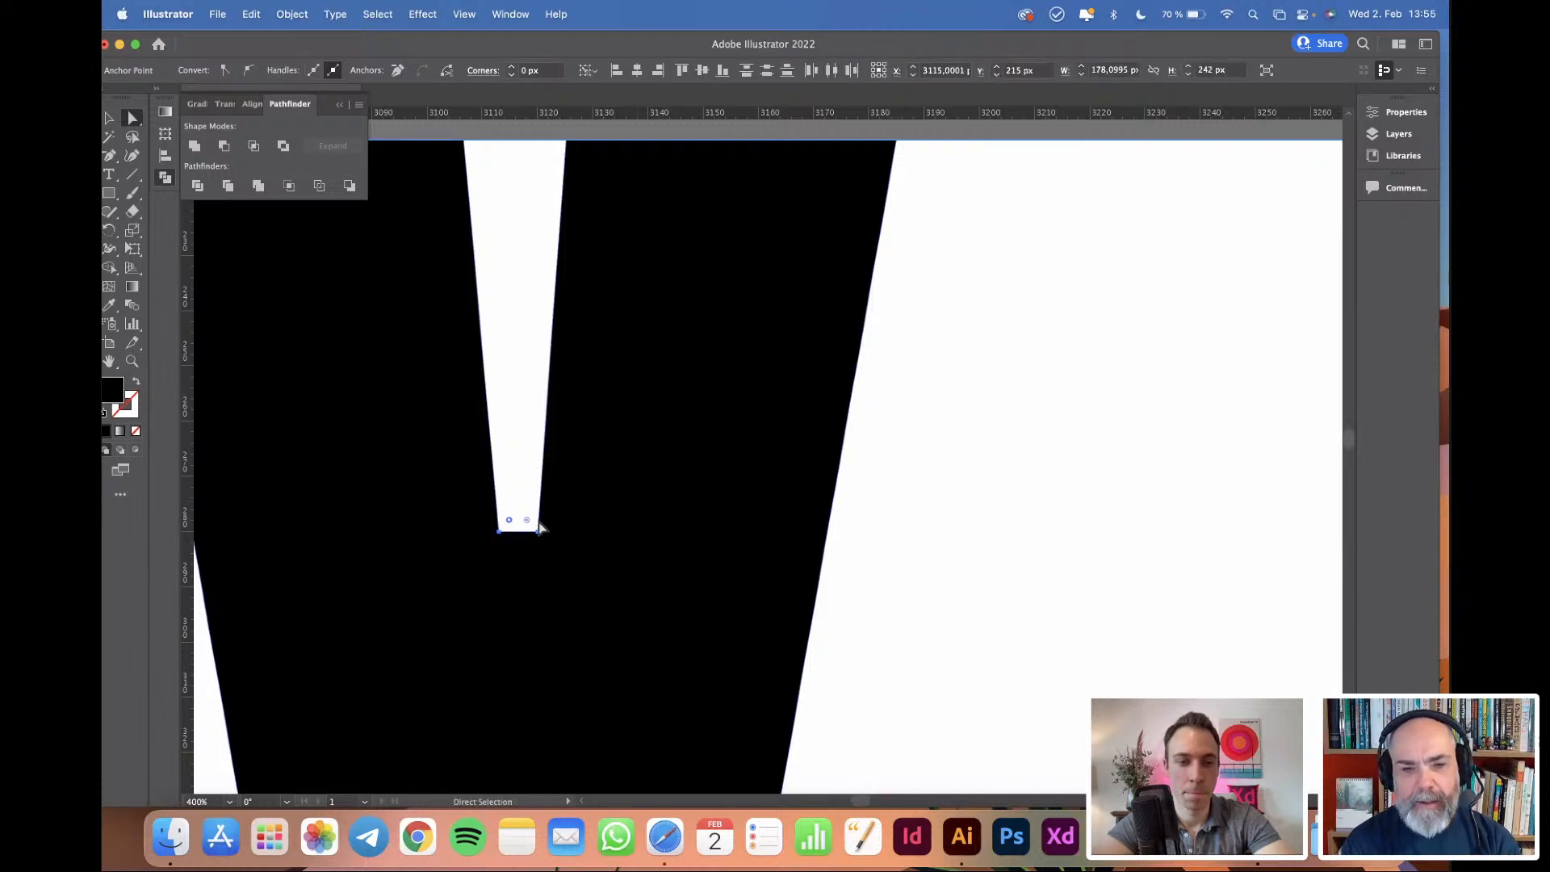
drag(526, 520, 519, 500)
scroll(580, 395, down, 5)
click(762, 356)
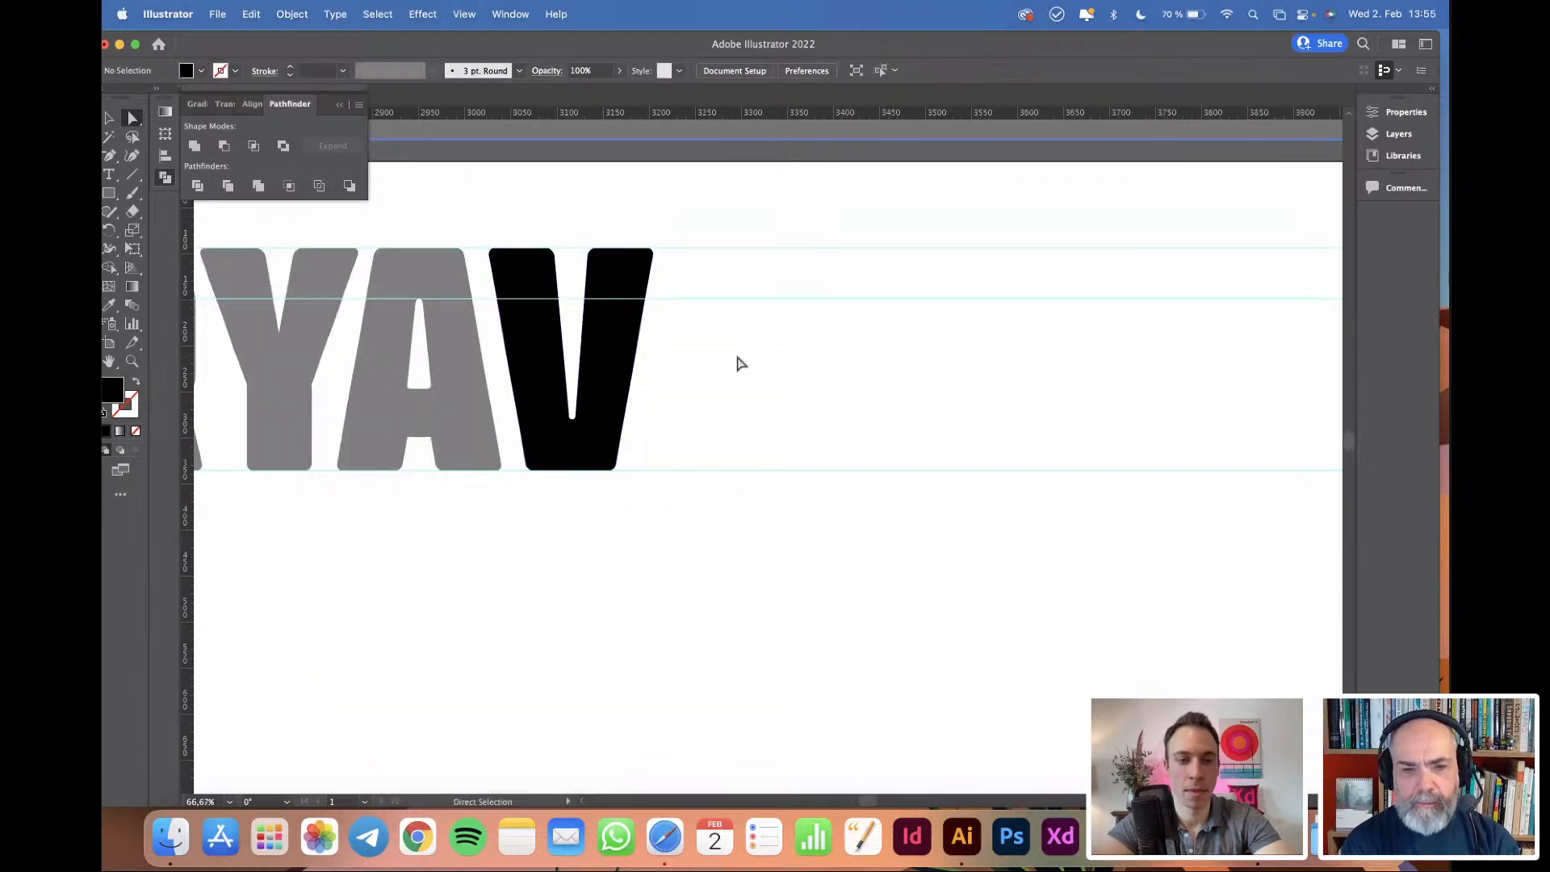
Examine the V's notch and overall weight beside the A and Y.
scroll(738, 362, up, 5)
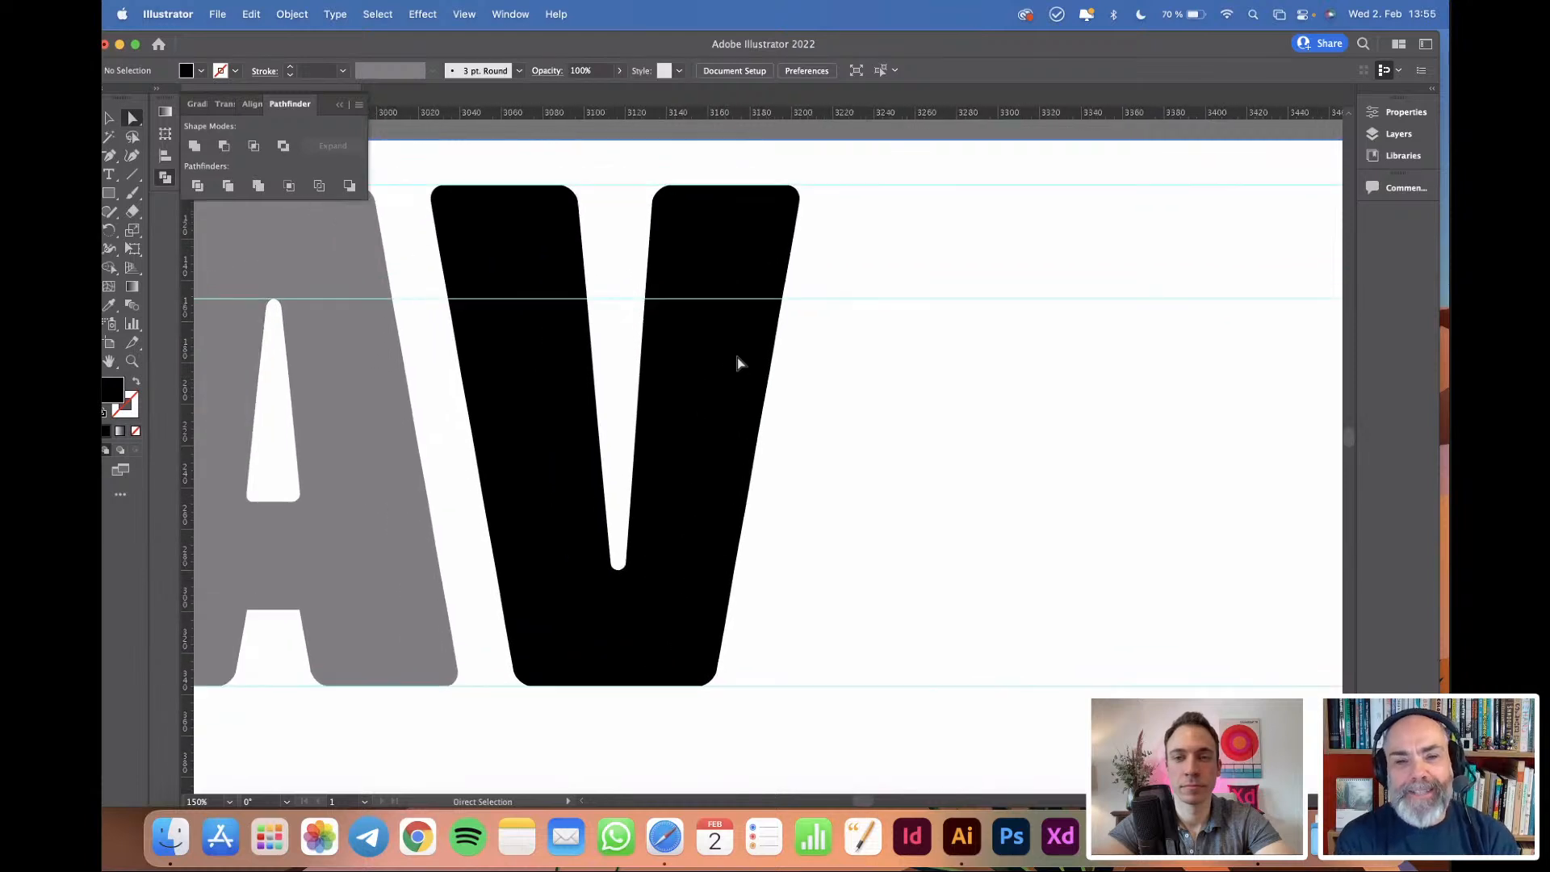
scroll(738, 356, down, 2)
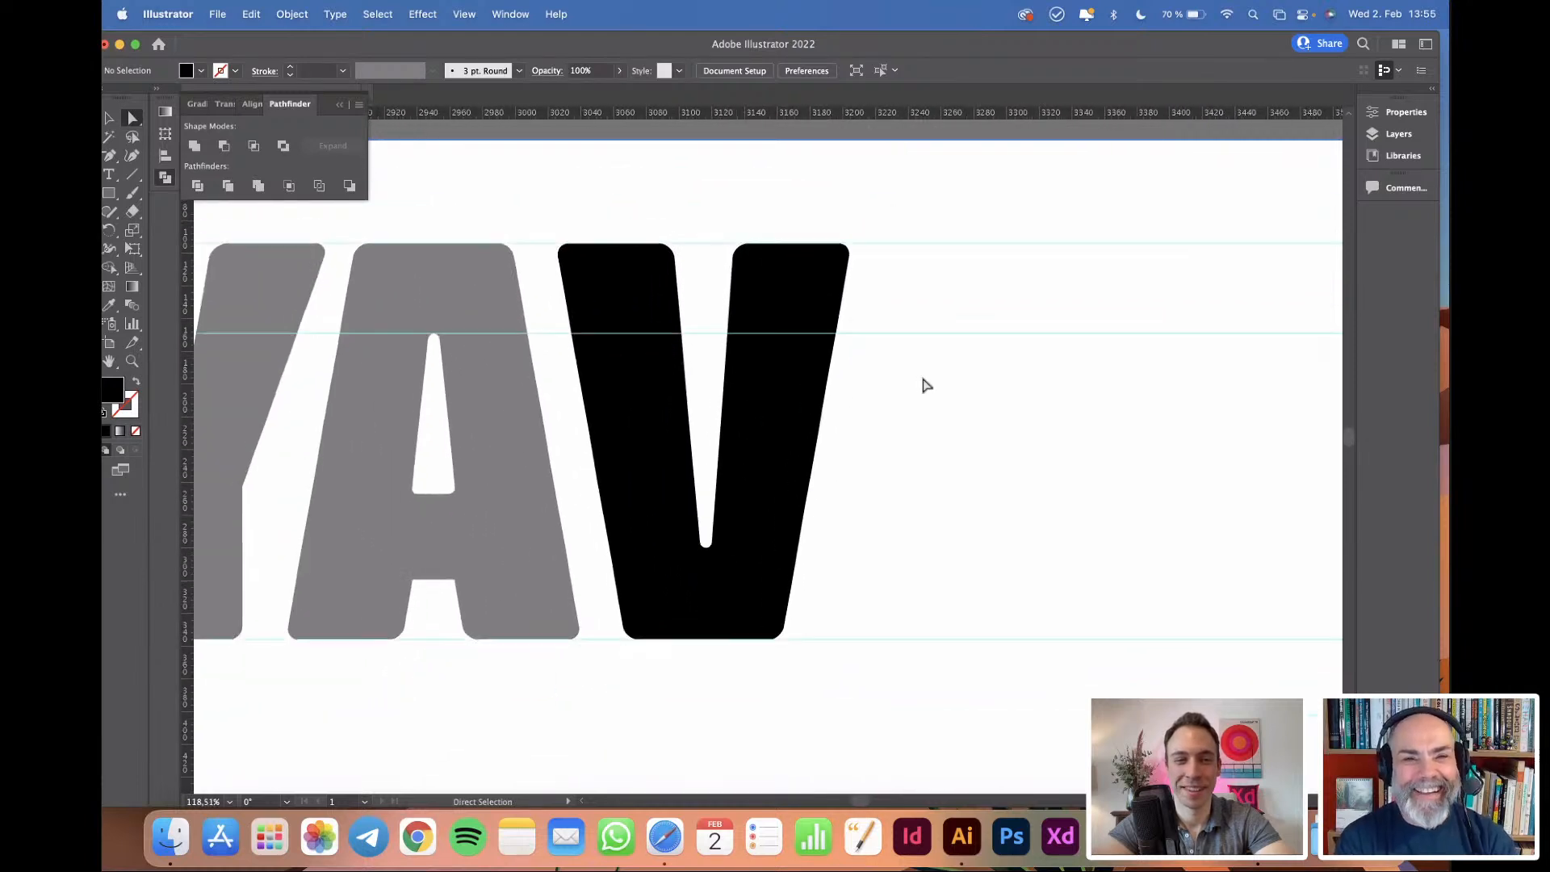
scroll(924, 384, left, 1)
scroll(926, 385, left, 3)
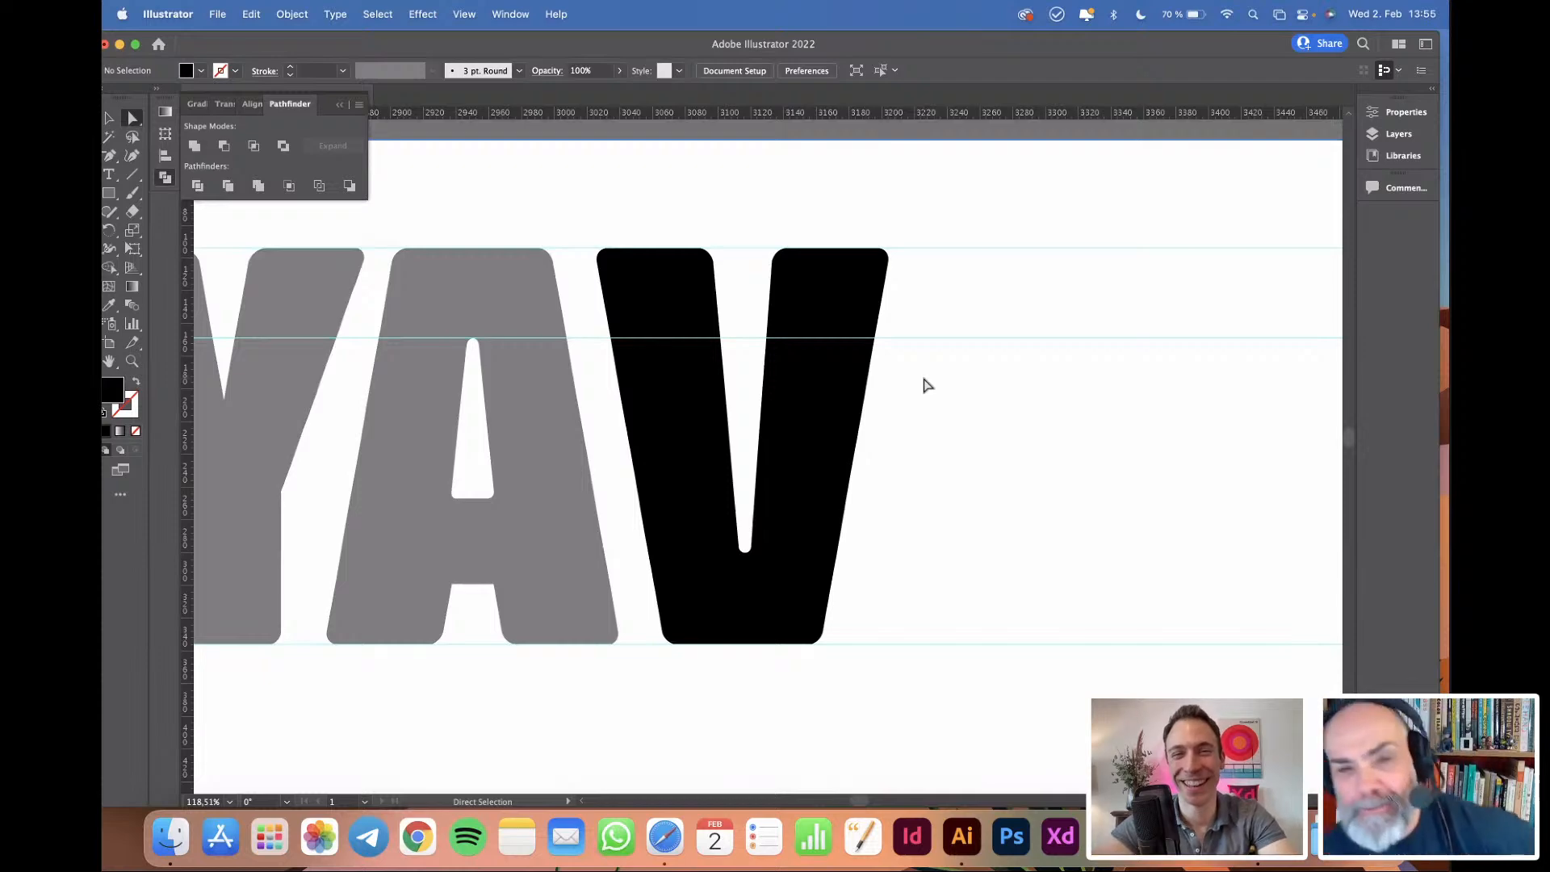
scroll(927, 385, left, 2)
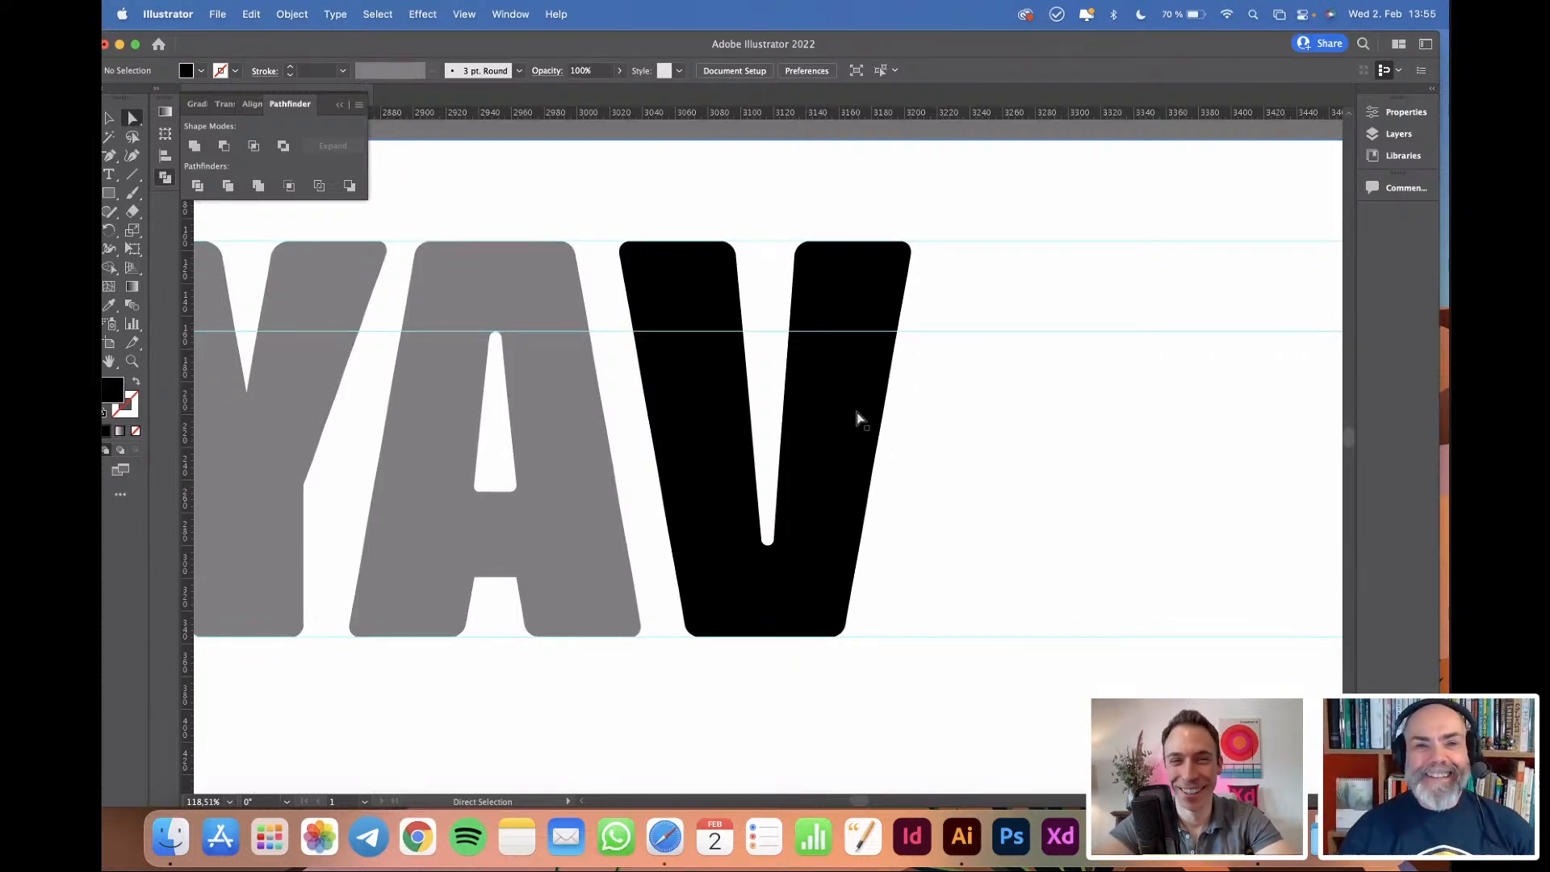
Try to select only the anchor points around the rounded base of the V's notch.
click(779, 534)
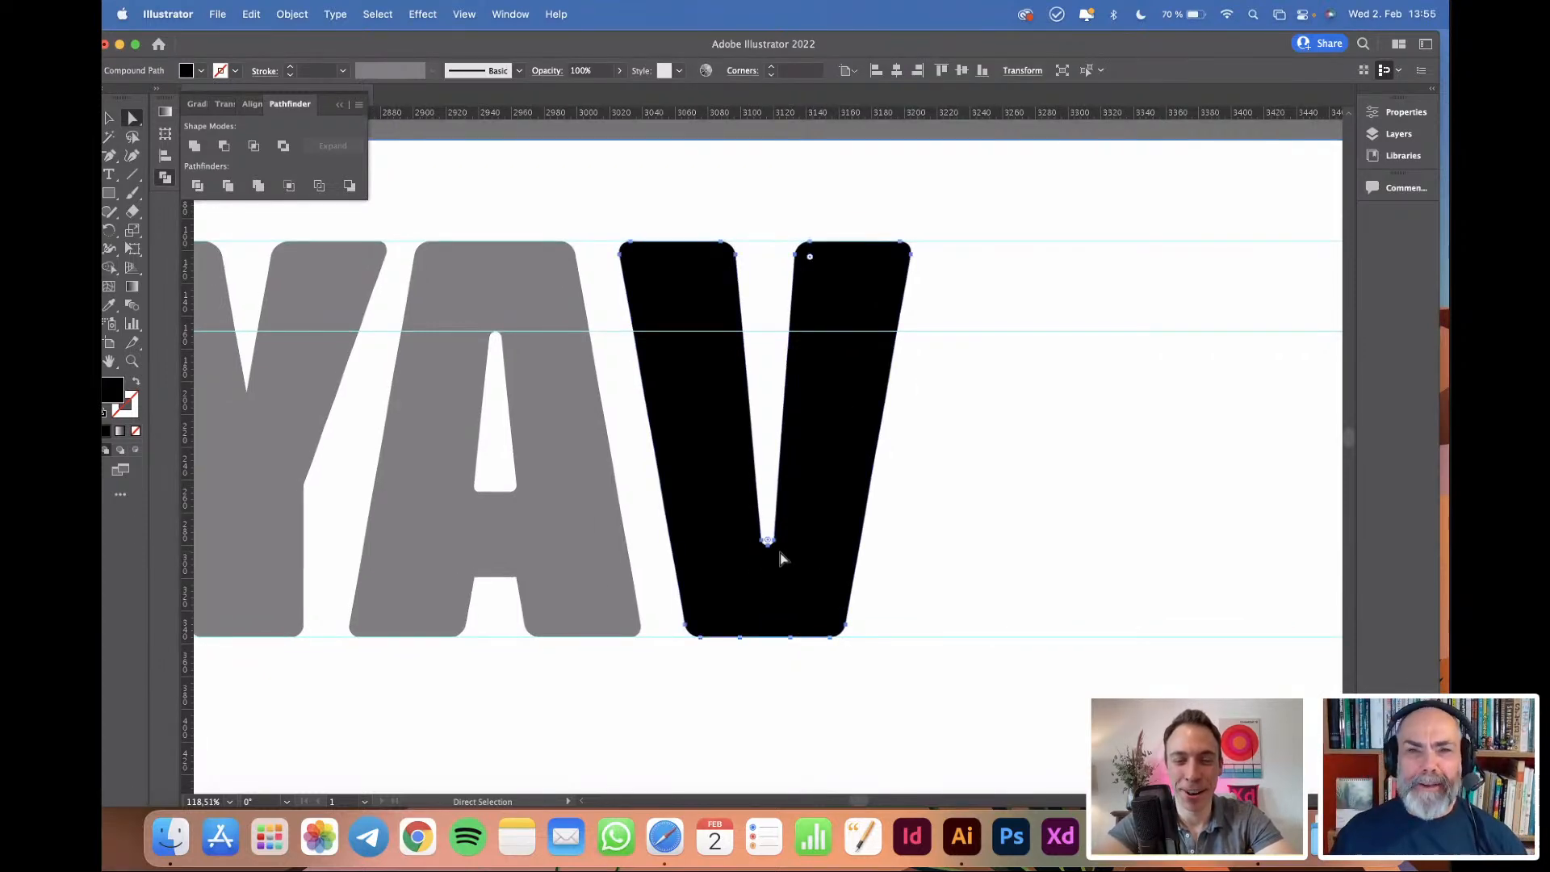
scroll(779, 553, up, 2)
click(942, 515)
drag(959, 499, 698, 596)
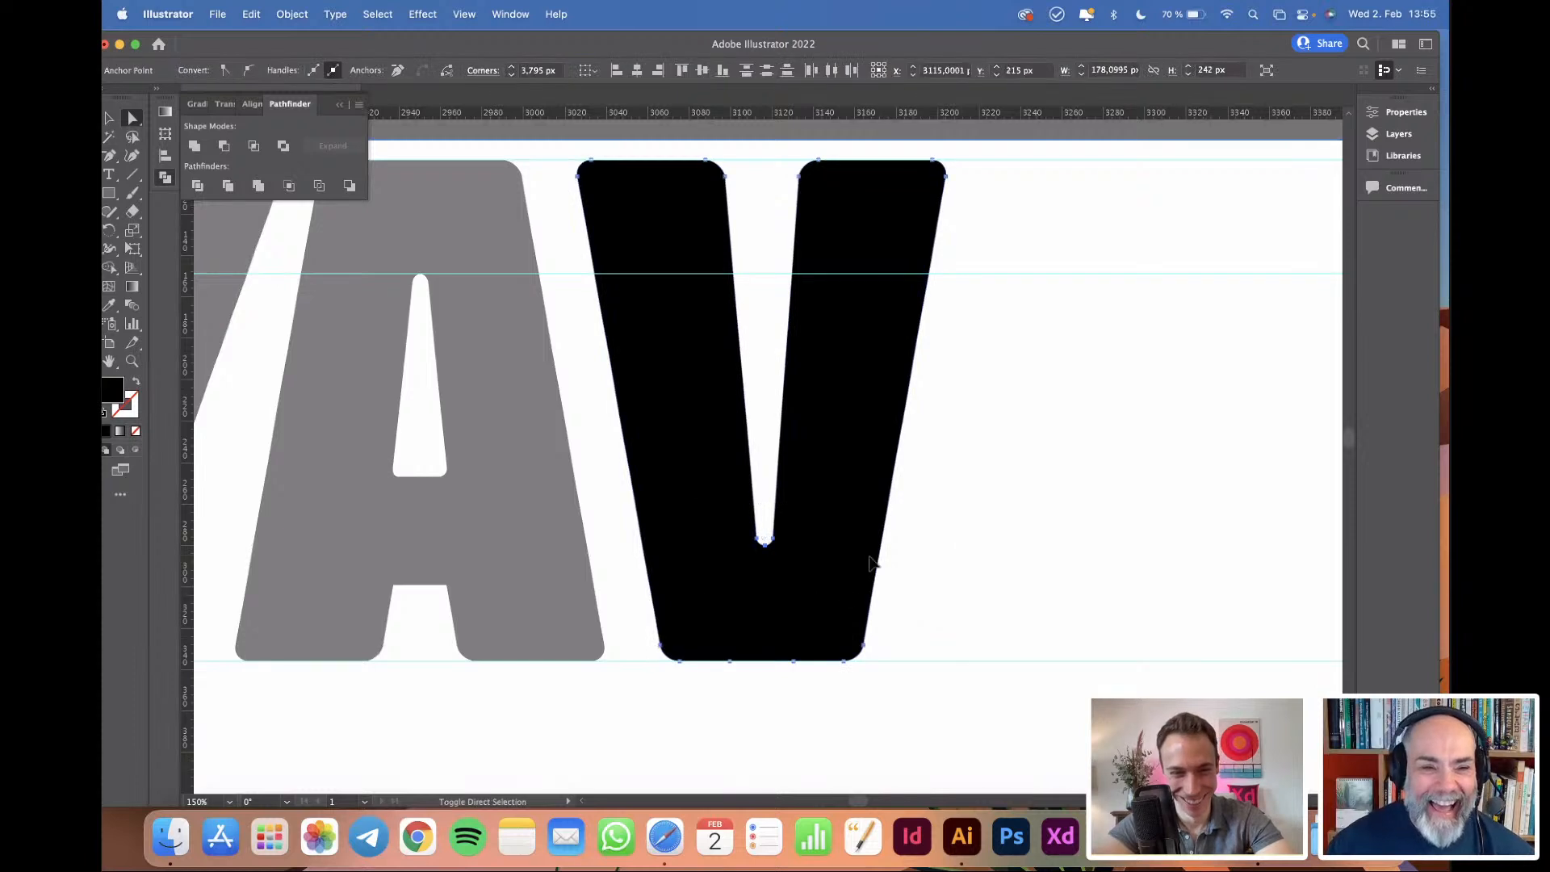
click(872, 563)
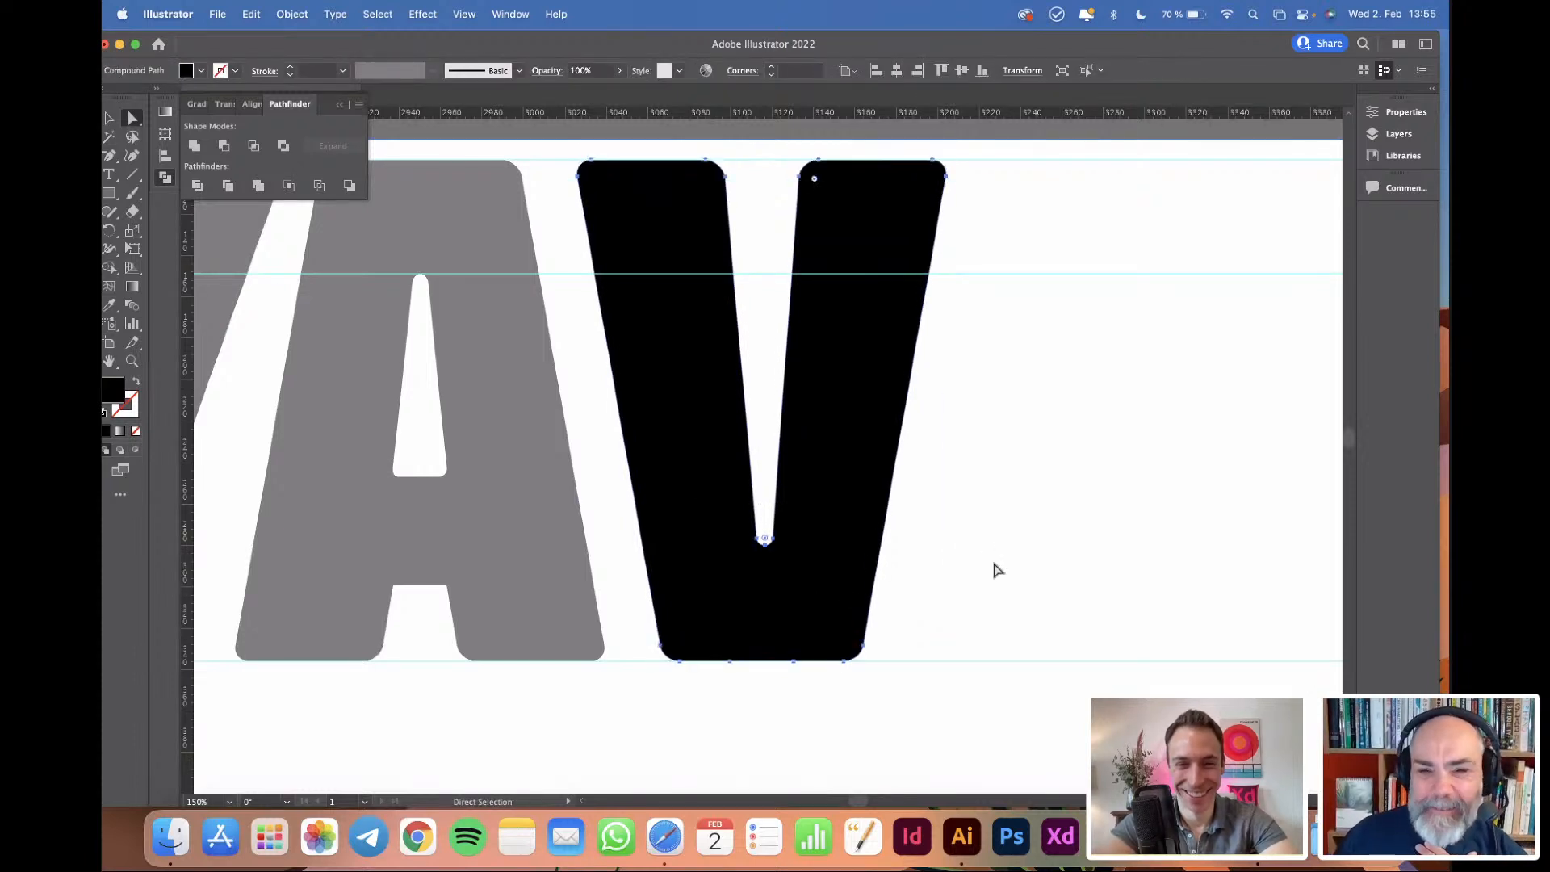
click(971, 549)
drag(965, 536, 678, 588)
drag(946, 625, 642, 699)
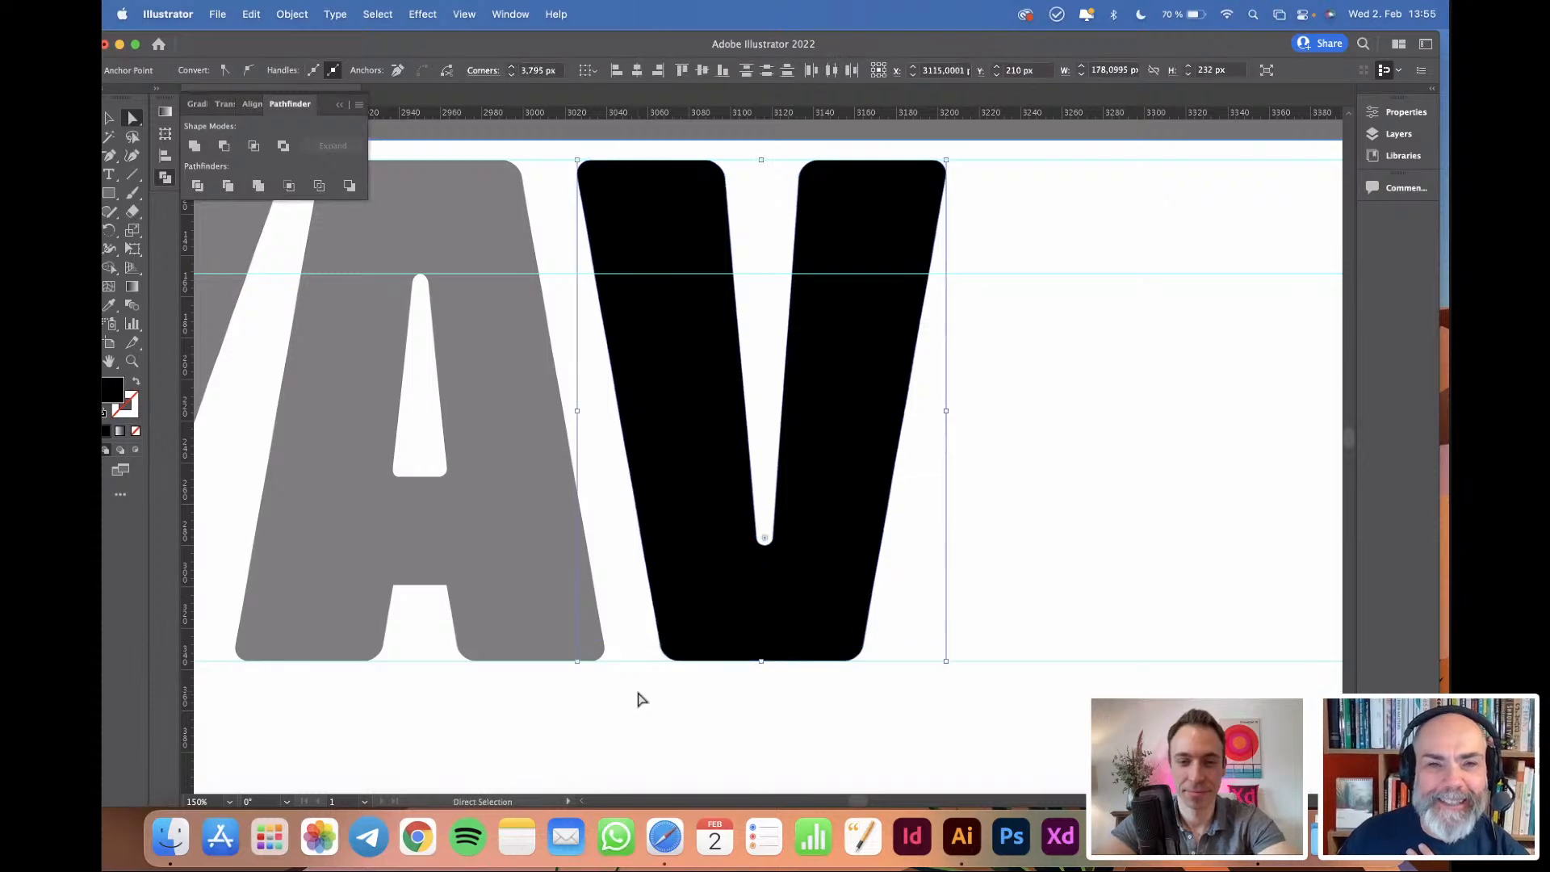
right_click(762, 553)
click(712, 546)
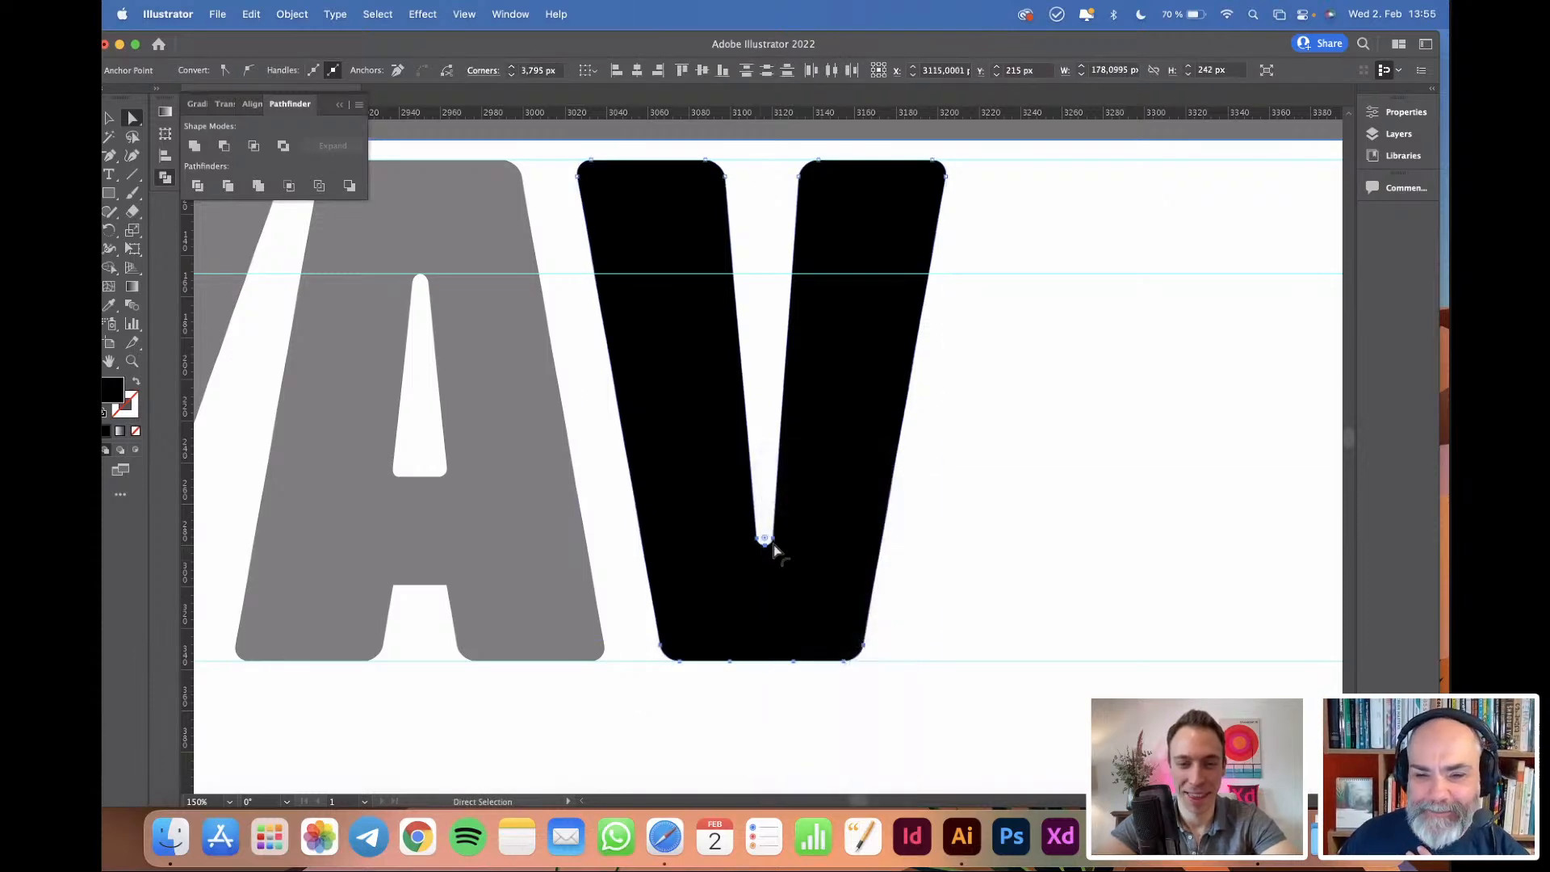
click(757, 537)
shift+click(772, 538)
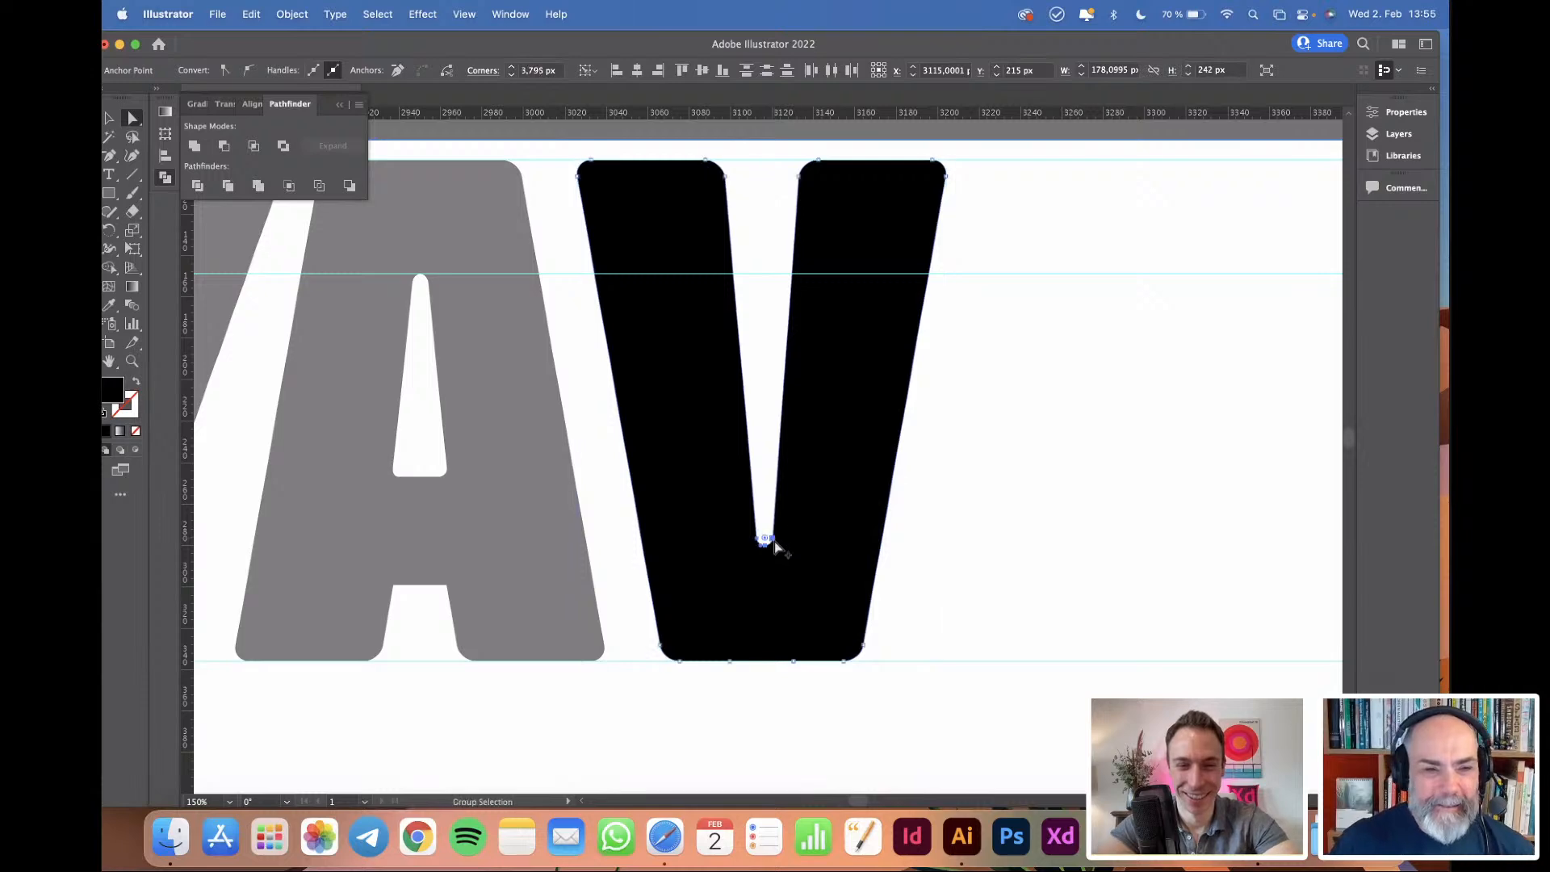
Try to raise the rounded base of the V's notch by moving its anchor points upward.
scroll(774, 541, up, 3)
click(755, 550)
click(1201, 538)
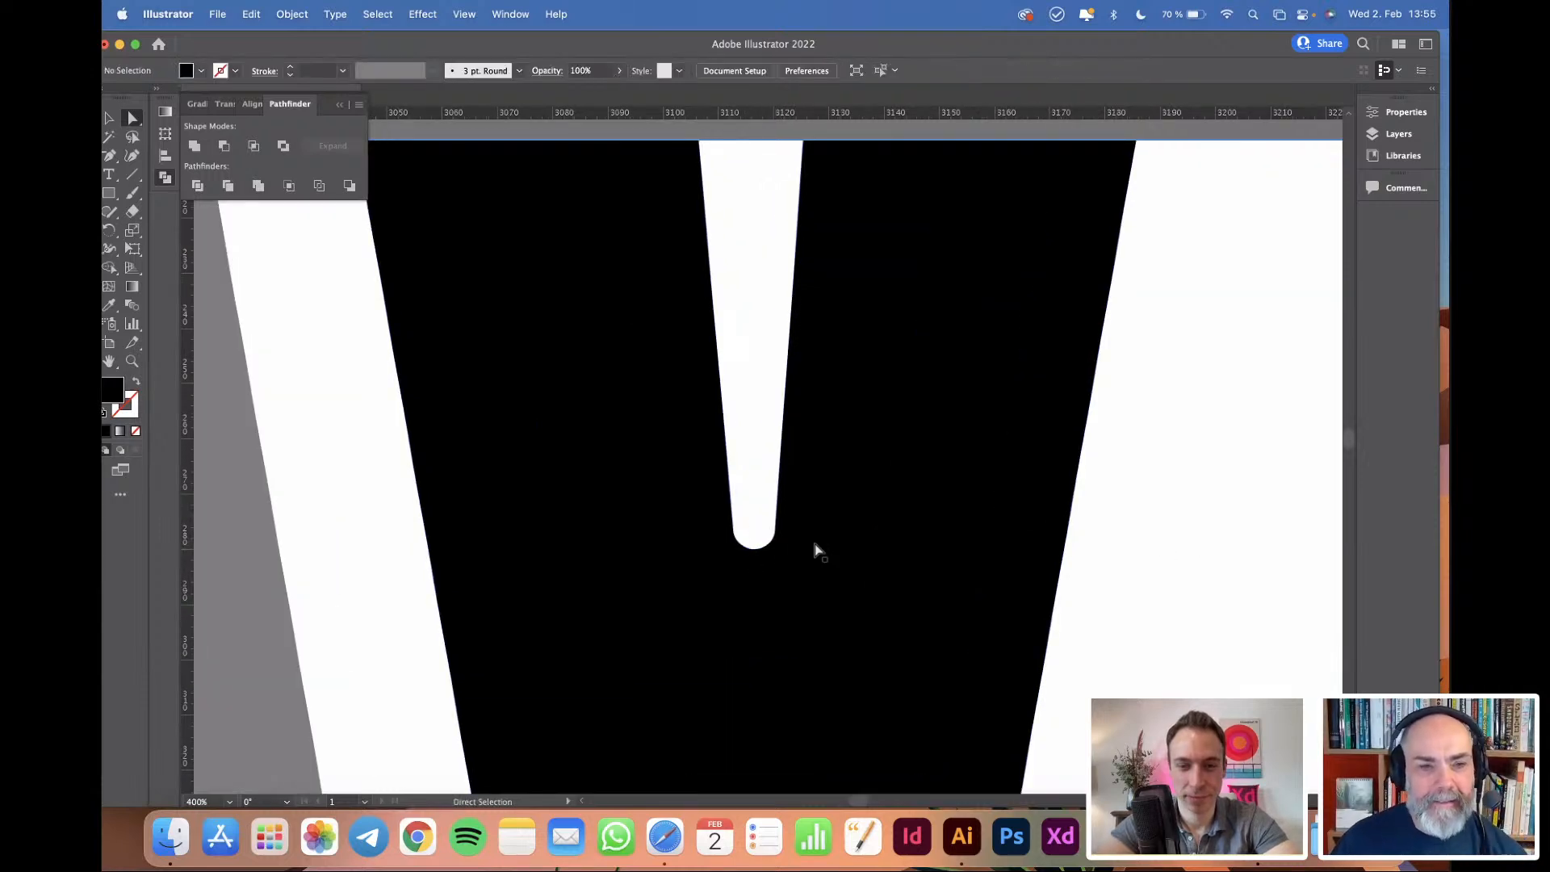
drag(727, 529, 757, 554)
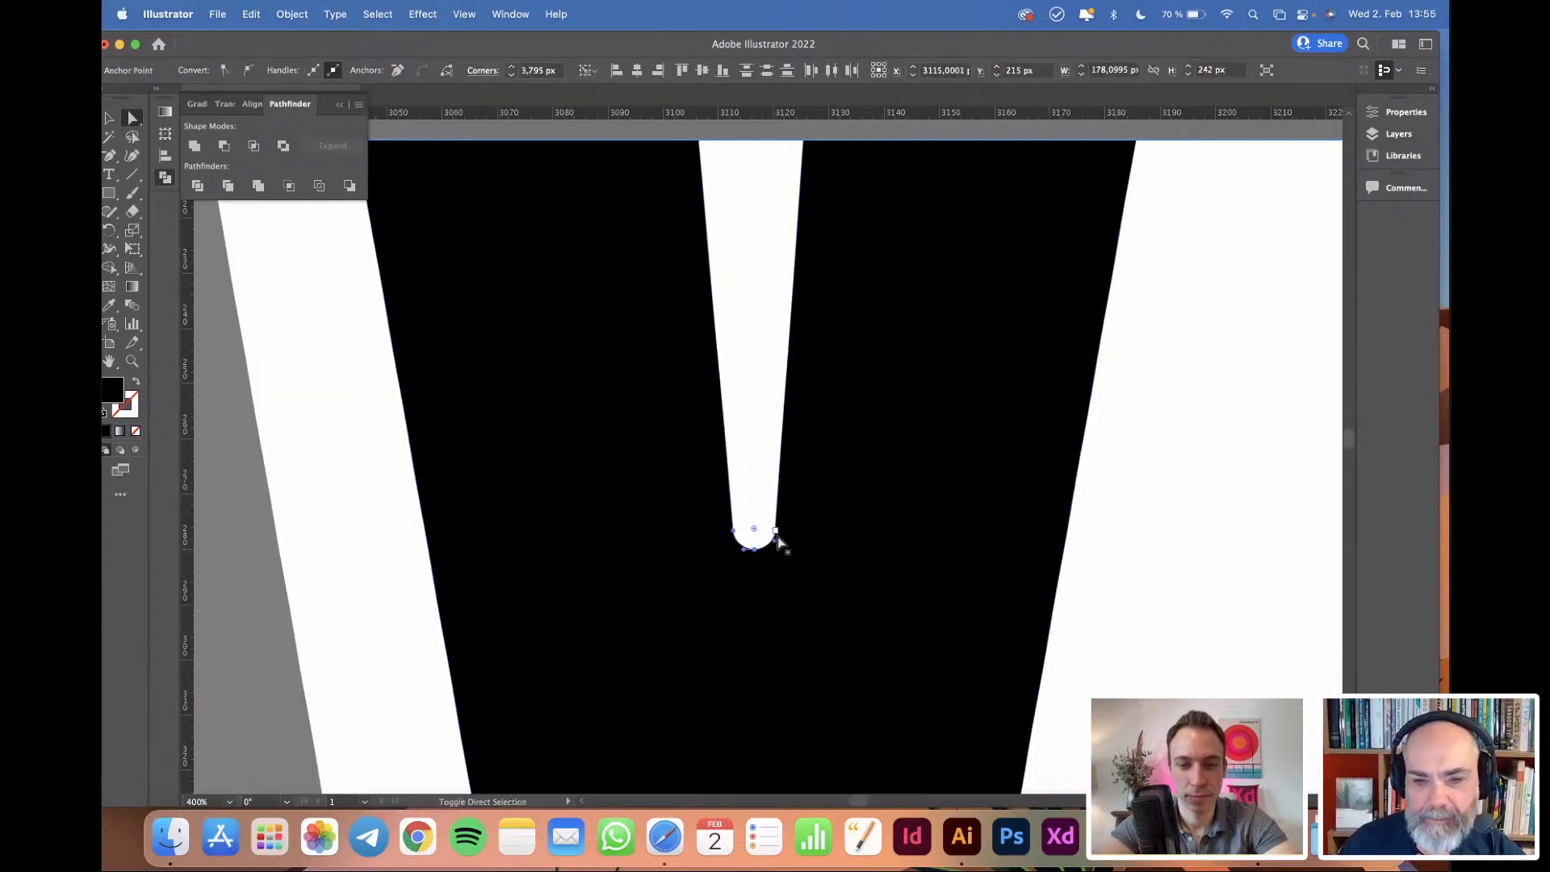
scroll(776, 539, down, 3)
key(shift+Up)
key(shift+Up)
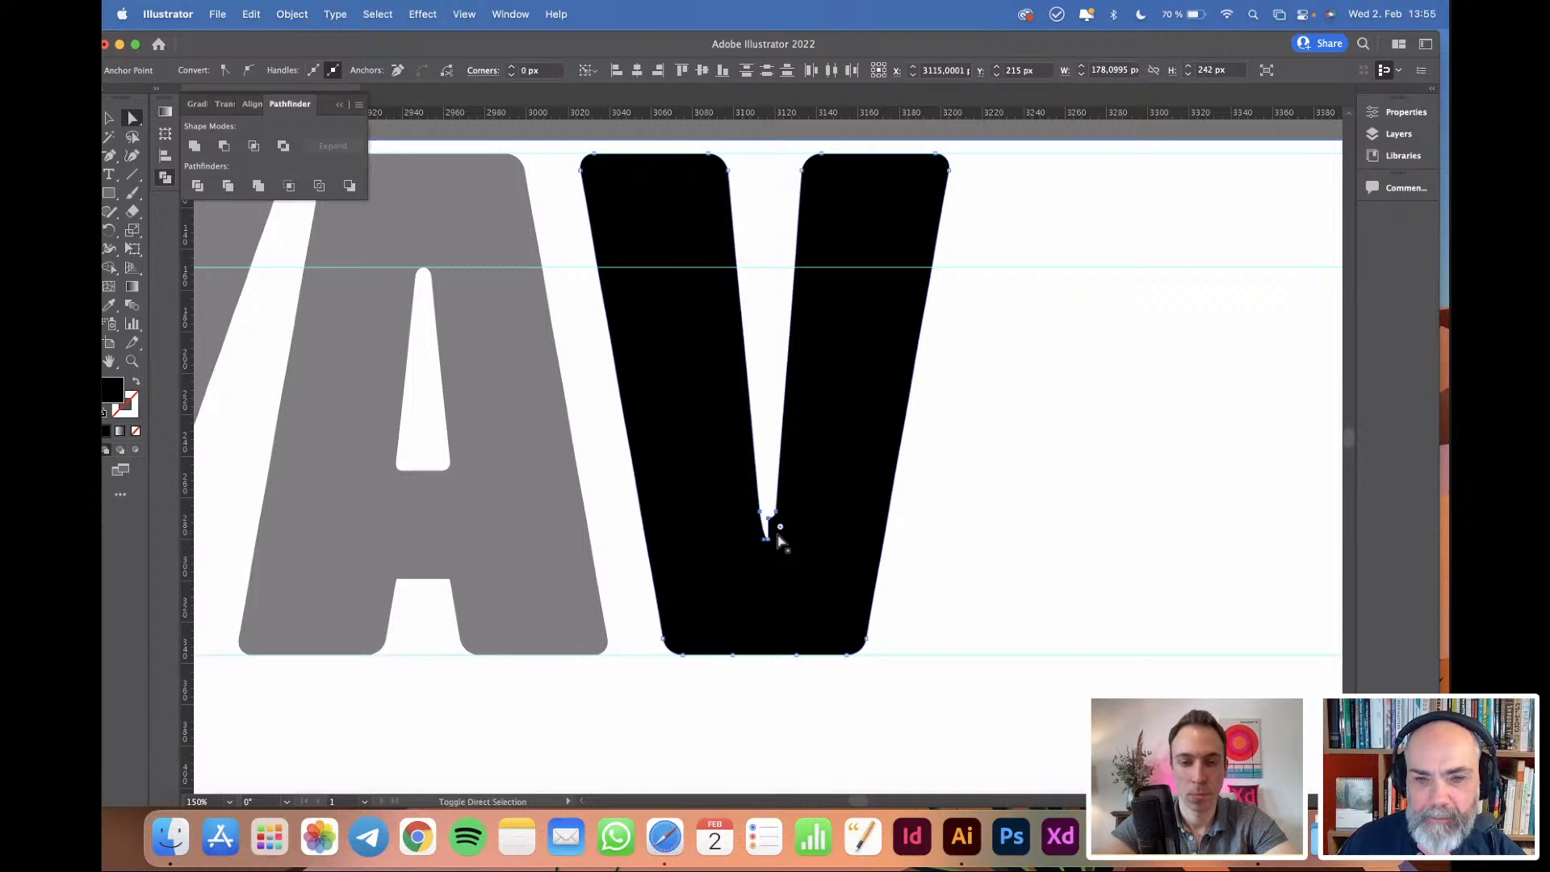
key(super+z)
key(super+z)
Try to delete the extra anchor point at the lowest point of the V's rounded notch.
scroll(775, 534, up, 5)
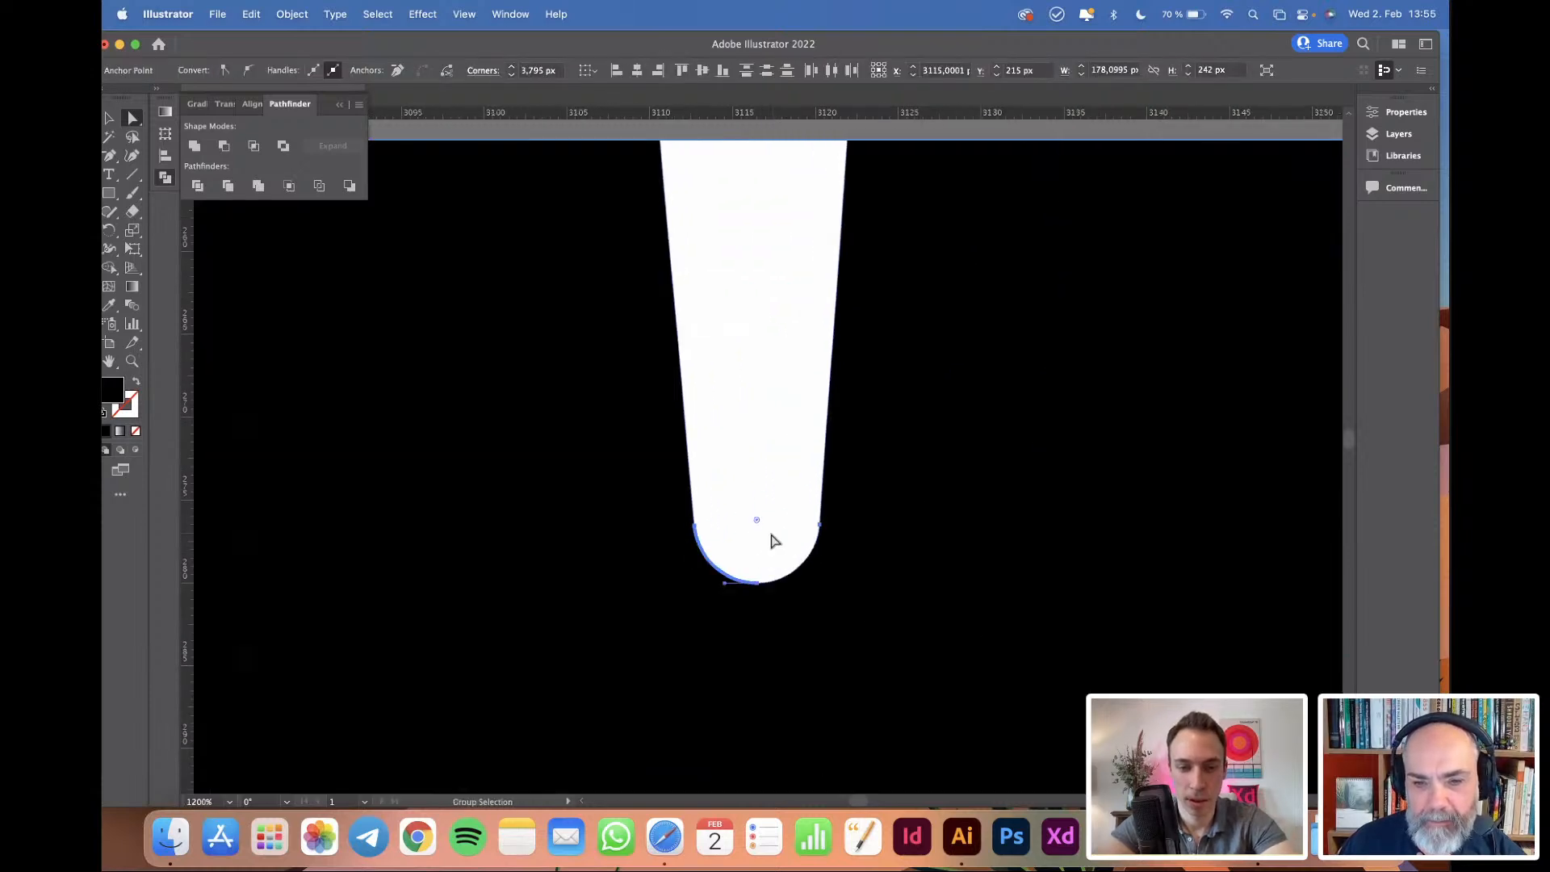
scroll(754, 594, up, 3)
scroll(793, 439, up, 4)
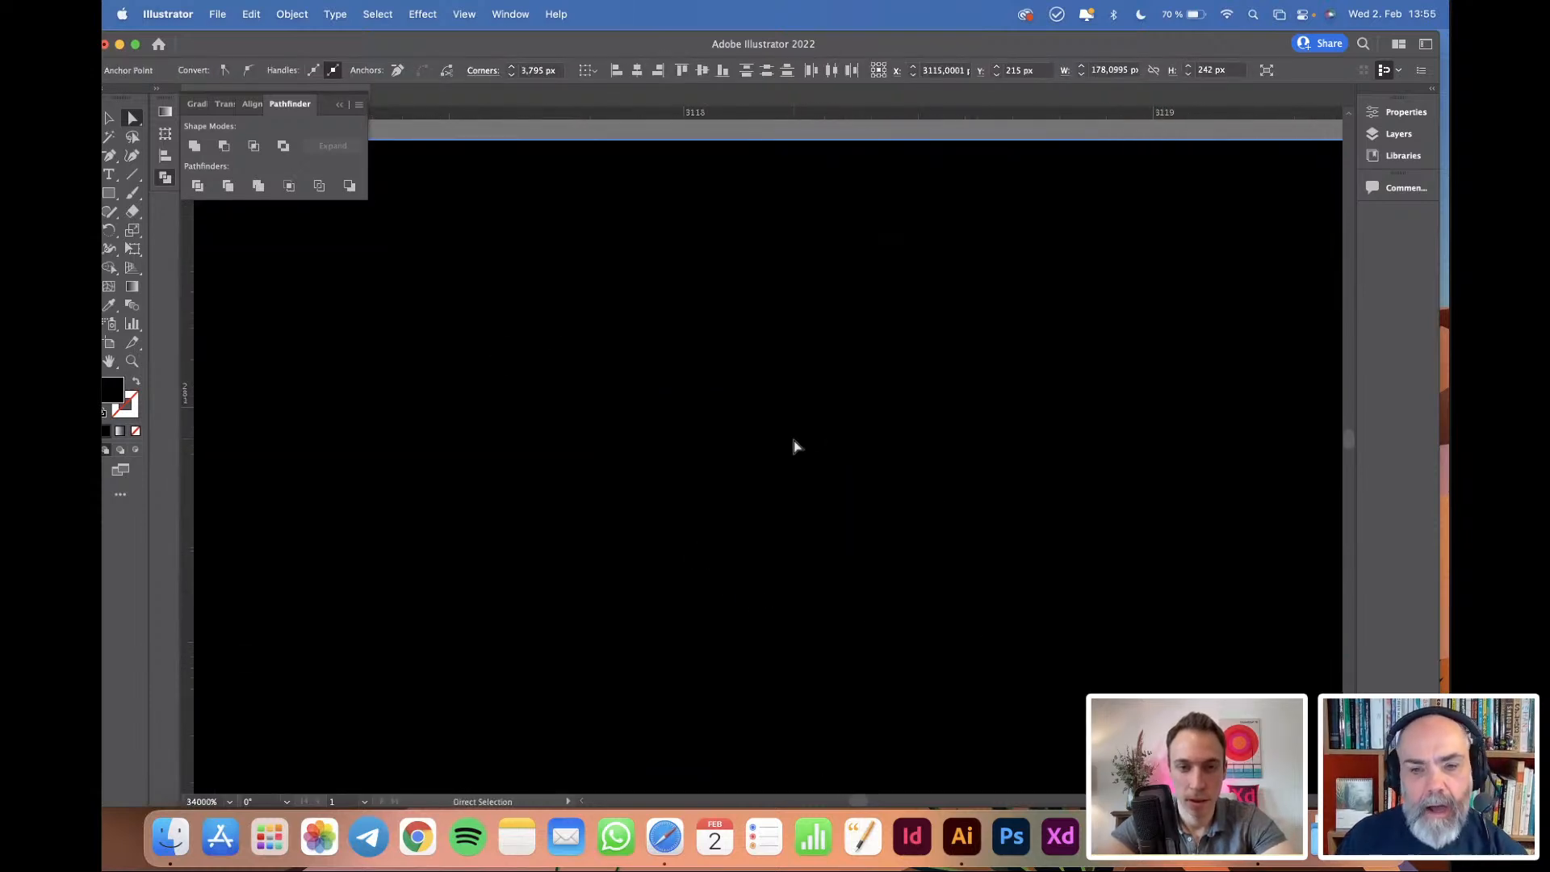
scroll(794, 439, up, 2)
scroll(793, 439, left, 2)
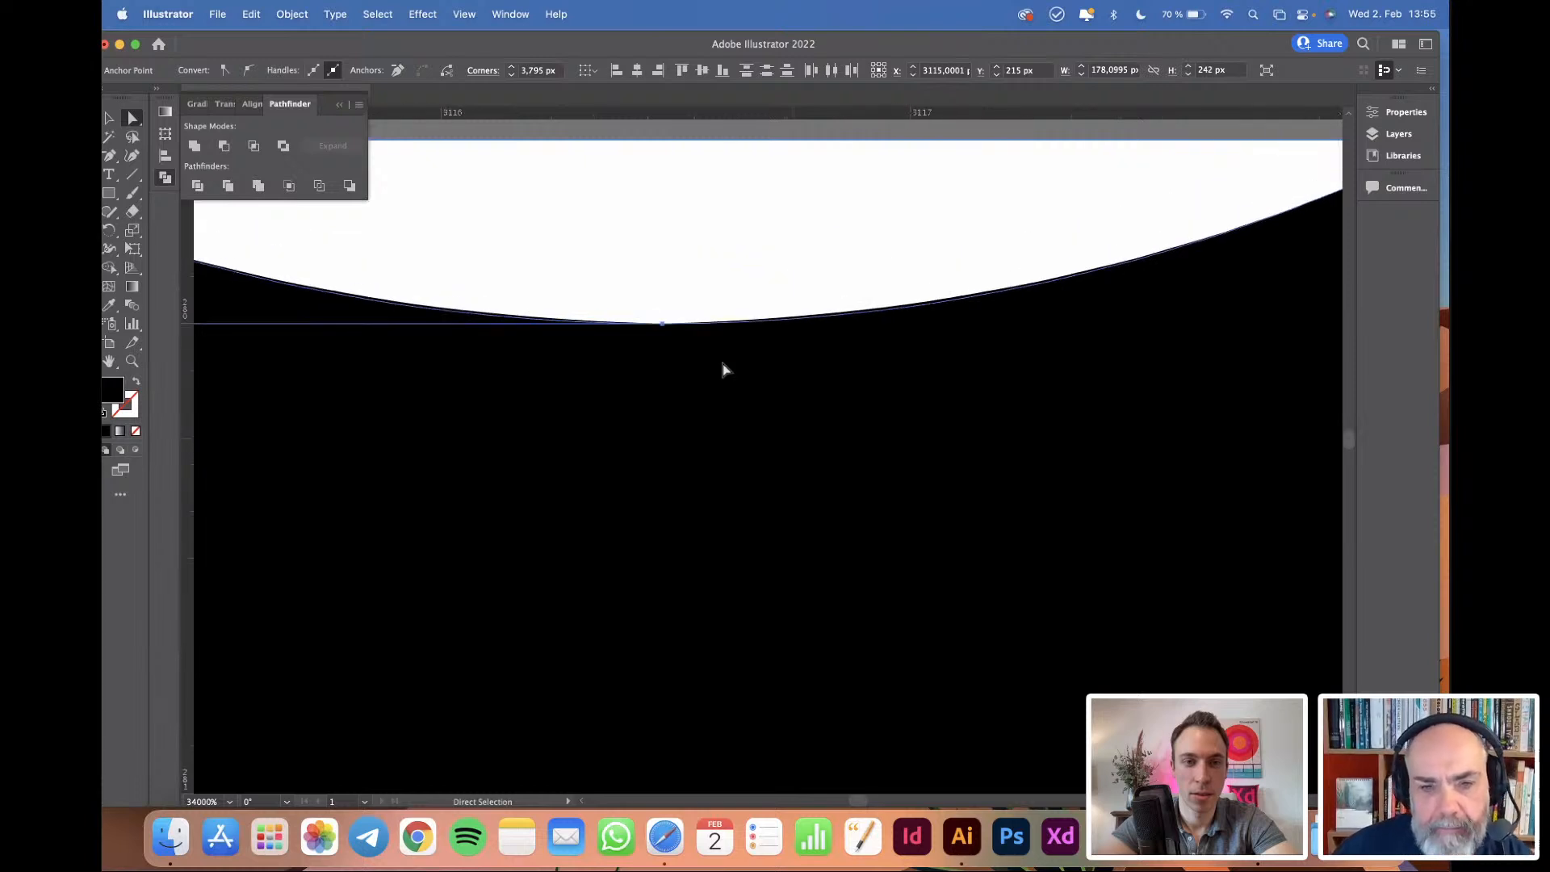
click(661, 327)
scroll(705, 327, down, 1)
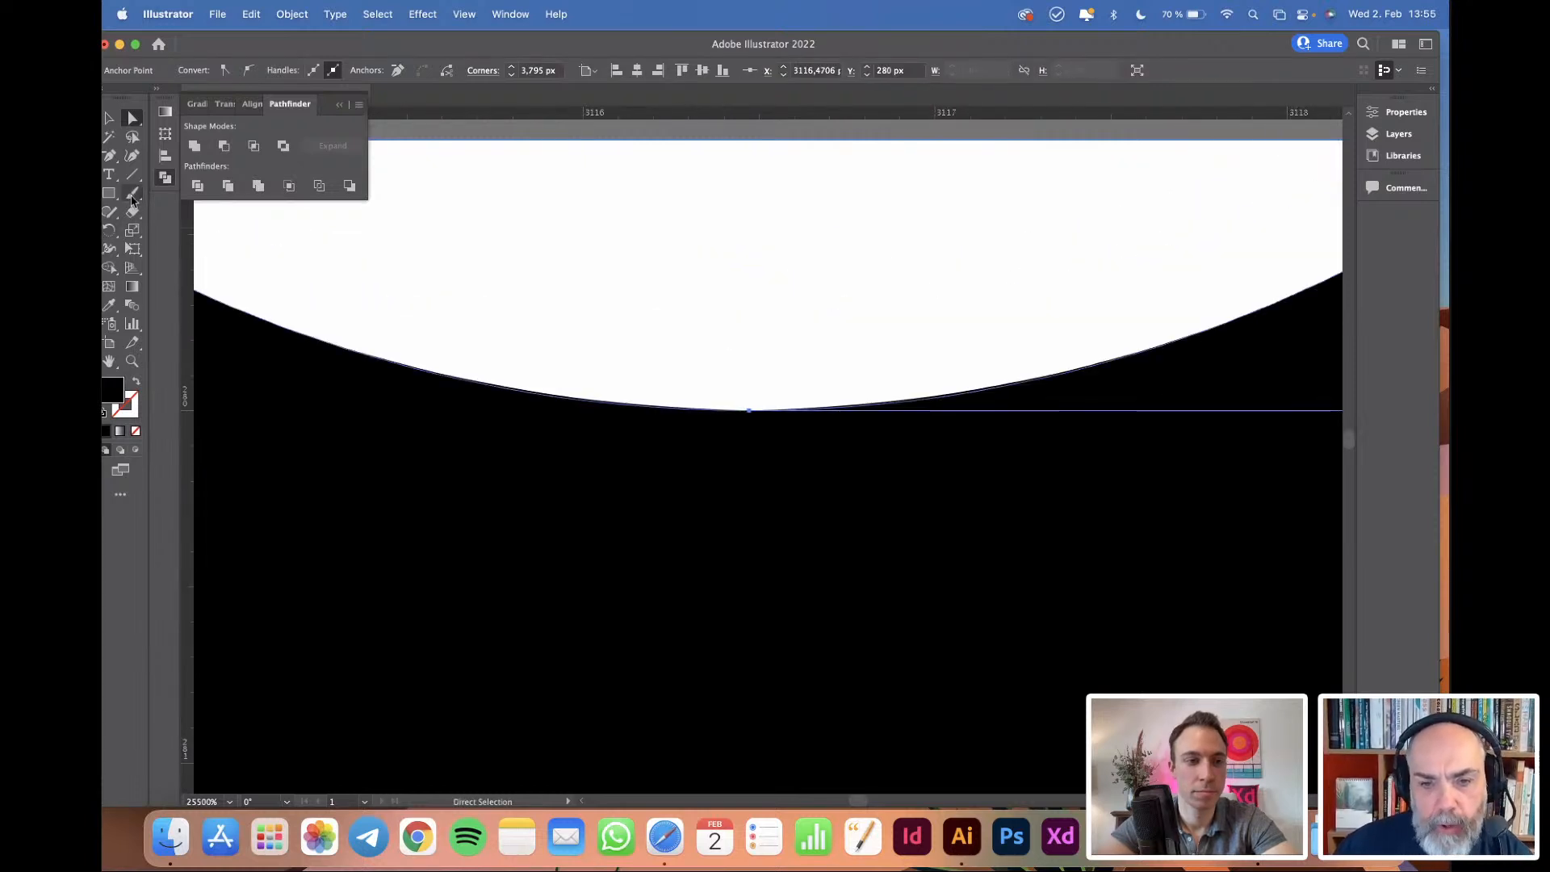
drag(110, 155, 168, 193)
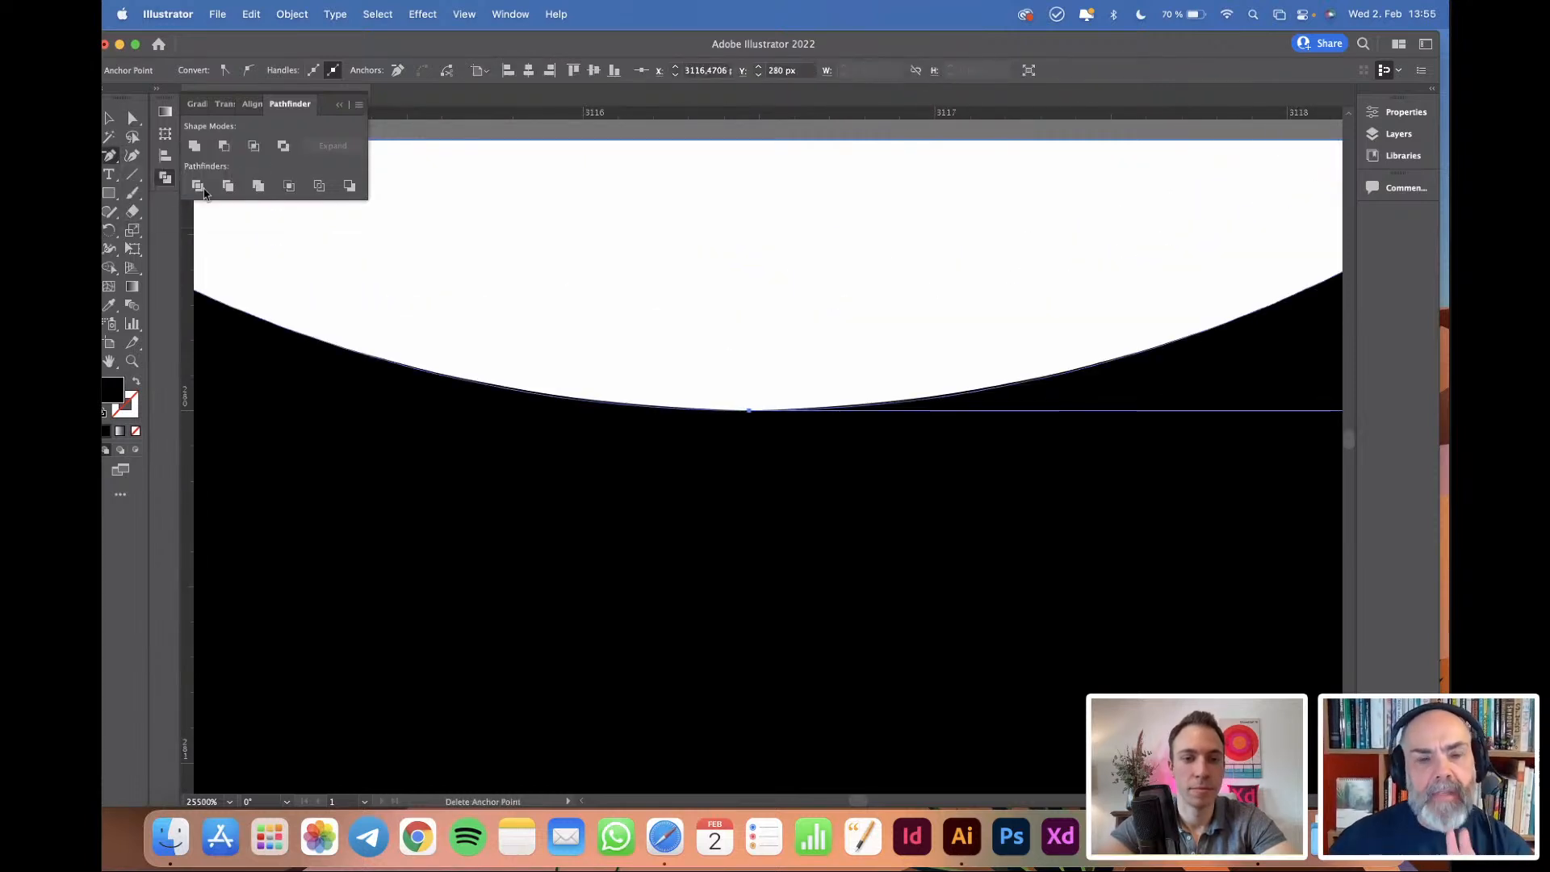
scroll(631, 318, down, 2)
scroll(737, 495, left, 2)
click(684, 509)
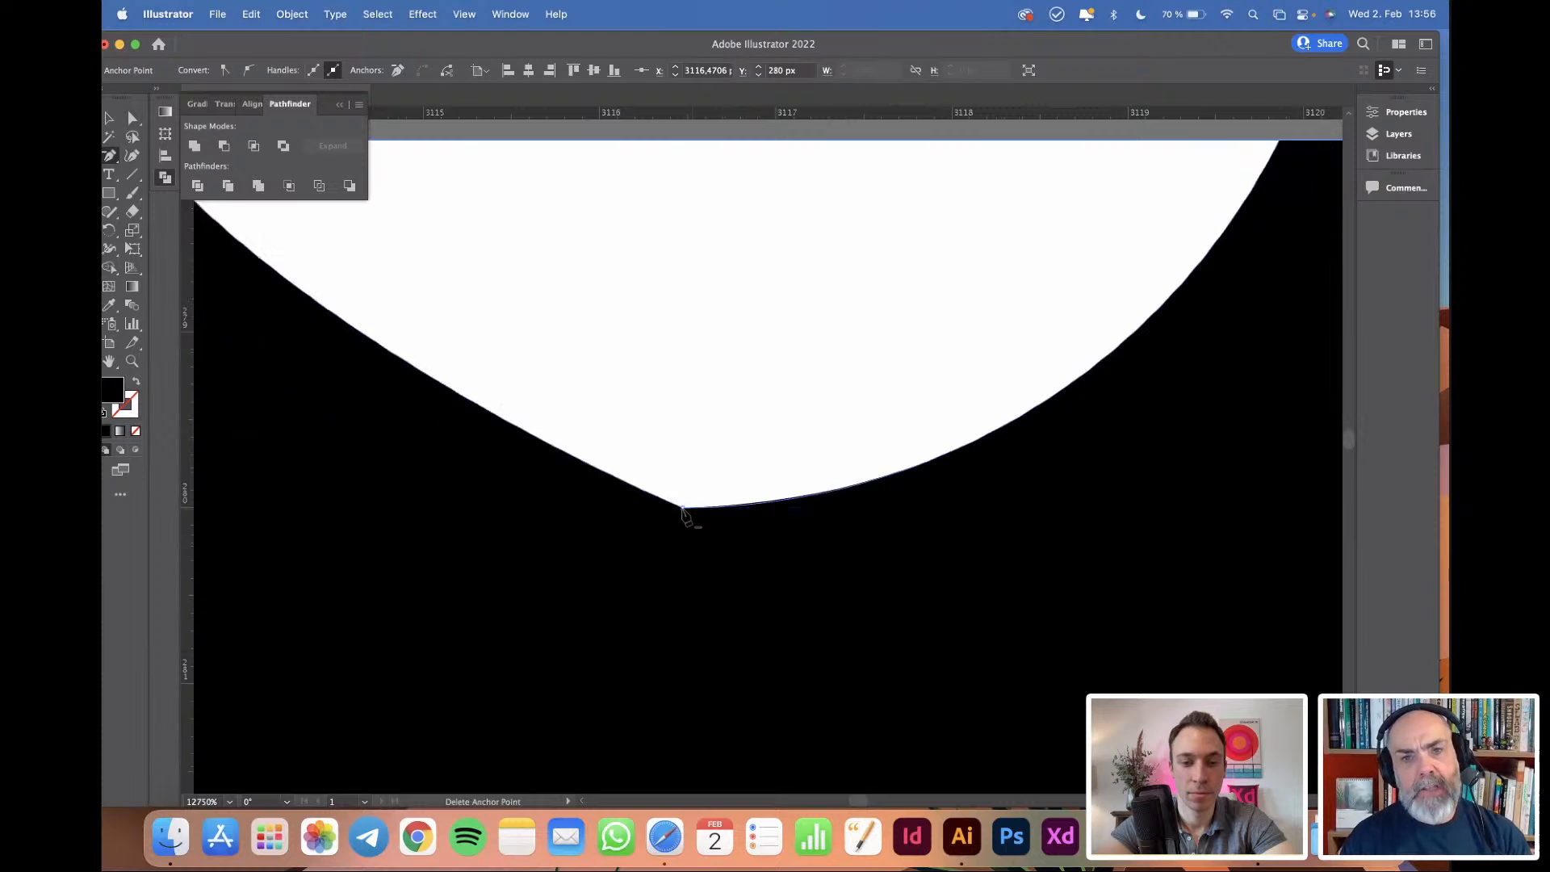
key(super+z)
scroll(764, 516, down, 1)
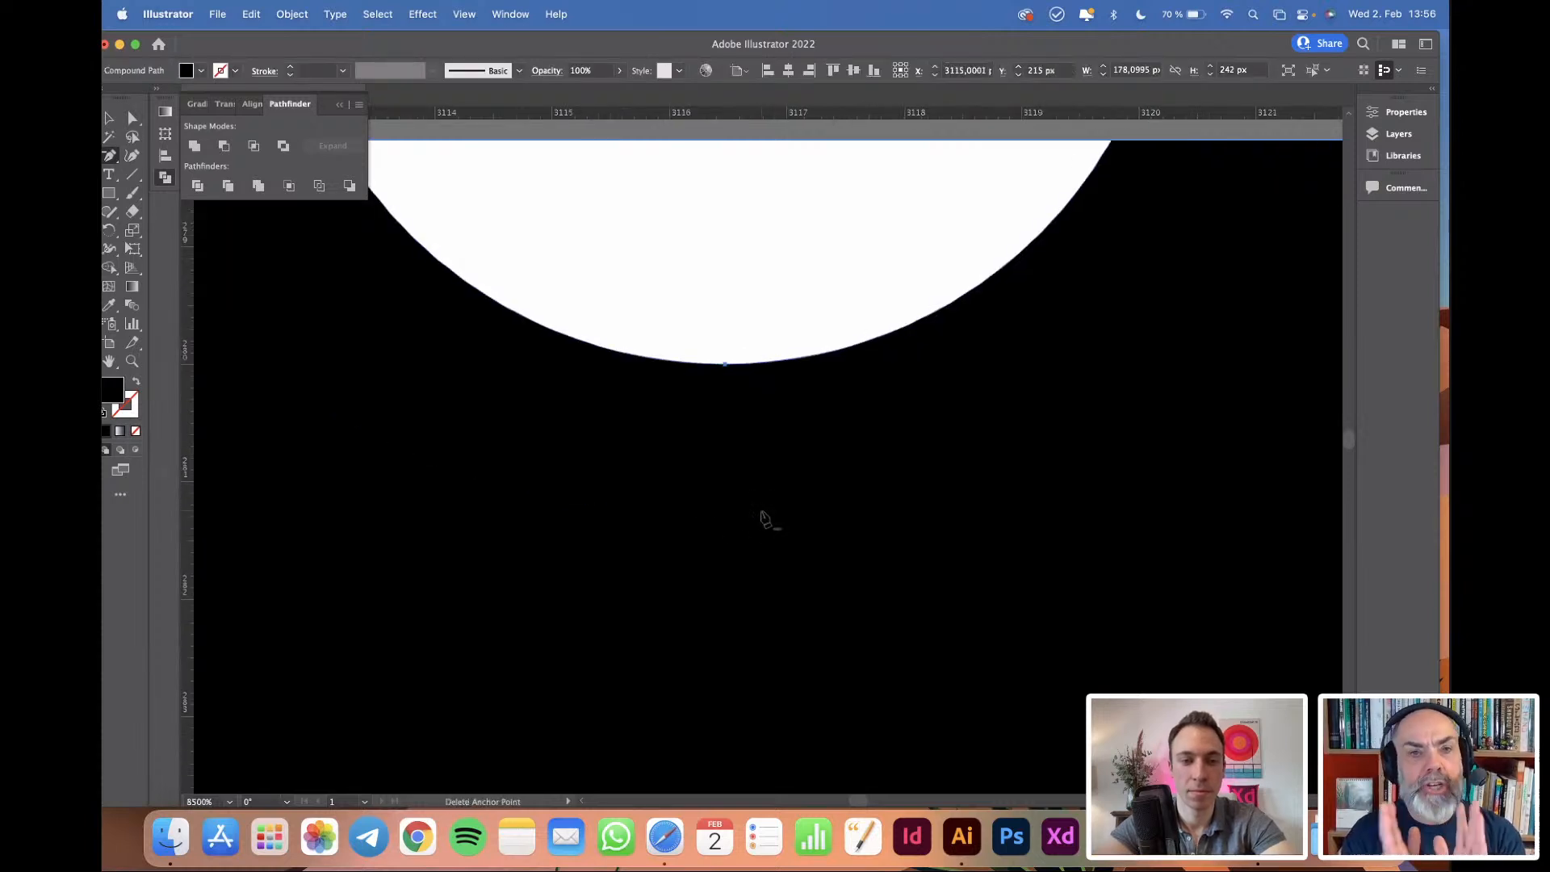
Separate the overlapping anchor points at the notch's base by moving one to X 3117 px, and delete the other.
click(133, 119)
click(724, 364)
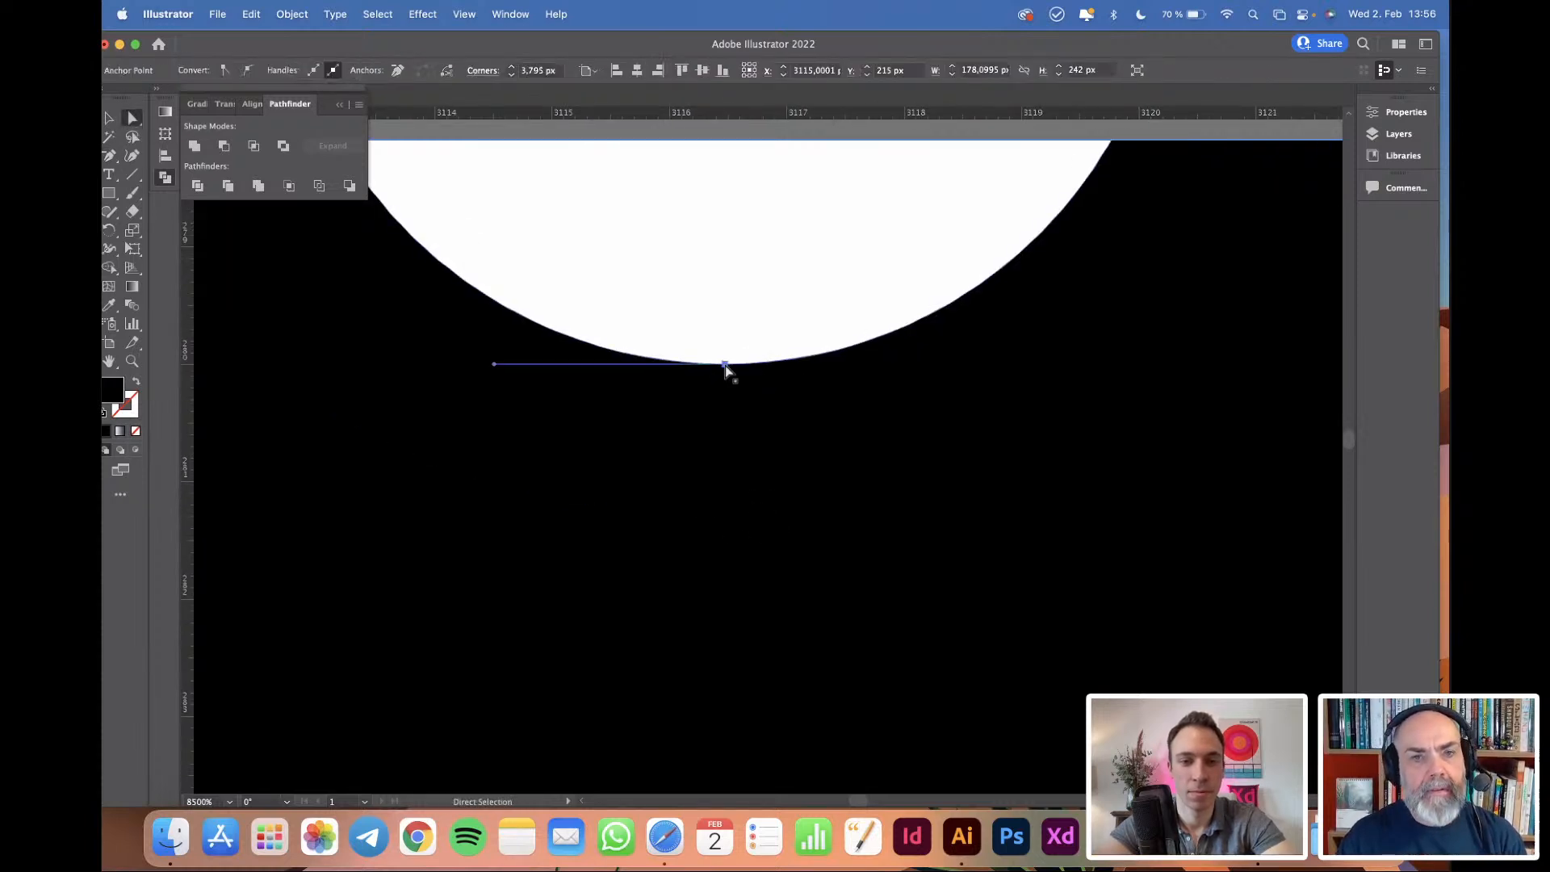
drag(725, 365, 799, 362)
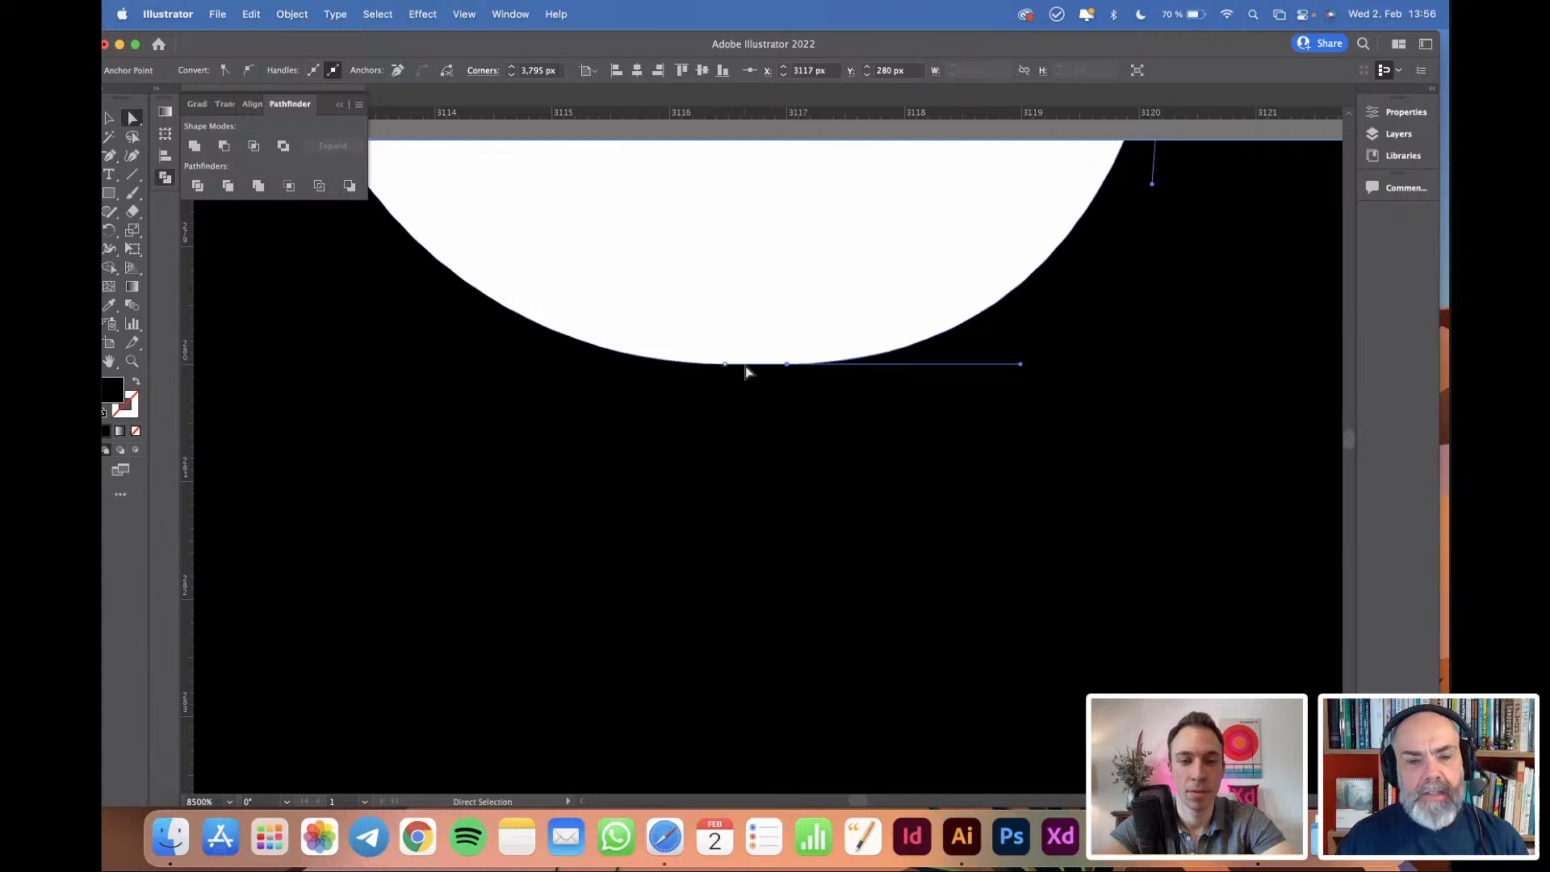
click(724, 364)
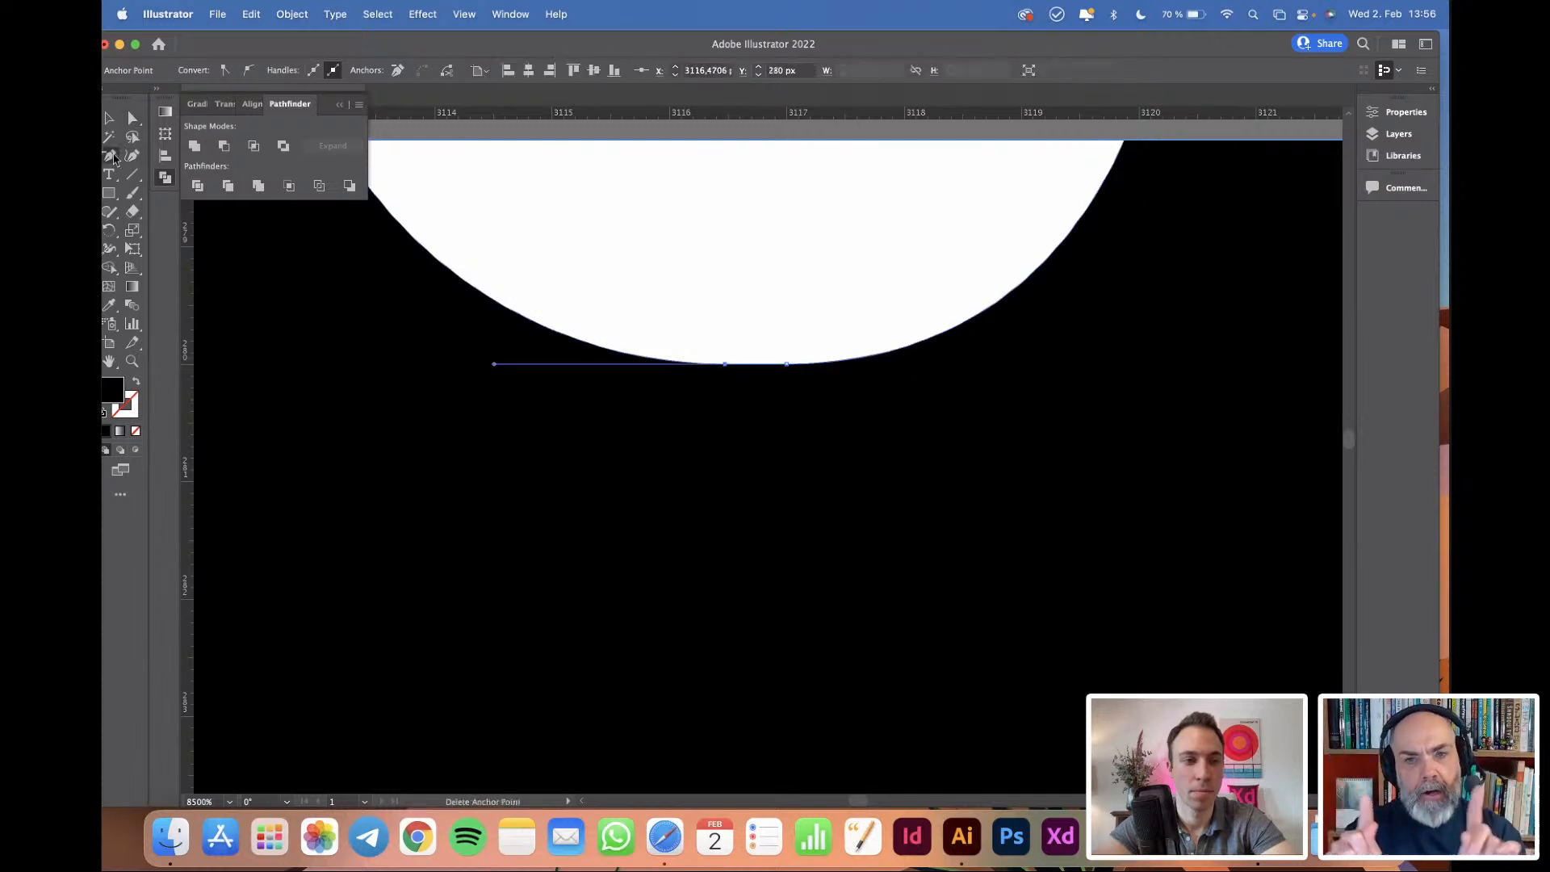
drag(110, 155, 178, 194)
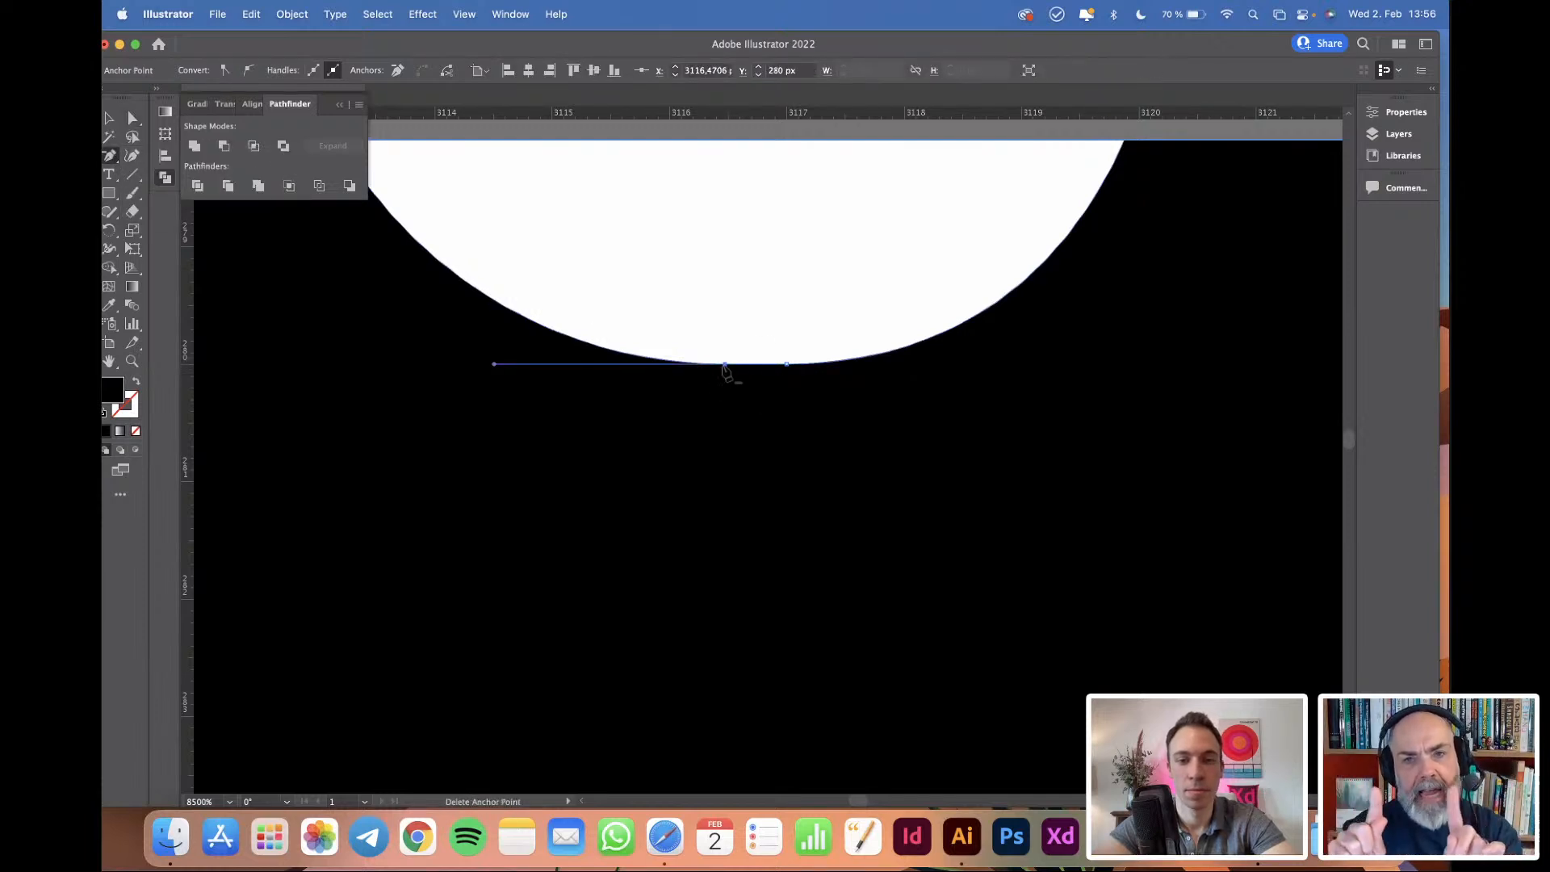
click(724, 364)
key(super+alt)
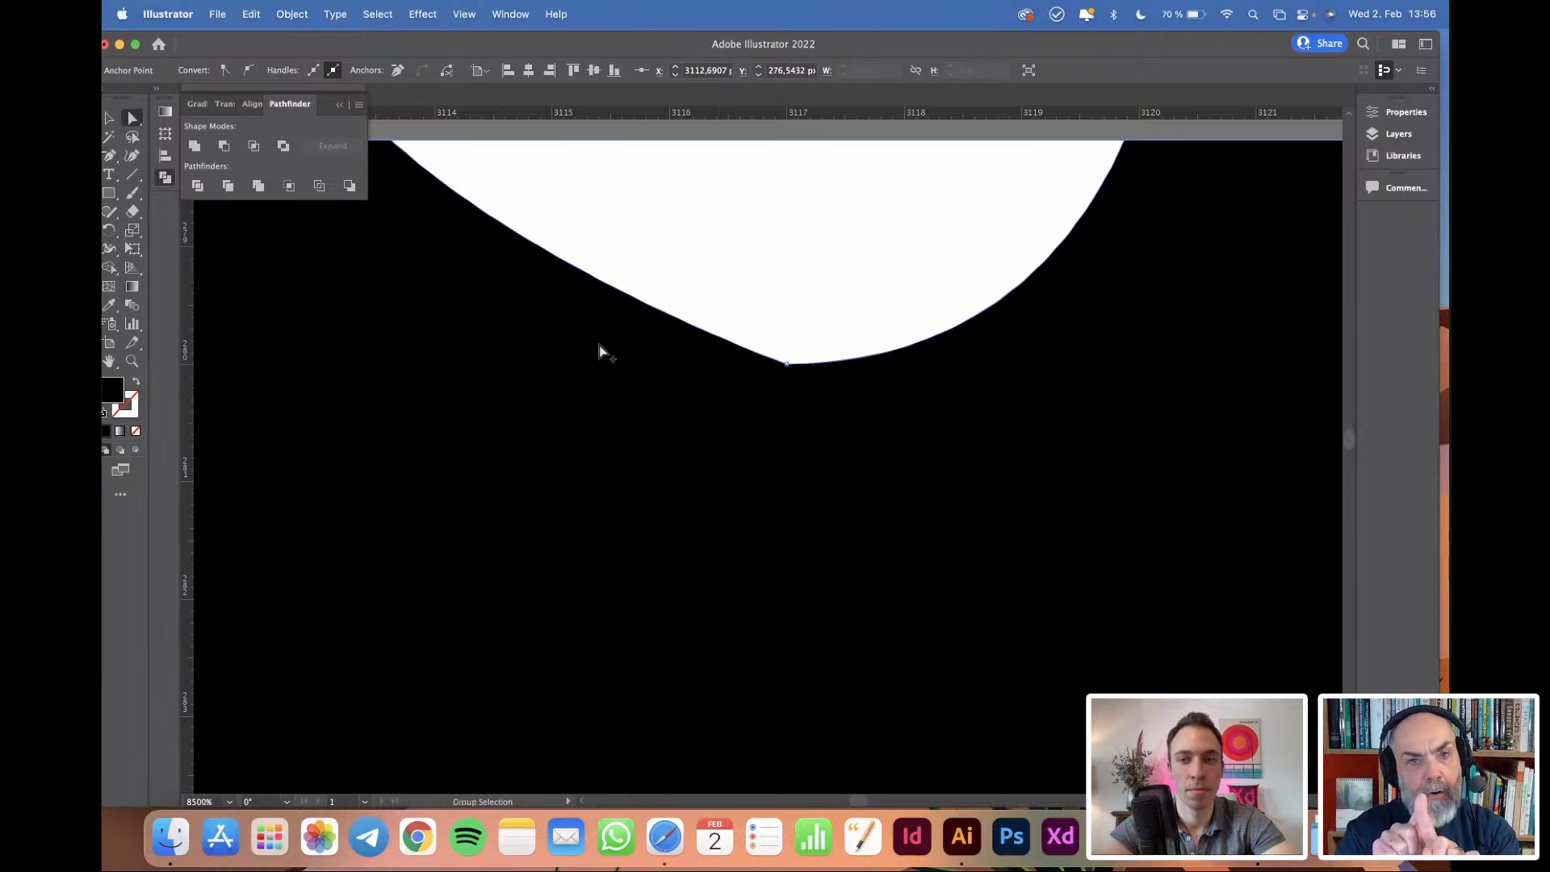
Reshape the notch's rounded base with its lowest anchor point at X 3116 px and a full curve on its left side.
key(super+minus)
key(super+minus)
key(super+minus)
key(super+minus)
key(super+minus)
drag(669, 442, 866, 470)
scroll(749, 481, up, 1)
scroll(722, 473, up, 3)
key(super+z)
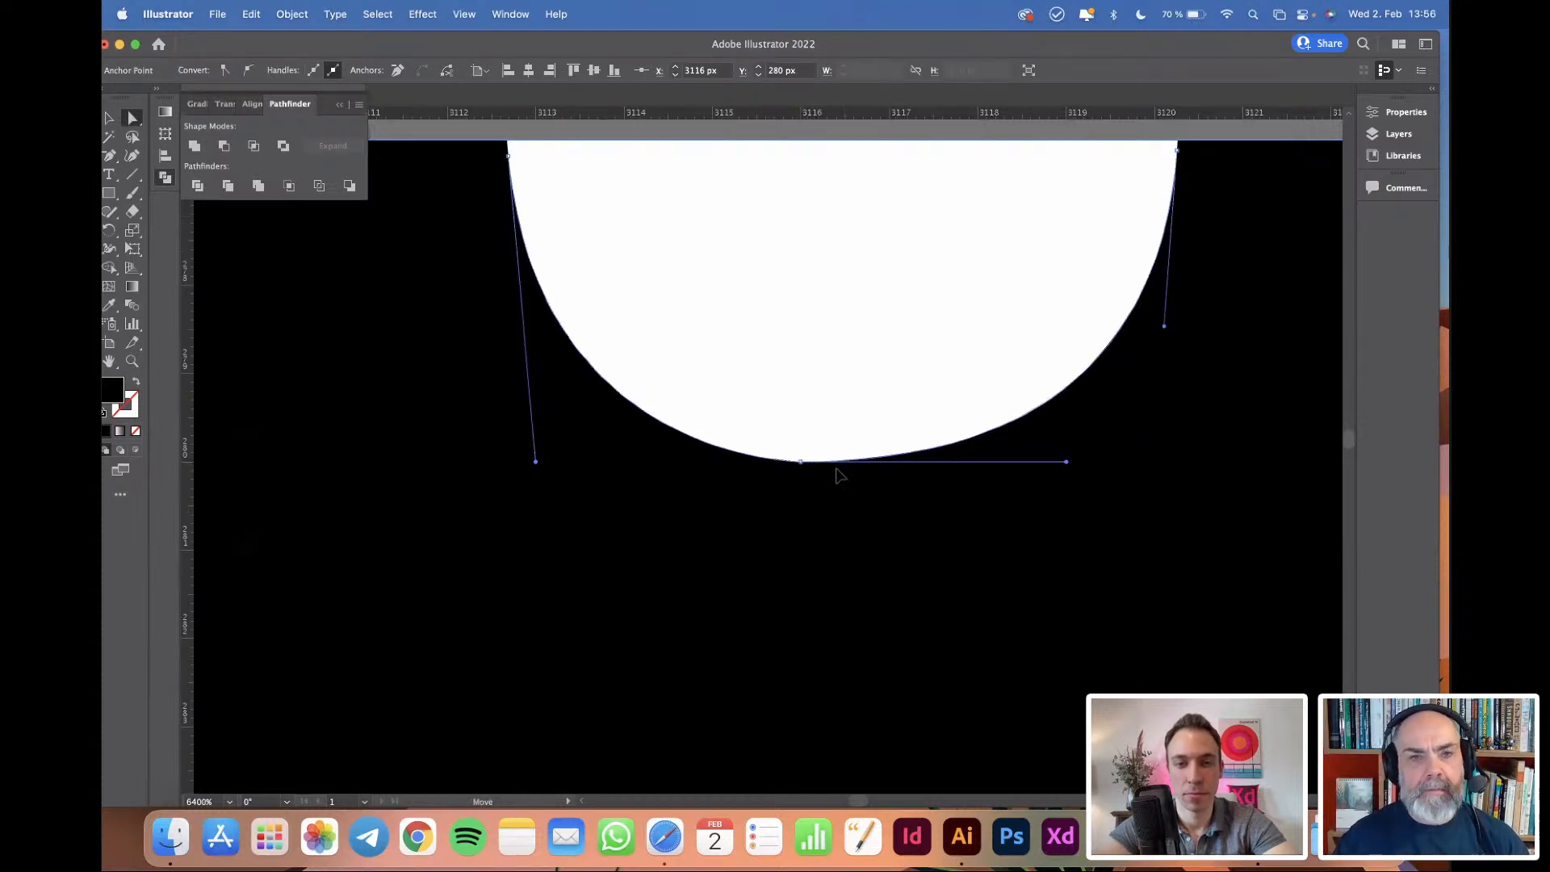
Try shortening the right curve handle of the notch's lowest anchor point, and check the rounding at letter scale.
drag(1067, 467, 979, 464)
key(super+z)
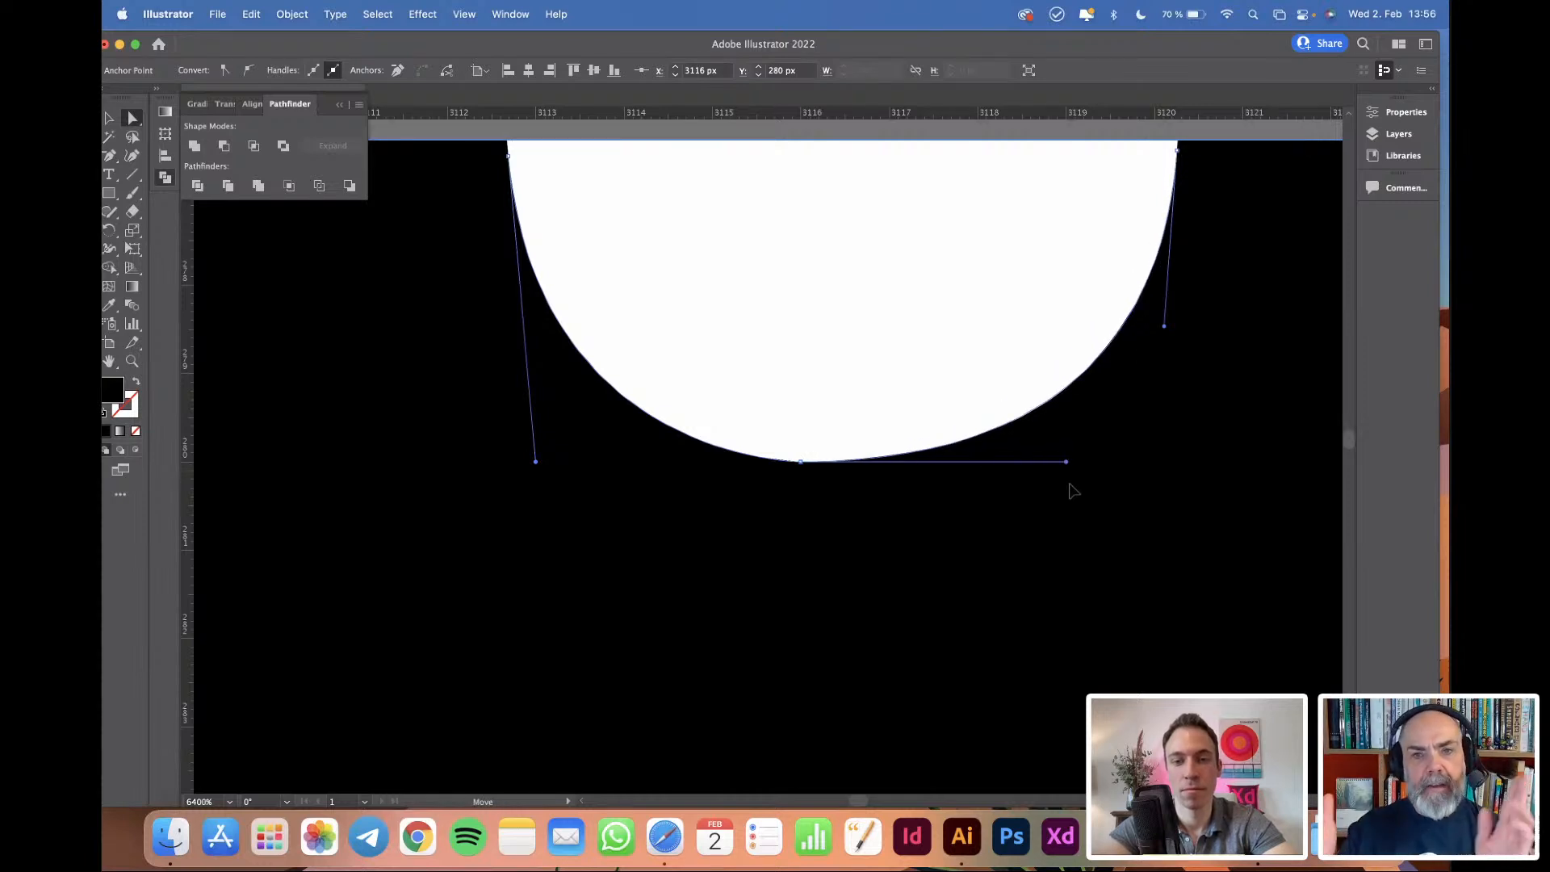
scroll(801, 440, down, 2)
scroll(799, 438, up, 2)
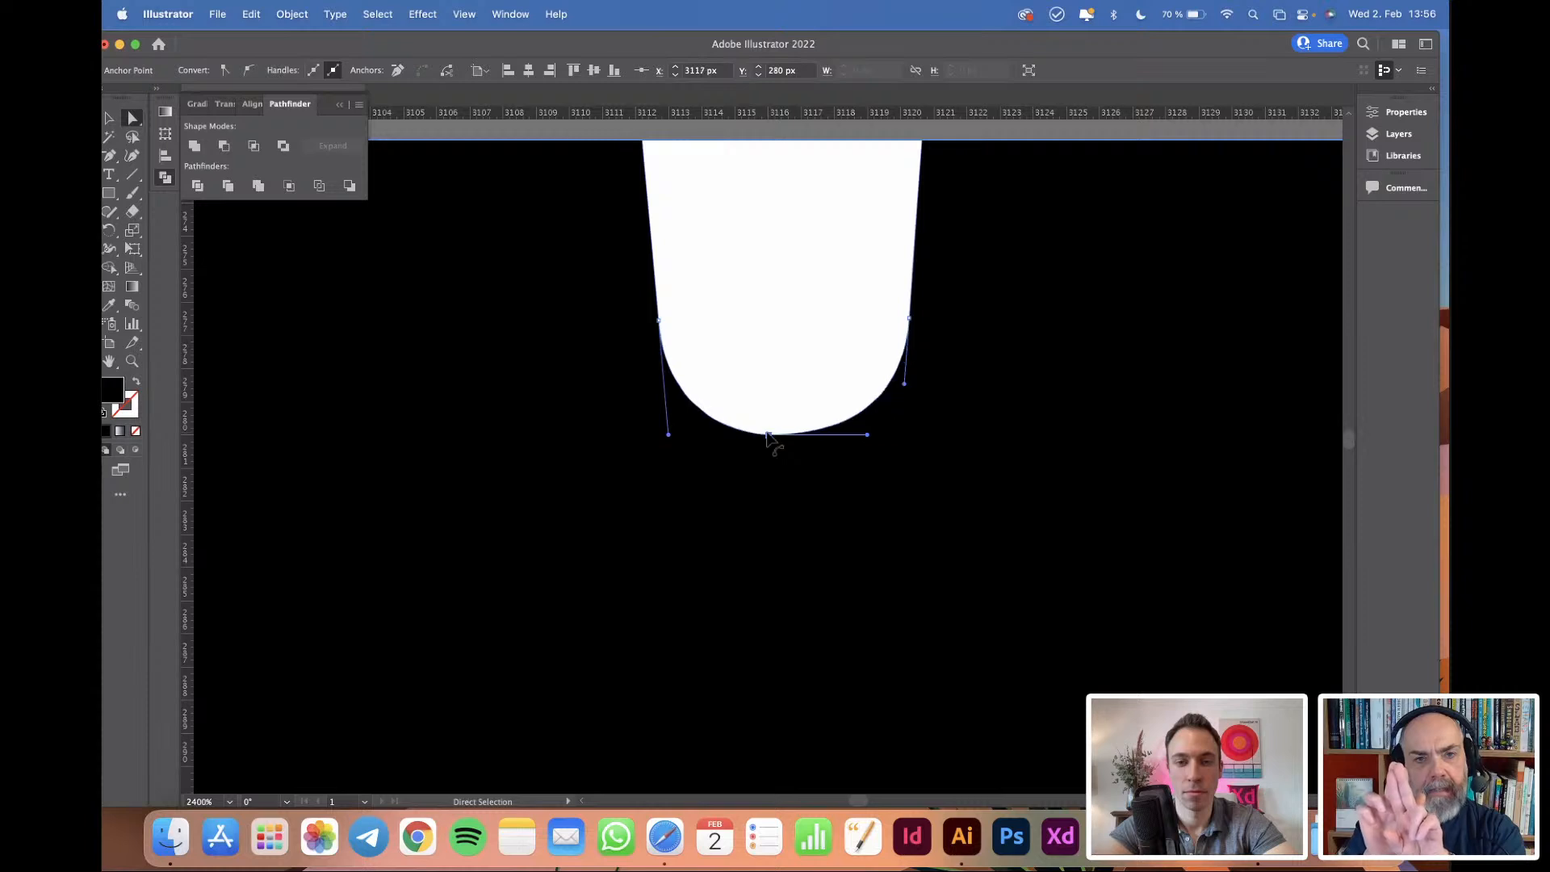
scroll(852, 442, down, 2)
scroll(851, 444, down, 3)
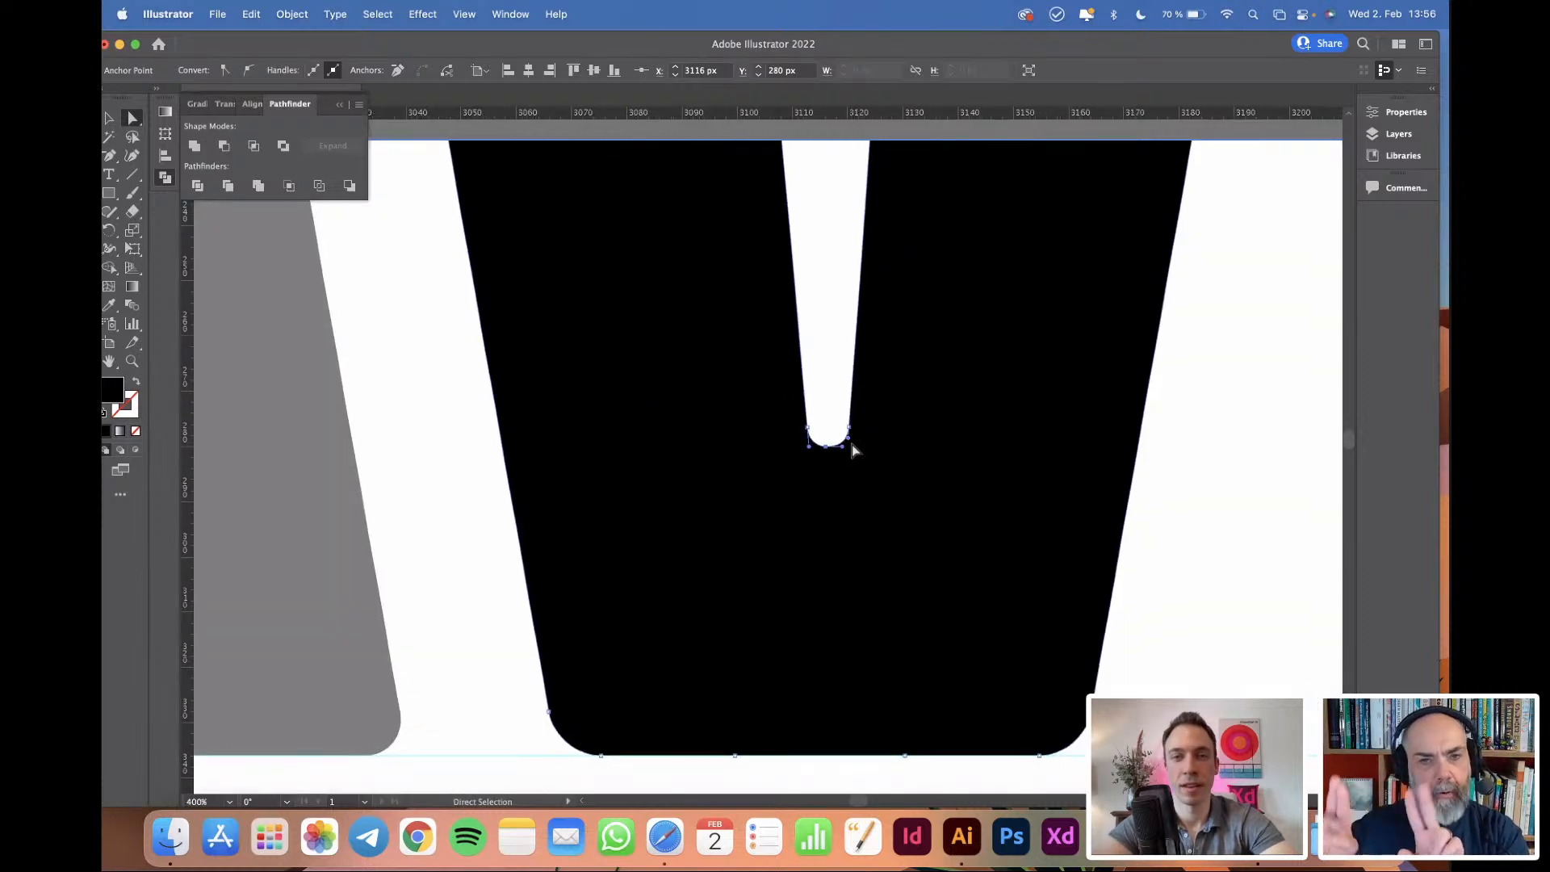
scroll(851, 444, down, 1)
click(1058, 458)
Select the three anchor points of the notch's rounded base and move them up about 30 px.
scroll(1061, 461, up, 2)
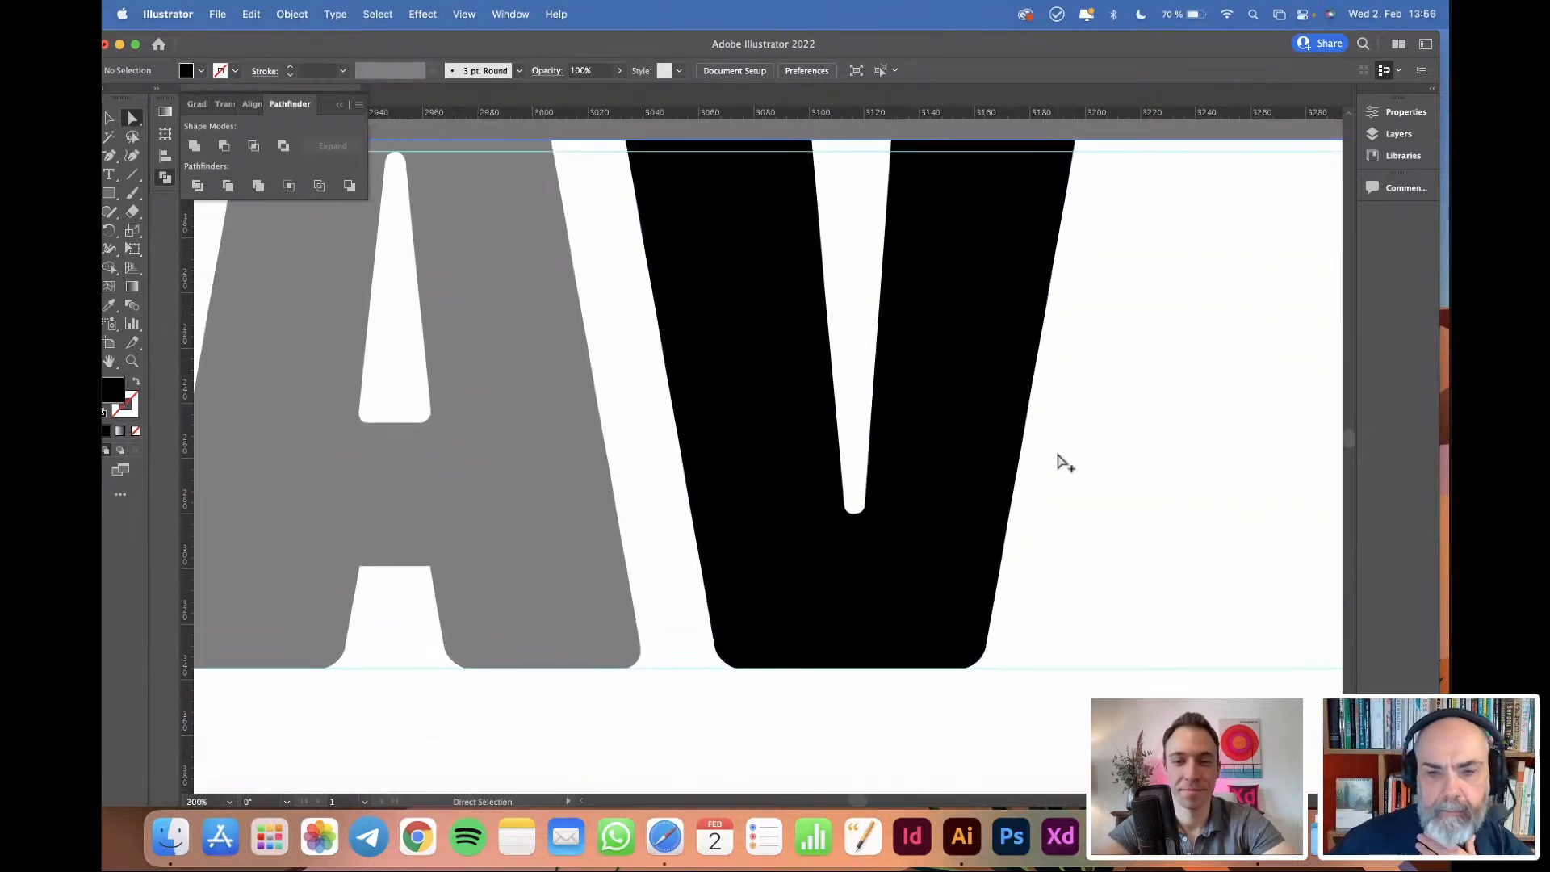
scroll(865, 559, up, 1)
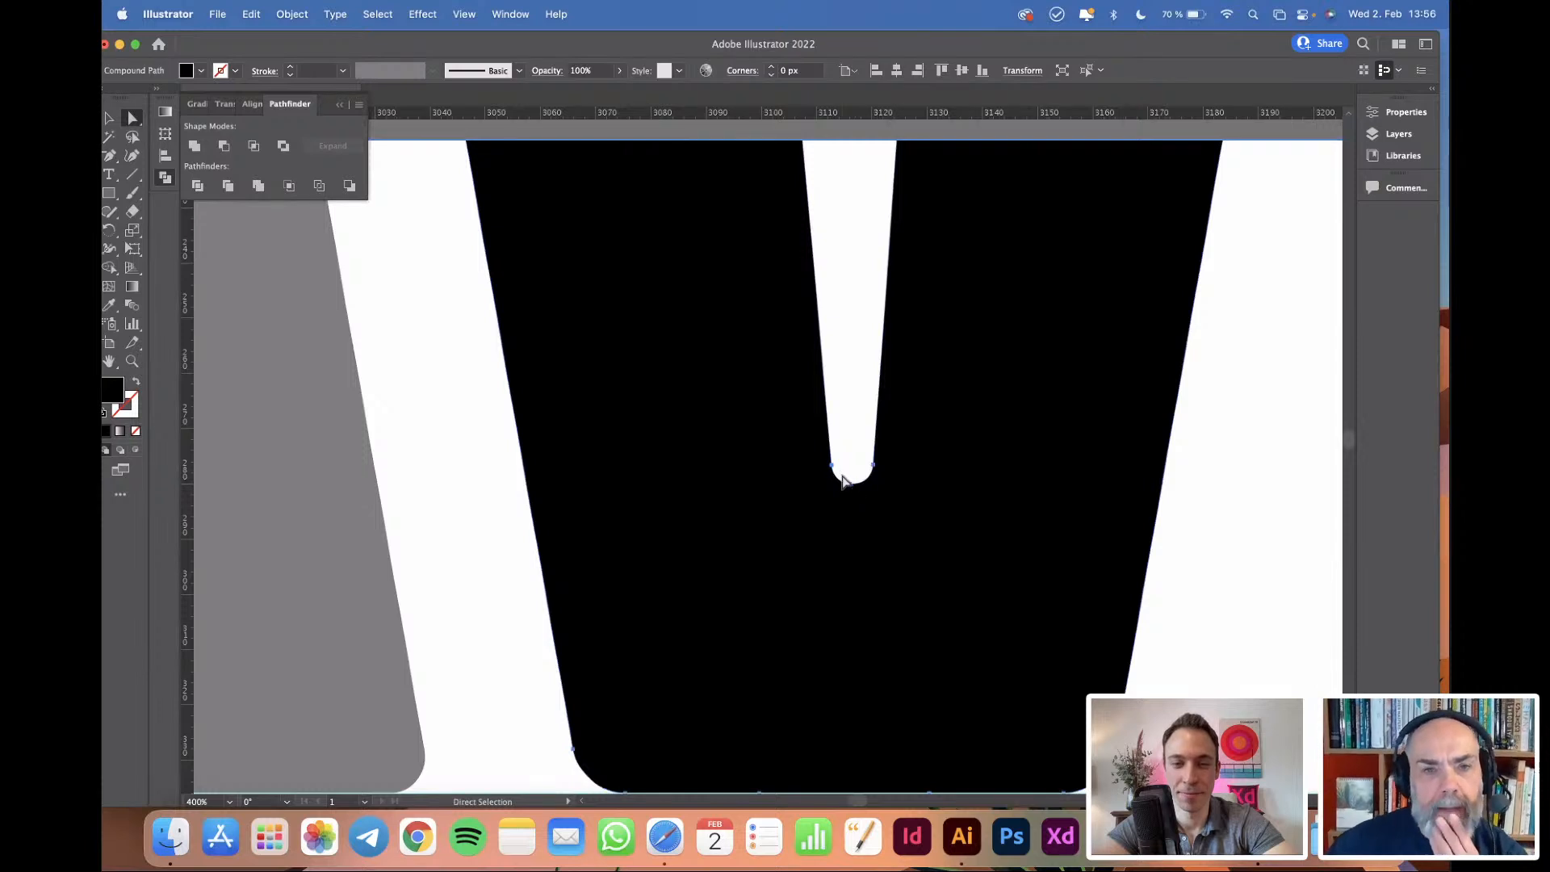
click(843, 483)
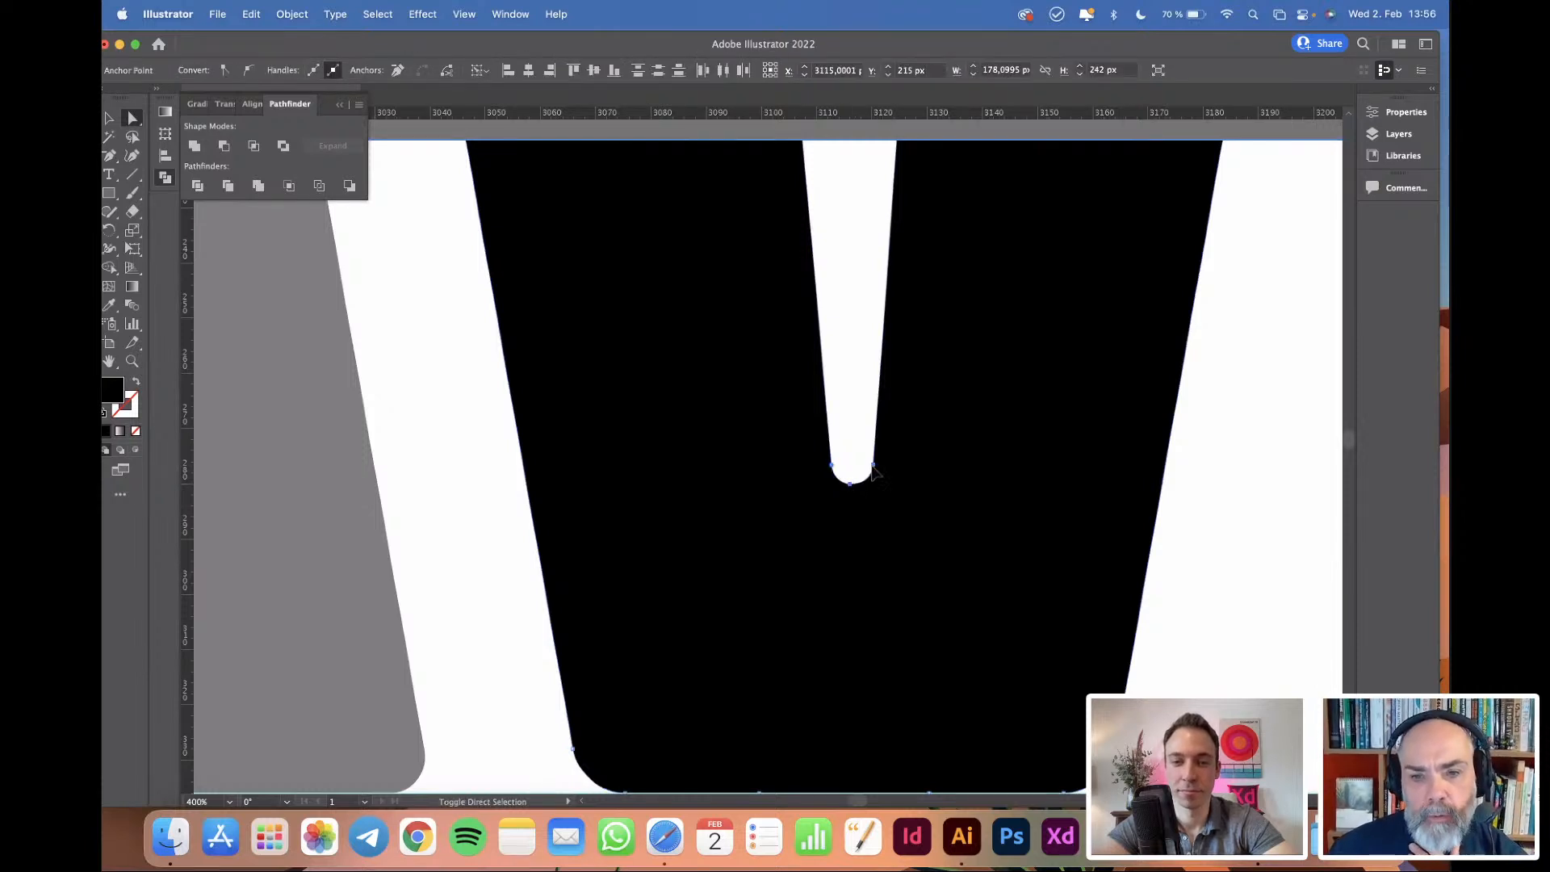
shift+click(873, 467)
key(shift+Up)
key(shift+Up)
scroll(872, 466, down, 2)
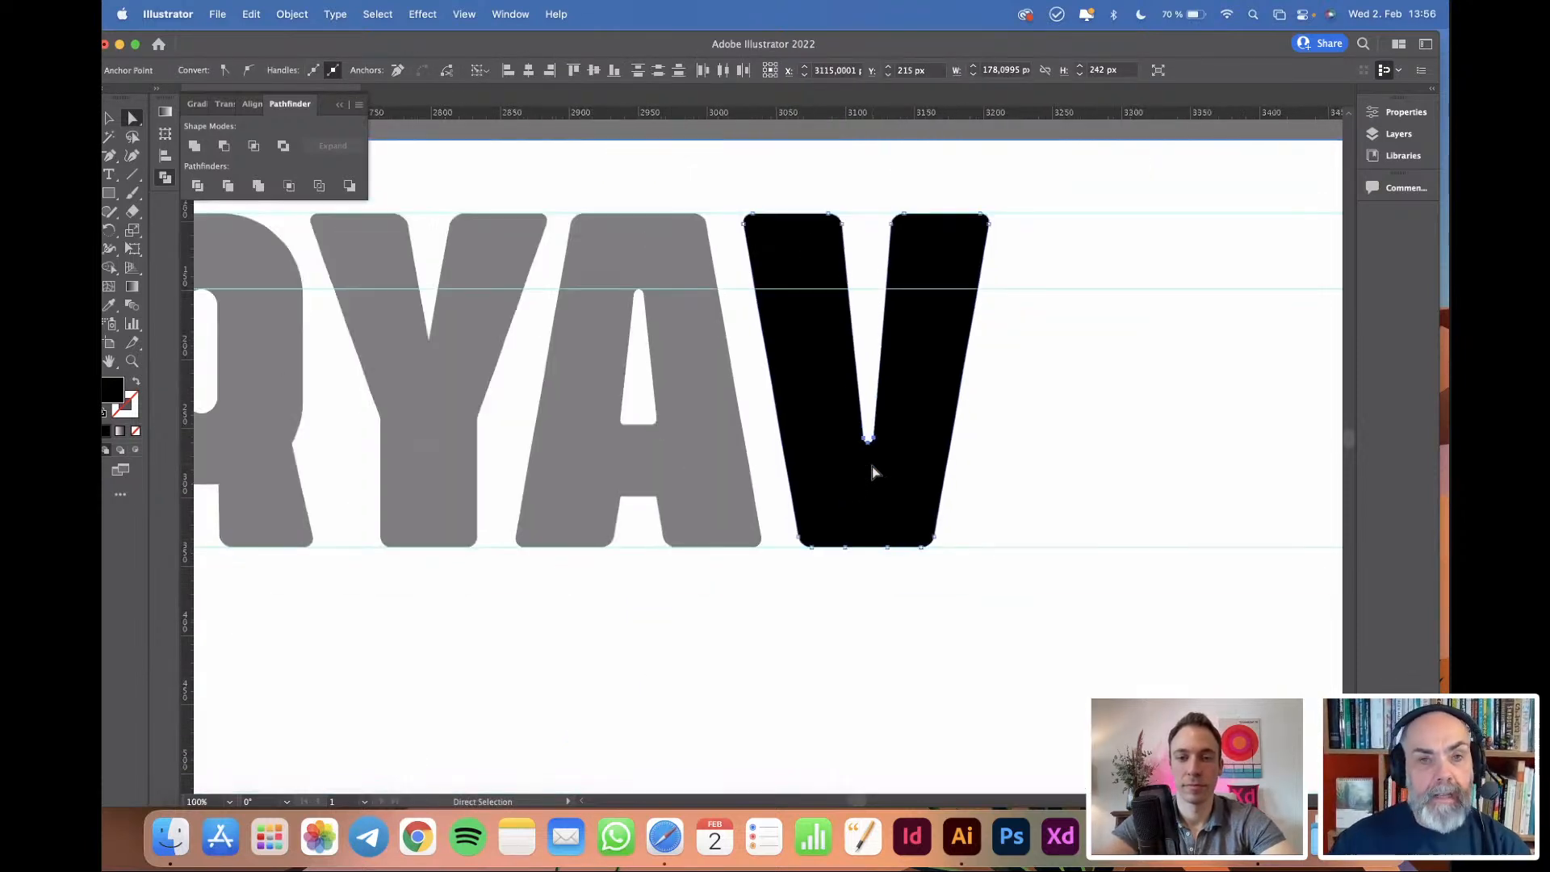
key(shift+Up)
key(shift+Up)
key(super+z)
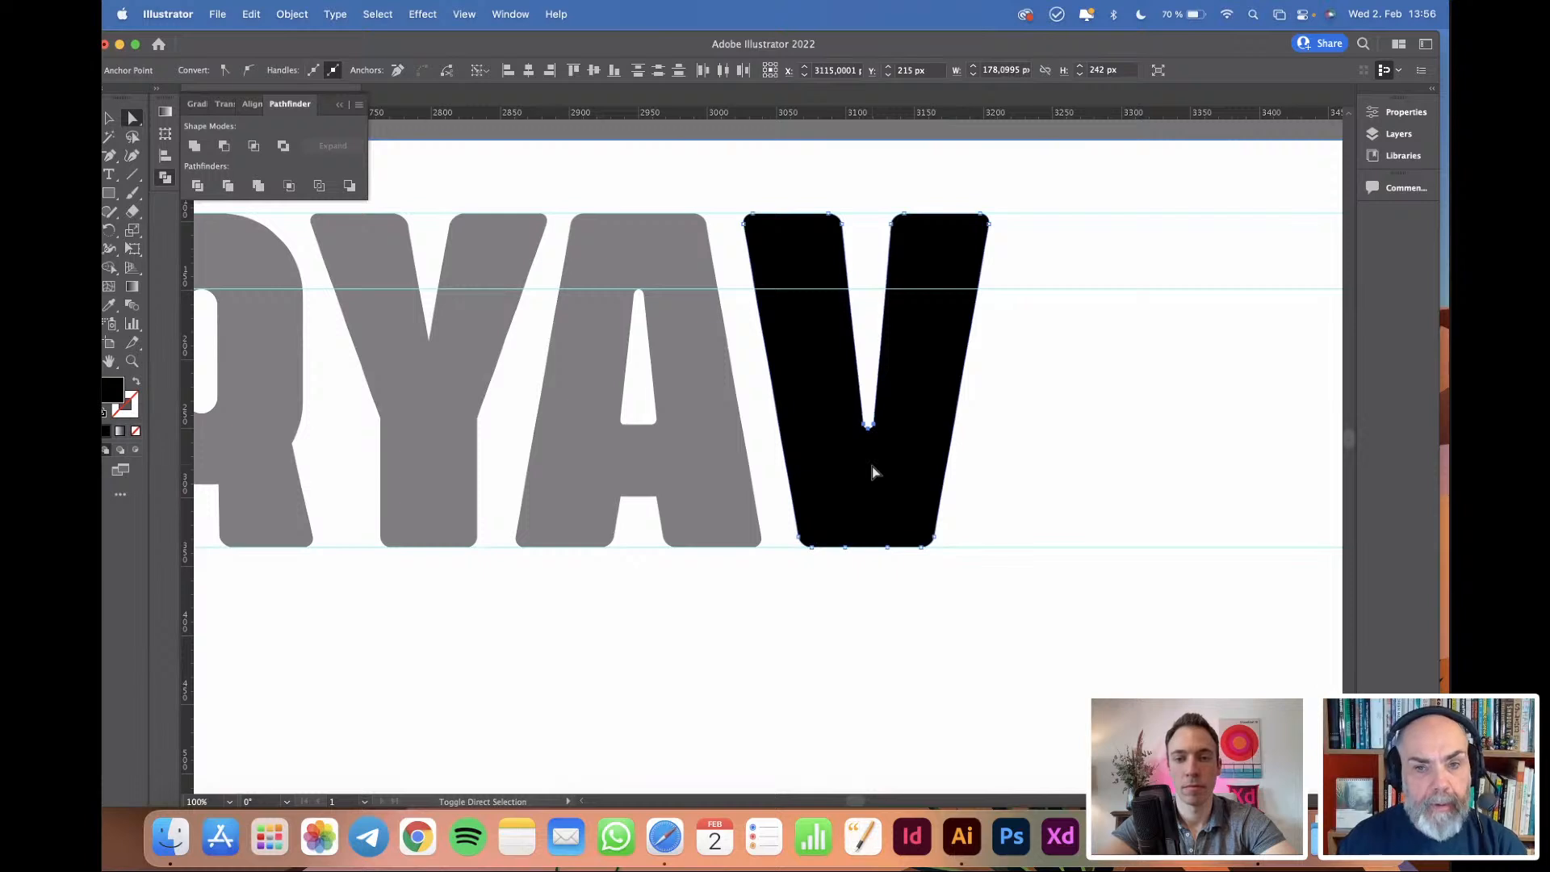
key(super+shift+z)
Leave isolation mode on the V and return to the full lettering with nothing selected.
click(110, 119)
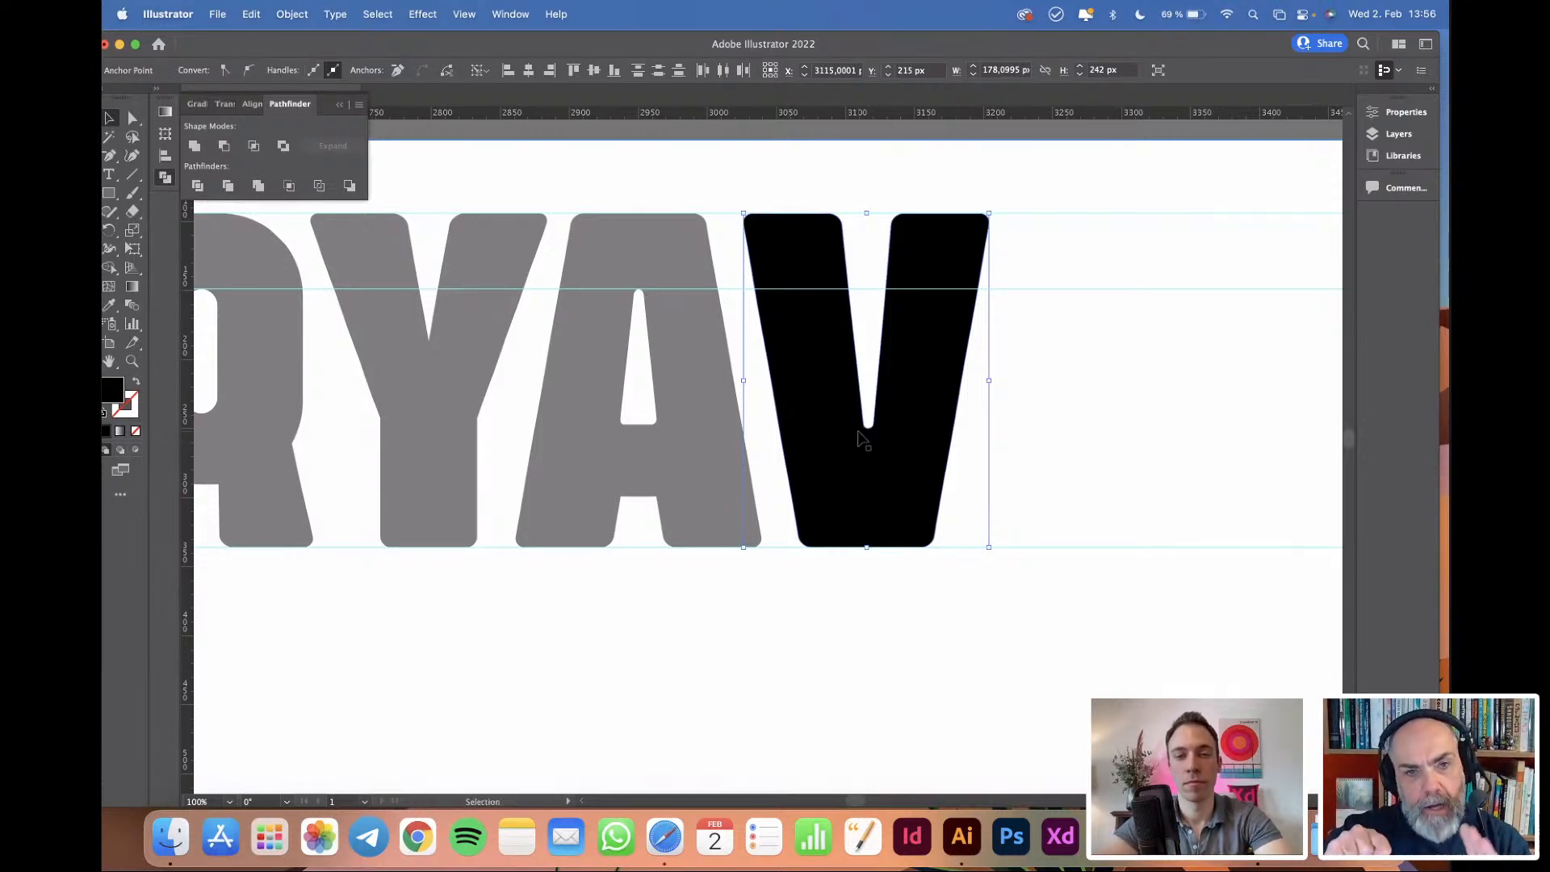
scroll(858, 433, down, 3)
scroll(858, 433, left, 1)
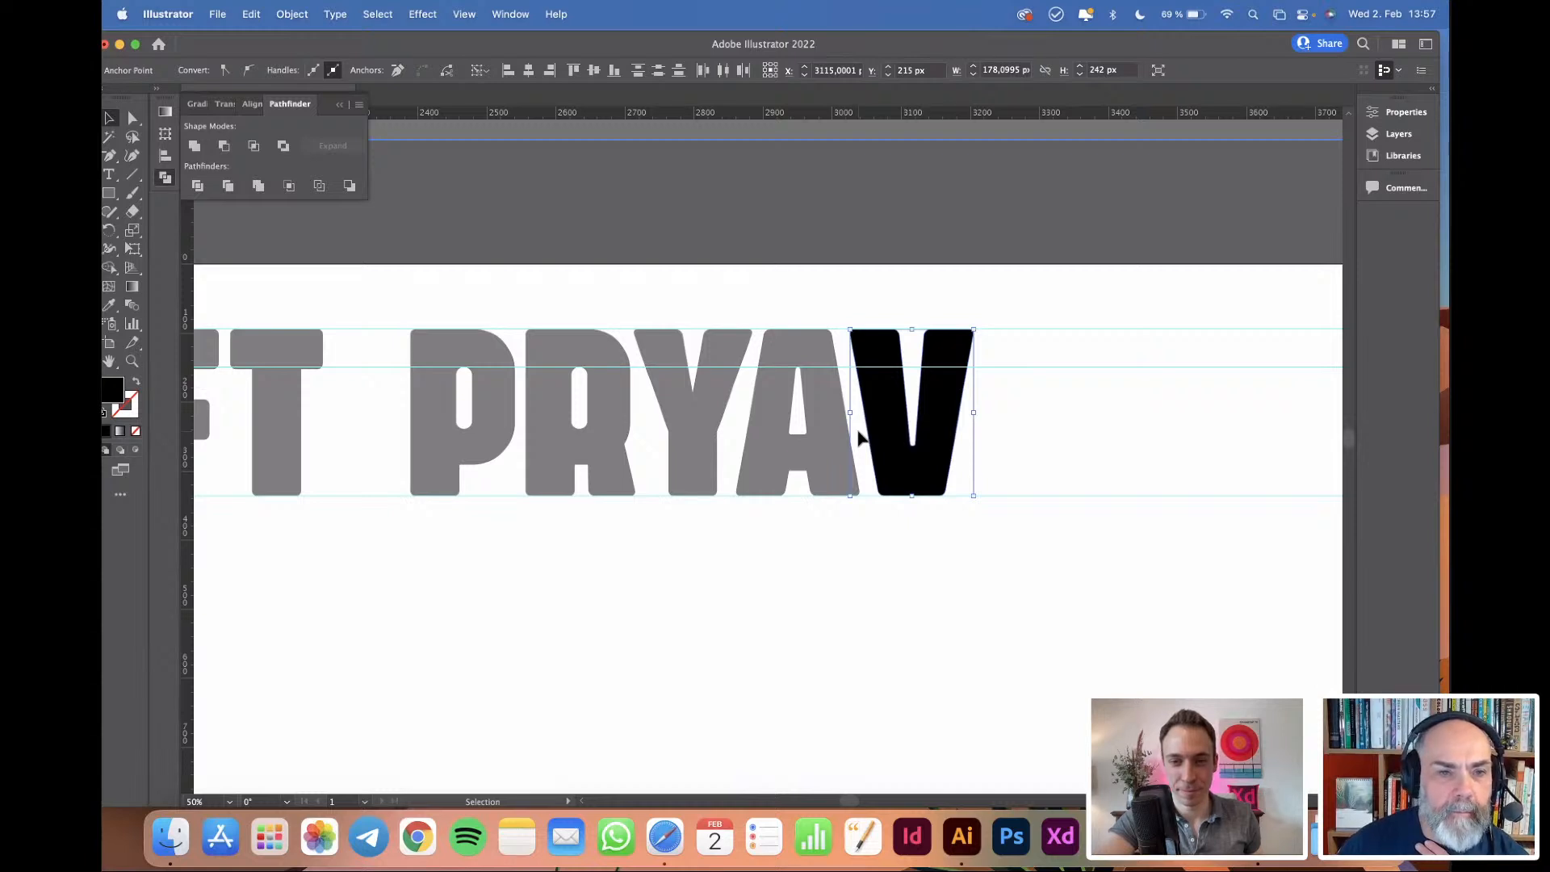
double_click(526, 214)
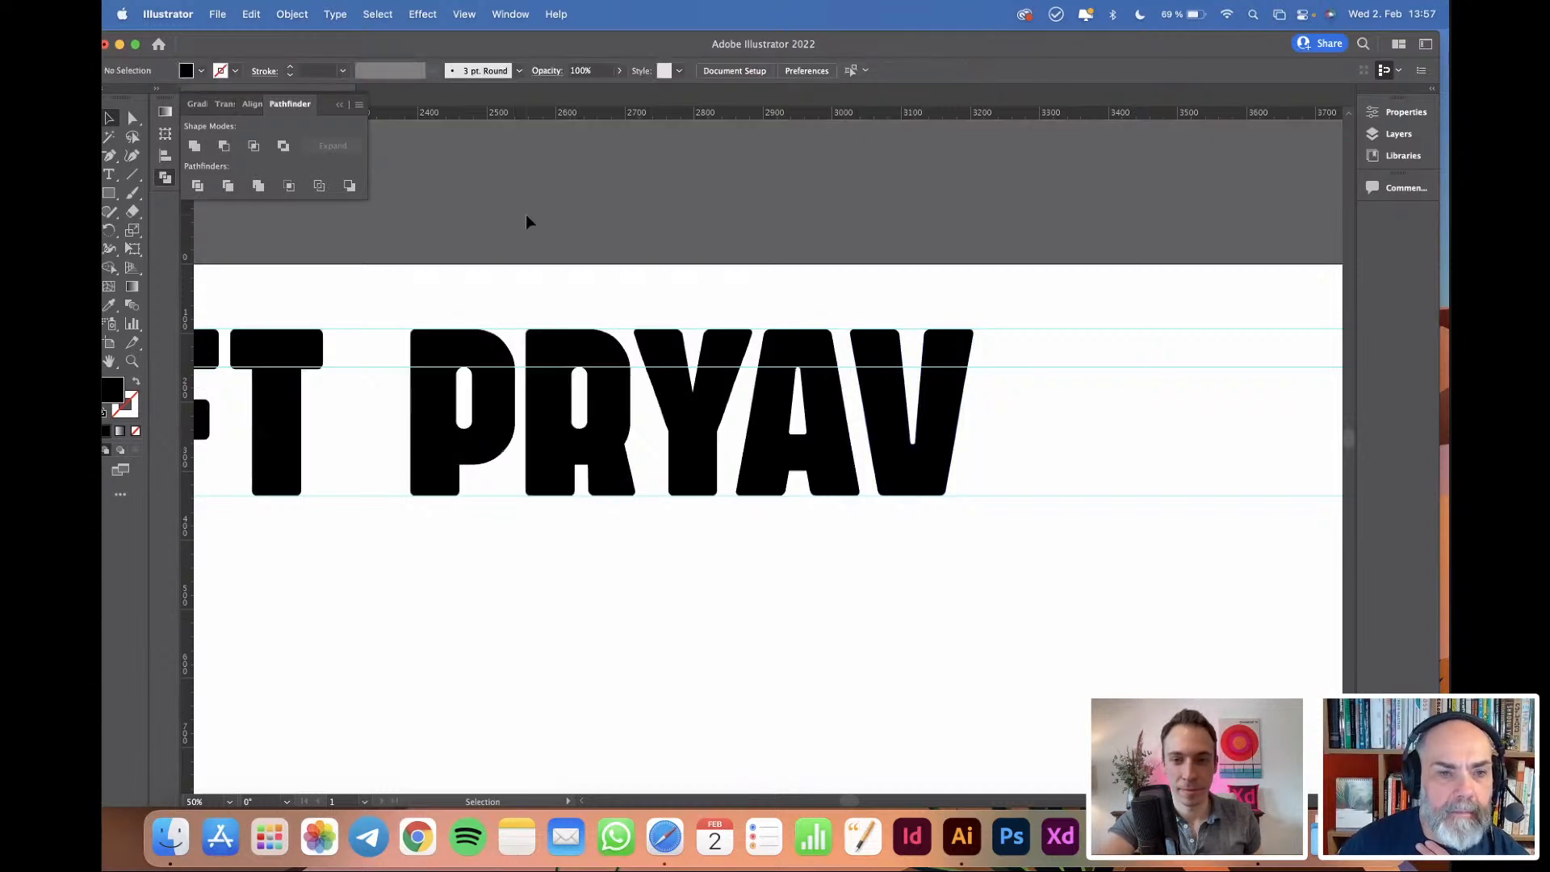
Nudge the finished V slightly closer to the A, to X 3114 px, and deselect it.
scroll(526, 213, right, 2)
scroll(525, 213, up, 2)
scroll(526, 213, right, 2)
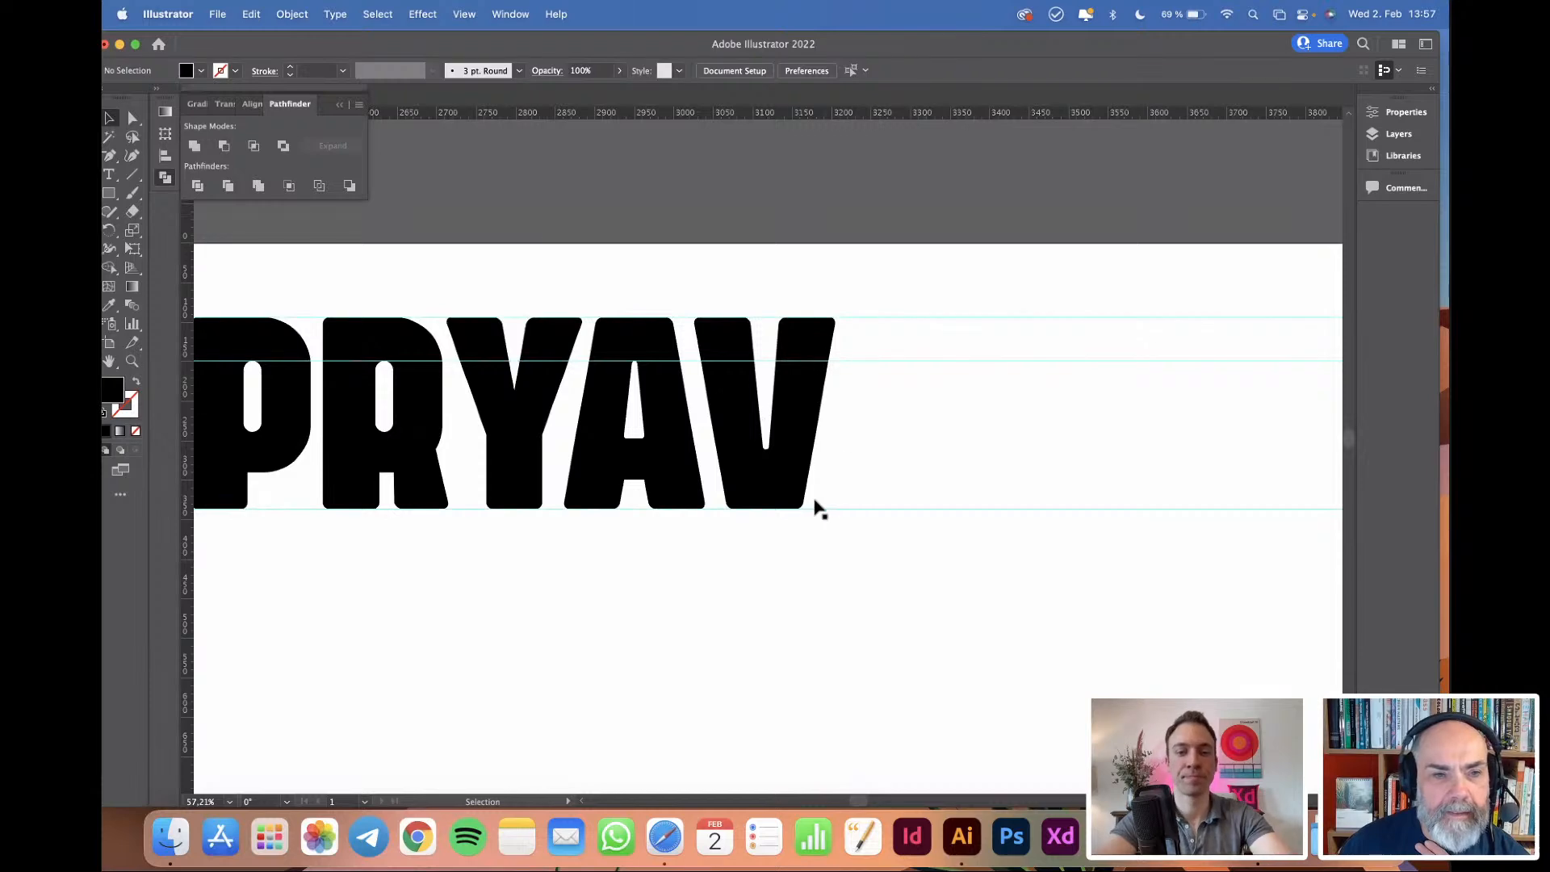
click(780, 466)
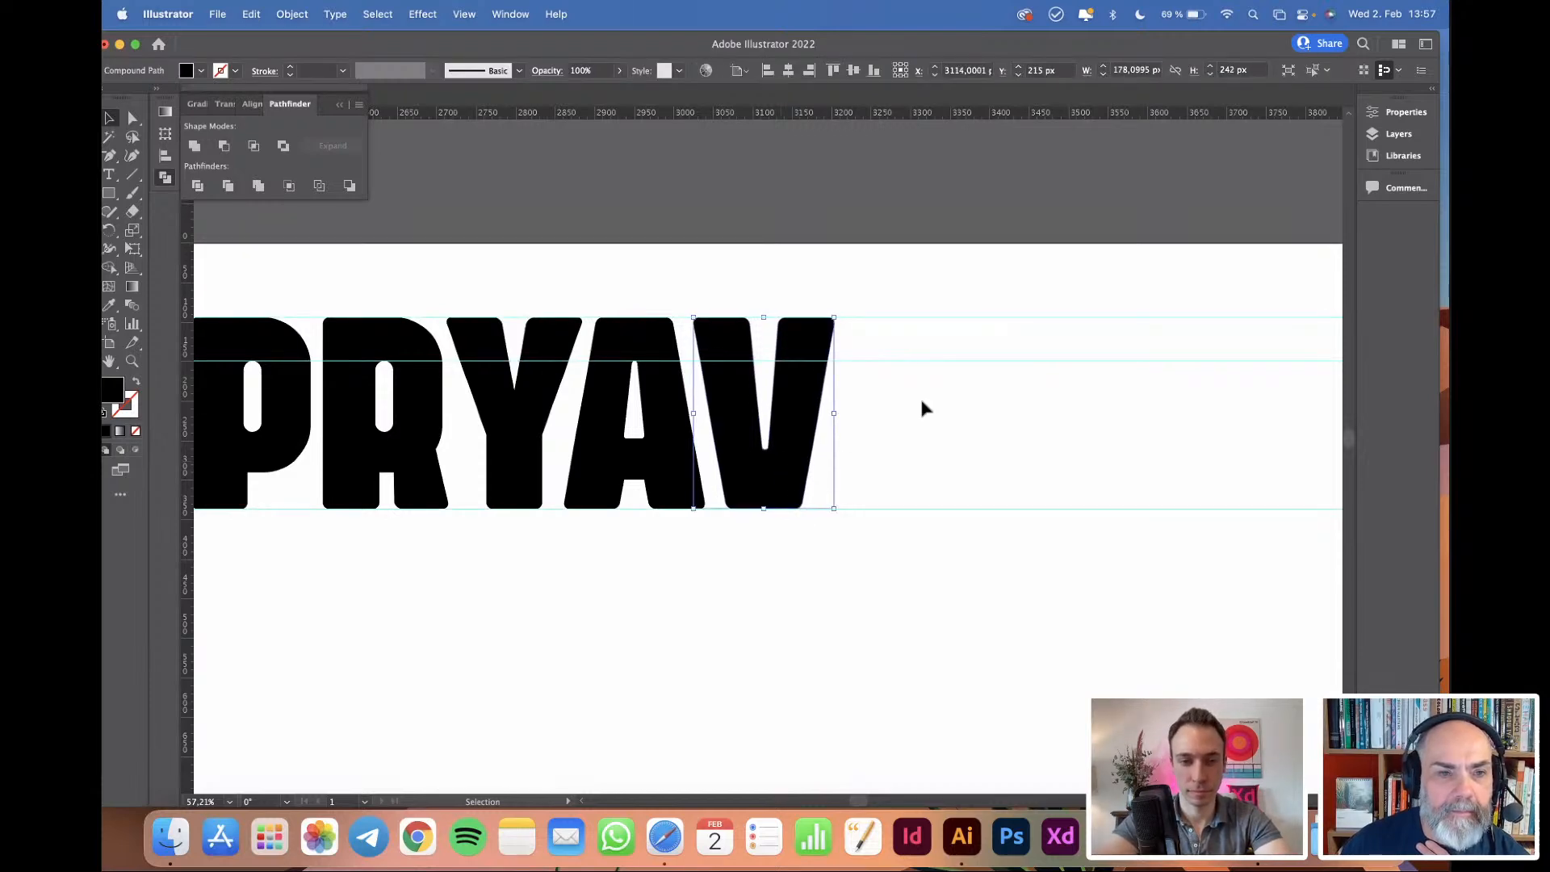
click(928, 391)
Examine the V's weight and spacing within PRYAV, then the consistency of all letter groups and the word PRICE.
scroll(928, 391, down, 1)
scroll(930, 399, left, 2)
scroll(930, 399, right, 2)
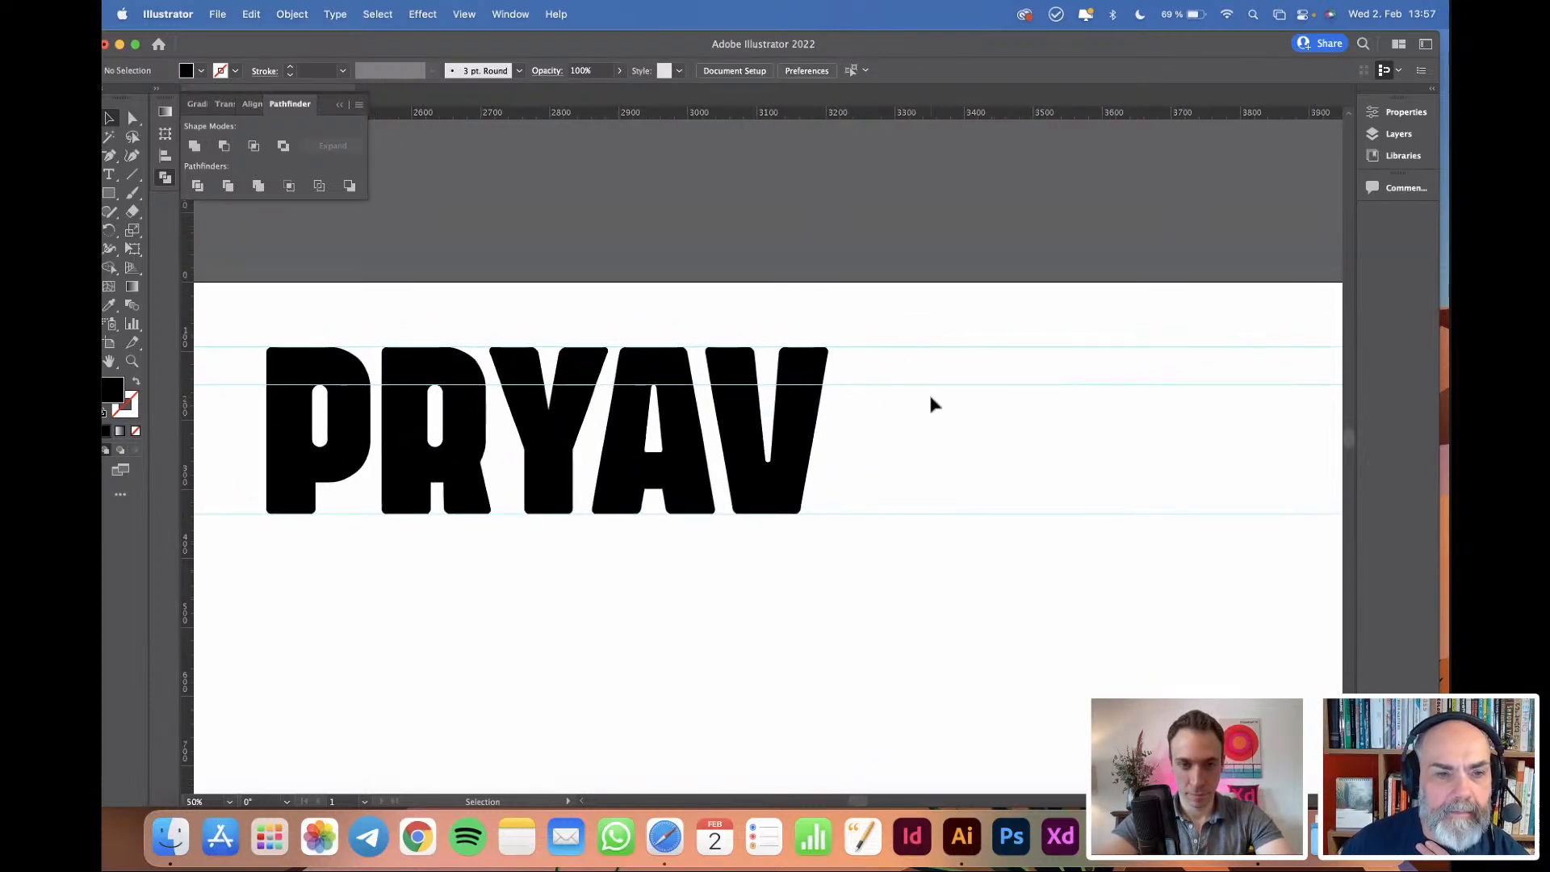
scroll(930, 398, left, 2)
scroll(930, 398, left, 1)
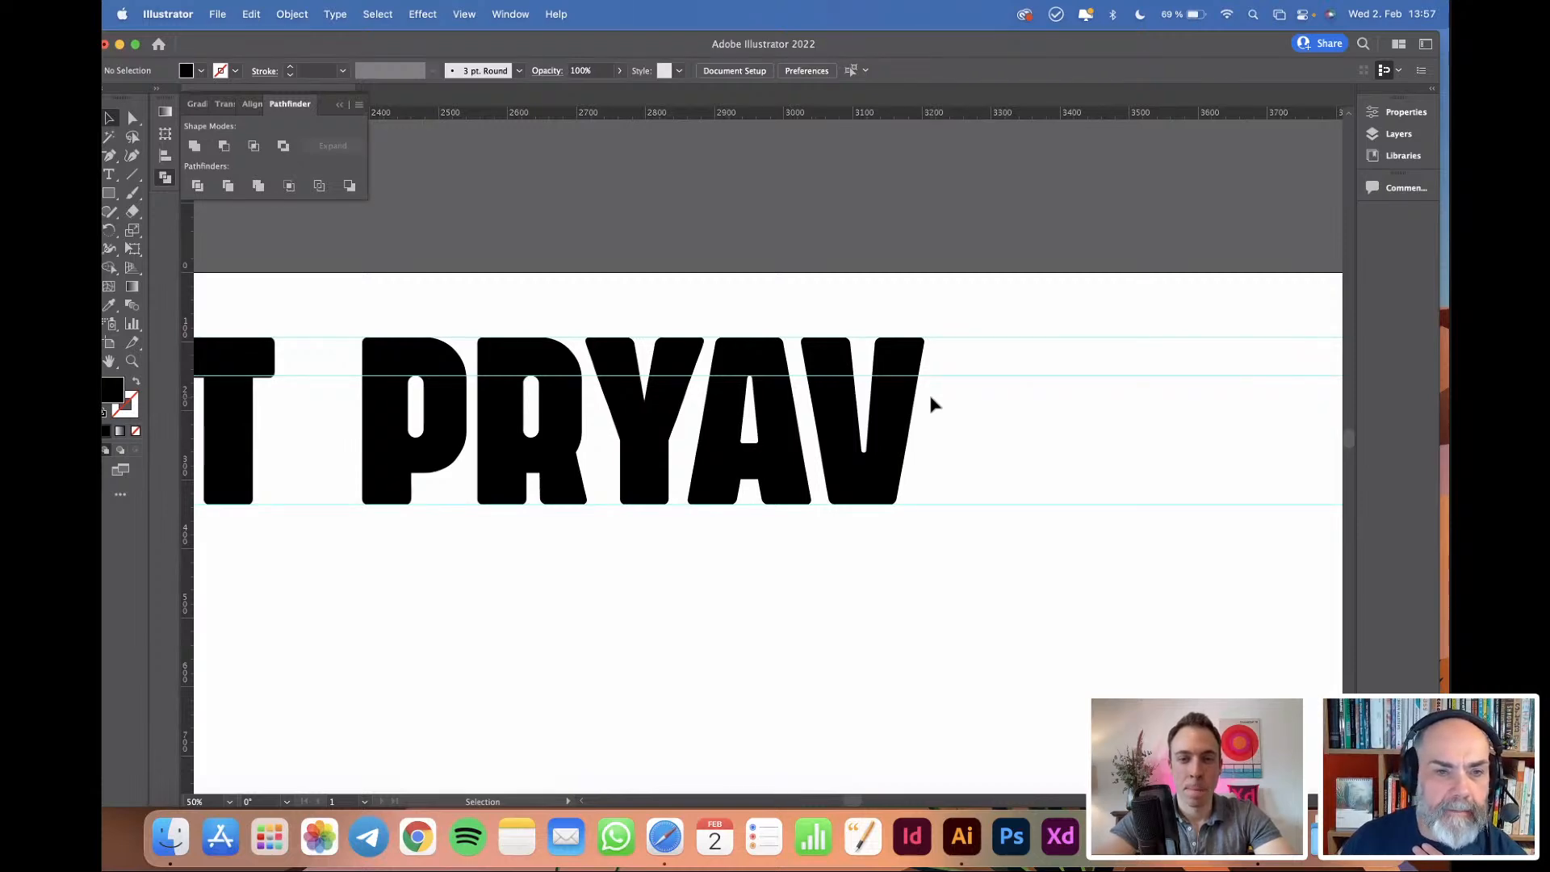
scroll(928, 390, down, 3)
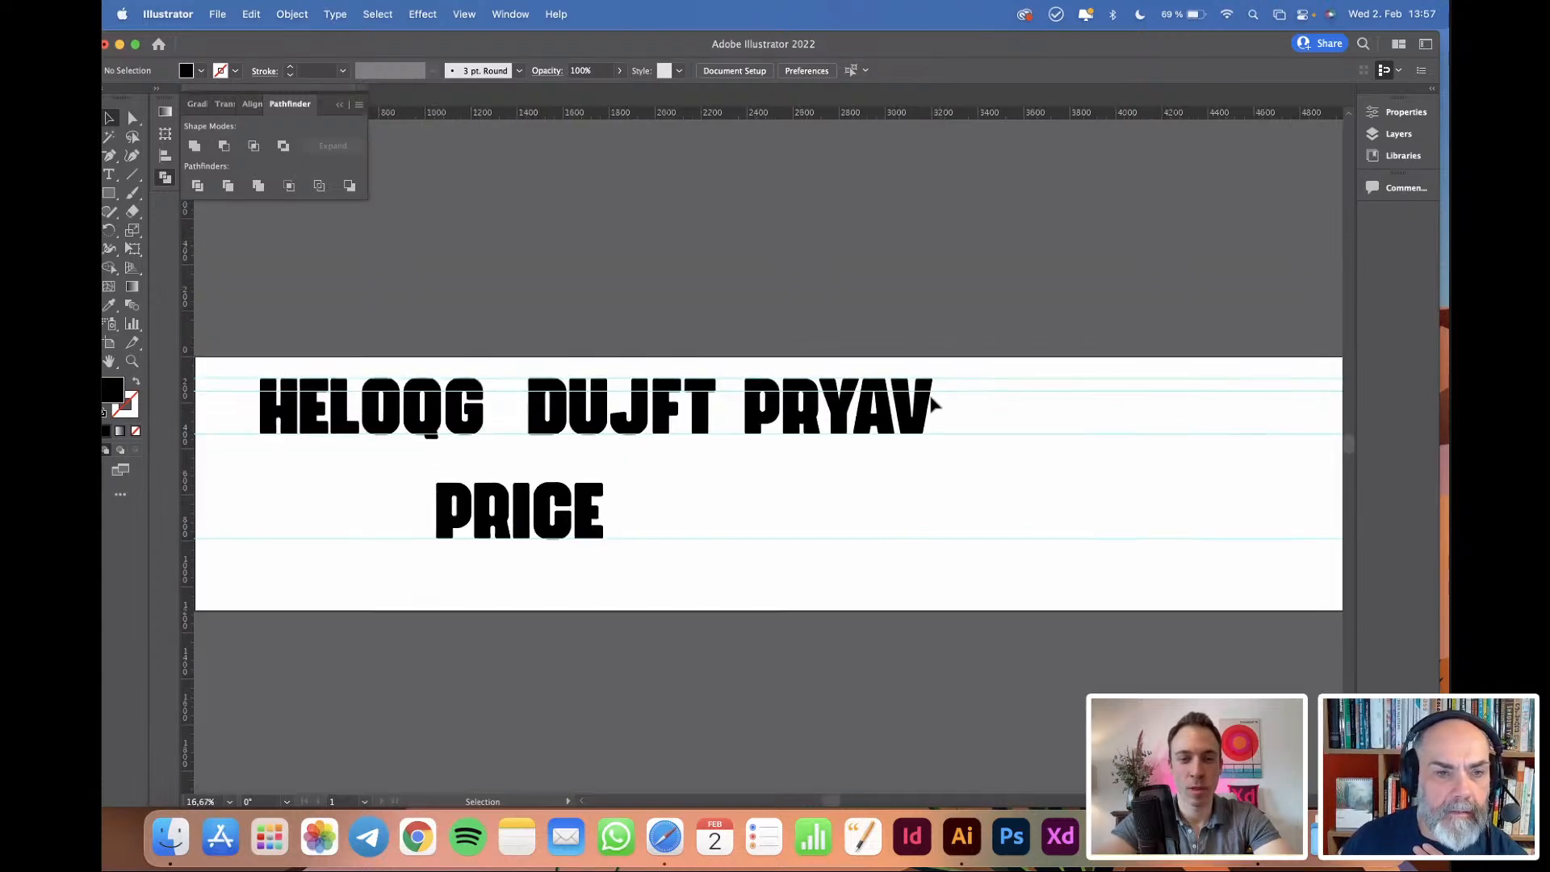
scroll(709, 475, left, 2)
scroll(709, 475, up, 1)
scroll(711, 481, down, 1)
scroll(711, 481, left, 3)
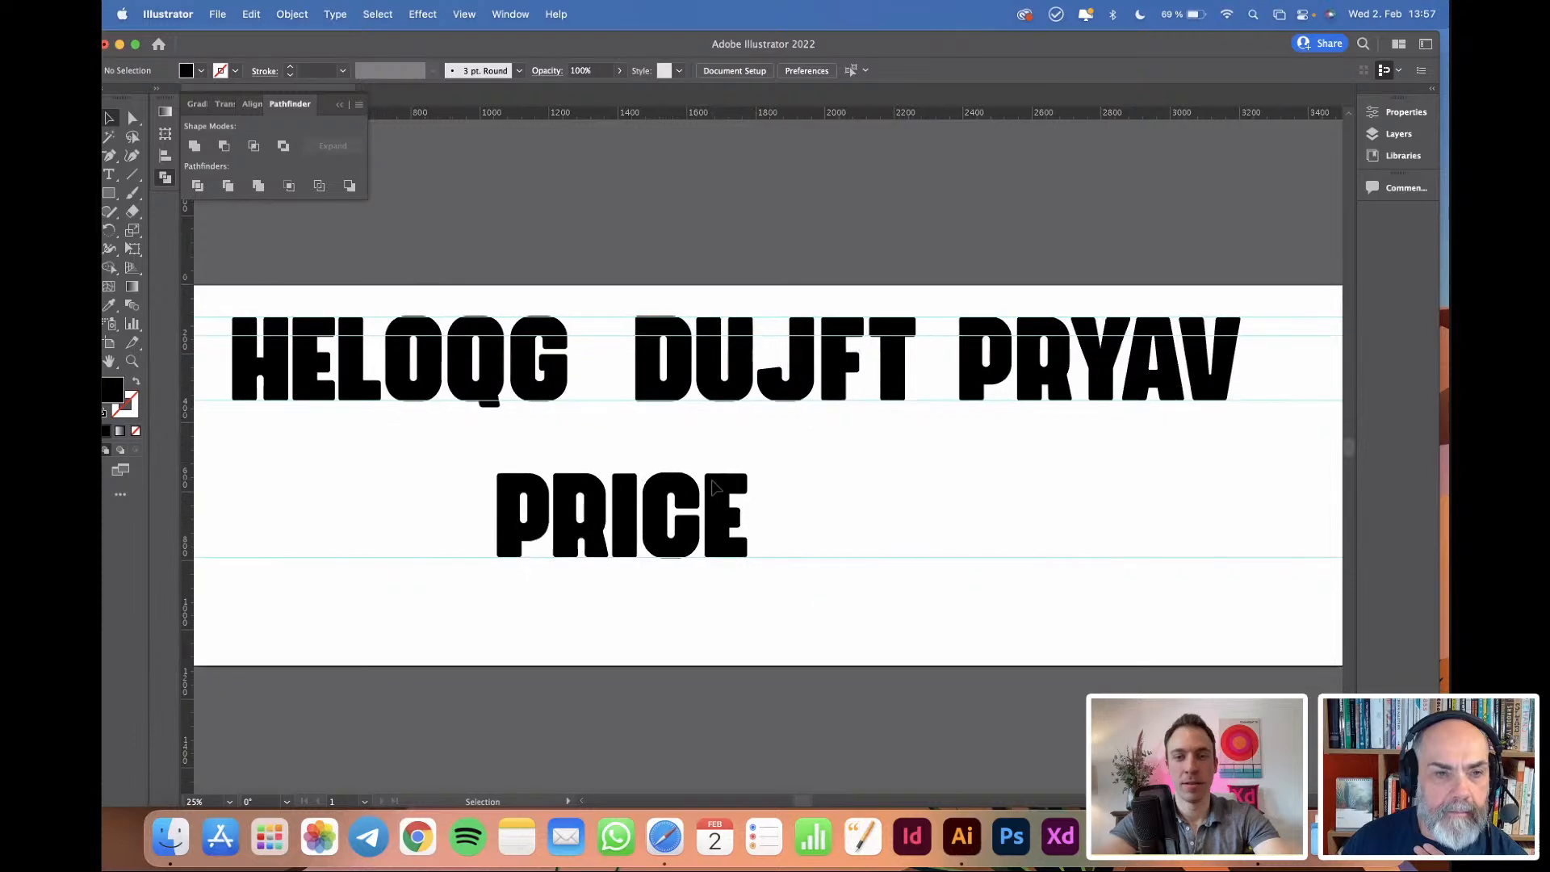
scroll(711, 484, down, 1)
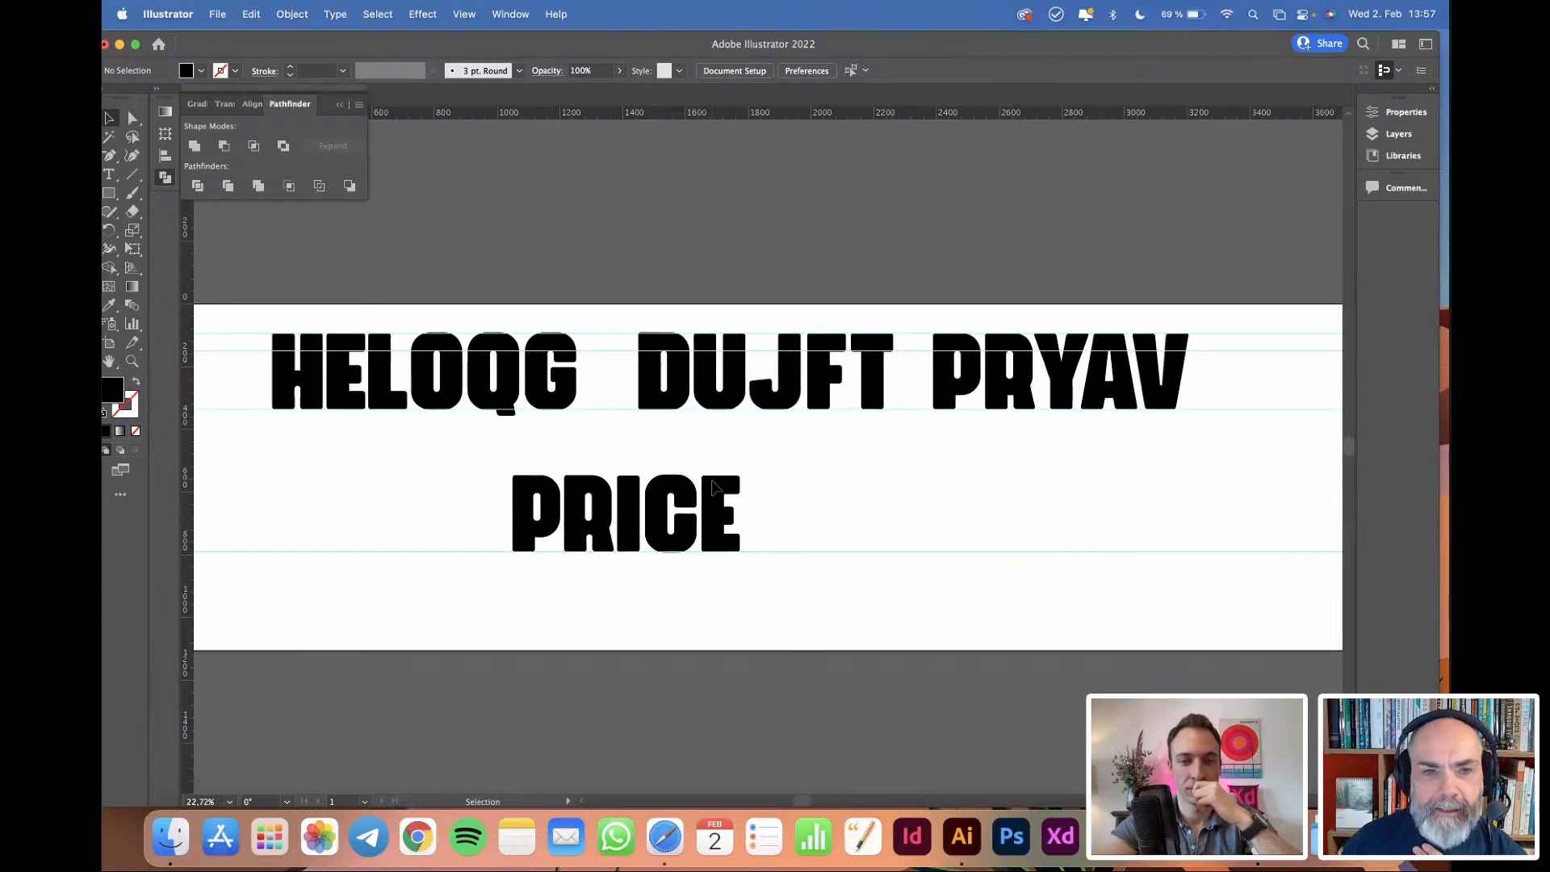
scroll(714, 485, right, 2)
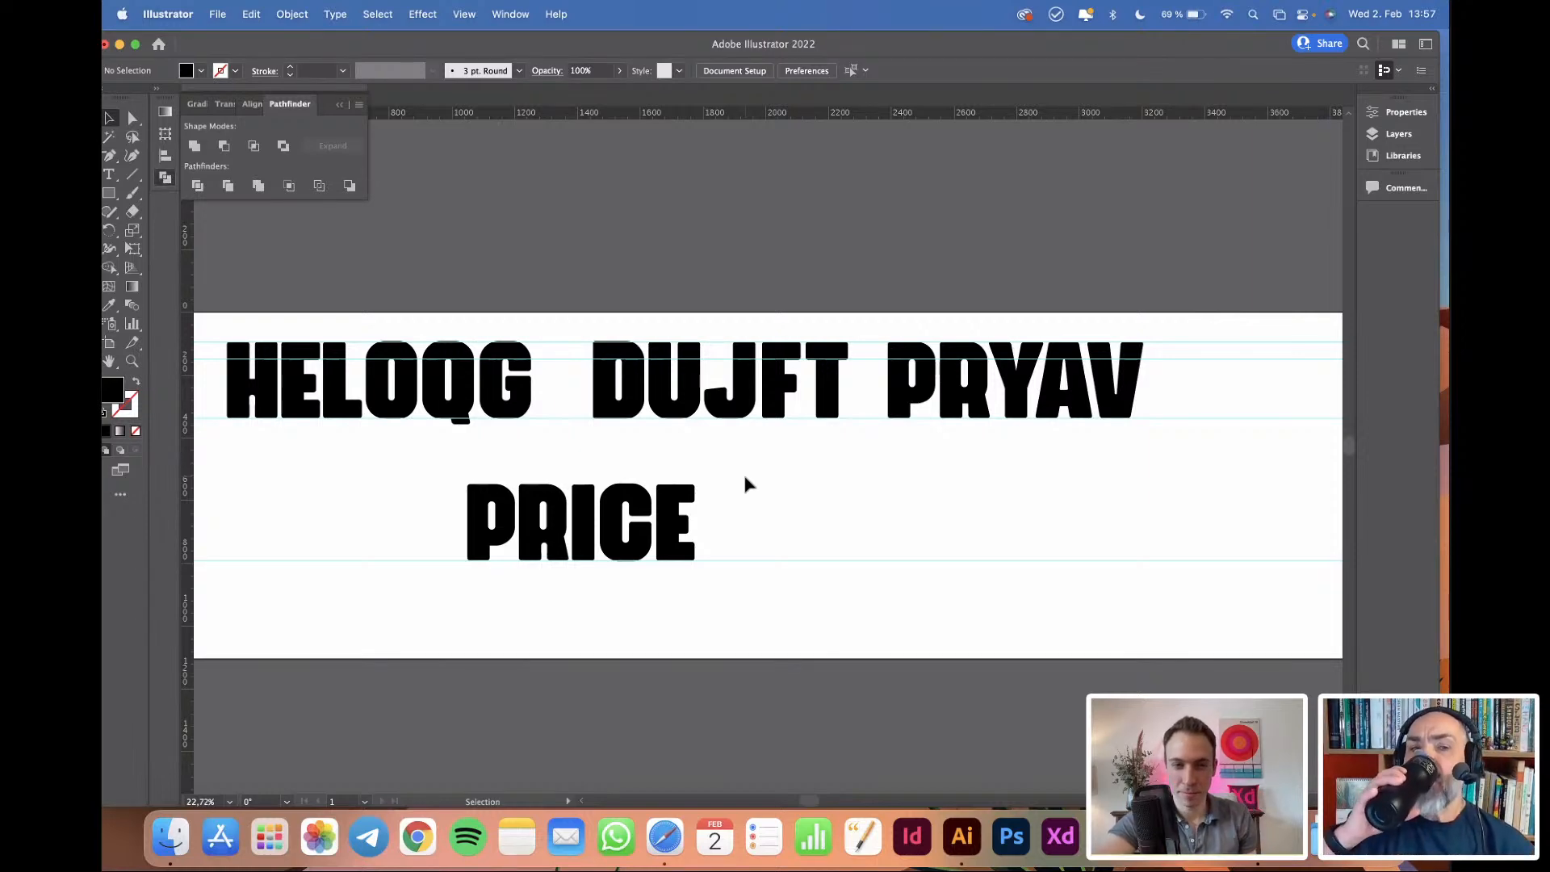
Duplicate the I from PRICE and place the copy directly after the V of PRYAV, standing on the same baseline.
scroll(744, 483, right, 3)
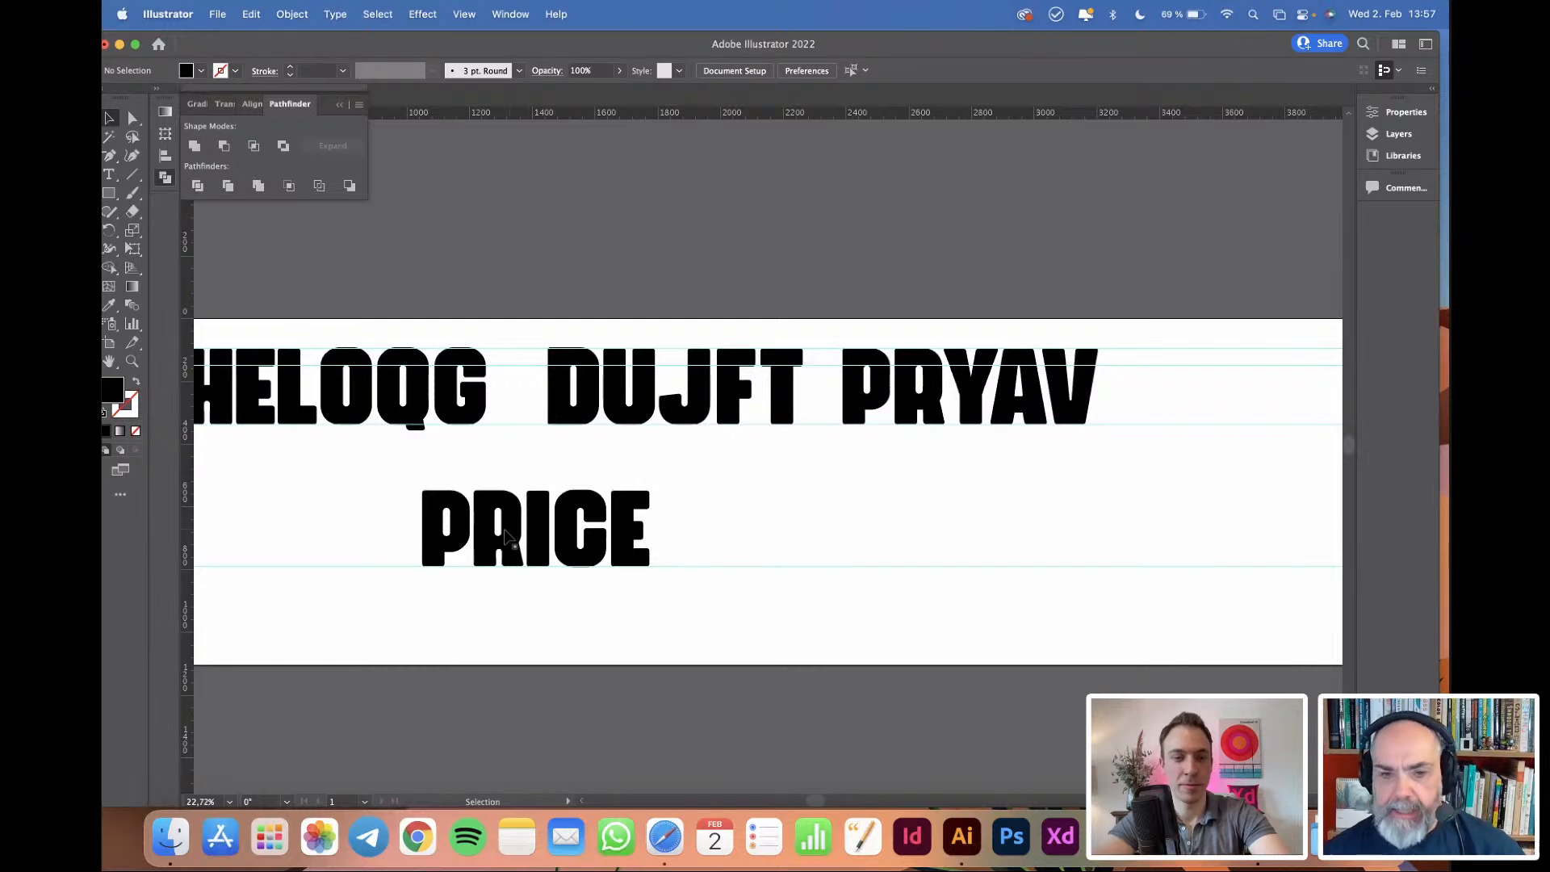
drag(506, 539, 1114, 367)
key(super+plus)
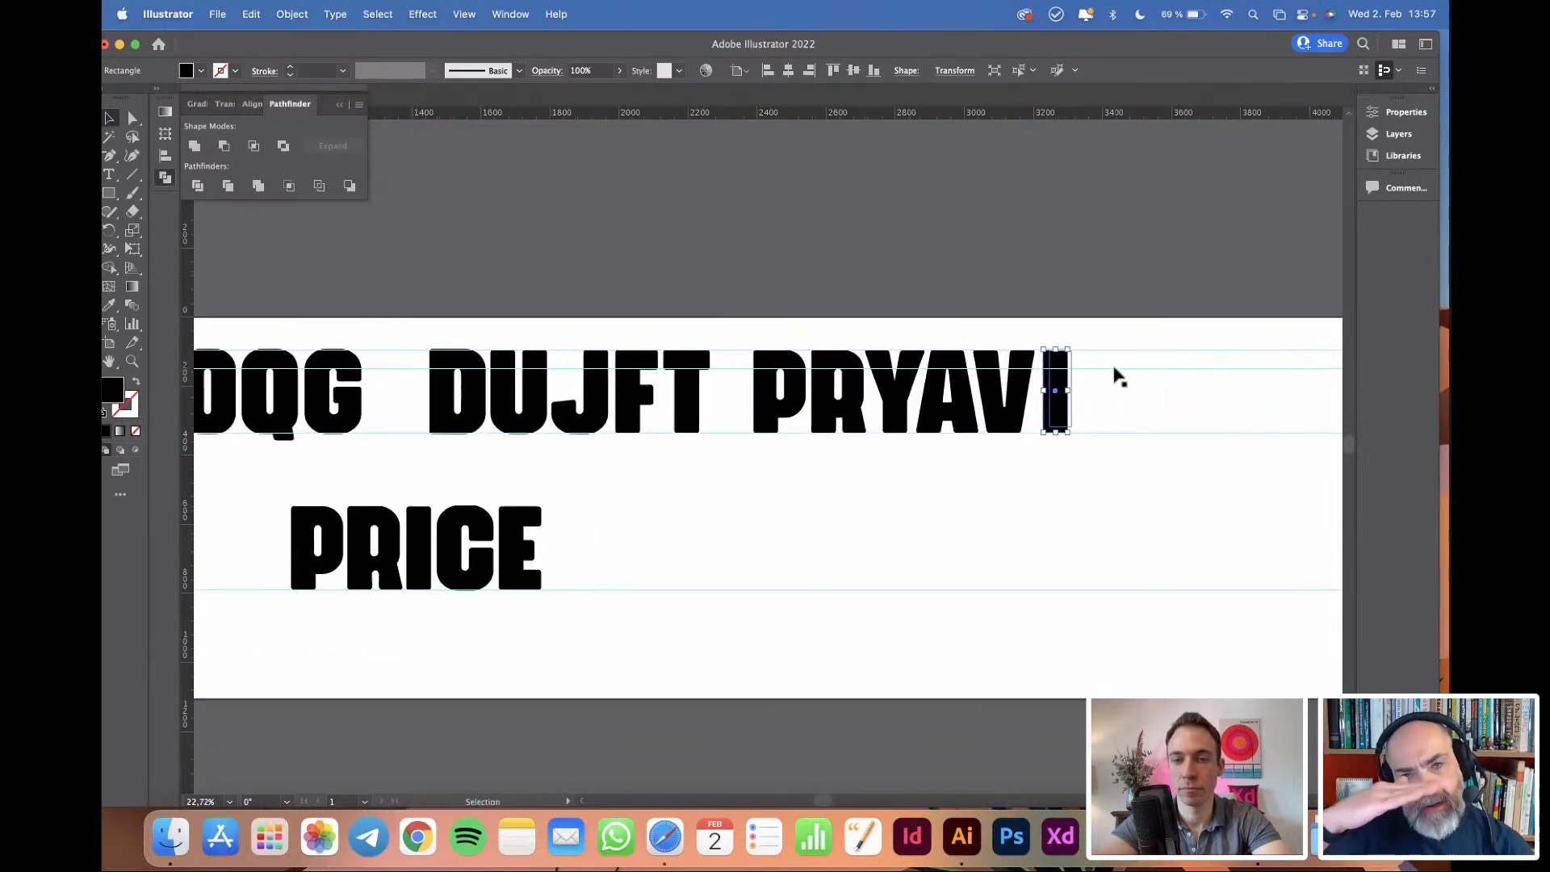
scroll(1116, 368, up, 2)
click(1097, 373)
scroll(1094, 377, down, 1)
scroll(1065, 392, right, 2)
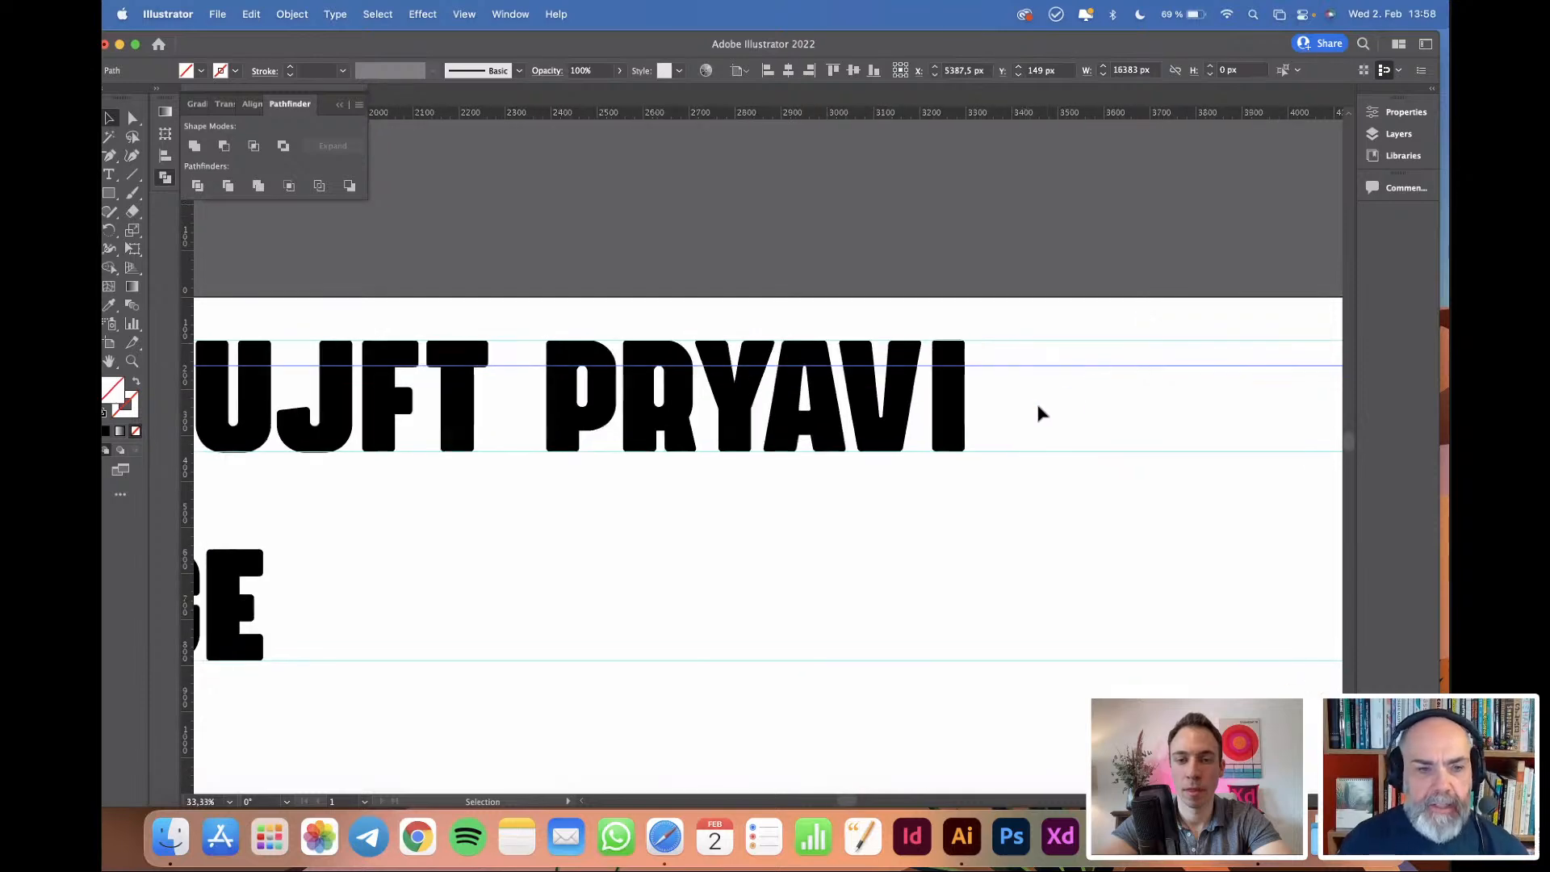
scroll(1033, 404, down, 2)
Duplicate the P from PRICE onto the PRYAV line, placing it to the right of the I with a wide gap.
click(531, 508)
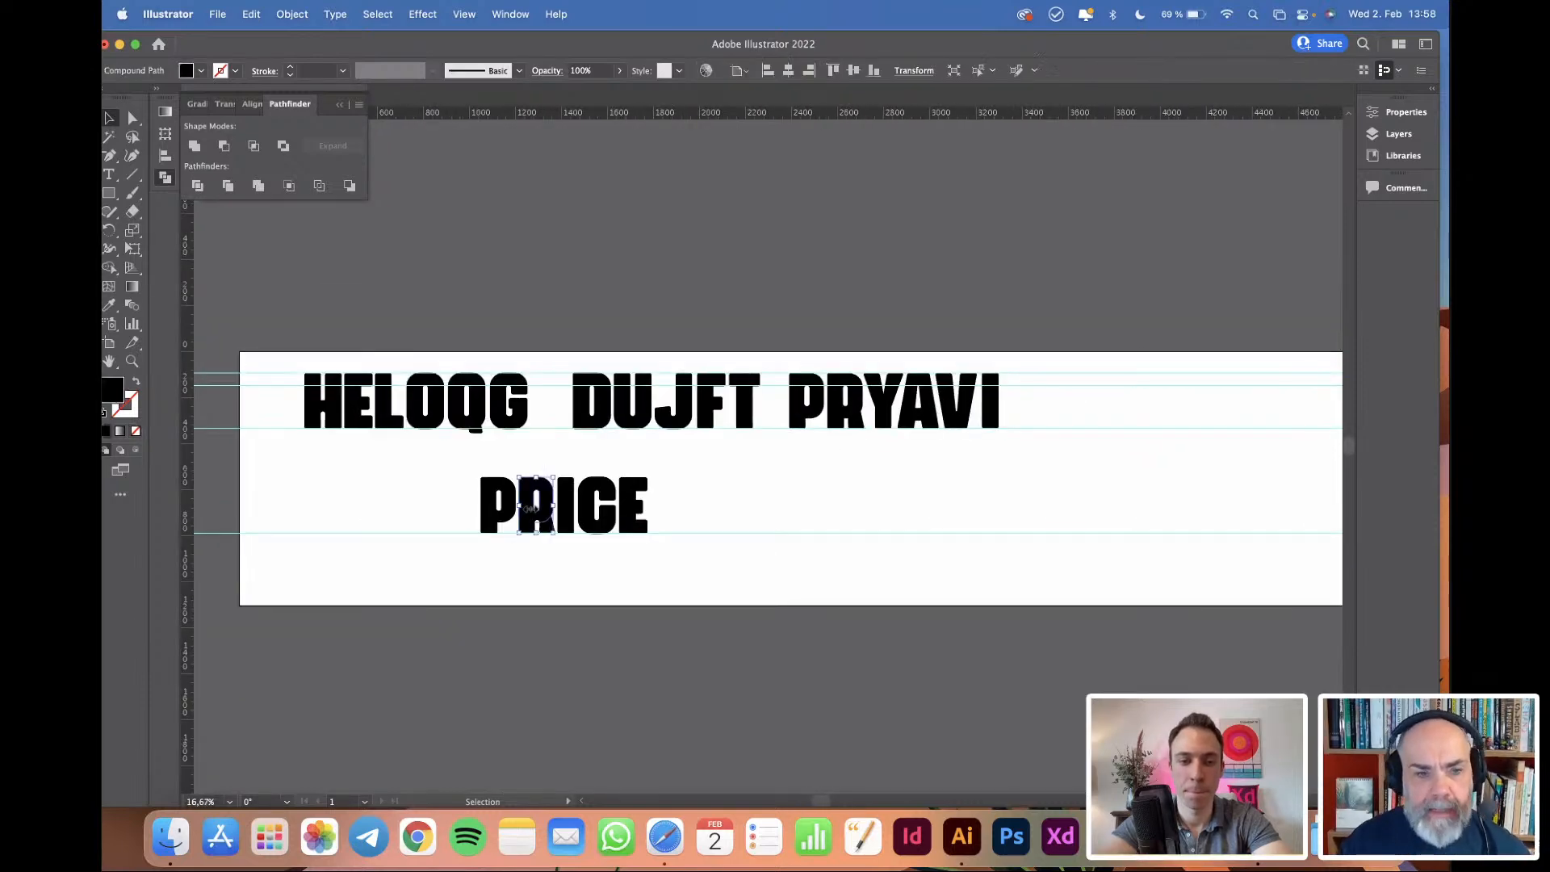
drag(499, 505, 969, 409)
scroll(1045, 404, up, 2)
scroll(1025, 406, up, 3)
click(1104, 448)
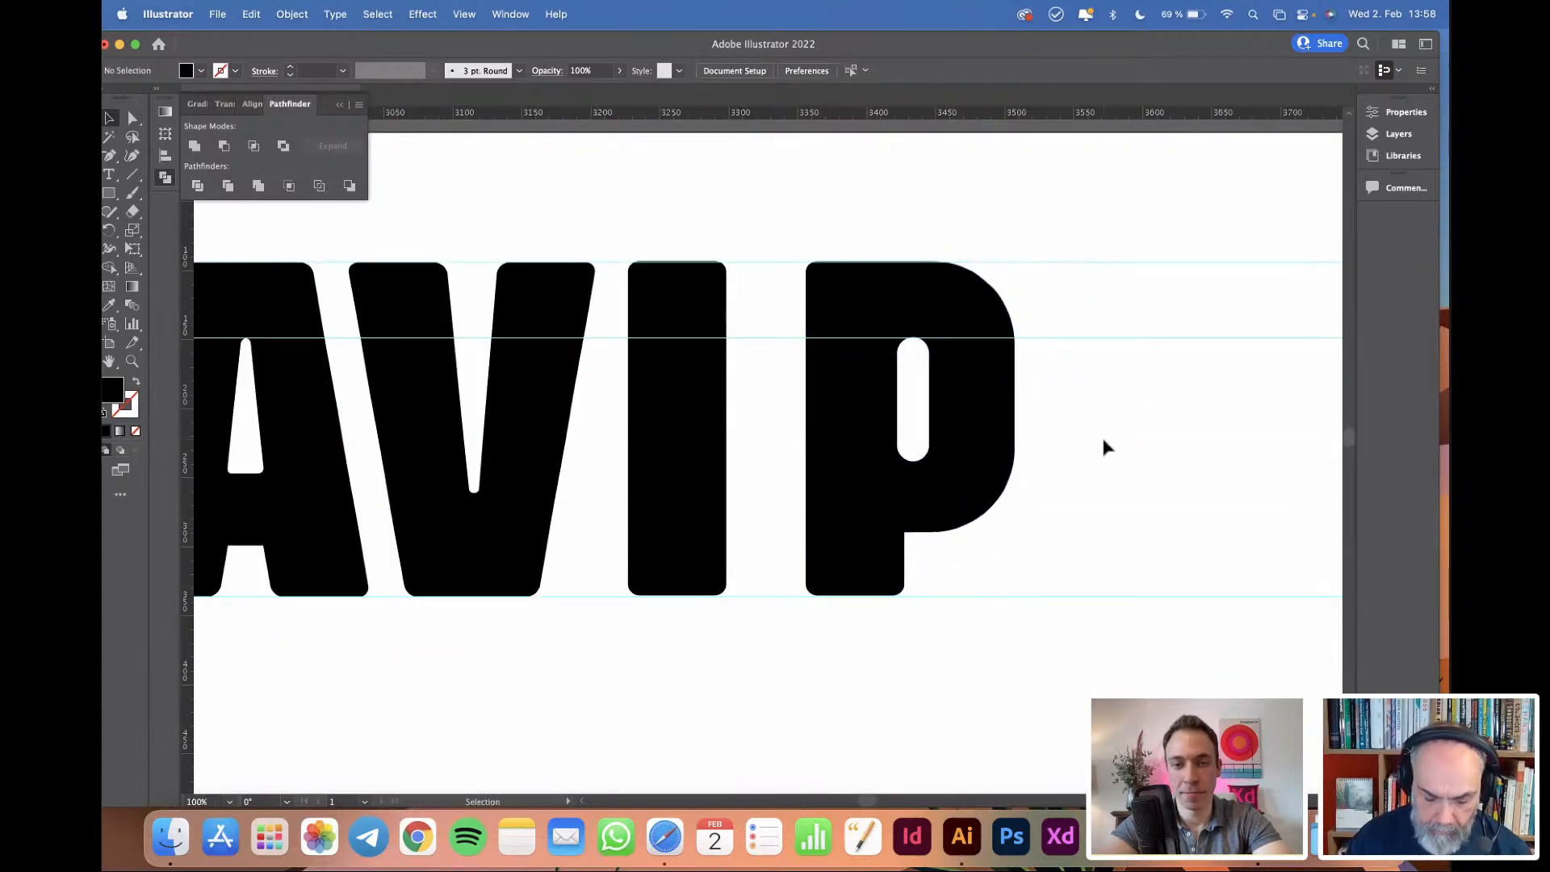
drag(1014, 436, 1141, 434)
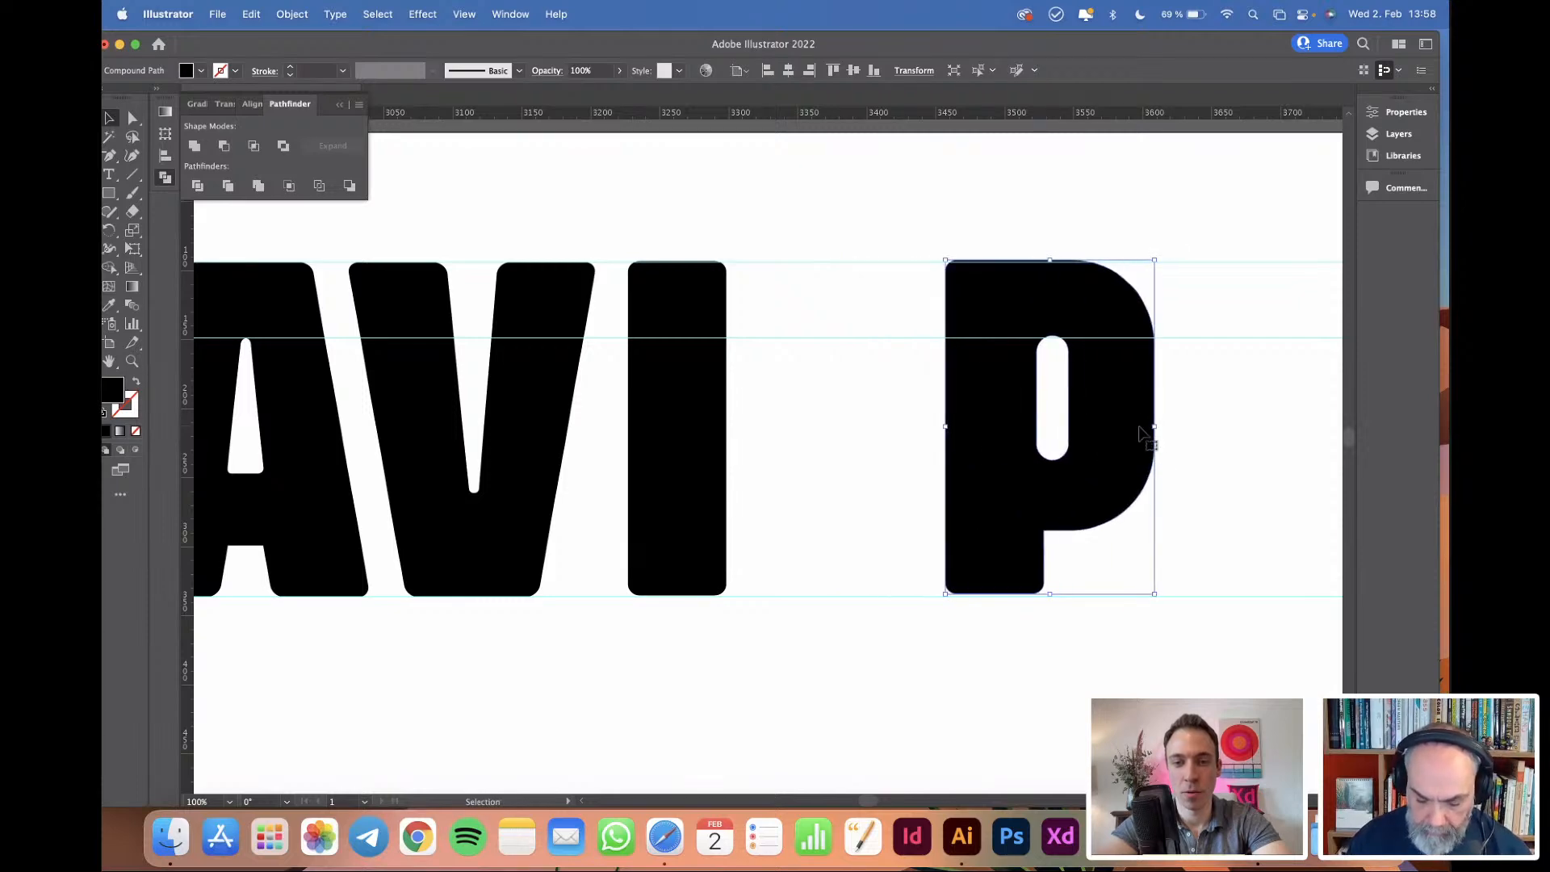
click(1179, 473)
scroll(1159, 506, right, 5)
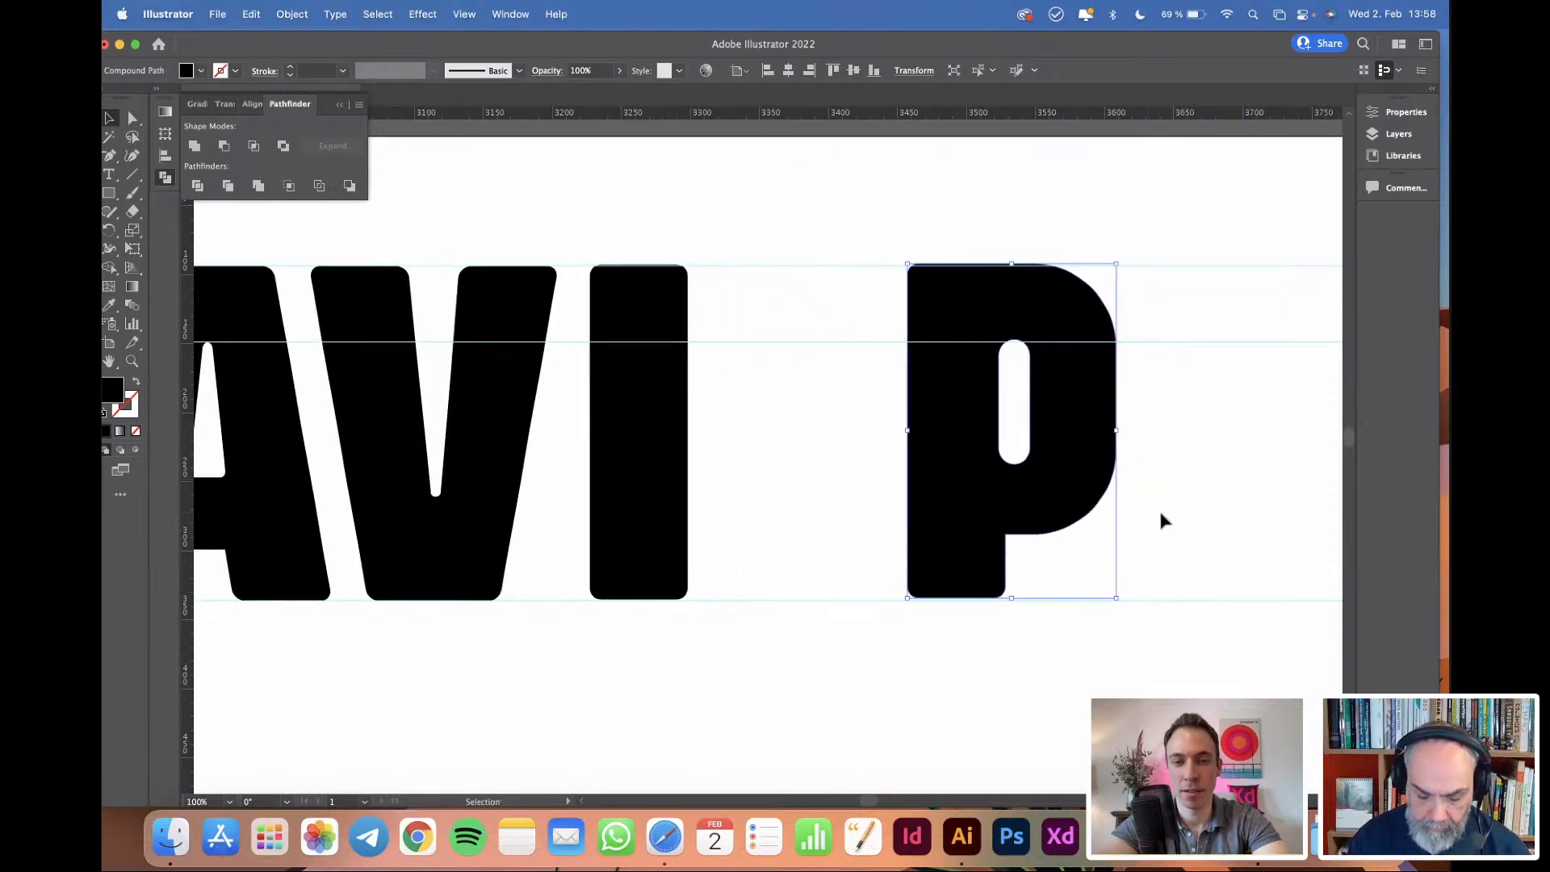
Draw an 84 × 194 px rectangle over the copied P's bowl and round all its corners to 42 px.
click(108, 193)
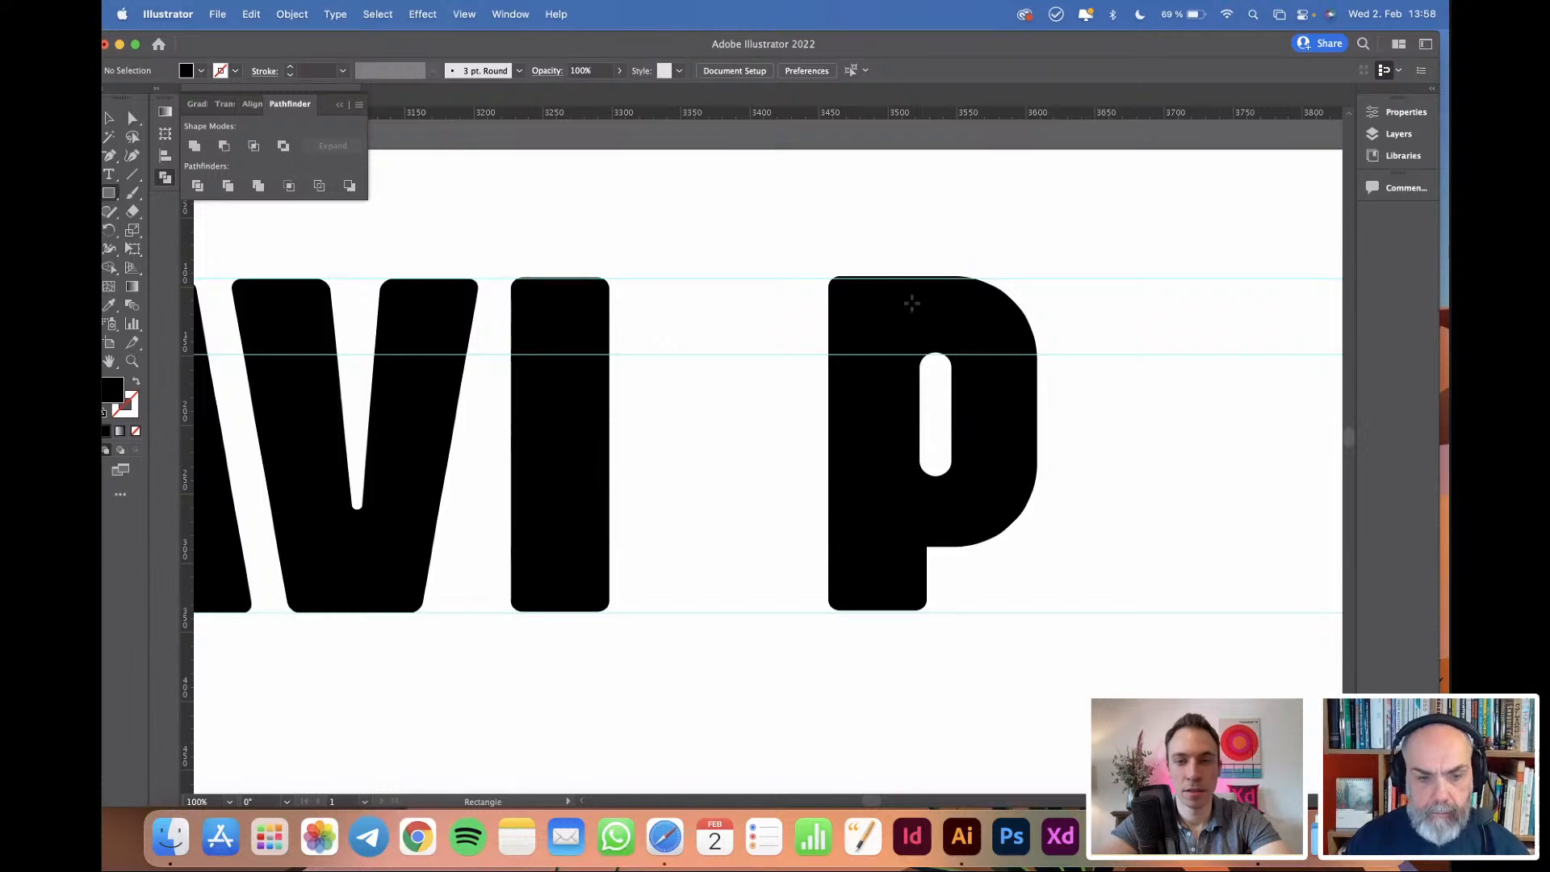
drag(928, 548, 1043, 278)
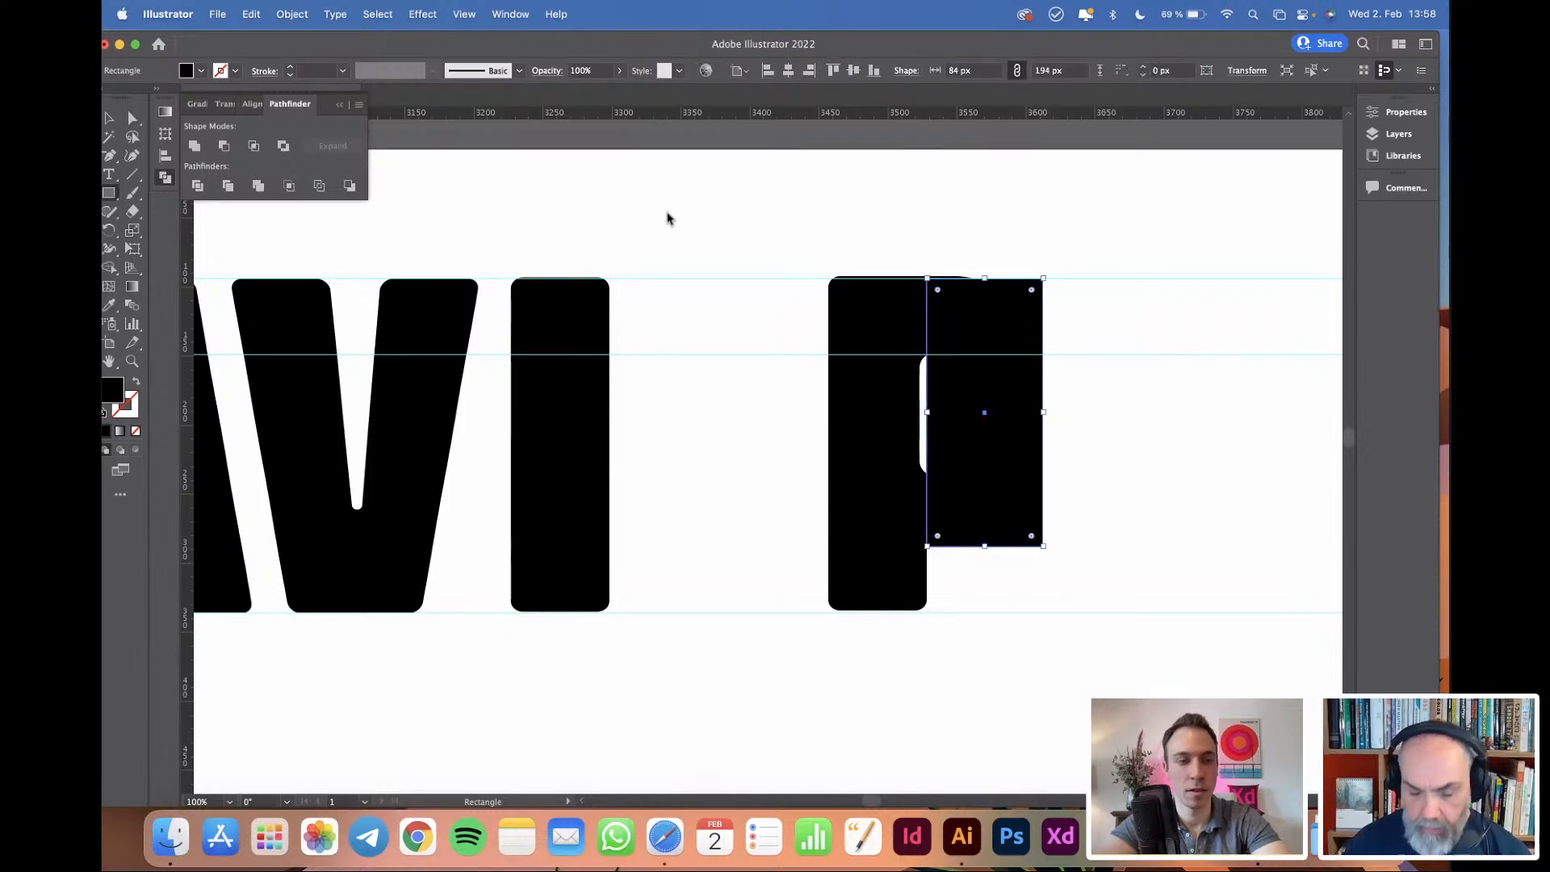
key(v)
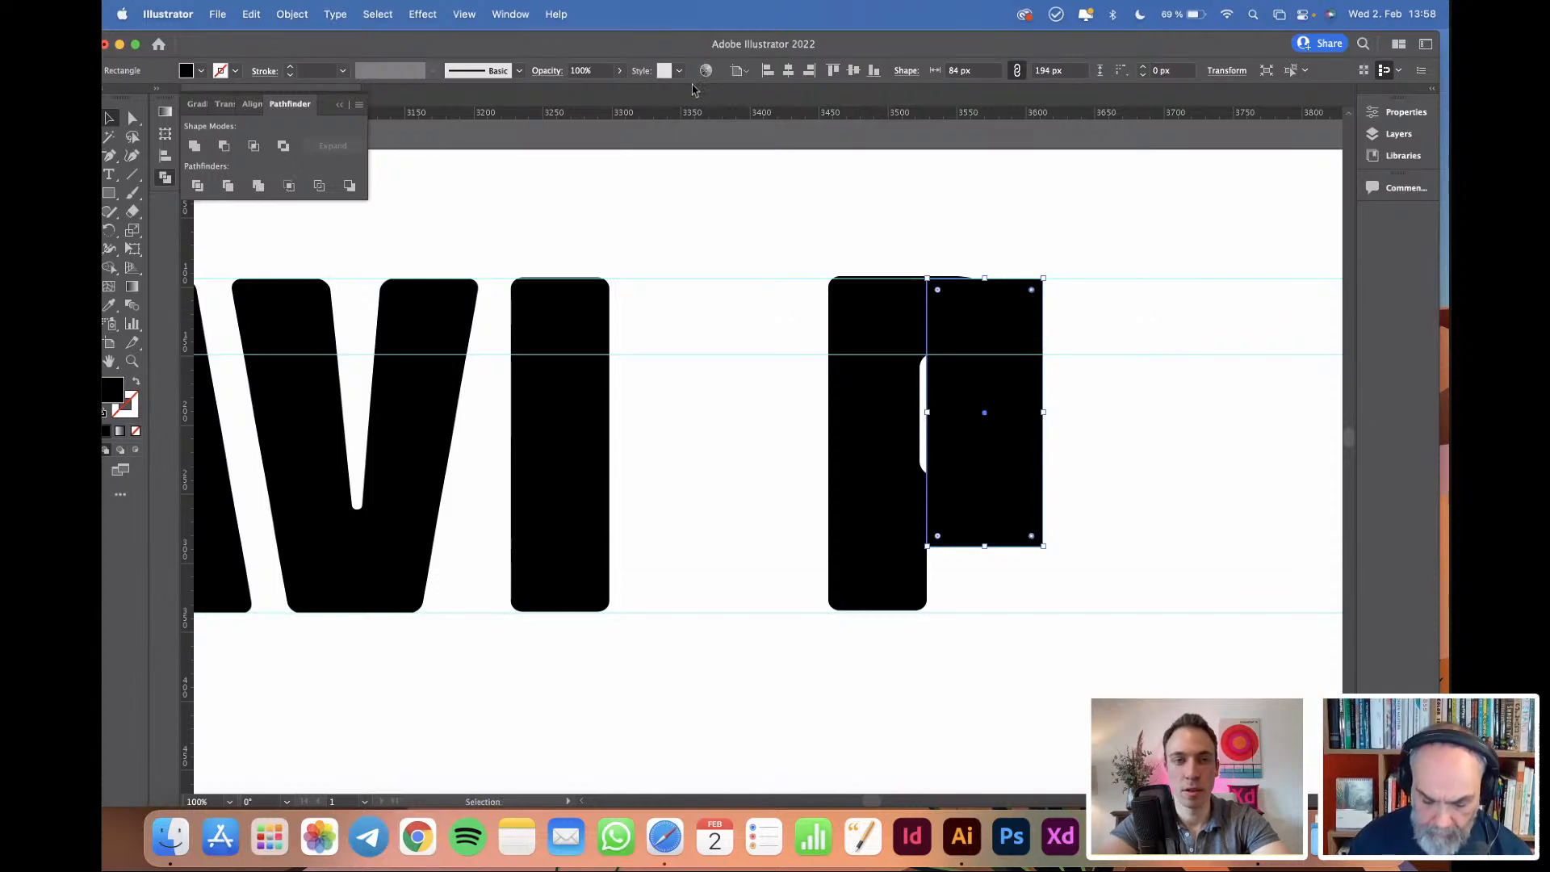
click(133, 119)
click(786, 71)
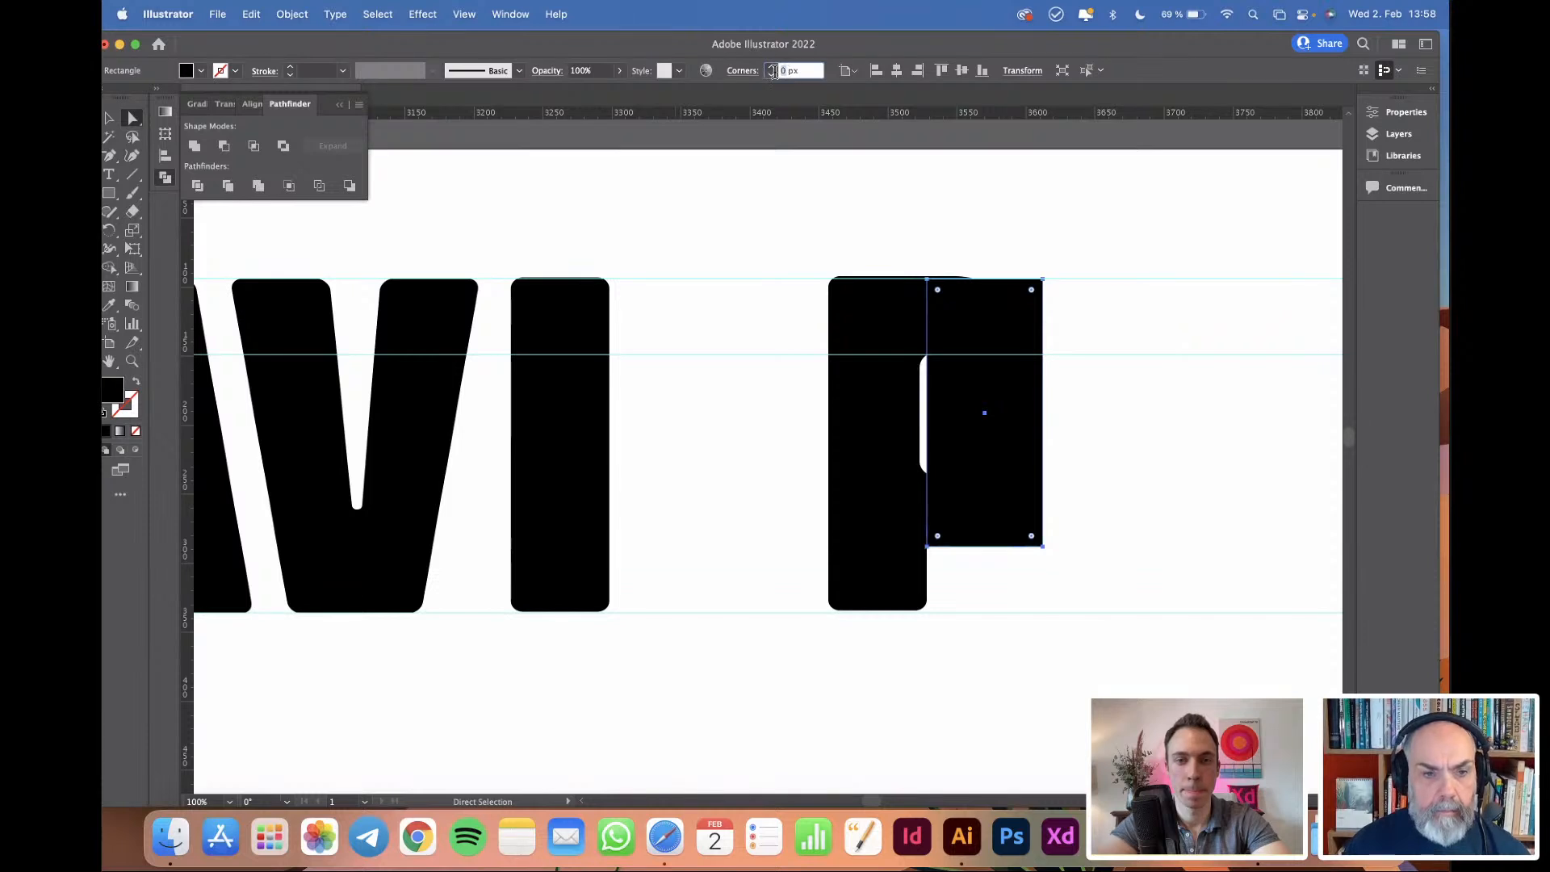
text(42)
key(Return)
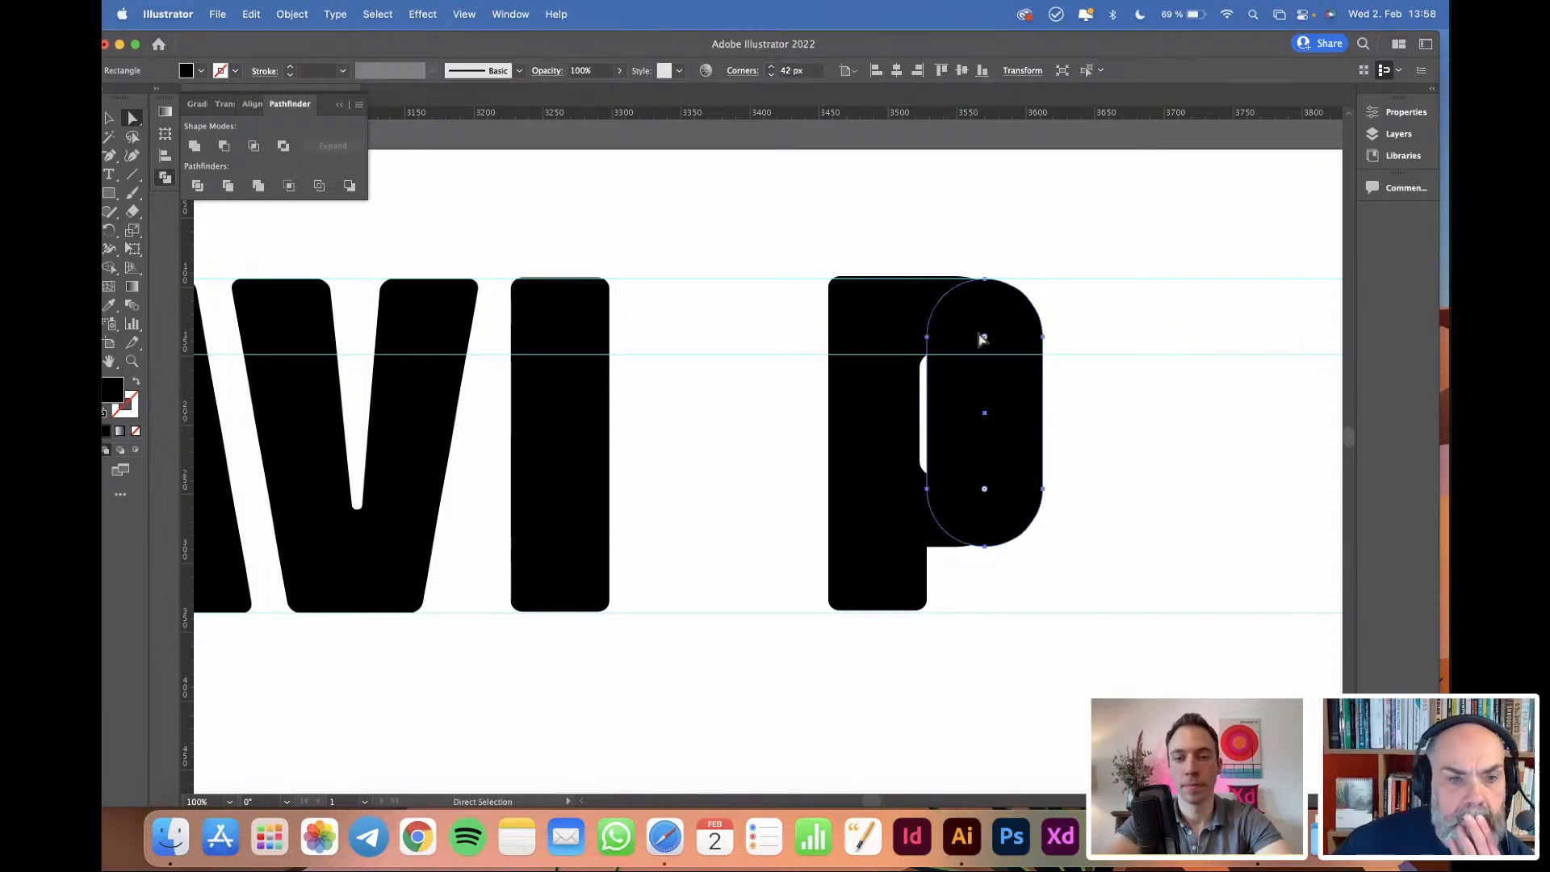
Square off the rectangle's upper-right and lower-right corners individually, leaving the two left corners rounded.
scroll(995, 353, up, 2)
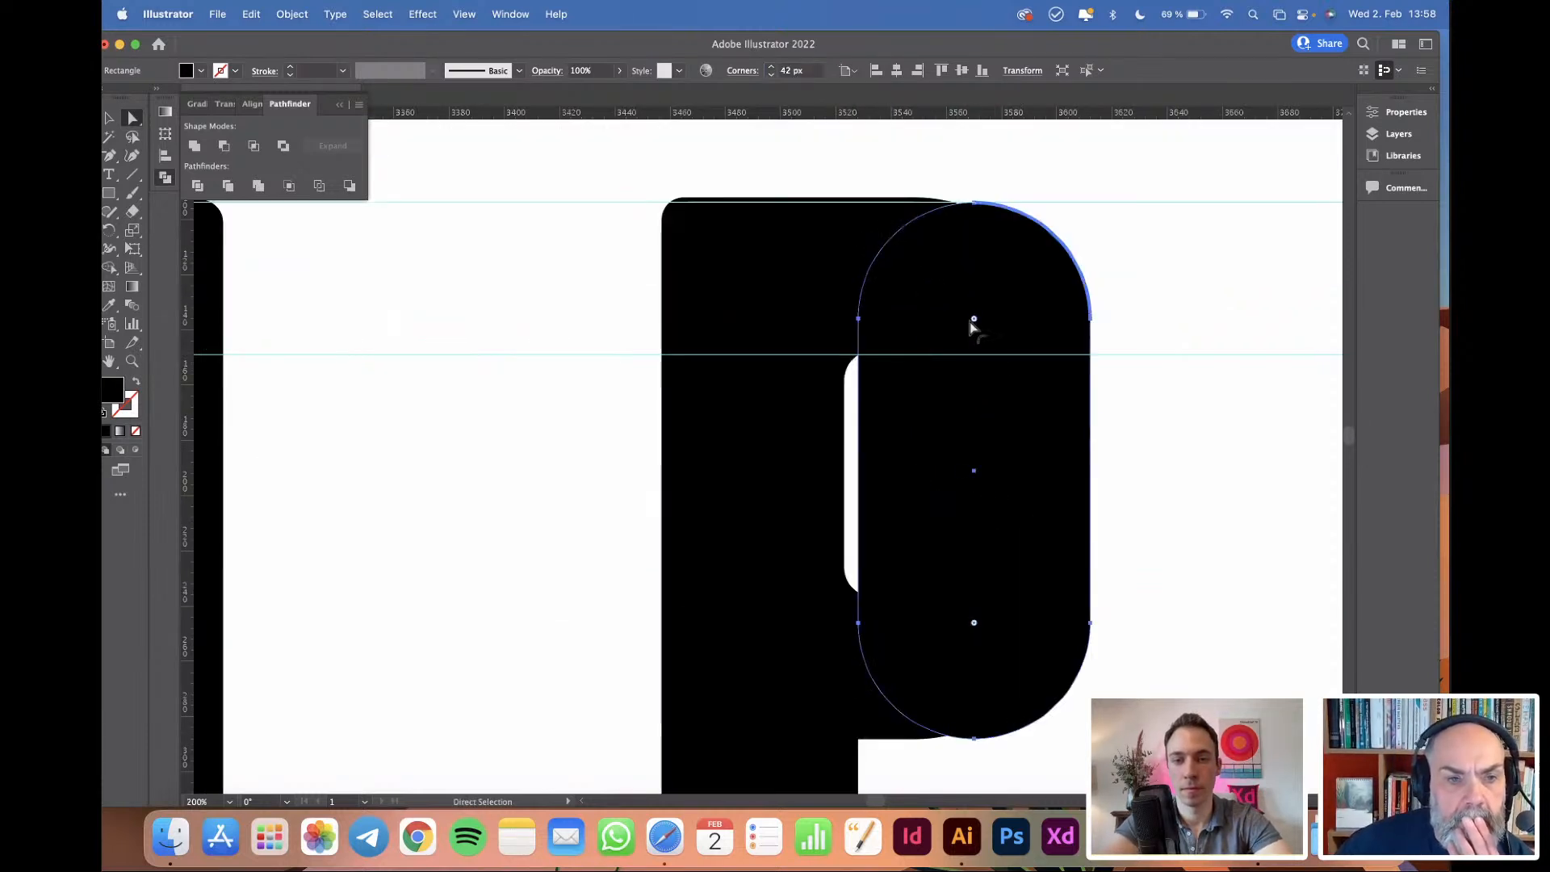
drag(973, 319, 1126, 267)
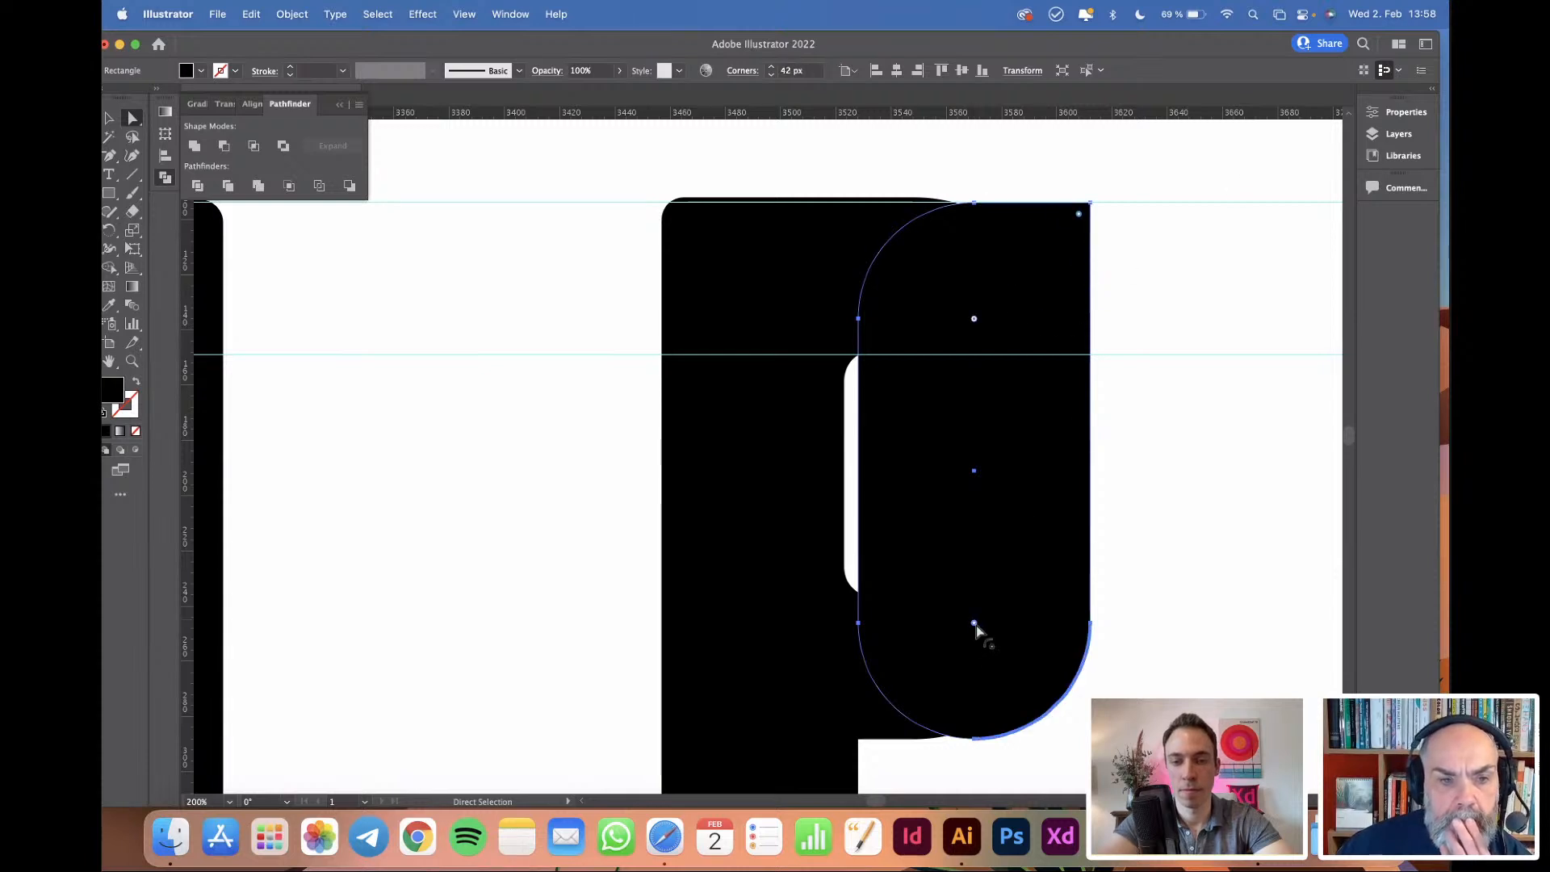
drag(975, 624, 1150, 637)
click(1155, 565)
Rotate the rectangle 180° so its rounded corners face right, and move it against the right edge of the I.
click(109, 117)
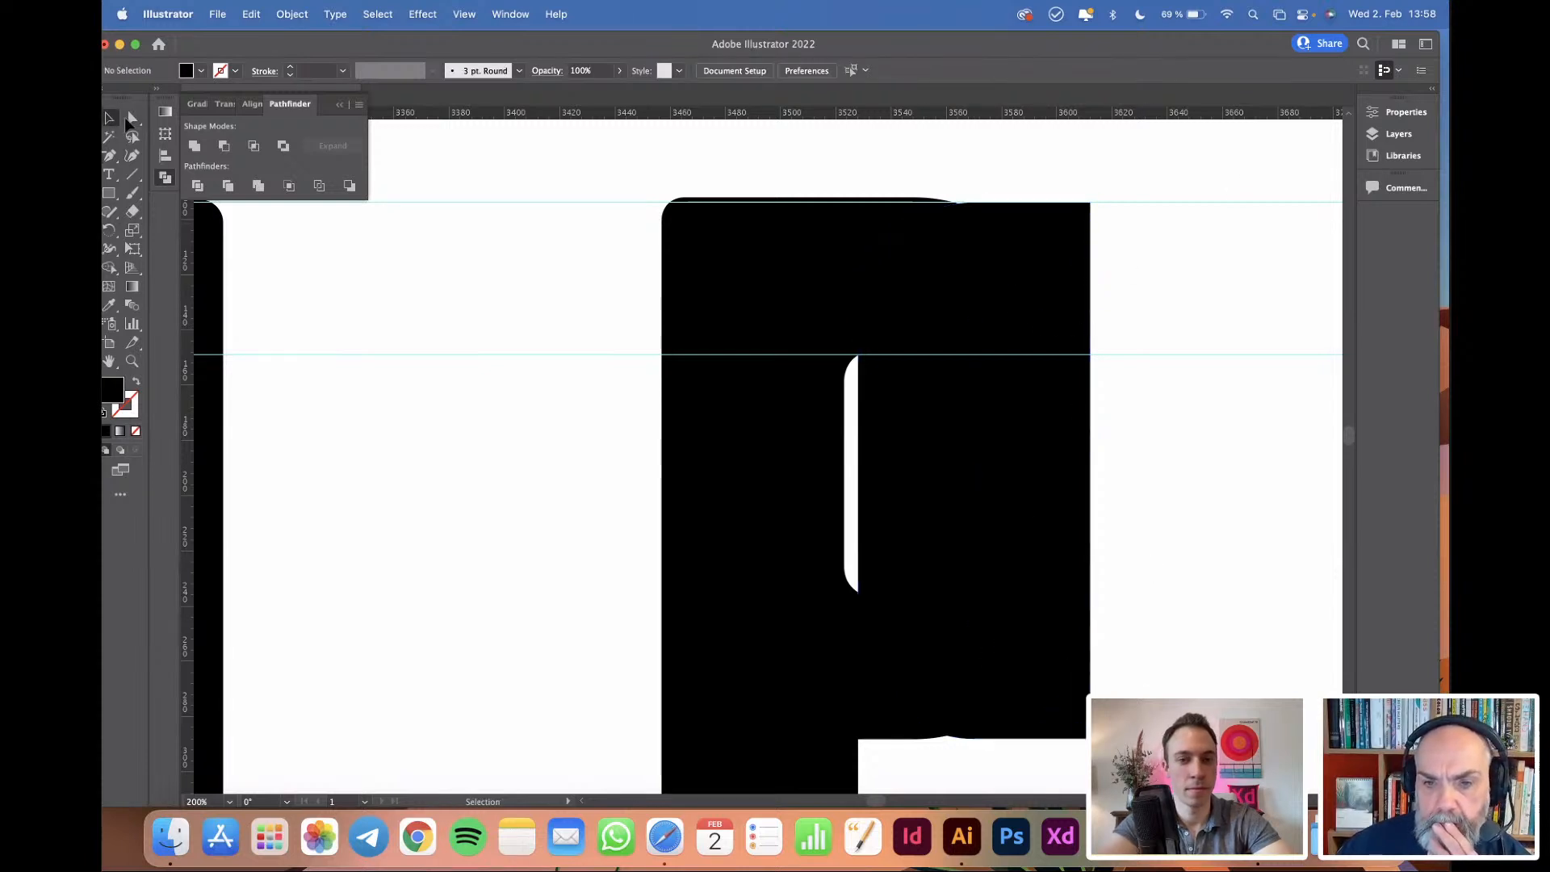
scroll(822, 382, down, 1)
click(920, 323)
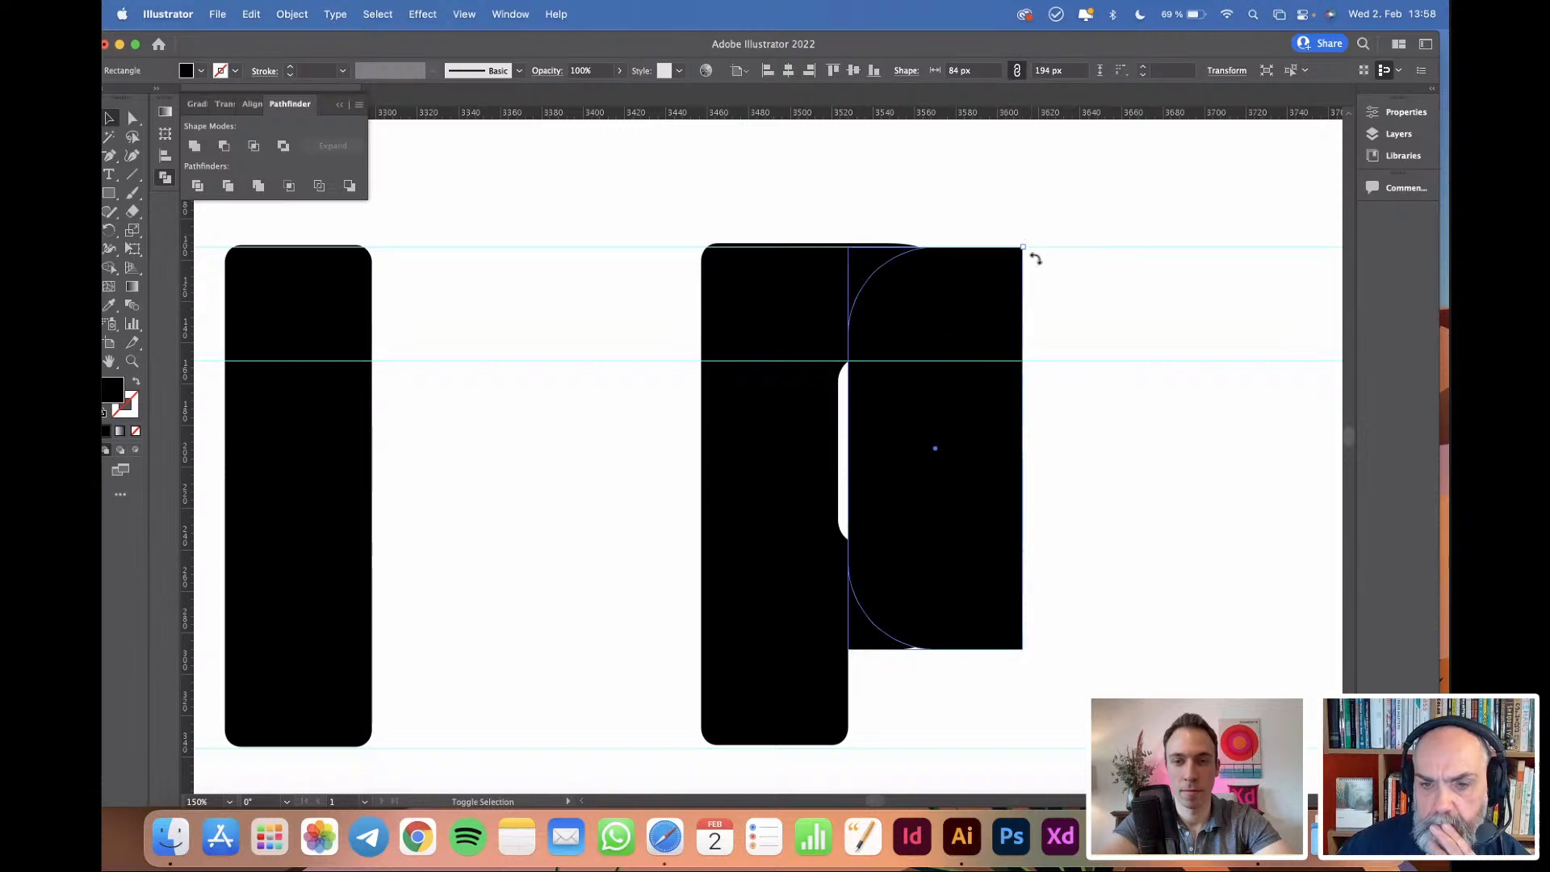
drag(1031, 247, 862, 684)
key(a)
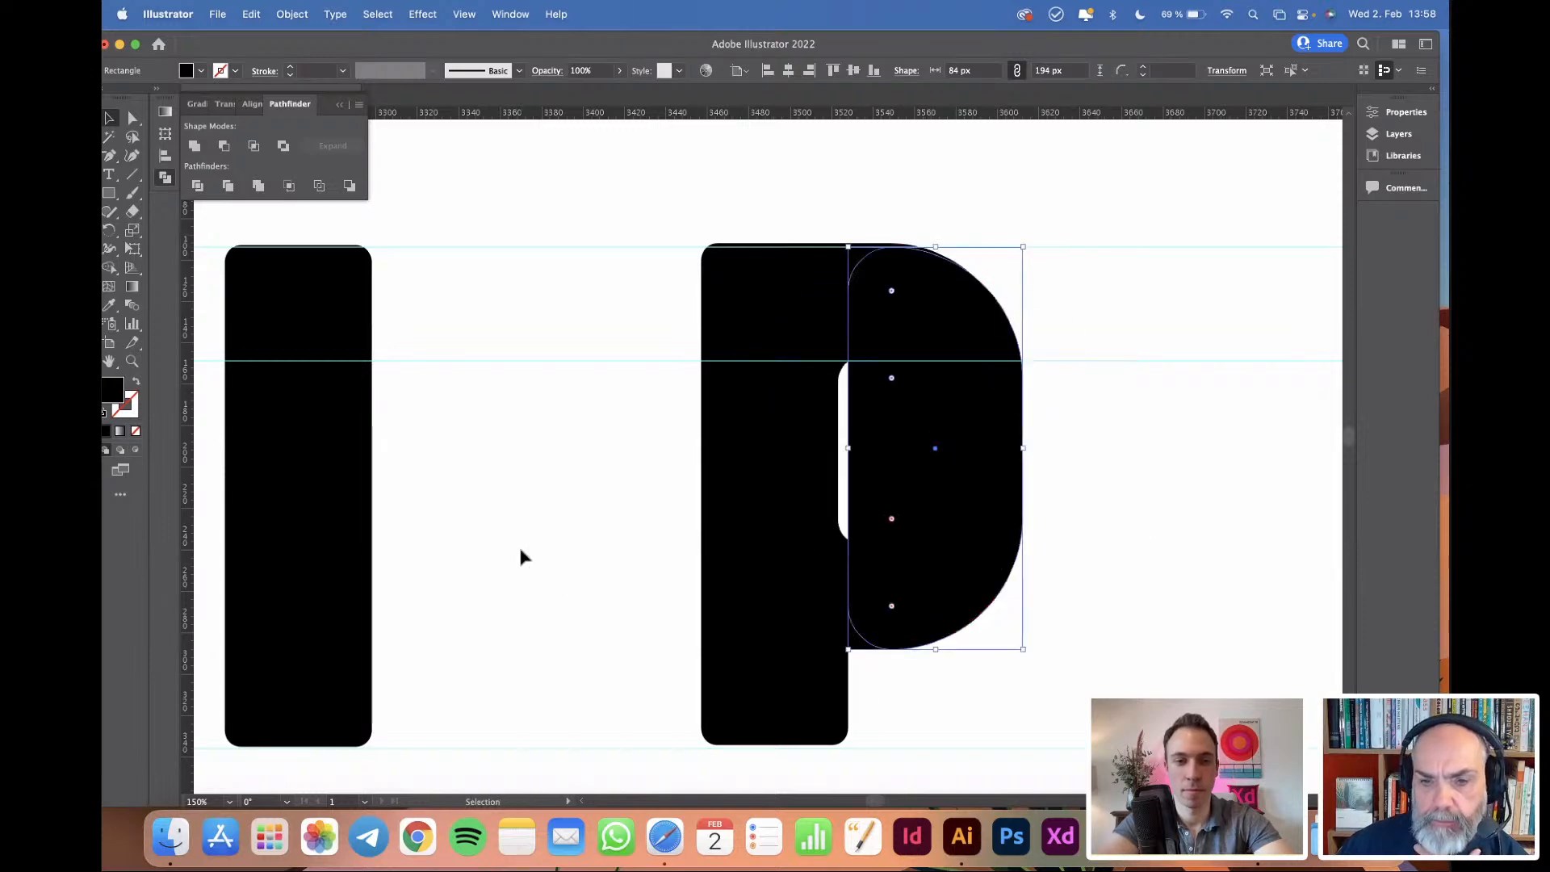
key(super+z)
drag(986, 463, 591, 438)
scroll(525, 461, left, 2)
scroll(525, 466, left, 3)
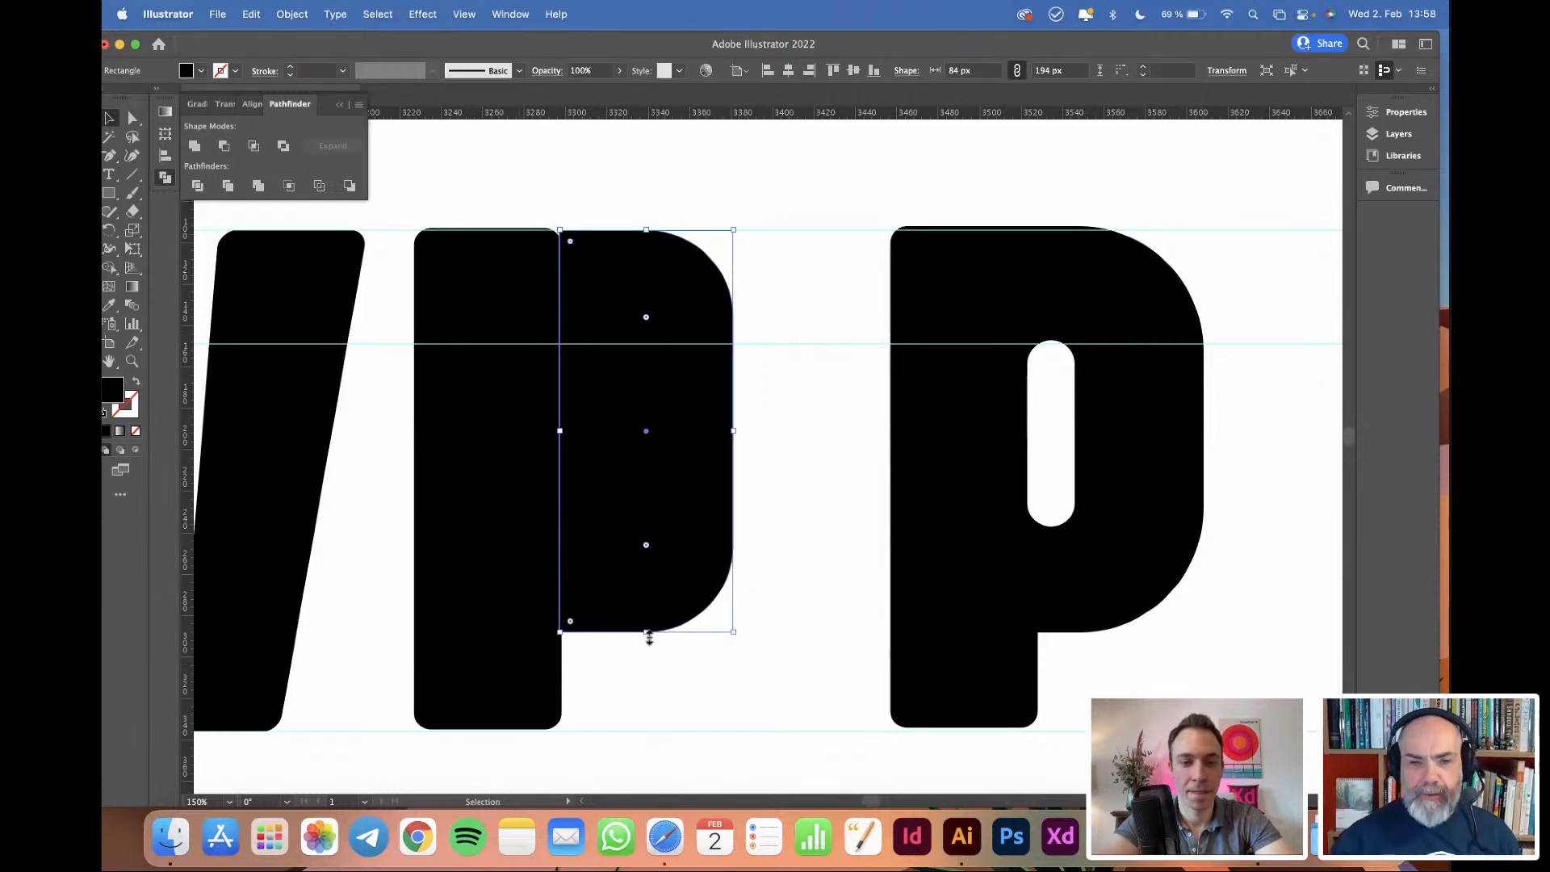
Shorten the bowl shape to slightly over half the I's height and overlap it with the stem, aligned at the top guide.
drag(649, 638, 647, 507)
click(729, 481)
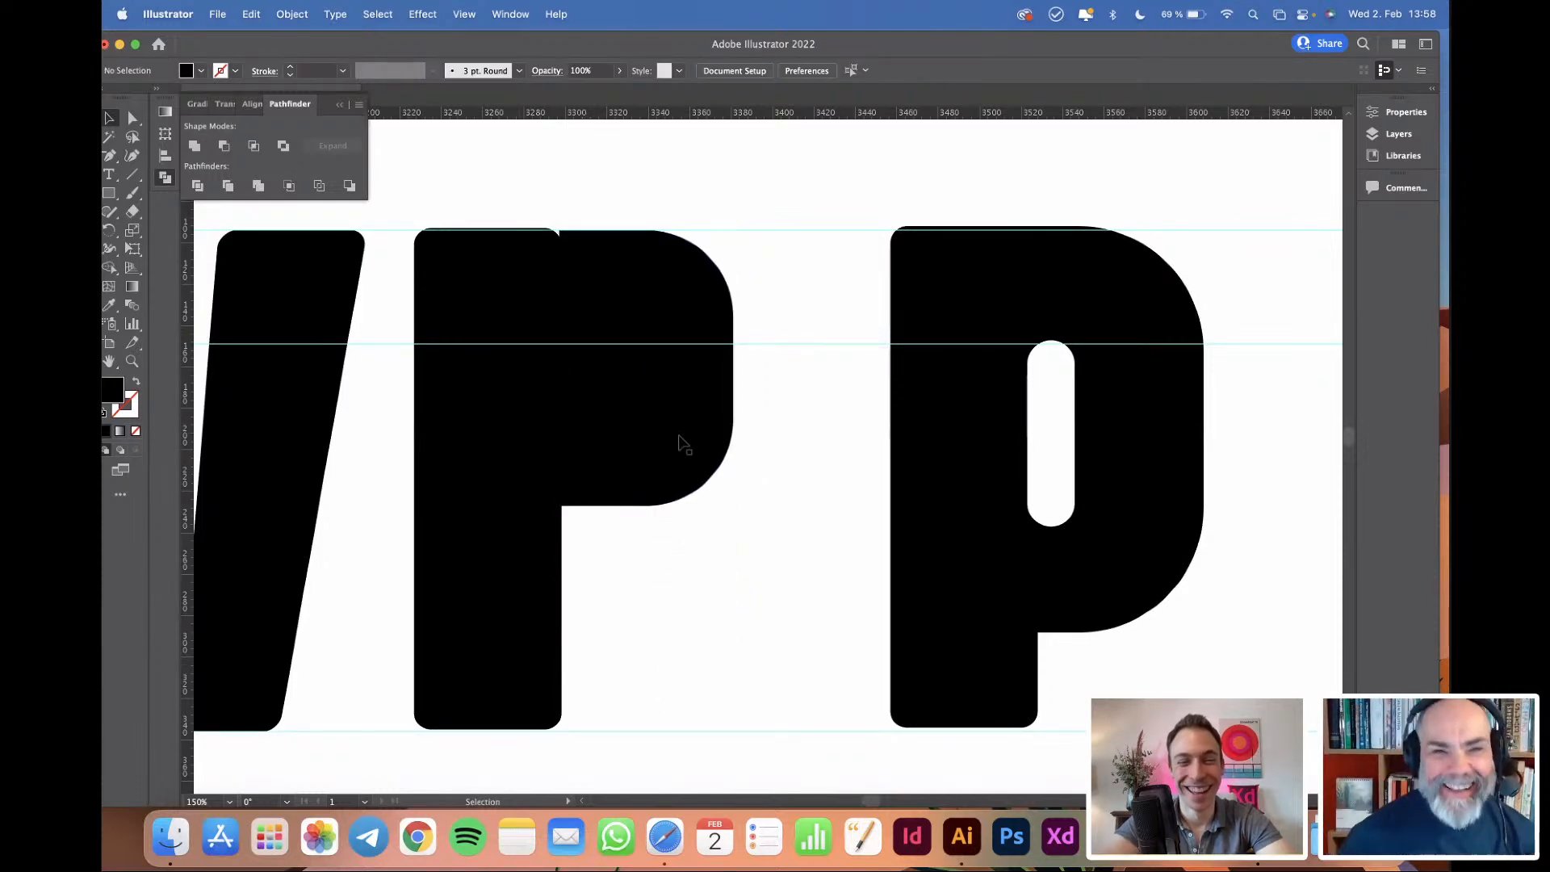
drag(681, 442, 698, 443)
click(852, 418)
scroll(854, 420, down, 1)
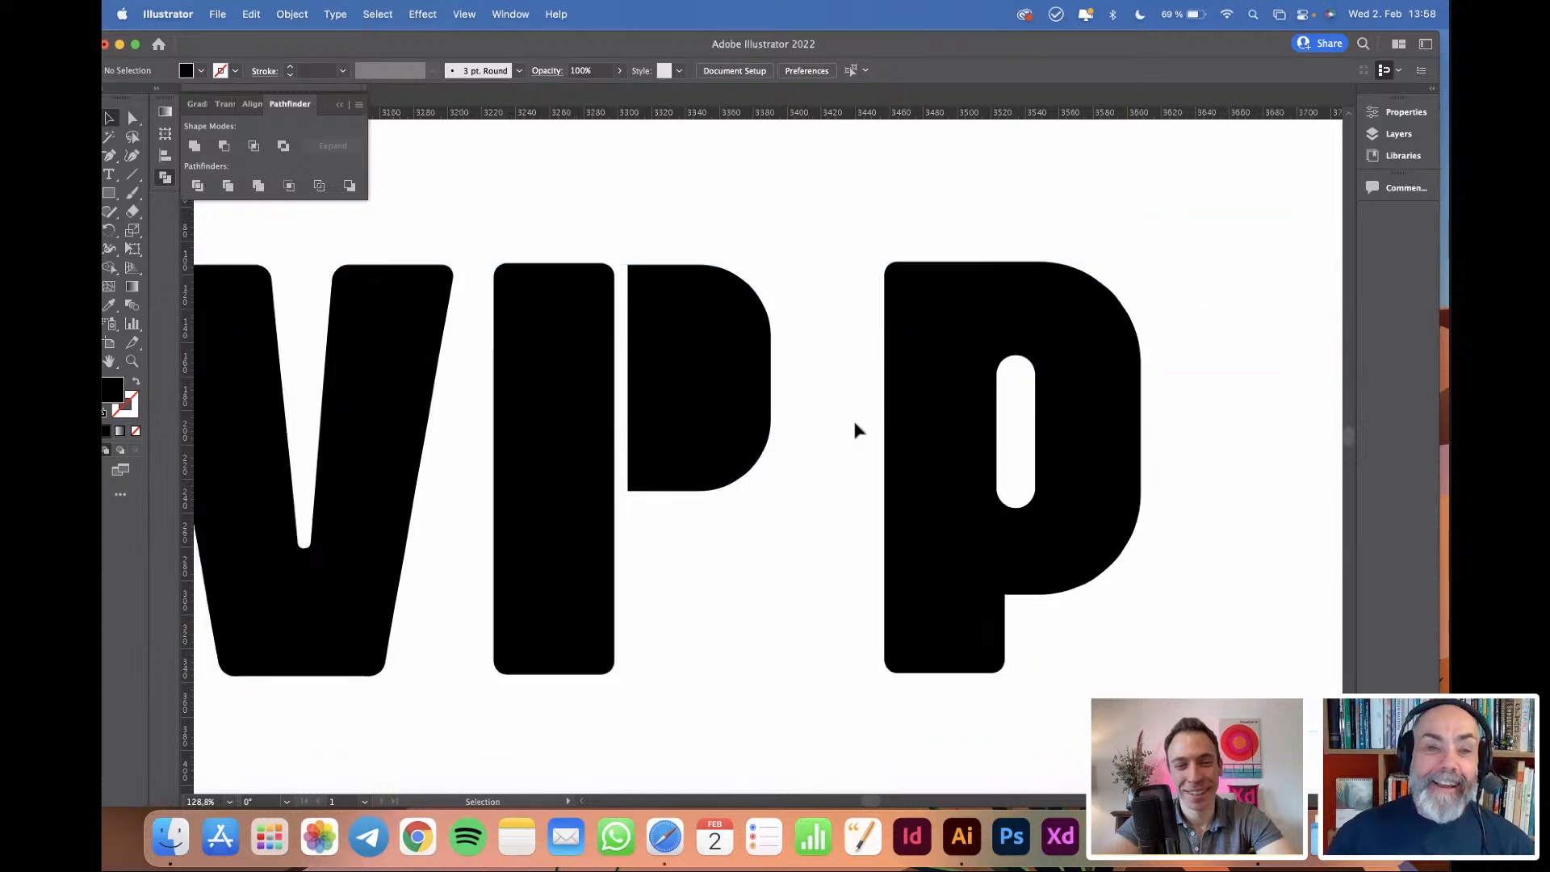
scroll(856, 428, down, 2)
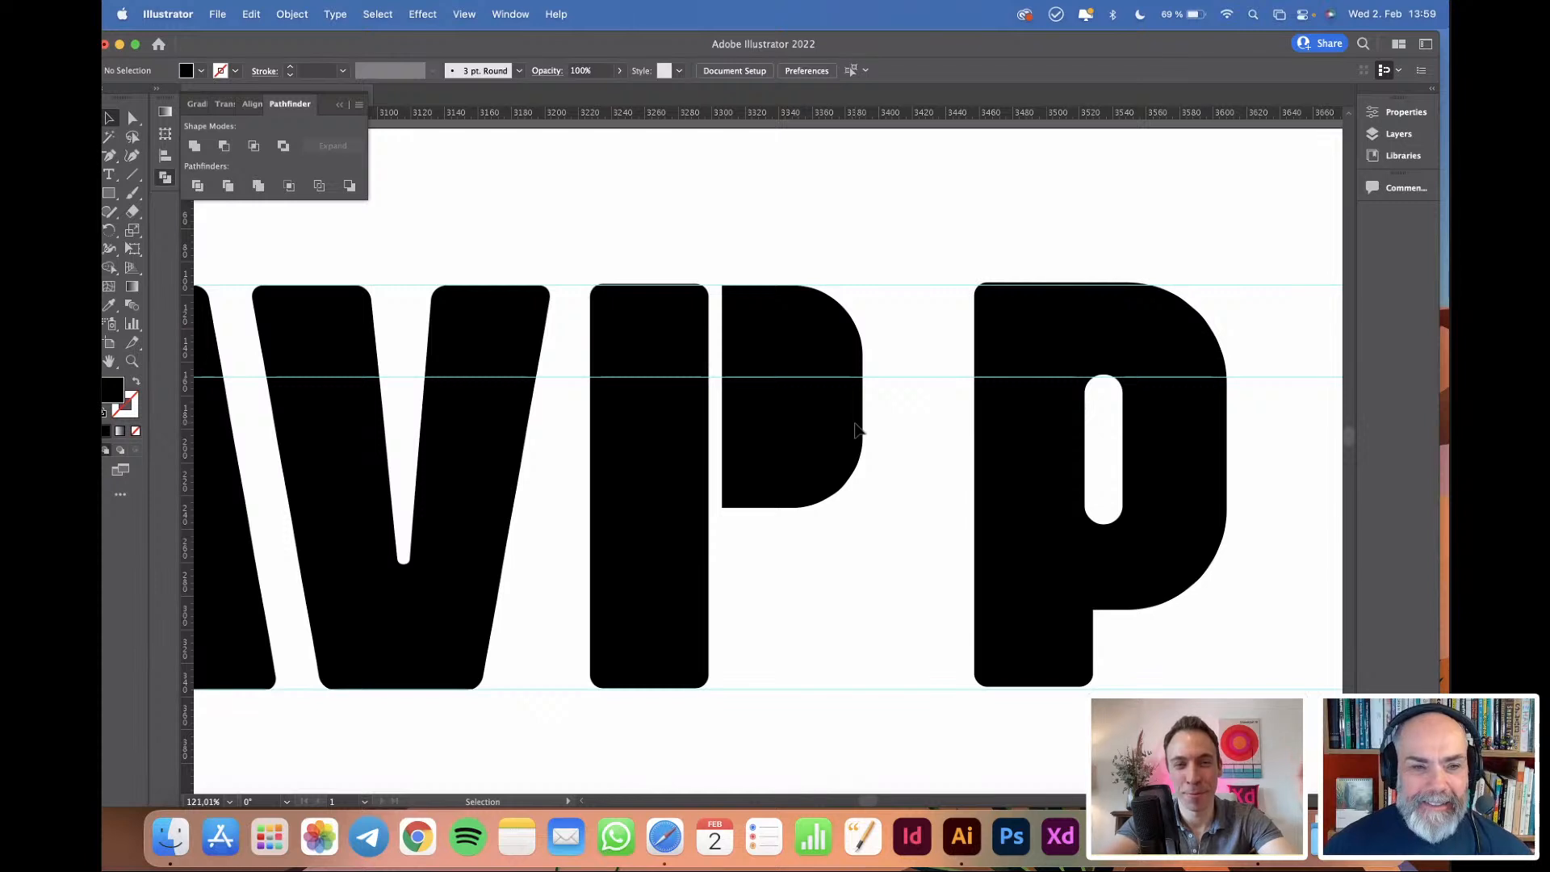
scroll(906, 399, down, 1)
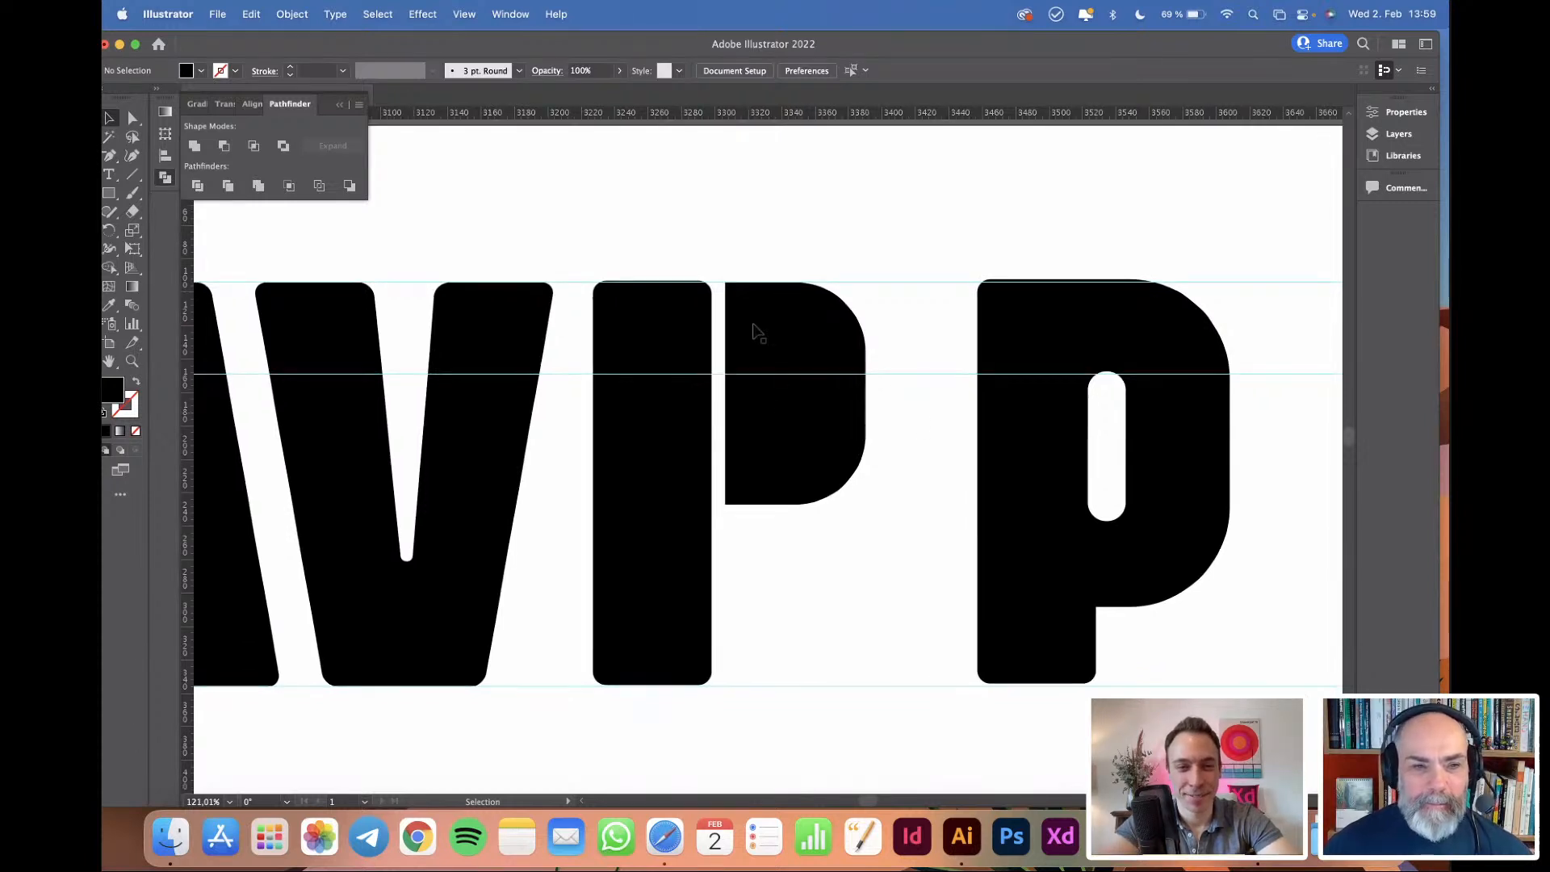
scroll(753, 324, right, 1)
drag(753, 324, 720, 304)
click(889, 320)
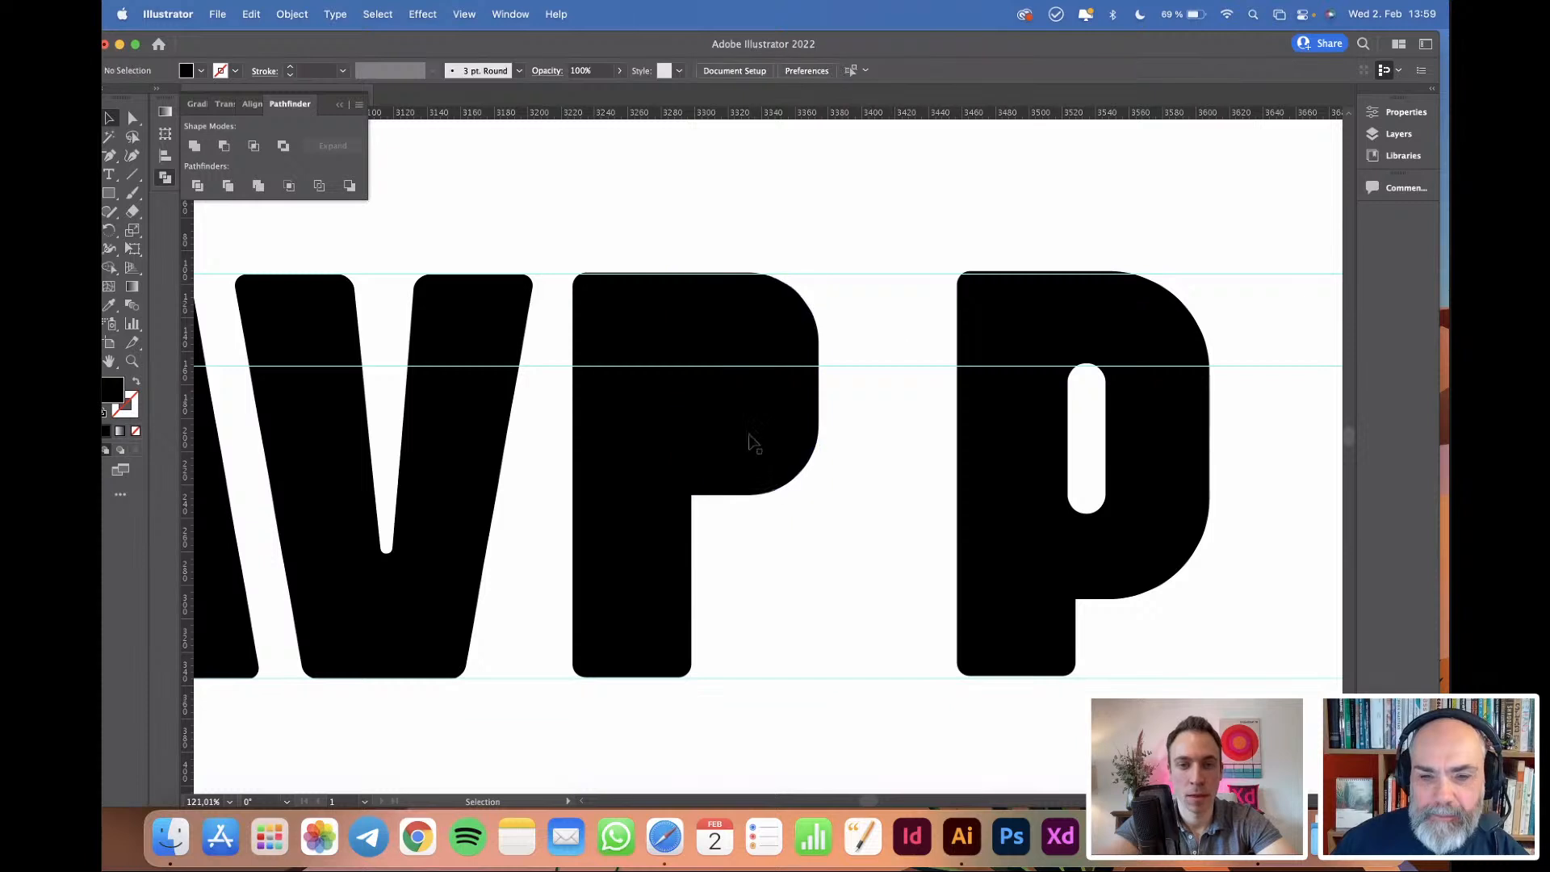
Duplicate the bowl down to the baseline to form a B, making the upper bowl 116 px and the lower one 140 px high.
drag(750, 428, 743, 594)
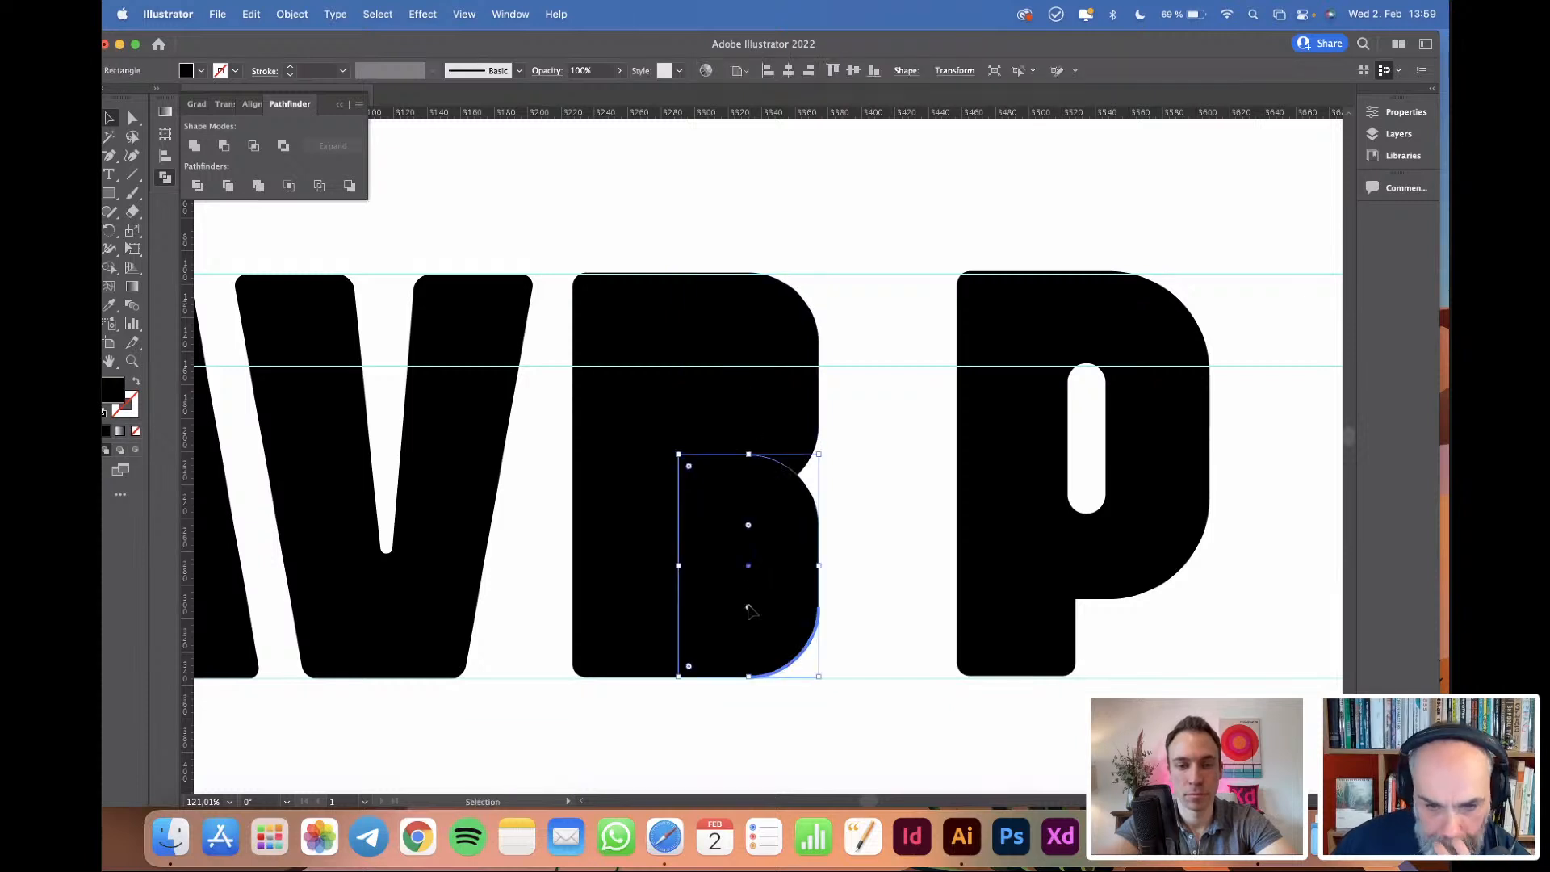
click(924, 456)
click(751, 444)
drag(747, 499, 751, 444)
click(820, 510)
click(774, 496)
click(905, 443)
Nudge the B's upper bowl left by about 2 px so the lower bowl projects slightly further, and deselect it.
scroll(906, 443, left, 2)
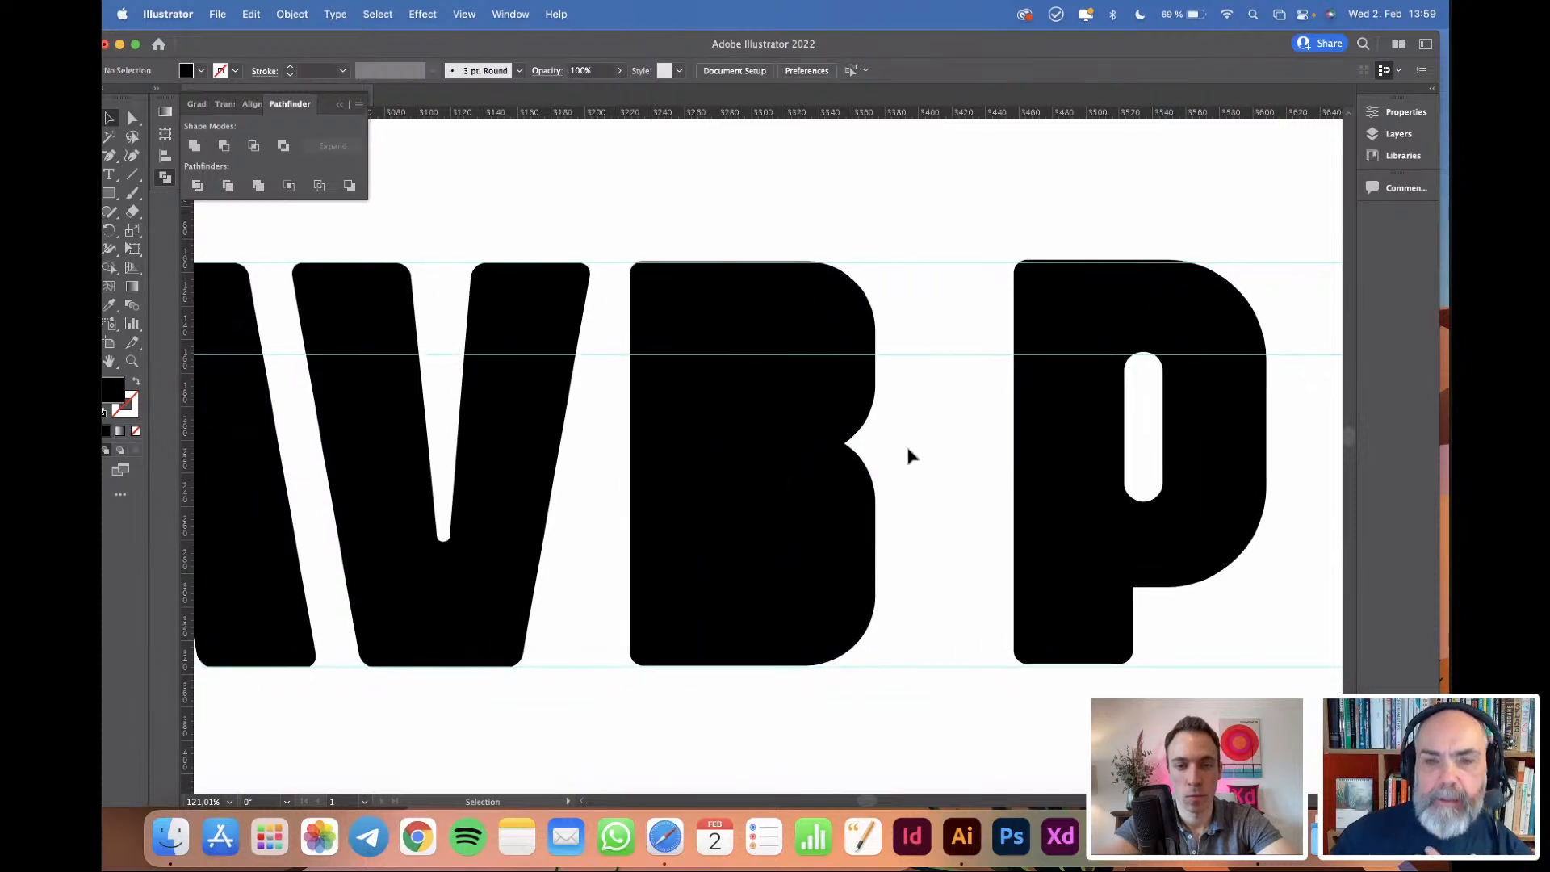
click(822, 406)
click(912, 387)
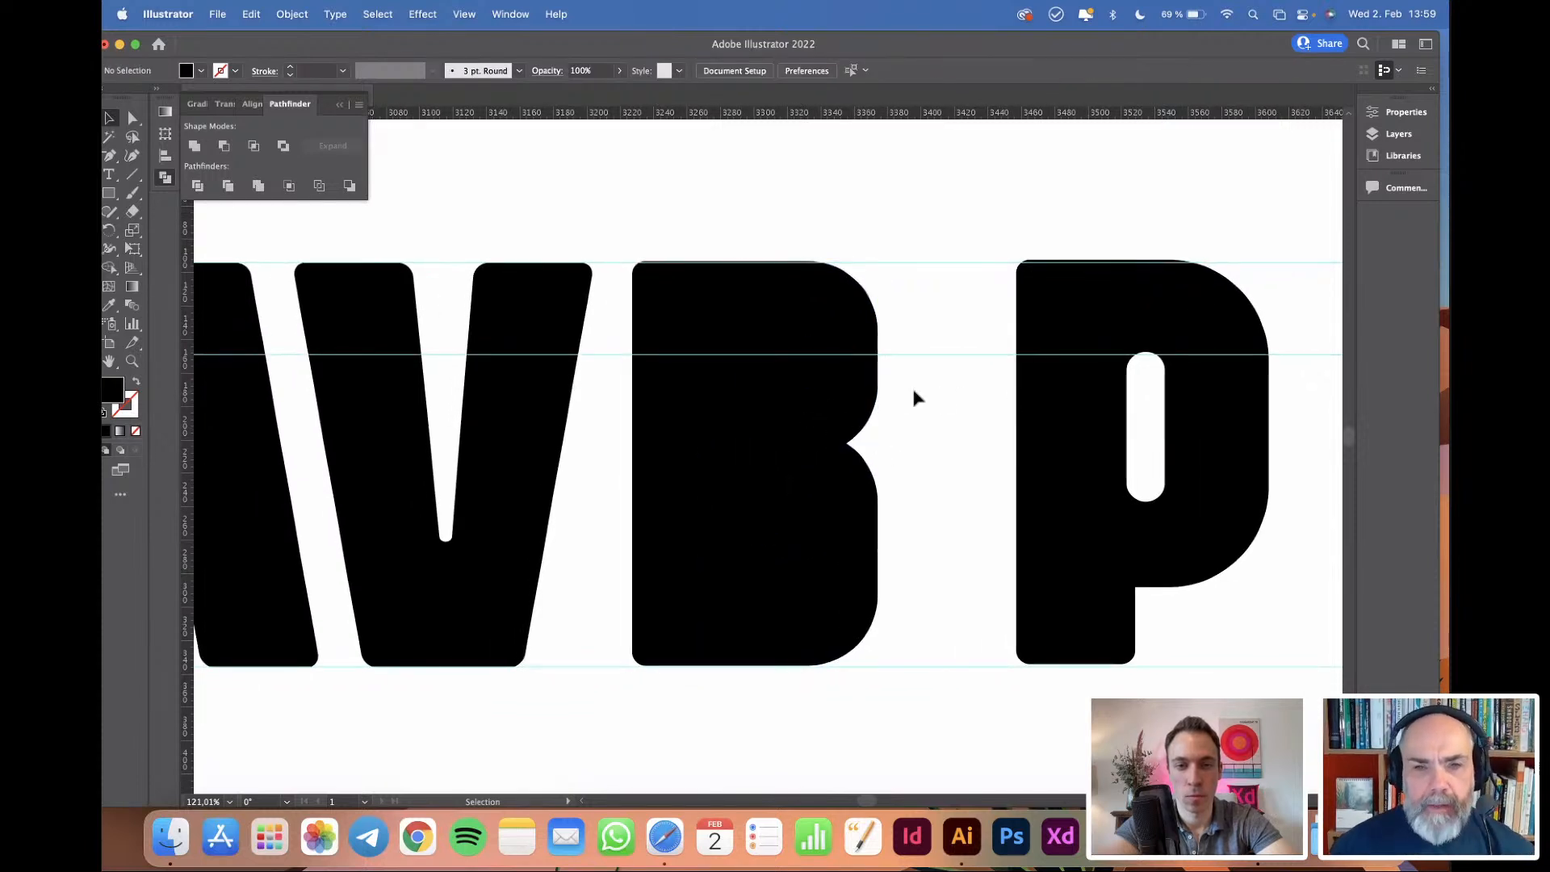
click(1079, 433)
scroll(839, 448, left, 2)
click(822, 452)
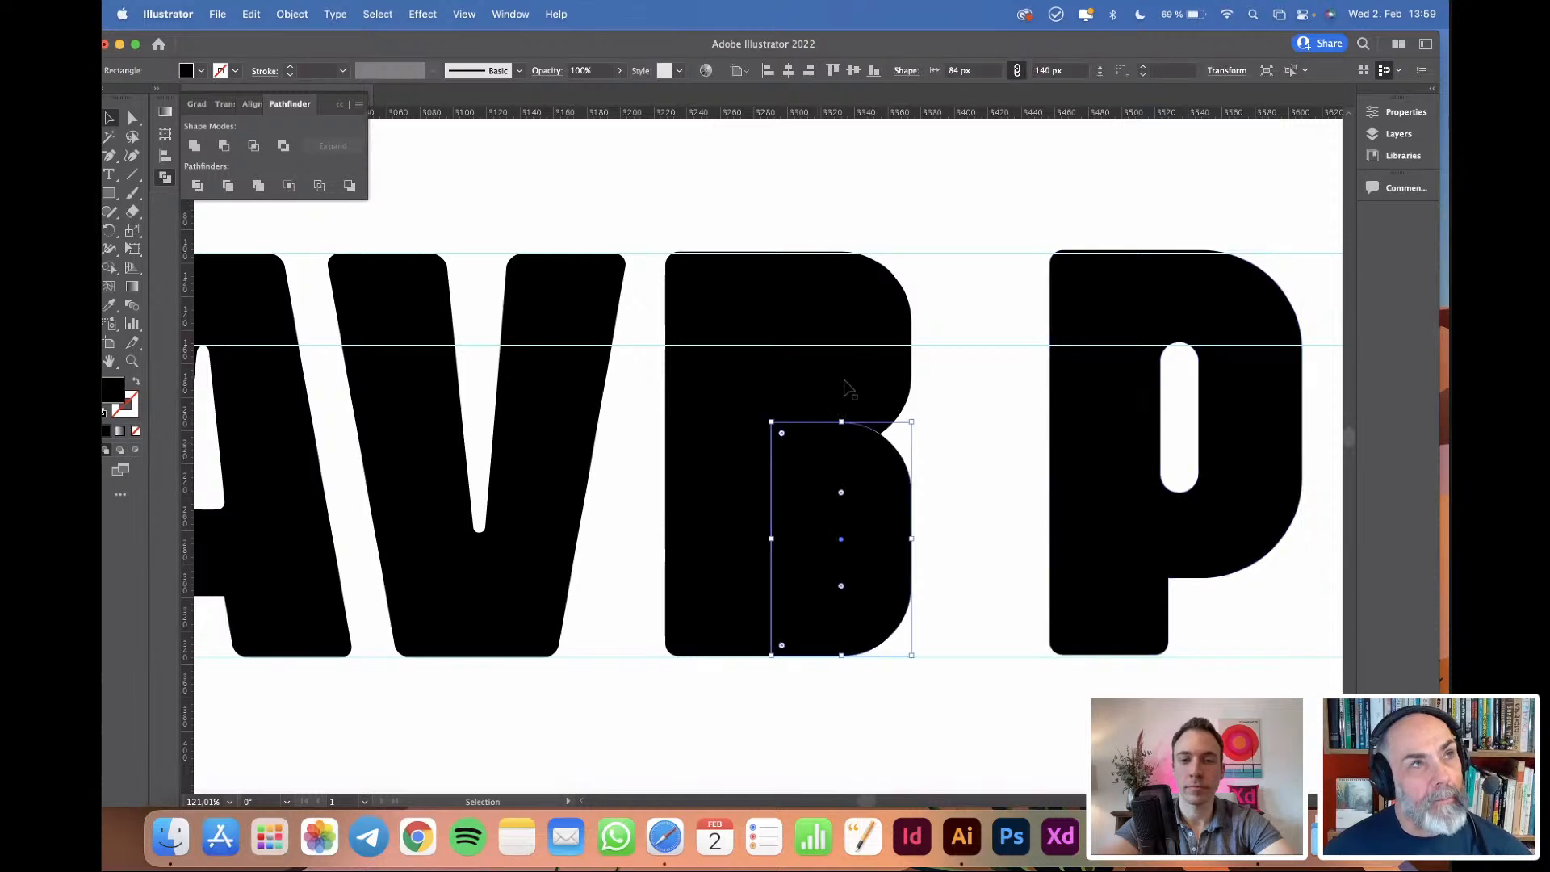
click(846, 387)
key(shift+Left)
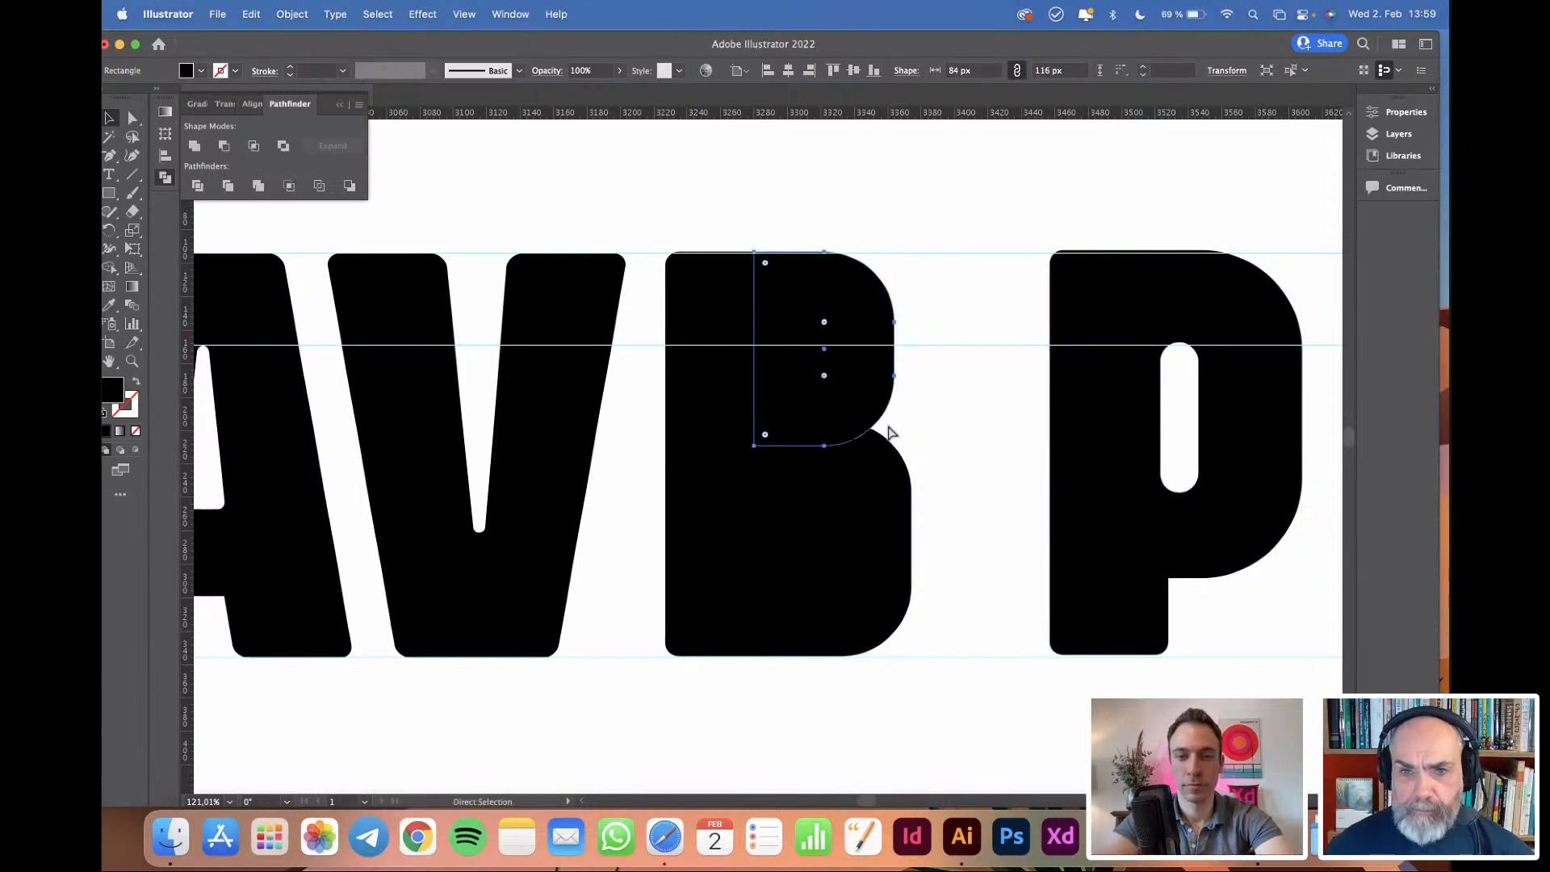
key(super+z)
key(Left)
click(987, 396)
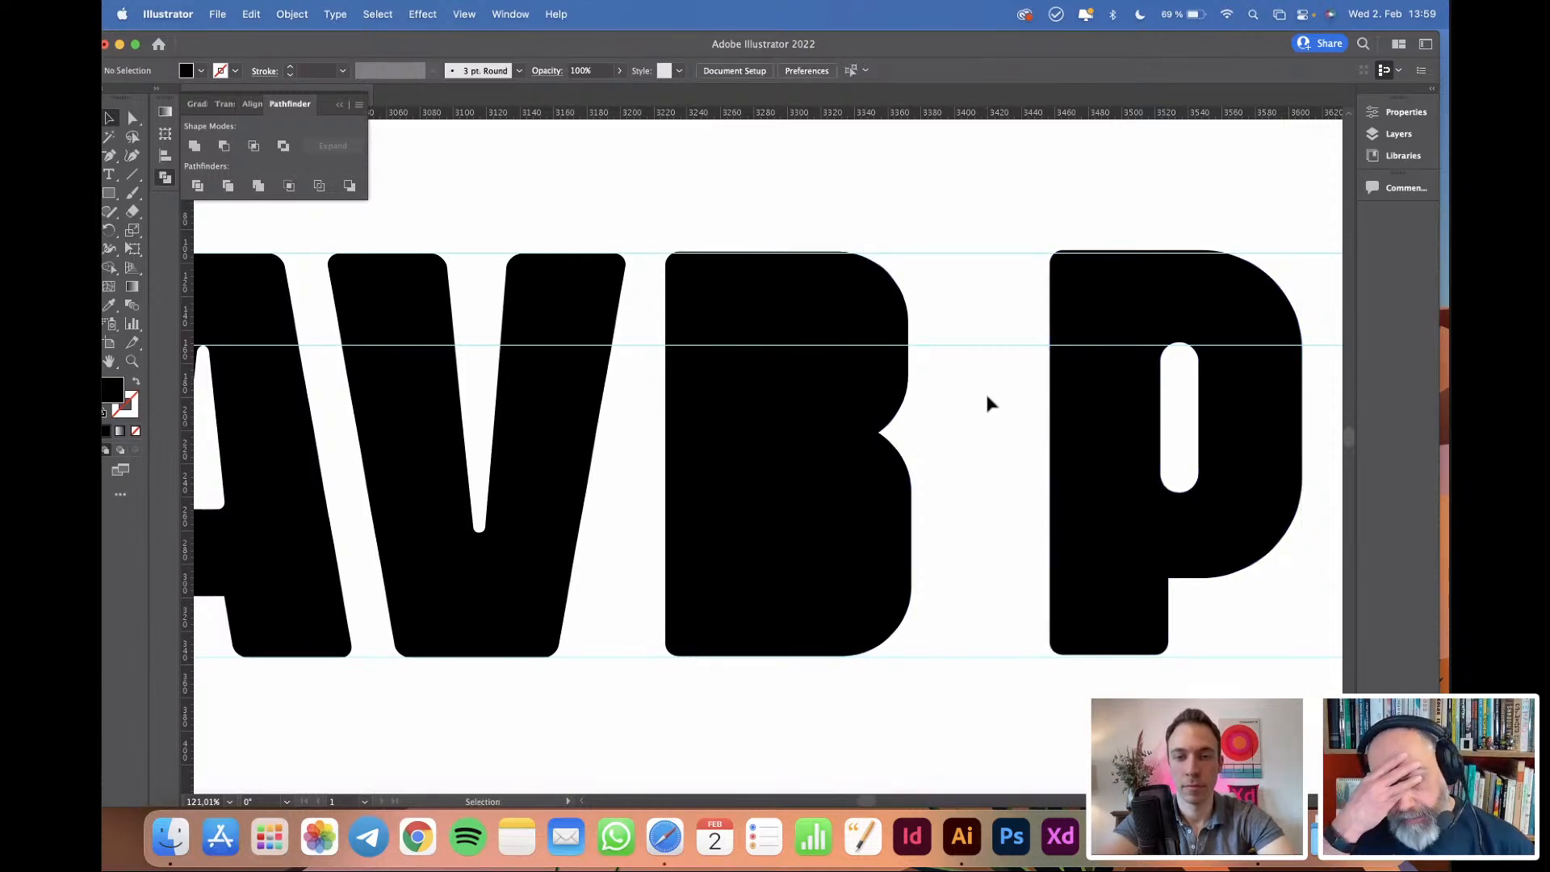
Examine the B's two bowls and its overall proportions against the neighbouring letters in PRYAV and the reference P.
scroll(987, 395, down, 3)
scroll(985, 391, up, 1)
click(942, 444)
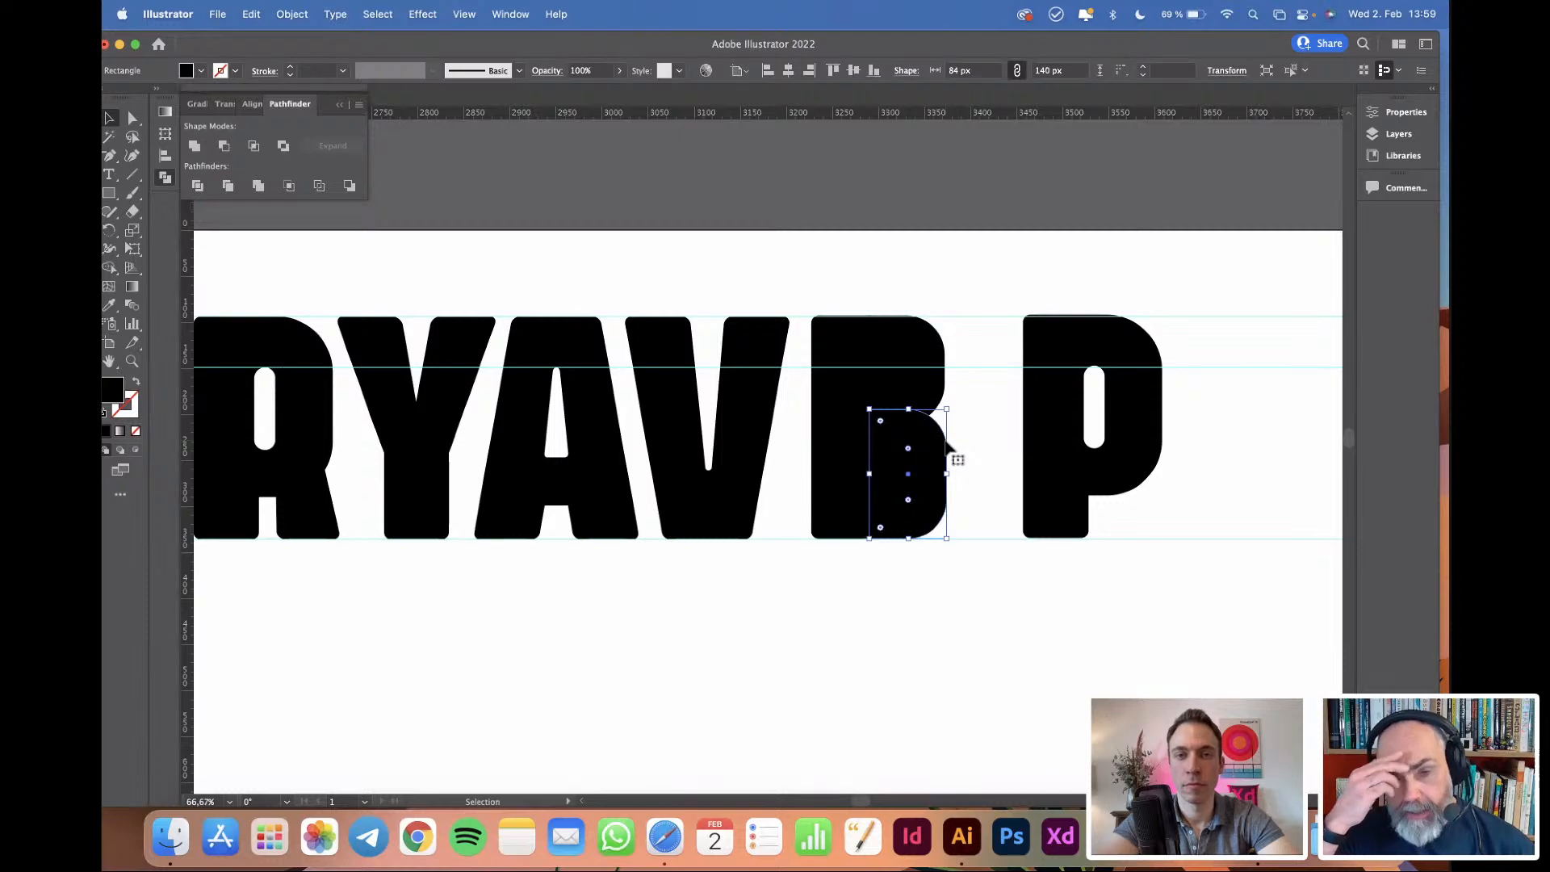
scroll(955, 434, up, 2)
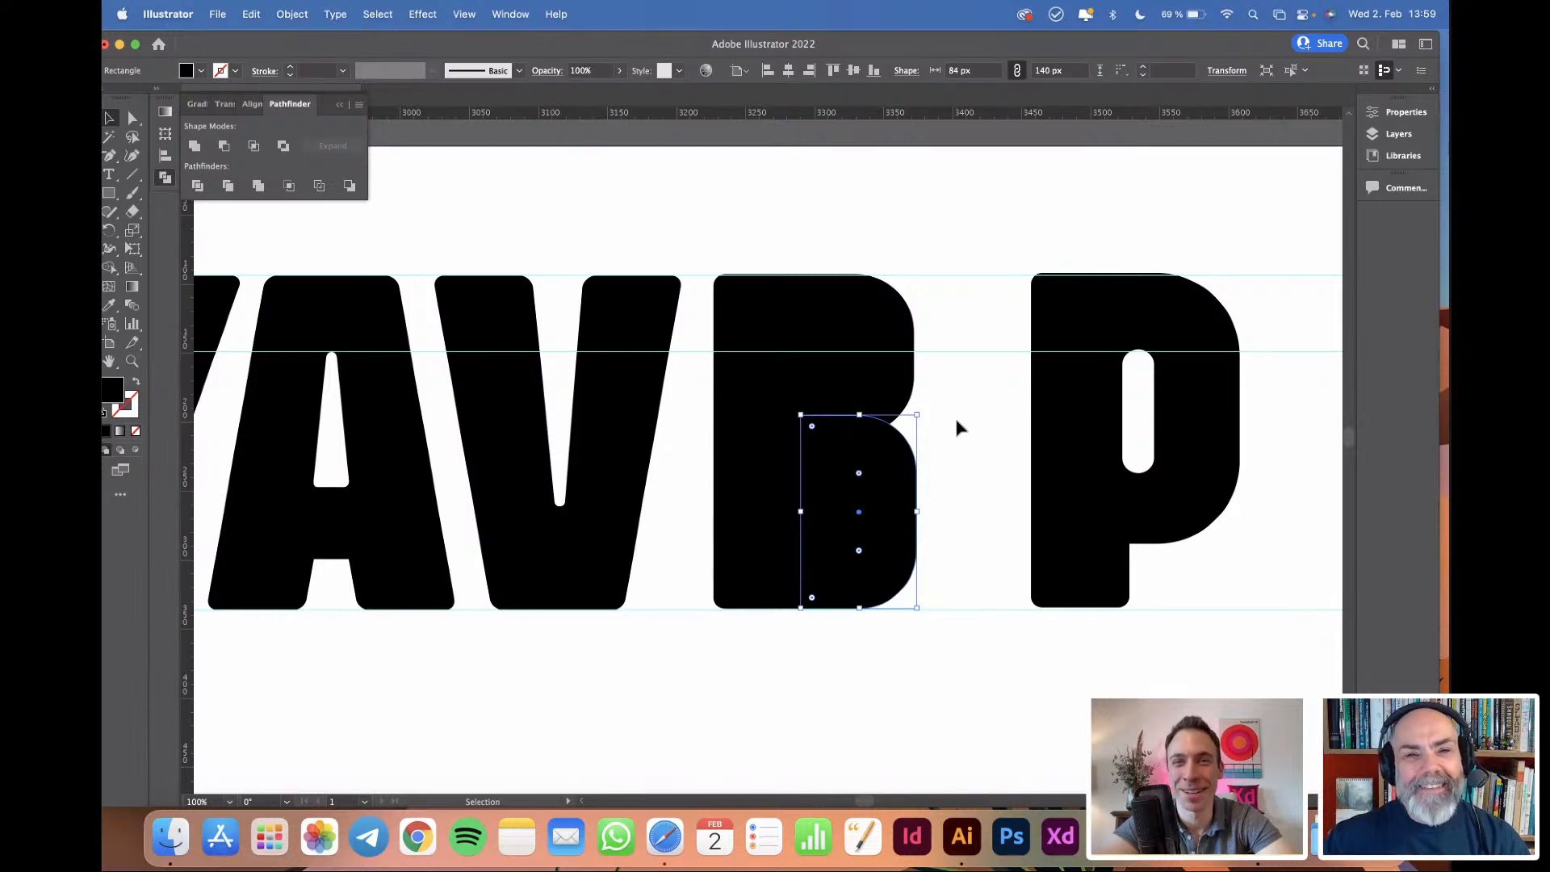
scroll(956, 428, right, 1)
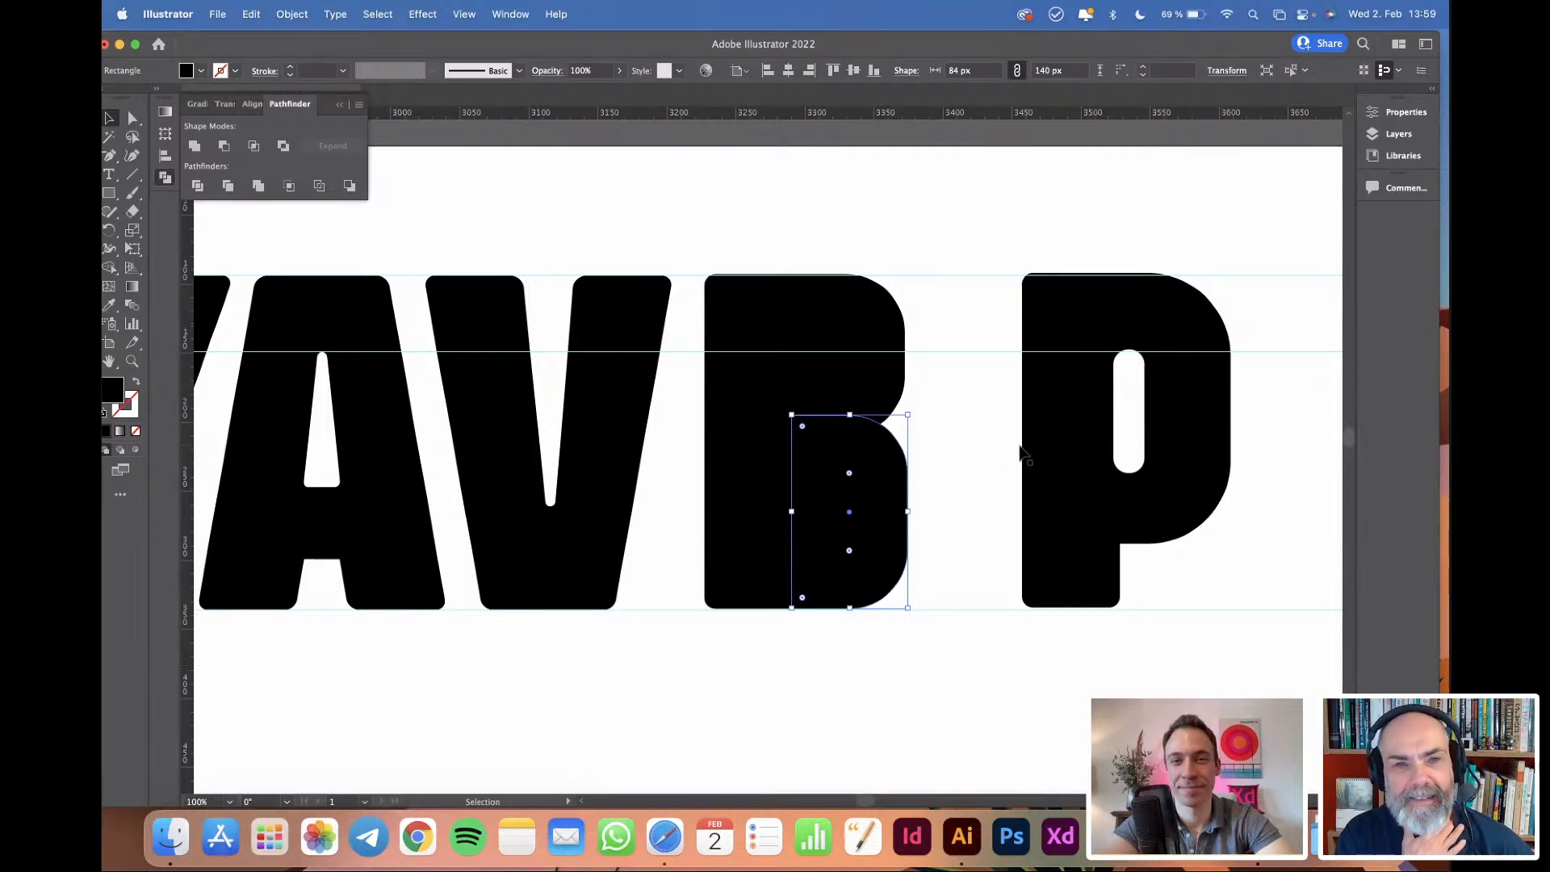
click(949, 397)
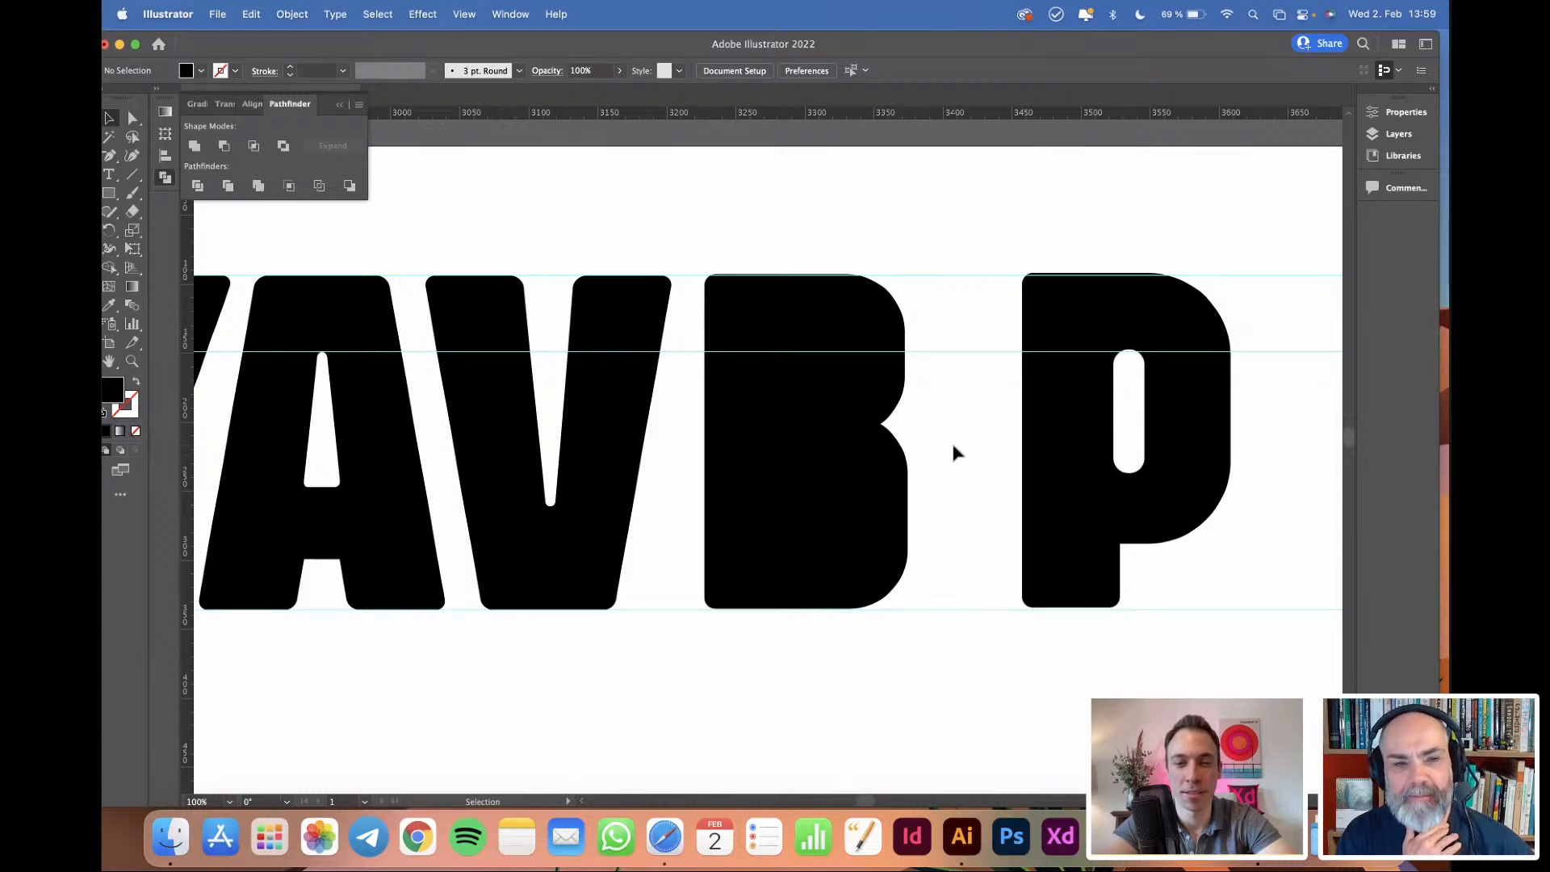
click(888, 401)
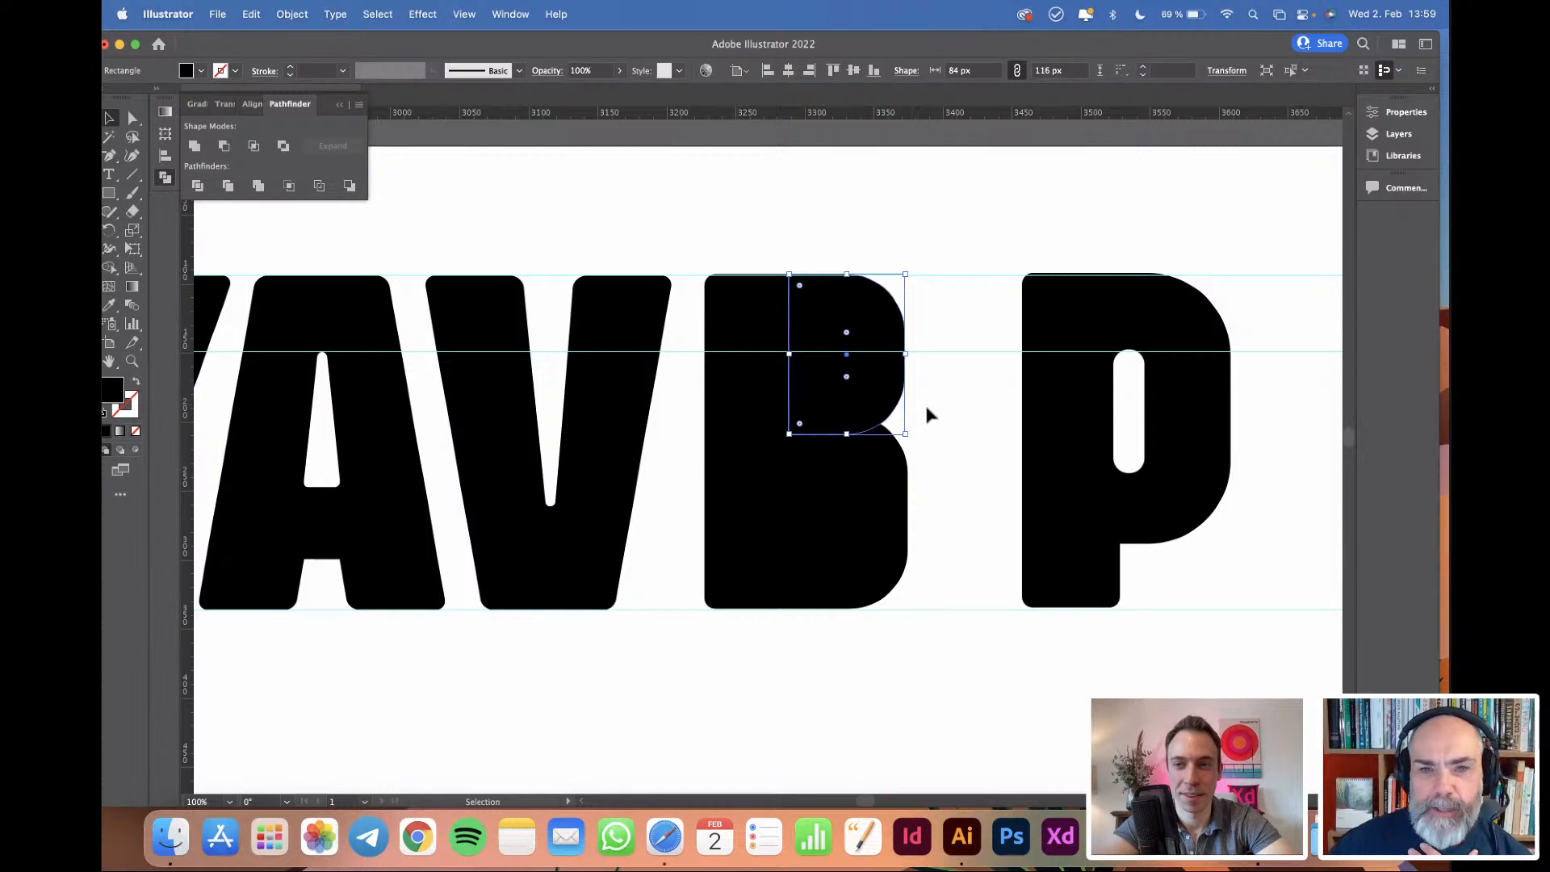
click(890, 464)
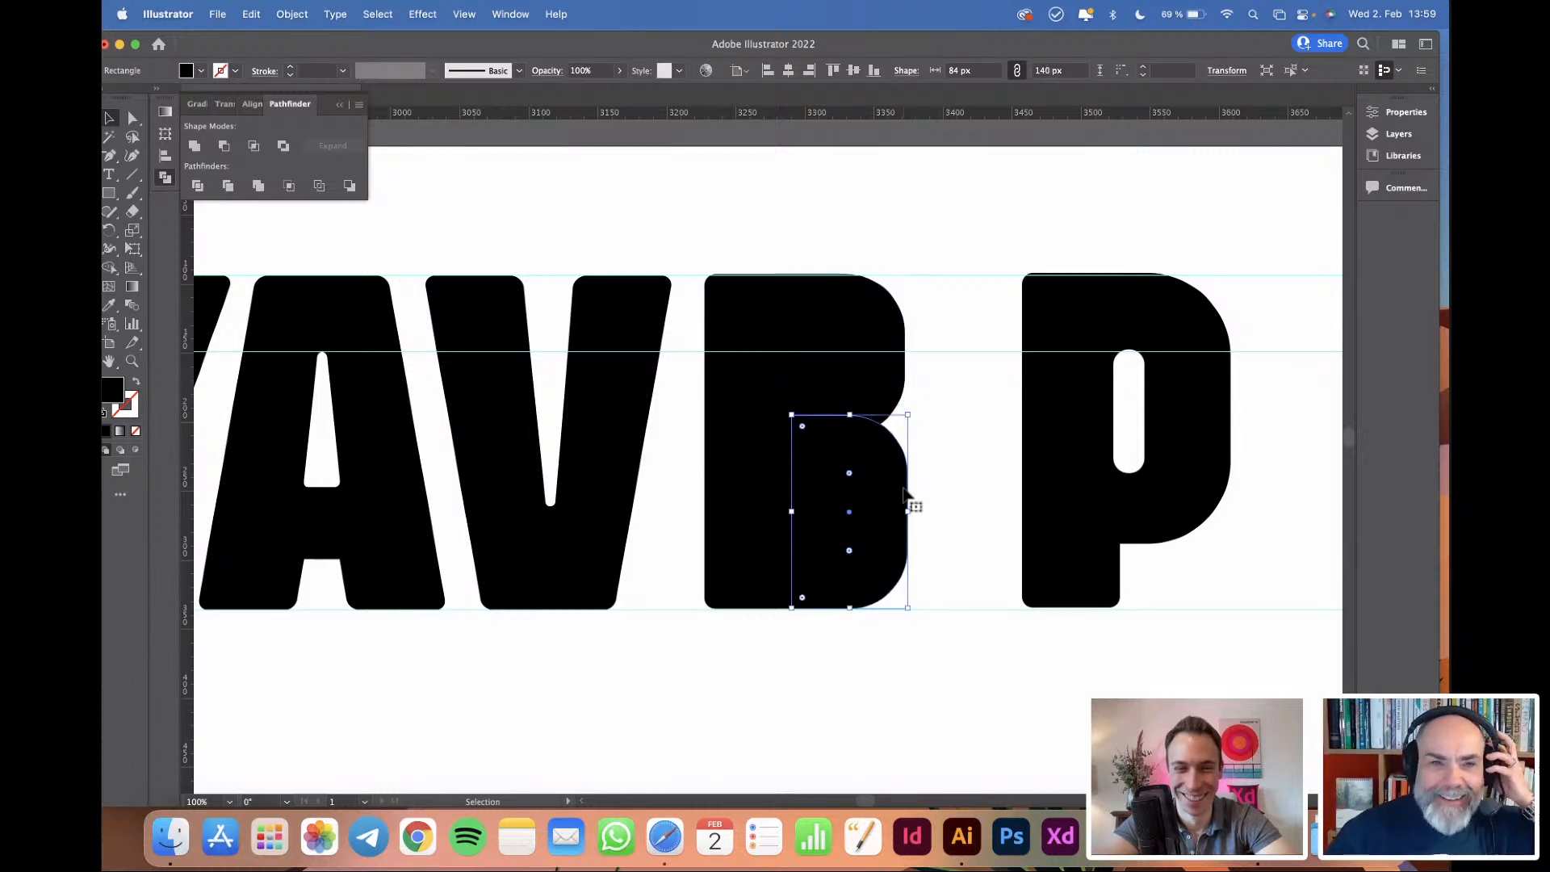
click(940, 479)
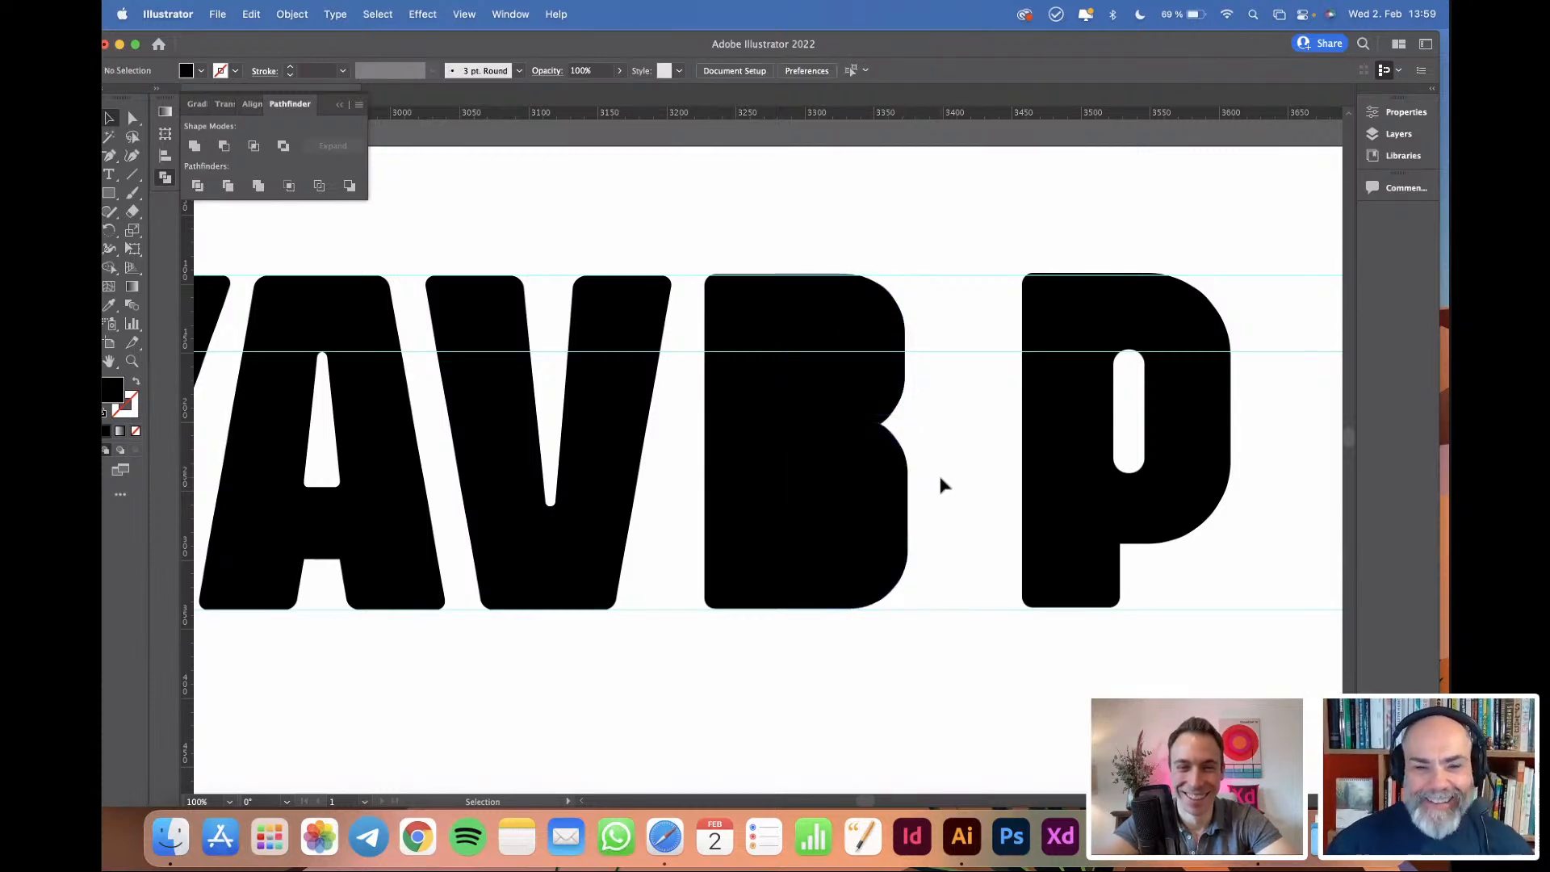
click(893, 420)
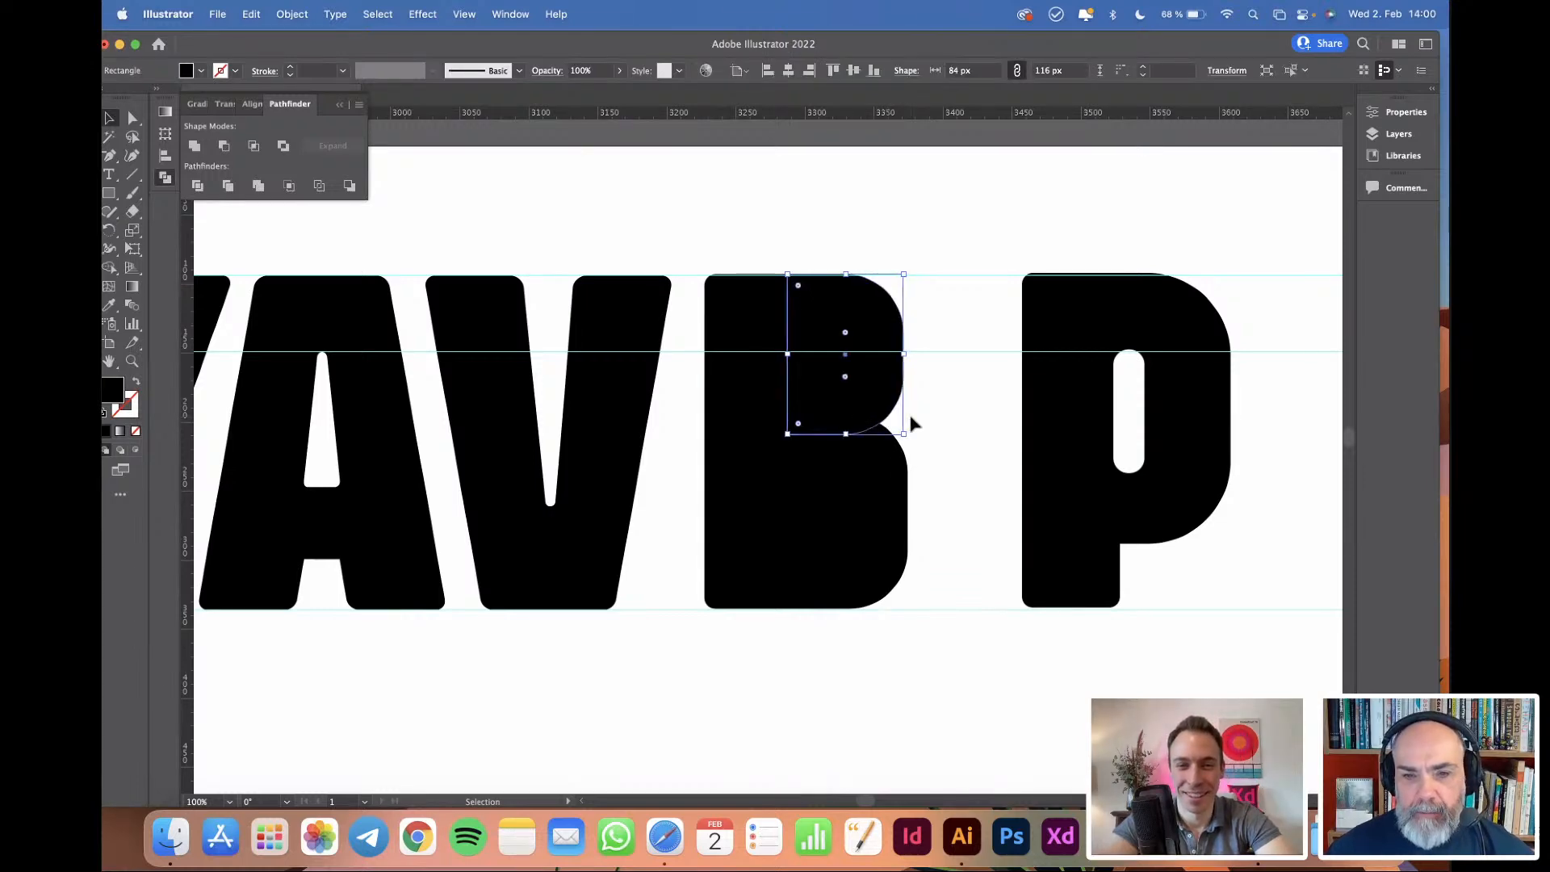
key(super+minus)
click(926, 419)
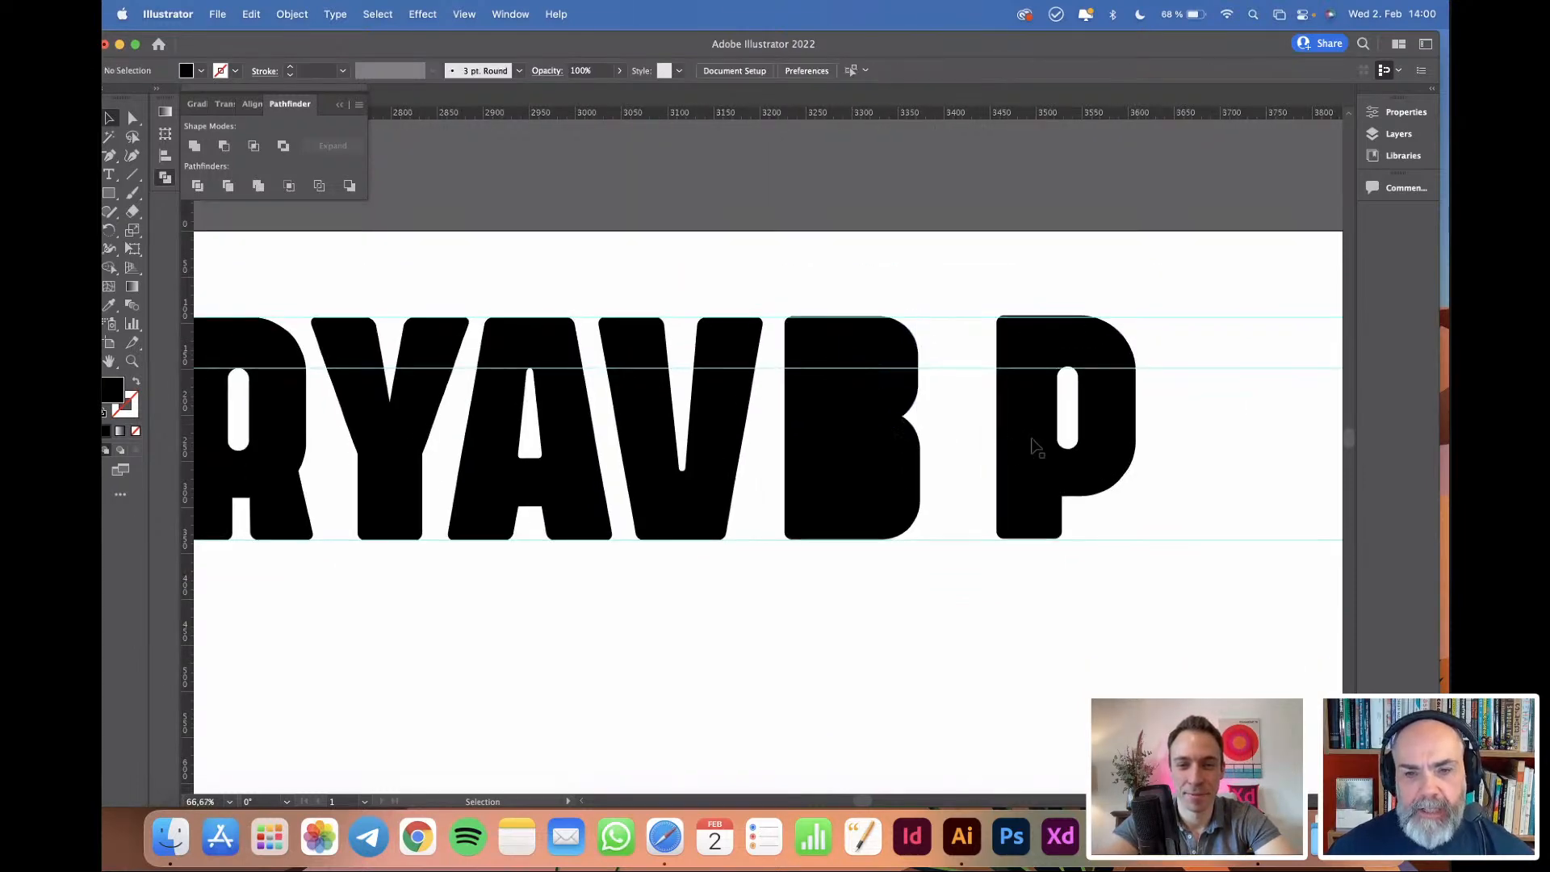
click(912, 456)
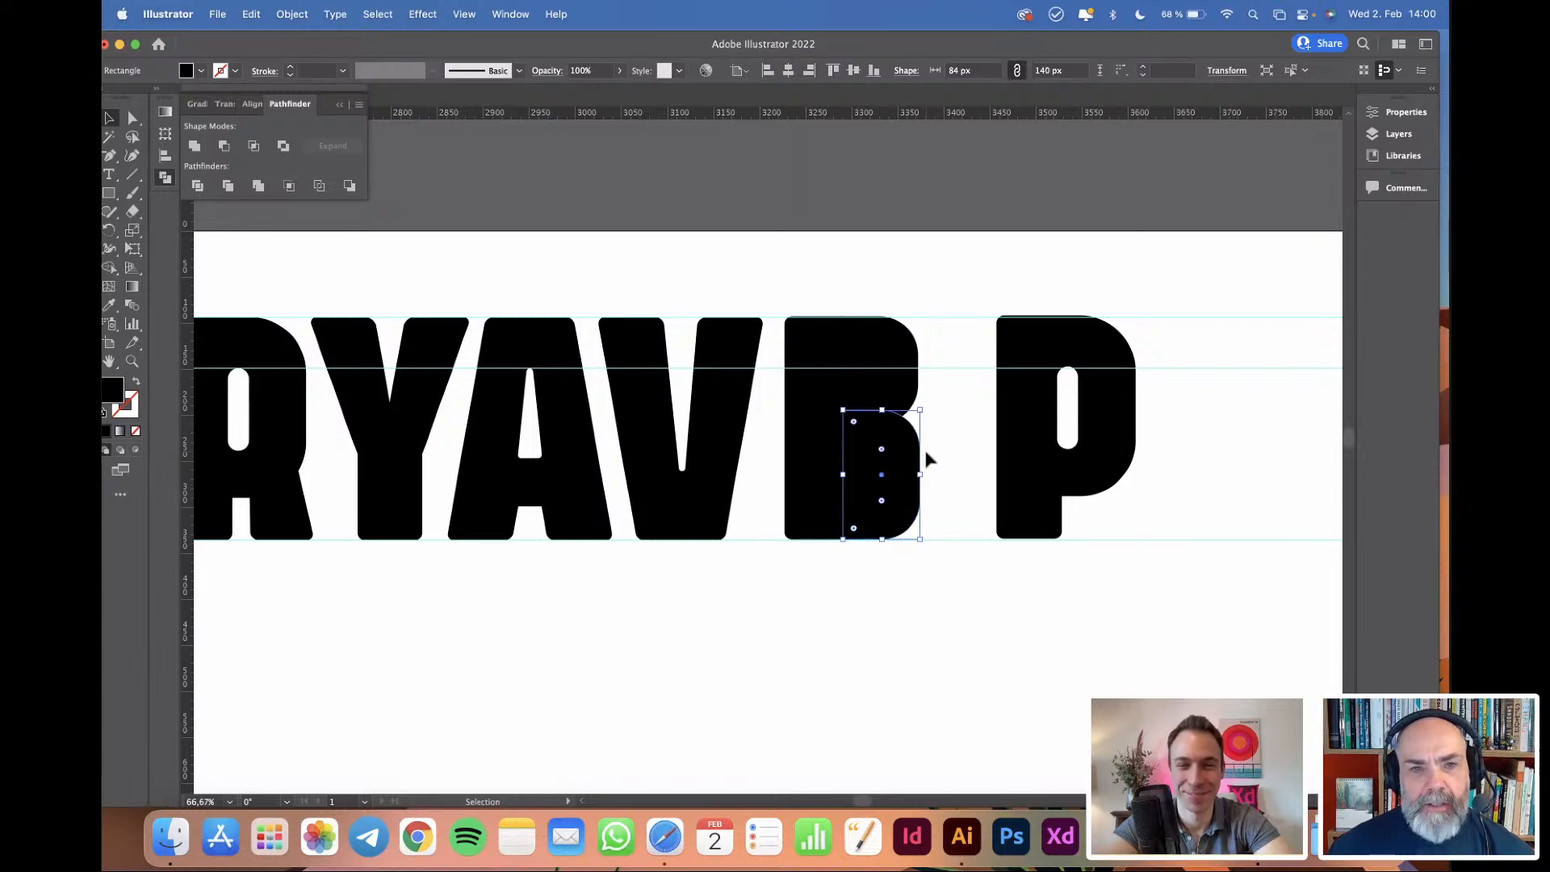
Copy the R's counter shape onto the B's upper bowl and give it the white background fill.
double_click(252, 396)
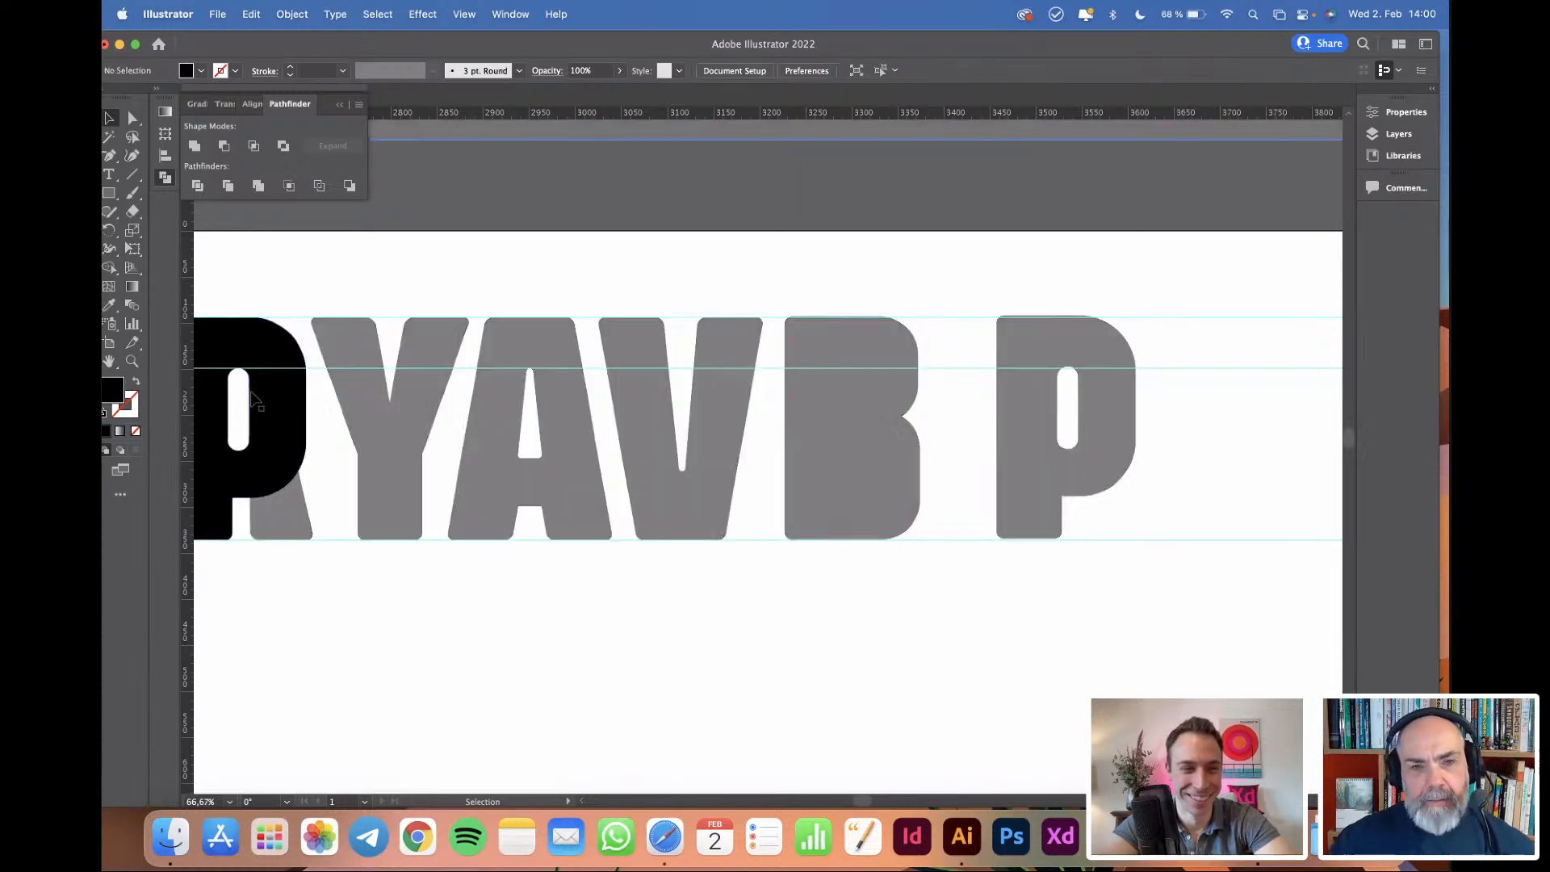
key(super+c)
double_click(817, 403)
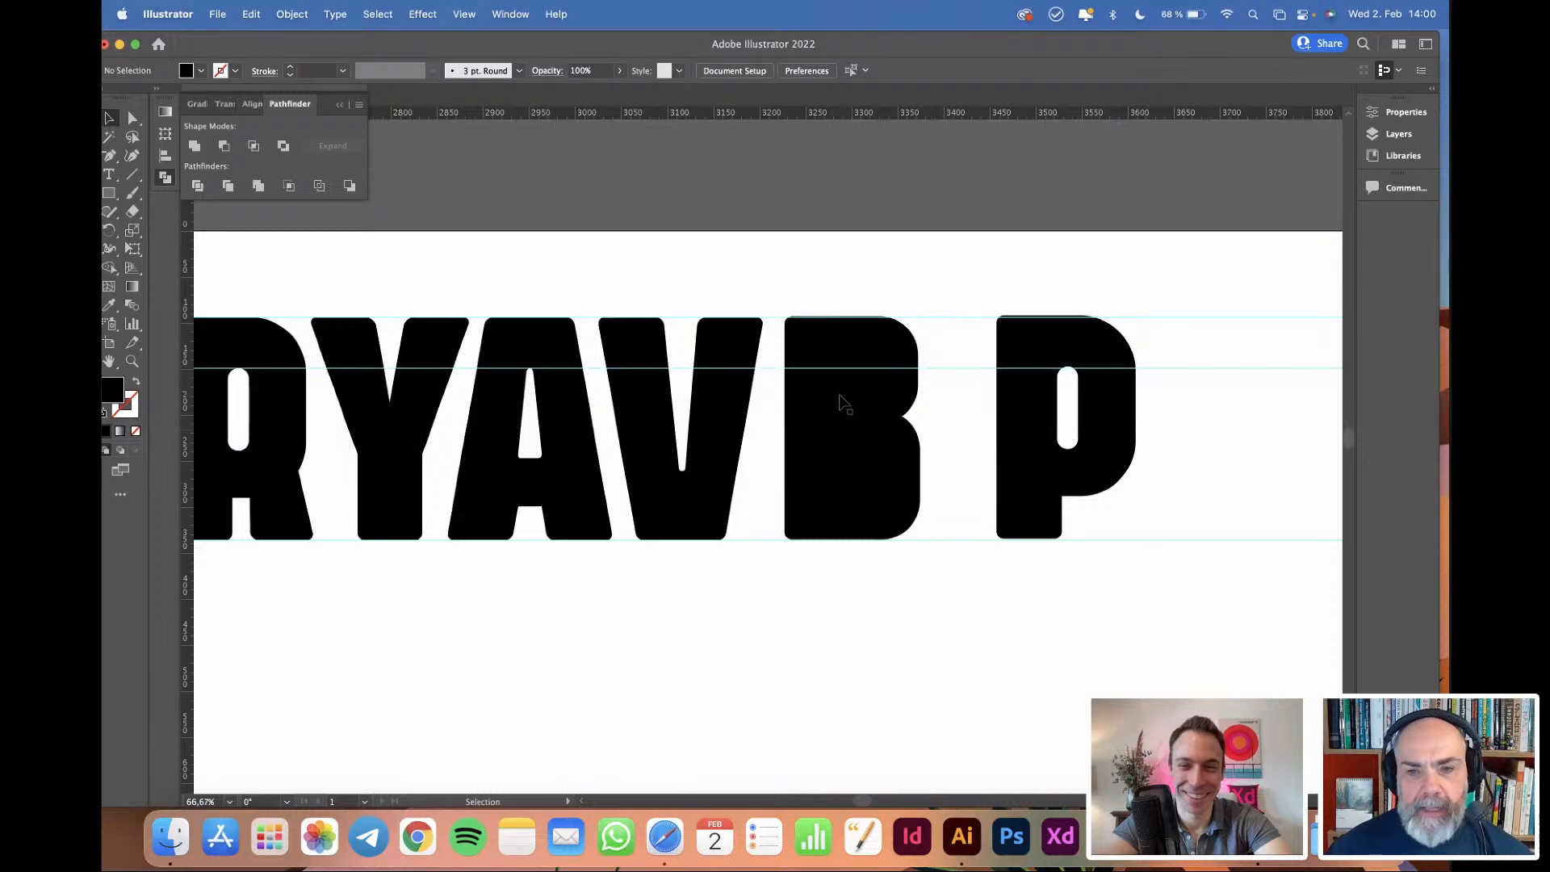
scroll(840, 396, up, 3)
key(super+v)
drag(799, 445, 909, 381)
click(109, 305)
click(376, 282)
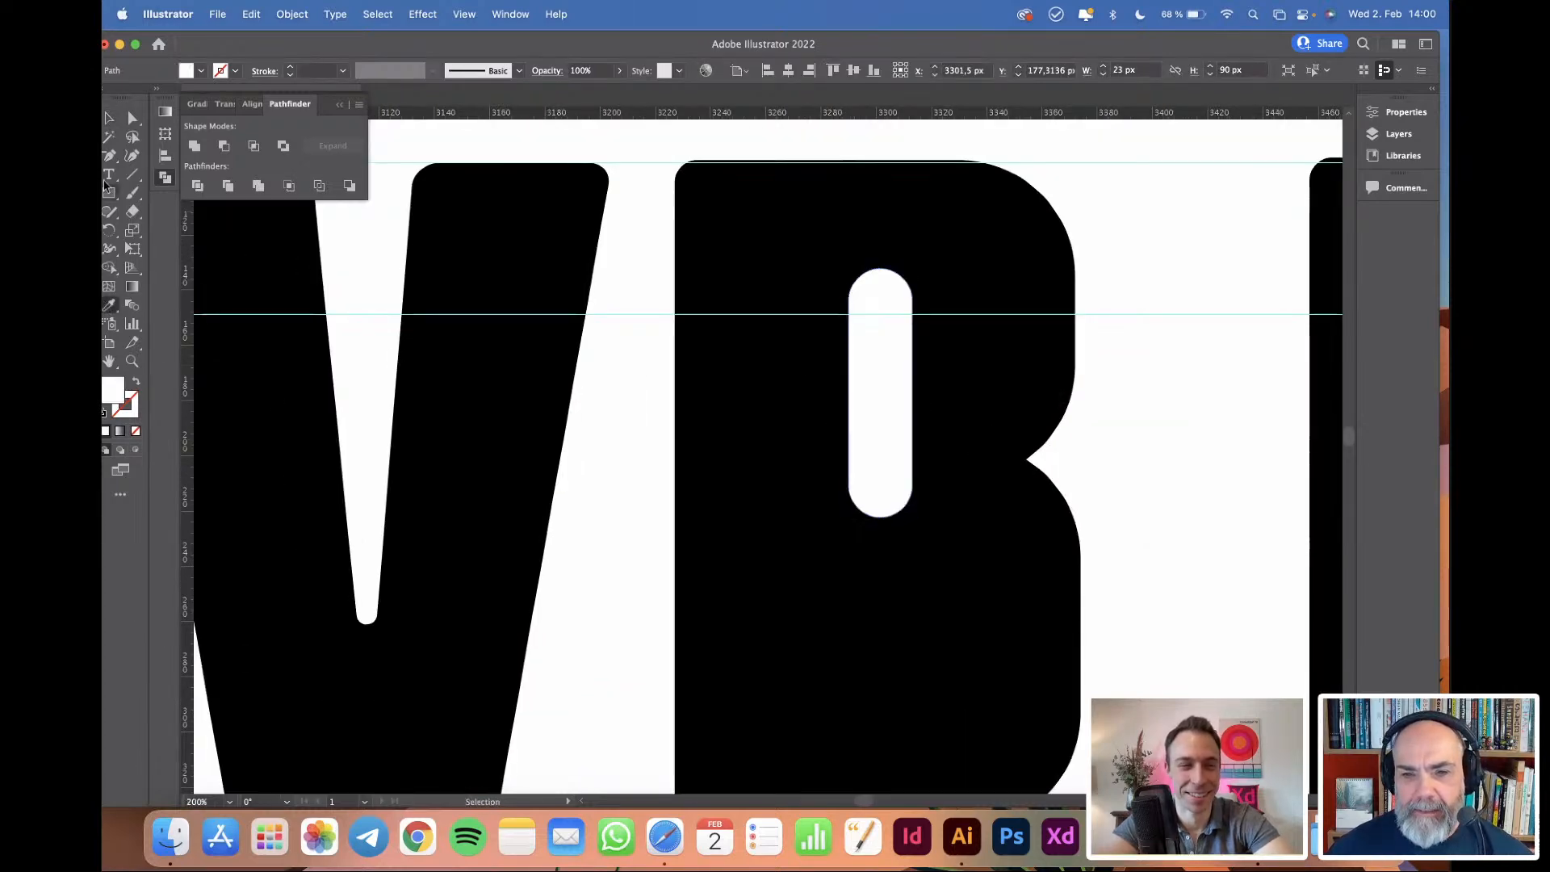
click(109, 117)
drag(882, 518, 889, 421)
key(super+z)
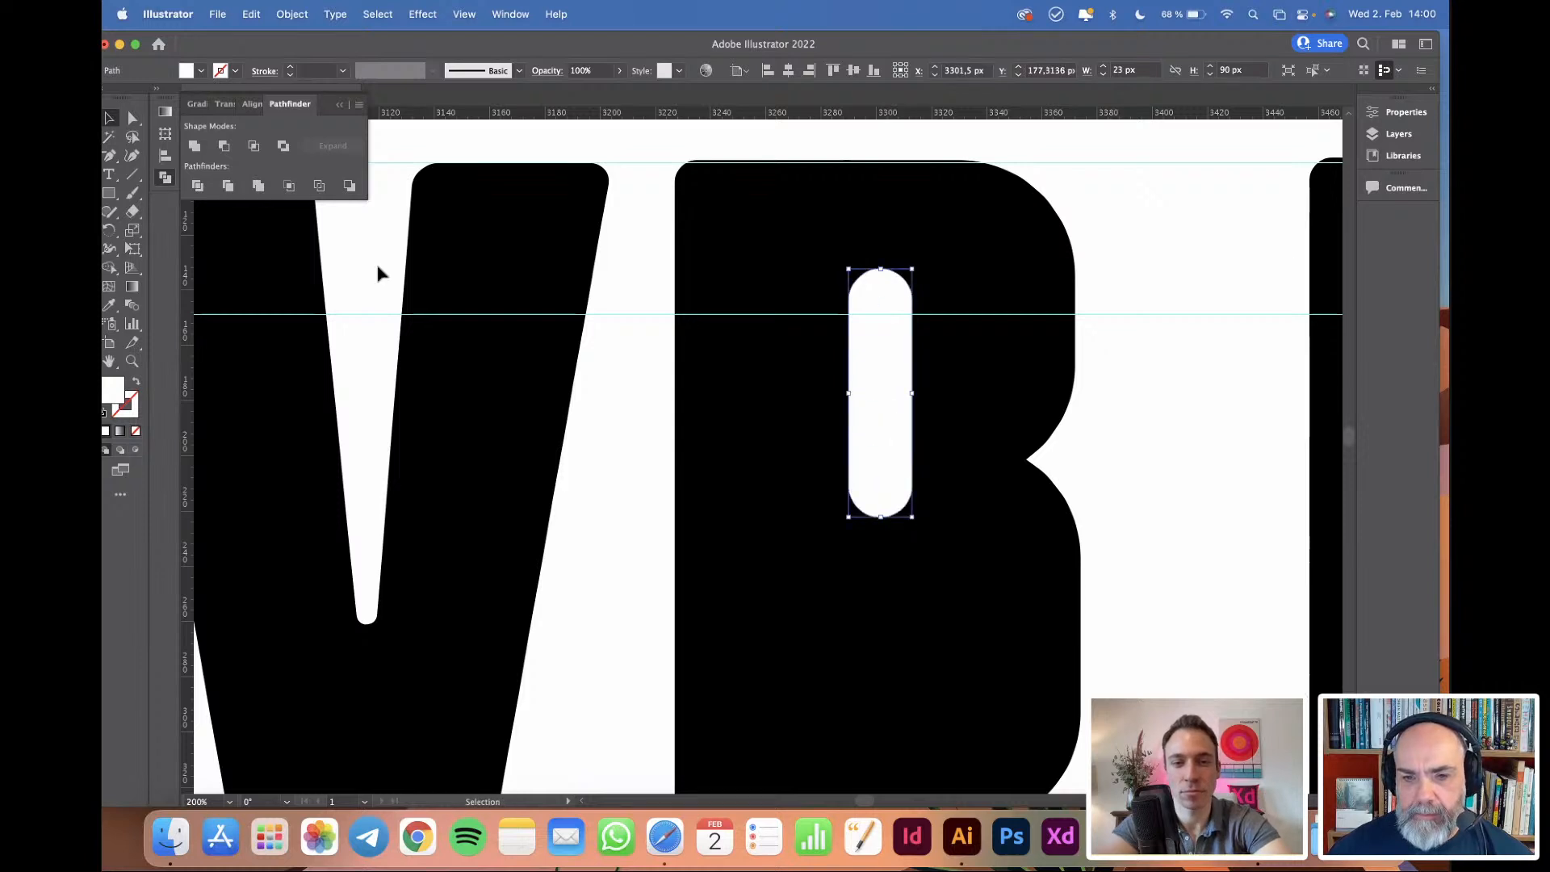
Draw a white 23 by 88 px rectangle over the pasted counter and fully round its corners to 11.5 px.
click(109, 193)
drag(845, 269, 913, 511)
click(110, 119)
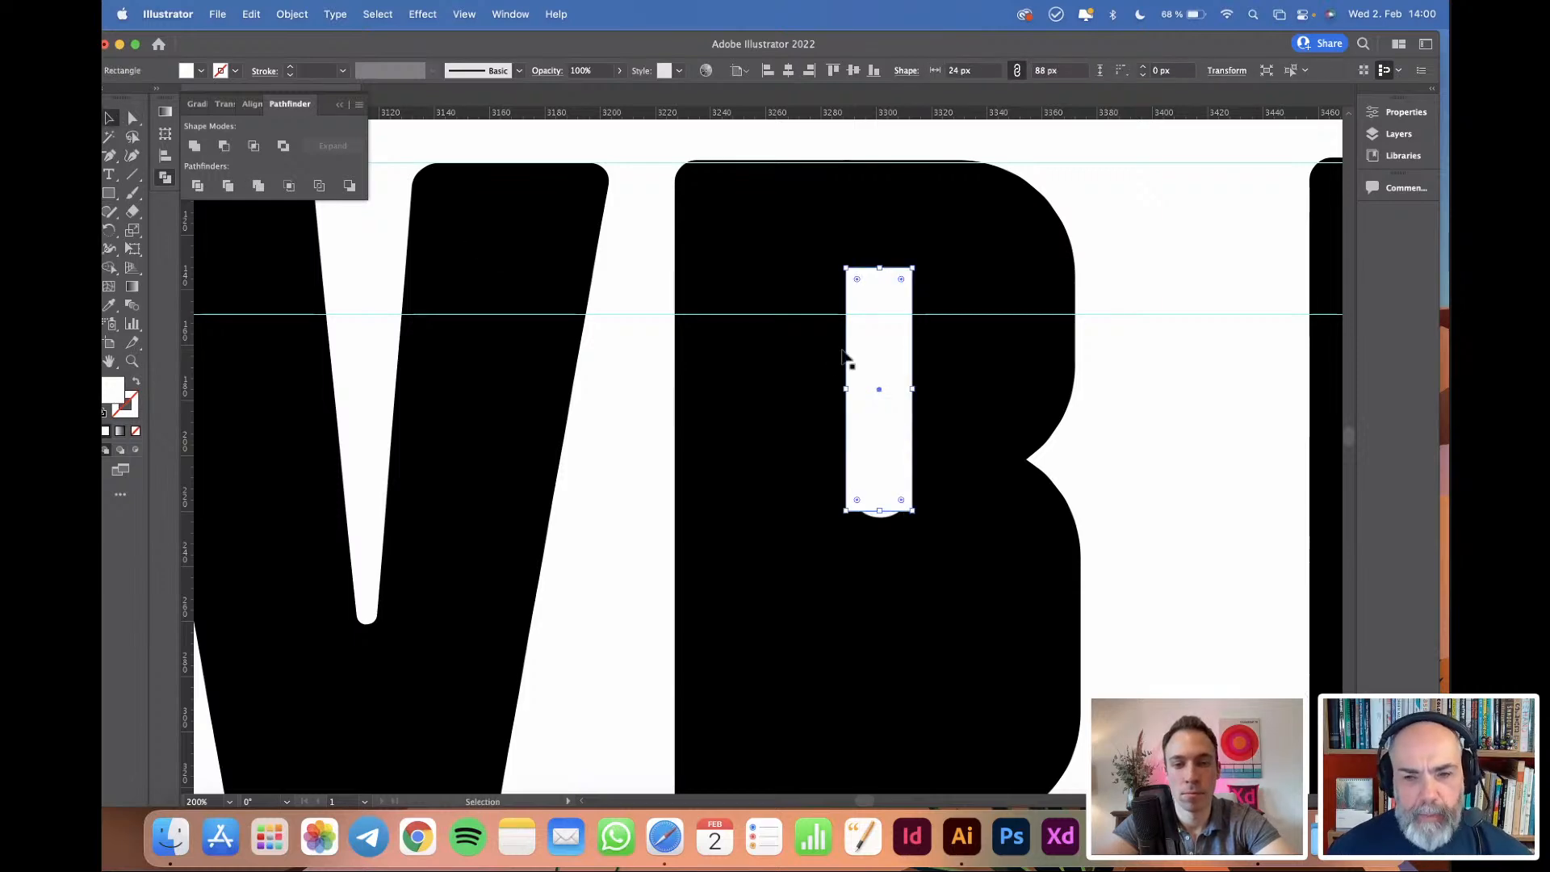
scroll(847, 381, up, 1)
drag(849, 403, 853, 405)
alt+scroll(853, 405, down, 2)
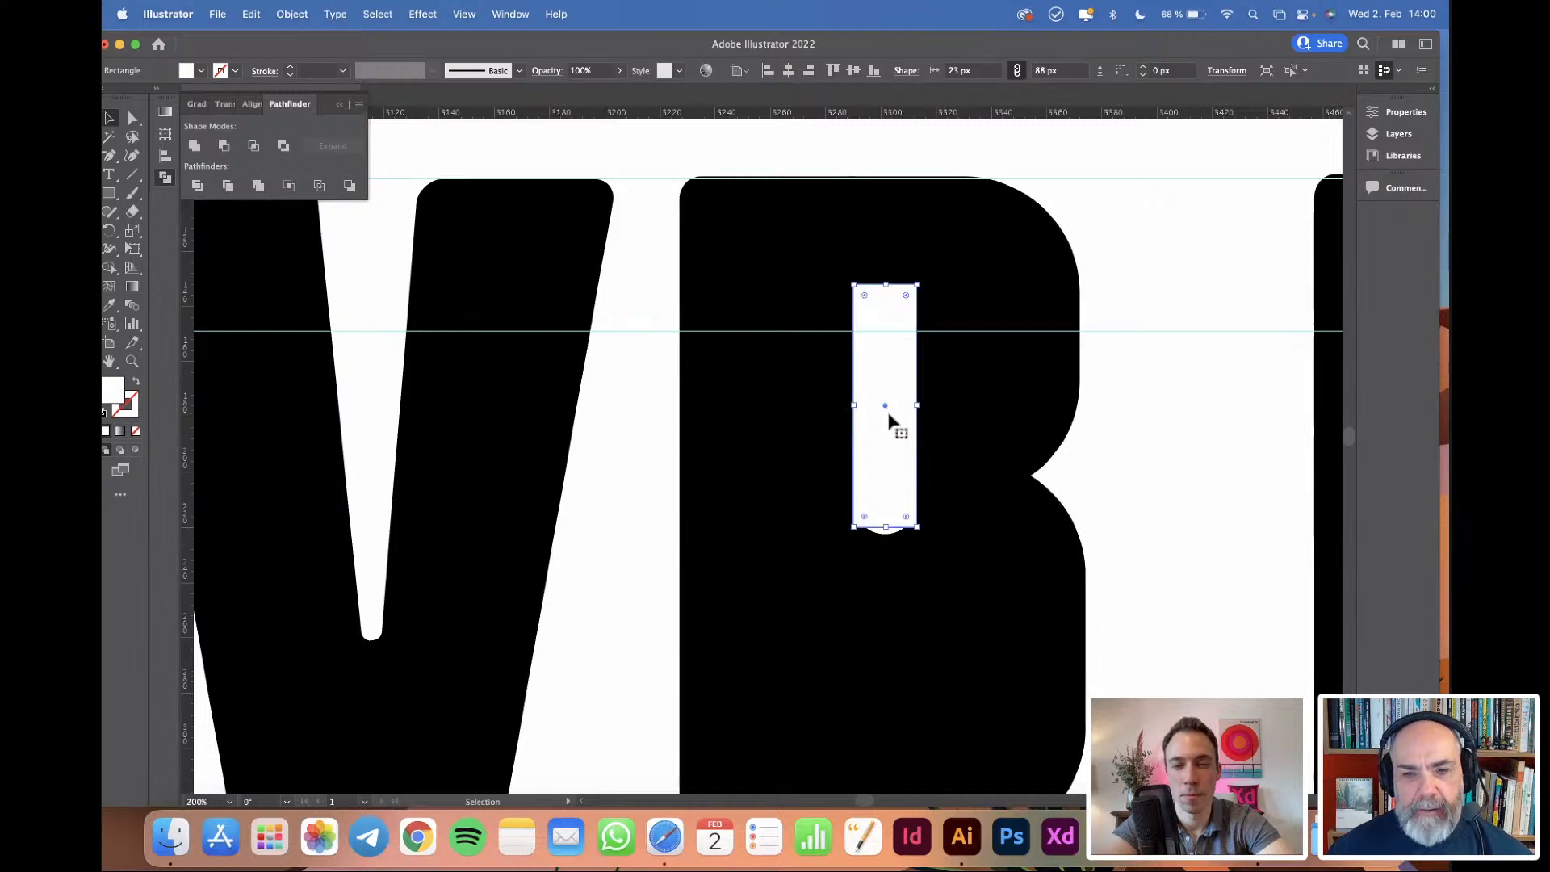
drag(906, 295, 893, 315)
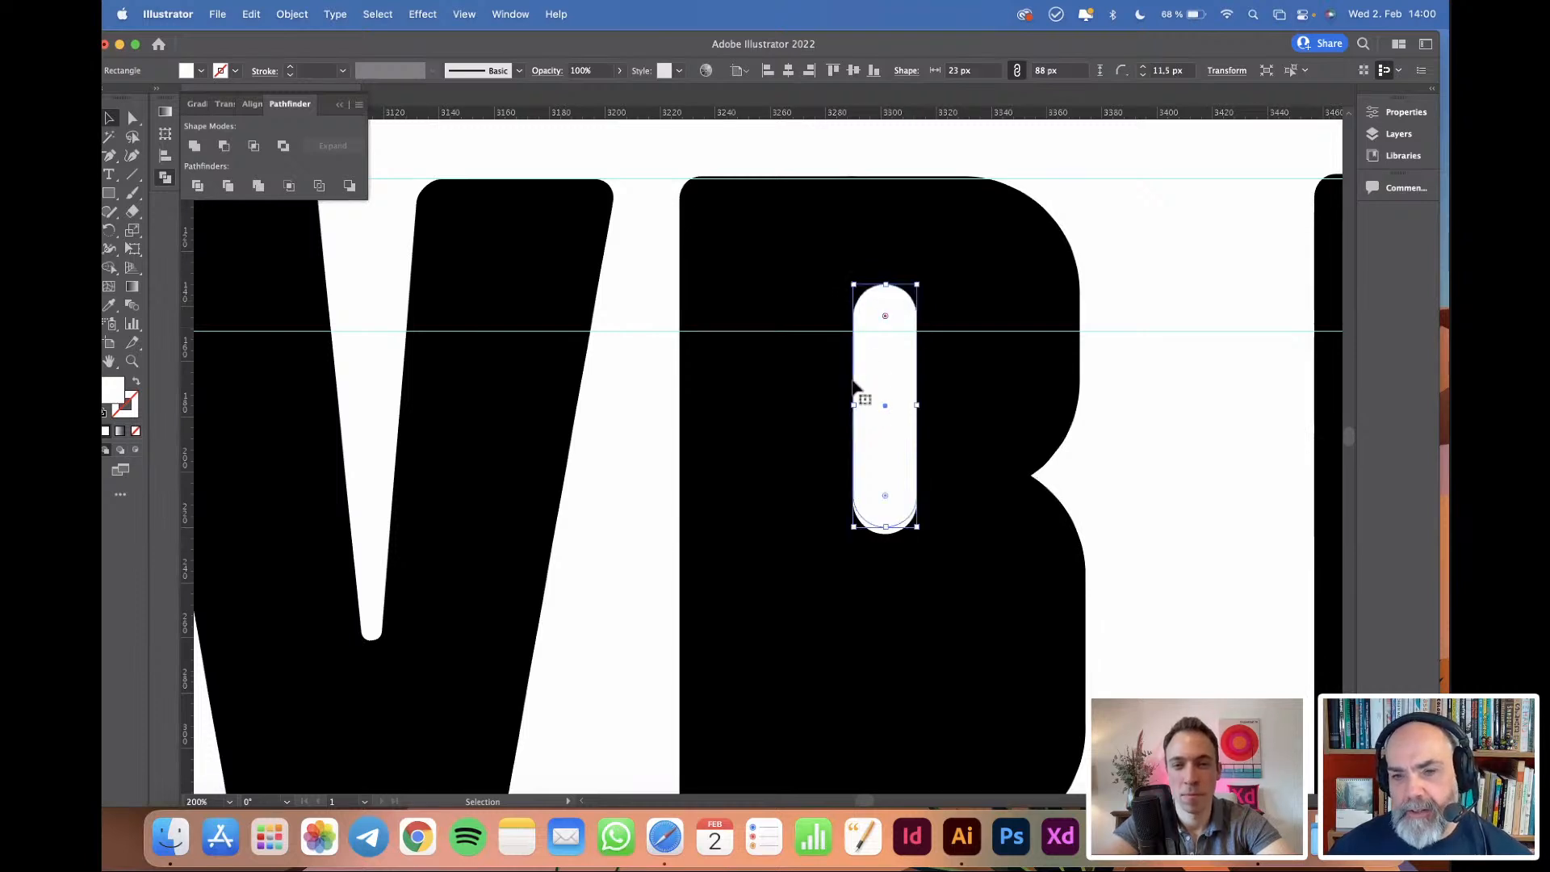
Shift the new rounded counter slightly left and delete the pasted counter from underneath it.
alt+drag(862, 391, 846, 420)
click(867, 413)
key(Delete)
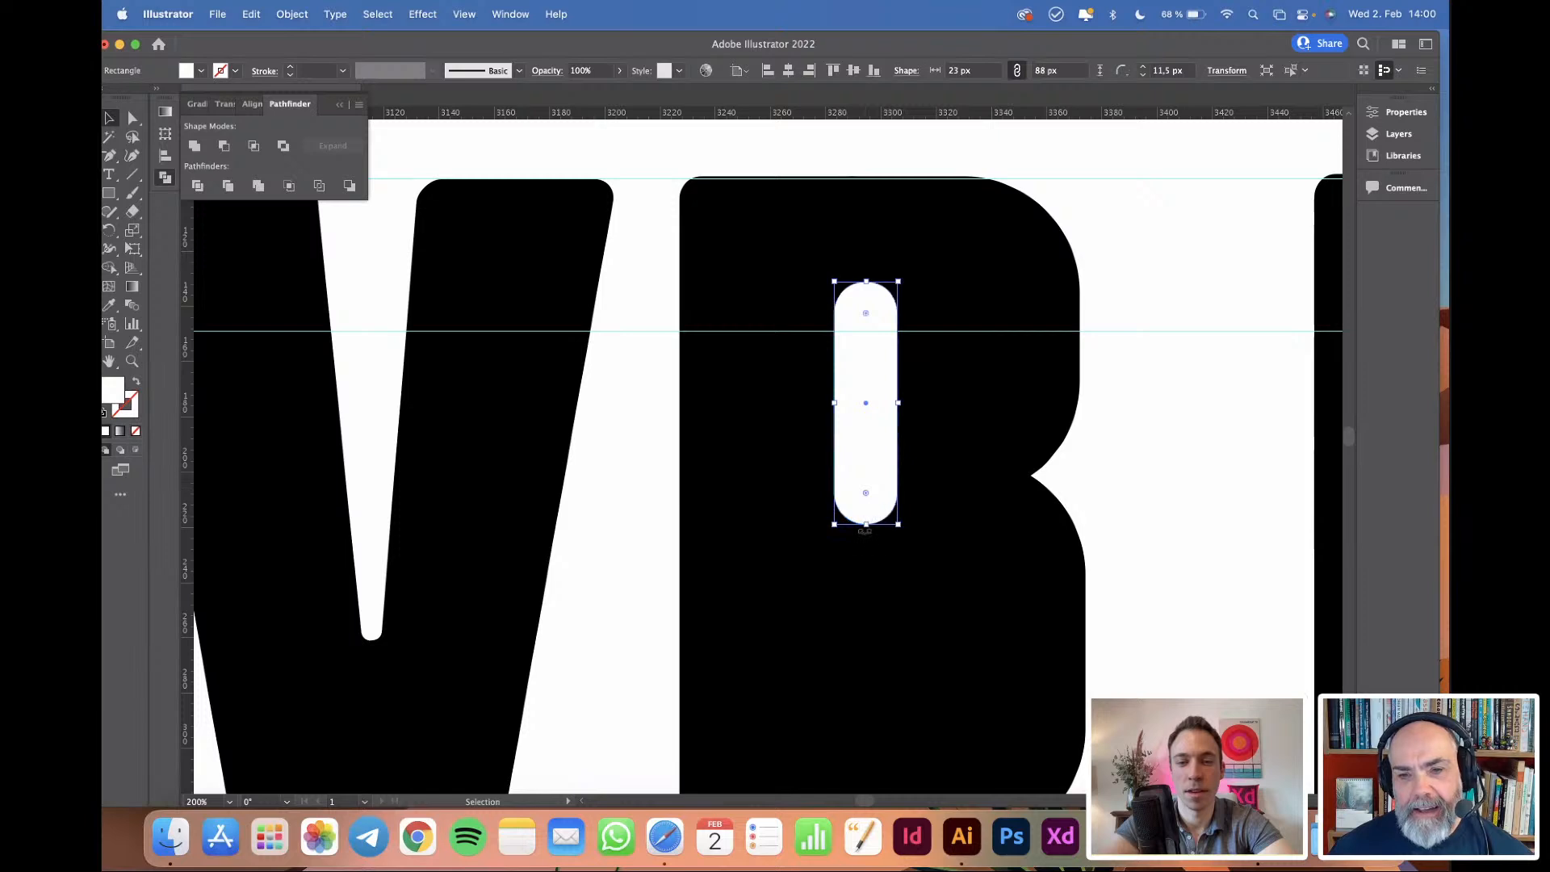
Stretch the rounded counter down through both bowls of the B to about 171 px high, then compare it with the neighbouring letters.
drag(867, 529, 868, 747)
click(1238, 584)
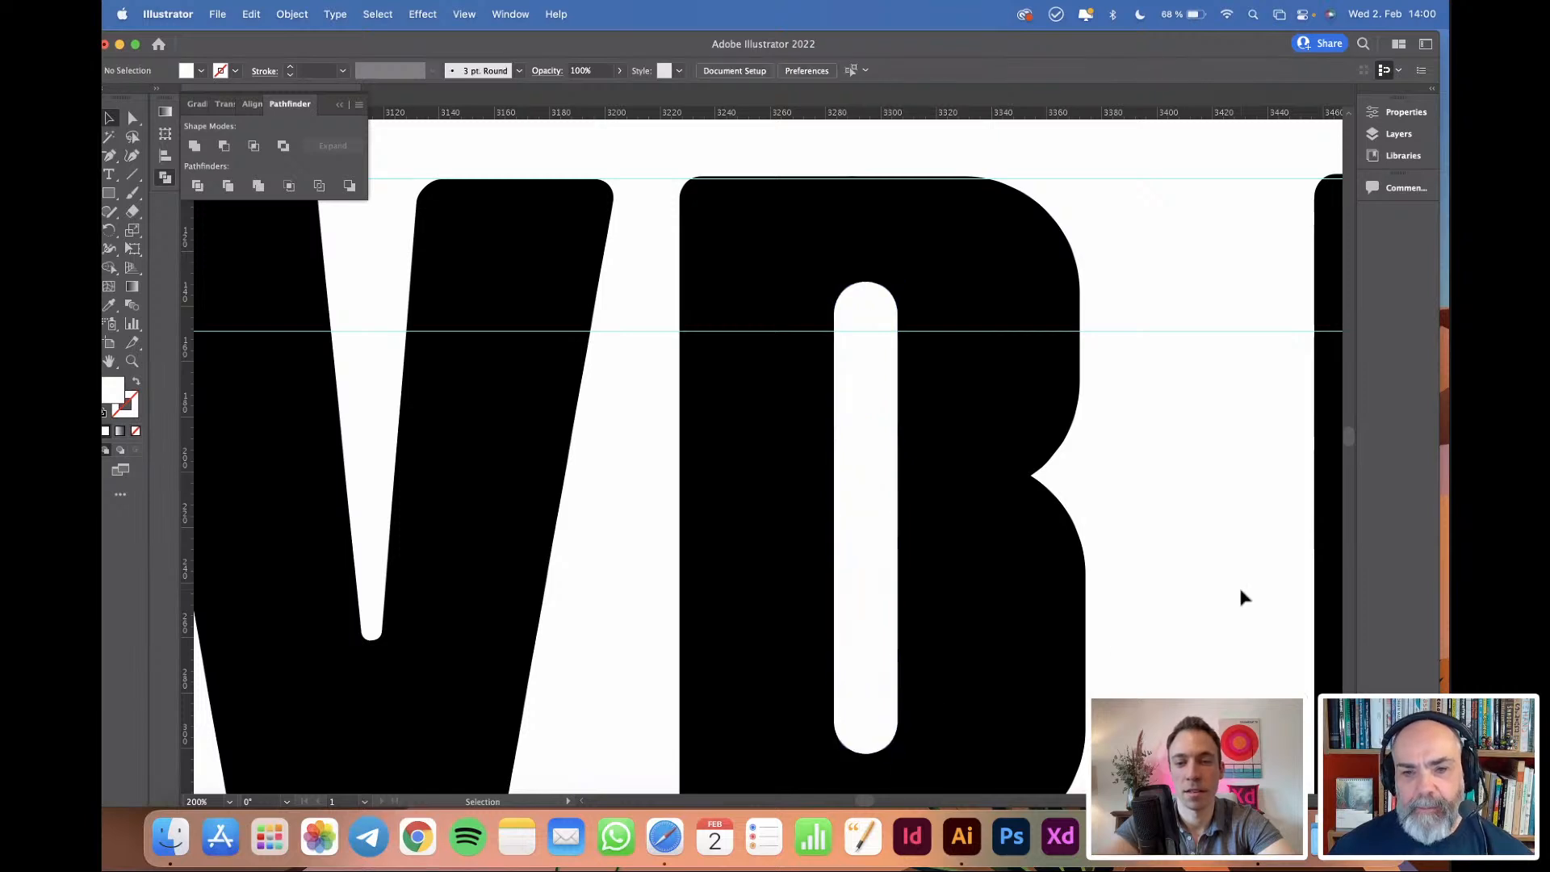
key(super+minus)
scroll(1240, 590, down, 3)
scroll(1240, 590, right, 3)
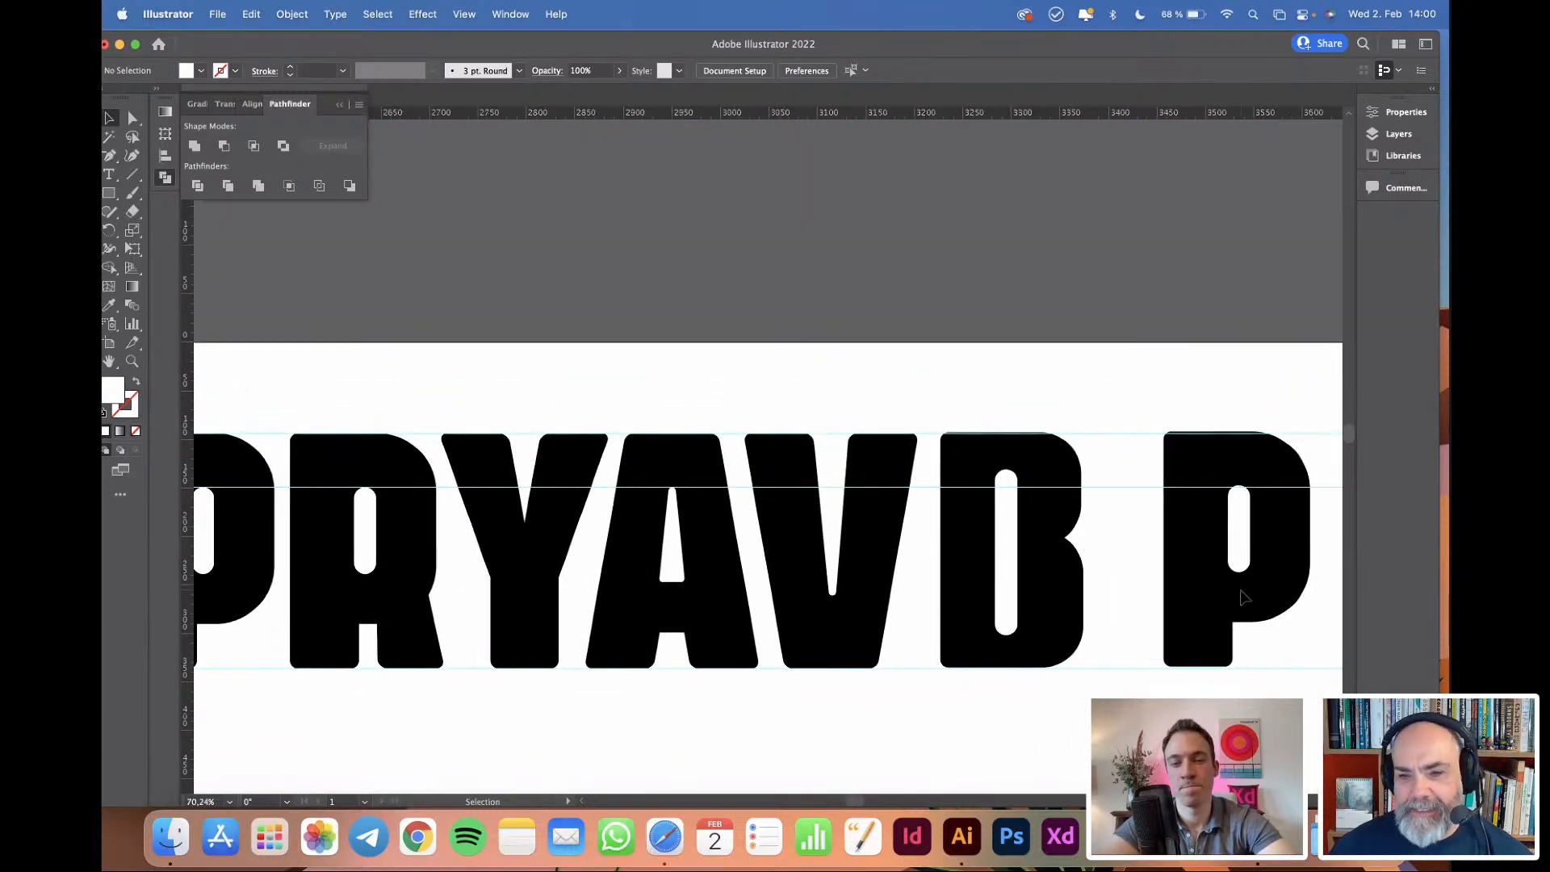
scroll(1243, 597, right, 1)
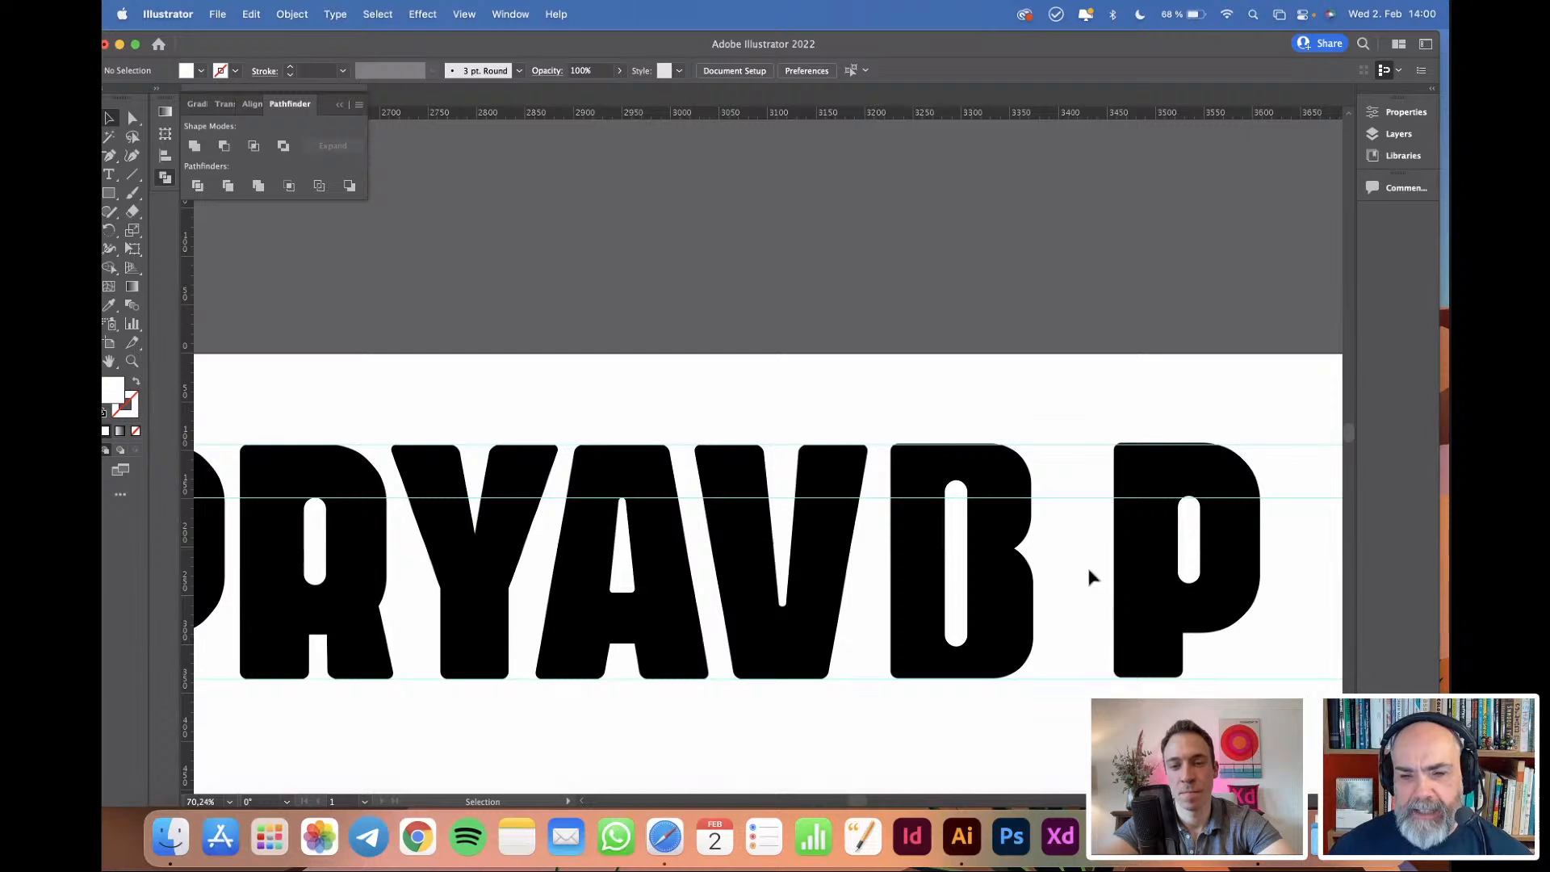
Unite the B's upper and lower bowls into one shape.
scroll(1093, 578, up, 2)
click(928, 585)
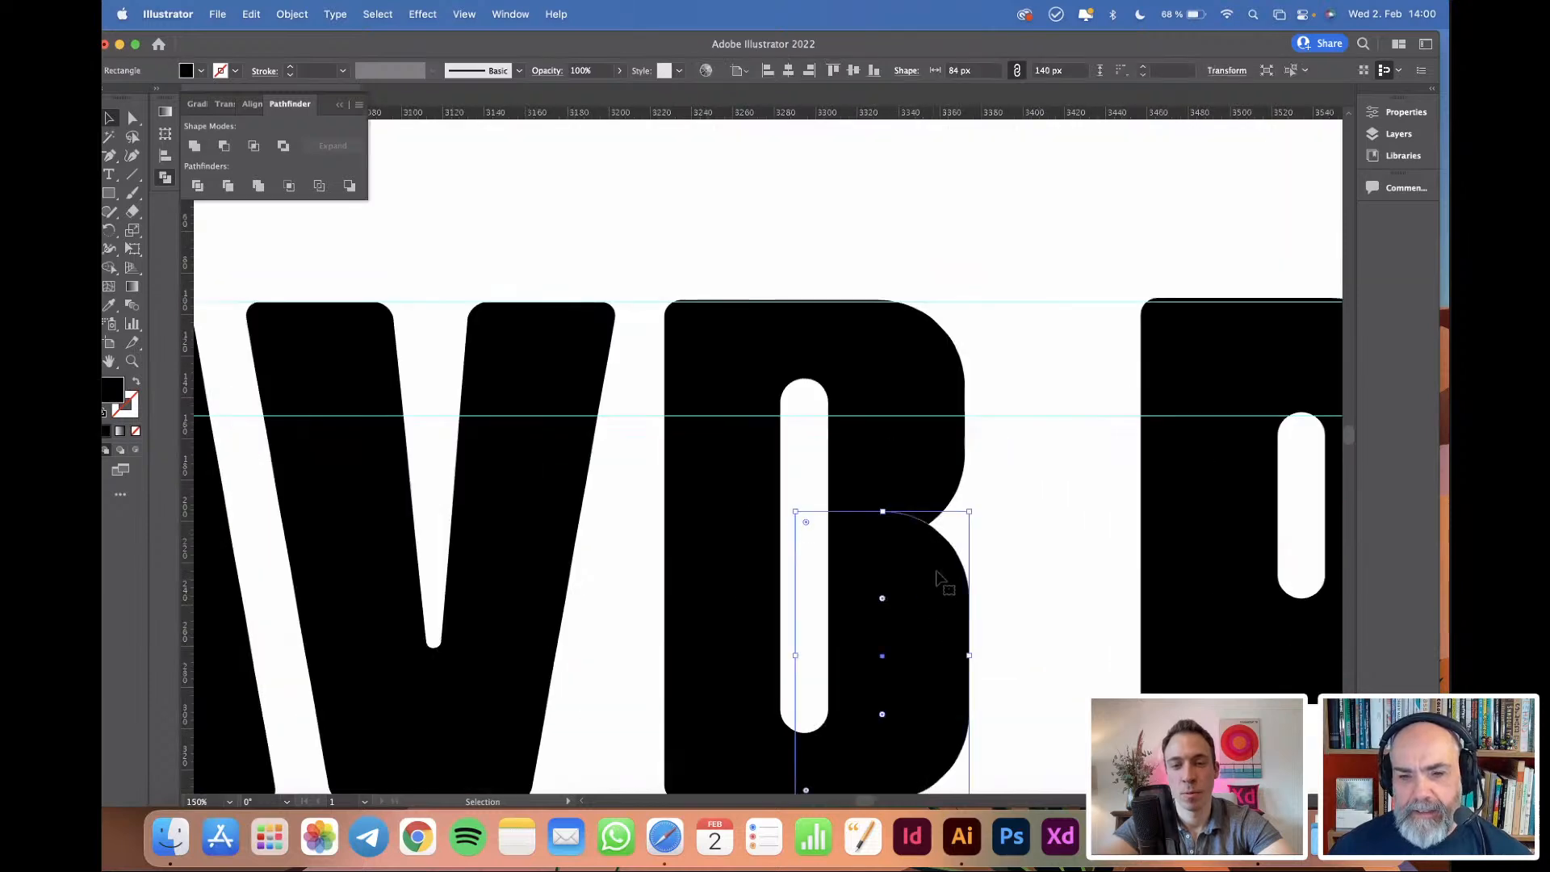
click(928, 466)
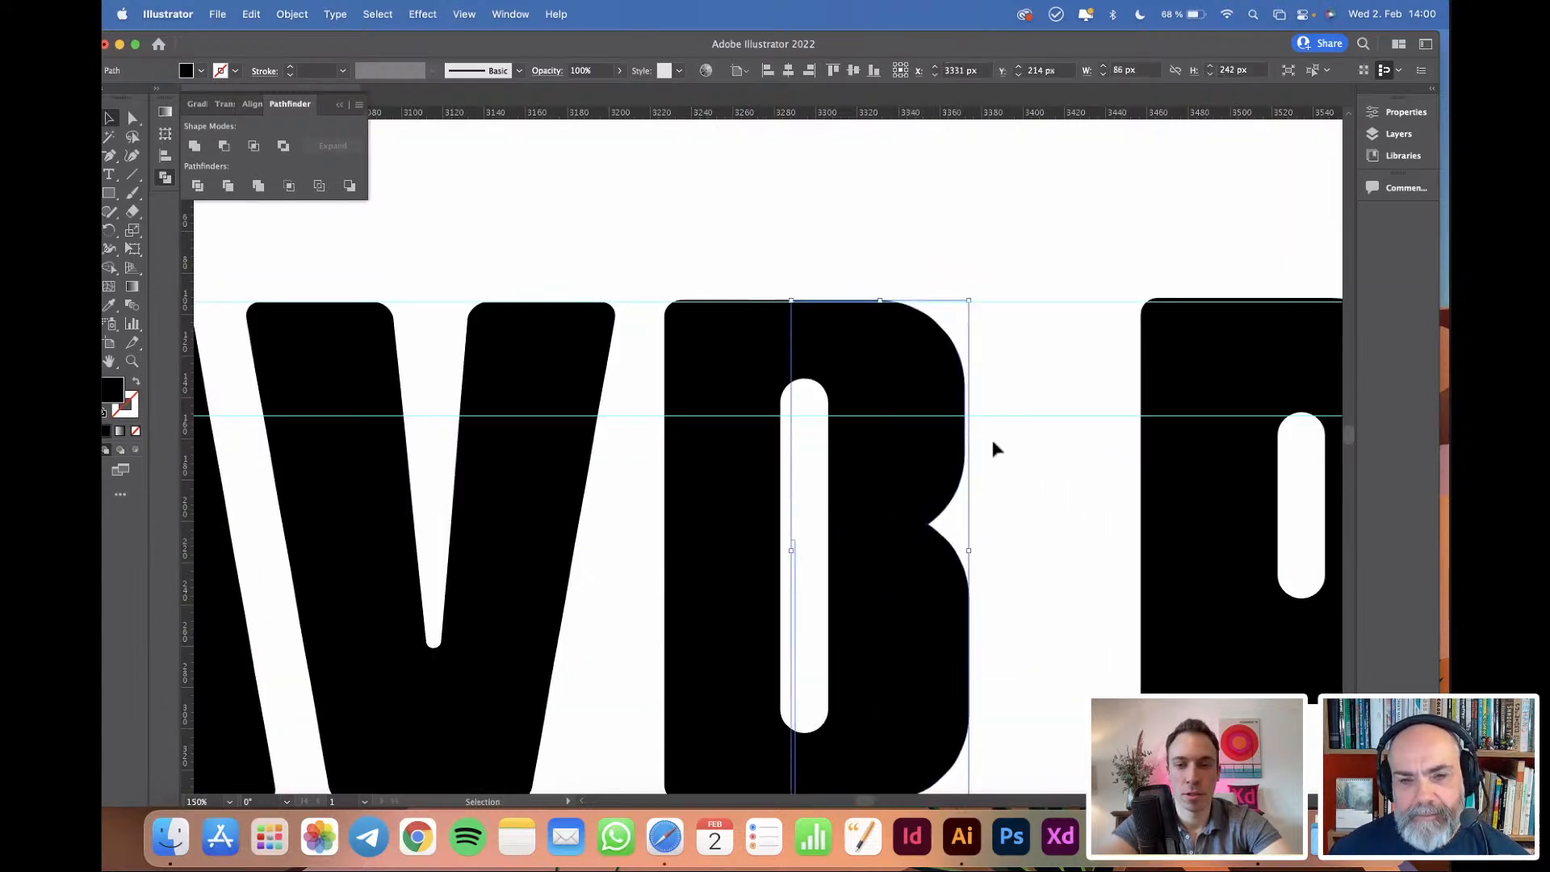
Try to pull the notch point between the B's bowls about 22 px inward.
key(a)
drag(928, 524, 883, 523)
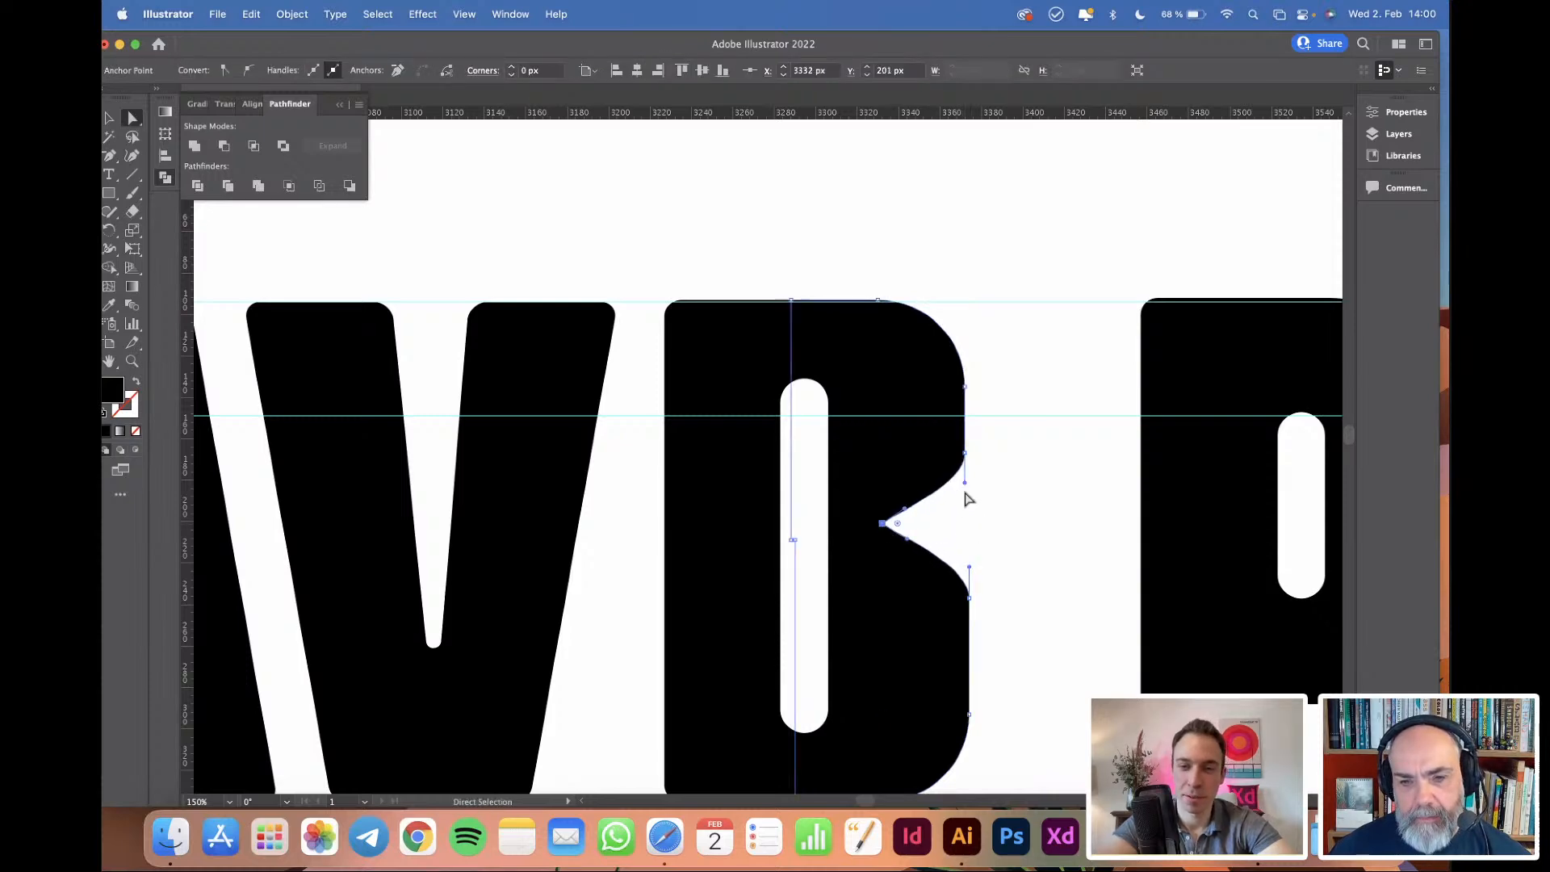
click(973, 521)
key(super+z)
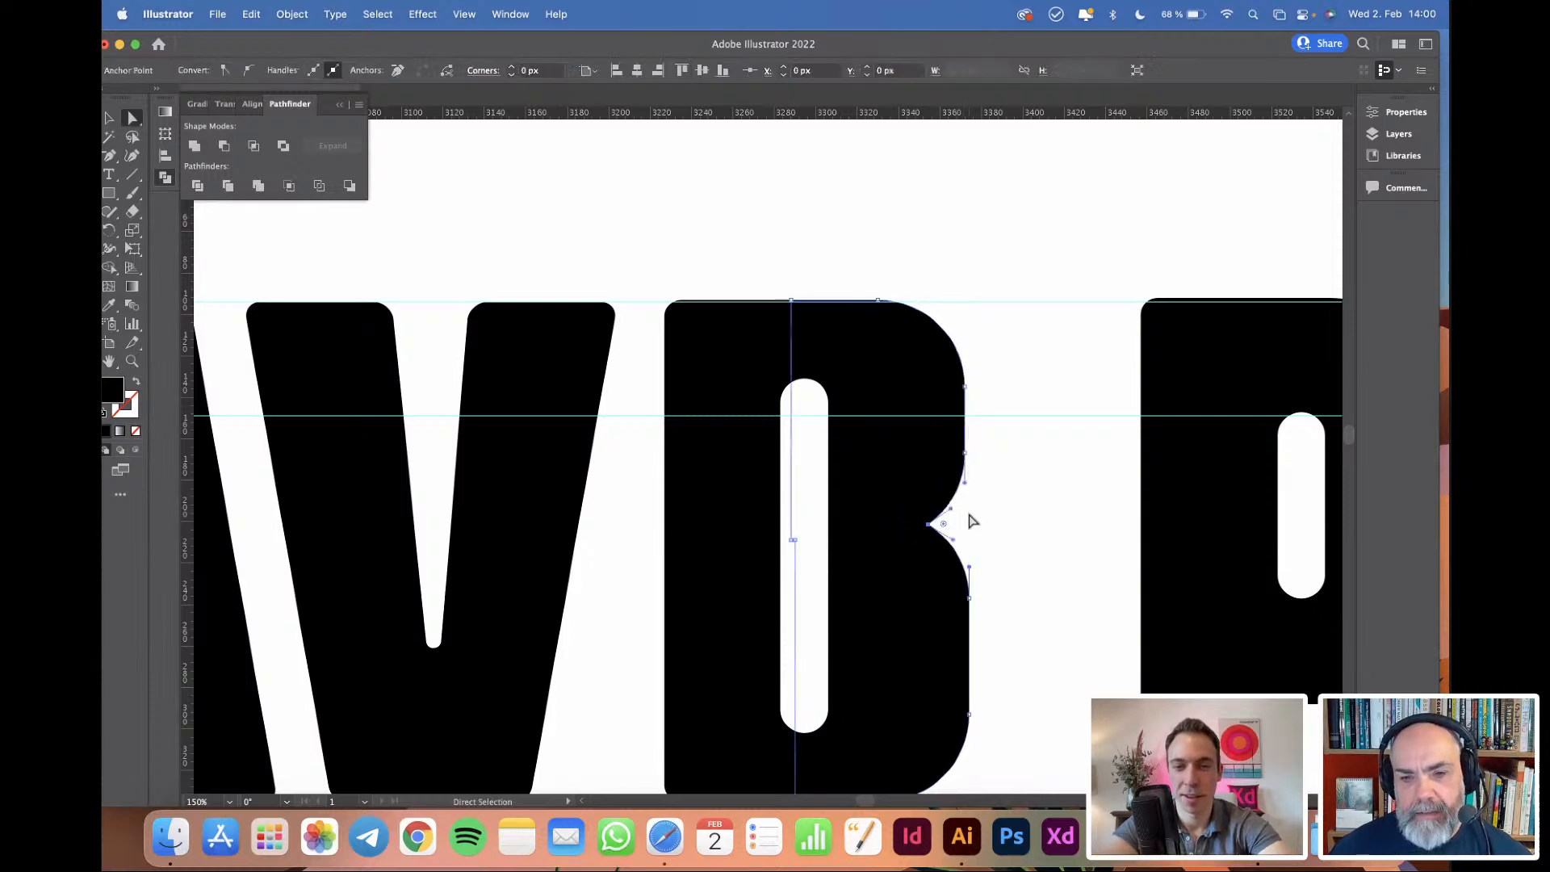
Move the B's notch point 10 px inward, round the curves leading into it with their handles, and check the letter.
key(shift+Left)
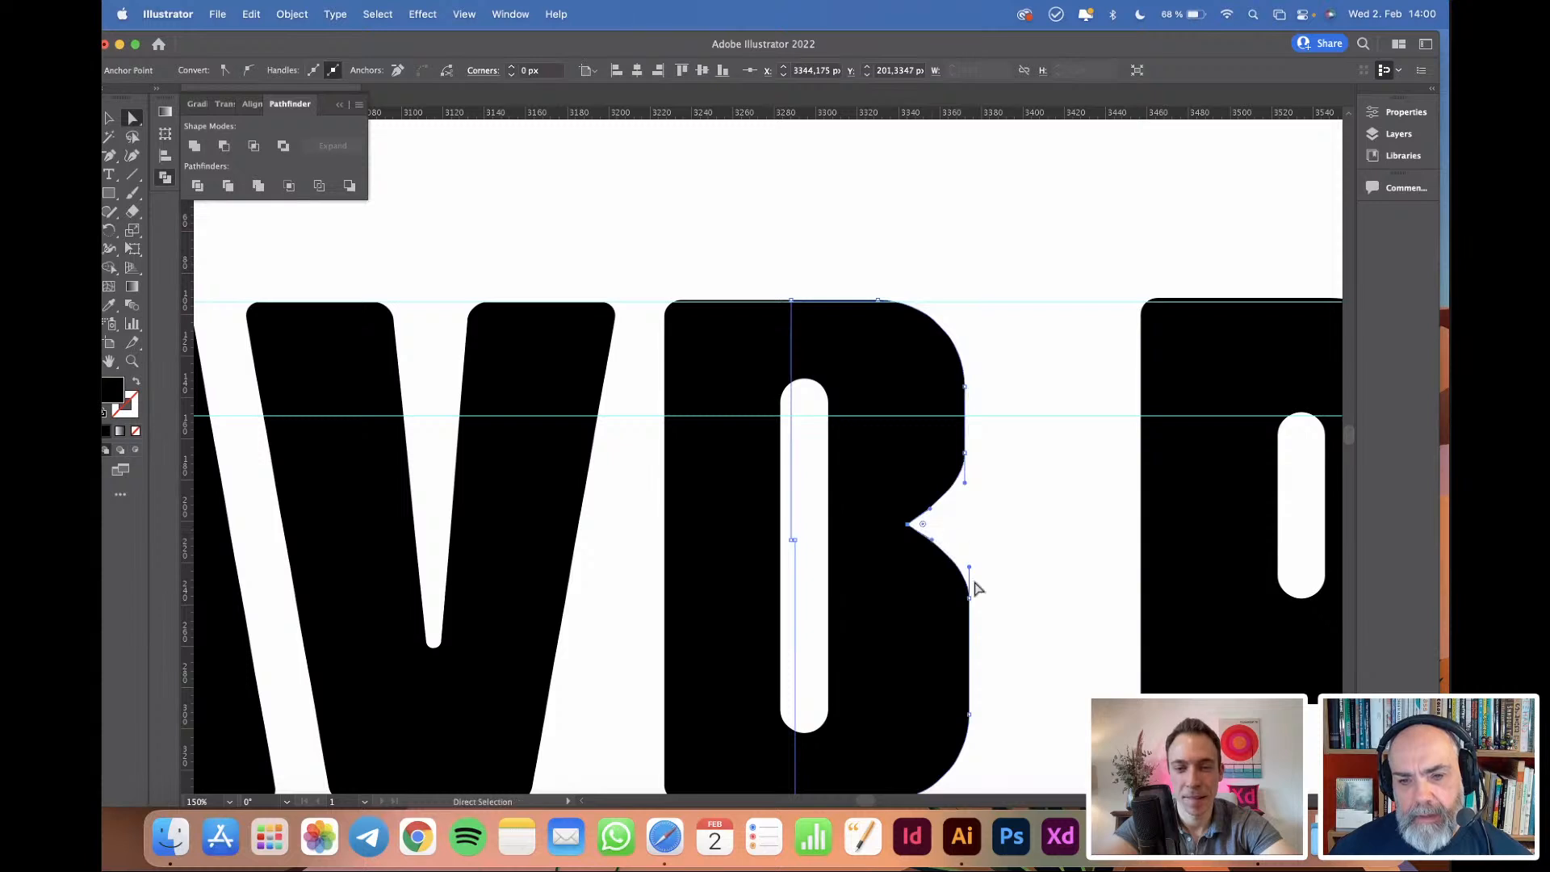
drag(969, 566, 966, 495)
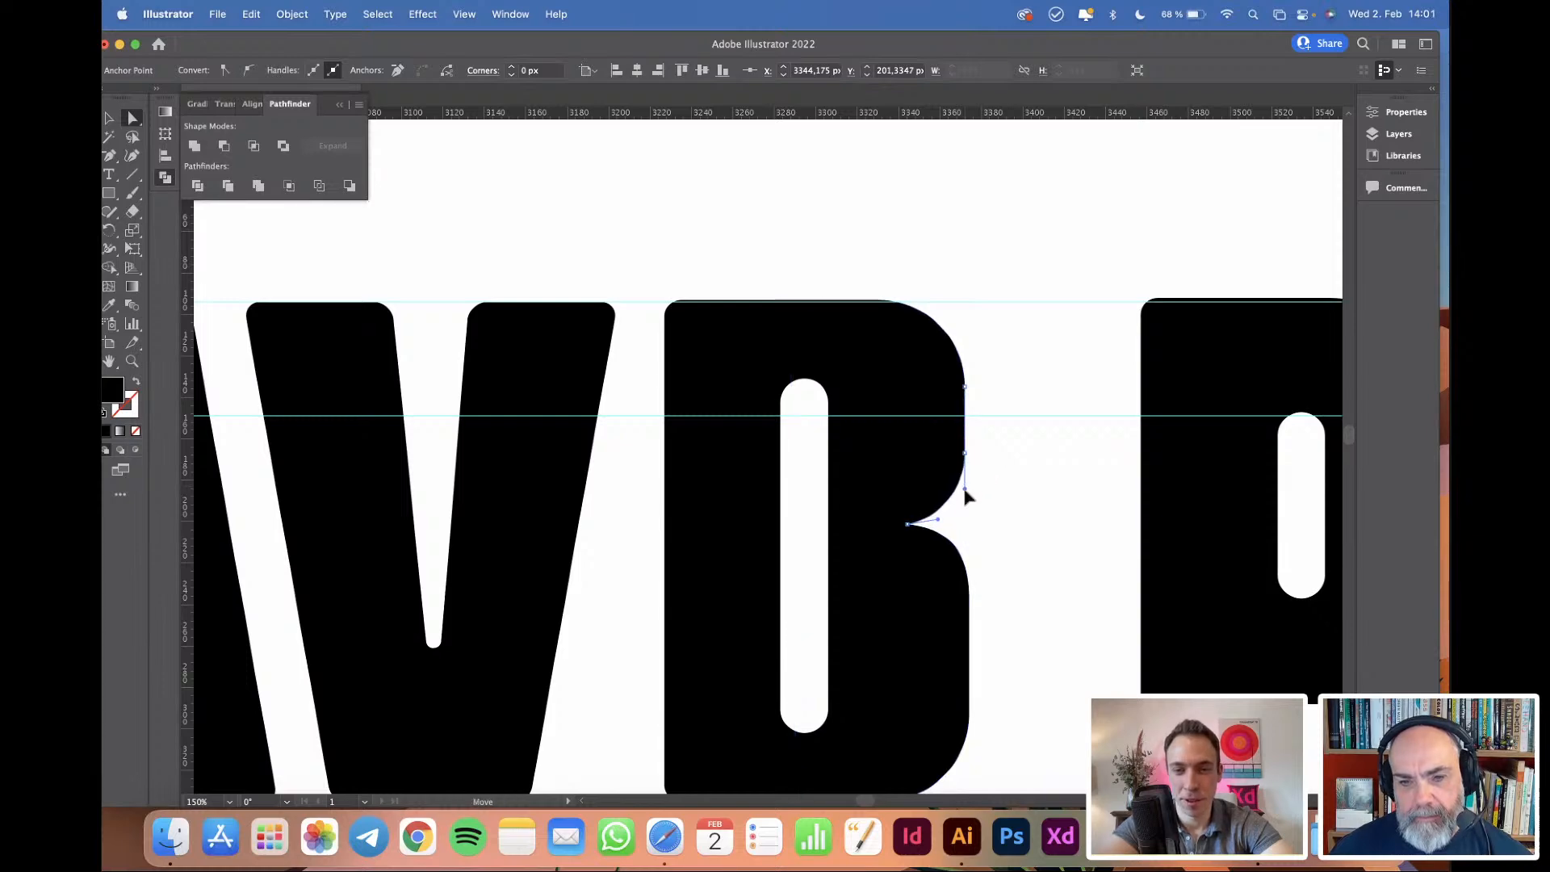
click(1031, 498)
scroll(1031, 498, down, 8)
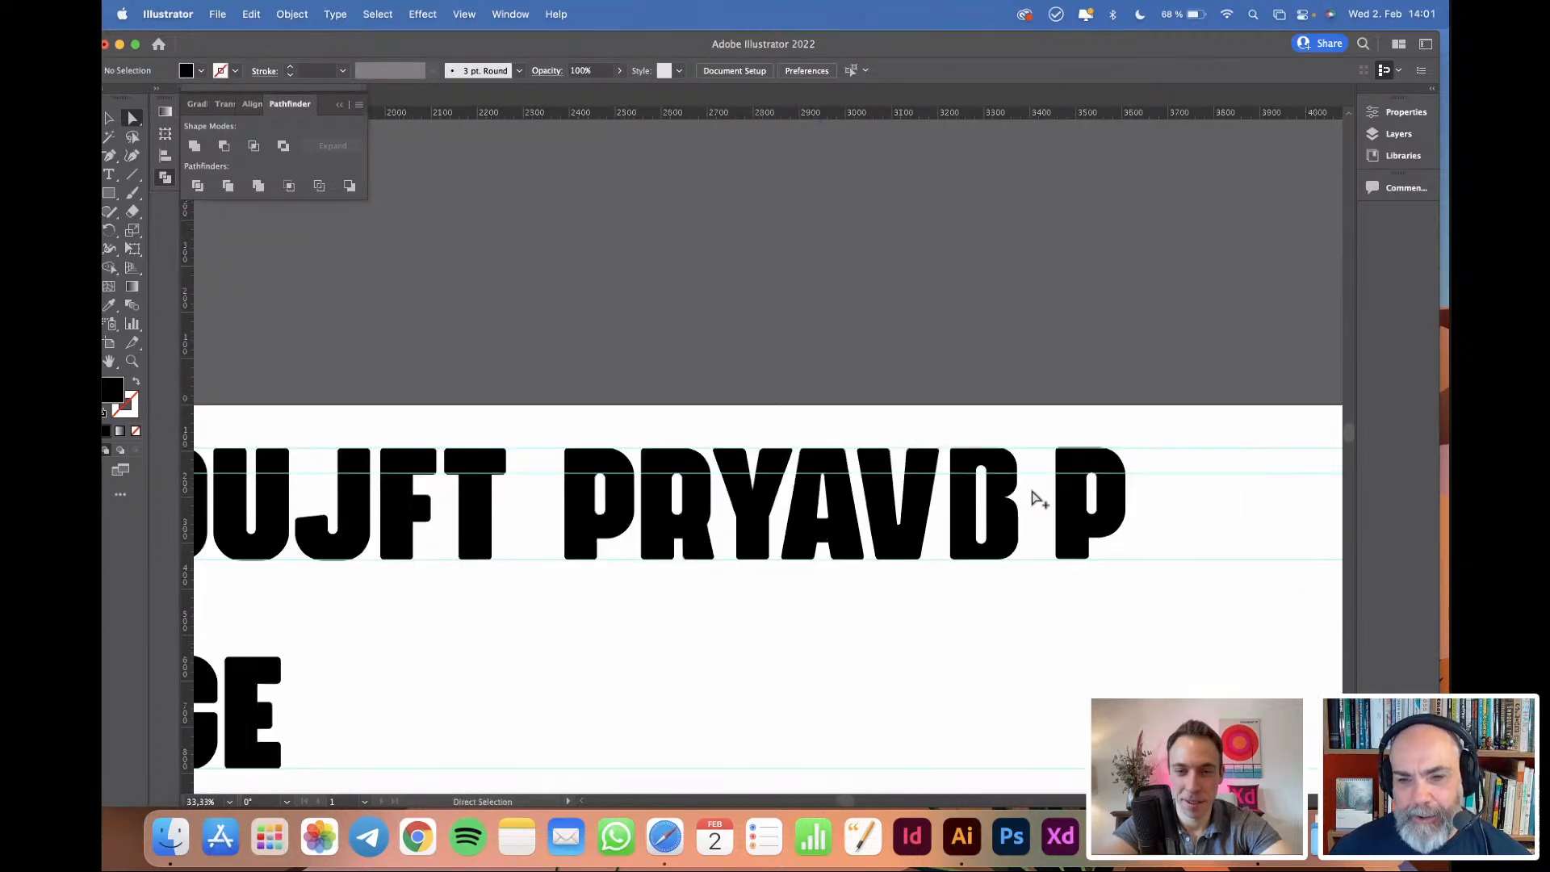
scroll(1031, 498, up, 5)
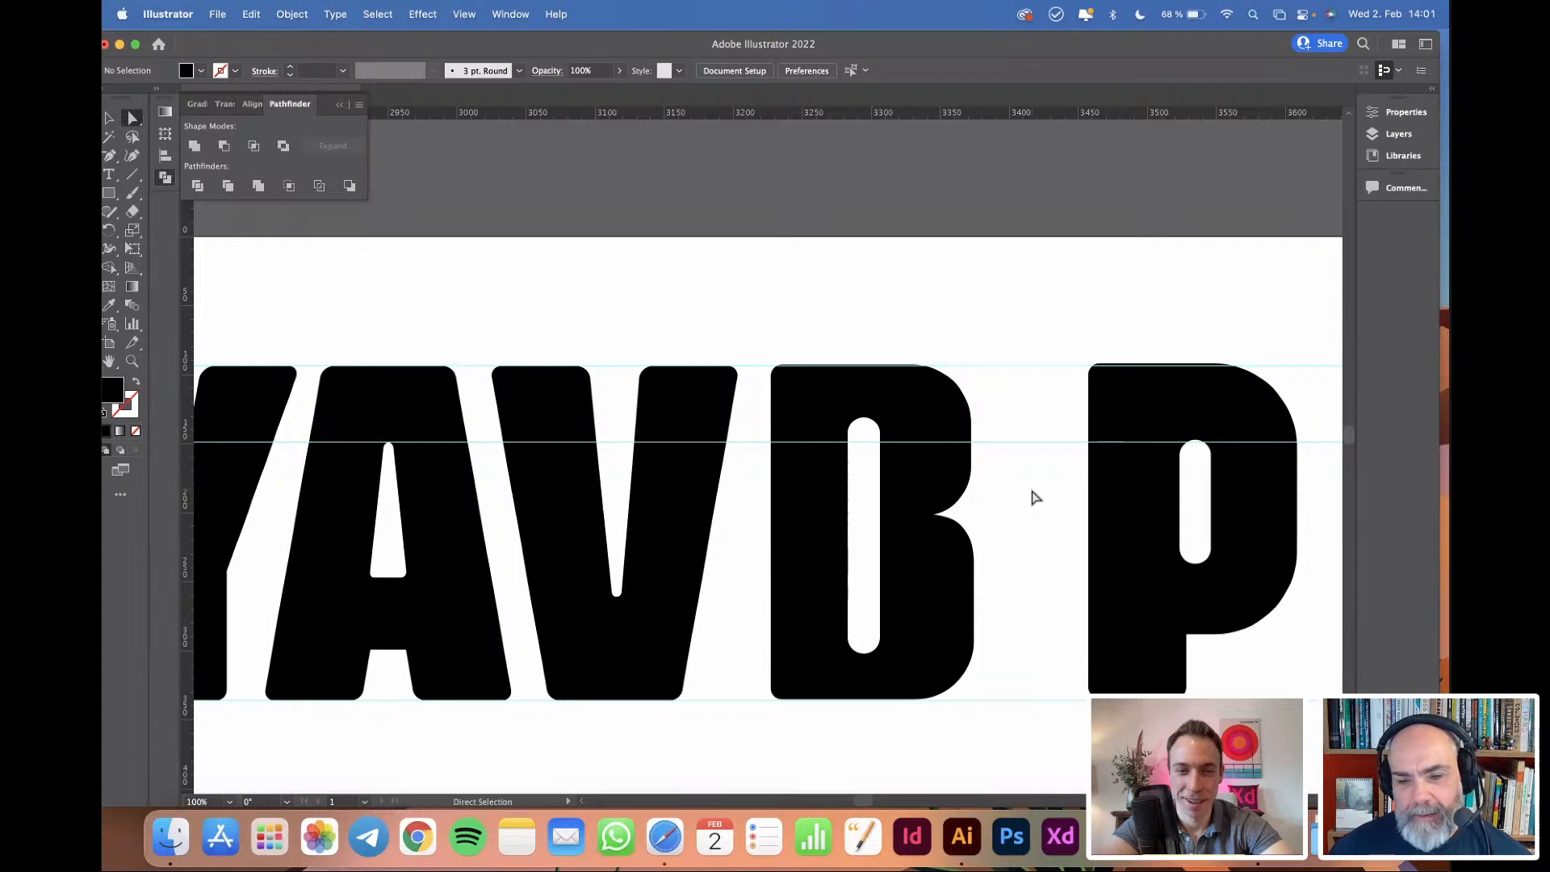
scroll(1035, 497, down, 2)
scroll(1033, 494, up, 2)
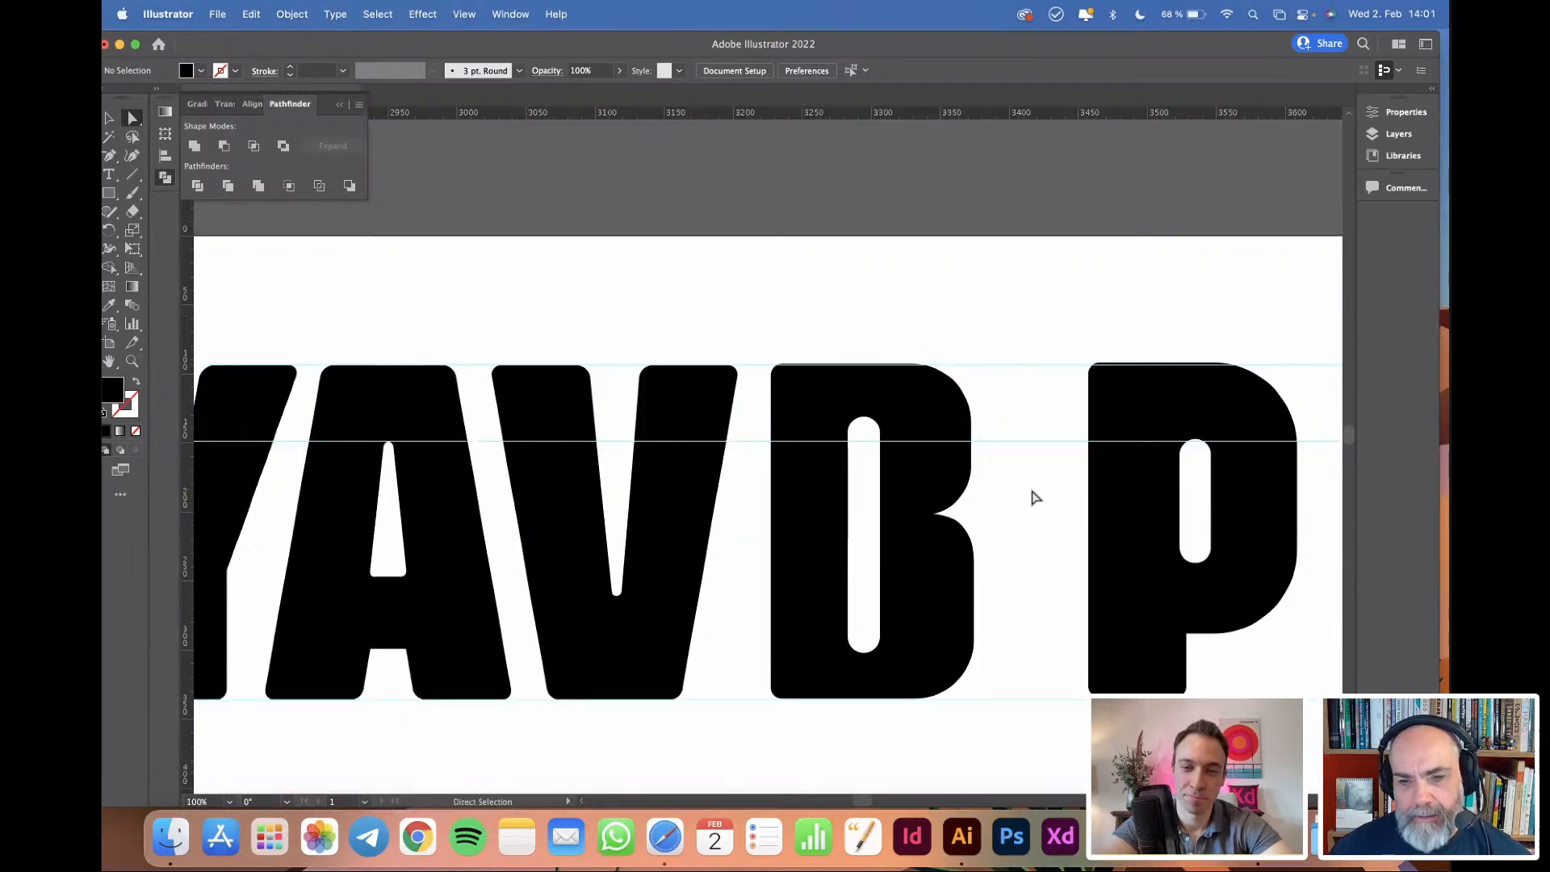
Undo the reshaping of the B's notch and deselect the united bowls.
key(super+z)
key(super+z)
key(super+z)
key(super+z)
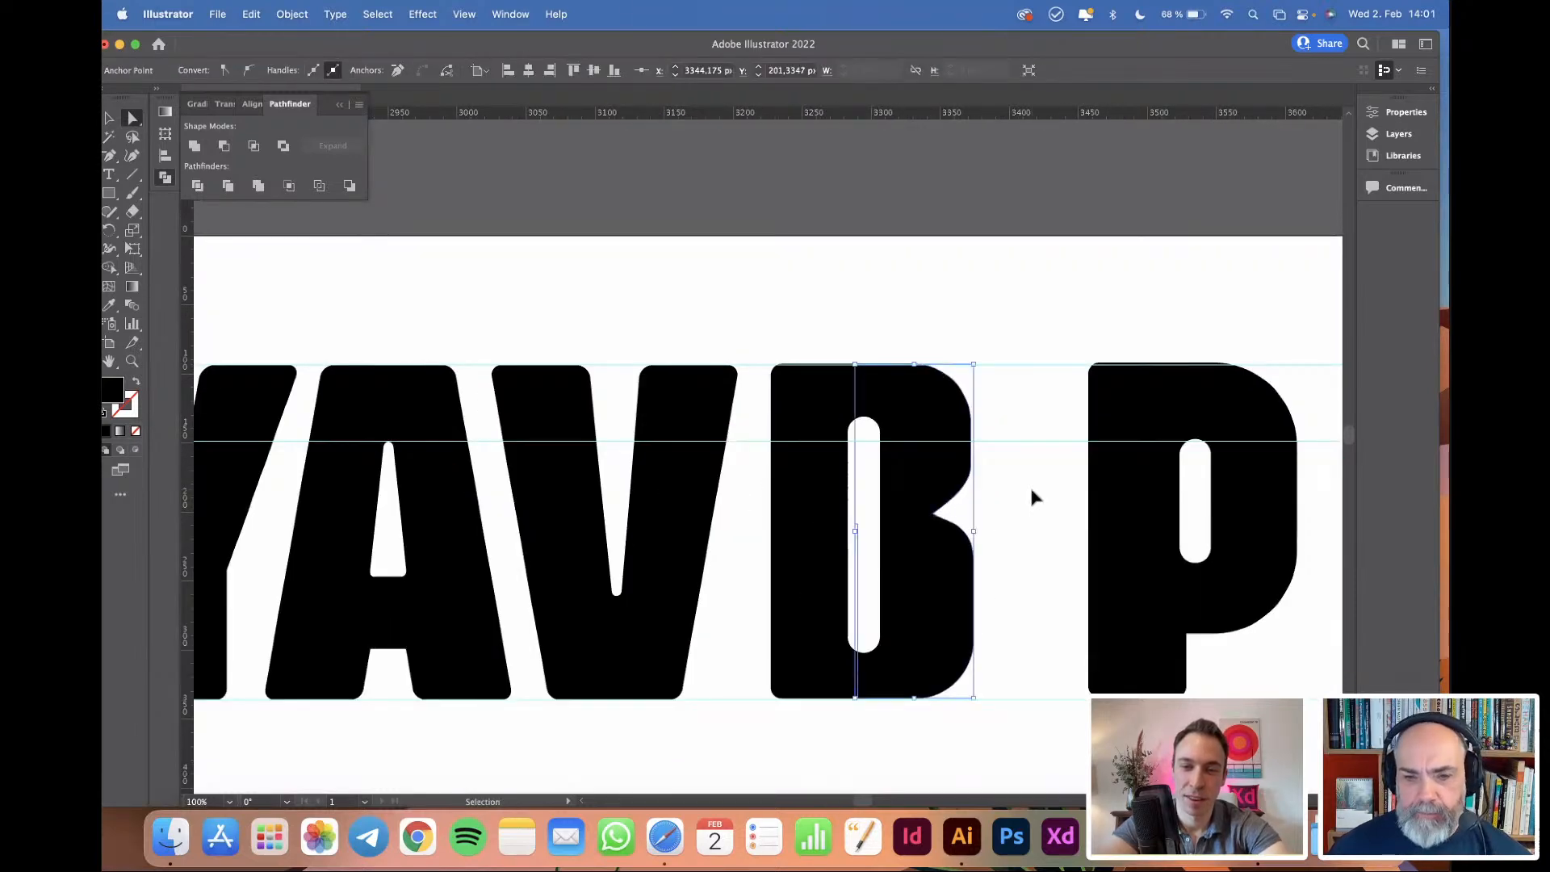
key(super+z)
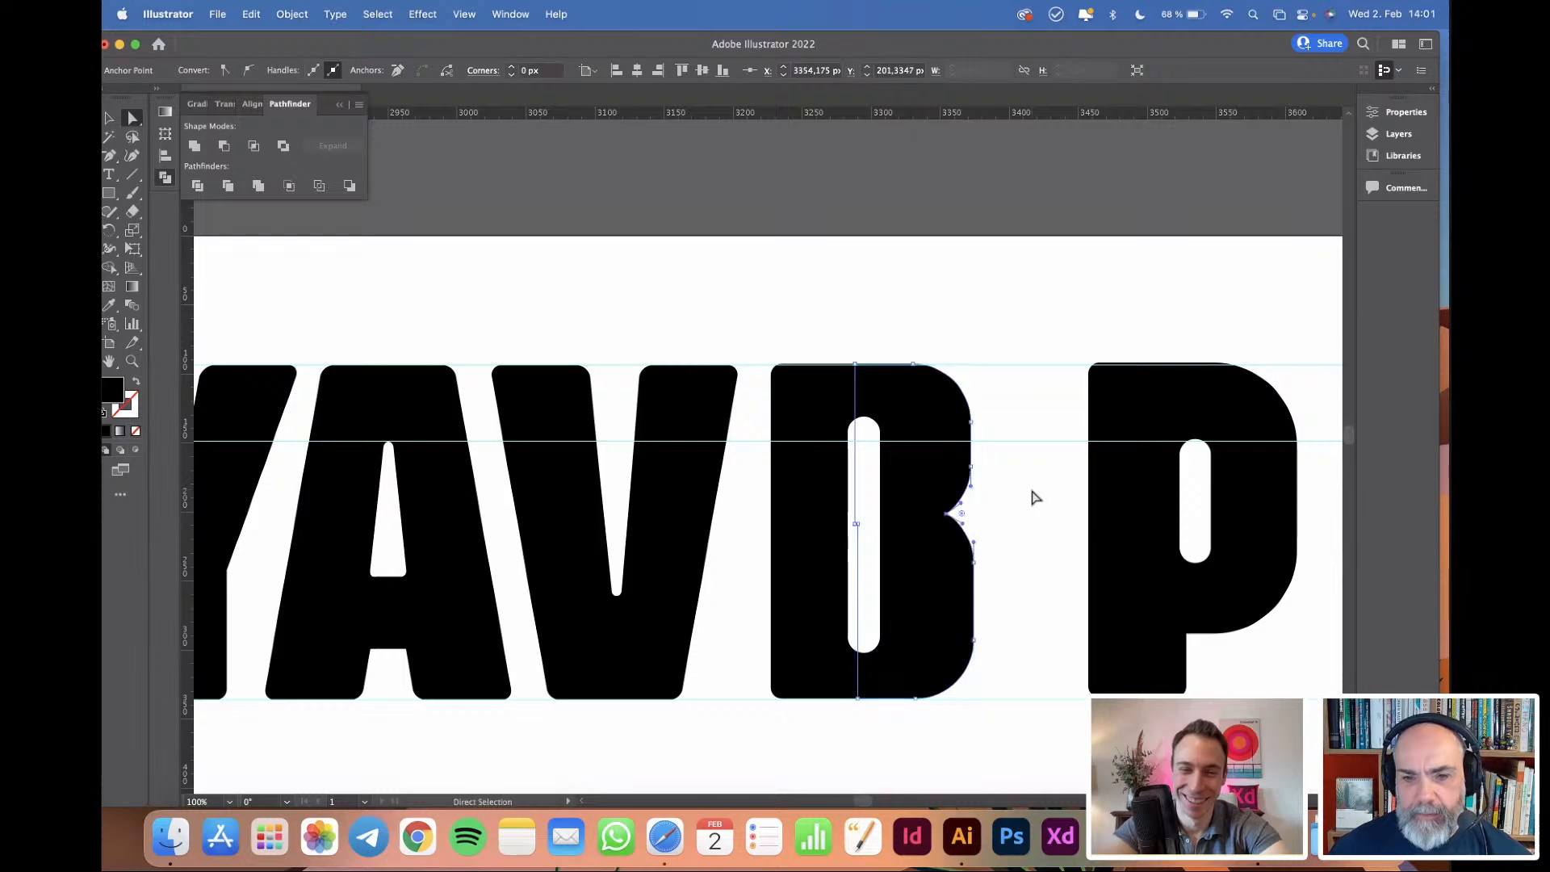
click(1030, 489)
key(v)
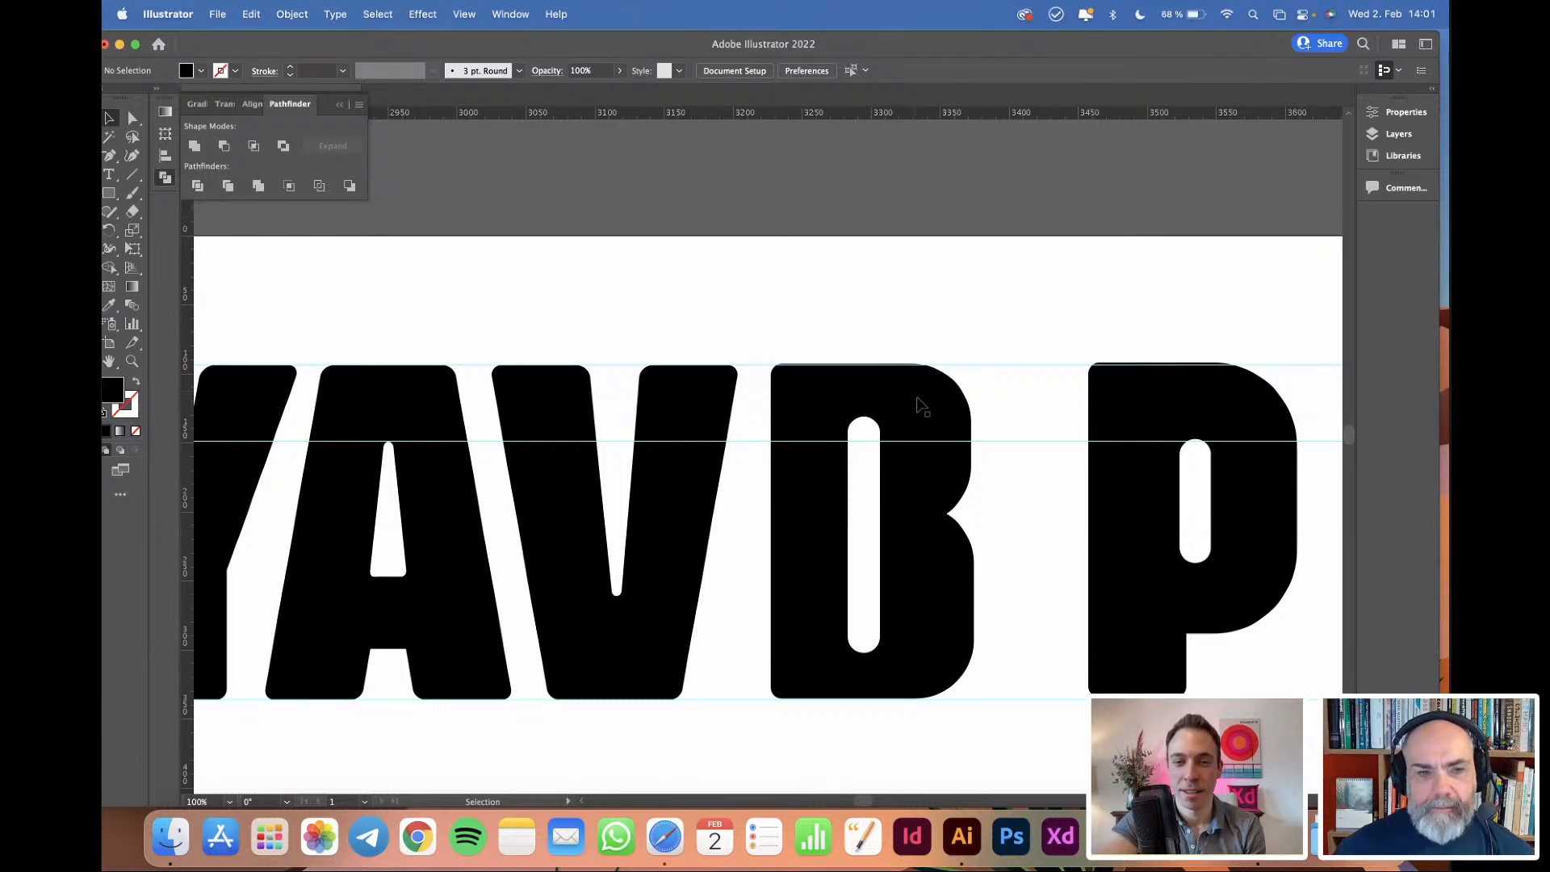
Split the B's long counter into two rounded ones, an upper about 62 px high and a taller lower one.
click(880, 487)
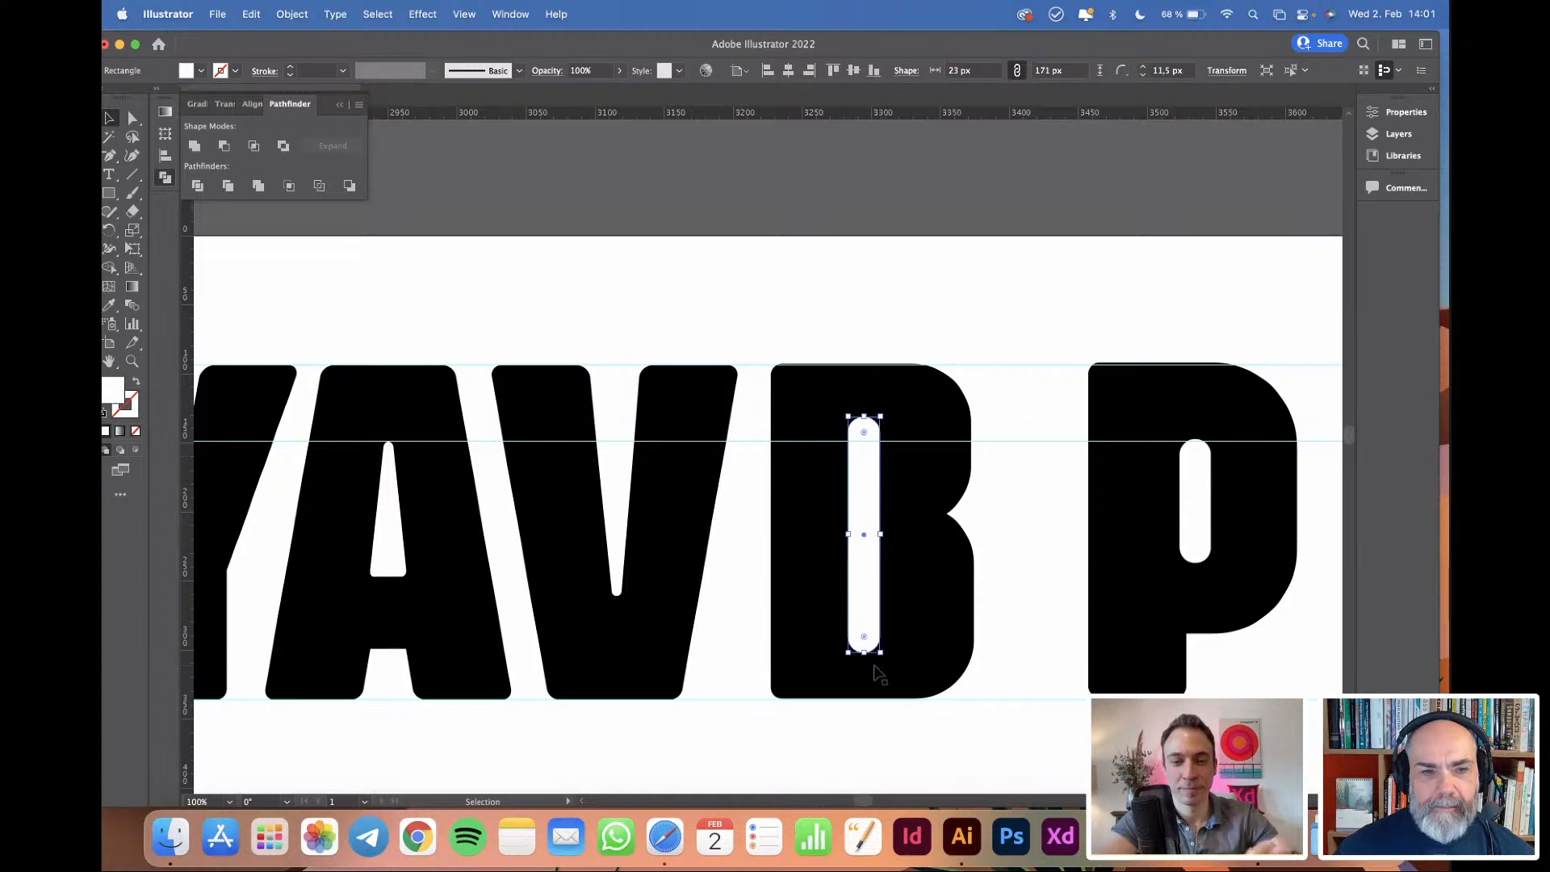
mouse_move(863, 652)
mouse_down()
mouse_move(867, 488)
mouse_move(865, 638)
mouse_up()
click(1003, 484)
click(875, 577)
click(999, 583)
scroll(999, 583, right, 1)
scroll(996, 554, down, 2)
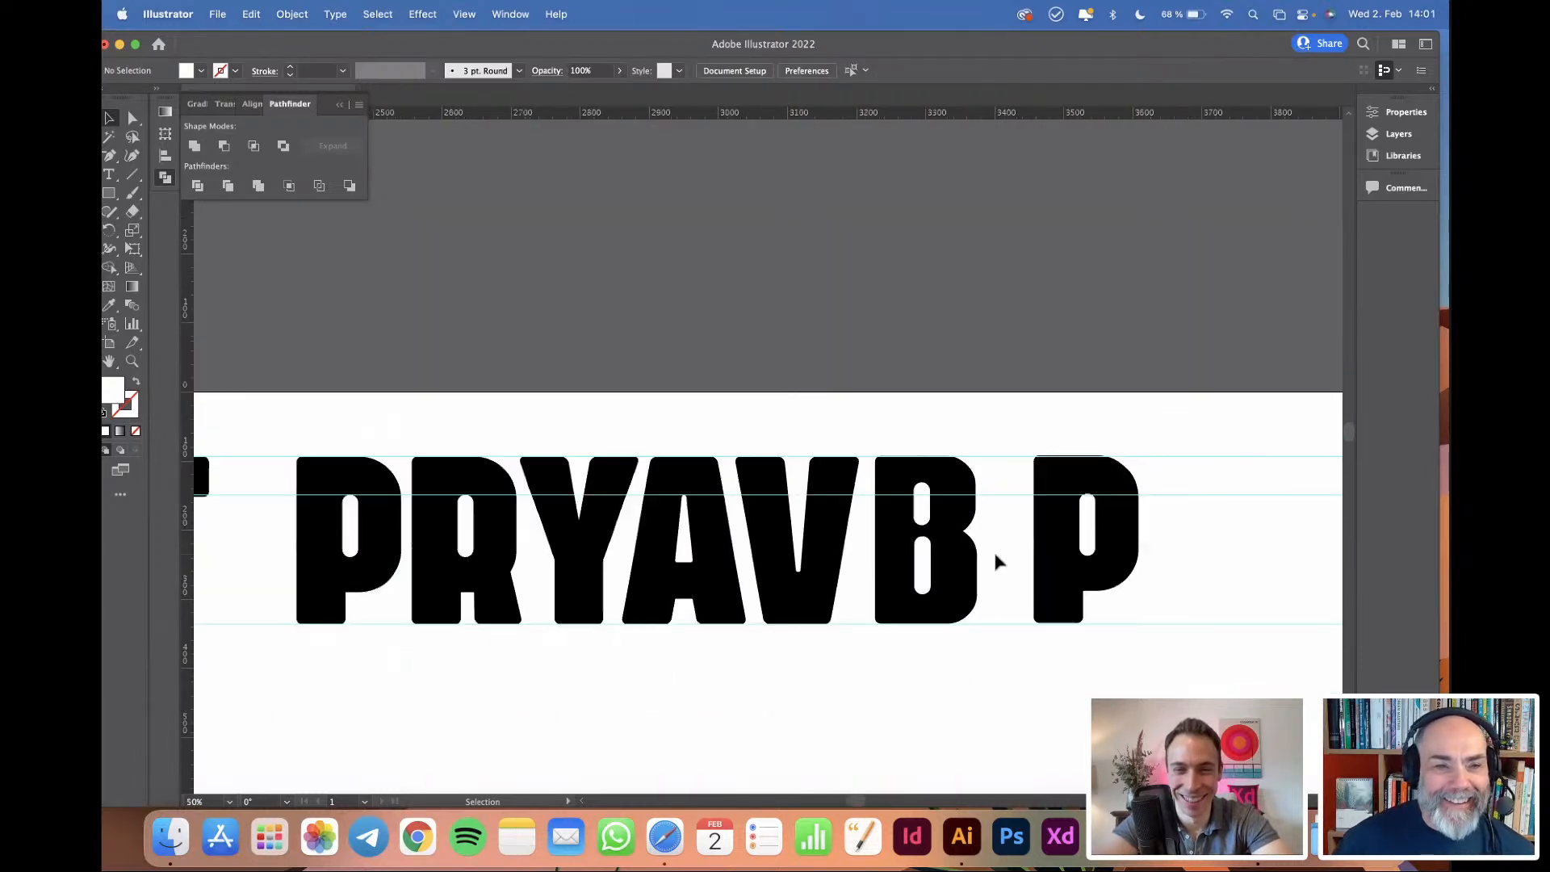
Nudge the B's two counters slightly right together and deselect them.
scroll(996, 553, up, 1)
click(894, 571)
click(917, 471)
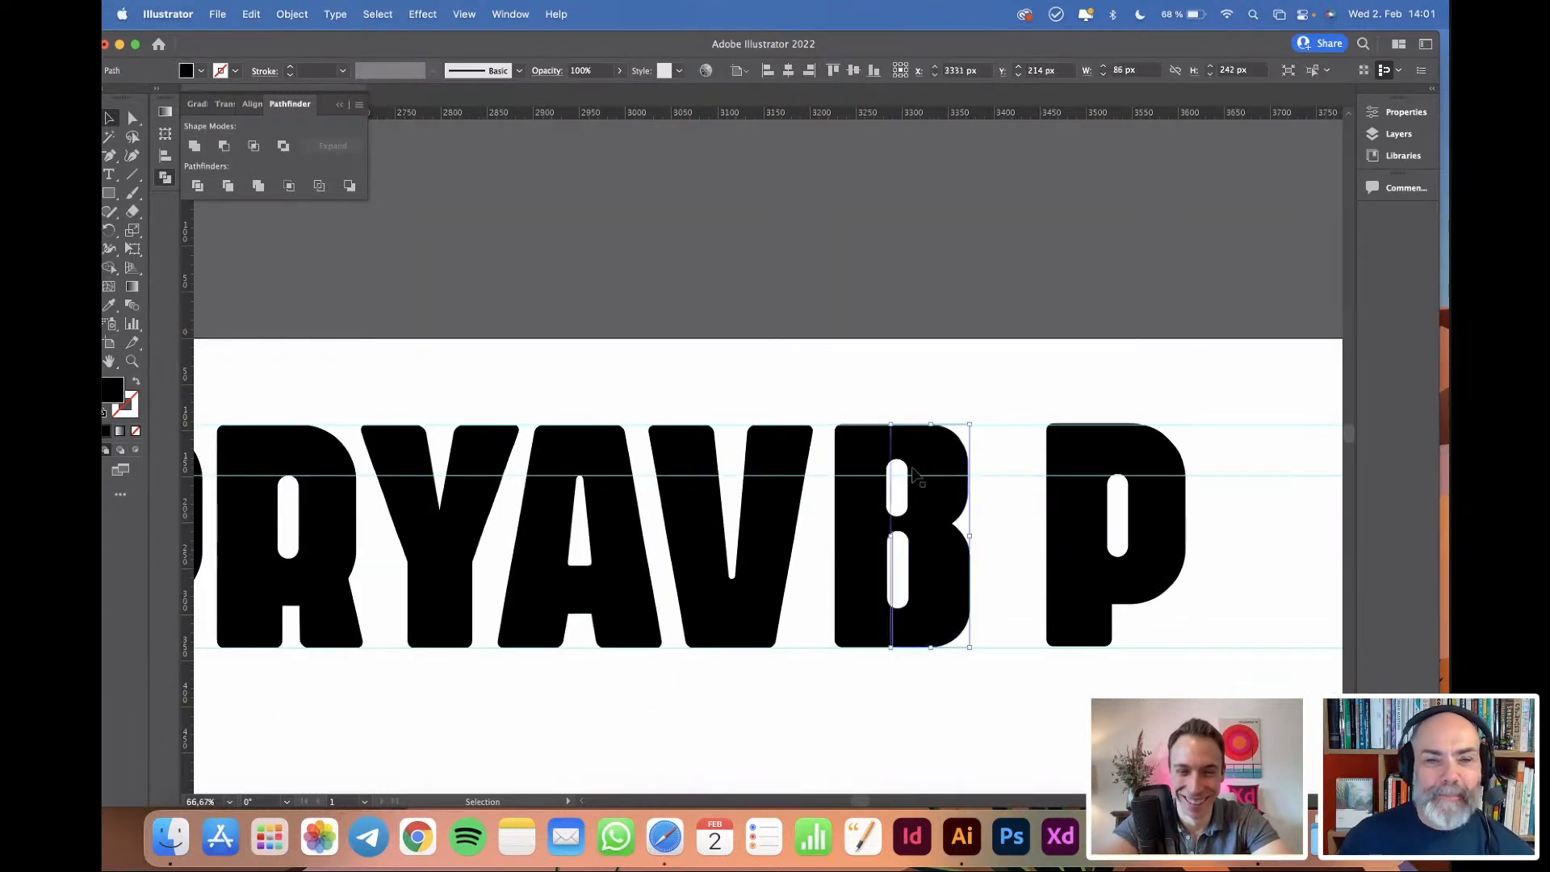
click(899, 485)
shift+click(898, 557)
key(shift+Right)
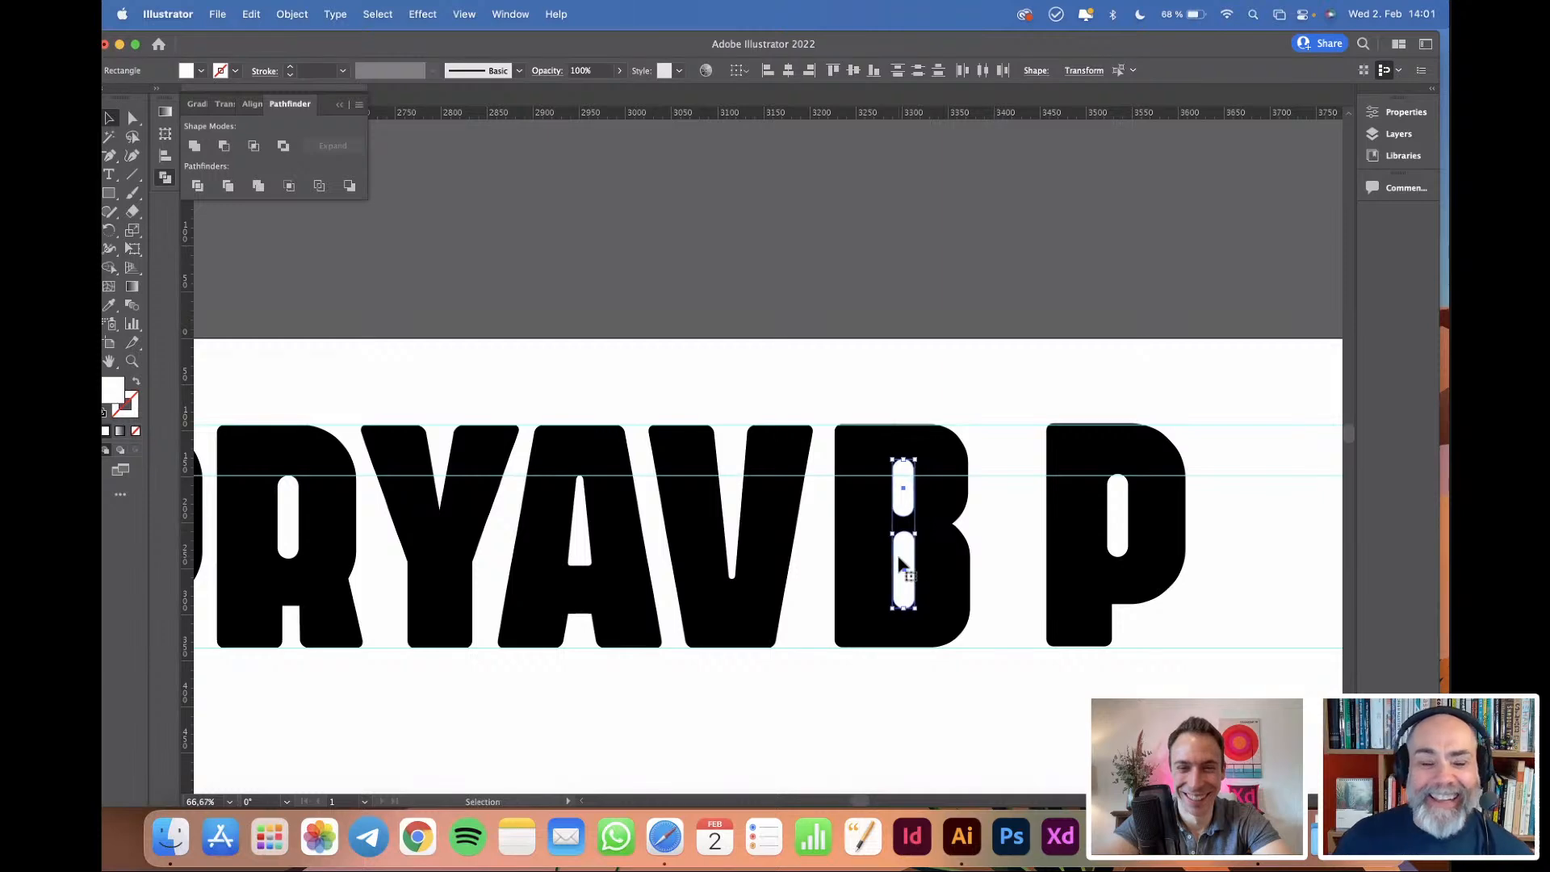
click(970, 450)
Raise the B's upper counter by about 4 px, deselect it, and check the letter against its neighbours.
scroll(971, 452, up, 1)
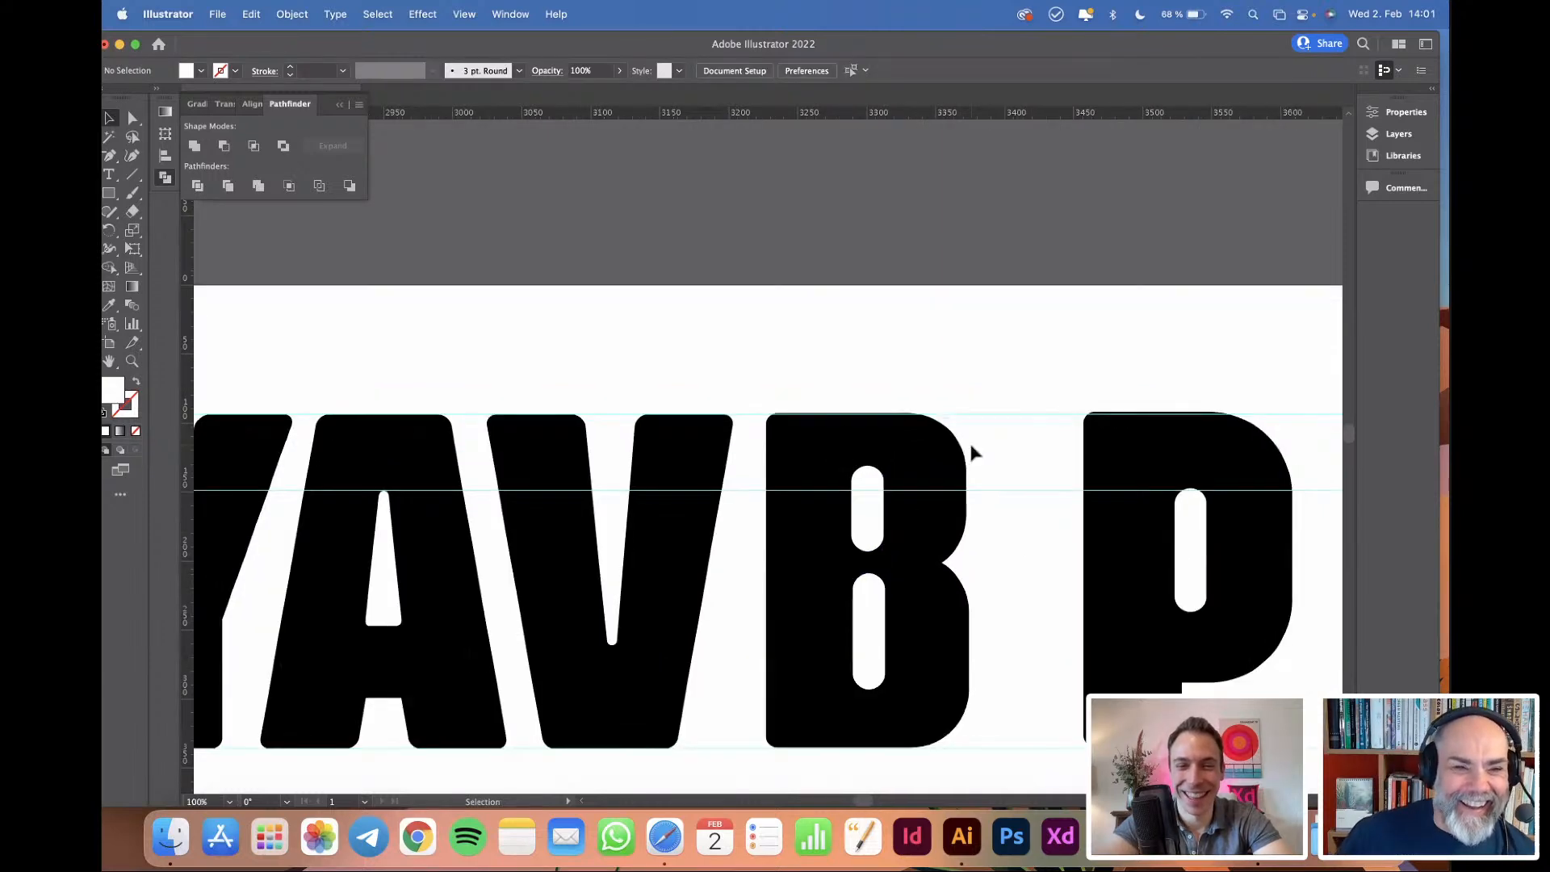
click(877, 521)
key(shift+Up)
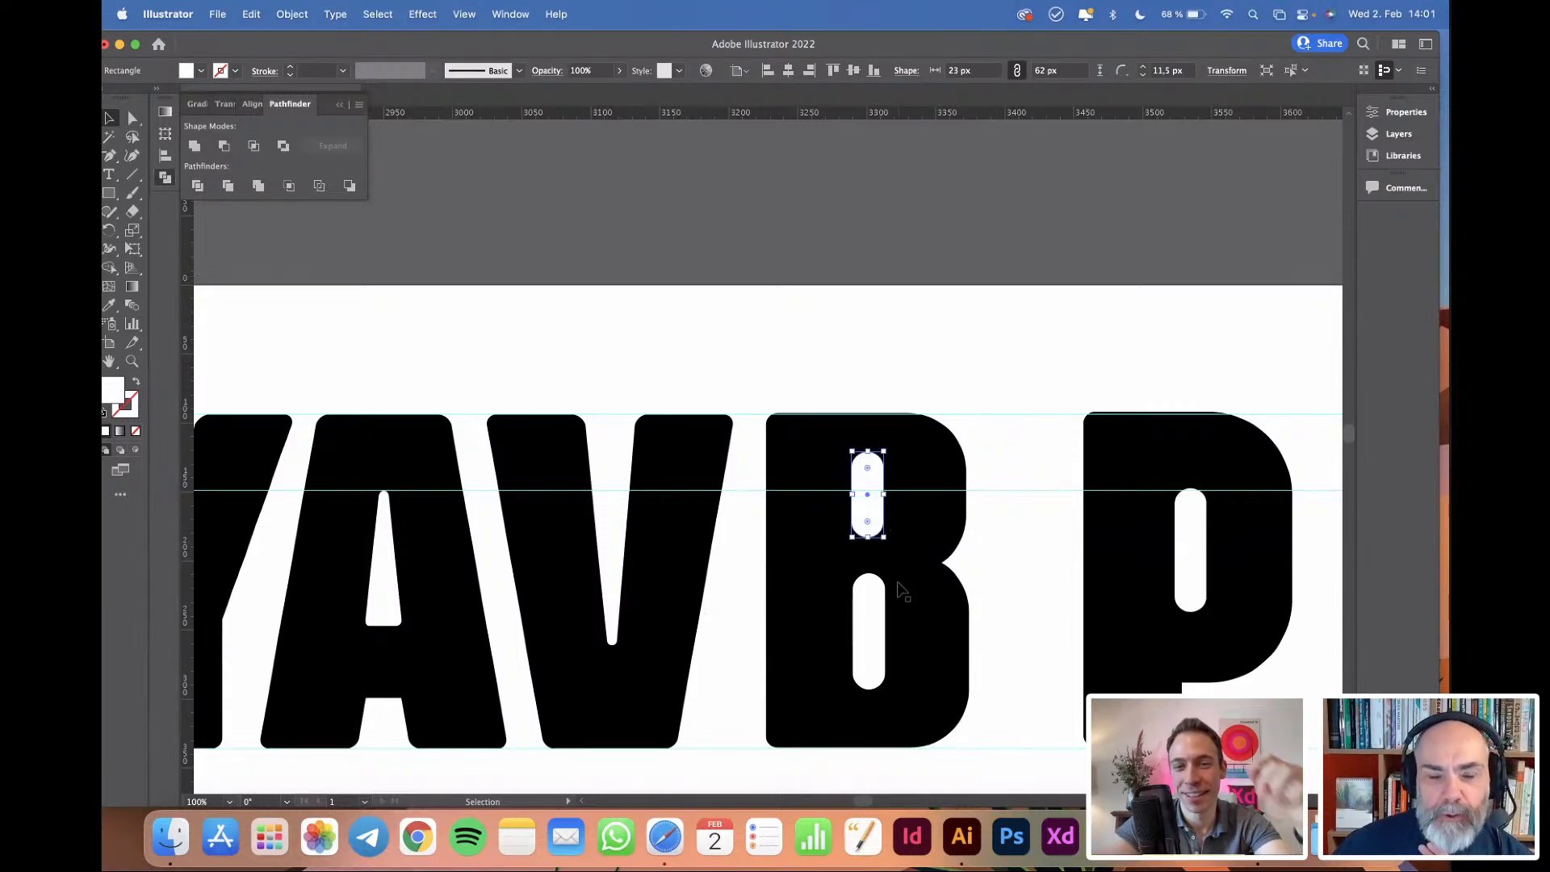
key(shift+Down)
key(Up)
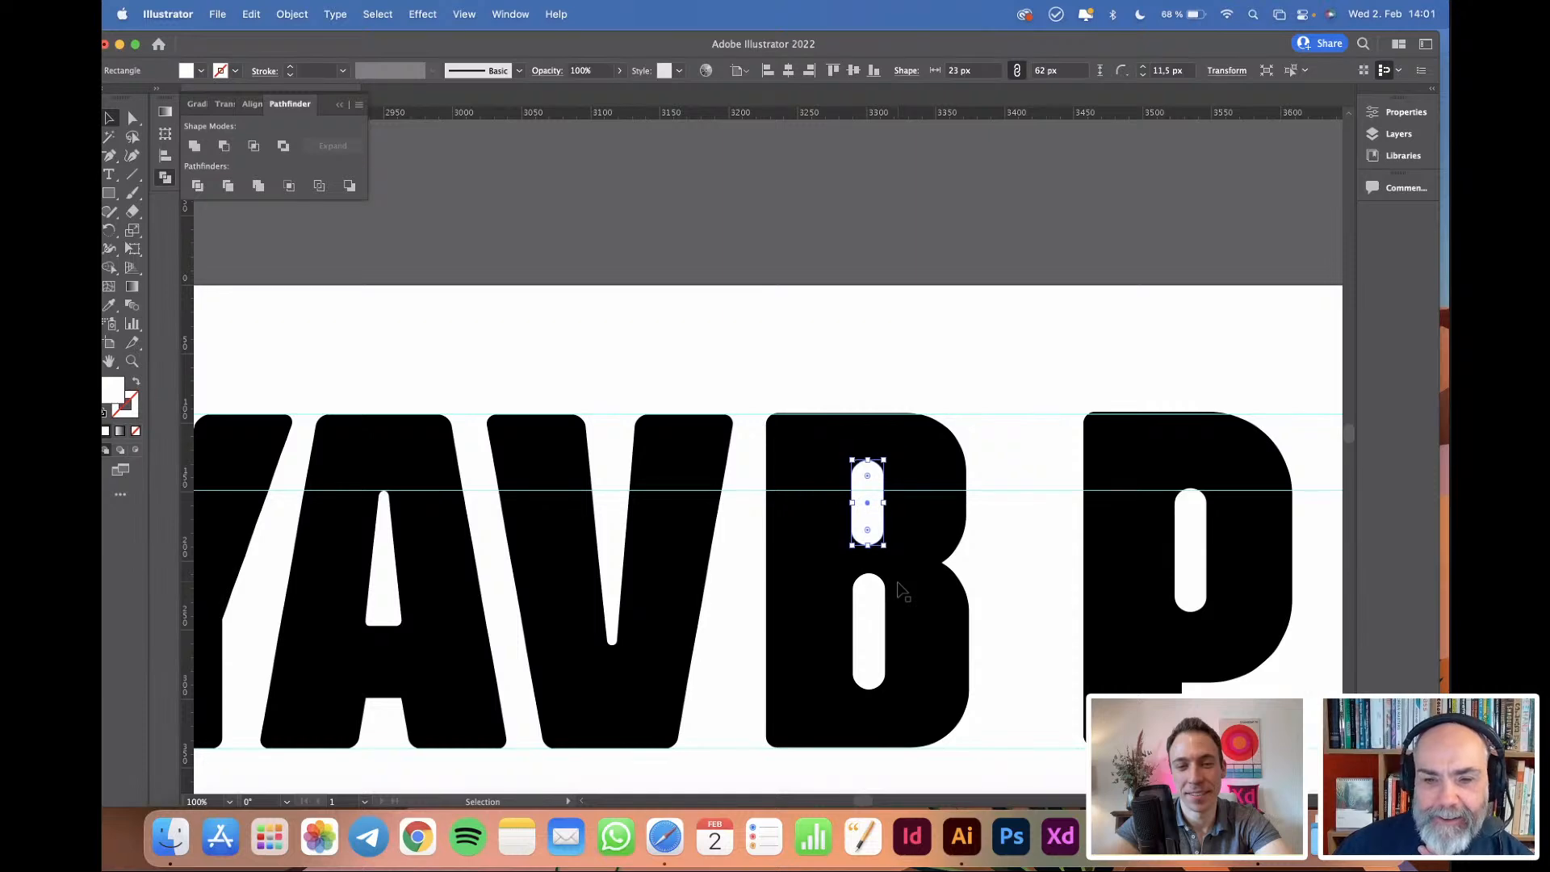
click(871, 621)
click(1060, 569)
scroll(1060, 569, down, 1)
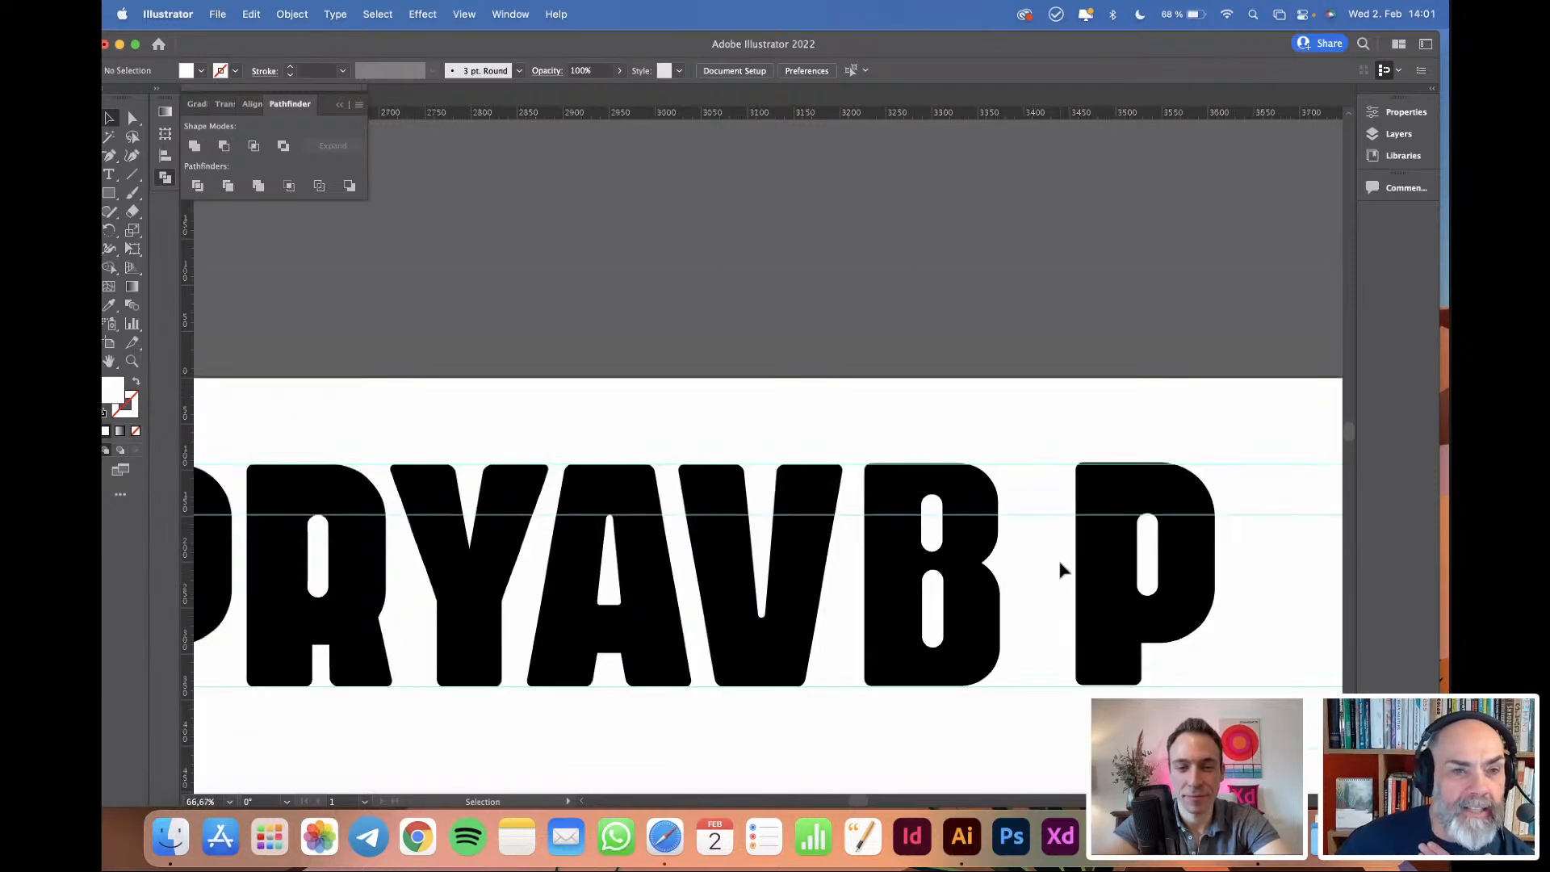
Select both of the B's counters, nudge them down together by about 4 px, and deselect them.
click(983, 585)
drag(995, 577, 1000, 573)
click(1029, 531)
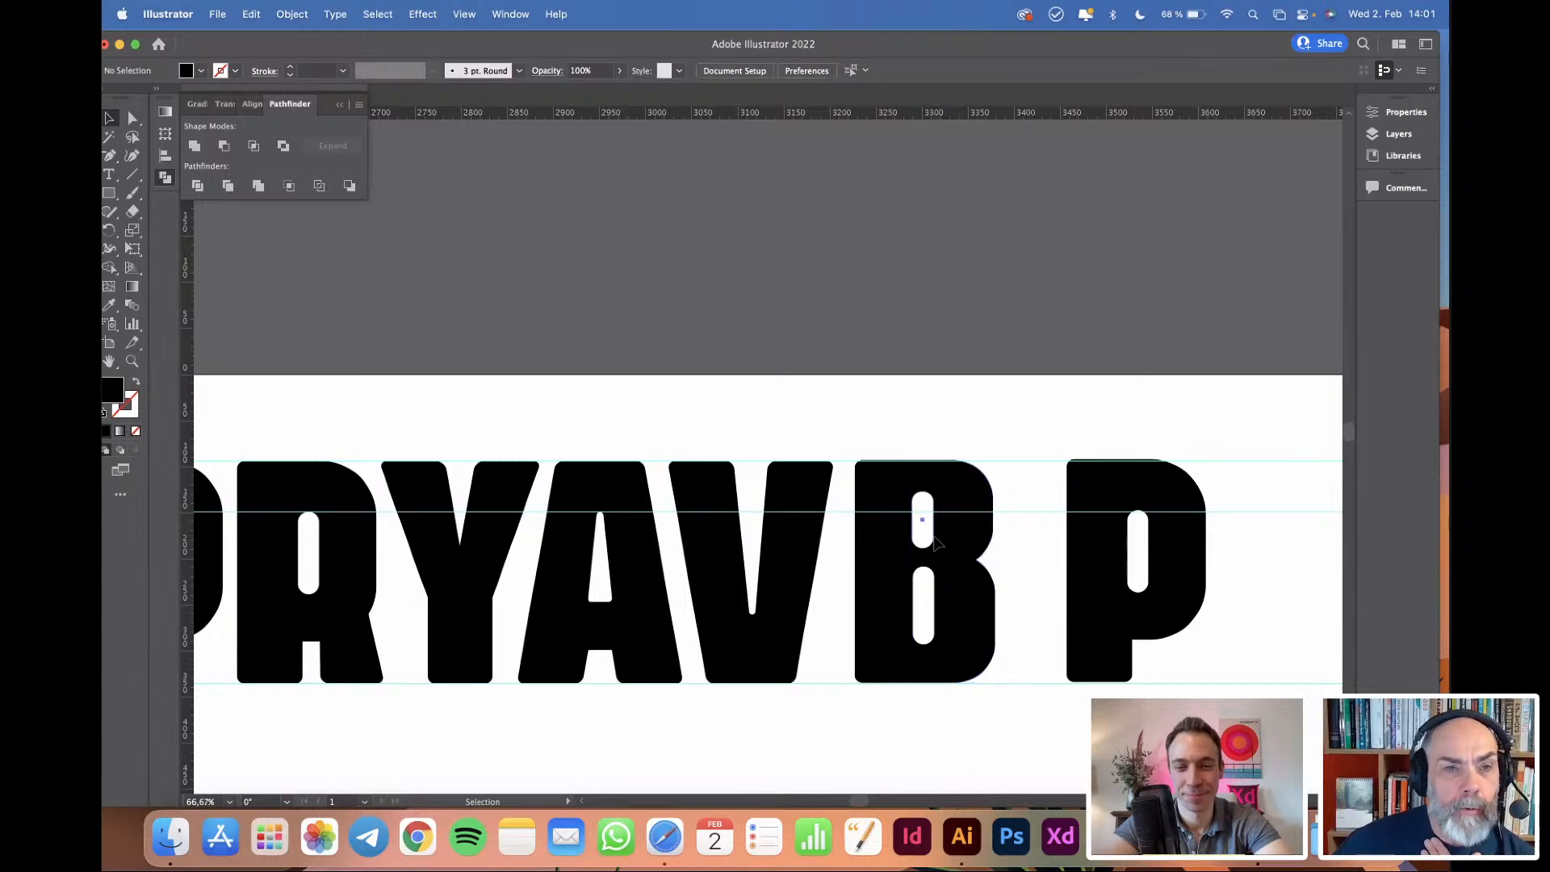
click(929, 597)
key(Down)
key(Down)
key(Down)
key(Down)
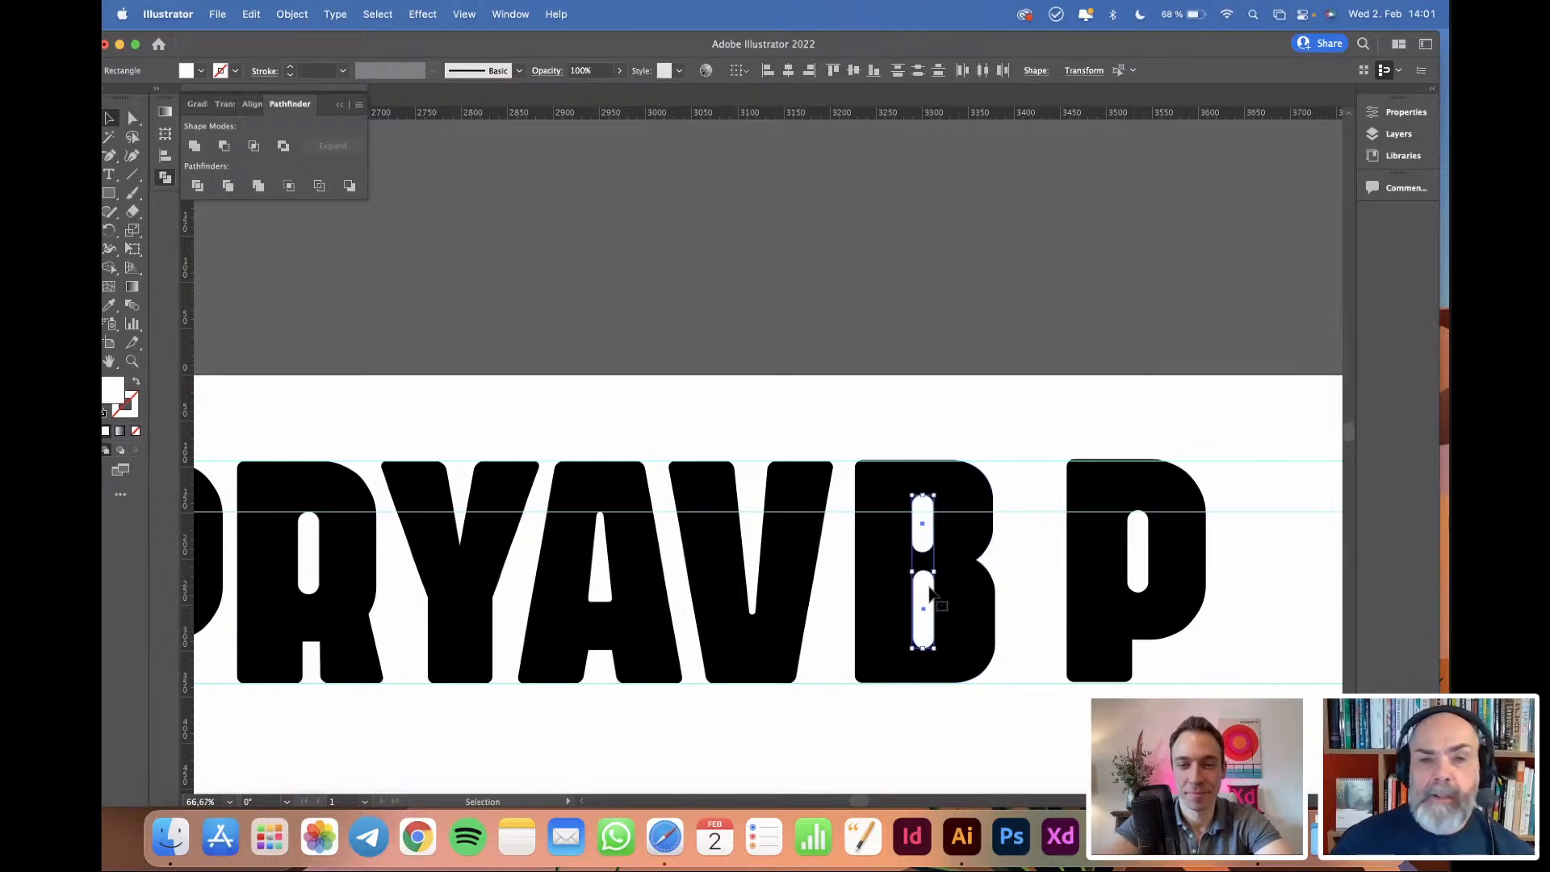
click(1004, 535)
scroll(1007, 541, up, 1)
Raise the B's lower counter by about 6 px to bring it closer to the upper one.
click(887, 620)
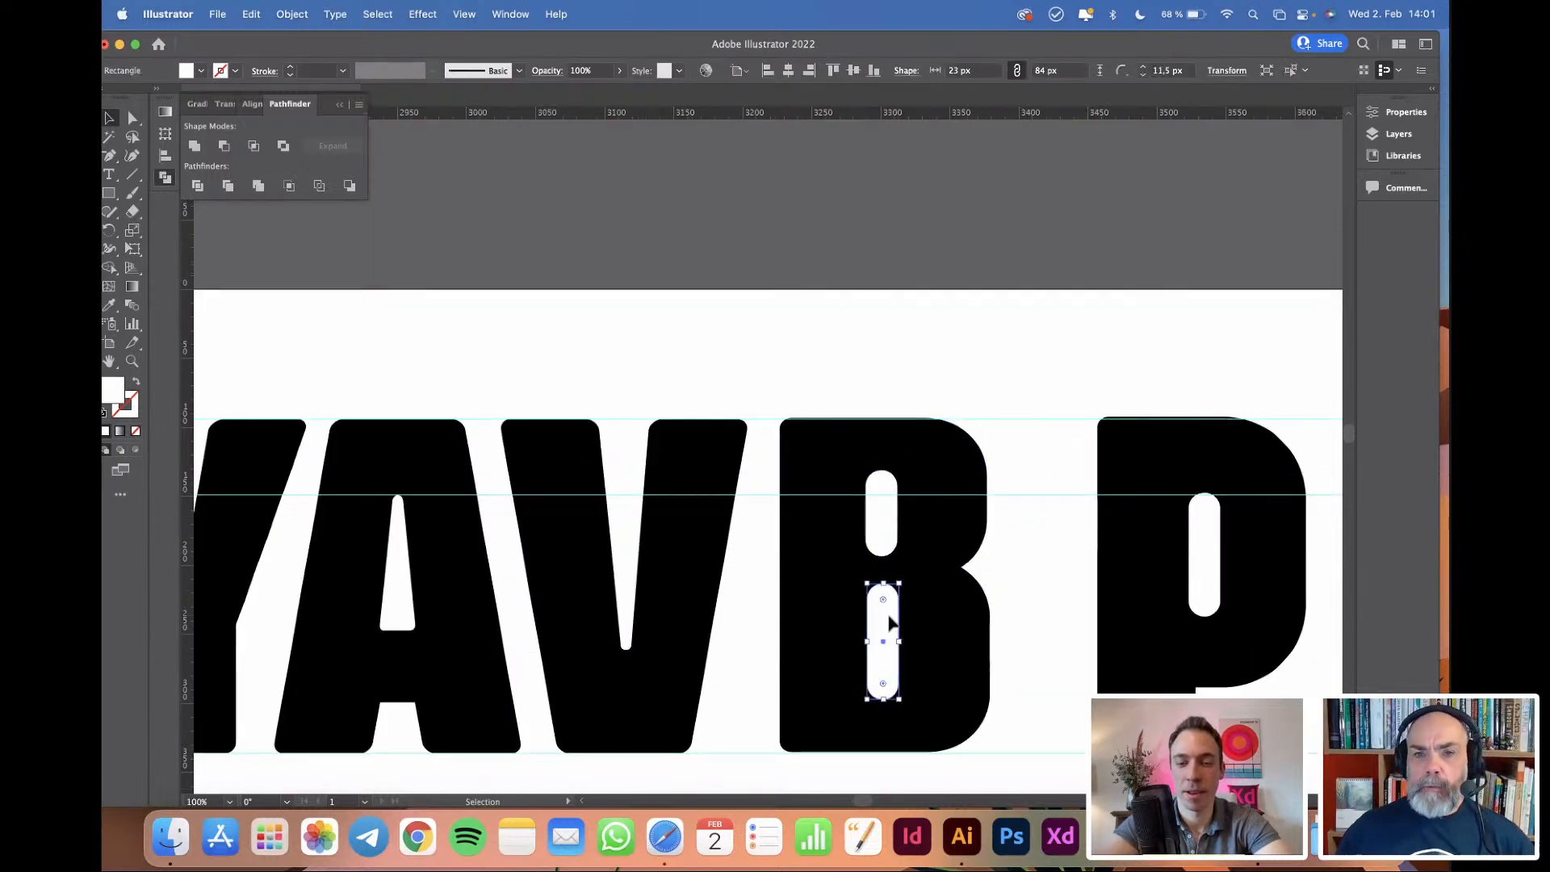
key(shift+Up)
key(Down)
Shorten both of the B's counters from their upper ends, the upper one to 57 px and the lower one to 80 px.
click(887, 549)
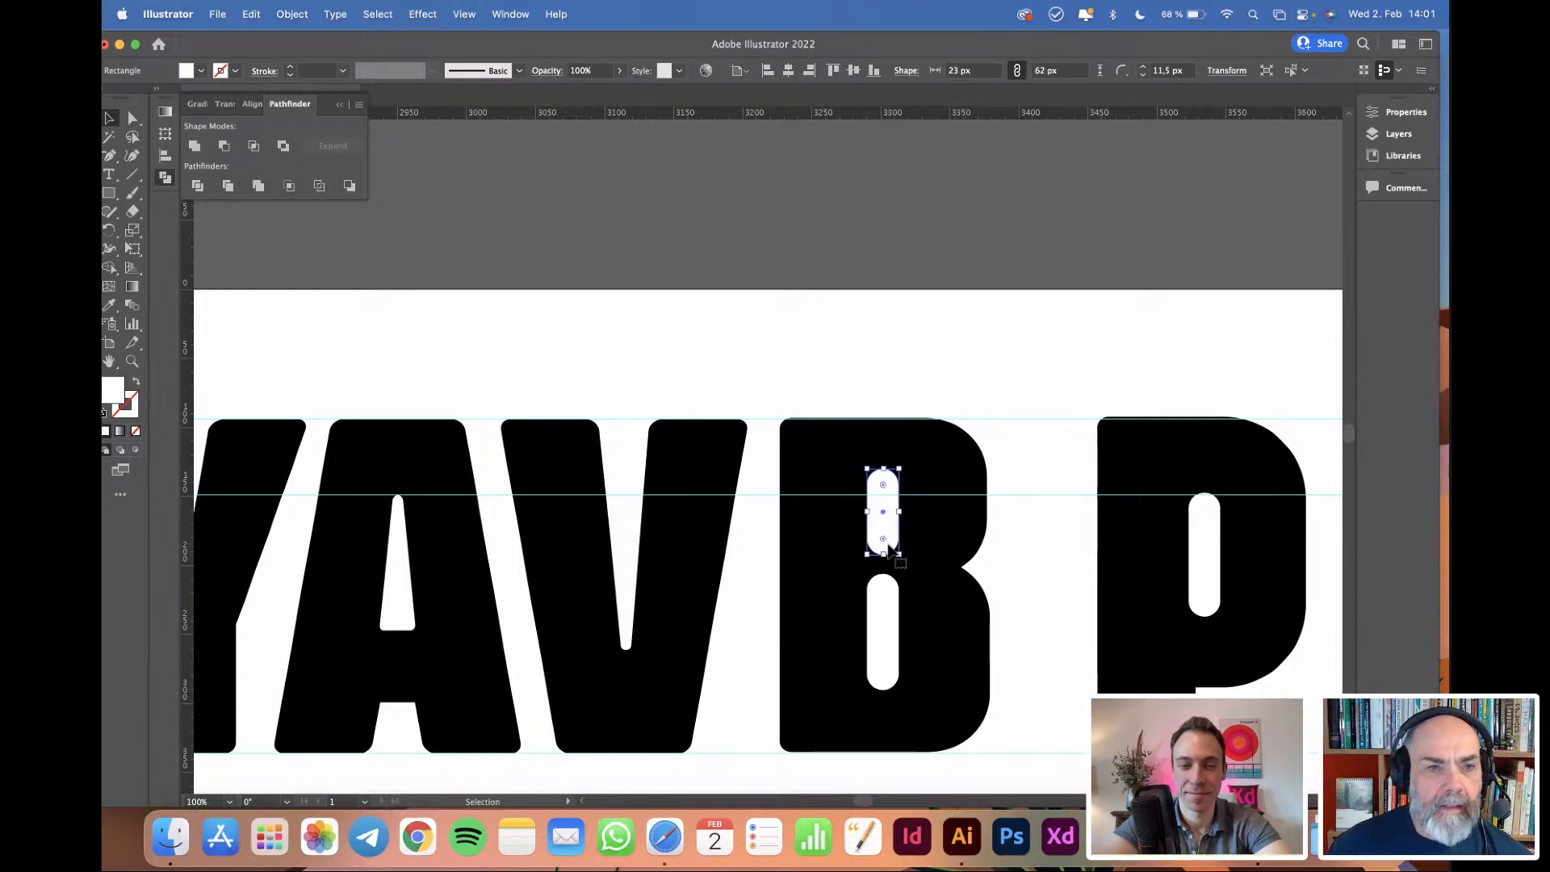
click(887, 601)
scroll(968, 592, right, 2)
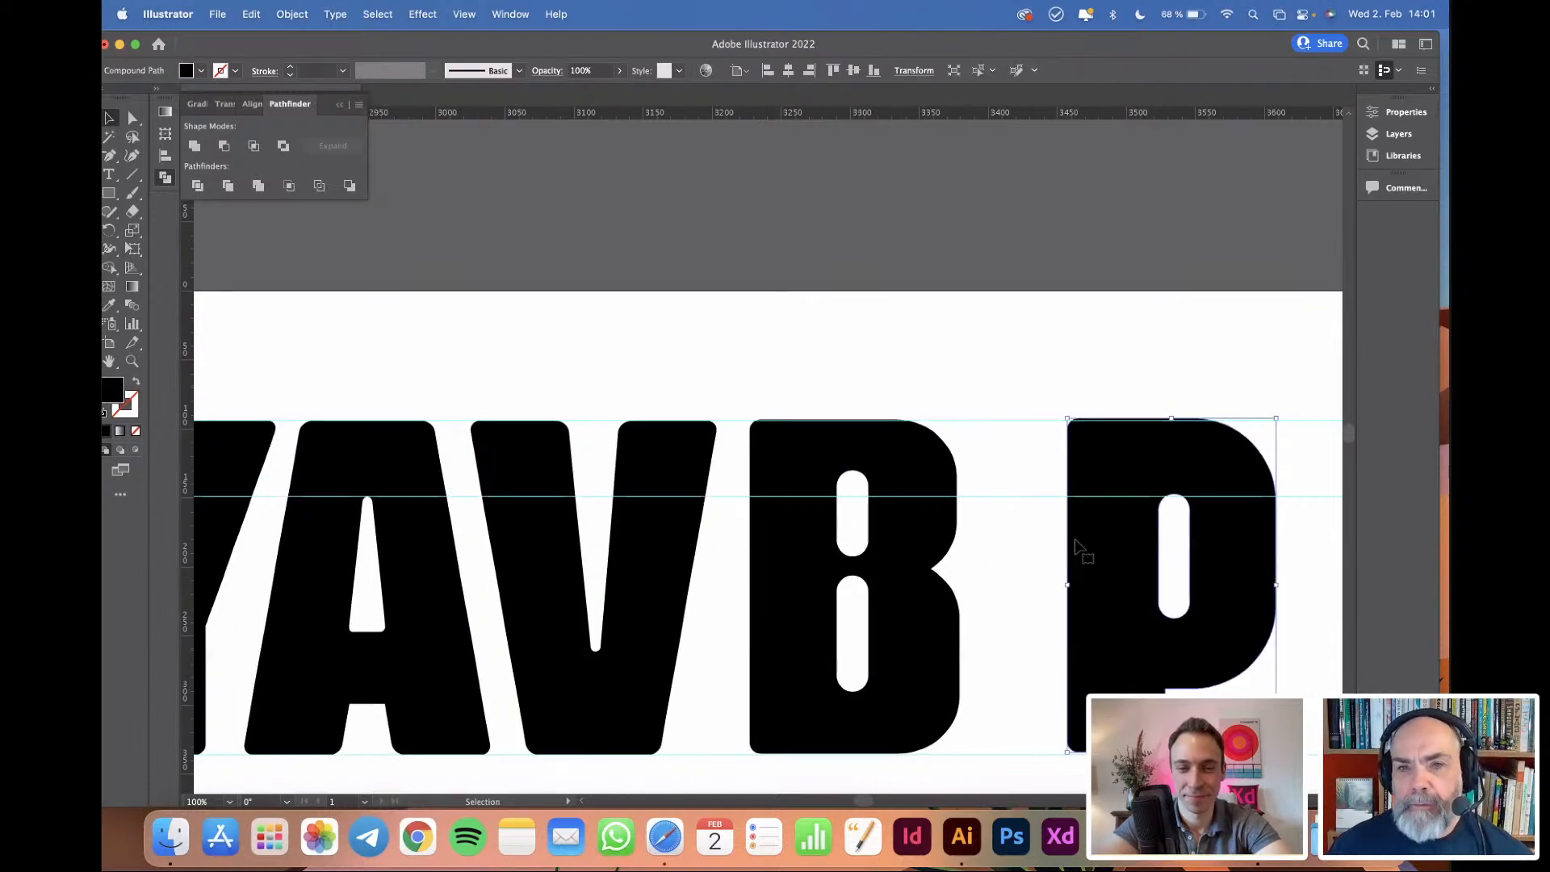
drag(847, 586, 854, 554)
click(853, 537)
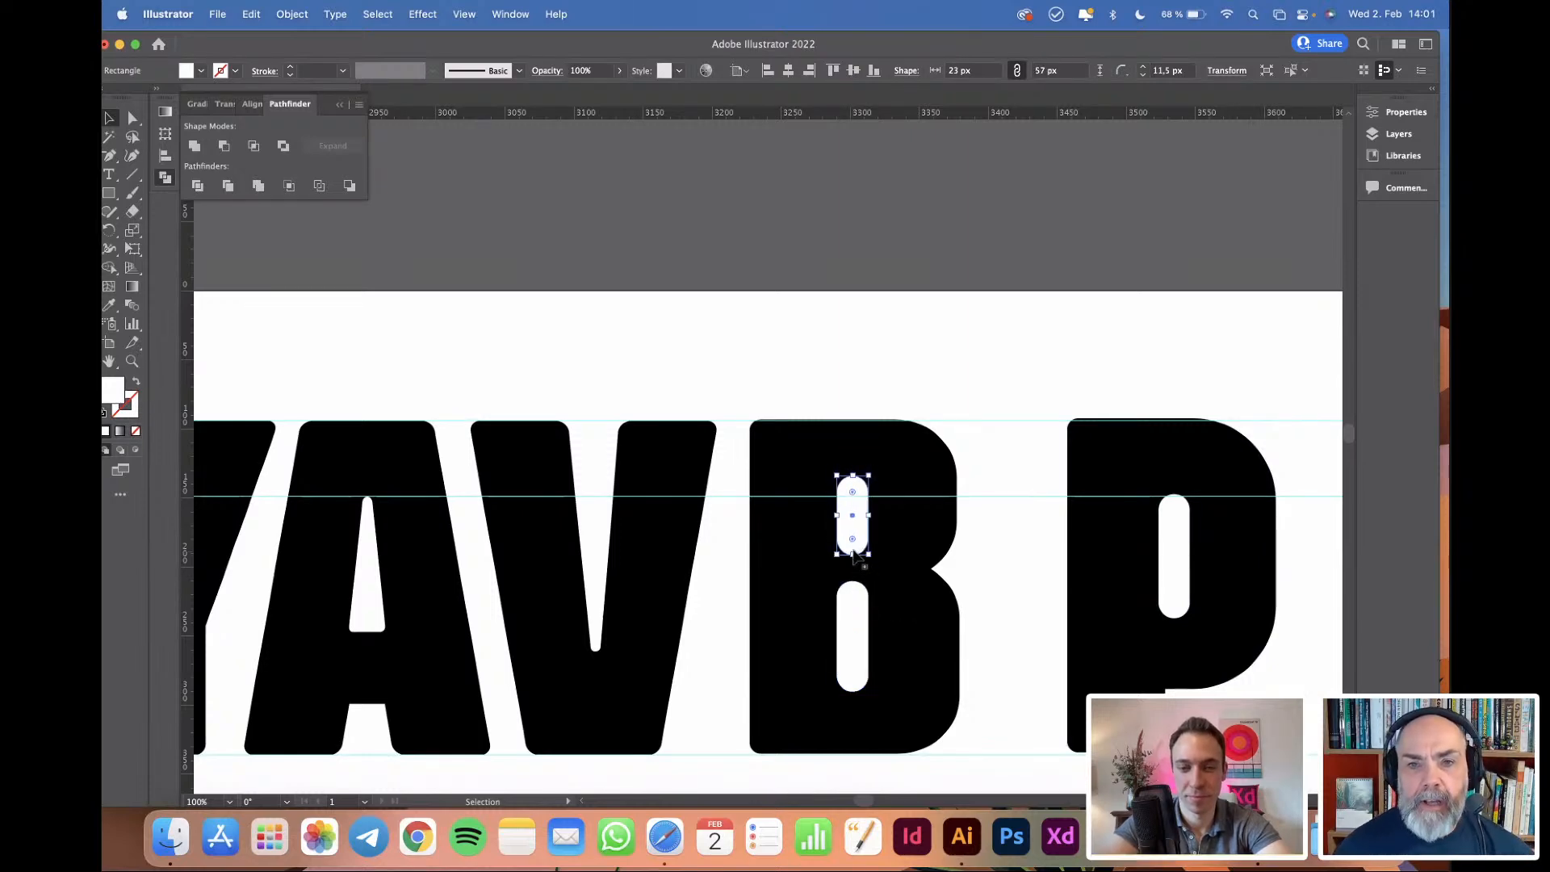
Raise the B's upper counter by about 4 px, deselect it, and compare the letter with its neighbours.
key(Up)
key(Up)
key(Up)
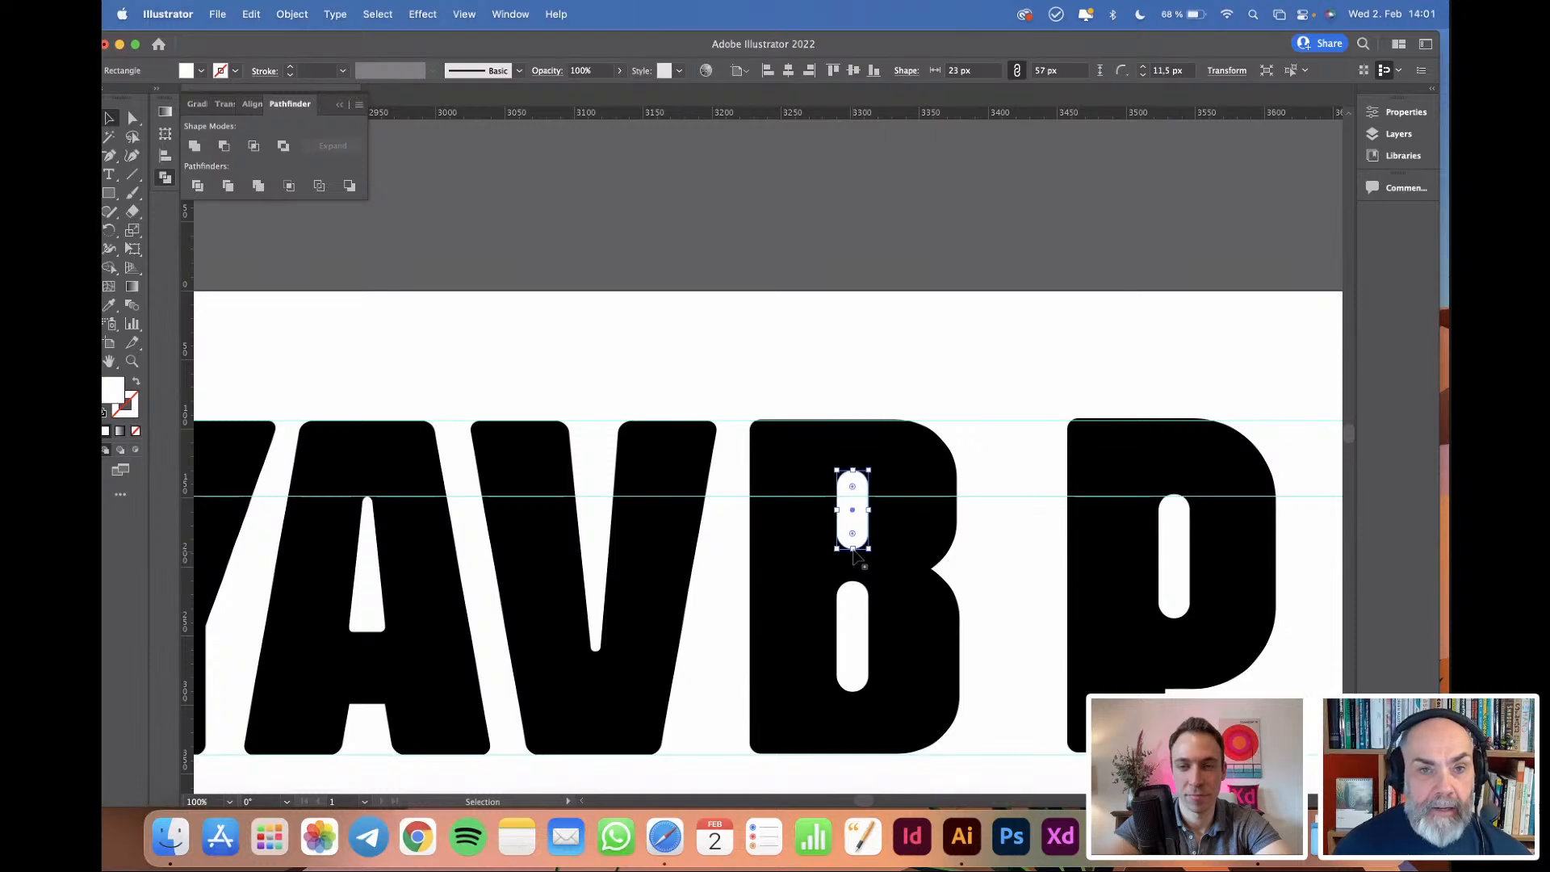
scroll(853, 554, down, 3)
scroll(832, 555, left, 1)
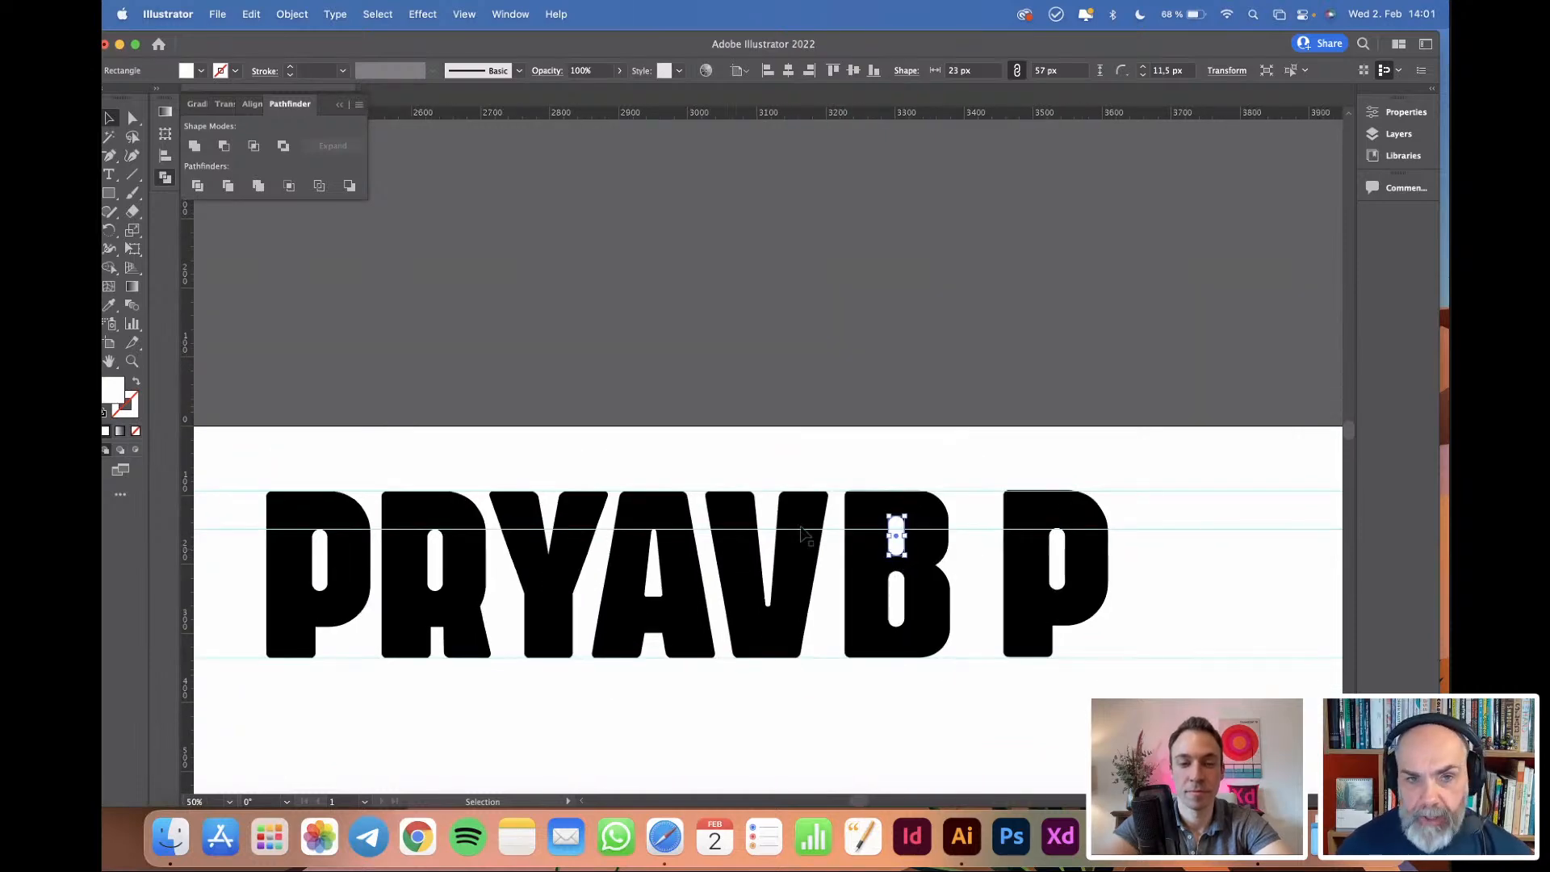
click(986, 526)
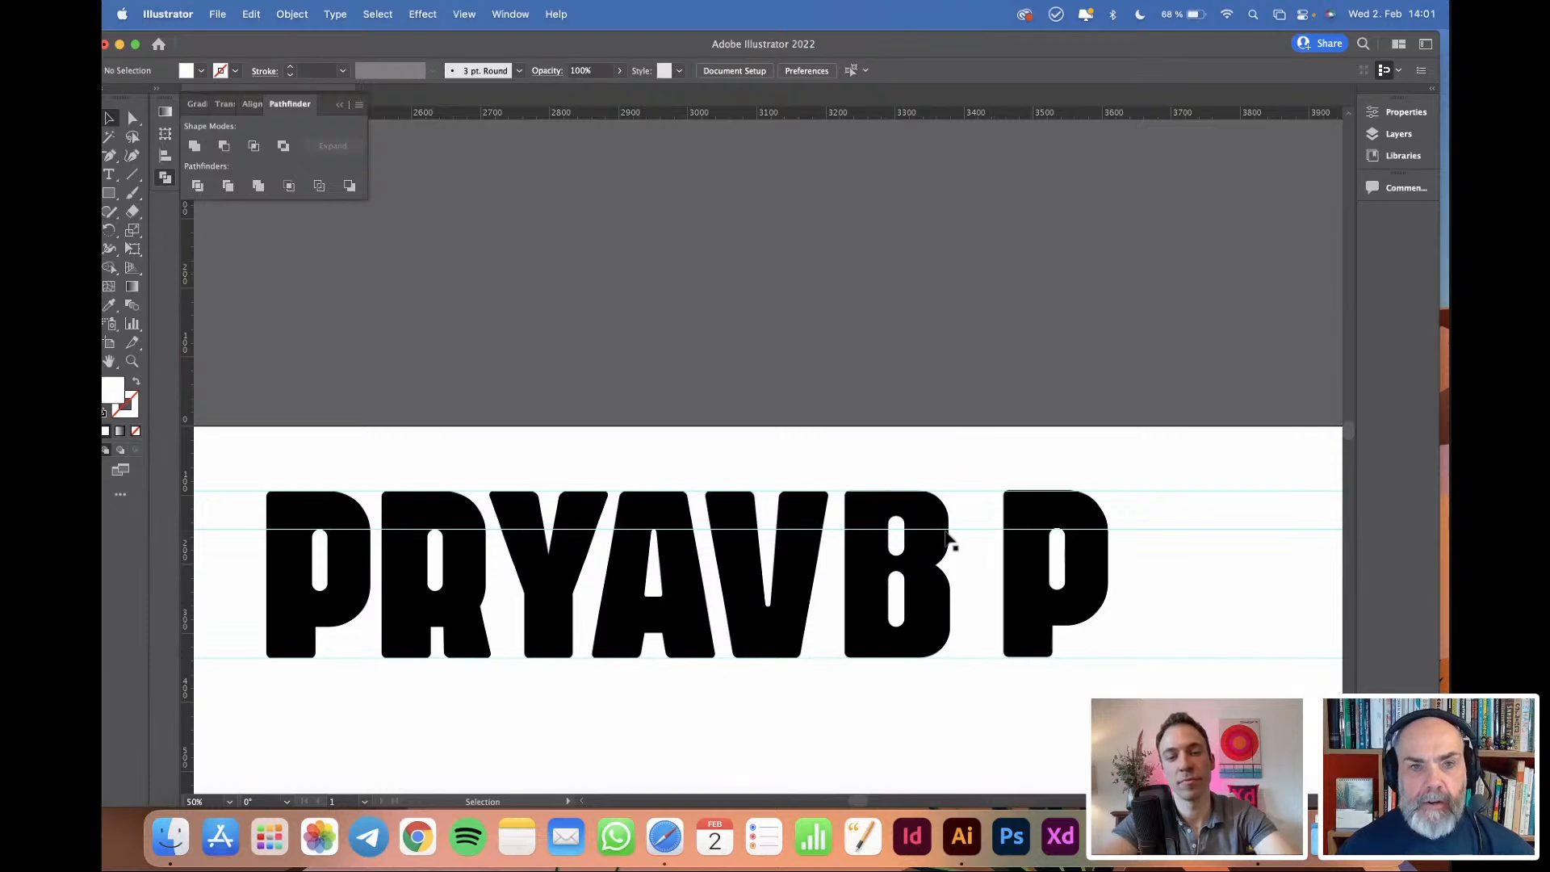
Shorten the B's upper counter from its upper end to a height of 47 px.
click(898, 549)
scroll(898, 545, up, 3)
drag(898, 492, 900, 508)
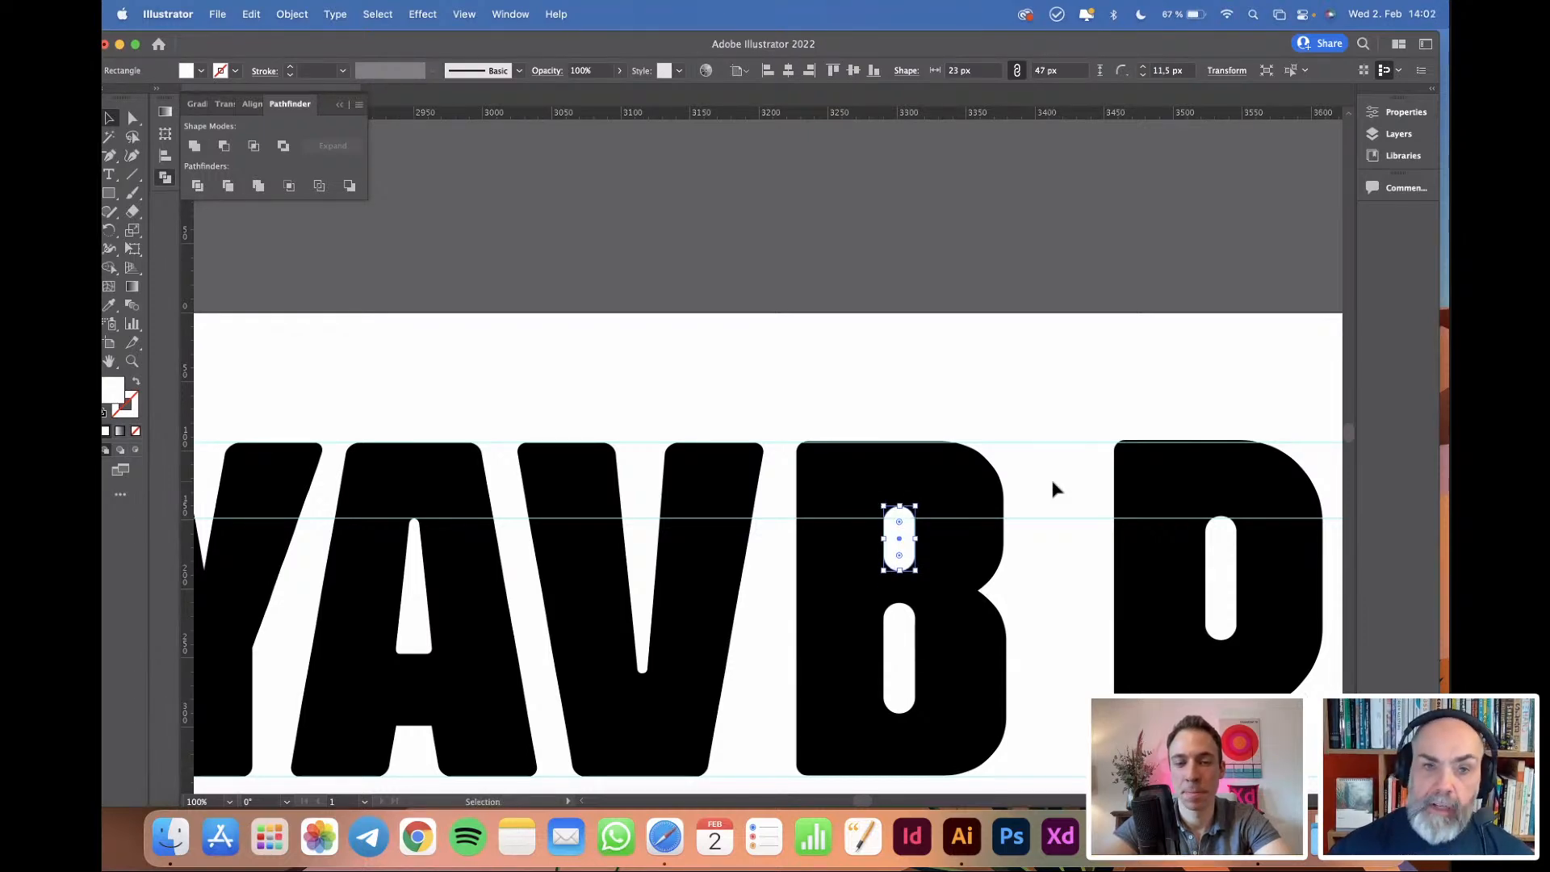
Raise the B's lower counter by about 6 px to narrow the bar between the counters.
click(898, 696)
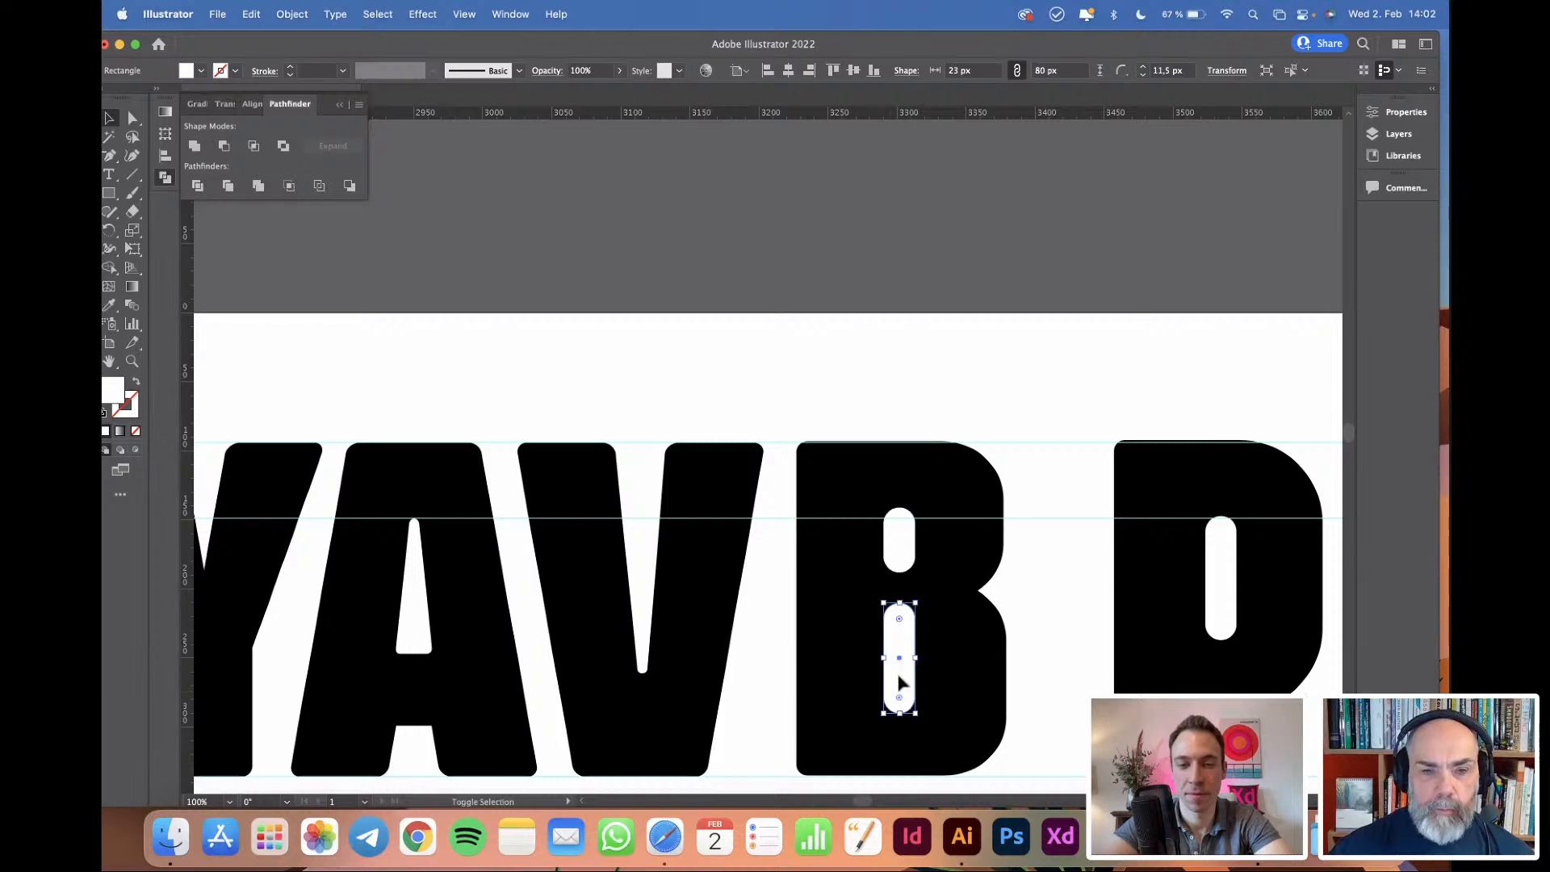
key(shift+Up)
key(Down)
key(Down)
key(Down)
key(Down)
key(Down)
key(Up)
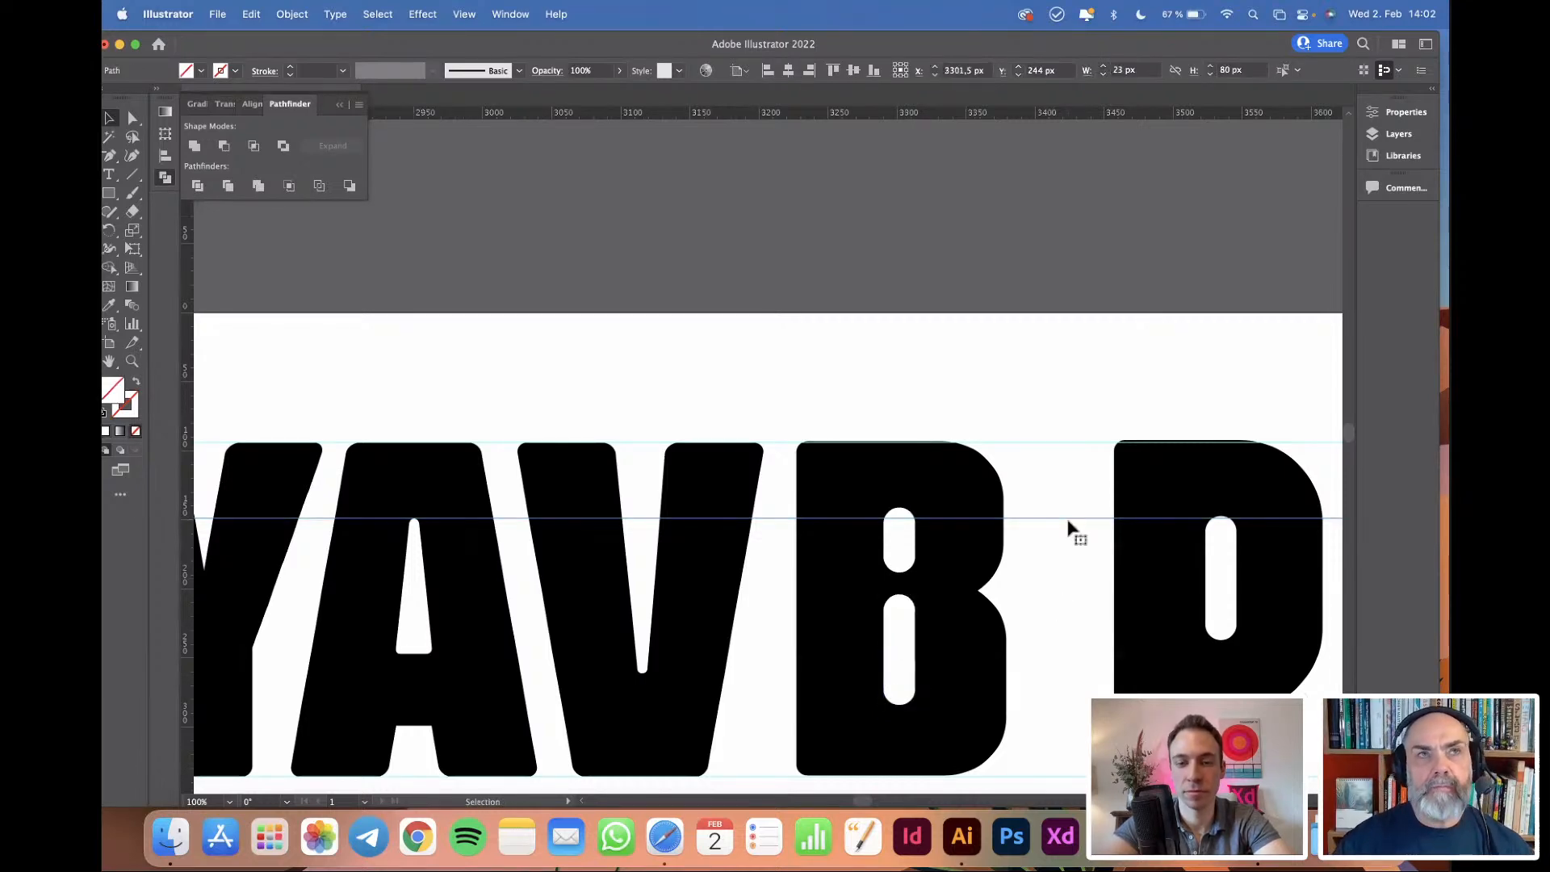
Nudge the B's two counters down together by about 4 px and deselect them.
scroll(1067, 526, down, 3)
click(948, 534)
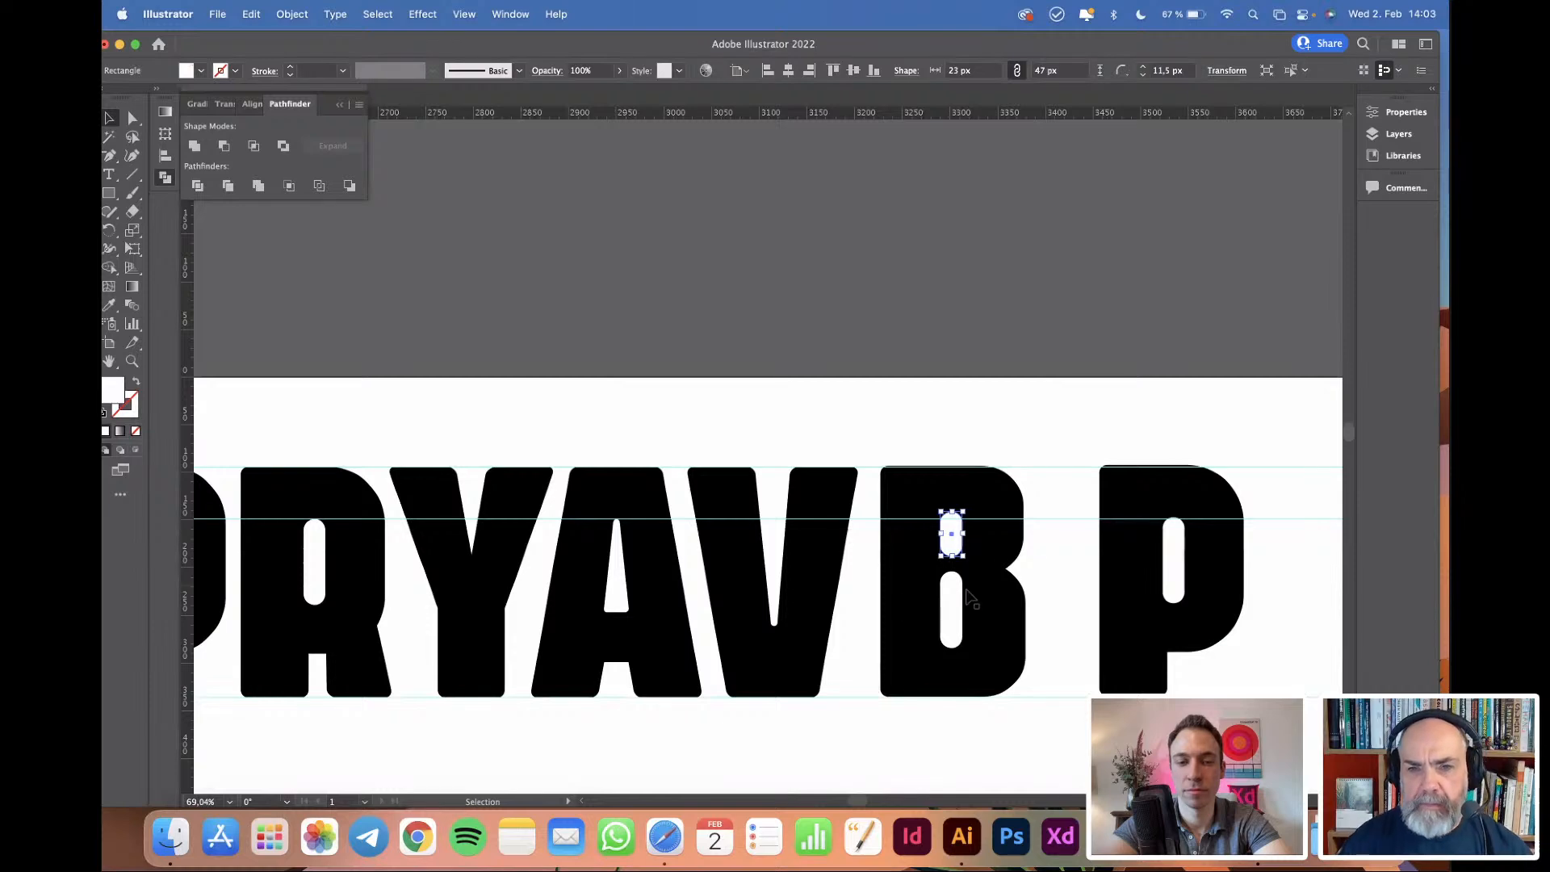
click(961, 595)
key(Down)
key(Down)
key(Down)
key(Down)
click(1040, 570)
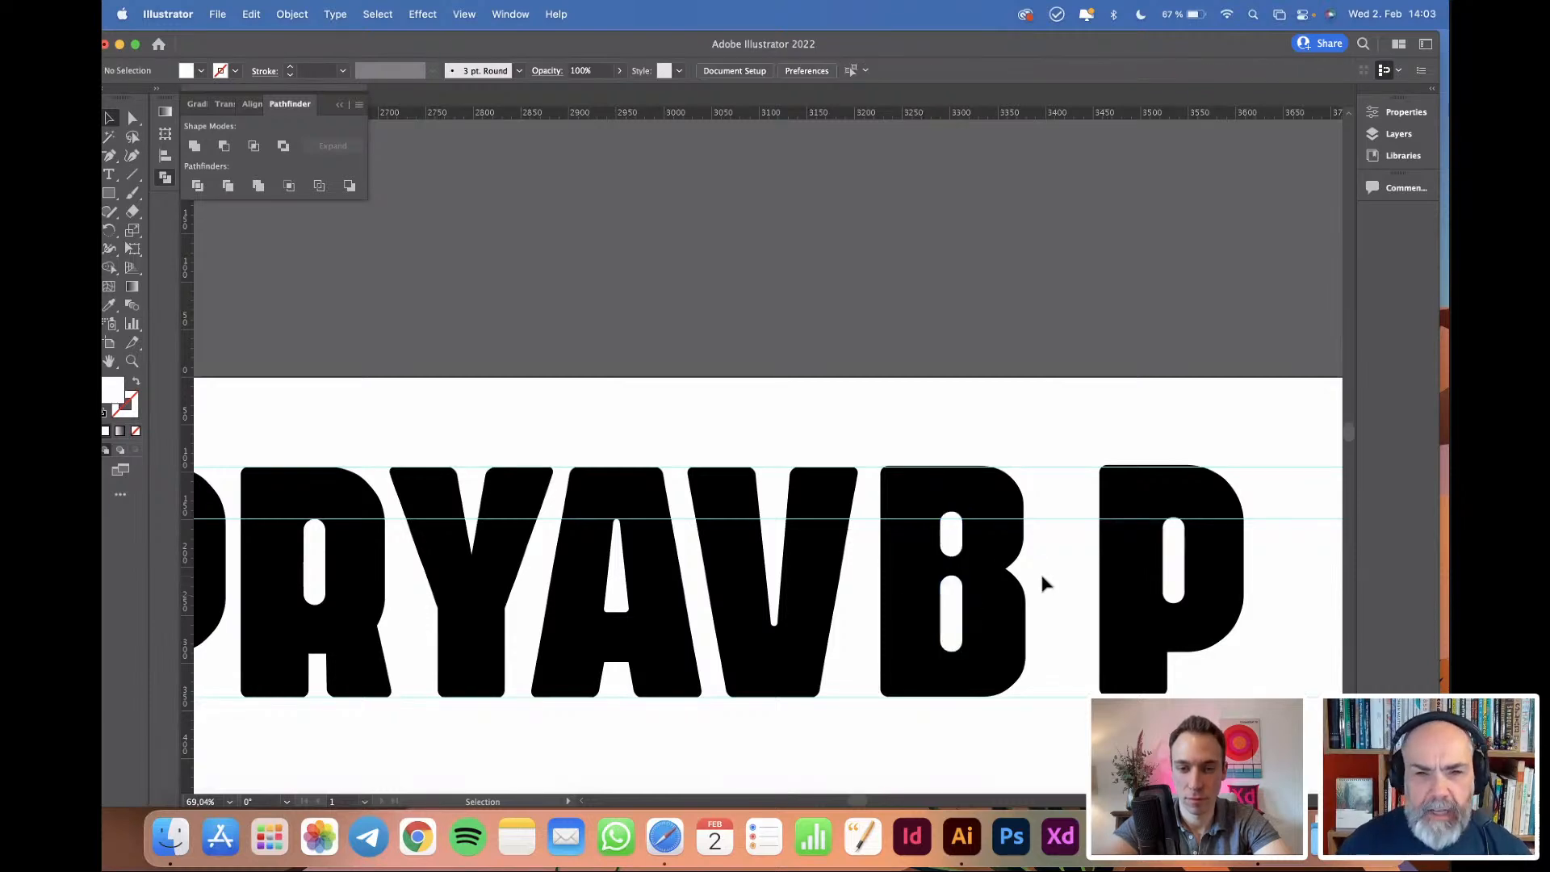
Shorten the B's lower counter from its lower end to a height of 77 px.
scroll(1039, 570, up, 2)
scroll(981, 588, up, 3)
click(766, 682)
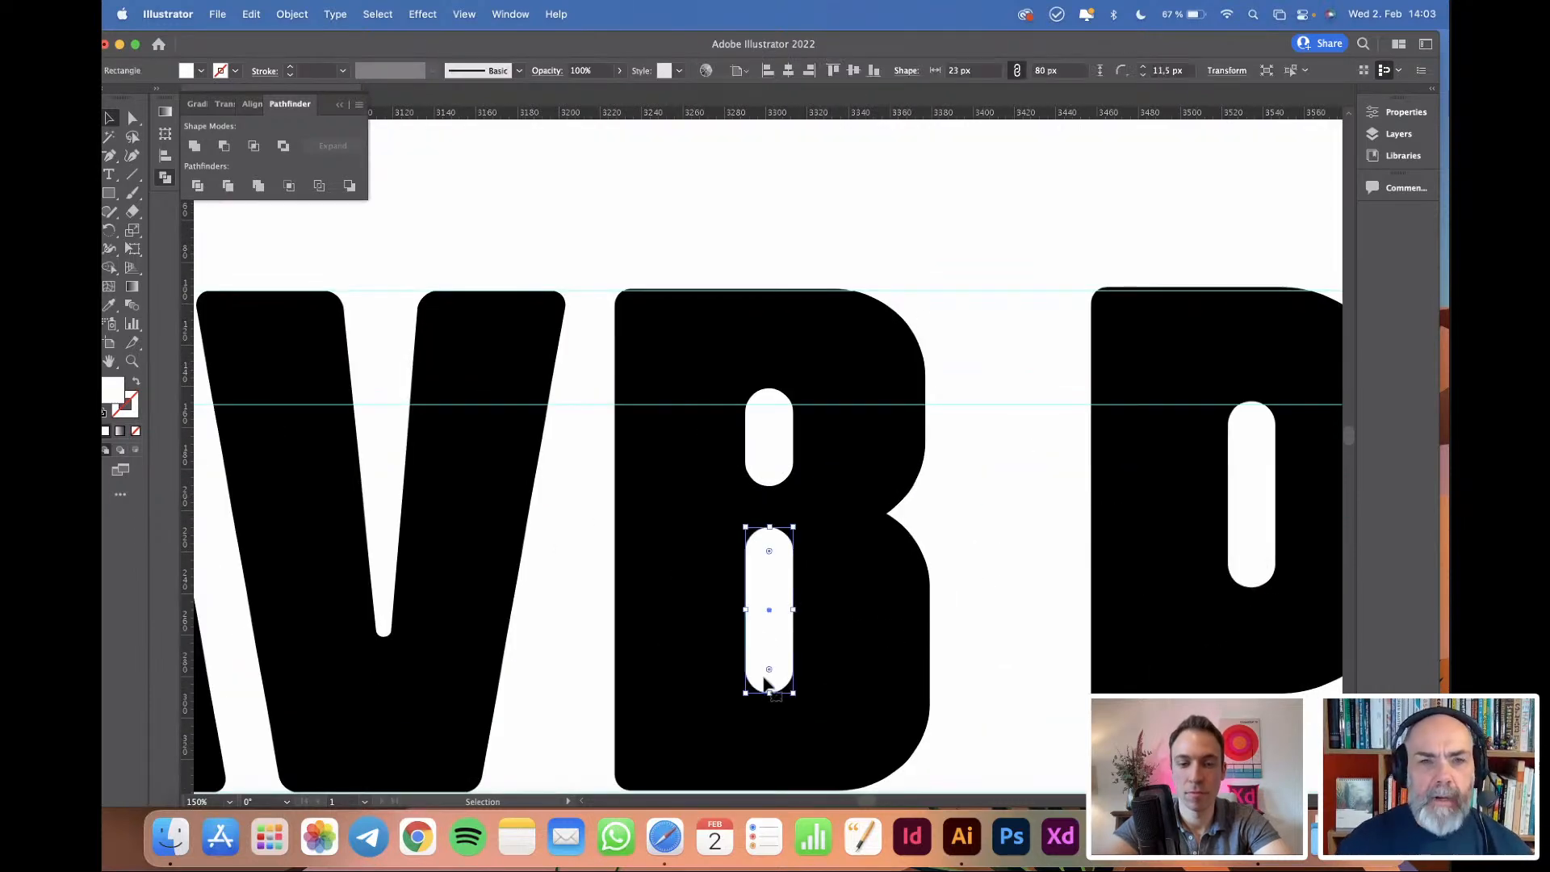
drag(769, 695, 776, 686)
click(924, 666)
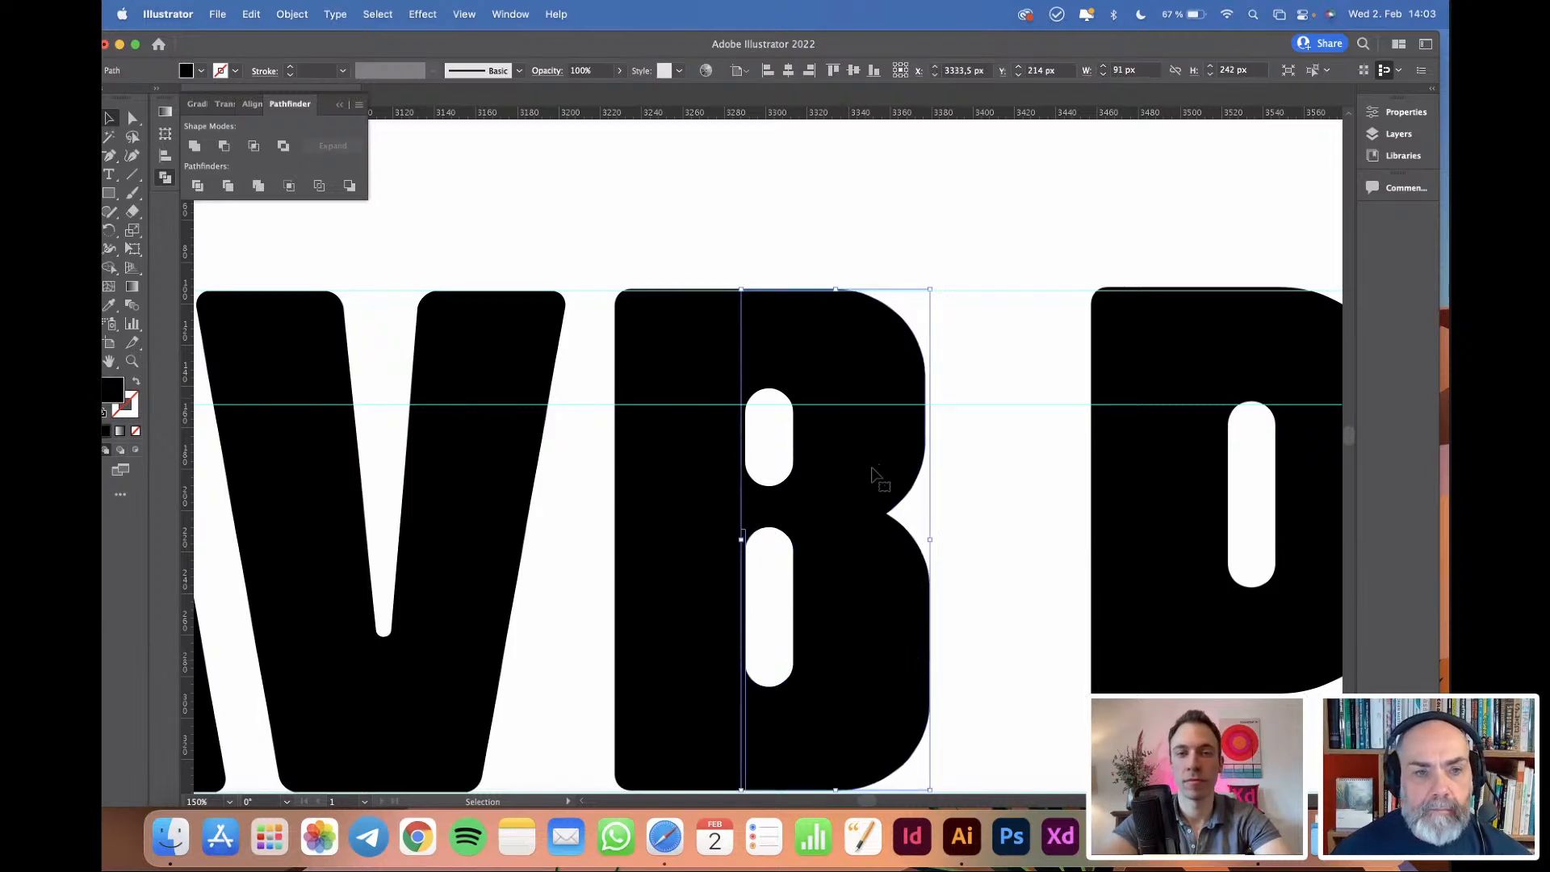
click(133, 118)
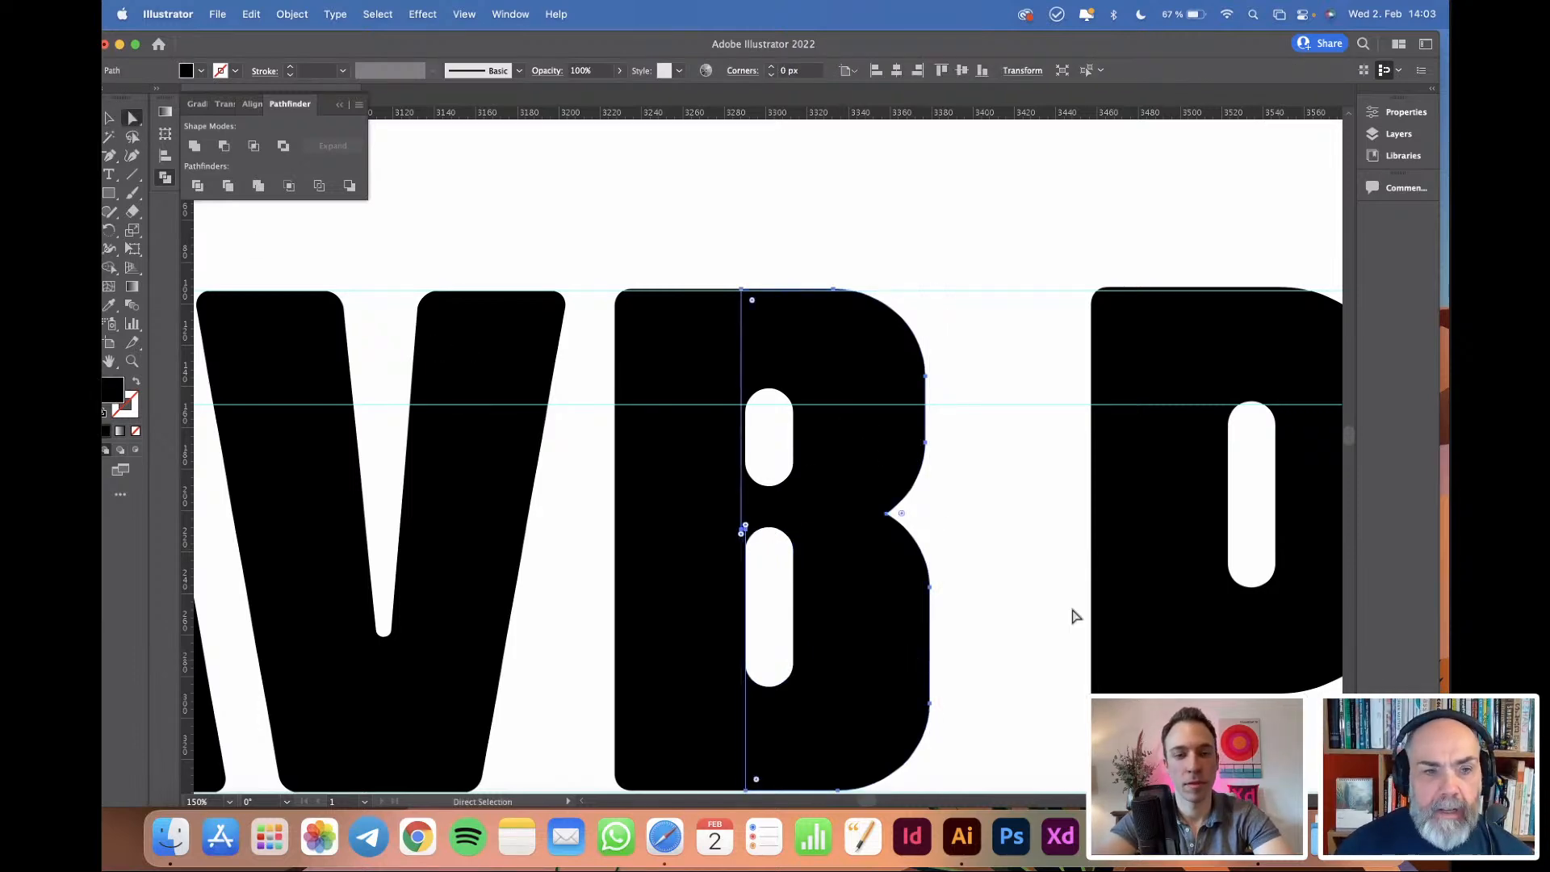
click(930, 589)
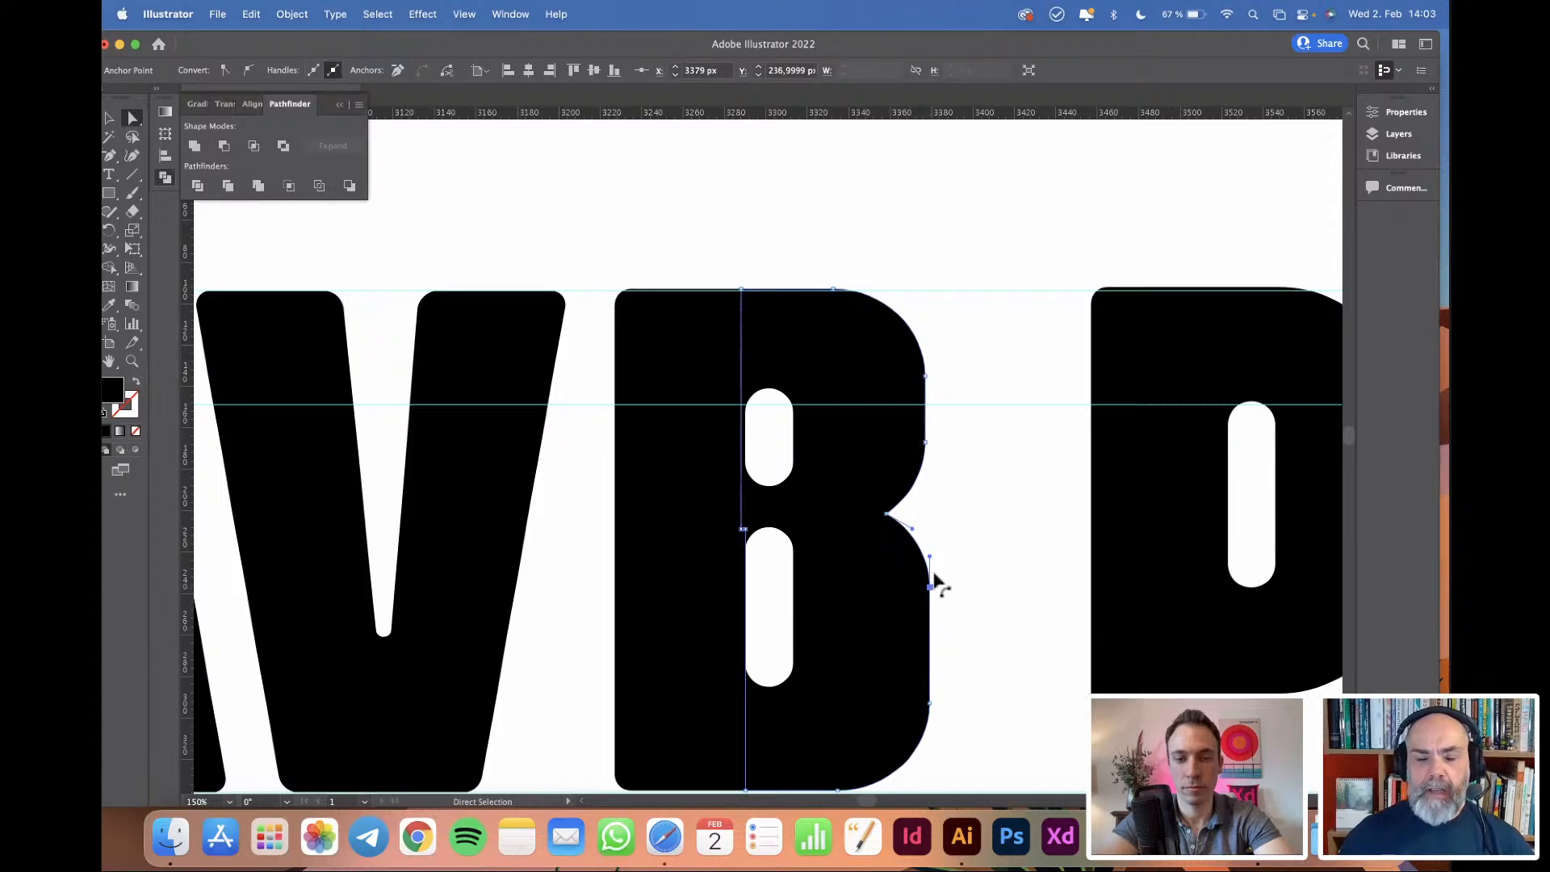
click(983, 504)
scroll(1005, 505, down, 1)
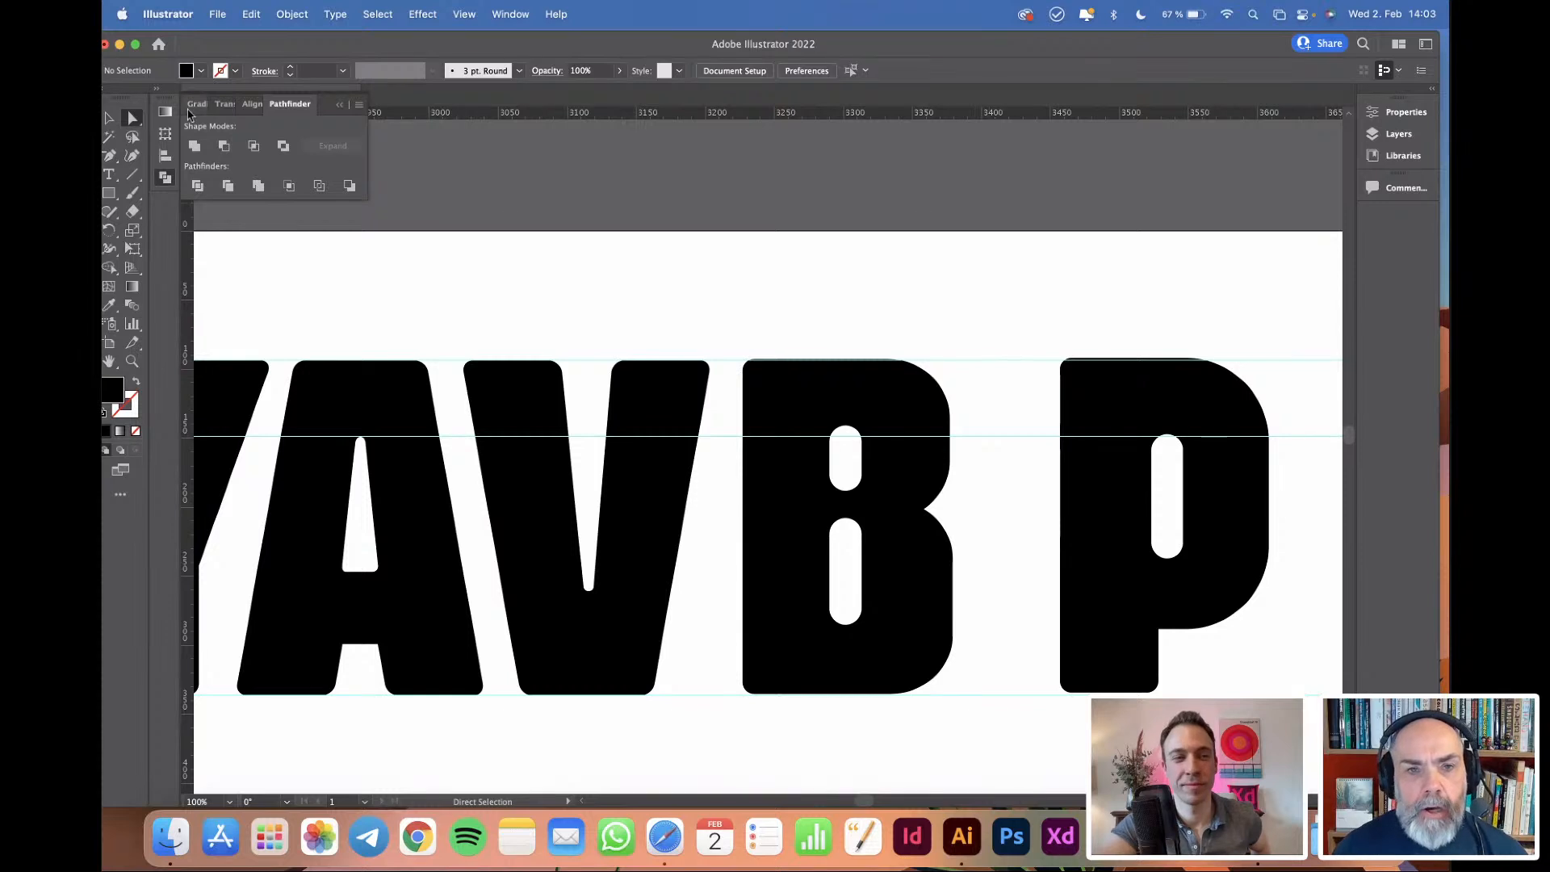
click(113, 119)
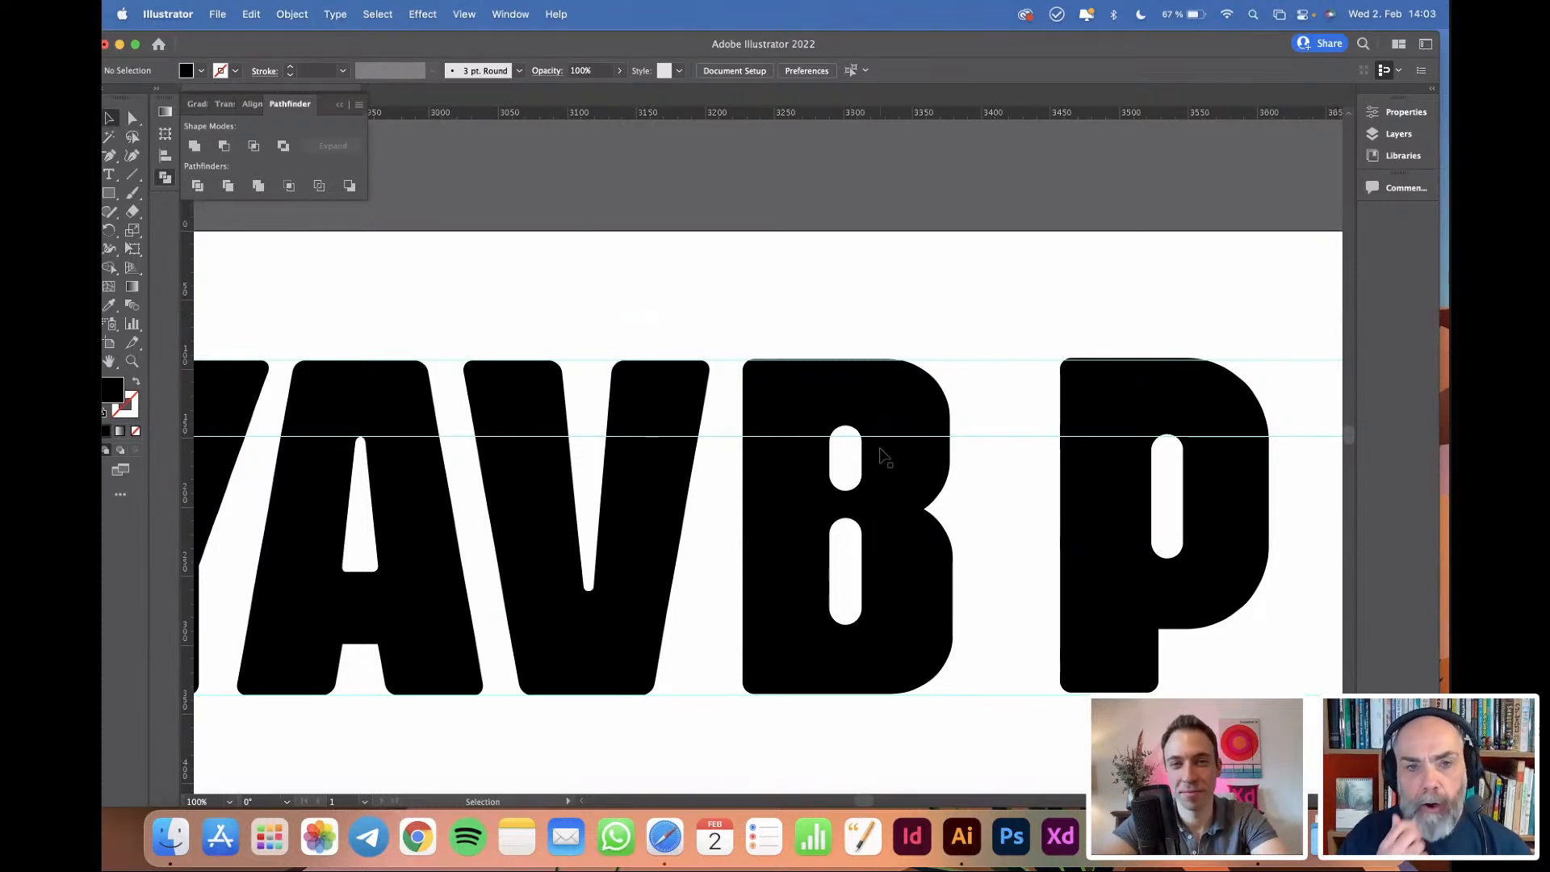
Lengthen the B's upper counter at its lower end to 49 px, select both counters to compare them, and deselect.
scroll(888, 480, up, 2)
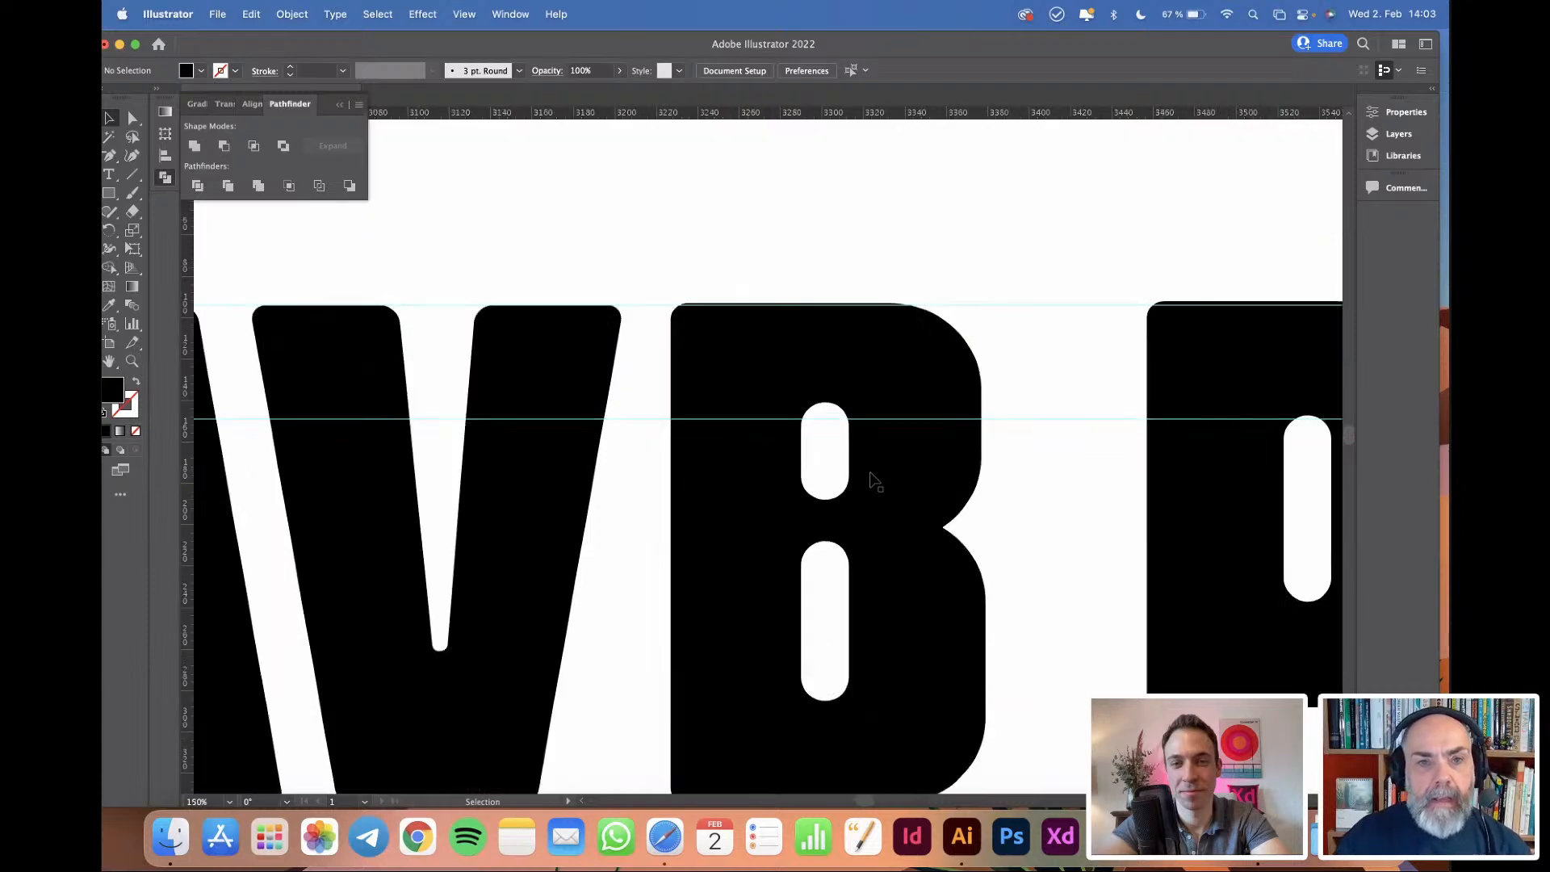
click(847, 466)
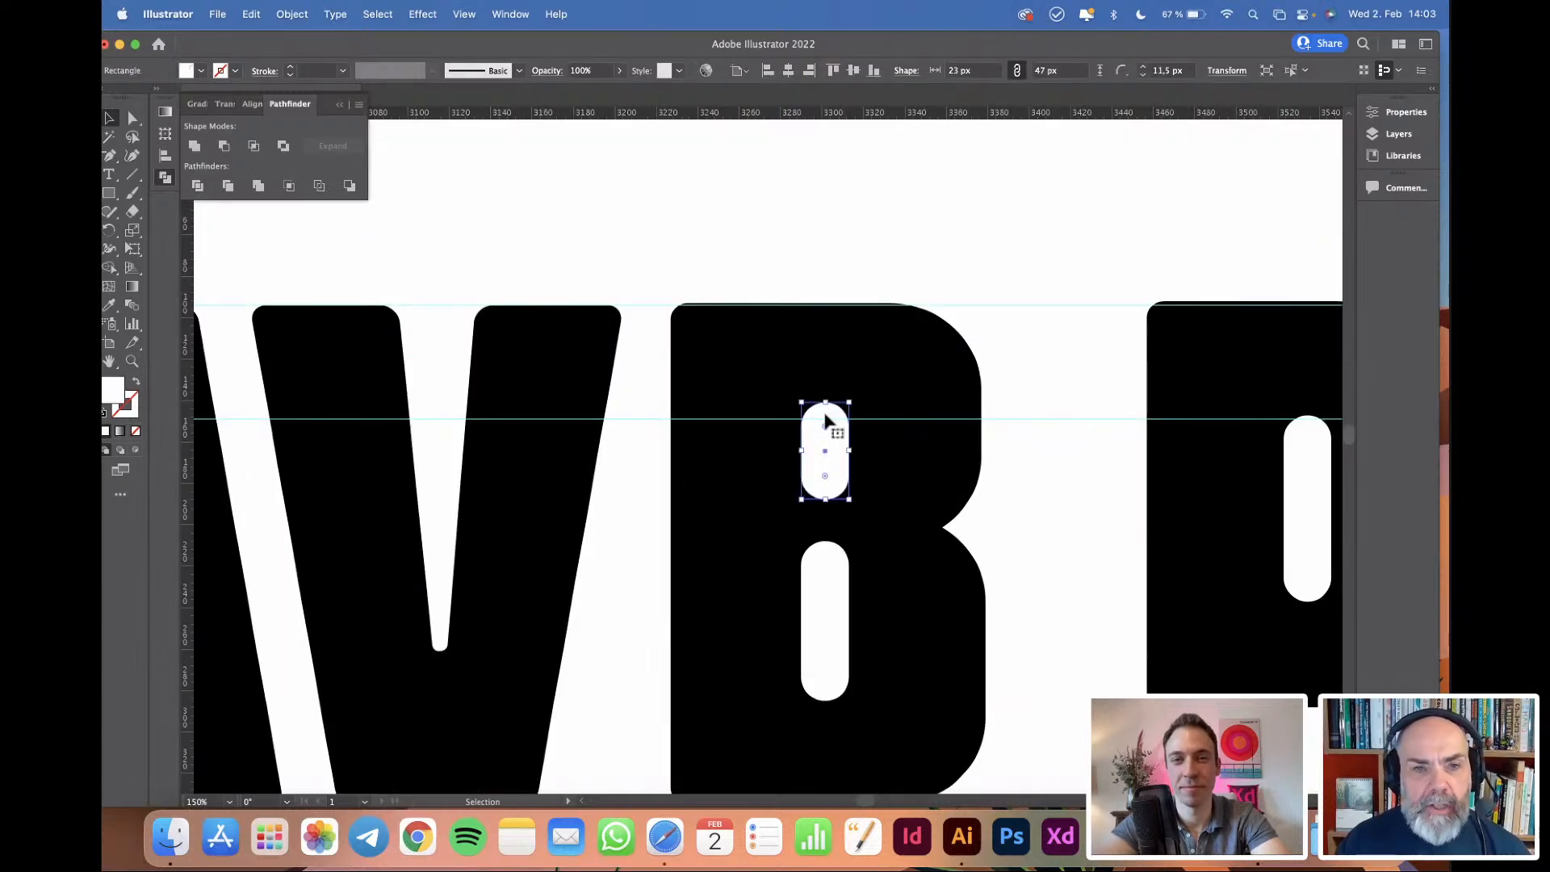
click(827, 528)
click(829, 555)
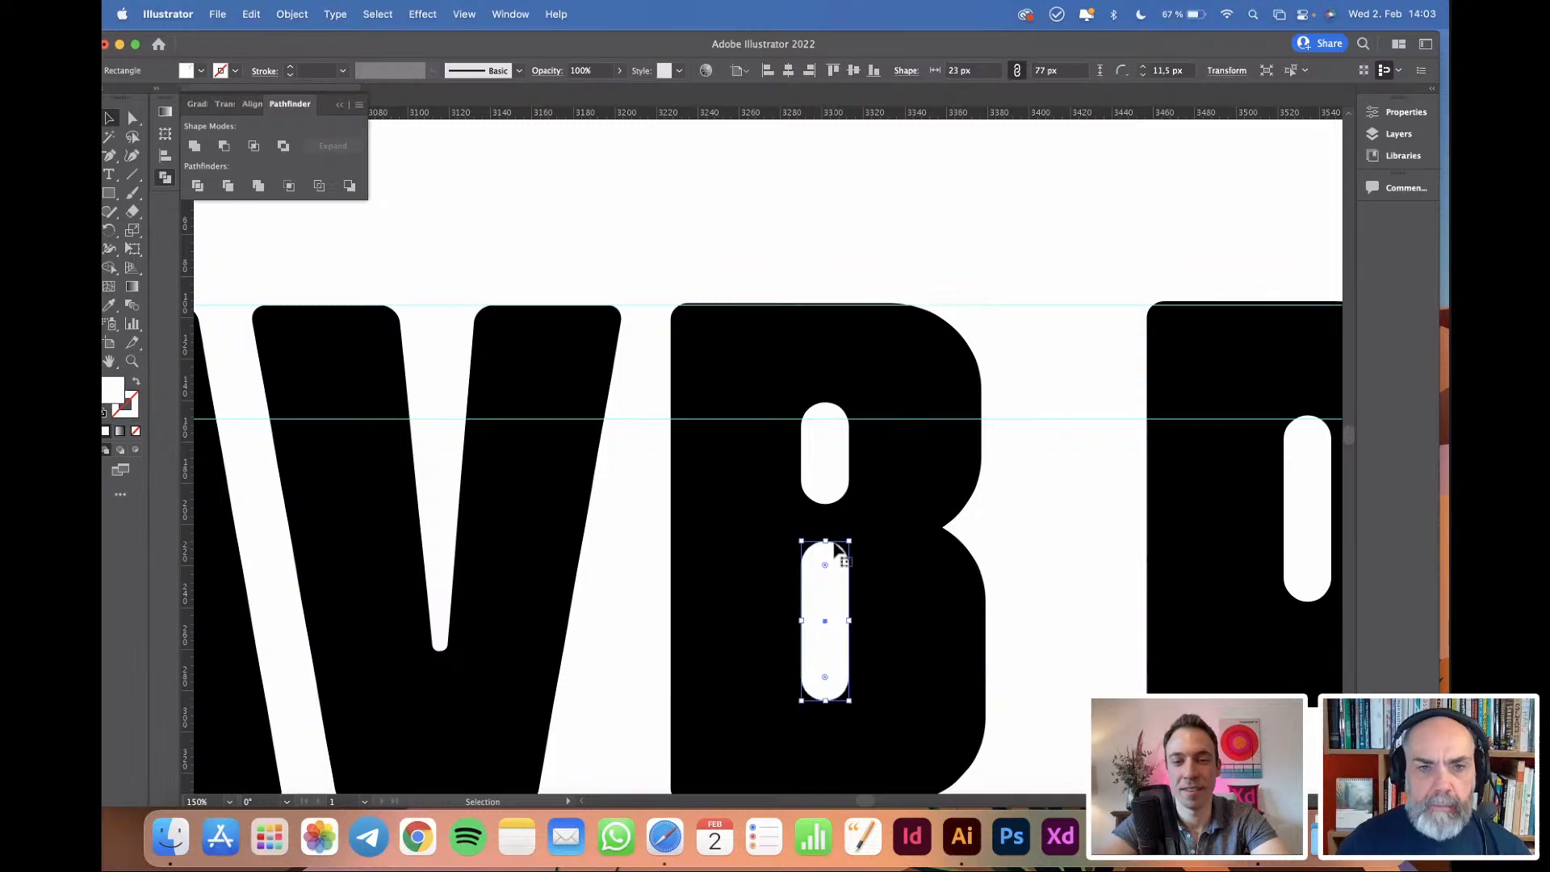
shift+click(837, 448)
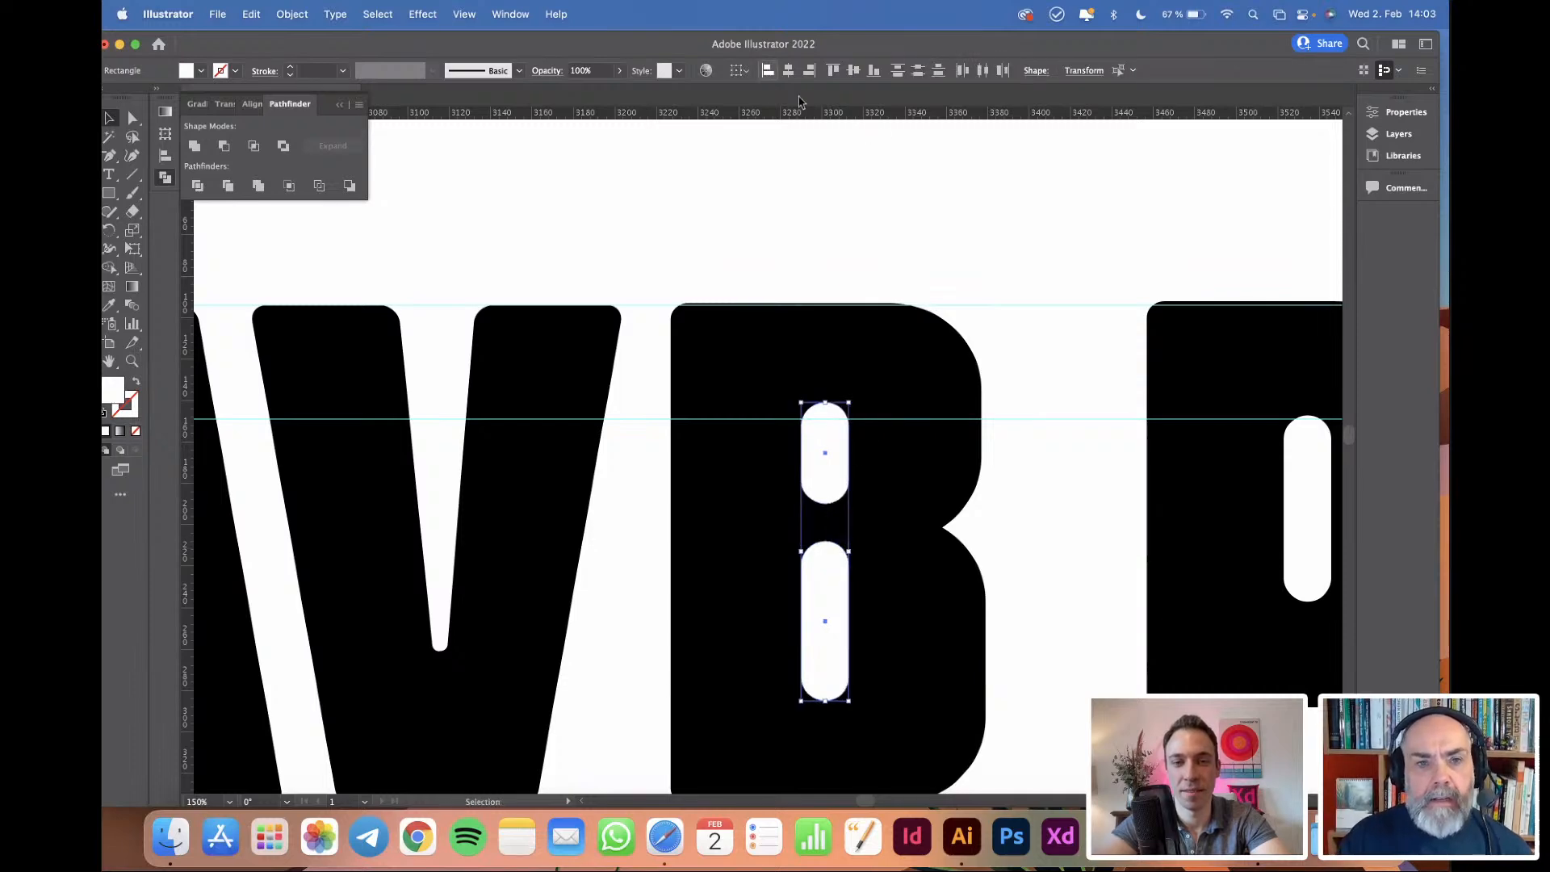
click(979, 273)
key(super+minus)
key(super+minus)
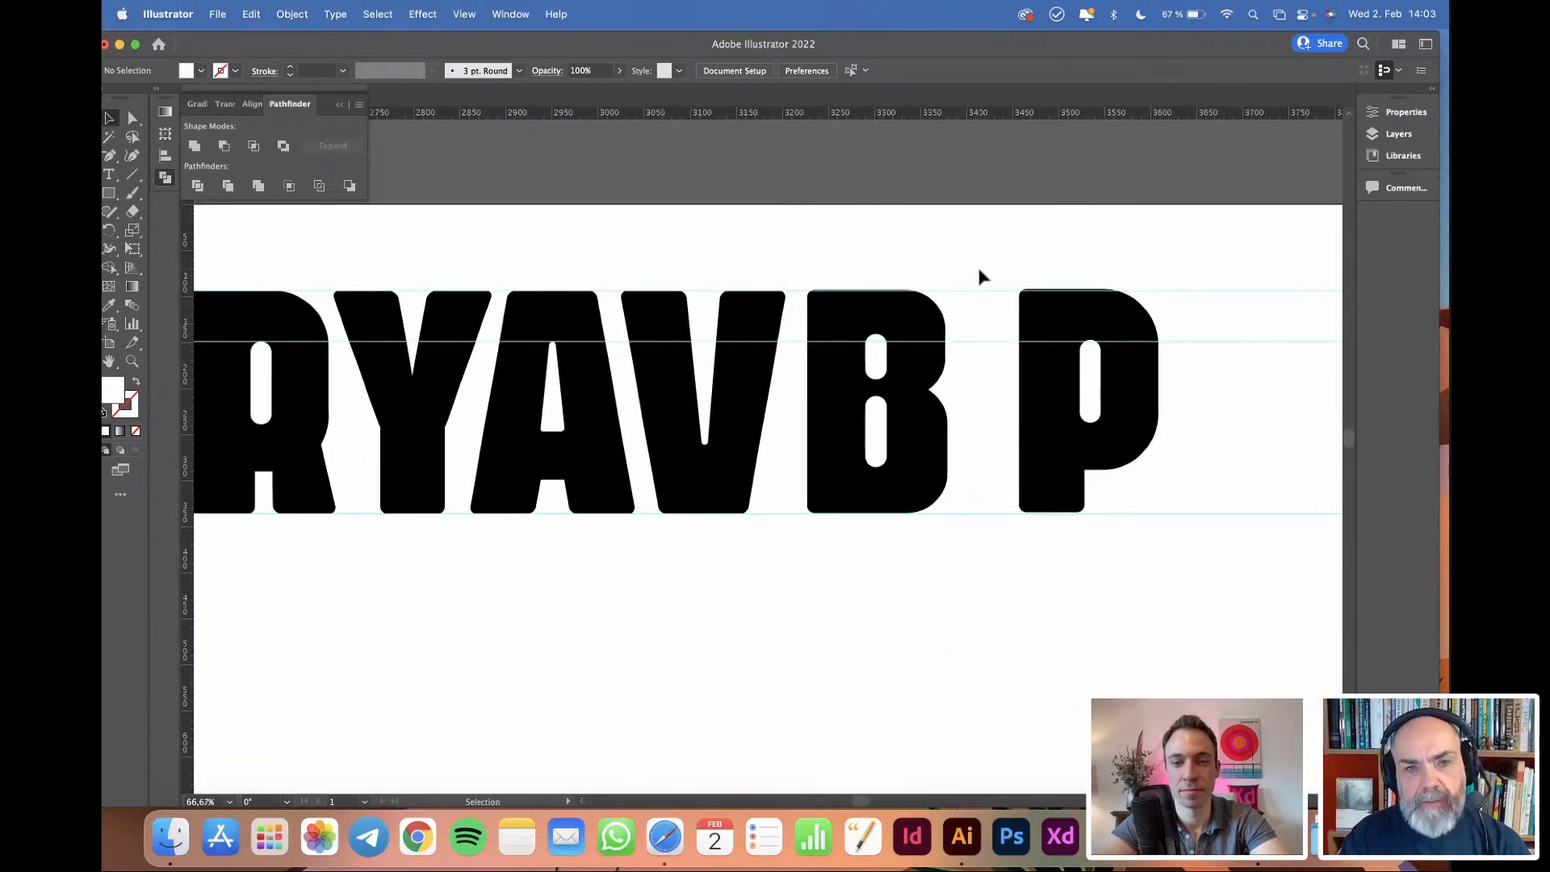
Lengthen the B's lower counter at its lower end to 87 px and deselect it.
click(878, 459)
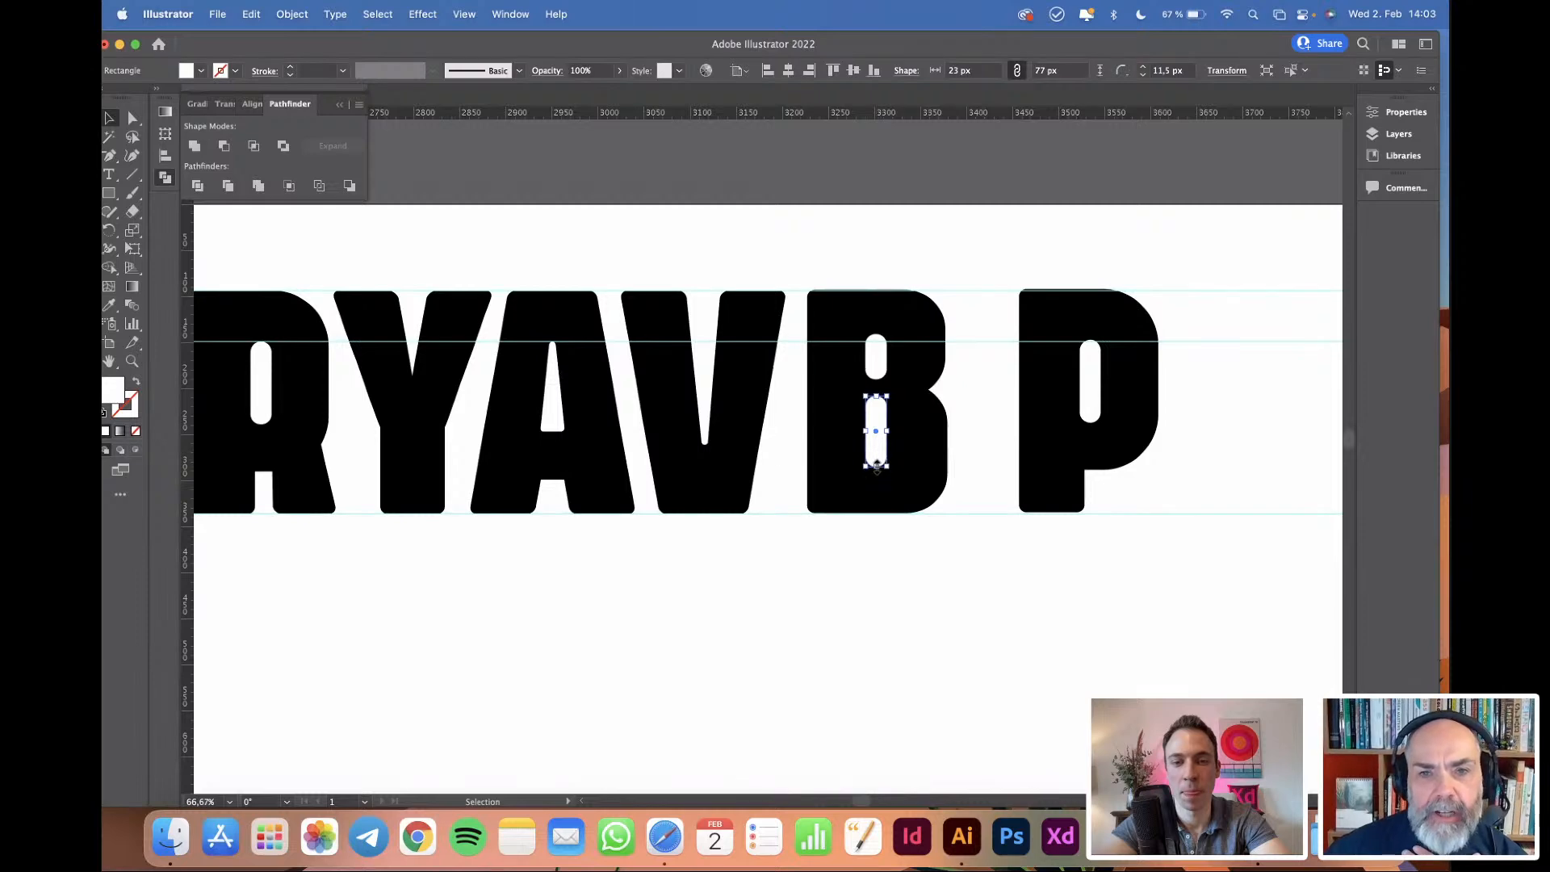
drag(876, 472, 877, 477)
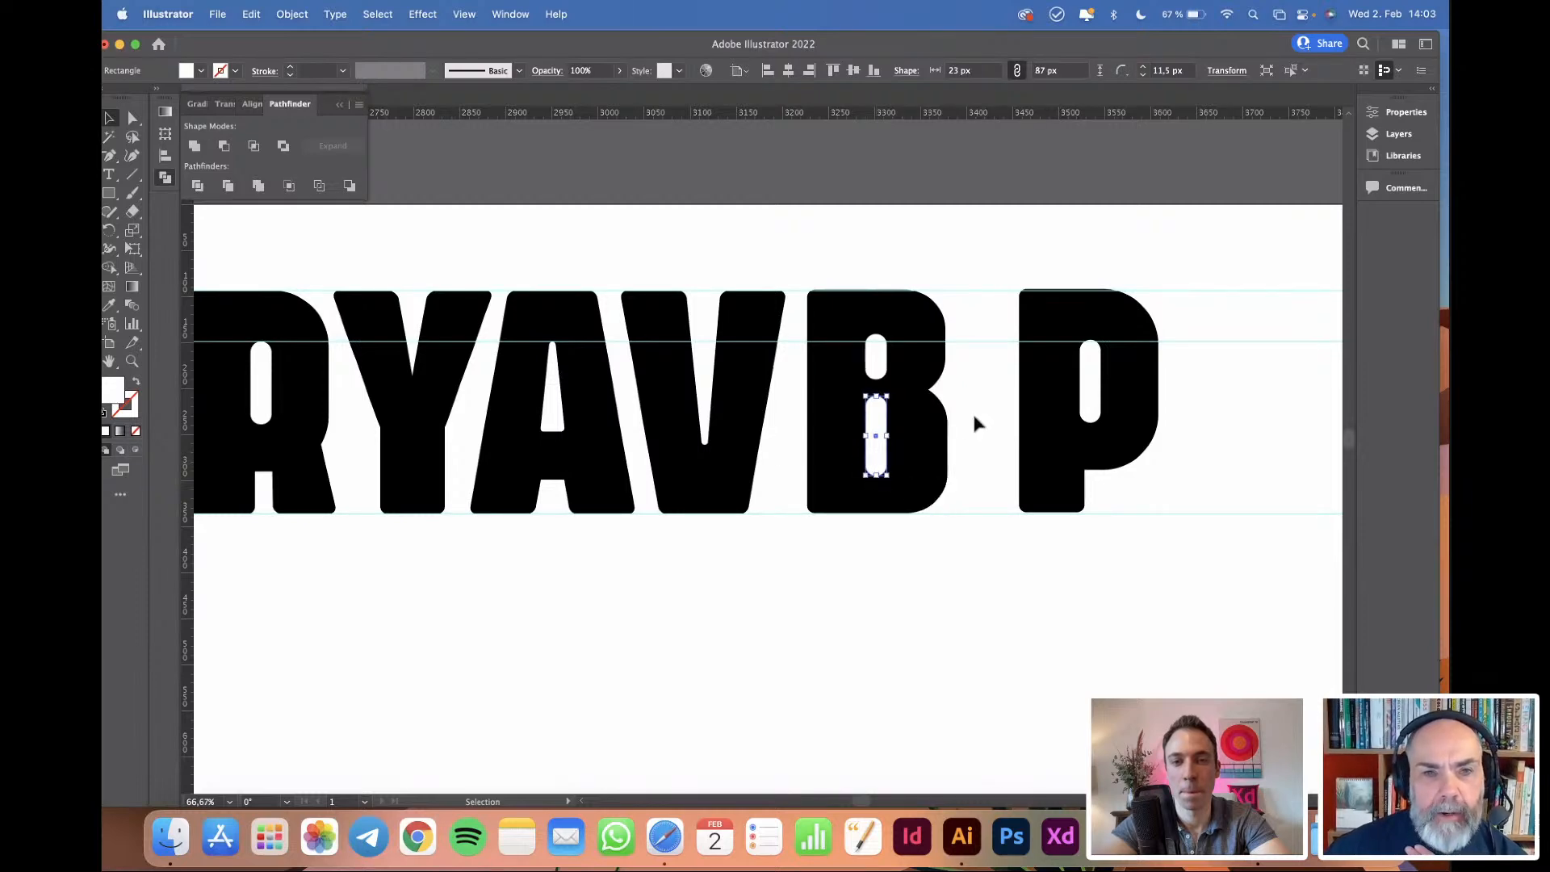
click(972, 410)
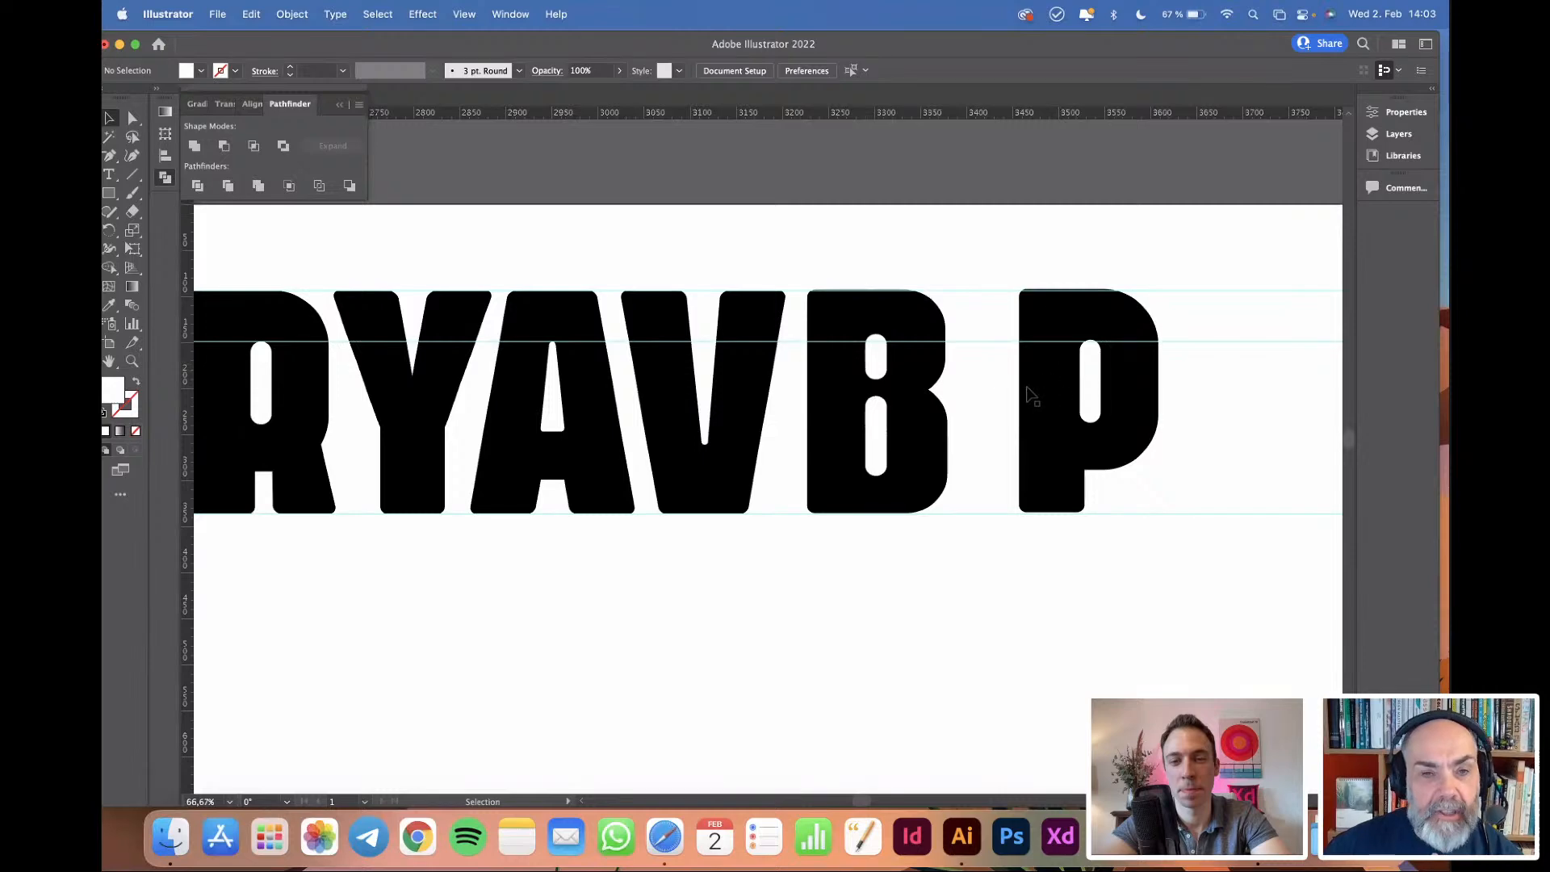
Shorten the B's upper counter from its lower end to 47 px and deselect the counters.
click(1122, 444)
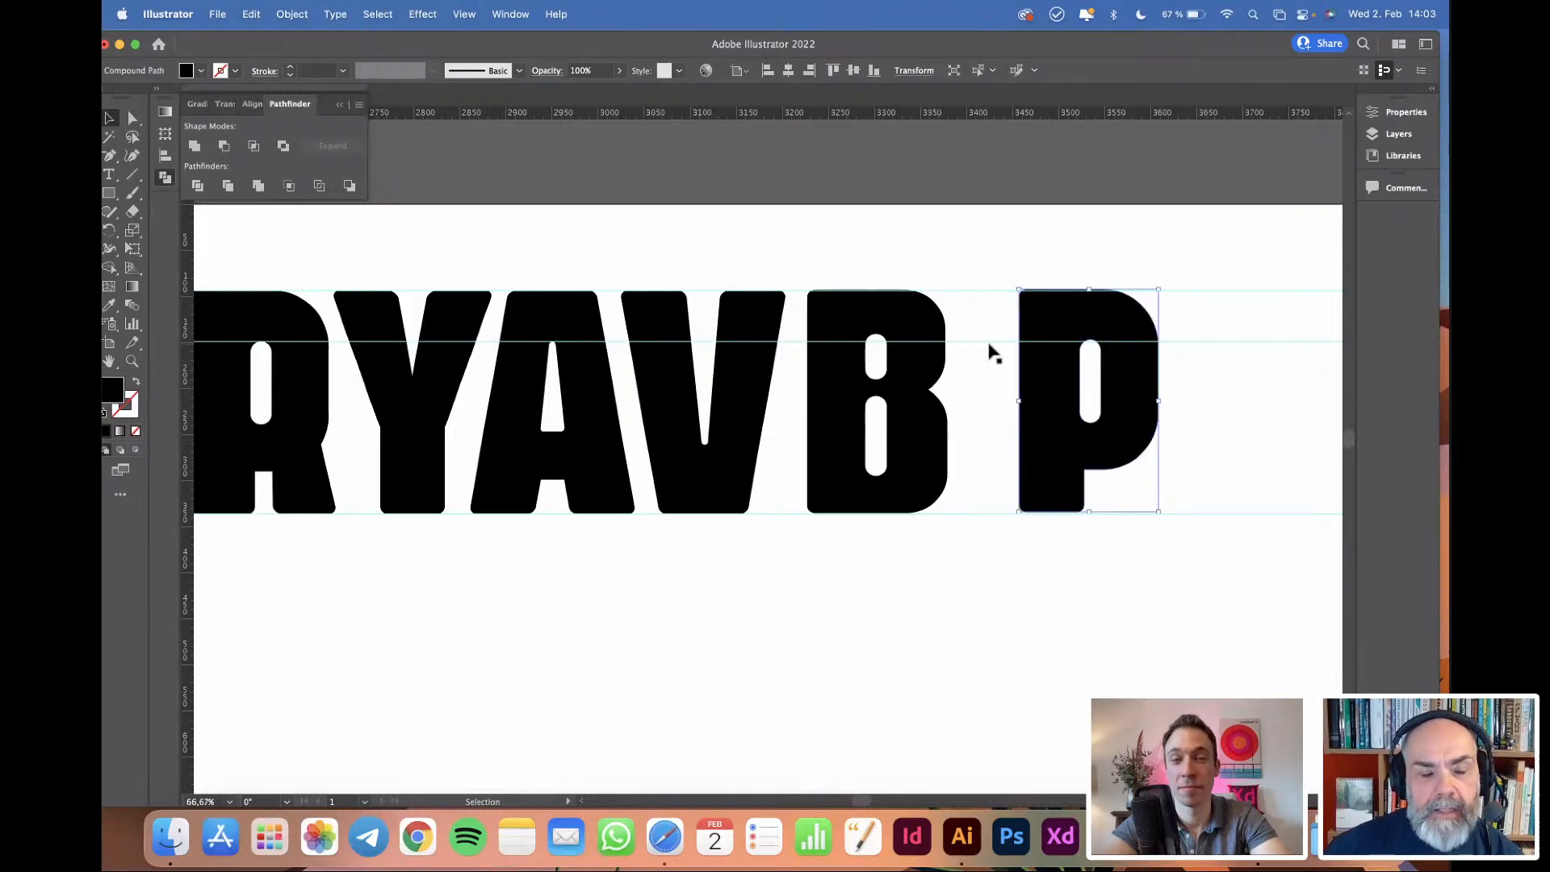
key(super+1)
click(835, 407)
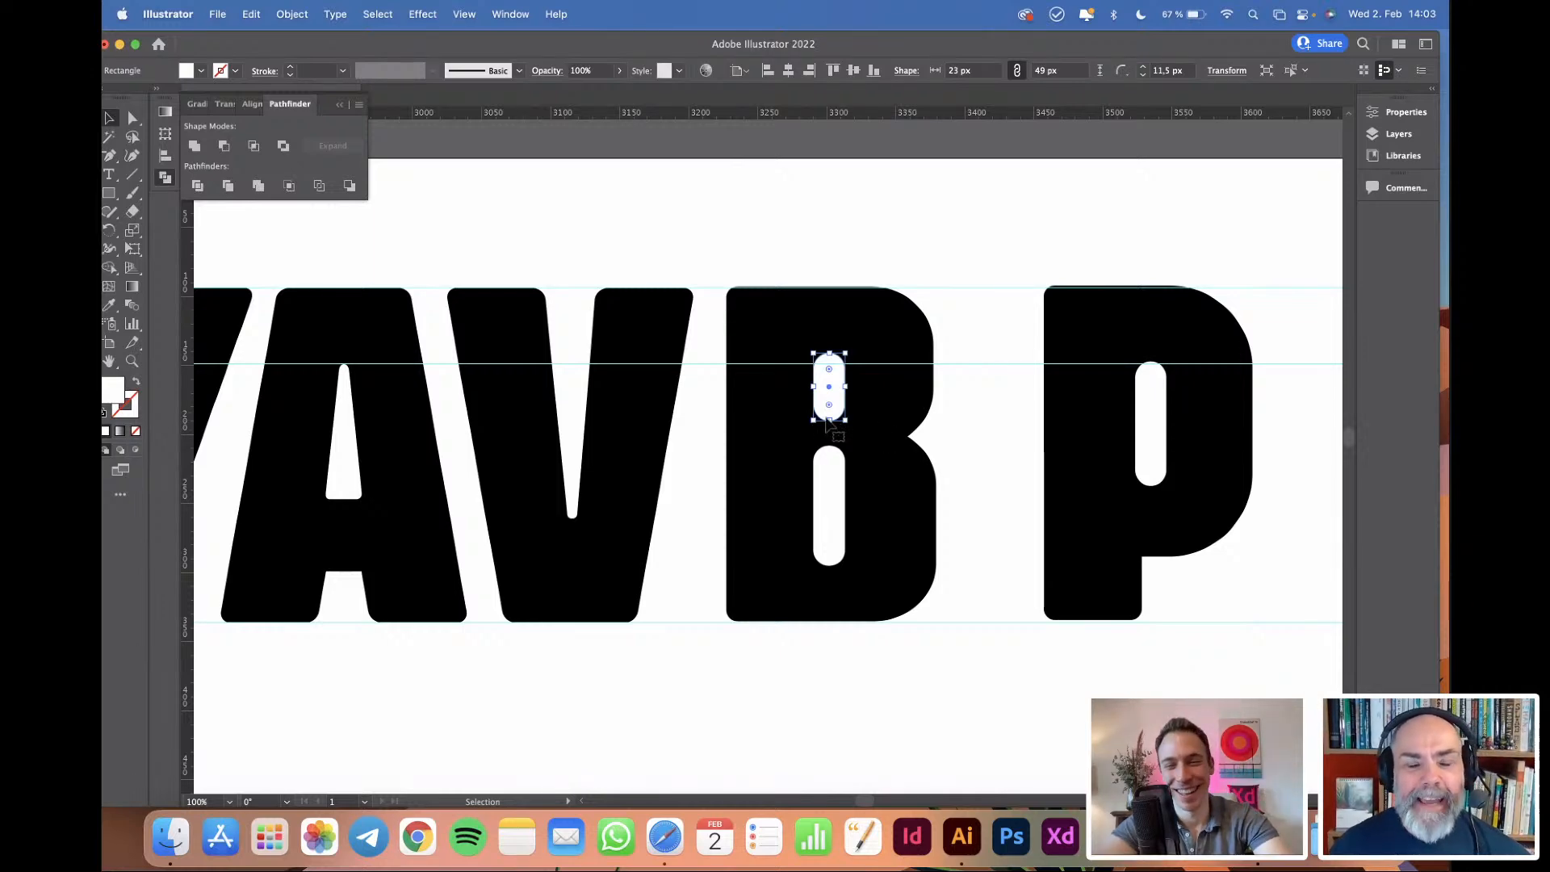
drag(828, 420, 828, 417)
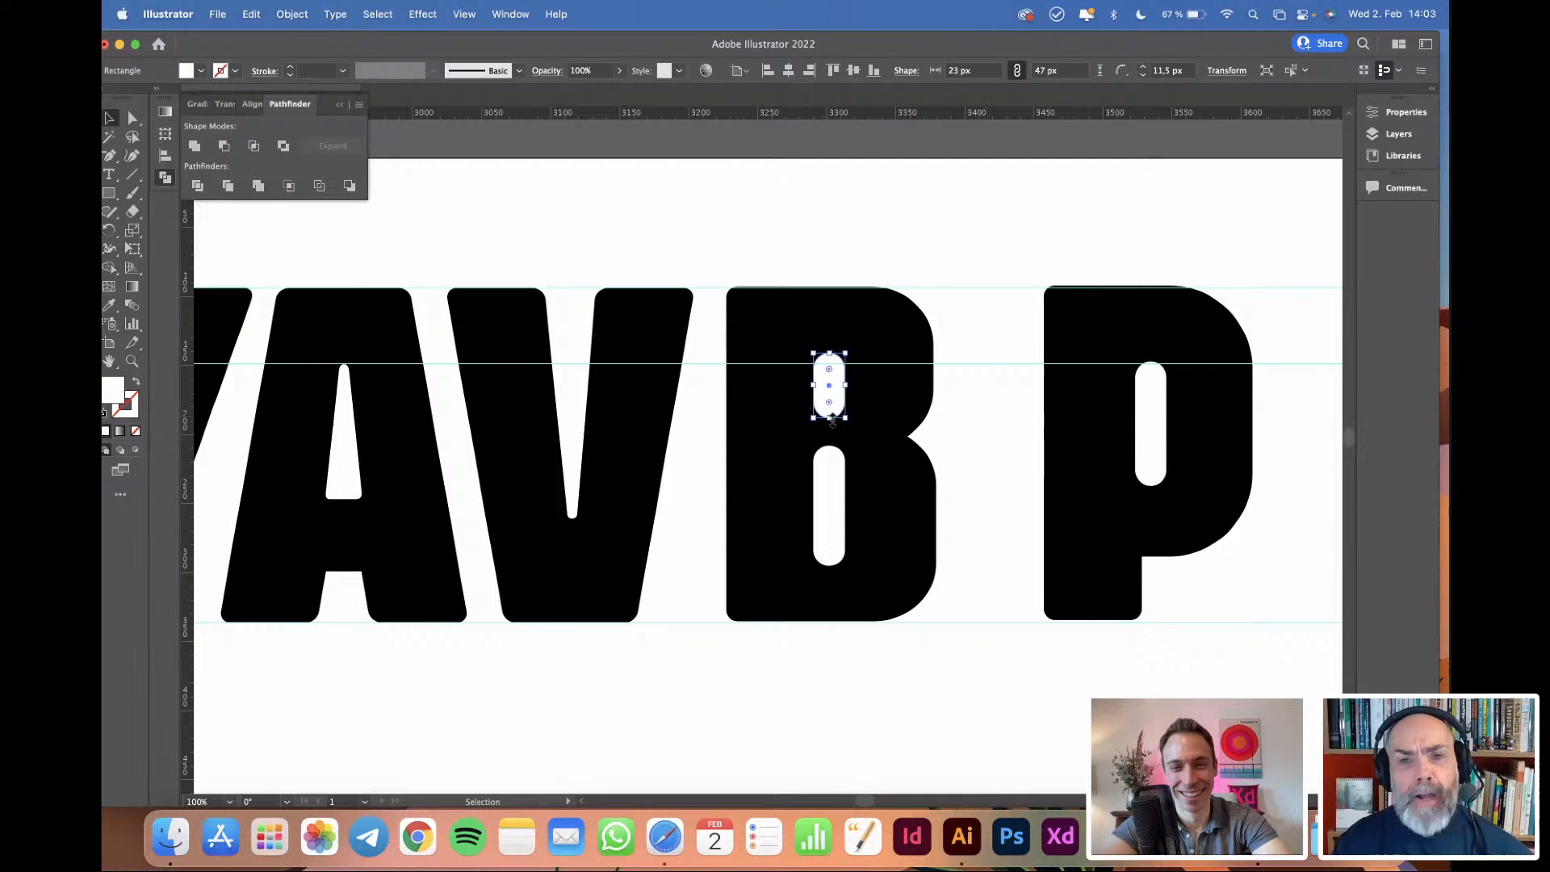
click(835, 473)
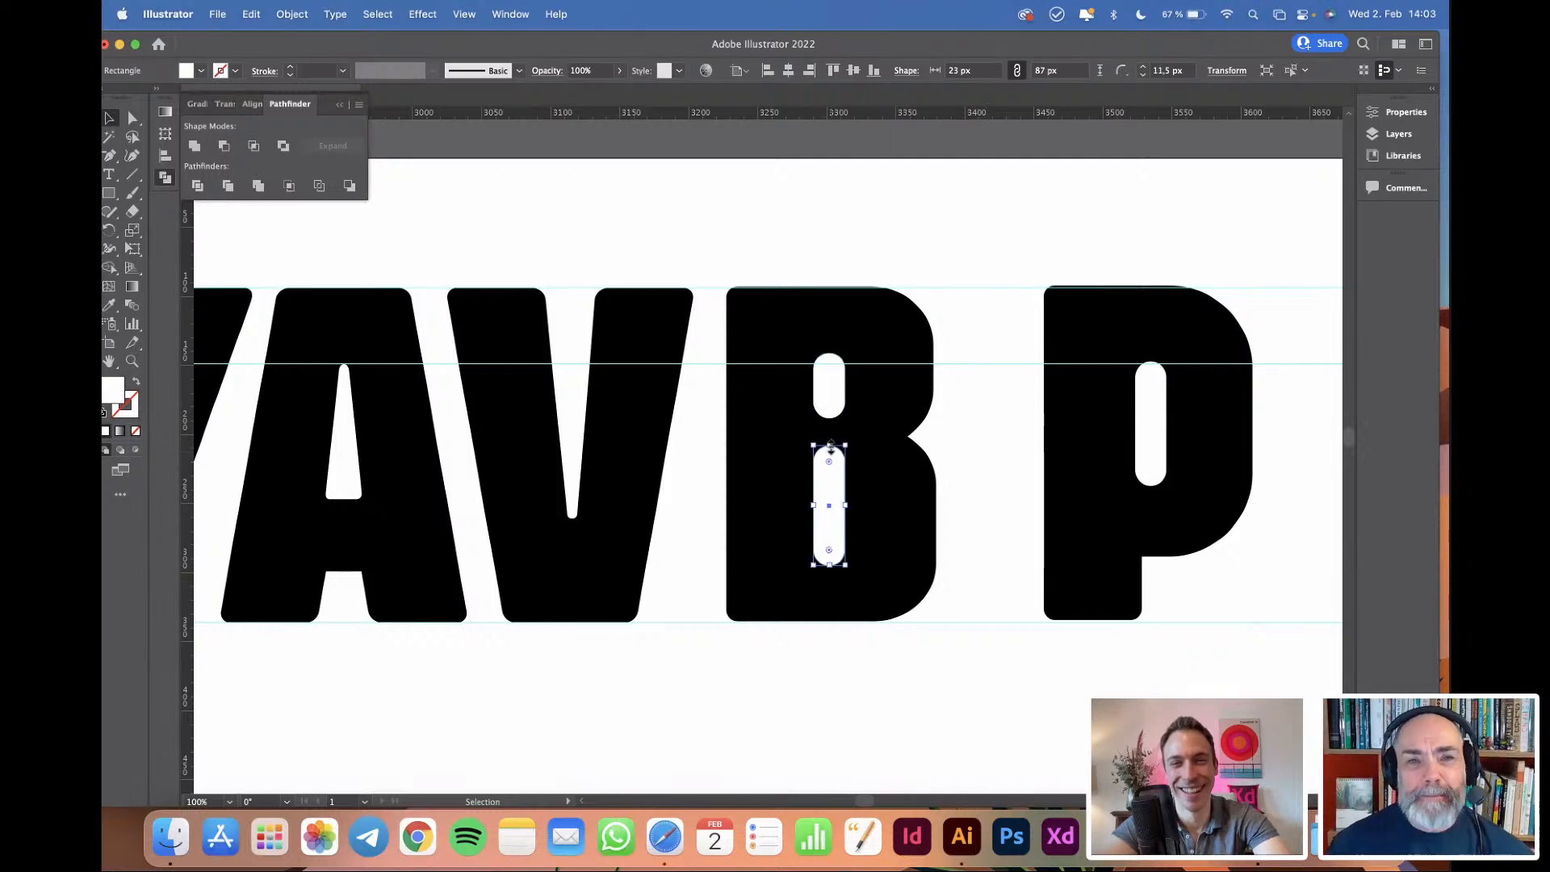
click(1003, 381)
Delete the spare reference P standing beside the B.
scroll(1009, 404, down, 2)
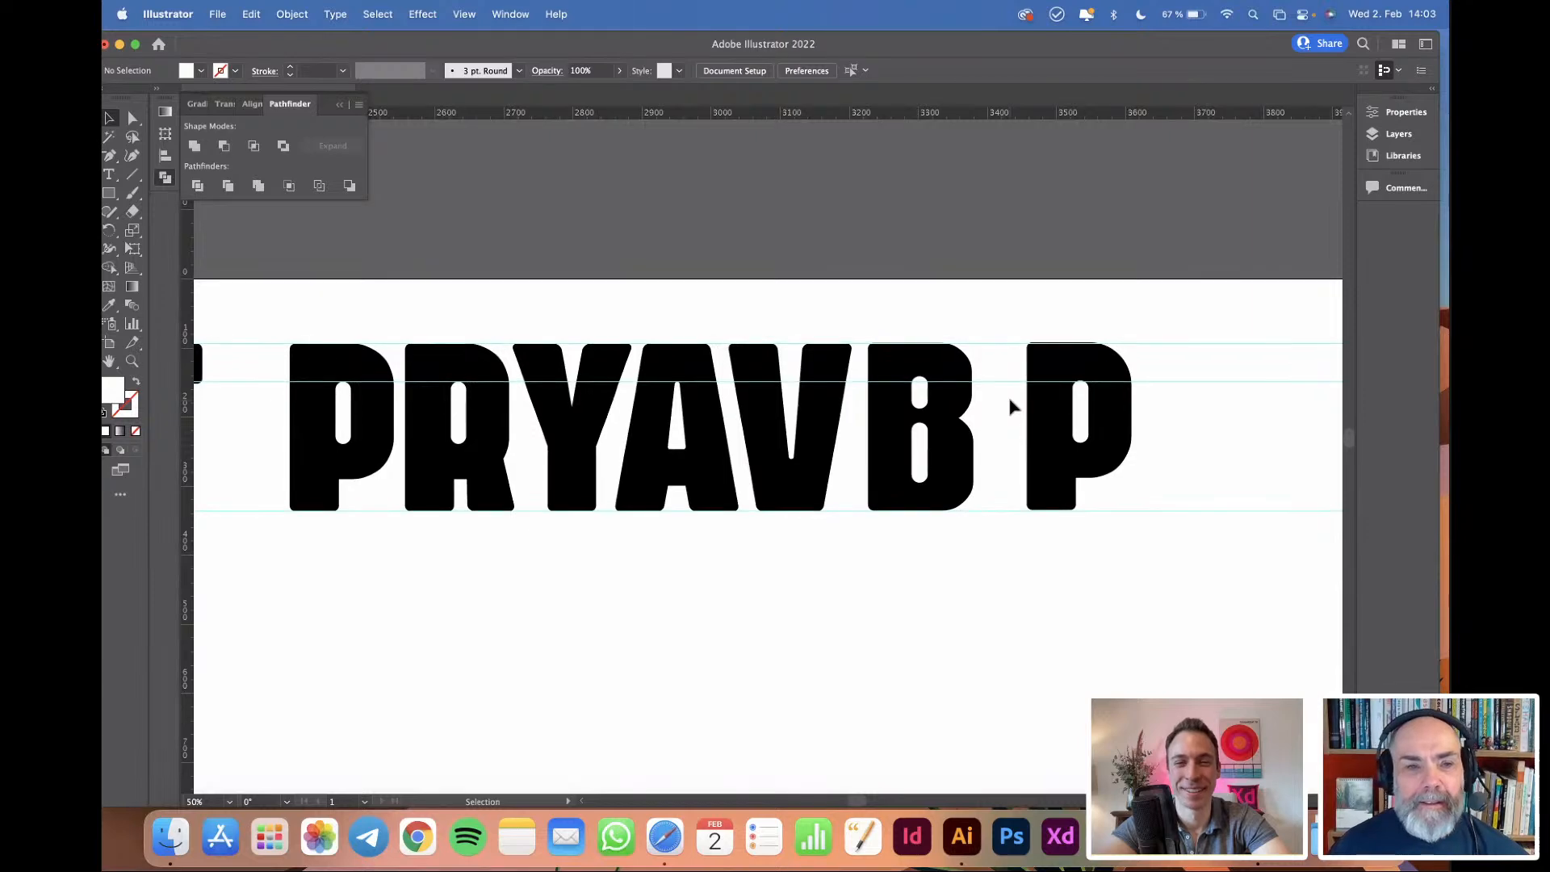
scroll(1009, 402, up, 2)
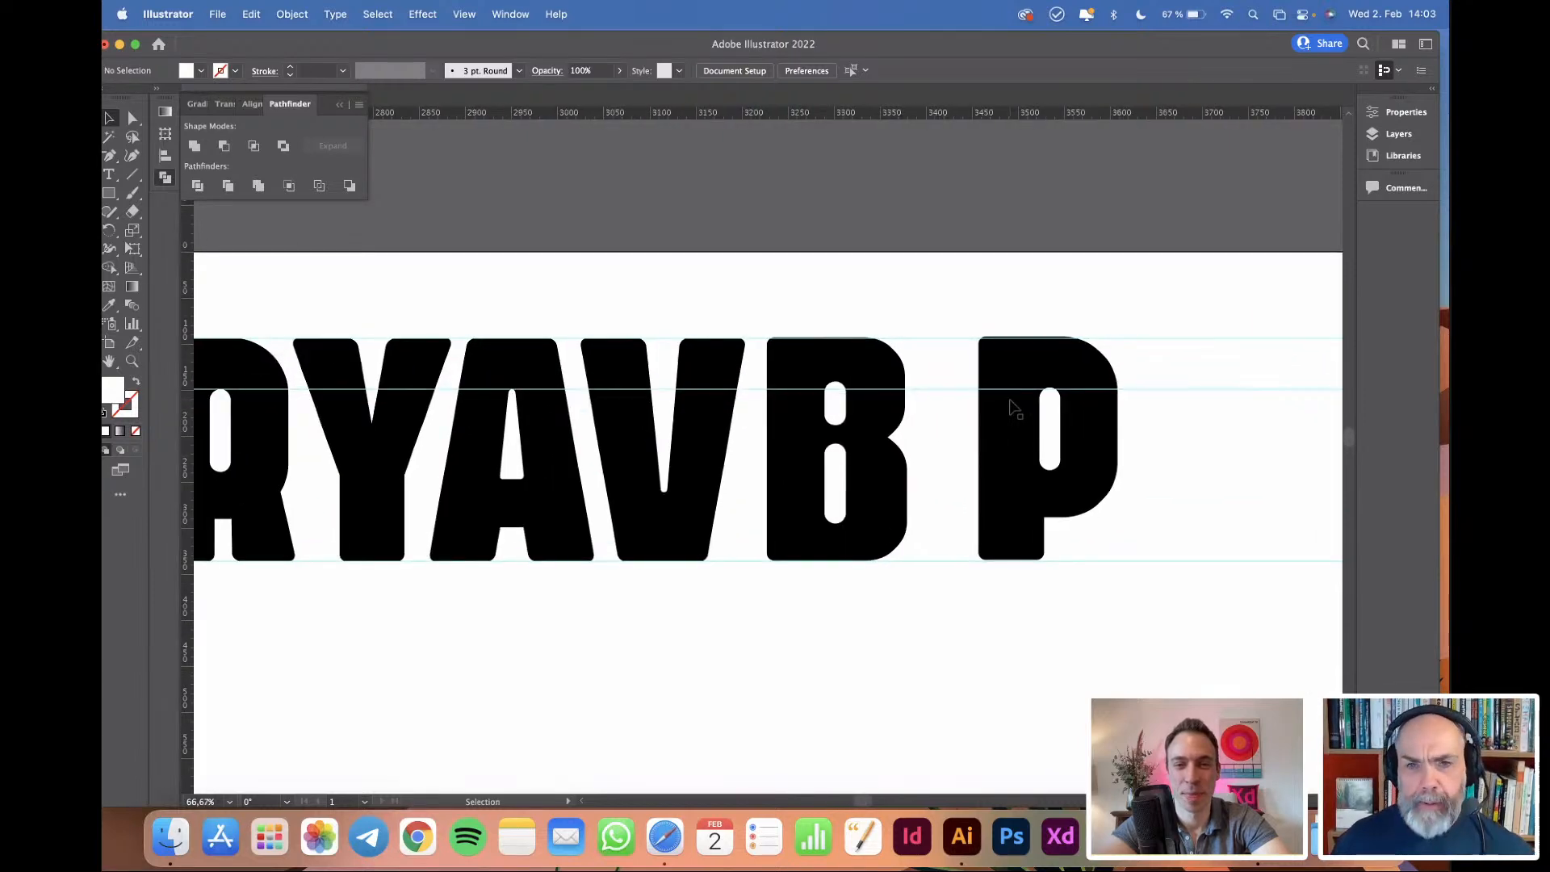
click(1007, 443)
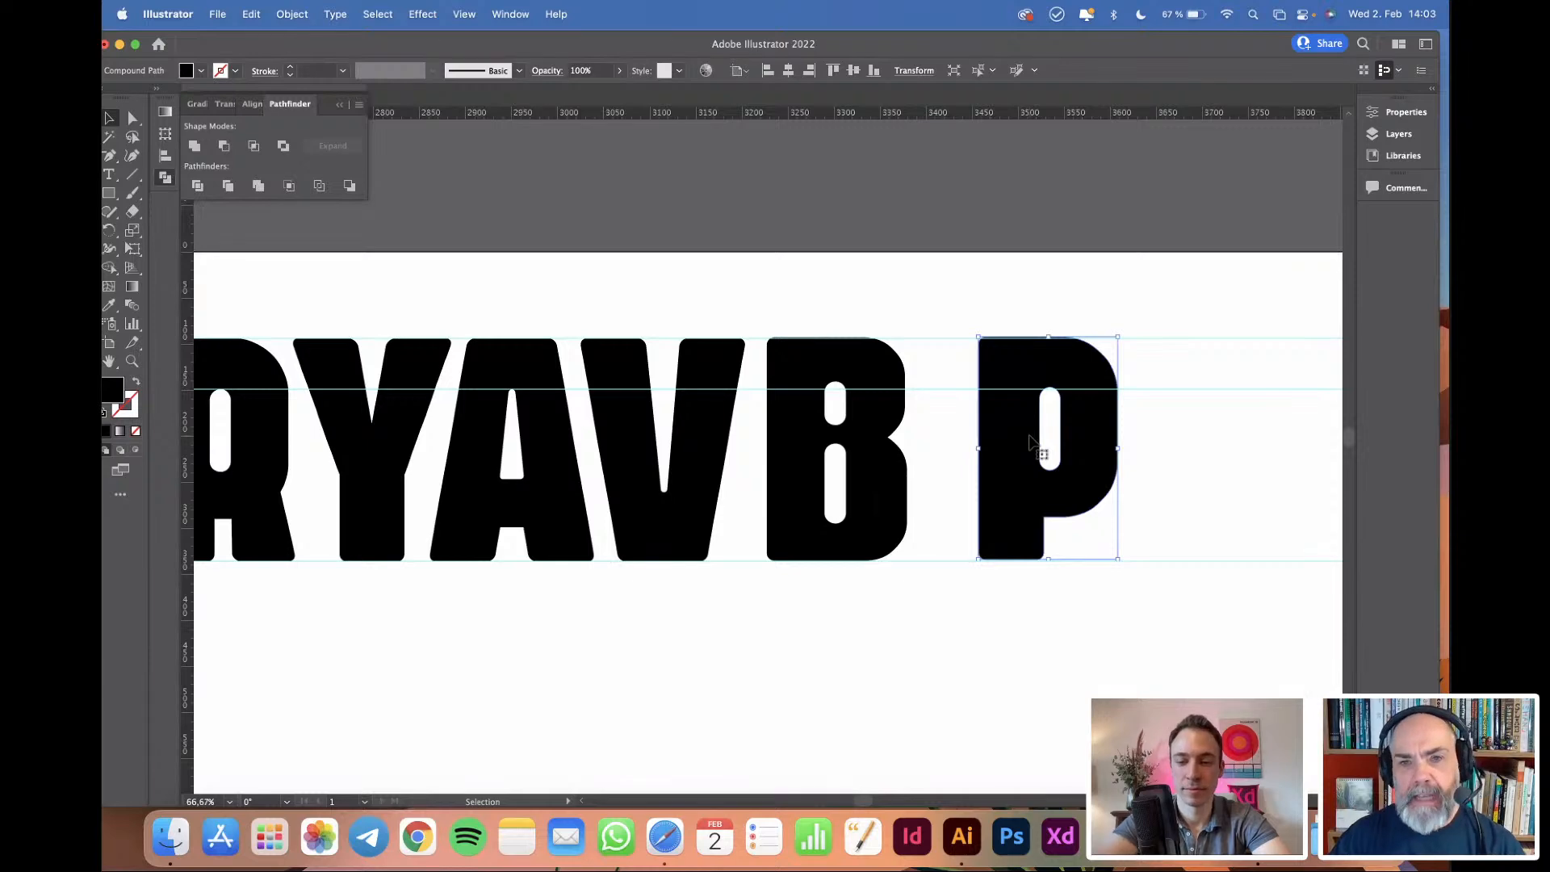
key(Delete)
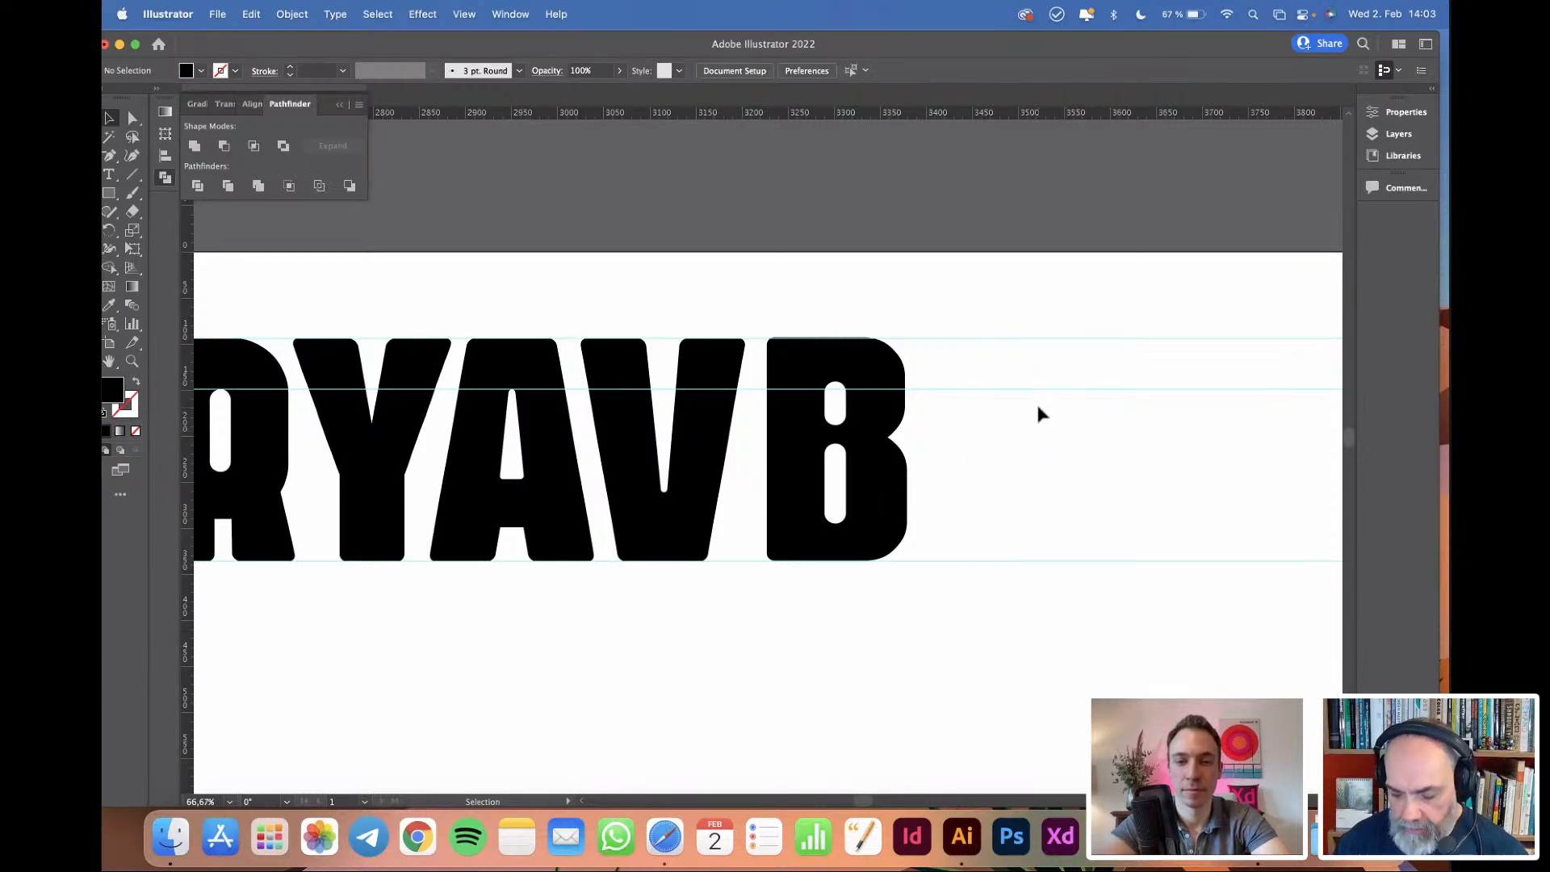
Try squaring off the upper end of the B's lower counter with a corner radius of 0 px.
click(847, 482)
scroll(848, 482, up, 5)
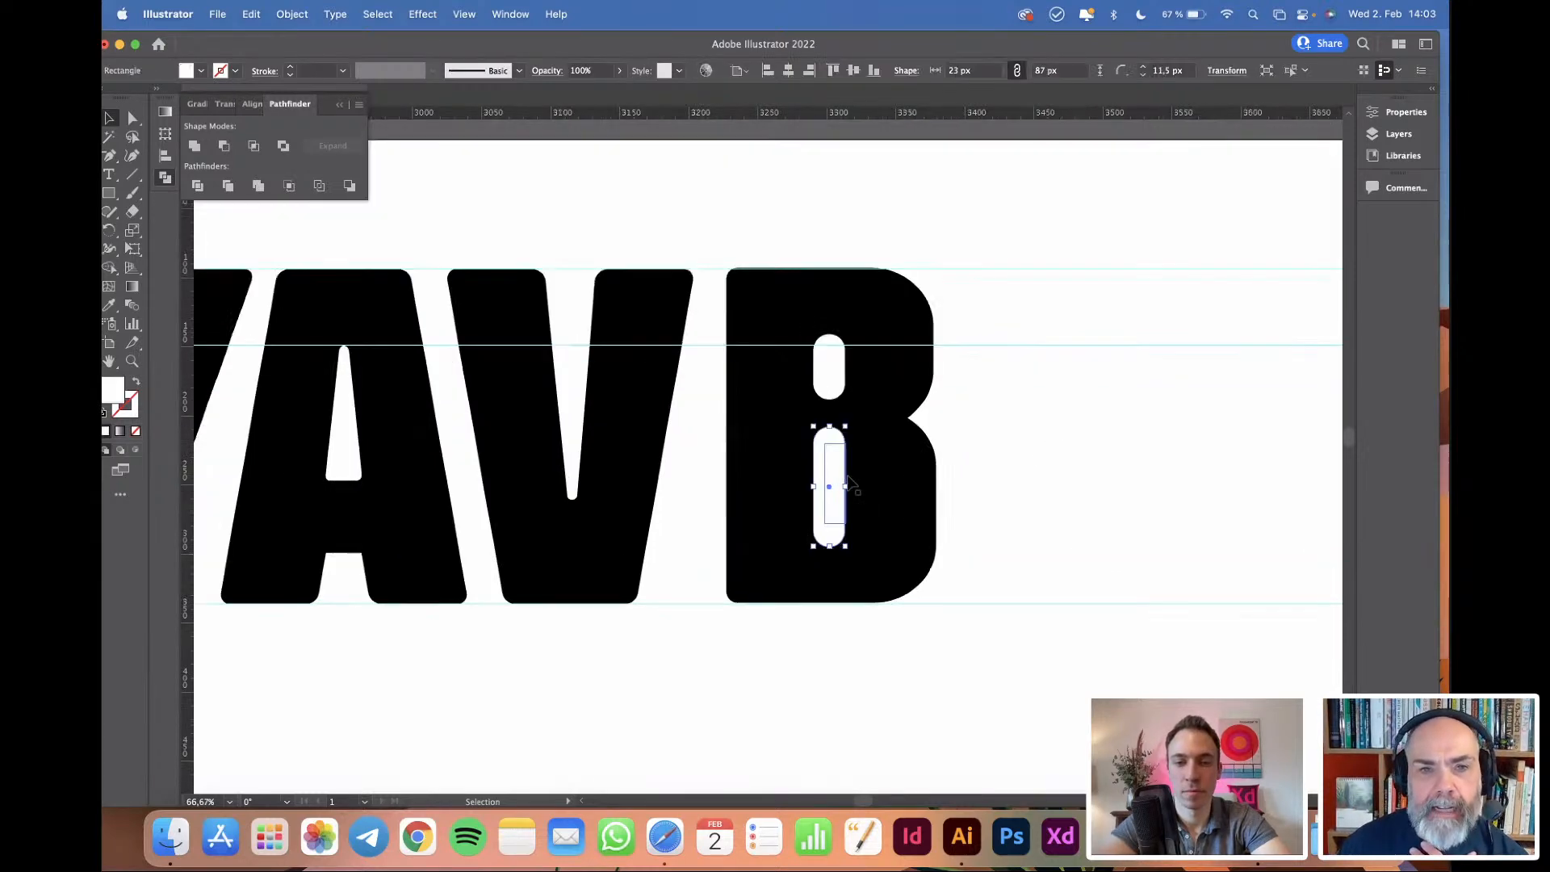
key(a)
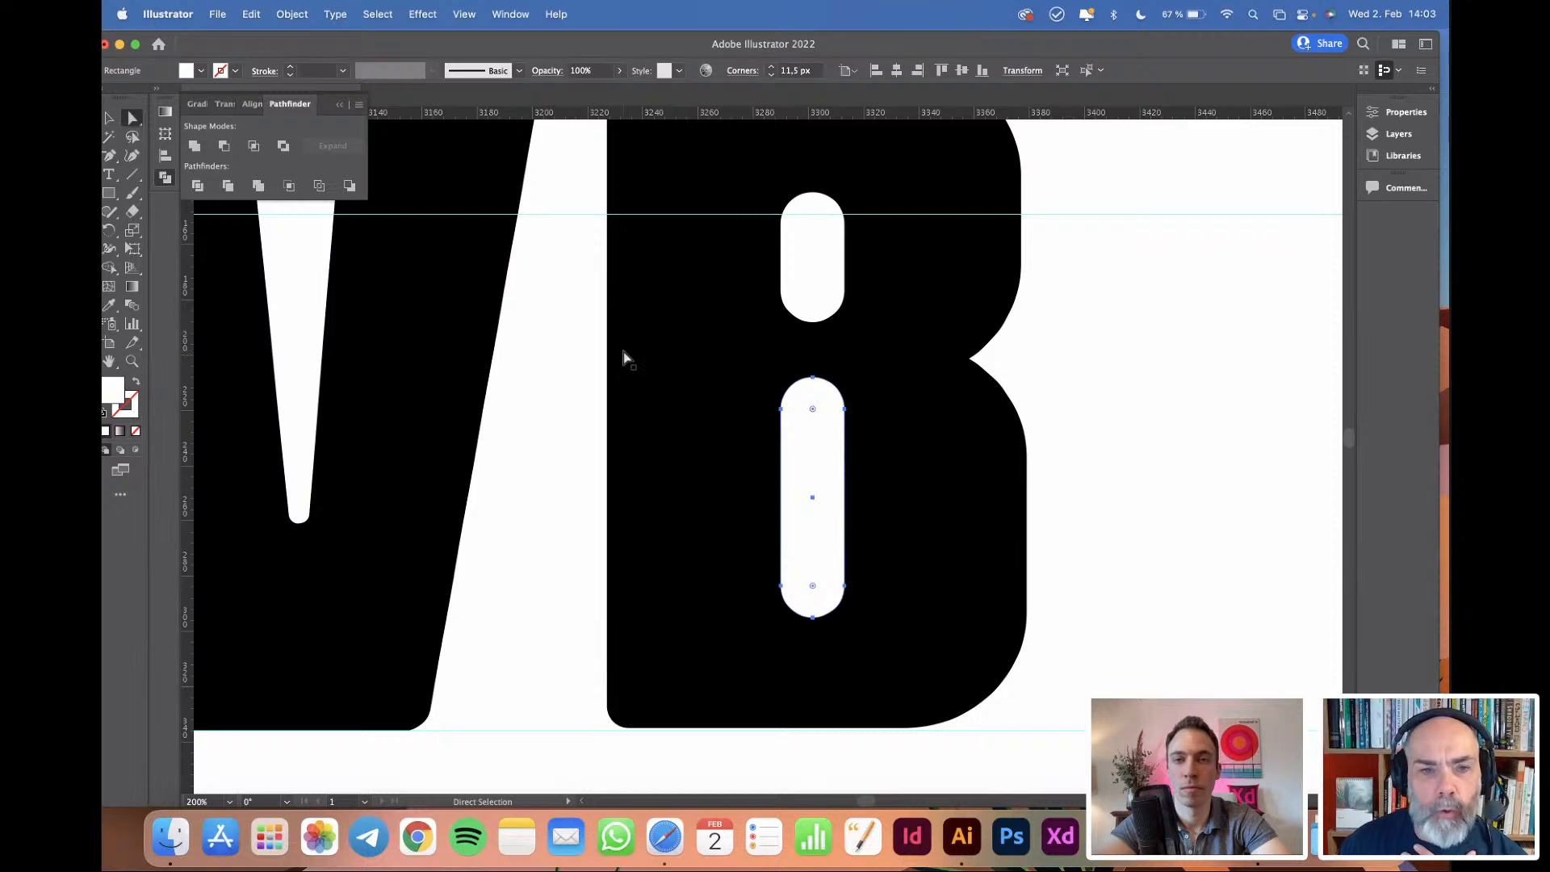
click(812, 408)
drag(813, 409, 749, 357)
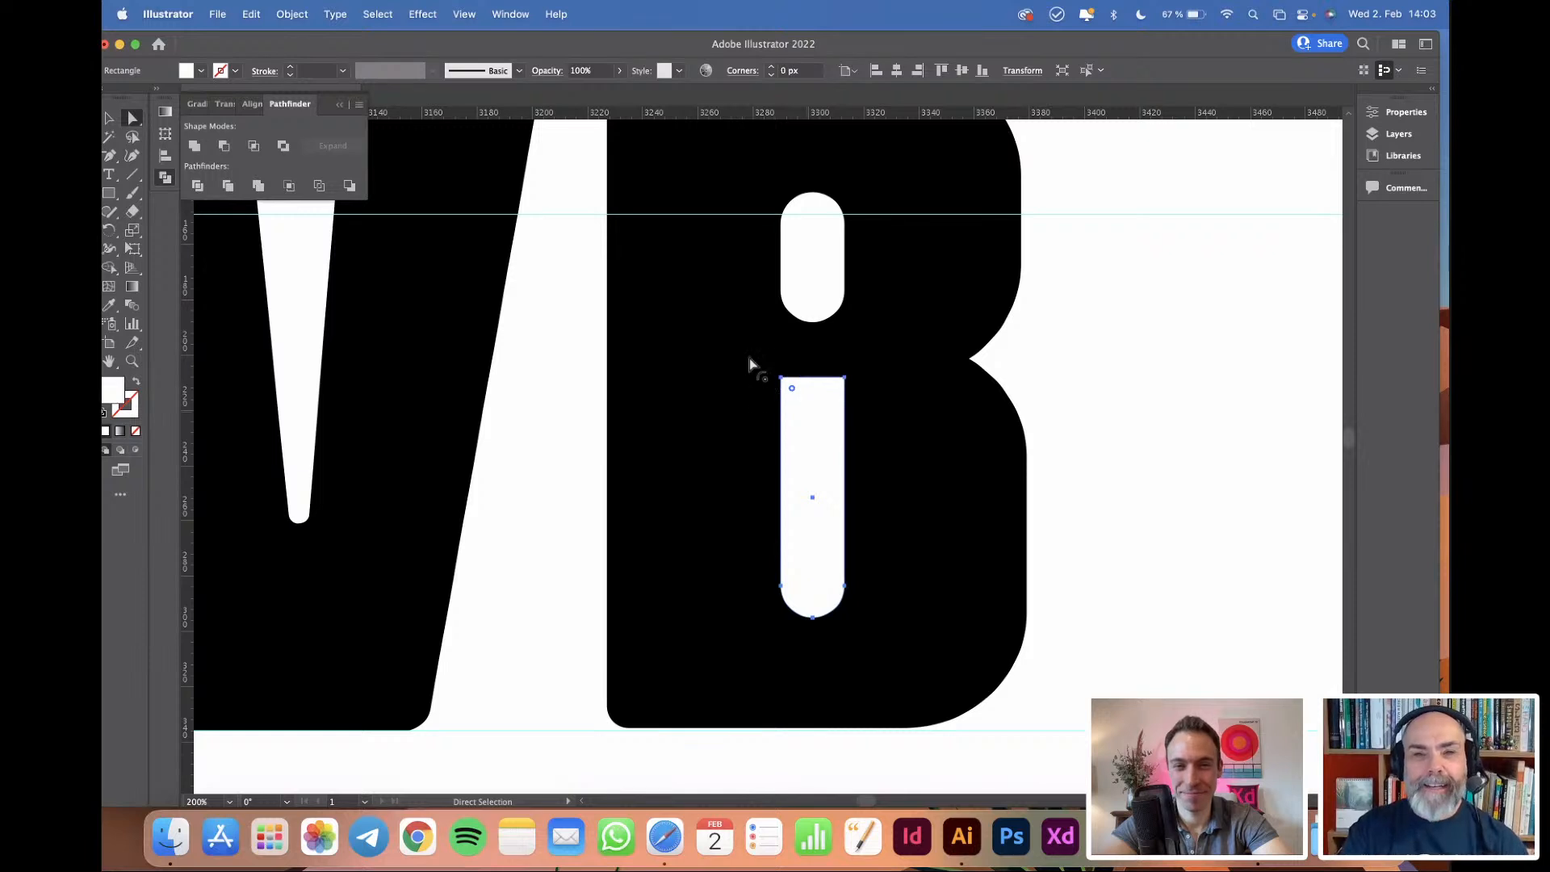
Try squaring off both lower corners of the B's upper counter with a radius of 0 px and deselect it.
click(841, 304)
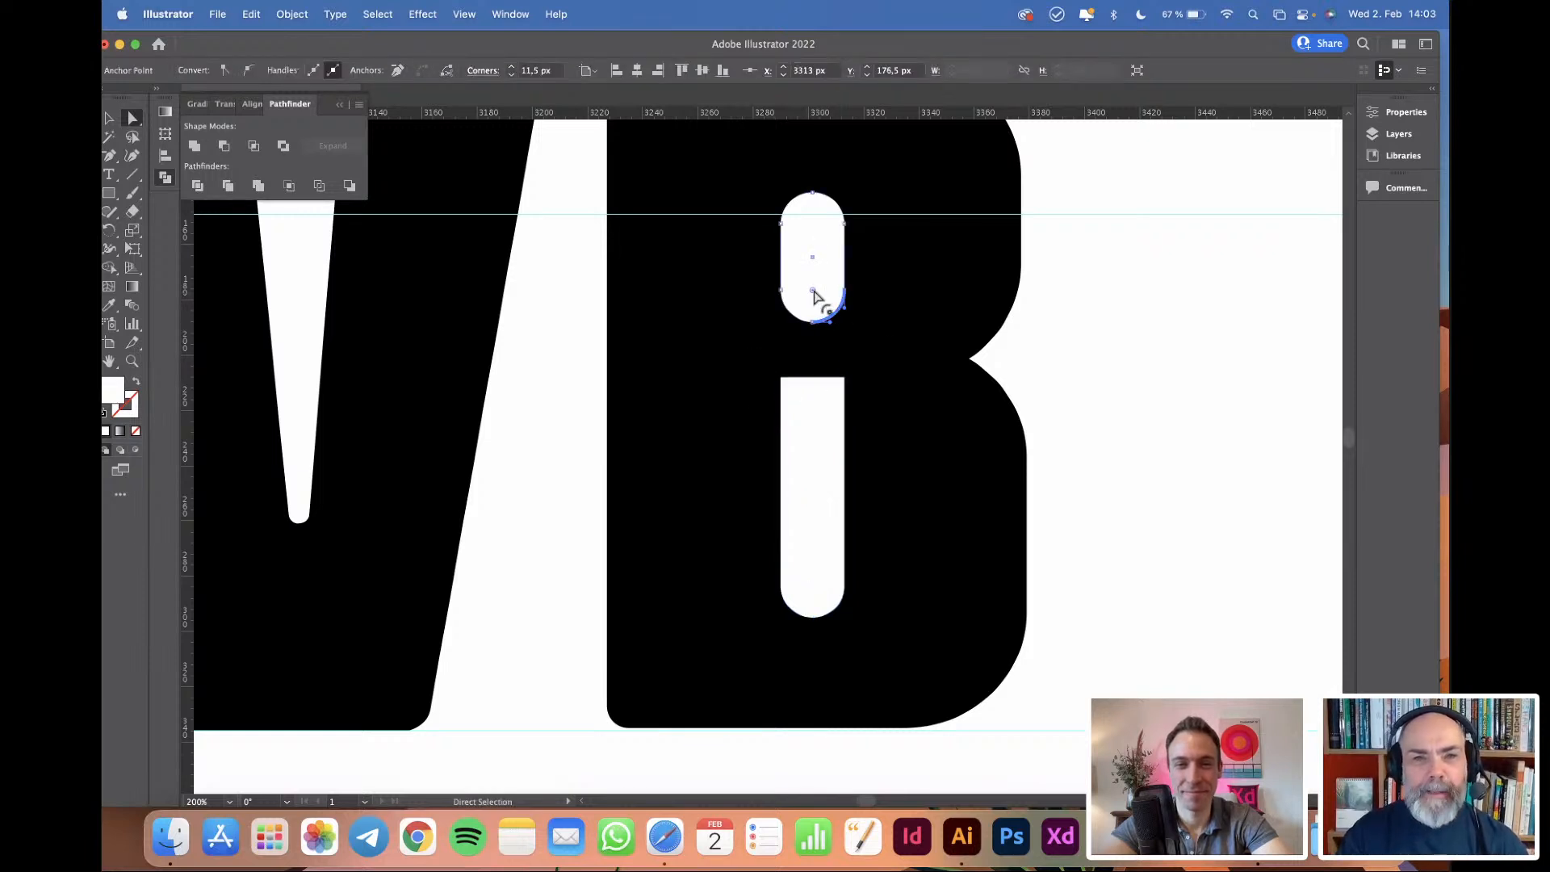
drag(814, 295, 852, 321)
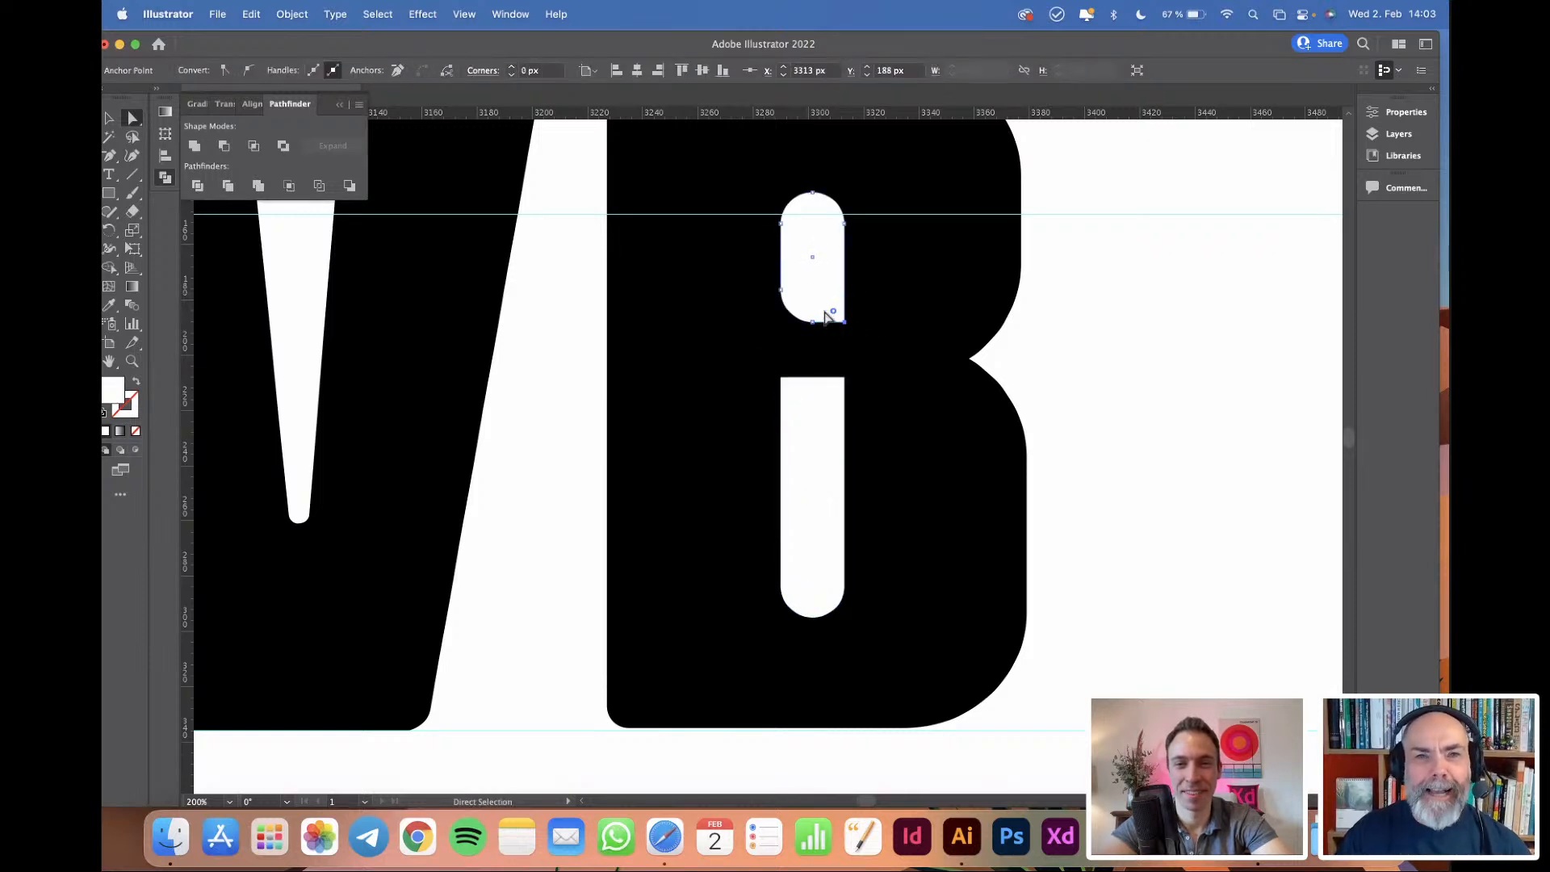
click(812, 257)
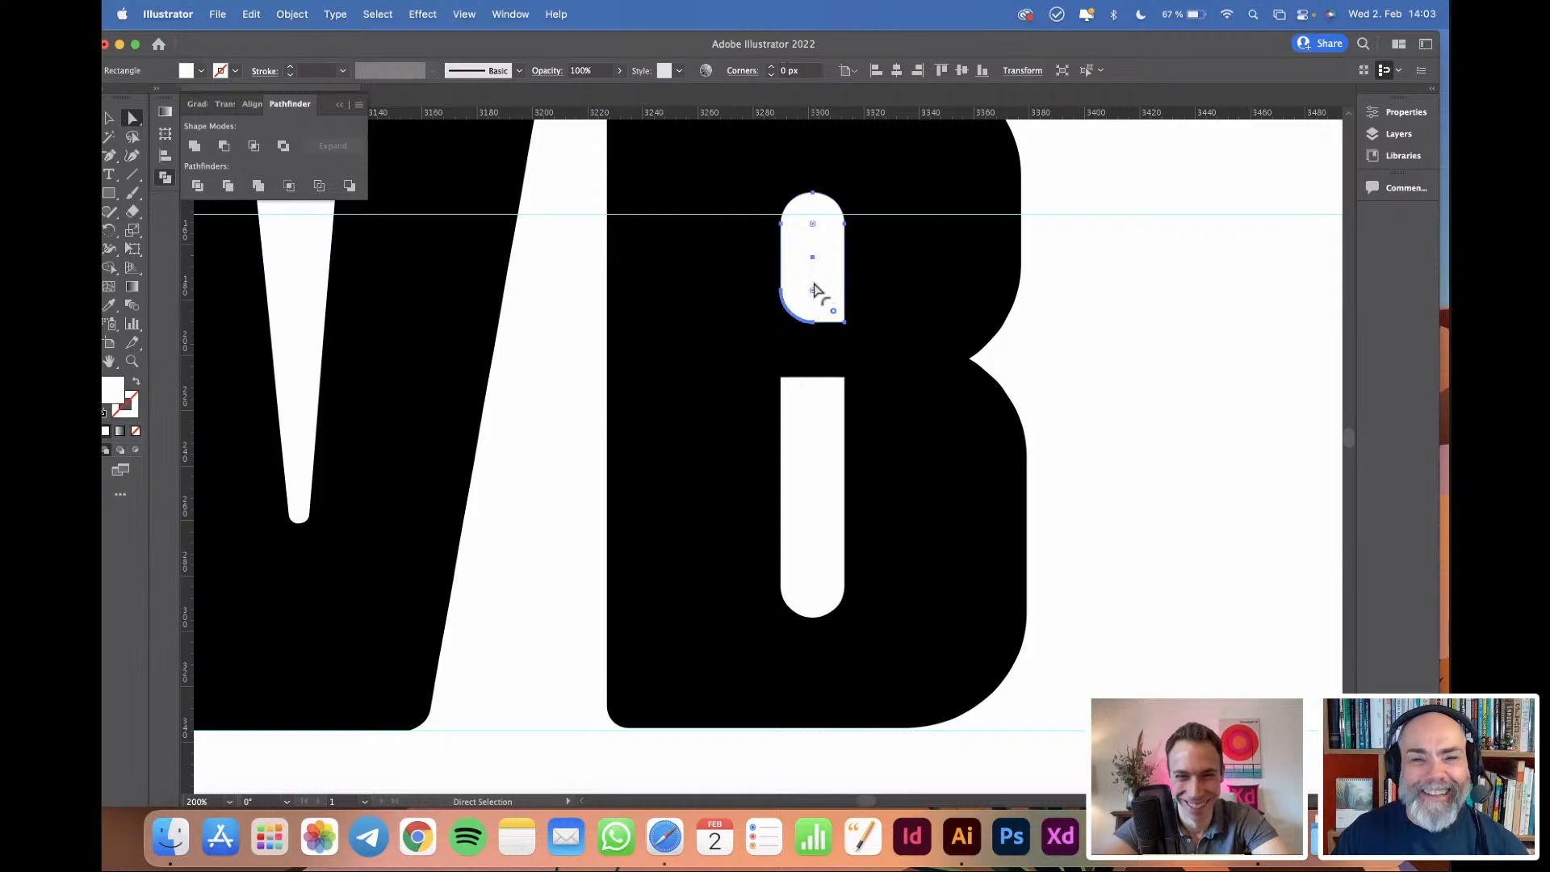
drag(815, 293, 766, 327)
click(1037, 295)
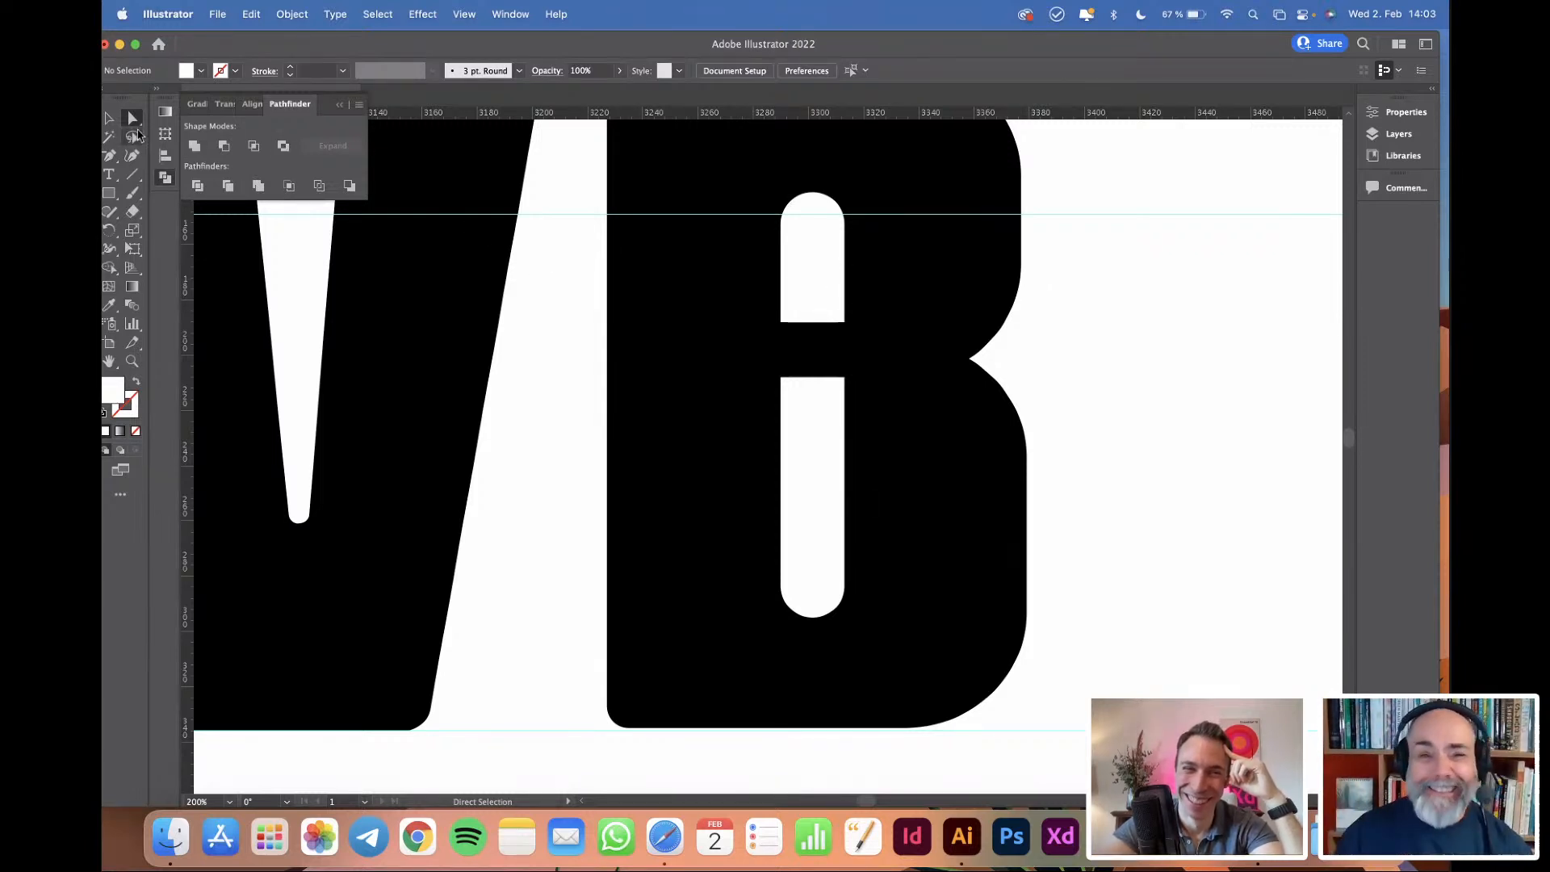
Undo the squared corners on both of the B's counters and clear the selection.
scroll(856, 380, down, 3)
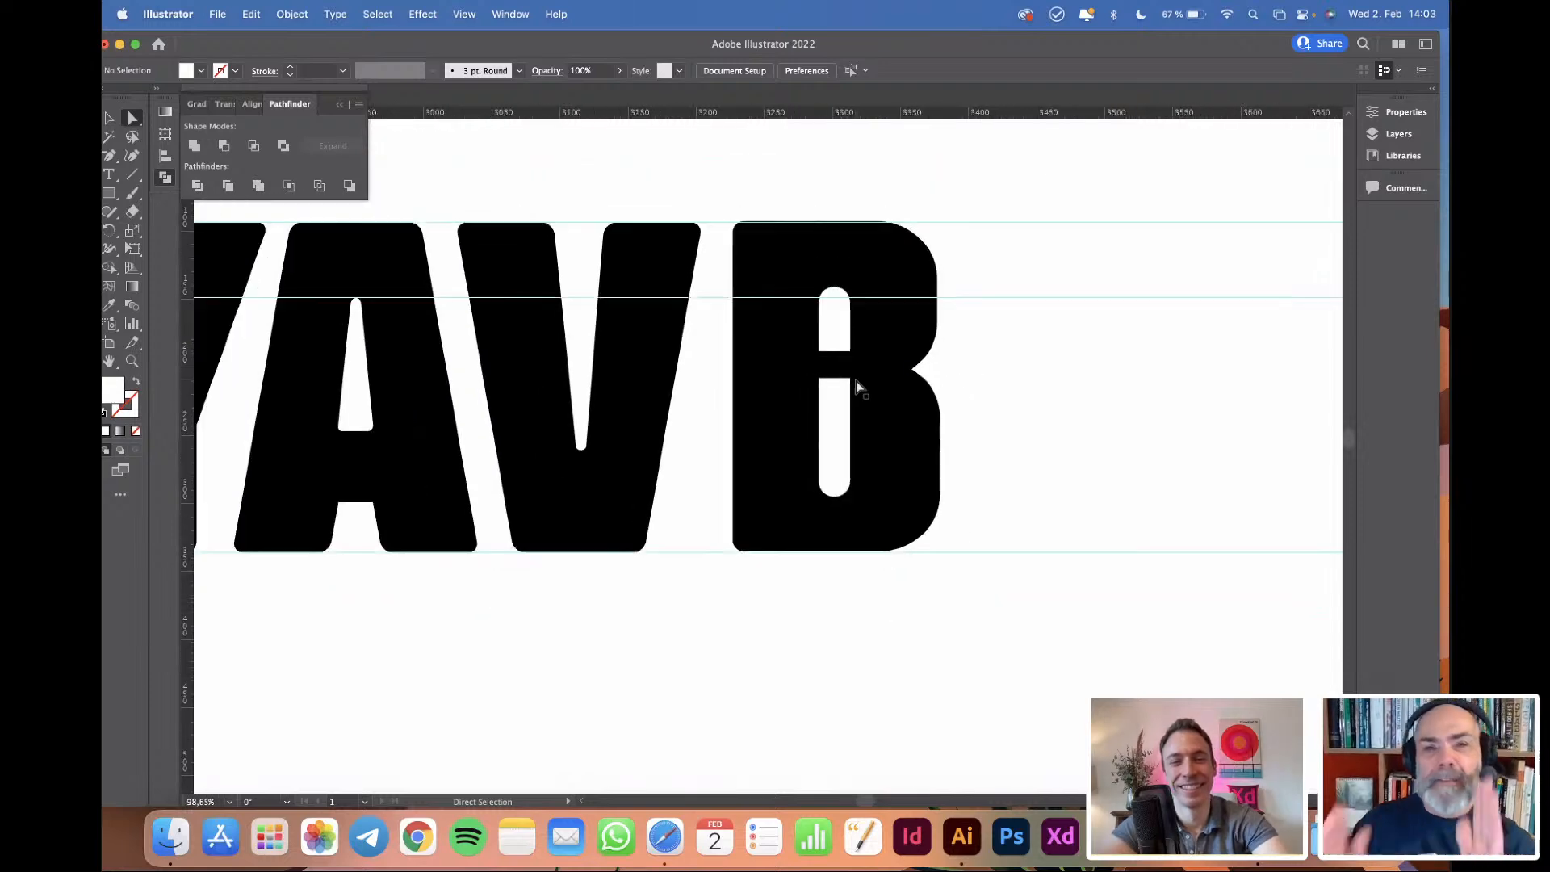
scroll(1007, 367, down, 2)
scroll(1009, 368, up, 1)
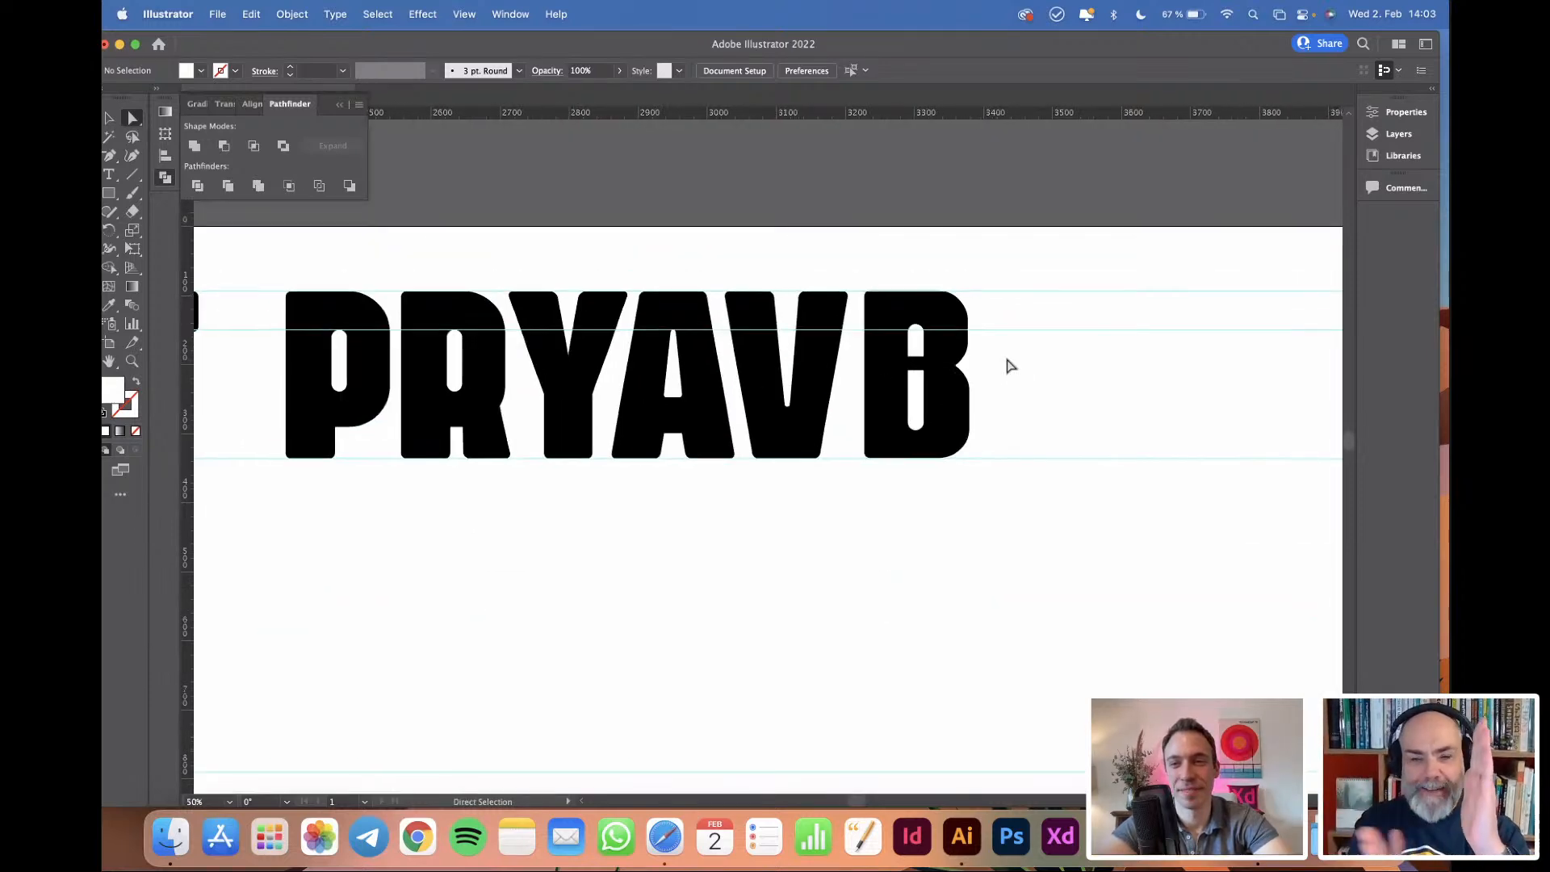
scroll(1009, 367, up, 1)
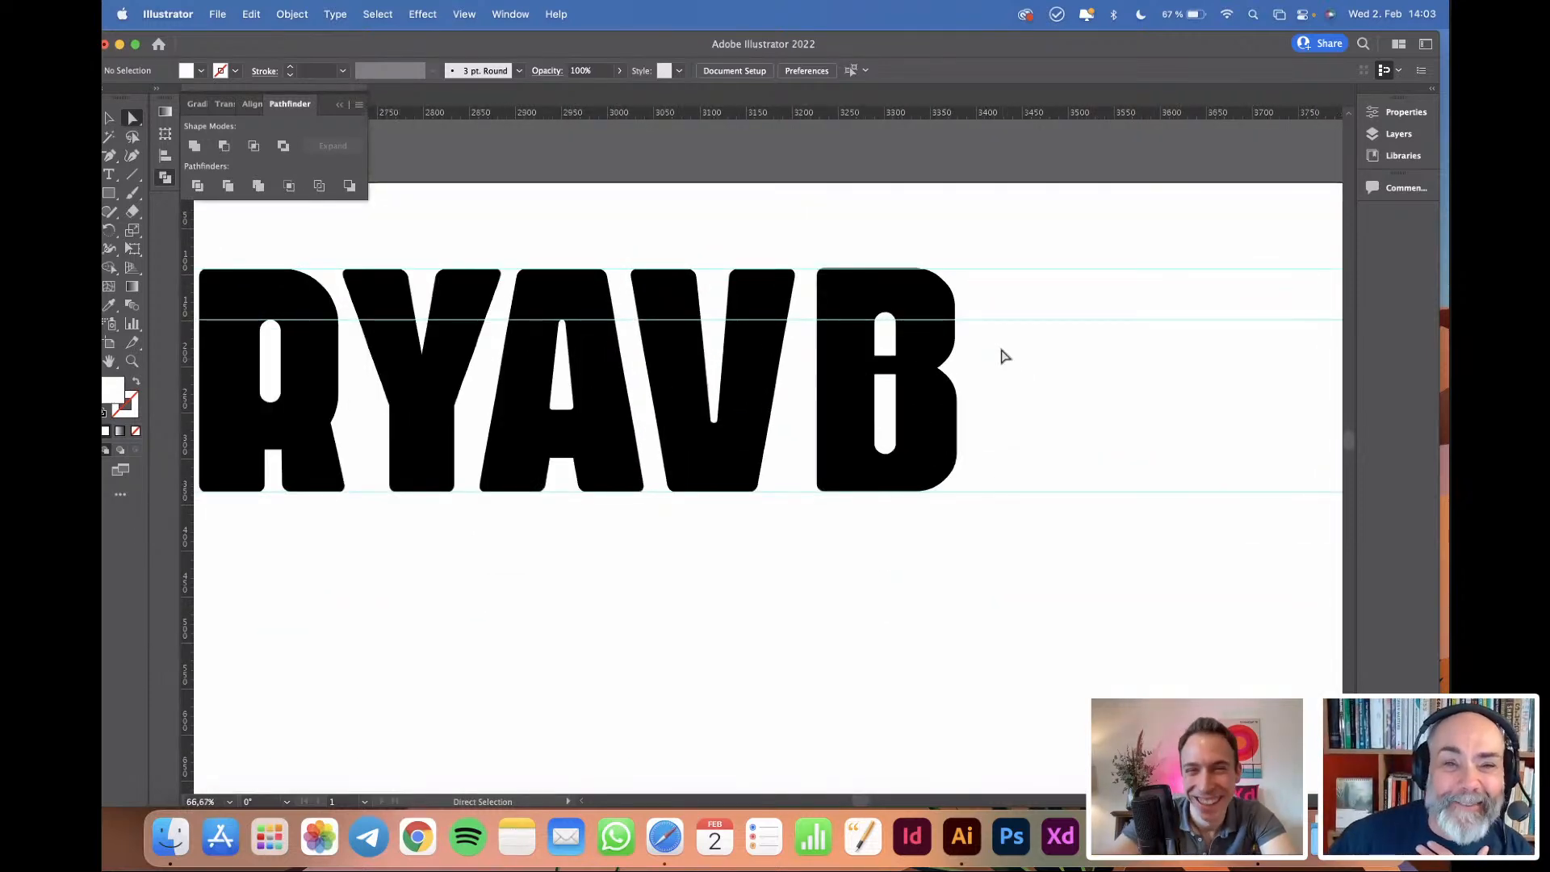
key(super+z)
key(super+z)
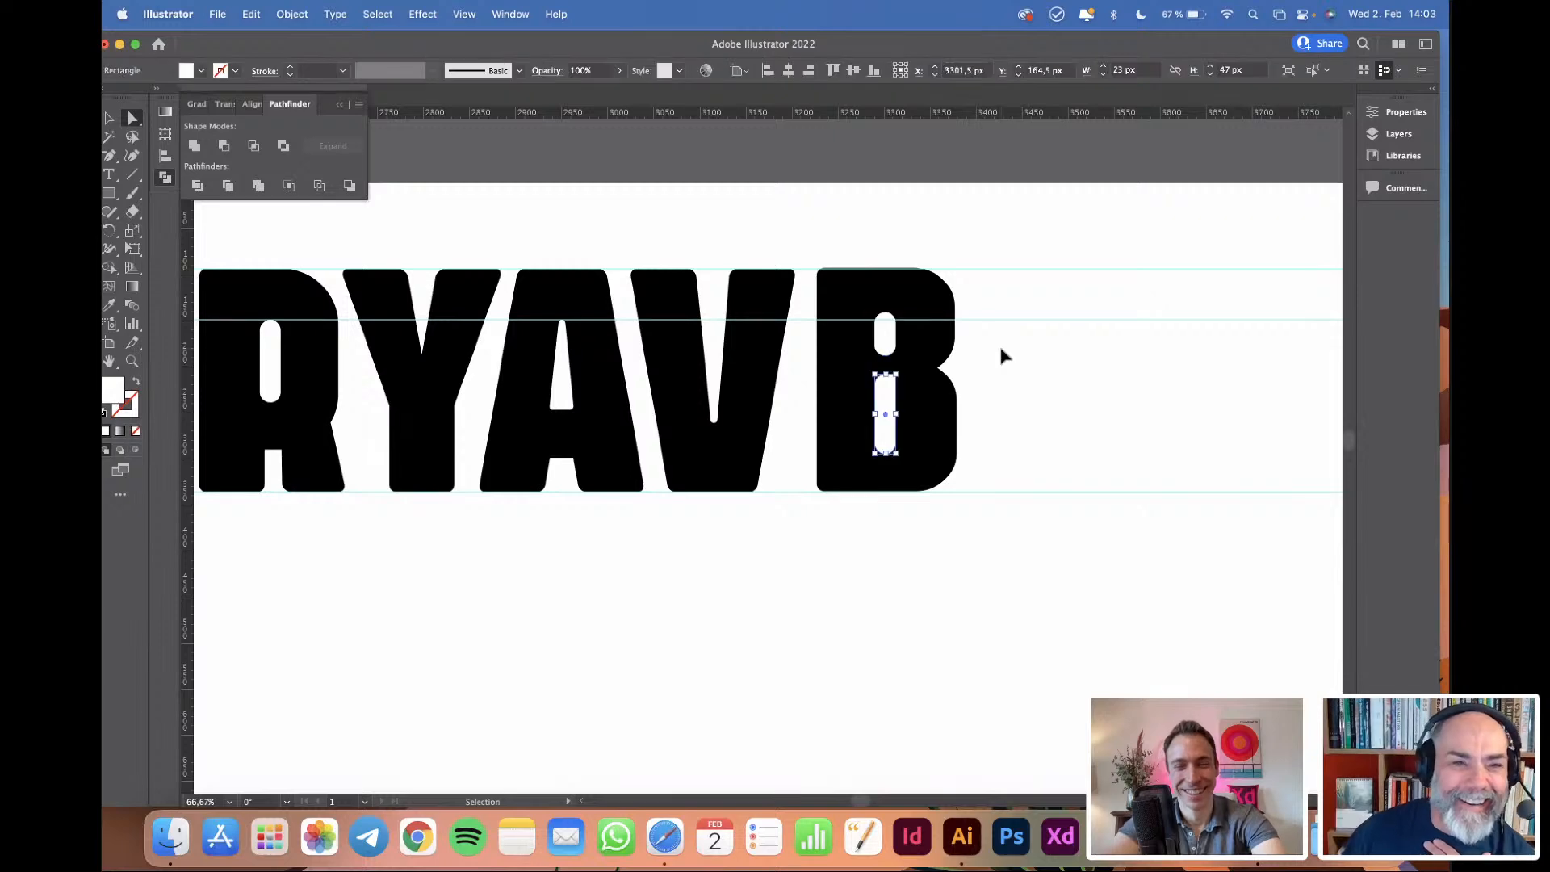
click(1001, 348)
scroll(1028, 324, right, 2)
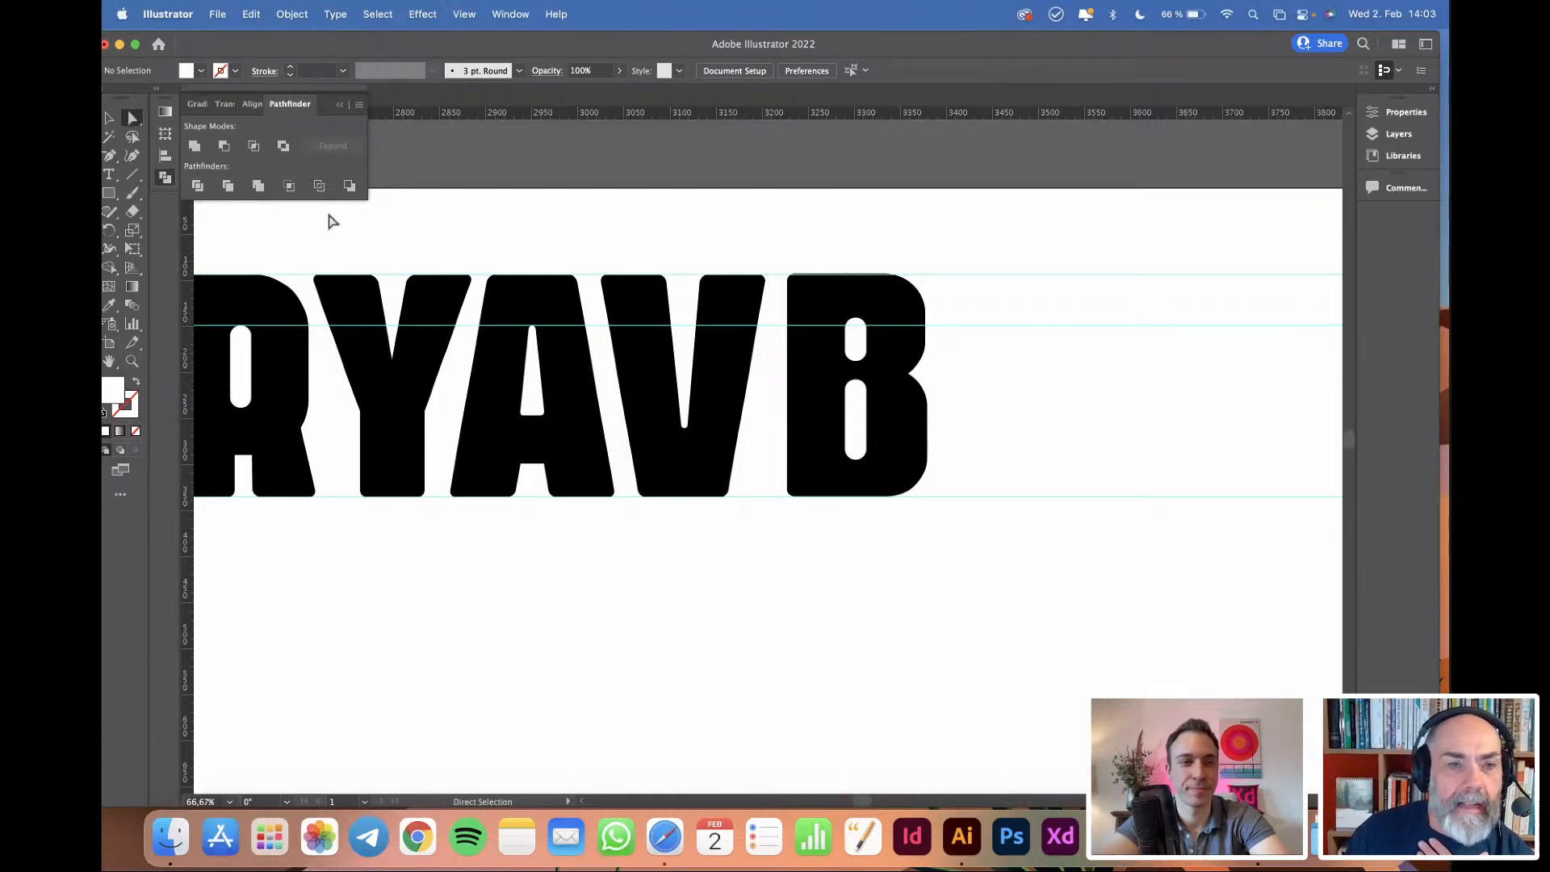
Shorten the B's lower counter from its upper end to a height of 77 px, check the upper counter's size, and deselect.
click(110, 120)
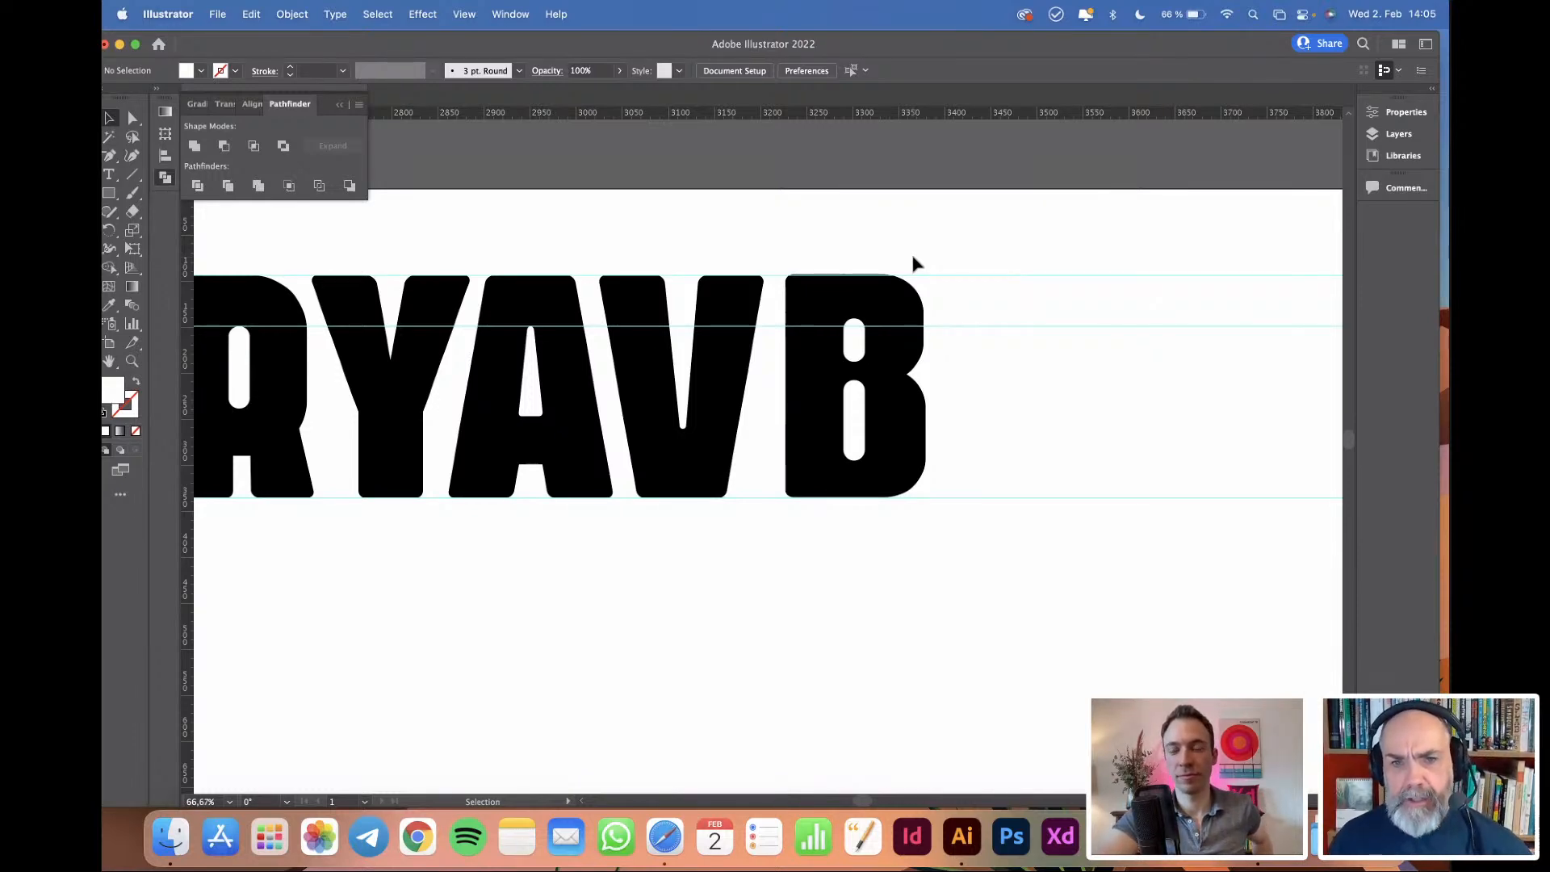
scroll(913, 257, down, 5)
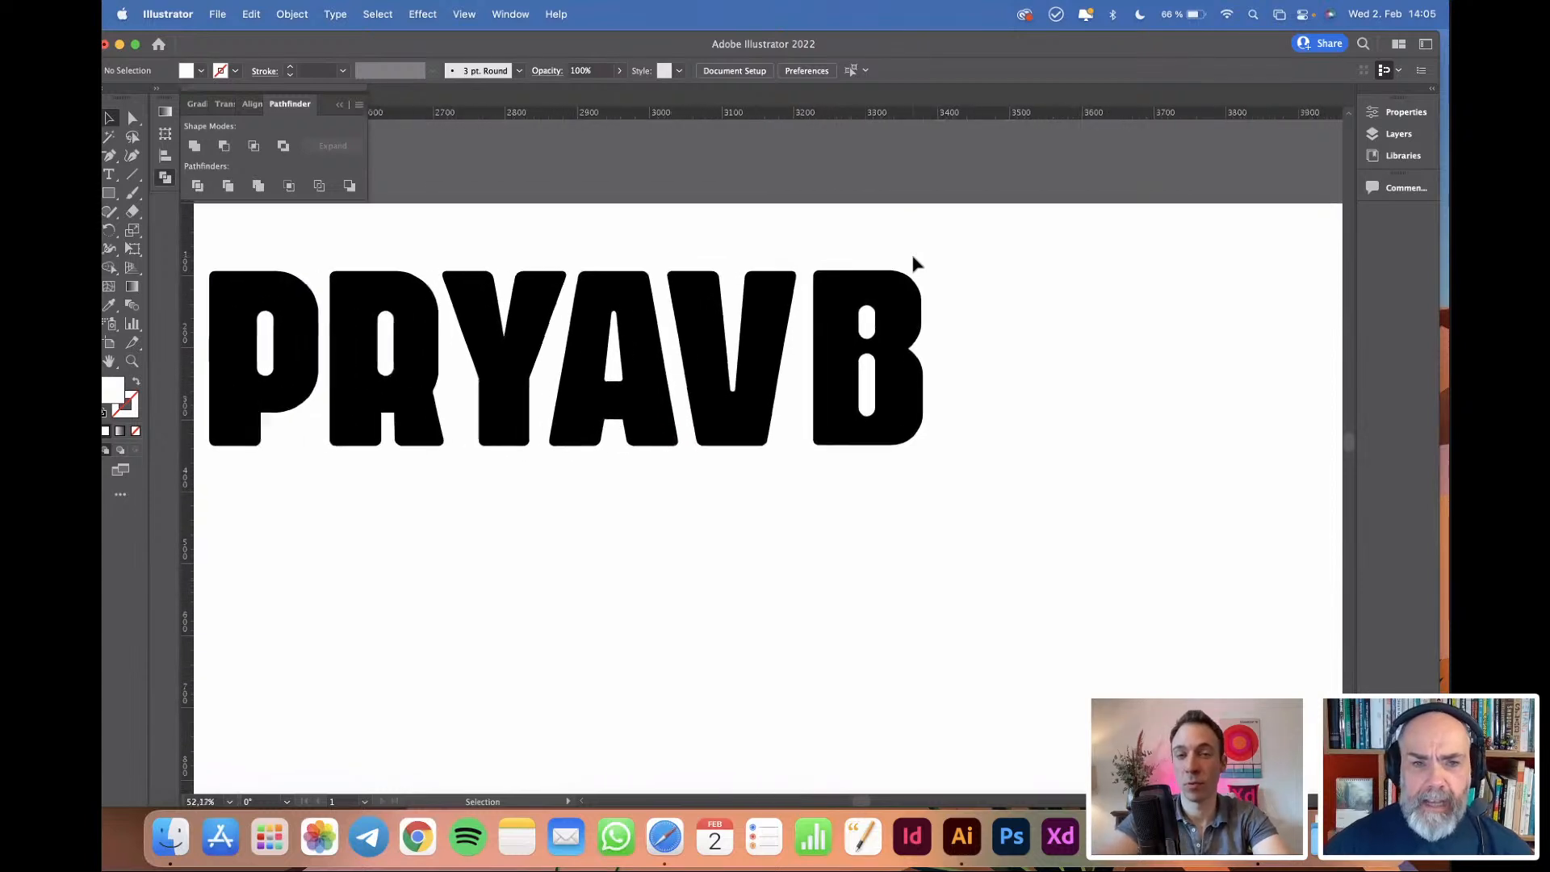
scroll(913, 257, down, 2)
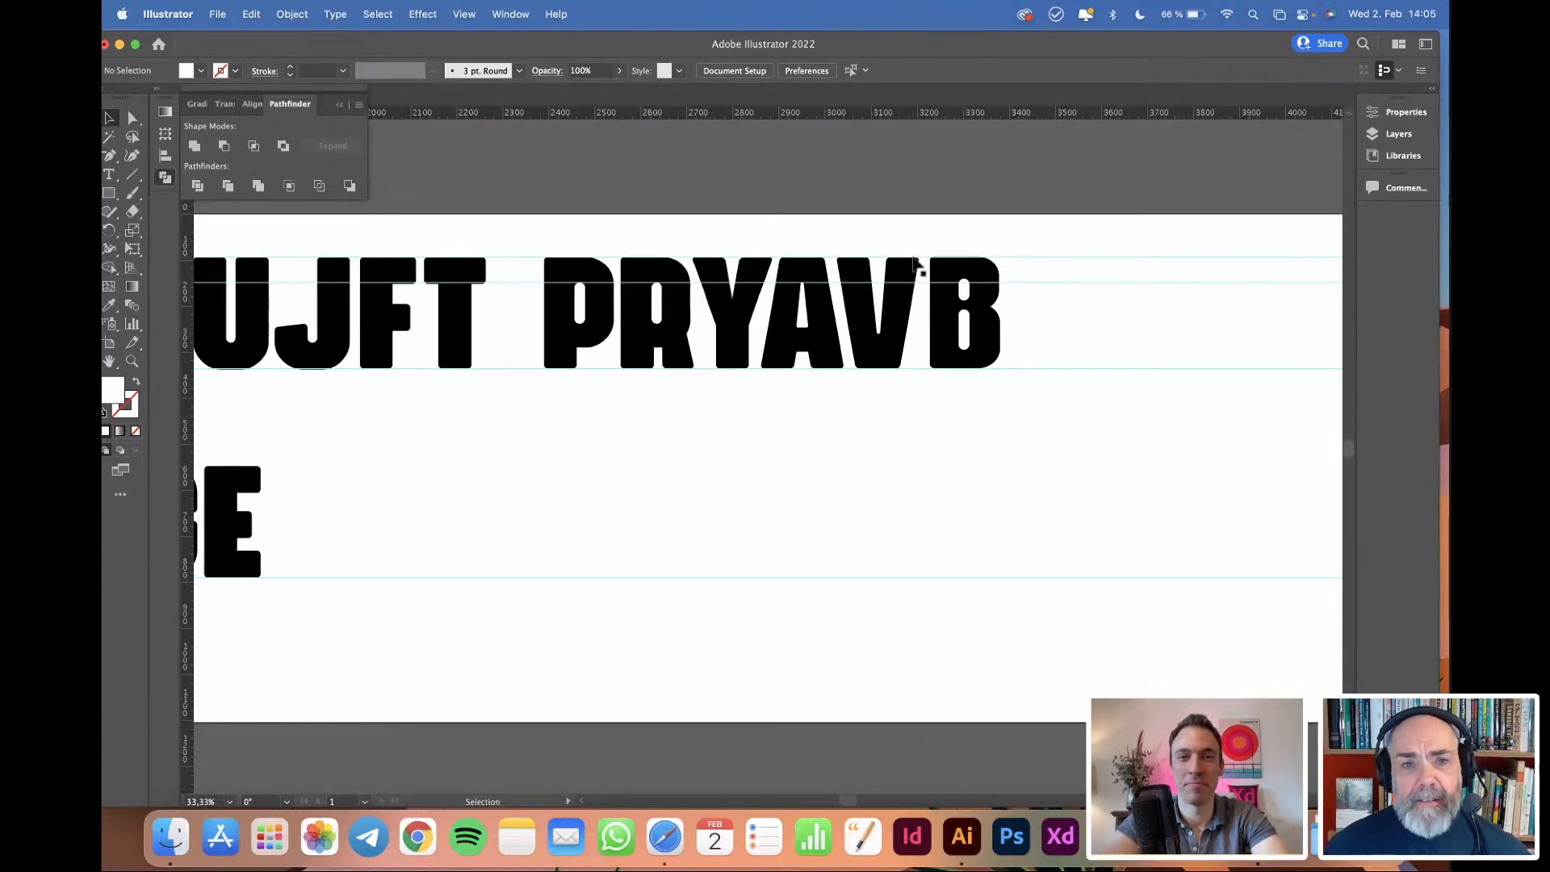
scroll(912, 256, down, 4)
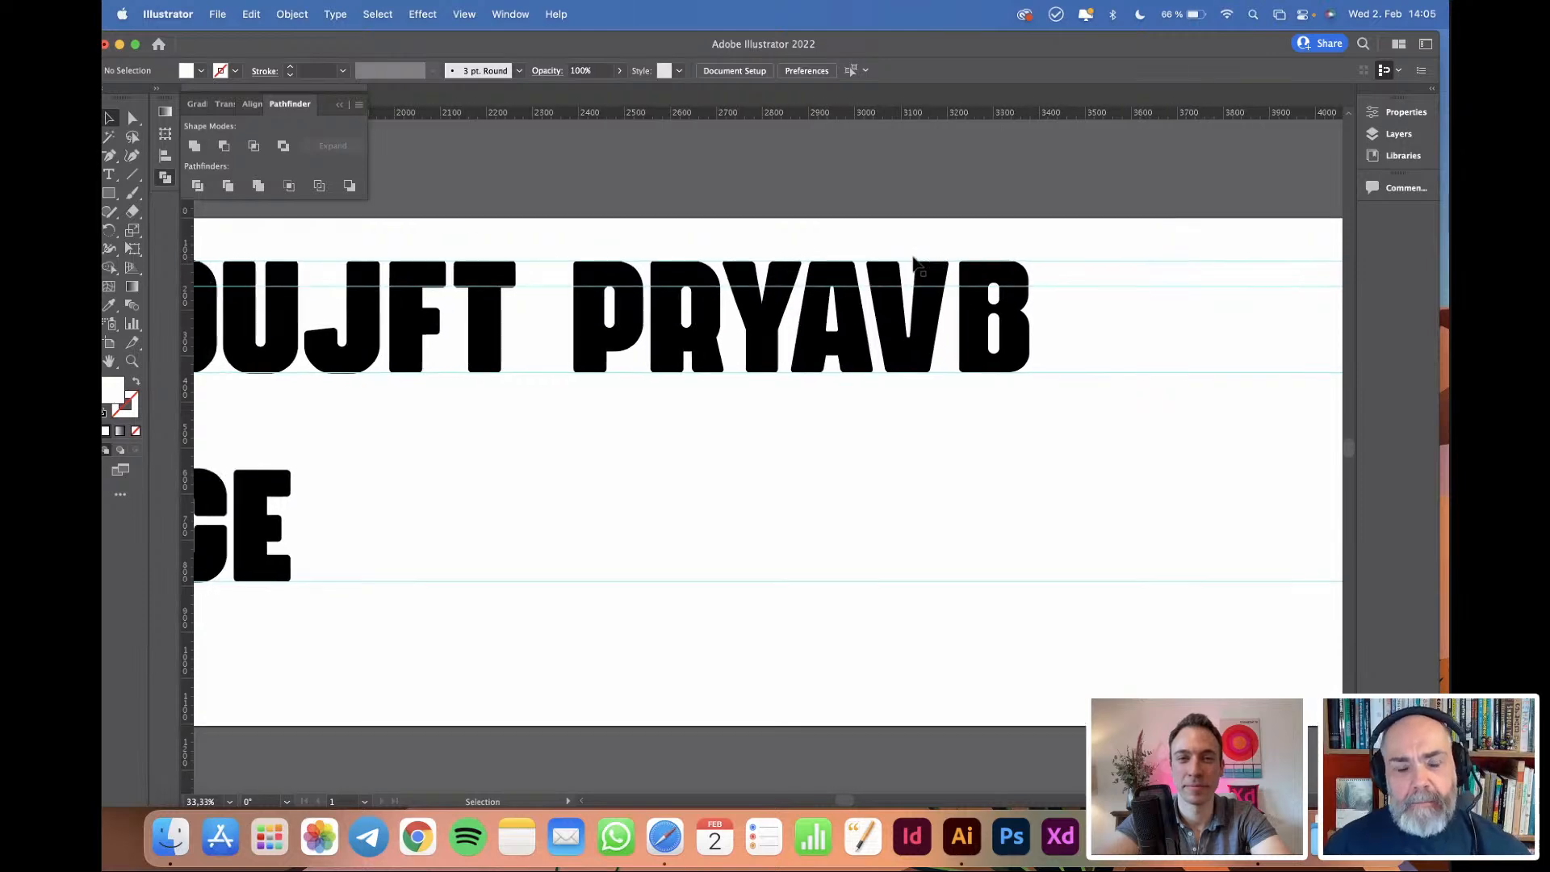
scroll(913, 256, down, 2)
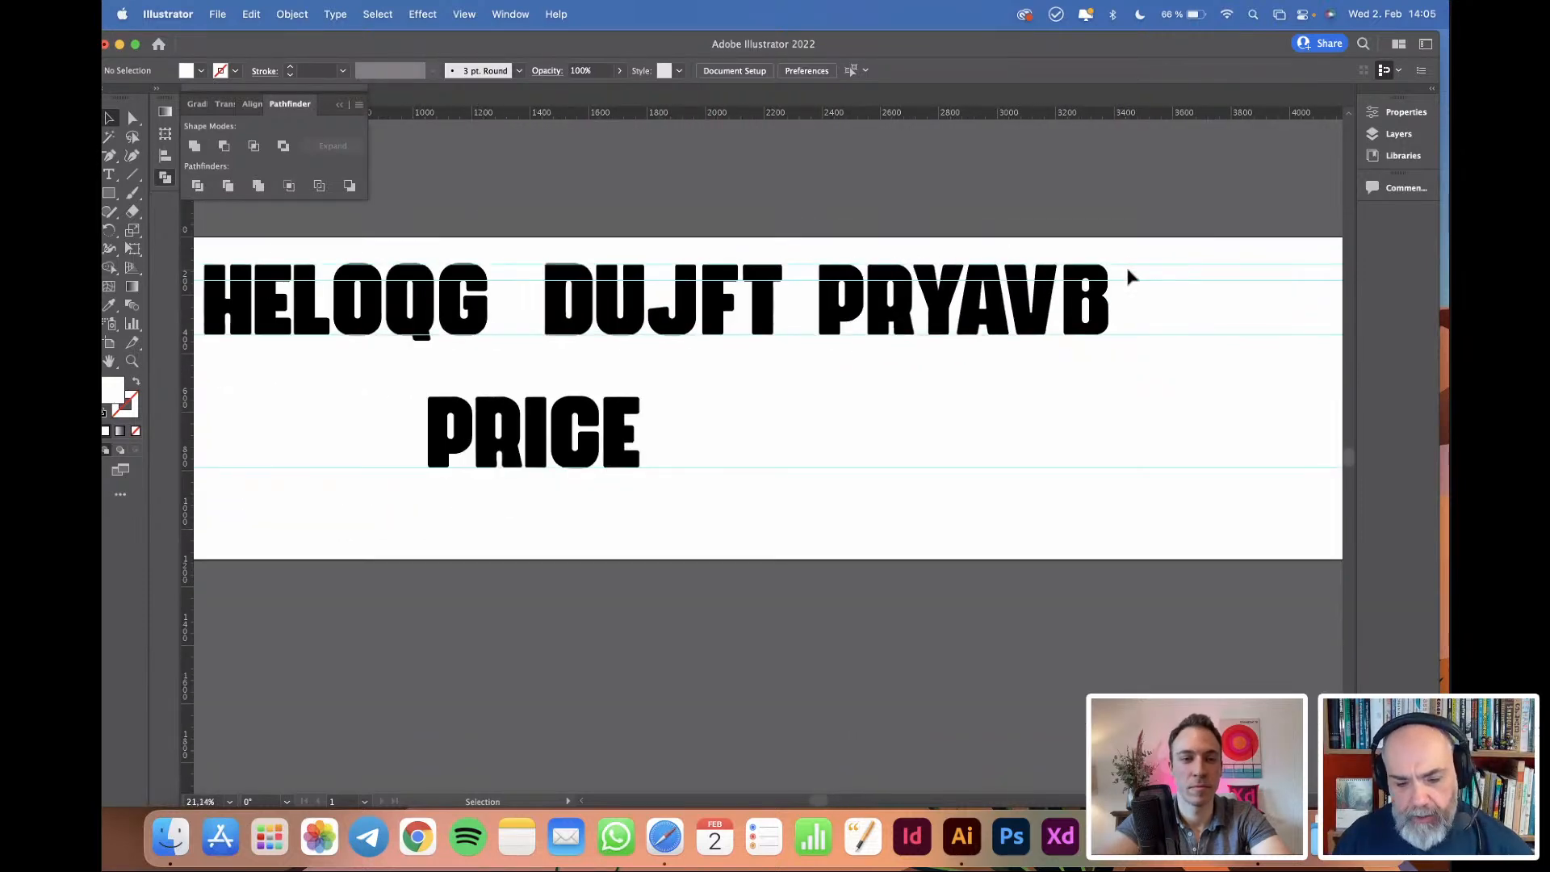
scroll(1127, 273, up, 10)
click(997, 388)
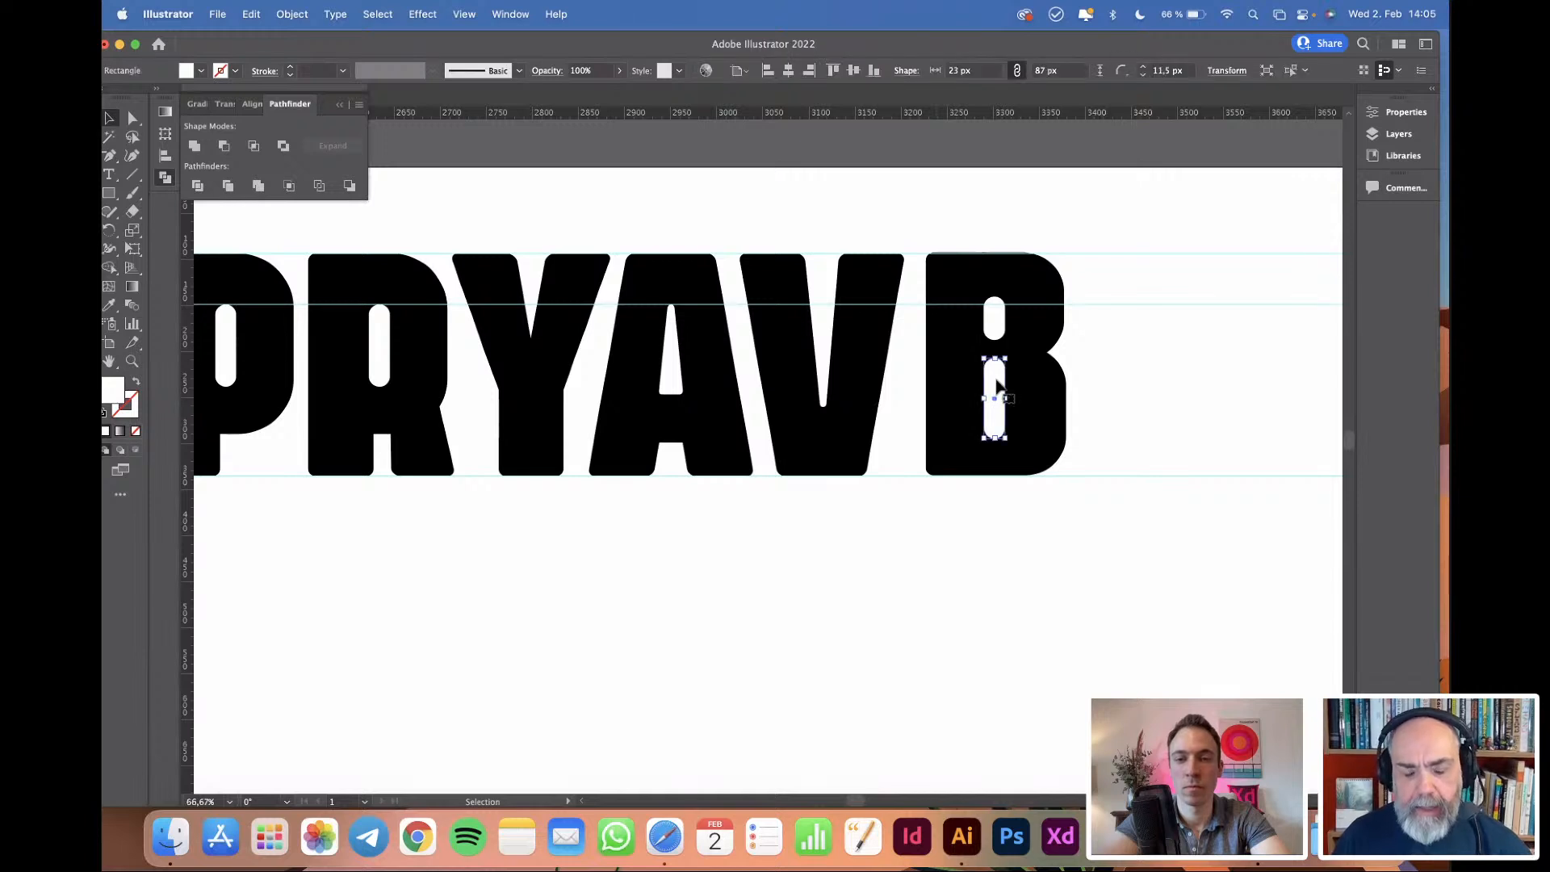
drag(994, 358, 993, 368)
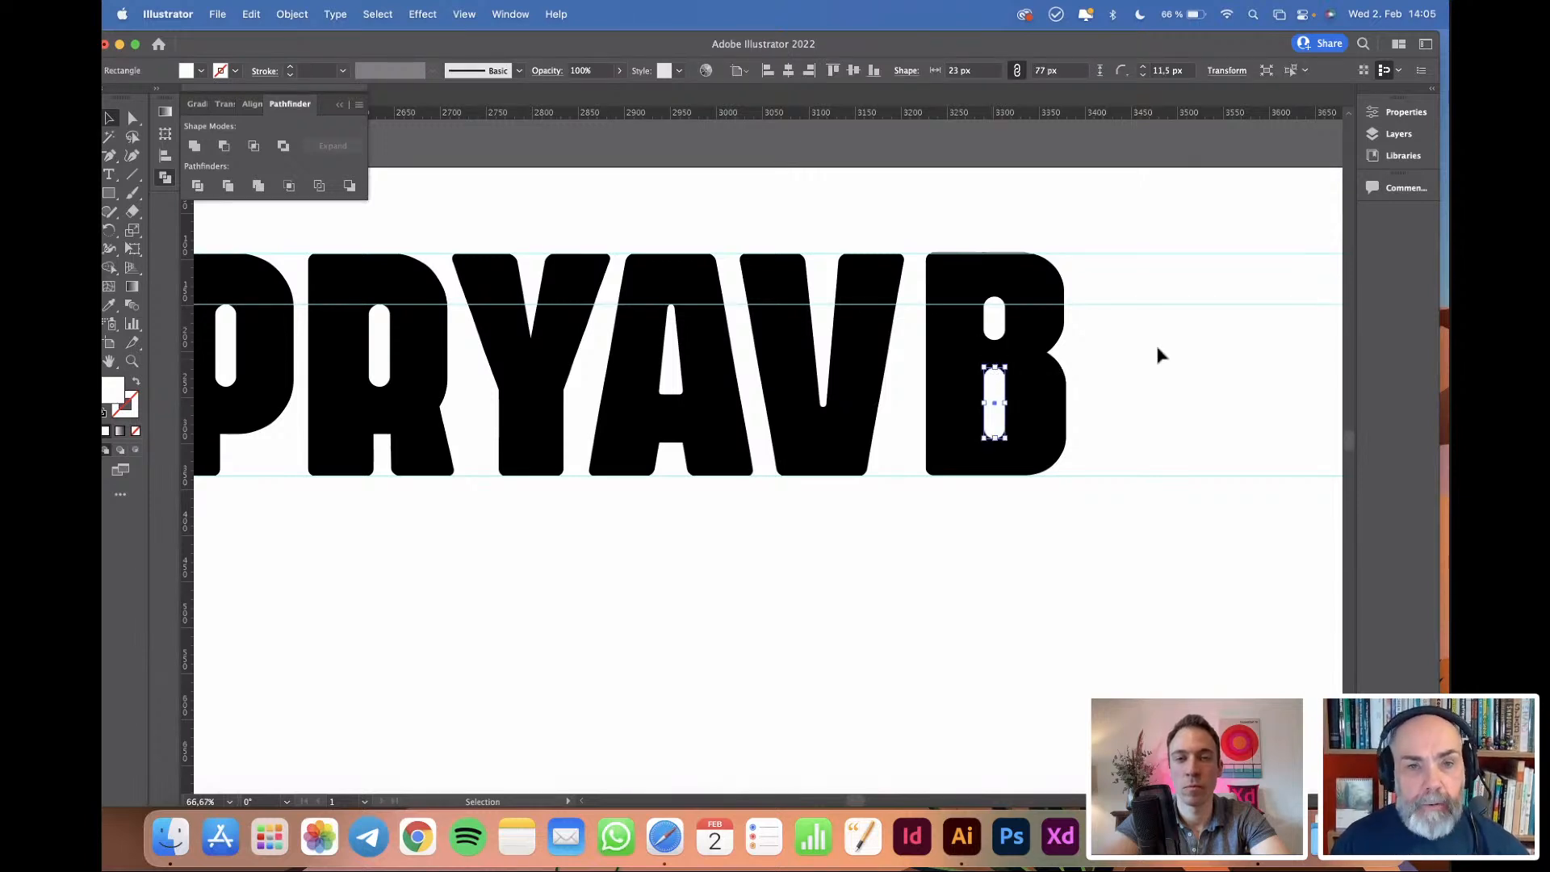
click(1142, 340)
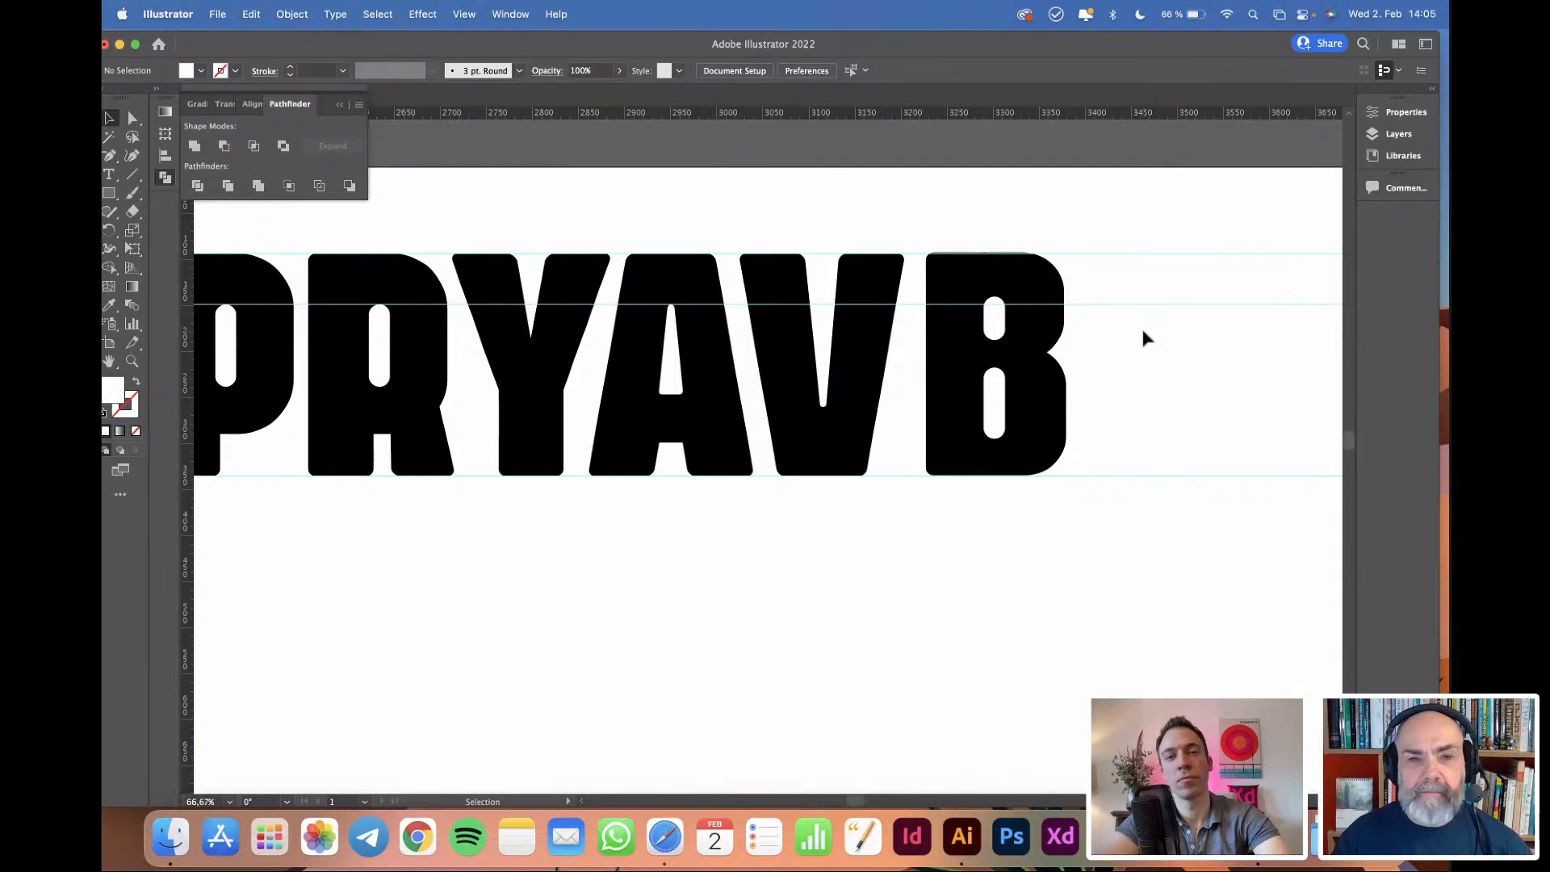
click(994, 323)
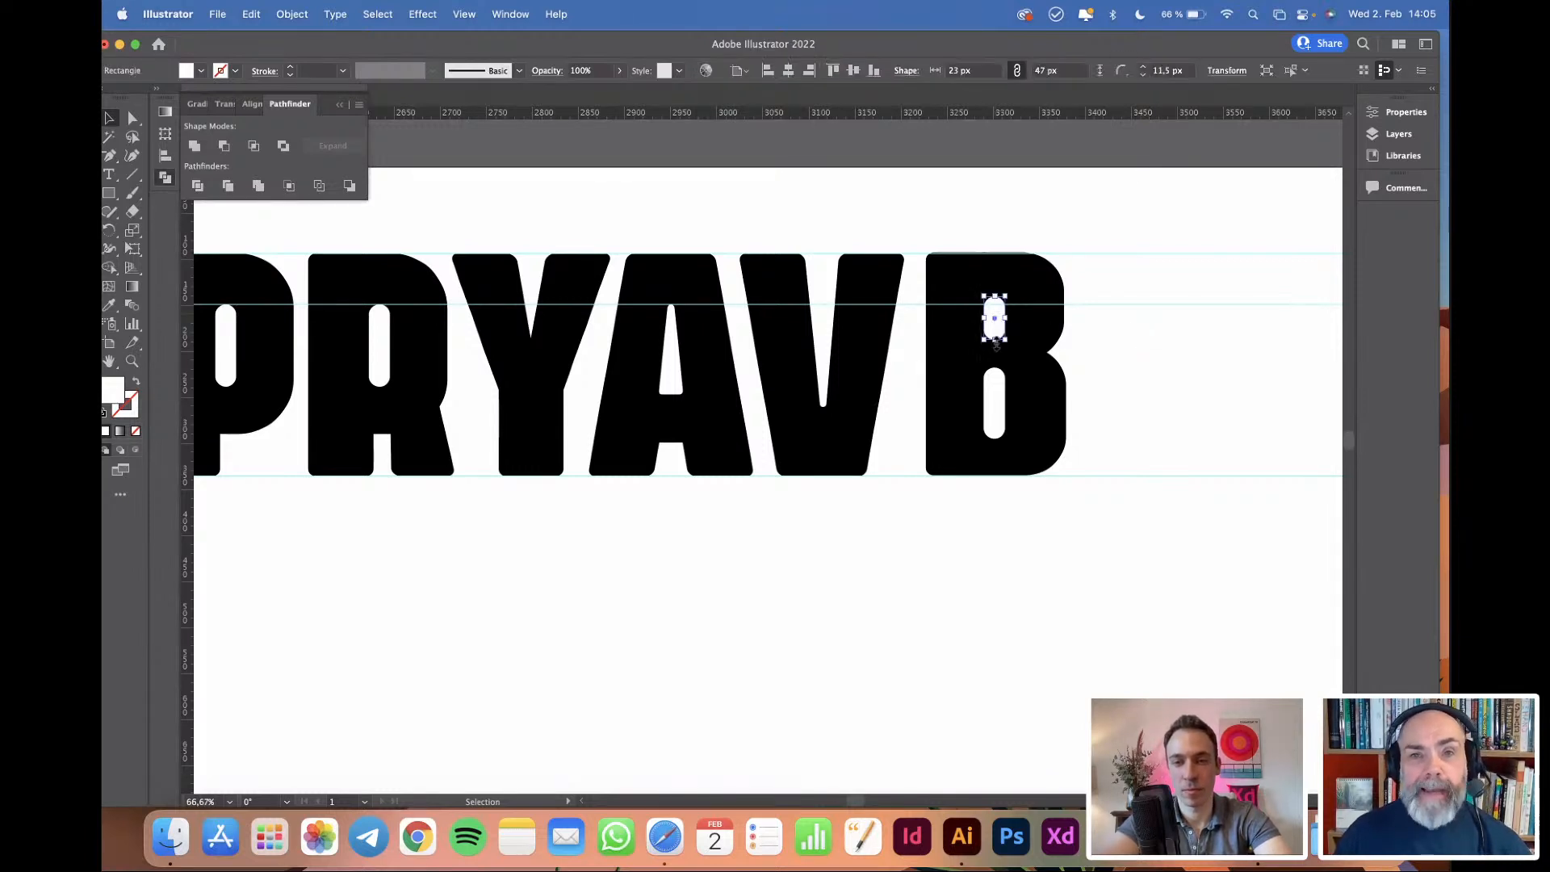
click(1136, 346)
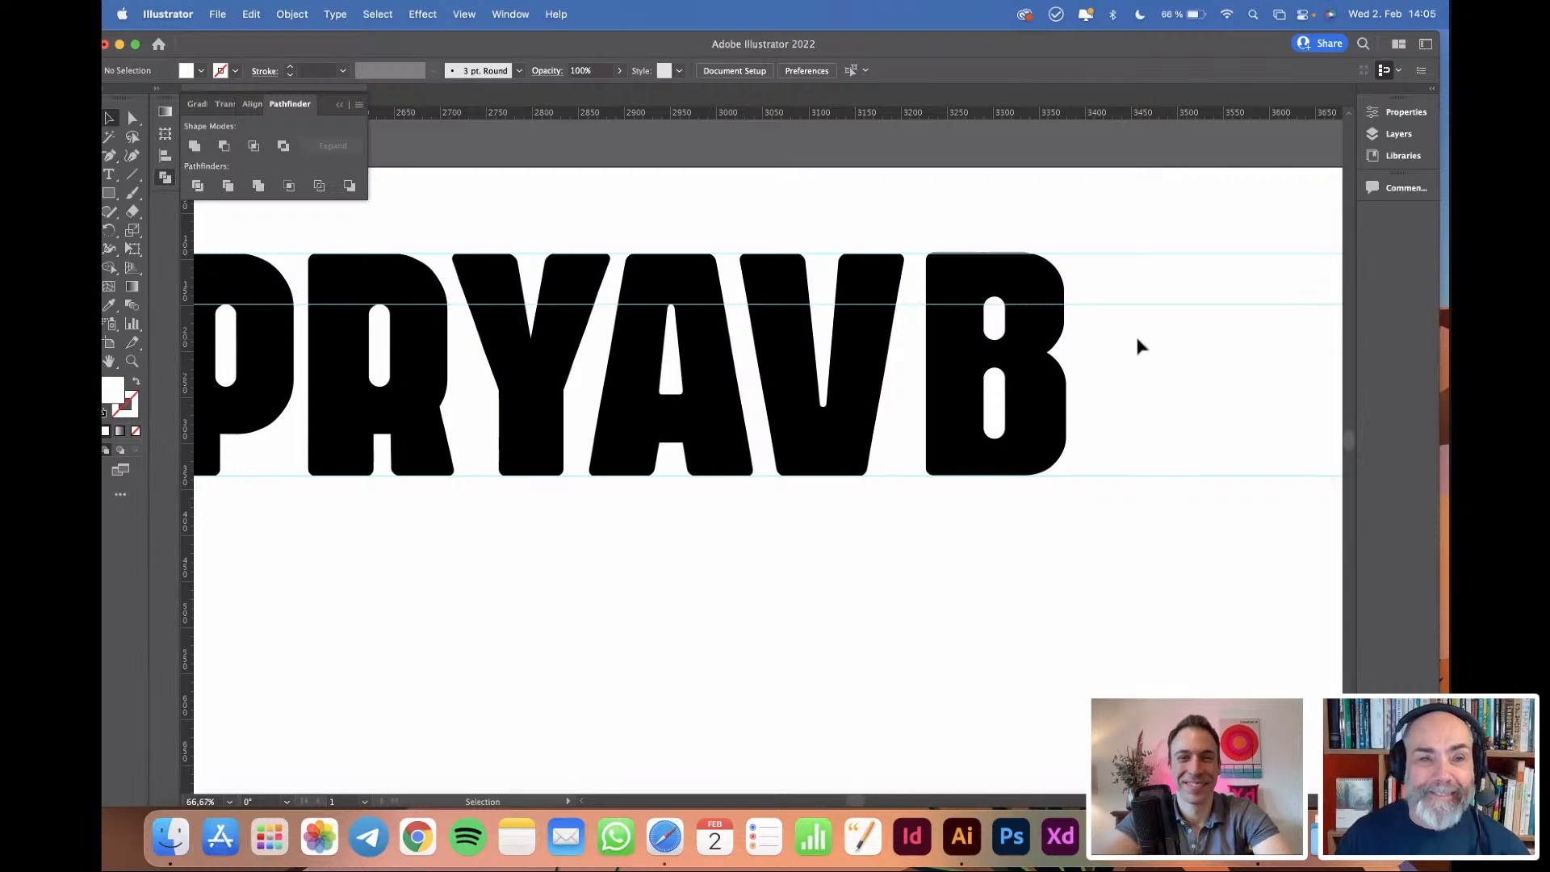
Lengthen the B's lower counter slightly at its upper end and deselect it.
click(1003, 316)
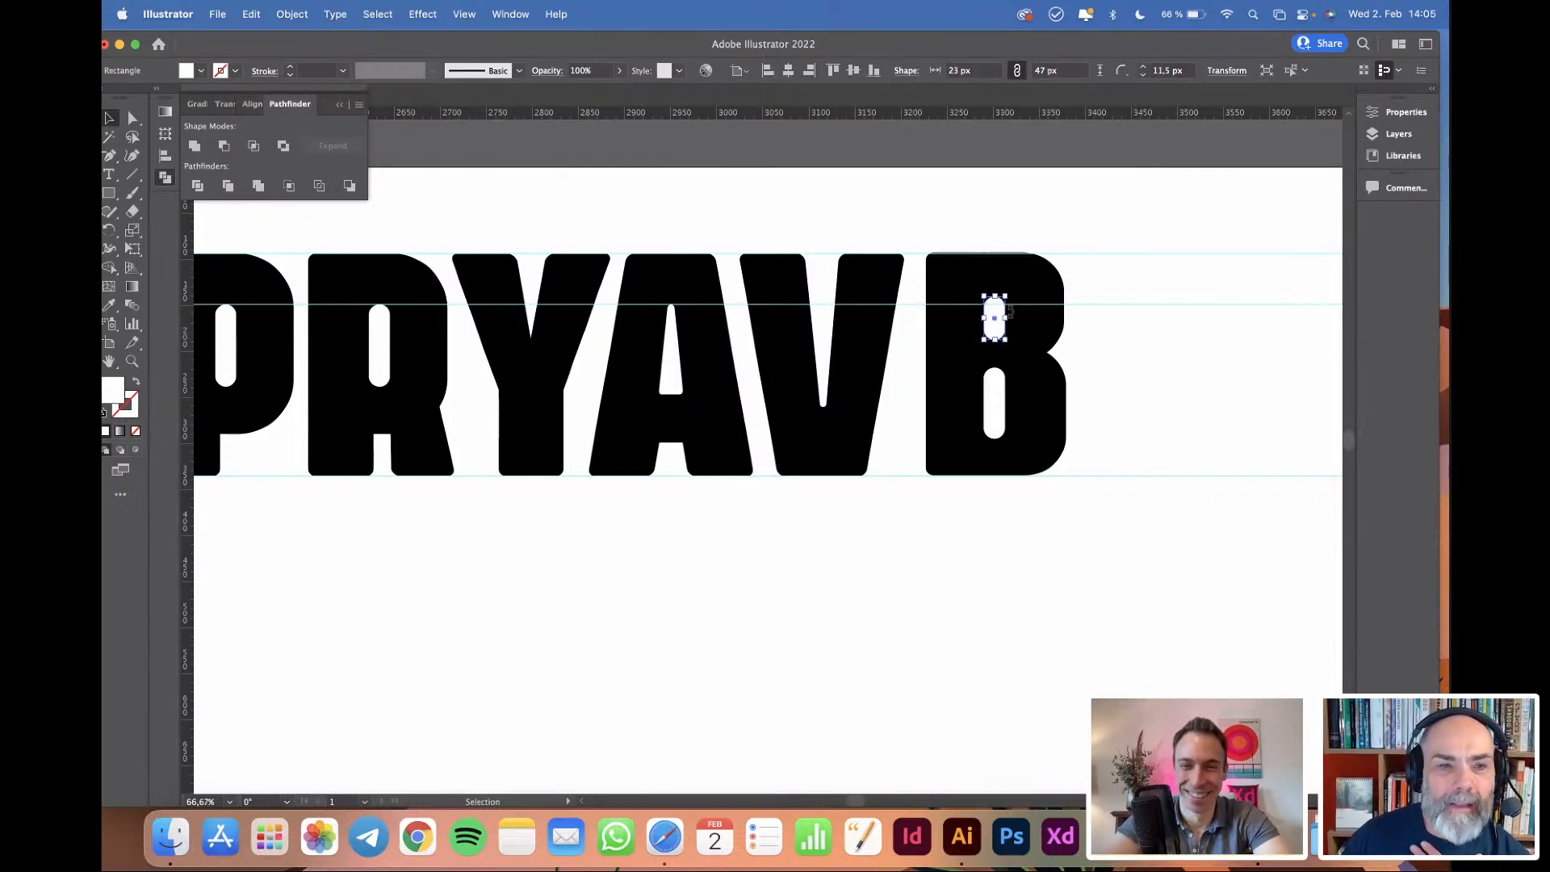
click(998, 380)
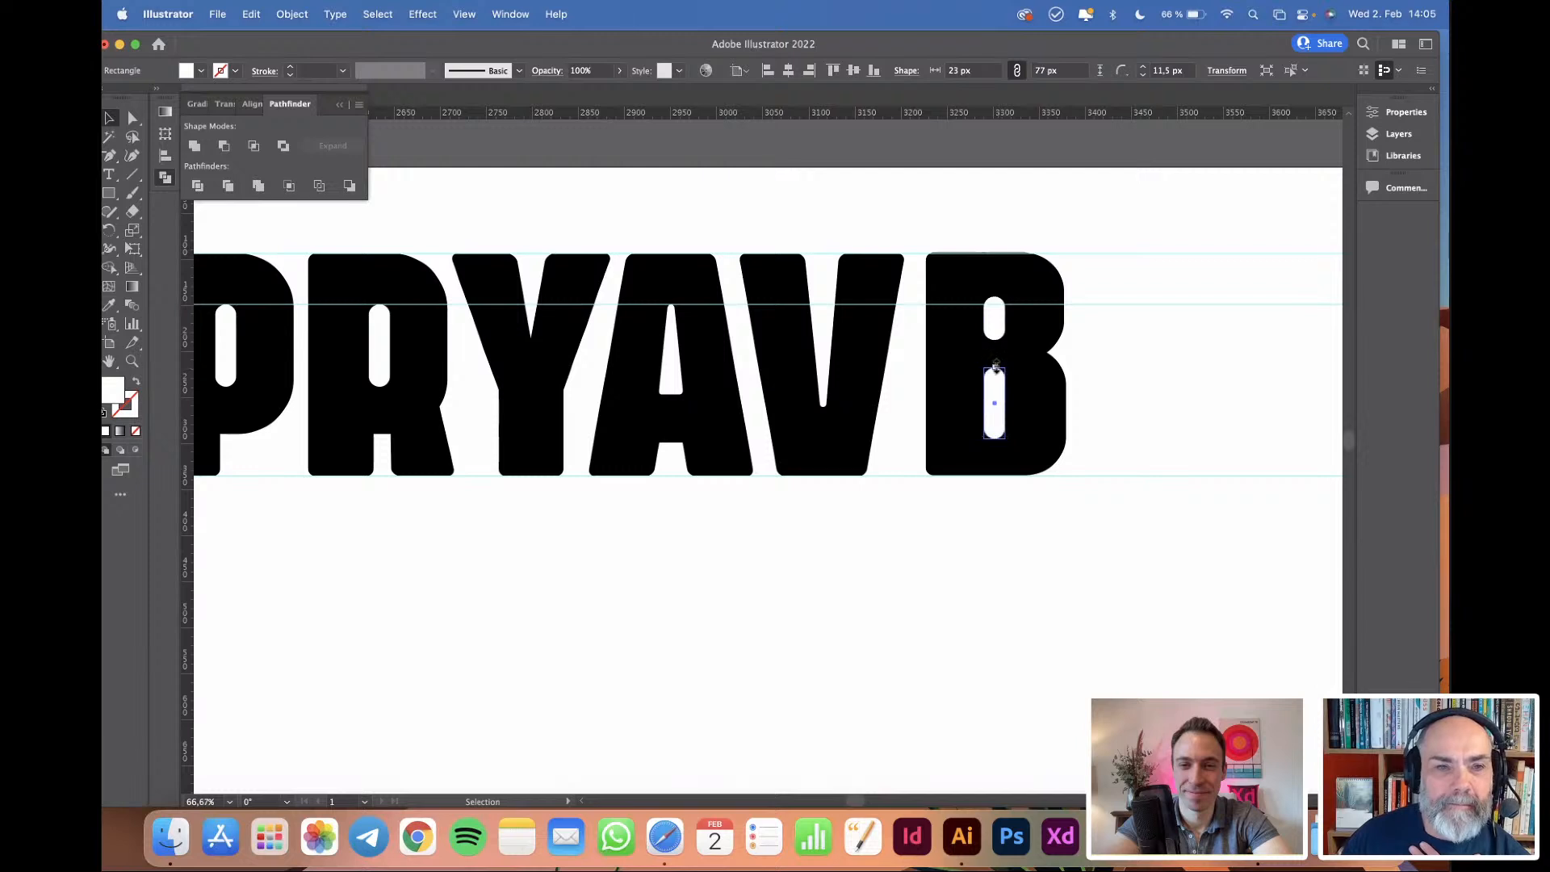
drag(994, 368, 996, 364)
click(1122, 342)
Examine the B's proportions and the anchor points of its bowl shape, and compare it with the other letters and the word PRICE.
scroll(1122, 342, down, 2)
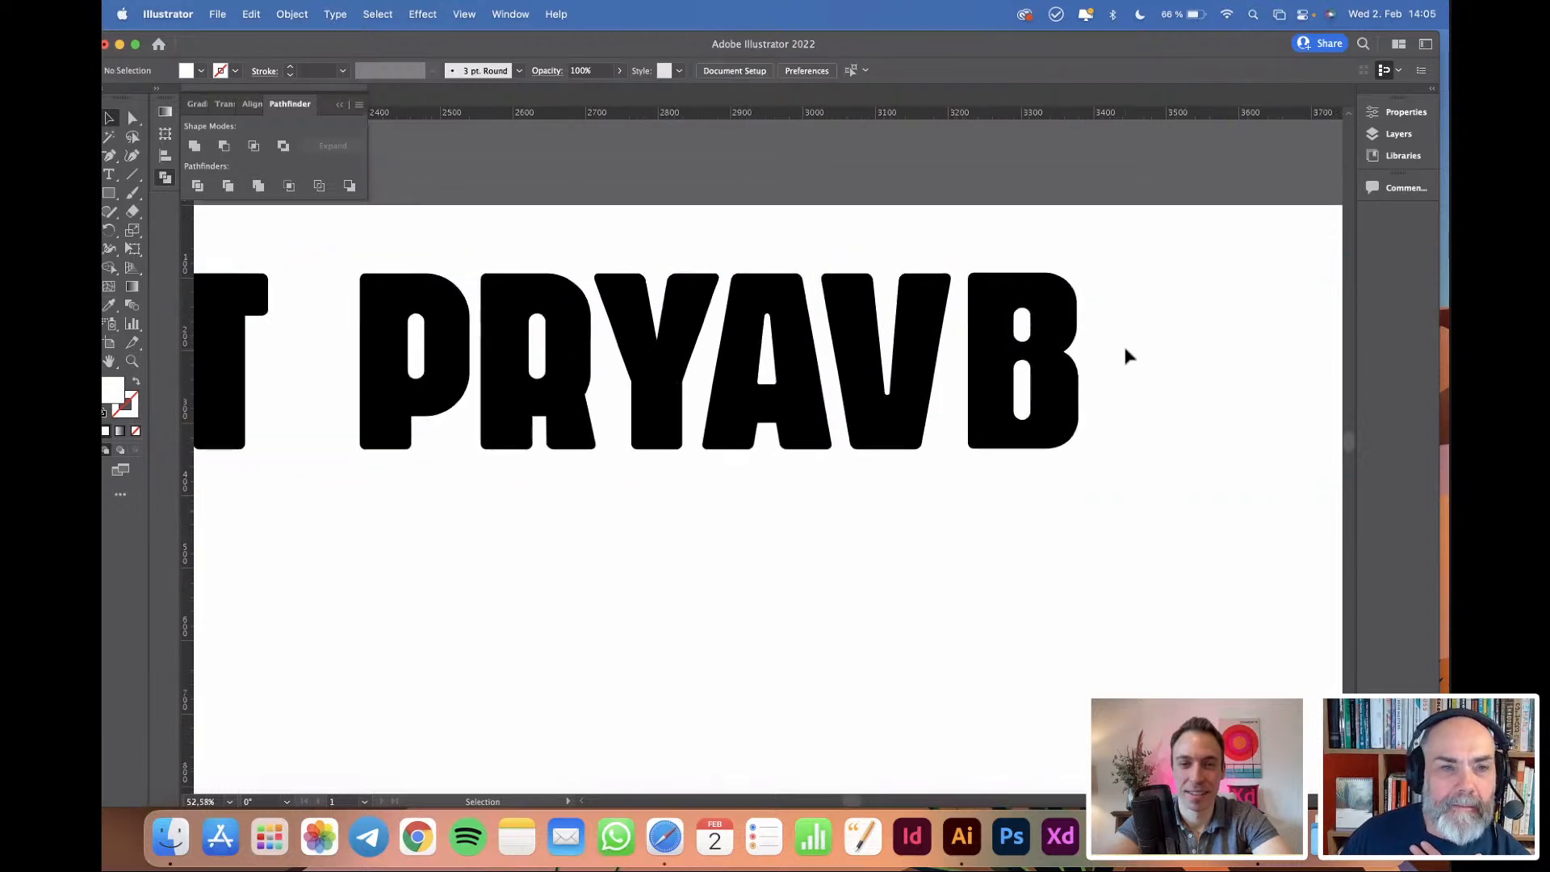
scroll(1127, 356, down, 1)
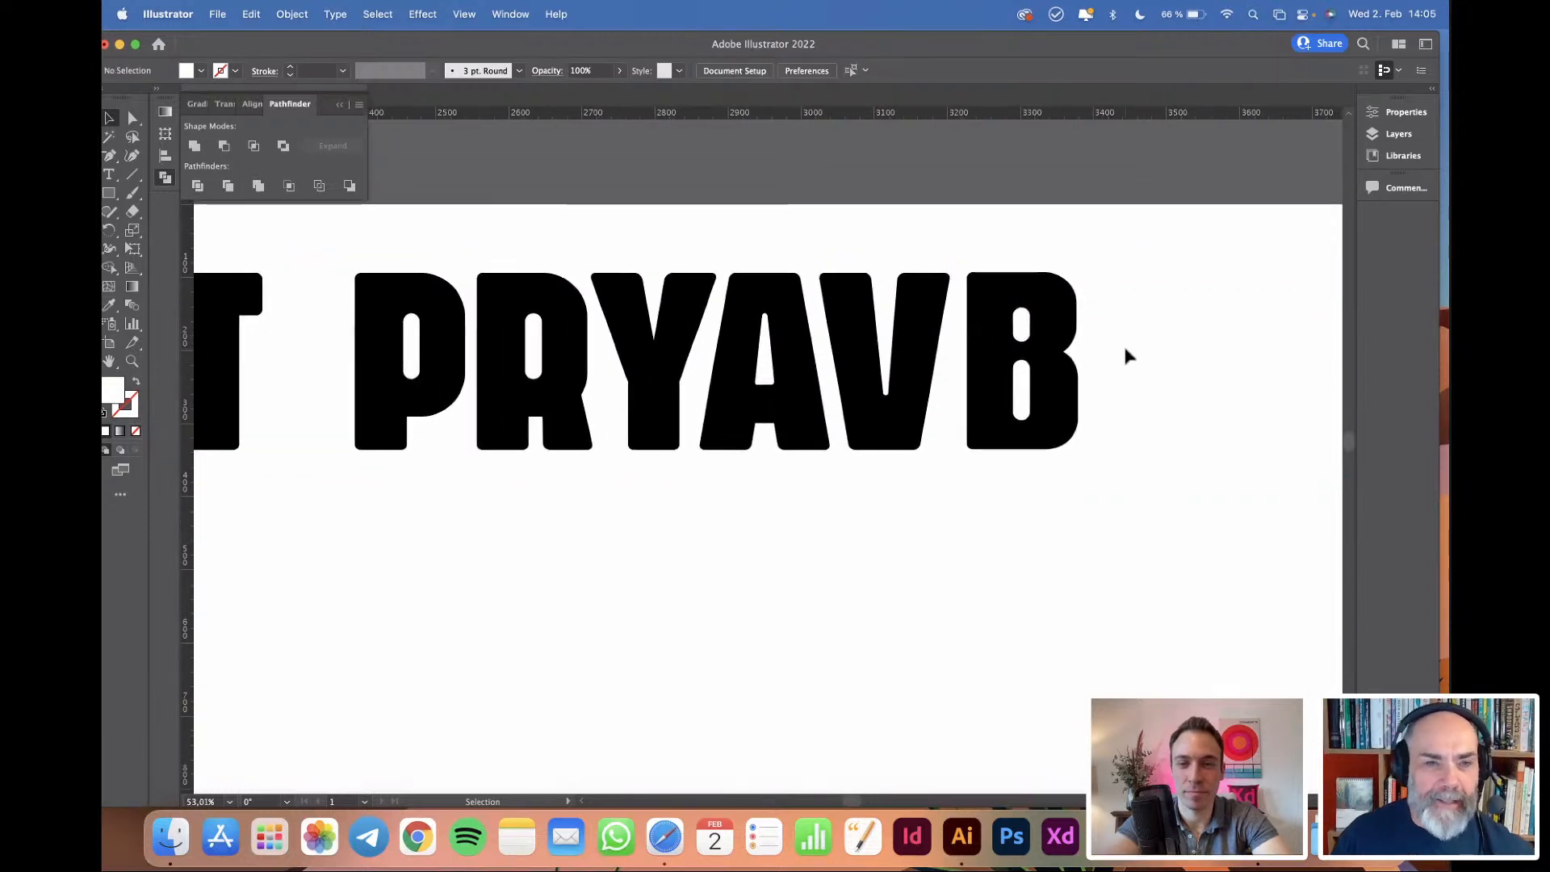
scroll(1127, 356, up, 3)
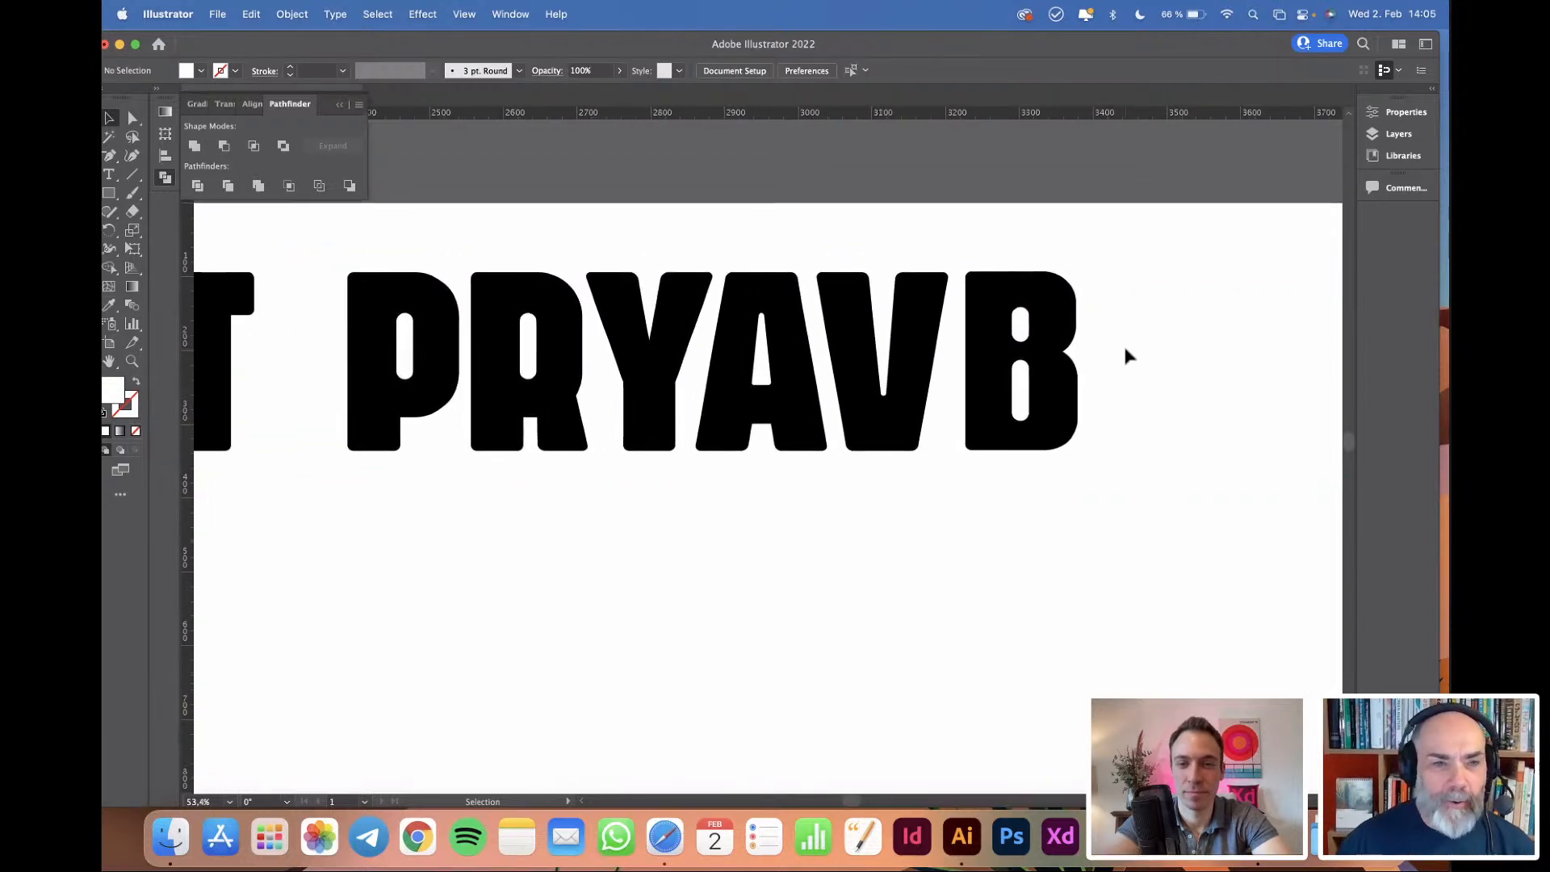
click(1067, 401)
click(134, 119)
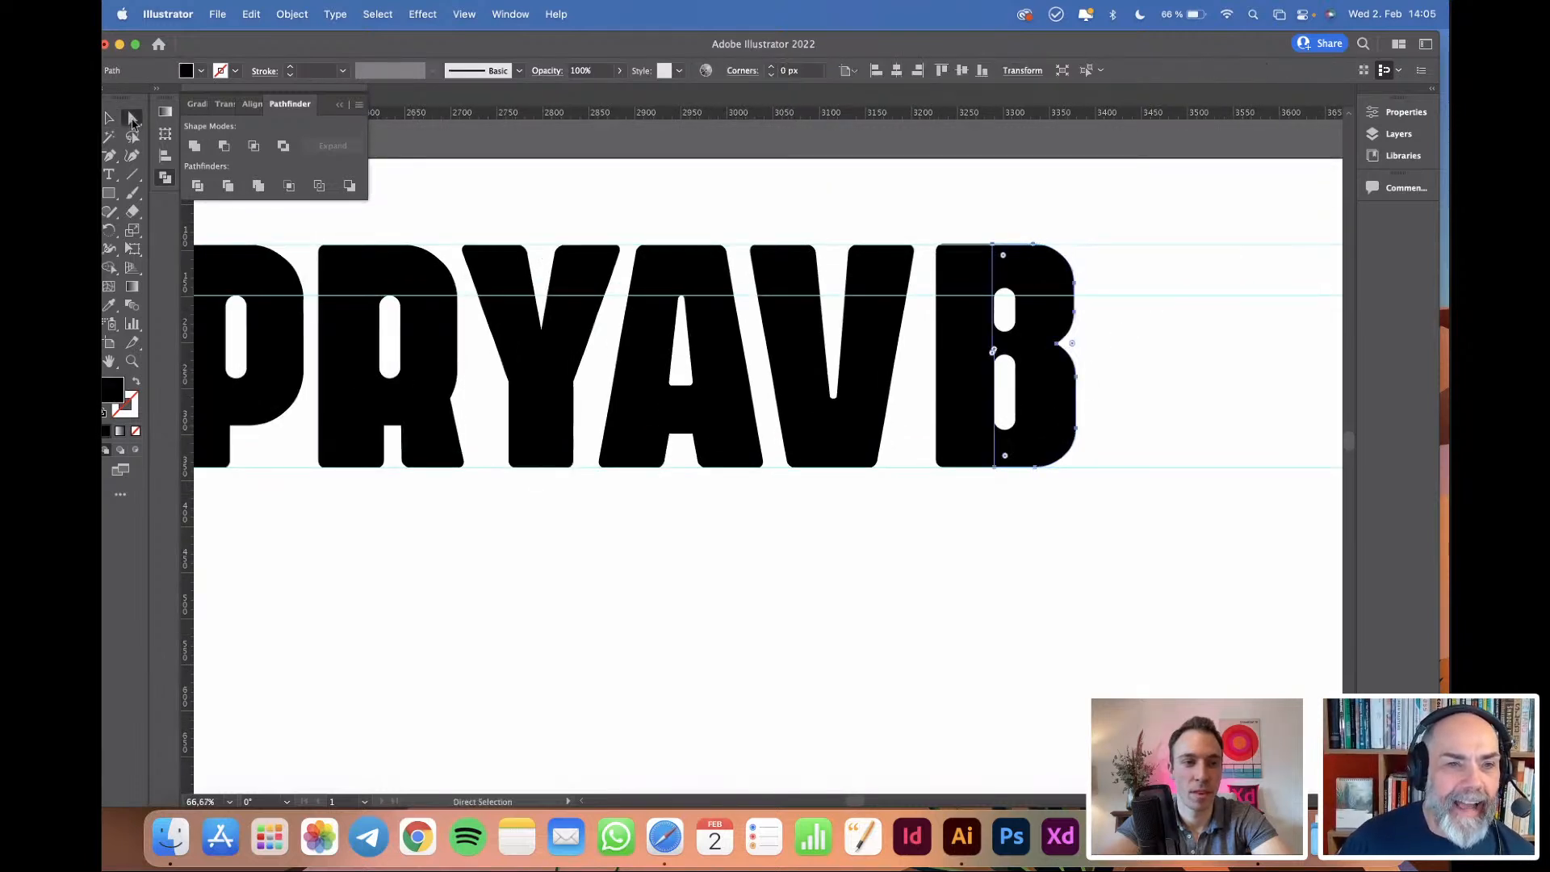
scroll(654, 194, left, 3)
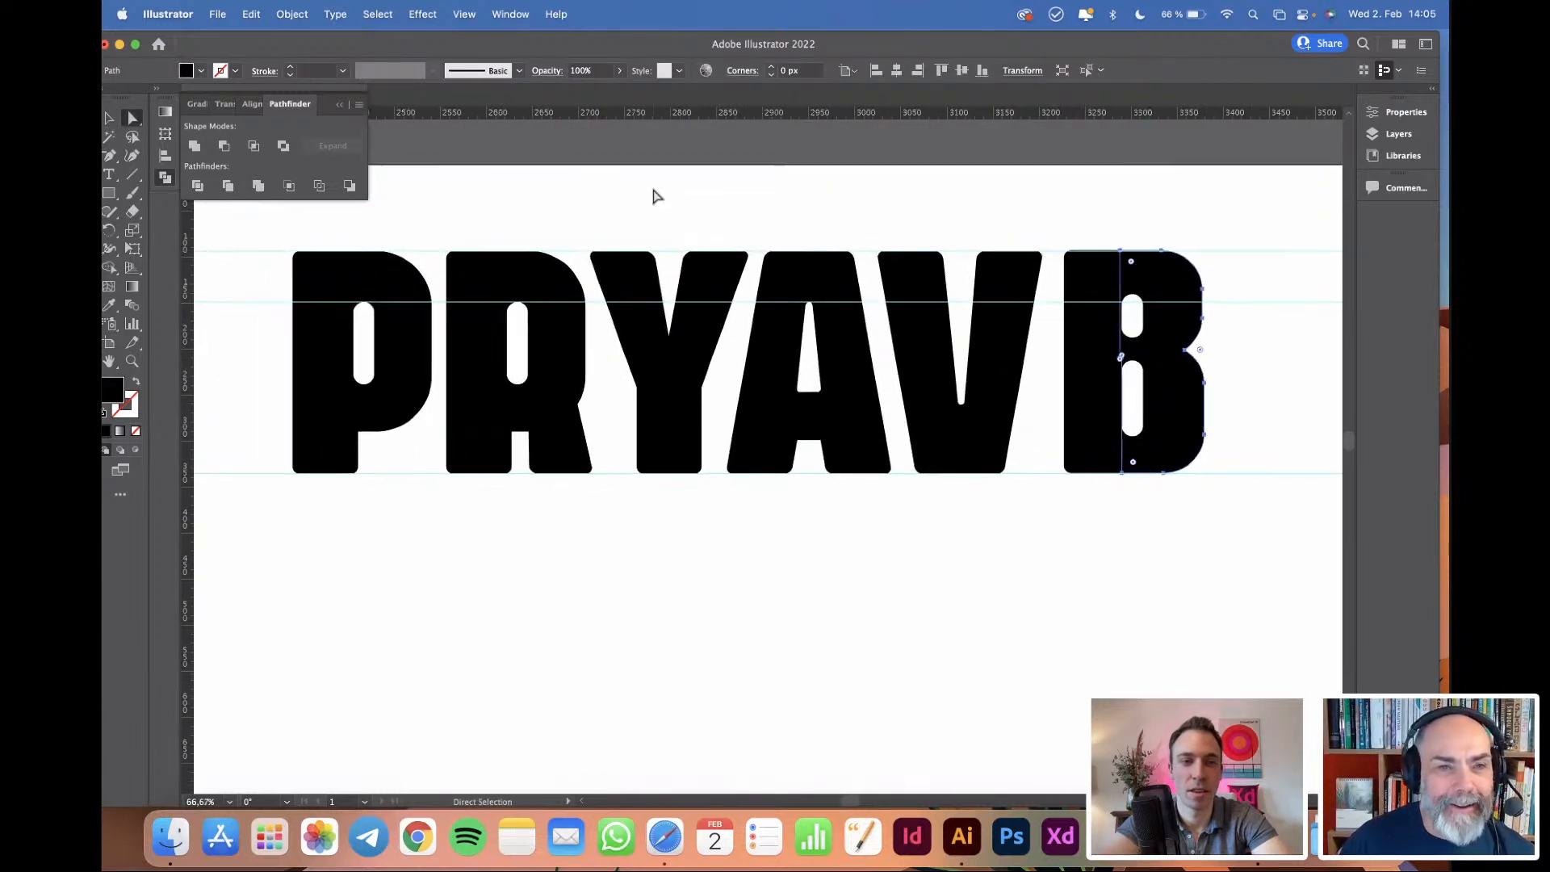
click(110, 118)
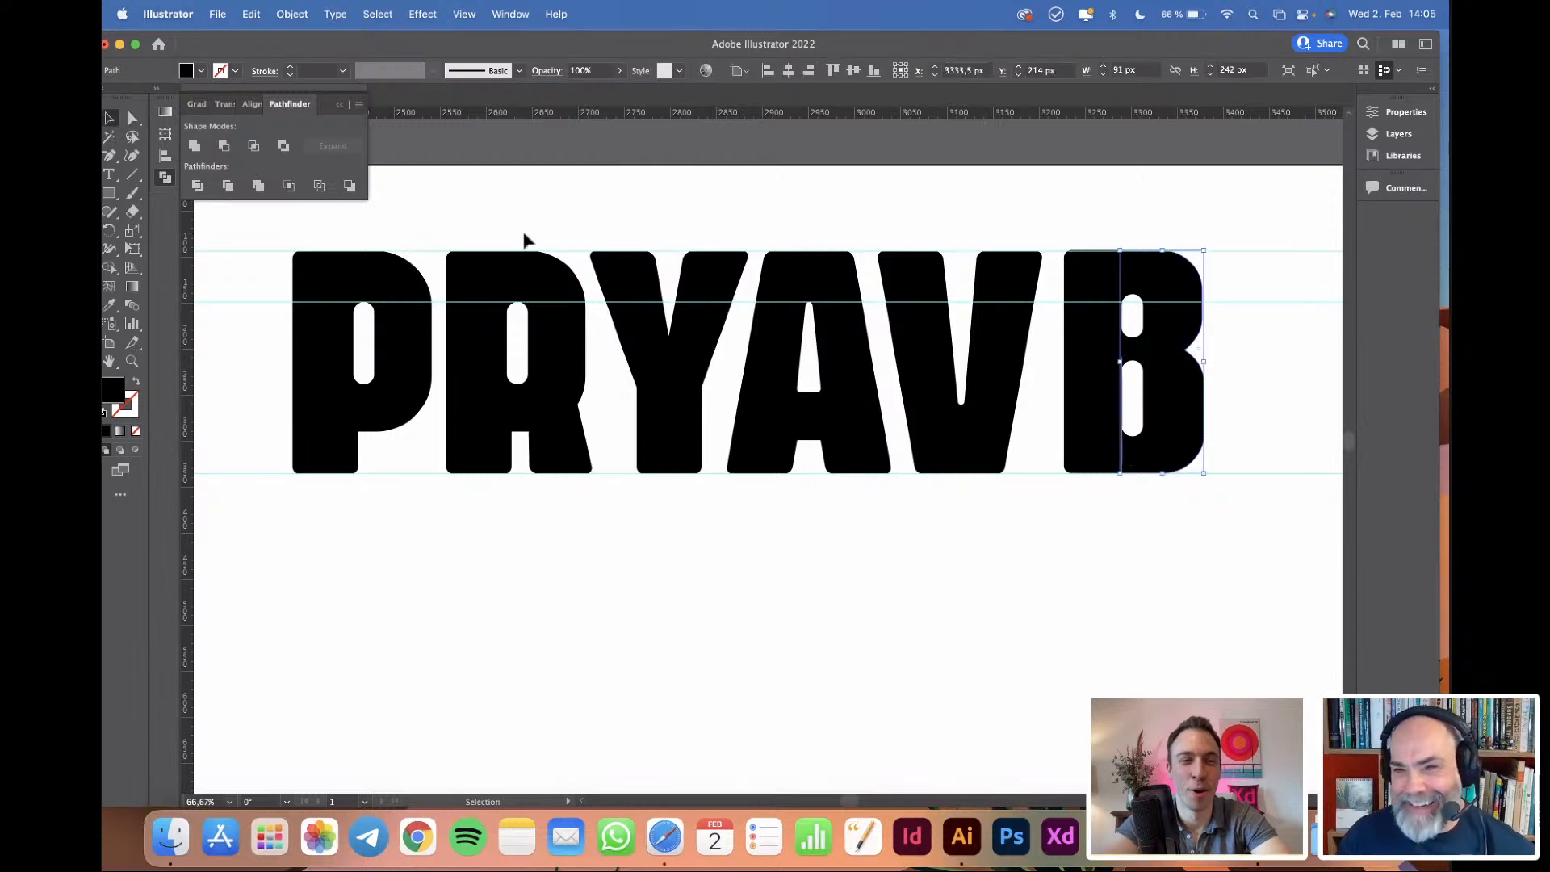
scroll(524, 233, down, 1)
scroll(524, 234, left, 5)
scroll(523, 239, left, 5)
scroll(523, 239, down, 1)
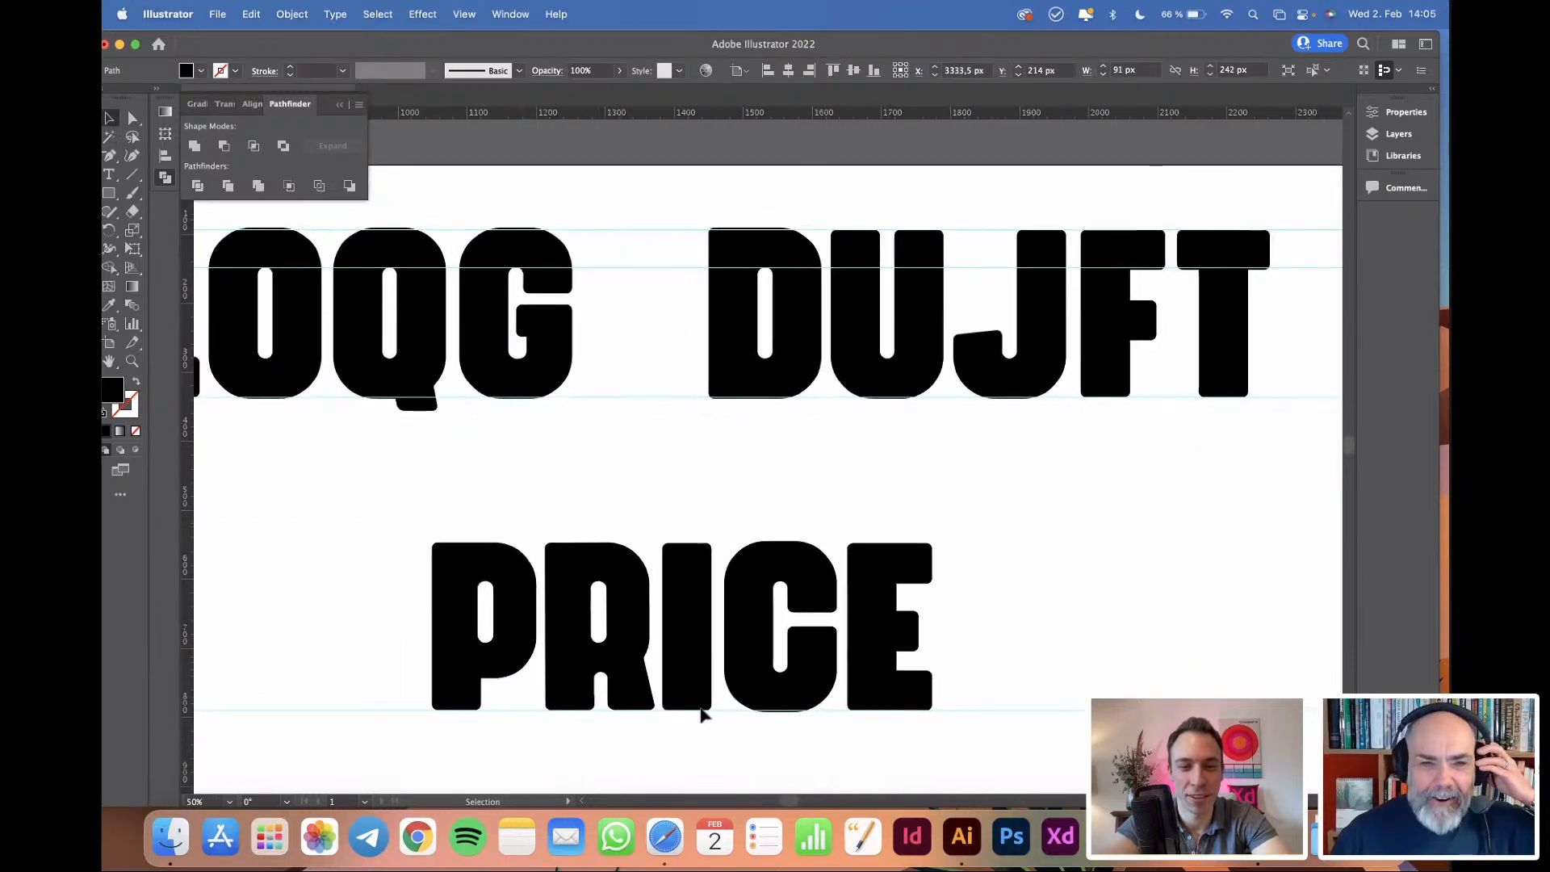
Compare the word PRICE with the alphabet row and examine the B beside its neighbouring letters.
scroll(850, 607, up, 1)
scroll(742, 615, left, 4)
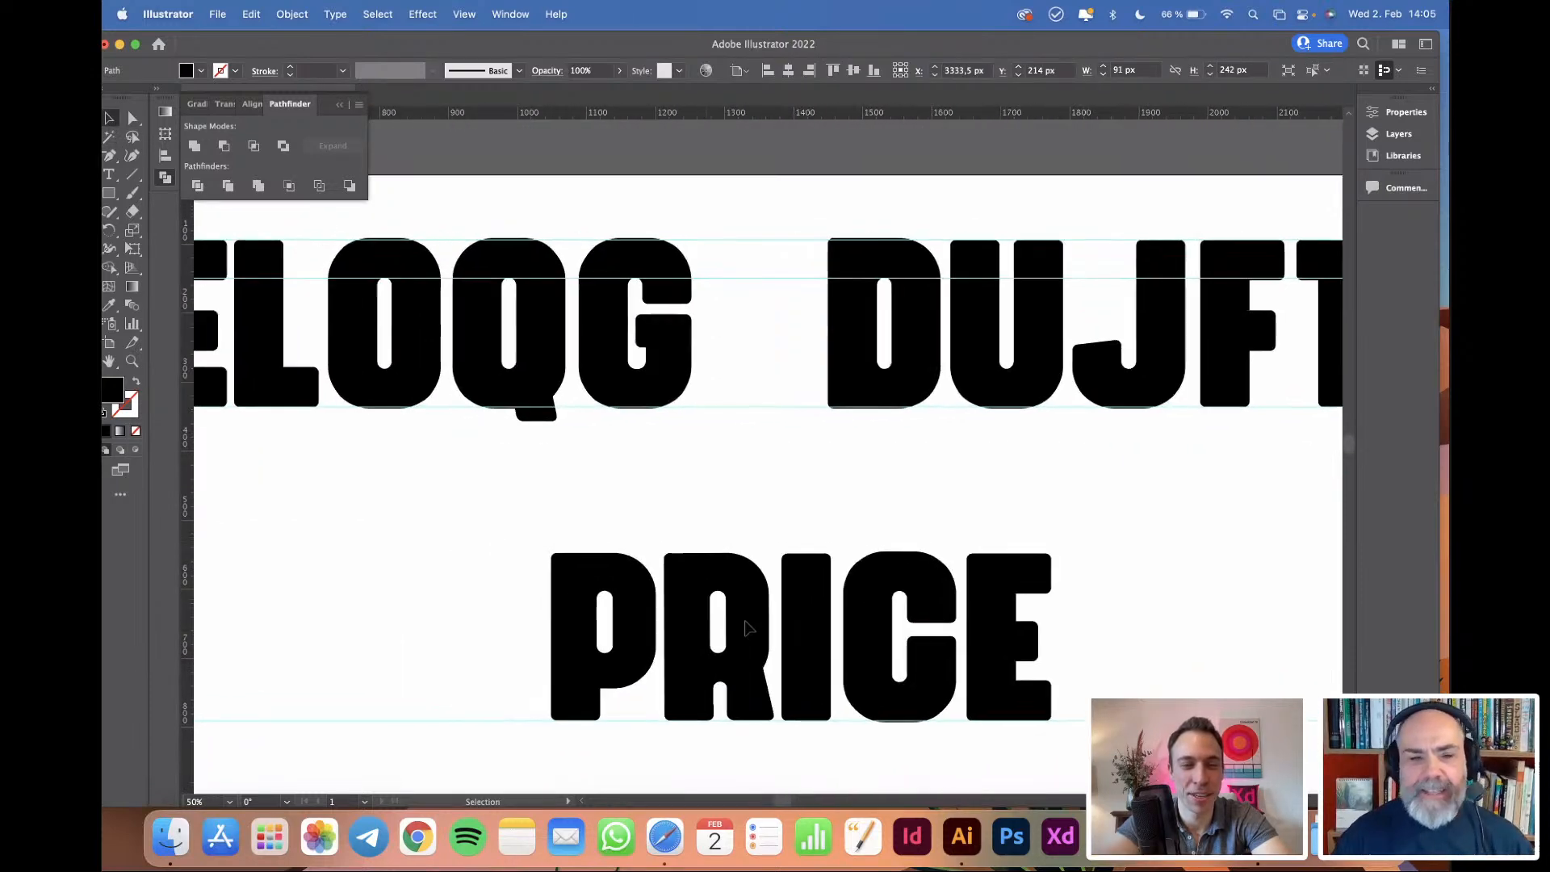
scroll(743, 625, right, 2)
scroll(735, 678, up, 1)
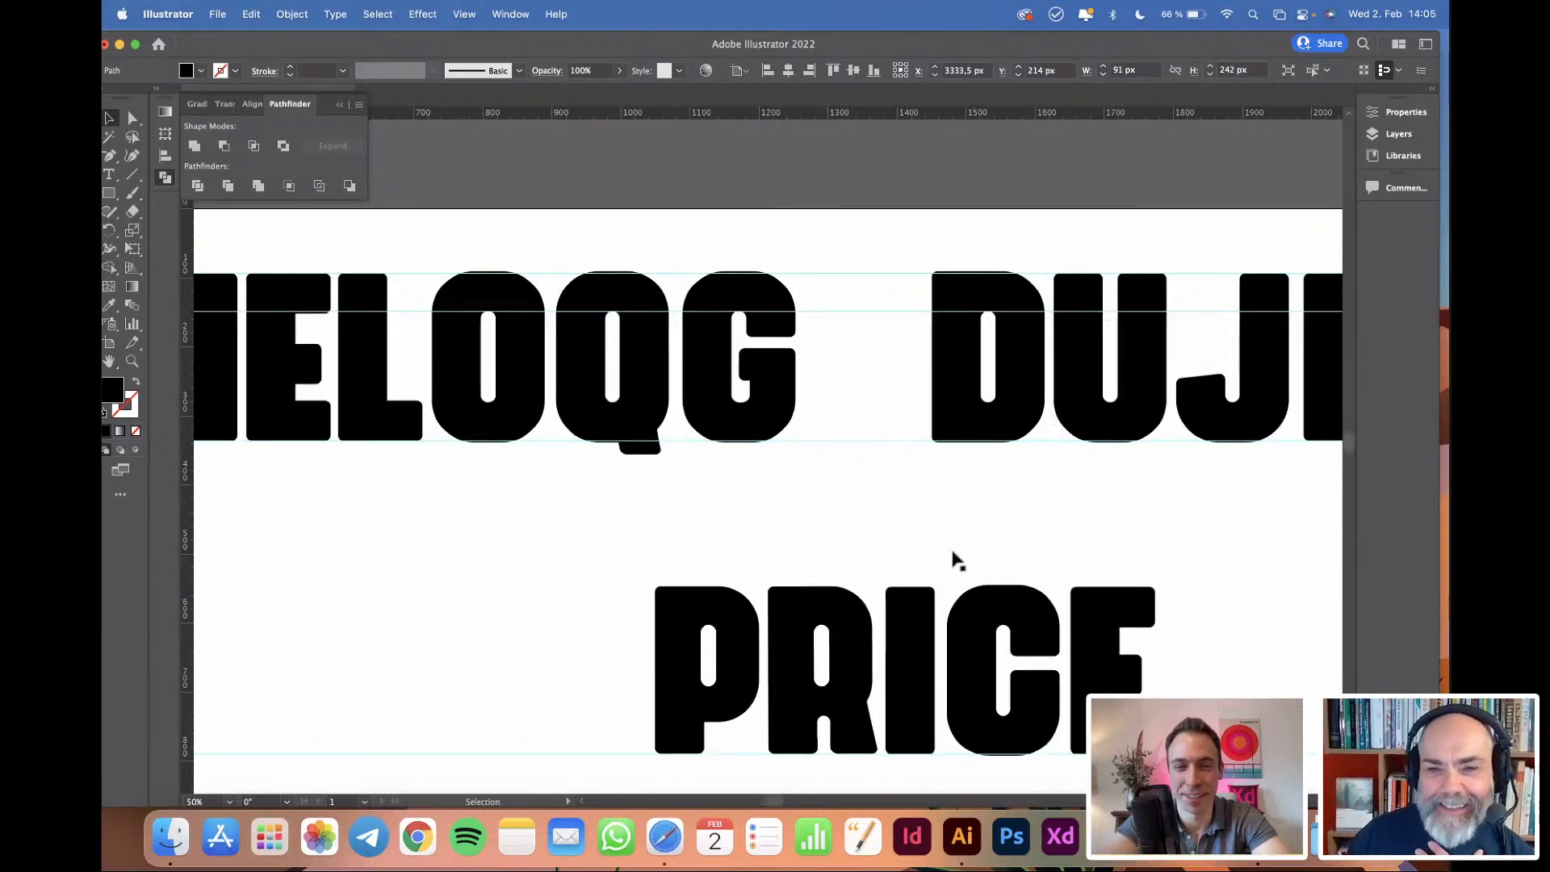
scroll(699, 646, right, 3)
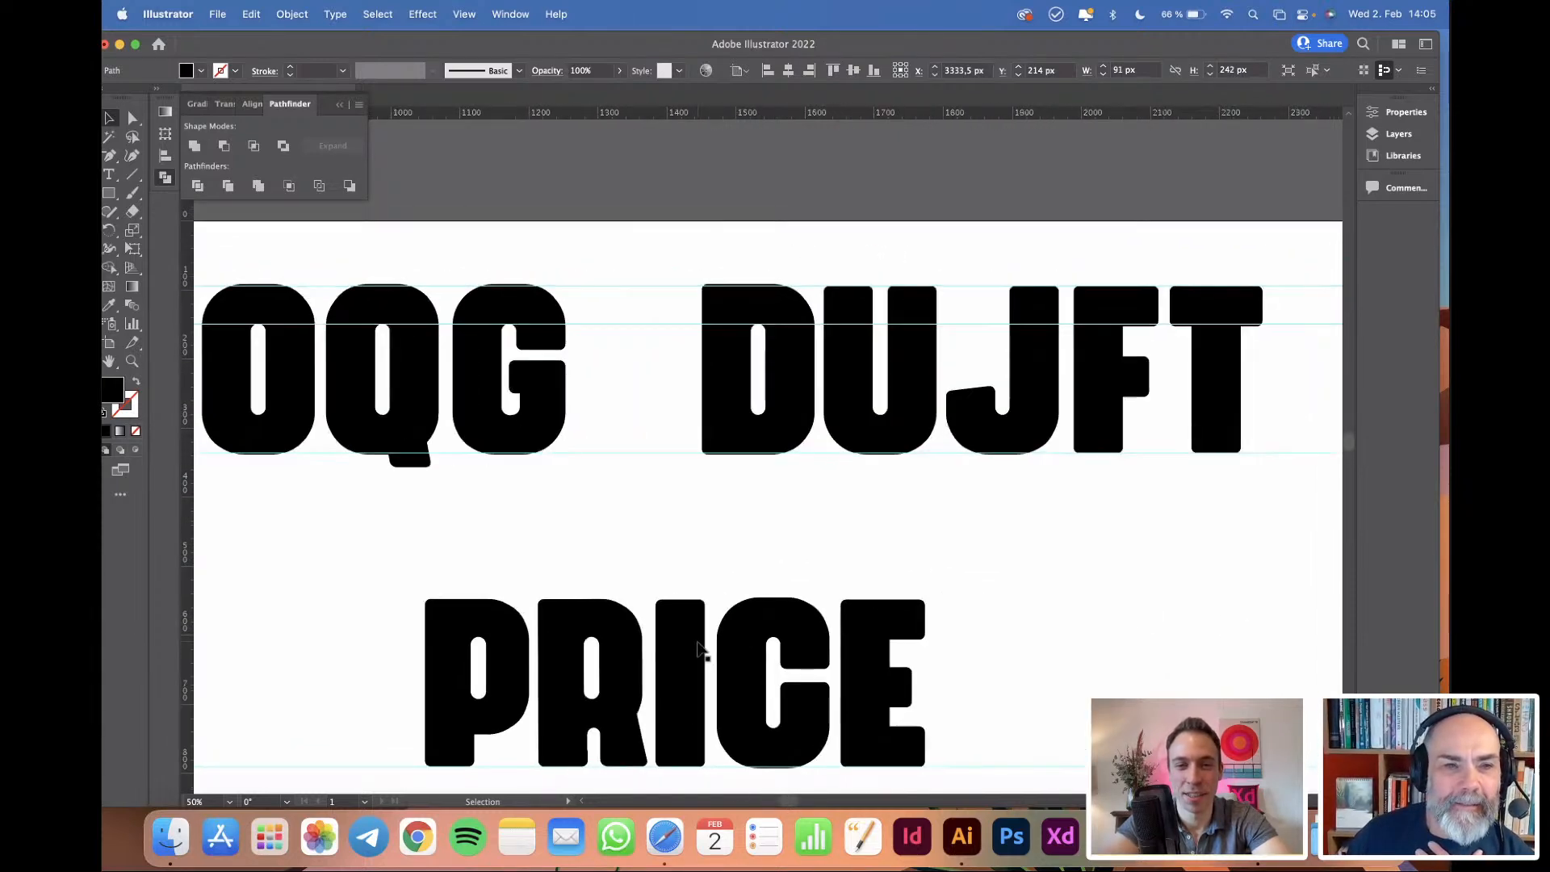
scroll(699, 645, down, 1)
scroll(699, 645, right, 1)
scroll(699, 646, right, 1)
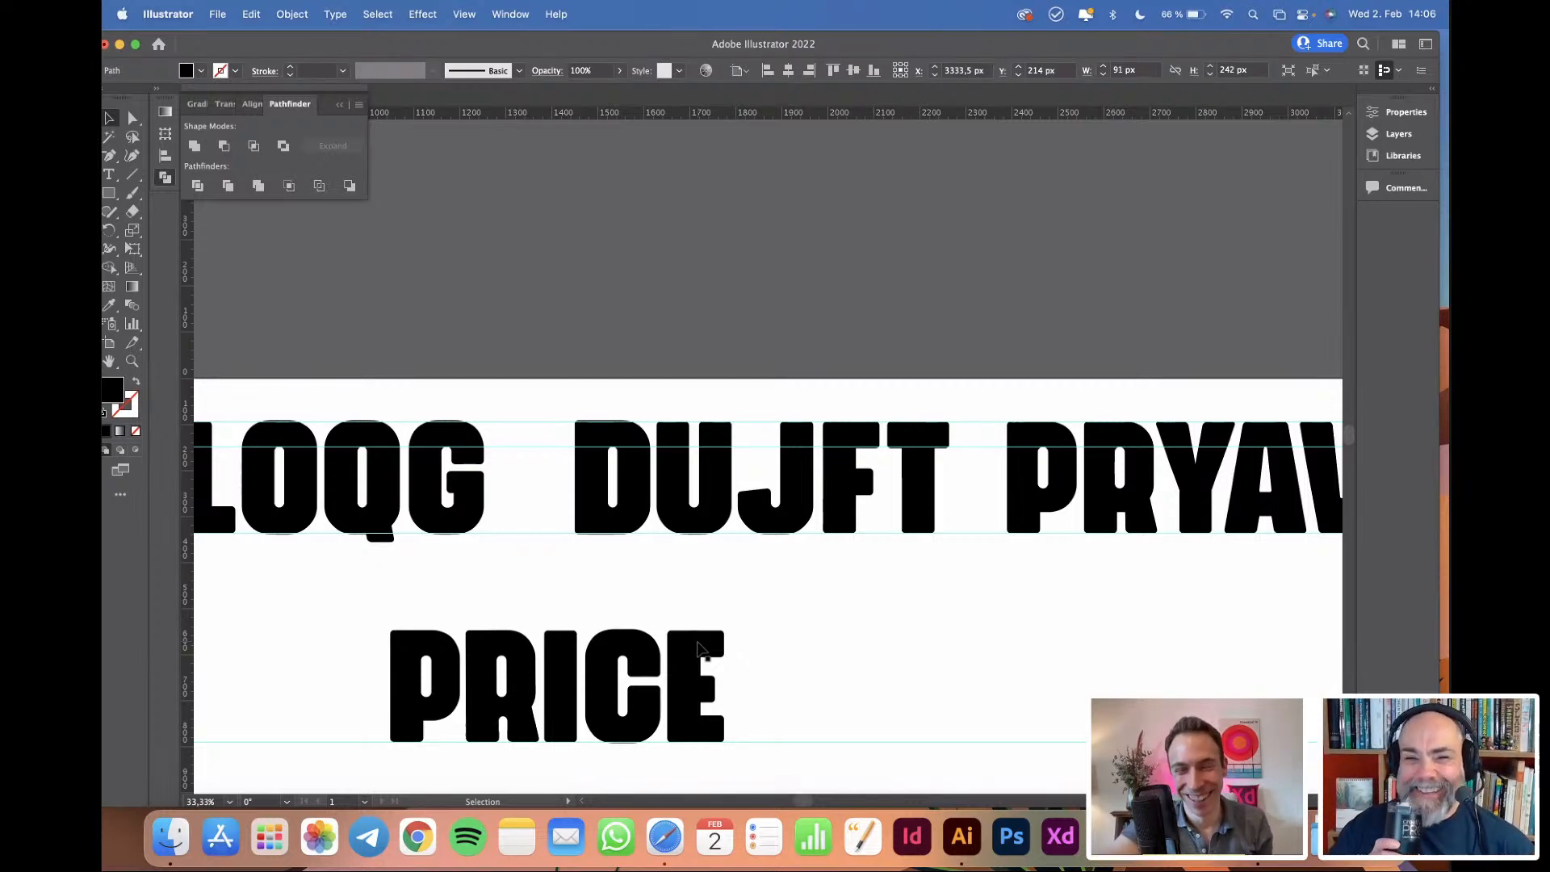
scroll(699, 648, right, 10)
click(953, 478)
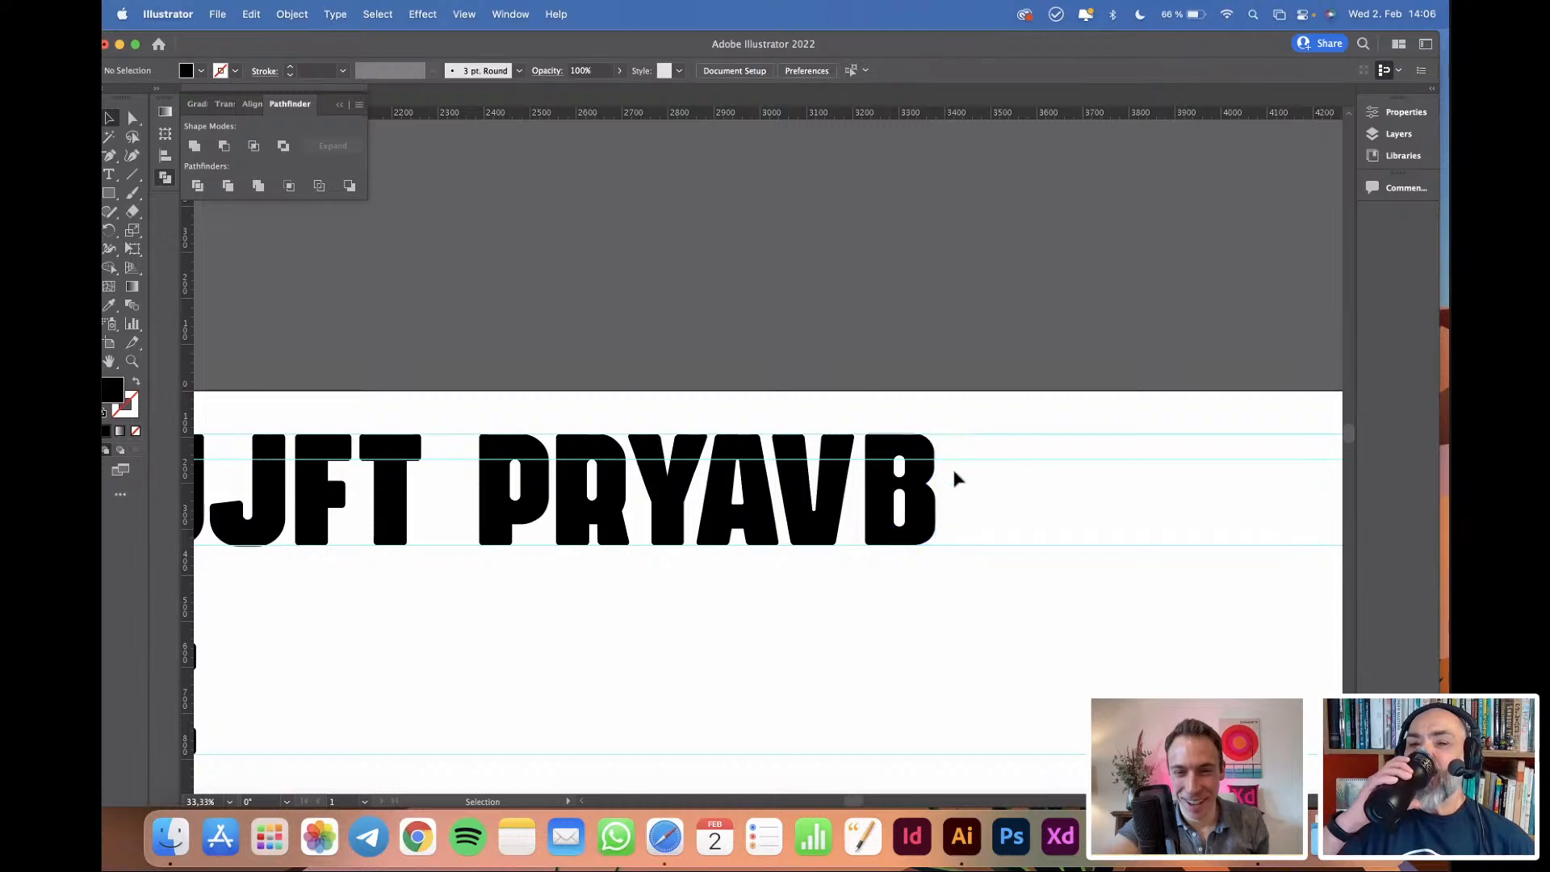
scroll(952, 479, up, 5)
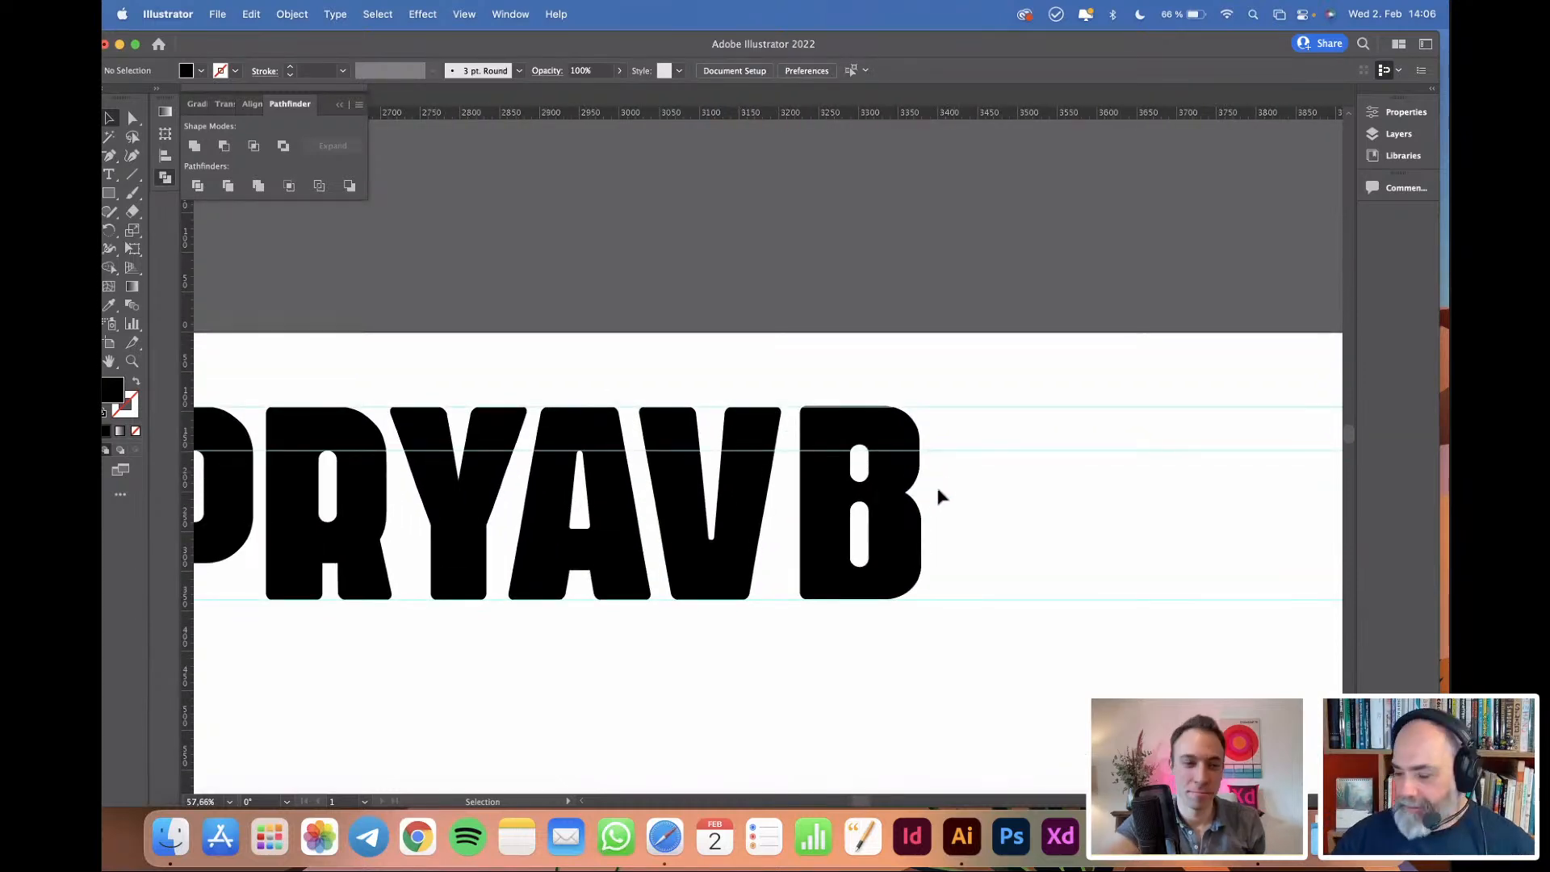
scroll(938, 494, down, 4)
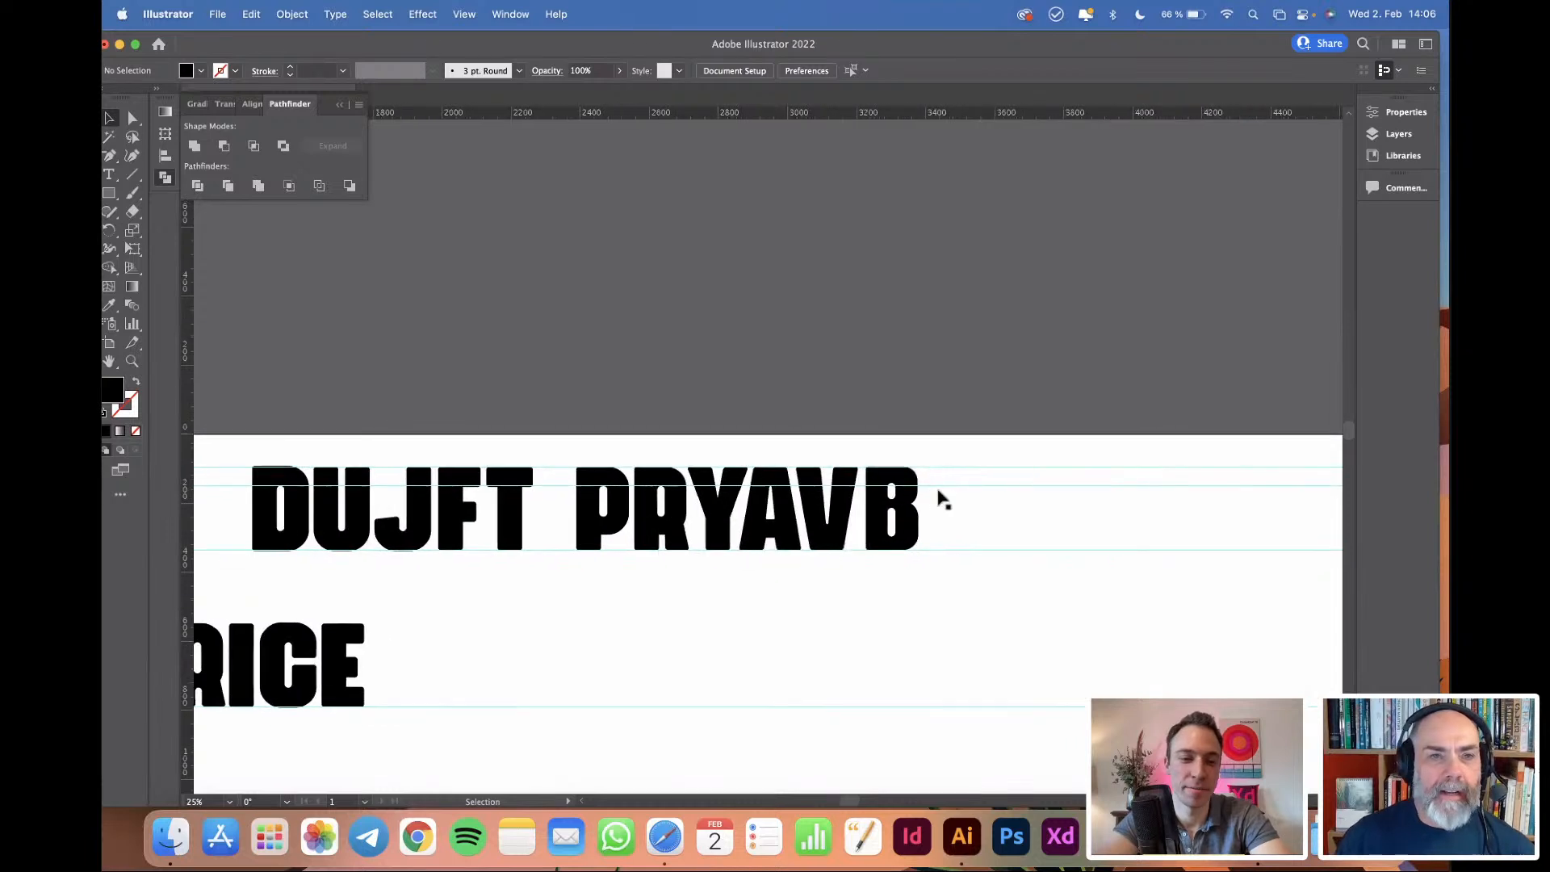
Copy the T's vertical stem to the empty space just after the B, between the cap-height and baseline guides.
click(510, 521)
drag(510, 520, 944, 534)
key(super+1)
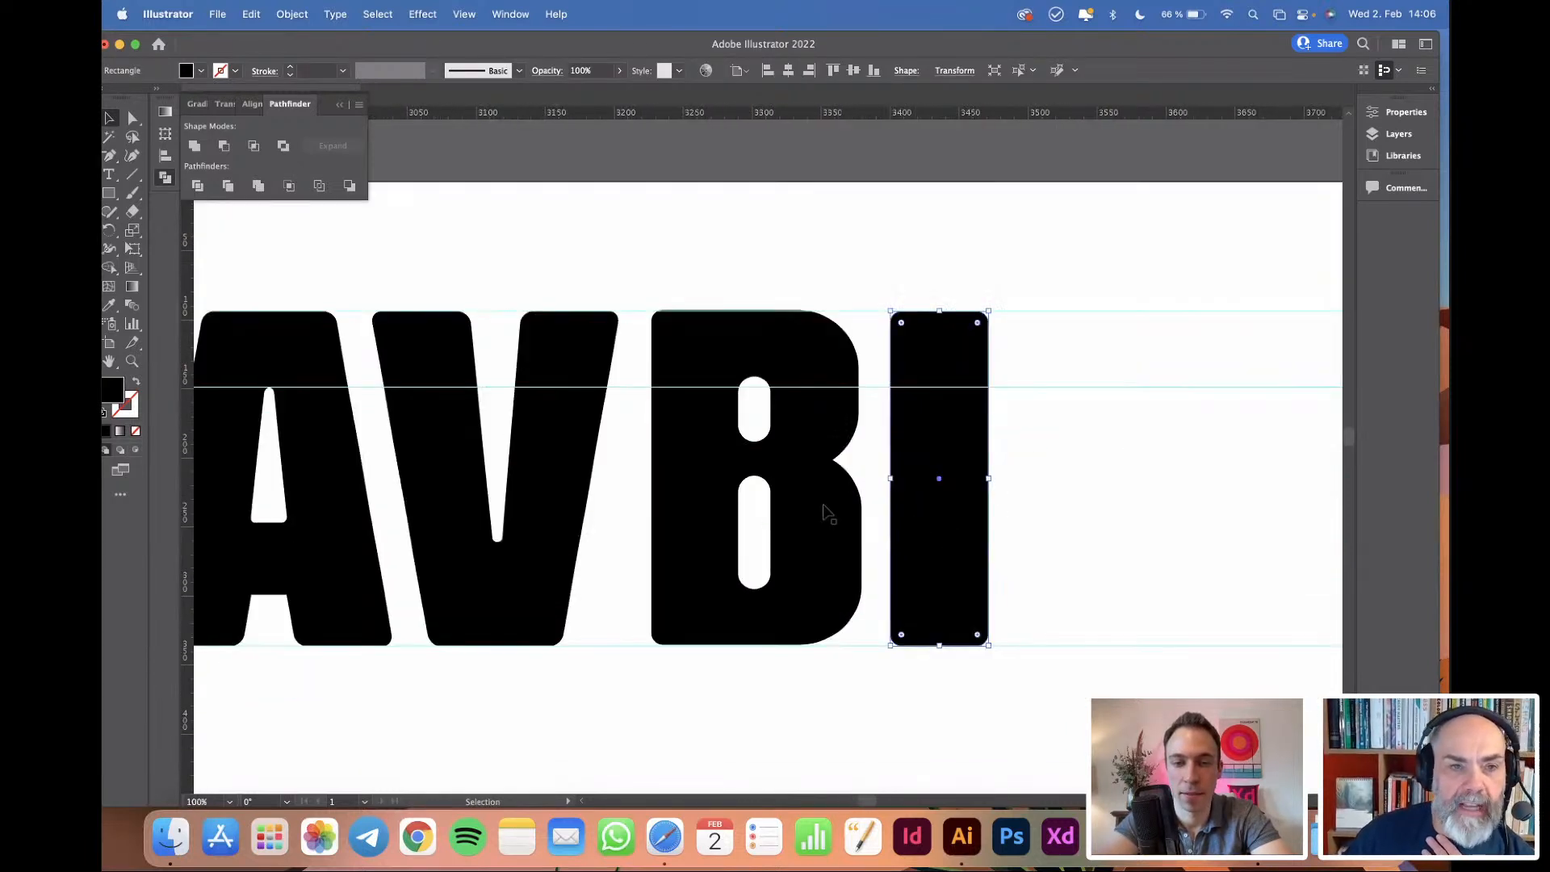
Select all parts of the B and move it slightly closer to the V.
click(824, 512)
shift+click(695, 480)
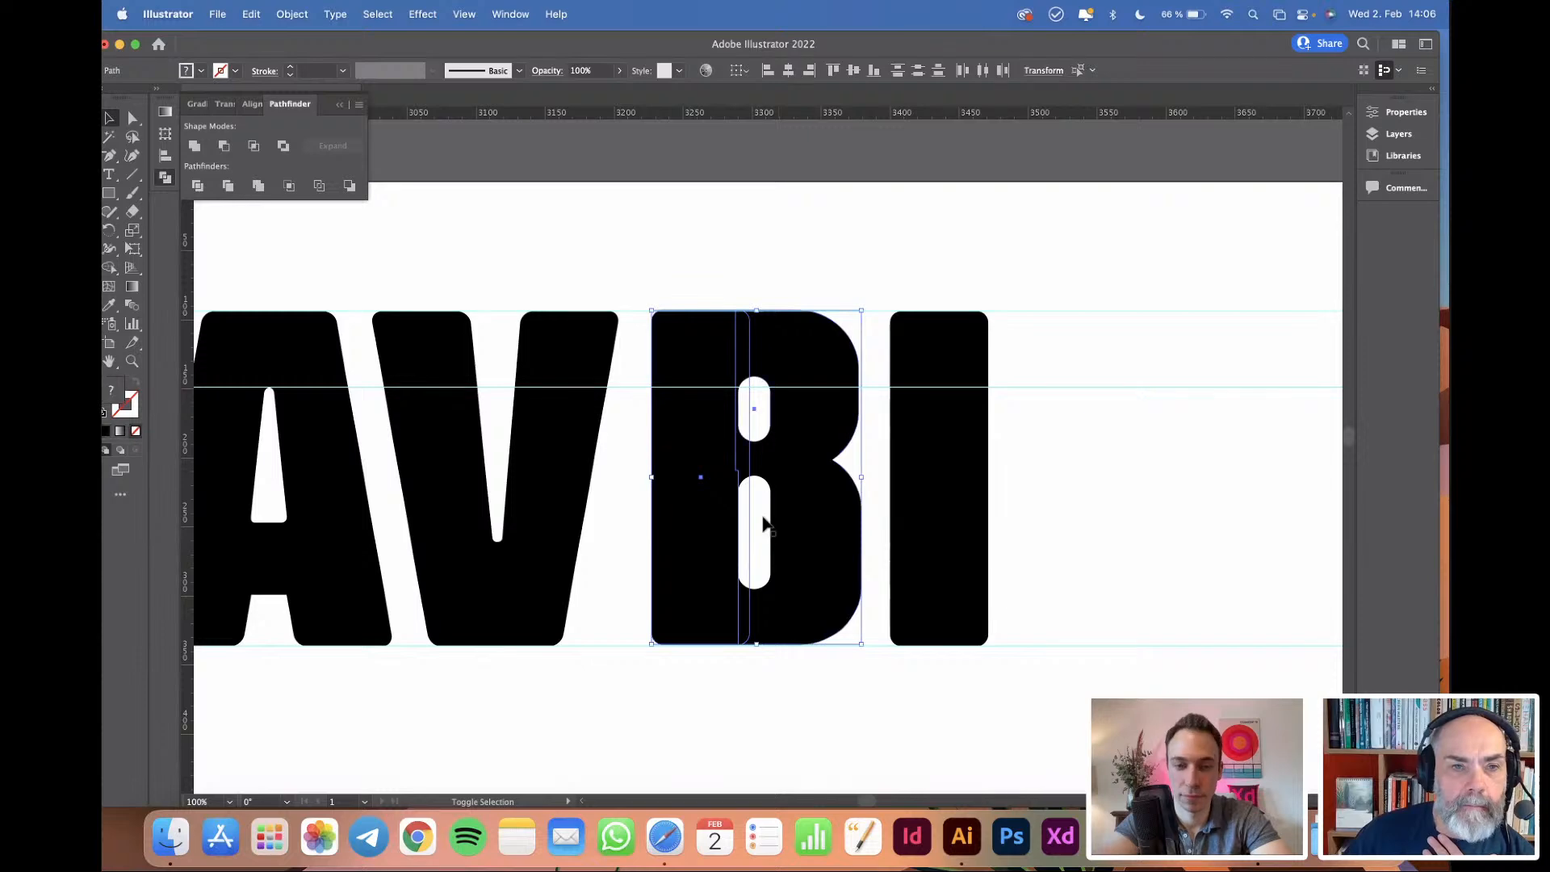
key(shift+Left)
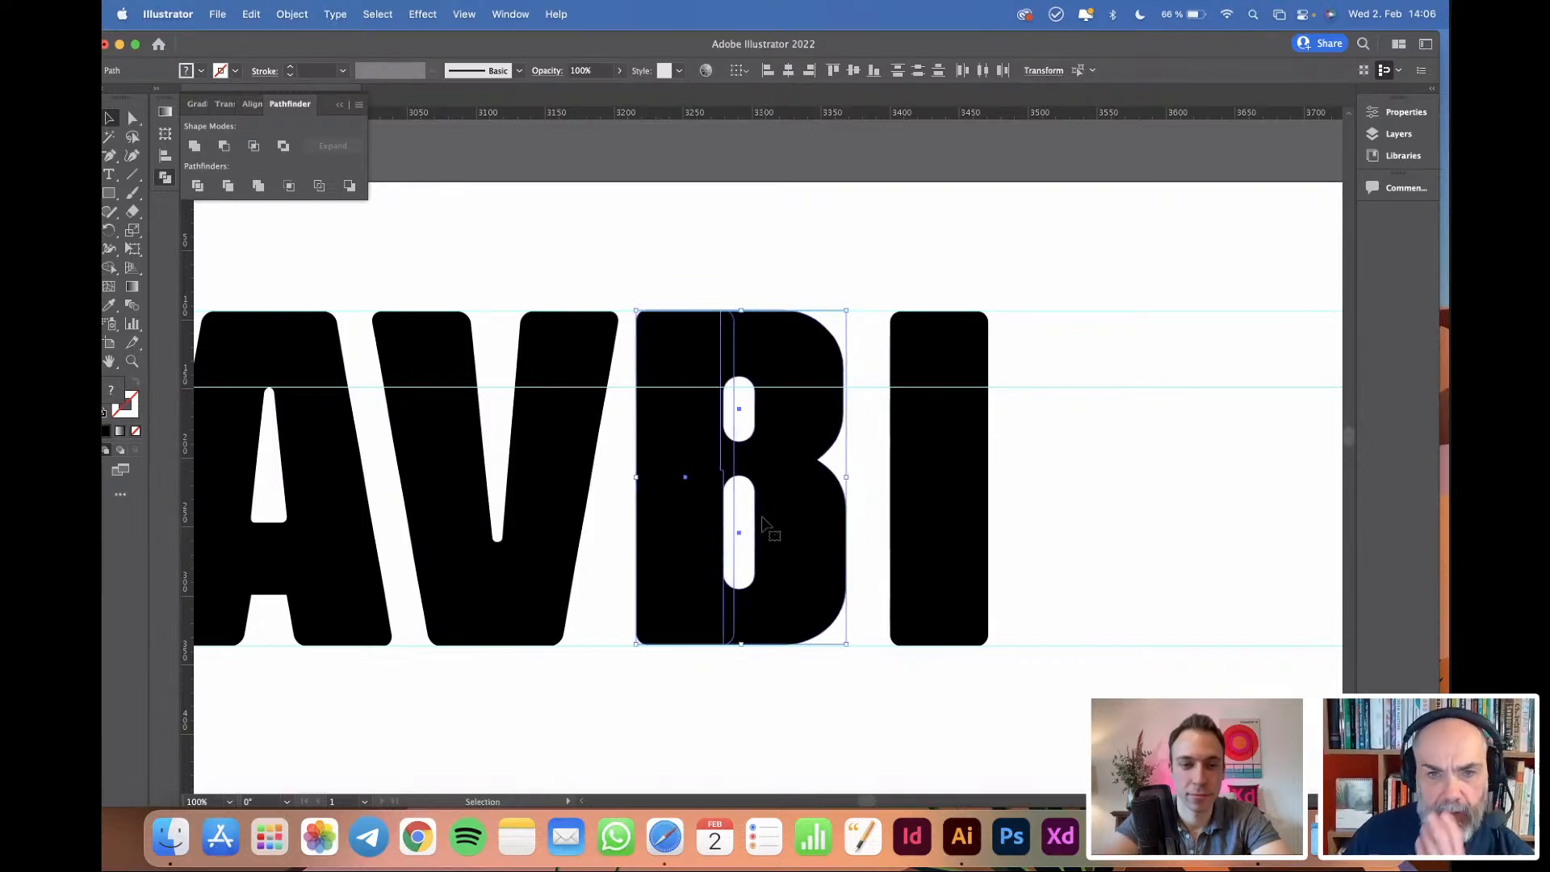
click(983, 423)
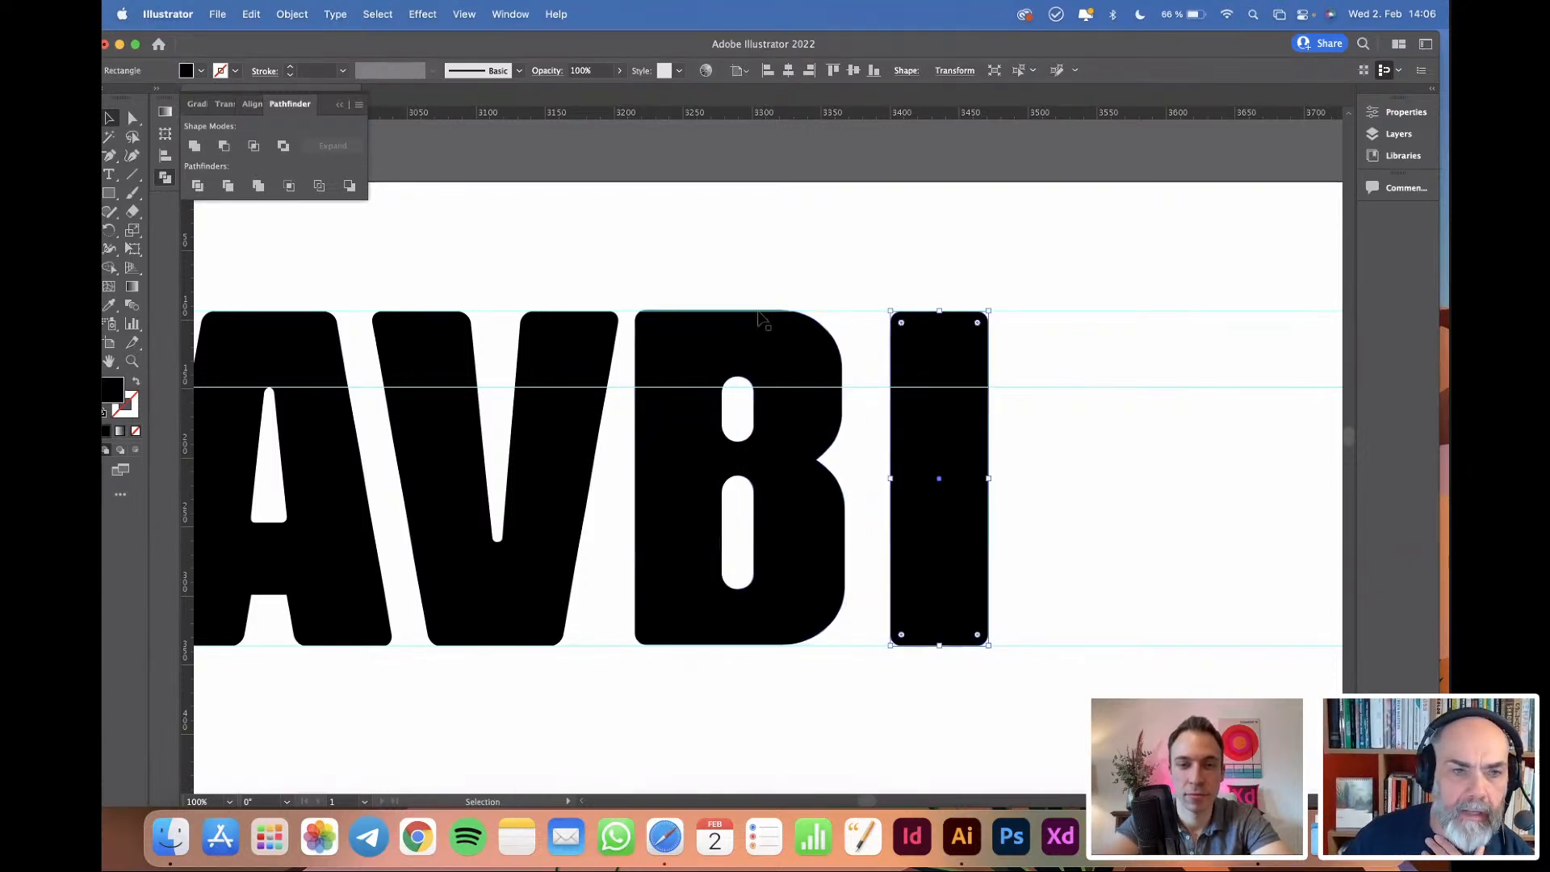
Examine the B's upper edge against the guide and check its shapes and spacing, then clear the selection.
scroll(759, 312, up, 1)
click(724, 330)
scroll(714, 309, up, 1)
scroll(654, 350, up, 2)
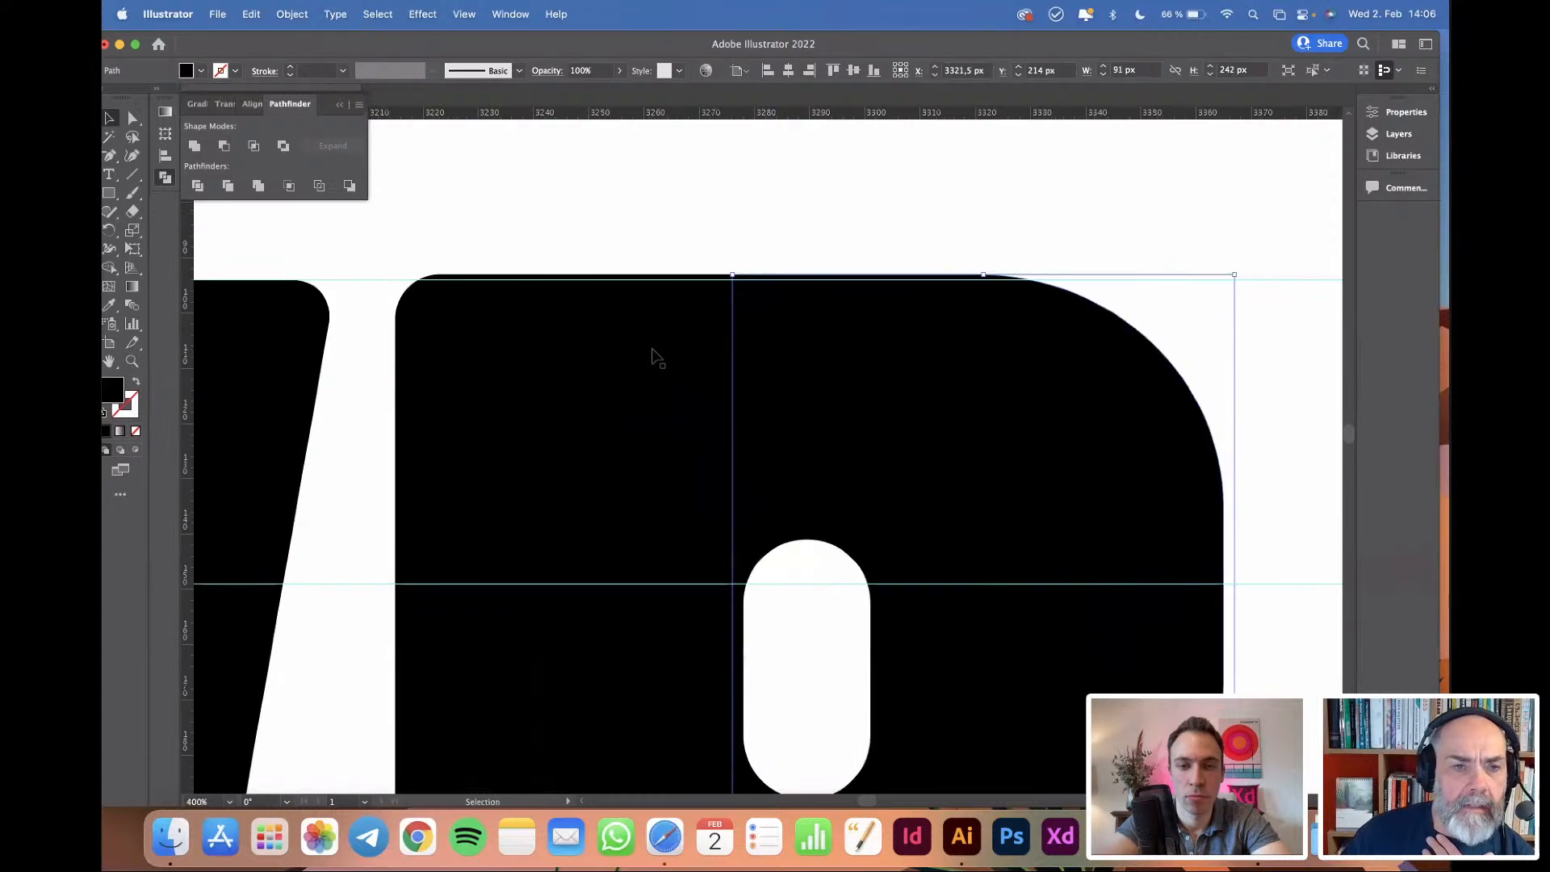
scroll(657, 358, down, 6)
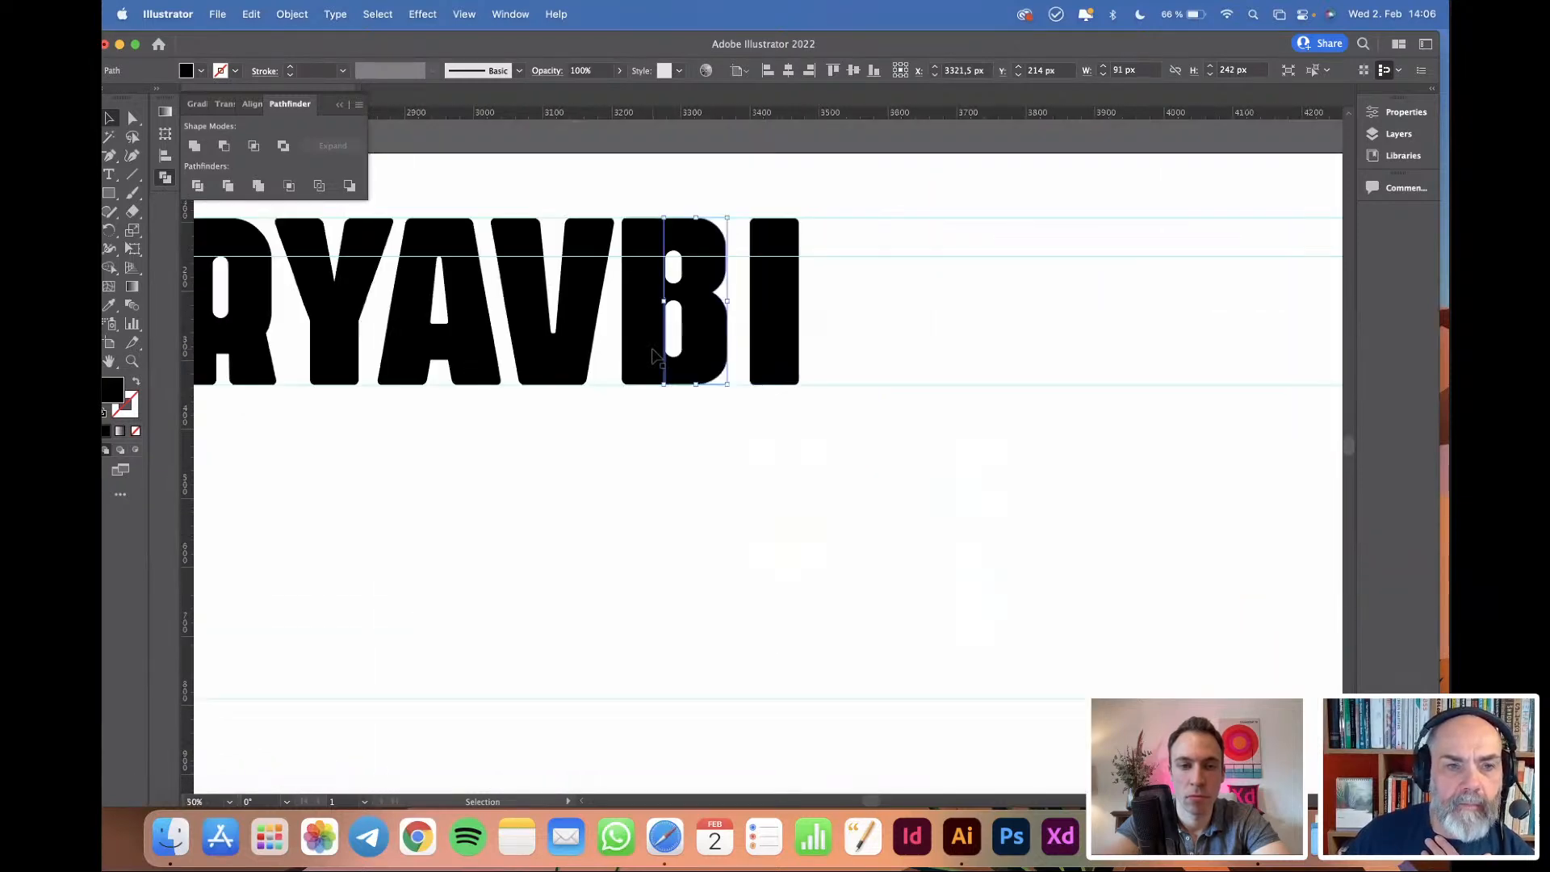
drag(616, 433, 728, 231)
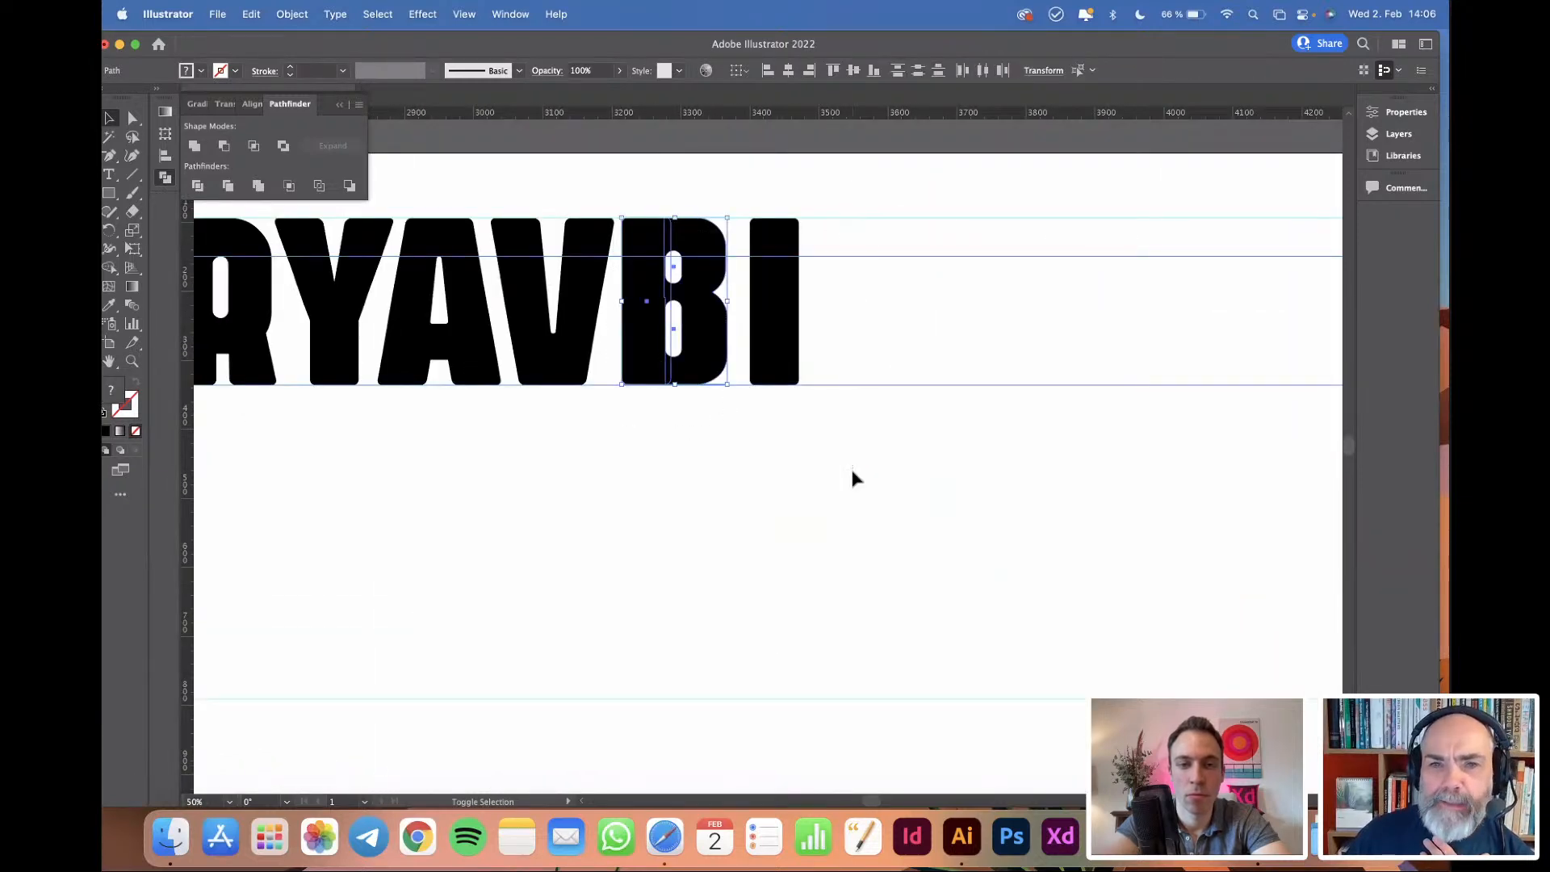
scroll(690, 225, up, 1)
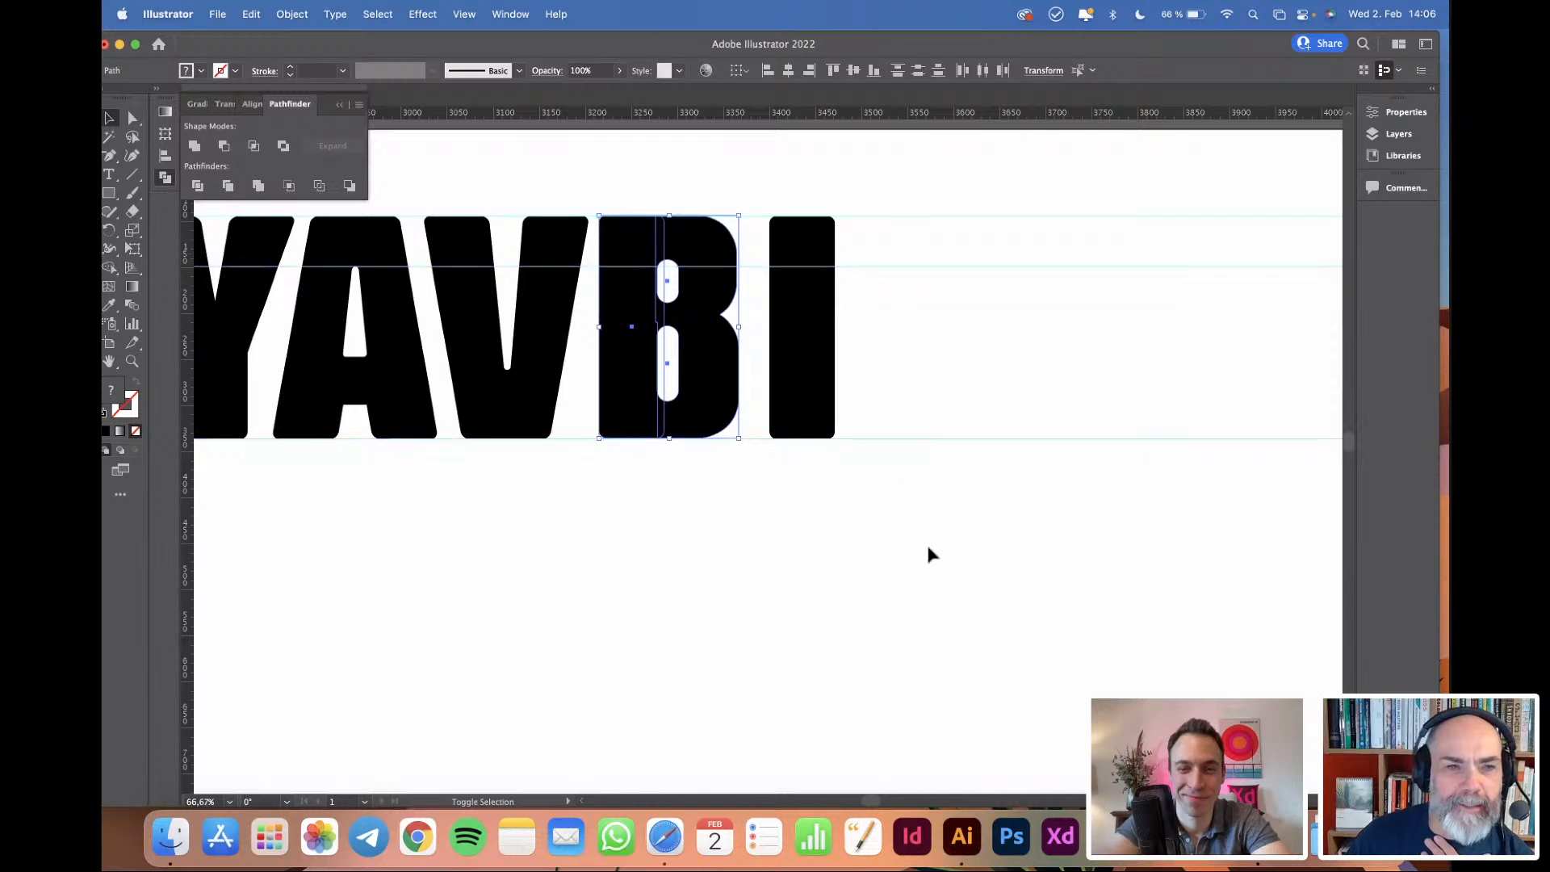
scroll(726, 260, up, 4)
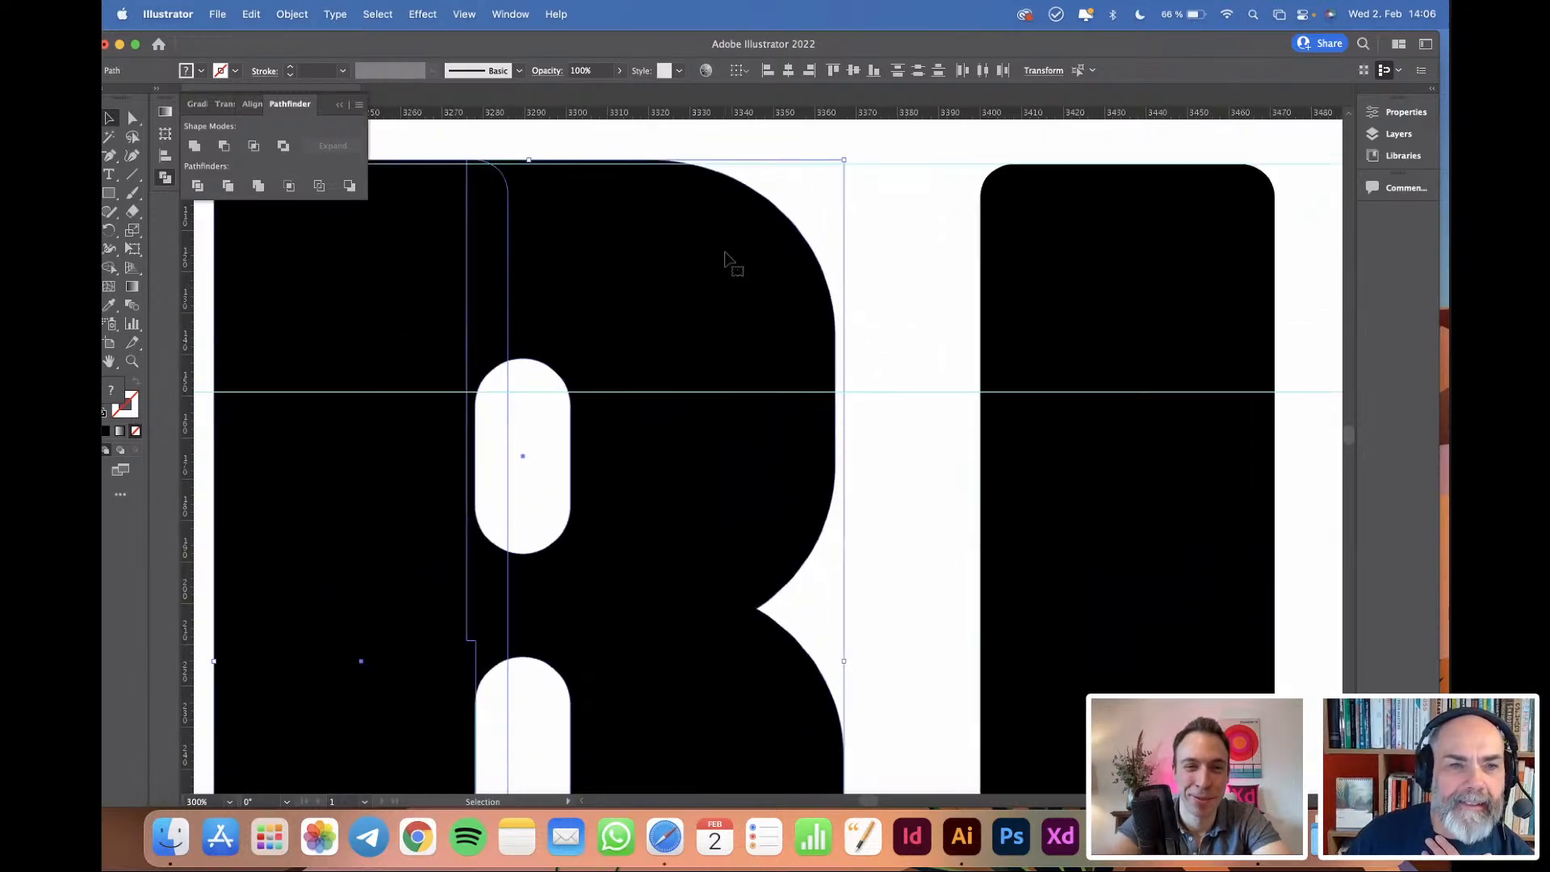
scroll(731, 260, down, 4)
click(906, 243)
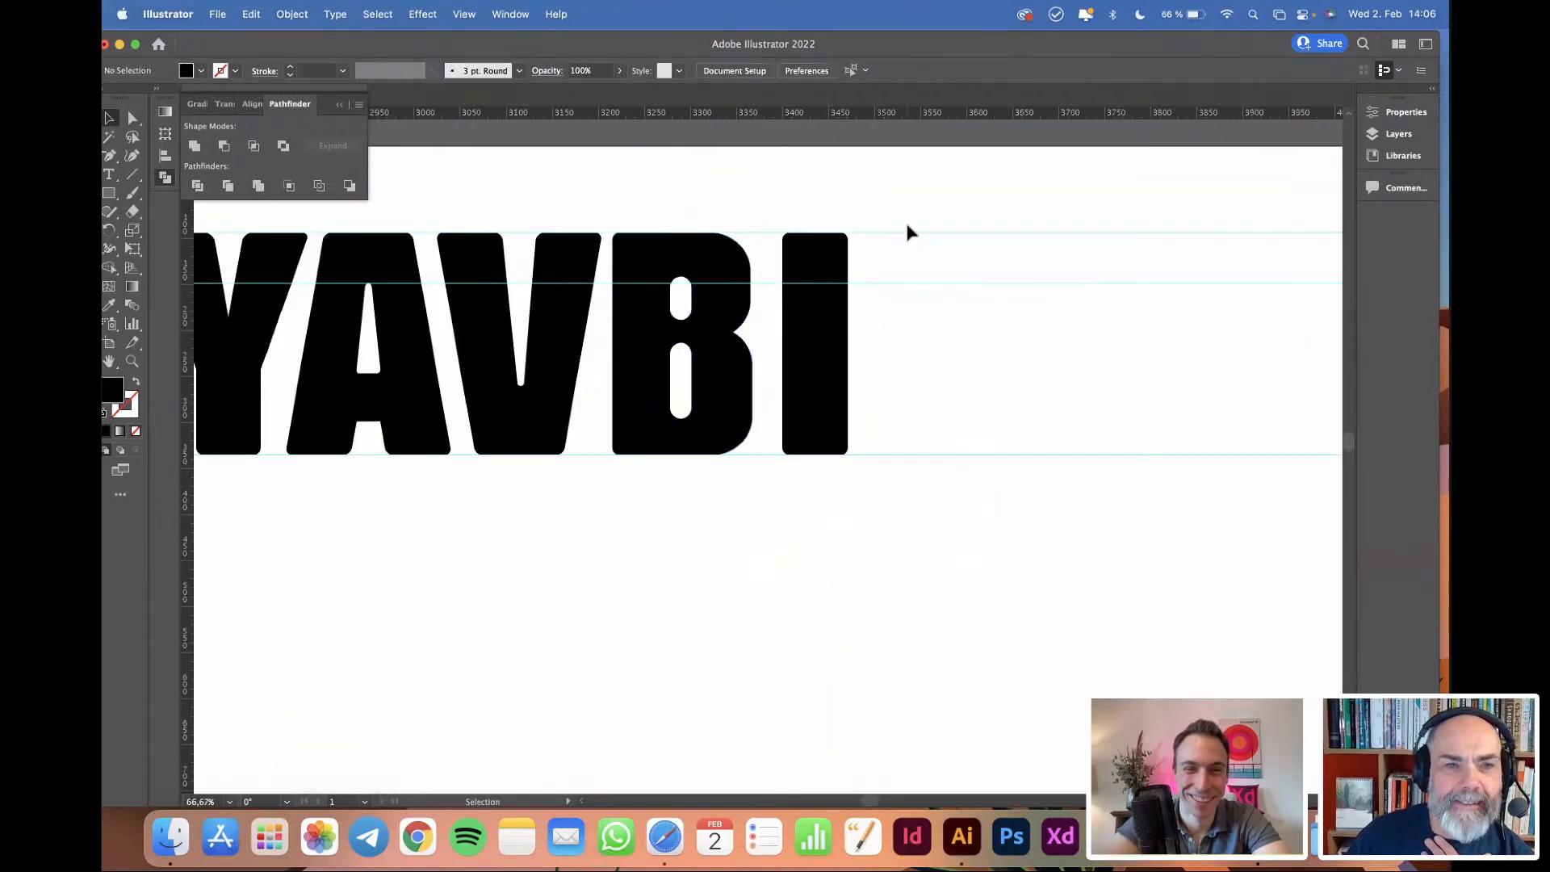
click(820, 337)
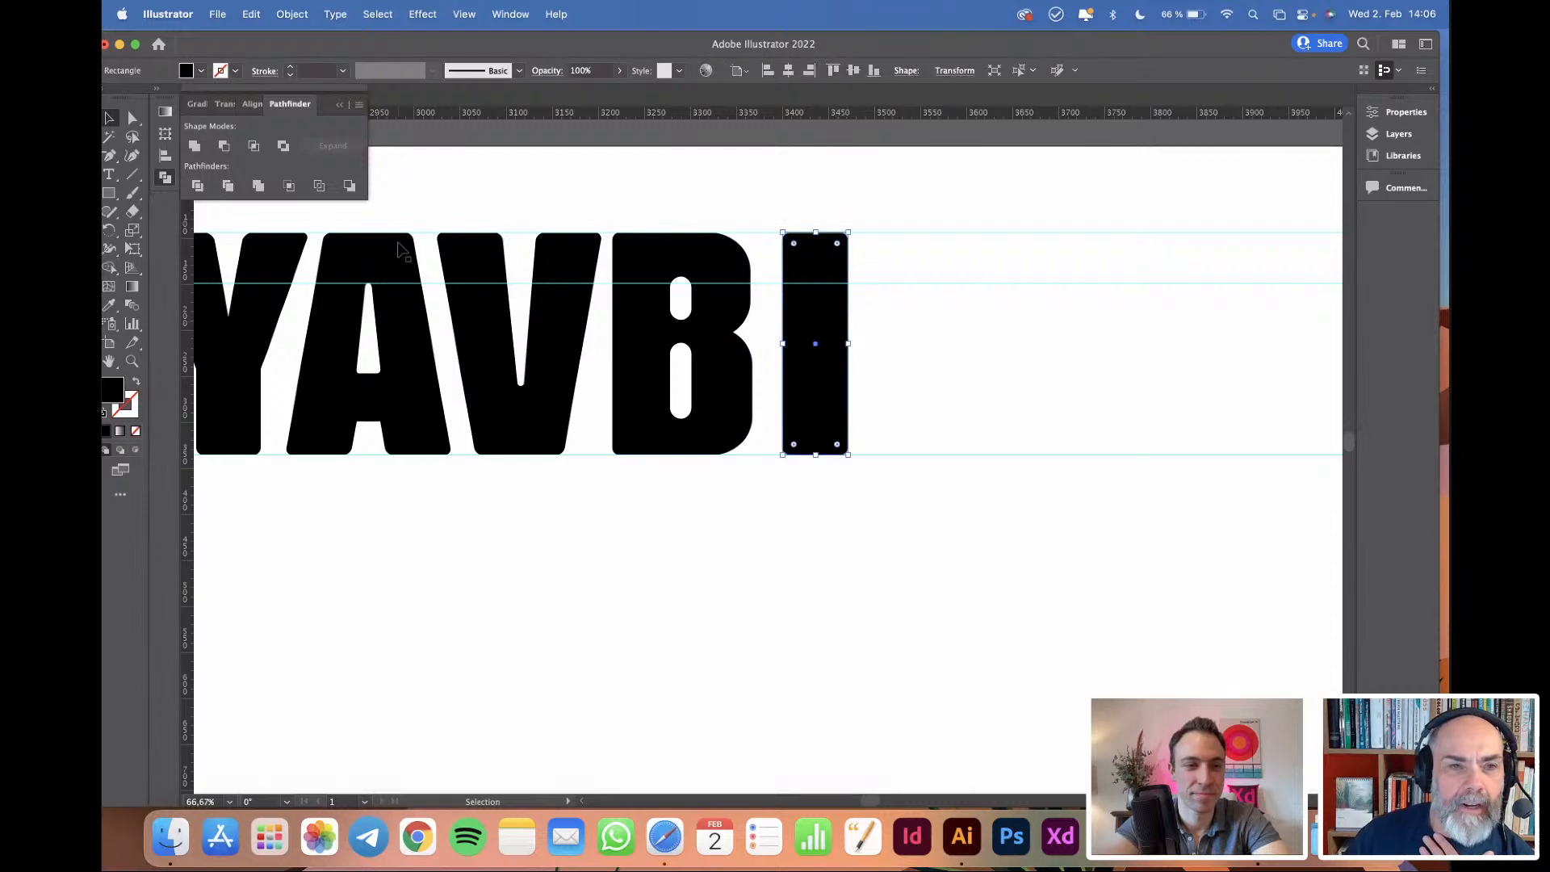
click(109, 194)
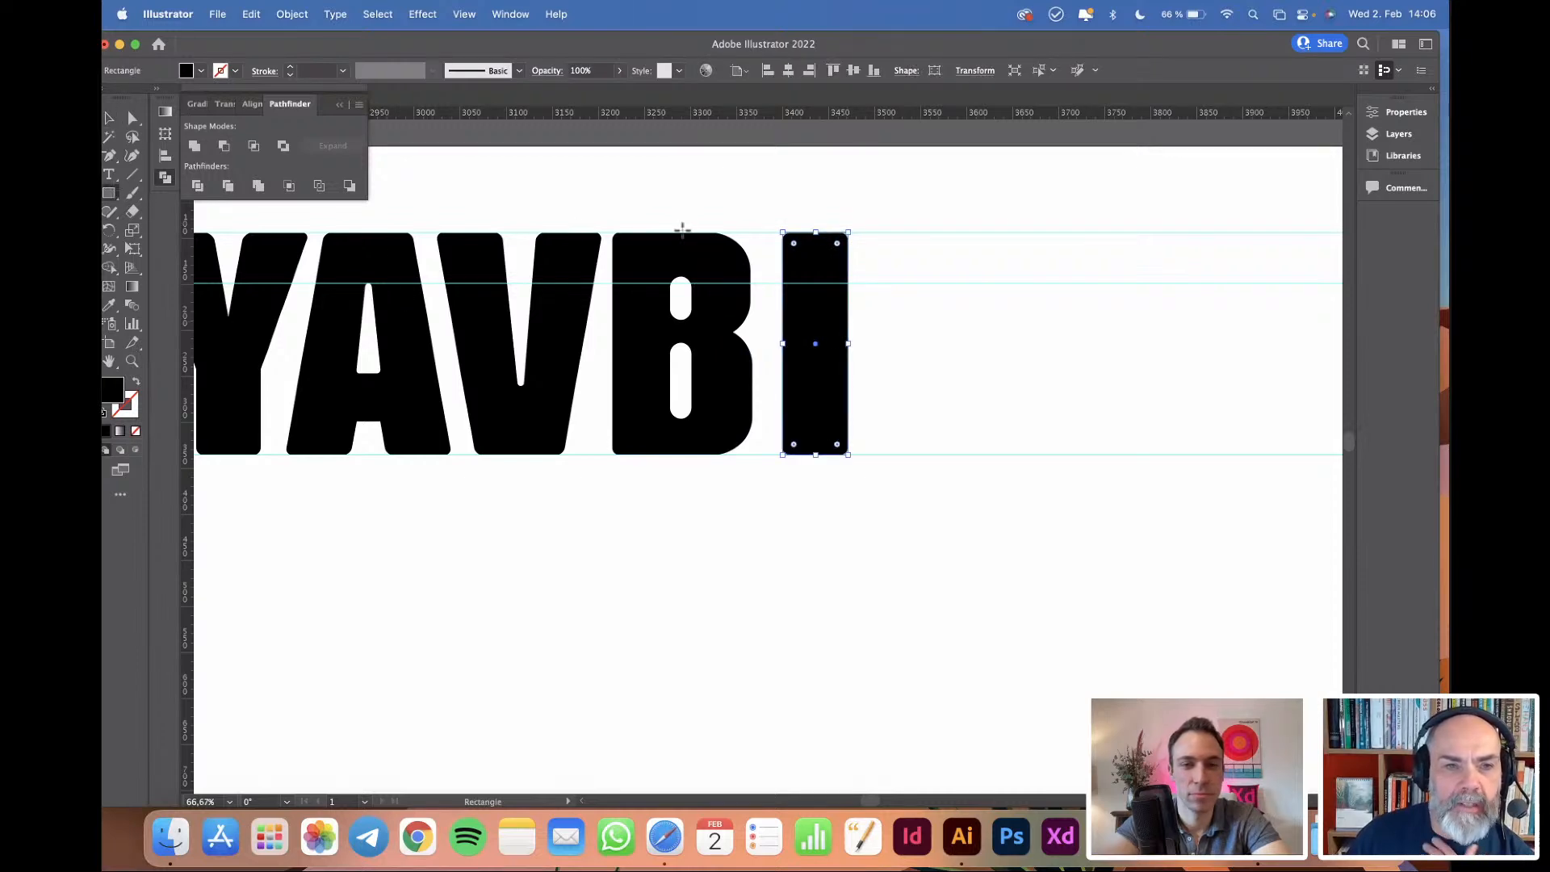
click(109, 118)
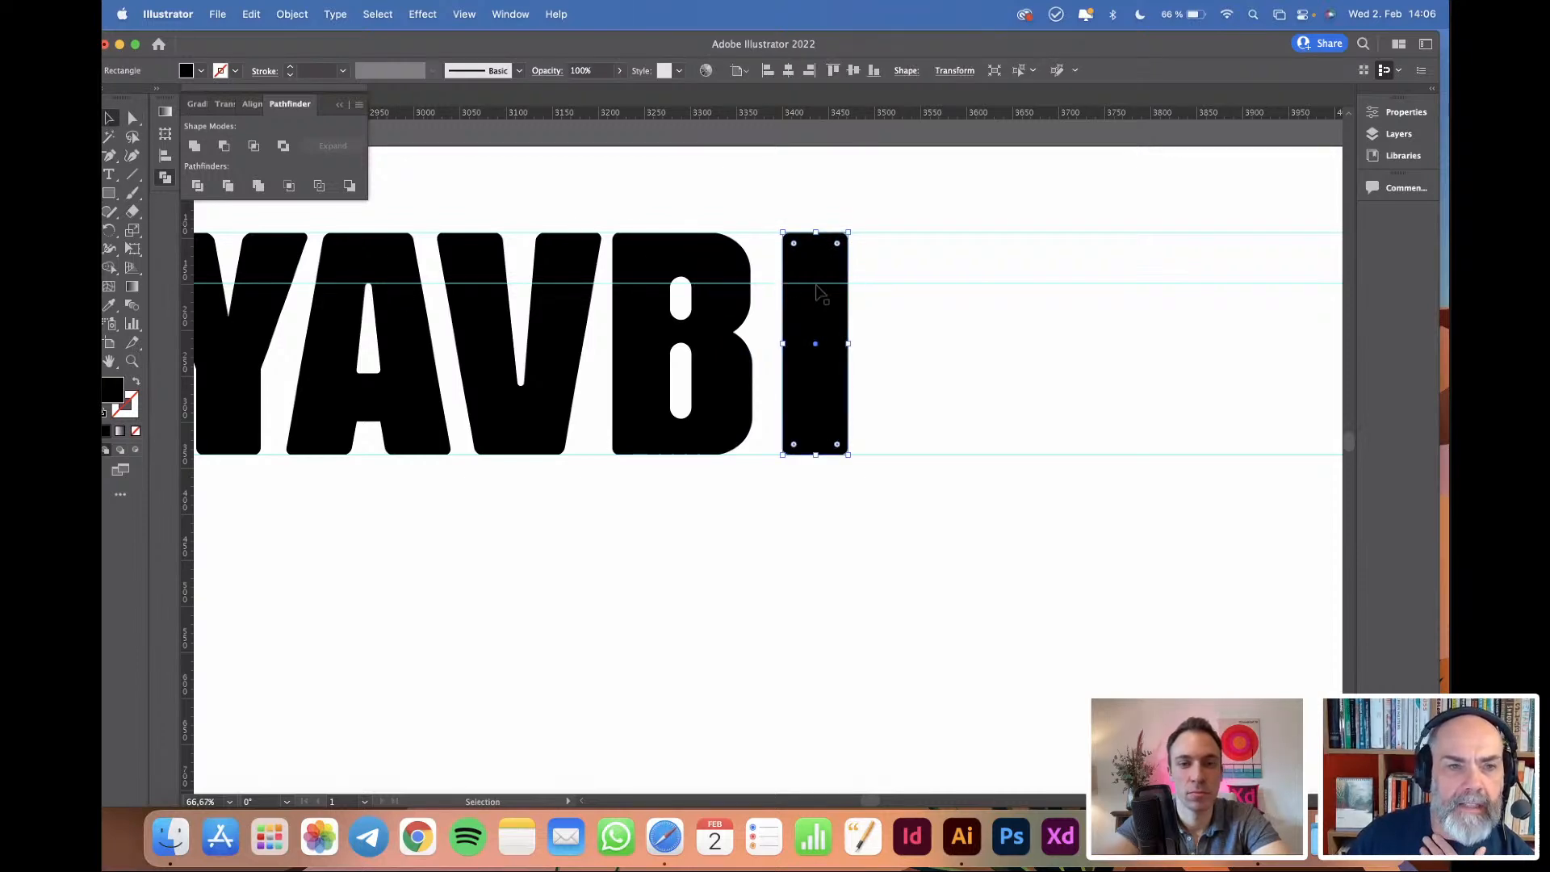
click(902, 291)
click(900, 290)
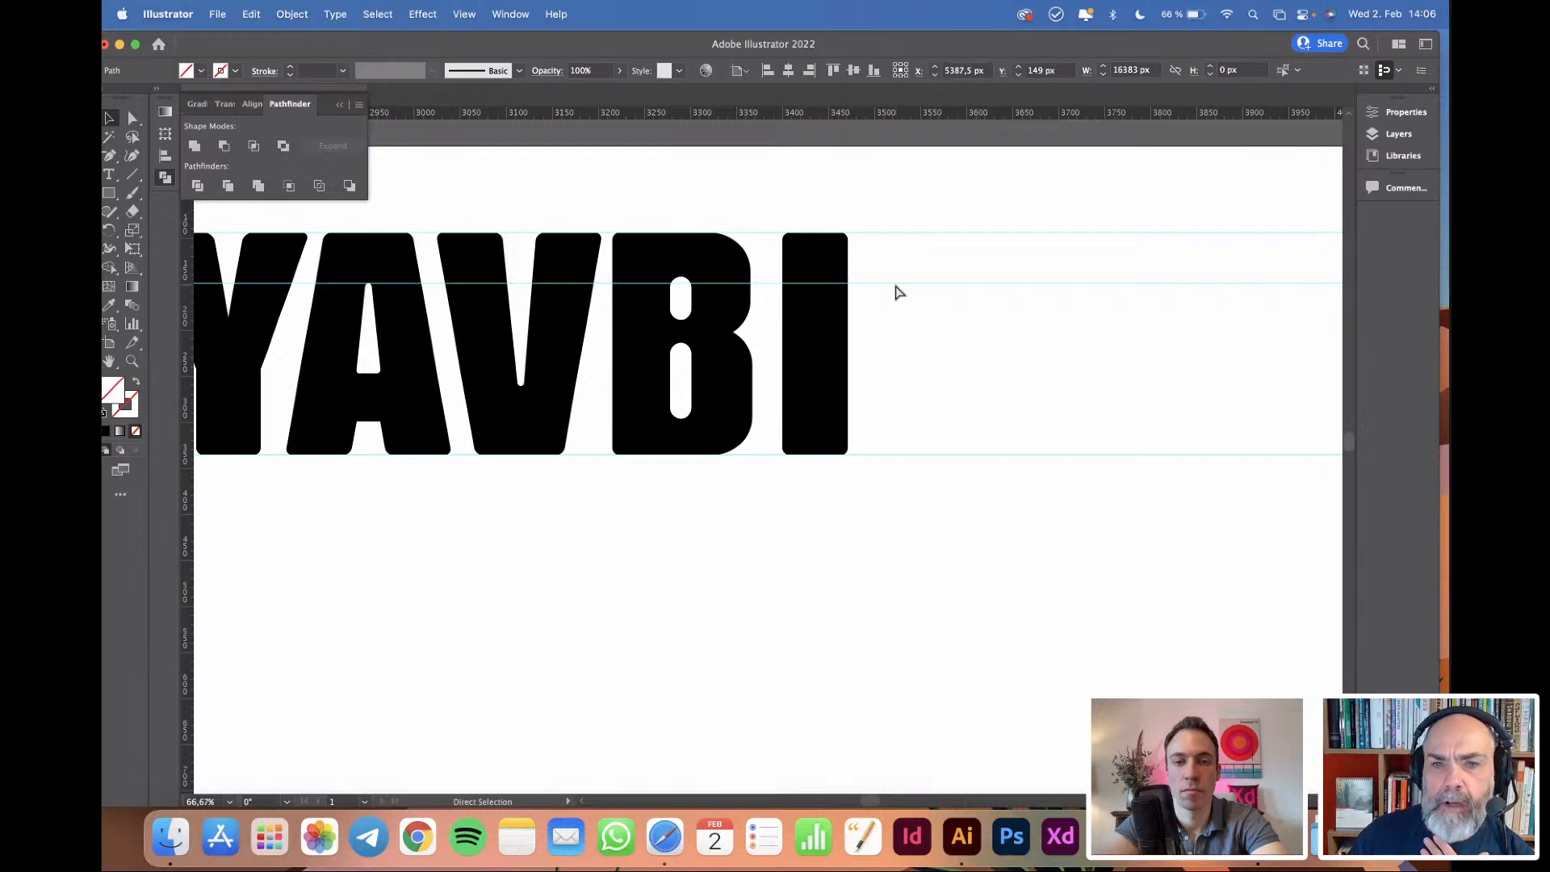
Duplicate the new stem just to its right and shorten the copy from its lower end to 130 px high.
drag(809, 339, 908, 331)
key(super+z)
scroll(900, 339, right, 2)
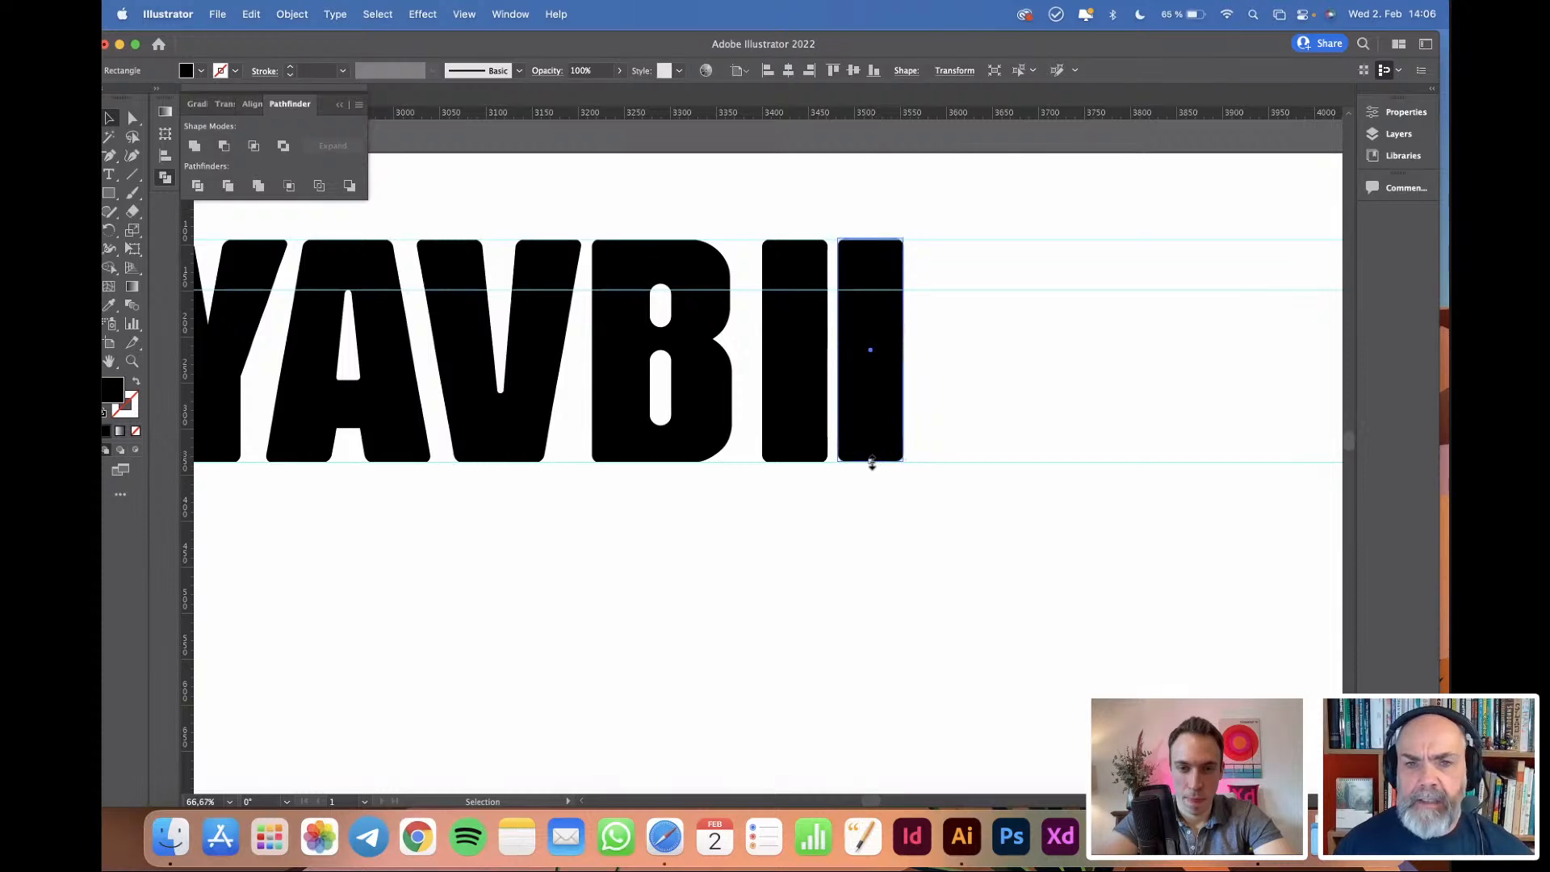
drag(871, 462, 870, 357)
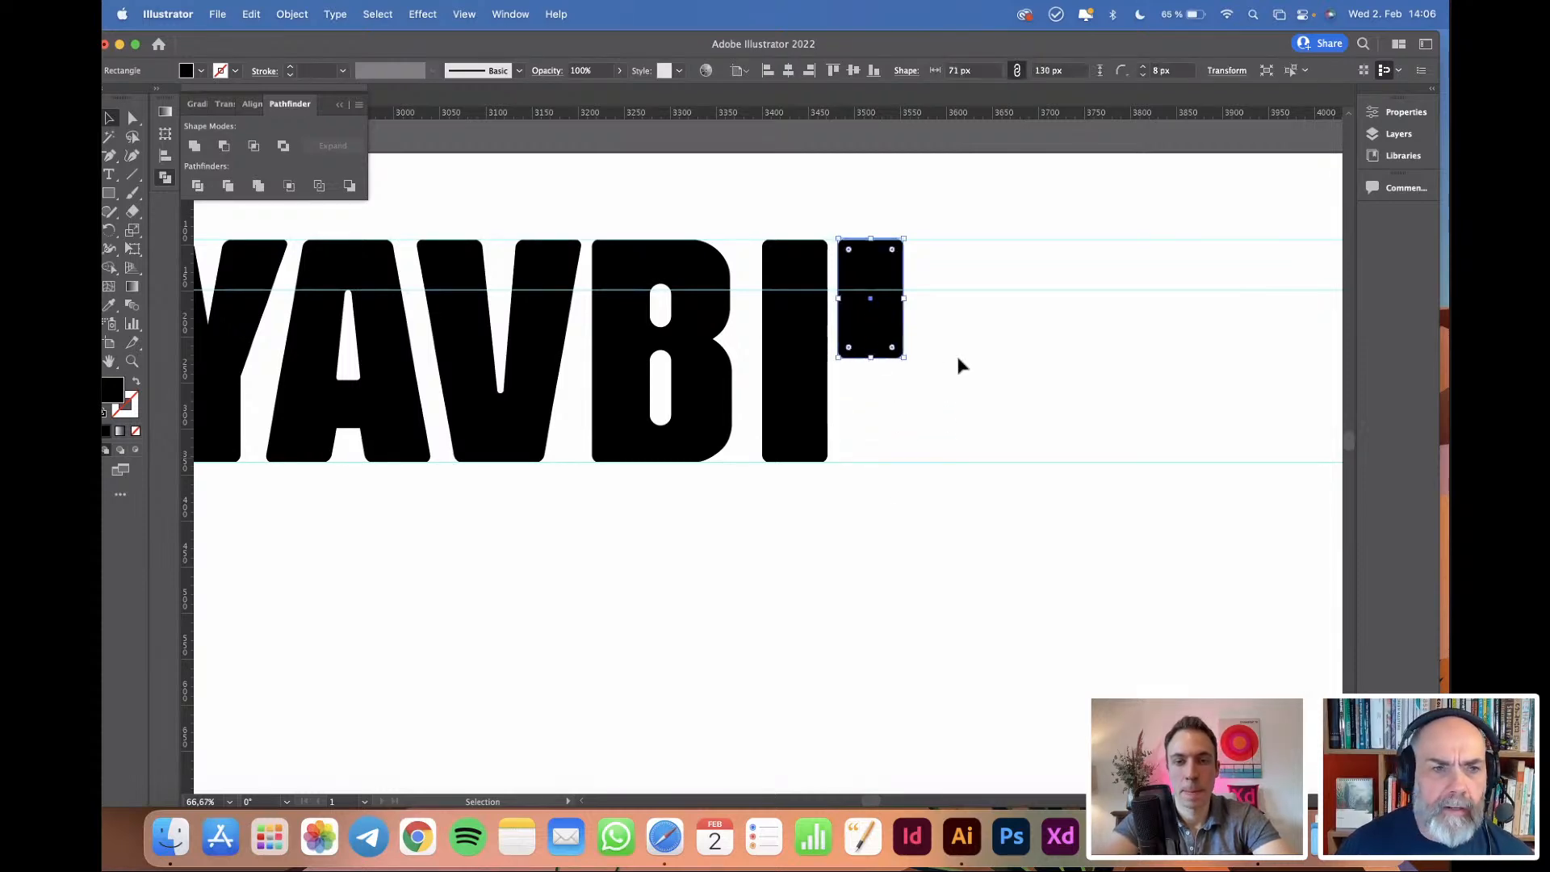
click(960, 366)
Shear the short bar so it leans right as the K's upper arm, with a preset shear angle.
click(895, 303)
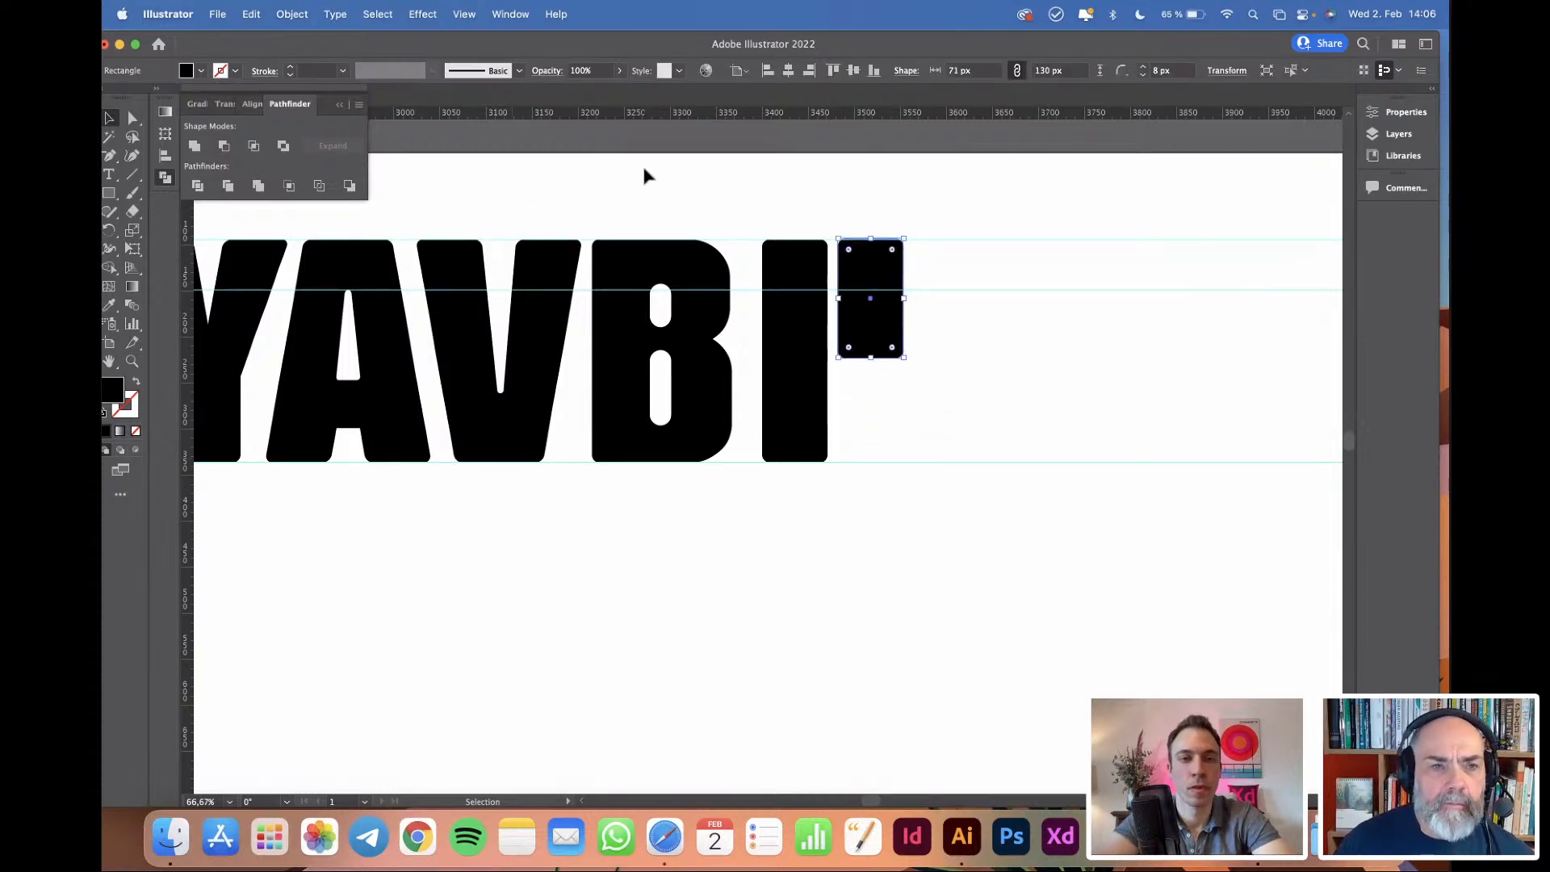
click(224, 104)
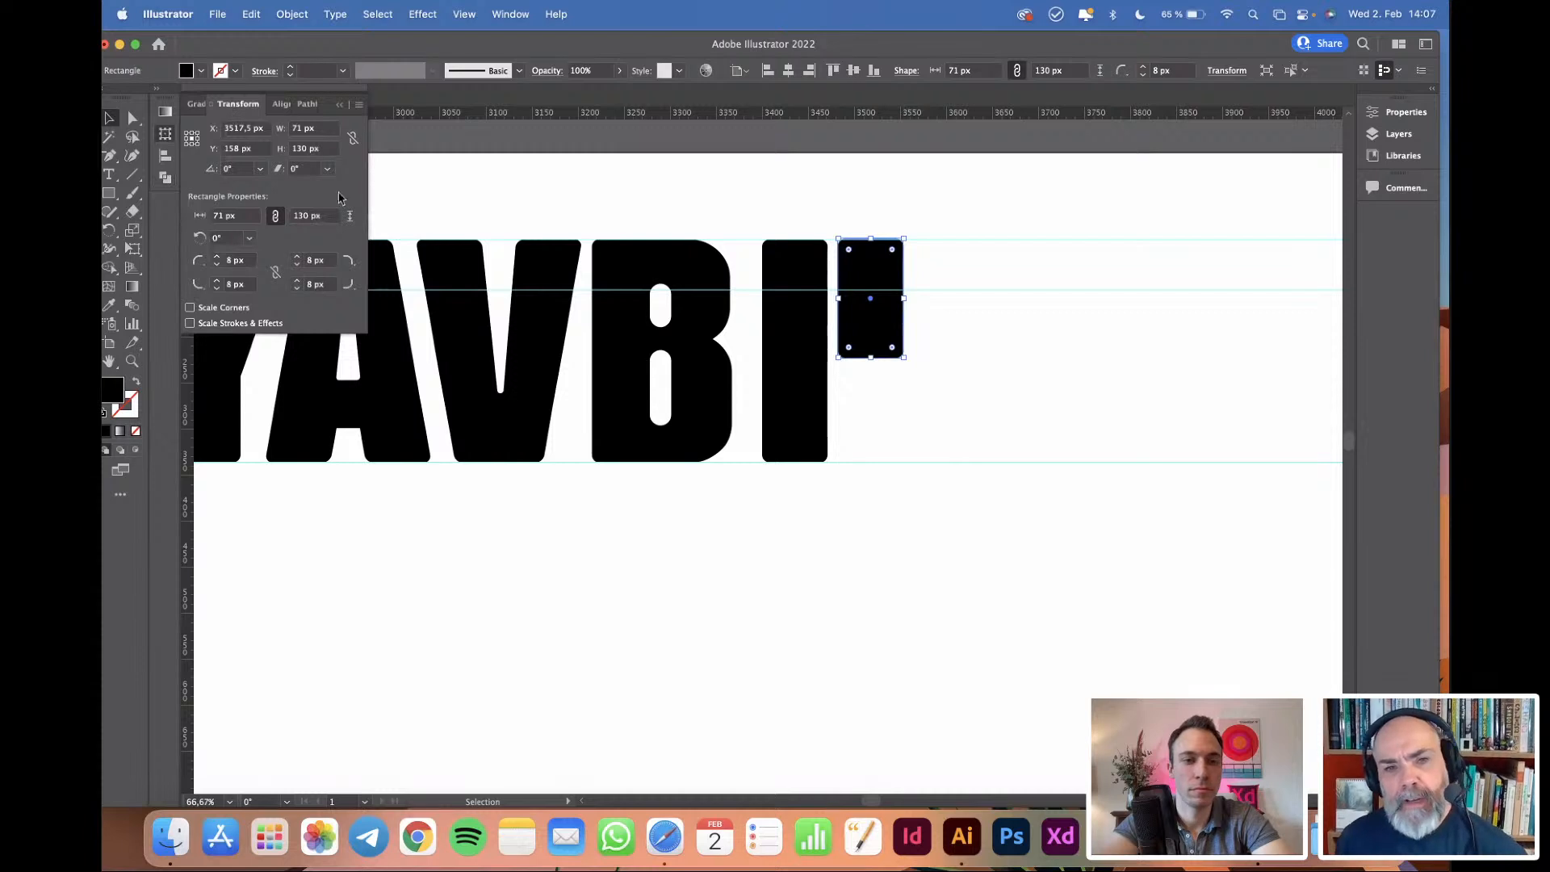
click(327, 168)
click(358, 310)
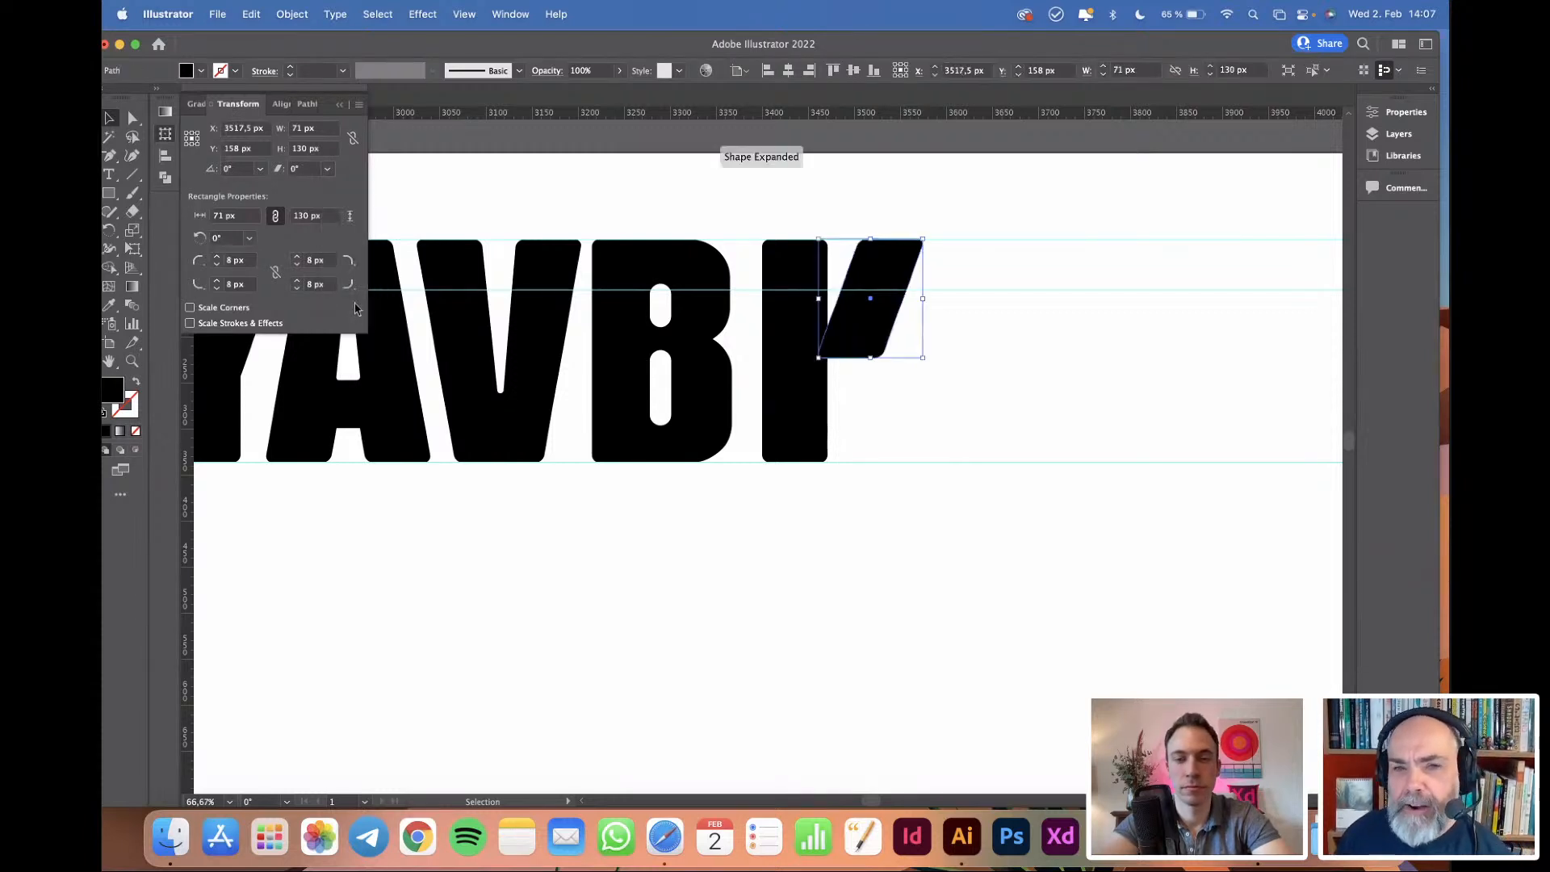
click(987, 273)
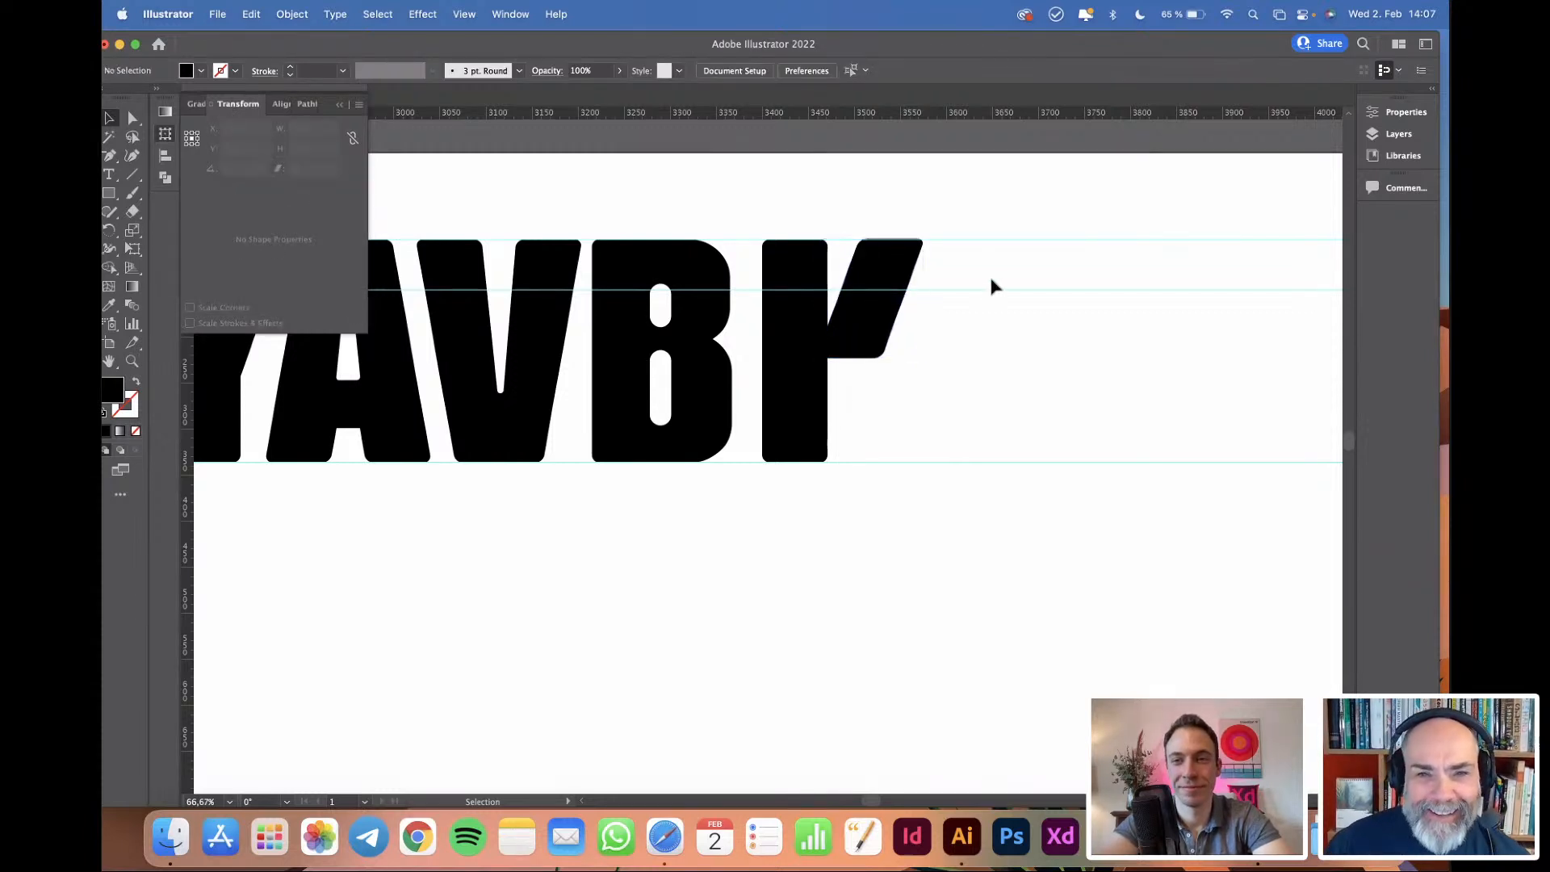
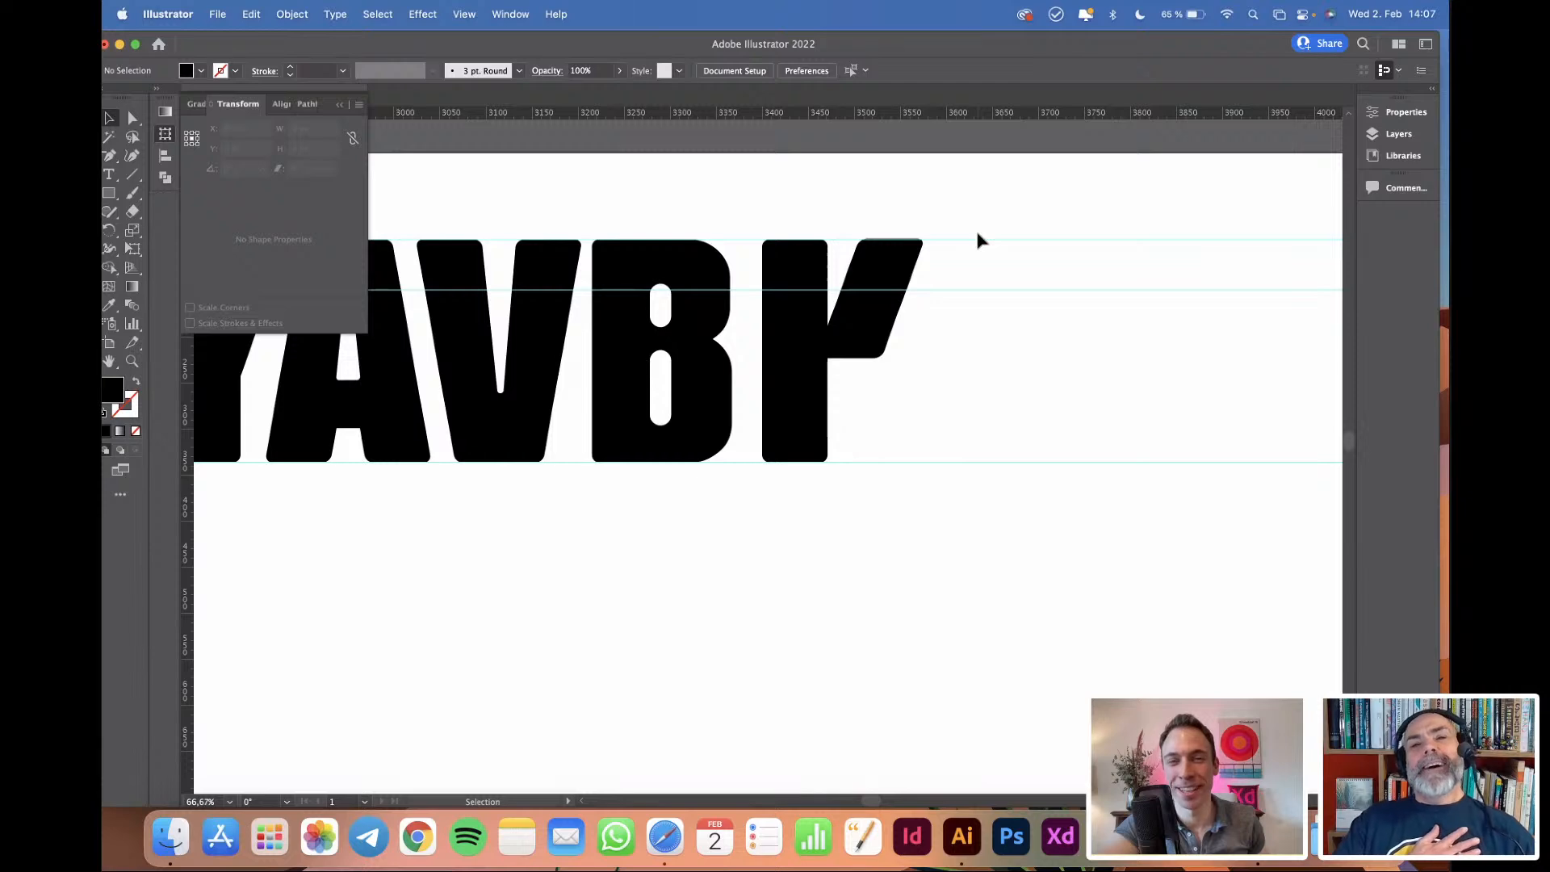
Move the slanted arm slightly toward the stem and down to X 3511.5 px, Y 159 px, and deselect it.
click(950, 239)
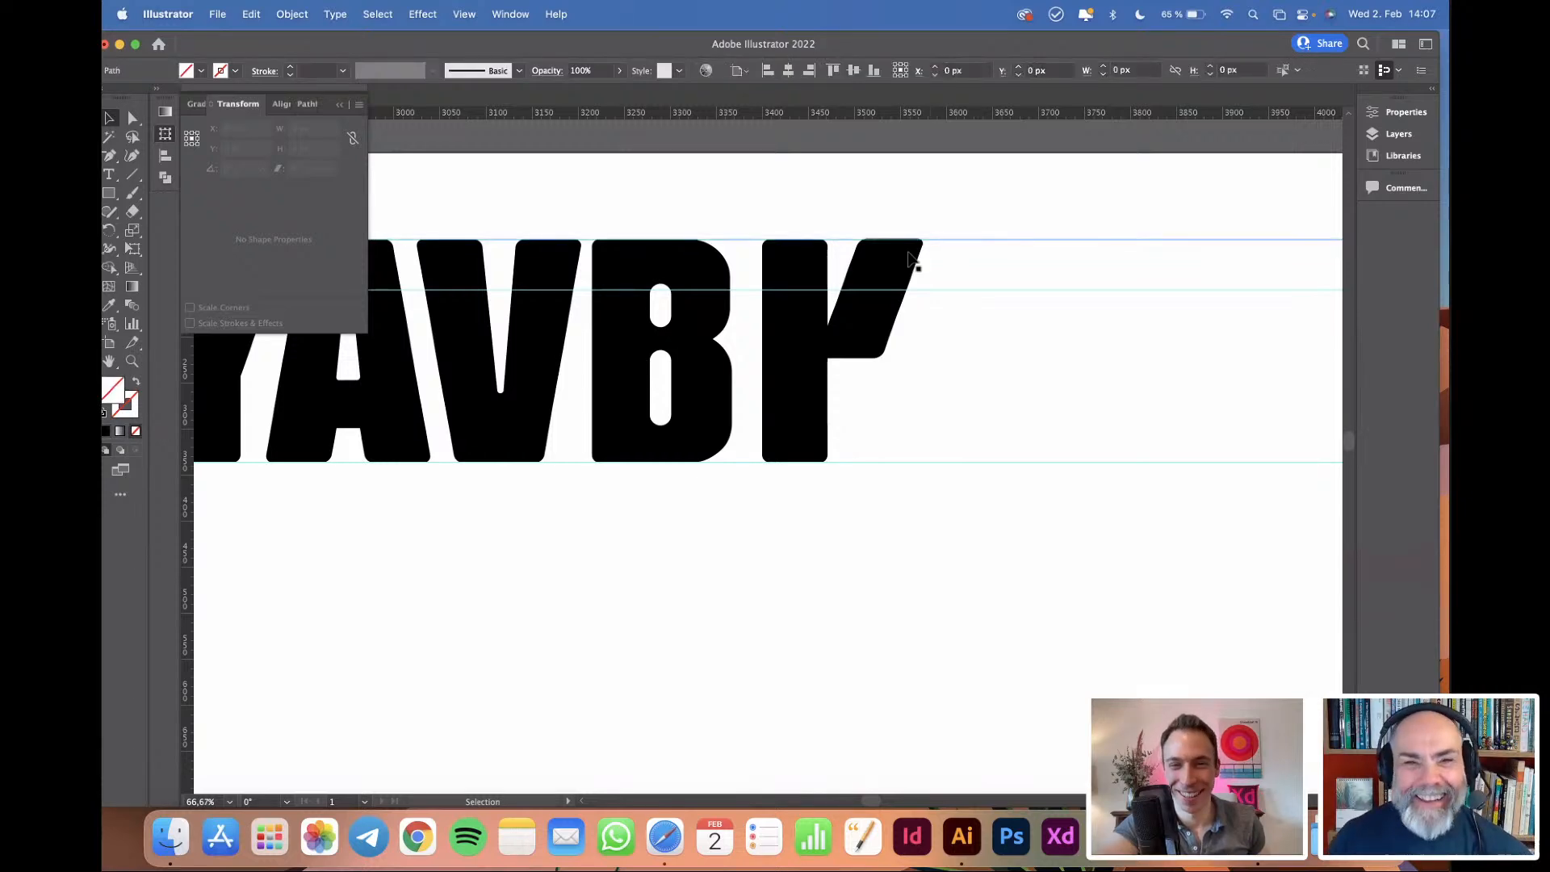
click(986, 255)
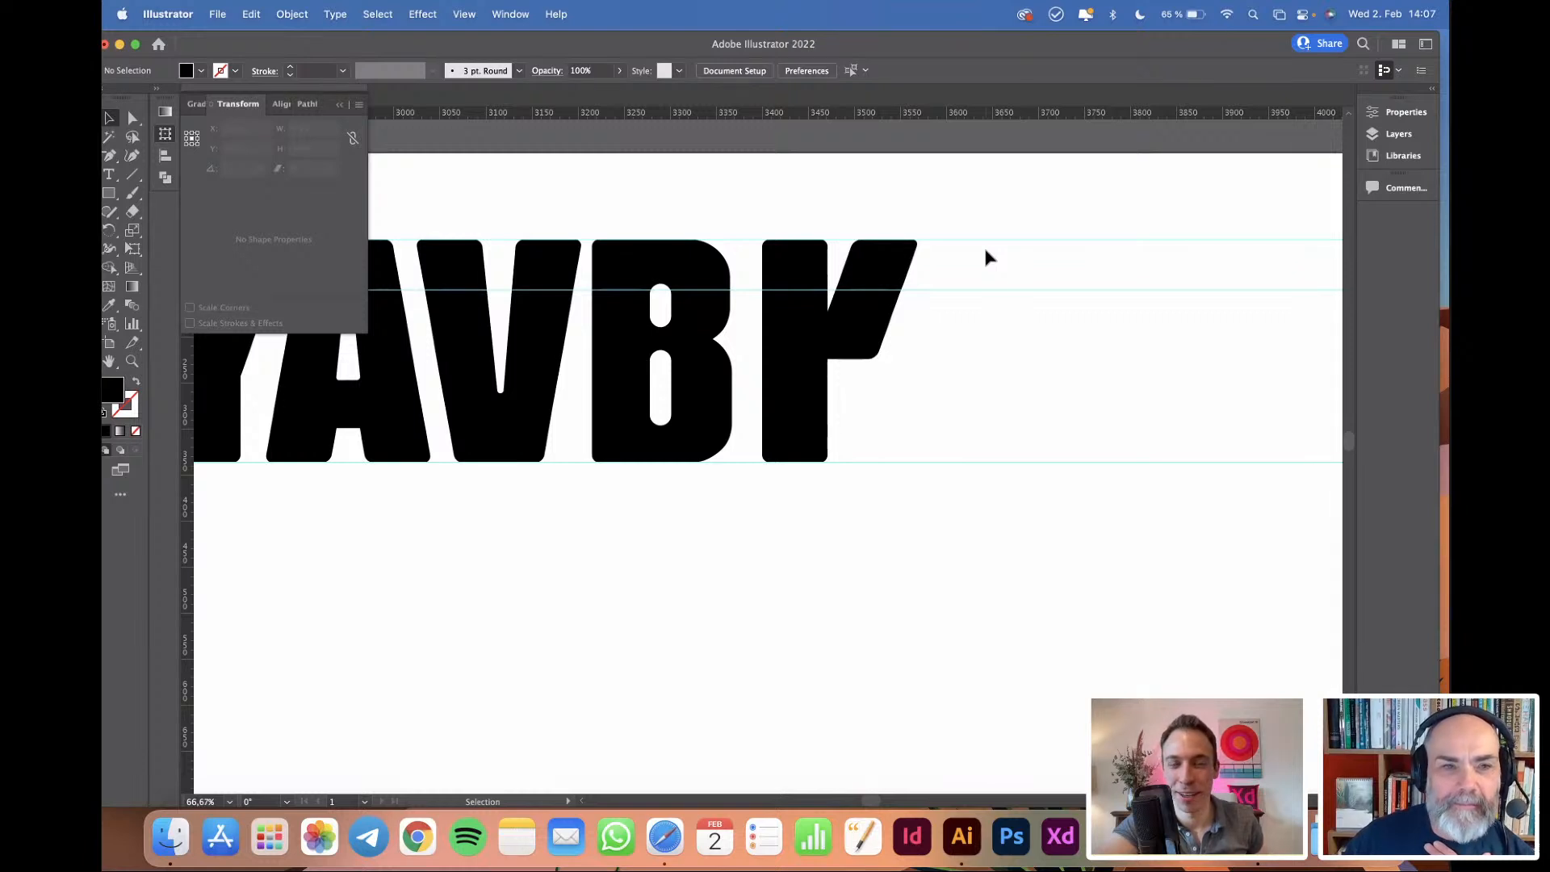
click(858, 303)
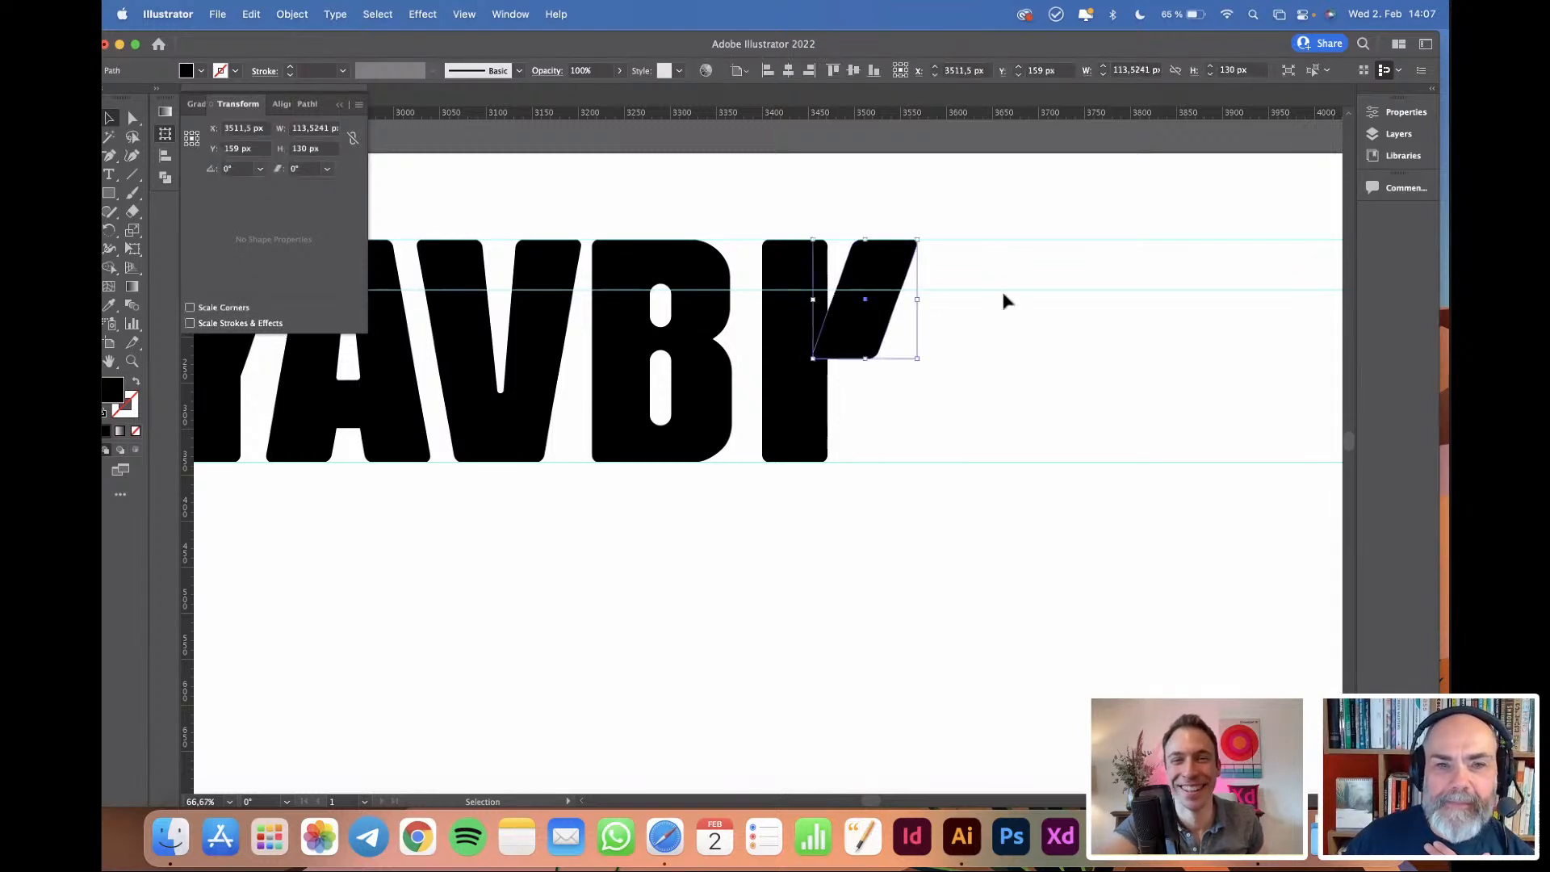
click(1003, 301)
Duplicate the slanted arm below and to the right of the original for the K's leg.
scroll(1003, 301, up, 2)
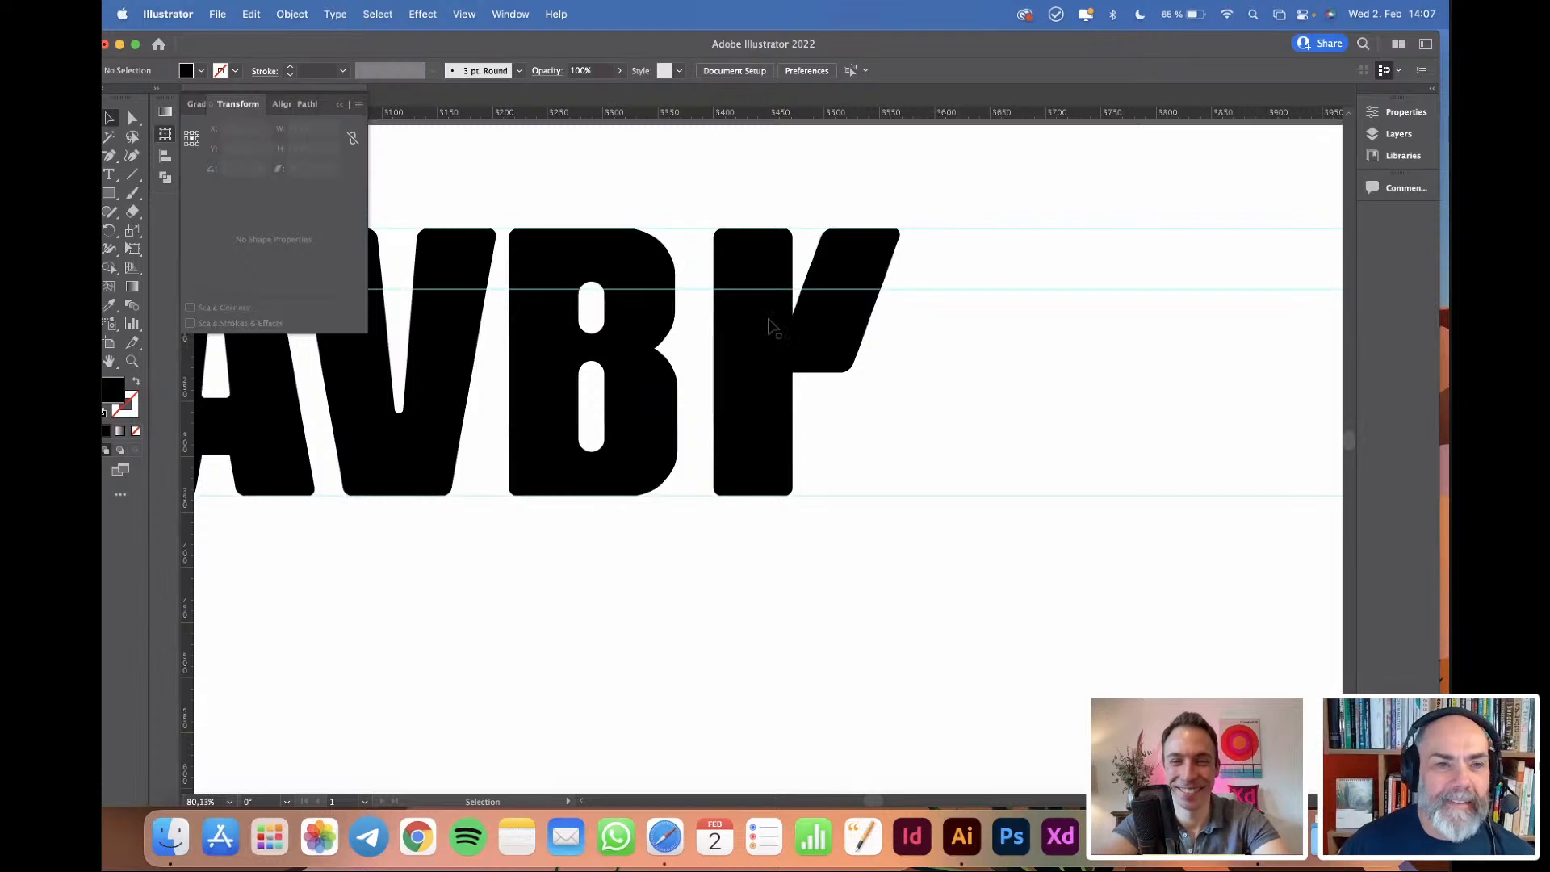
drag(823, 347, 918, 438)
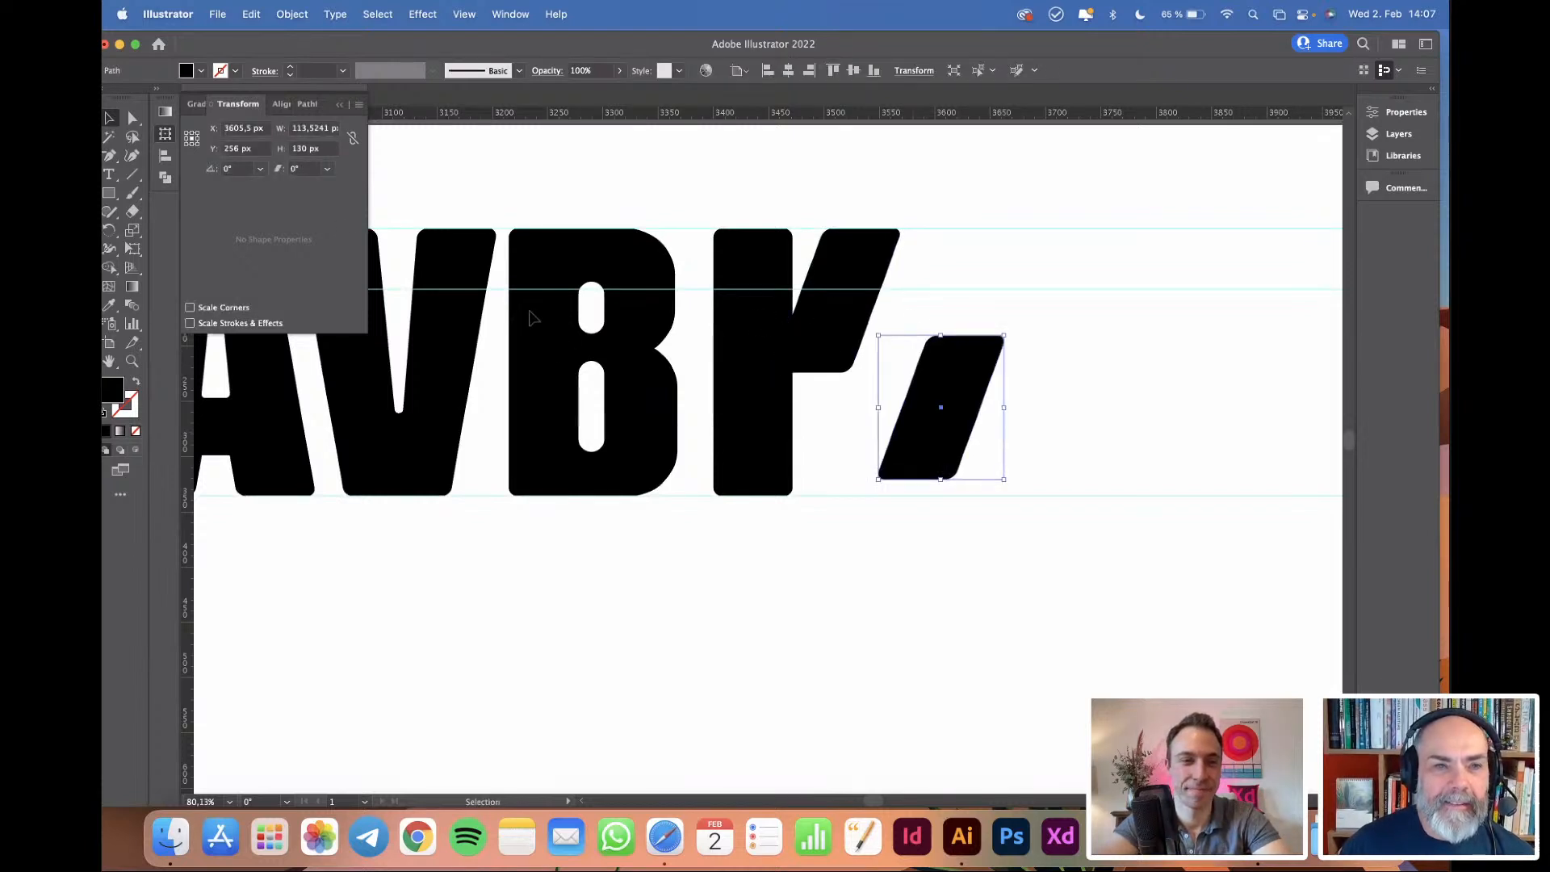
Try shearing the copied arm further to the right, and reverse that shear.
click(327, 169)
click(364, 305)
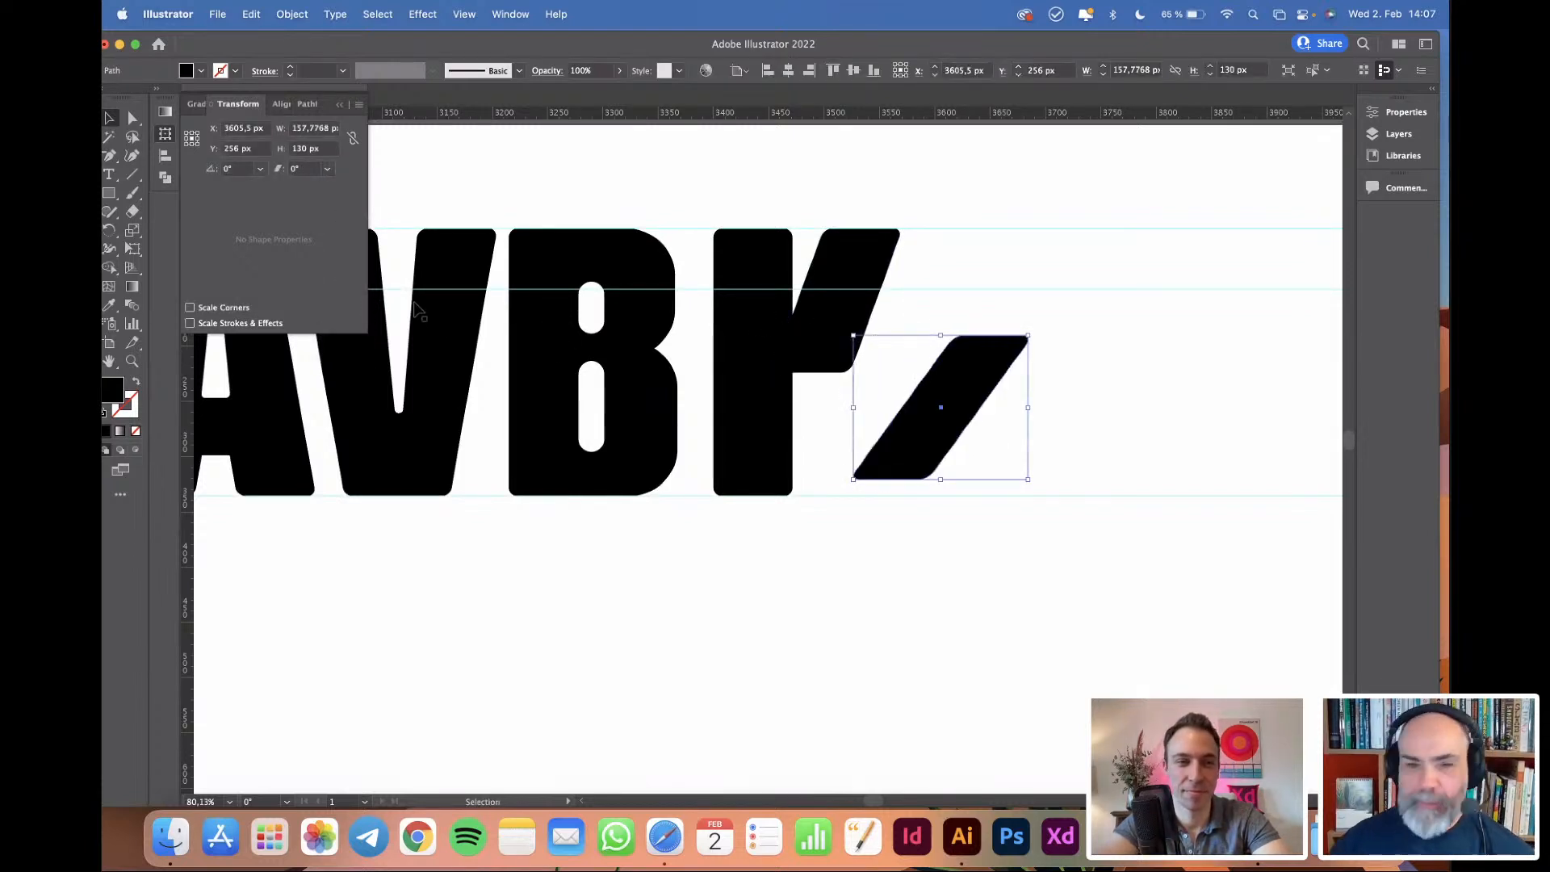
click(327, 170)
click(355, 238)
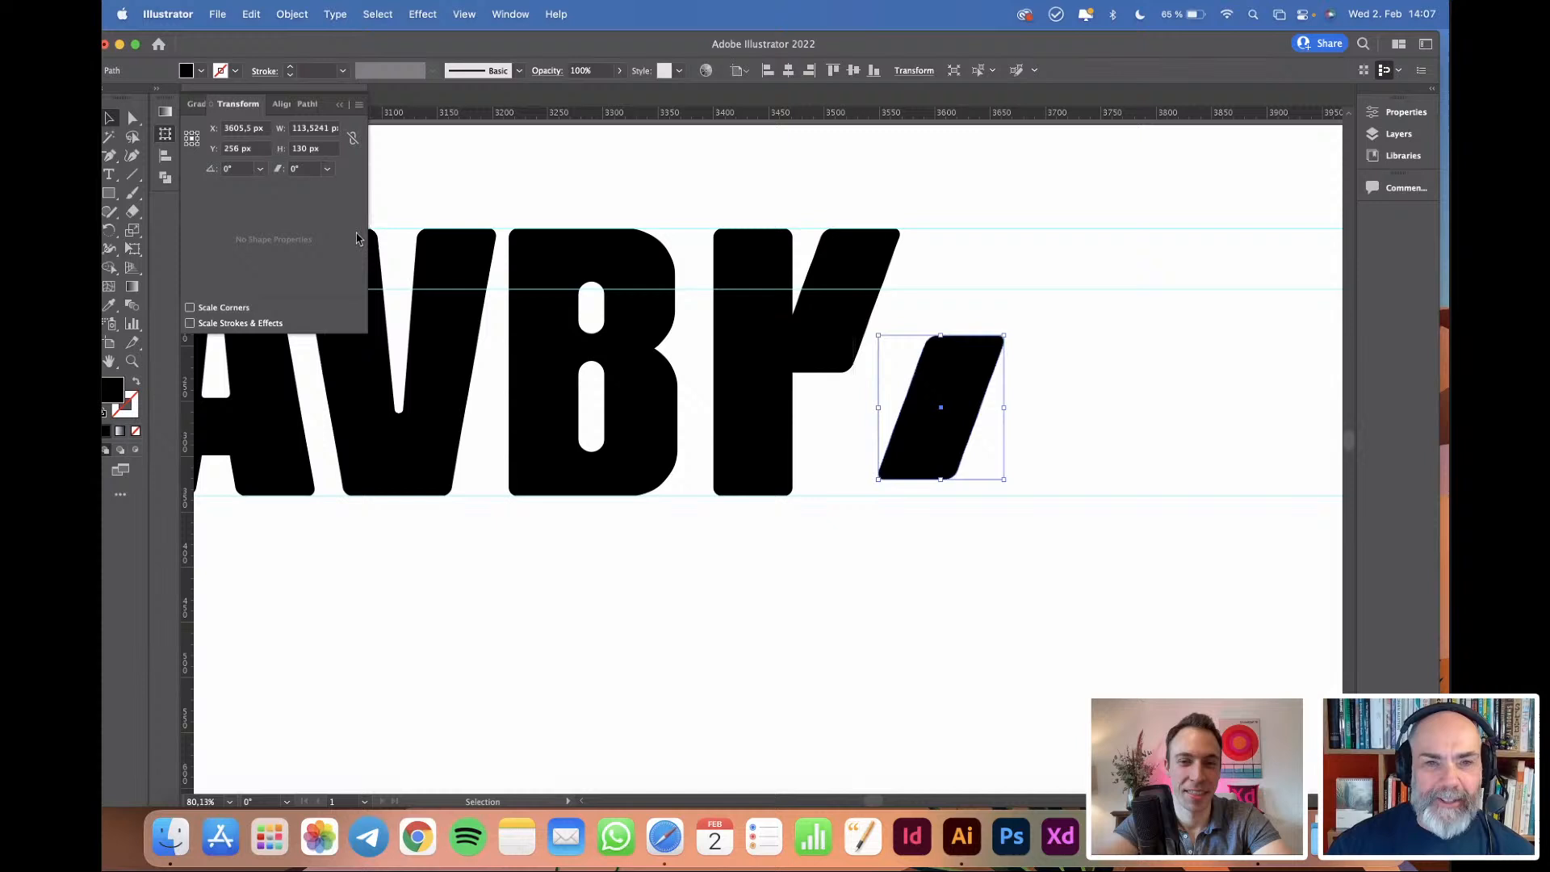
Shear the copied bar by -20° to straighten it and by another -10° so it leans left.
click(326, 169)
click(358, 236)
click(326, 168)
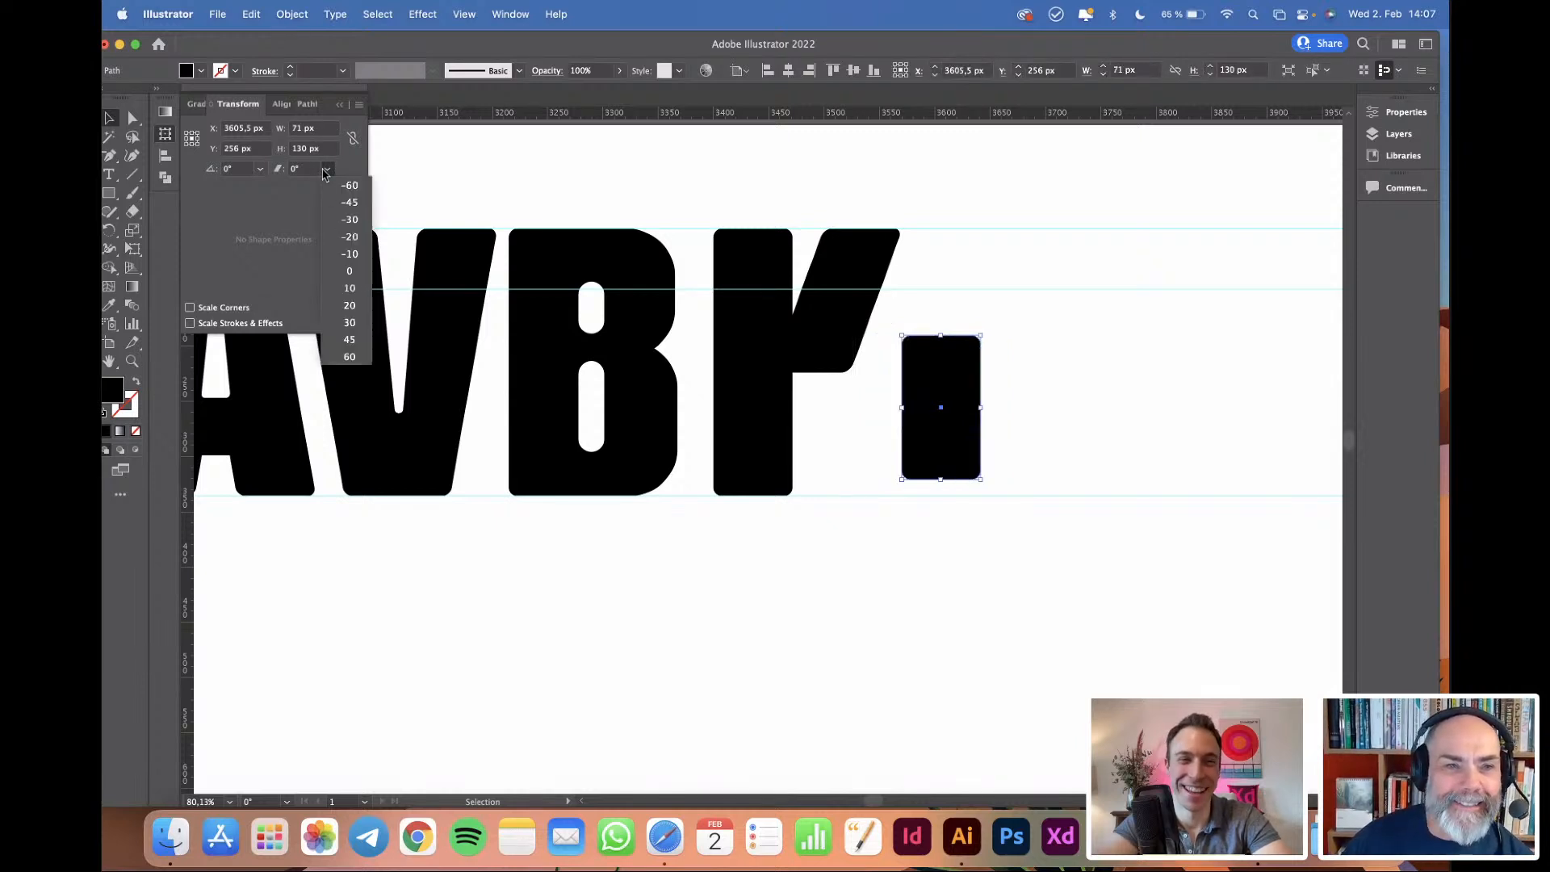
click(349, 237)
click(327, 170)
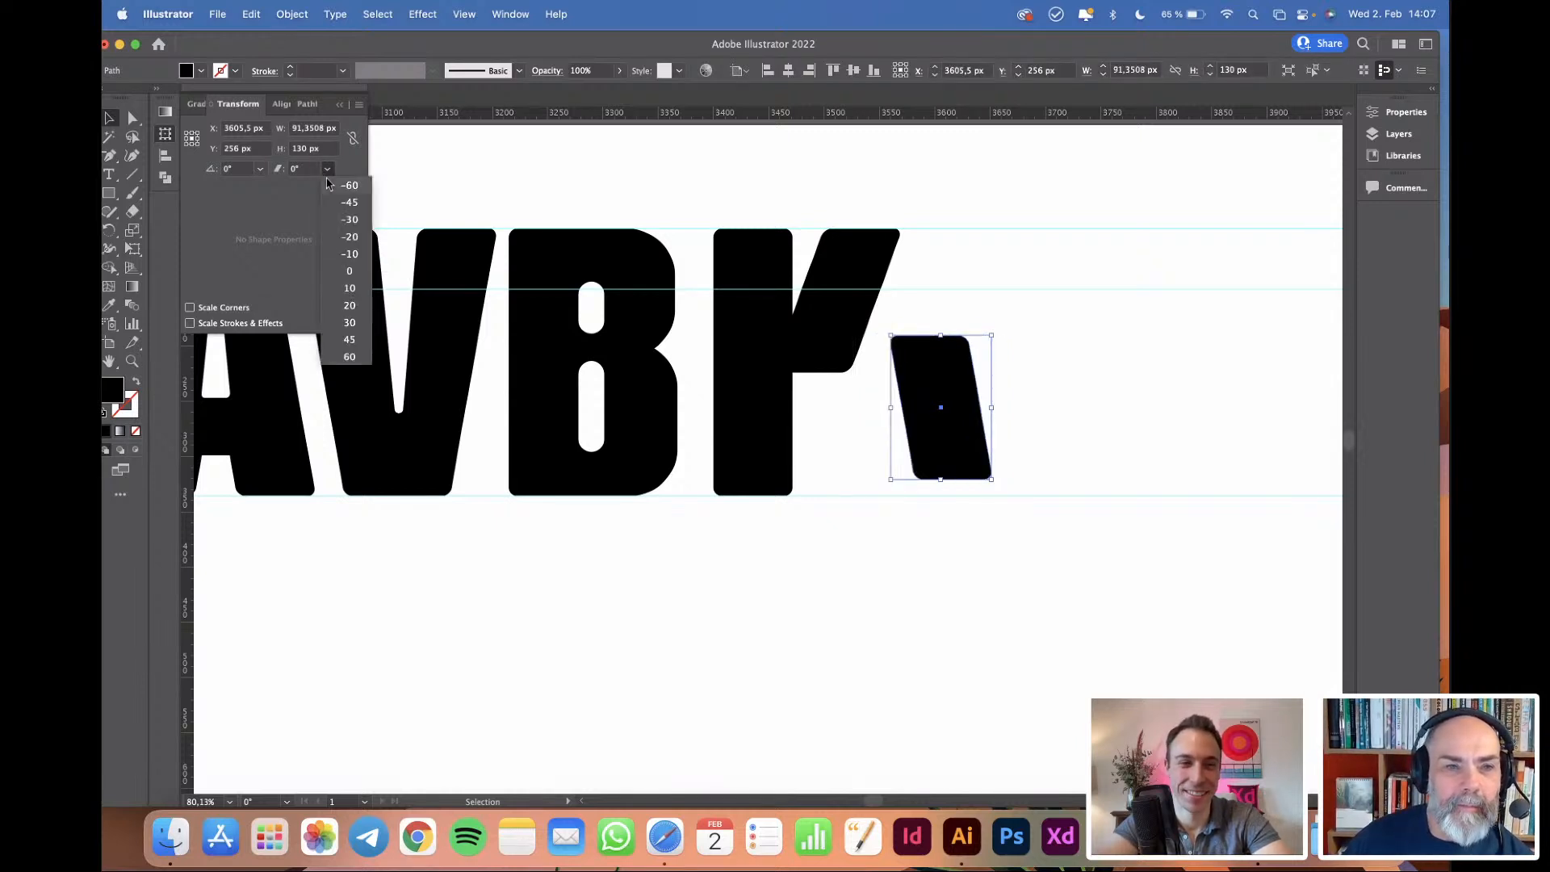
Move the bar against the stem beneath the K's upper arm and shear it another -10°.
drag(955, 365, 841, 400)
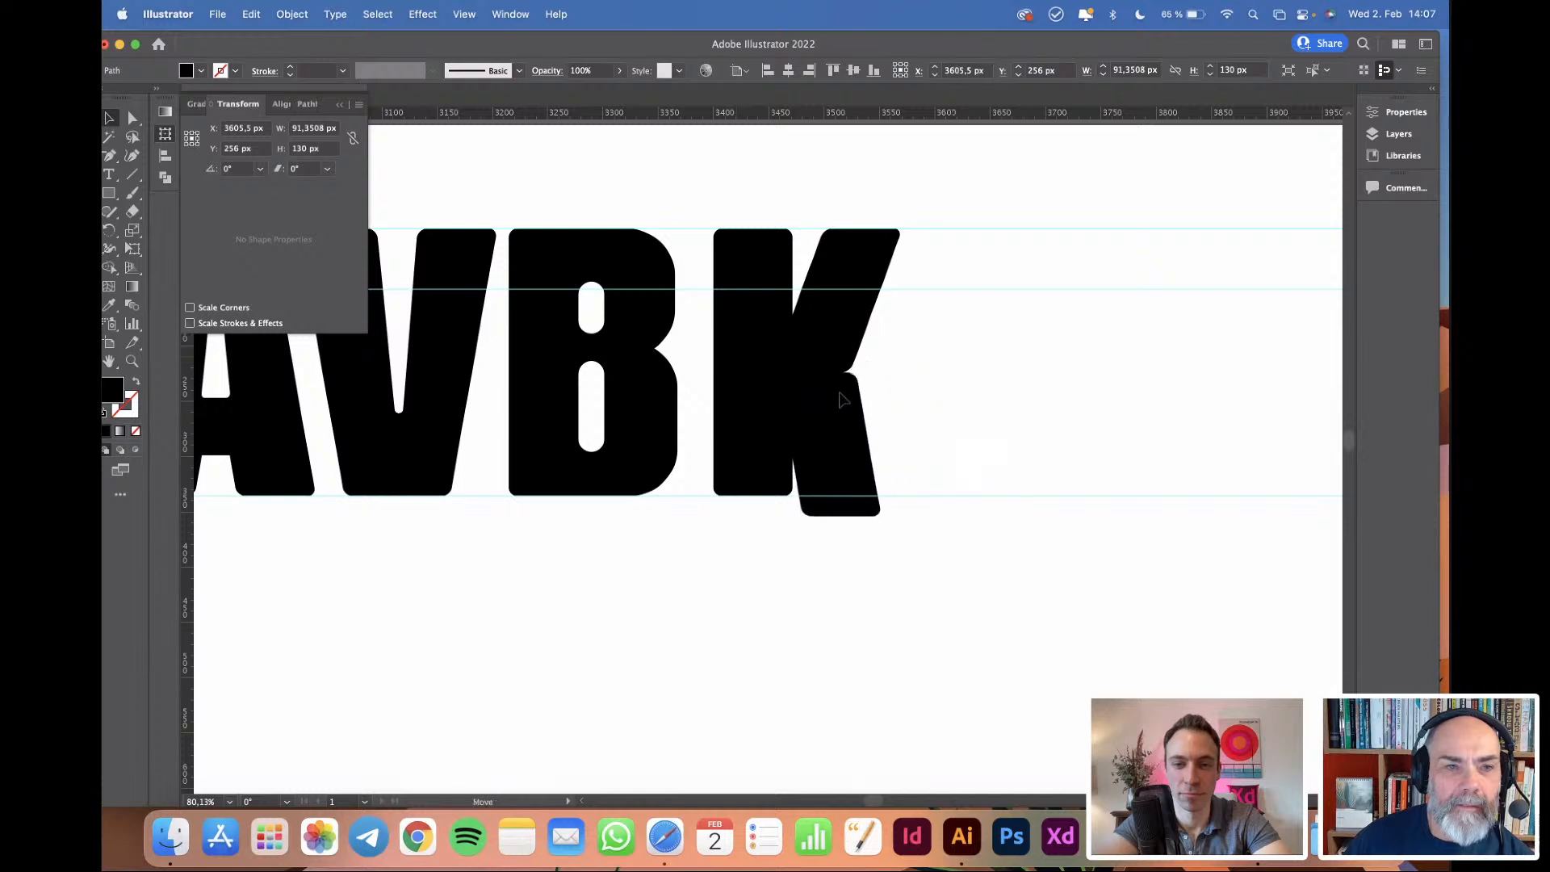
click(327, 169)
click(346, 260)
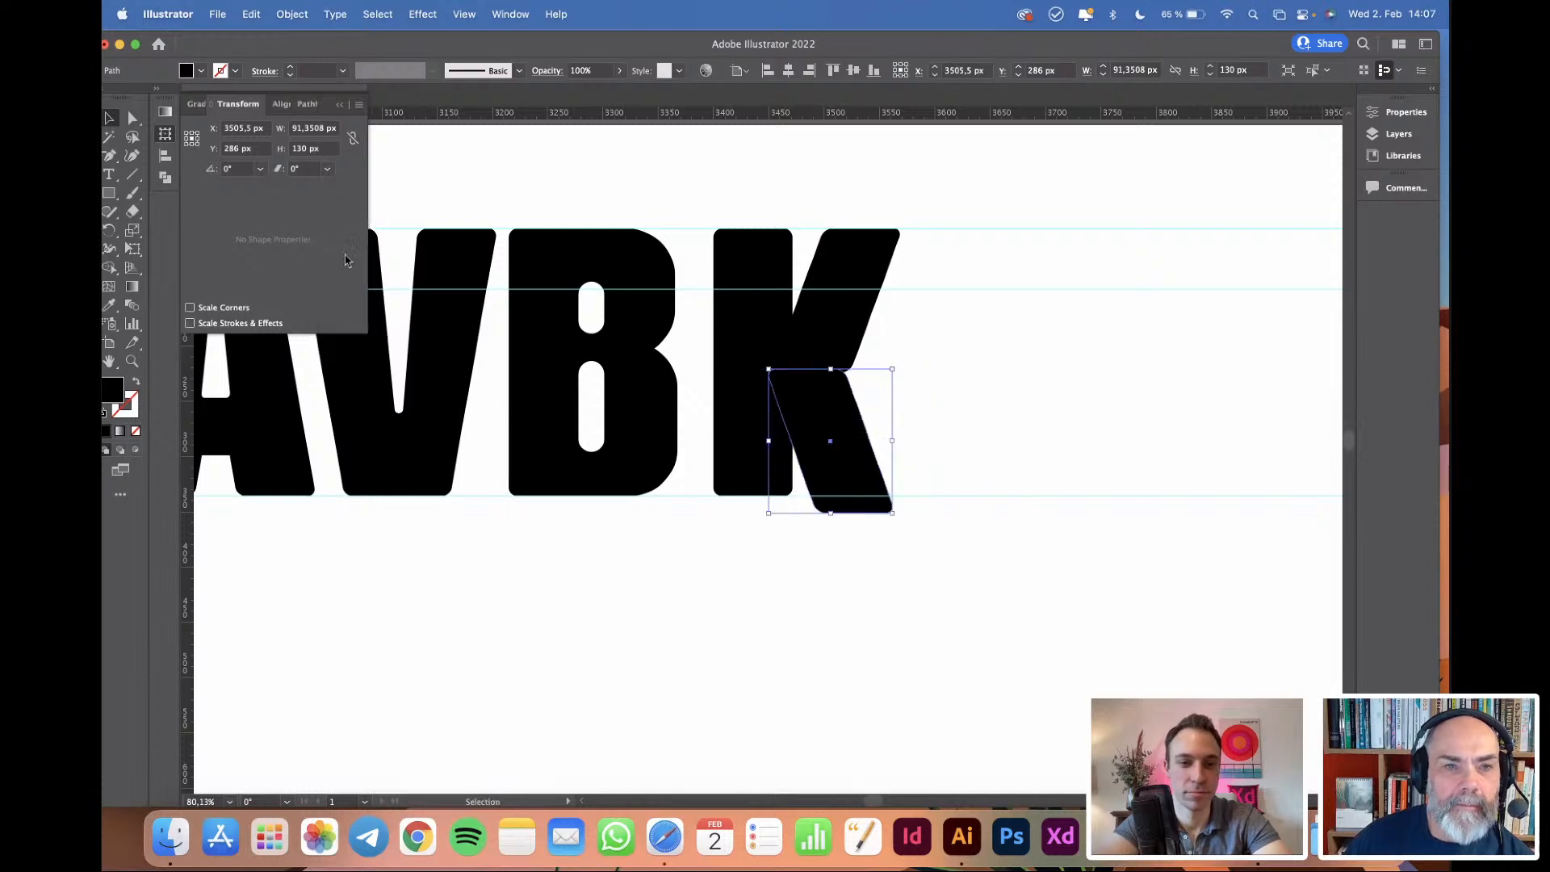
Move the leg up and slightly right to X 3514.5 px, Y 271 px so it sits on the baseline guide.
click(864, 407)
drag(832, 420, 839, 402)
click(853, 322)
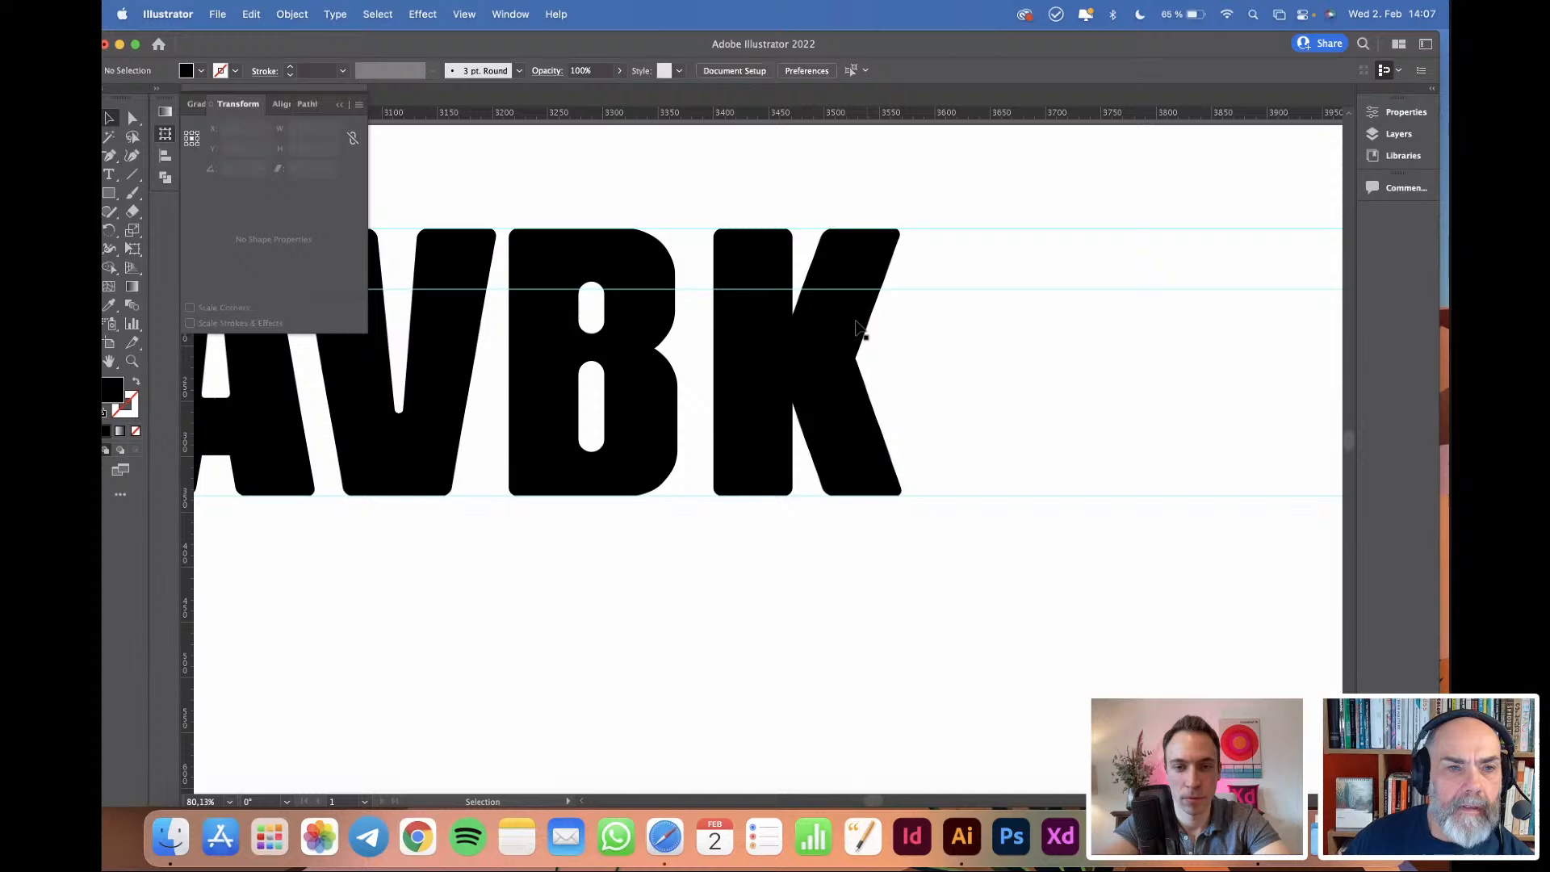
click(856, 420)
drag(842, 426, 850, 428)
scroll(868, 492, up, 5)
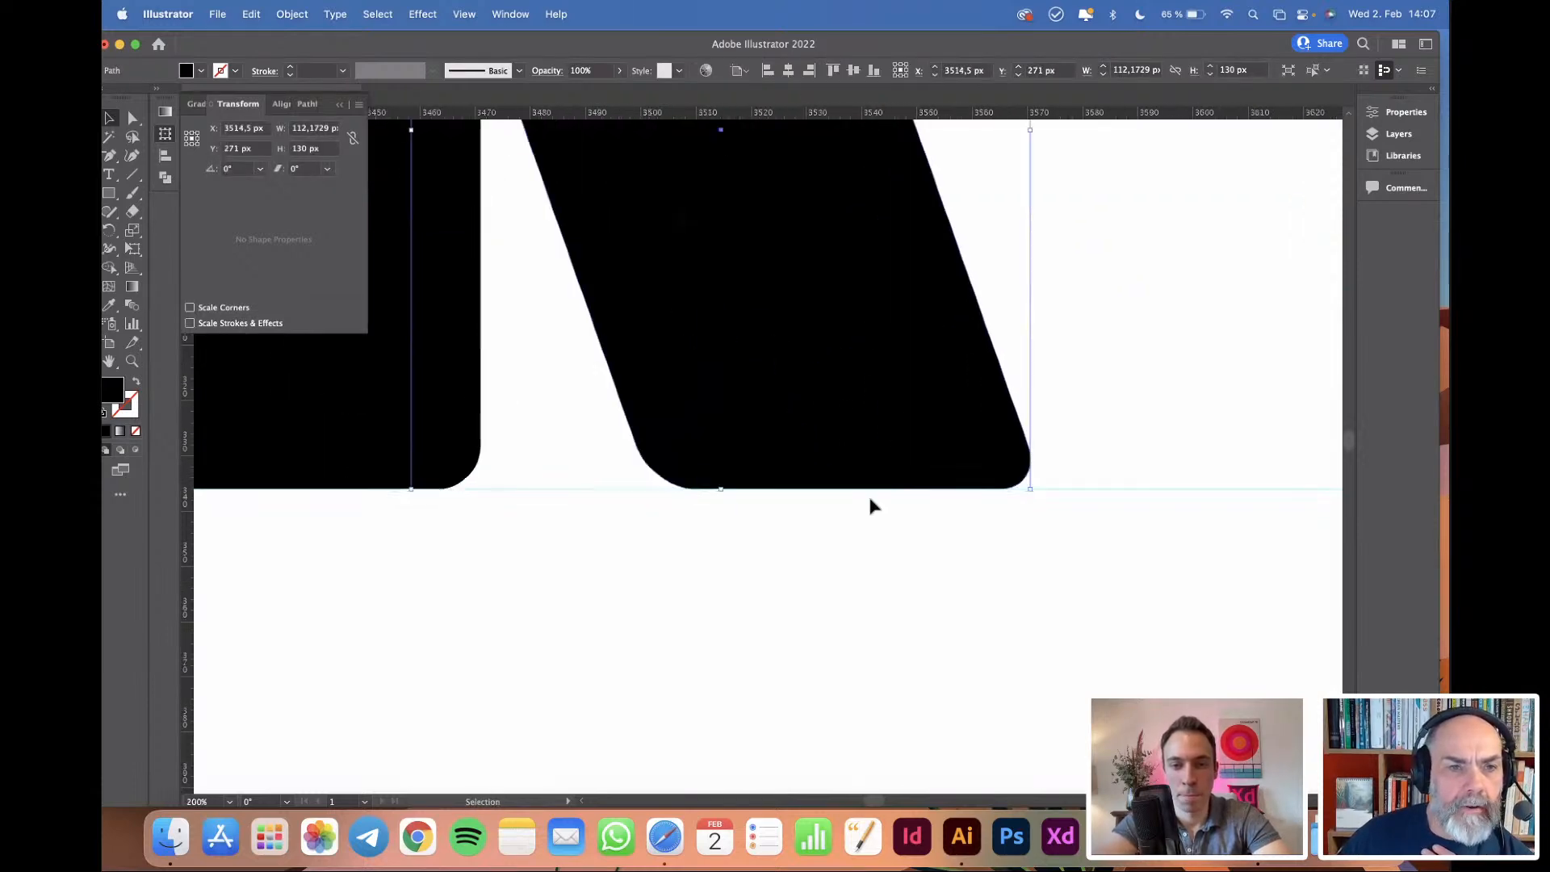
scroll(857, 452, down, 3)
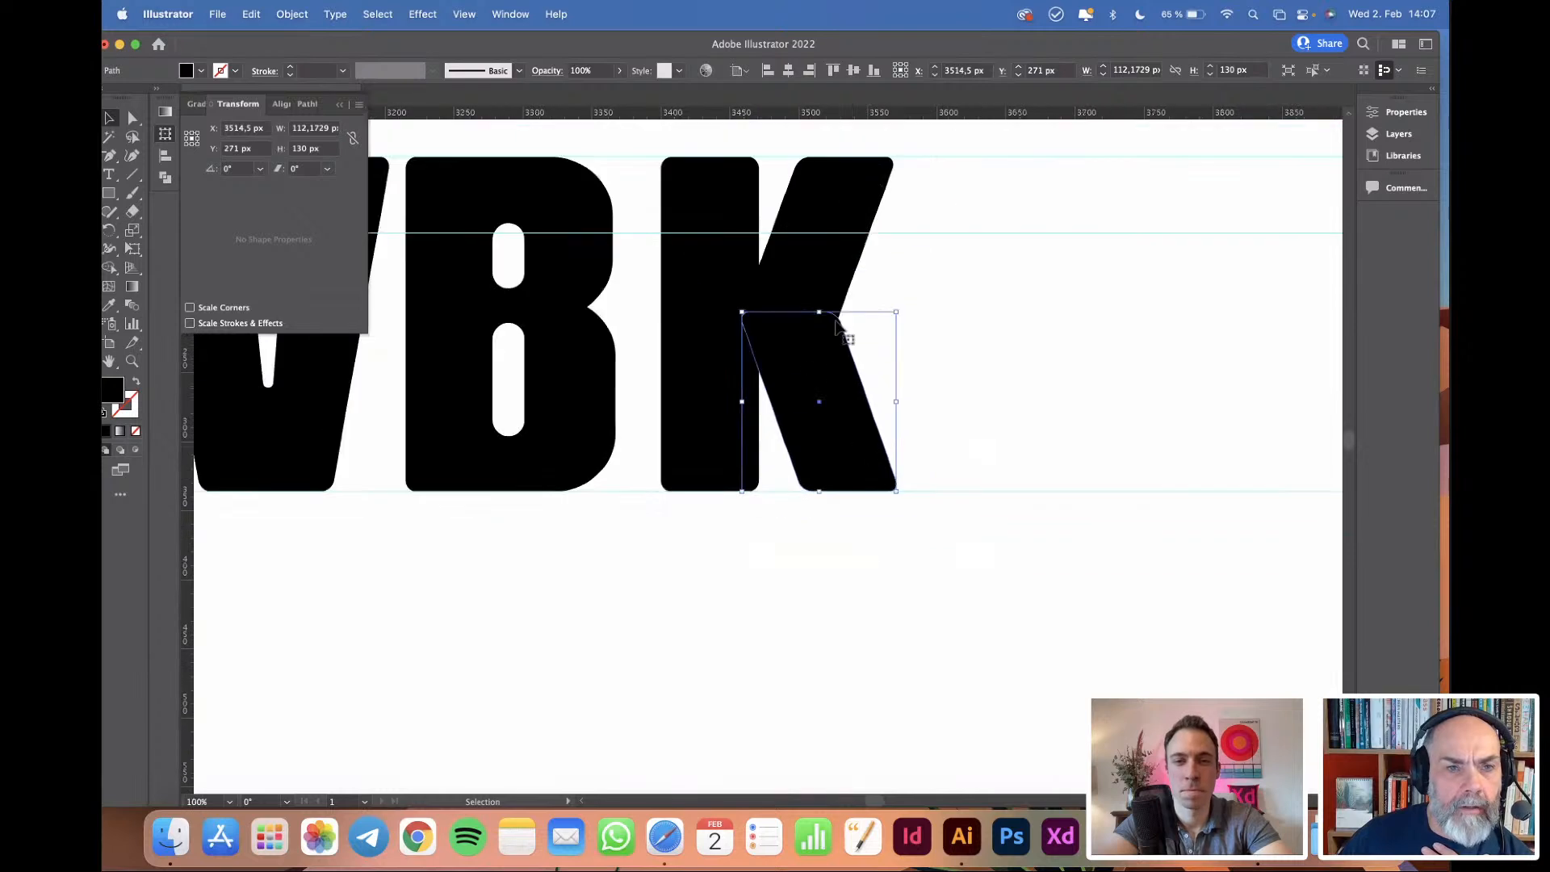
click(825, 283)
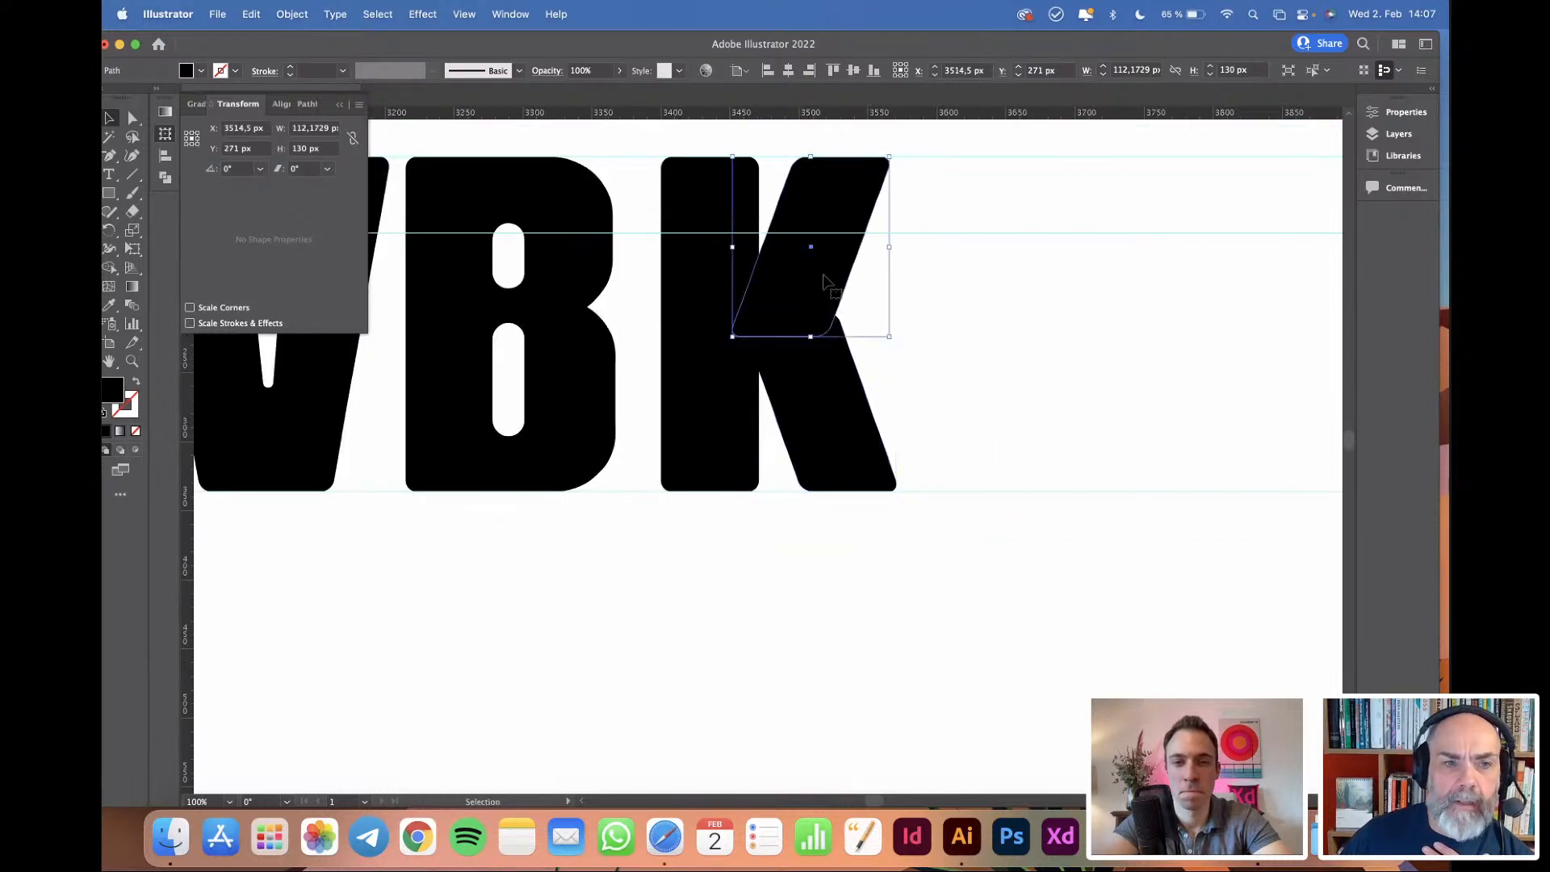
click(951, 272)
Try stretching the K's leg upward to a height of 146 px, and undo the stretch.
scroll(951, 272, down, 3)
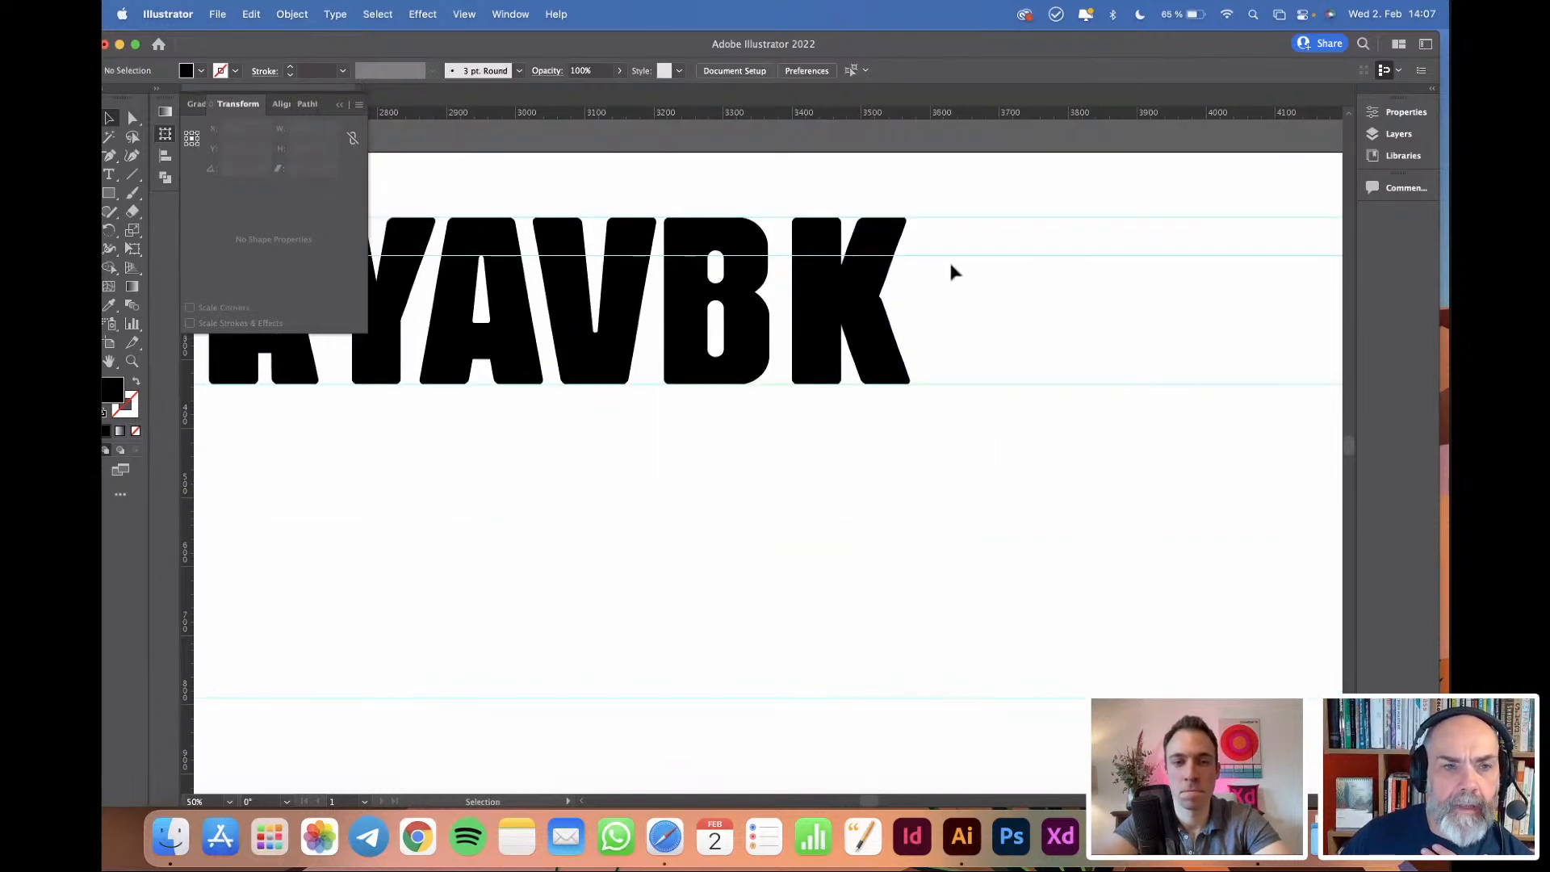
scroll(950, 272, up, 1)
click(865, 322)
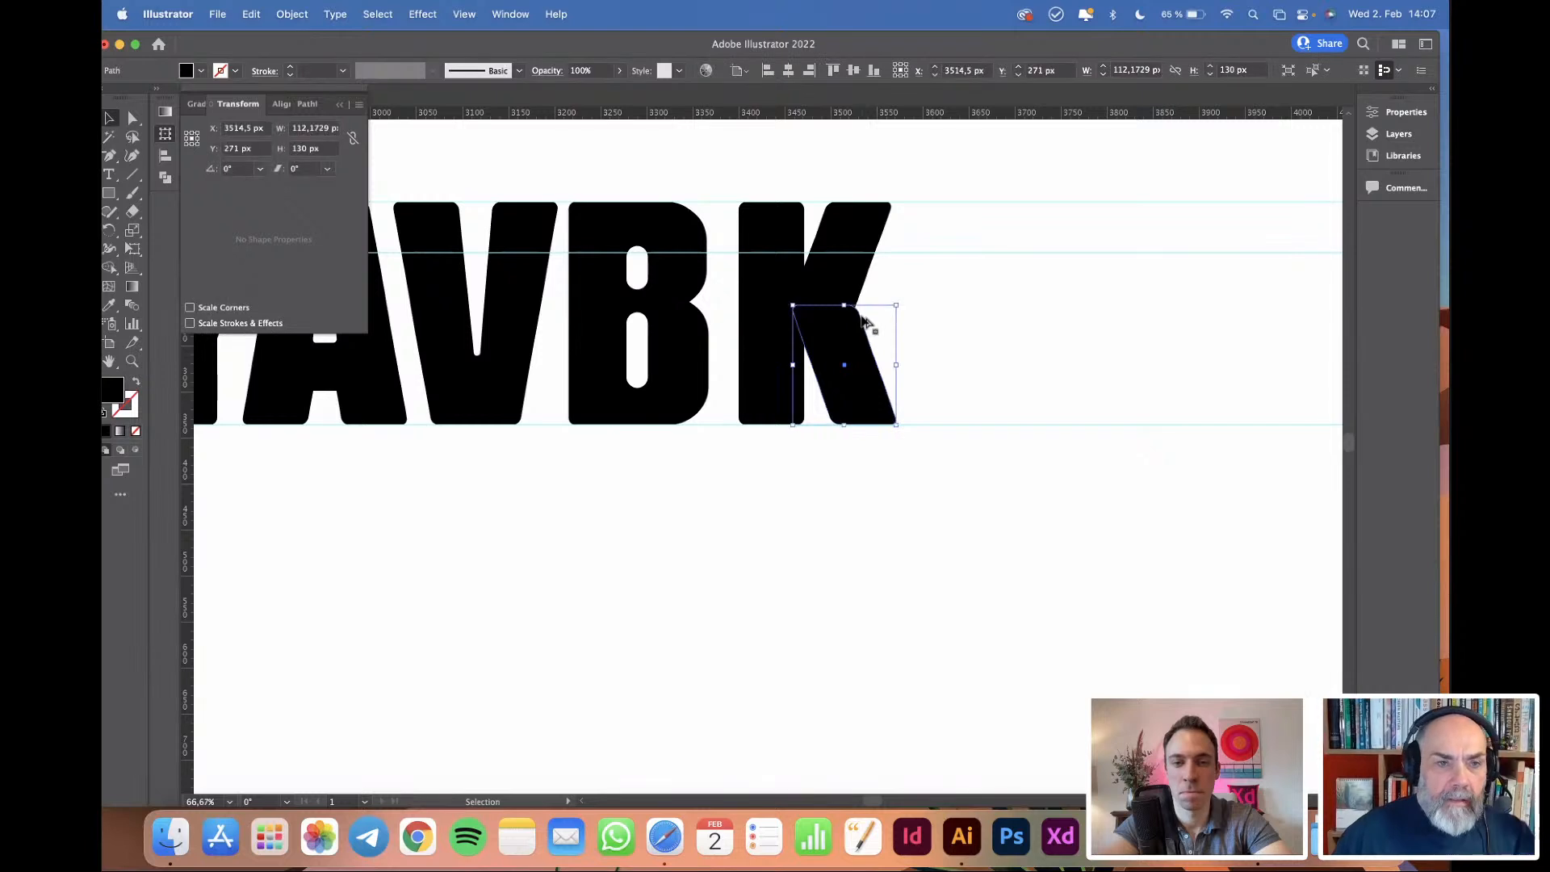
drag(844, 305, 843, 289)
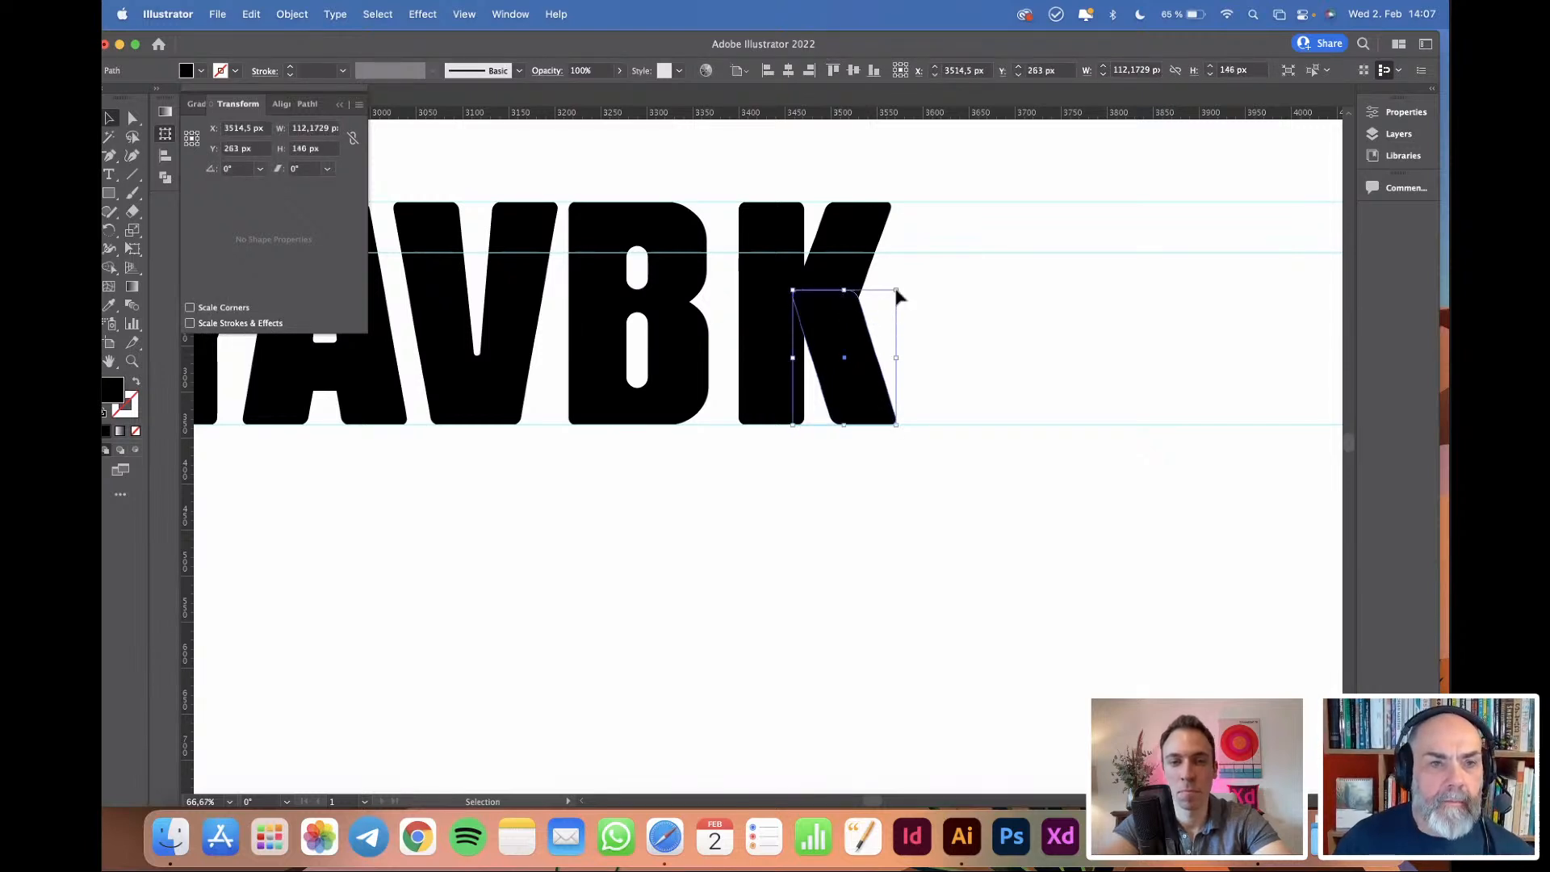
key(super+z)
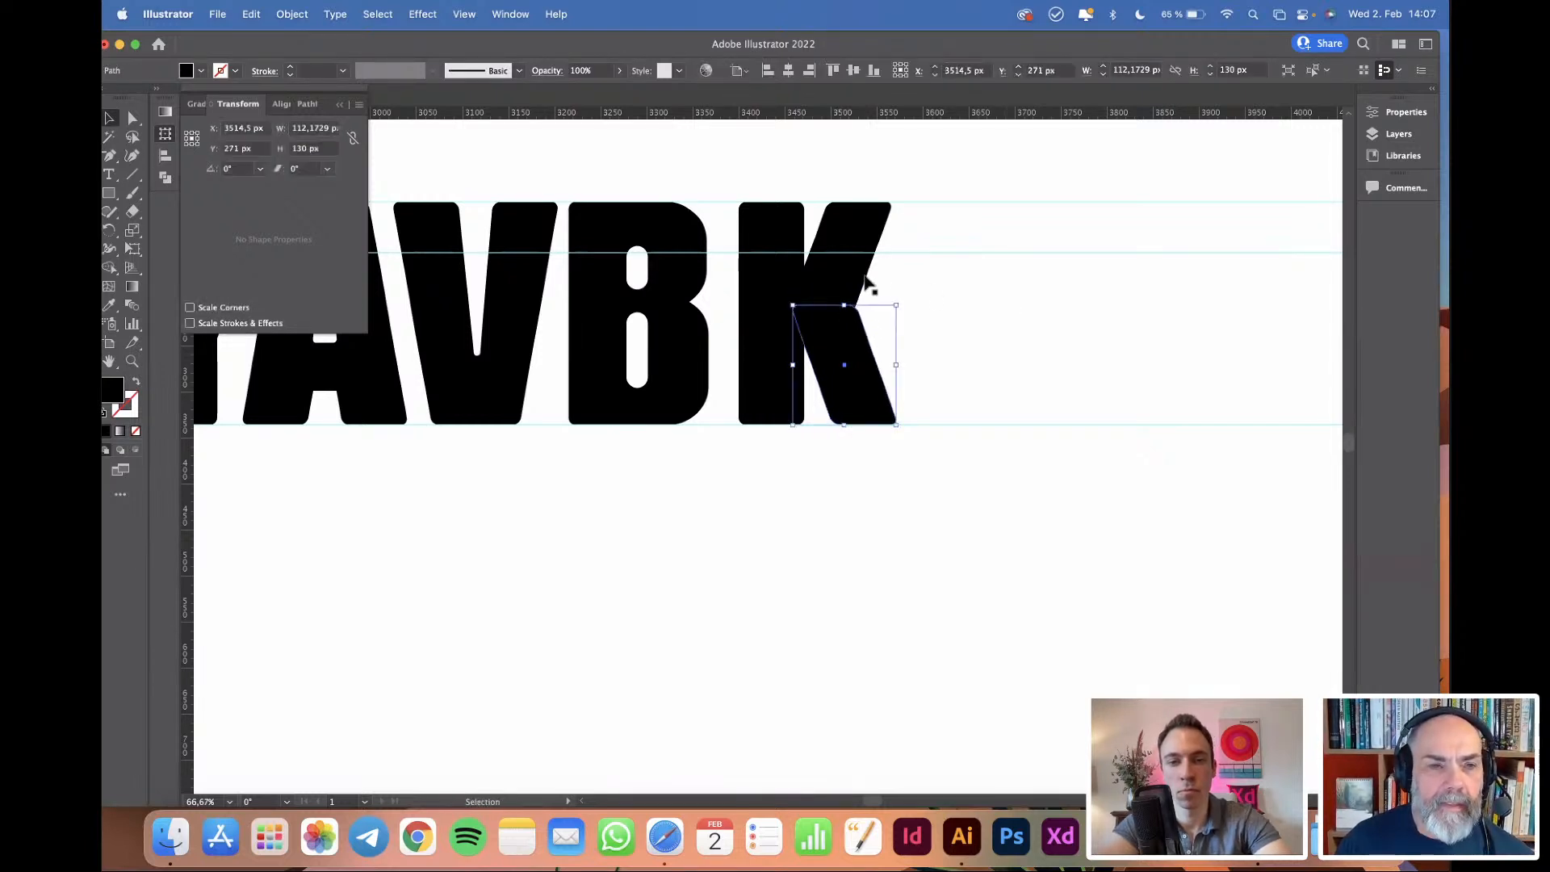
Extend the leg's upper end up and to the left by moving its top anchor points, making the leg 141 px high.
scroll(867, 282, up, 3)
key(a)
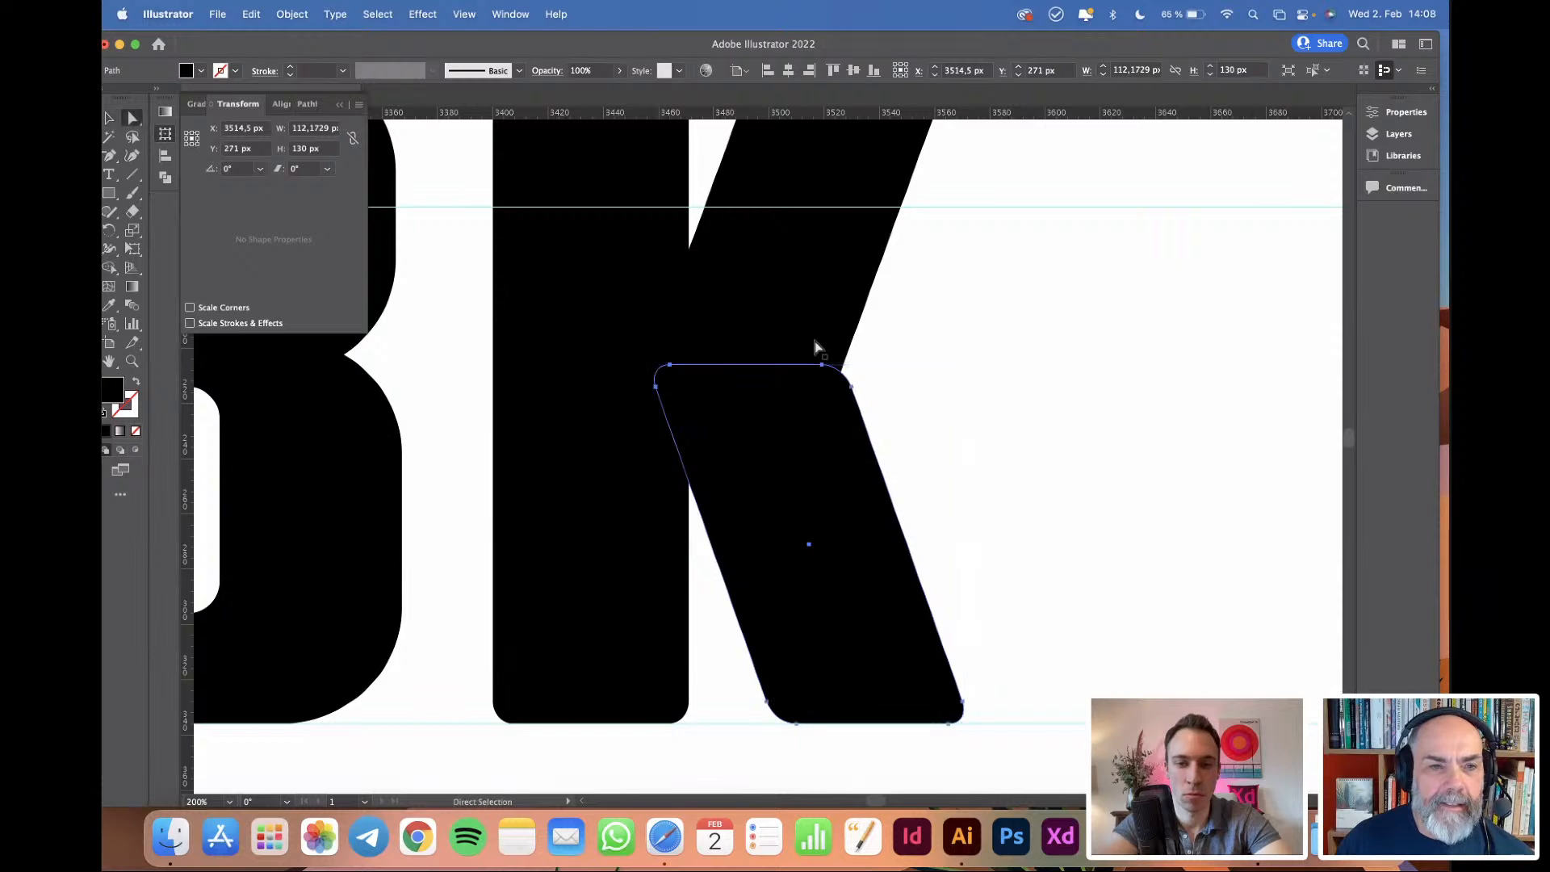
click(821, 364)
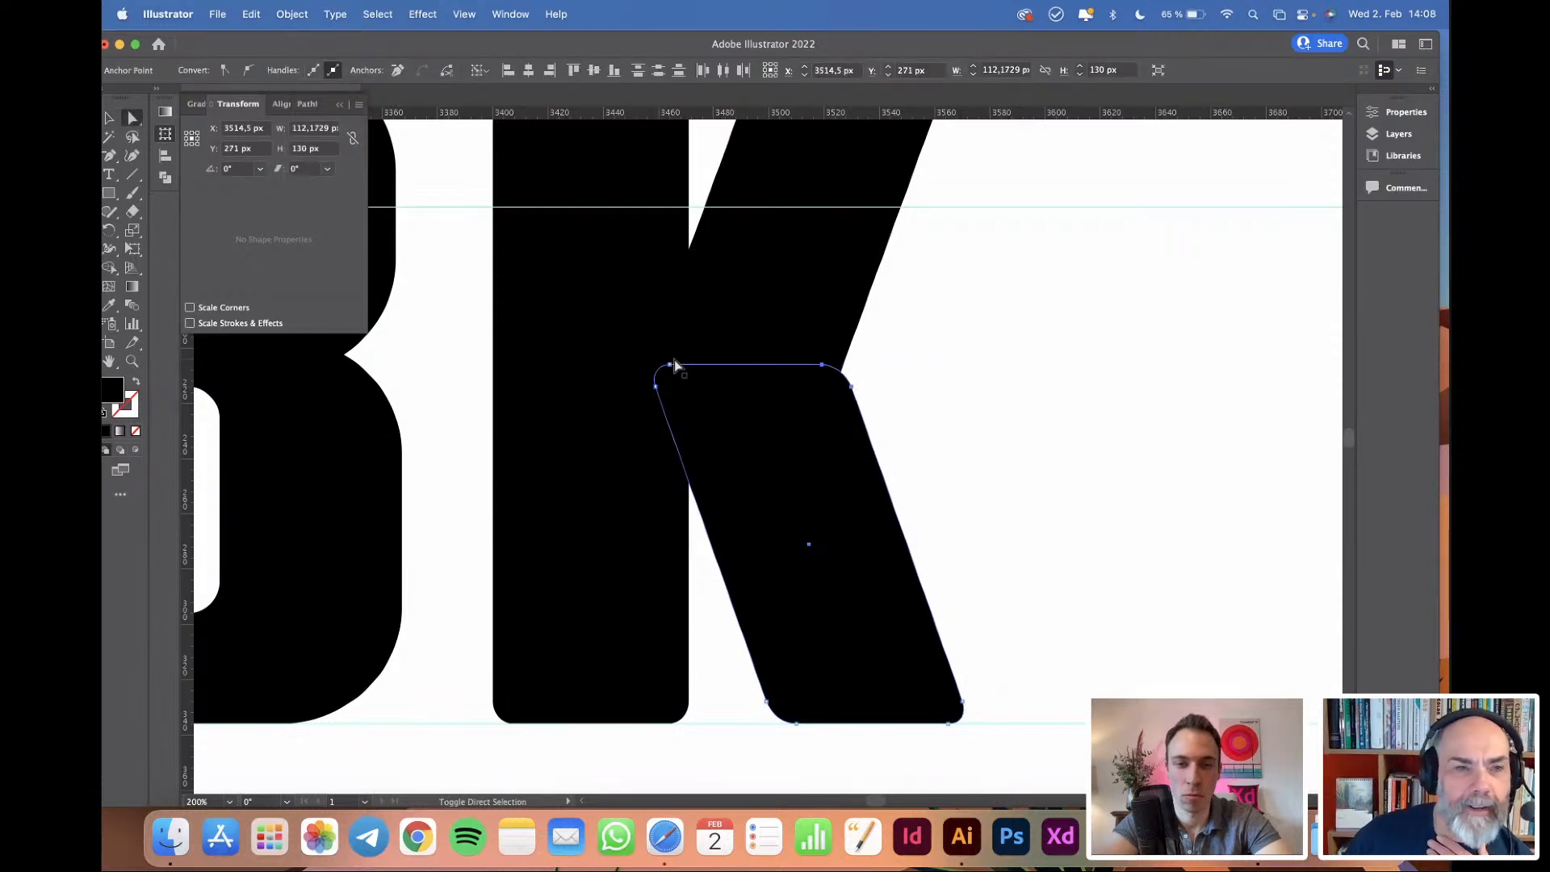
click(656, 388)
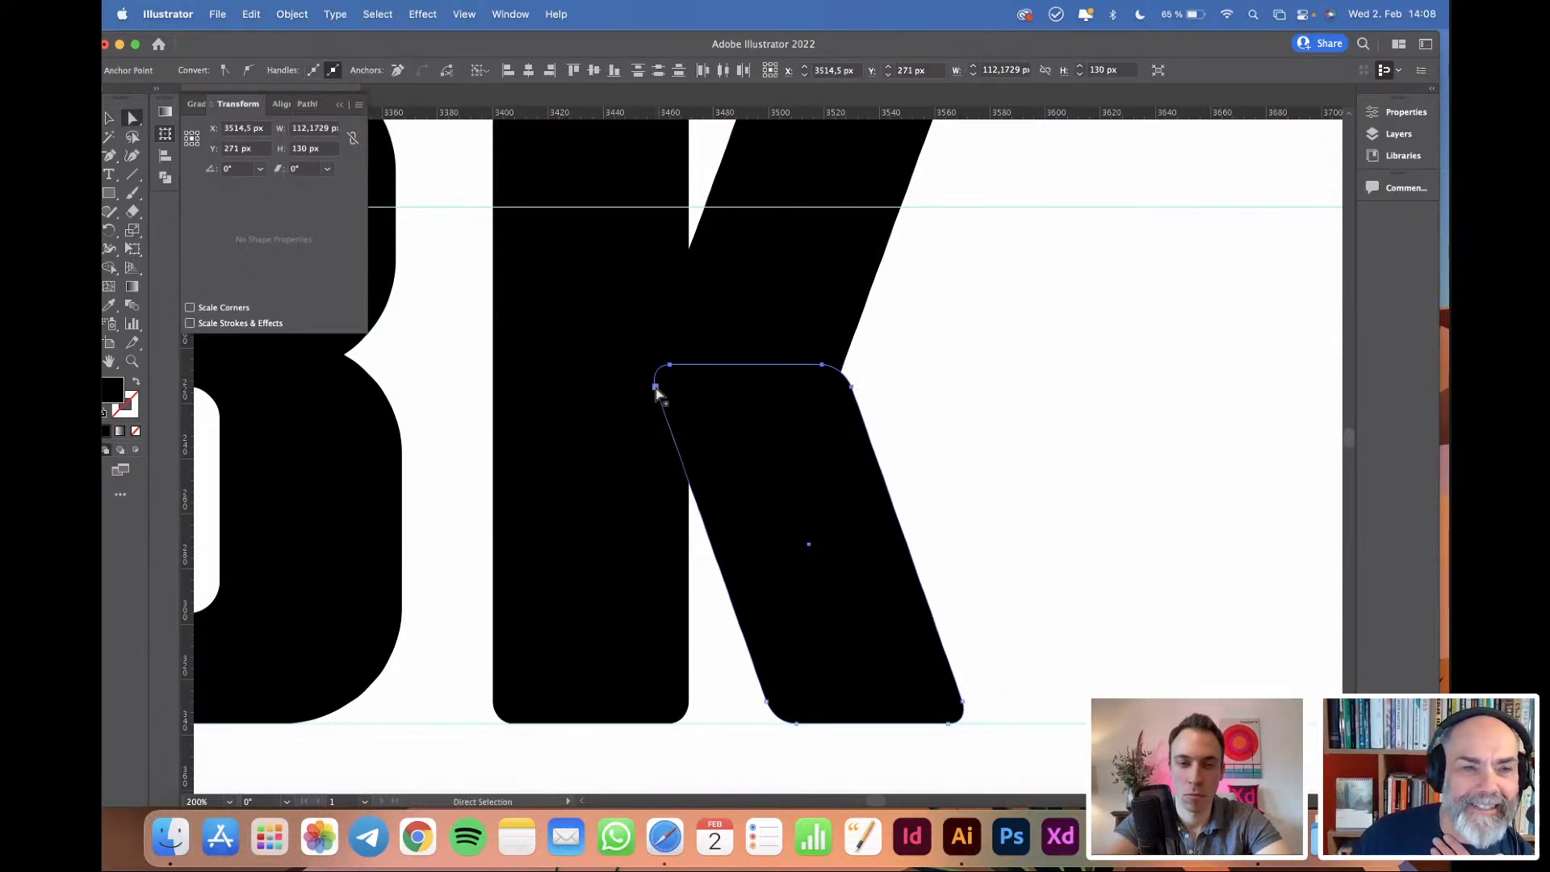
drag(667, 370, 657, 339)
click(974, 363)
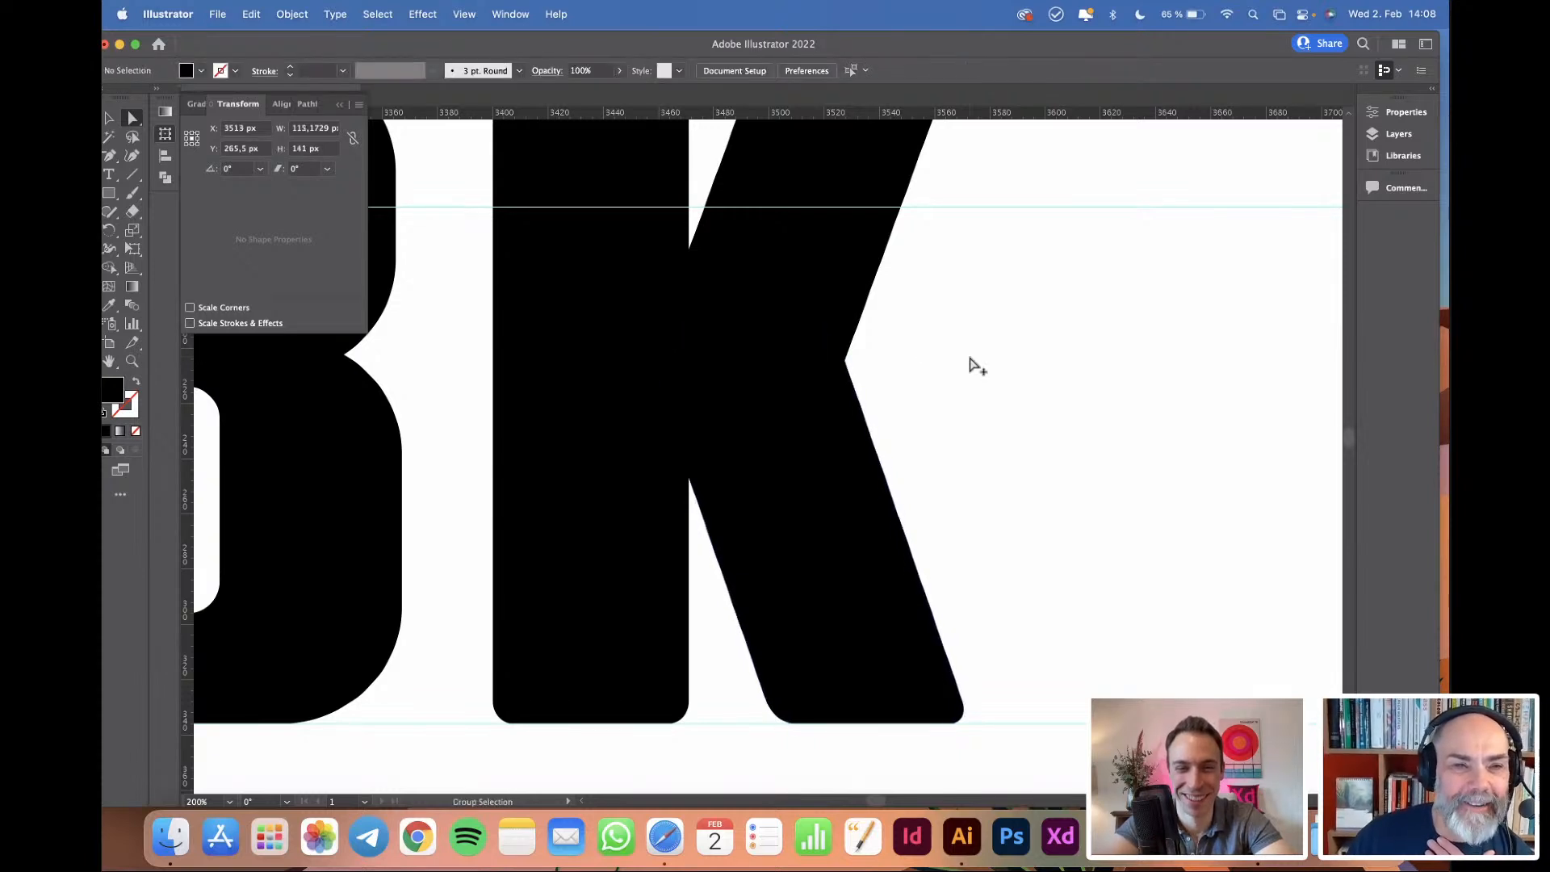
Shorten the K's leg from its upper edge to a height of 128 px and deselect it.
scroll(973, 364, down, 3)
scroll(974, 364, right, 2)
scroll(975, 364, down, 2)
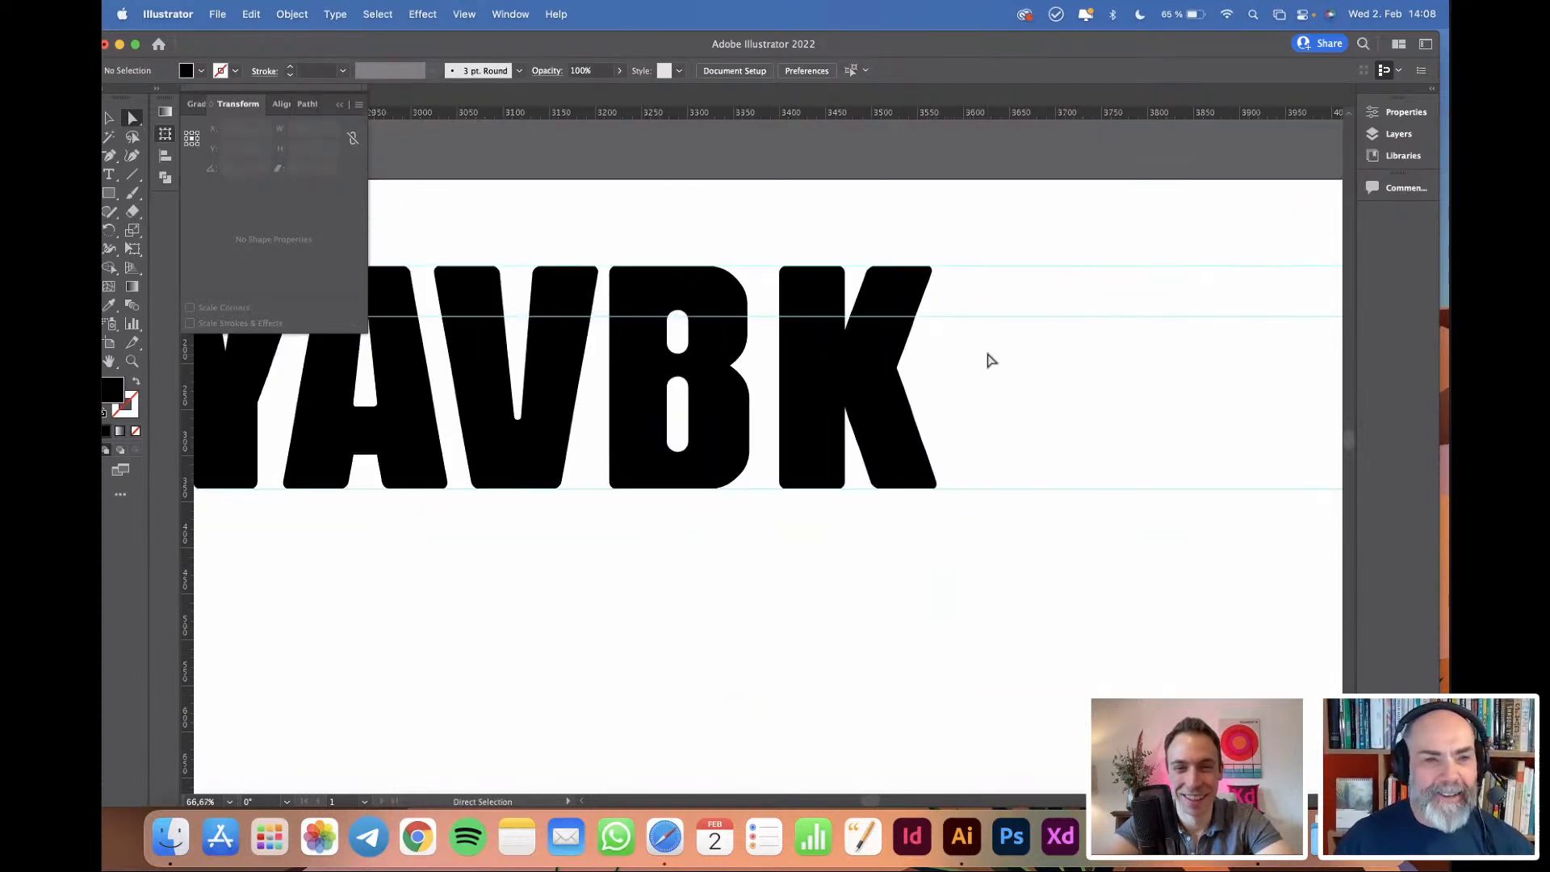
click(111, 119)
click(898, 432)
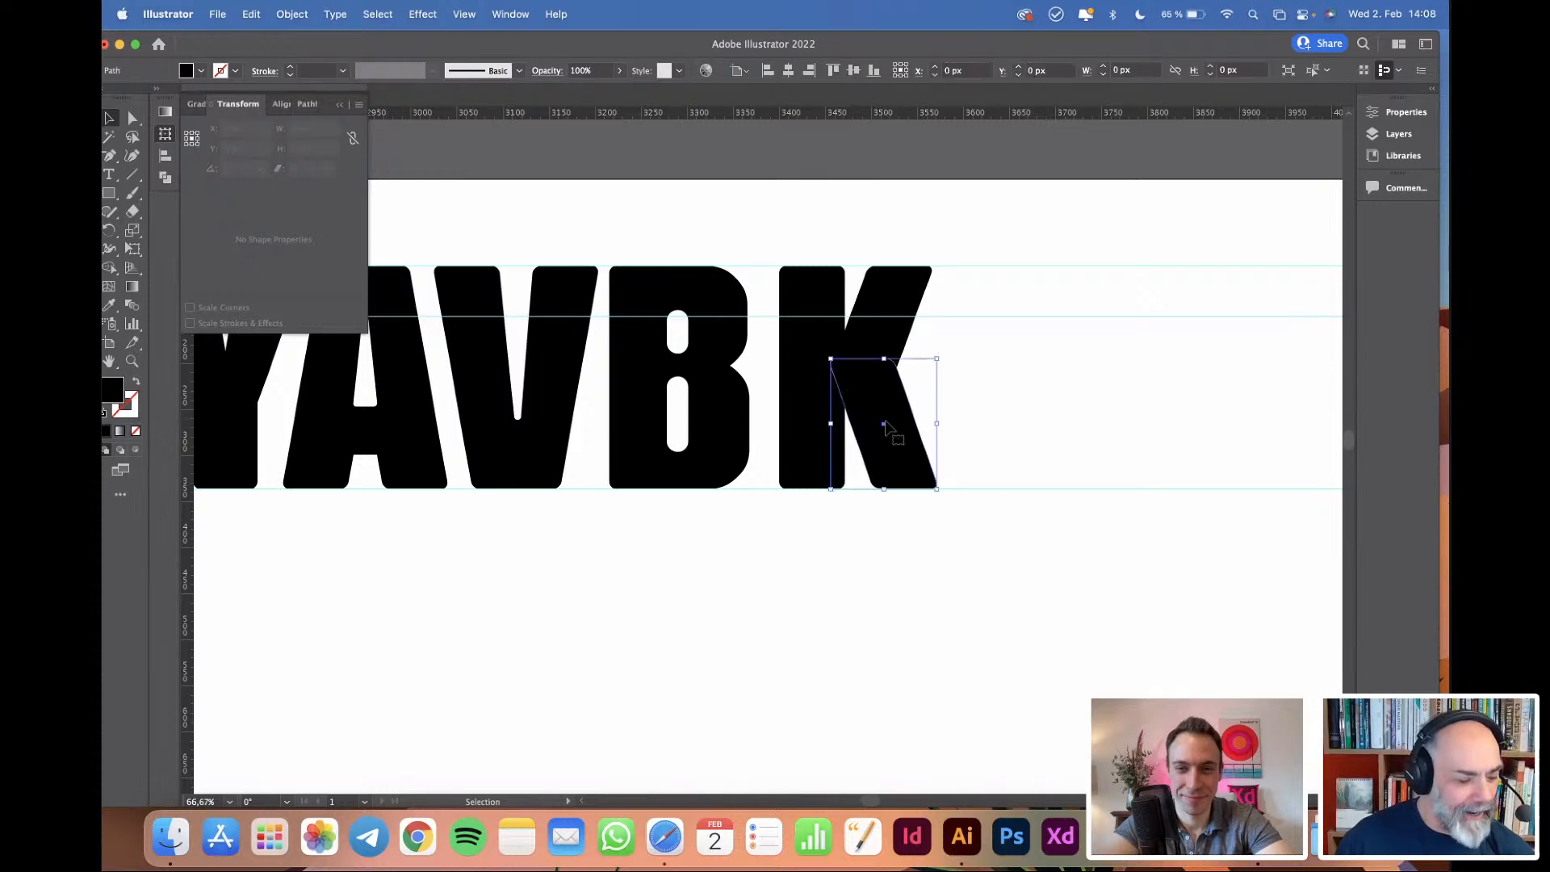
click(1024, 357)
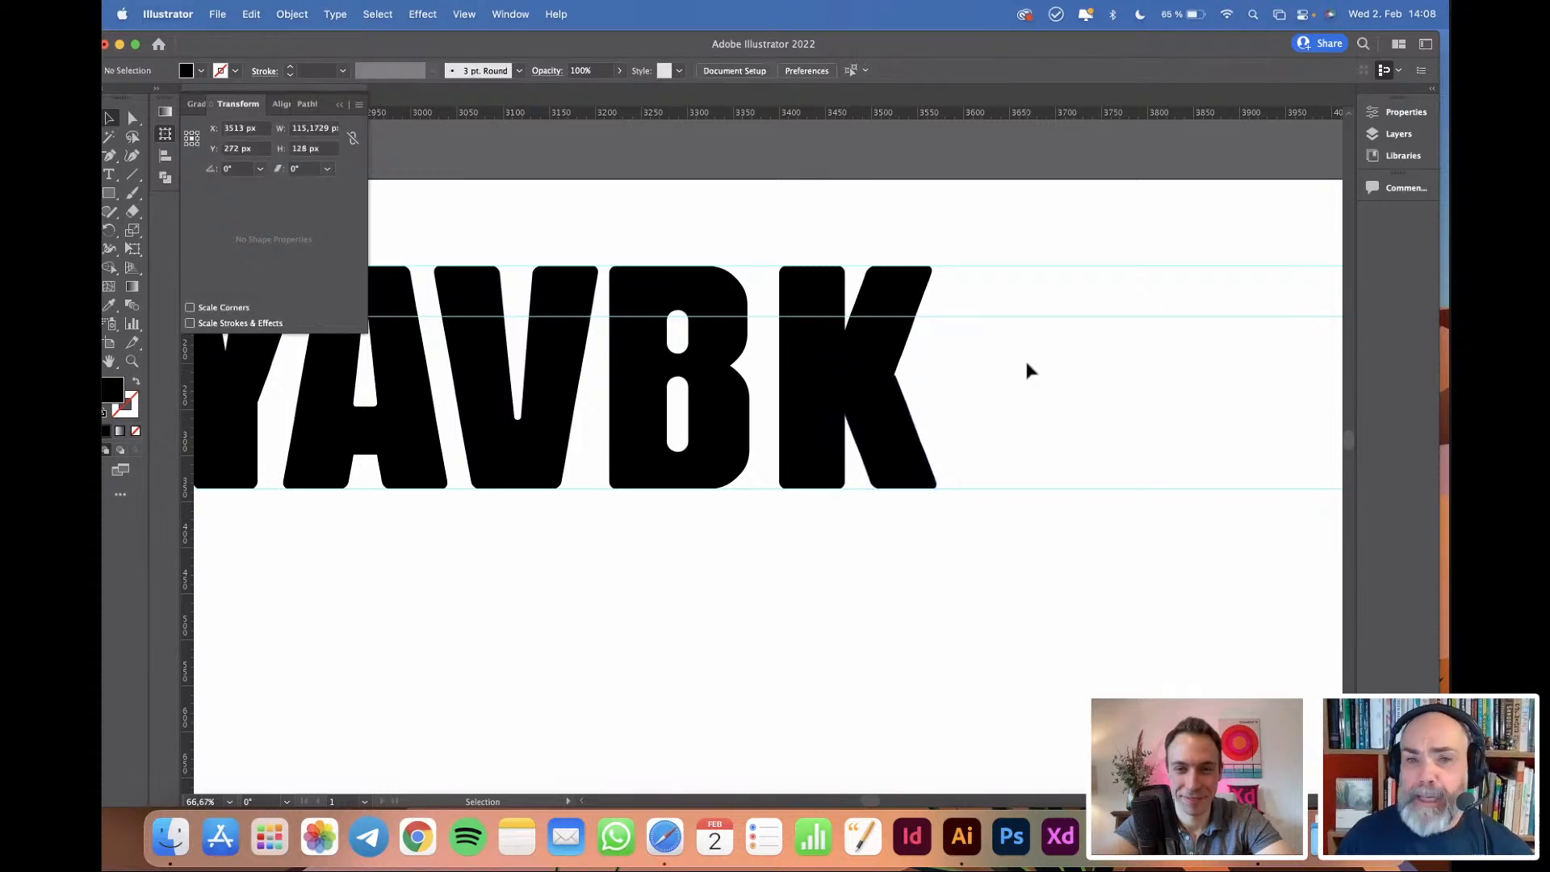
Examine the K's proportions and the join of its arm and leg beside the neighbouring letters.
scroll(993, 341, down, 3)
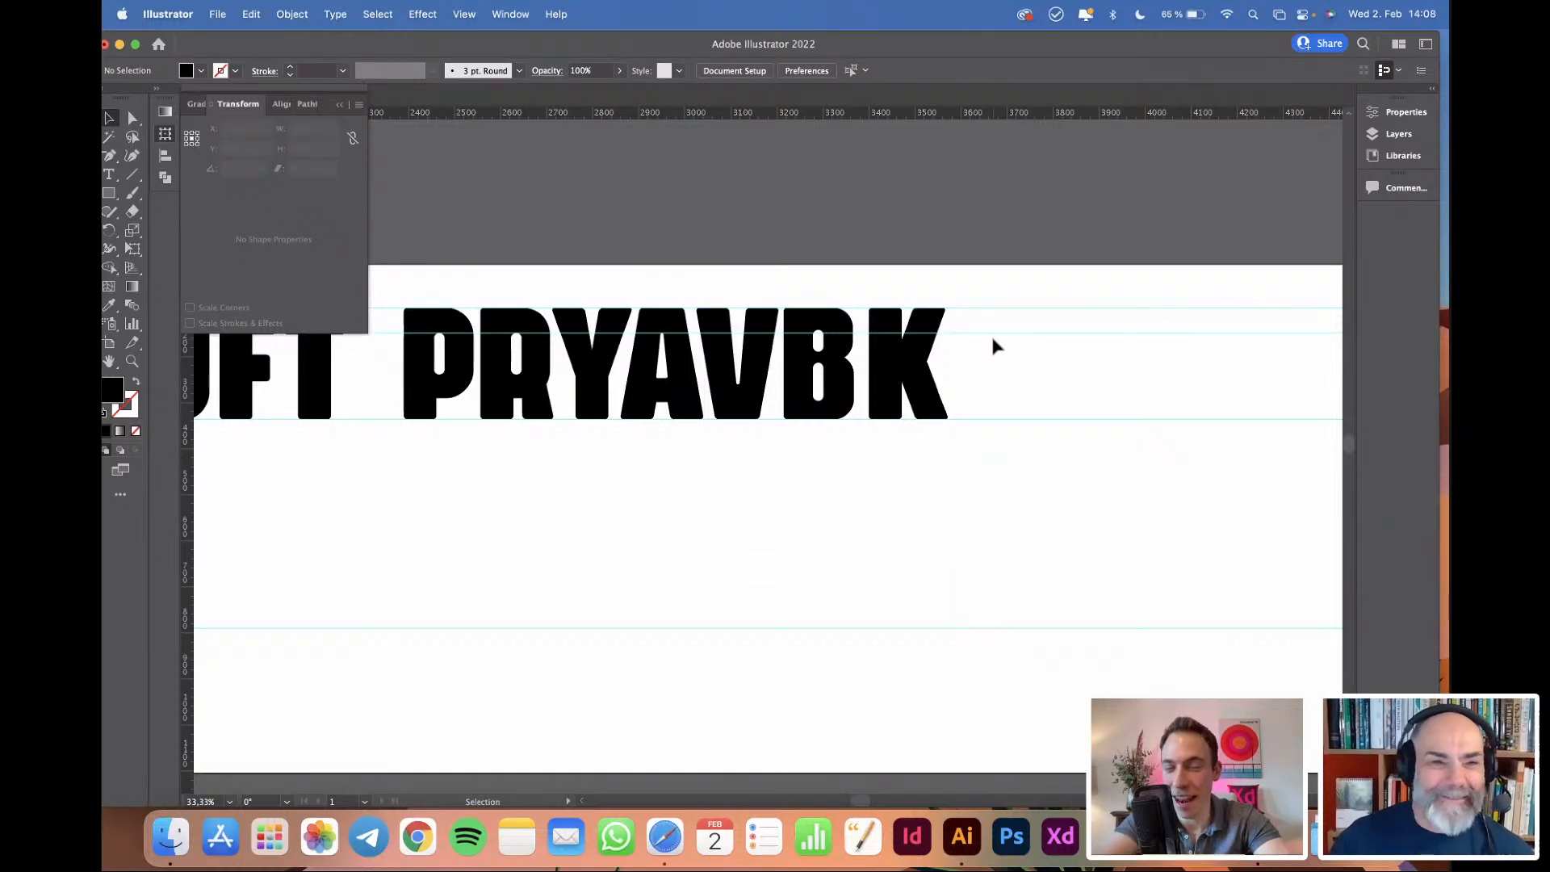
scroll(952, 346, right, 2)
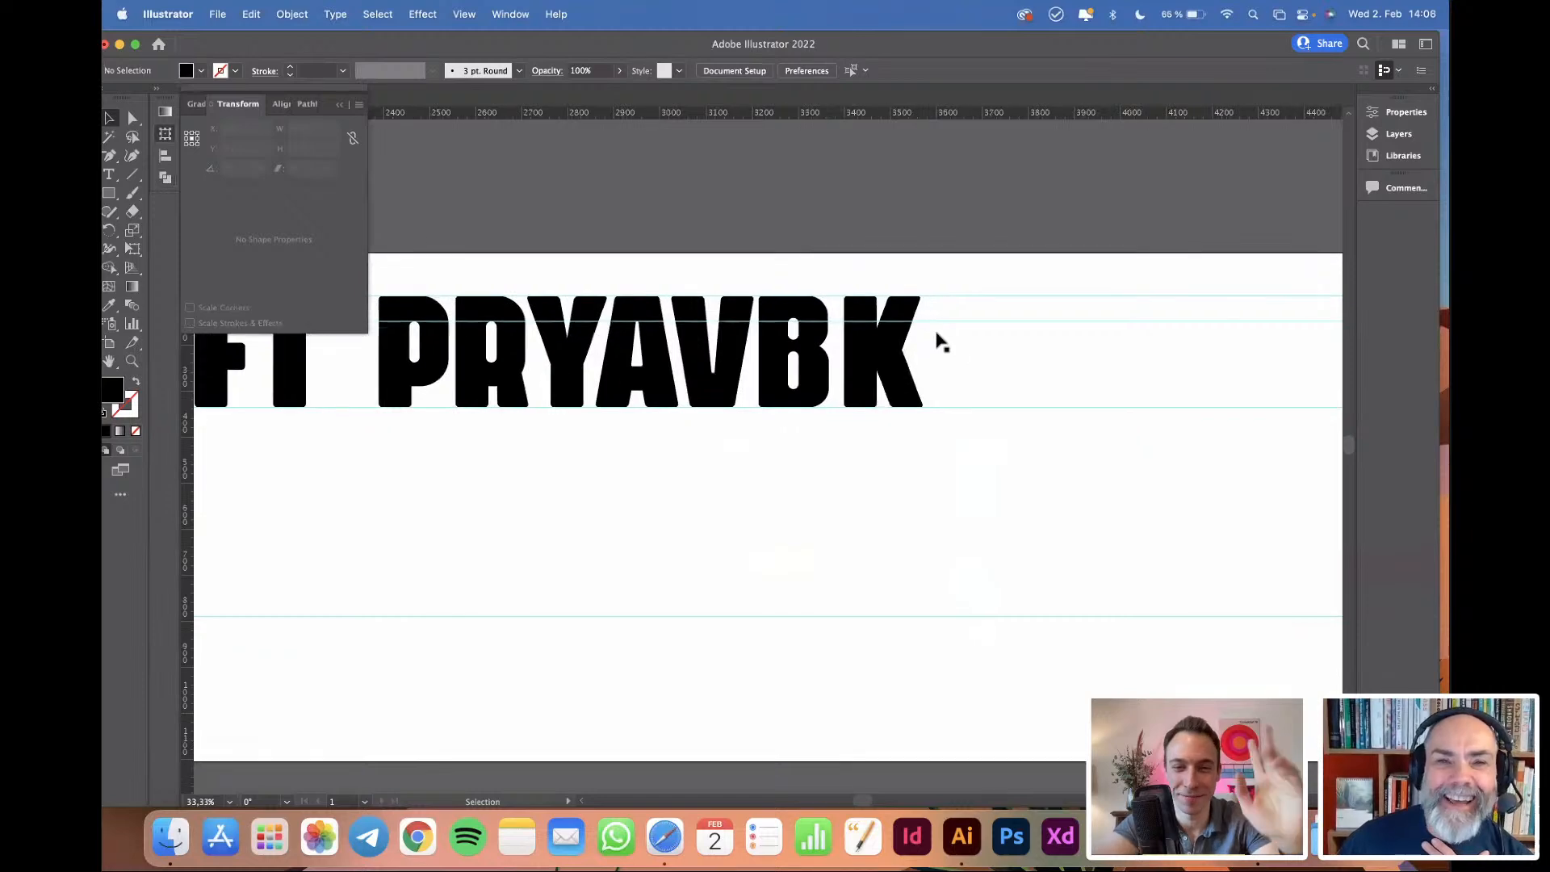
scroll(914, 352, up, 3)
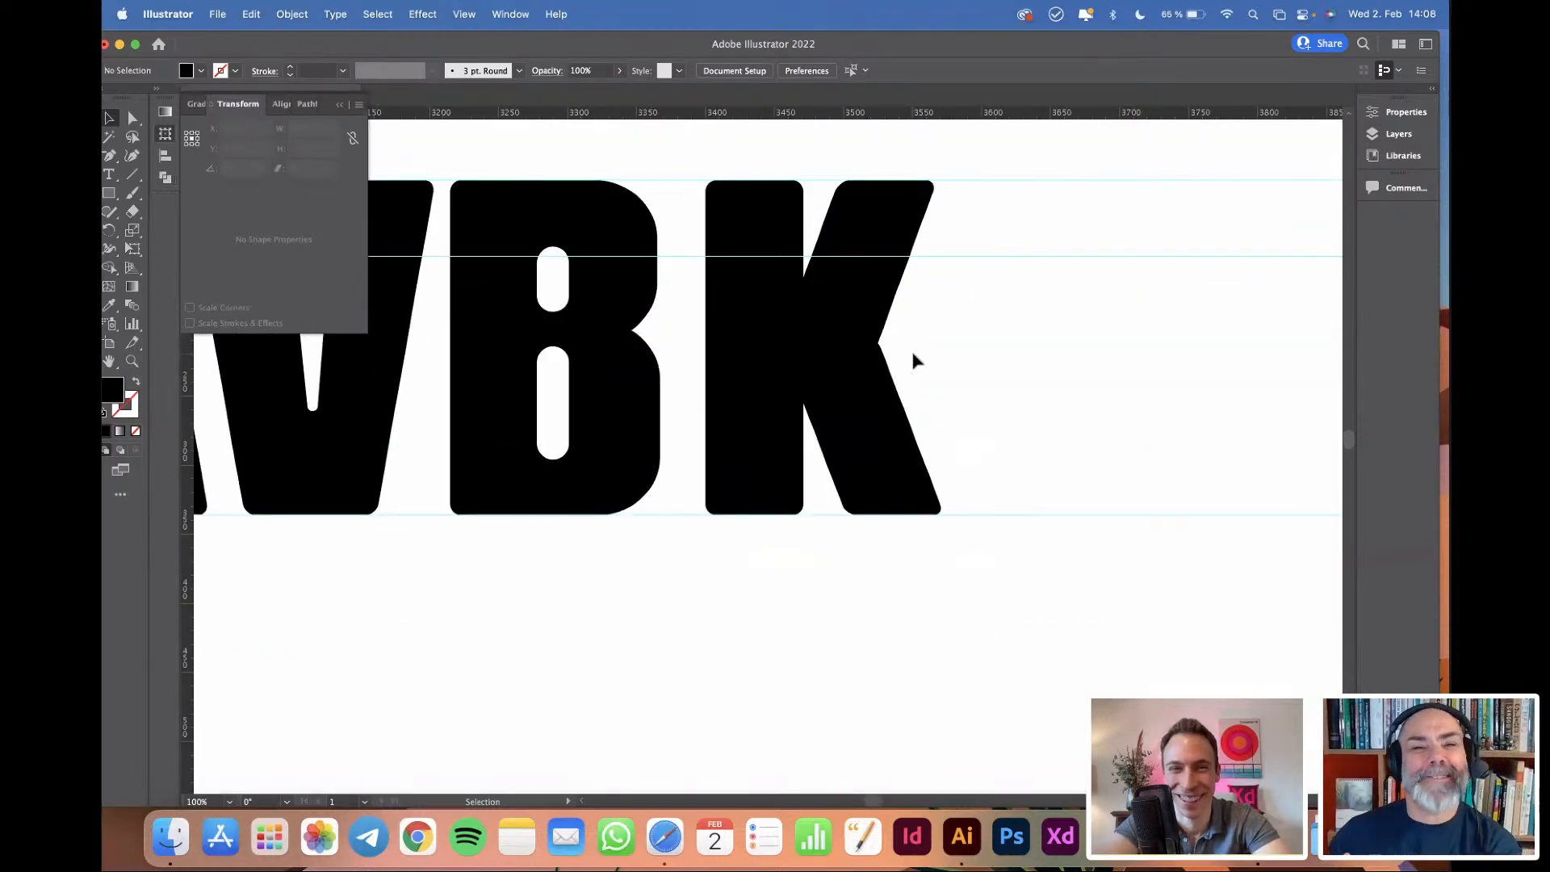
click(832, 340)
click(1004, 366)
scroll(1004, 367, down, 2)
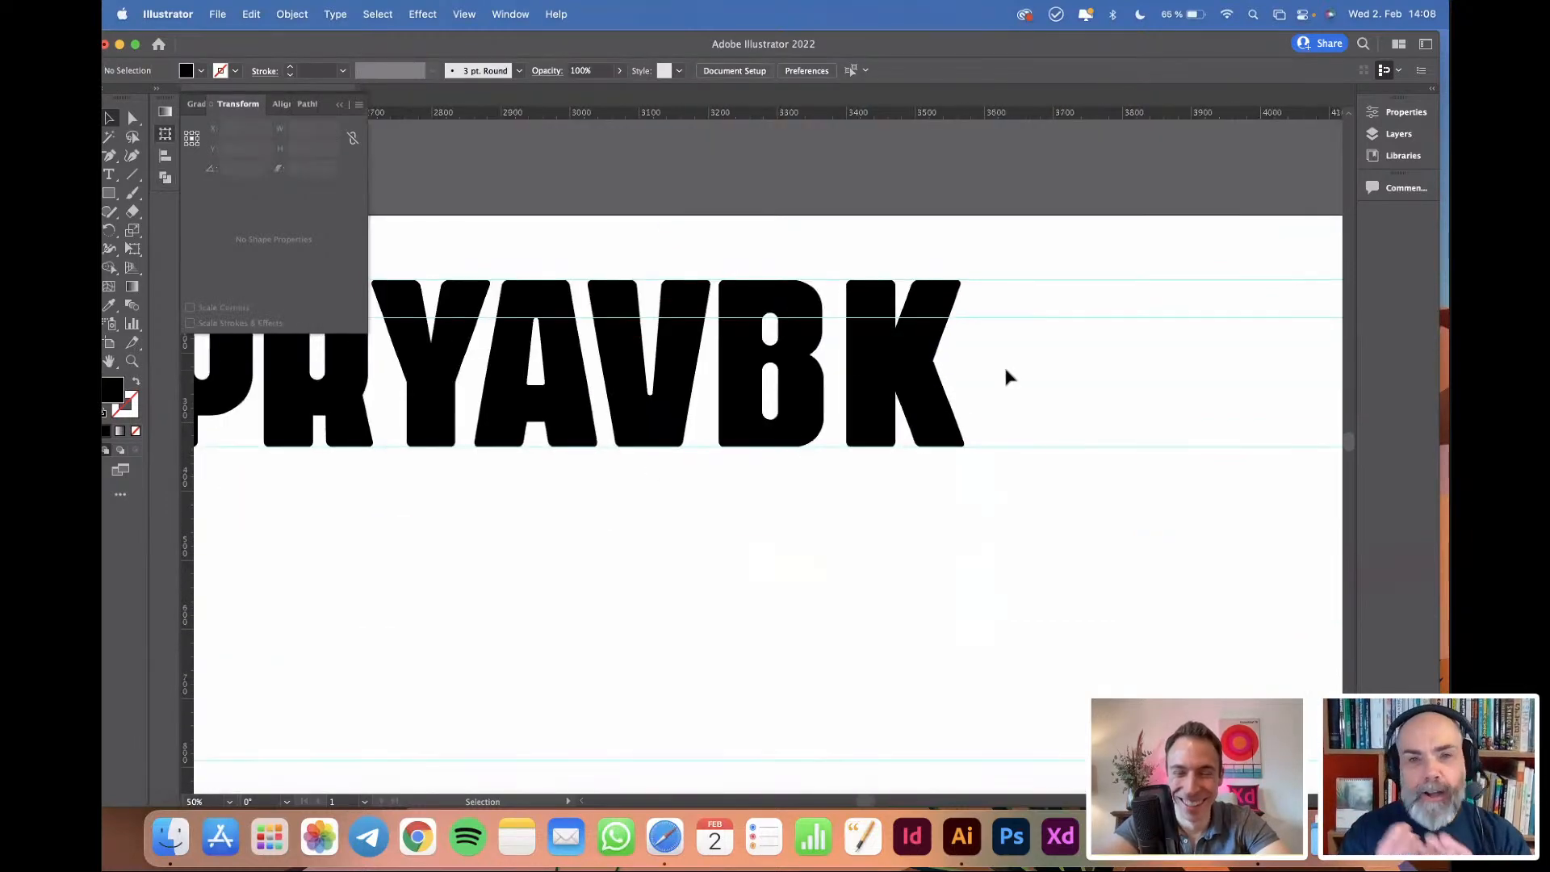
scroll(1004, 366, up, 3)
click(741, 400)
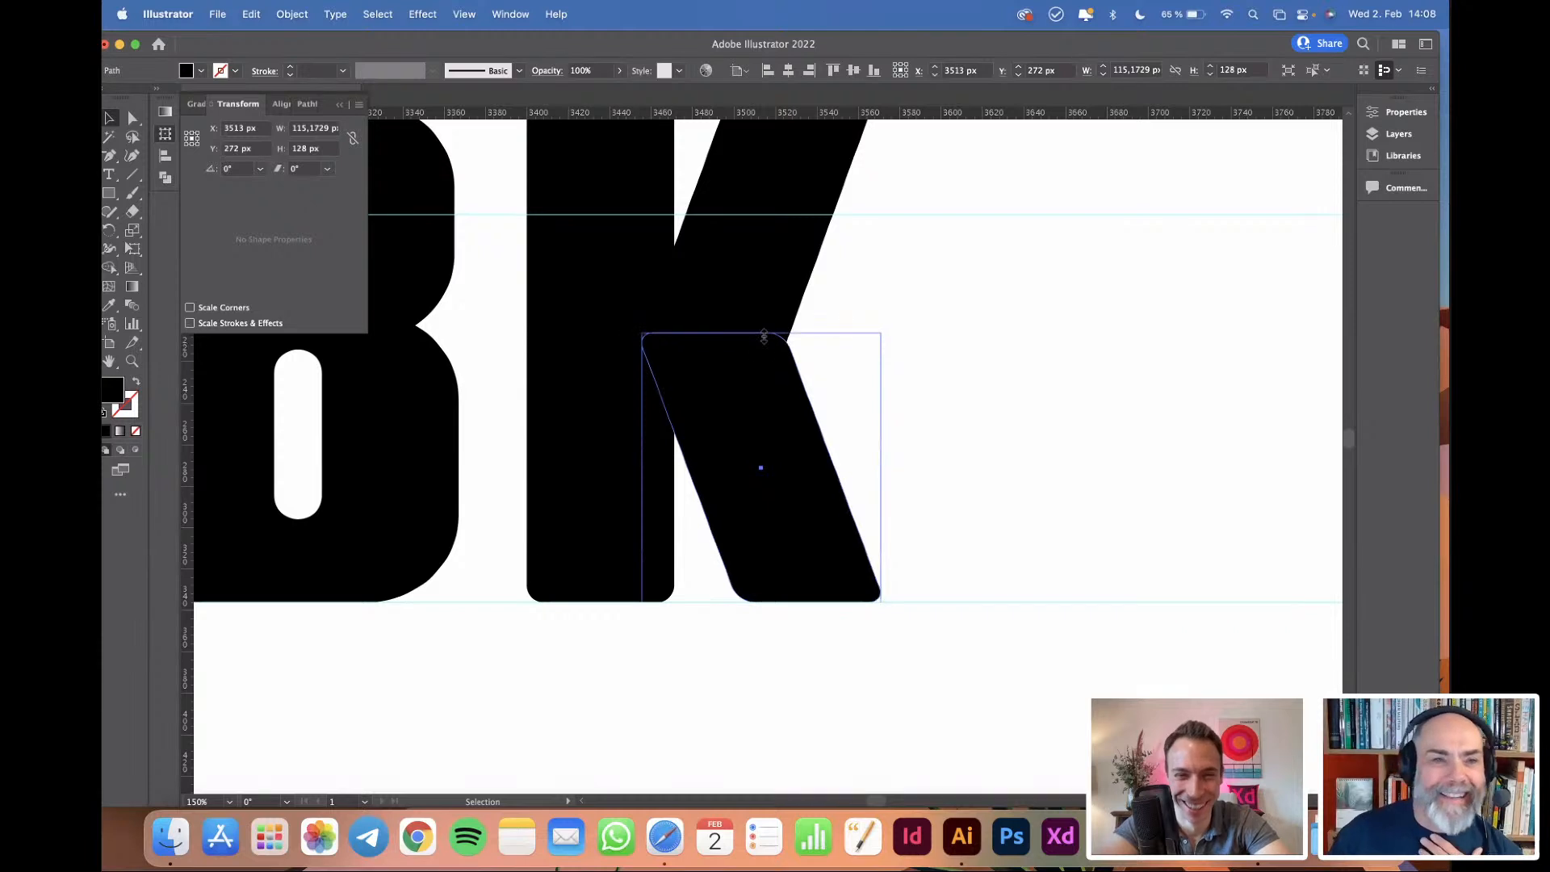
click(1038, 315)
scroll(1038, 315, down, 1)
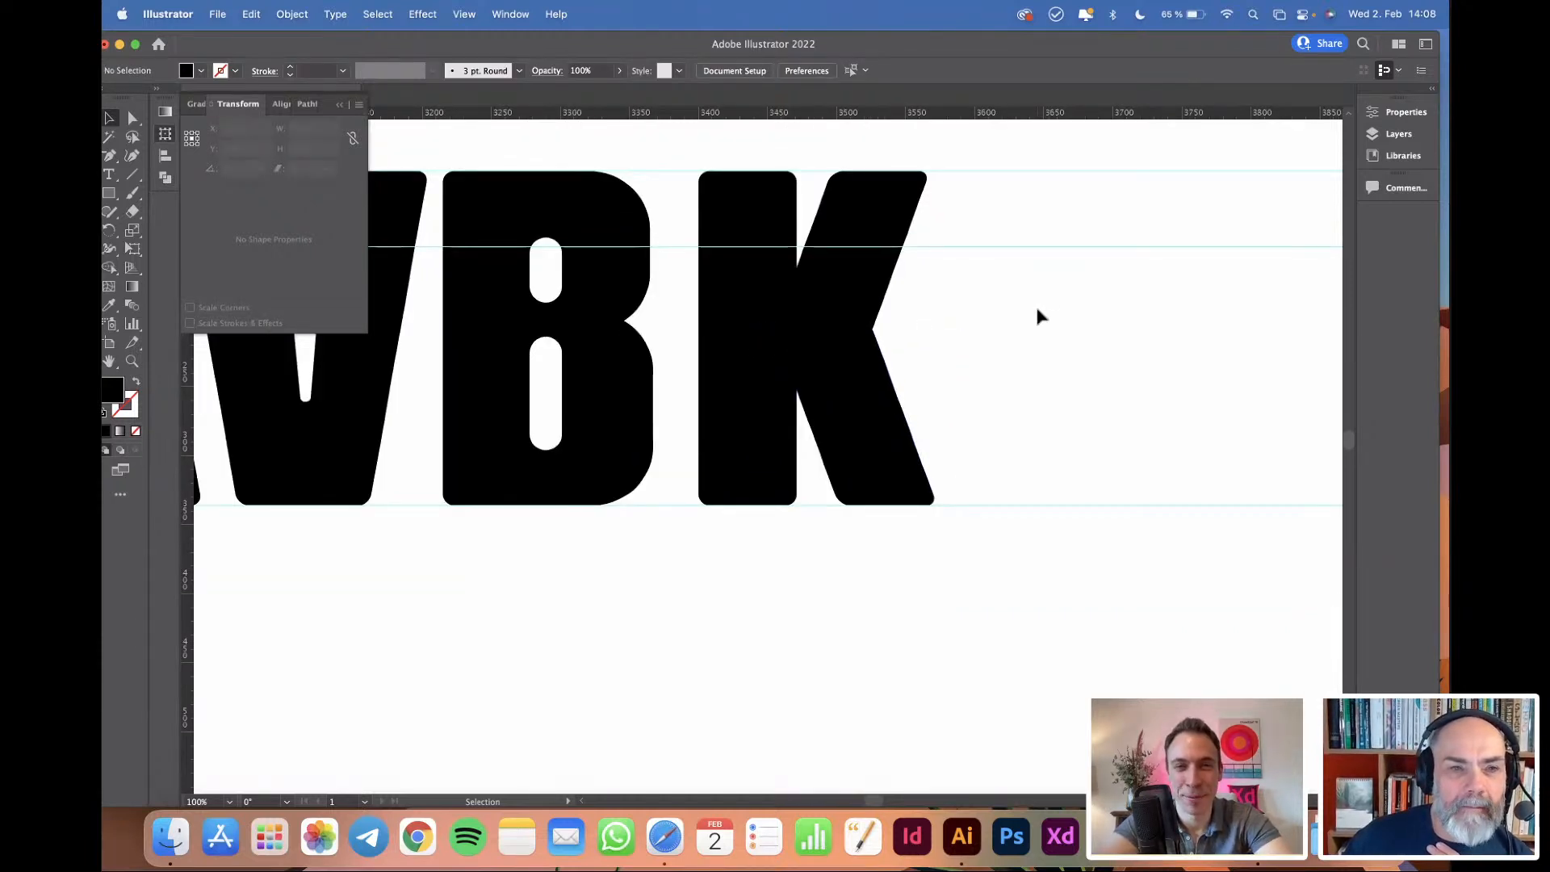
scroll(1034, 304, down, 1)
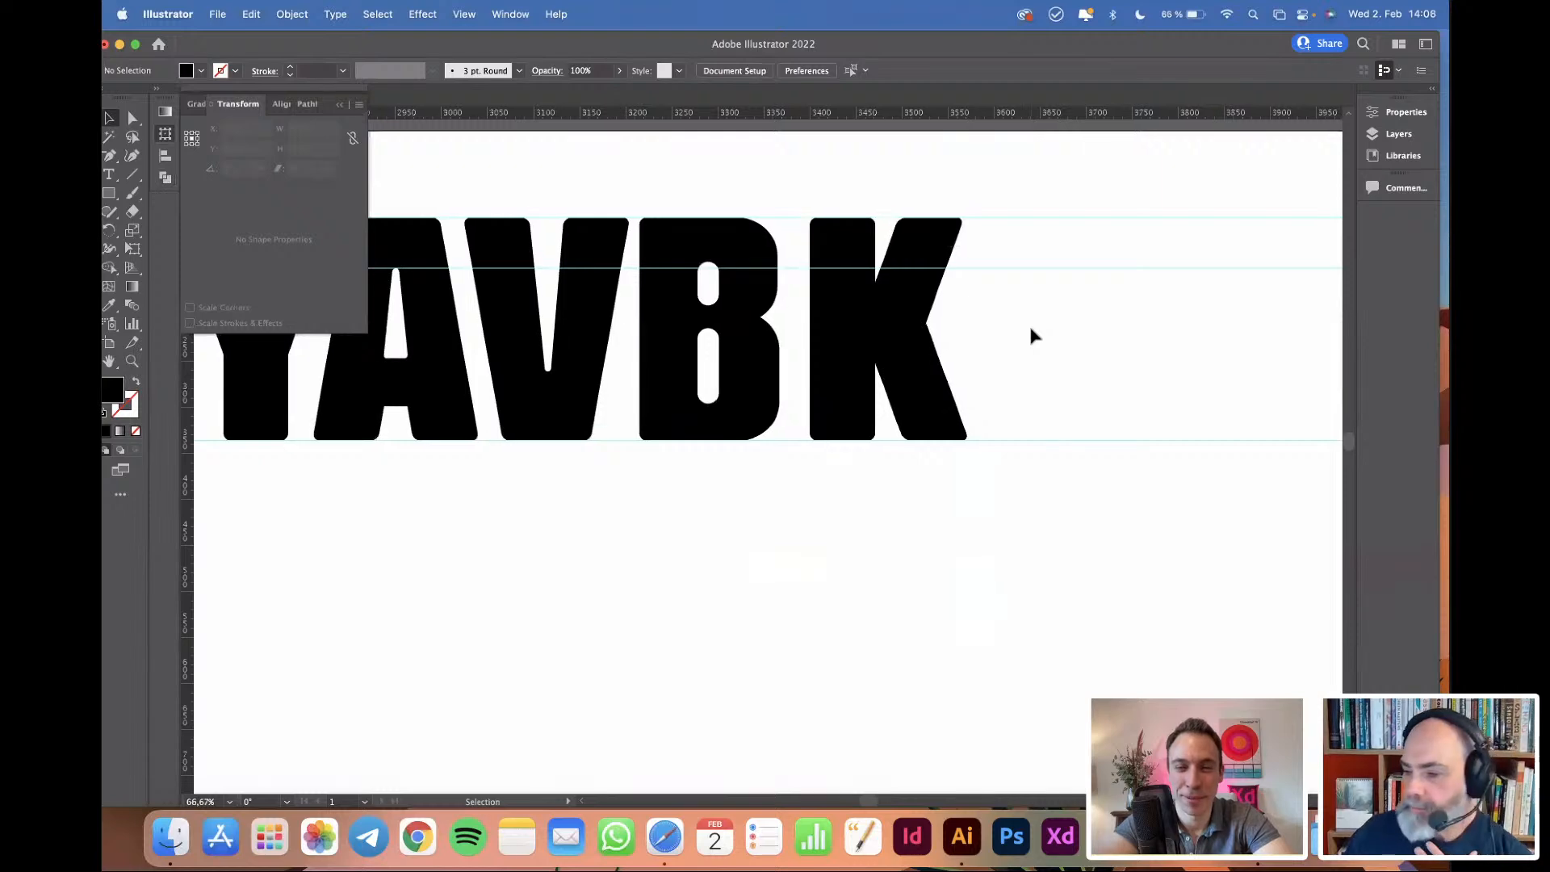
scroll(984, 456, right, 1)
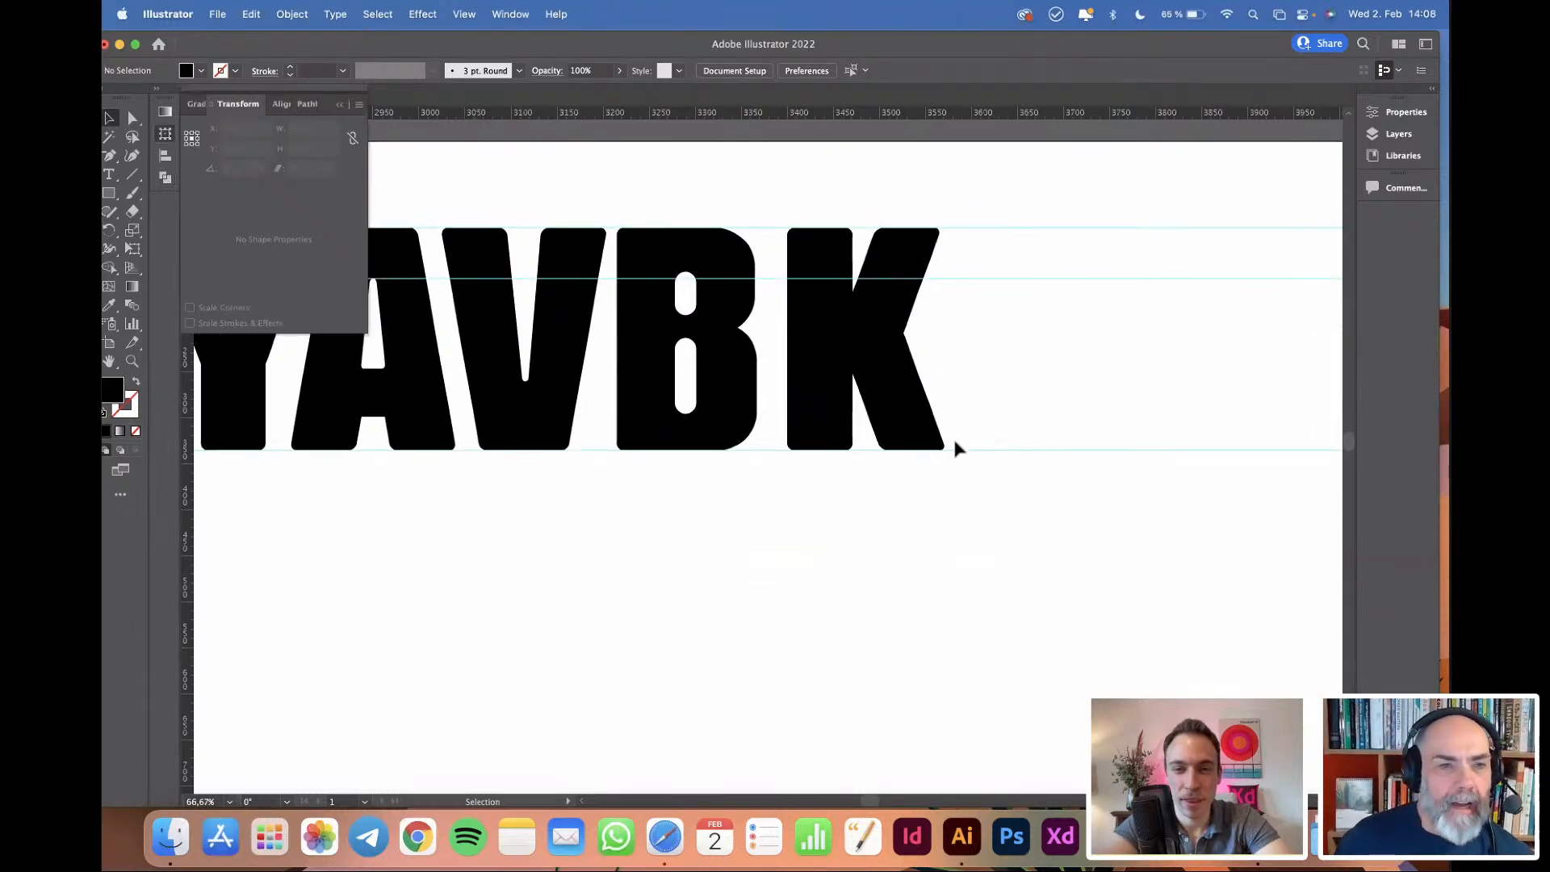
Unite the K's upper arm and leg into one shape.
click(875, 371)
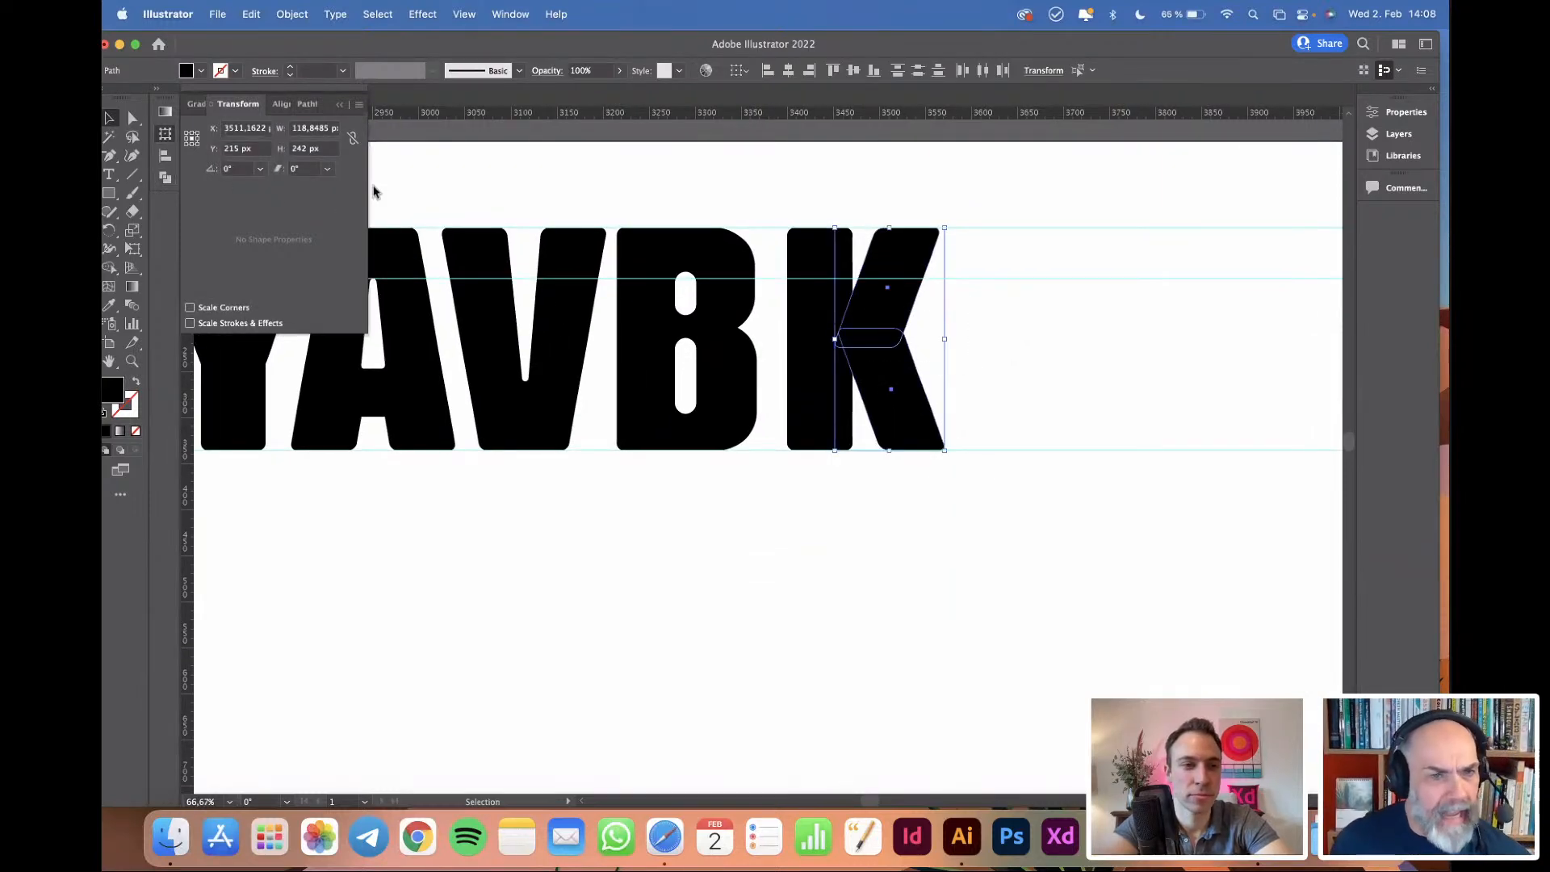
click(307, 103)
click(194, 145)
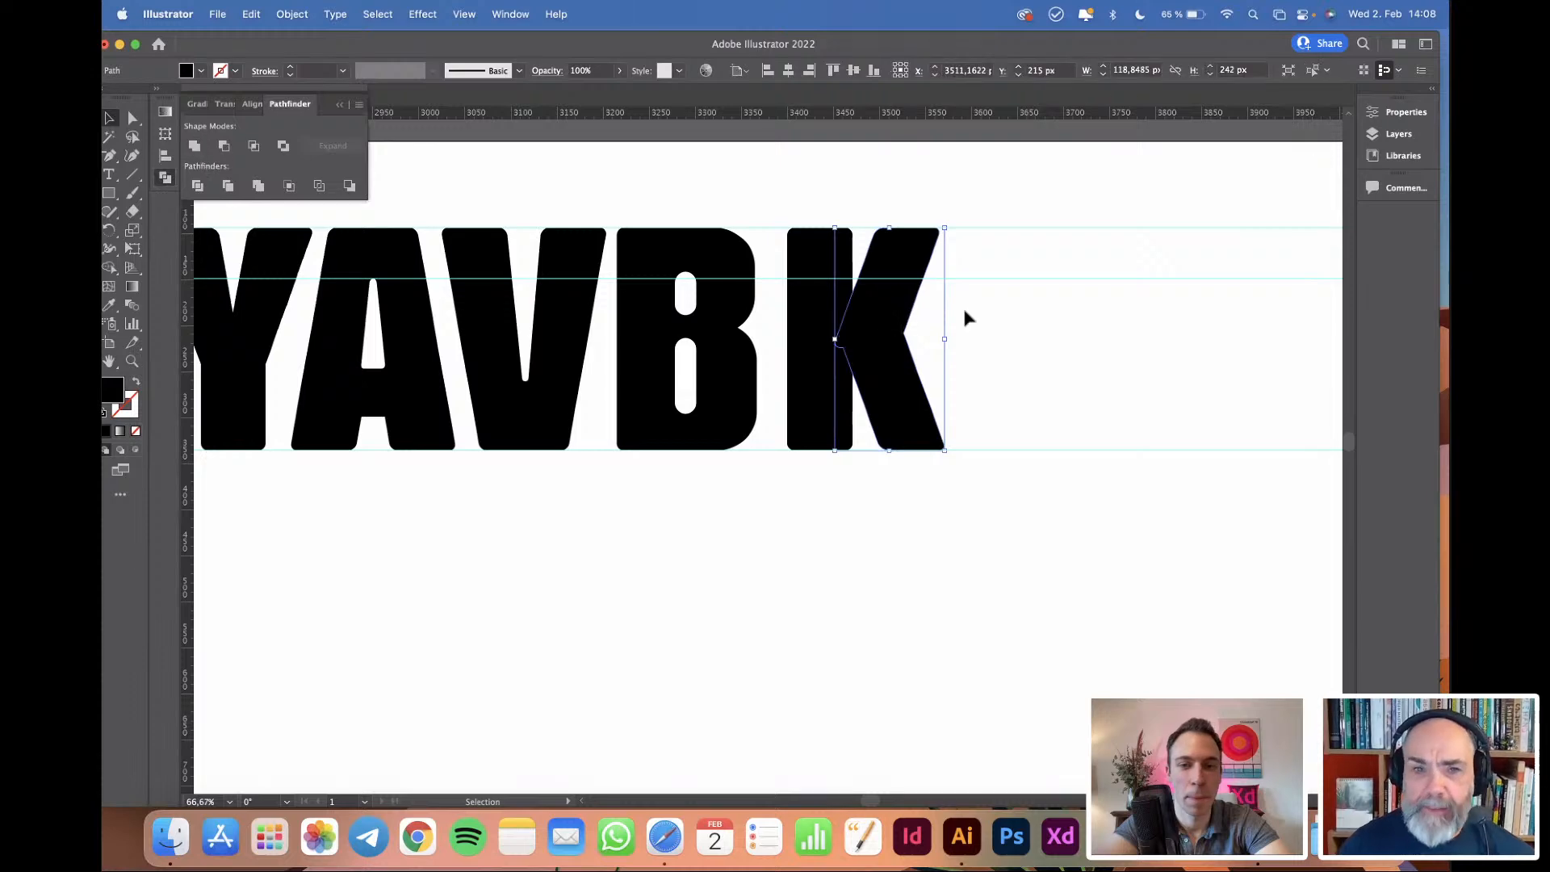
Delete the surplus anchor point just below the inner corner on the right edge of the united arm and leg.
key(a)
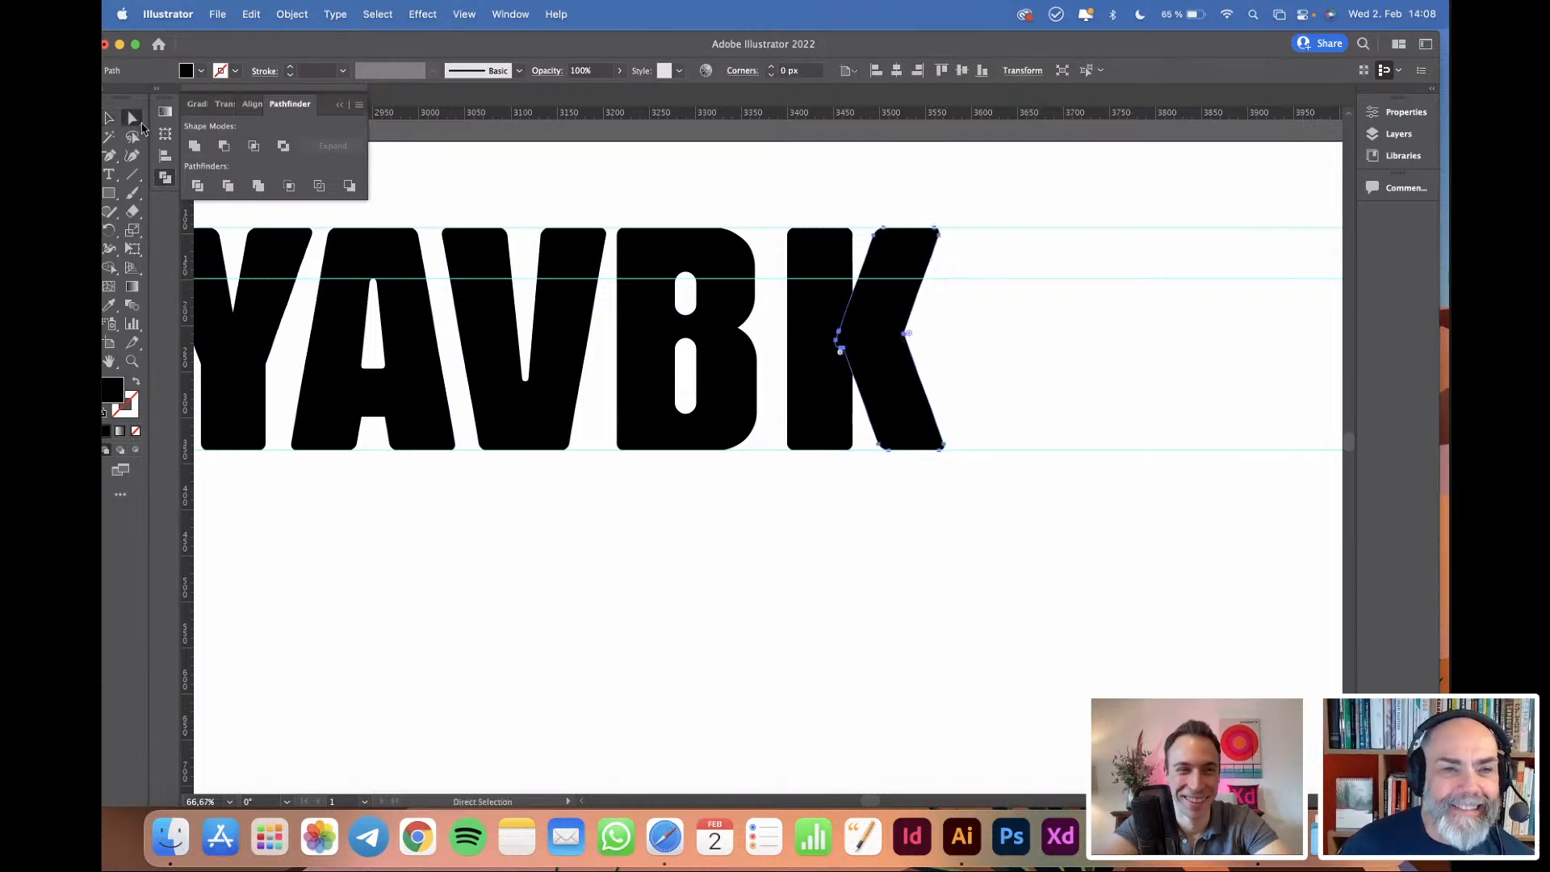
scroll(906, 335, up, 6)
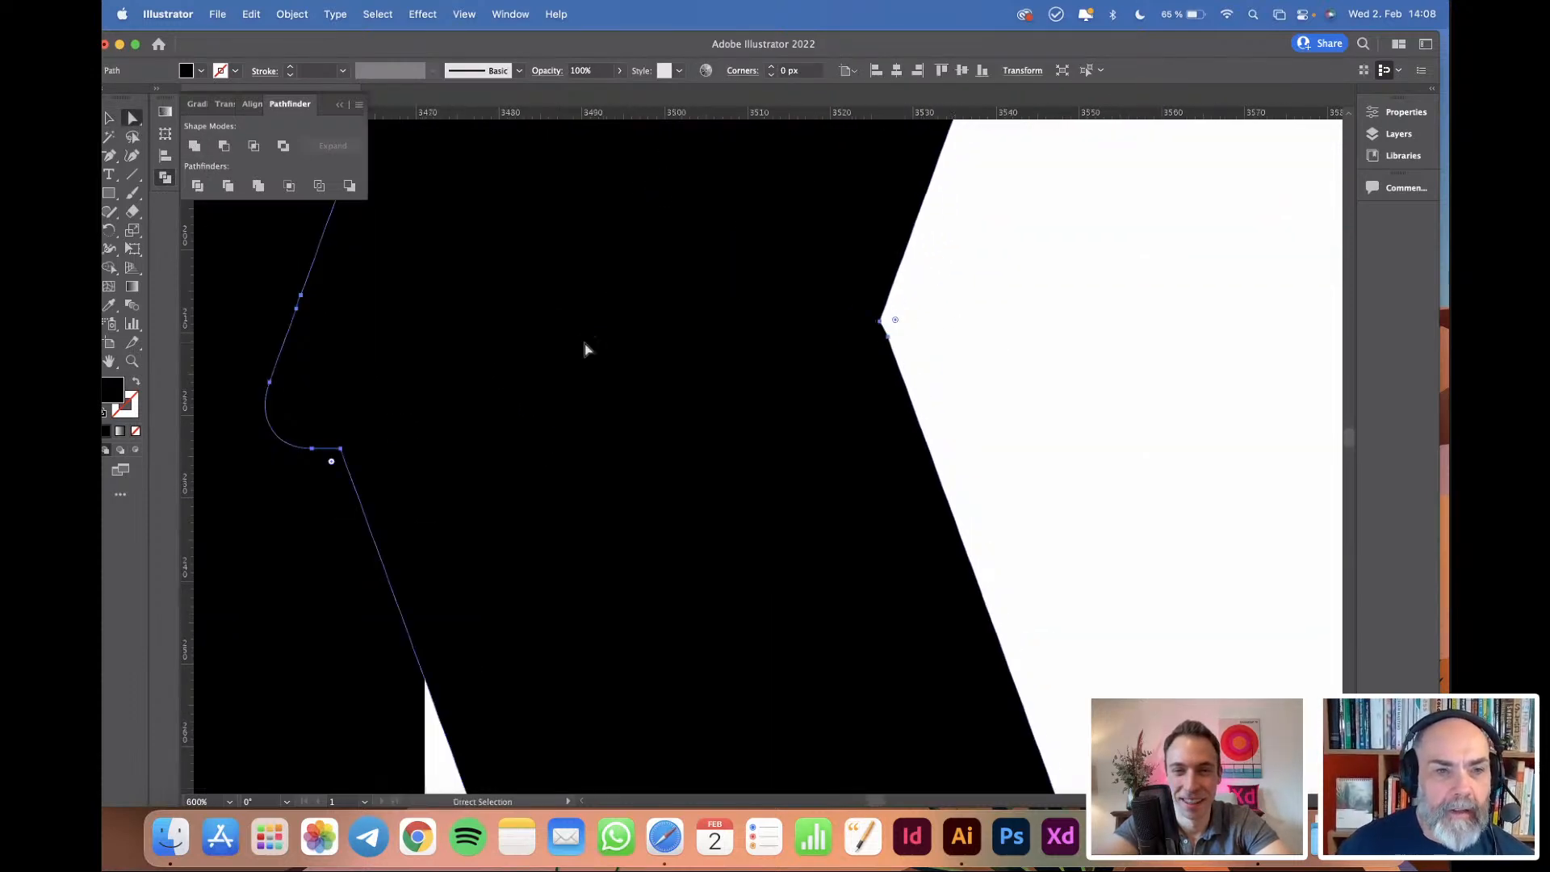
drag(110, 155, 169, 193)
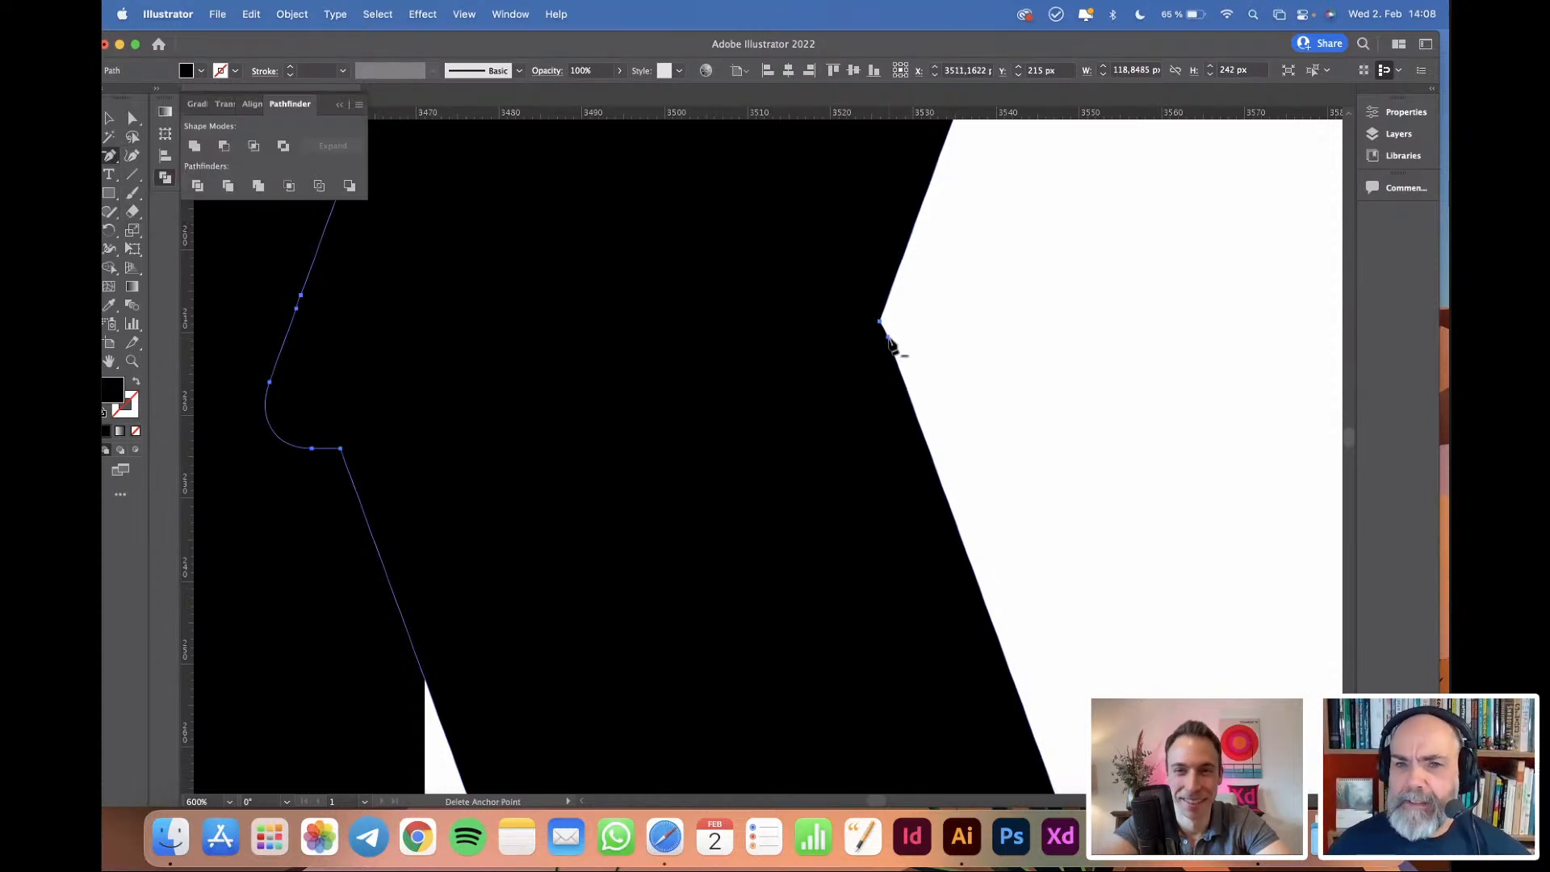
click(888, 340)
click(133, 117)
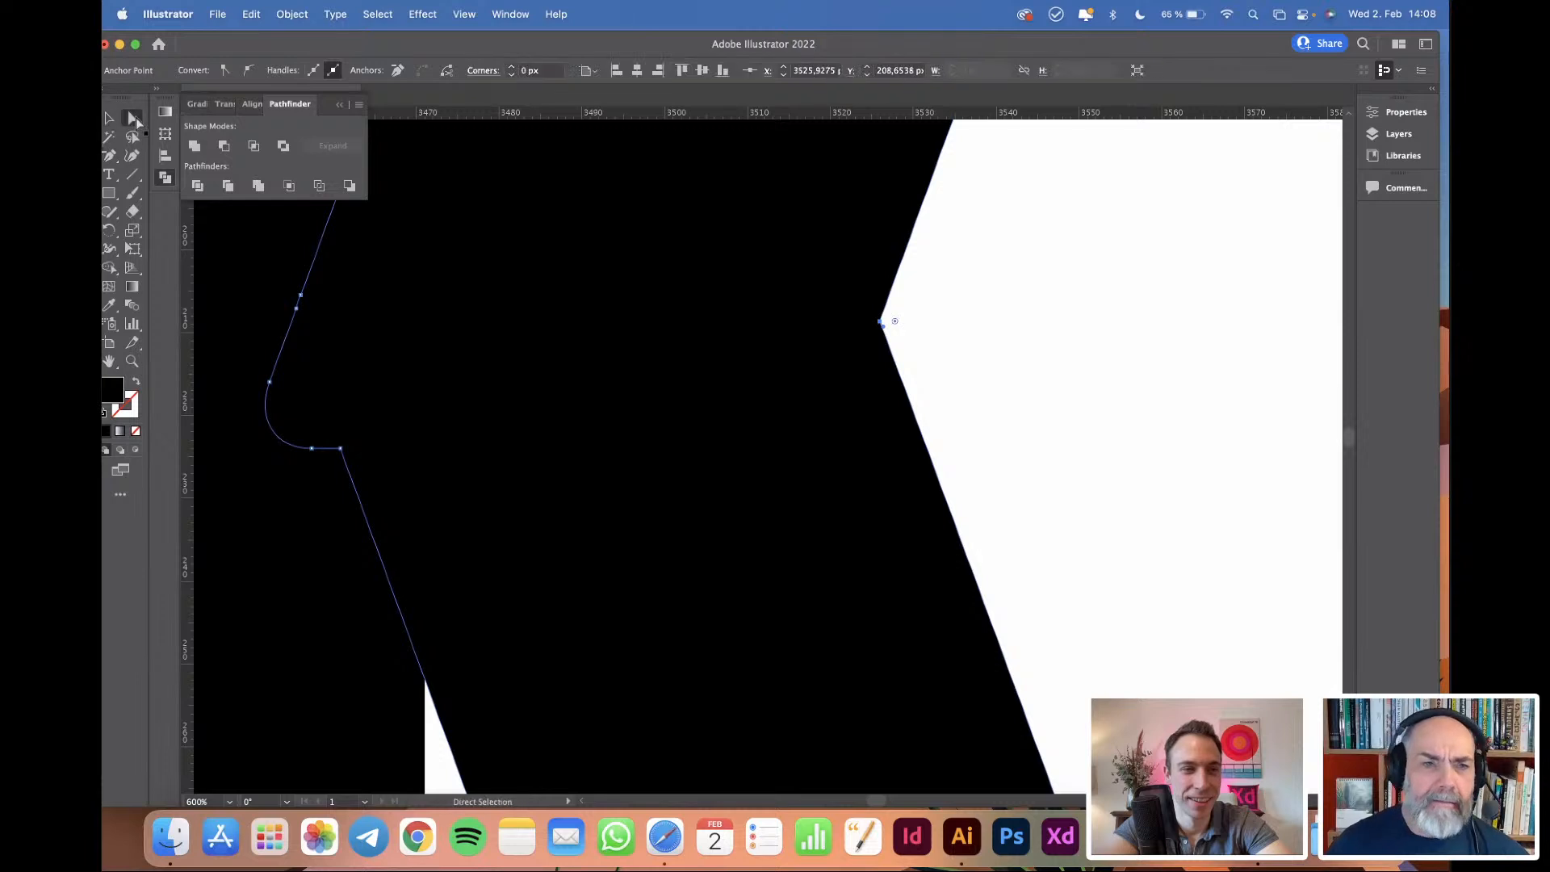
Move the inner corner anchor between the K's arm and leg toward the stem to X 3516 px, Y 208 px.
scroll(924, 389, down, 3)
scroll(924, 389, down, 5)
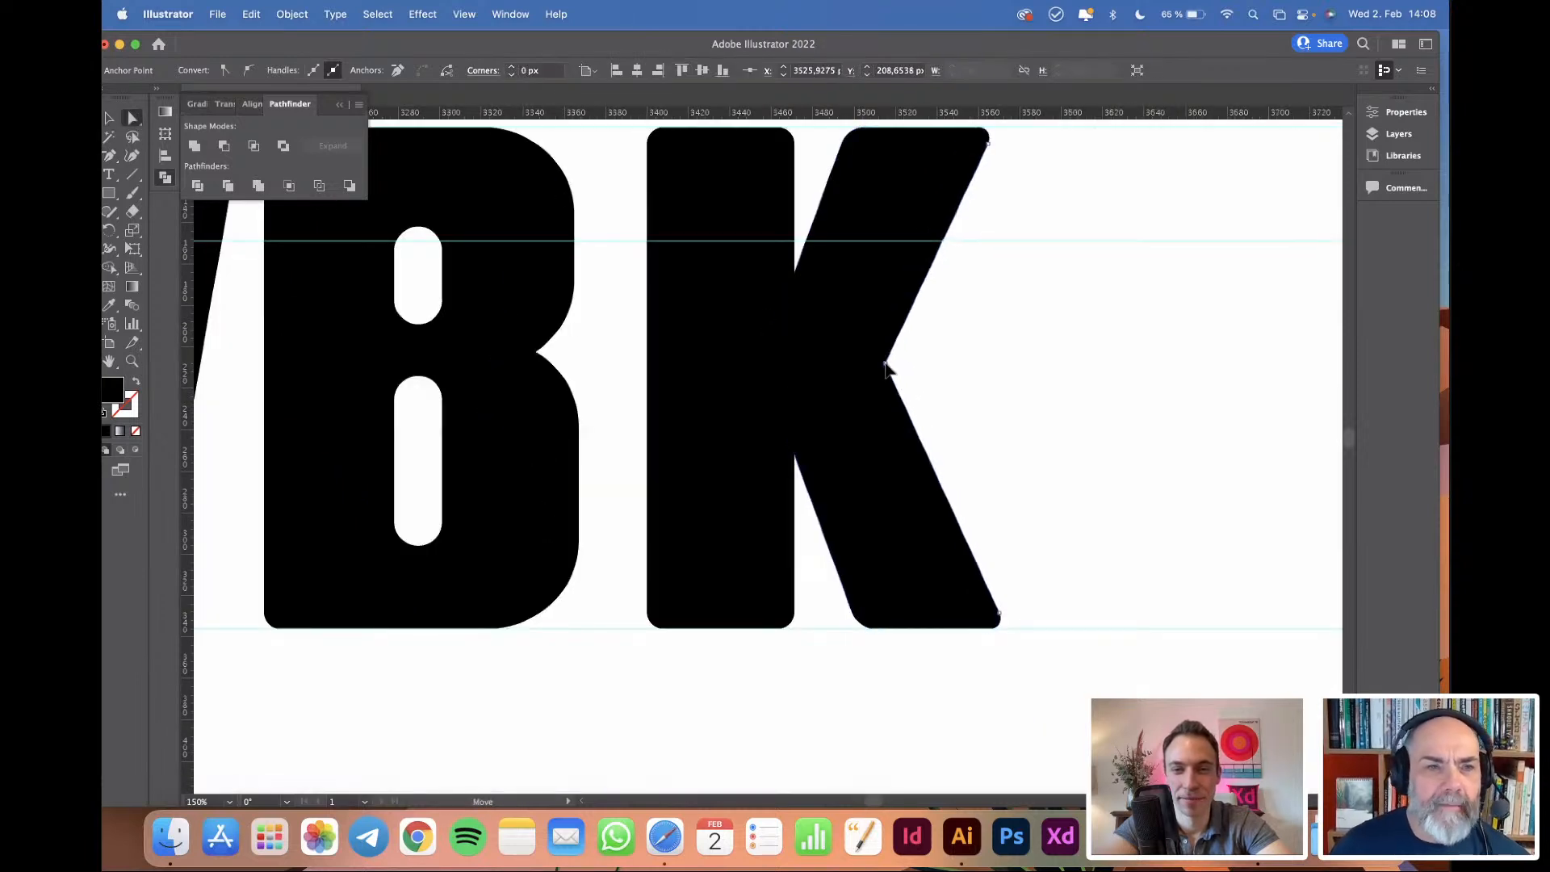
click(887, 365)
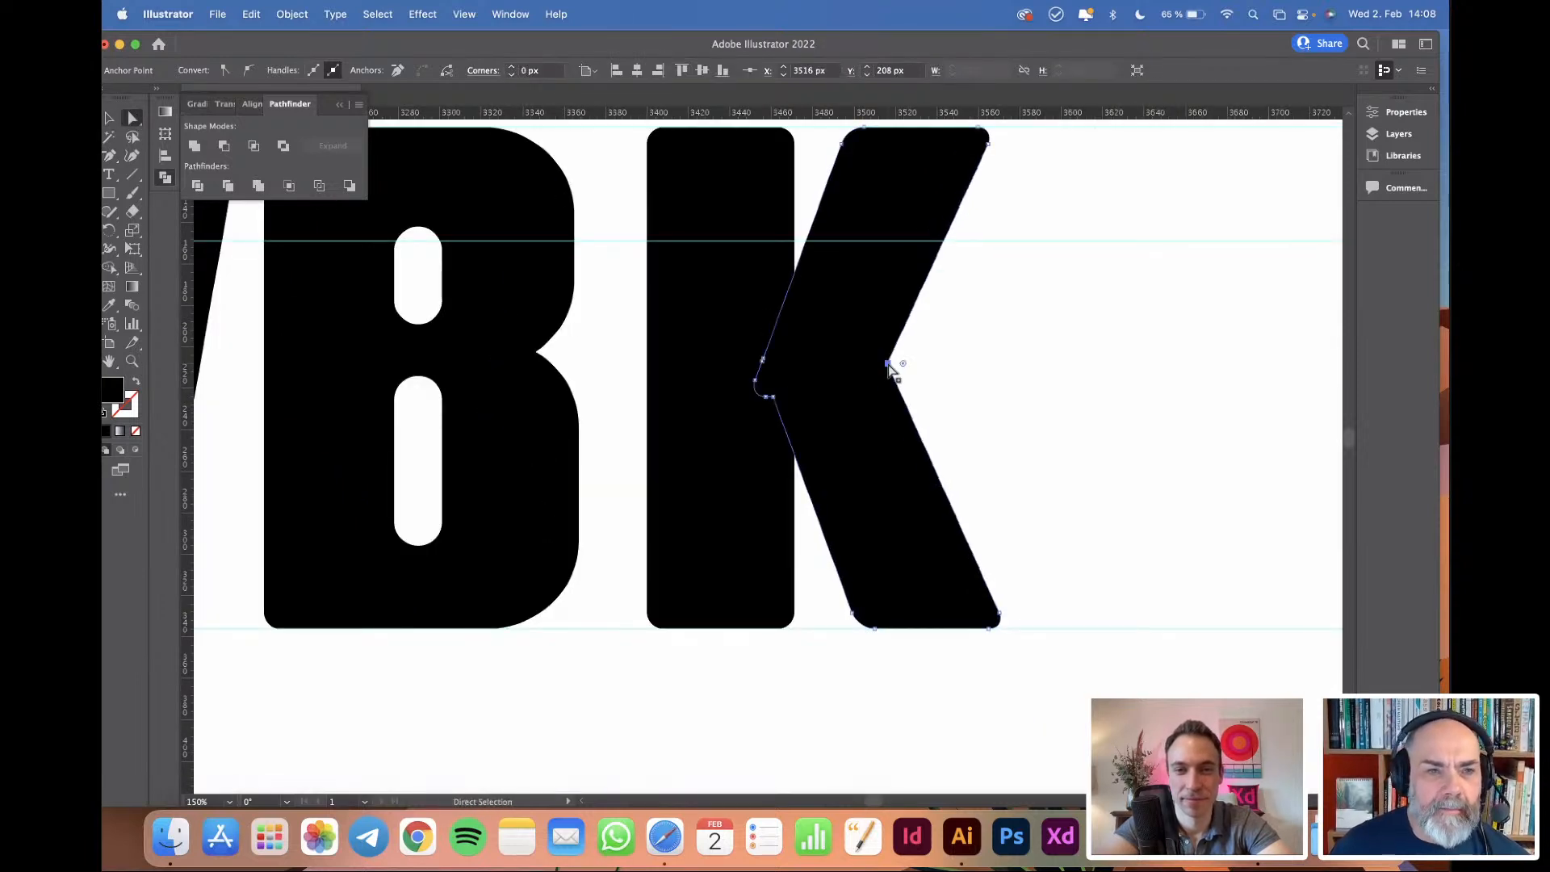
Adjust the inner corner anchor between the K's arm and leg to X 3514 px, Y 208 px.
click(1041, 369)
scroll(1043, 369, down, 4)
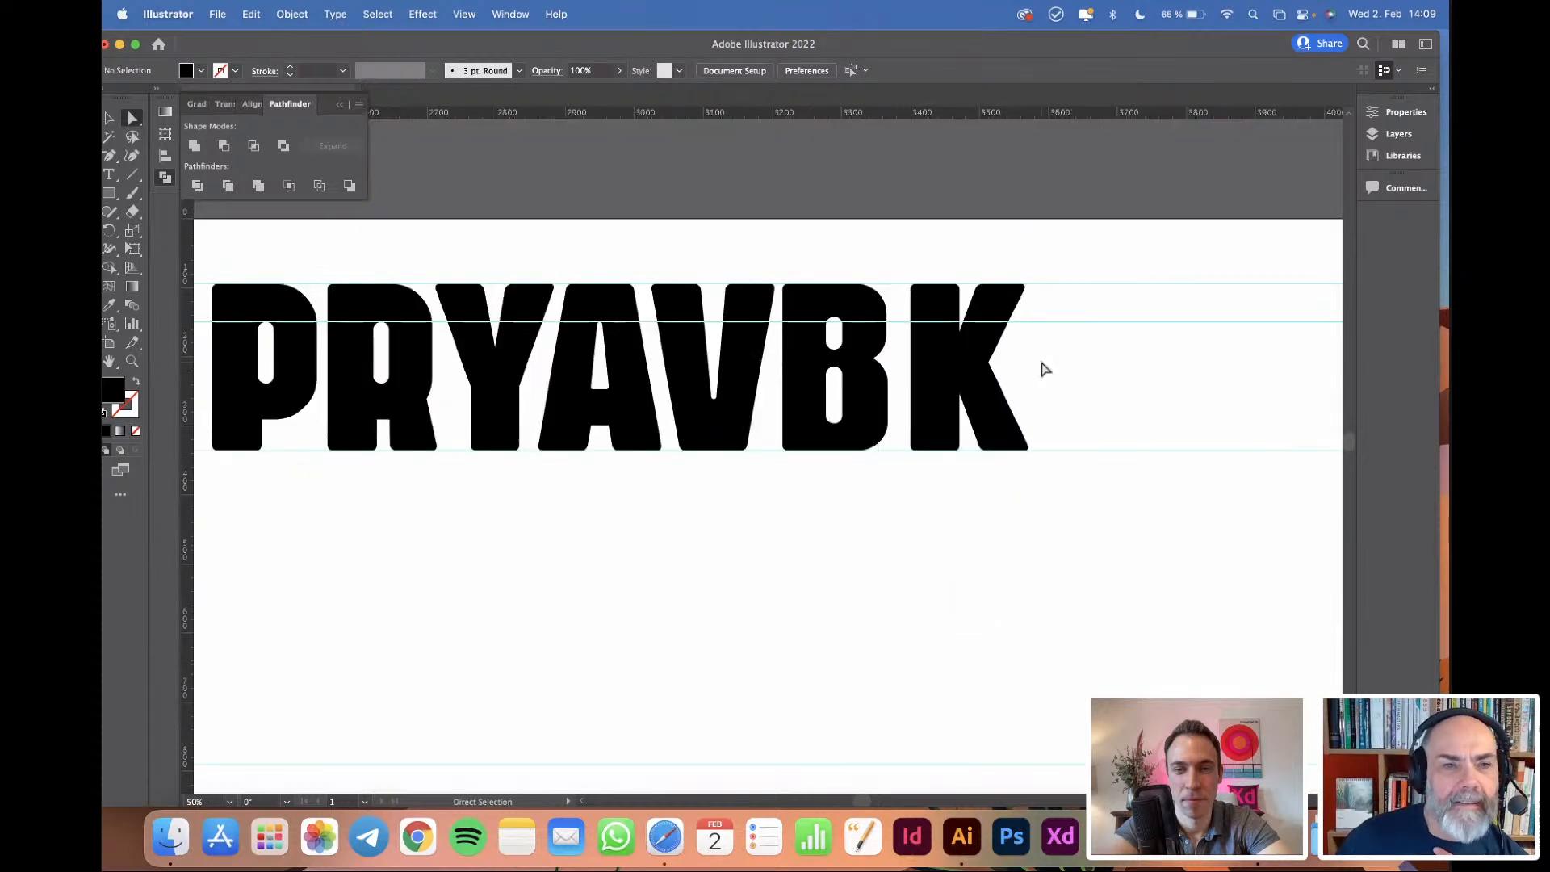
scroll(1044, 368, up, 2)
key(super+z)
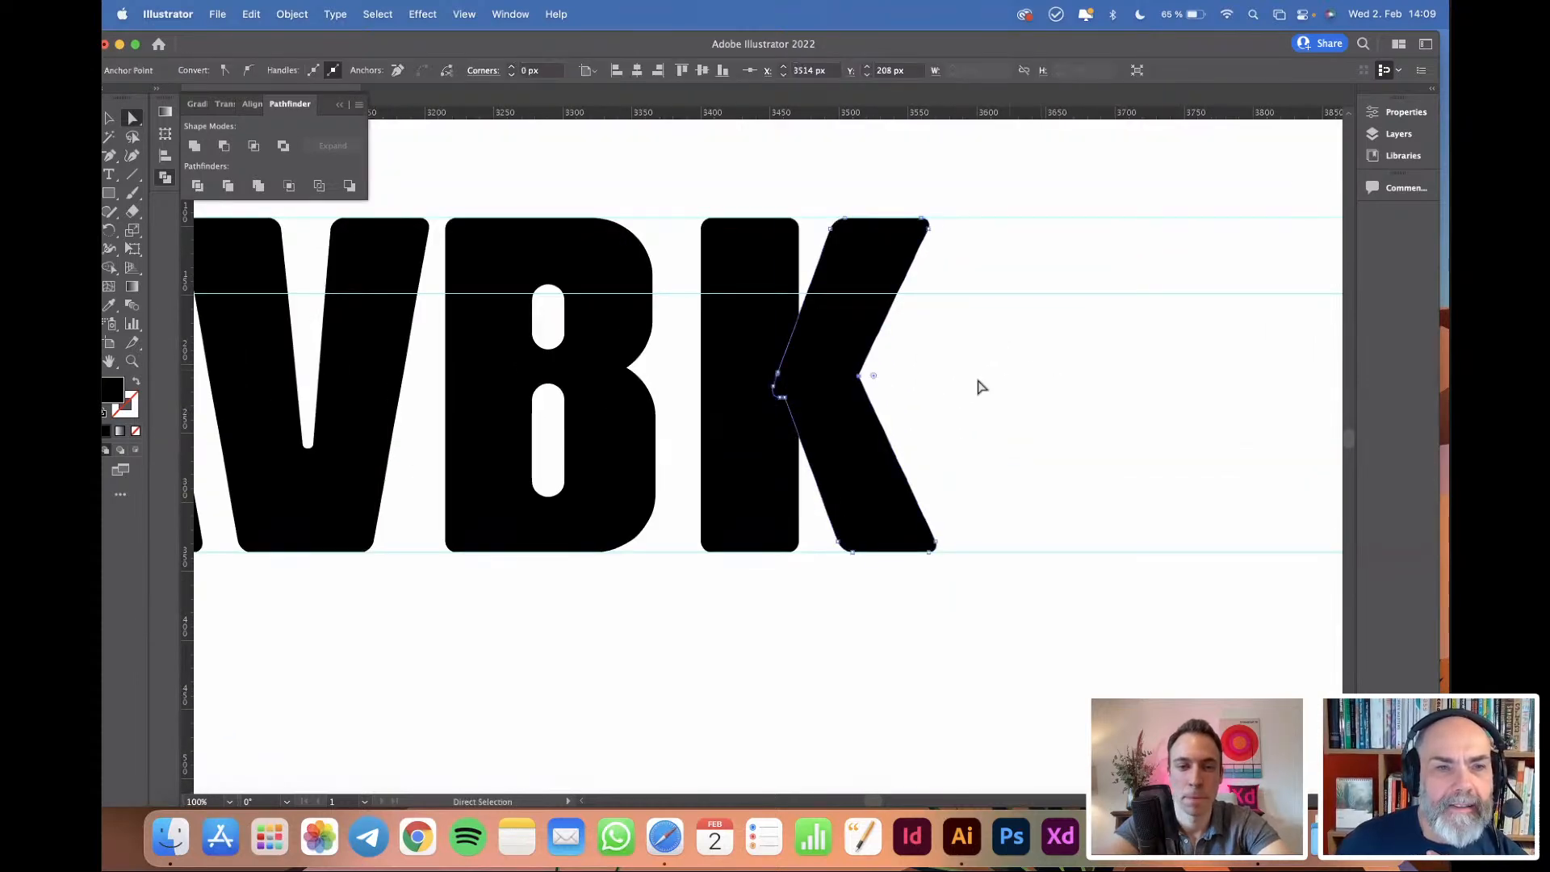
click(930, 367)
click(892, 440)
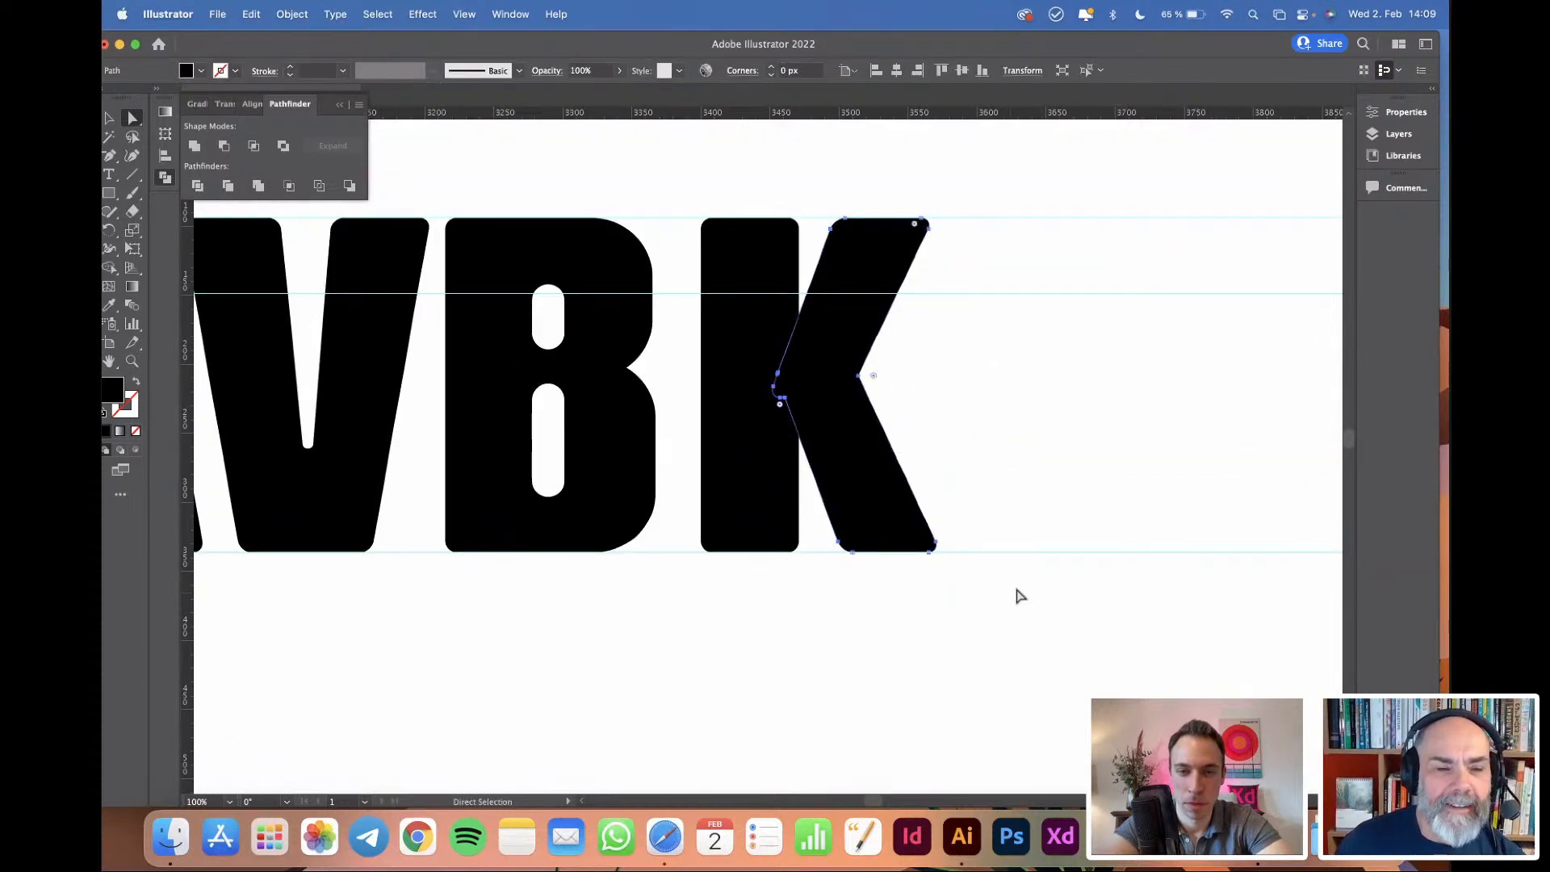
click(995, 525)
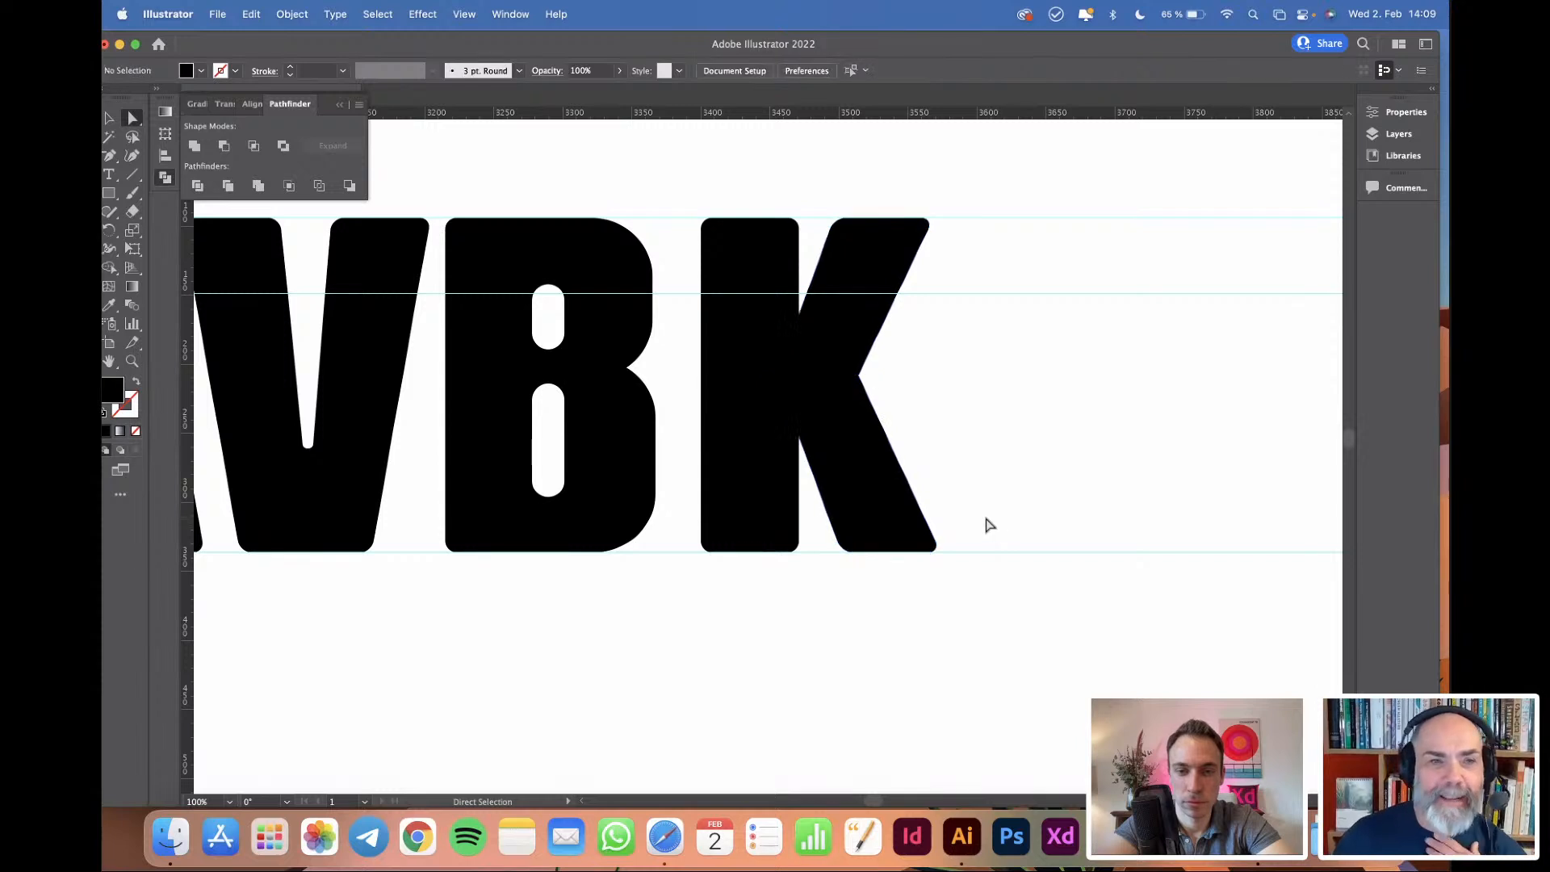
Shift the bottom anchors of the K's leg 10 px to the right.
drag(841, 594, 1056, 505)
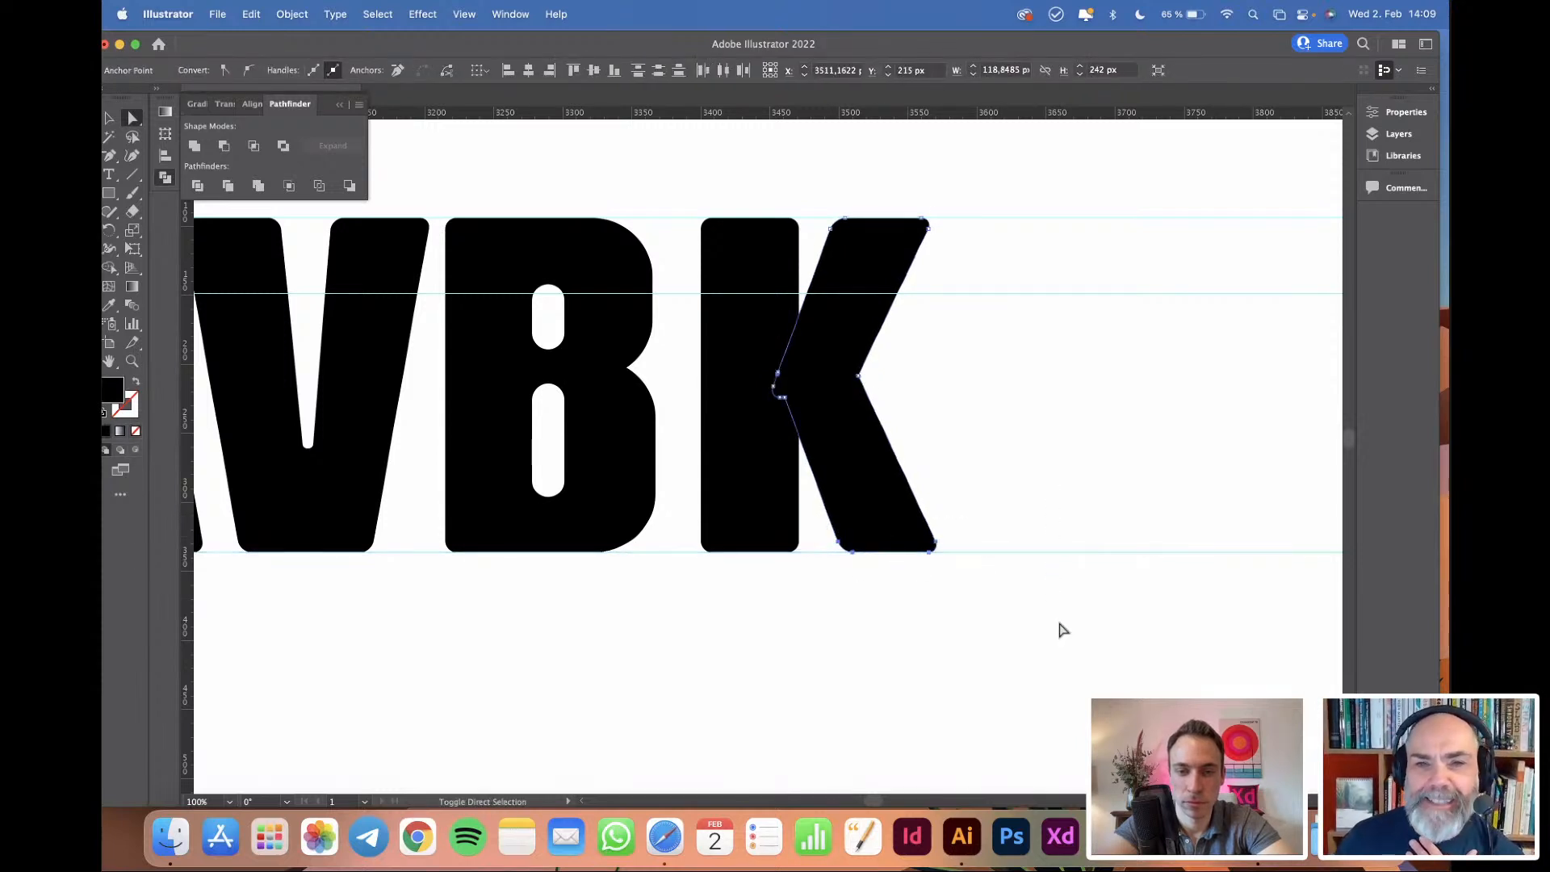
key(shift+Right)
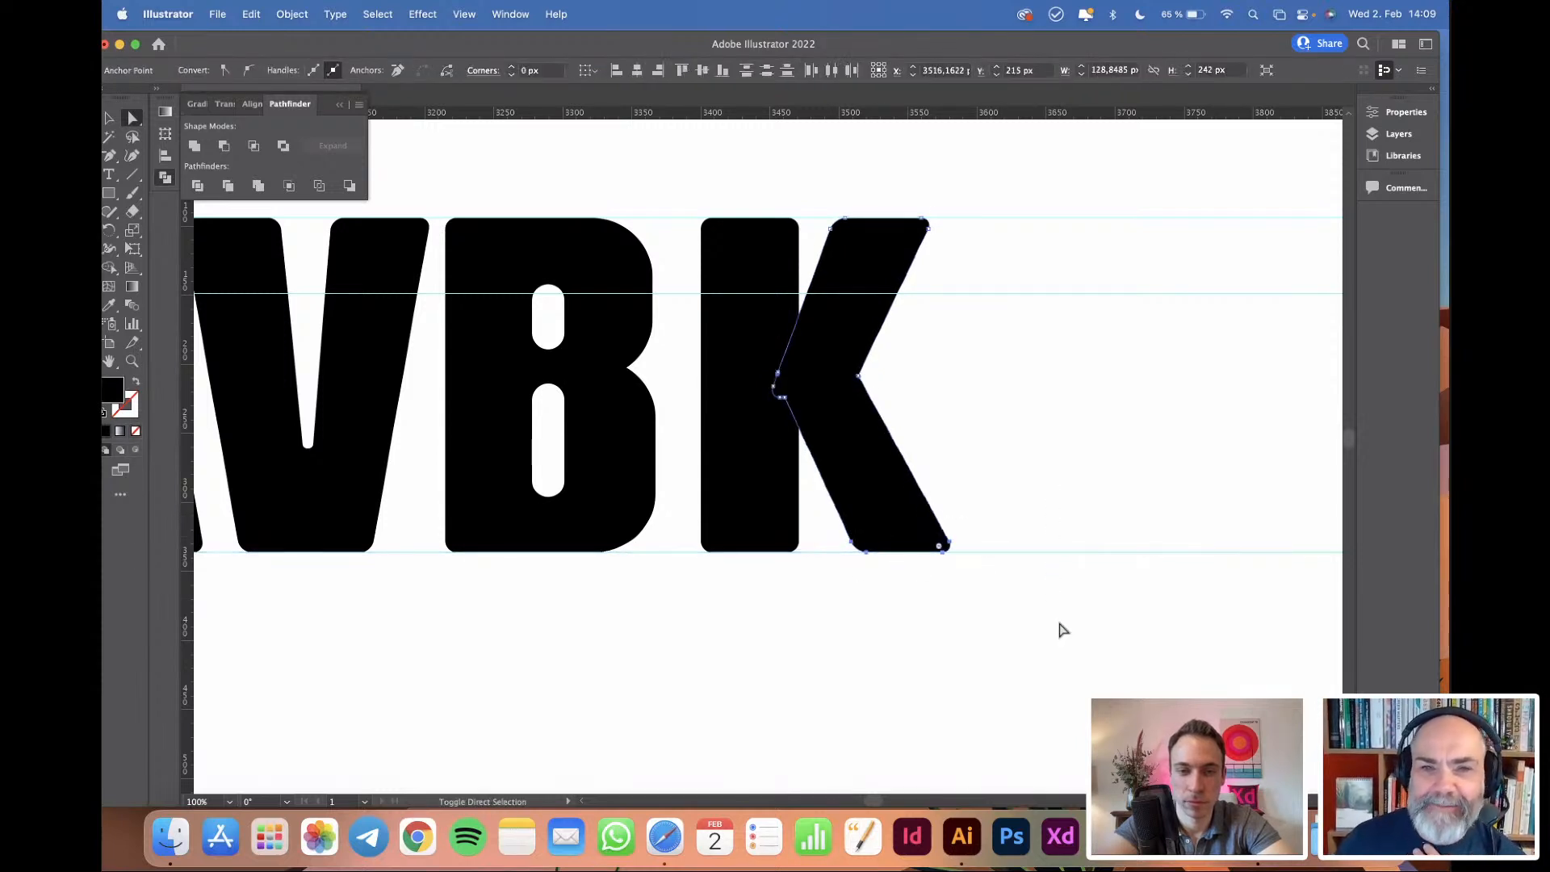
click(965, 499)
scroll(965, 501, down, 4)
scroll(966, 500, up, 3)
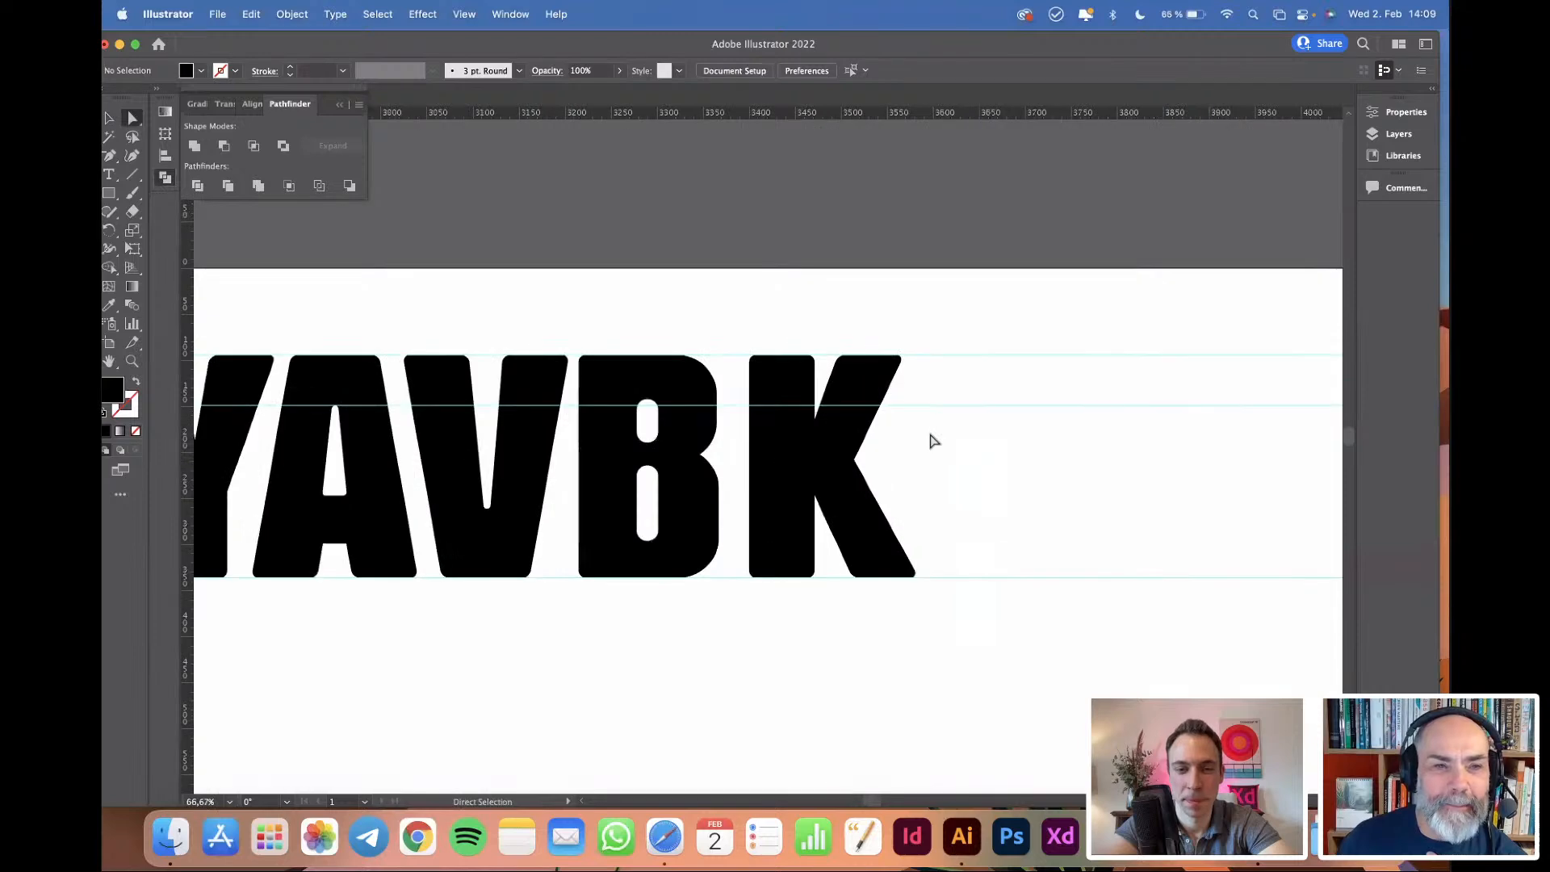
Try to move the anchors around the join of the K's arm and leg down 10 px.
drag(779, 504, 780, 503)
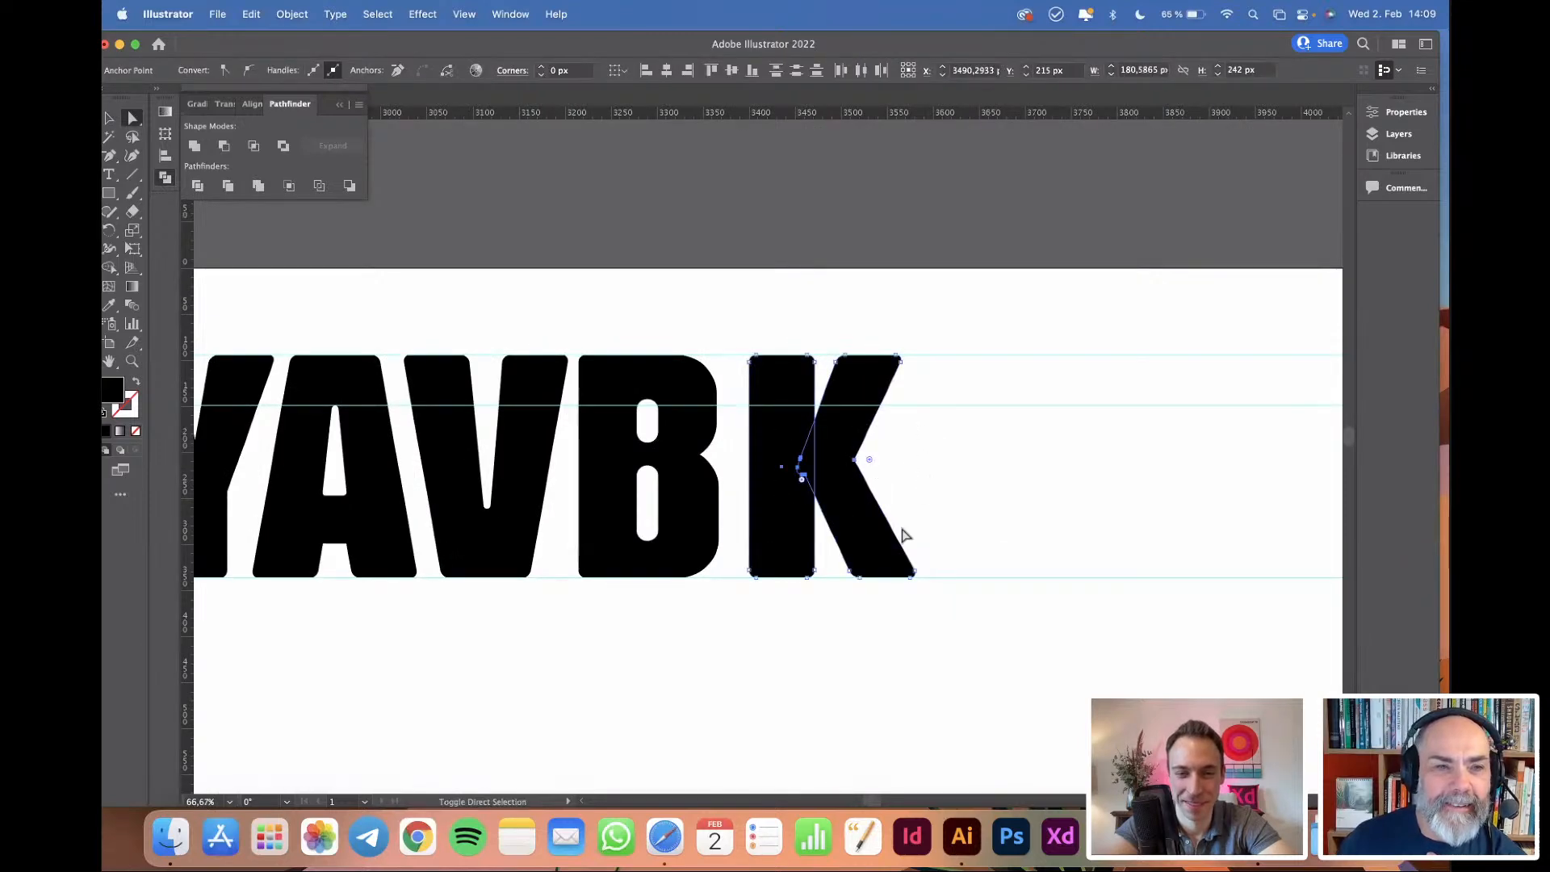
click(971, 529)
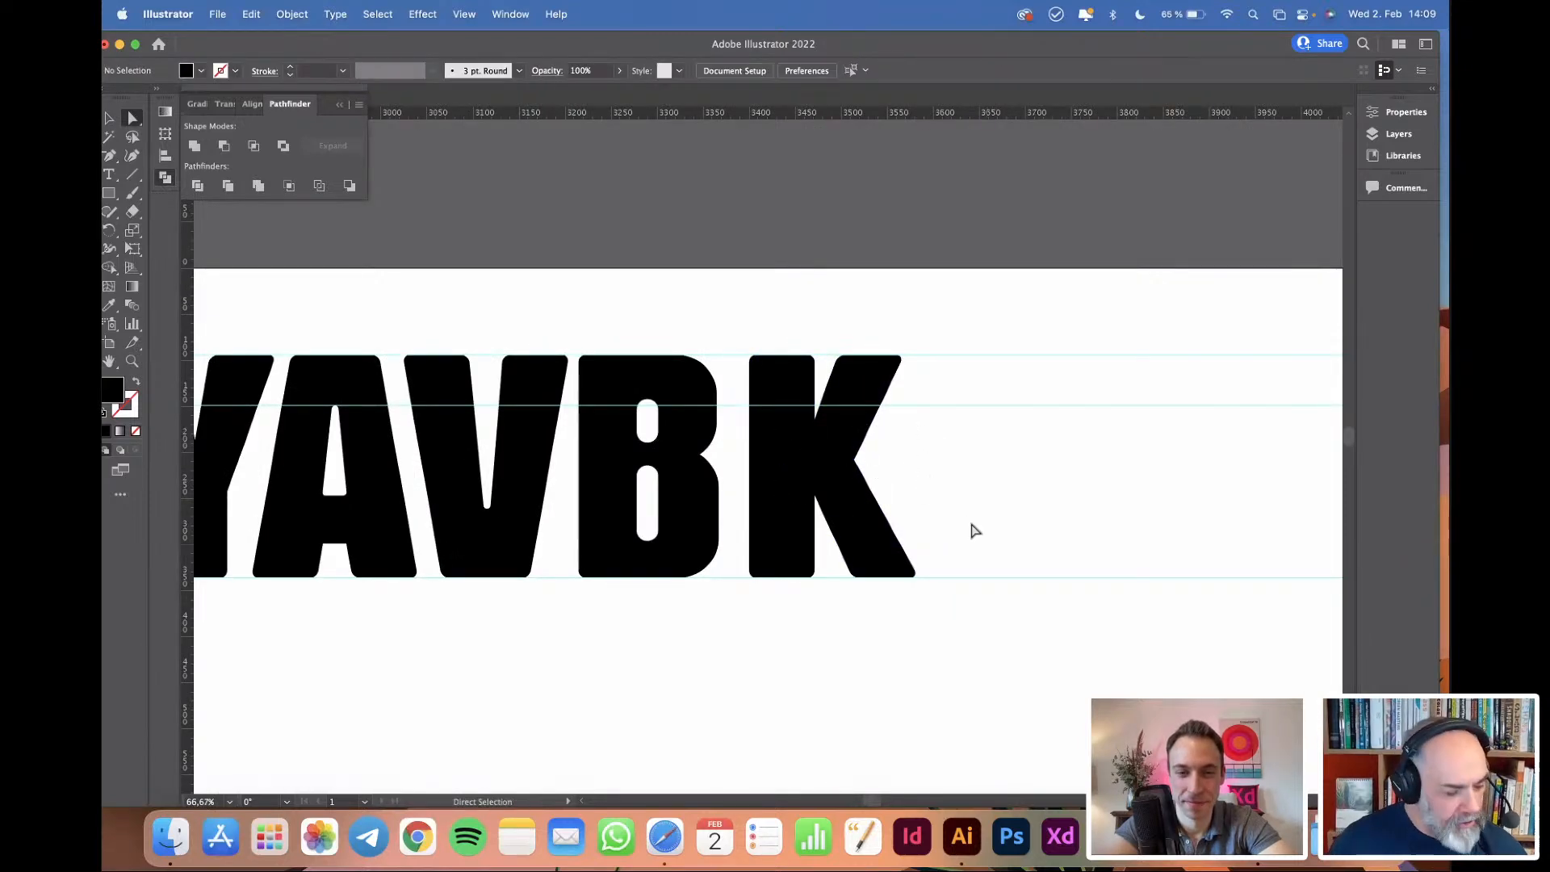
click(852, 473)
scroll(853, 473, up, 2)
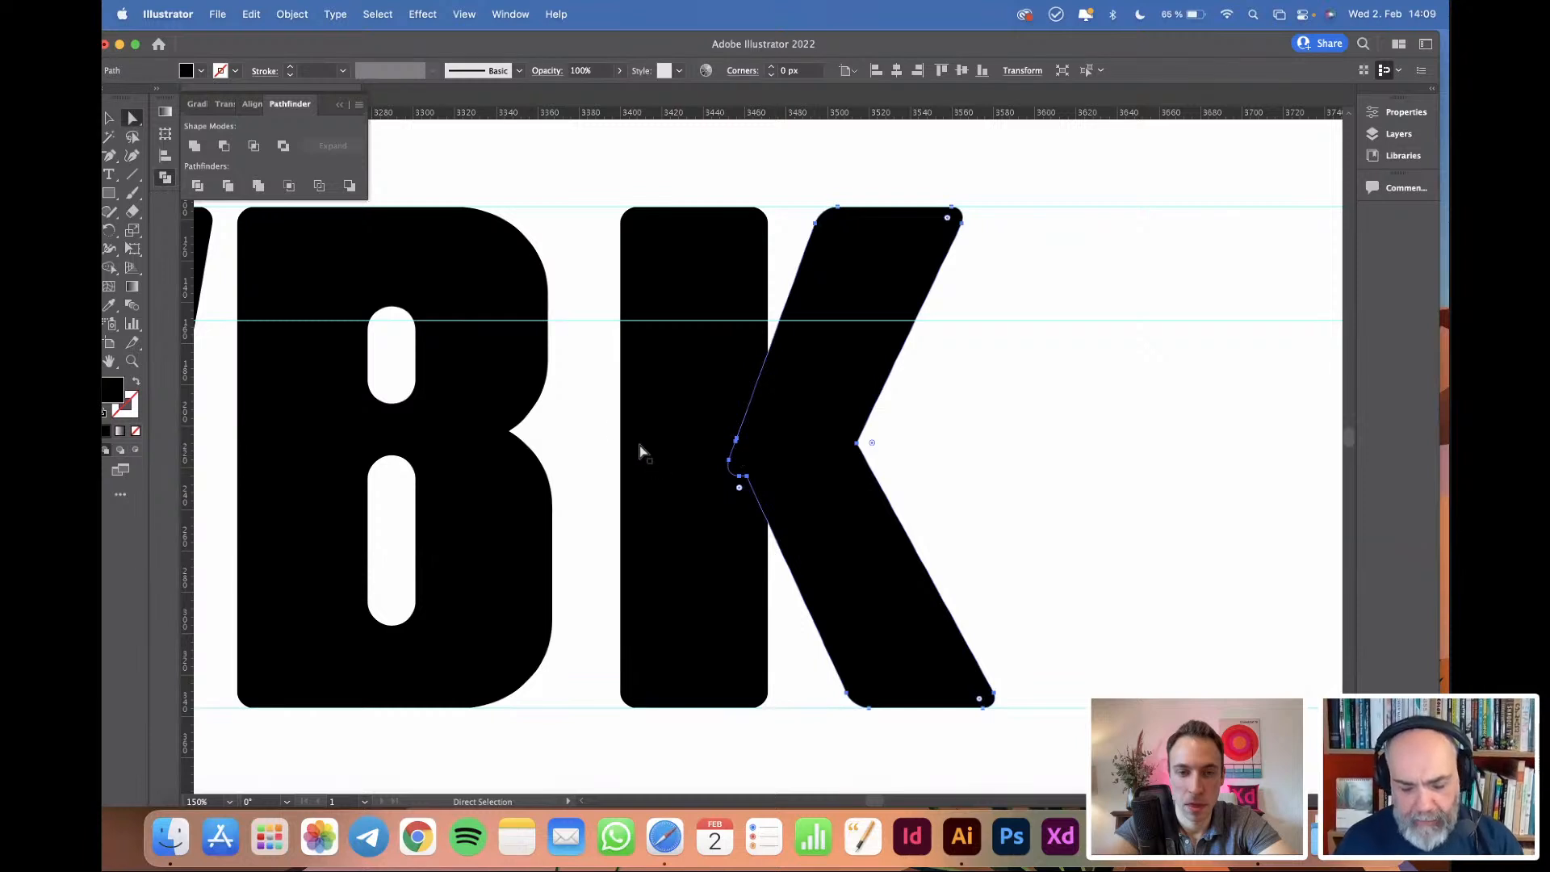
drag(628, 430, 892, 506)
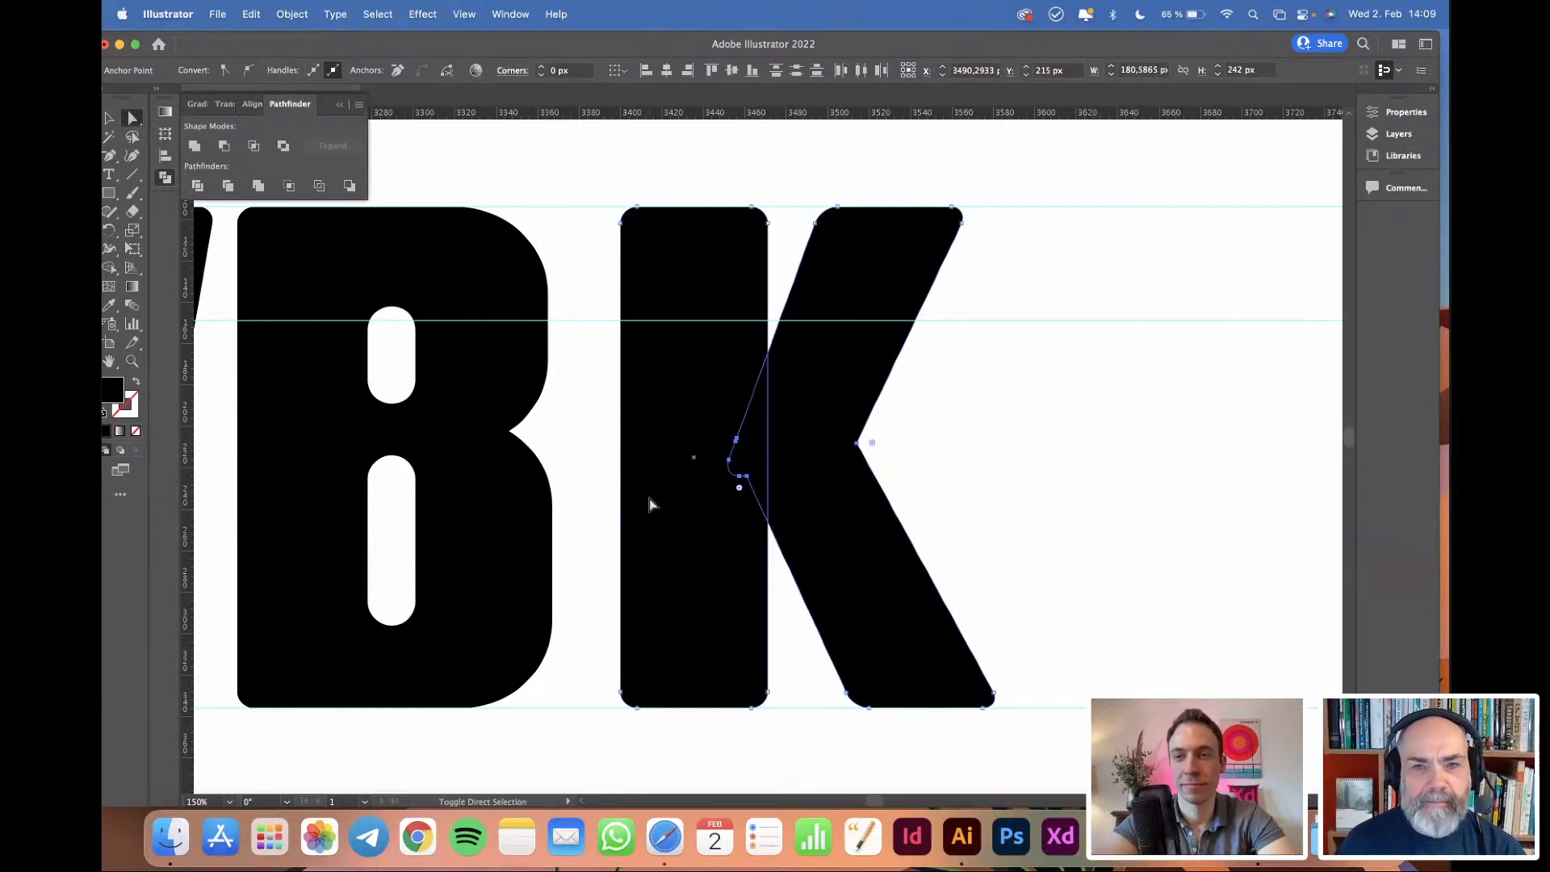
key(shift+Down)
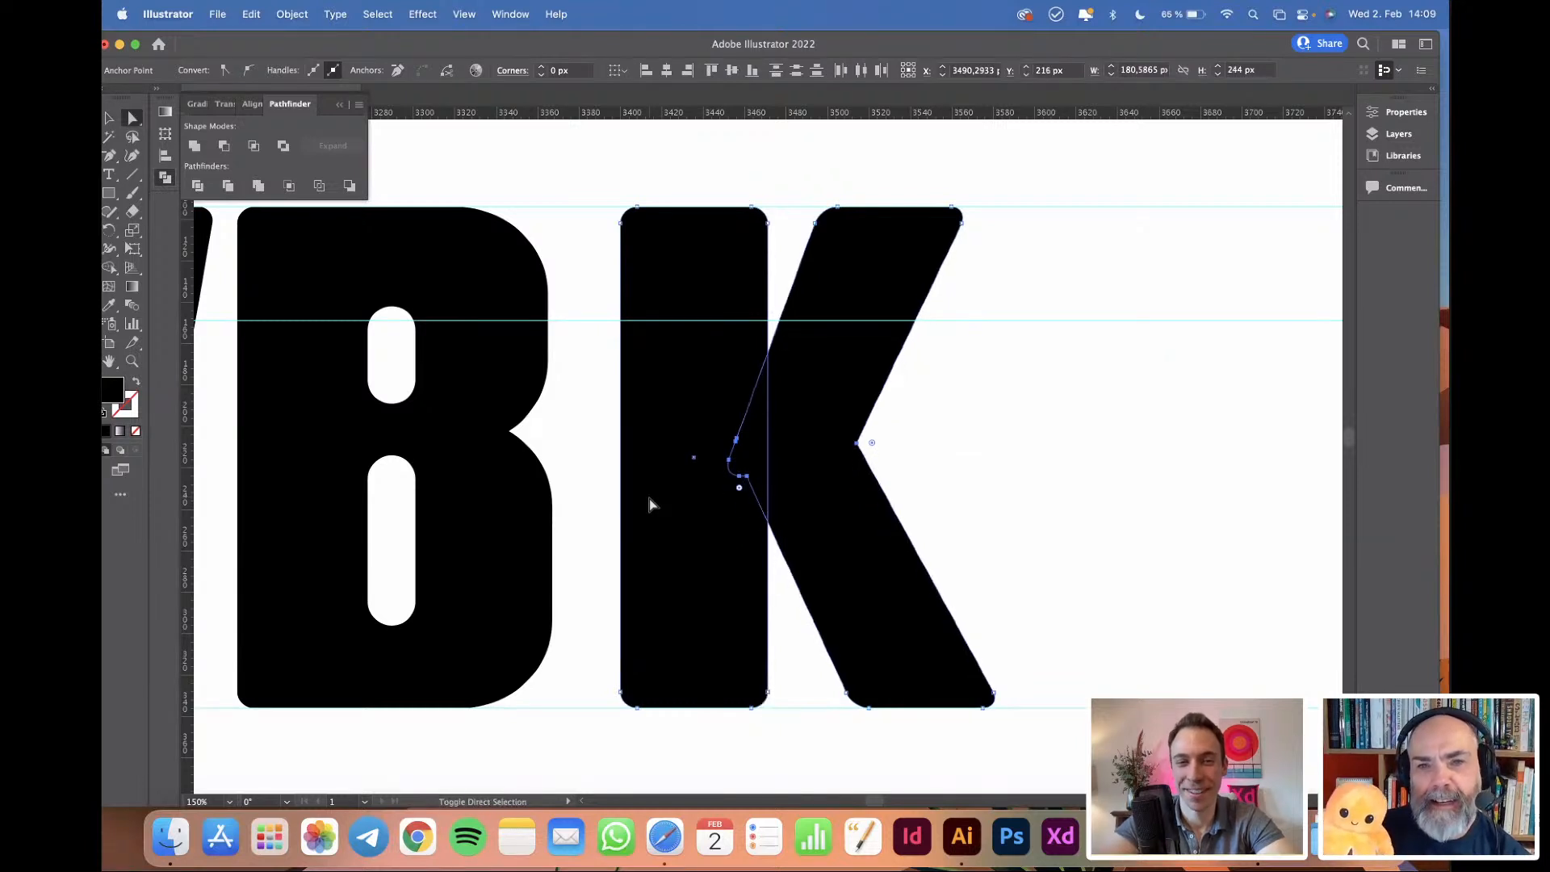
click(1062, 593)
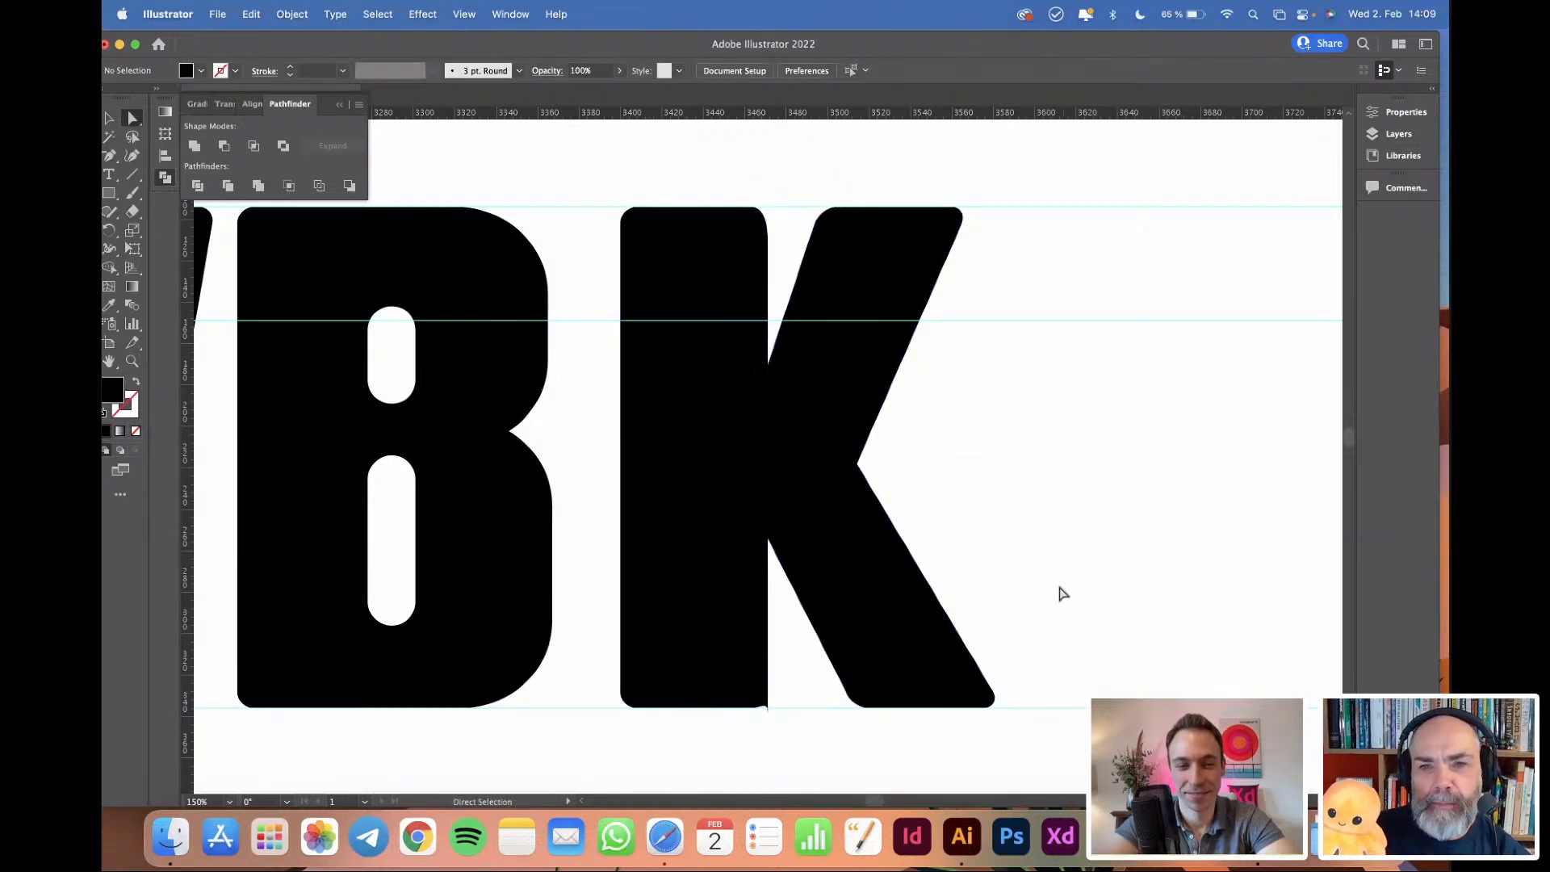
key(super+z)
key(super+shift+z)
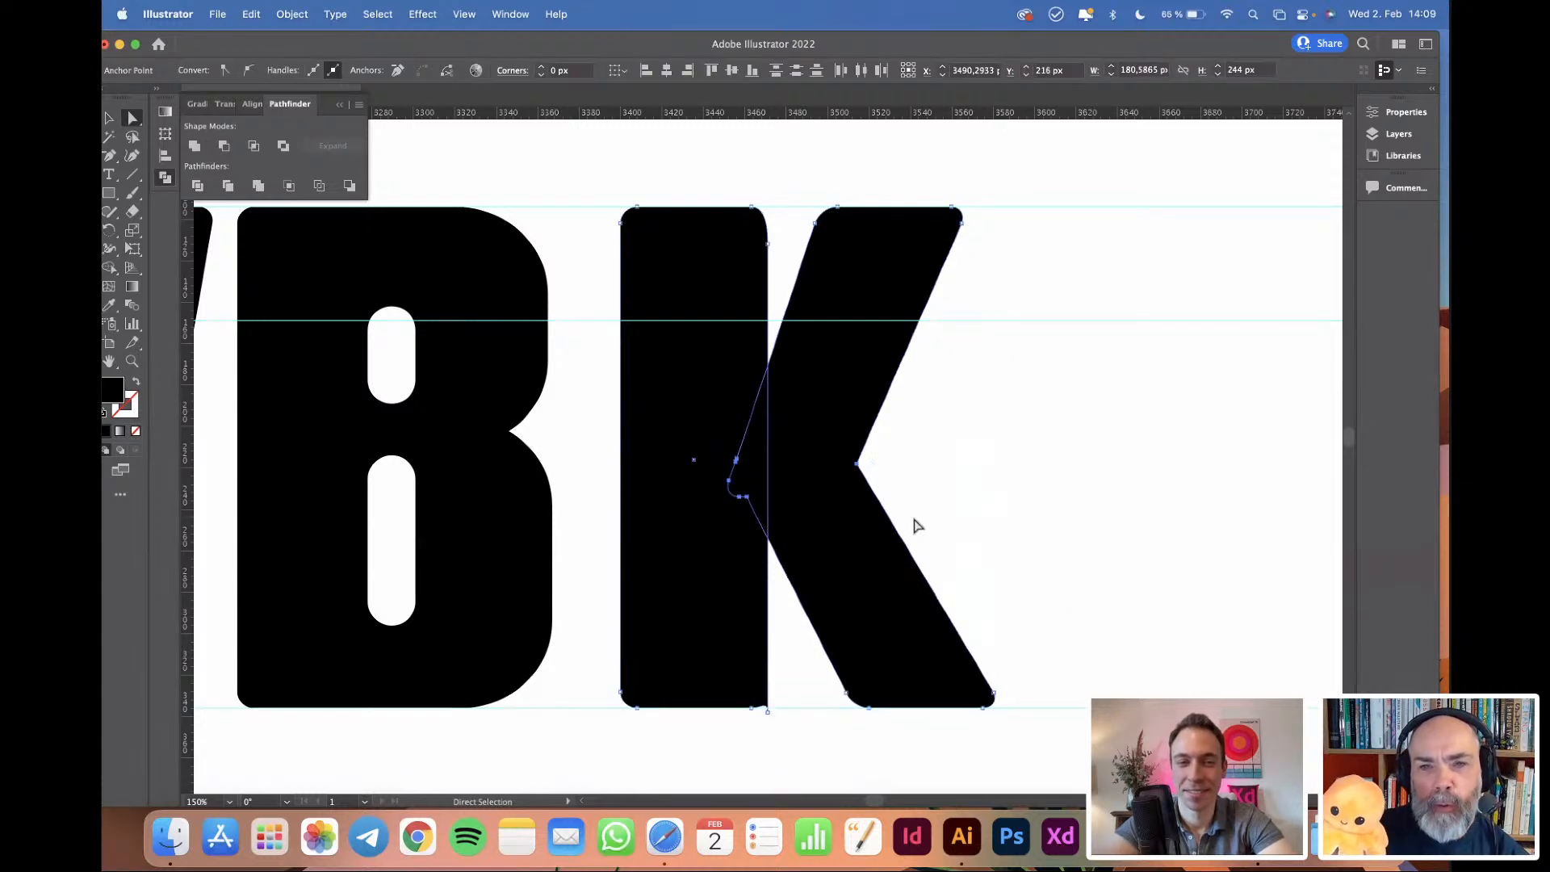
Try to pull the lower anchor of the join inside the K's stem further down toward the leg.
click(778, 523)
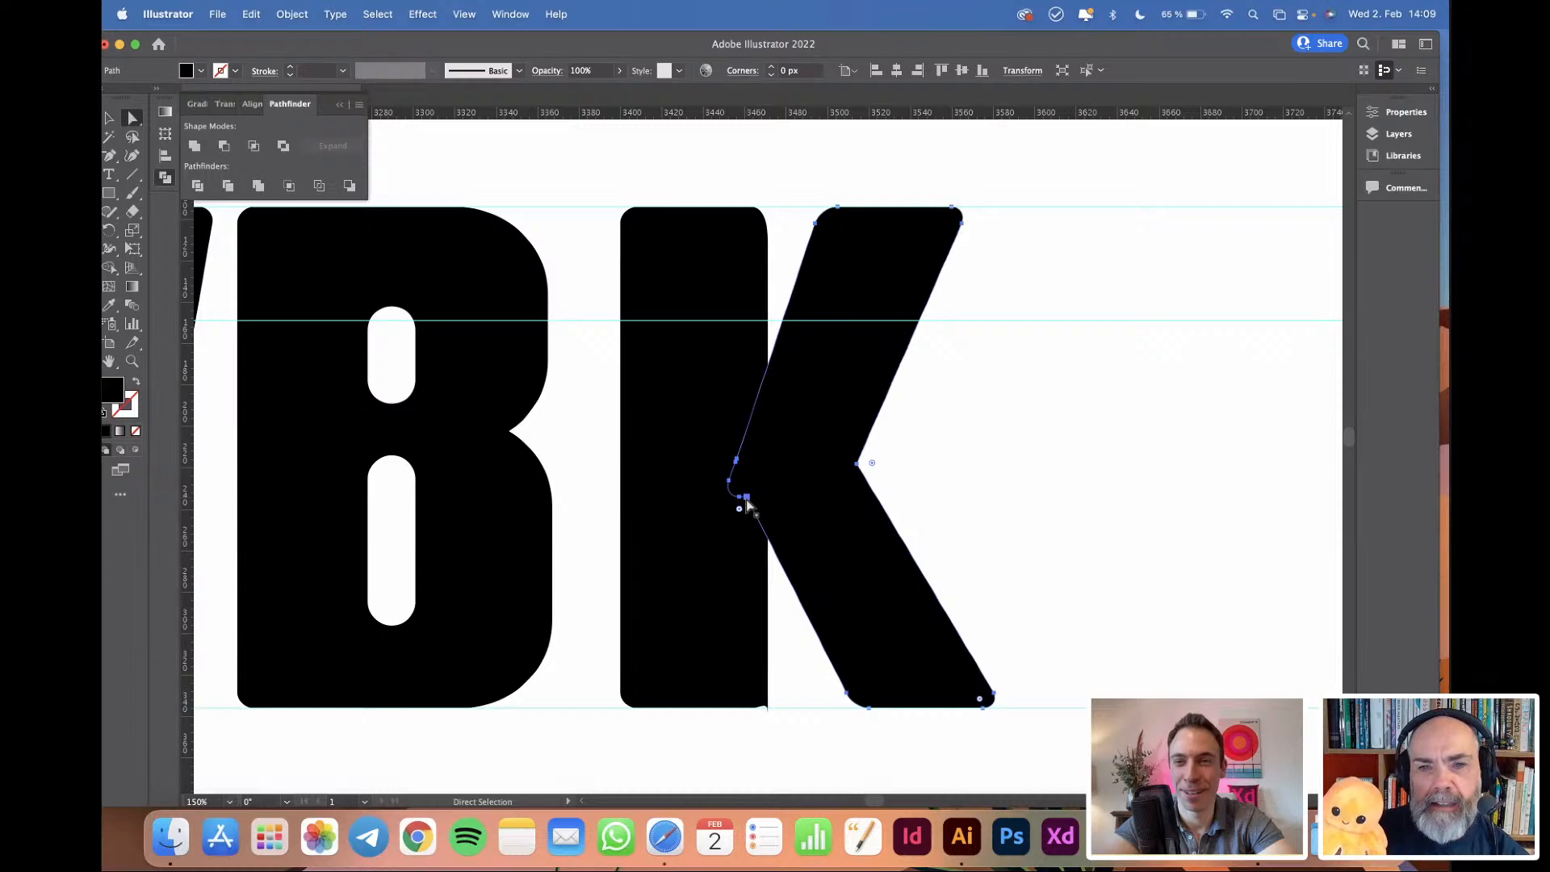
drag(747, 504, 757, 525)
click(1031, 472)
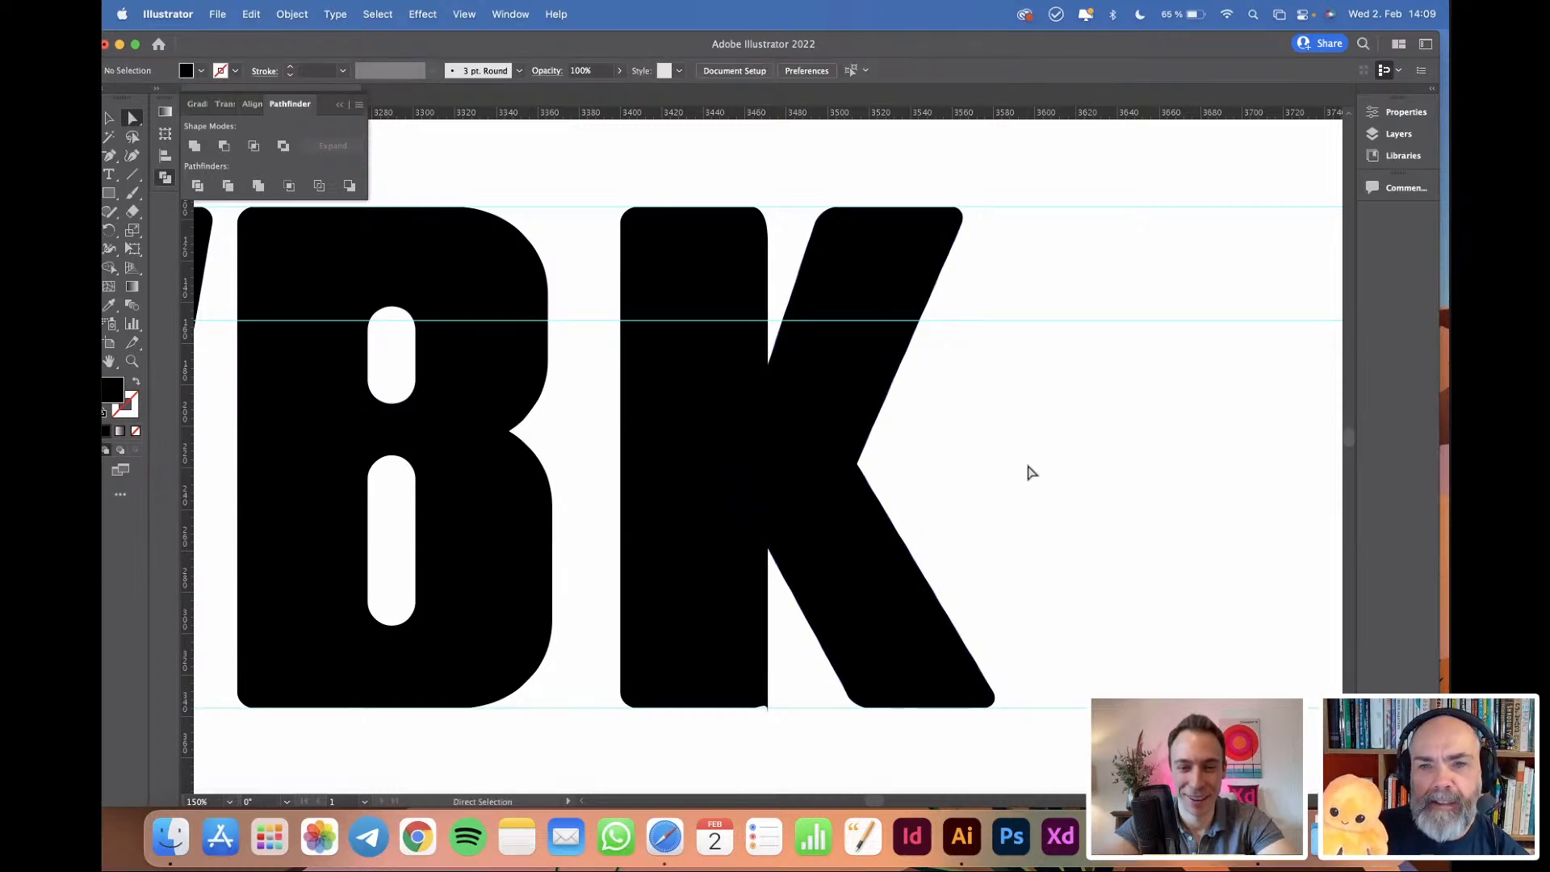
Undo the lower join anchor's move and the 10 px downward shift of the K's join.
key(super+z)
key(super+z)
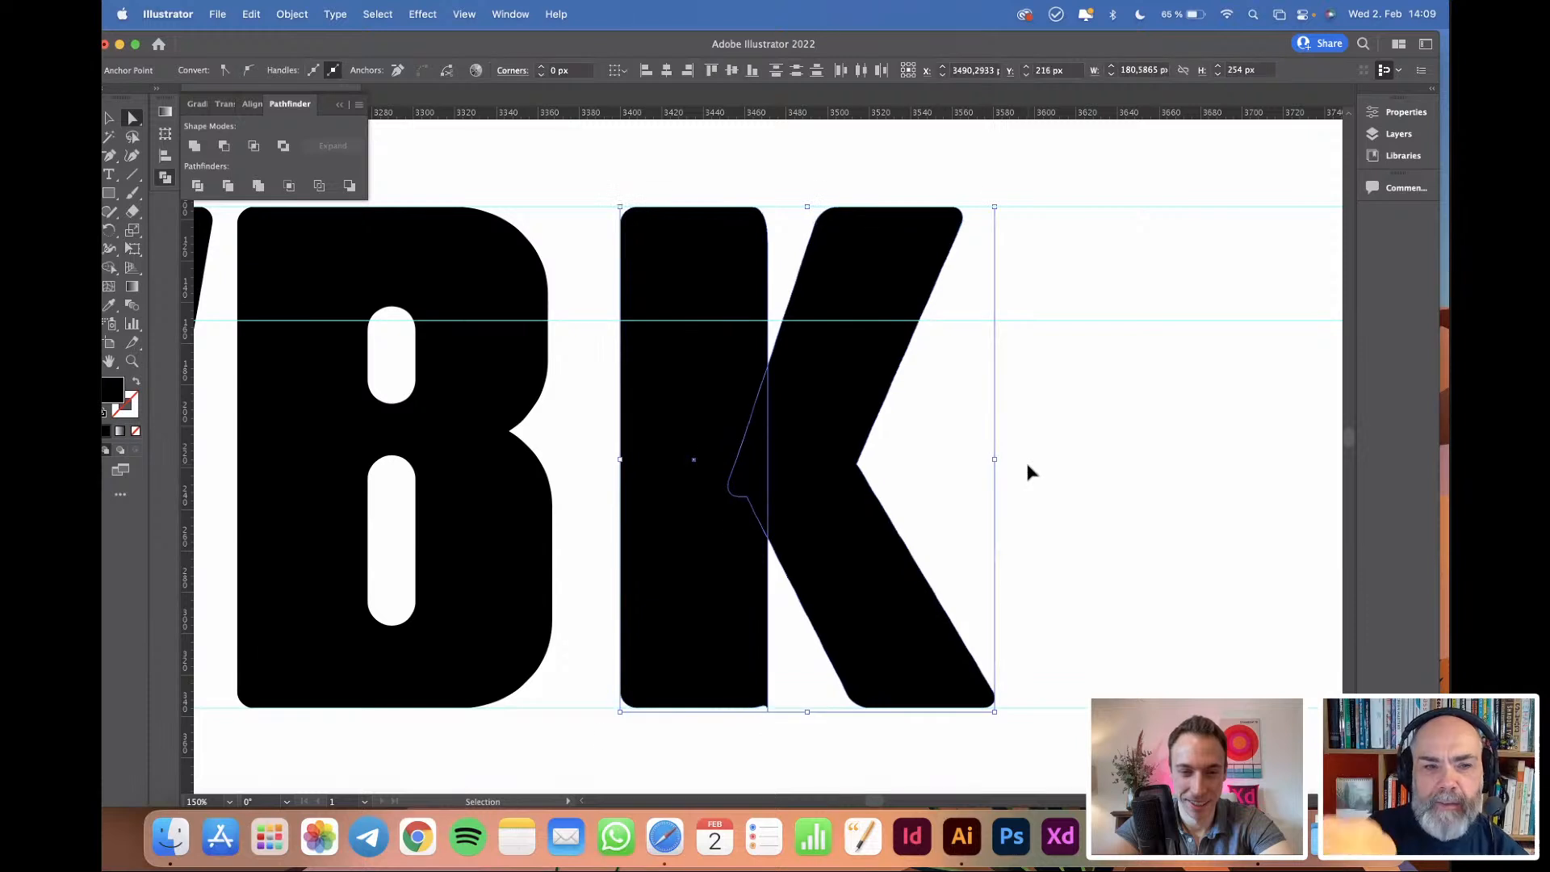
key(super+z)
click(1082, 464)
scroll(1086, 466, right, 1)
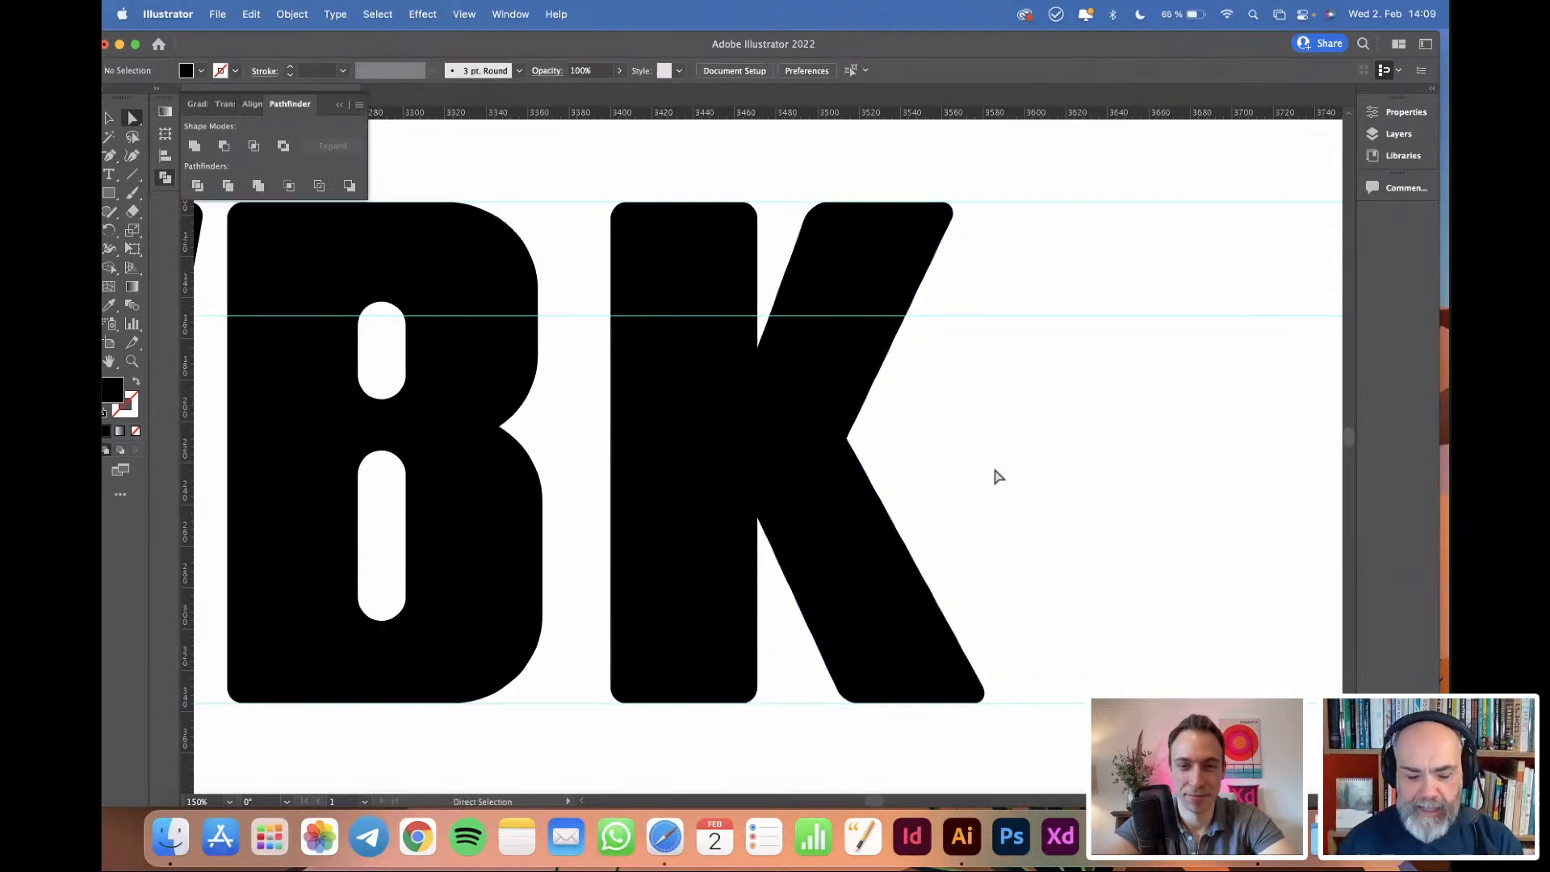
Try again to move the K's middle join anchors down with the stem included in the selection, and undo it.
click(834, 480)
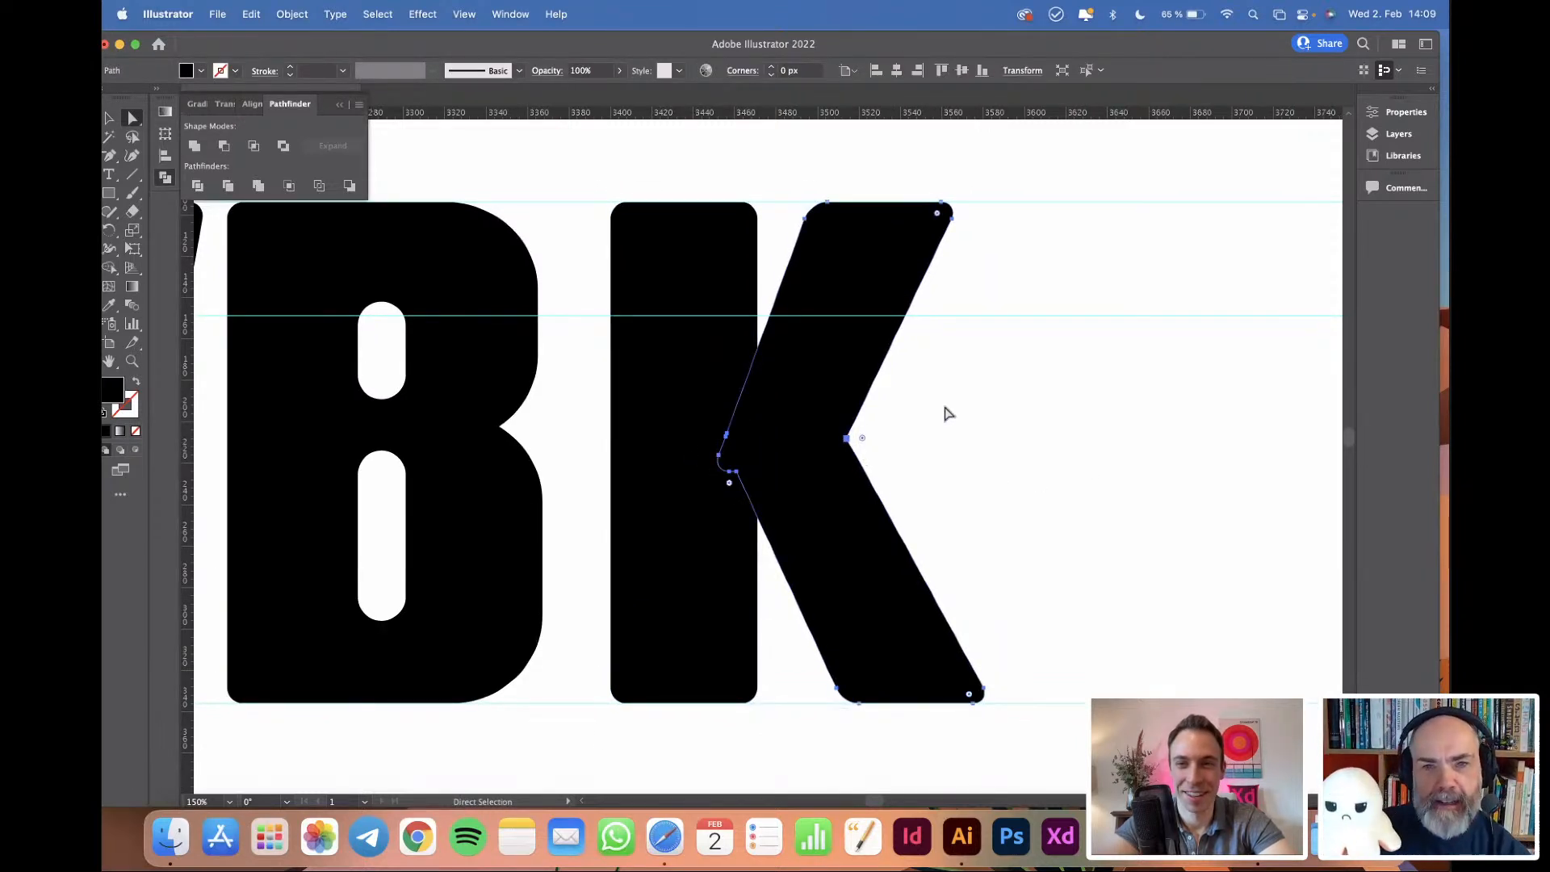
drag(962, 401, 694, 516)
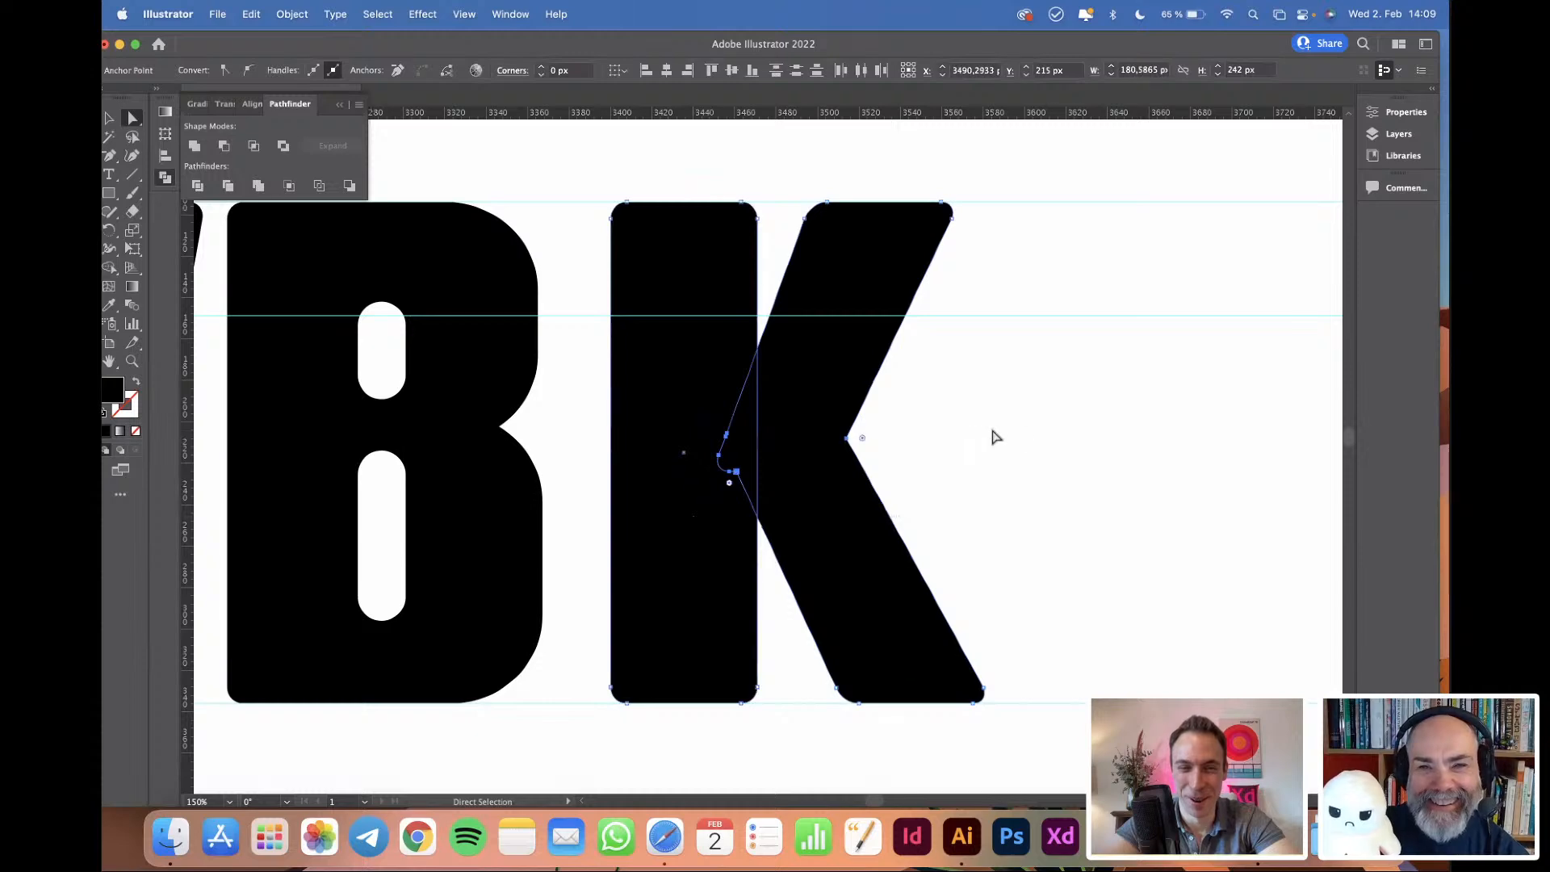
click(655, 570)
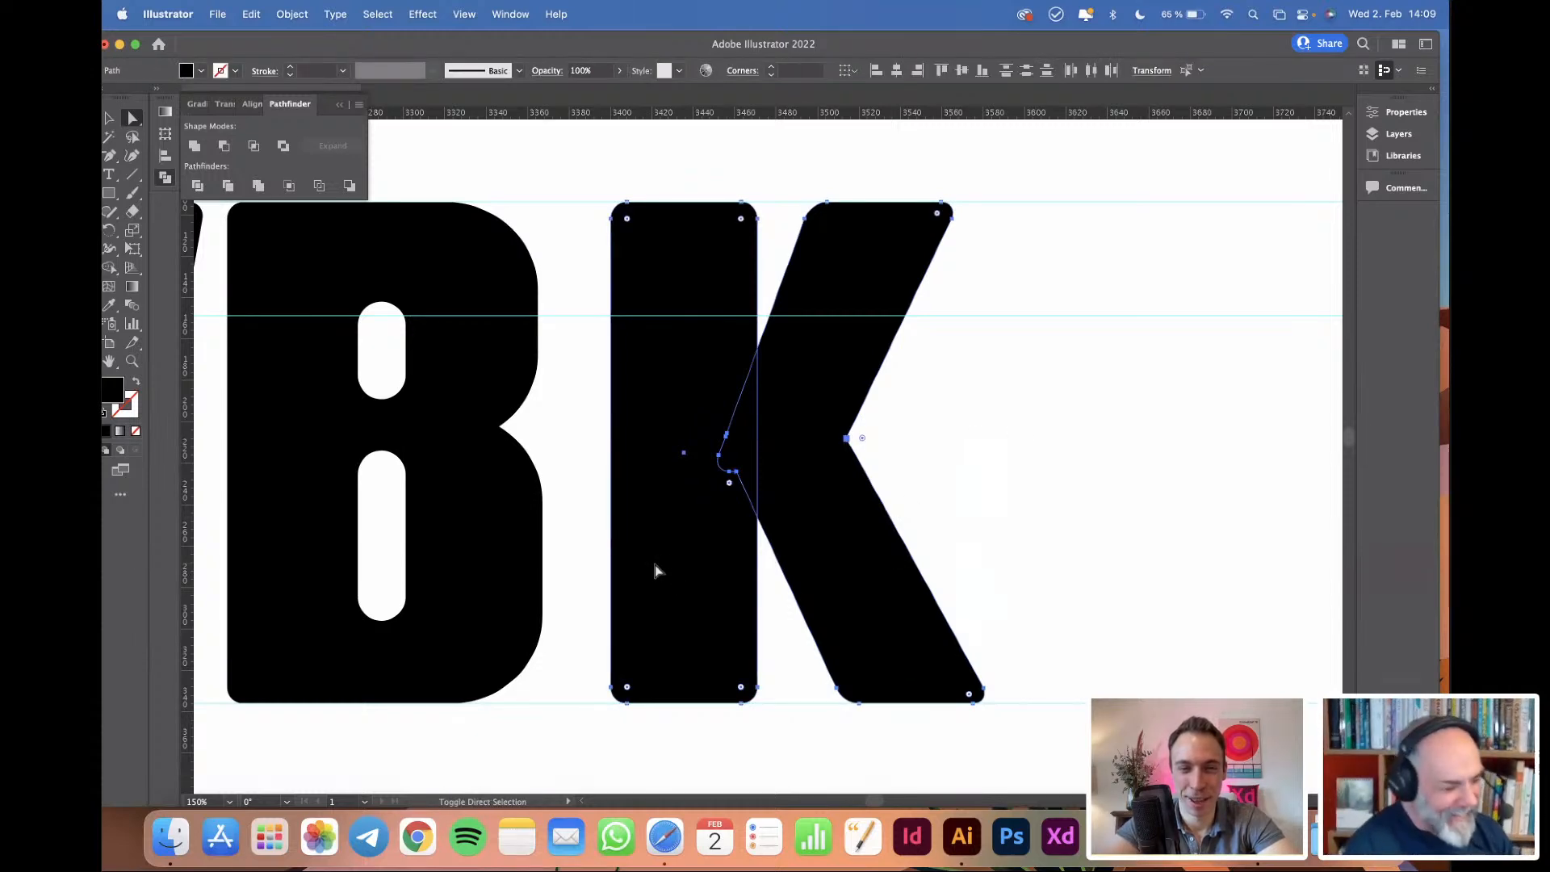
key(shift+Down)
key(super+z)
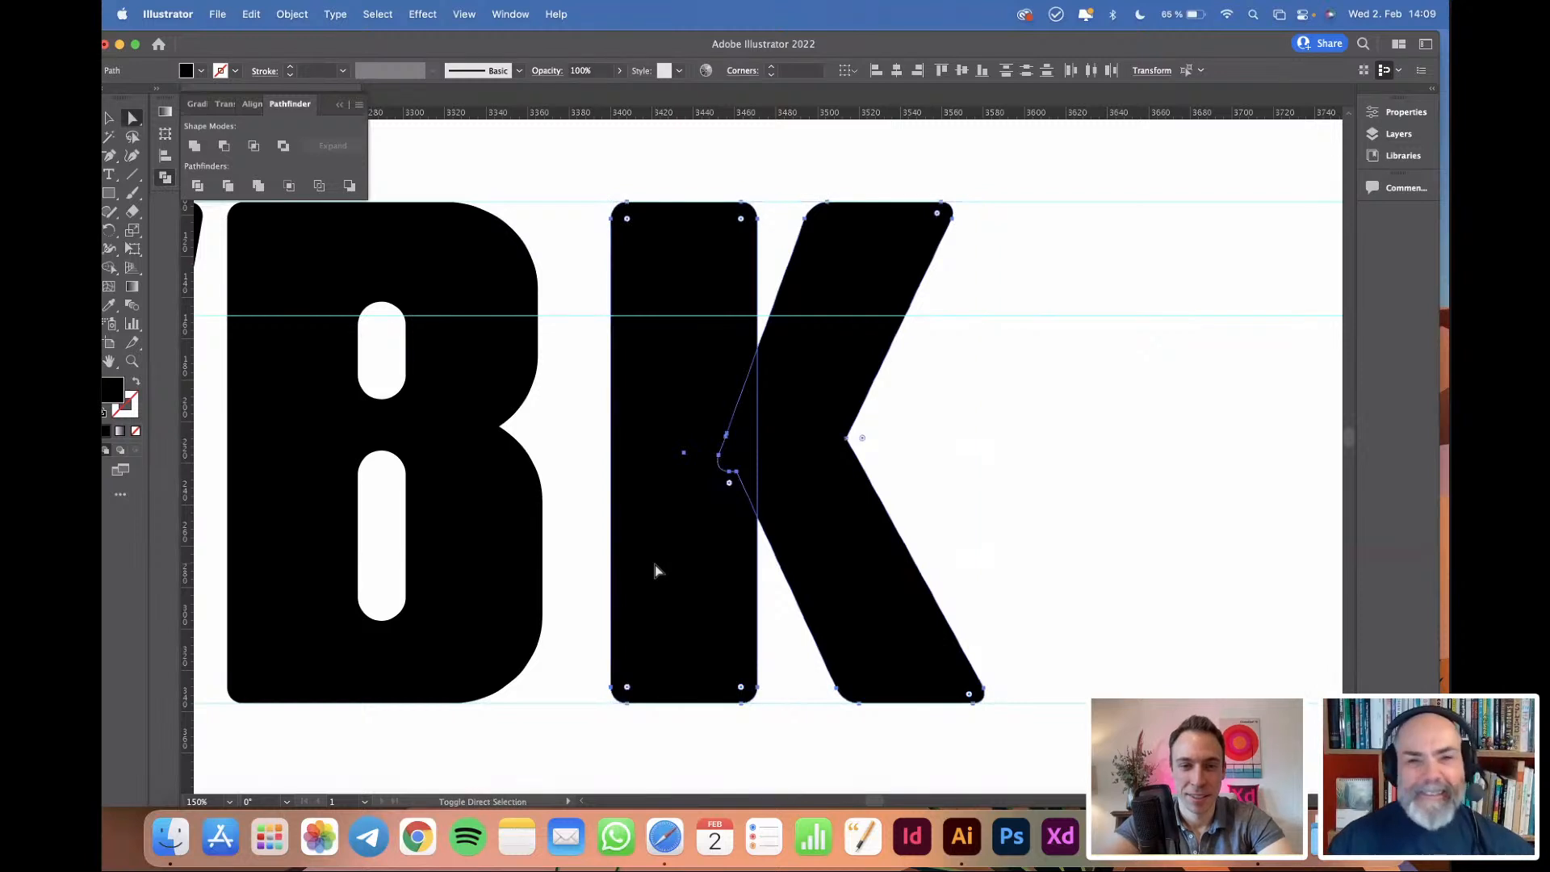
Exclude the stem from the selection, try to move the join anchors of the united arm and leg down, and undo it.
shift+click(659, 627)
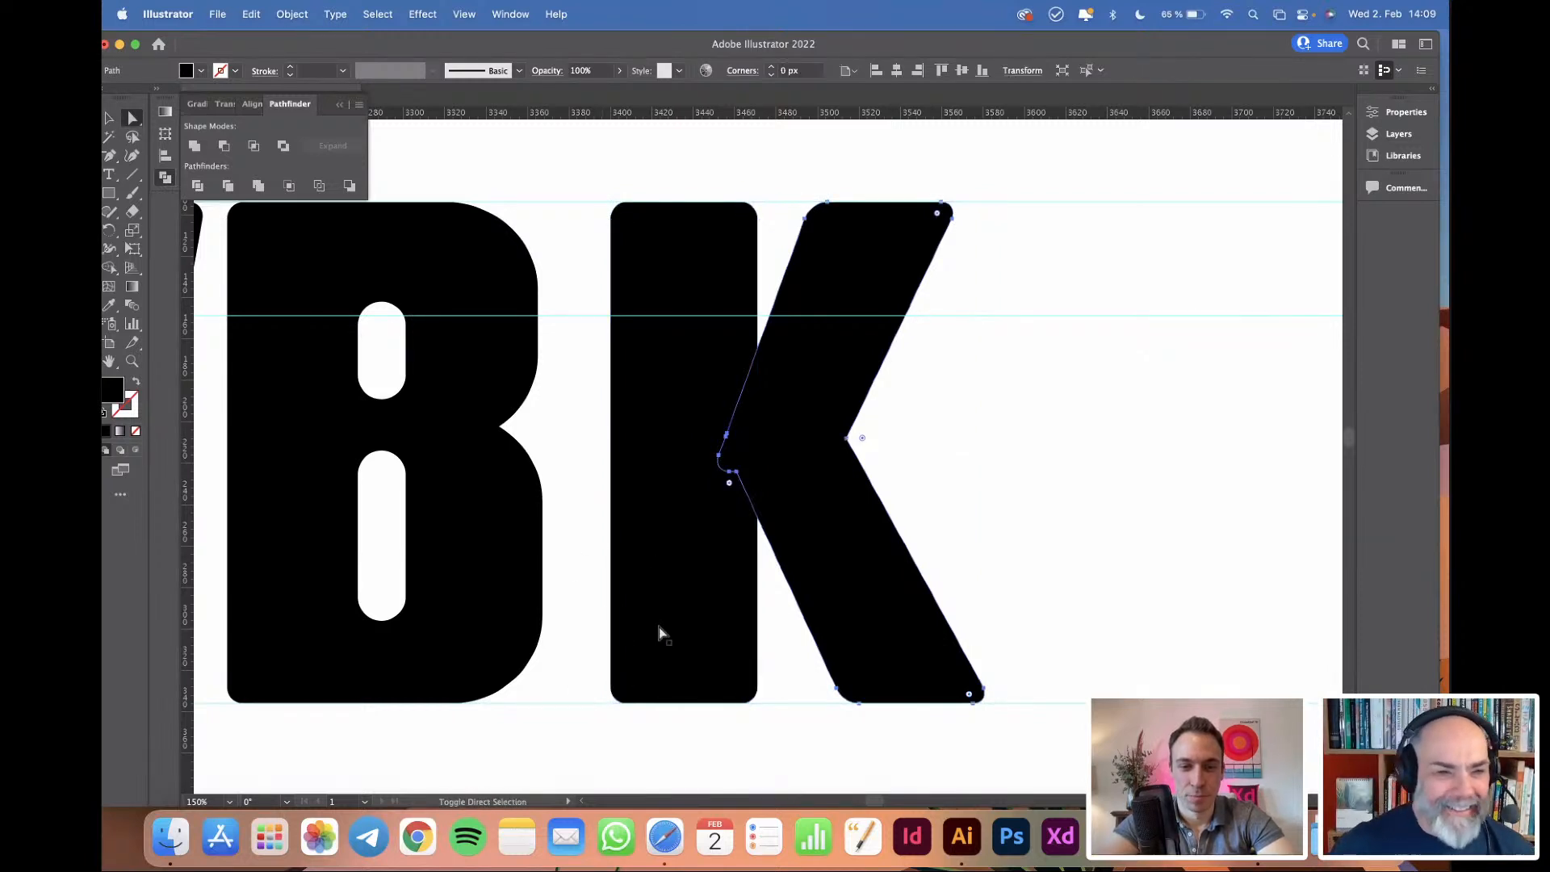
key(shift+Down)
key(super+z)
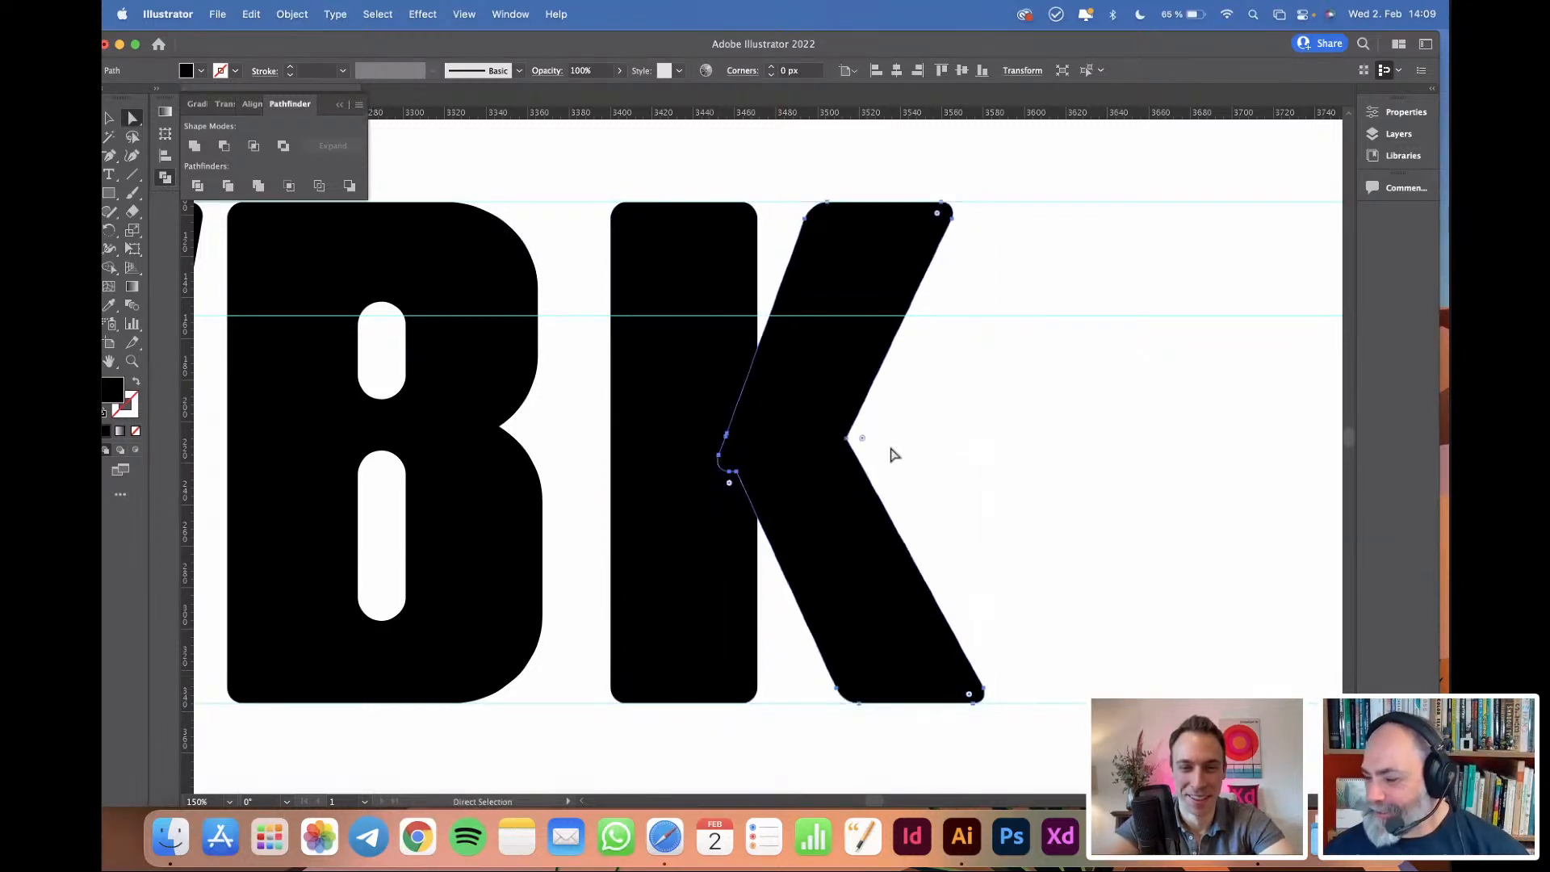
Move the inner notch anchor point of the K's diagonal shape up and outward to X 3520 px, Y 203 px.
shift+click(629, 559)
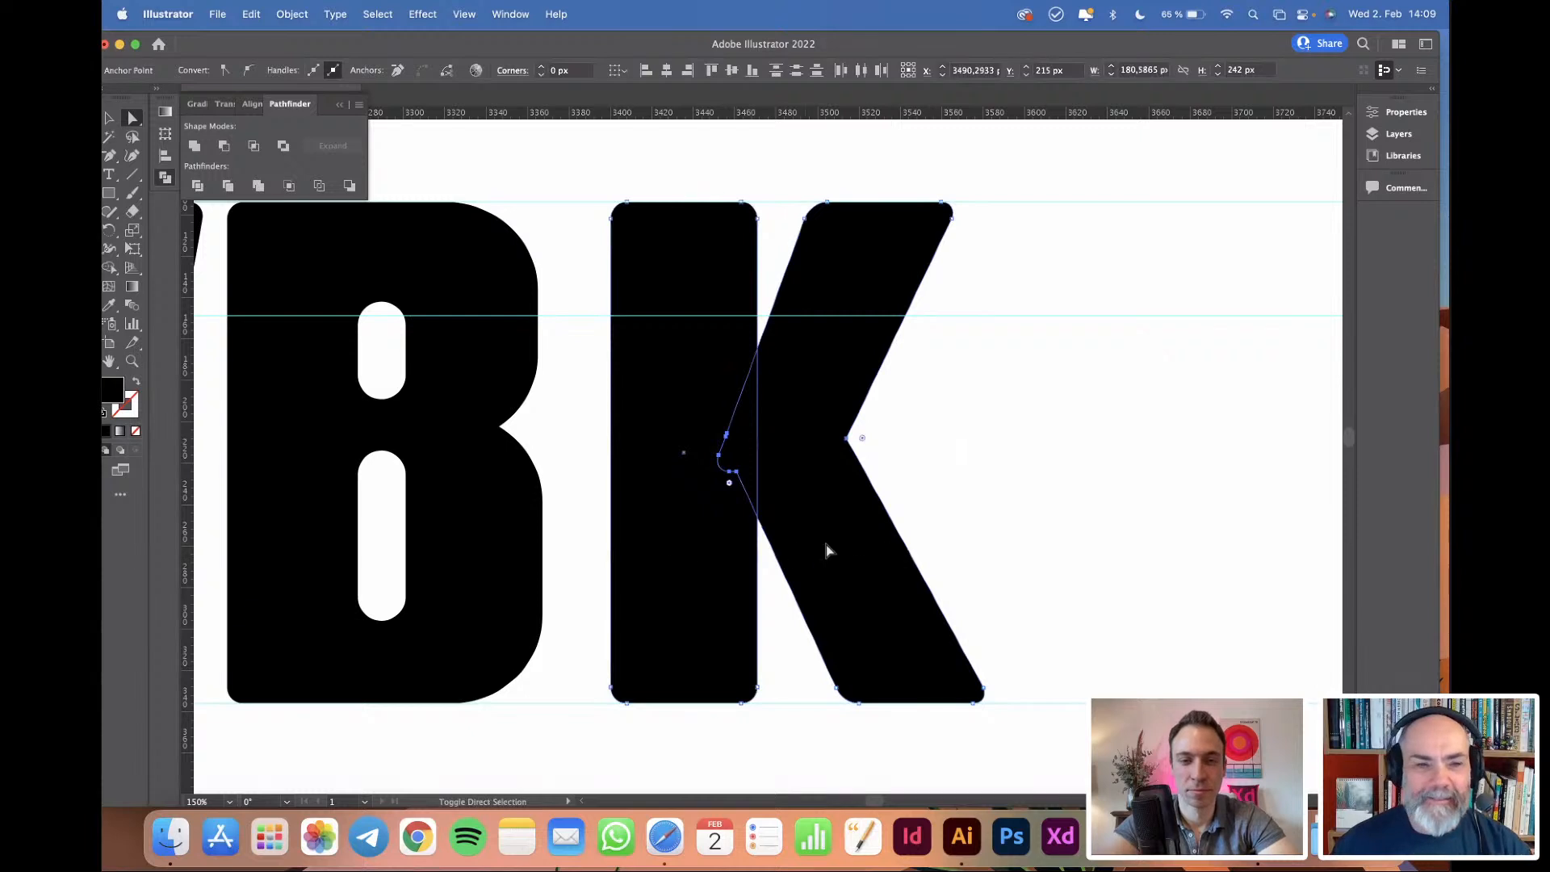
click(109, 119)
click(945, 392)
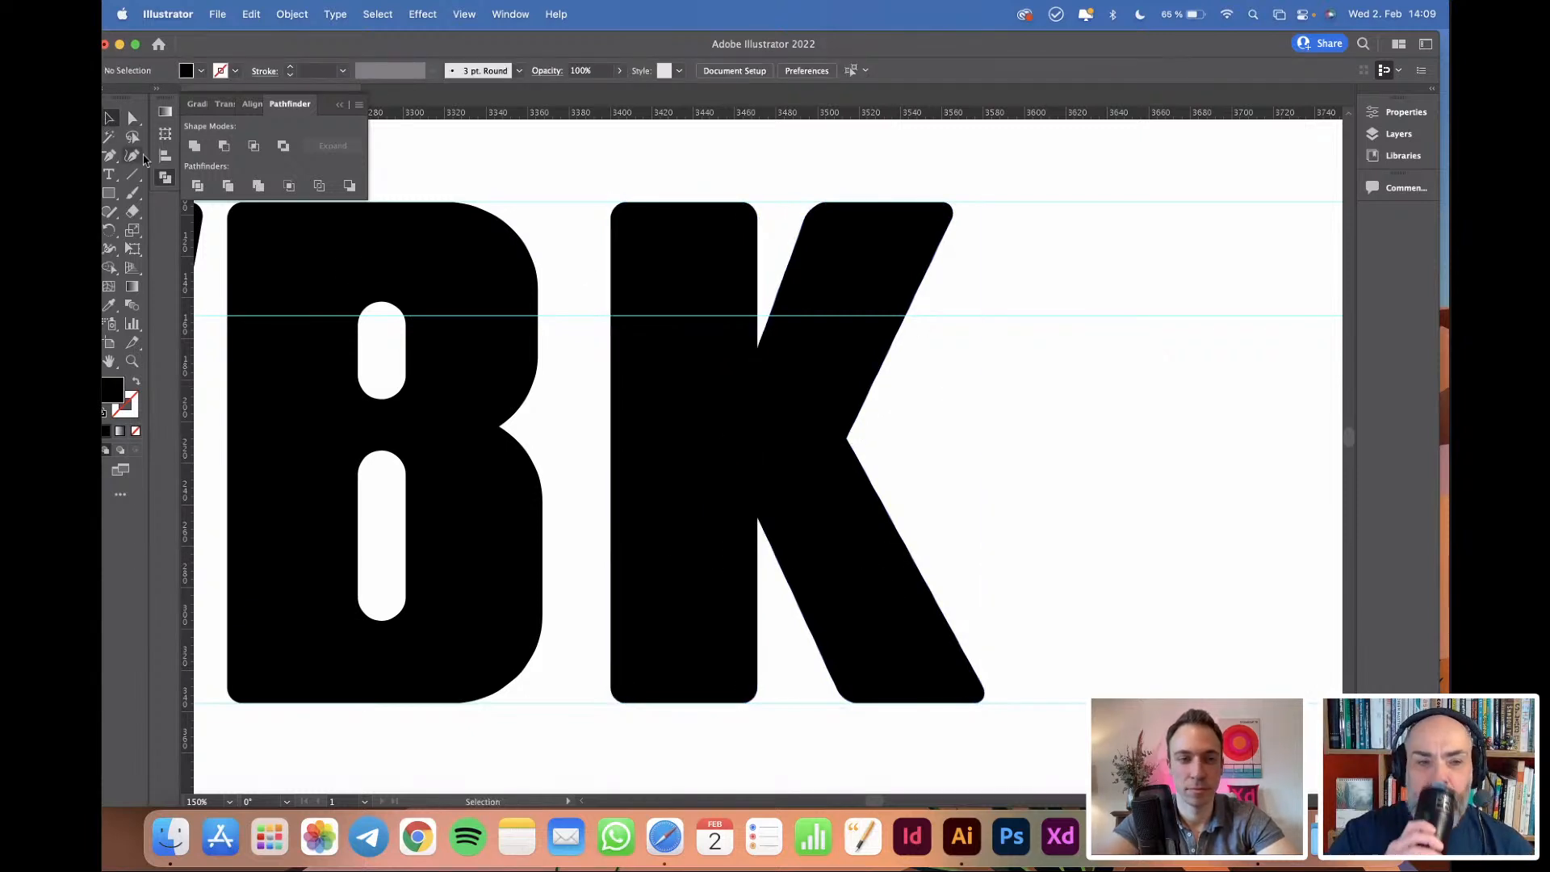
click(133, 118)
click(847, 443)
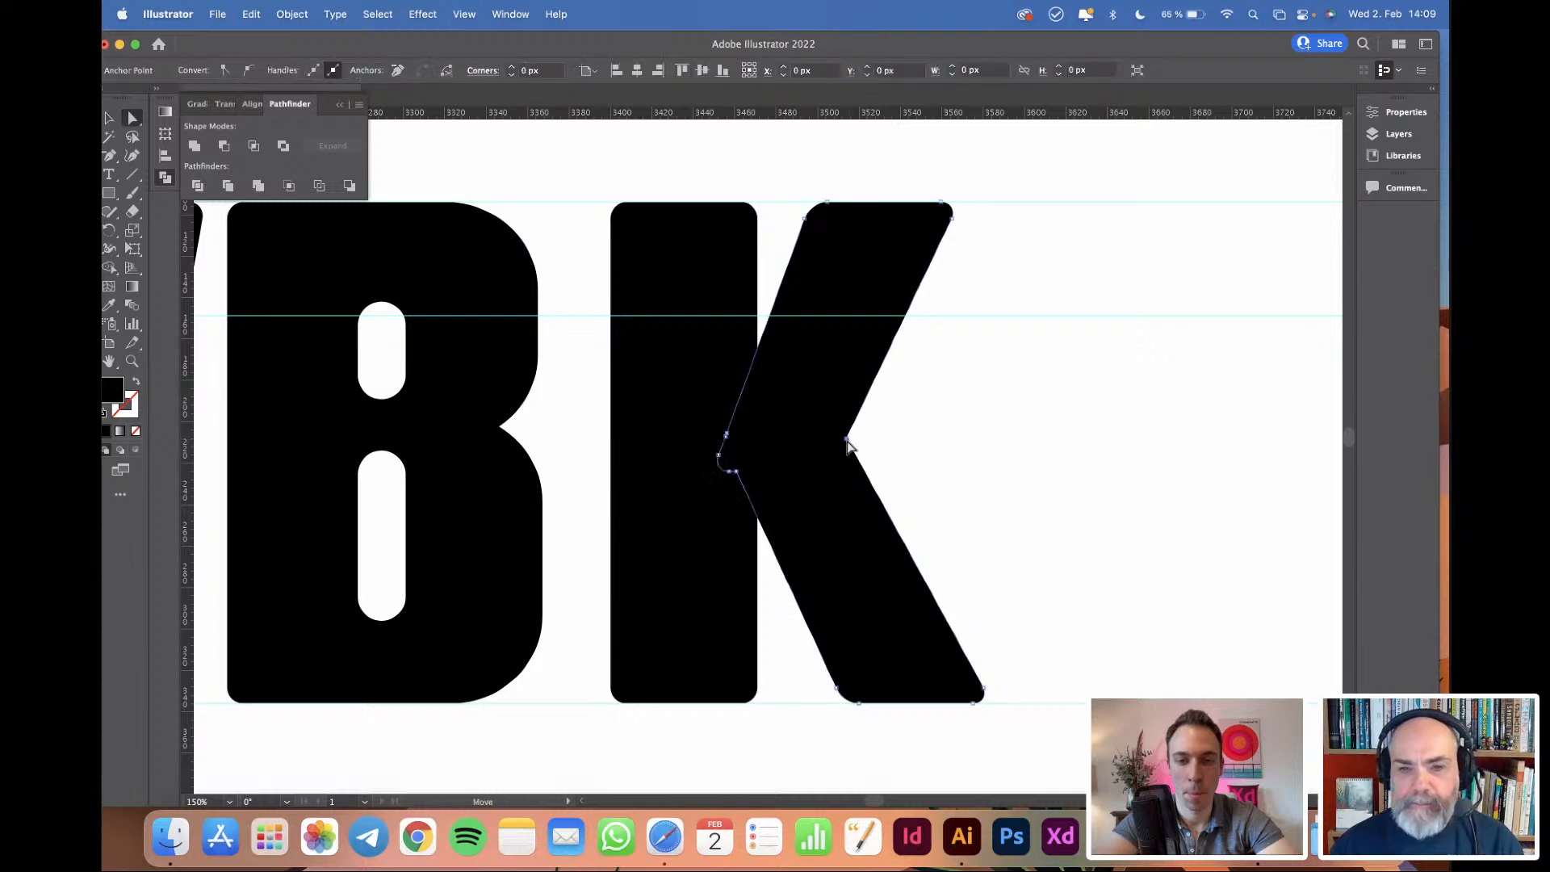
mouse_move(846, 443)
mouse_down()
mouse_move(862, 454)
mouse_move(859, 428)
mouse_up()
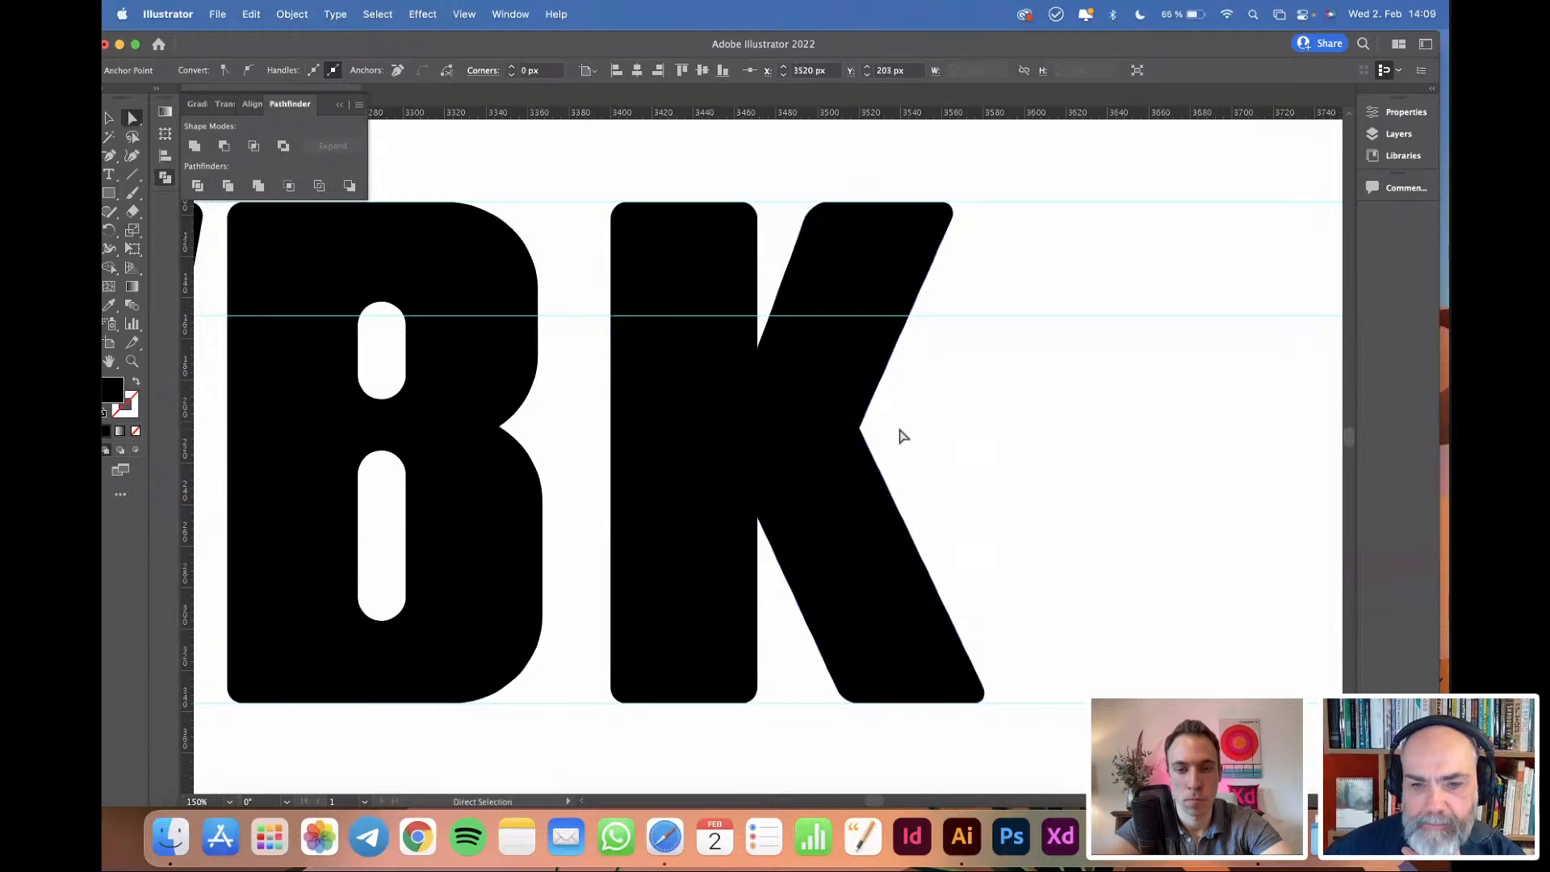
click(941, 450)
Lower the K's inner notch anchor point to about X 3521 px, Y 212 px.
scroll(944, 451, down, 5)
scroll(946, 452, up, 2)
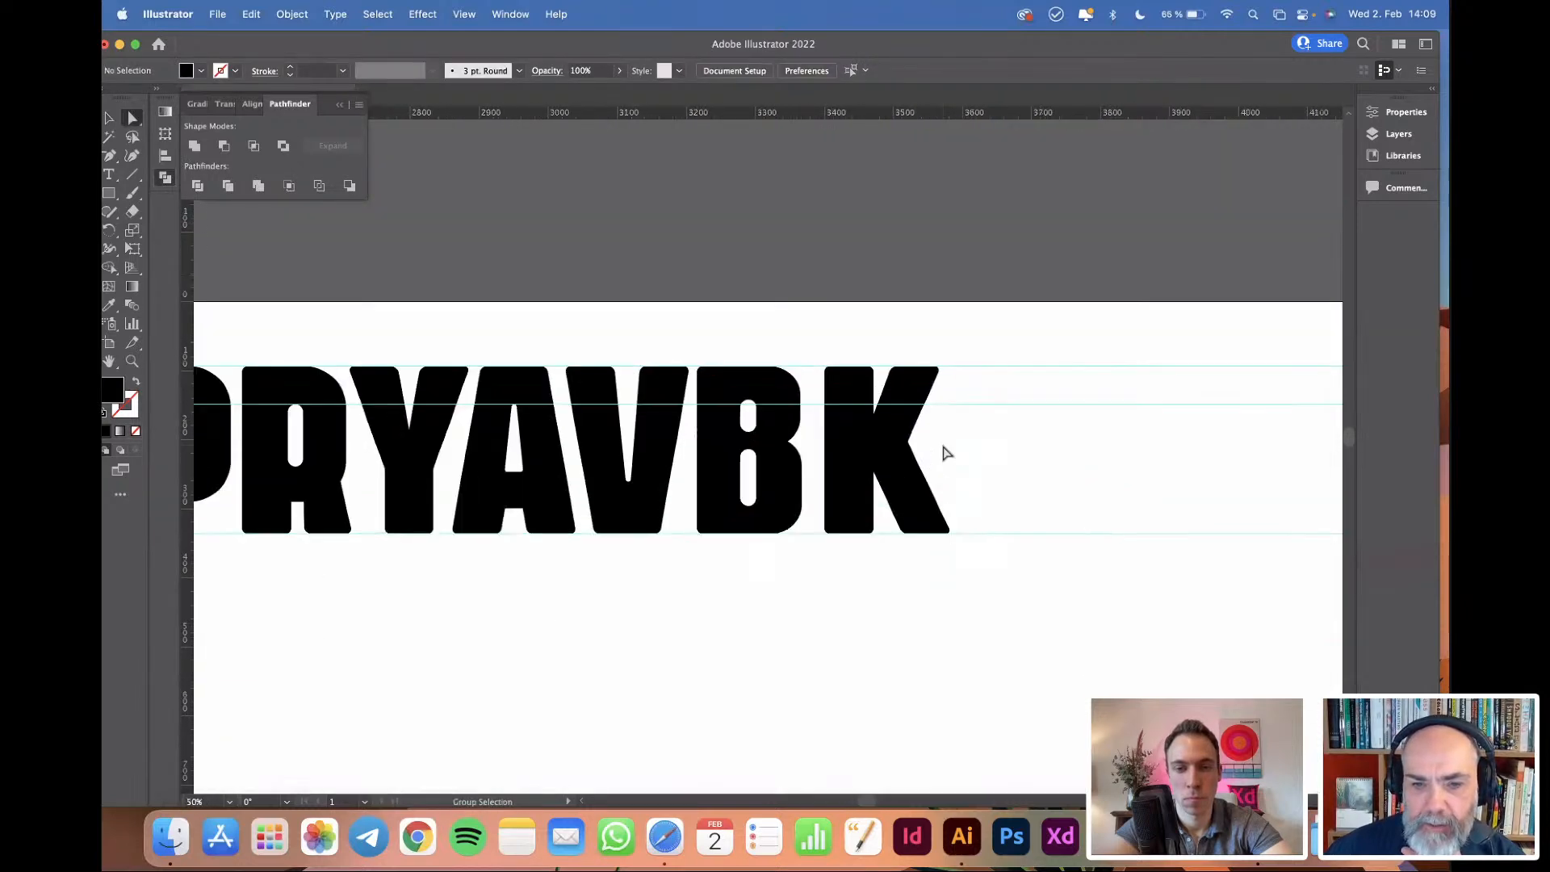
scroll(950, 454, up, 2)
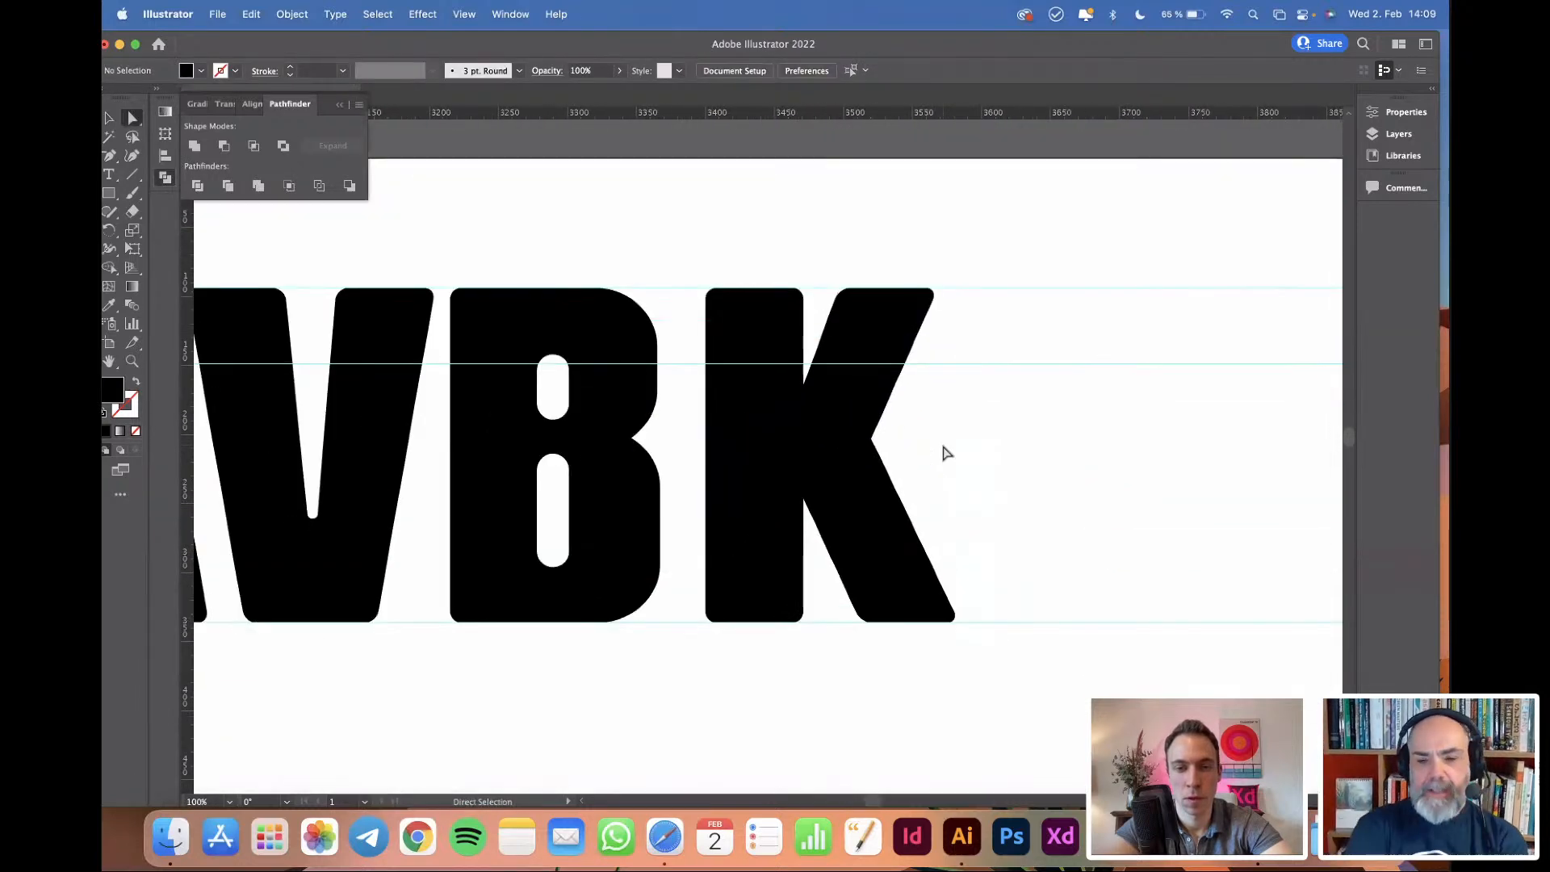
click(874, 452)
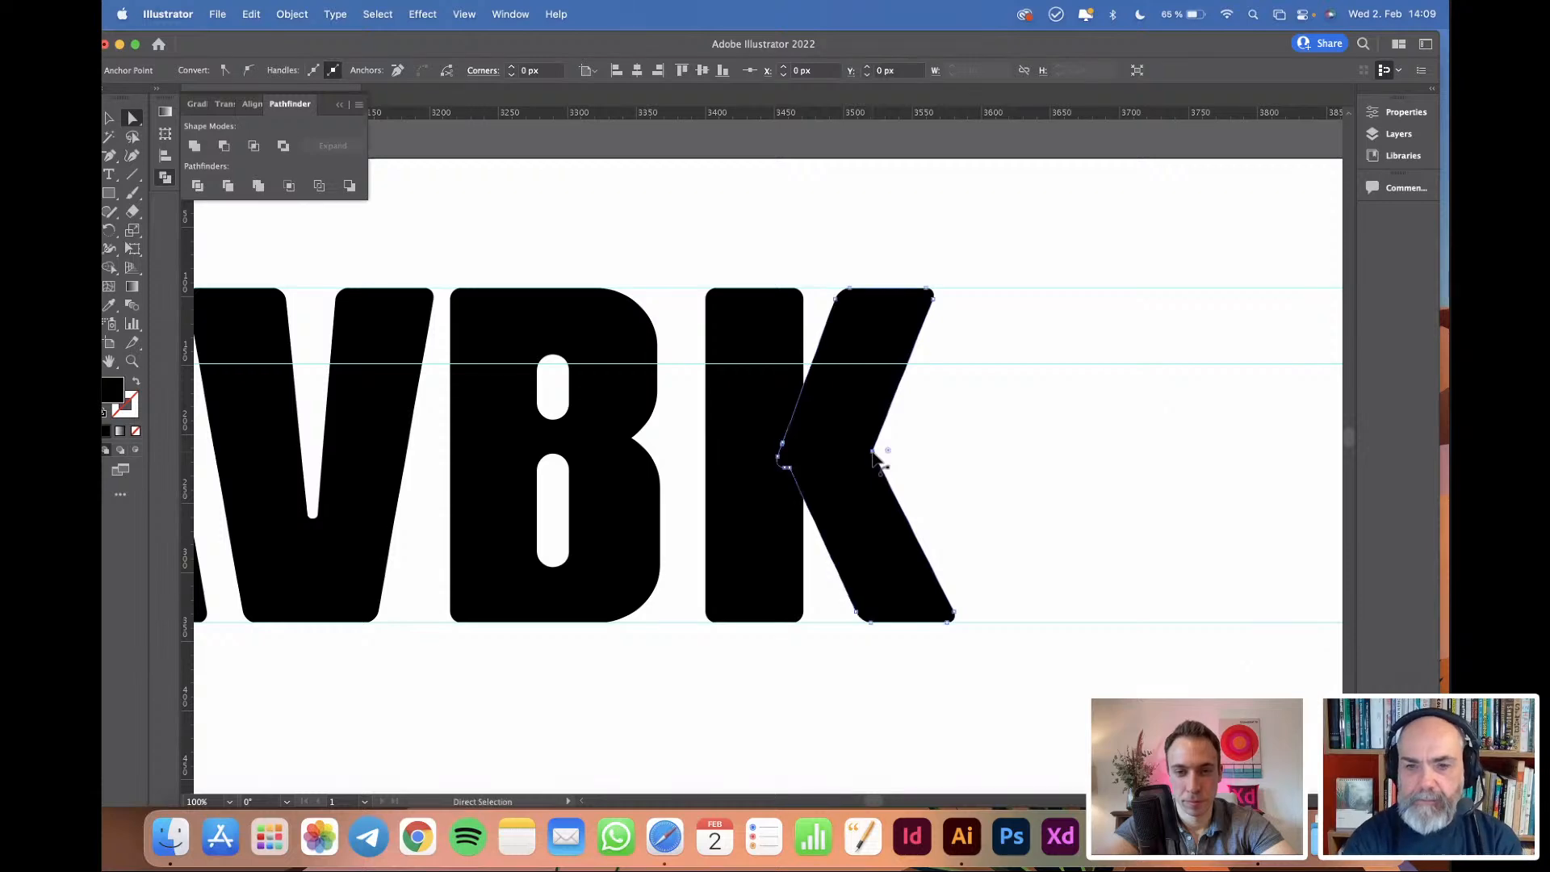
click(964, 462)
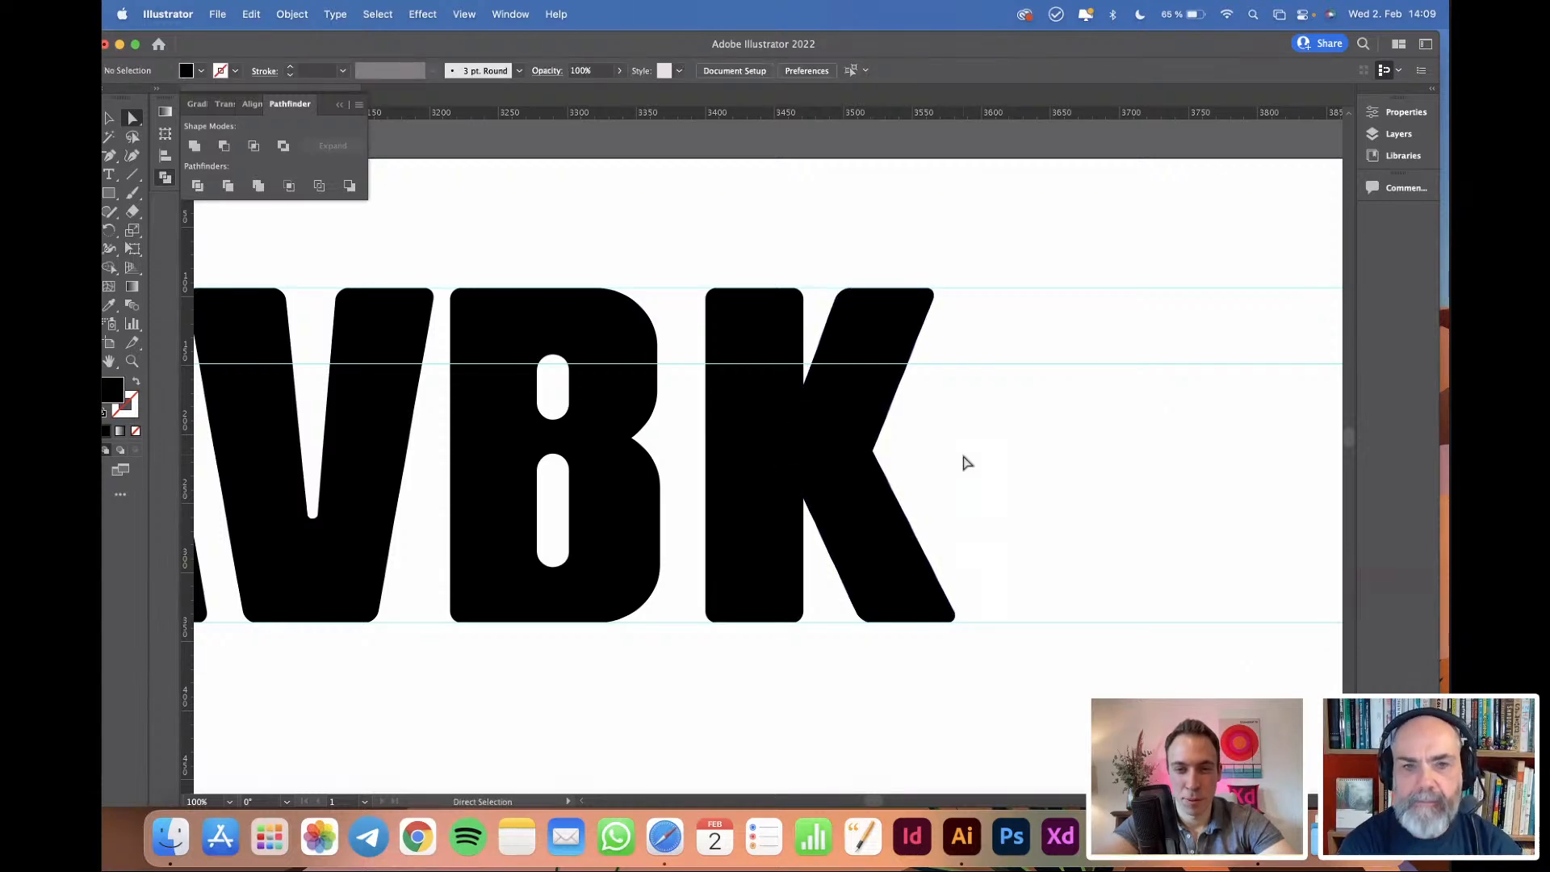
scroll(966, 462, down, 1)
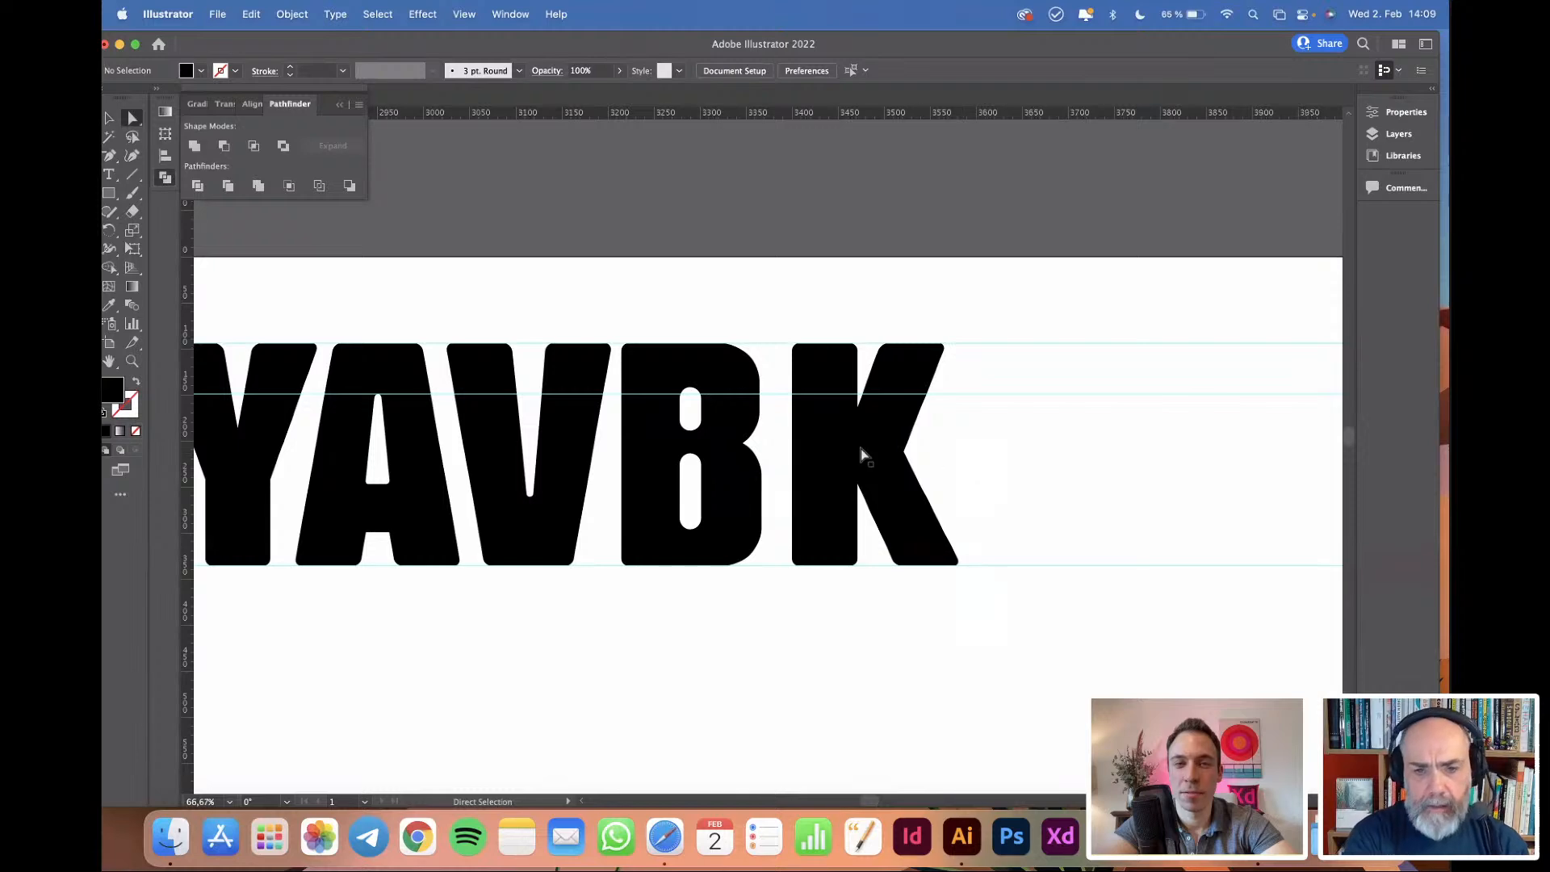
Bring the letter I from the word PRICE up beside the K, aligned between the top and baseline guides.
click(109, 118)
scroll(560, 270, down, 1)
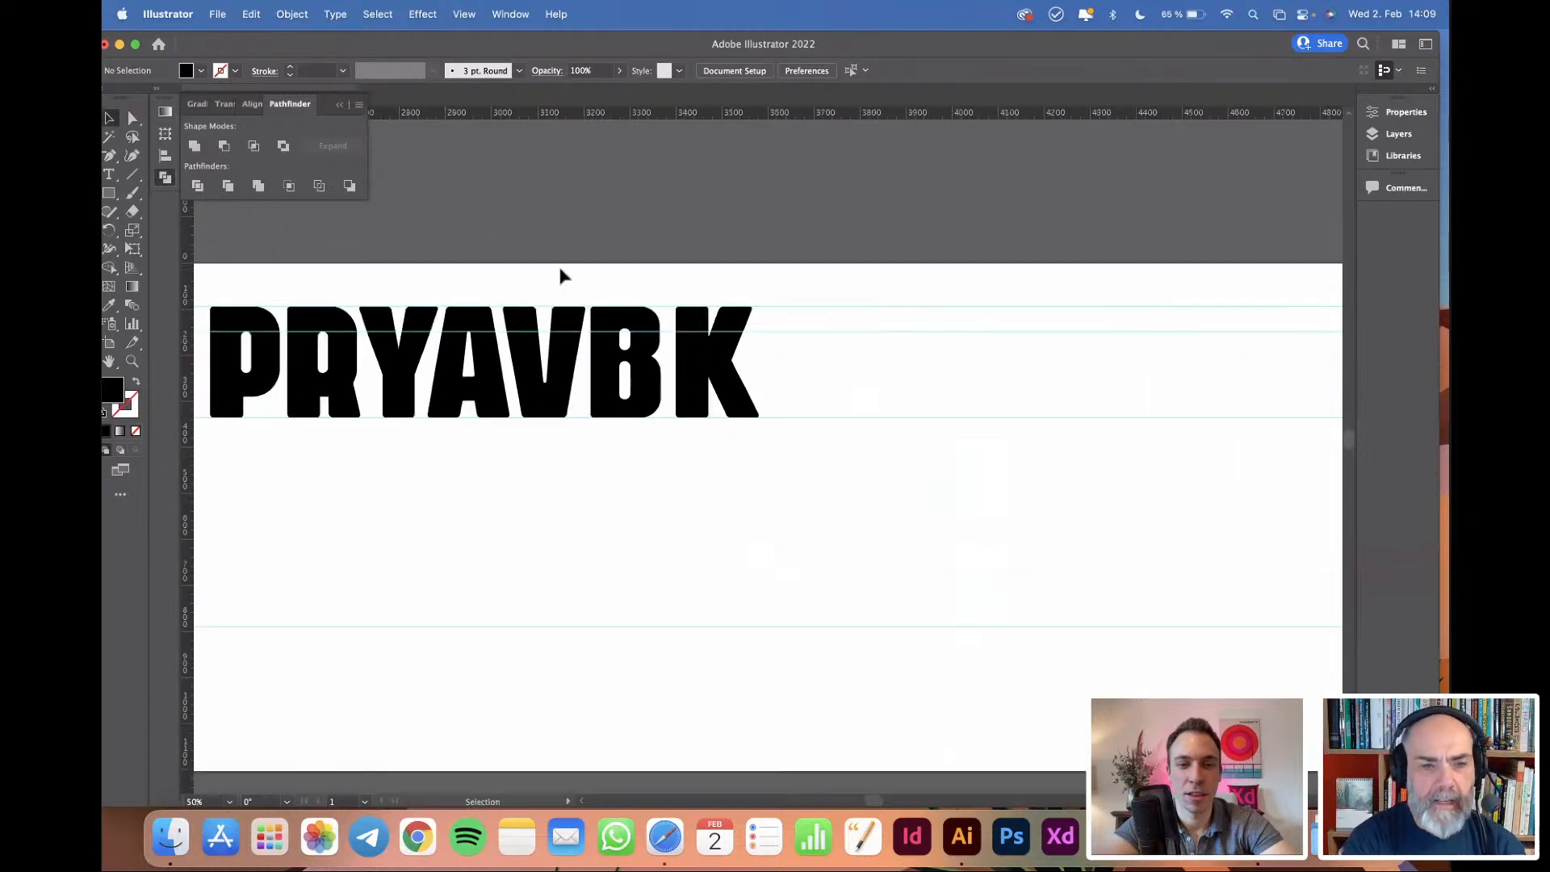
scroll(560, 275, down, 4)
scroll(559, 267, up, 3)
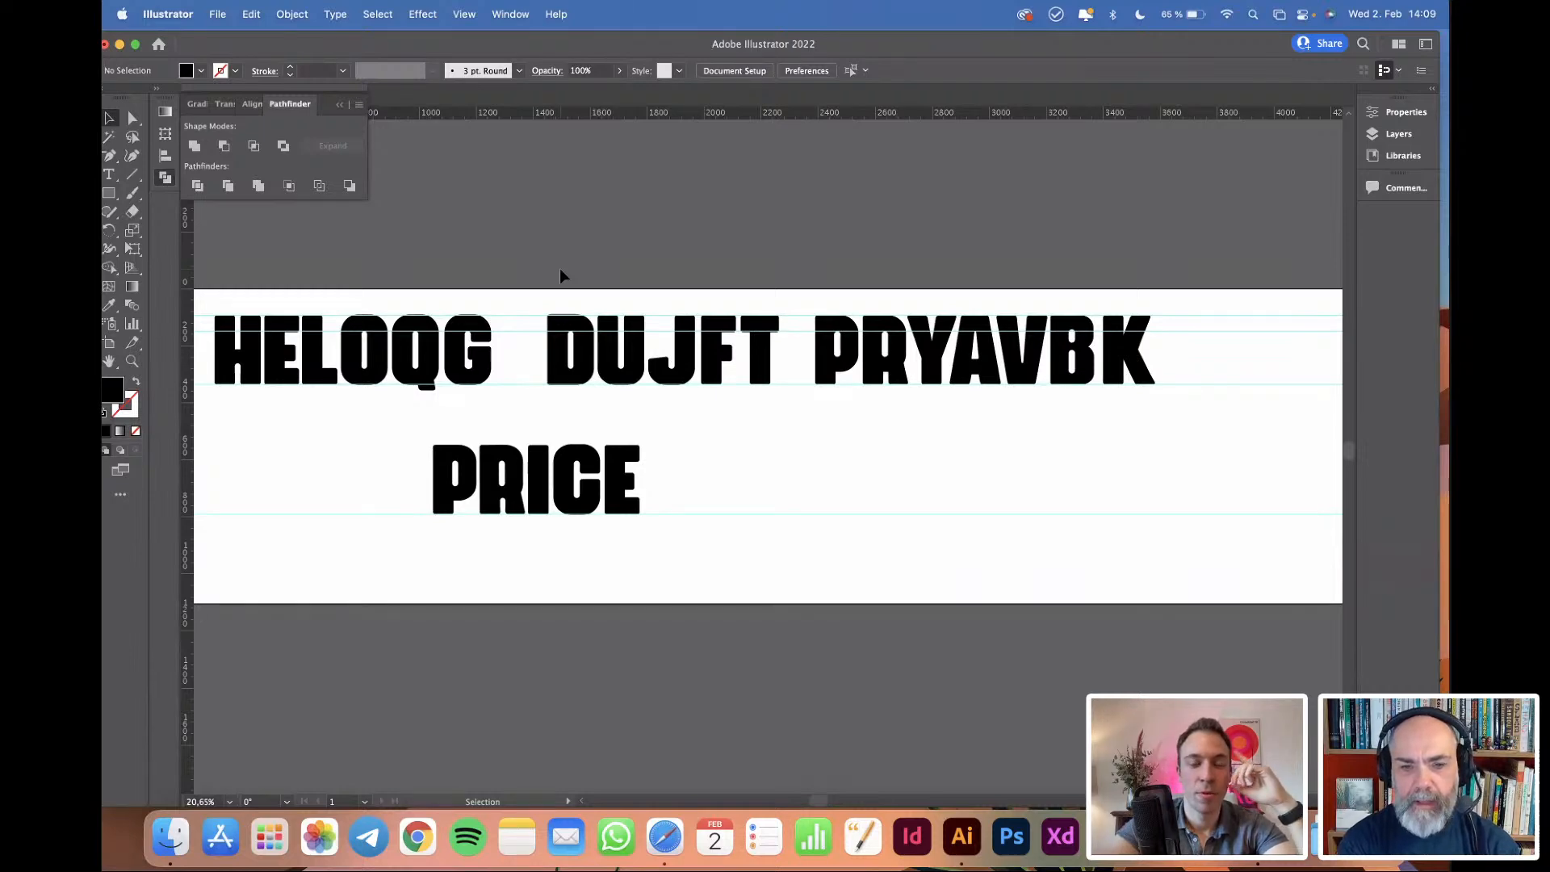
scroll(767, 323, right, 2)
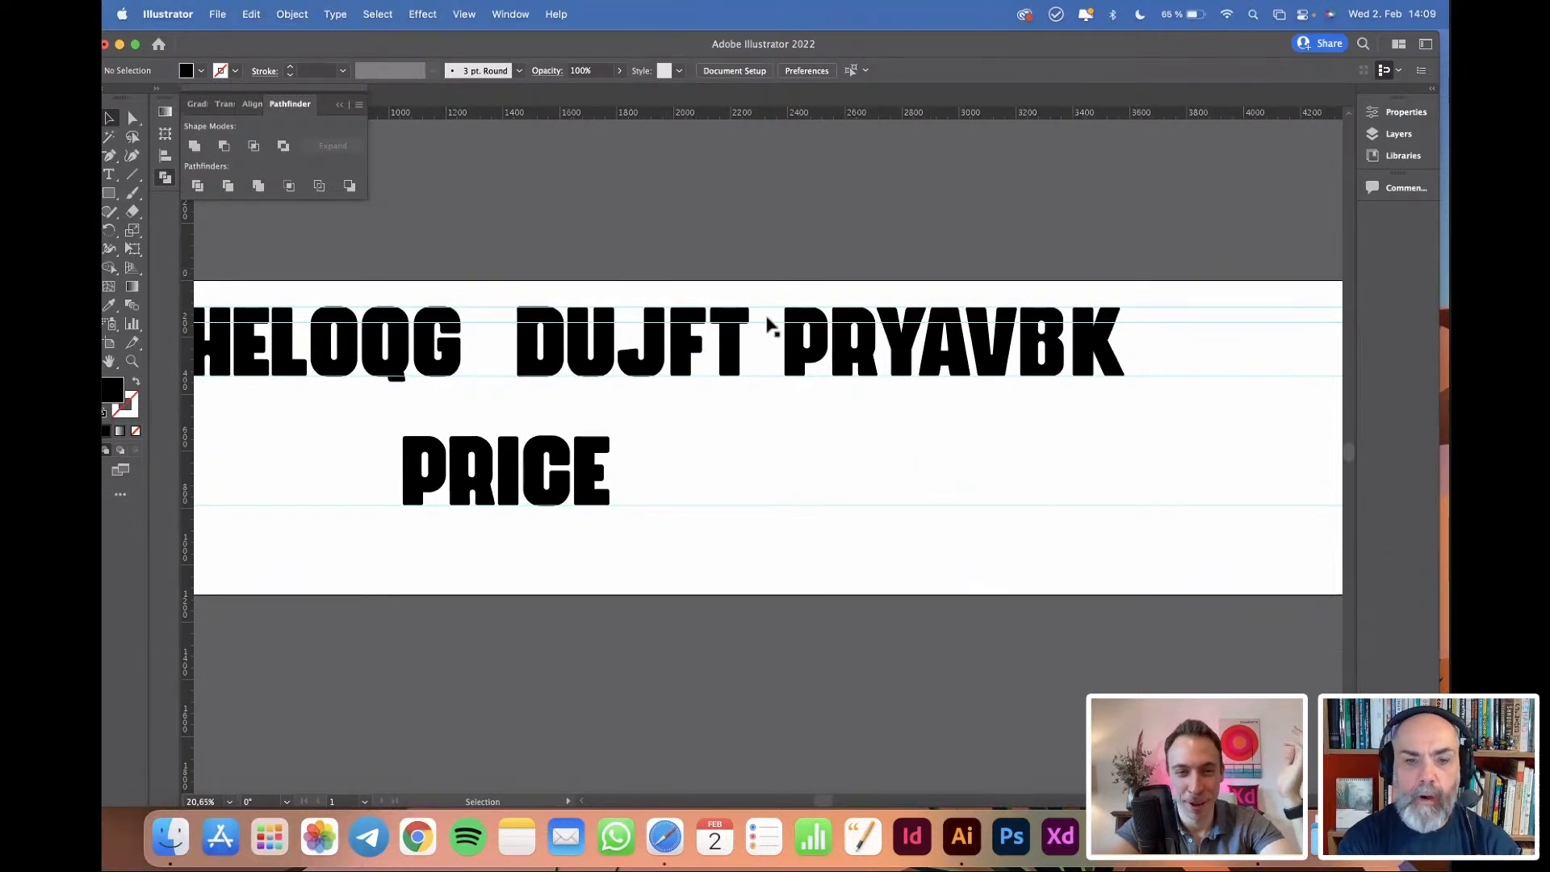
scroll(770, 326, right, 2)
click(461, 468)
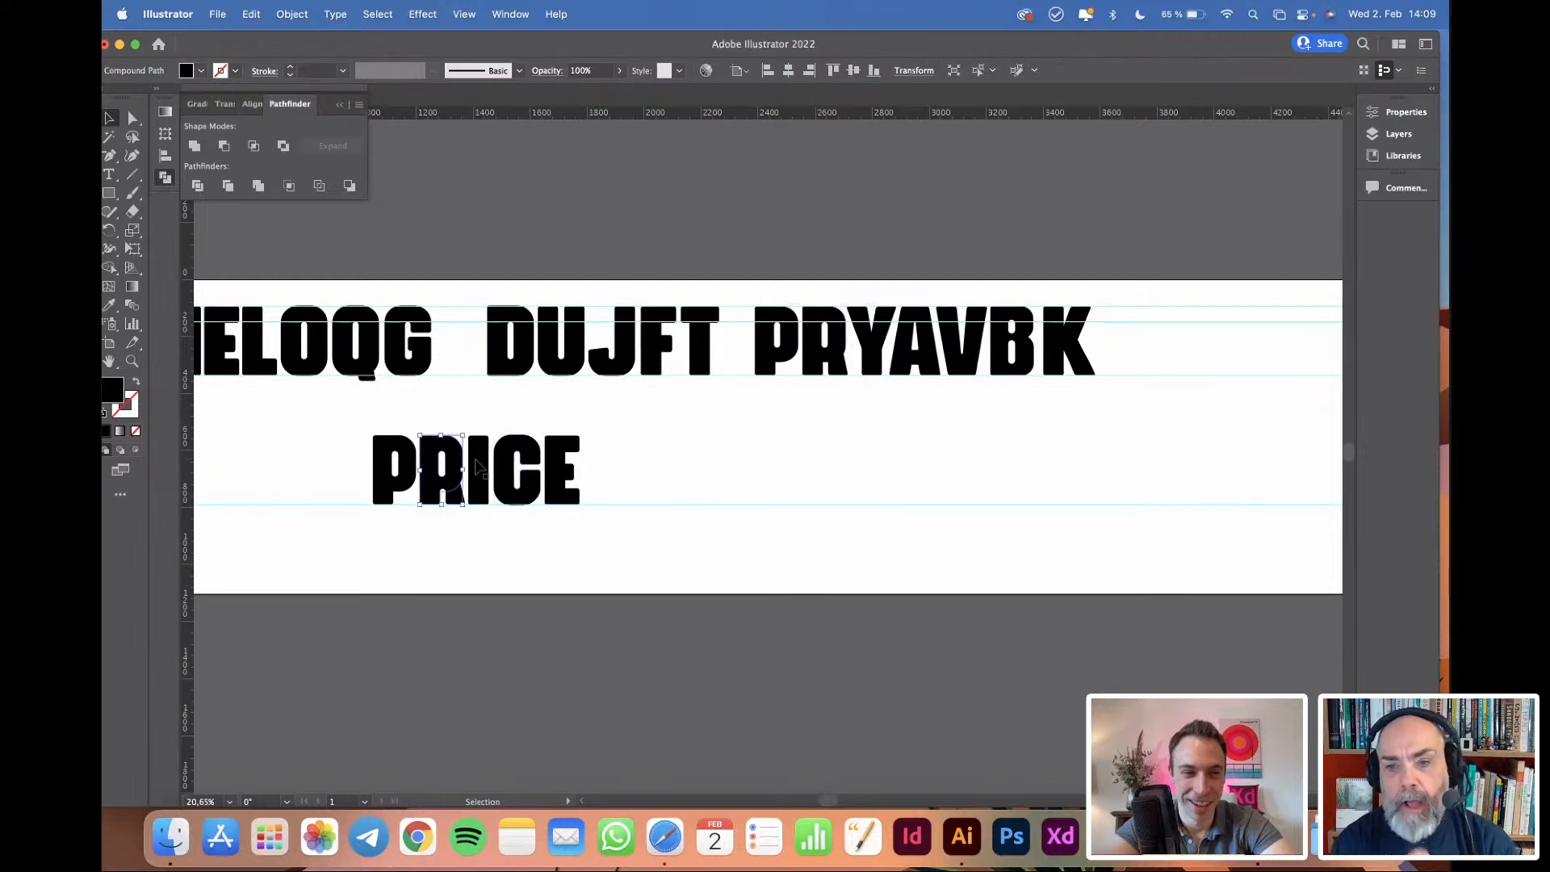
click(478, 459)
drag(478, 459, 1036, 399)
key(super+plus)
key(super+plus)
key(super+plus)
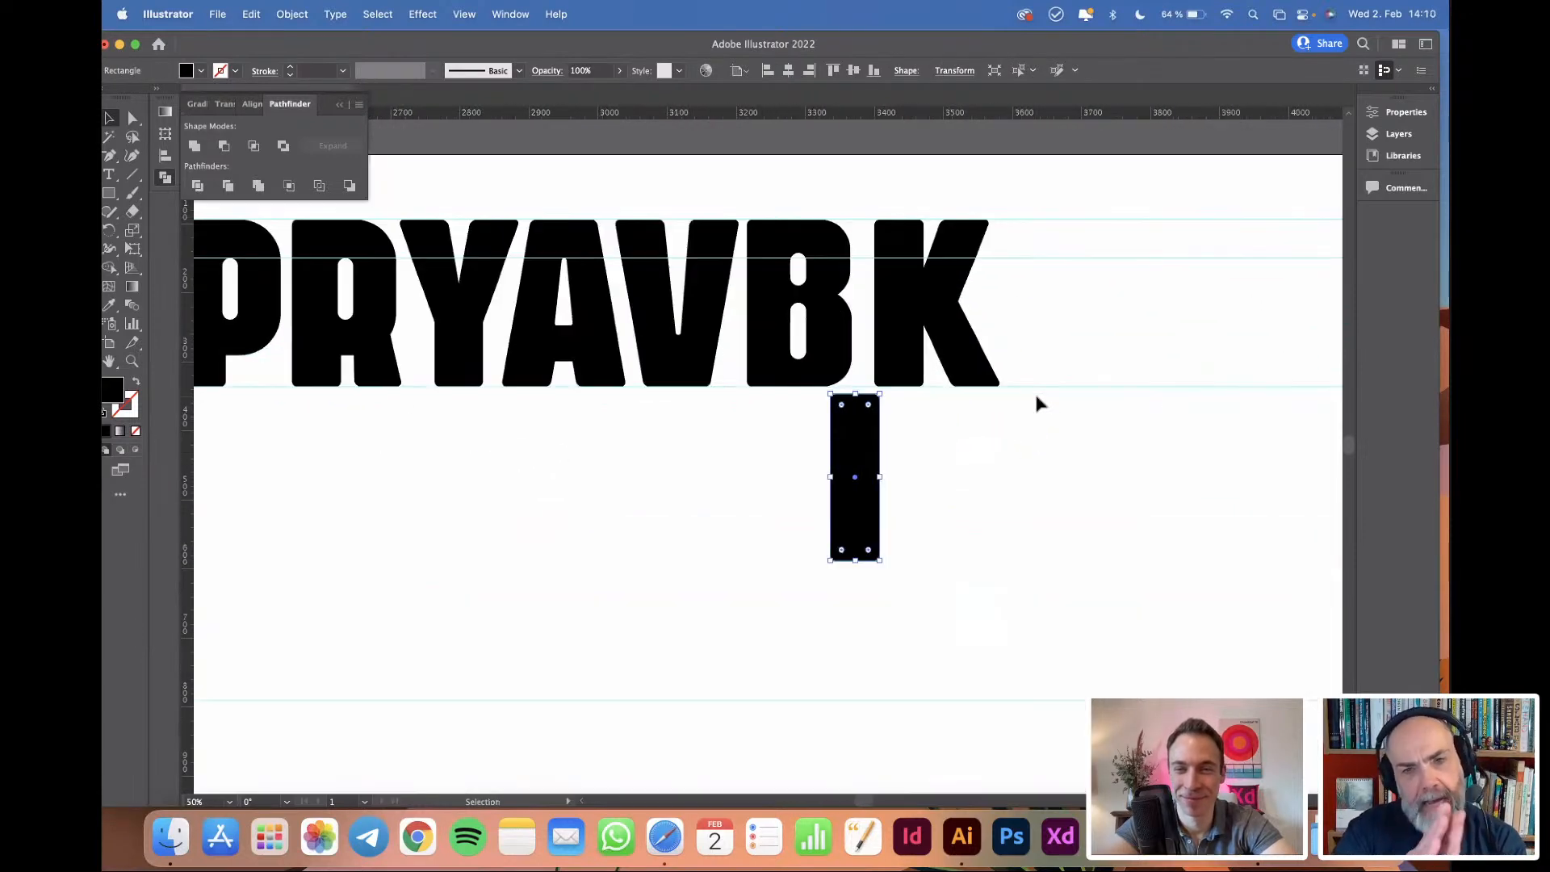
scroll(1036, 402, right, 5)
key(super+plus)
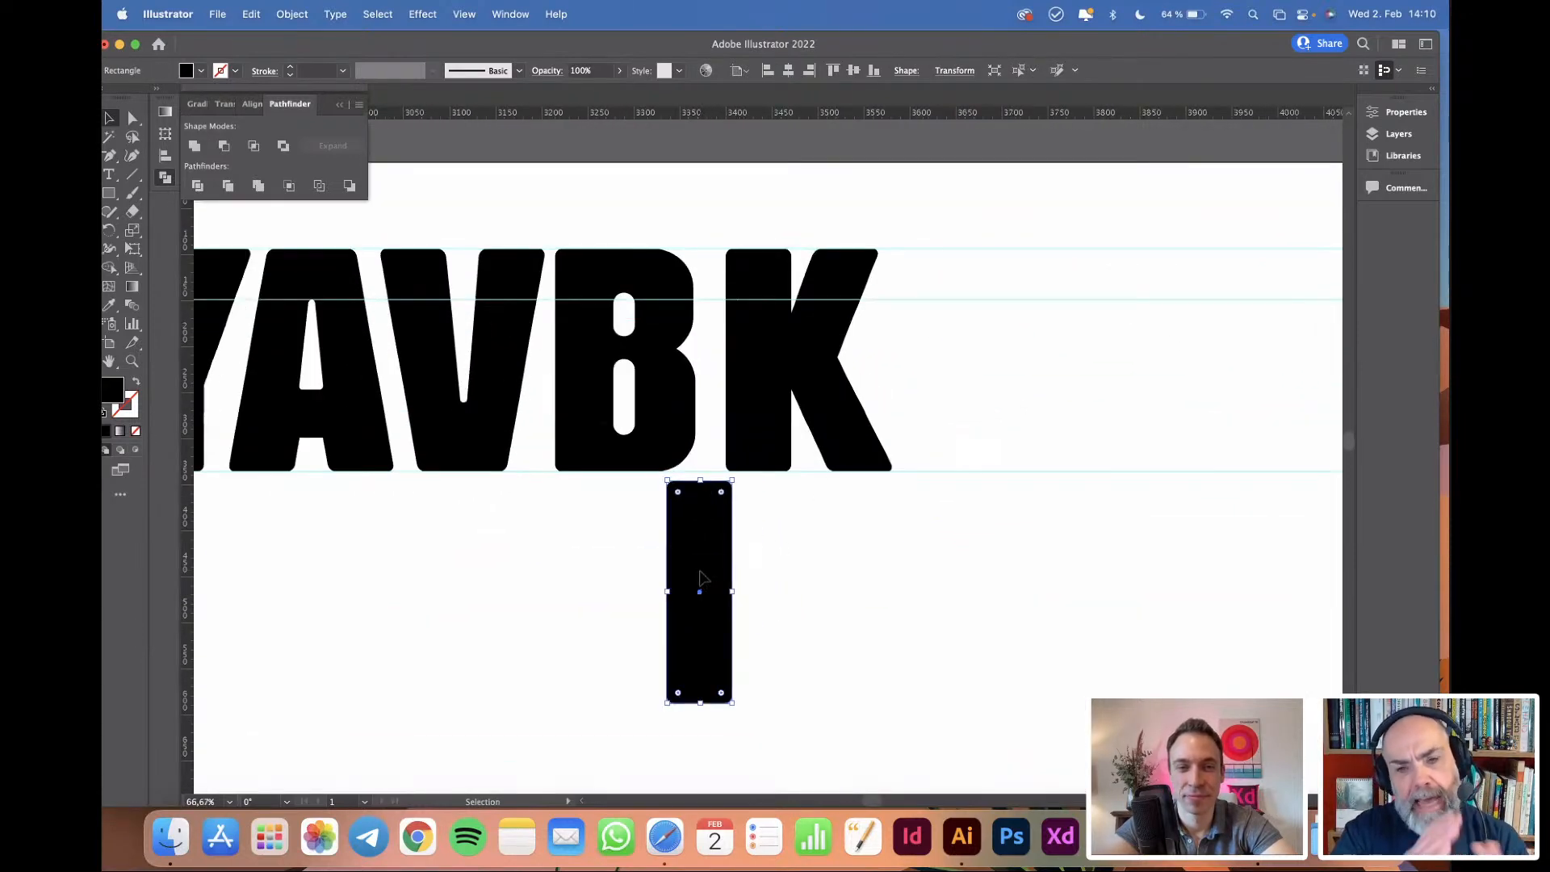
drag(700, 578, 967, 346)
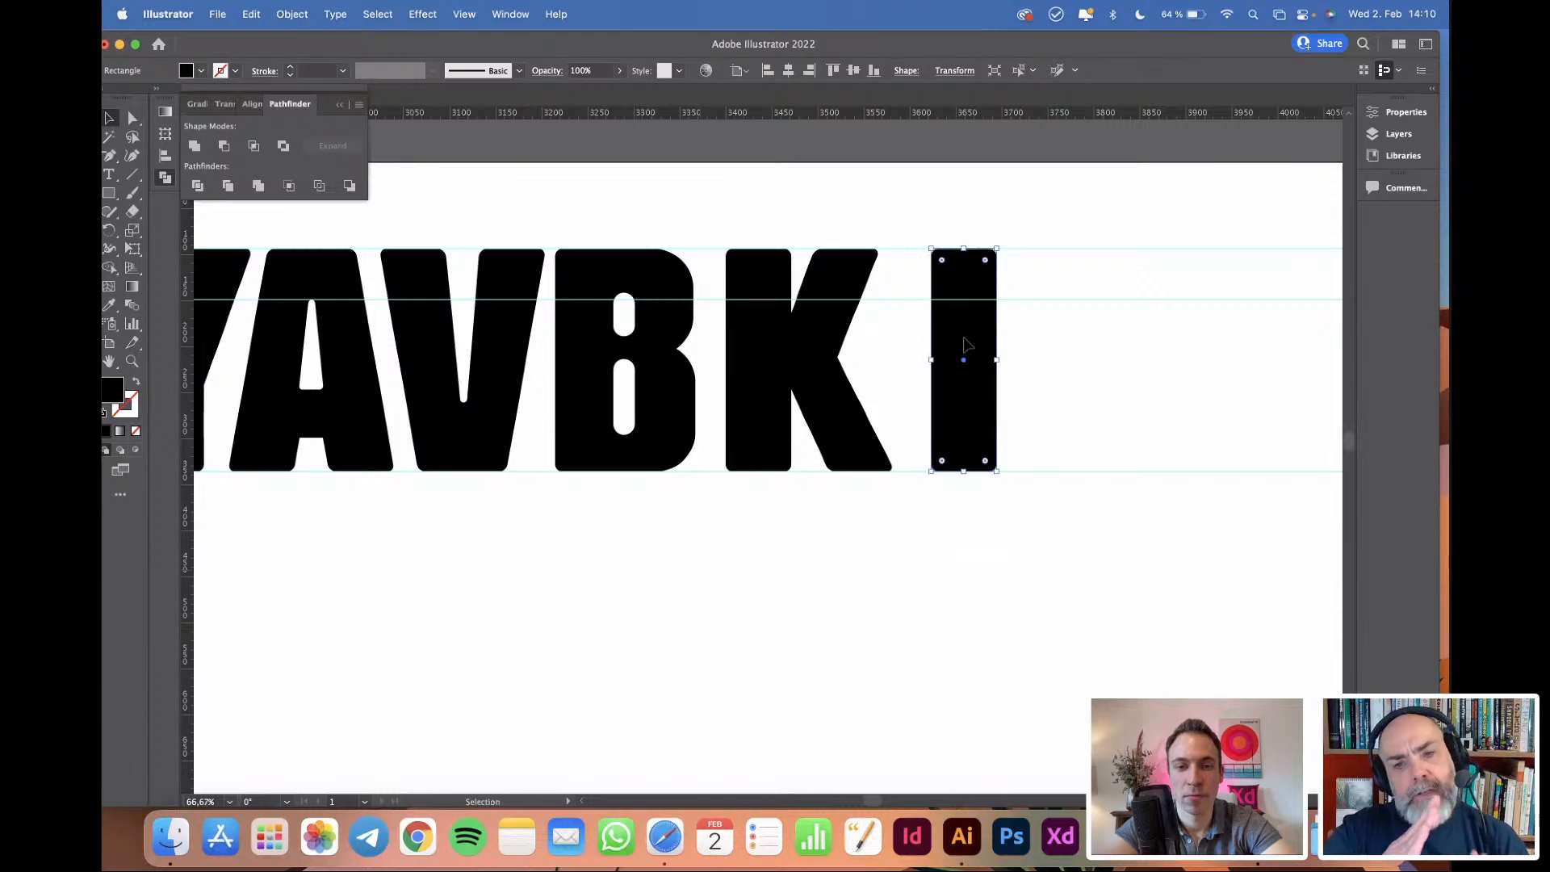
Move the outer bottom corner of the K's leg about 10 px outward along the baseline.
click(132, 118)
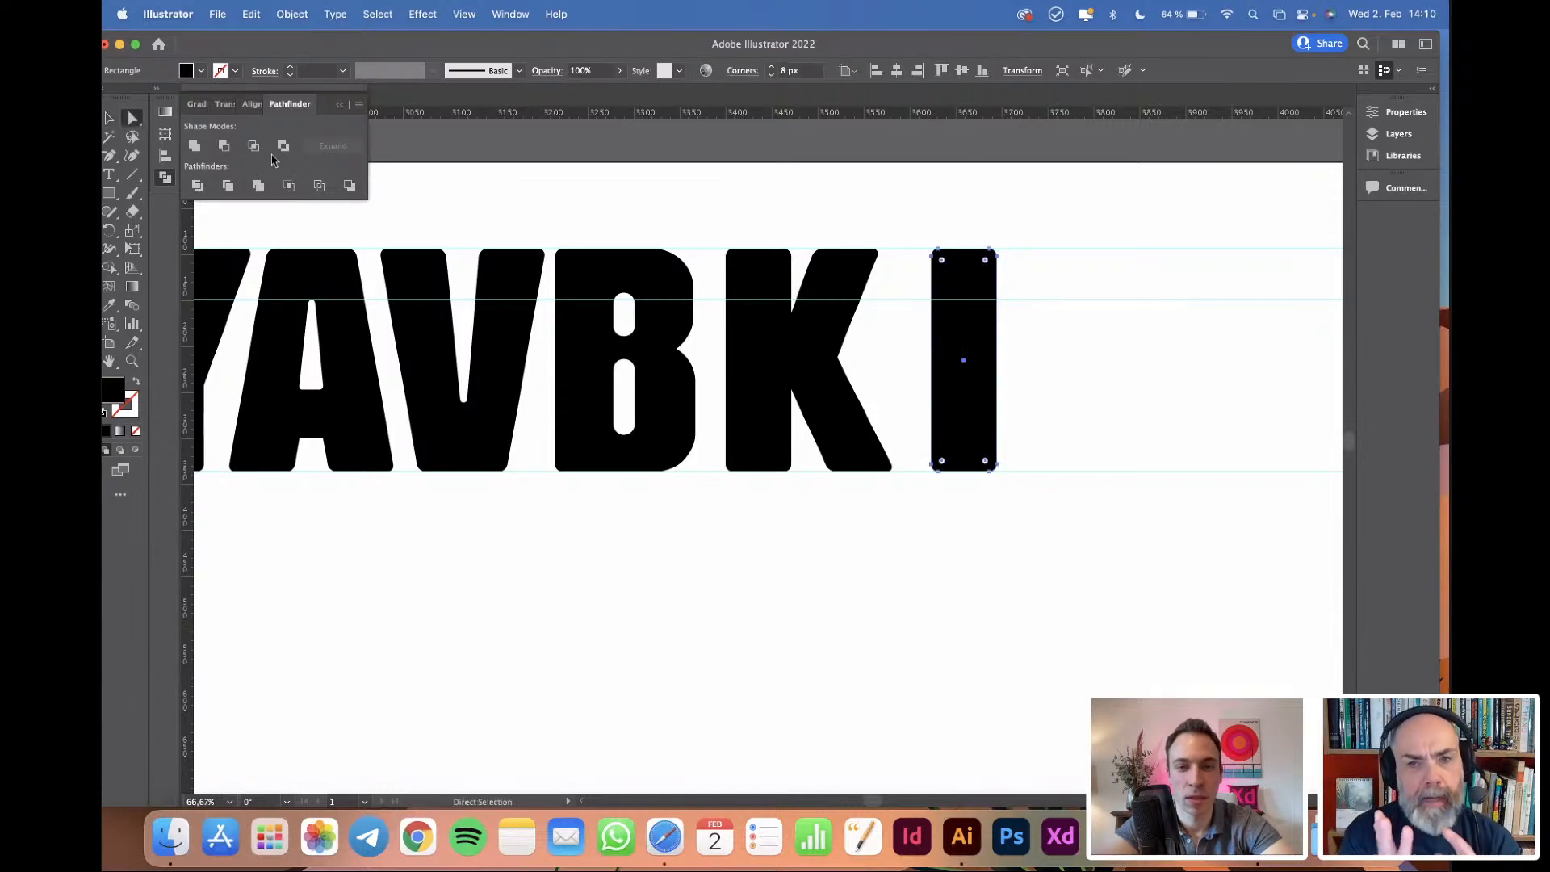
scroll(565, 249, right, 2)
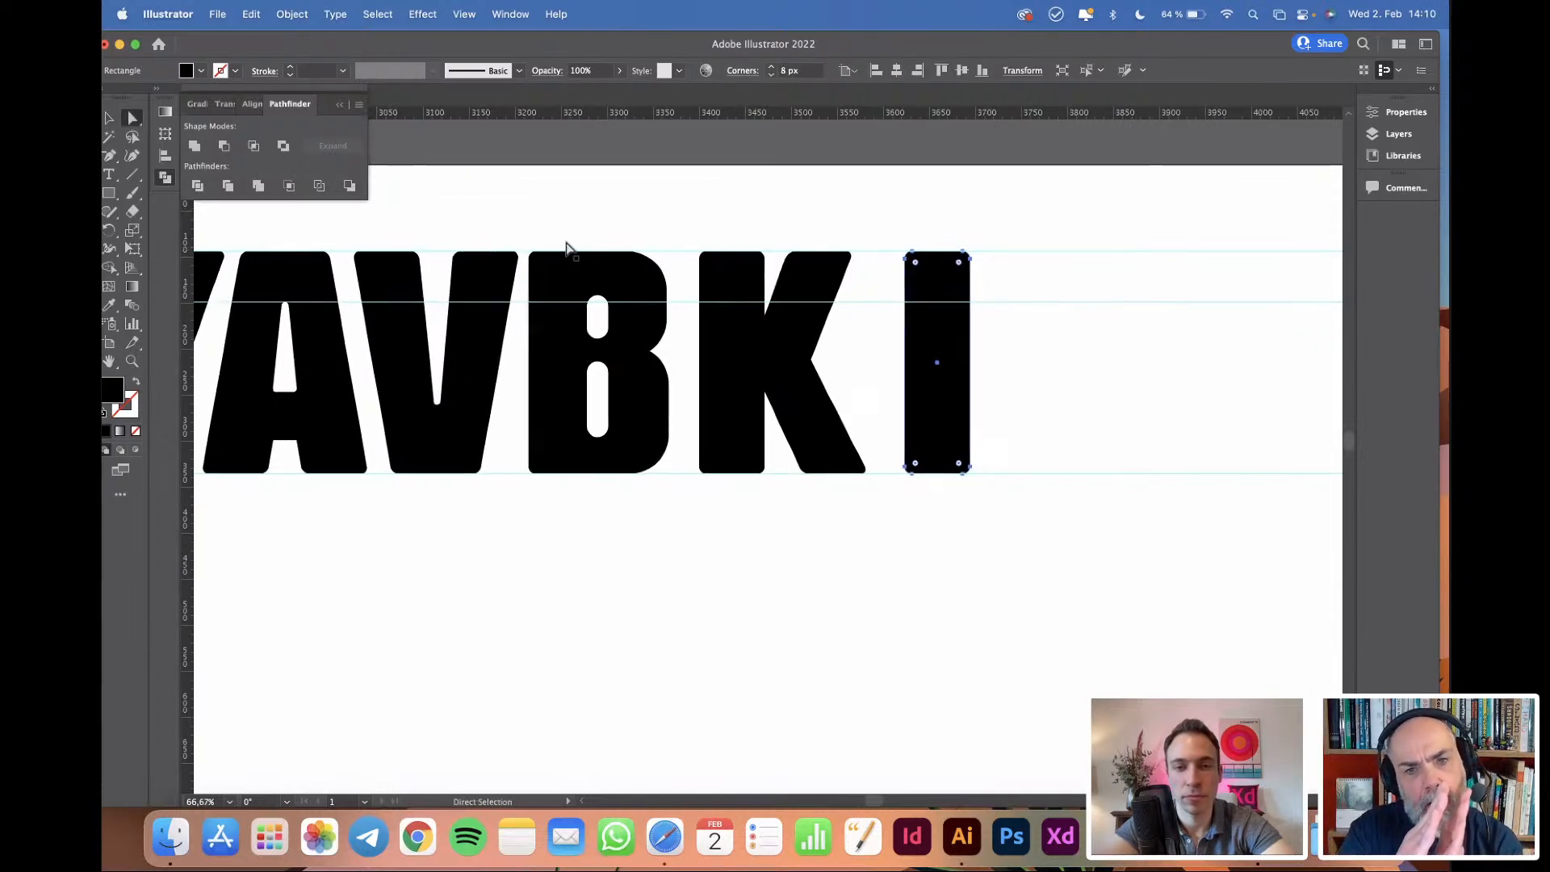
scroll(569, 252, up, 3)
scroll(571, 252, right, 2)
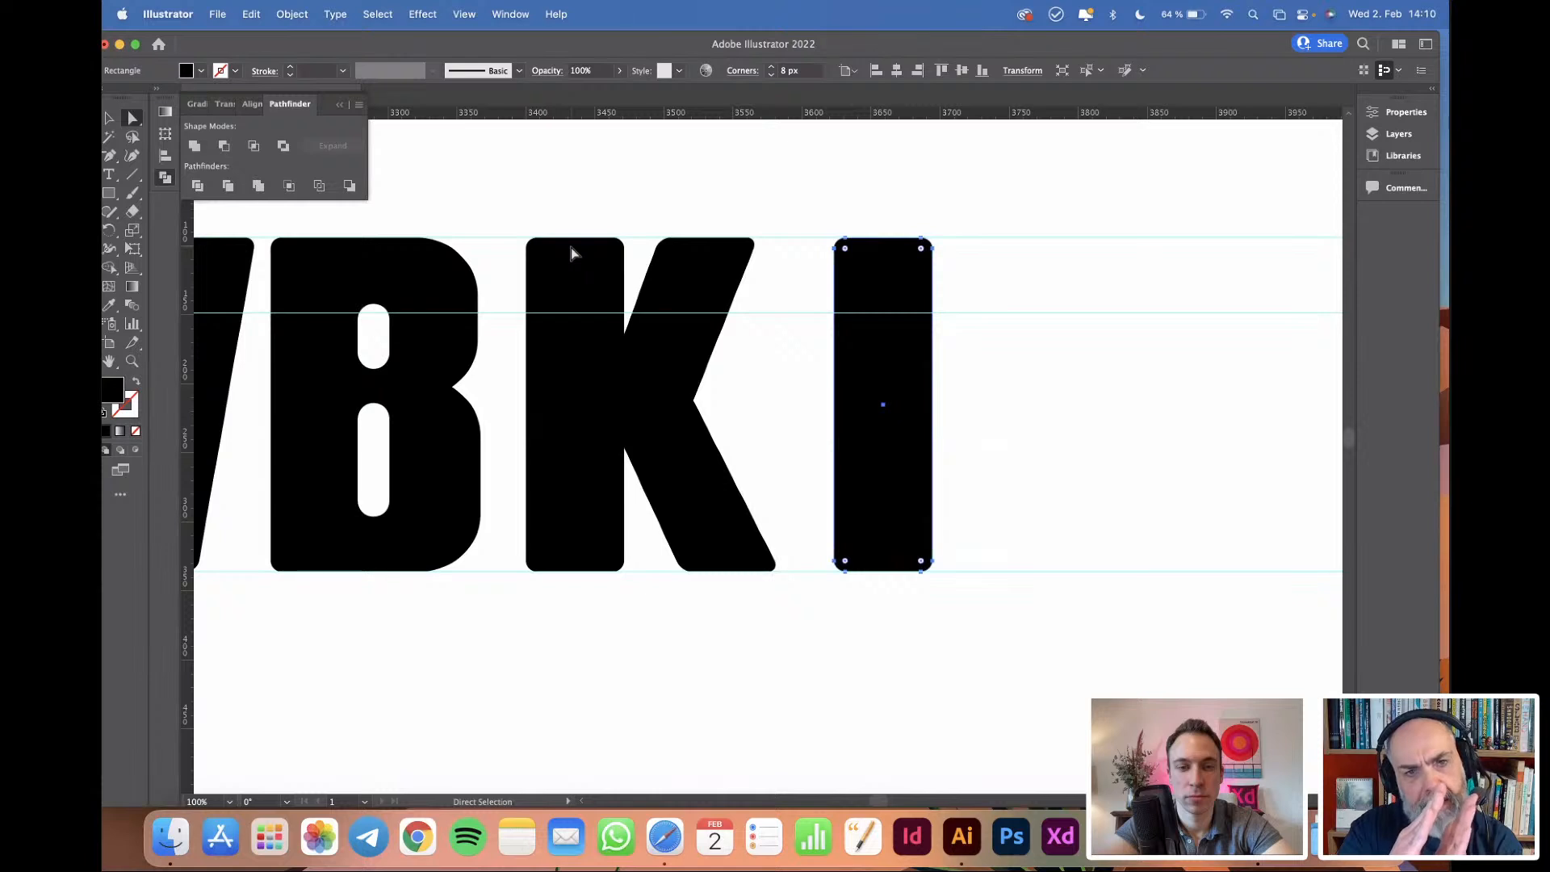
click(773, 566)
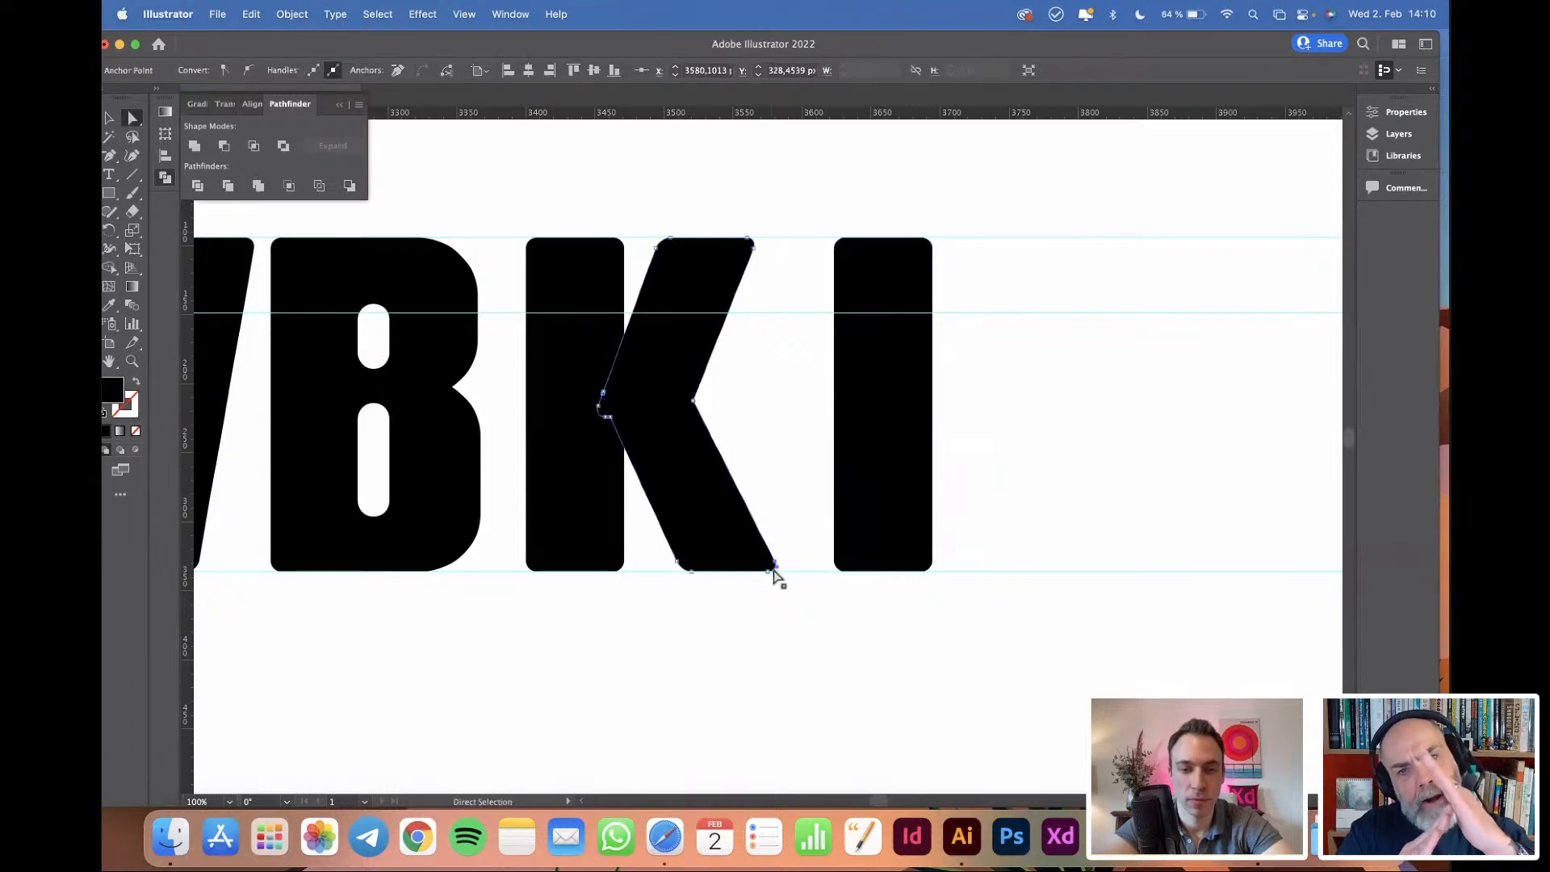
click(803, 505)
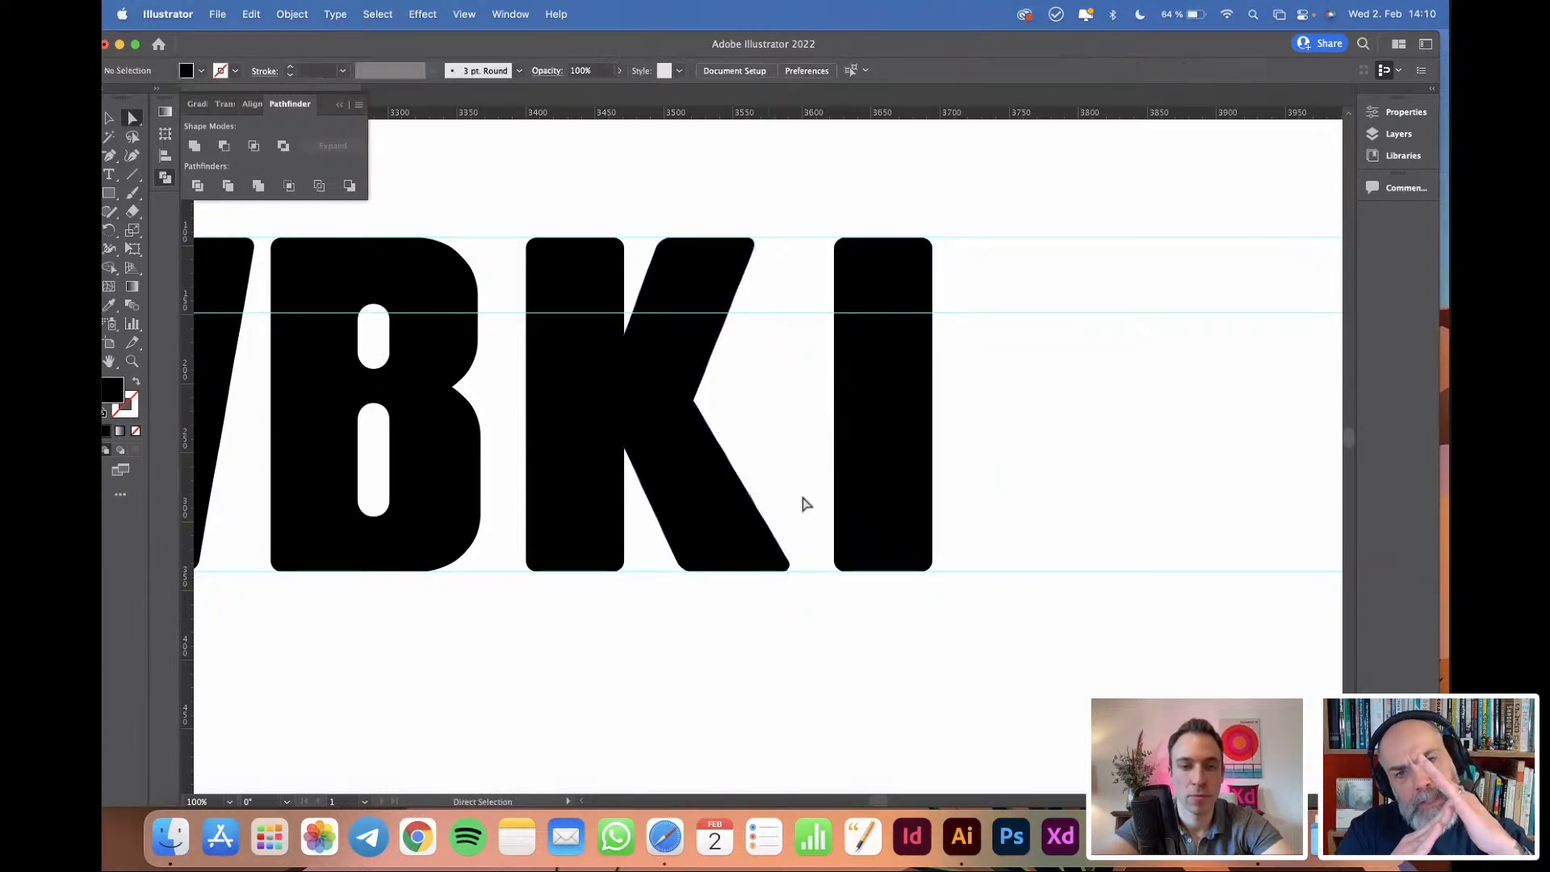
Raise the K's inner notch anchor point to Y 209 px.
scroll(874, 447, down, 2)
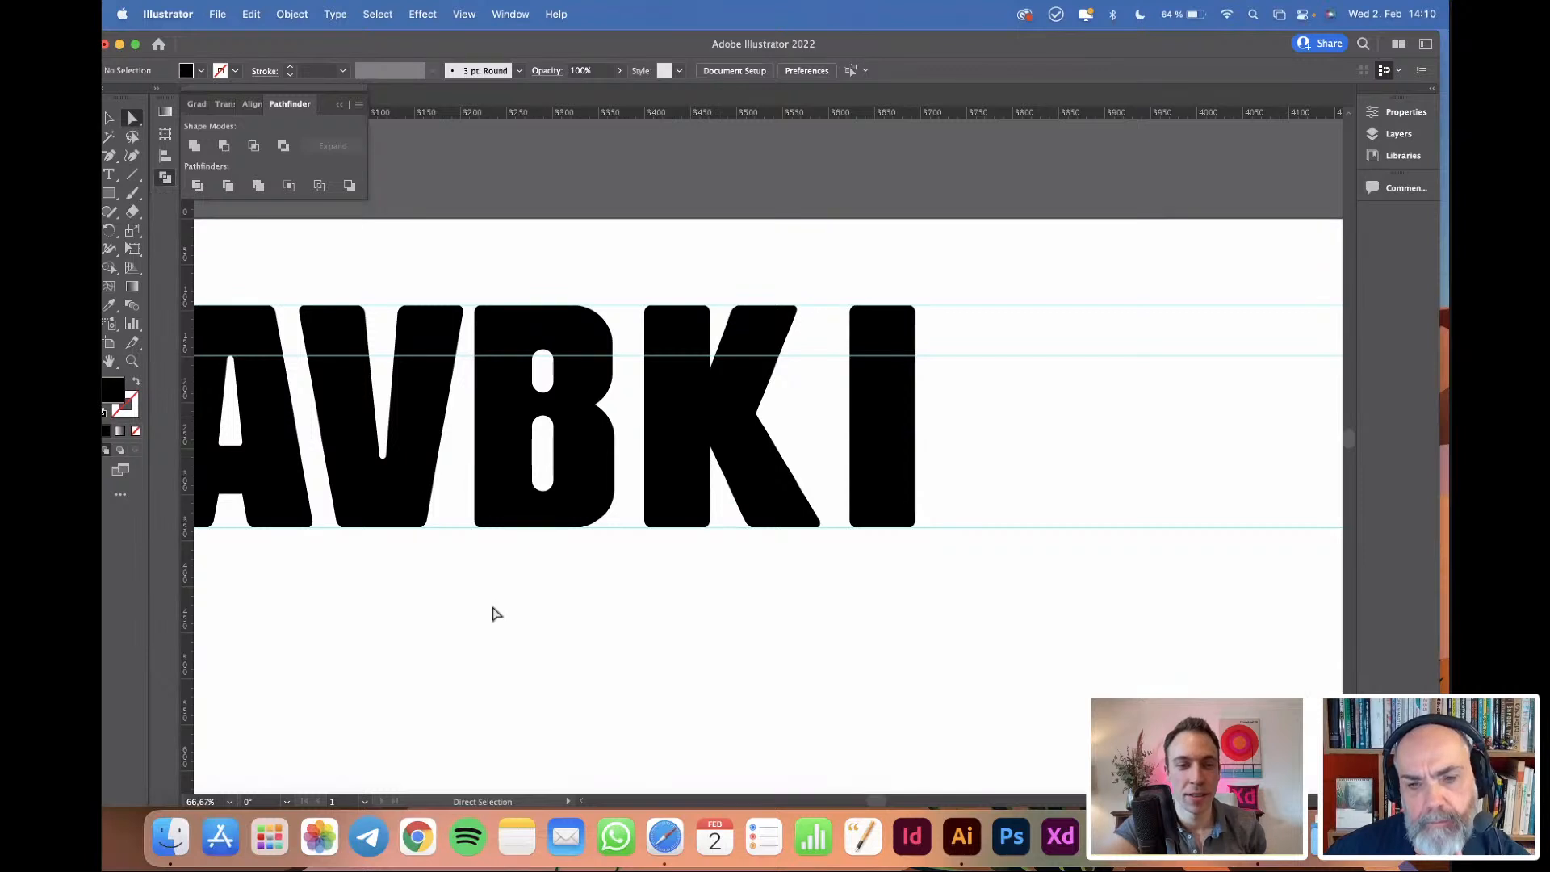
scroll(472, 452, up, 3)
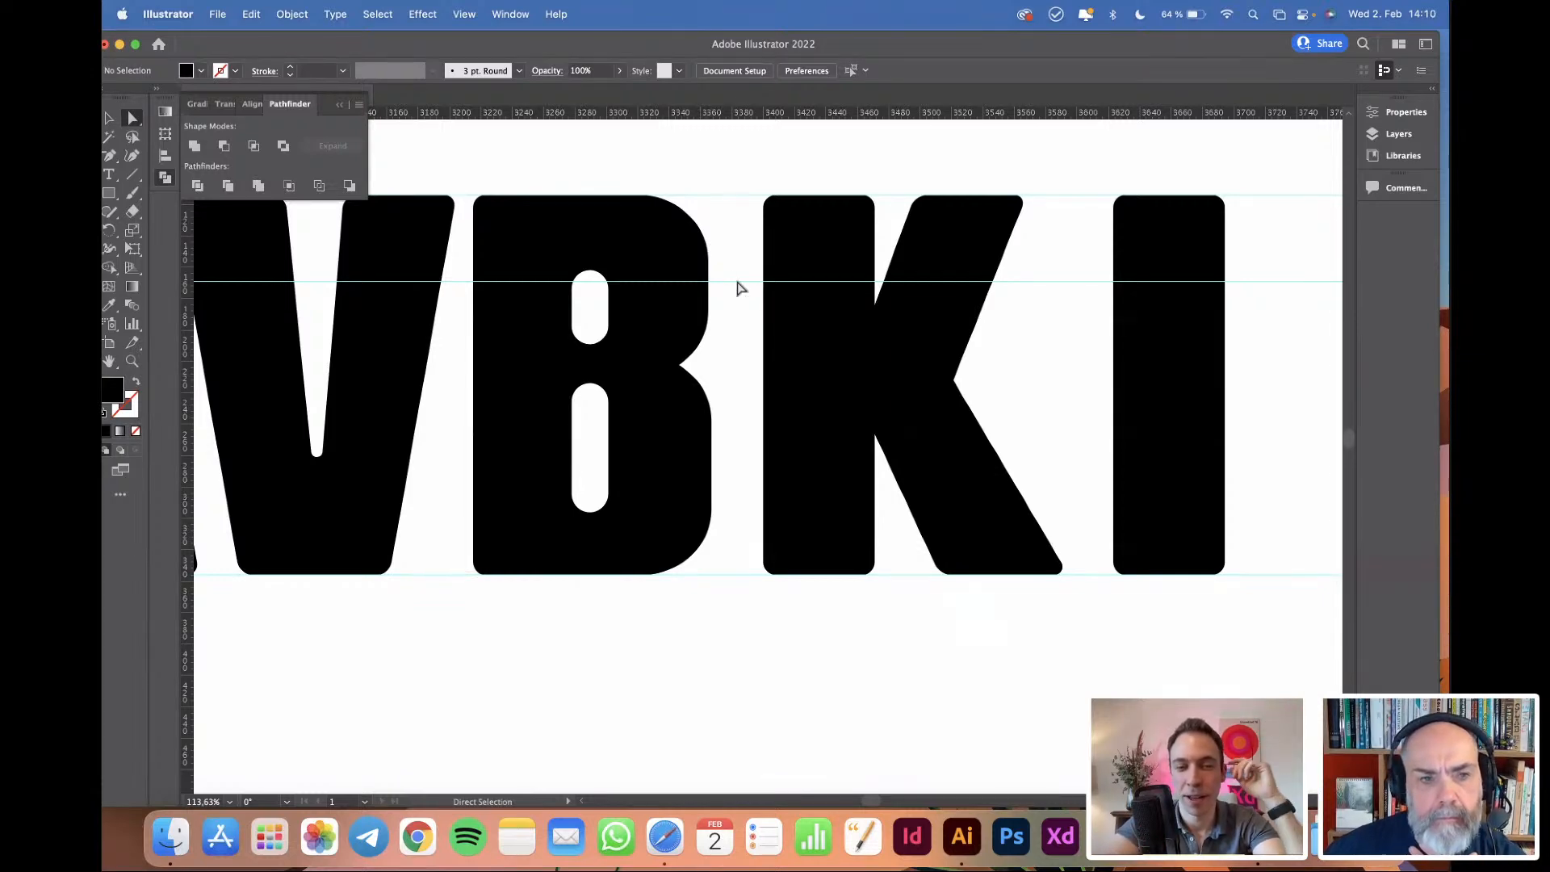
scroll(737, 288, right, 3)
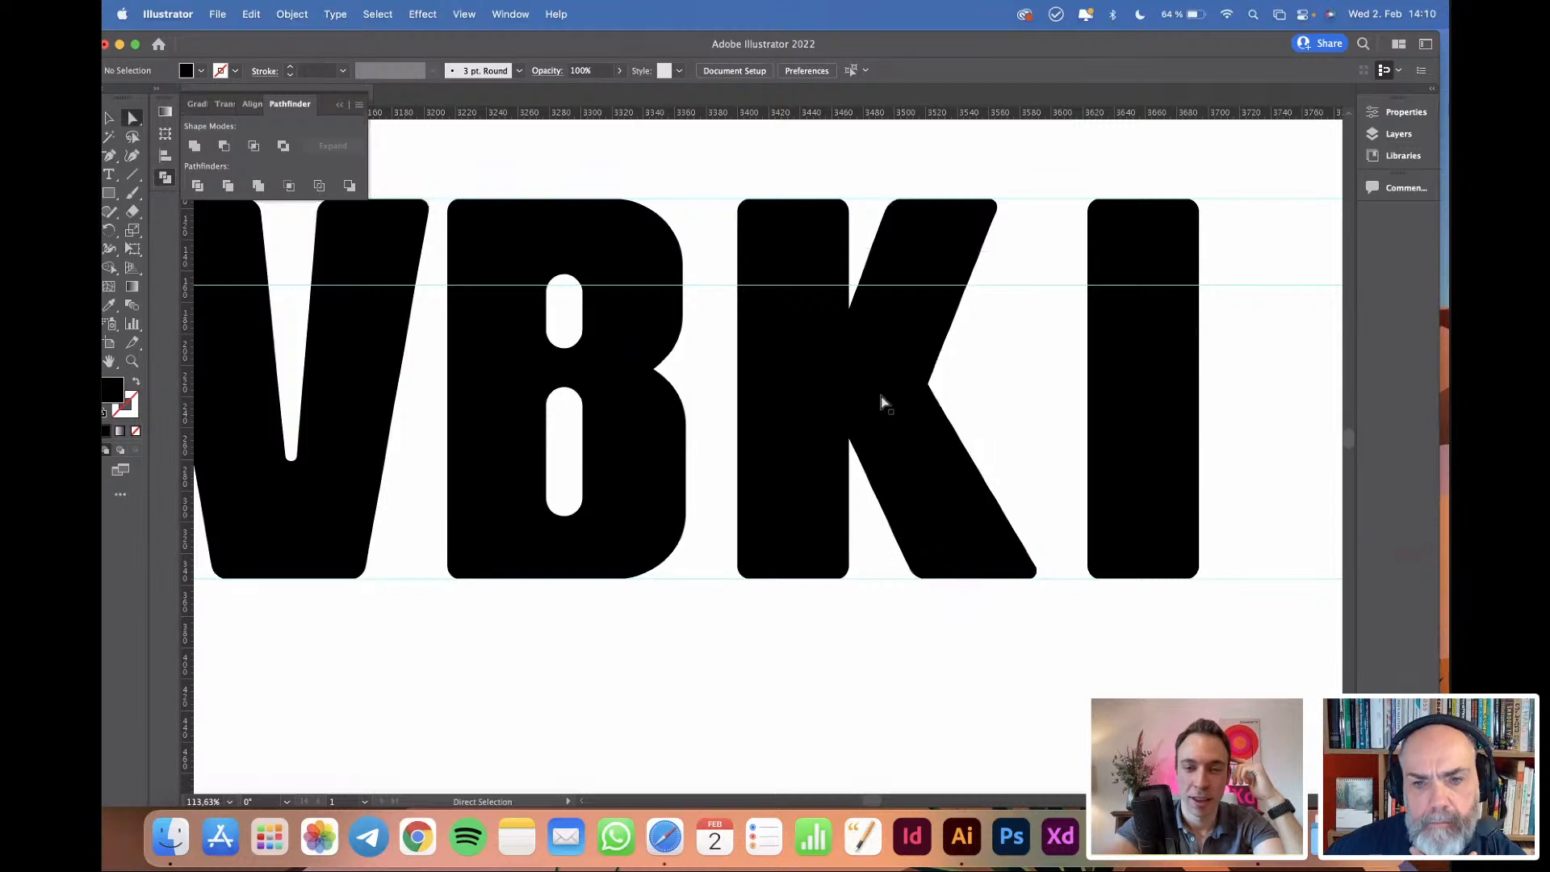
click(929, 385)
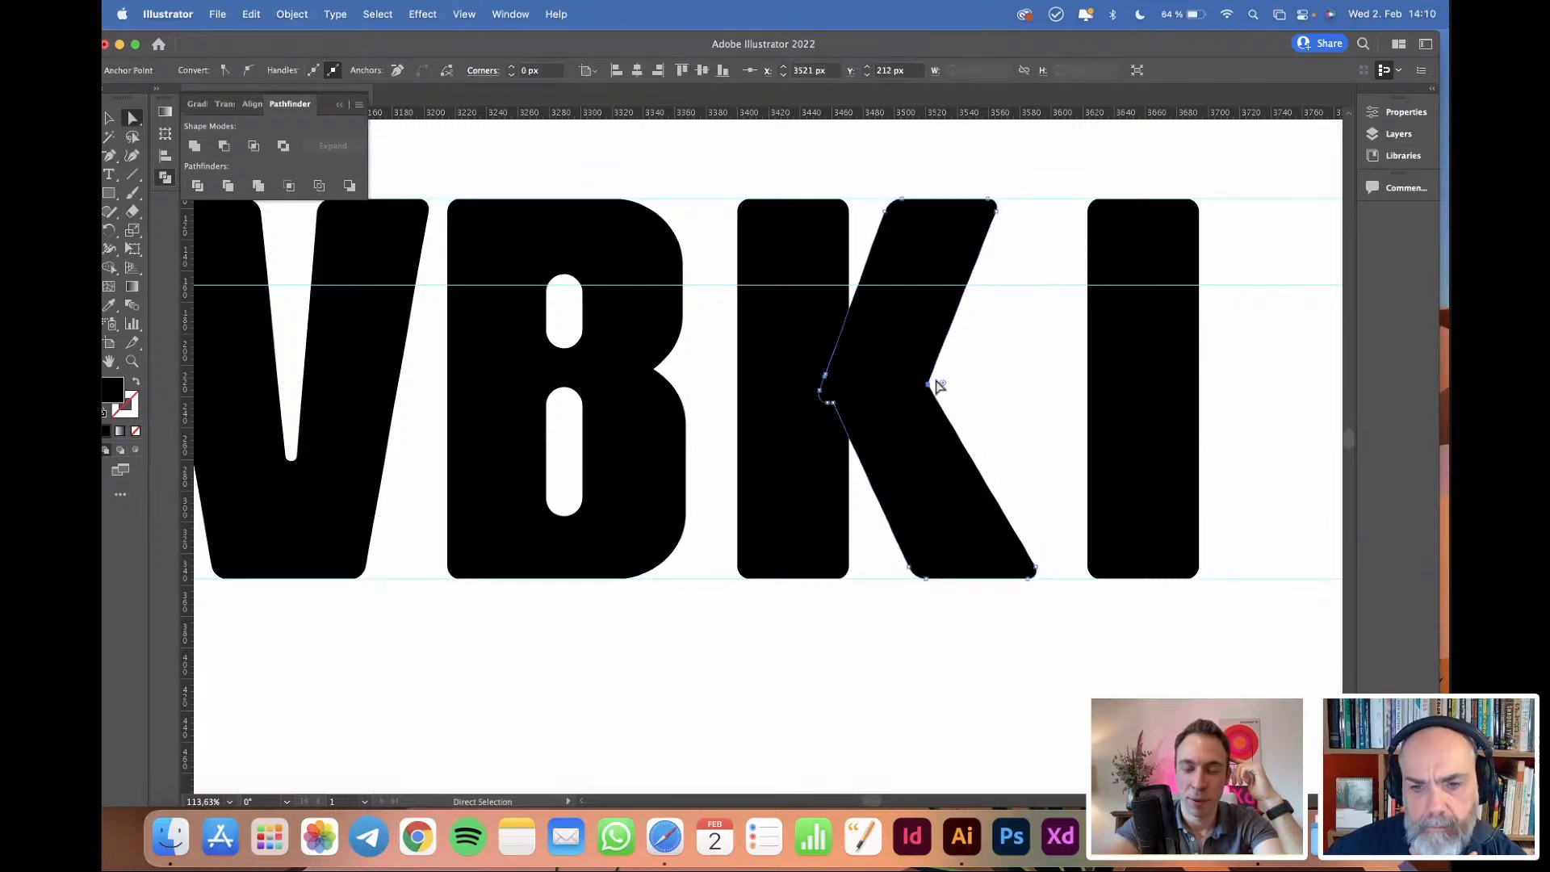
key(Up)
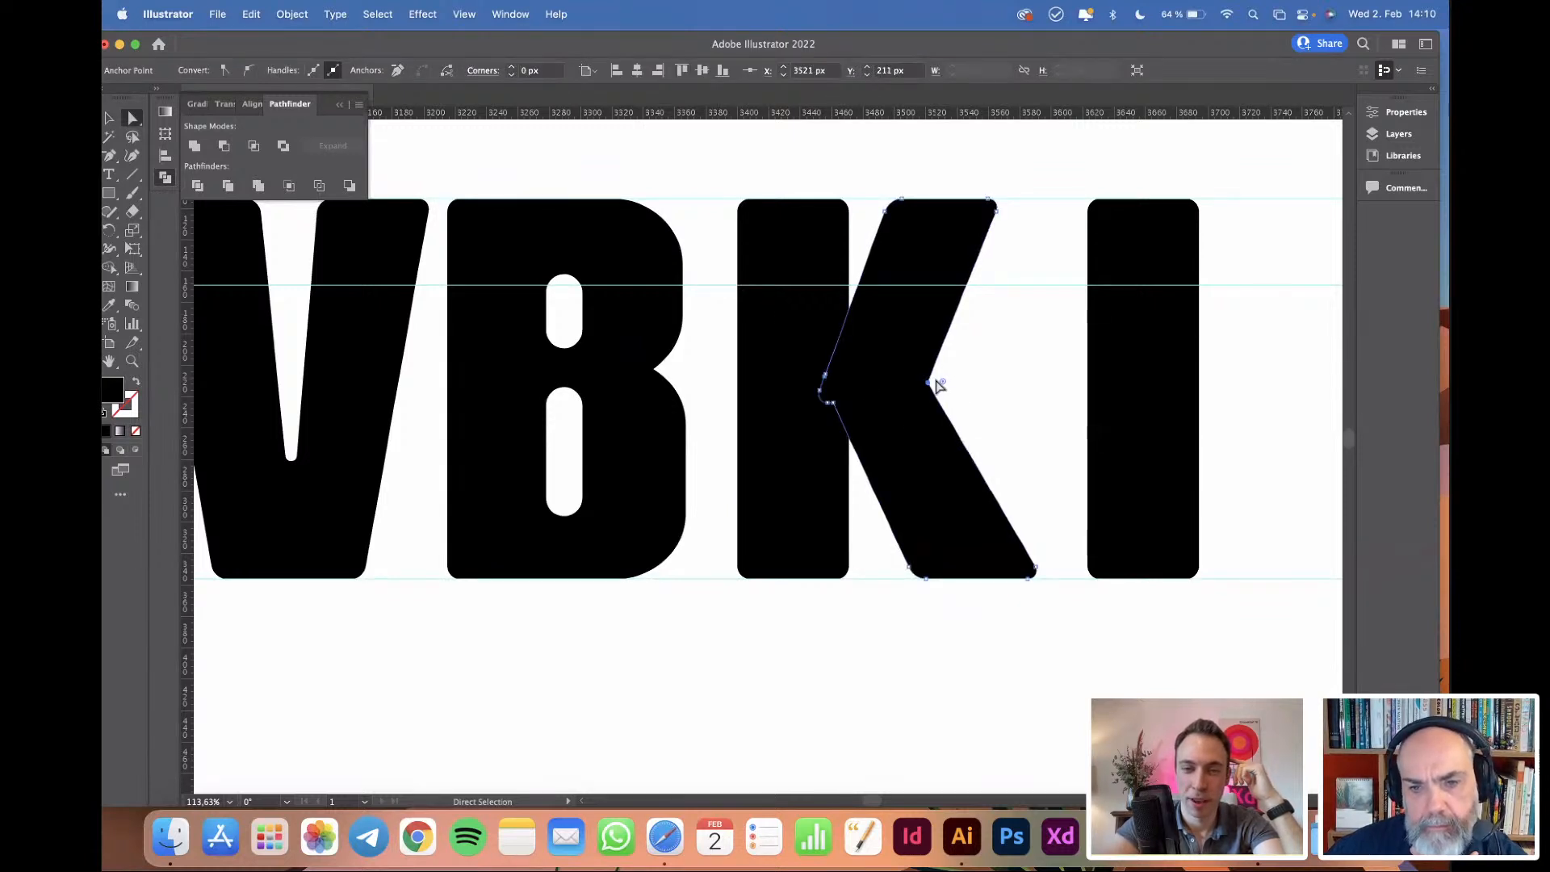
key(Up)
key(Up)
key(Up)
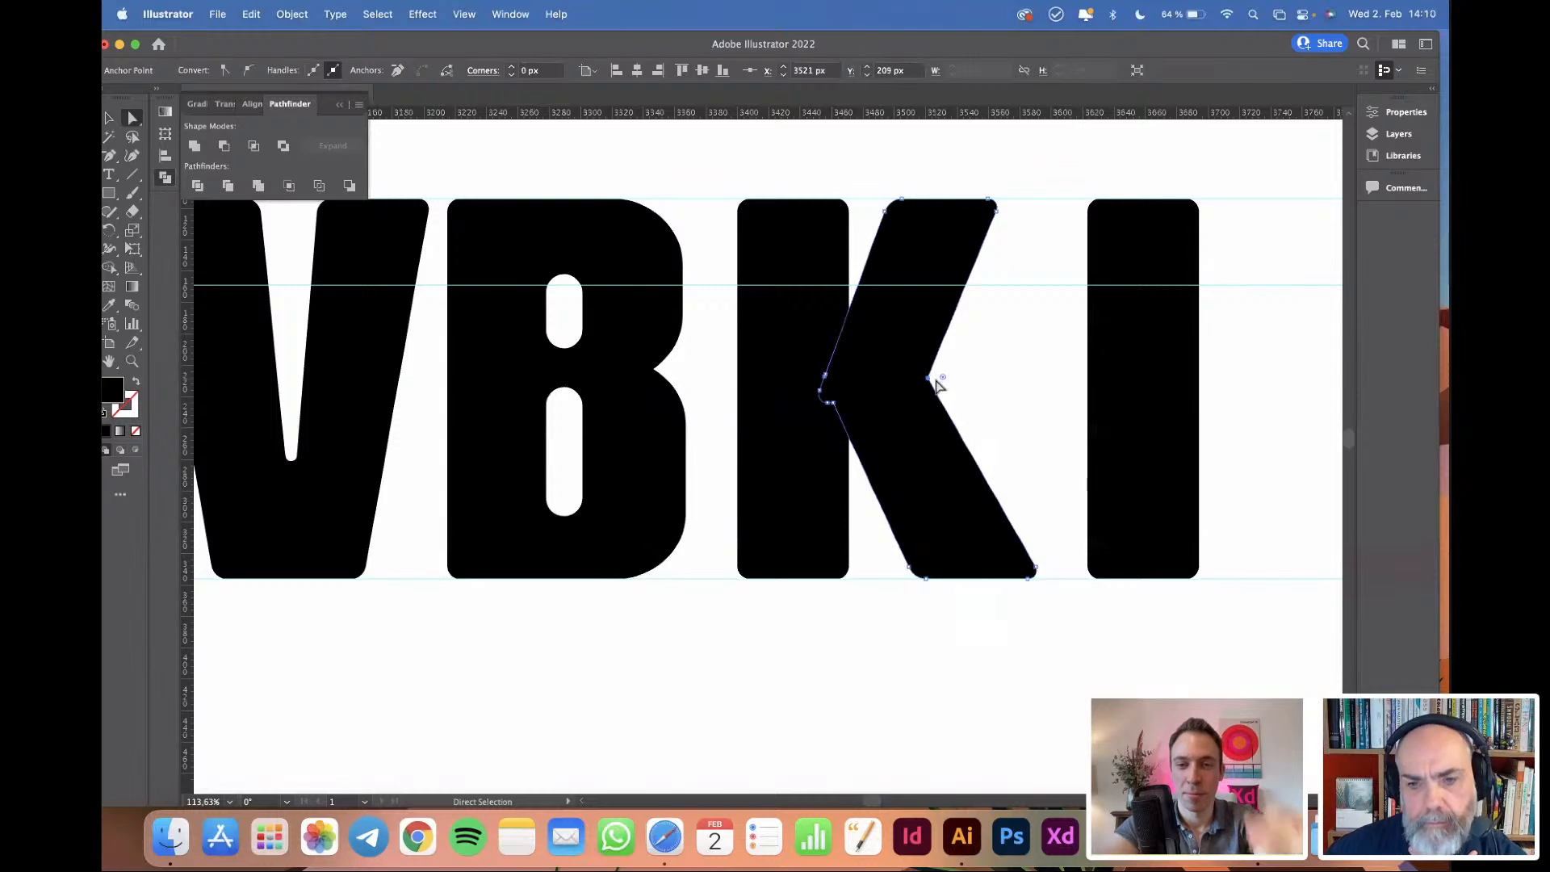
click(998, 371)
scroll(997, 370, down, 3)
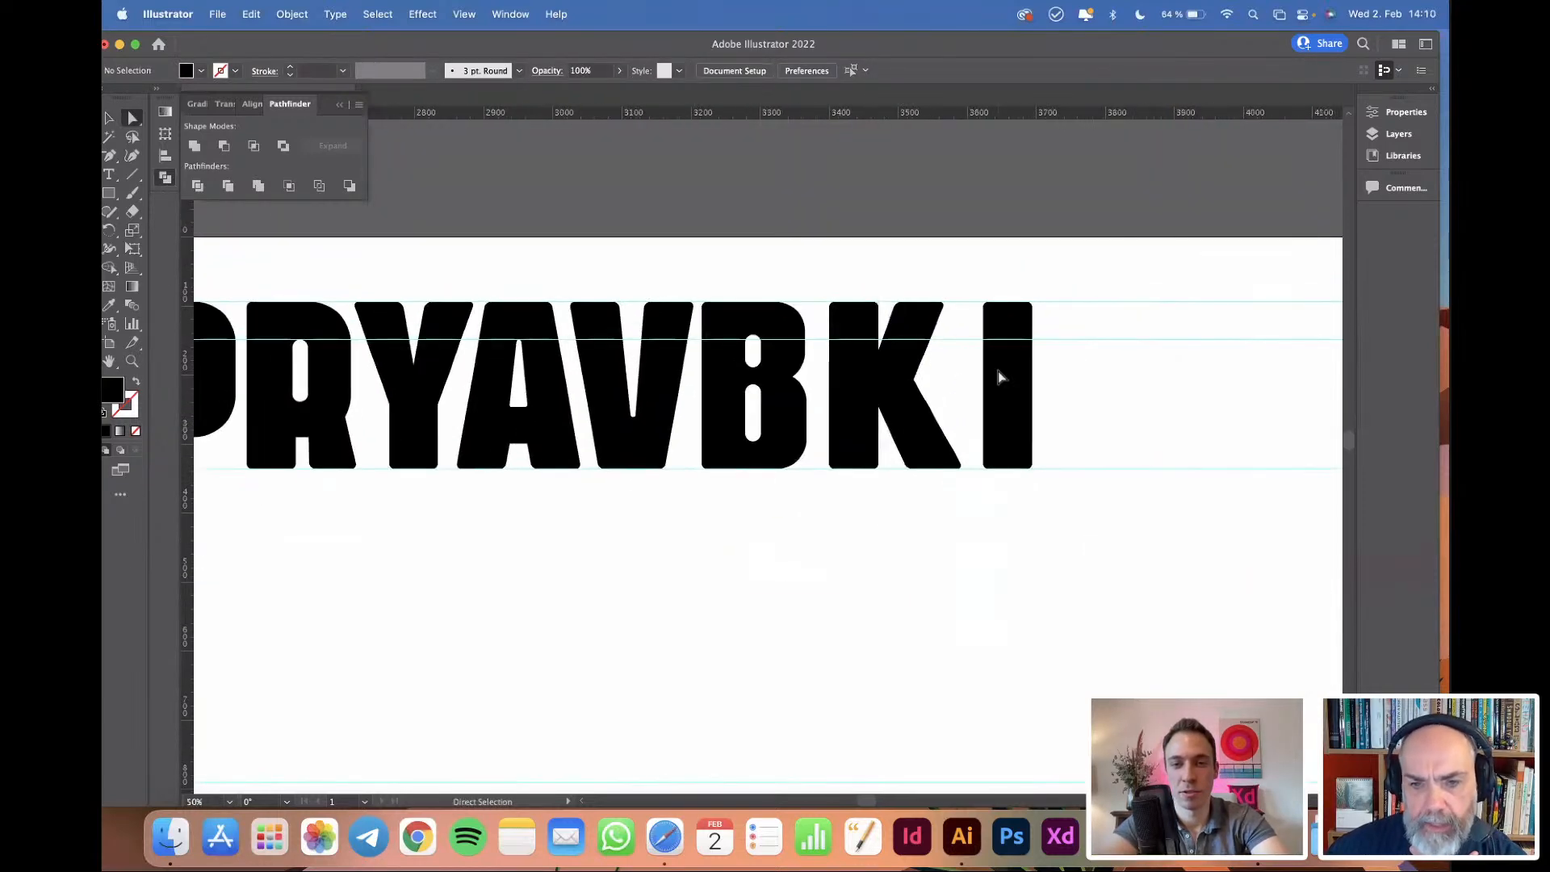
Nudge the bottom anchor points of the K's leg inward until the diagonal shape is about 127 px wide.
scroll(976, 433, up, 2)
drag(953, 442, 820, 542)
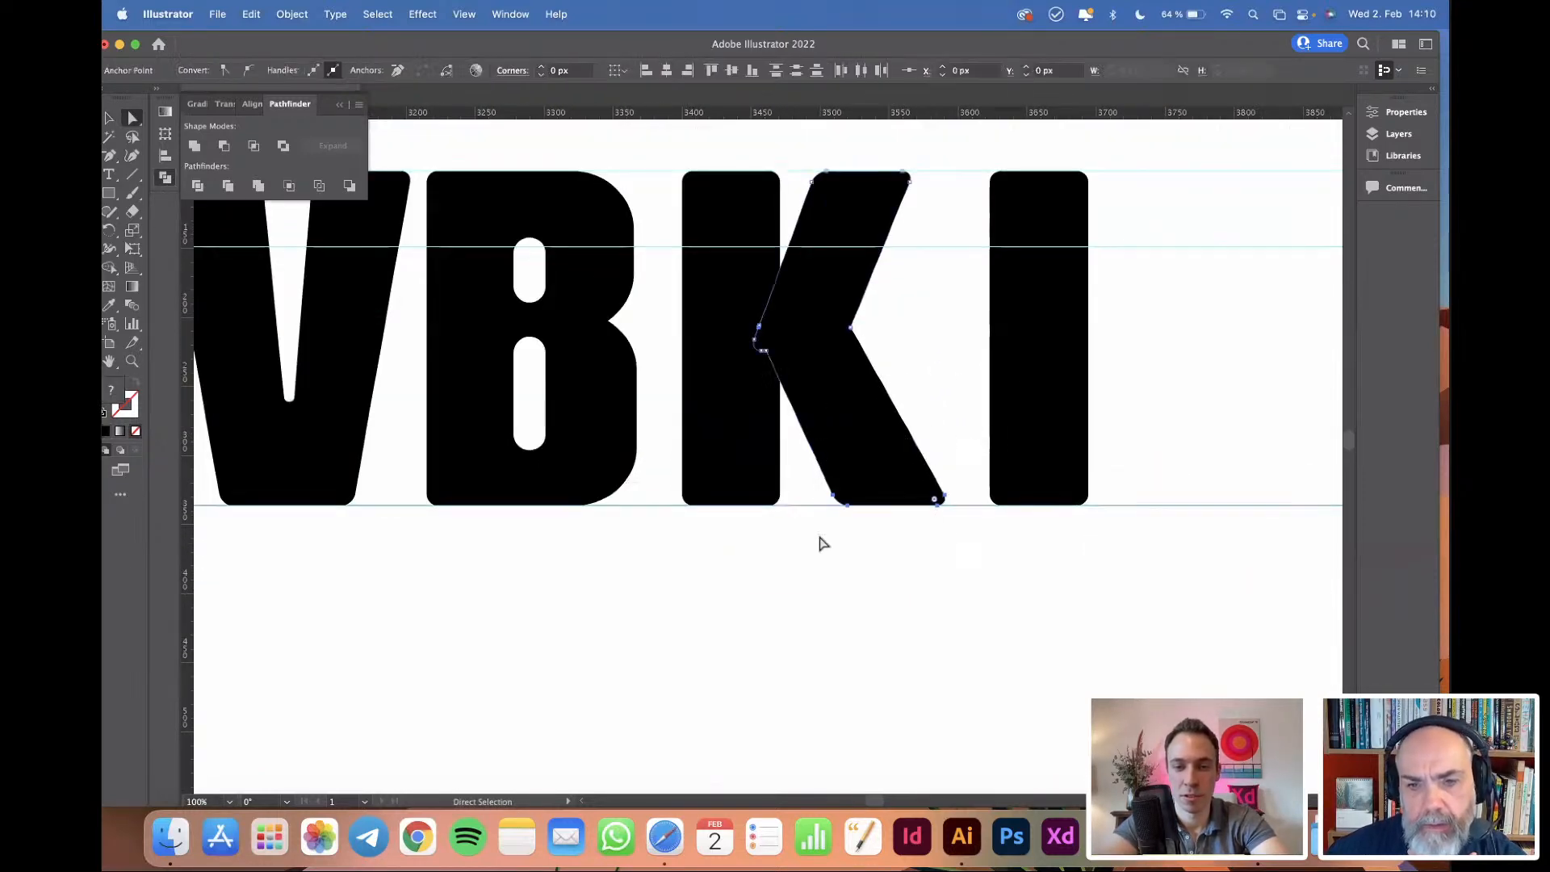
drag(971, 467, 964, 548)
key(Left)
key(Left)
key(Left)
key(Left)
key(Left)
key(Left)
key(Left)
key(Left)
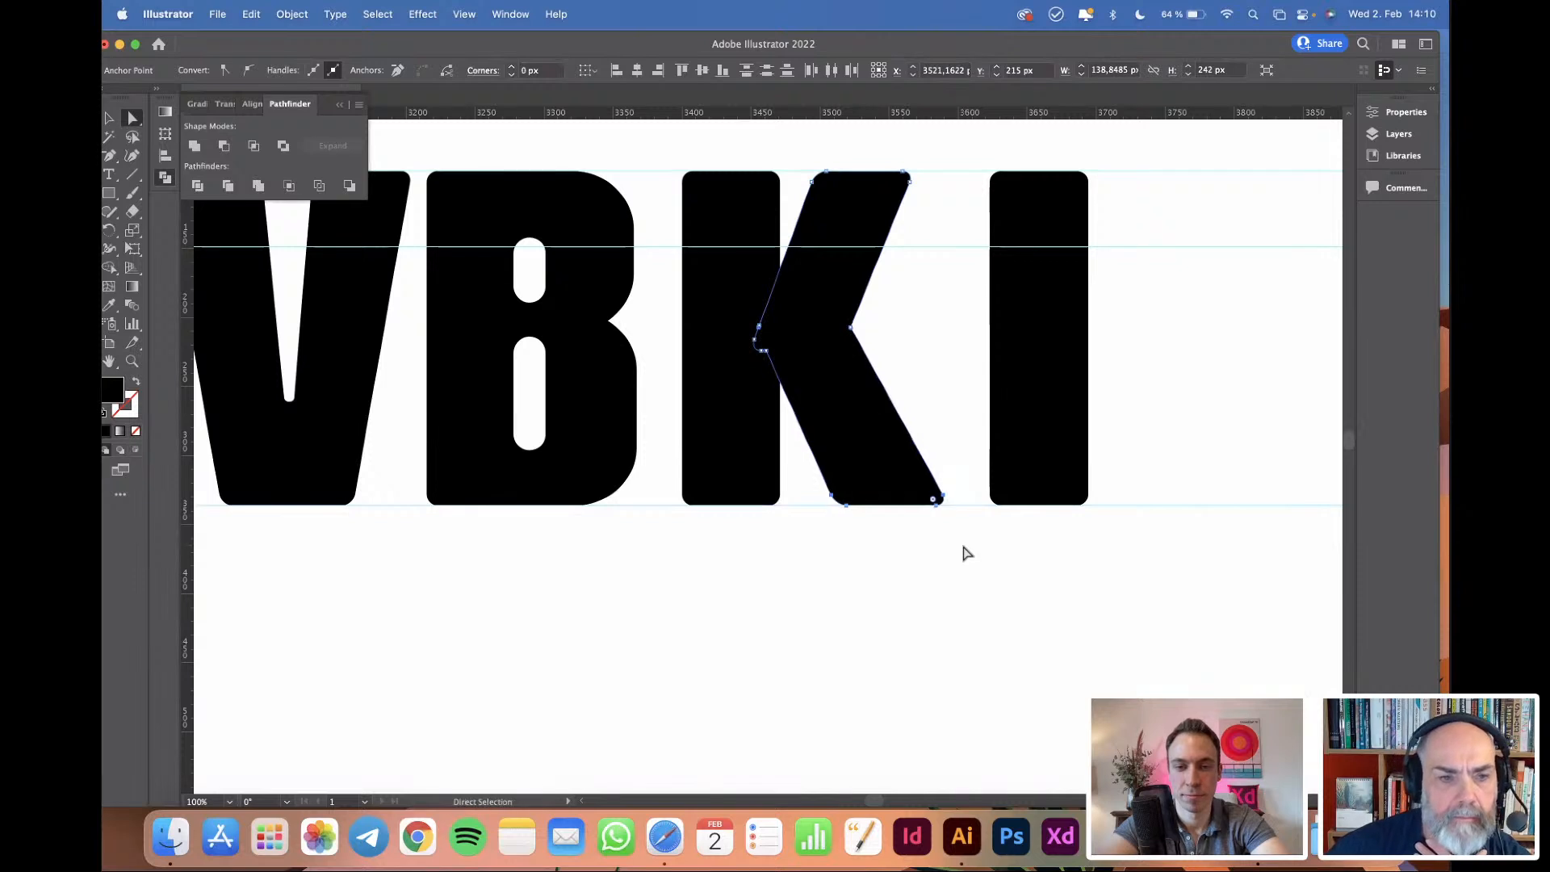
key(Left)
key(Left)
key(Left)
key(Left)
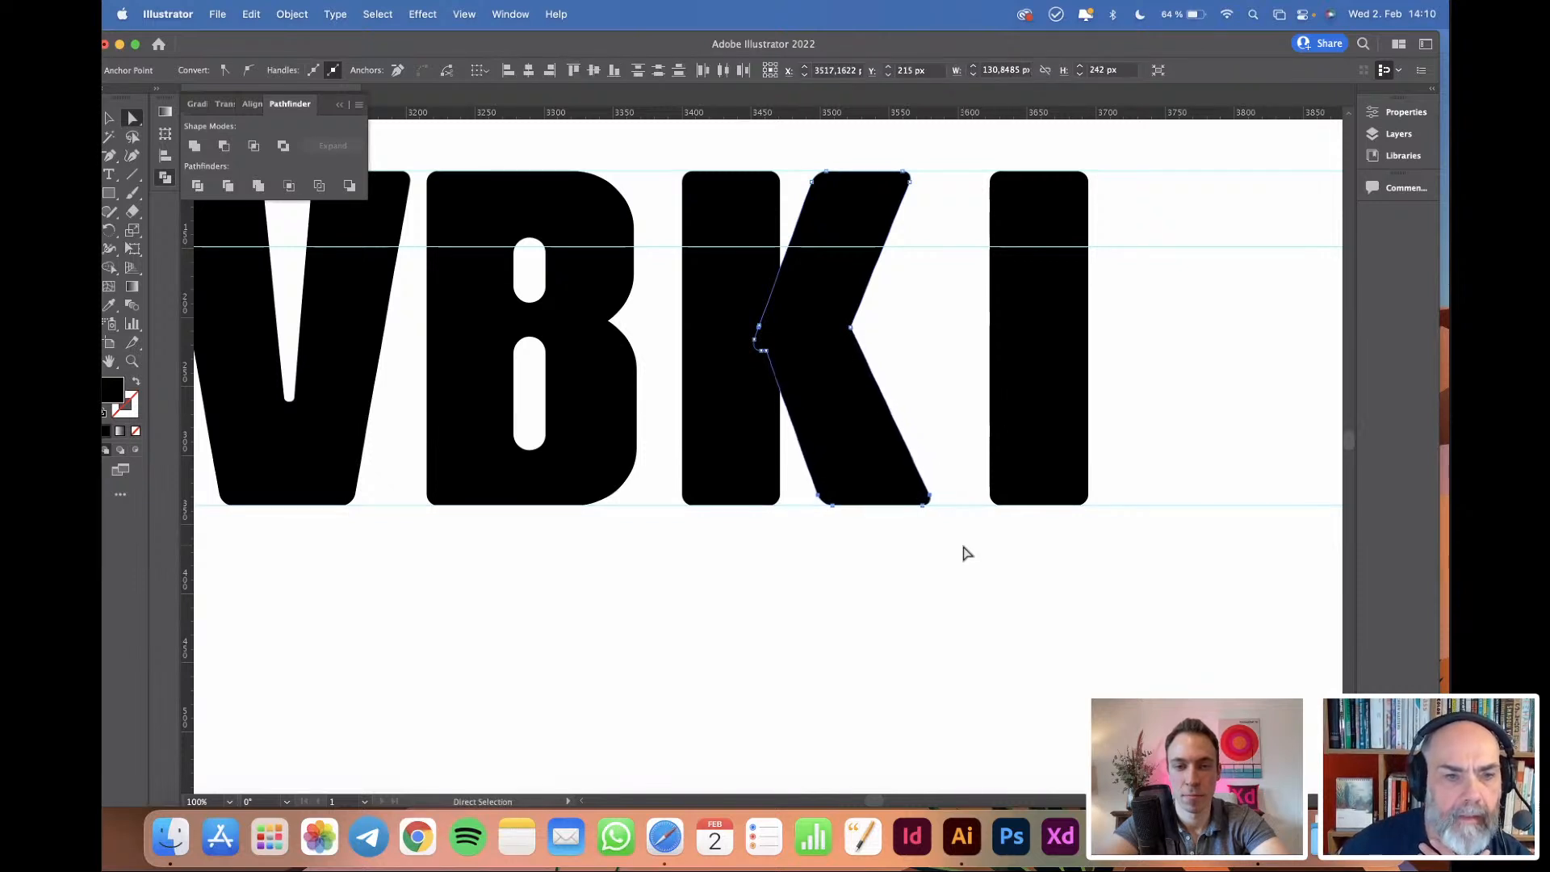
click(988, 562)
scroll(988, 562, down, 2)
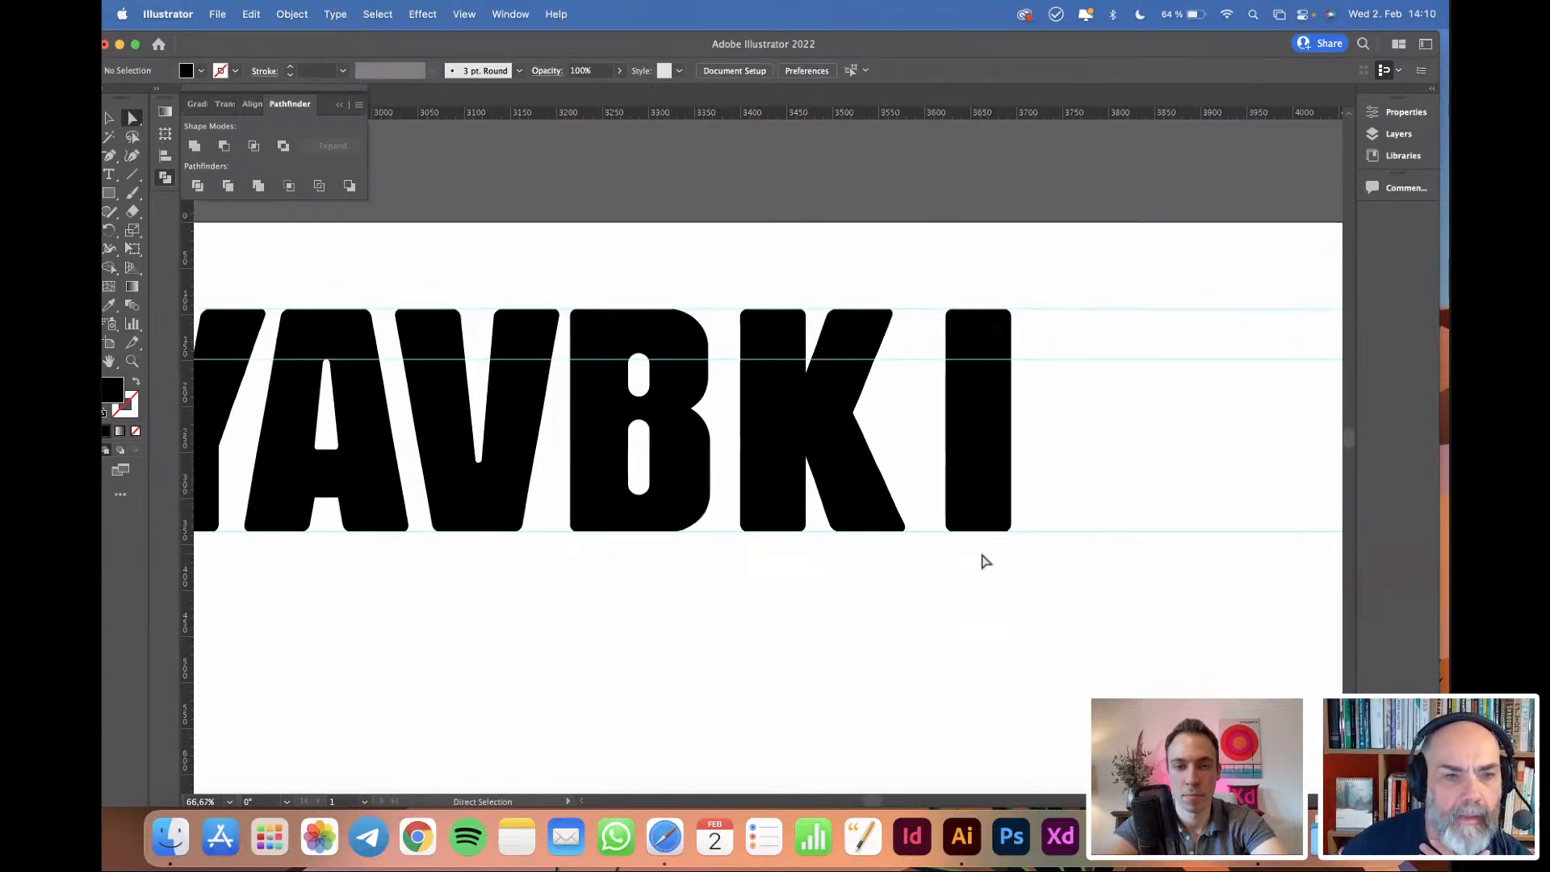
Shorten the K's diagonal shape from its top edge so it ends between the two upper guides.
scroll(985, 561, up, 2)
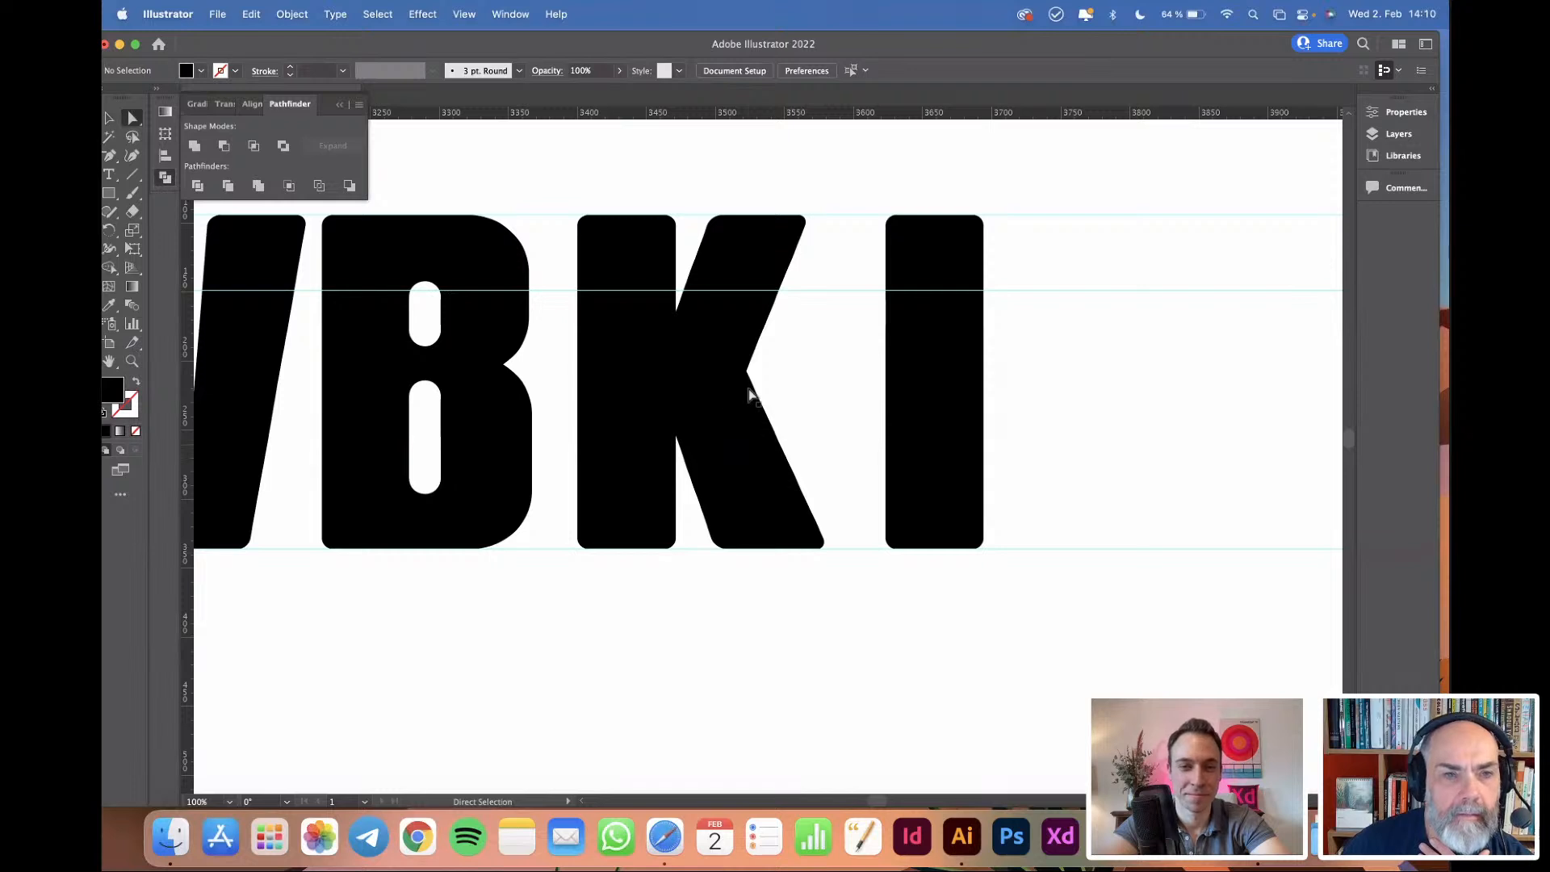
click(111, 119)
click(765, 322)
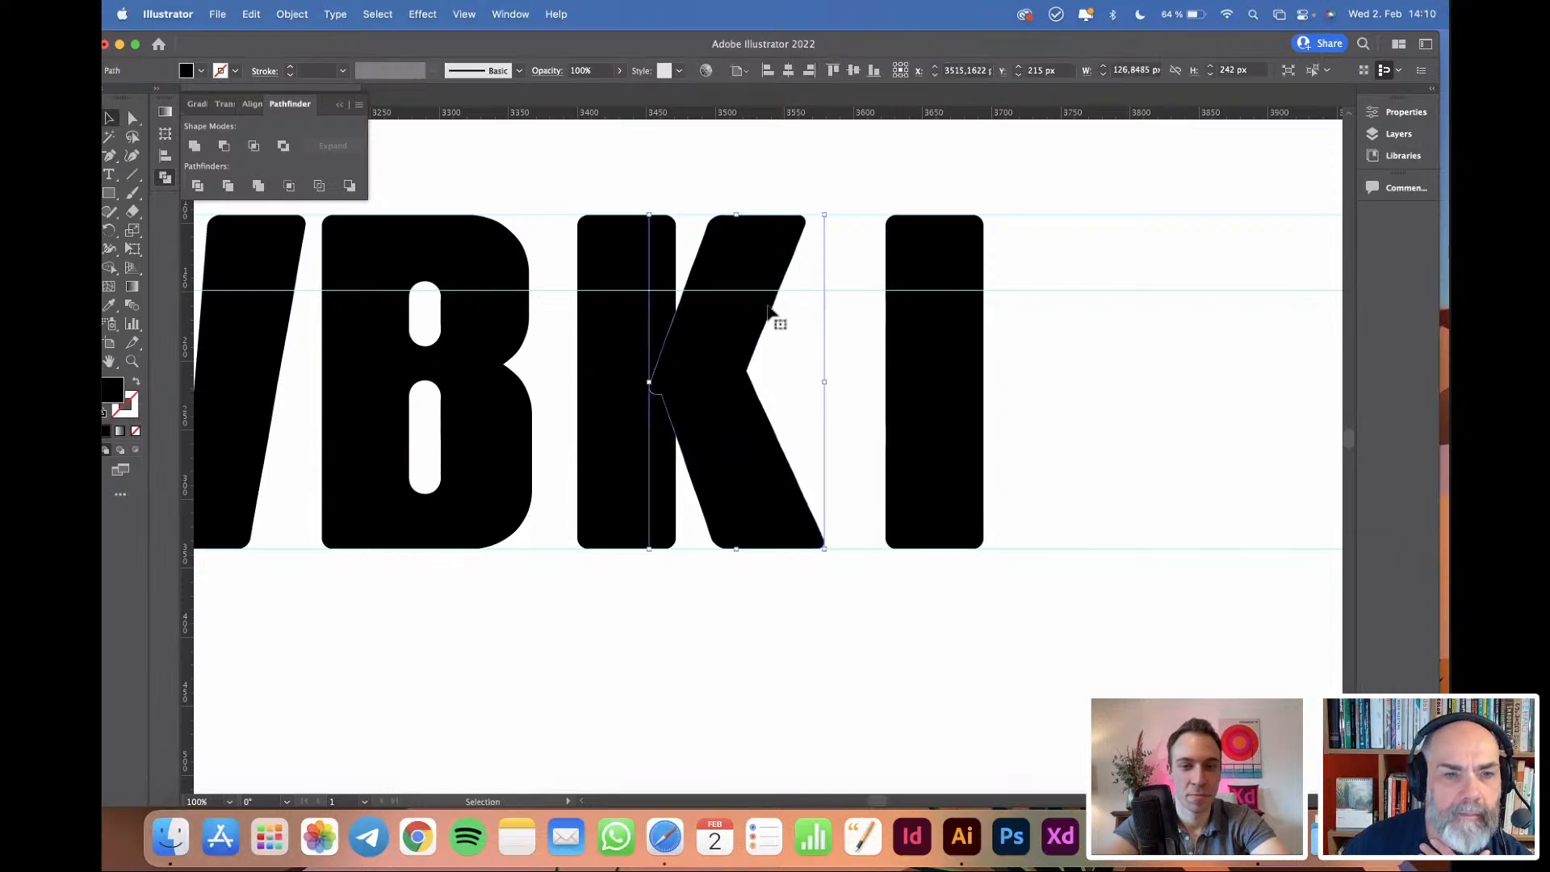
drag(737, 212, 726, 260)
click(636, 205)
click(132, 119)
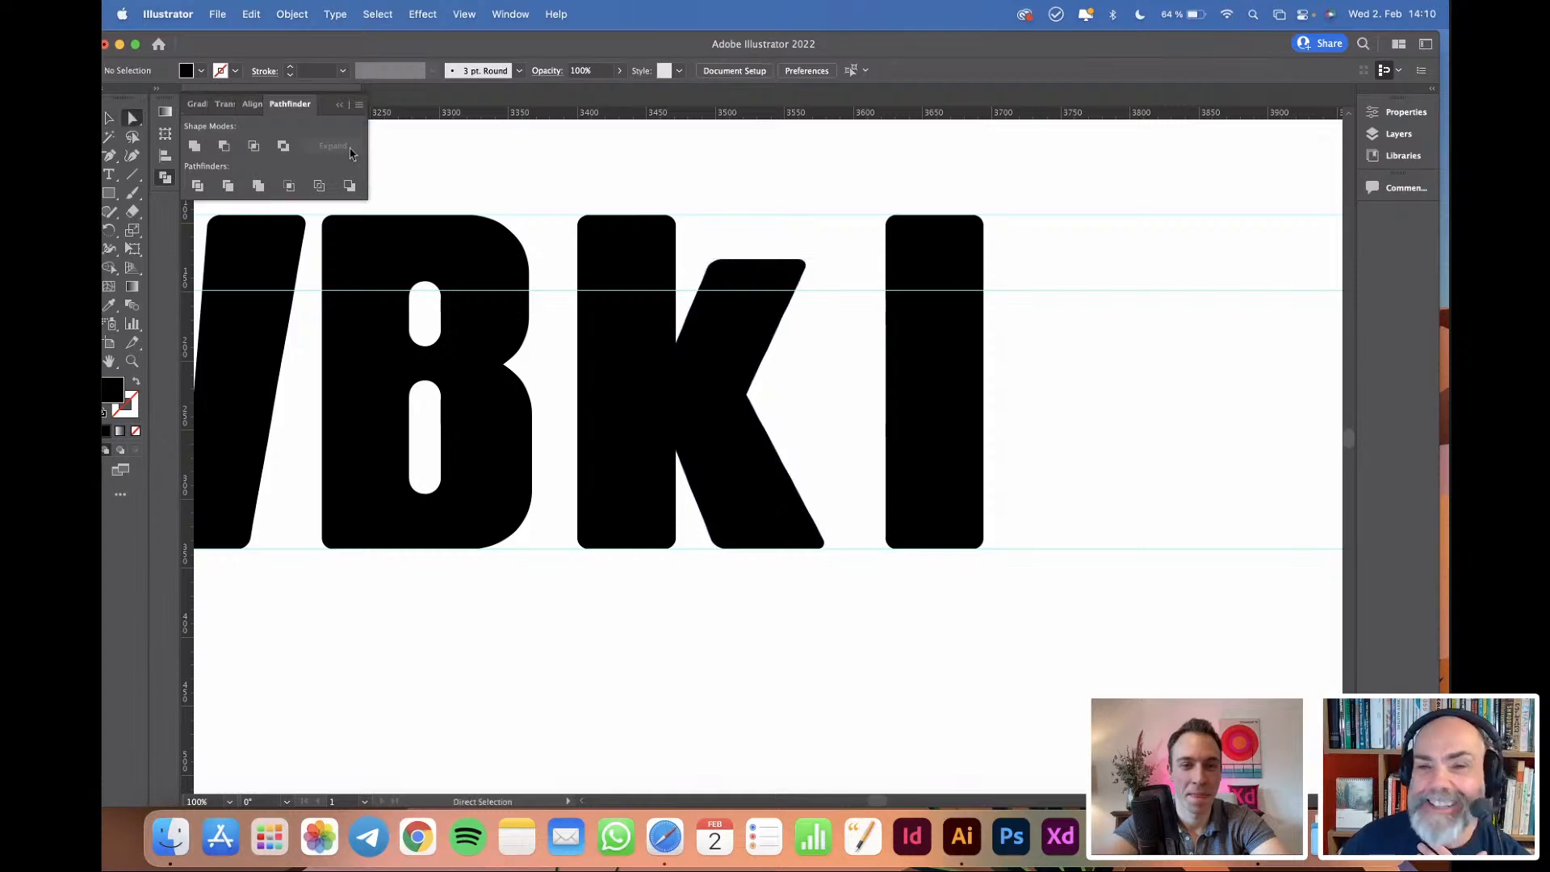
Extend the top edge of the K's diagonal arm back up to the uppermost guide, level with the stem.
click(811, 273)
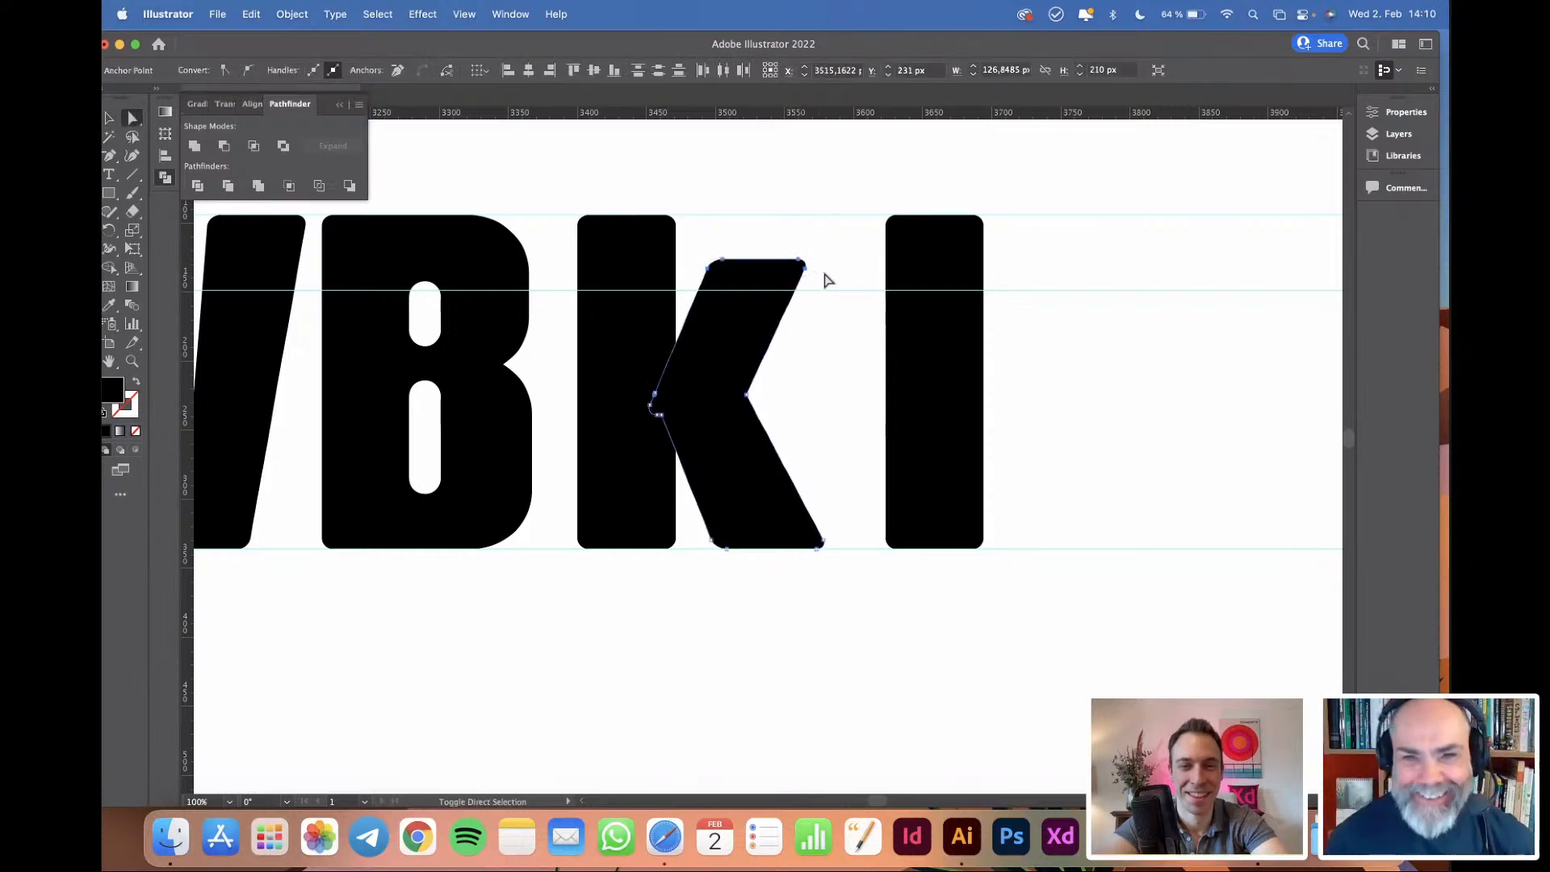
key(shift+Up)
key(shift+Up)
key(shift+Up)
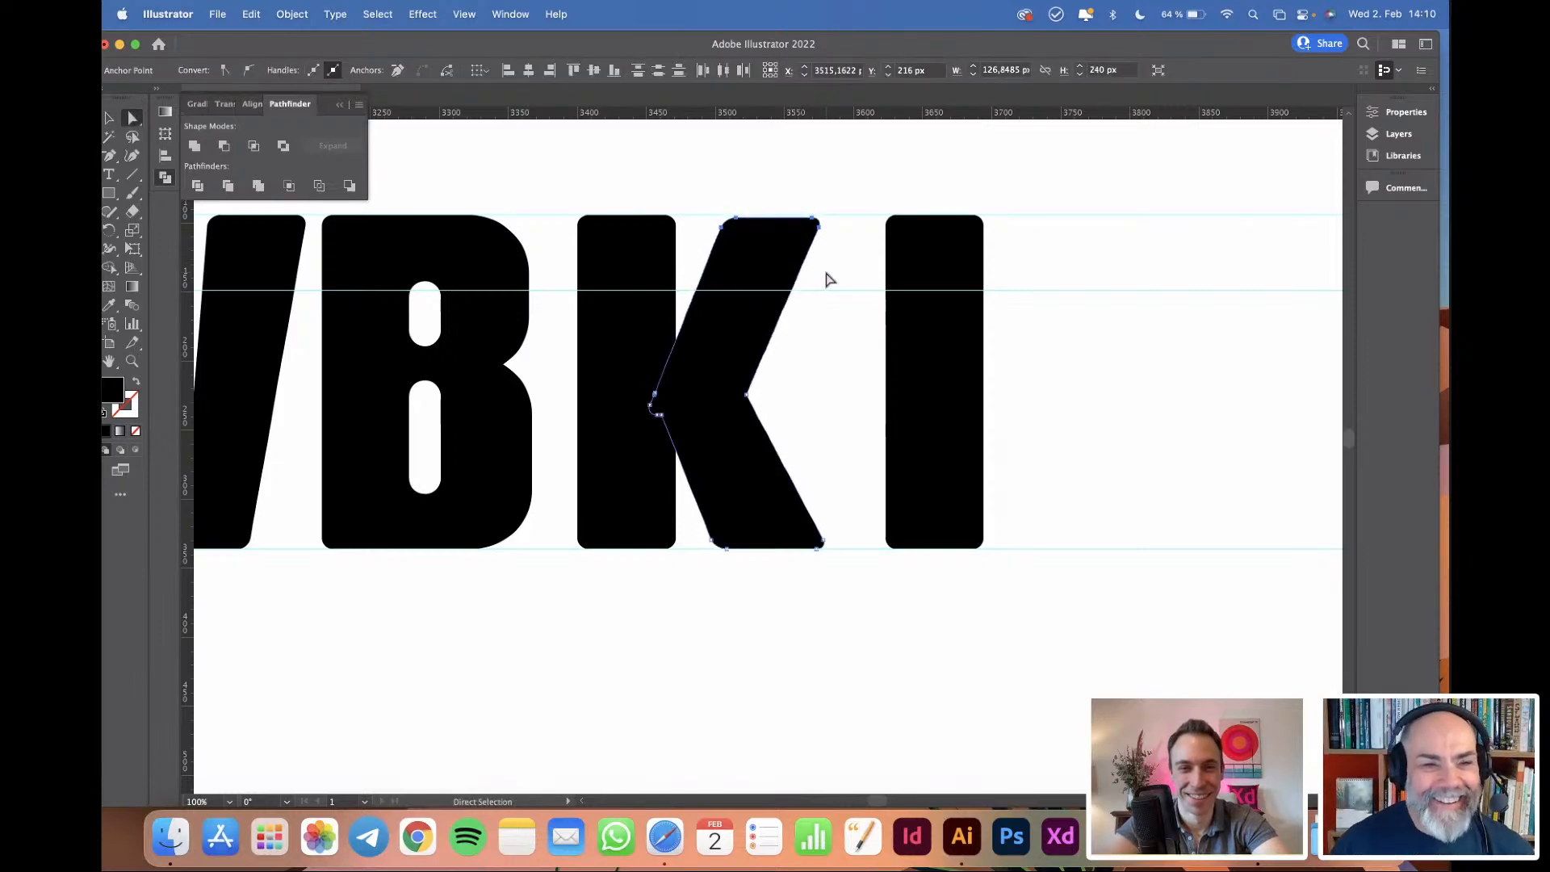
key(Up)
key(Up)
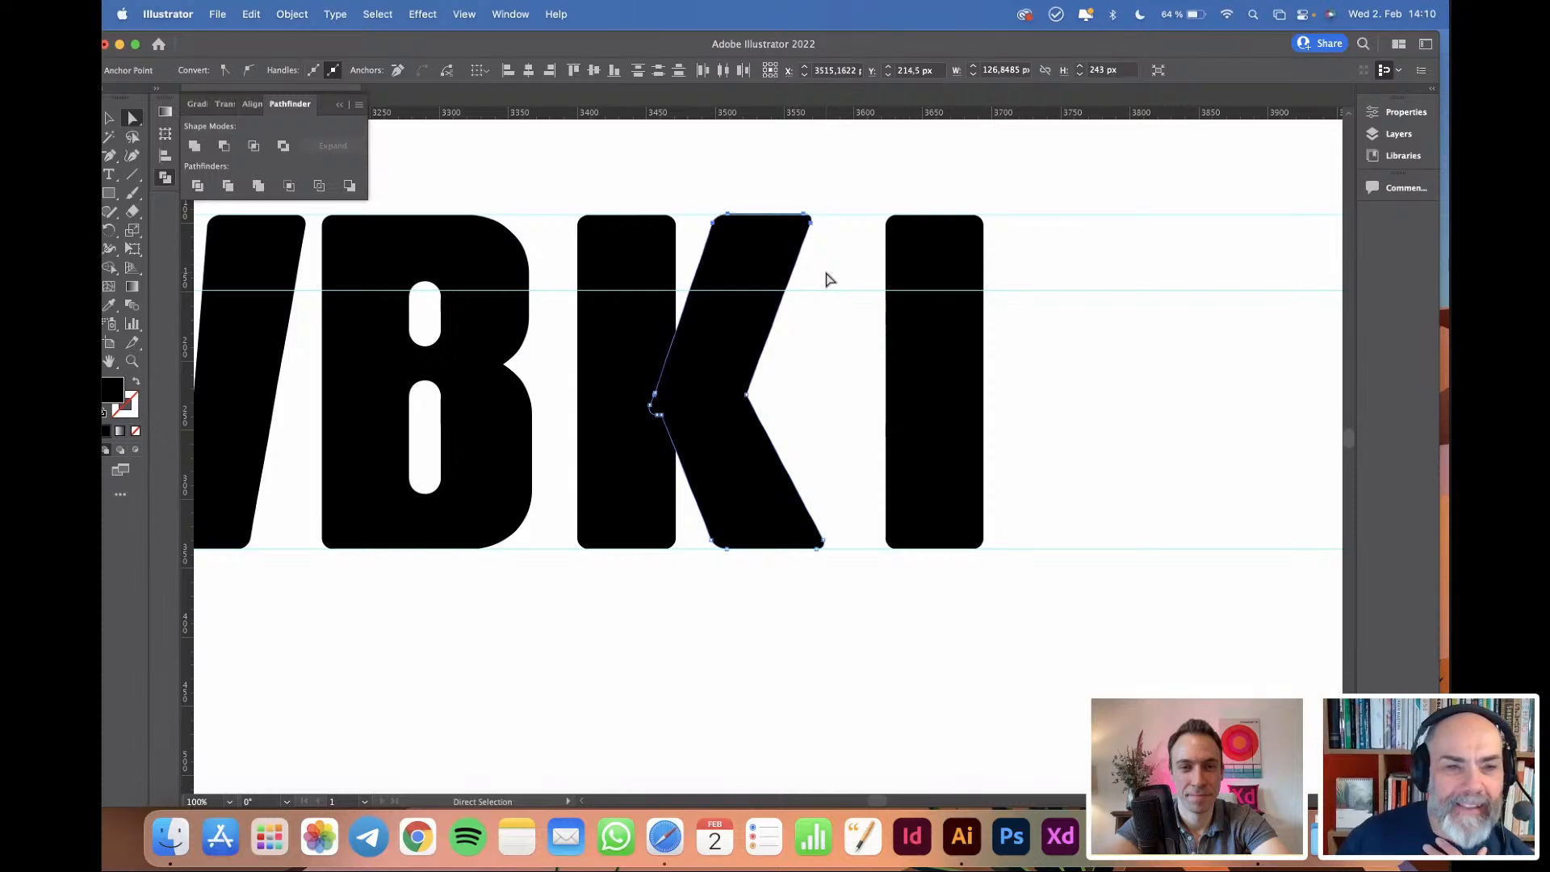
click(861, 215)
scroll(861, 215, down, 2)
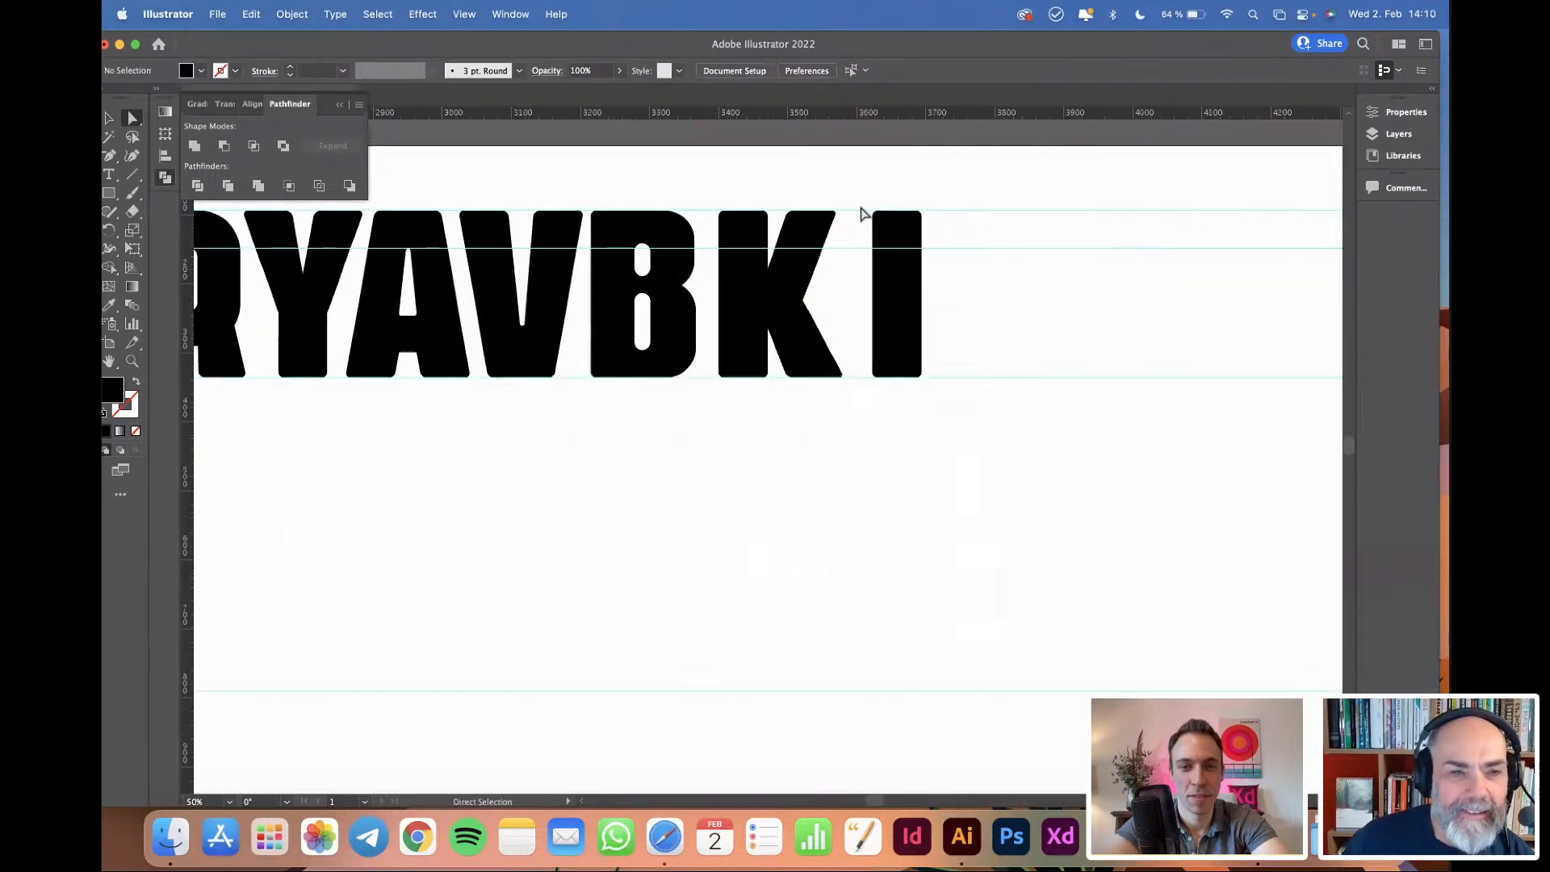
scroll(825, 231, up, 3)
click(874, 665)
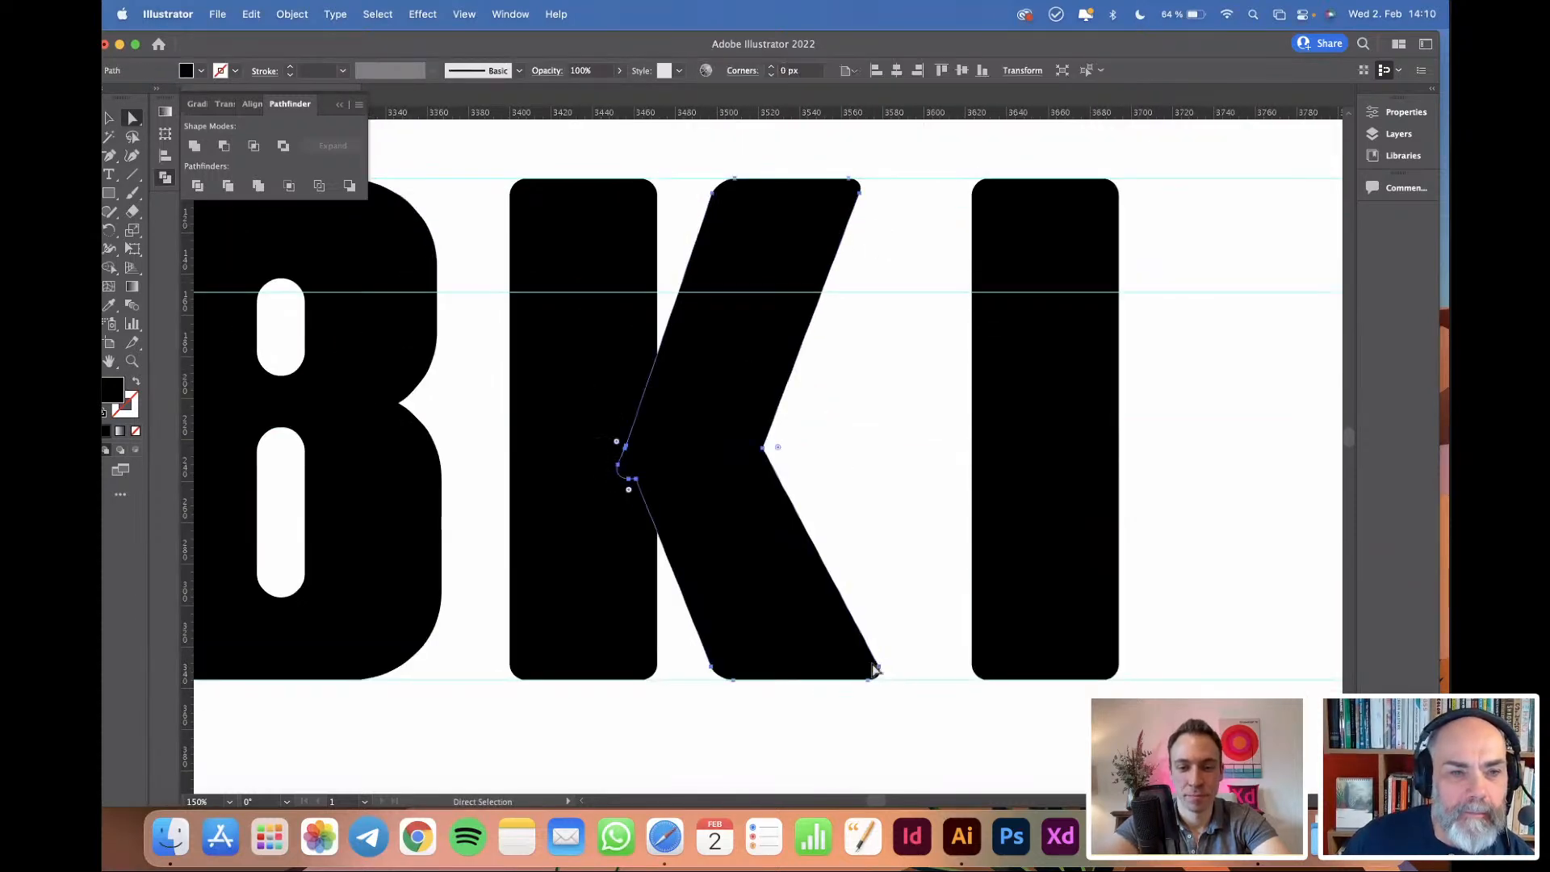
Move the separate vertical bar farther away from the K, to X 3677.5 px.
click(974, 618)
scroll(996, 579, right, 5)
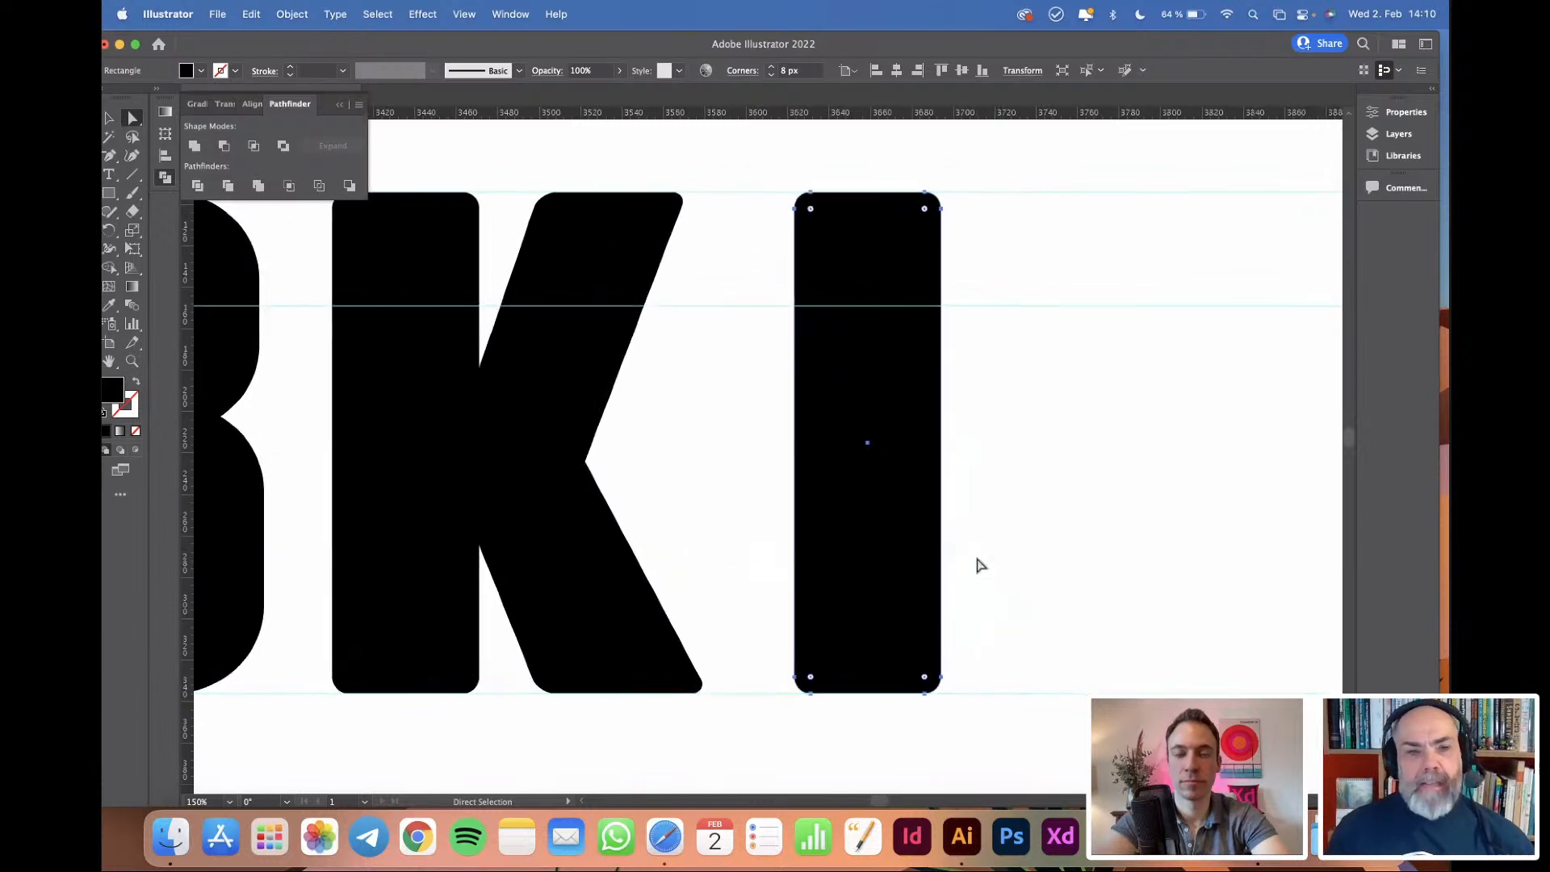
key(v)
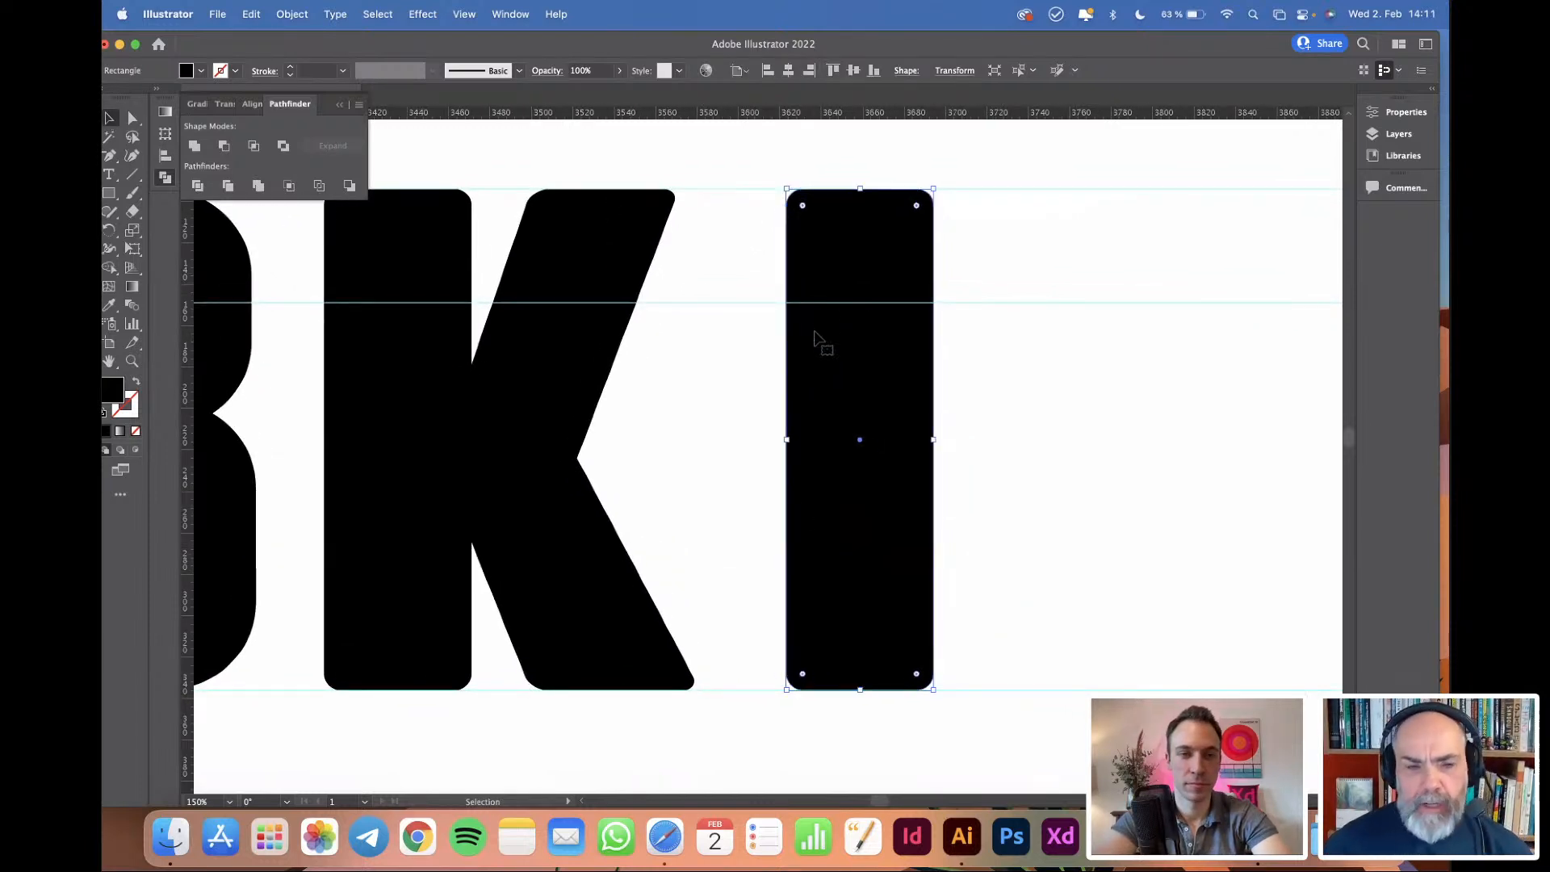
drag(849, 413, 889, 413)
click(224, 104)
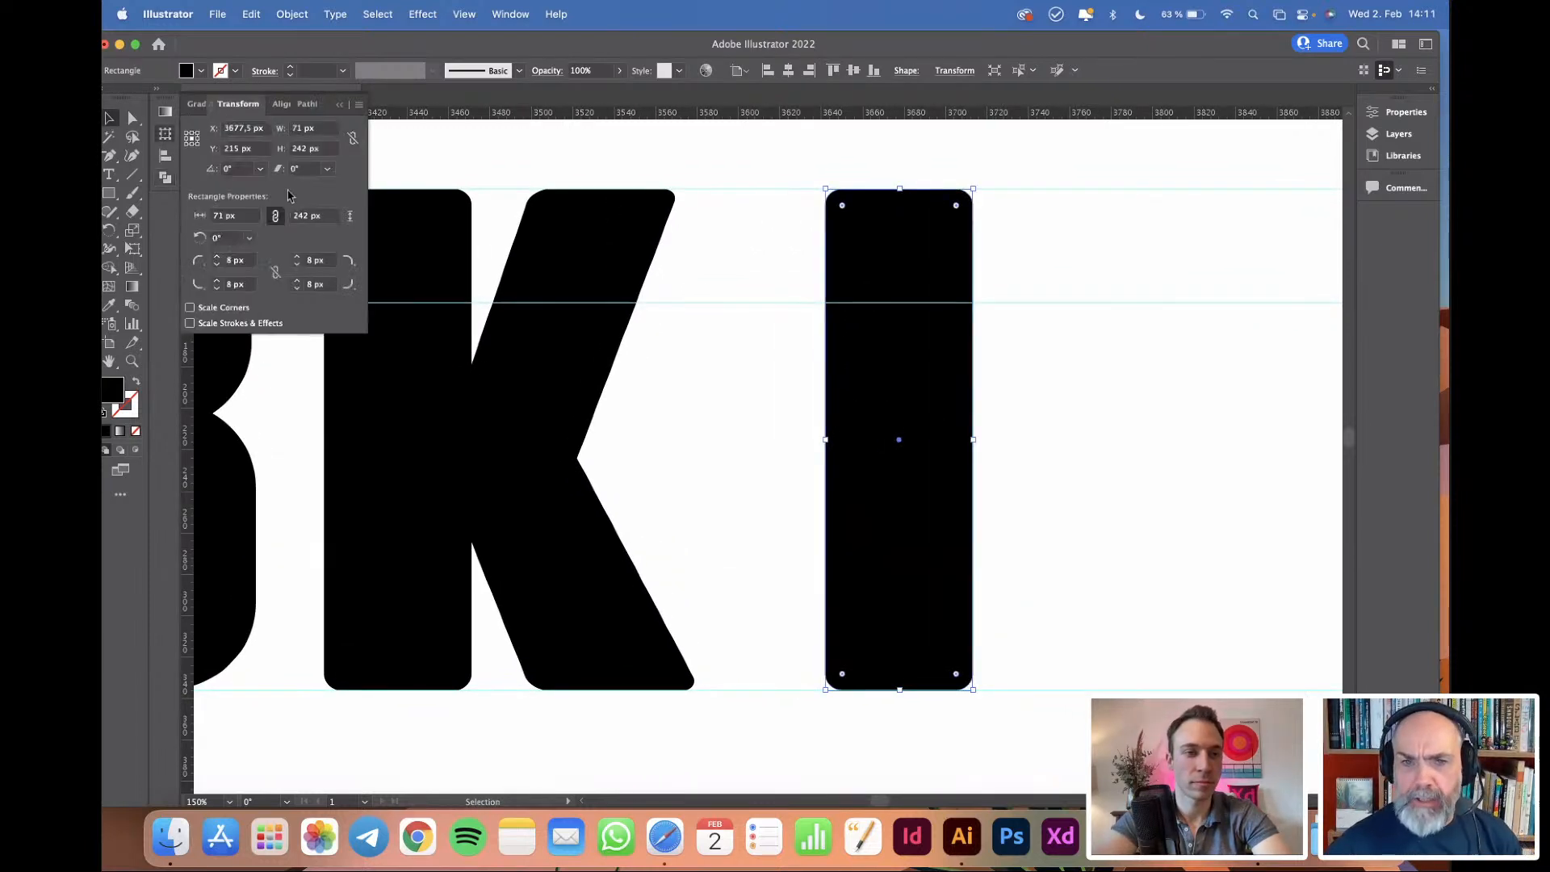
click(328, 169)
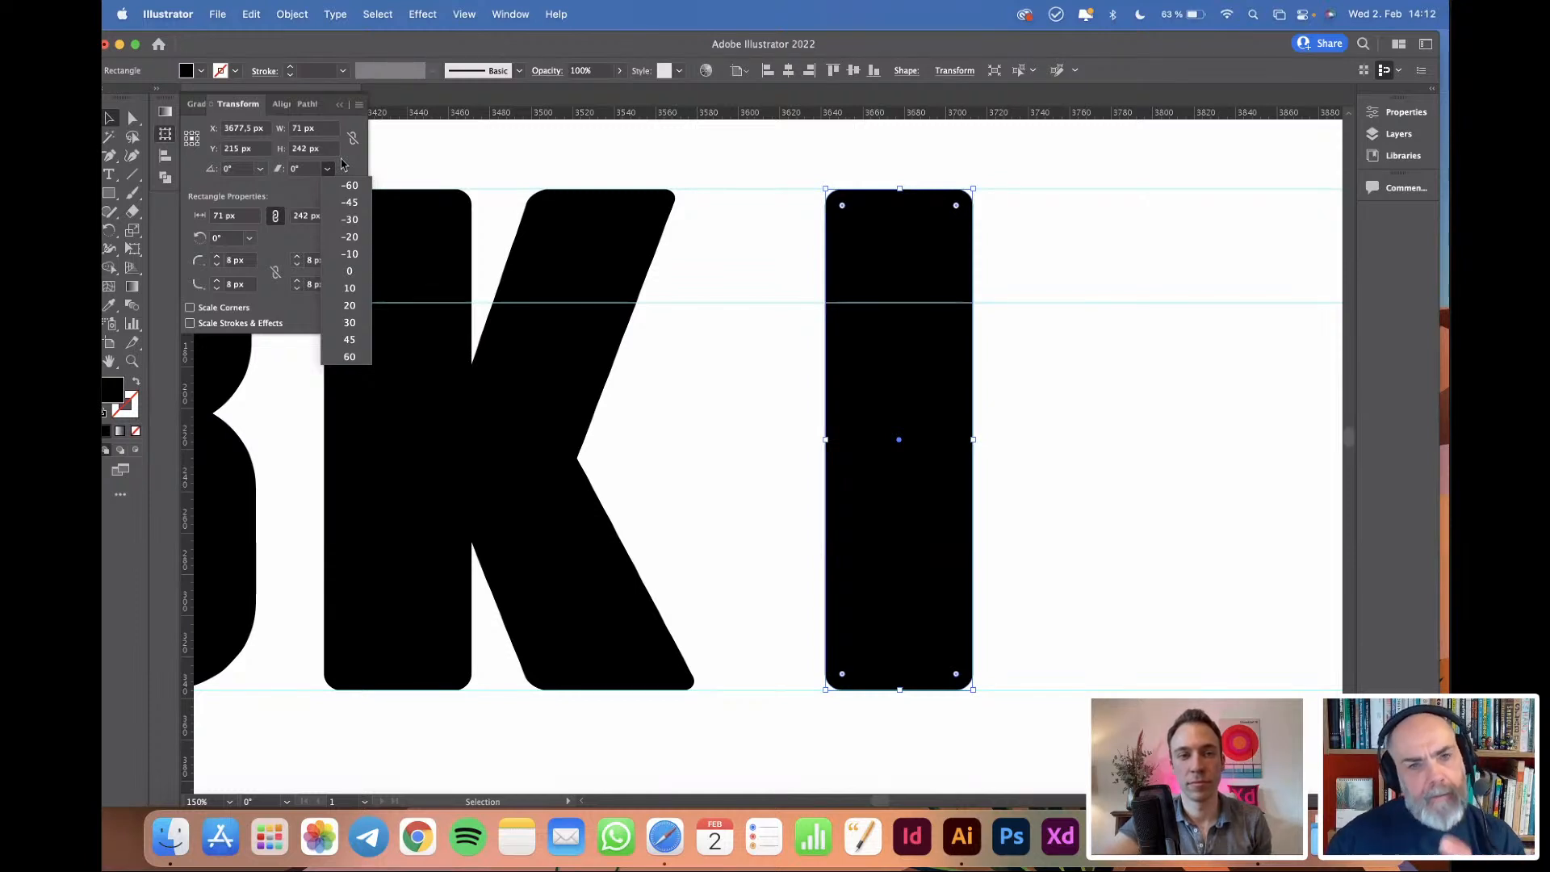
click(344, 167)
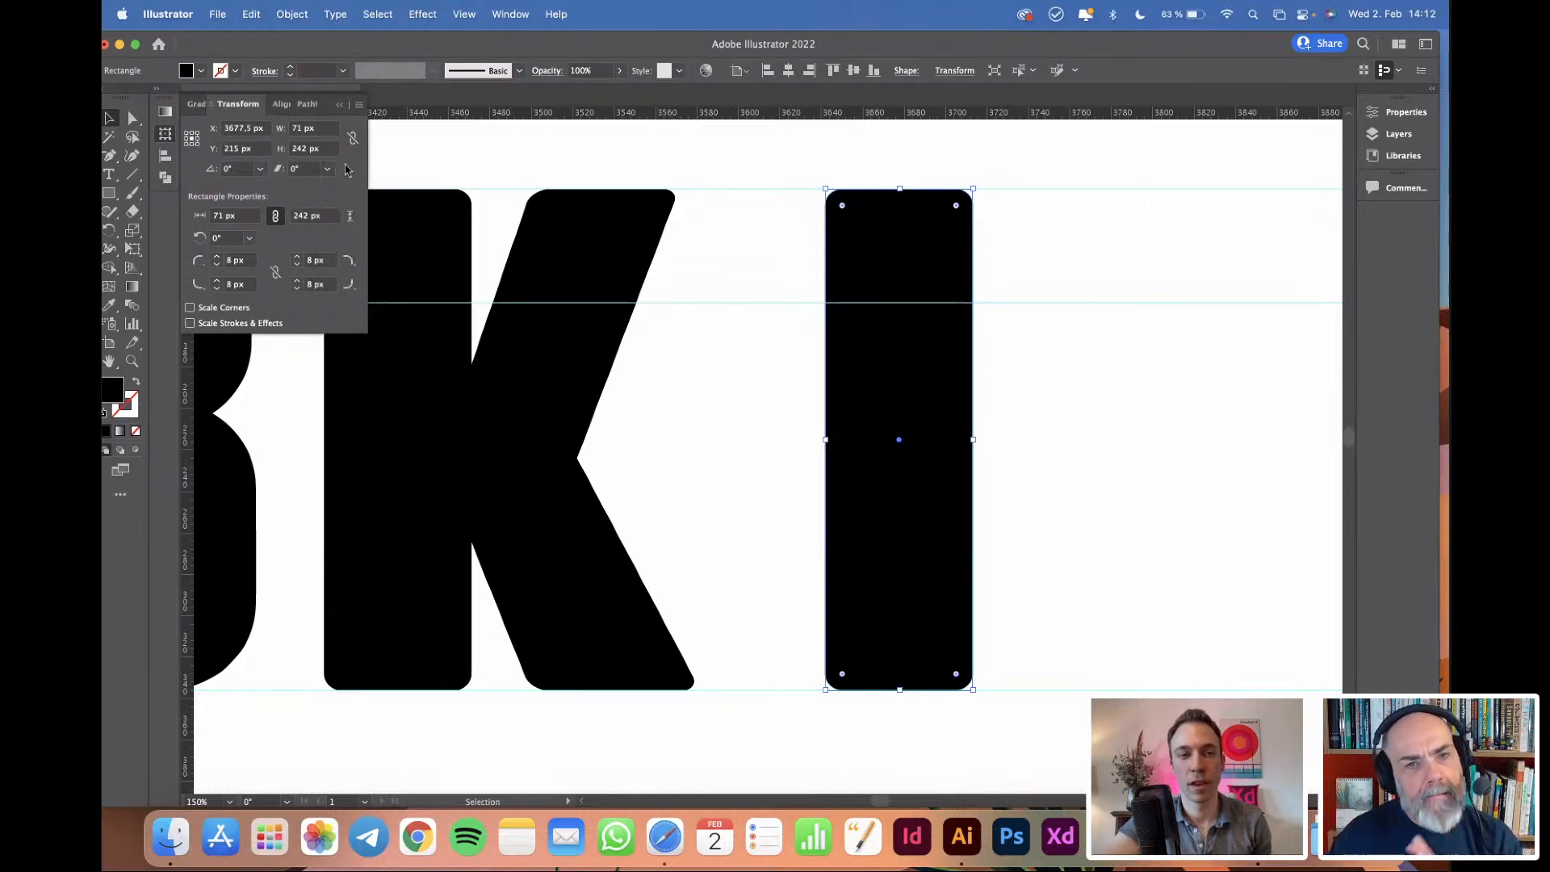
Review the K's diagonal and overall weight alongside the other letters of the typeface.
click(622, 287)
scroll(621, 287, down, 3)
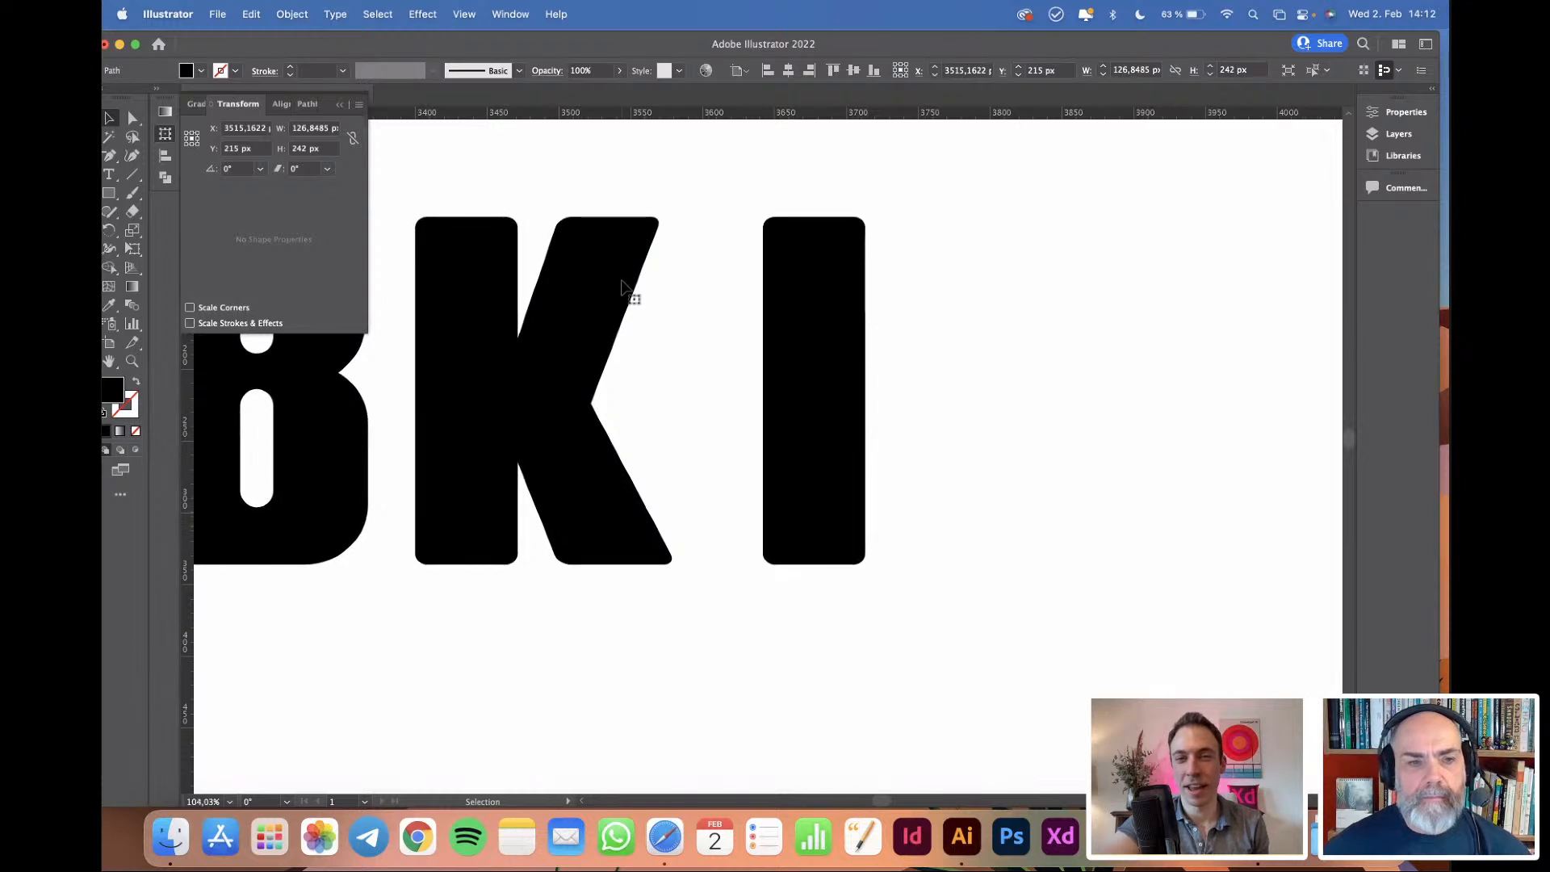
scroll(622, 287, down, 5)
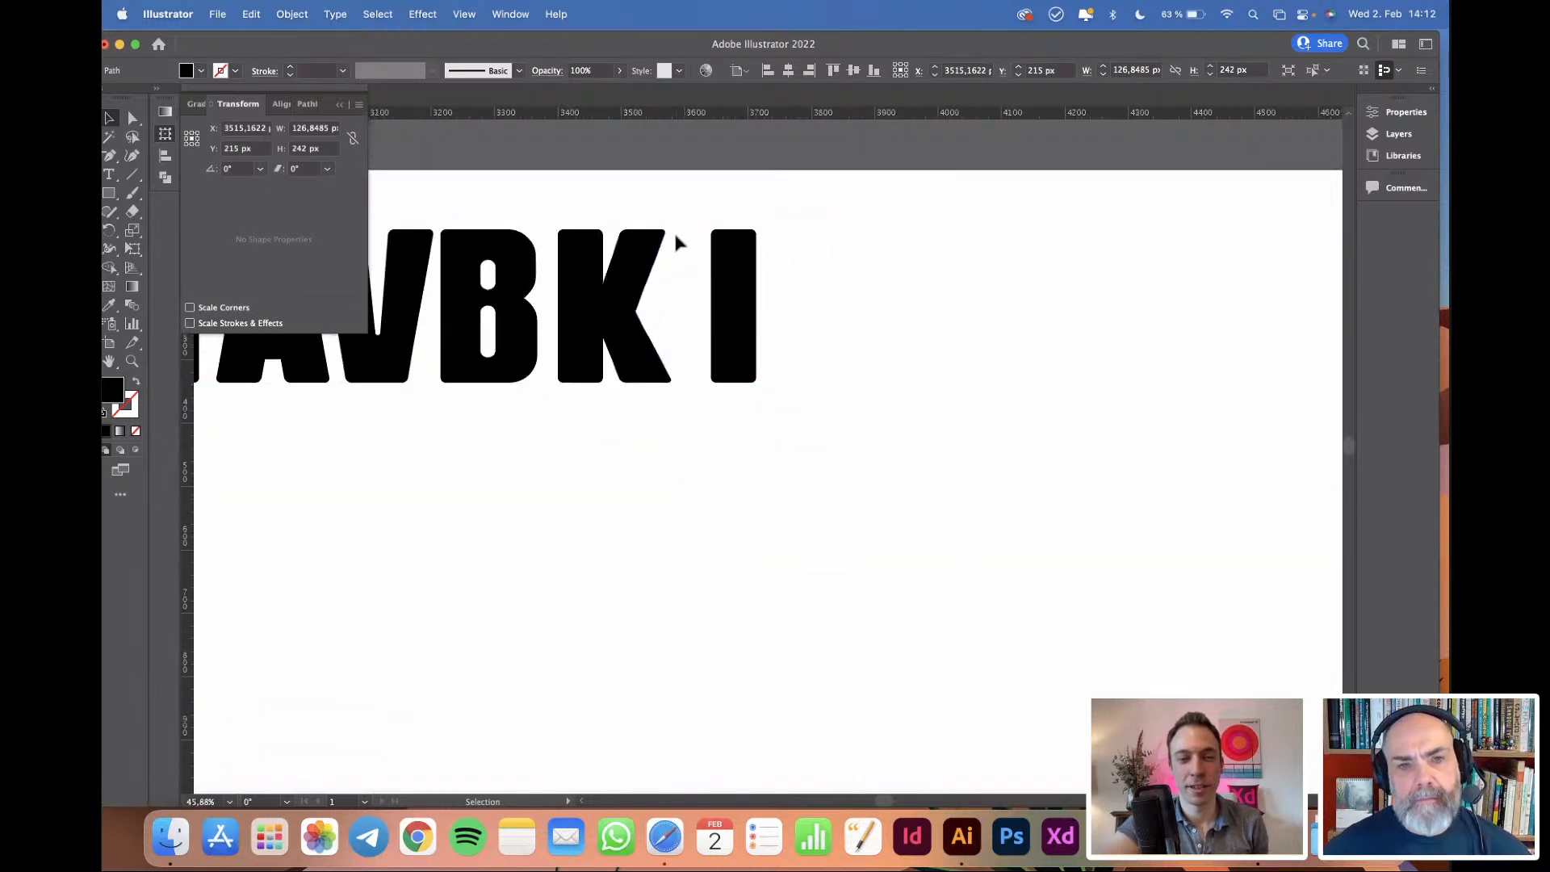
scroll(675, 236, down, 5)
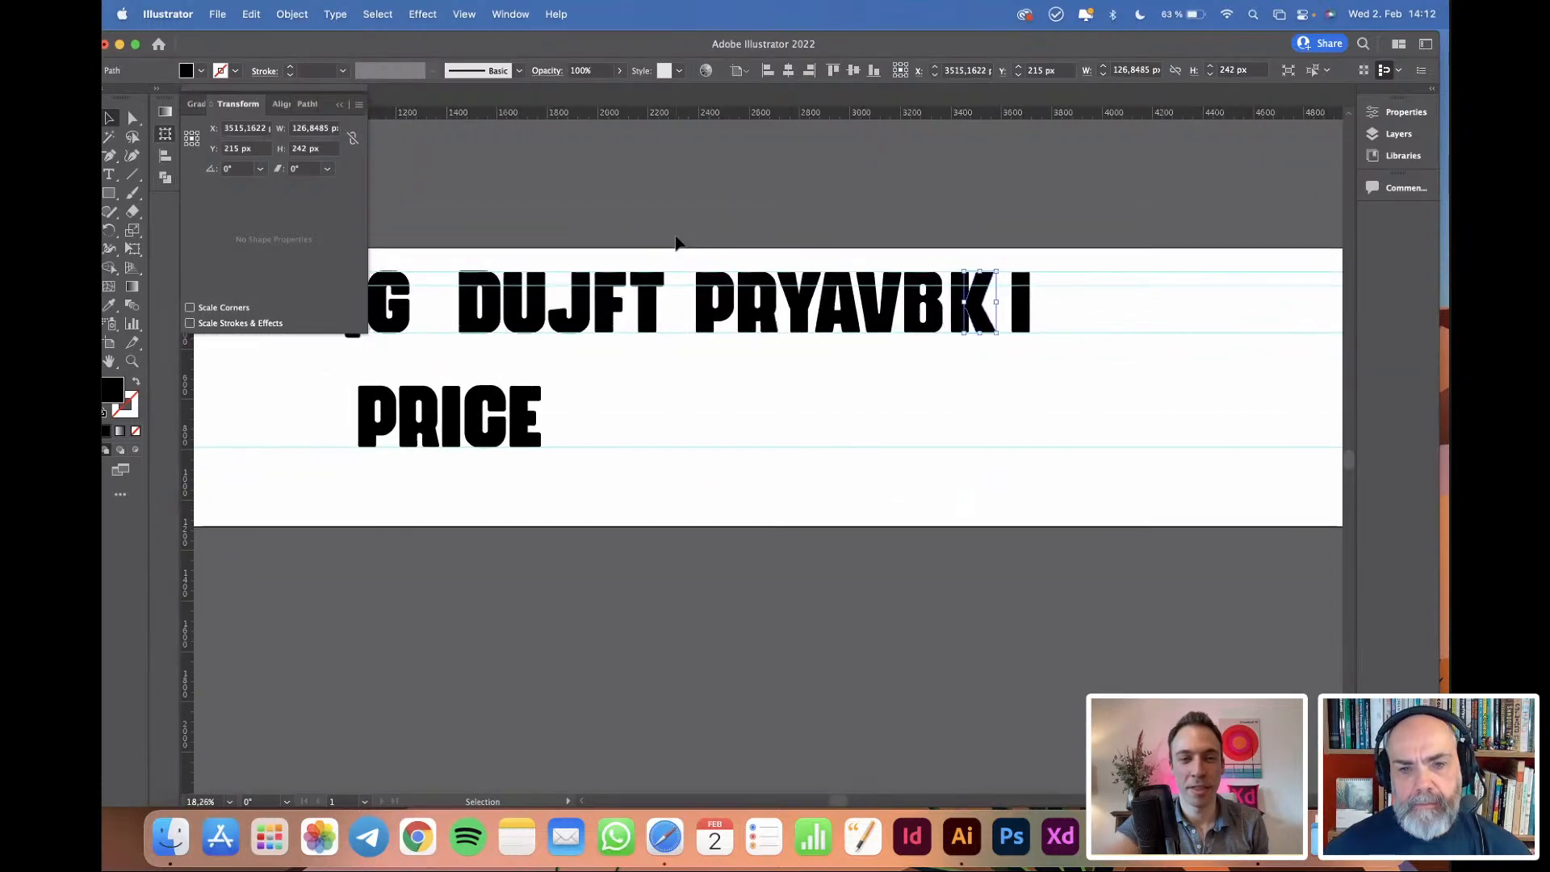
scroll(675, 235, left, 3)
scroll(676, 236, up, 1)
scroll(676, 236, right, 2)
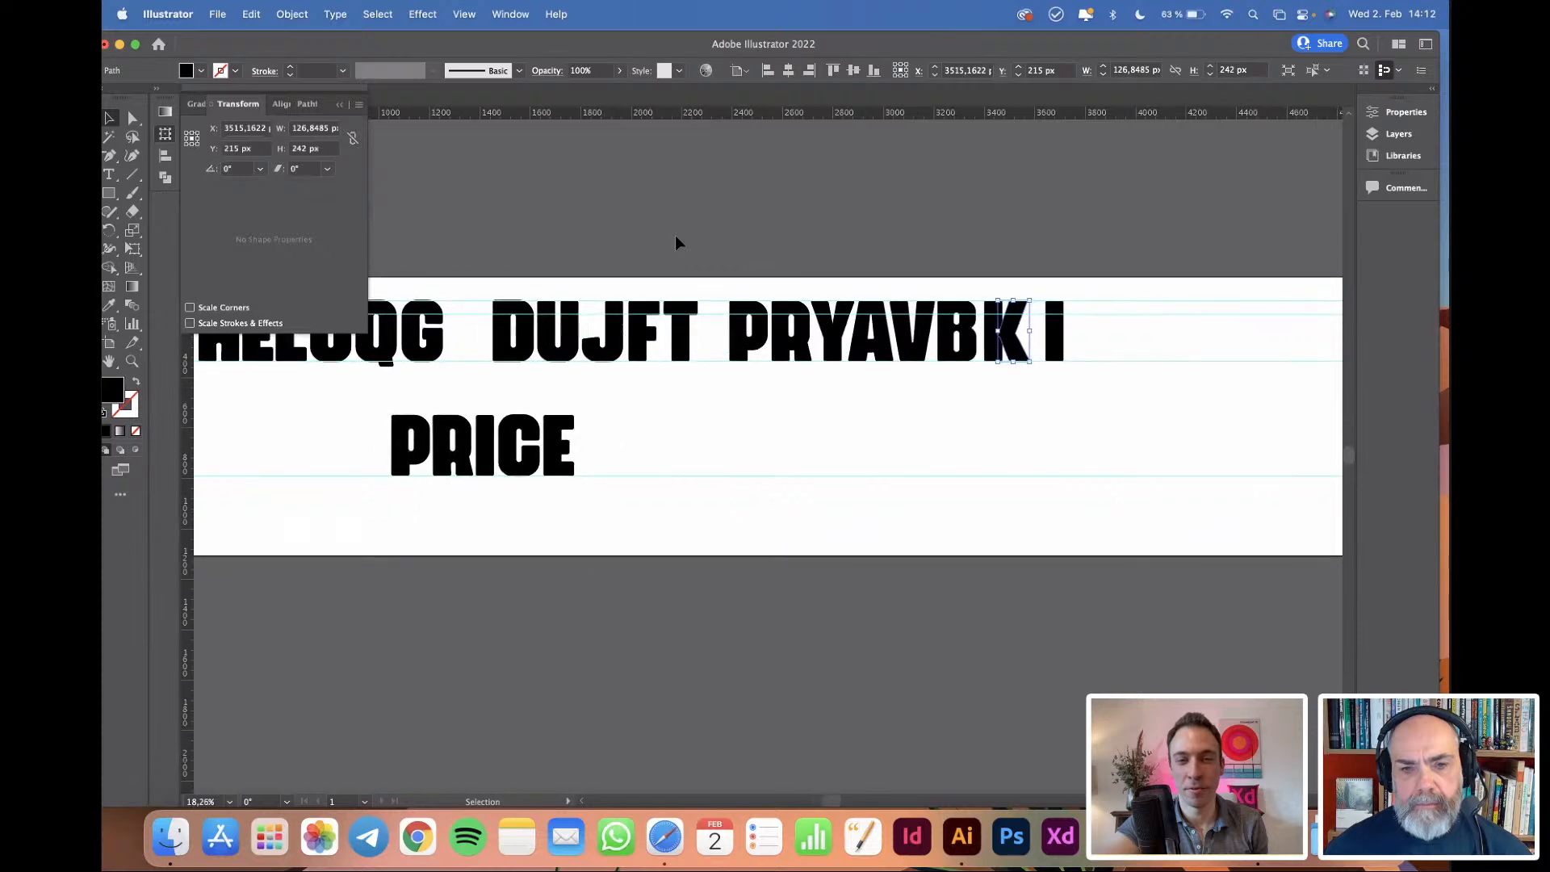
scroll(674, 234, right, 2)
scroll(675, 234, up, 1)
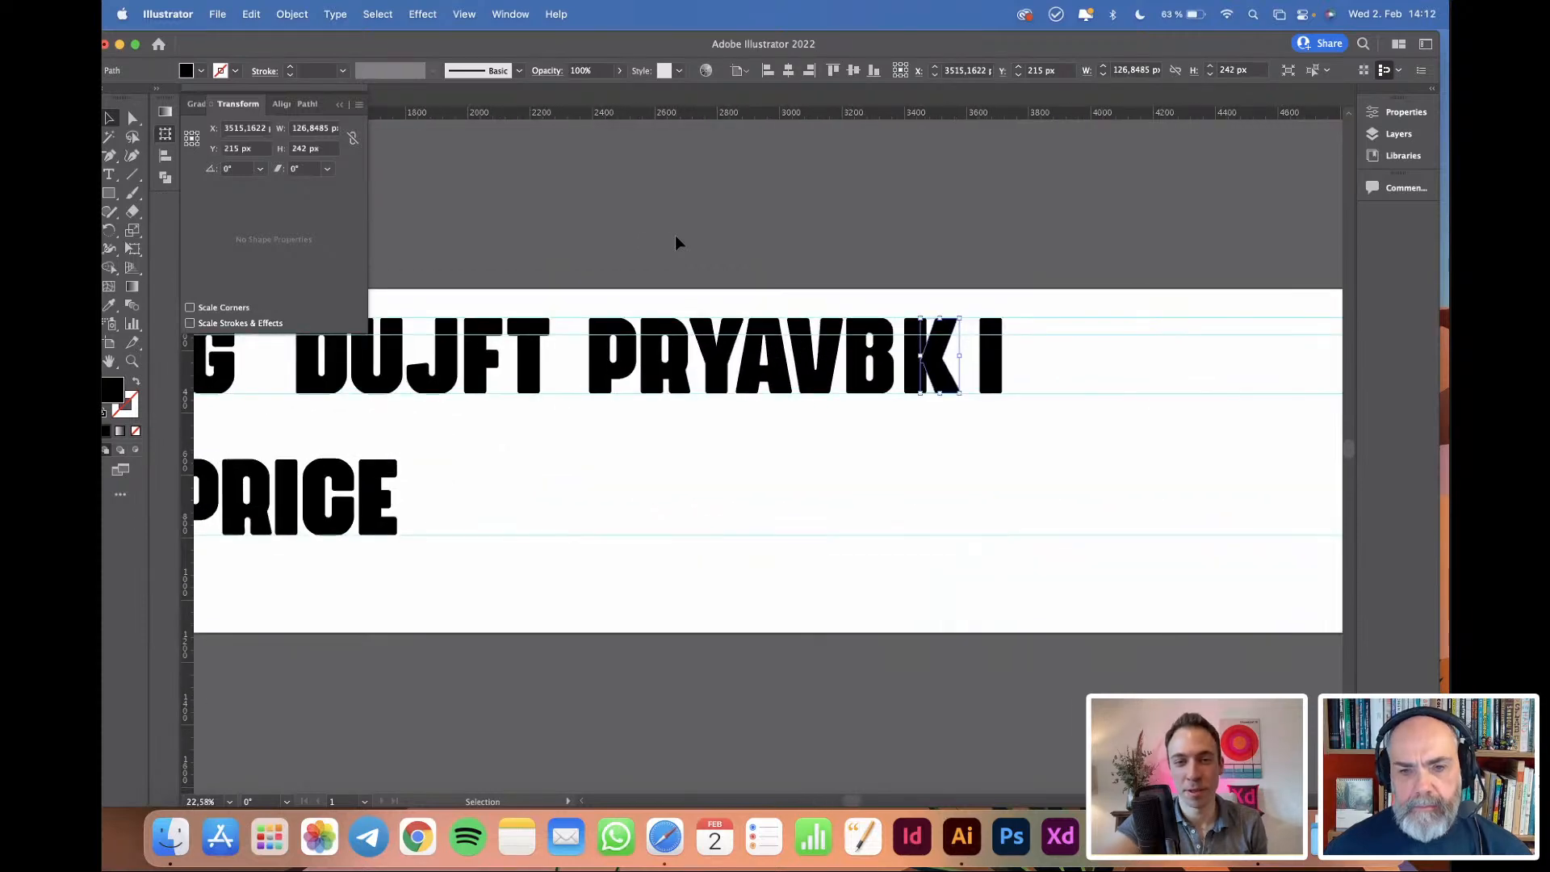
scroll(675, 235, right, 1)
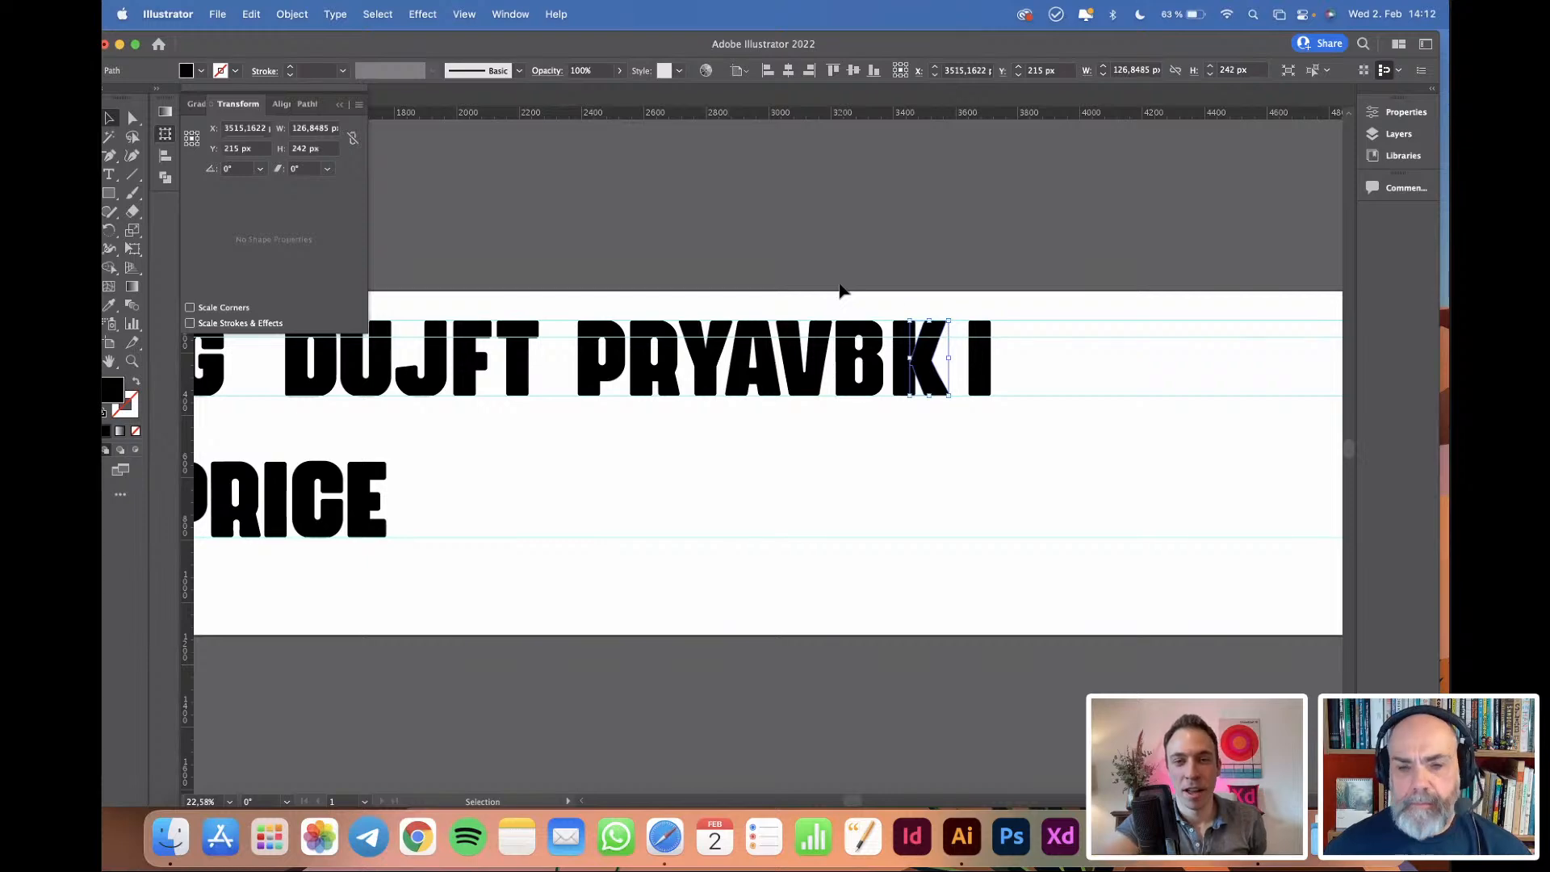
scroll(1000, 342, up, 4)
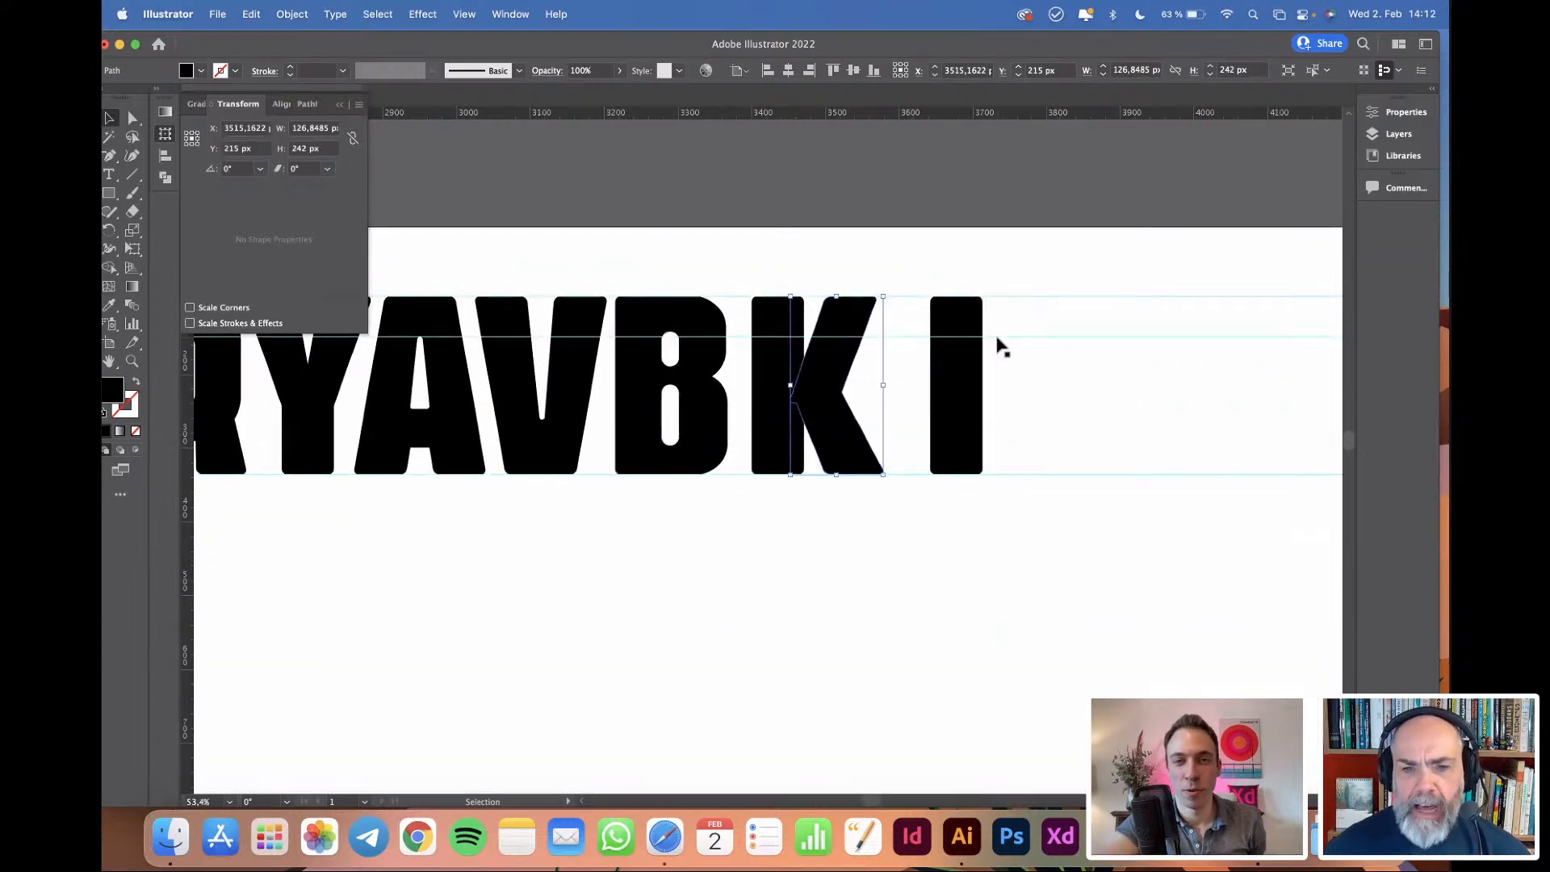
scroll(999, 342, up, 3)
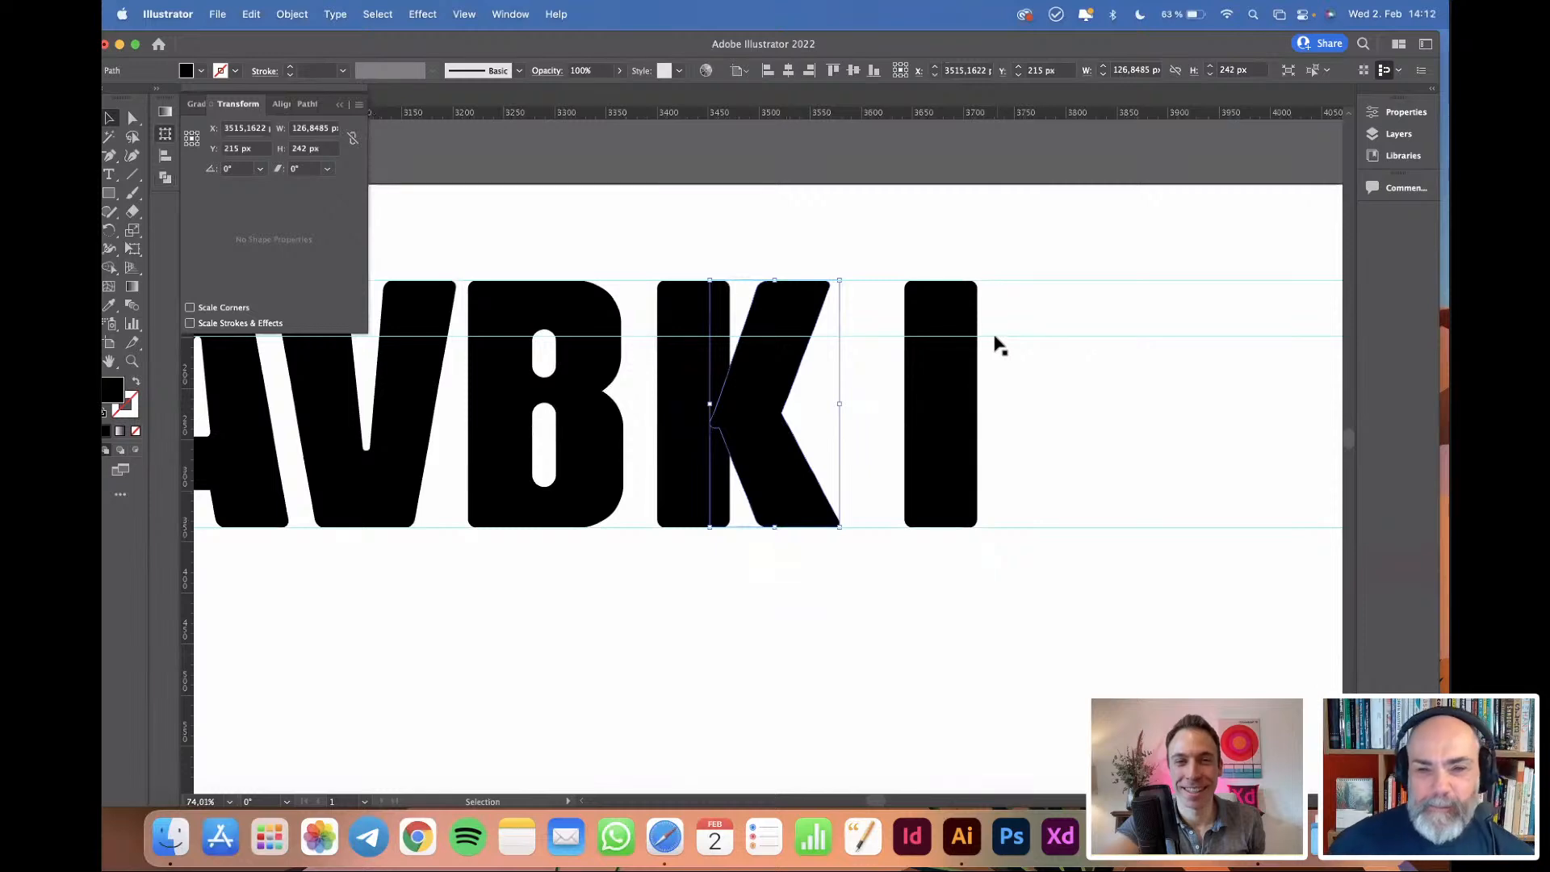
Nudge the vertical bar about 15 px closer to the K.
click(968, 379)
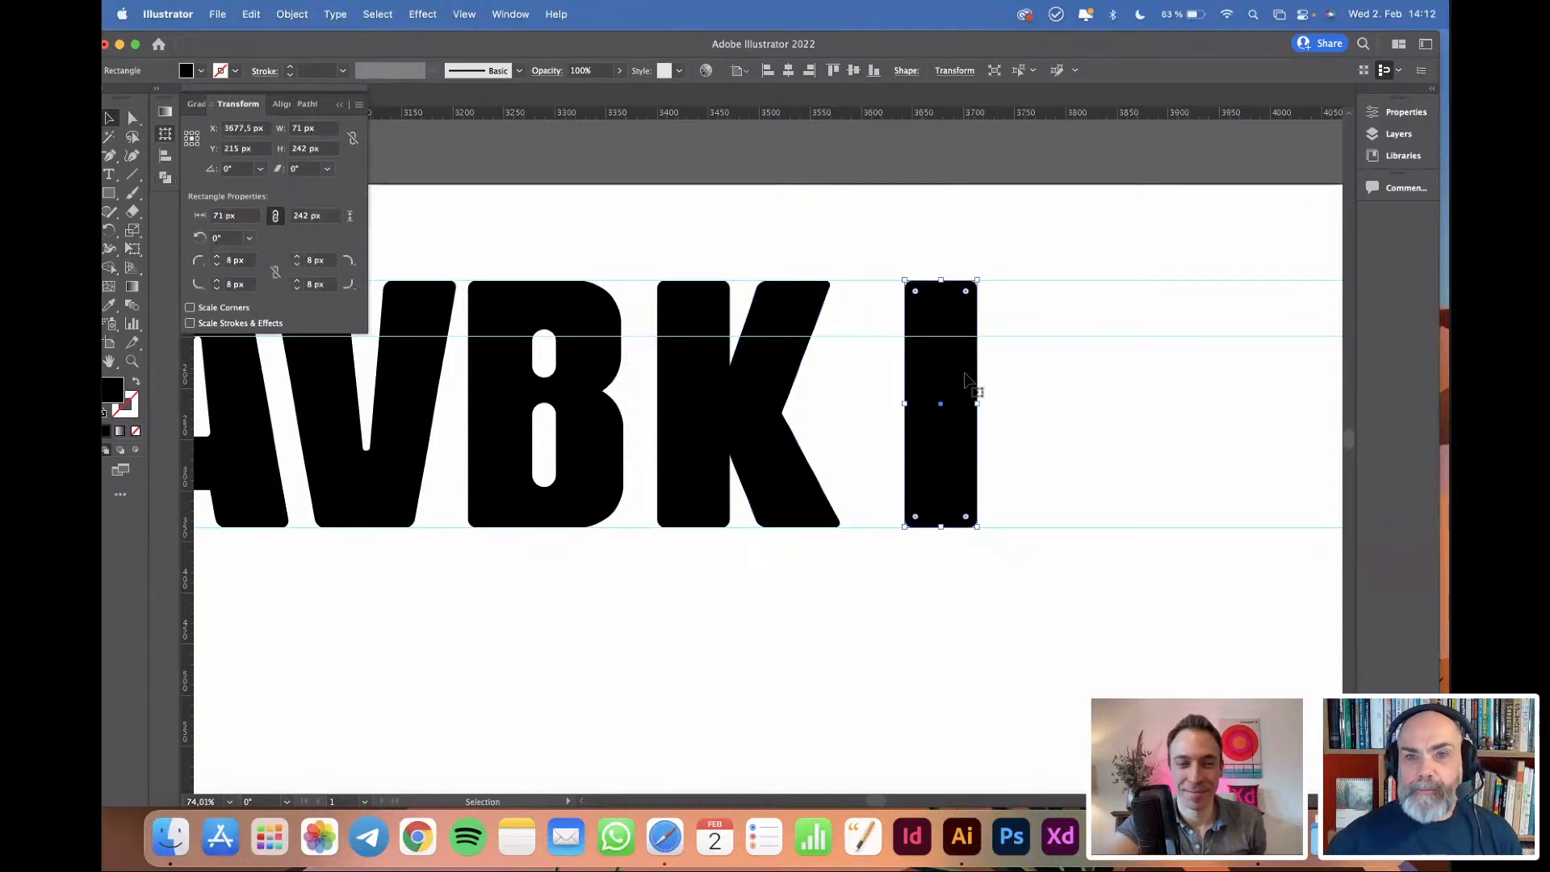
key(Left)
key(Left)
key(Left)
key(Left)
key(Left)
key(Left)
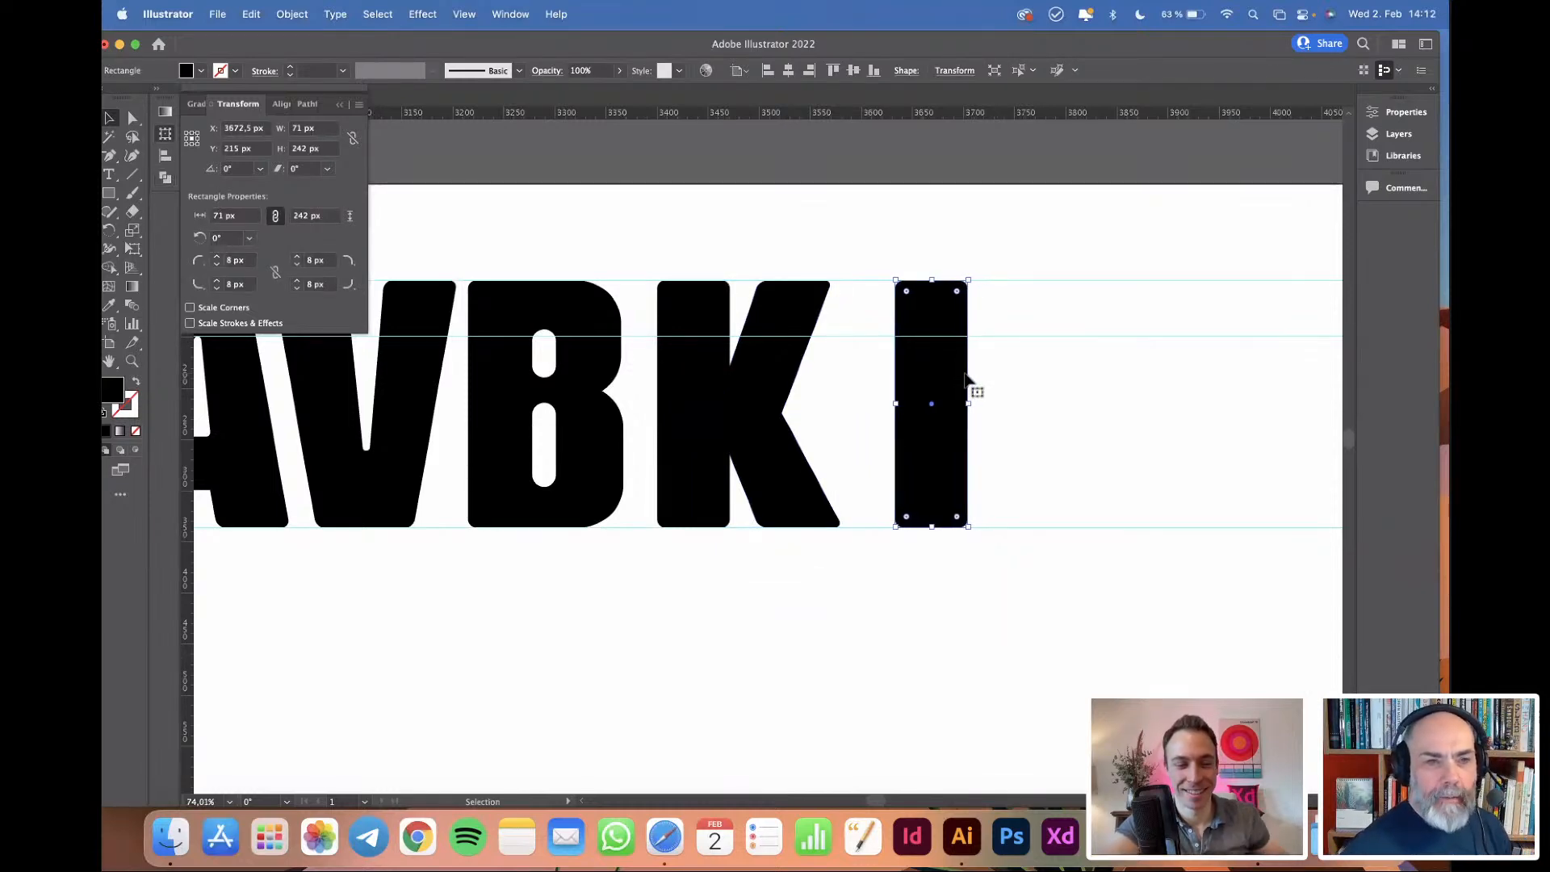
key(Left)
key(Left)
key(Left)
key(Left)
key(Left)
key(Left)
key(Left)
key(Left)
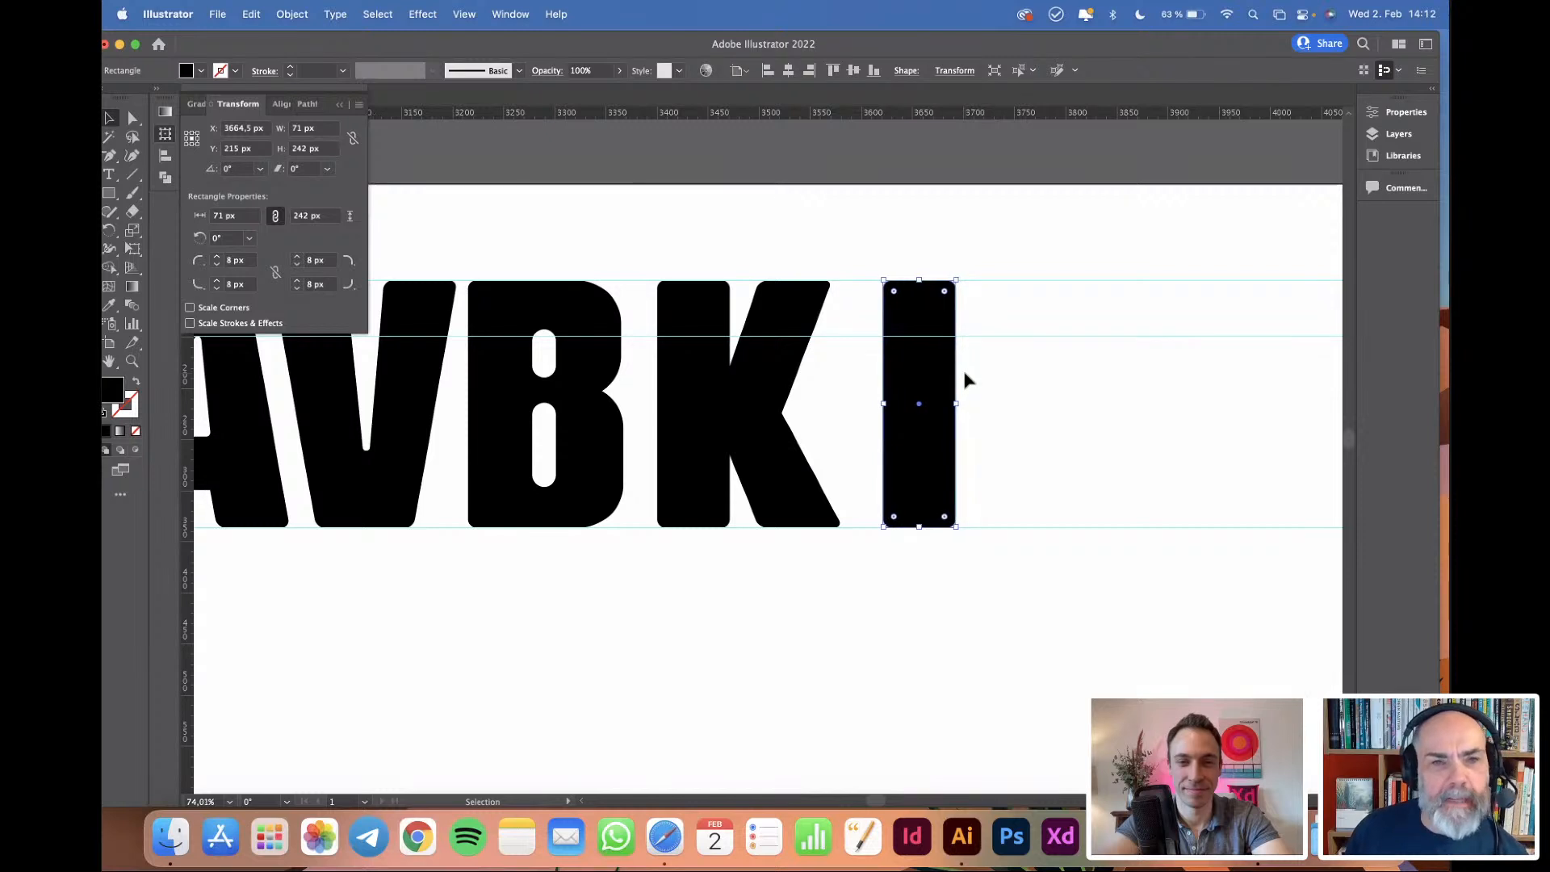
key(Left)
key(Left)
Move the vertical bar away from the K to X 3691.5 px and shear it by 20°.
click(964, 372)
drag(924, 373, 962, 373)
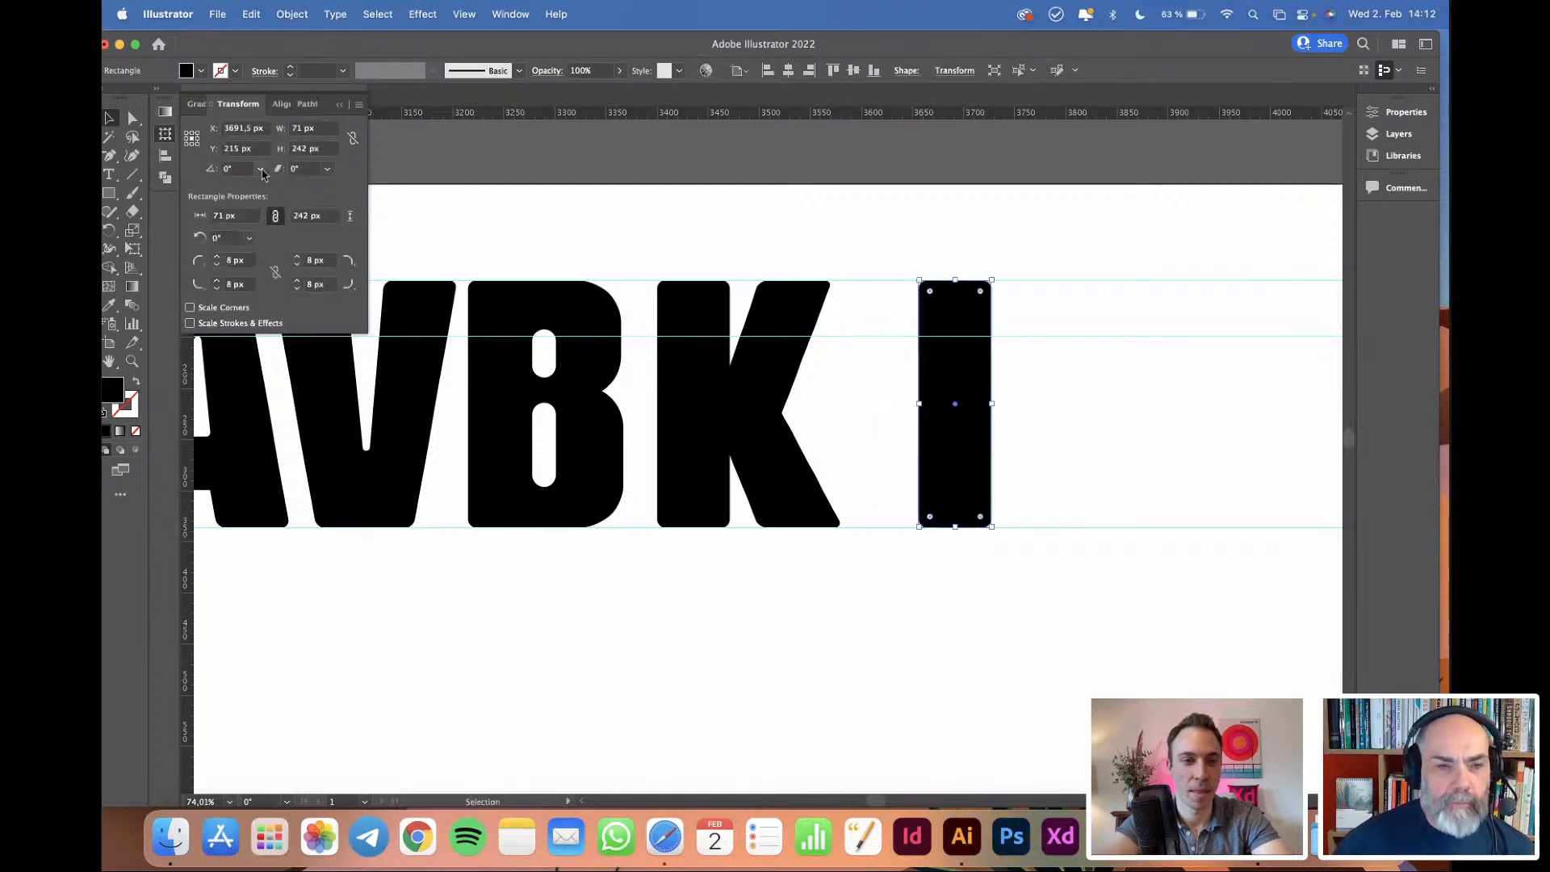
click(328, 169)
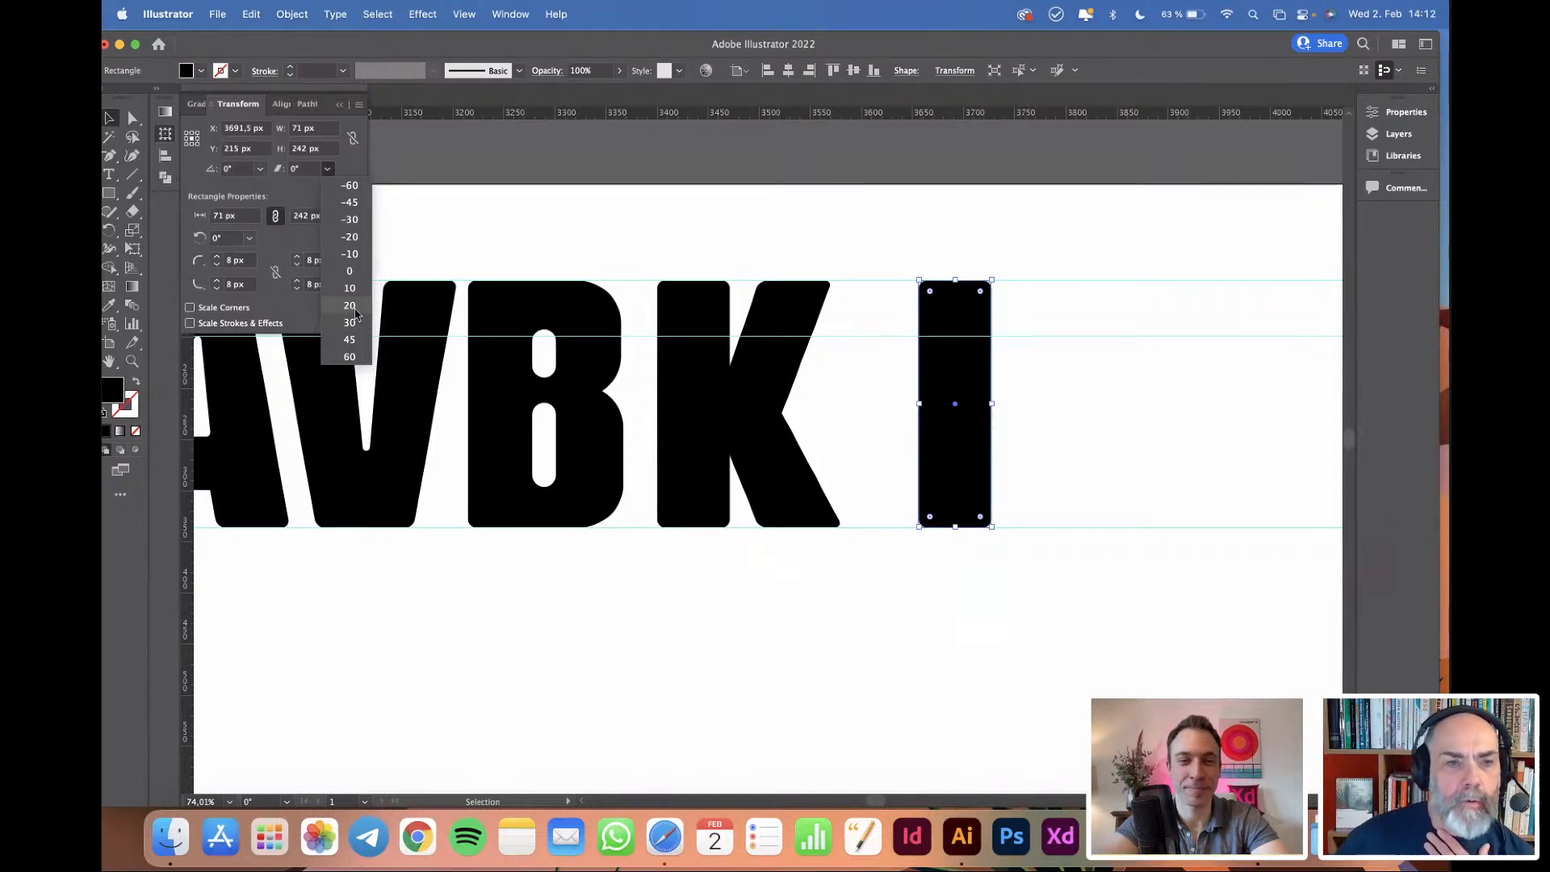
click(350, 305)
Duplicate the slanted bar and reflect the copy across the vertical axis.
drag(952, 408, 997, 398)
right_click(996, 397)
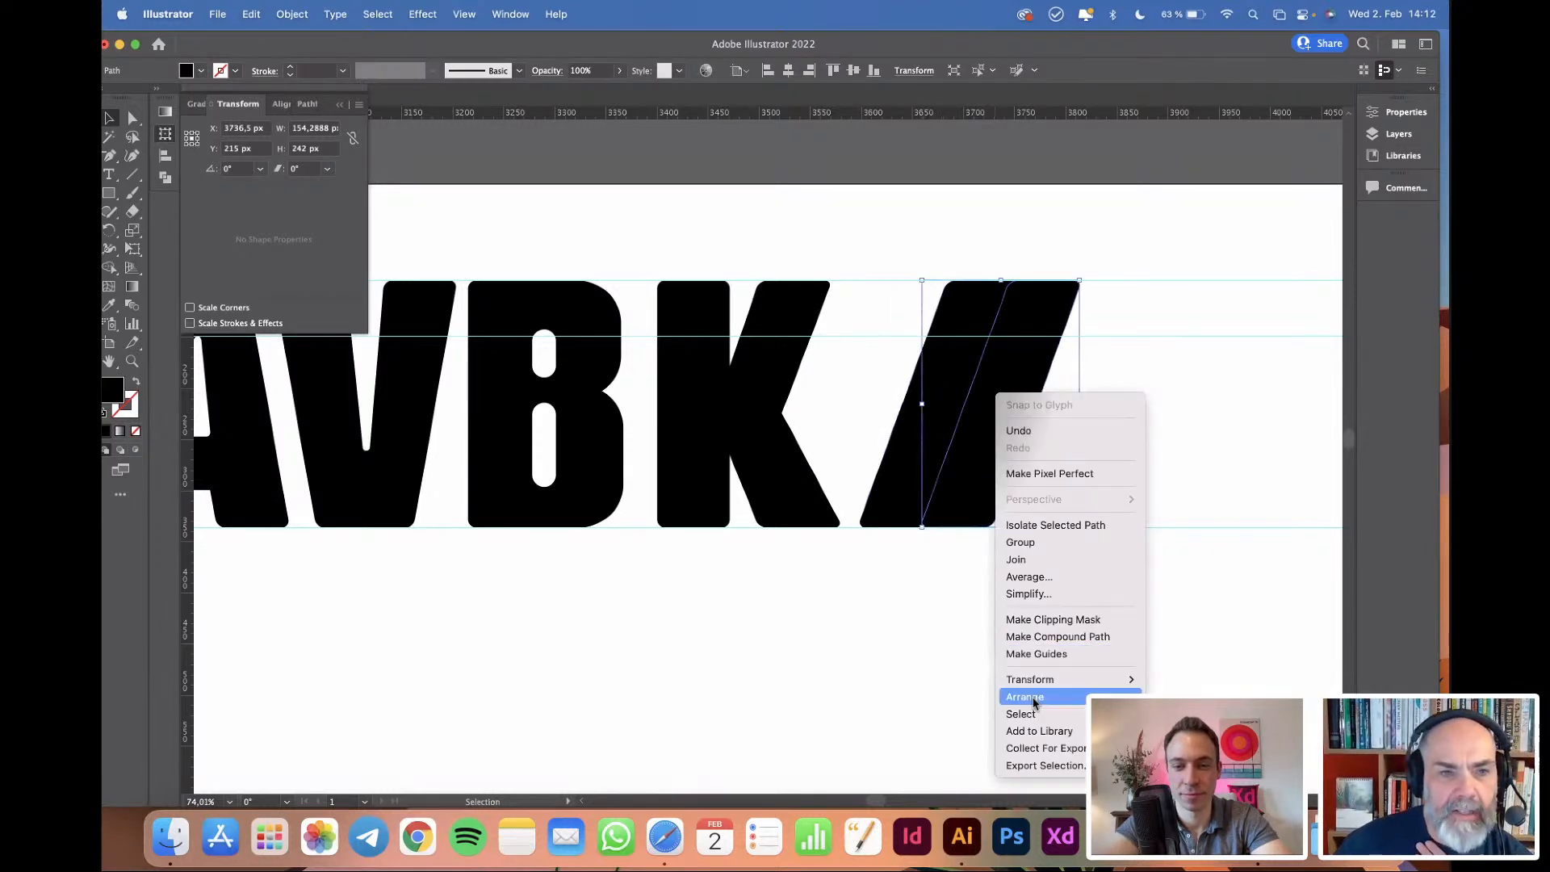
mouse_move(1049, 679)
click(1166, 702)
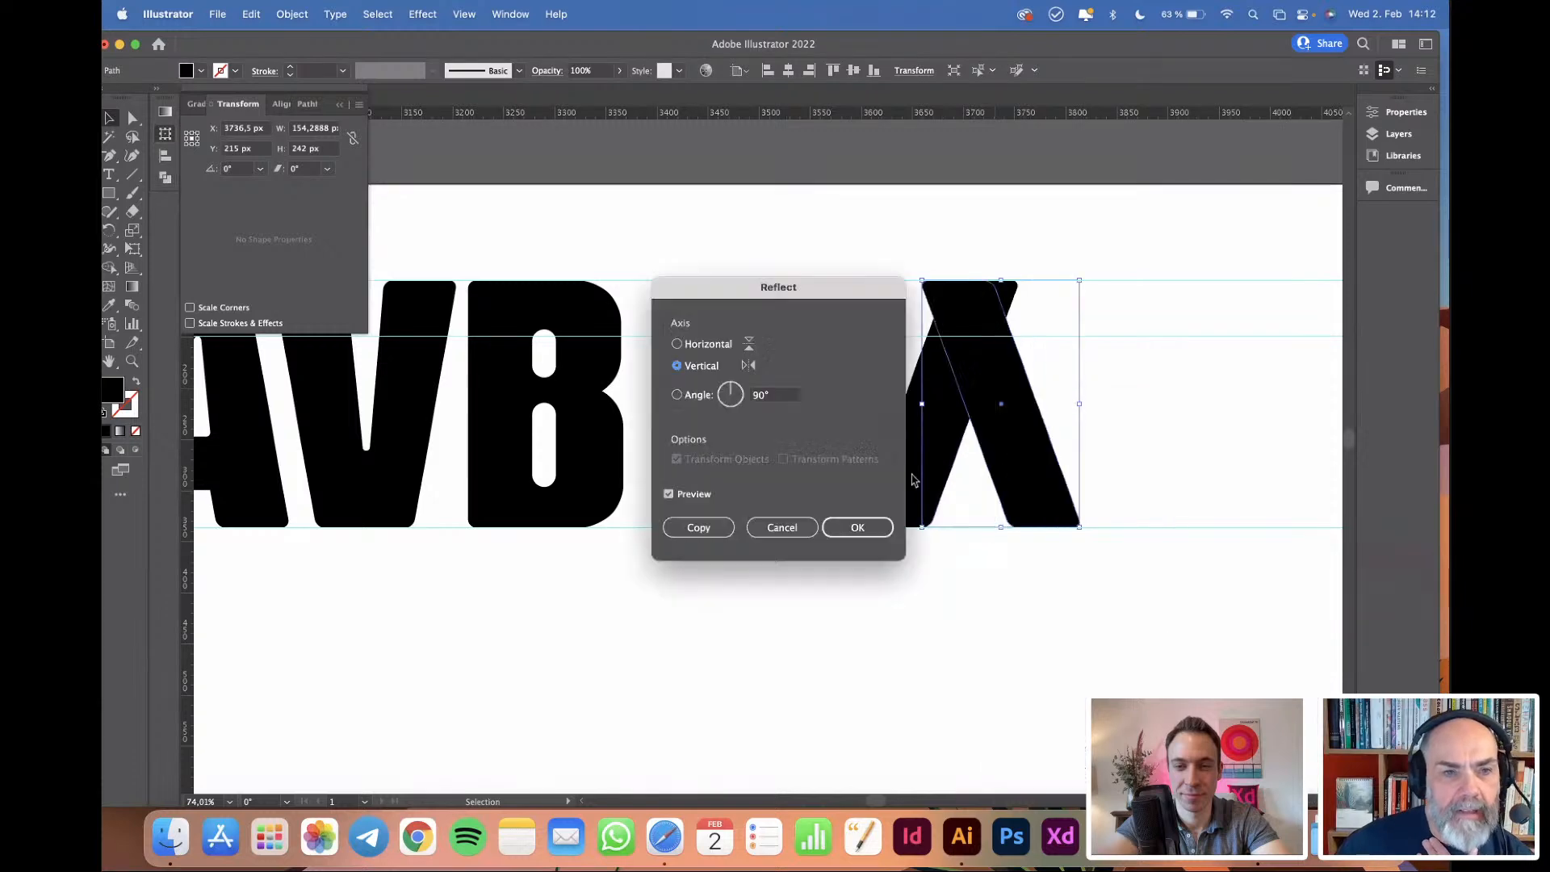
click(868, 533)
Place the mirrored bar over the original slanted bar so the two strokes cross as an X.
drag(1021, 448, 956, 443)
scroll(955, 444, right, 1)
click(992, 347)
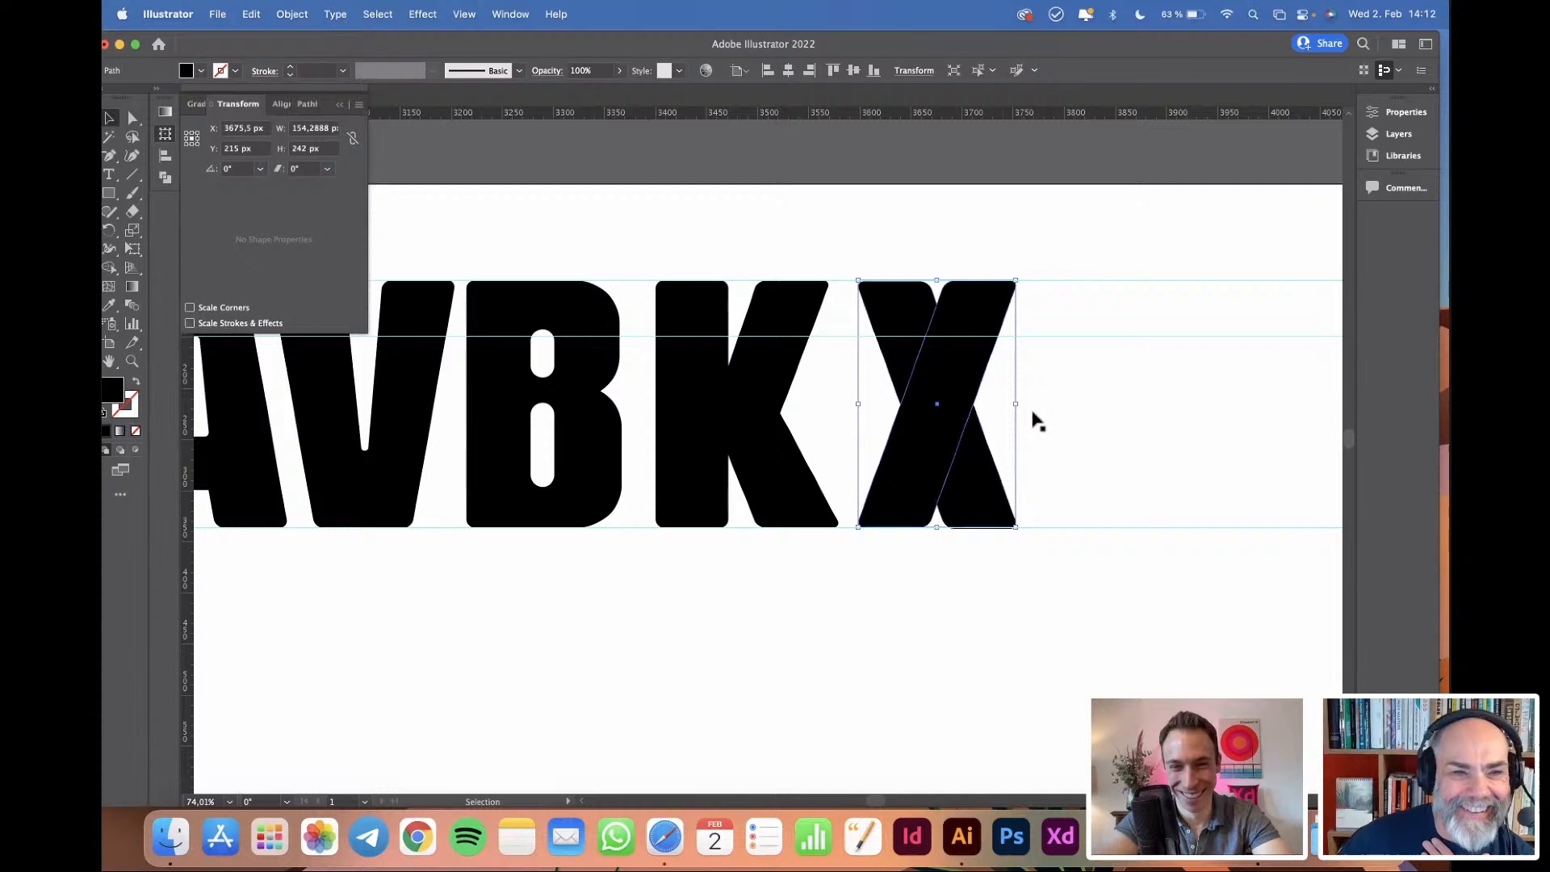
click(987, 488)
click(1068, 475)
scroll(1053, 470, right, 3)
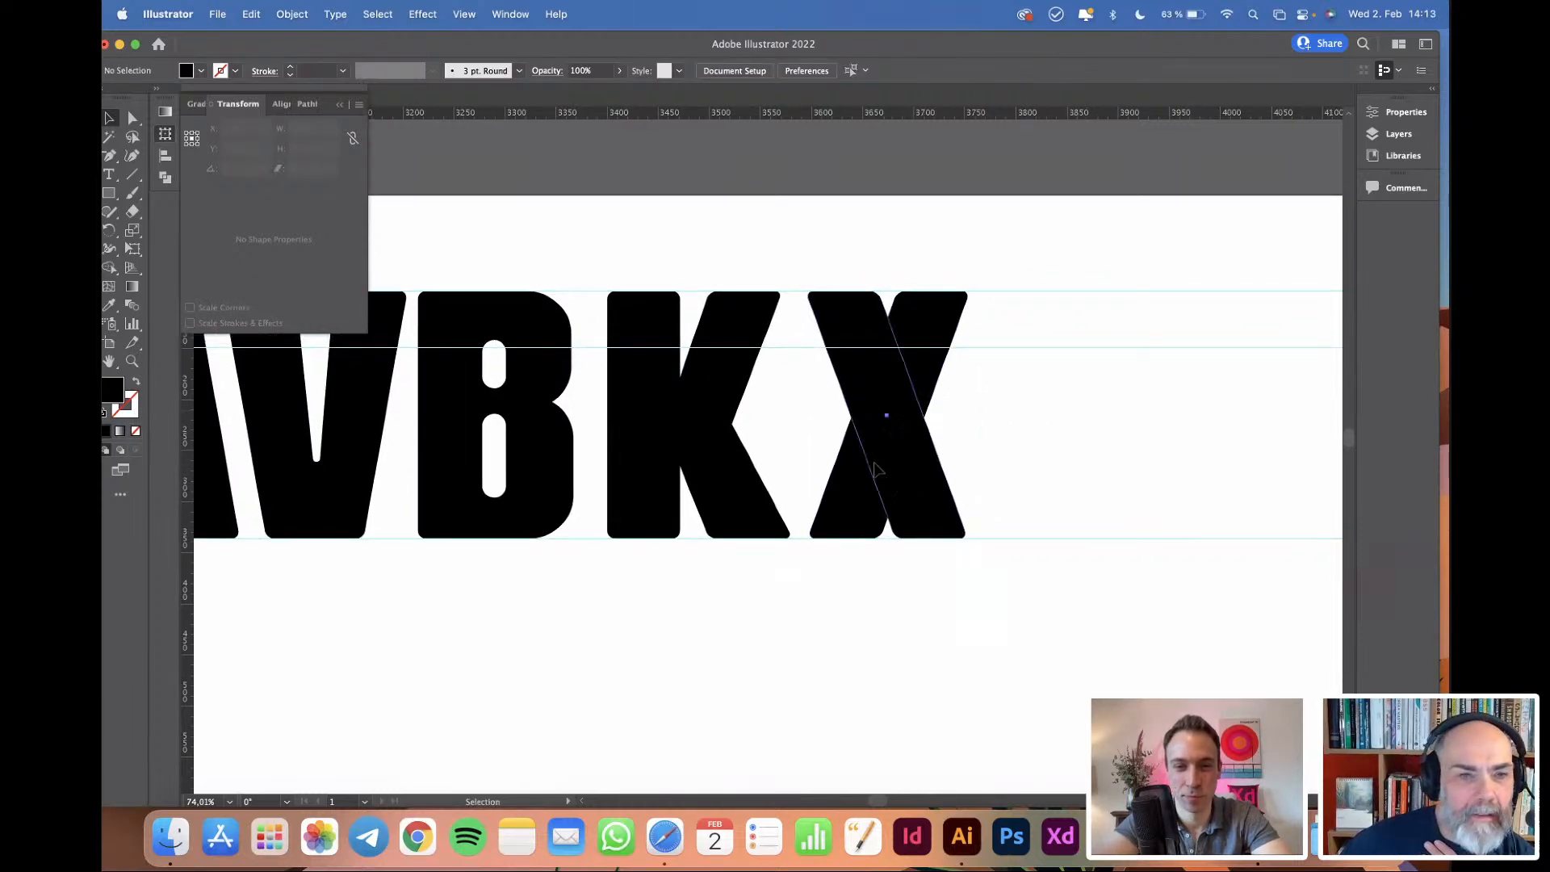
Adjust the slant of the X's mirrored stroke, applying a shear of -10° to spread it wider.
click(920, 468)
click(295, 170)
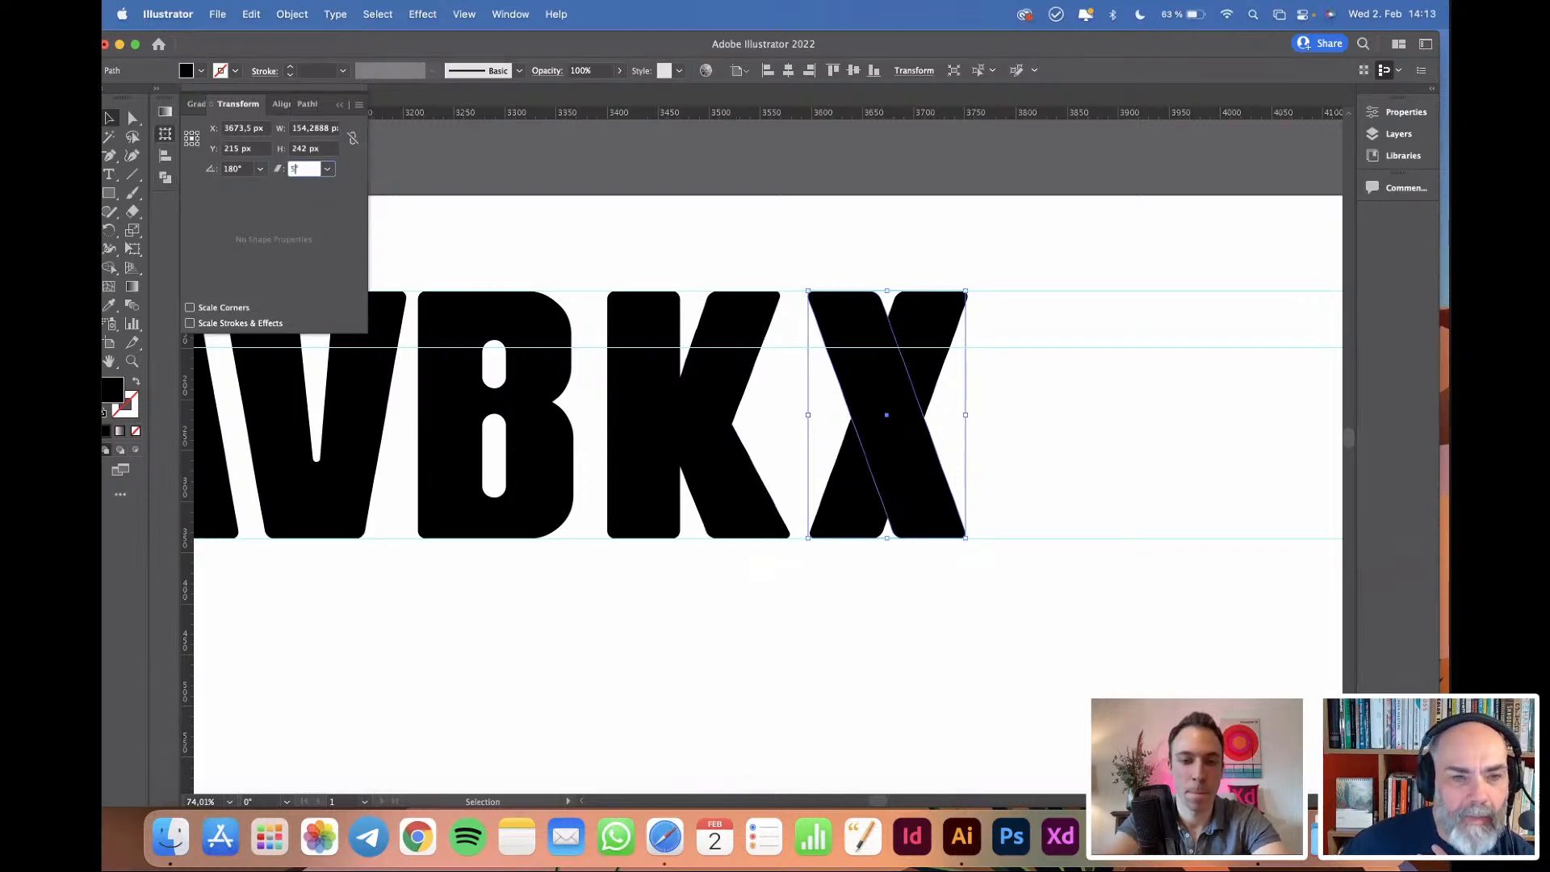
key(Return)
click(295, 168)
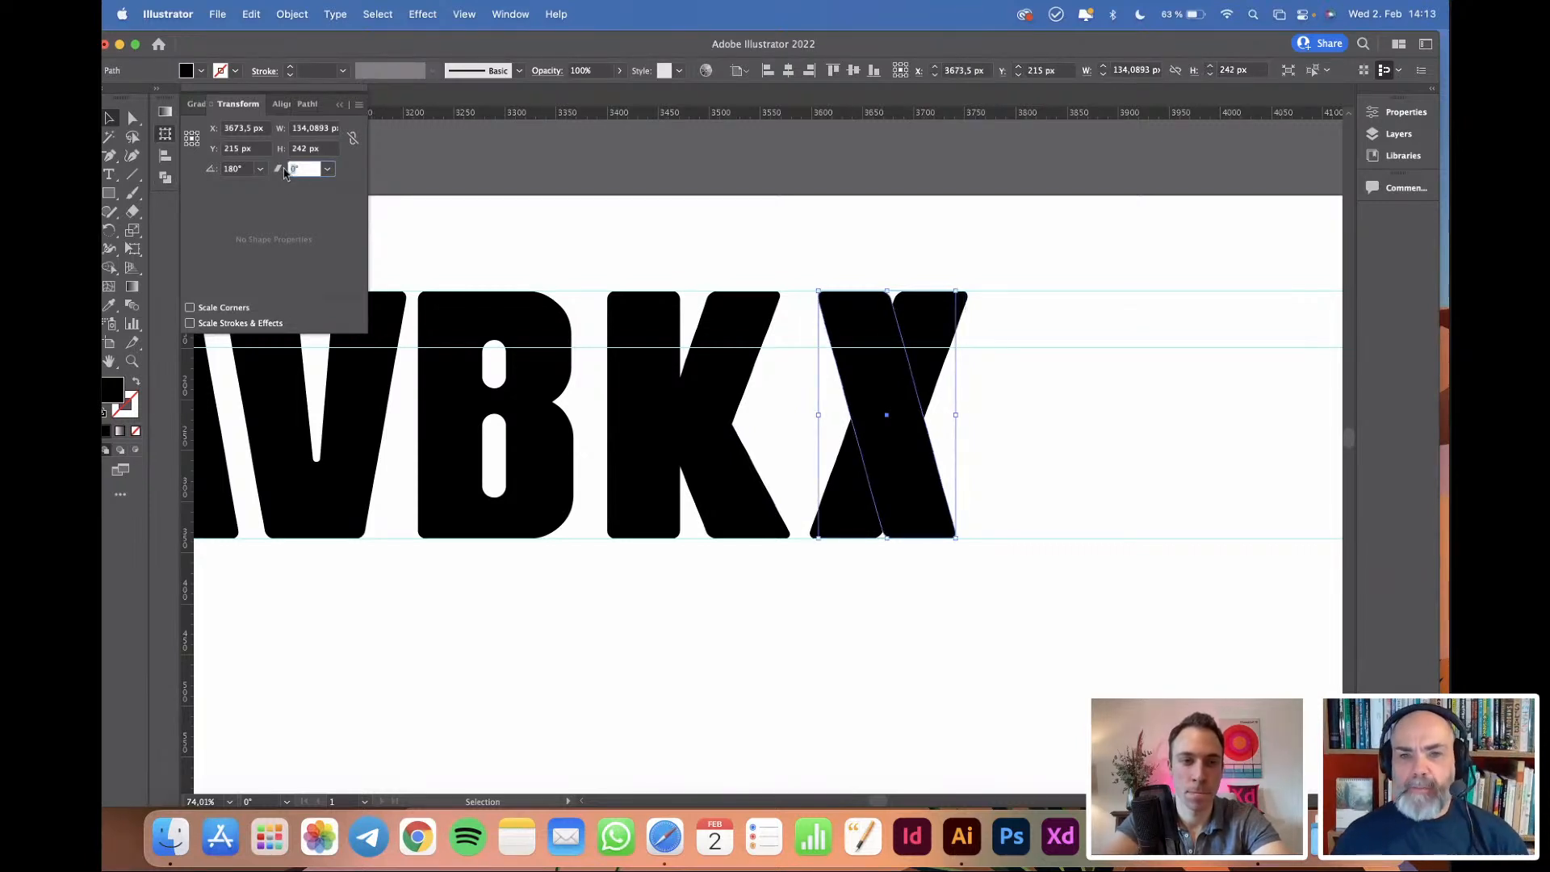
text(-10)
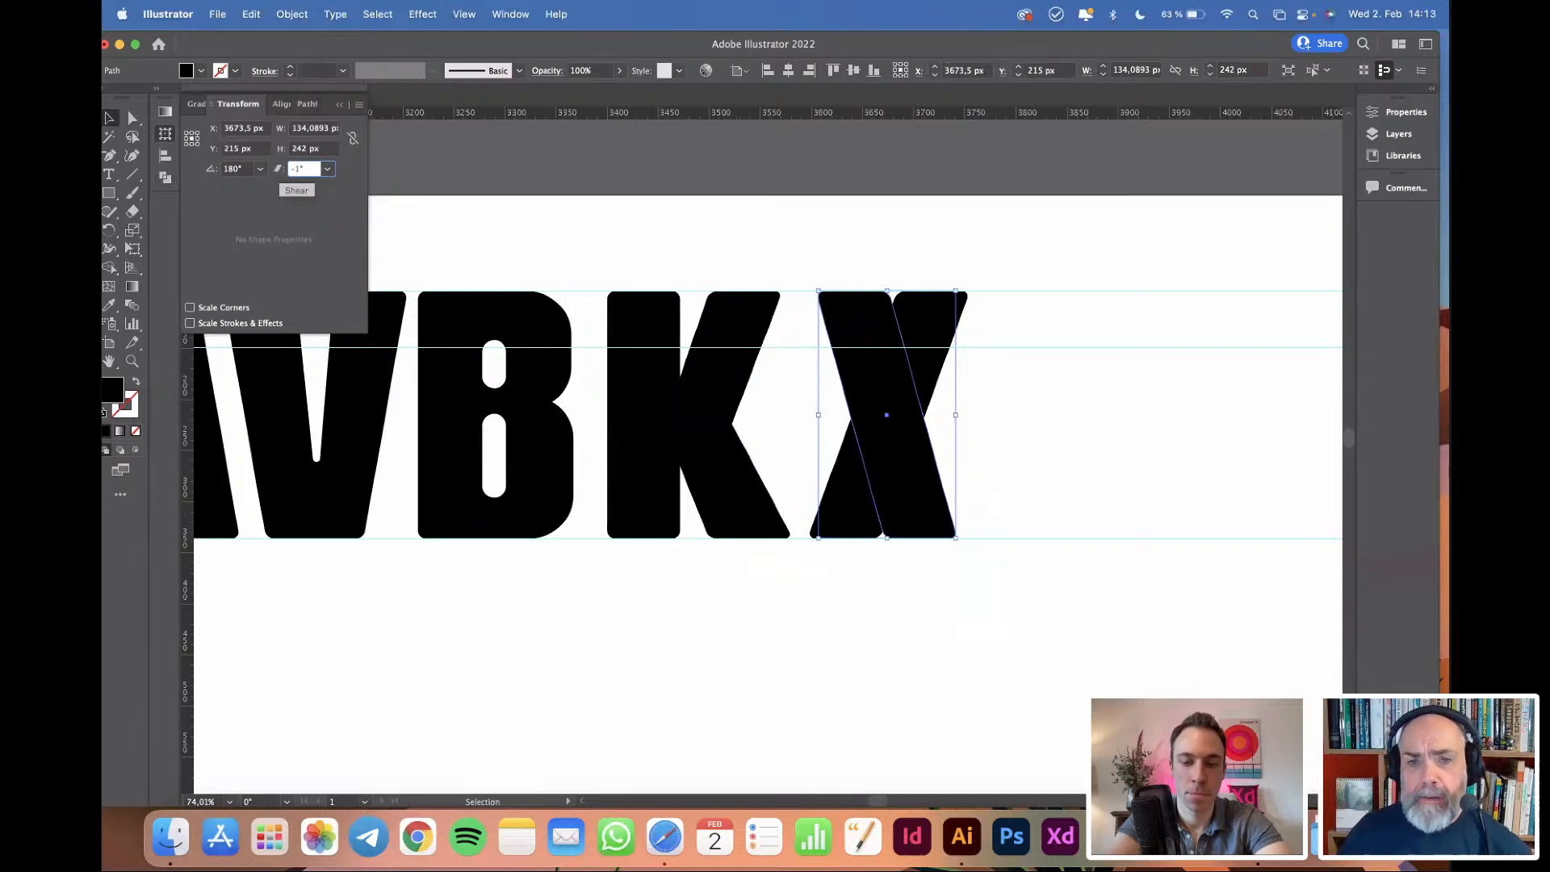
key(Return)
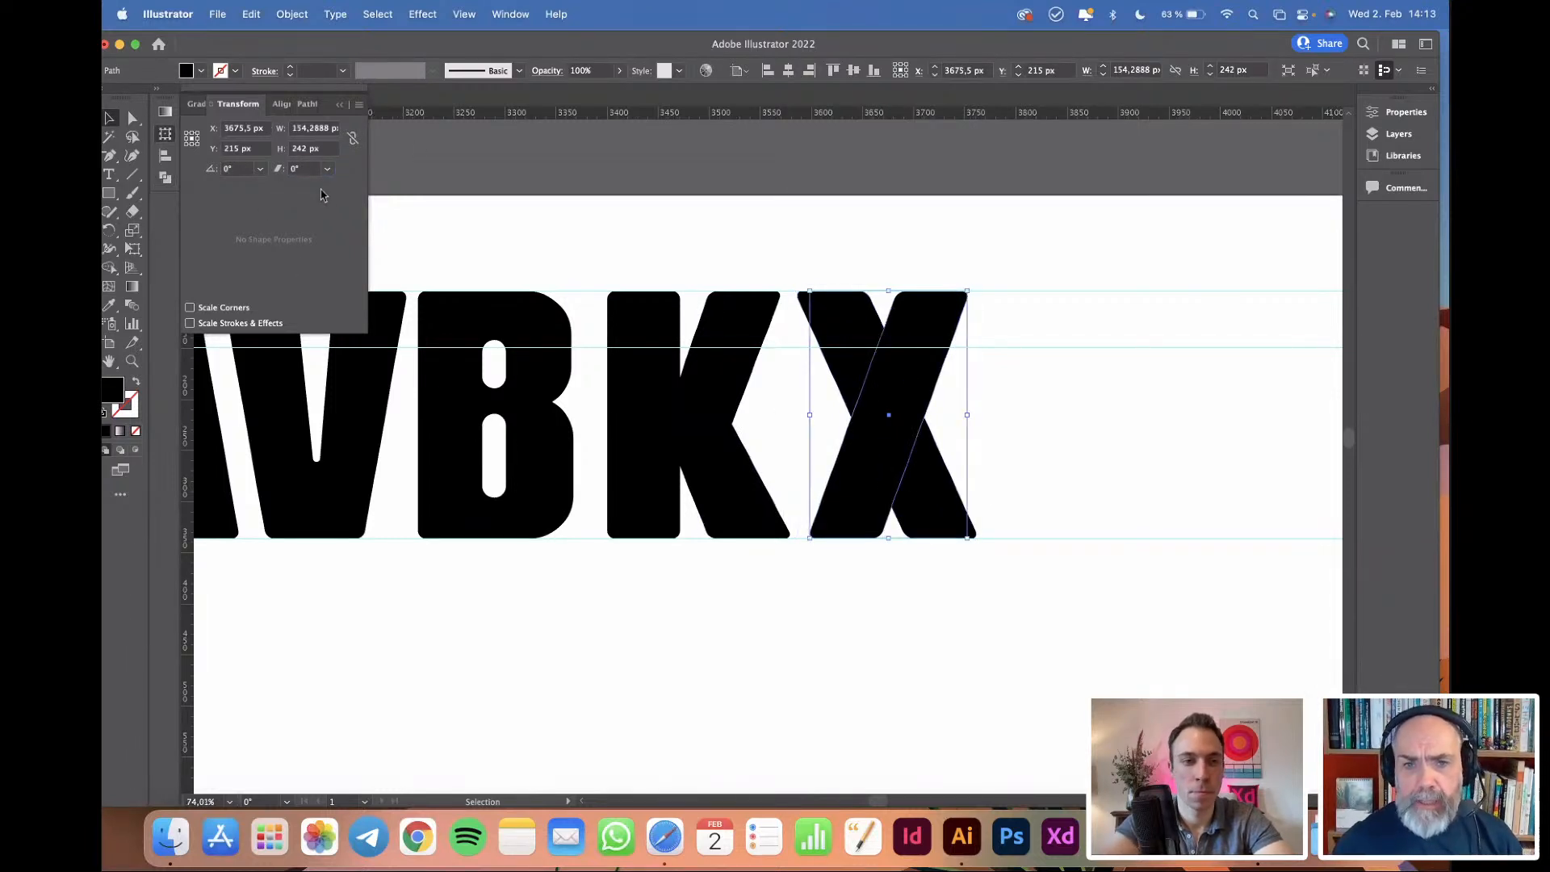
Shear the X's other stroke 5° further so its slant matches the mirrored stroke.
click(295, 168)
text(-5)
key(Return)
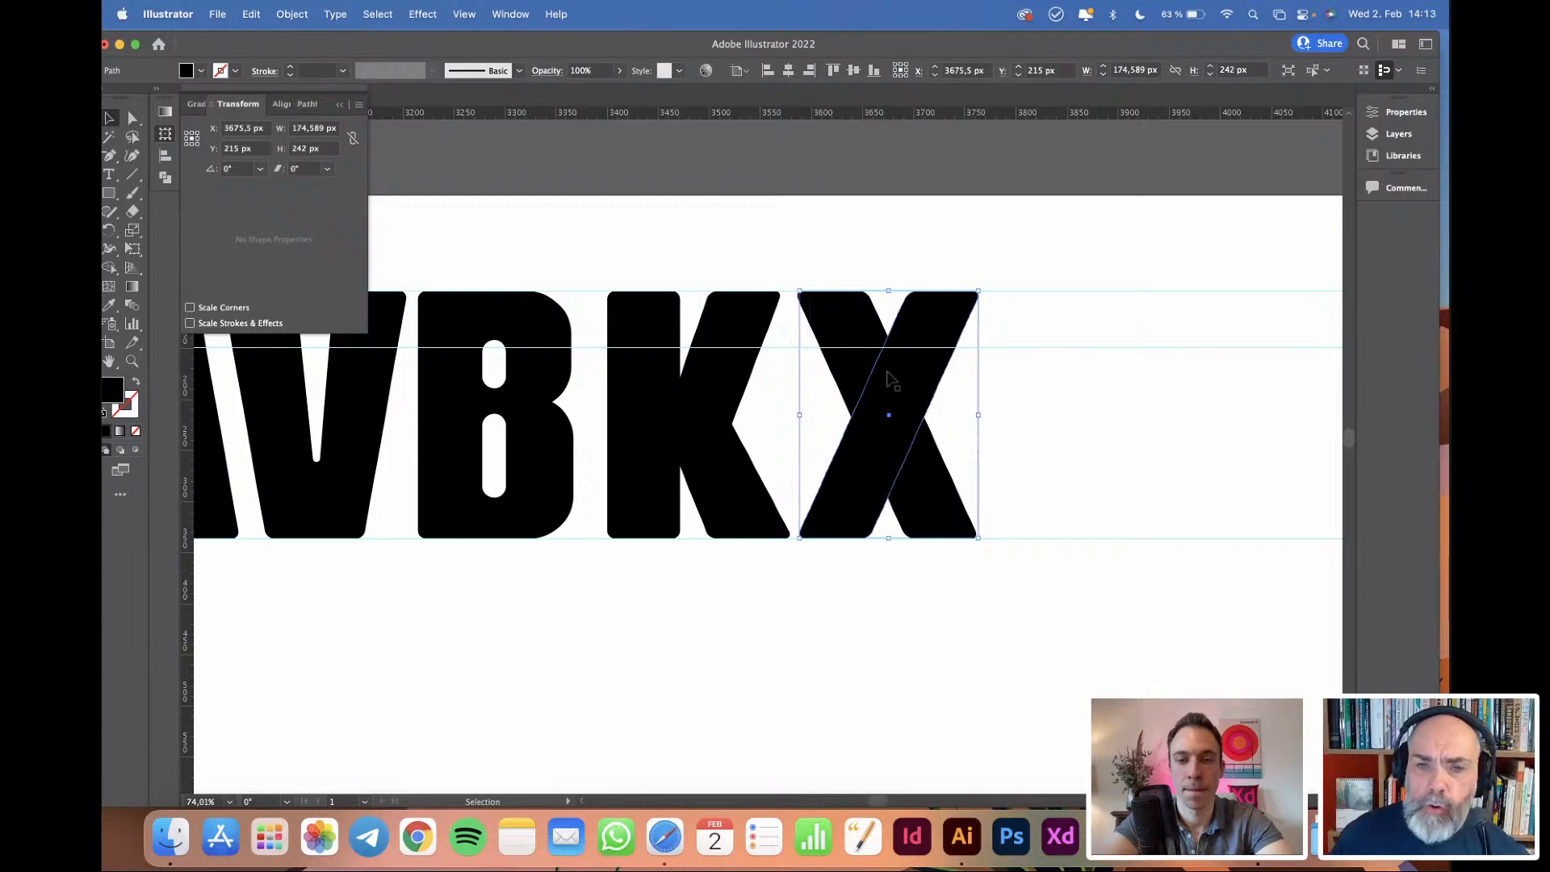
Select both strokes of the X and move them away from the K to about X 3688.5 px.
click(1043, 294)
scroll(1039, 308, right, 2)
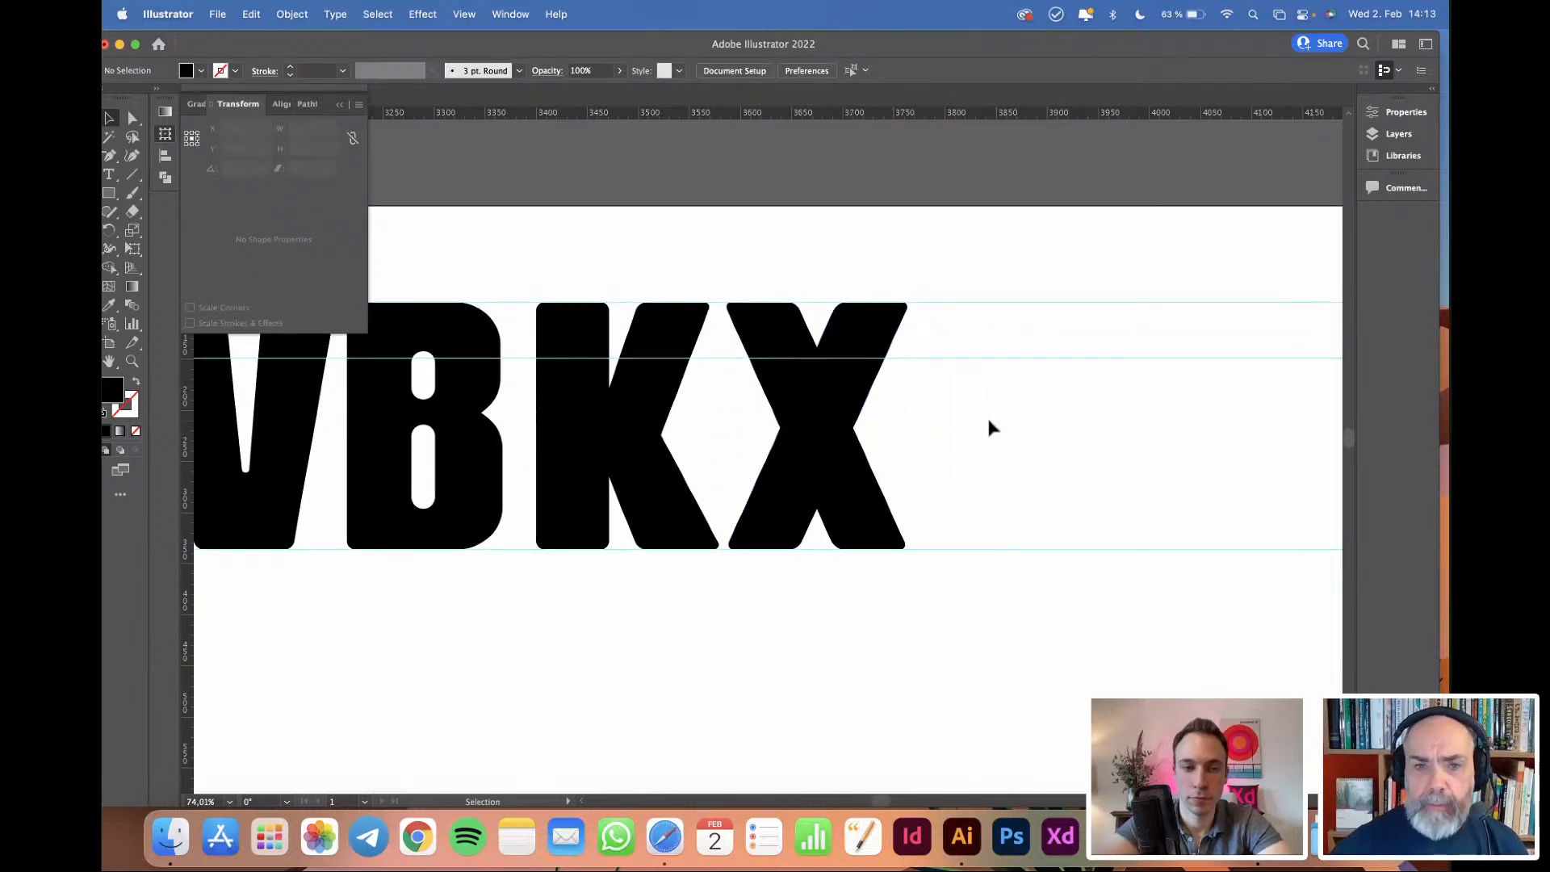
scroll(987, 419, right, 1)
drag(937, 422, 794, 446)
scroll(794, 446, up, 3)
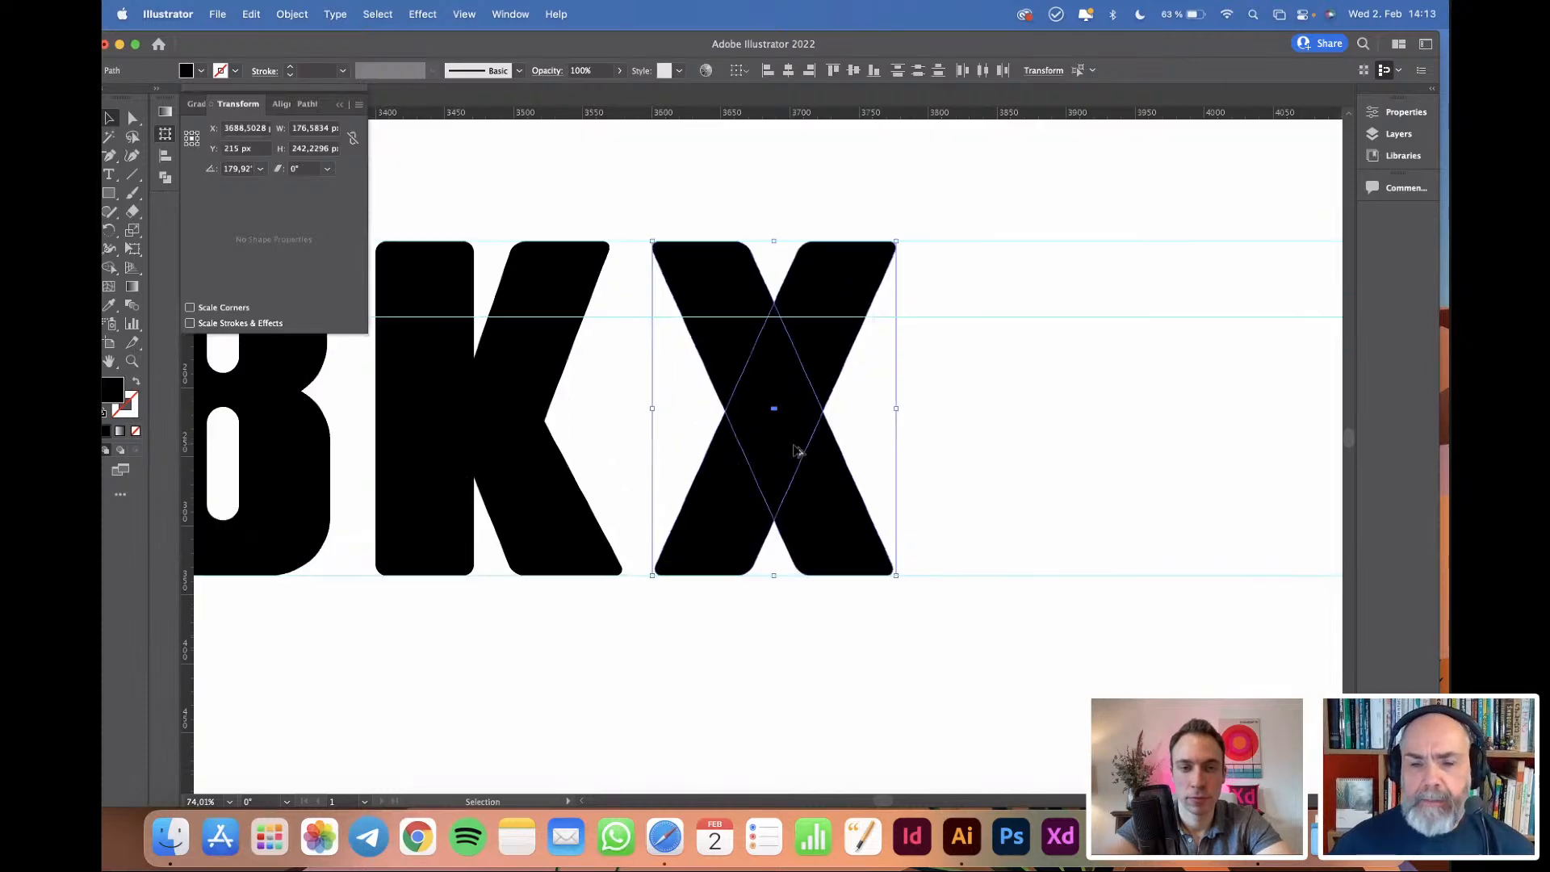
scroll(695, 331, up, 3)
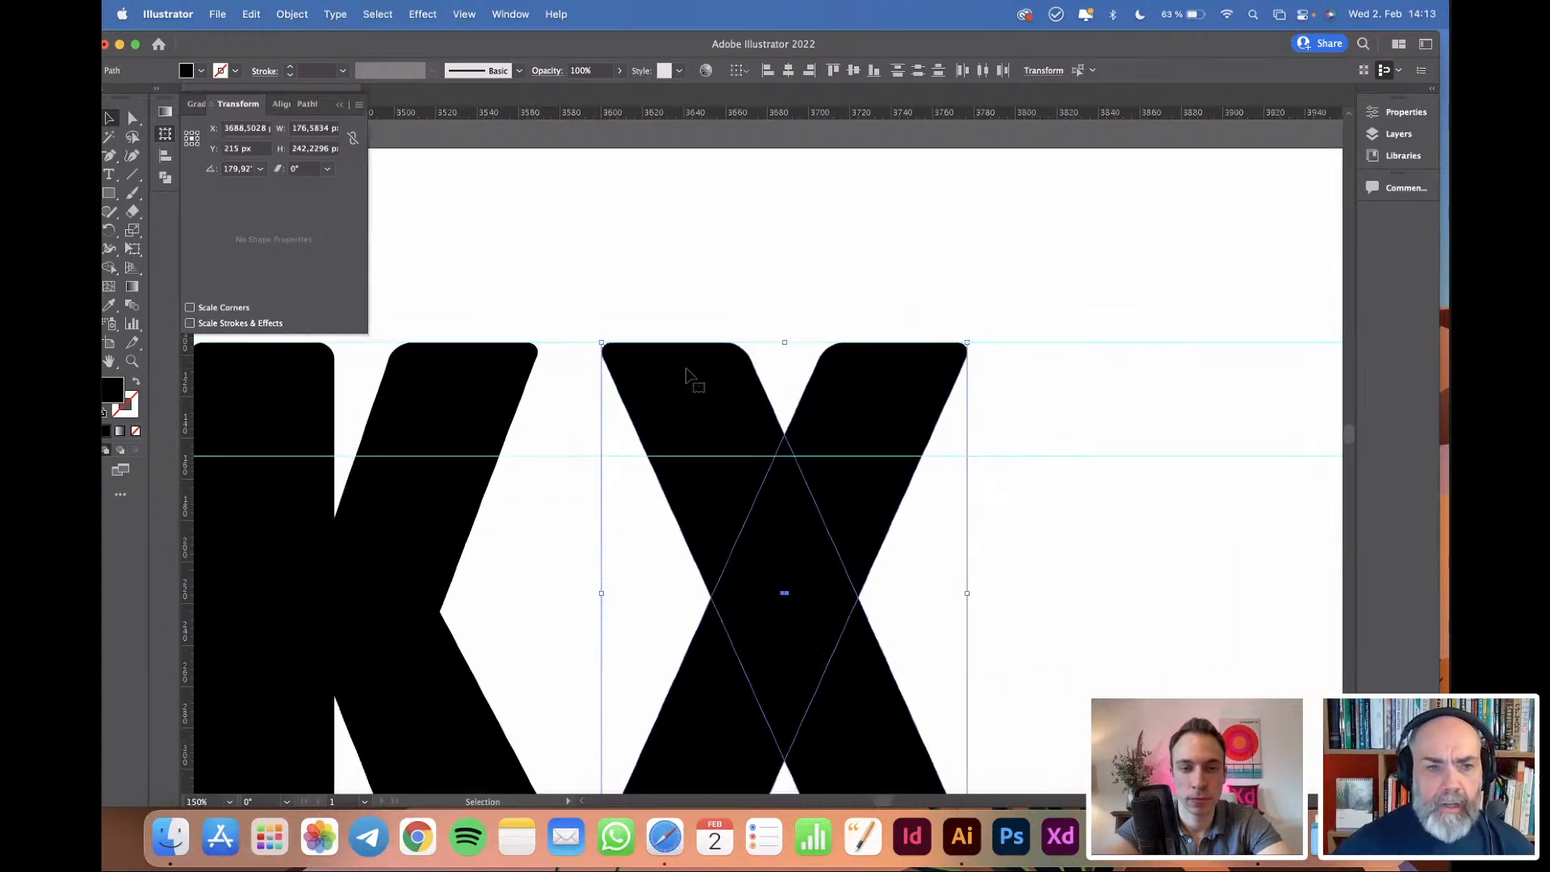
Unite the two crossing strokes of the X into a single shape.
scroll(687, 373, down, 3)
scroll(687, 374, right, 1)
click(305, 104)
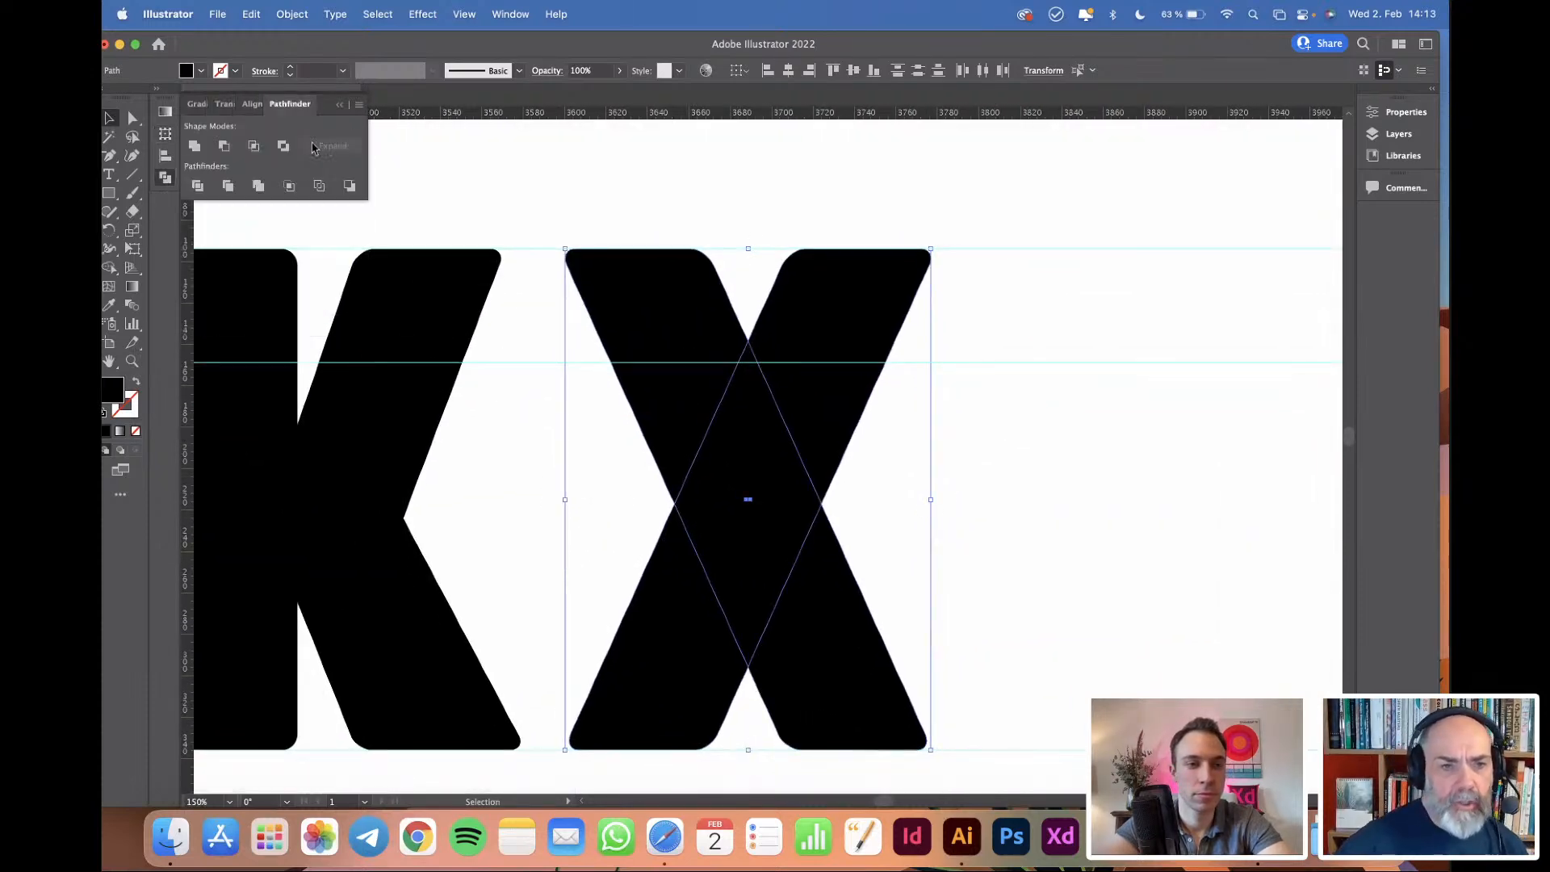
click(194, 145)
scroll(715, 186, down, 2)
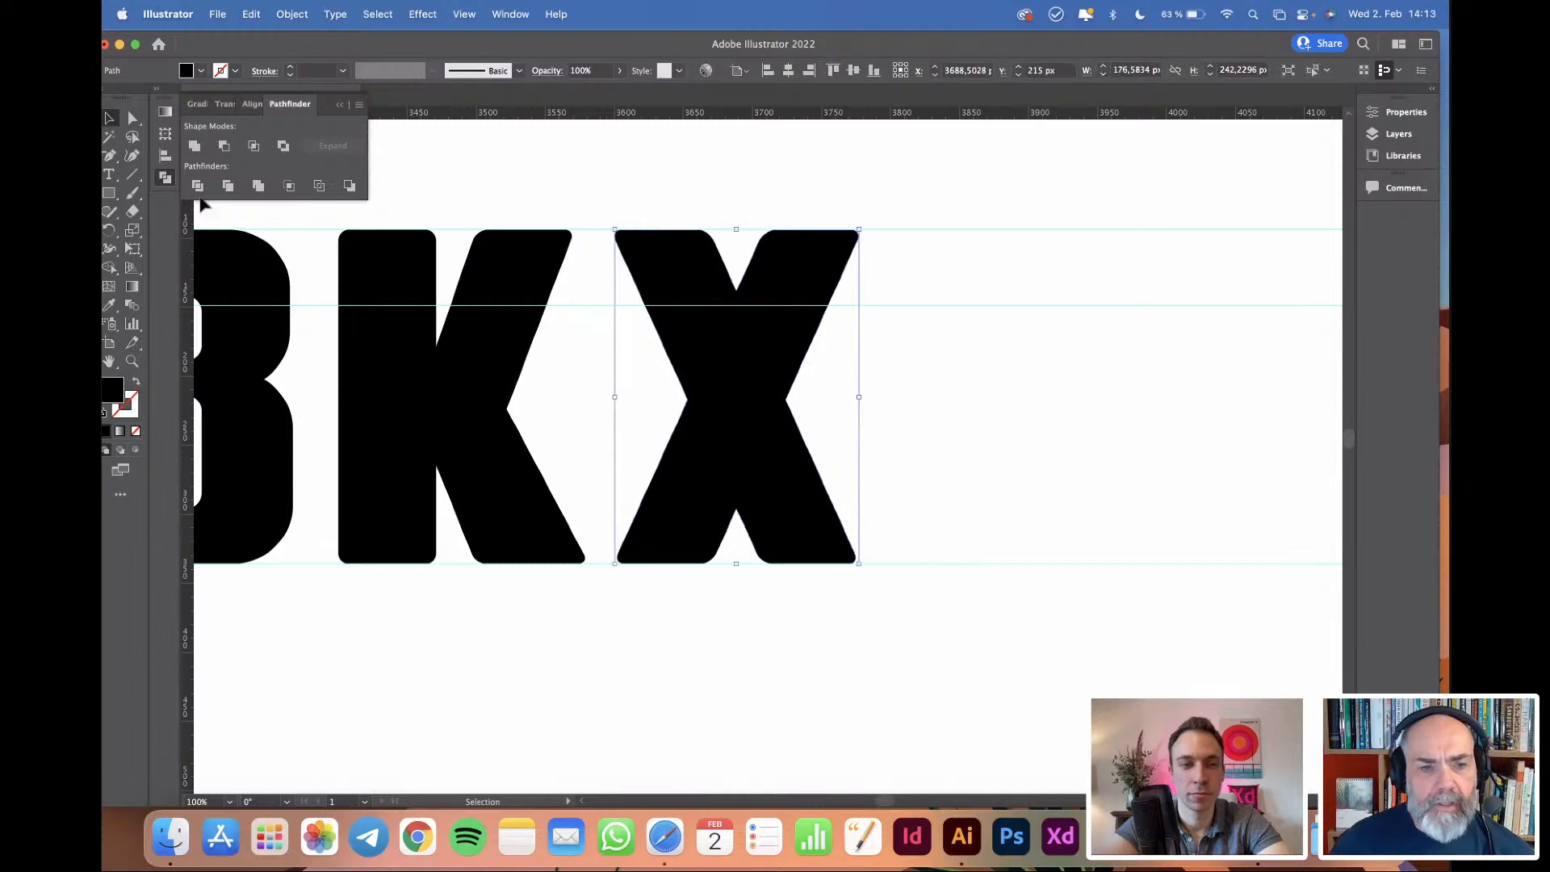
Deepen the X's upper notch by moving its inner anchor point down to Y about 168.58 px.
click(132, 118)
click(737, 290)
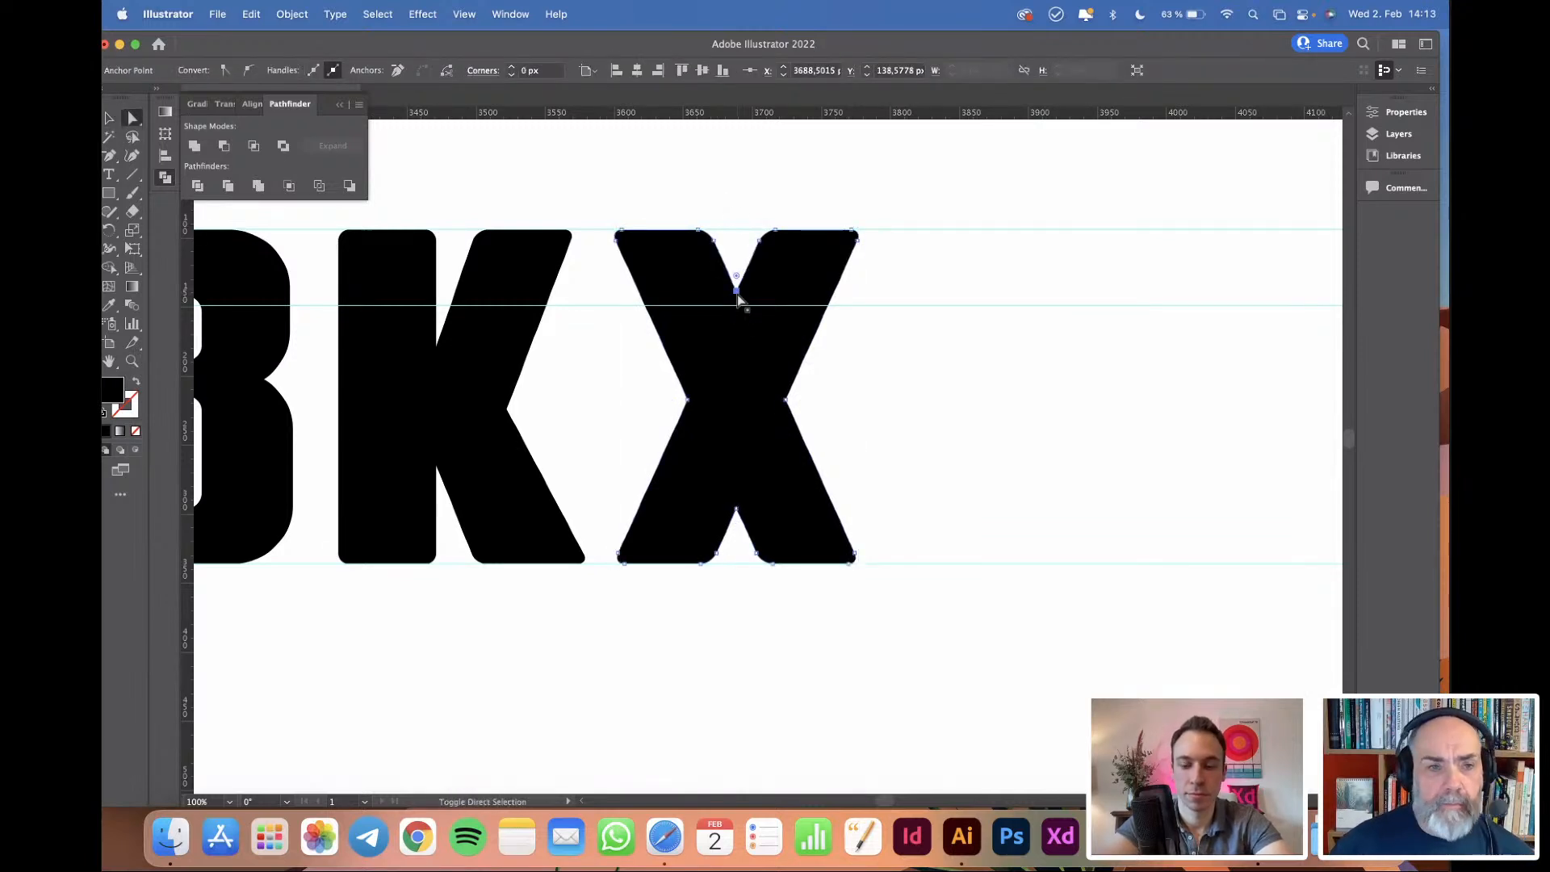
key(shift+Down)
key(shift+Down)
key(shift+Down)
key(shift+Down)
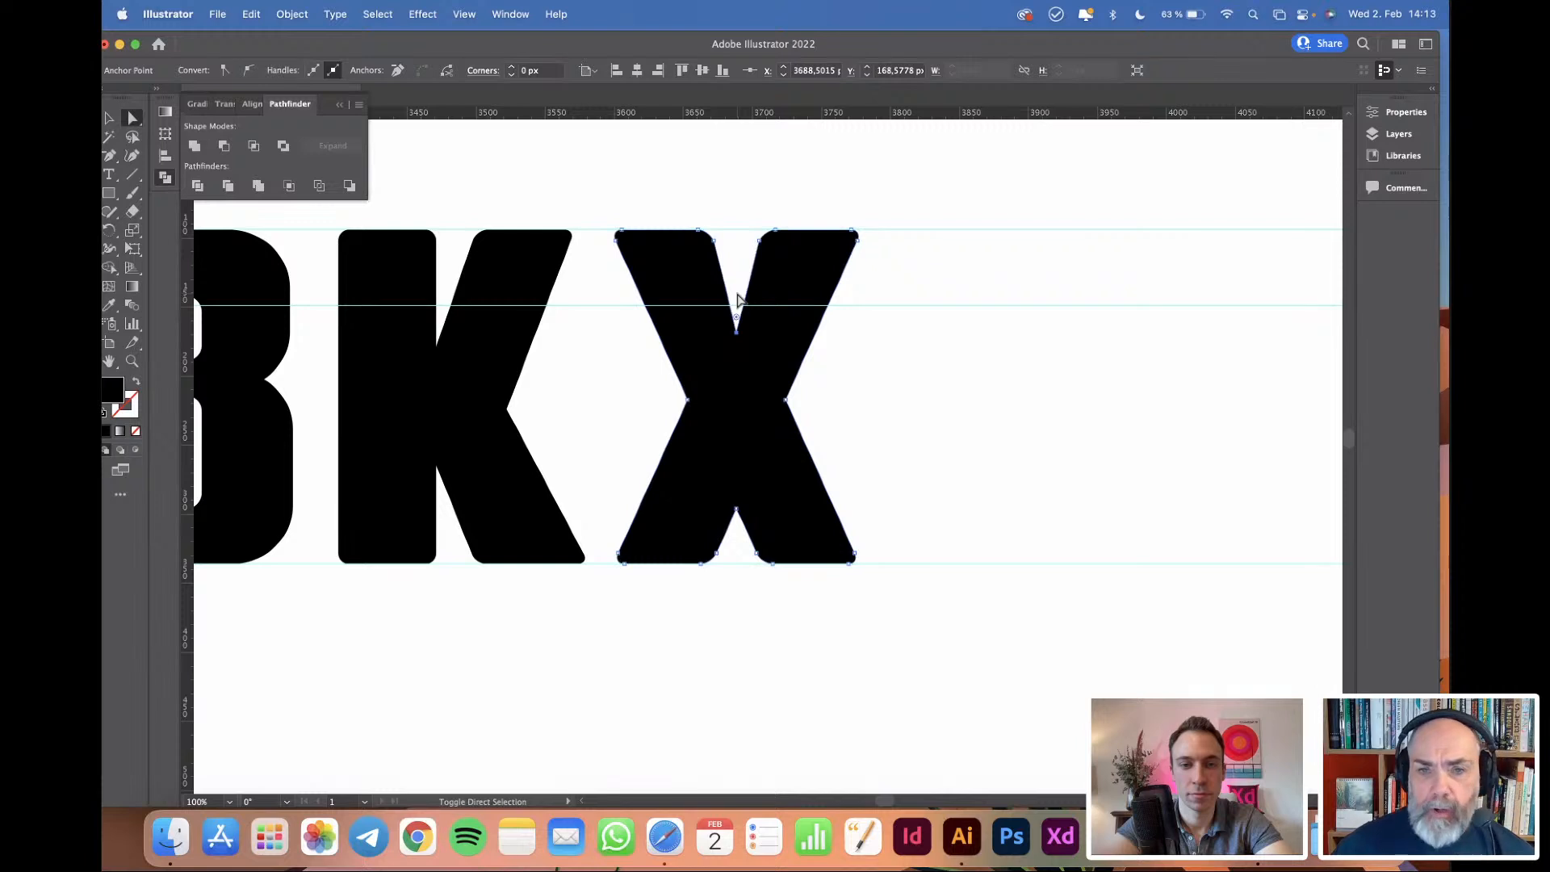
Deepen the X's lower notch by moving its inner anchor point up to Y about 255.85 px.
click(737, 512)
key(shift+Up)
key(shift+Up)
key(shift+Up)
key(shift+Up)
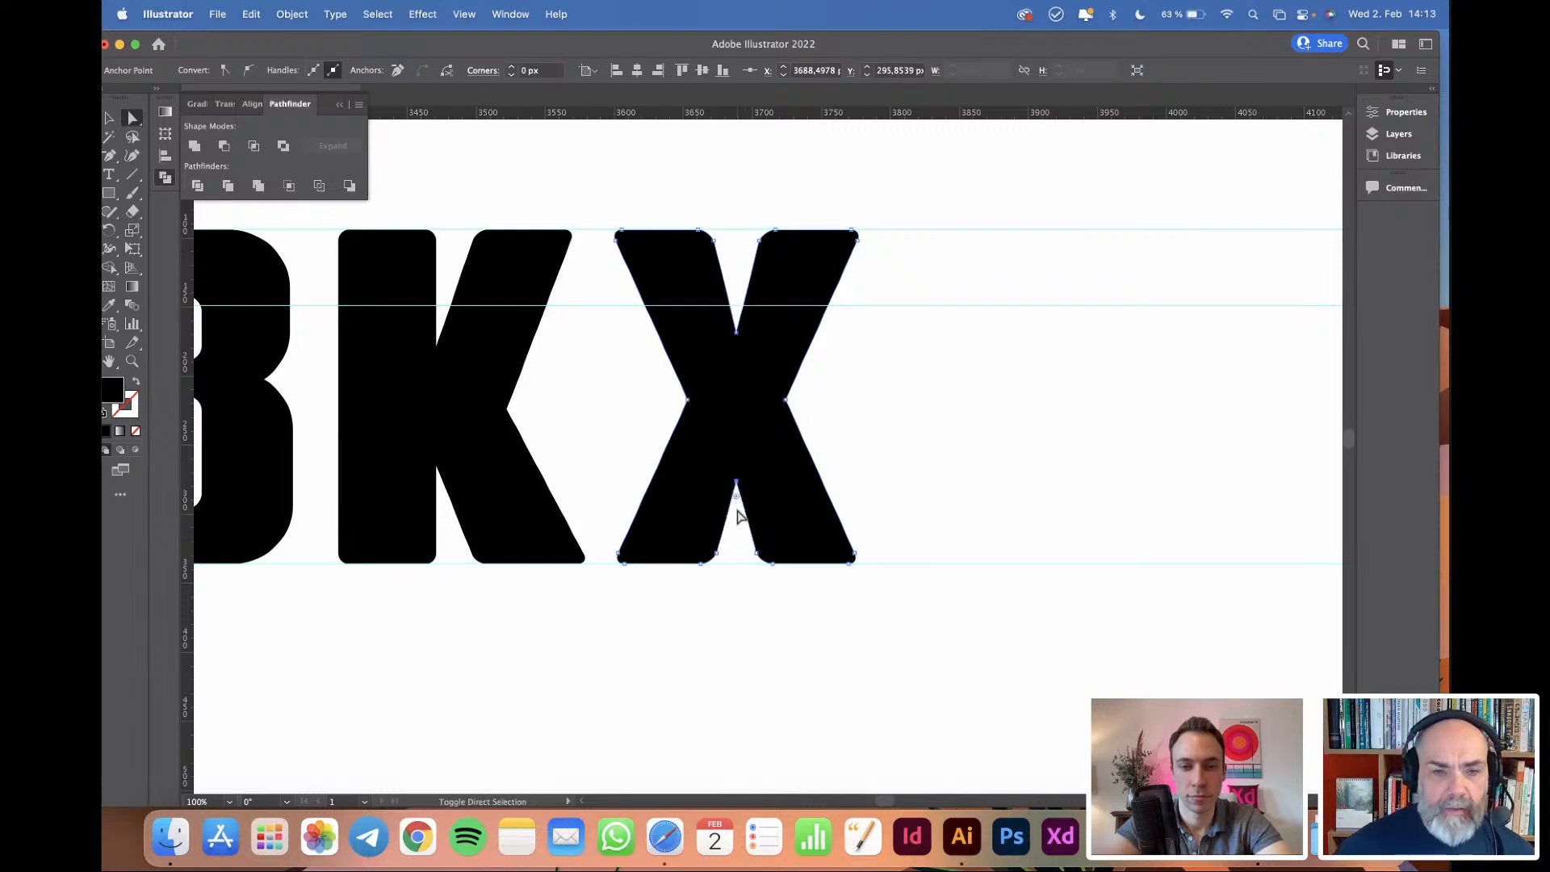
key(shift+Up)
key(shift+Up)
key(shift+Up)
key(shift+Up)
key(shift+Down)
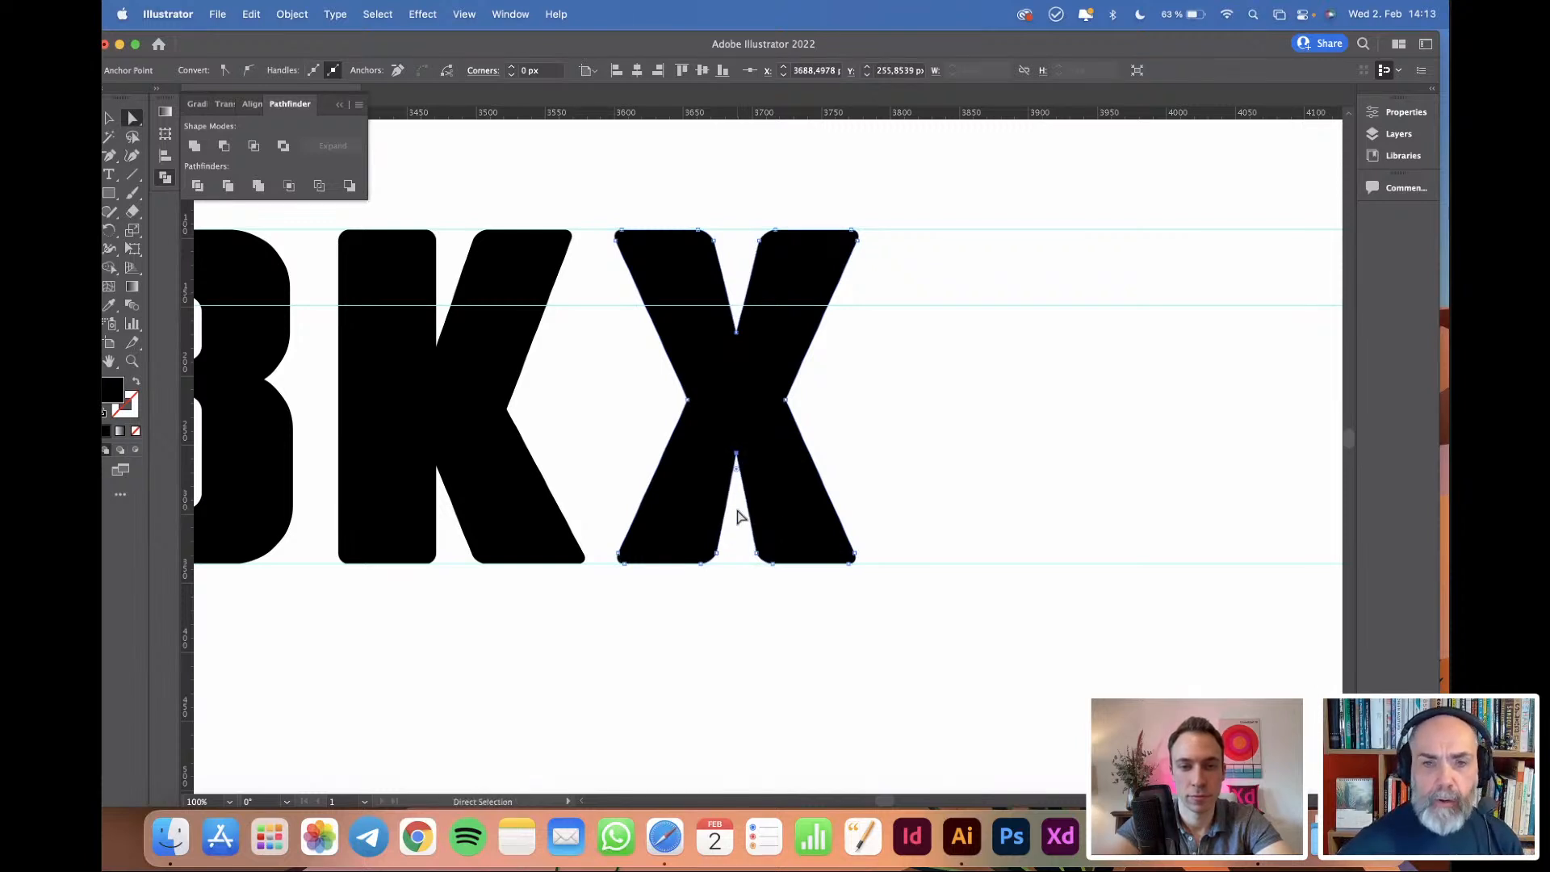
Raise both outer waist anchor points of the X together to Y about 210.19 px.
drag(634, 379, 885, 459)
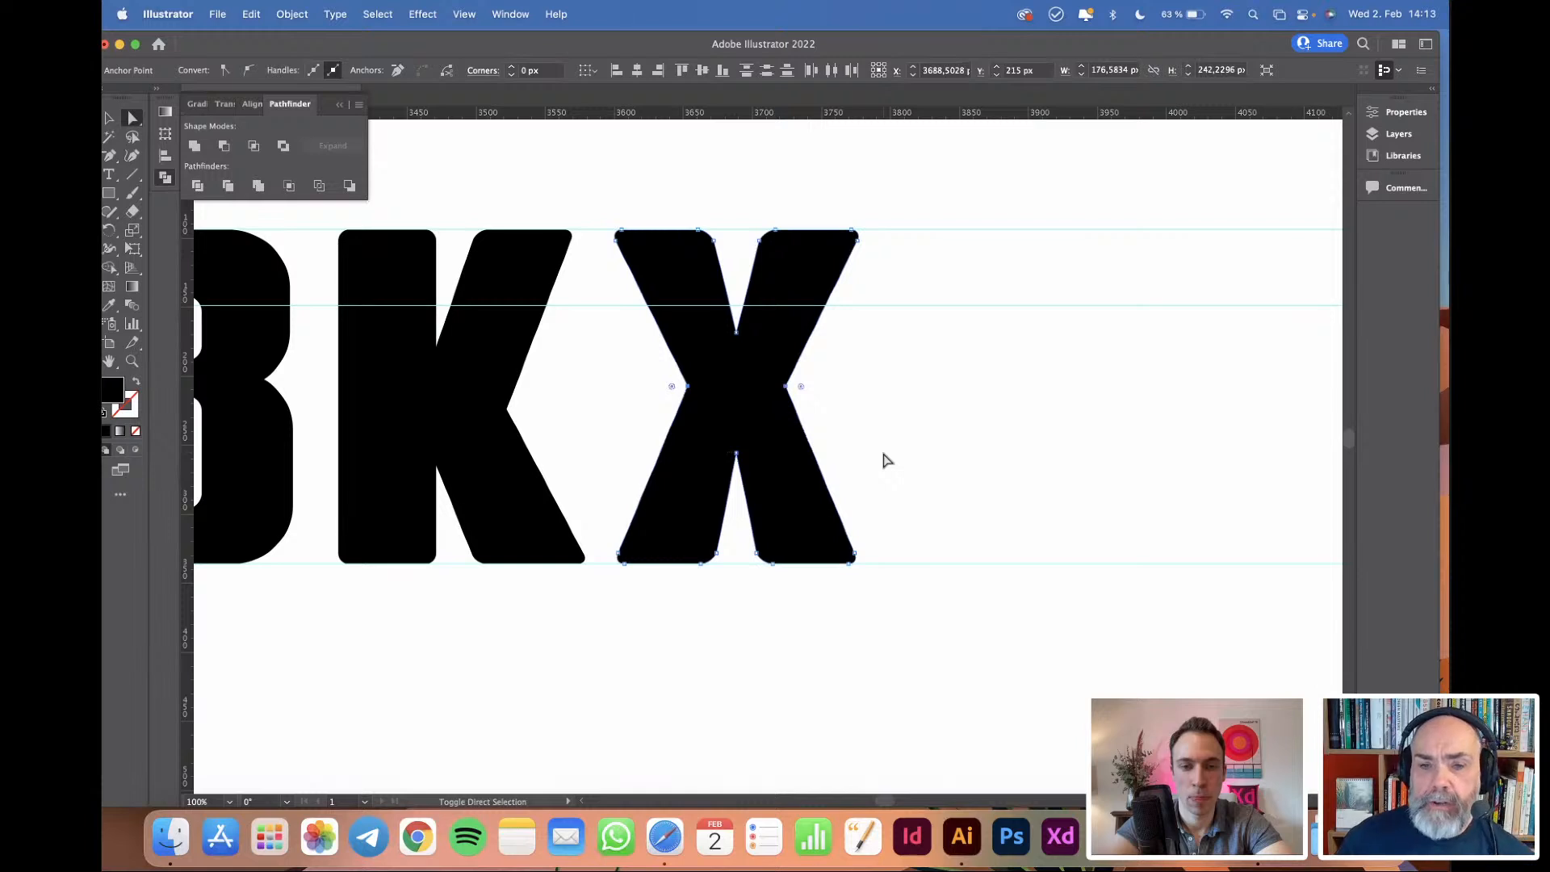
key(shift+Down)
key(Up)
key(Up)
key(Up)
key(Up)
key(Up)
key(Up)
key(Up)
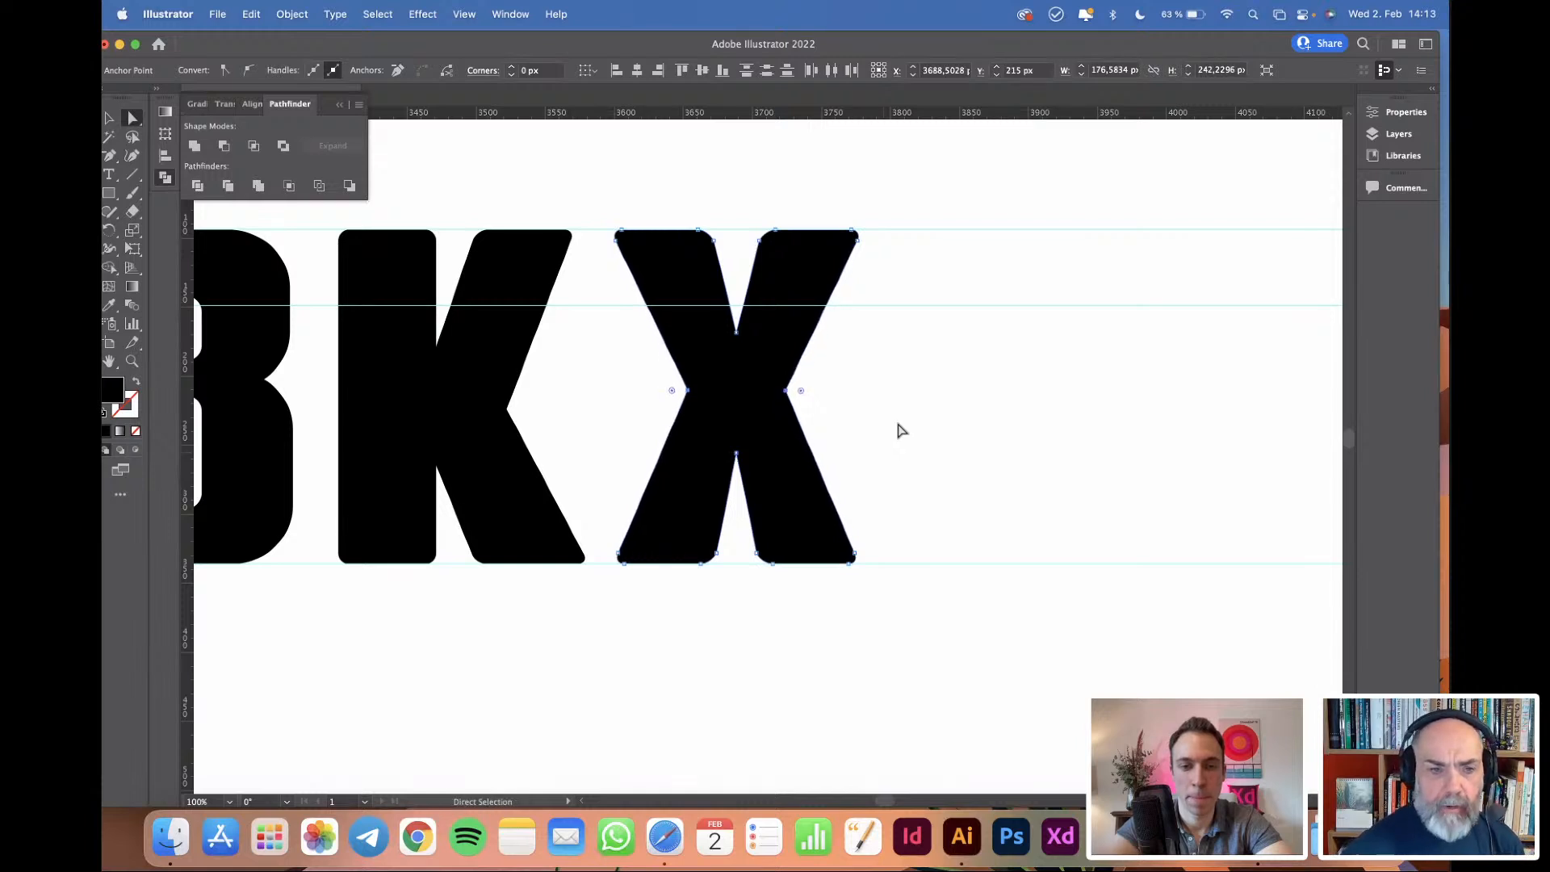
Widen the X's waist by moving its two side anchor points outward by about the same amount.
click(902, 430)
click(690, 391)
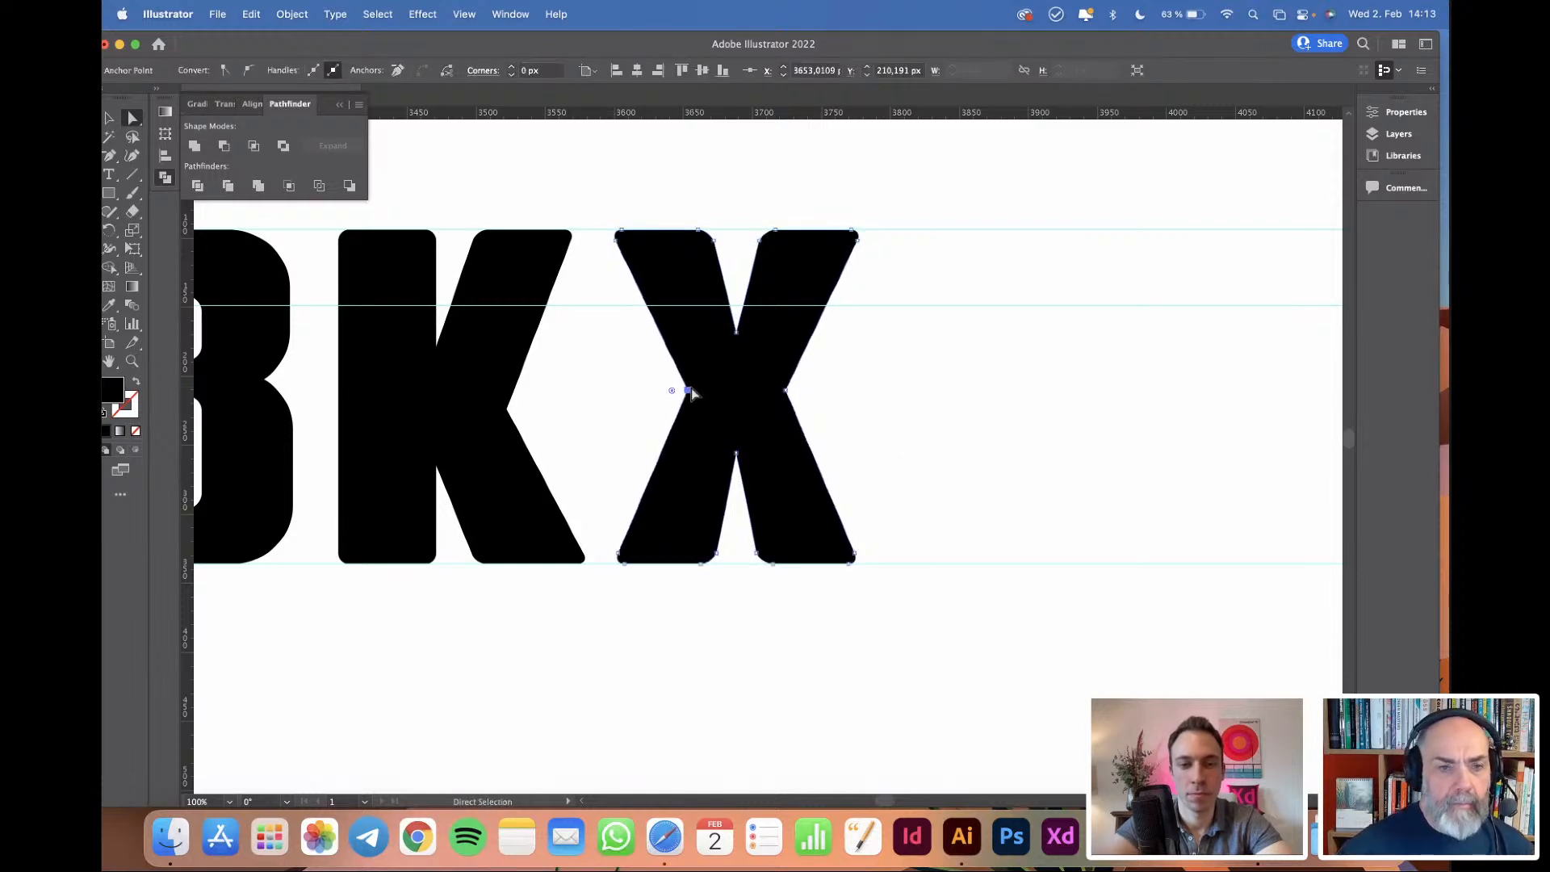
key(shift+Left)
drag(785, 391, 799, 390)
click(931, 322)
scroll(952, 302, down, 2)
scroll(973, 305, down, 3)
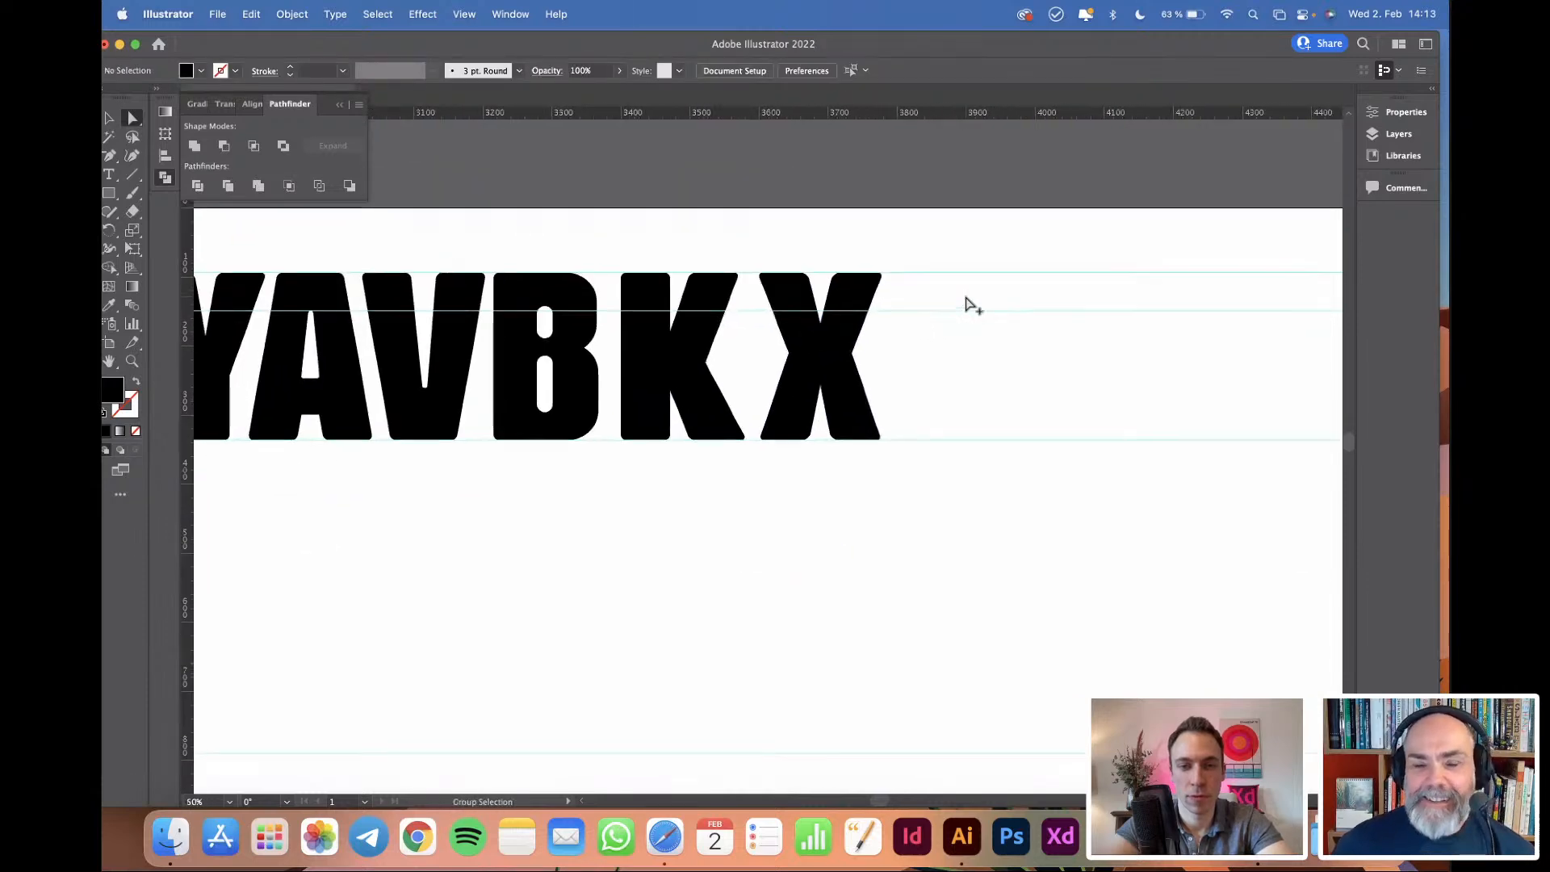
scroll(973, 305, up, 2)
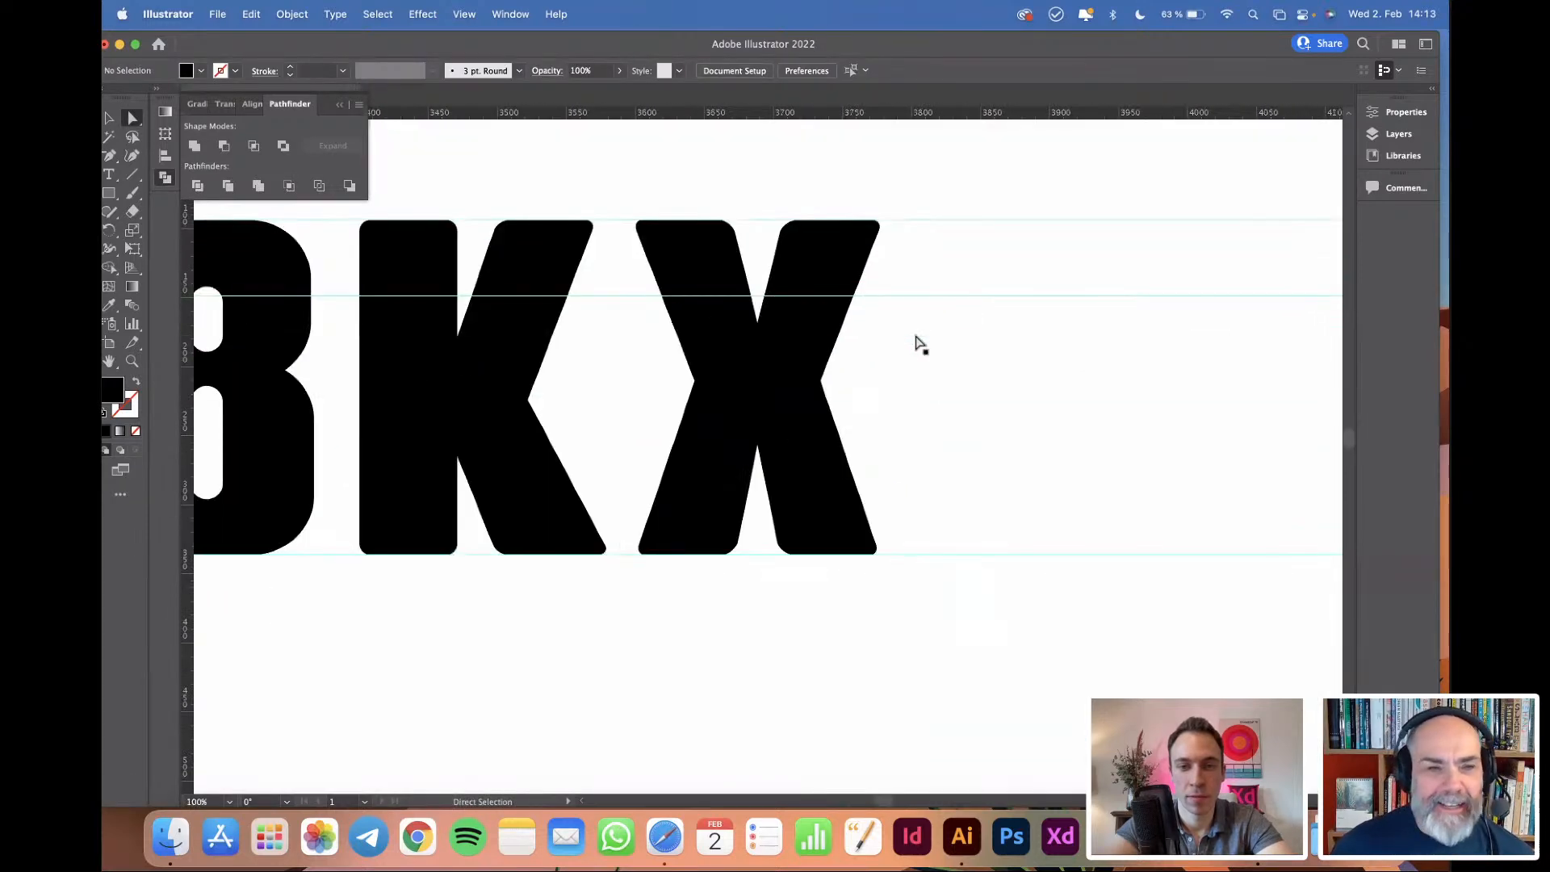
Make the X's lower notch slightly shallower by moving its inner anchor point down.
click(759, 449)
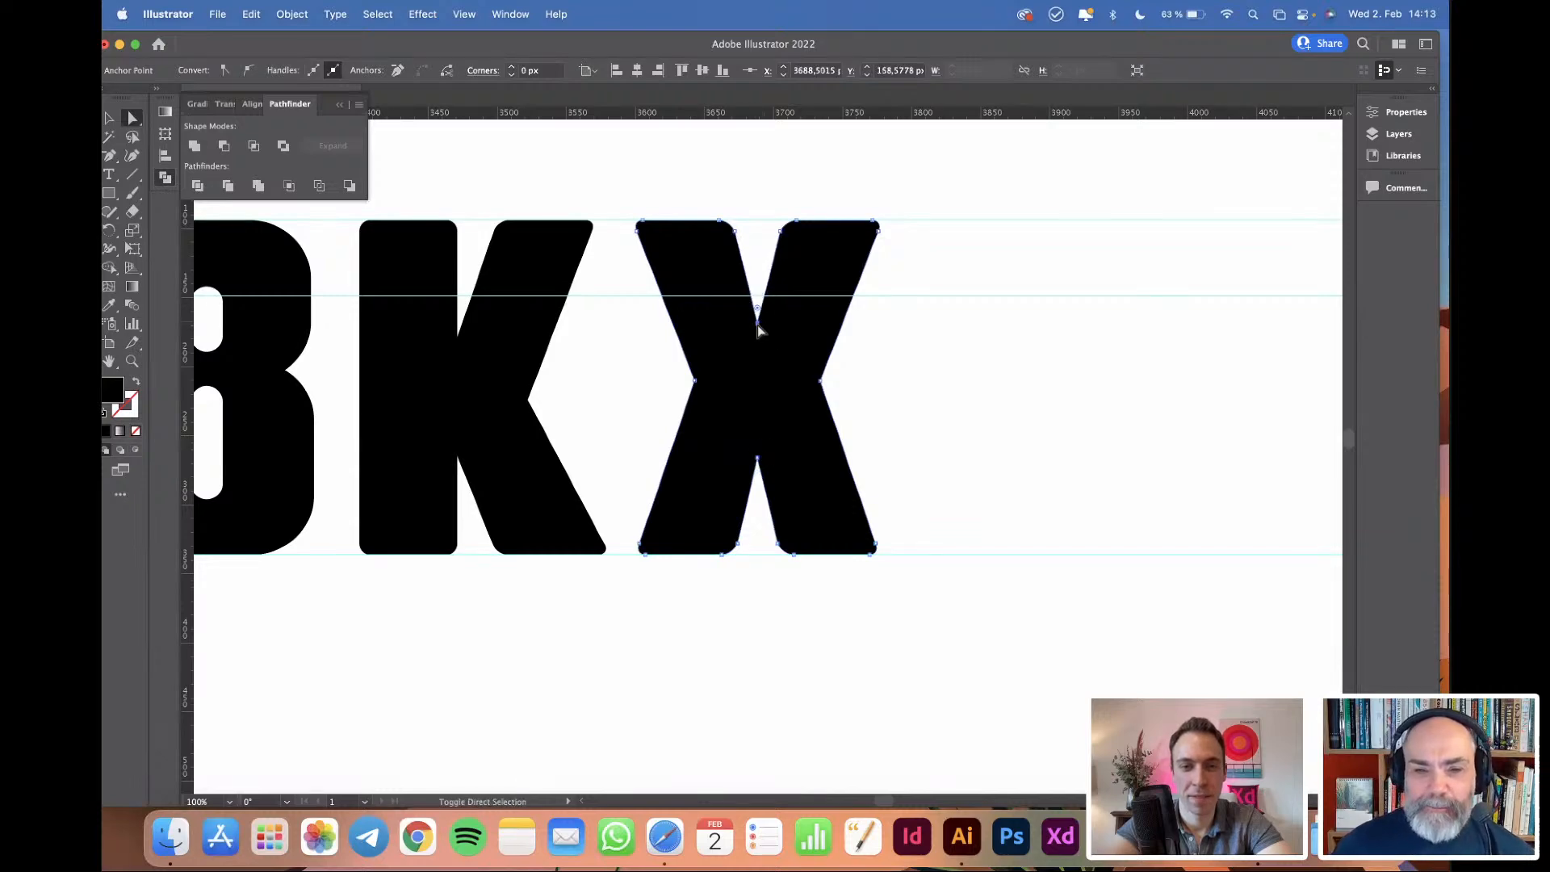
click(916, 295)
scroll(916, 299, down, 4)
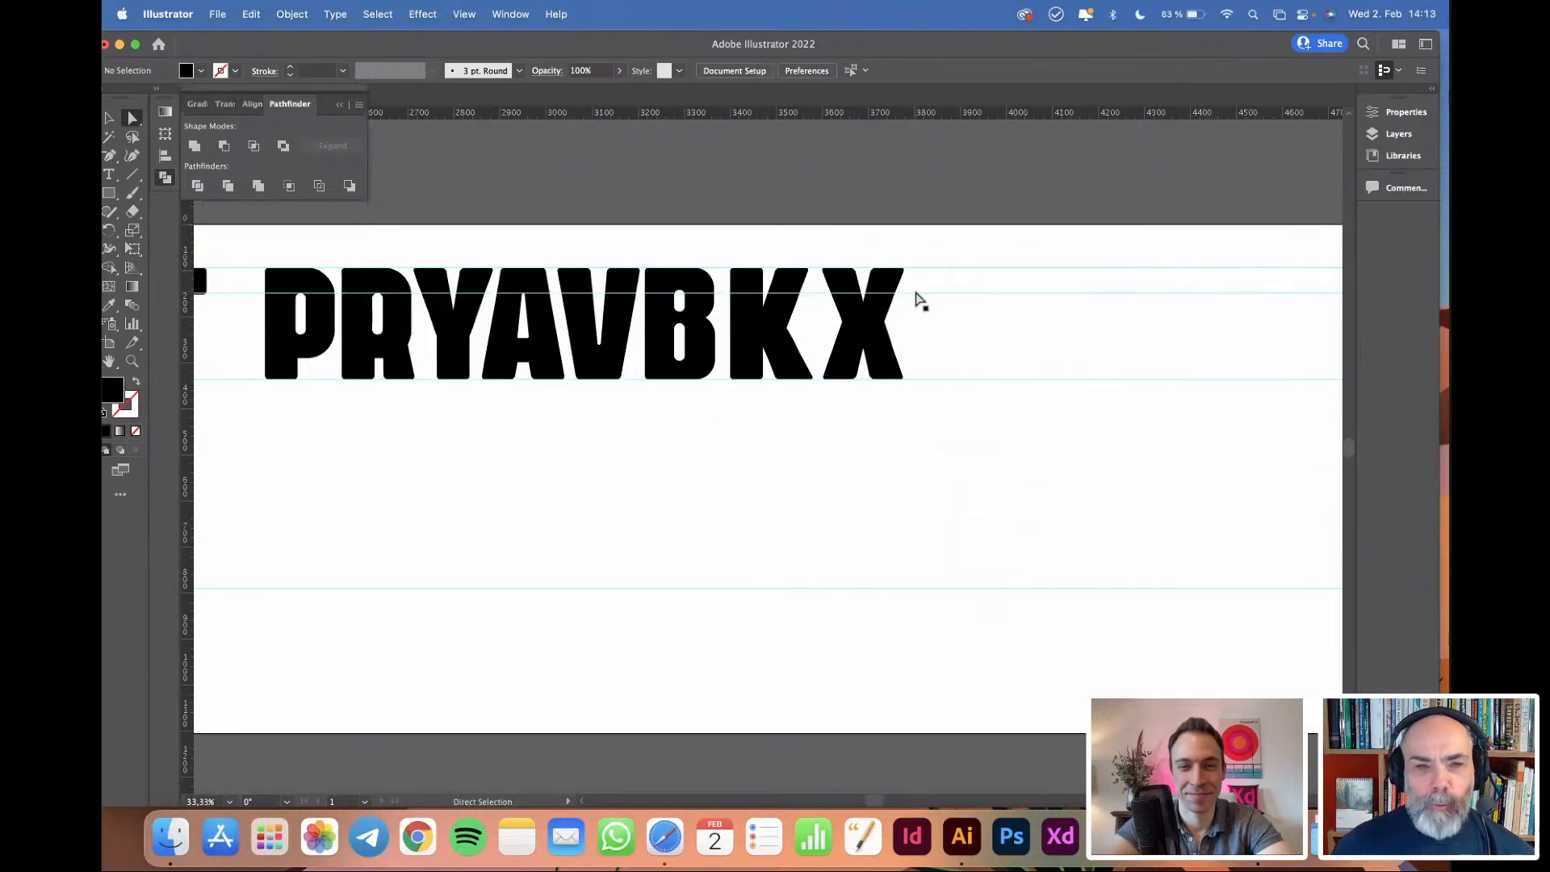
scroll(918, 301, down, 1)
scroll(890, 318, up, 1)
Deepen both notches of the X, moving the upper anchor point to Y about 188.58 px and the lower one to about 255.85 px.
click(864, 313)
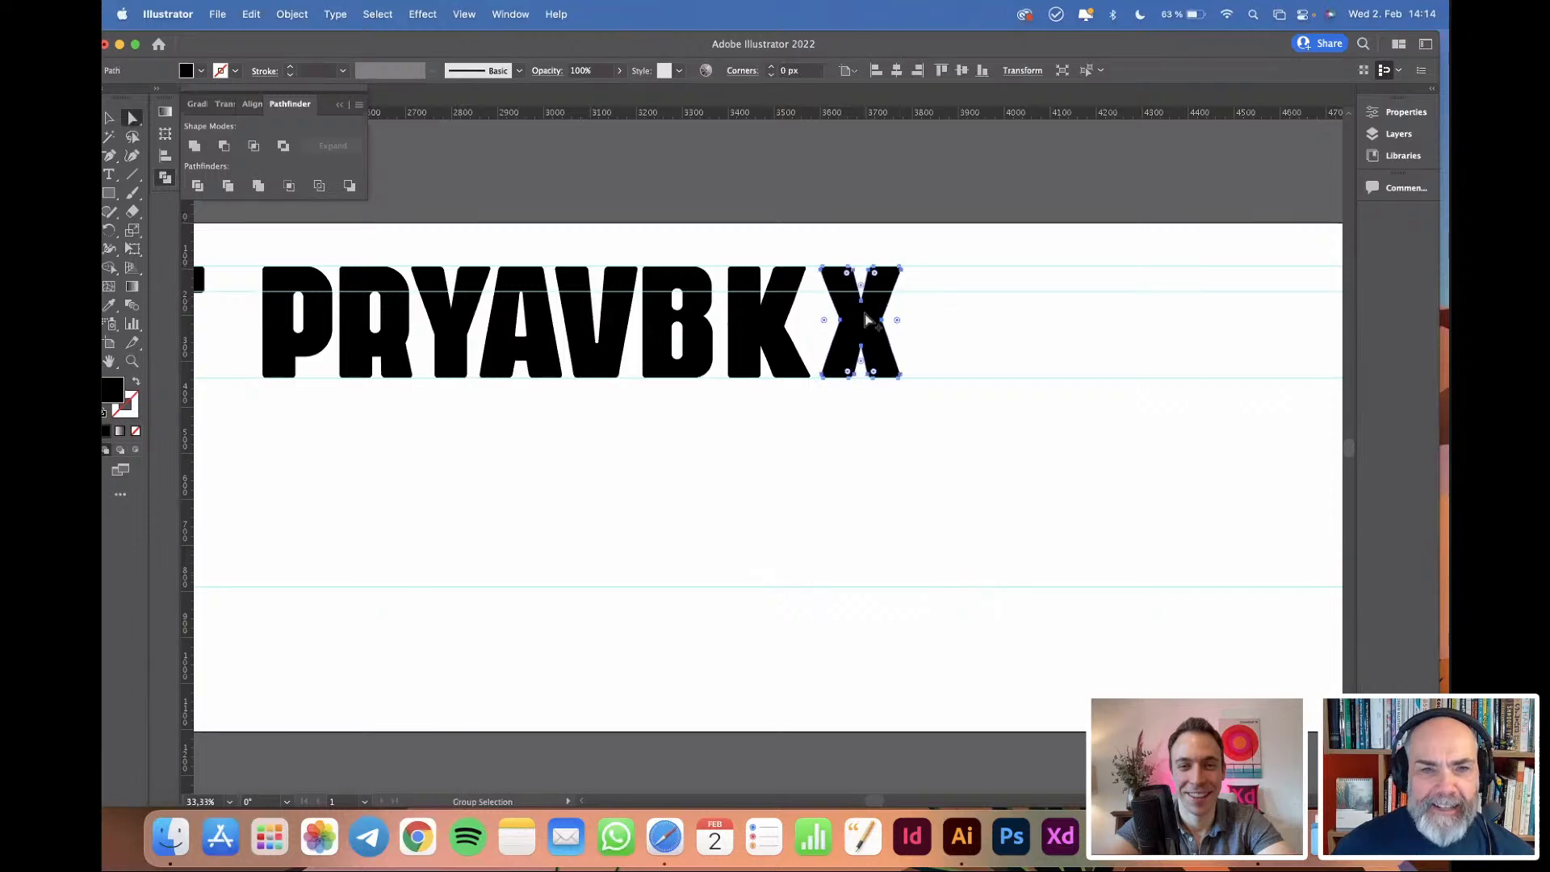
scroll(865, 313, up, 4)
click(852, 278)
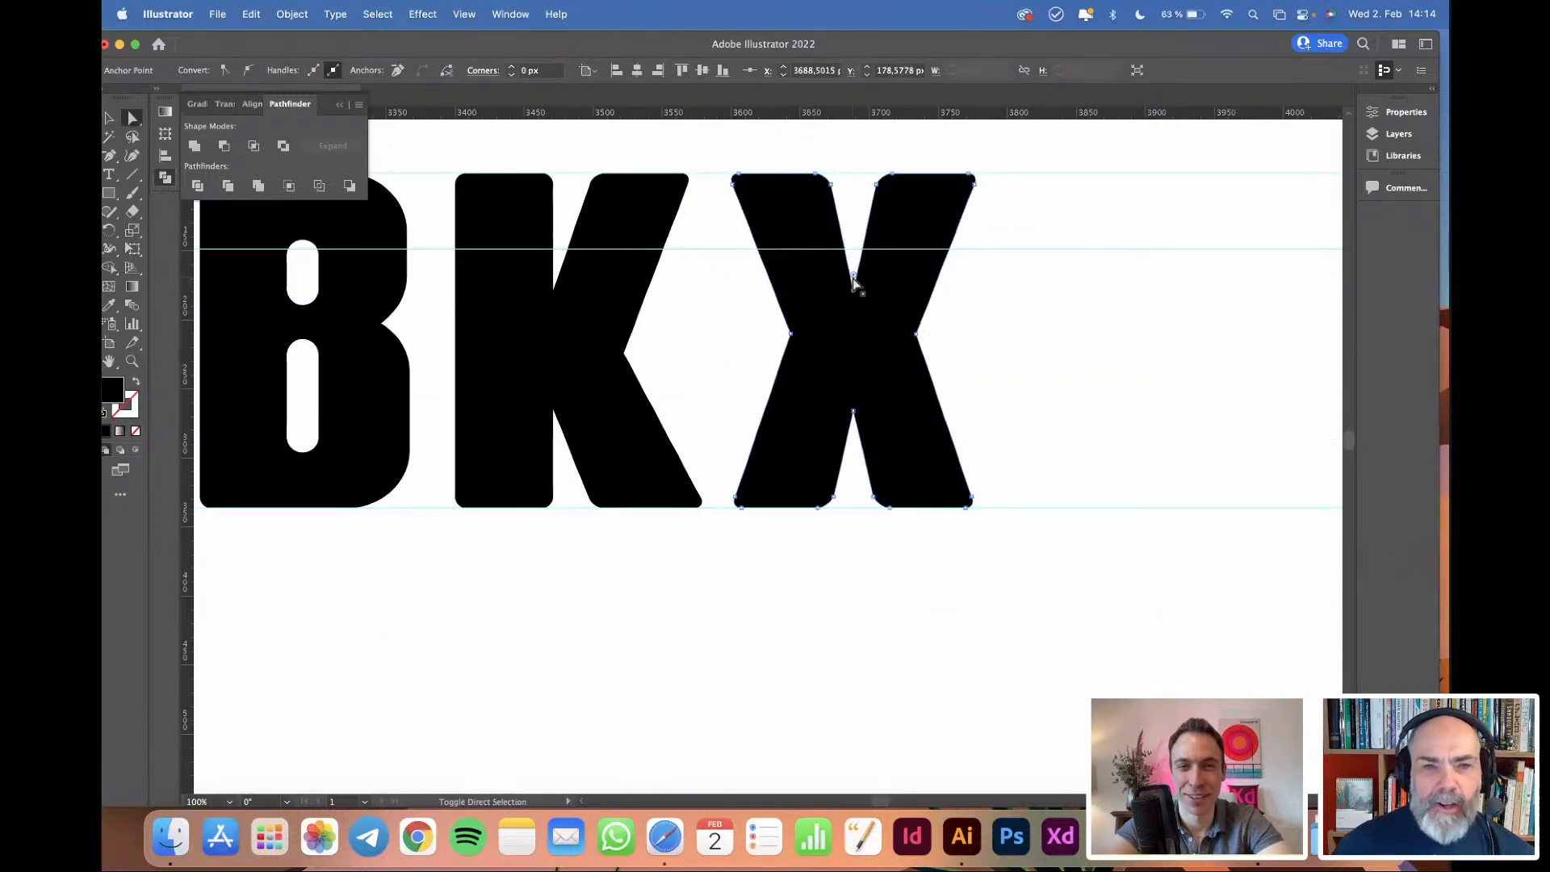
key(shift+Down)
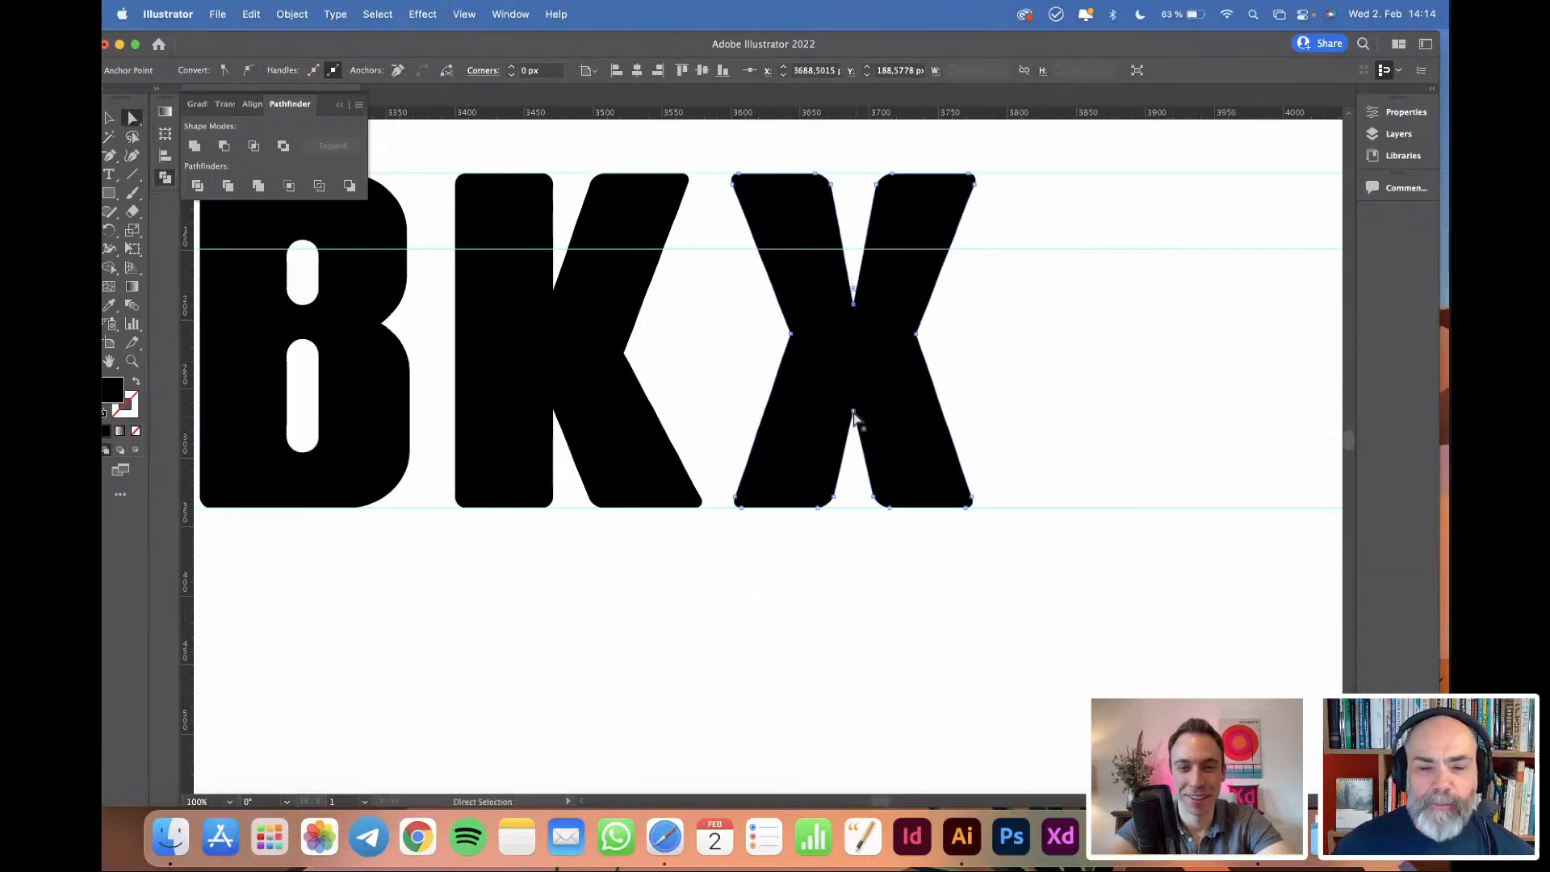
key(shift+Up)
click(1066, 339)
scroll(1067, 340, right, 2)
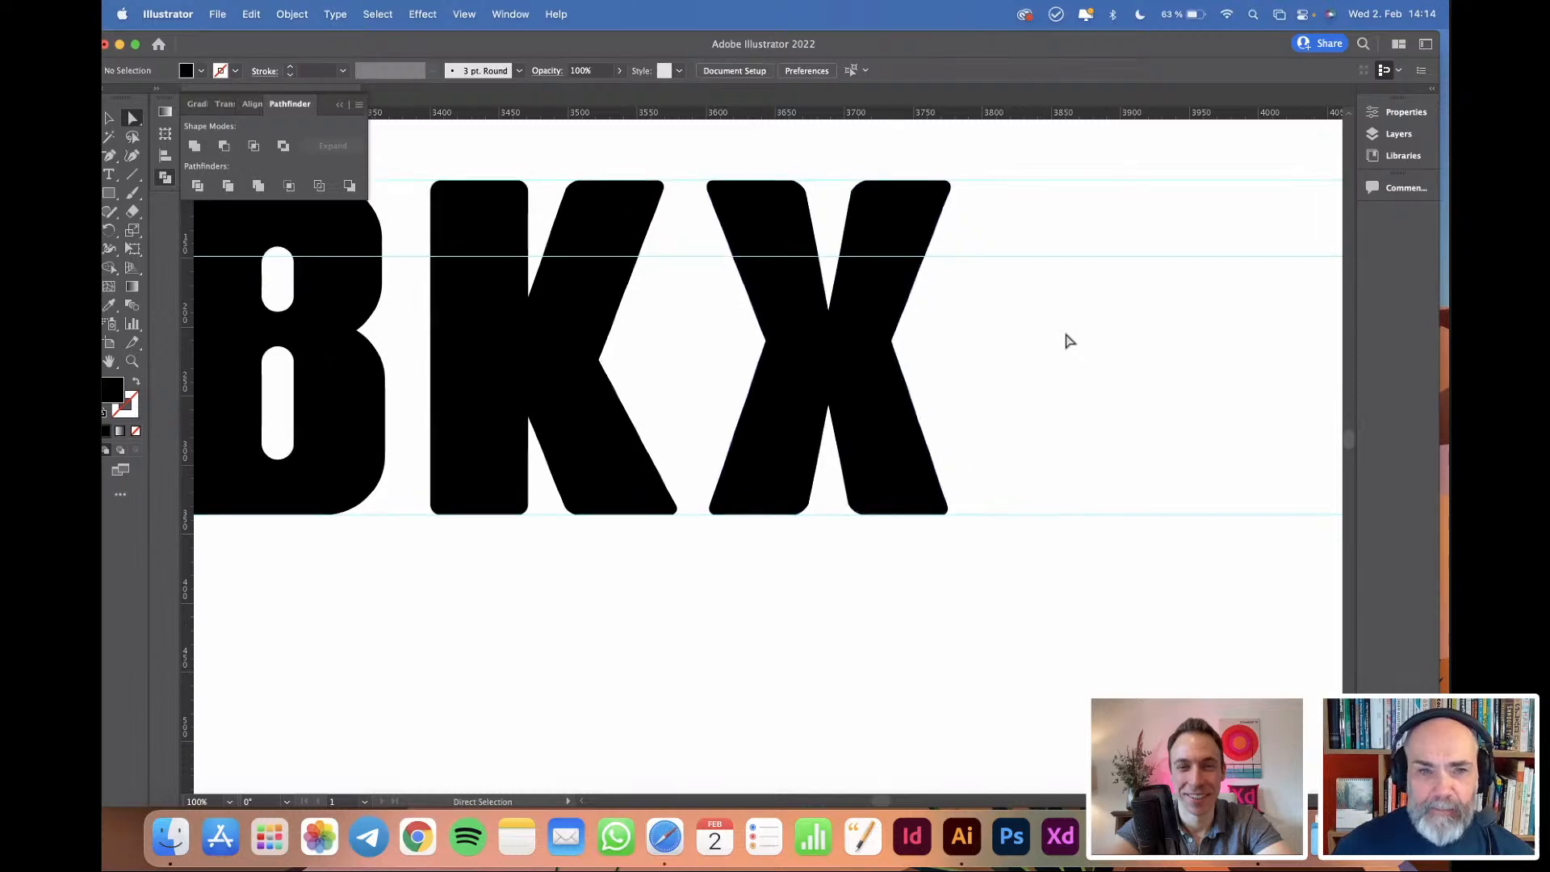
Make both notches shallower, moving the lower anchor point slightly down and the upper one up to Y about 178.58 px.
click(829, 407)
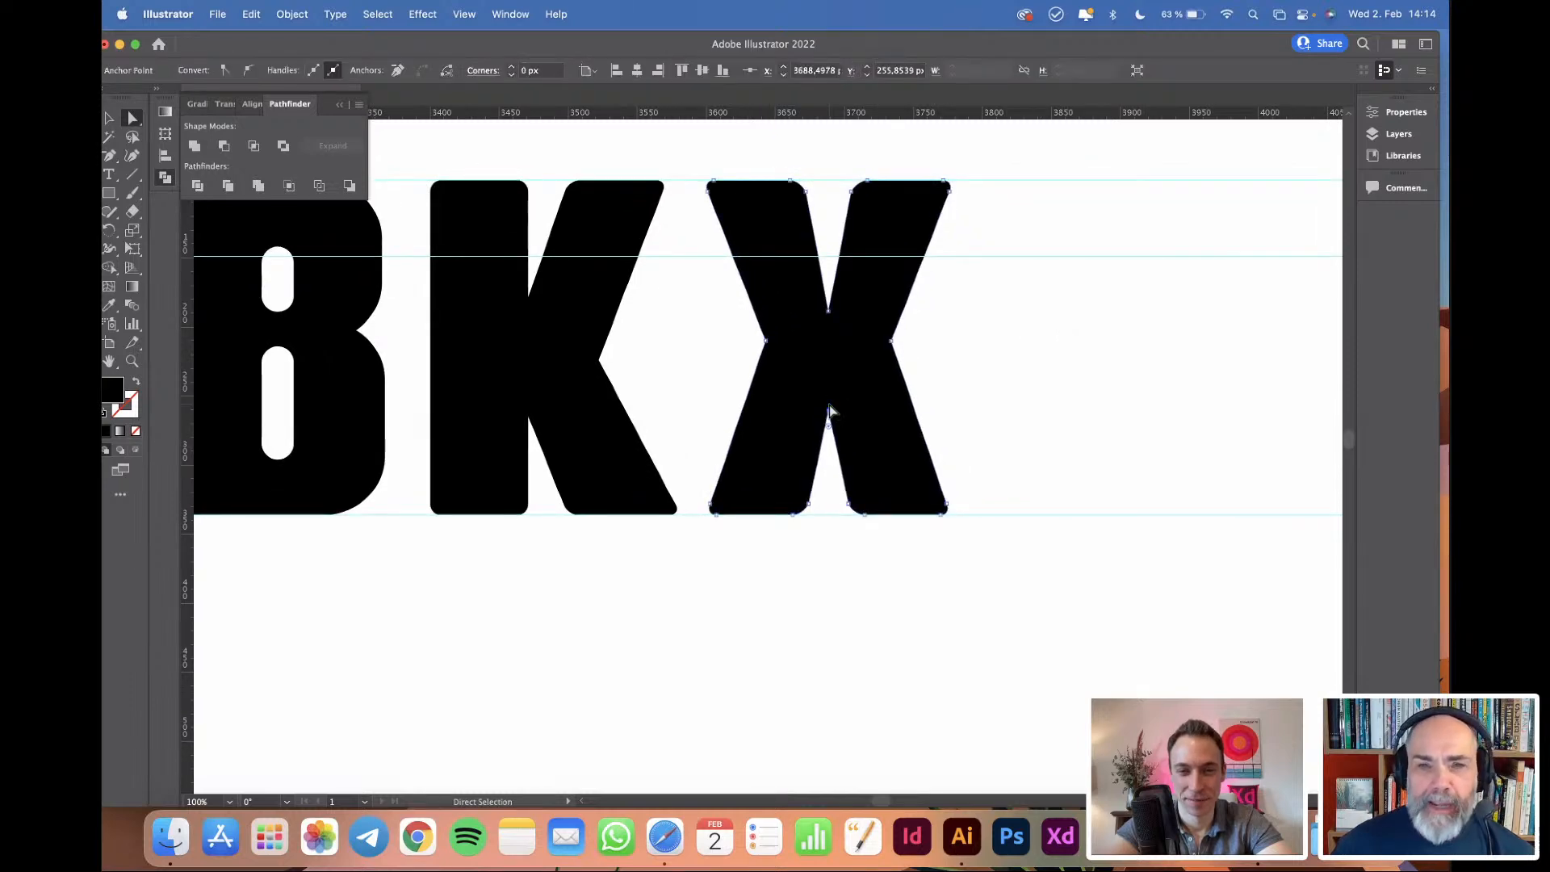
click(828, 313)
key(shift+Up)
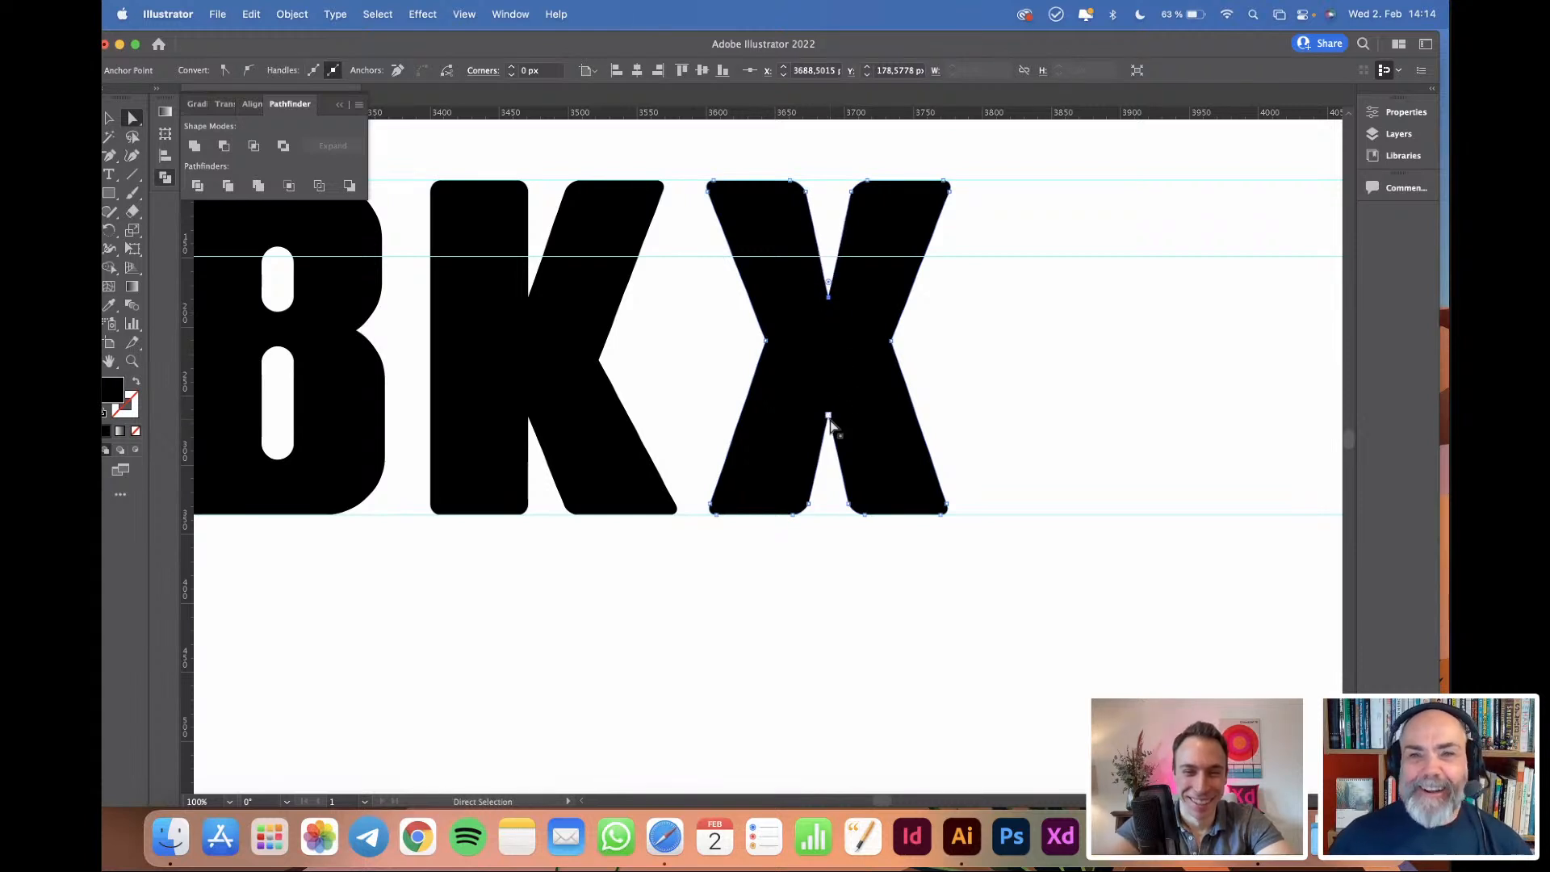
Lower both side anchor points of the X's waist together to Y about 219.2 px.
click(766, 342)
shift+click(892, 342)
key(shift+Down)
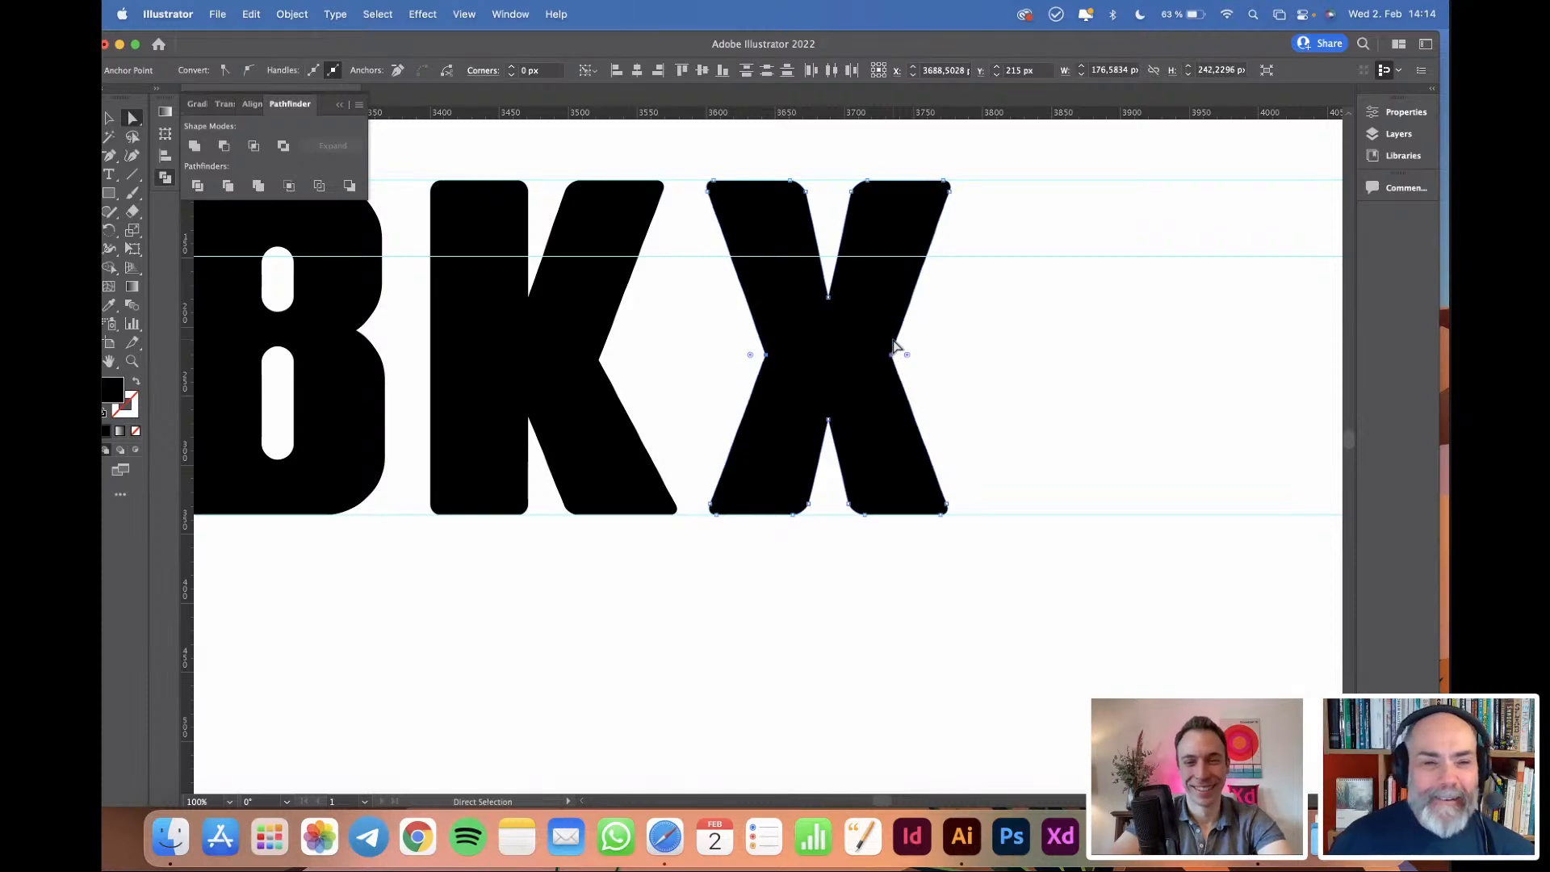
key(Up)
click(986, 321)
key(super+minus)
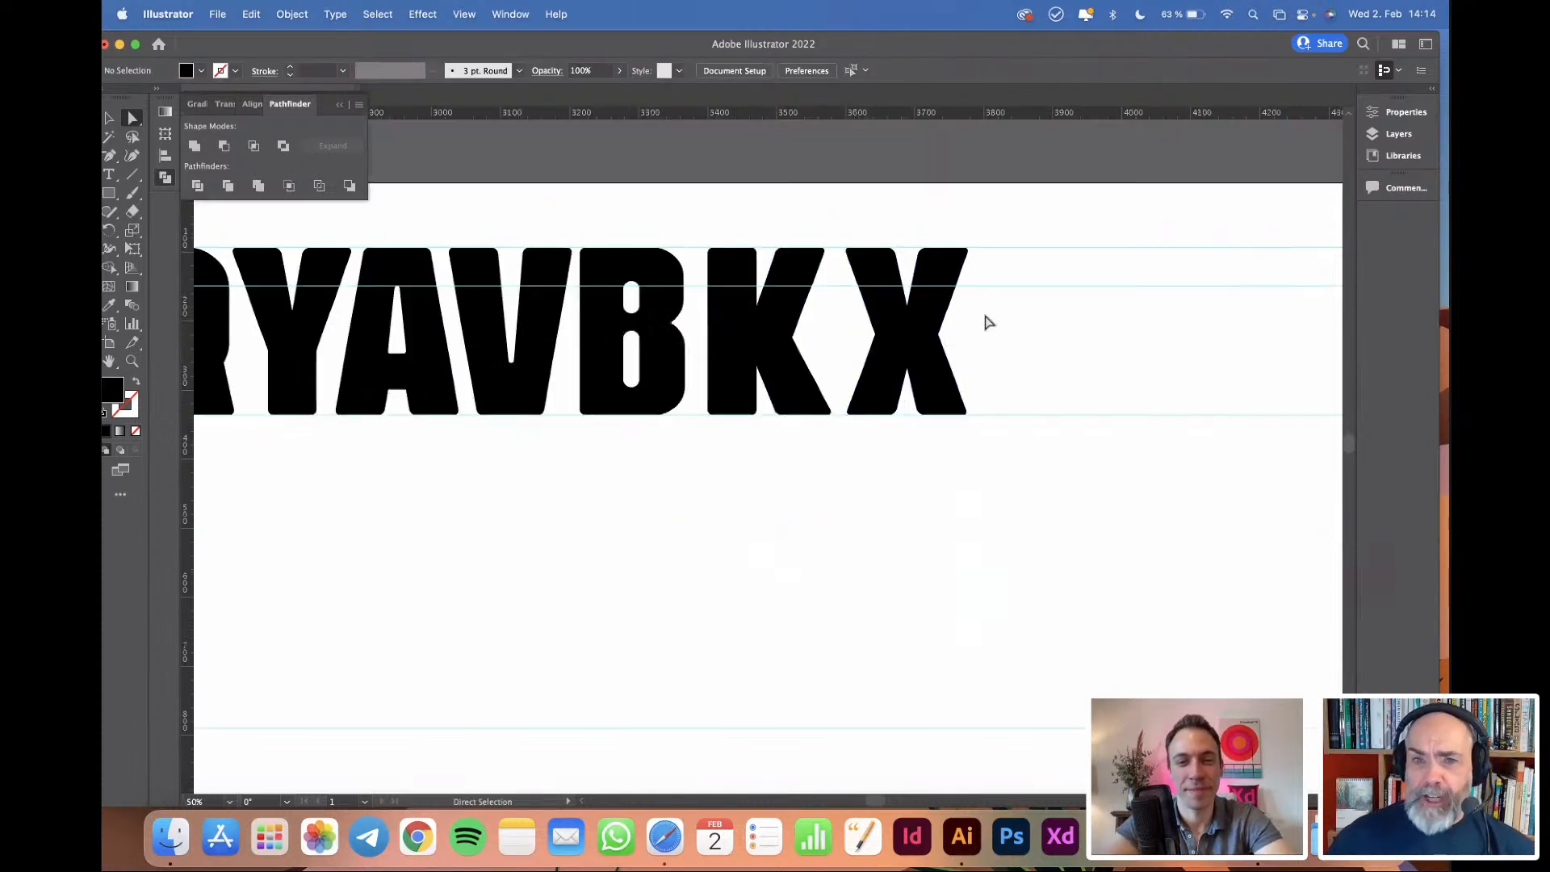
scroll(985, 321, down, 2)
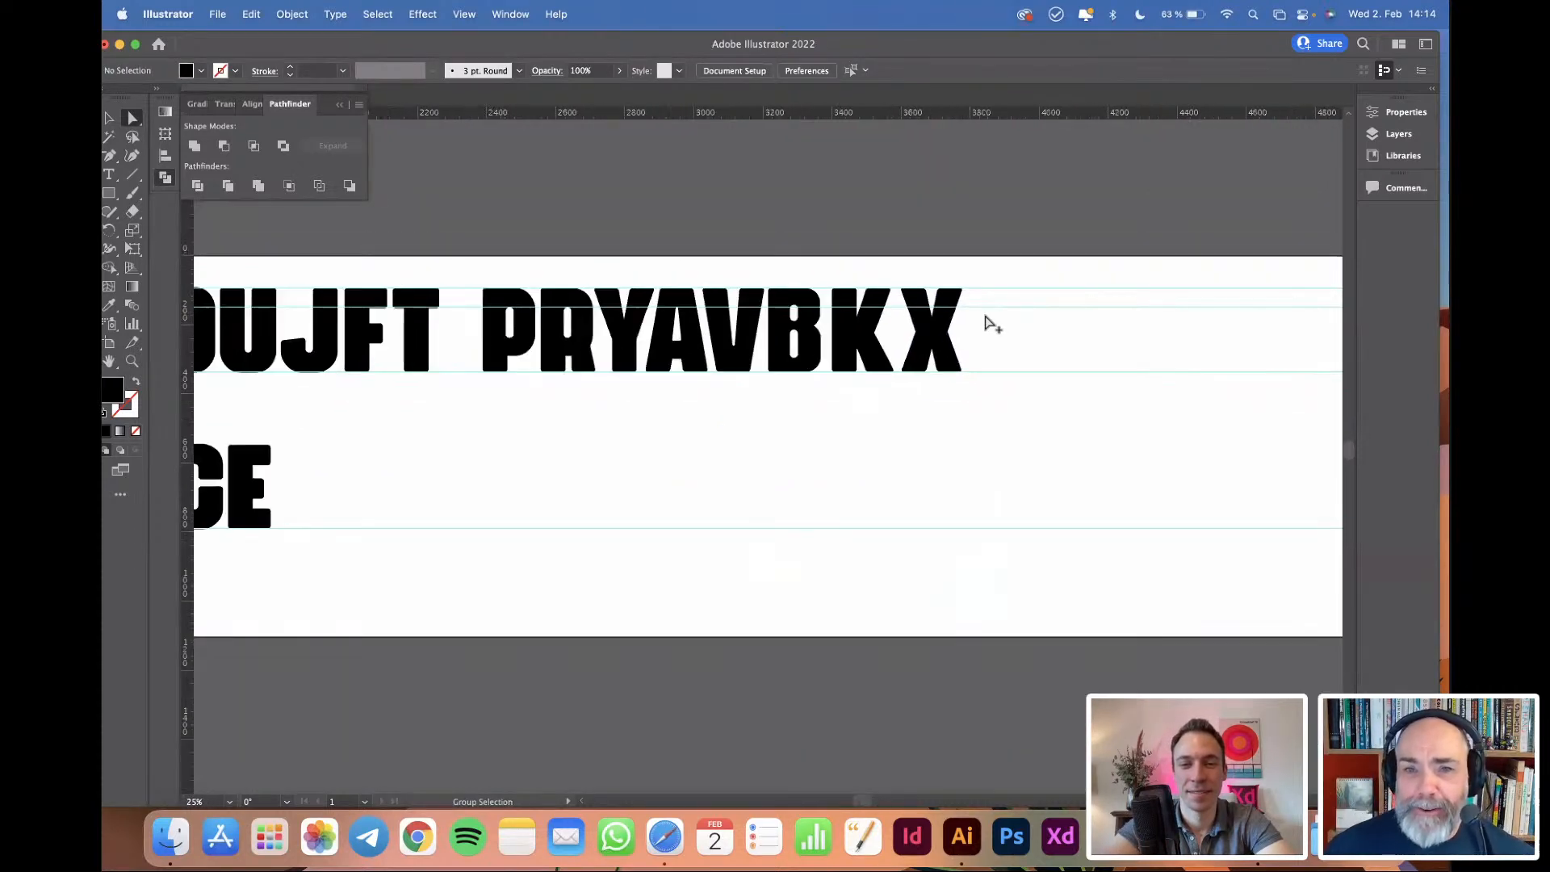
scroll(986, 321, up, 3)
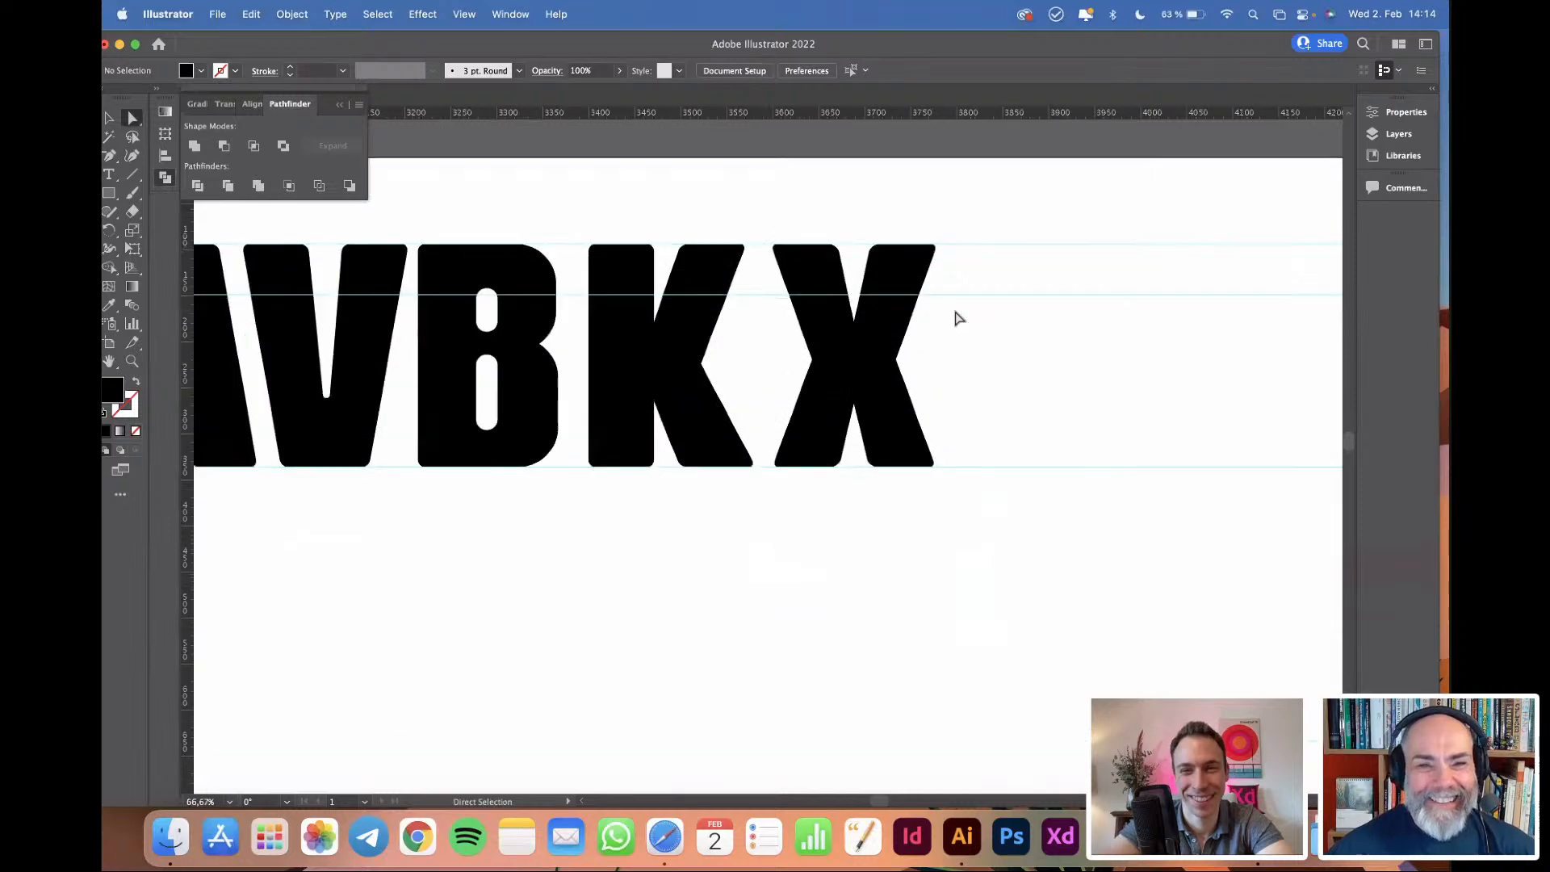
Thicken the X's centre further by moving its left and right waist anchor points outward again.
click(811, 360)
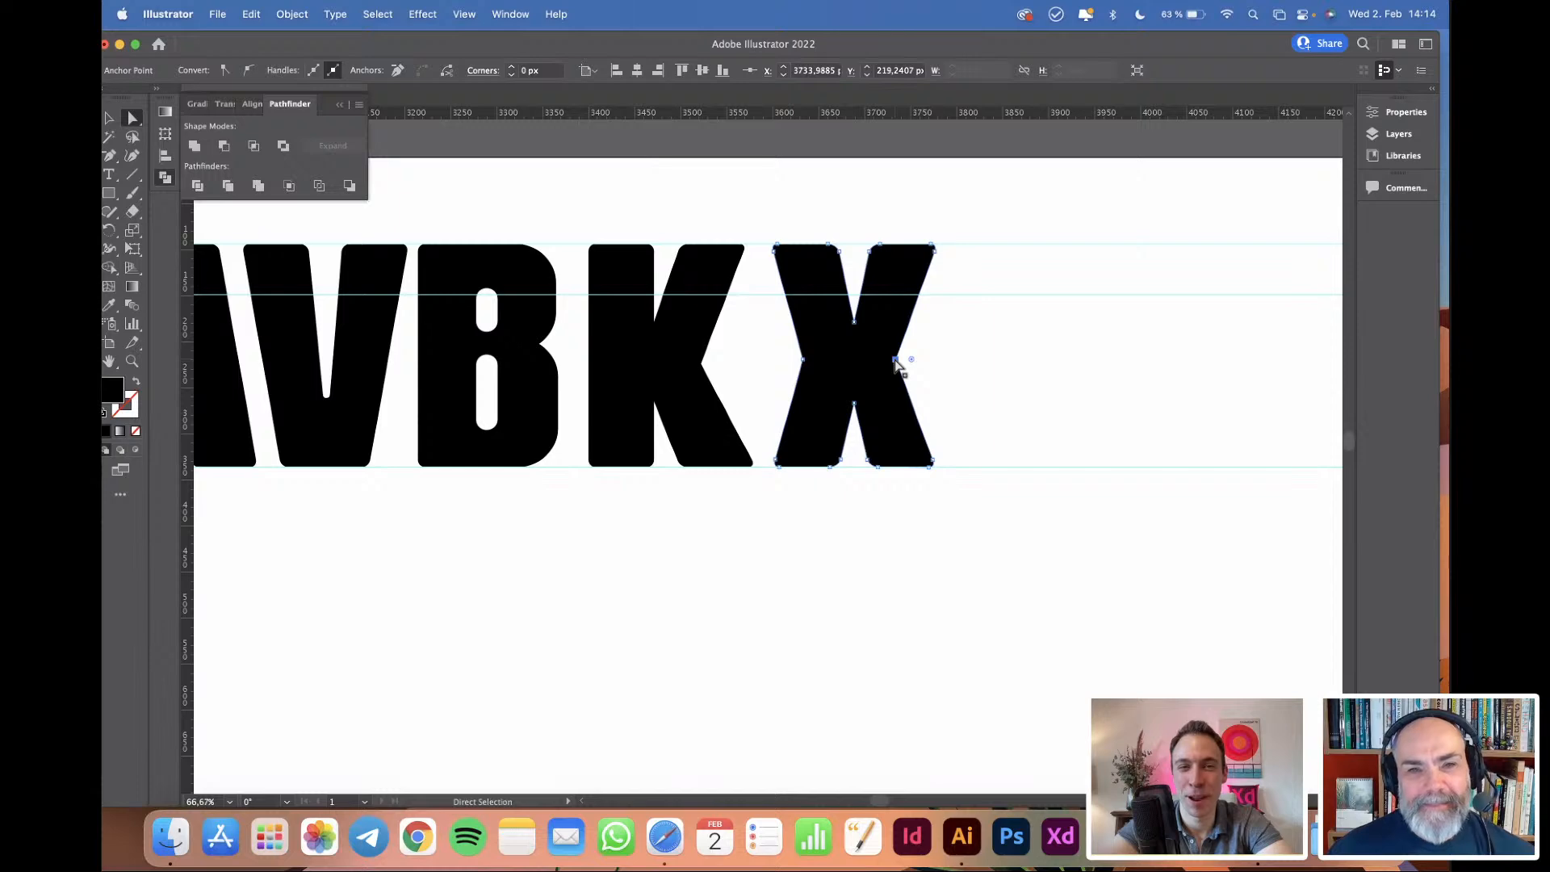
key(shift+Right)
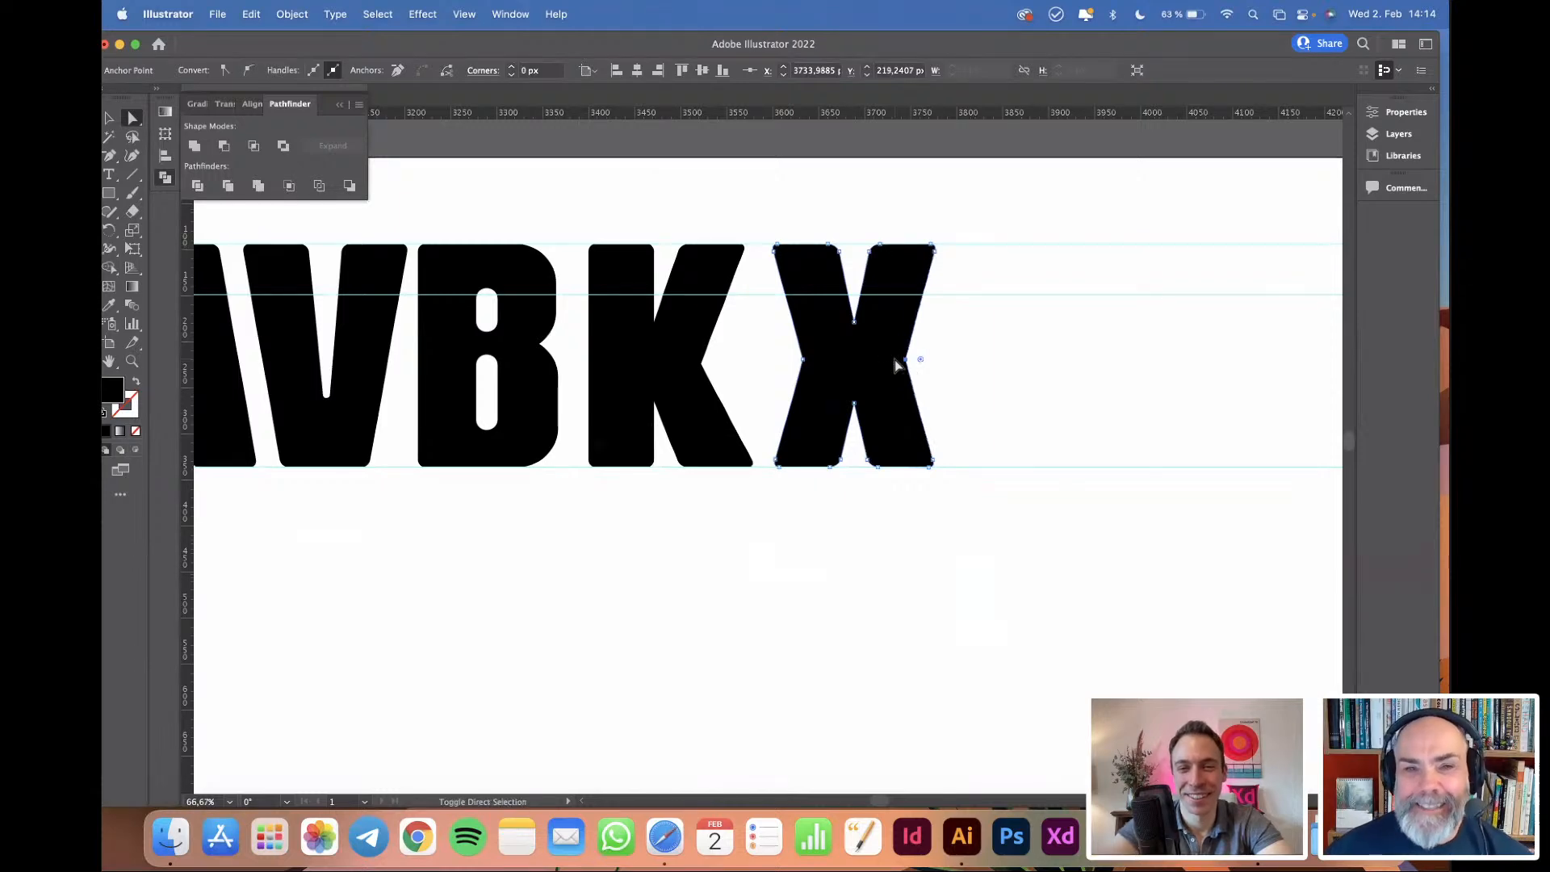
click(997, 322)
scroll(998, 322, right, 1)
scroll(998, 330, down, 2)
scroll(998, 330, up, 2)
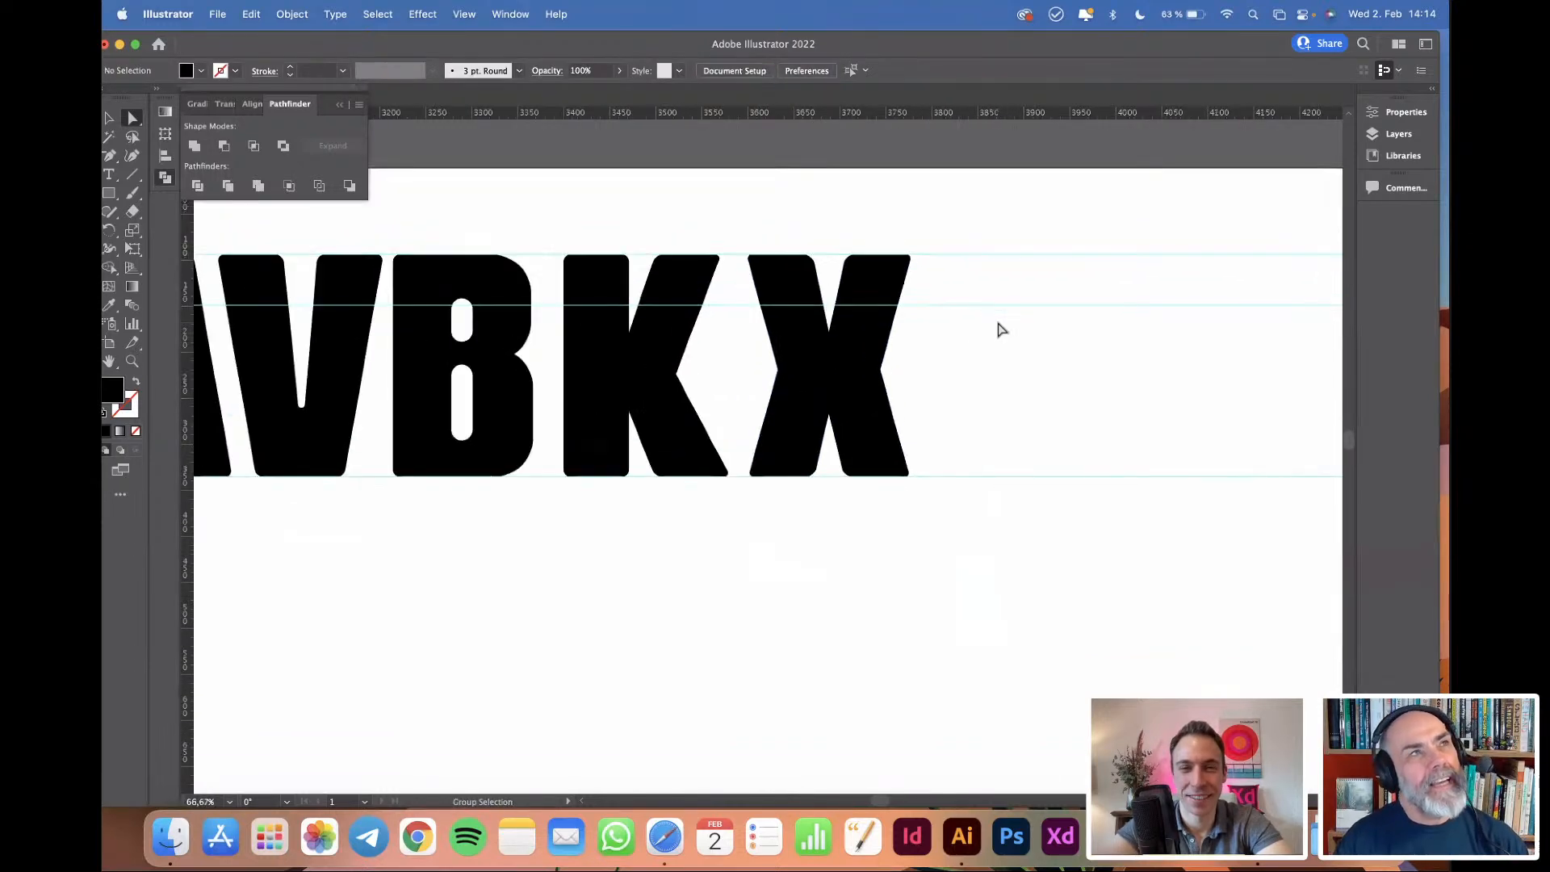
Pull the X's left waist anchor point back inward to X about 3641 px.
click(810, 408)
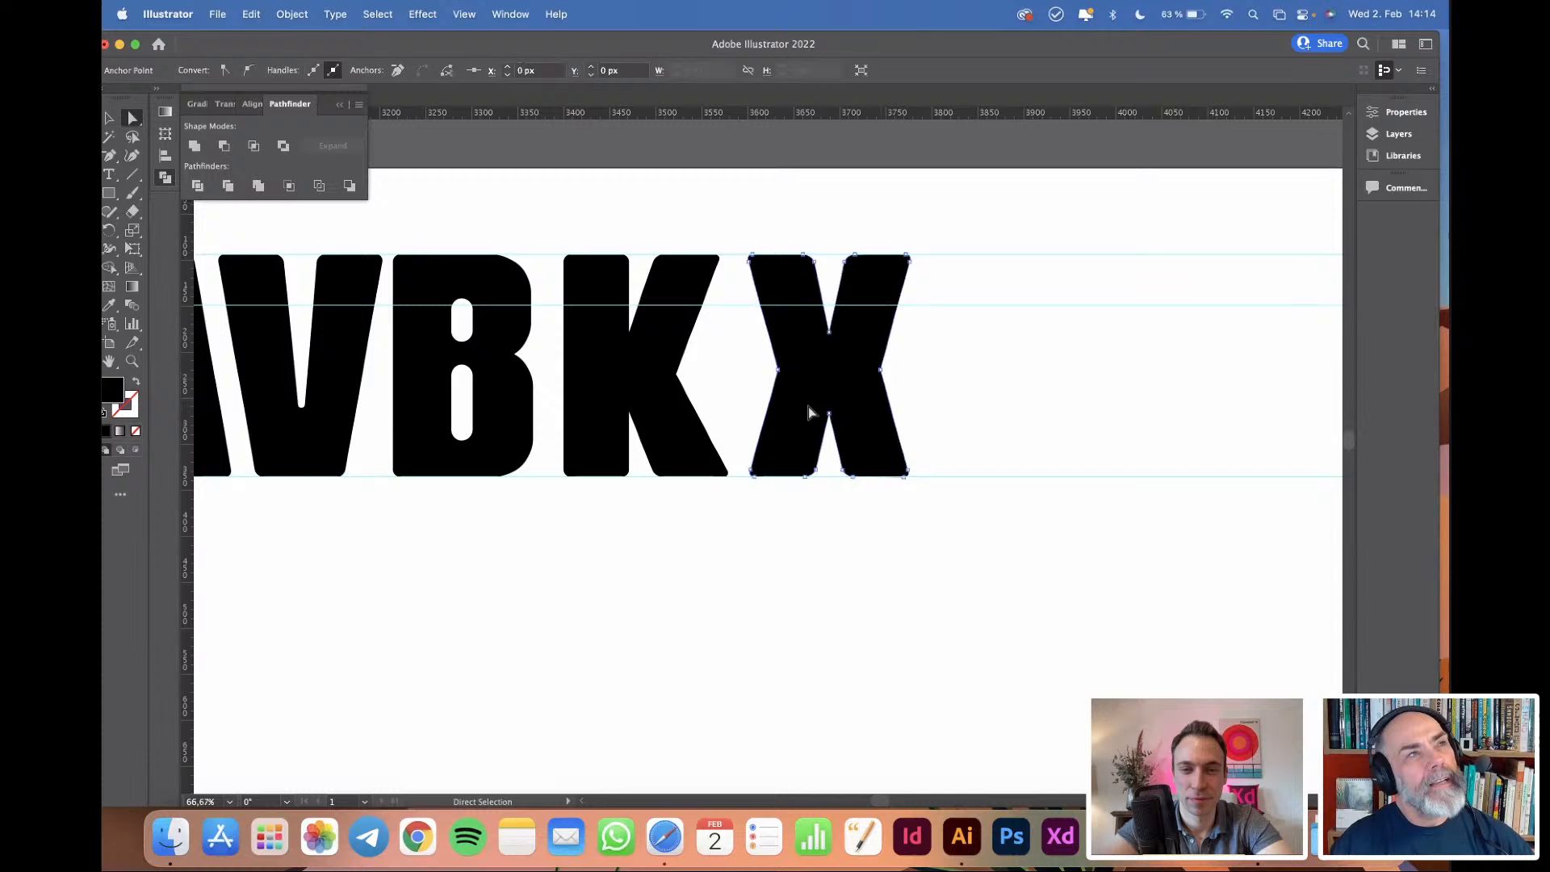
click(777, 370)
key(shift+Right)
key(Left)
key(Left)
key(Left)
key(Left)
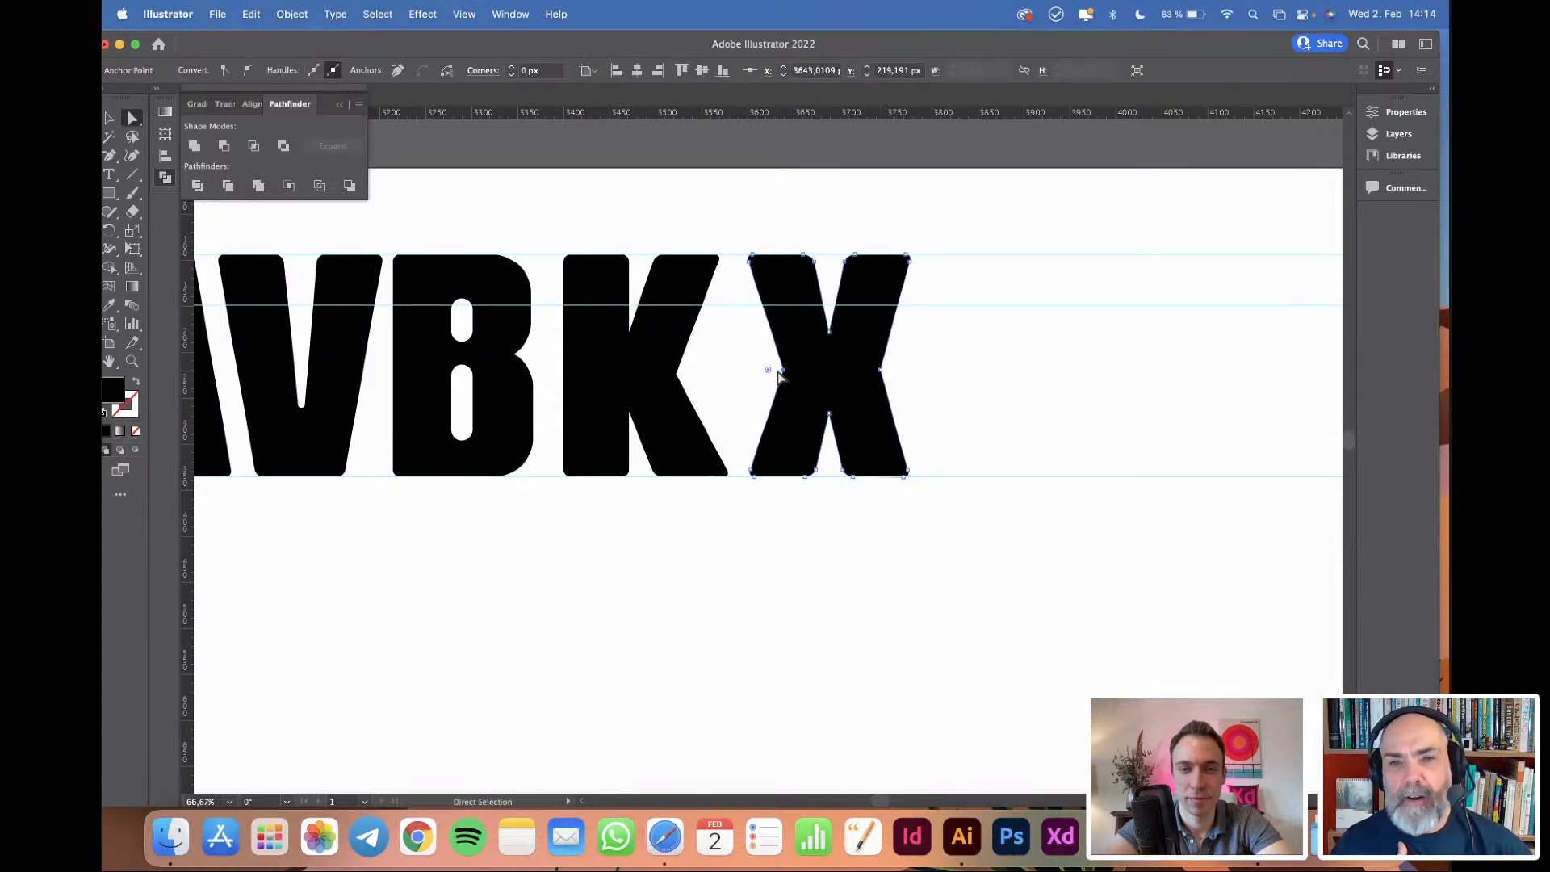
key(Right)
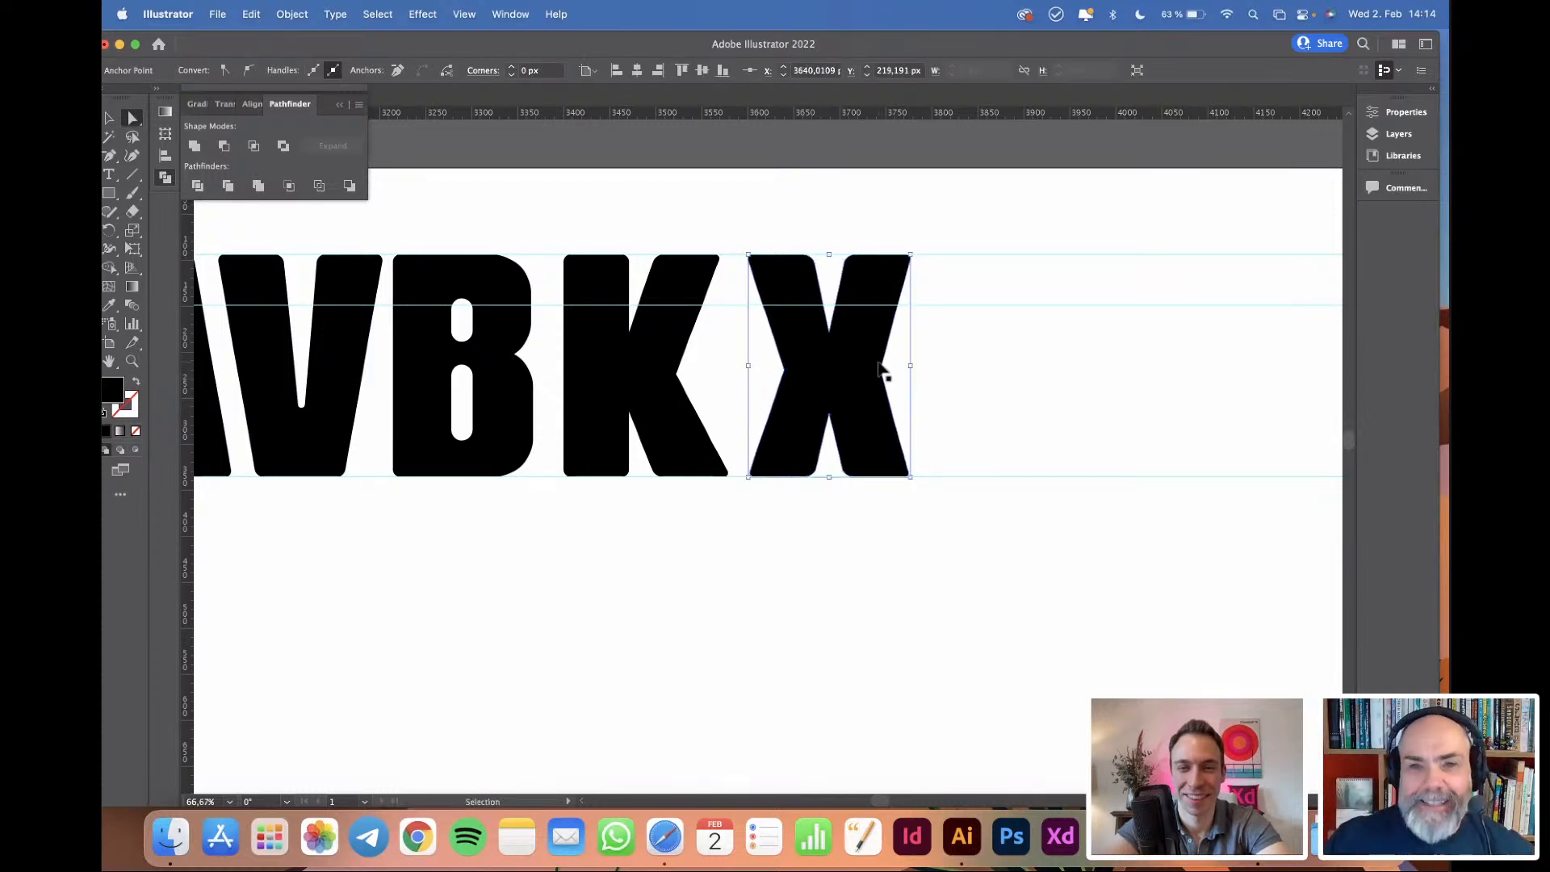
Move the X's right waist anchor point slightly inward to balance the left side.
scroll(880, 372, up, 3)
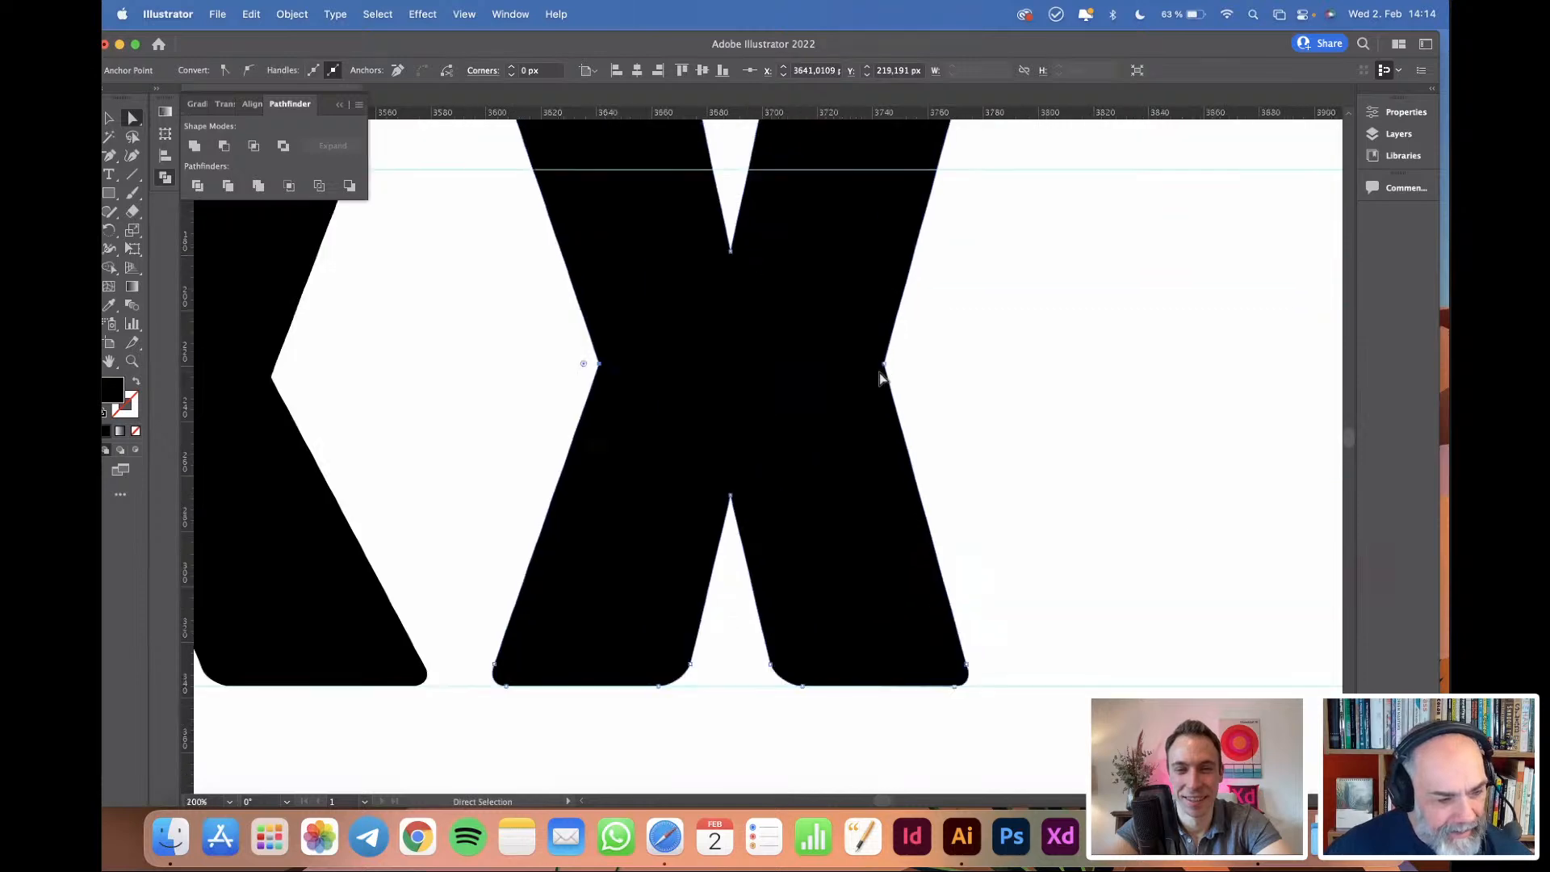
drag(883, 365, 873, 361)
scroll(875, 360, down, 1)
click(1006, 363)
scroll(1006, 363, down, 3)
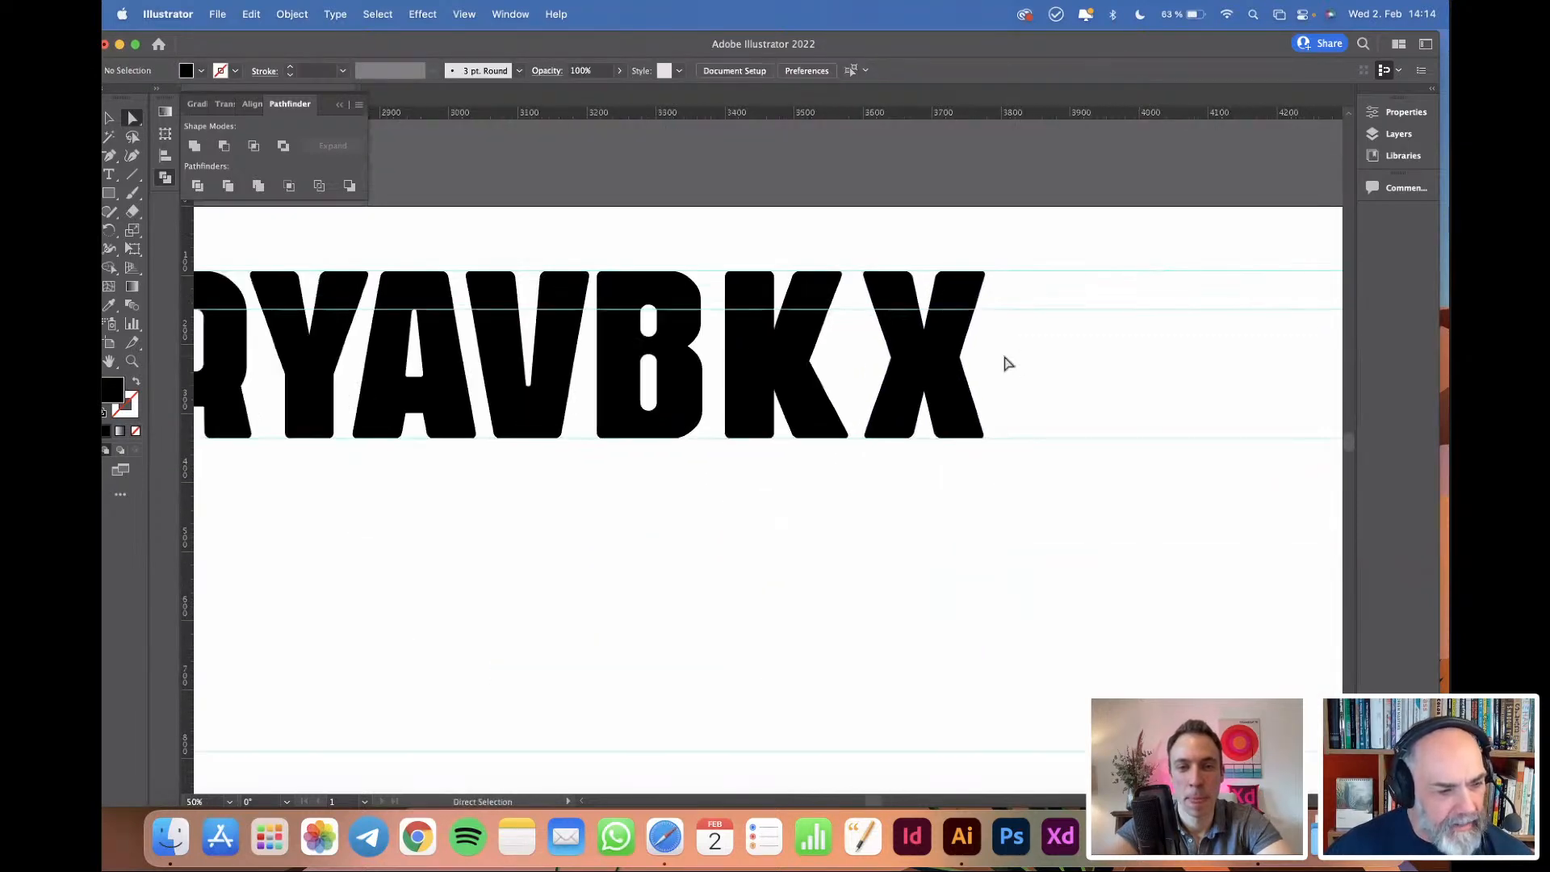
scroll(1007, 363, up, 1)
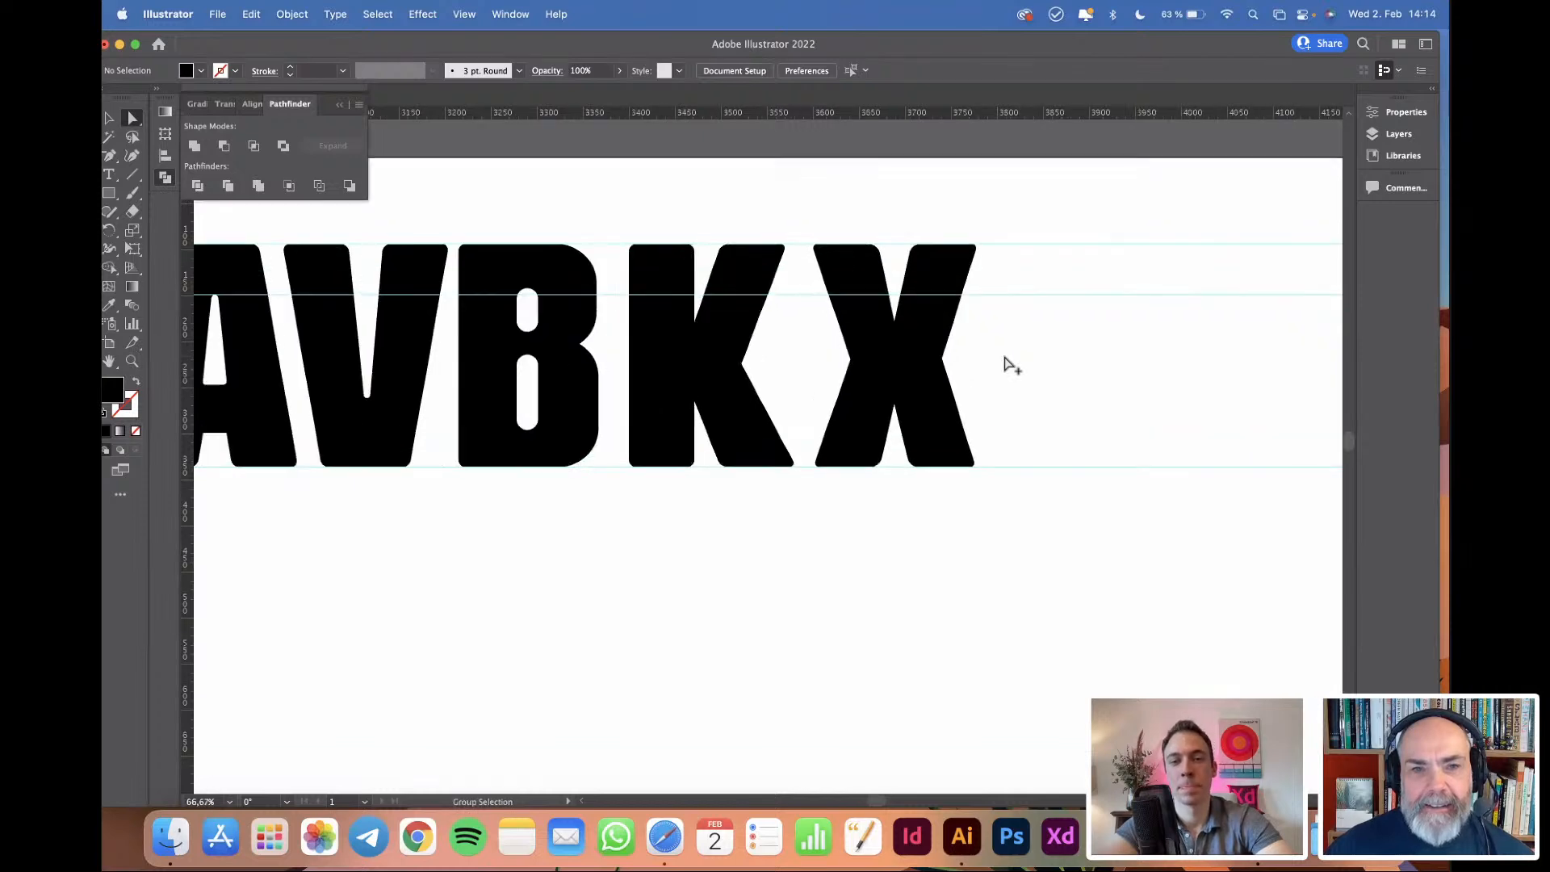
scroll(1007, 363, up, 1)
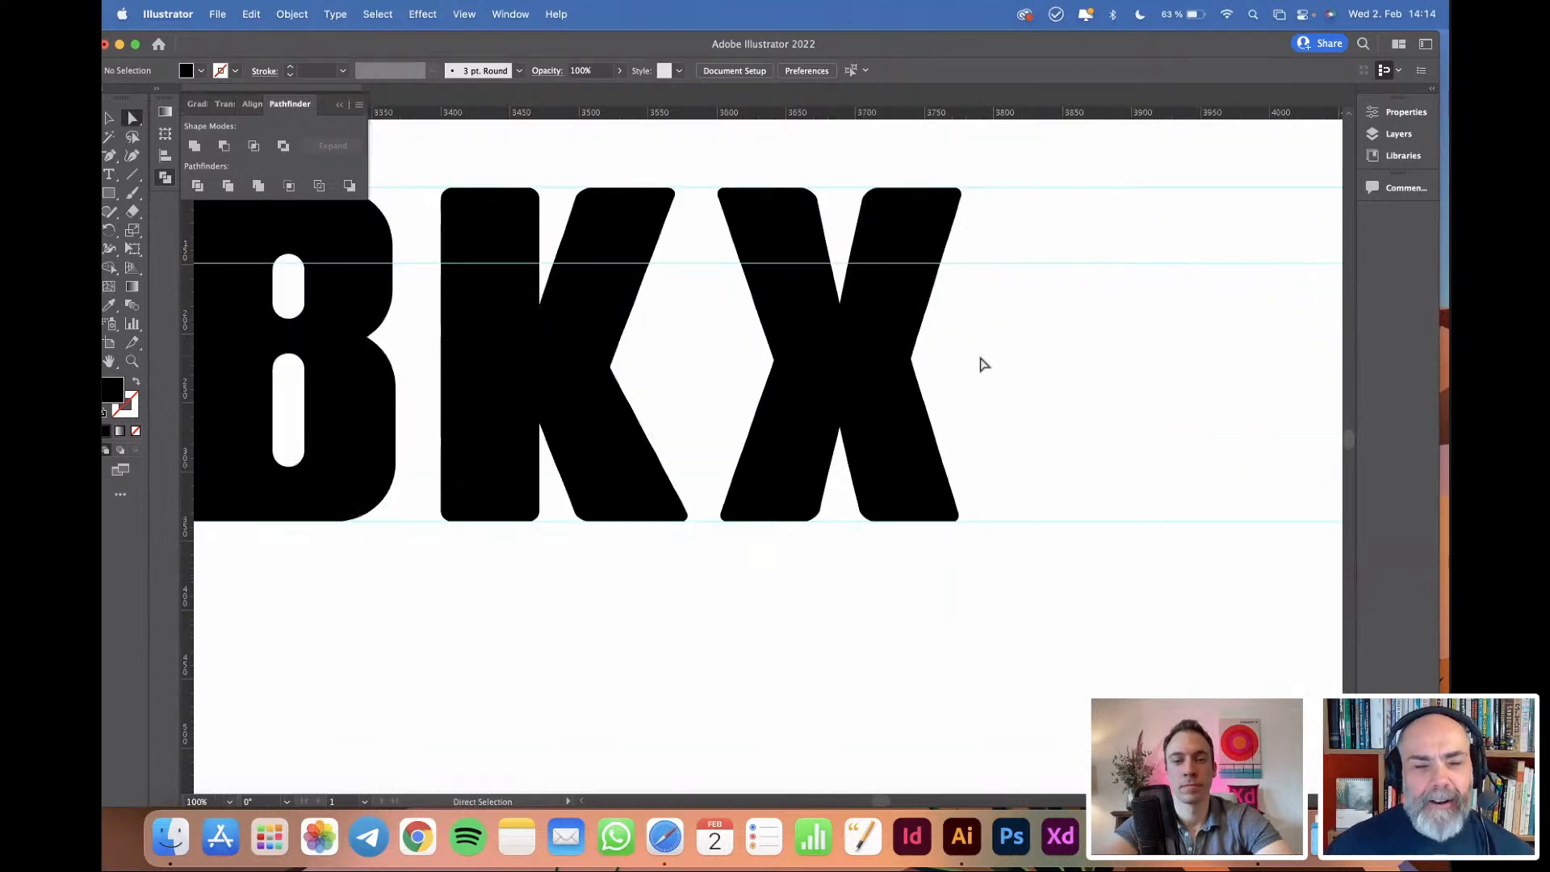
Cut away the X's right half by subtracting a rectangle about 131 × 290 px whose left edge sits on the letter's centre line.
click(110, 193)
mouse_move(838, 159)
mouse_down()
mouse_move(945, 582)
mouse_move(1019, 558)
mouse_up()
click(109, 117)
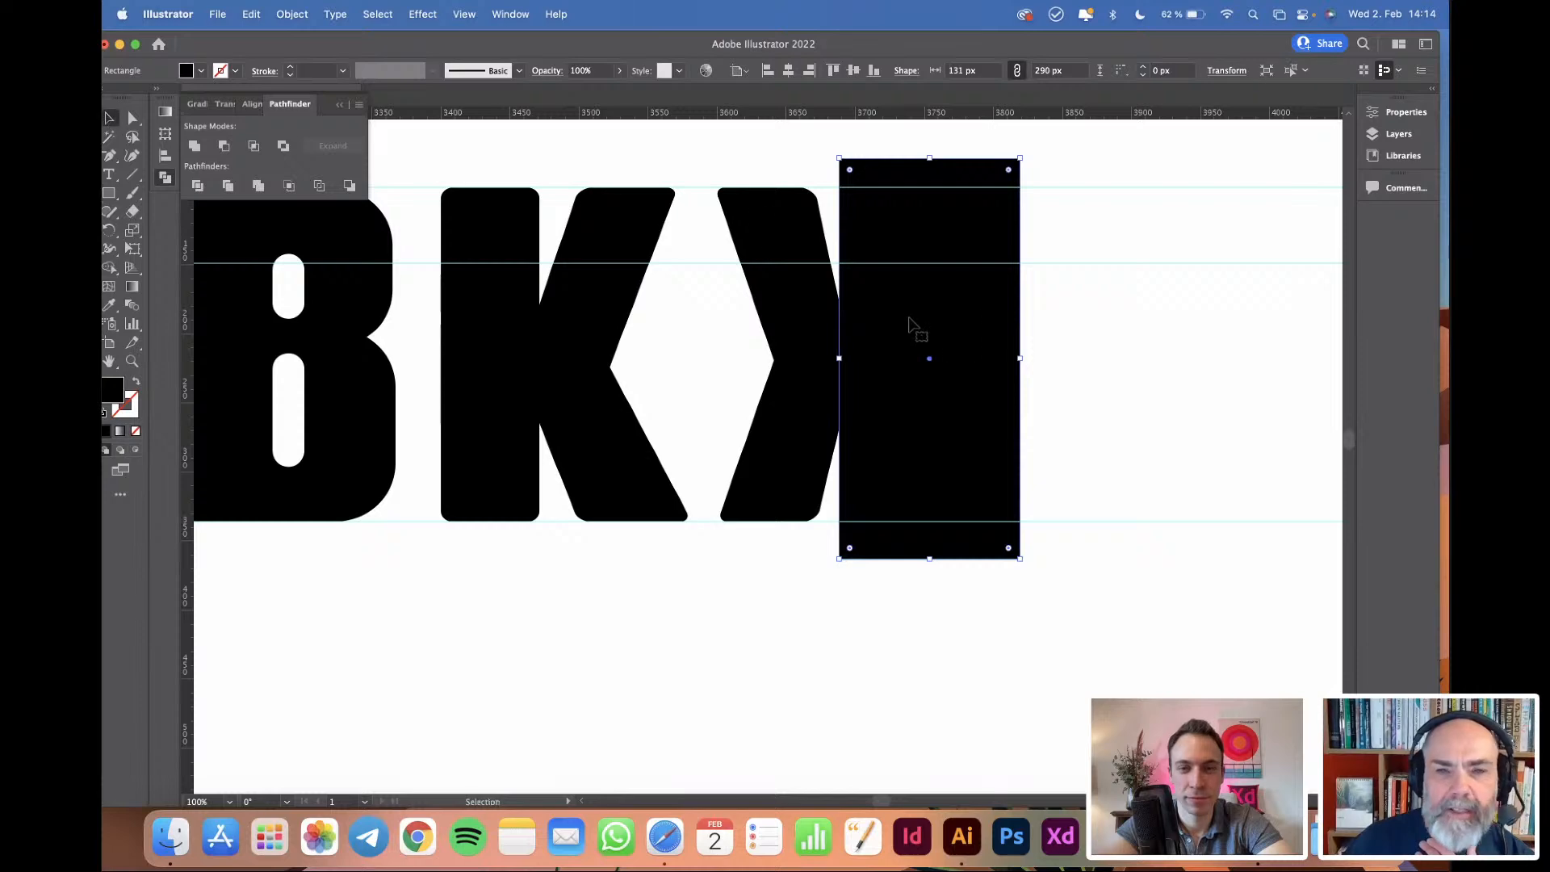
scroll(851, 324, up, 4)
mouse_move(852, 325)
mouse_down()
mouse_move(888, 331)
mouse_move(848, 329)
mouse_up()
scroll(845, 326, down, 2)
shift+click(755, 337)
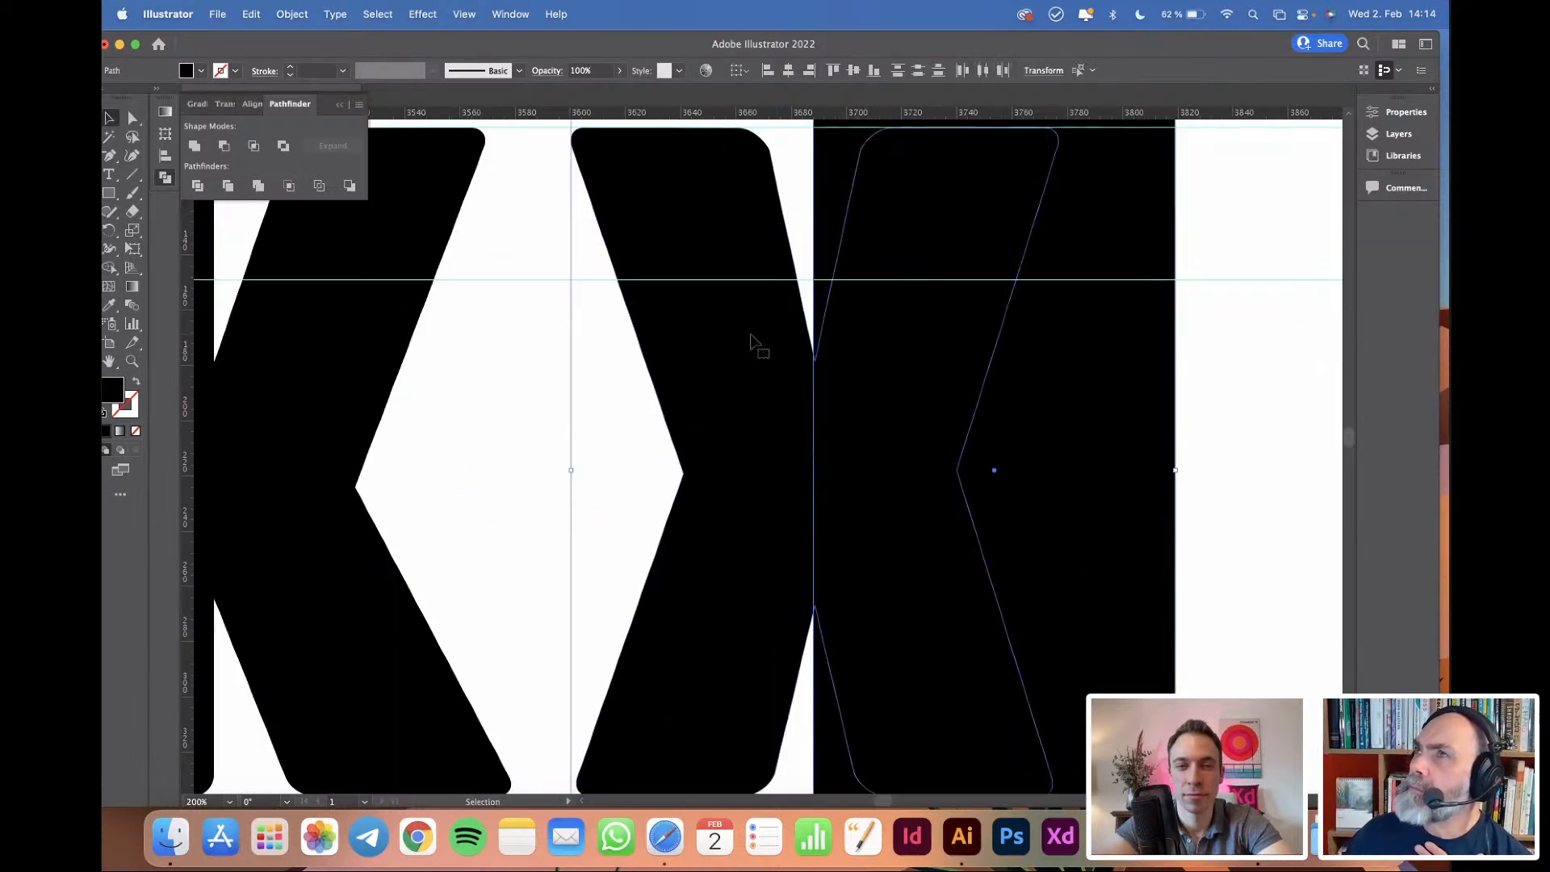
scroll(752, 337, down, 2)
click(224, 145)
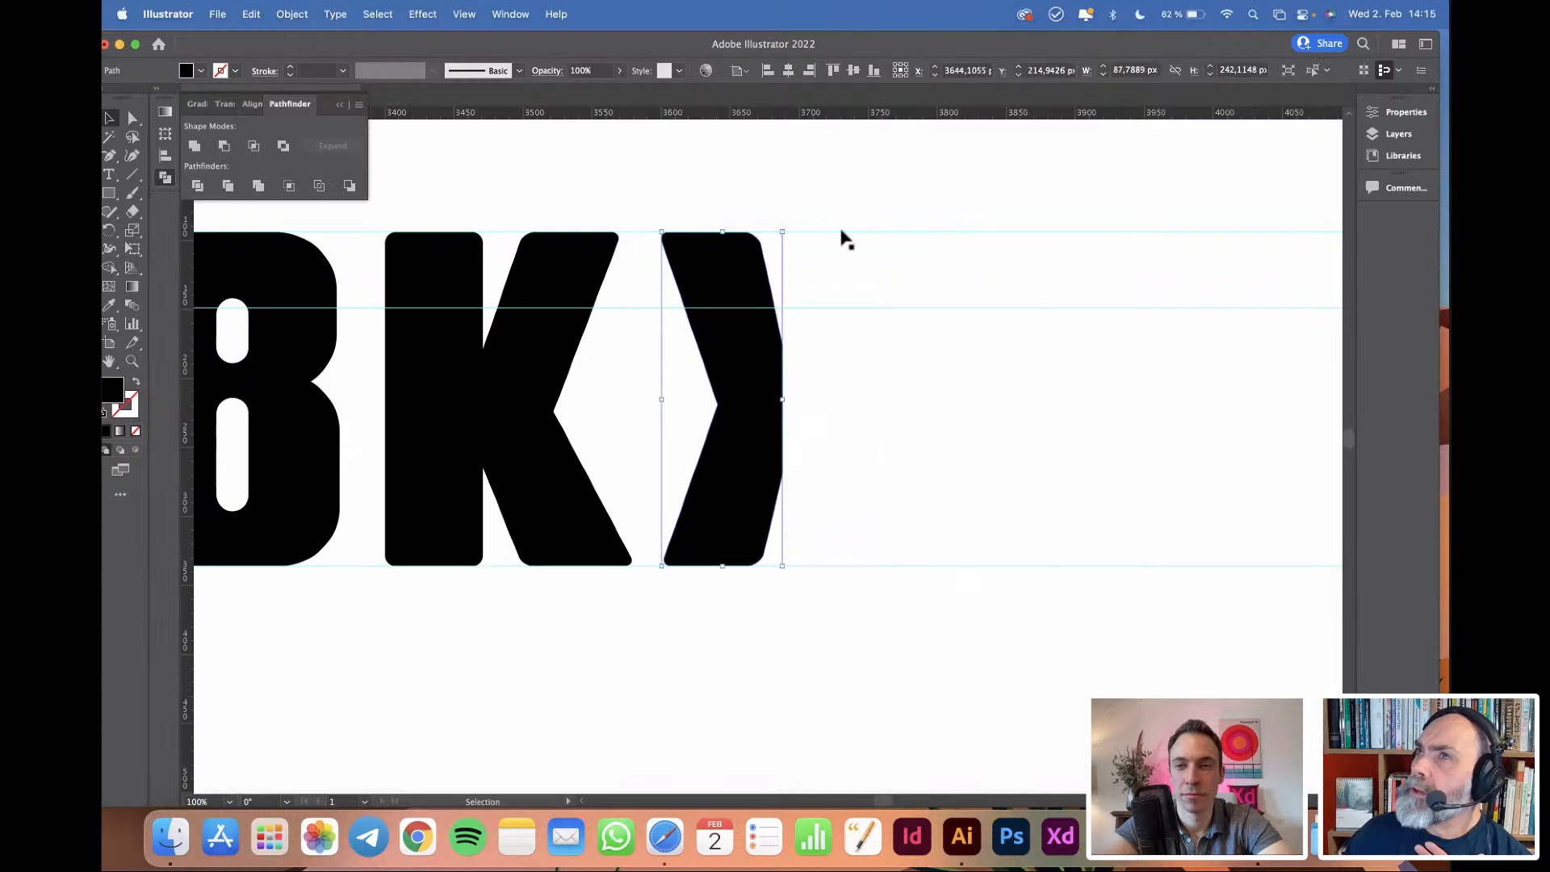
Duplicate the remaining half of the X to the right and reflect the copy across the vertical axis.
drag(736, 346, 858, 336)
right_click(858, 337)
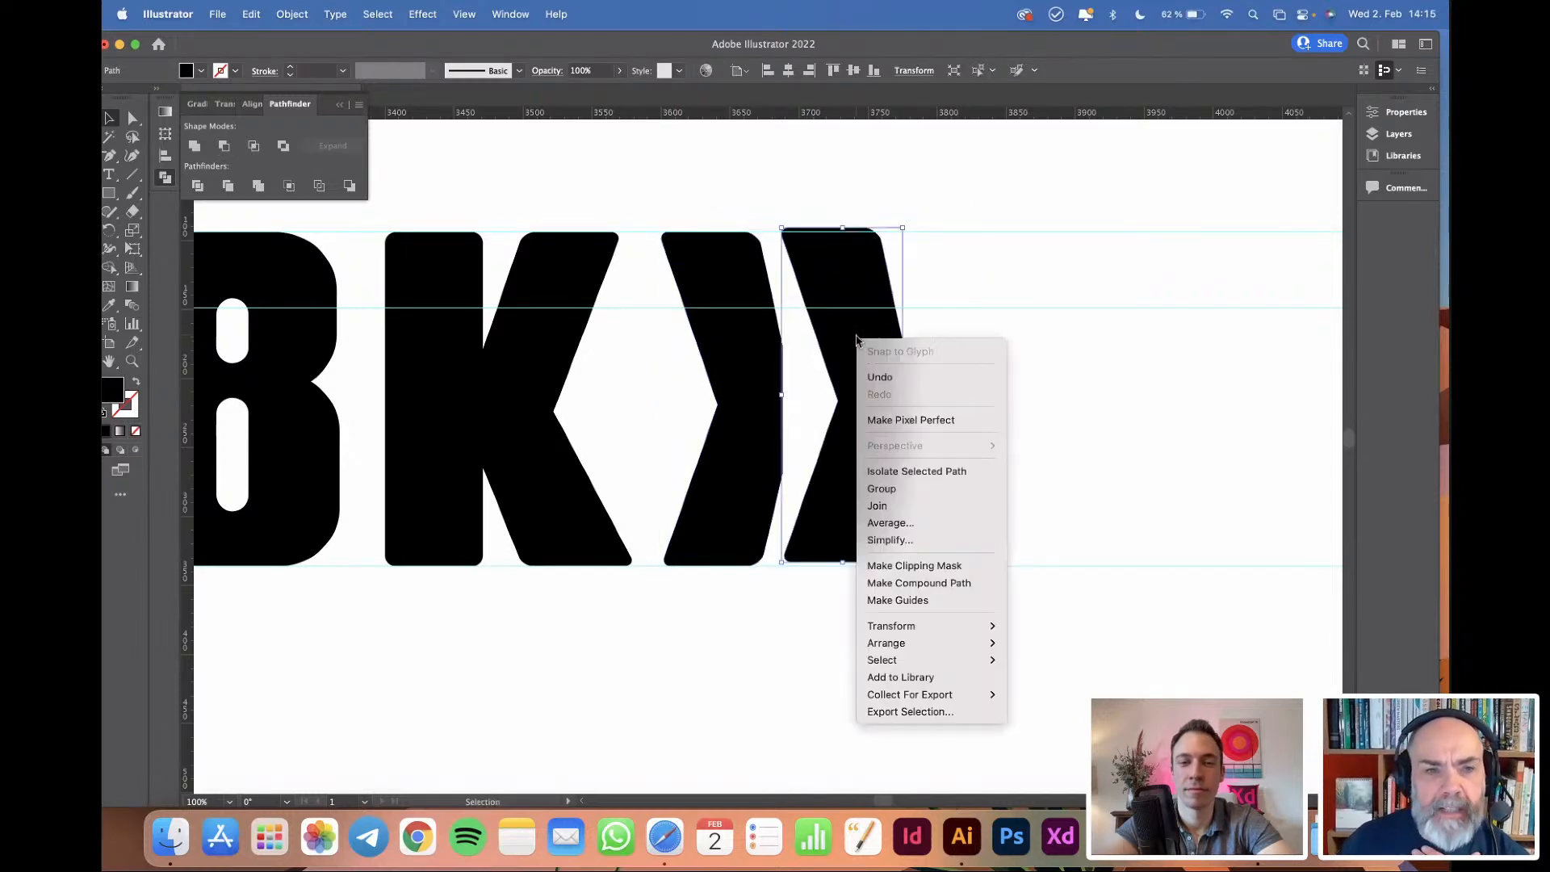
mouse_move(975, 631)
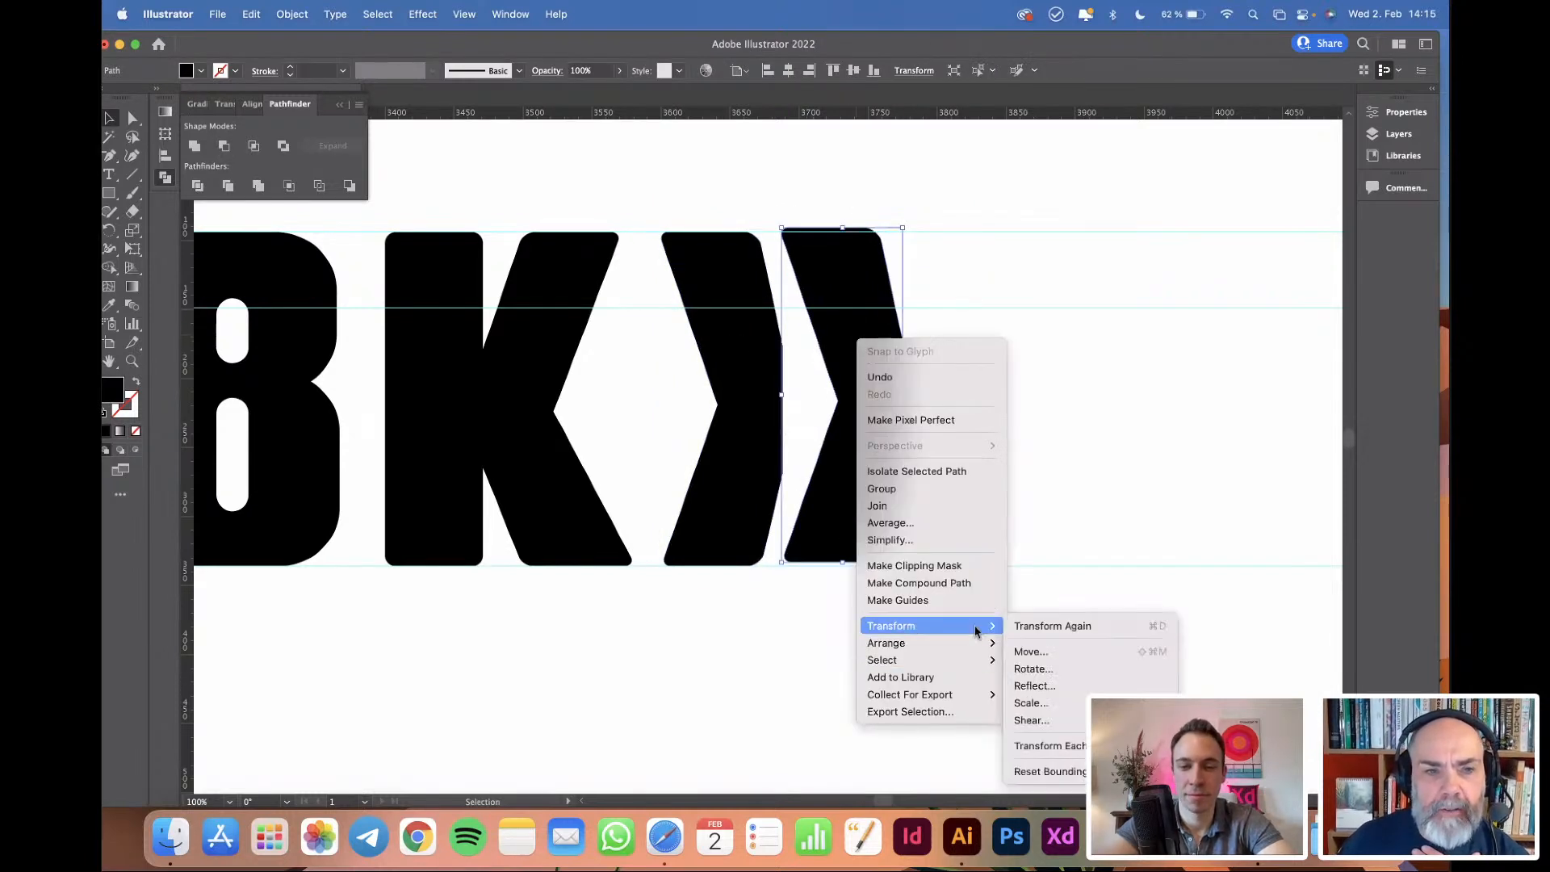
click(1026, 686)
click(854, 527)
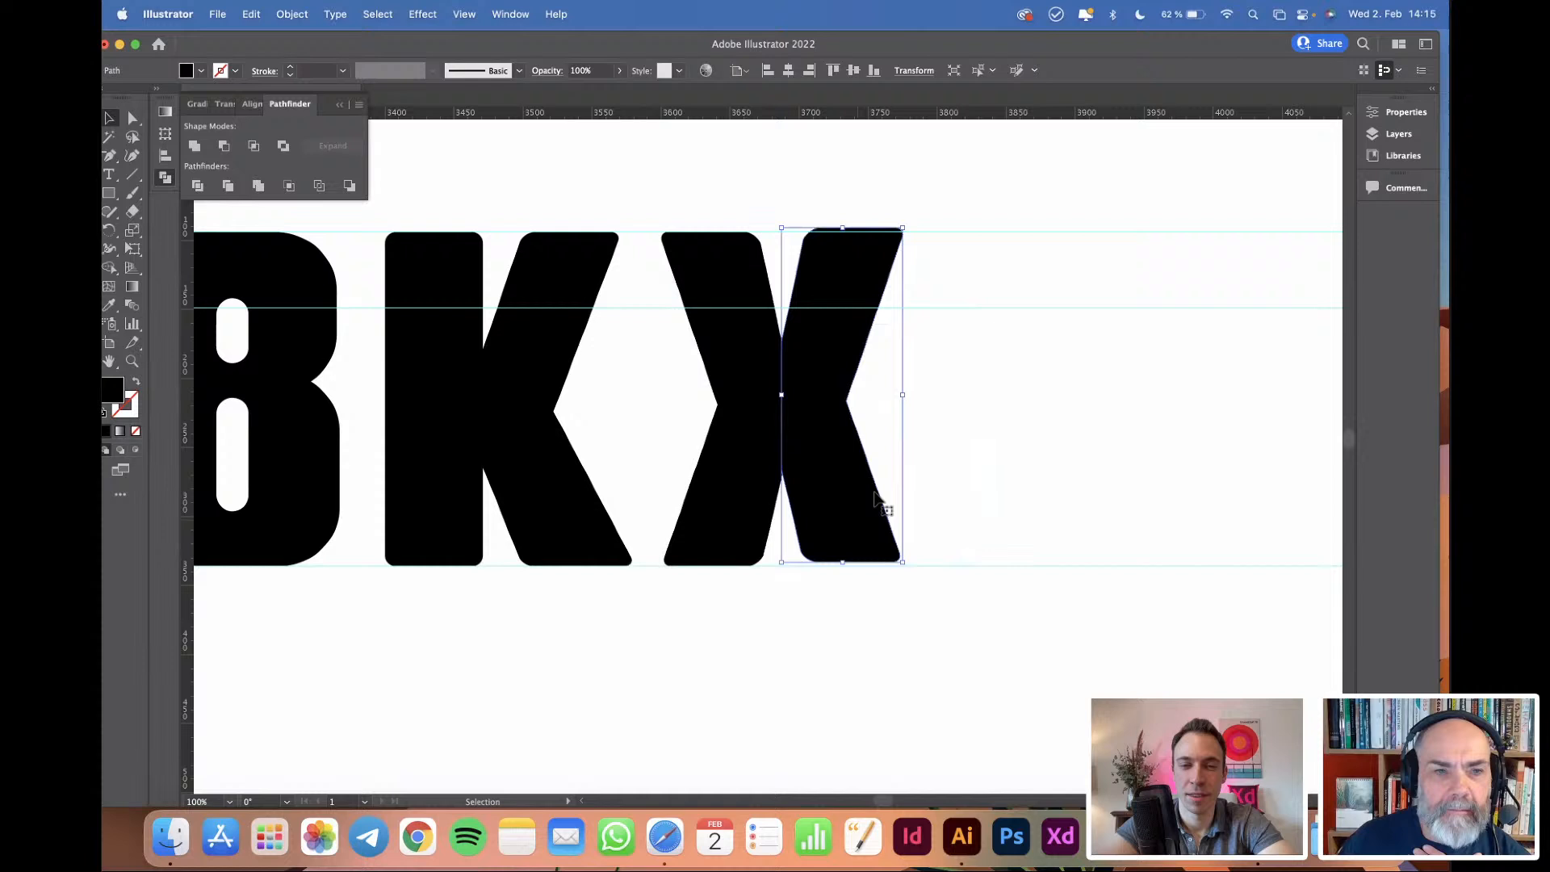
Move the mirrored half of the X down slightly so it lines up with the original half and the guides.
click(963, 378)
scroll(823, 408, up, 1)
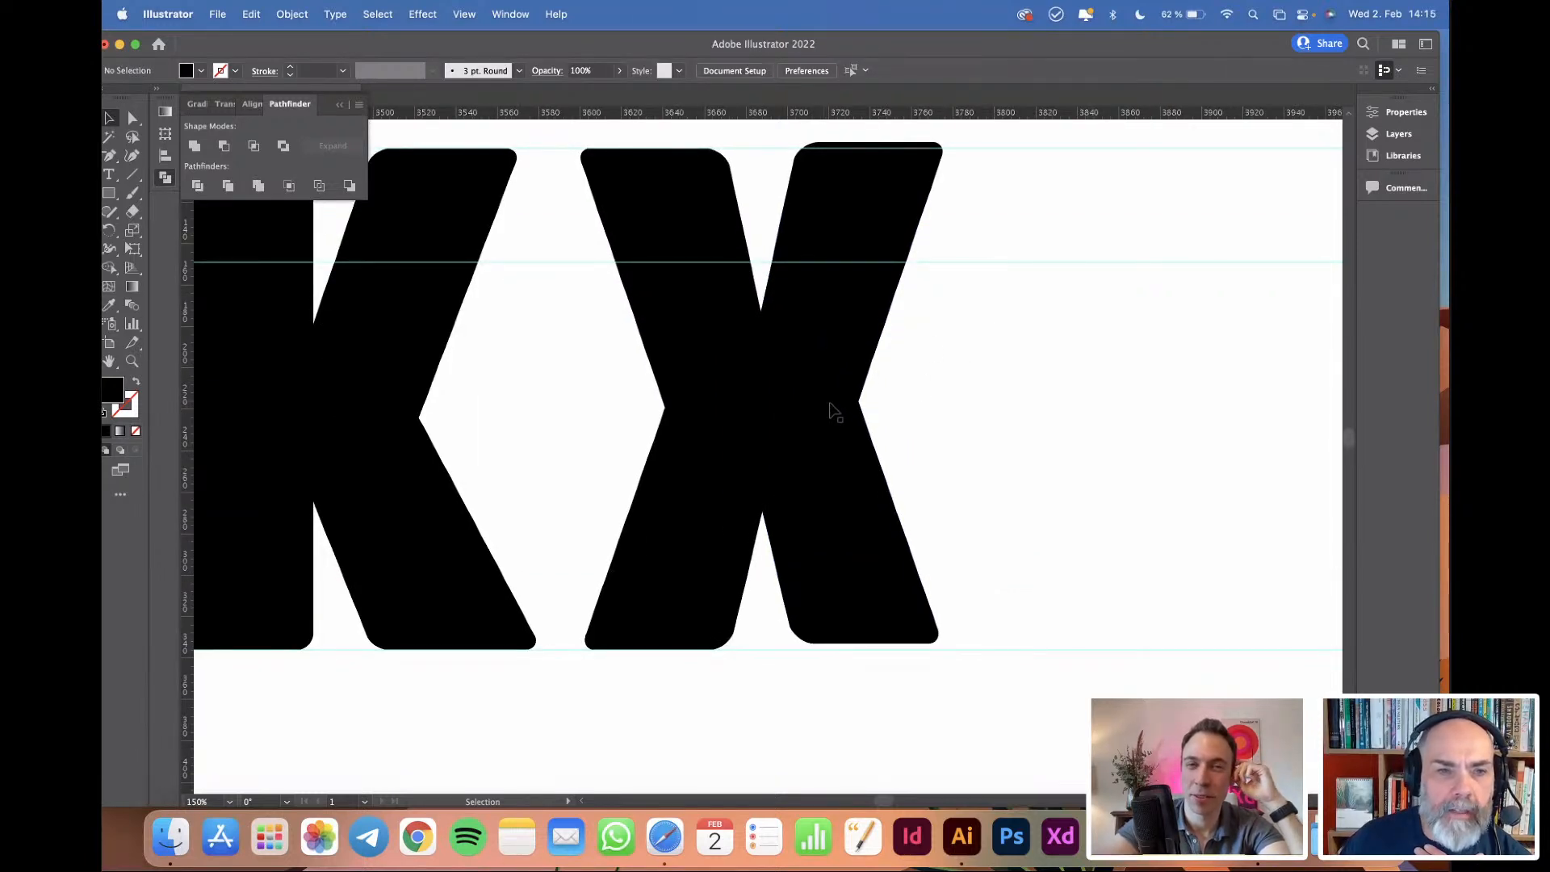
drag(830, 404, 829, 410)
click(1052, 401)
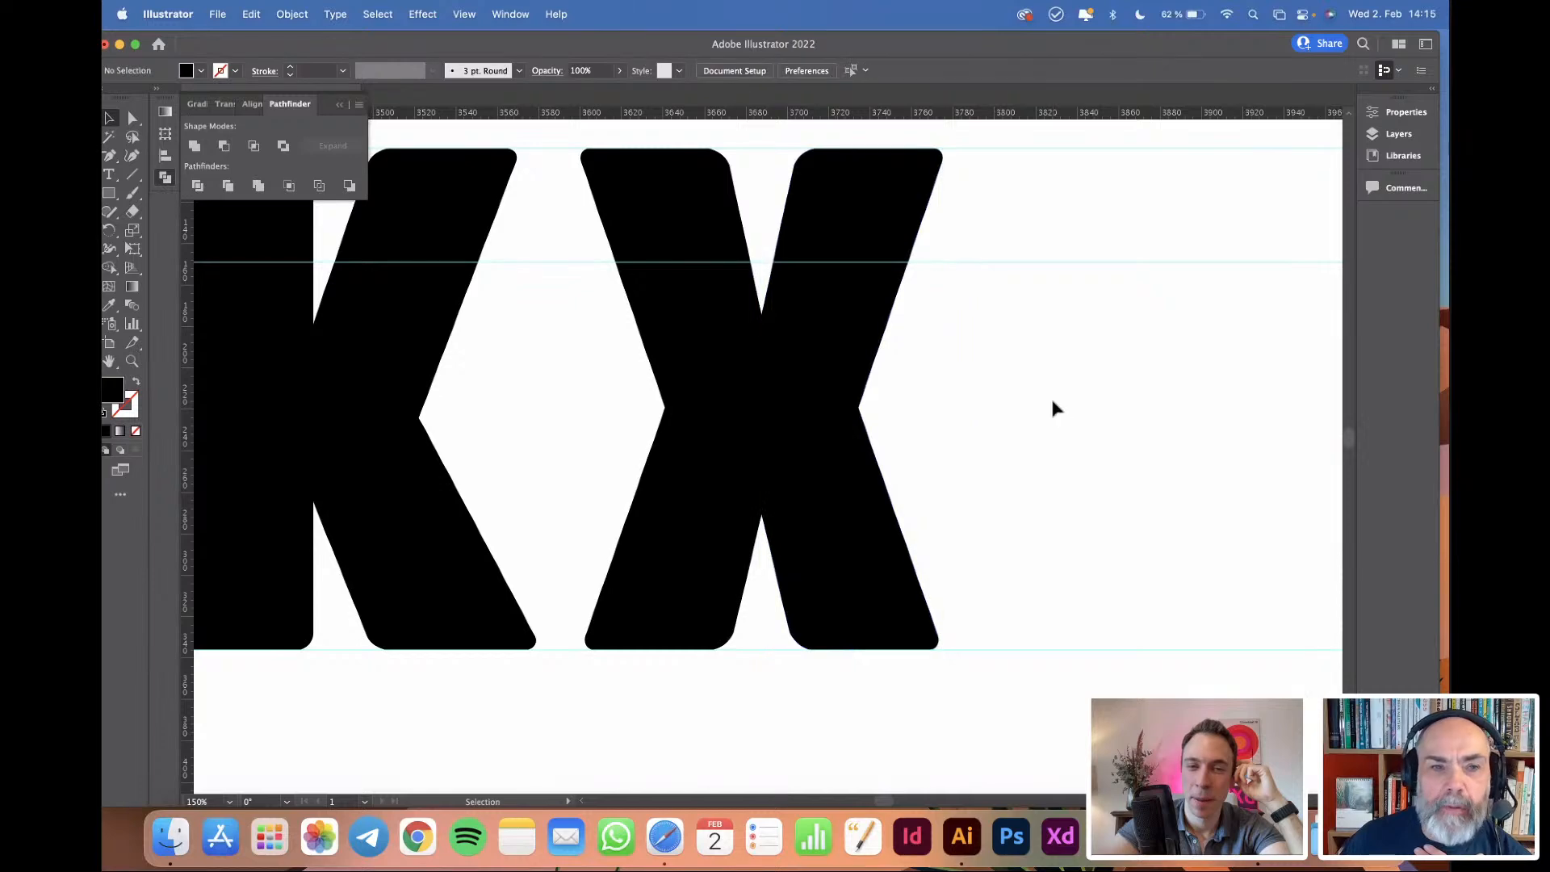
Fine-tune the height of the X's waist and inner notch anchor points together, nudging them down in four small increments.
scroll(1052, 402, down, 5)
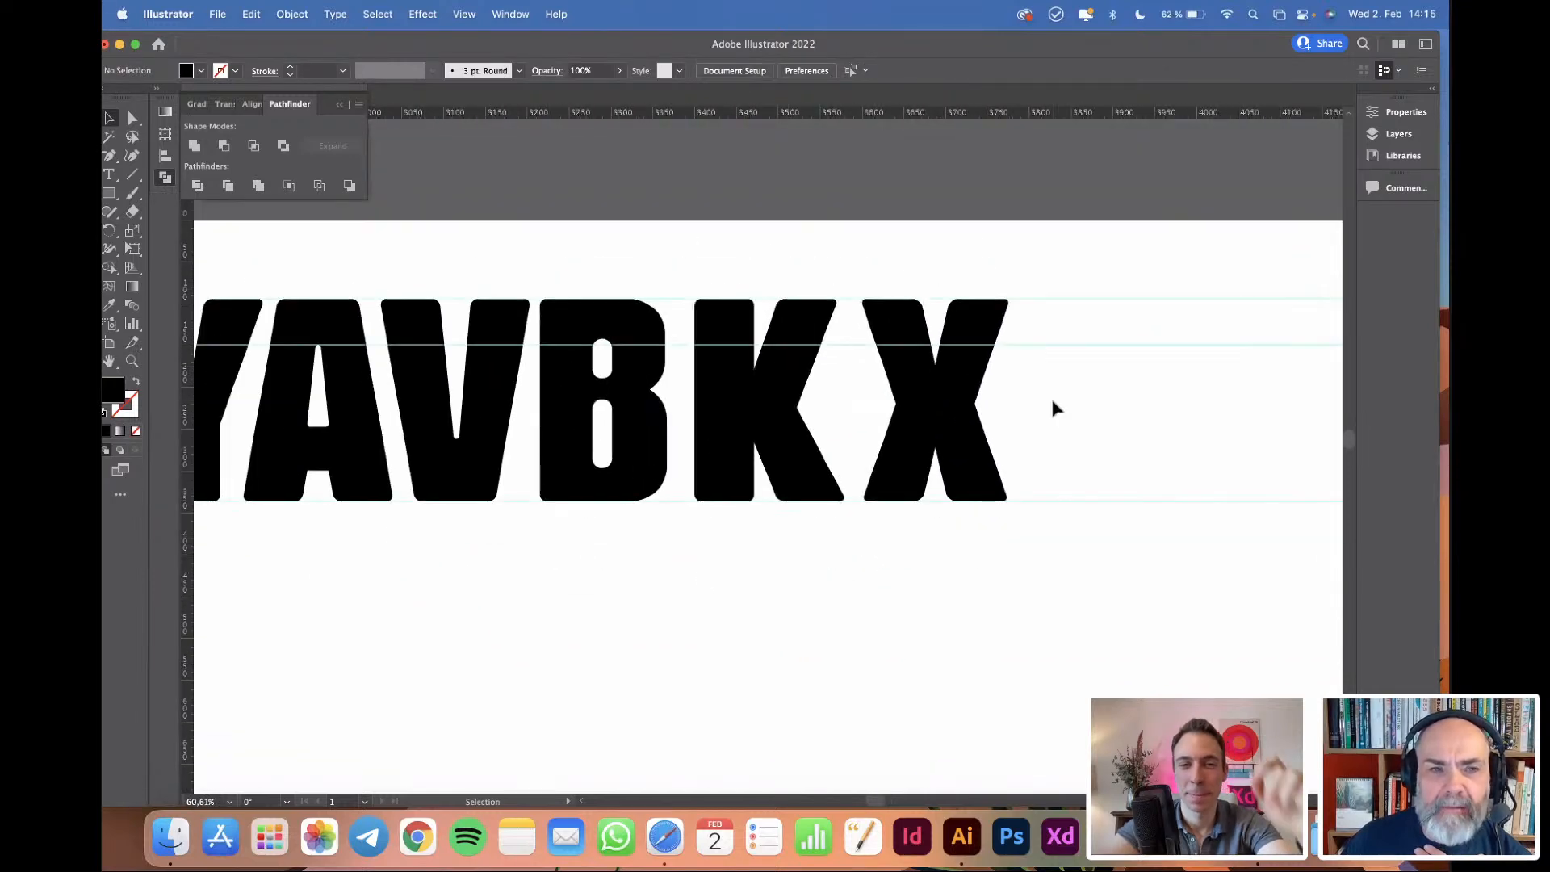
scroll(1052, 408, down, 3)
scroll(1052, 408, up, 5)
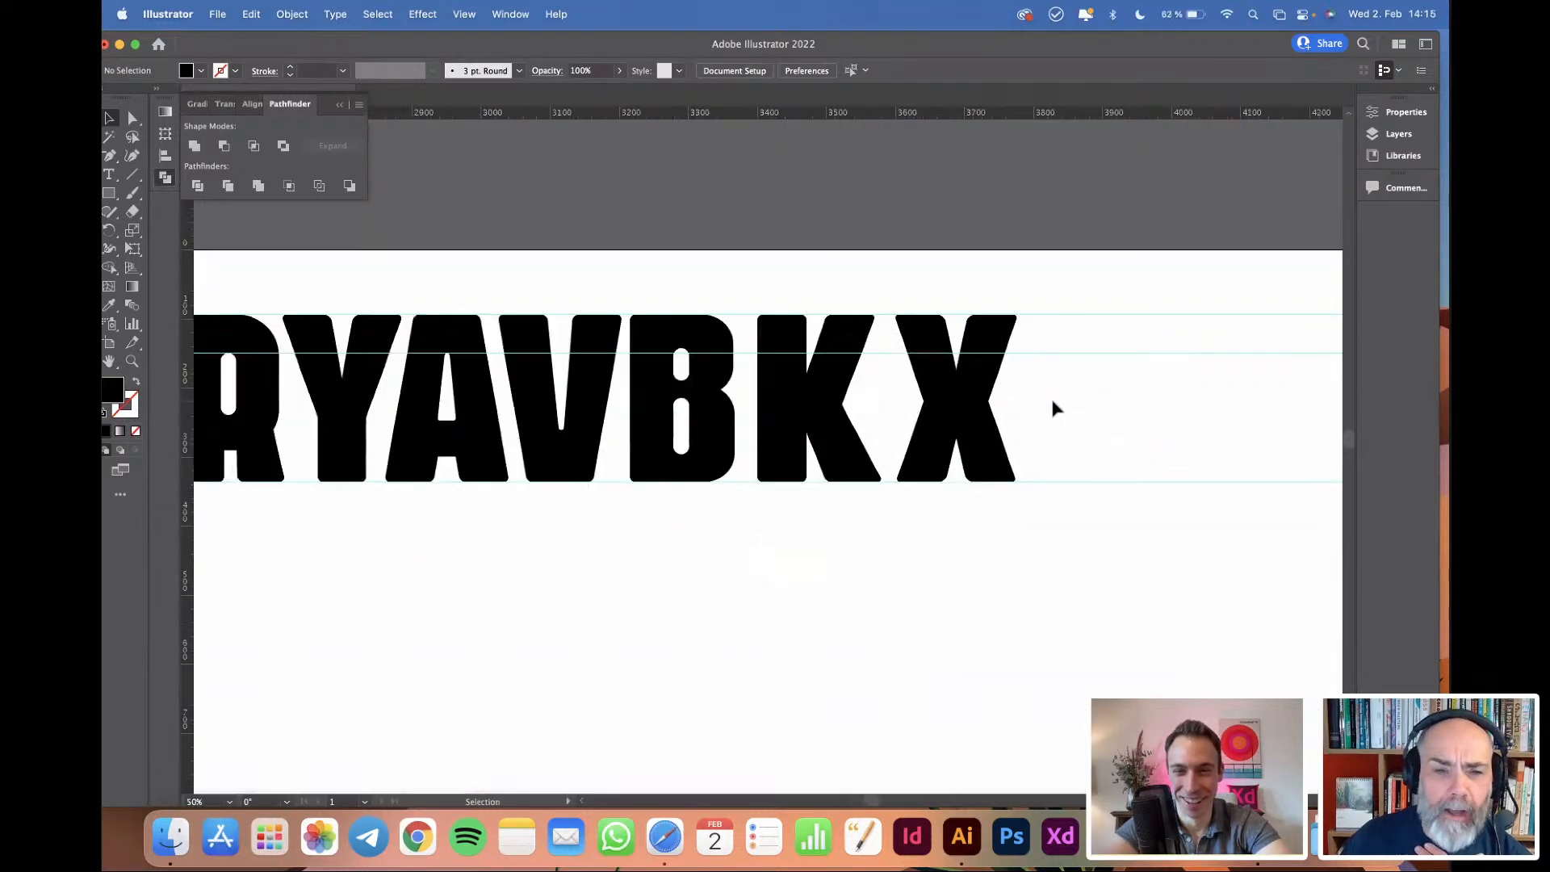
click(133, 119)
click(928, 435)
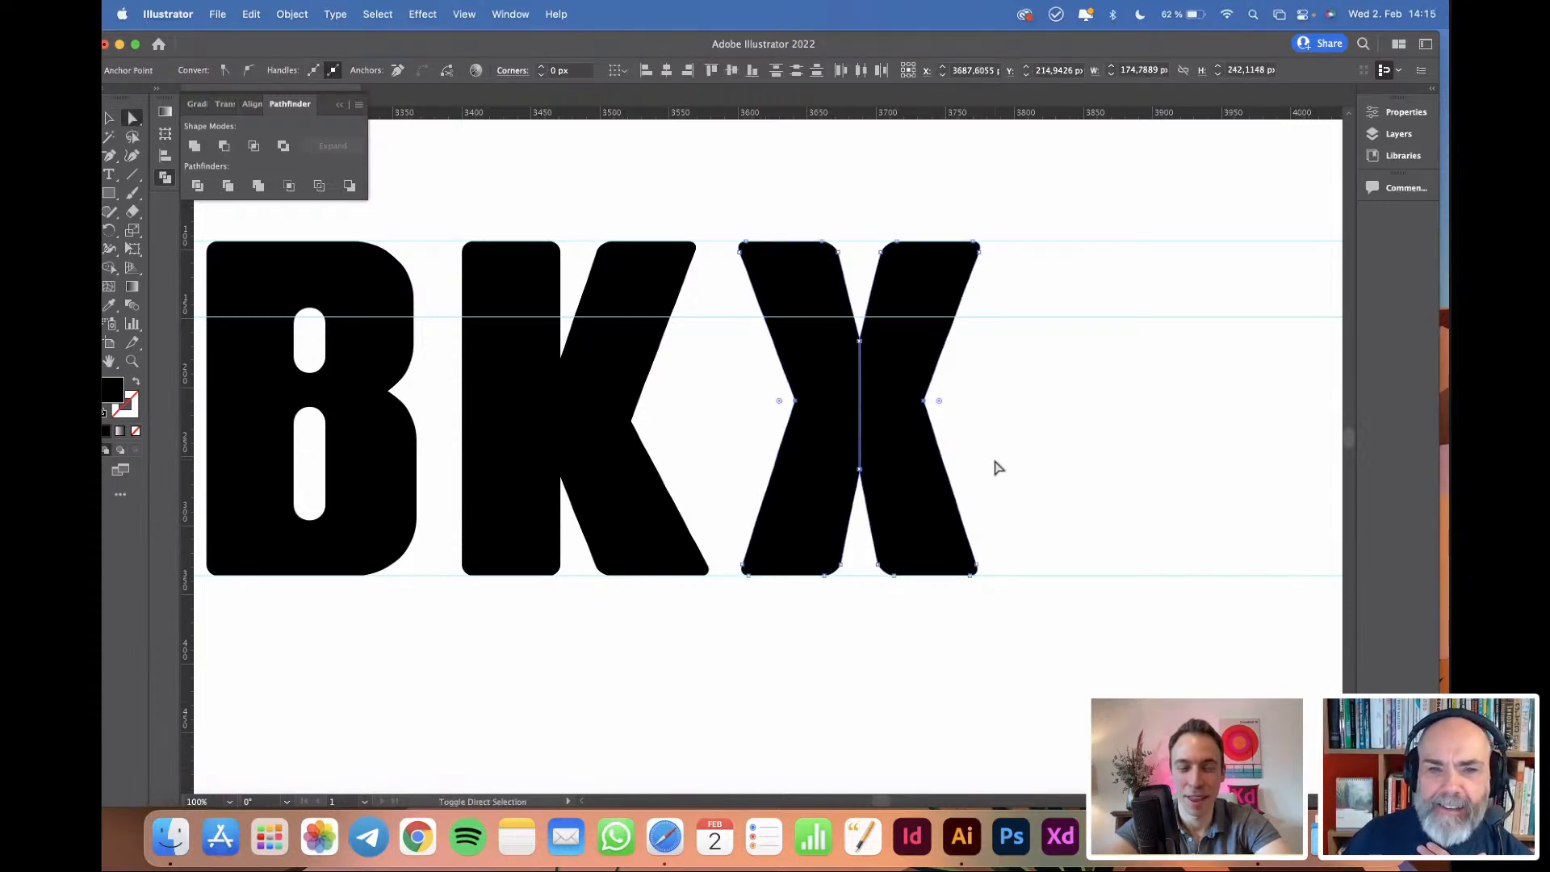
key(Down)
key(Down)
key(Down)
key(Down)
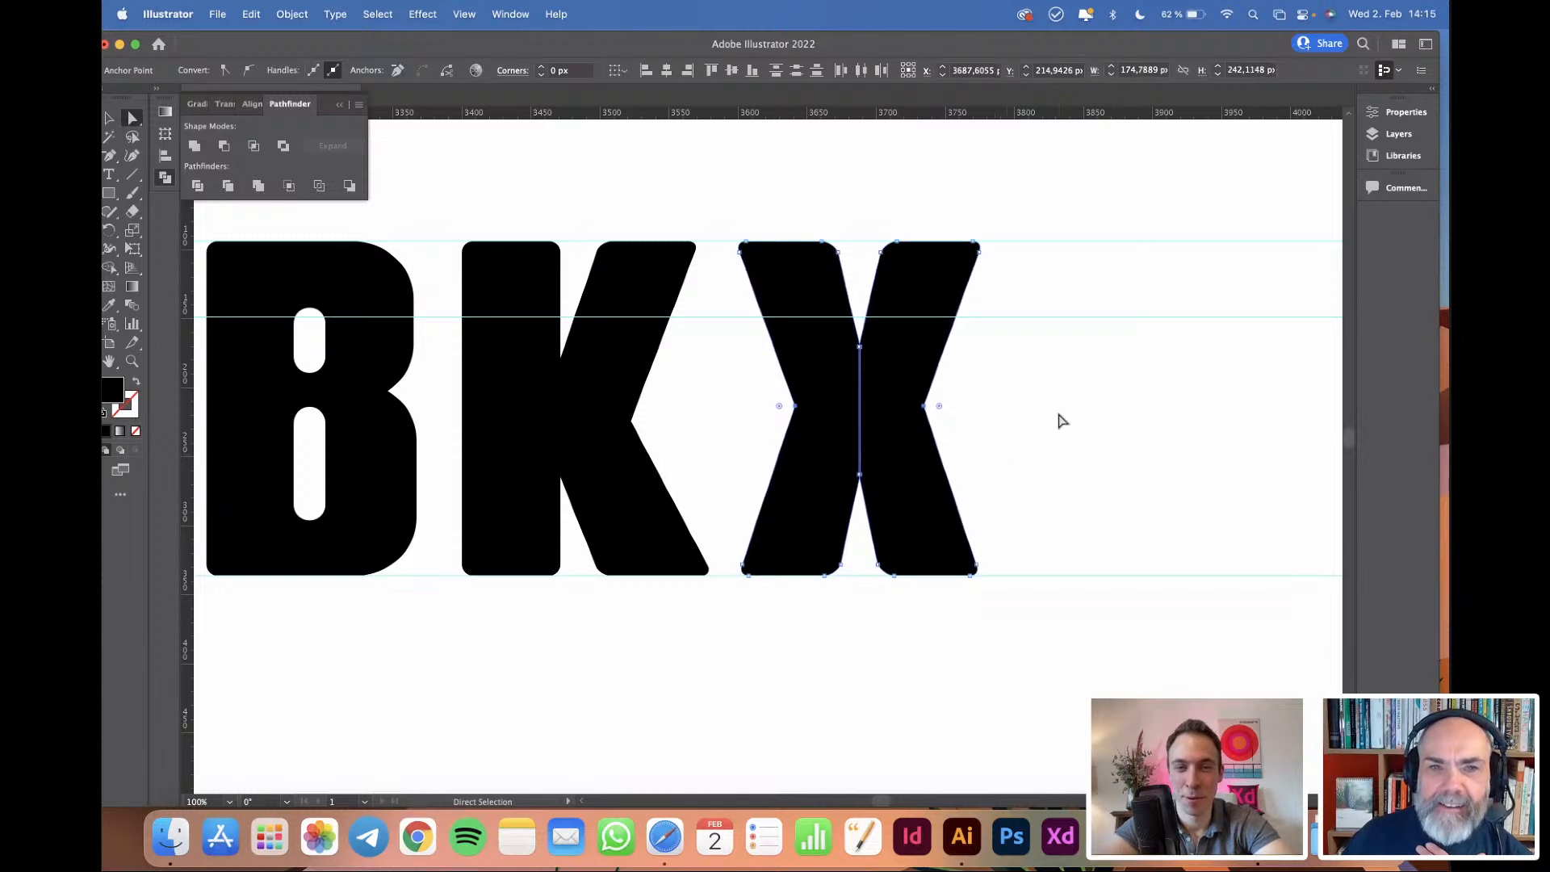
click(1024, 374)
Unite the two halves of the X into a single shape.
scroll(1038, 290, right, 3)
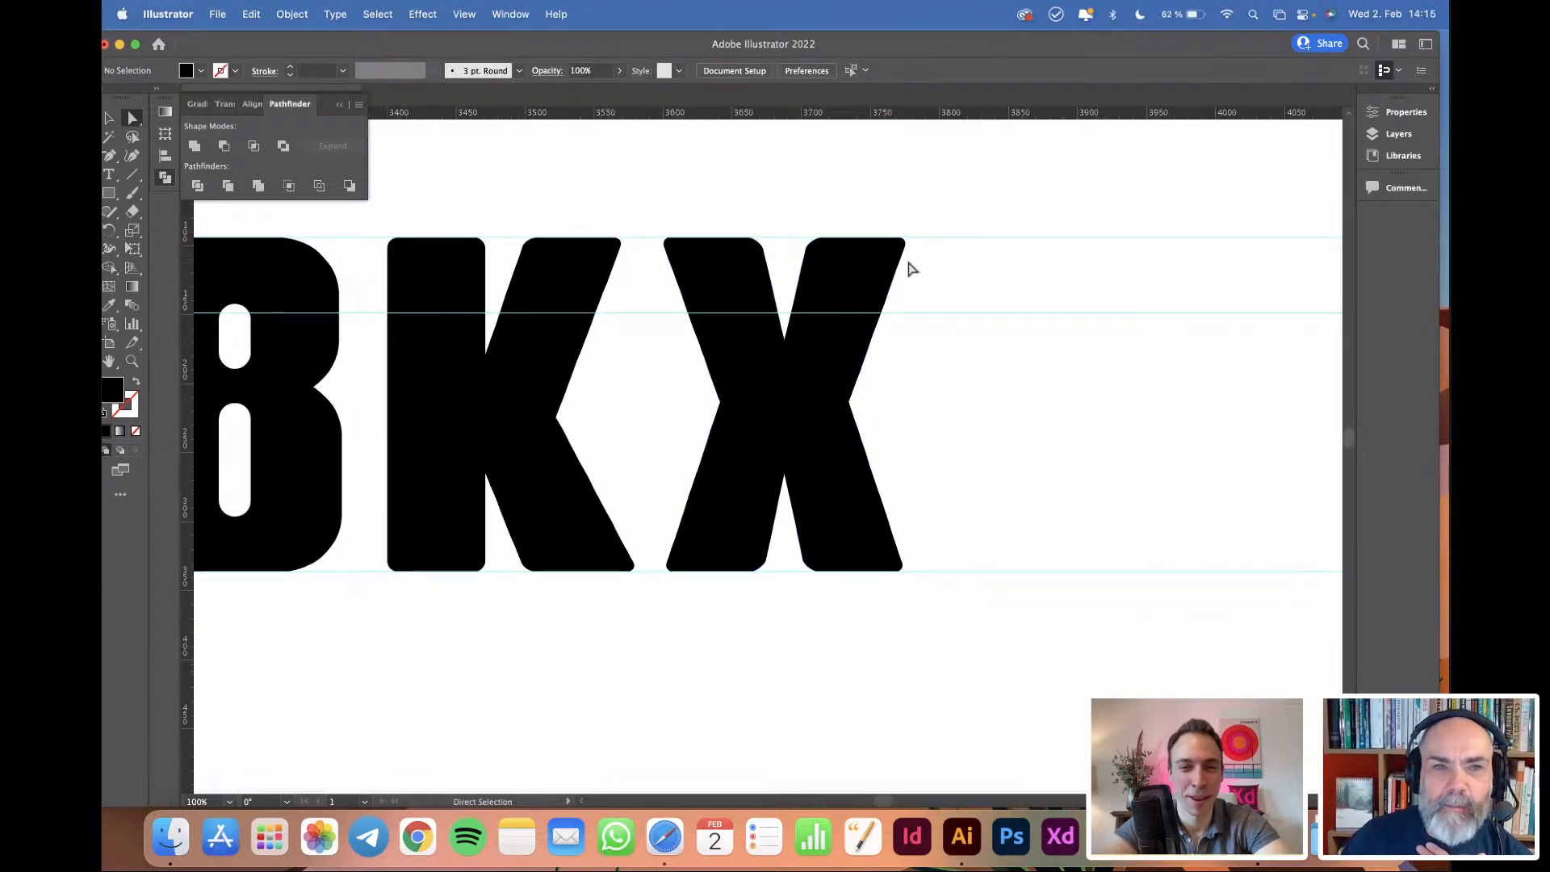
scroll(1031, 284, right, 1)
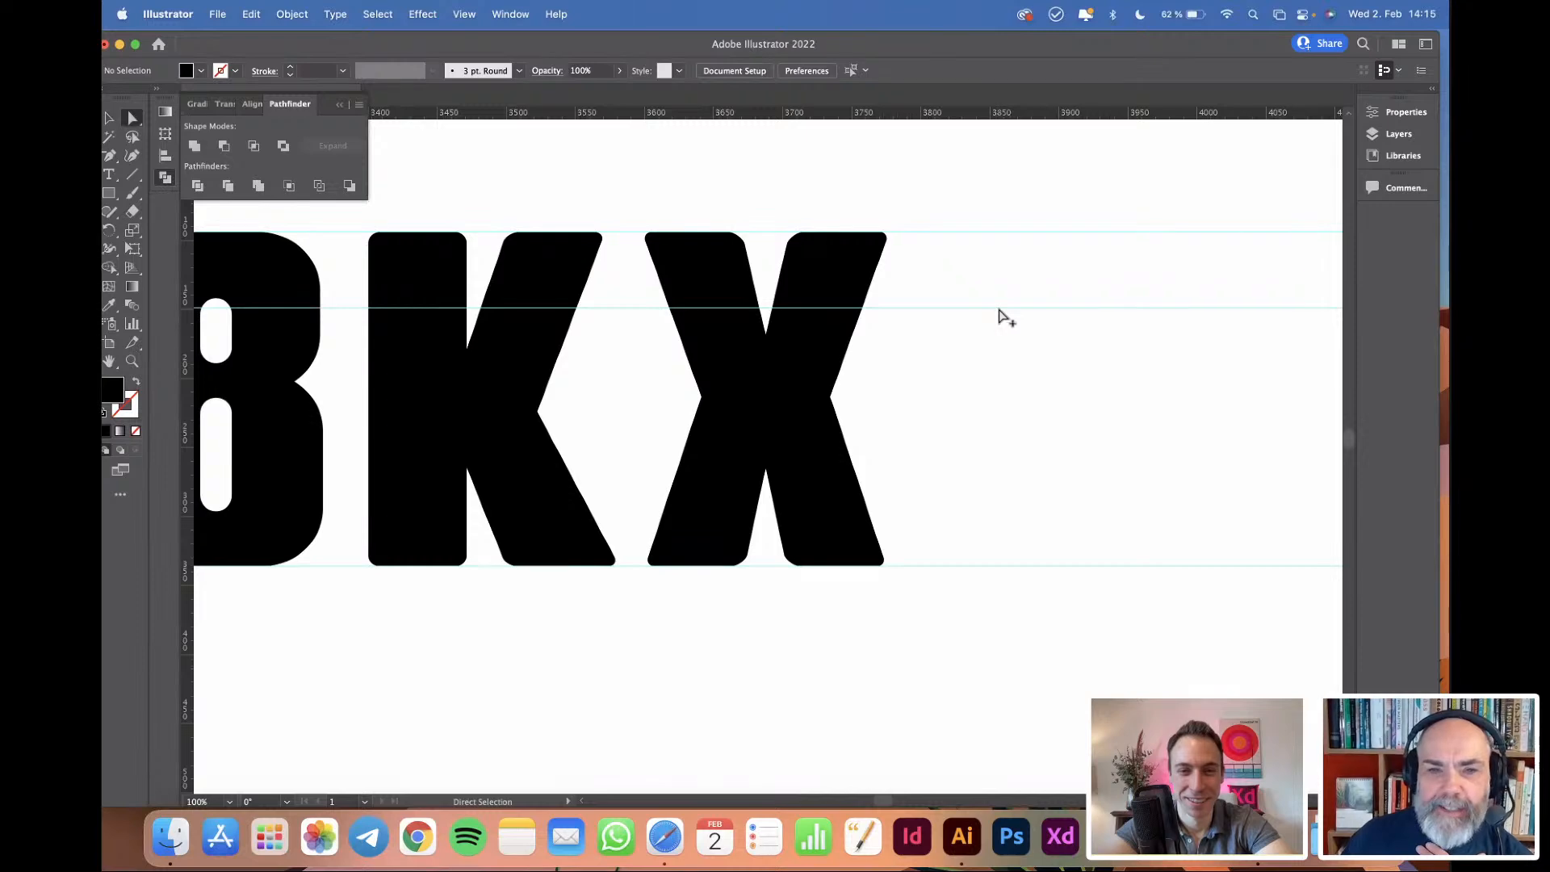
scroll(1005, 317, down, 4)
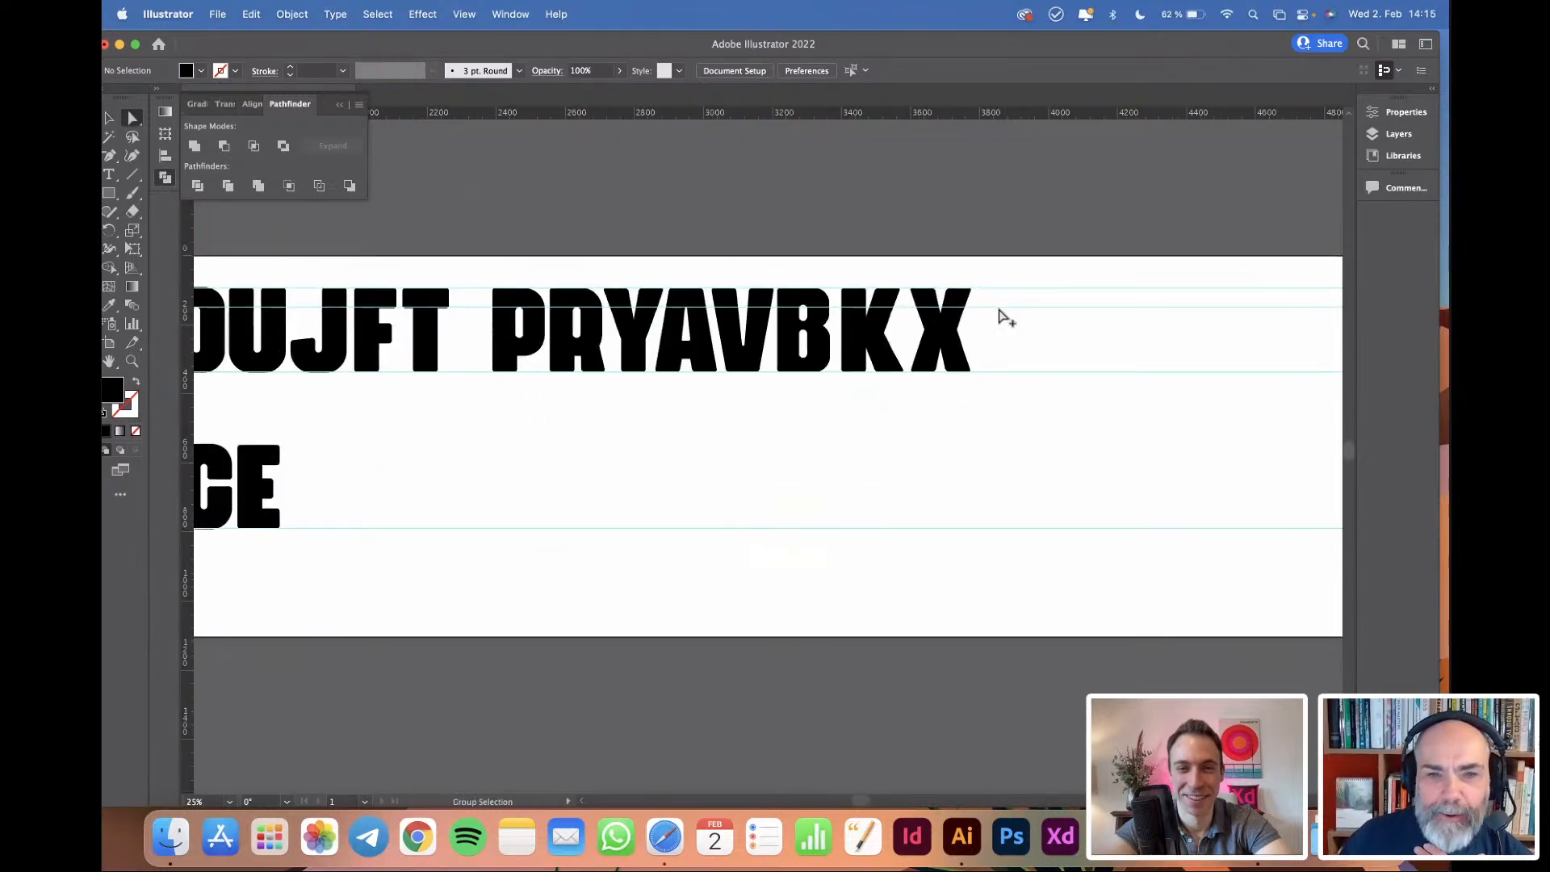
scroll(1005, 317, up, 4)
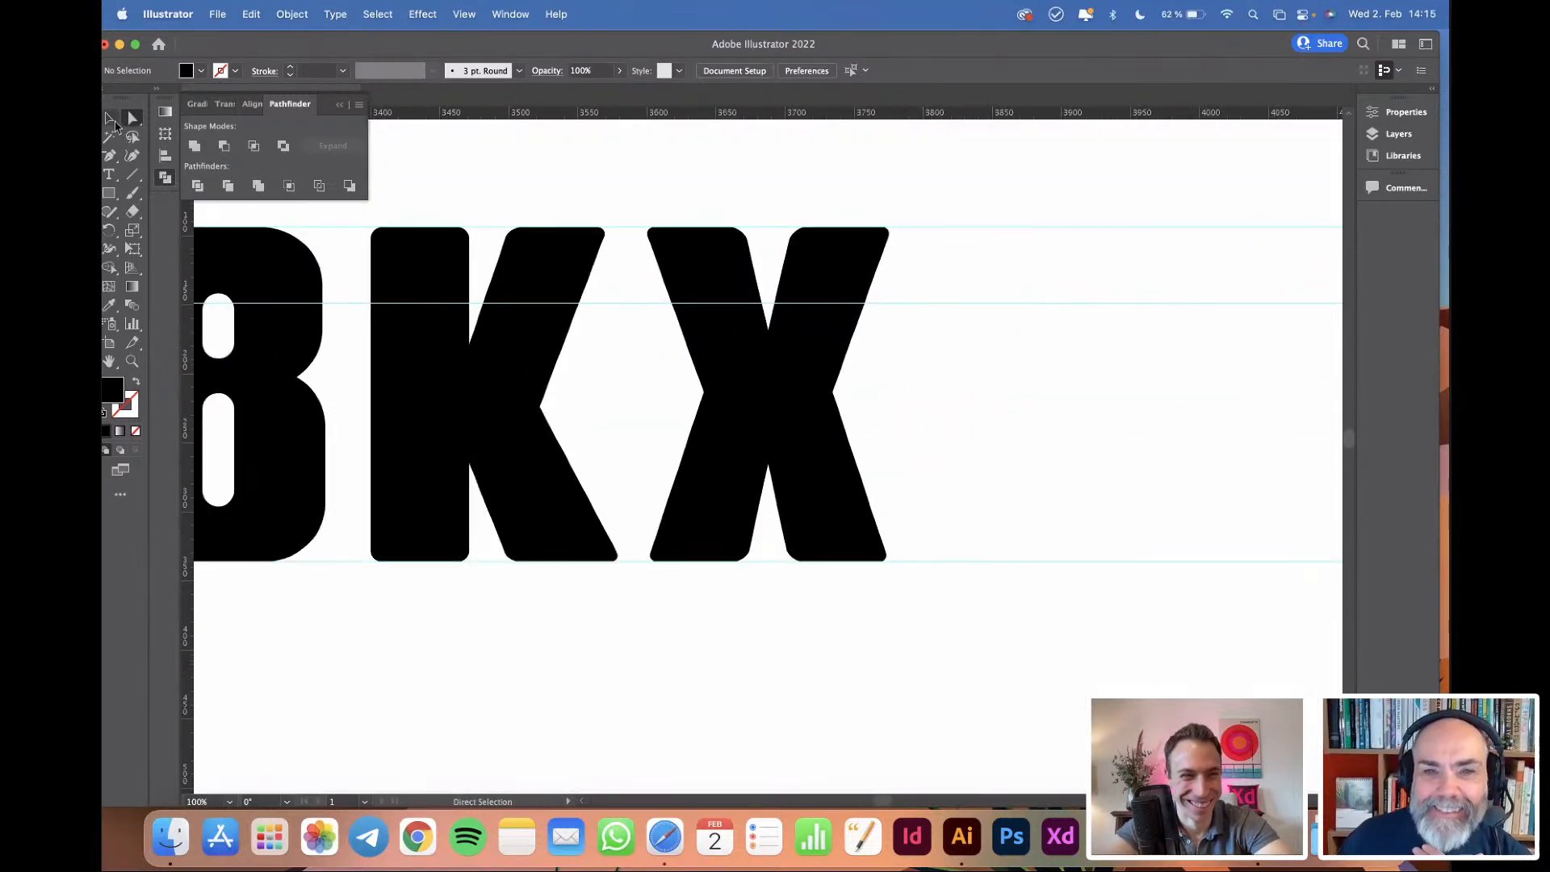
click(110, 119)
click(710, 343)
shift+click(806, 352)
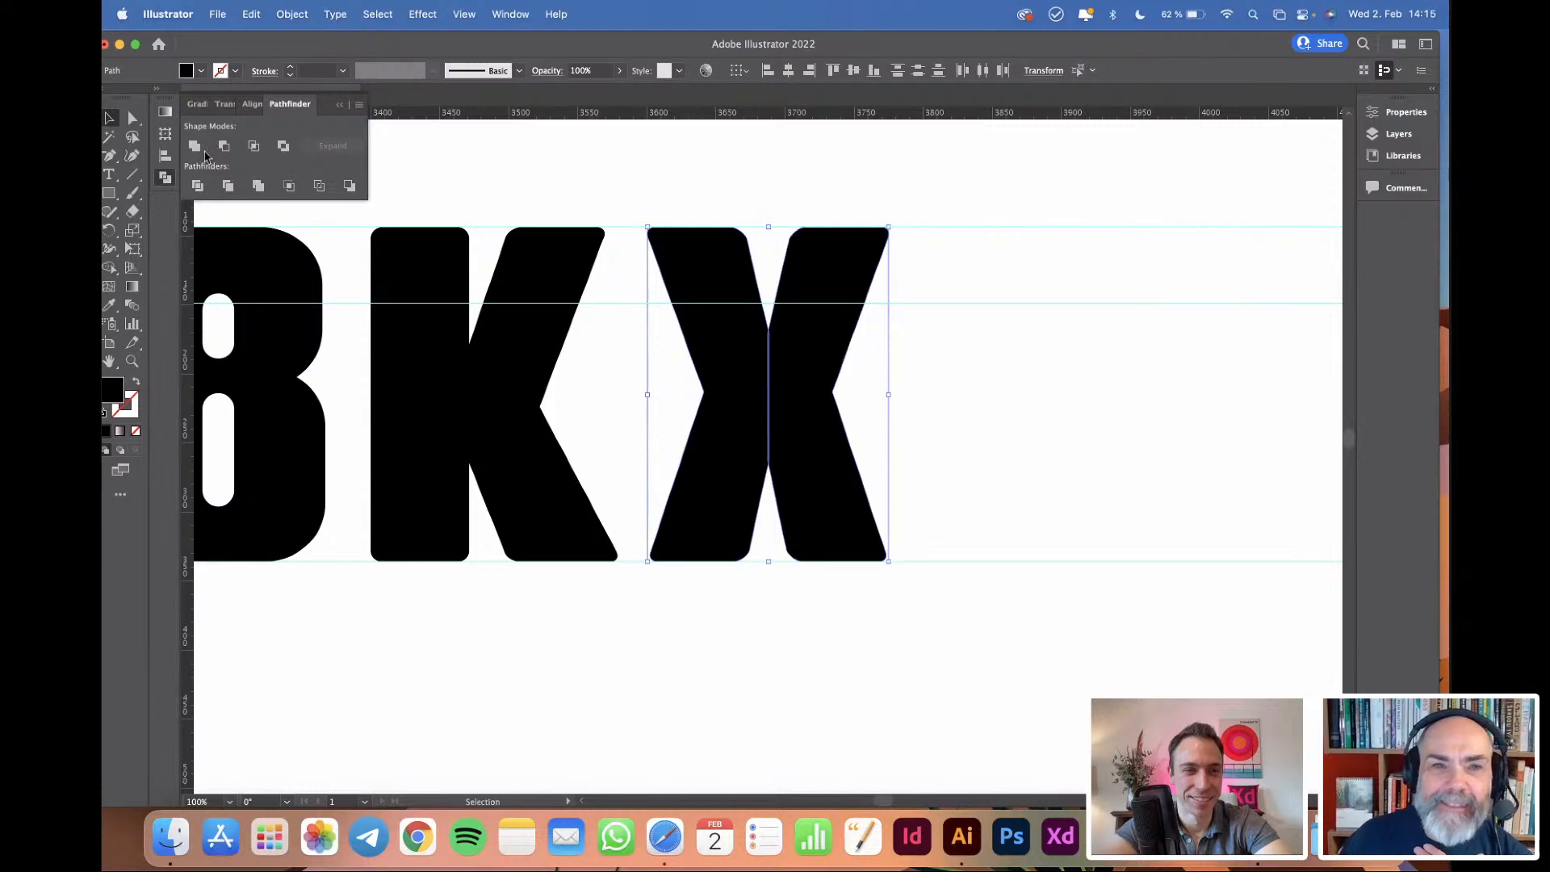
click(195, 146)
click(1044, 312)
scroll(996, 352, right, 1)
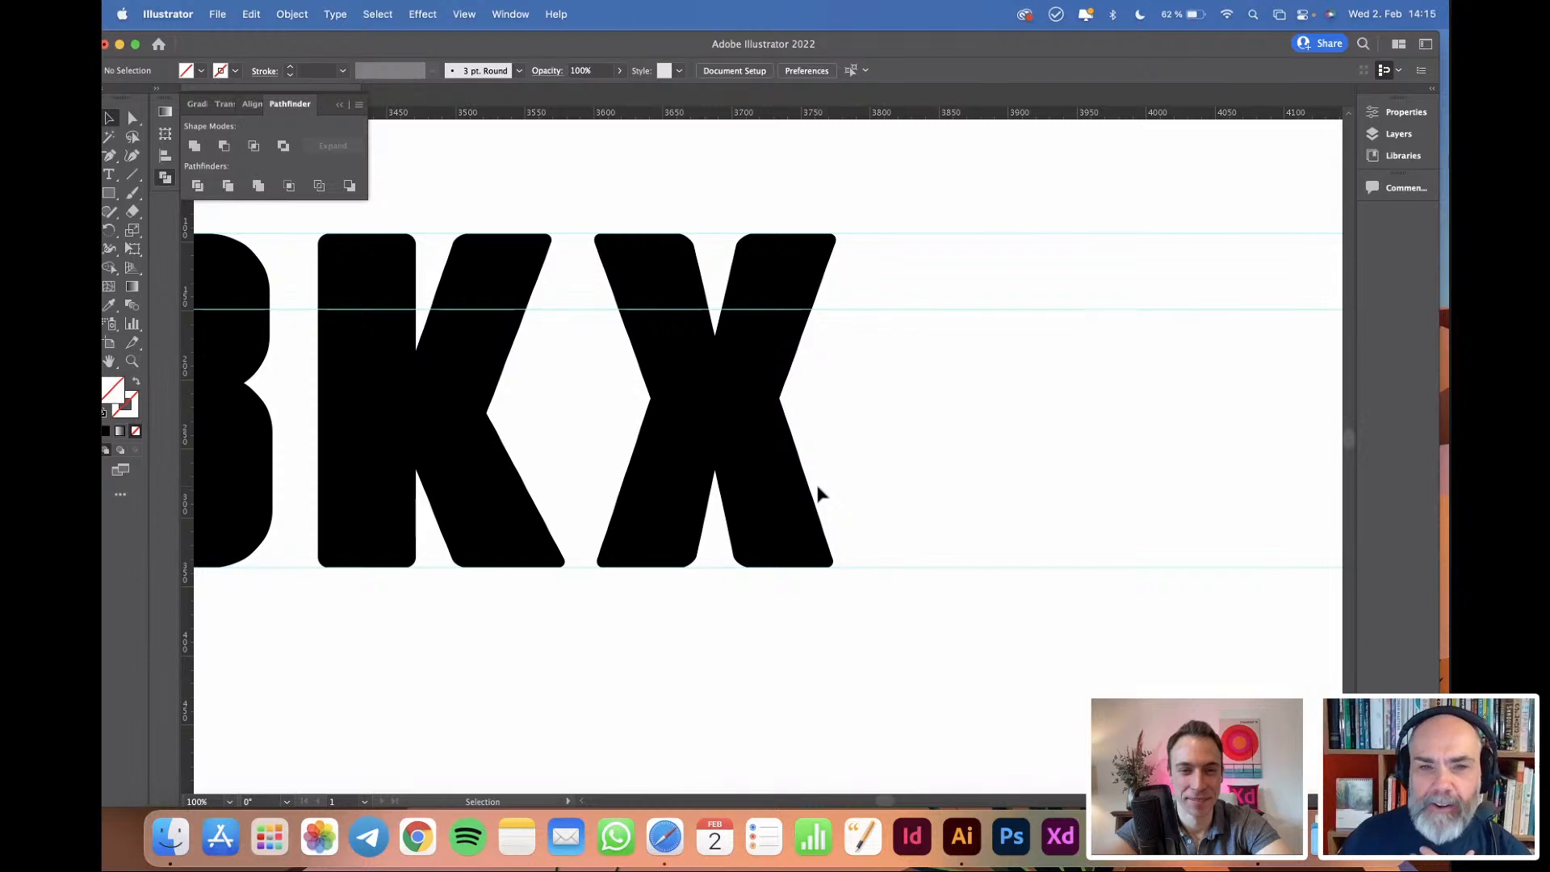
scroll(820, 493, right, 1)
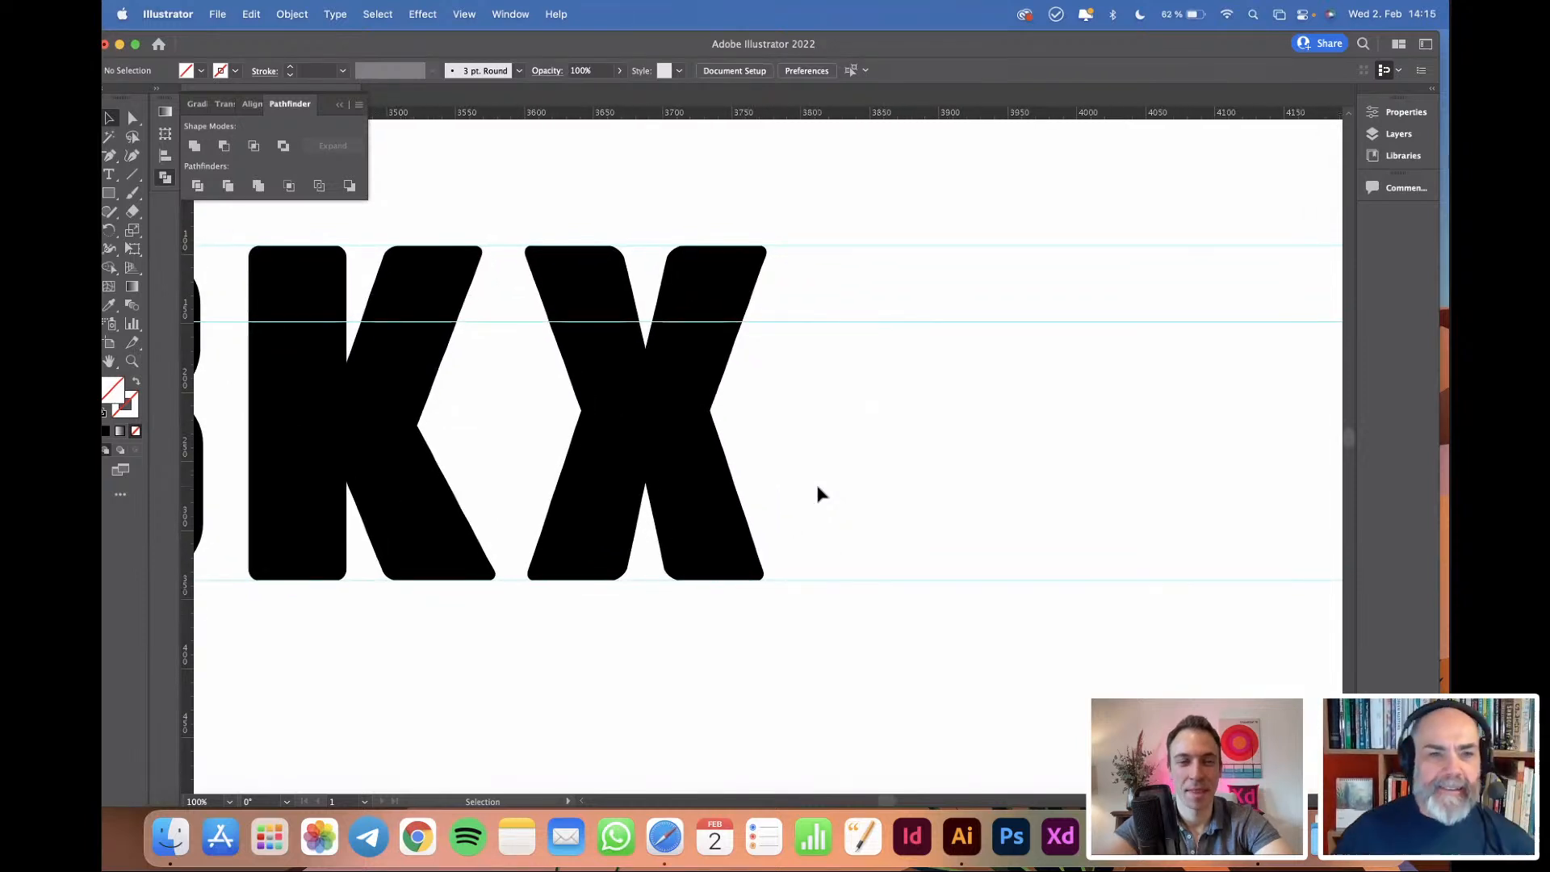
scroll(817, 488, right, 1)
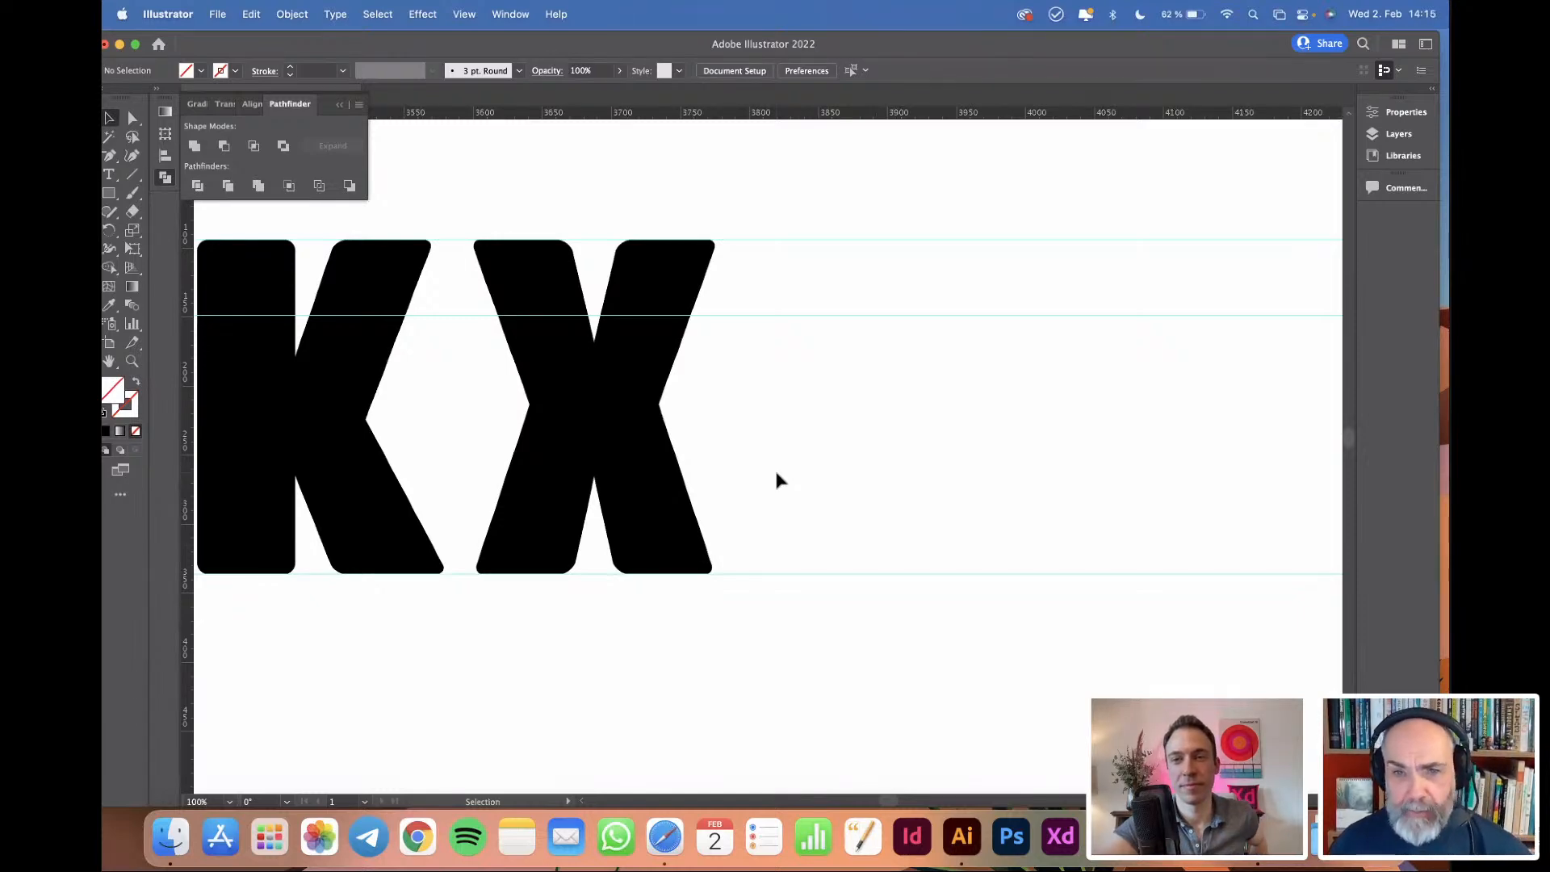
scroll(775, 473, down, 1)
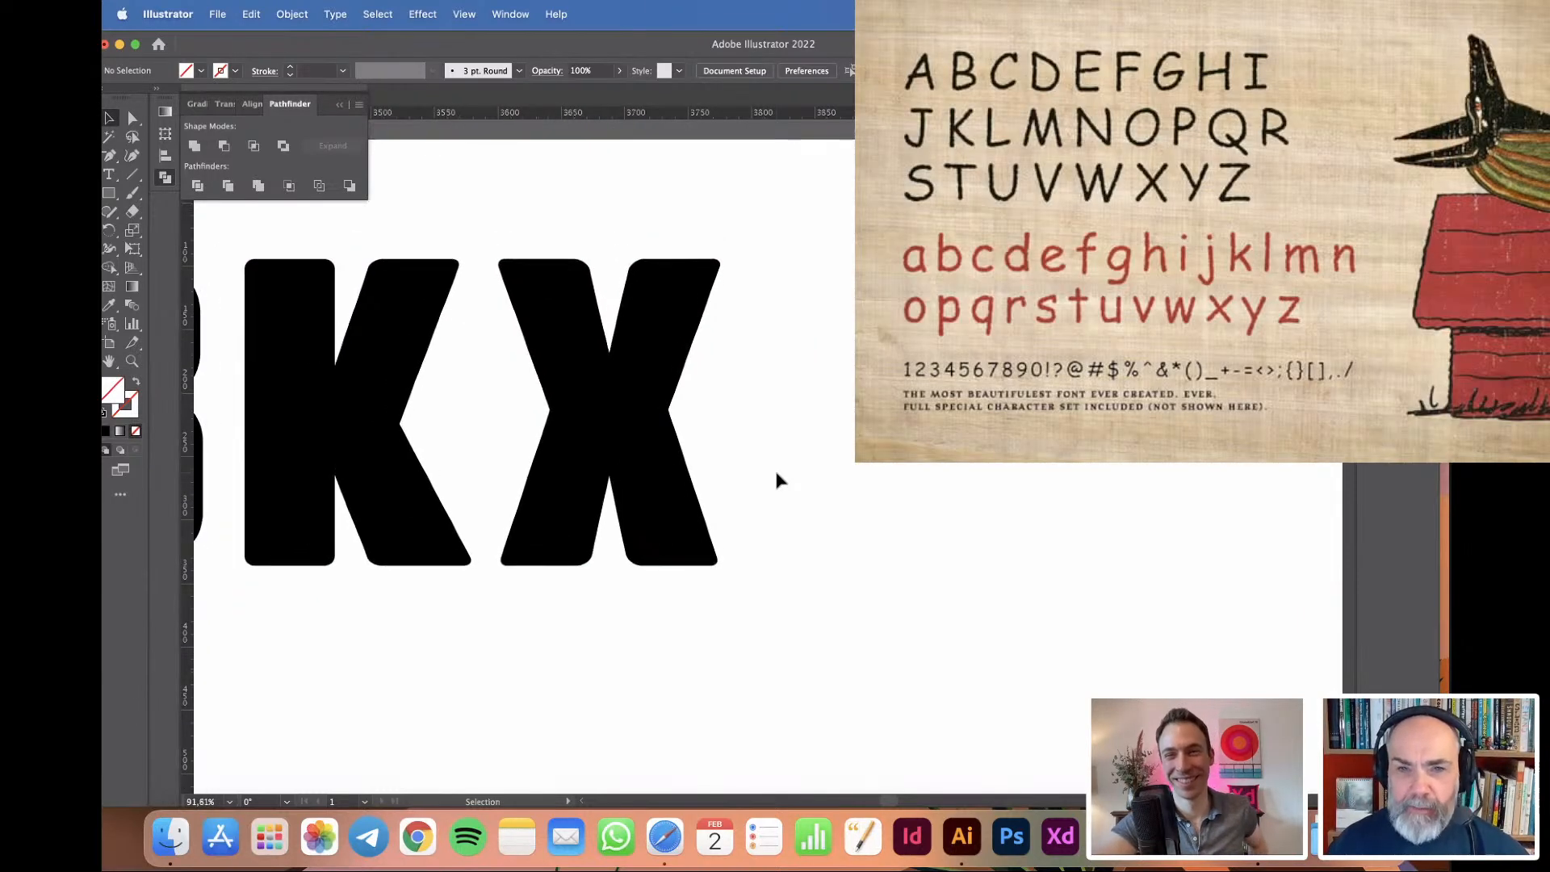
scroll(776, 473, up, 1)
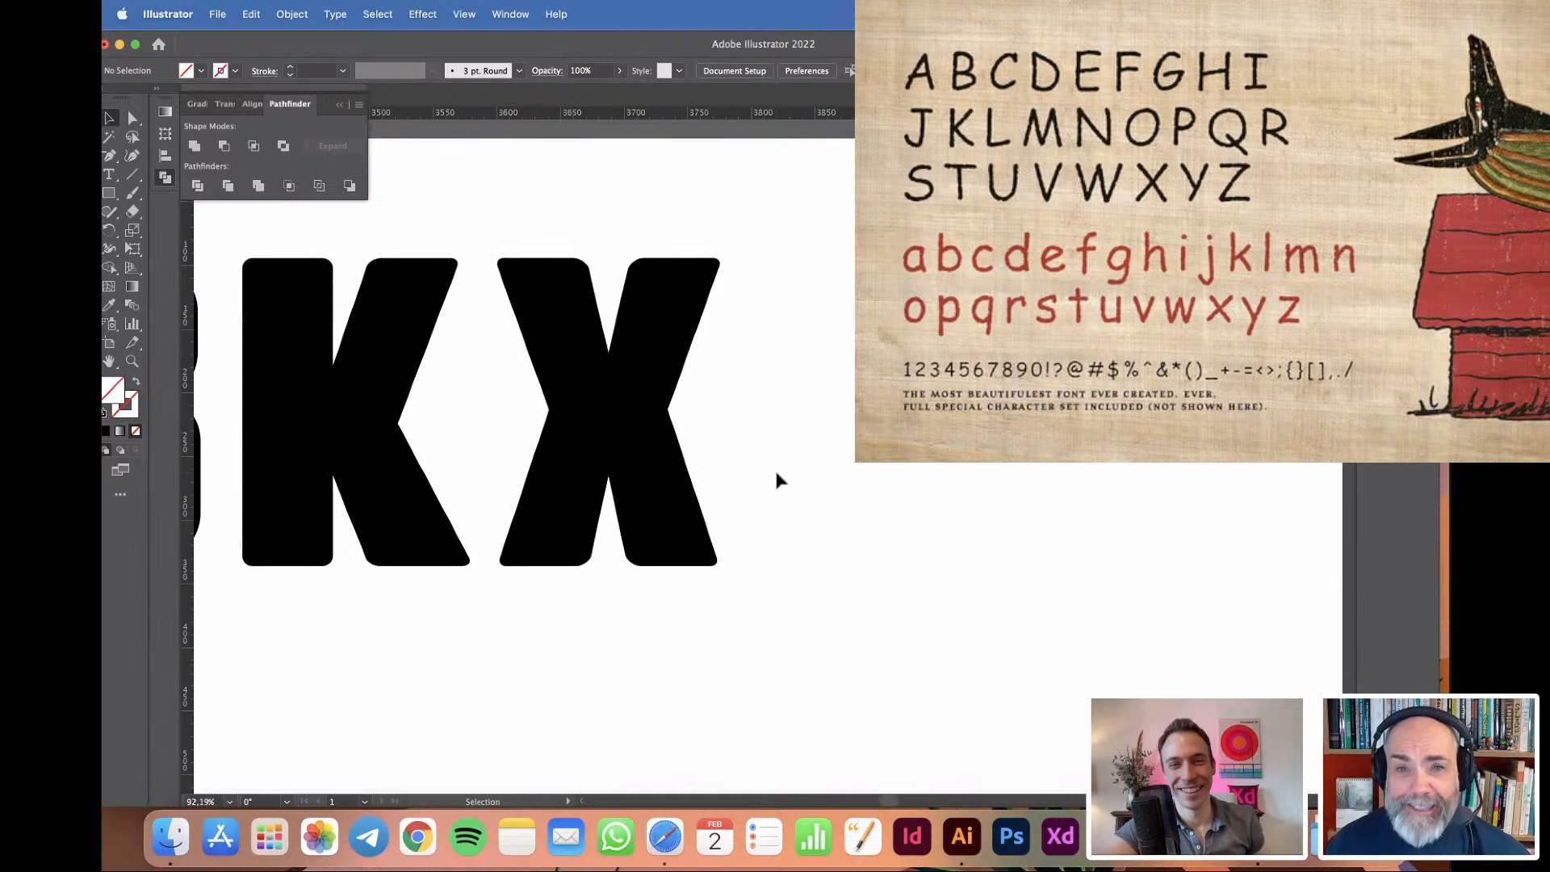
scroll(633, 444, up, 1)
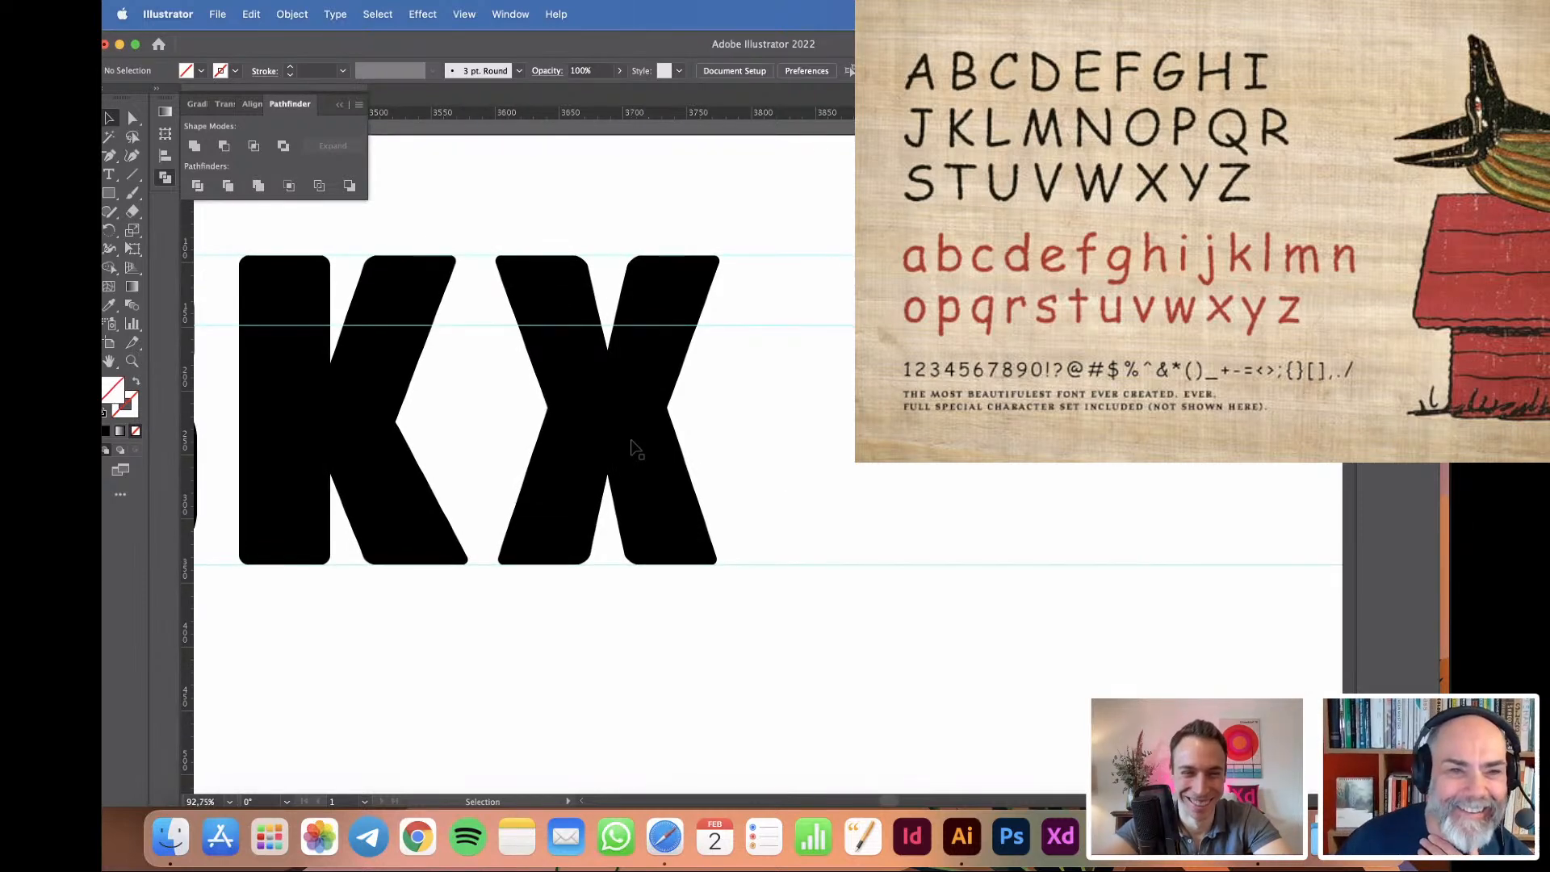
scroll(632, 442, up, 1)
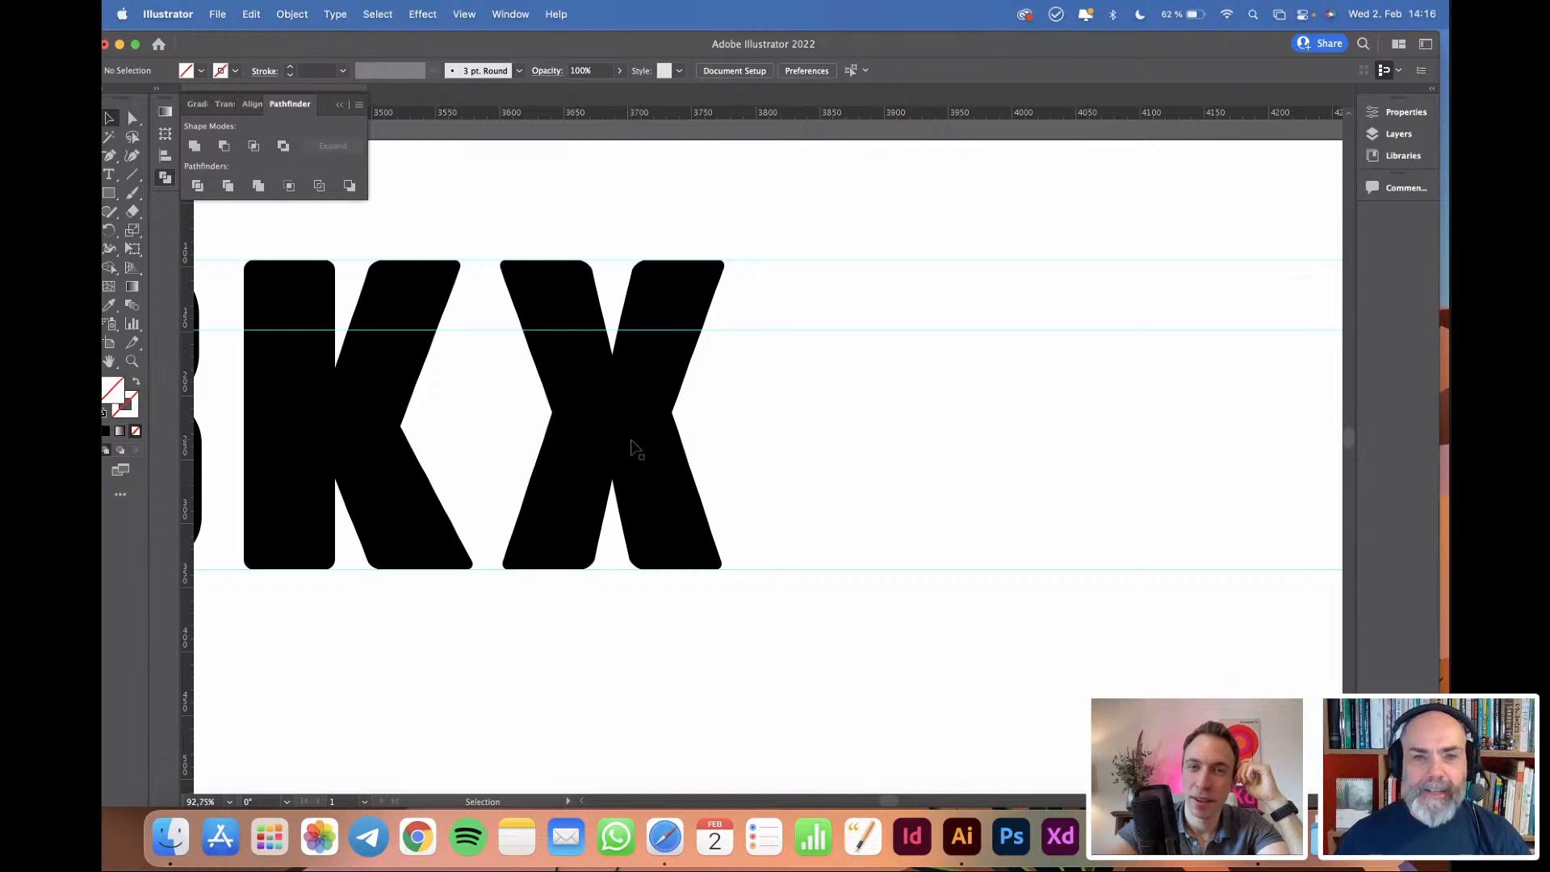
scroll(632, 440, up, 2)
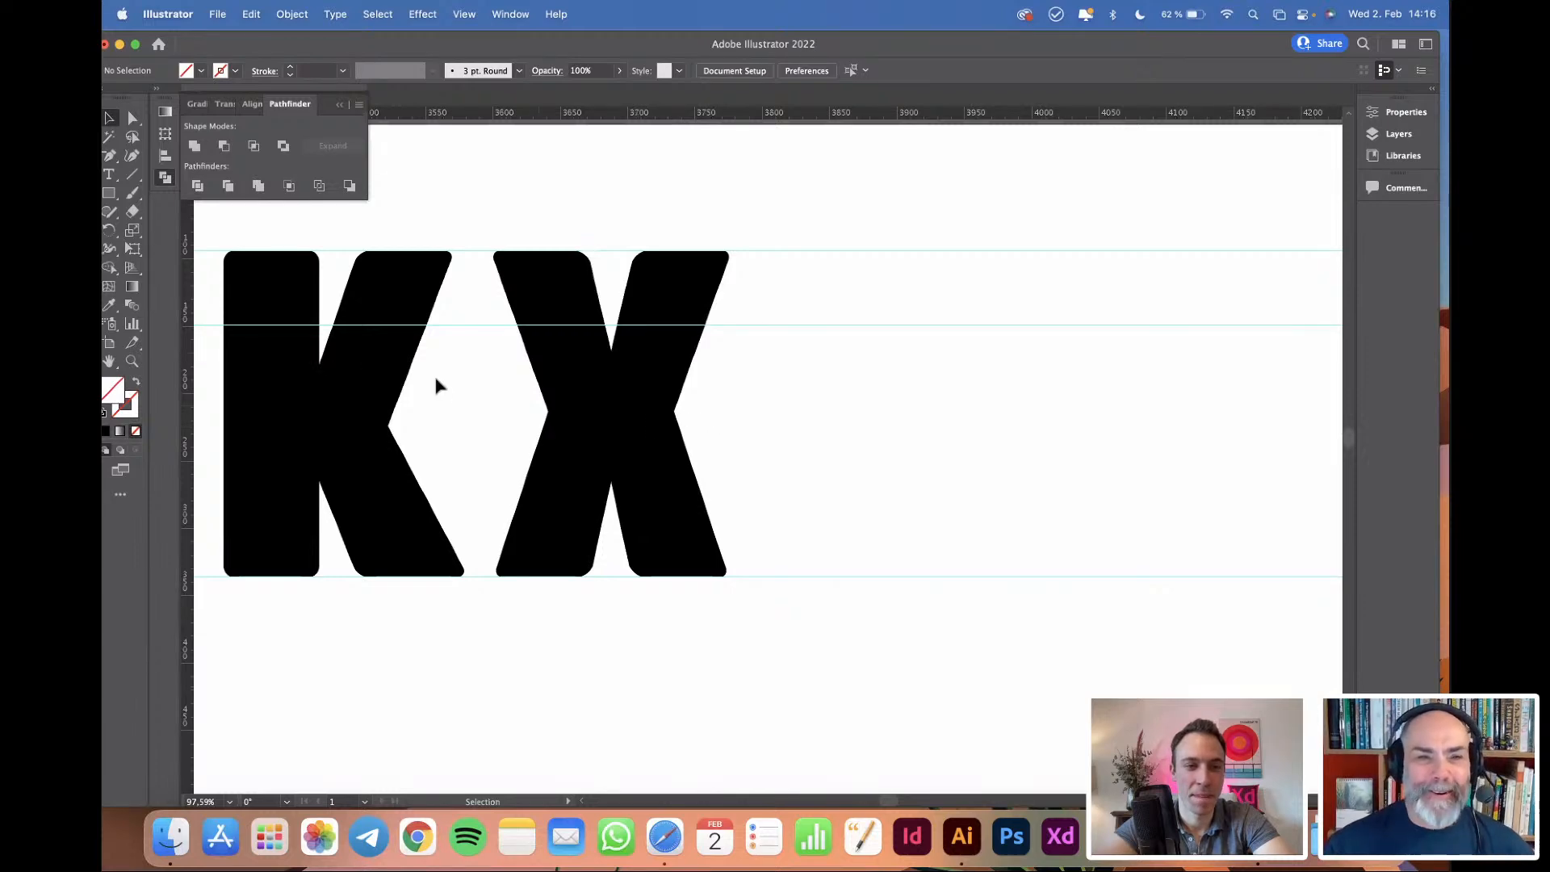
Duplicate the O from the top row of letters into the empty area beside the word PRICE.
key(super+minus)
key(super+minus)
key(super+minus)
key(super+minus)
scroll(539, 411, left, 10)
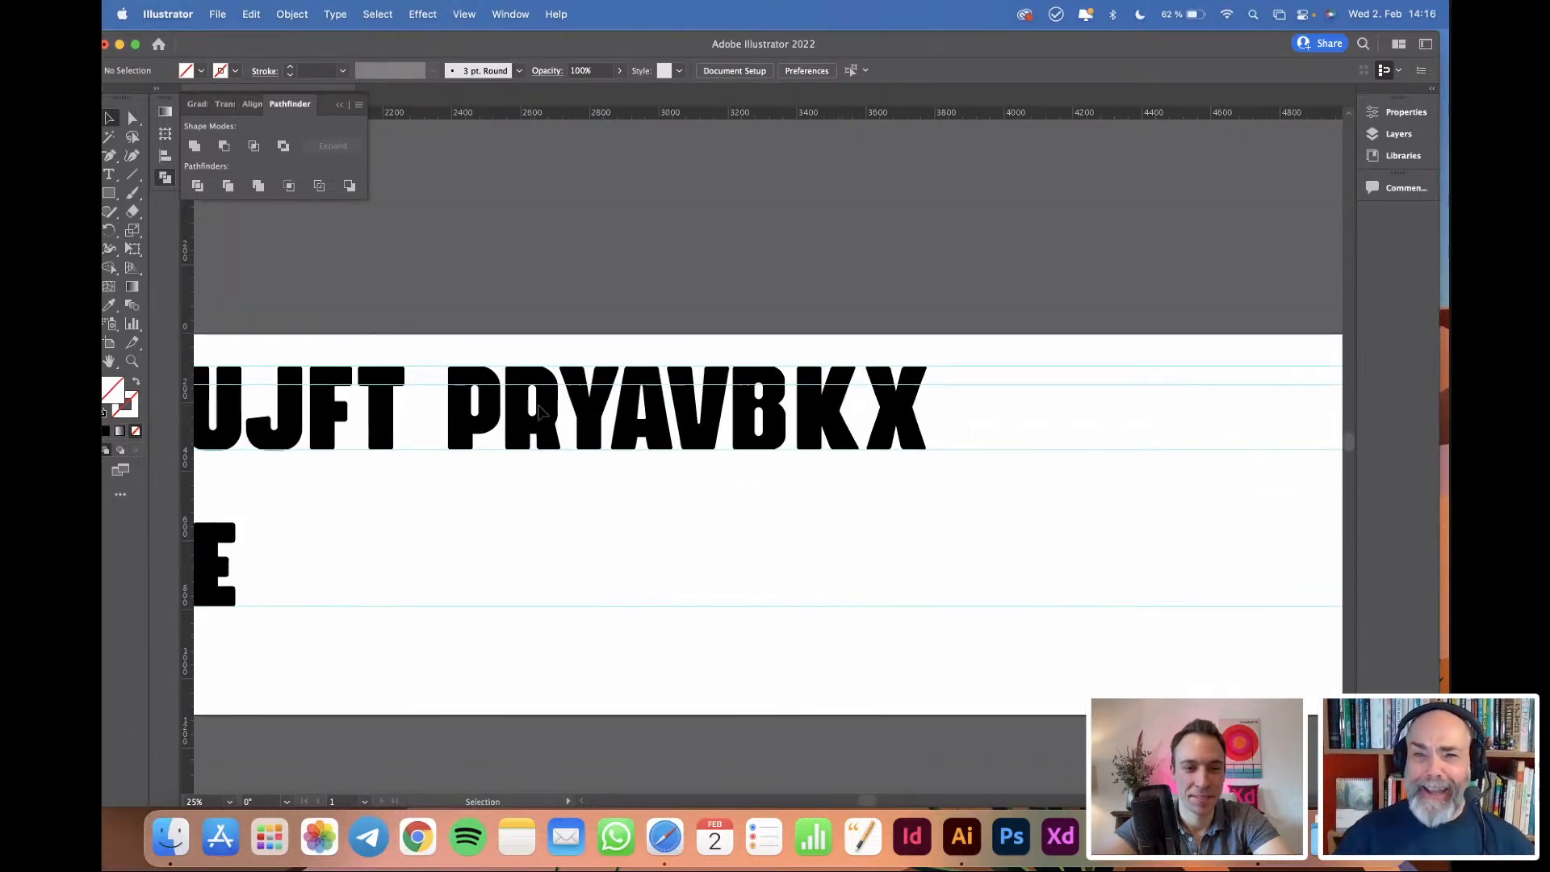
scroll(539, 412, up, 3)
scroll(536, 404, left, 8)
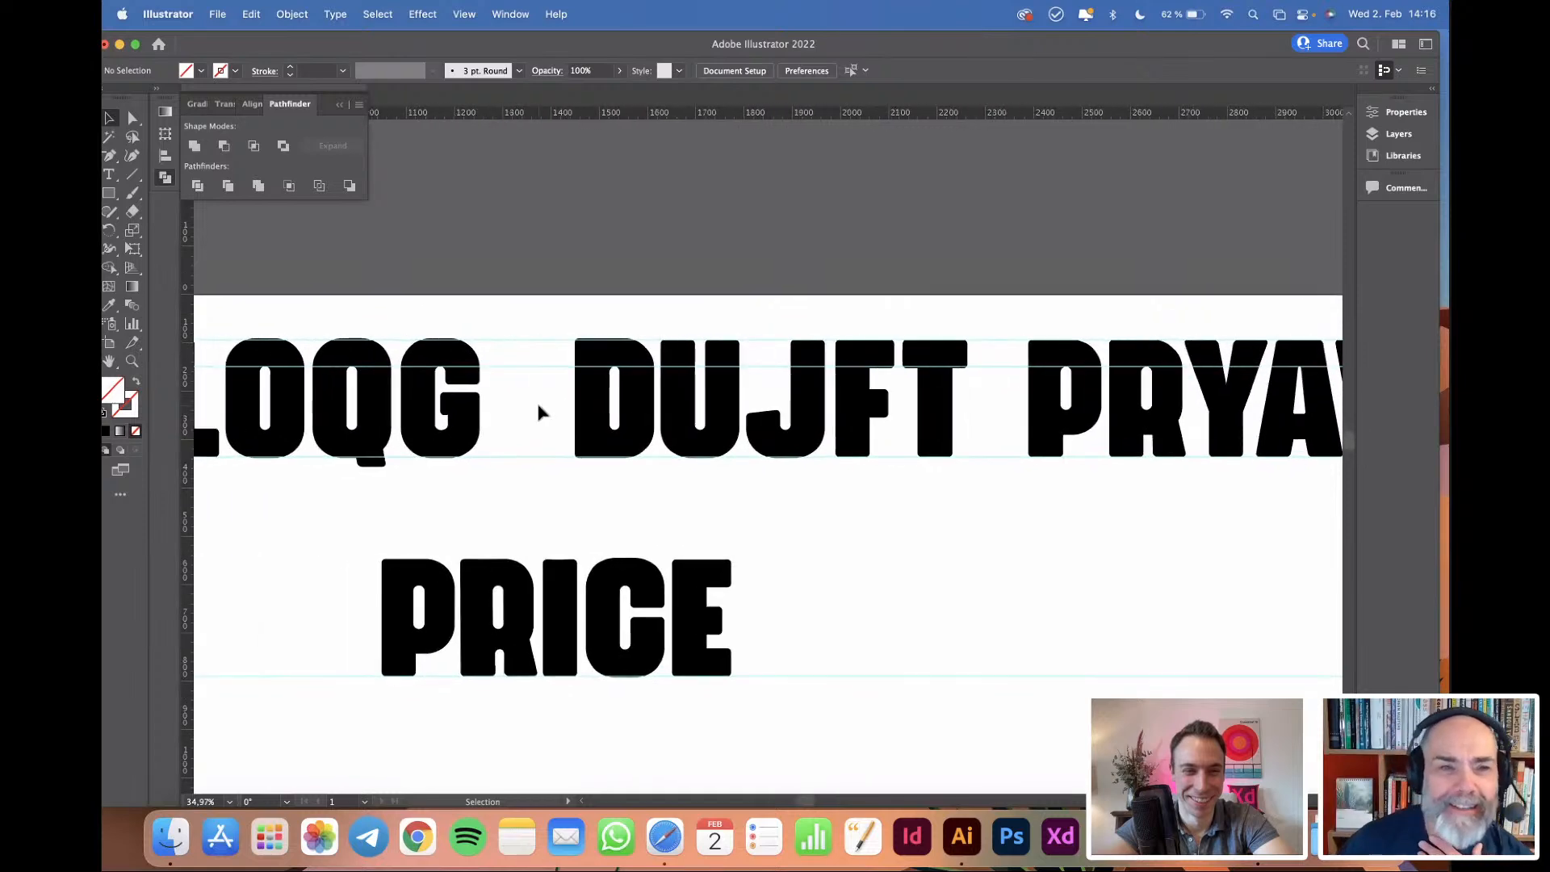
drag(313, 433, 880, 579)
scroll(878, 581, right, 5)
scroll(878, 582, up, 1)
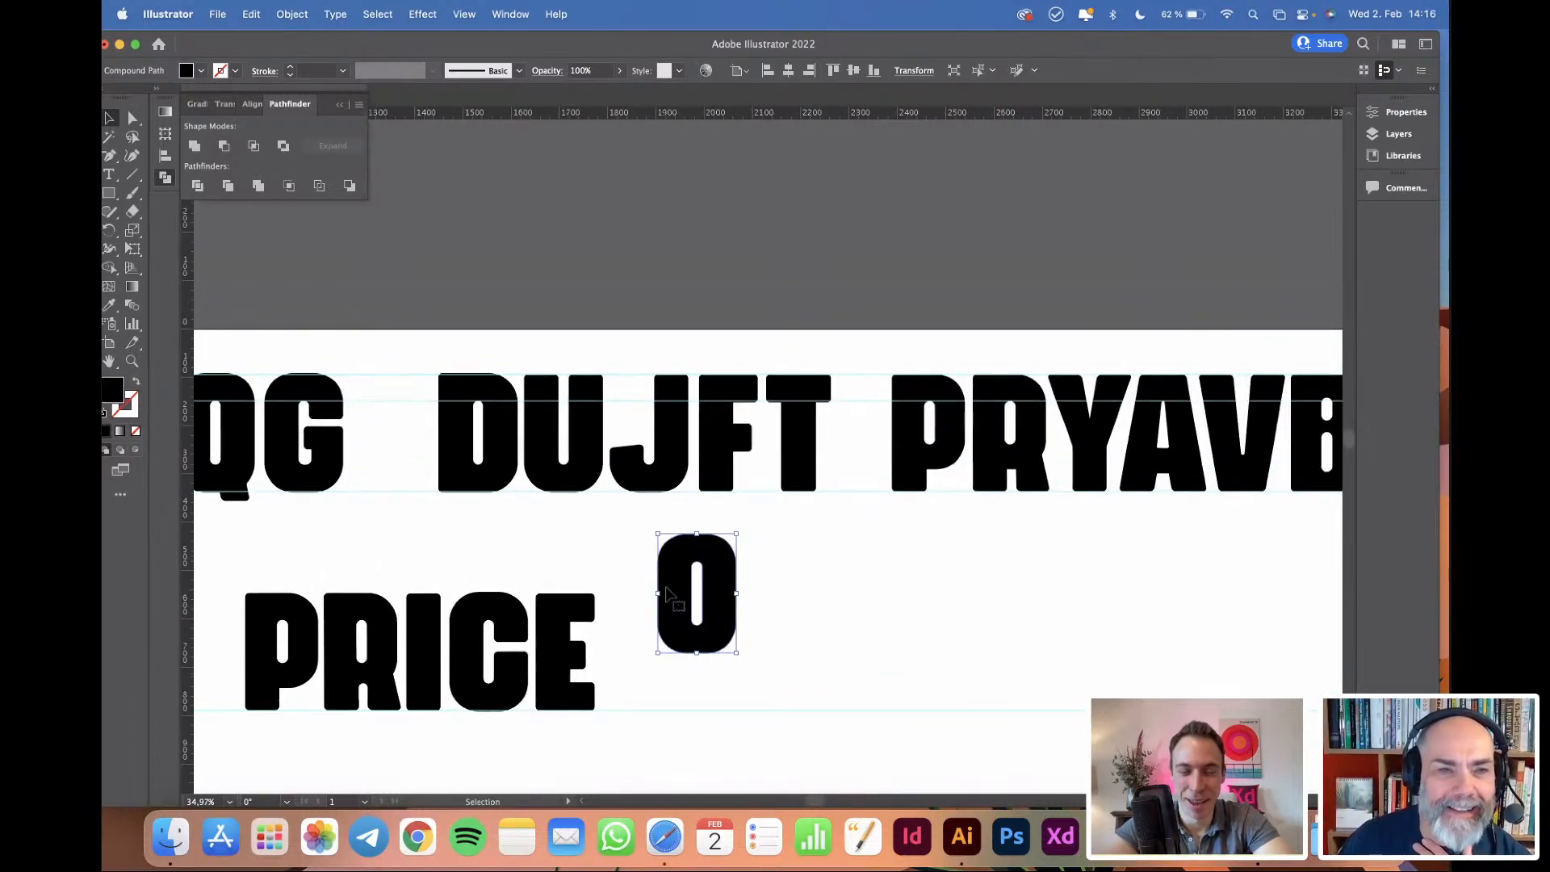
Move the copied O along the artboard and place it in the top row just after the X.
drag(668, 594, 889, 591)
scroll(763, 586, right, 8)
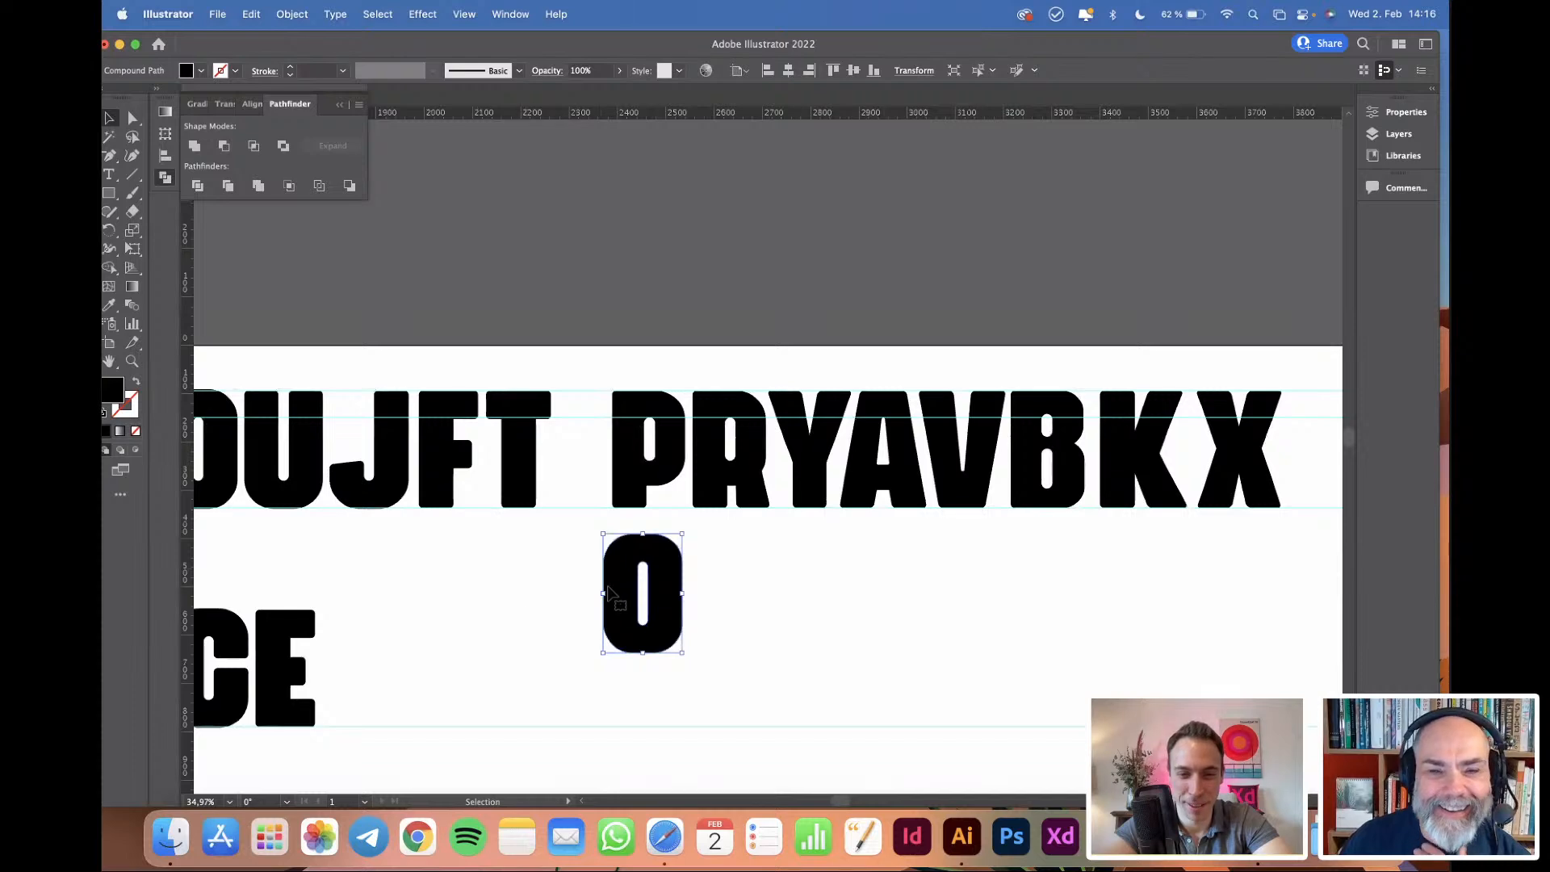
drag(609, 593, 941, 594)
scroll(972, 594, right, 8)
drag(686, 655, 1022, 533)
scroll(1045, 517, up, 2)
scroll(1045, 517, right, 3)
scroll(1049, 521, up, 1)
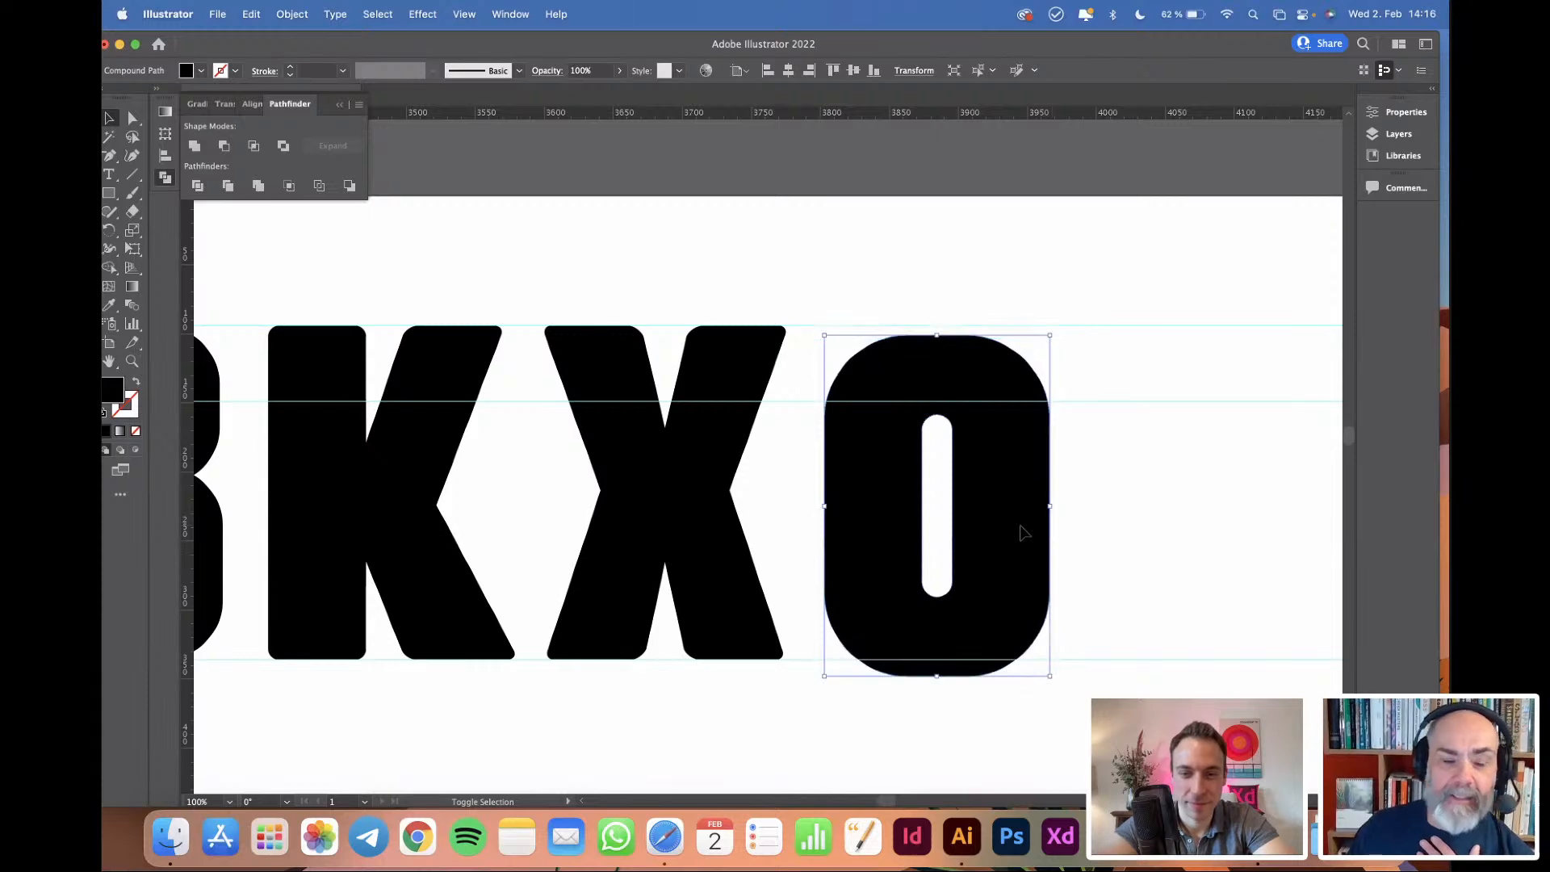
Nudge the copied O up to overshoot the cap-height and baseline guides evenly and slightly closer to the X.
key(shift+Up)
key(shift+Left)
key(shift+Right)
key(shift+Left)
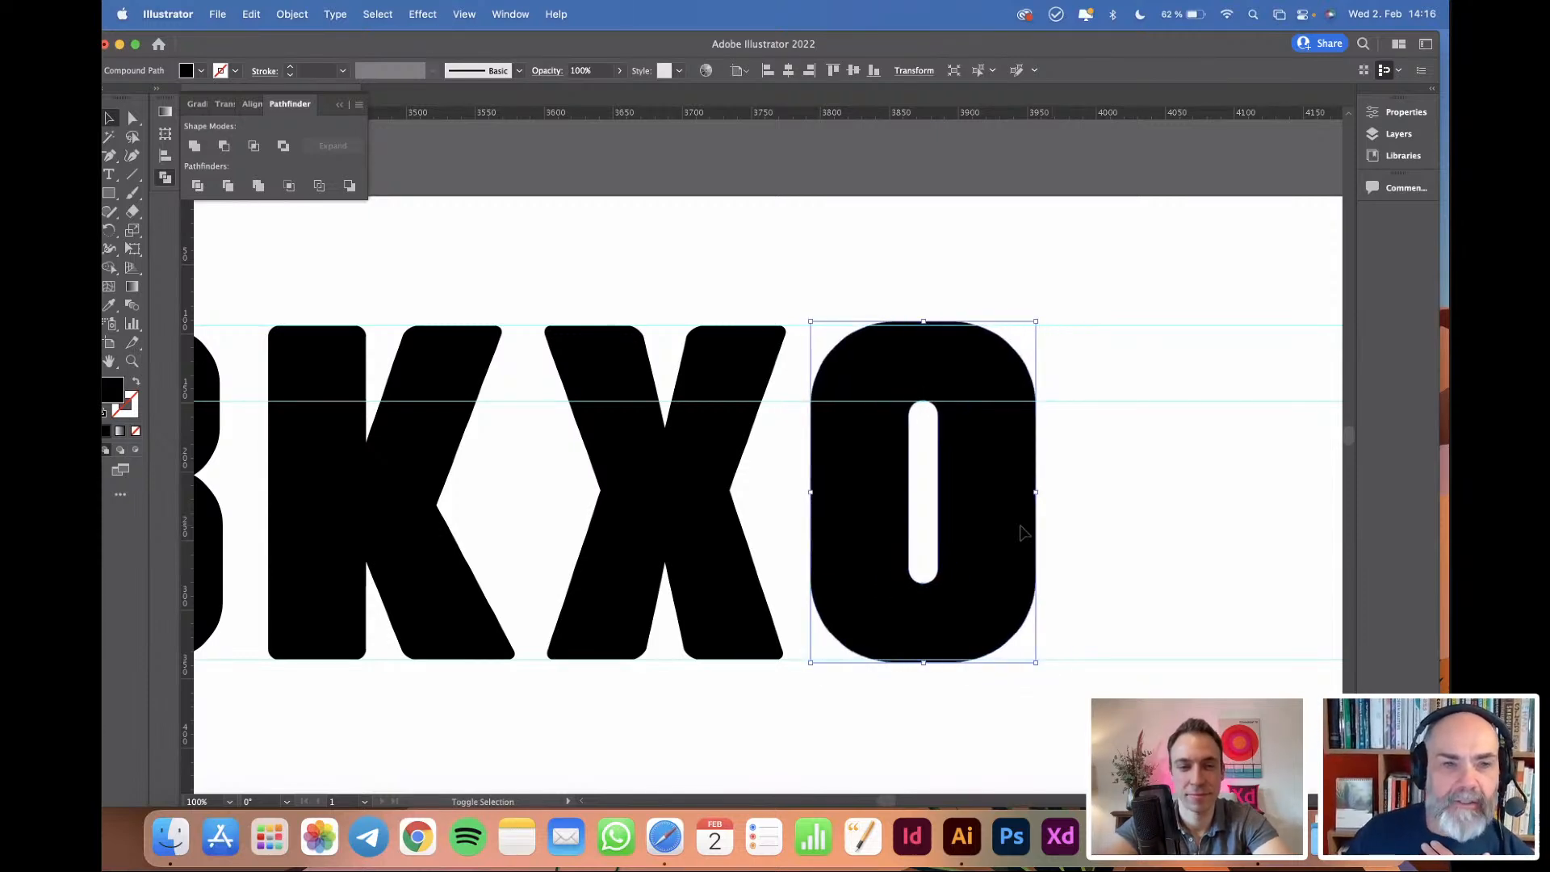
key(shift+Right)
key(shift+Left)
click(1172, 543)
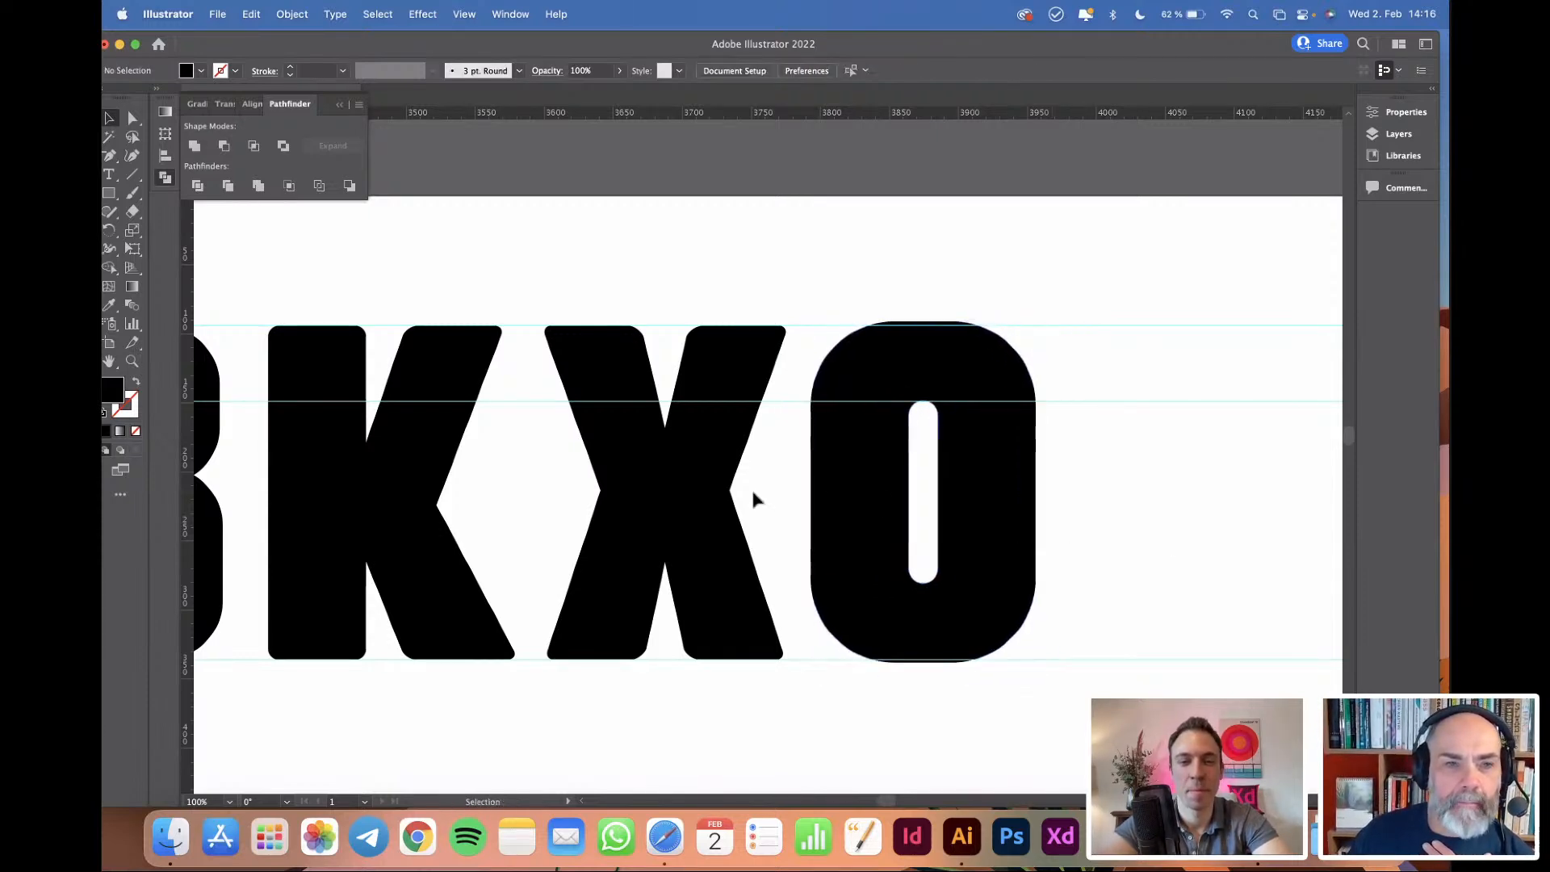
Draw a rectangle about 83 × 30 px across the right stem of the copied O, above its middle.
scroll(880, 504, right, 2)
scroll(878, 505, up, 2)
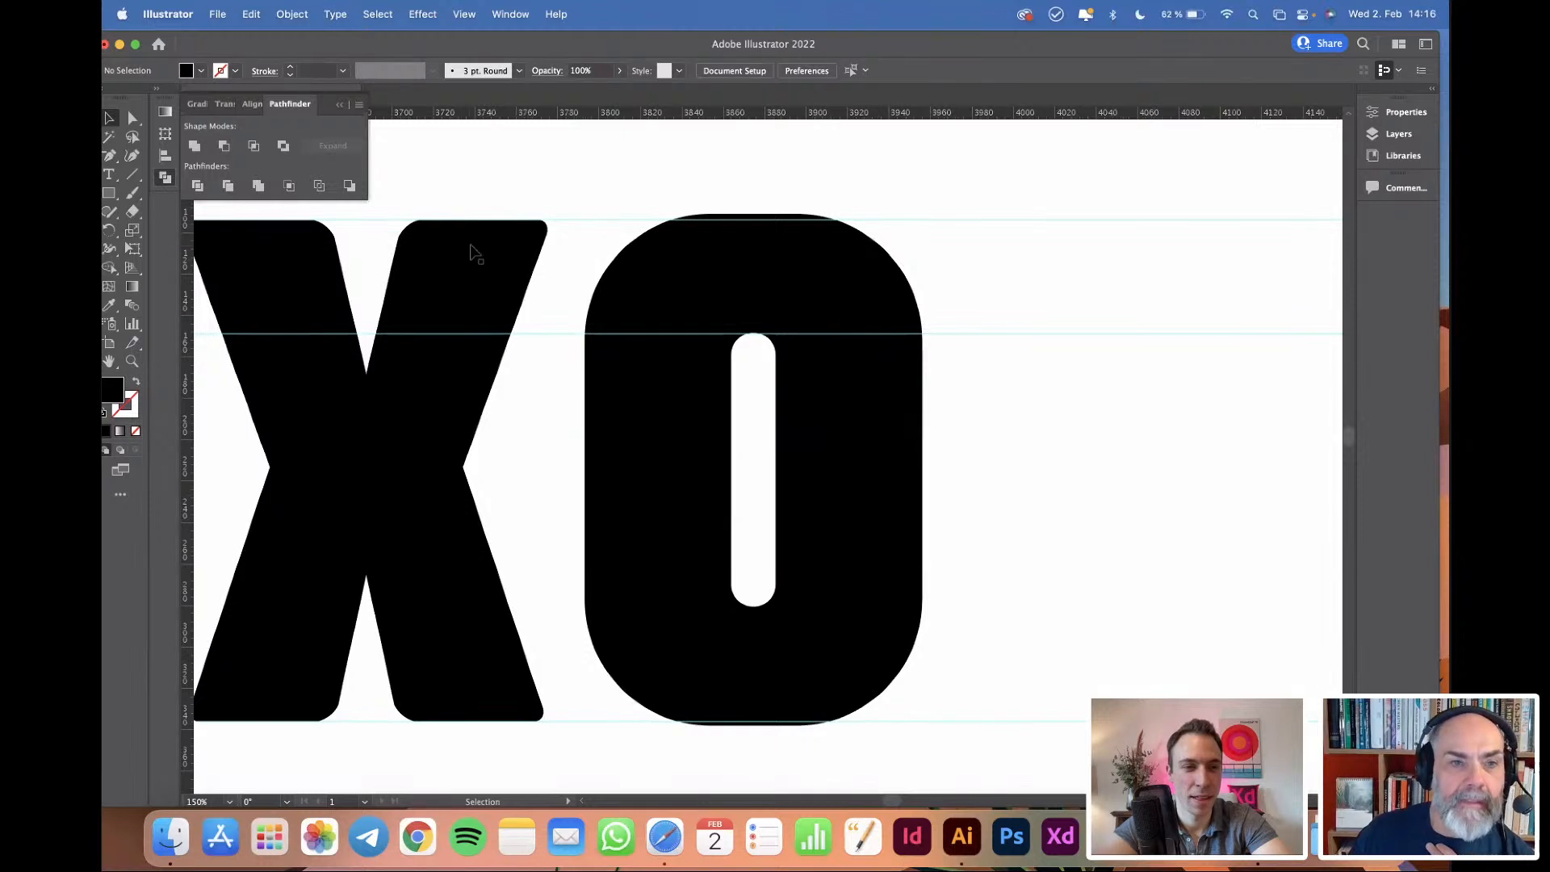
key(m)
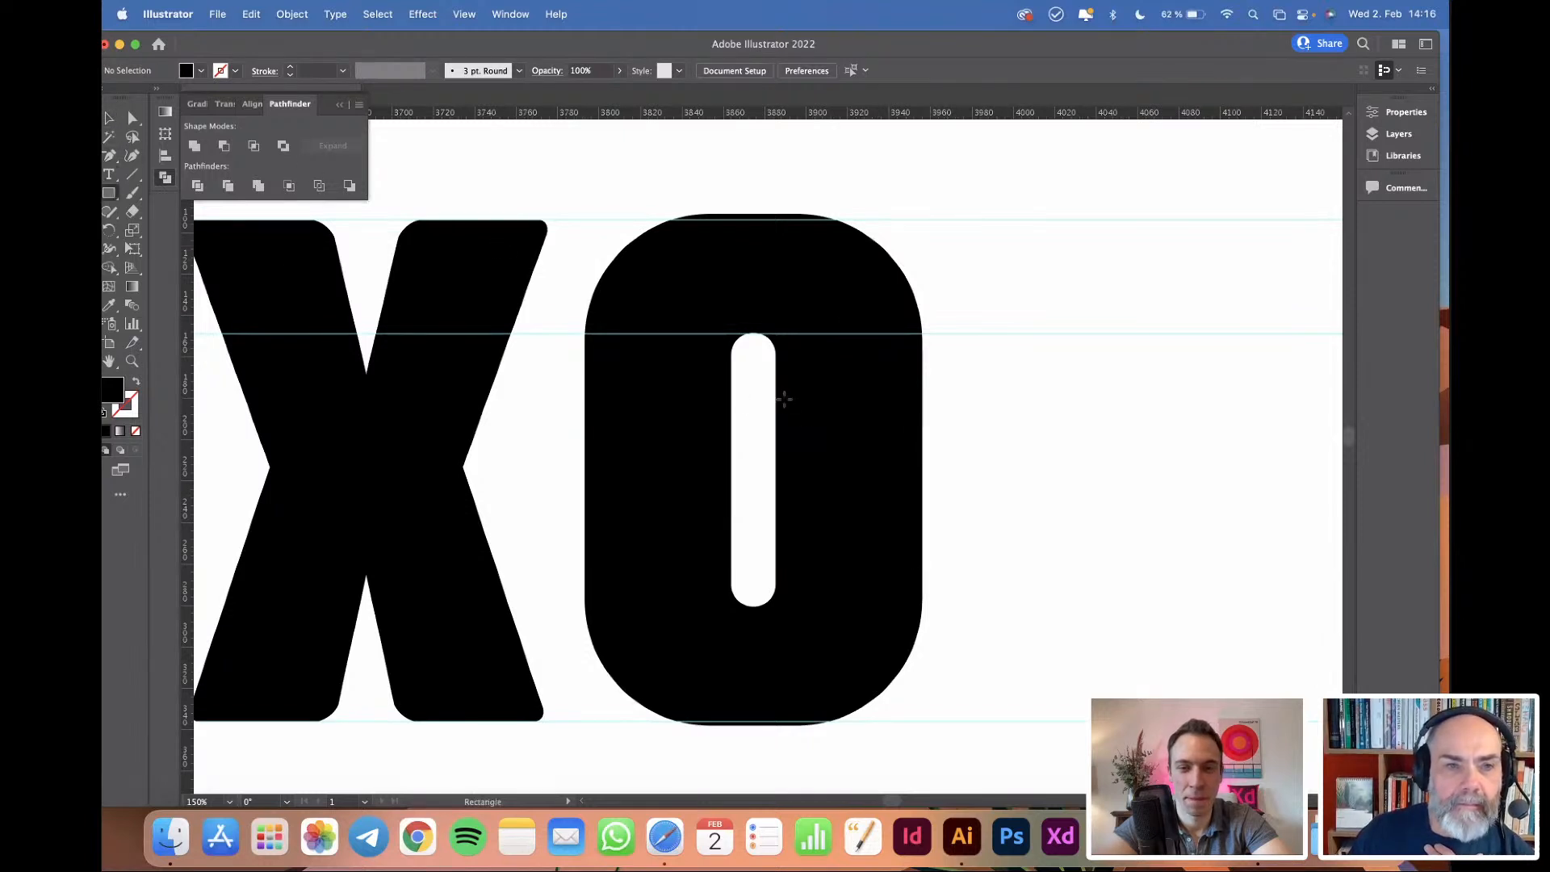
mouse_move(768, 388)
mouse_down()
mouse_move(971, 486)
mouse_move(942, 450)
mouse_up()
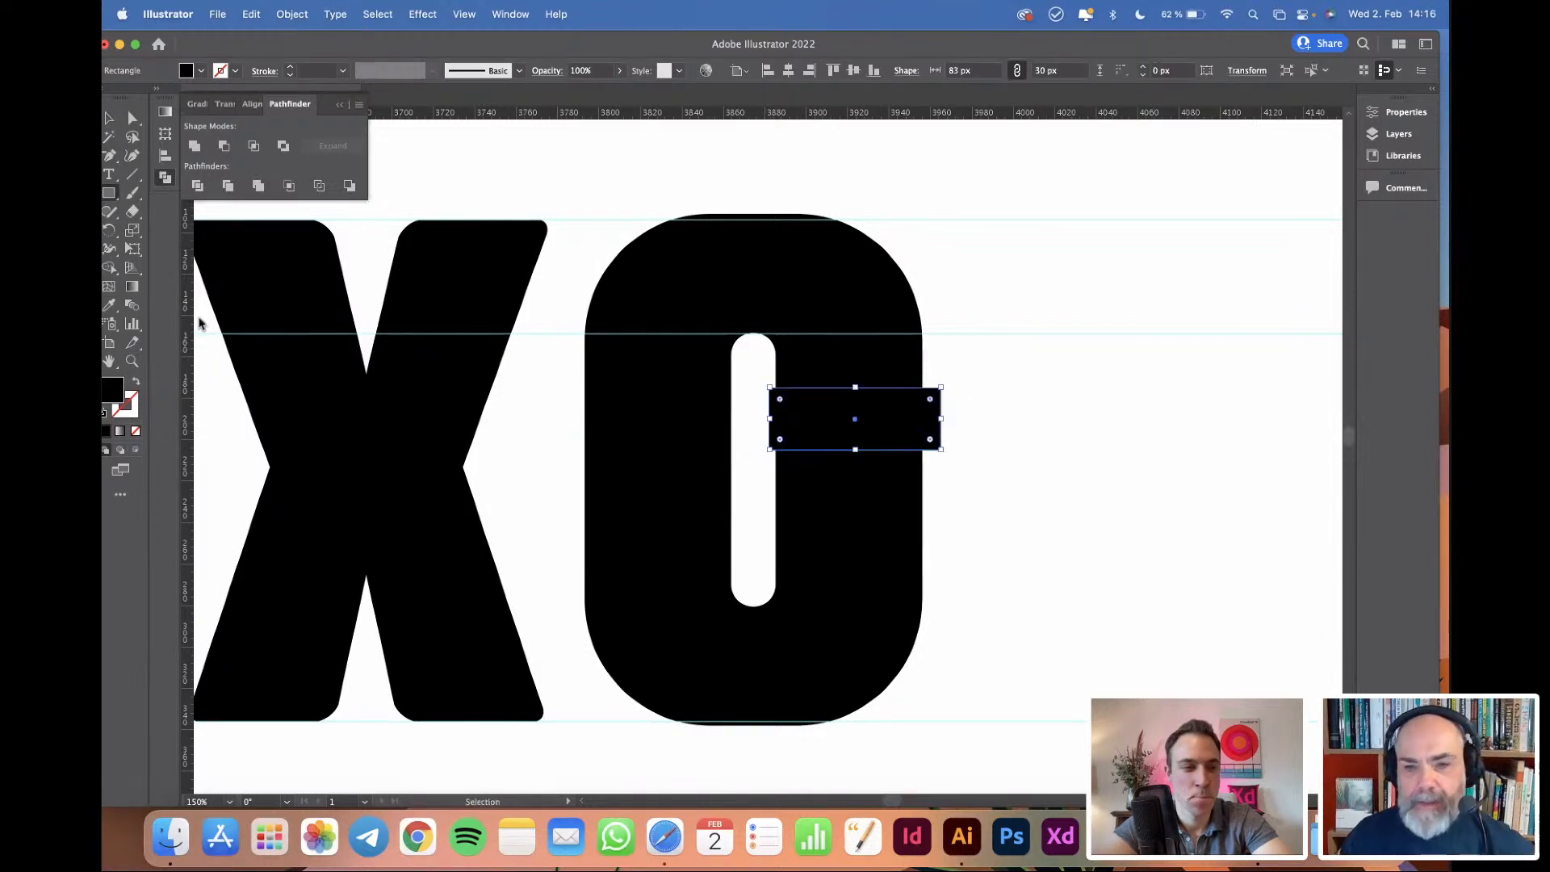
Fill the rectangle over the copied O's right stem with white and stretch its height evenly to about 56 px.
key(i)
click(597, 240)
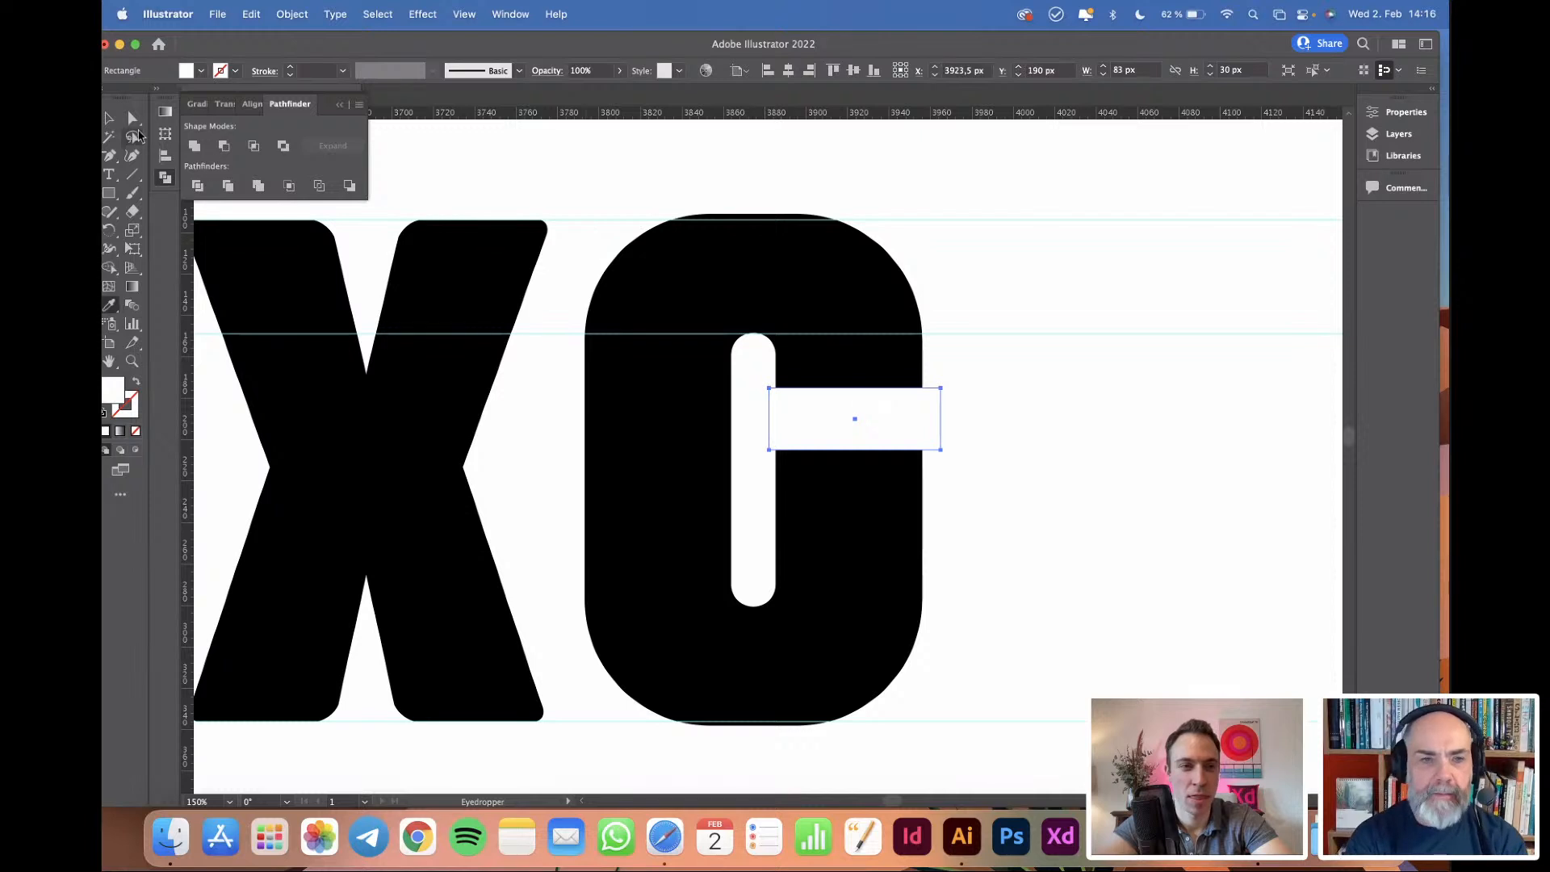
click(109, 117)
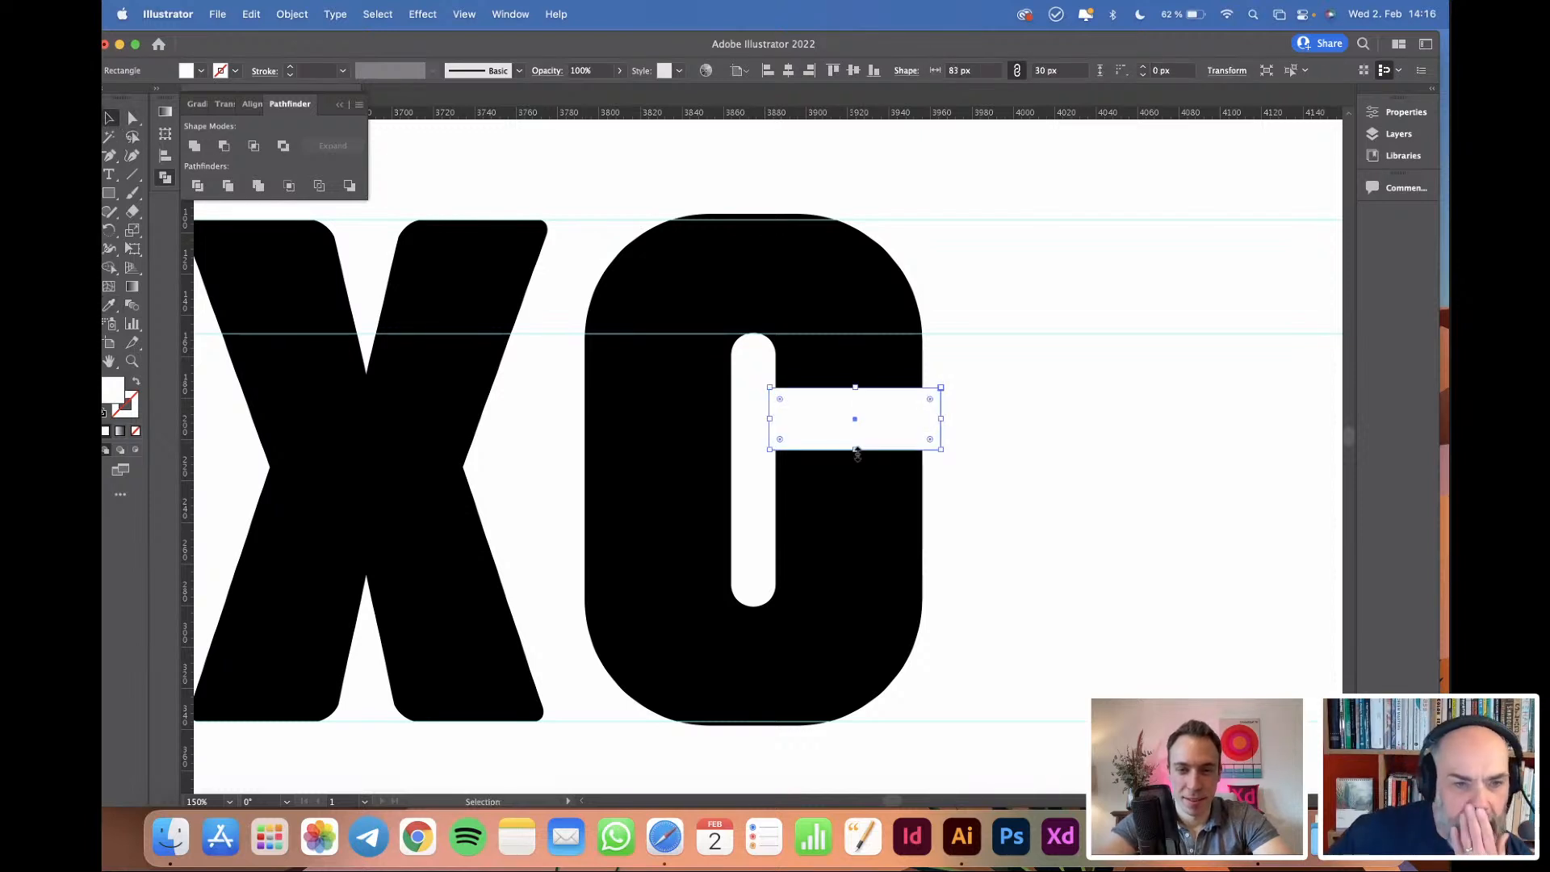
drag(855, 450, 906, 453)
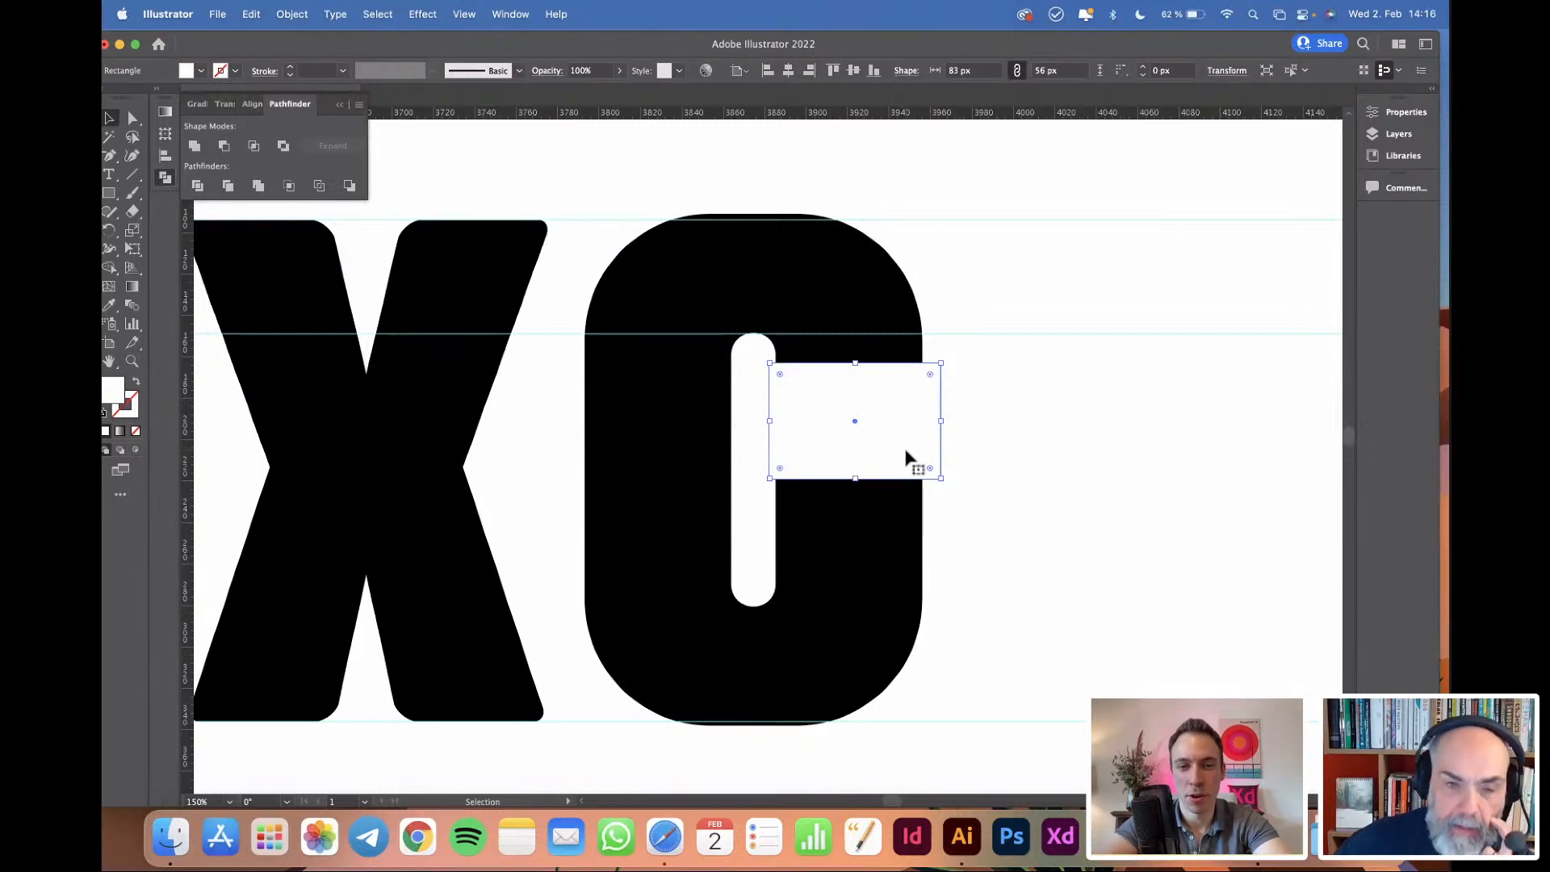
Copy the white rectangle onto the O's left stem below the middle, then raise the right rectangle and shorten it to about 41 px.
drag(875, 419, 671, 518)
click(906, 438)
drag(902, 432, 899, 422)
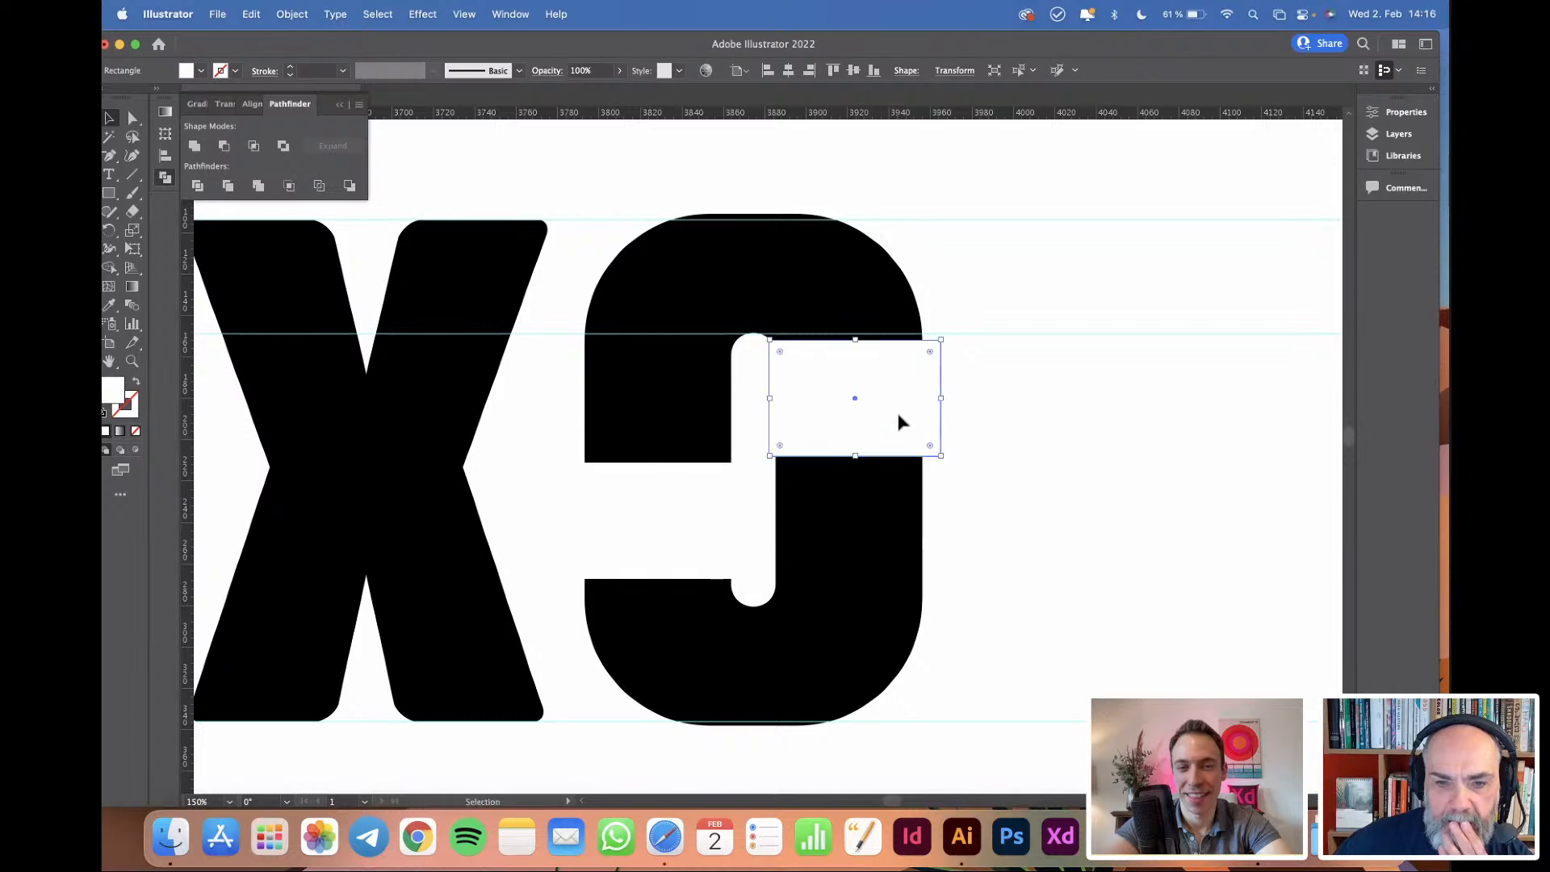
click(1066, 429)
click(912, 421)
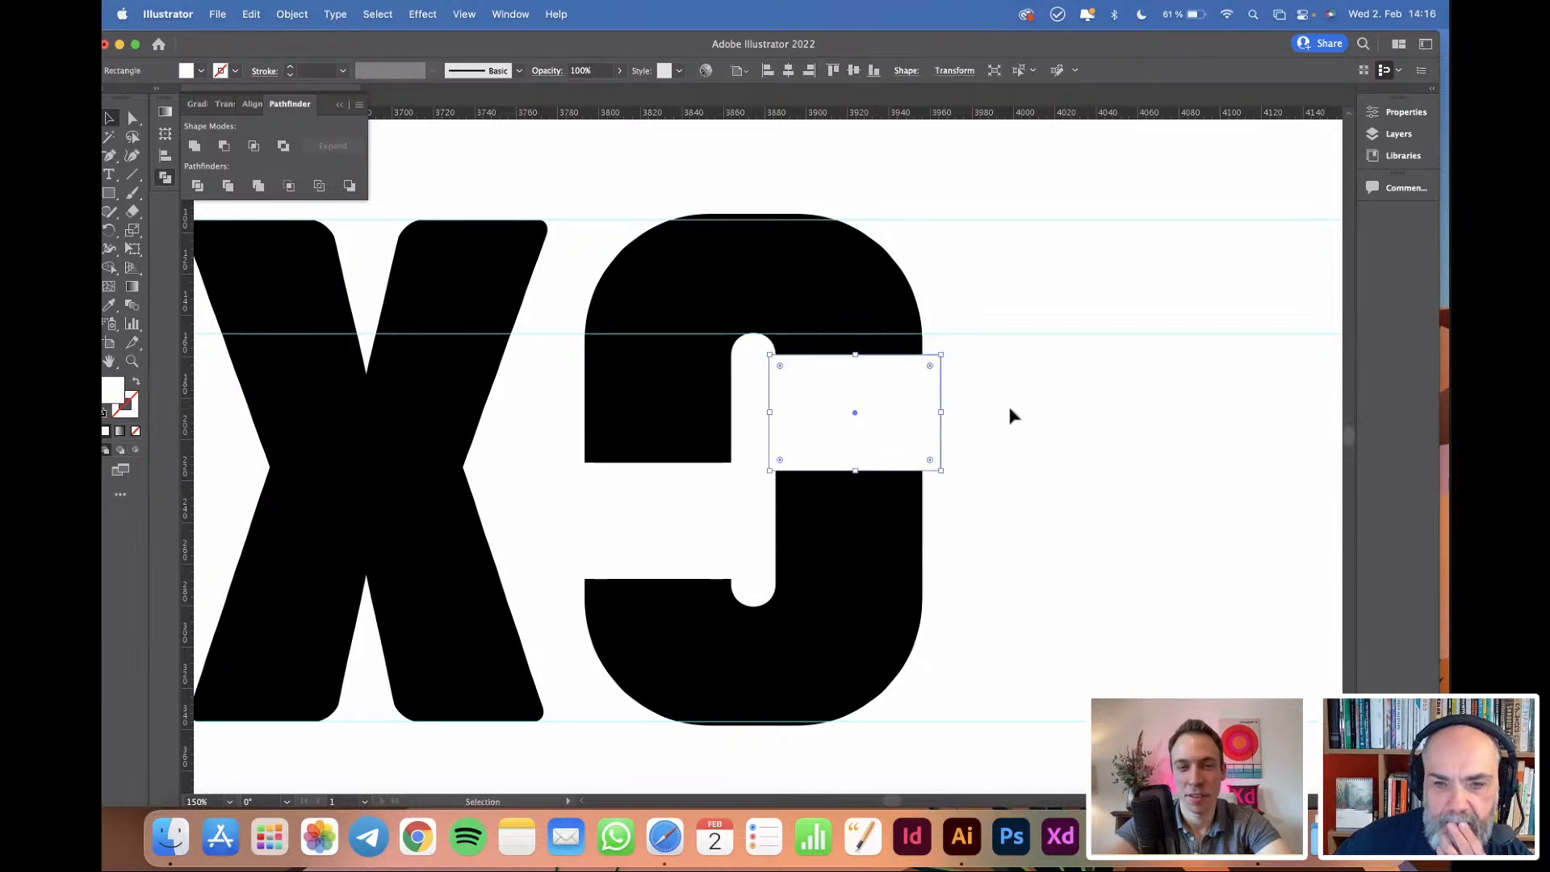
drag(854, 470, 856, 440)
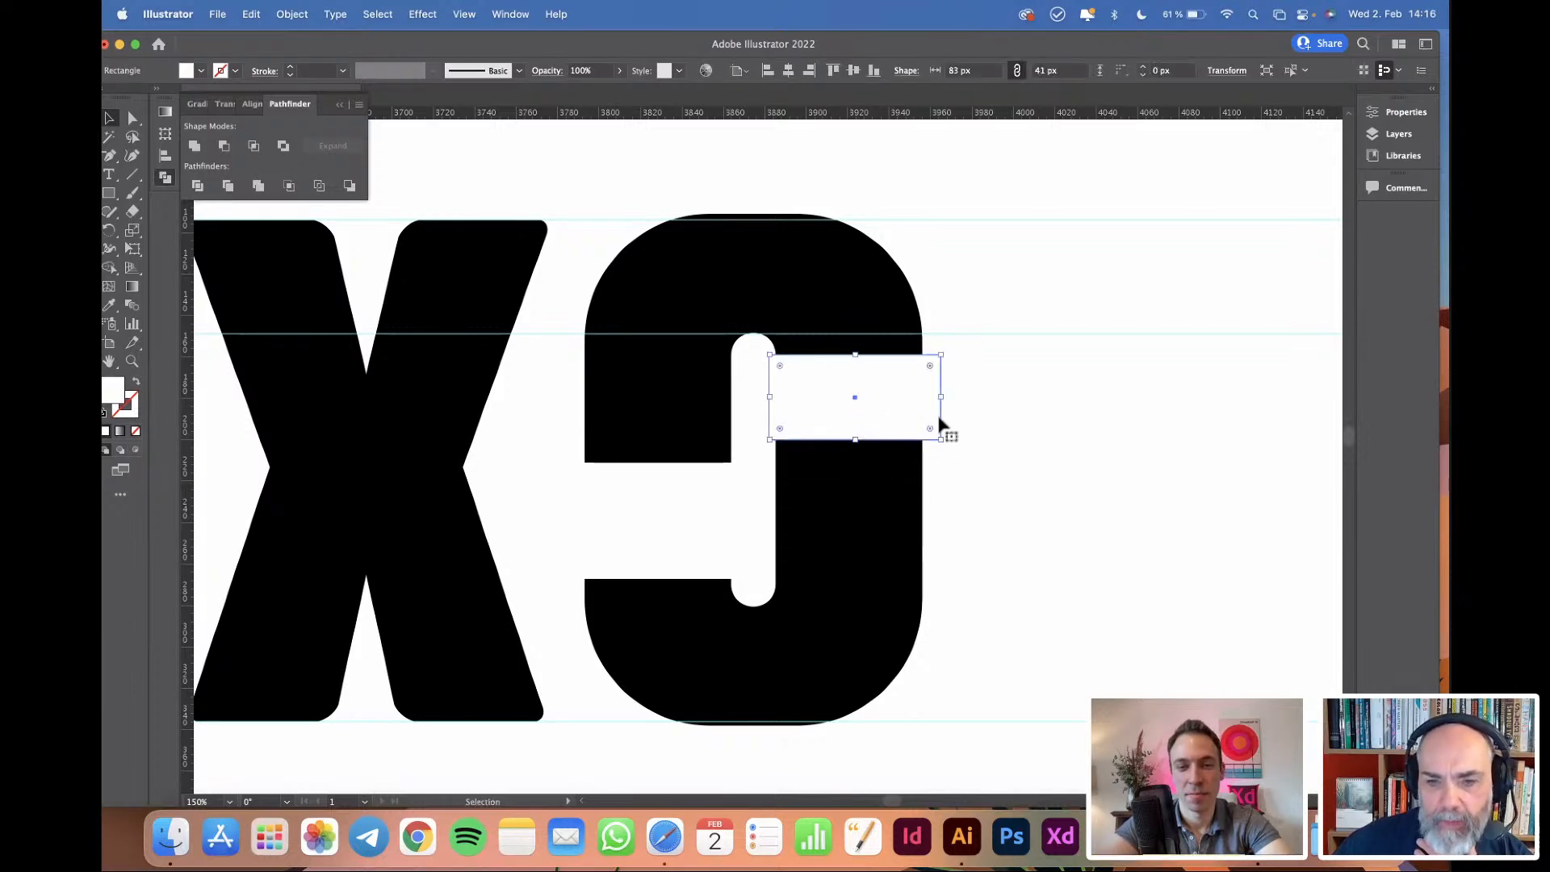
Trim the right white rectangle's lower edge slightly and lower the left rectangle's upper edge to make it about 52 px high.
click(1036, 412)
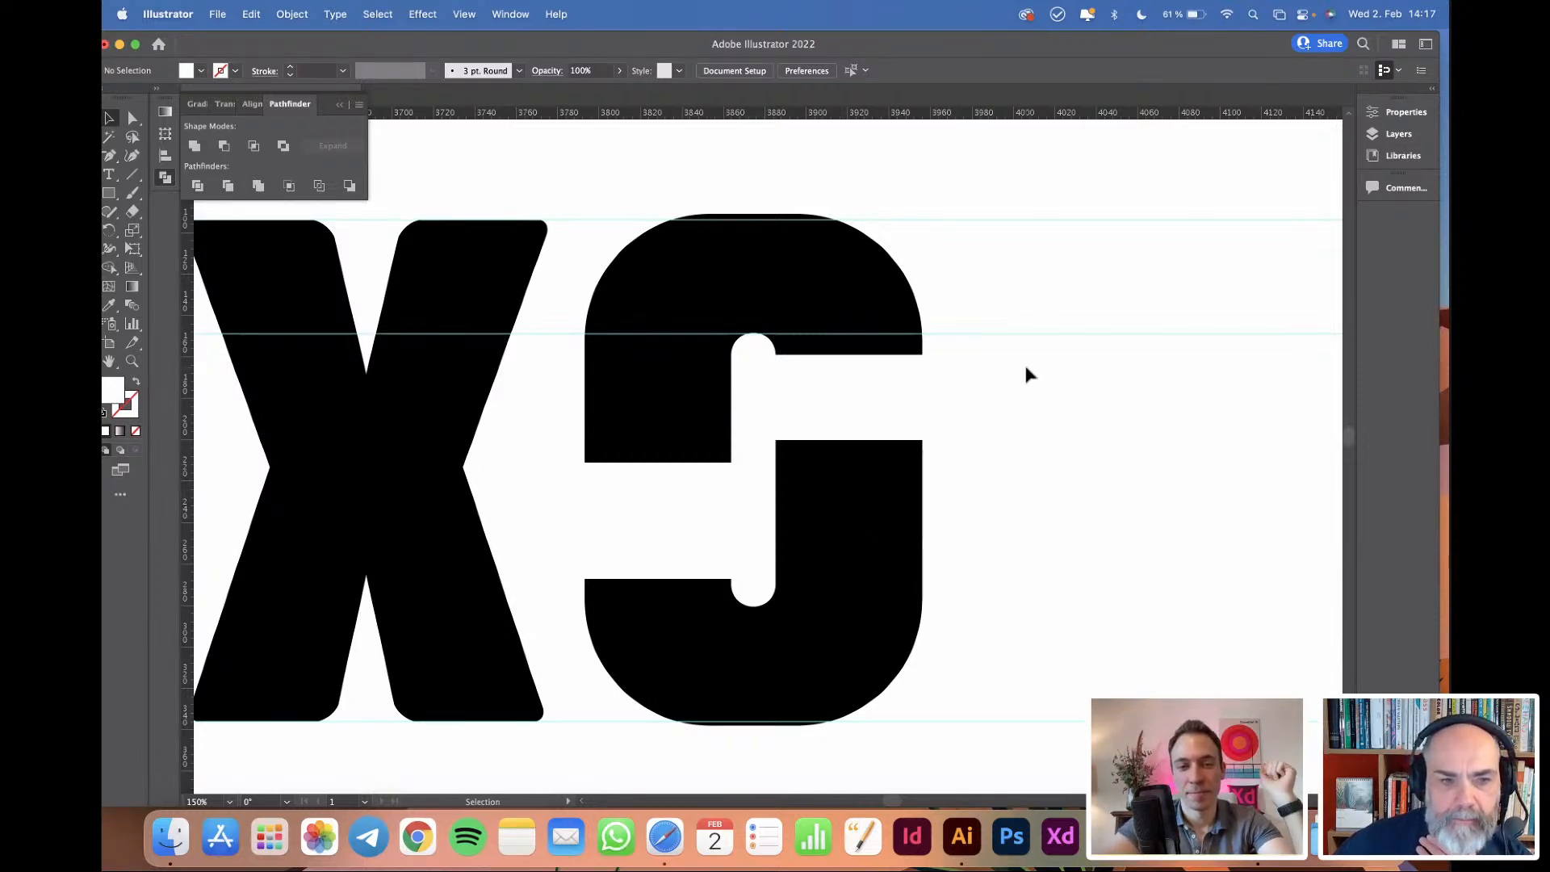
click(865, 452)
click(858, 438)
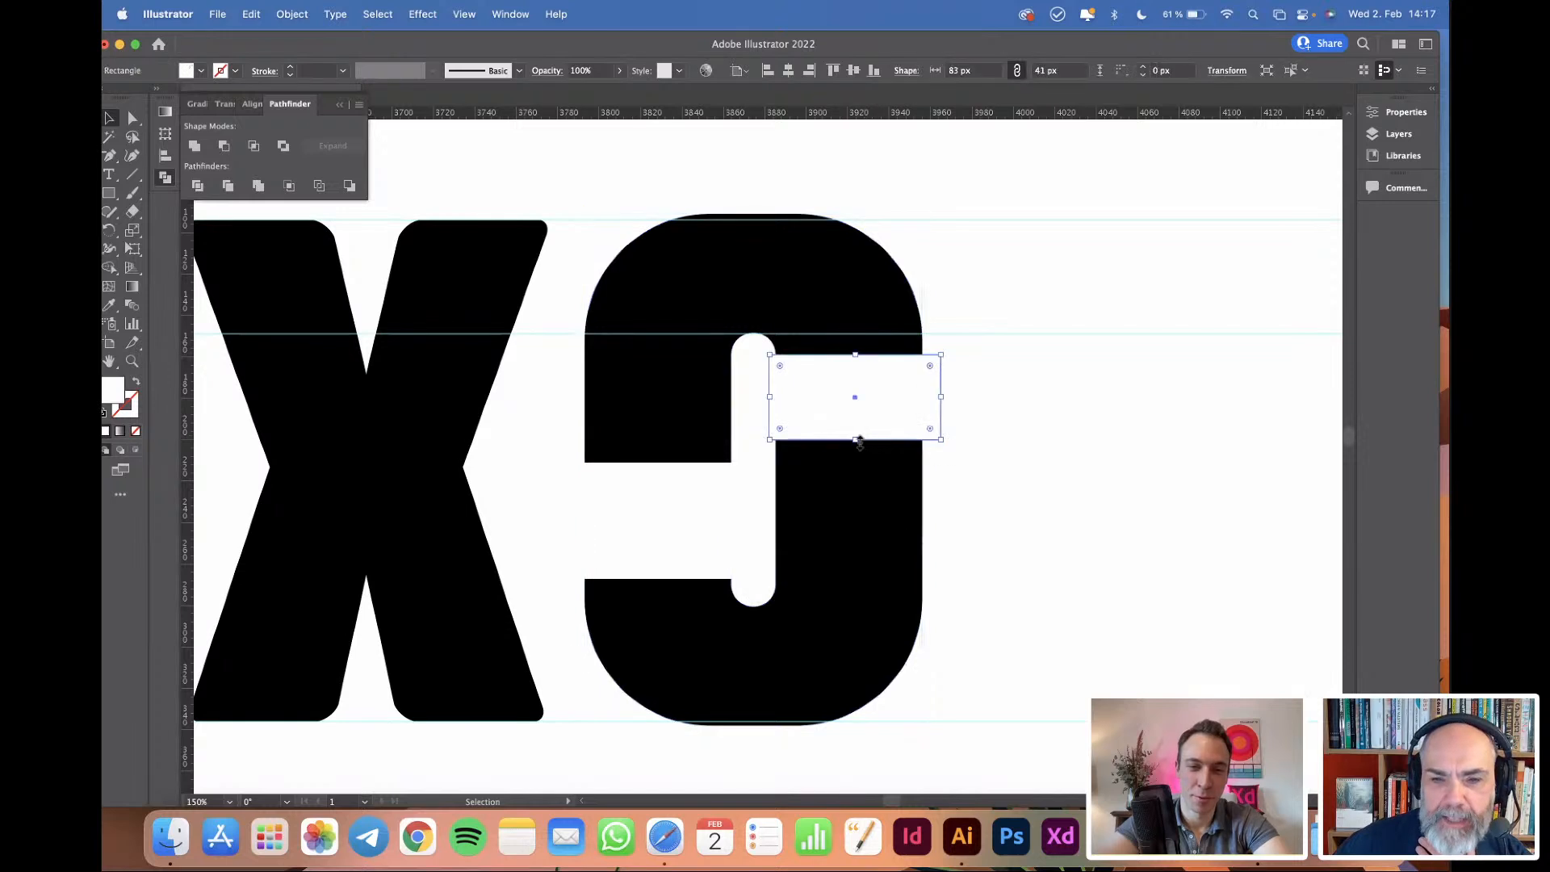
drag(860, 442, 857, 437)
click(663, 527)
drag(648, 464, 647, 474)
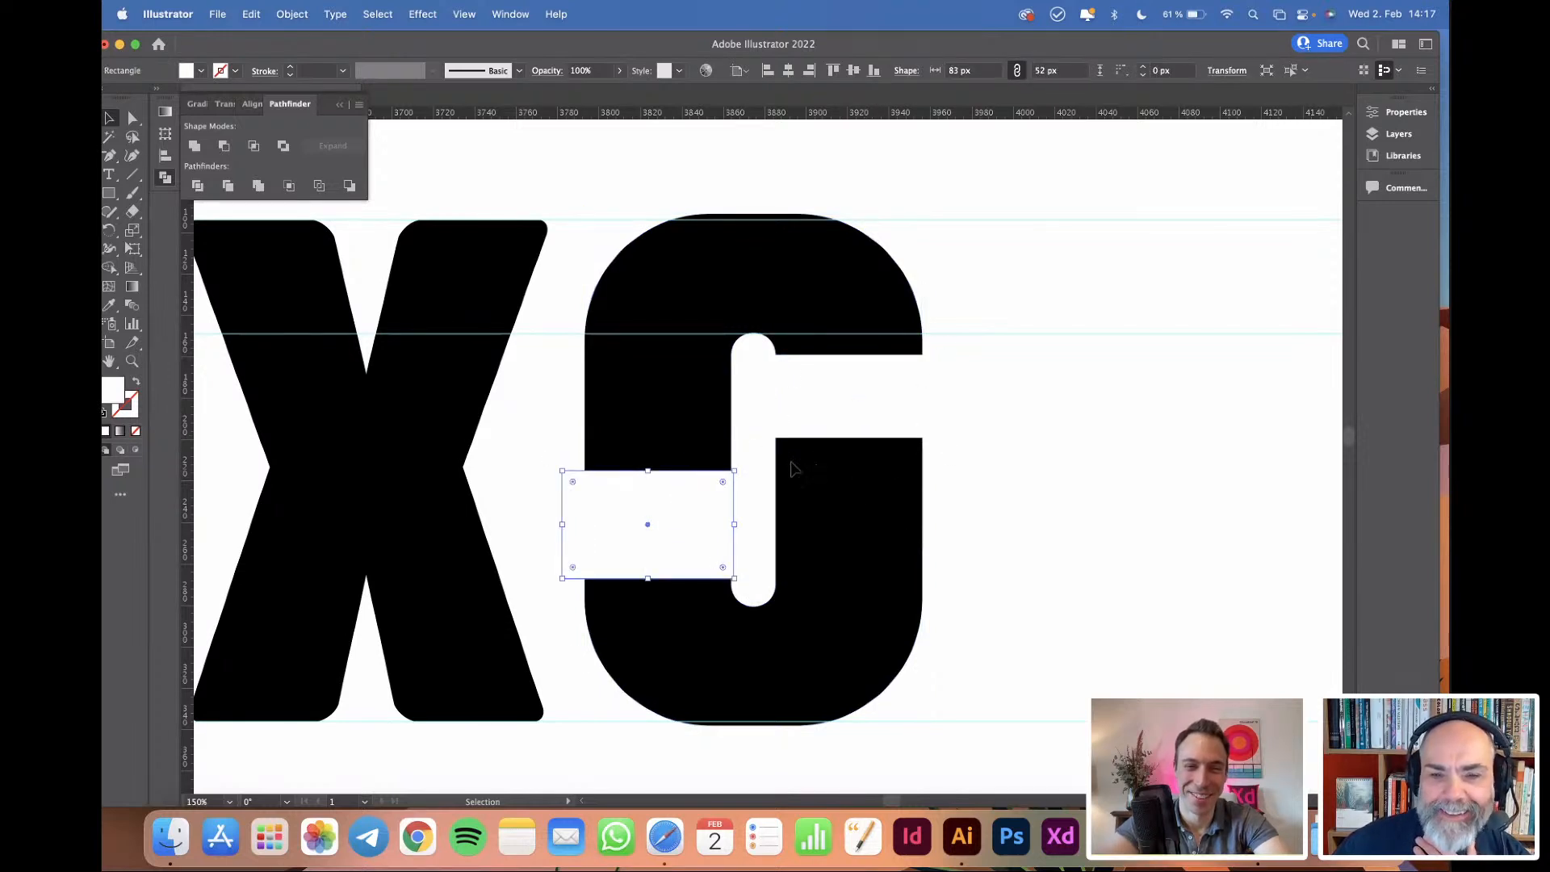
Subtract both white rectangles from the copied O with Minus Front to leave two separate S halves.
shift+click(825, 392)
shift+click(686, 267)
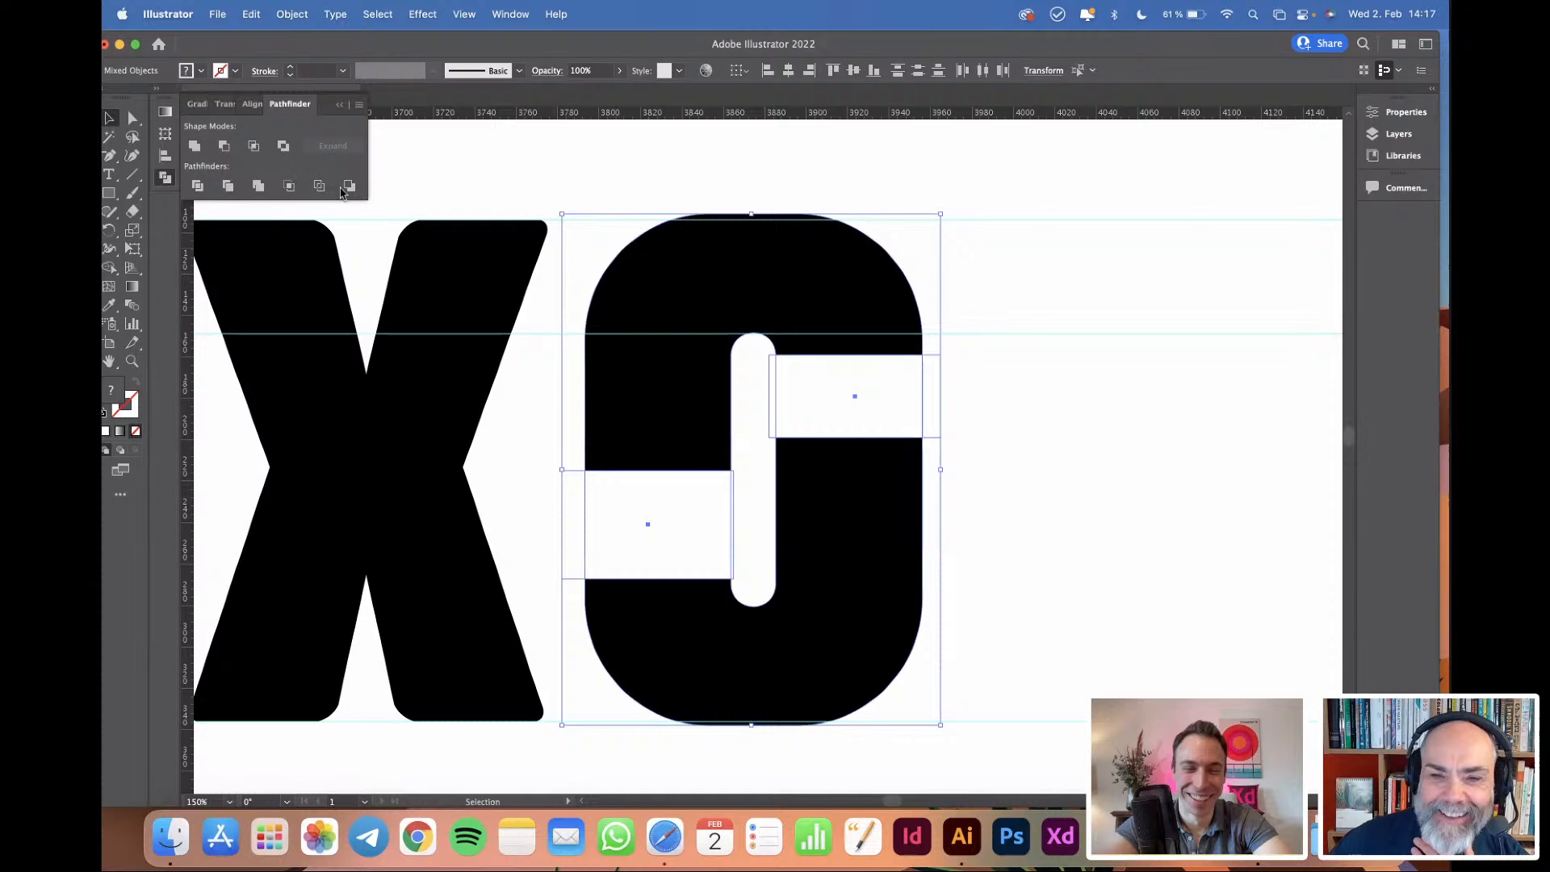
click(223, 146)
click(800, 153)
scroll(801, 153, right, 3)
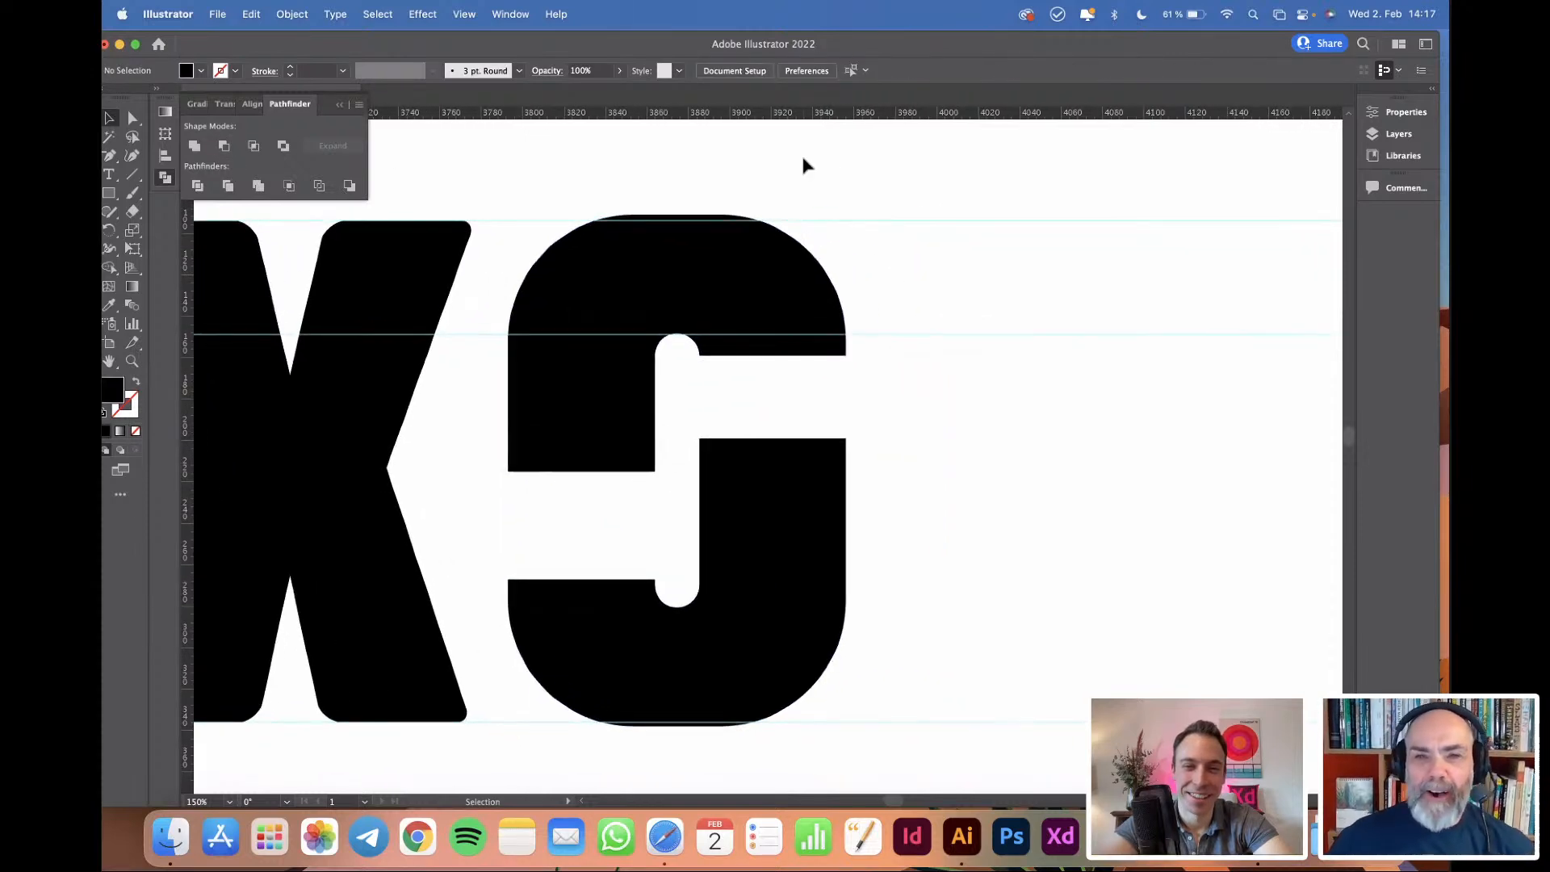
Round the outer upper-right corner of the S's lower half with a 60 px radius.
click(655, 448)
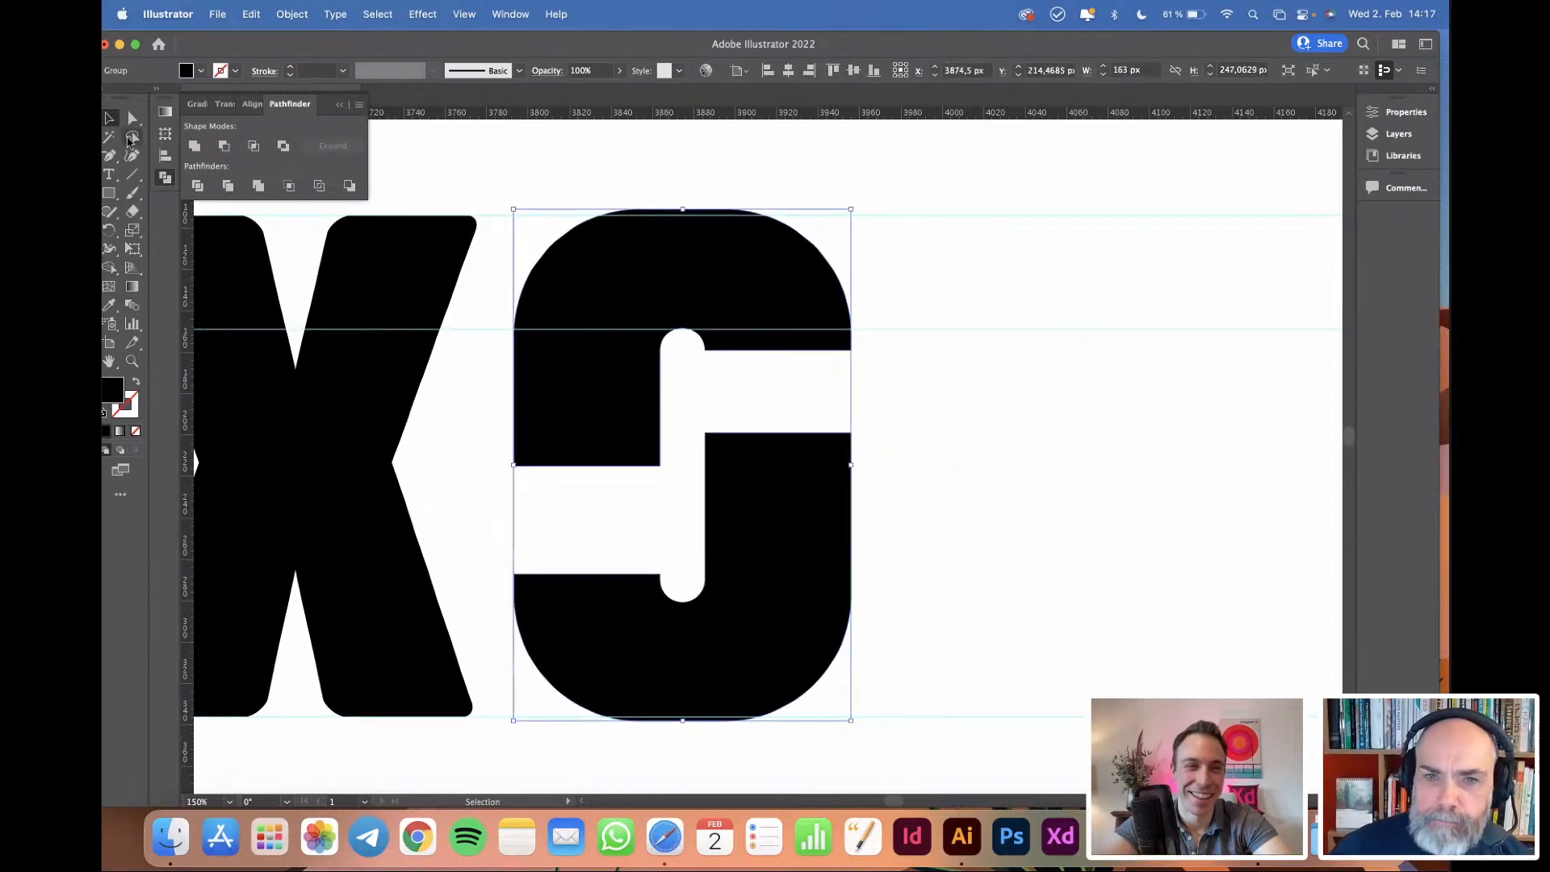
click(132, 118)
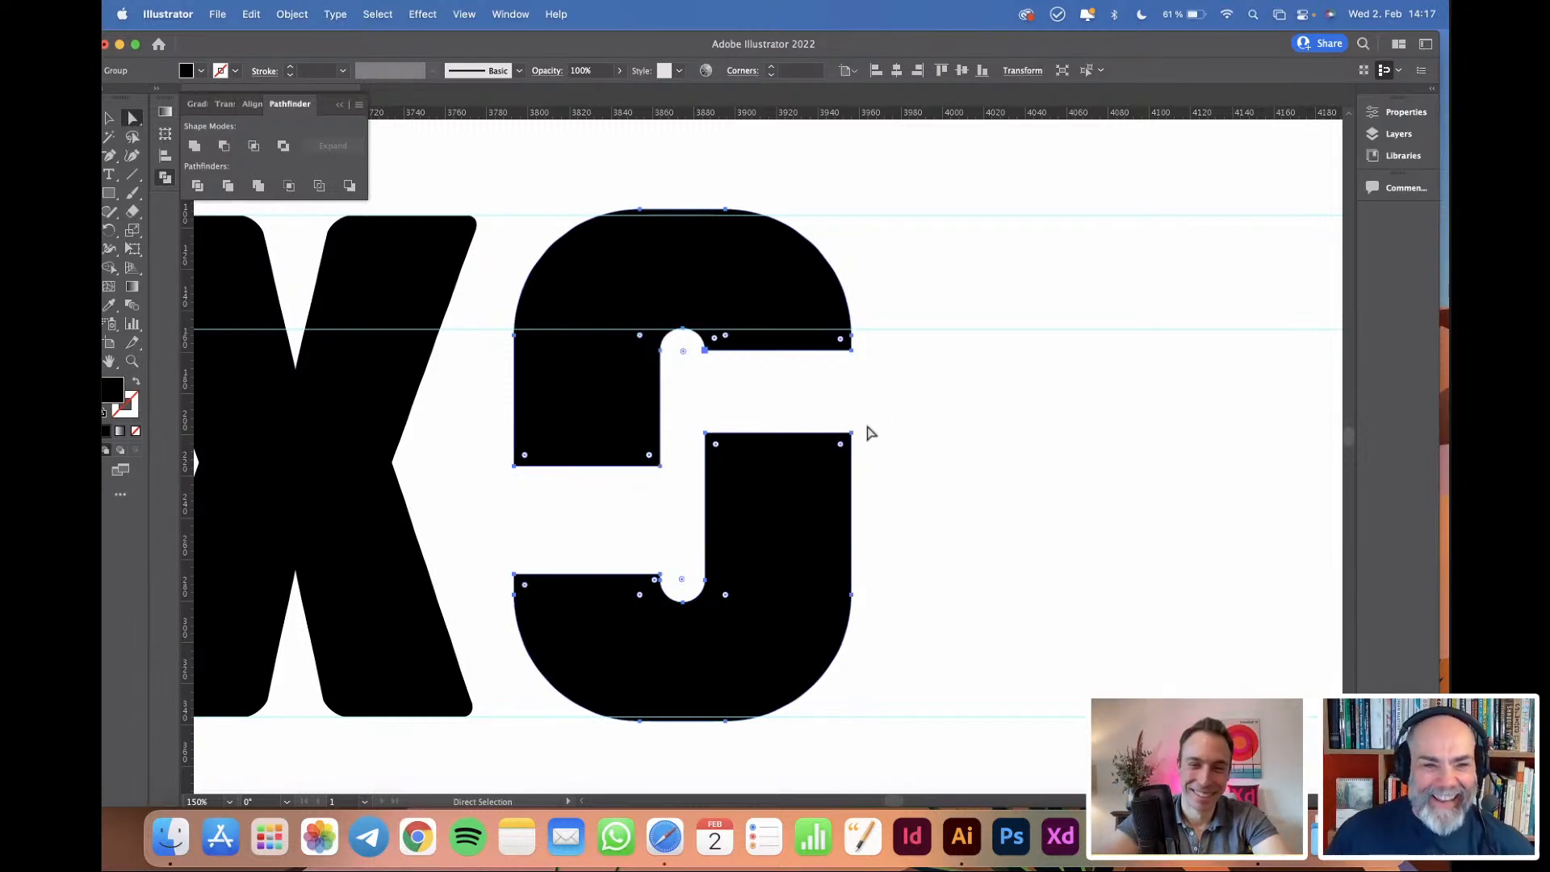
drag(841, 445, 709, 523)
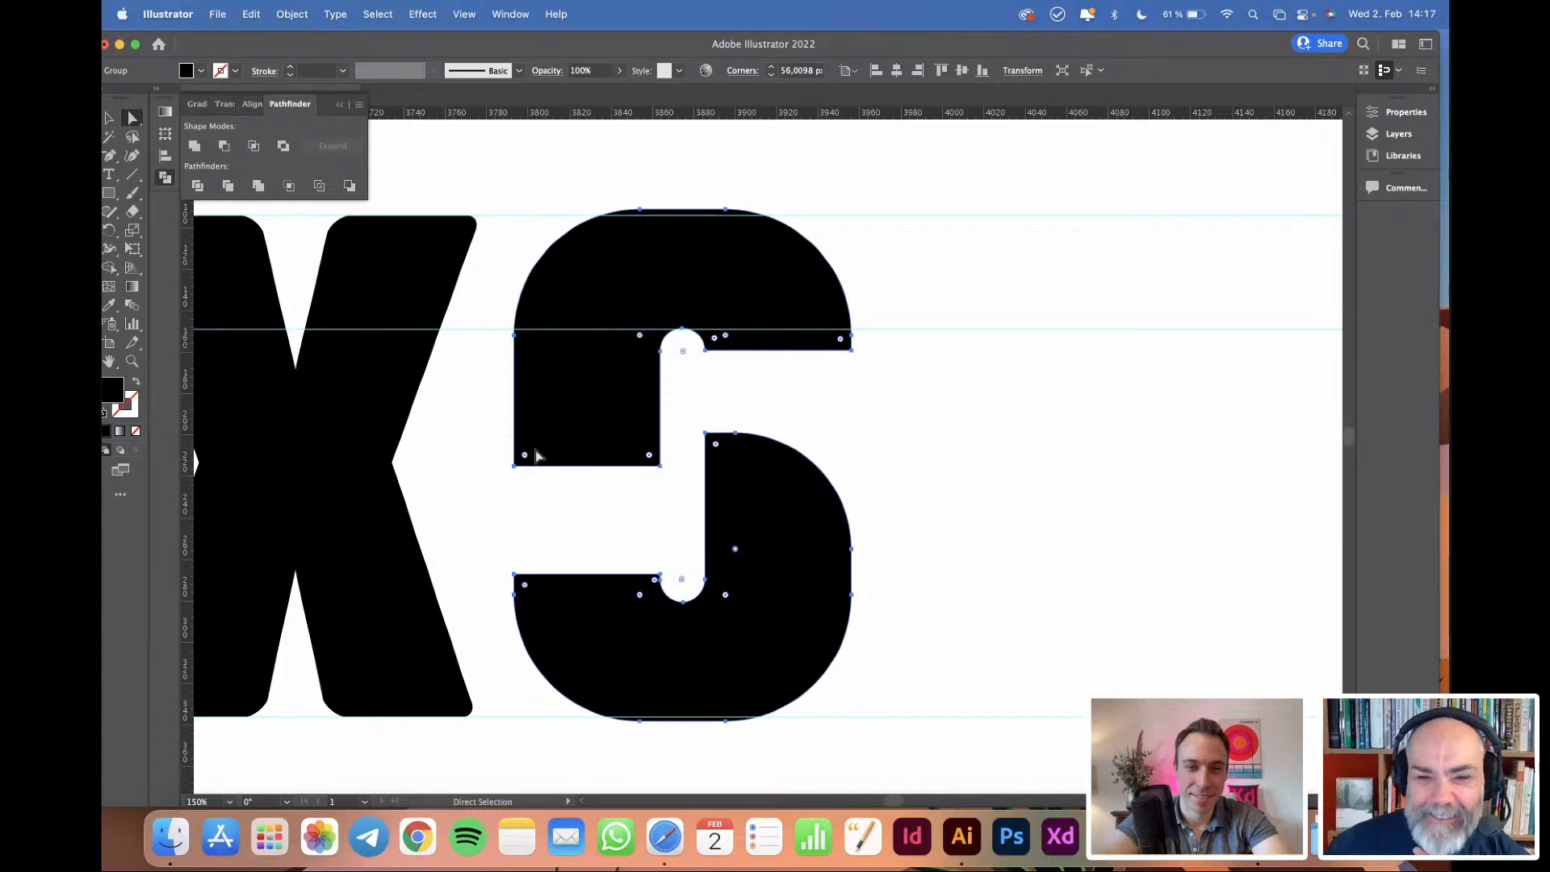
double_click(782, 71)
text(60)
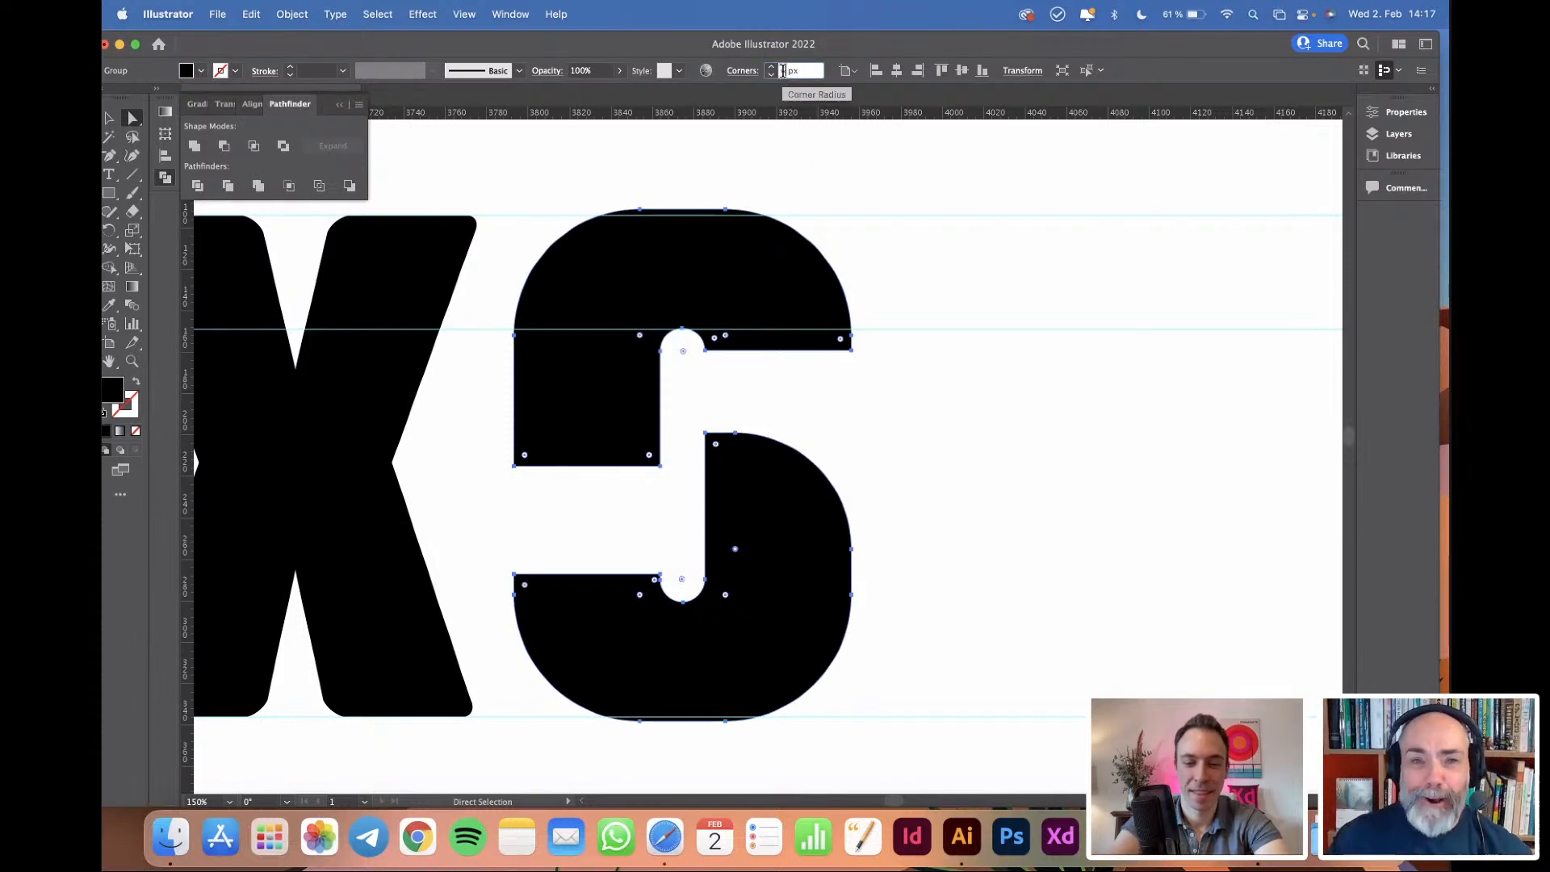
key(Return)
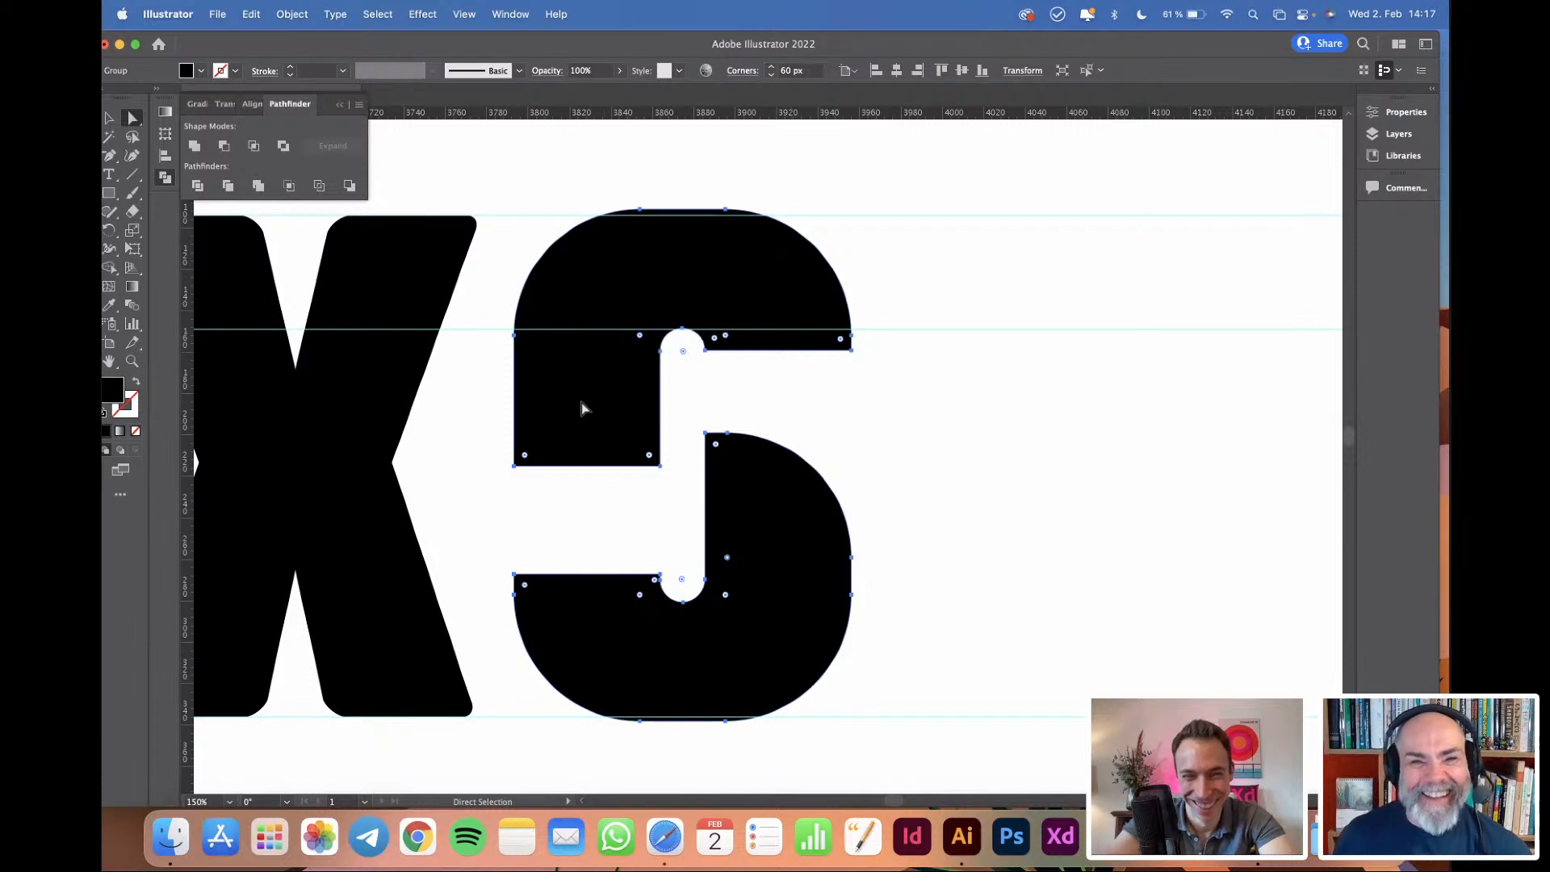
Round the outer lower-left corner of the S's upper half with a 60 px radius.
click(524, 458)
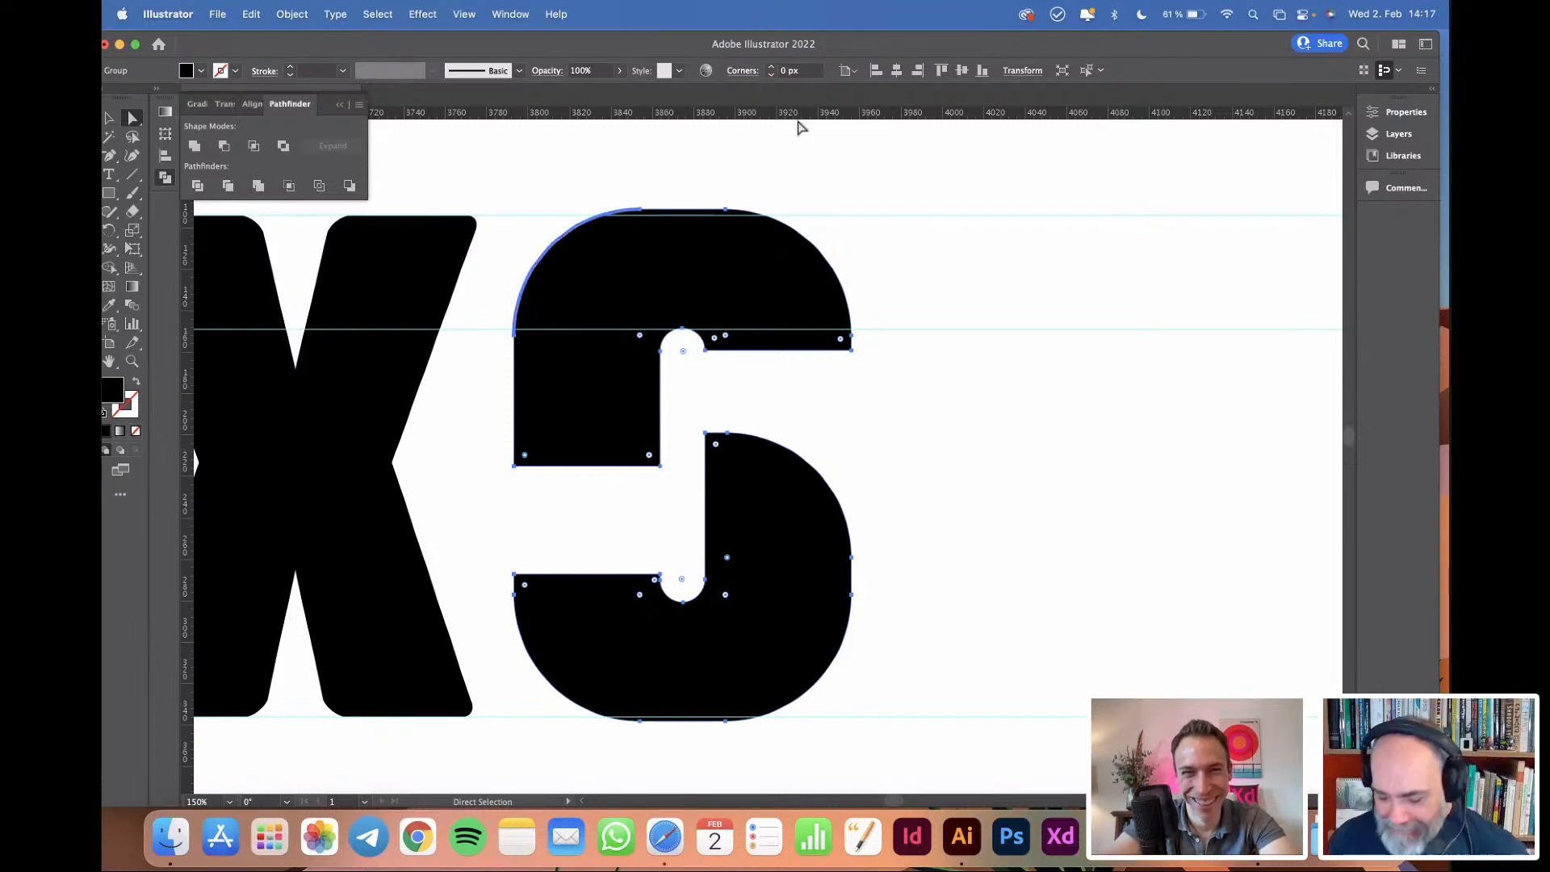
drag(787, 70, 765, 75)
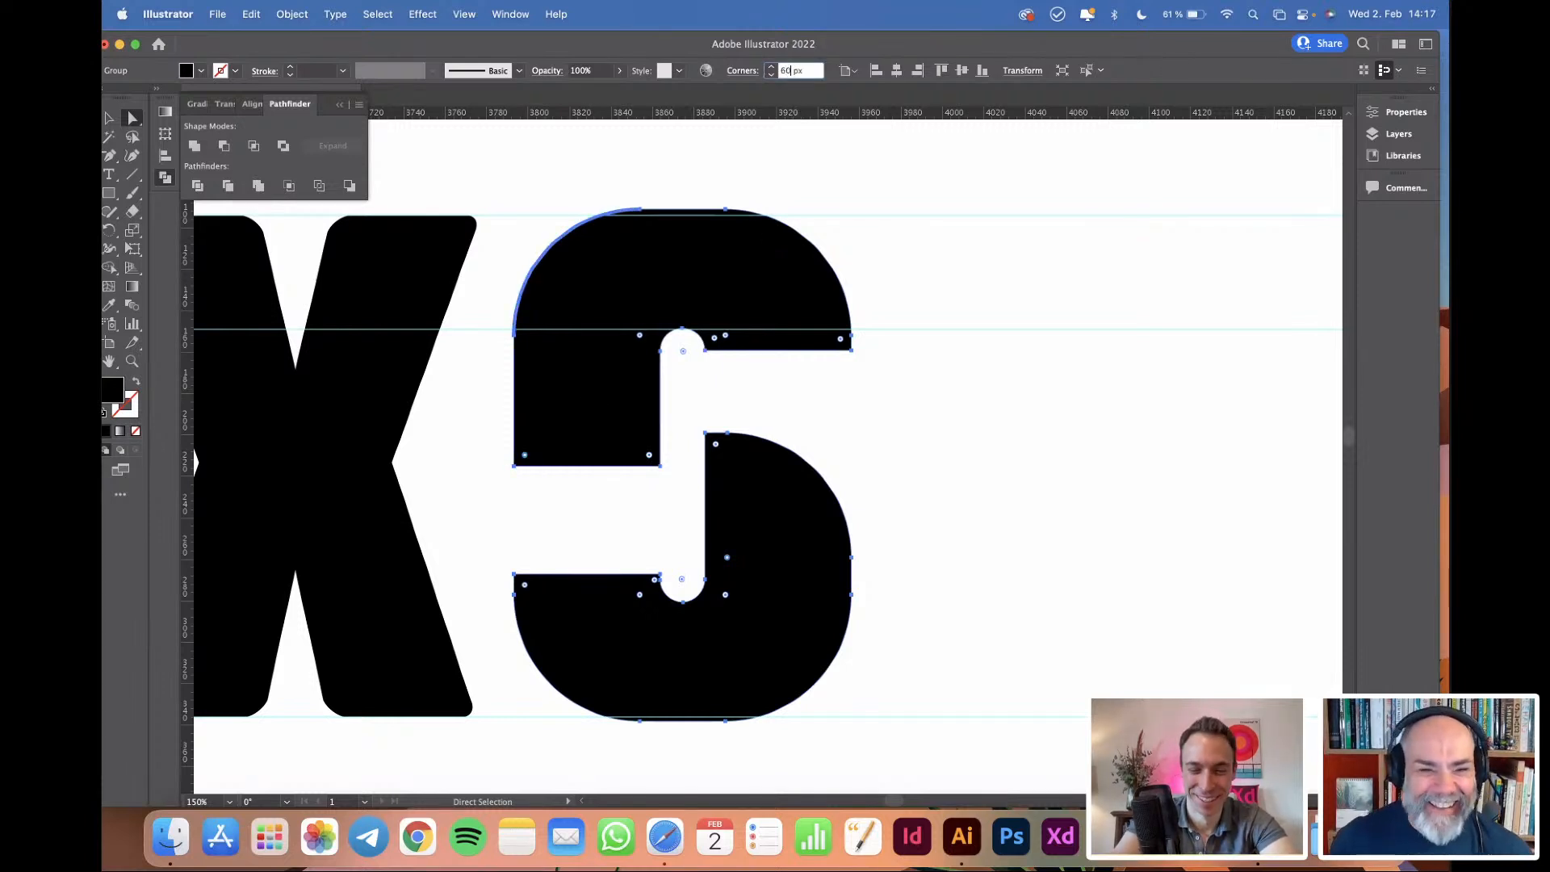
key(Return)
click(900, 262)
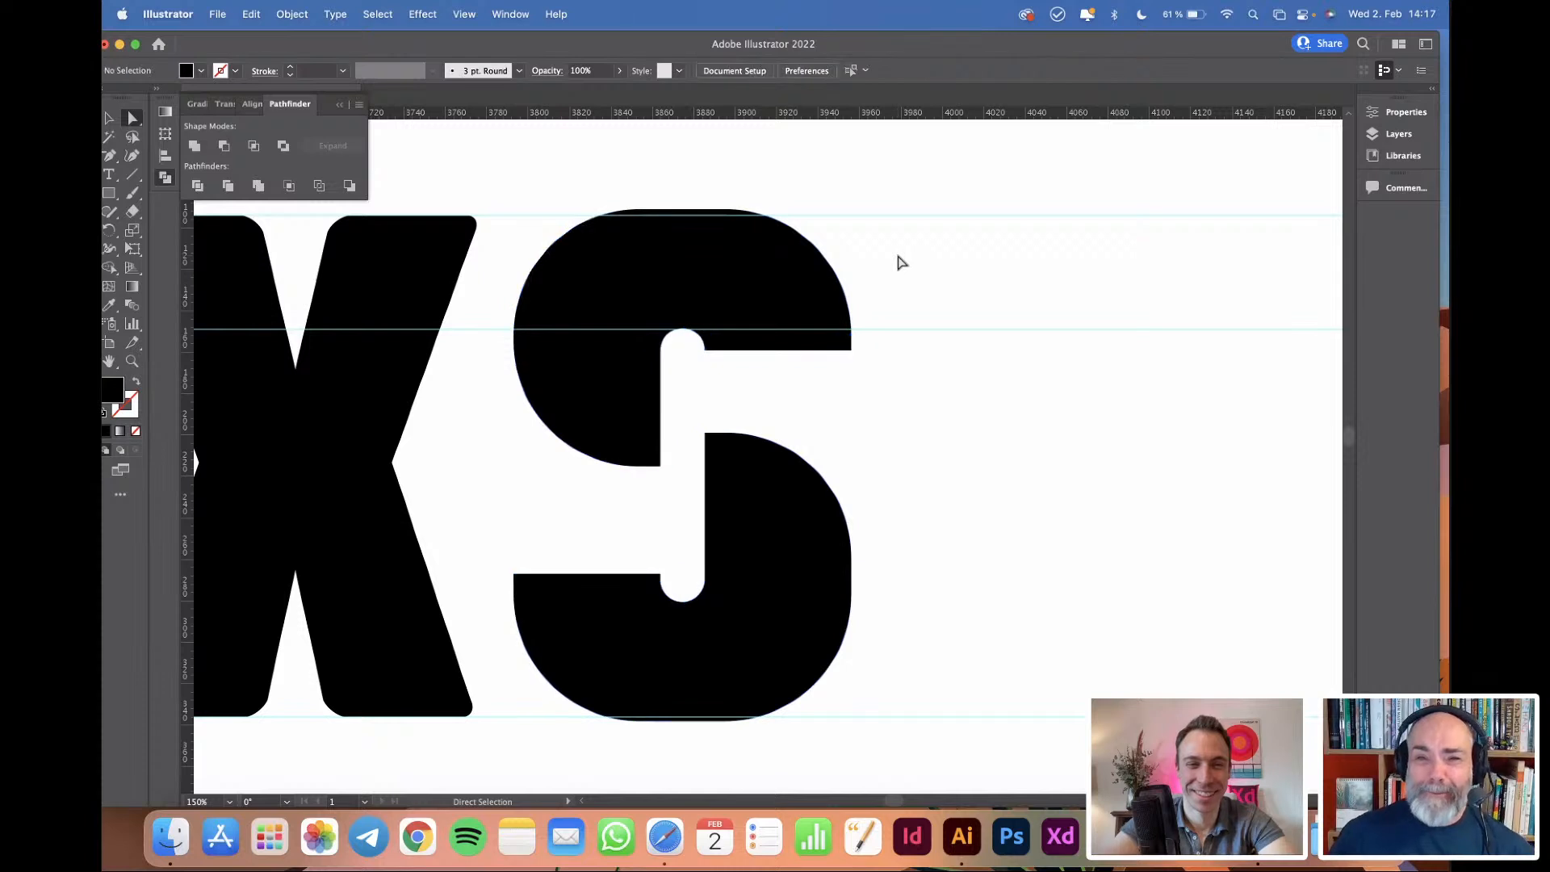
Isolate the upper half of the S and stretch it downward to about 136 px high.
scroll(899, 260, down, 3)
scroll(894, 274, up, 2)
click(799, 487)
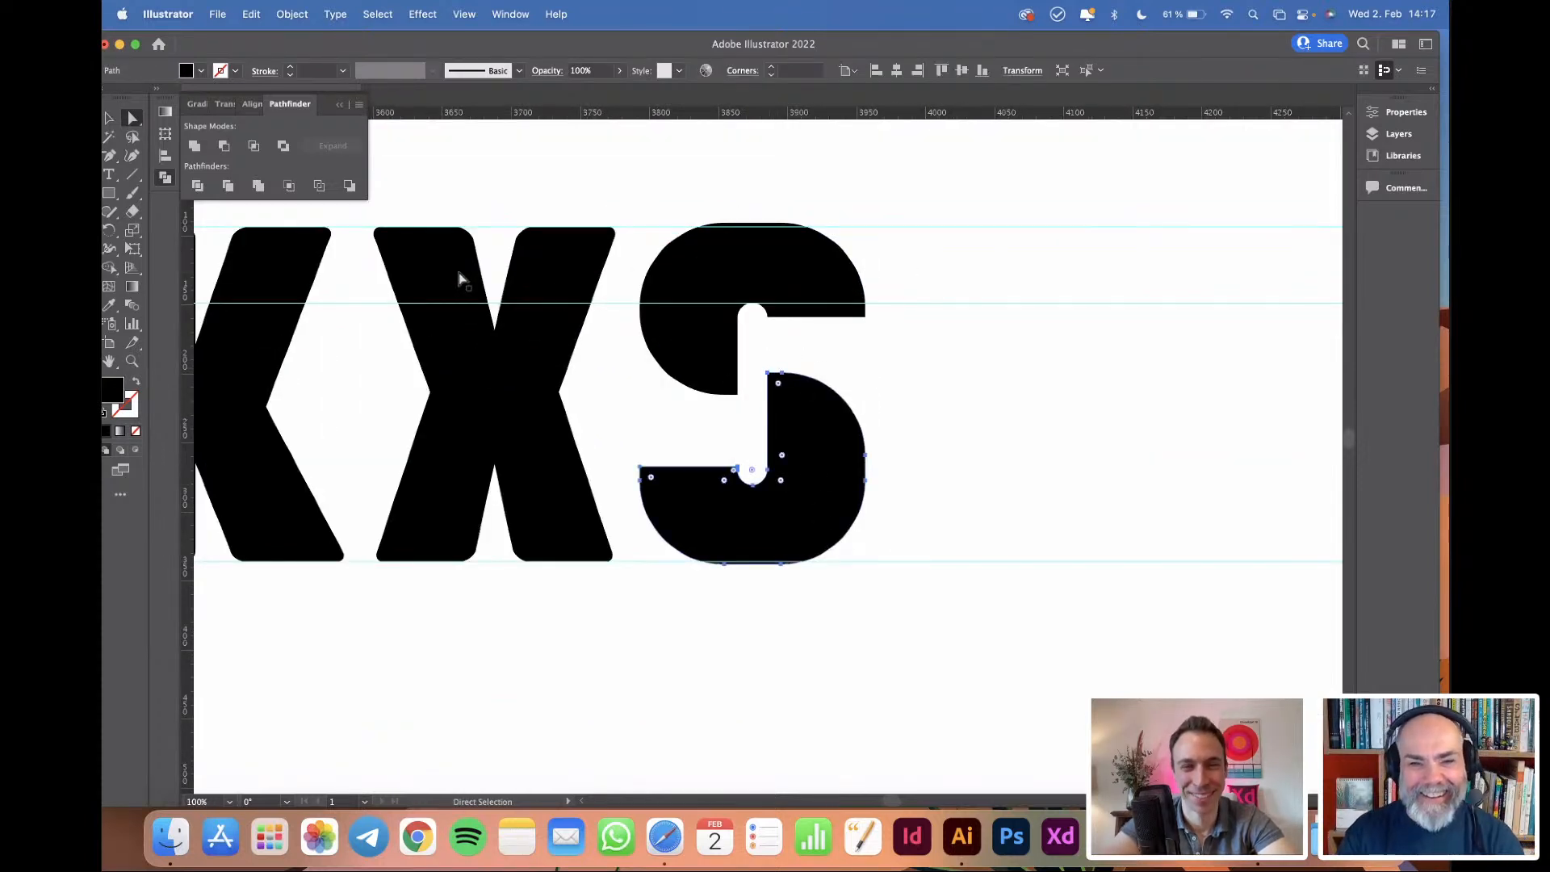
click(107, 194)
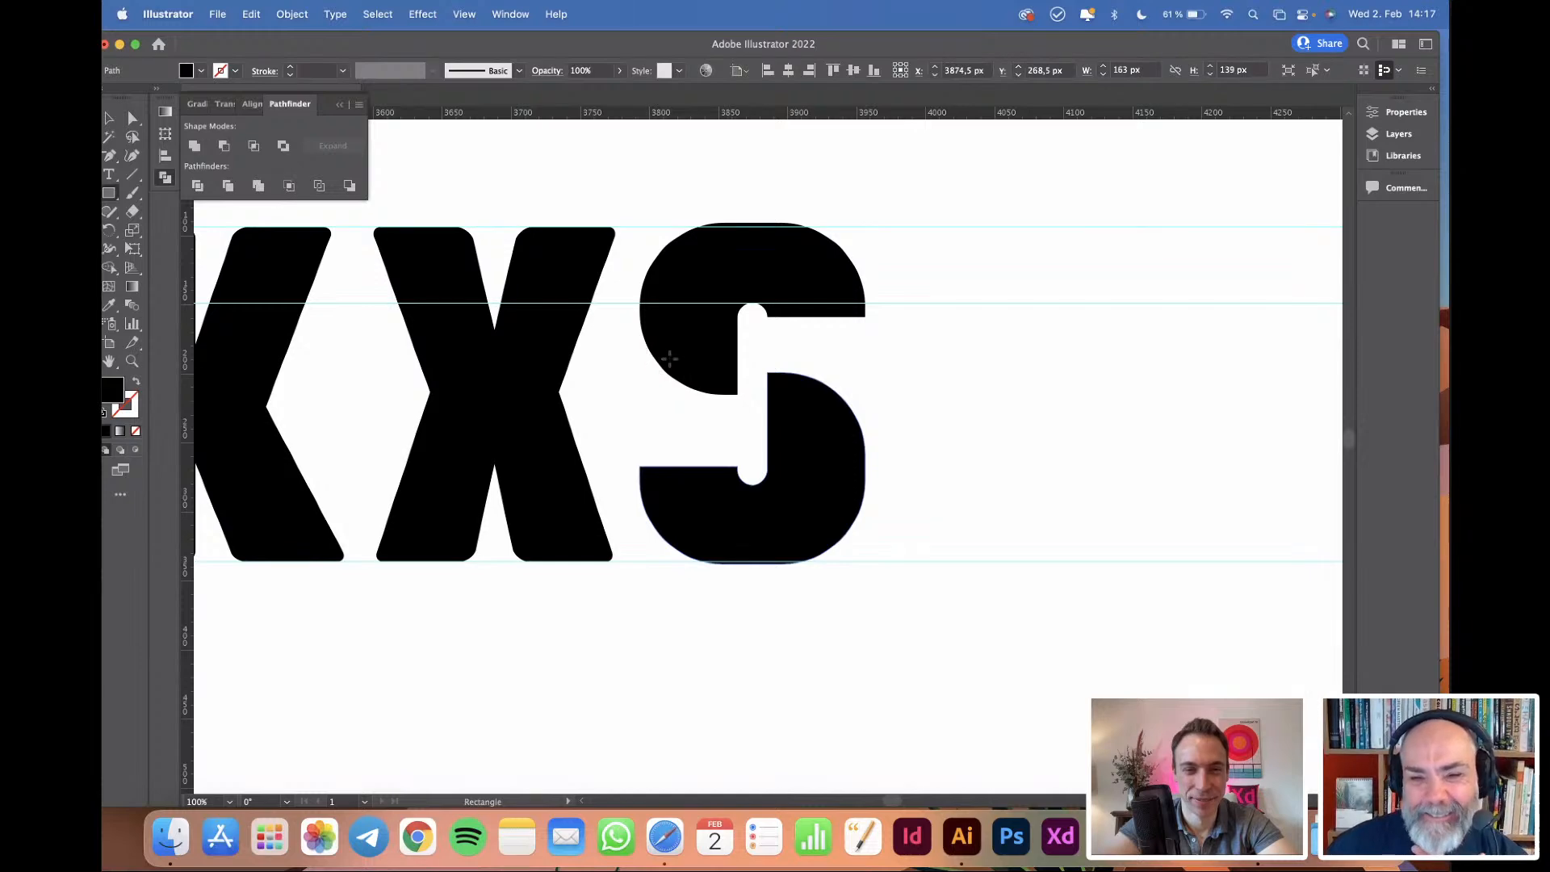
click(110, 118)
click(664, 323)
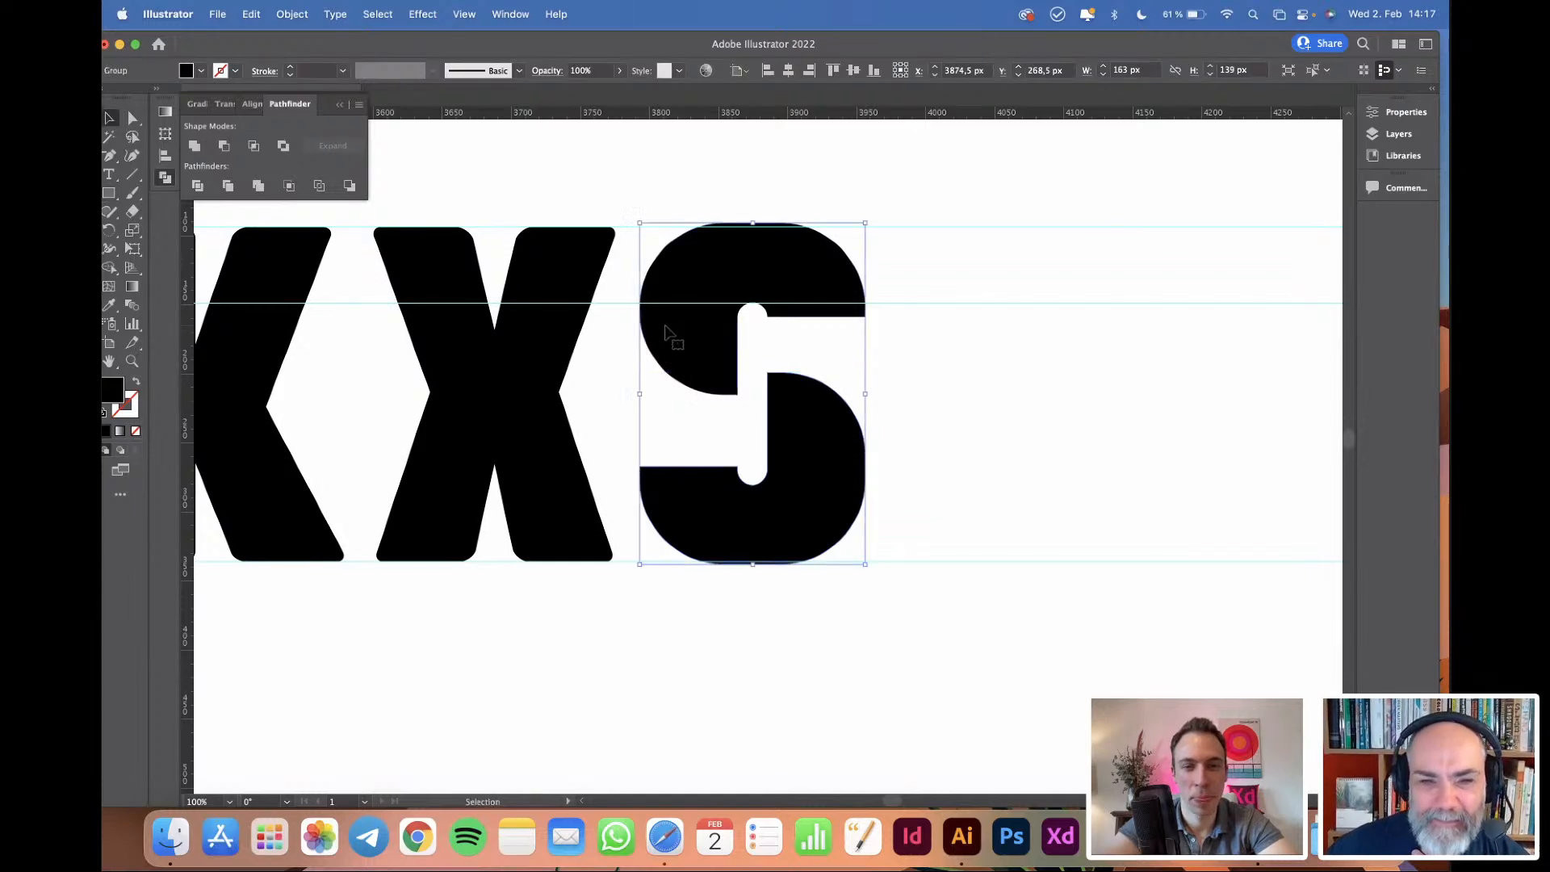
double_click(705, 393)
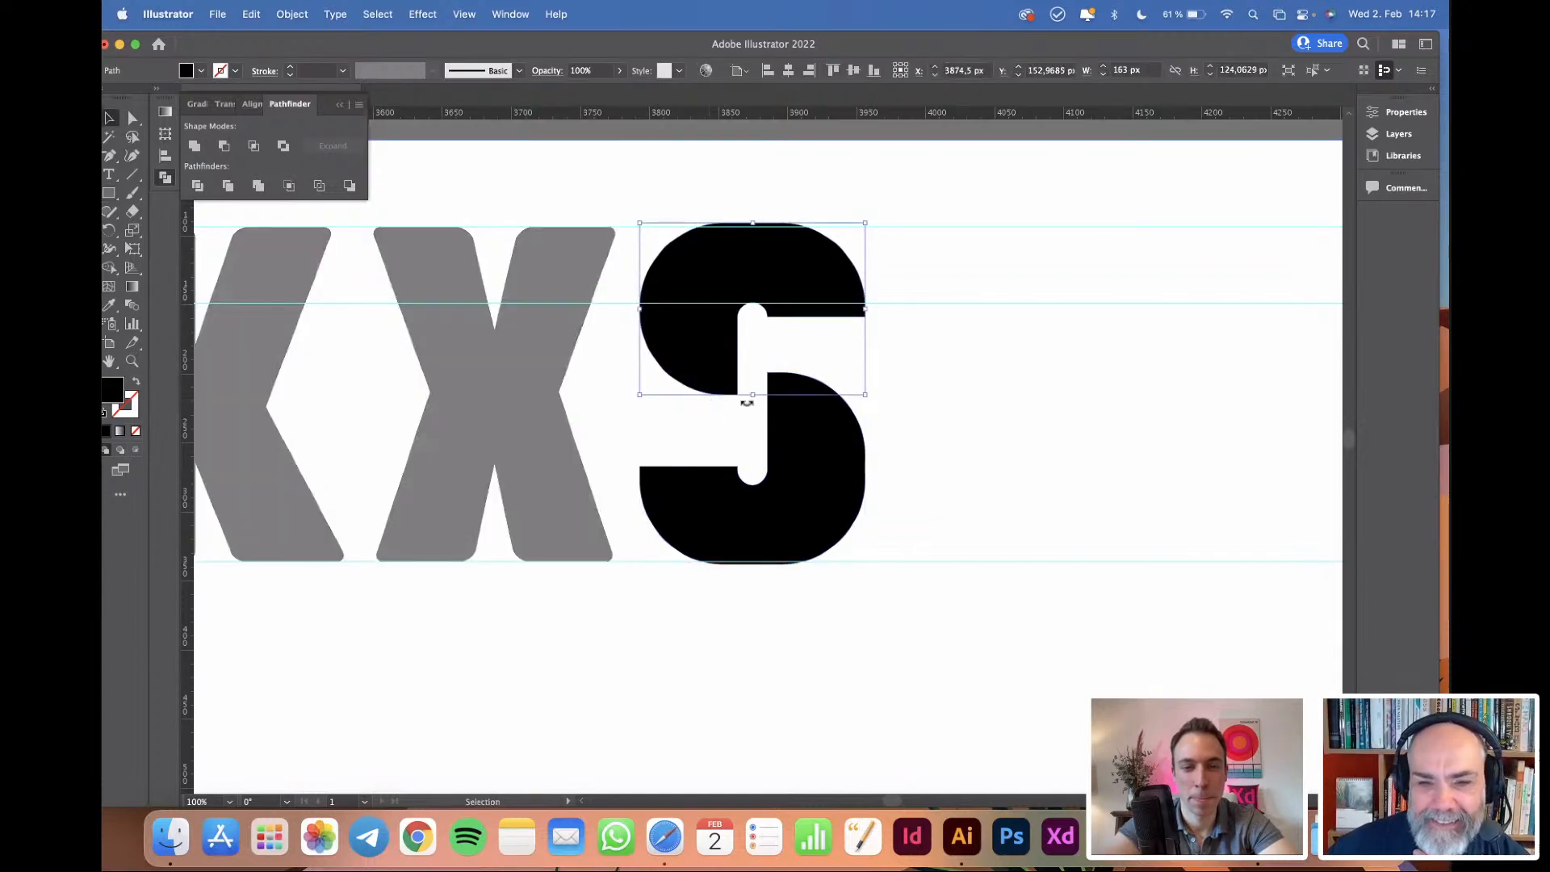
drag(750, 397, 749, 411)
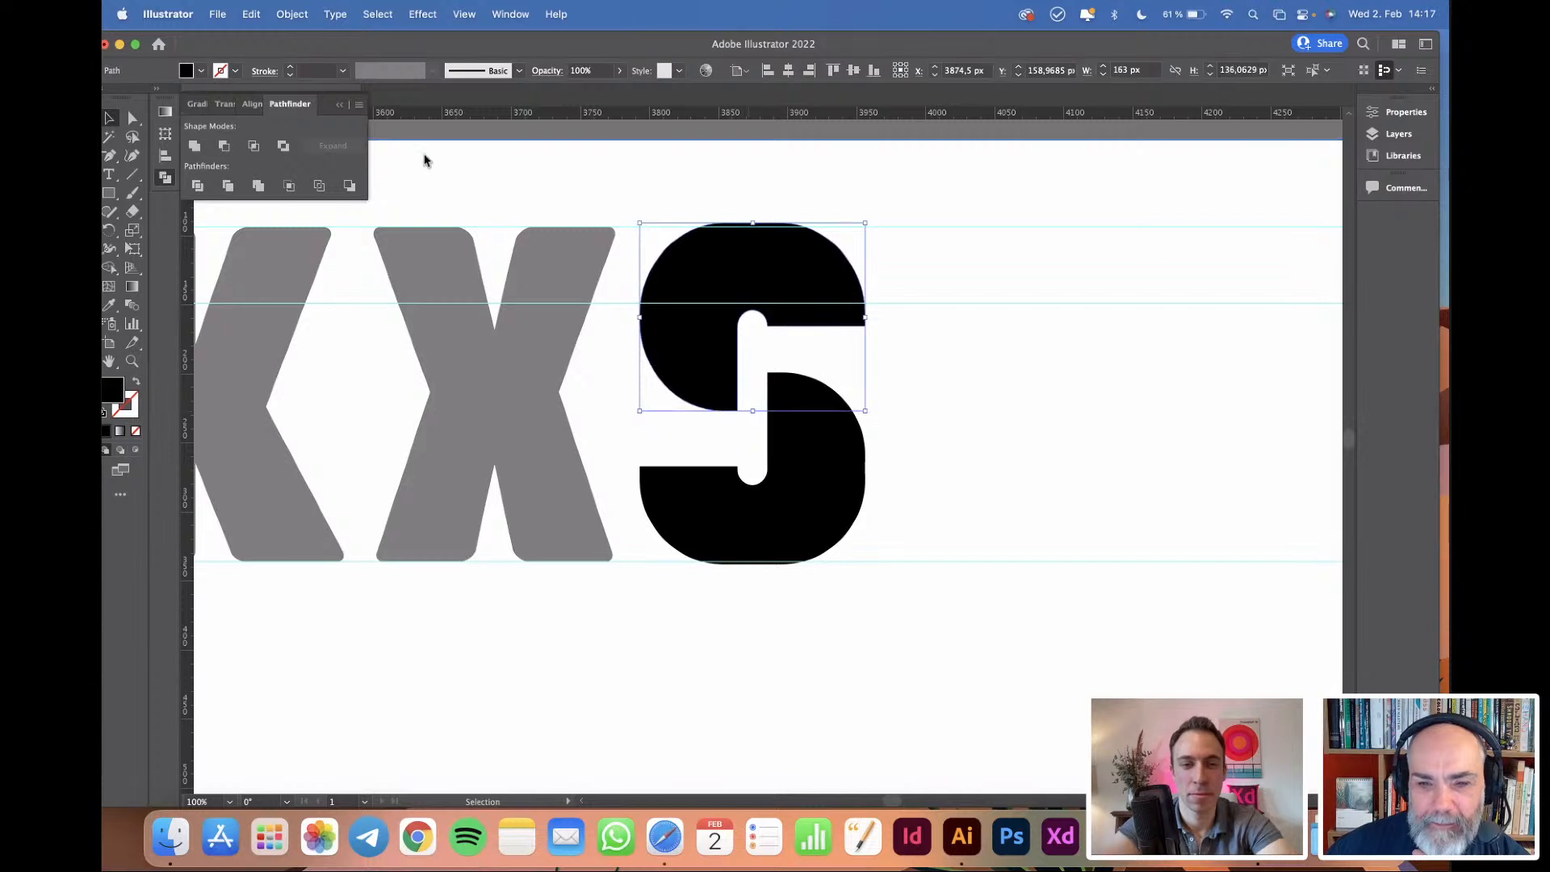
click(130, 125)
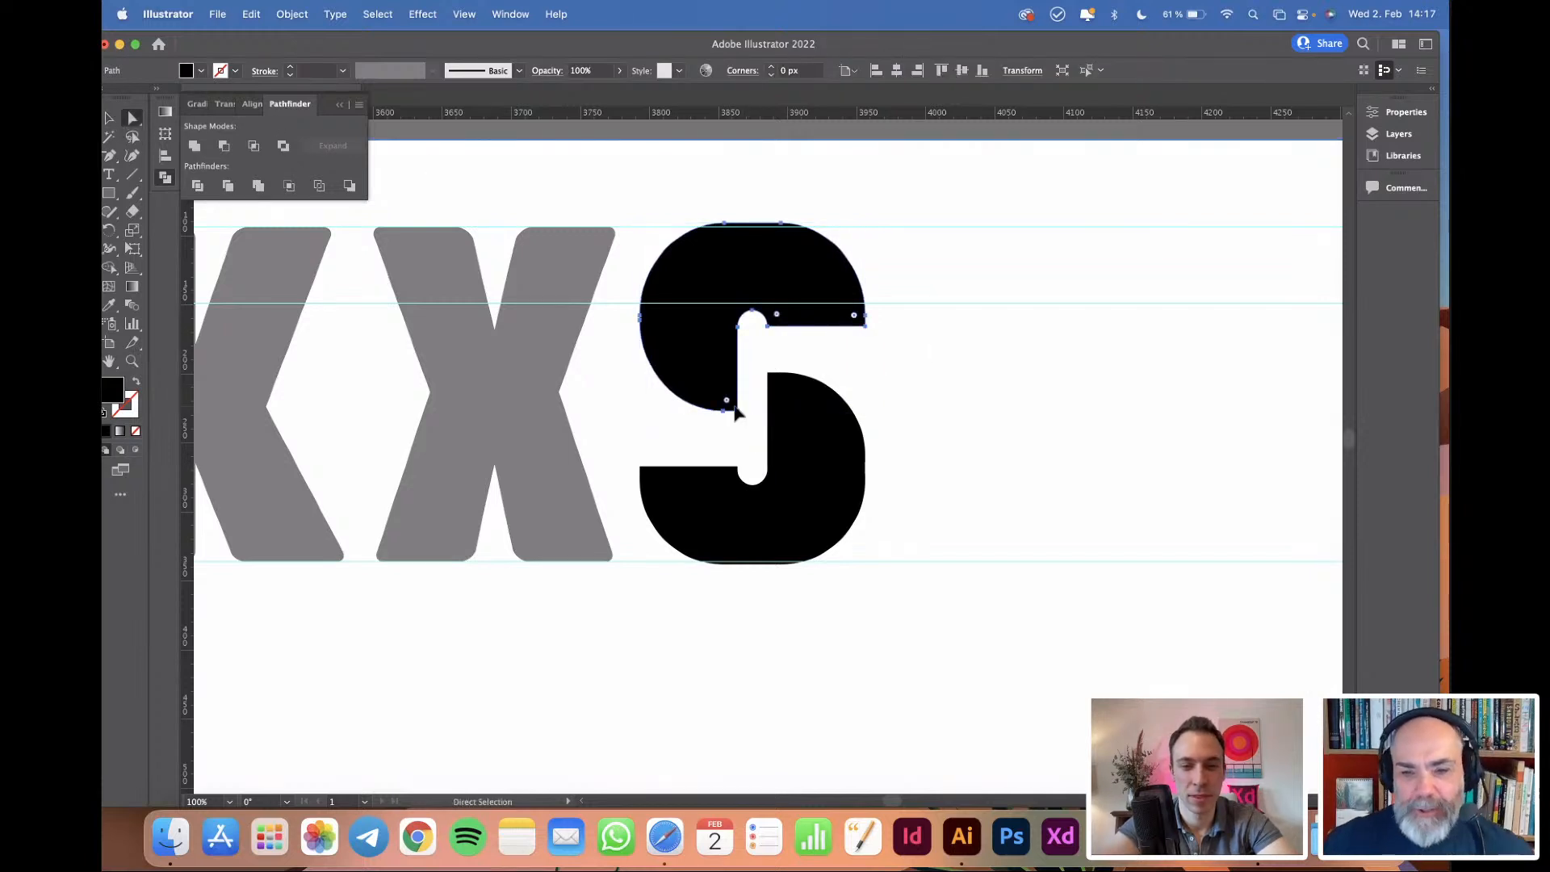
click(727, 411)
shift+click(640, 320)
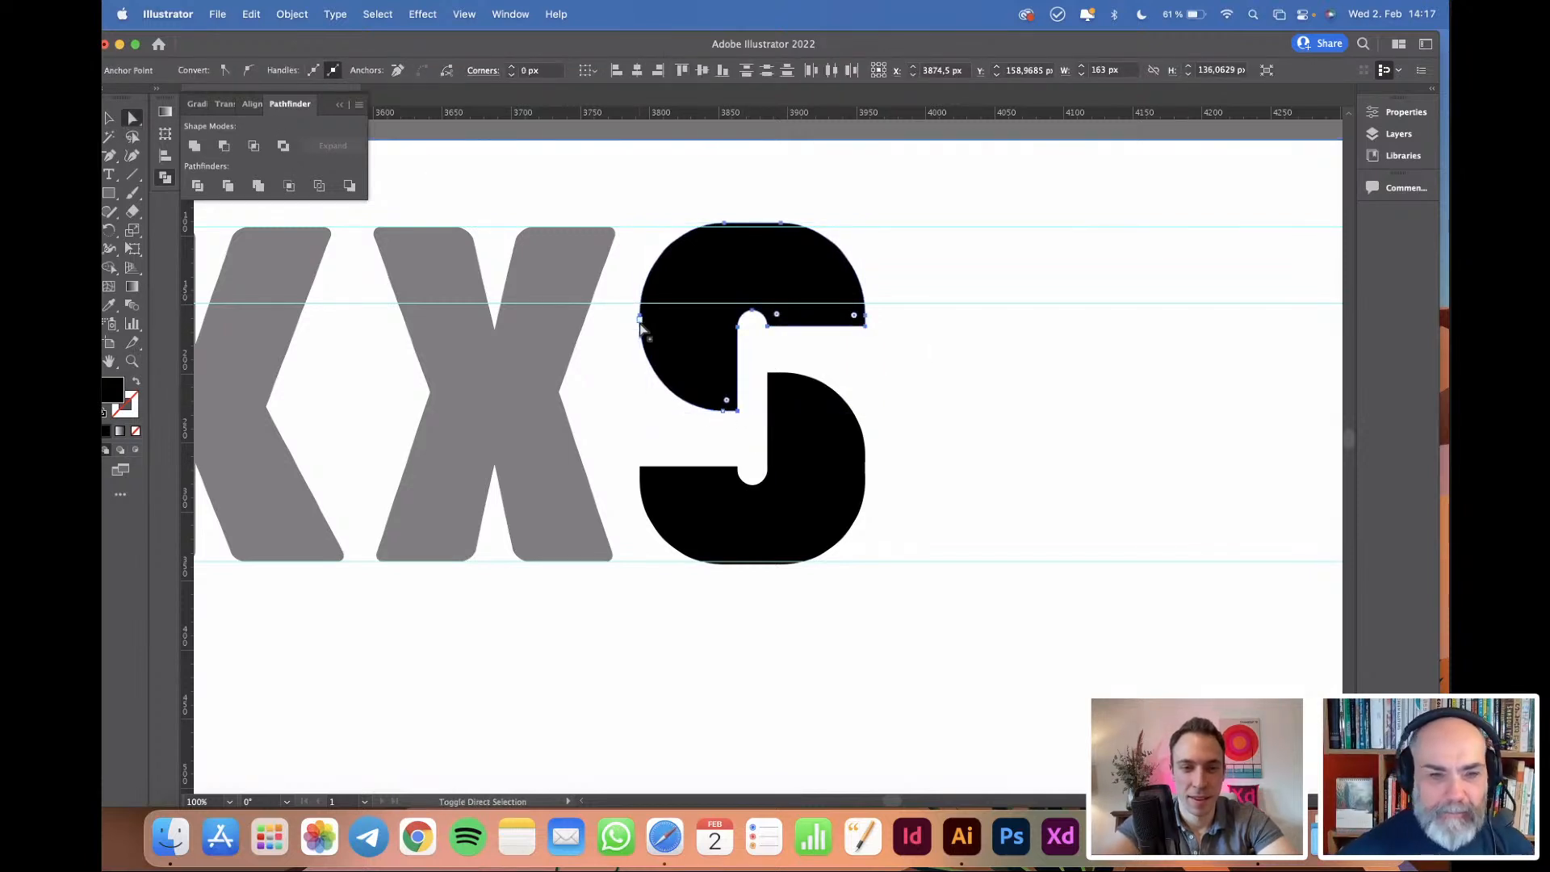
scroll(640, 322, up, 1)
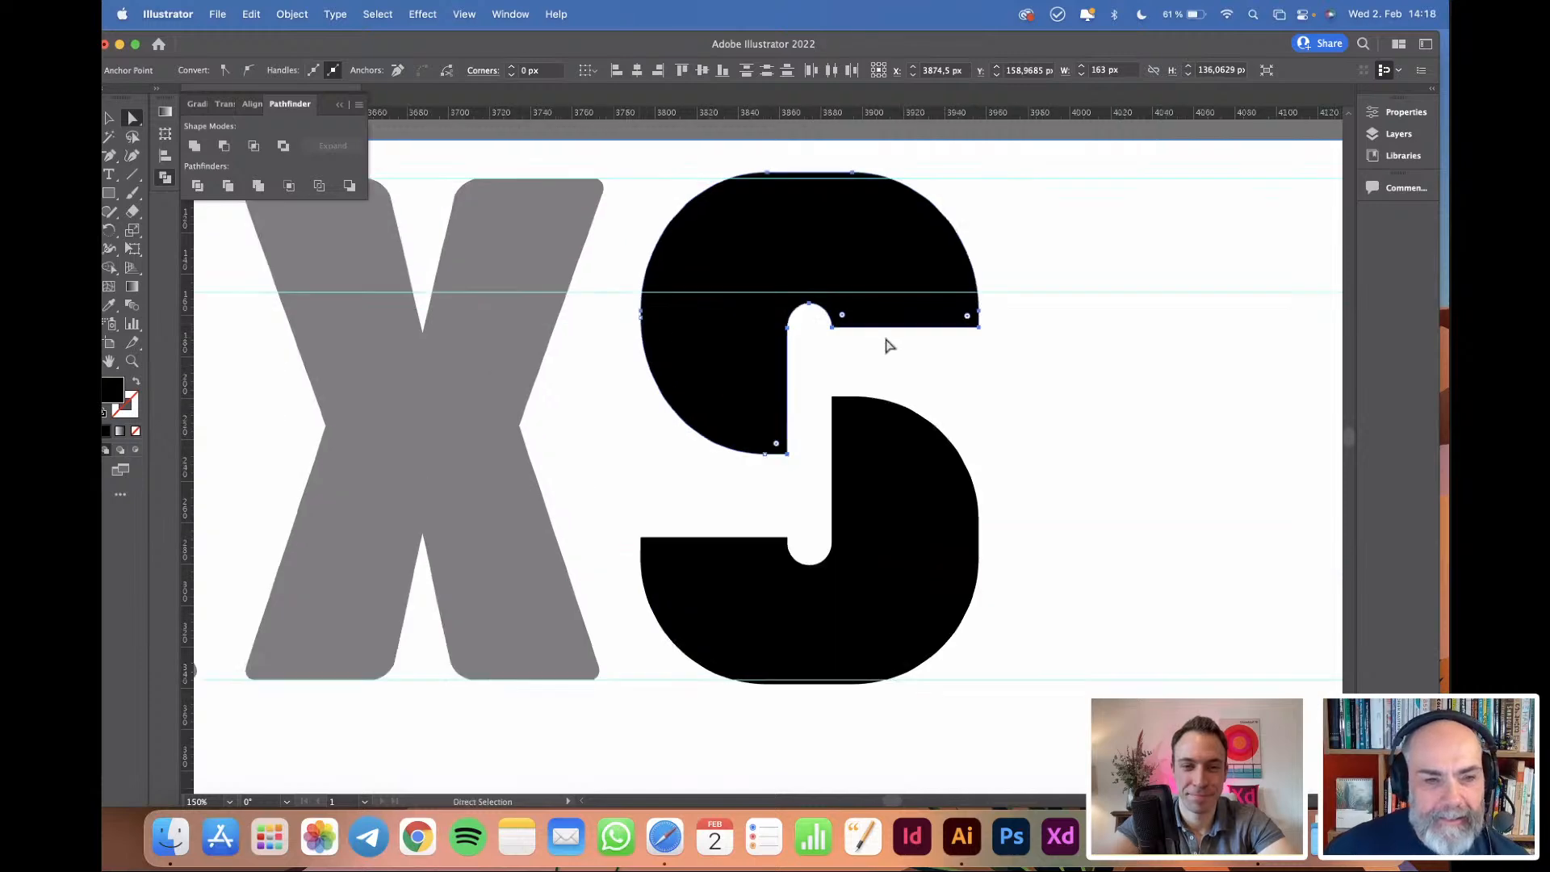
click(888, 347)
scroll(846, 375, right, 1)
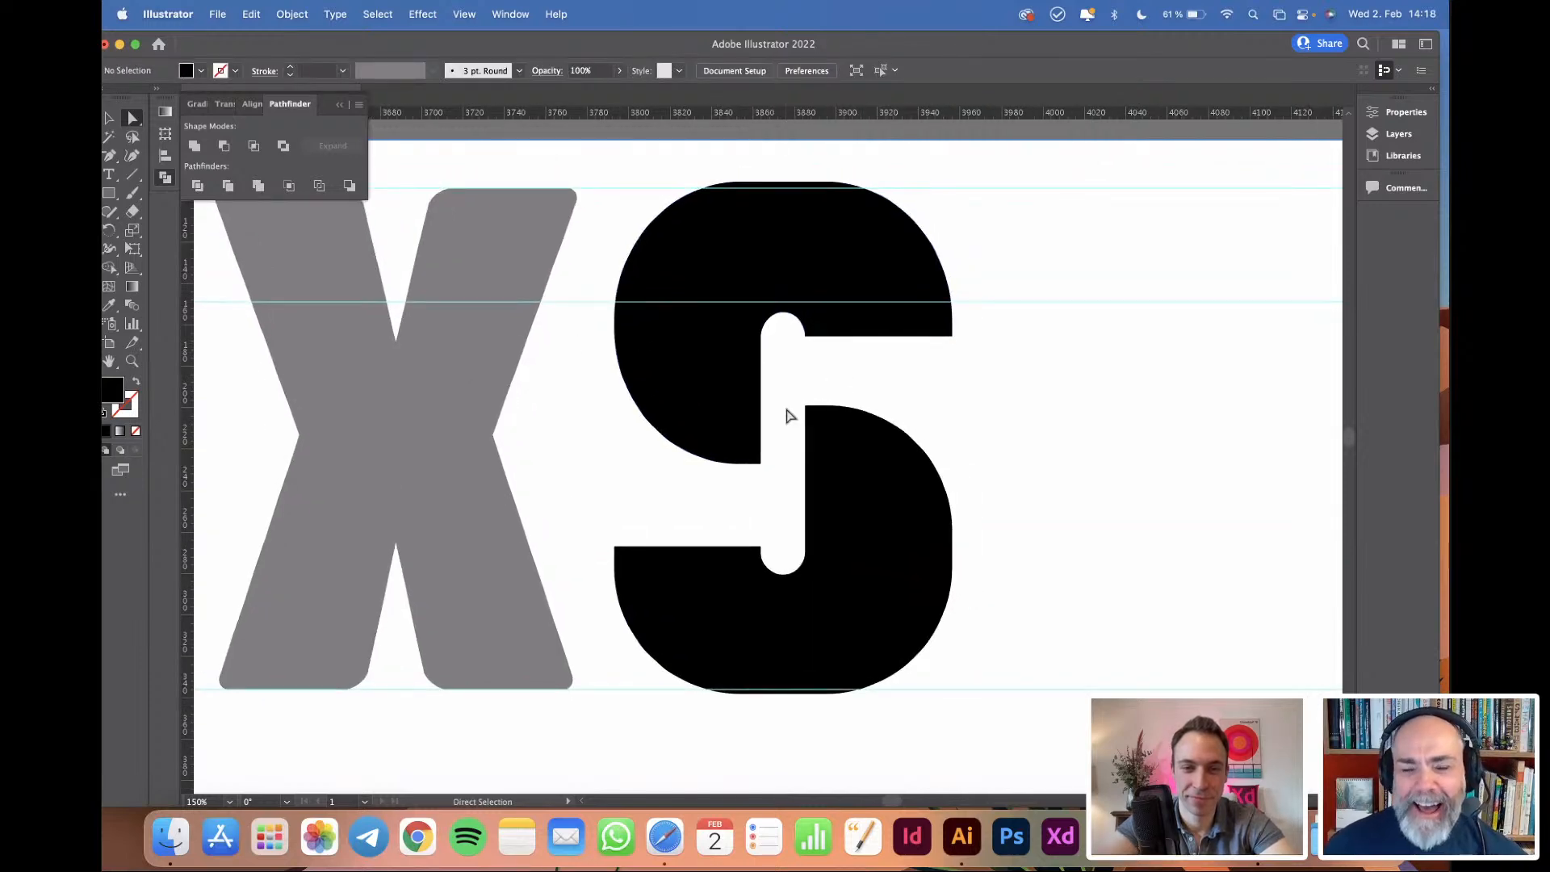
Undo the stretch of the S's upper half and the rounding of its lower-left corner.
click(109, 121)
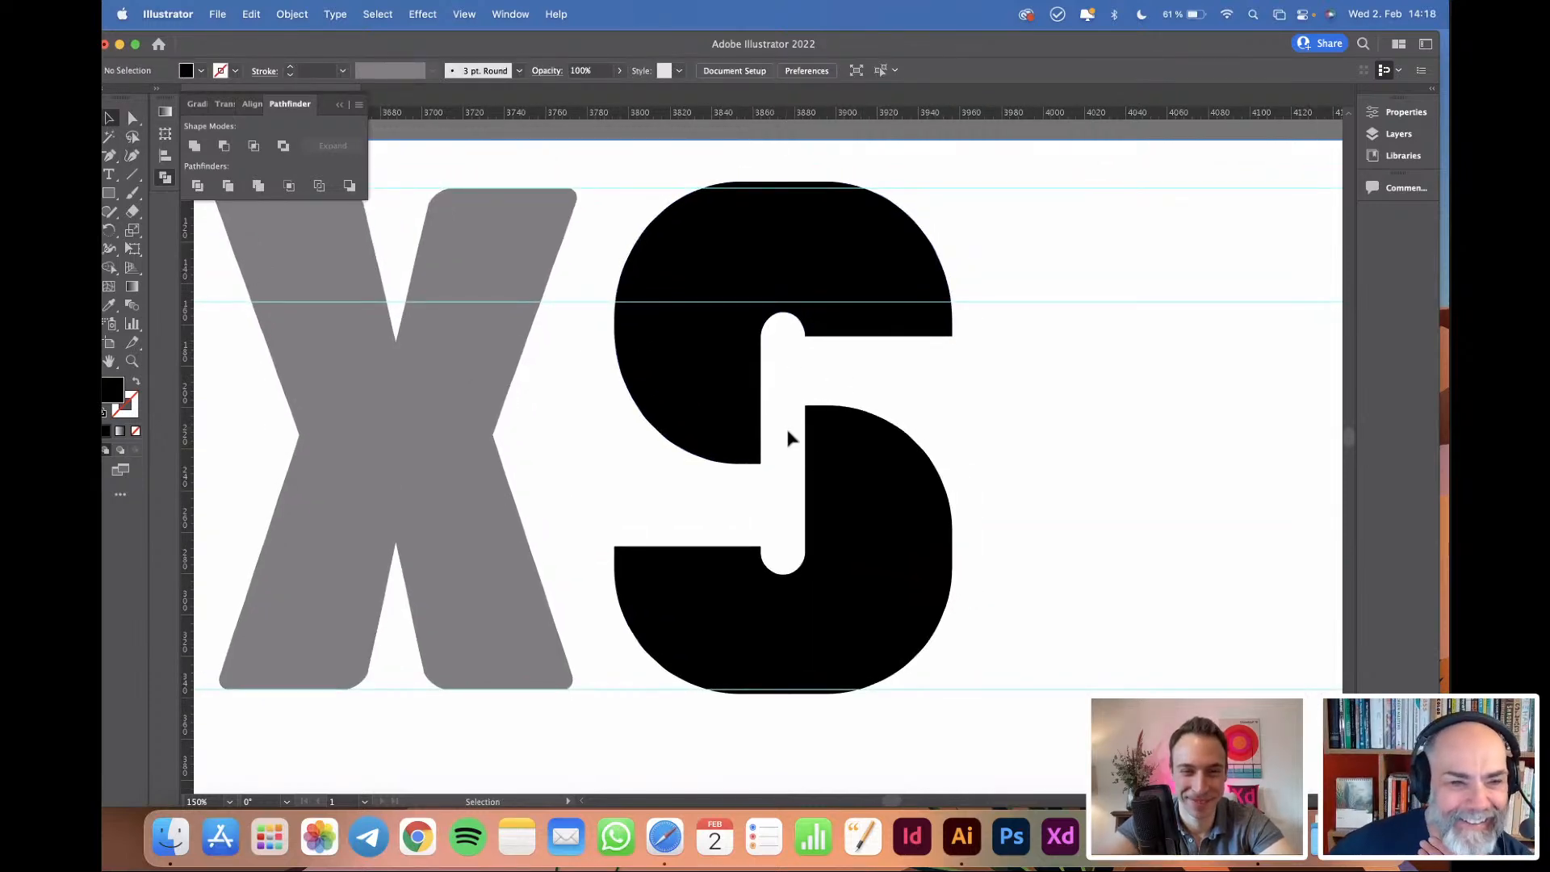
key(super+z)
key(super+z)
key(super+z)
key(super+z)
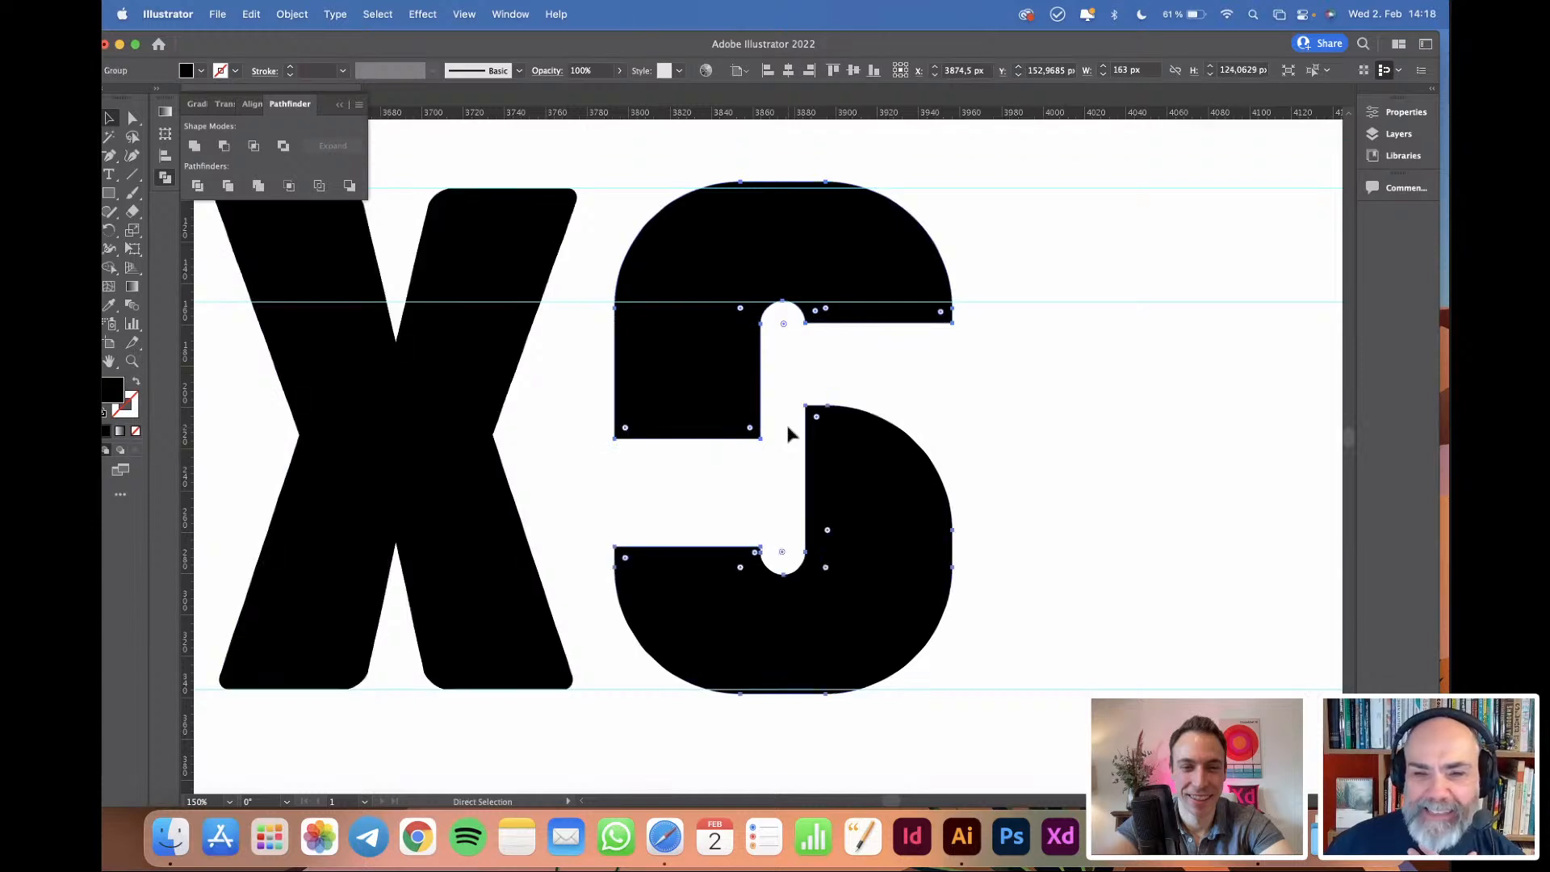
Round the outer lower-left corner of the S's upper half with a moderate radius, well below a full half-circle.
click(784, 381)
click(719, 389)
click(131, 118)
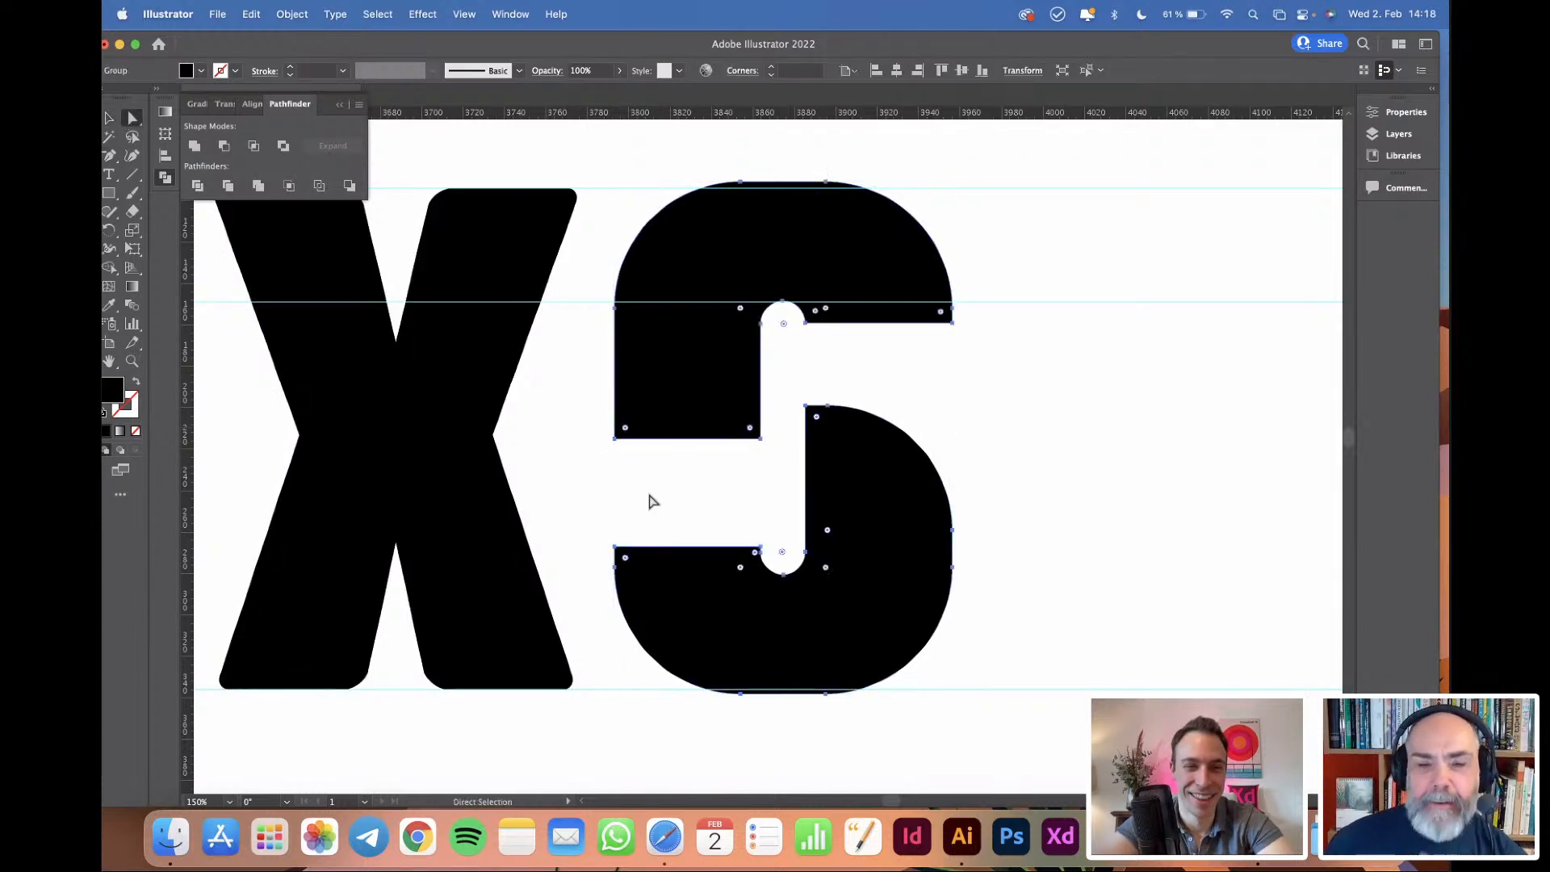
drag(624, 430, 694, 402)
Reduce the upper-right corner radius of the S's lower half to match the upper half's rounded corner.
click(848, 384)
click(847, 467)
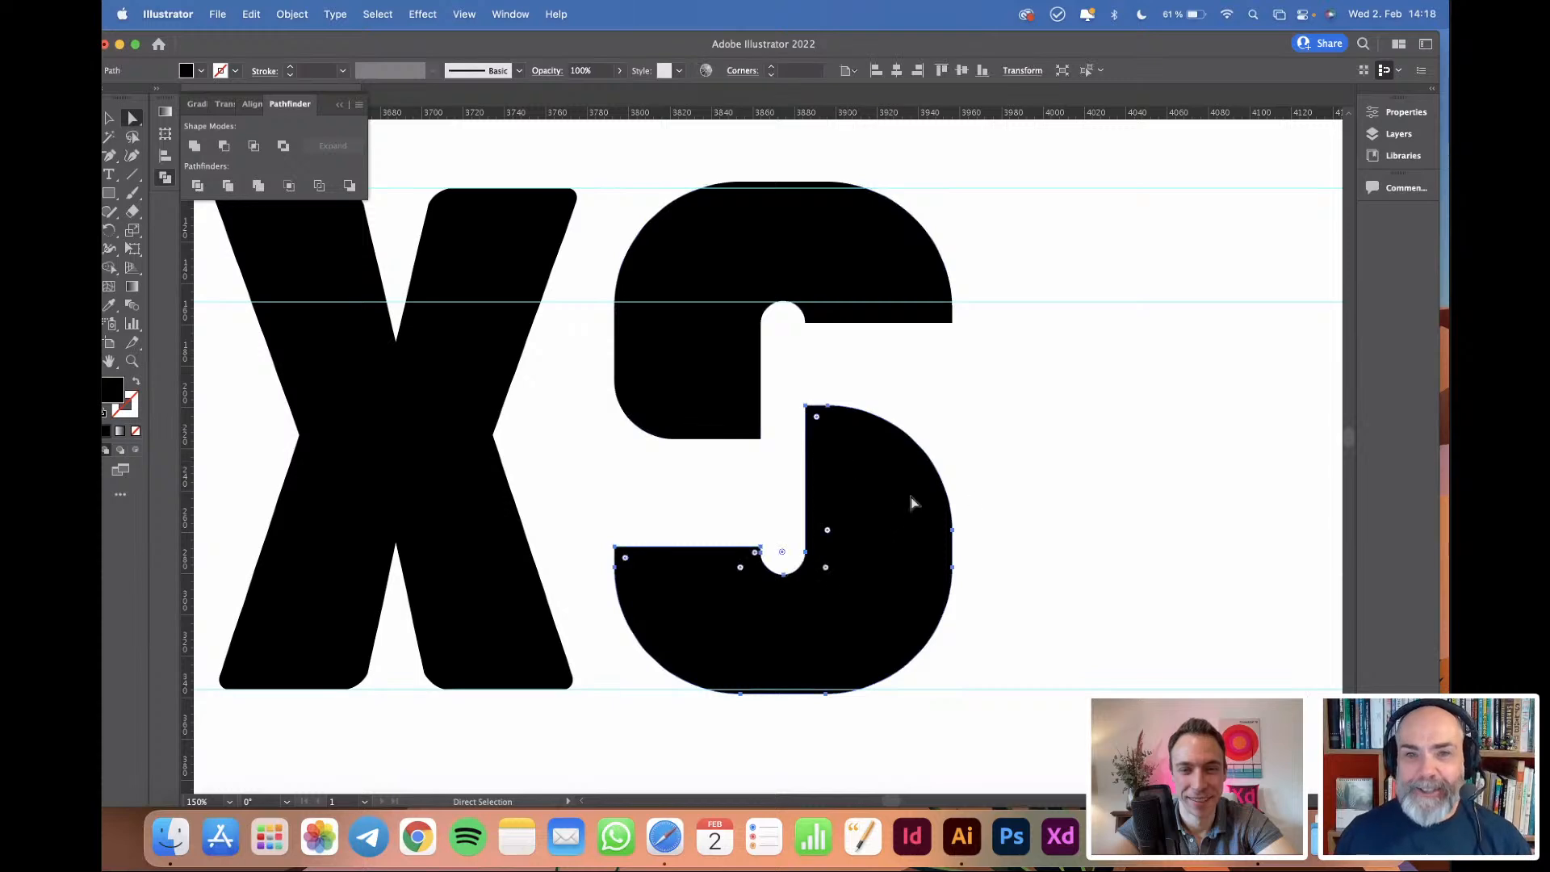
drag(828, 534, 905, 488)
click(1039, 478)
scroll(955, 459, right, 2)
scroll(955, 458, down, 1)
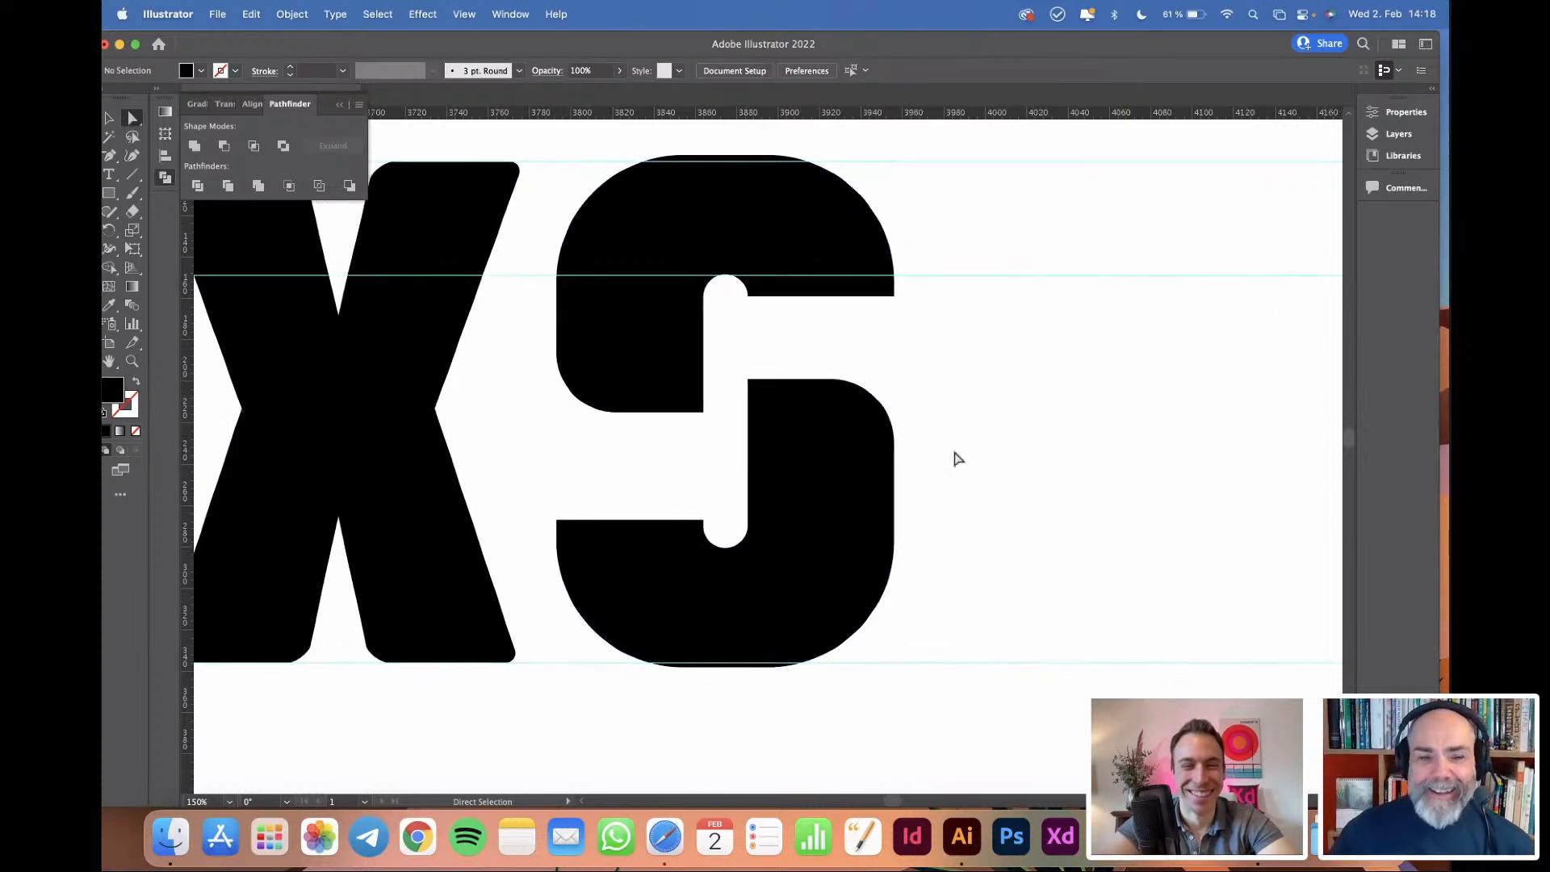
Draw a black rectangle about 128 × 22 px bridging the upper and lower halves of the S.
click(109, 194)
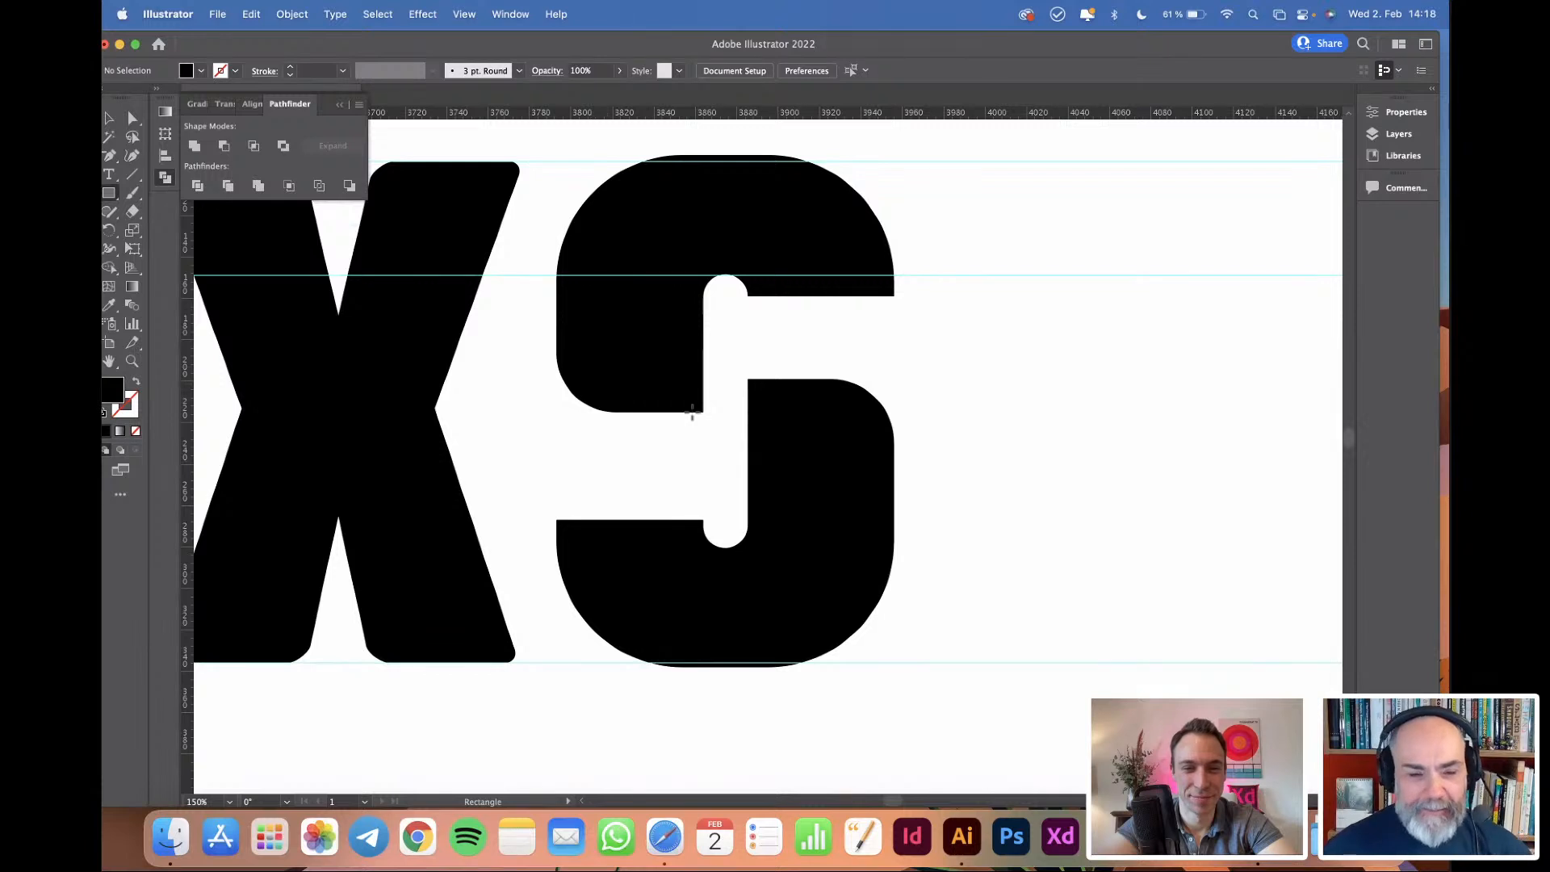
mouse_move(606, 365)
mouse_down()
mouse_move(868, 424)
mouse_move(871, 411)
mouse_up()
click(111, 120)
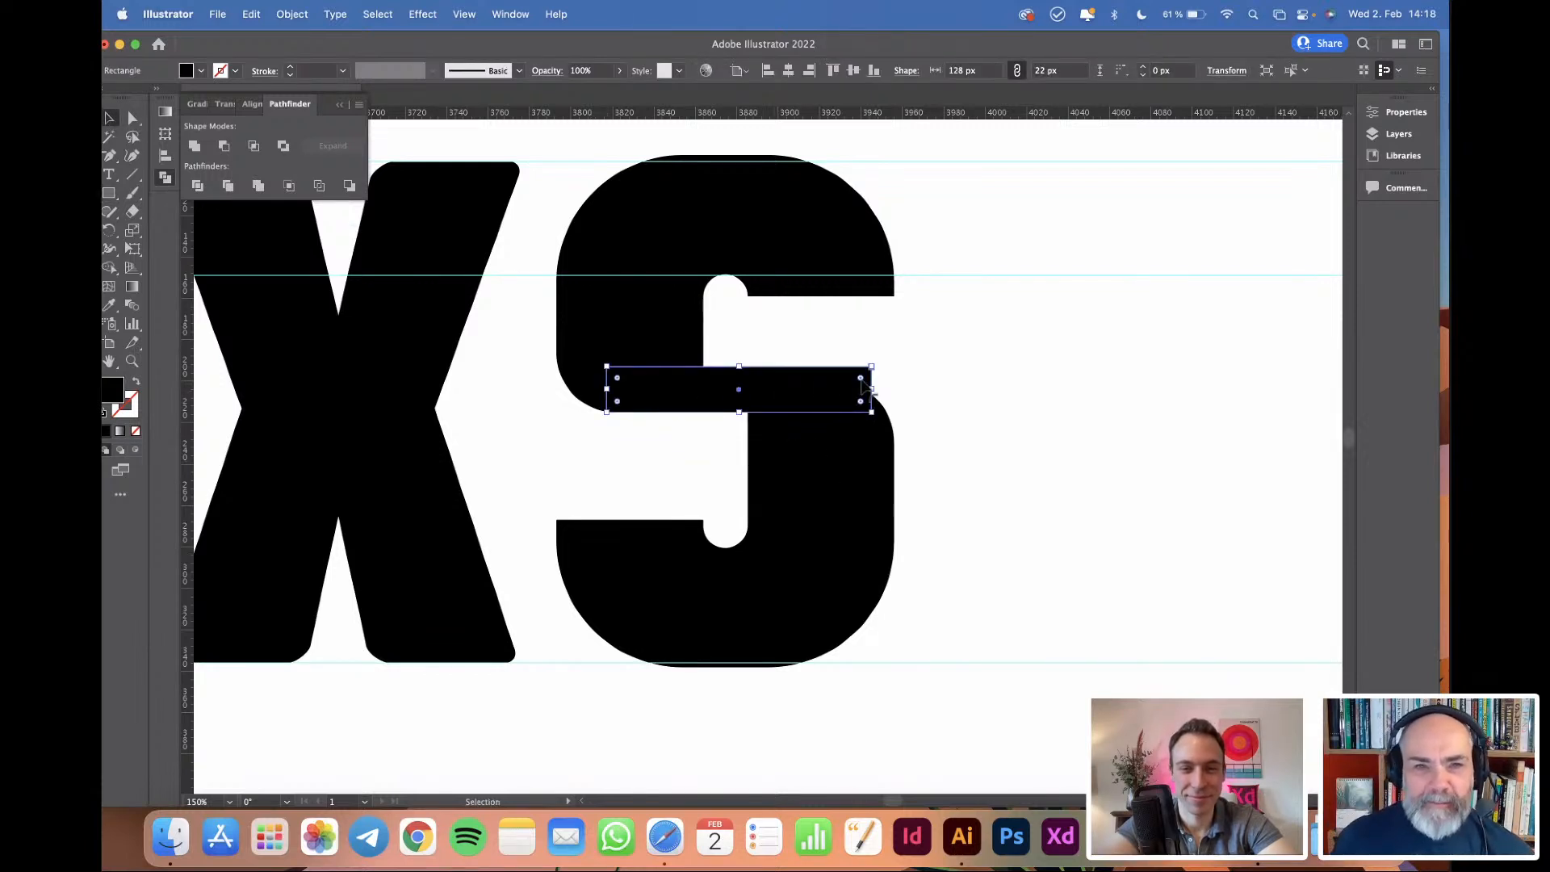
Resize the bridging rectangle to 71 × 36 px so it spans only the junction between the S's two halves.
drag(738, 413, 741, 458)
drag(869, 430, 753, 423)
click(638, 401)
double_click(653, 417)
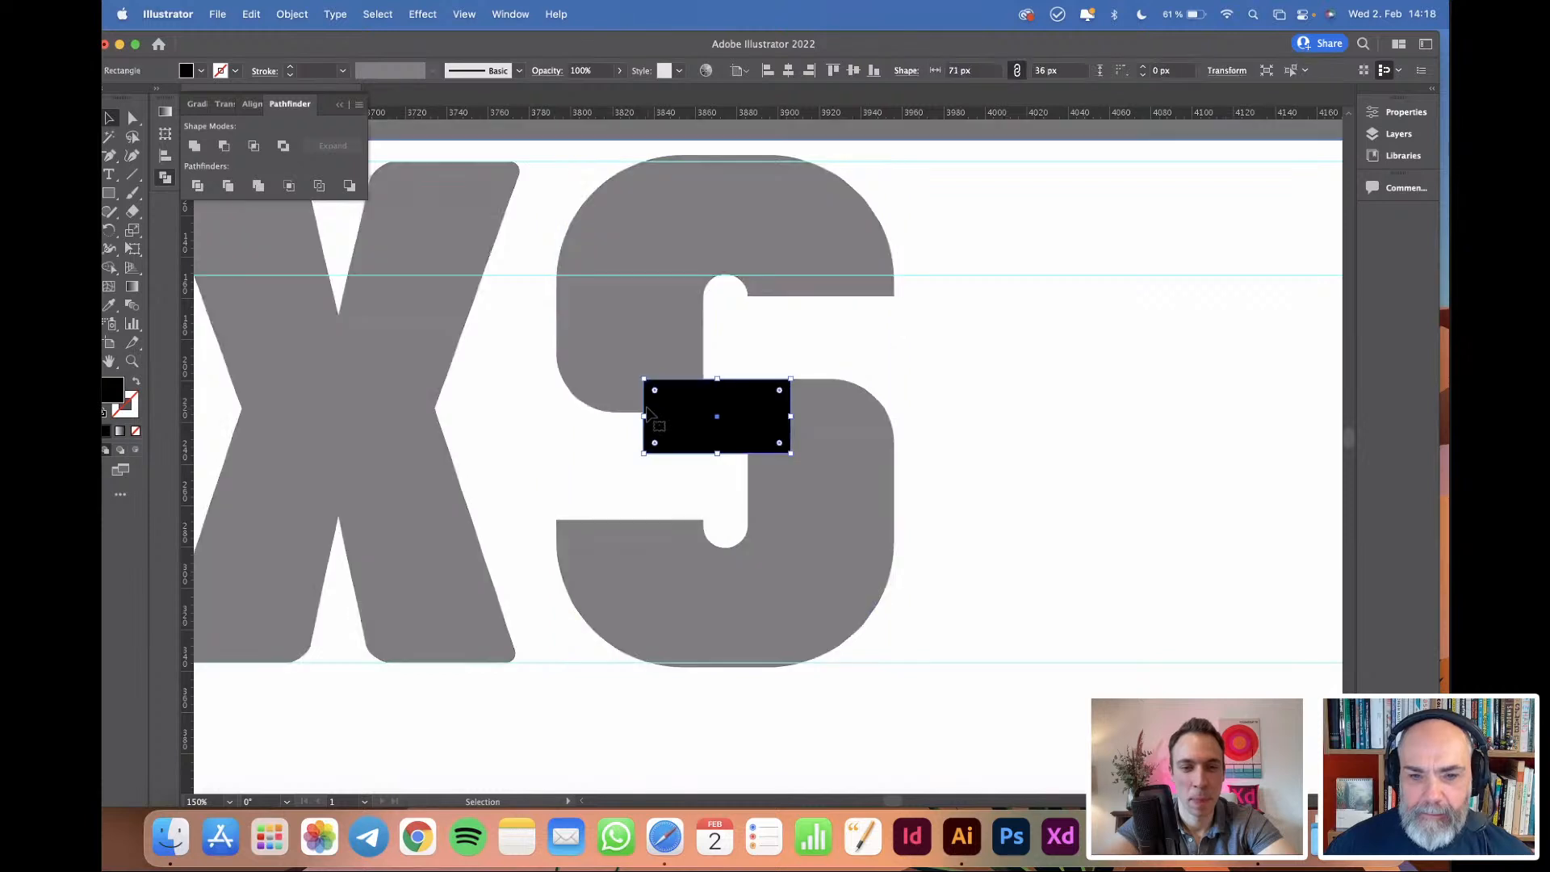
double_click(626, 418)
click(626, 408)
double_click(646, 413)
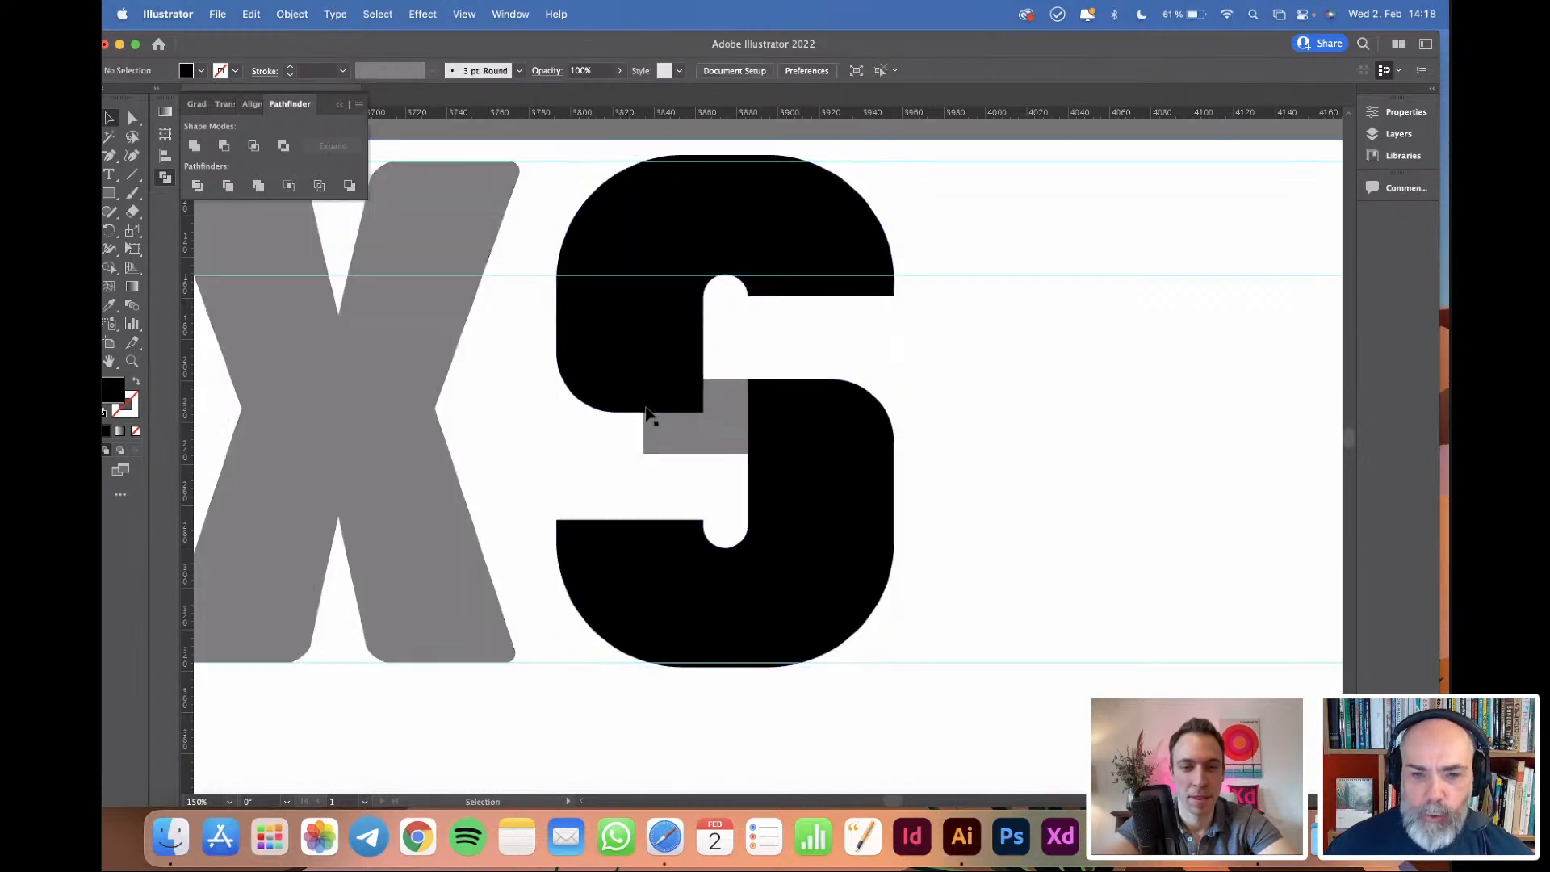
drag(728, 418, 727, 454)
key(super+z)
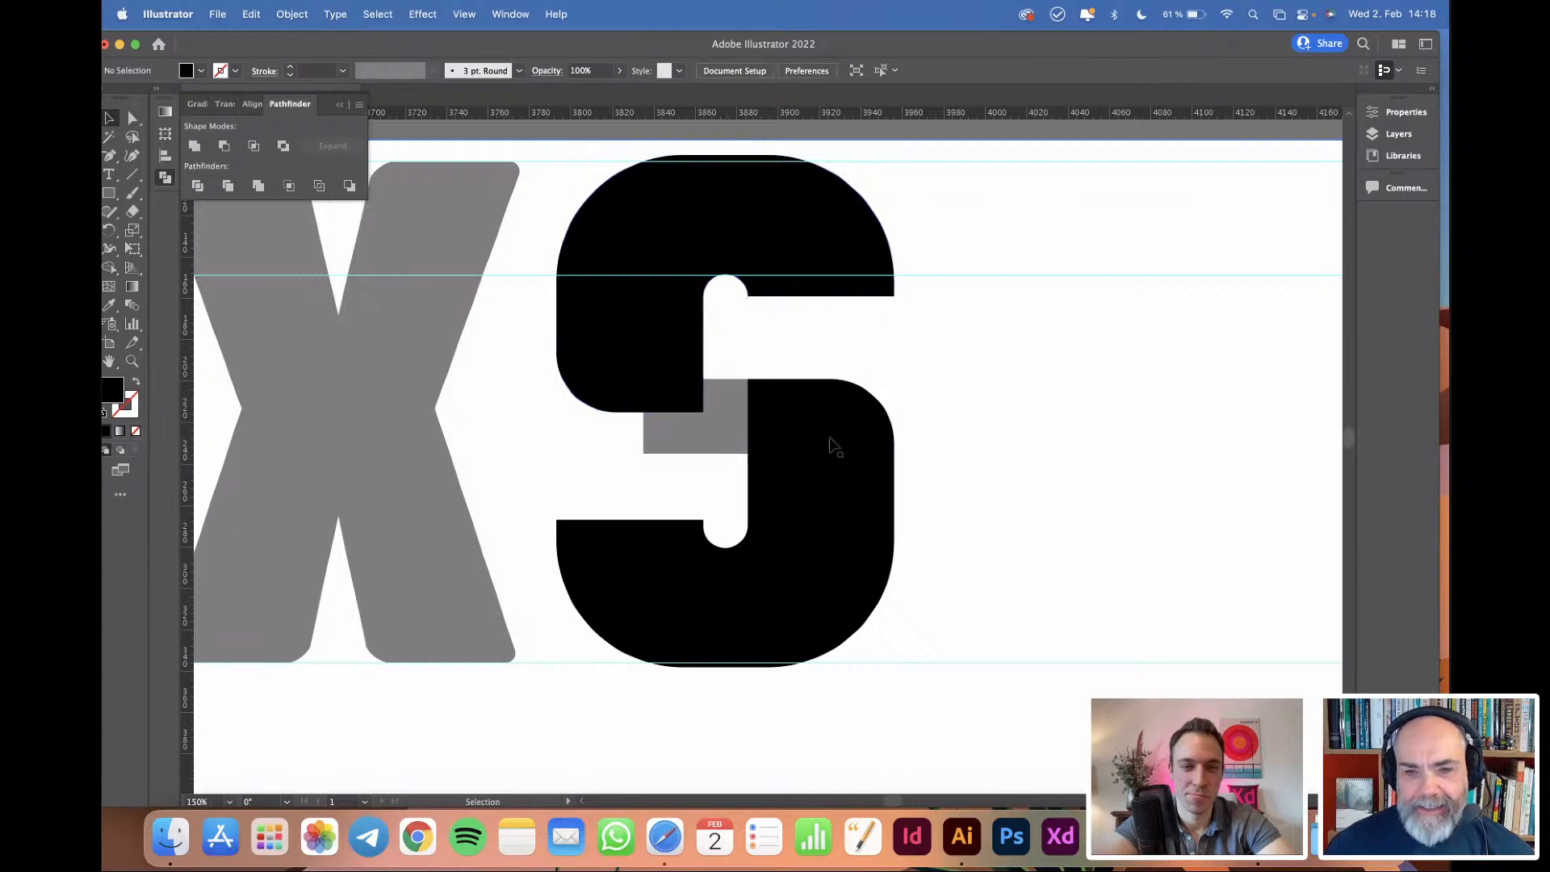
click(781, 440)
key(Escape)
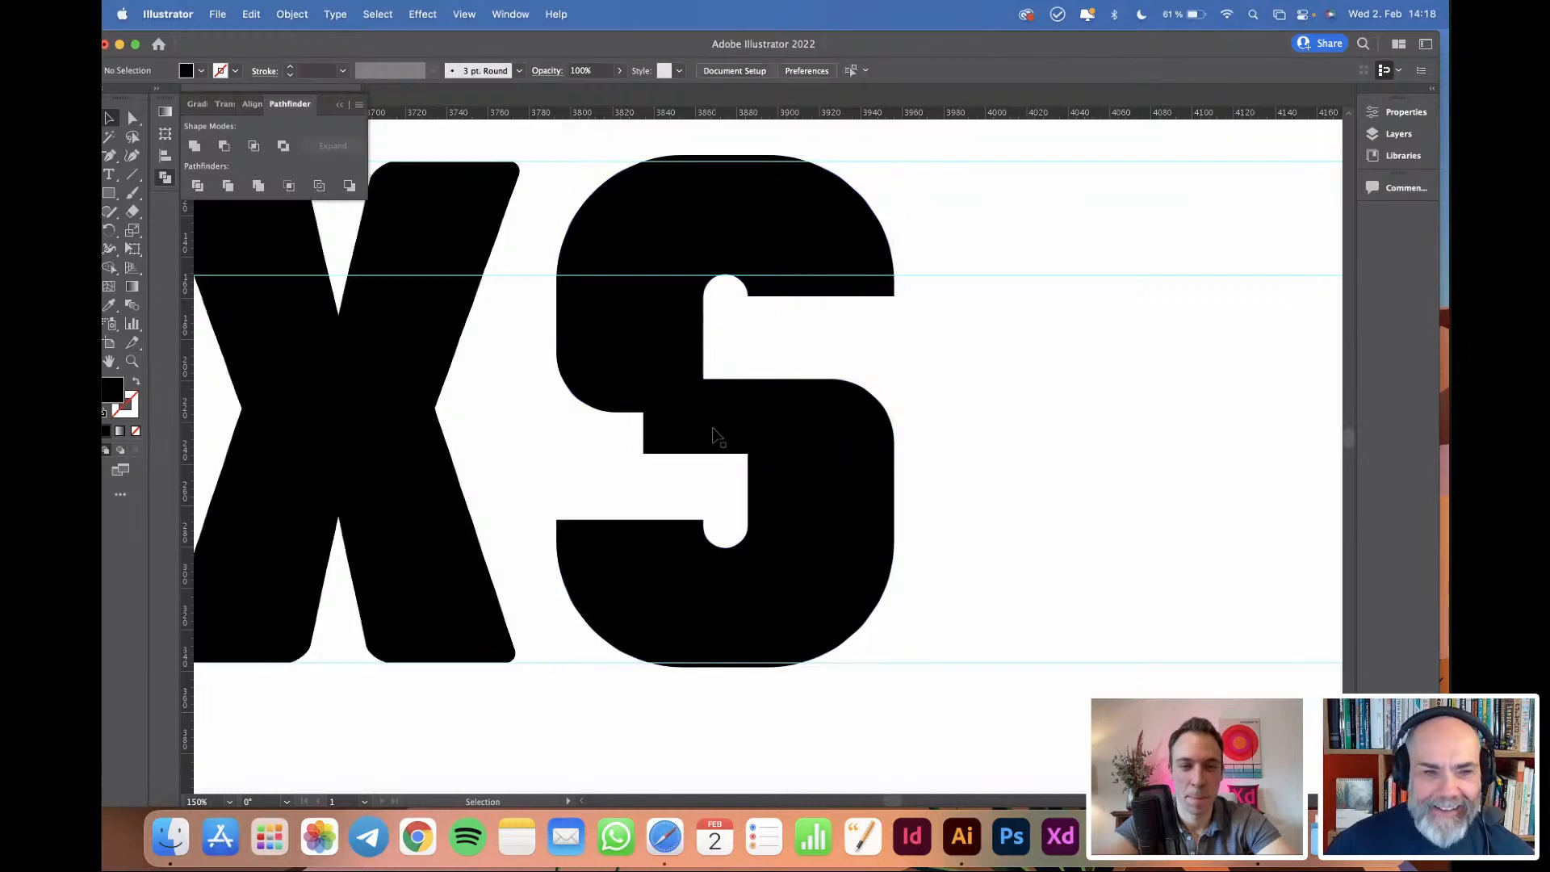
Shift the bridging rectangle about 10 px left, and raise its right edge together with the lower half's upper end by 10 px.
click(716, 422)
mouse_move(714, 435)
mouse_down()
mouse_move(675, 451)
mouse_move(710, 407)
mouse_up()
key(a)
click(817, 430)
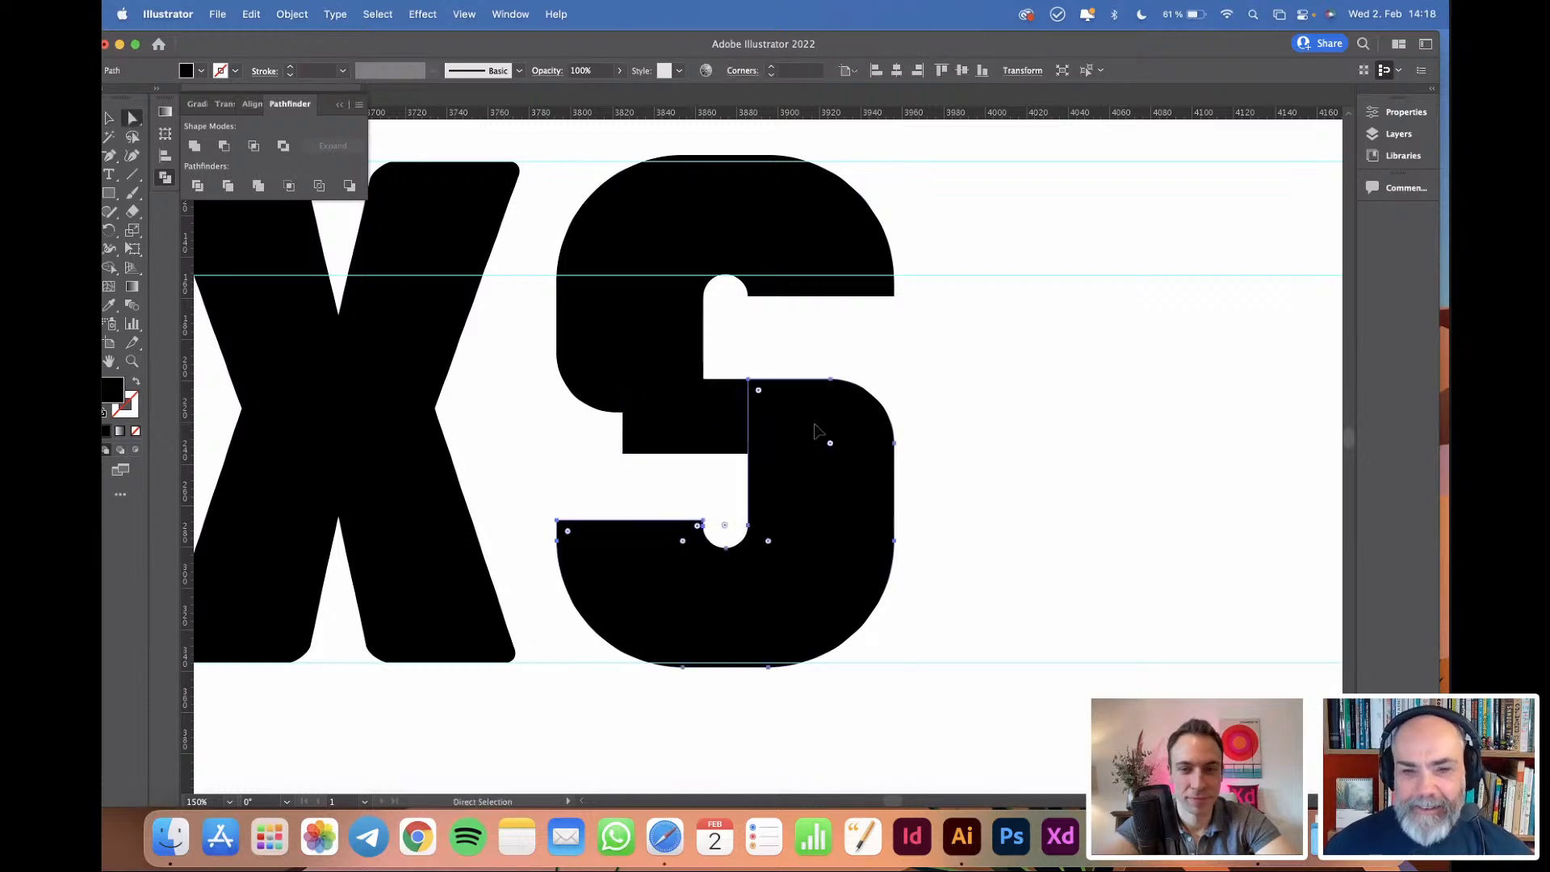
drag(932, 355, 755, 458)
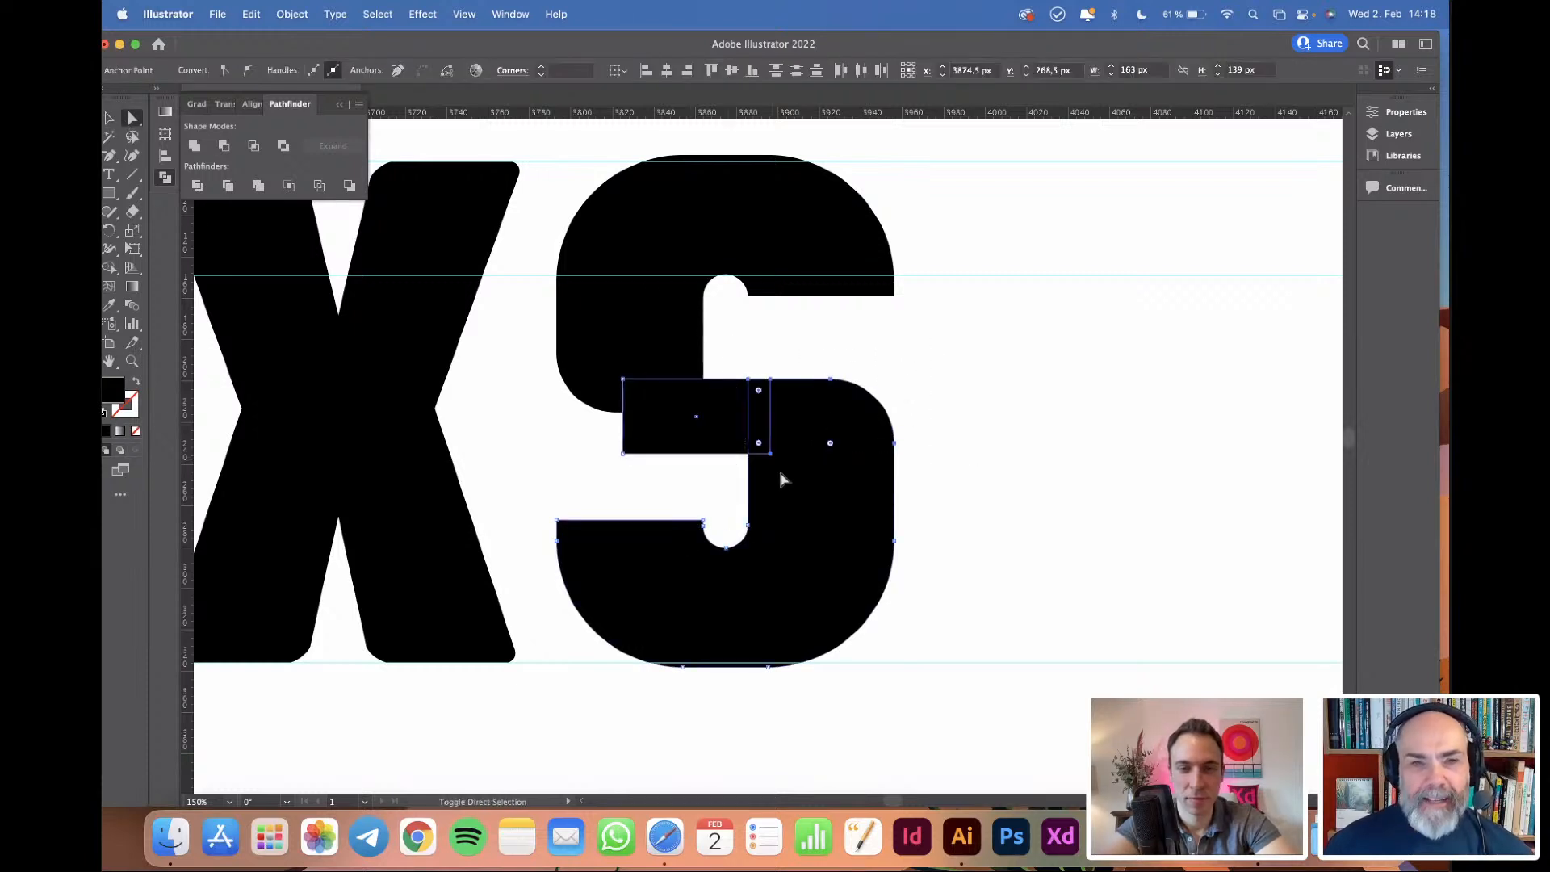
key(shift+Up)
key(shift+Left)
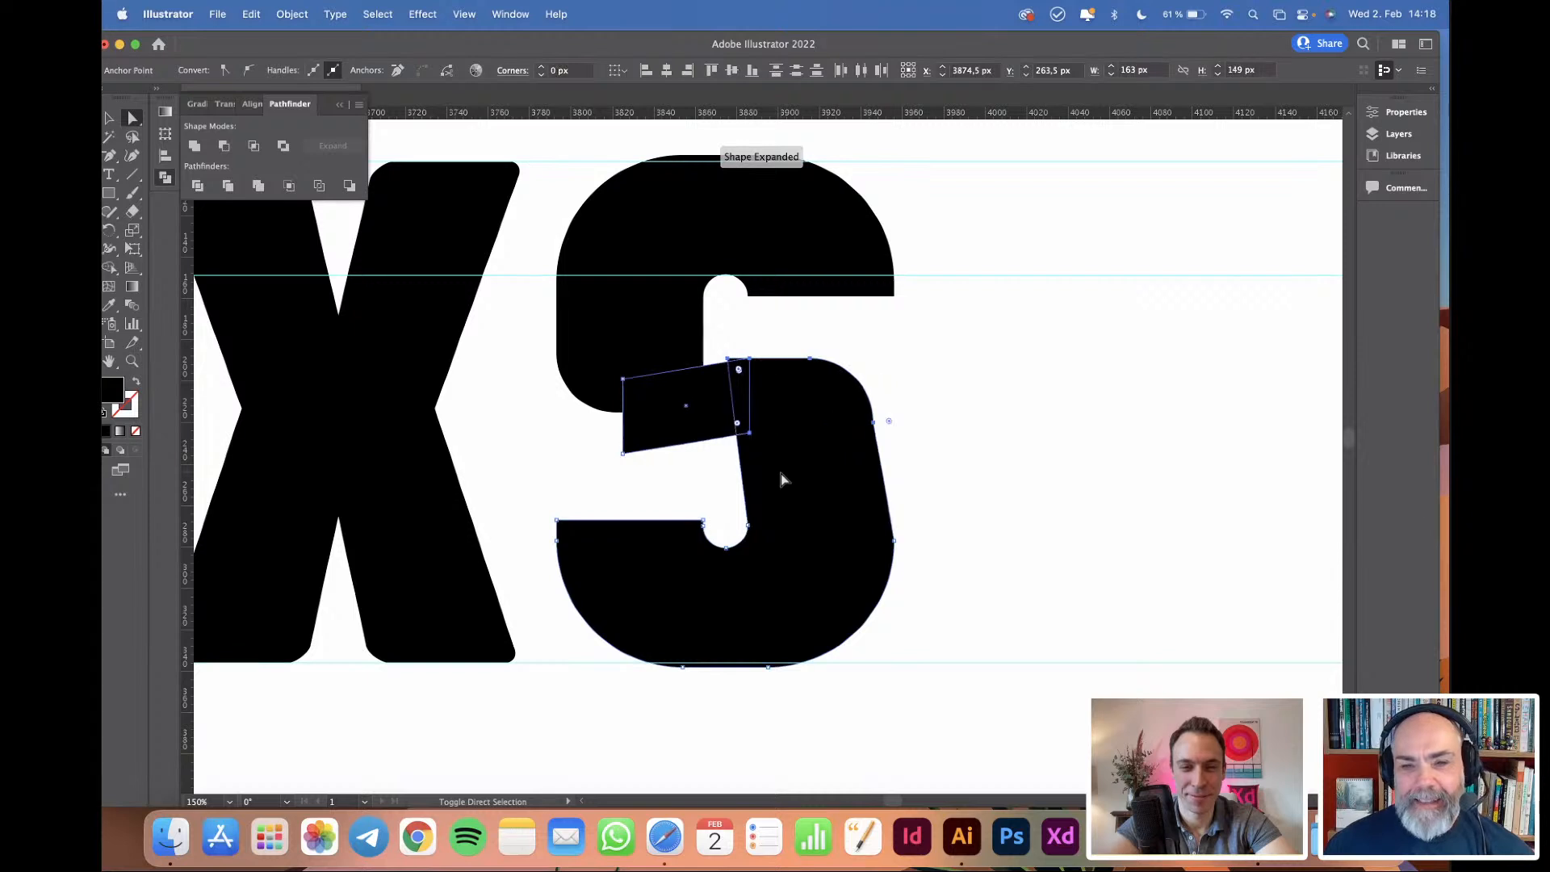
key(super+z)
click(654, 460)
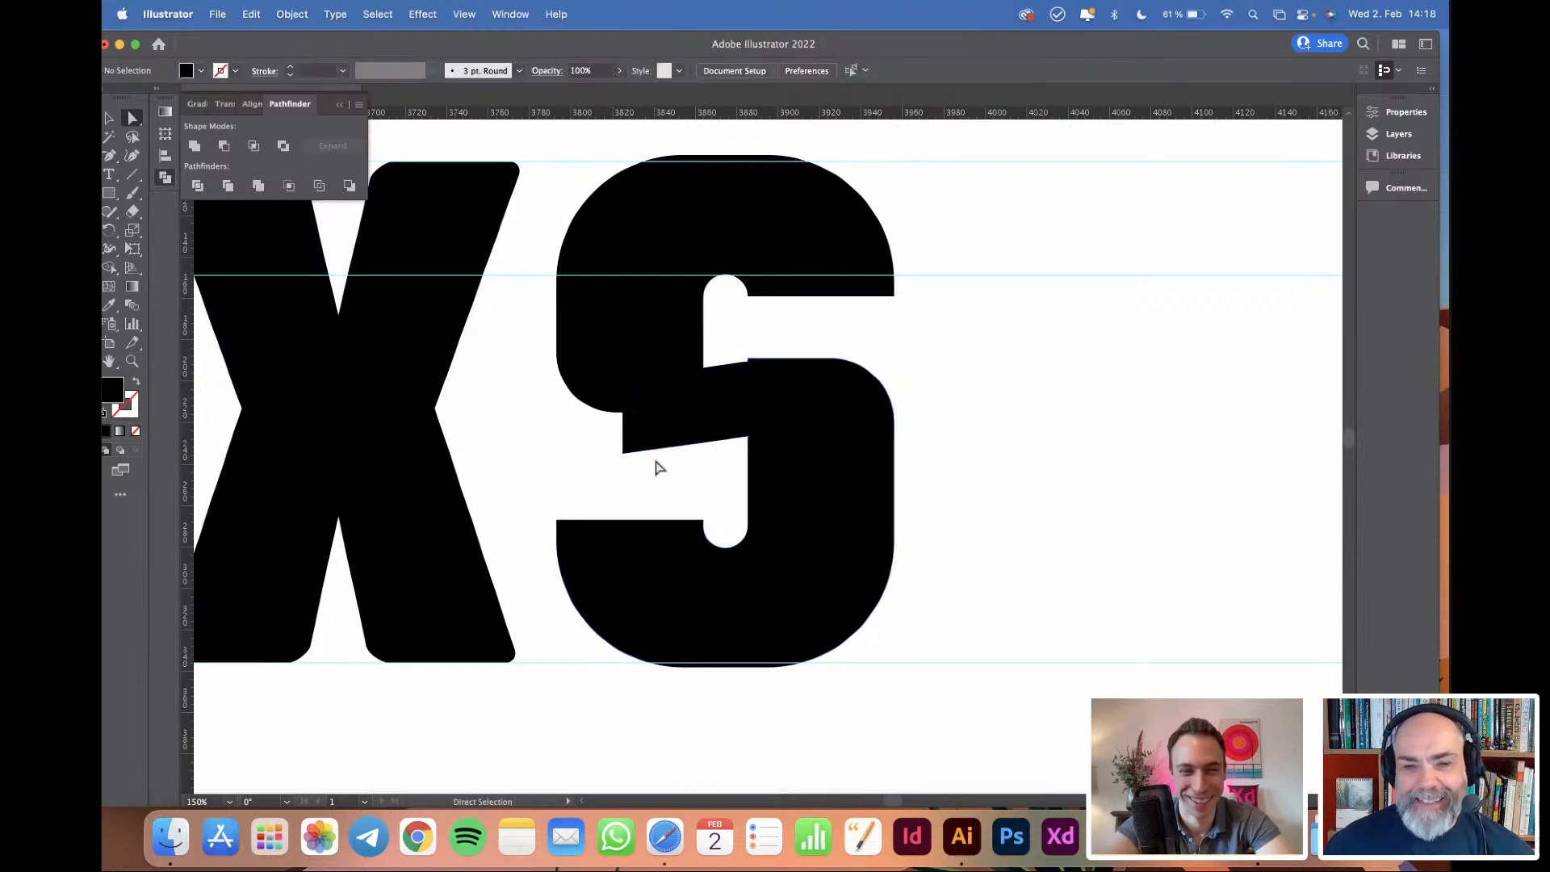
Lower the bottom end of the S's upper half by 10 px, including all anchors of its rounded corner.
click(598, 394)
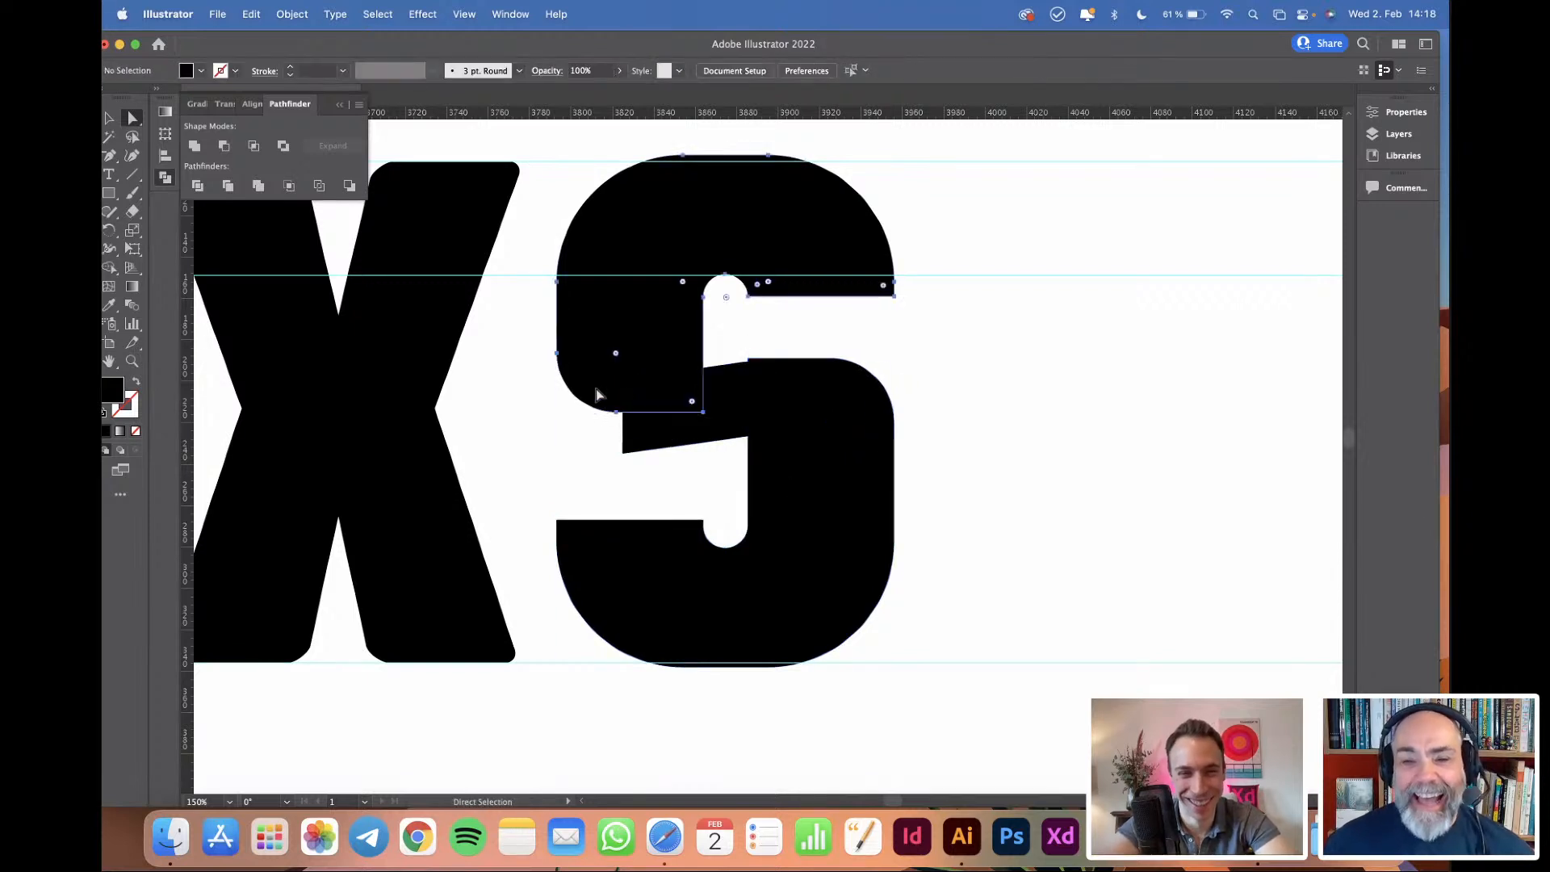
shift+click(703, 413)
key(shift+Down)
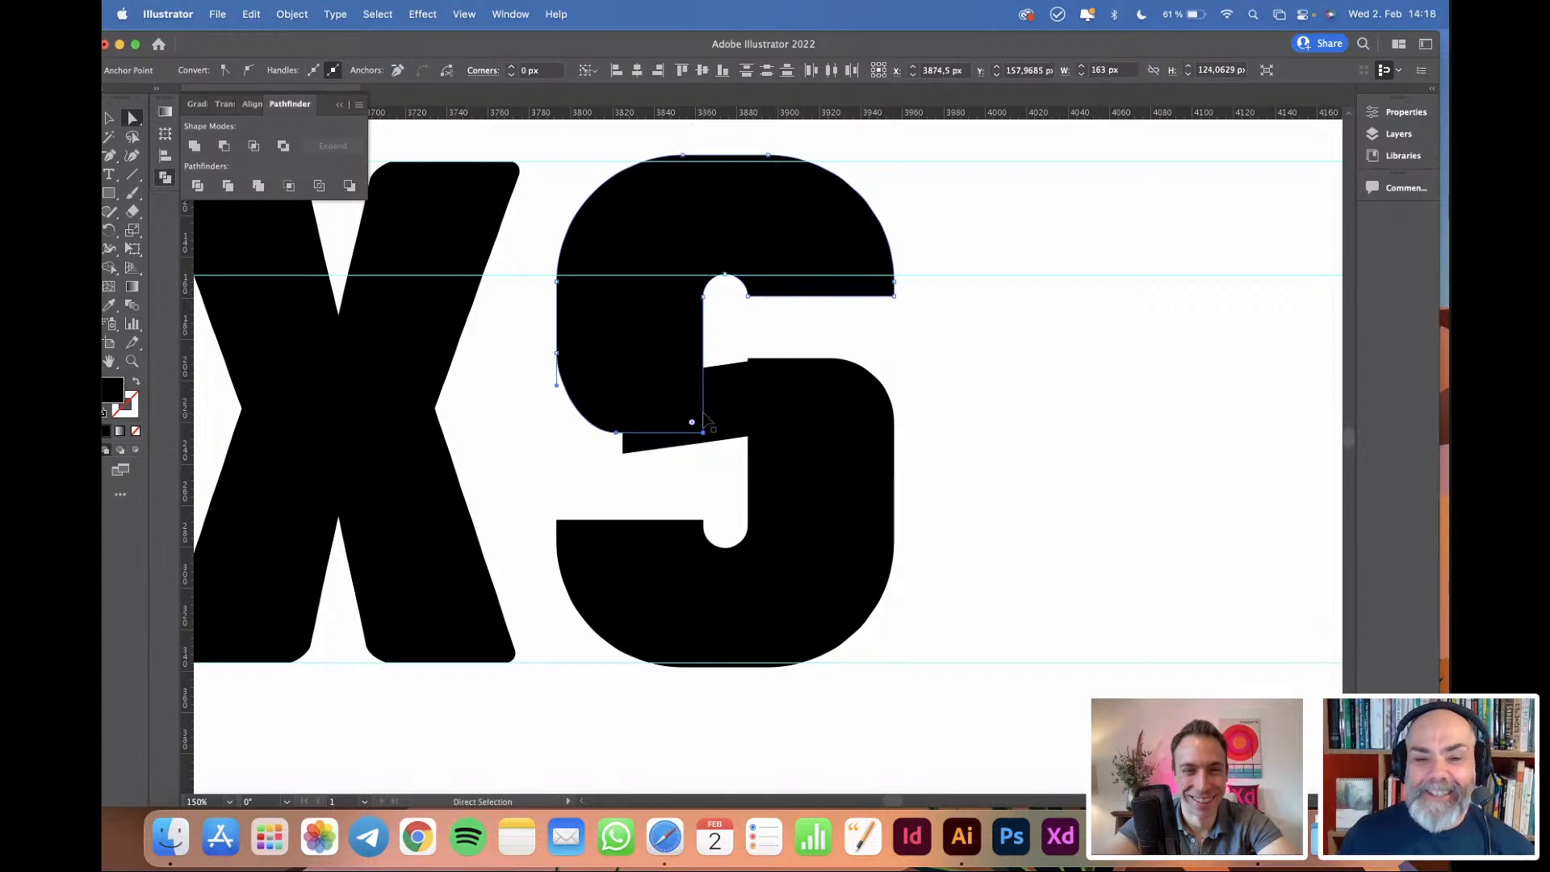
key(super+z)
key(shift+Down)
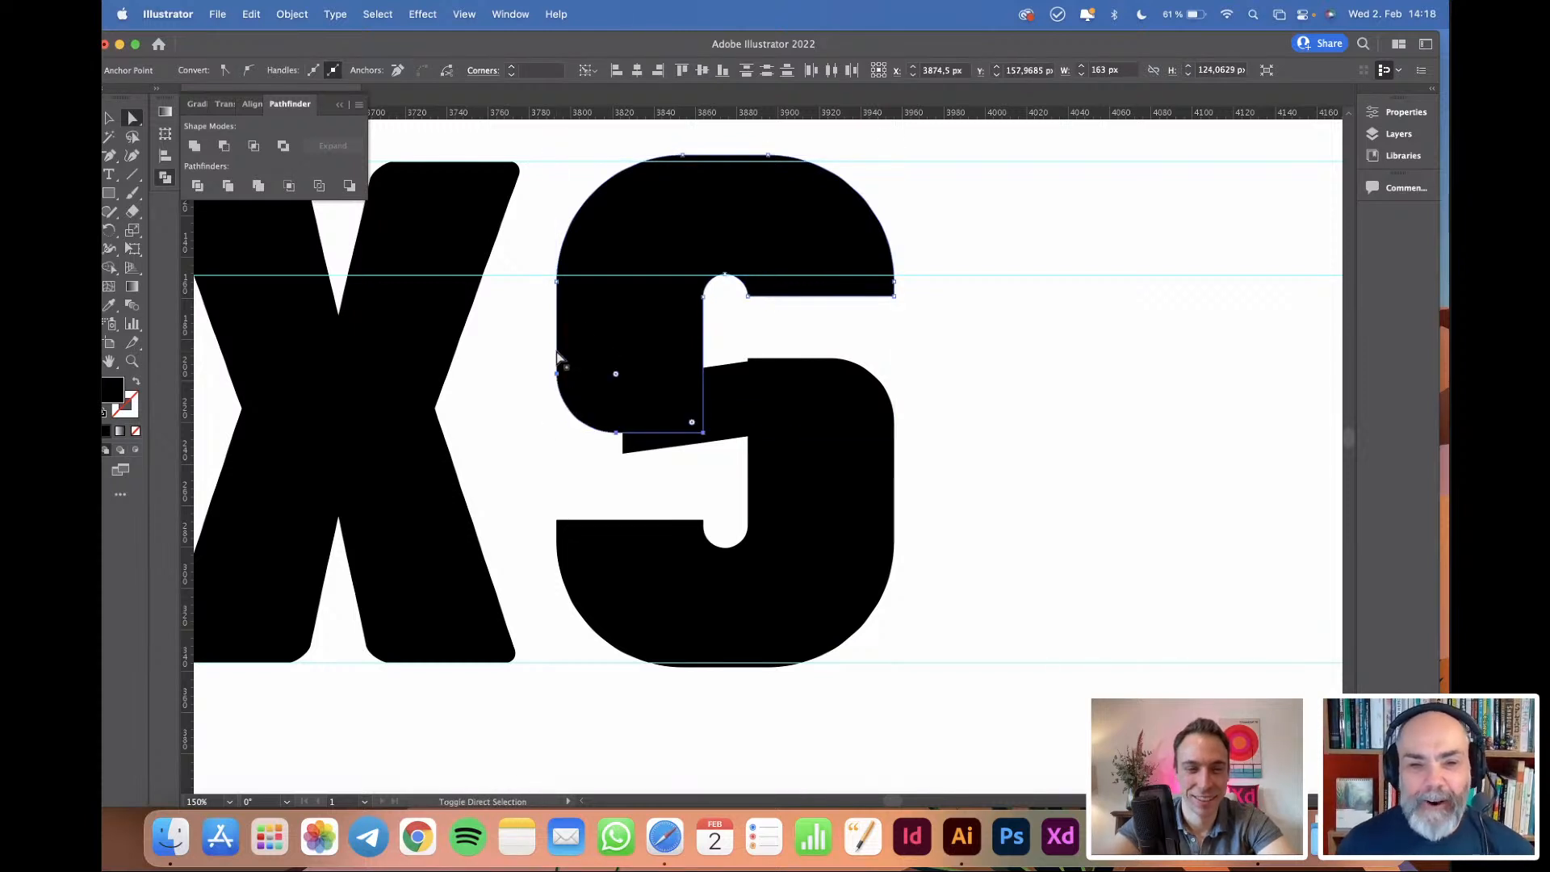
click(722, 487)
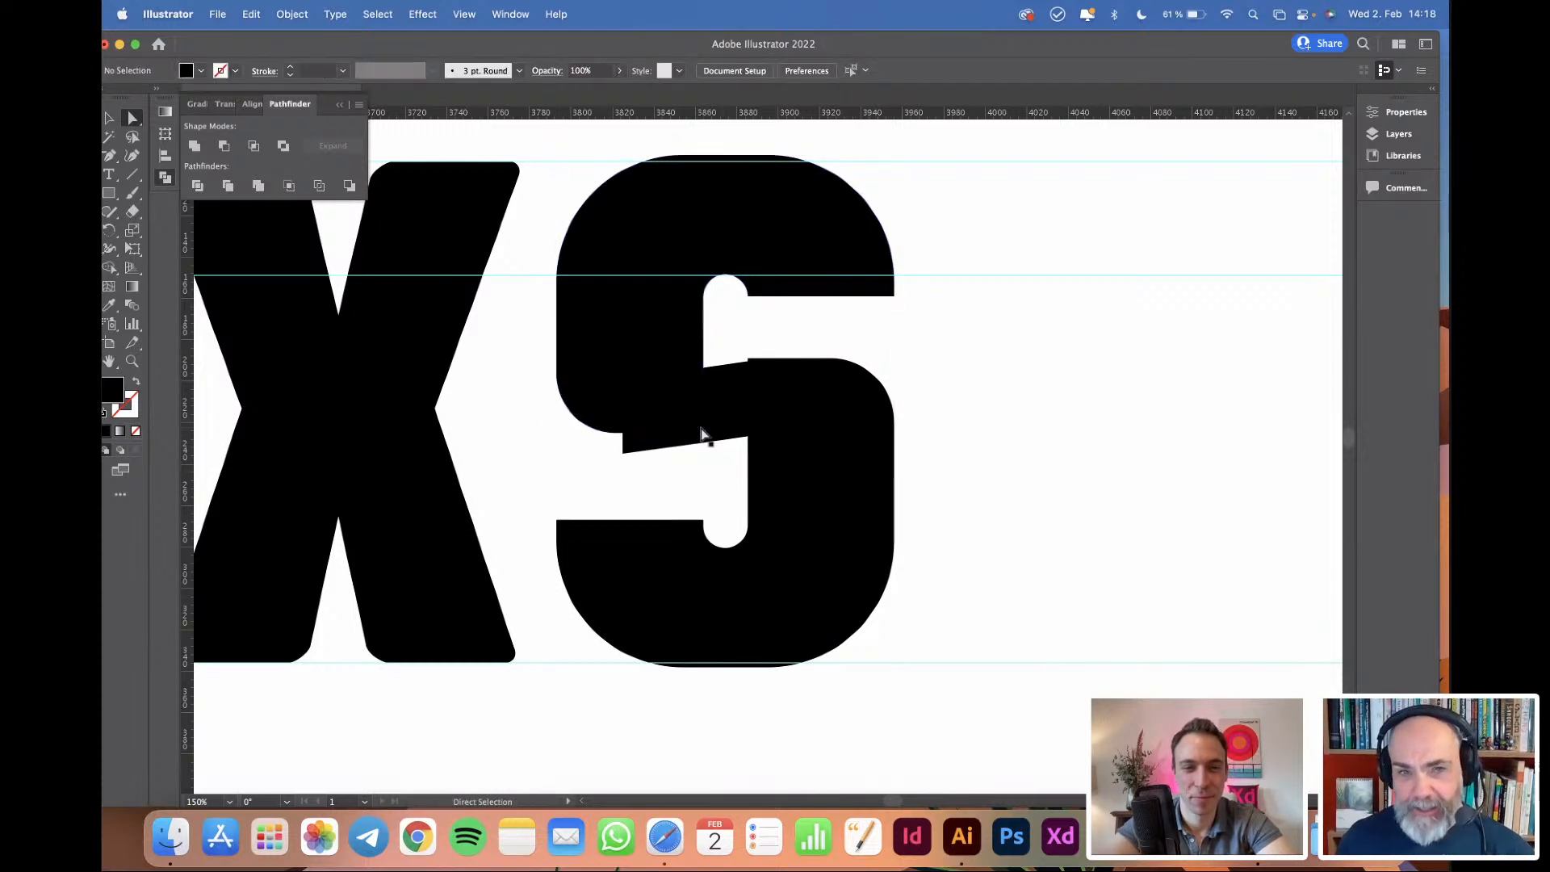
Move the inner lower corner point of the S's upper half up into the slanted bar.
click(701, 430)
click(591, 385)
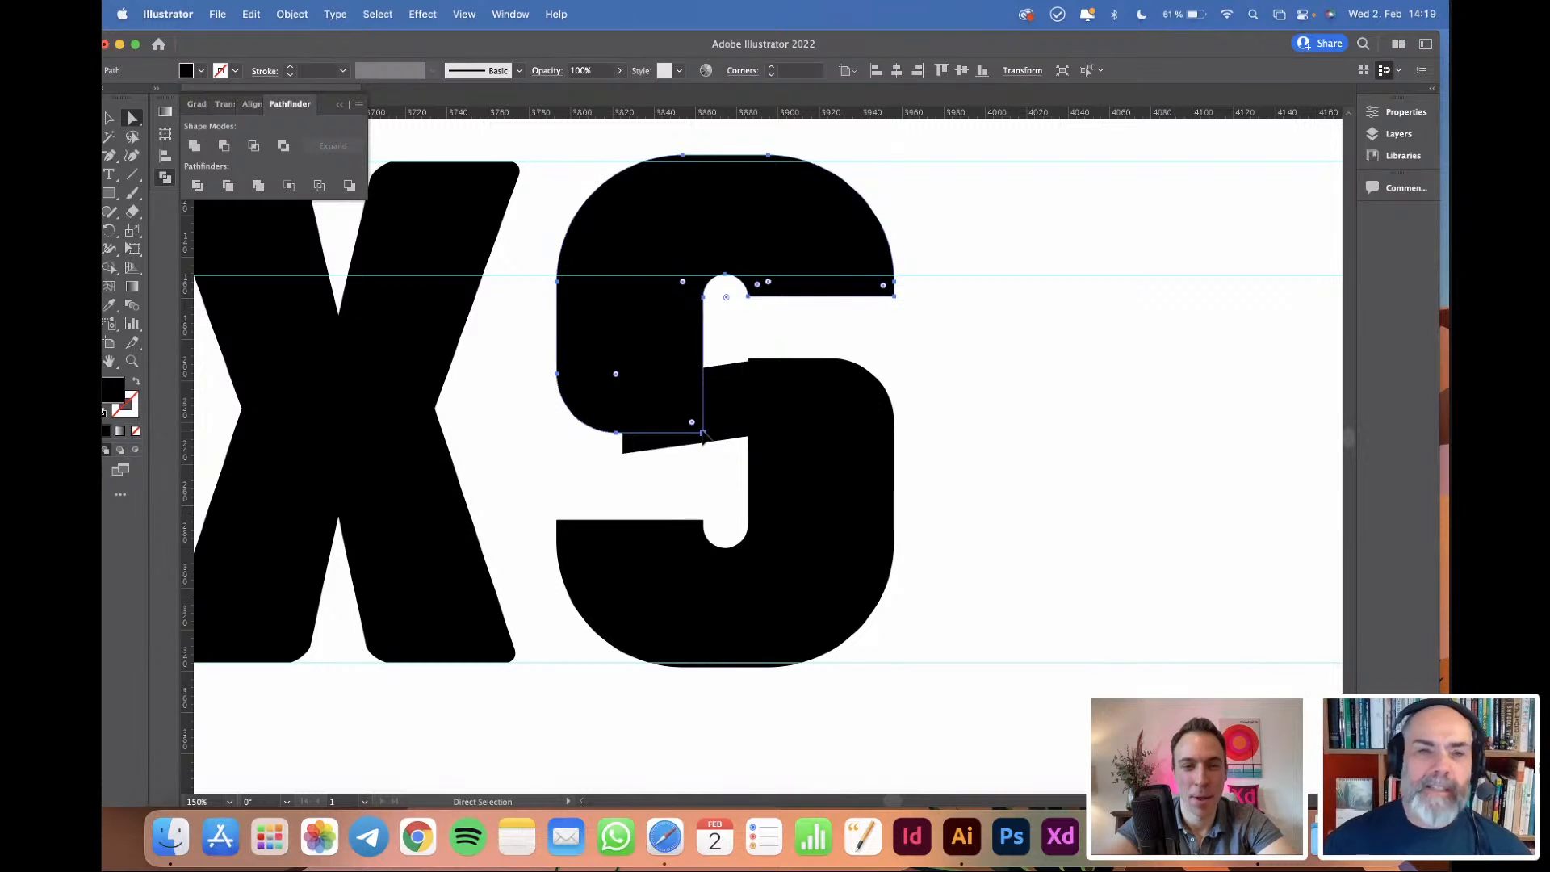
drag(705, 433, 706, 406)
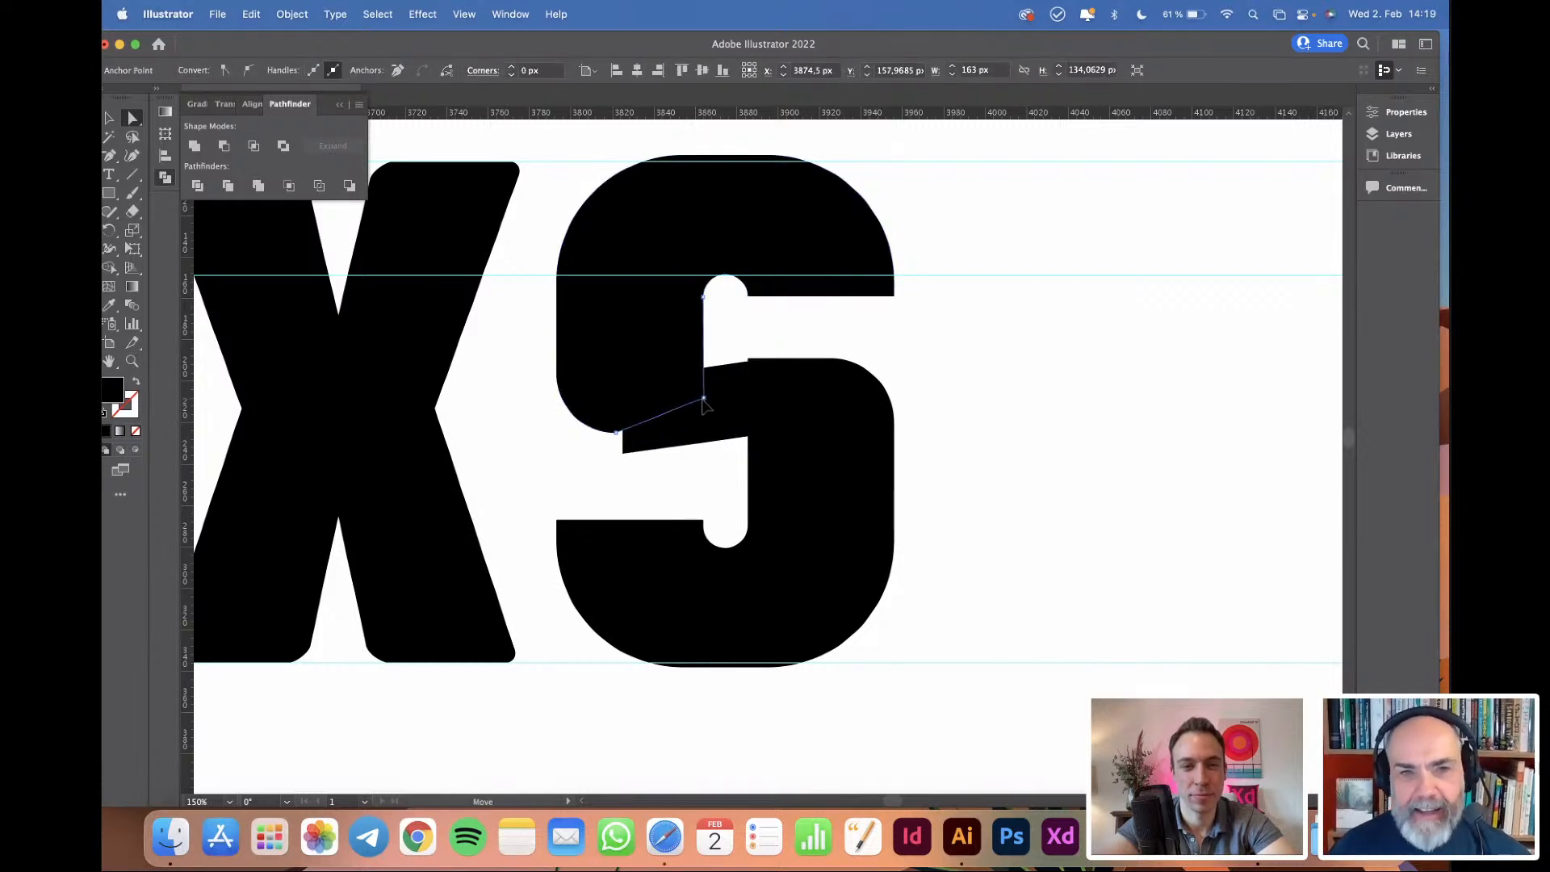
click(638, 440)
click(624, 453)
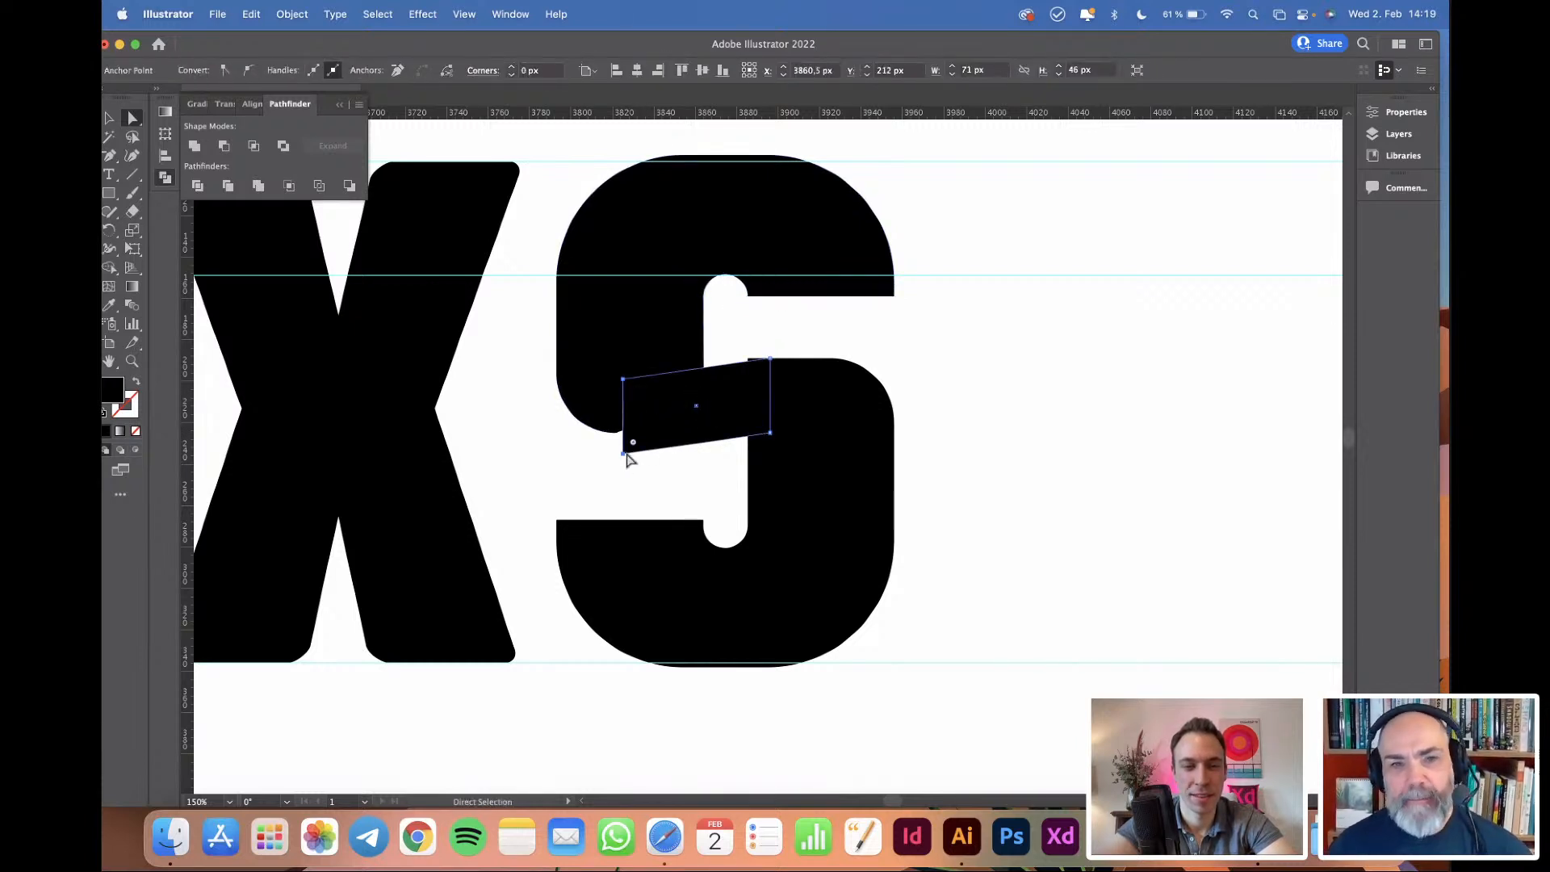
key(shift+Up)
key(super+z)
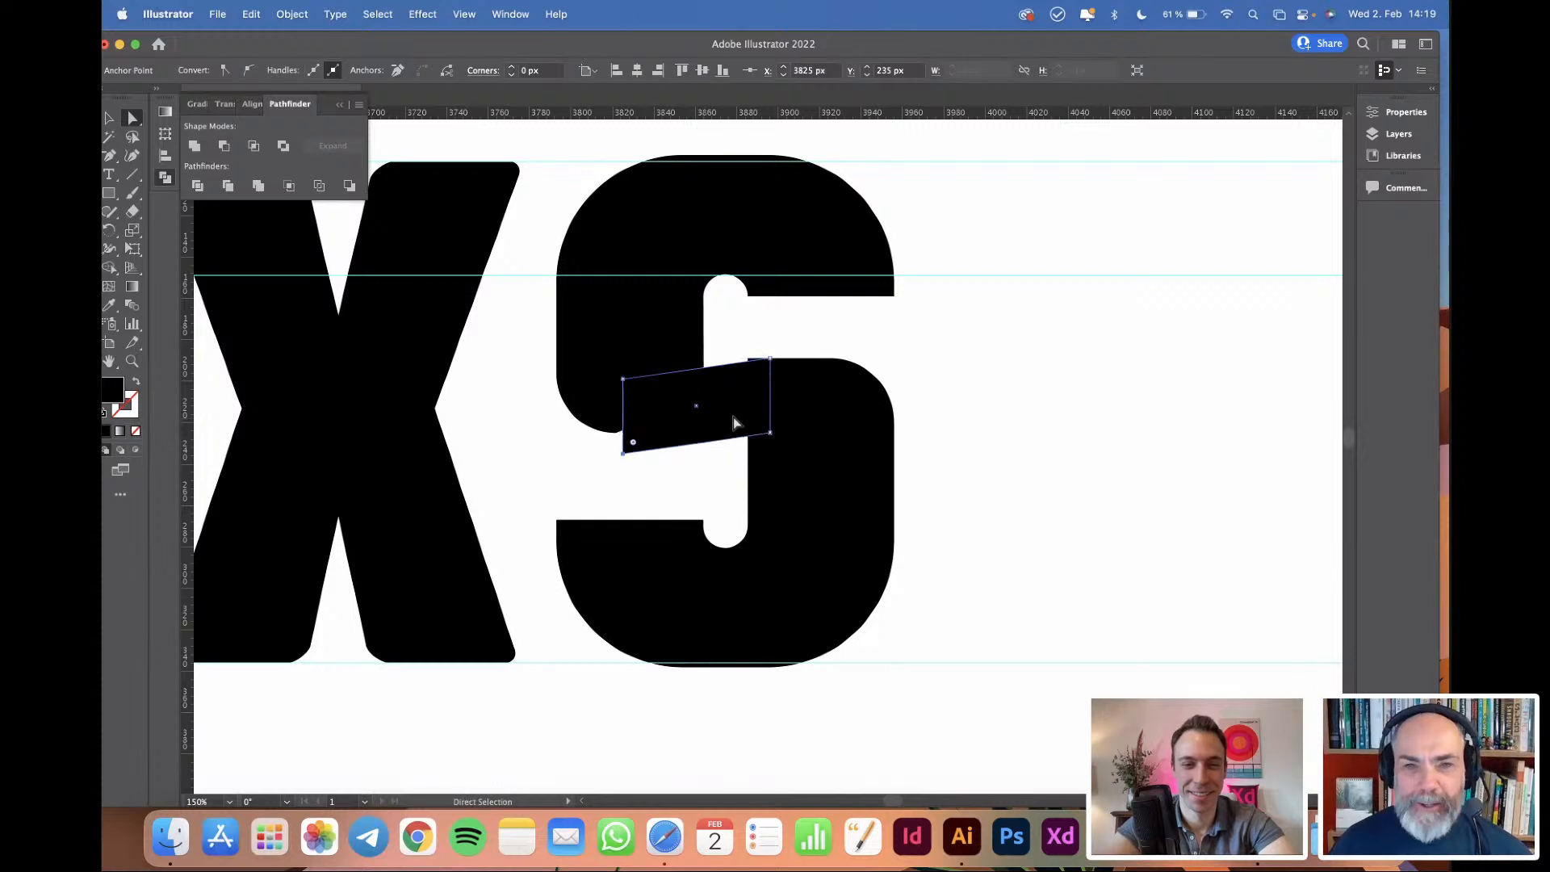
Move the whole slanted bar up about 3 px across the S's junction.
click(111, 118)
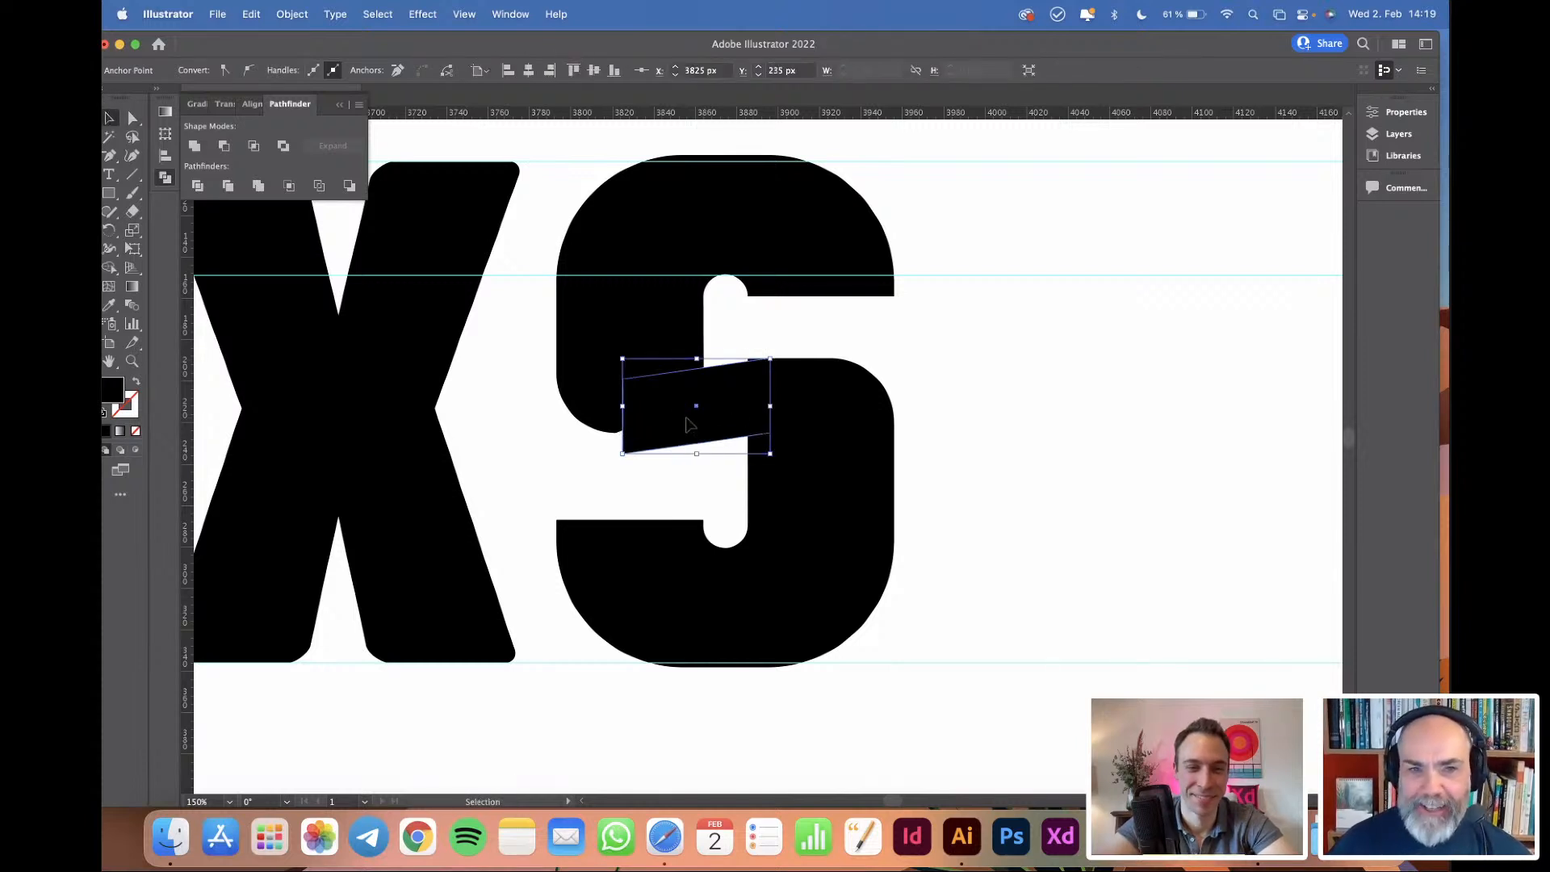
drag(688, 423, 691, 417)
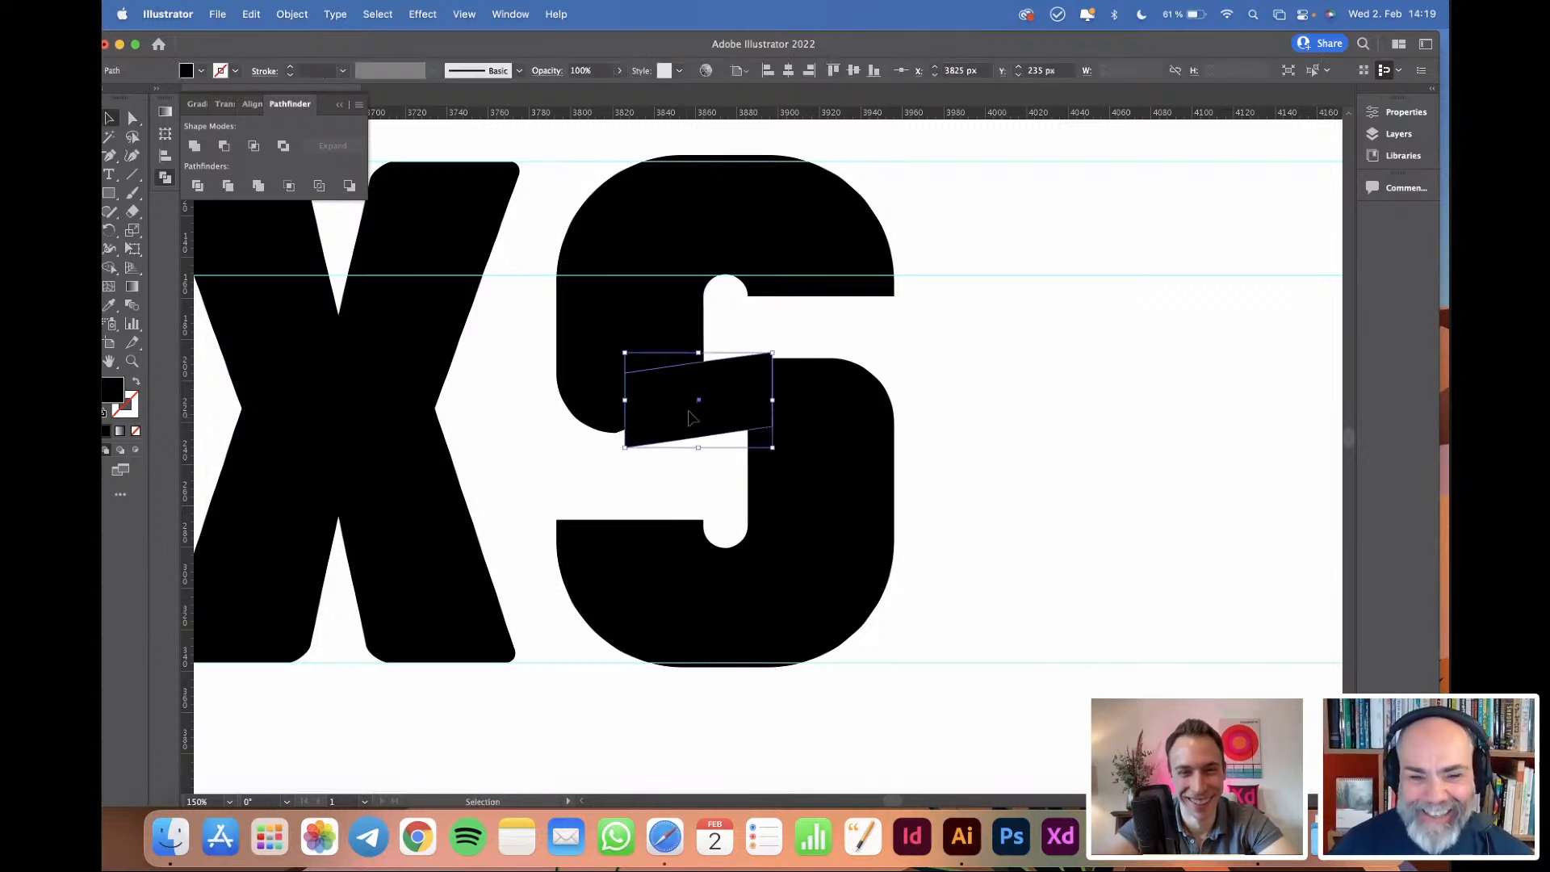
click(583, 404)
right_click(688, 466)
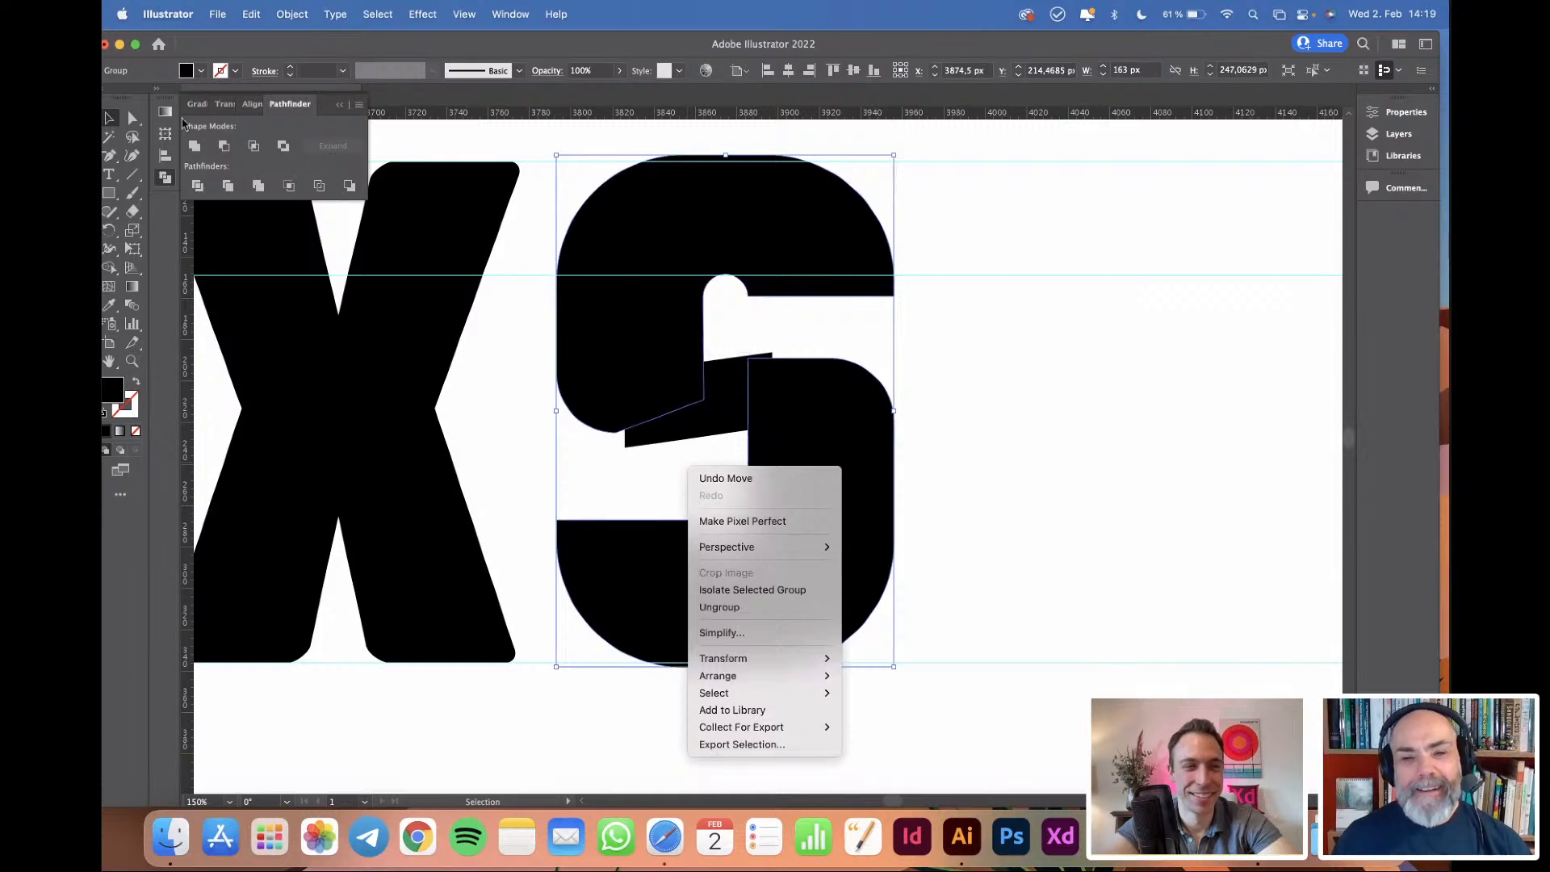
click(140, 119)
Align the two bottom anchor points of the S's upper half with the slanted bar's lower edge, placing the curve's end near X 3827, Y 232 px.
click(133, 119)
click(616, 433)
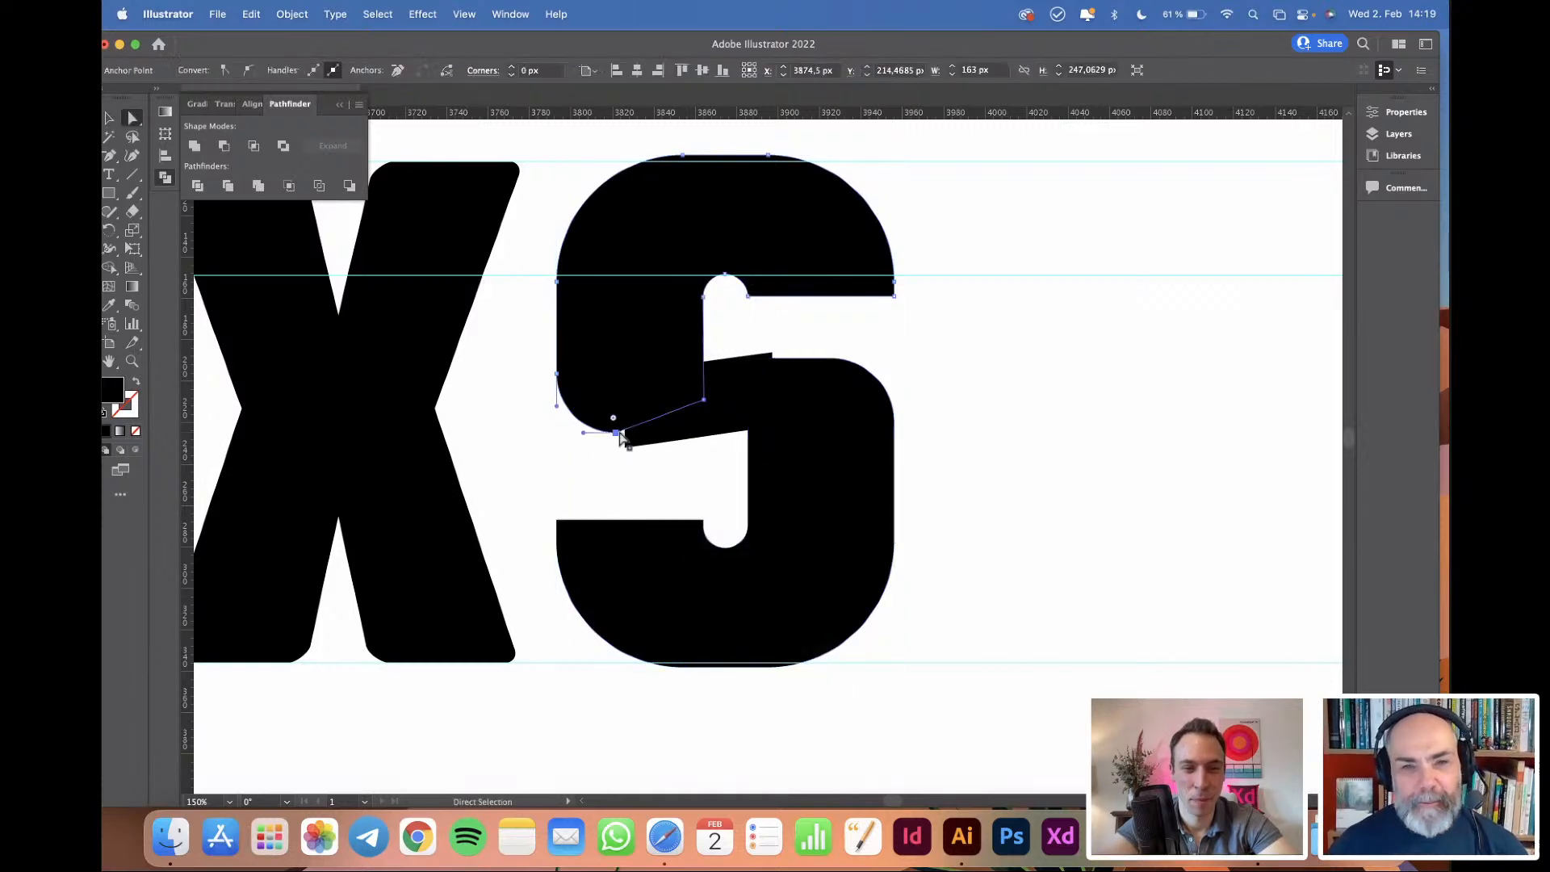
drag(620, 436, 619, 449)
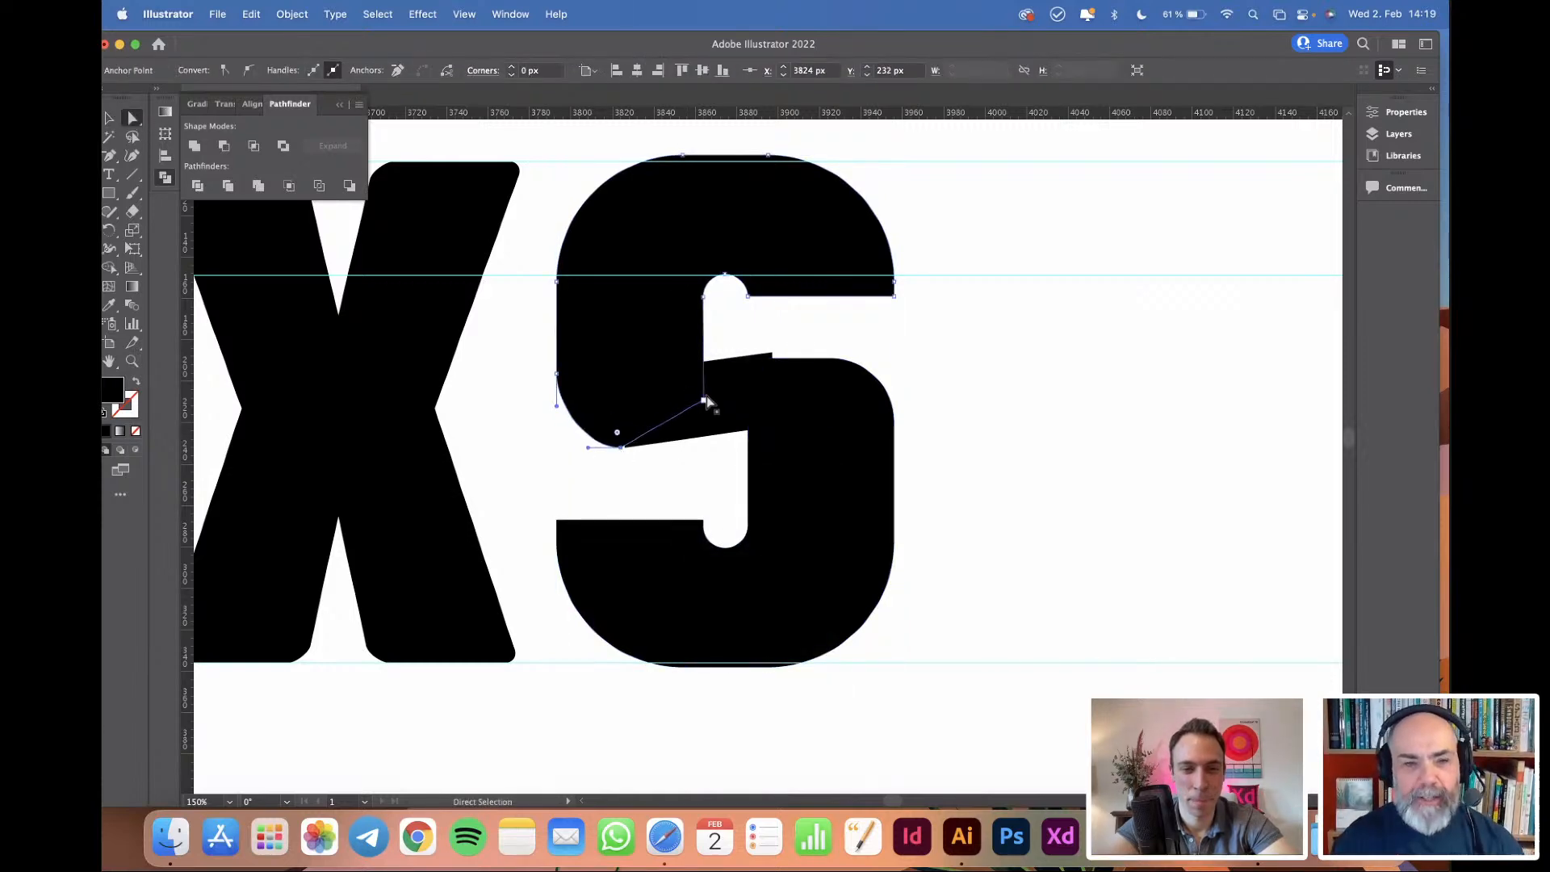
drag(704, 401, 703, 432)
key(super+equal)
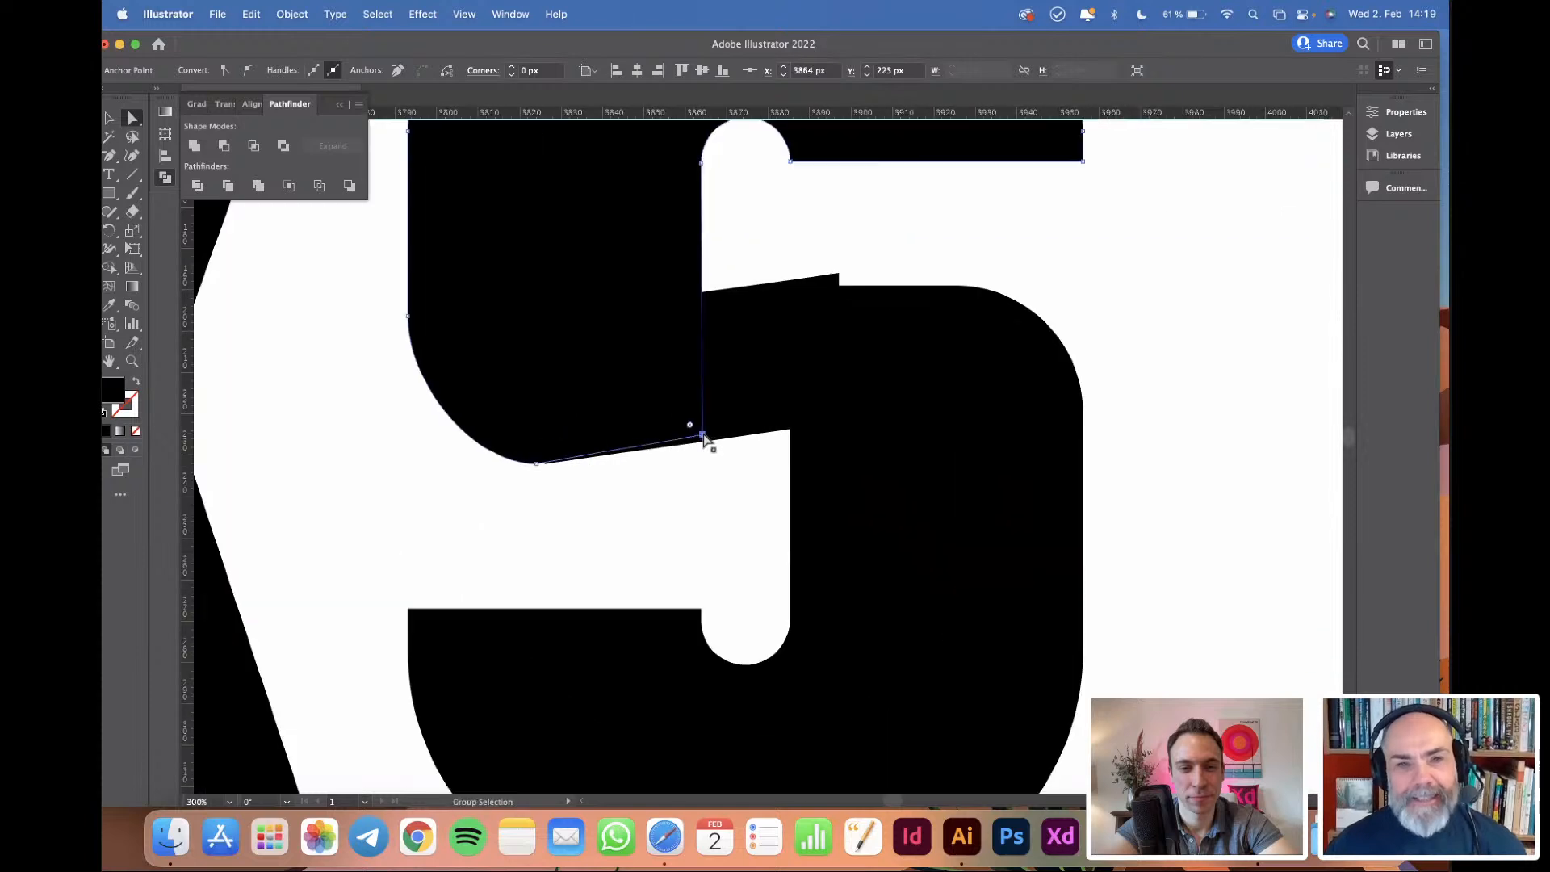
drag(538, 466, 547, 466)
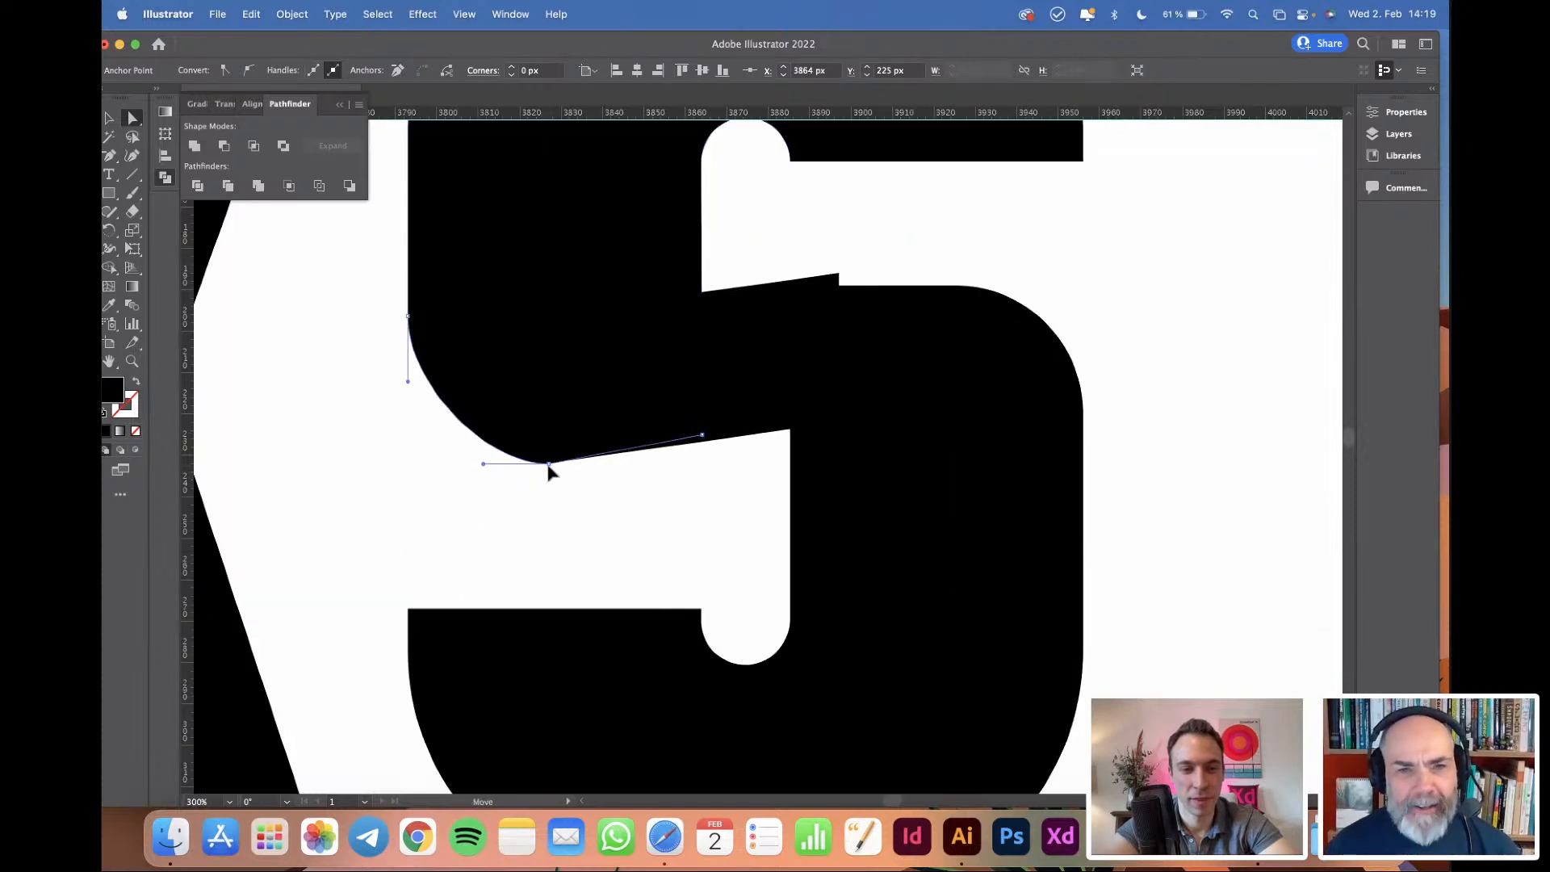
click(702, 438)
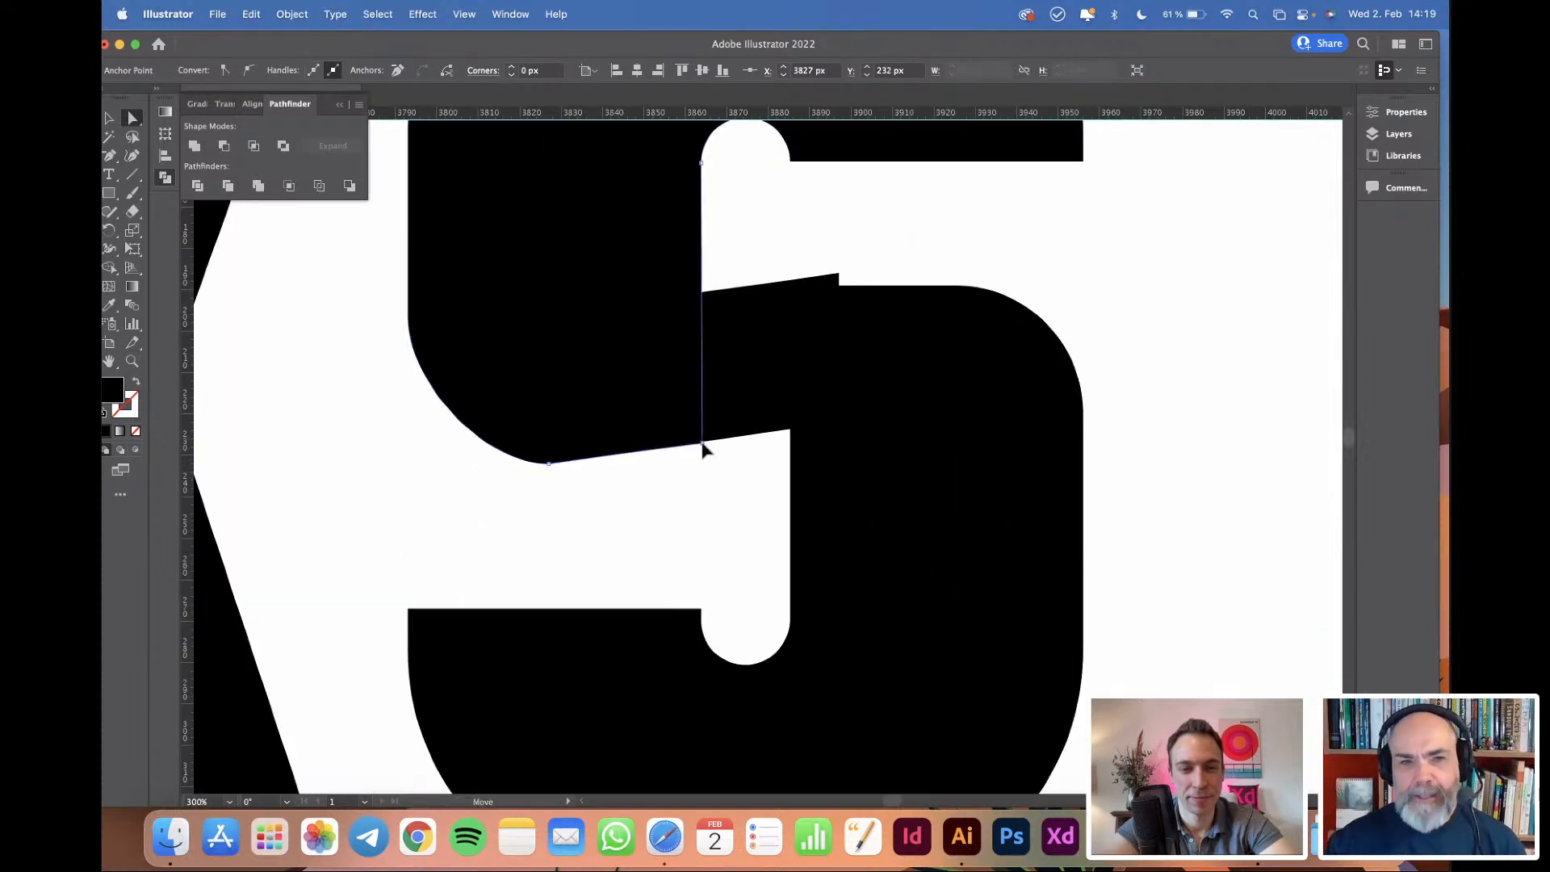
Lengthen and tilt the handle at the upper half's lower curve so it flows smoothly into the bar's sloped edge.
click(545, 464)
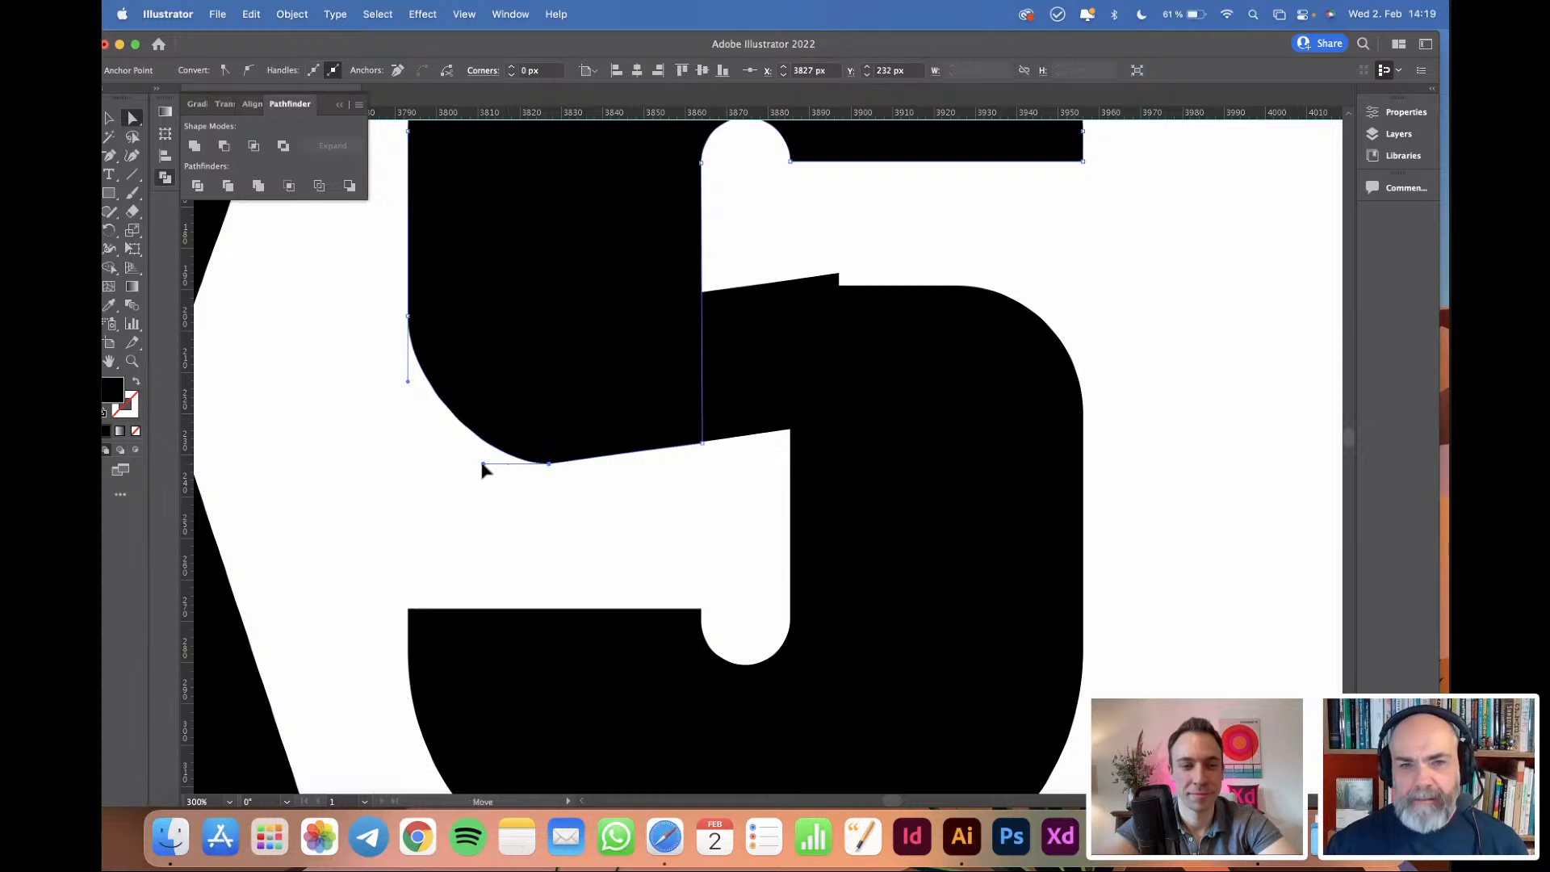
drag(482, 468, 443, 474)
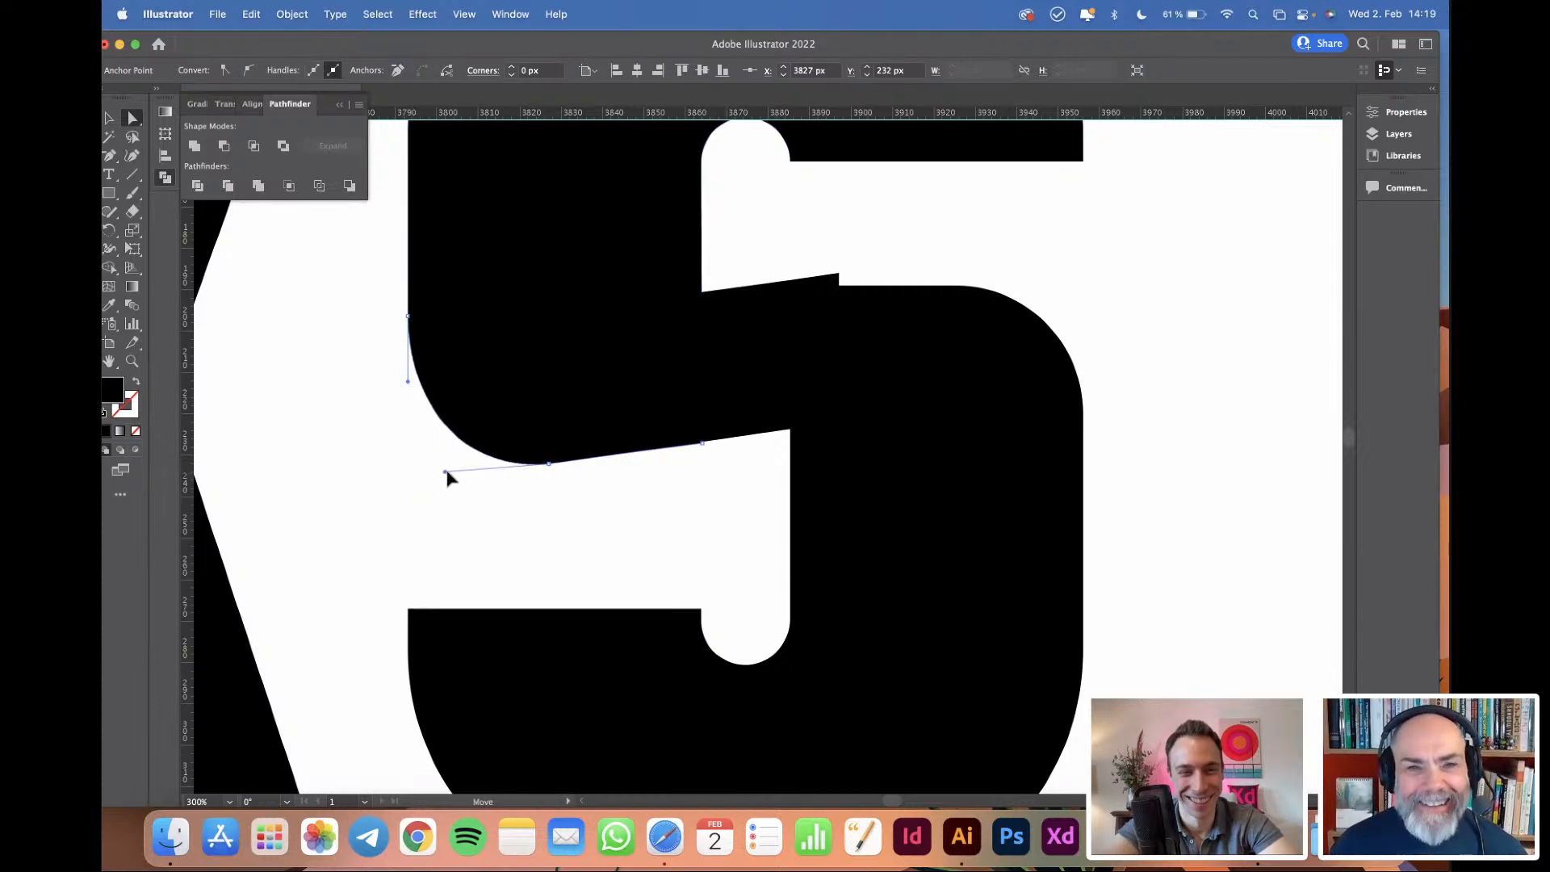
click(543, 526)
Extend the slanted bar's upper-right corner point along its slope to about X 3935, Y 181 px.
key(super+minus)
key(super+minus)
click(662, 444)
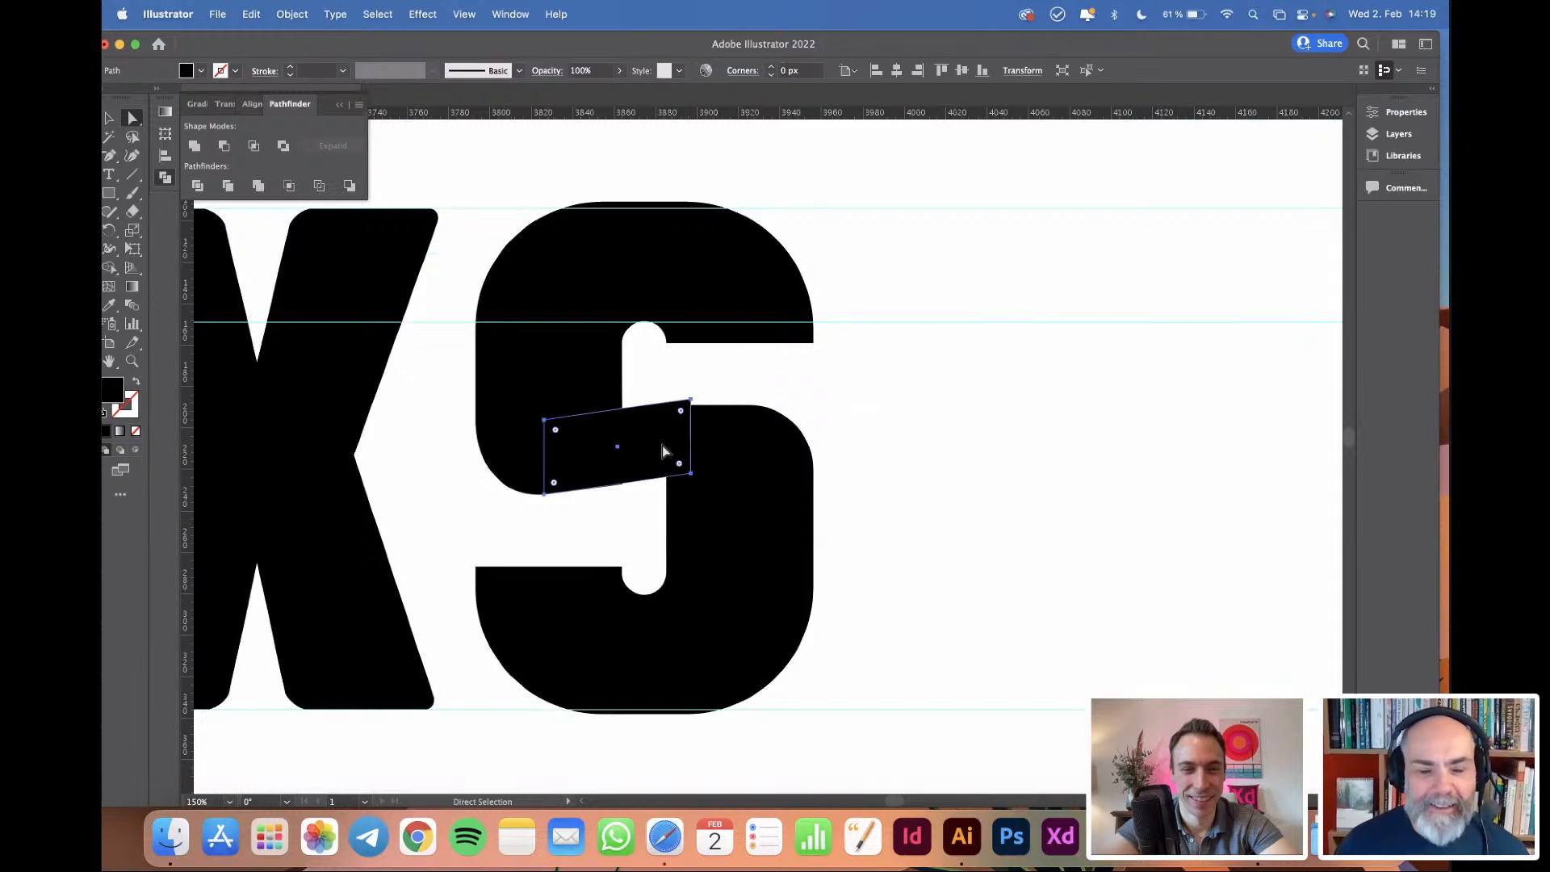
drag(692, 401, 769, 392)
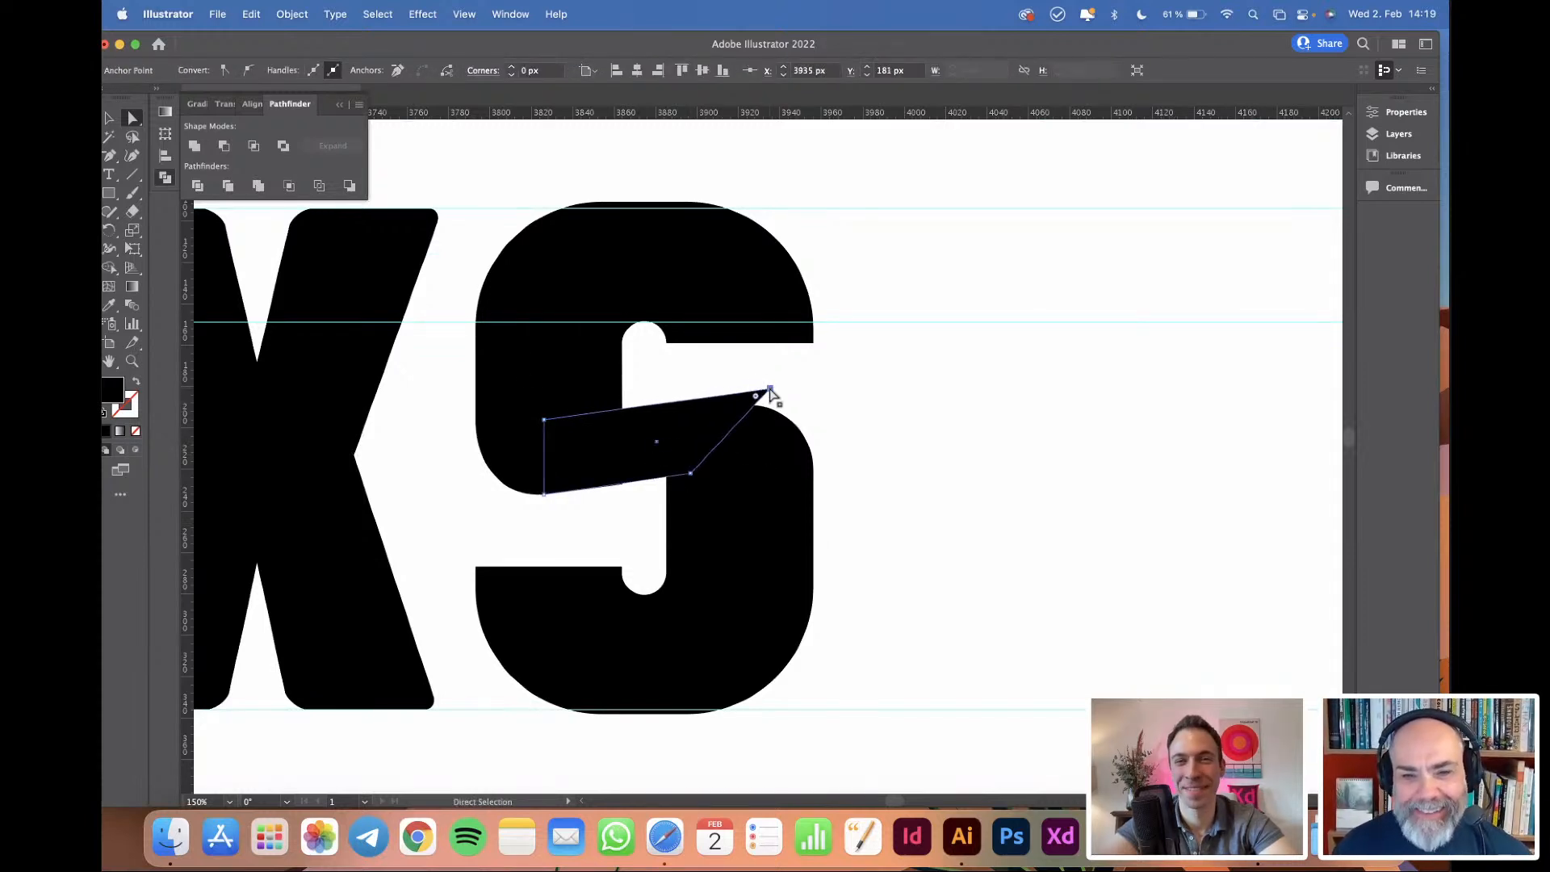
Isolate the S's two-part group and raise the upper end of the lower half close to the bar's extended tip.
click(793, 447)
click(109, 118)
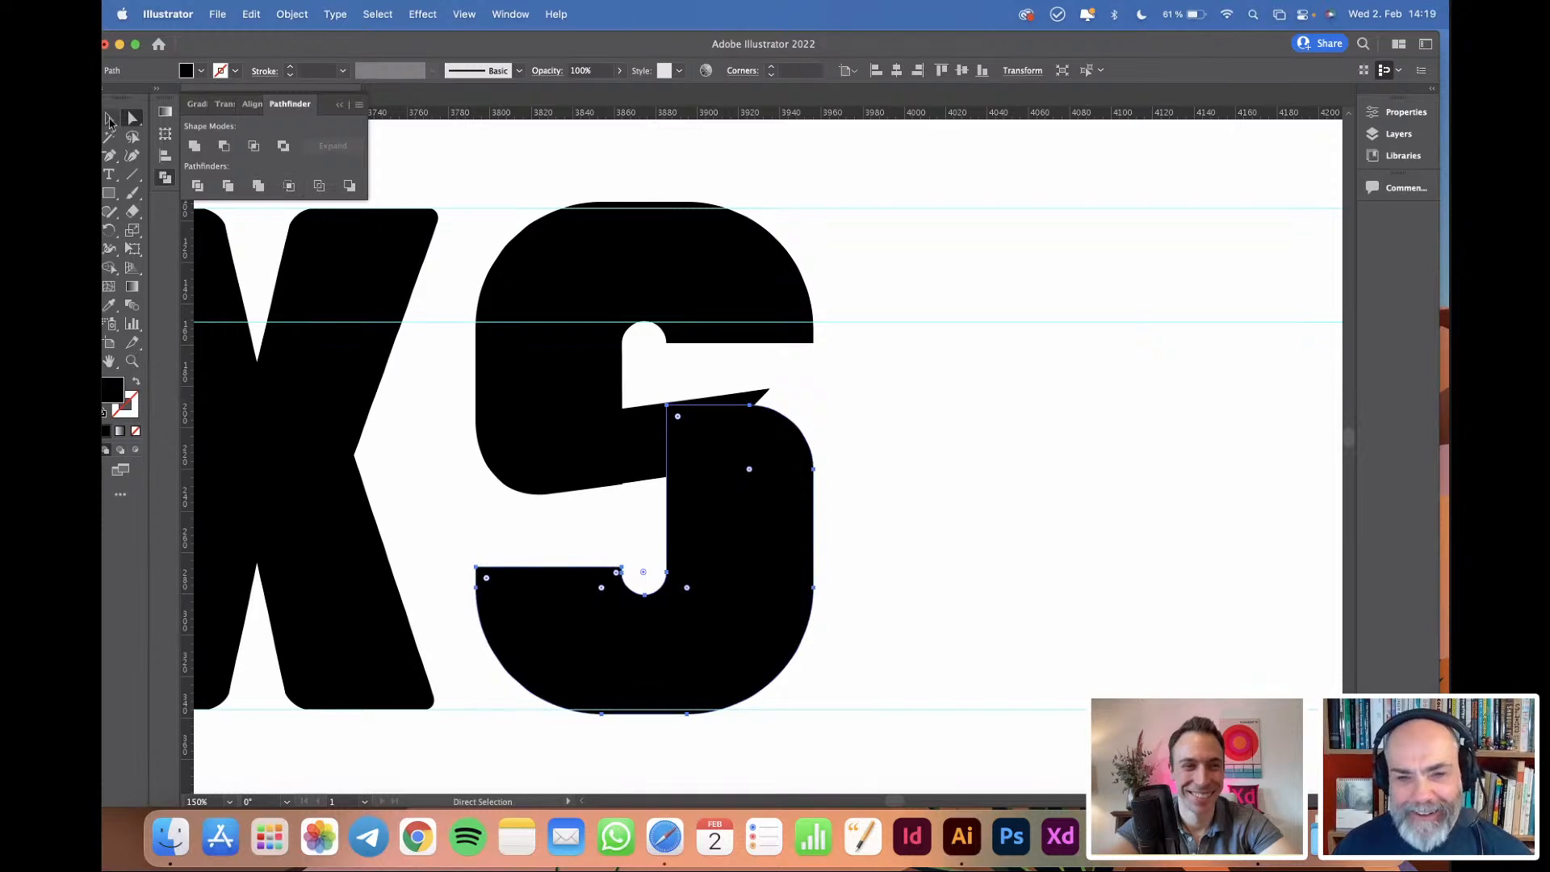
double_click(763, 448)
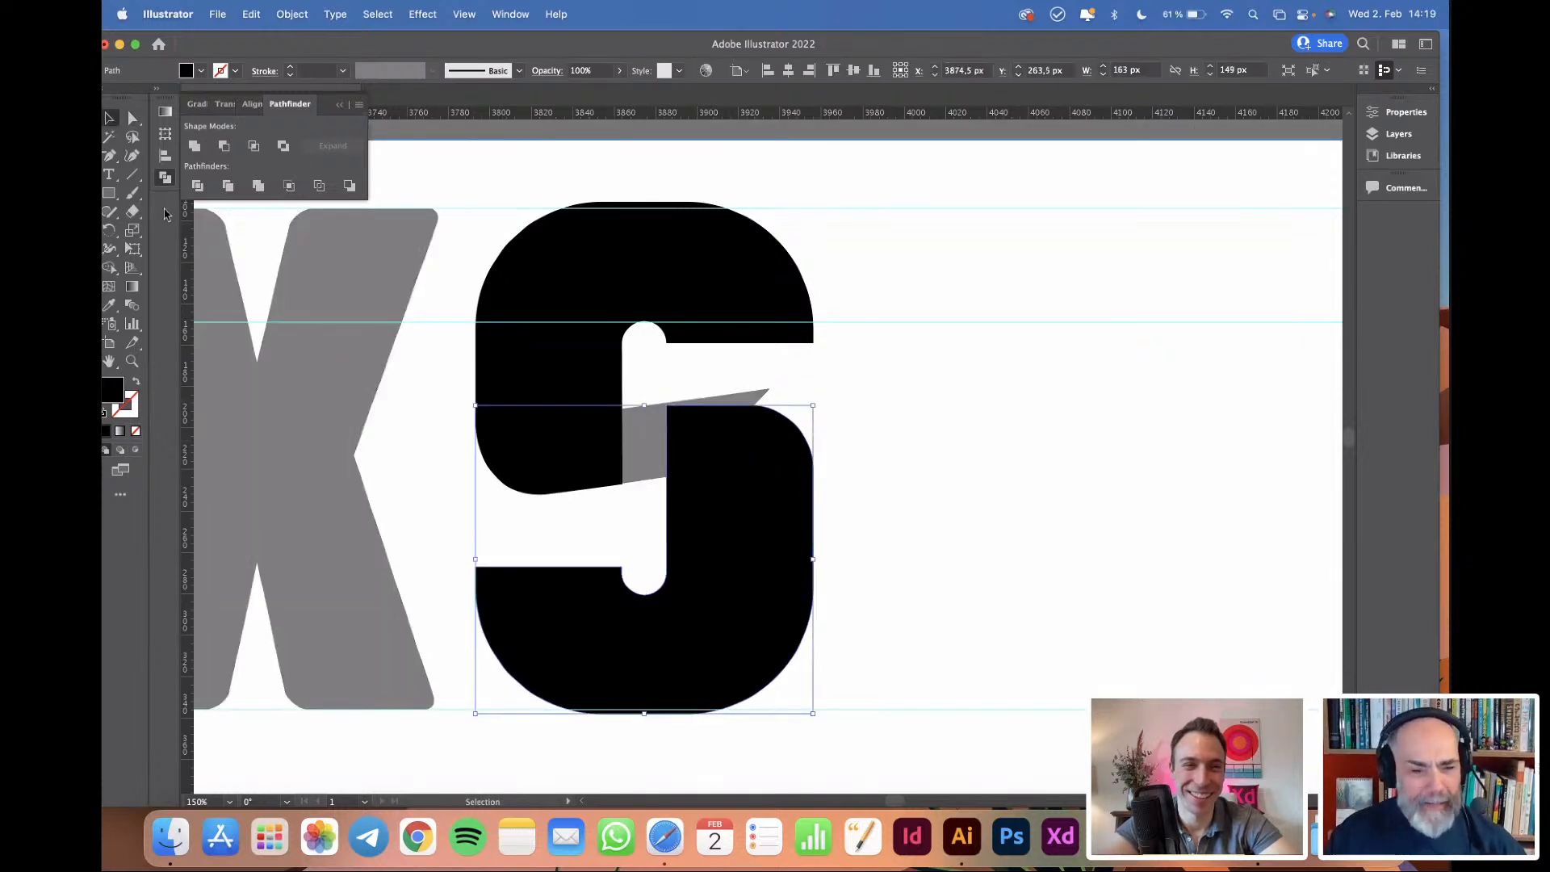
key(a)
click(663, 403)
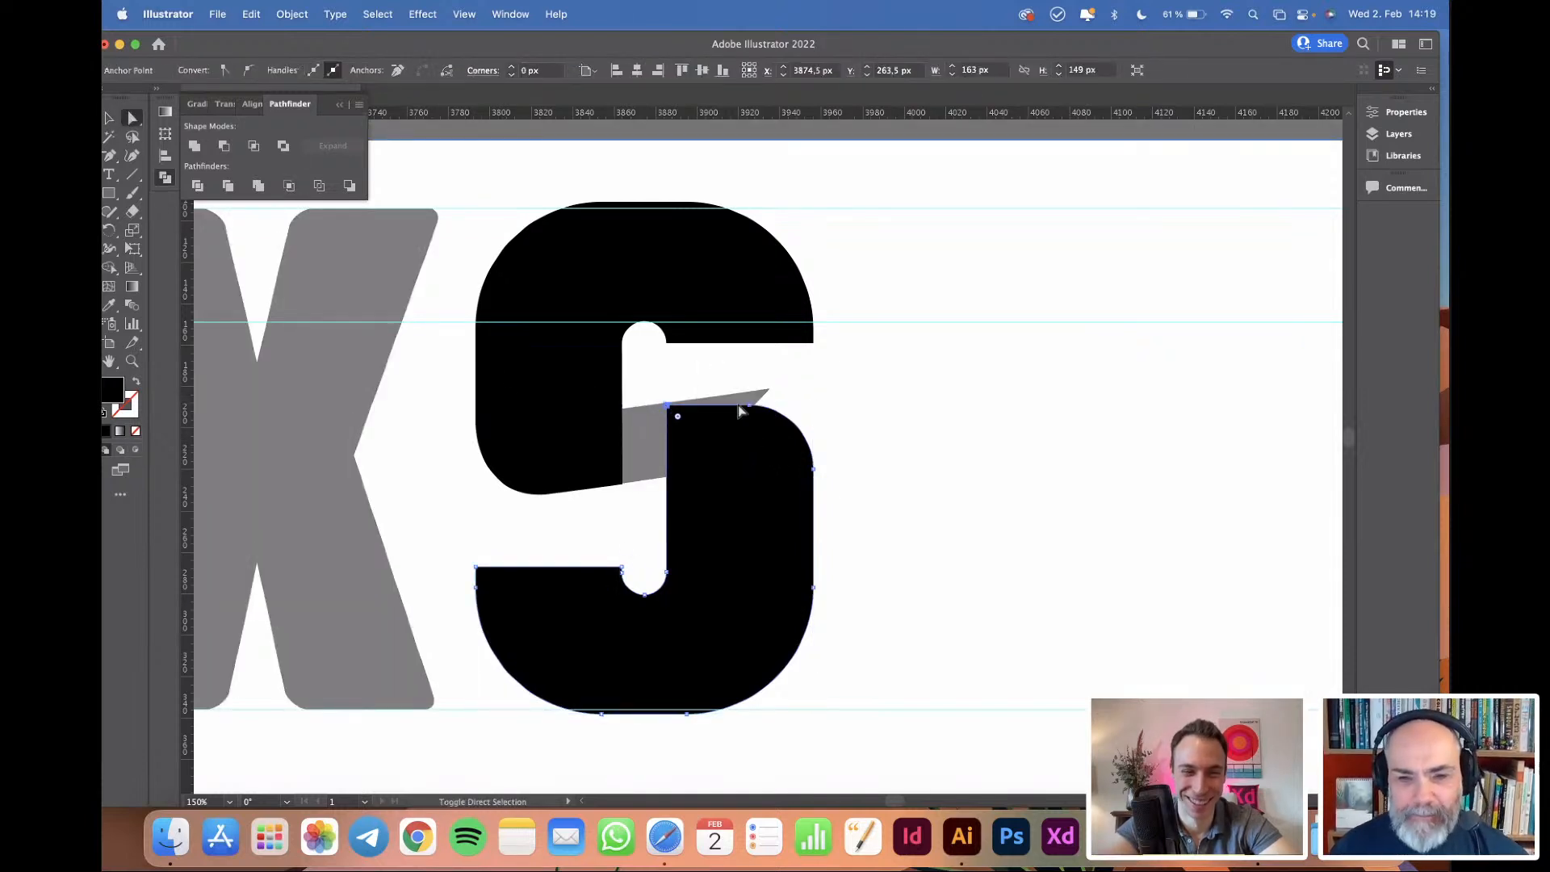
shift+click(814, 469)
key(shift+Up)
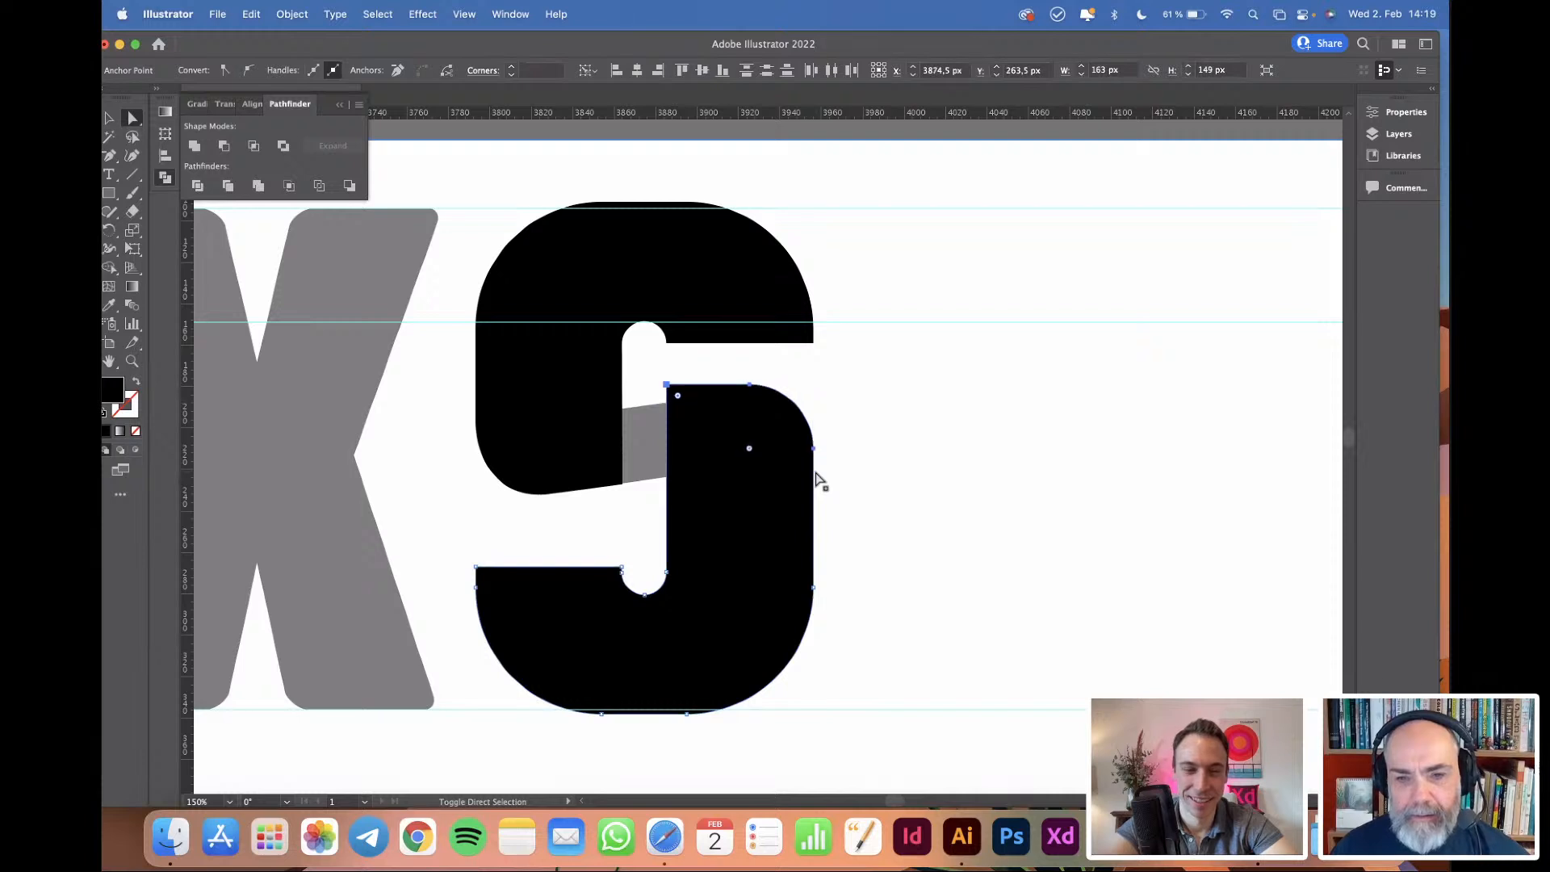
click(829, 356)
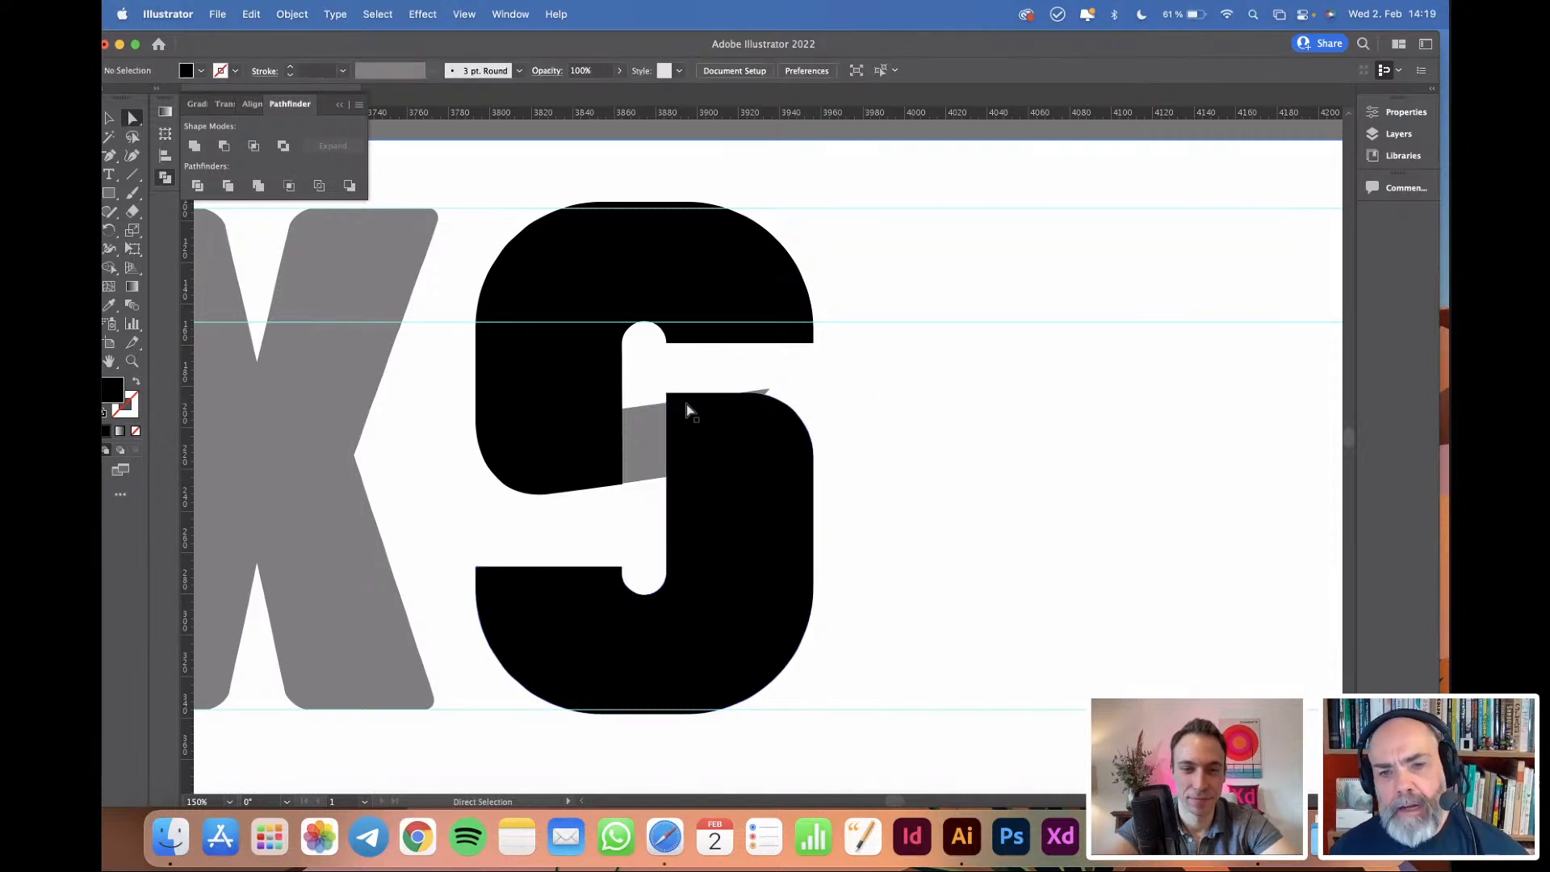
Lower the inner upper corner point of the S's lower half onto the slanted bar's top edge.
click(679, 403)
drag(667, 393, 667, 405)
Exit the S group's isolation and pull the slanted bar's upper-right corner point back onto the lower half's shoulder curve.
click(768, 387)
click(768, 398)
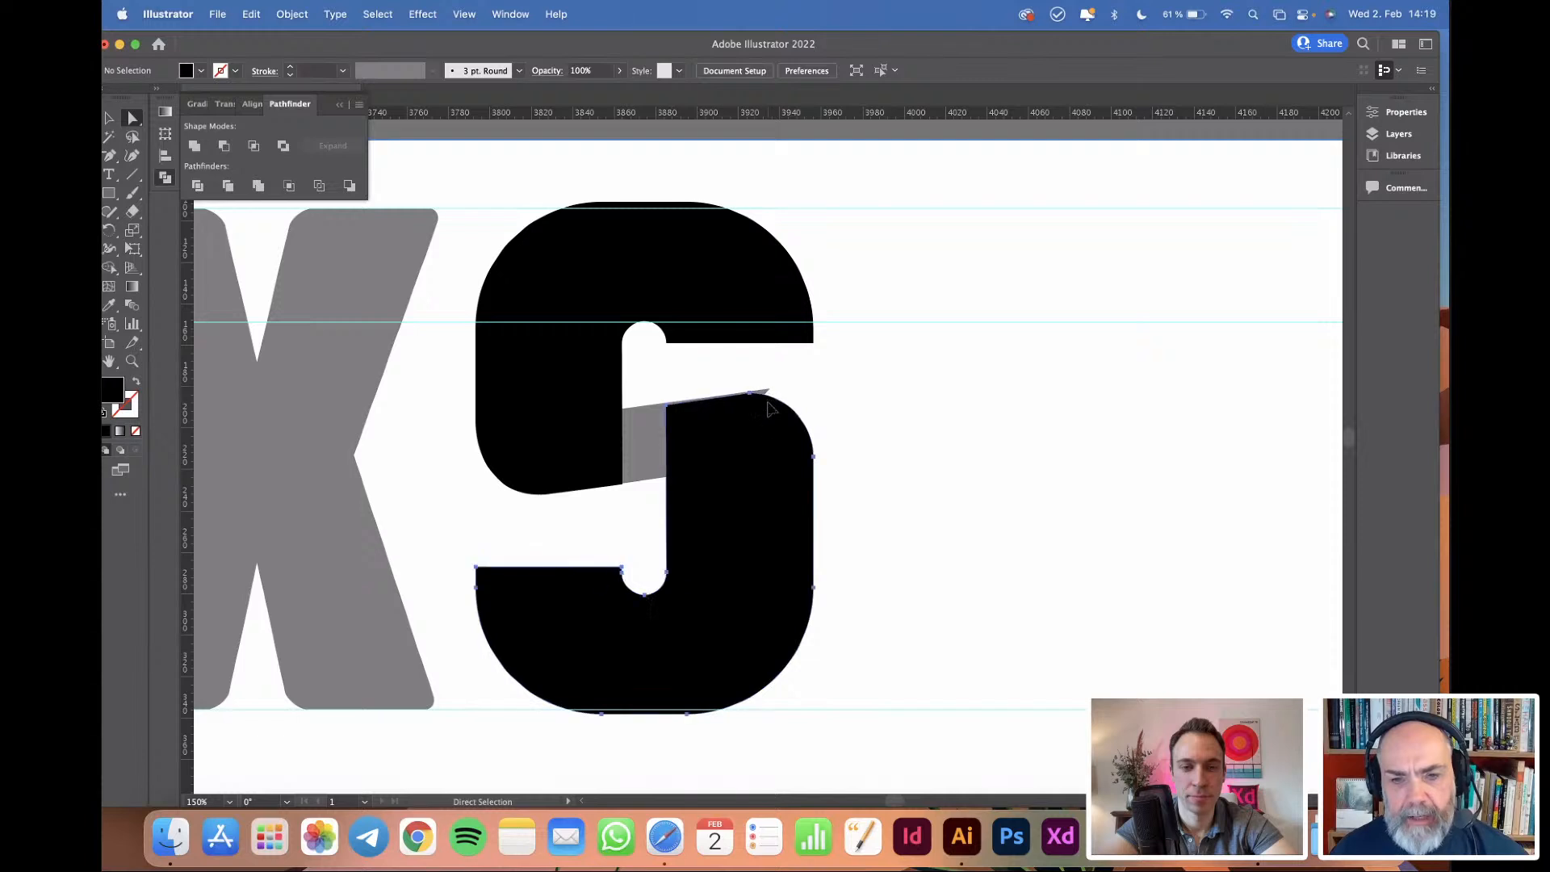
double_click(637, 418)
click(649, 419)
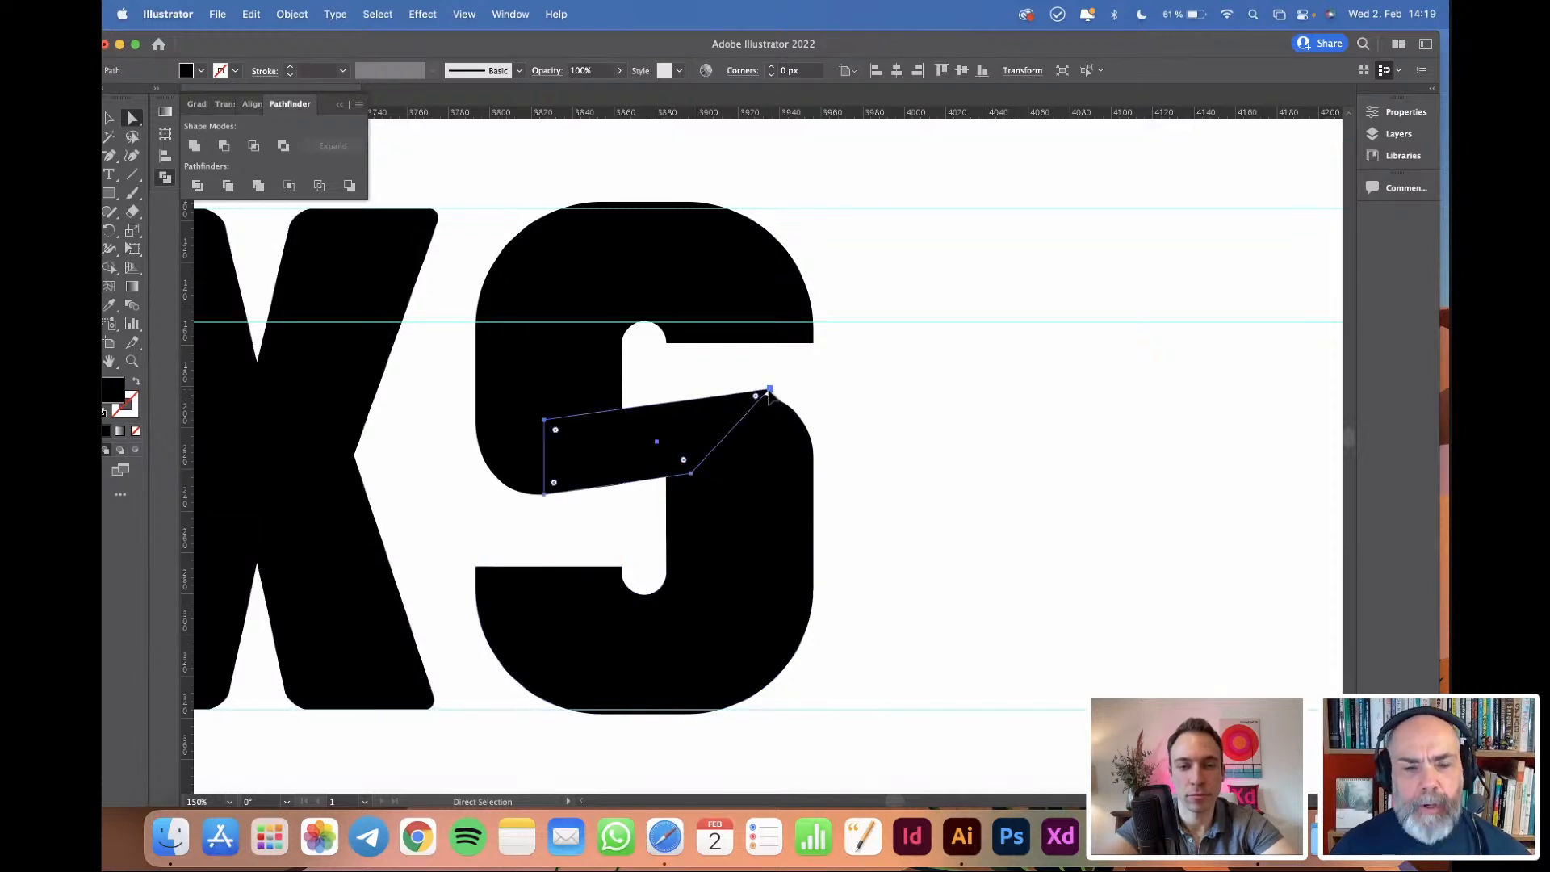
drag(769, 390, 737, 399)
click(841, 373)
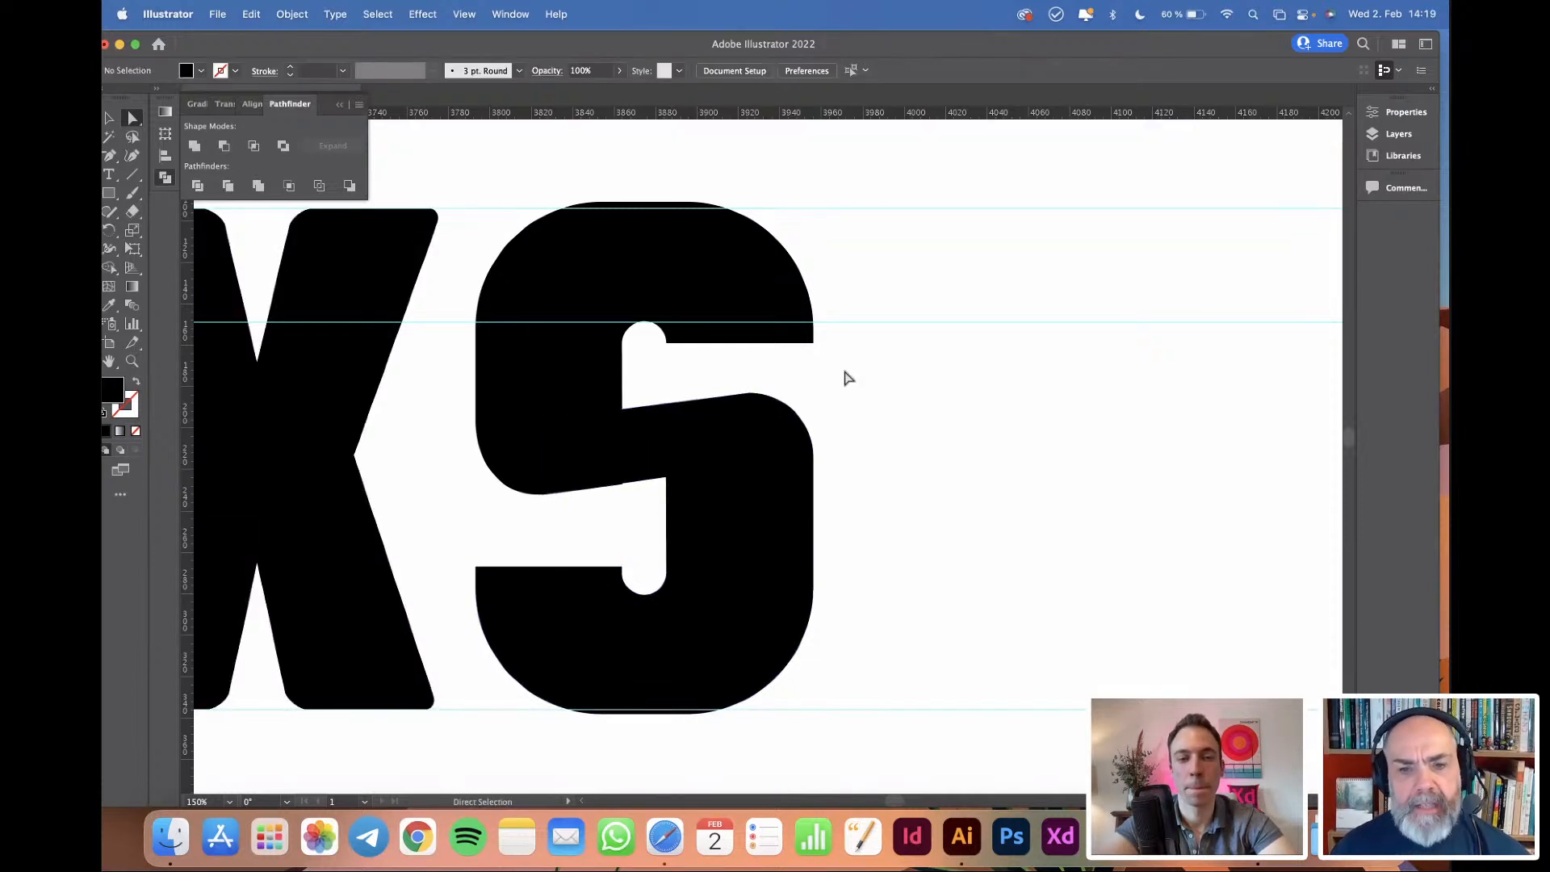
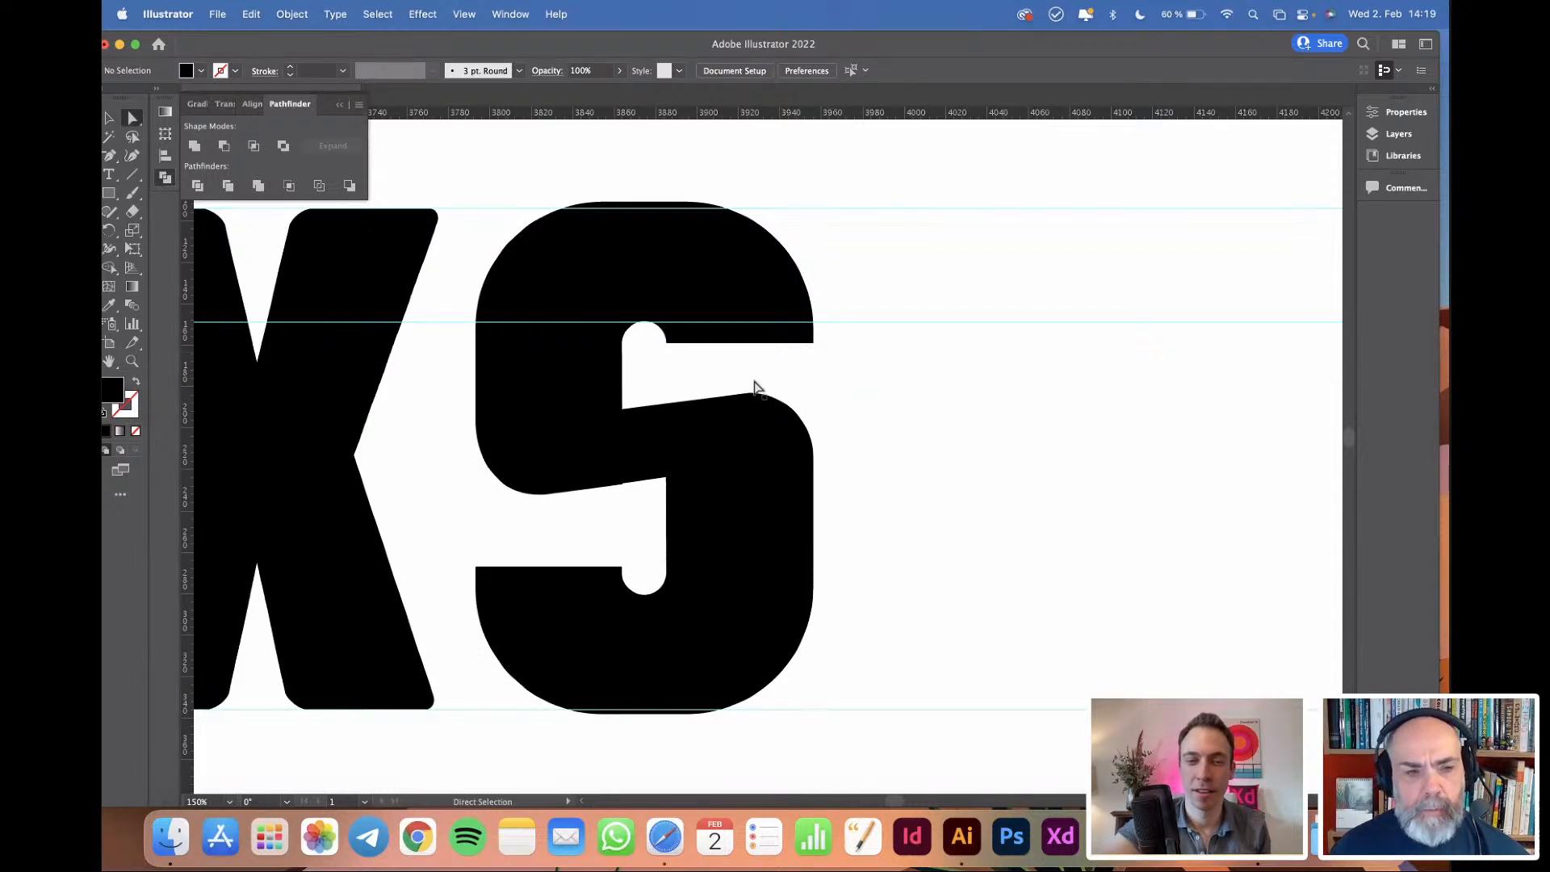
Shift the slanted bar's lower-left corner point along its sloped edge to about X 3831, Y 231 px to align the bottom edges.
scroll(755, 388, up, 3)
scroll(755, 387, down, 2)
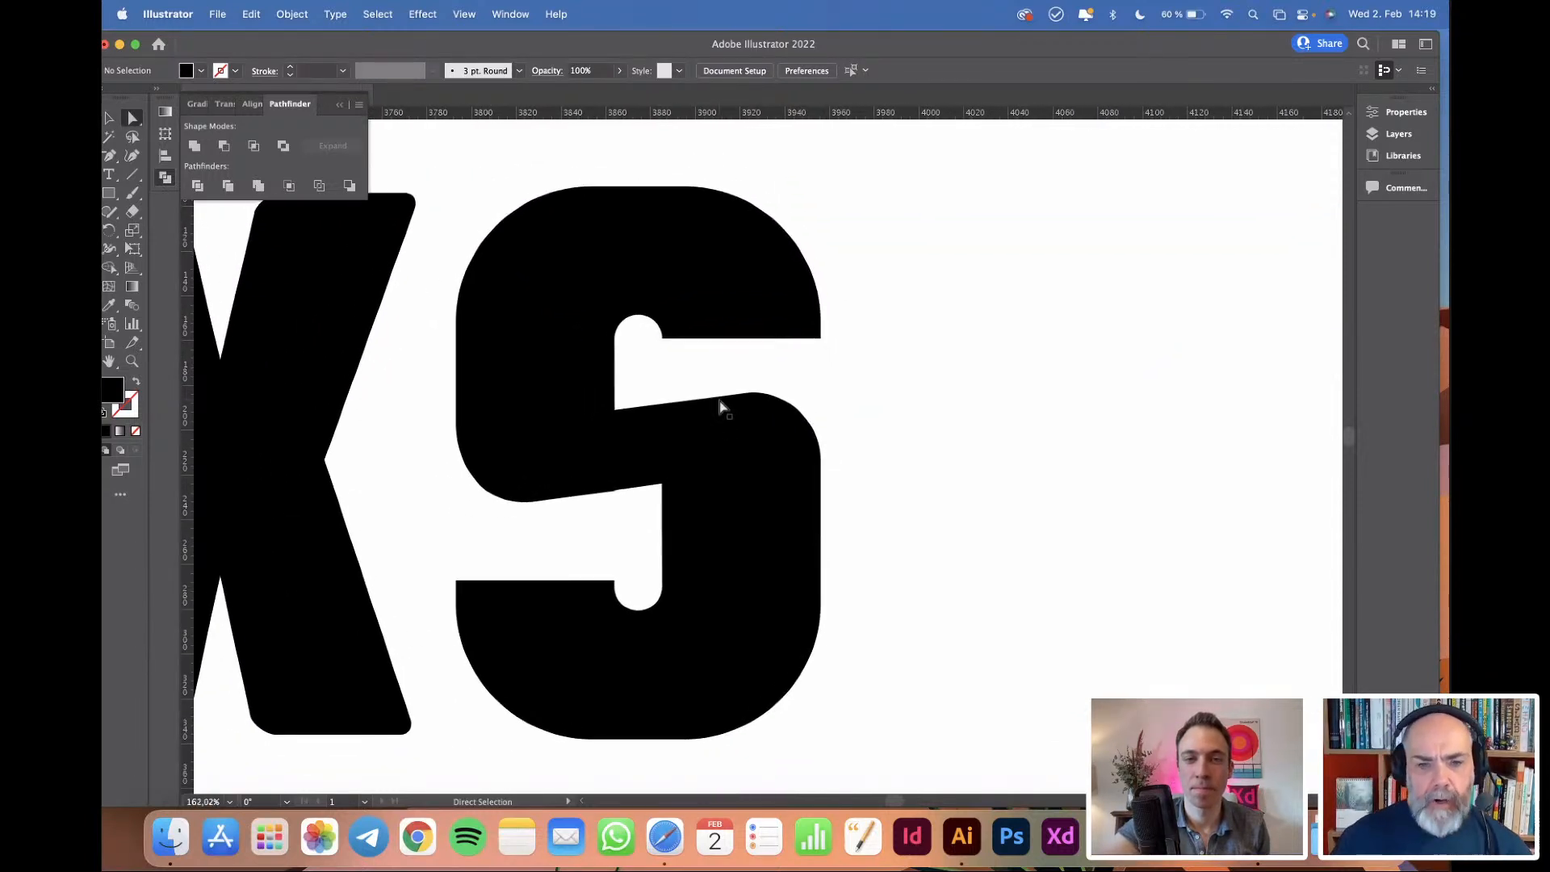
click(631, 476)
scroll(625, 482, up, 3)
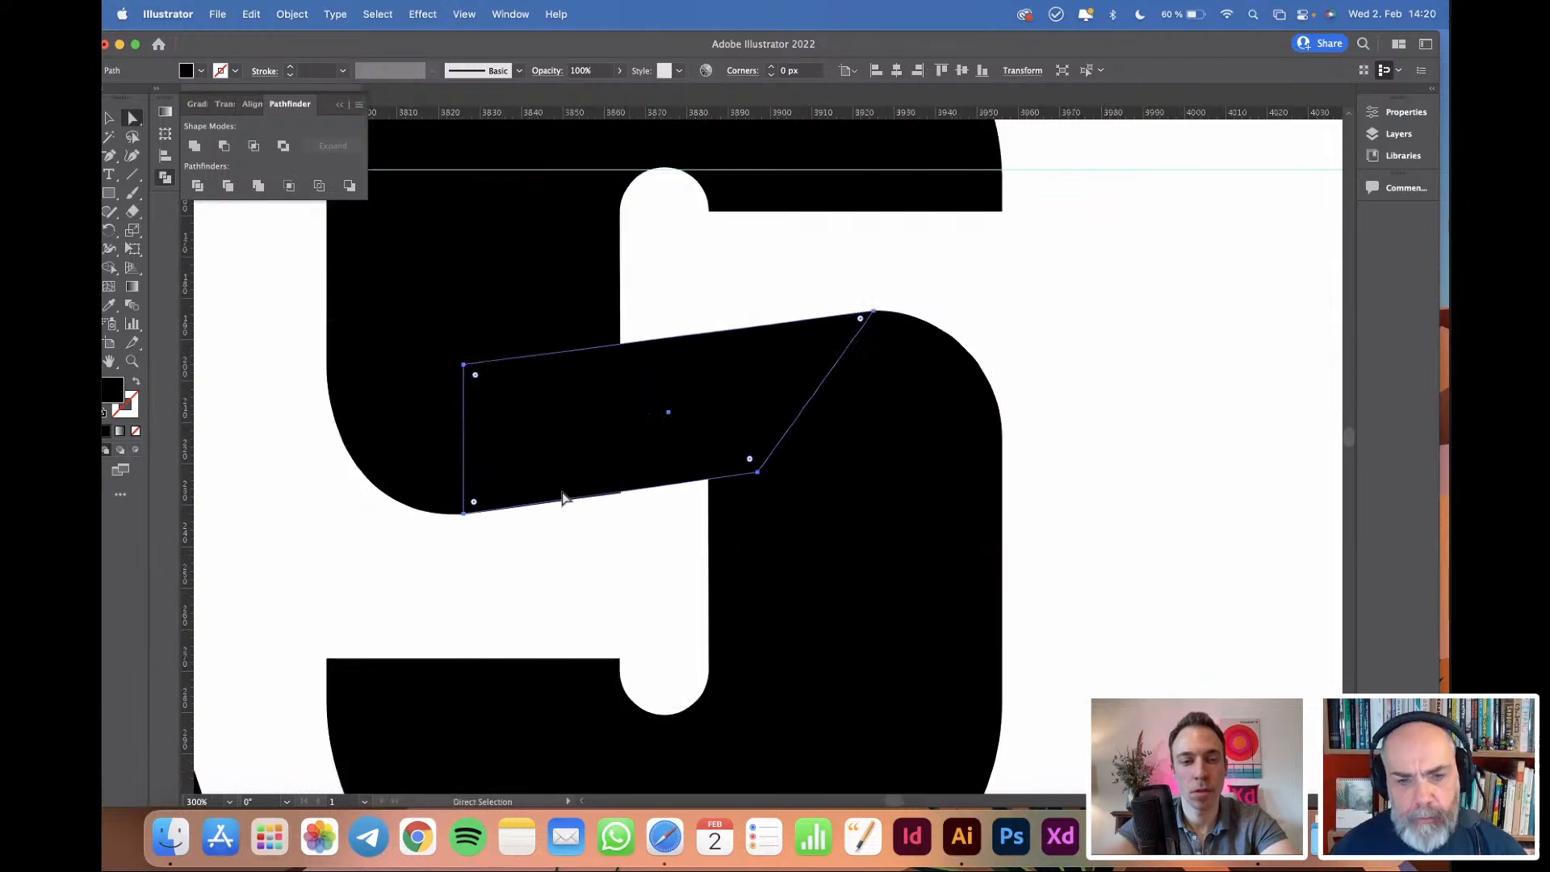
scroll(480, 496, up, 5)
drag(436, 549, 491, 544)
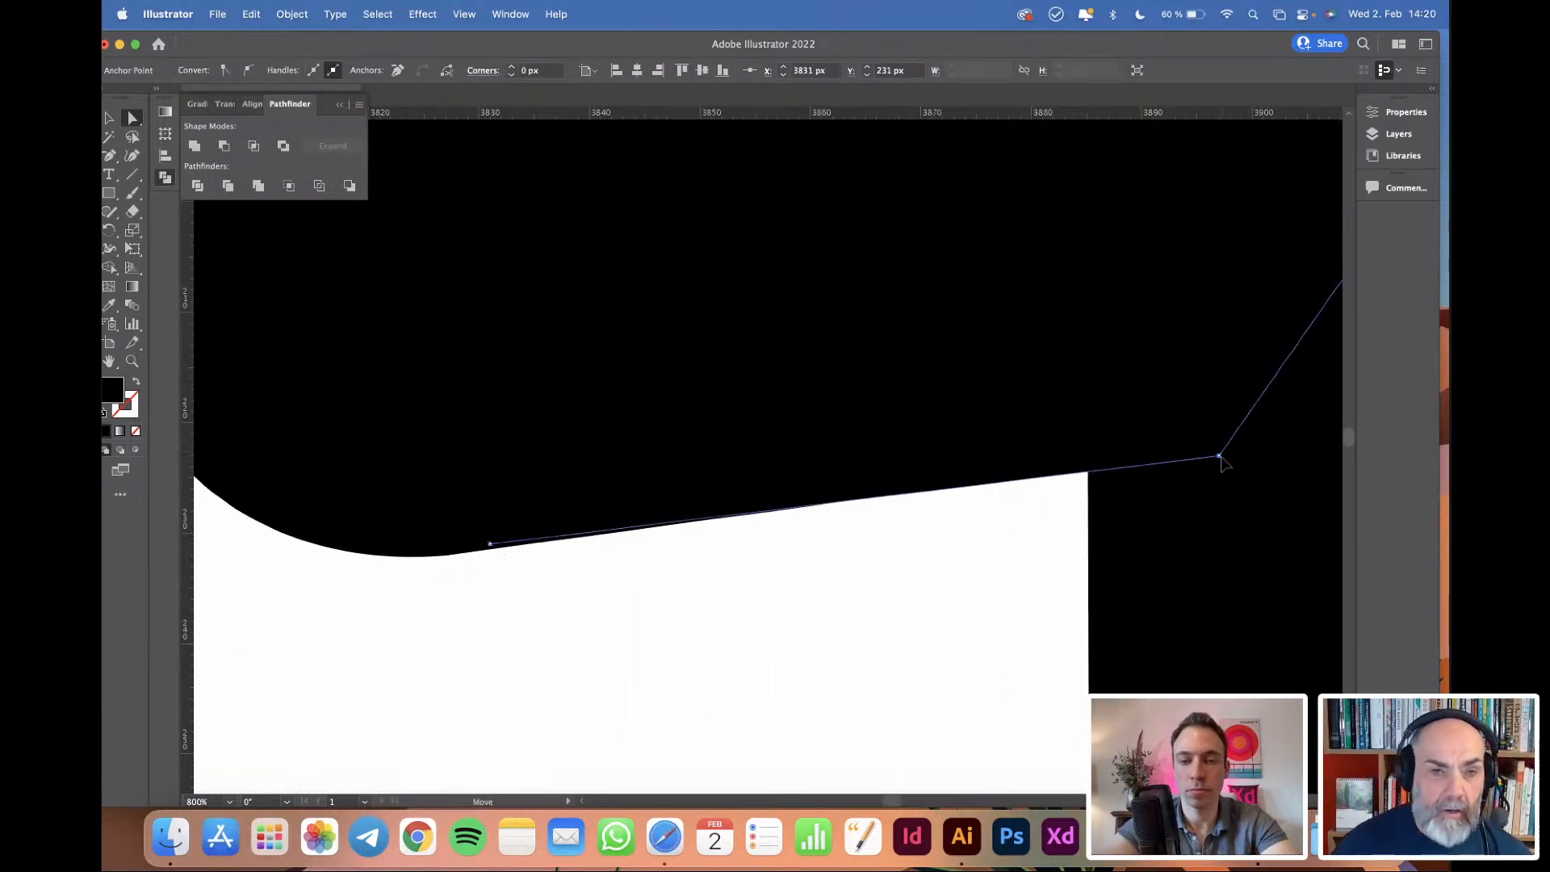
click(981, 576)
scroll(981, 575, down, 4)
scroll(979, 574, down, 1)
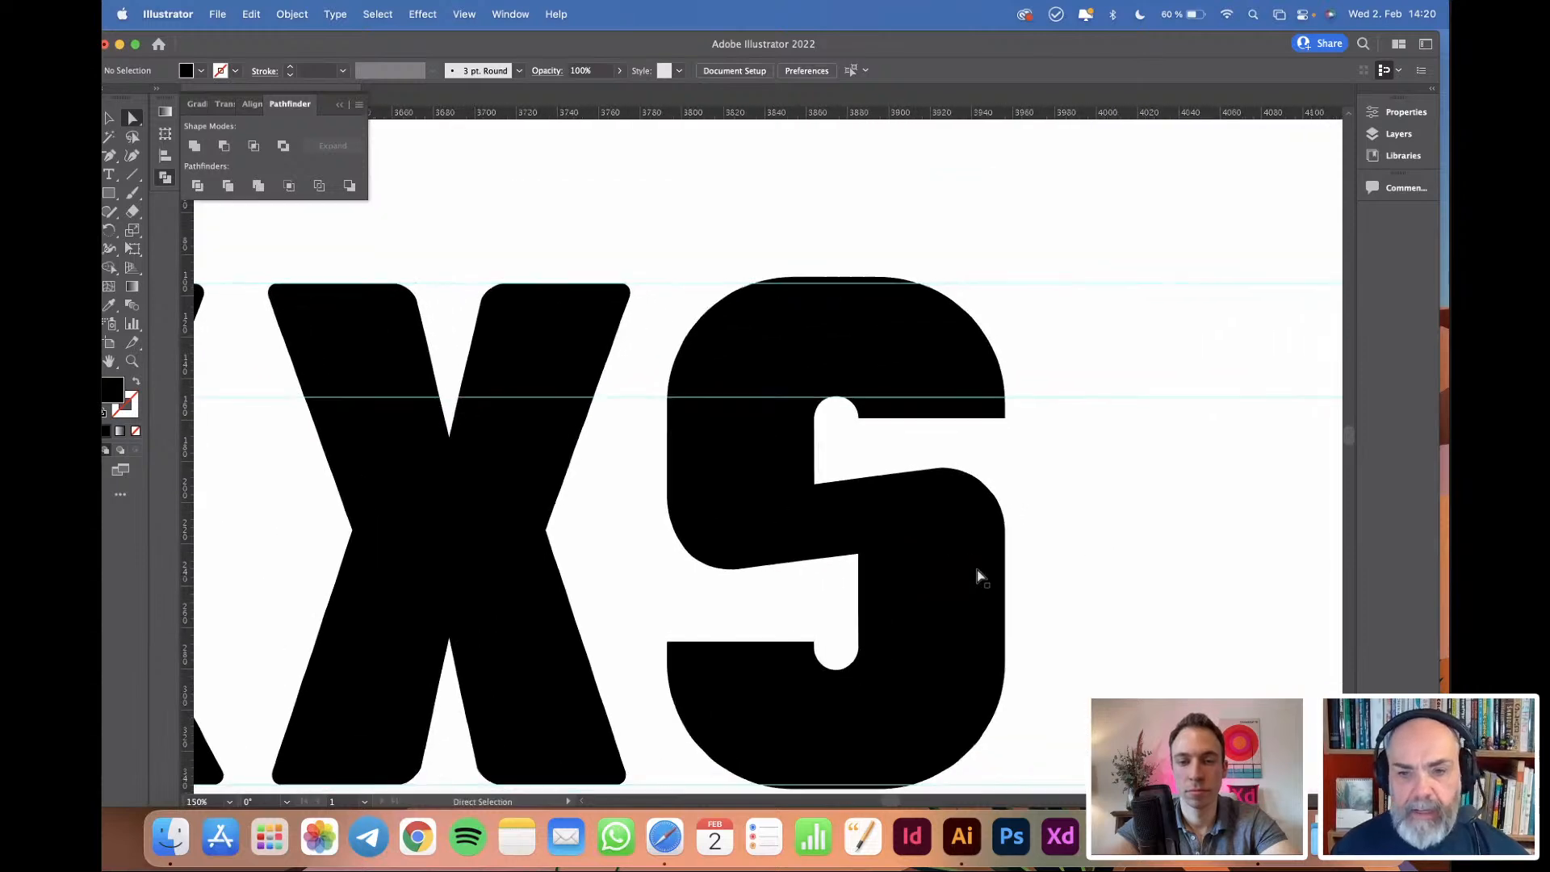
Unite the slanted bar with the S's upper and lower halves into one shape.
click(911, 498)
shift+click(946, 564)
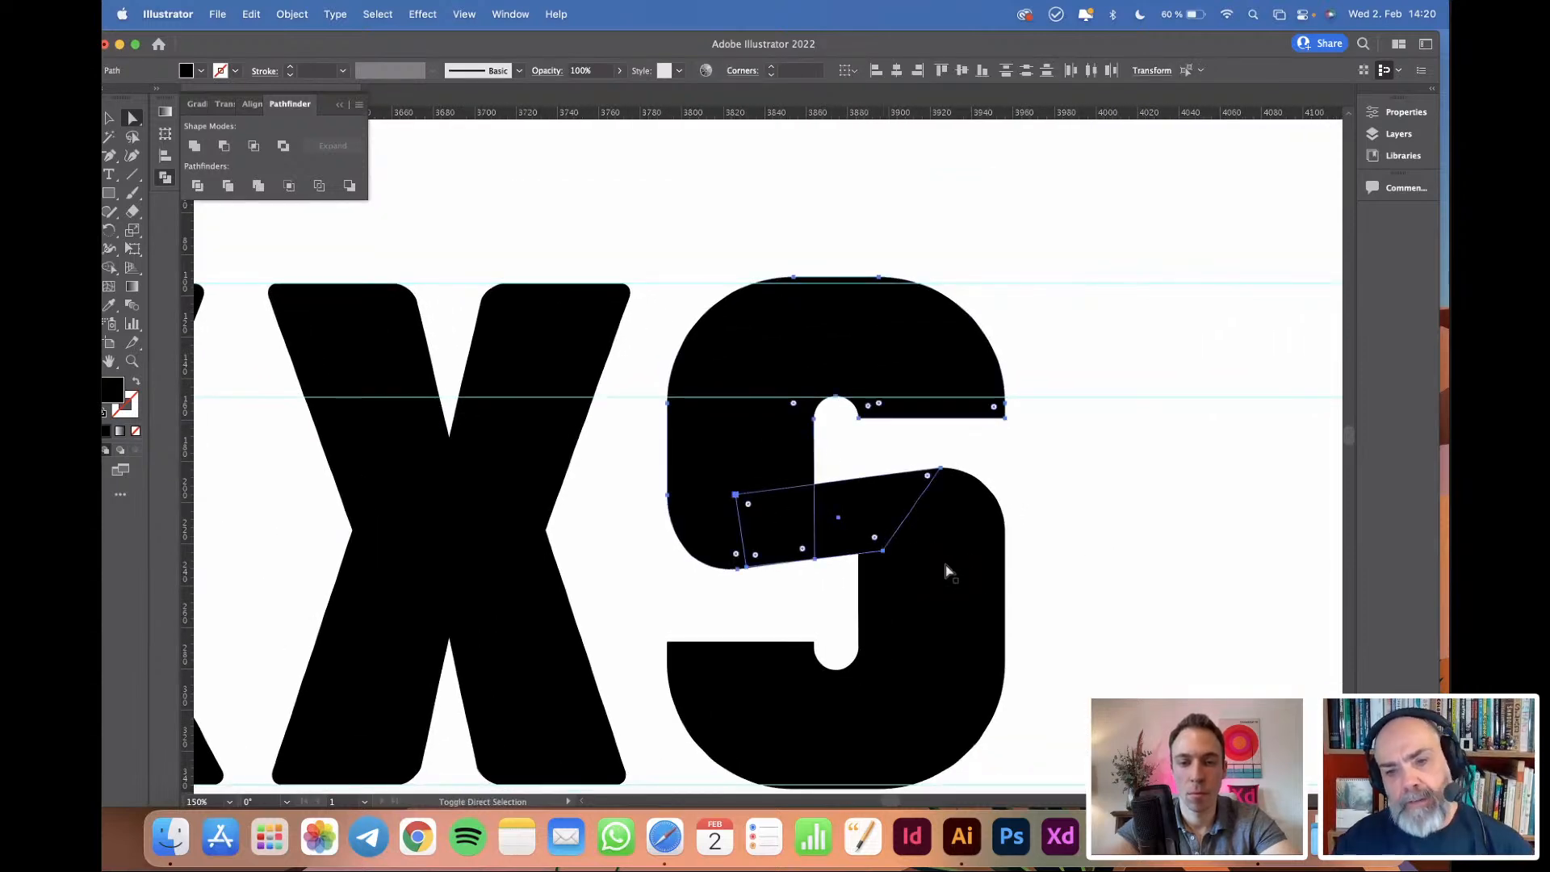
click(194, 145)
click(640, 221)
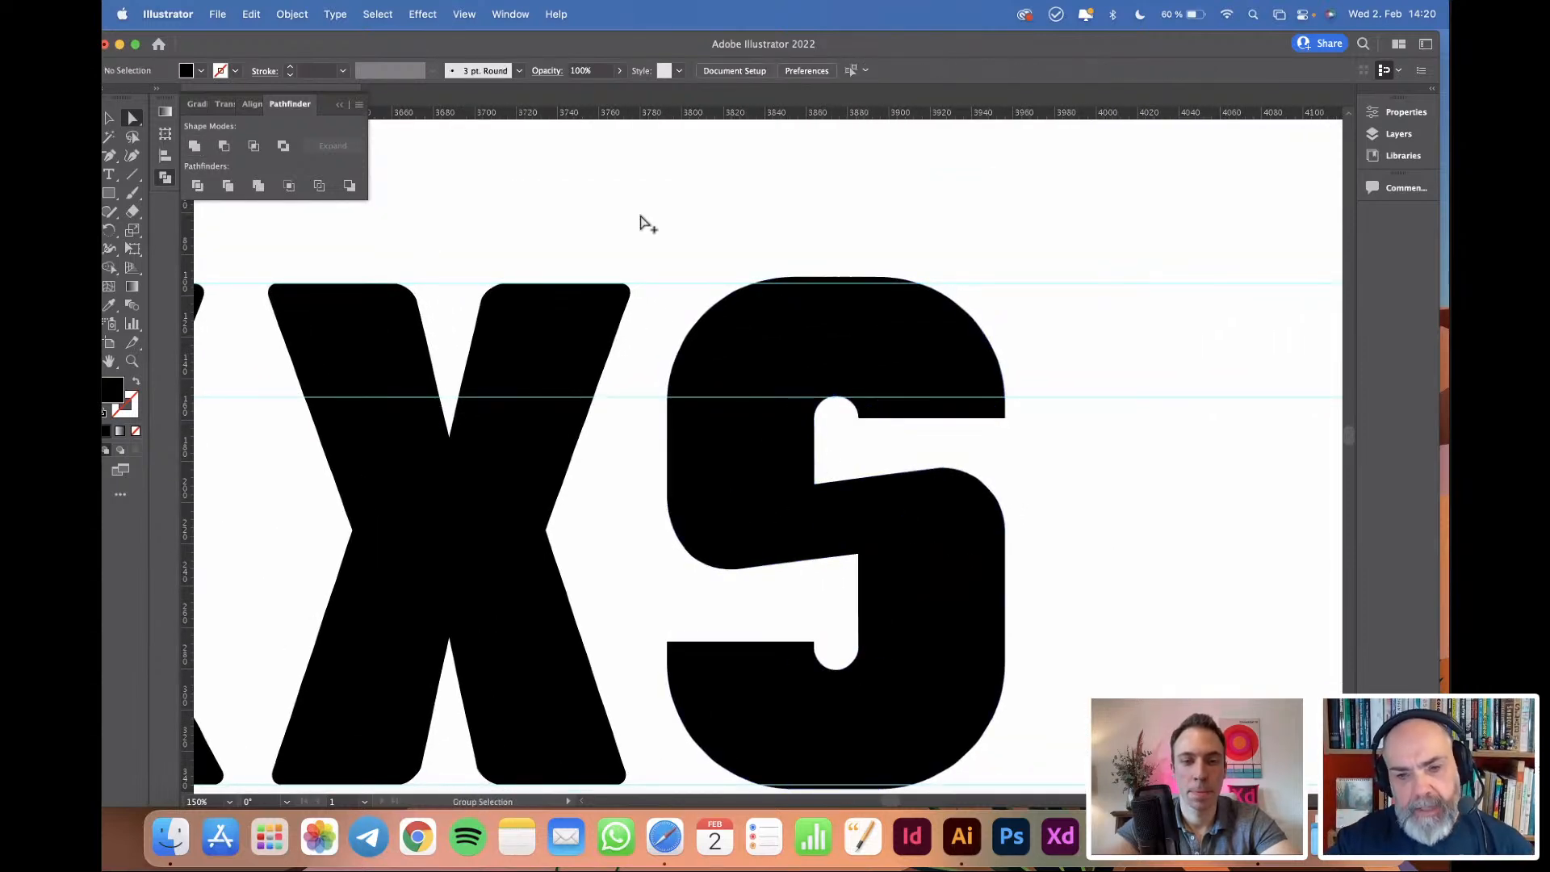
scroll(640, 221, down, 1)
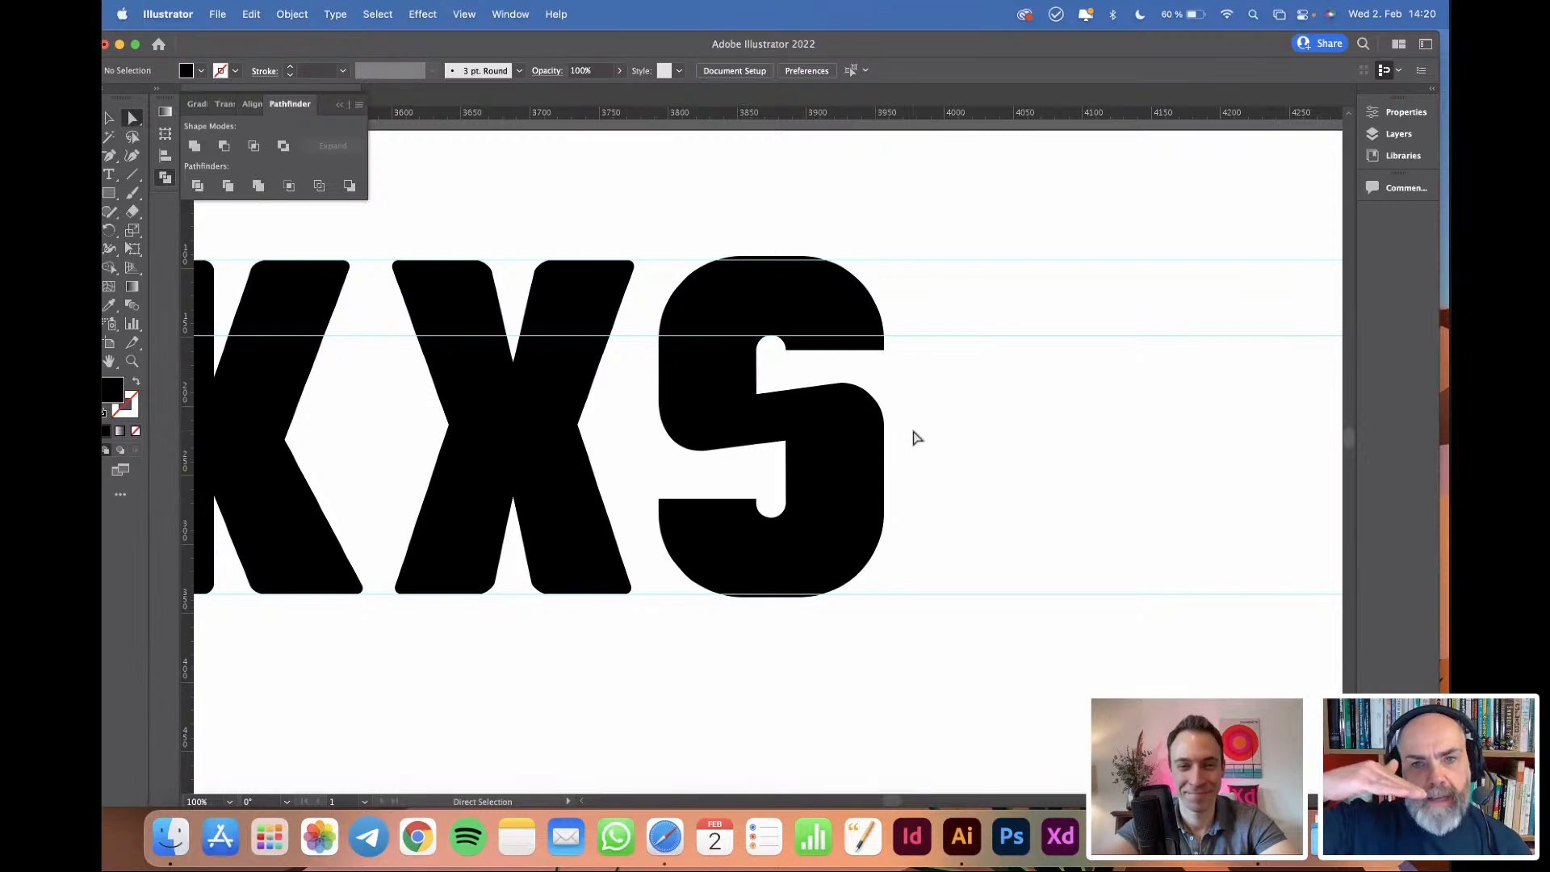
Add an anchor point midway on the upper edge of the S's spine and raise it to about X 3893, Y 184 px.
click(112, 123)
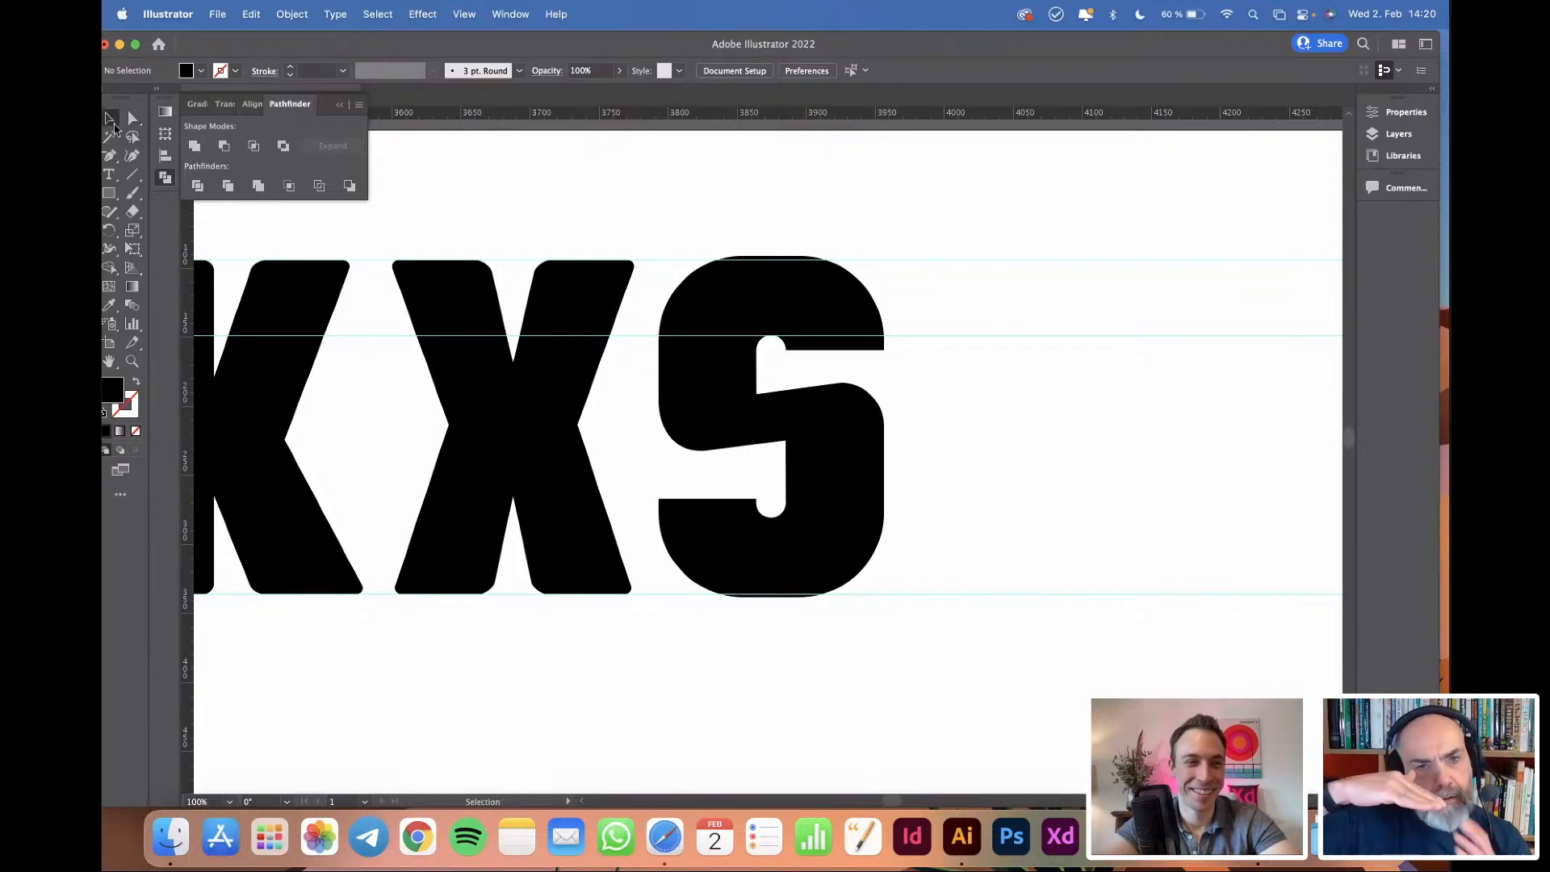
click(843, 434)
key(a)
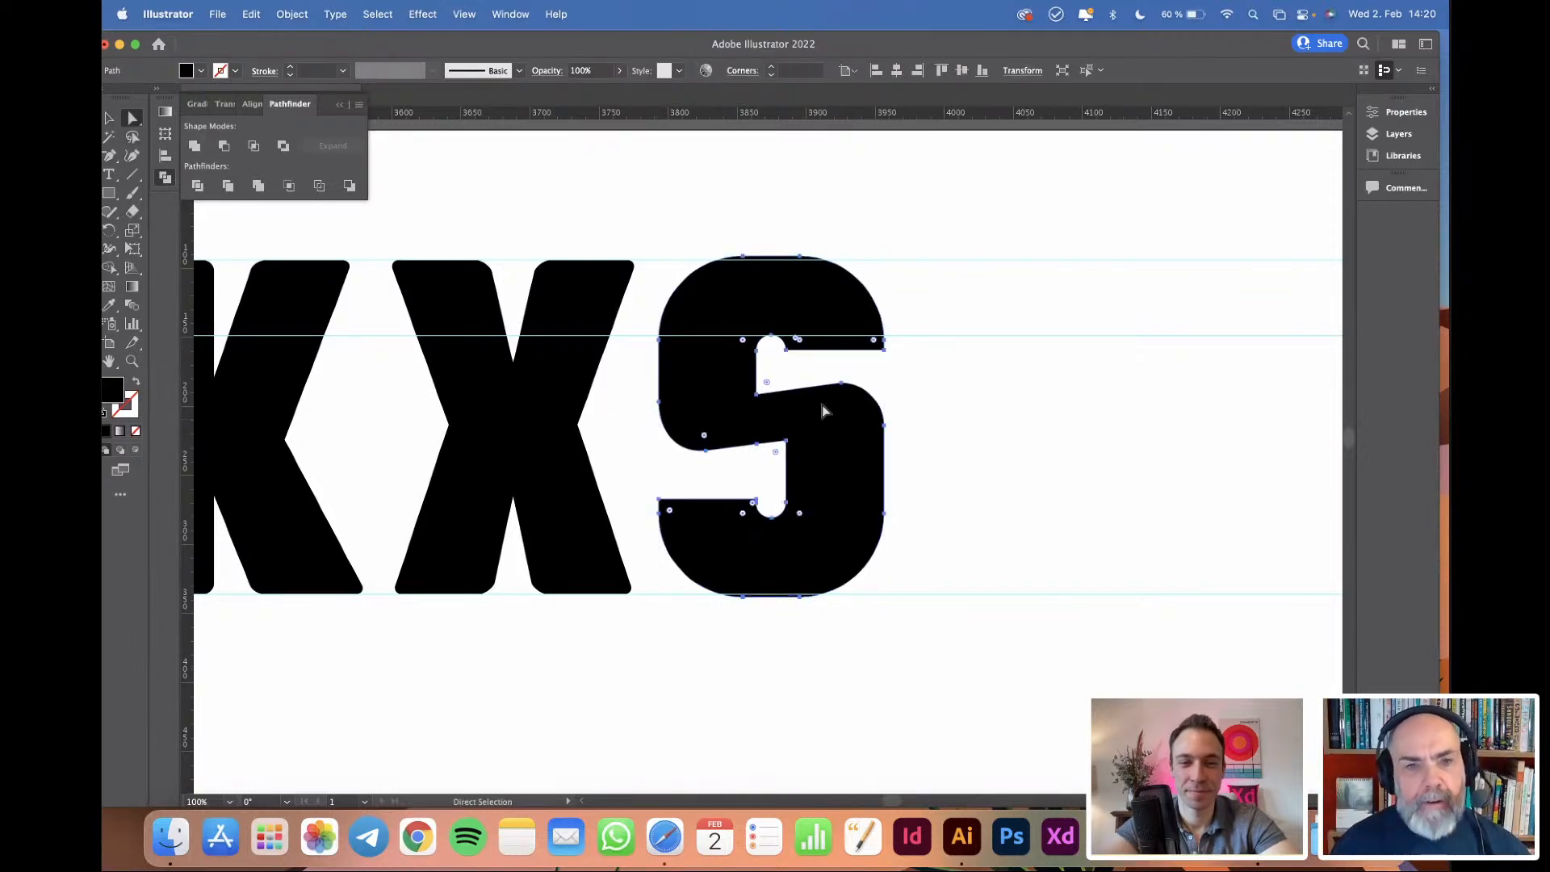
scroll(835, 397, up, 1)
click(843, 380)
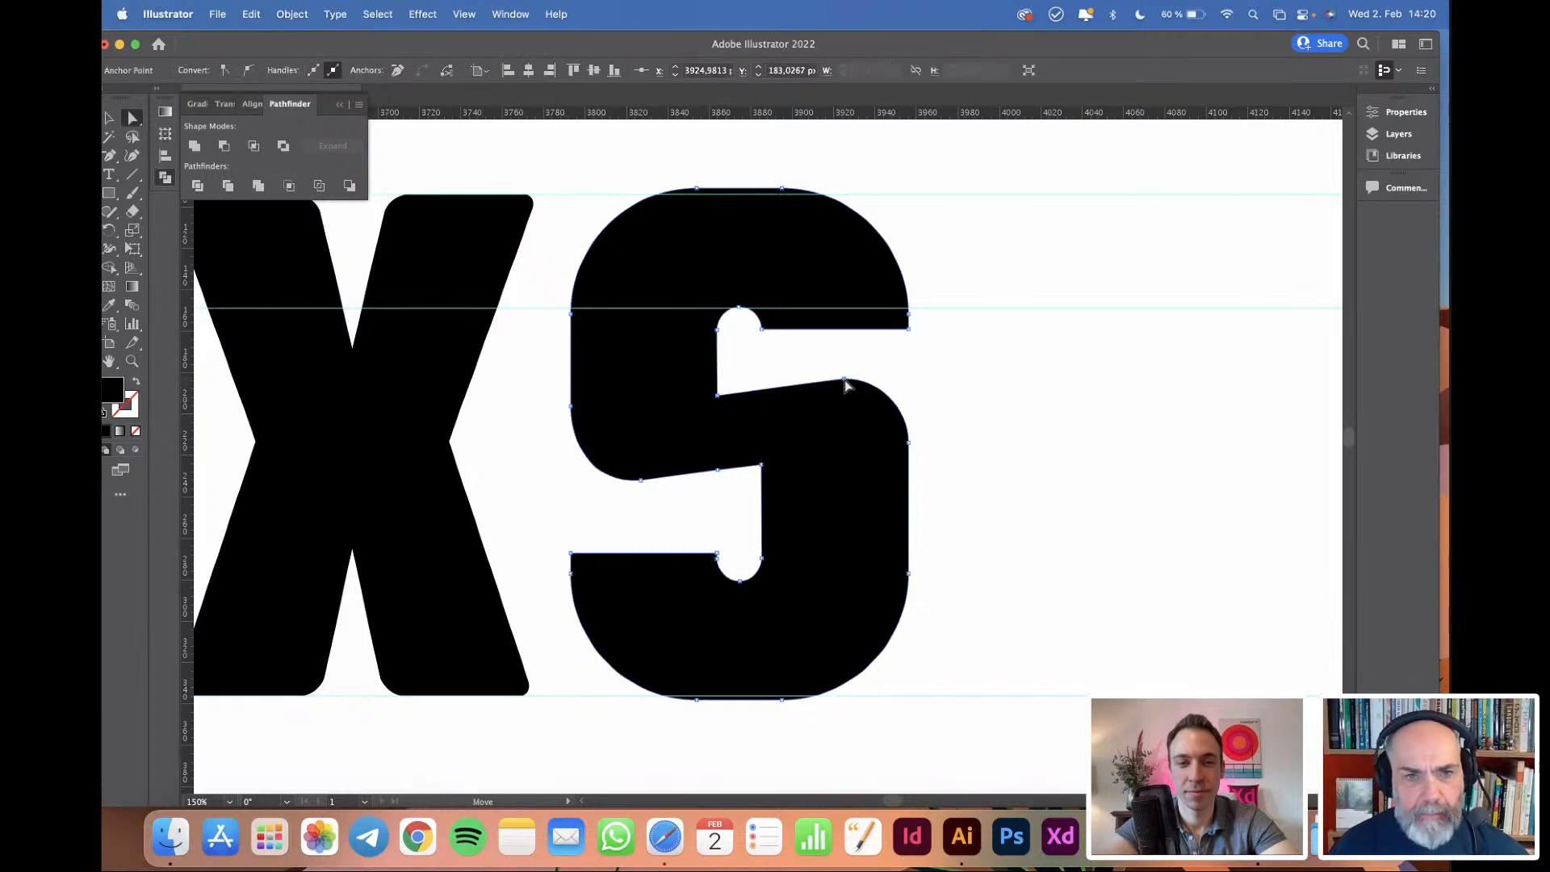
drag(109, 155, 209, 172)
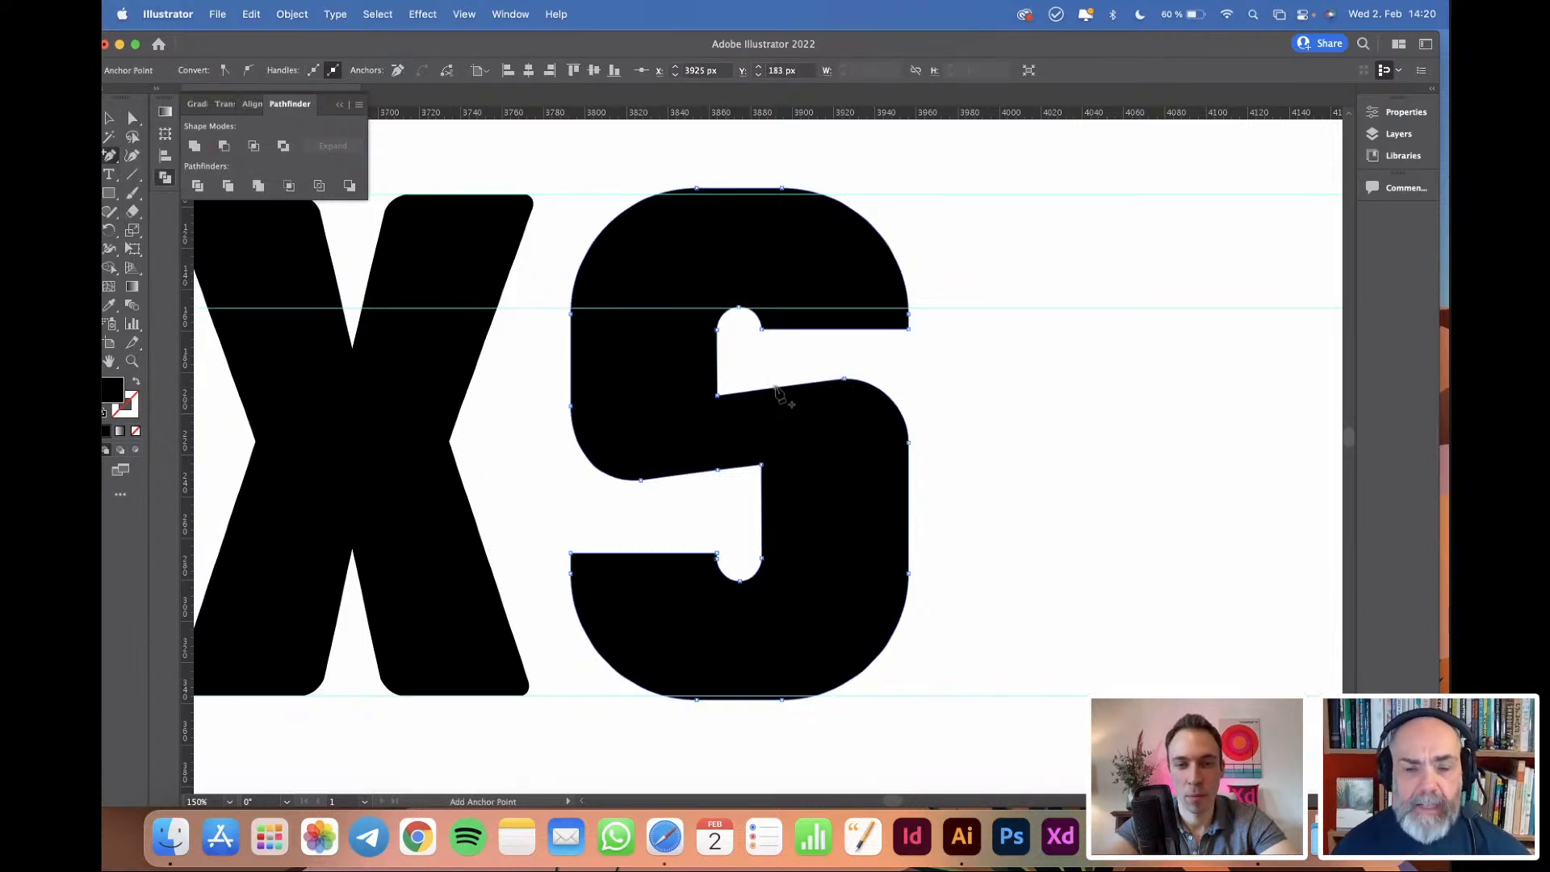
click(775, 388)
click(133, 117)
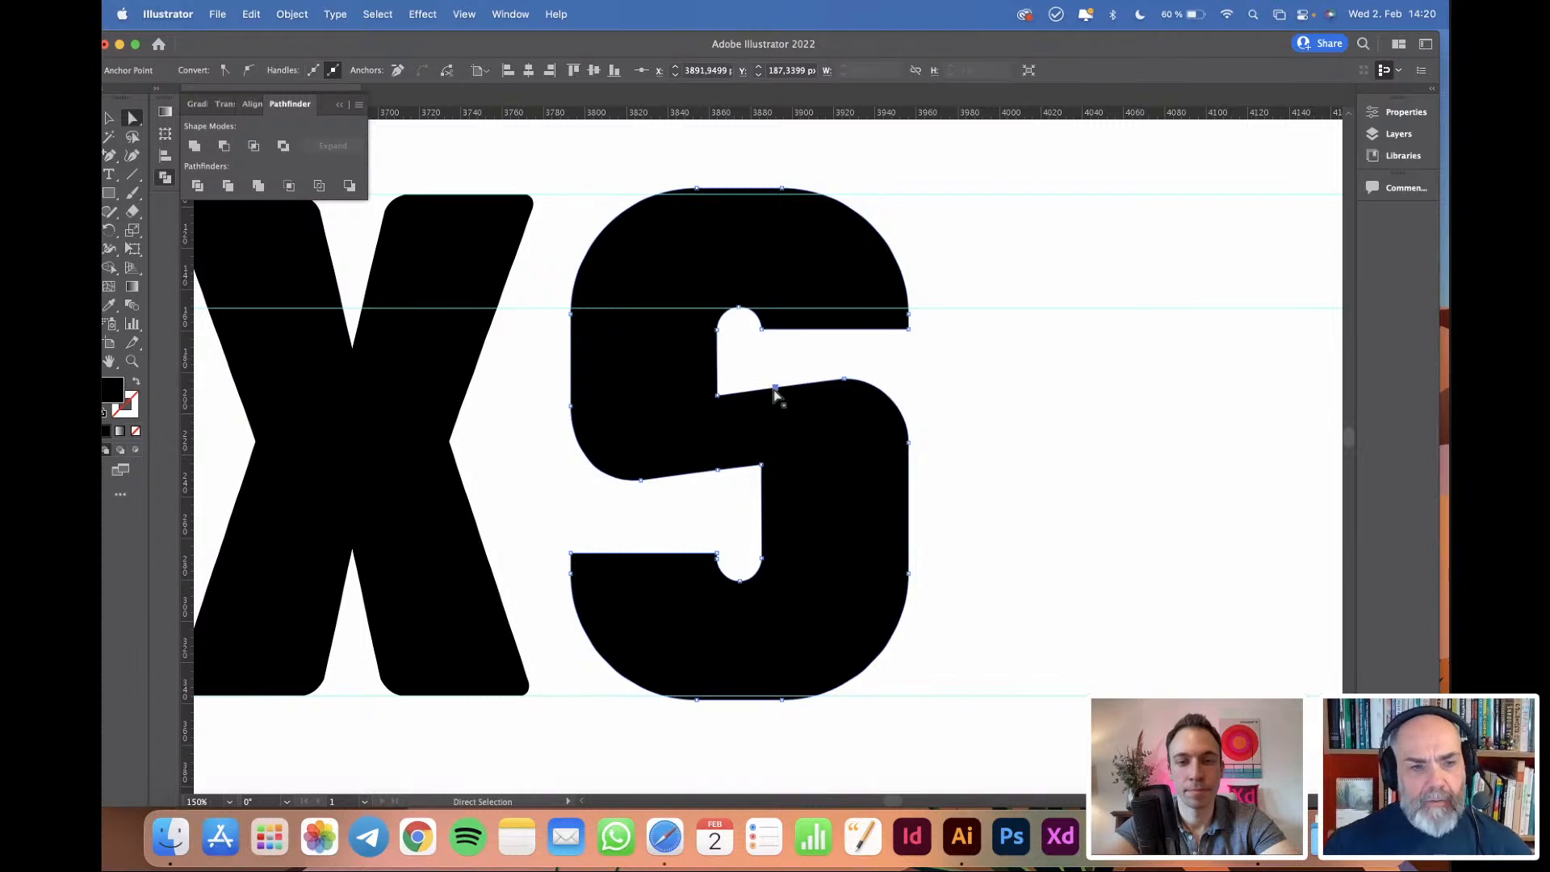
drag(775, 389, 778, 380)
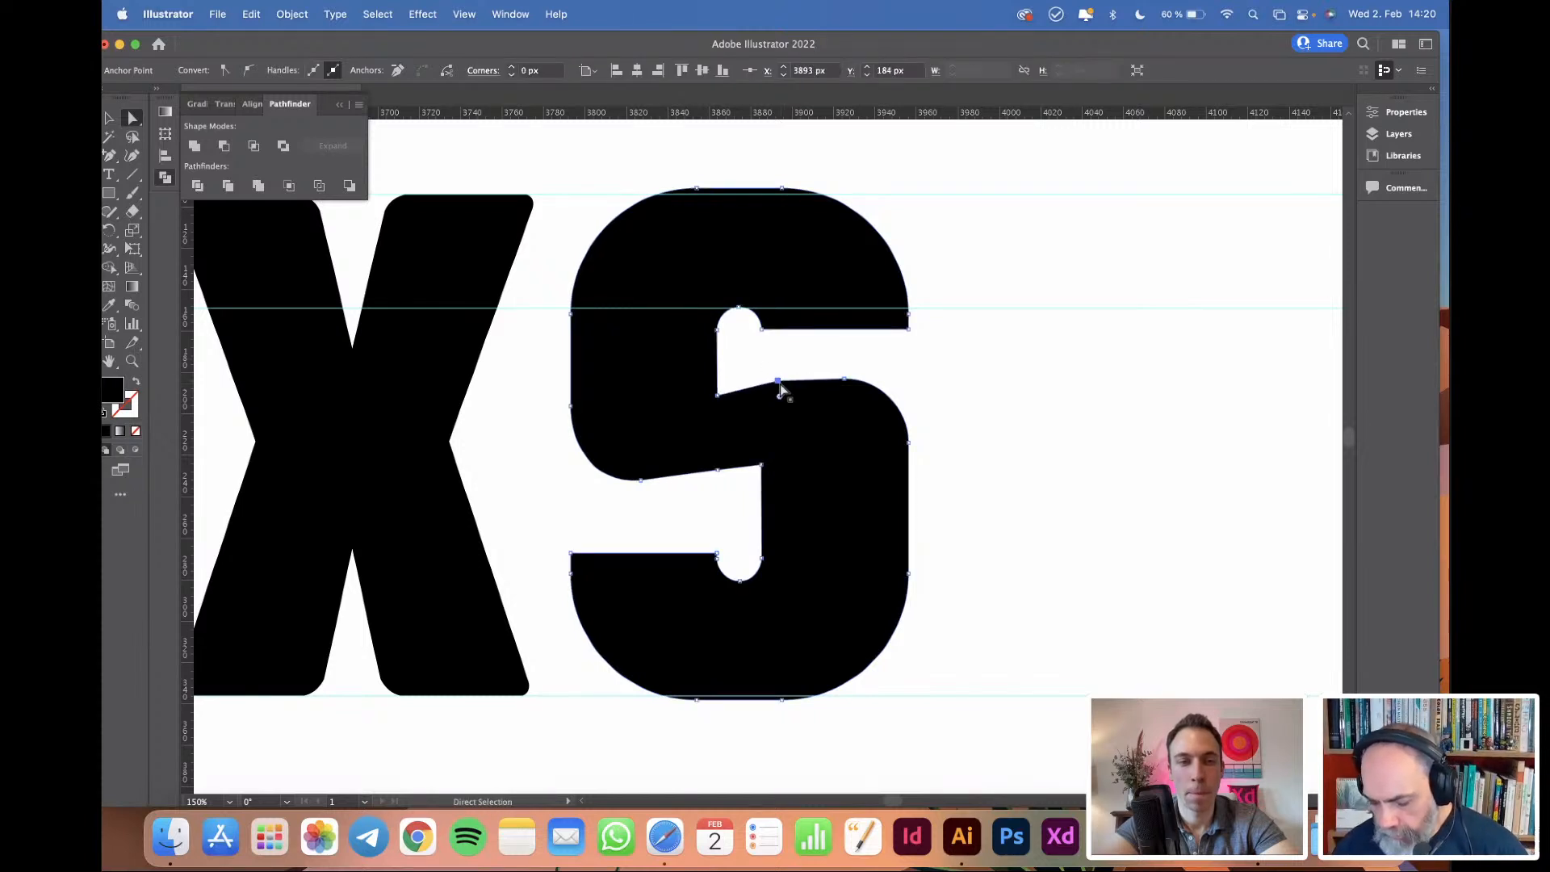
Lower the point where the S's lower shoulder meets its right side to about X 3956, Y 234 px.
click(868, 387)
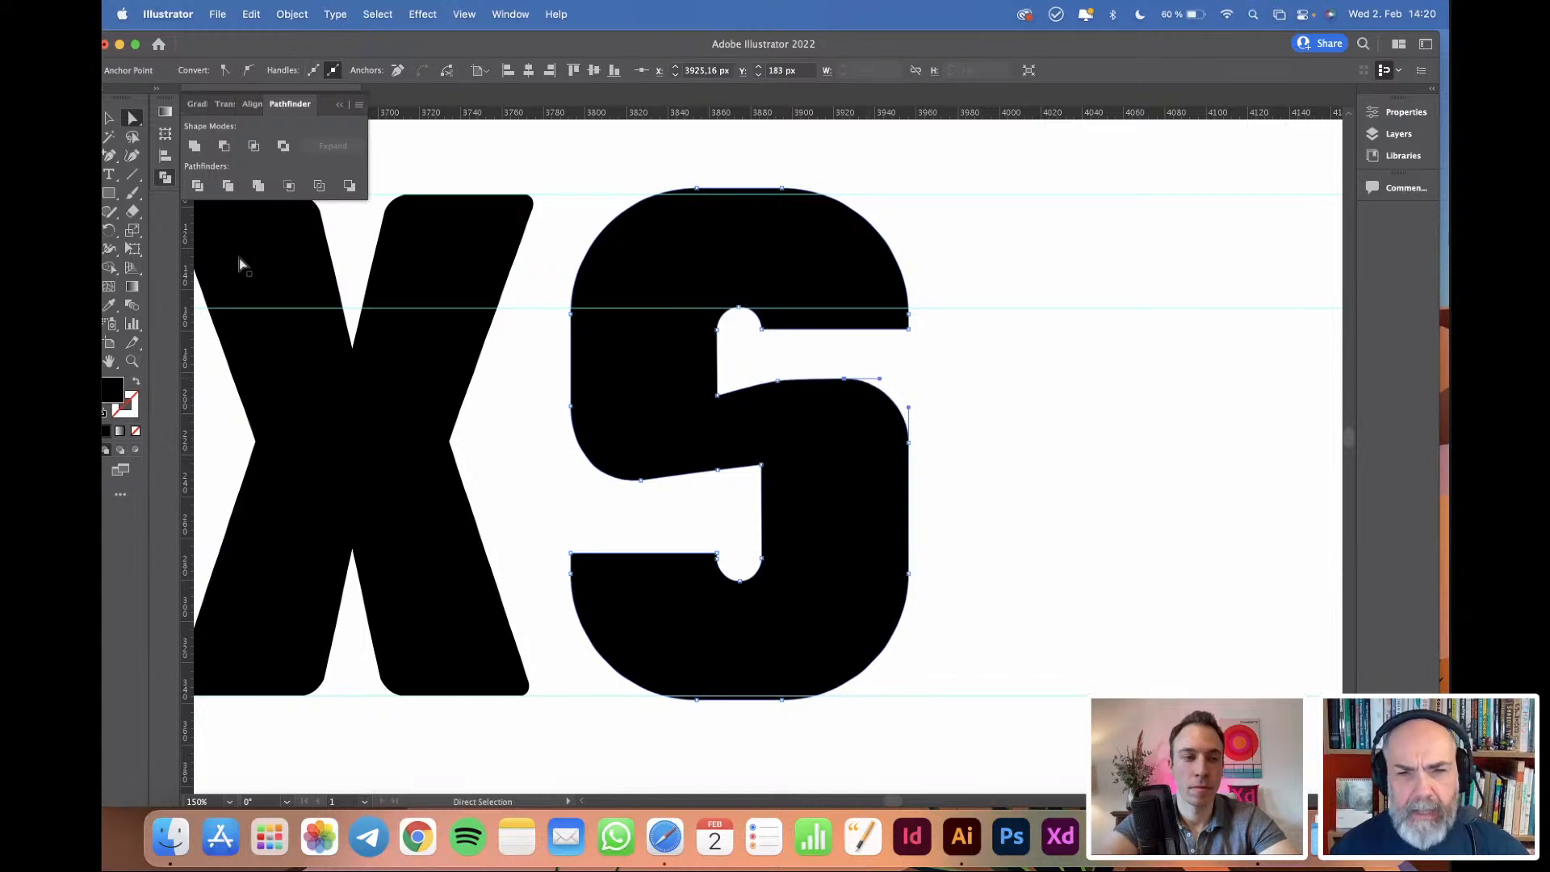
drag(109, 155, 208, 202)
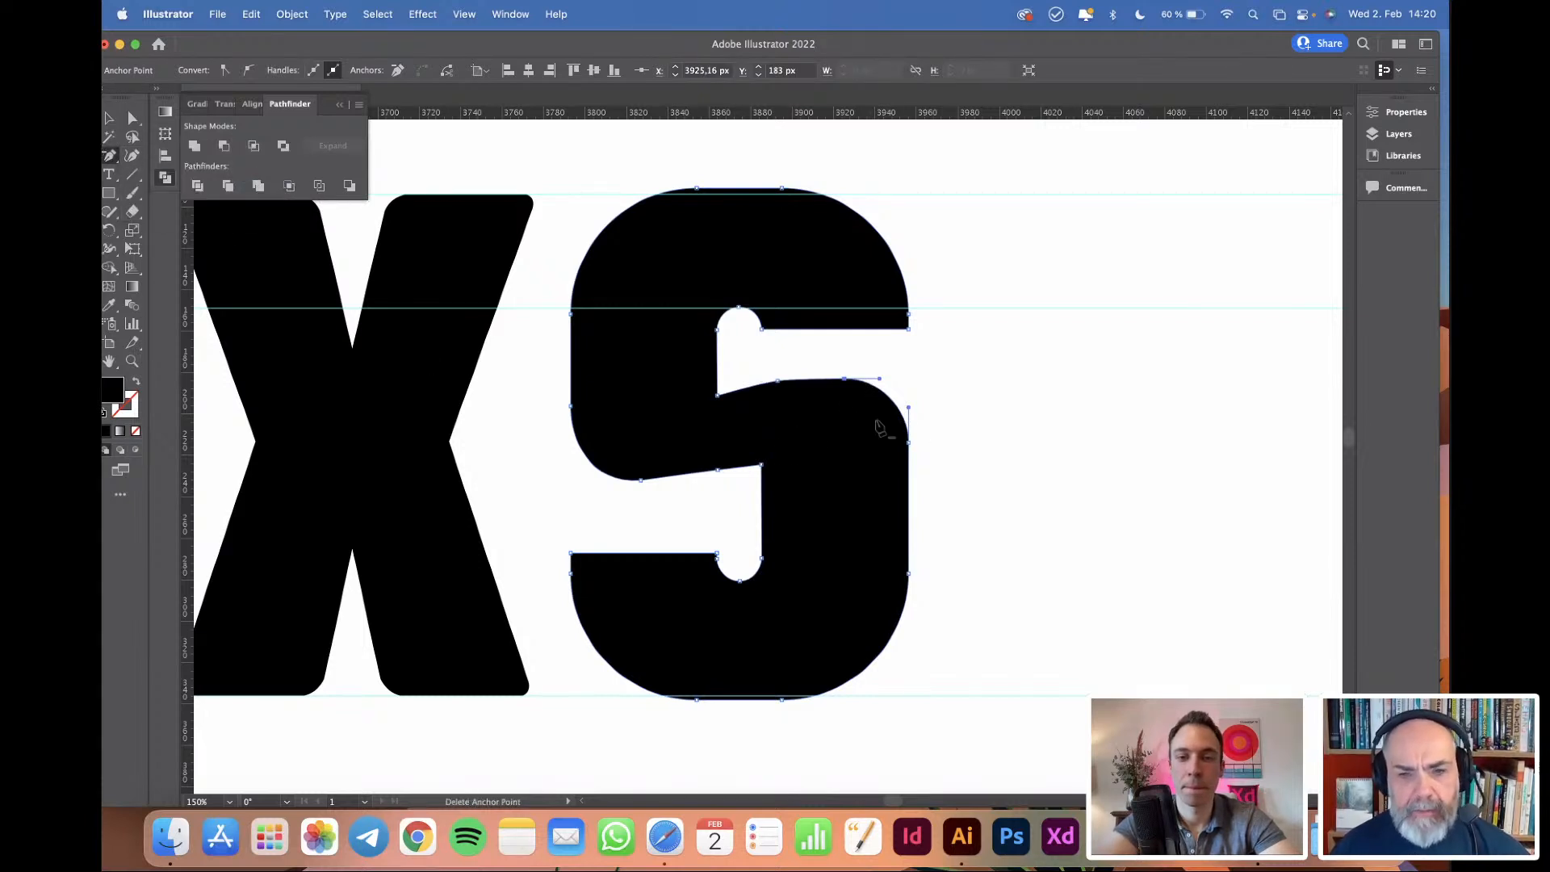
click(133, 118)
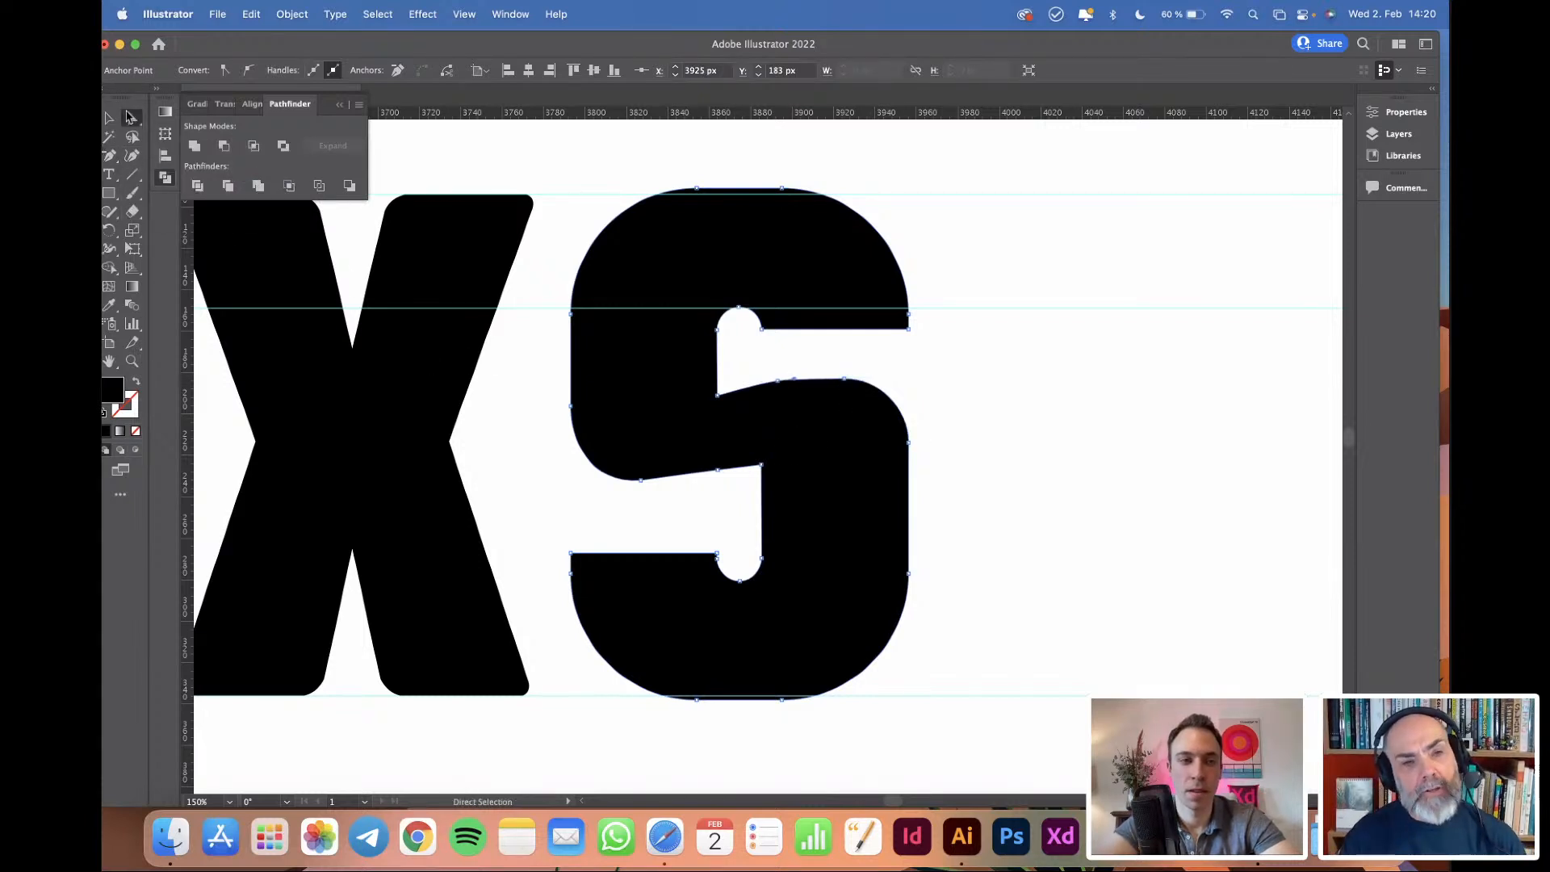
click(909, 444)
drag(909, 446, 908, 484)
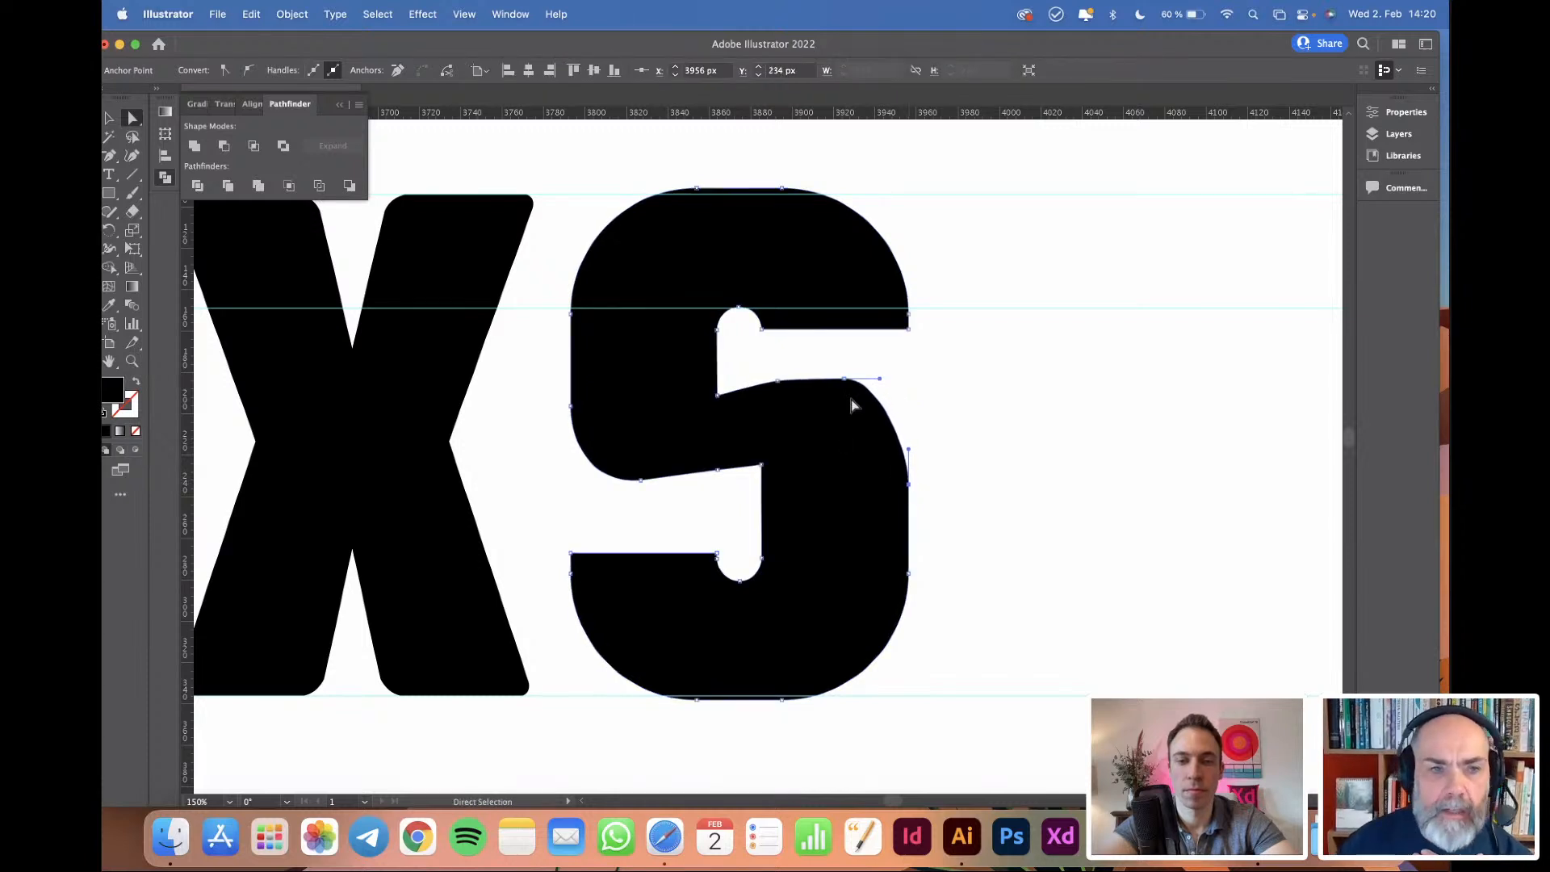
Remove the original upper anchor point of the S's lower shoulder, keeping the new point farther along the curve.
mouse_move(844, 378)
mouse_down()
mouse_move(857, 396)
mouse_move(853, 384)
mouse_up()
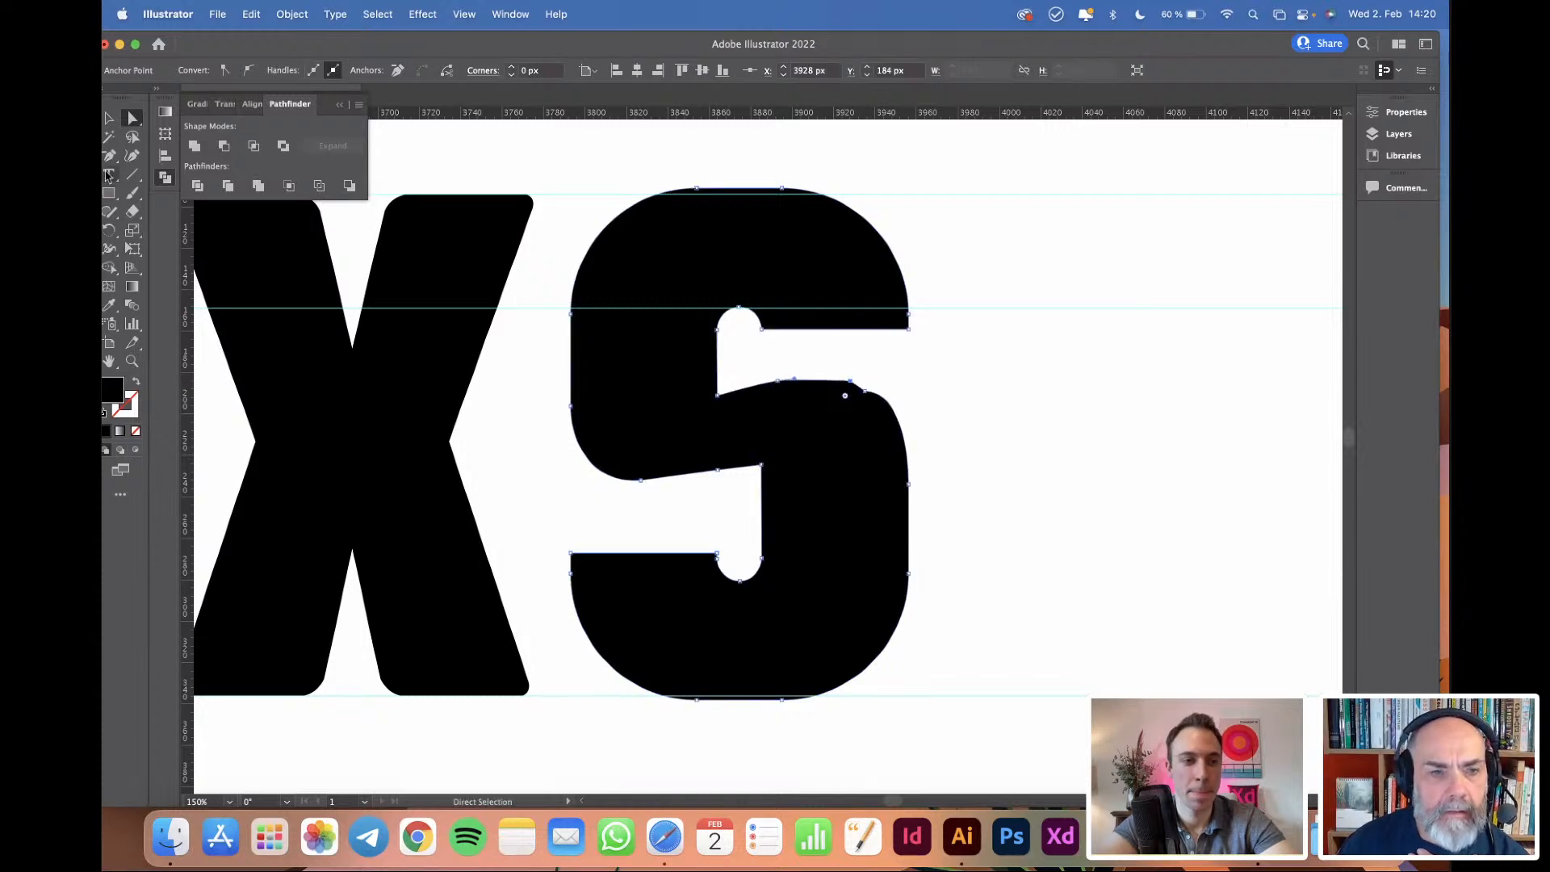
drag(109, 155, 202, 188)
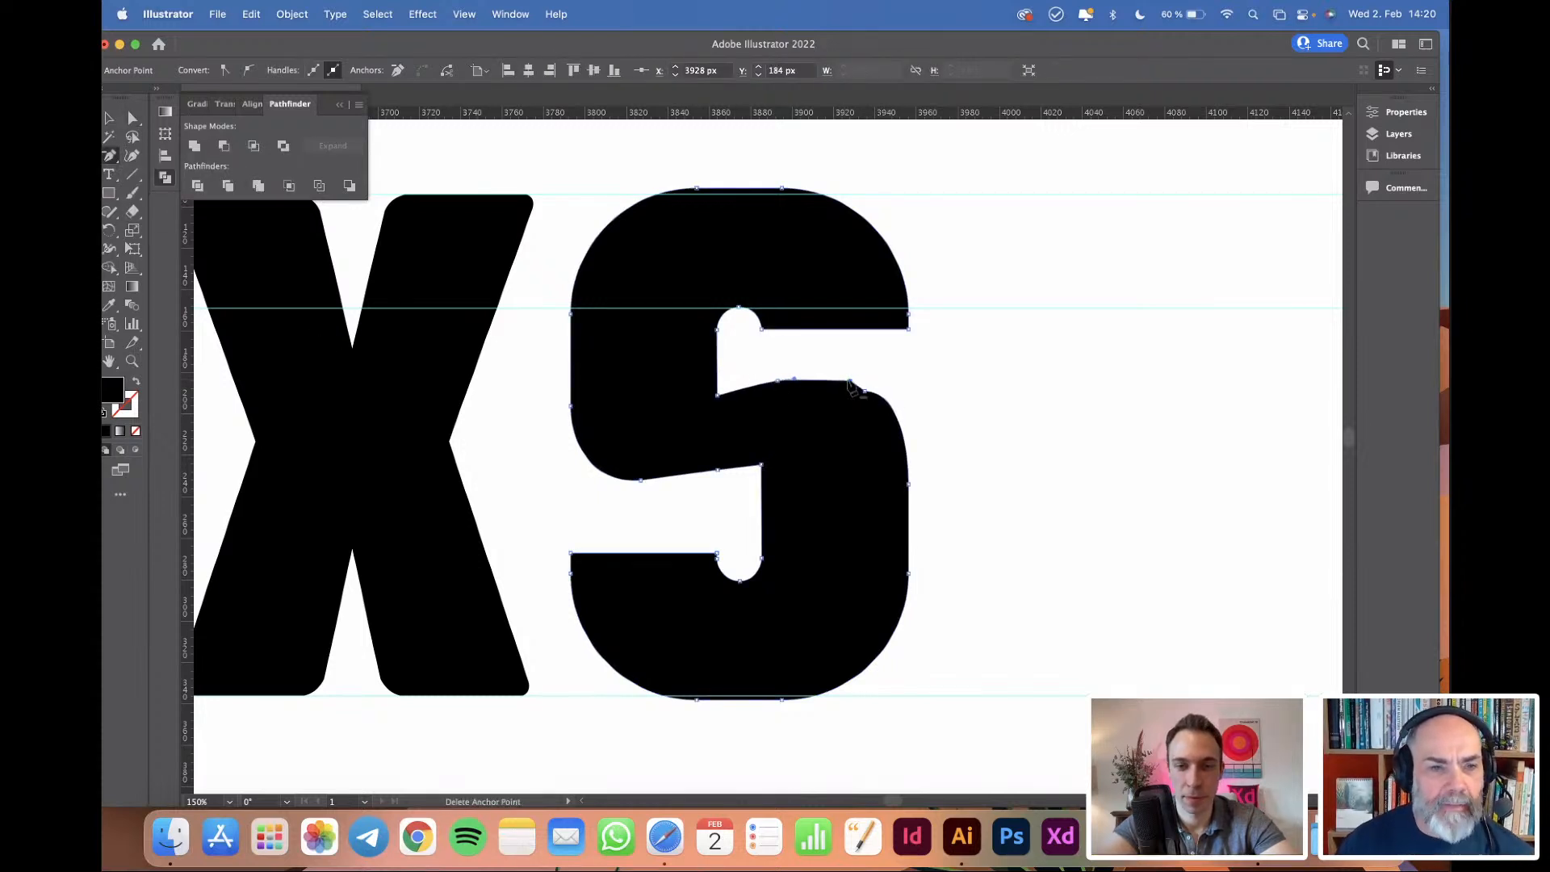
click(854, 383)
click(132, 127)
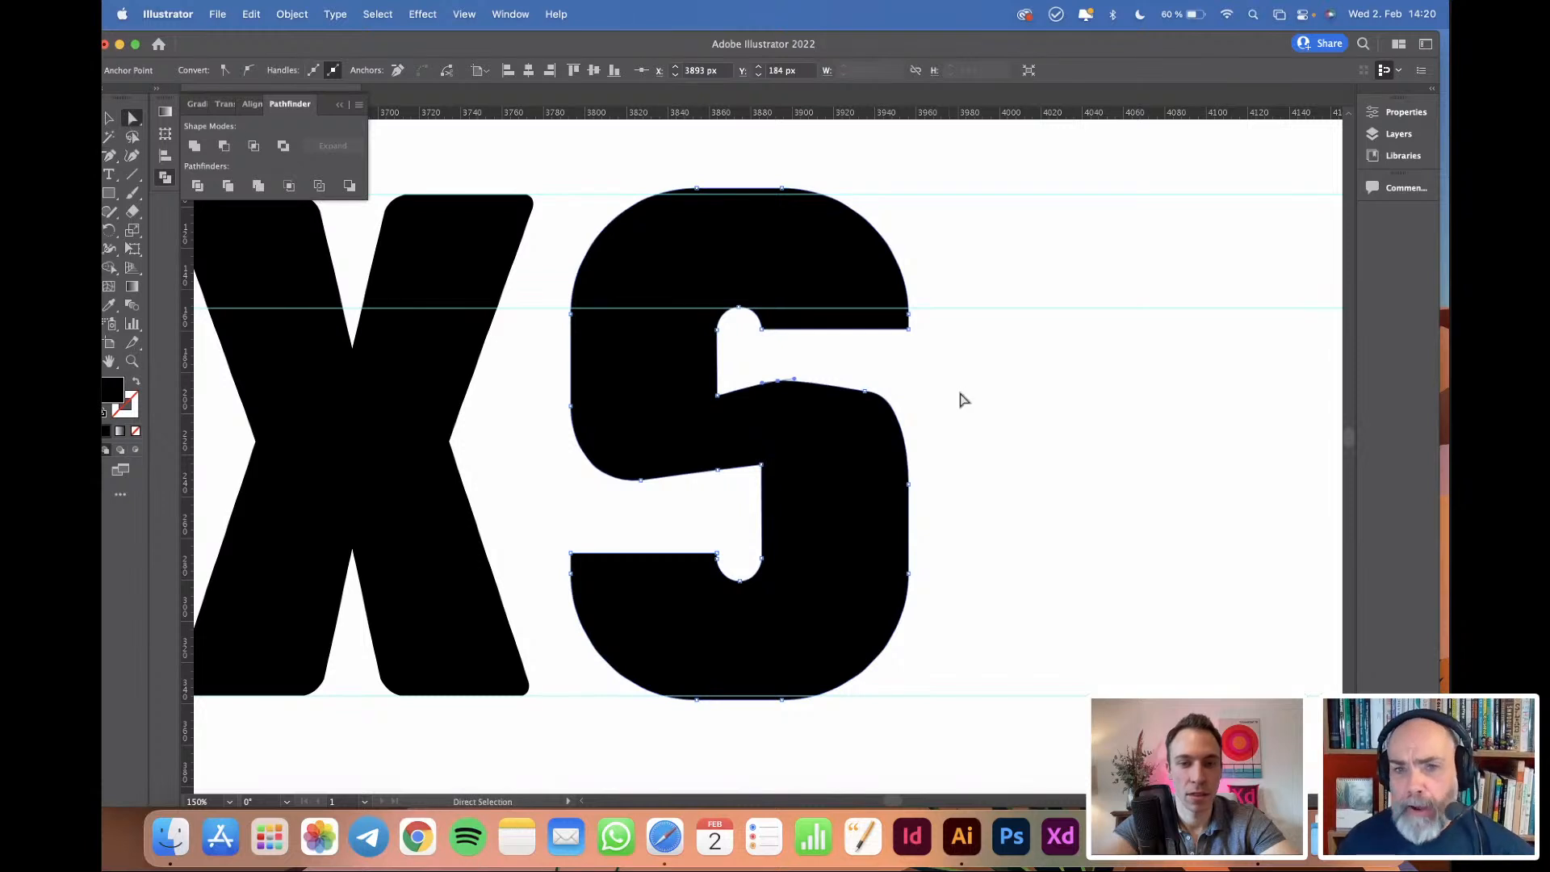
Reposition the two points along the S's lower shoulder, placing the outer one at about X 3937, Y 193 px, and smooth the curve.
drag(866, 393, 868, 426)
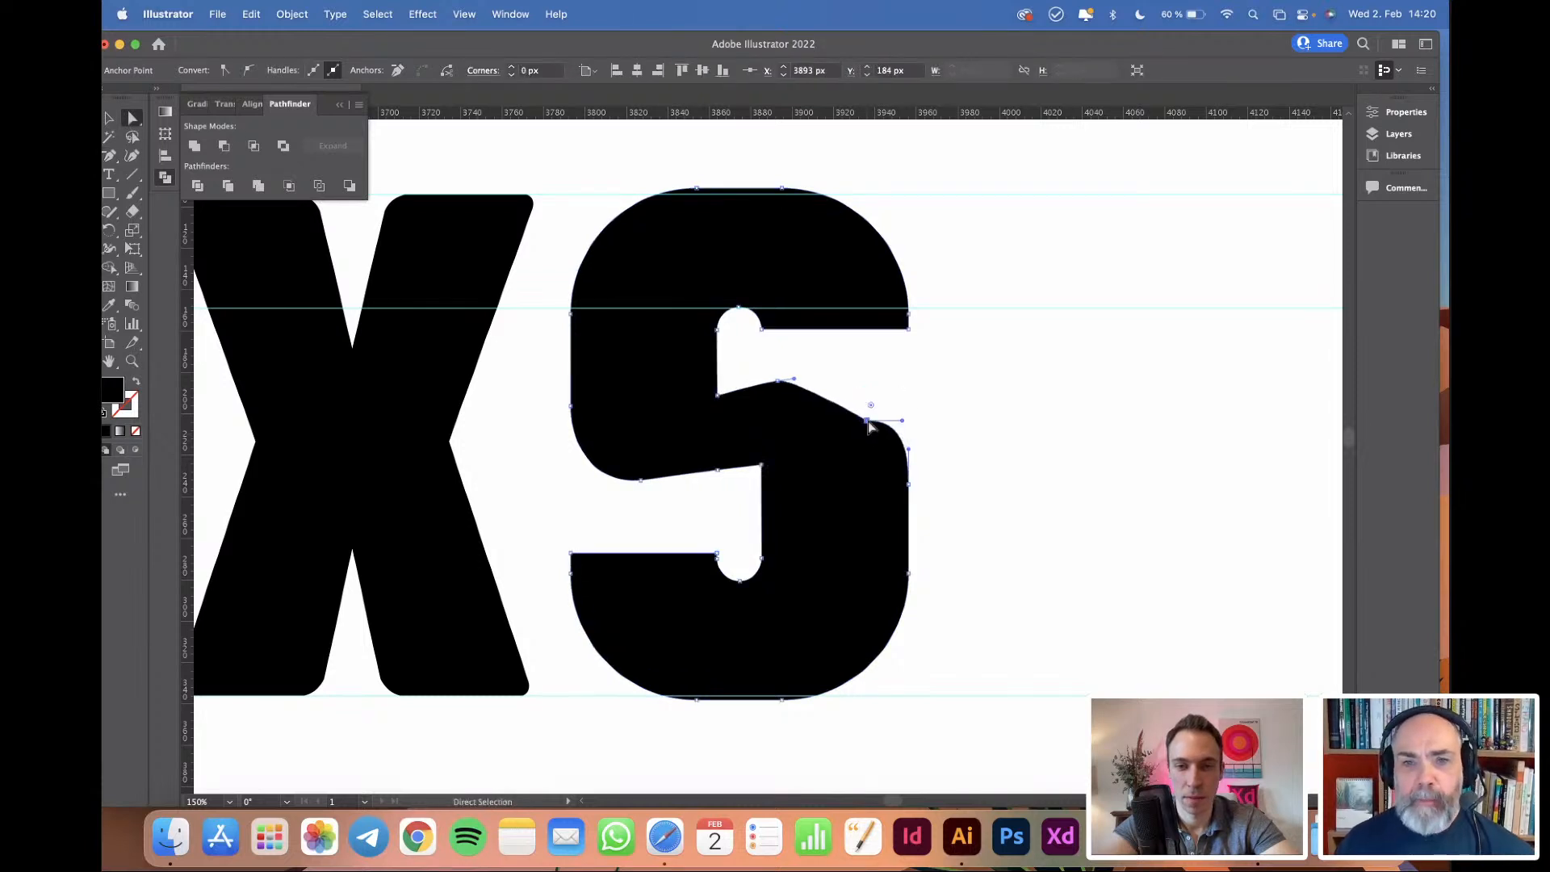
drag(779, 381, 869, 401)
scroll(869, 401, up, 2)
scroll(868, 400, up, 3)
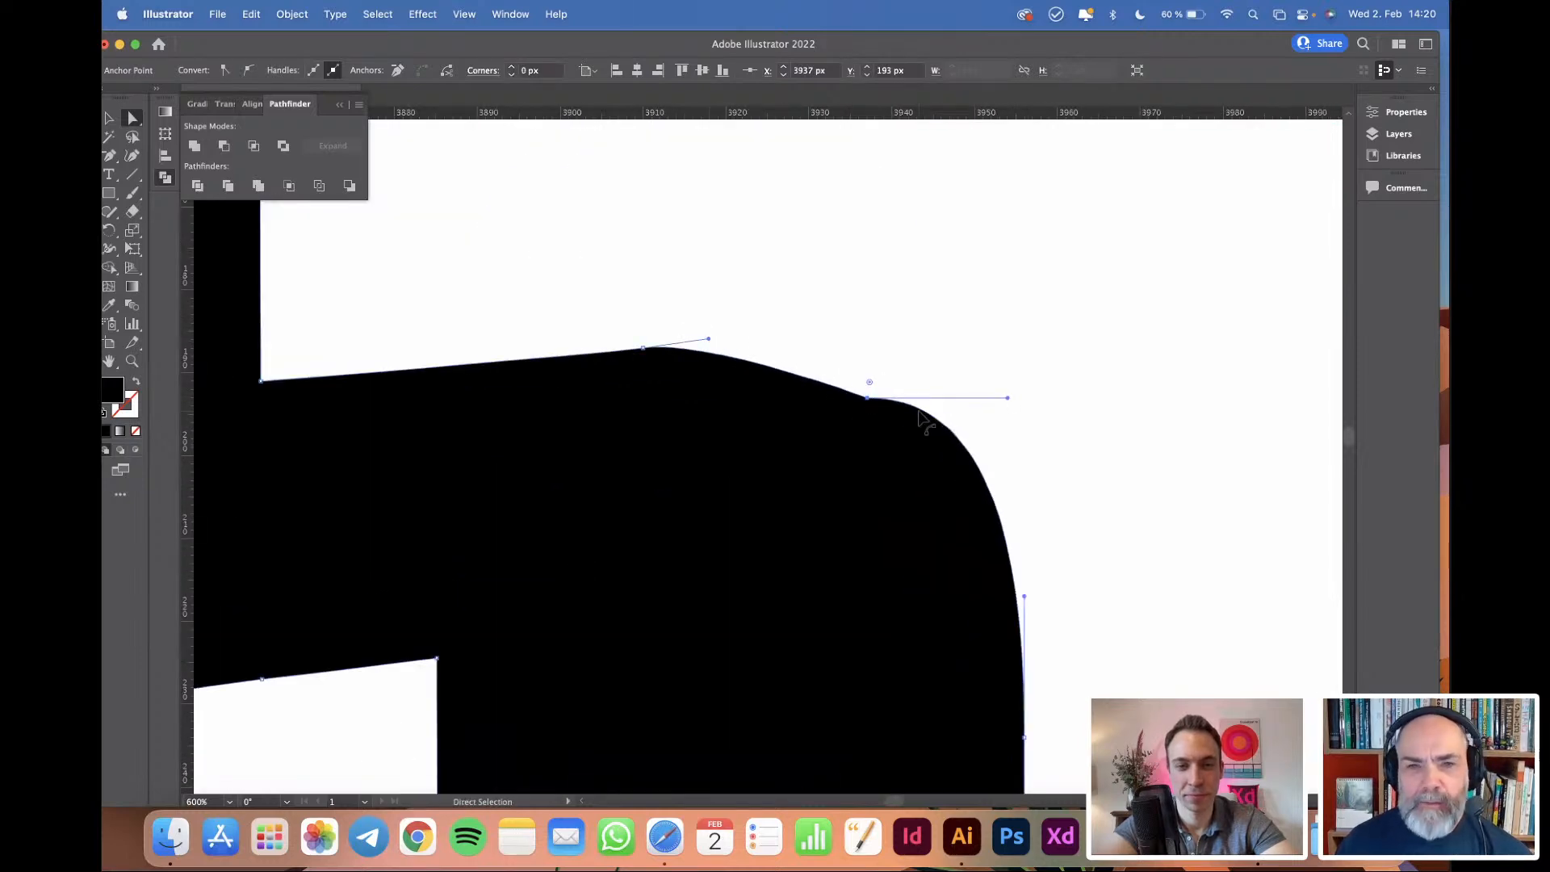
click(996, 474)
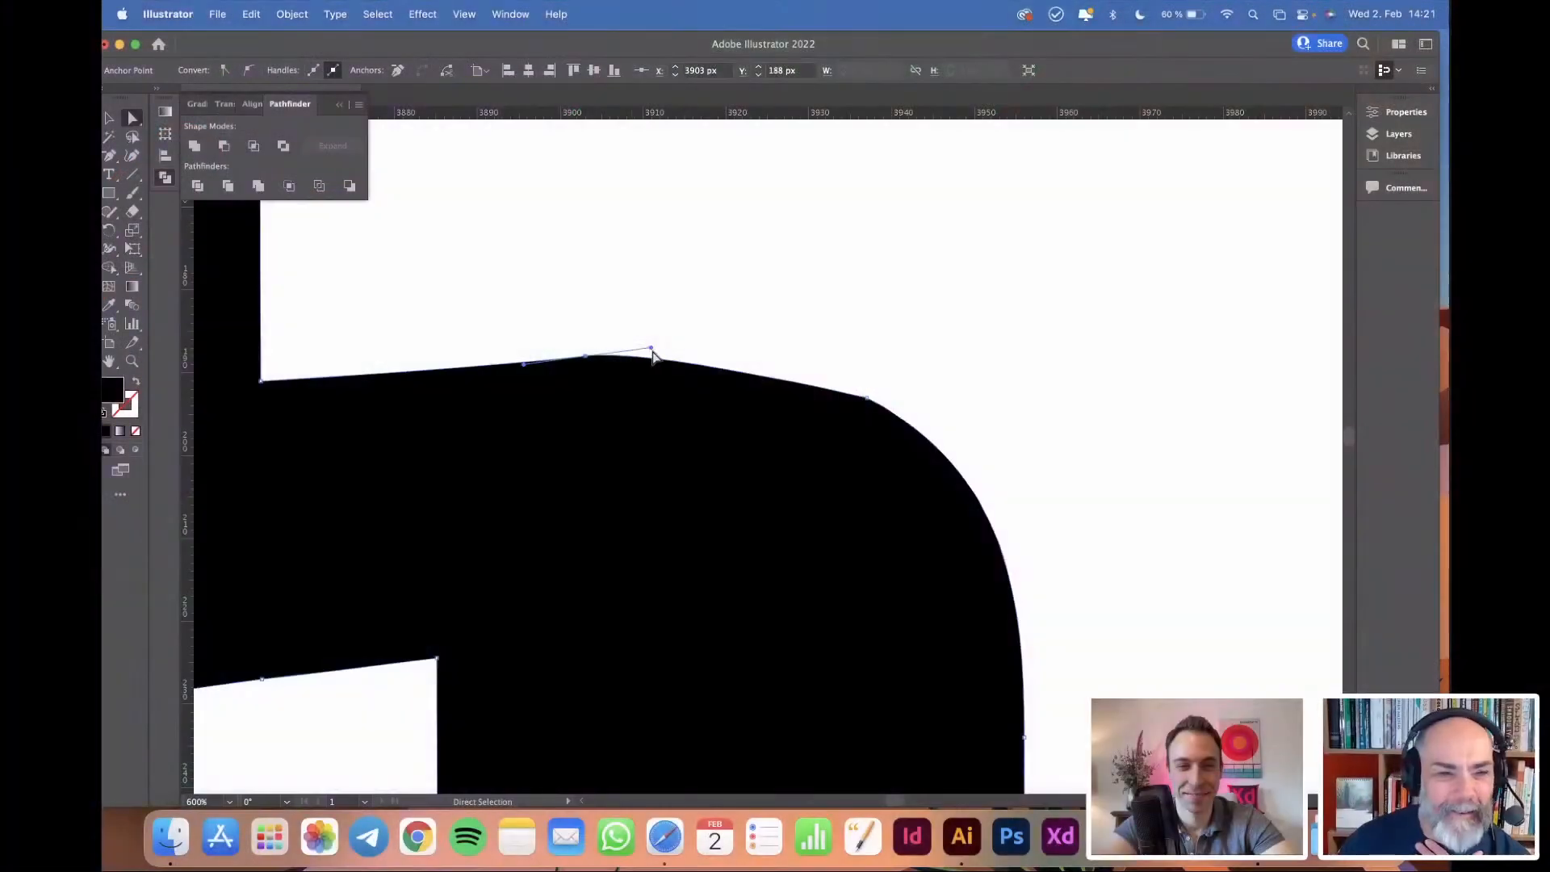
Lengthen the outward handle of the spine's top-edge point at about X 3903, Y 188 px to round the shoulder's upper curve.
drag(650, 353, 773, 356)
scroll(616, 339, down, 4)
scroll(616, 339, left, 1)
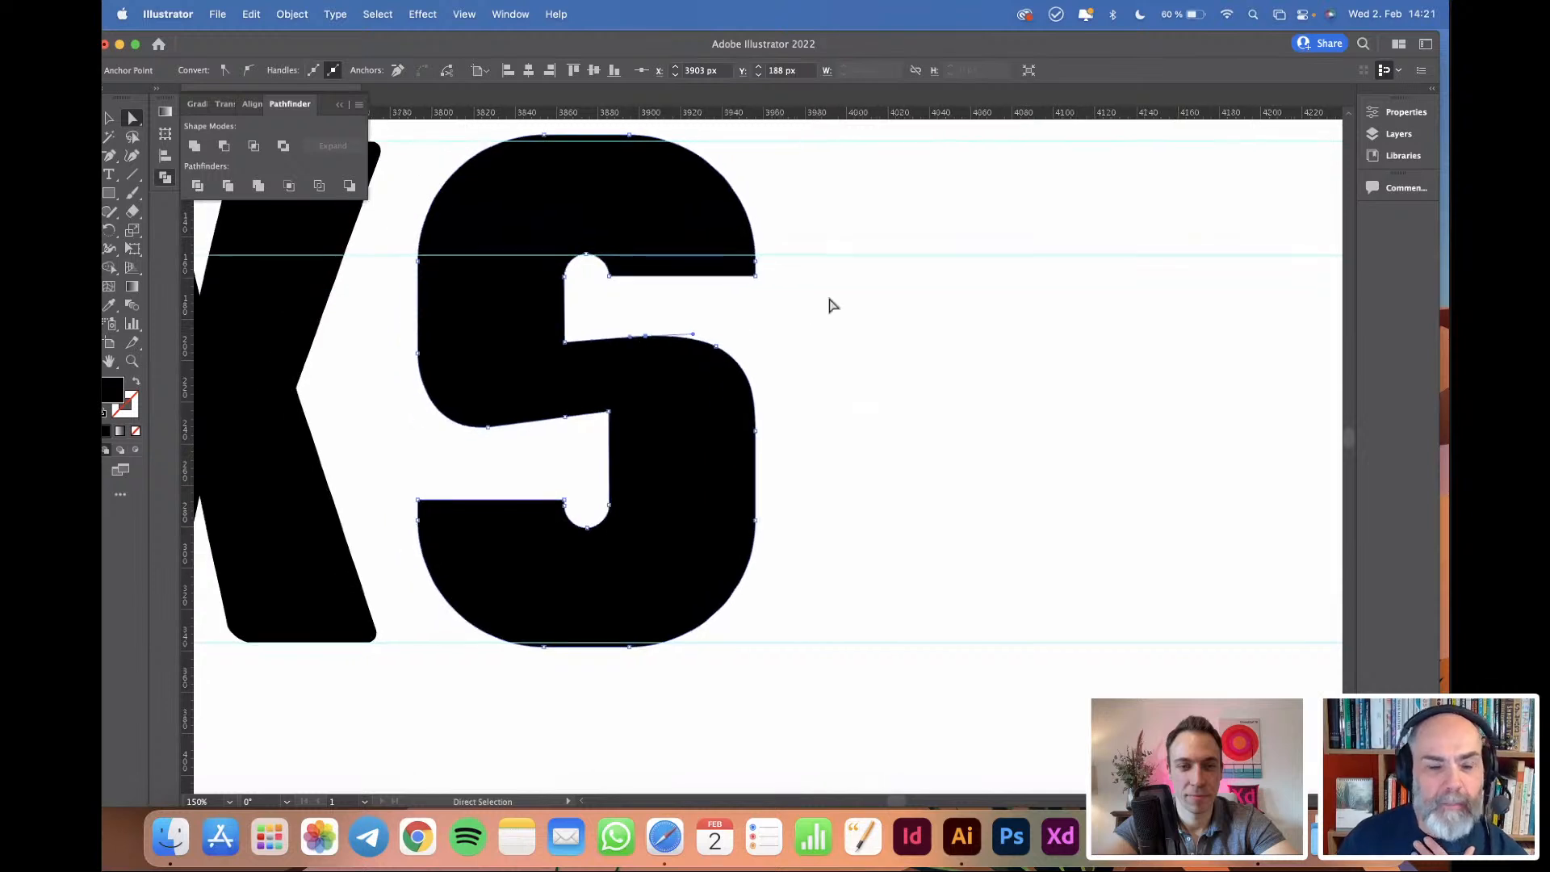
click(831, 305)
scroll(830, 304, left, 1)
scroll(833, 305, left, 1)
Lower the inner corner point where the spine's upper edge meets the S's upper half to steepen that edge.
click(673, 355)
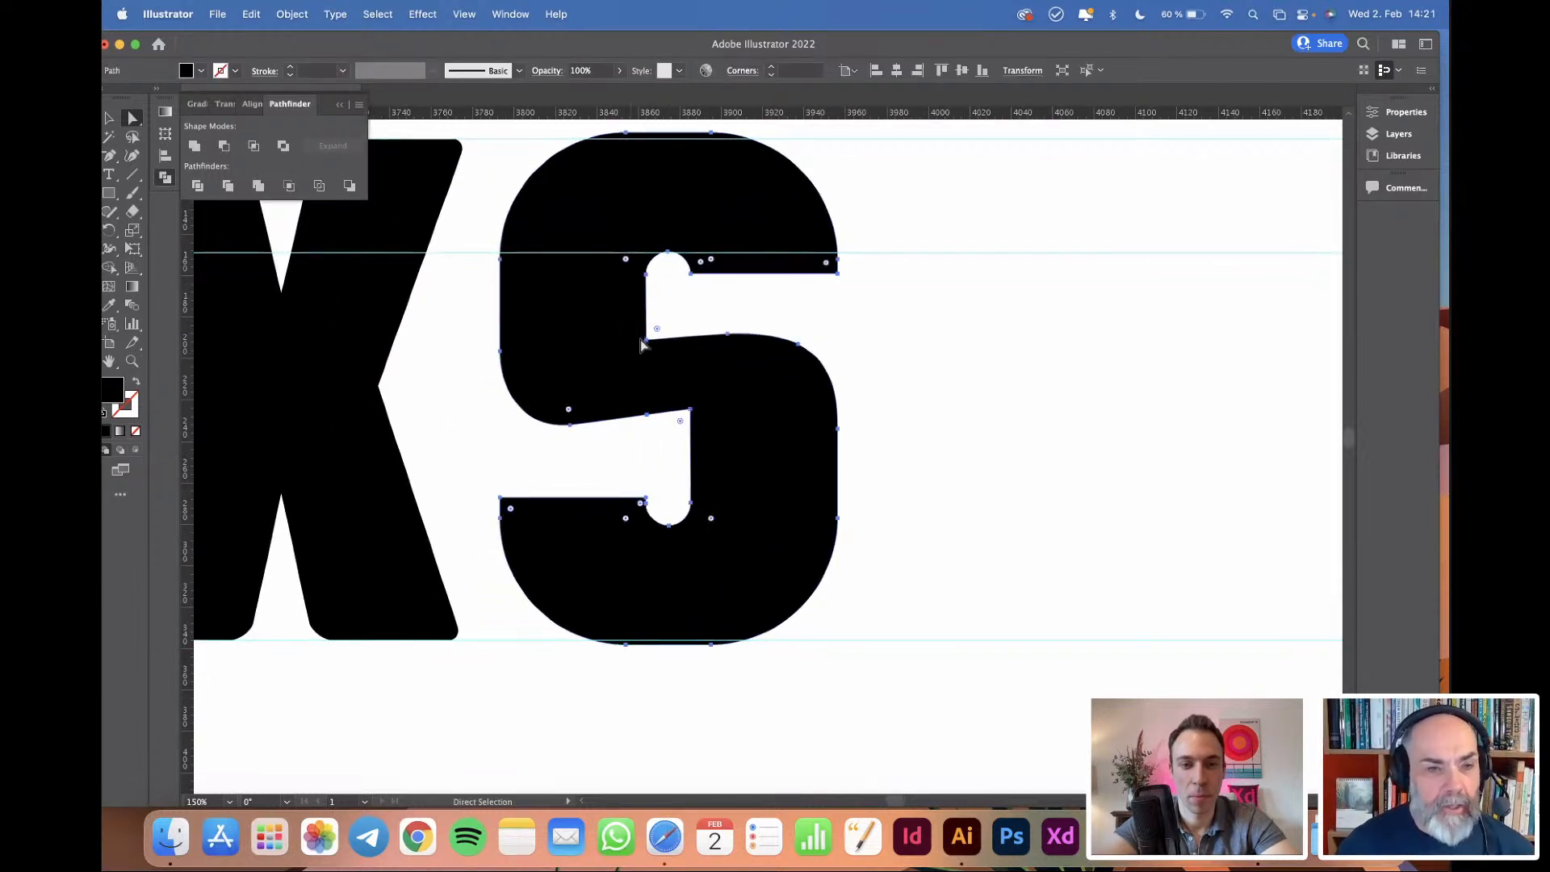
click(646, 340)
click(647, 341)
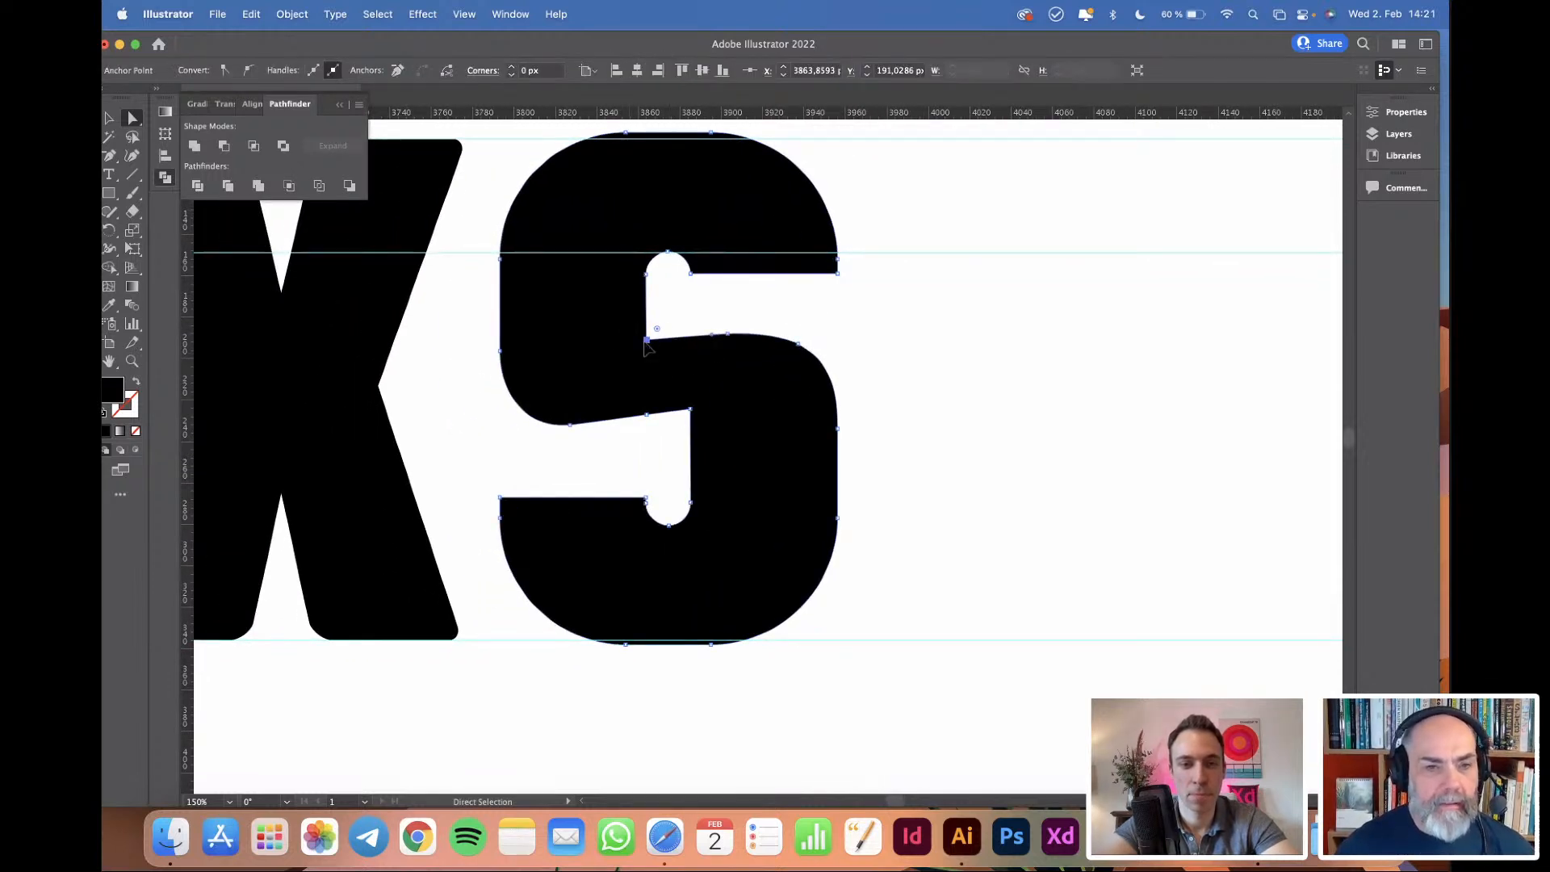
click(951, 271)
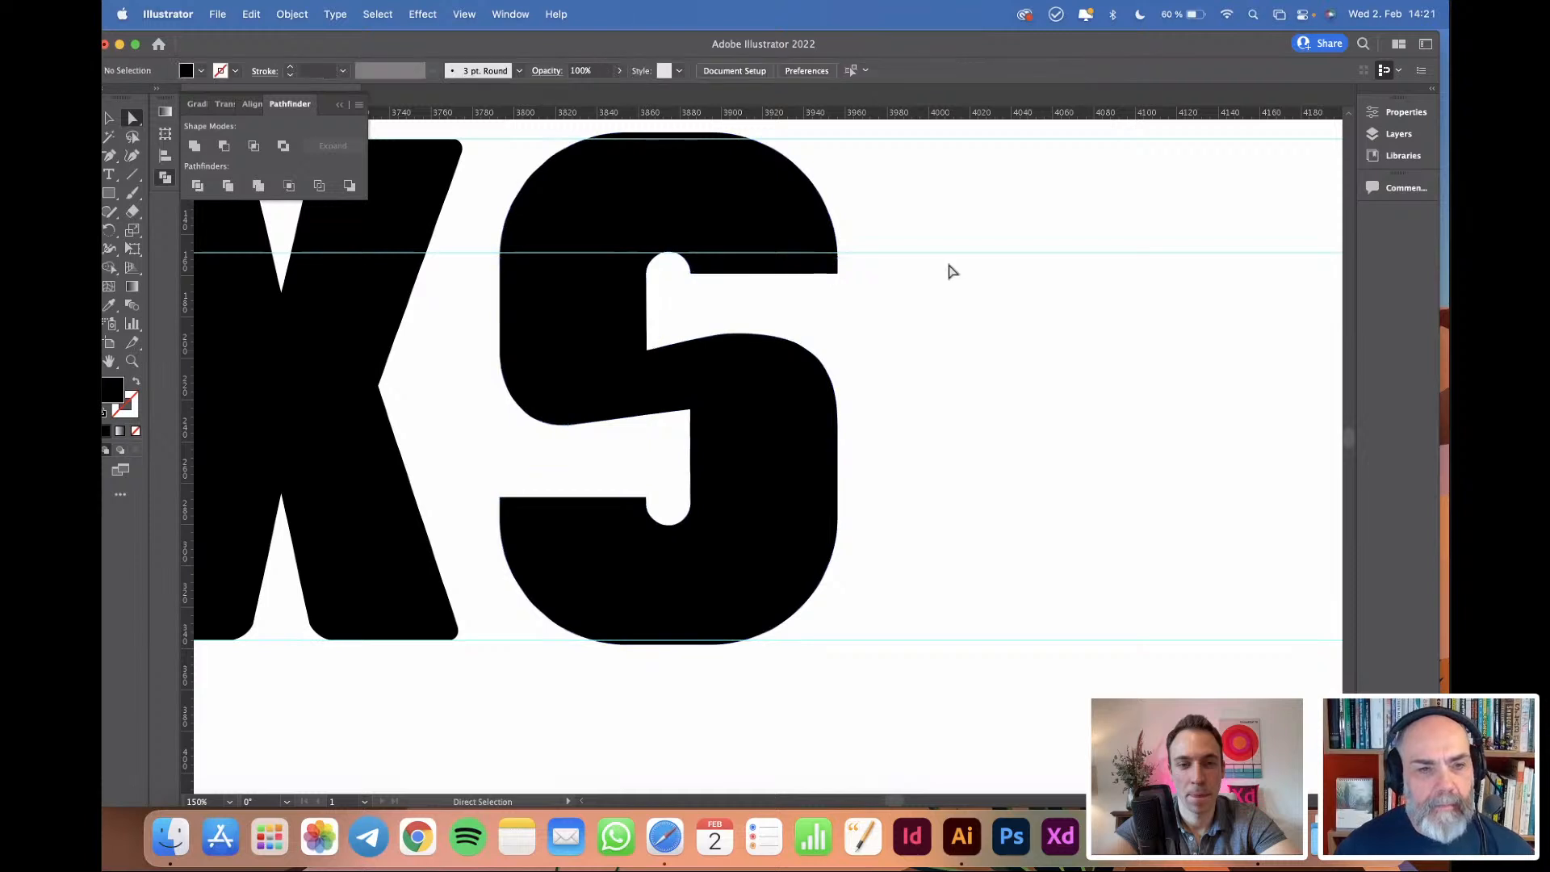
Lengthen and tilt the inward handle of the spine's top-edge point so the upper edge curves smoothly down to the inner corner.
scroll(950, 272, left, 1)
click(761, 341)
scroll(762, 341, up, 4)
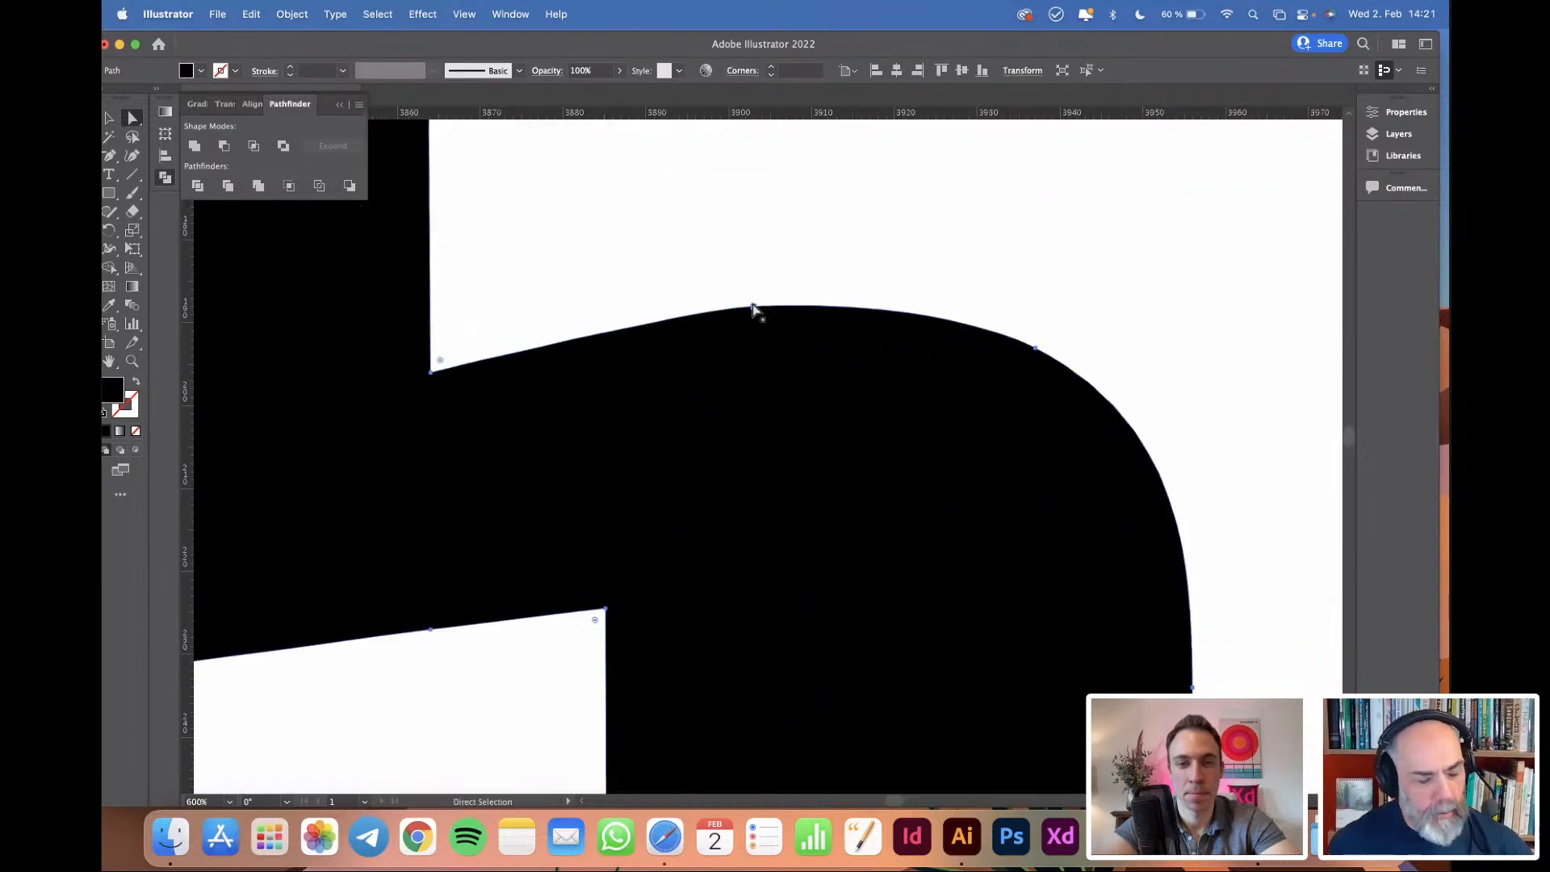
click(752, 306)
drag(690, 311, 635, 329)
click(738, 229)
scroll(739, 229, down, 4)
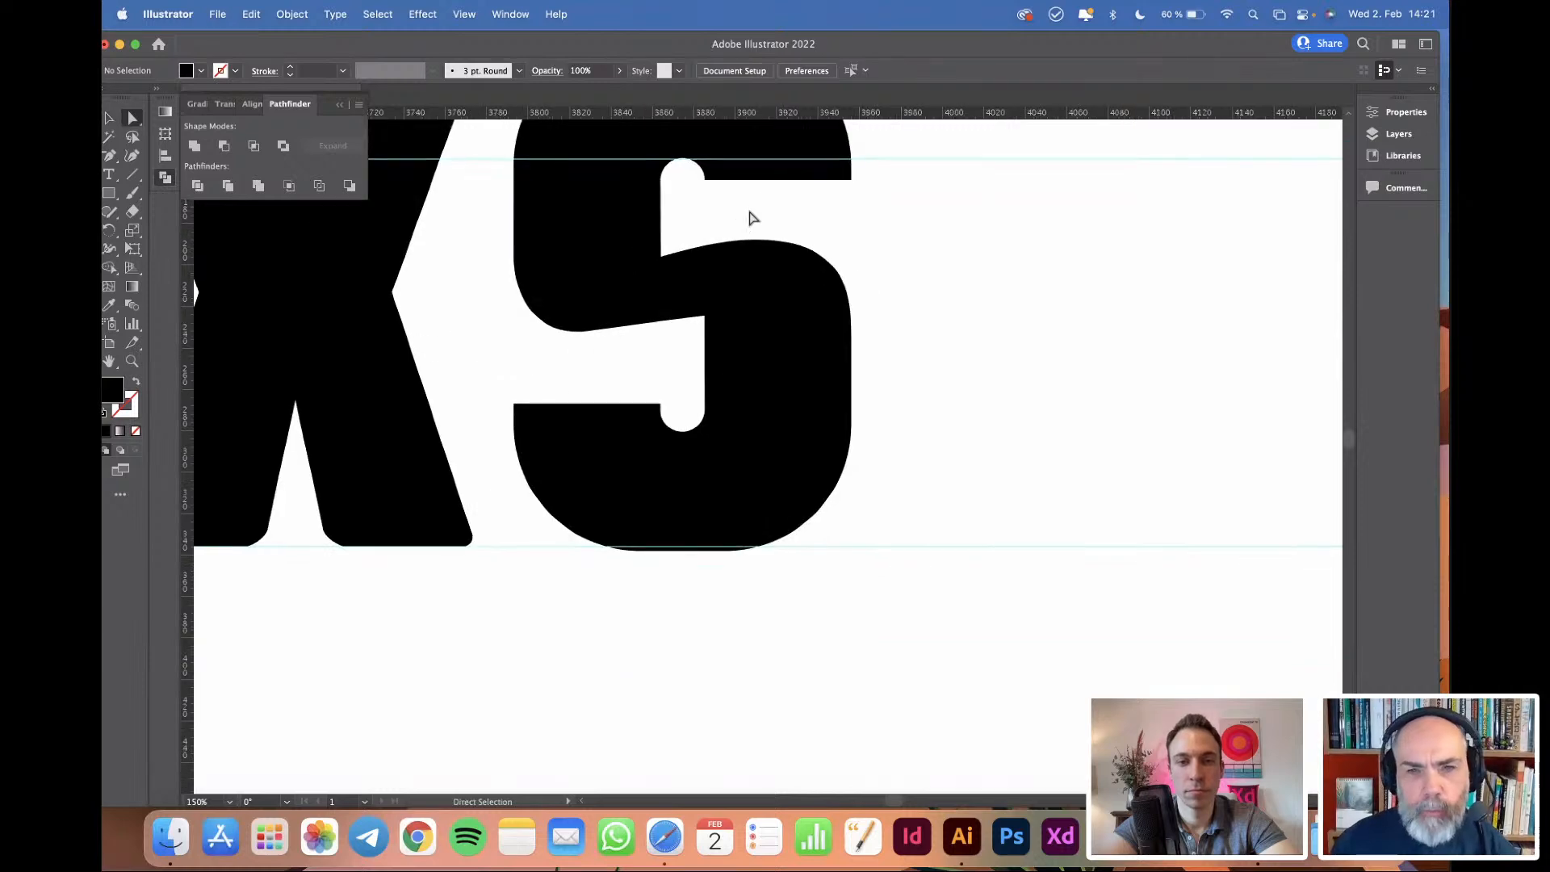
Lower the inner points of the spine's bottom edge, placing its corner at the lower half at about X 3885, Y 239 px.
scroll(749, 217, up, 5)
click(650, 399)
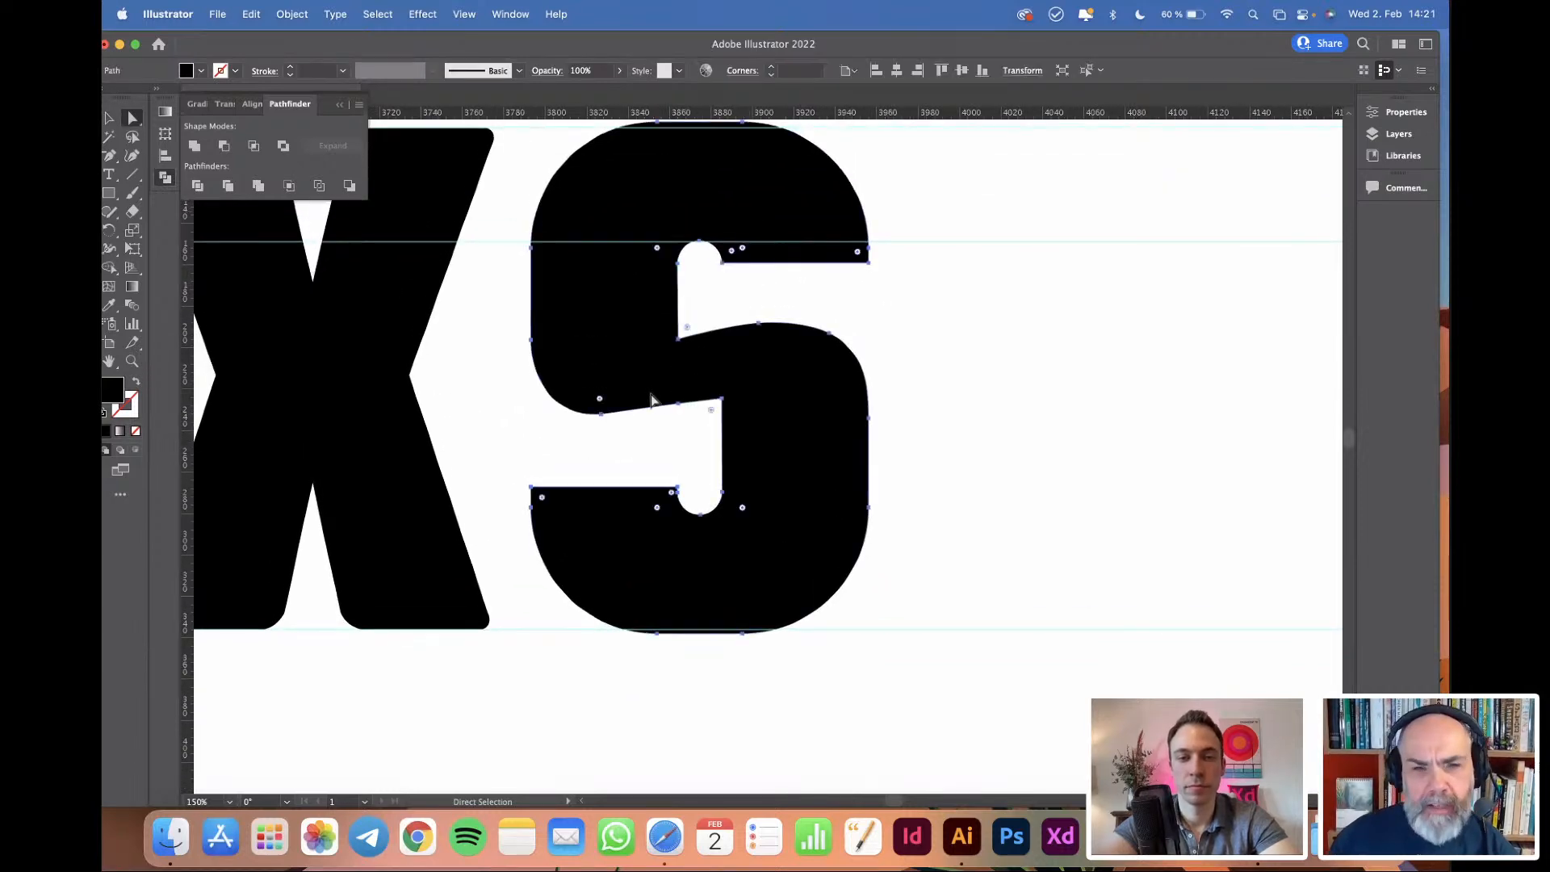
drag(677, 403, 723, 428)
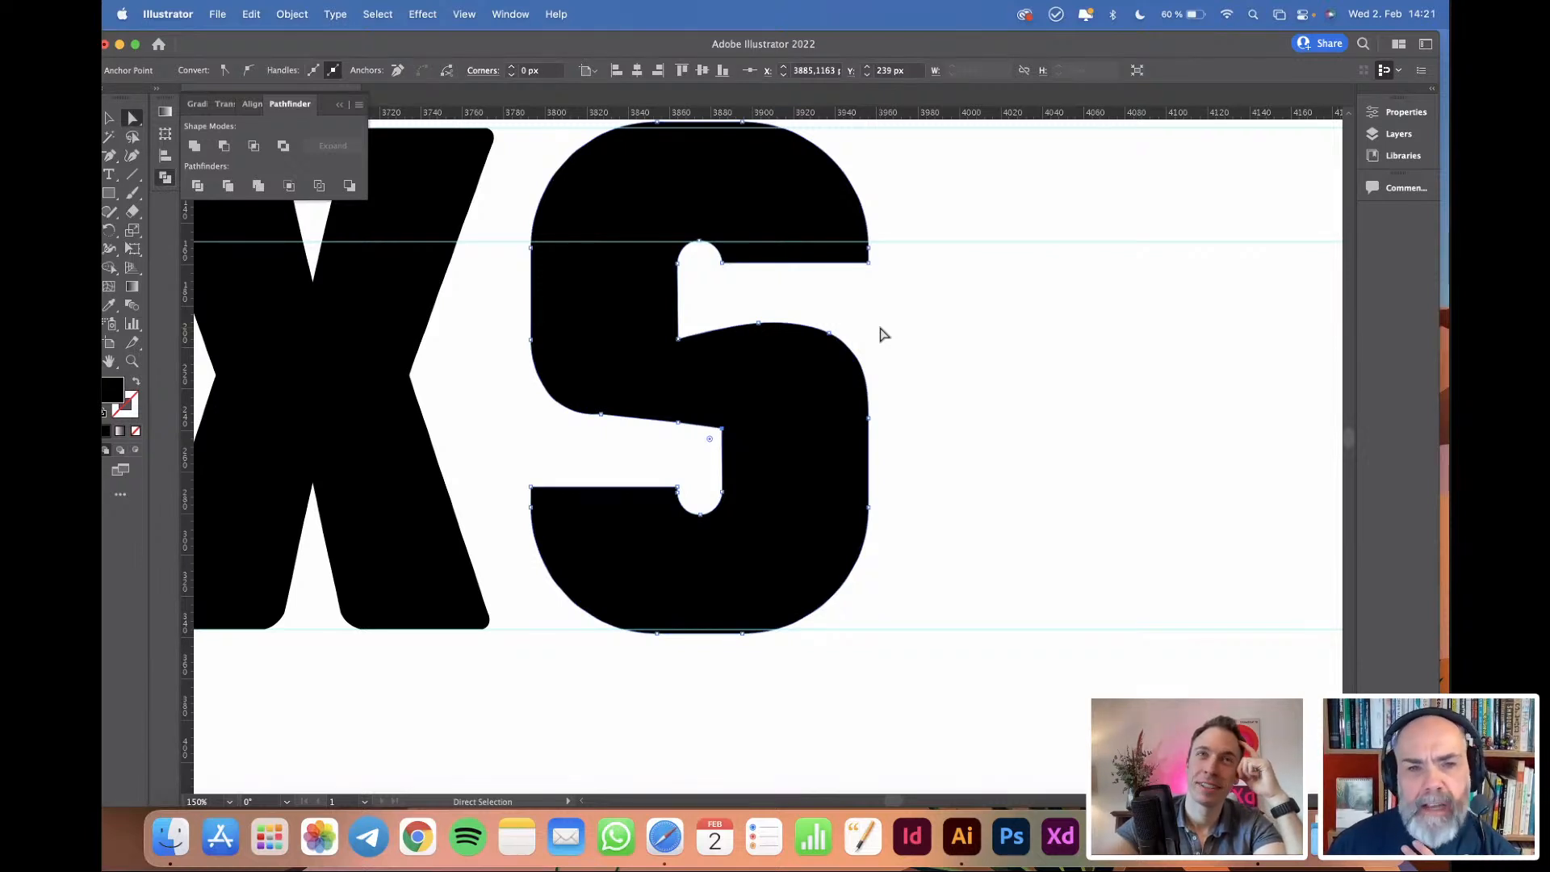
Move the S's lower-left spine curve point inward and downward, and delete the middle anchor point on the spine's bottom edge.
click(943, 330)
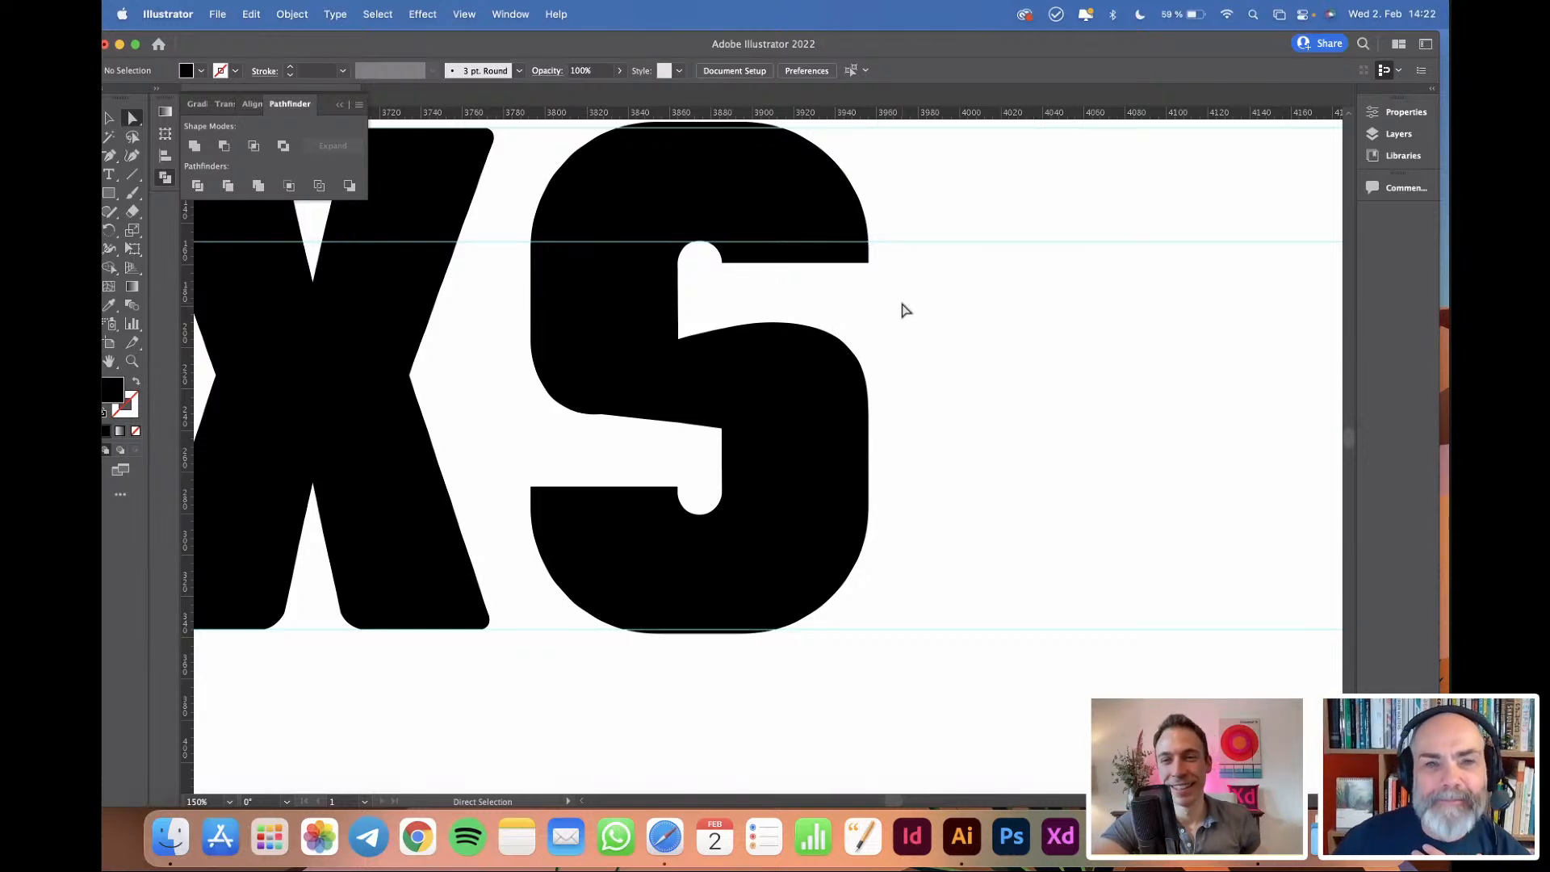
click(761, 361)
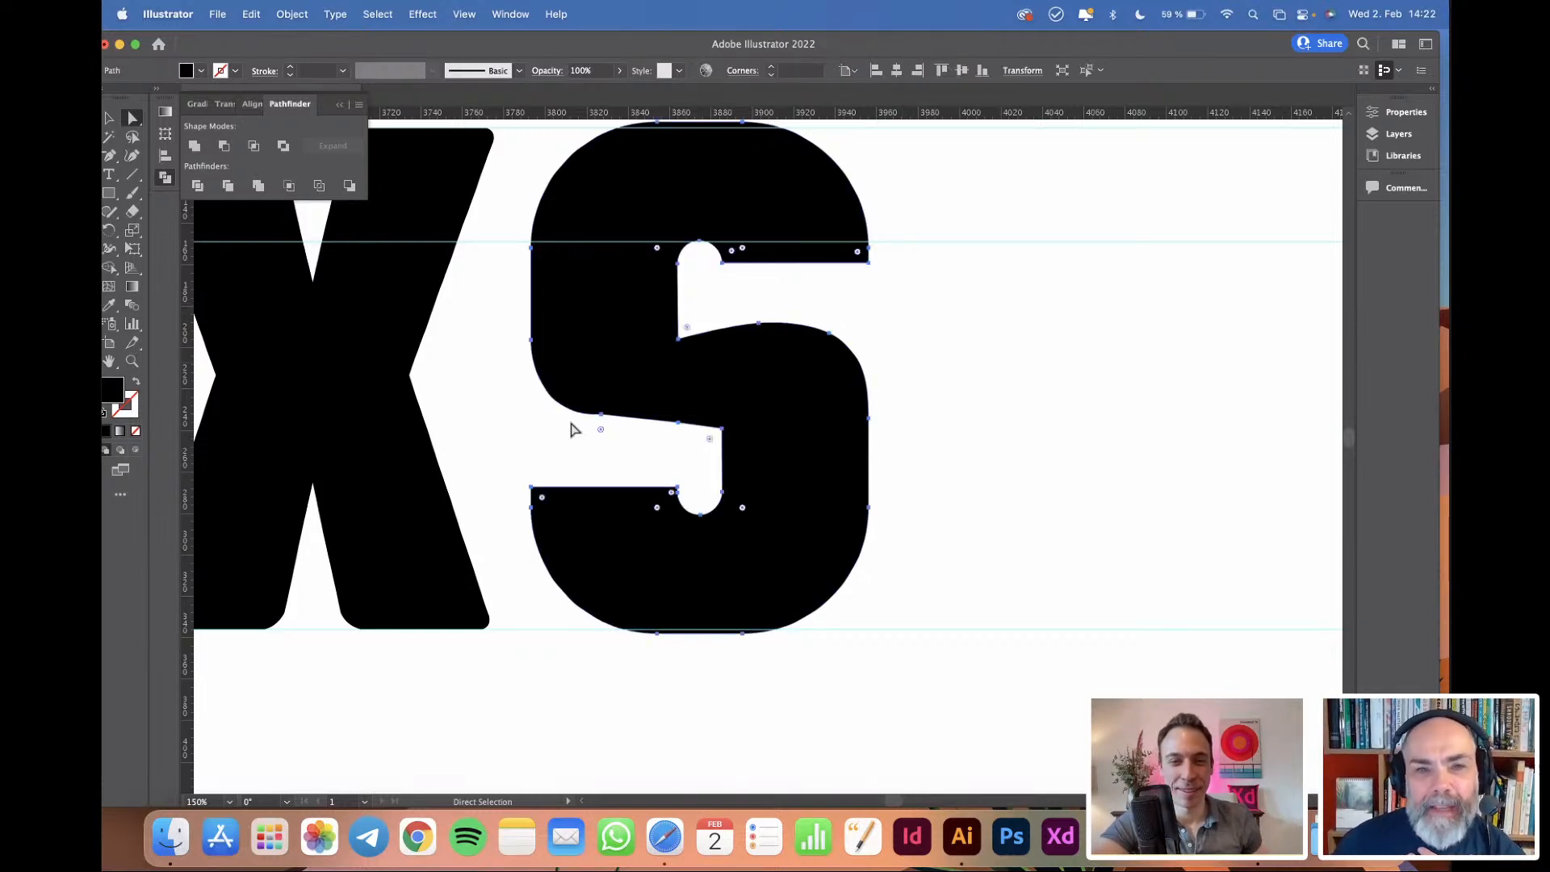
drag(602, 416, 624, 431)
click(678, 422)
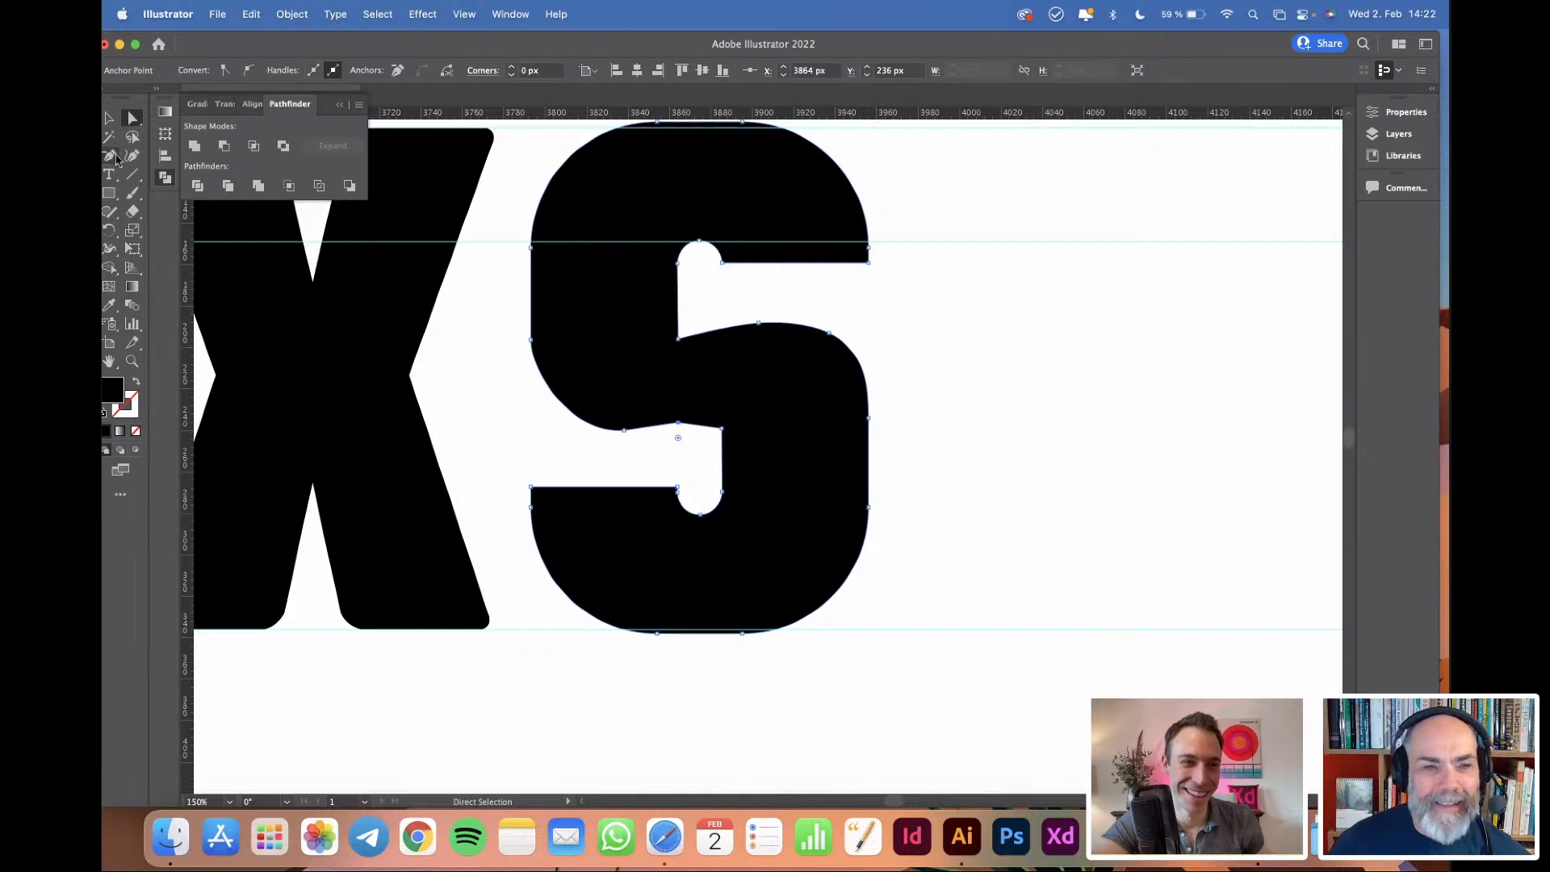
drag(115, 159, 165, 192)
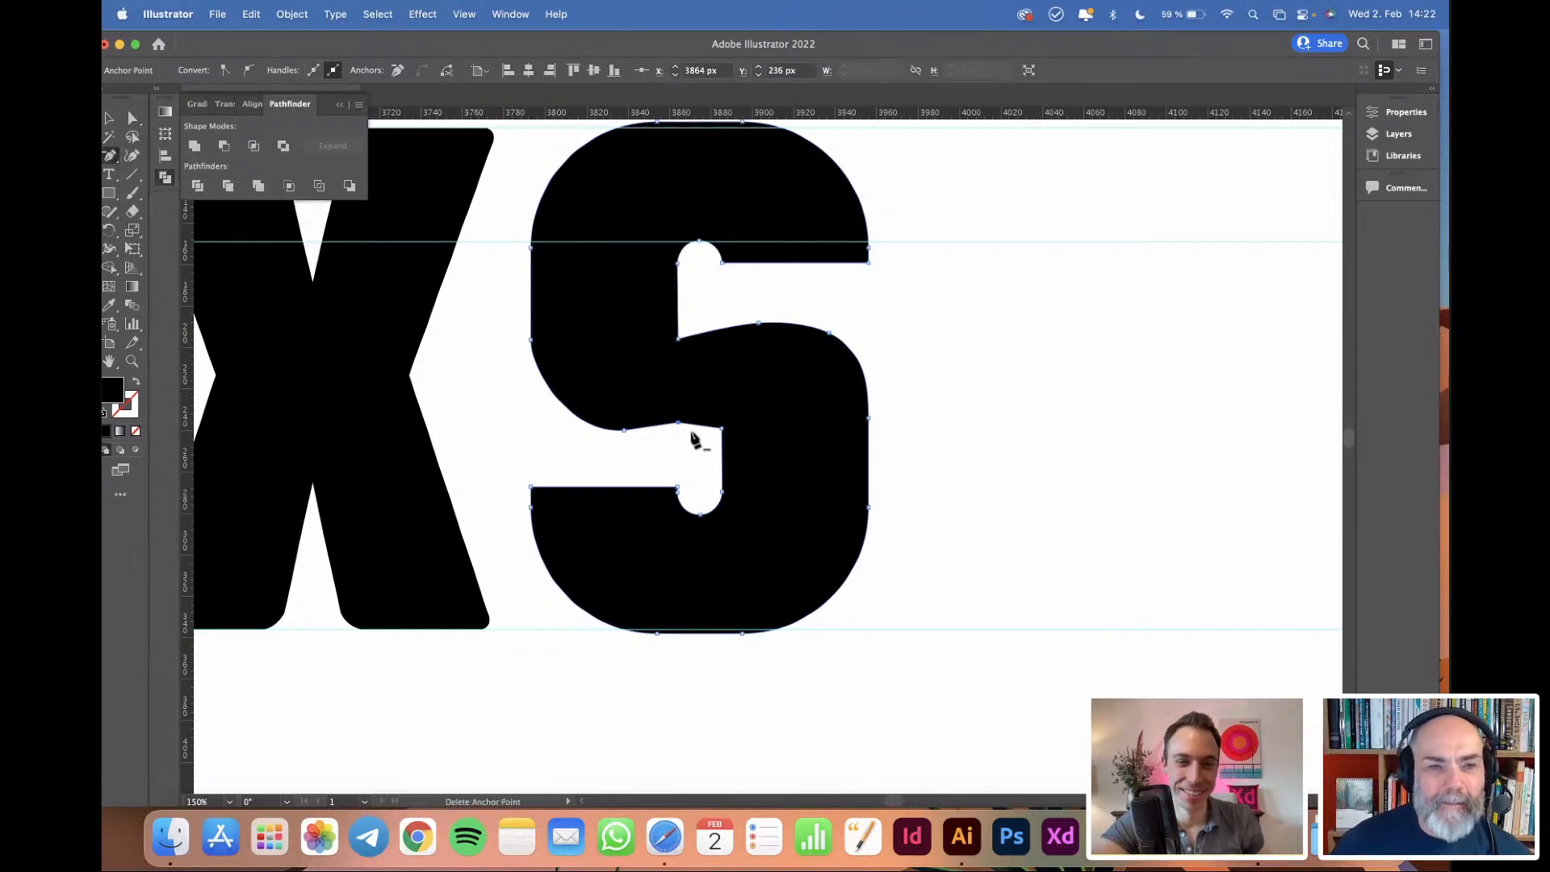
click(678, 422)
click(133, 118)
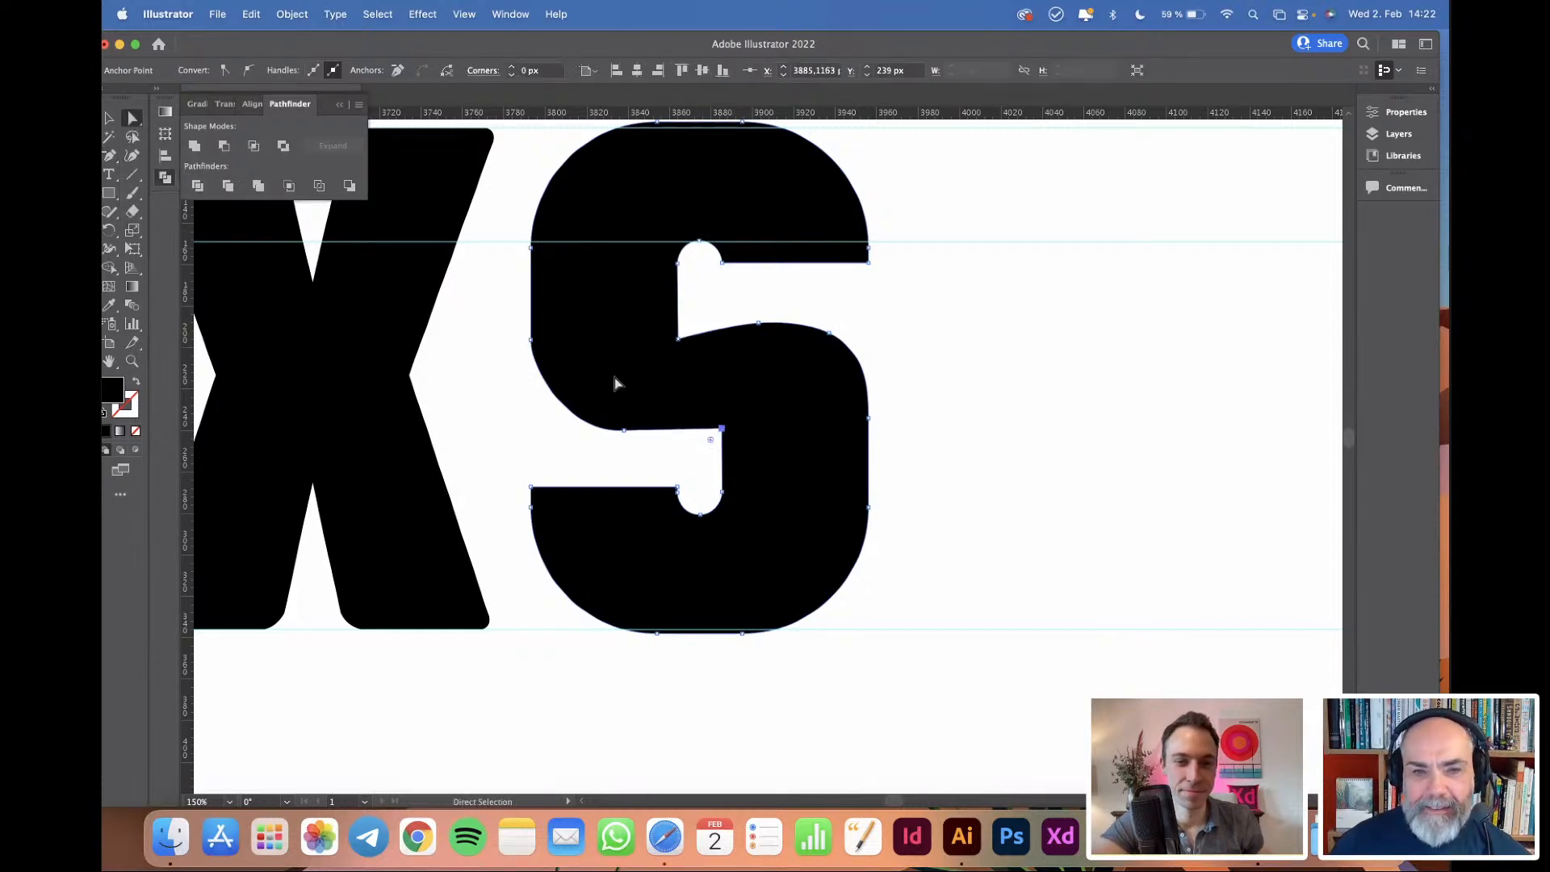
Reshape the spine's bottom edge with its curve point at about X 3849, Y 240 px and its inner corner at X 3885, Y 238 px.
drag(723, 434, 723, 416)
drag(628, 434, 557, 435)
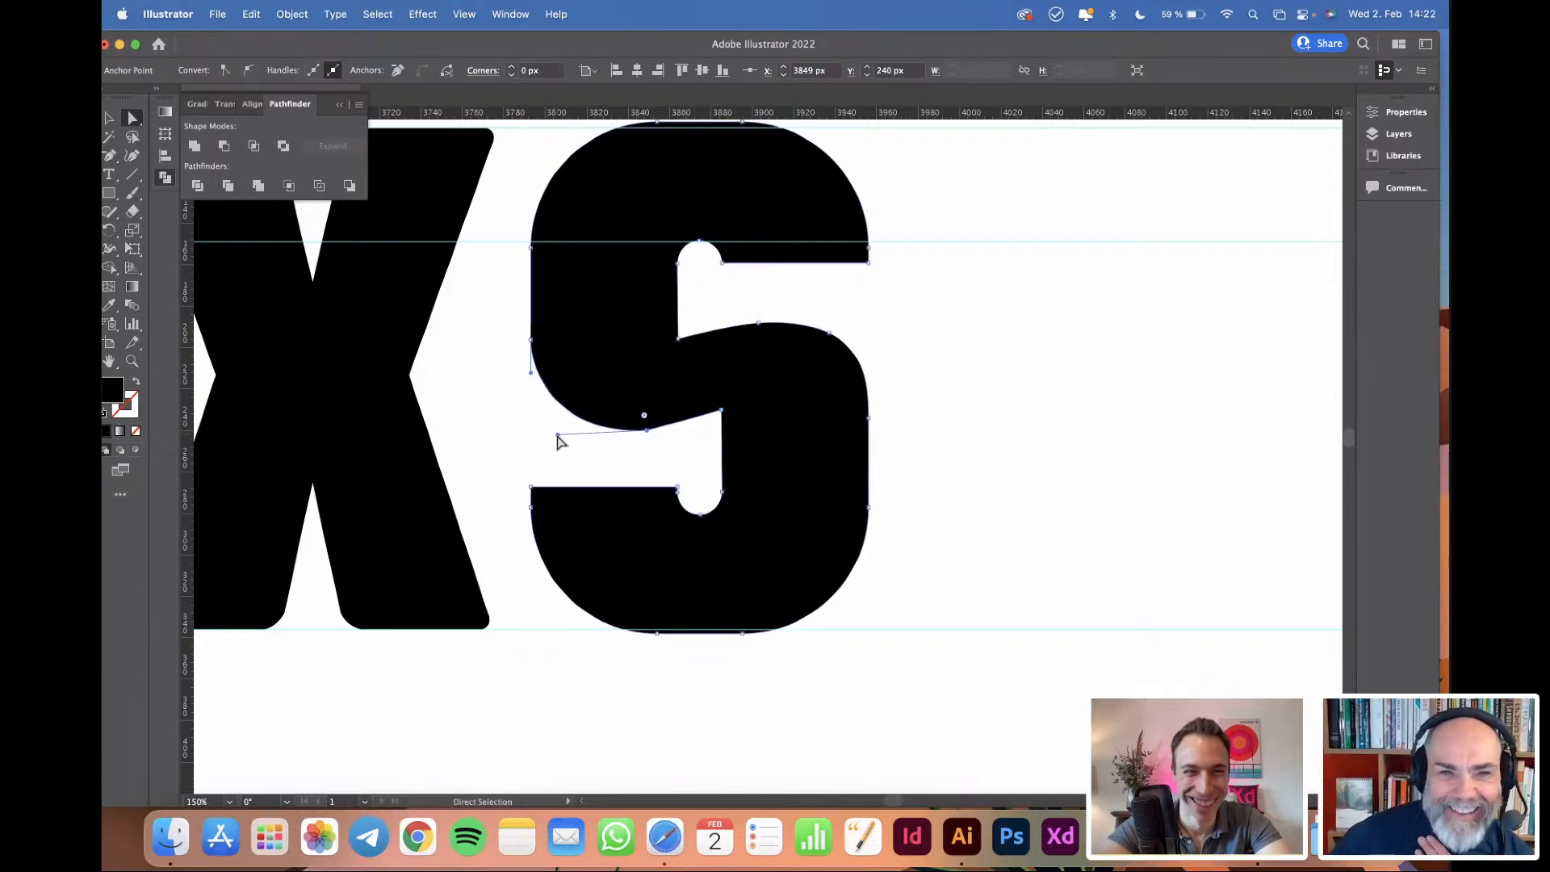
drag(723, 413, 724, 428)
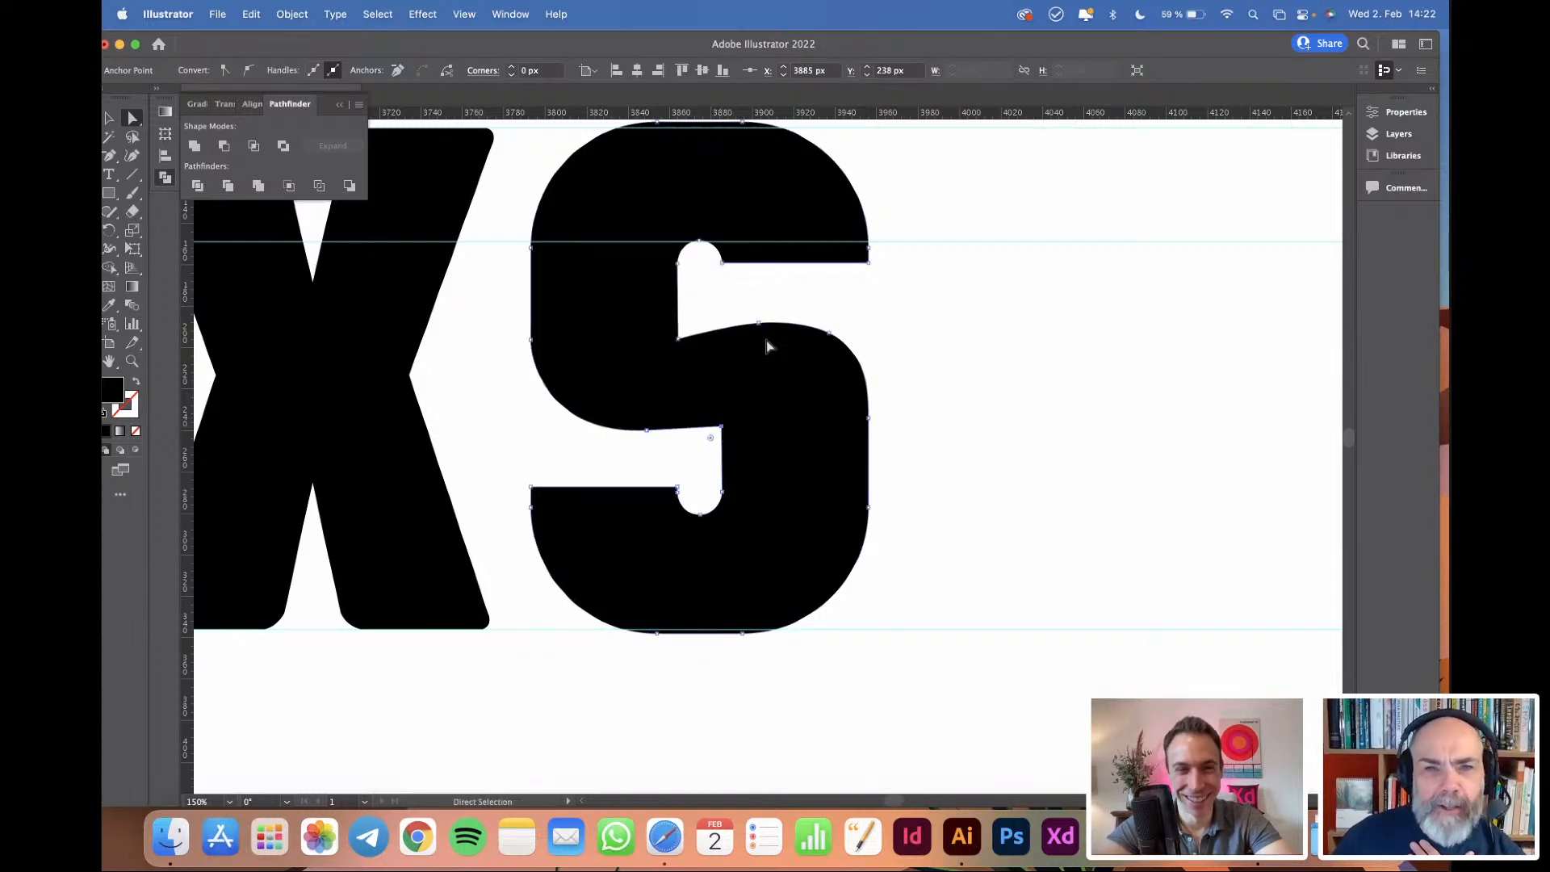
Lower the spine's top-edge point to about X 3902, Y 190 px and round the shoulder point beside it.
click(787, 323)
click(828, 339)
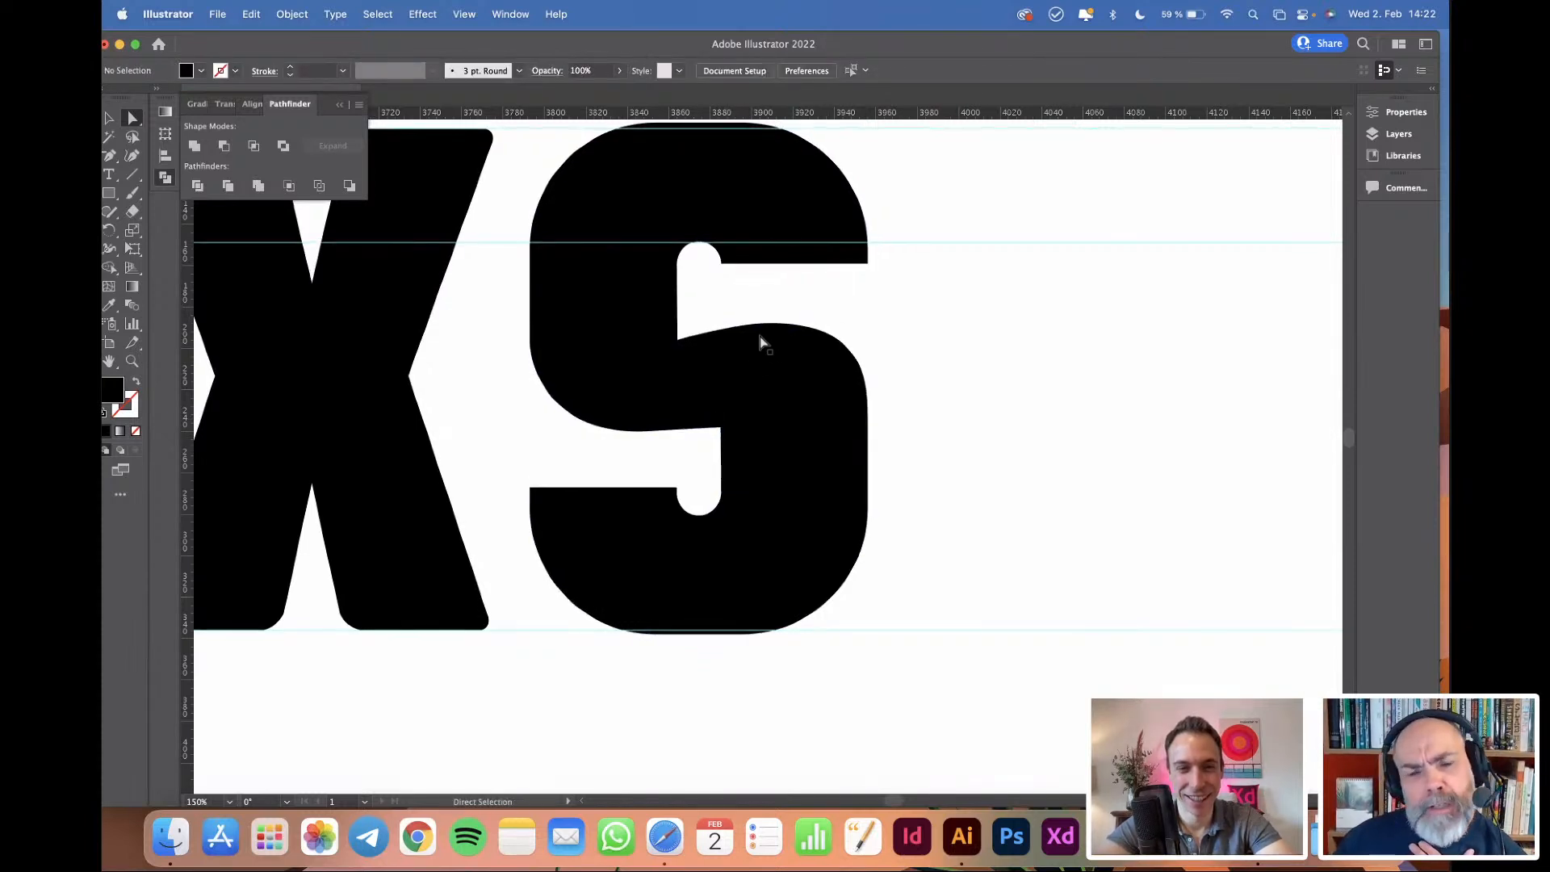
drag(756, 325, 757, 331)
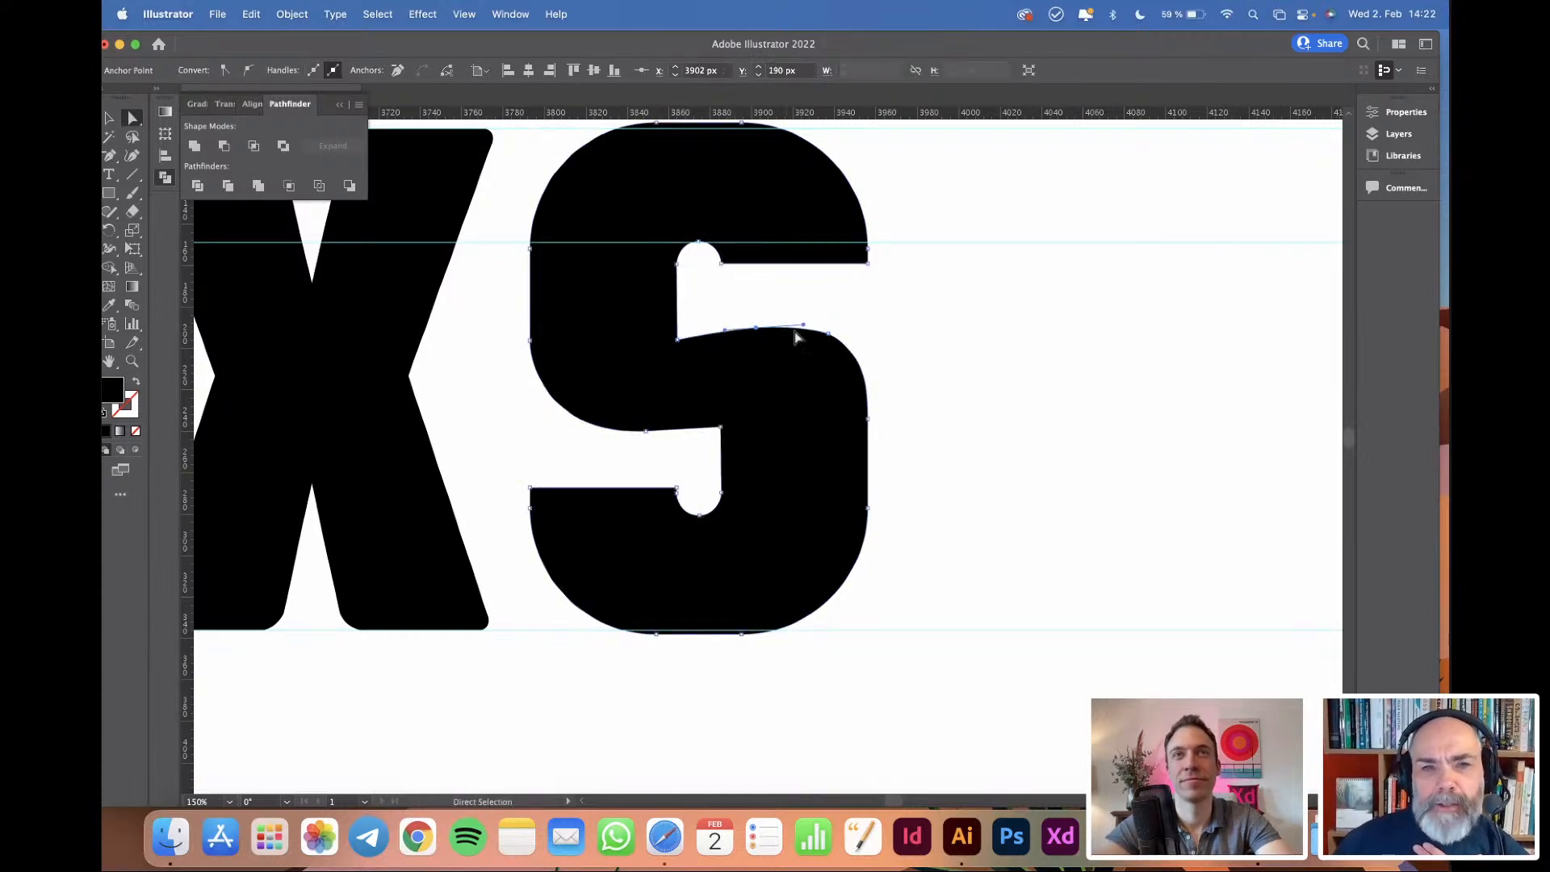
click(880, 348)
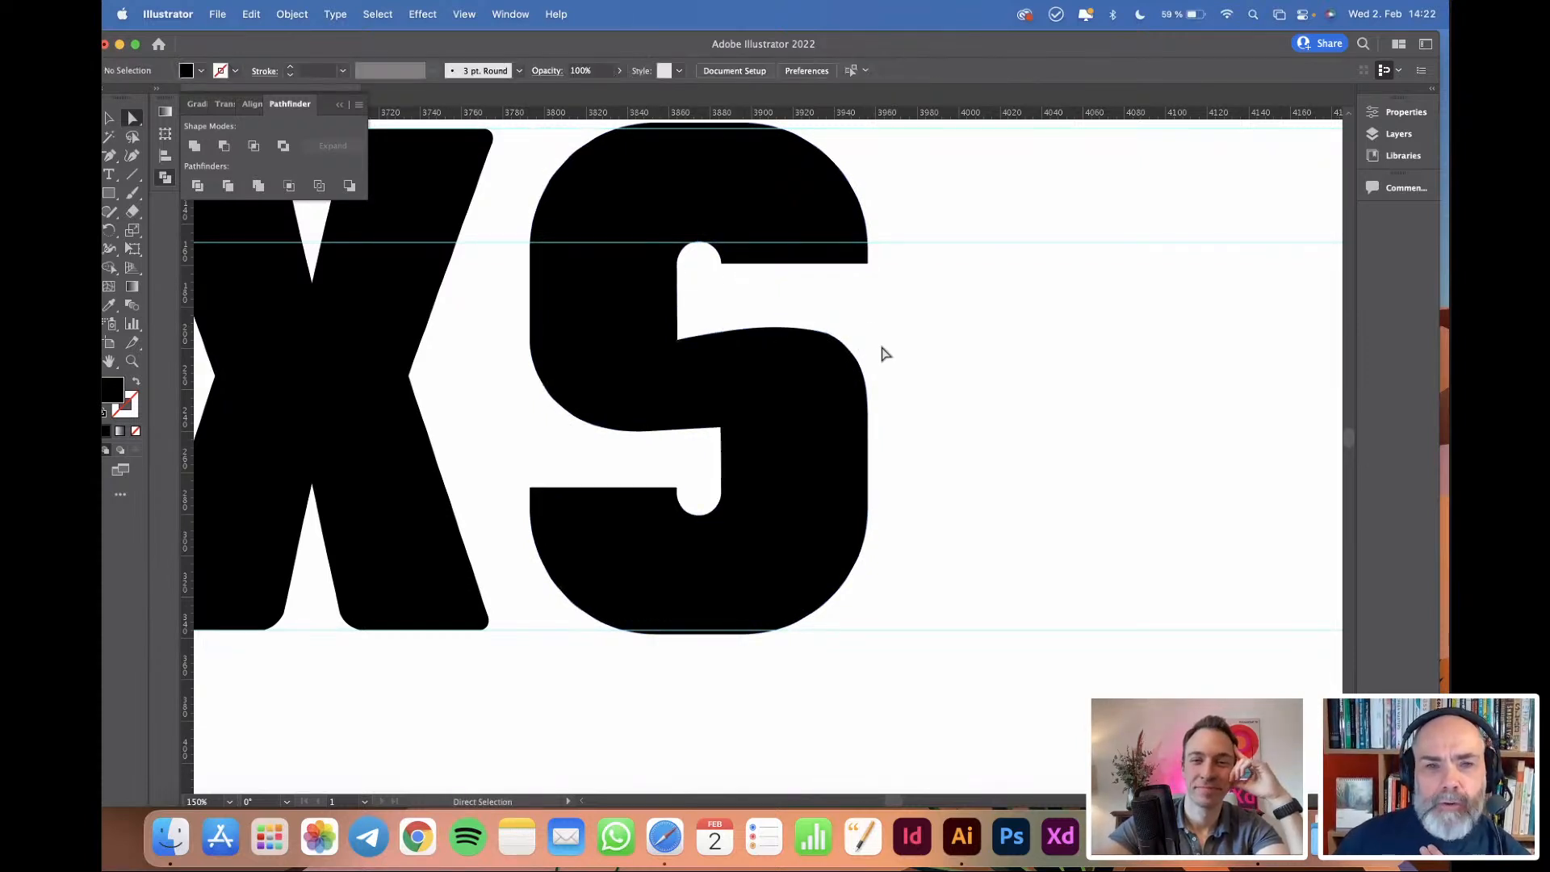
click(834, 345)
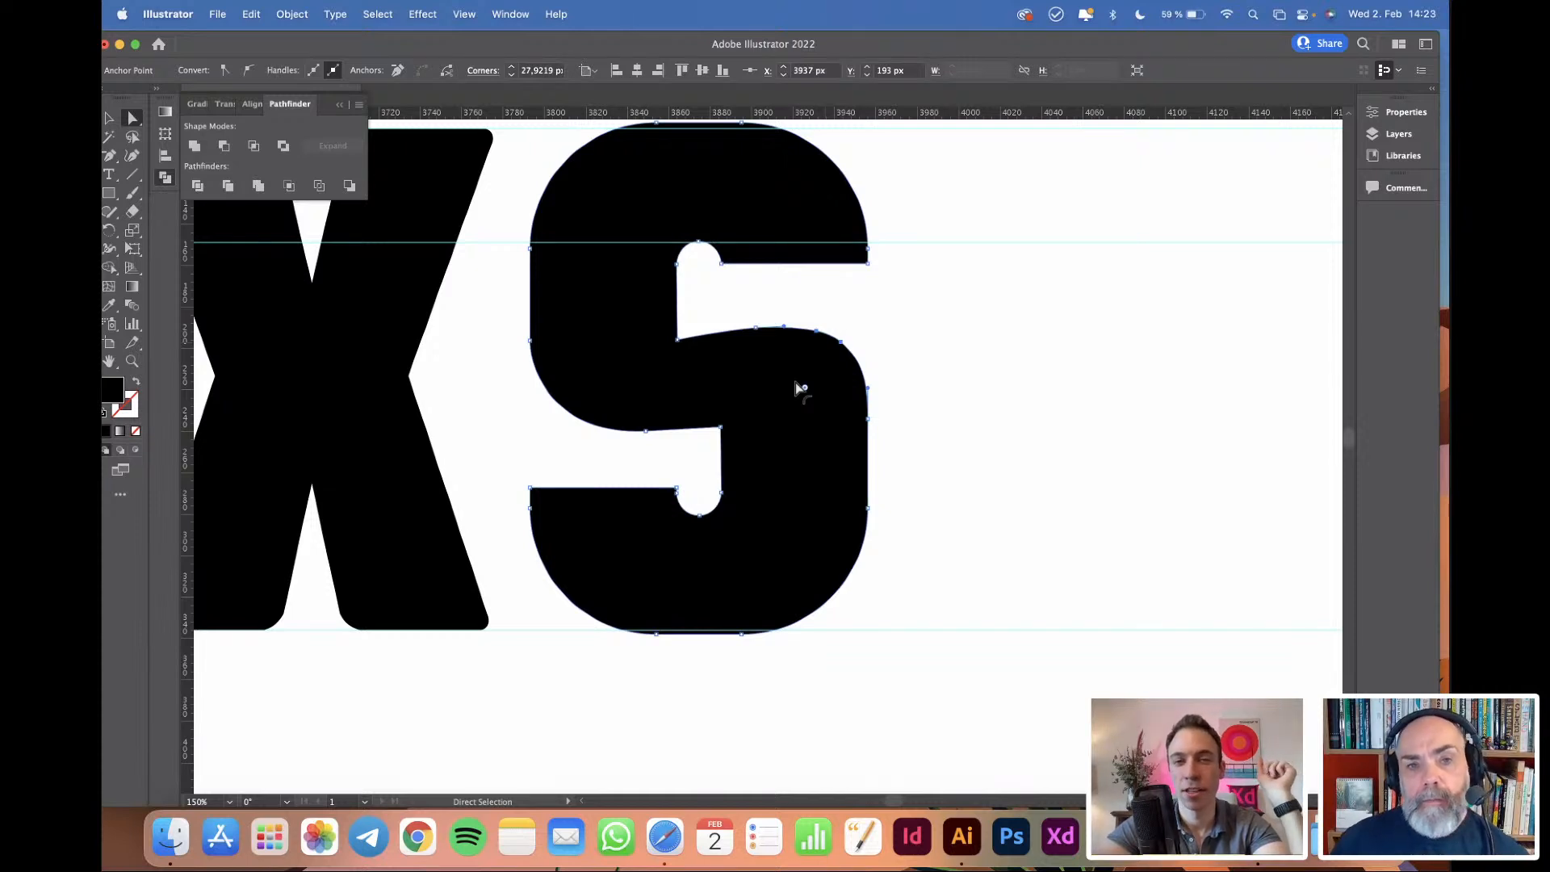
click(915, 345)
Lower the inner corner of the spine's upper edge to about X 3864, Y 201 px.
click(661, 331)
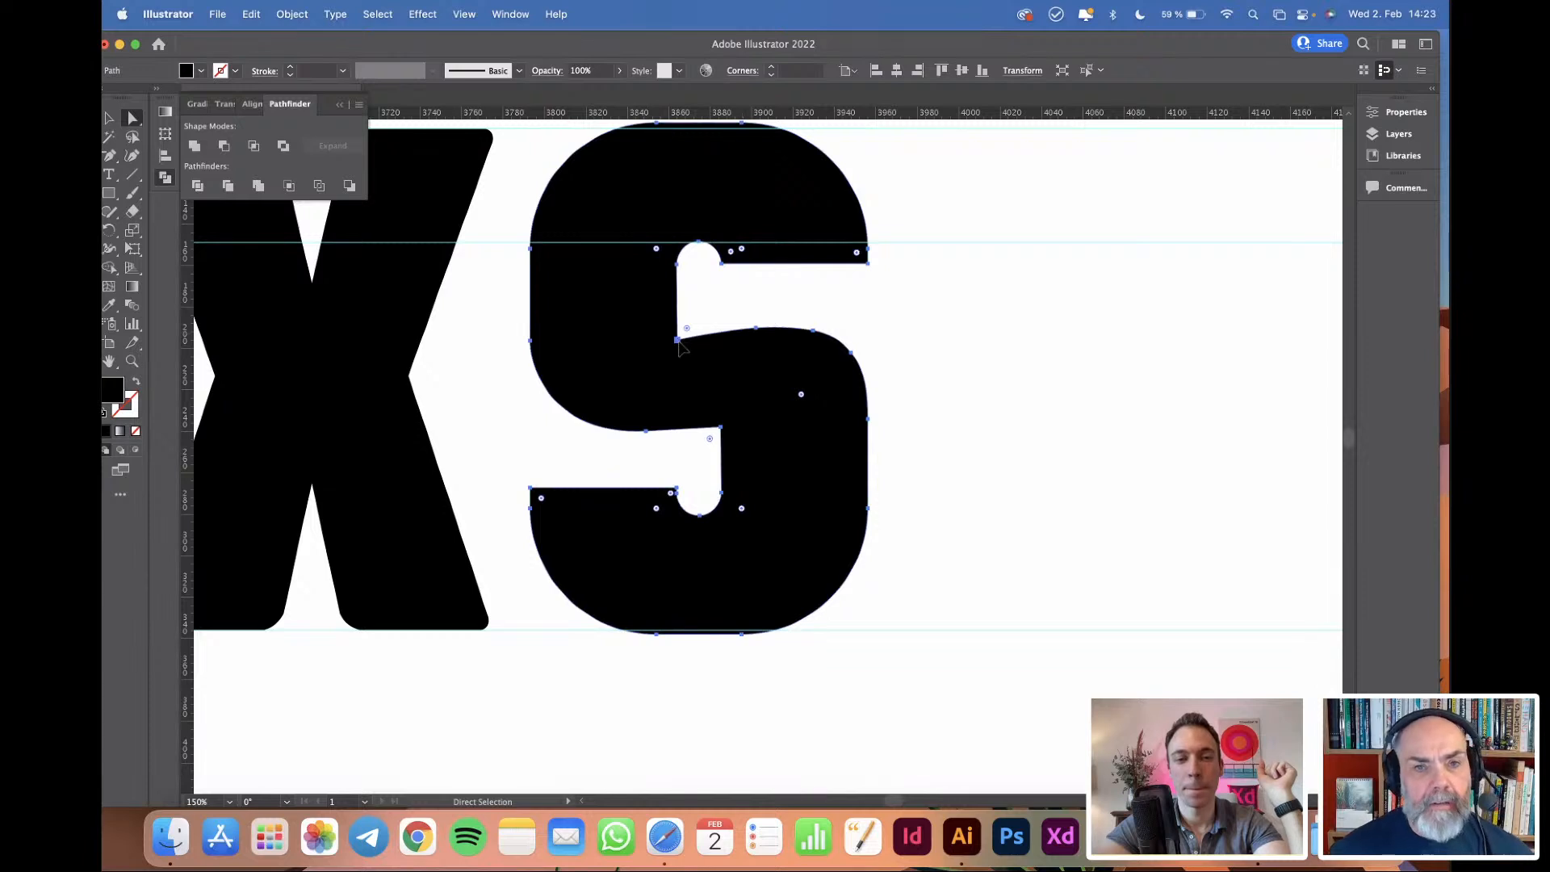
drag(679, 343, 677, 352)
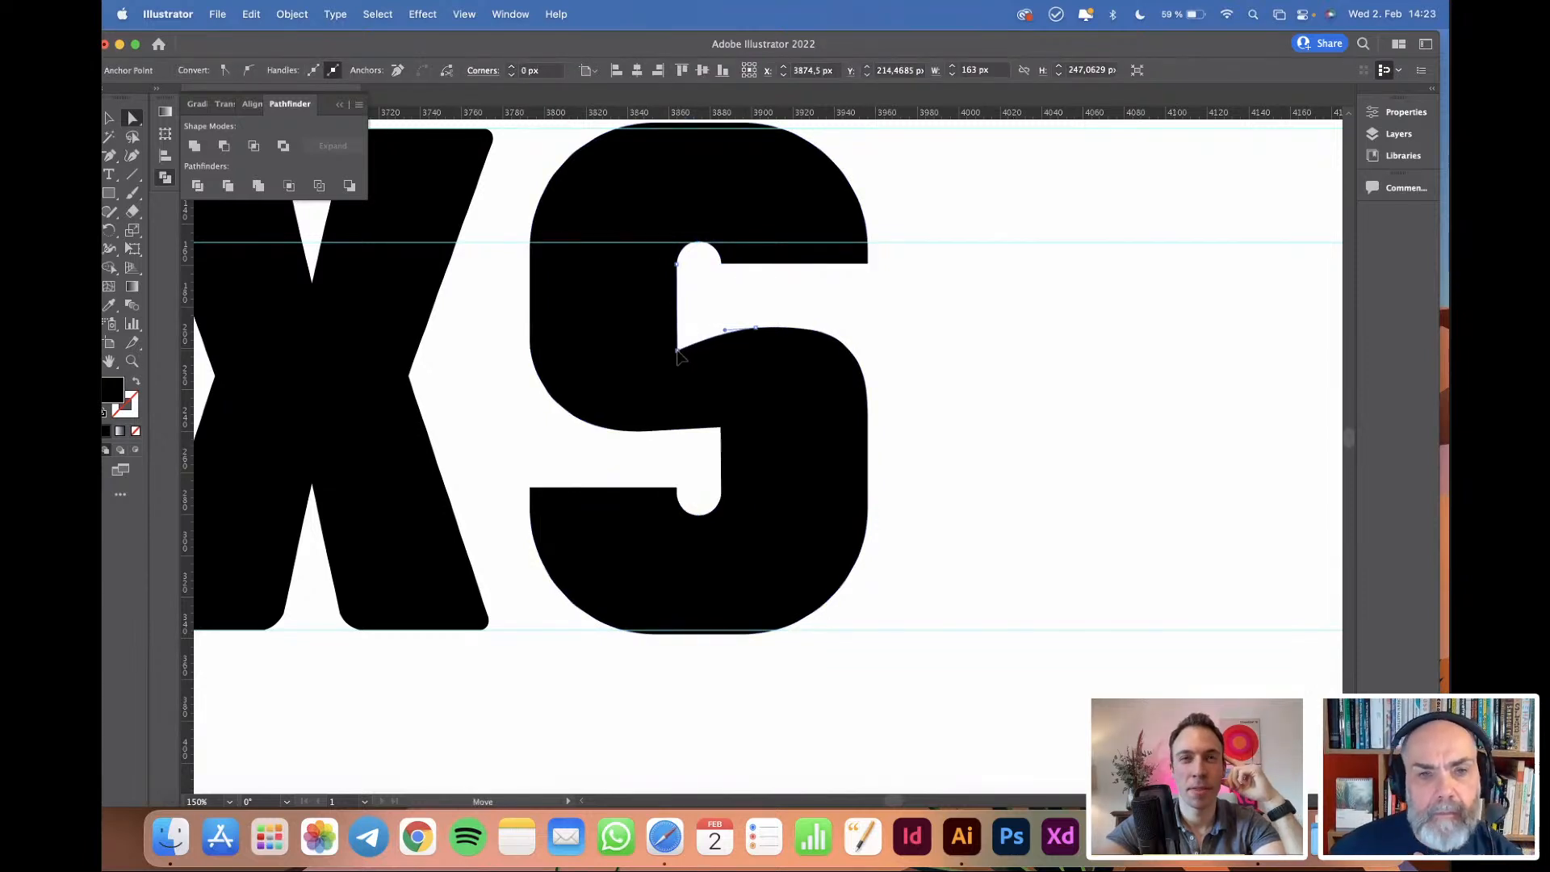
drag(676, 351, 676, 351)
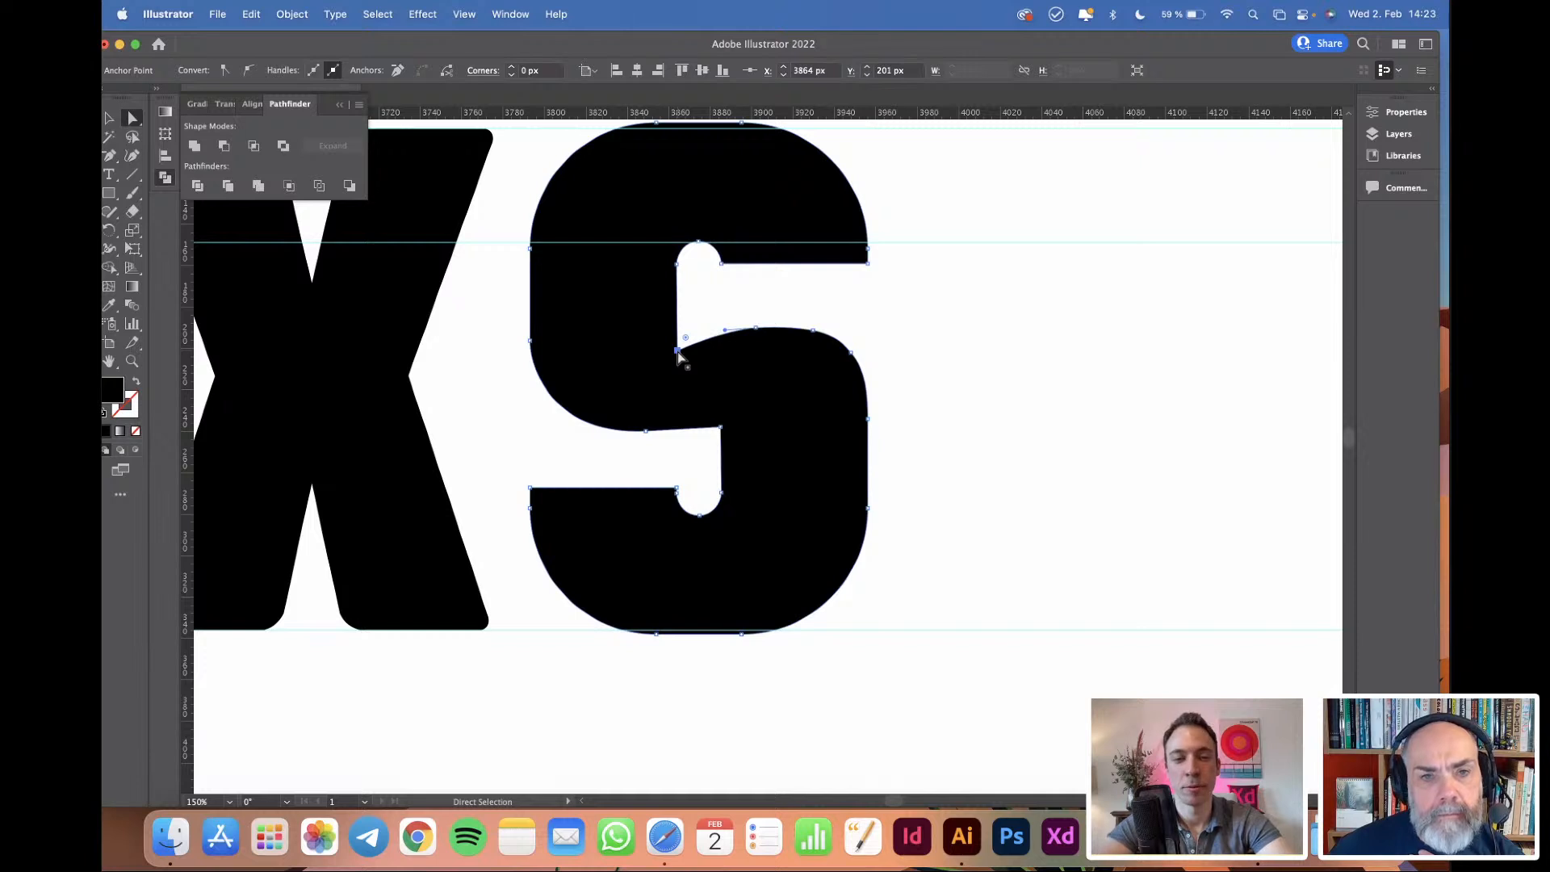
drag(677, 351, 676, 351)
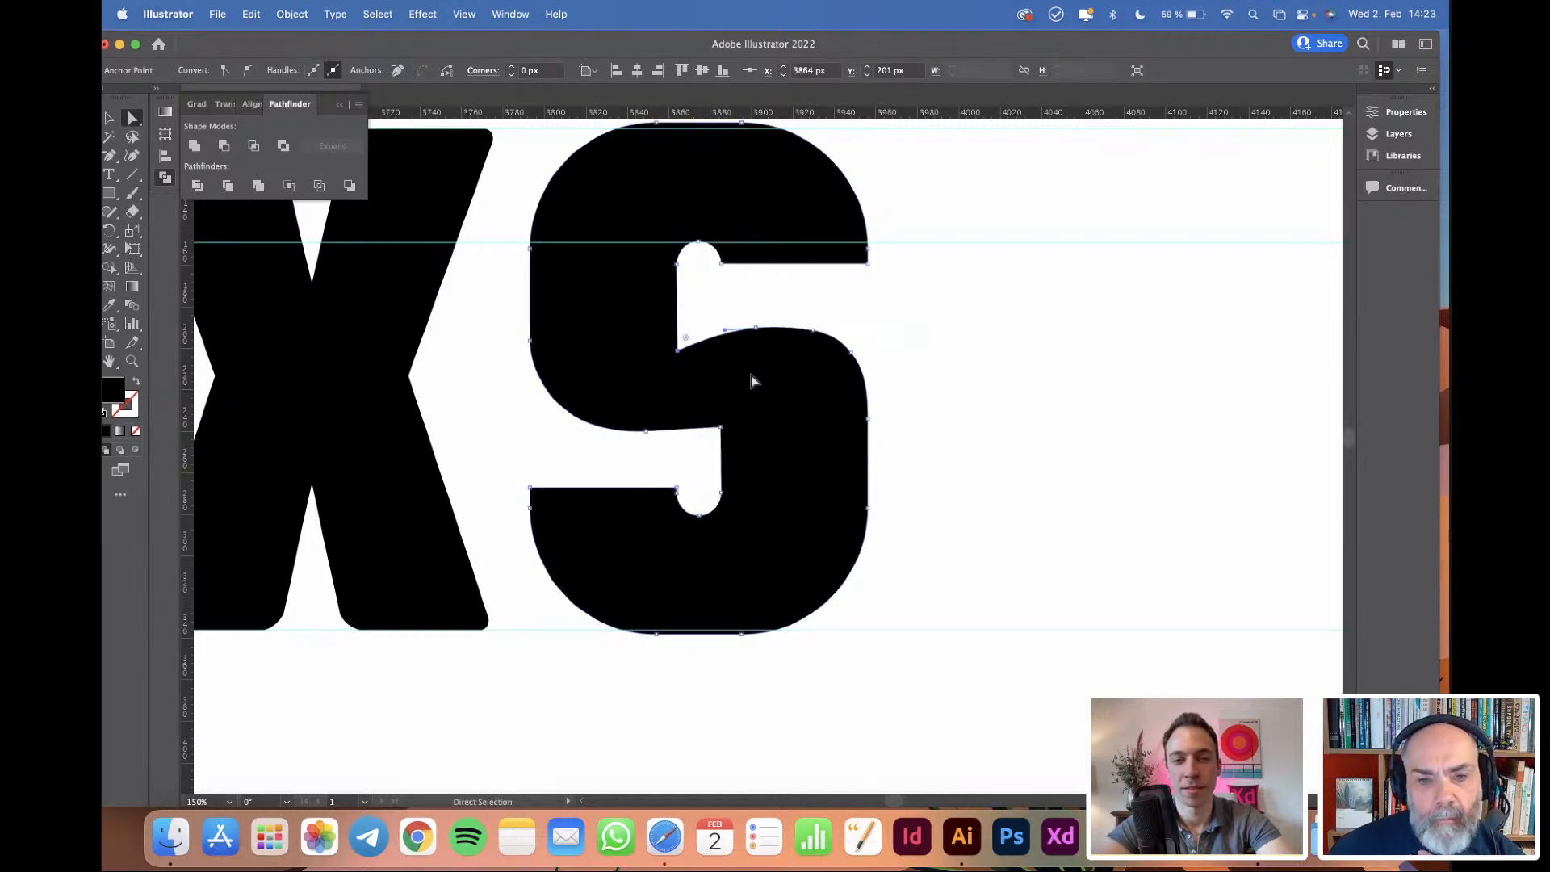
Place the spine's bottom-edge inner corner at about X 3885, Y 235 px and its curve point at about X 3849, Y 243 px.
drag(720, 427, 721, 417)
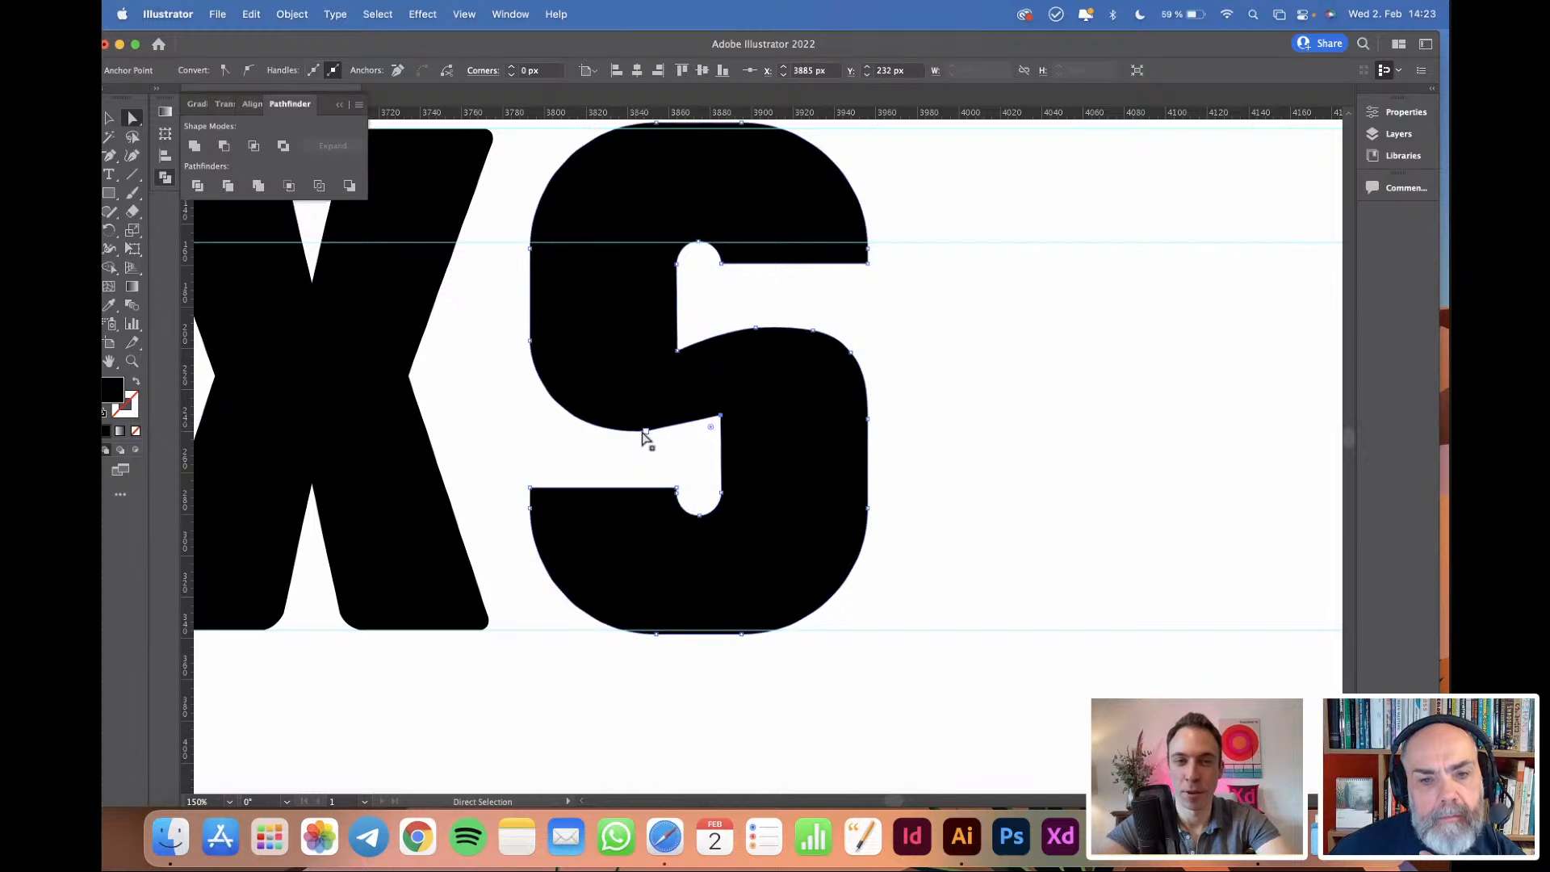
drag(644, 432, 642, 216)
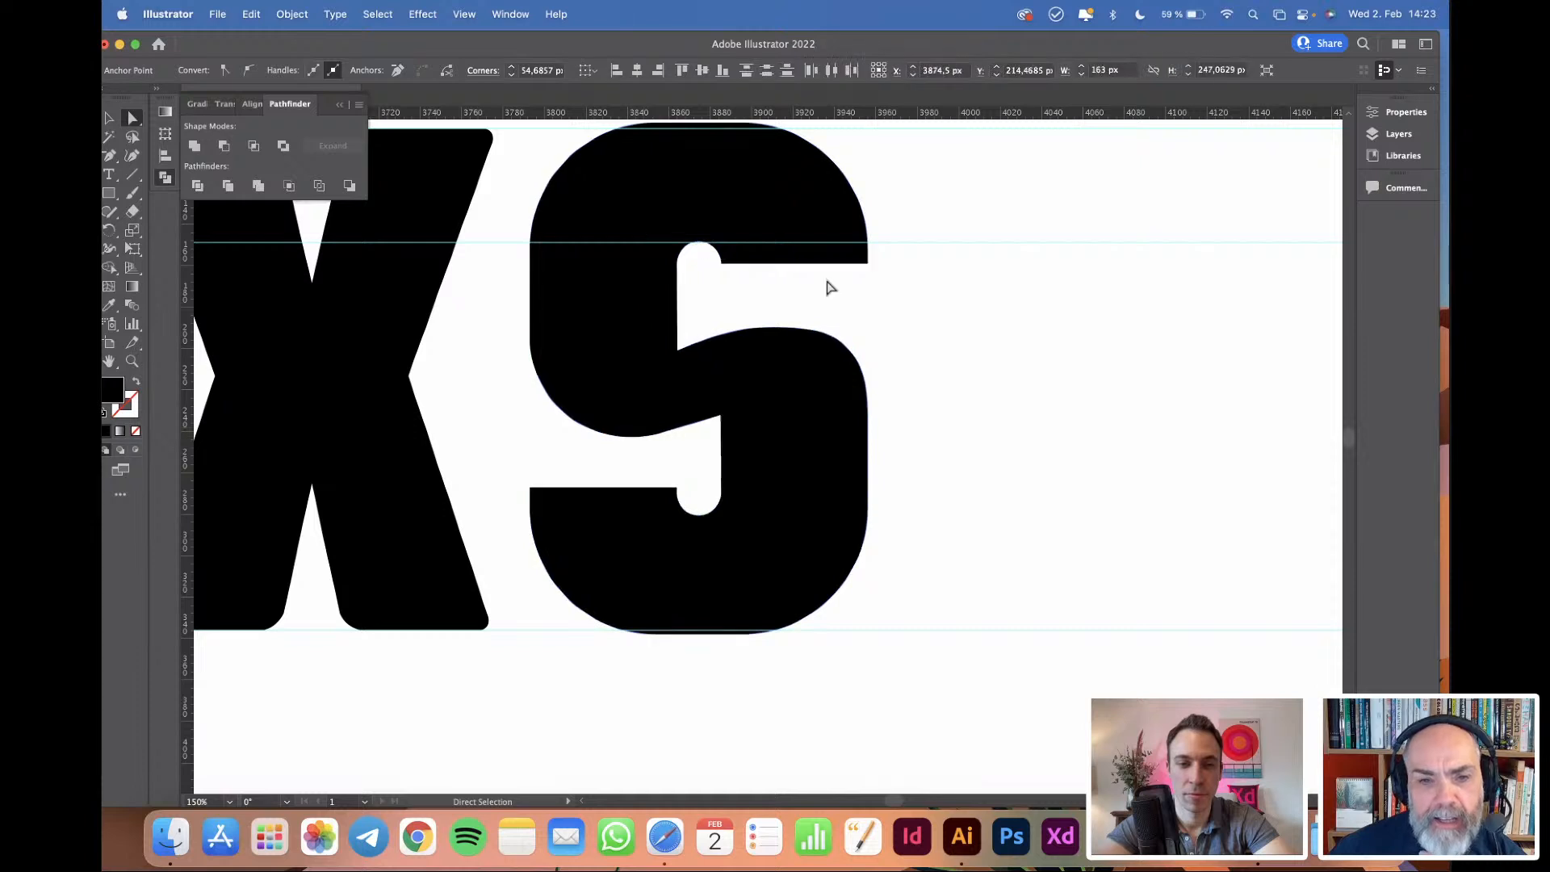
click(891, 313)
key(super+z)
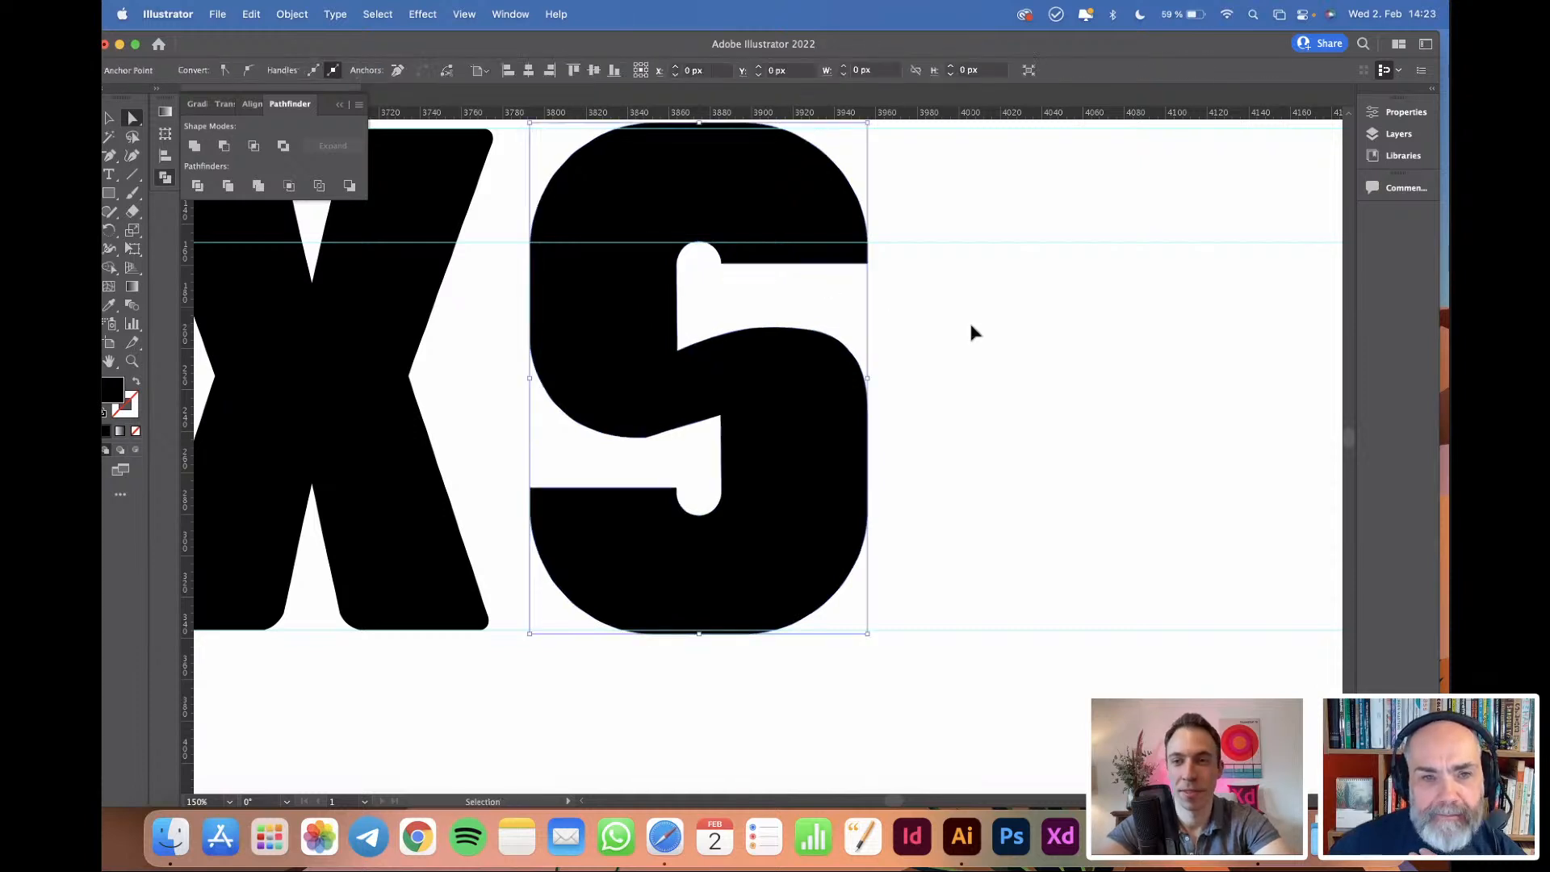
key(super+z)
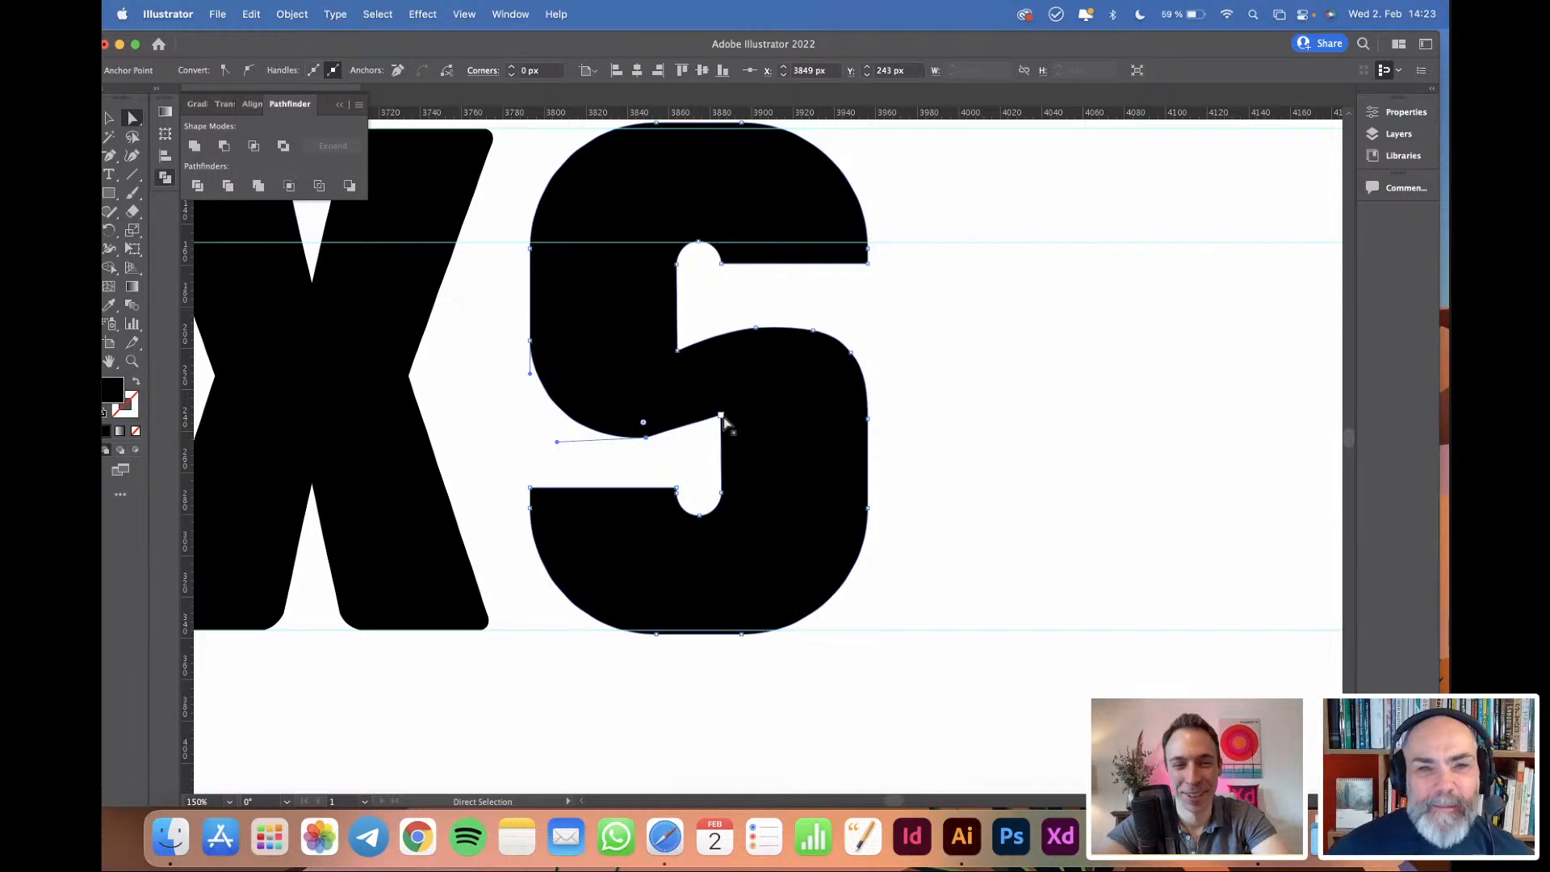
drag(722, 417, 720, 422)
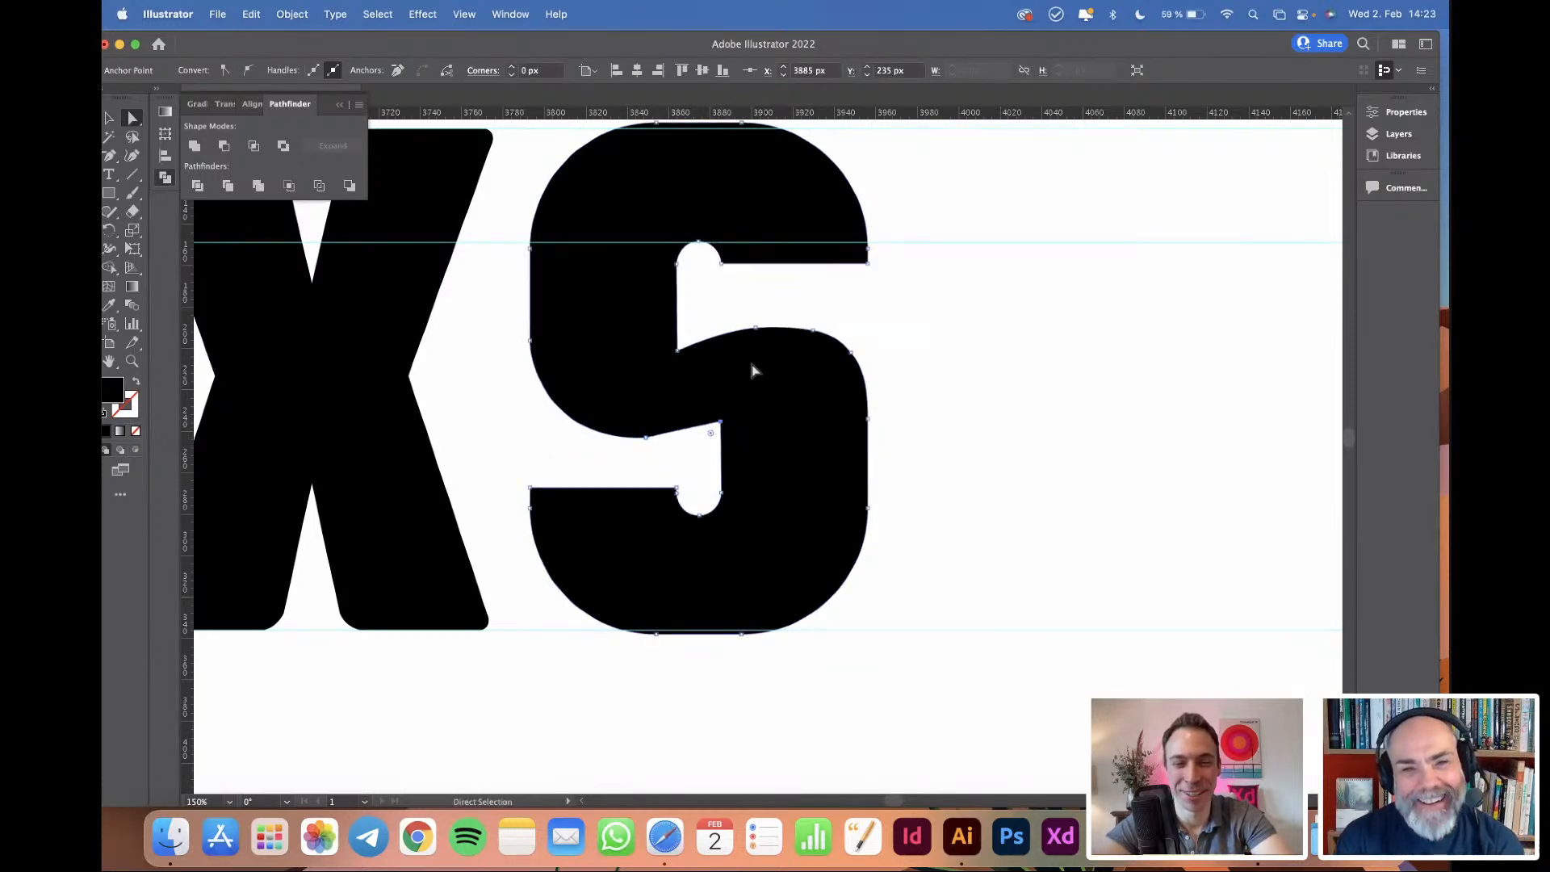
Raise the inner corner of the spine's upper edge slightly and delete the extra anchor point on top of the shoulder.
click(676, 344)
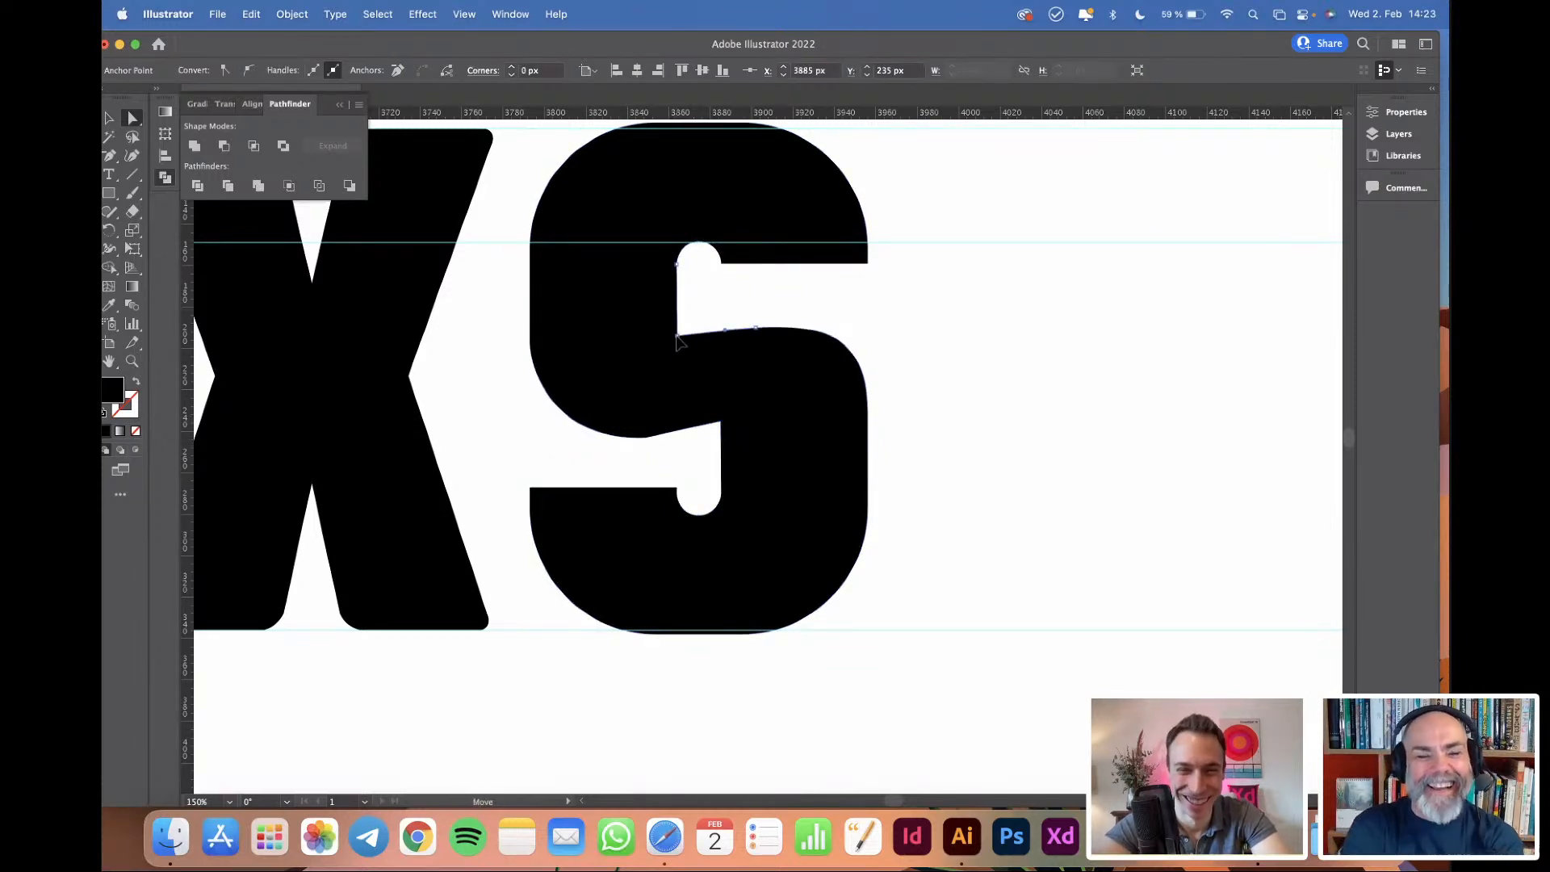
click(812, 332)
drag(116, 160, 186, 194)
click(813, 334)
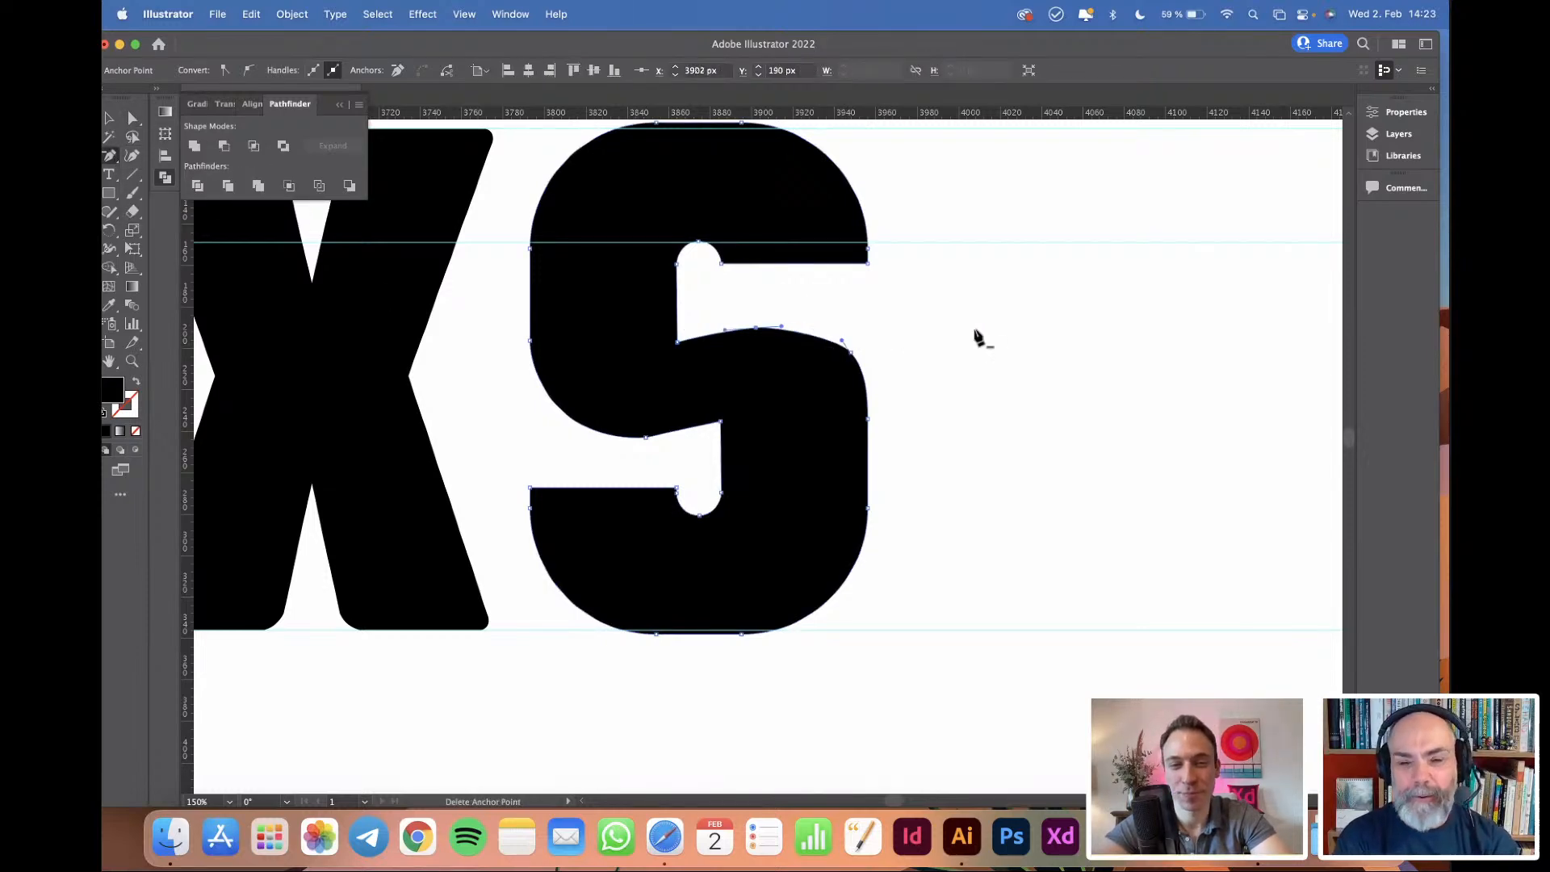
click(134, 118)
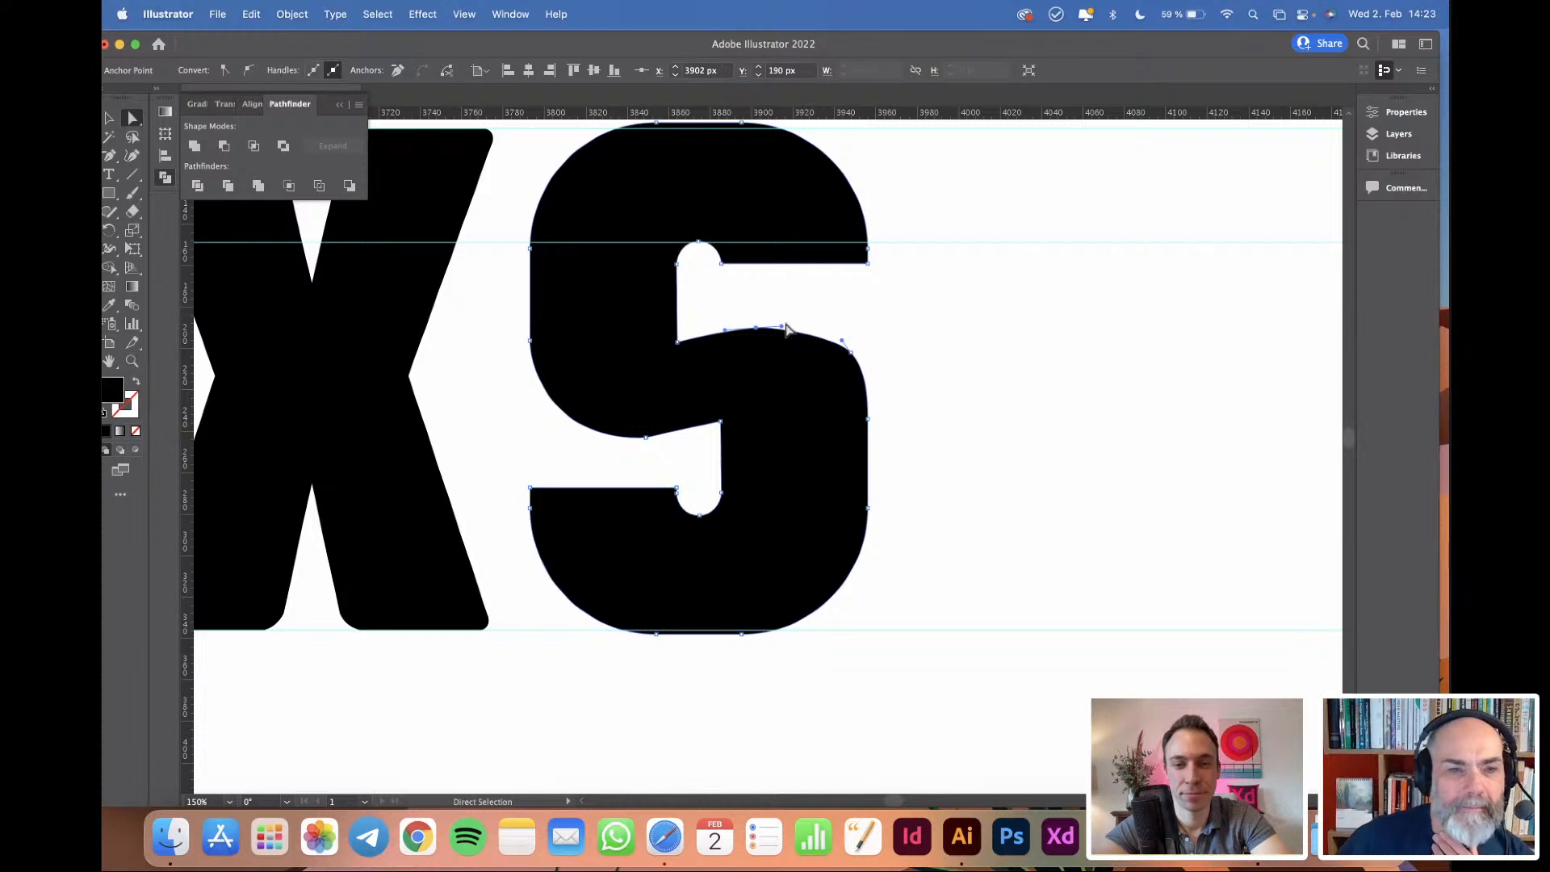
Lengthen the top-edge point's outward handle to round the shoulder, and lower the bottom edge with its curve point at about X 3849, Y 251 px.
drag(783, 326, 817, 322)
drag(716, 431, 643, 457)
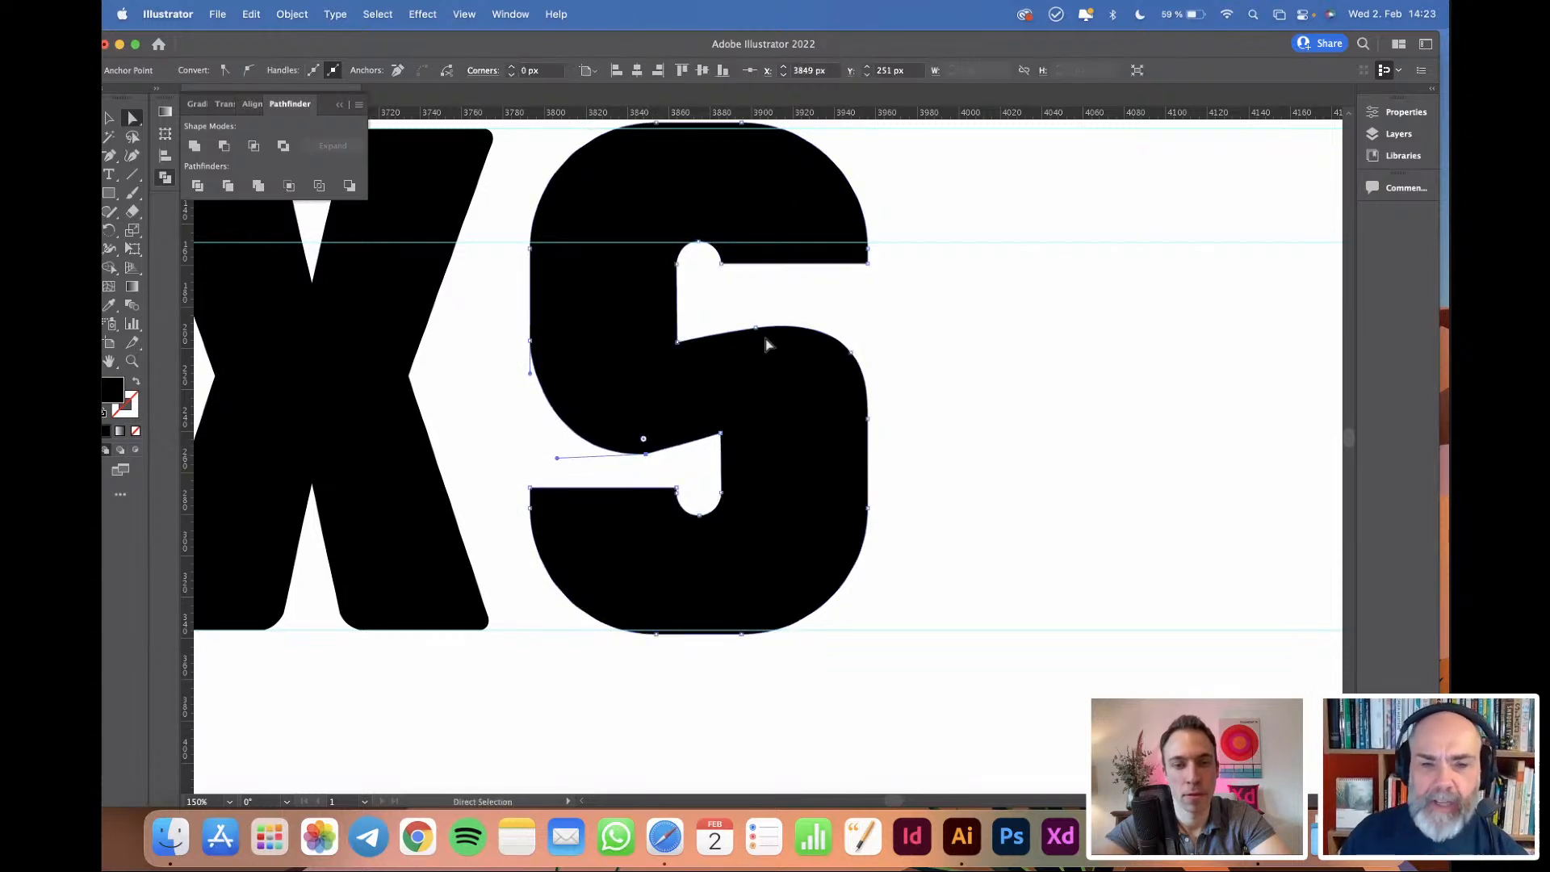
drag(741, 305, 881, 414)
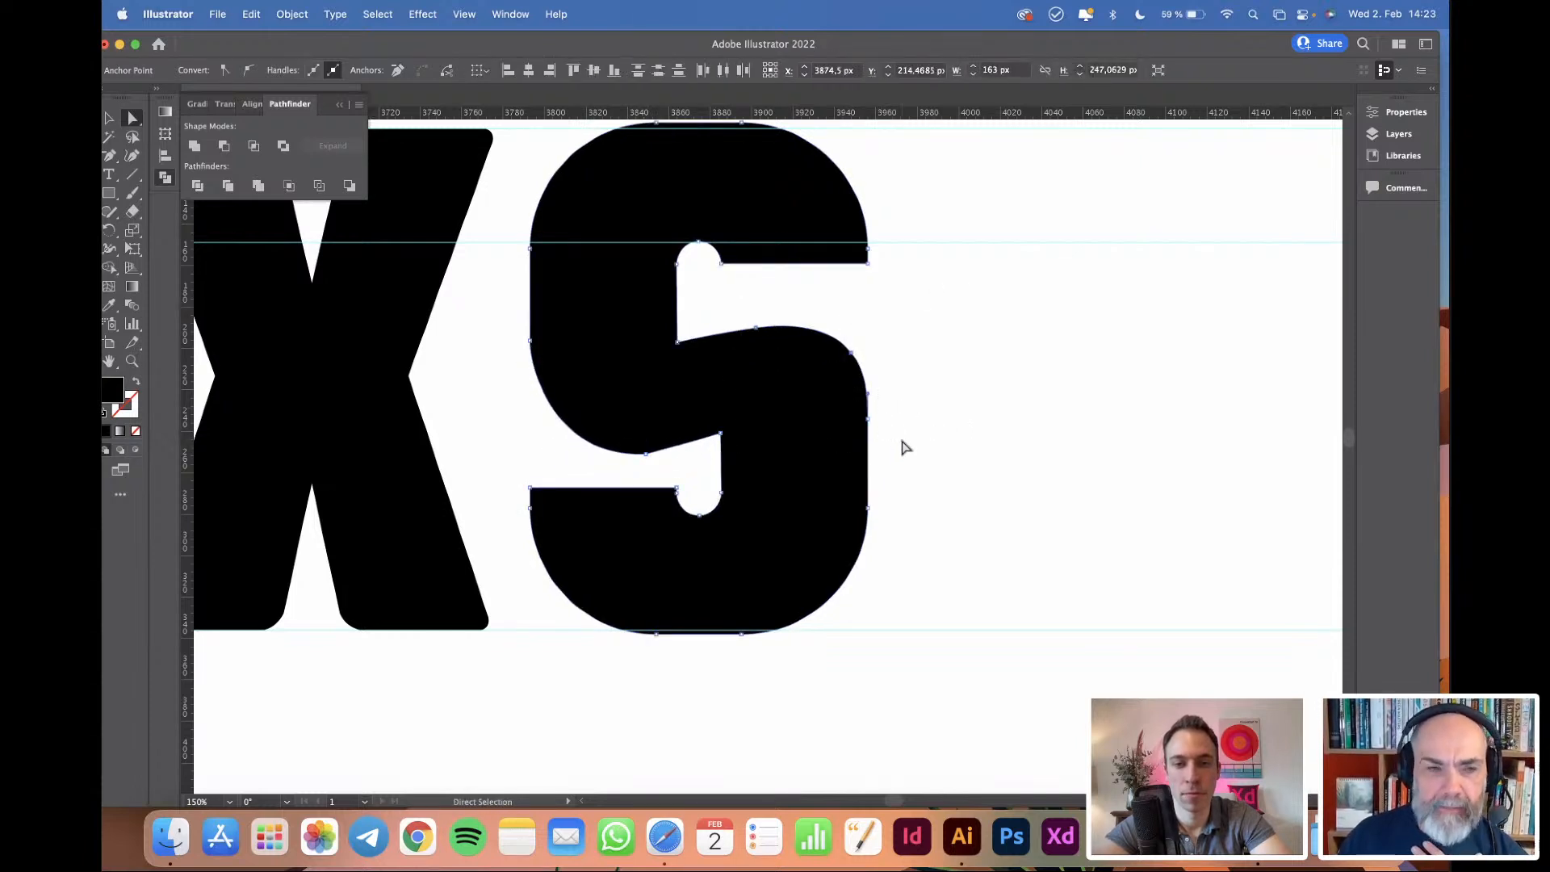
key(shift+Up)
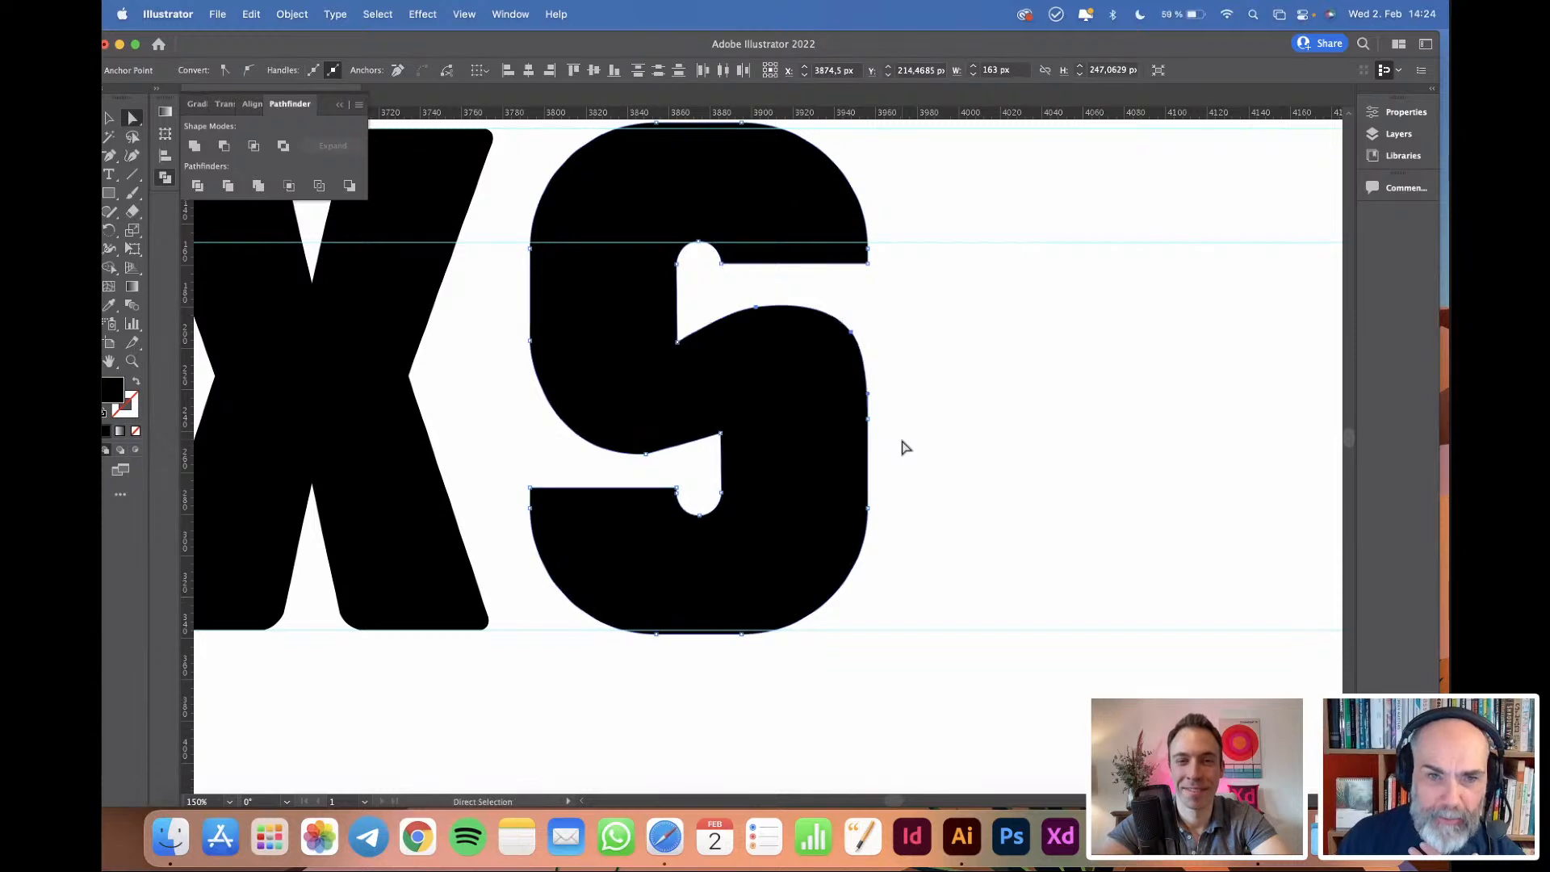
key(super+z)
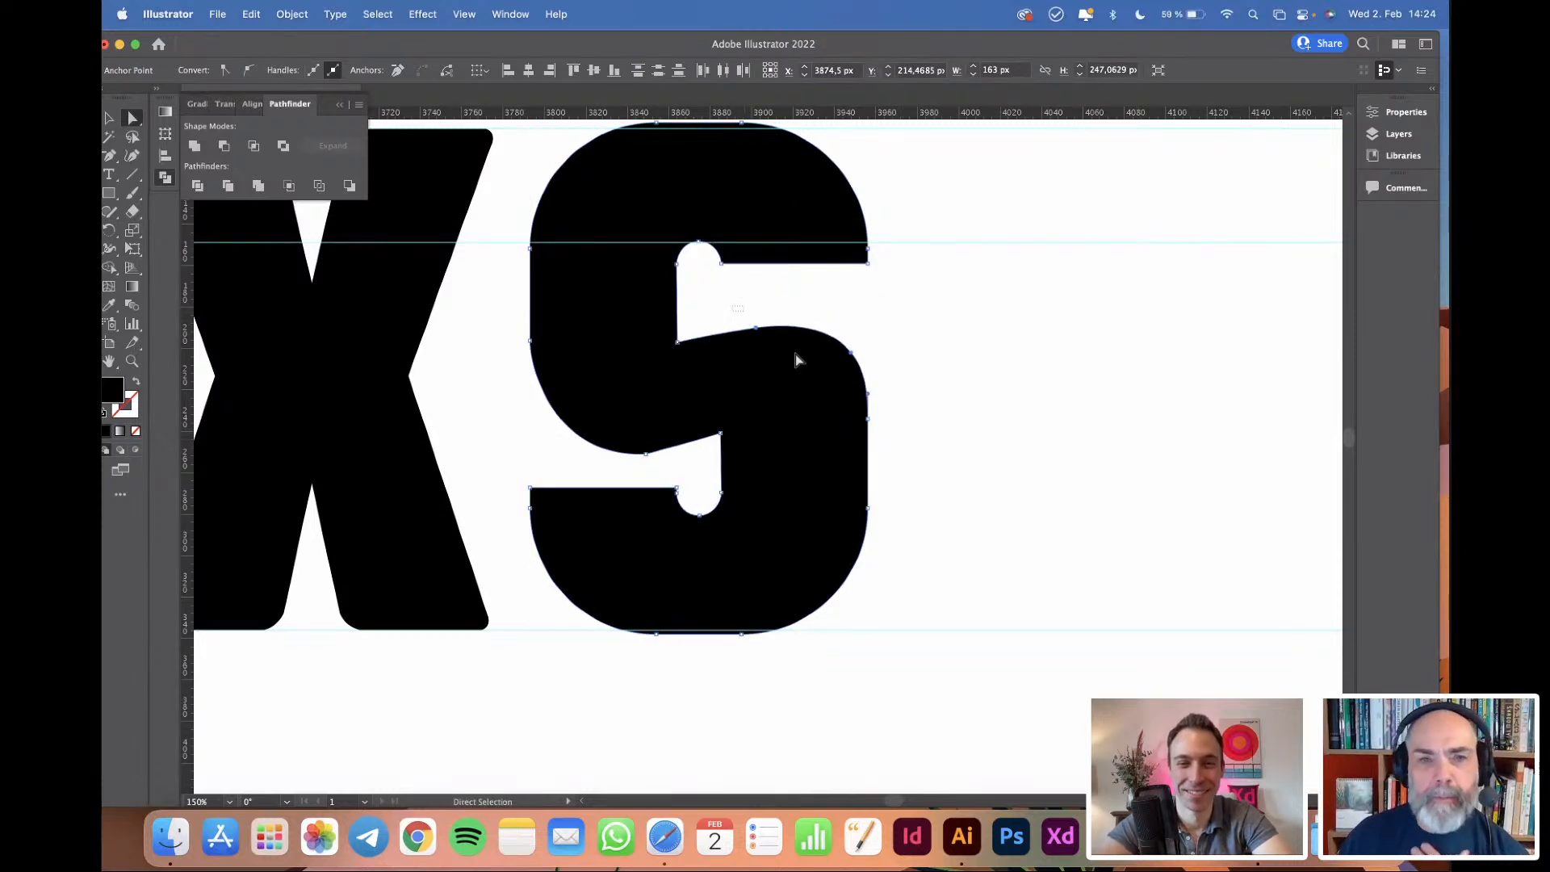
Raise the spine's top-edge and shoulder points together by about 10 px.
drag(796, 360, 903, 440)
key(shift+Up)
key(shift+Up)
key(shift+Up)
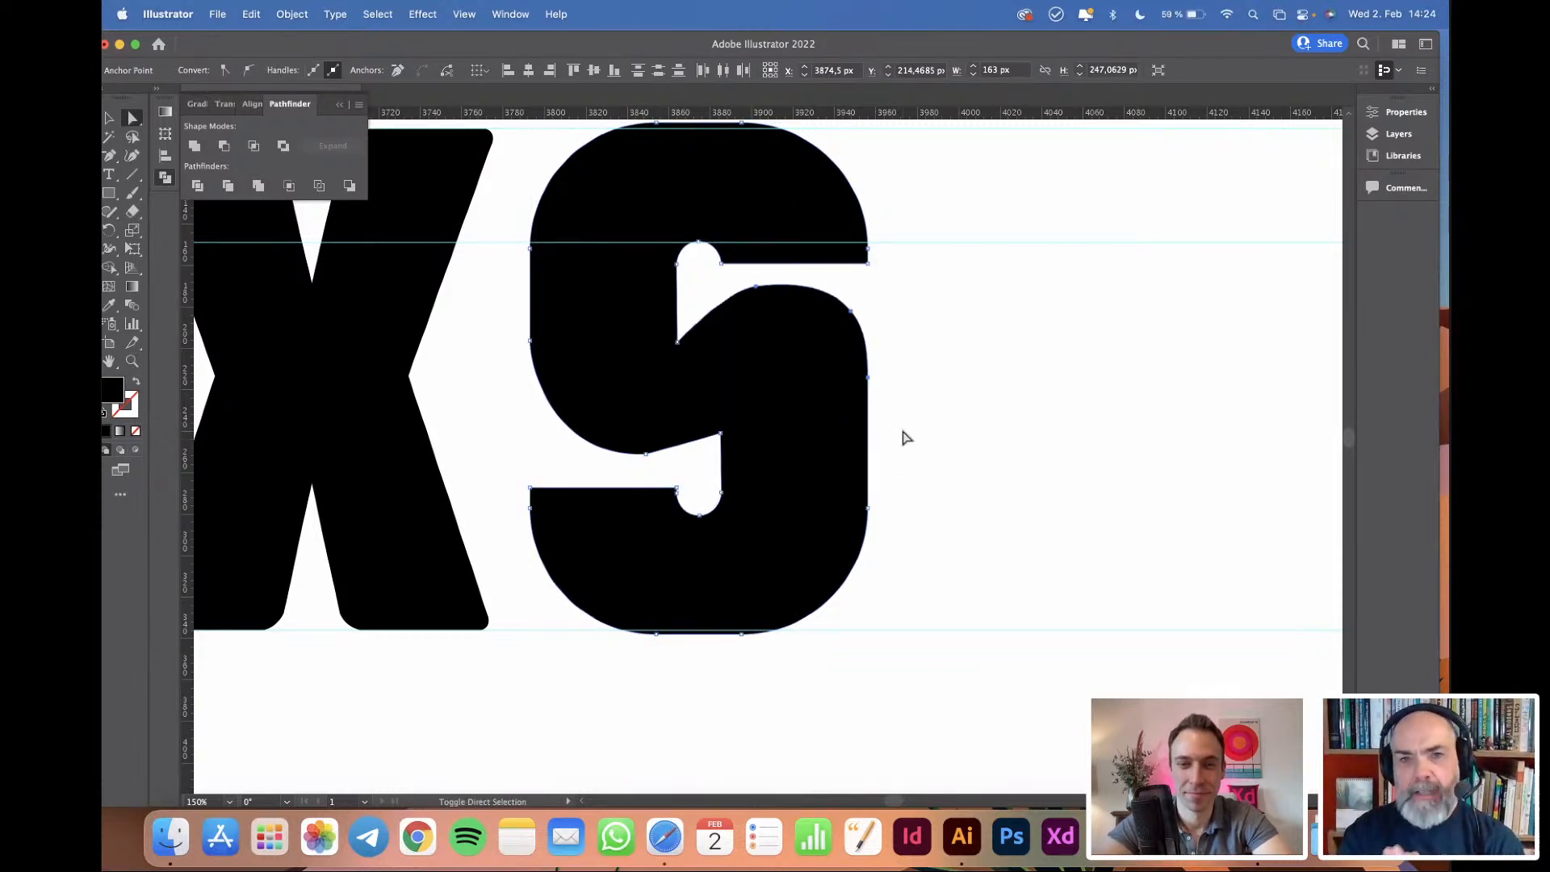
key(shift+Down)
click(888, 301)
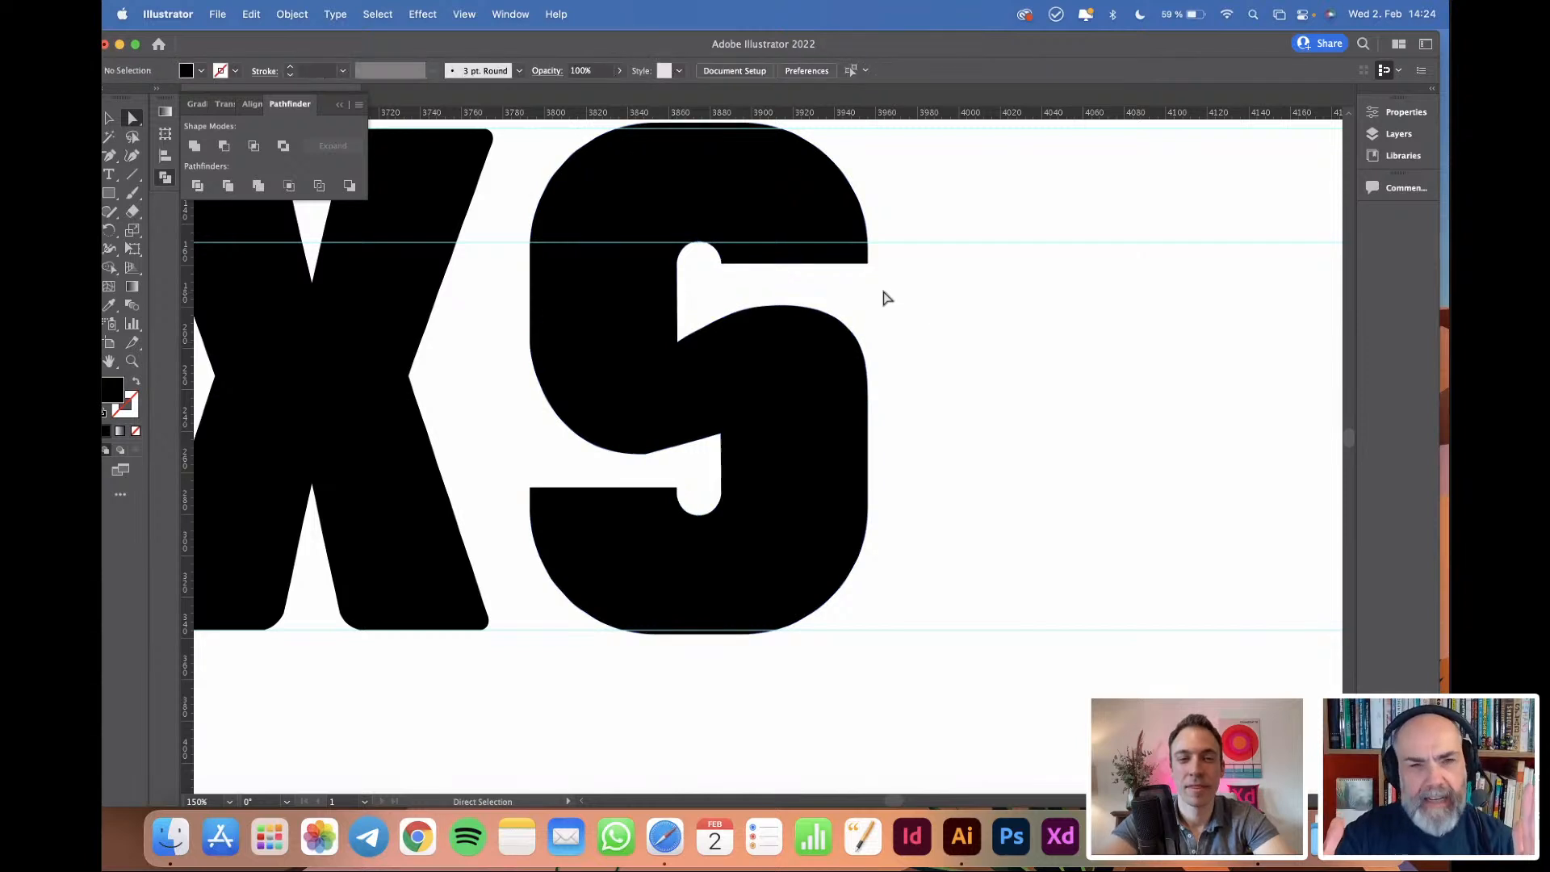
Round both bottom corners of the S's upper terminal with a radius of about 6.5 px.
click(816, 264)
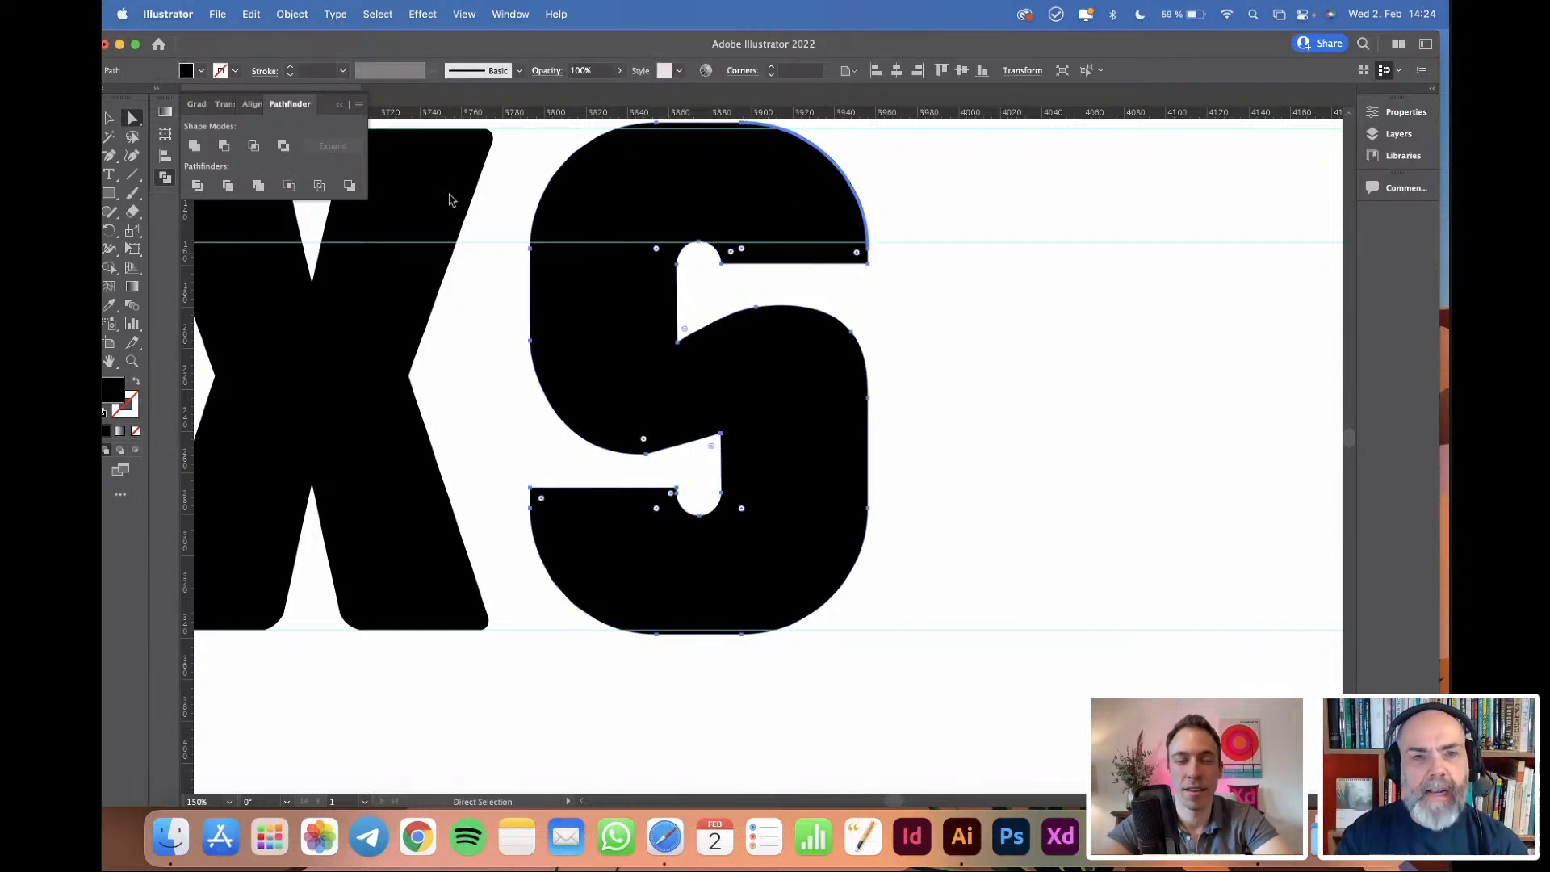
click(723, 261)
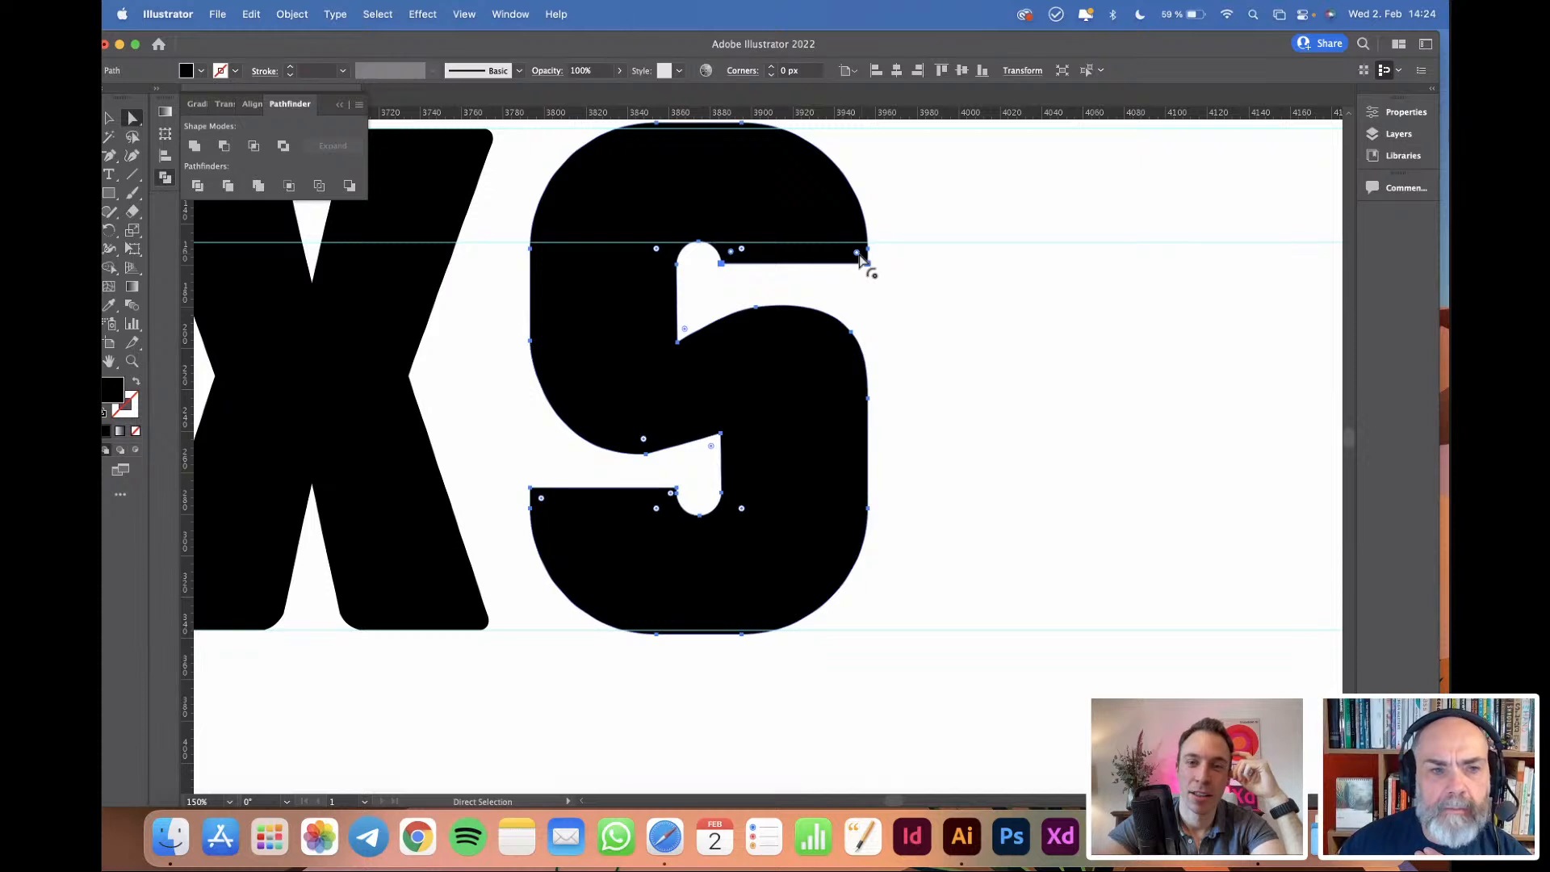
drag(860, 258, 858, 256)
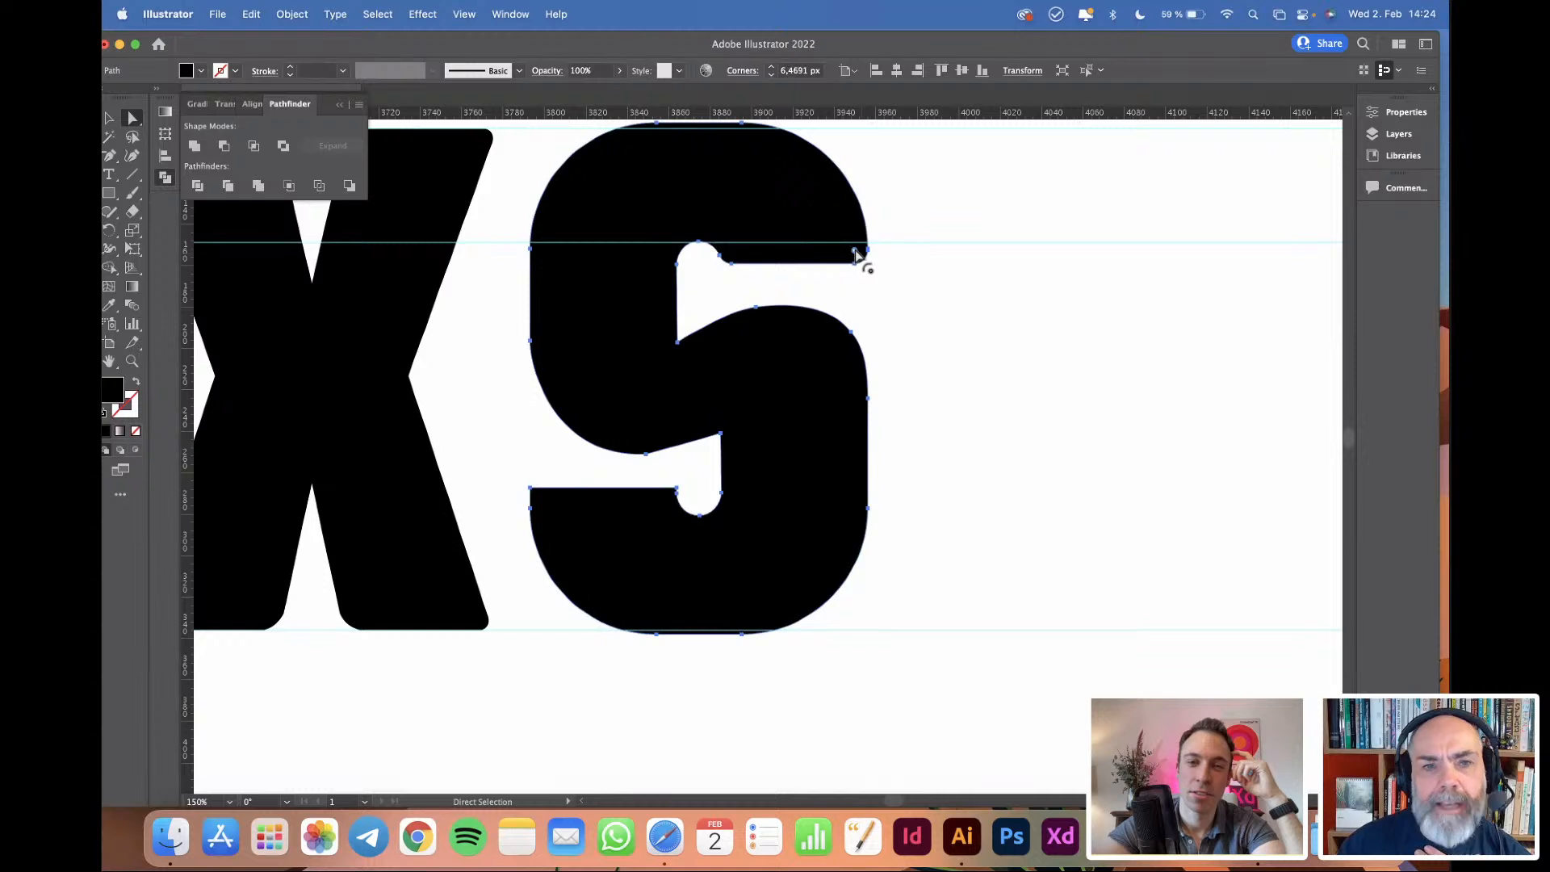
click(845, 240)
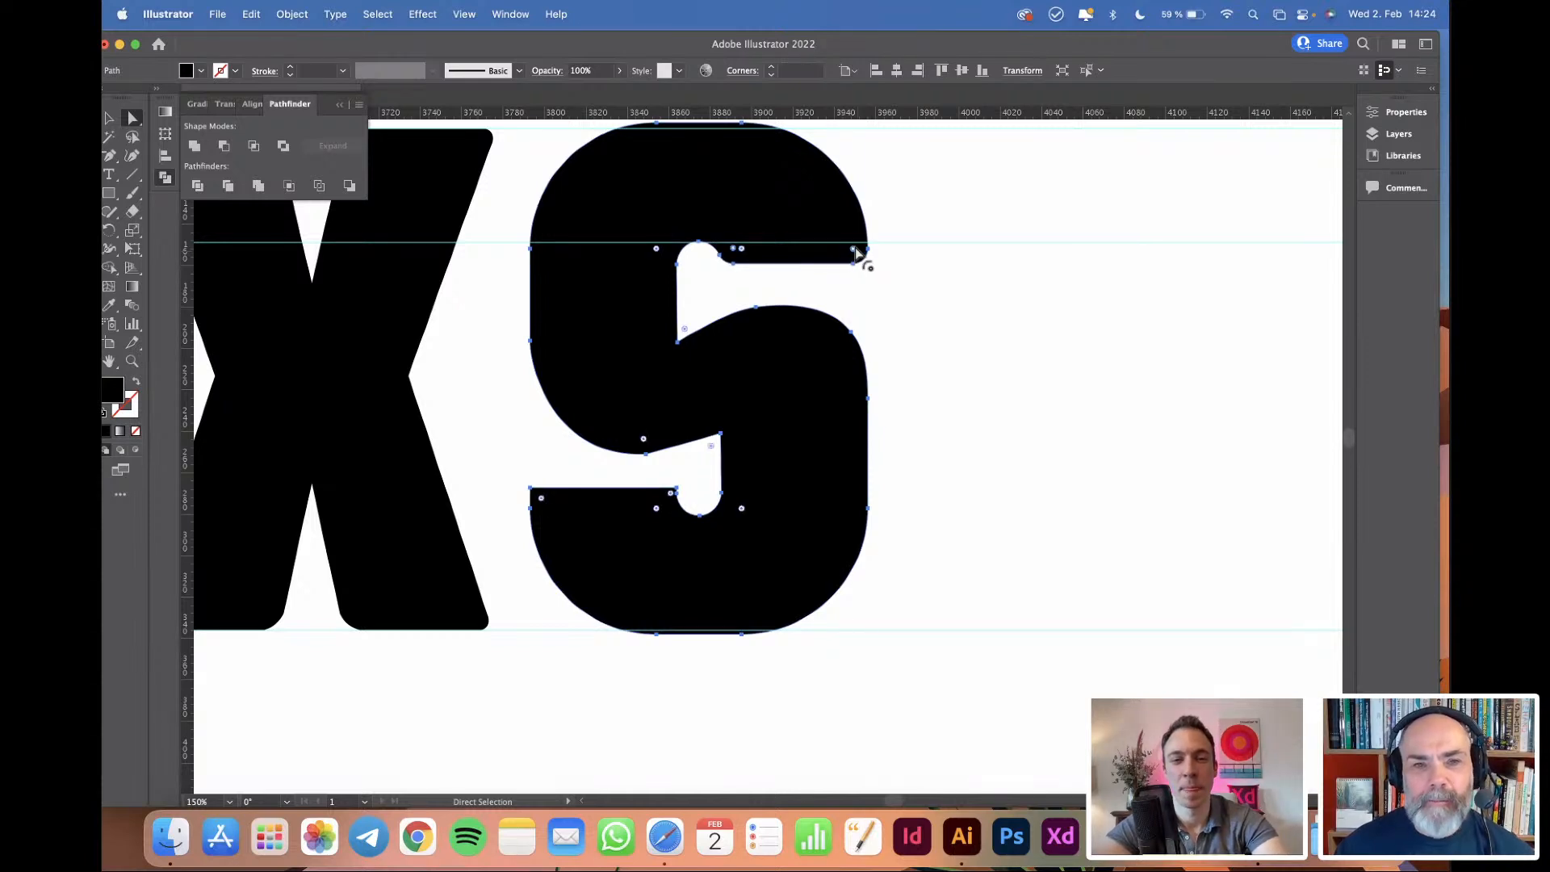
Raise the spine's bottom edge with its curve point at about X 3848, Y 243 px, and its upper inner corner to X 3864, Y 194 px.
key(v)
key(a)
mouse_move(645, 453)
mouse_down()
mouse_move(654, 434)
mouse_move(720, 421)
mouse_move(643, 437)
mouse_up()
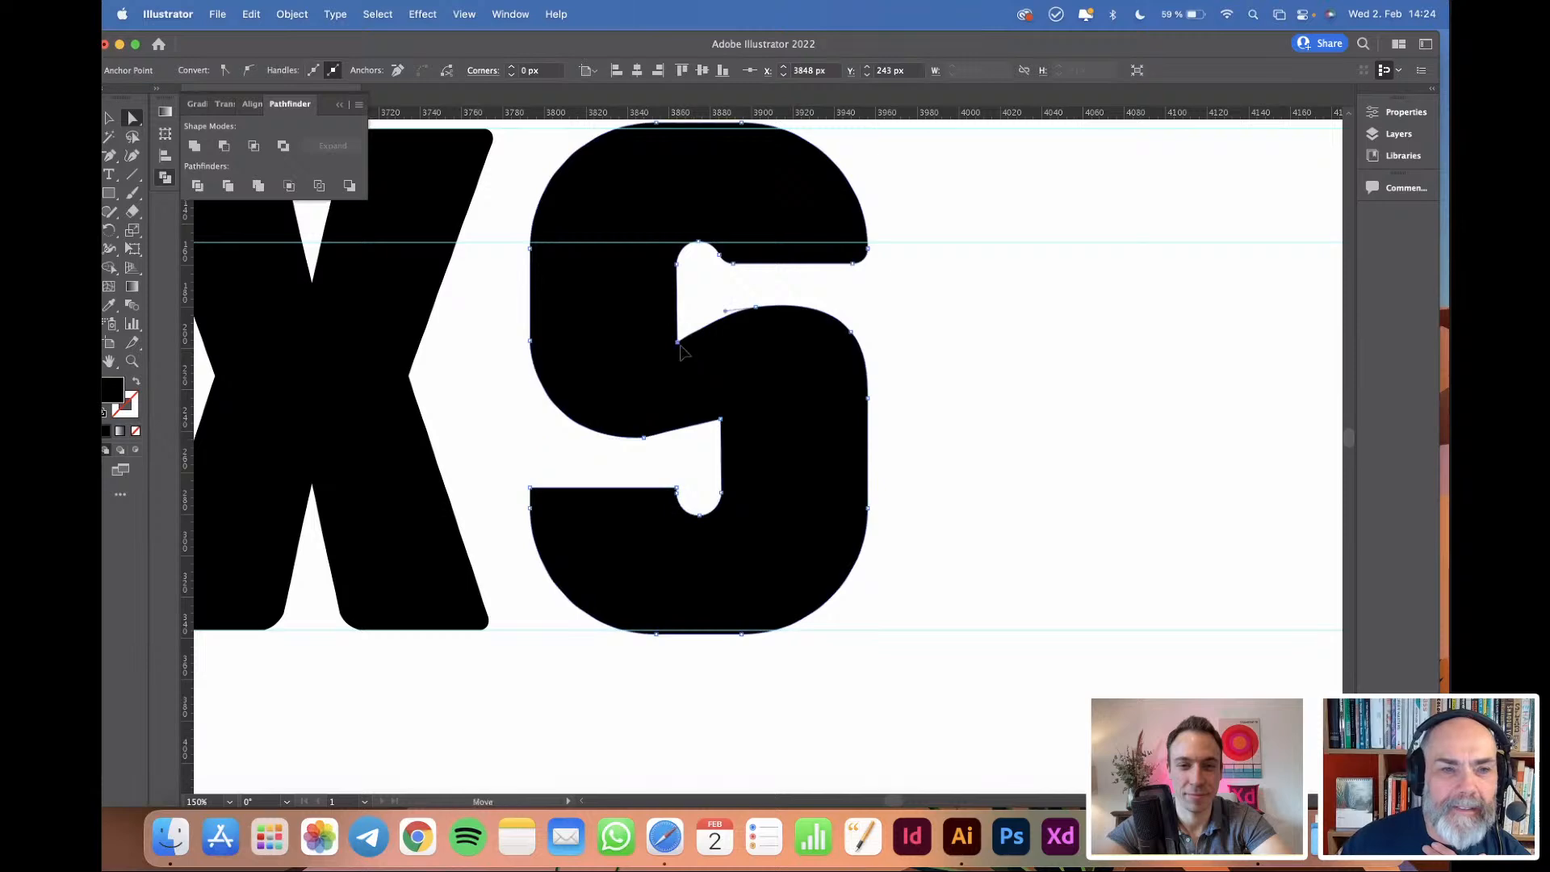
drag(677, 341, 680, 339)
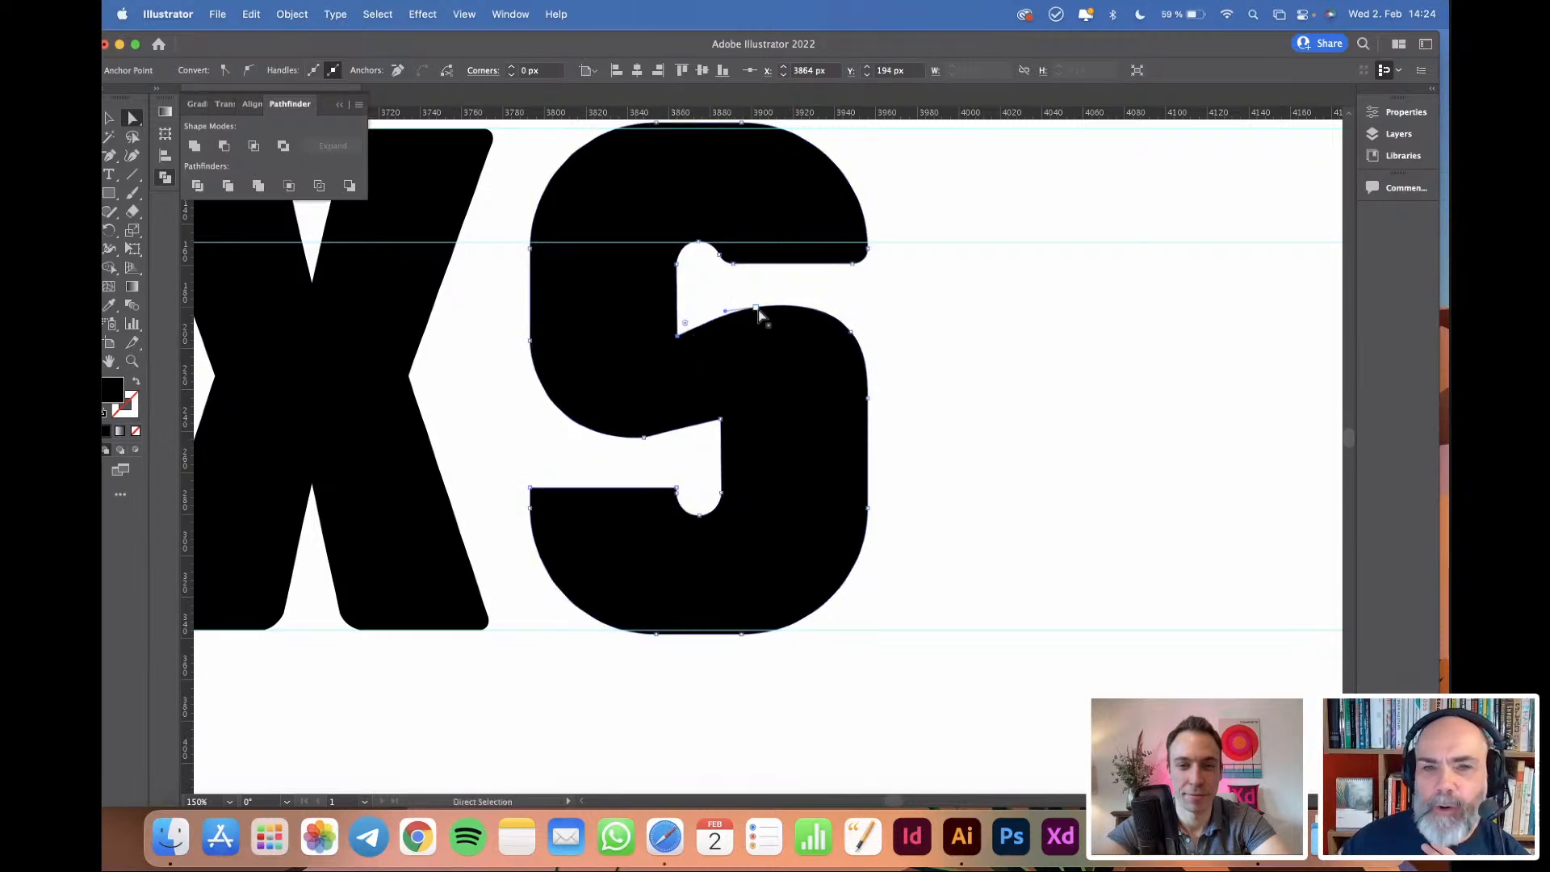
Lower the spine's top-edge point to X 3903, Y 182 px, with the shoulder point about 5 px and right-side point about 8 px down.
drag(757, 308, 758, 311)
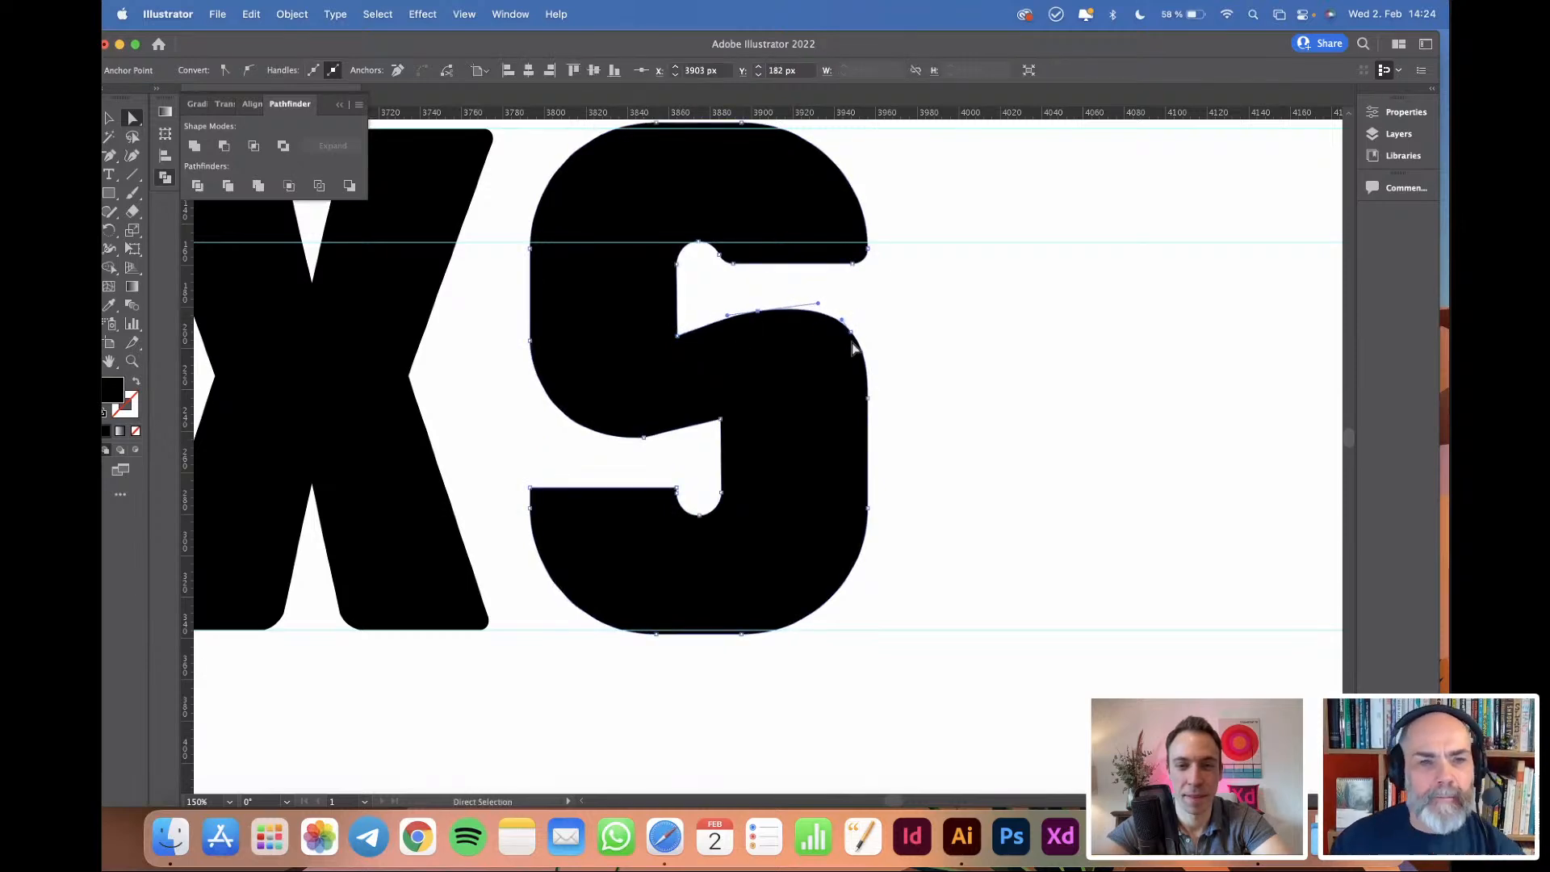
click(870, 419)
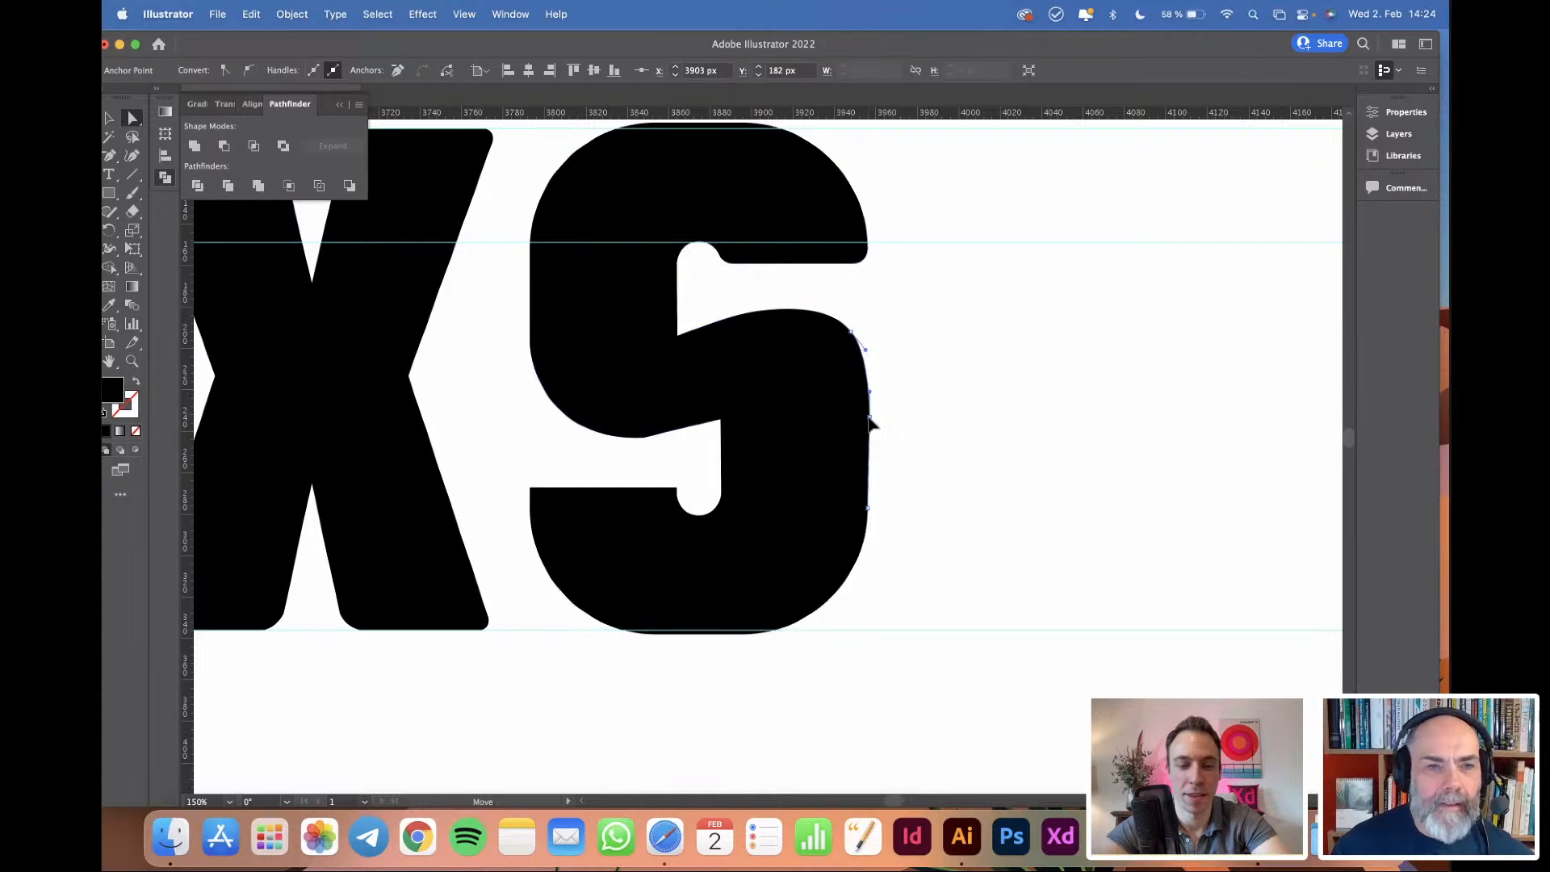
drag(869, 417, 867, 415)
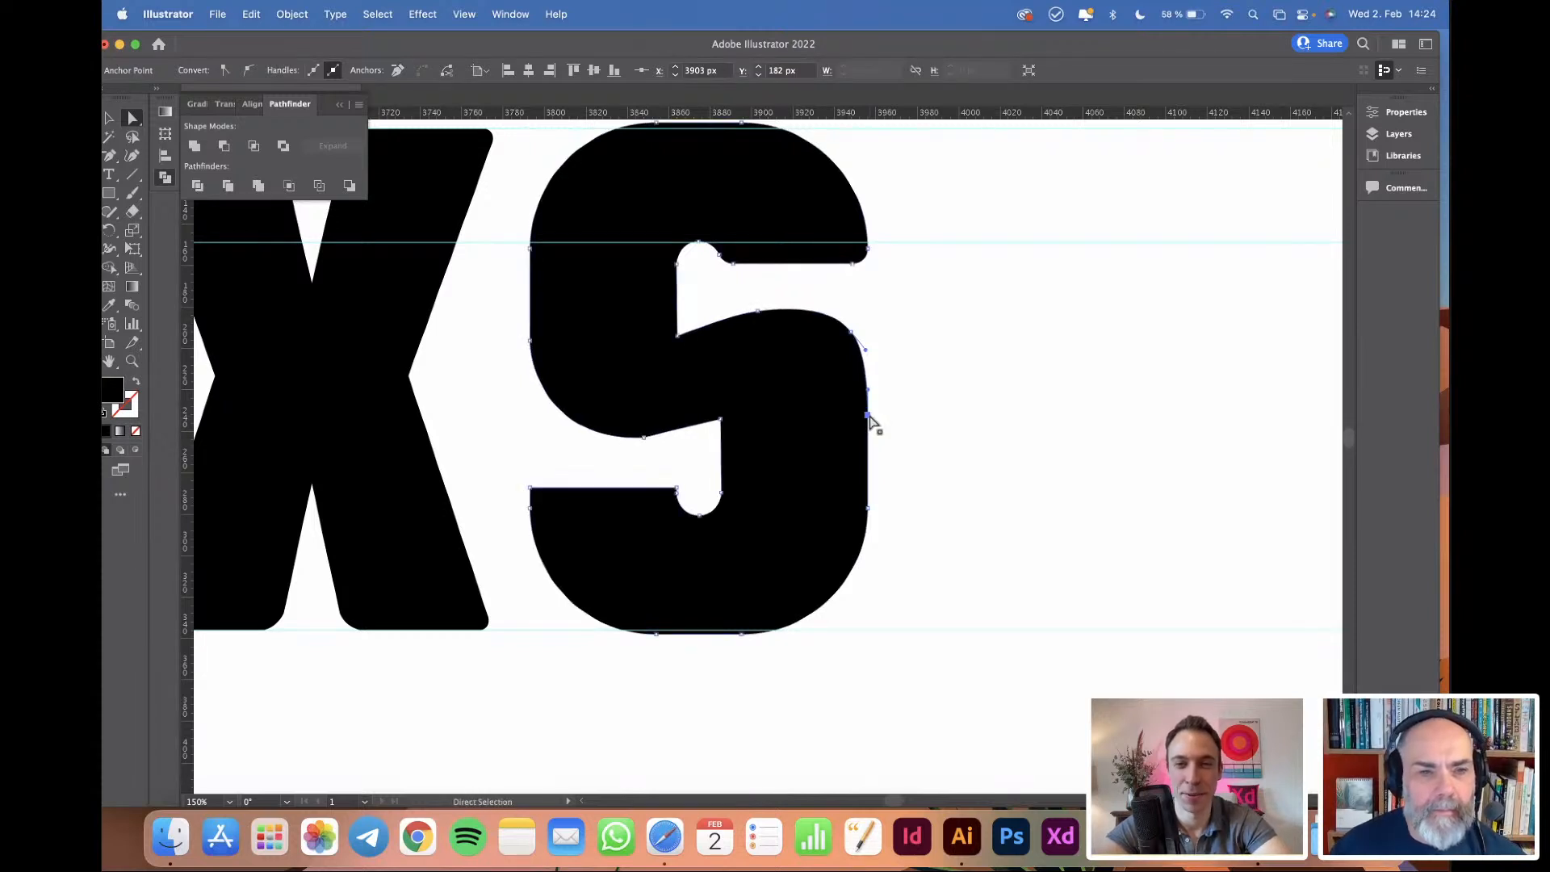
click(849, 333)
click(903, 326)
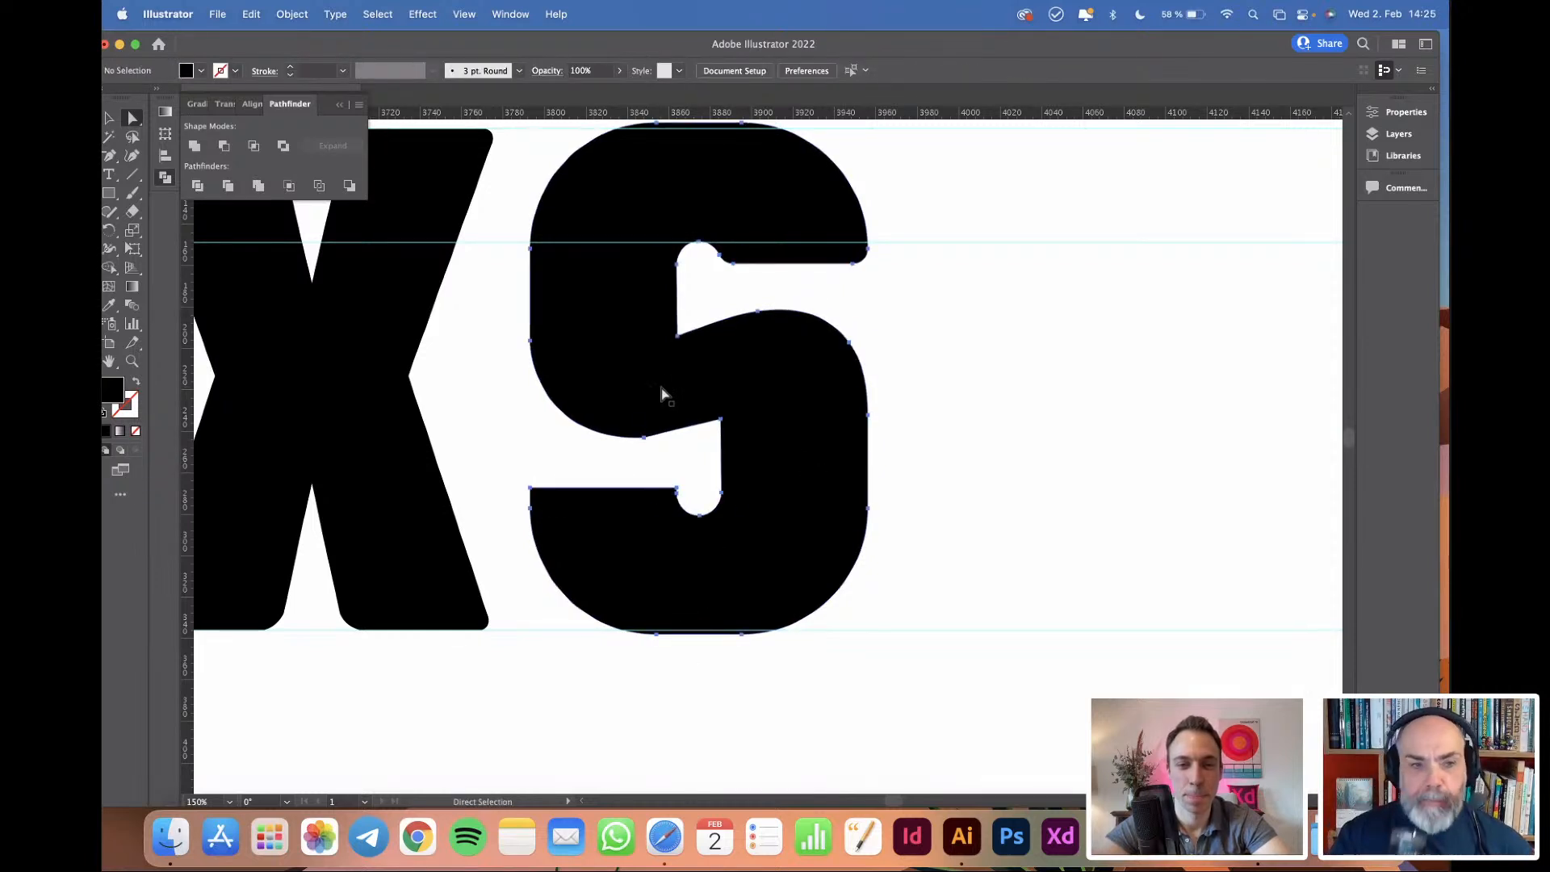
Lower the spine's upper inner corner to X 3864, Y 198 px, and fine-tune the shoulder point to X 3948, Y 196 px.
click(701, 437)
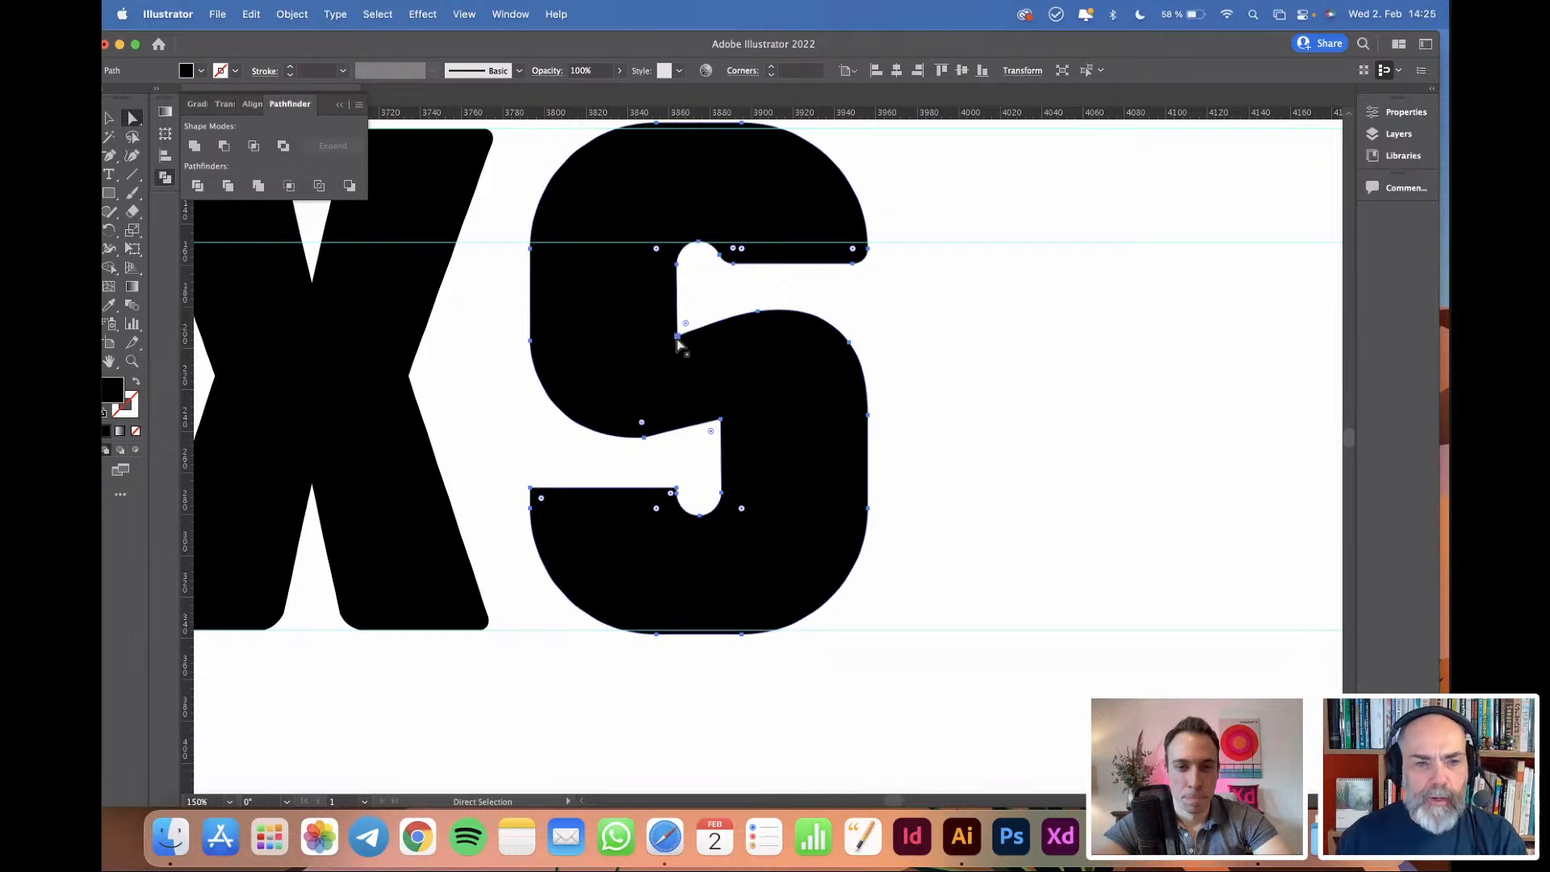
drag(676, 338, 729, 329)
key(super+z)
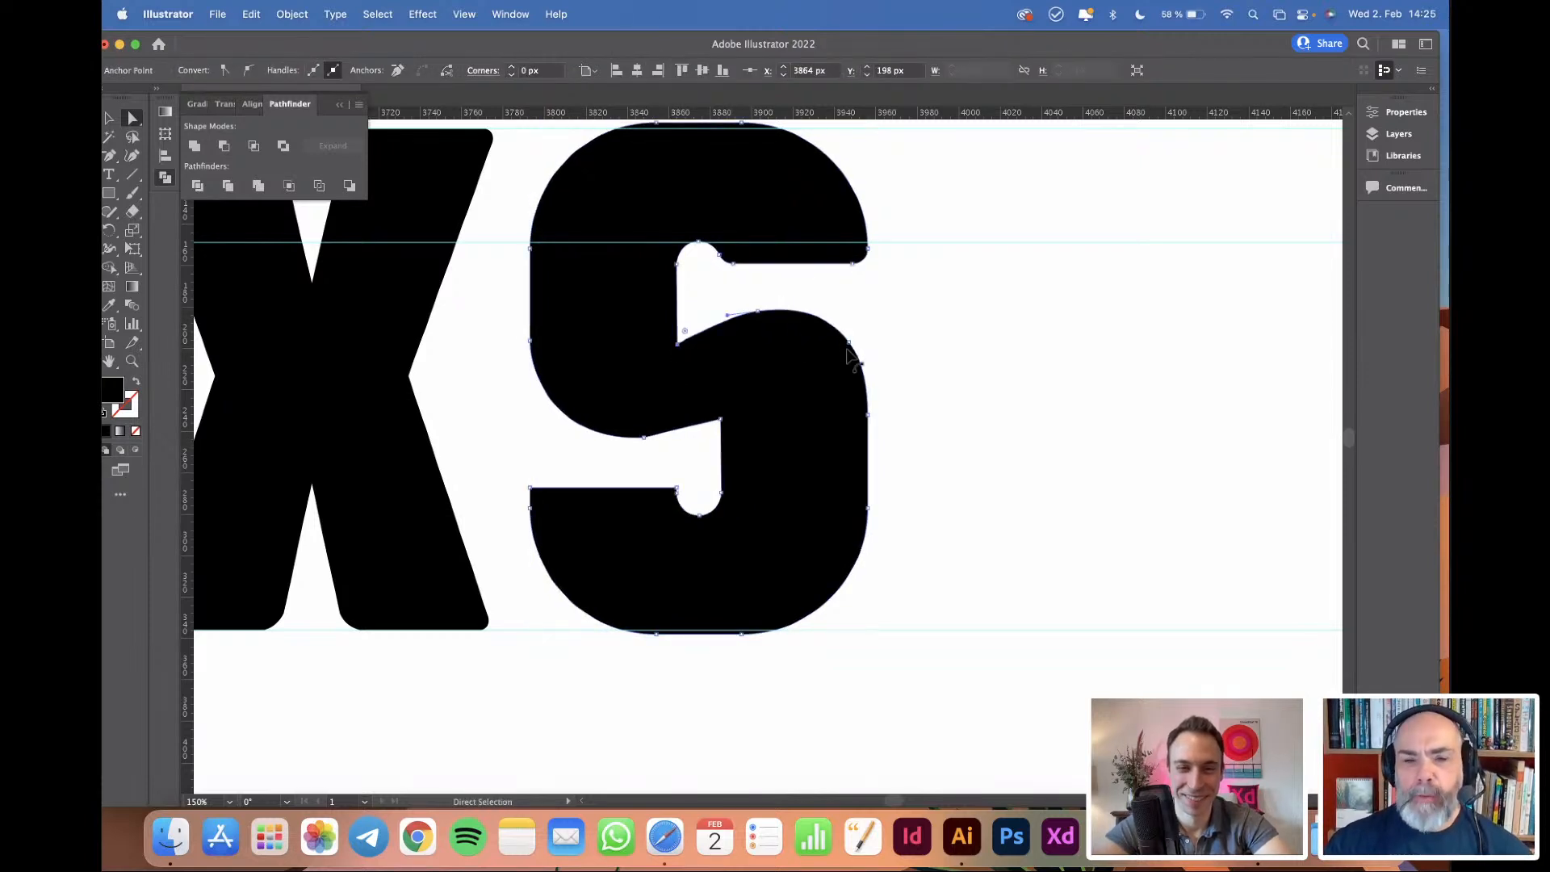
click(847, 344)
scroll(849, 355, up, 5)
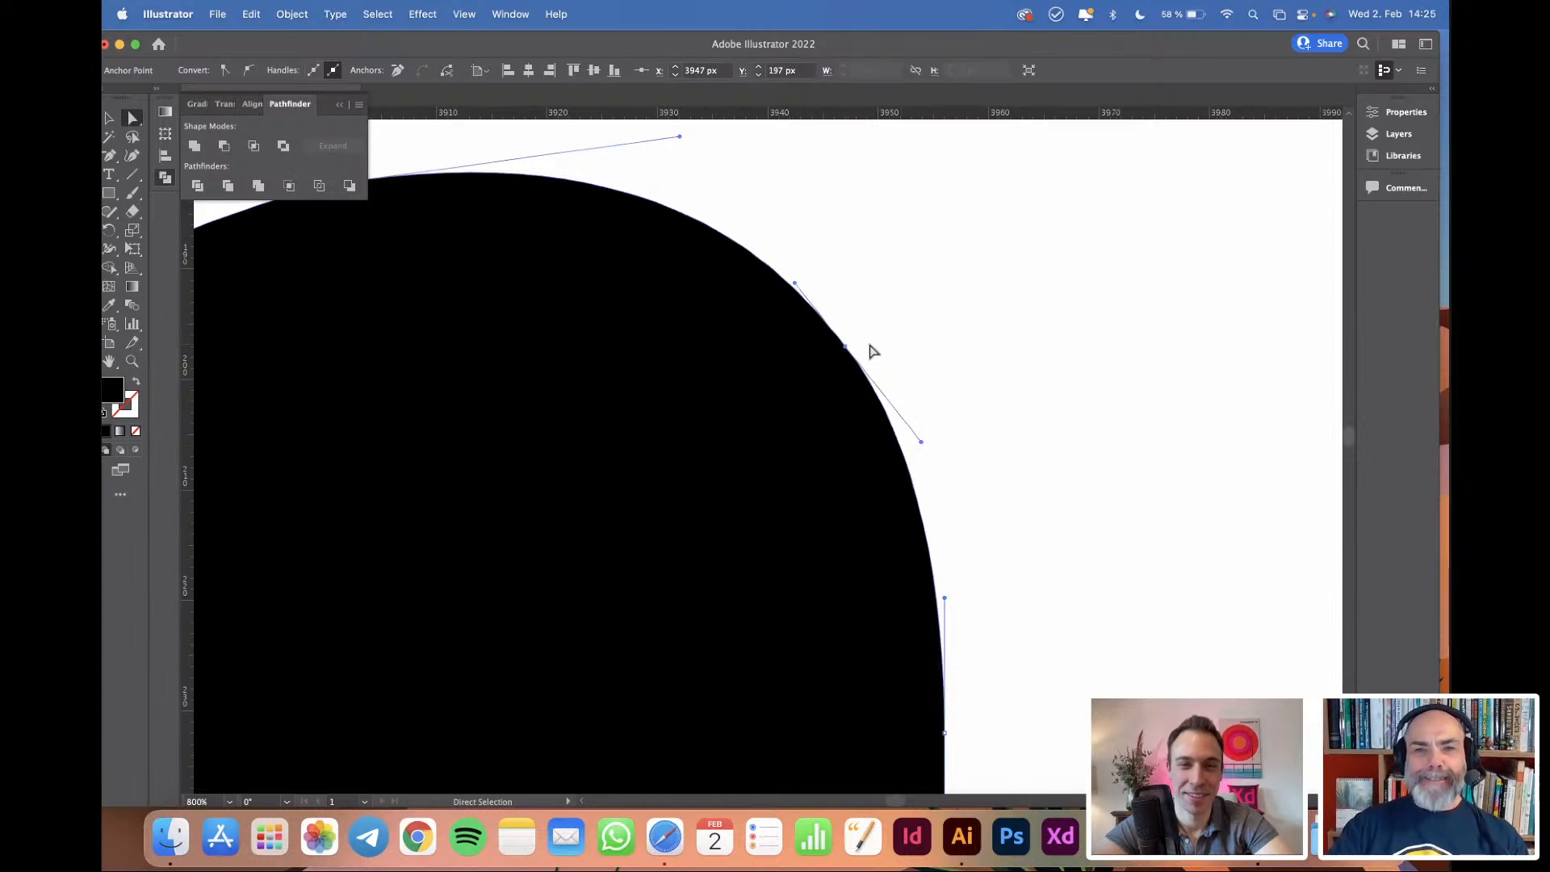
drag(845, 346, 857, 336)
scroll(862, 346, down, 4)
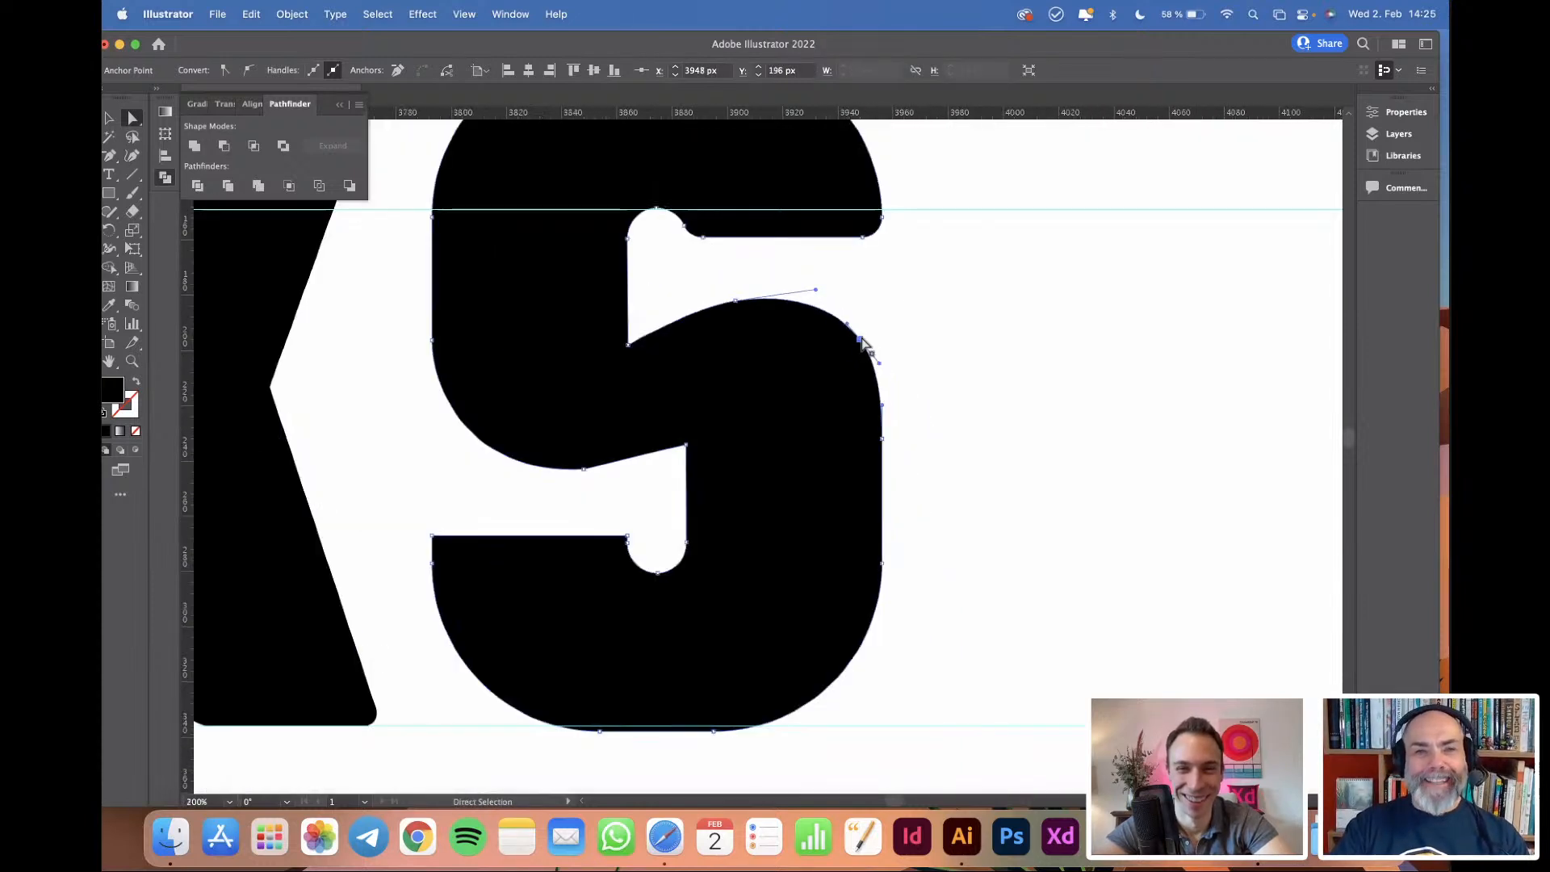
Try a slightly lower position for the spine's top-edge point.
click(735, 302)
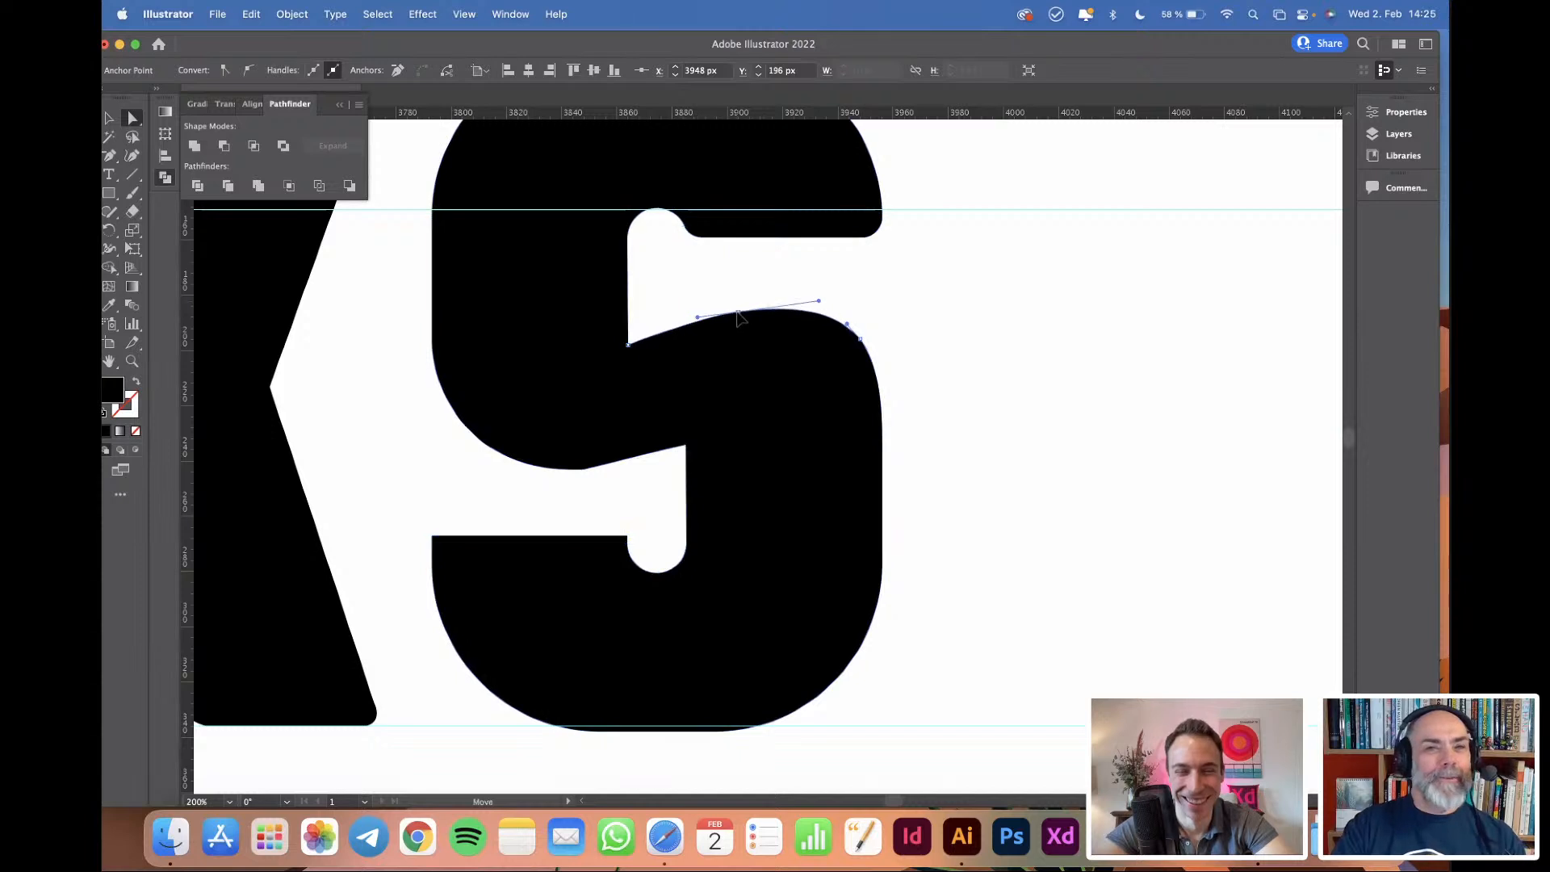
click(917, 305)
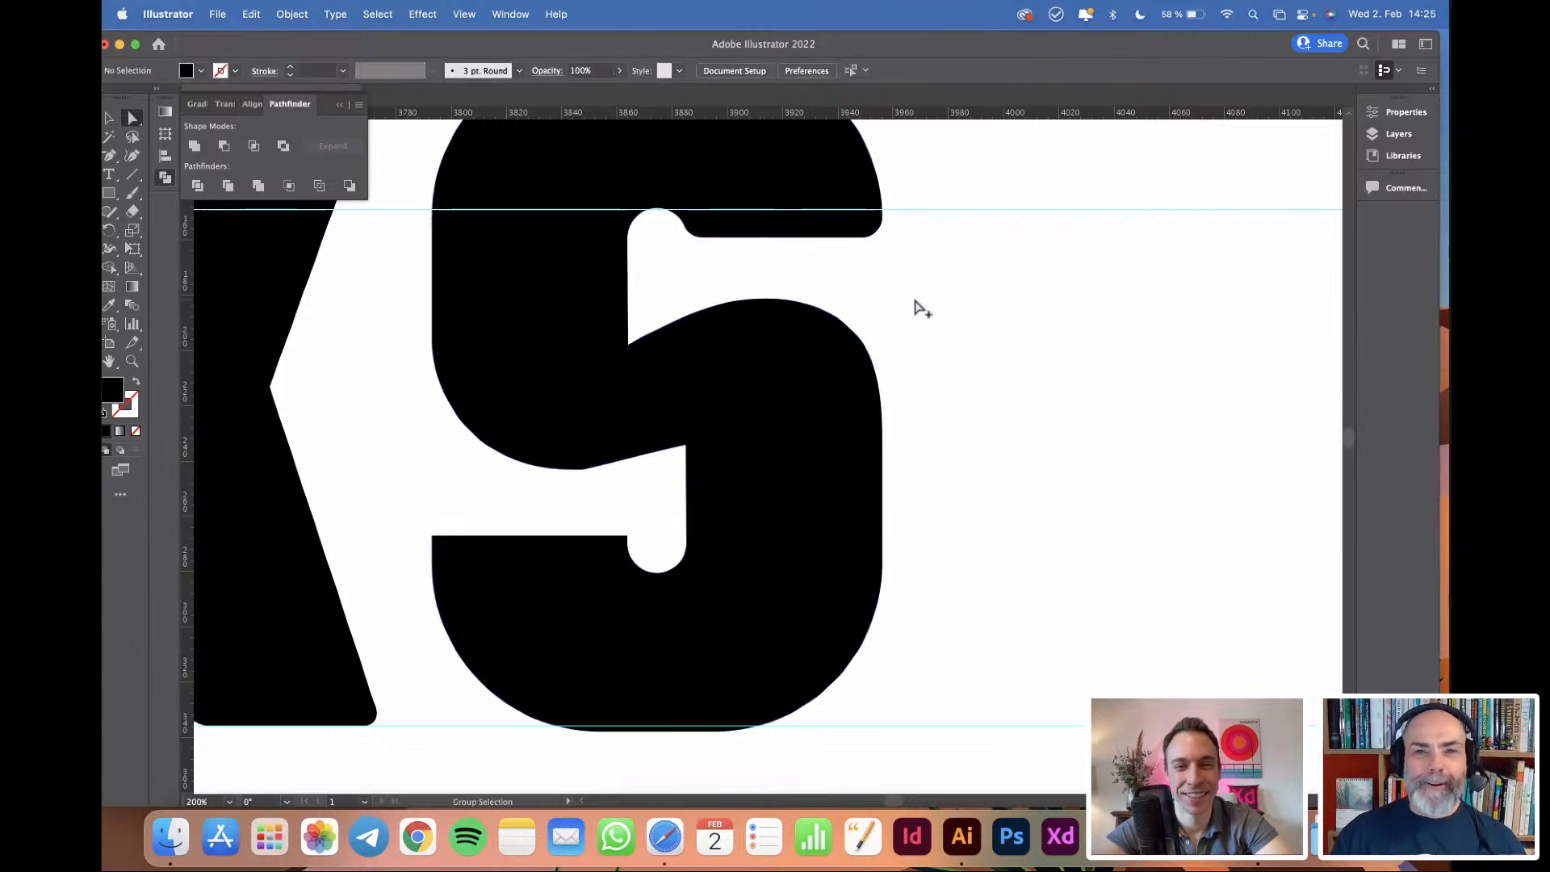
scroll(917, 305, down, 4)
scroll(917, 305, up, 3)
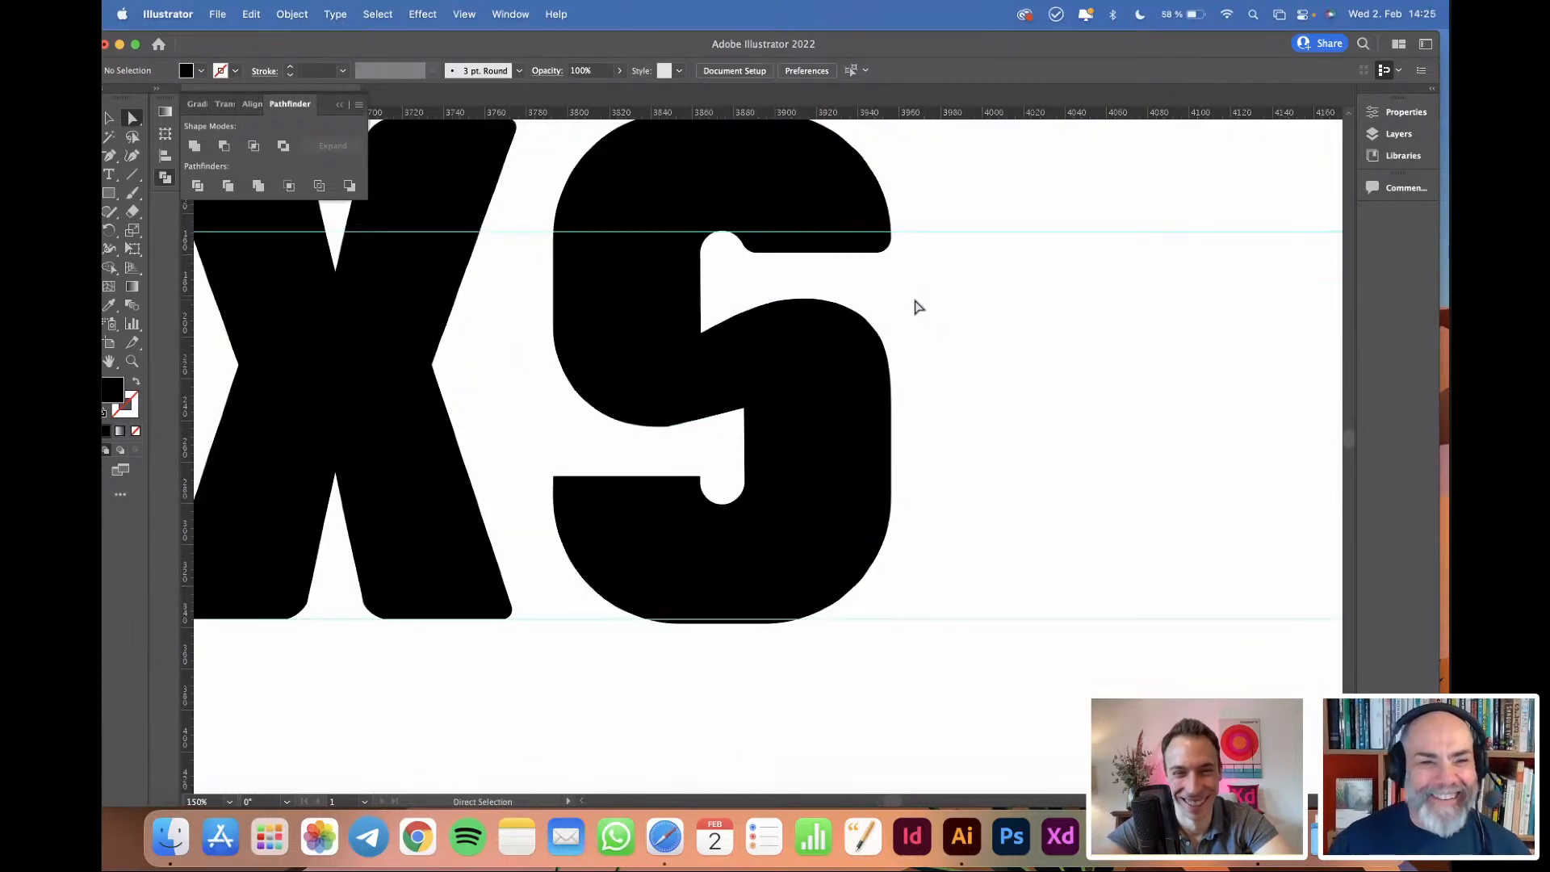
Raise the spine's top-edge, shoulder and right-side points together by about 3 px.
click(890, 376)
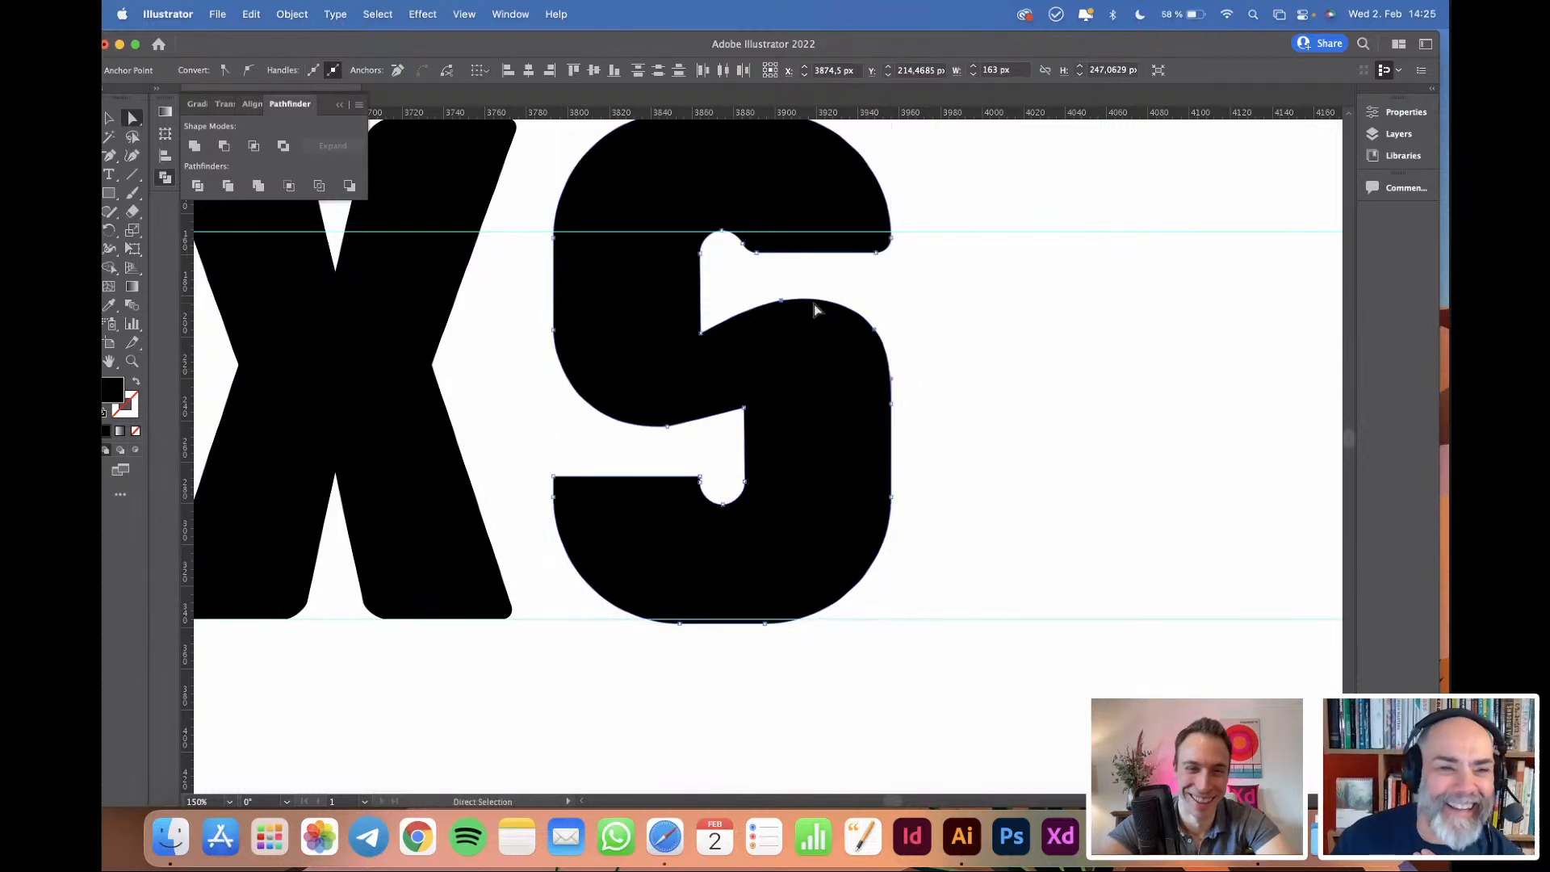
drag(776, 275, 966, 429)
key(shift+Up)
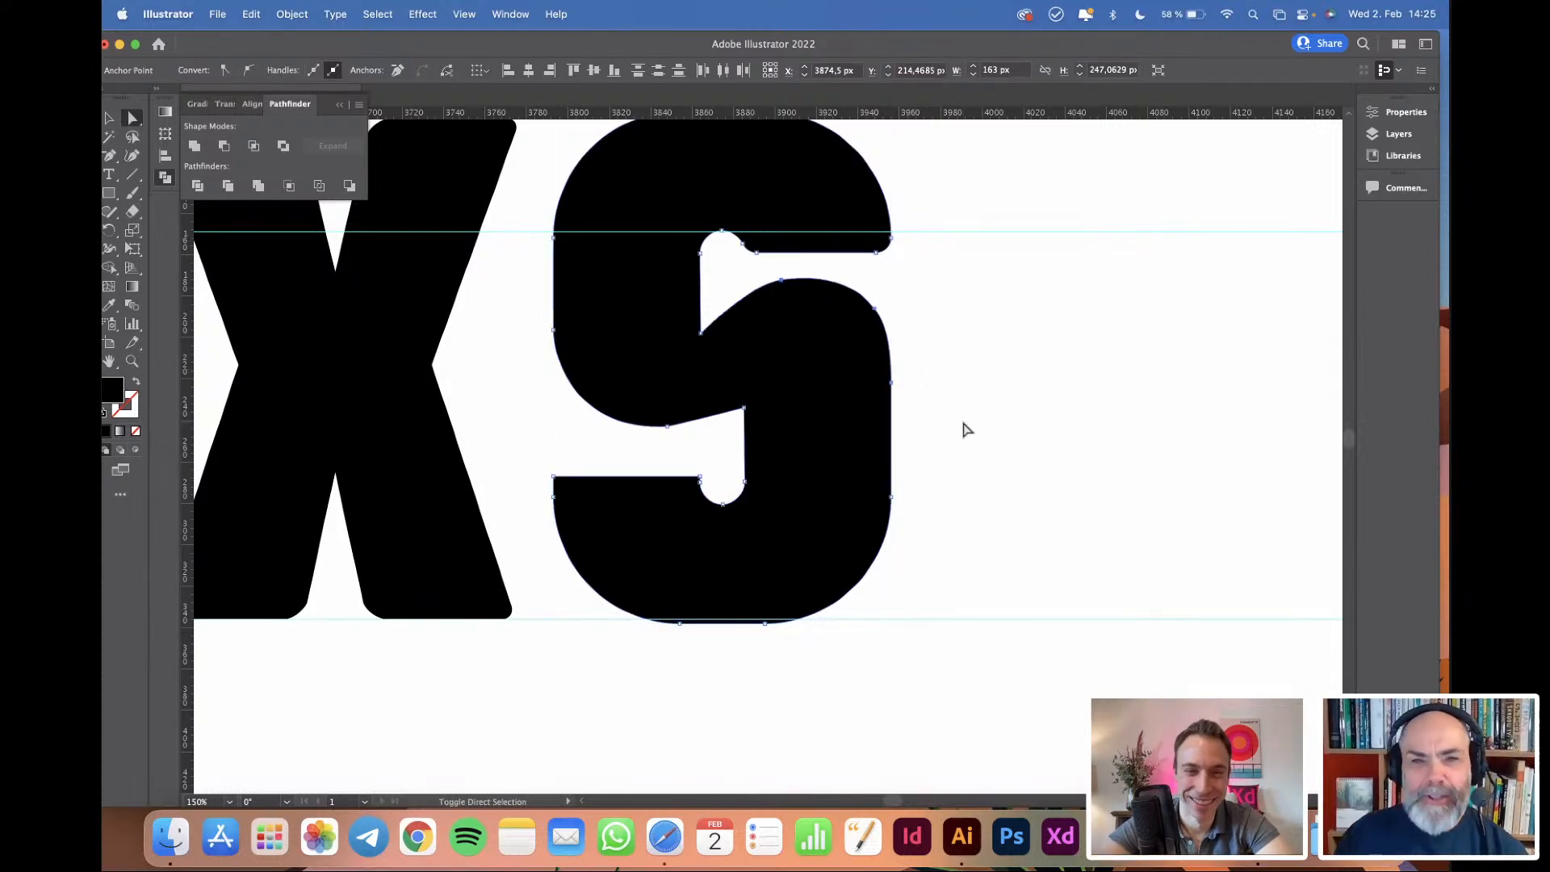
key(Down)
key(Down)
key(Down)
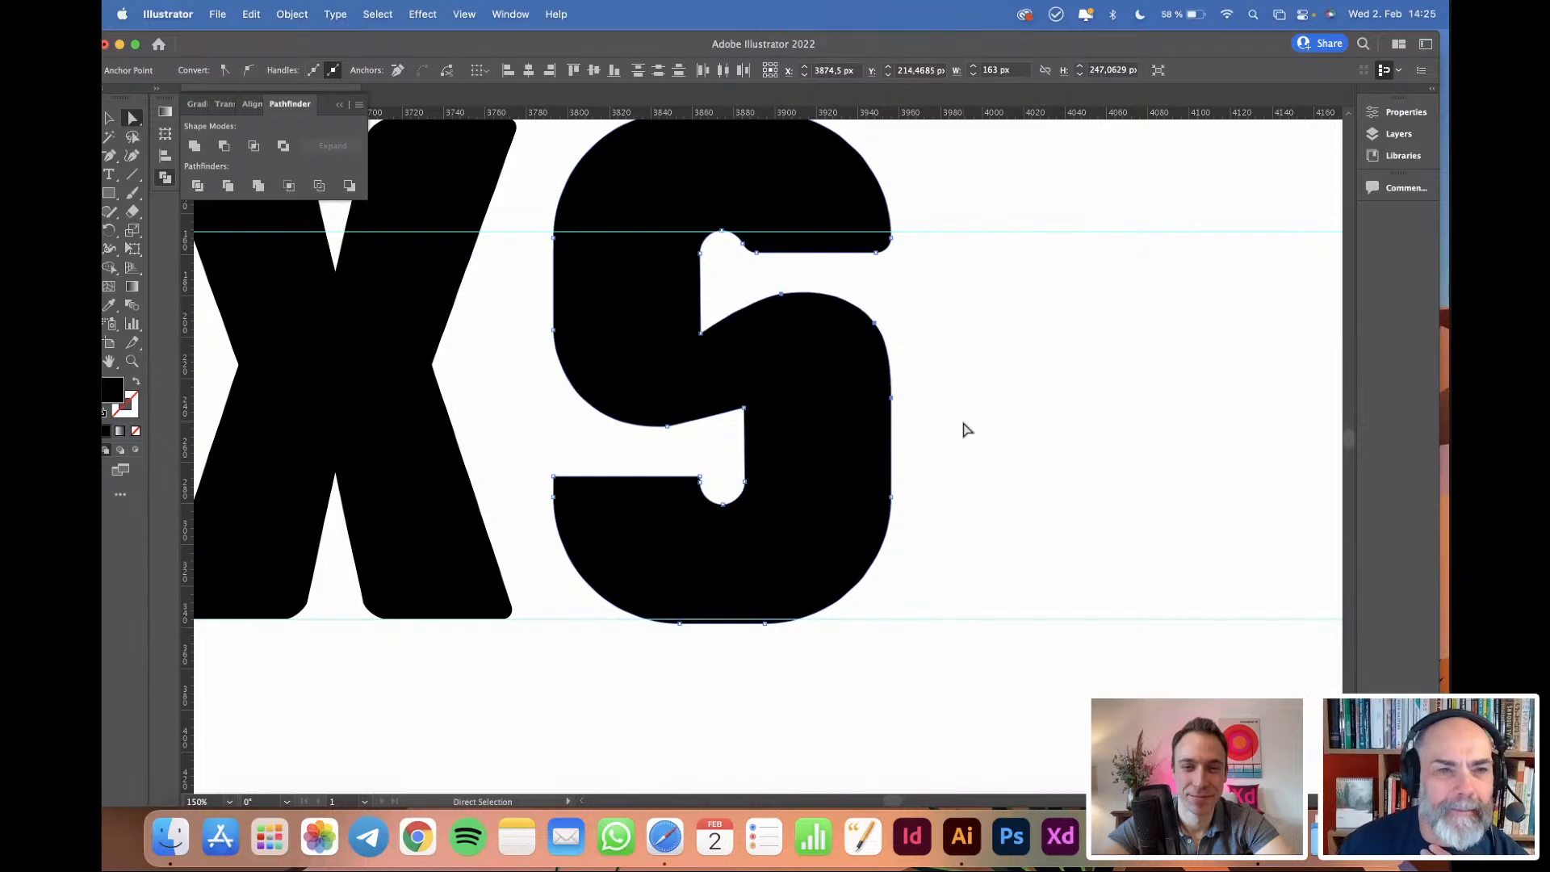
Lower the spine's bottom-edge point to X 3848, Y 251 px and lower inner corner to X 3885, Y 237 px, smoothing the curve point.
click(668, 427)
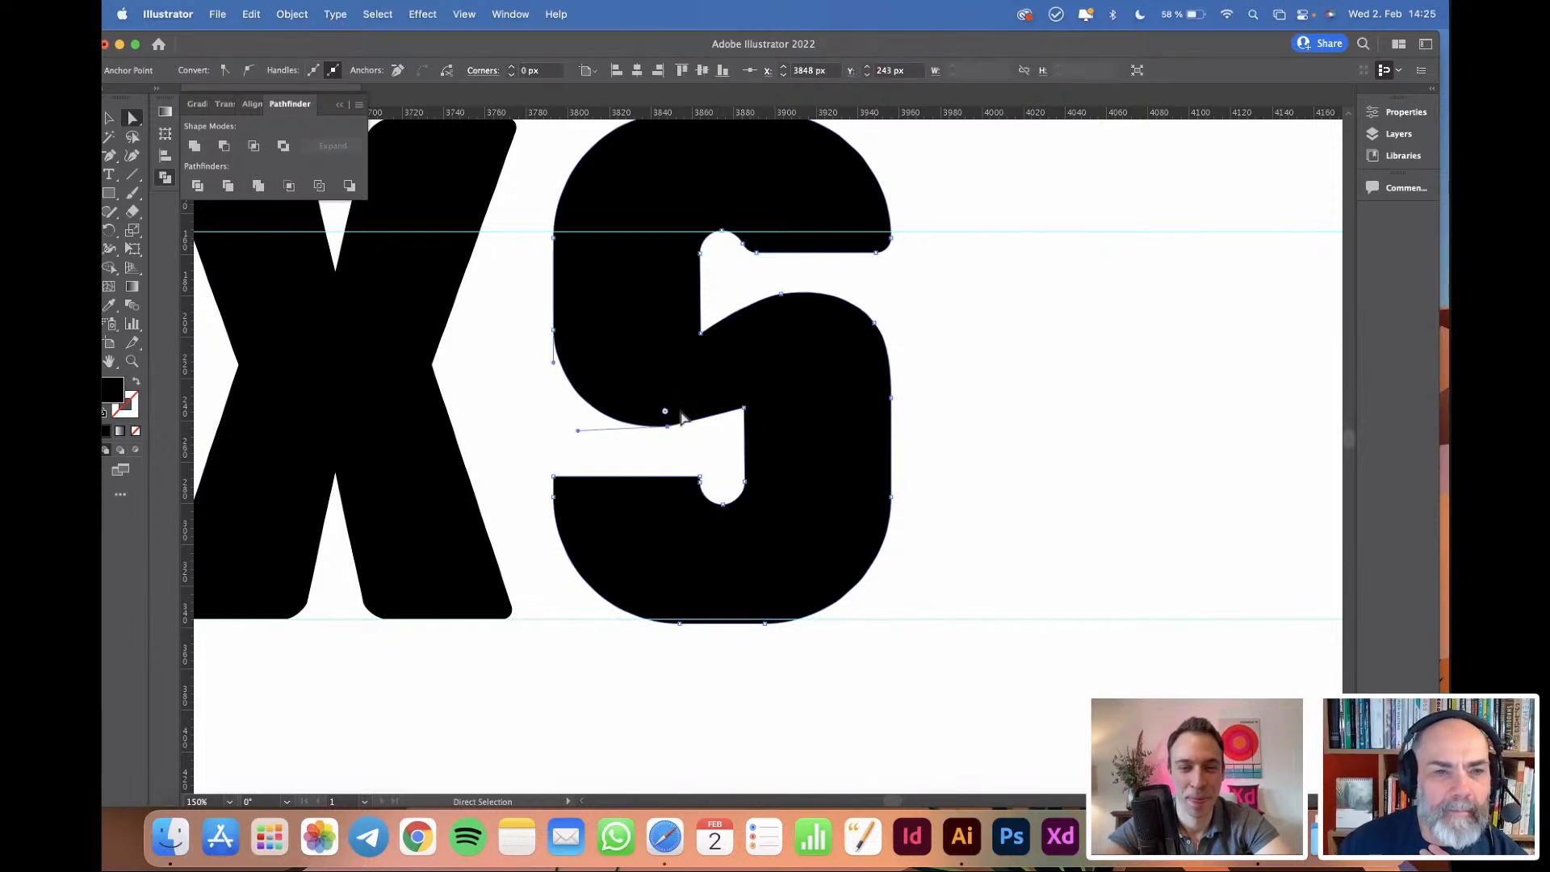
mouse_move(744, 410)
mouse_down()
mouse_move(737, 428)
mouse_move(664, 433)
mouse_move(667, 453)
mouse_move(744, 413)
mouse_up()
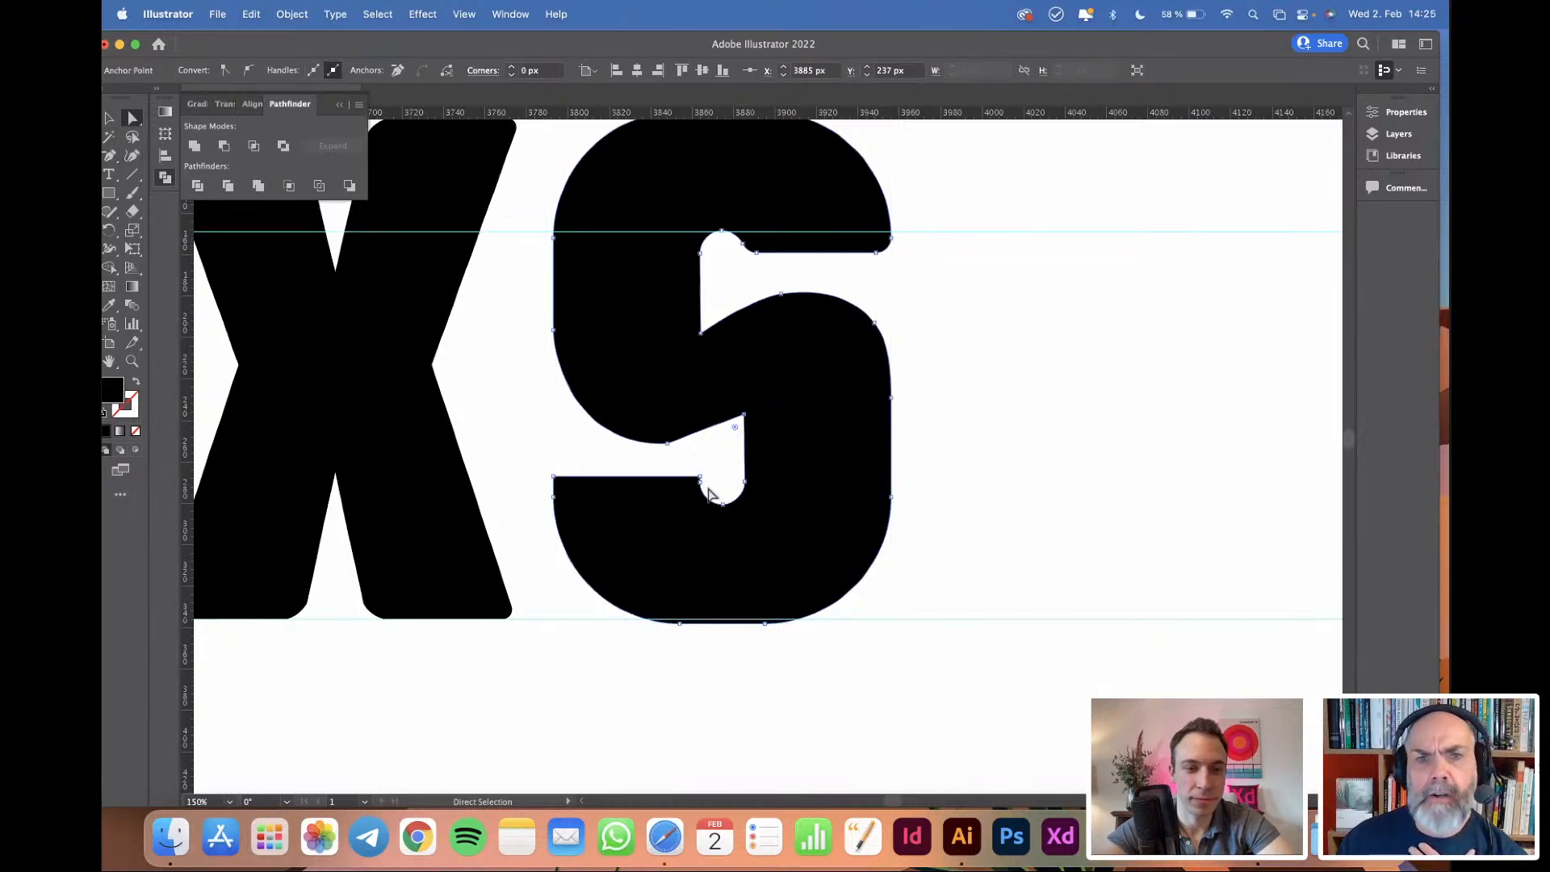
click(668, 443)
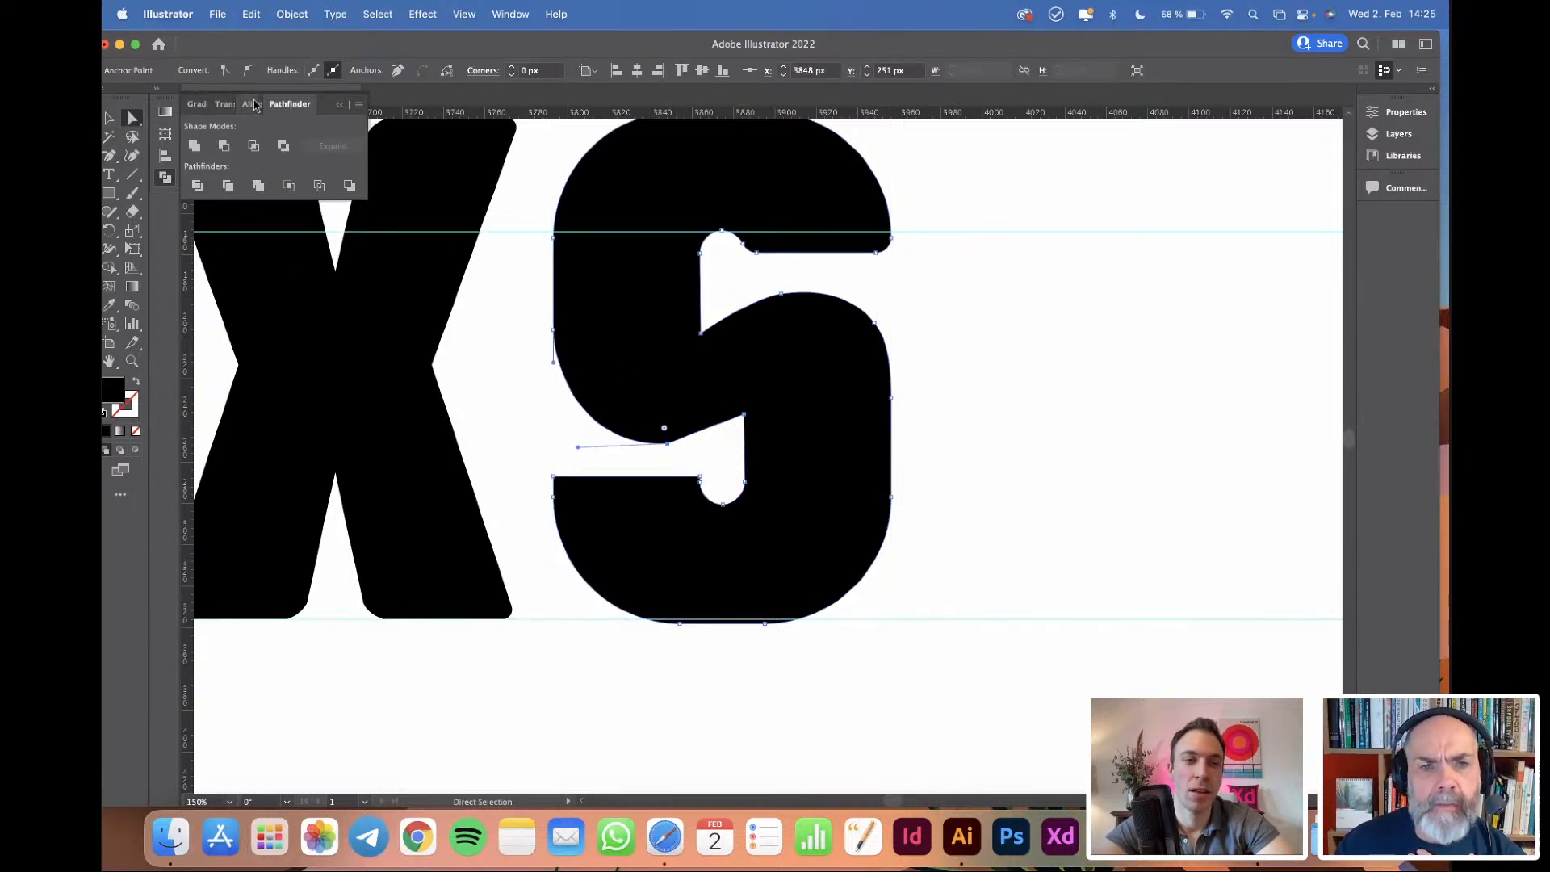
drag(577, 446, 580, 460)
click(971, 346)
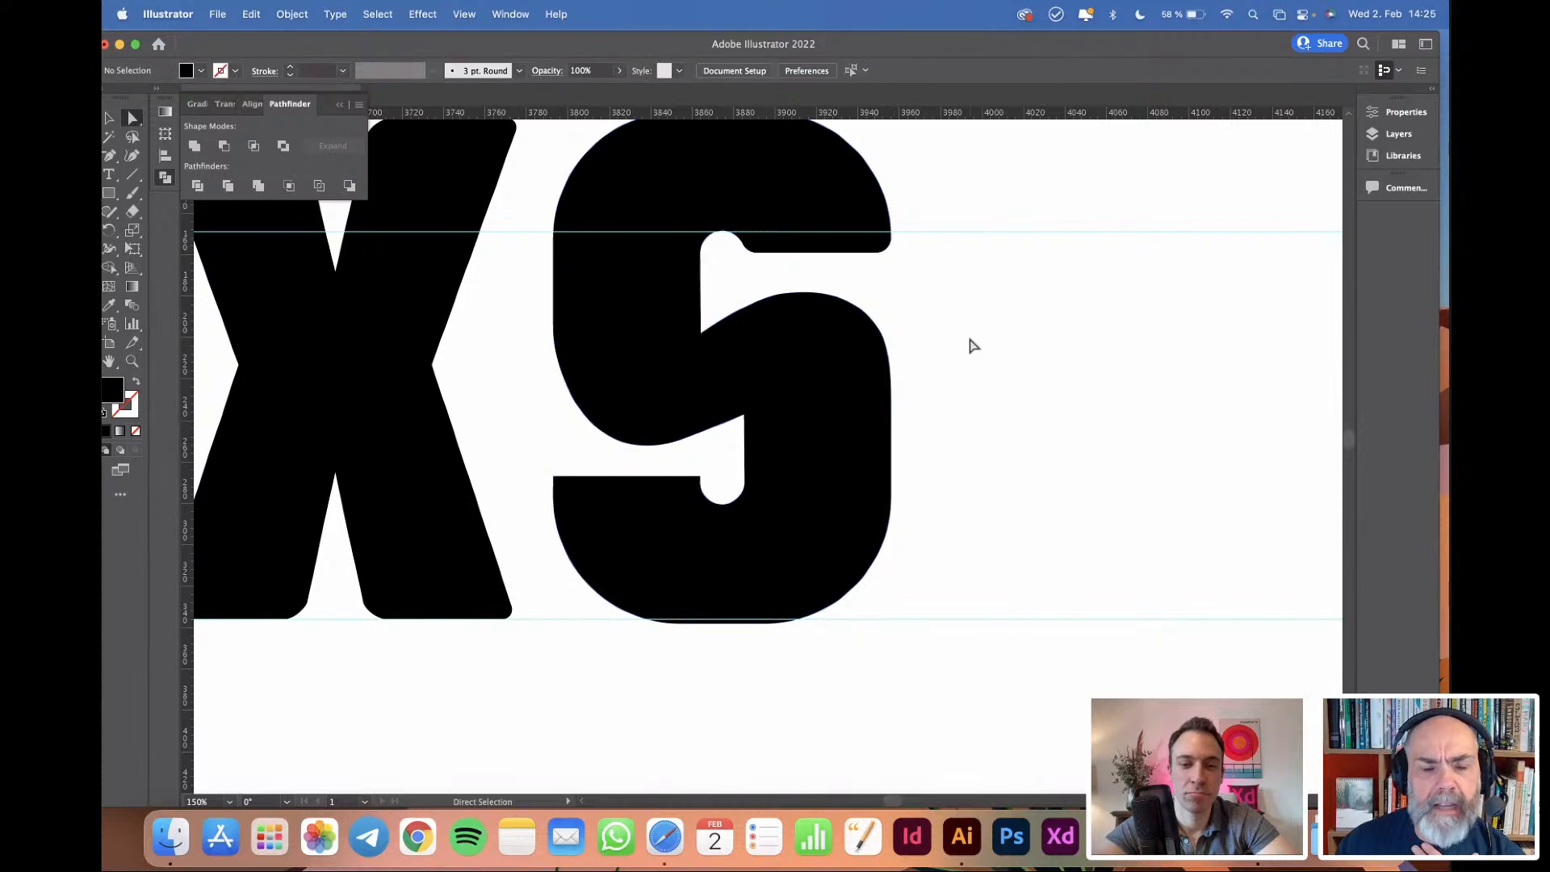
Flatten and lengthen the bottom-edge point's outward handle, and raise the lower inner corner to about X 3885, Y 231 px.
click(667, 443)
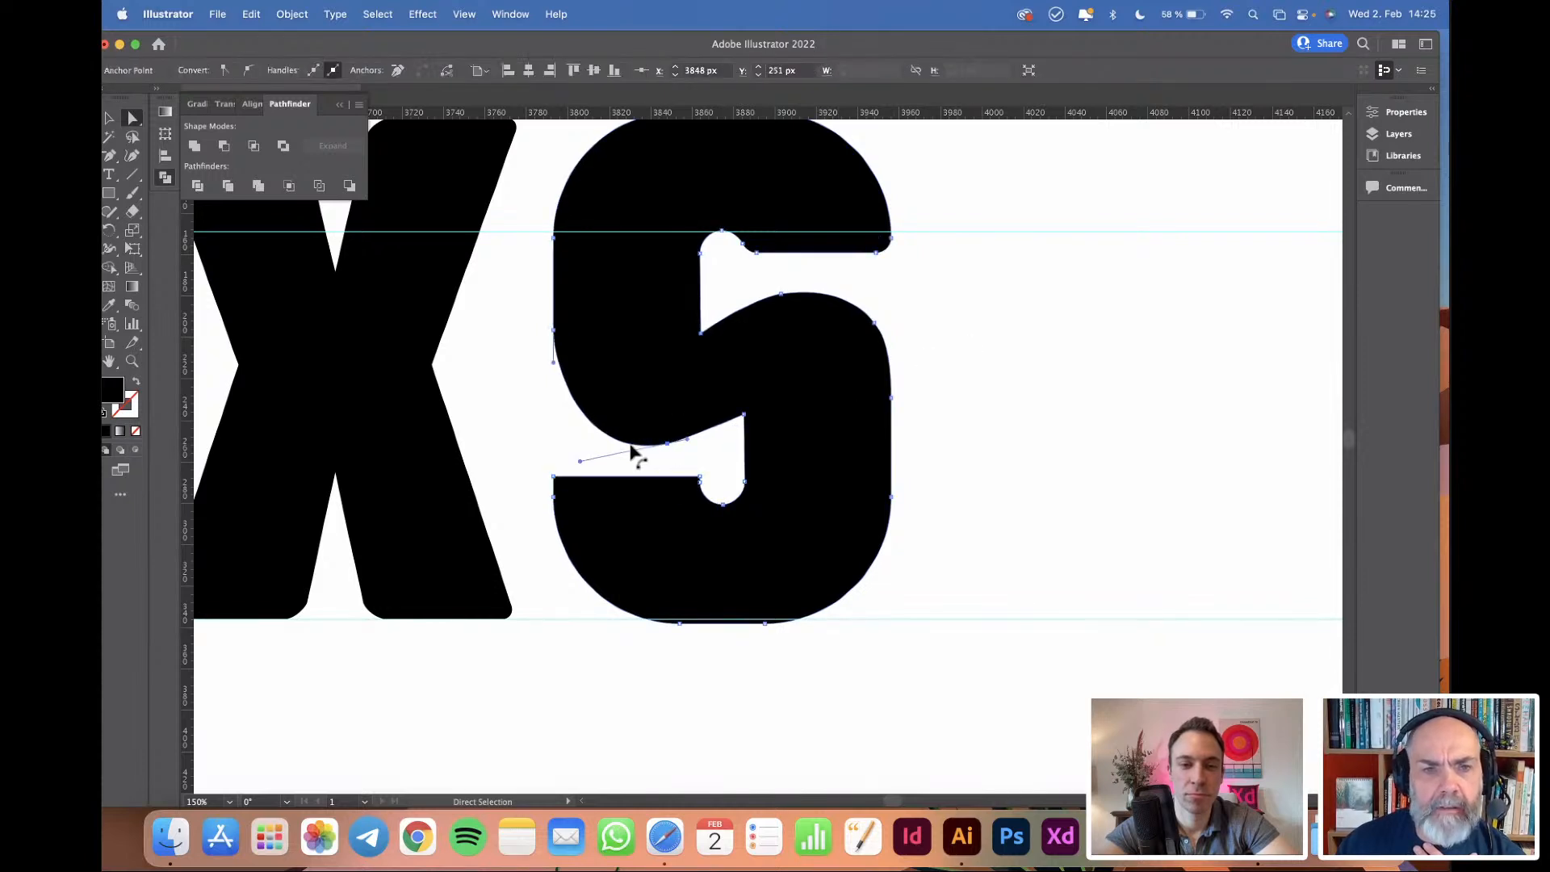
click(690, 442)
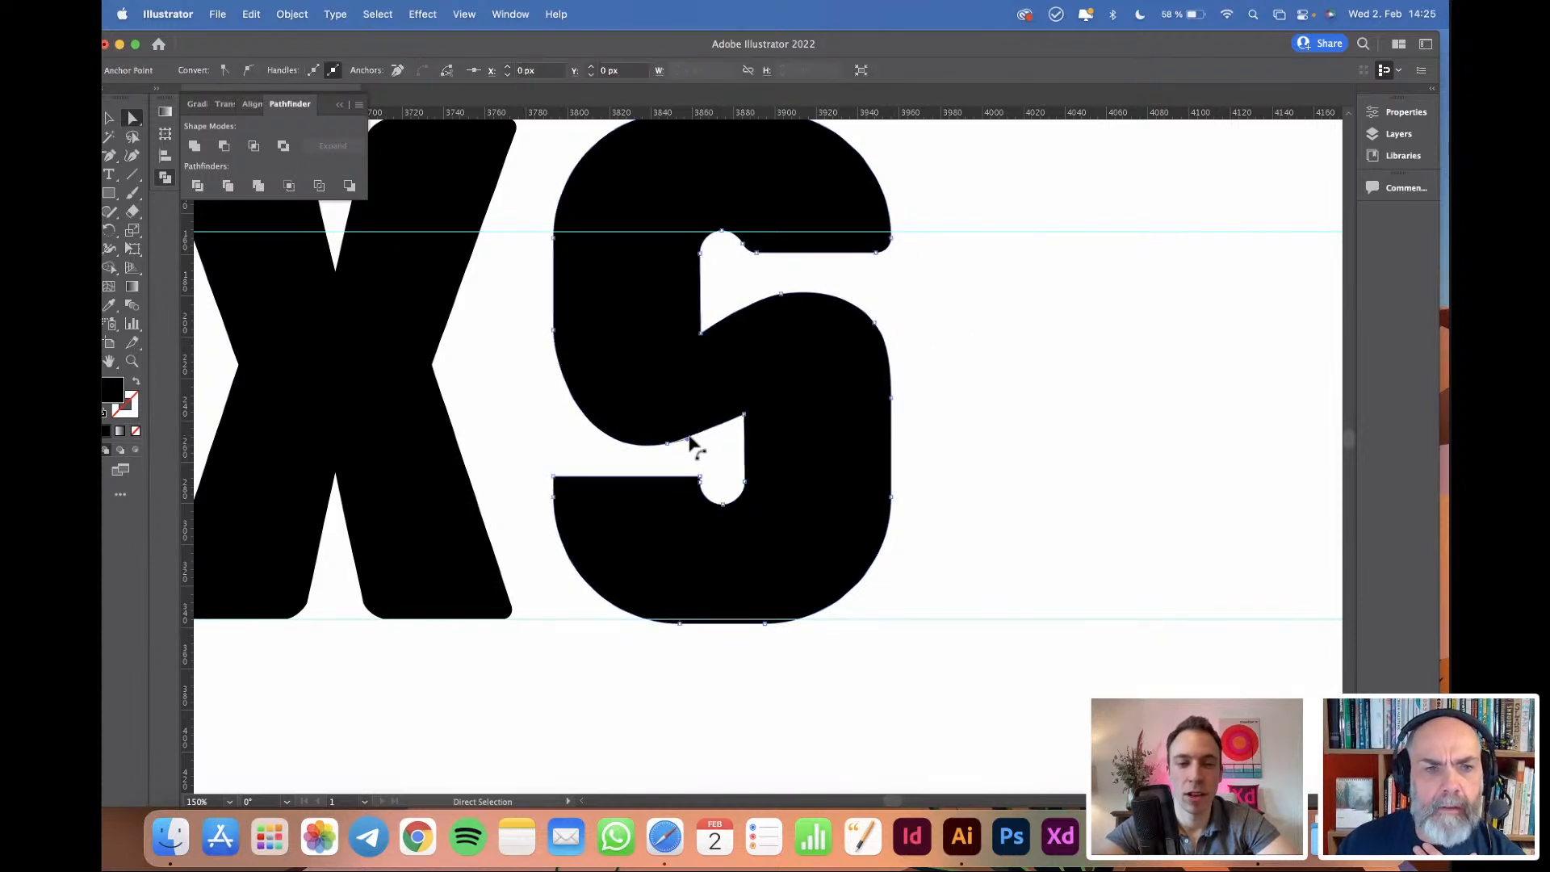
click(667, 443)
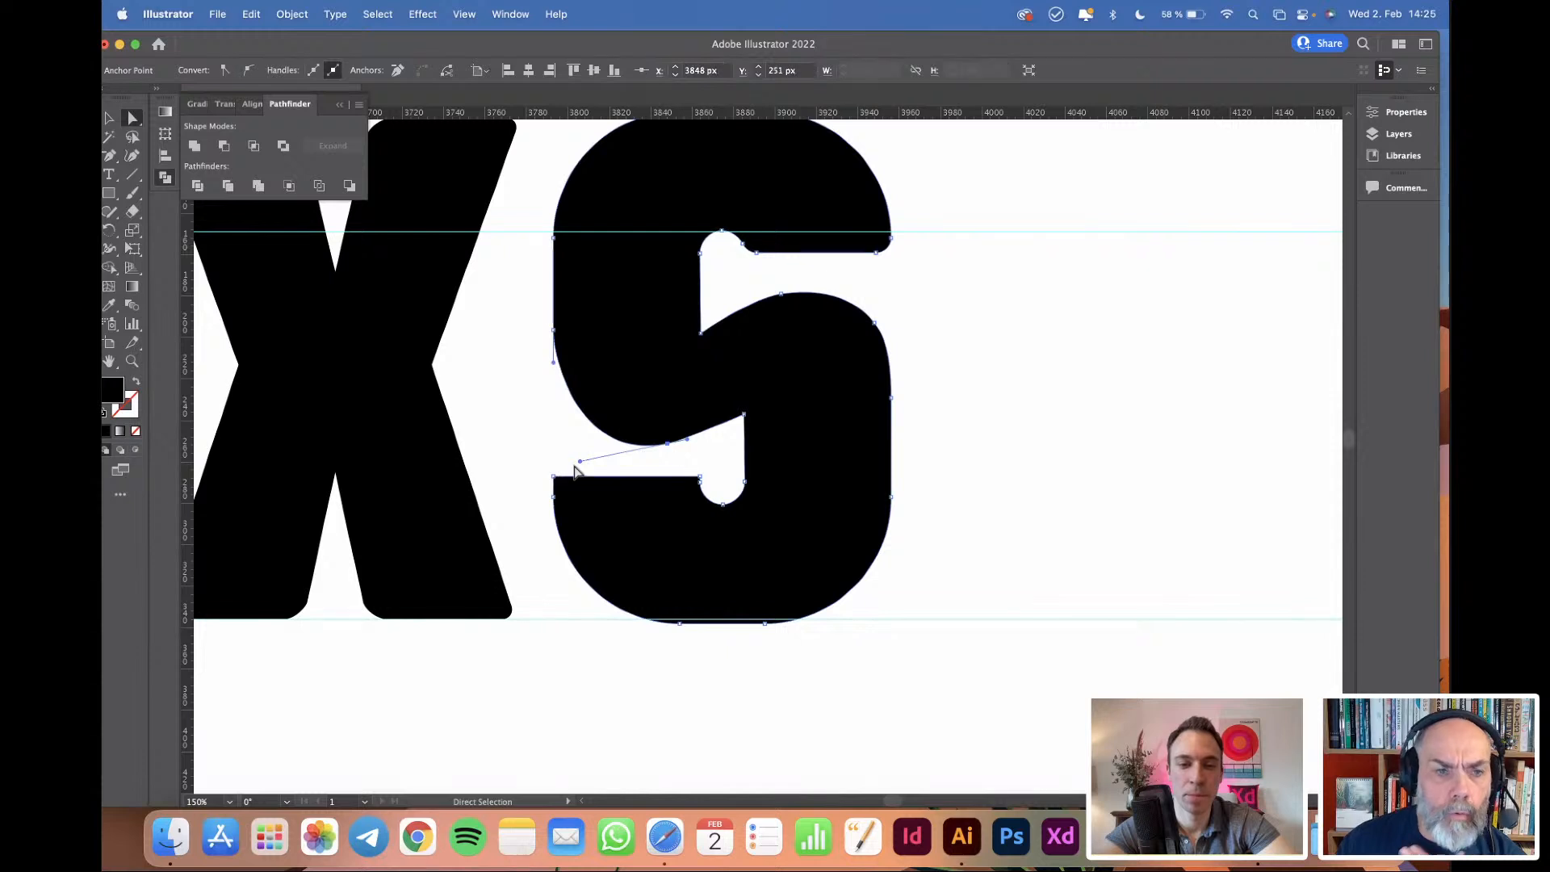
drag(581, 463, 570, 457)
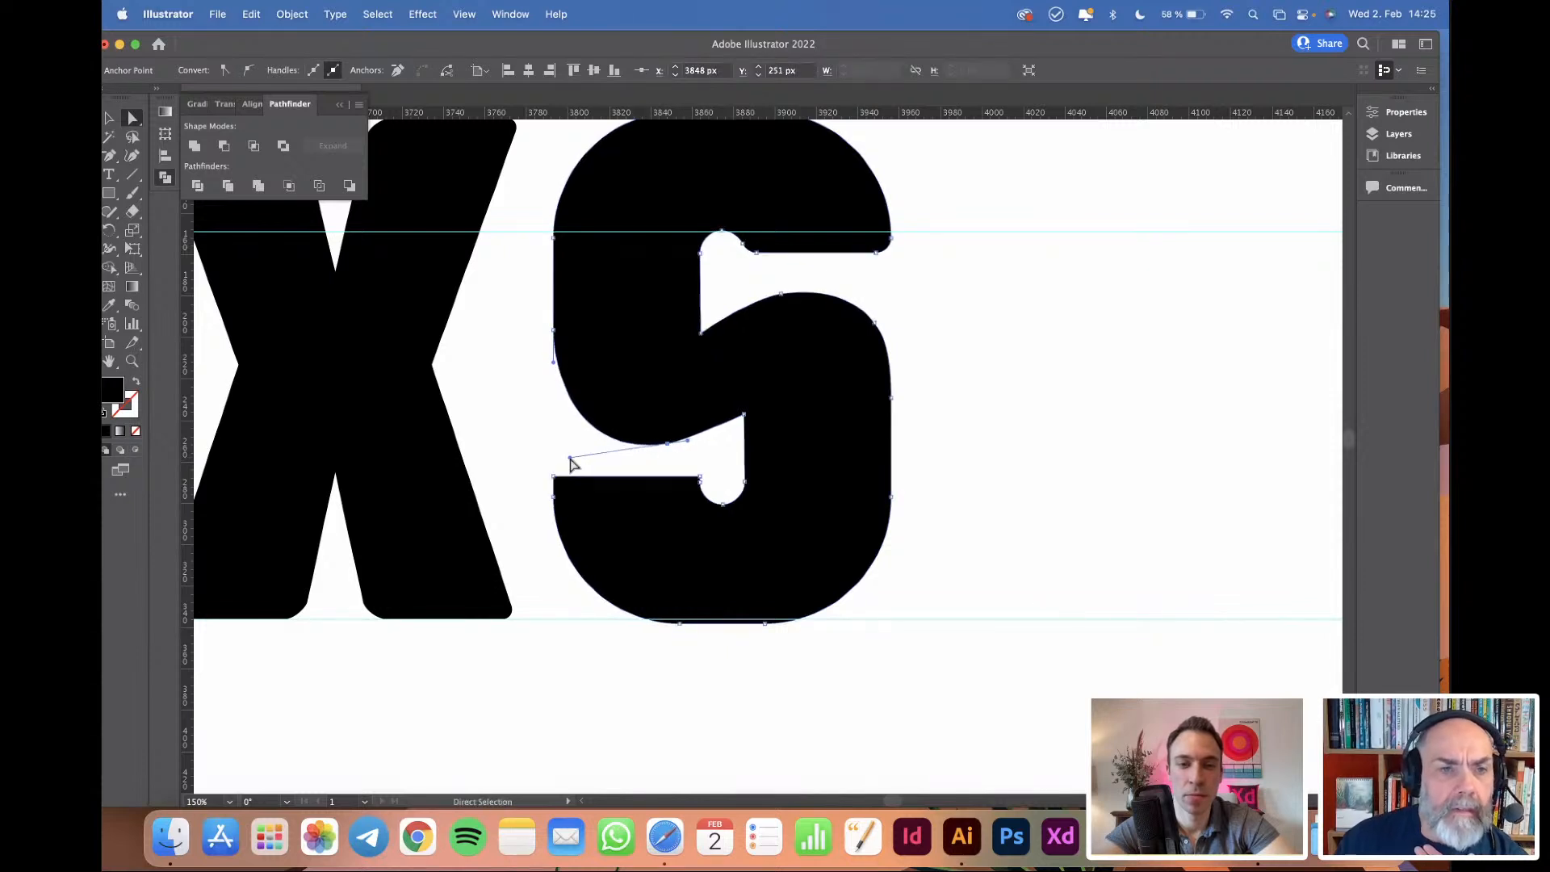
drag(744, 415, 744, 406)
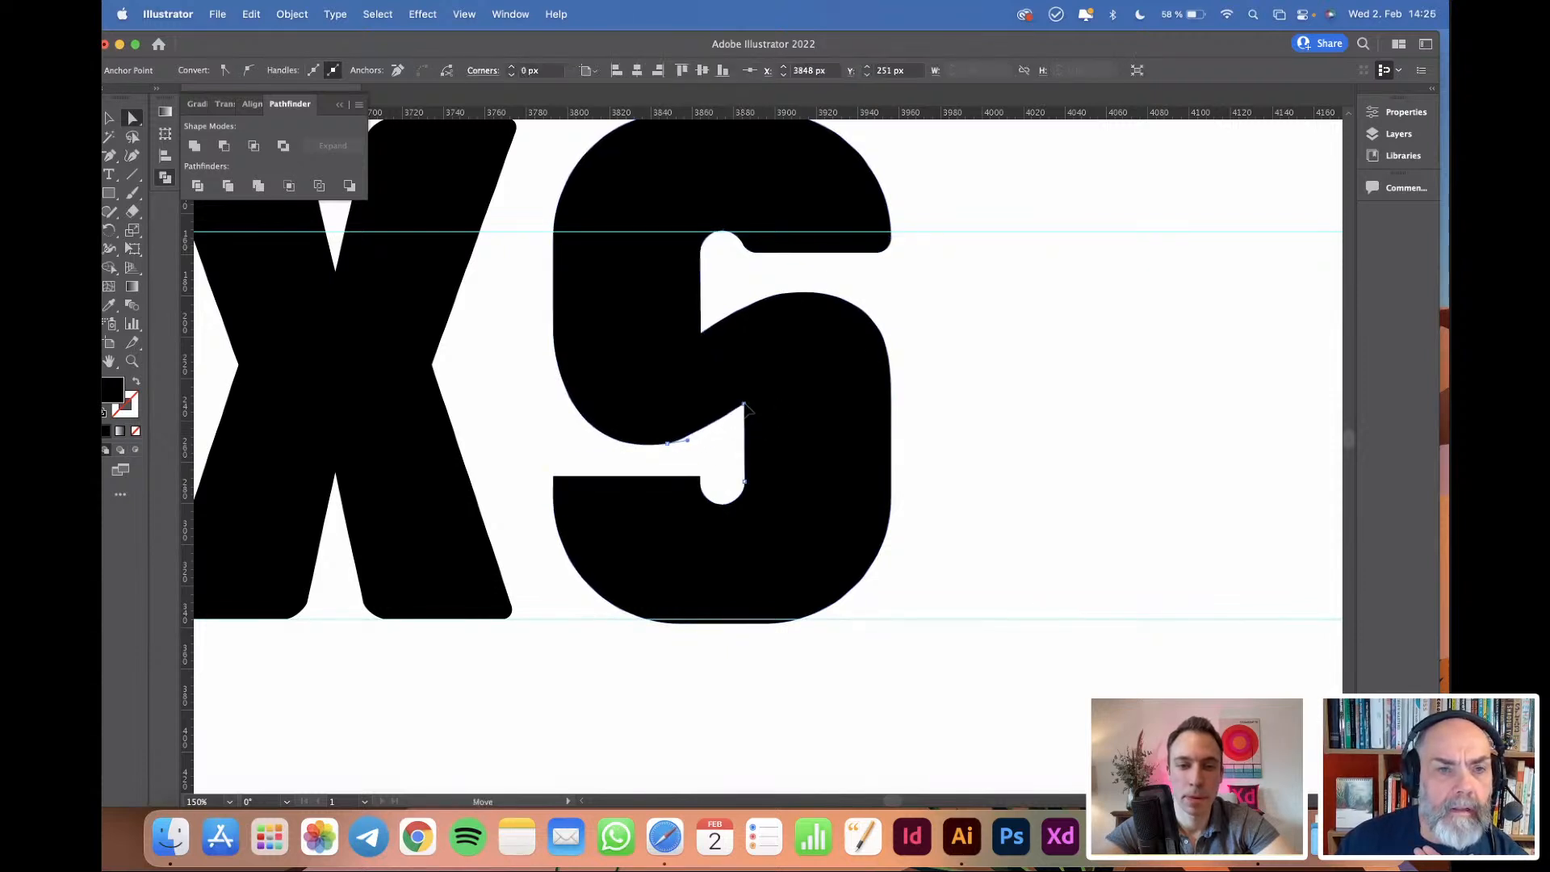
Check the S beside the other letters, and lower the spine's upper inner corner to X 3864, Y 204 px.
click(962, 409)
scroll(944, 492, down, 2)
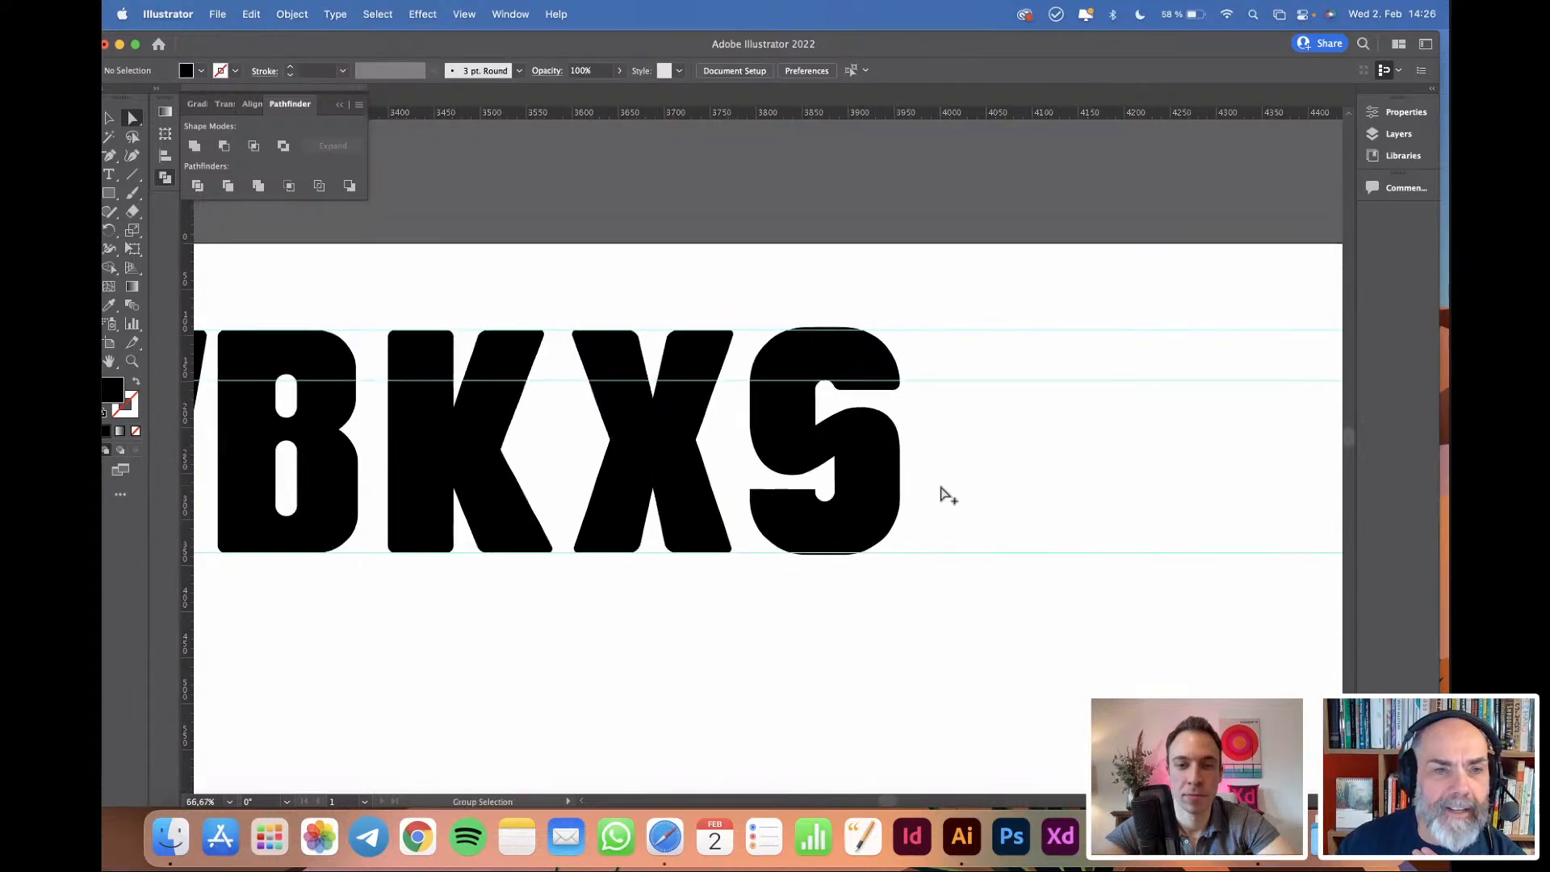
scroll(945, 492, down, 2)
scroll(933, 476, up, 5)
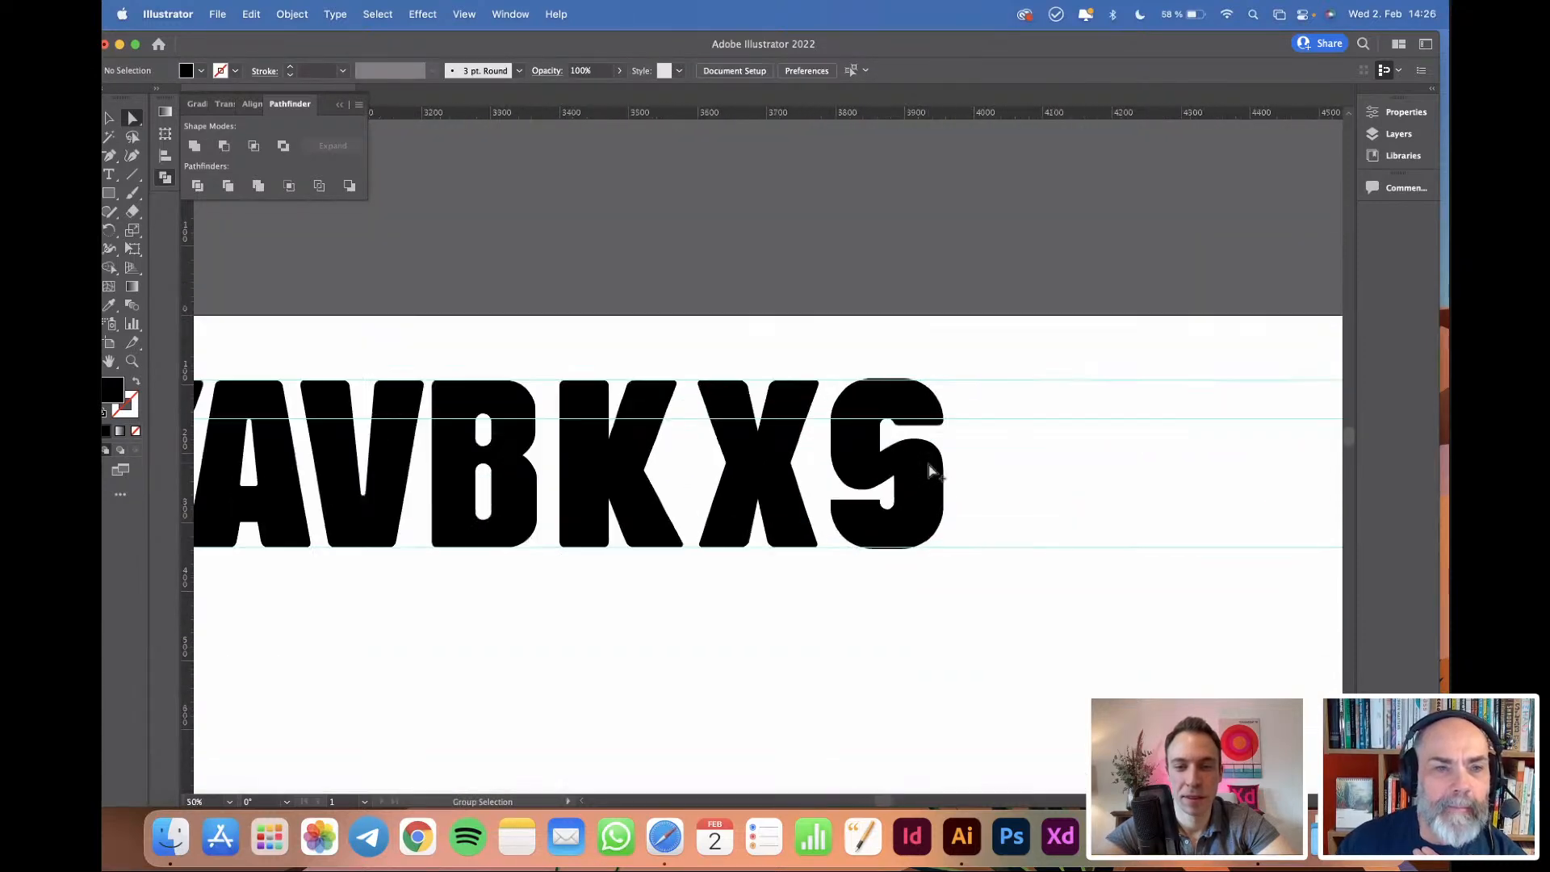
drag(786, 431, 788, 451)
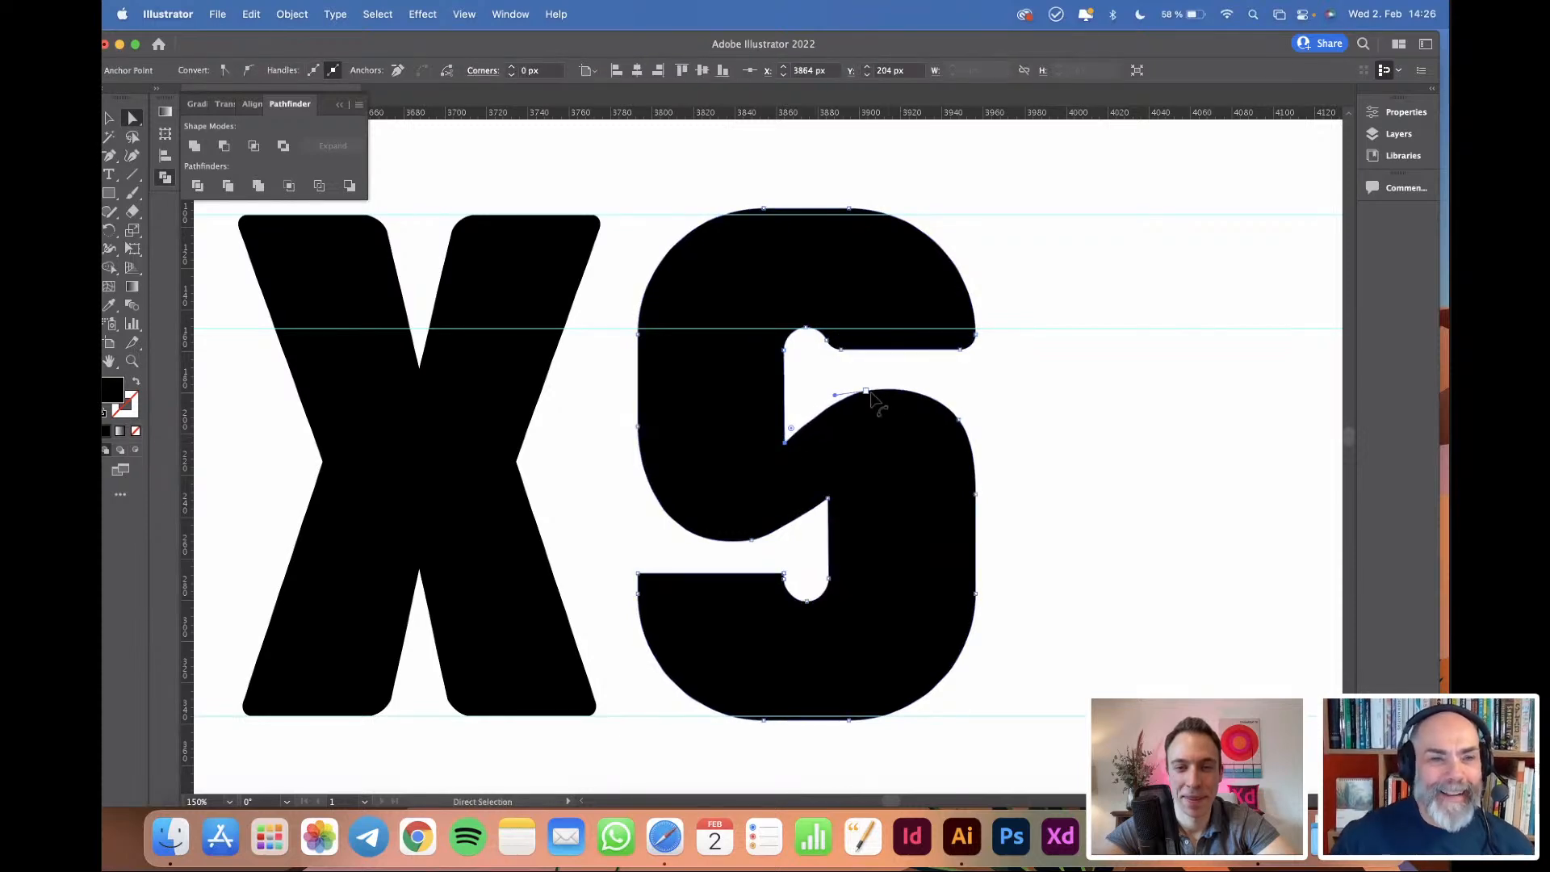
Move the spine's top-edge point to X 3902, Y 181 px and lengthen its handle toward the shoulder.
drag(868, 392, 864, 395)
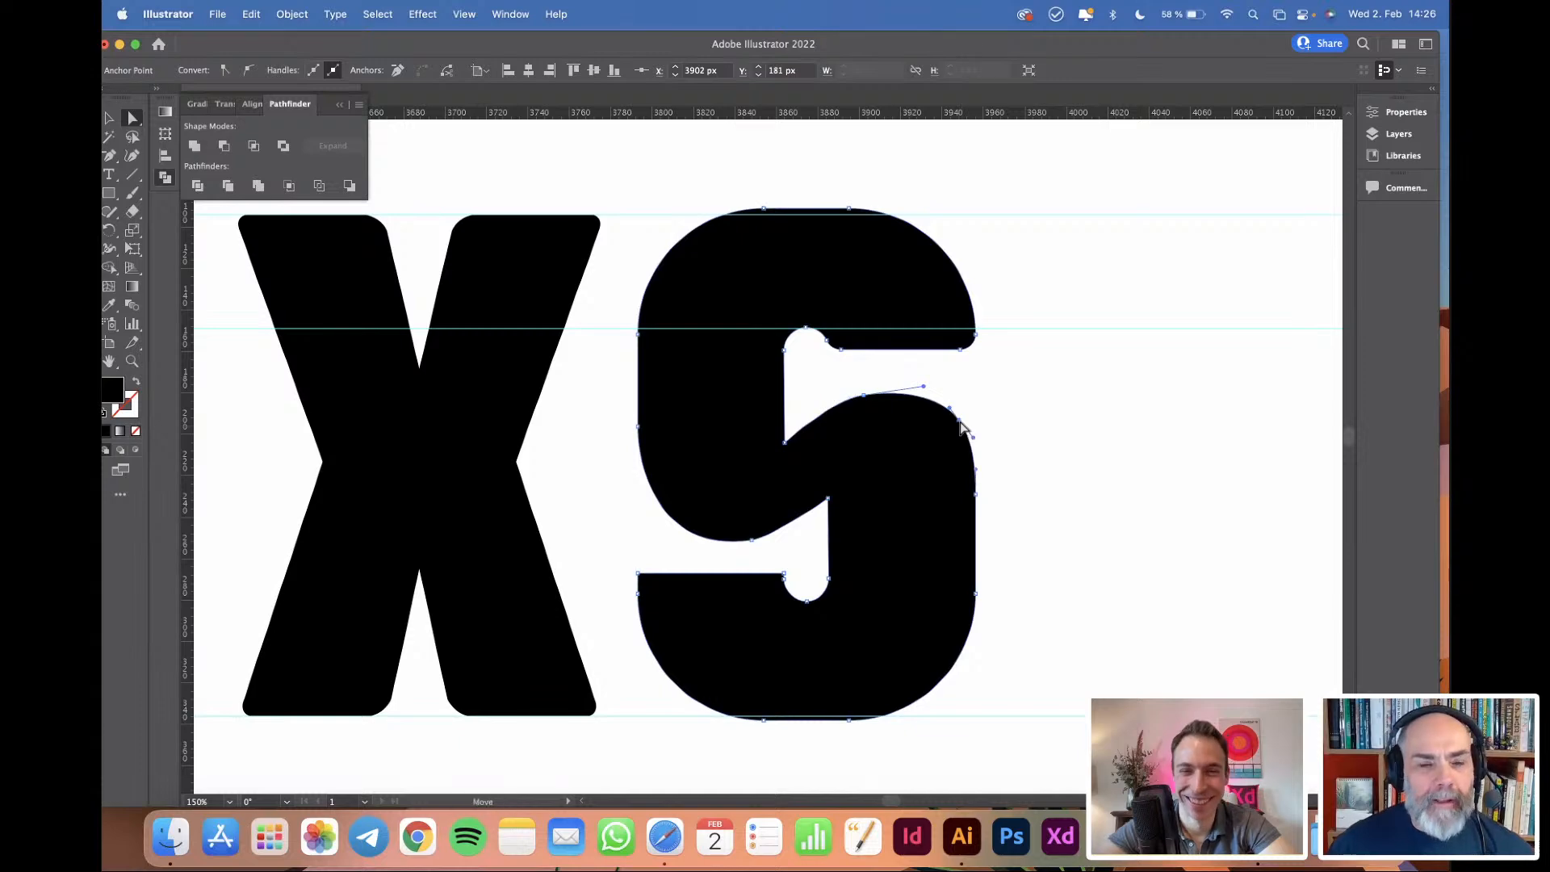
drag(925, 387, 936, 384)
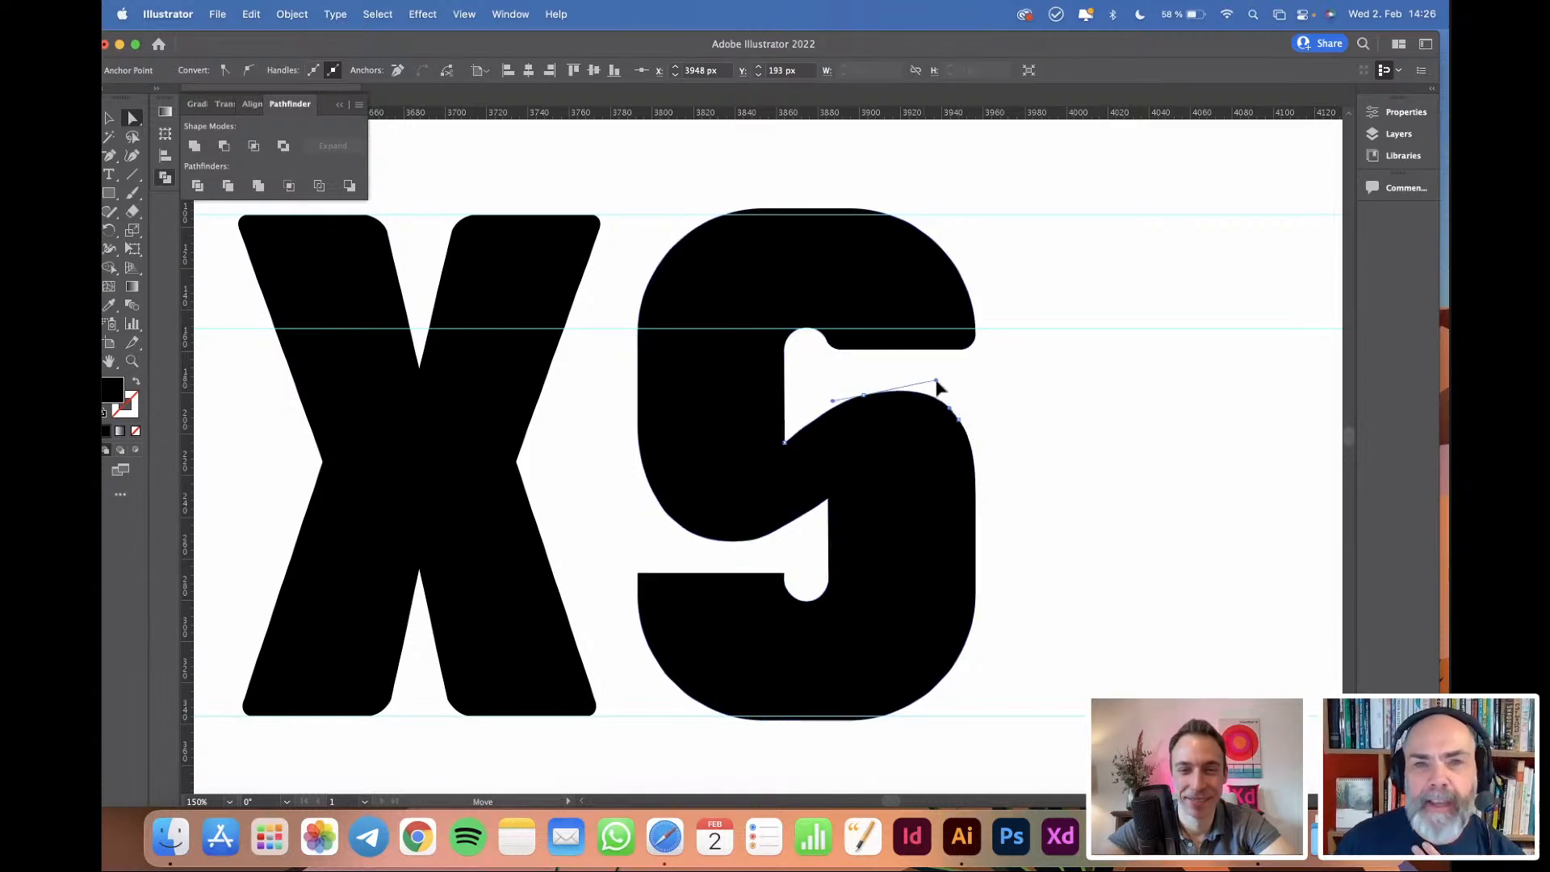
click(960, 380)
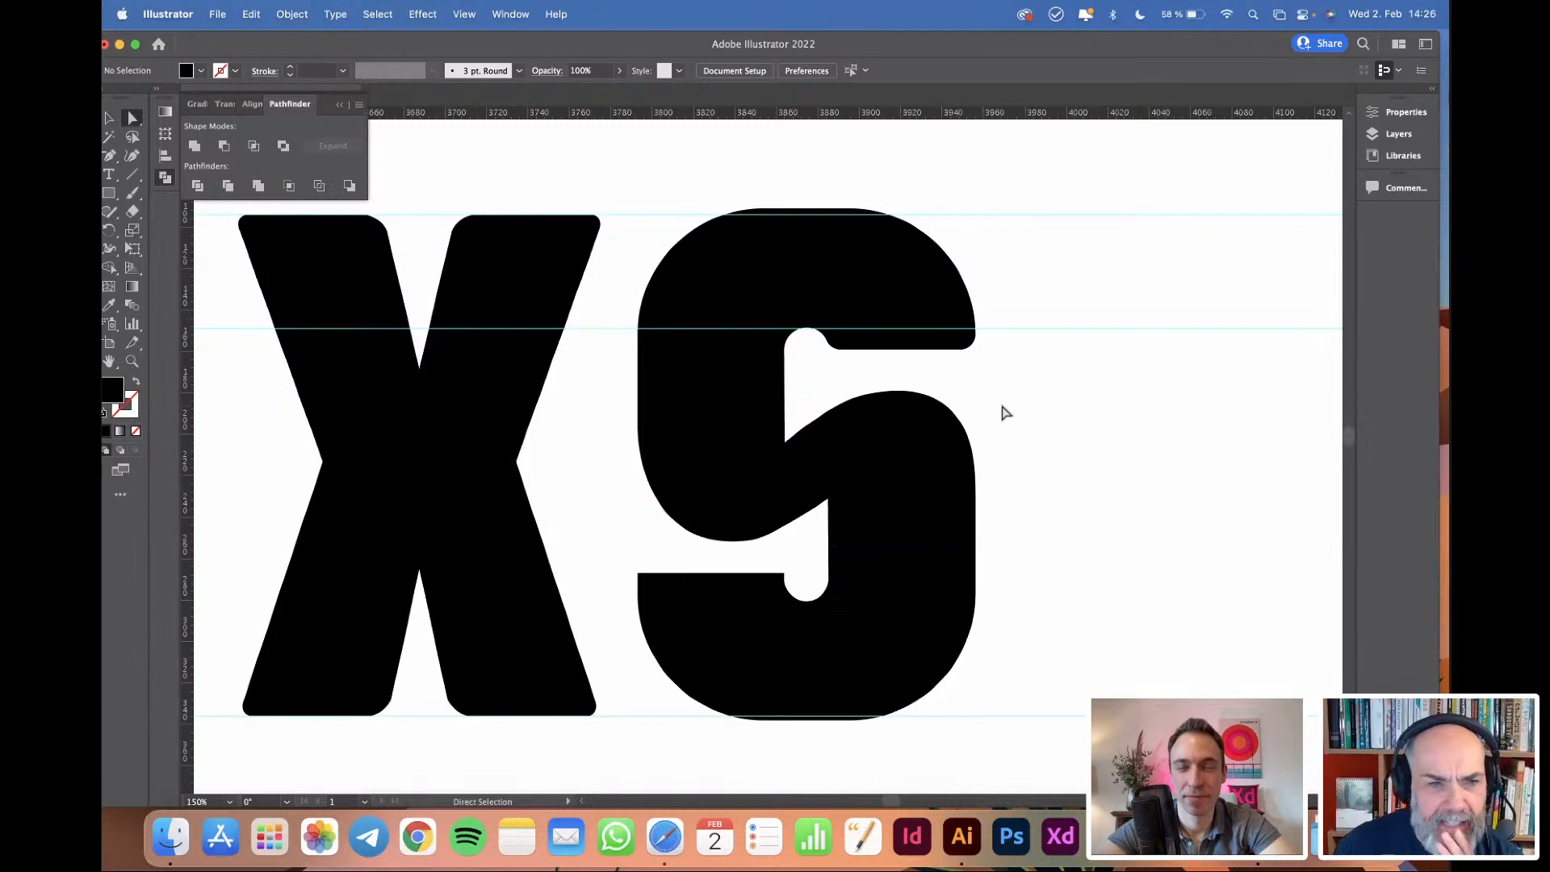
Try raising the spine's lower inner corner slightly and its bottom-edge curve point to Y 241 px, and take both moves back.
click(830, 492)
click(827, 492)
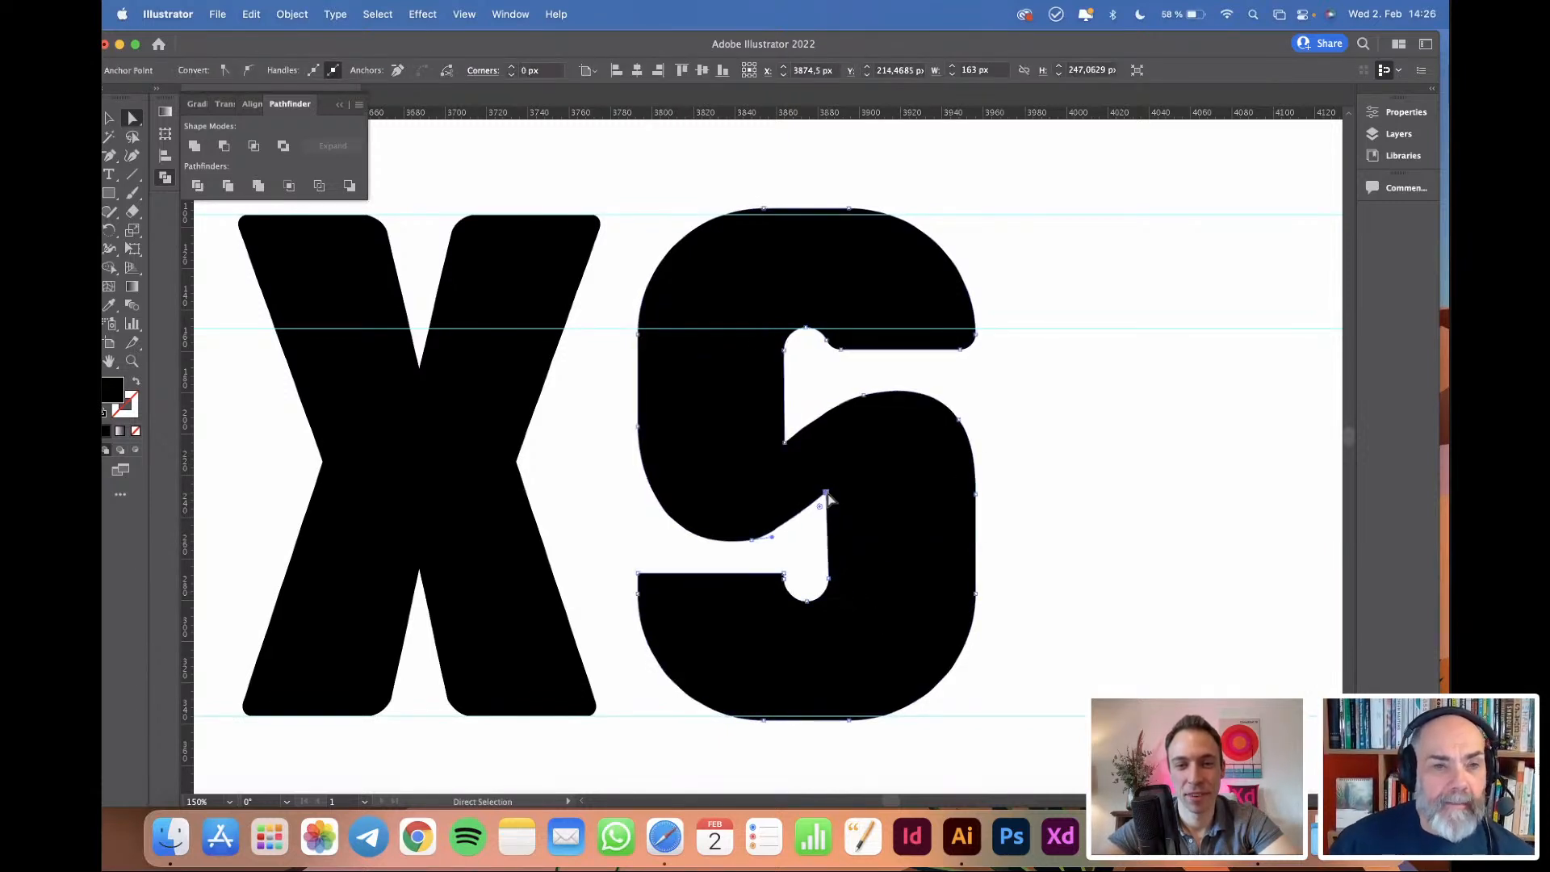
drag(826, 492, 828, 499)
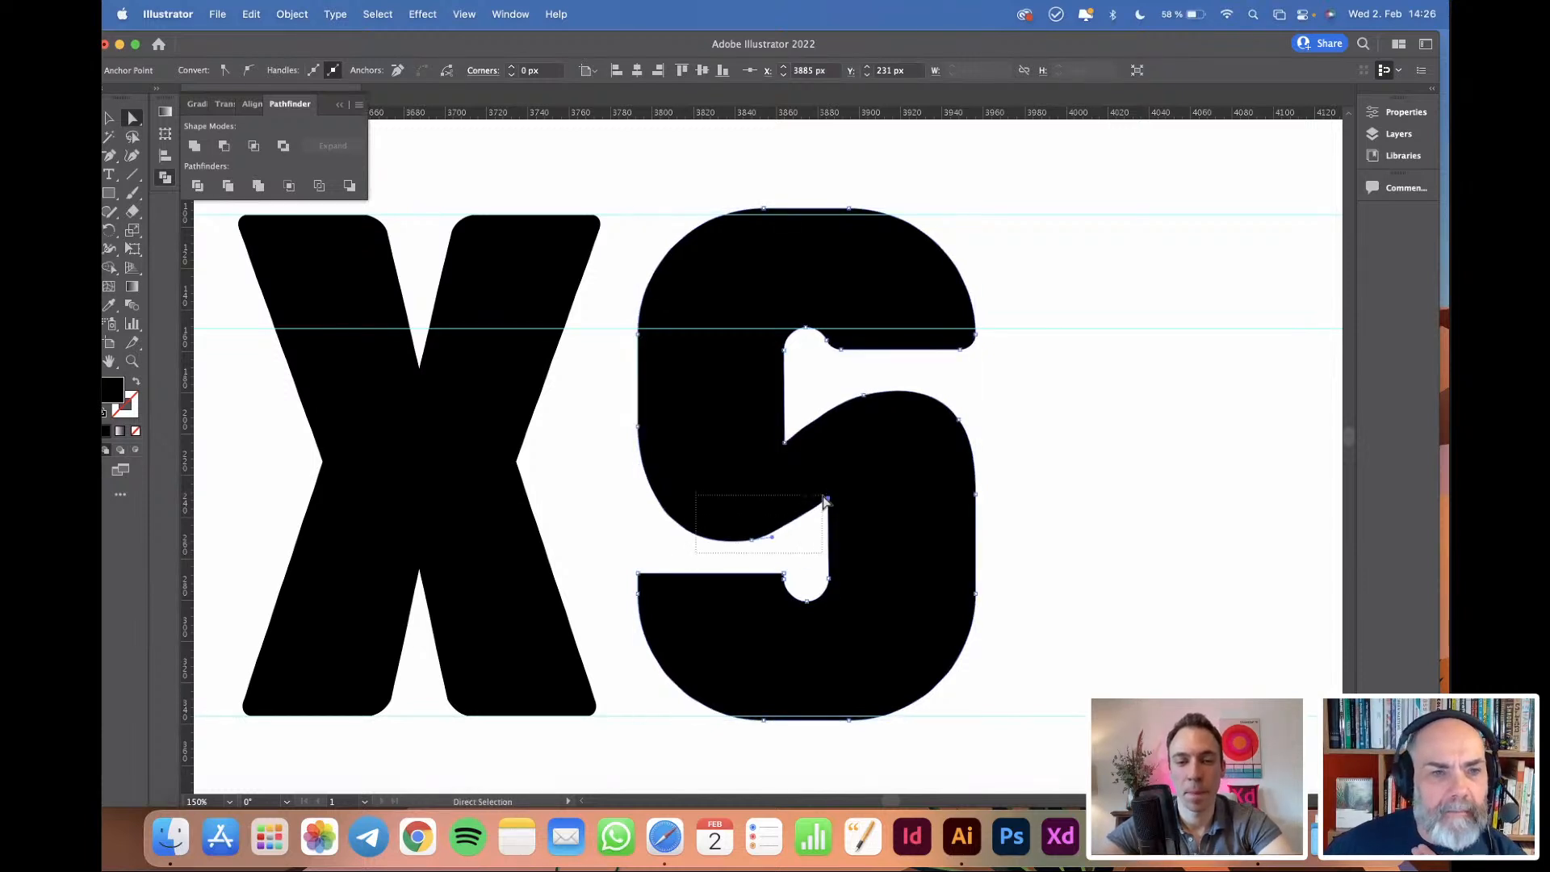
click(829, 499)
key(shift+Up)
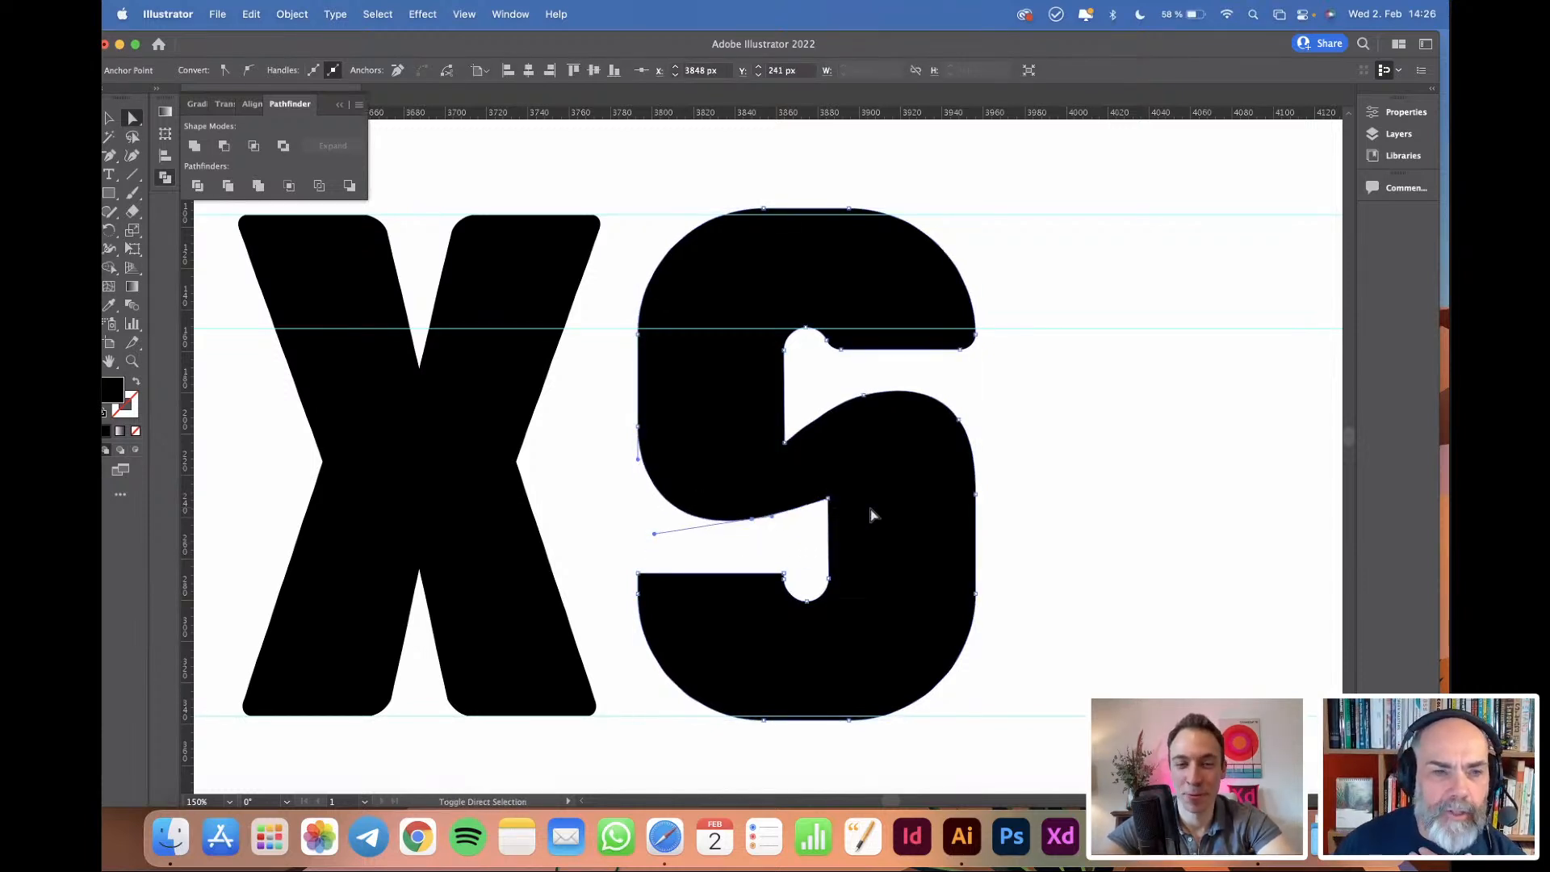
key(super+z)
click(785, 443)
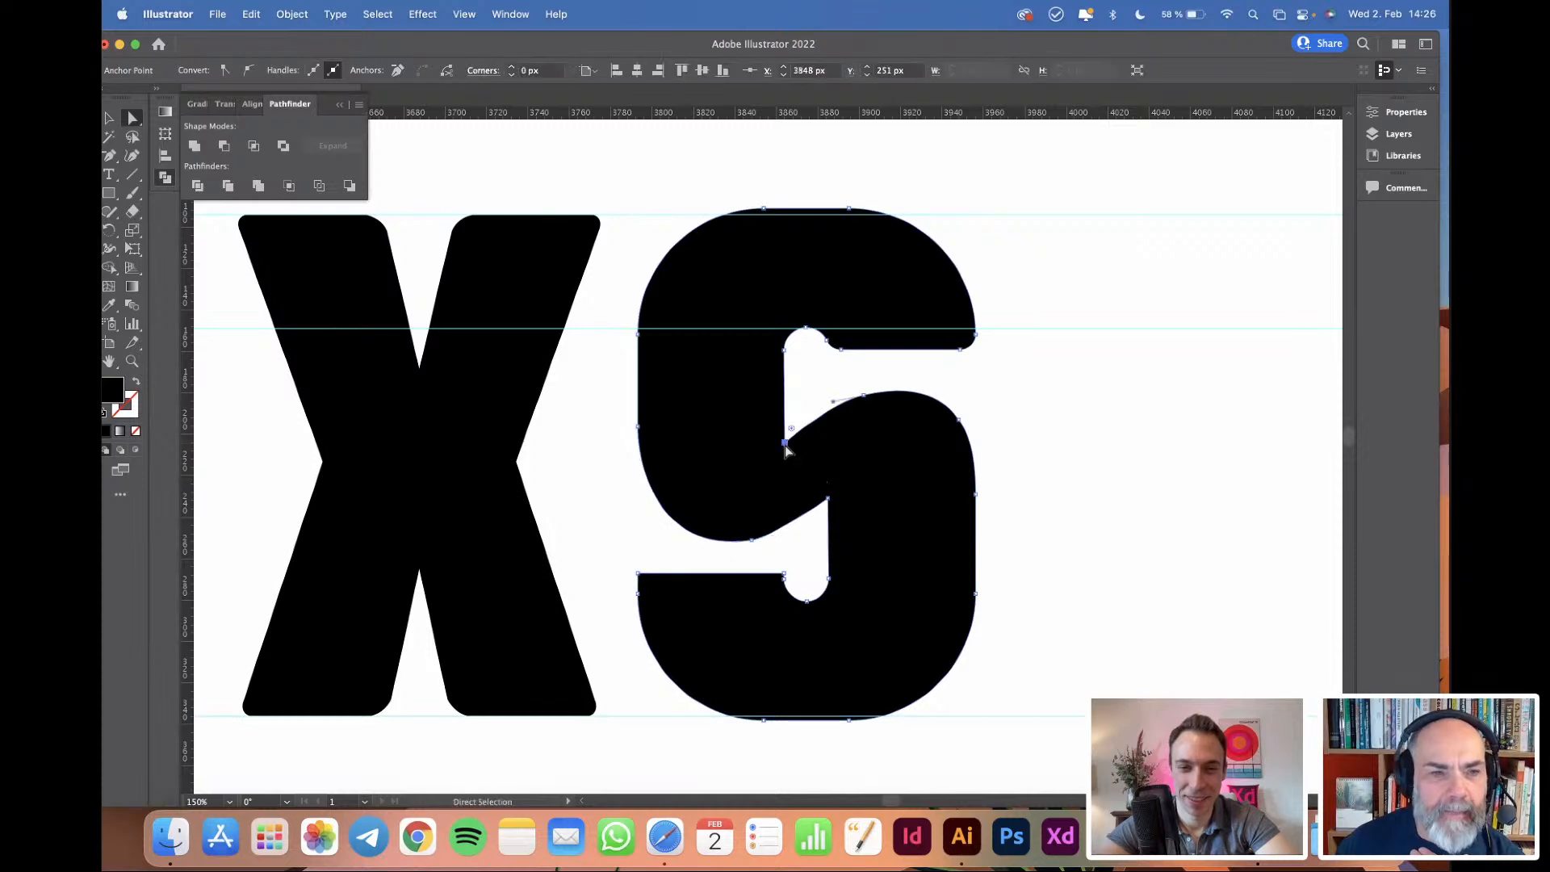
click(868, 399)
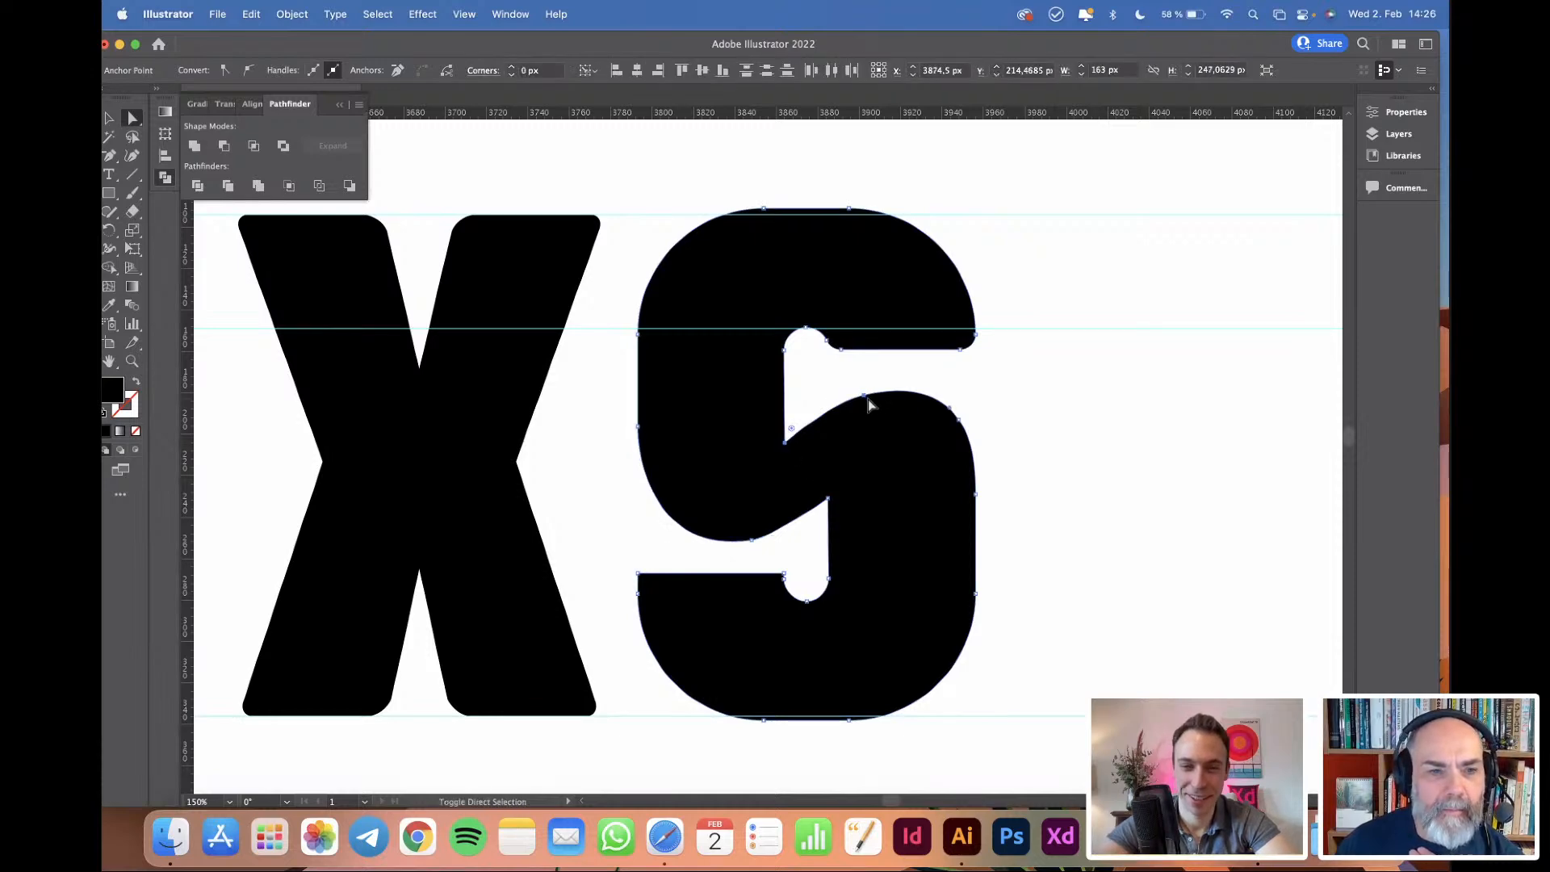
click(1113, 345)
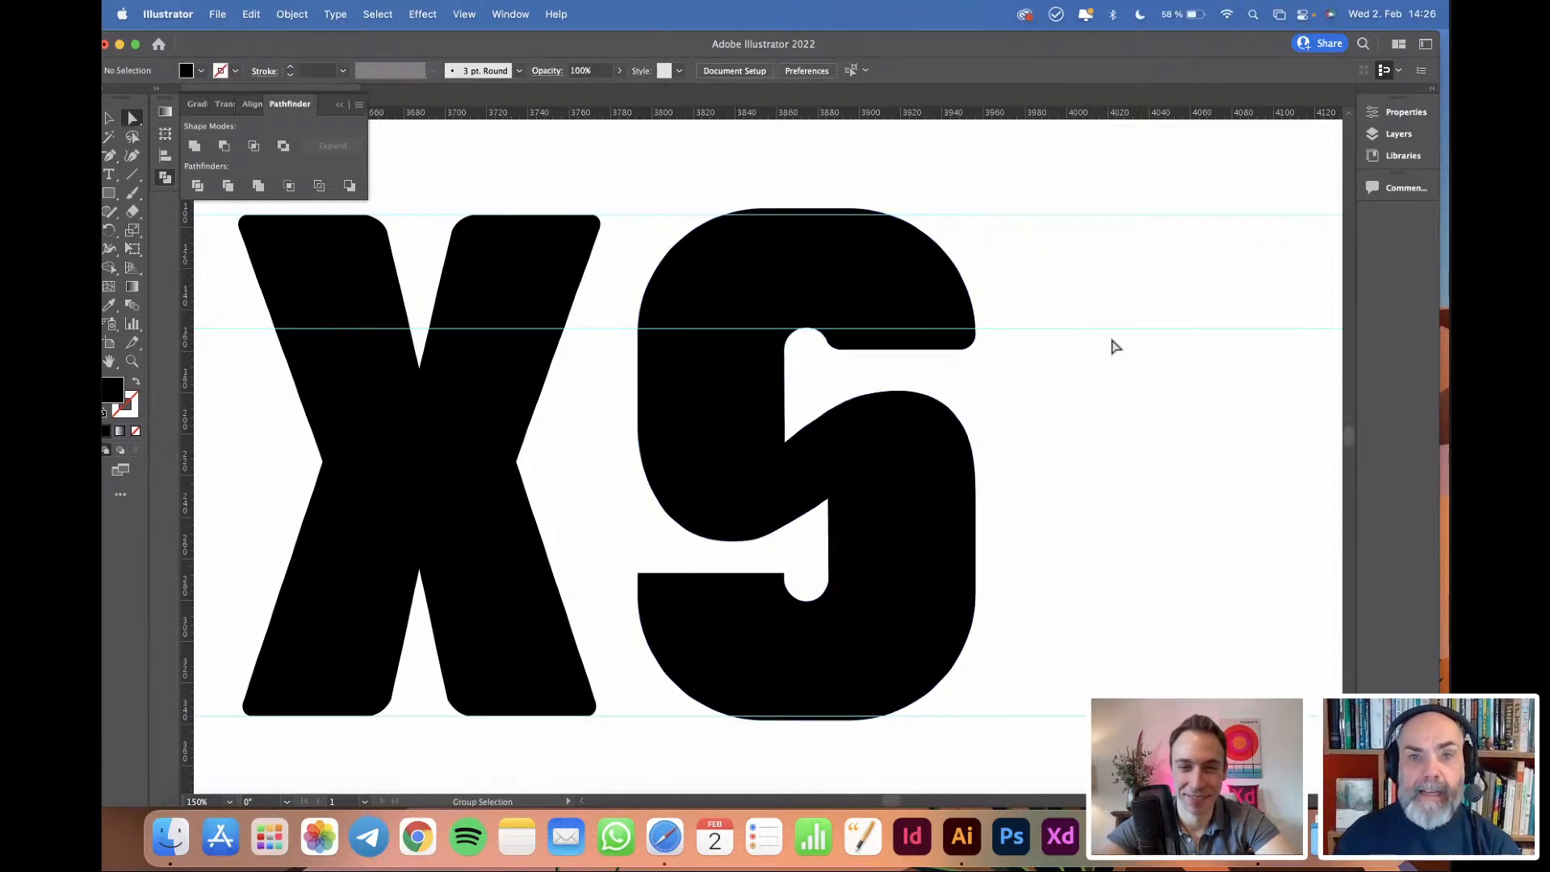
Raise both top corner points of the S's lower terminal to about Y 261 px.
click(802, 631)
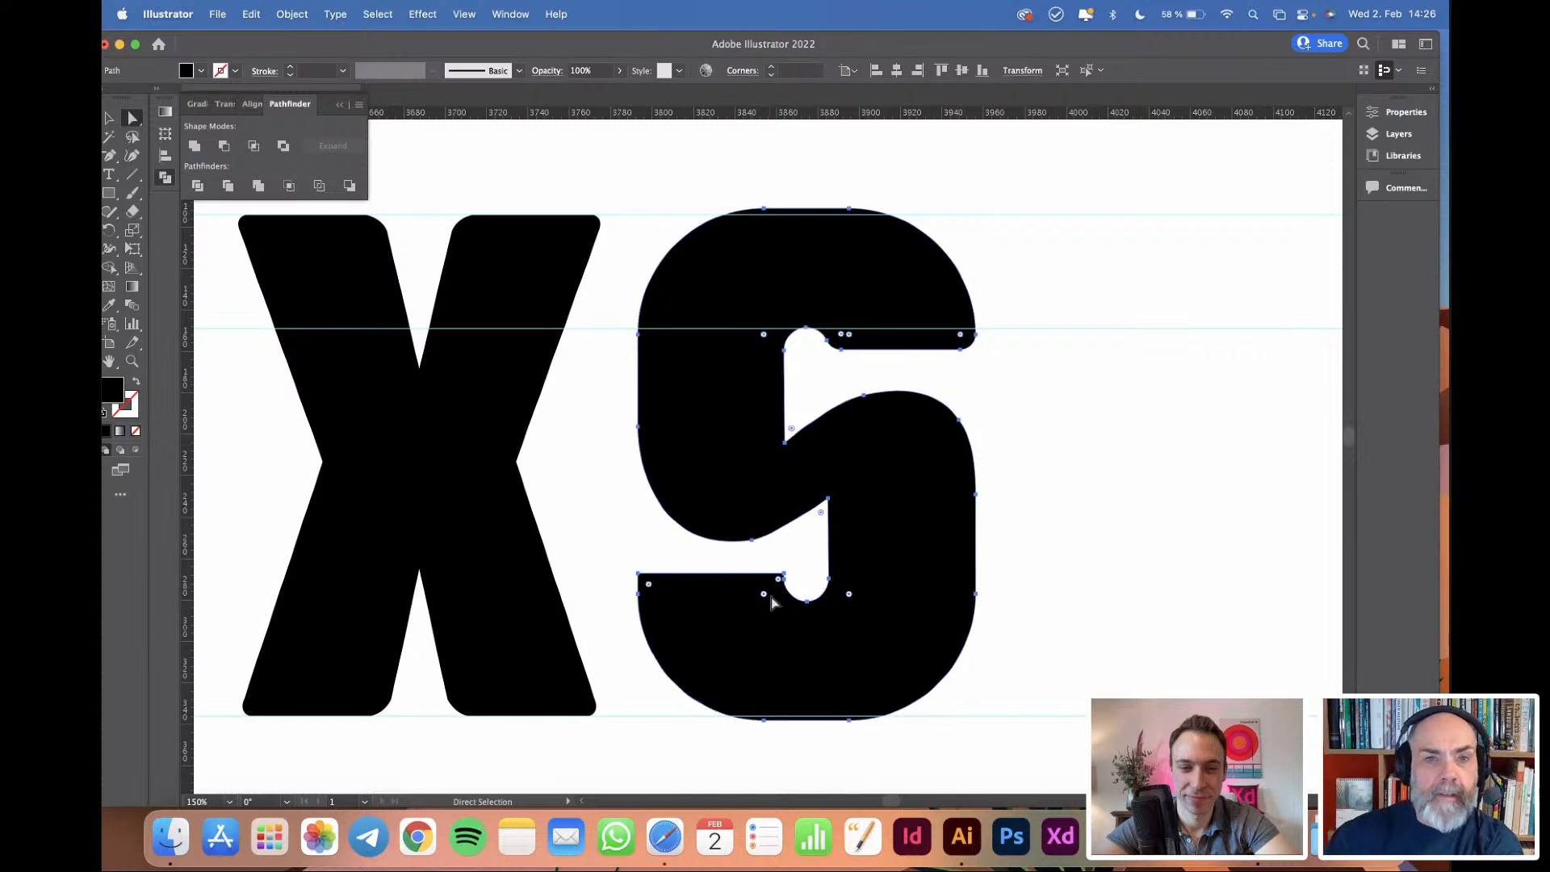
scroll(775, 592, up, 1)
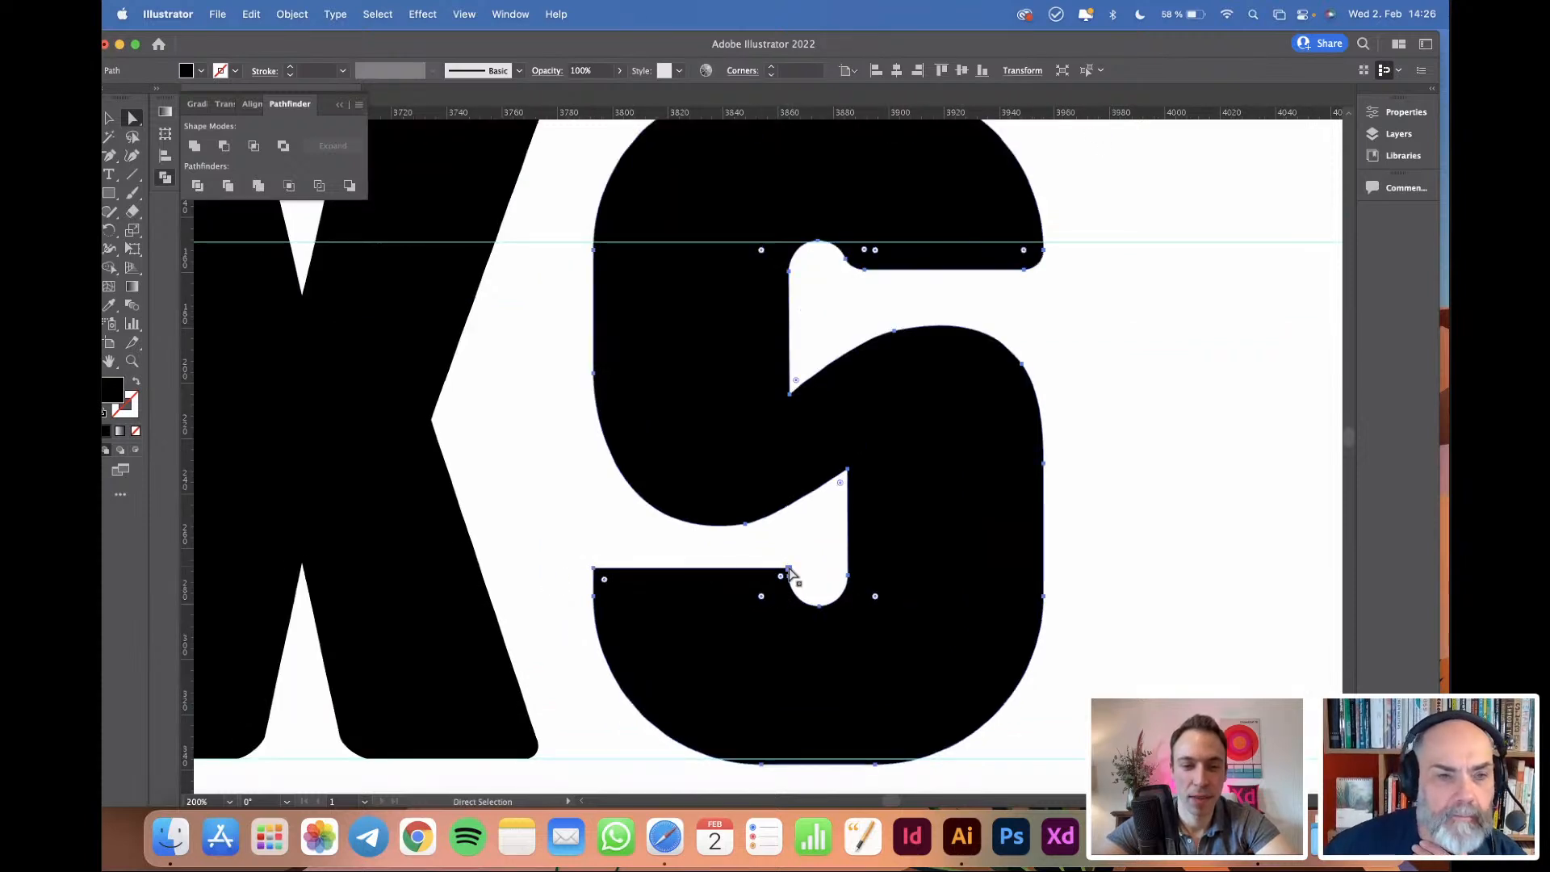
drag(789, 570, 789, 555)
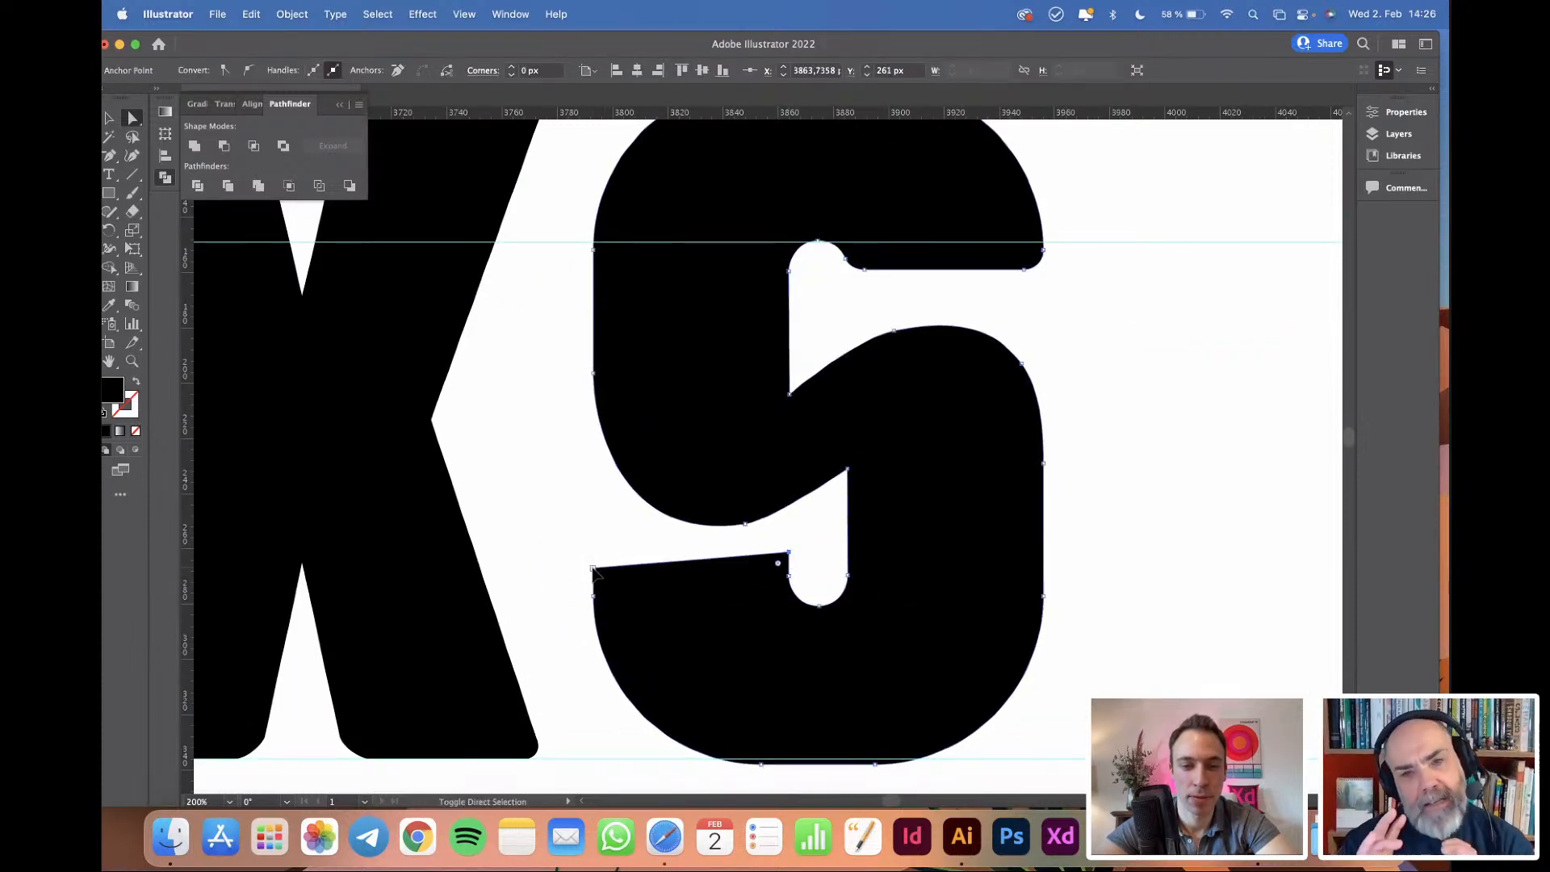
drag(593, 568, 594, 555)
click(752, 593)
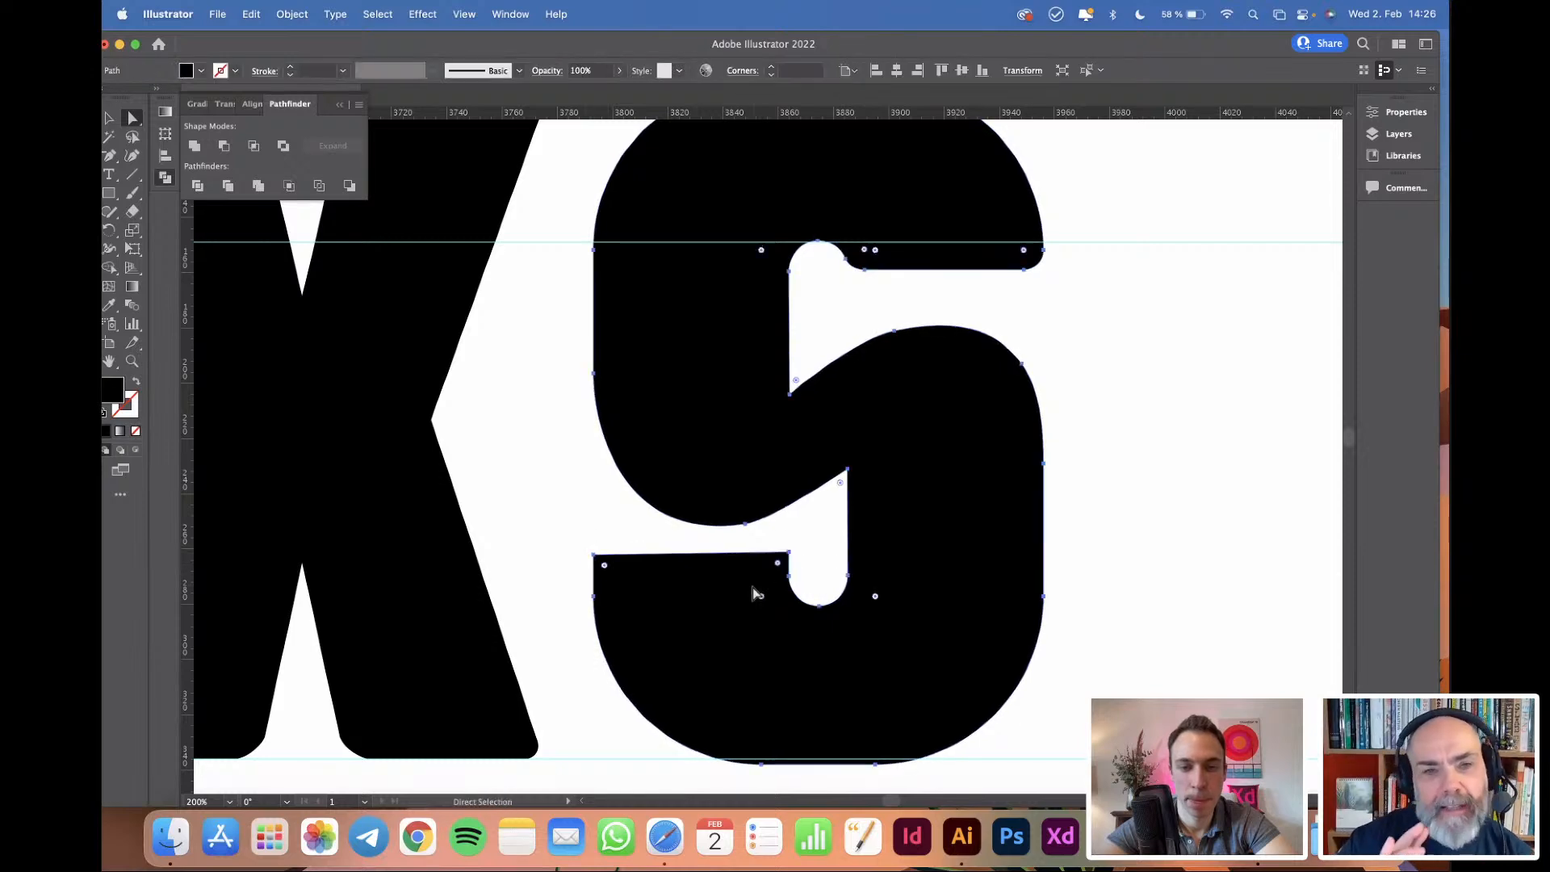
Round both top corners of the S's lower terminal with an 8 px corner radius.
click(604, 565)
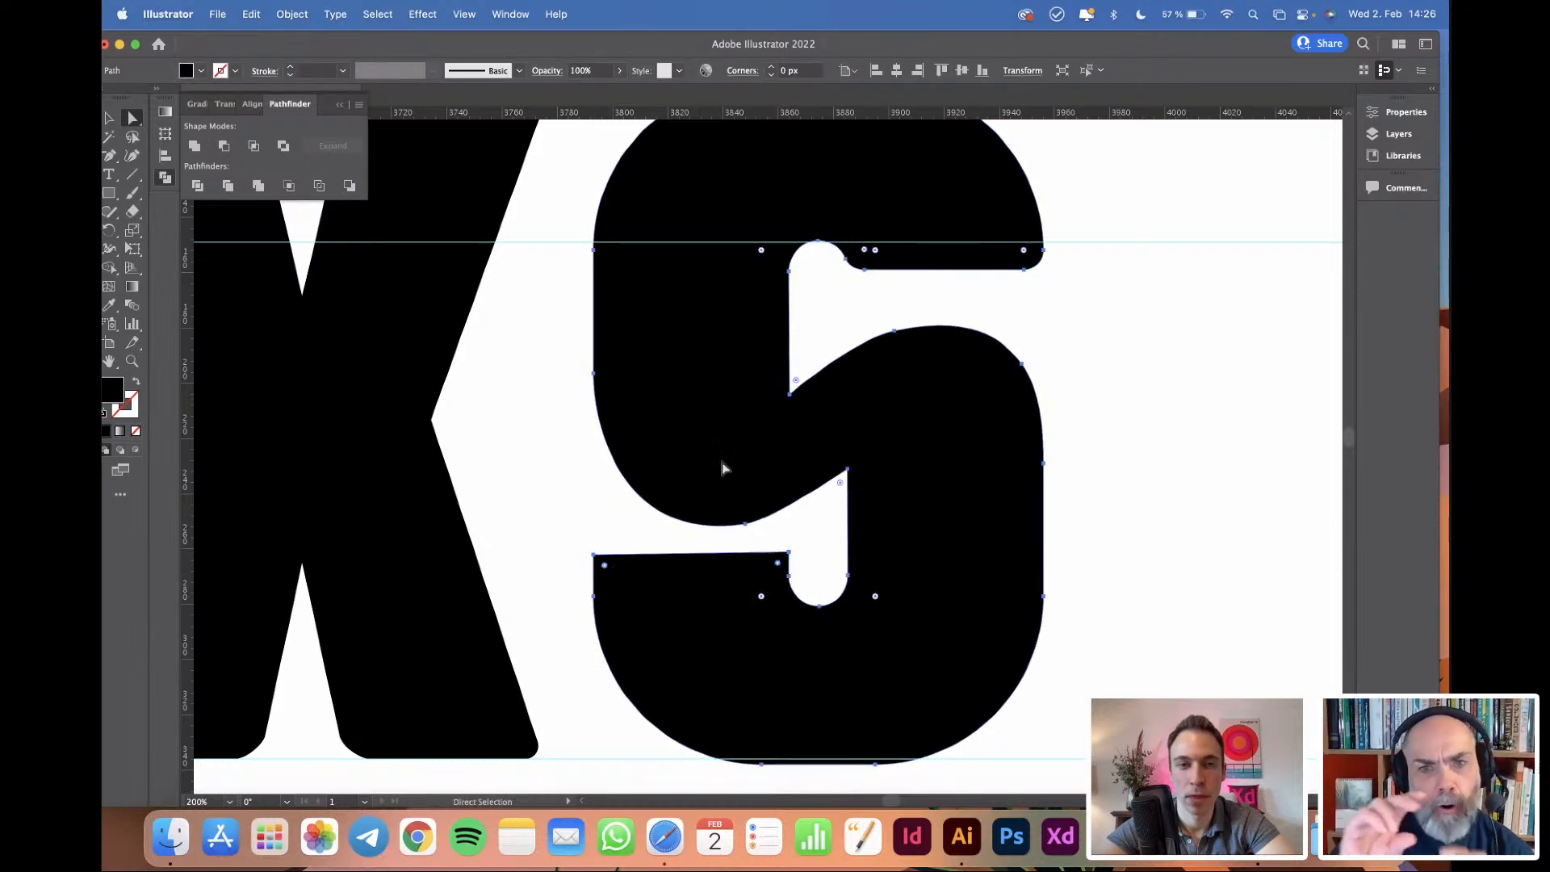
click(785, 71)
text(8)
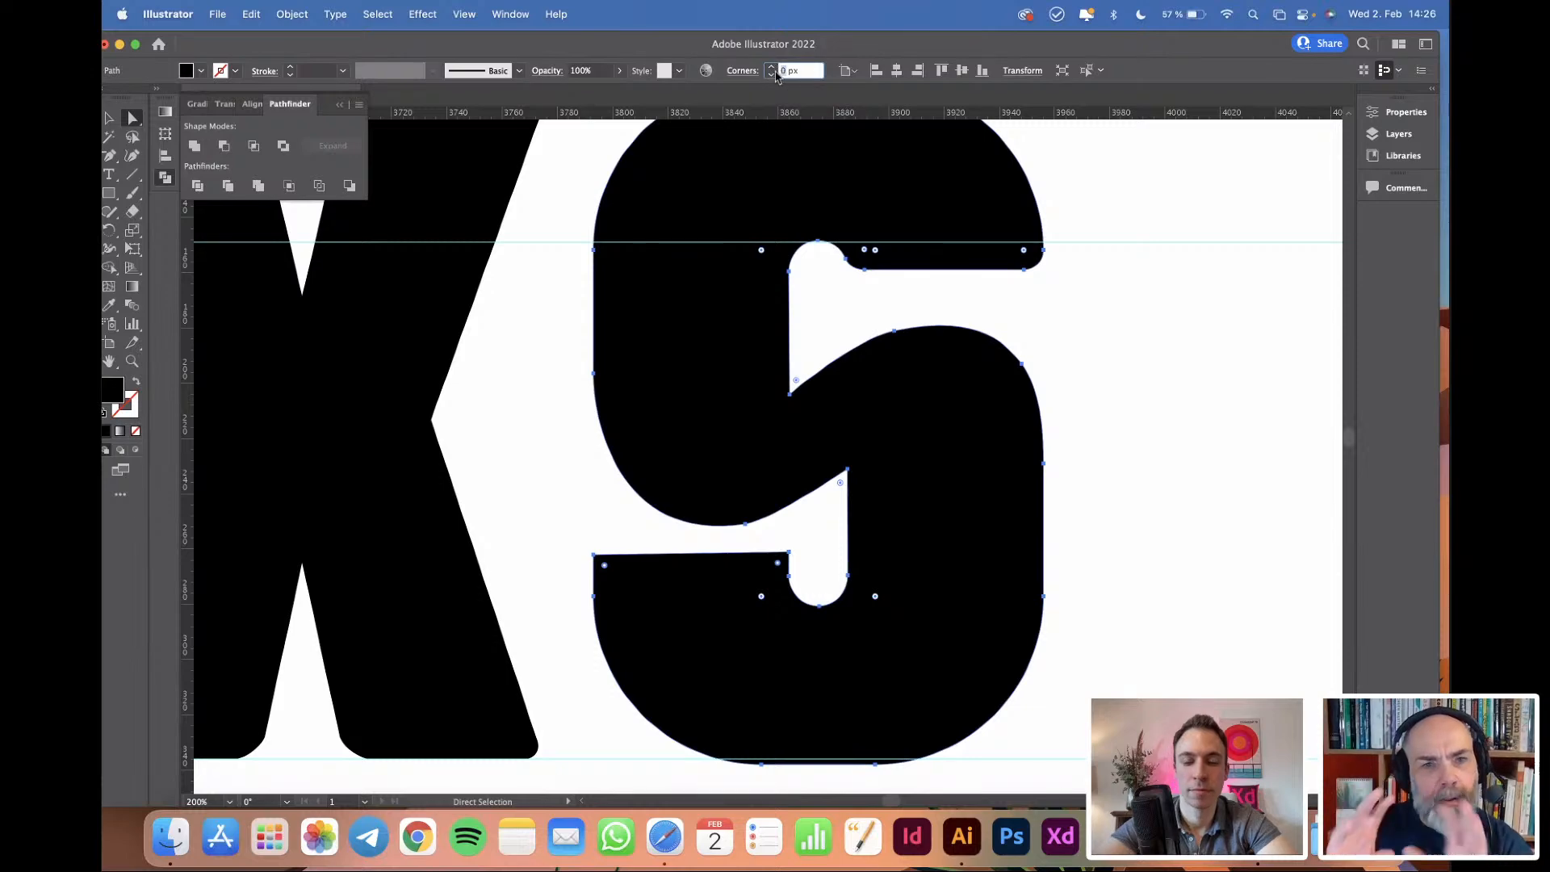
key(Return)
click(948, 316)
scroll(948, 316, down, 2)
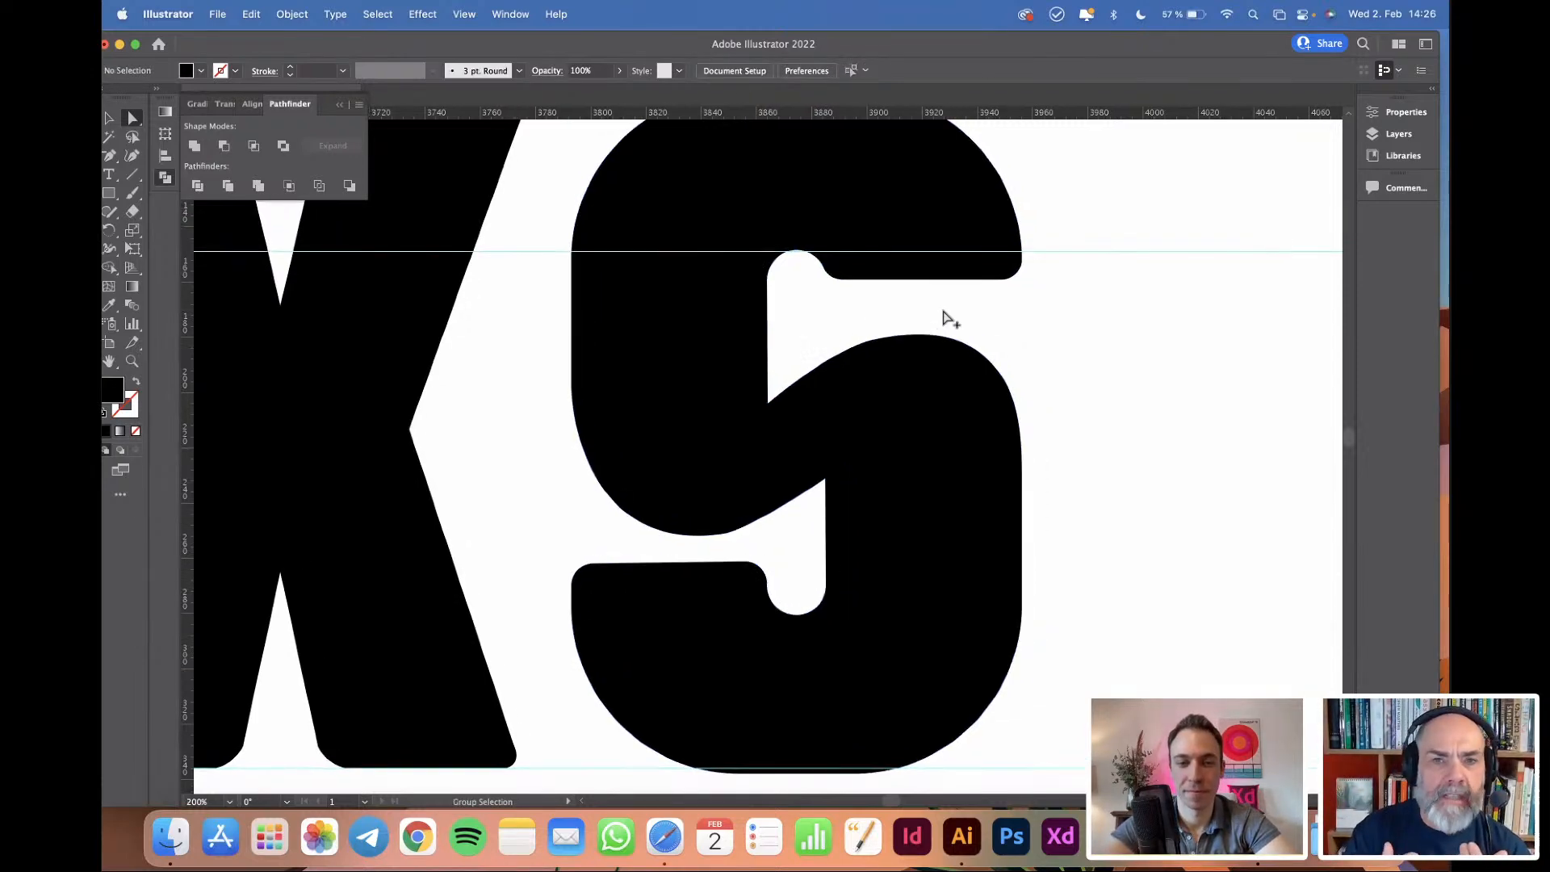
Lower the bottom-edge points of the S's upper terminal to Y 165 px so the terminal becomes thicker.
scroll(948, 317, up, 3)
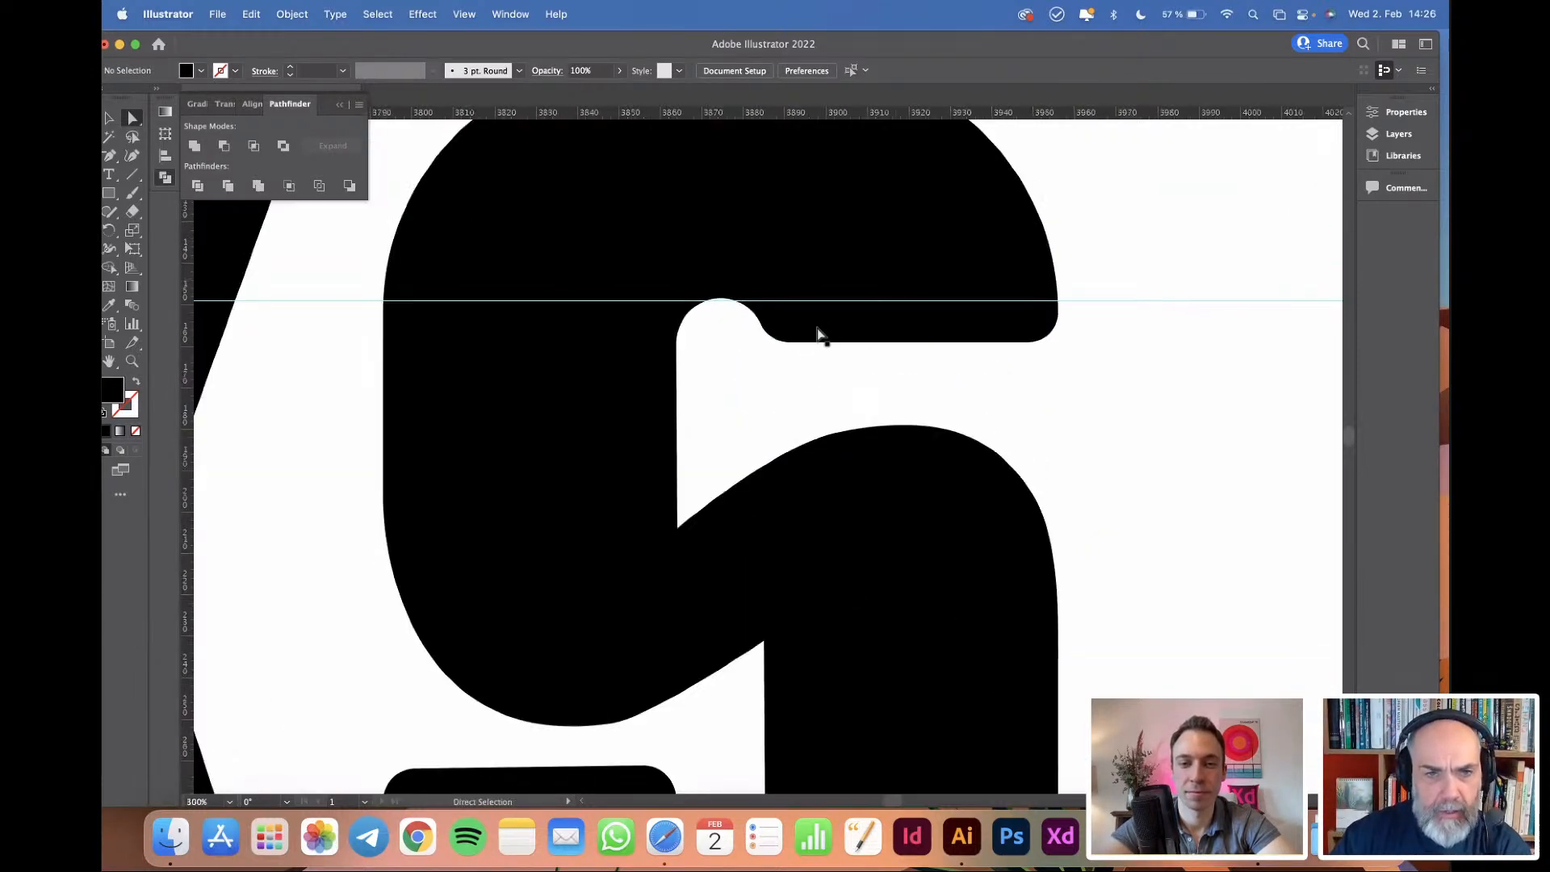
click(790, 345)
drag(743, 391, 1086, 323)
scroll(1054, 312, down, 1)
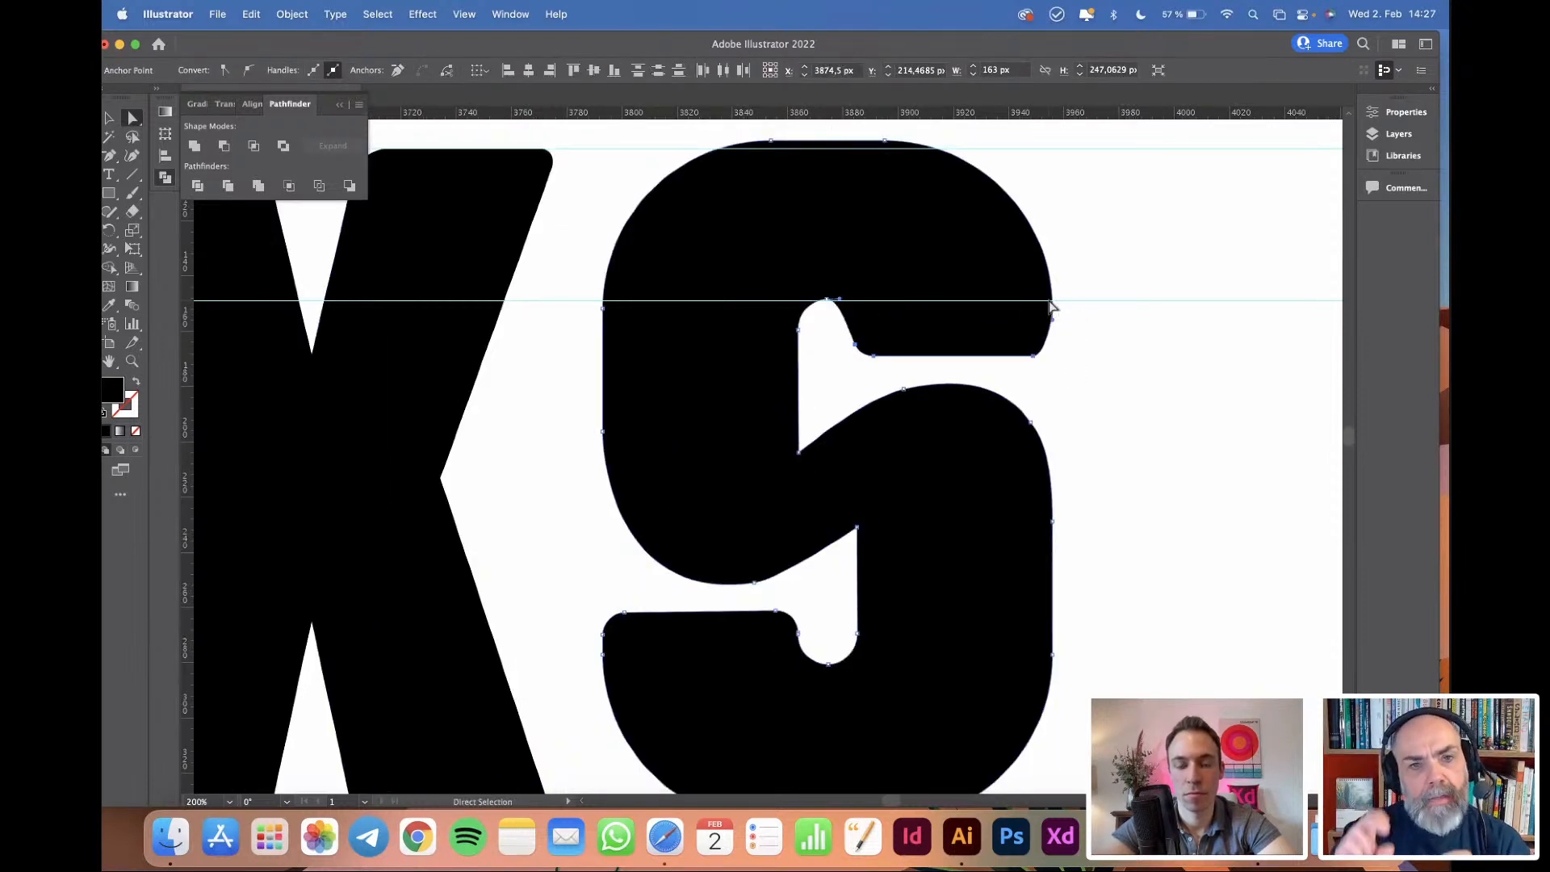
key(Down)
key(shift+Down)
key(shift+Up)
key(shift+Up)
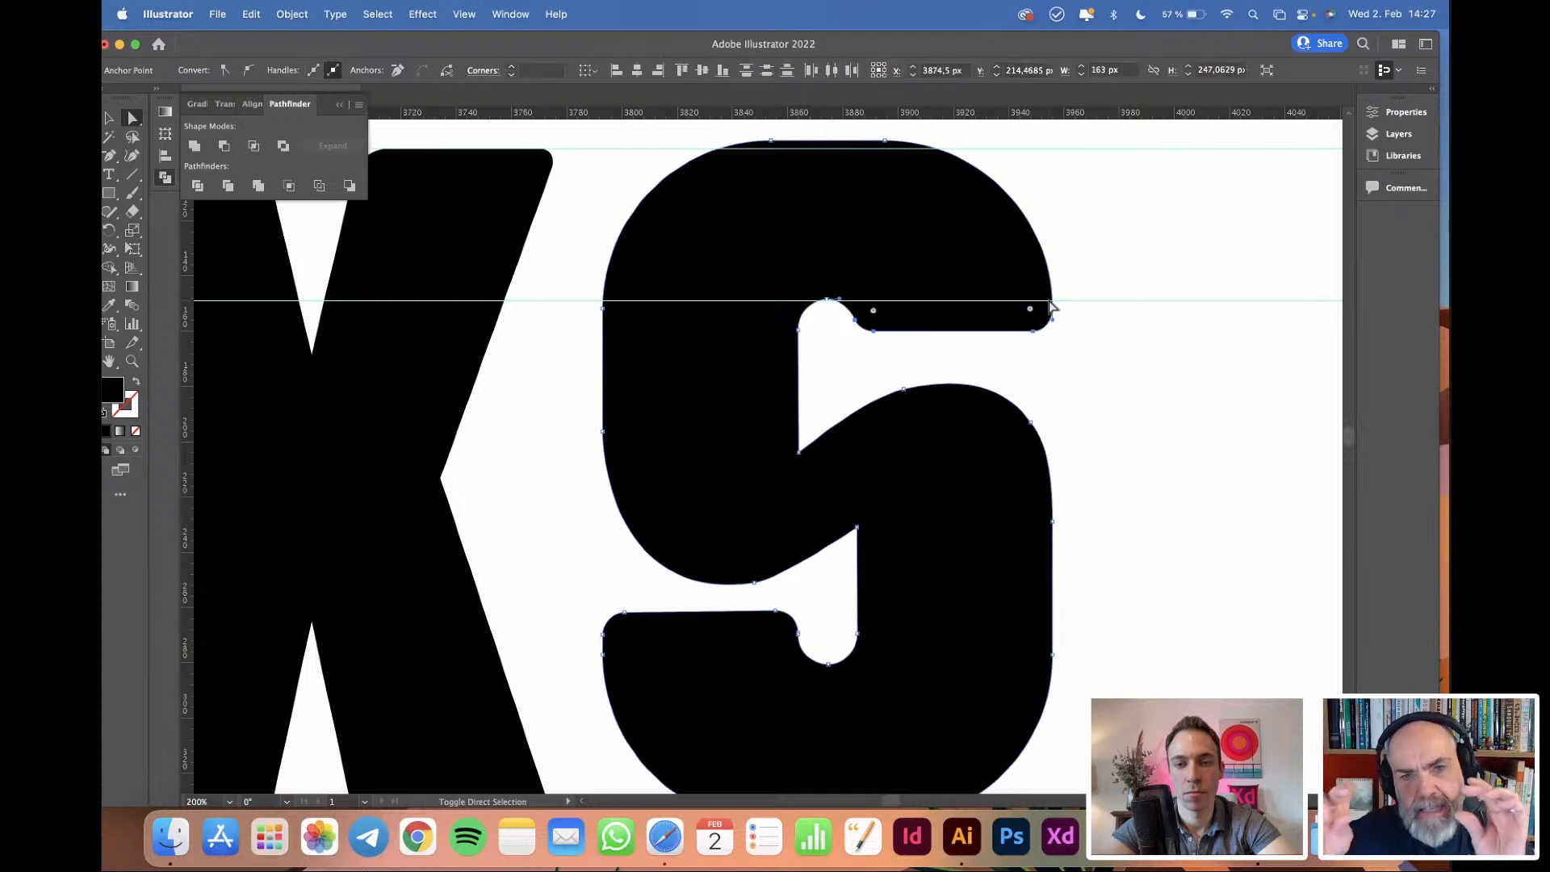
key(Down)
key(Down)
key(Down)
key(Down)
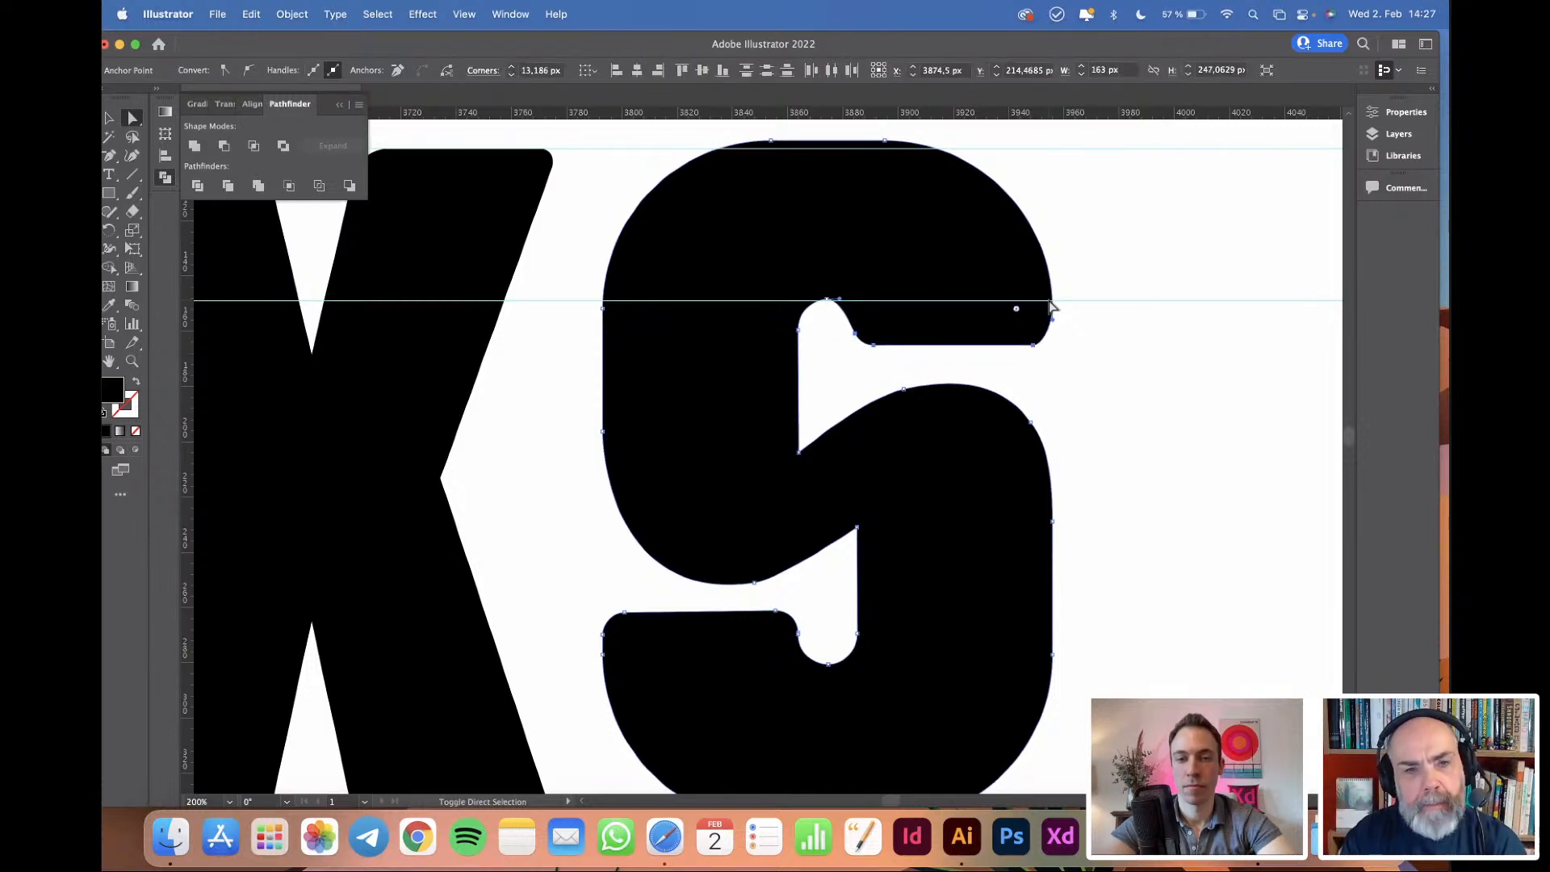
Reshape the curve handles beside the upper notch's top point so the notch drops more steeply into the terminal's rounded corner.
click(870, 336)
click(826, 317)
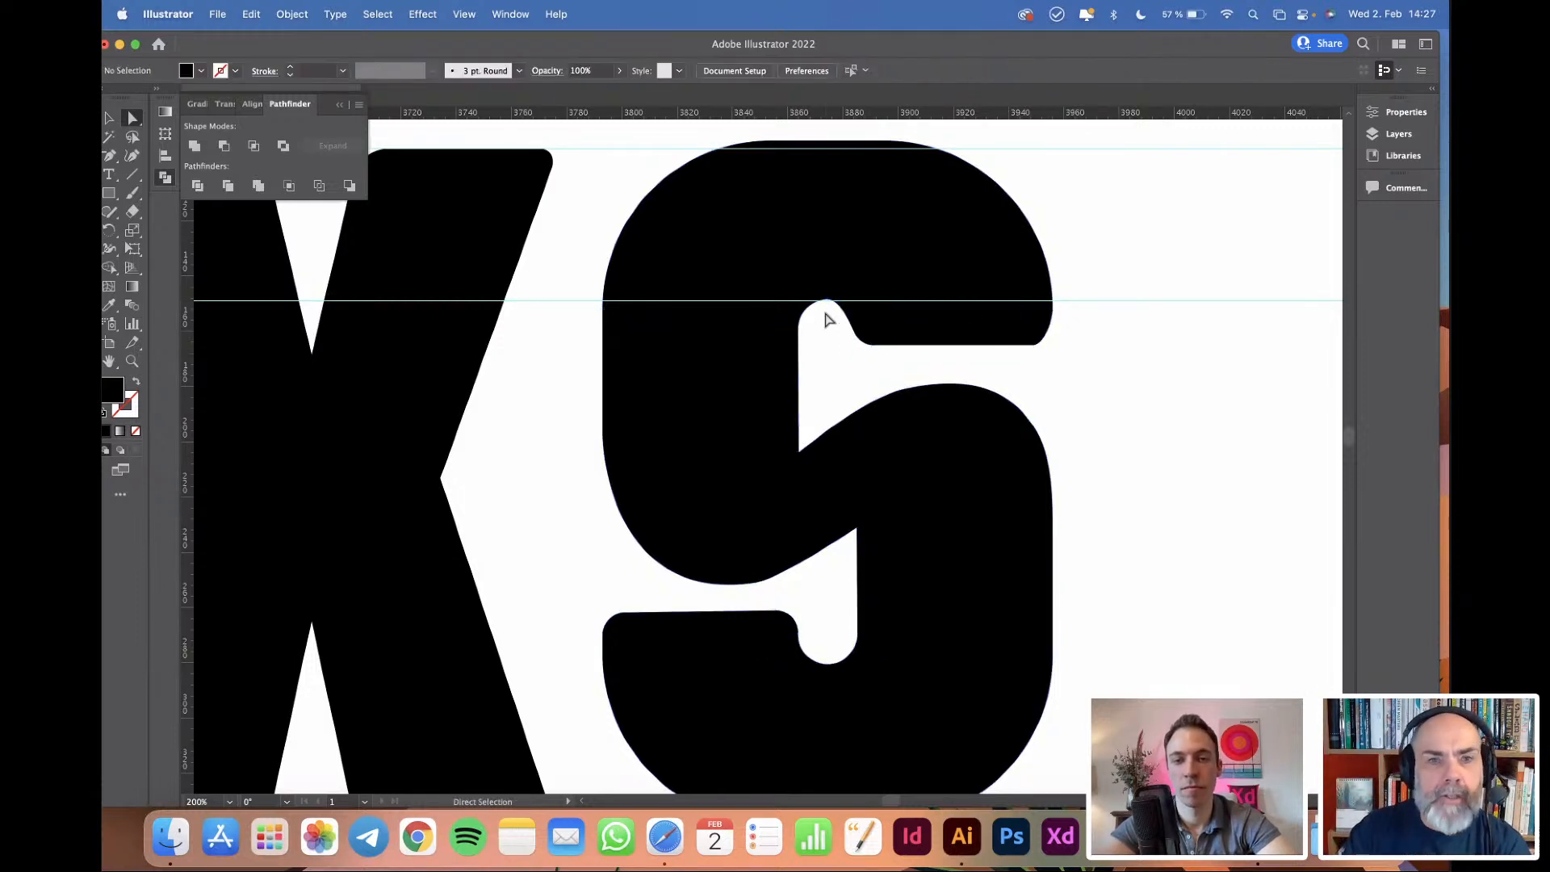
click(841, 303)
scroll(841, 305, up, 3)
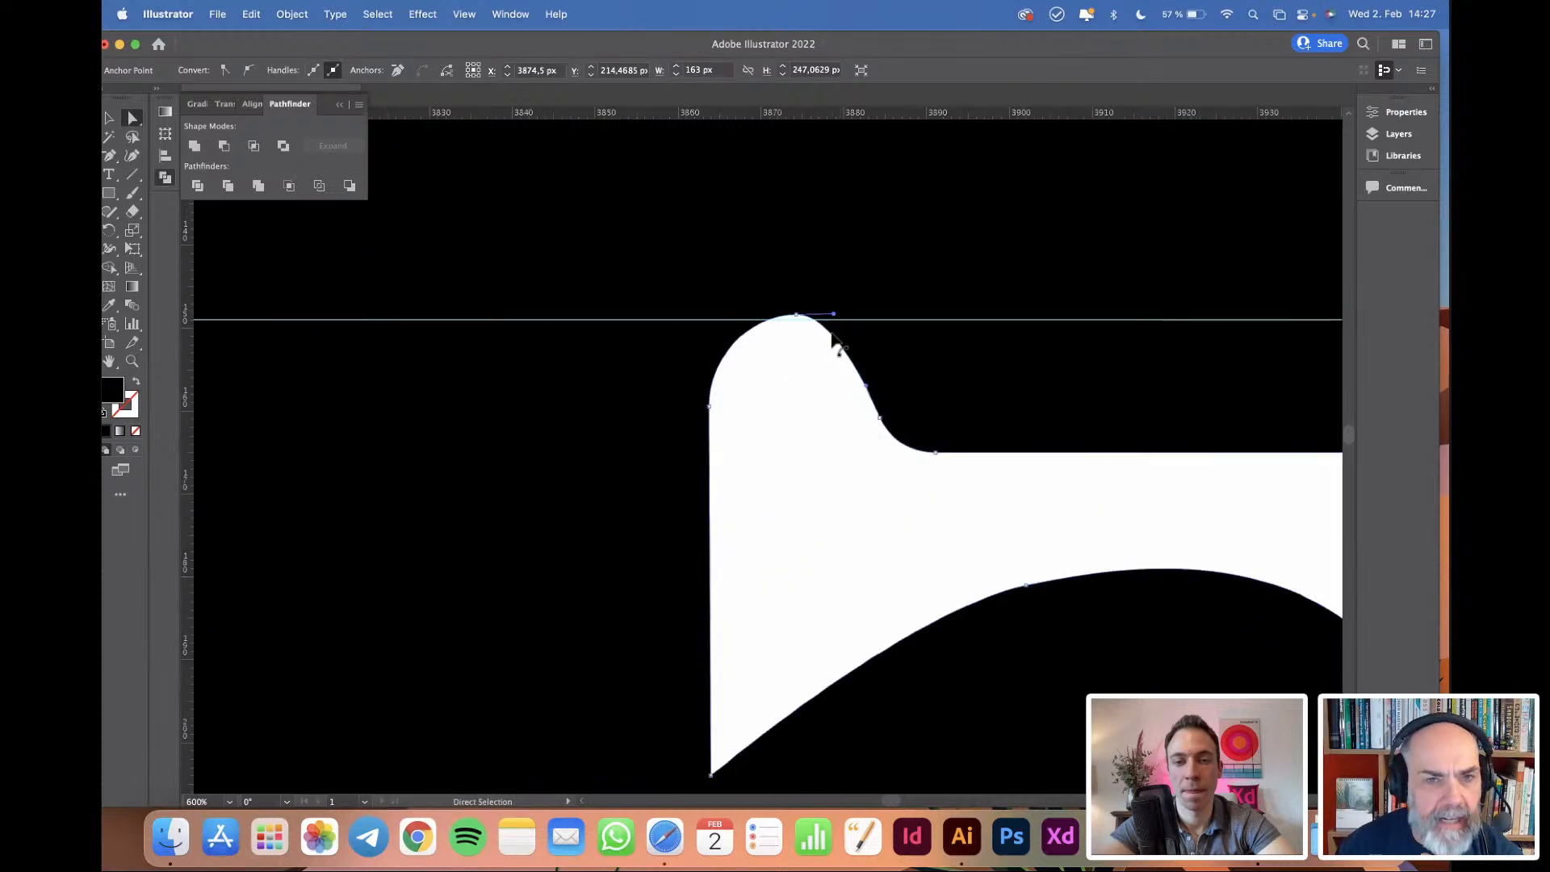
drag(834, 317, 796, 321)
scroll(797, 321, down, 3)
click(966, 373)
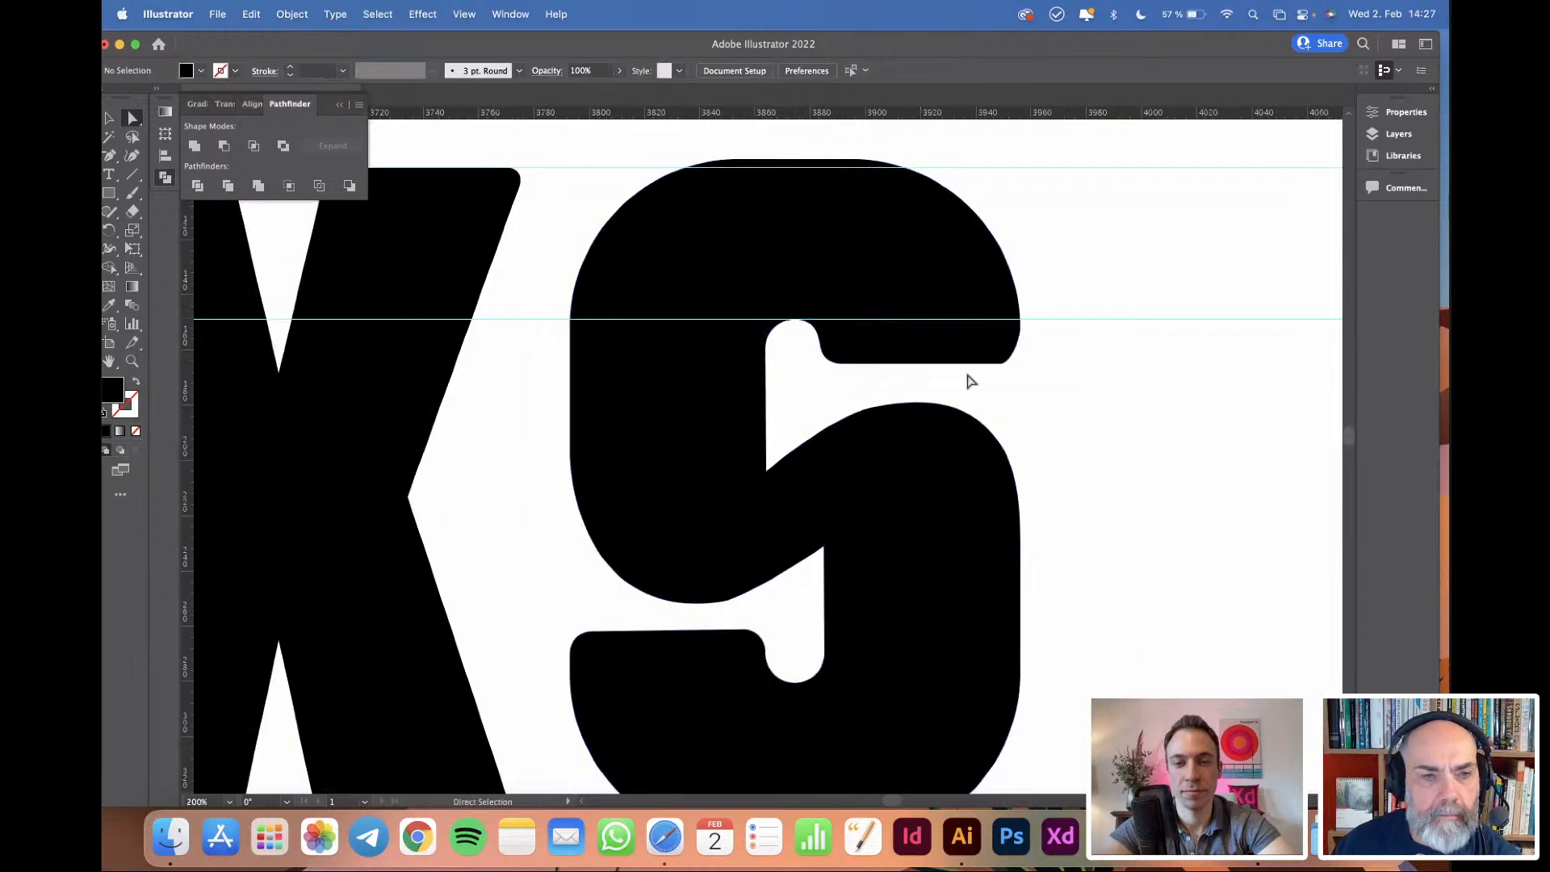
Move the point at the outer end of the upper terminal's bottom edge to X 3945 px and lengthen its handle for a rounder corner.
scroll(997, 357, up, 3)
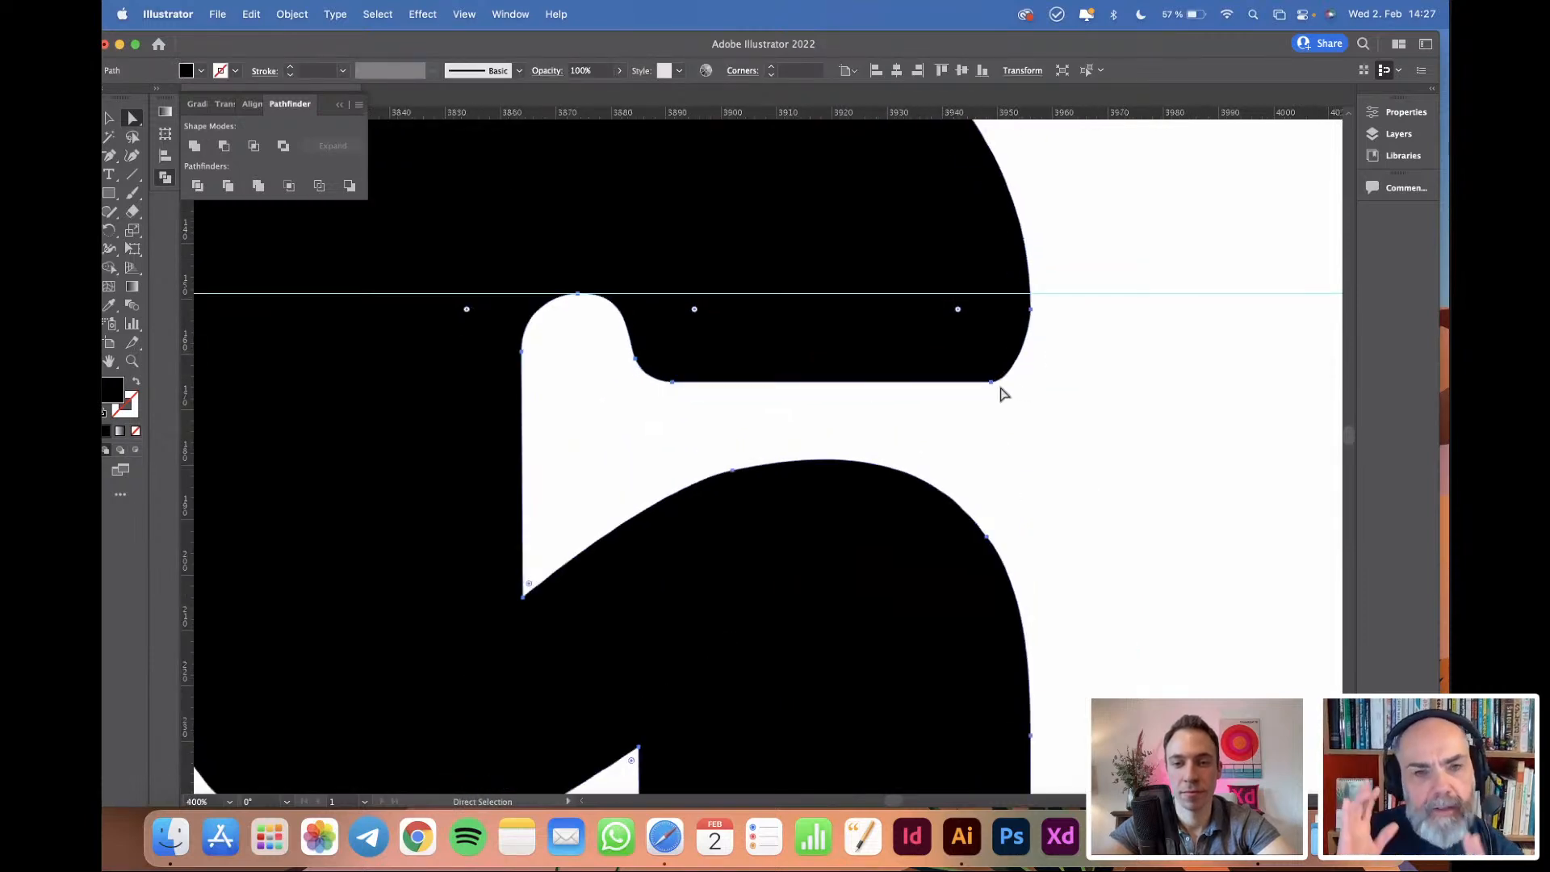
click(991, 383)
drag(990, 382, 969, 382)
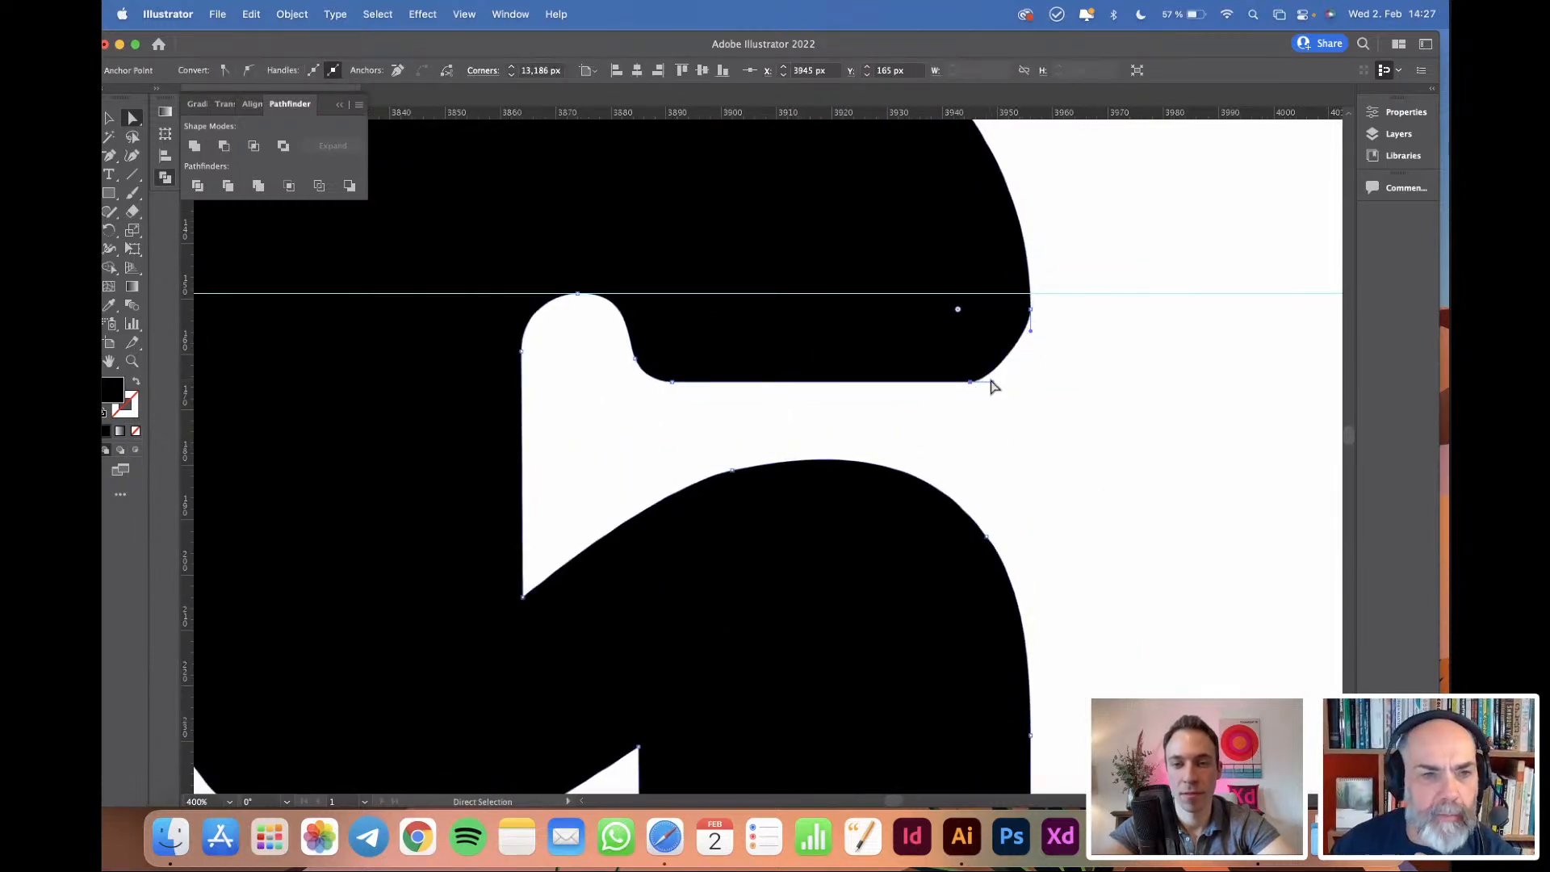
click(1073, 388)
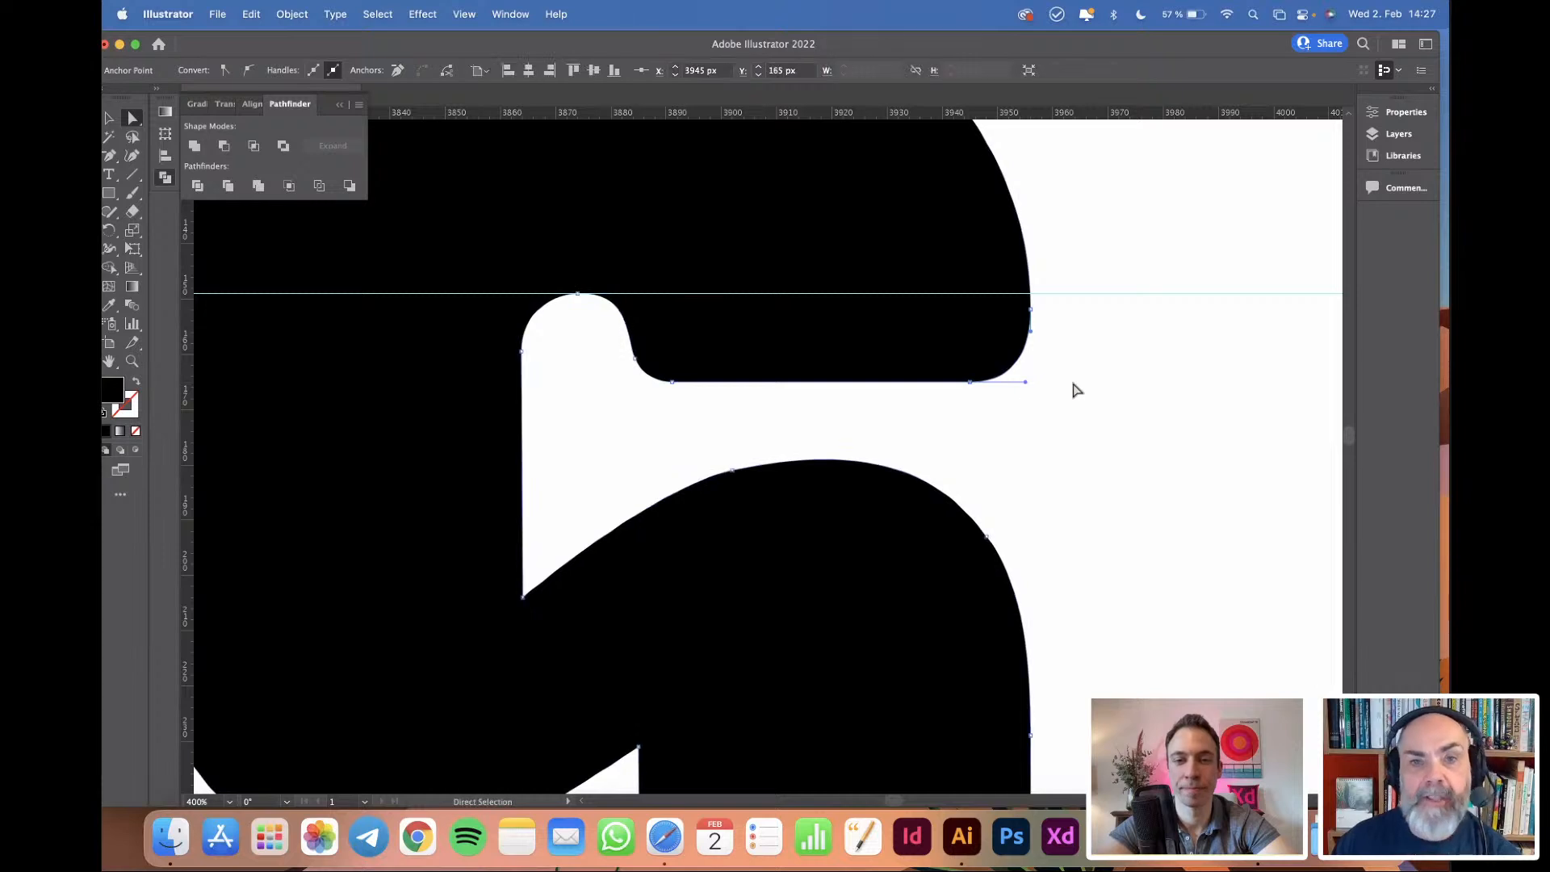
Raise the spine's upper inner corner point by about 4 px to flatten the slope into the shoulder.
scroll(1076, 390, down, 5)
scroll(1074, 389, up, 5)
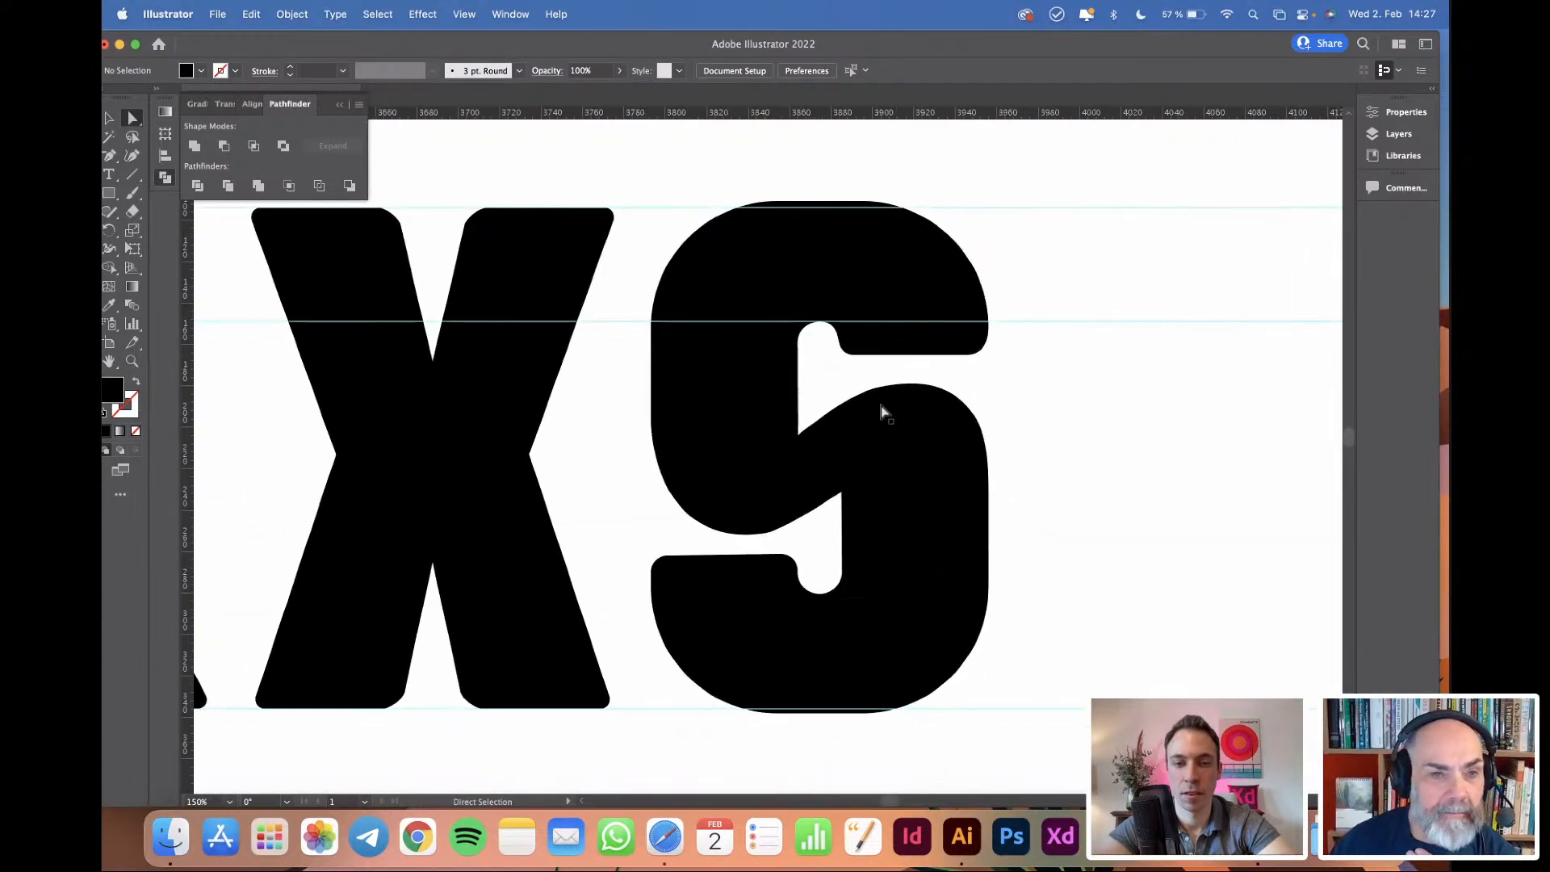
click(803, 440)
click(798, 427)
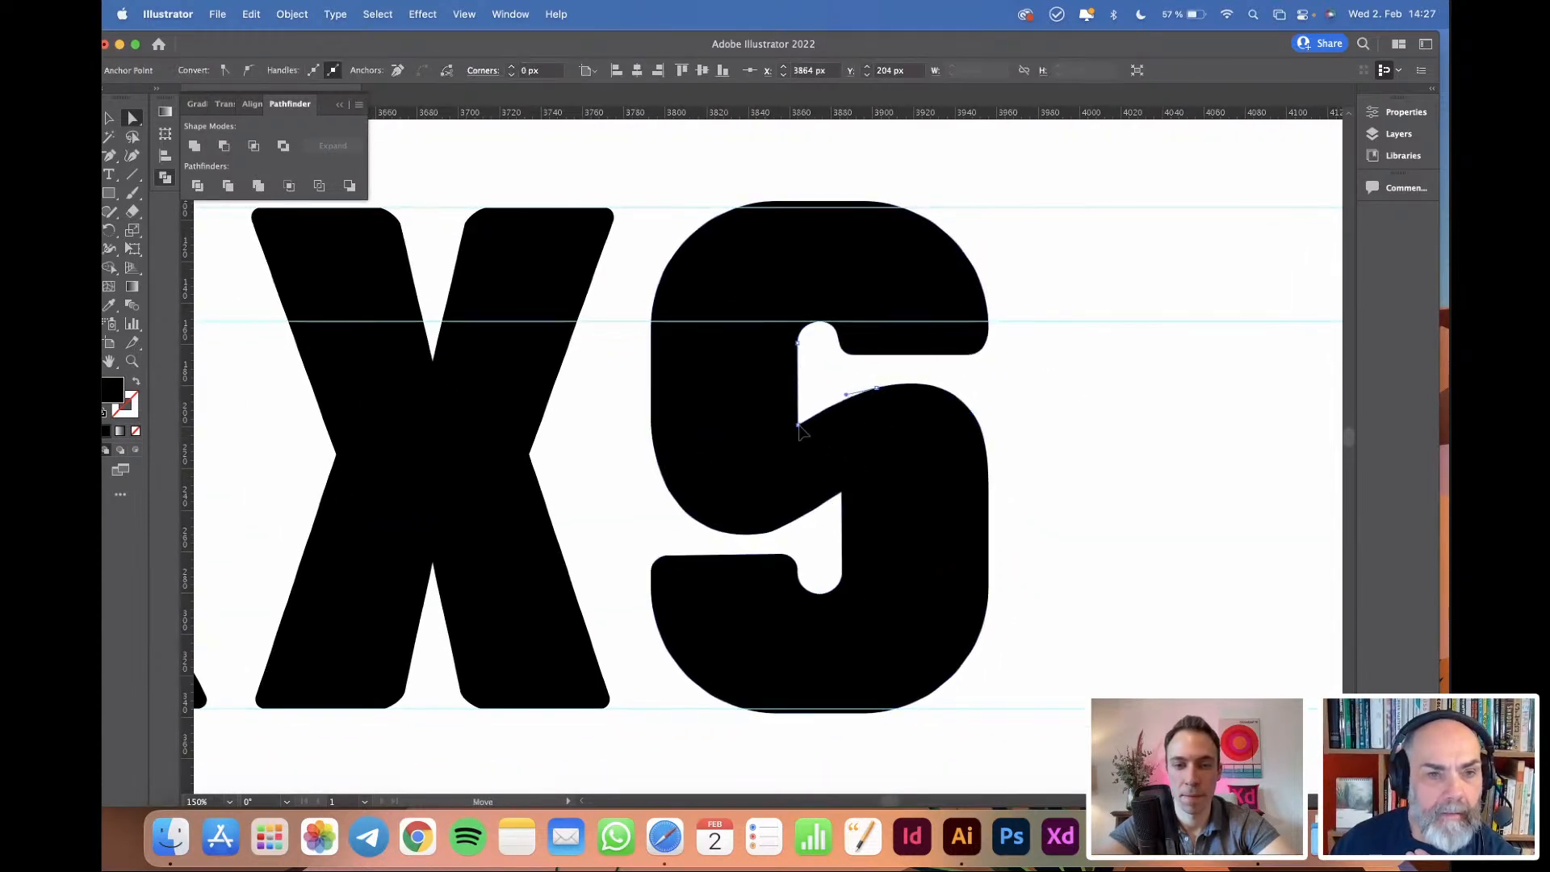
click(1058, 374)
scroll(1058, 374, down, 3)
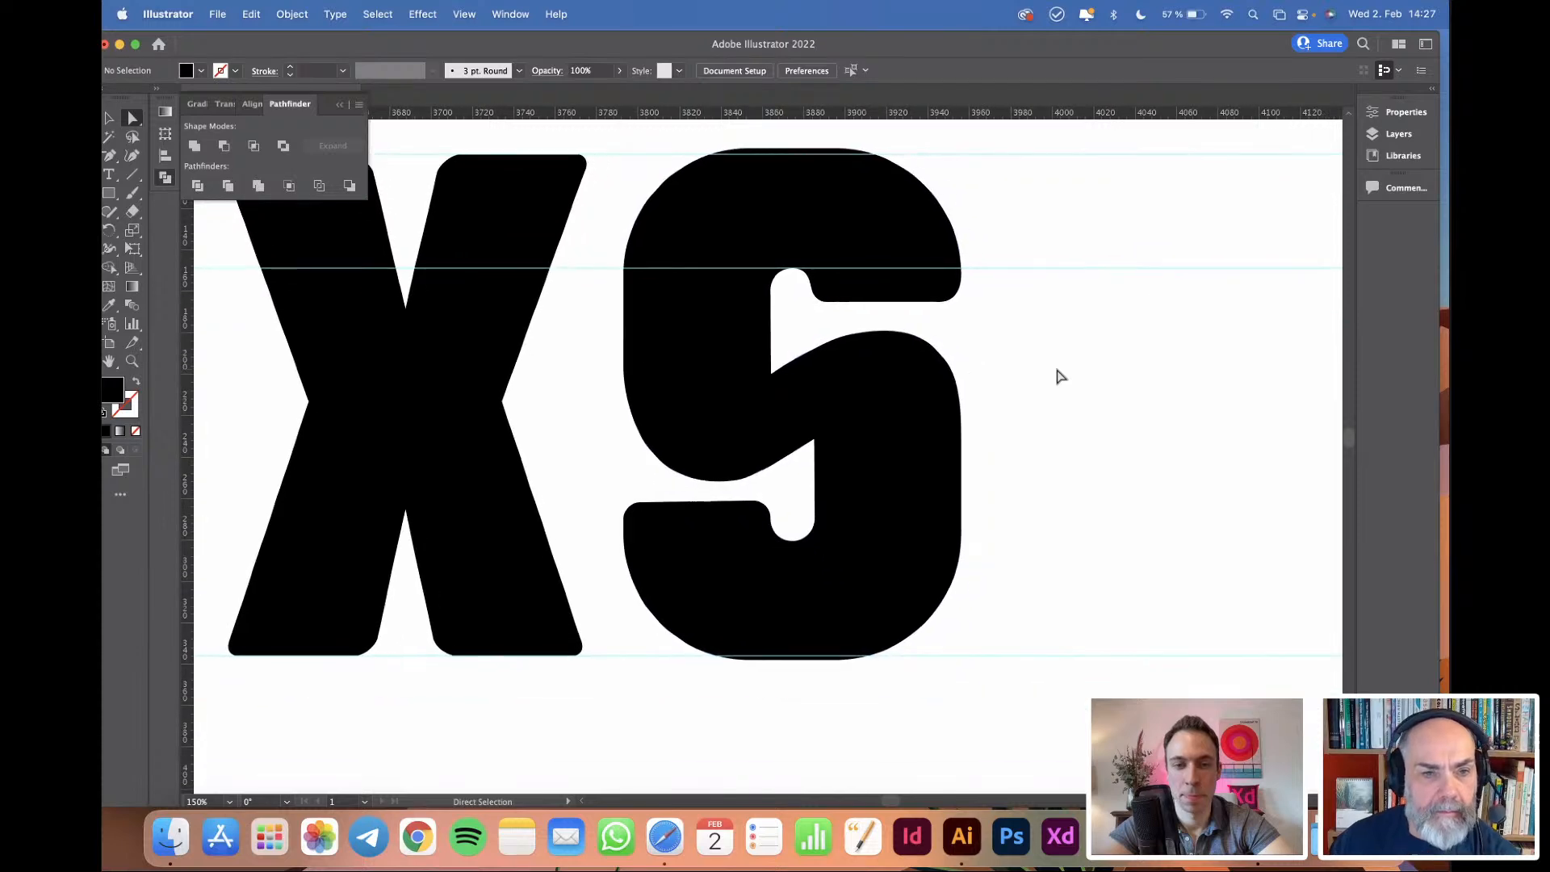
Pull the outward handle of the curve point on the spine's bottom edge toward the S's outer edge, angled slightly downward.
click(752, 449)
drag(732, 484, 622, 495)
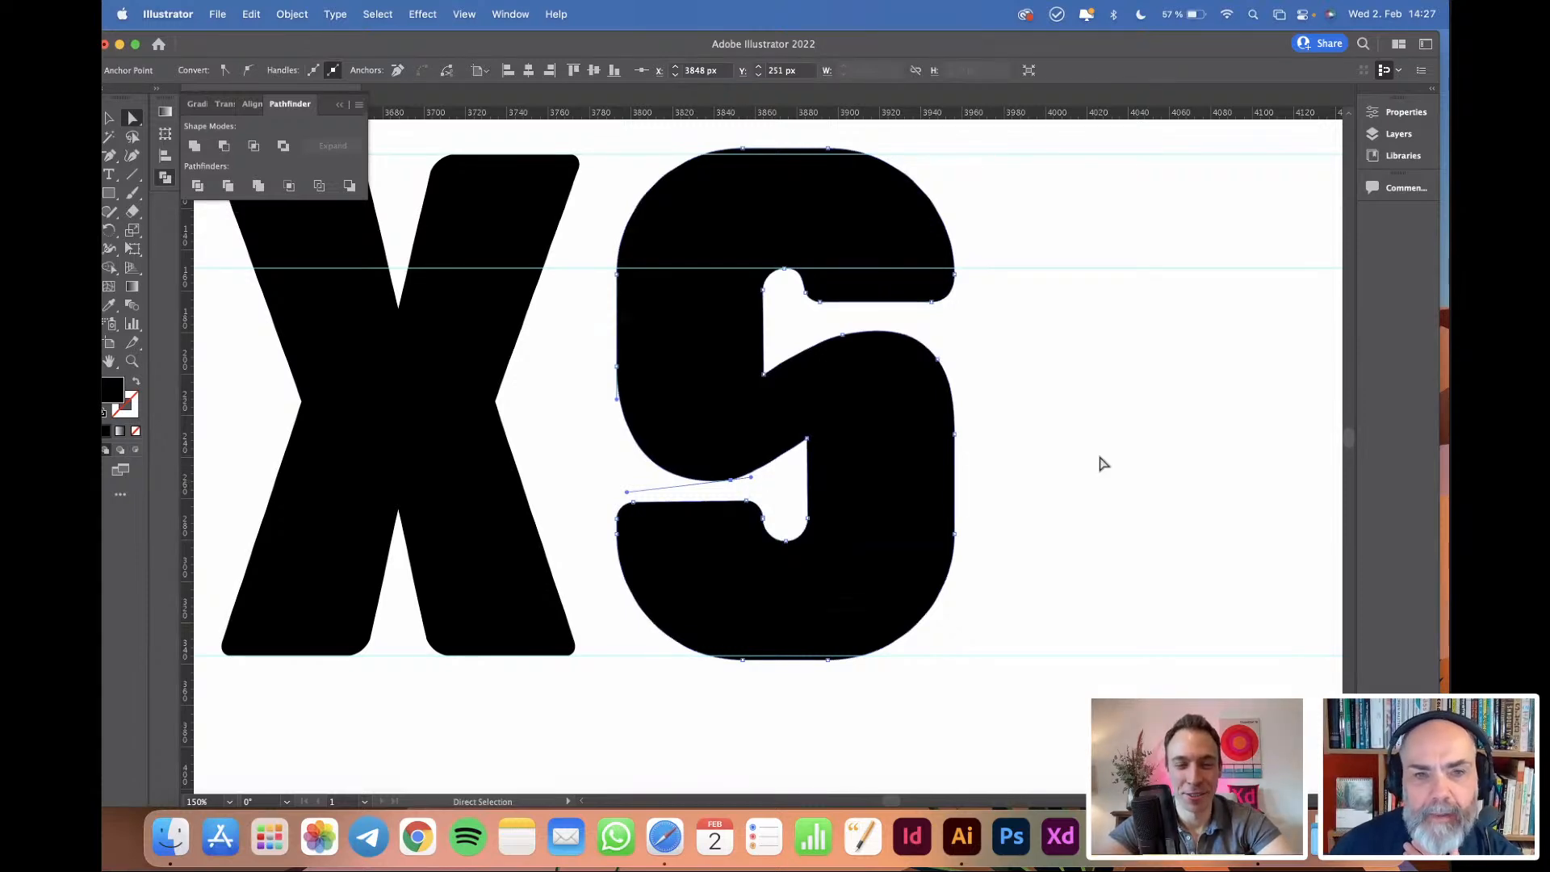
scroll(1103, 464, down, 5)
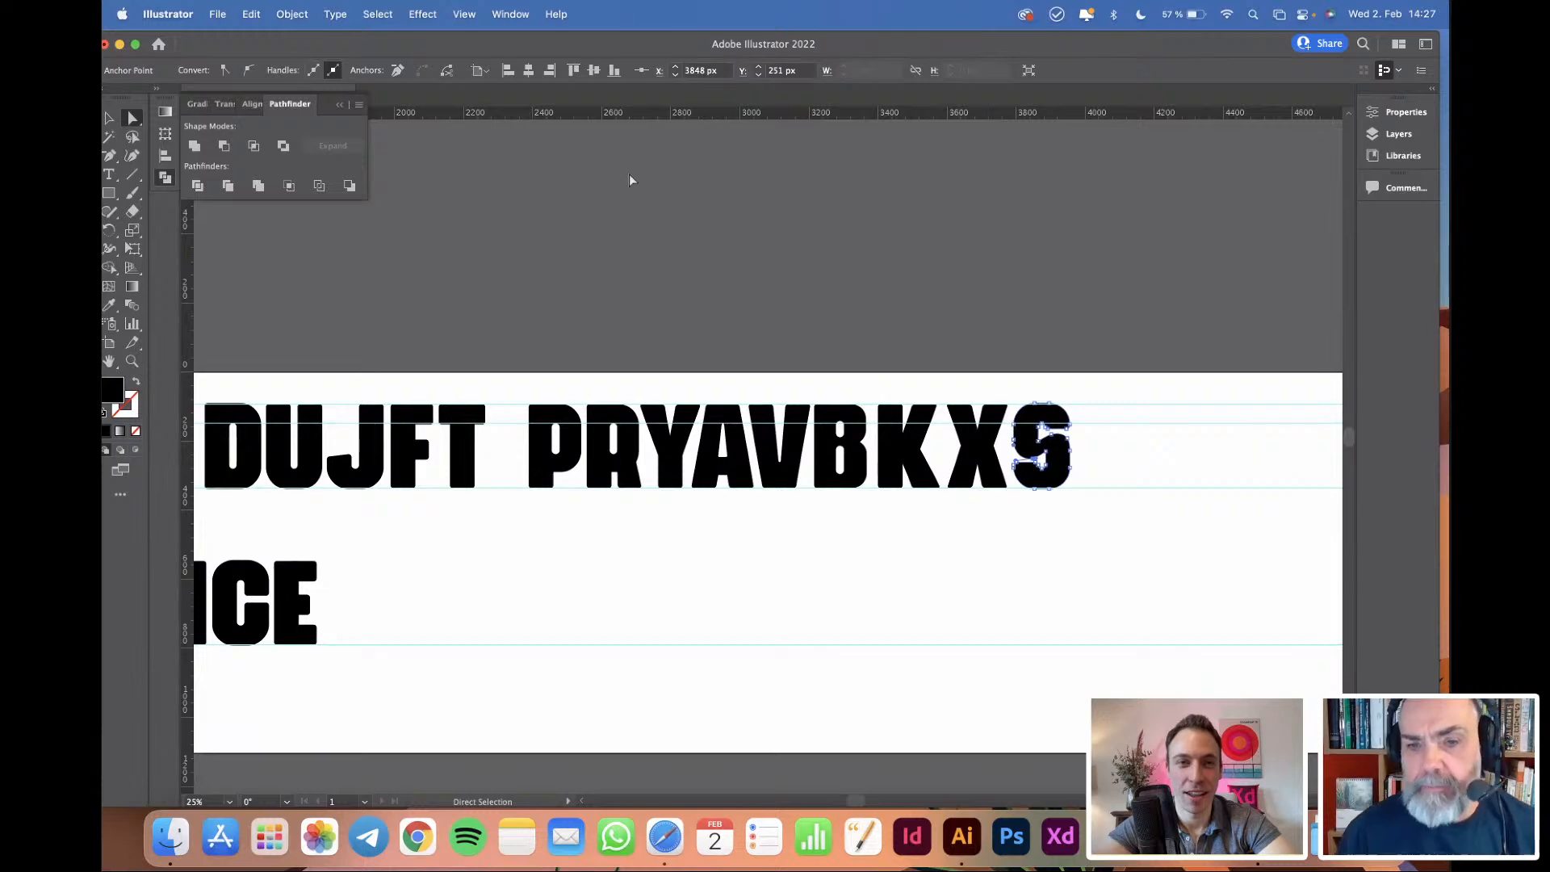
Open the Fontself Maker 3.5.7 extension and position it beside the start of the letter row.
click(510, 15)
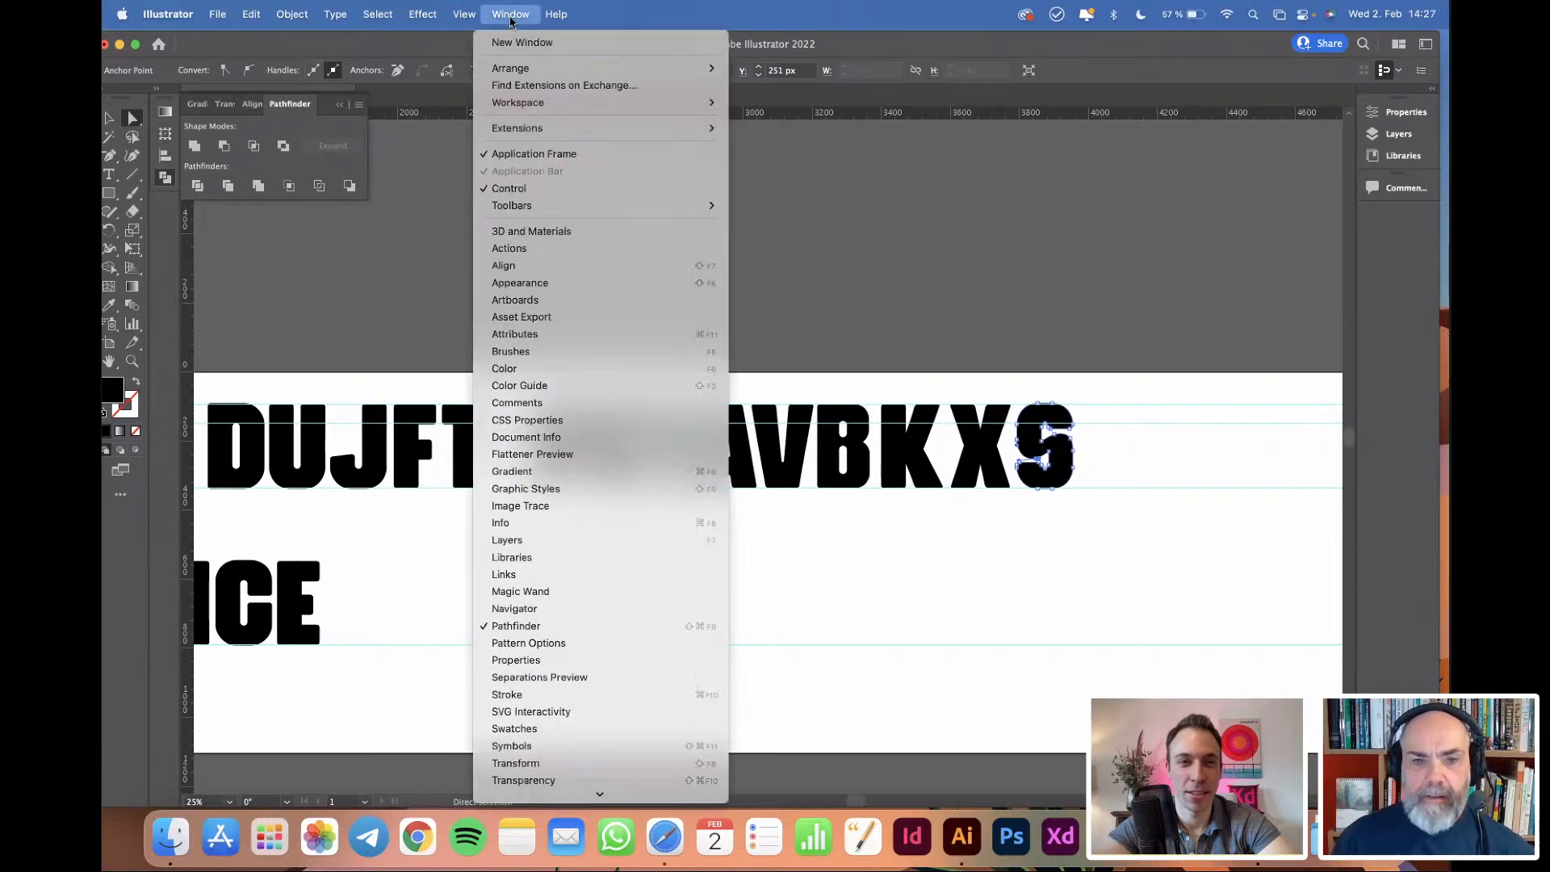
mouse_move(628, 129)
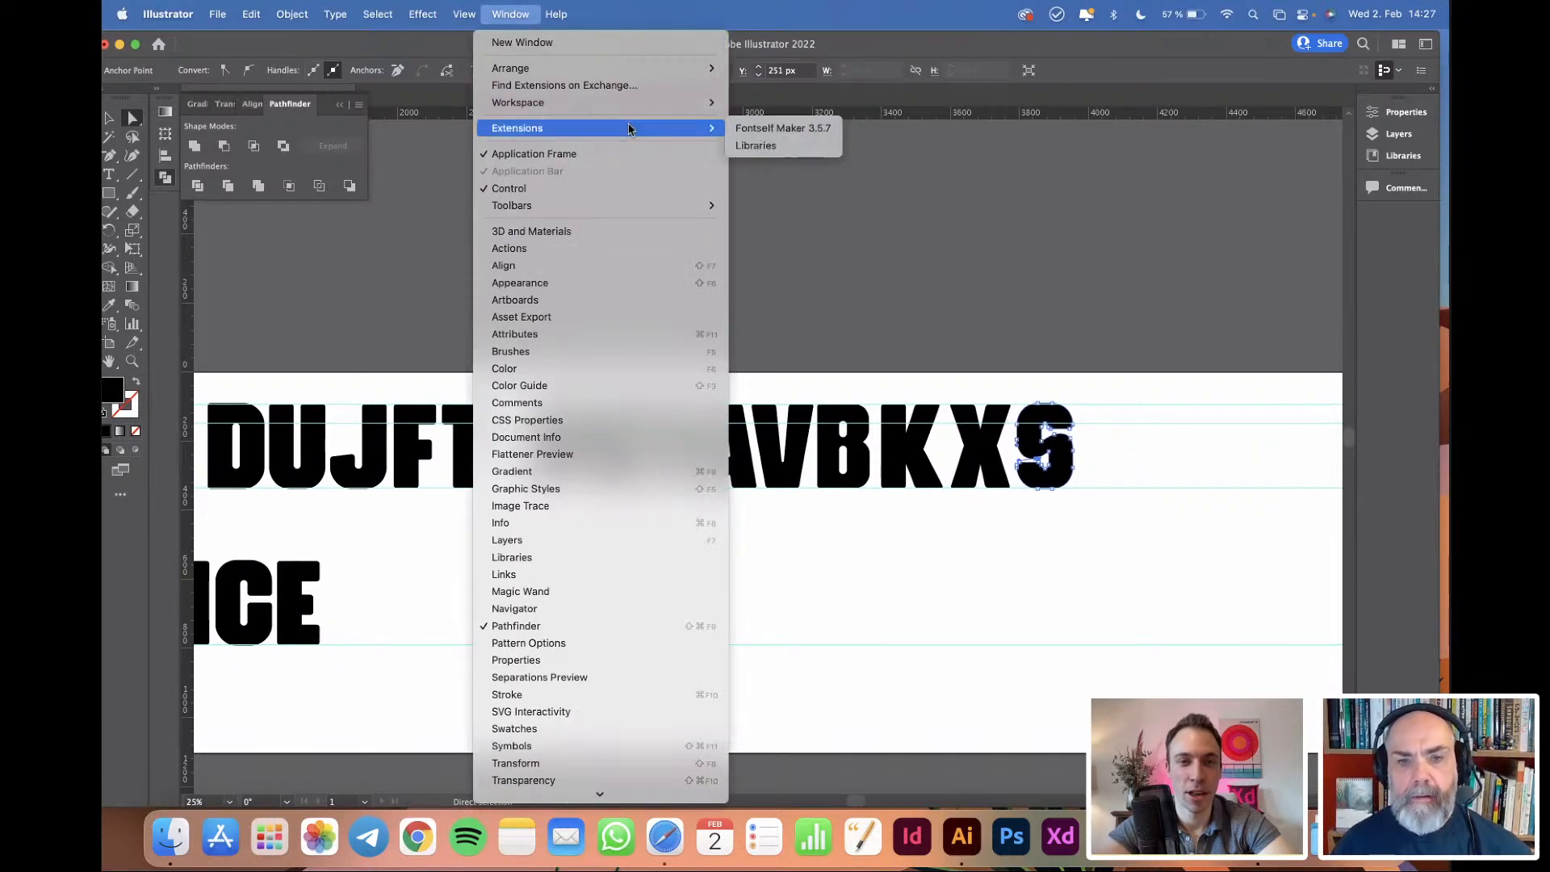
click(781, 128)
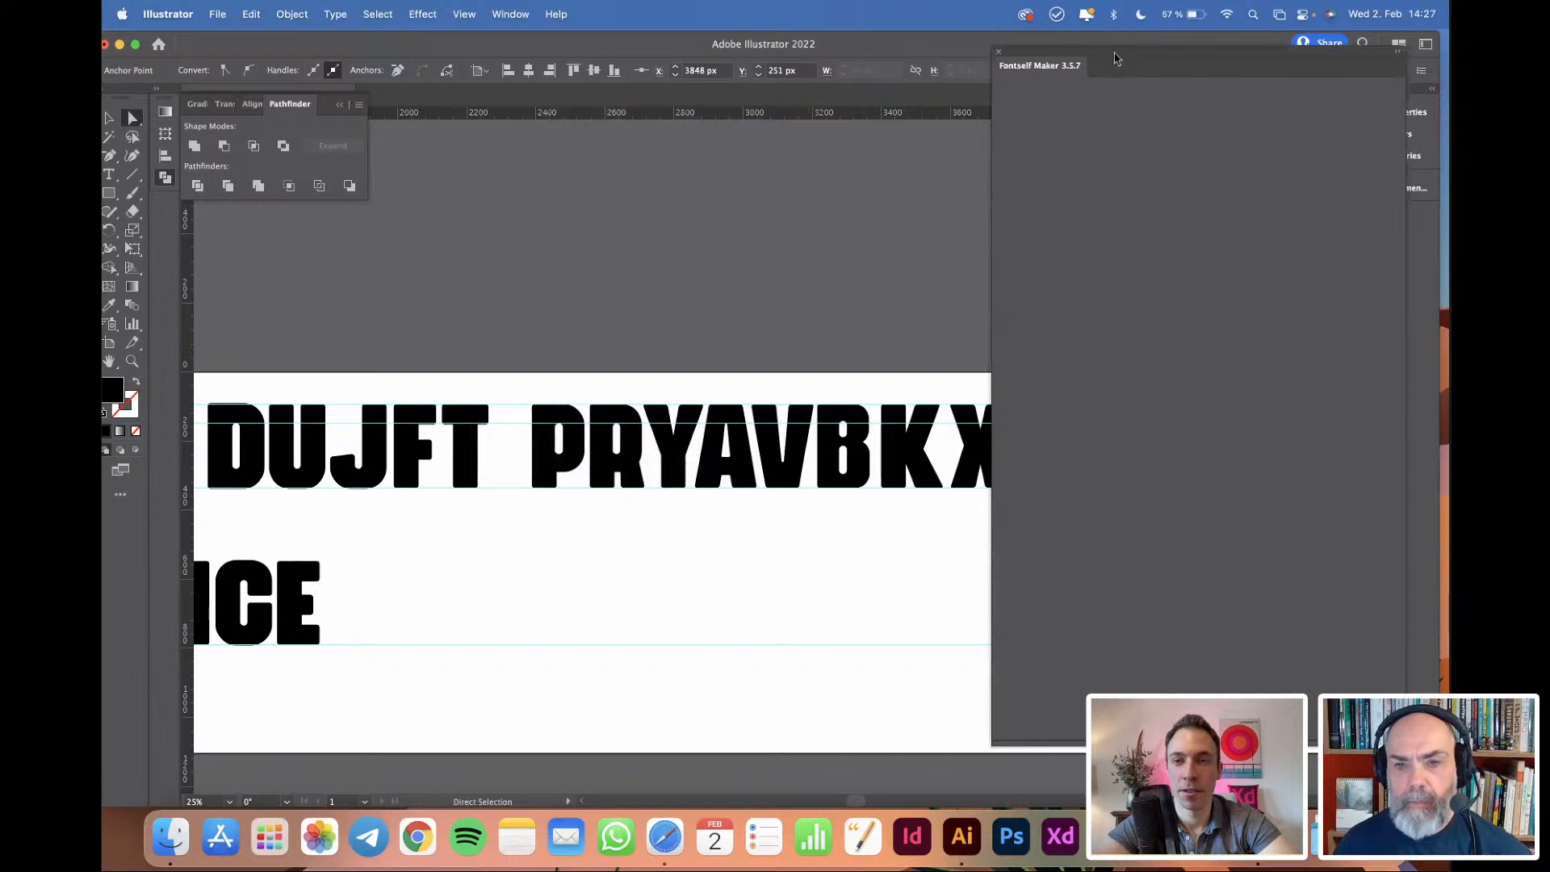
drag(1115, 58, 843, 70)
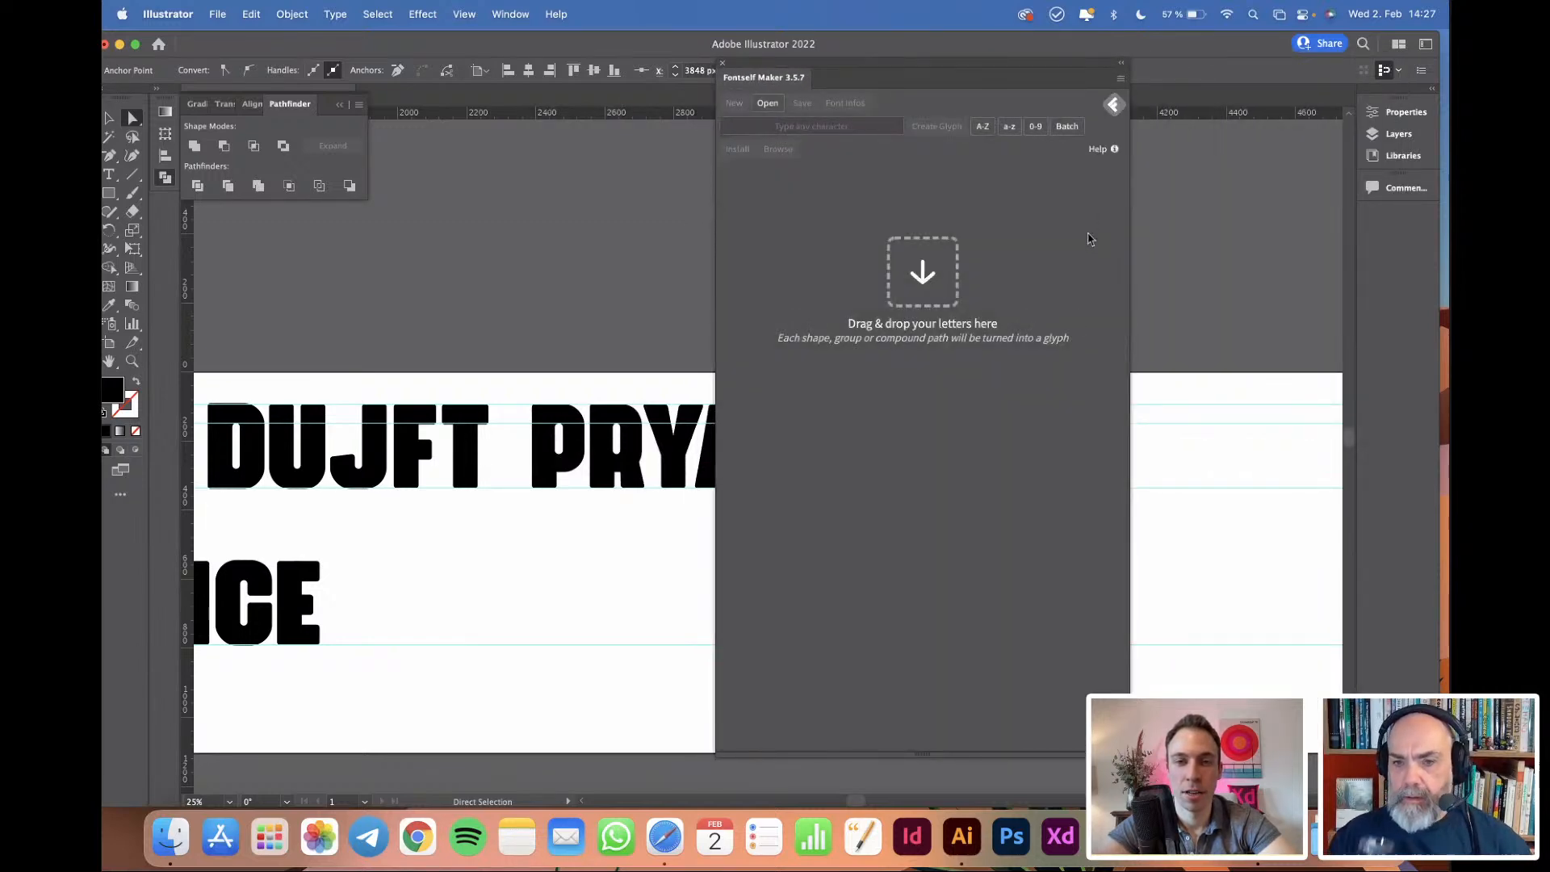
drag(869, 73, 966, 61)
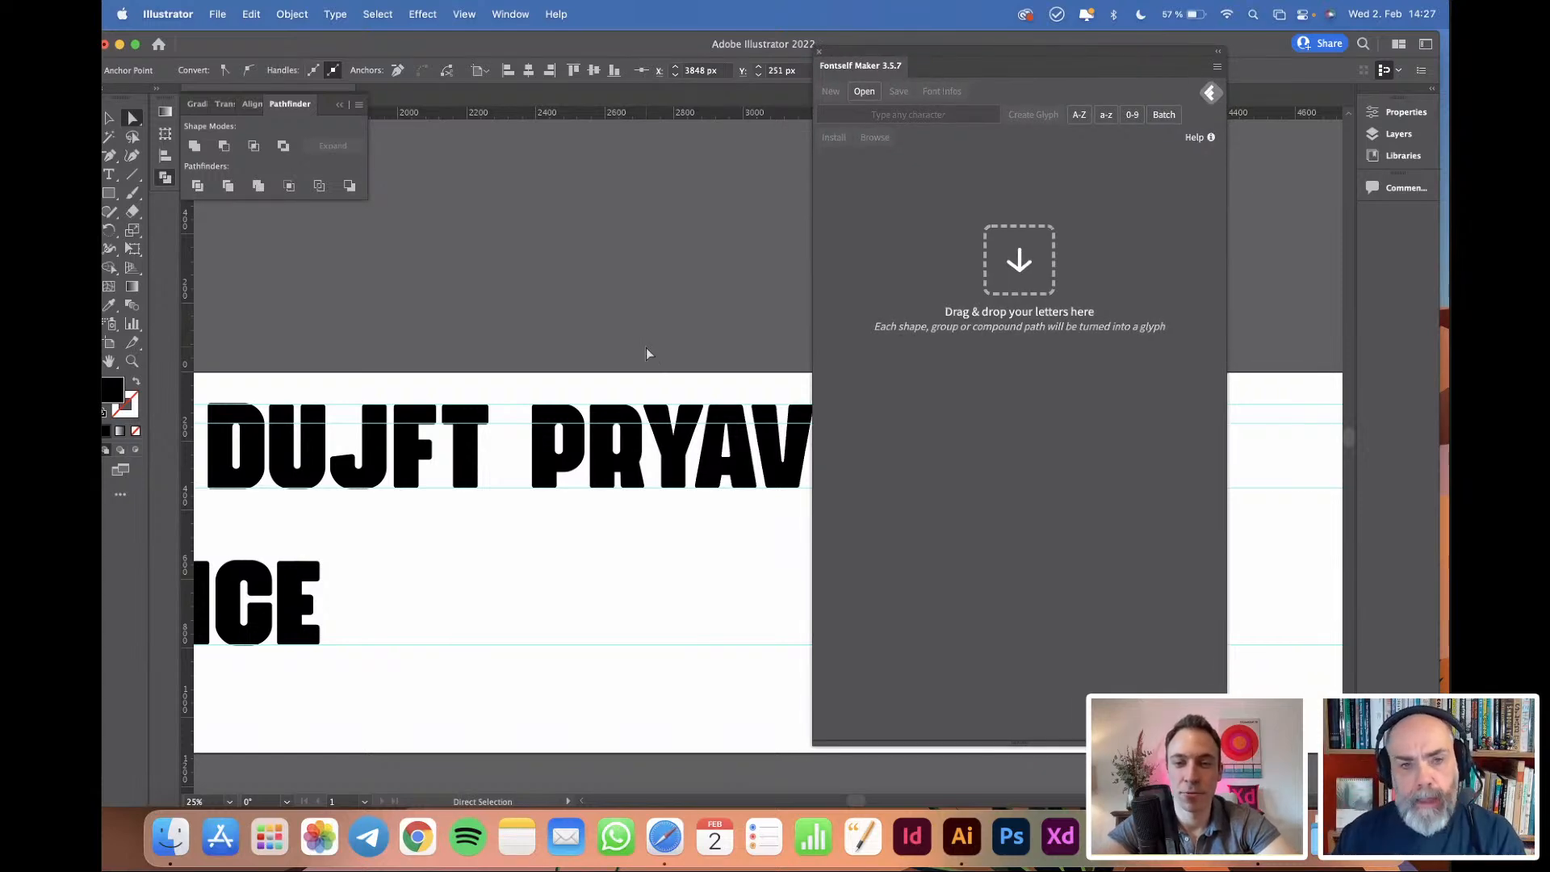
scroll(646, 347, down, 1)
scroll(646, 347, down, 2)
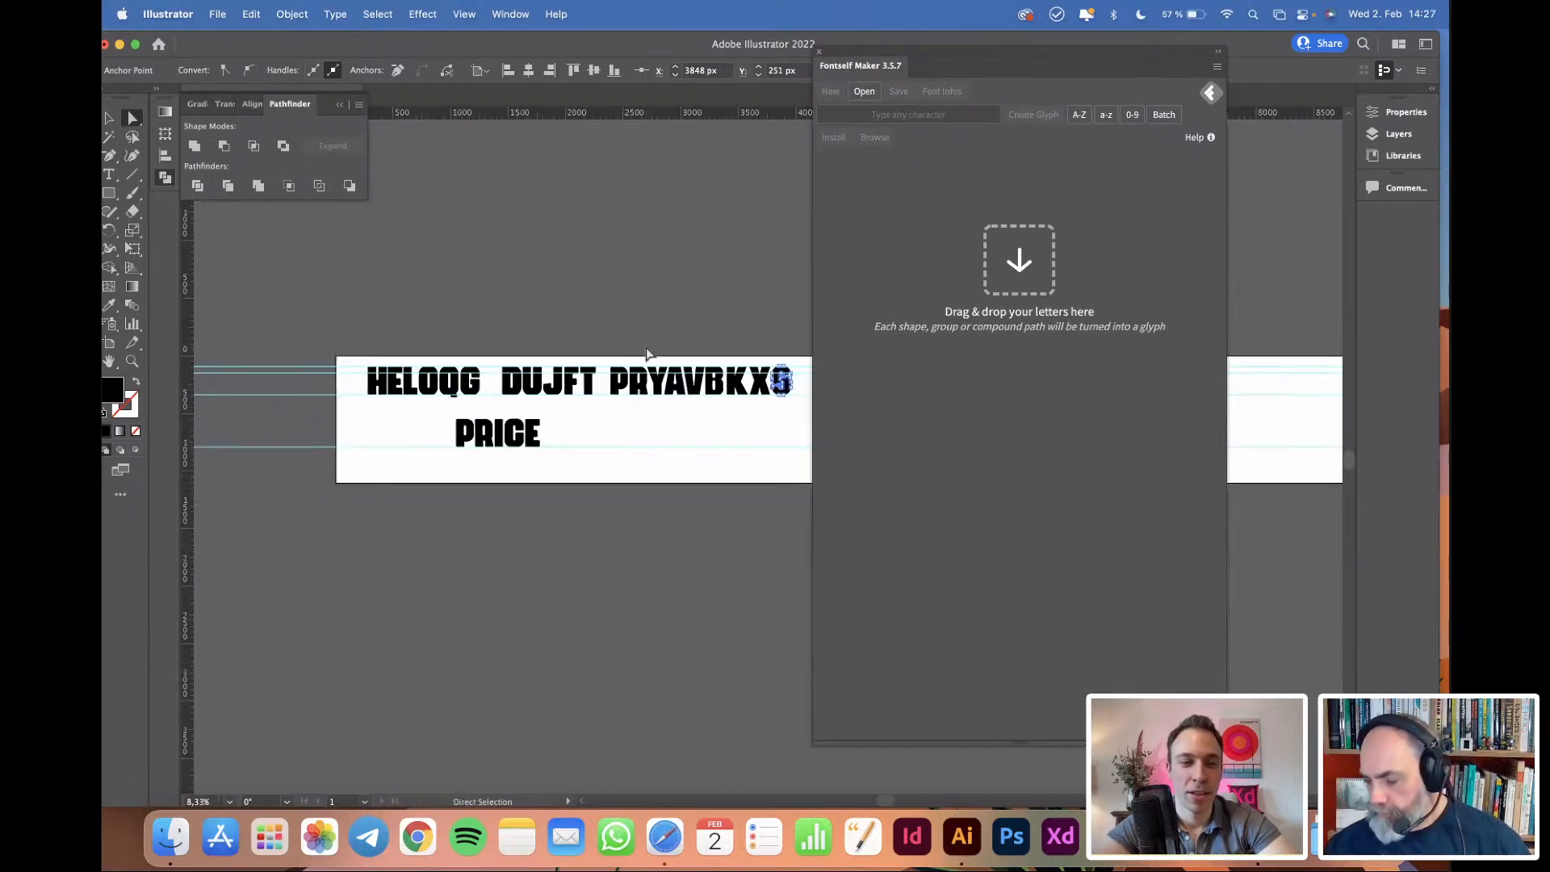
scroll(646, 347, left, 1)
scroll(404, 383, up, 3)
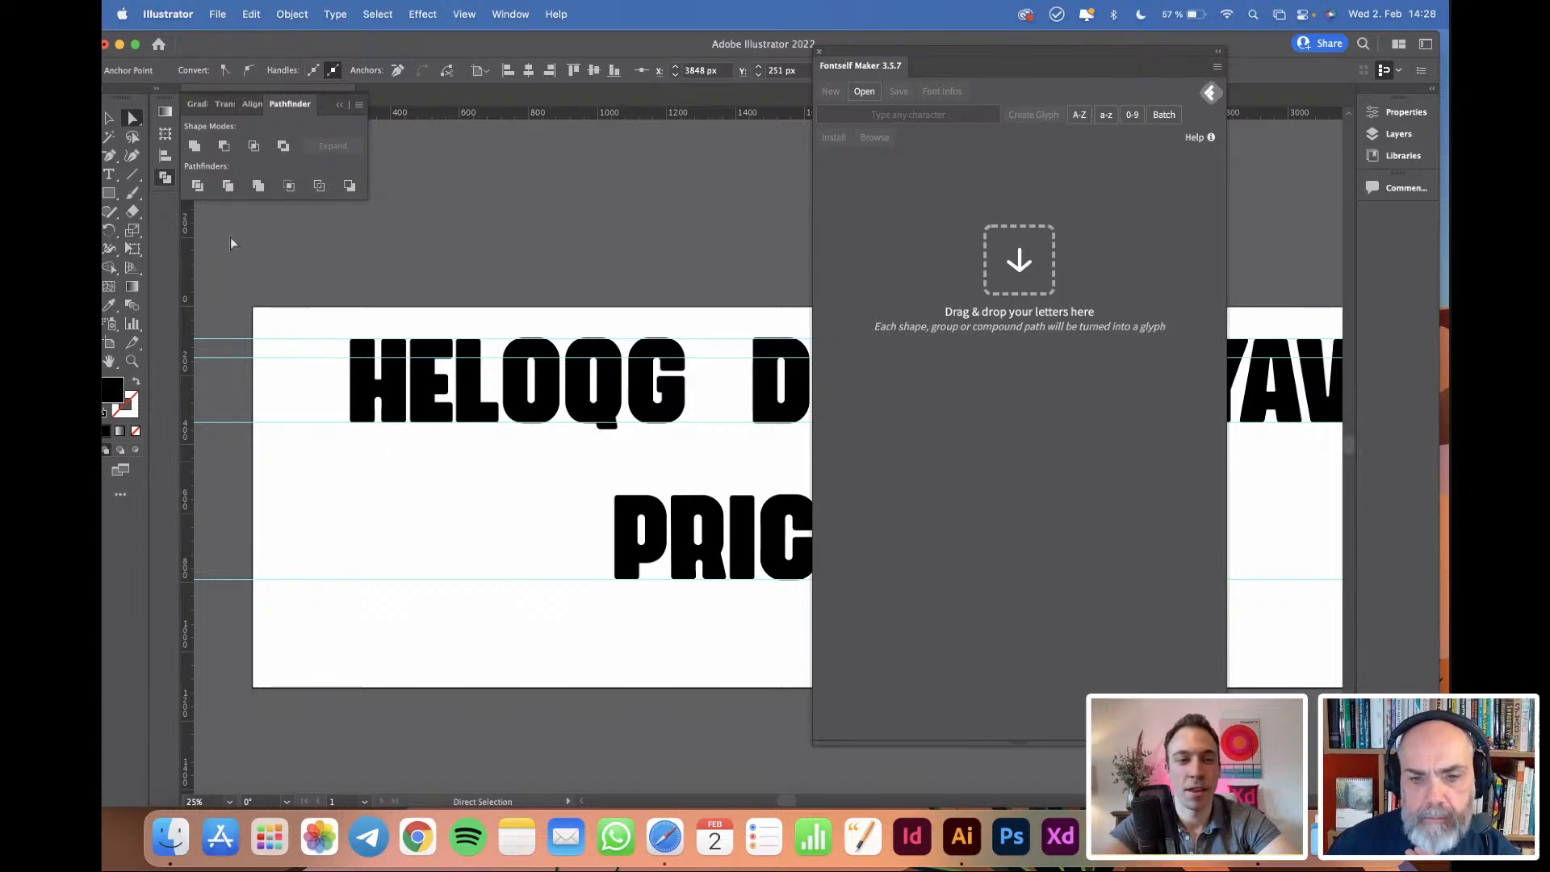
Select the letters H, E, L, O and Q and drop them into Fontself Maker as Any character (Batch).
click(108, 118)
click(565, 391)
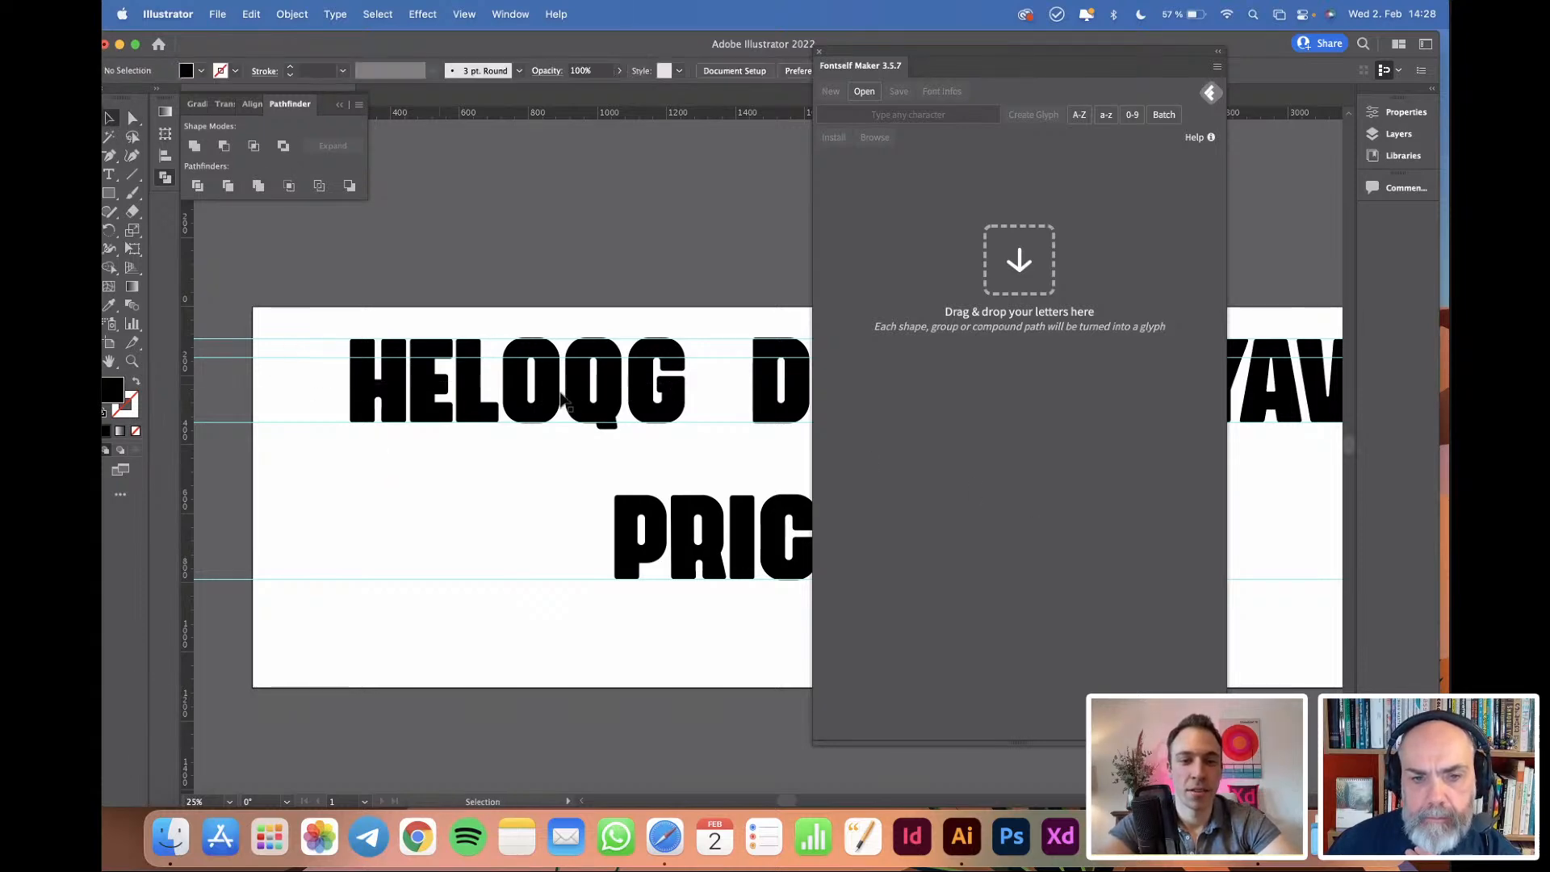
drag(290, 389, 609, 420)
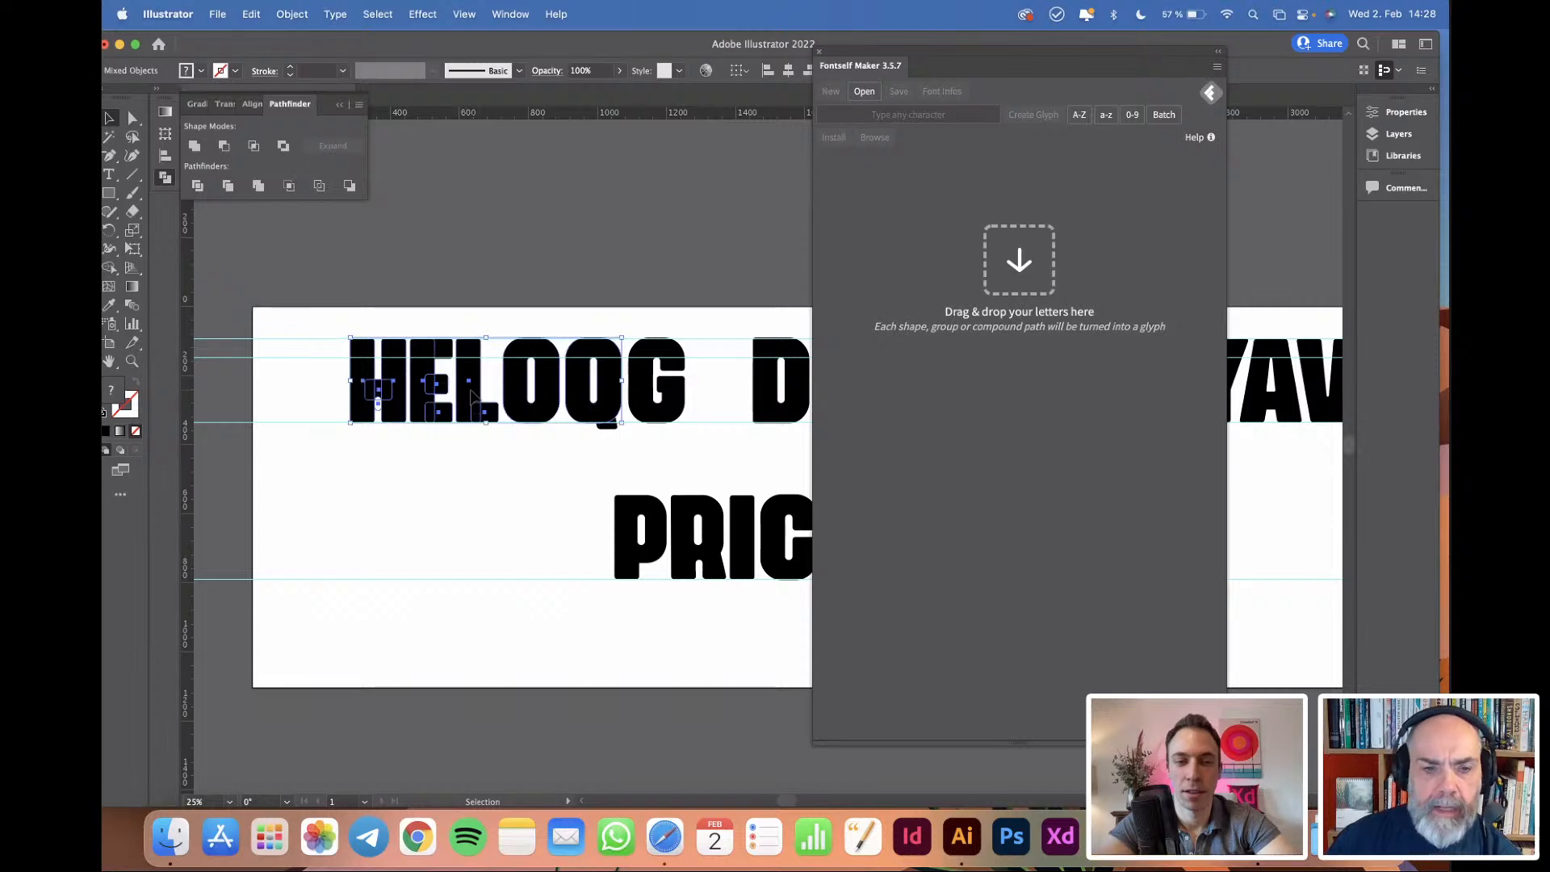
drag(477, 401, 839, 359)
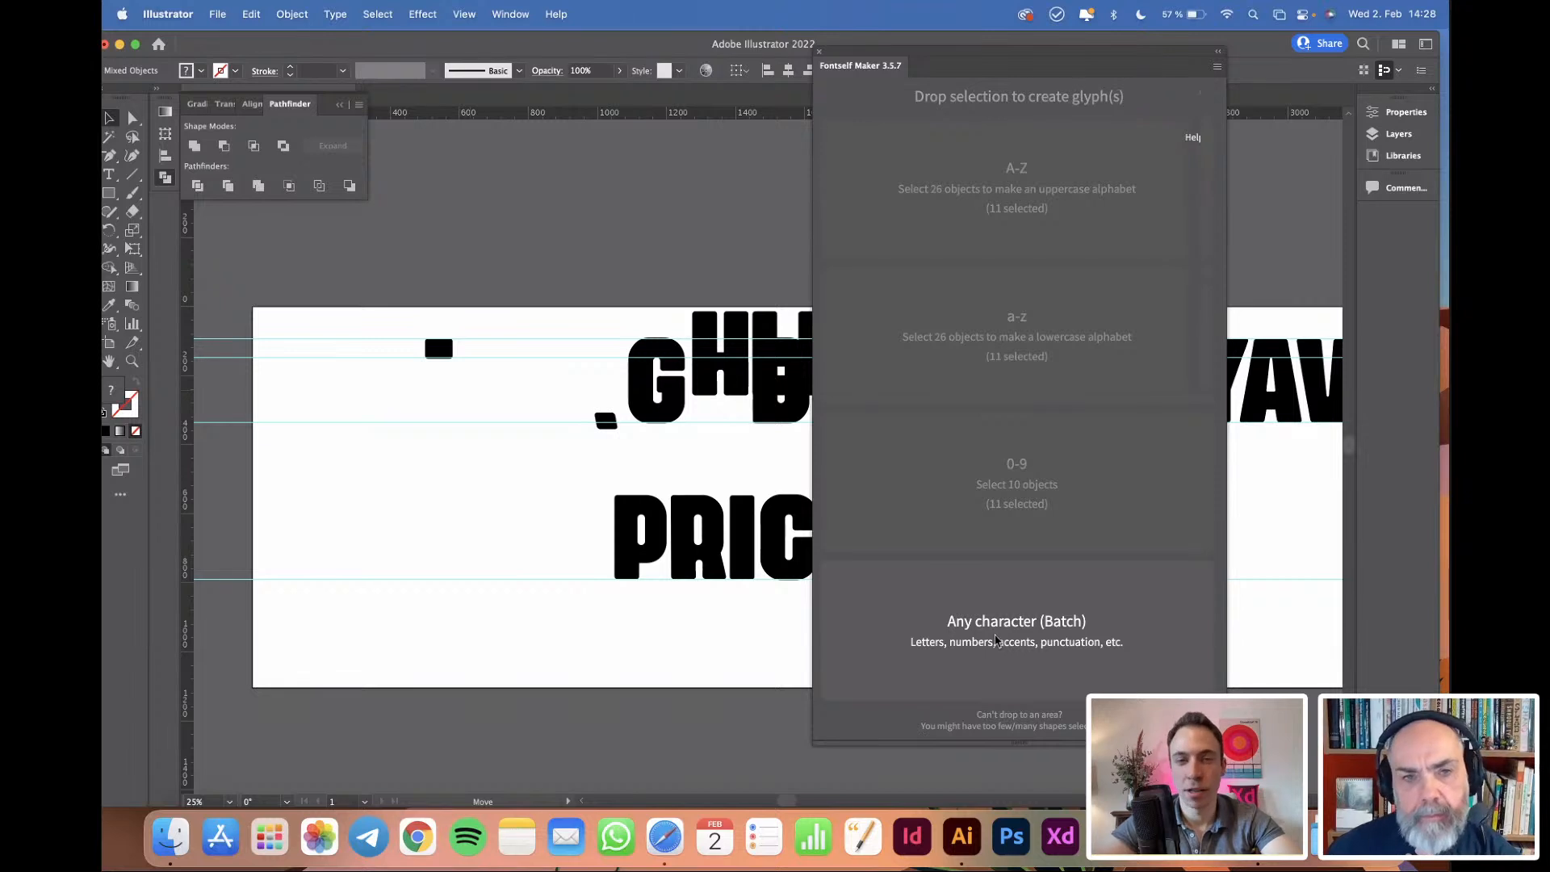
drag(995, 640, 992, 641)
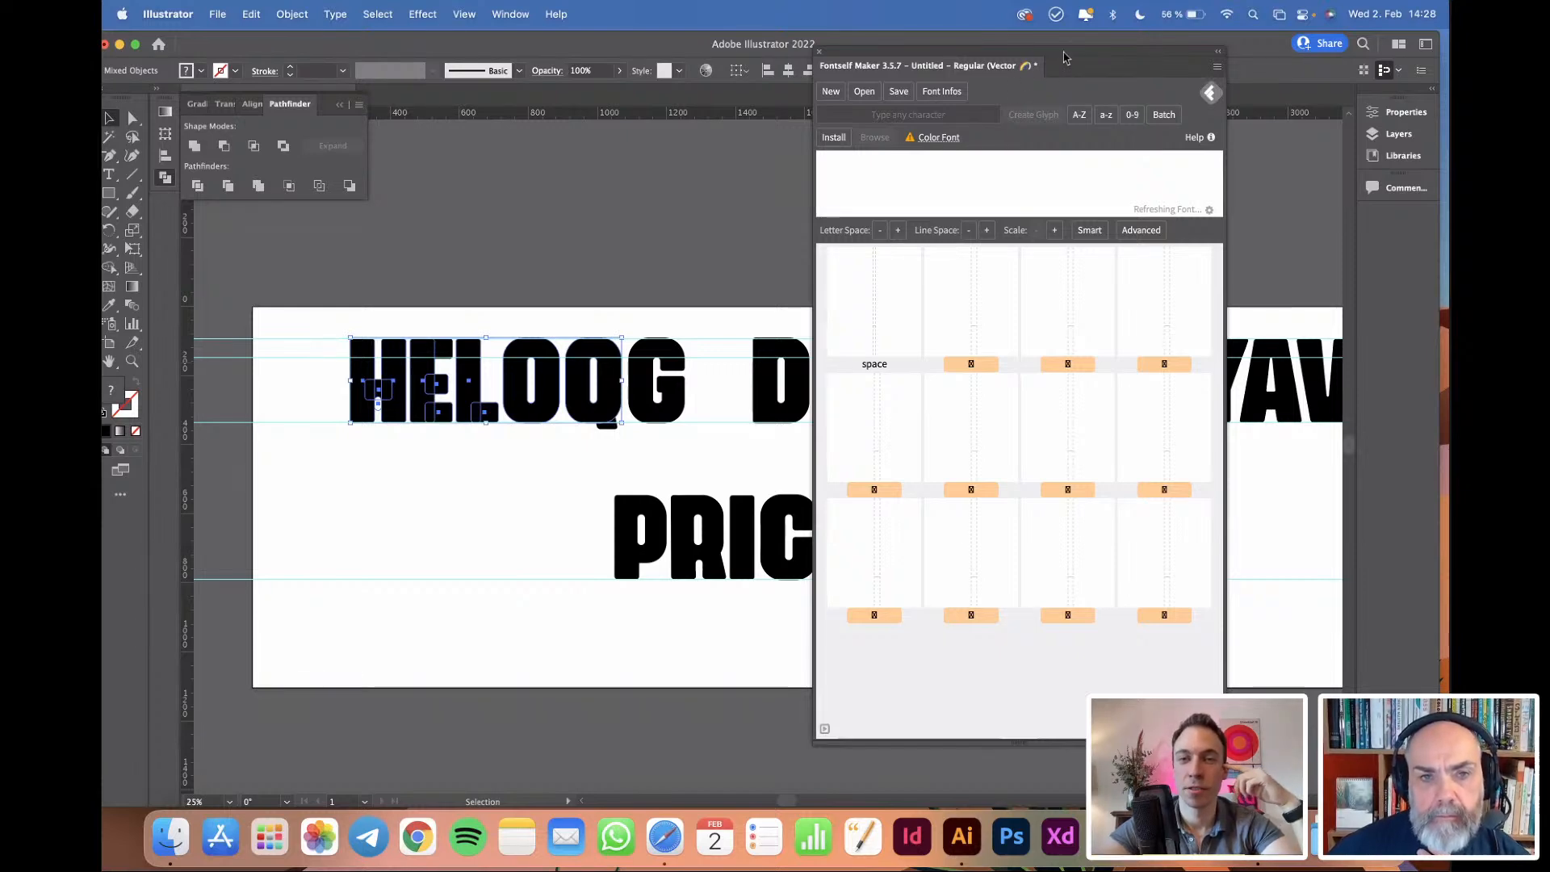
drag(1064, 53, 1056, 54)
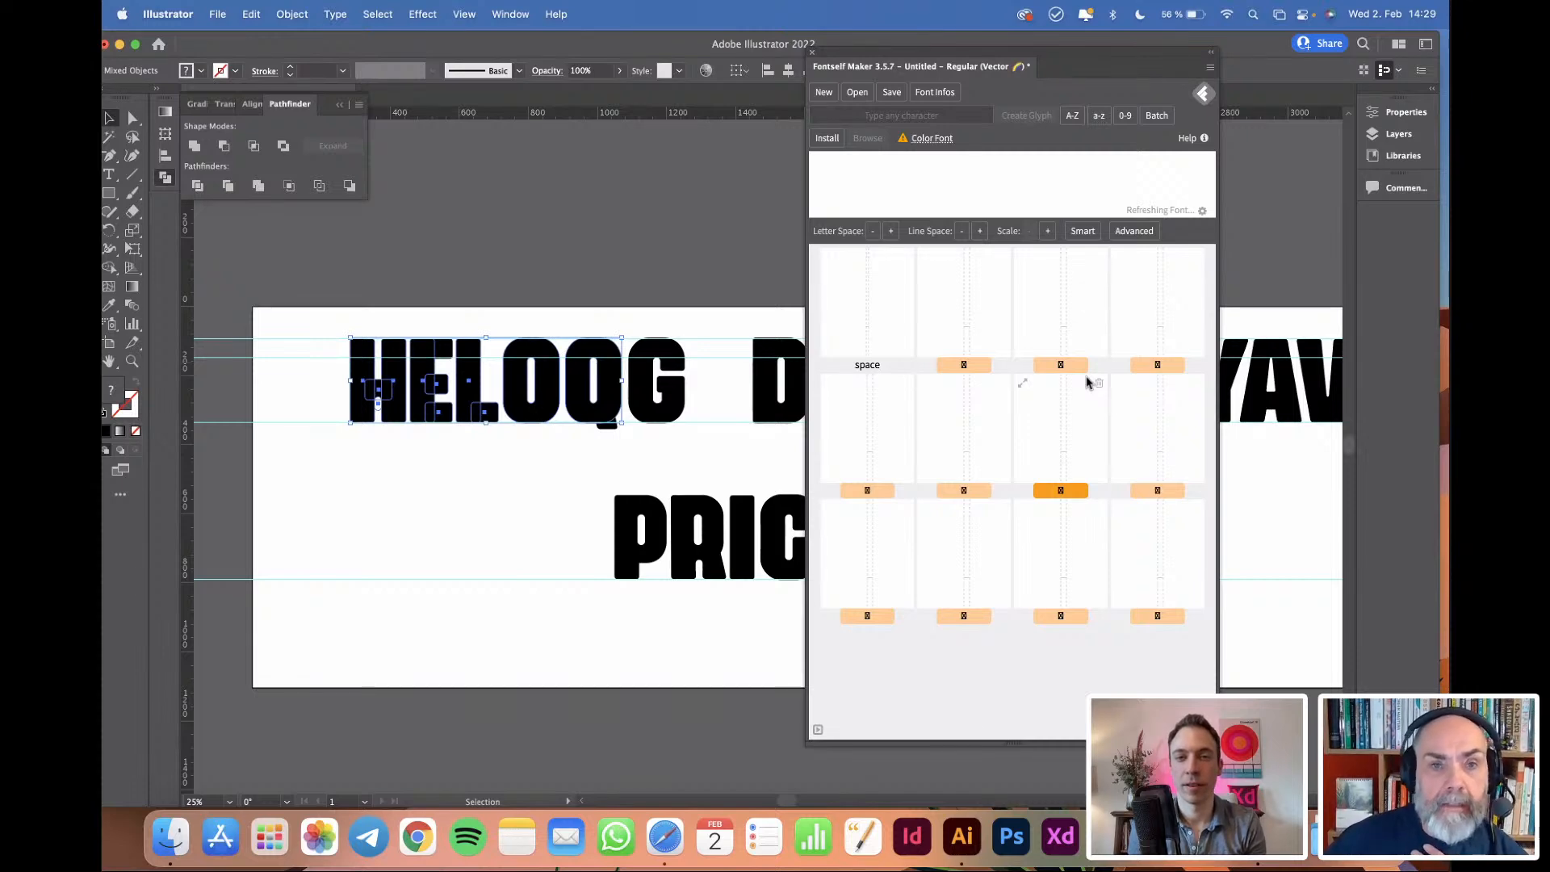
click(631, 436)
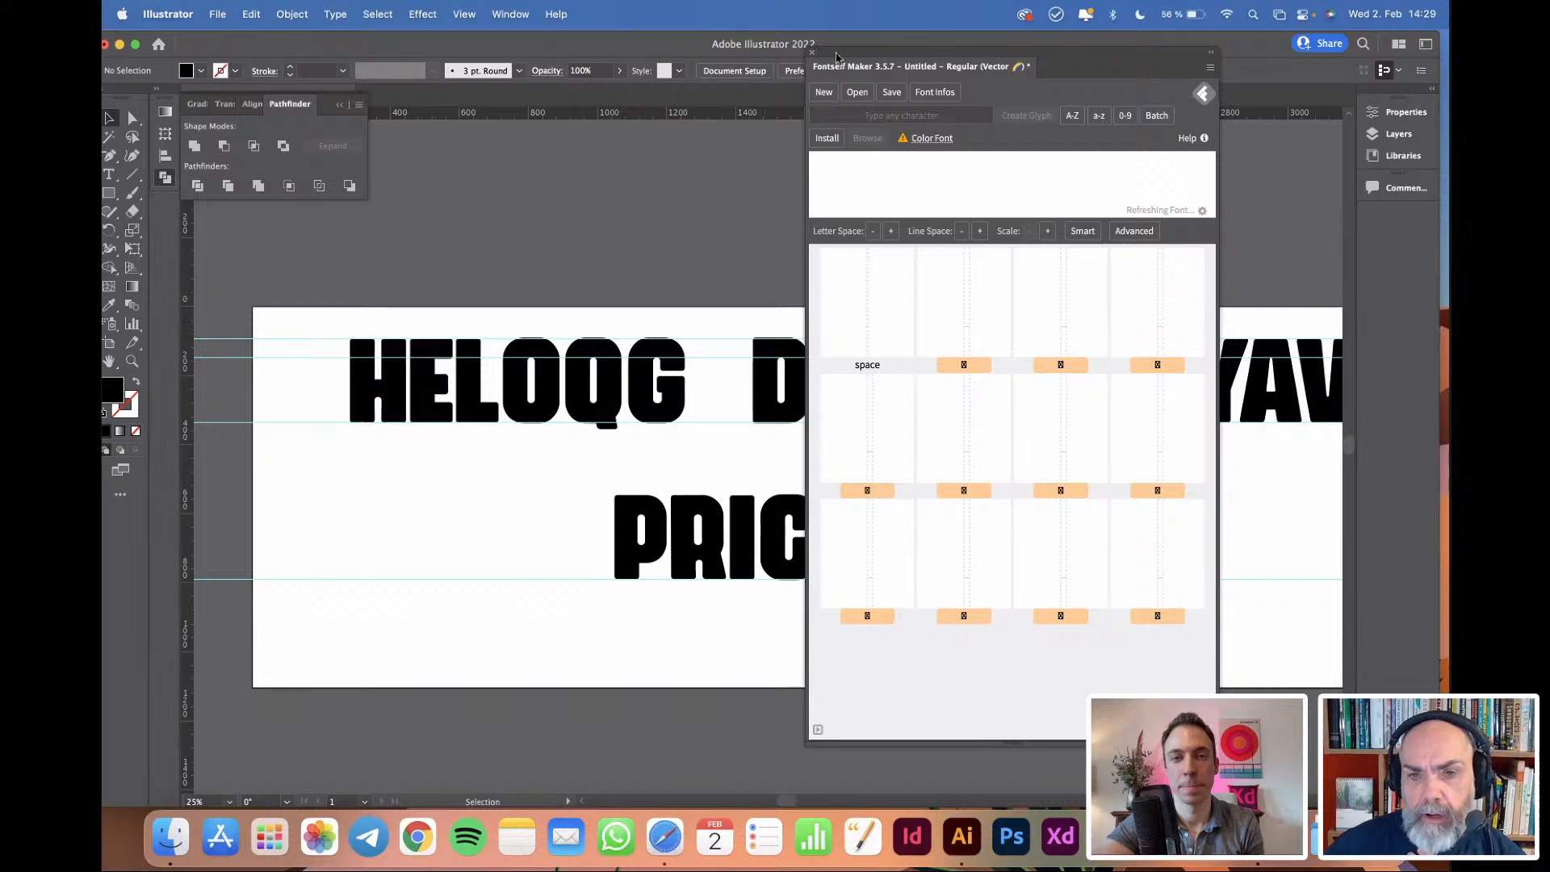
Move the Fontself Maker window away from the artwork to uncover the HELOQG and DUJFT letter groups.
drag(824, 60, 998, 72)
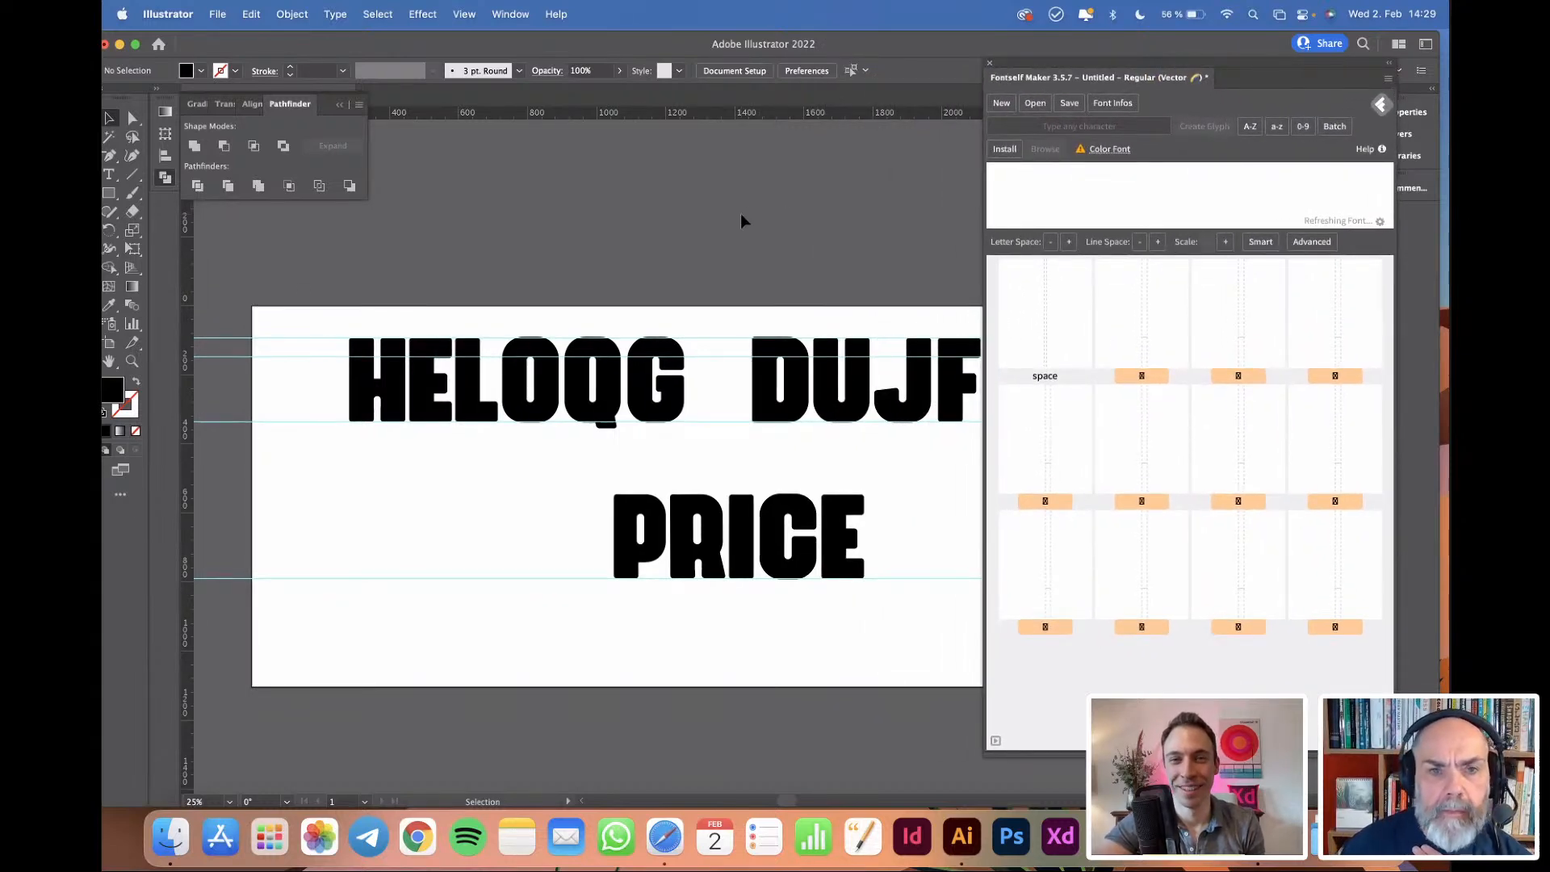
scroll(741, 215, right, 3)
scroll(741, 215, down, 1)
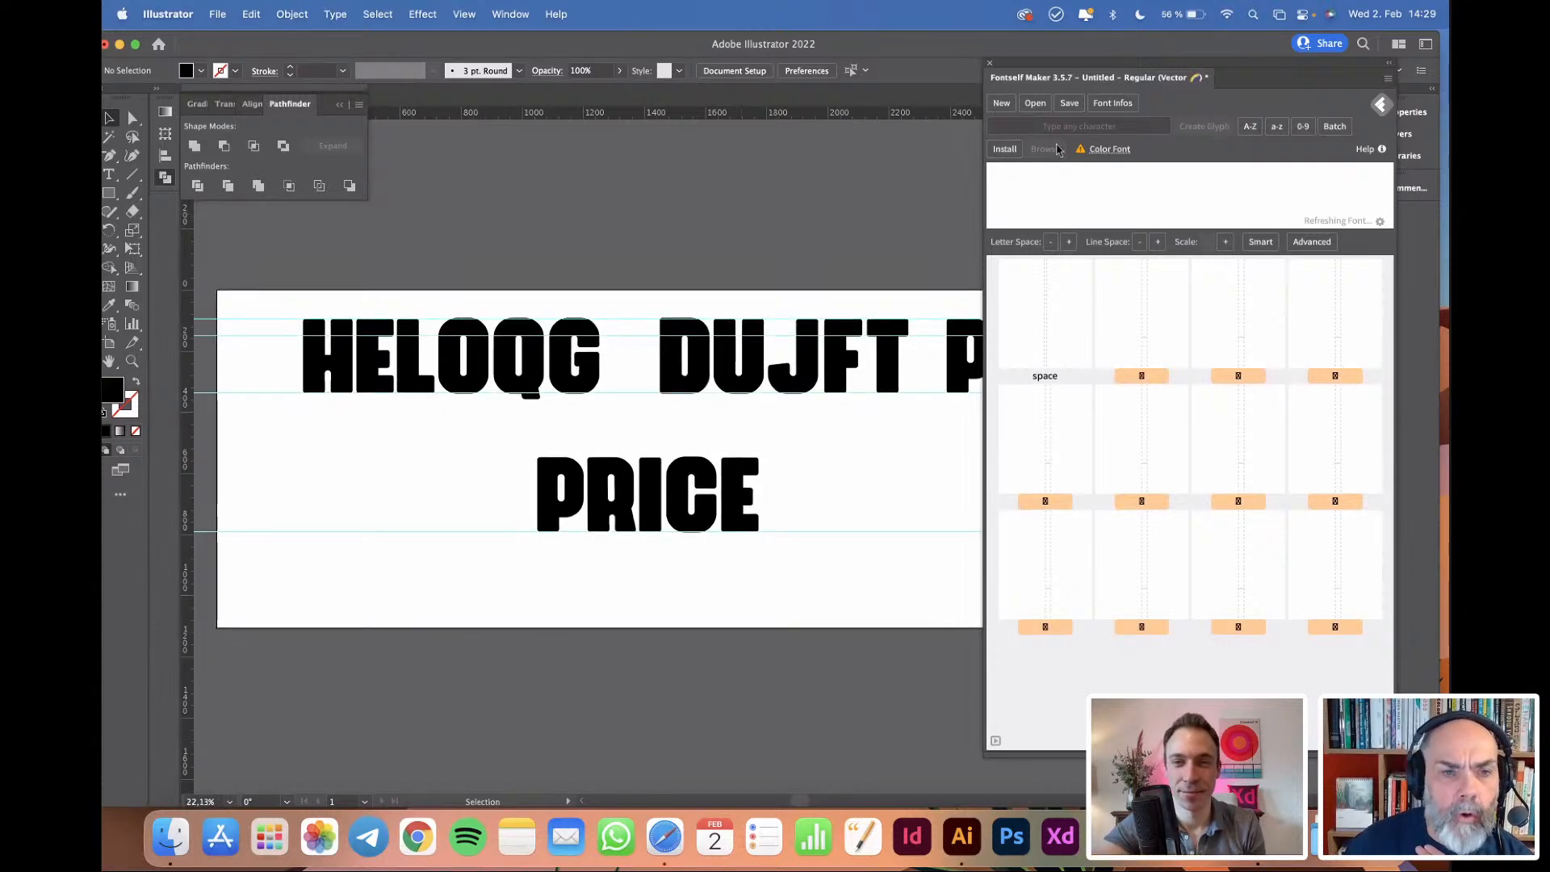
drag(1023, 64, 1041, 64)
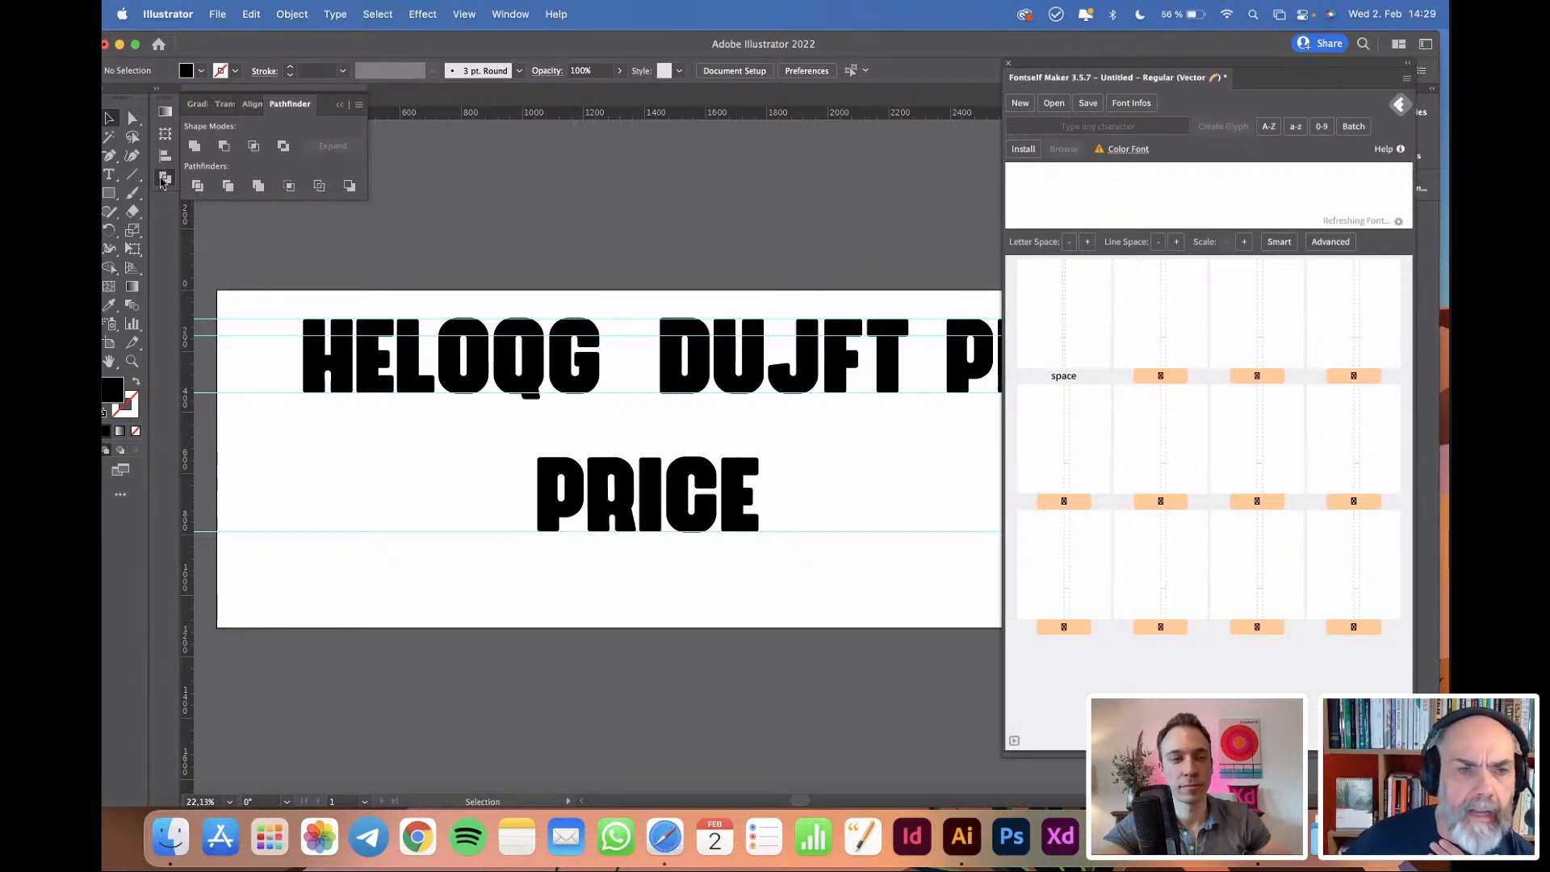
Delete the horizontal guide path that crosses the upper part of the first letter row.
scroll(594, 360, right, 2)
scroll(594, 361, up, 1)
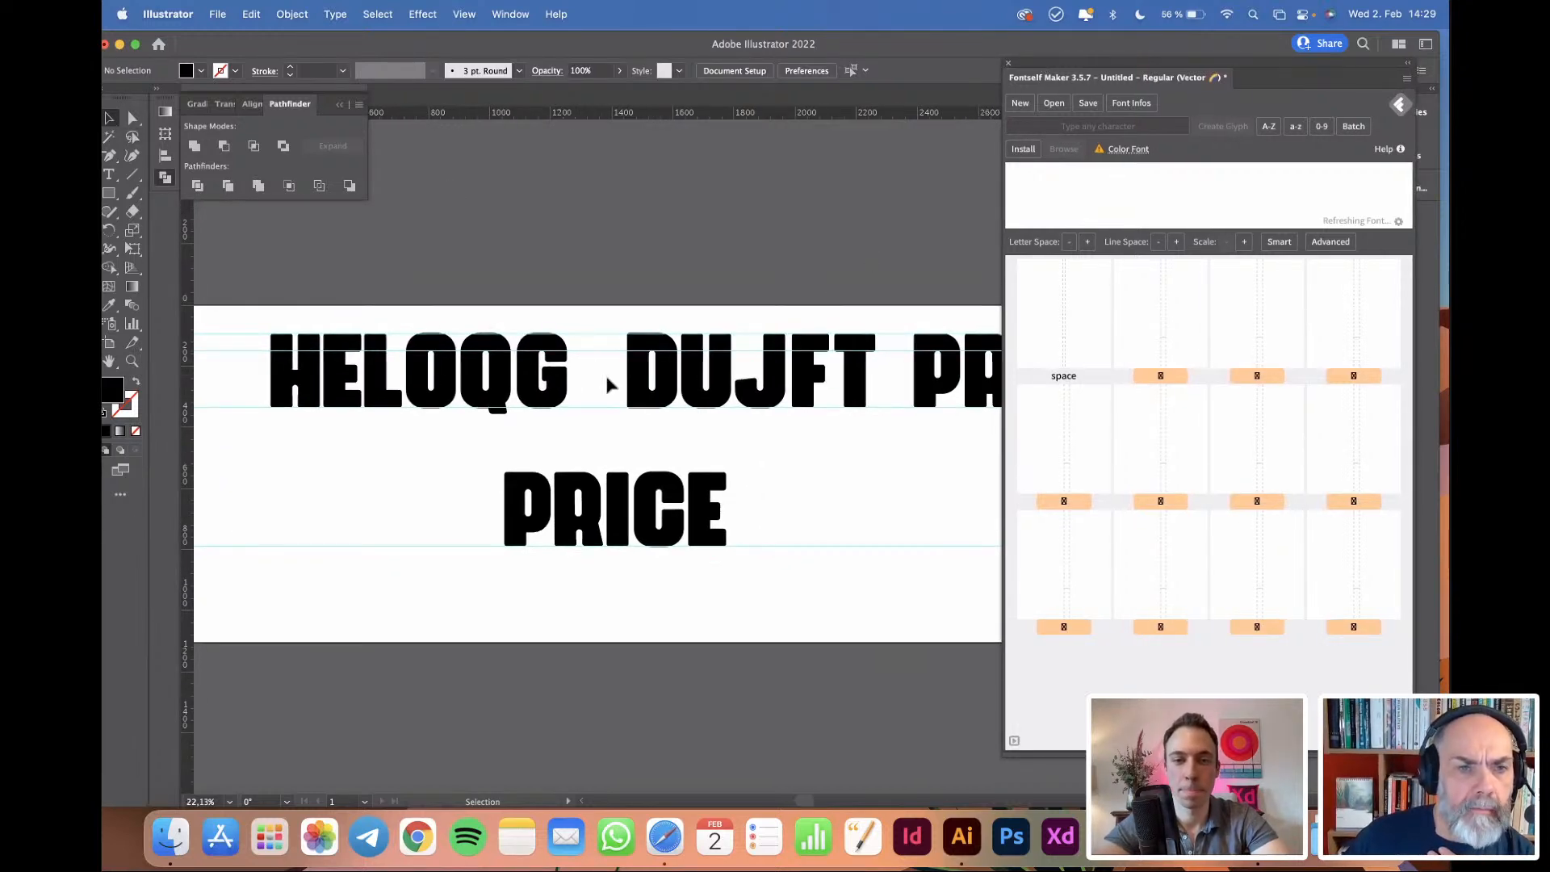
click(592, 348)
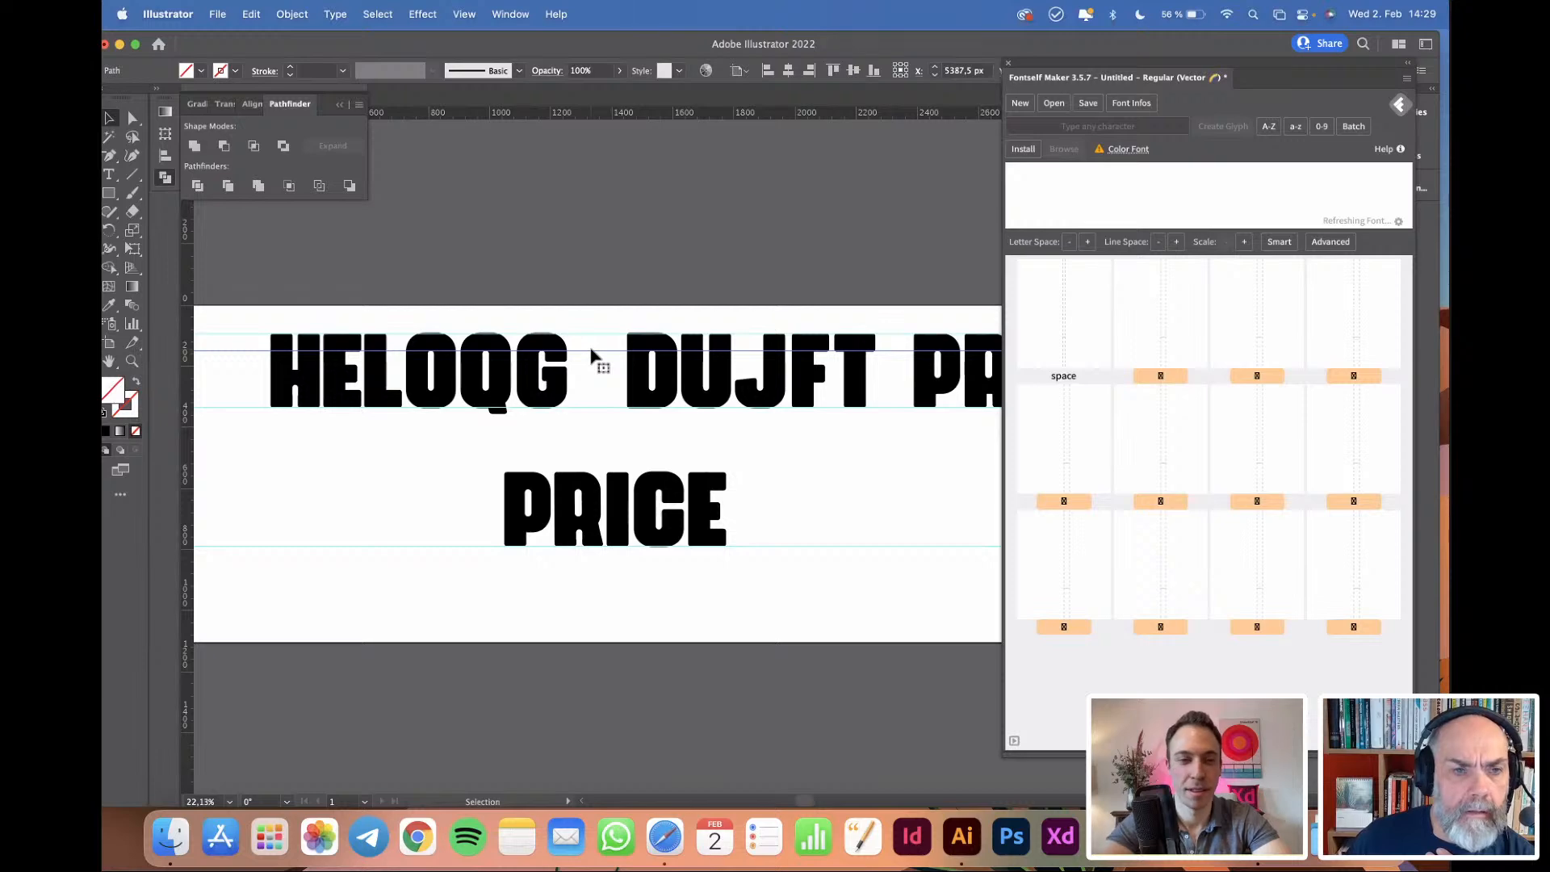
key(Delete)
Select the letters D, U, J, F and T in the first row.
drag(591, 350, 532, 338)
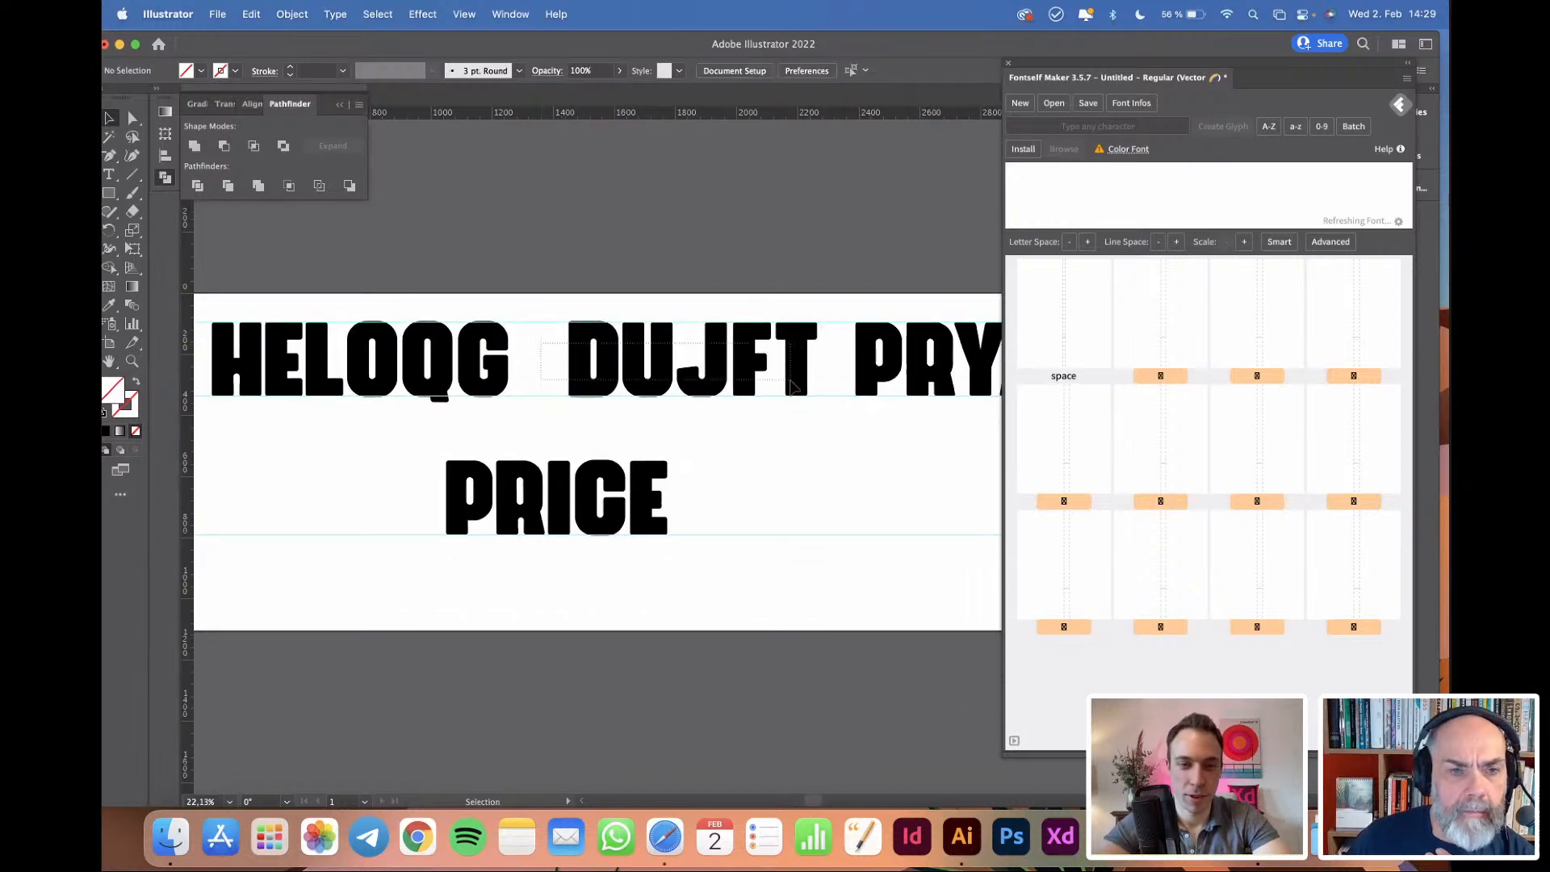
click(824, 369)
scroll(830, 373, left, 3)
scroll(830, 373, down, 1)
scroll(852, 389, down, 1)
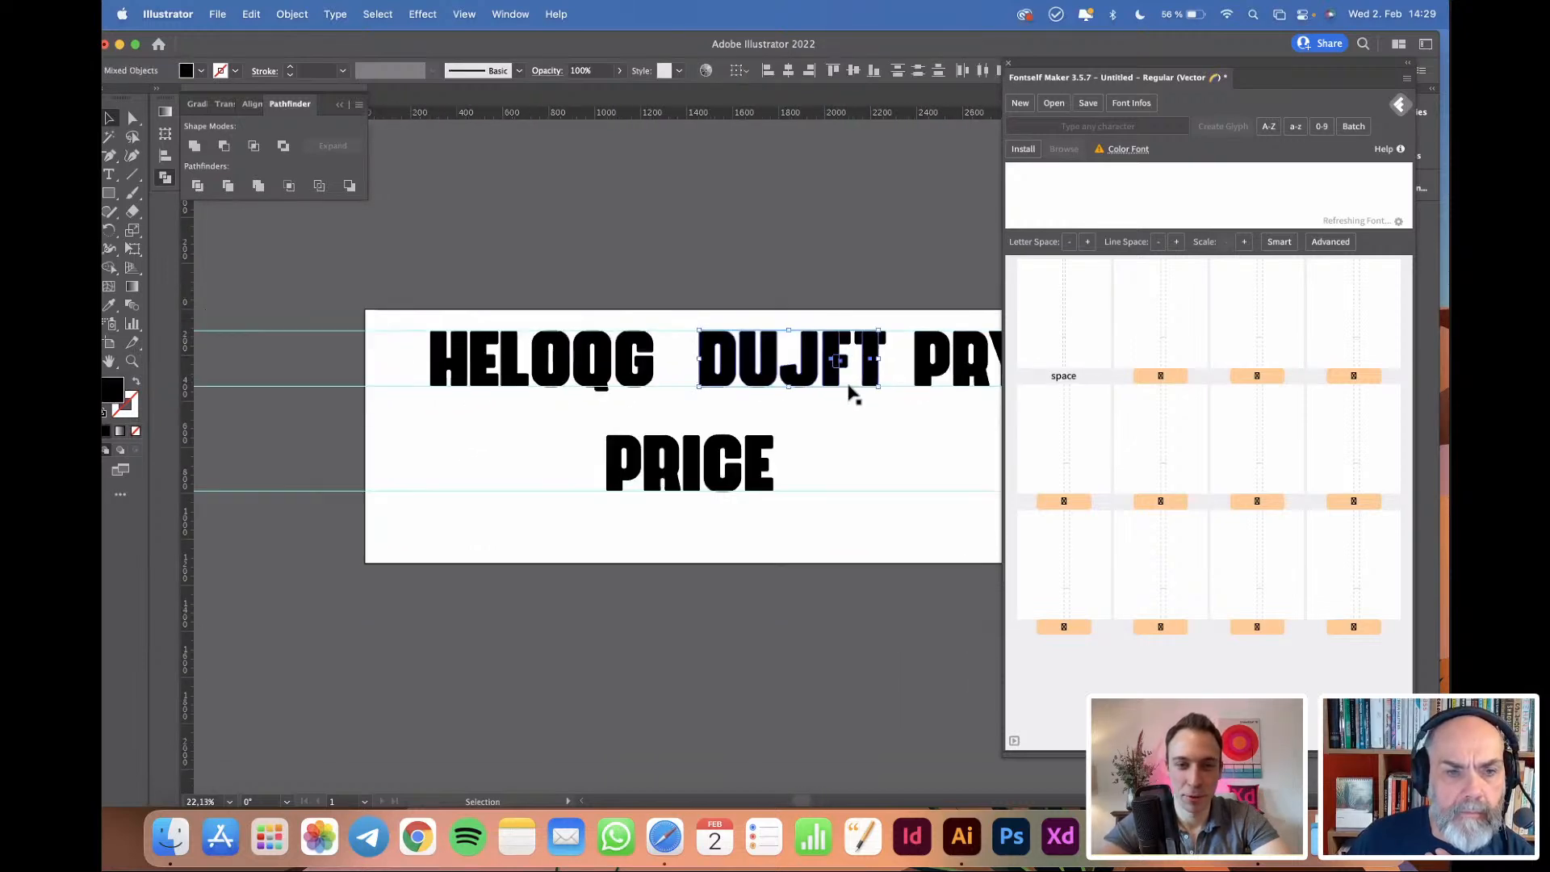
Move the Fontself Maker window clear of the final S to expose the whole letter row, and deselect the letters.
scroll(852, 389, right, 4)
scroll(852, 389, up, 1)
drag(1047, 66, 1183, 66)
scroll(943, 254, right, 3)
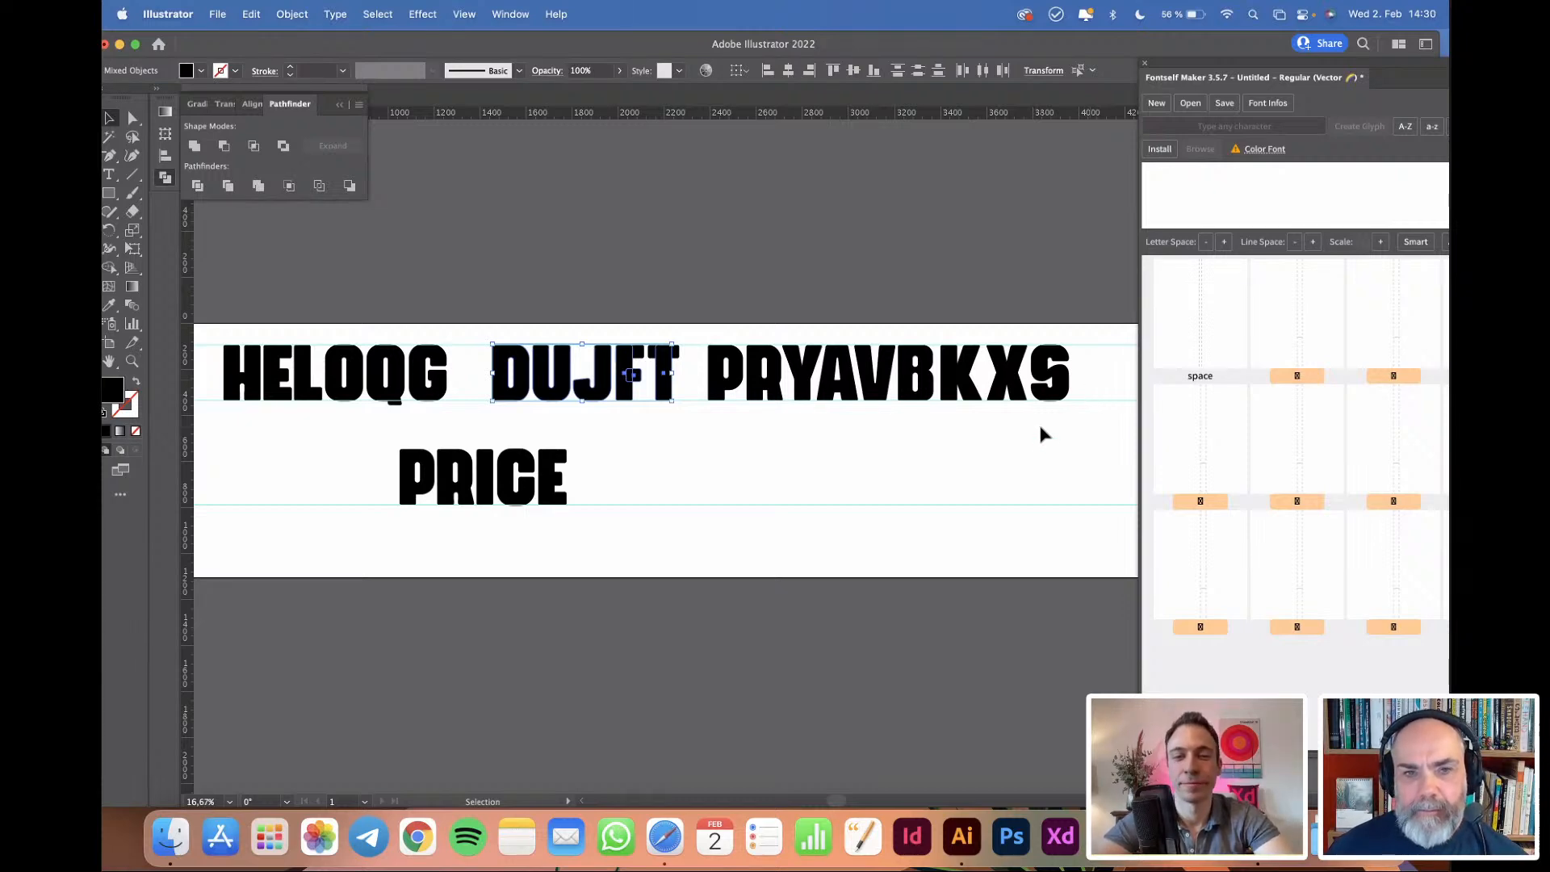
scroll(1040, 429, right, 2)
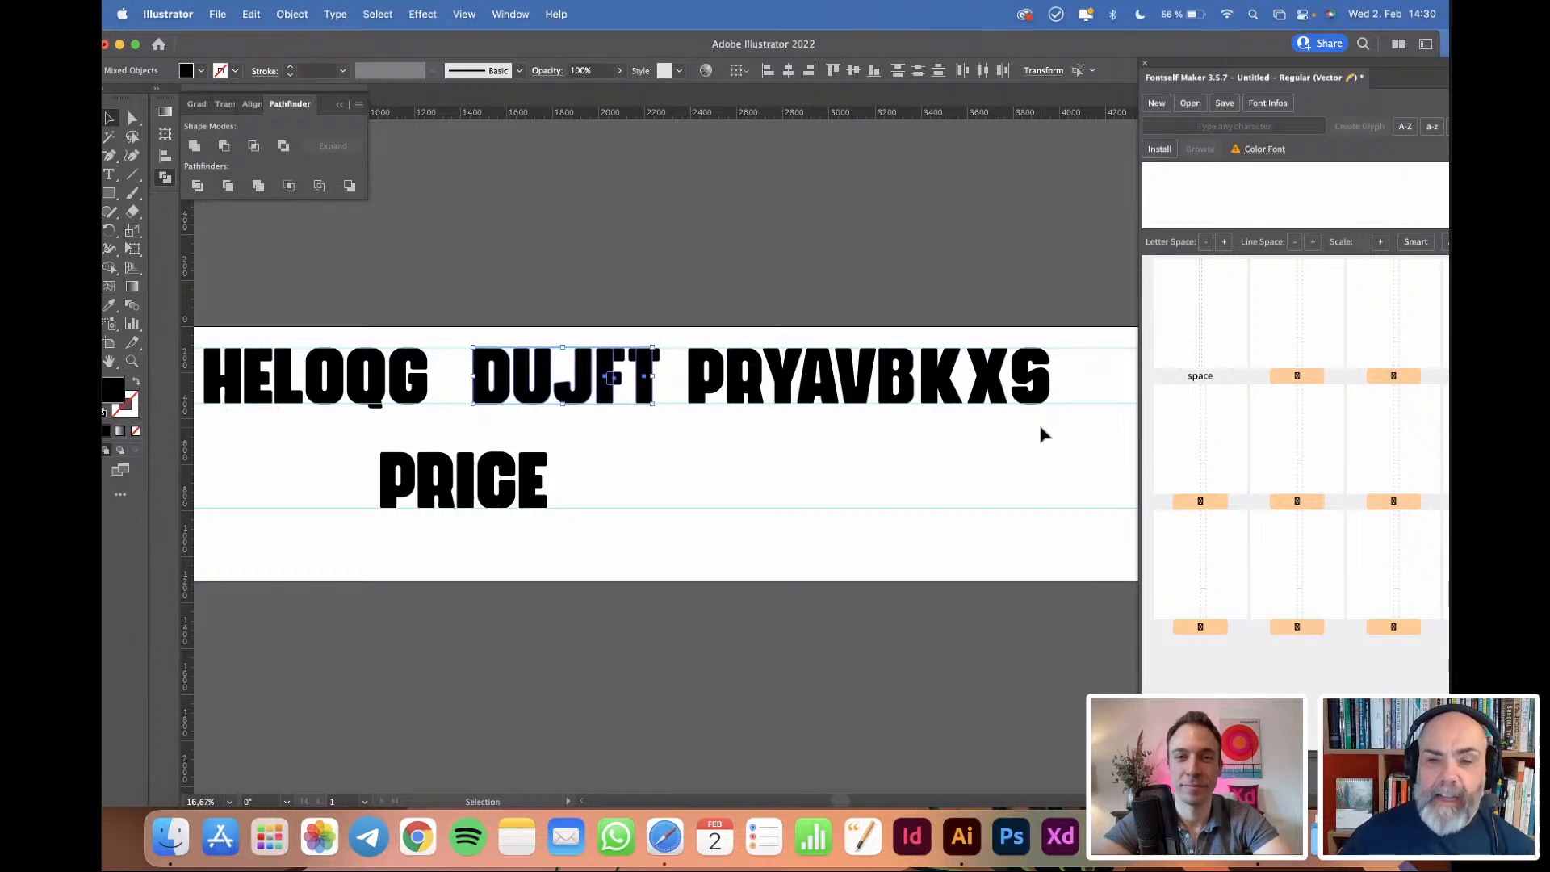
click(1043, 455)
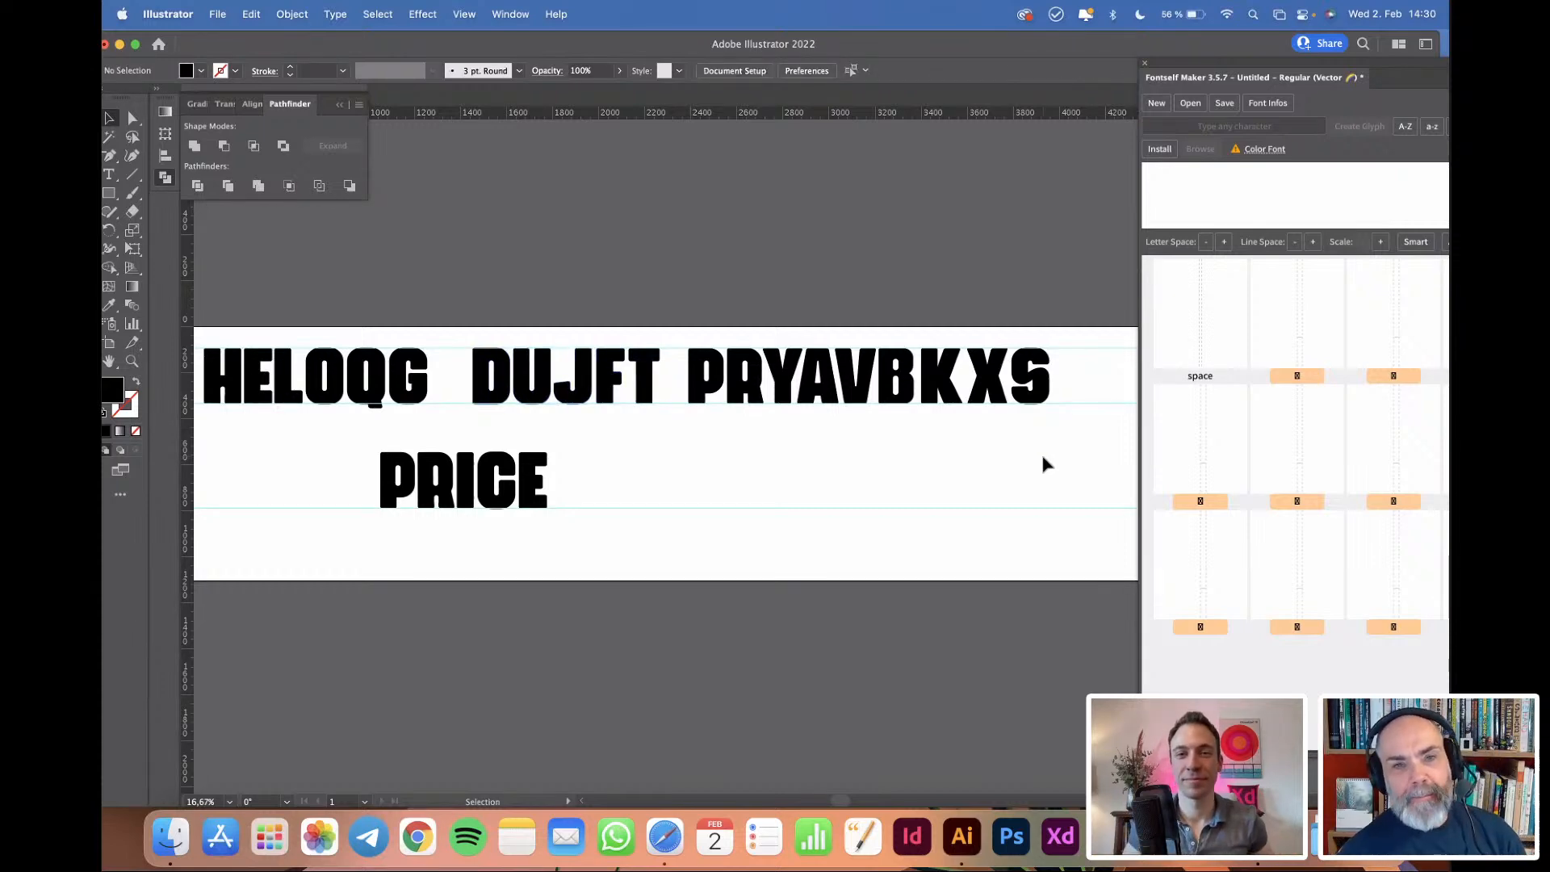